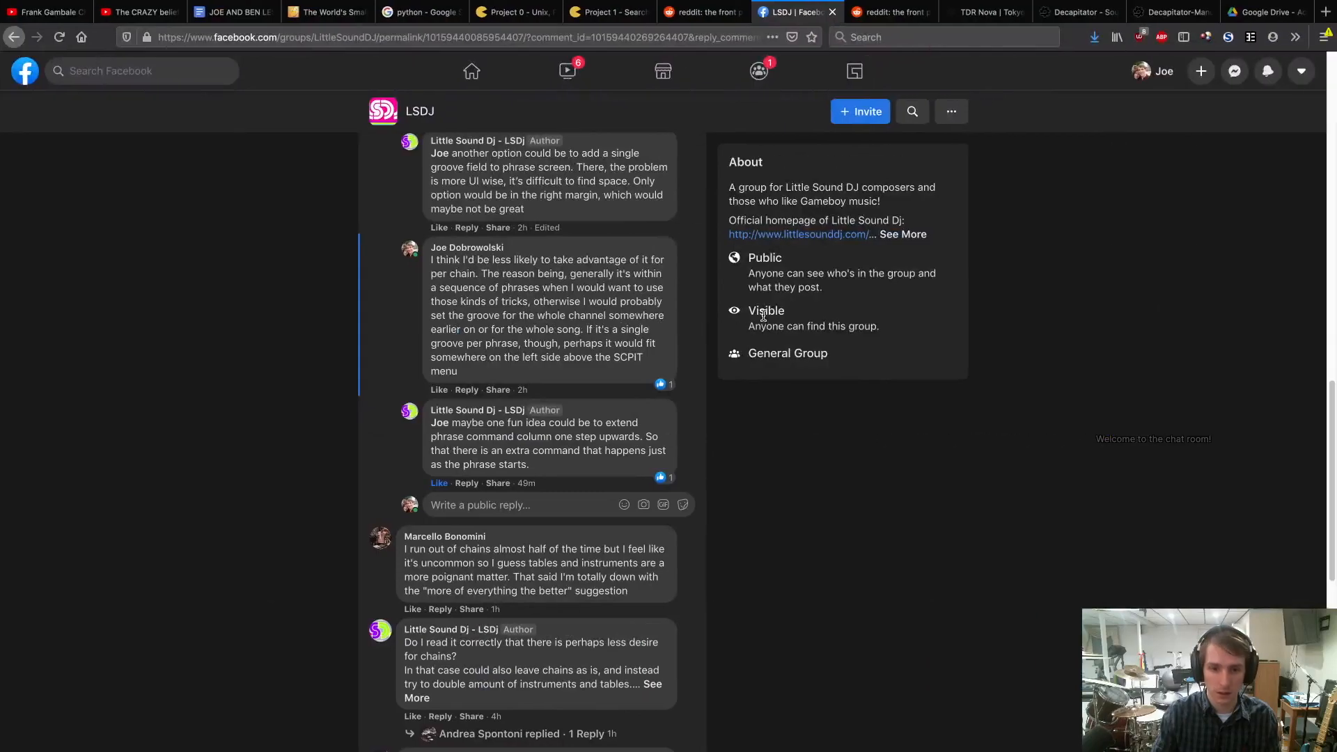
- Move the Pro Tools space ahead of Firefox in the desktop order and switch to its Edit window
key(ctrl+Left)
key(ctrl+Left)
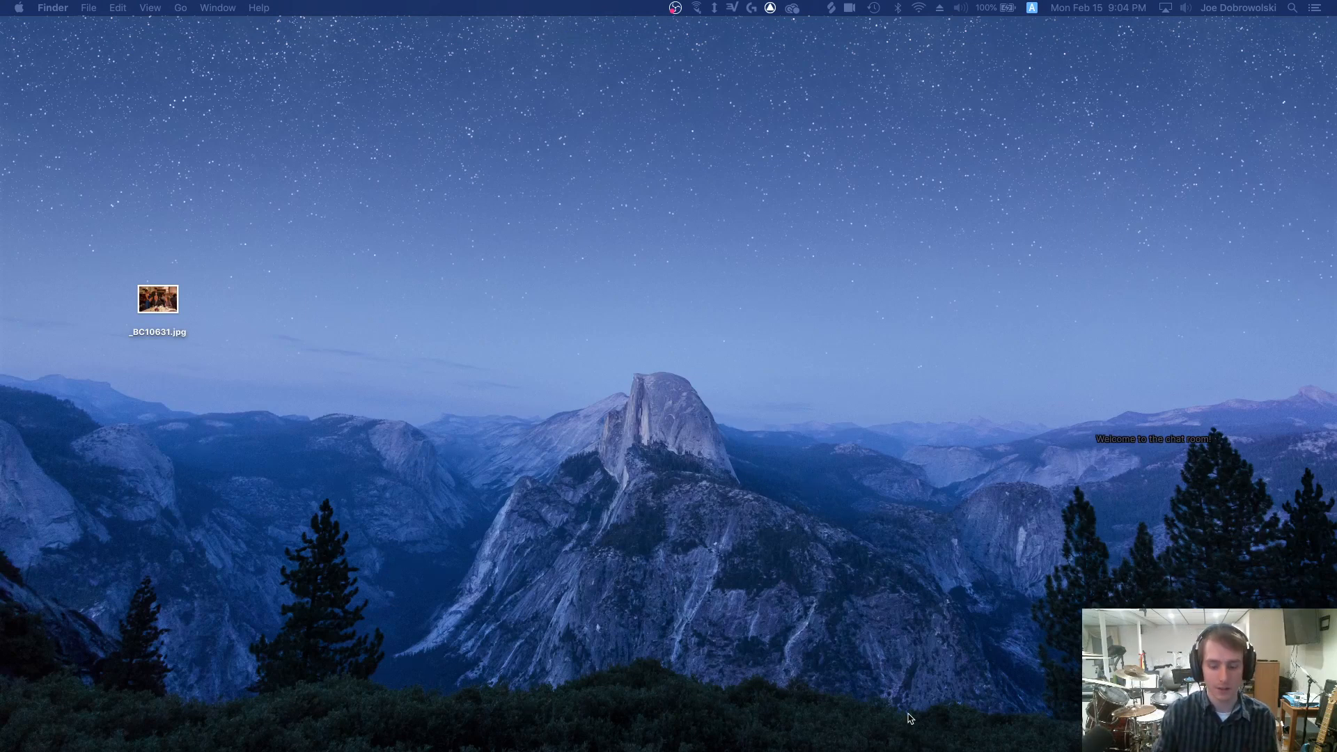
key(ctrl+Up)
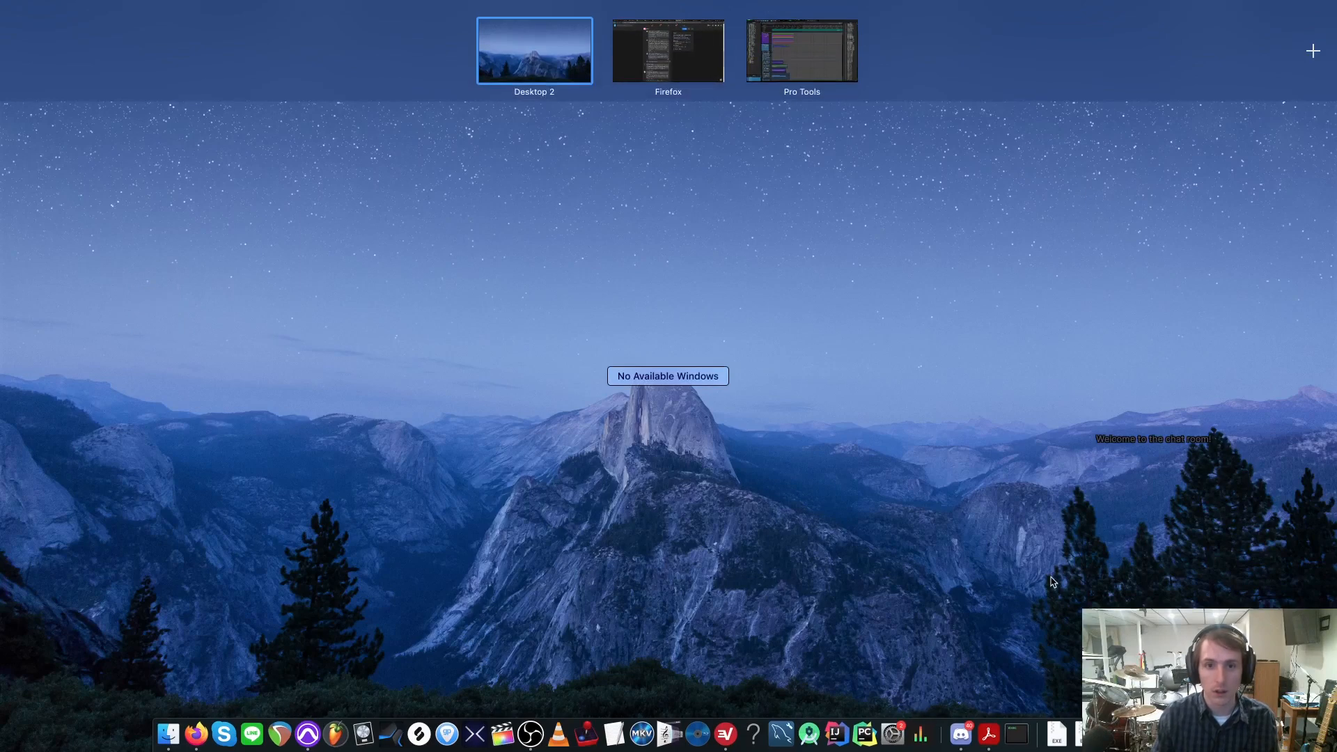
drag(802, 56, 669, 52)
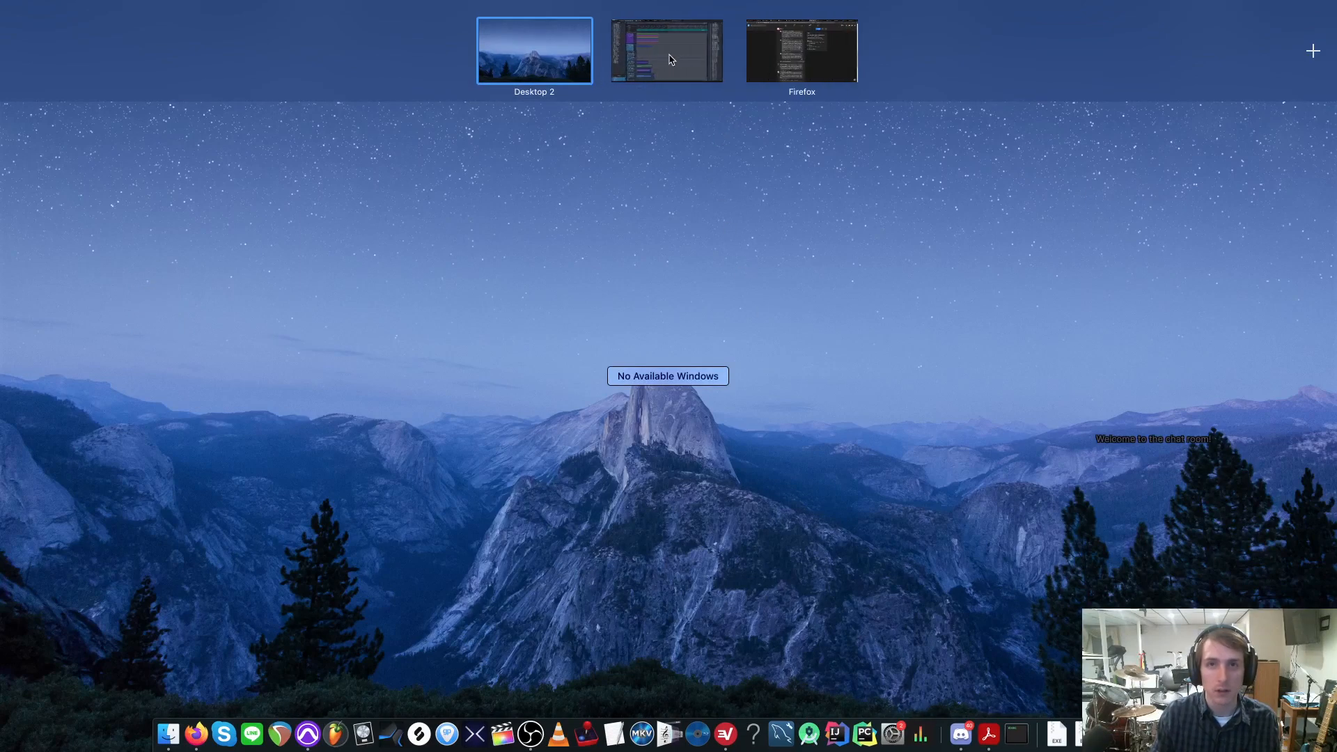
drag(787, 0, 721, 56)
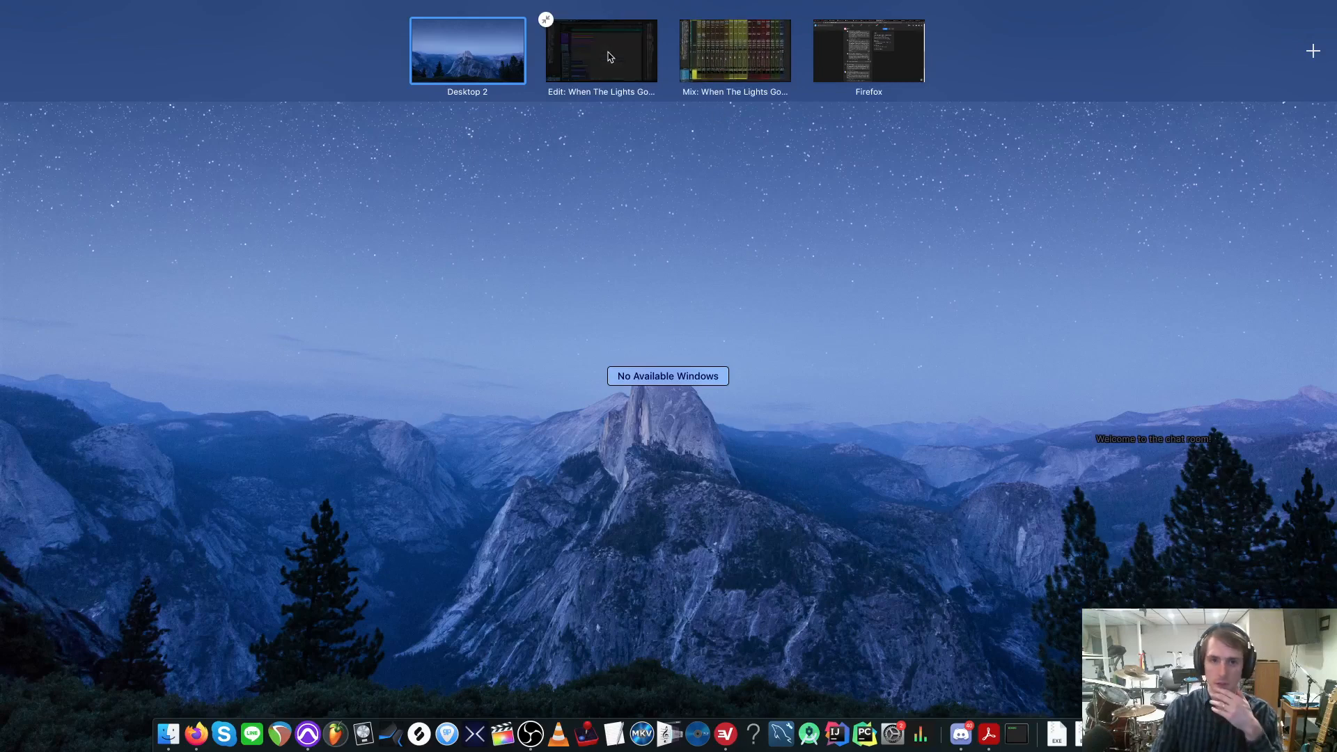
click(601, 56)
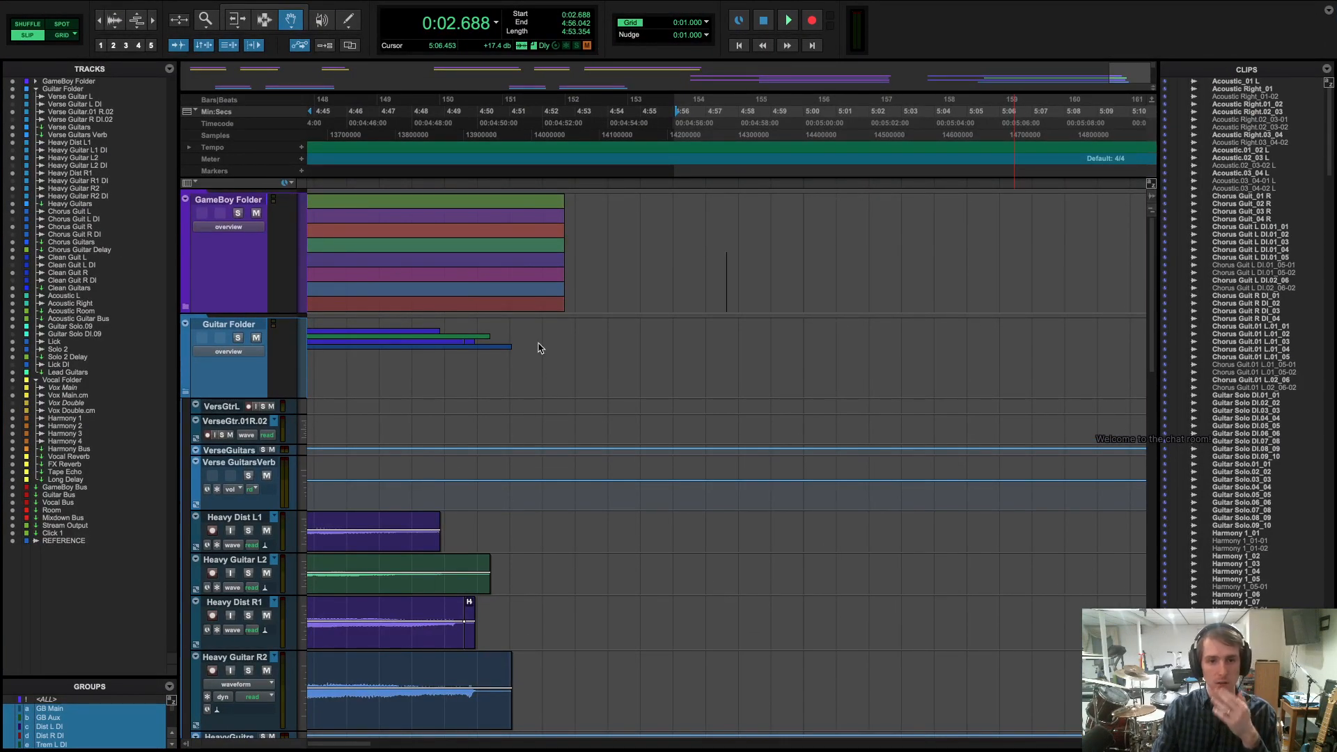
- Return to the beginning of the song and play it from about 0:01, stopping at about 0:13
scroll(561, 260, left, 10)
scroll(561, 260, left, 20)
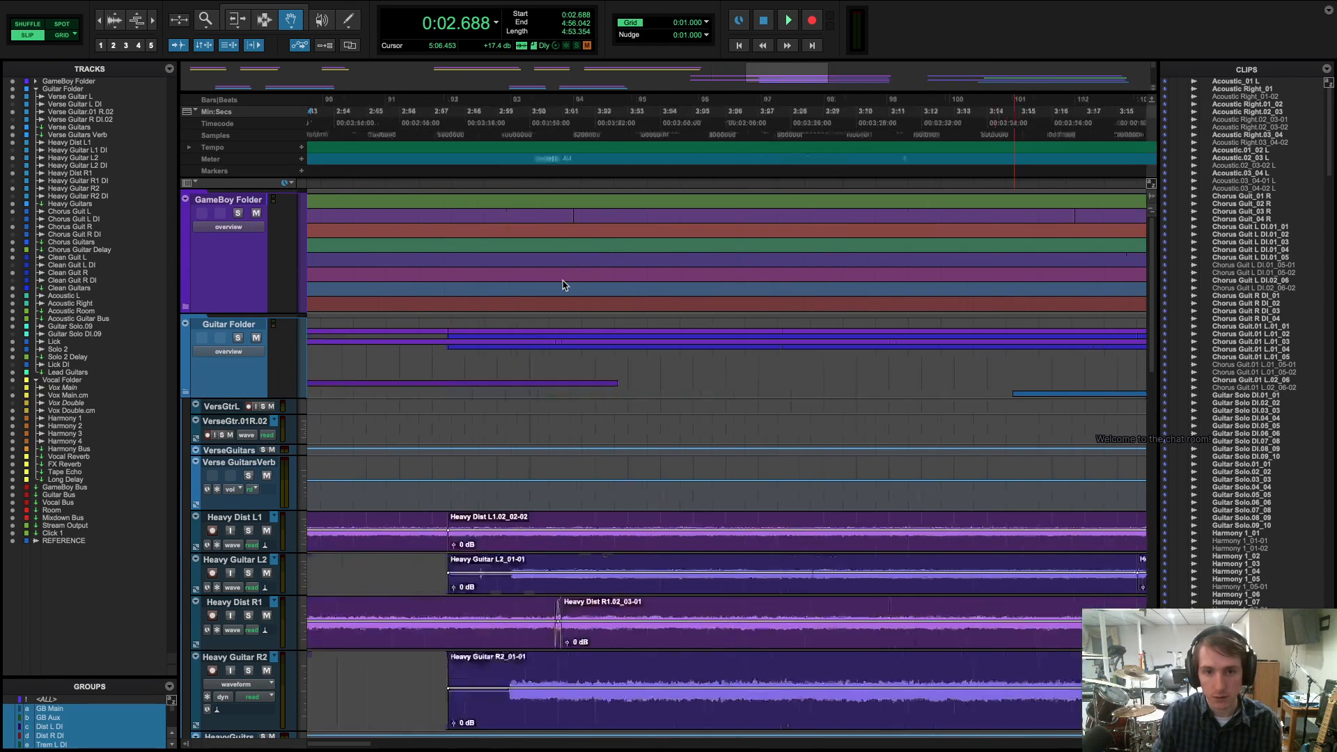
click(338, 169)
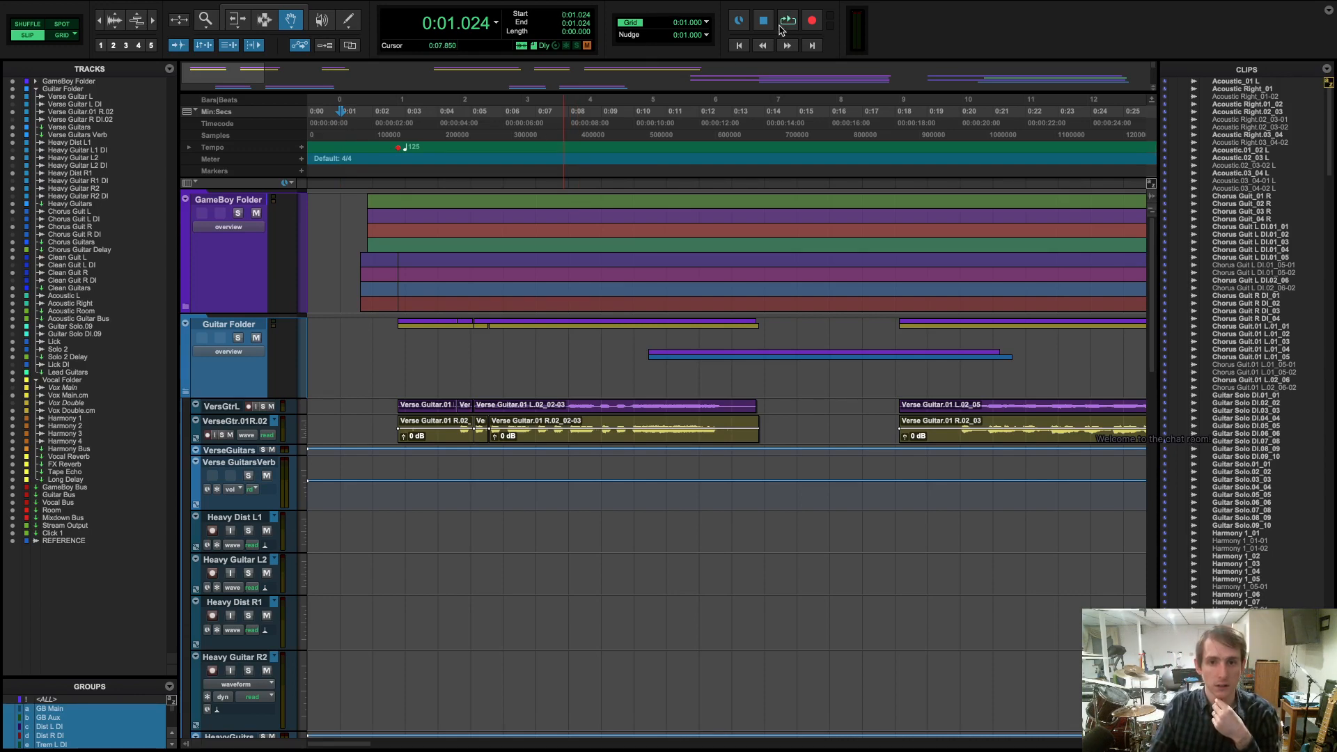
click(781, 27)
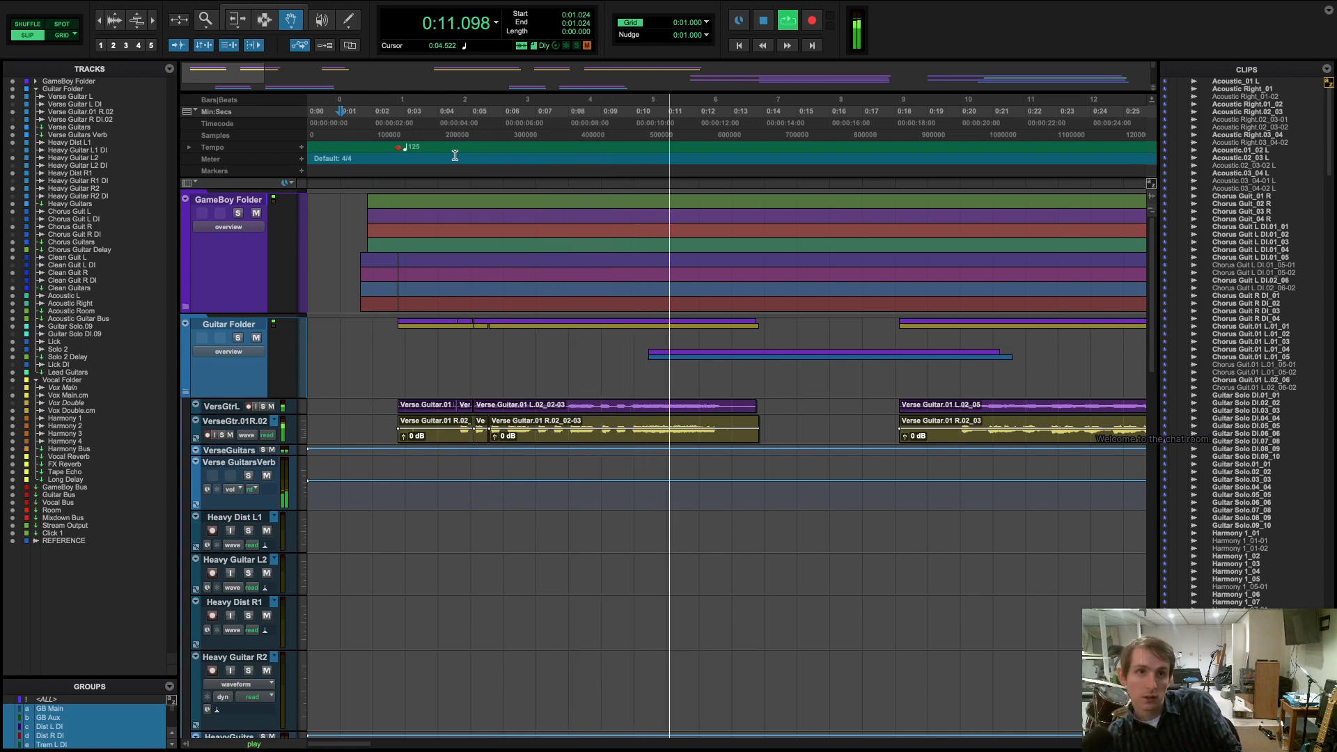
key(space)
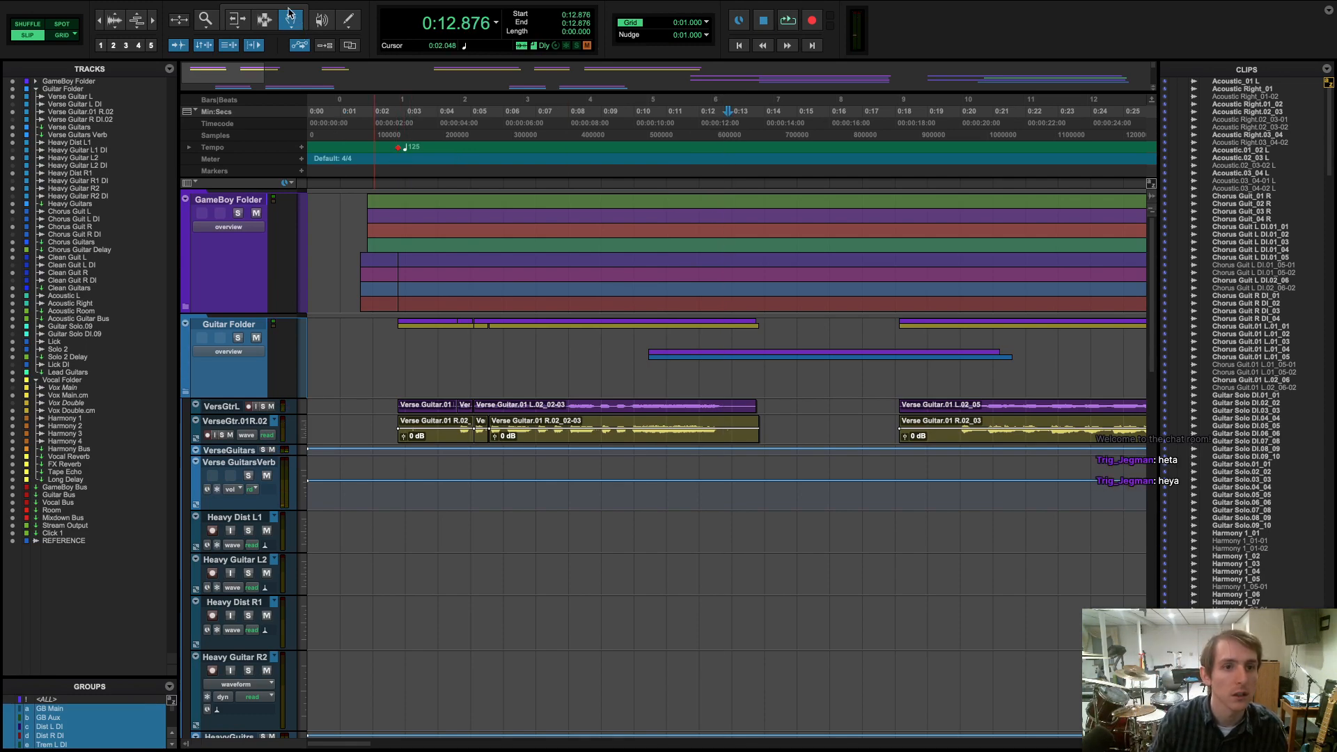
- In the mixer, open the Mixdown Bus send to Stream Output and check the Stream Output track's output routing options
key(super+equal)
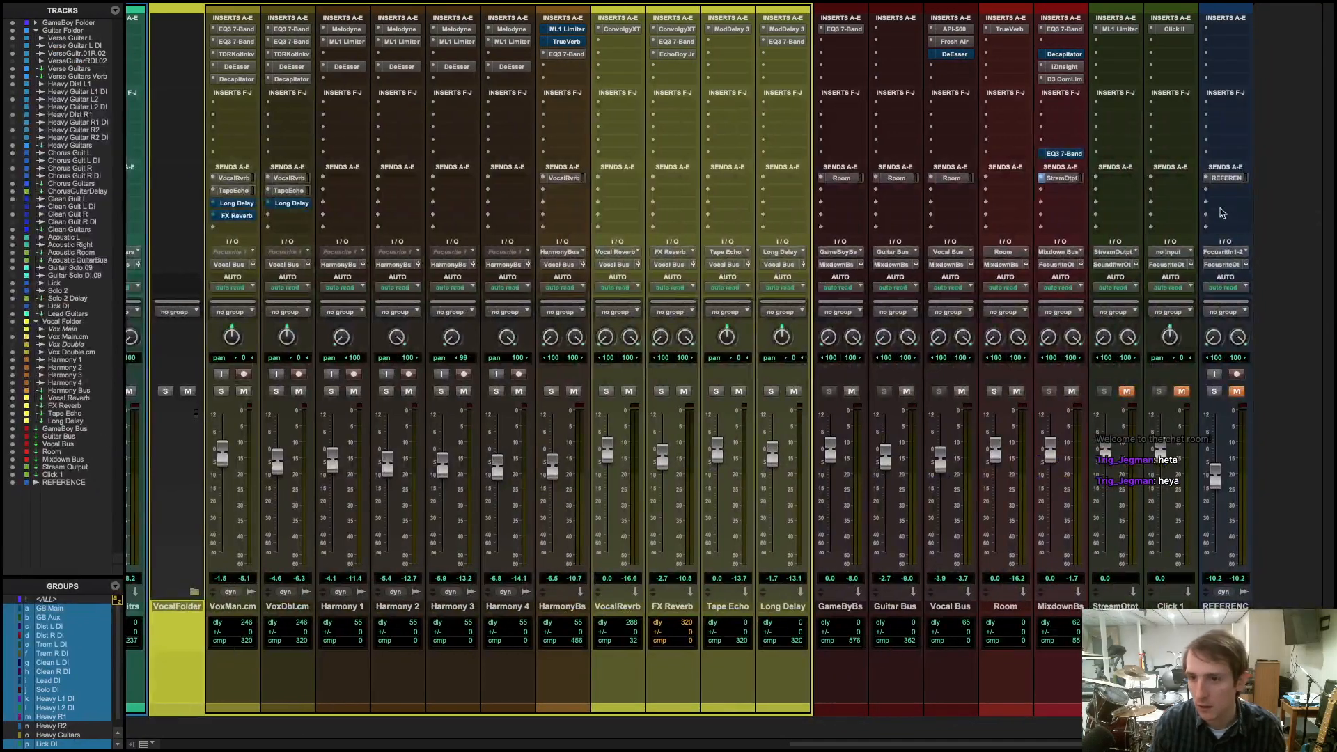
click(1072, 181)
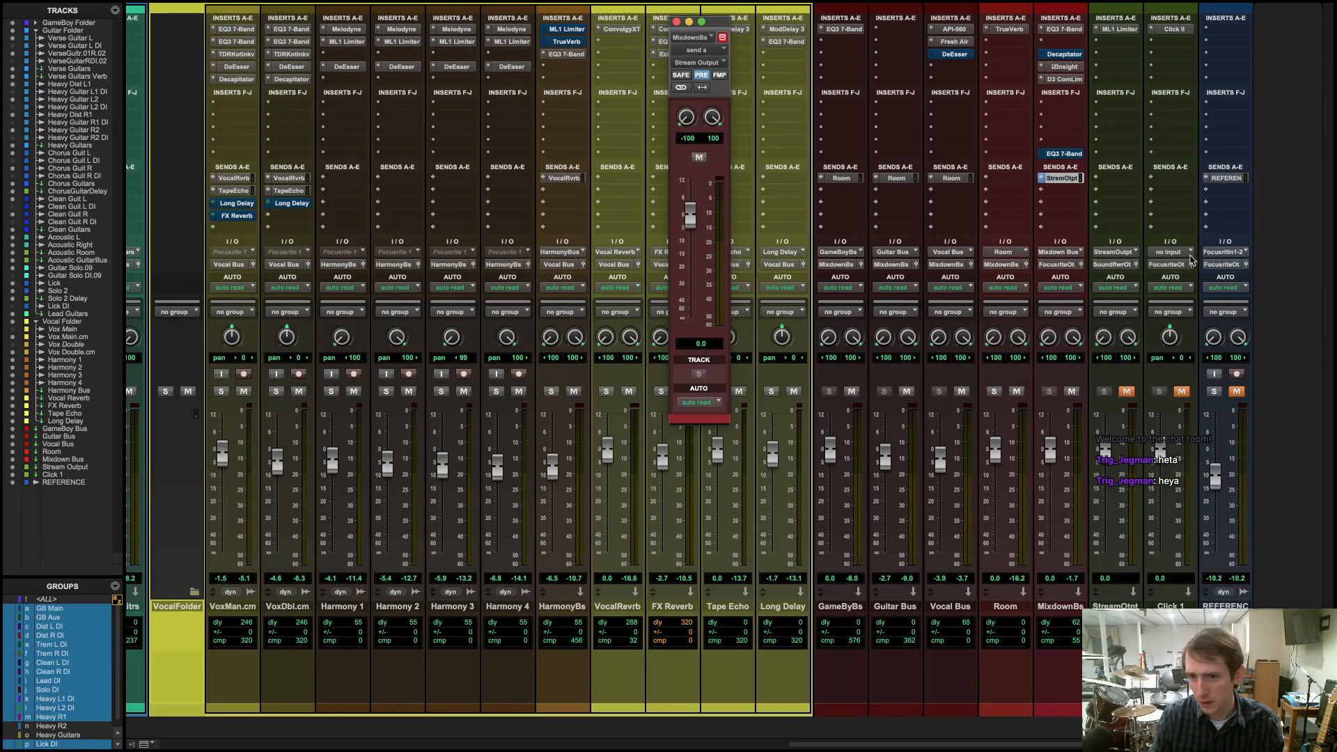
click(1130, 270)
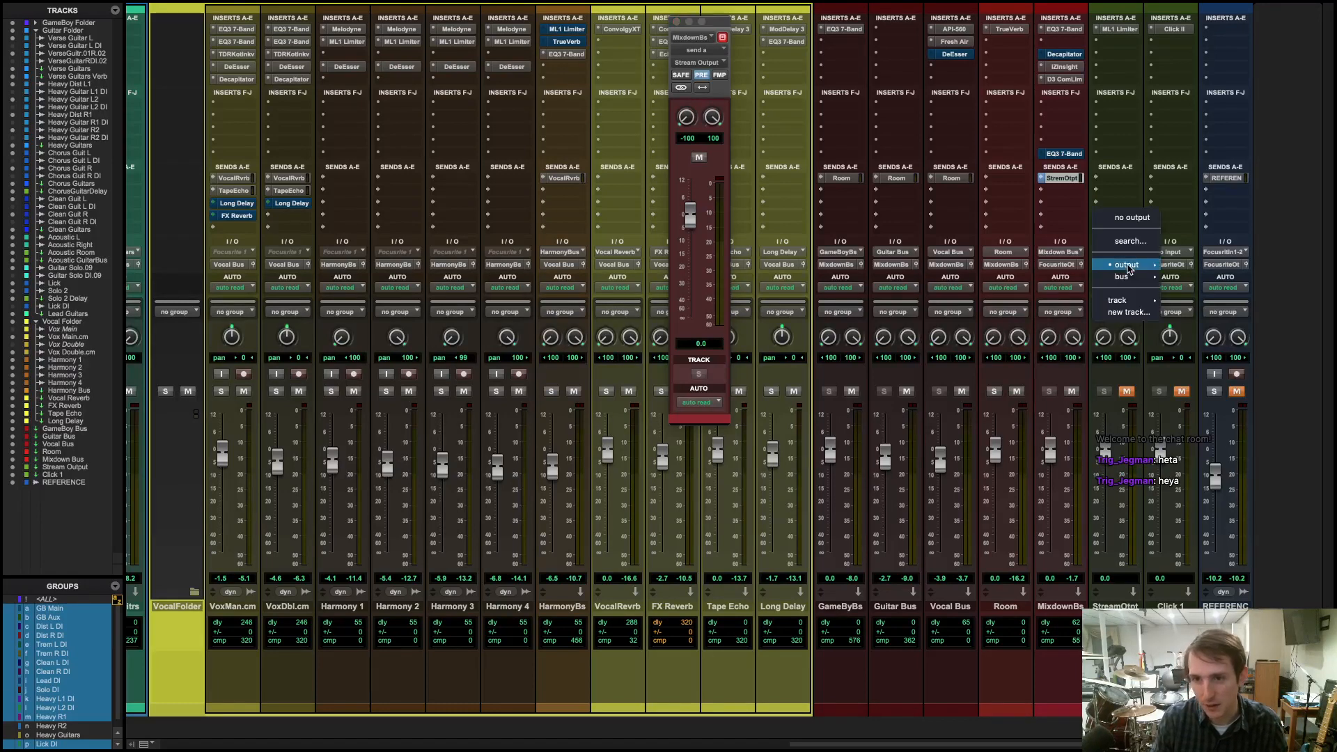
click(497, 9)
key(super+equal)
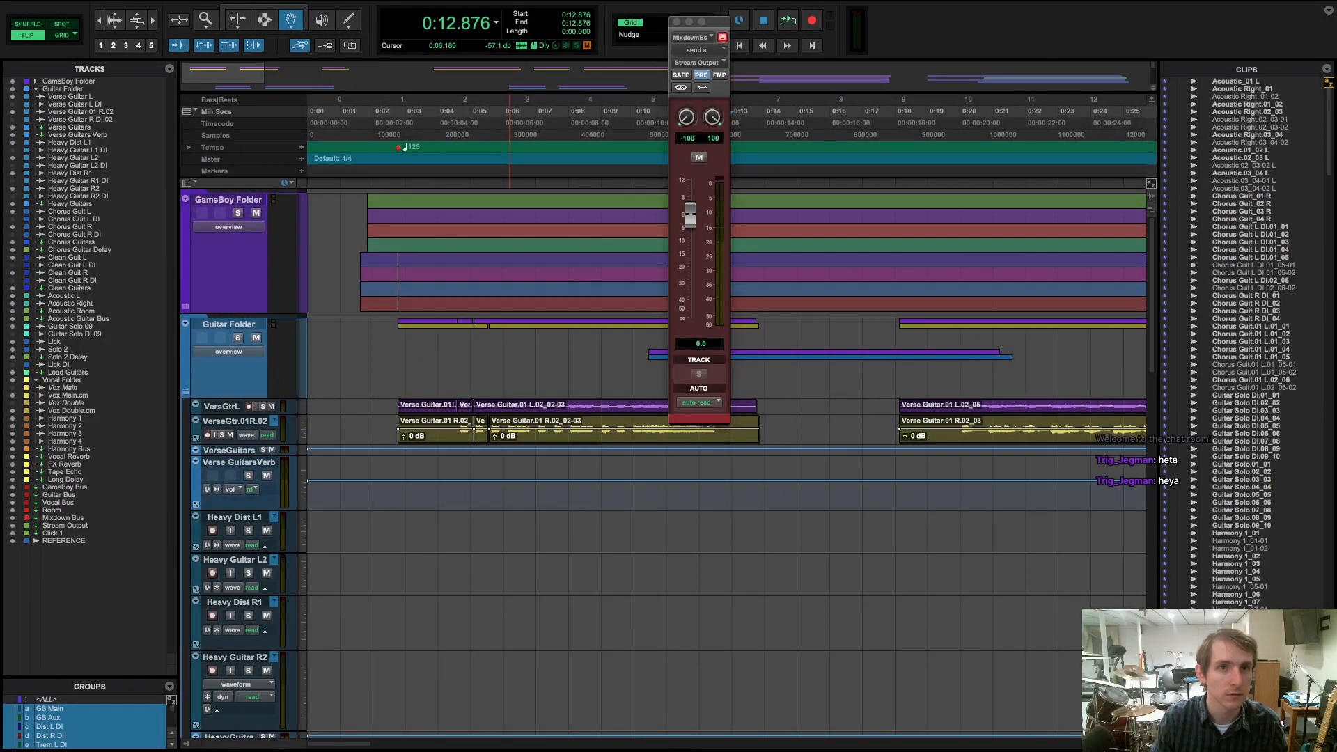
- Play the song from about 0:06 to 0:13 while watching the level meter of the Stream Output send
click(506, 150)
key(space)
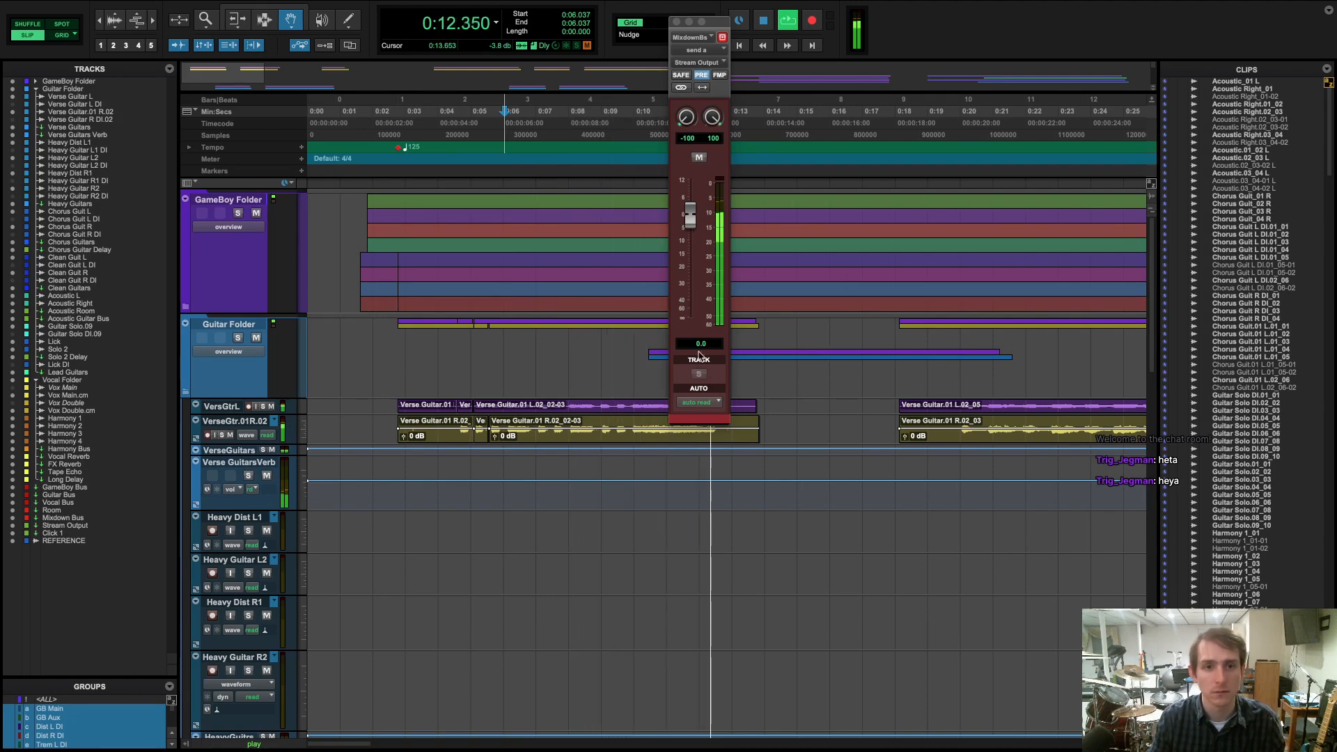
key(space)
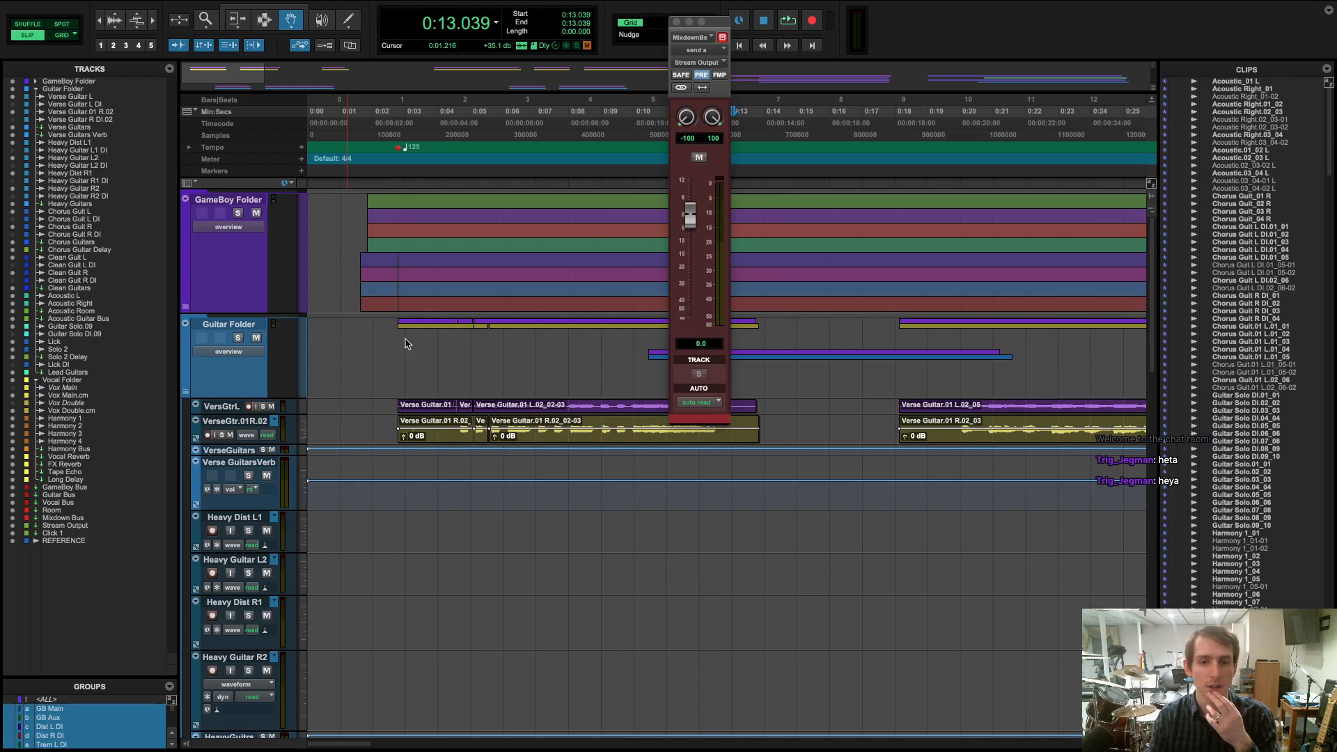
- Open the I/O setup to check the session's input and output routing
key(ctrl+Left)
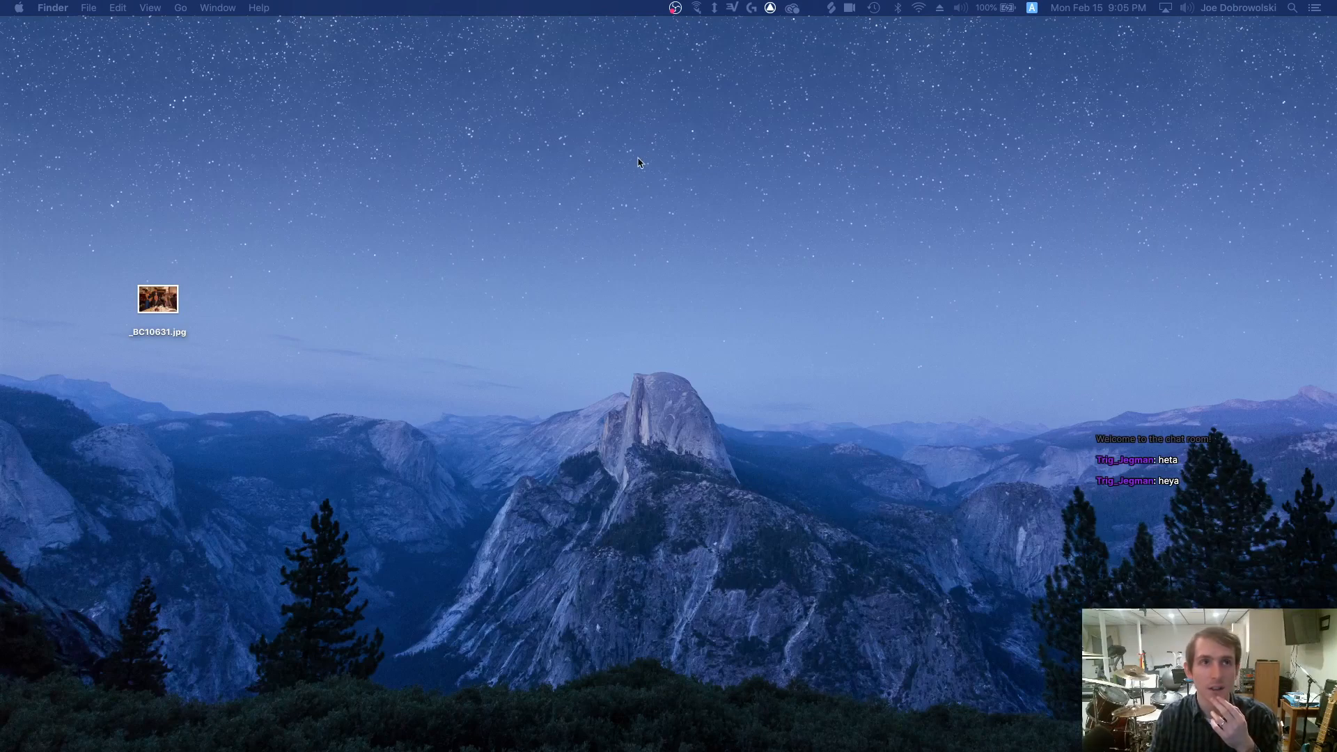
key(ctrl+Right)
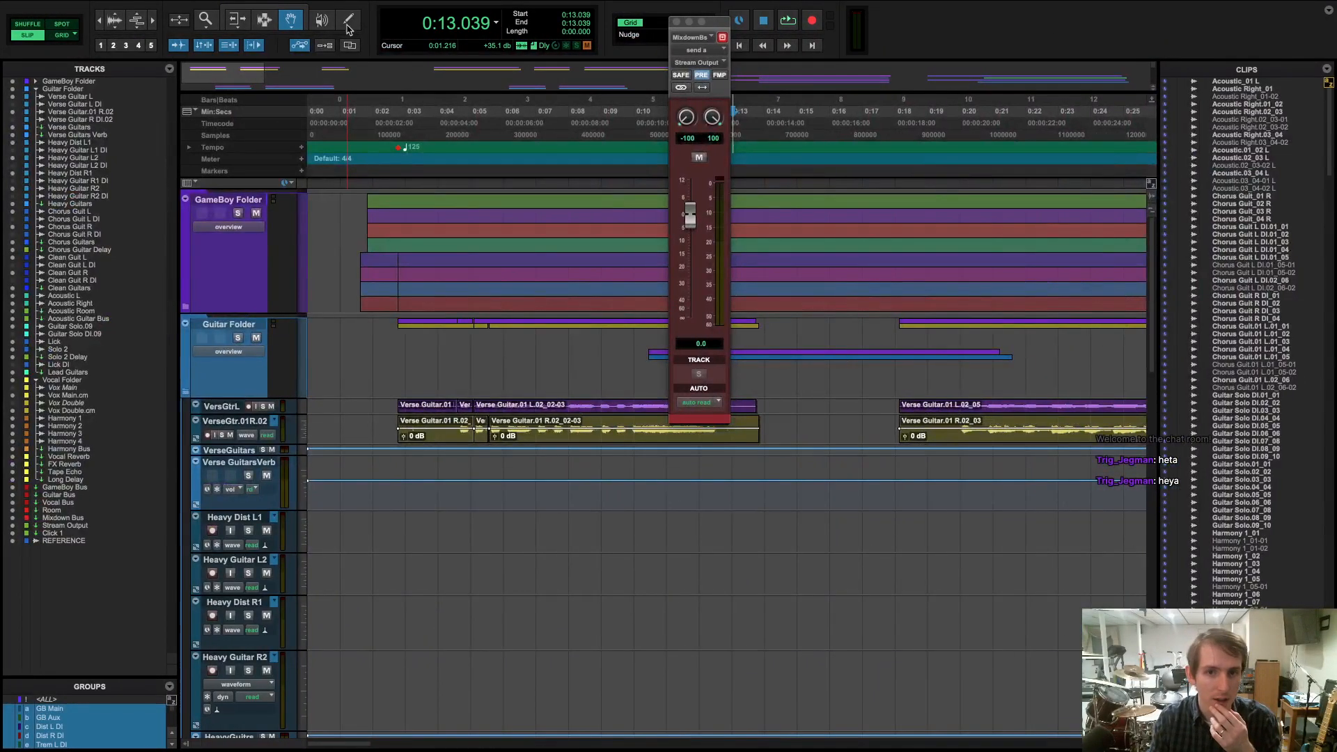
mouse_move(341, 4)
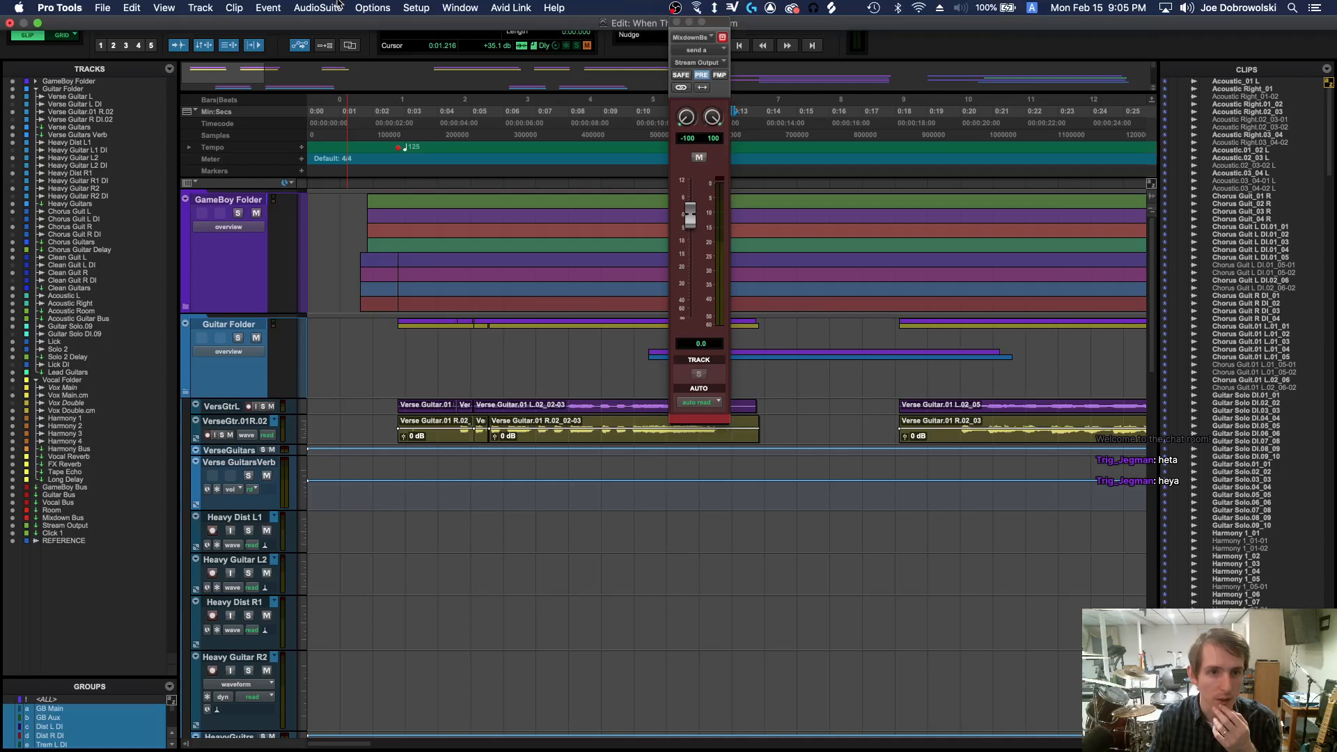
click(383, 8)
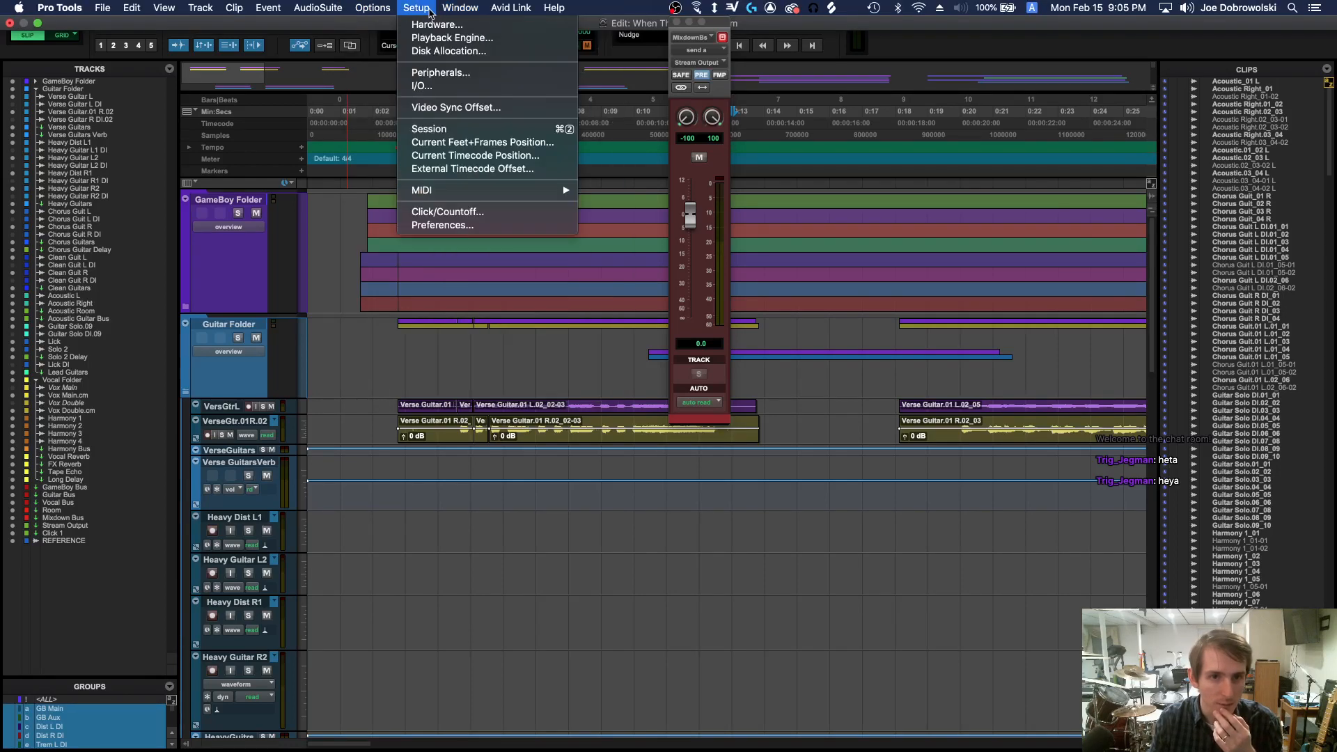
mouse_move(449, 10)
click(446, 85)
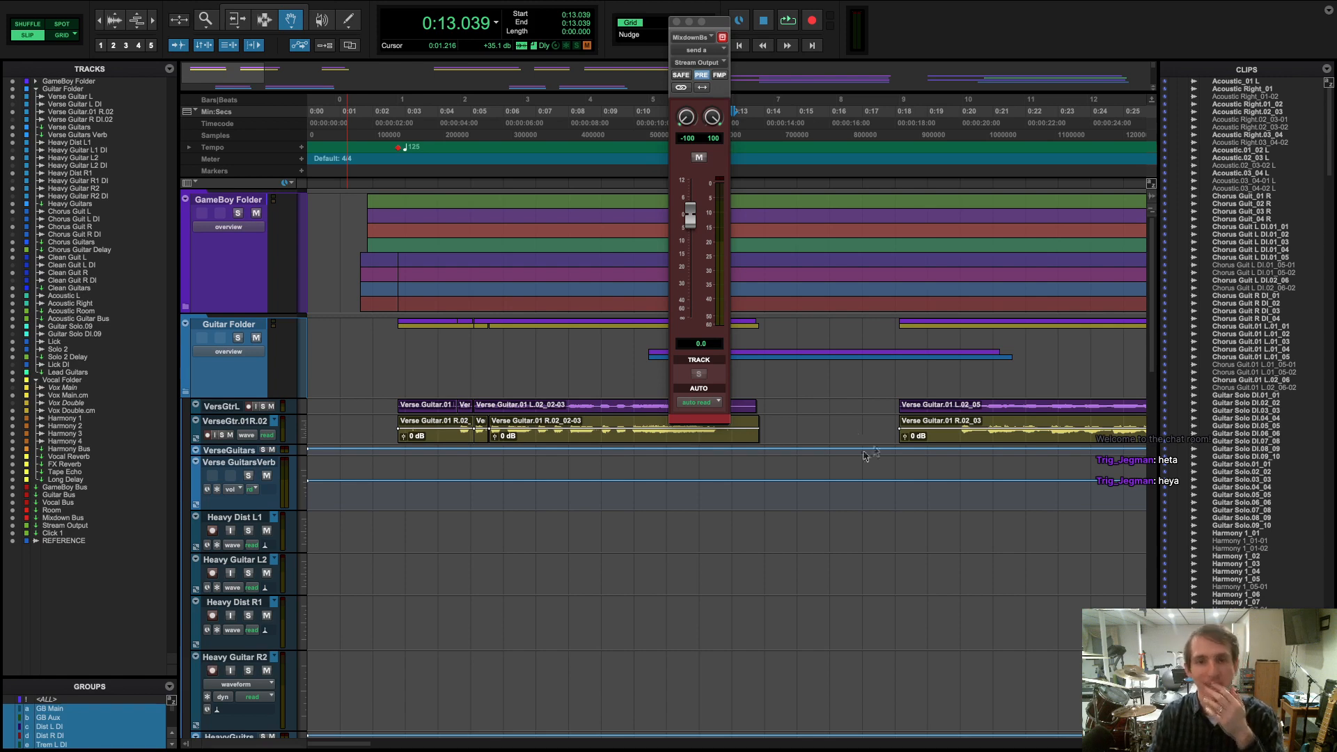
- Unmute the Stream Output track in the mixer
key(super+equal)
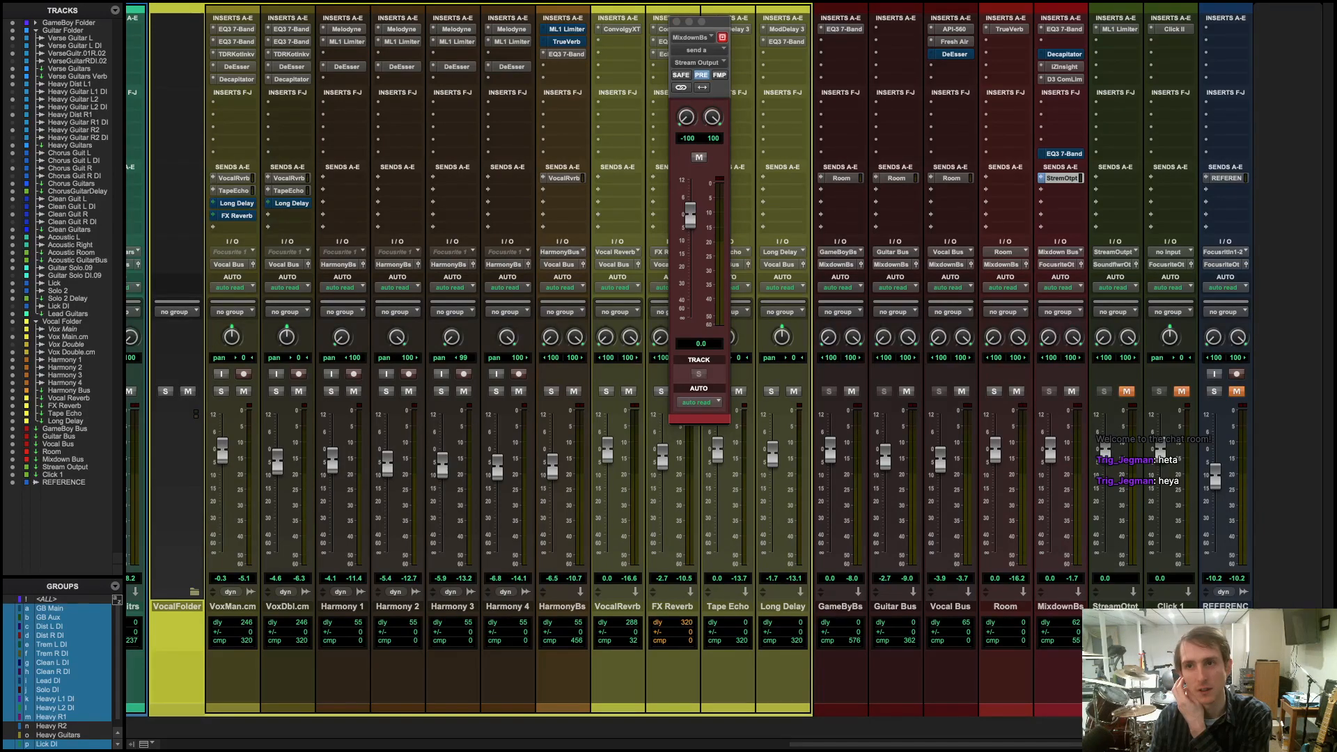
key(ctrl+Left)
key(ctrl+Right)
click(1125, 391)
key(ctrl+Left)
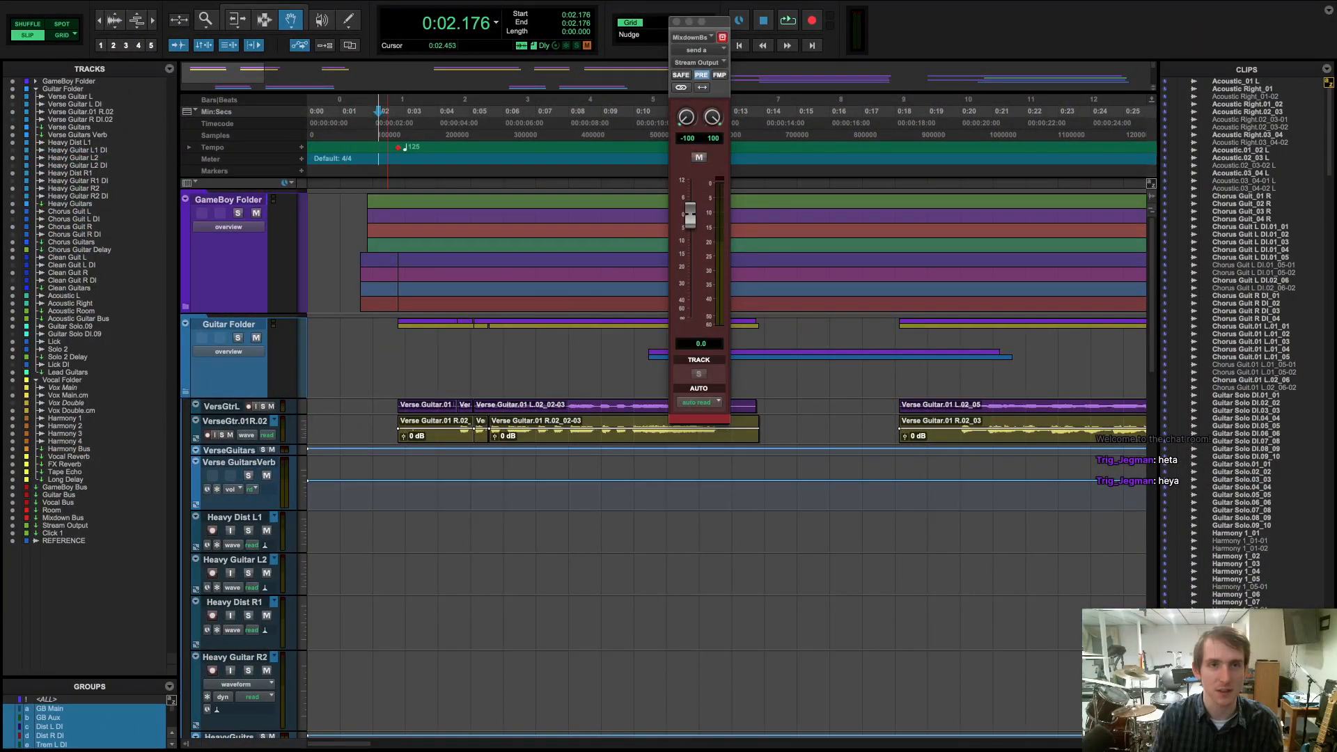
- Start playback from about 0:02.5 and close the Mixdown Bus send window
click(391, 113)
key(space)
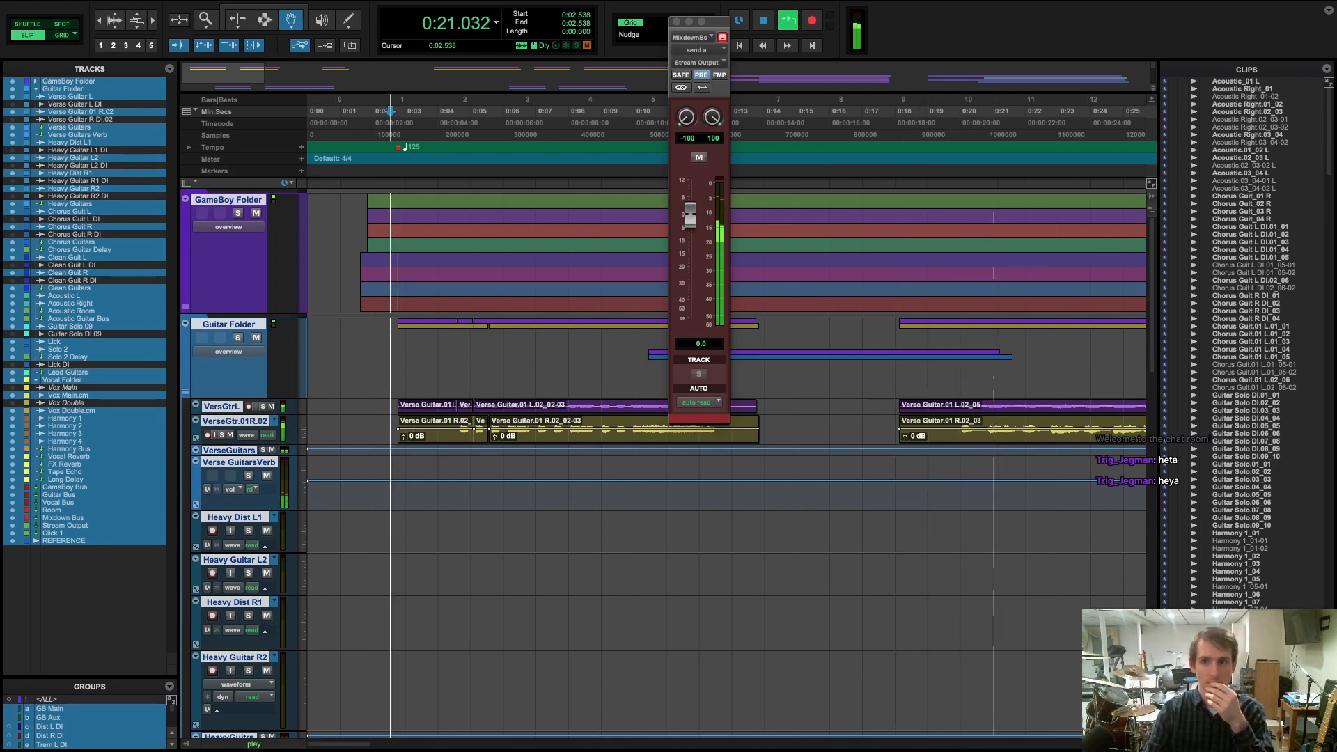
click(676, 22)
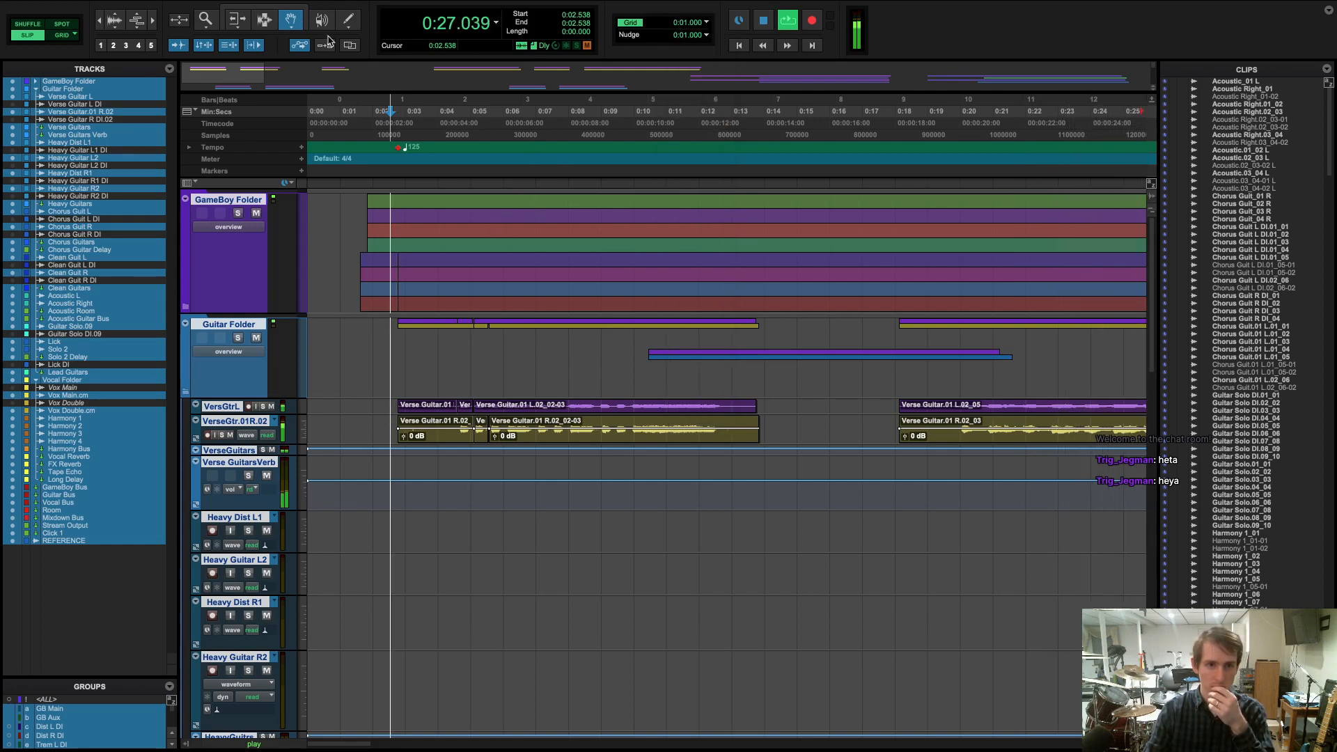
- Place the edit cursor at about 0:09 and set Edit Window Scrolling to Page
click(597, 166)
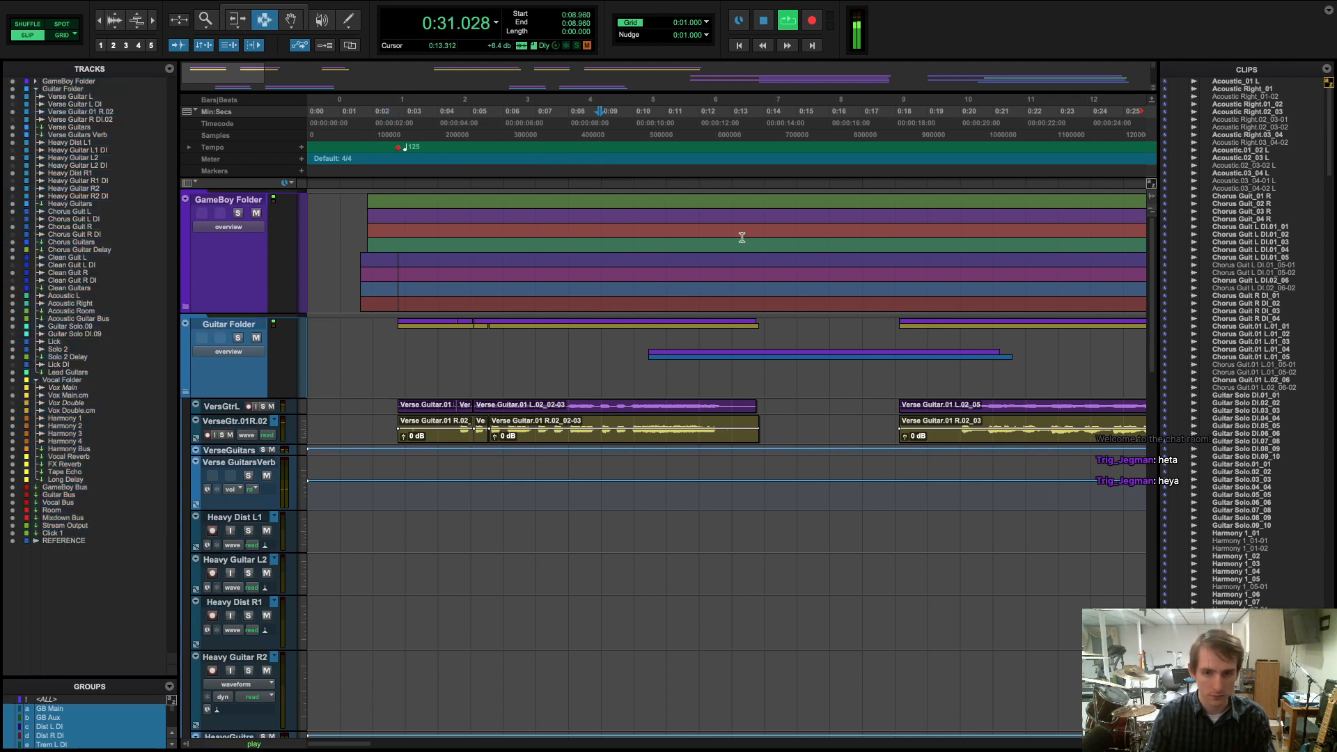
mouse_move(346, 11)
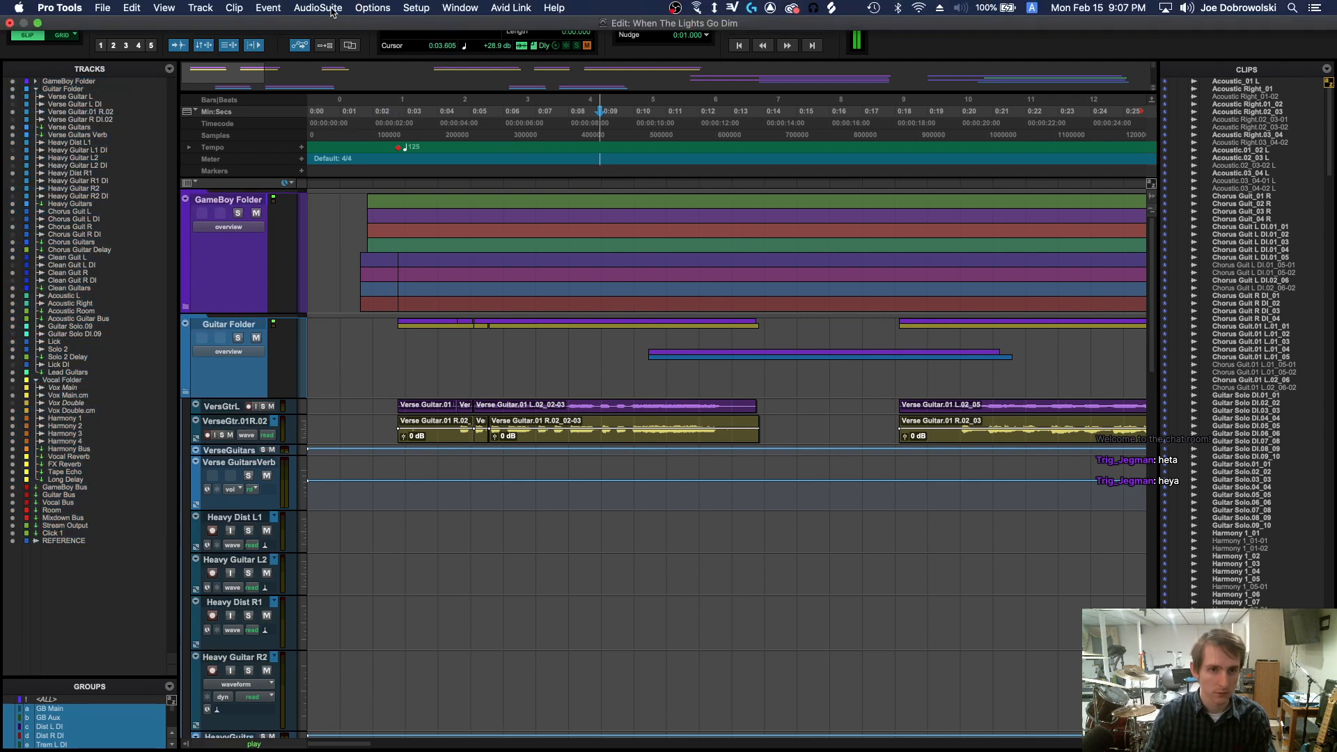
click(372, 8)
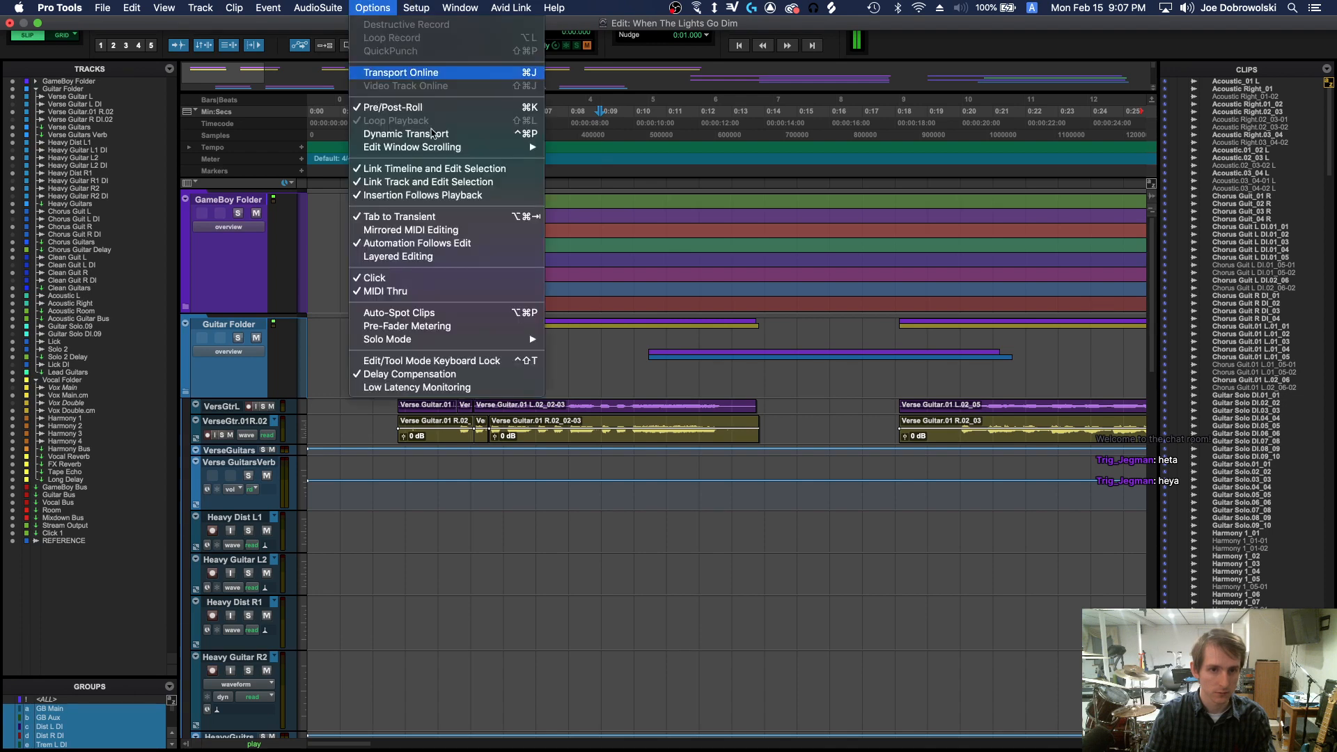
mouse_move(442, 146)
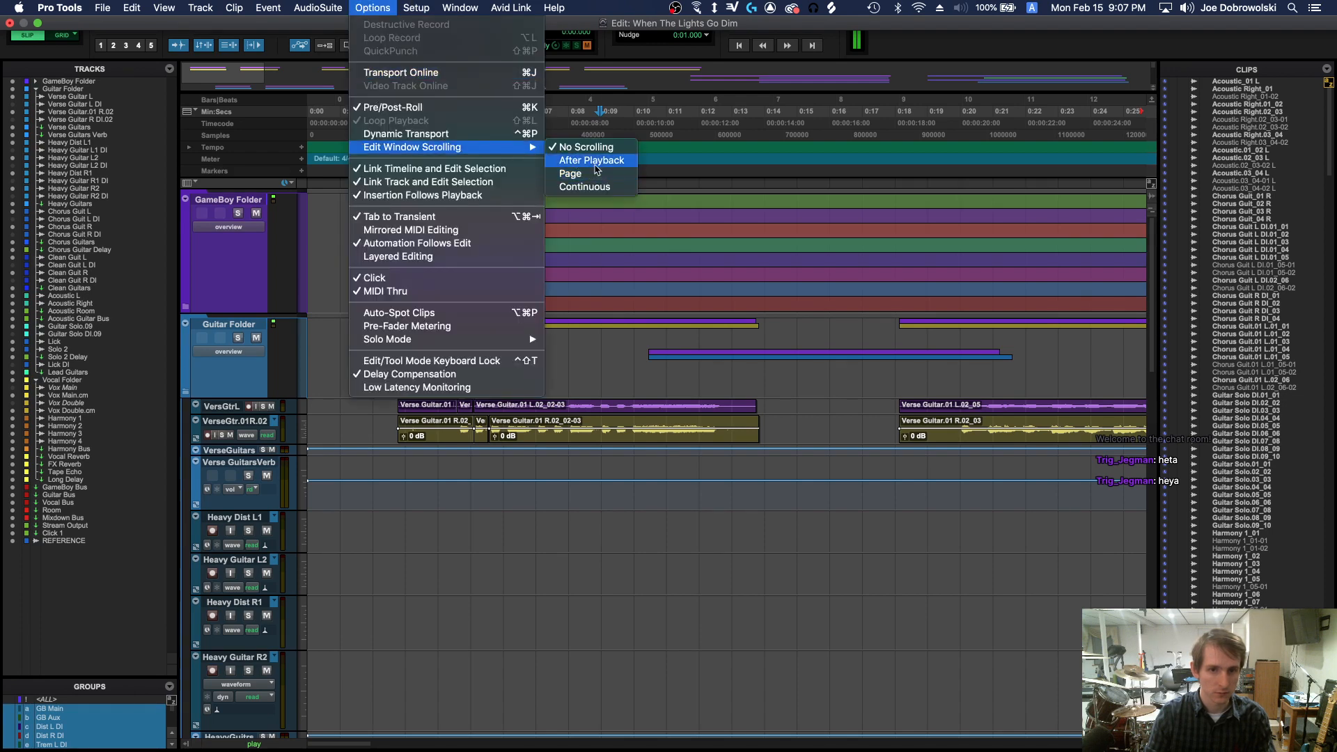
click(590, 177)
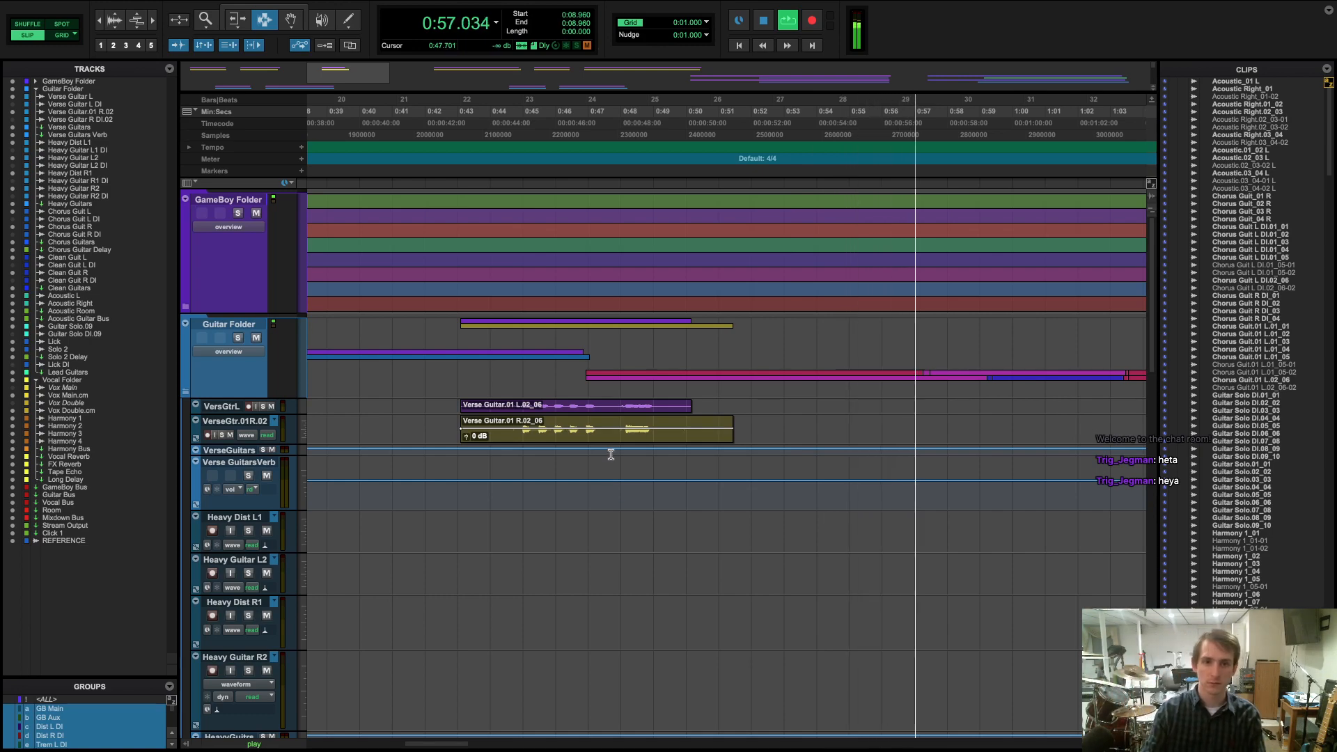
- Monitor the track and bus levels in the mixer and follow the playing song along the Edit window timeline
key(ctrl+equal)
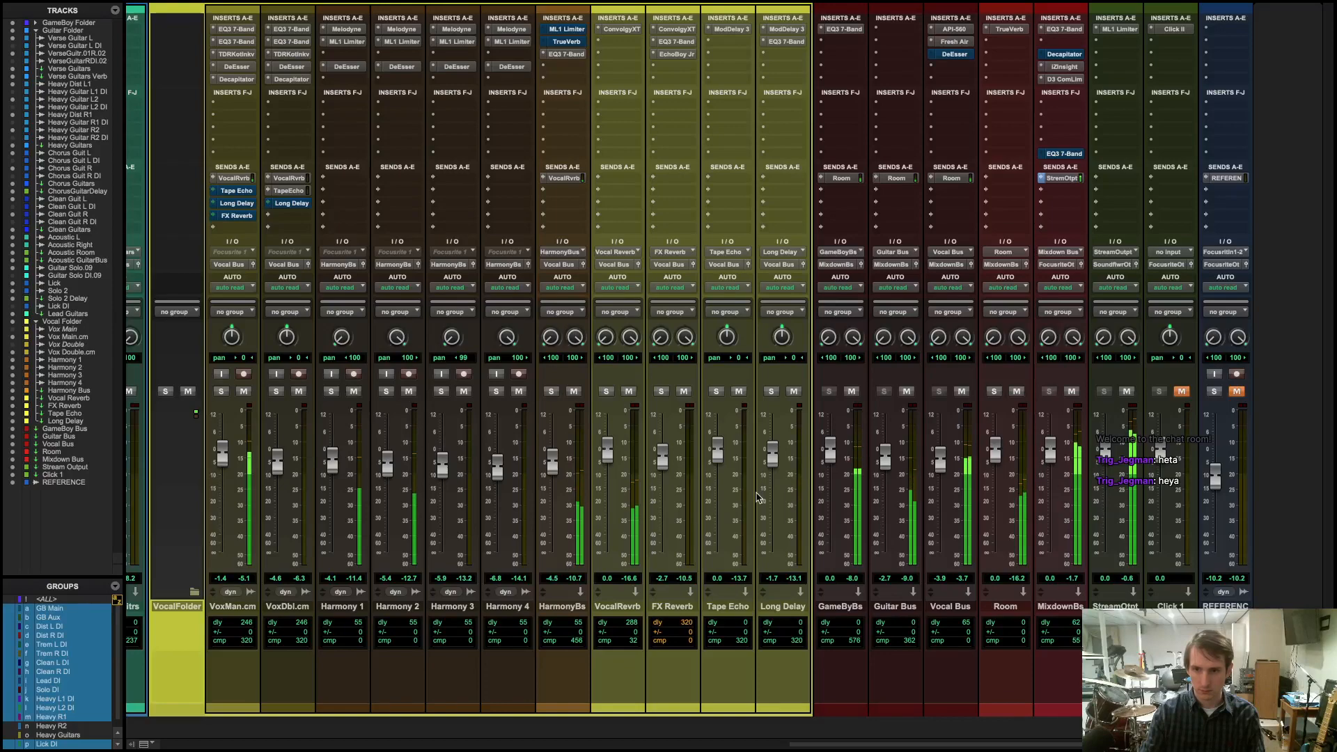
key(ctrl+equal)
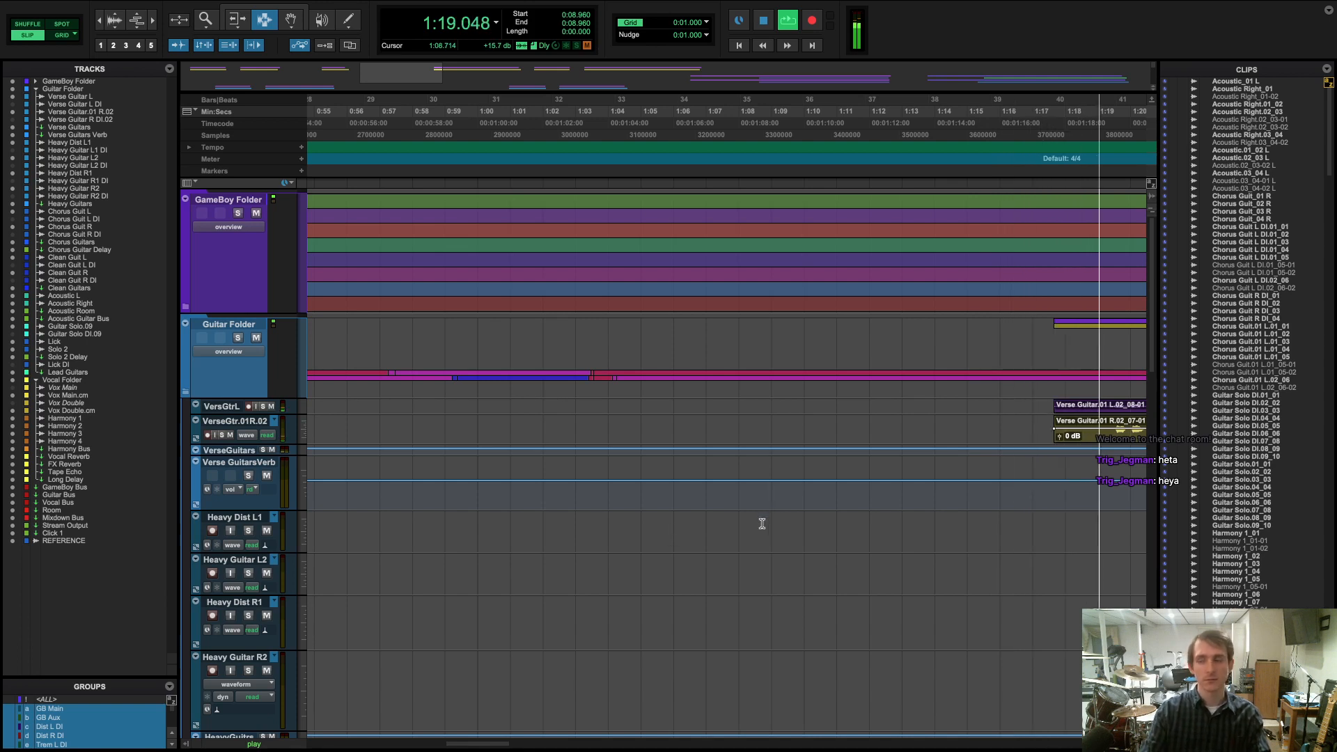
scroll(762, 524, right, 10)
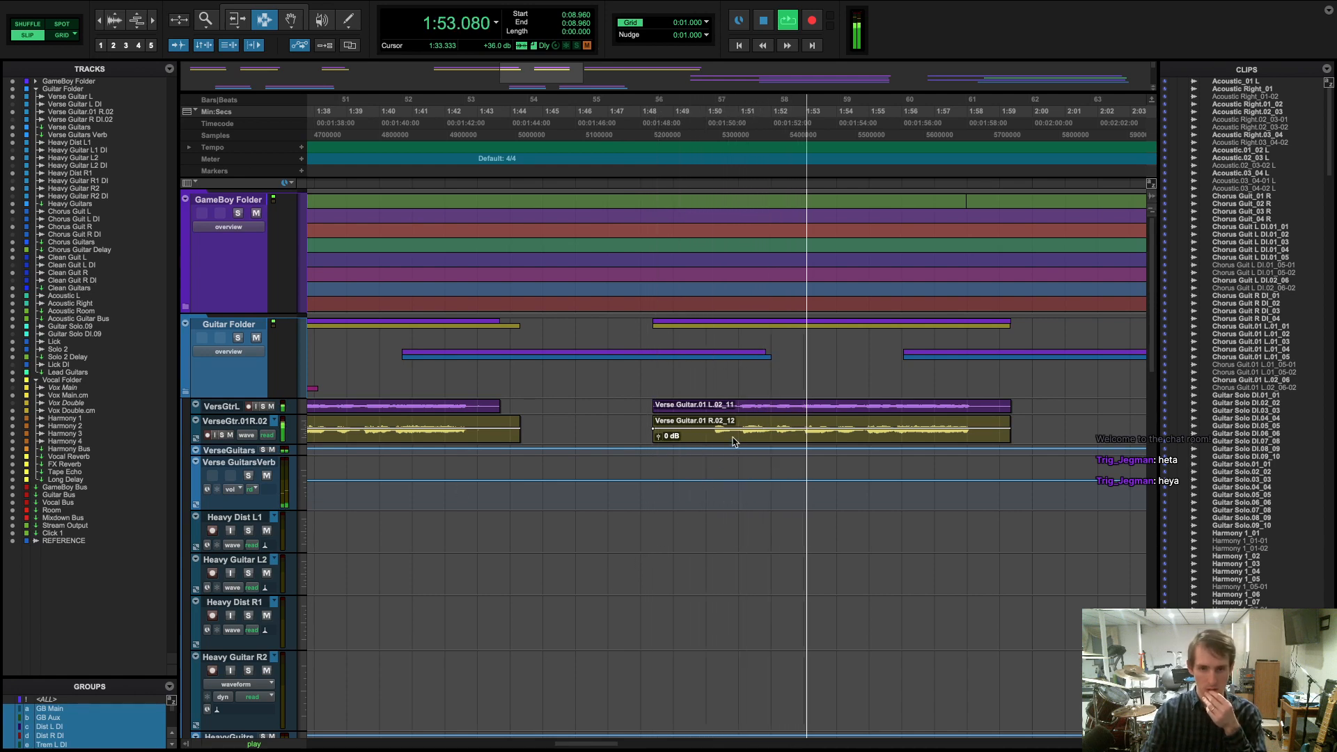
key(super+equal)
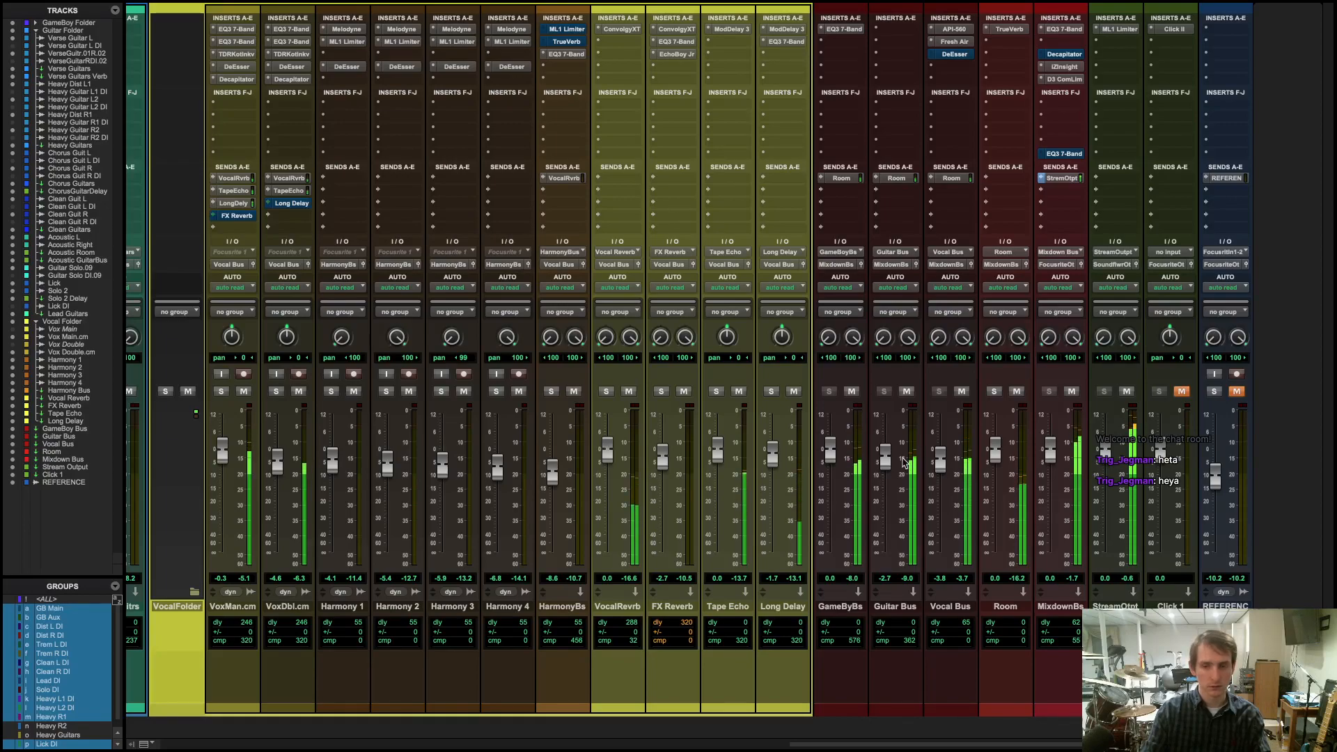
key(ctrl+Left)
key(ctrl+Right)
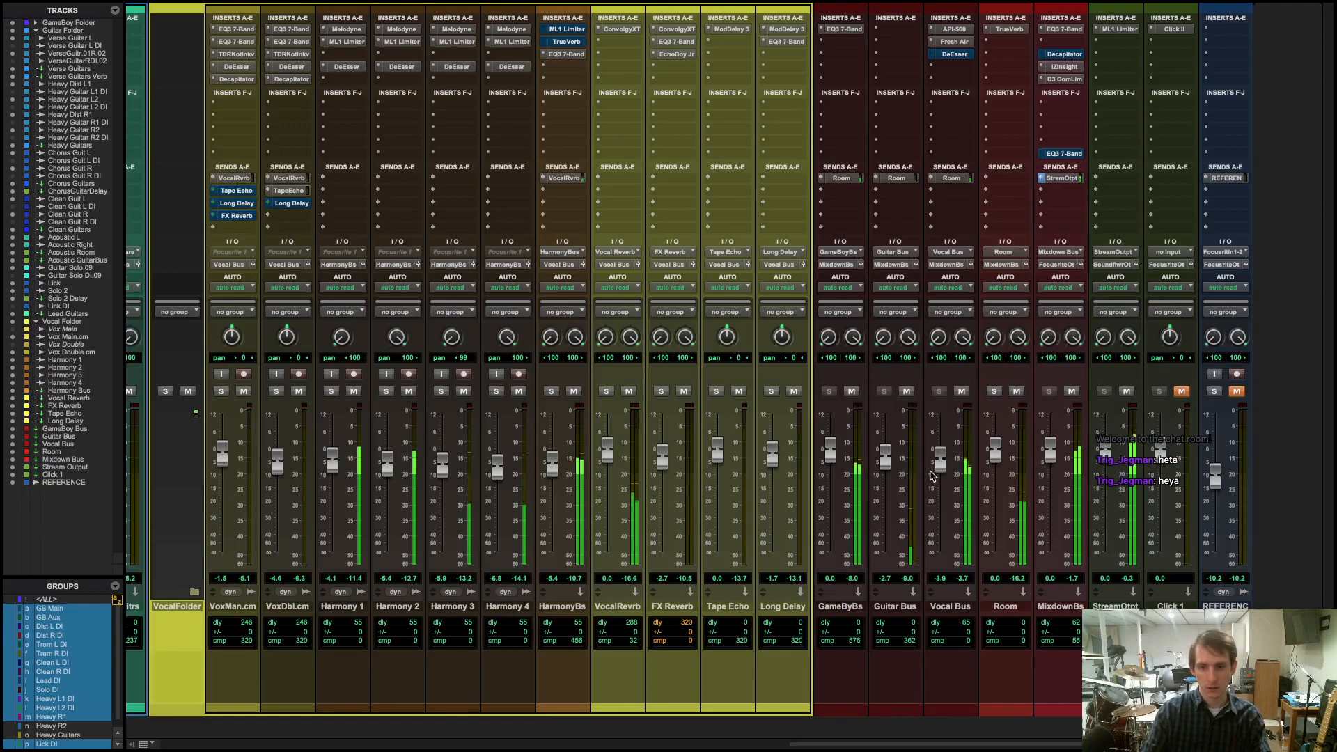
key(super+equal)
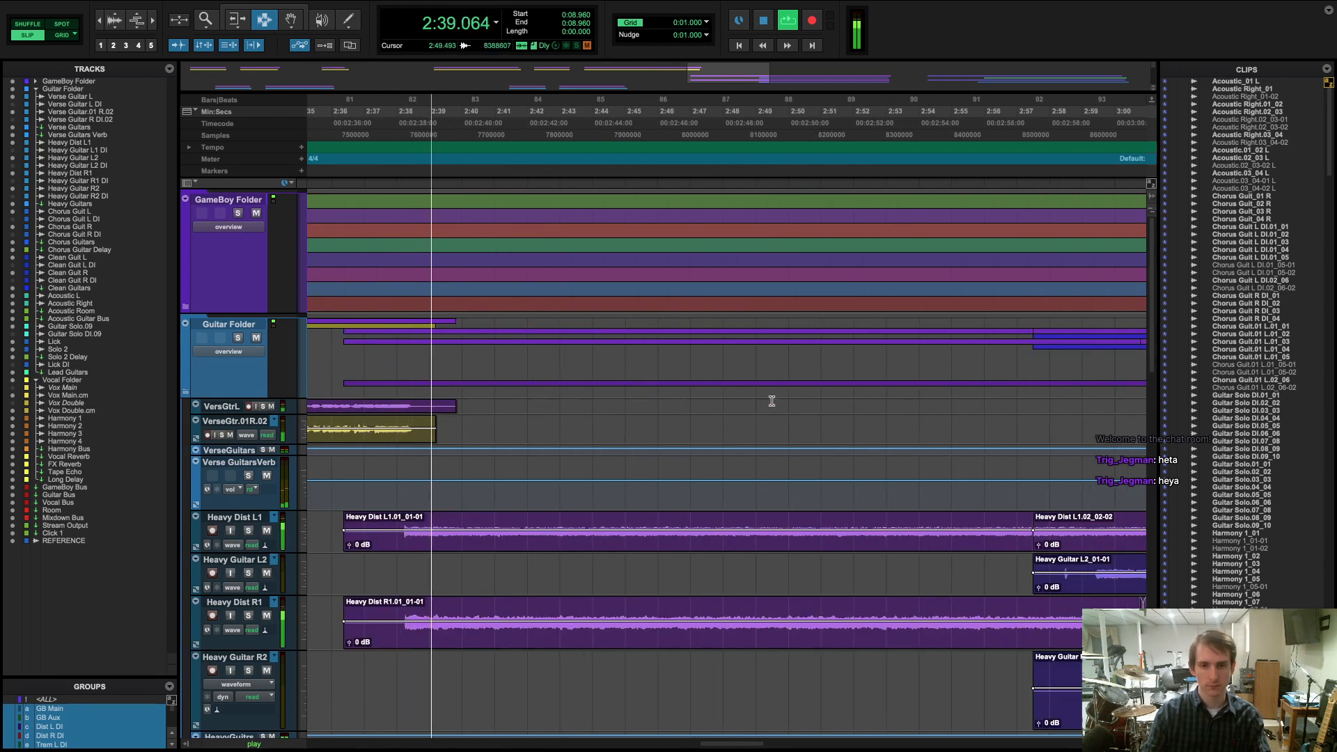
- Check the lead guitar and vocal channel levels in the mixer and return to the playing section of the Edit window timeline
key(super+equal)
drag(886, 745, 627, 709)
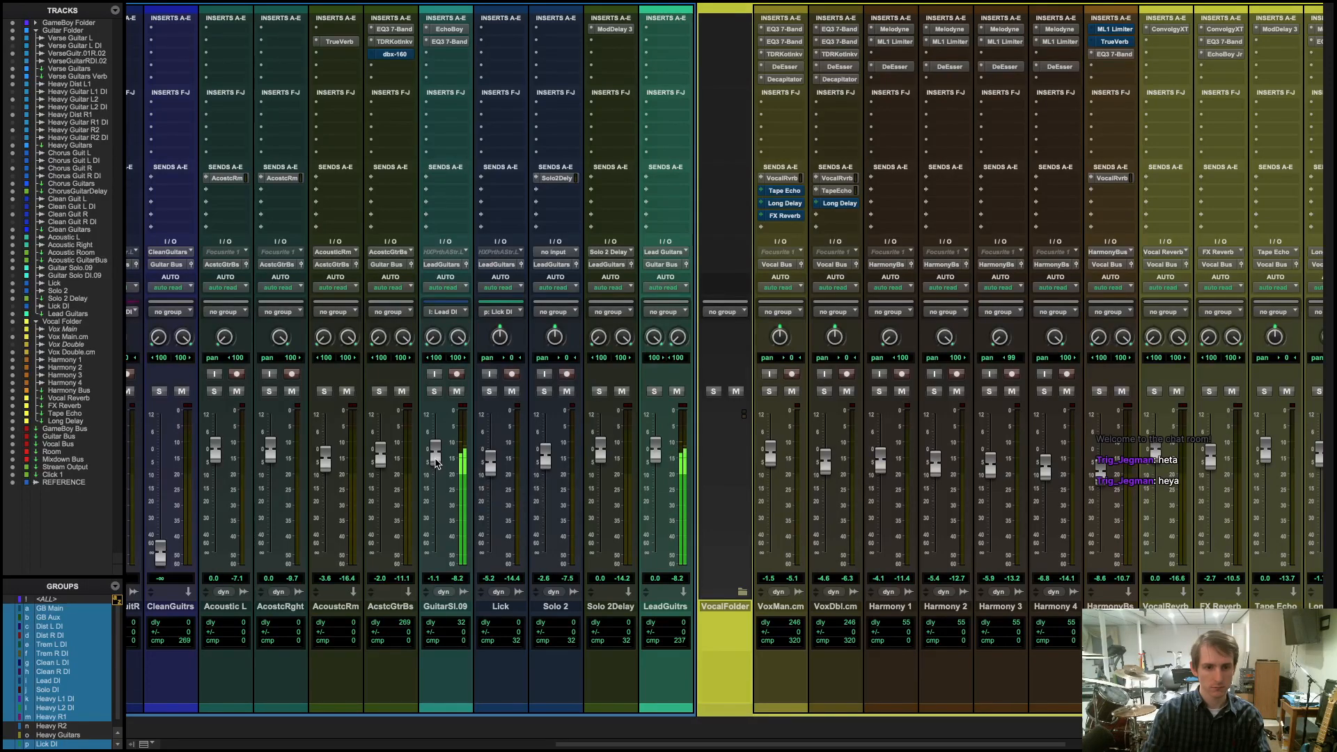
key(super+equal)
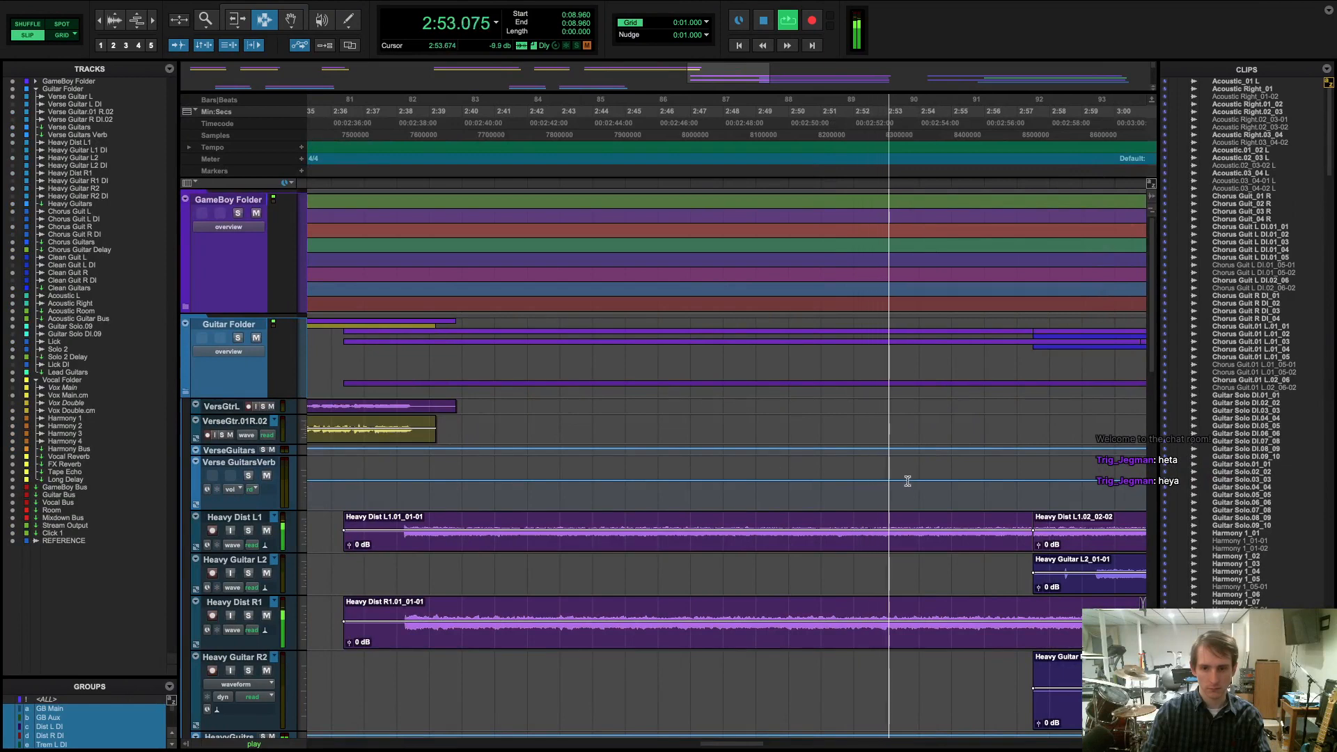
scroll(901, 481, right, 8)
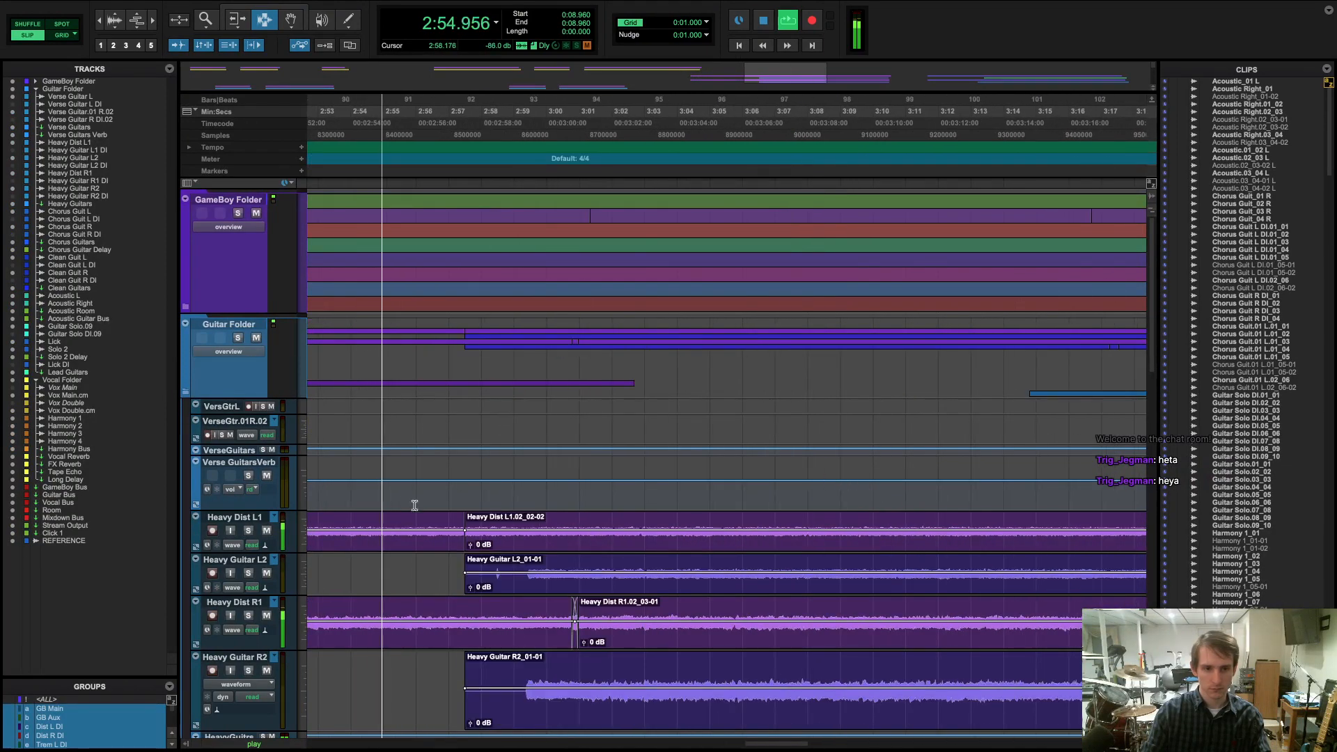
- Shrink the height of all tracks together by temporarily enabling the ALL group
click(72, 700)
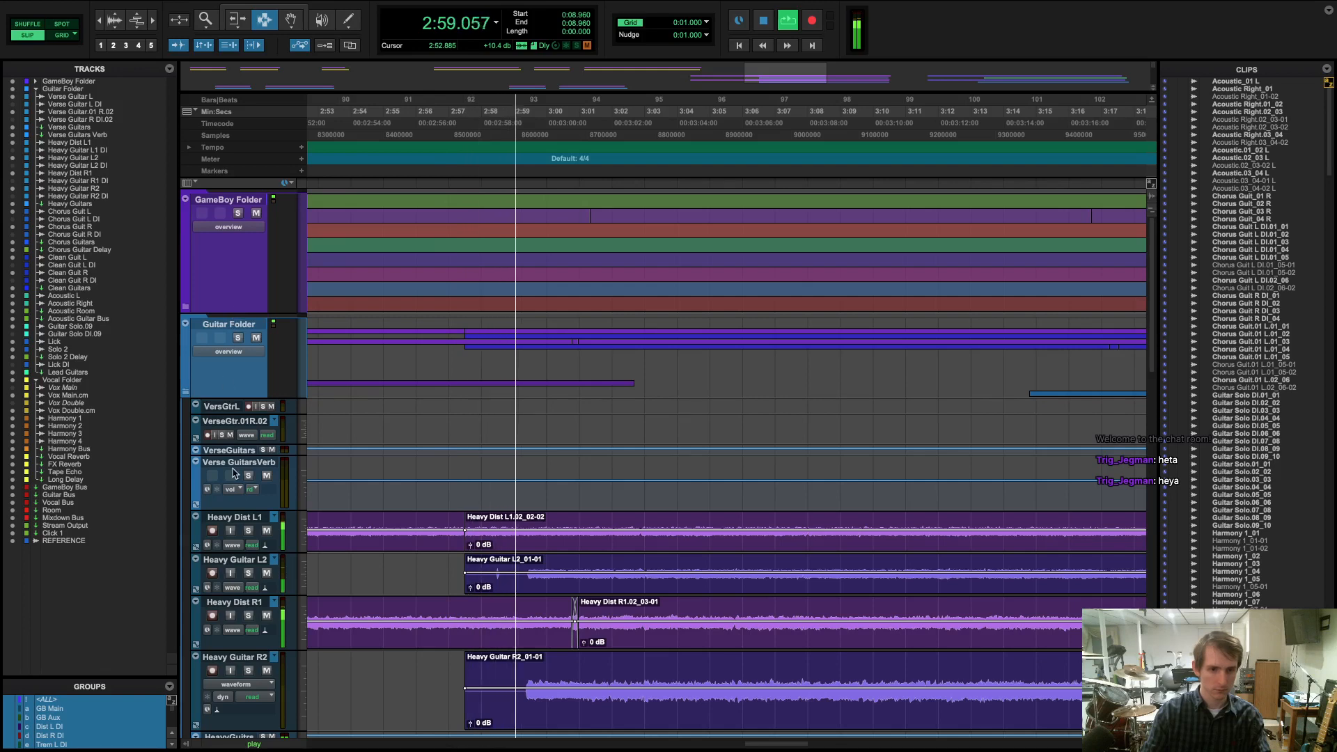
drag(233, 507, 232, 362)
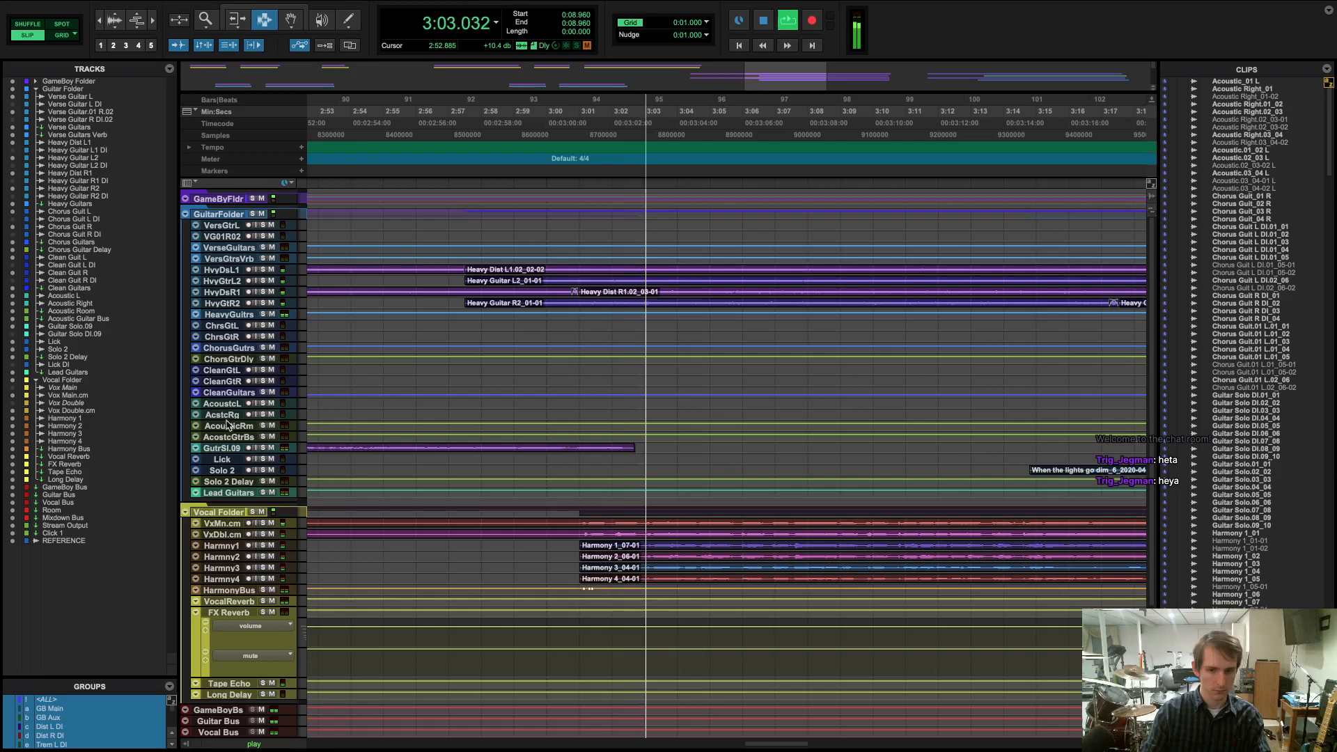
drag(226, 474, 227, 477)
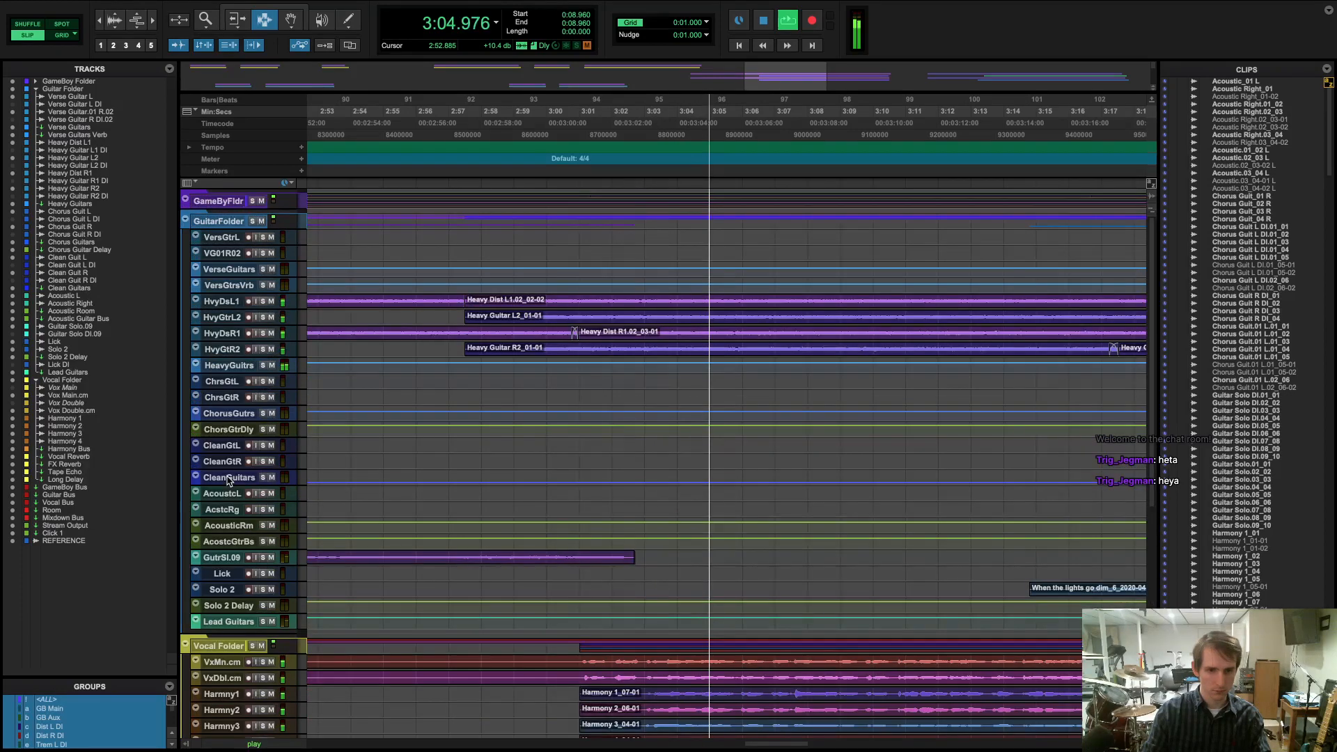
click(112, 700)
- Follow the playing song across the guitar, lead vocal, harmony and bus tracks in the Edit window
scroll(988, 452, down, 6)
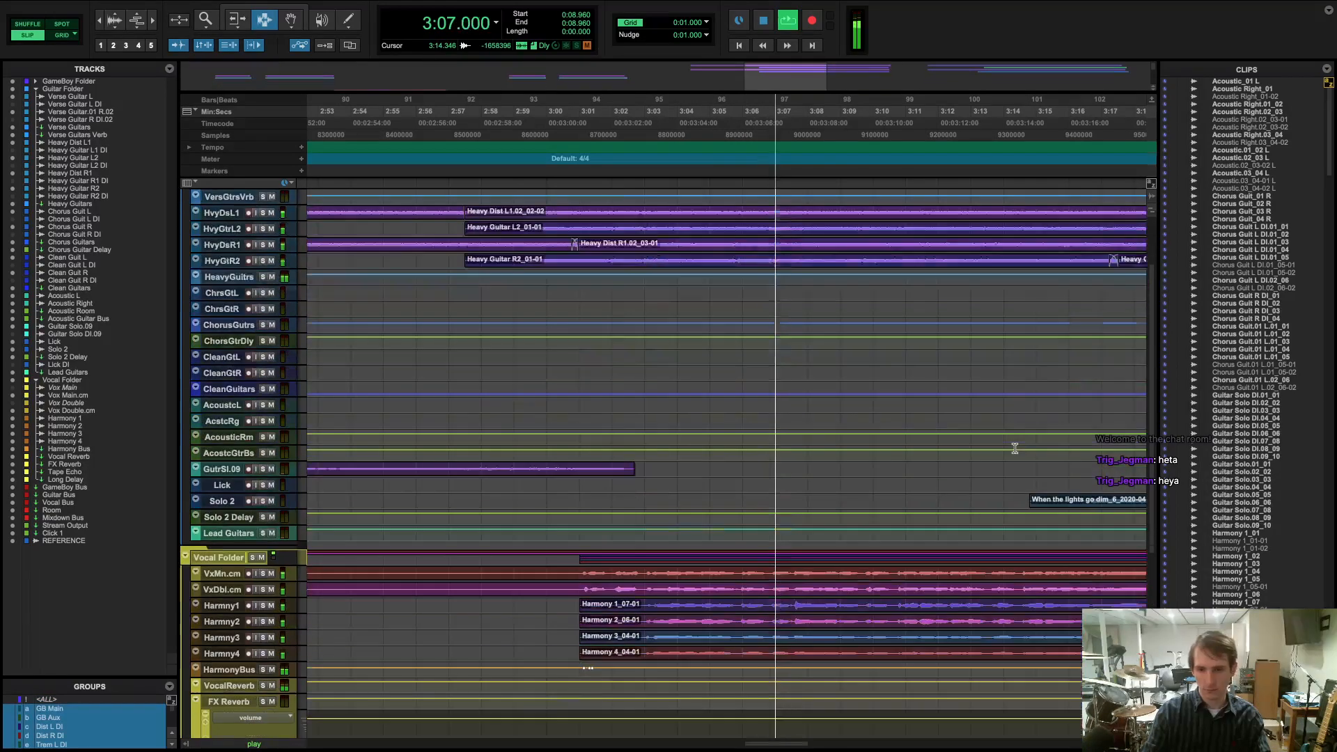
scroll(836, 453, down, 3)
scroll(833, 450, up, 4)
scroll(831, 449, up, 1)
scroll(832, 449, up, 3)
scroll(832, 449, down, 4)
scroll(832, 448, right, 6)
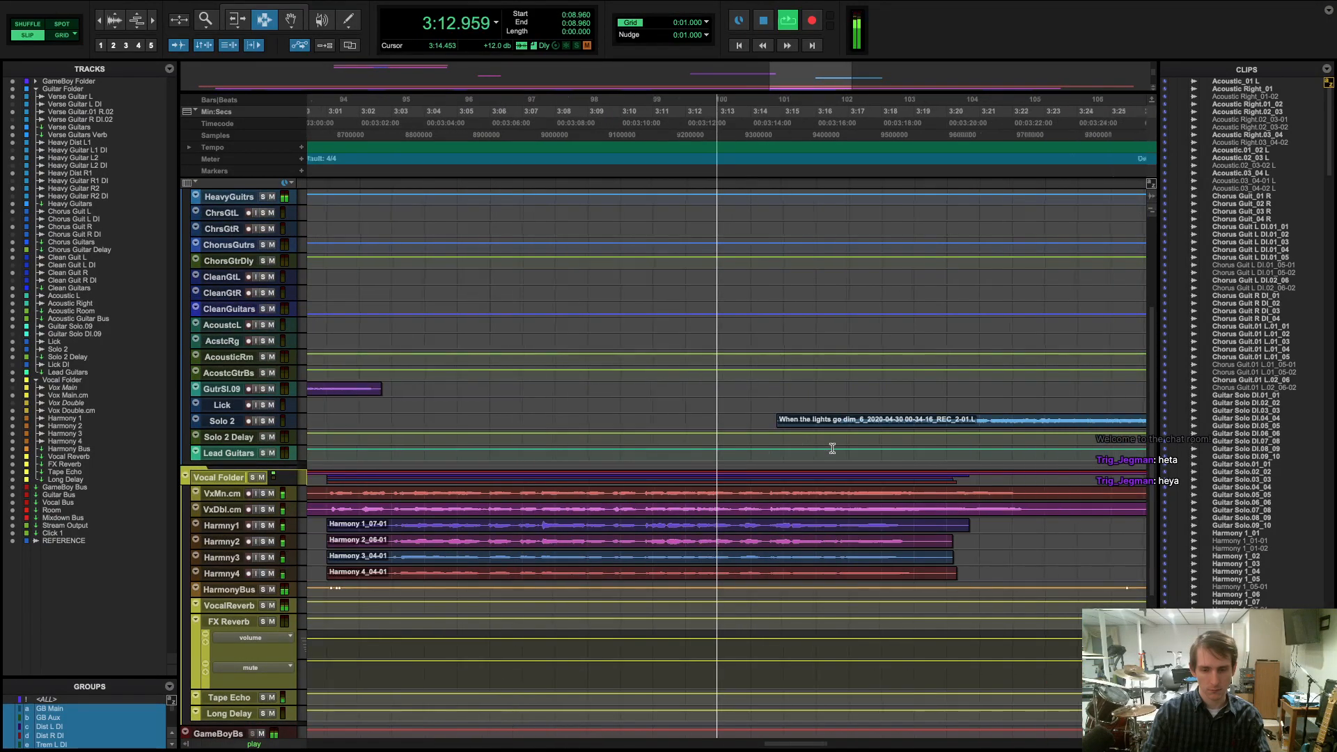
scroll(828, 447, left, 2)
scroll(827, 445, right, 1)
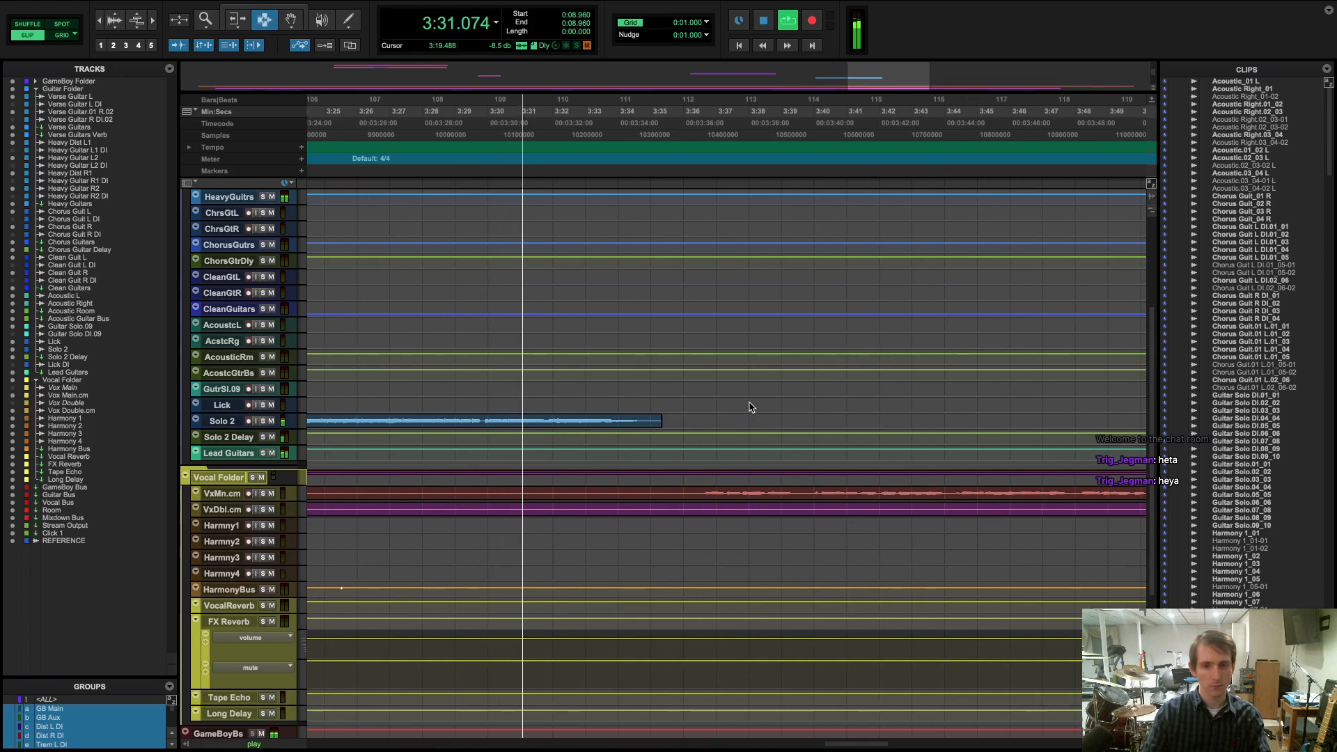
scroll(750, 405, down, 3)
scroll(750, 405, down, 2)
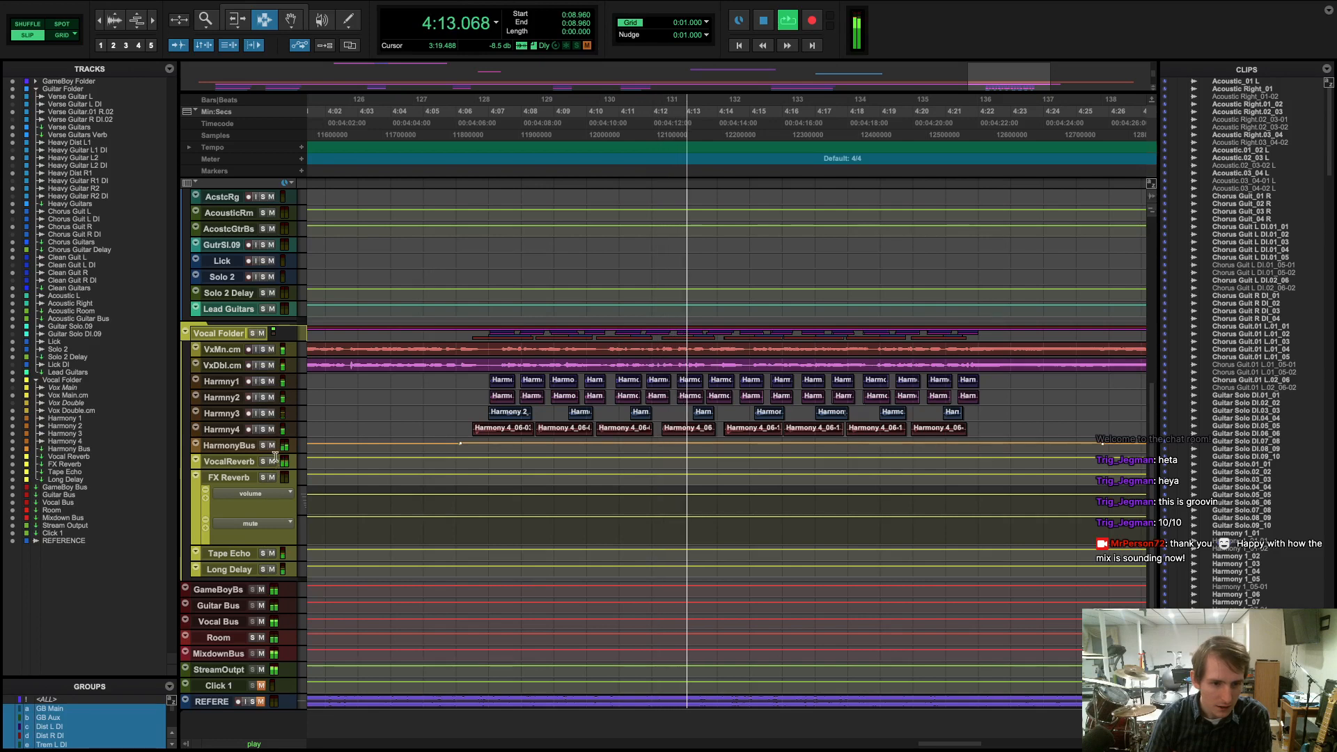
- Enlarge the Harmony Bus track to expose its volume automation and enable the Smart Tool
drag(271, 453, 276, 513)
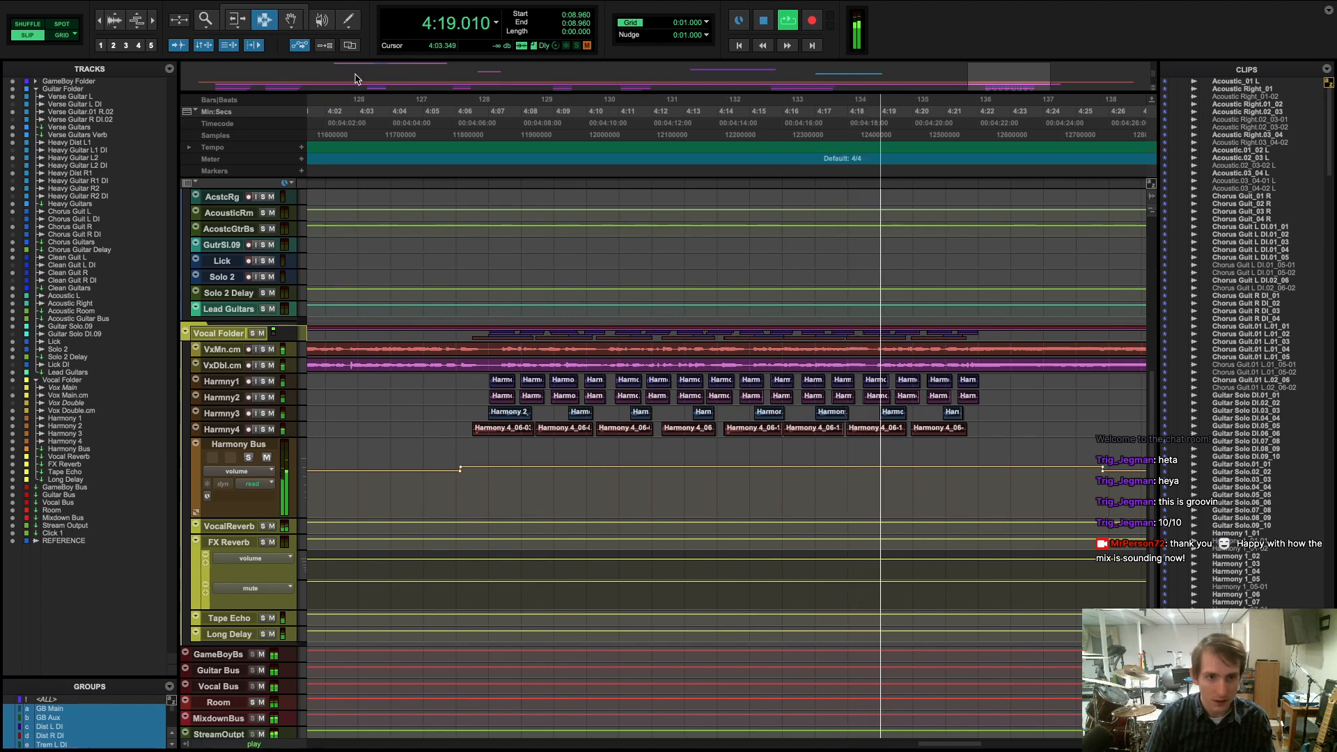
click(282, 8)
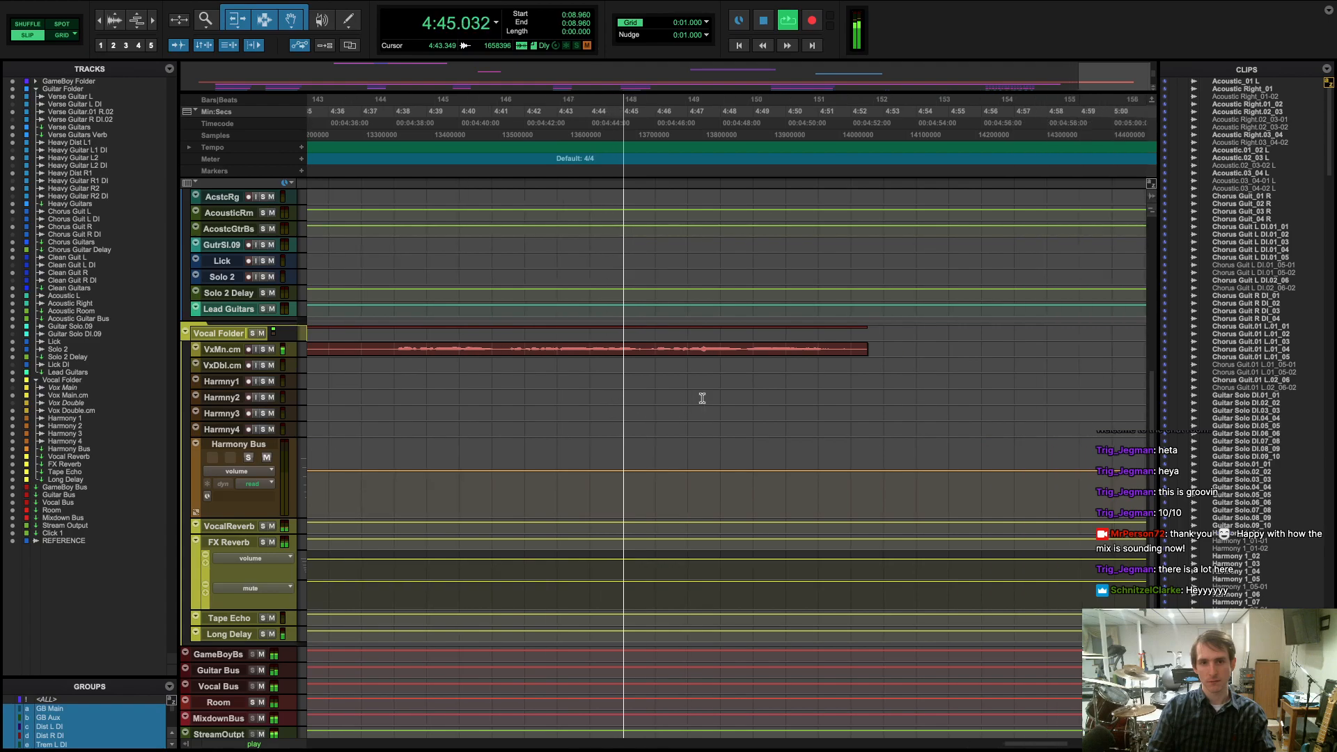
- Check the lead vocal and reverb levels in the mixer during the song's ending and stop playback
key(super+equal)
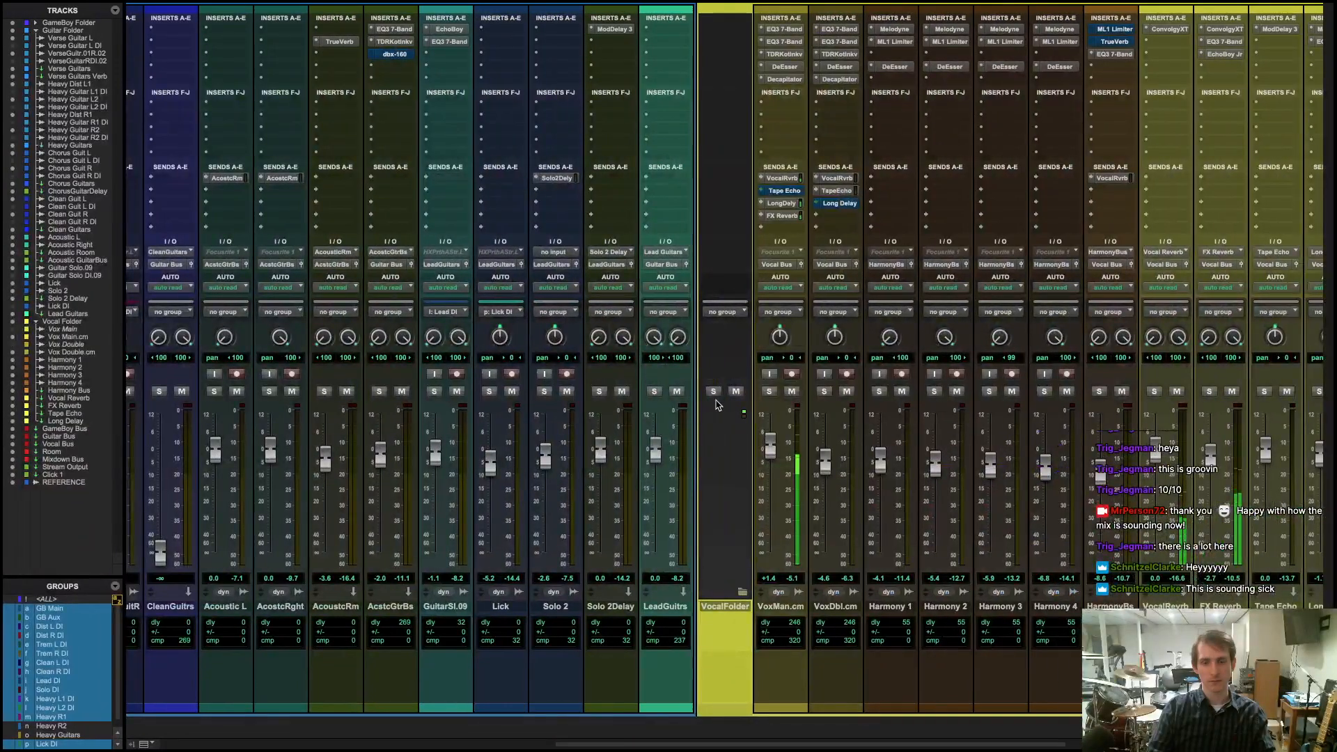
key(super+equal)
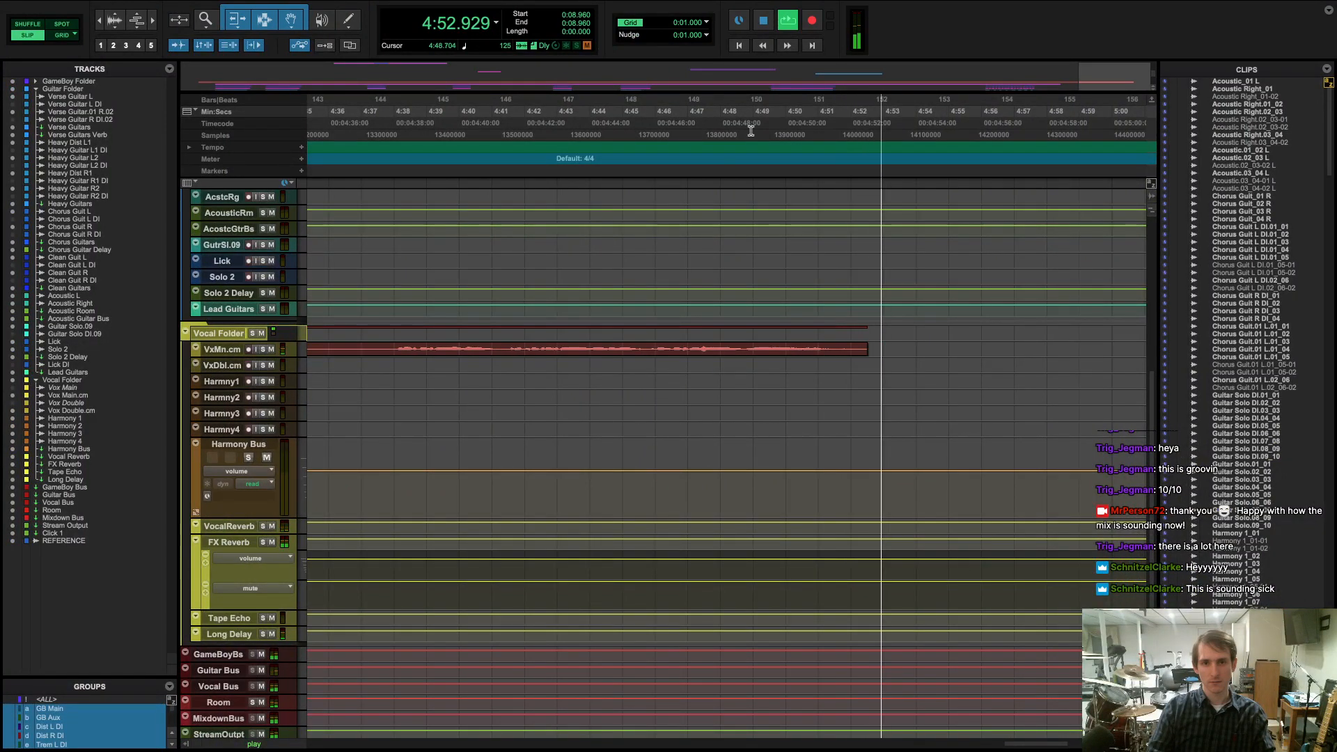
click(762, 20)
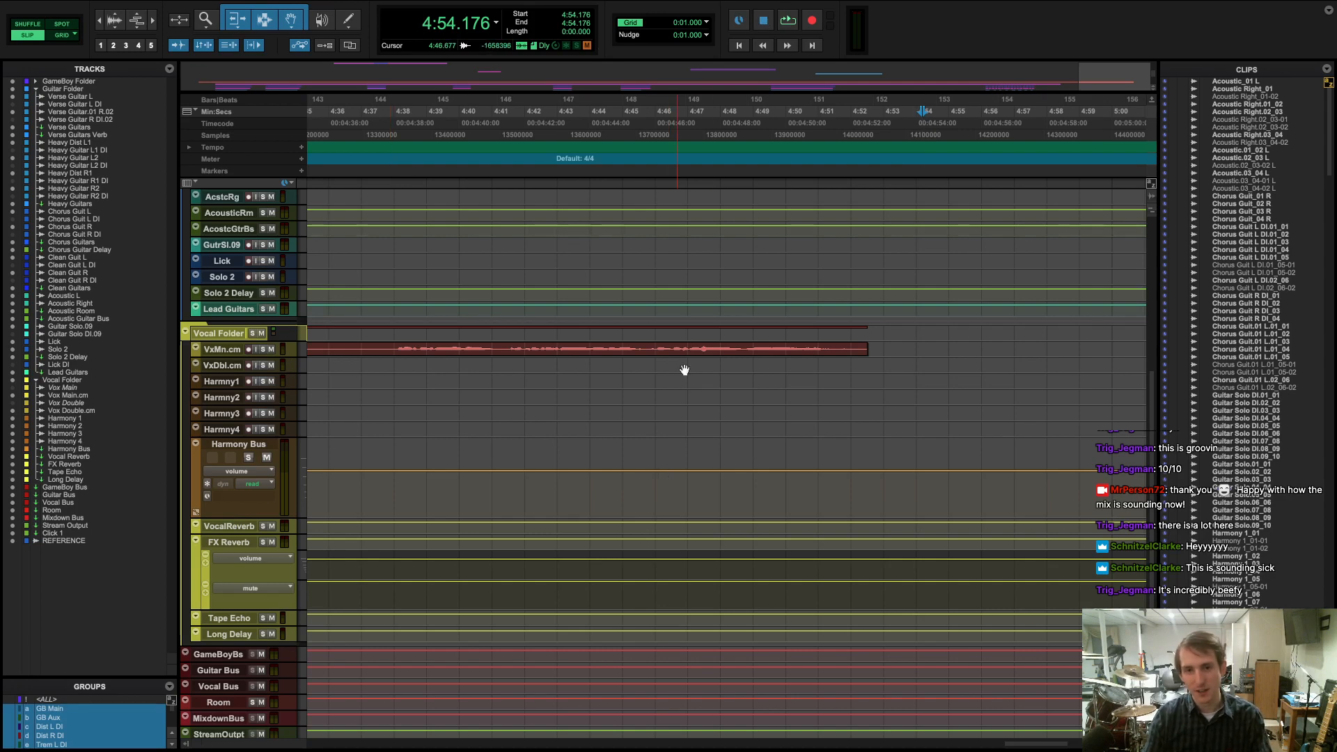
- Select the final harmony section from about 4:06.997 to 4:22.080 and play it
click(588, 182)
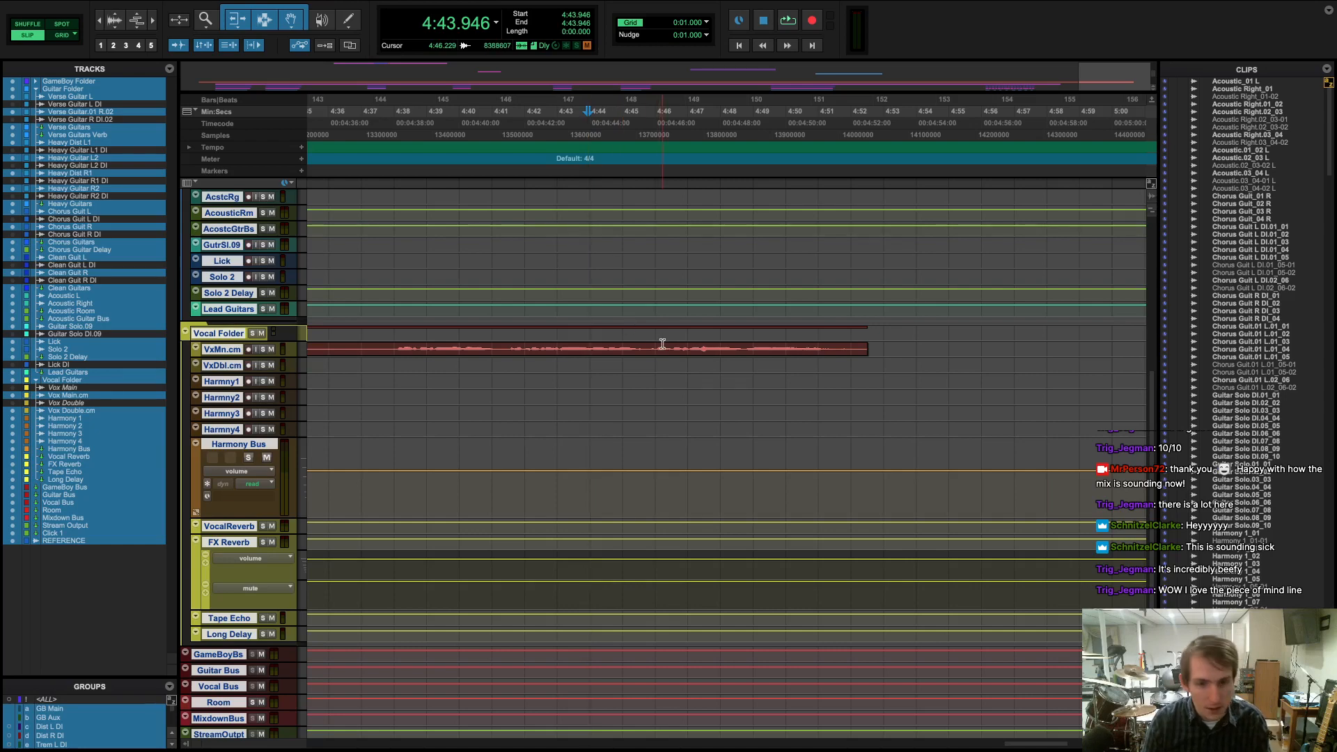
scroll(662, 343, left, 10)
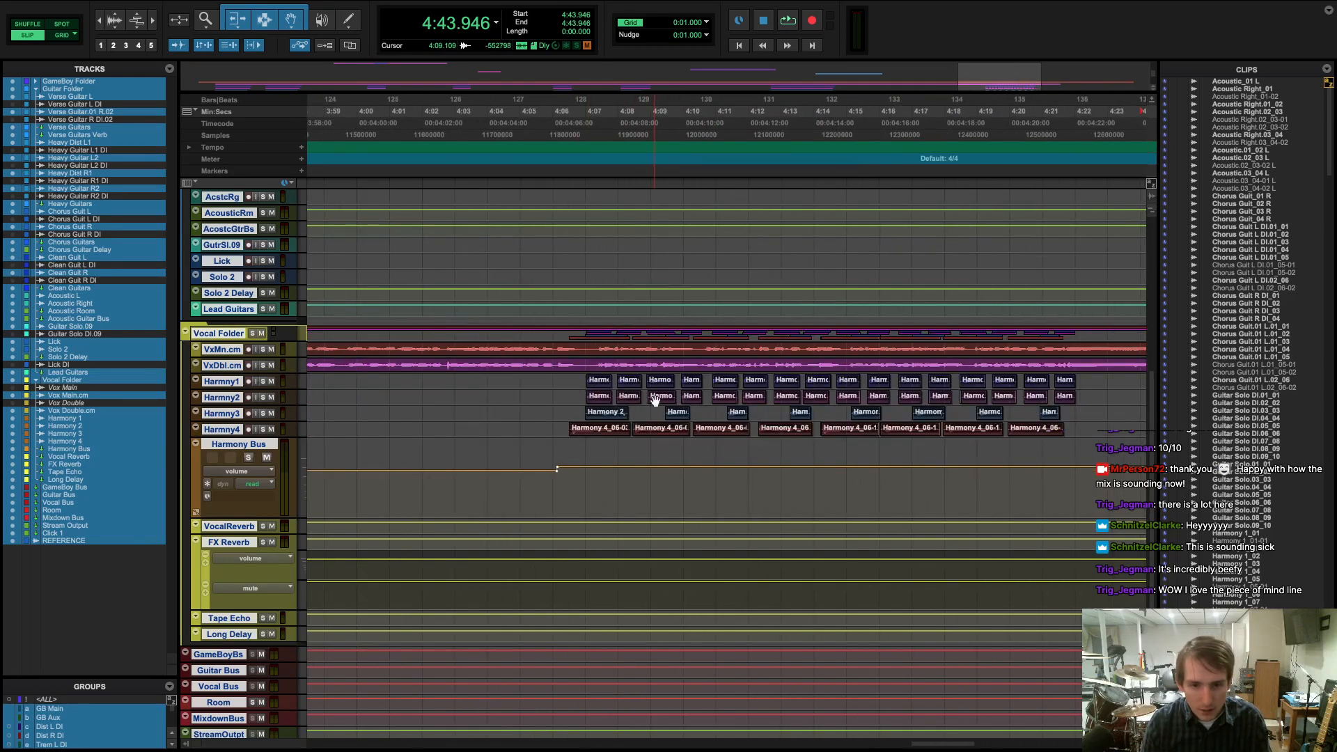
scroll(605, 362, right, 1)
drag(518, 173, 1002, 172)
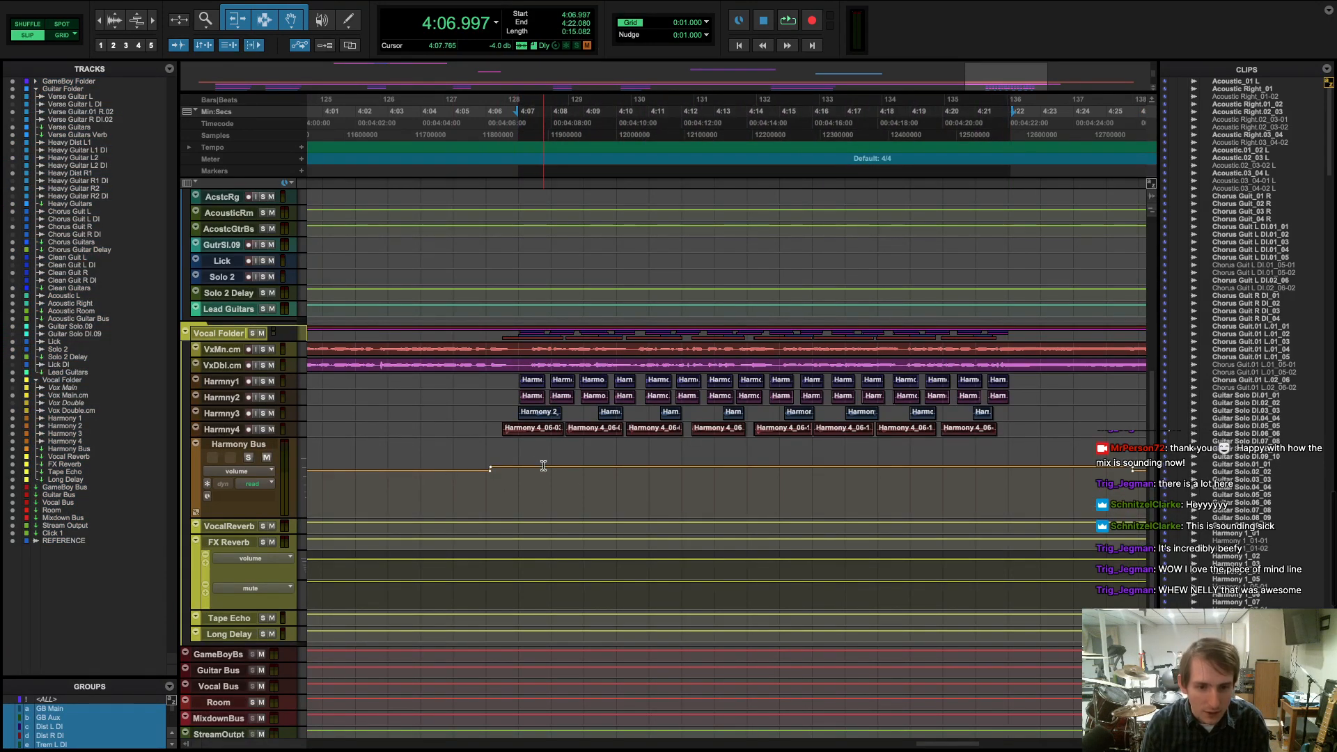
key(space)
- Raise the Harmony Bus volume automation slightly across the final harmony section and stop playback
click(621, 456)
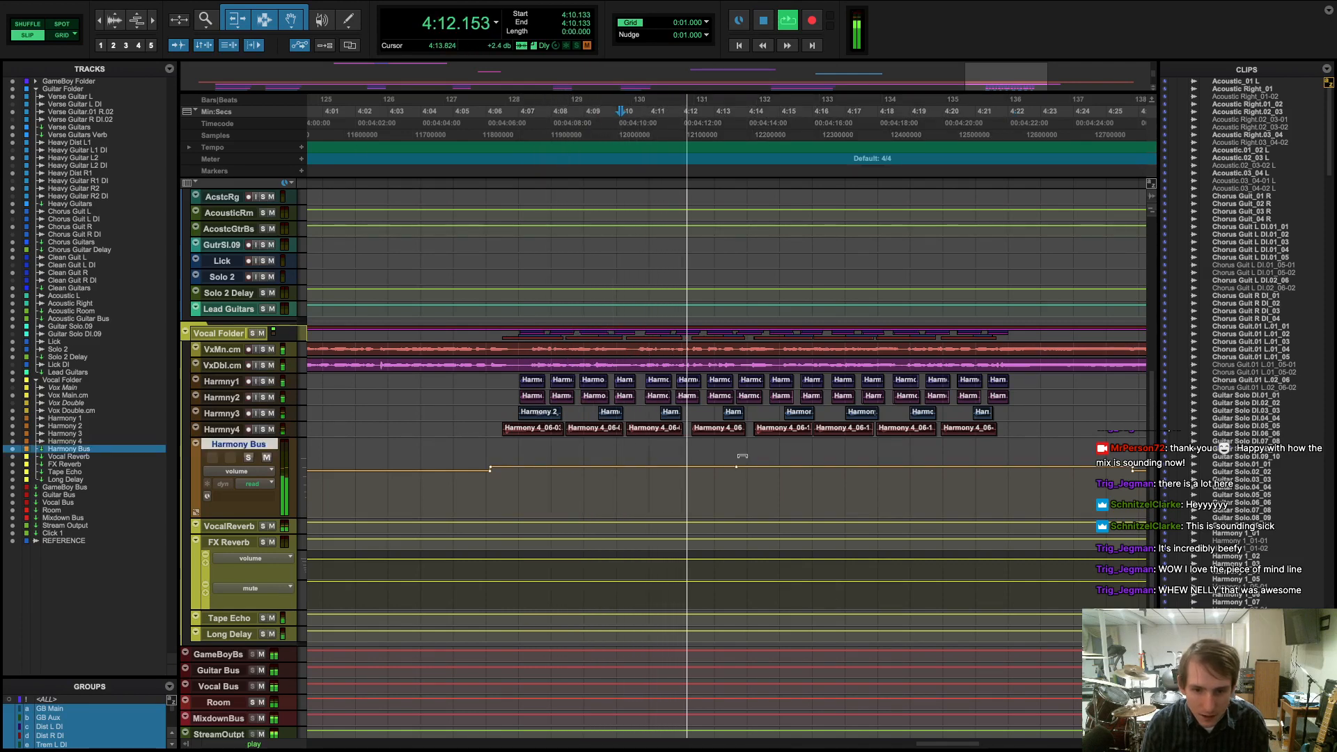
drag(745, 459, 744, 451)
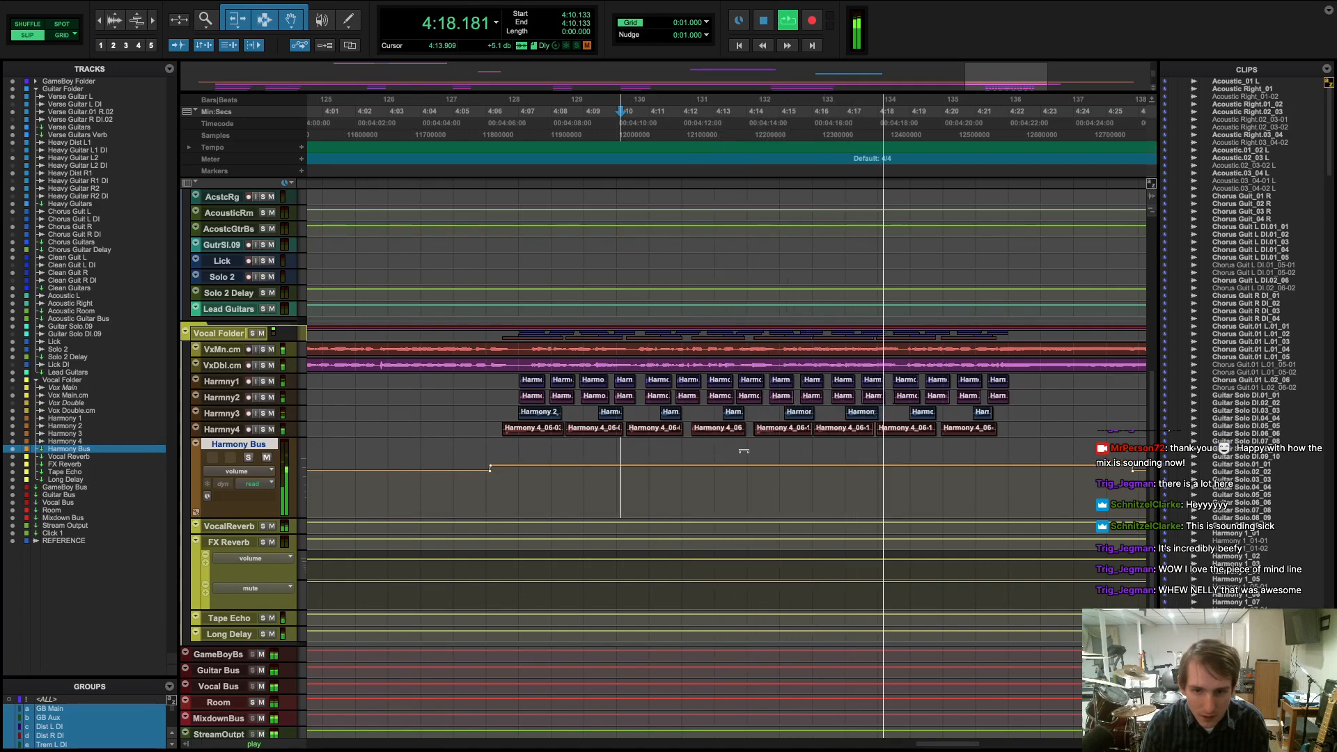
drag(744, 451, 745, 456)
key(space)
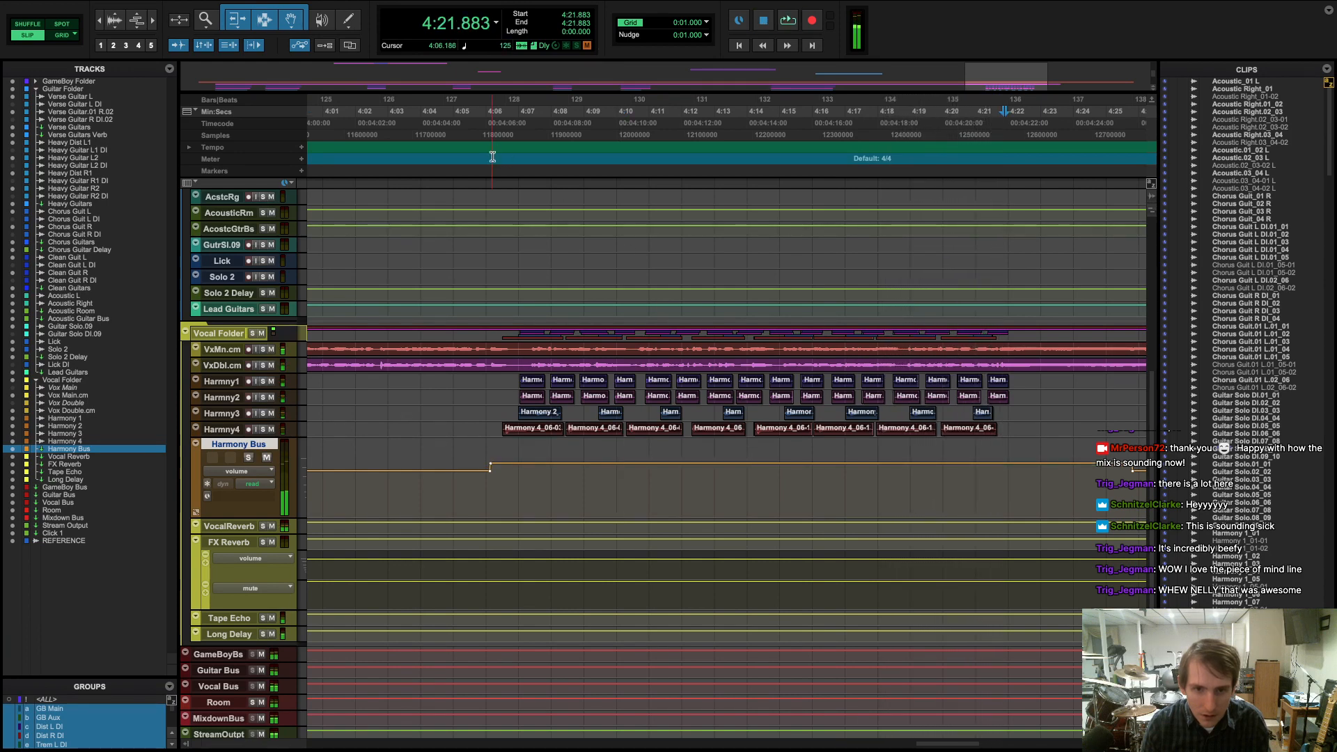
- Play the harmony section from about 4:06.890, briefly soloing the Vocal Folder to hear the vocals alone, and stop
click(515, 177)
key(space)
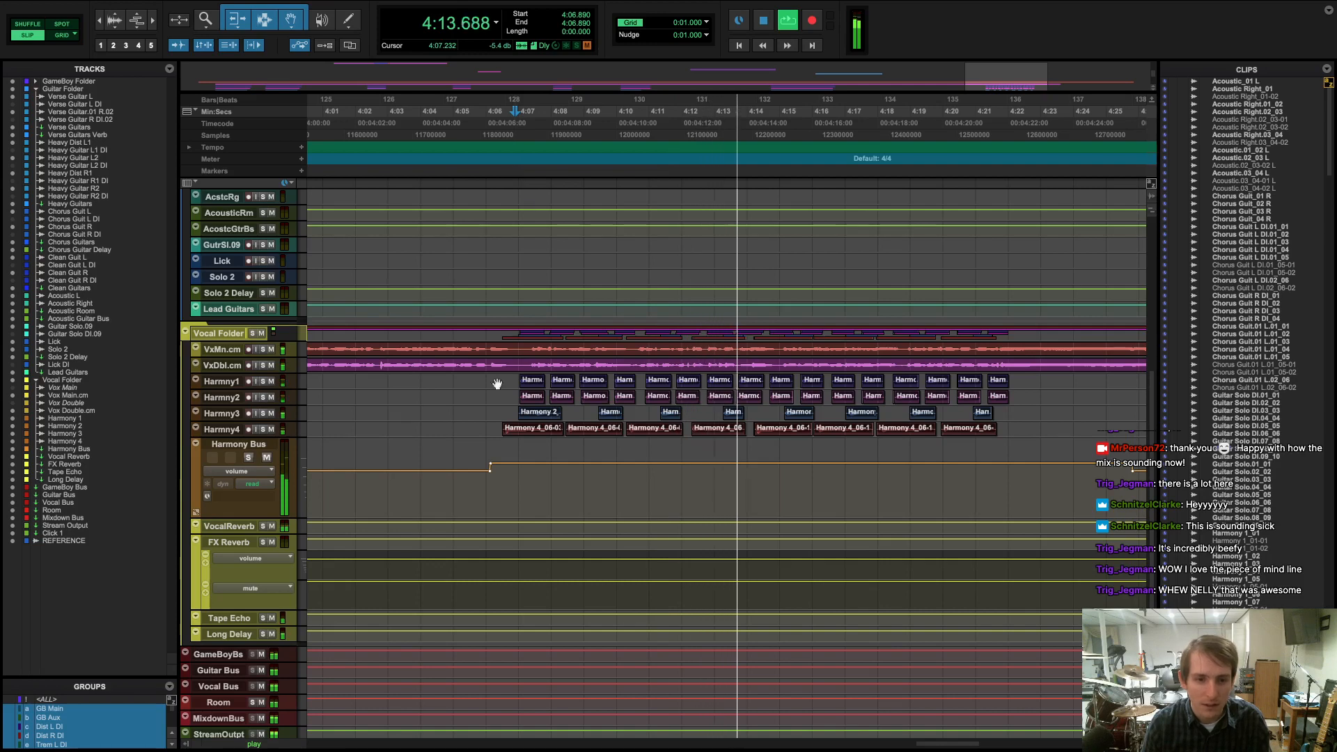
click(252, 335)
click(253, 334)
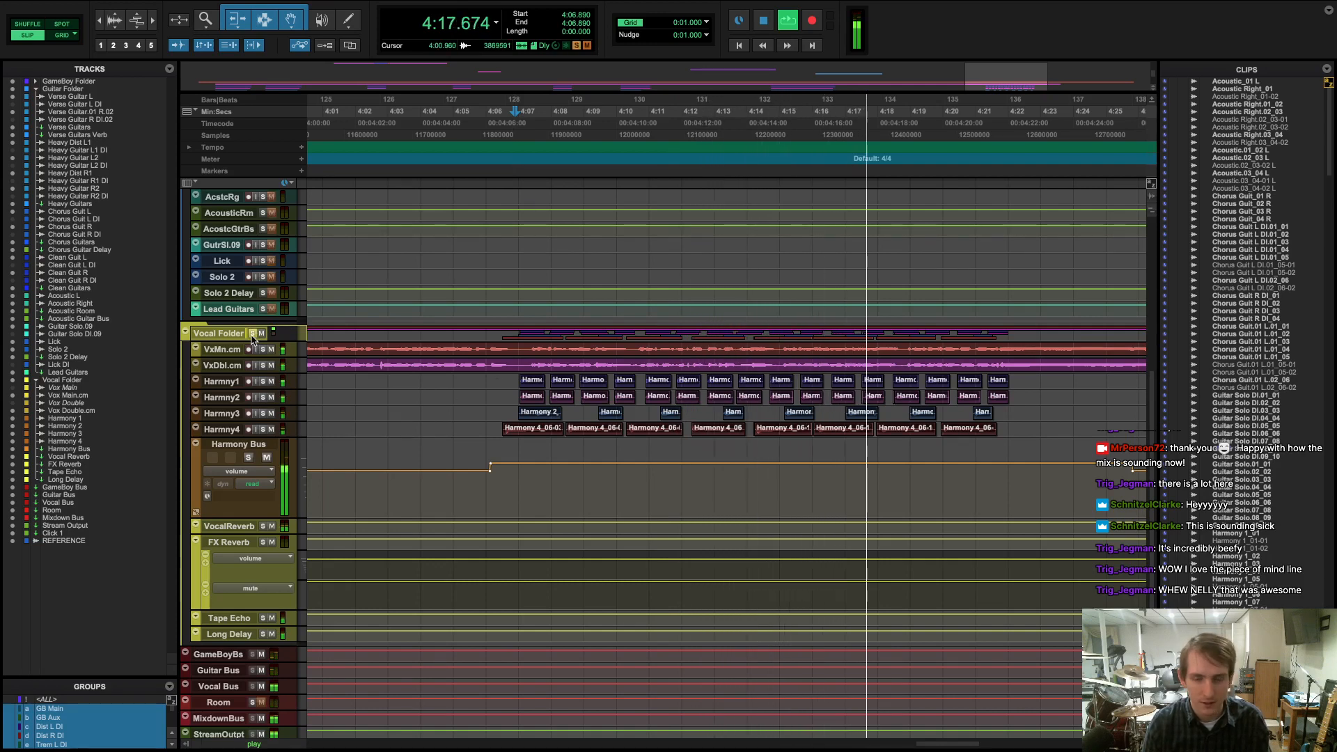
key(space)
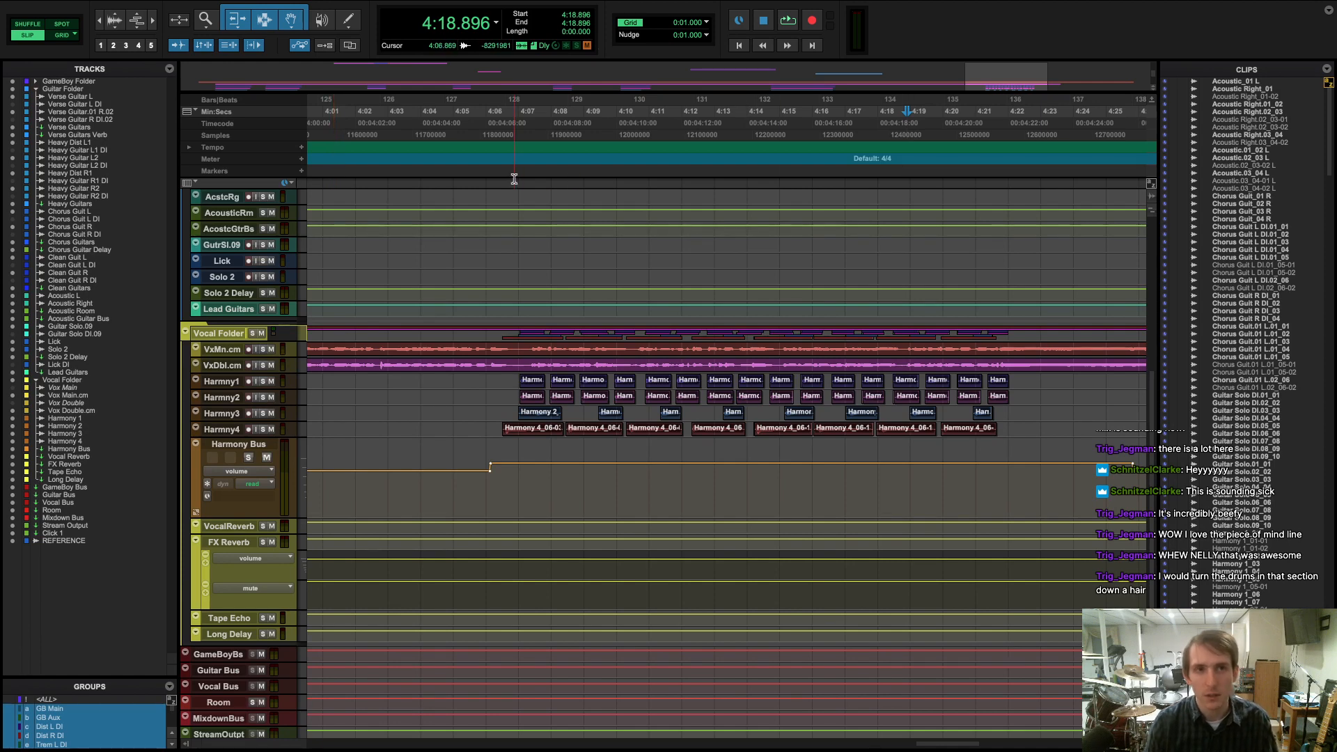
- Replay the start of the harmony section from about 4:06.869 with the full mix and stop
click(514, 179)
key(space)
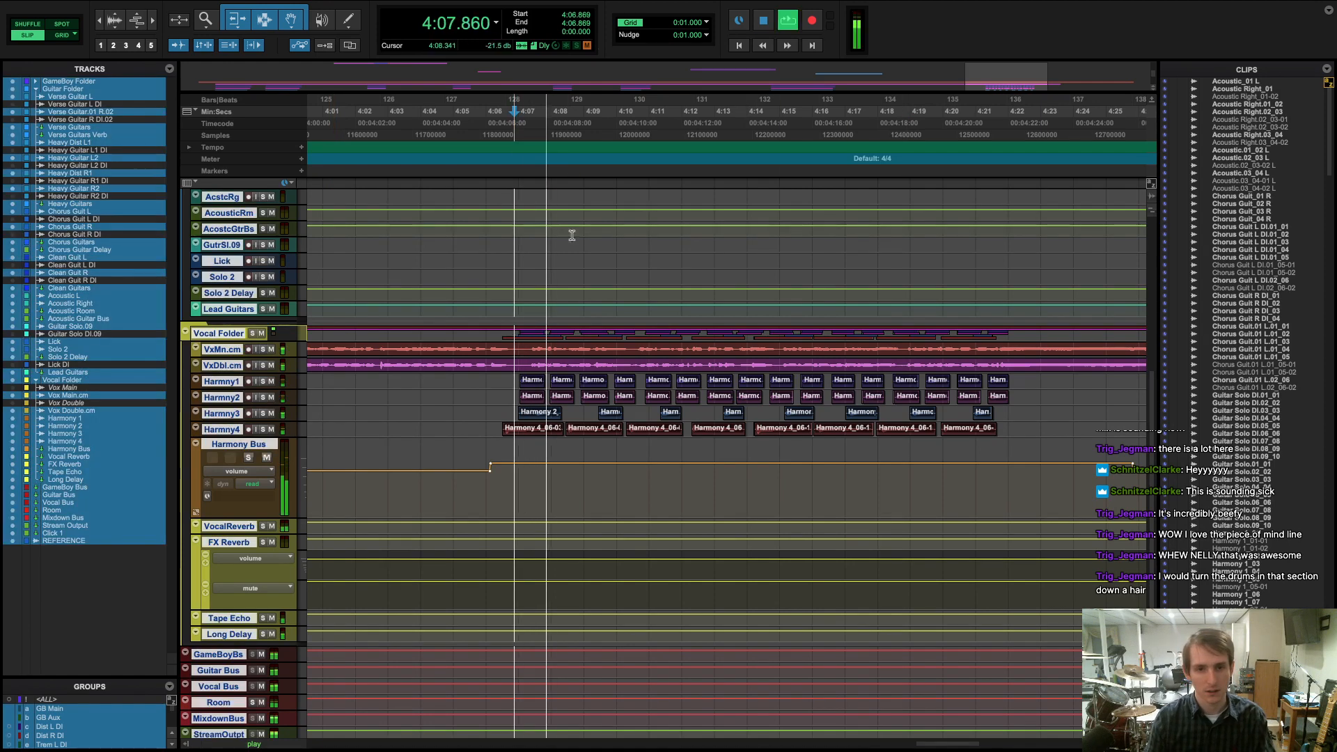
key(space)
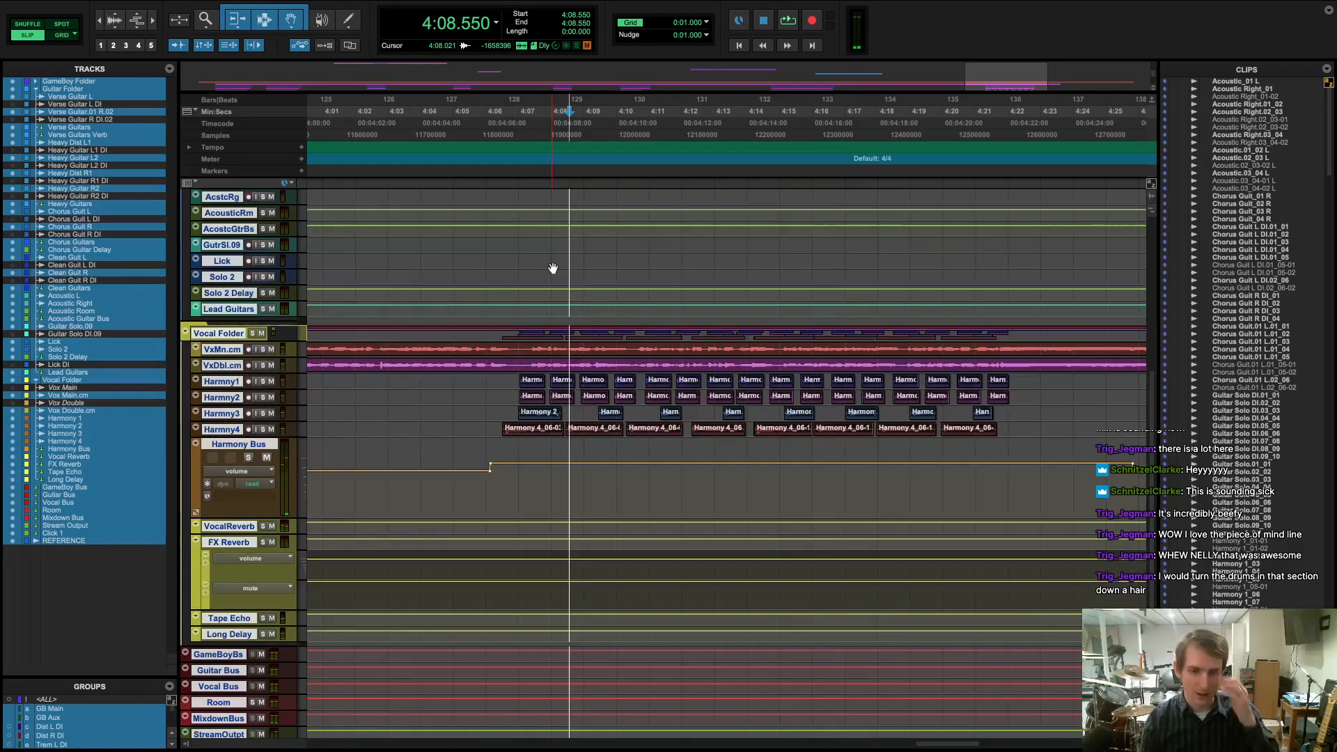
- Collapse the Guitar and Vocal folders in the mixer, and expand and solo the GameBoy Folder
scroll(553, 268, up, 10)
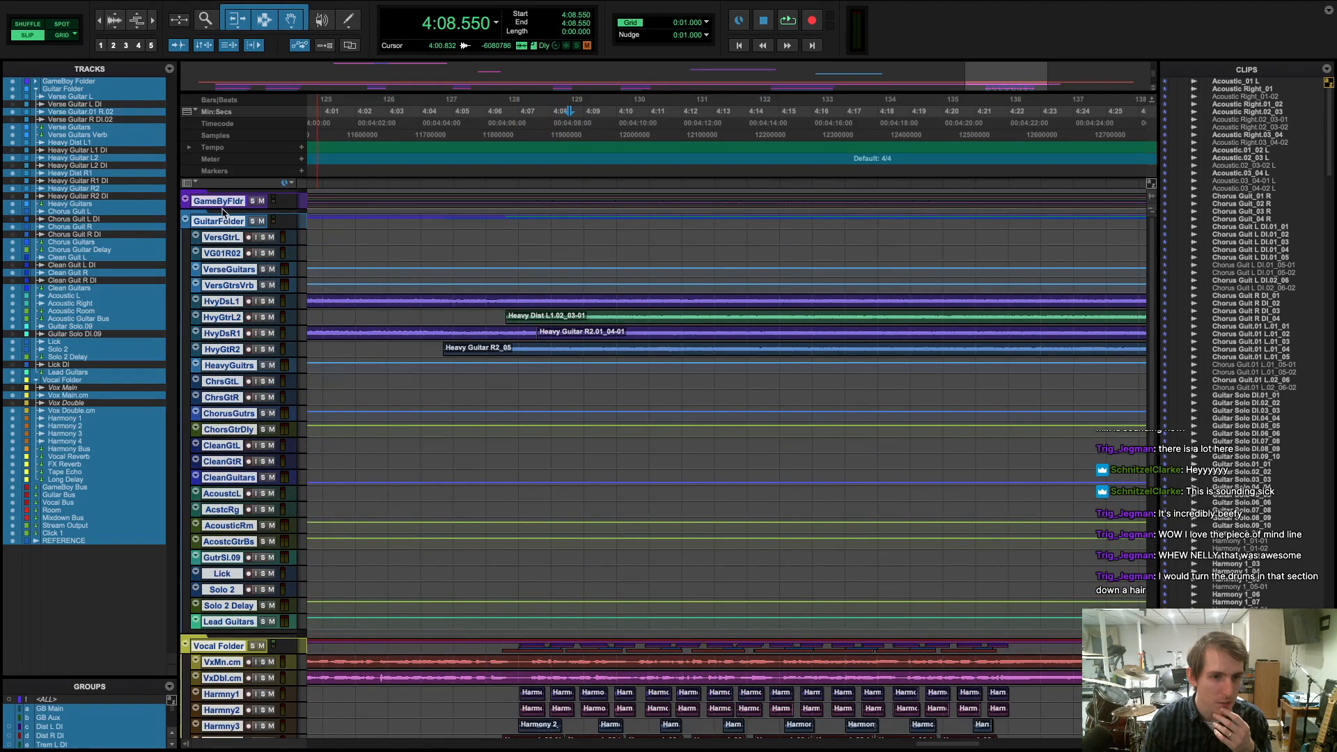
key(ctrl+equal)
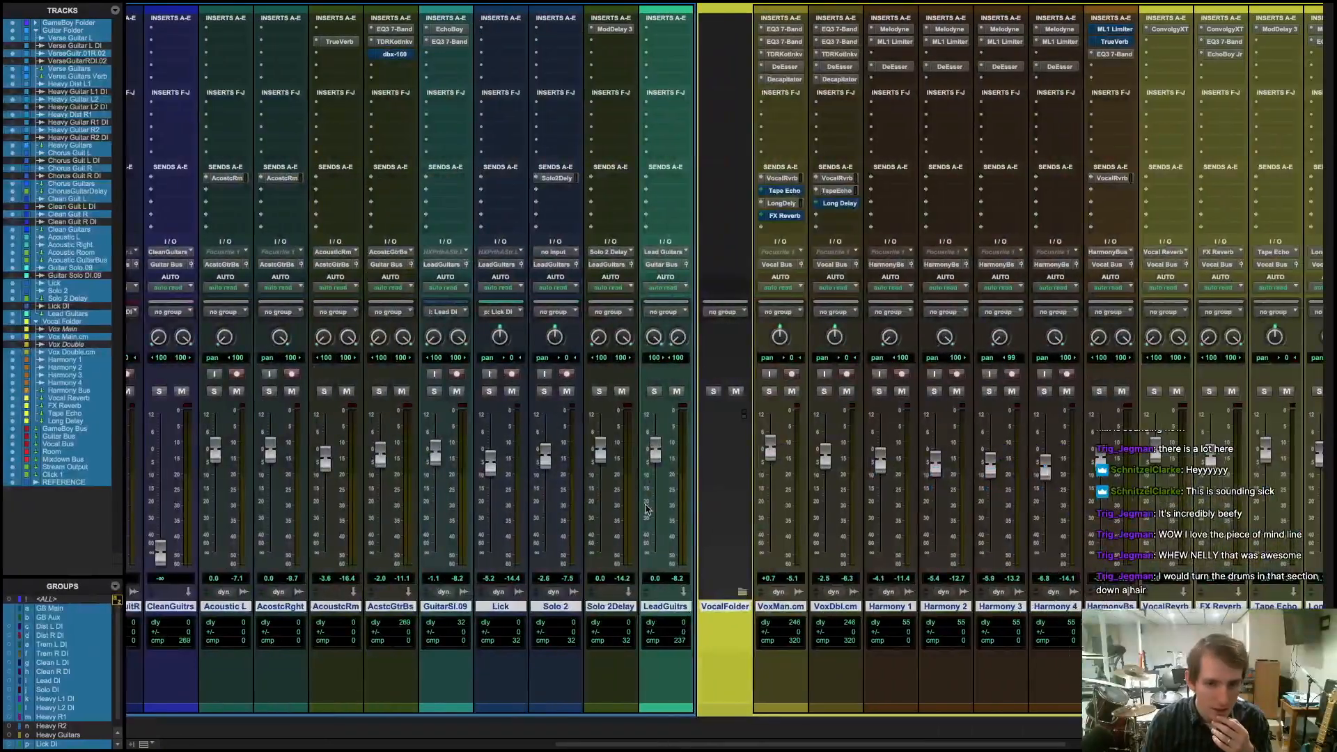
scroll(701, 479, left, 10)
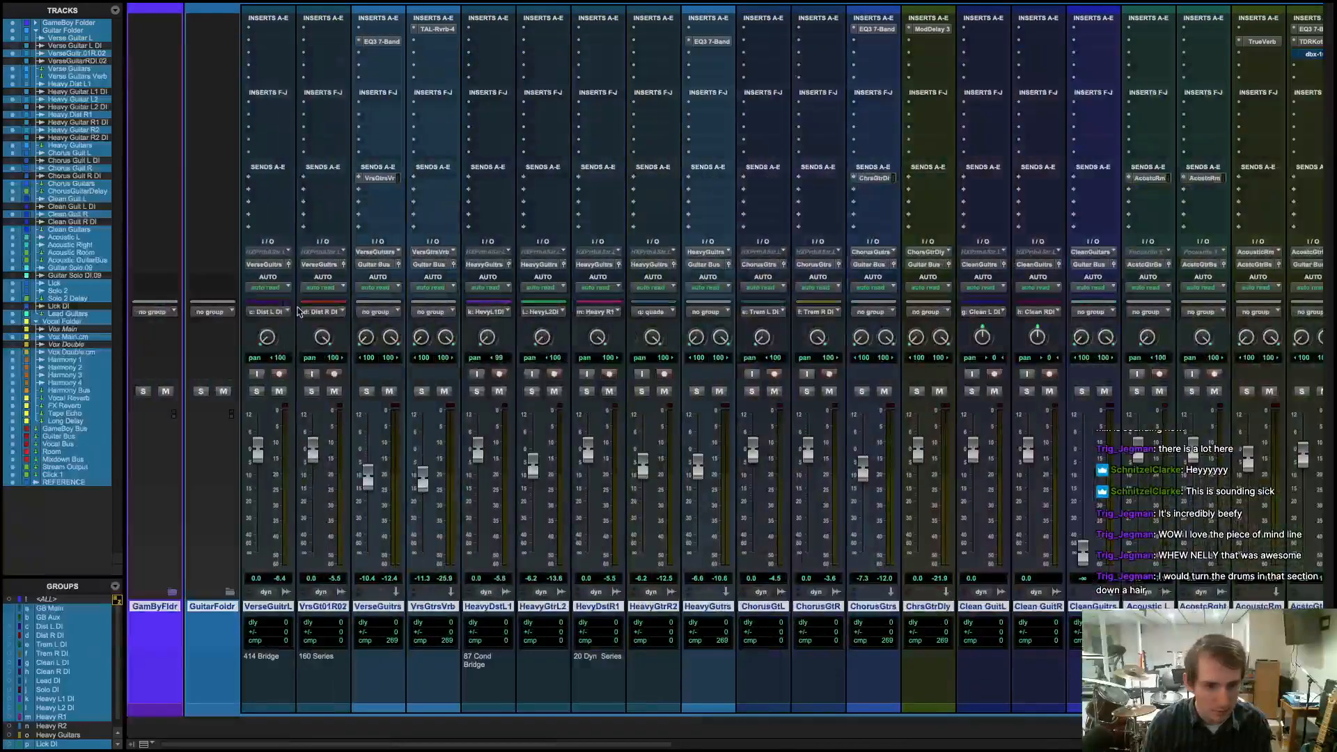
click(230, 592)
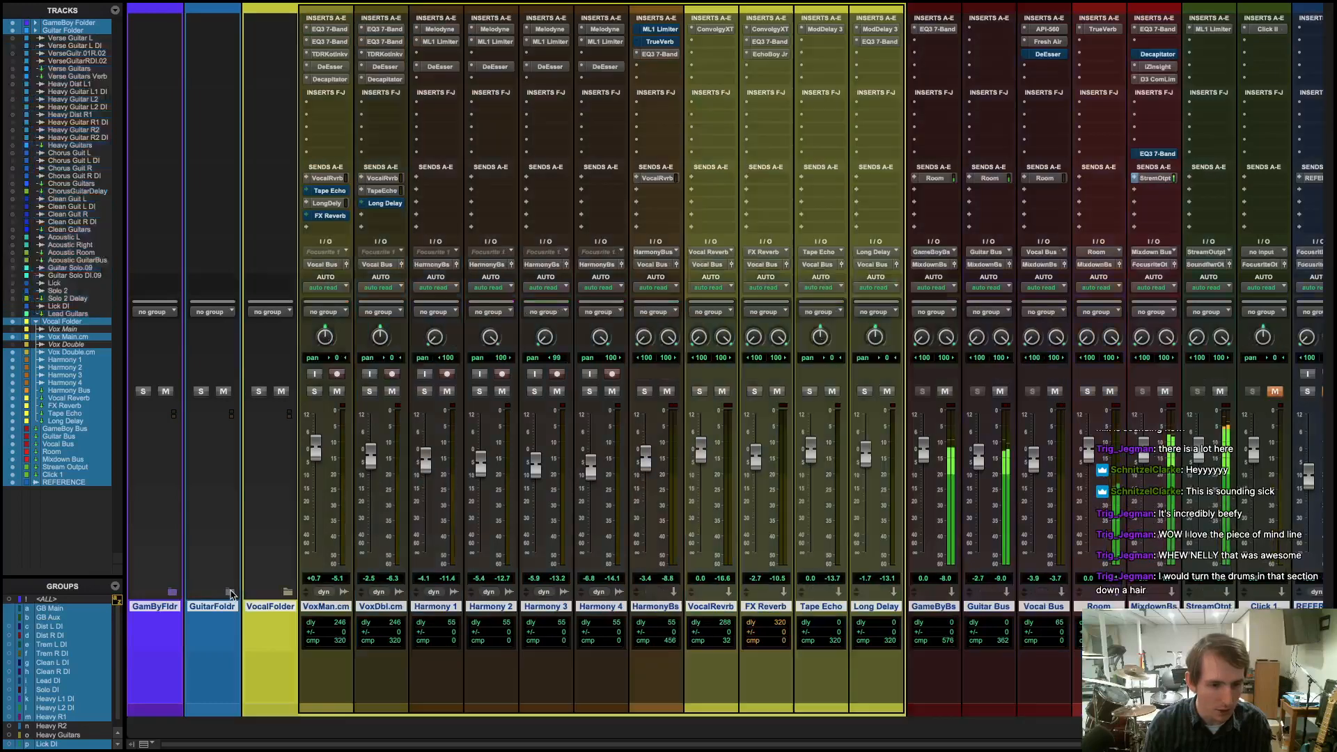
click(287, 592)
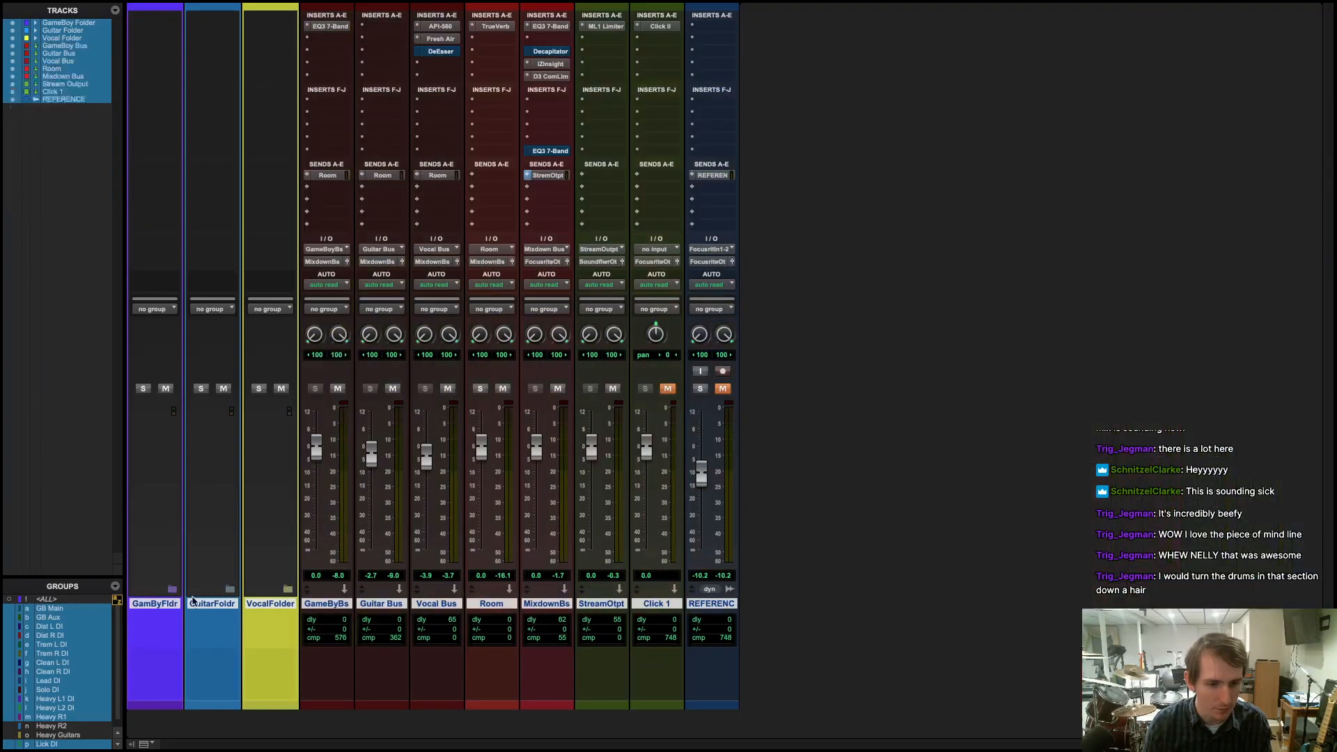
click(172, 591)
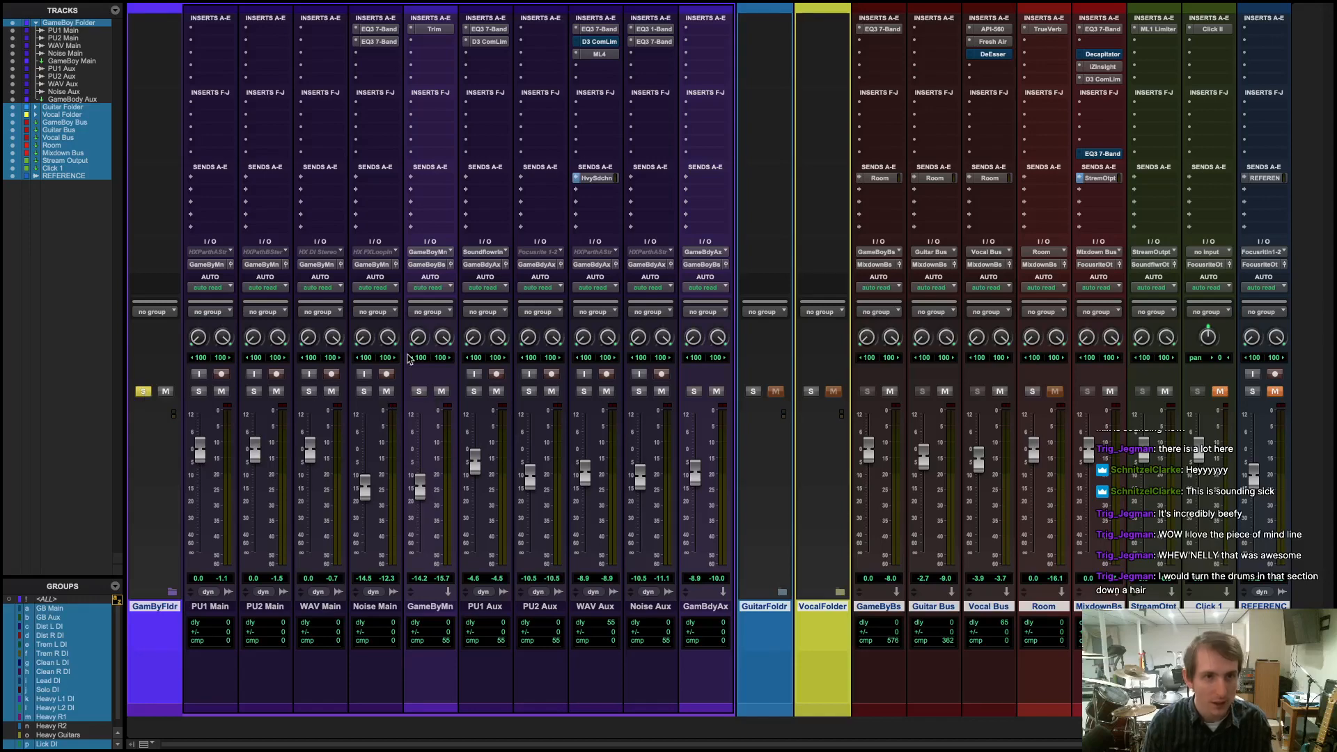
- Play the soloed GameBoy tracks over the selection from 4:06.613 to 4:15.722 and mute GameBoy Main in the mixer
key(super+equal)
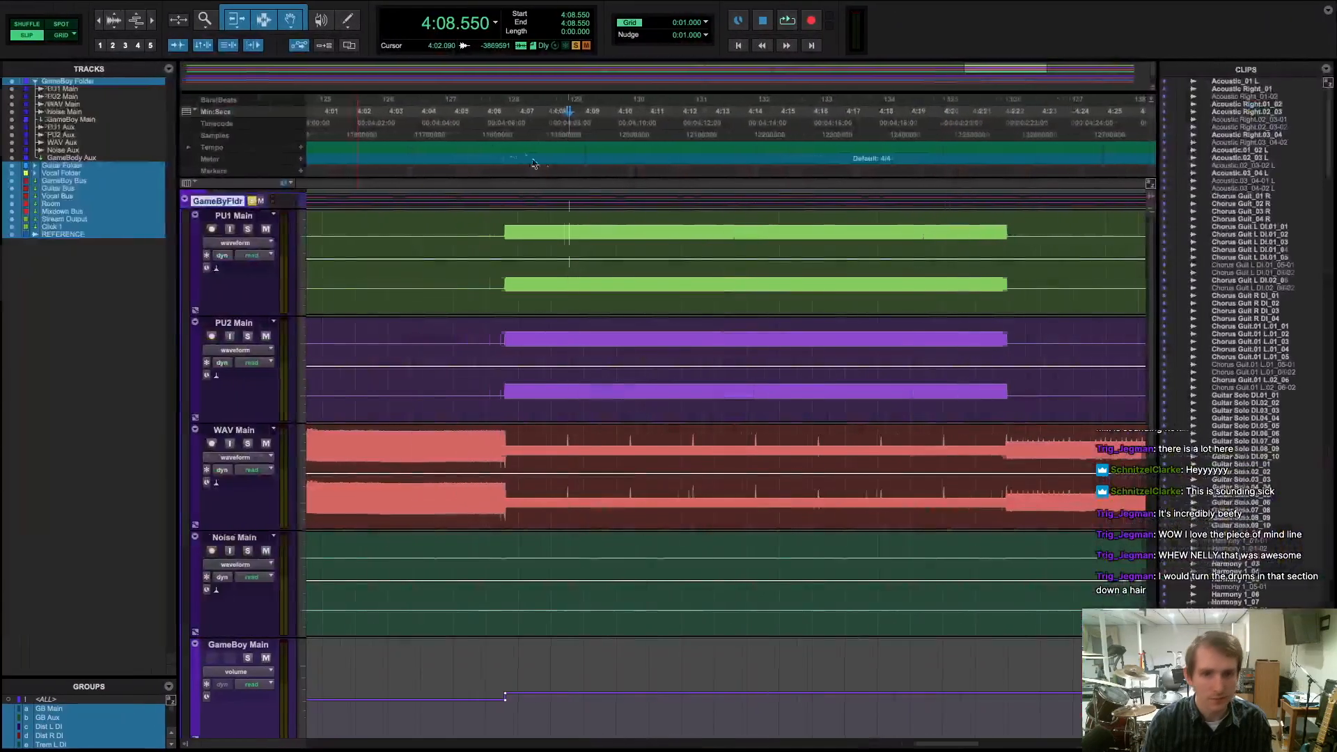
click(565, 178)
key(space)
key(space)
drag(506, 179, 813, 188)
key(space)
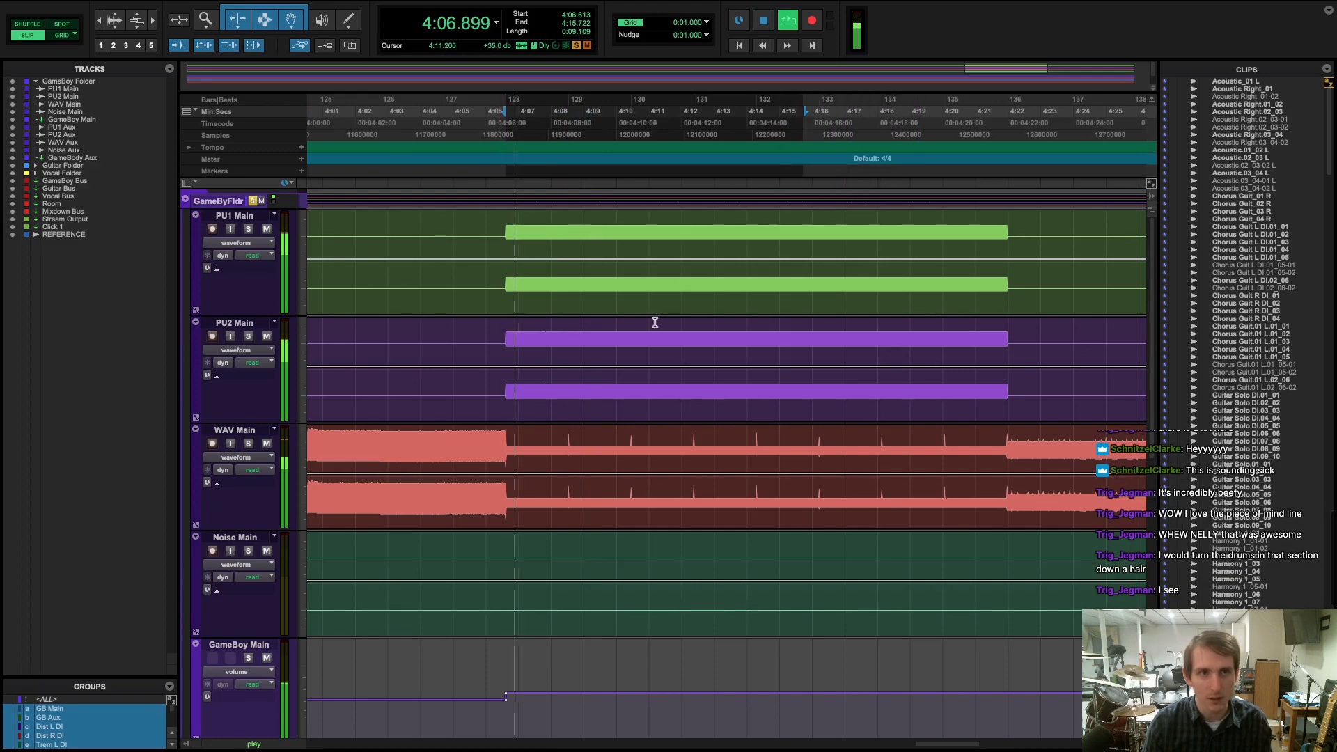
key(super+equal)
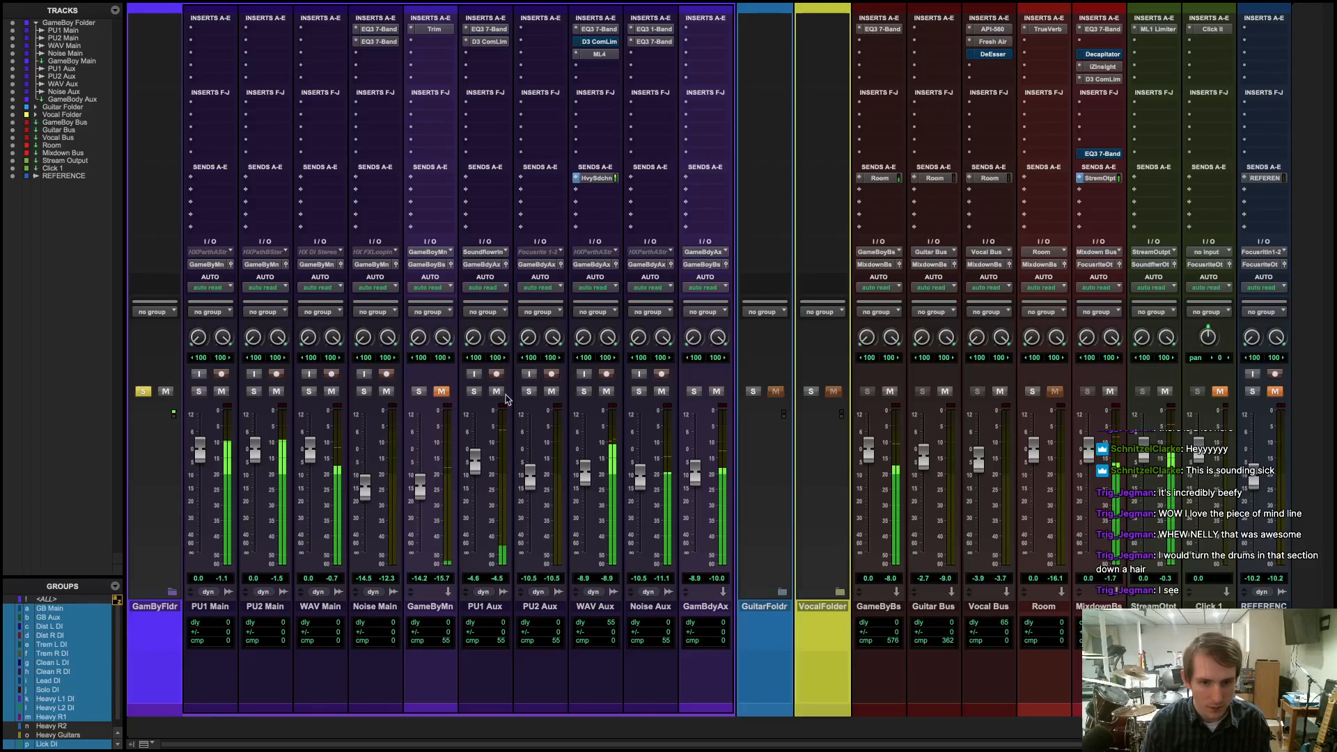
- Mute the PU1, PU2 and Noise Aux tracks in the mixer and play the section from 4:06.720
click(662, 392)
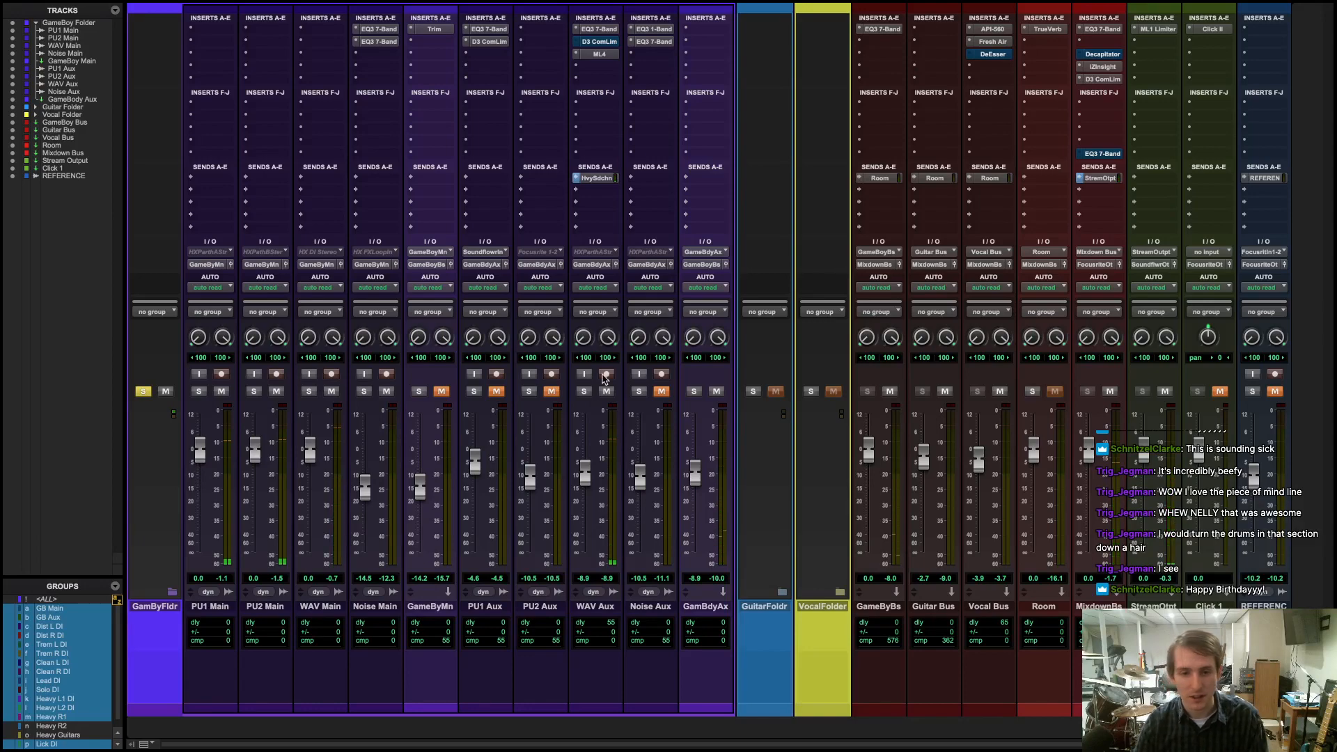
key(super+equal)
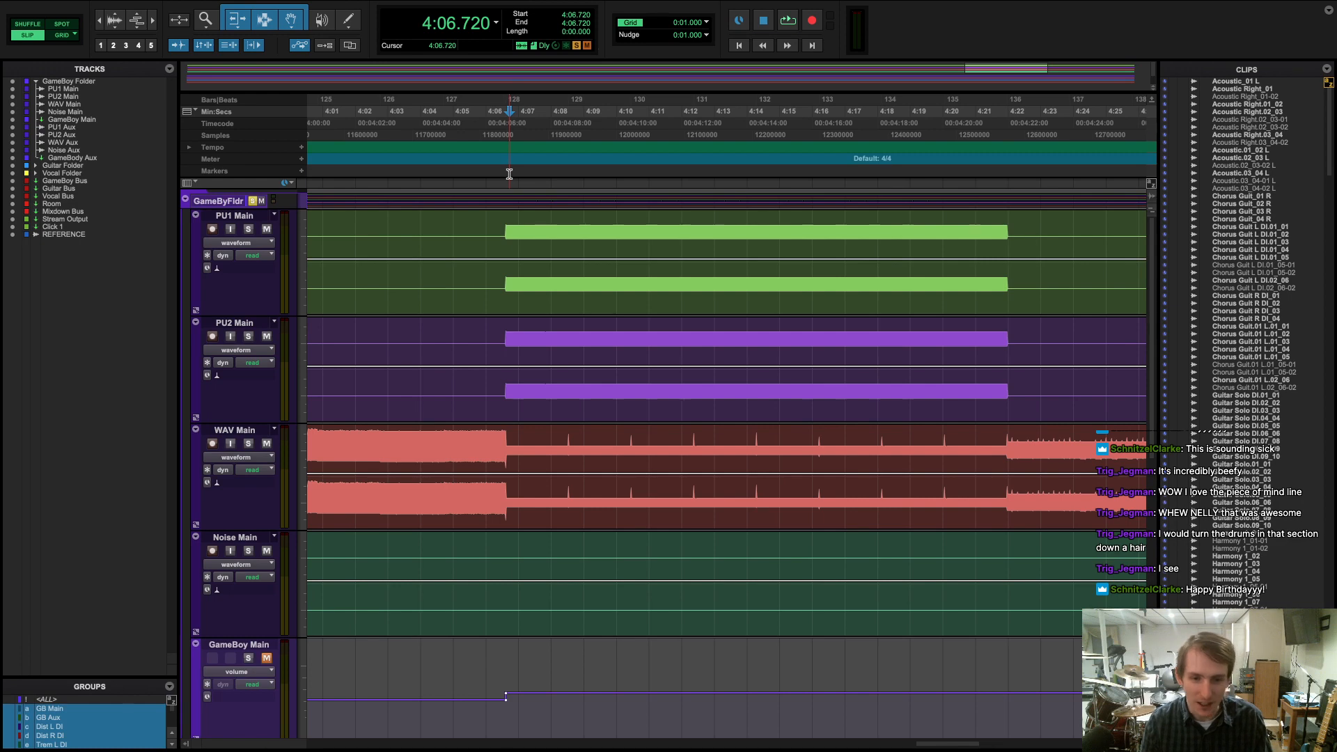
key(space)
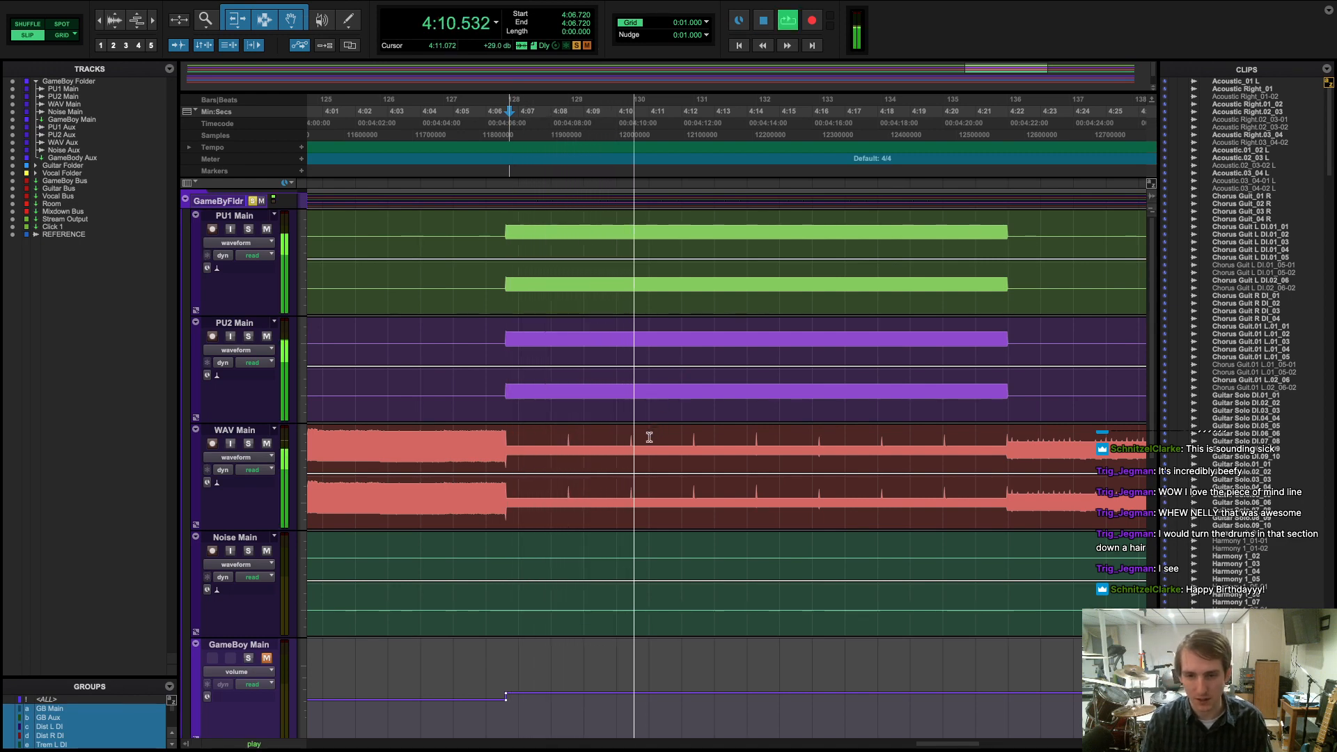
key(space)
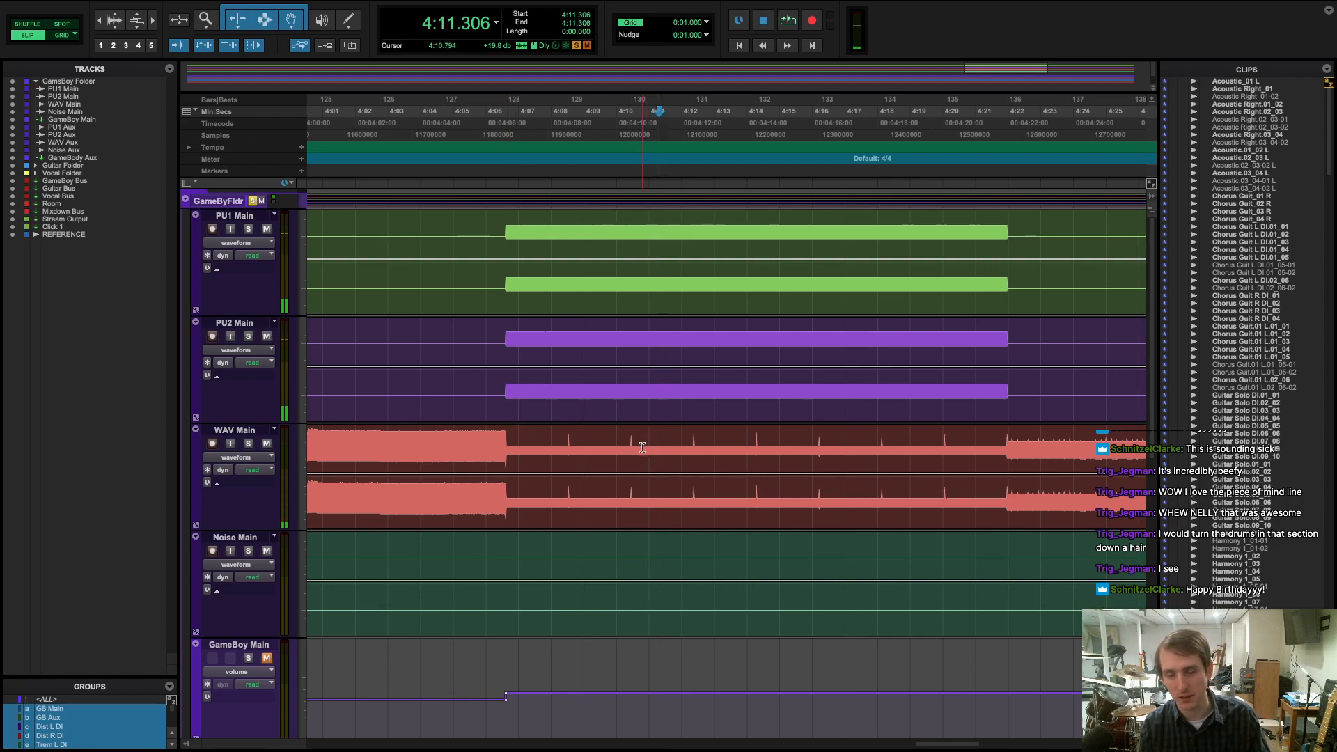
- Open the EQ 7-Band on WAV Aux during playback and replay the section from 4:08.320
key(space)
key(super+equal)
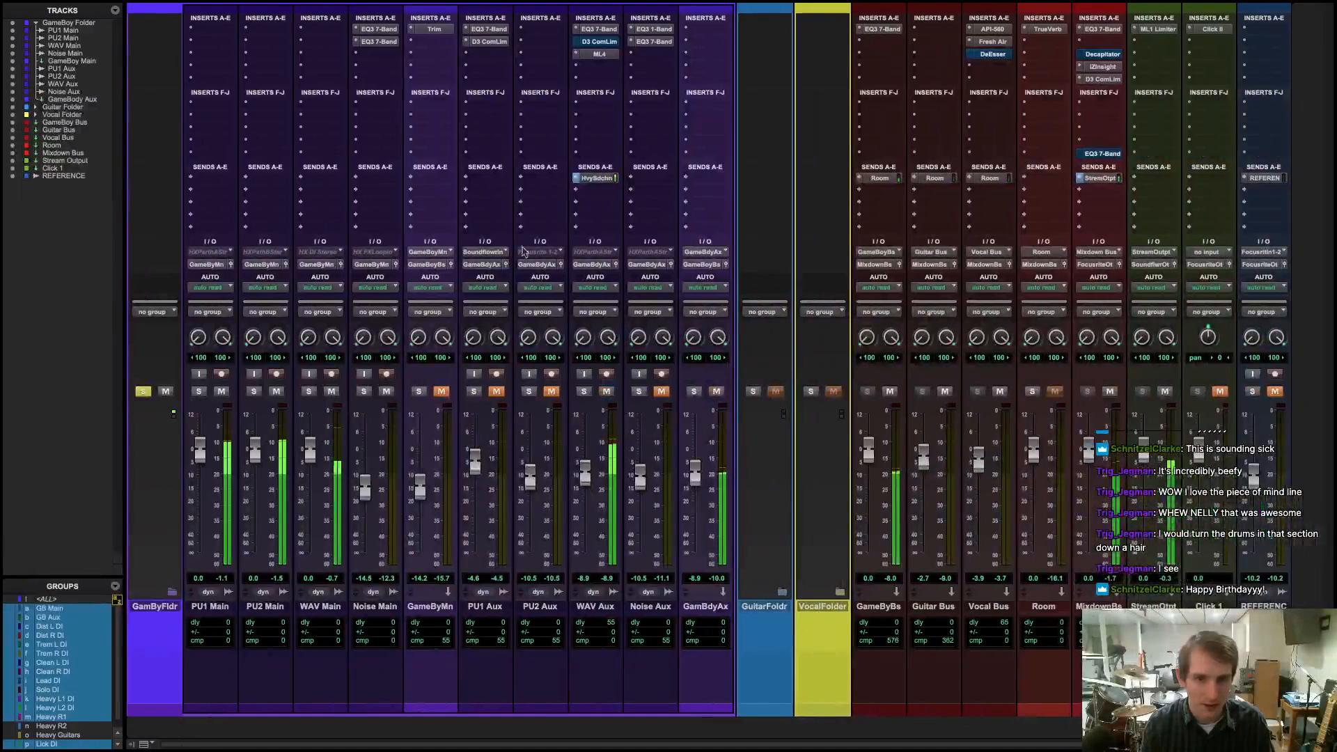
click(597, 30)
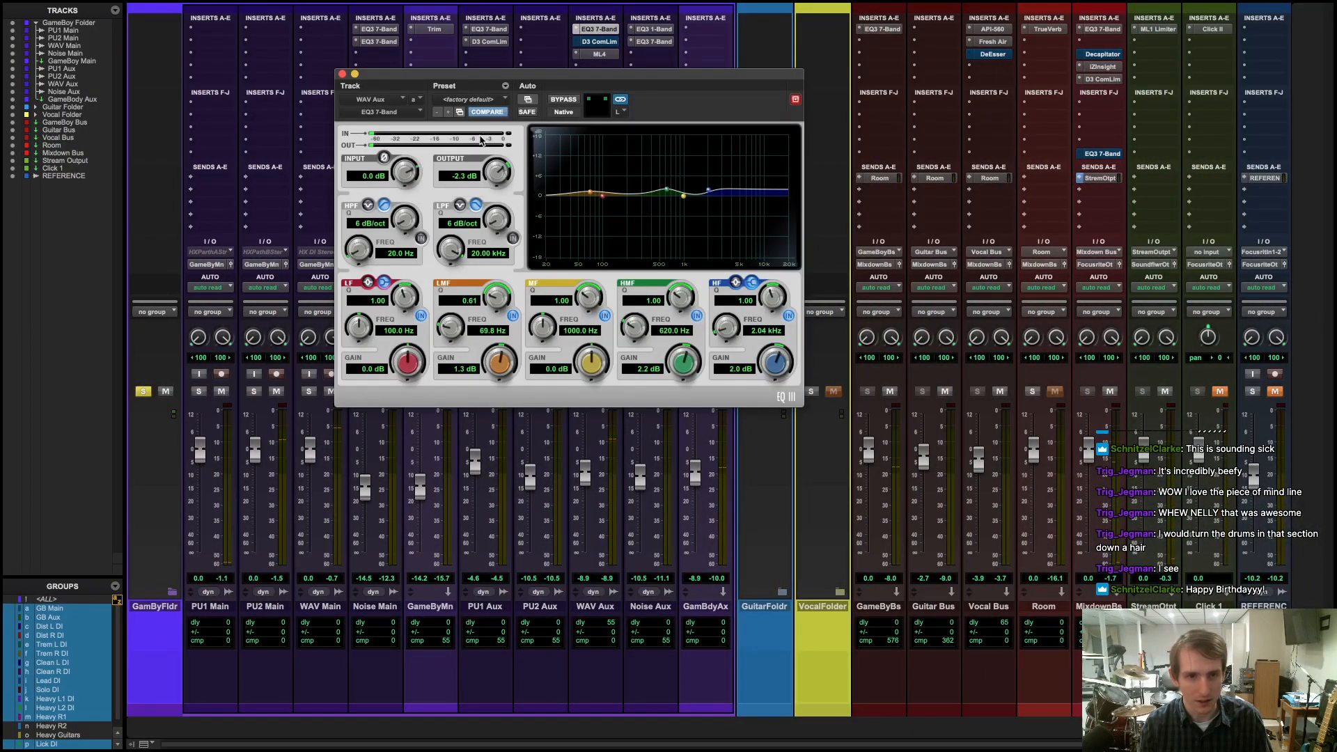
key(super+equal)
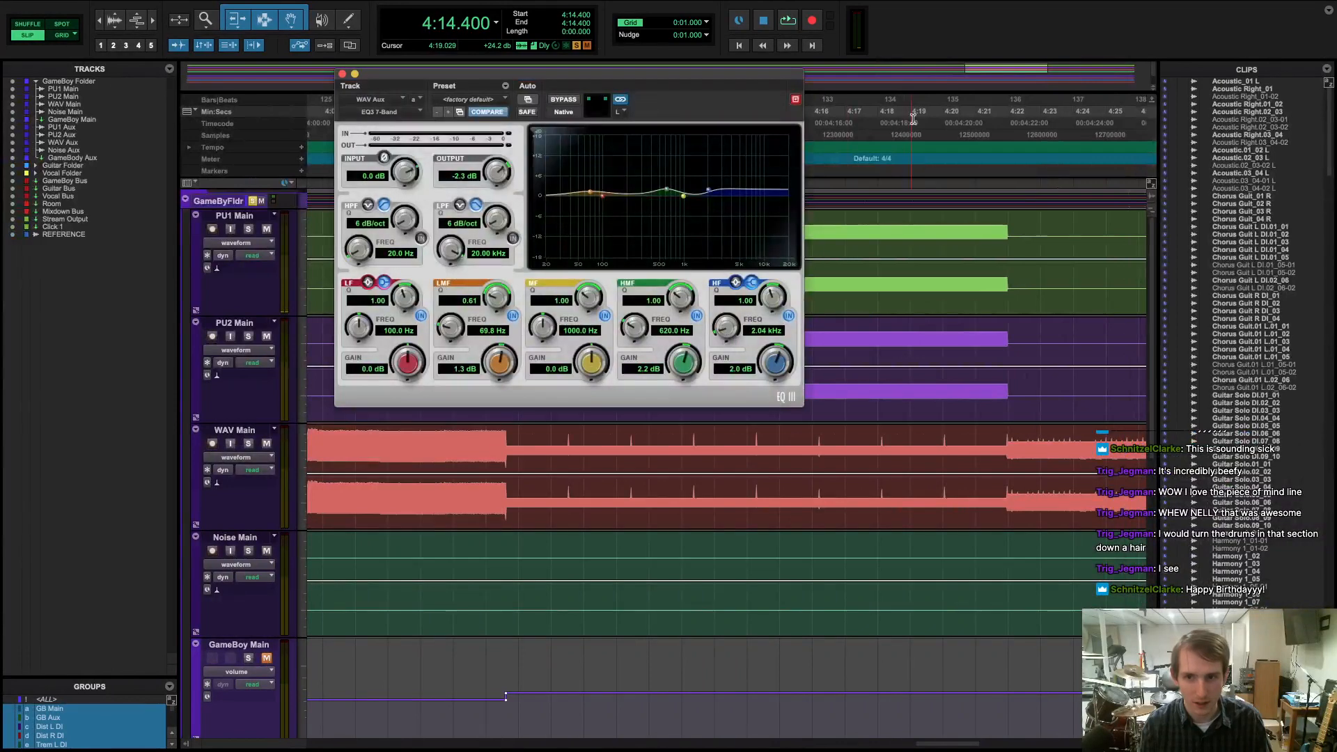
click(629, 440)
key(space)
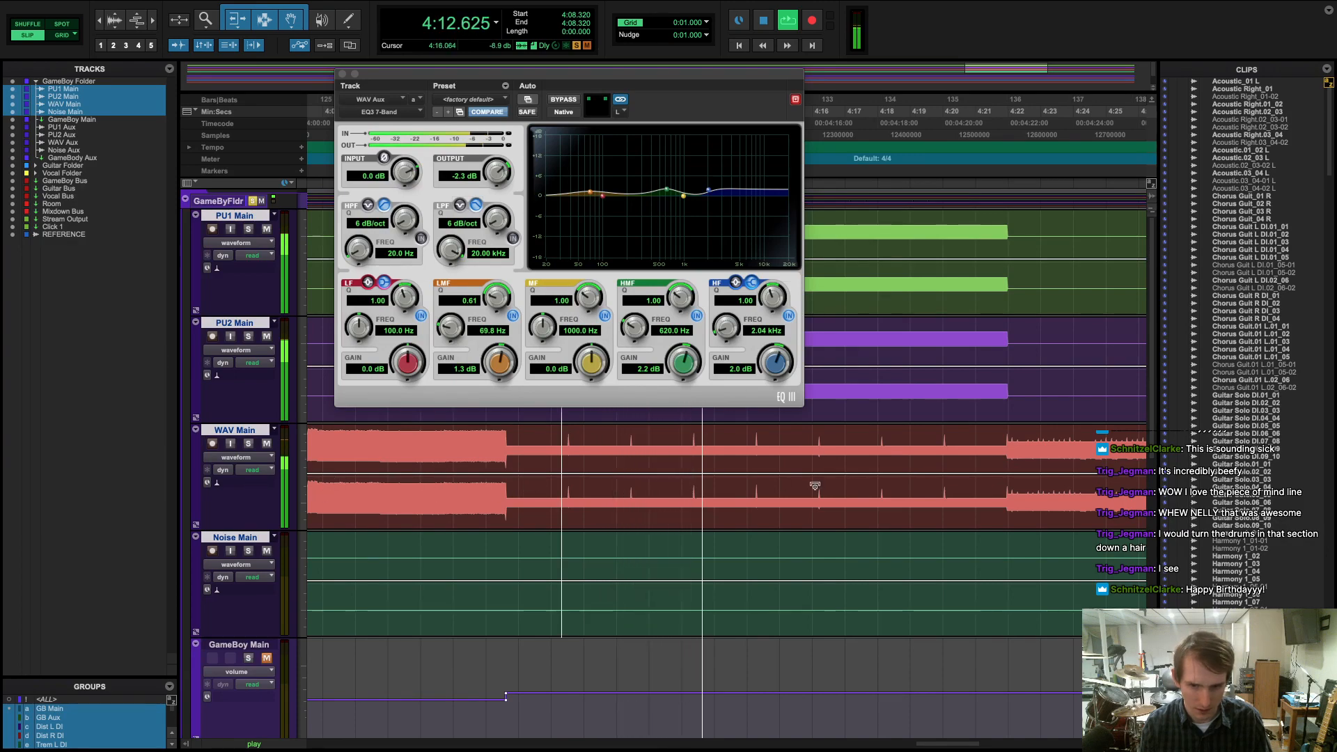
- Select all clips on the GameBoy Aux tracks and close the WAV Aux EQ
scroll(820, 470, down, 5)
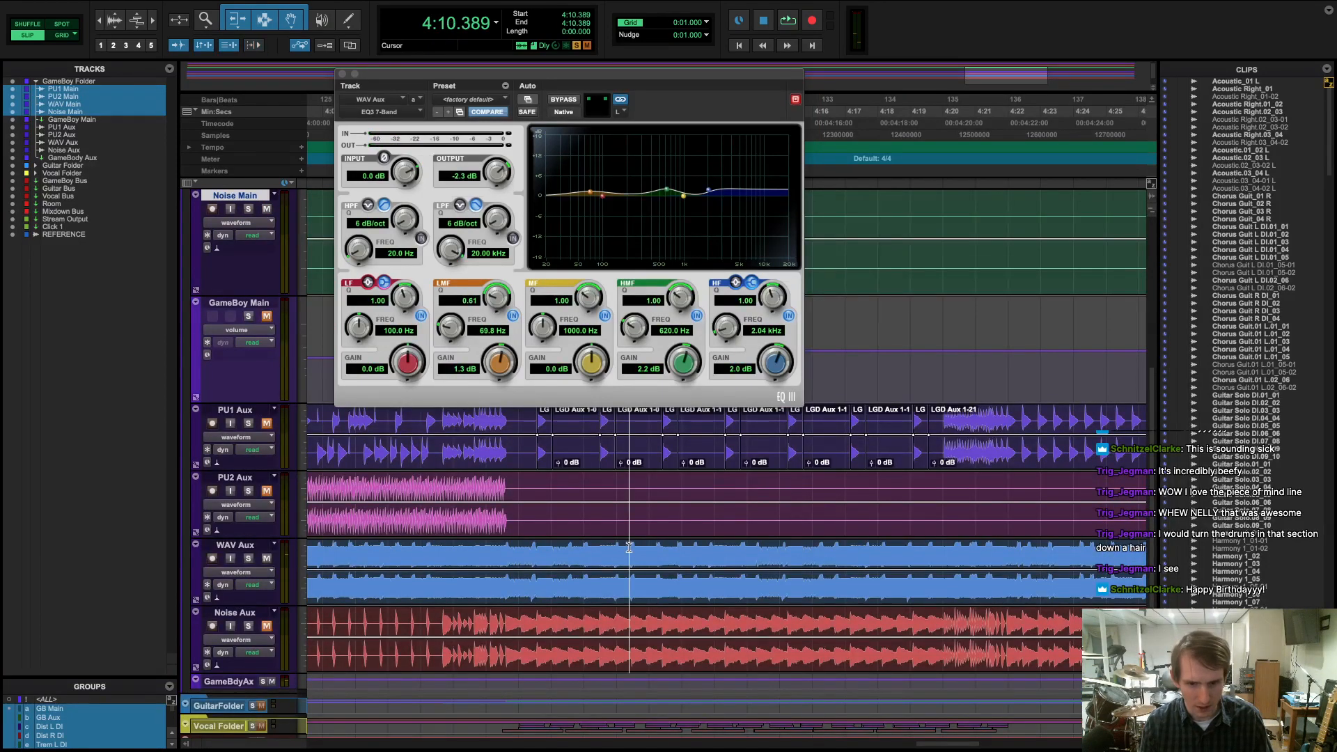
click(629, 548)
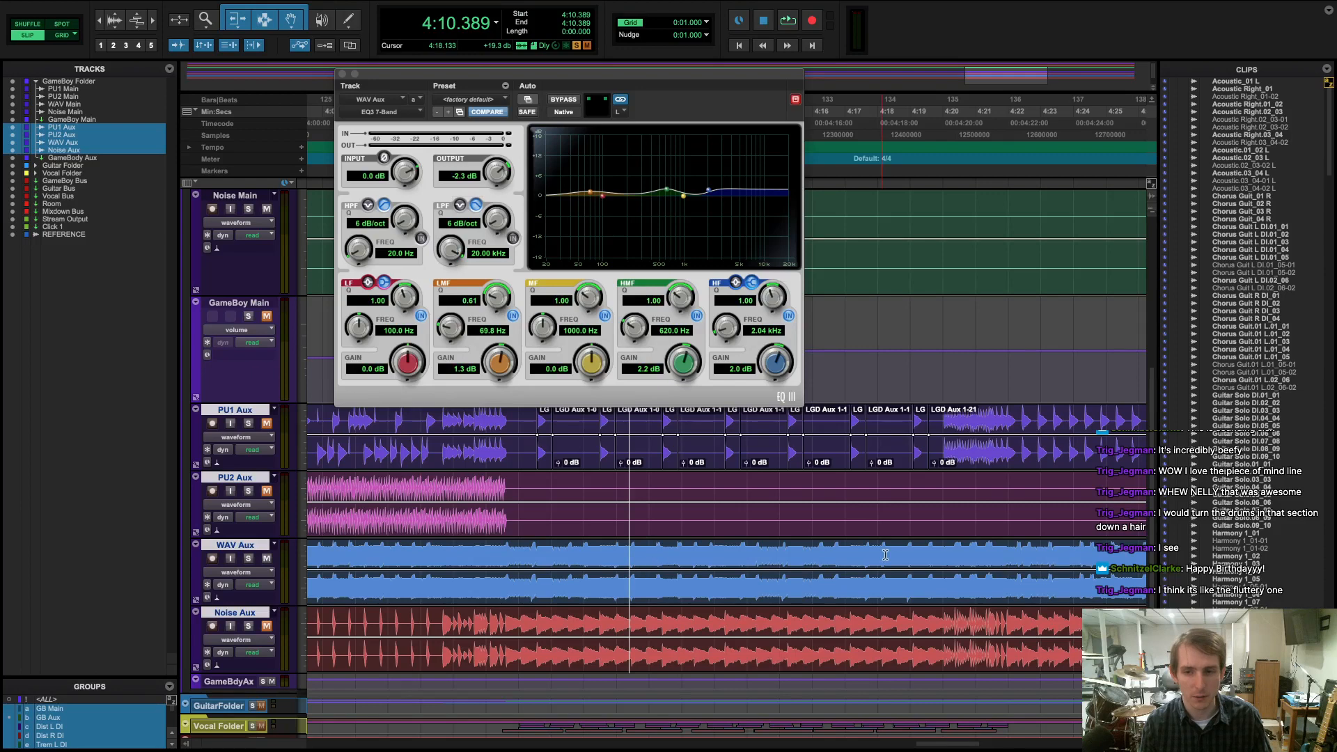
scroll(885, 555, right, 3)
key(super+a)
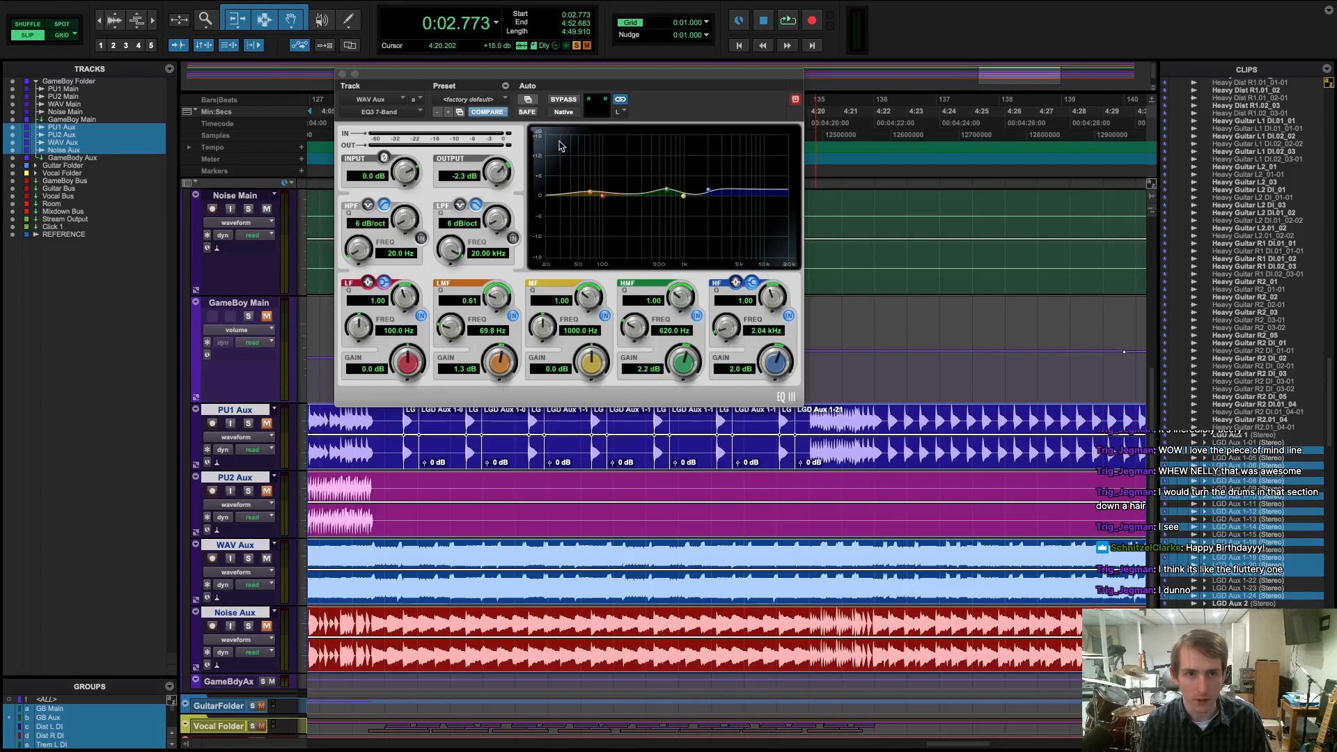
click(342, 74)
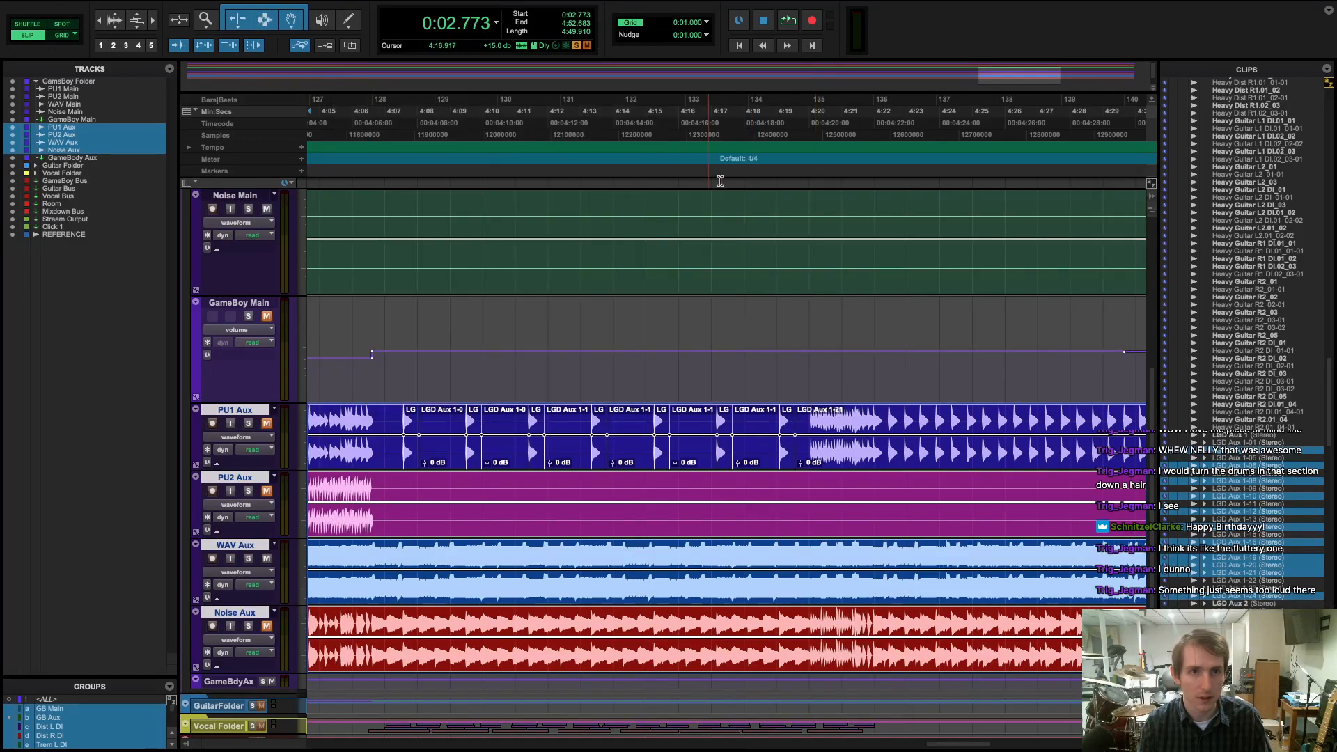
- Play WAV Aux from 4:18.197, unmute PU1 Aux and replay from 4:19.456, then unmute Noise Aux
click(749, 165)
key(space)
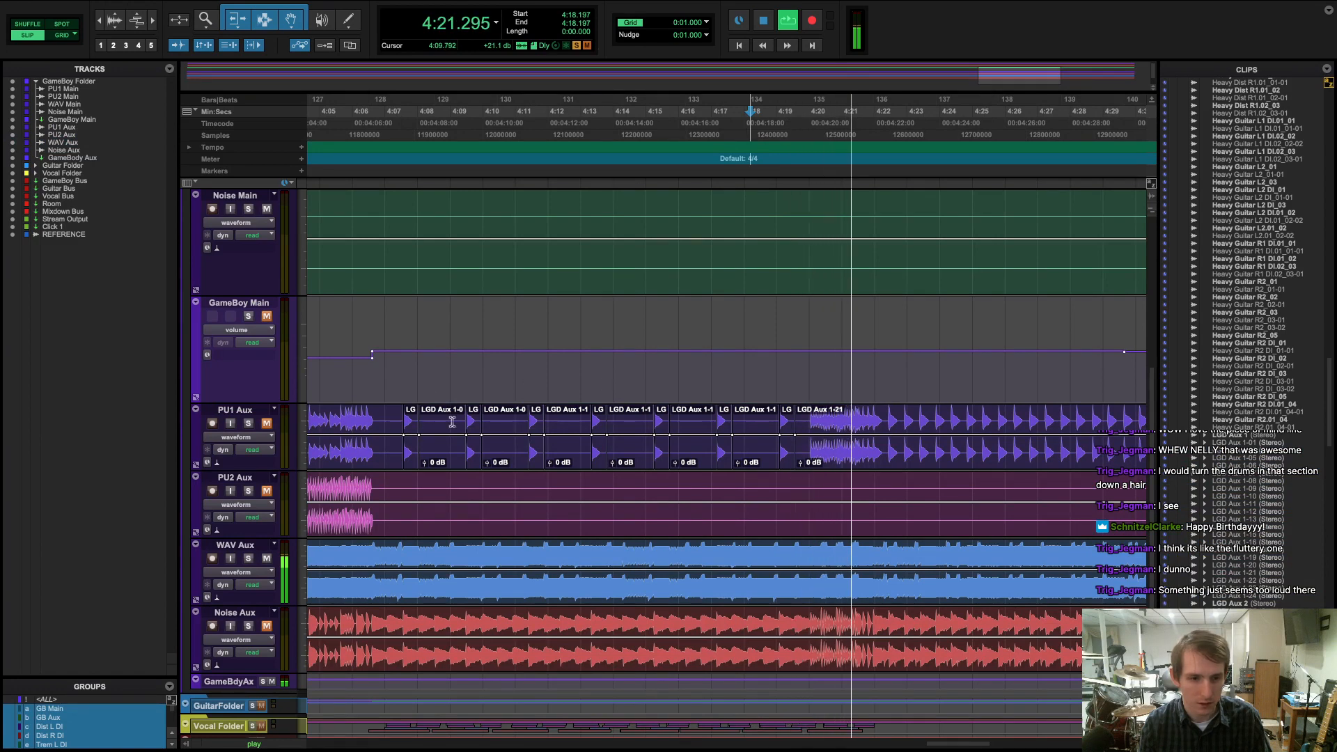
key(space)
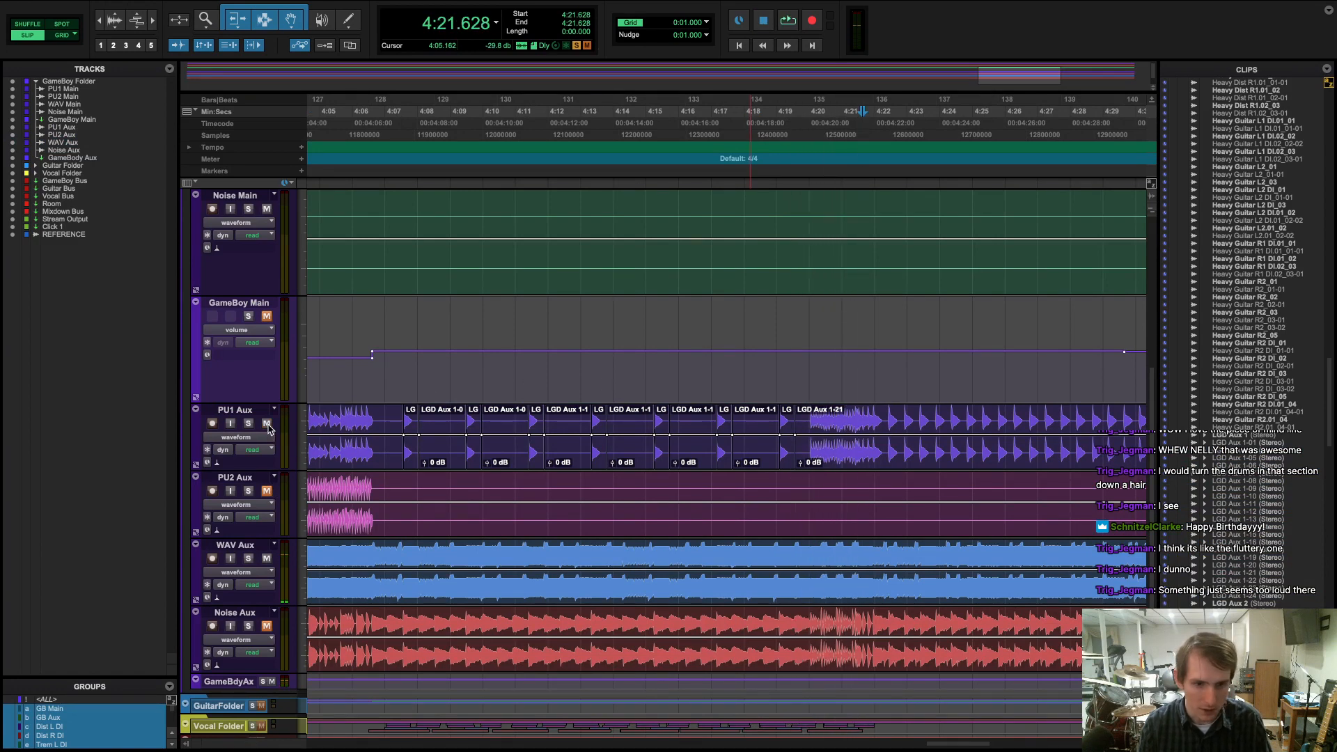
key(space)
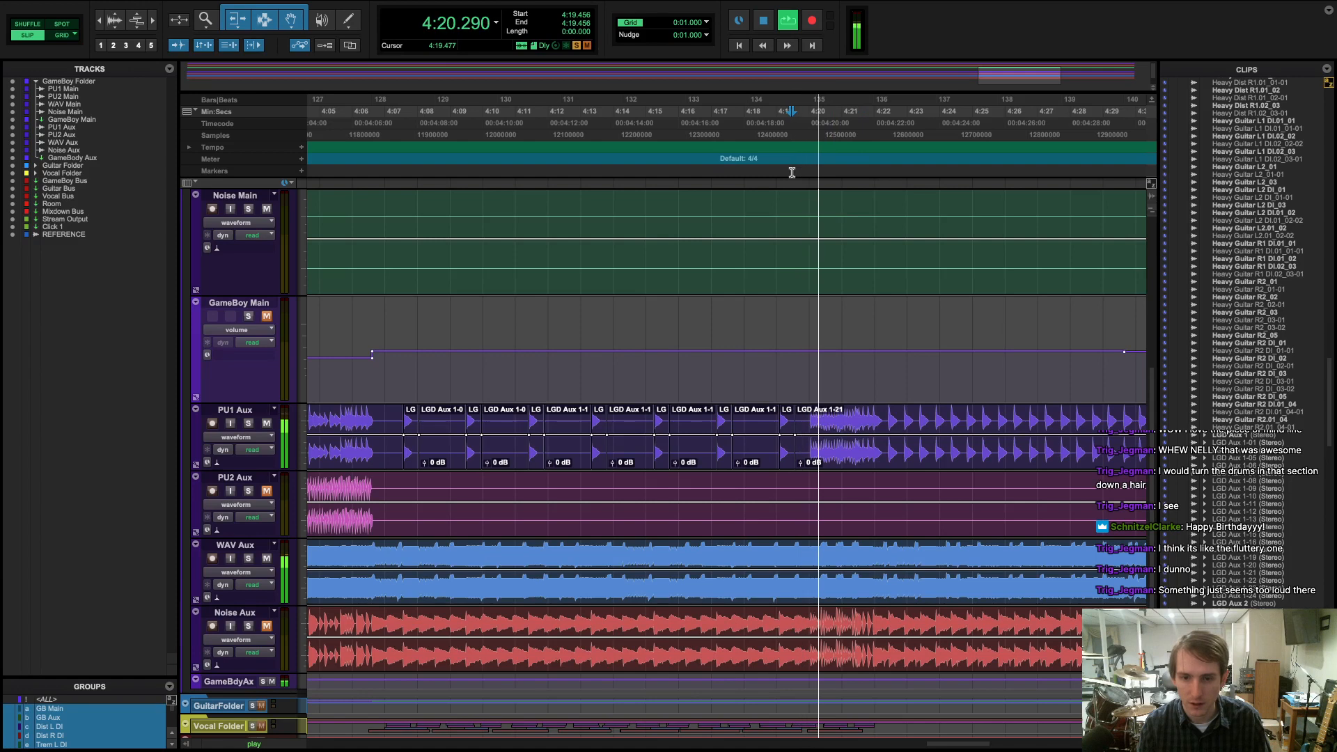
key(space)
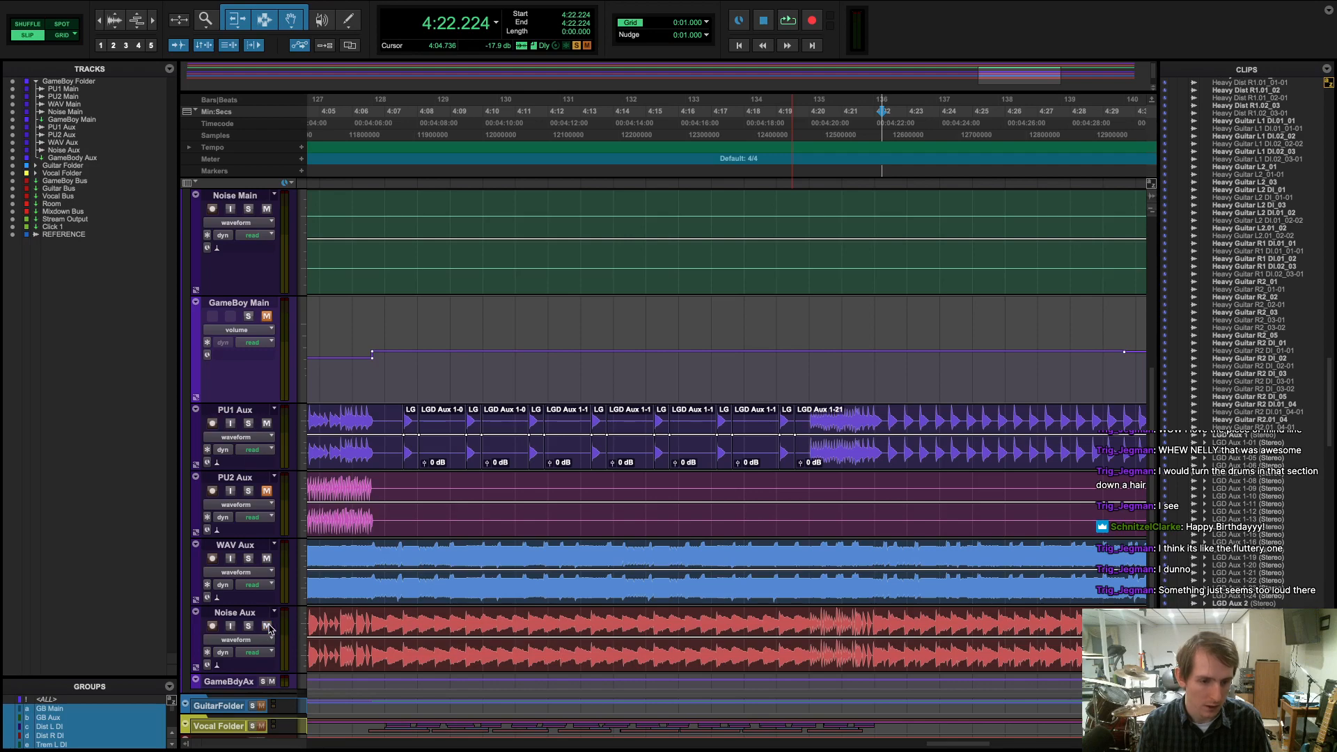
- Unsolo the GameBoy Folder, unmute PU2 Aux and GameBoy Main, and play the full mix from 4:18.666
scroll(269, 307, up, 5)
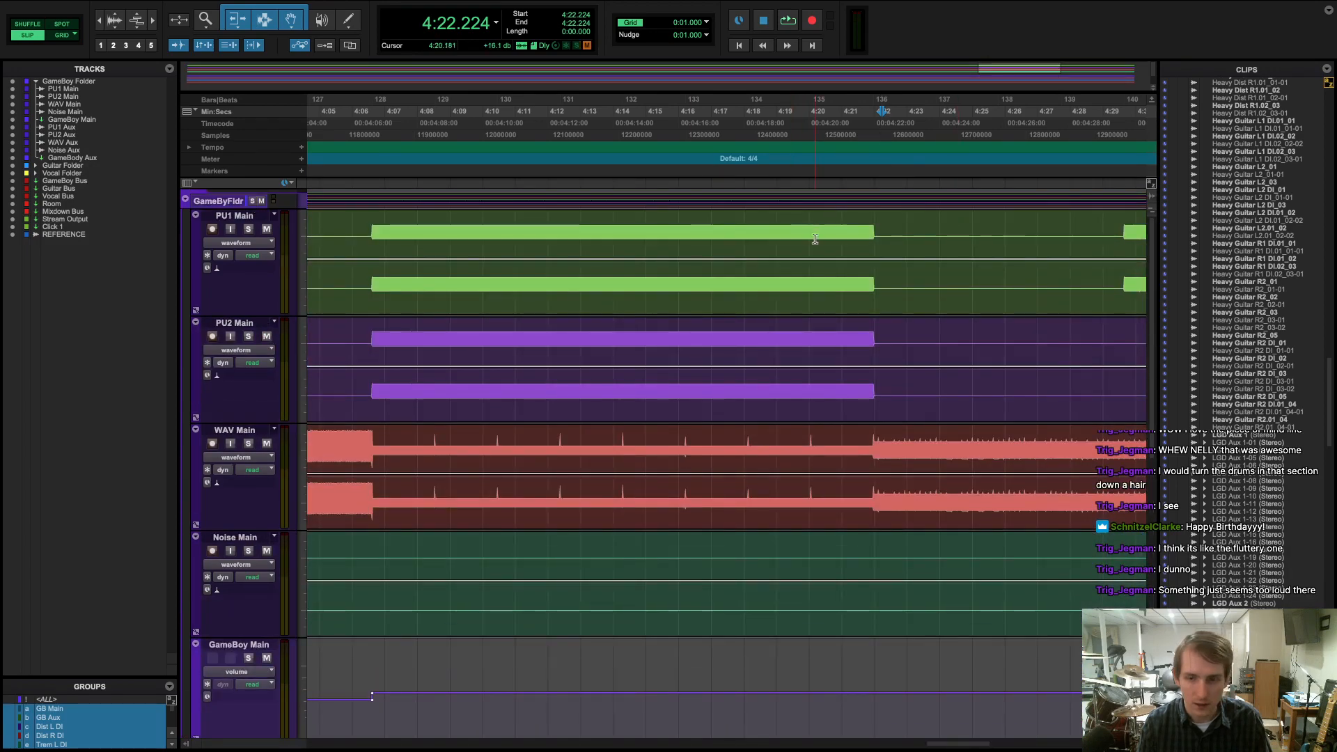
scroll(815, 238, down, 5)
click(765, 170)
key(space)
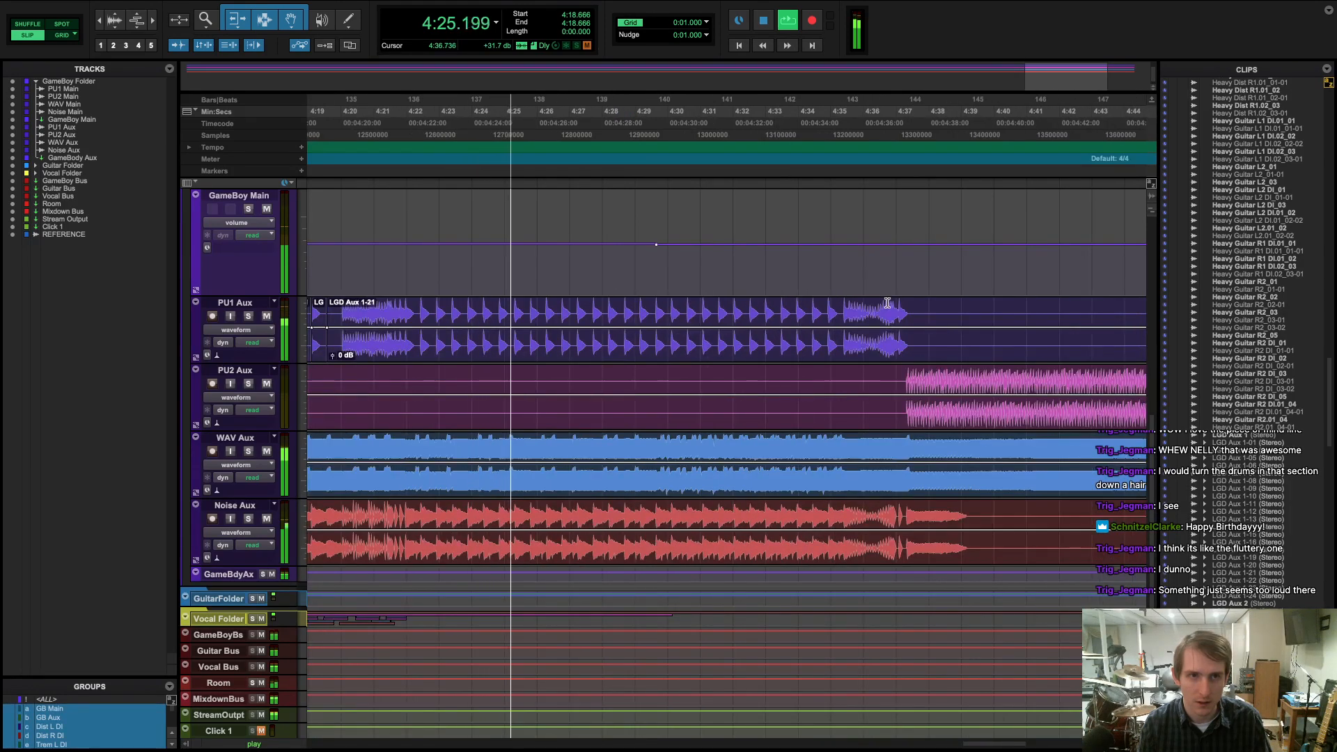
key(space)
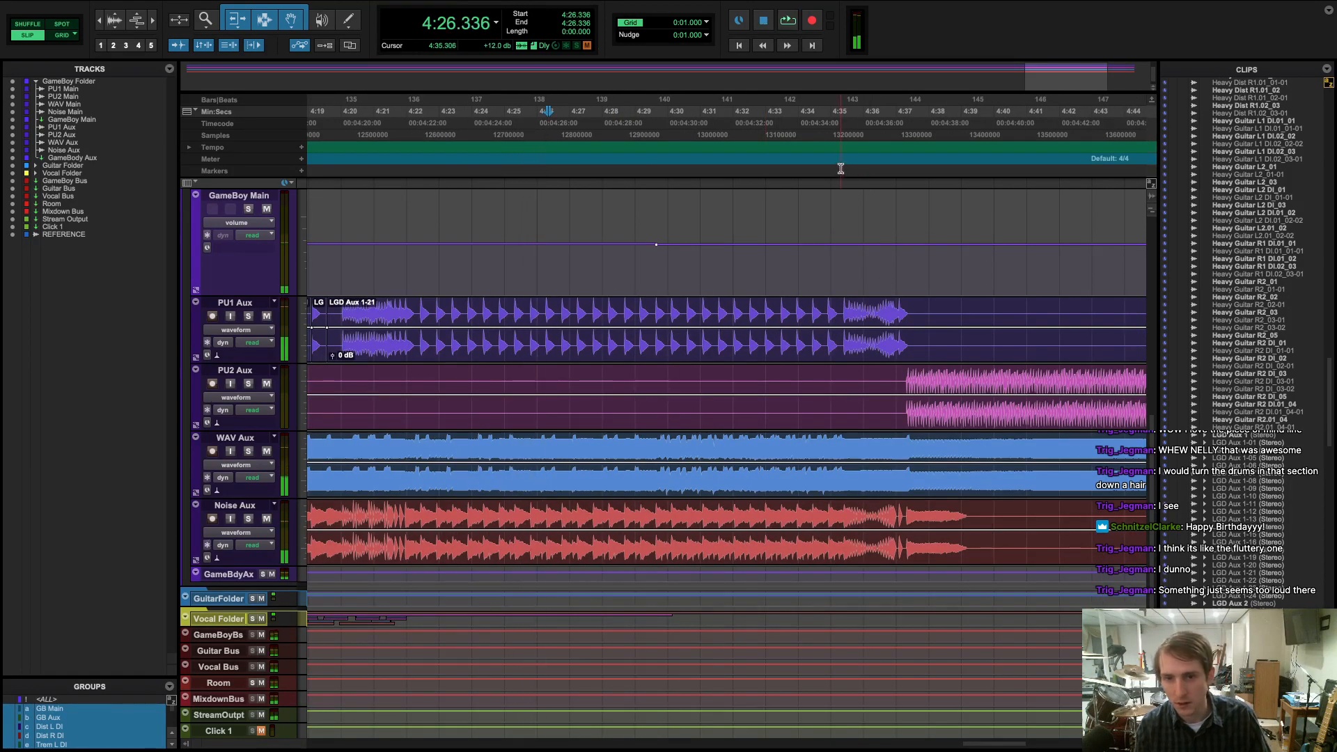
- Play the full mix from 4:35.306 across the transition into the PU2 Aux part and stop
click(840, 169)
key(space)
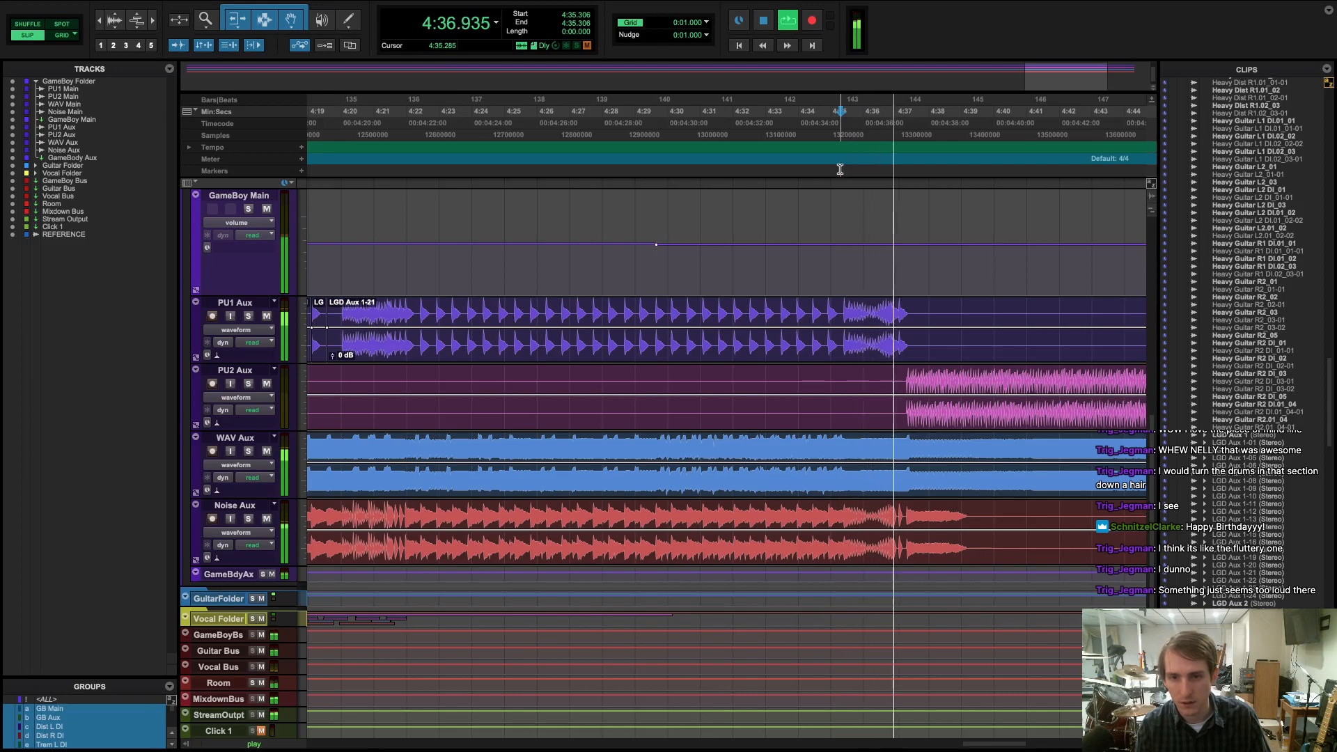
key(space)
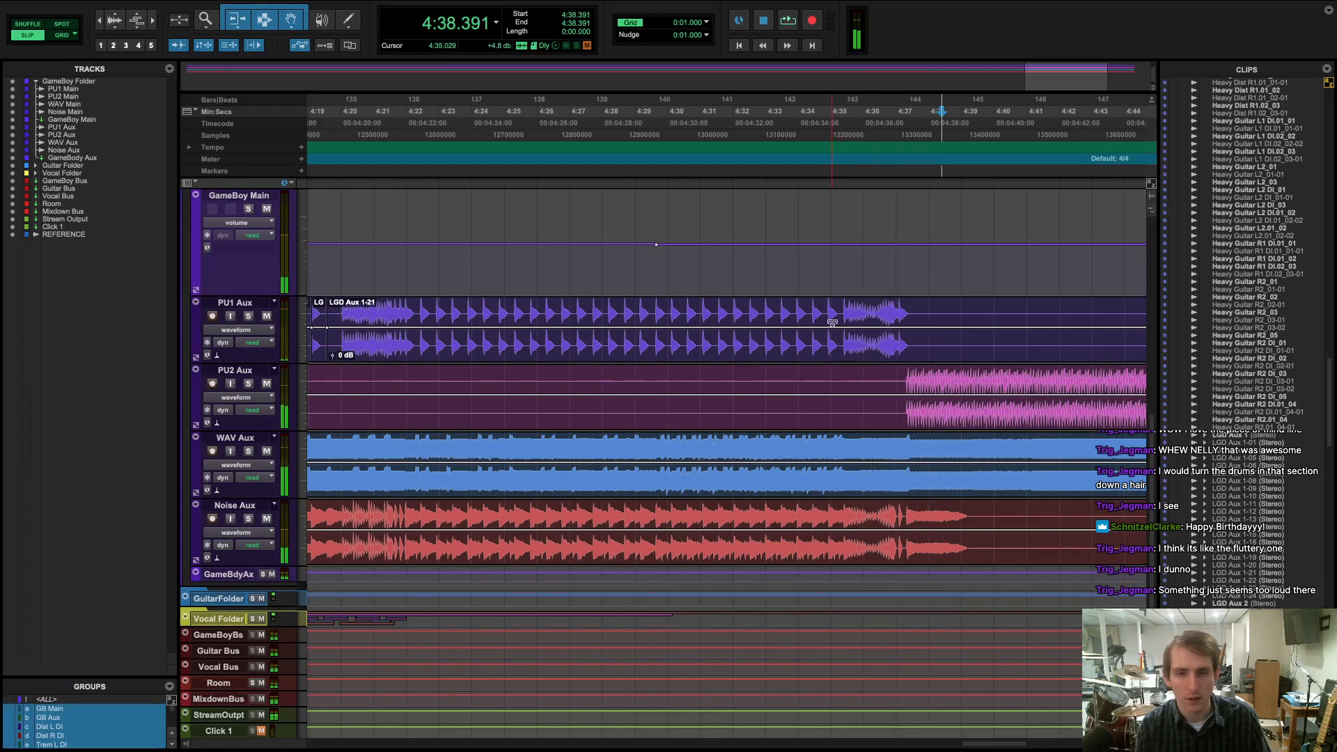
- Find the earlier section before the LGD Aux 1-19 clip and play the full mix from 3:17.418 through the transition
scroll(816, 320, left, 8)
scroll(815, 320, left, 20)
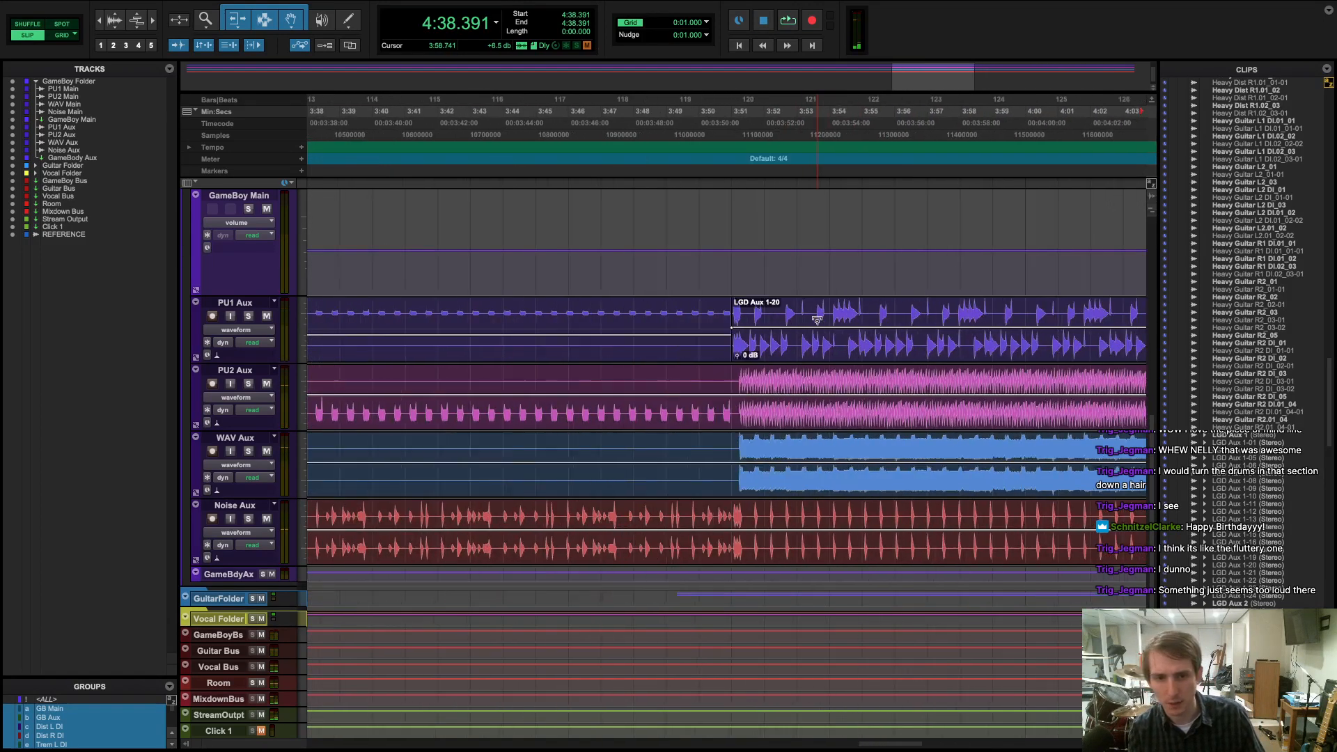
scroll(815, 327, left, 7)
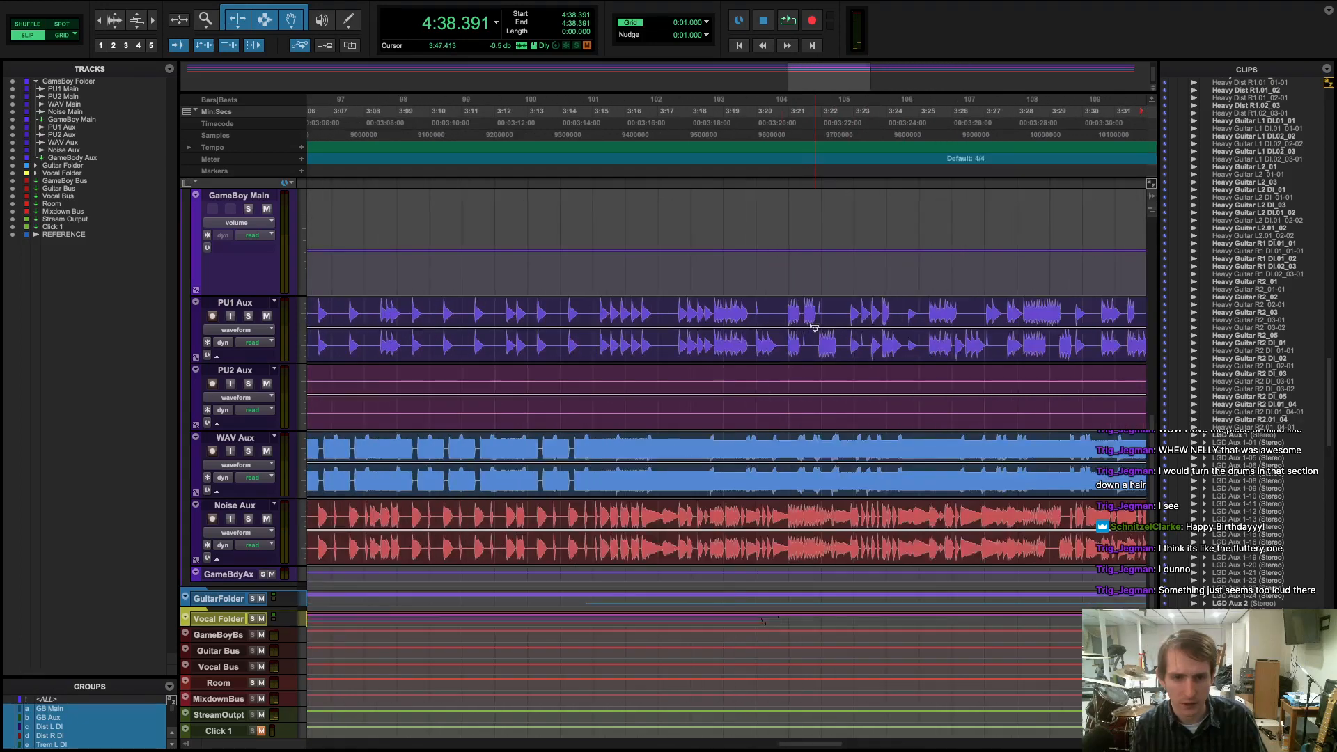
scroll(801, 236, right, 12)
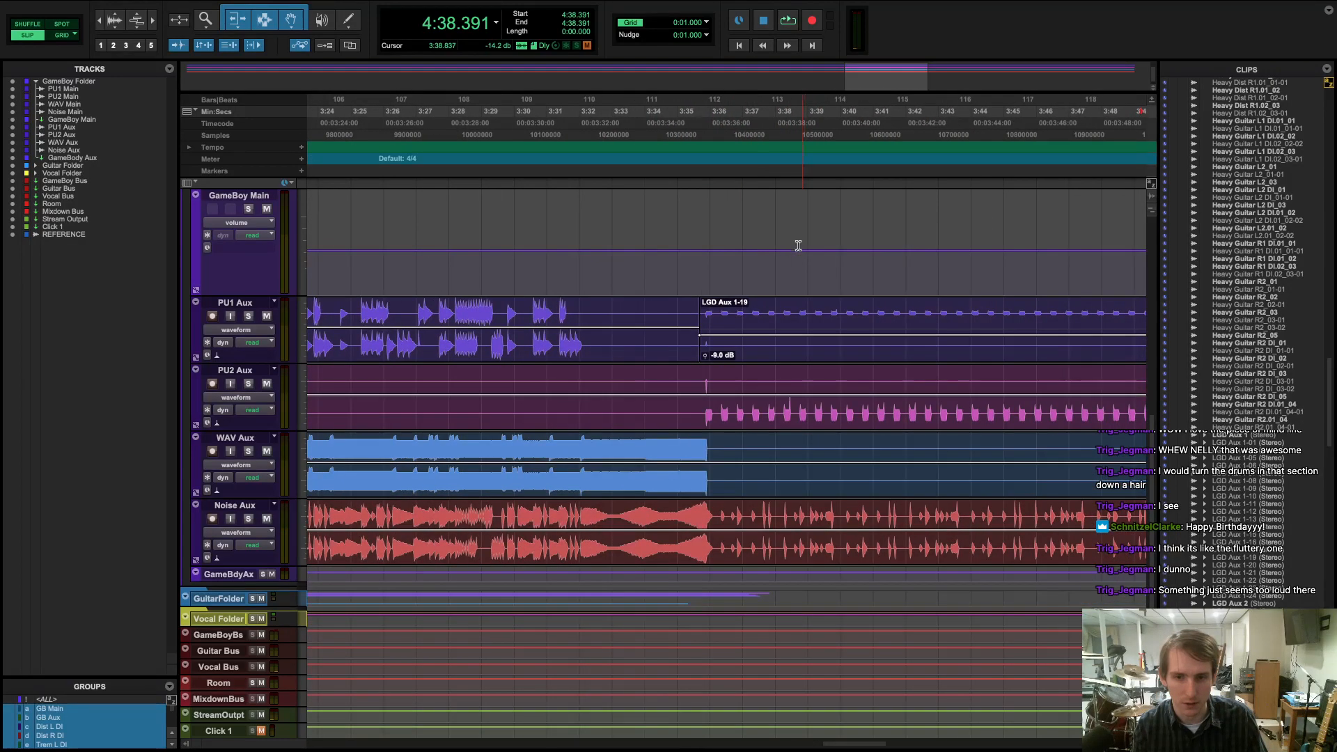
key(space)
key(space)
scroll(529, 208, left, 3)
scroll(529, 206, left, 2)
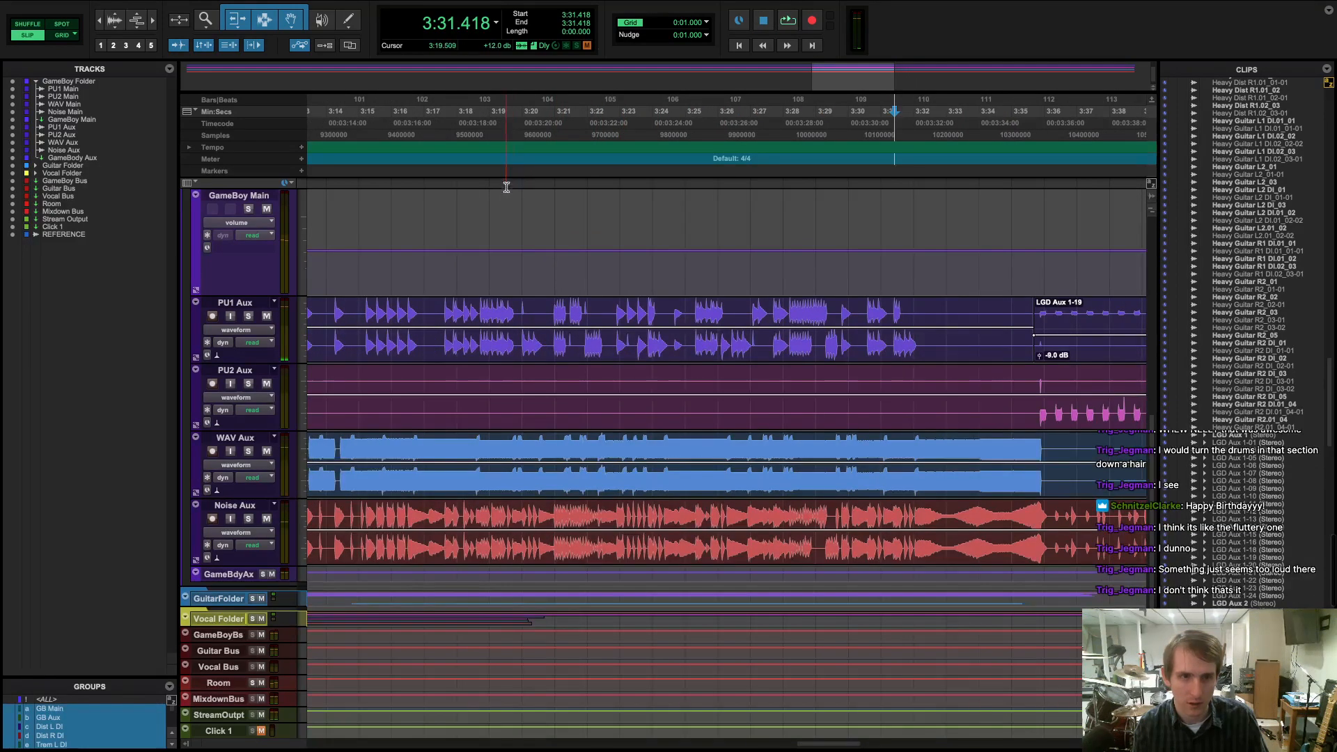
click(437, 181)
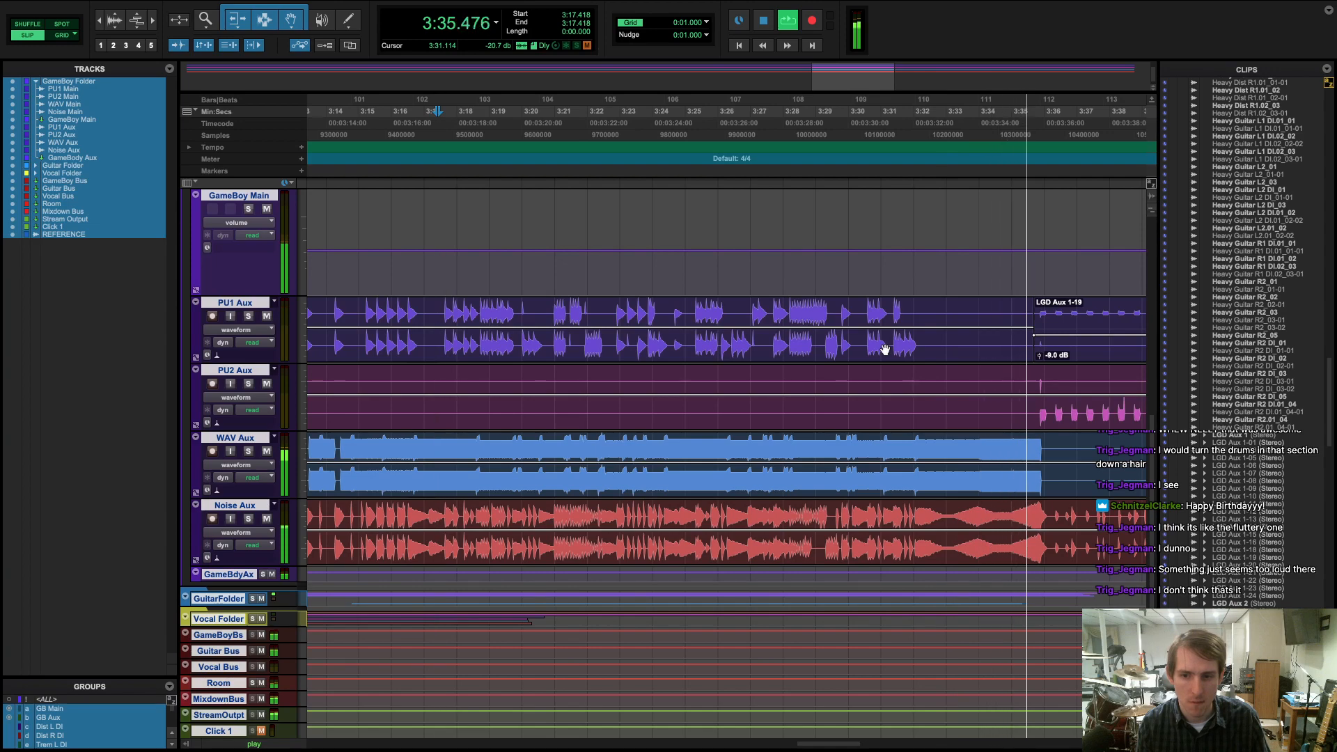
key(space)
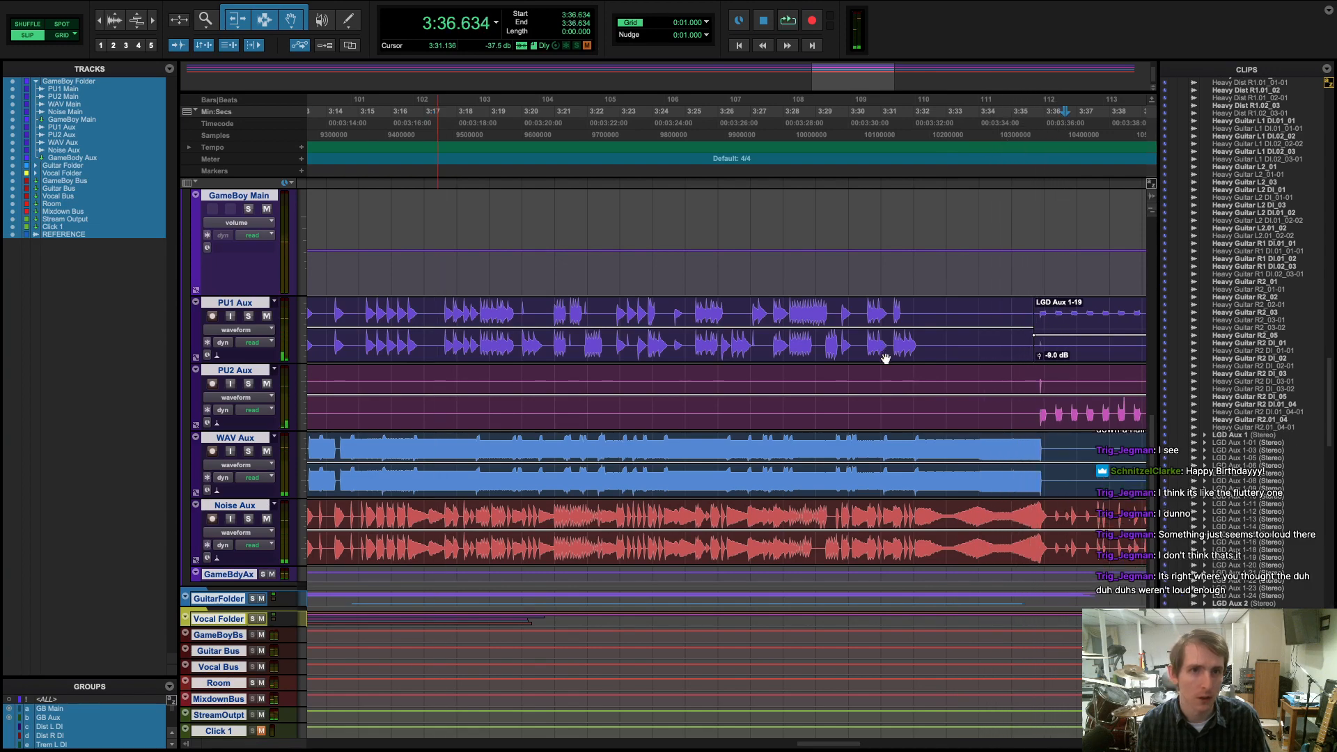
- Return to the passage before the harmony section and enlarge the Vocal Folder track's height
scroll(884, 368, right, 10)
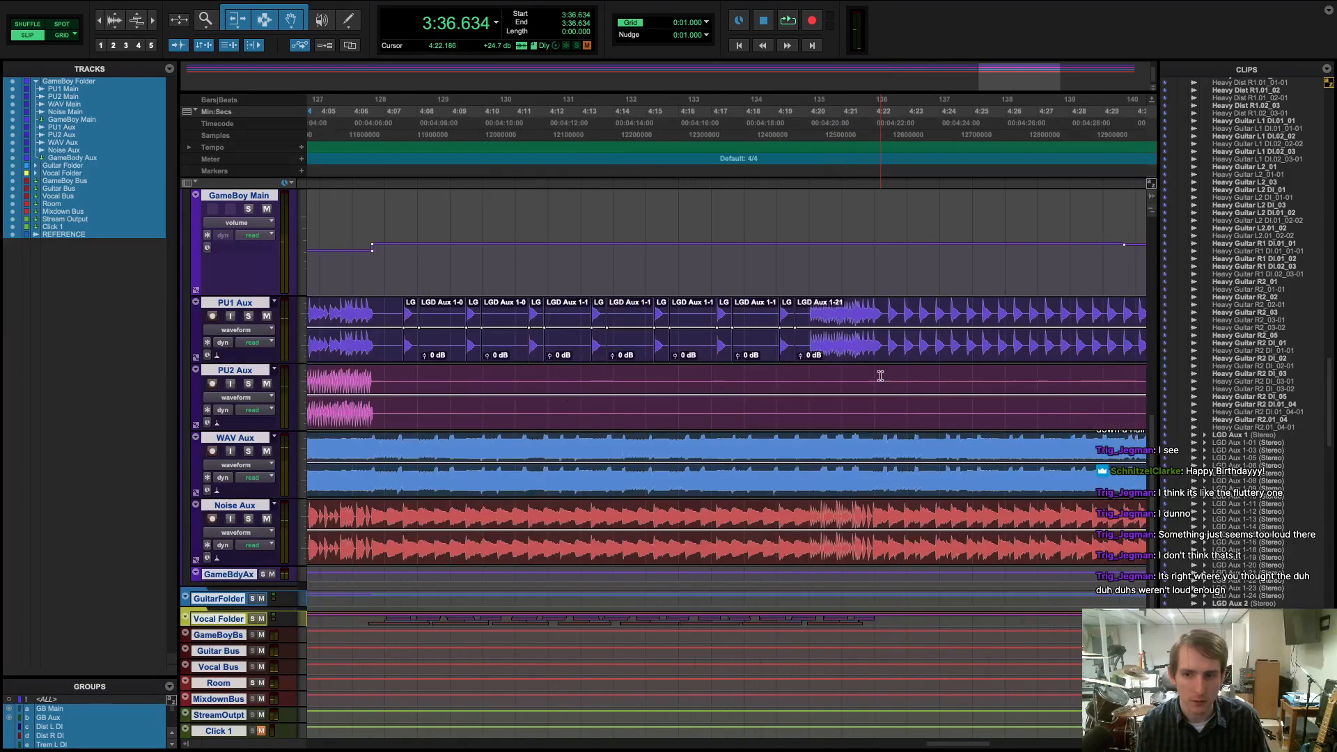
scroll(880, 376, up, 5)
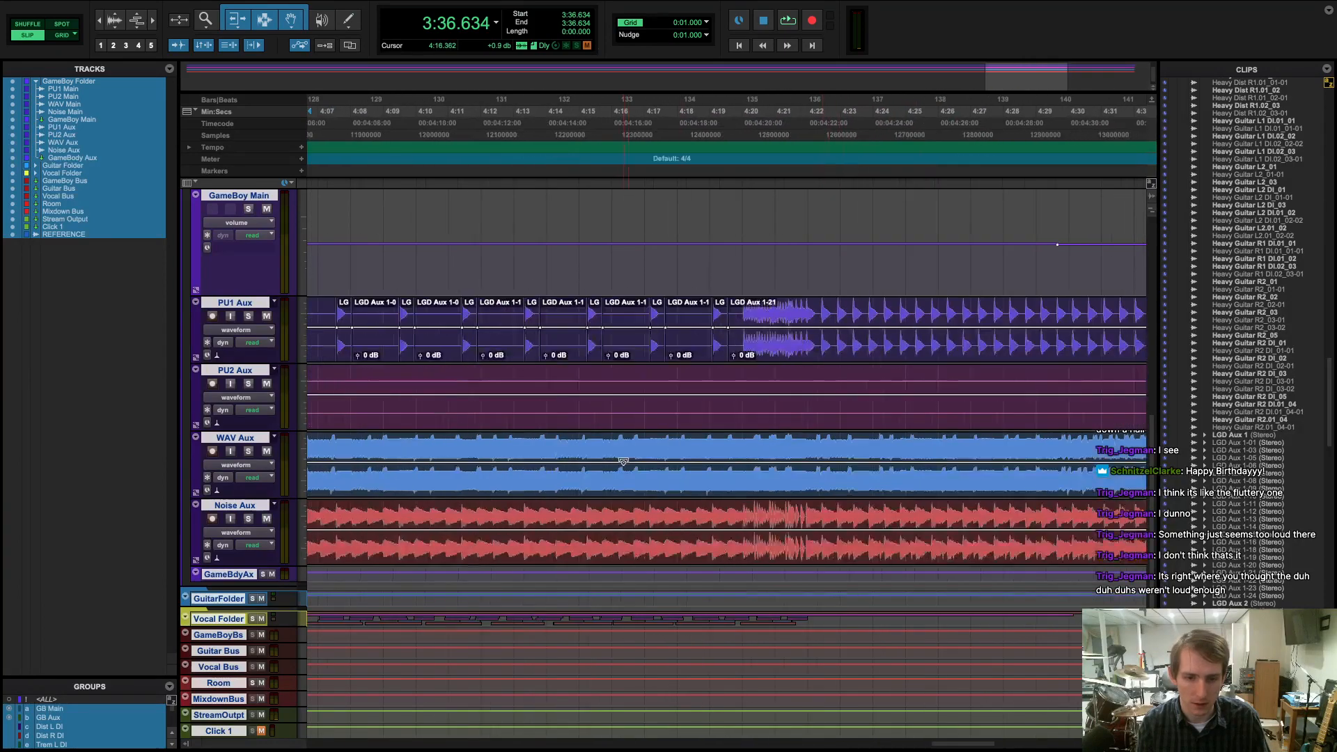
scroll(622, 463, down, 6)
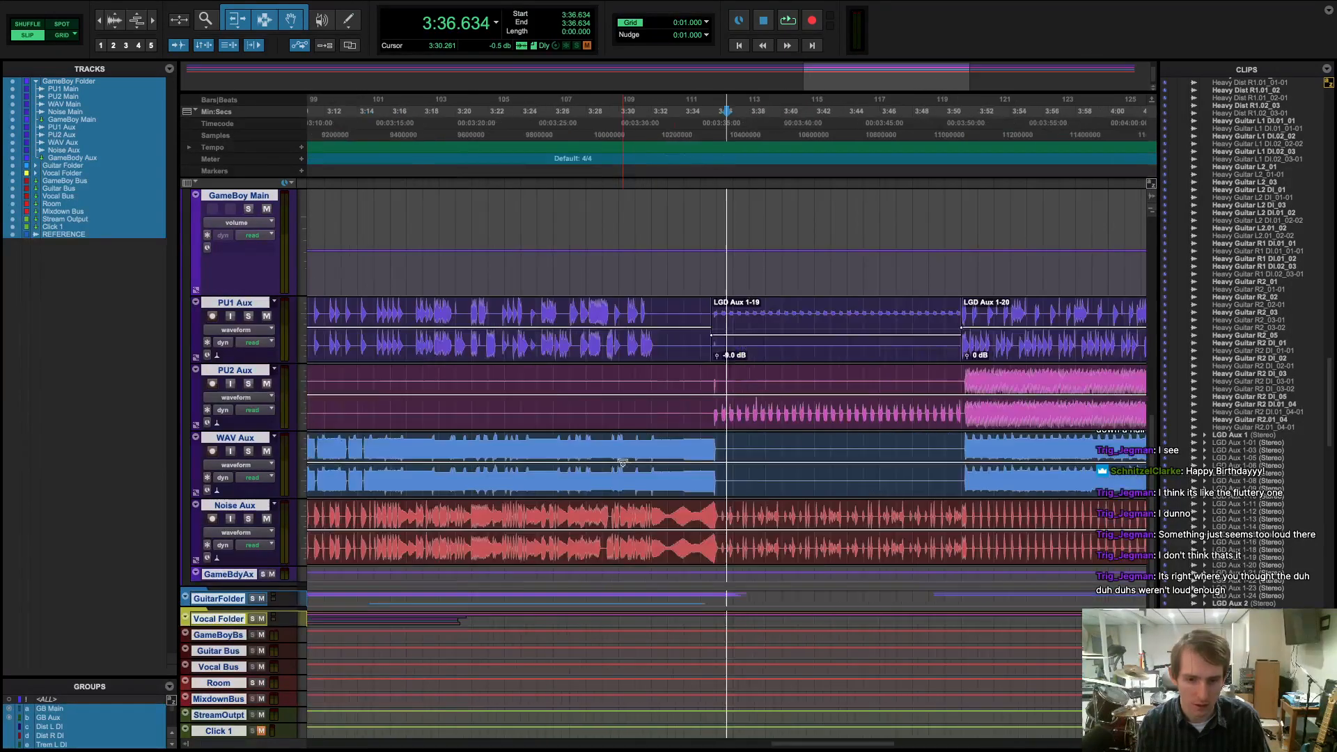
scroll(627, 460, right, 8)
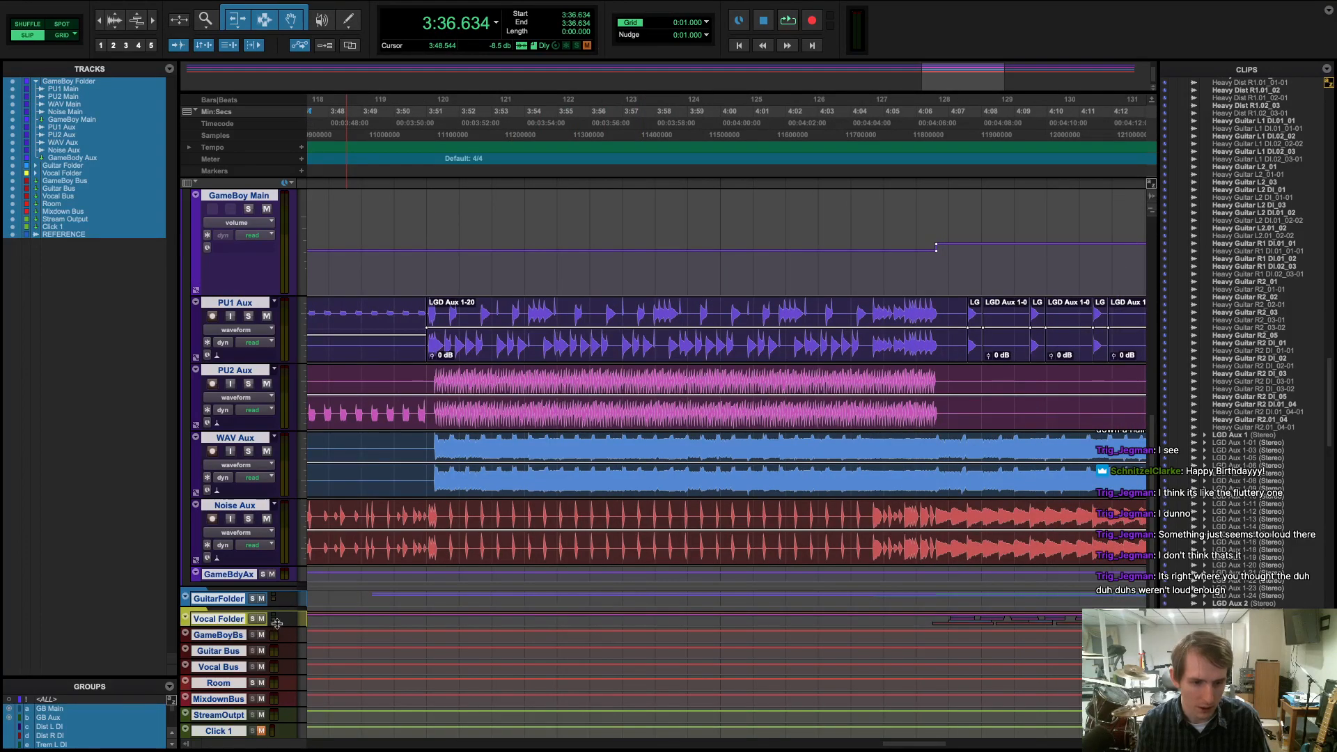
drag(268, 626, 267, 681)
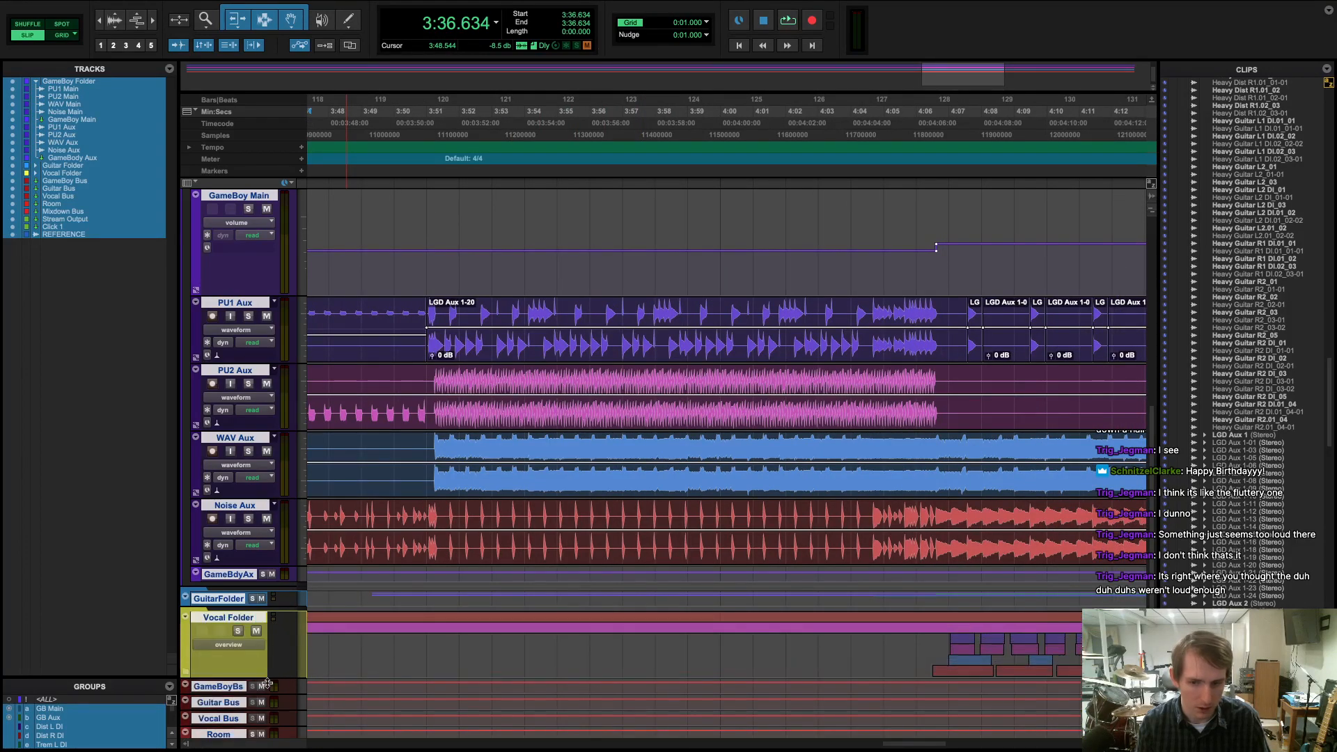
- Play the harmony section with the full mix from 4:06.656, following the vocal clips
click(937, 175)
key(space)
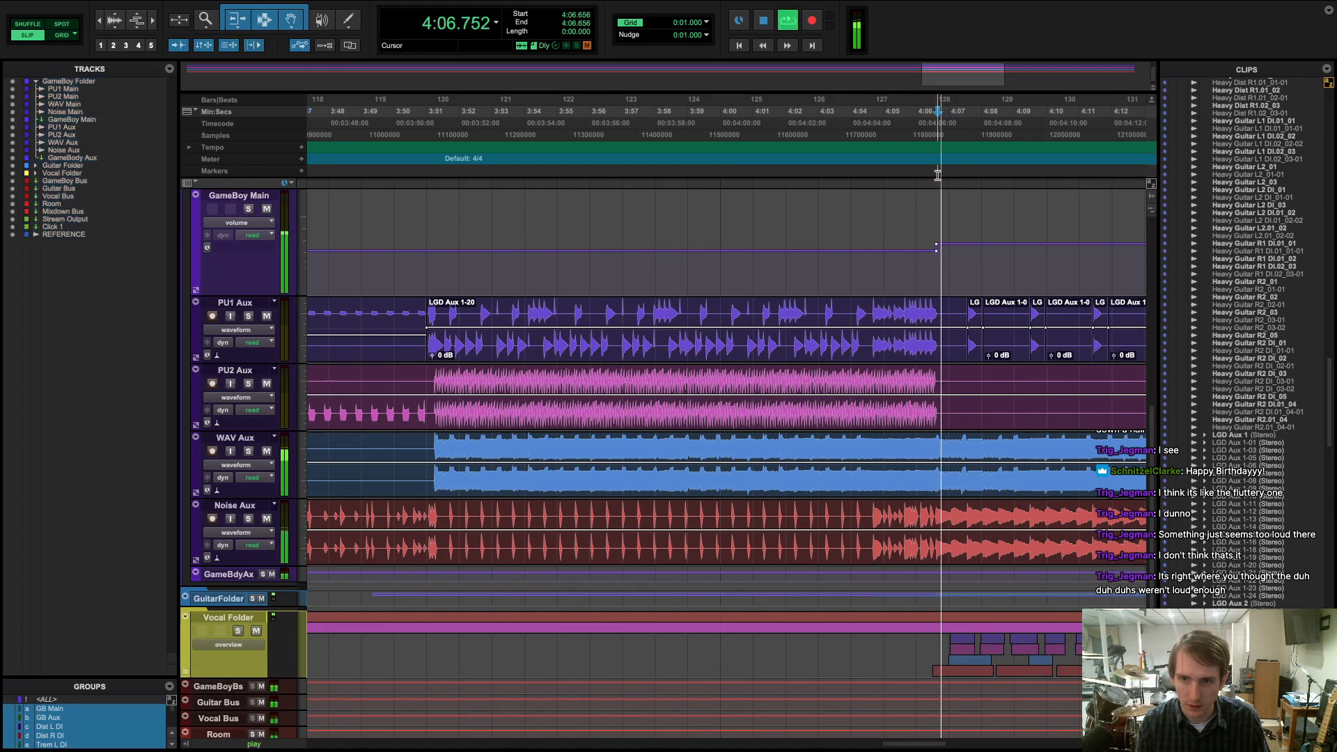
scroll(866, 384, right, 4)
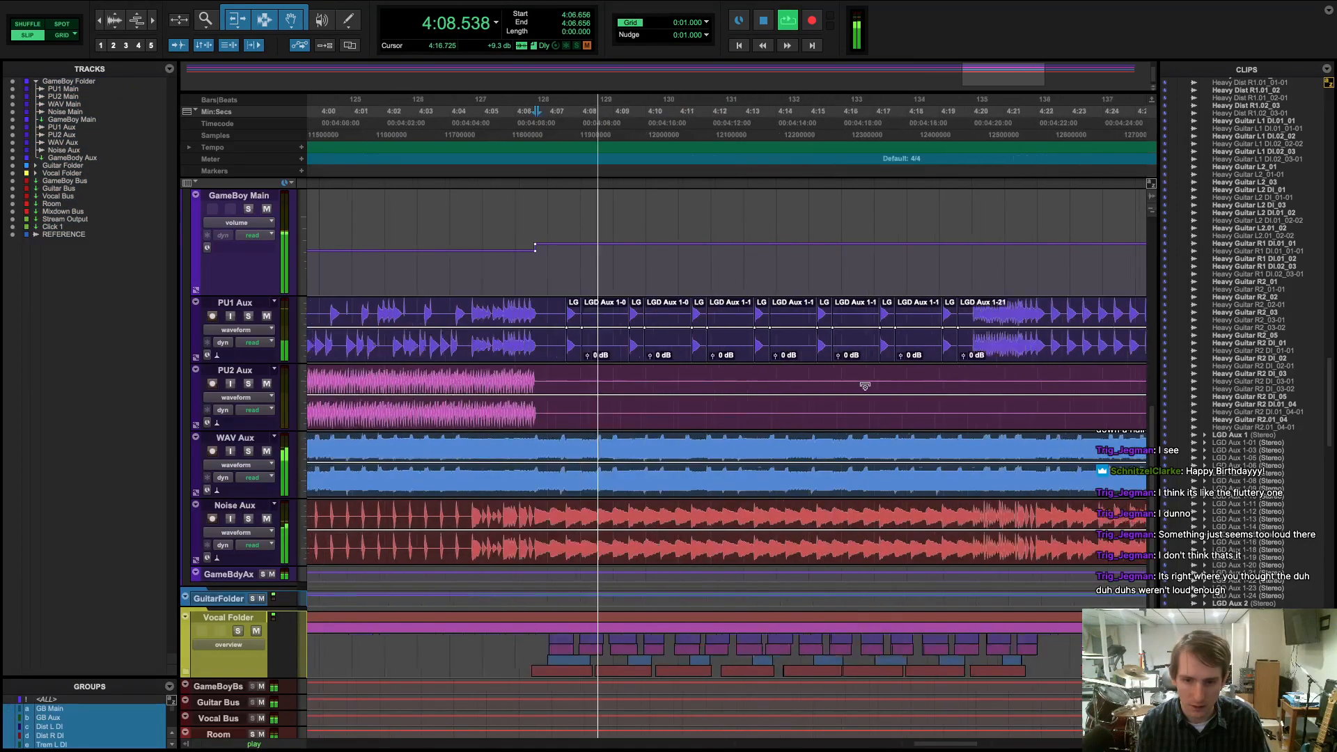
scroll(627, 392, left, 1)
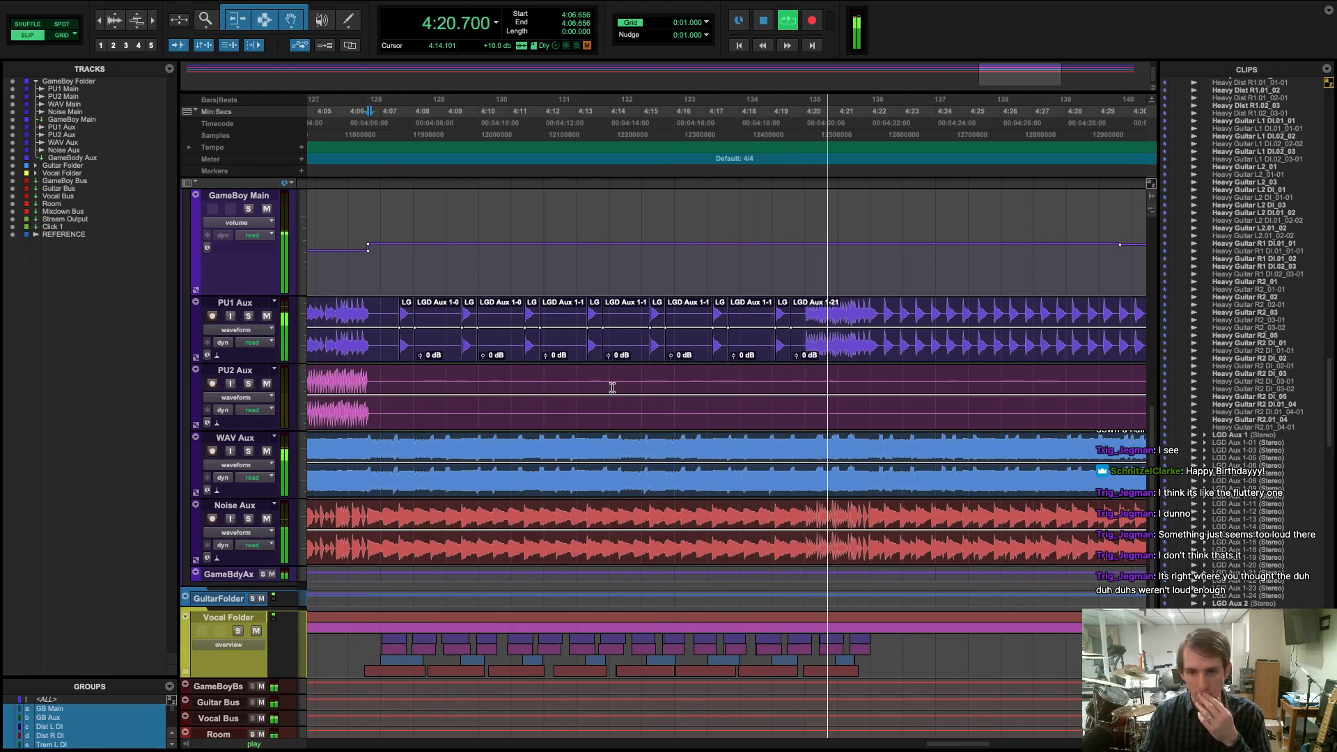
- Follow playback into the LGD Aux 1-21 clip, replay the full mix from 4:21.760 to the PU2 Aux transition and stop
scroll(671, 459, right, 5)
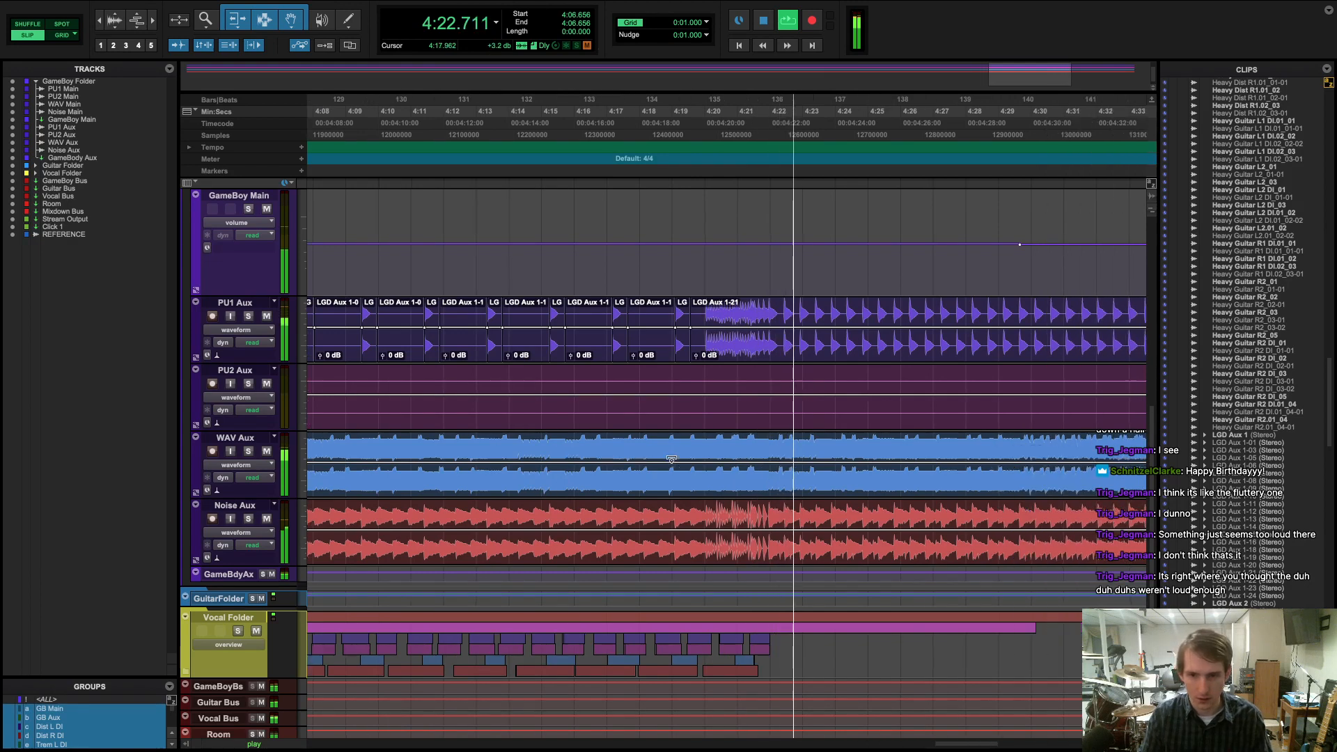
scroll(663, 455, right, 4)
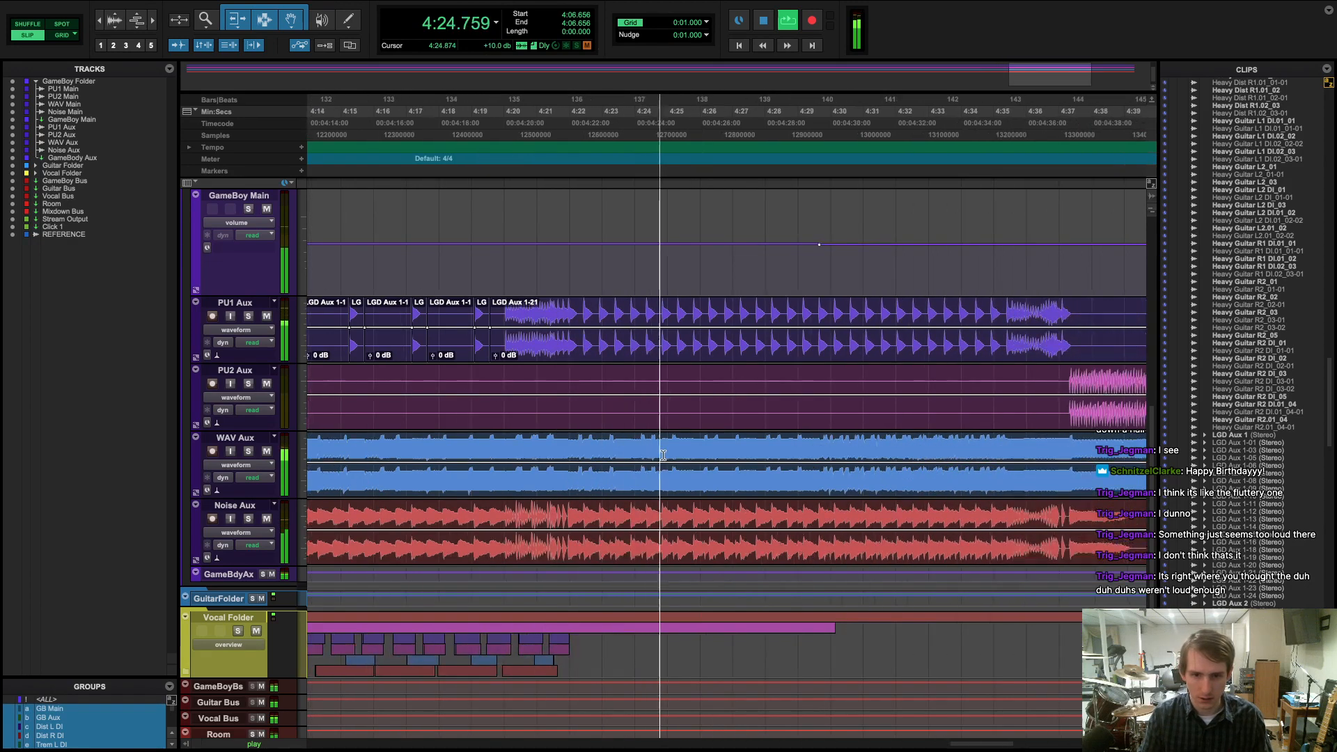
click(561, 169)
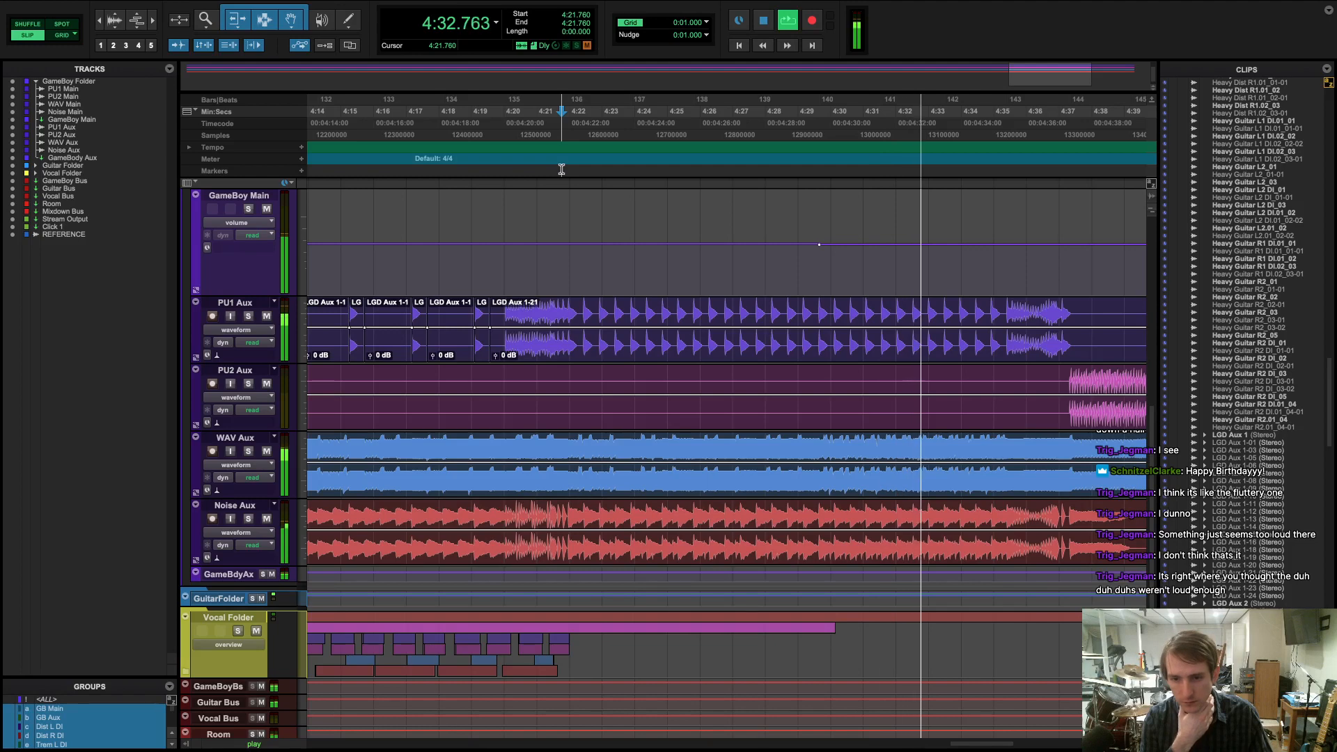
scroll(703, 191, right, 4)
key(space)
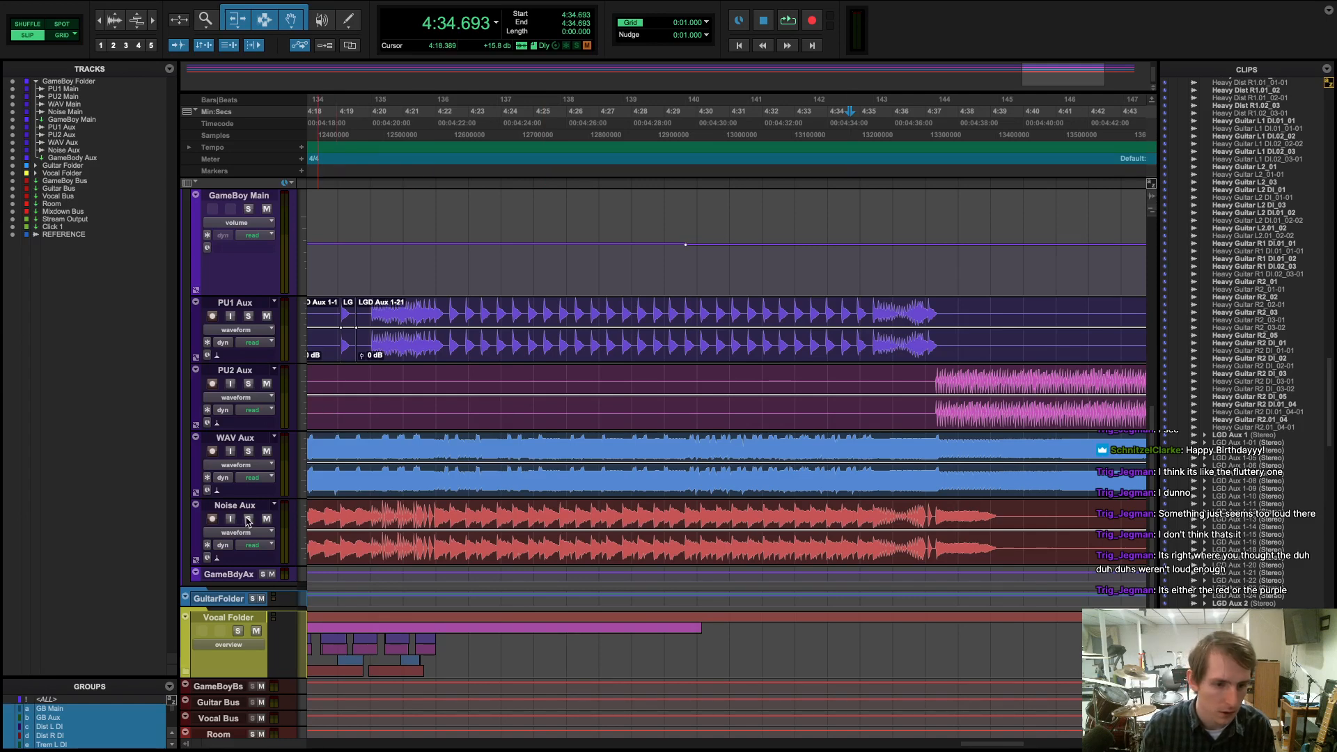
- Play the soloed GameBoy folder from 4:22.144, temporarily muting WAV Aux and PU1 Aux to compare the parts
scroll(237, 277, up, 5)
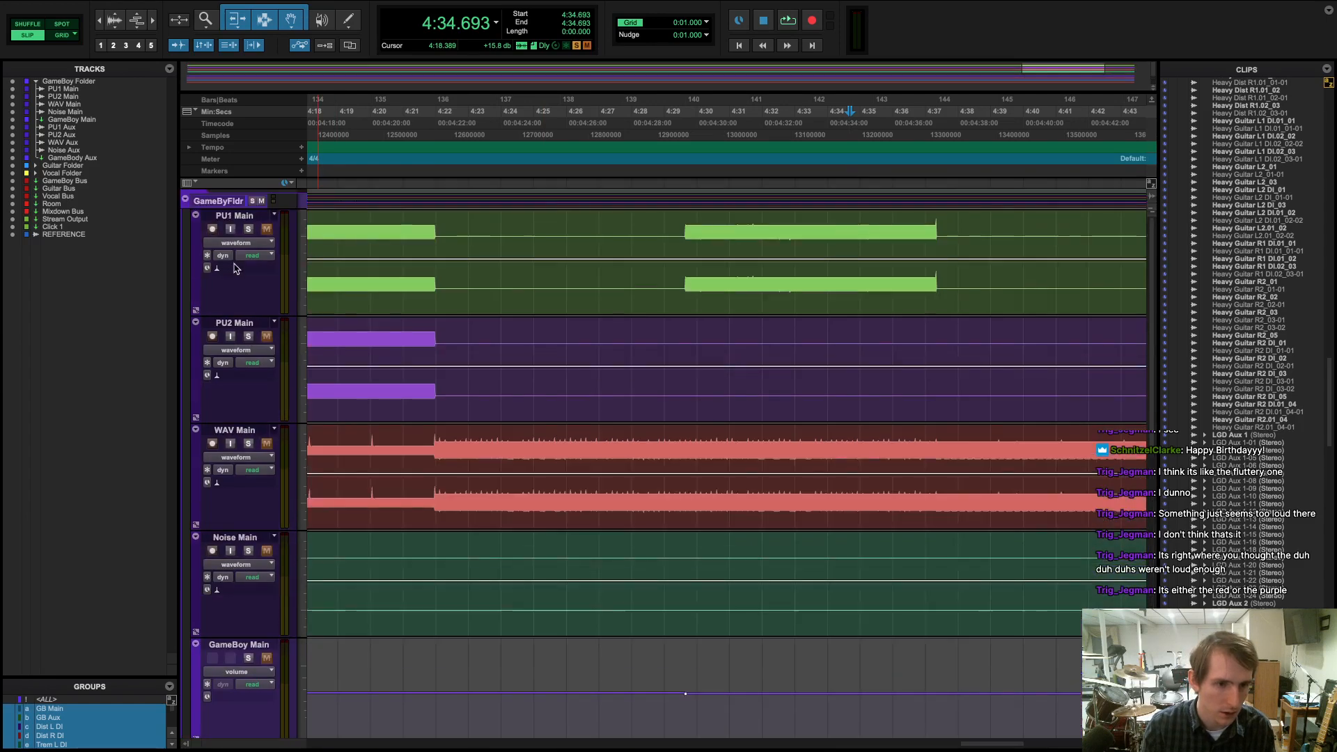
scroll(492, 384, down, 5)
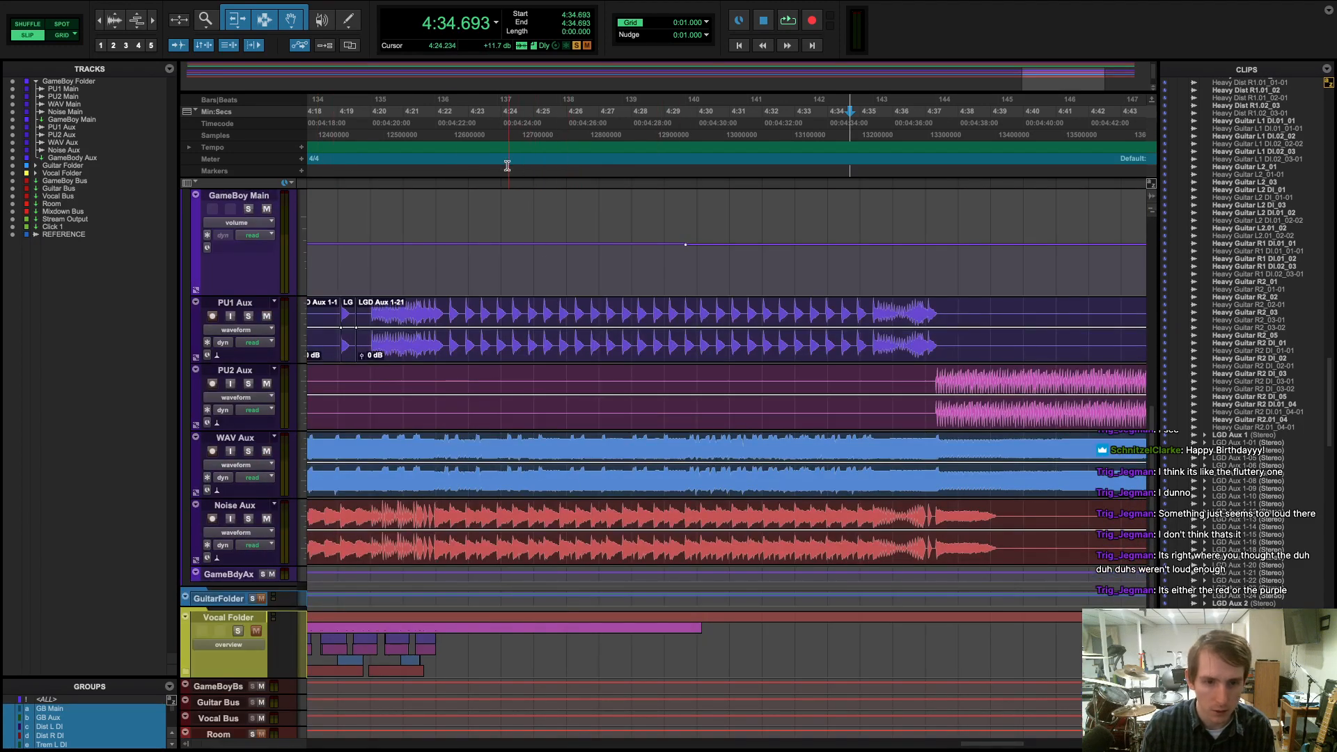
key(space)
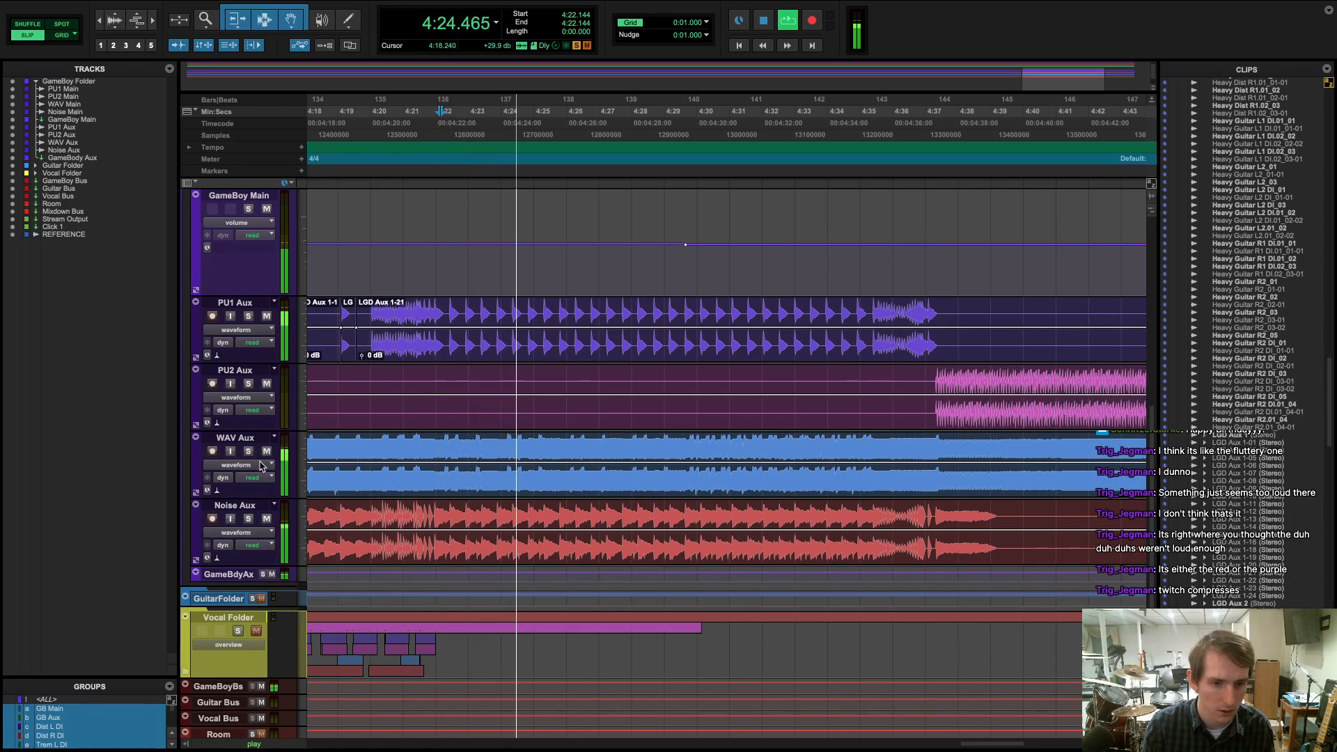
scroll(272, 448, down, 3)
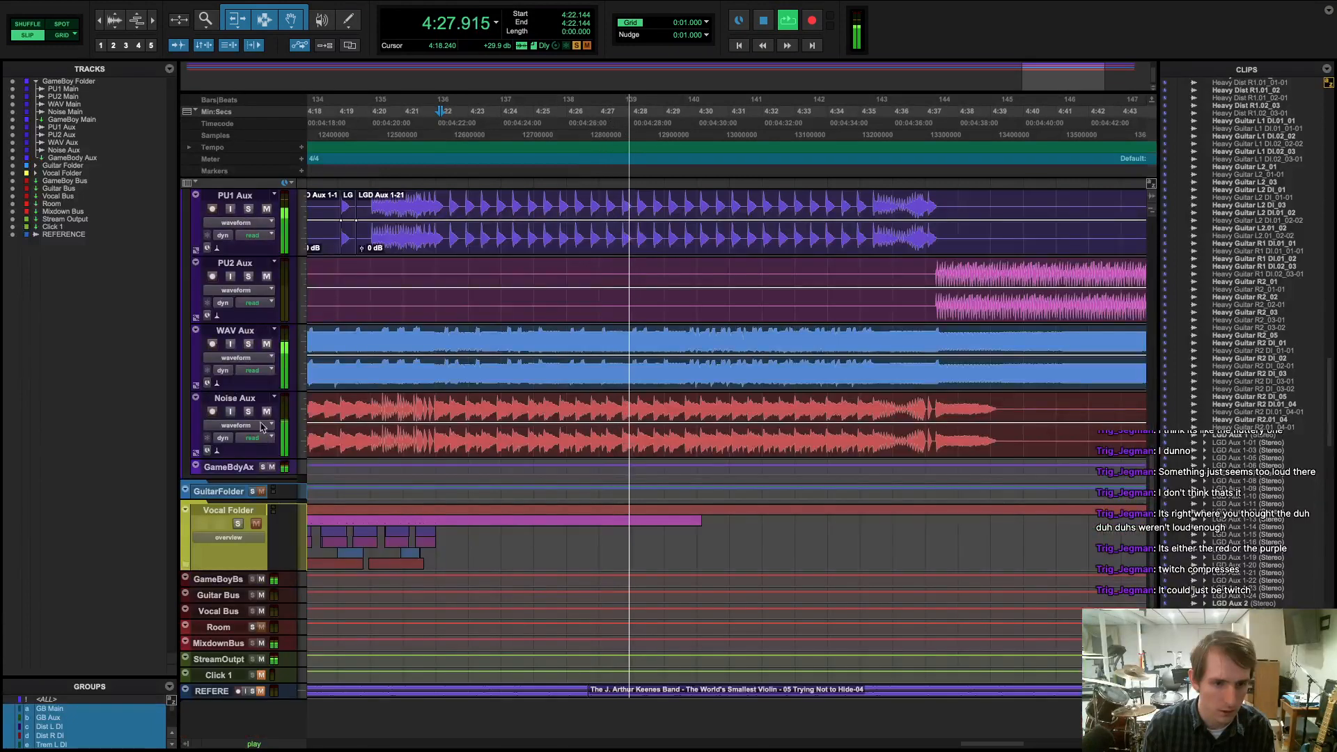
click(266, 343)
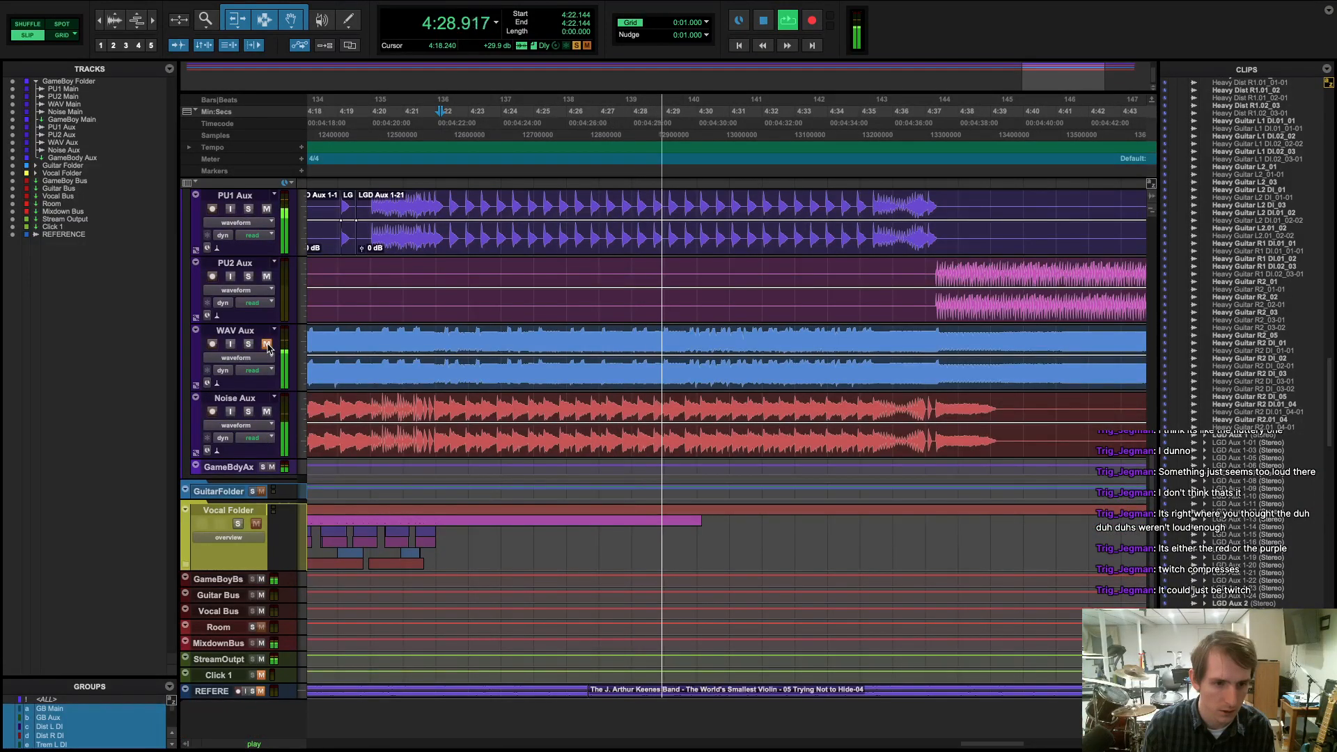
click(267, 209)
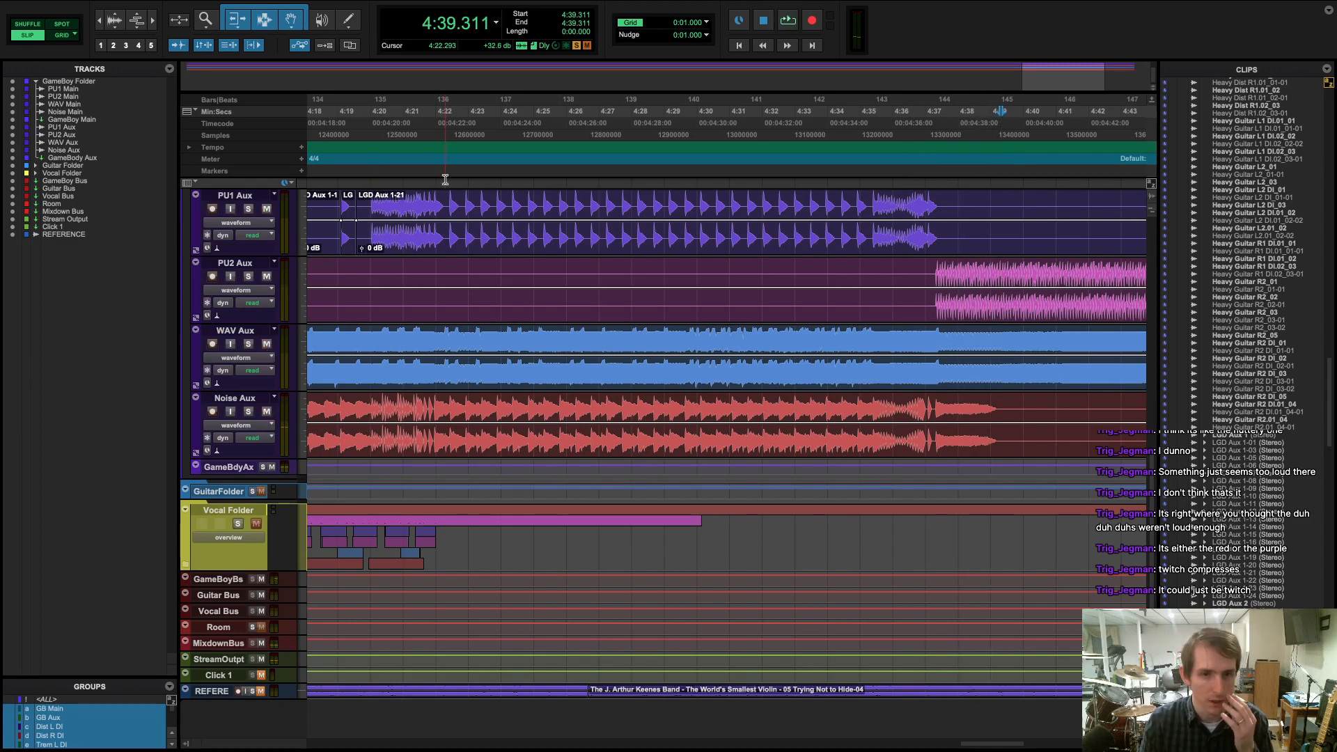
- Open the second EQ3 7-Band insert on the Noise Aux track and place it over the Edit window
key(ctrl+equal)
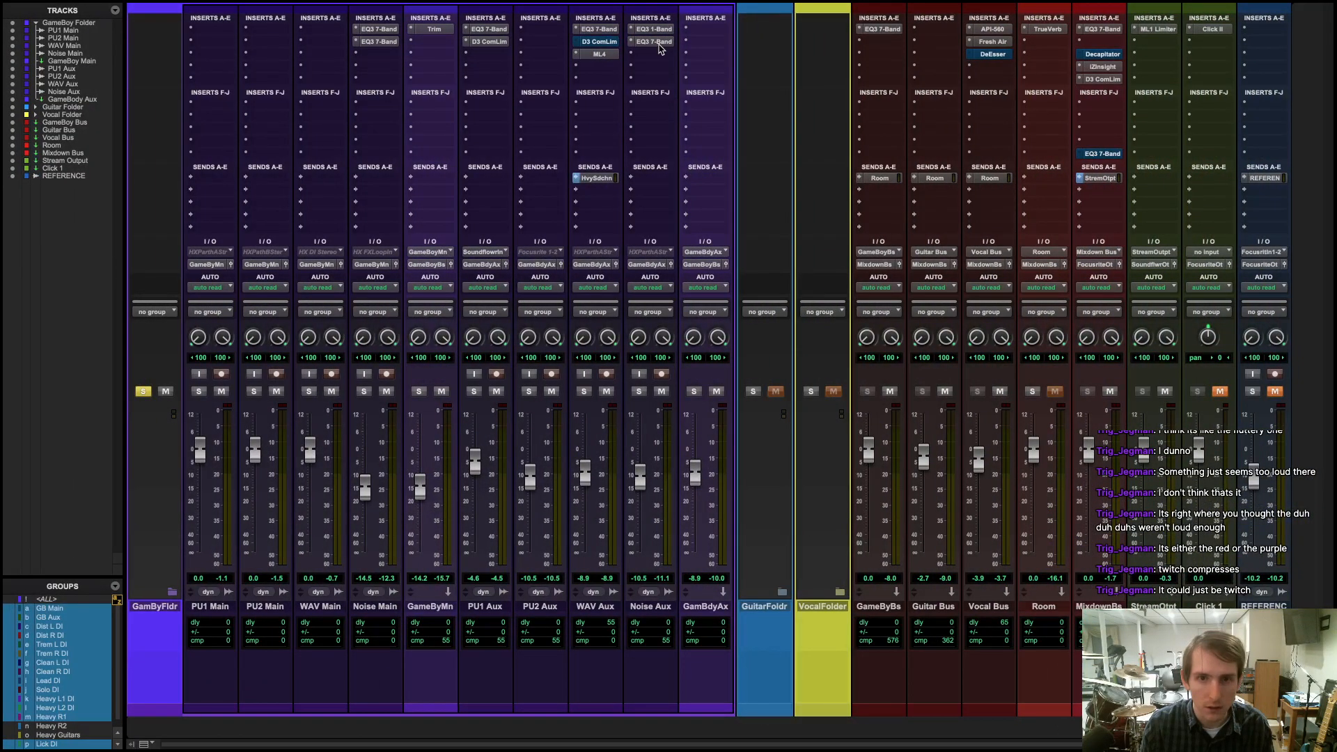
click(658, 45)
key(ctrl+Left)
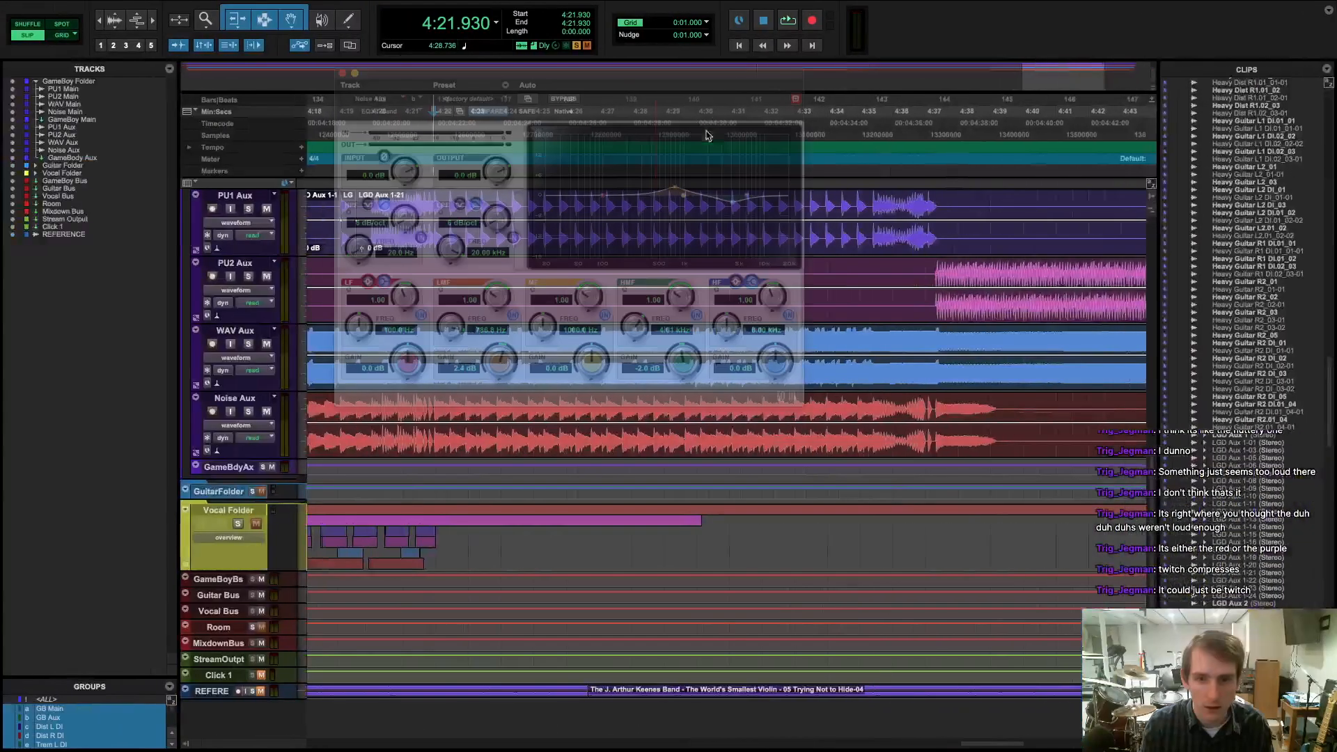
drag(729, 91, 1018, 264)
- During full-mix playback, set Noise Aux EQ HMF to -3.2 dB at 4.42 kHz and HF to -0.3 dB at 5.96 kHz, comparing with bypass
scroll(317, 322, up, 10)
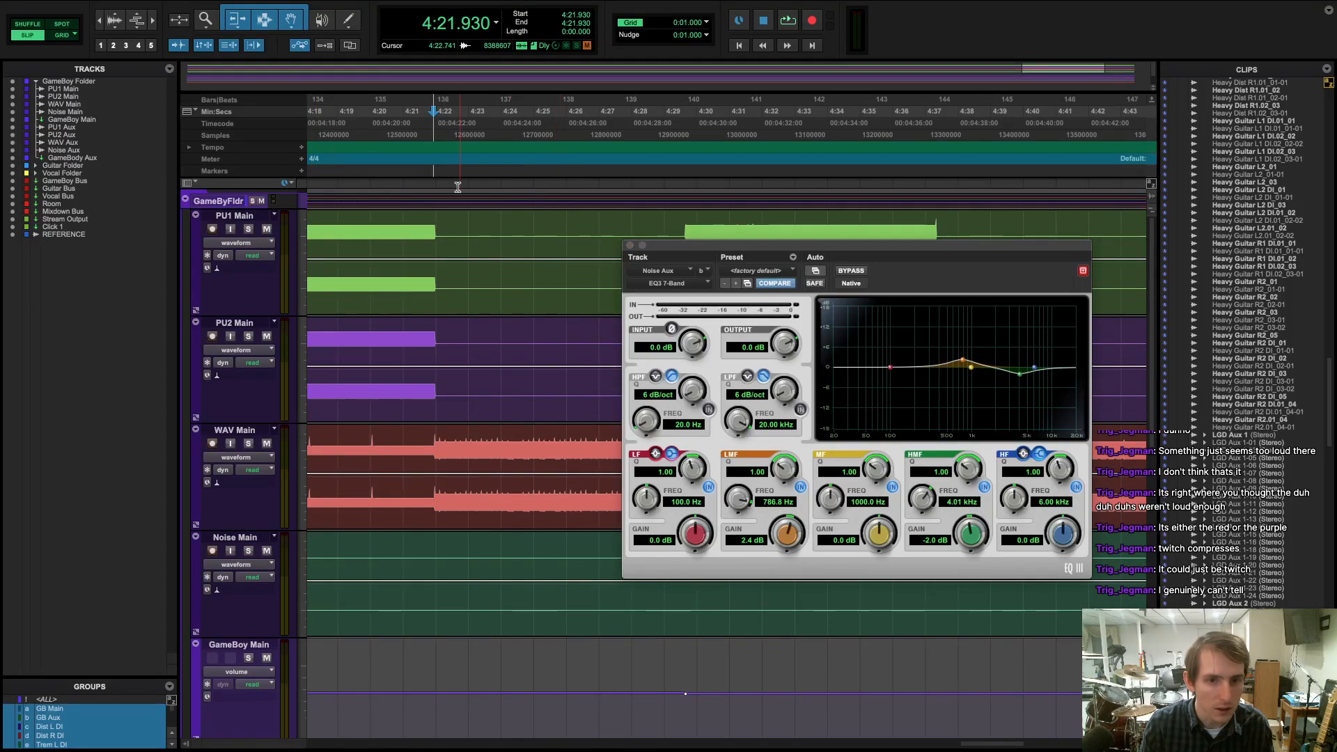
scroll(392, 360, down, 3)
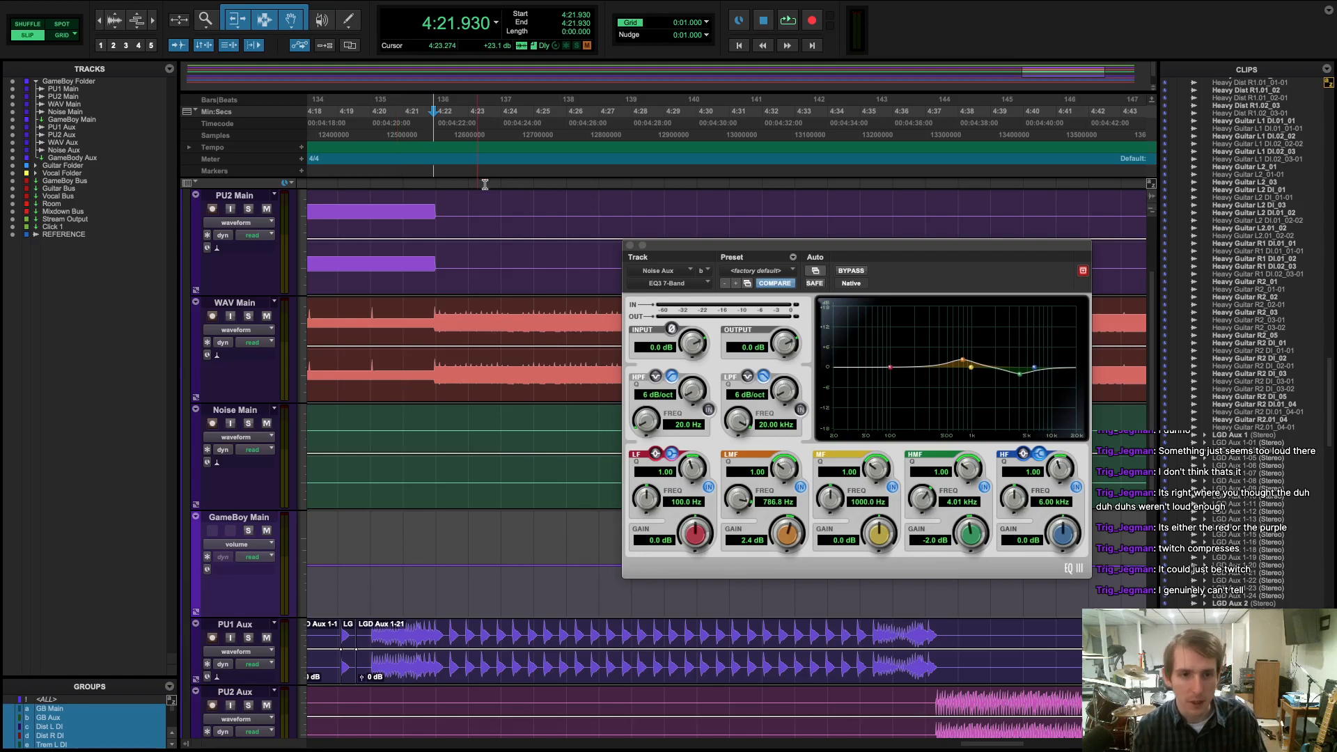
click(404, 173)
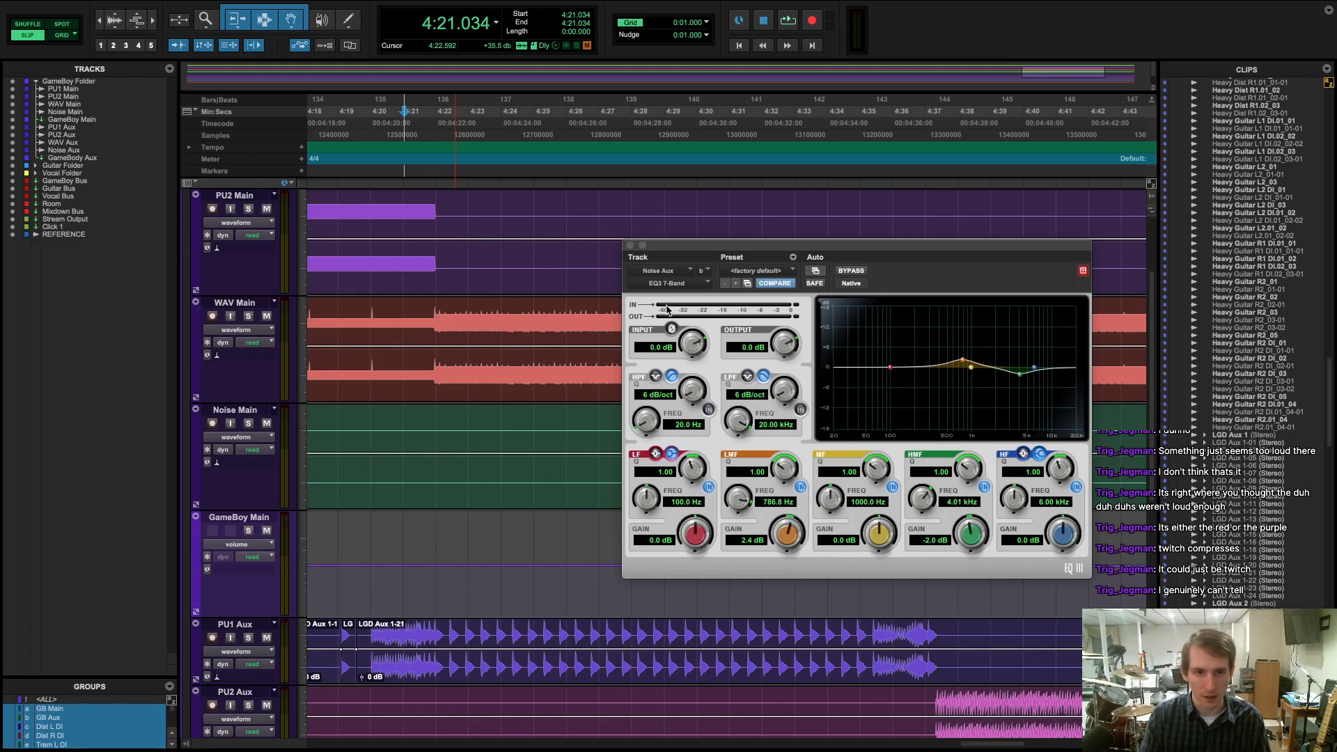
key(space)
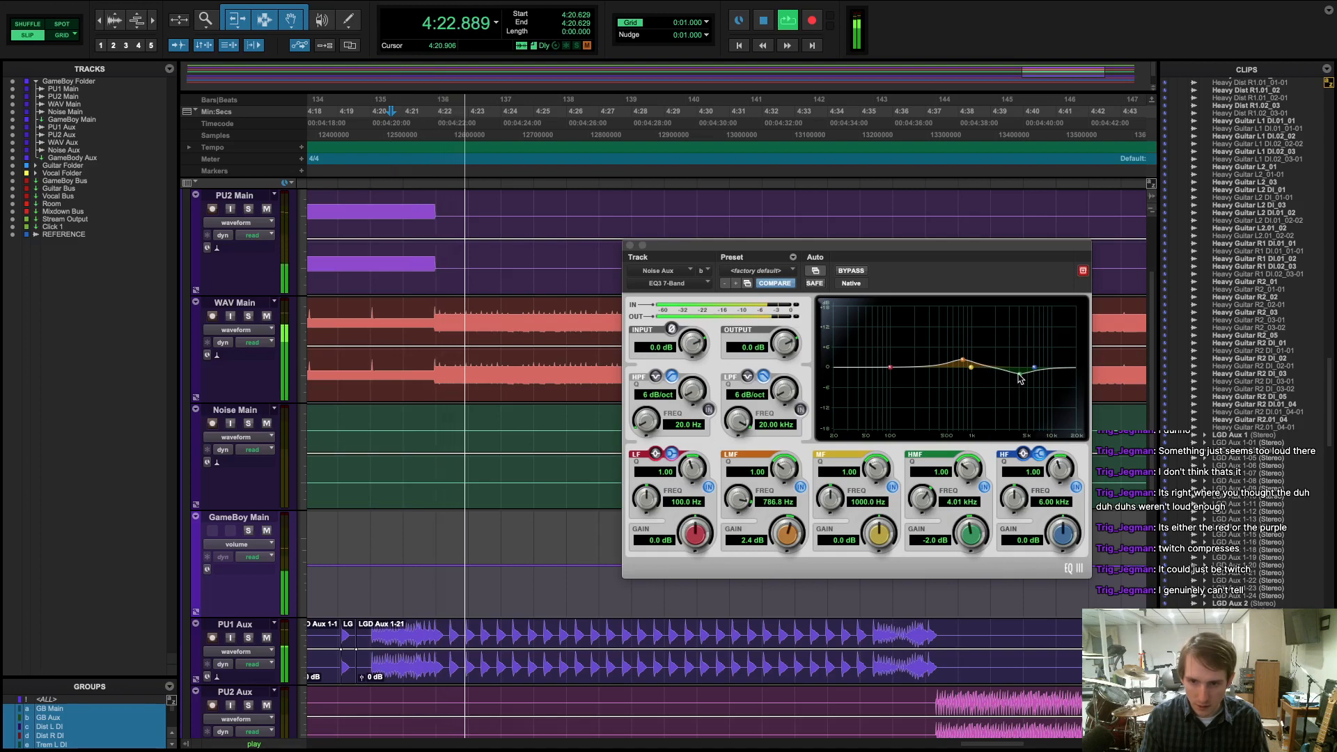
mouse_move(1018, 378)
mouse_down()
mouse_move(1015, 333)
mouse_move(1014, 379)
mouse_move(982, 379)
mouse_move(960, 353)
mouse_move(975, 322)
mouse_move(1026, 323)
mouse_move(1022, 388)
mouse_move(1033, 369)
mouse_up()
click(860, 272)
click(860, 271)
key(space)
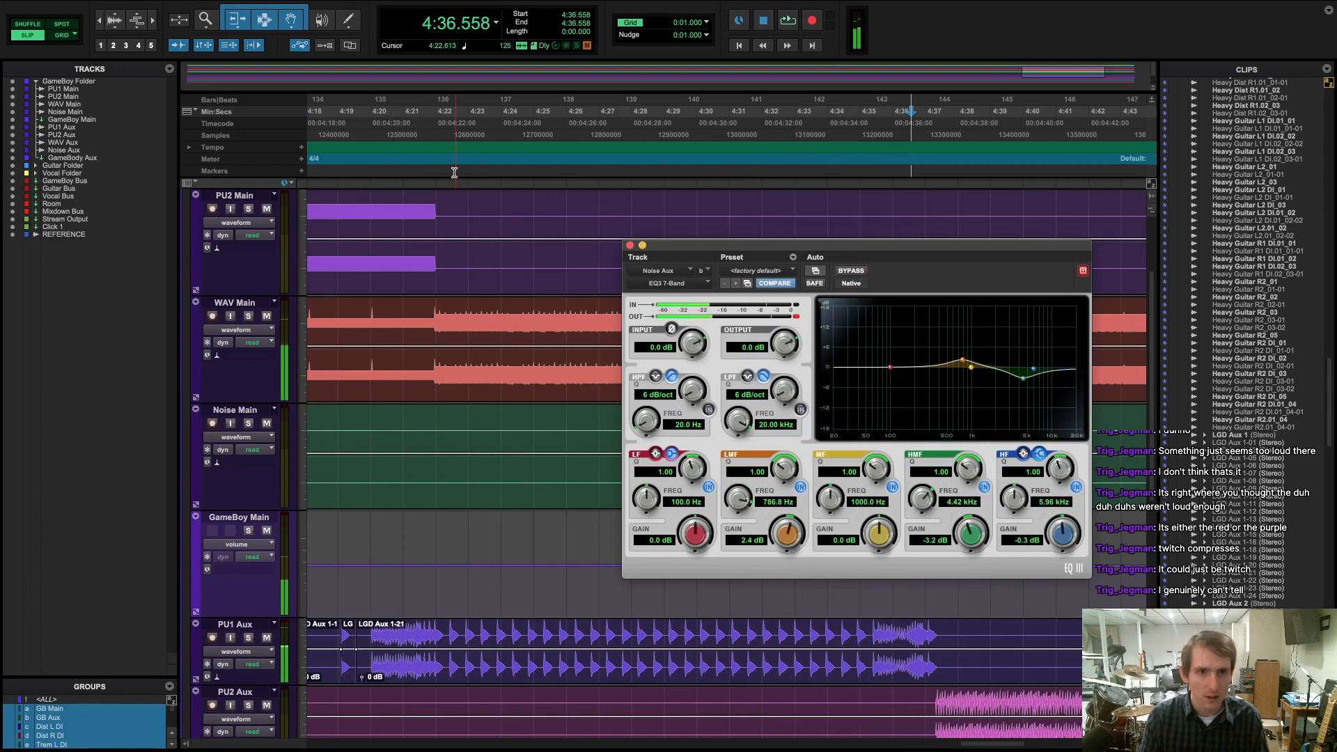
- Replay the start of the PU1 Aux repeating pattern with the adjusted Noise Aux EQ and stop
click(438, 177)
key(space)
key(space)
- Solo the GameBoy folder and the Noise Aux track in the mixer
key(super+equal)
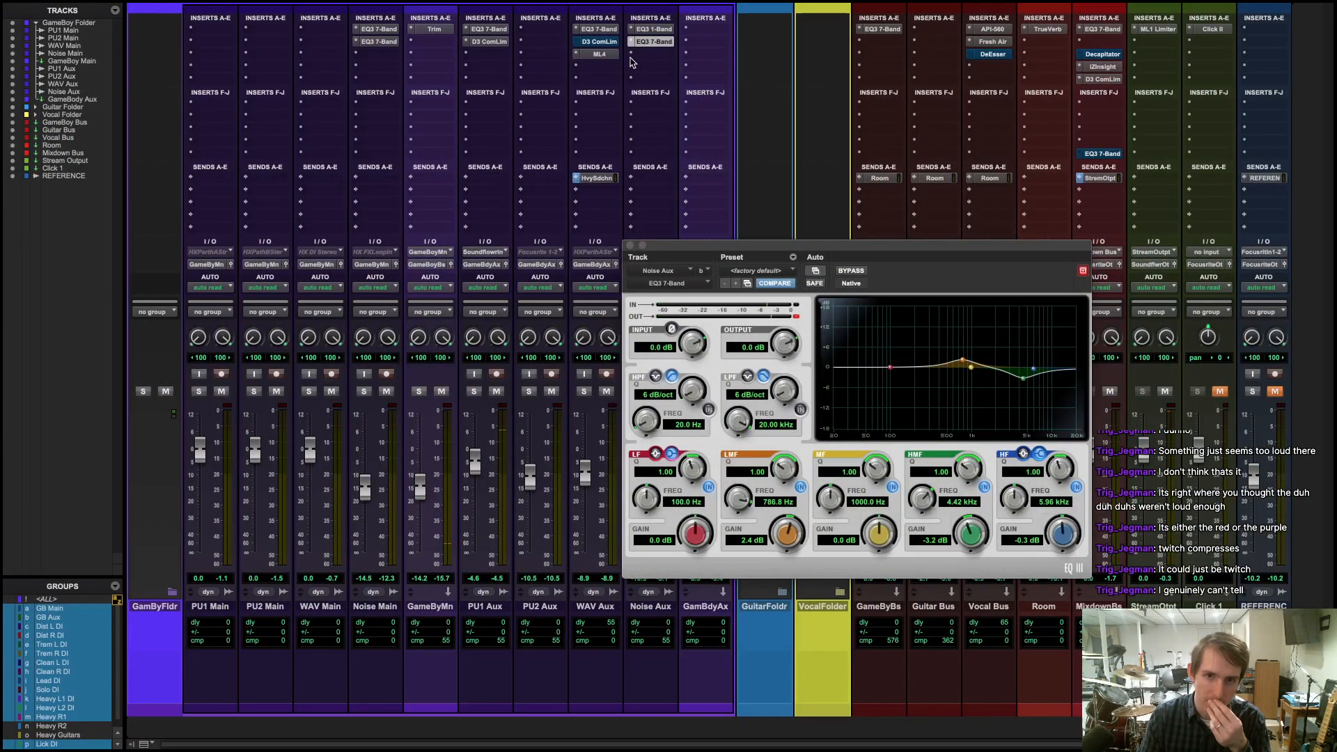
drag(714, 241, 902, 223)
click(639, 392)
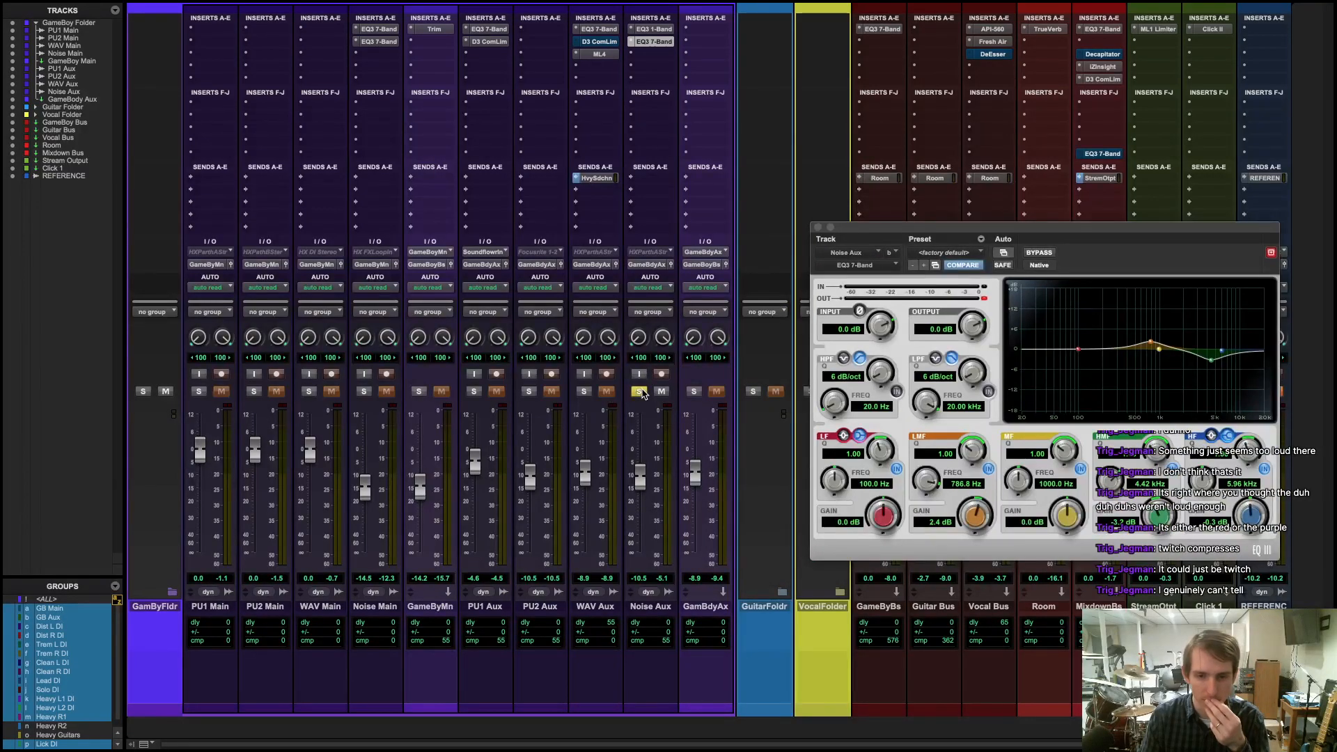
click(142, 392)
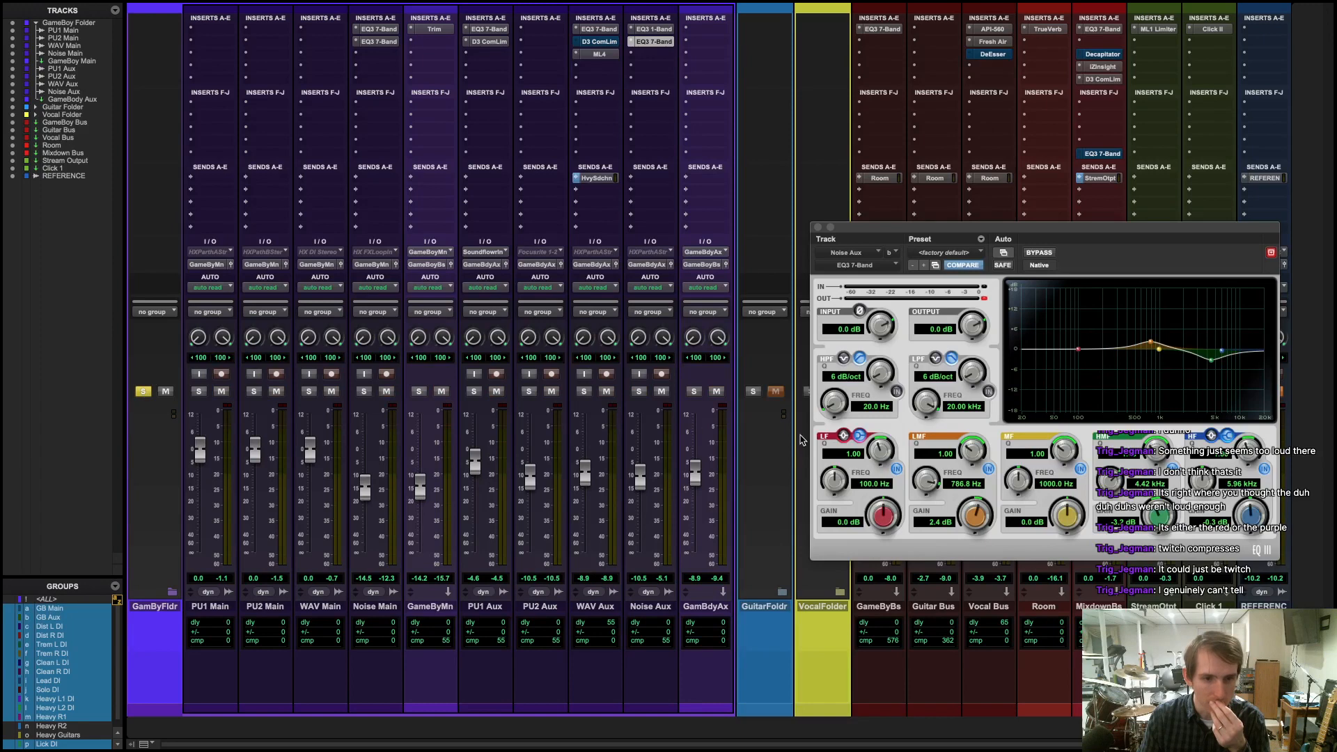
click(639, 392)
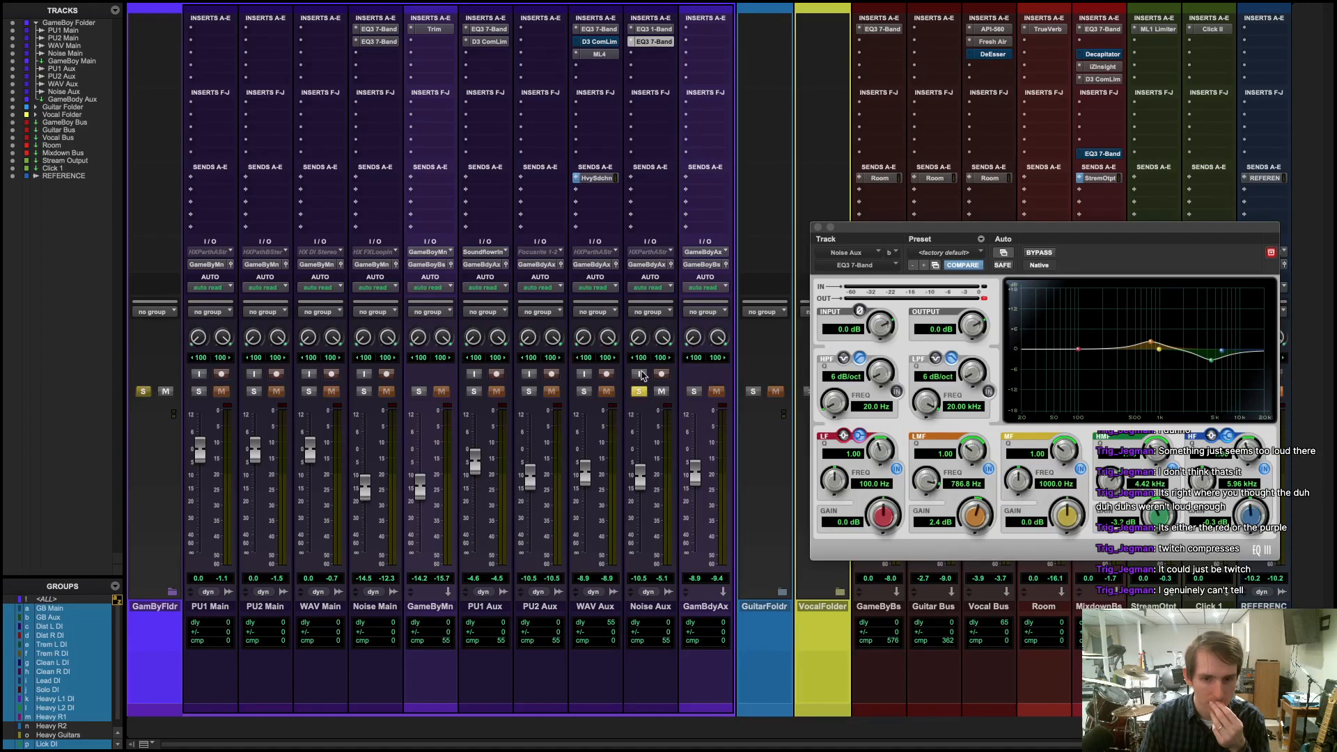
- Insert the stereo multichannel DeEsser after the EQs on the Noise Aux track
click(632, 56)
mouse_move(816, 95)
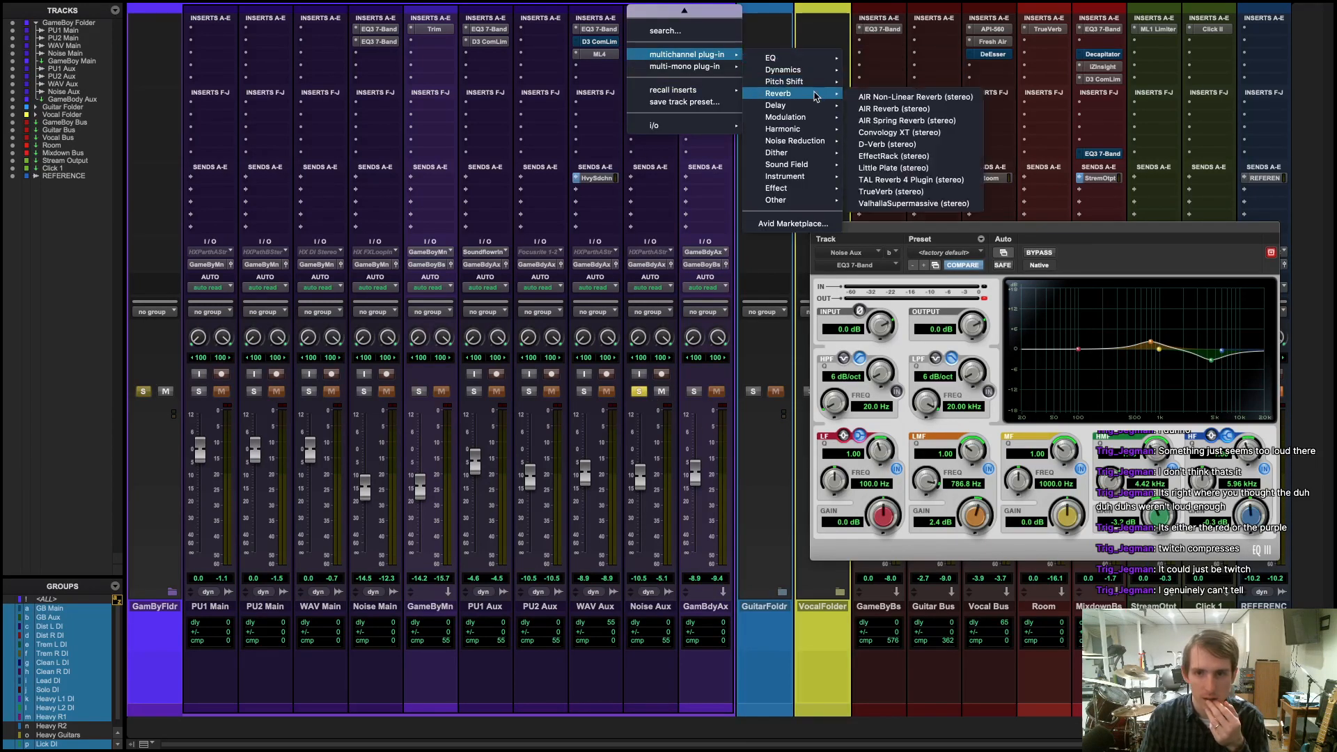
mouse_move(827, 70)
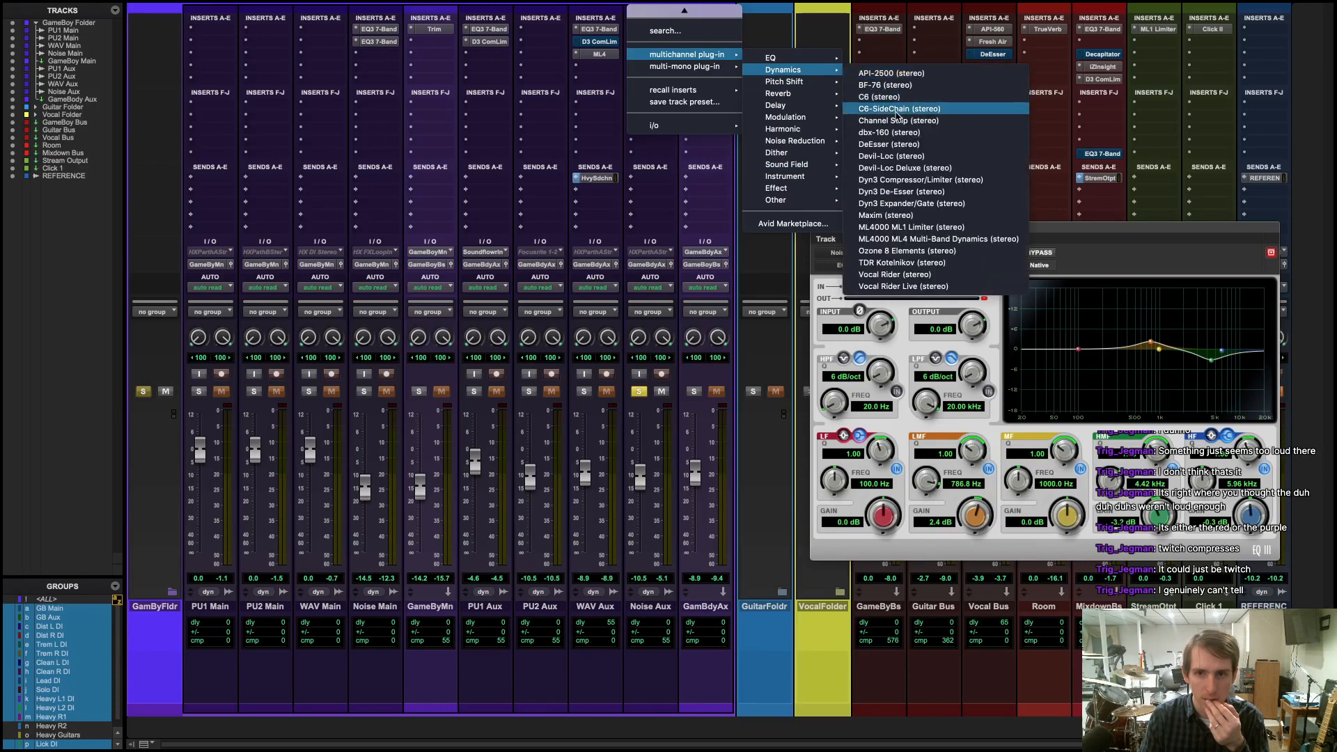
click(890, 145)
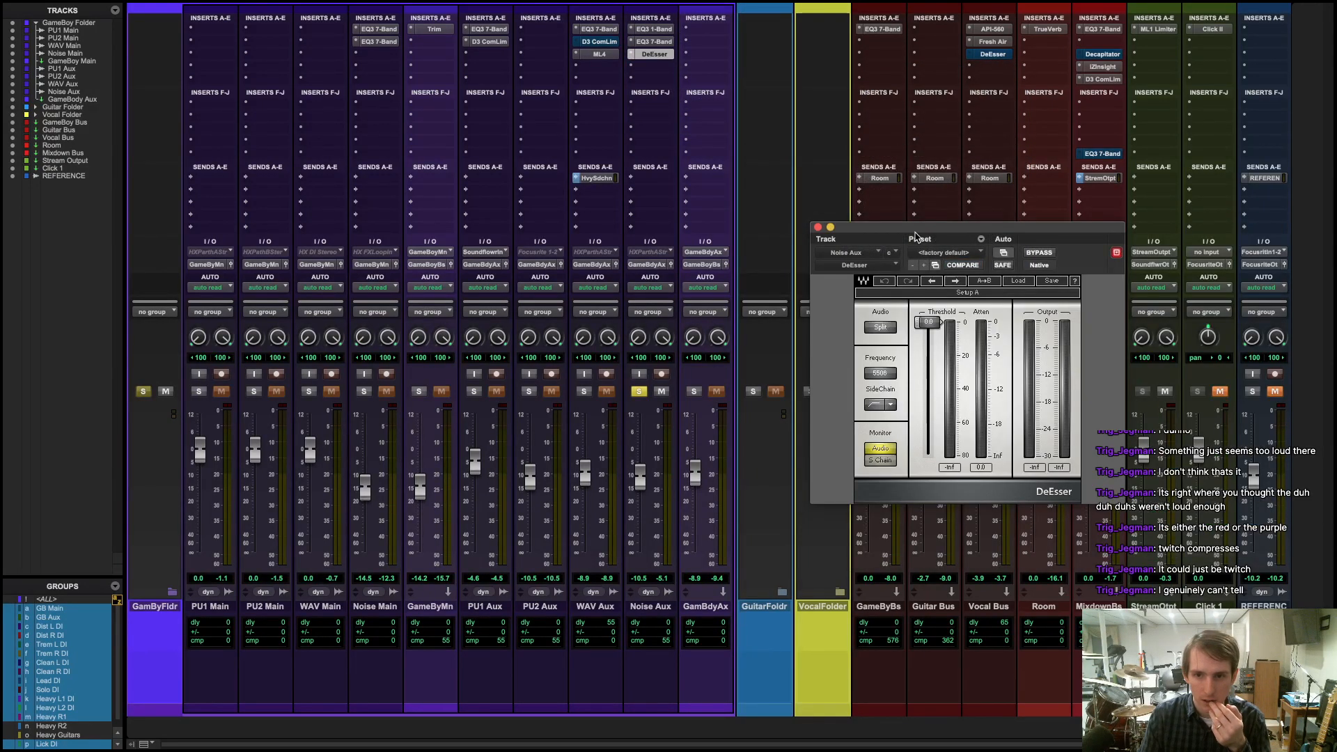
- Play Noise Aux from 4:22.144, set the DeEsser to monitor its sidechain, lower its threshold and stop playback
key(super+equal)
drag(908, 233, 590, 178)
key(space)
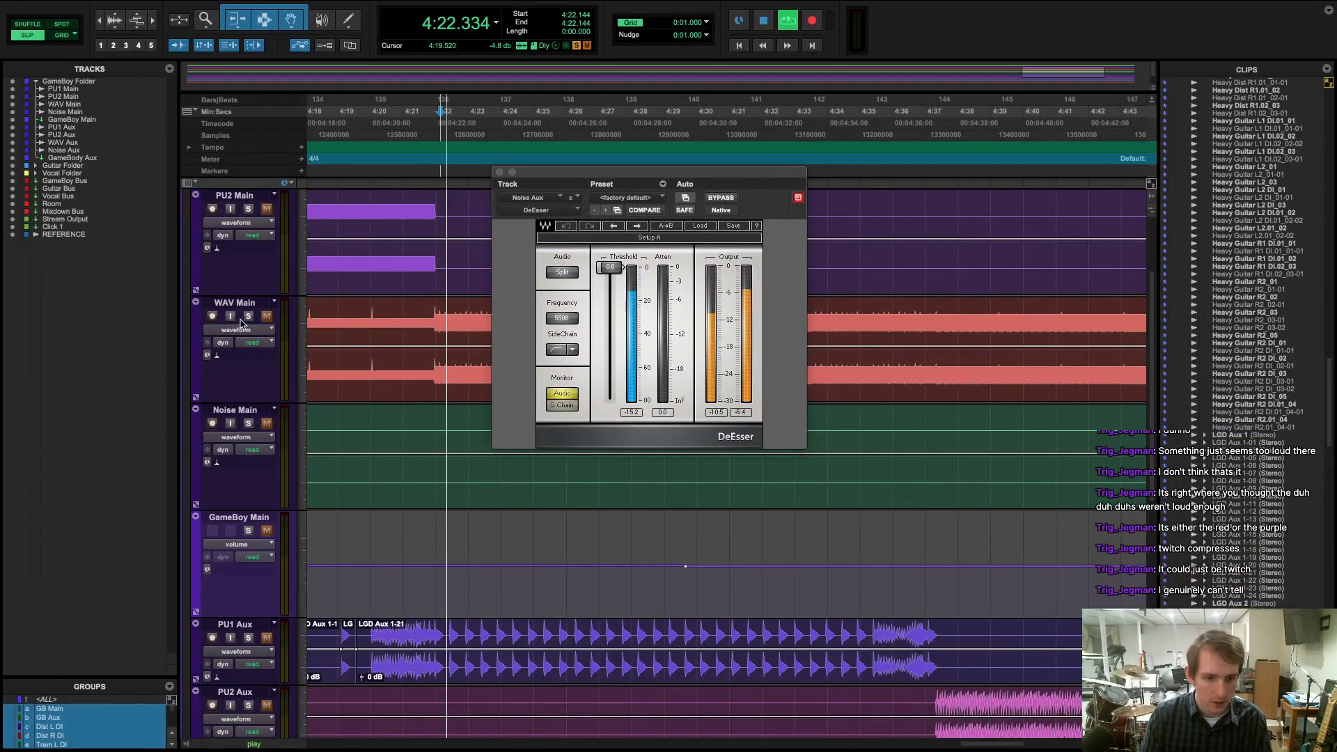
click(562, 405)
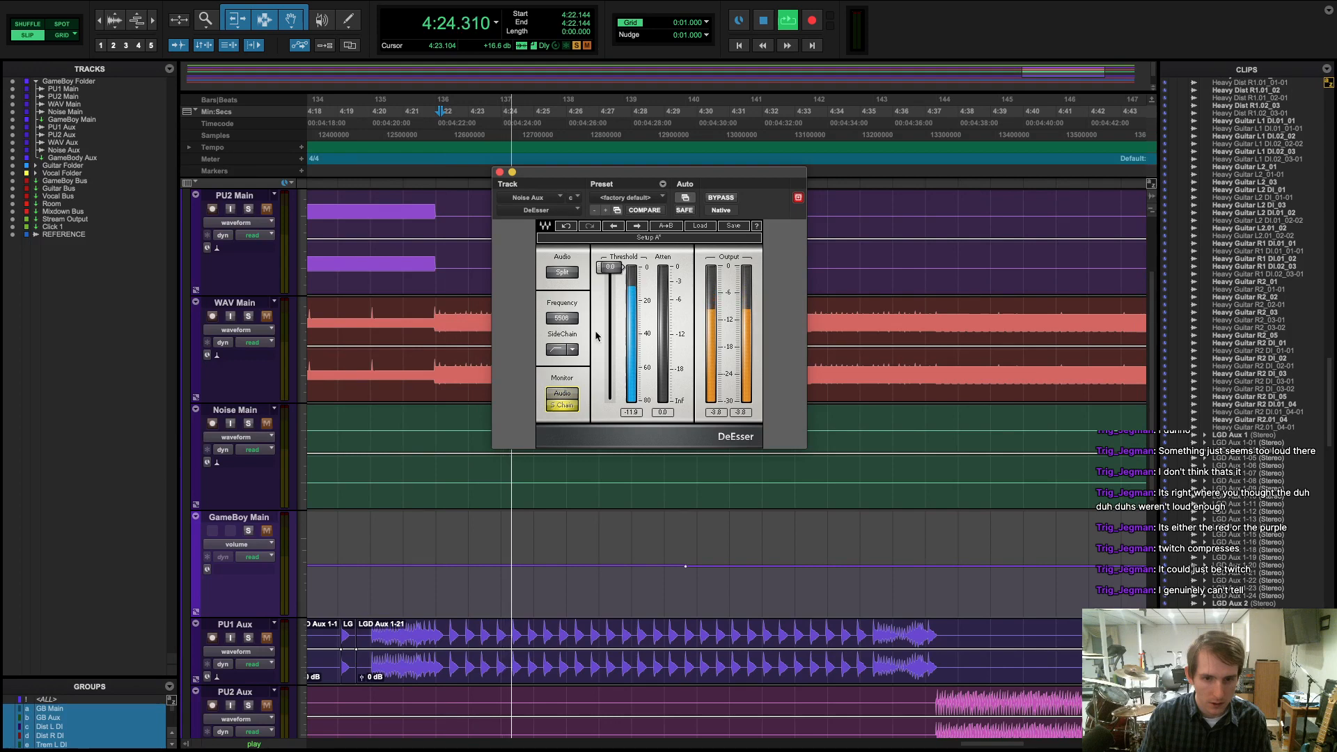
mouse_move(610, 268)
mouse_down()
mouse_move(610, 290)
mouse_move(561, 311)
mouse_move(562, 282)
mouse_move(562, 294)
mouse_move(622, 290)
mouse_up()
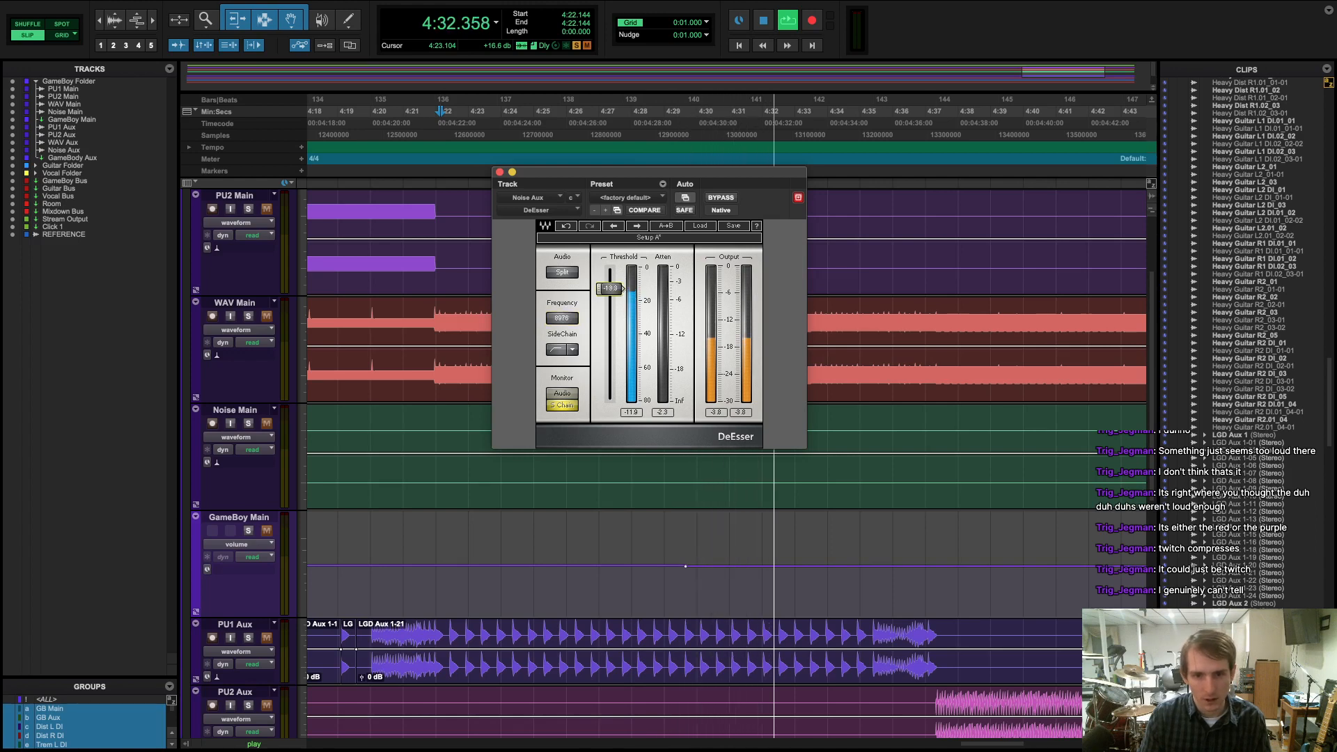
key(space)
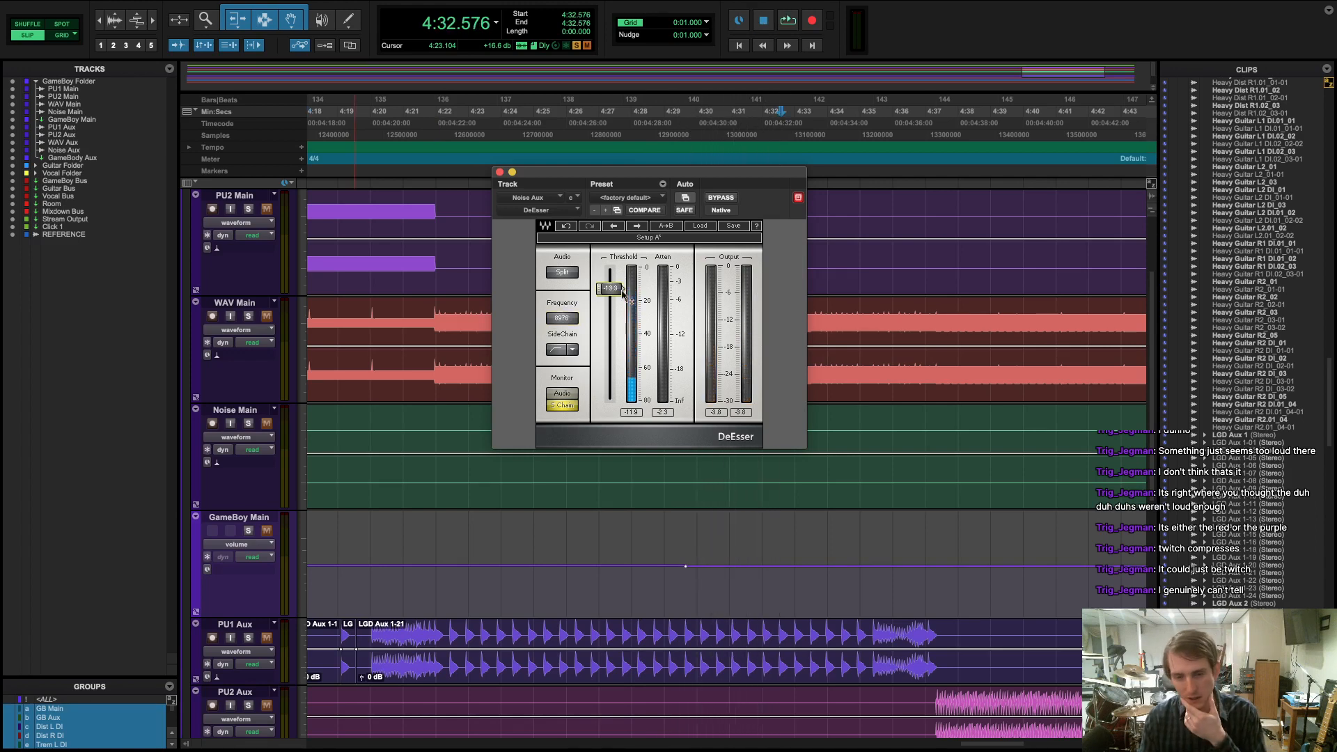
- Select the timeline range from 4:21.290 to 4:36.650 for the Noise Aux passage
scroll(501, 515, up, 3)
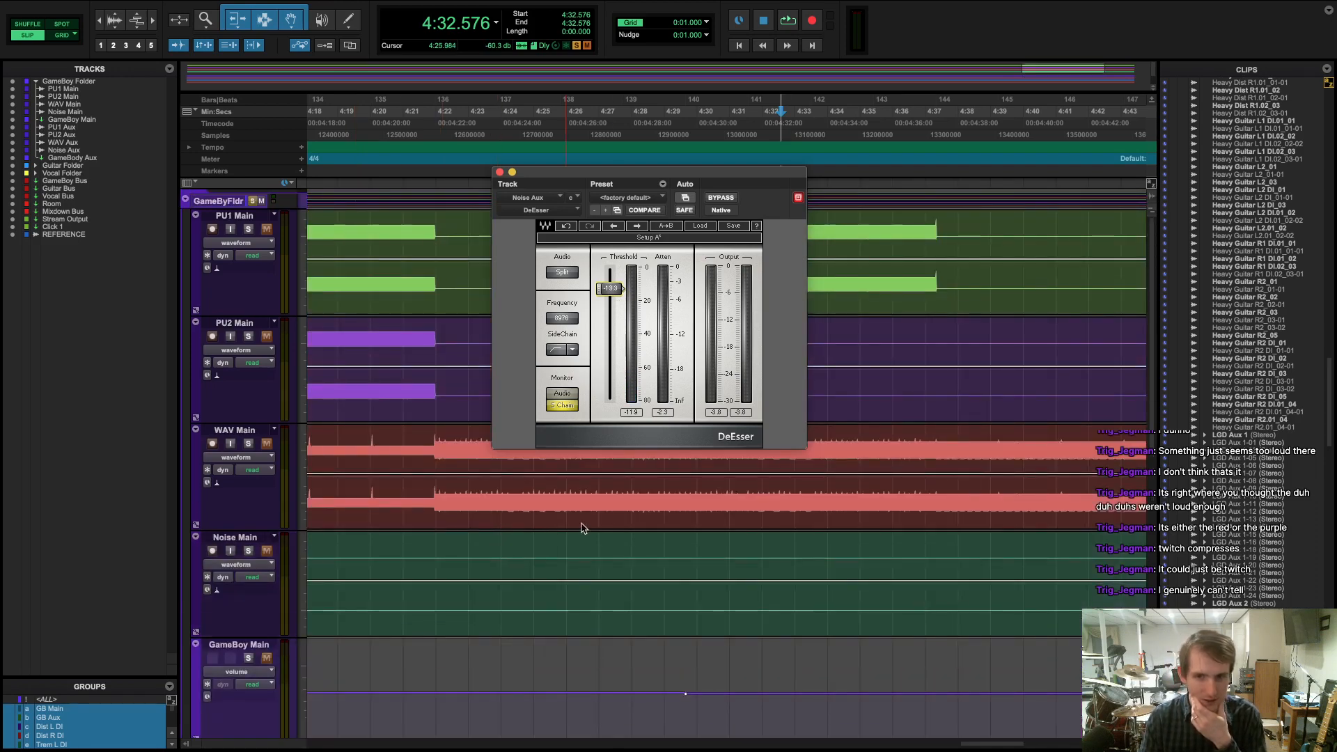
scroll(610, 549, down, 10)
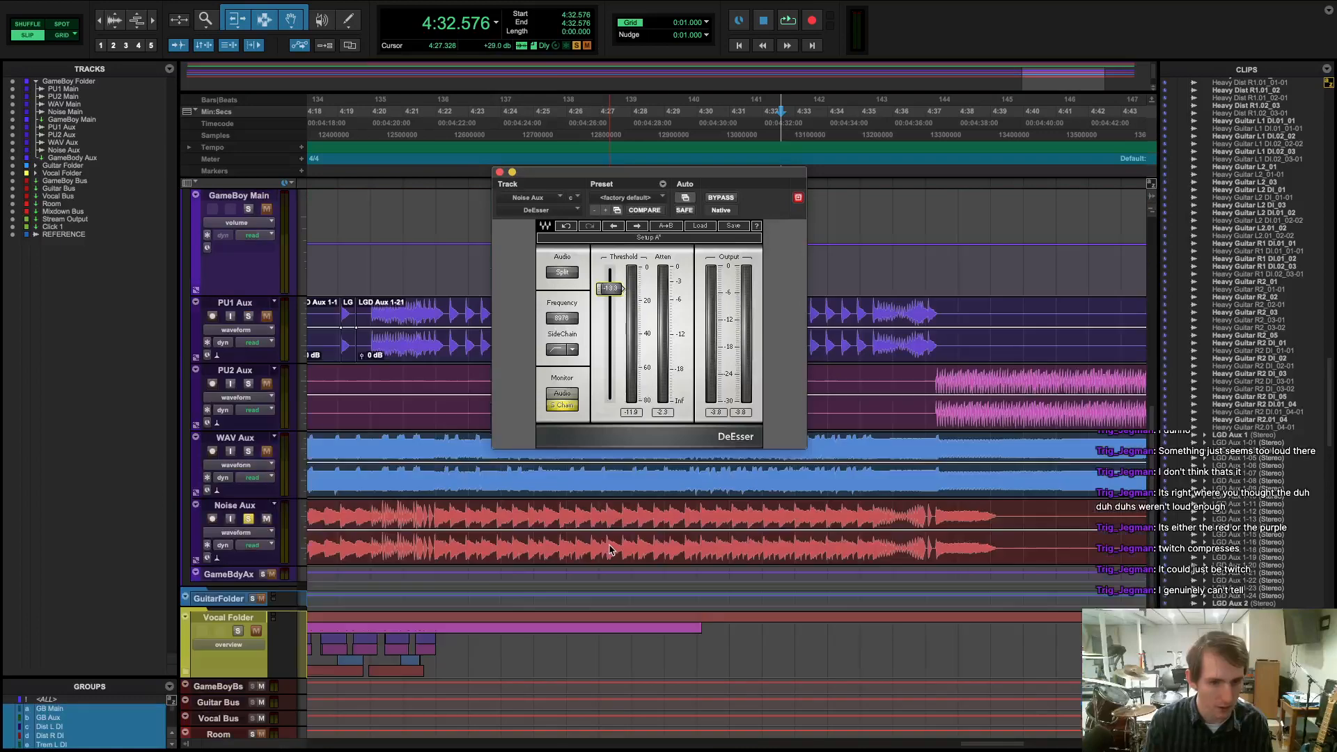
scroll(610, 549, up, 3)
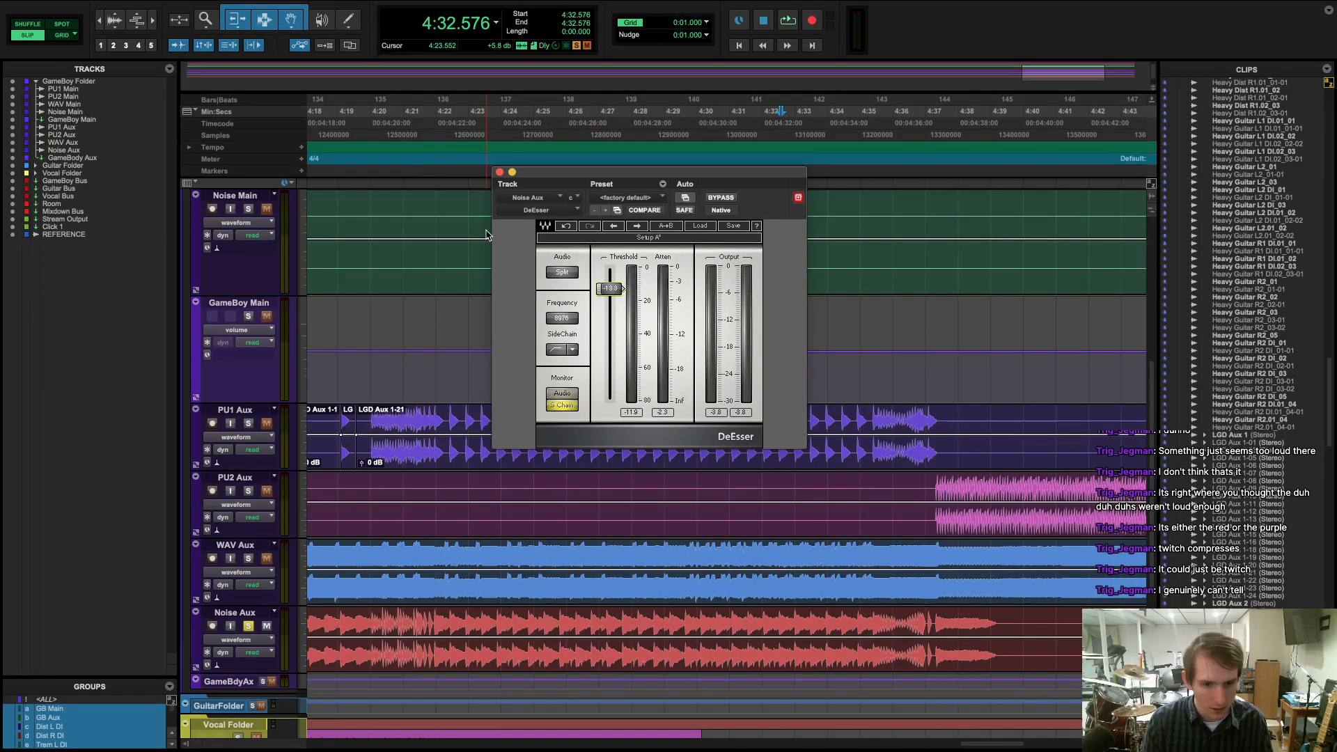
drag(416, 174, 911, 177)
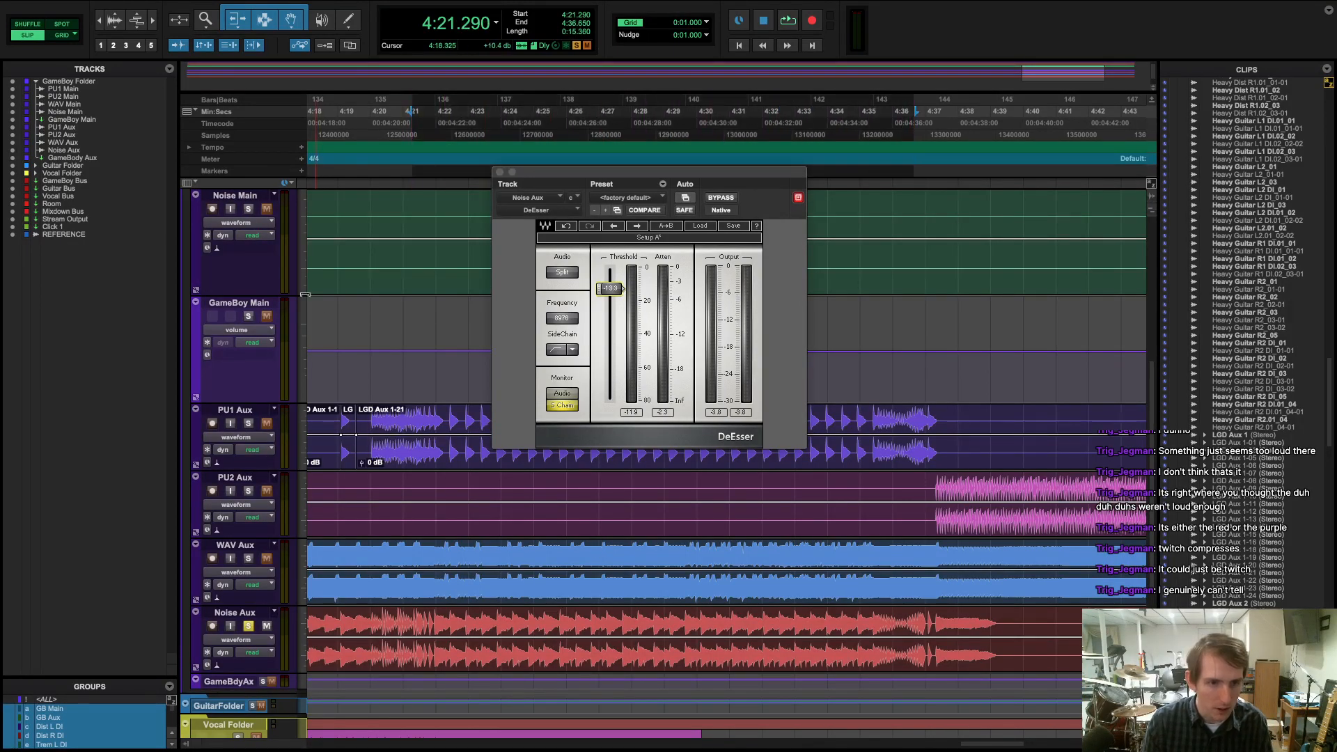
- Bypass the DeEsser on Noise Aux and briefly play the soloed track from 4:21.952
scroll(230, 247, up, 10)
scroll(254, 204, down, 6)
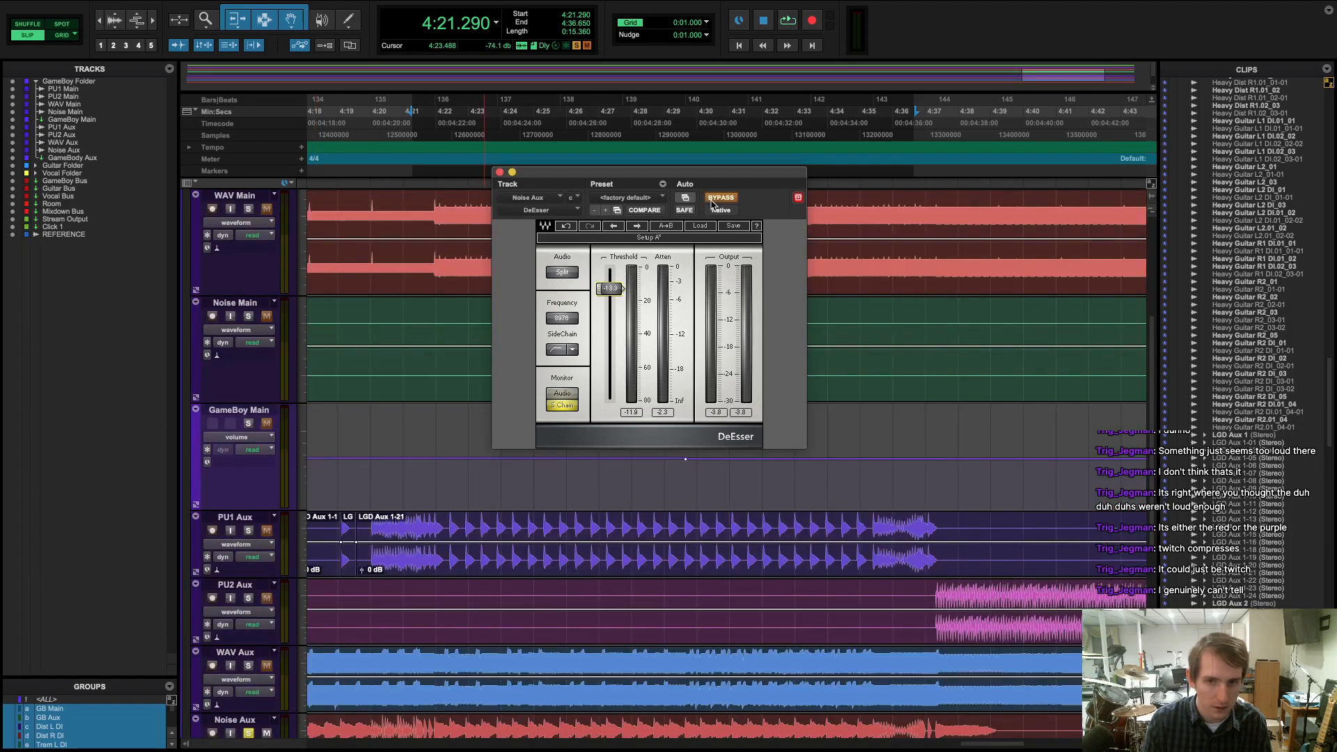
click(443, 187)
key(space)
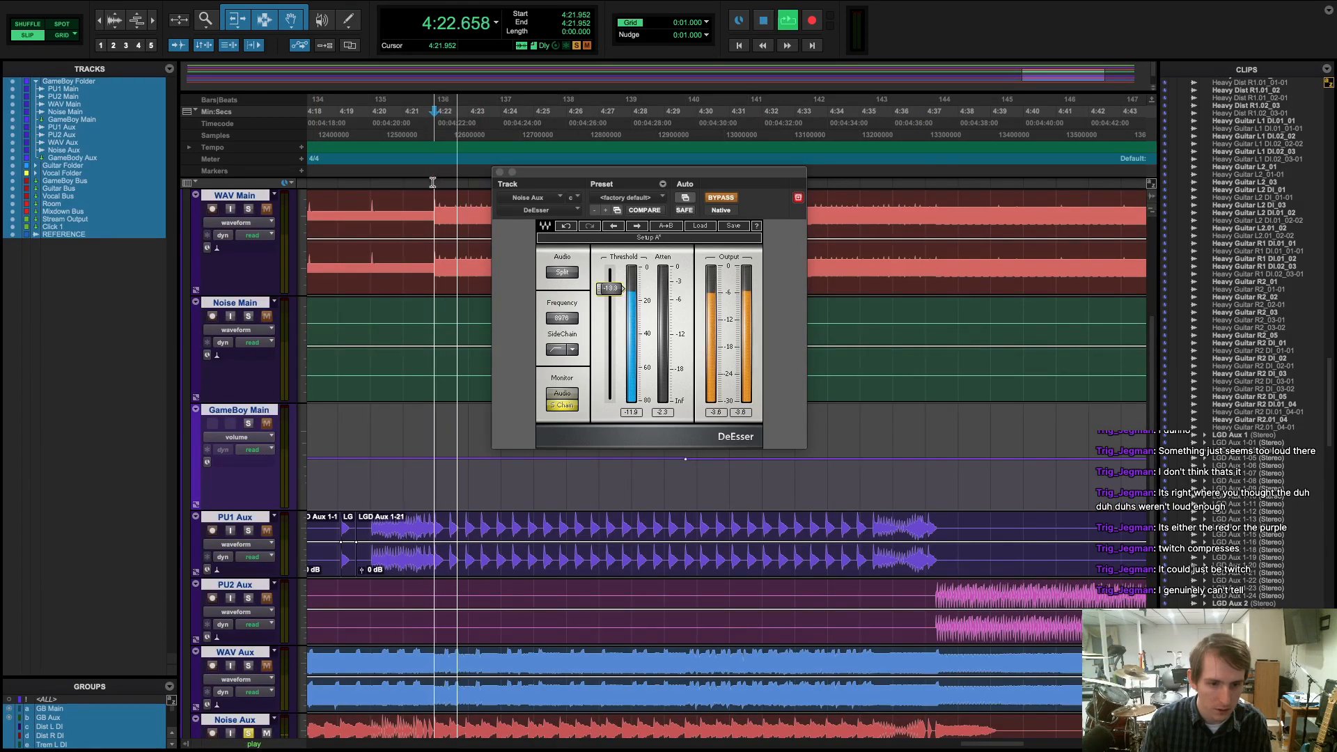
key(space)
scroll(244, 255, up, 6)
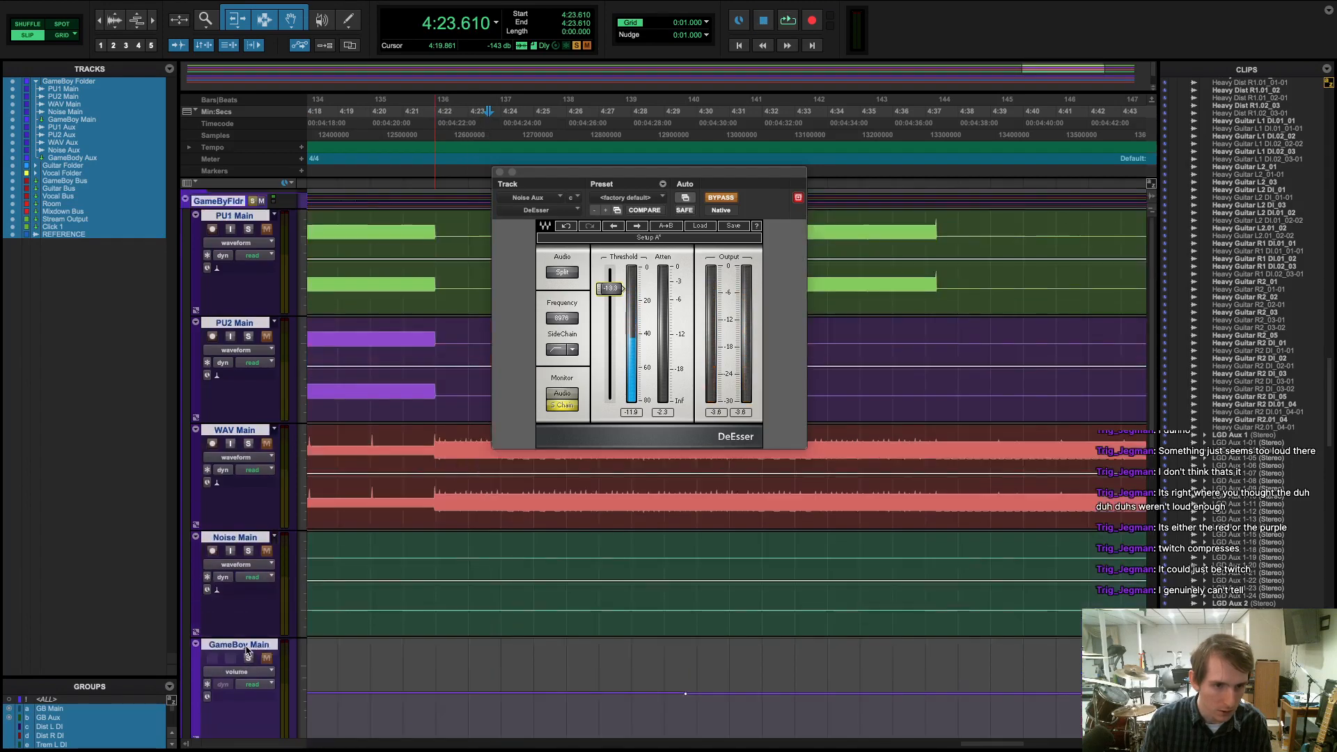
- Briefly play the soloed GameBoy folder from just before 4:22 with the Noise Aux DeEsser bypassed
click(429, 168)
key(space)
key(space)
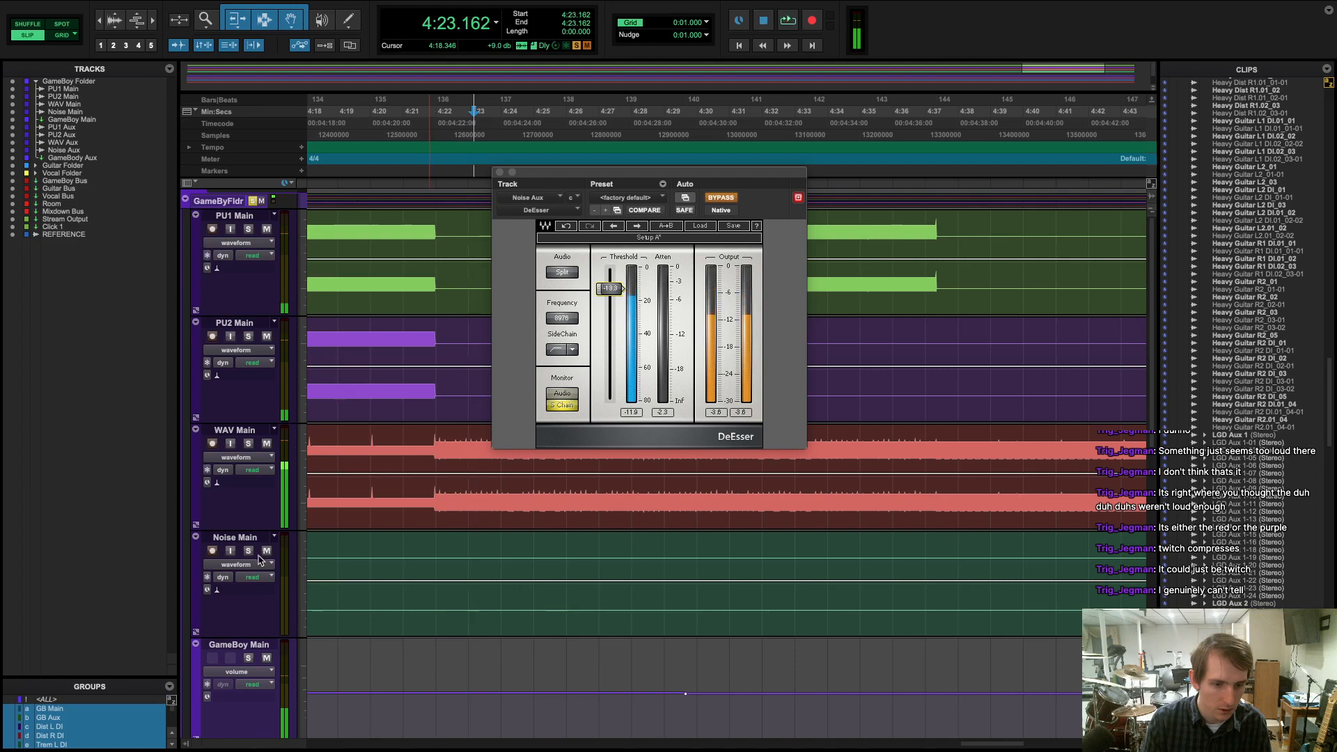
- Mute GameBoy Main and the PU1, PU2 and WAV Aux tracks, and play Noise Aux alone from 4:22.336
scroll(258, 575, down, 5)
scroll(258, 575, up, 5)
scroll(280, 407, up, 1)
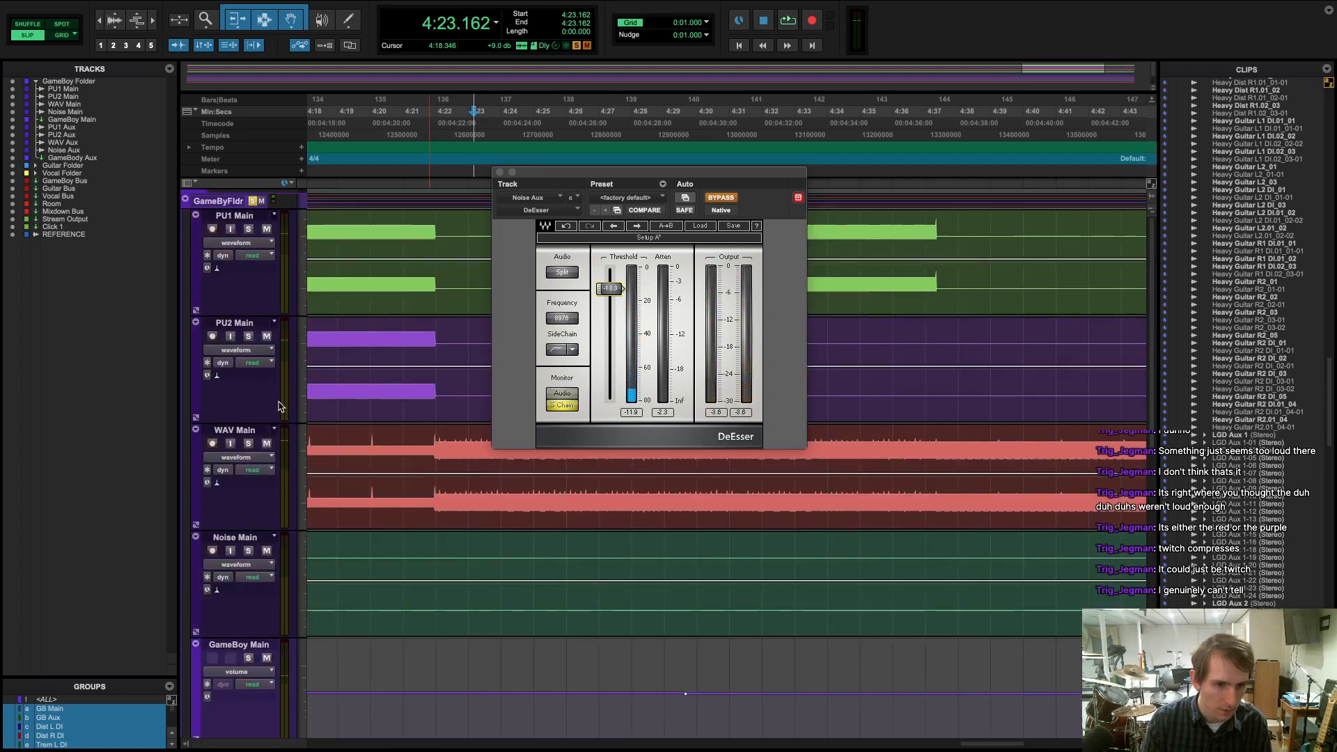
click(266, 658)
scroll(292, 577, down, 5)
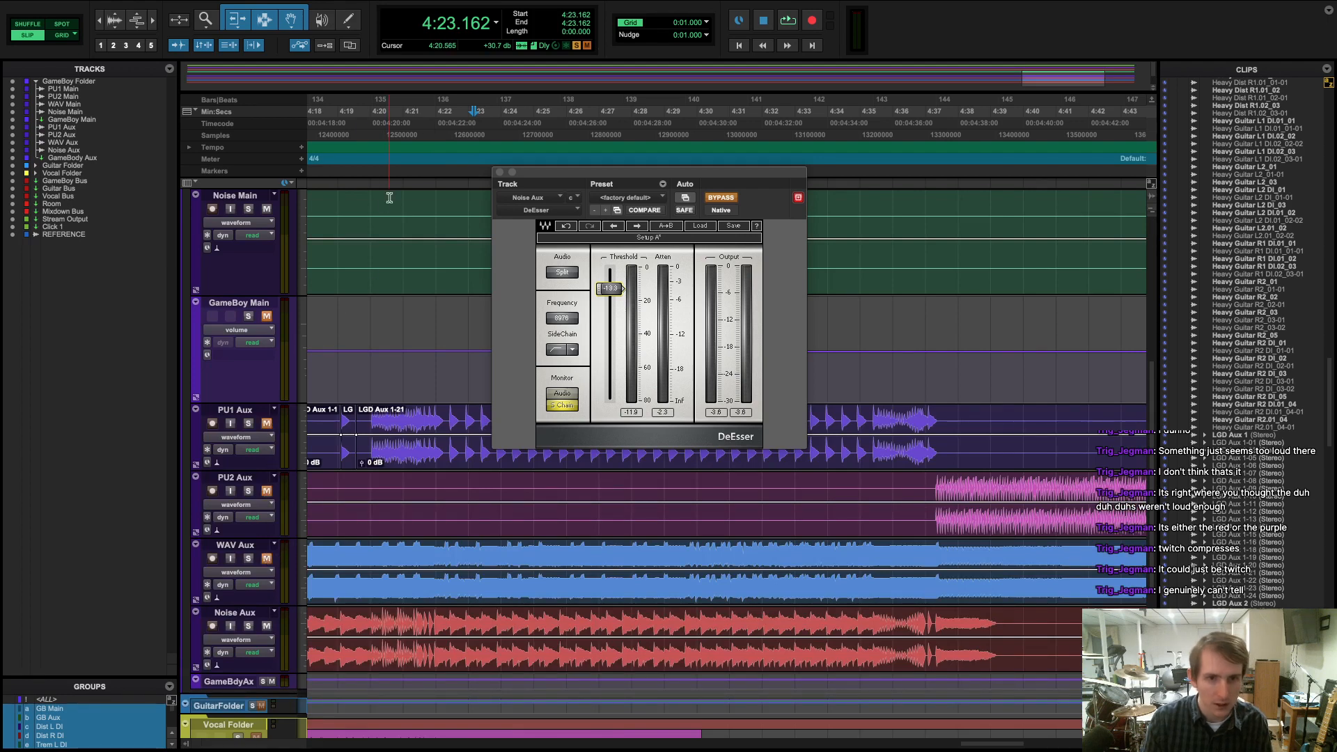
click(446, 178)
key(space)
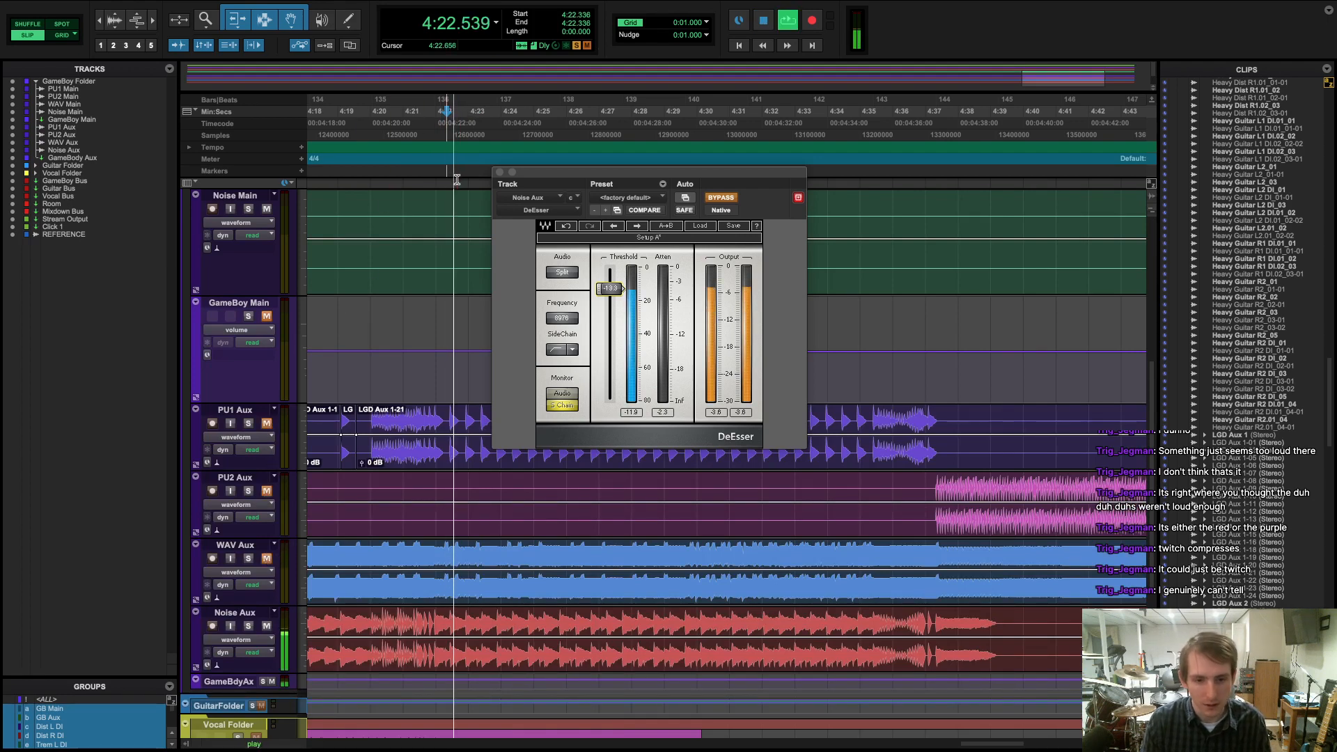
- Re-enable the DeEsser on Noise Aux, raise its frequency and lower its threshold to about -21 during playback, and stop
click(721, 197)
drag(611, 289, 611, 299)
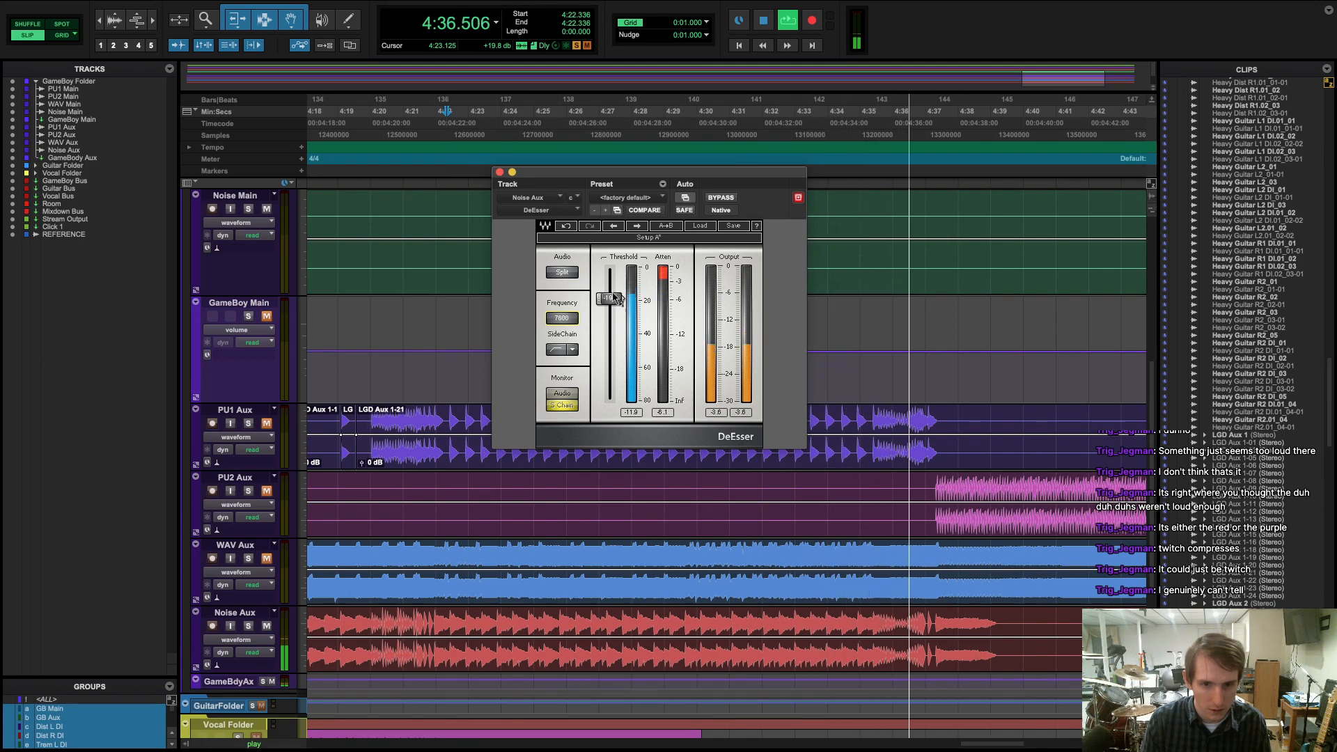
key(space)
- Set the DeEsser to monitor audio, play Noise Aux from 4:22.229 and toggle the effect bypass to compare
click(562, 392)
click(445, 174)
key(space)
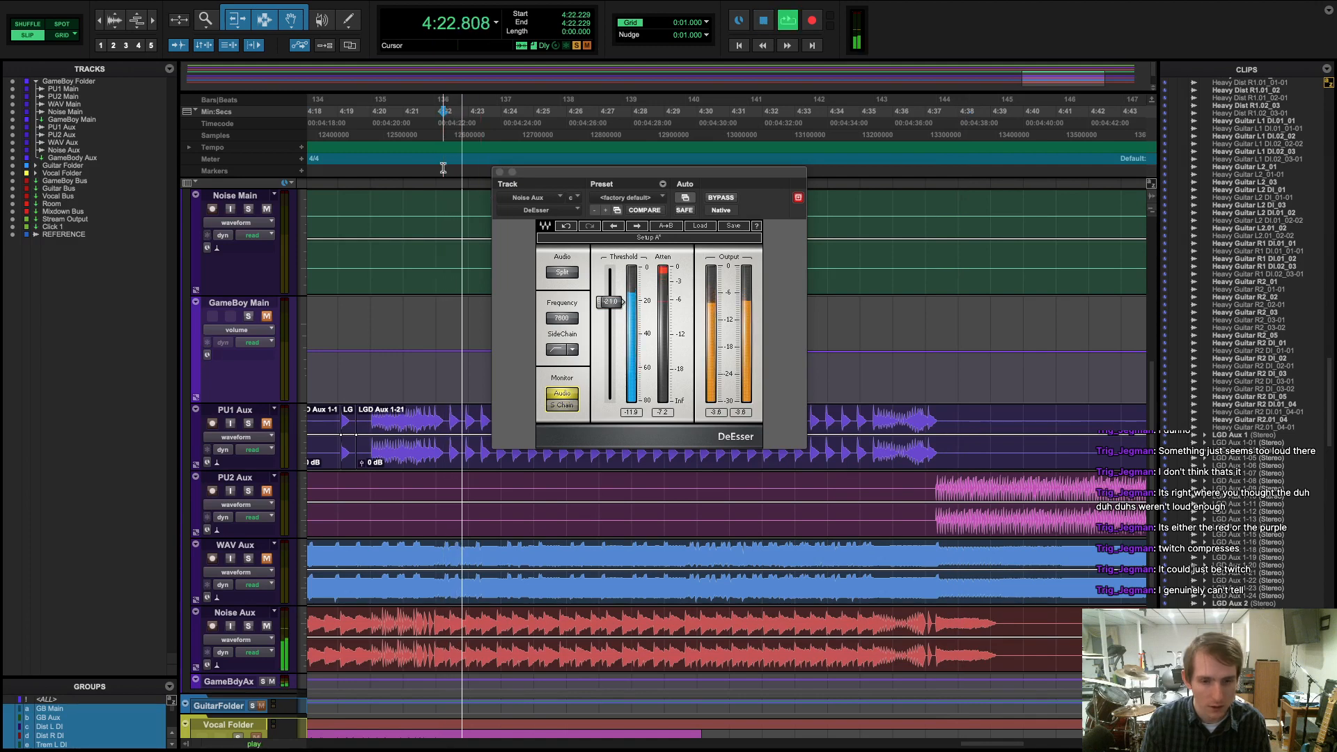
click(722, 201)
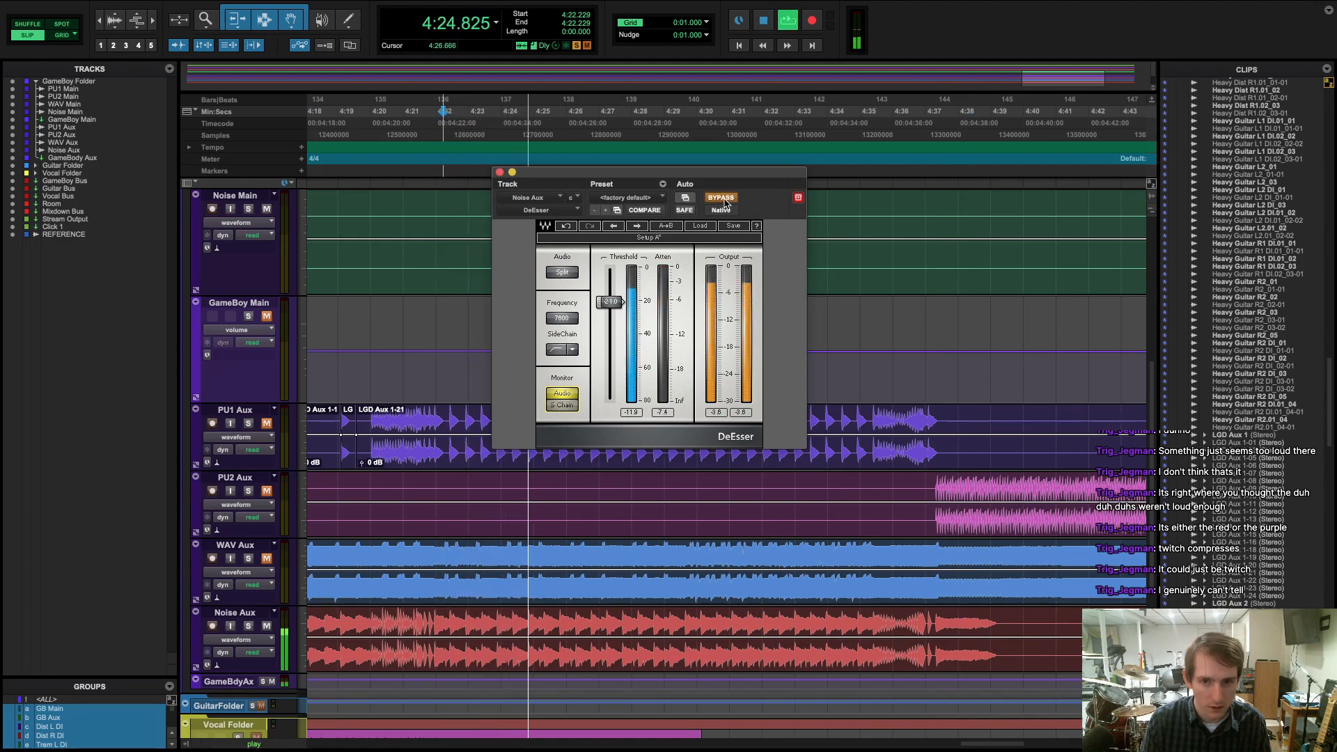
click(725, 200)
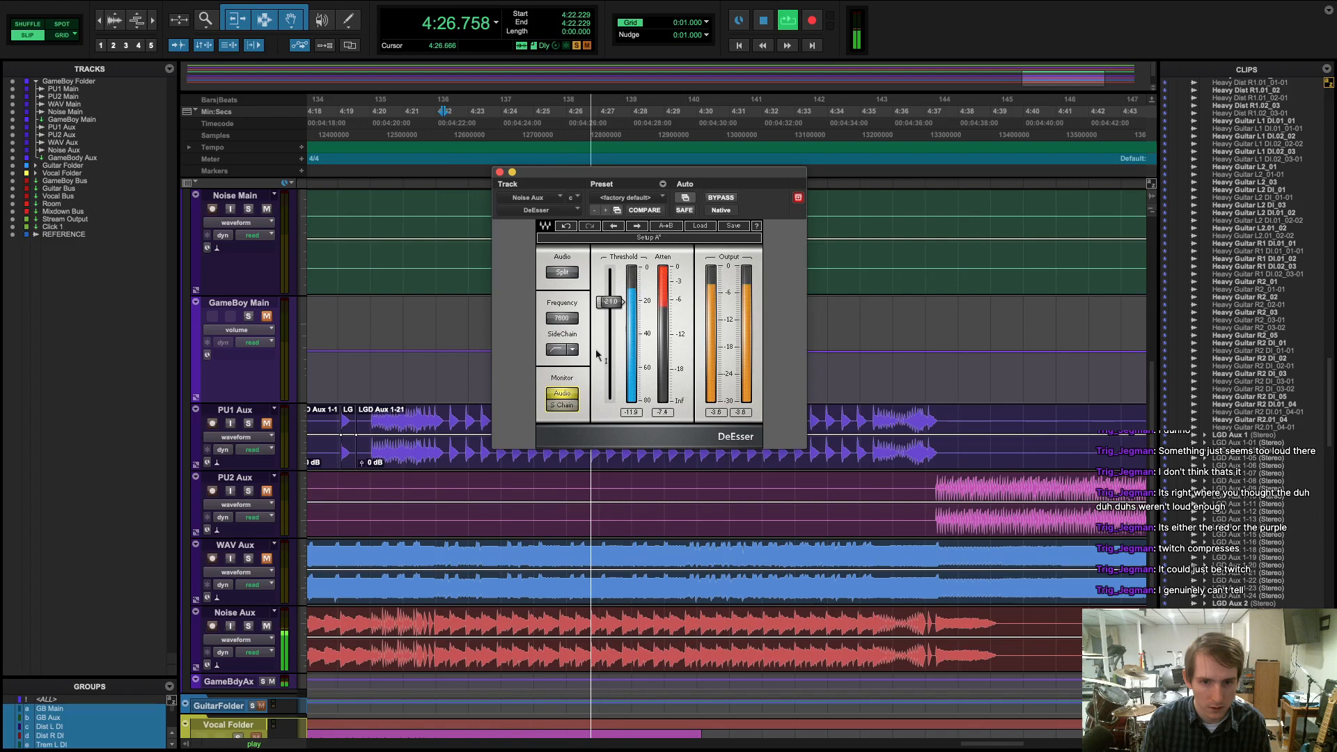
- Raise the DeEsser's frequency and threshold slightly, and compare it bypassed and active on playback from 4:34.026
drag(611, 304, 565, 316)
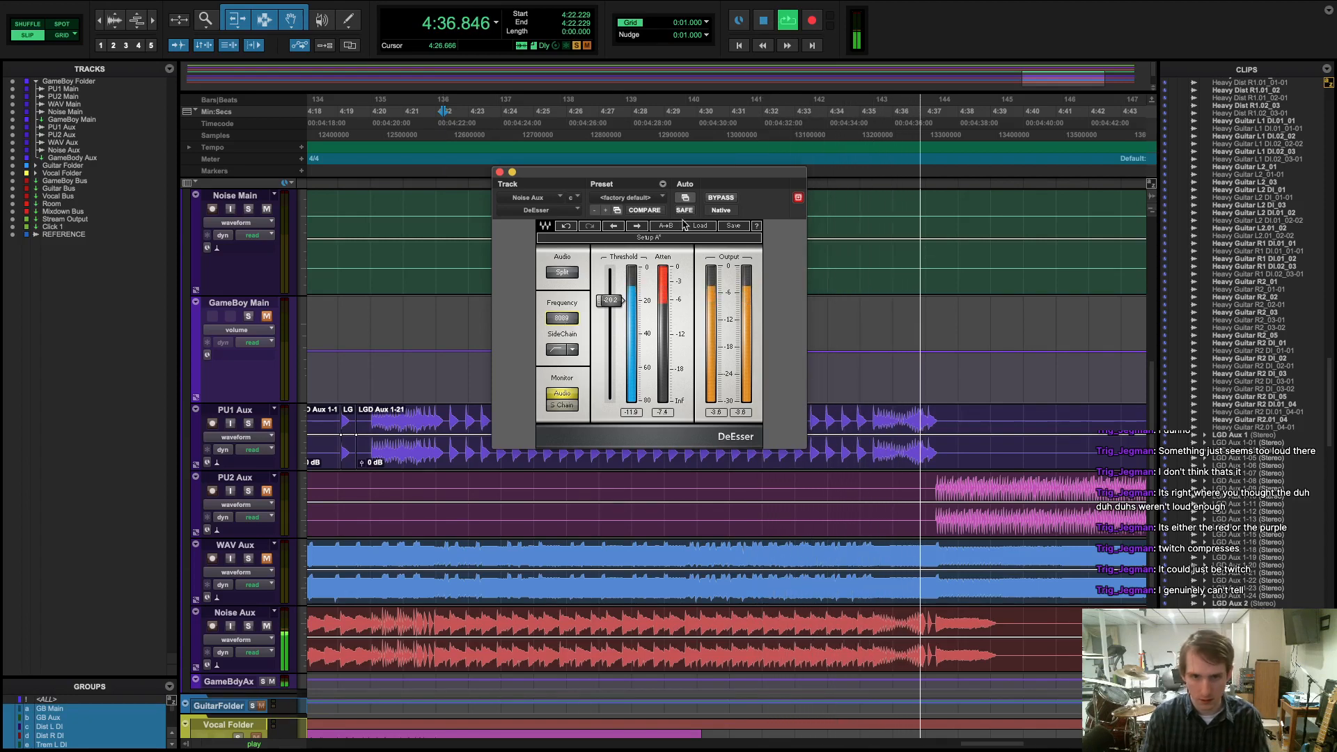
key(space)
click(830, 160)
key(space)
click(720, 197)
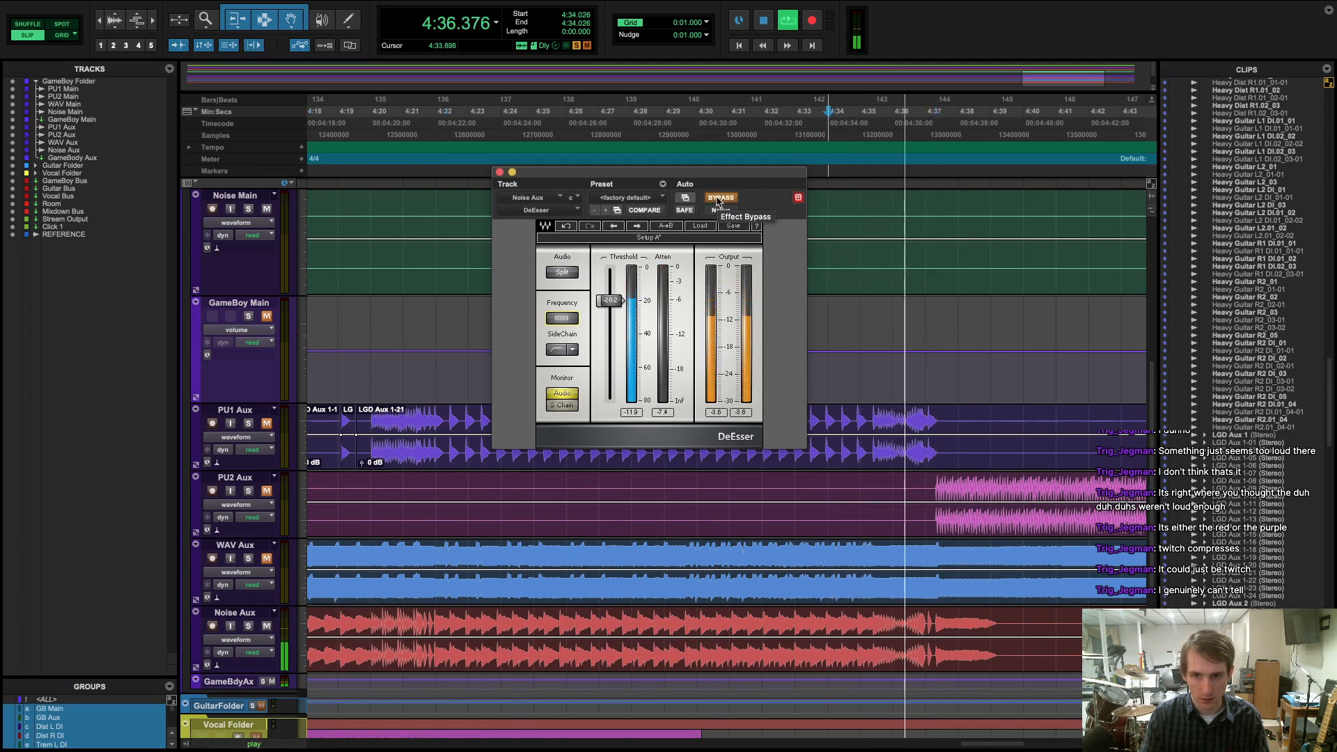
click(720, 199)
key(space)
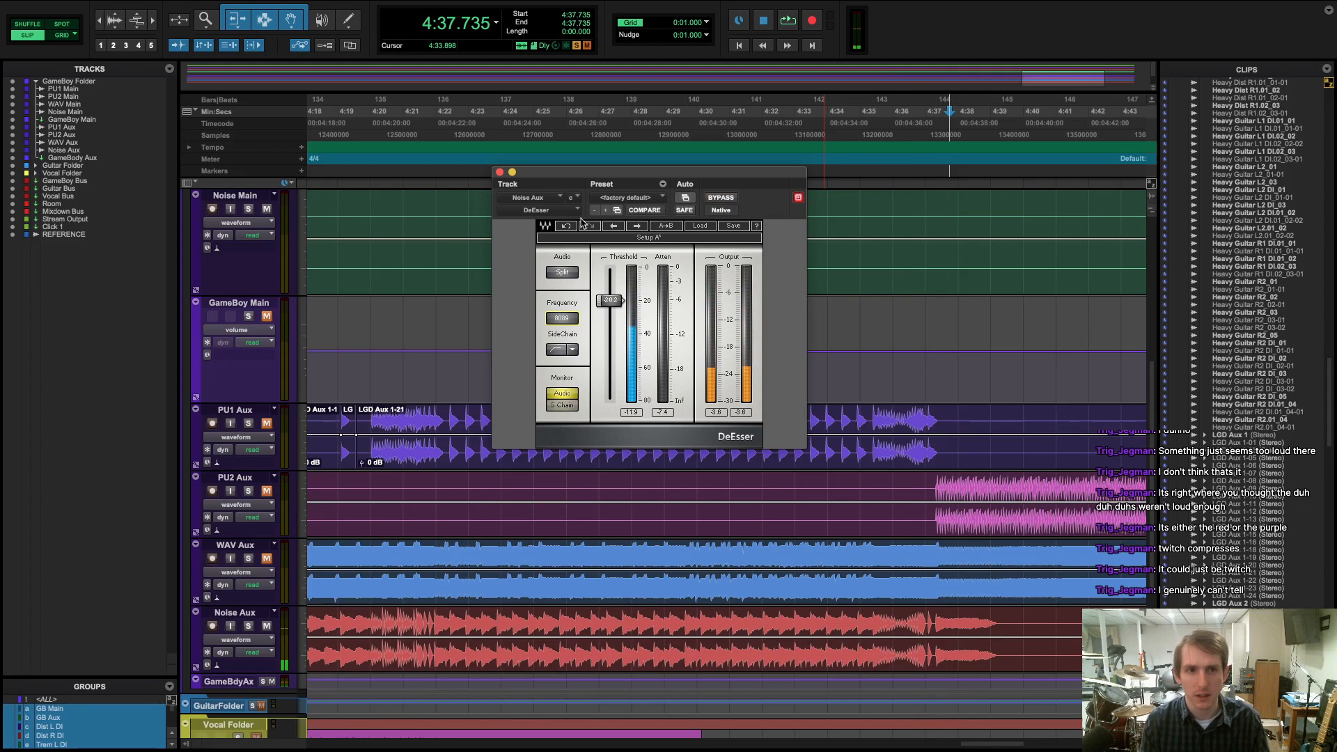
- Close the DeEsser, clear the GameBoy folder solo and the GameBoy track mutes, and play the full mix from 4:20.970
click(501, 172)
click(381, 167)
scroll(267, 235, up, 5)
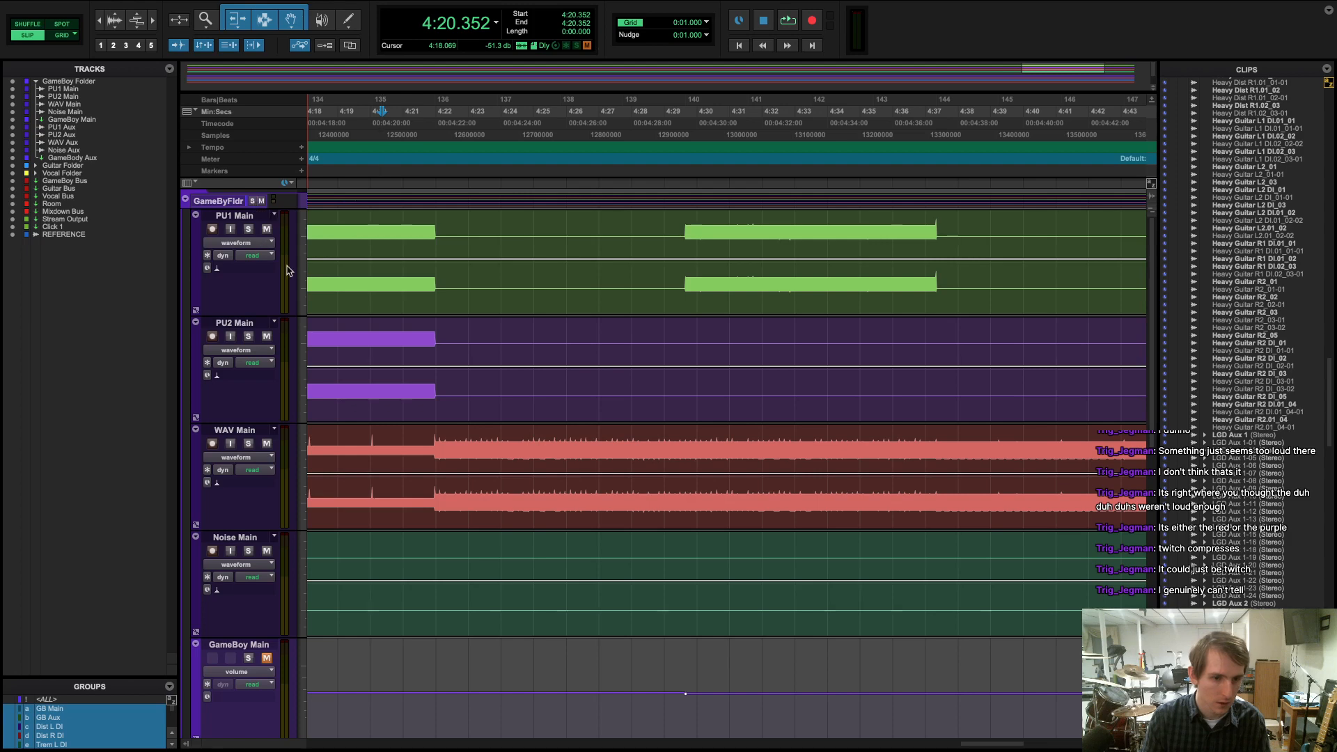
scroll(289, 270, down, 5)
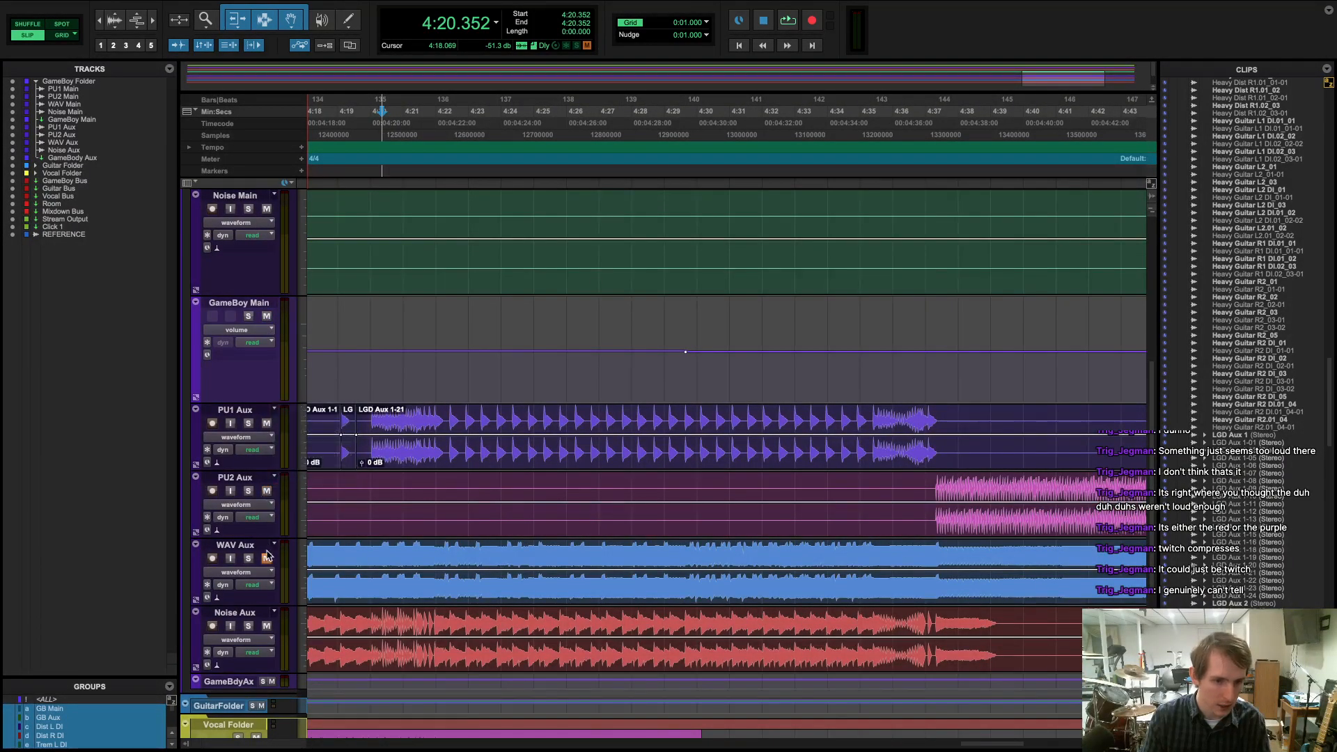
click(404, 211)
key(space)
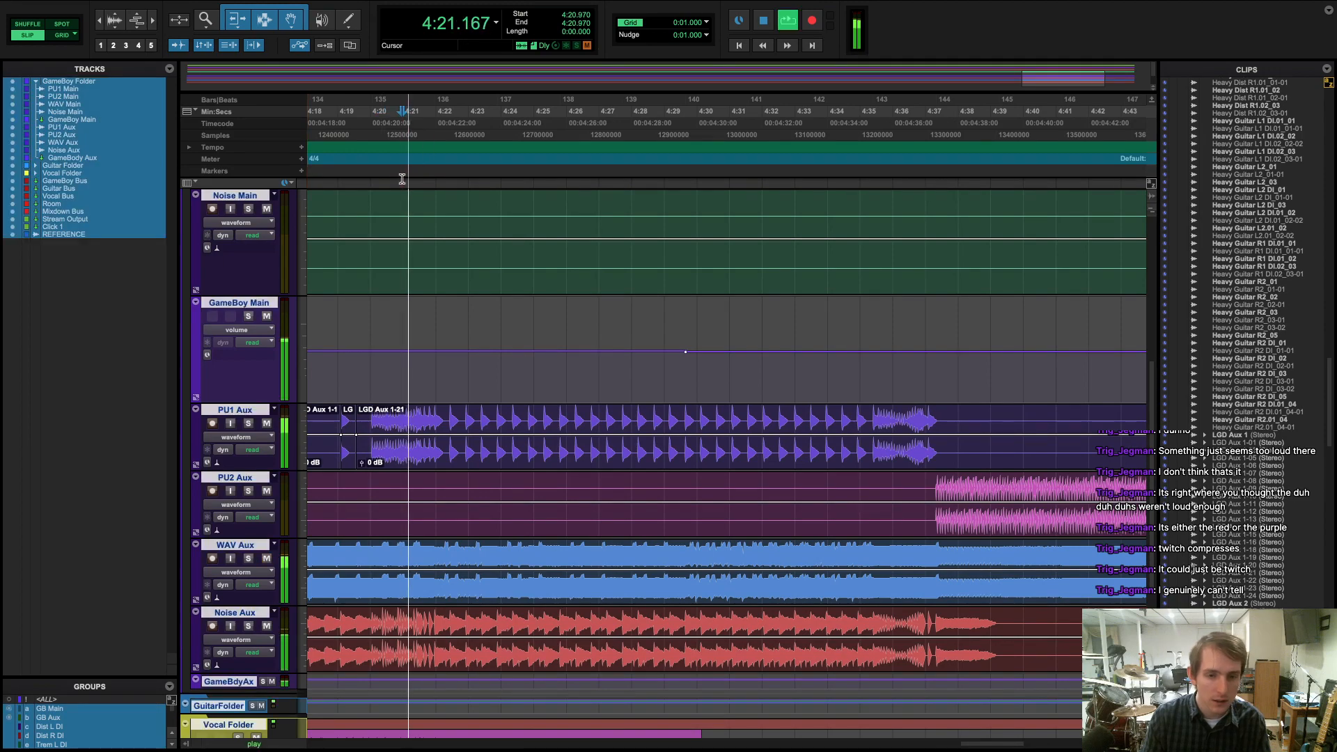
- Compare the Noise Aux DeEsser bypassed and active in the full mix, raise its threshold to about -16, close it and stop playback
key(super+equal)
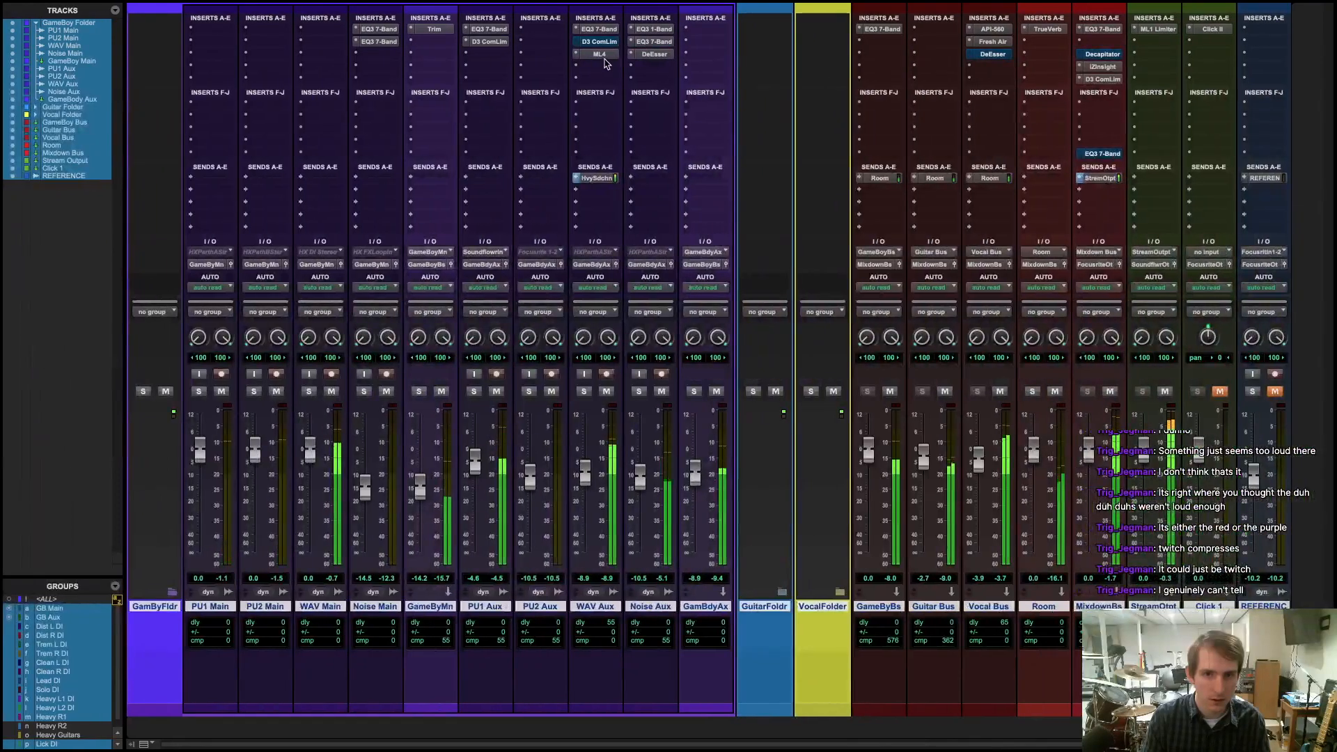
click(654, 54)
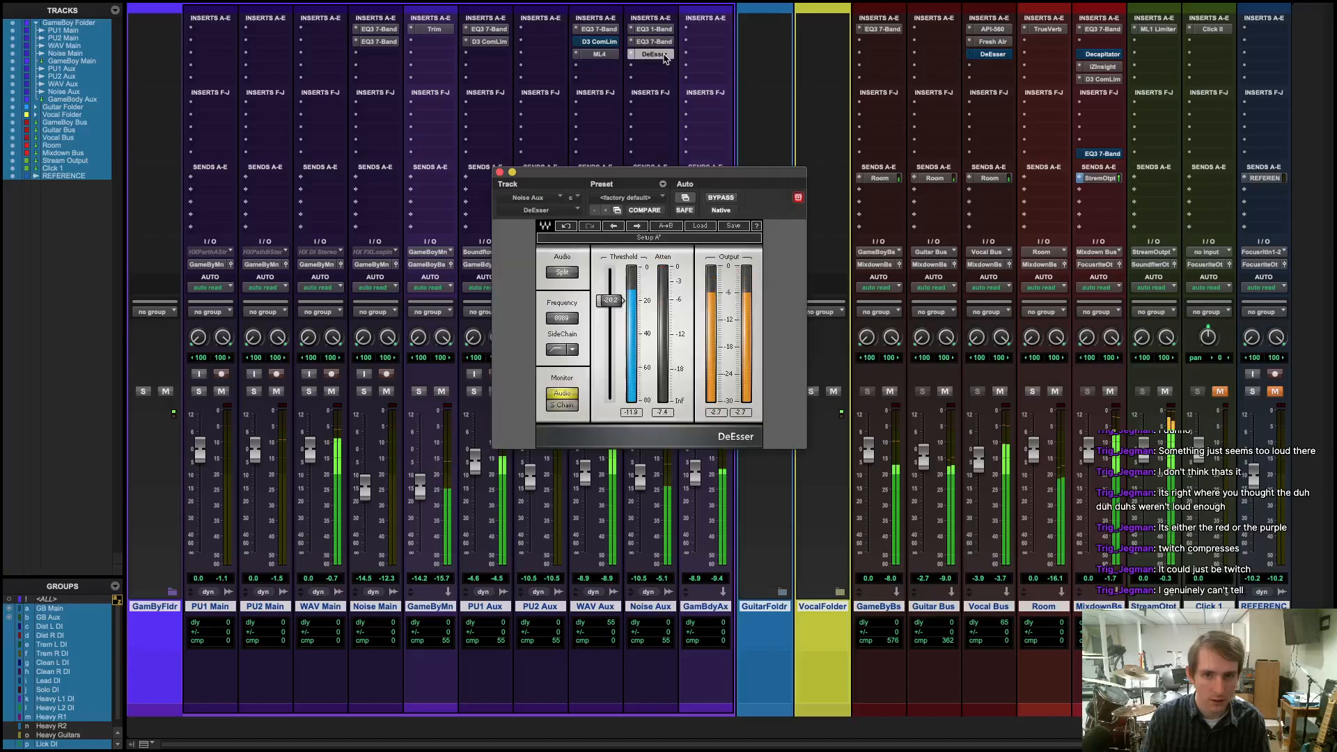
click(720, 198)
drag(608, 305, 622, 293)
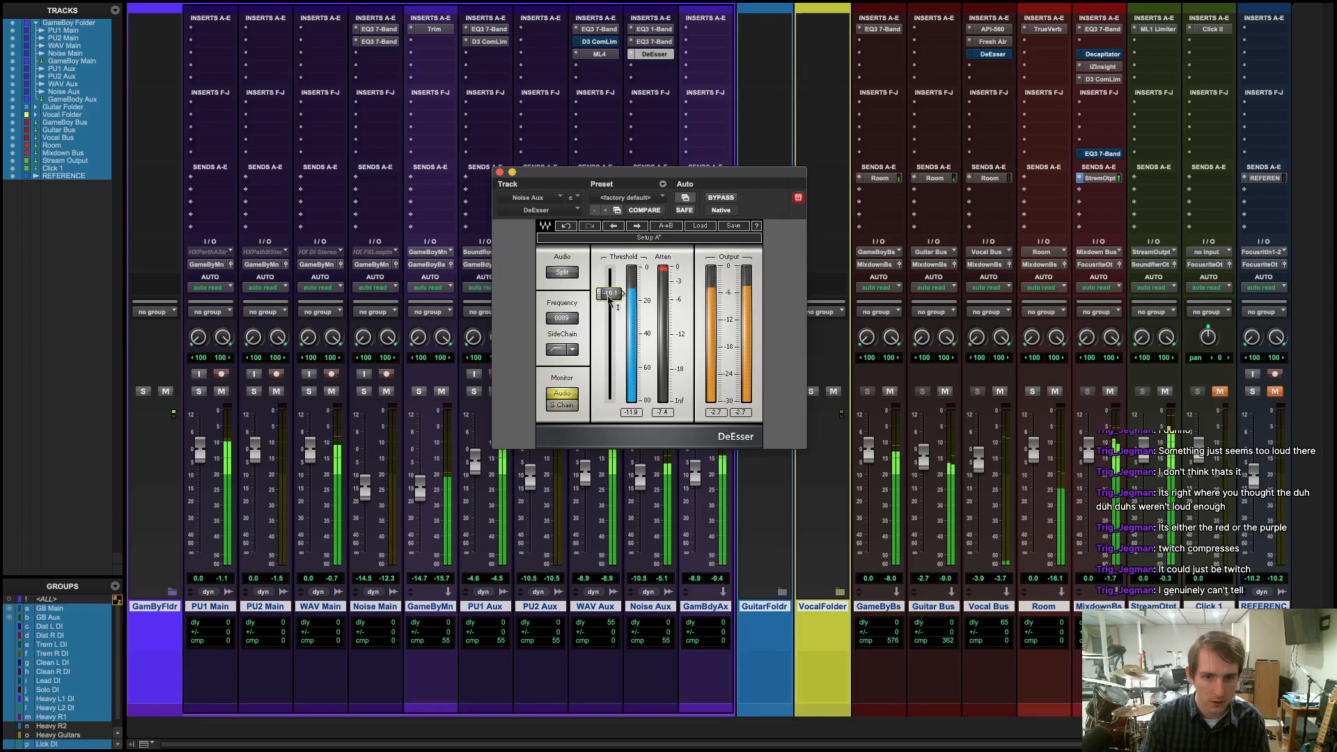
click(499, 172)
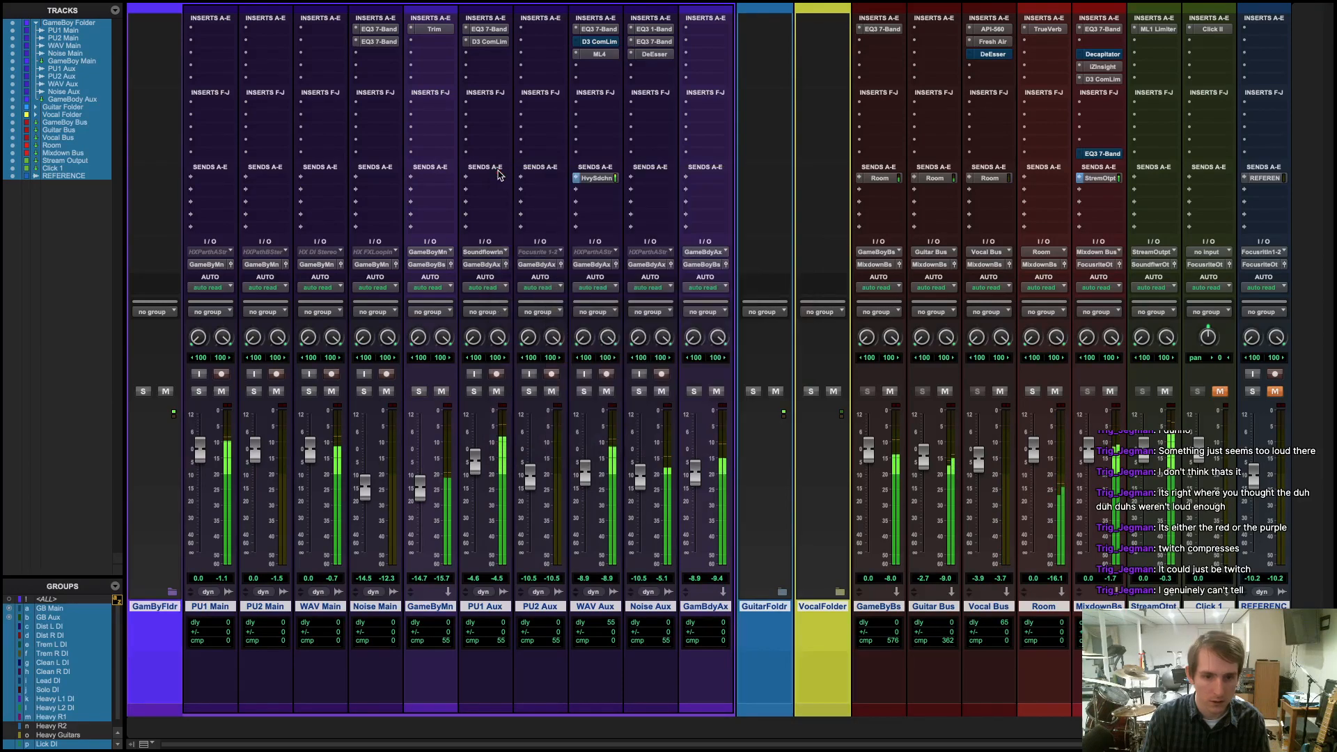
key(super+equal)
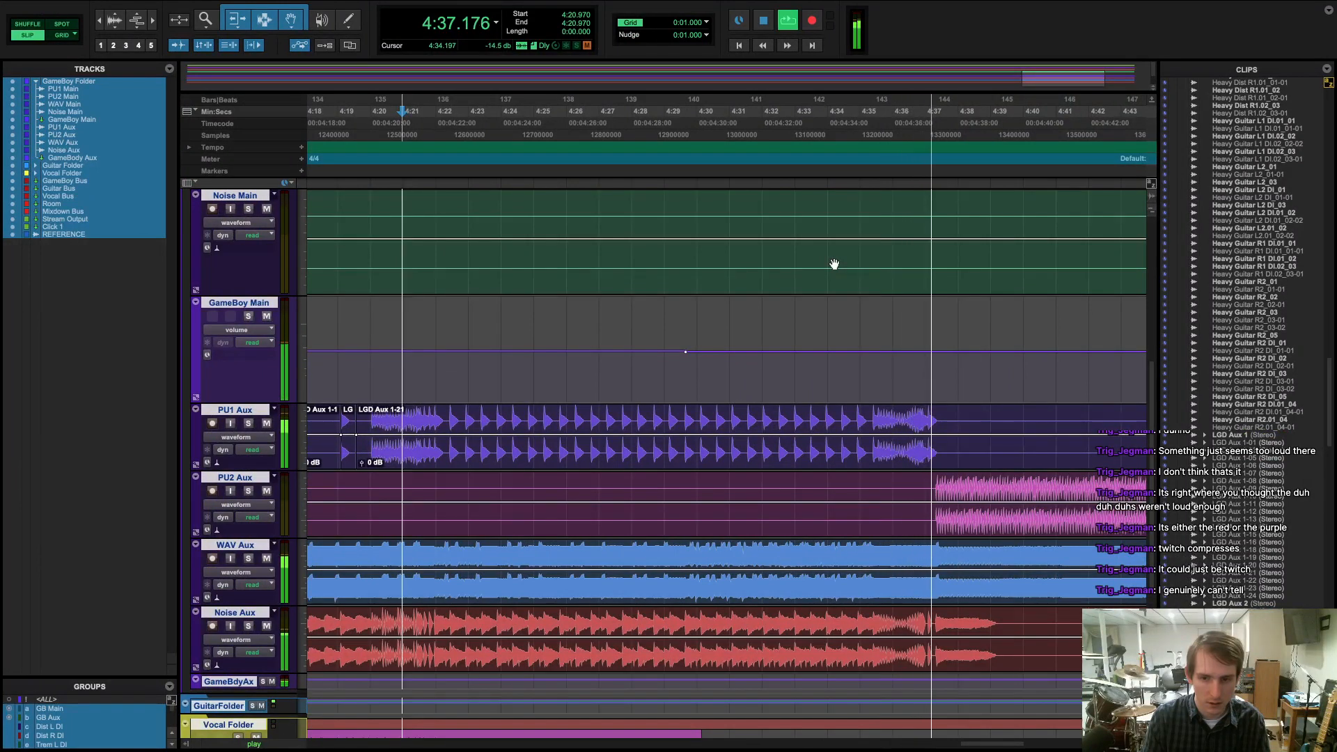
key(space)
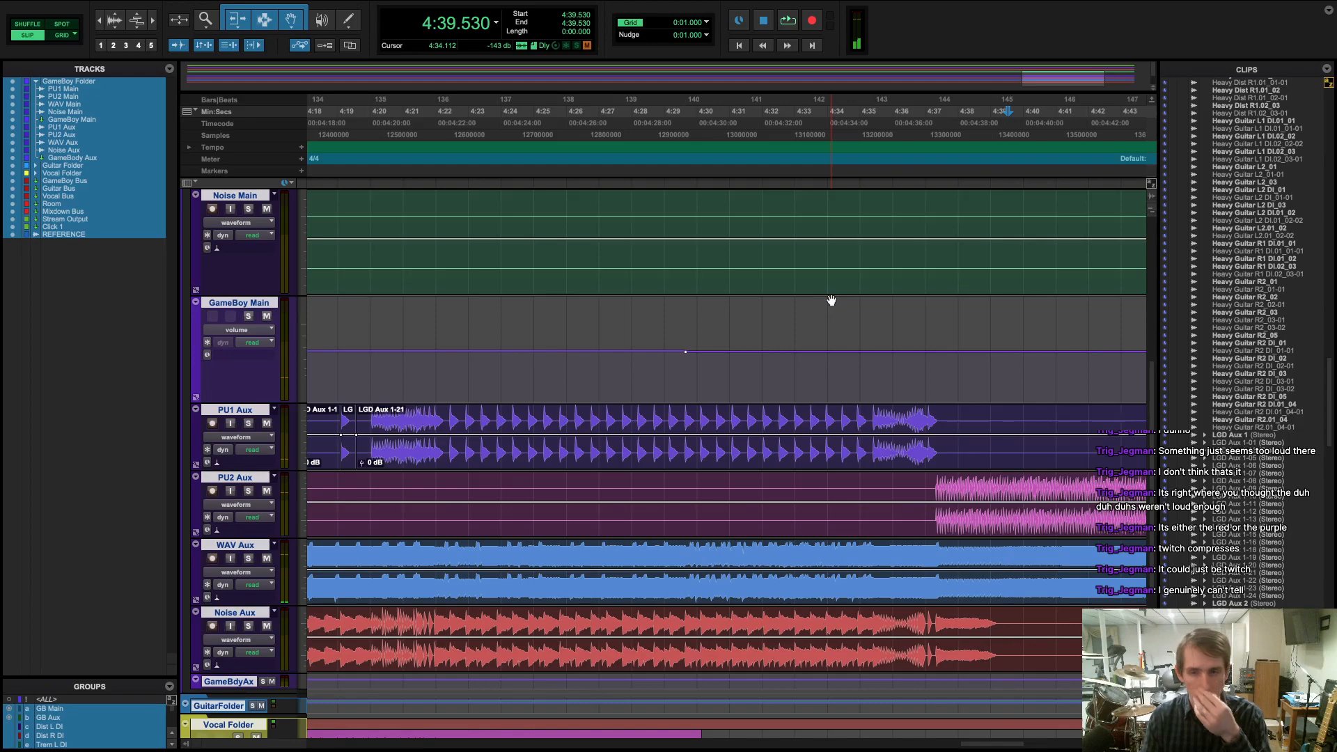
- Play the full mix briefly from 0:02.645 near the song's start and stop
scroll(819, 331, right, 10)
scroll(820, 331, left, 20)
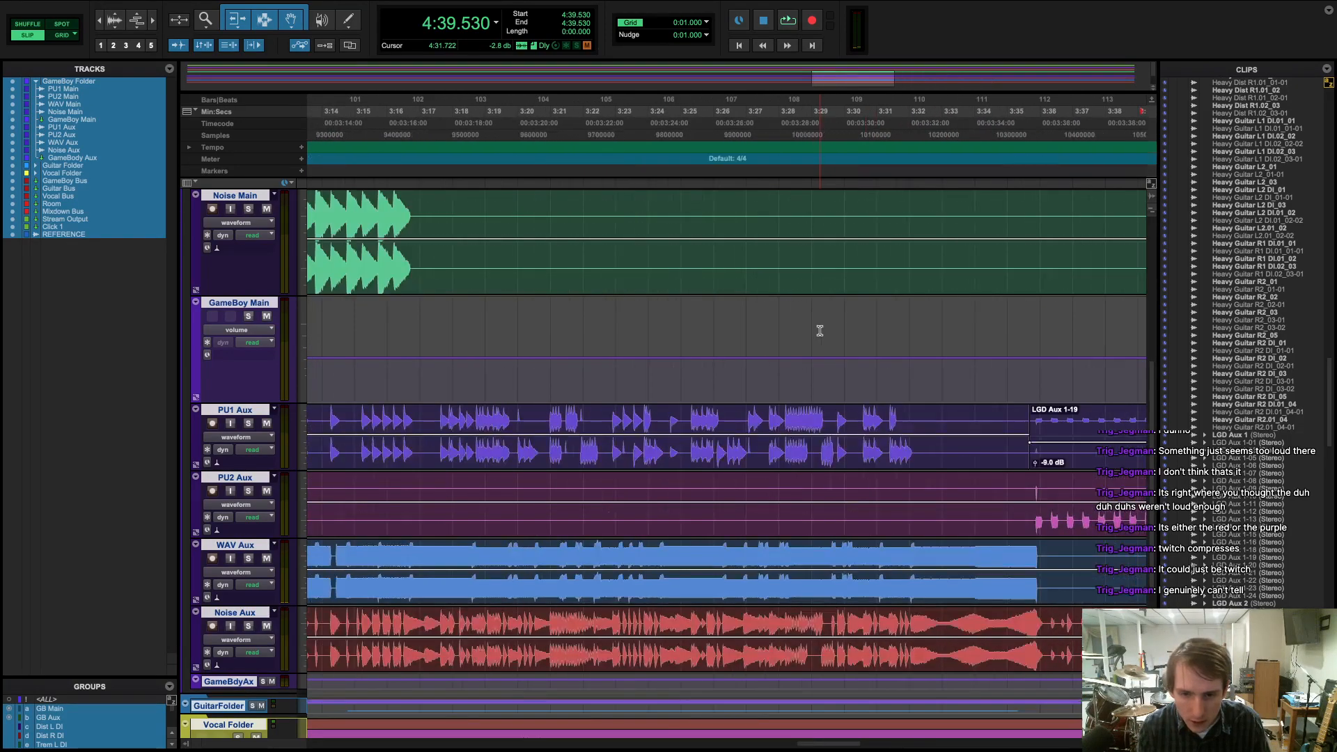
scroll(820, 330, left, 15)
scroll(808, 347, left, 20)
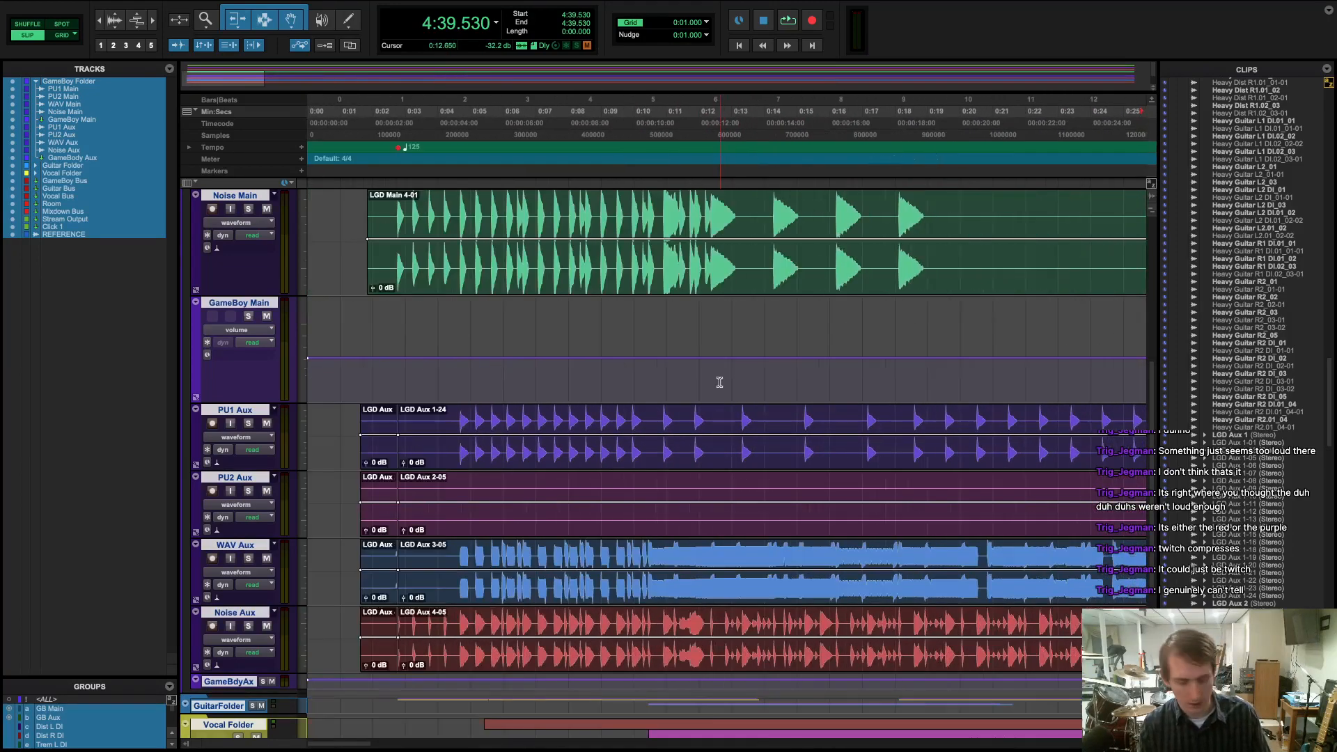
scroll(690, 373, up, 2)
scroll(689, 374, down, 4)
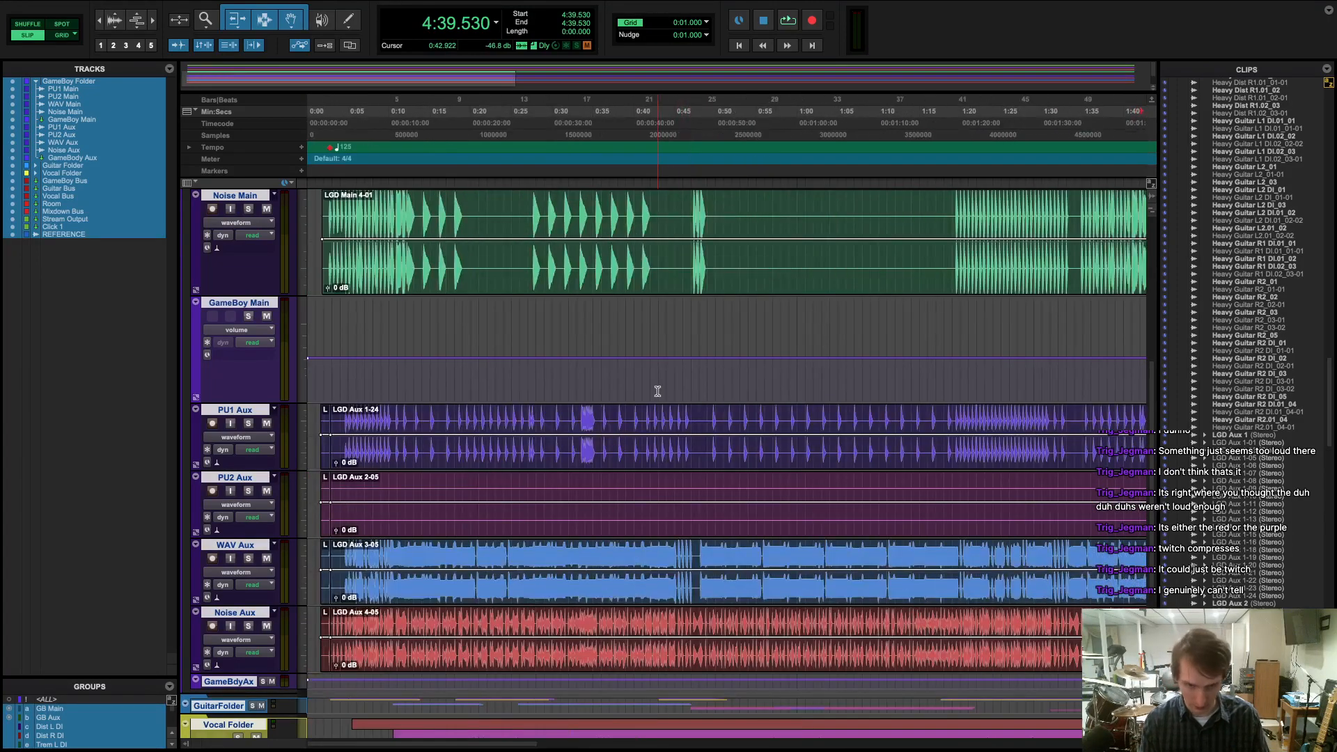
scroll(657, 390, right, 20)
scroll(648, 369, down, 1)
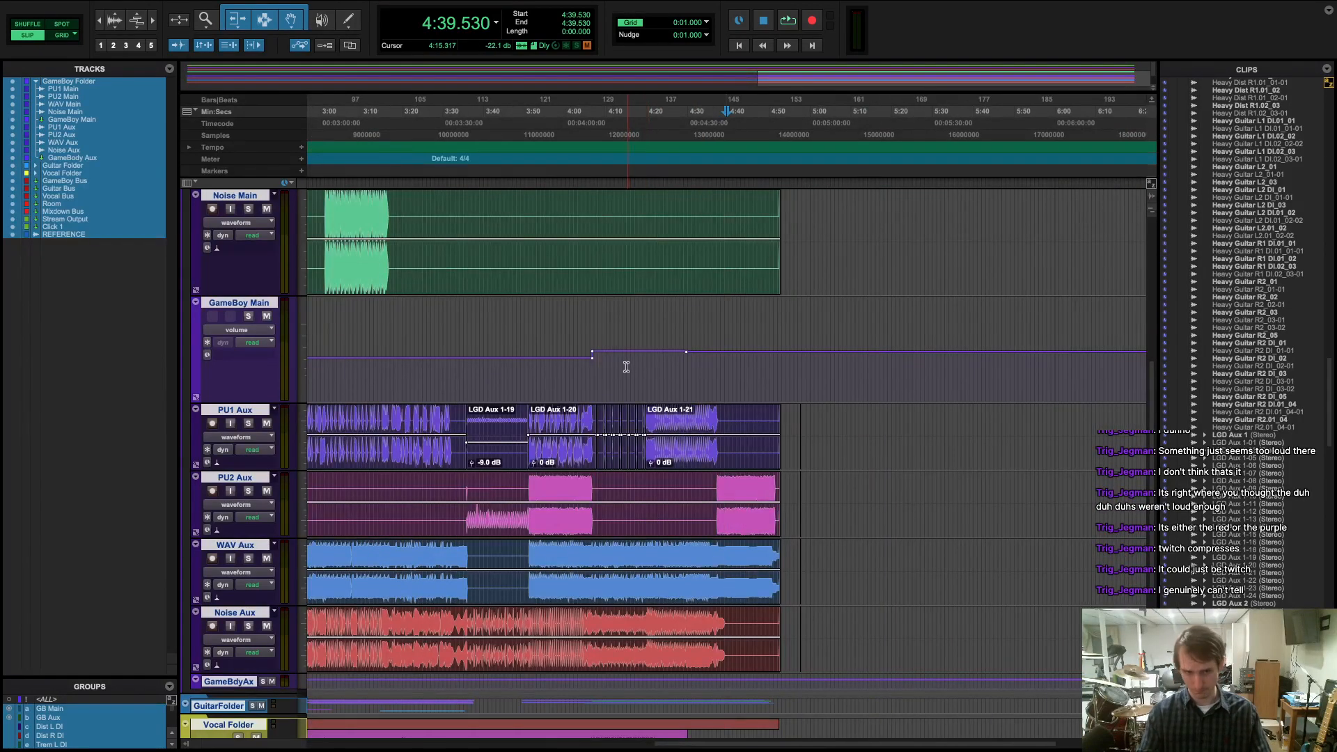
scroll(612, 367, up, 4)
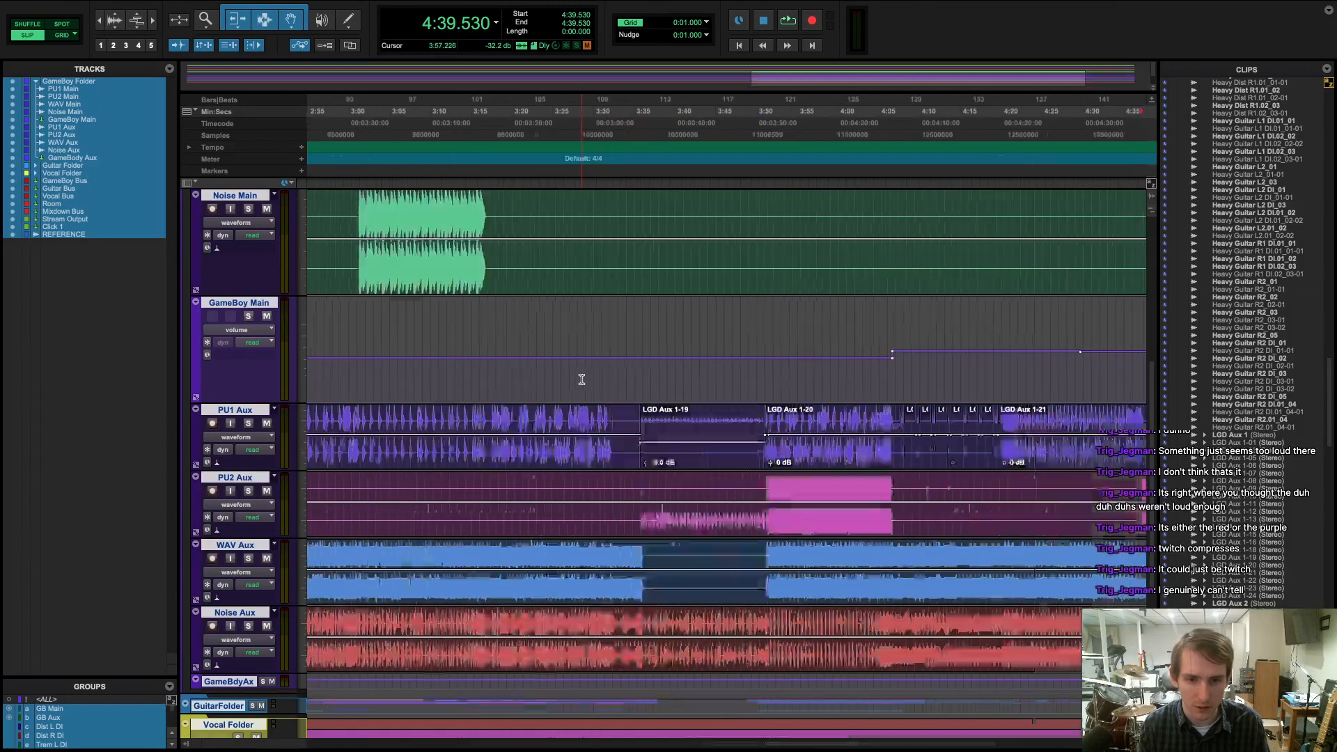
scroll(581, 380, left, 15)
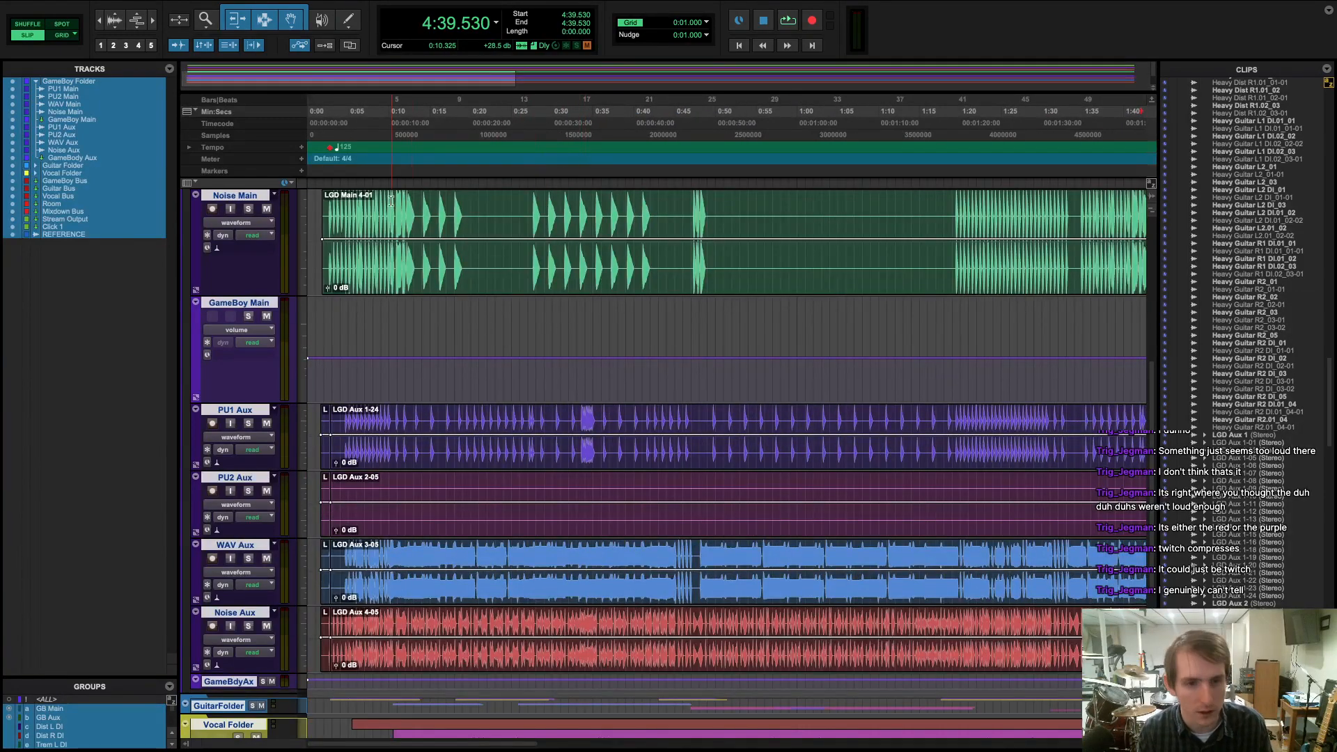
click(330, 183)
key(space)
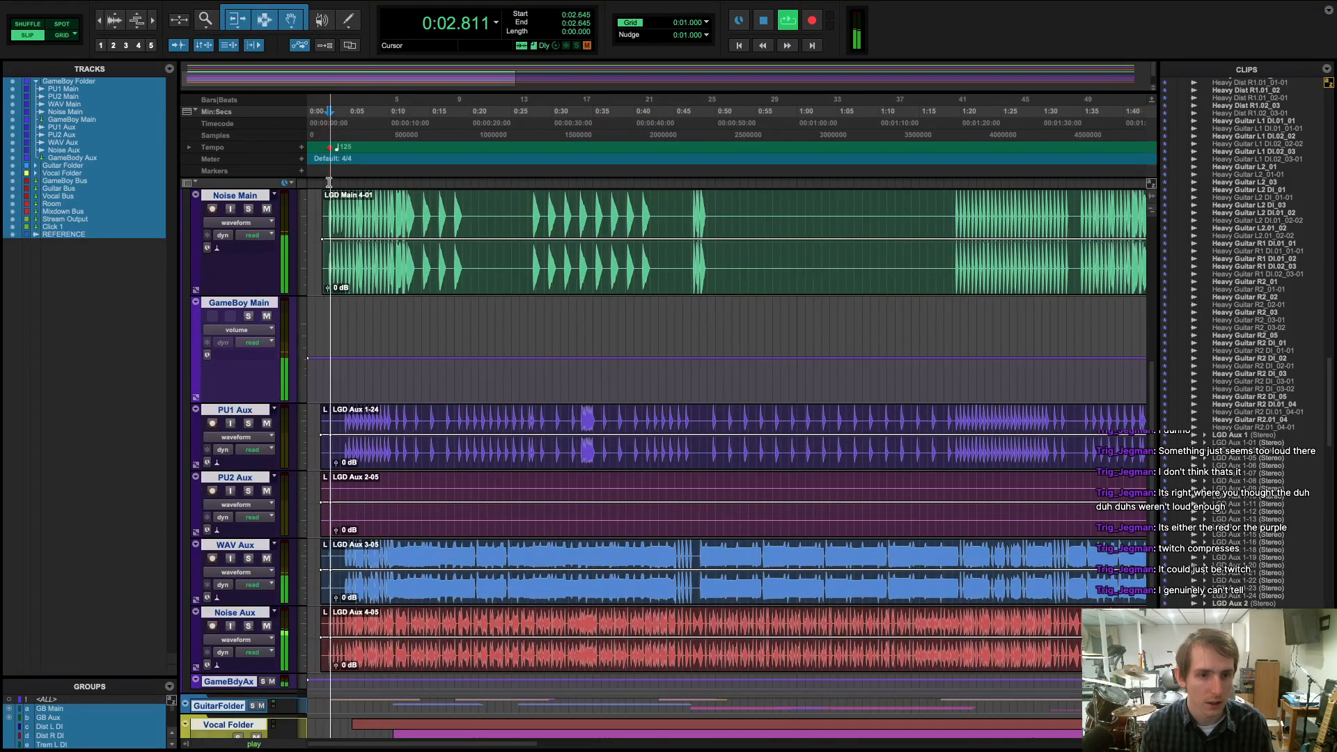
key(space)
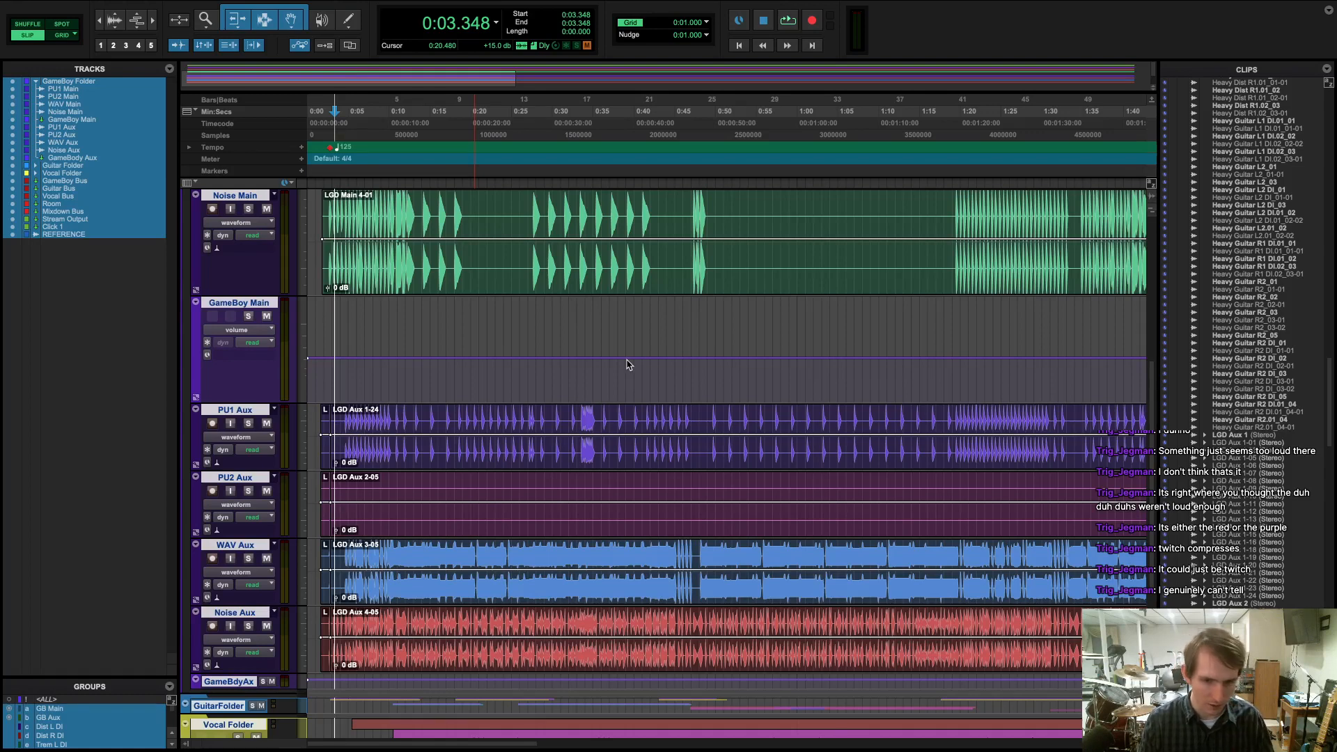
- Review the Aux tracks through the later sections of the song and place the timeline cursor at 3:34.357
scroll(630, 374, down, 5)
scroll(628, 365, up, 4)
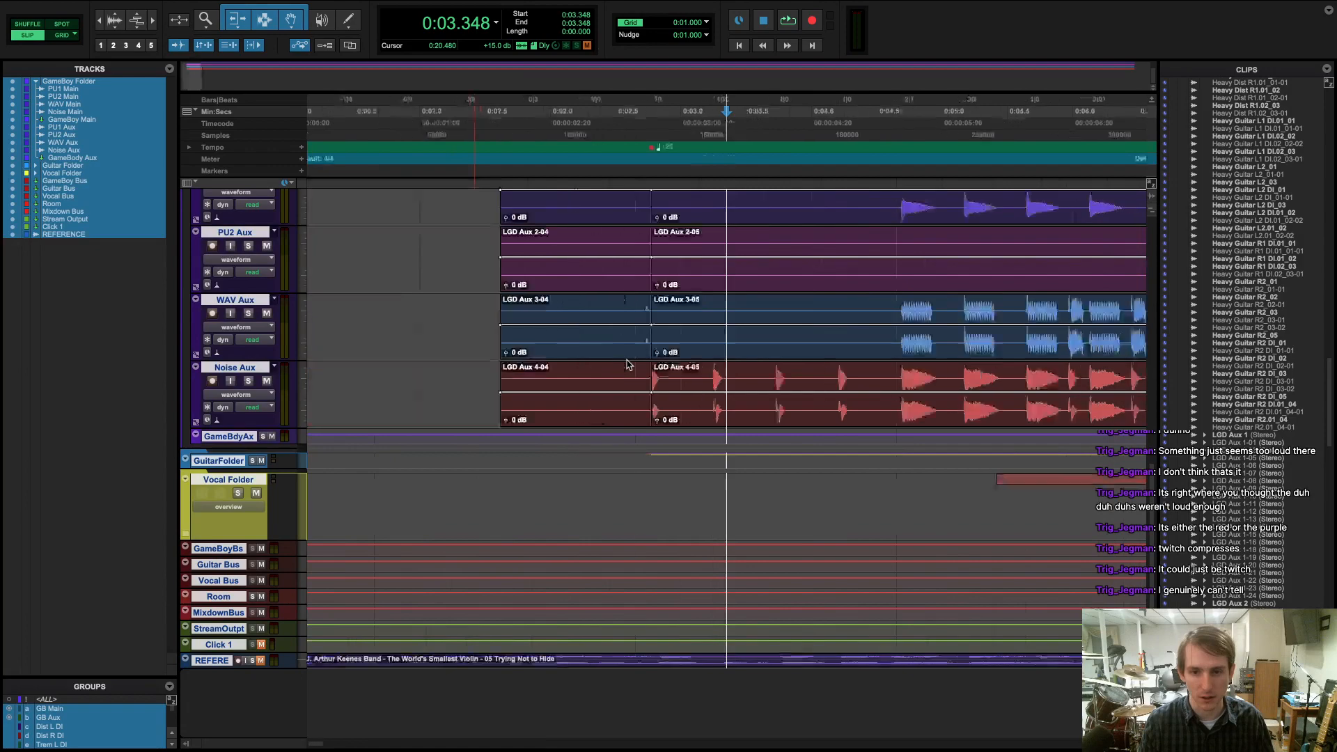
scroll(628, 364, down, 3)
scroll(639, 352, right, 5)
scroll(689, 281, right, 10)
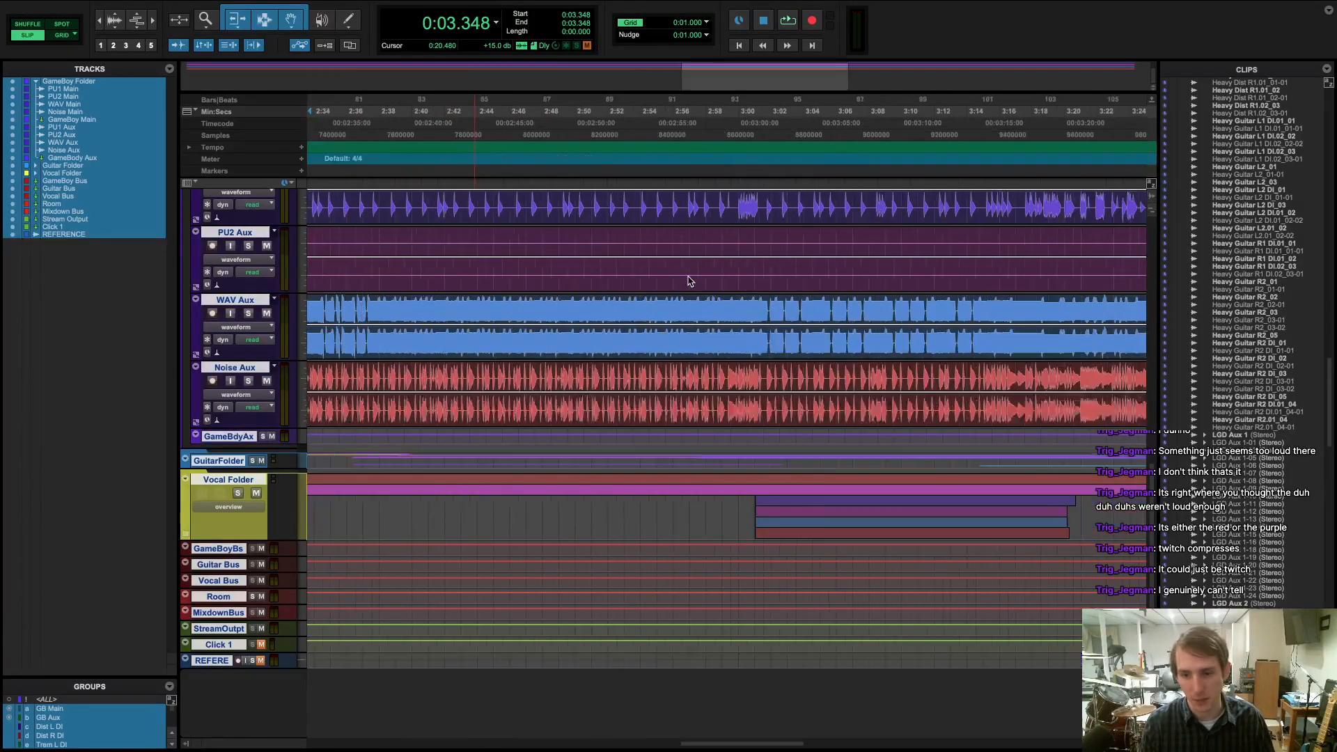
scroll(707, 283, right, 6)
scroll(745, 282, right, 1)
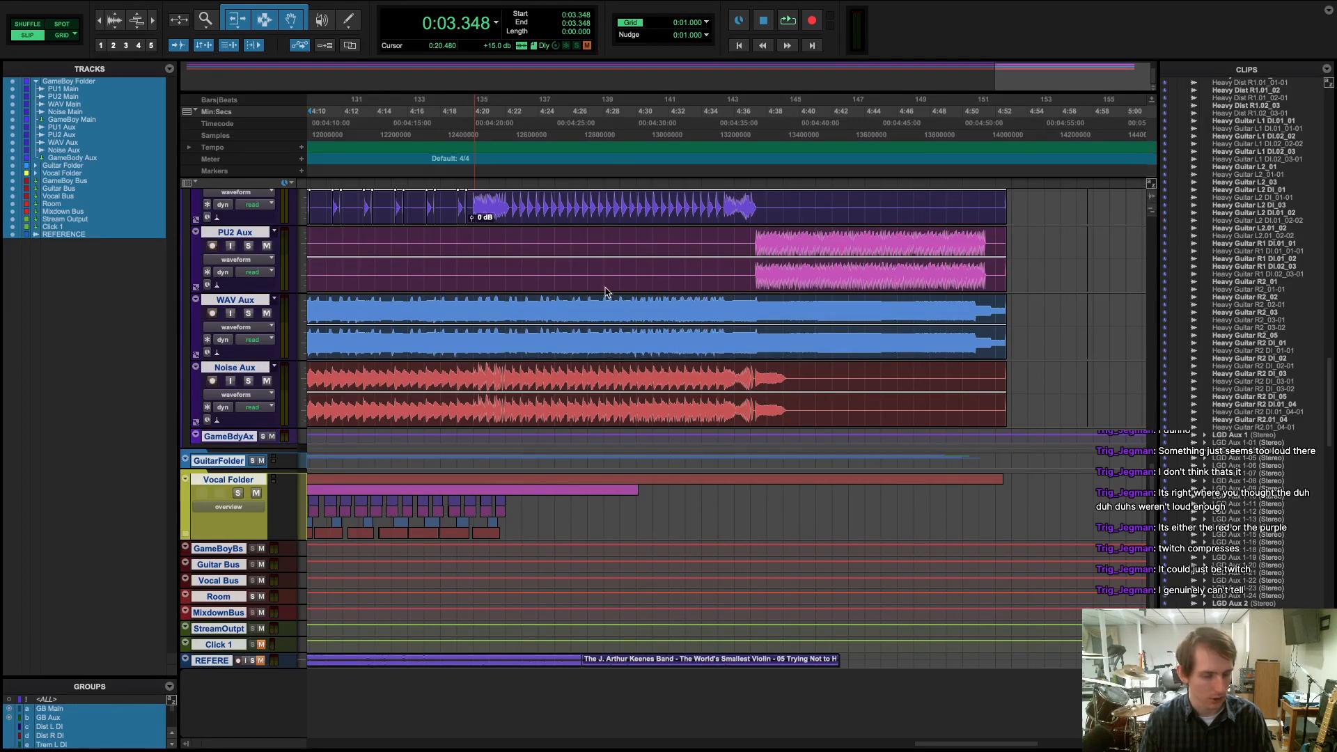
scroll(604, 291, left, 2)
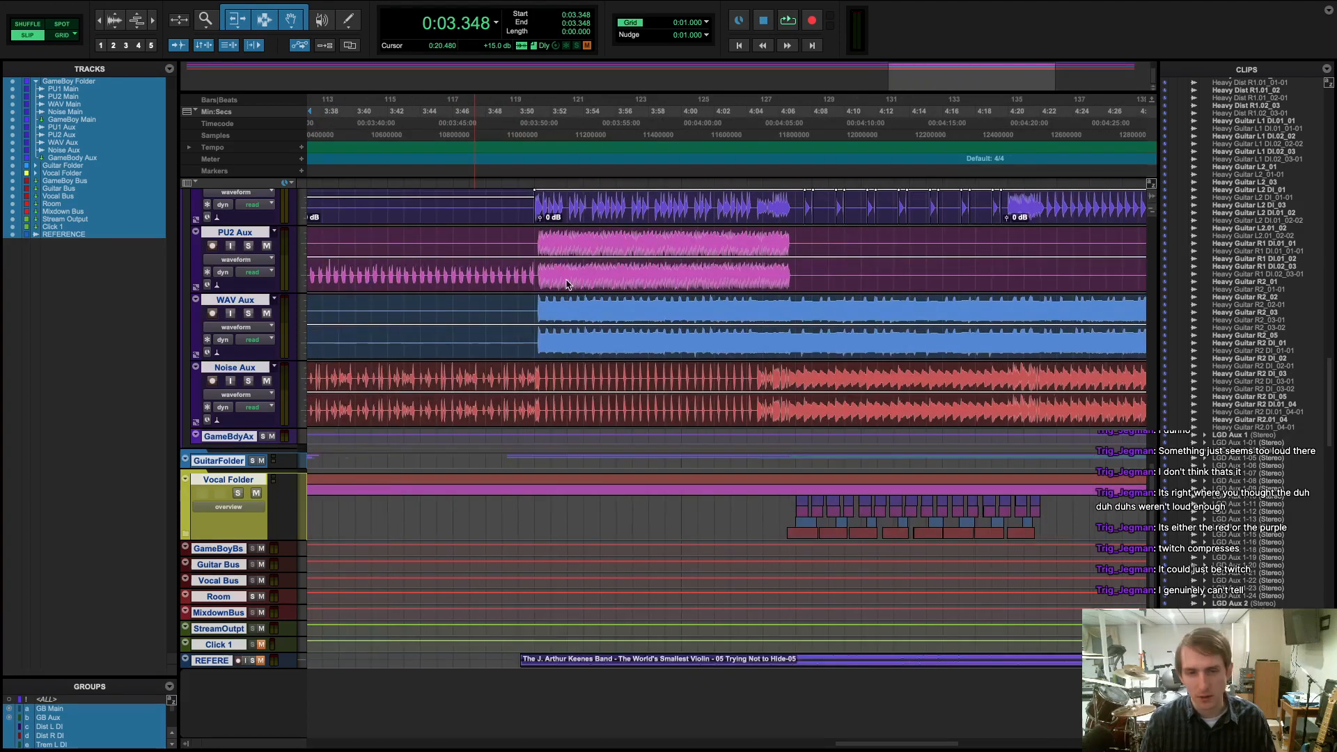
scroll(567, 282, left, 1)
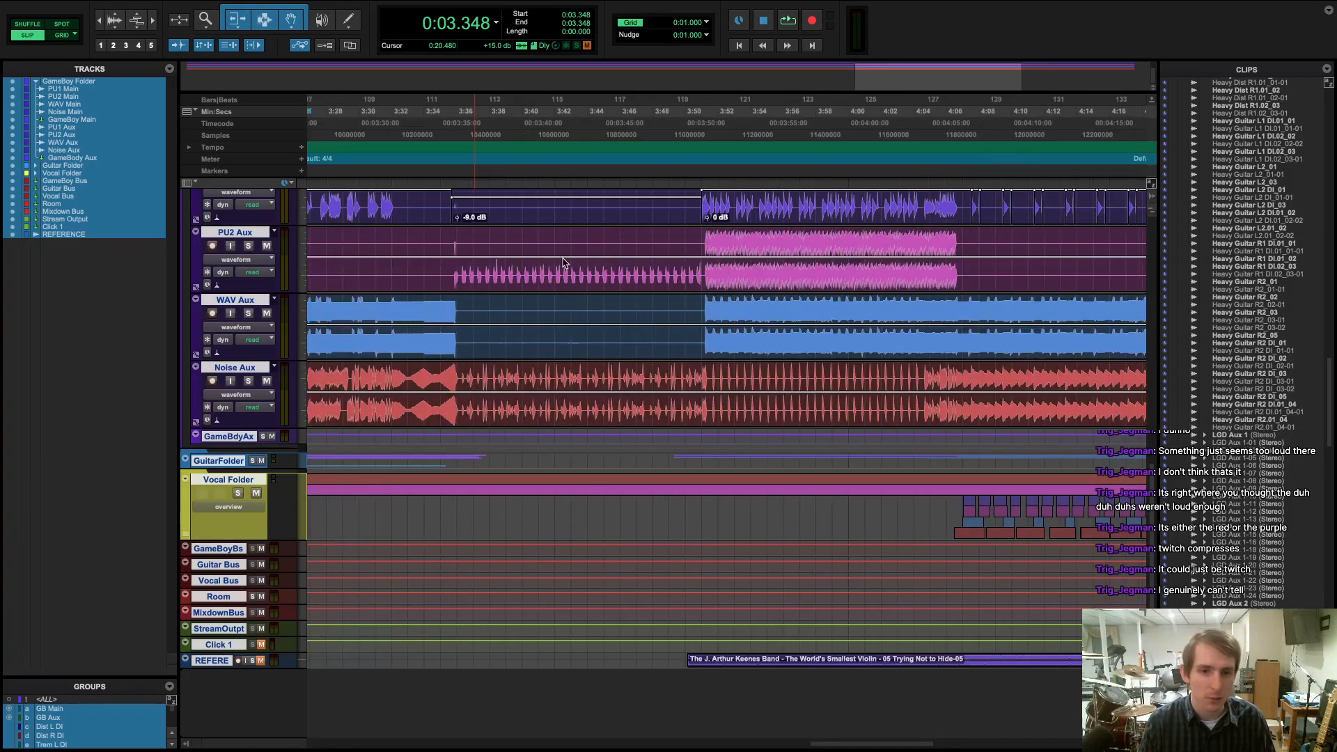
click(430, 176)
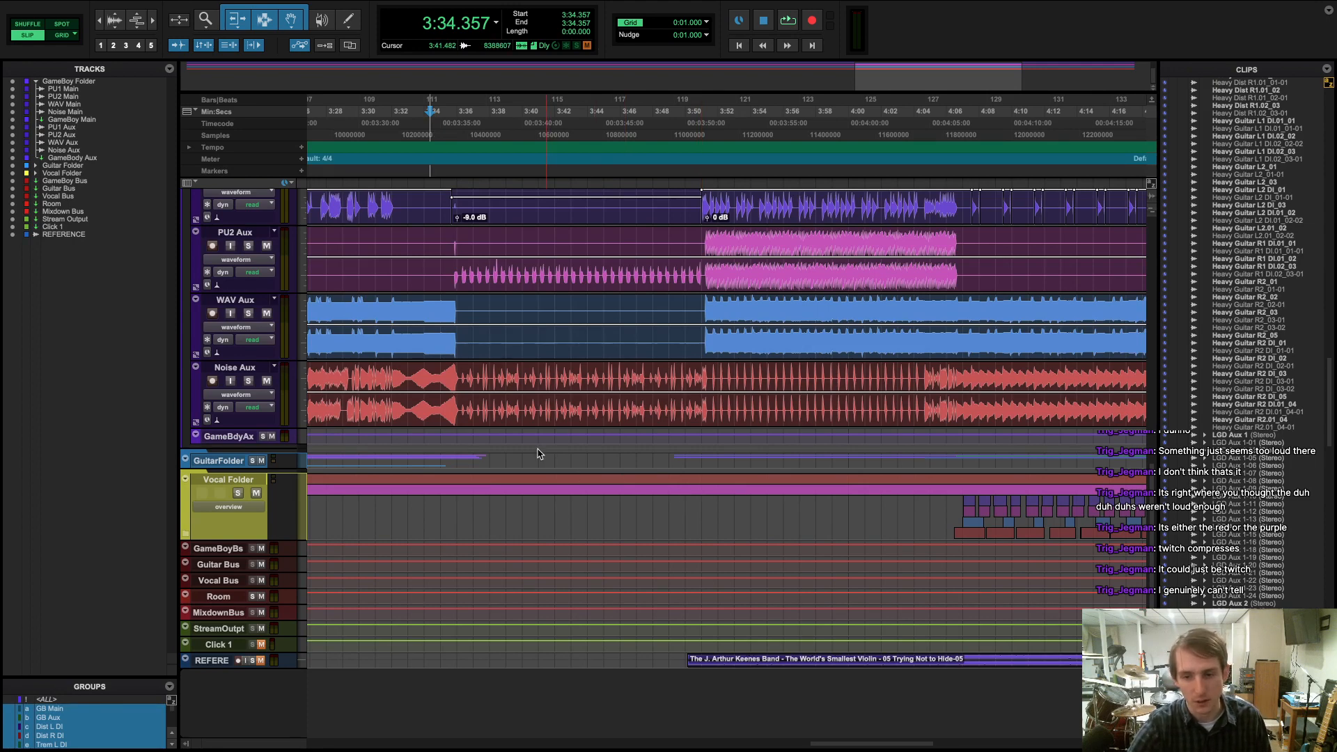
scroll(540, 454, right, 10)
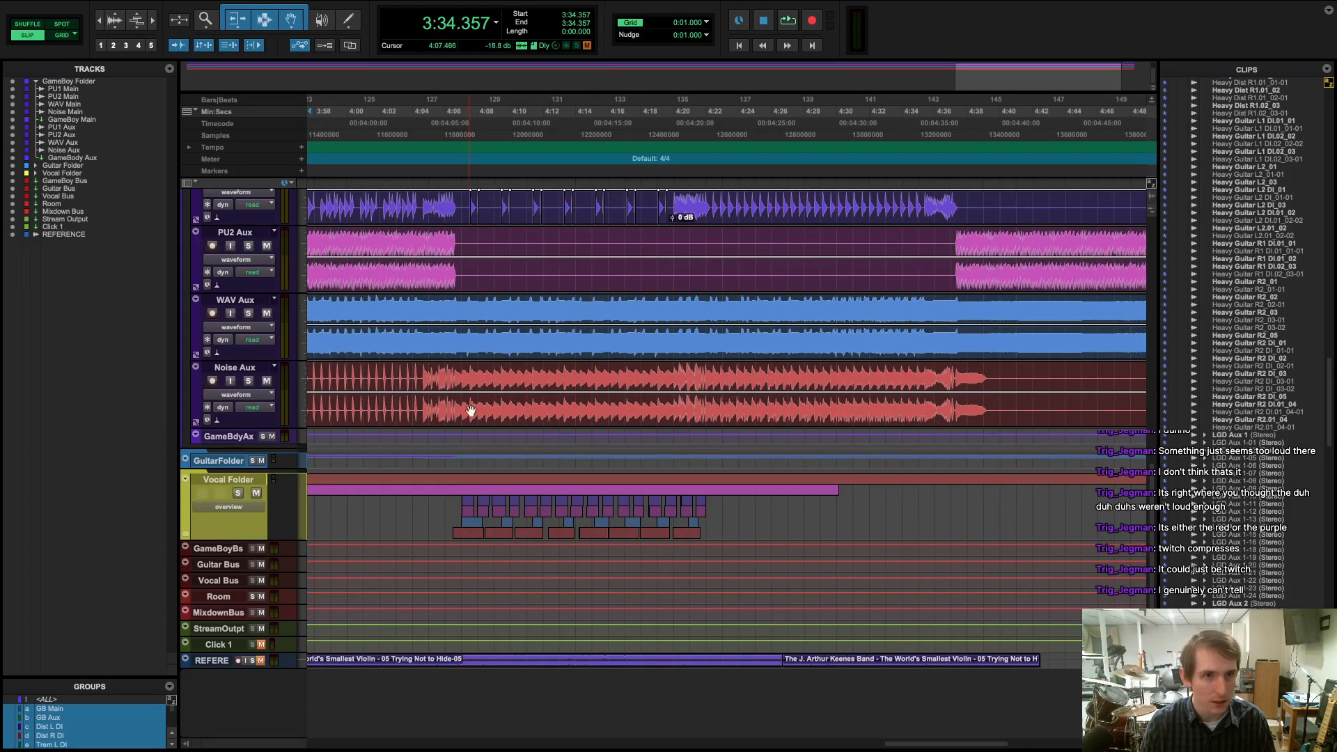
- Inspect the ML4000 multiband dynamics on WAV Aux, including its crossover band display, and close the plug-in
key(ctrl+Left)
key(ctrl+Right)
key(ctrl+Right)
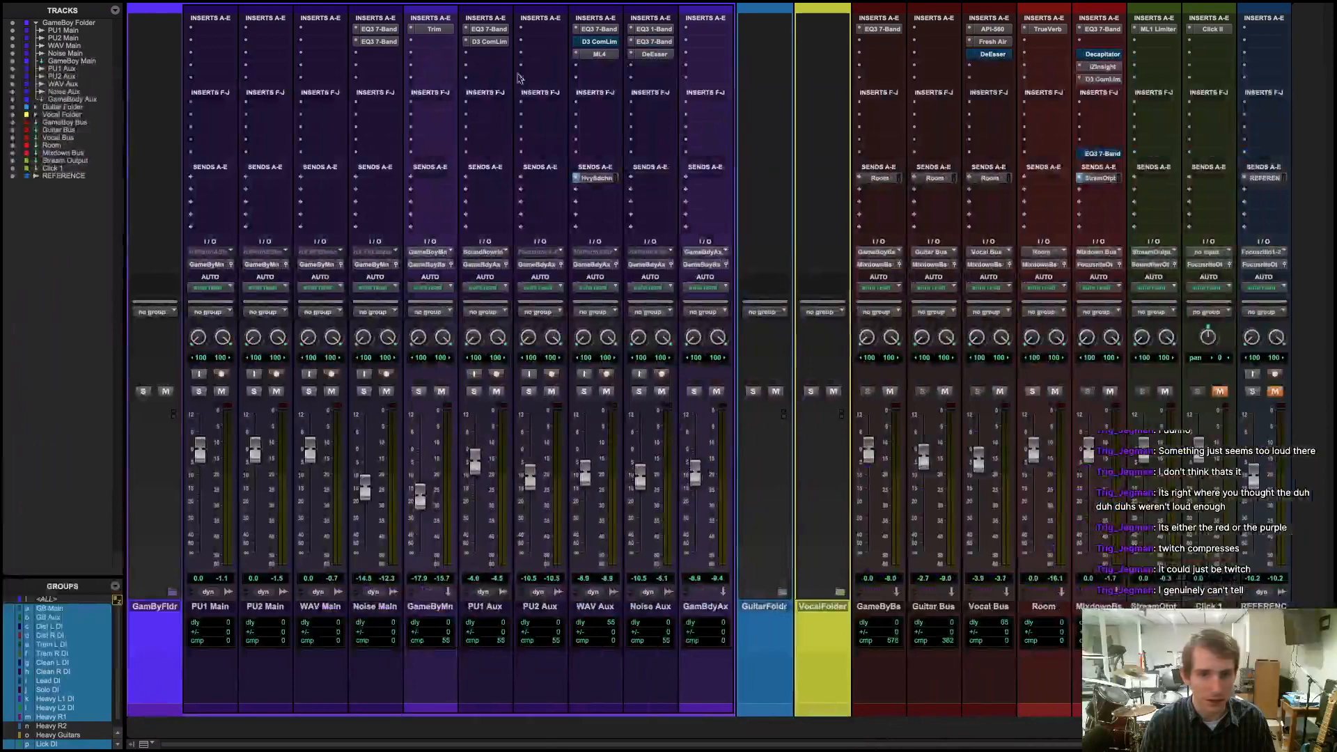
click(597, 54)
click(596, 55)
click(591, 57)
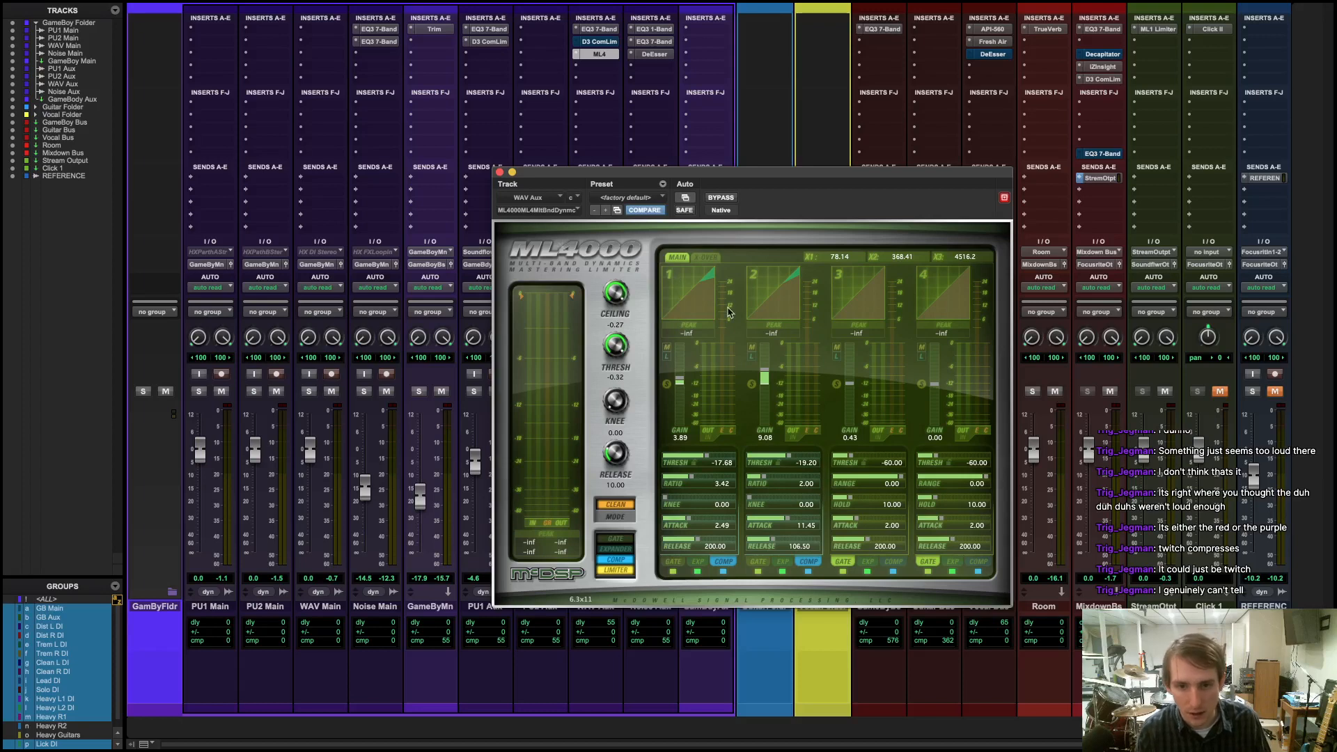
click(714, 257)
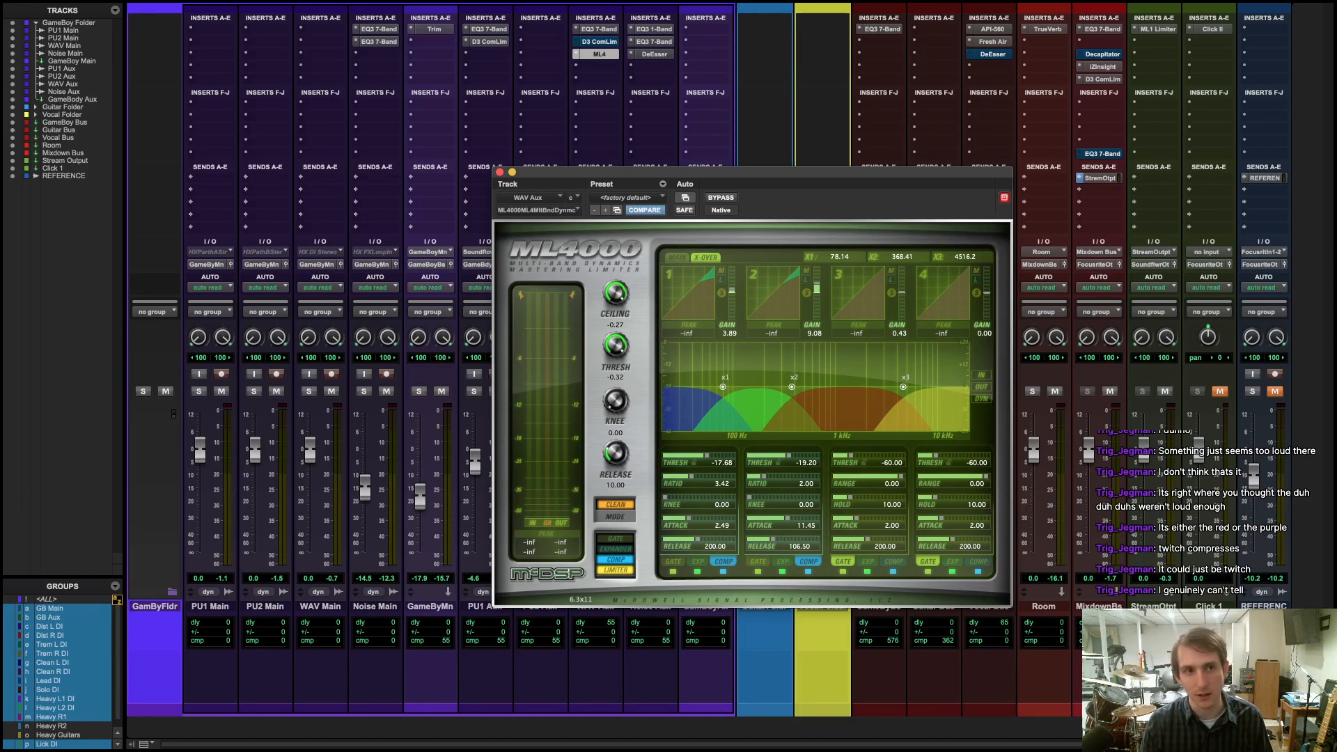
click(499, 172)
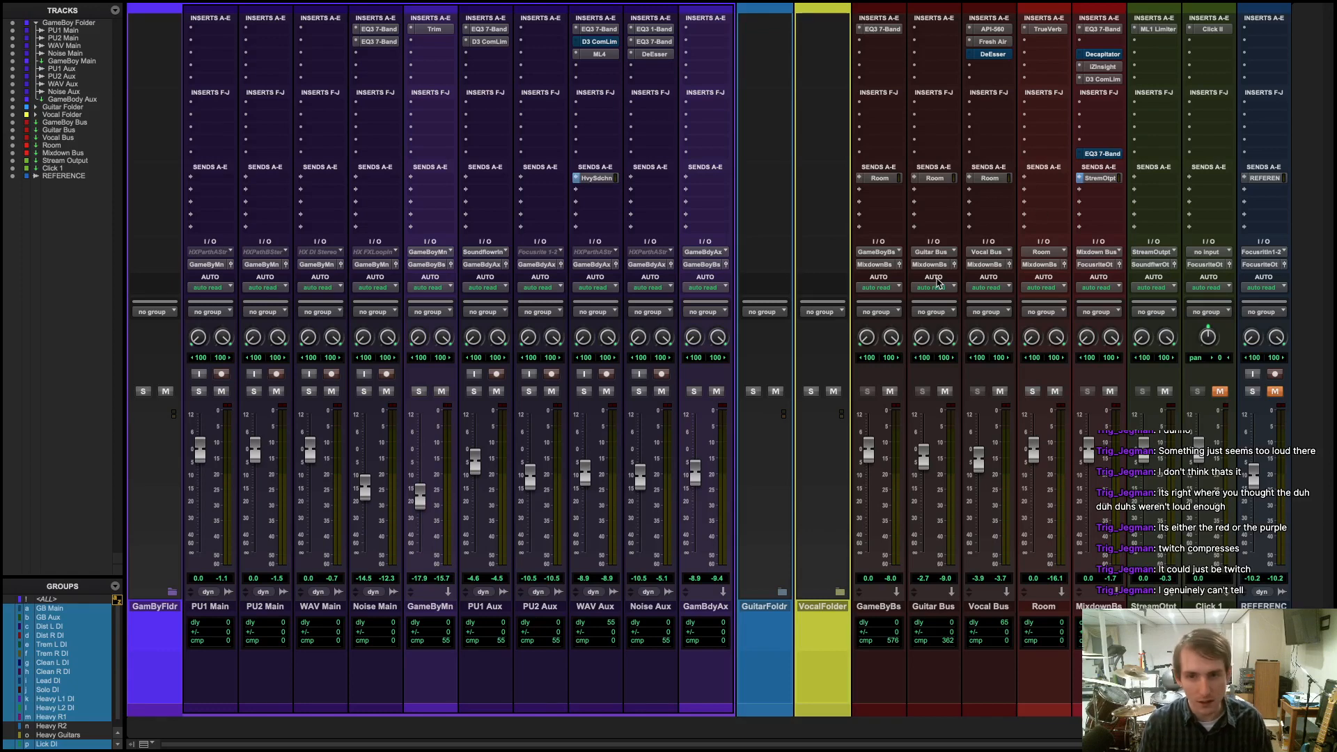
- Enable and open the Mixdown Bus EQ3 7-Band, and set its high-pass filter to 140.1 Hz and low-pass filter to 5.28 kHz
super+click(1102, 156)
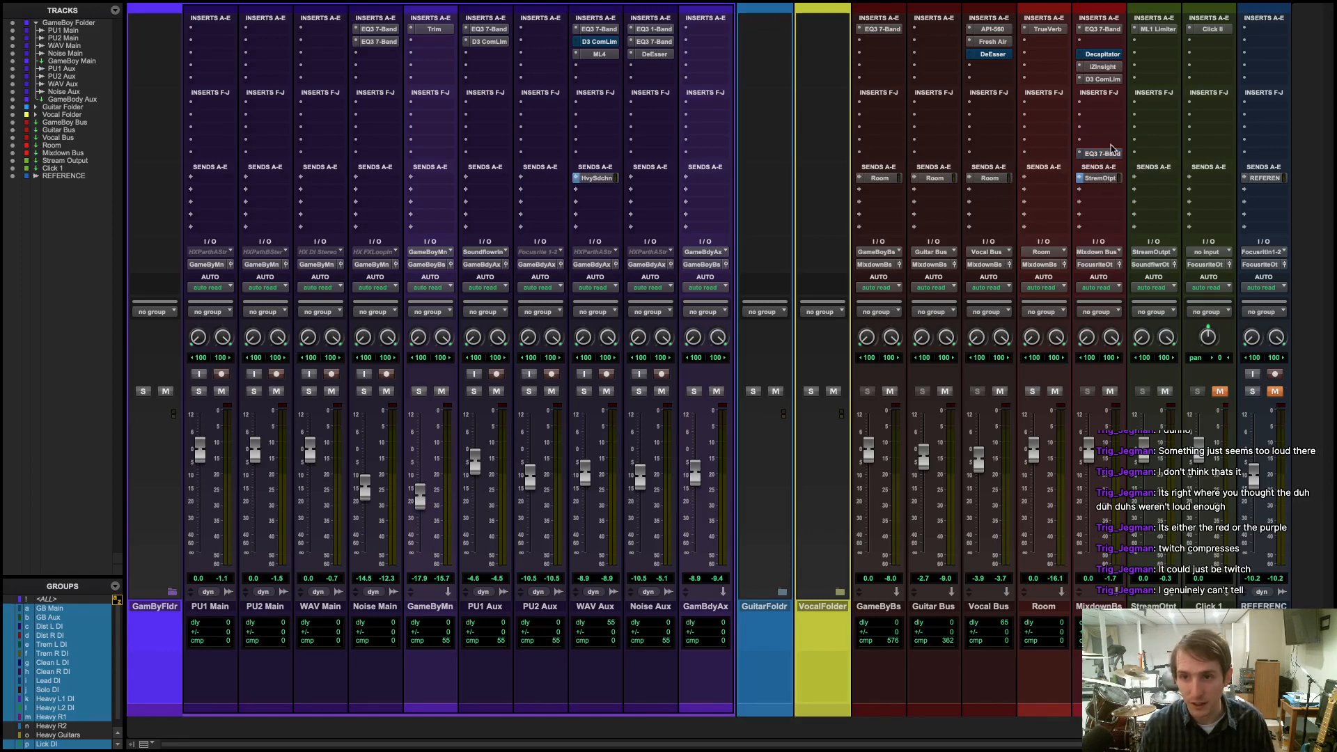
click(1112, 158)
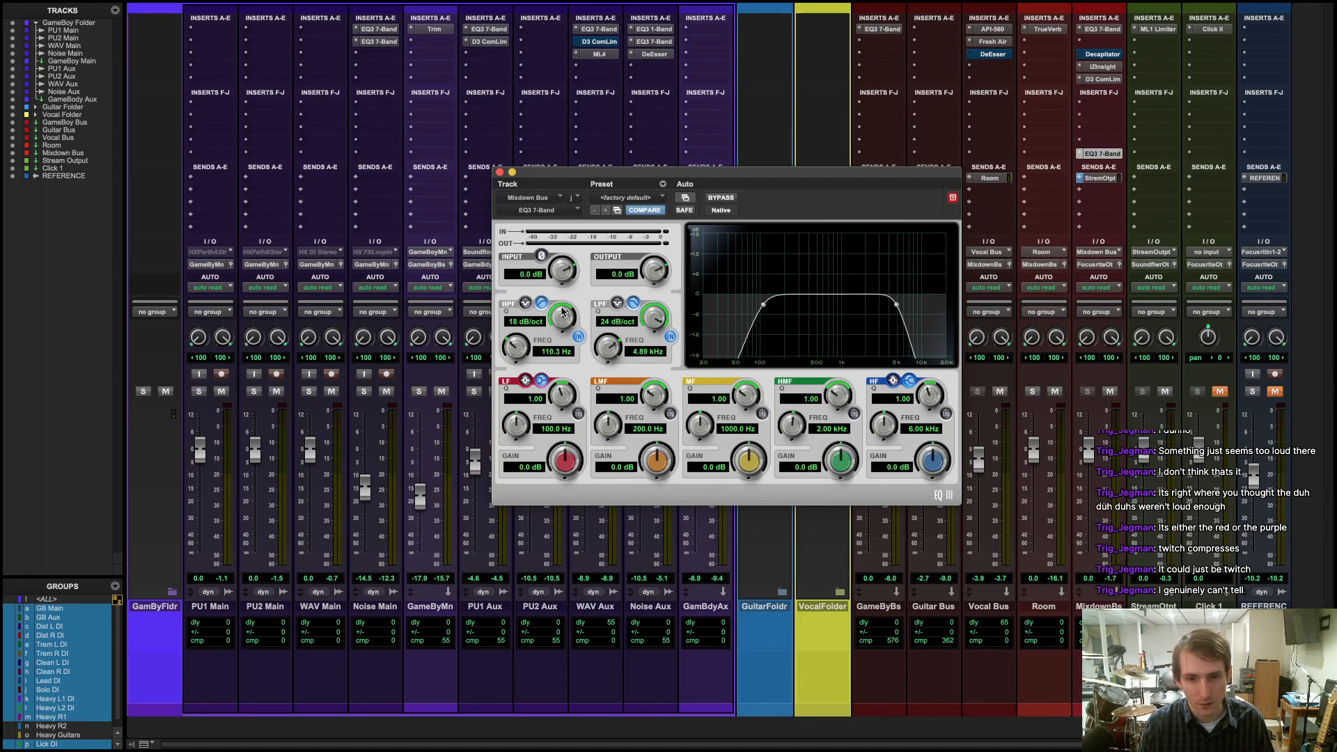
drag(561, 324, 570, 285)
drag(514, 355, 513, 348)
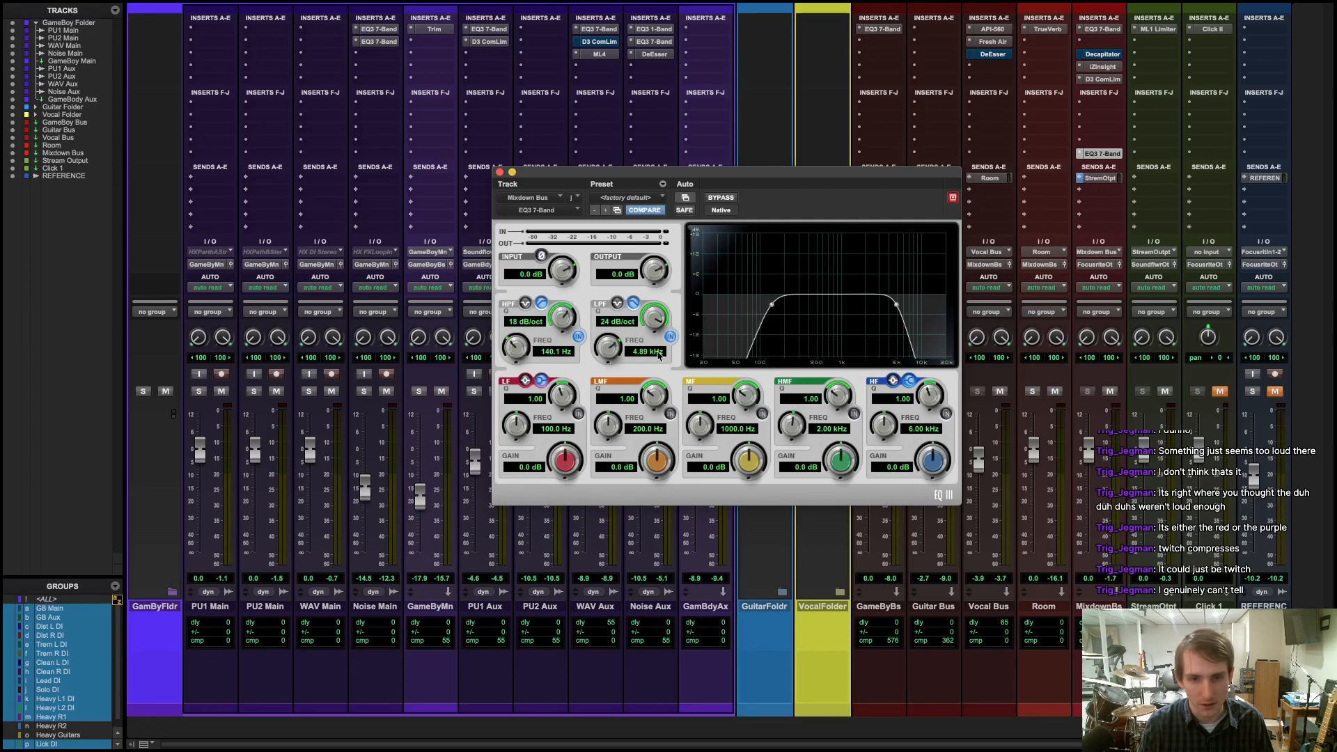
drag(621, 354, 619, 351)
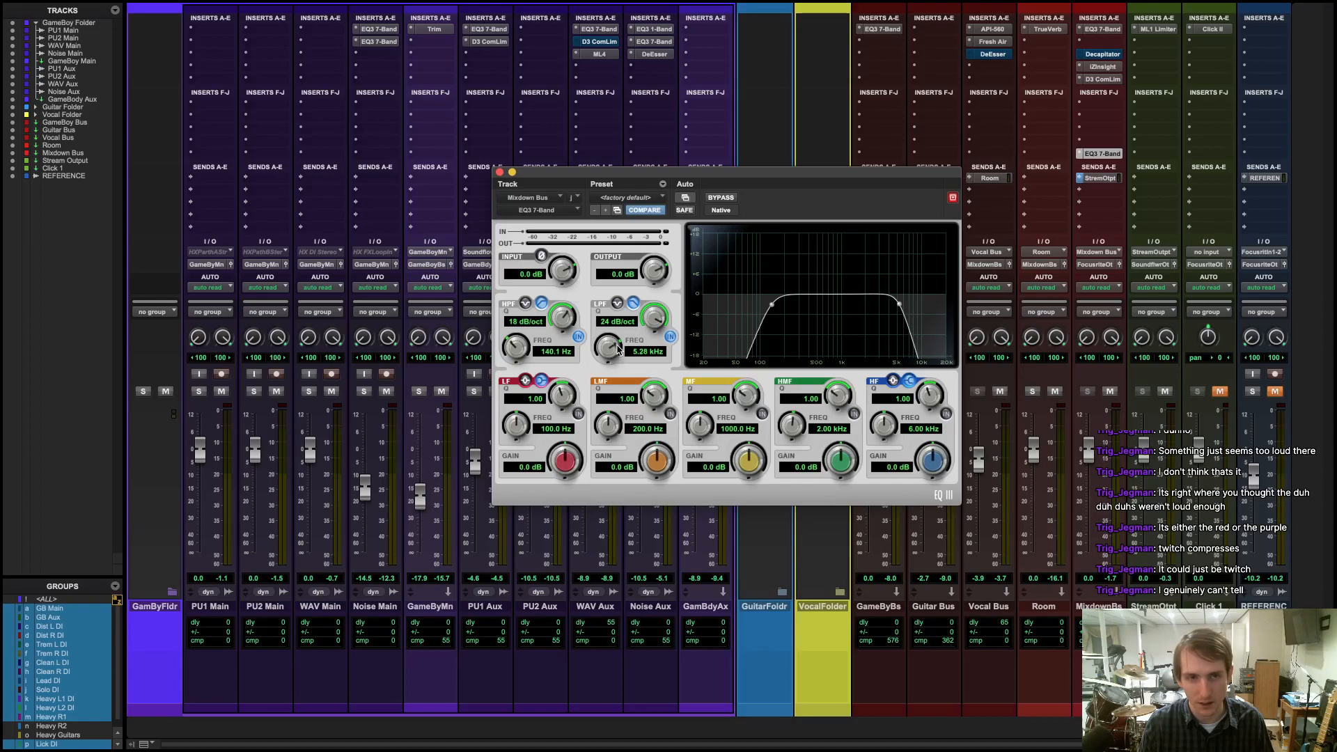
- Play the full mix from about 4:07 through the band-limited Mixdown Bus EQ and bring the timeline back into view
key(super+equal)
click(466, 175)
key(space)
key(super+equal)
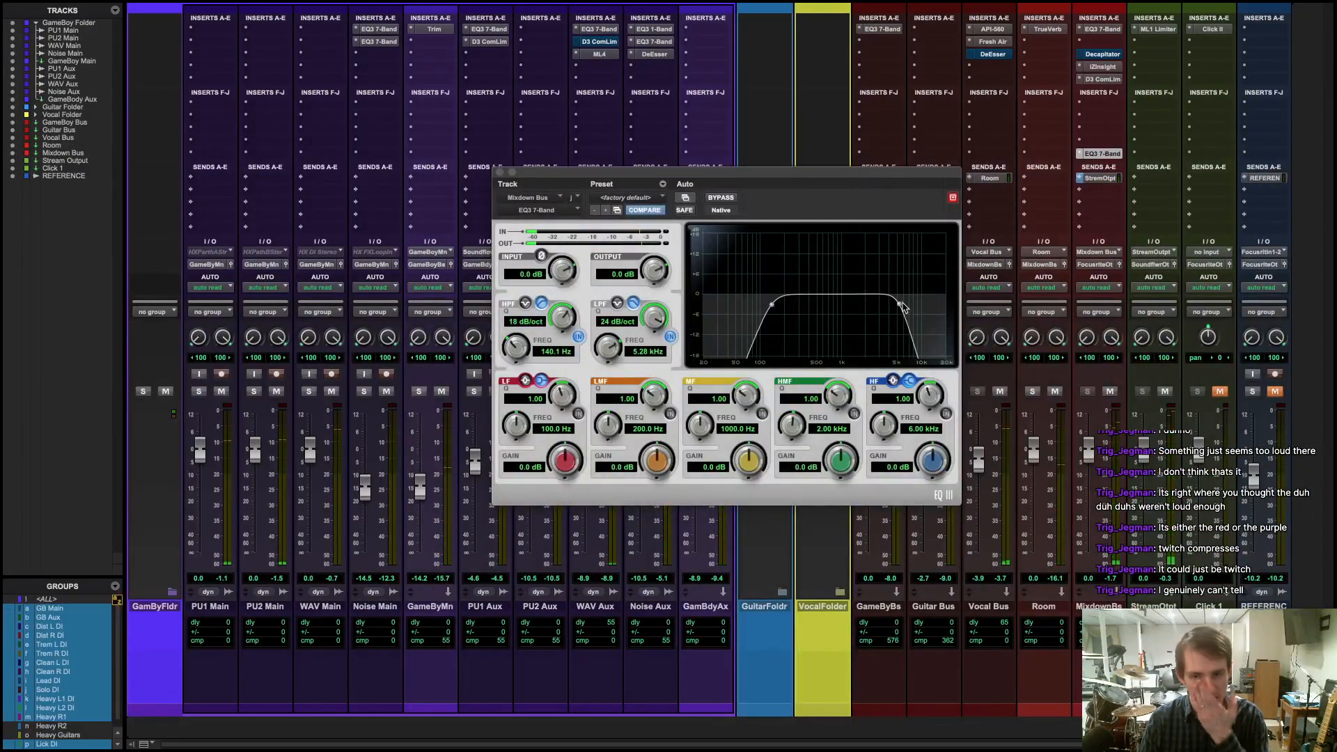
key(super+equal)
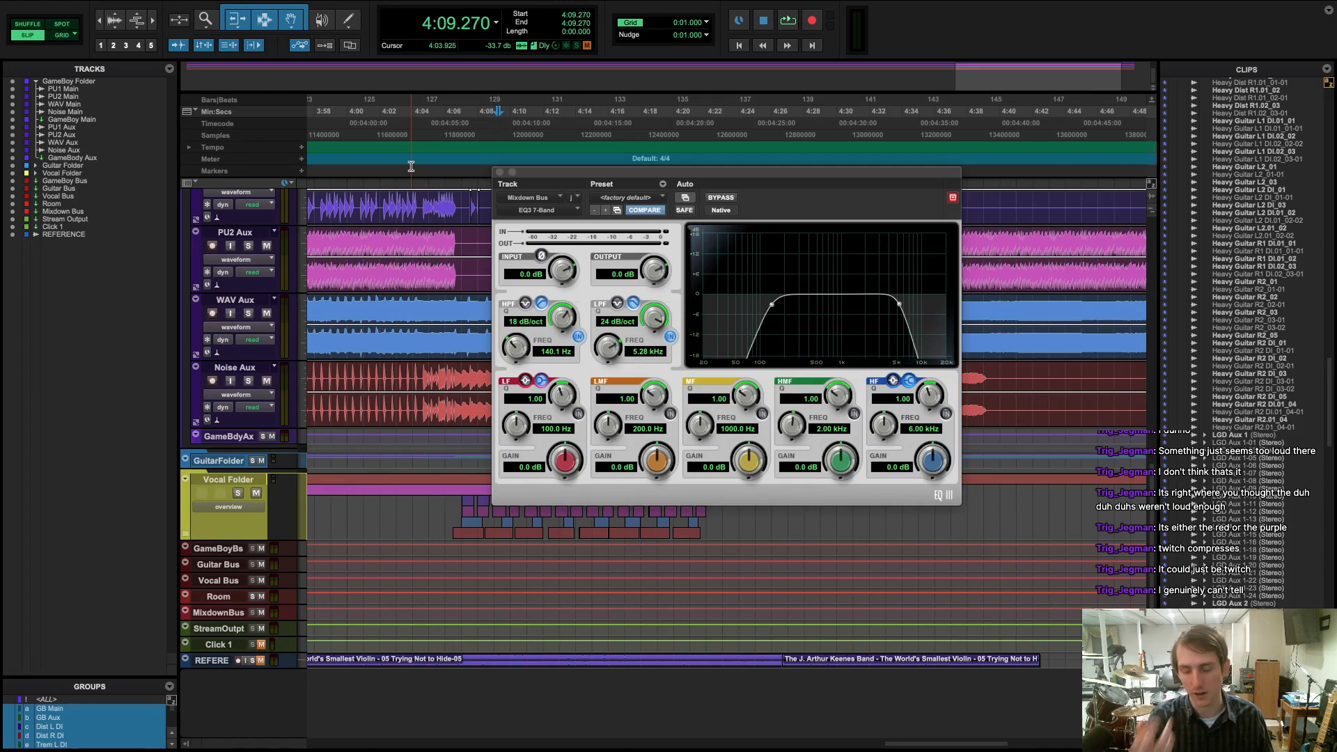
- Audition the band-limited mix from 3:58.890, stop playback and close the Mixdown Bus EQ
click(328, 178)
key(space)
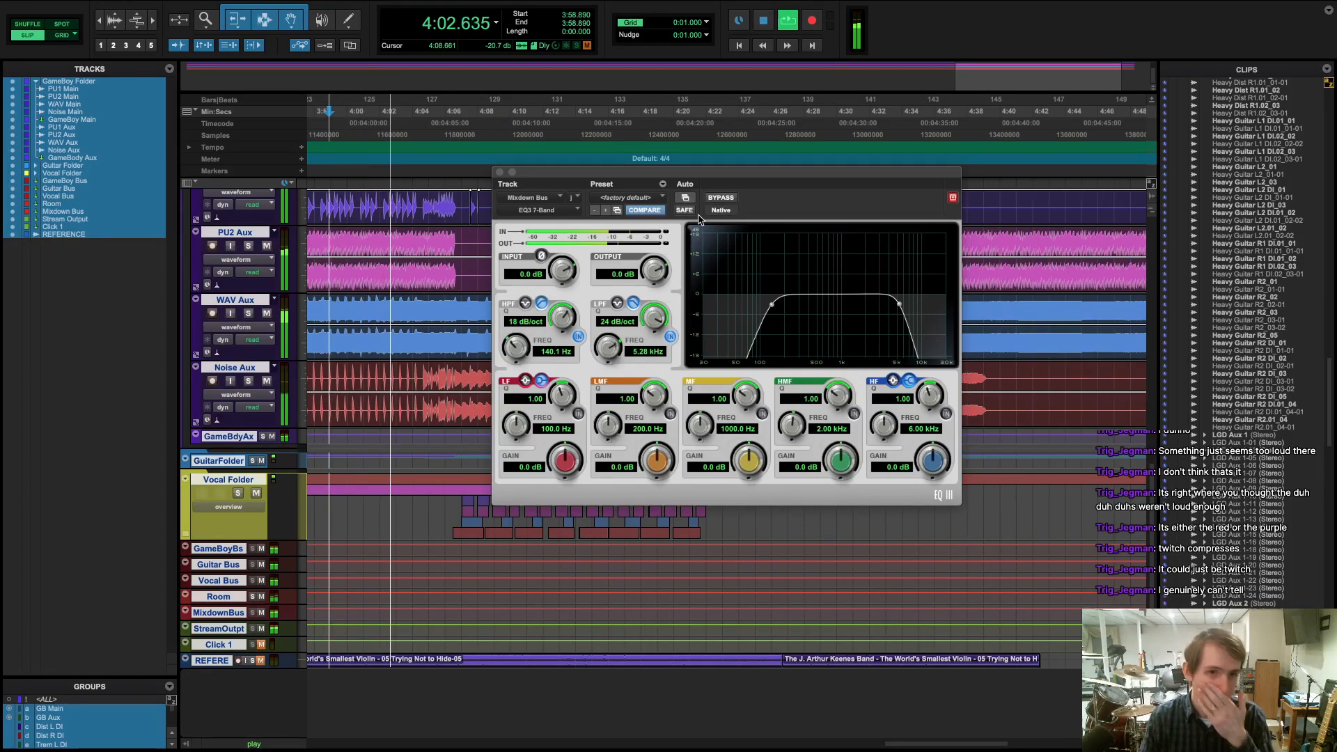
key(space)
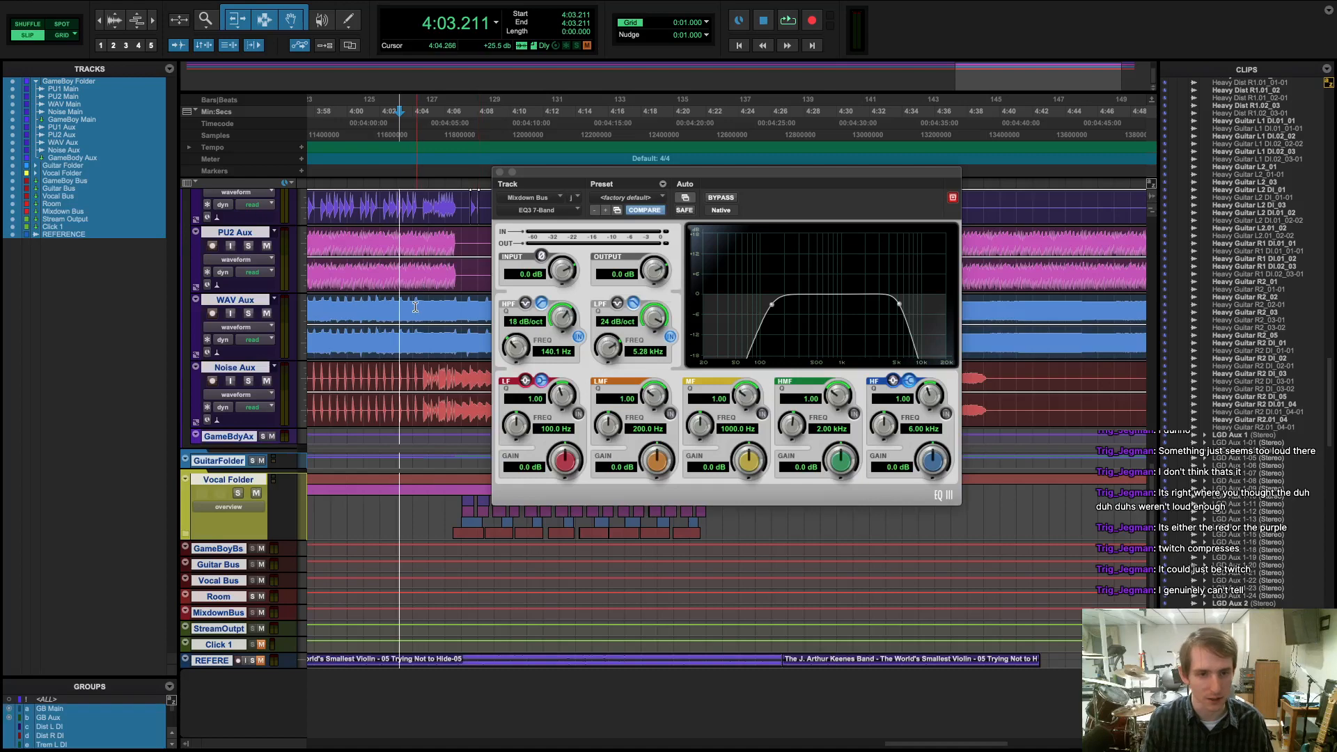
scroll(446, 292, right, 5)
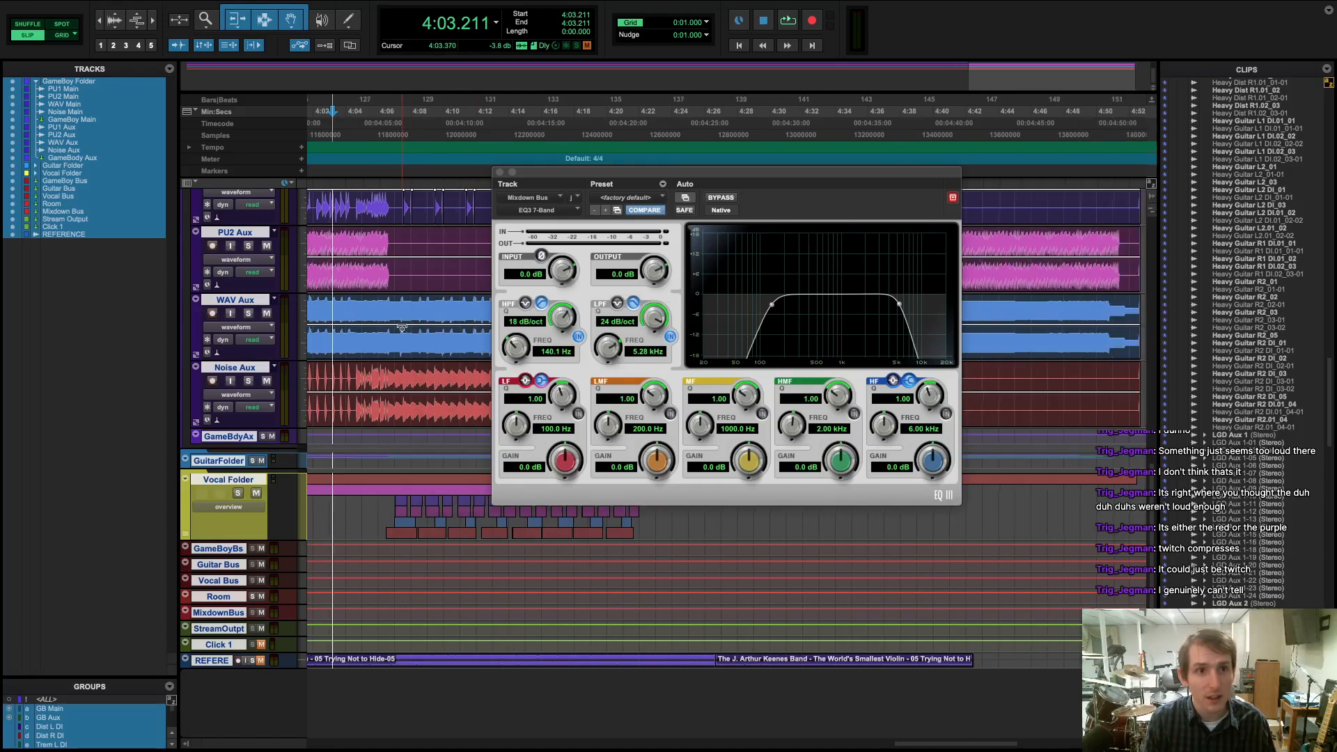
click(500, 173)
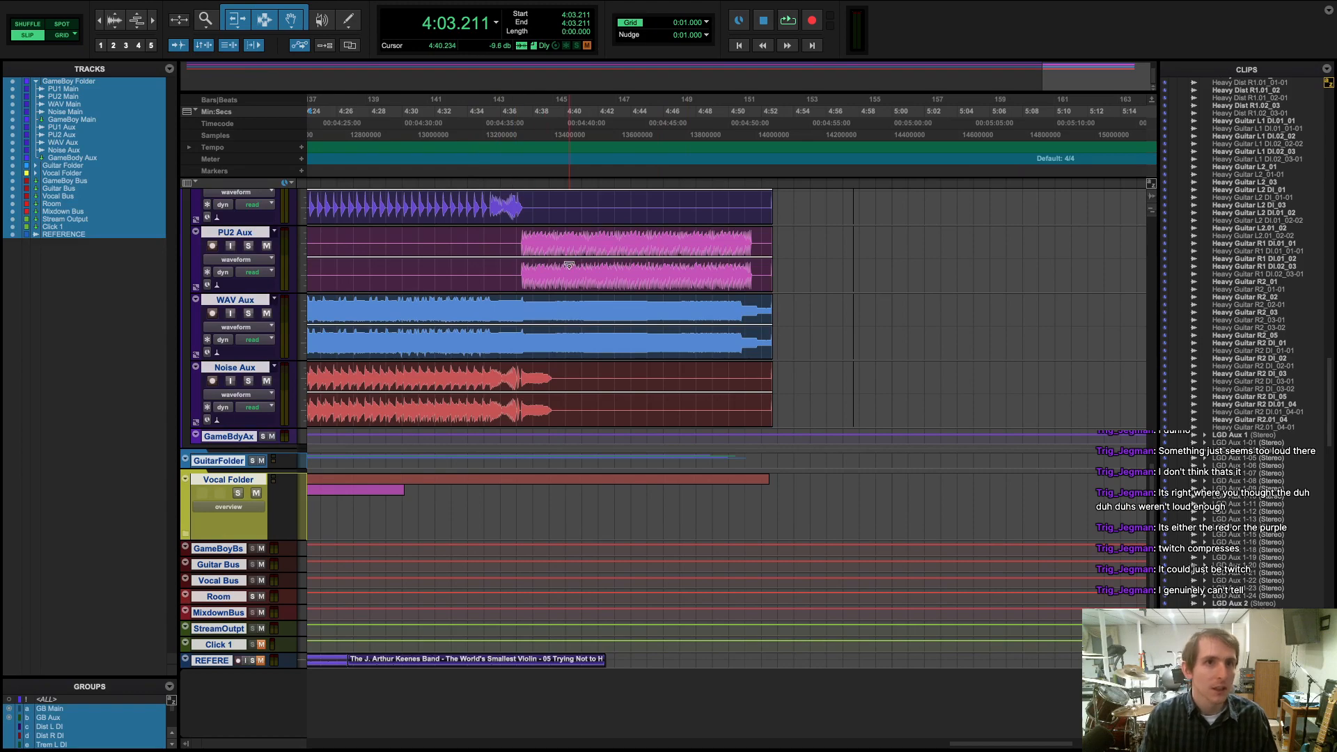
- Play the full mix from 0:10.410 near the song's start, bypass the Mixdown Bus EQ3 7-Band during playback, and stop
scroll(569, 268, left, 20)
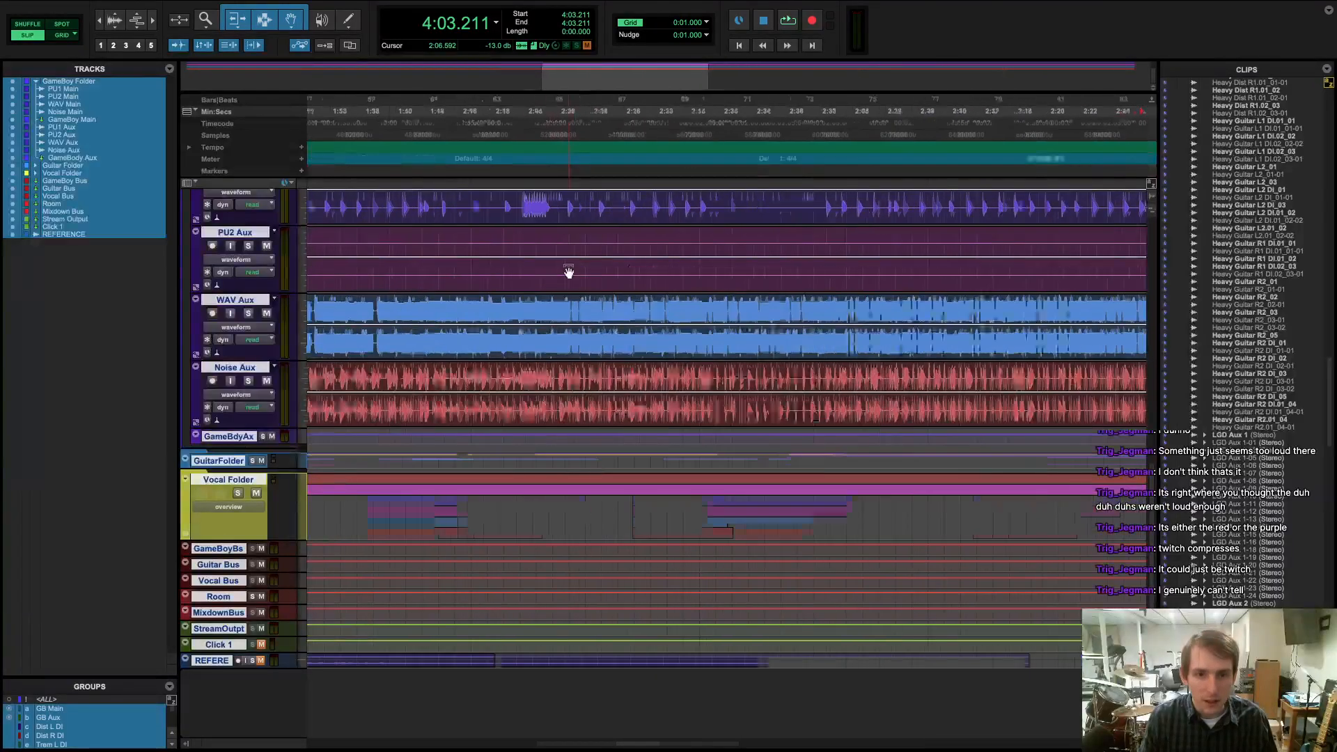
scroll(569, 273, left, 3)
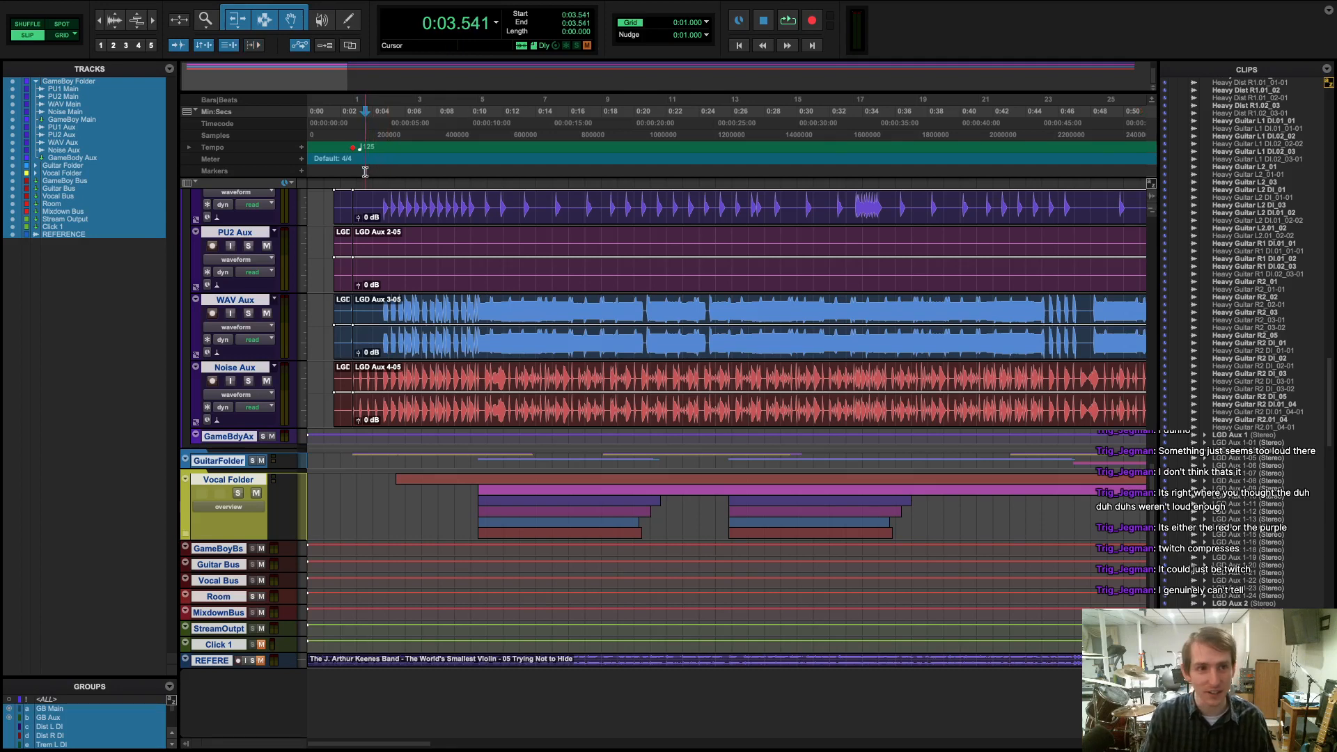
click(365, 171)
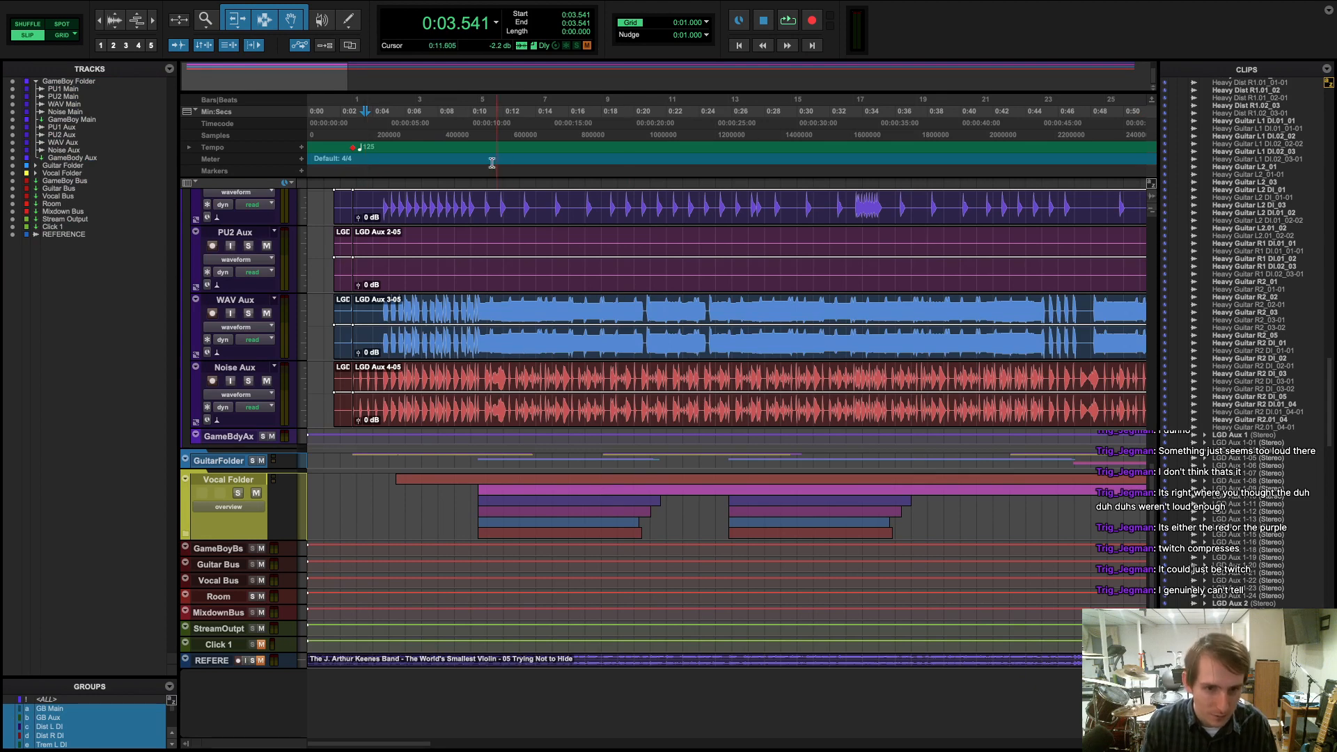
key(space)
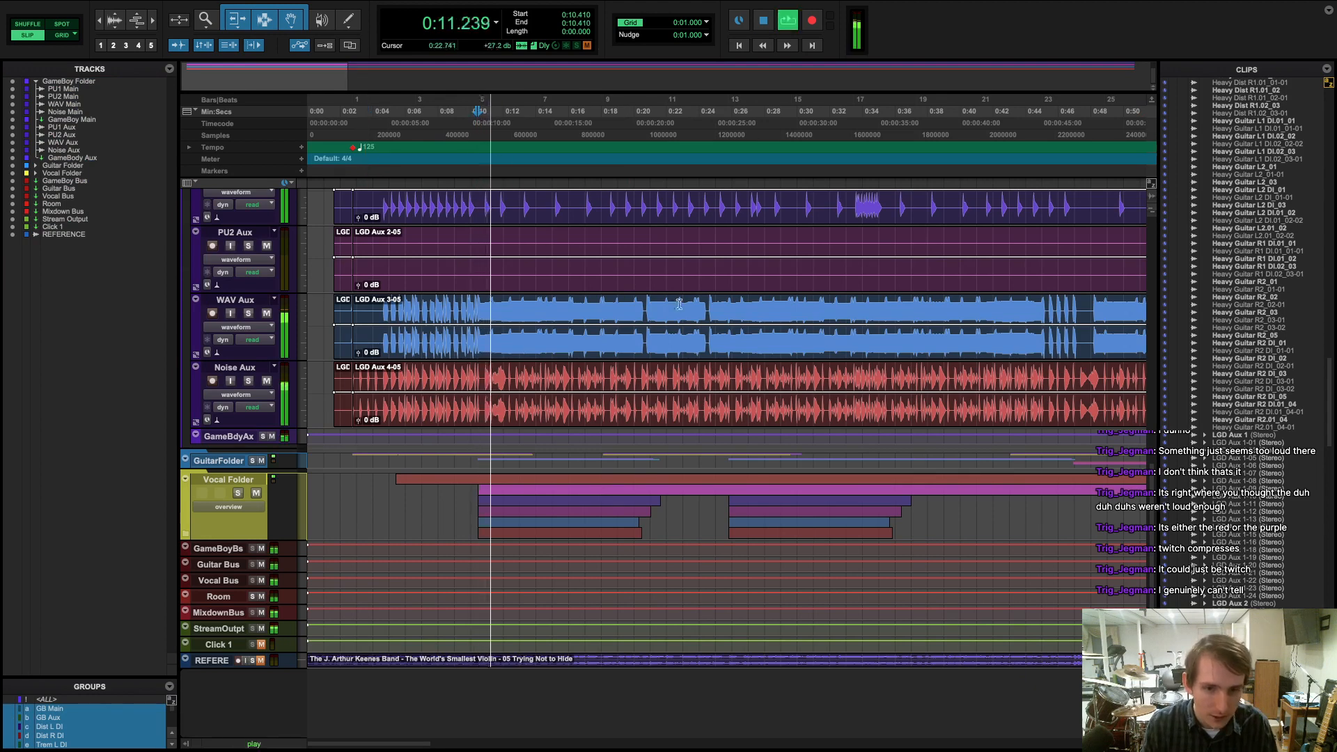
key(super+equal)
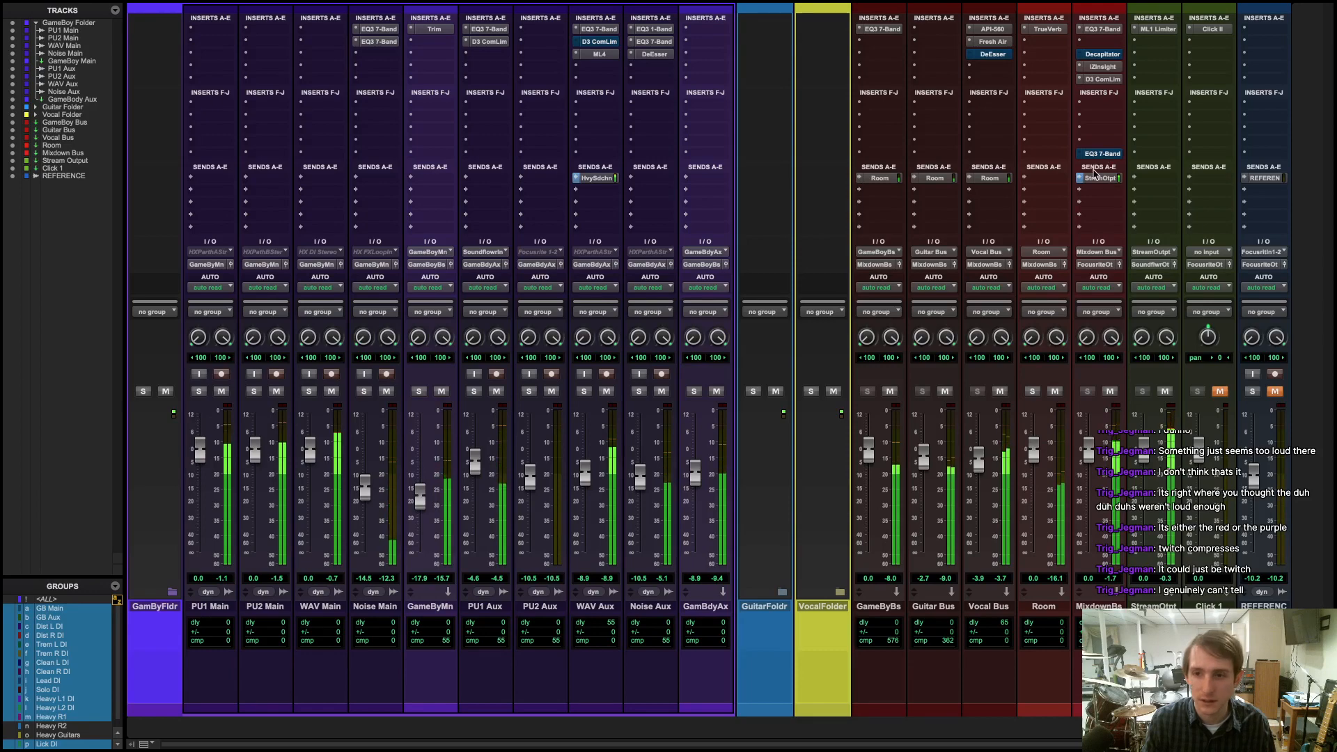
key(super+equal)
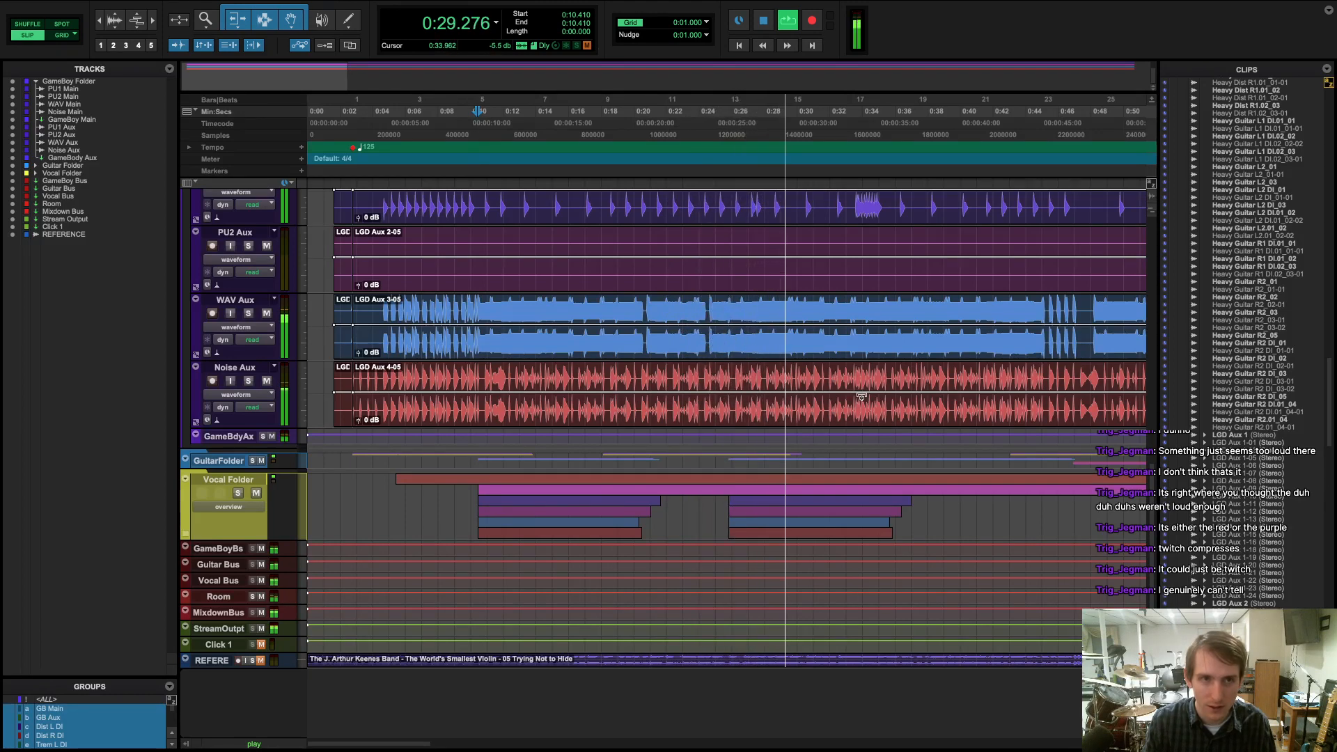
key(space)
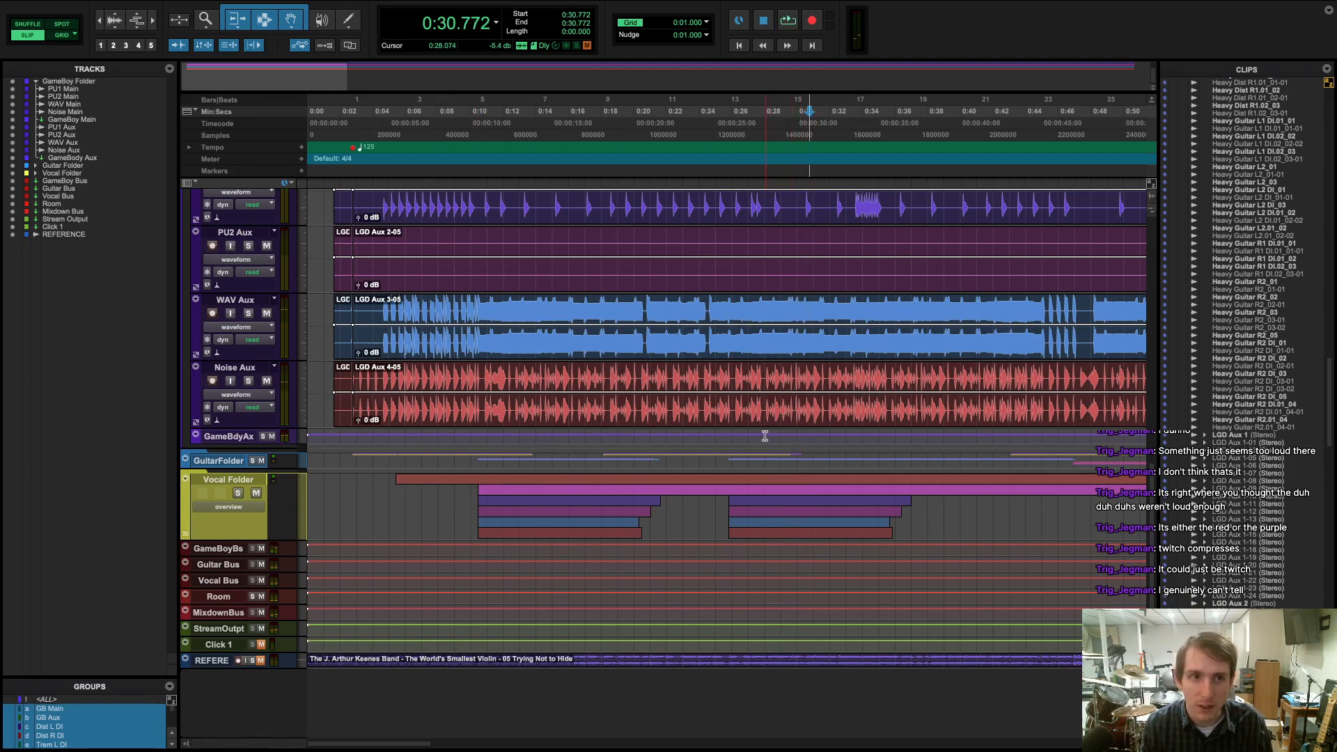
- Play the mix from 1:19.616, check the Vocal Bus API-560 with bypass, close it and stop playback
scroll(764, 436, right, 3)
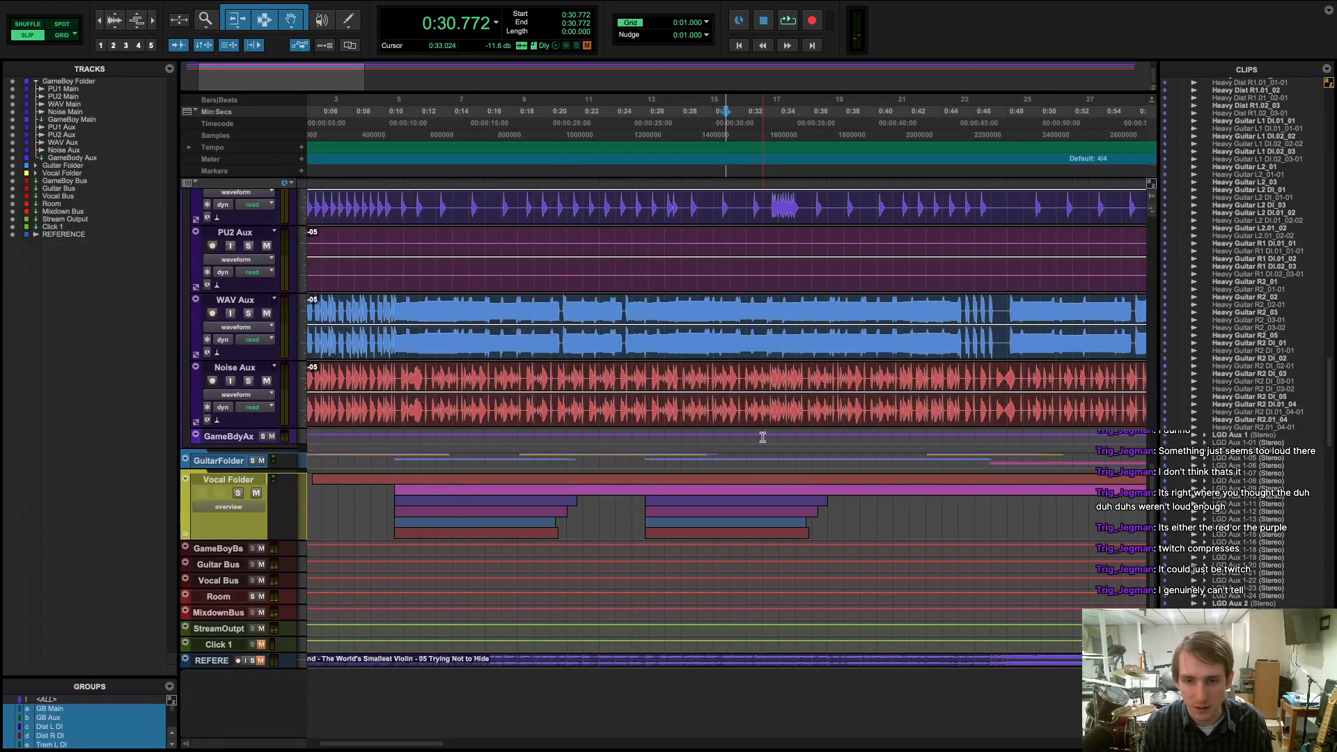
key(super+[)
scroll(762, 437, right, 8)
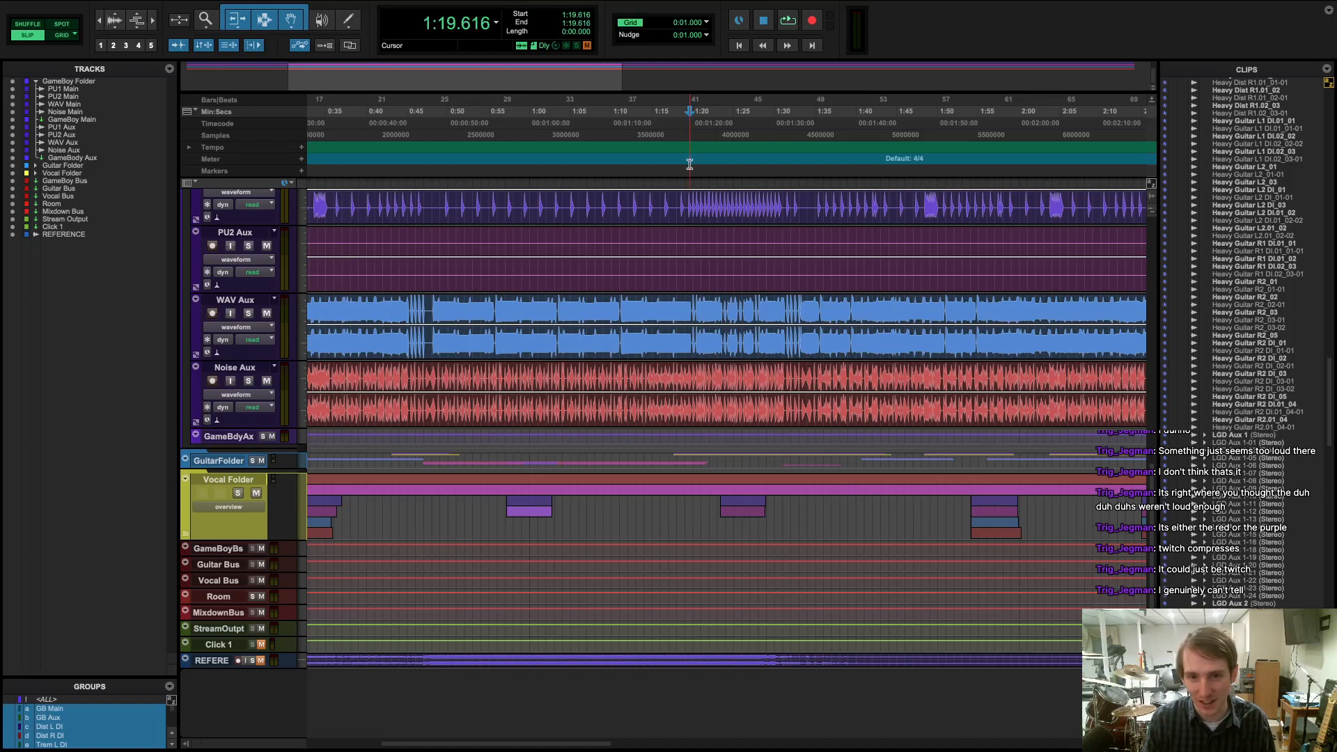
key(space)
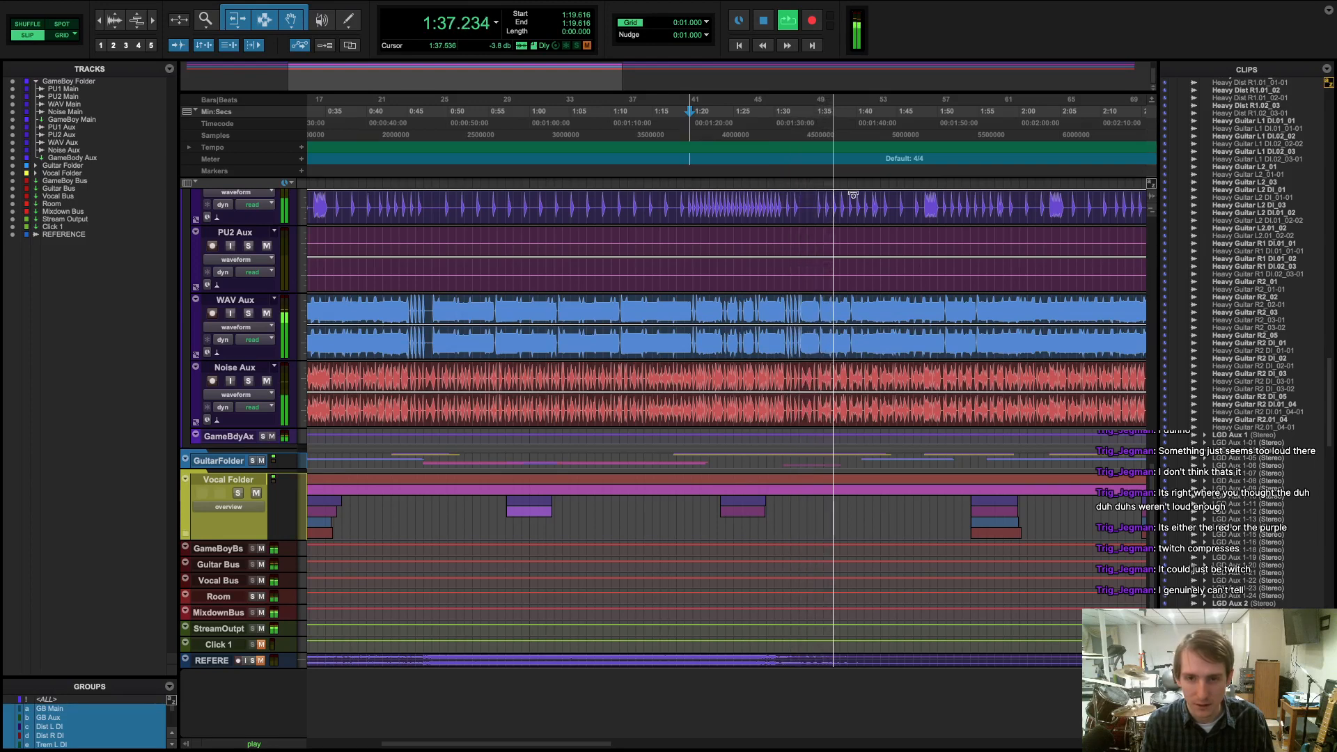
key(super+equal)
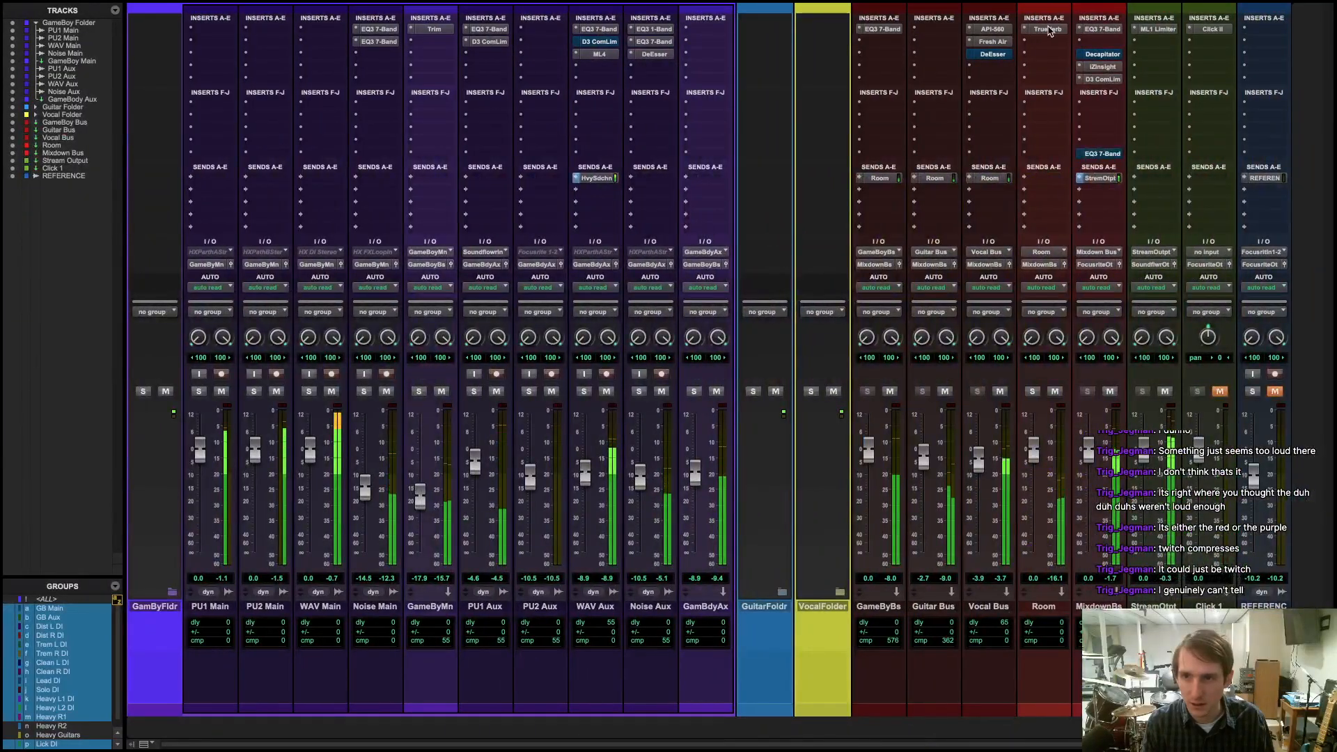
click(993, 30)
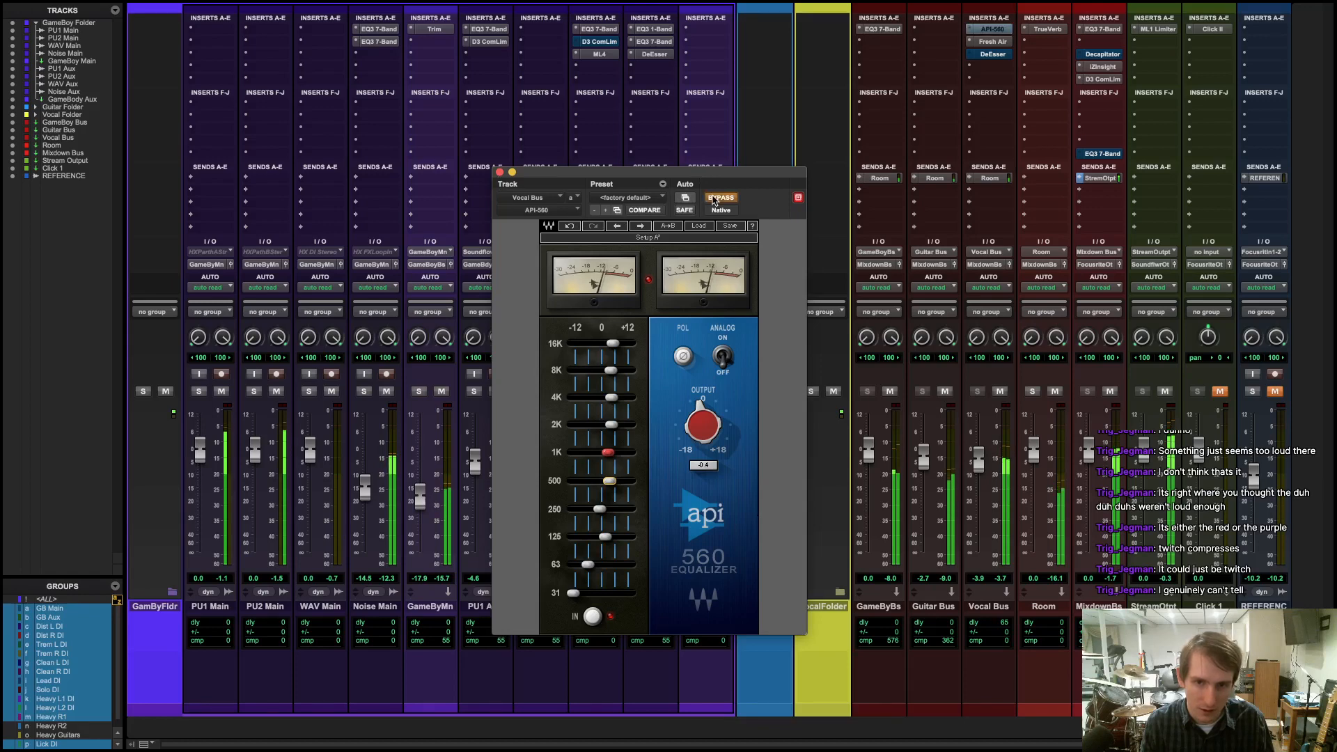
click(500, 173)
key(super+equal)
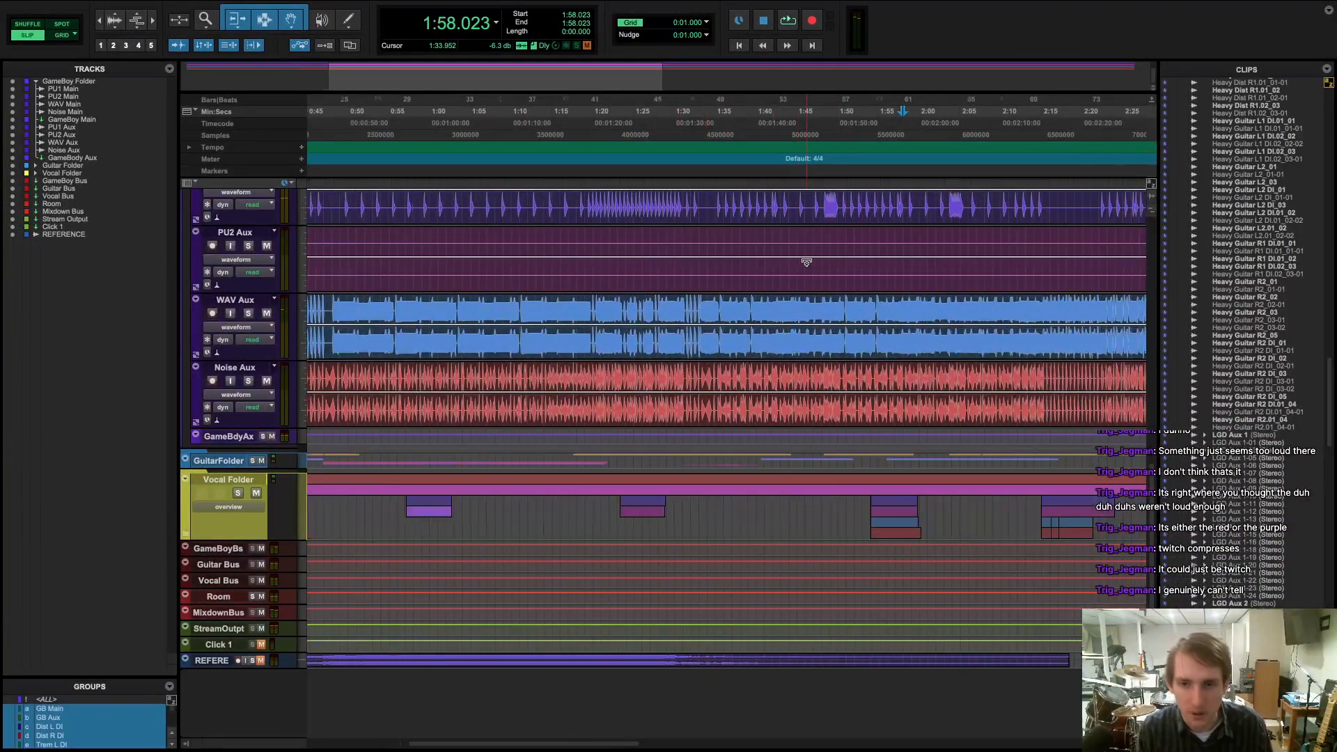
- Play the full mix from 3:37.258 through the PU2 Aux entrance and the section after it, then stop
scroll(807, 262, right, 10)
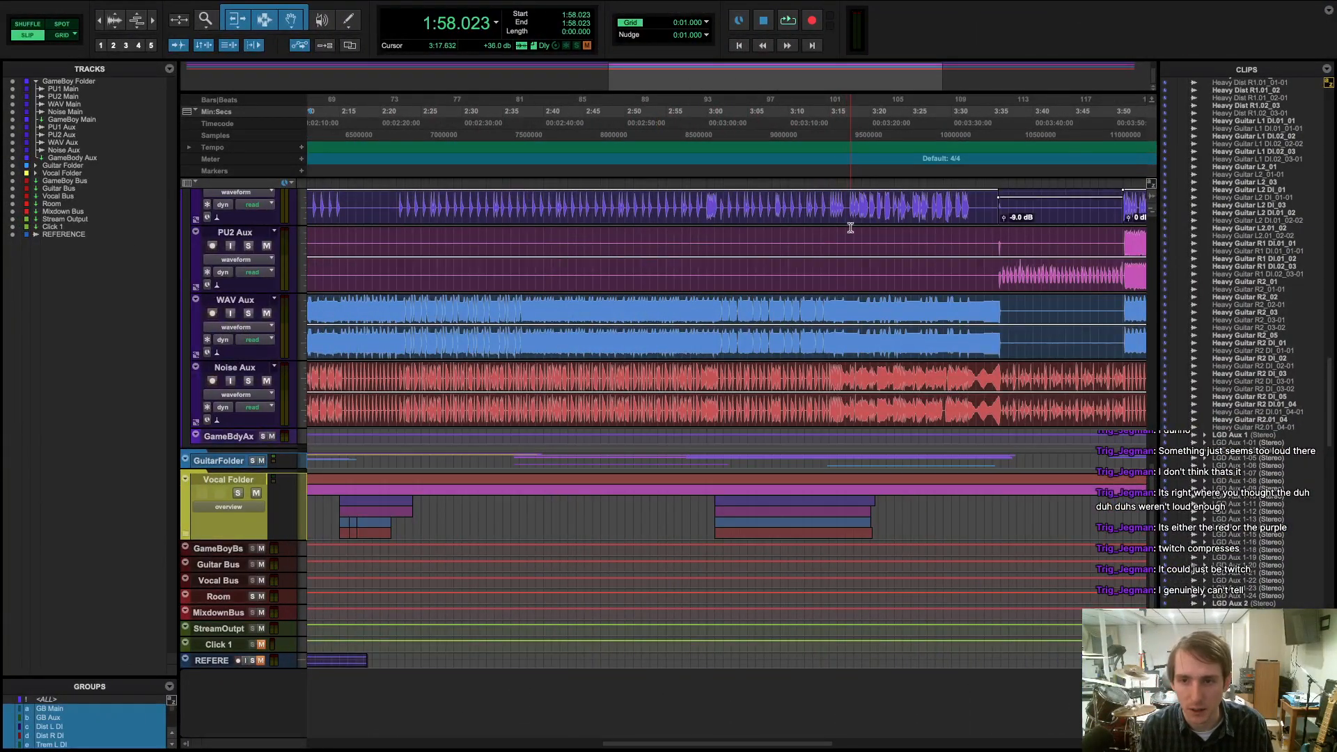
key(space)
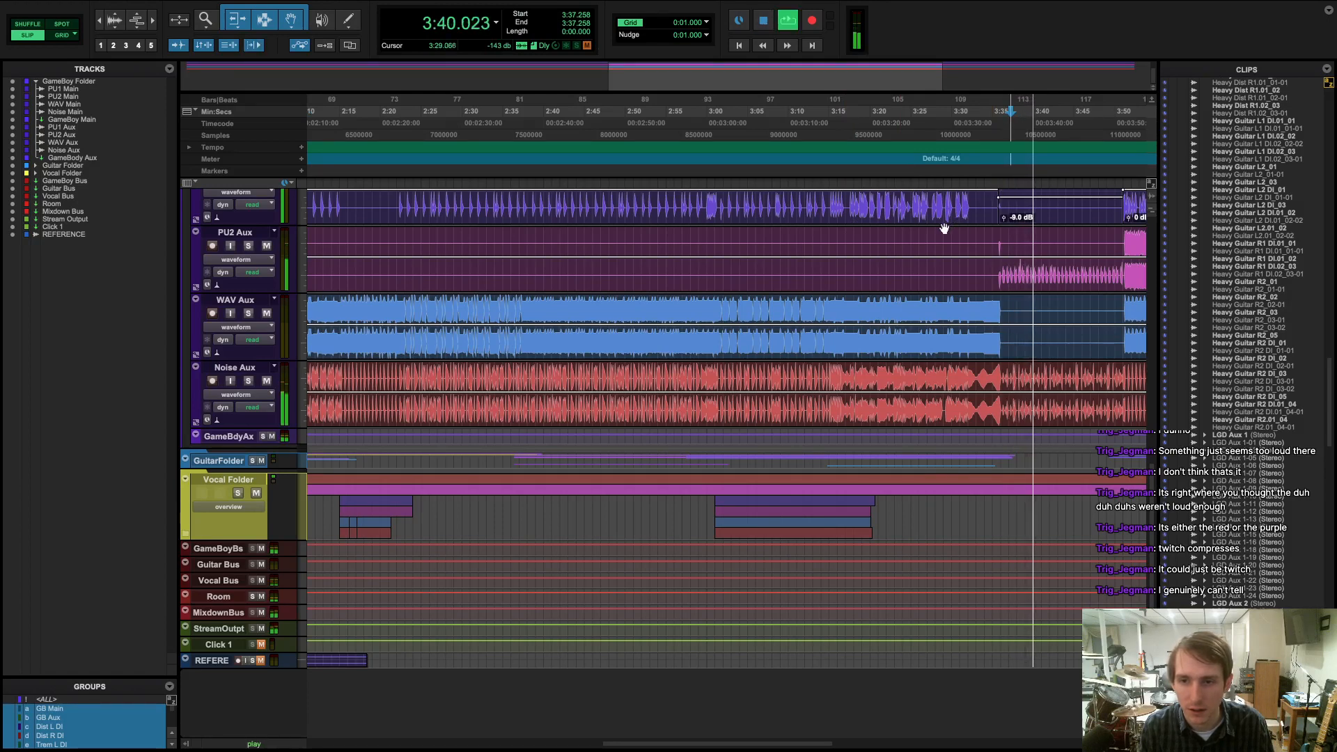
scroll(940, 229, right, 4)
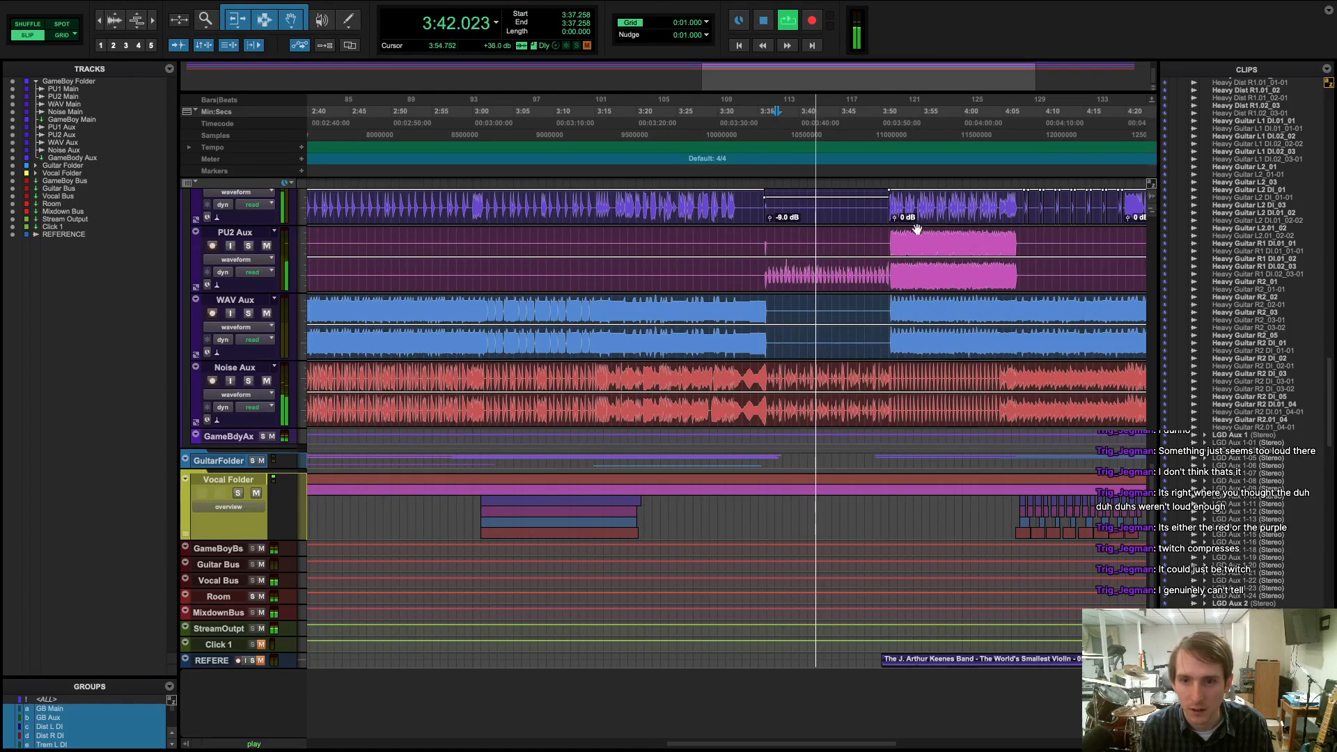
scroll(905, 223, right, 3)
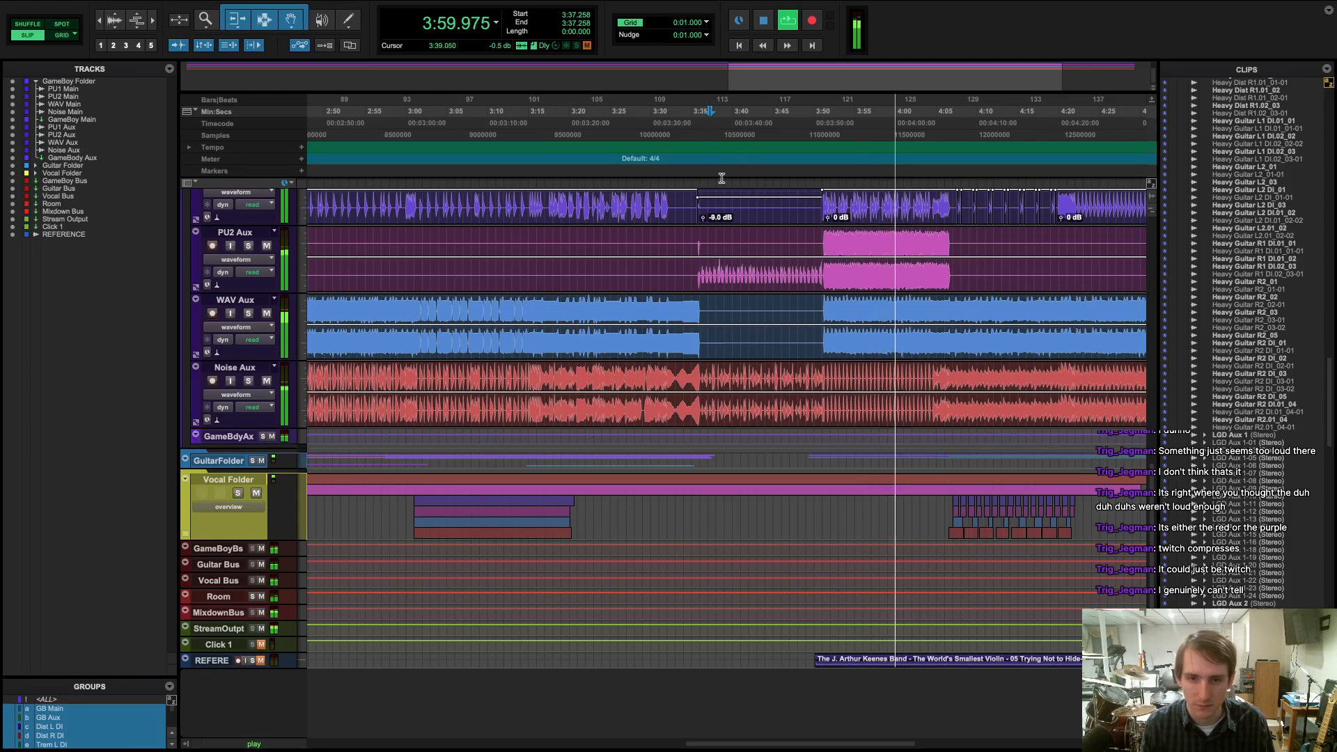
key(space)
- Play the full mix from 3:01.504 at the start of the stacked vocal clips and stop
click(589, 179)
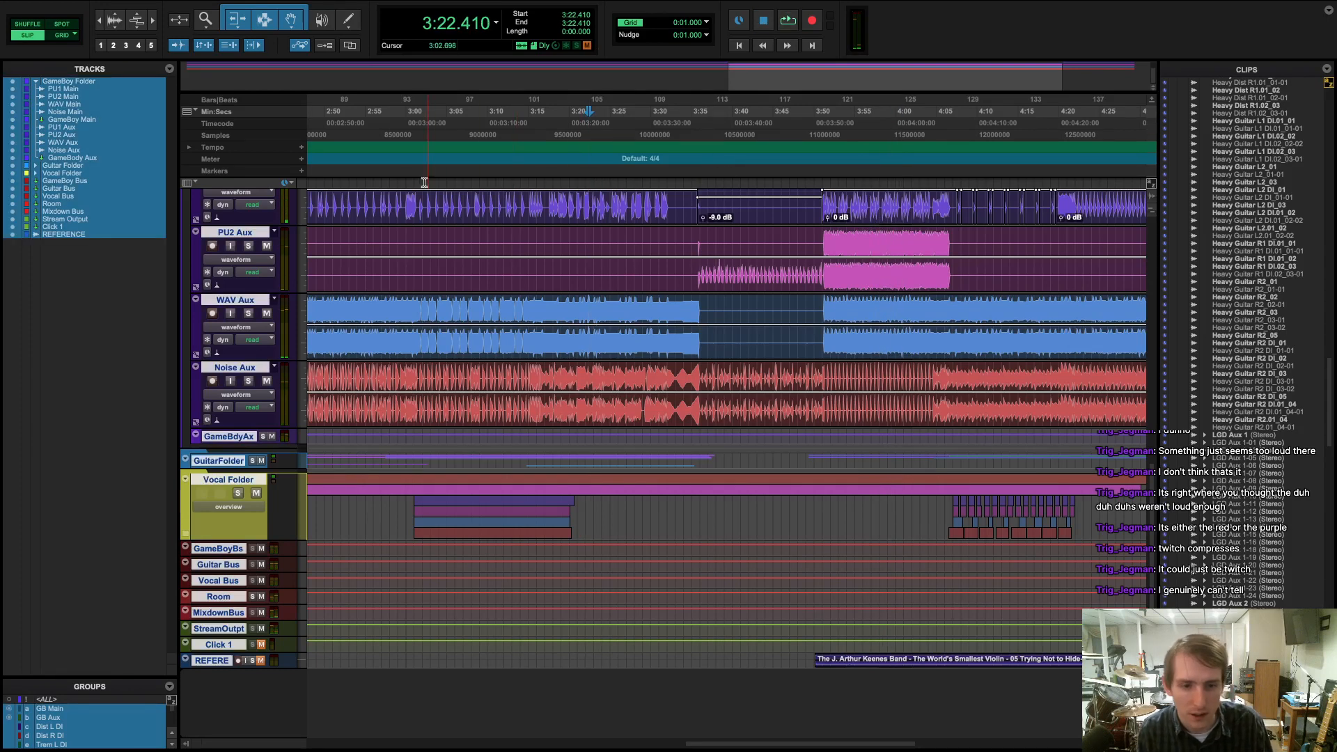
click(418, 175)
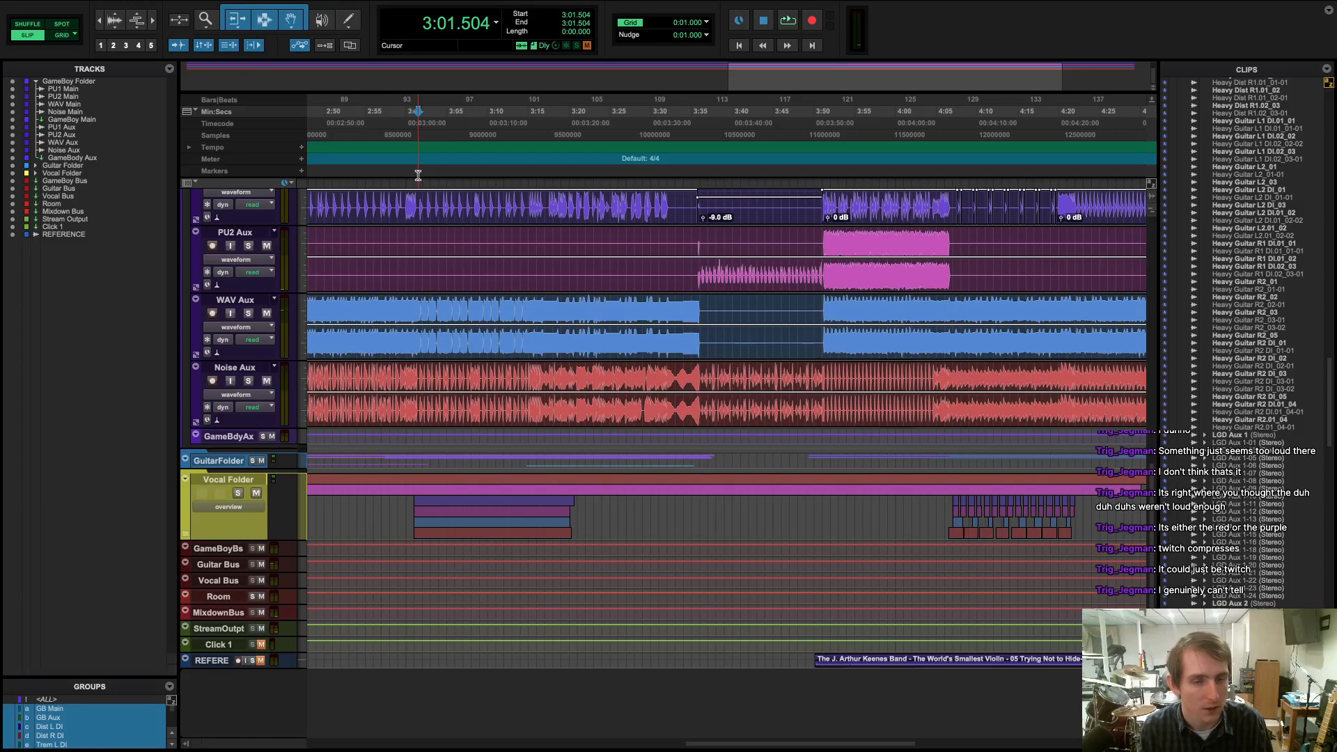
key(space)
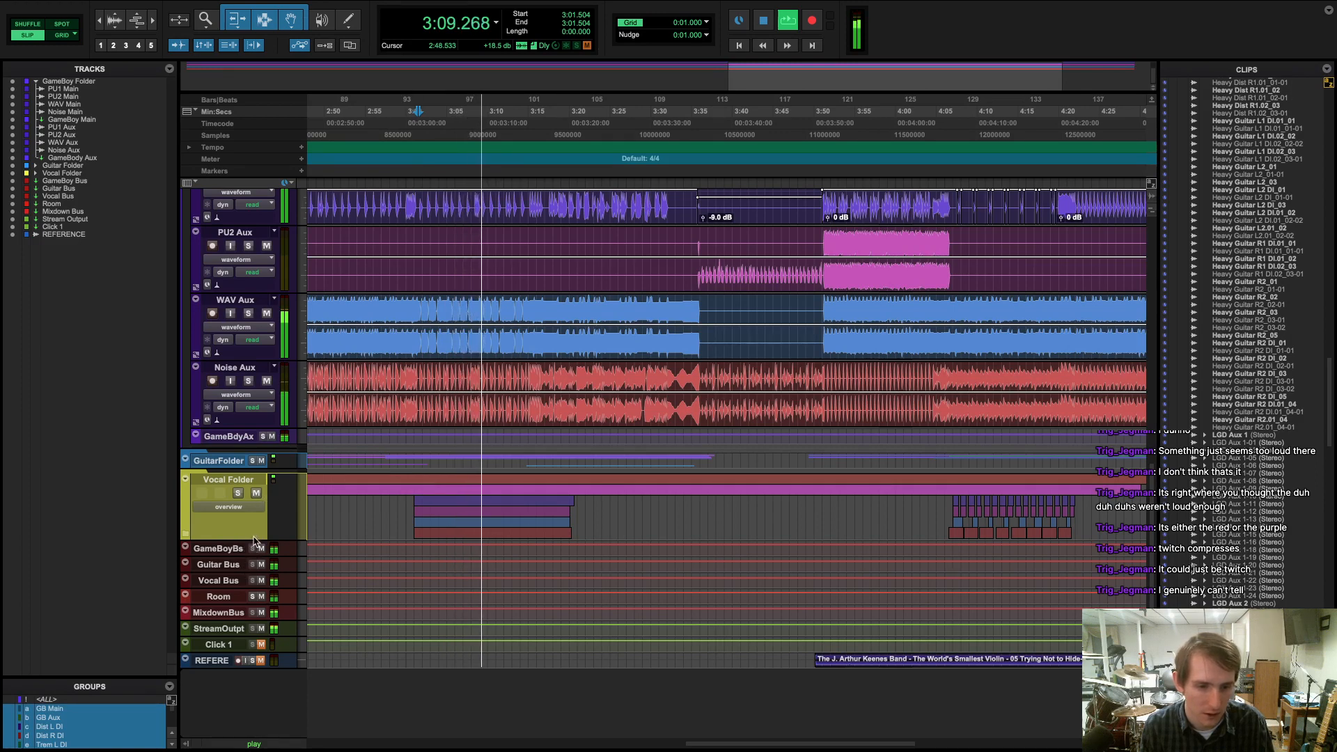
key(space)
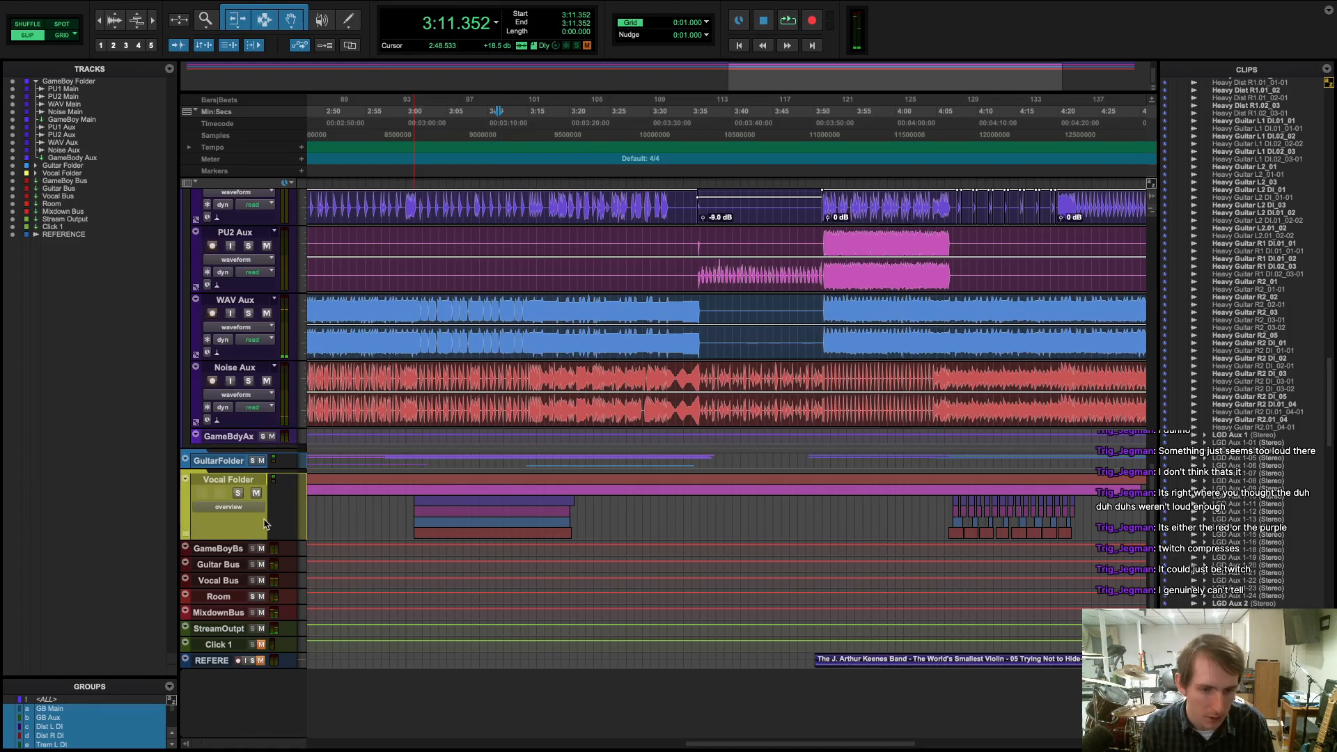
- Expand the Vocal Folder and play the full mix from 3:02.613, just after the harmony clips begin
click(186, 534)
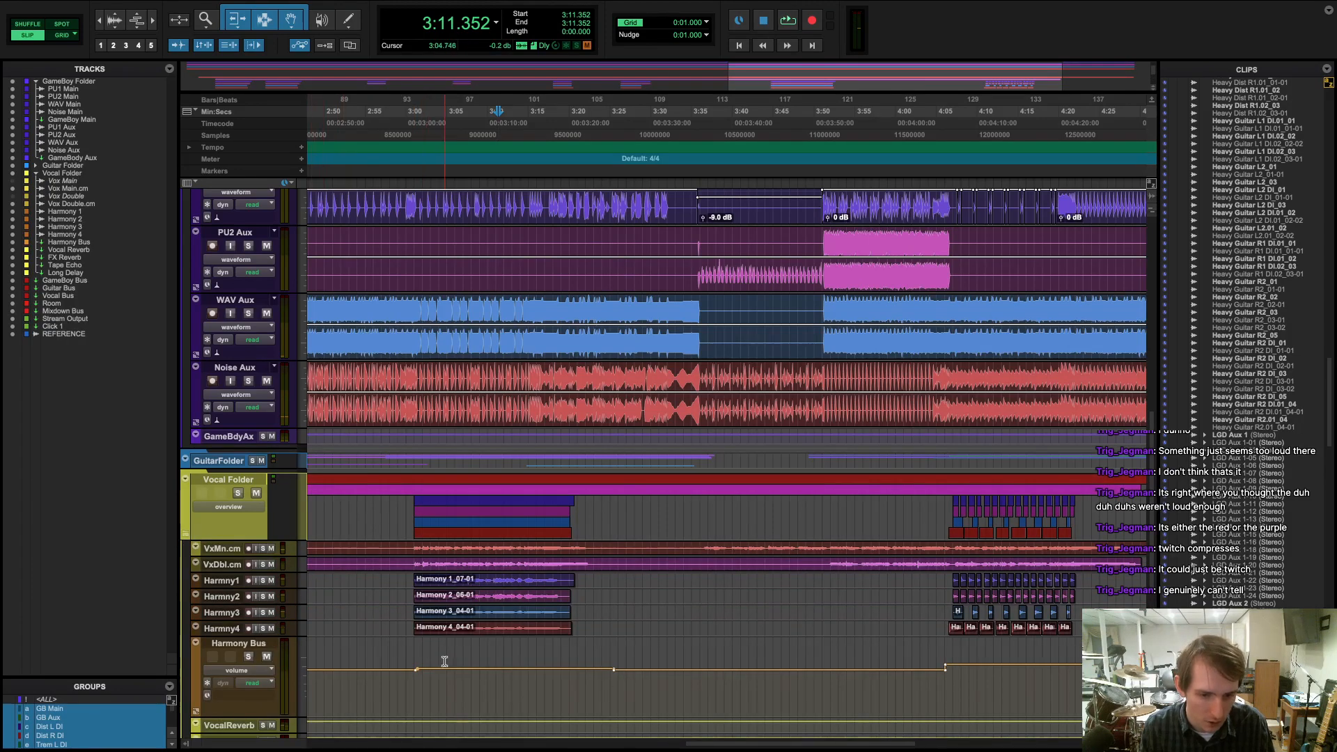
scroll(453, 653, down, 1)
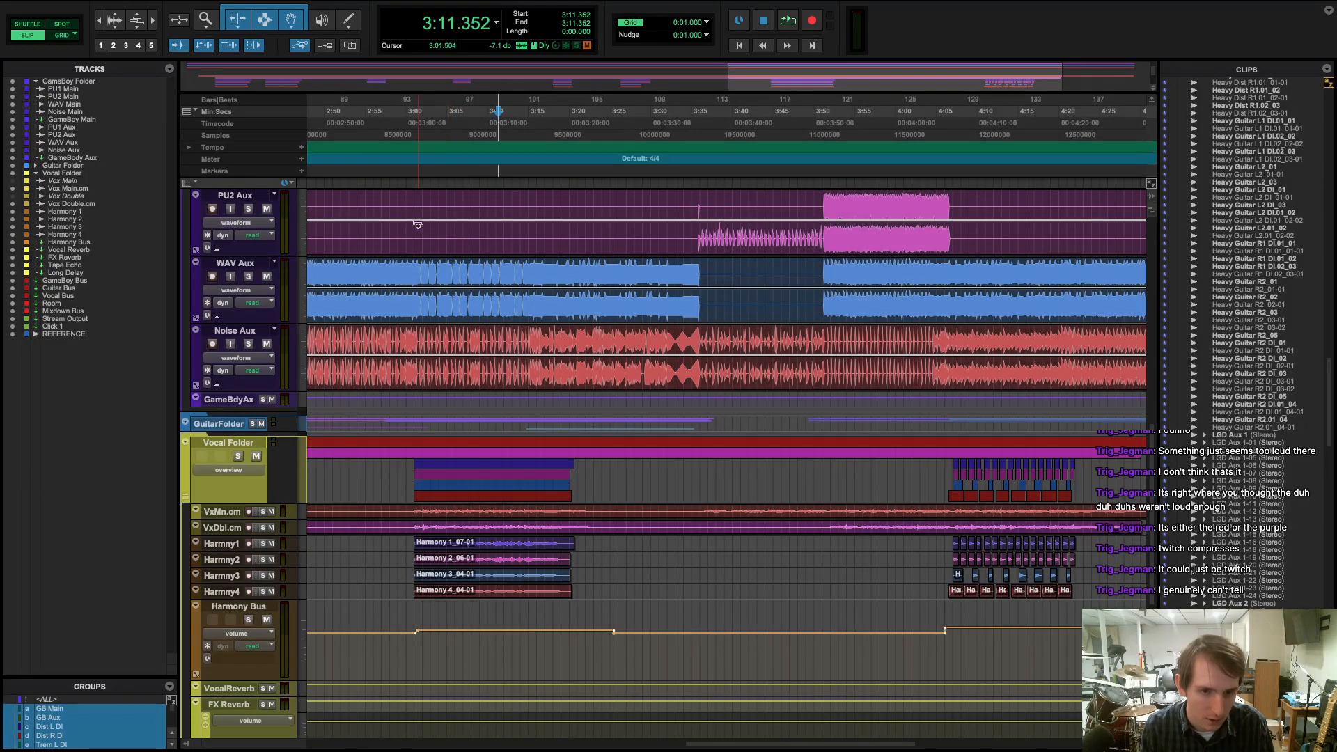
click(428, 178)
key(space)
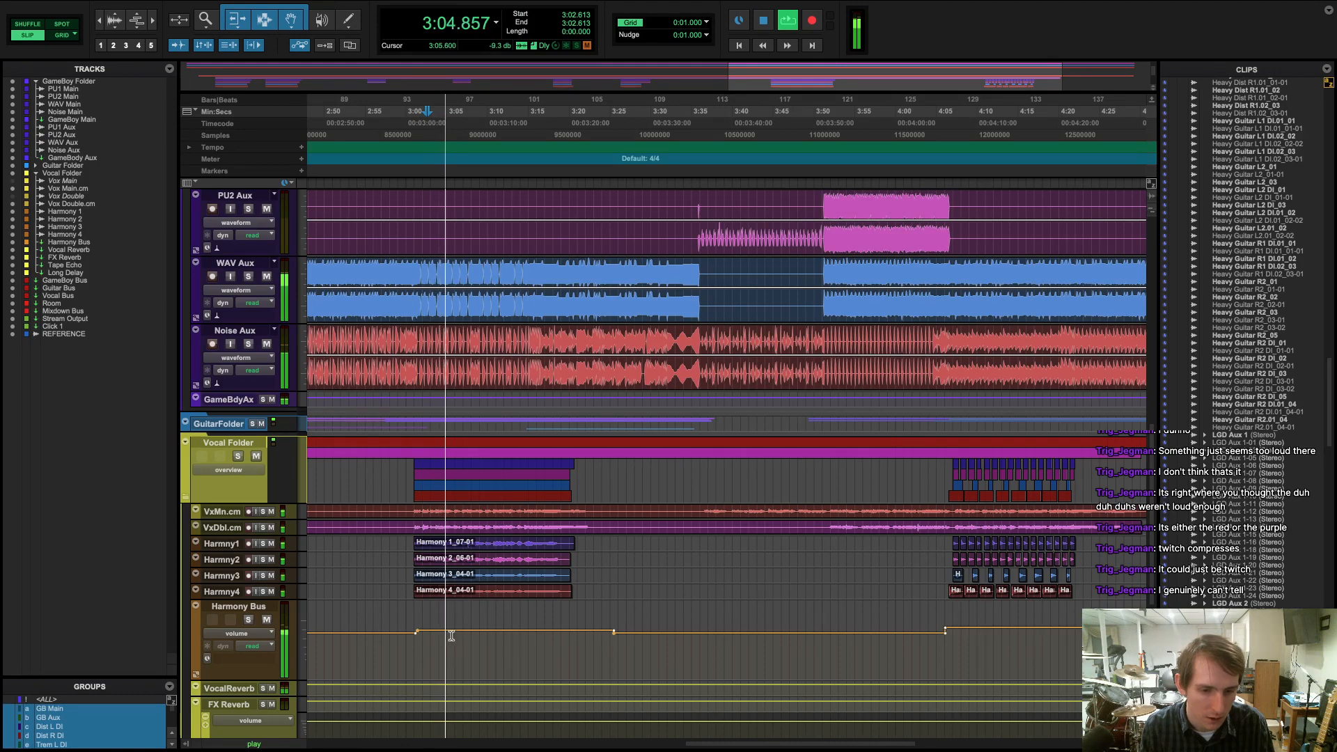
- Check the vocal, harmony and bus meters in the mixer during playback, return to the track timeline and stop
key(super+equal)
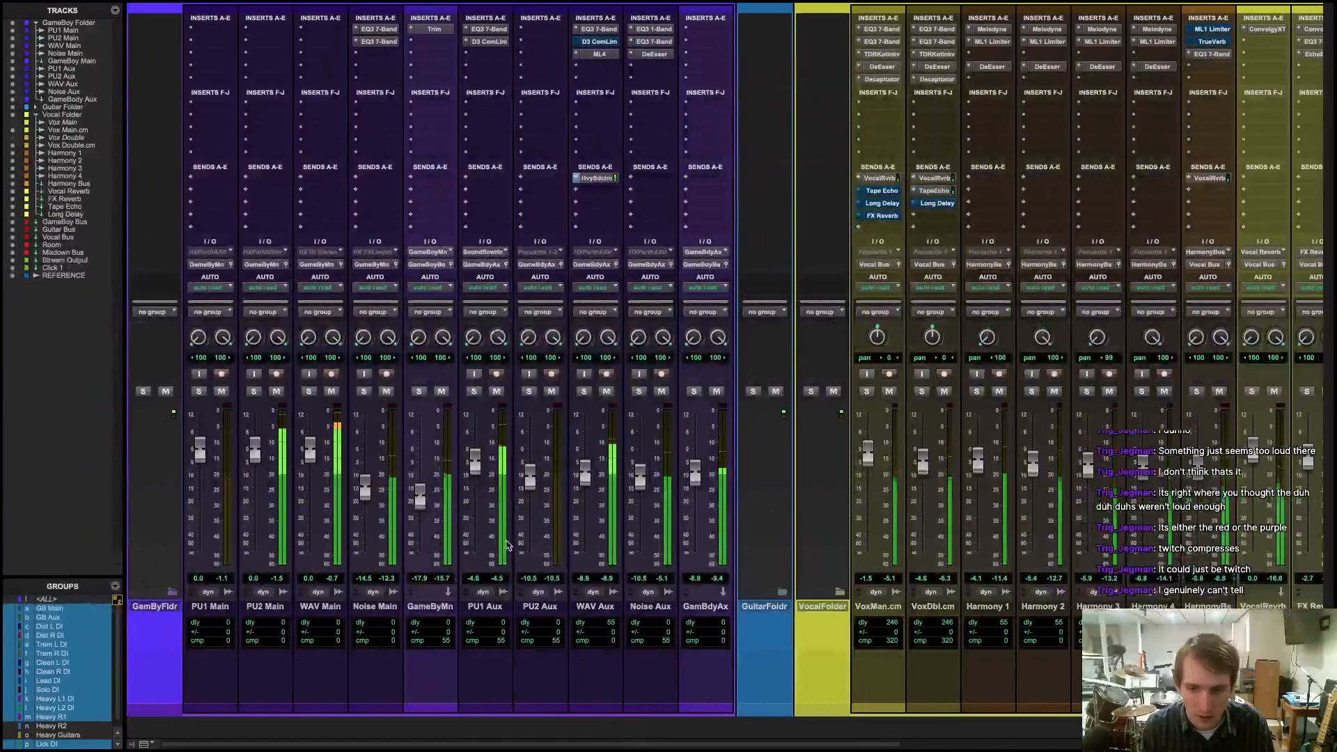
scroll(510, 533, right, 3)
scroll(517, 532, right, 6)
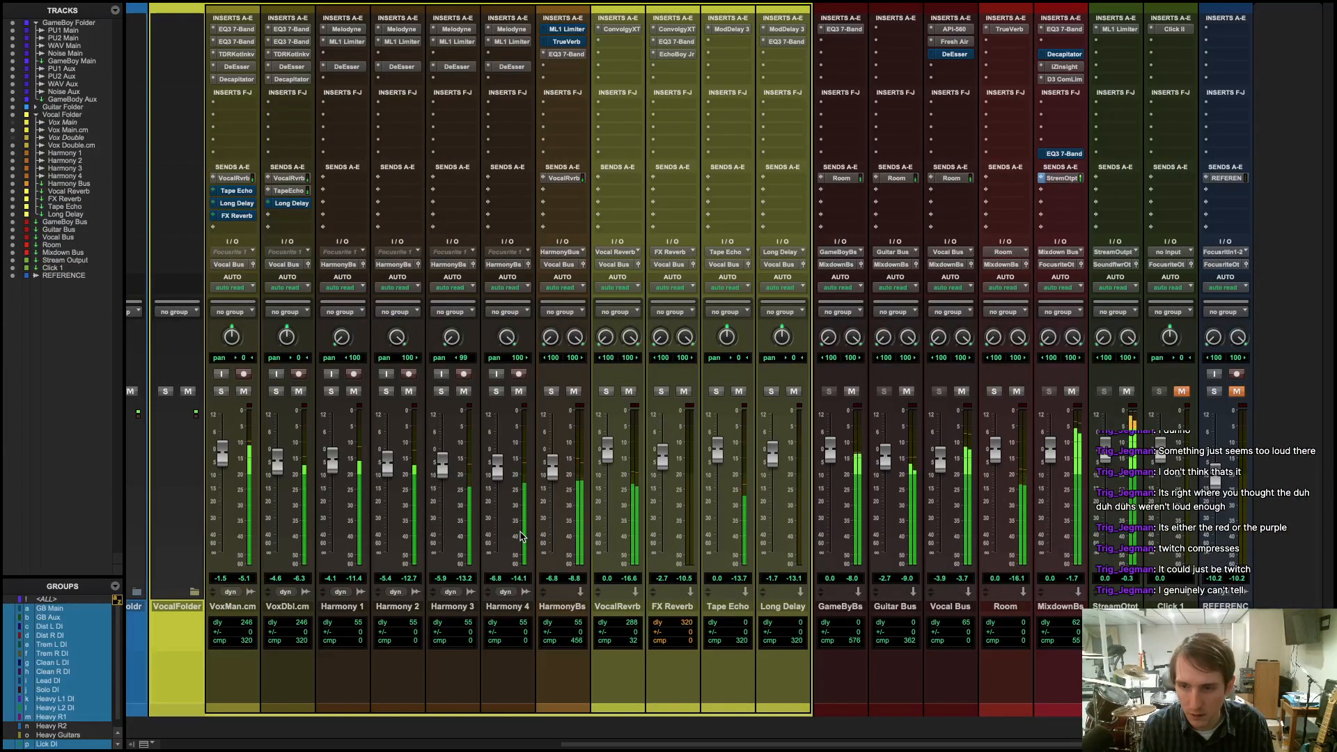
key(super+equal)
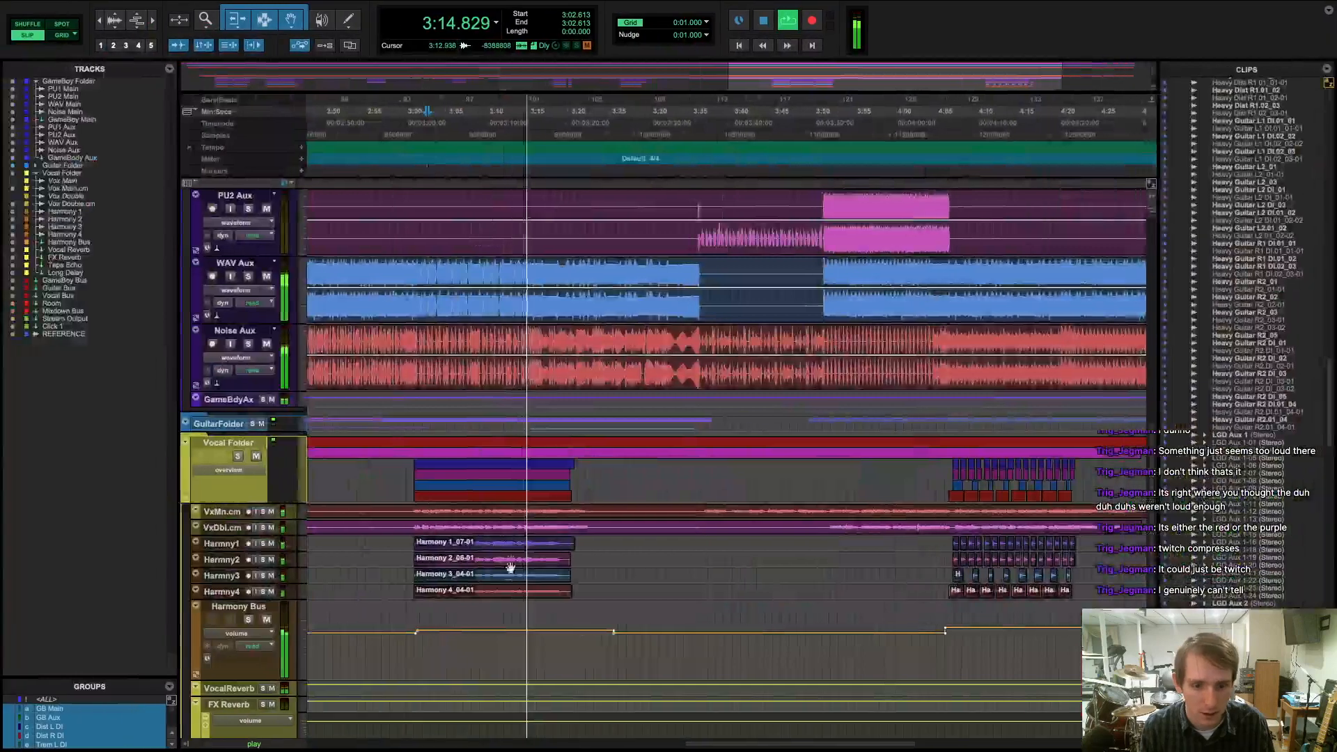
key(space)
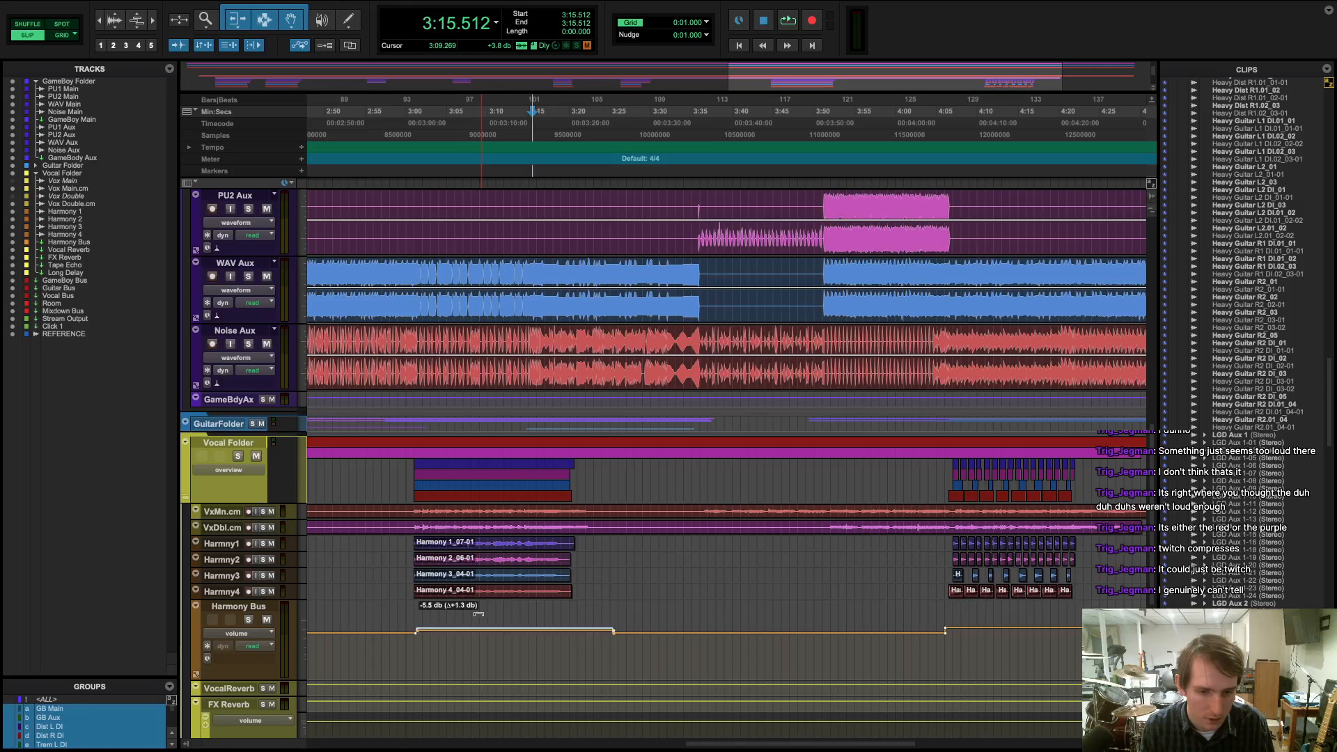
- Raise the Harmony Bus volume automation across the harmony section starting near 3:00 to about -4.9 dB while playing from 3:02.442, then stop
click(425, 175)
key(space)
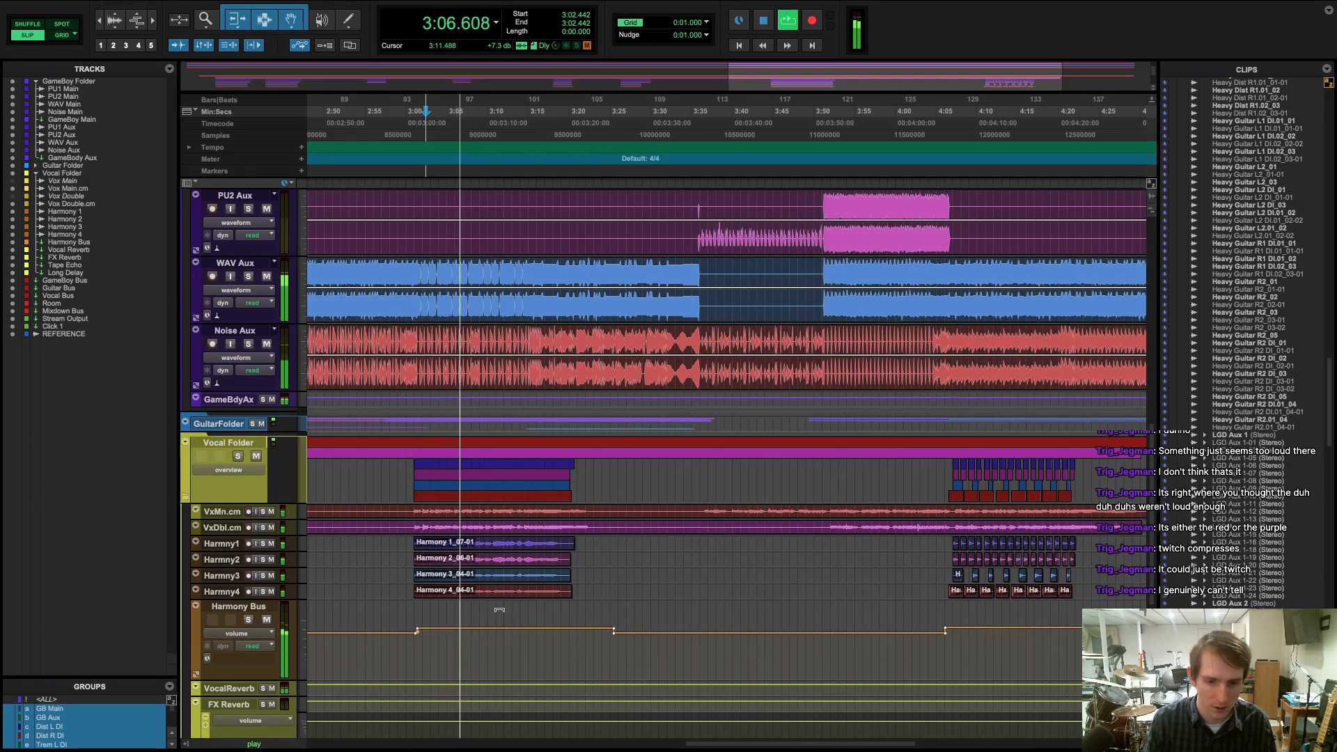
drag(498, 615, 498, 610)
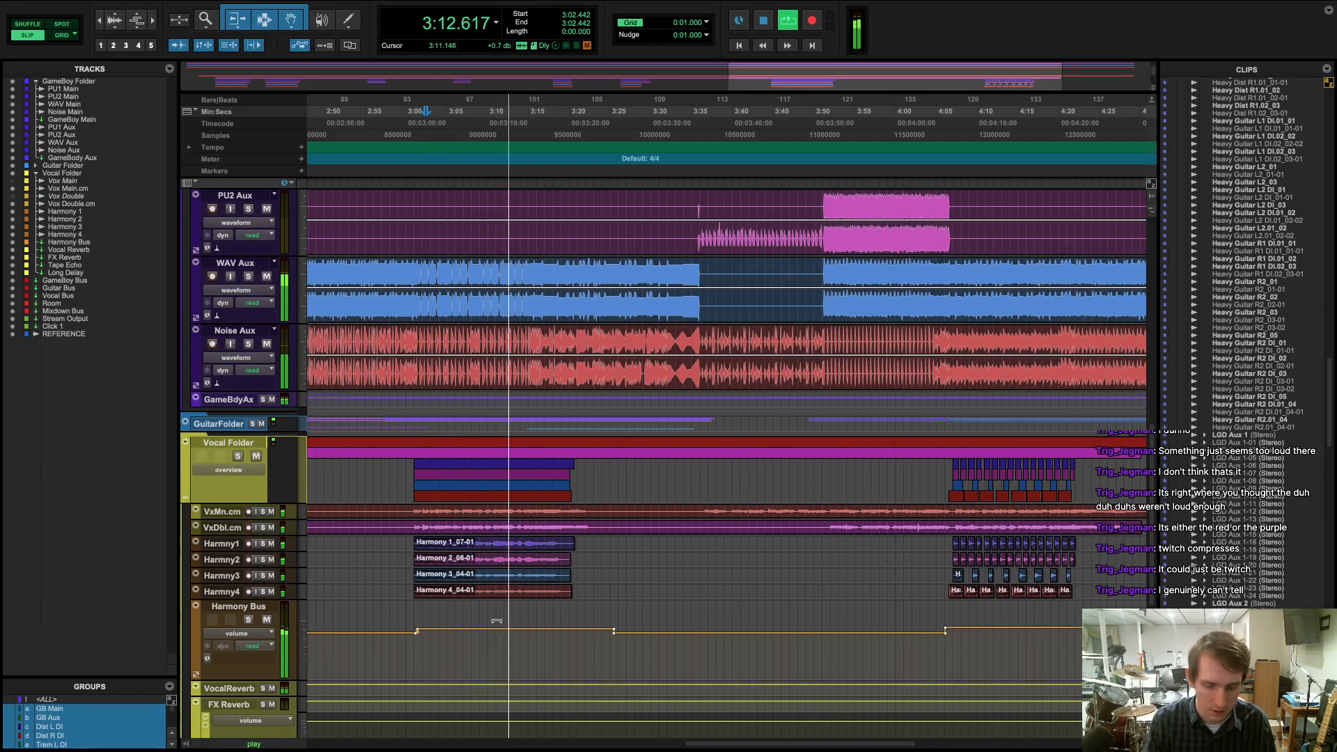
drag(497, 617, 502, 618)
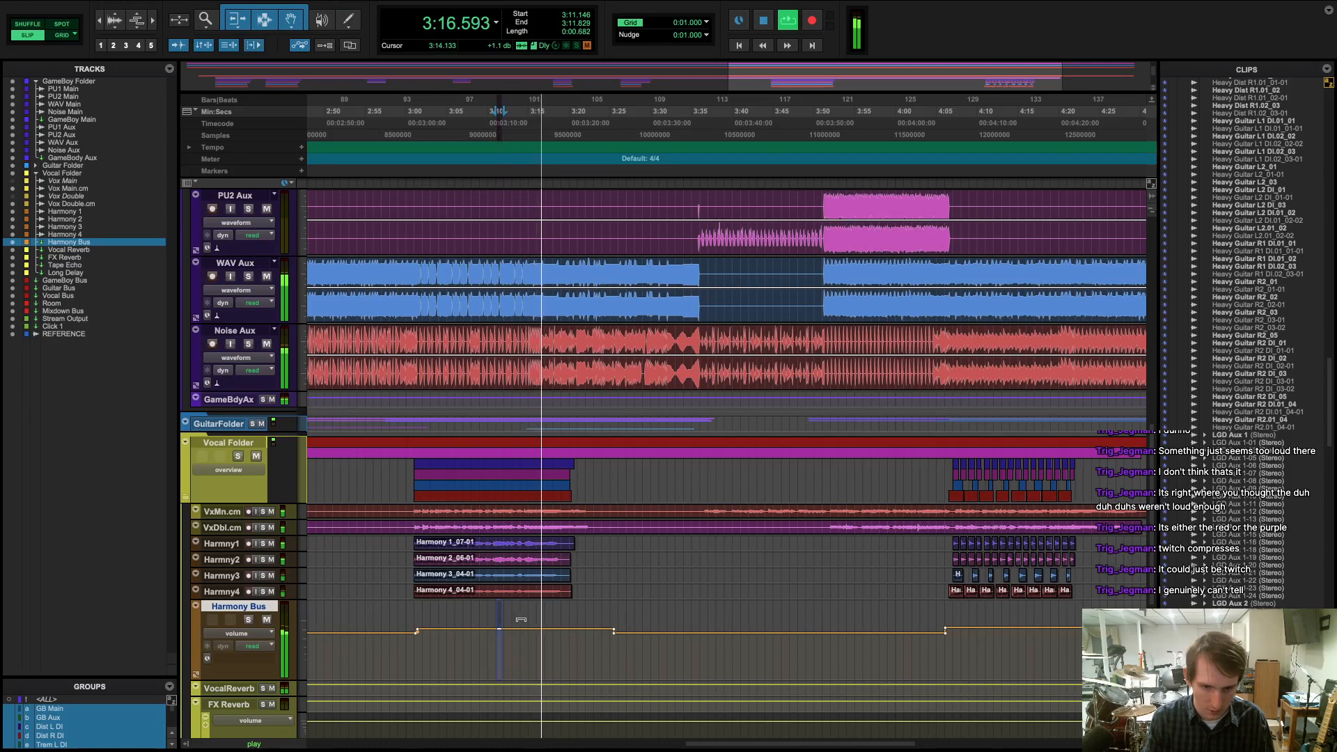
drag(519, 619, 517, 618)
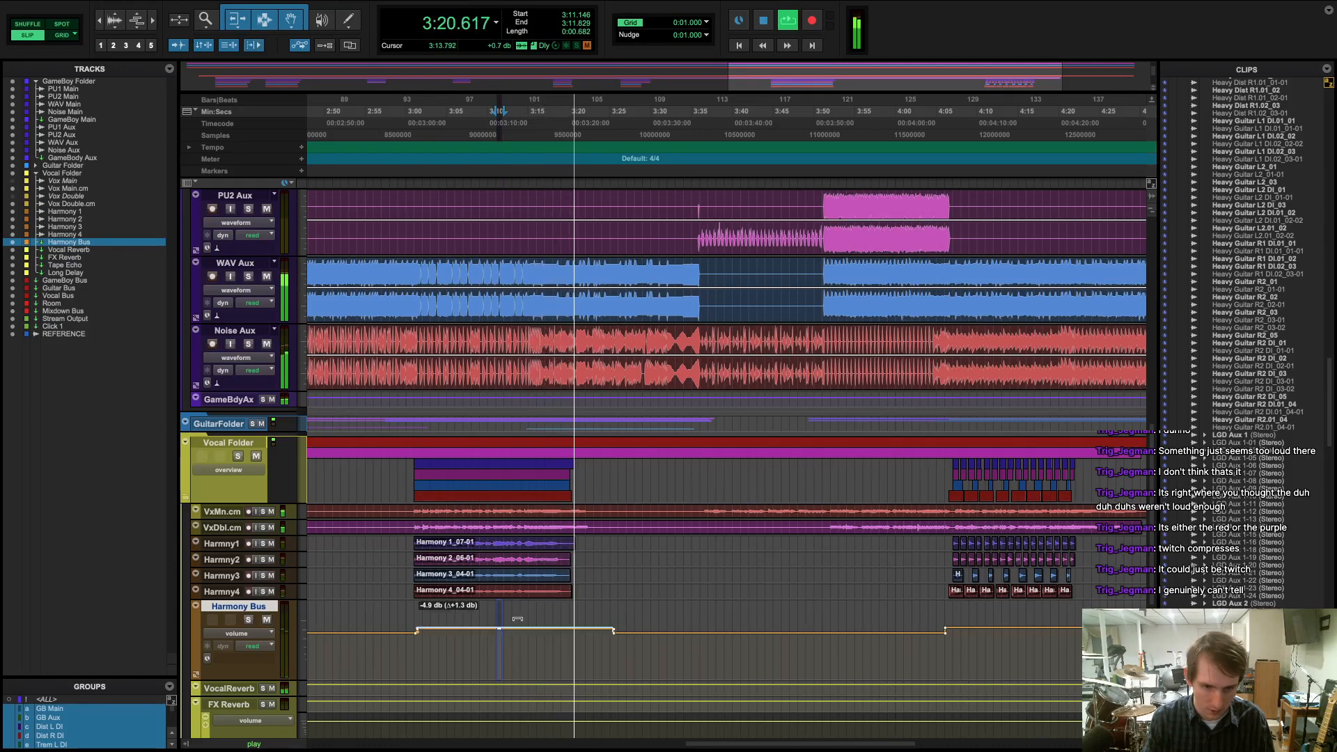
key(space)
- Play the harmony section from 3:02.272 and again from 2:58.090, stop playback and leave the Vocal Folder expanded
click(424, 173)
key(space)
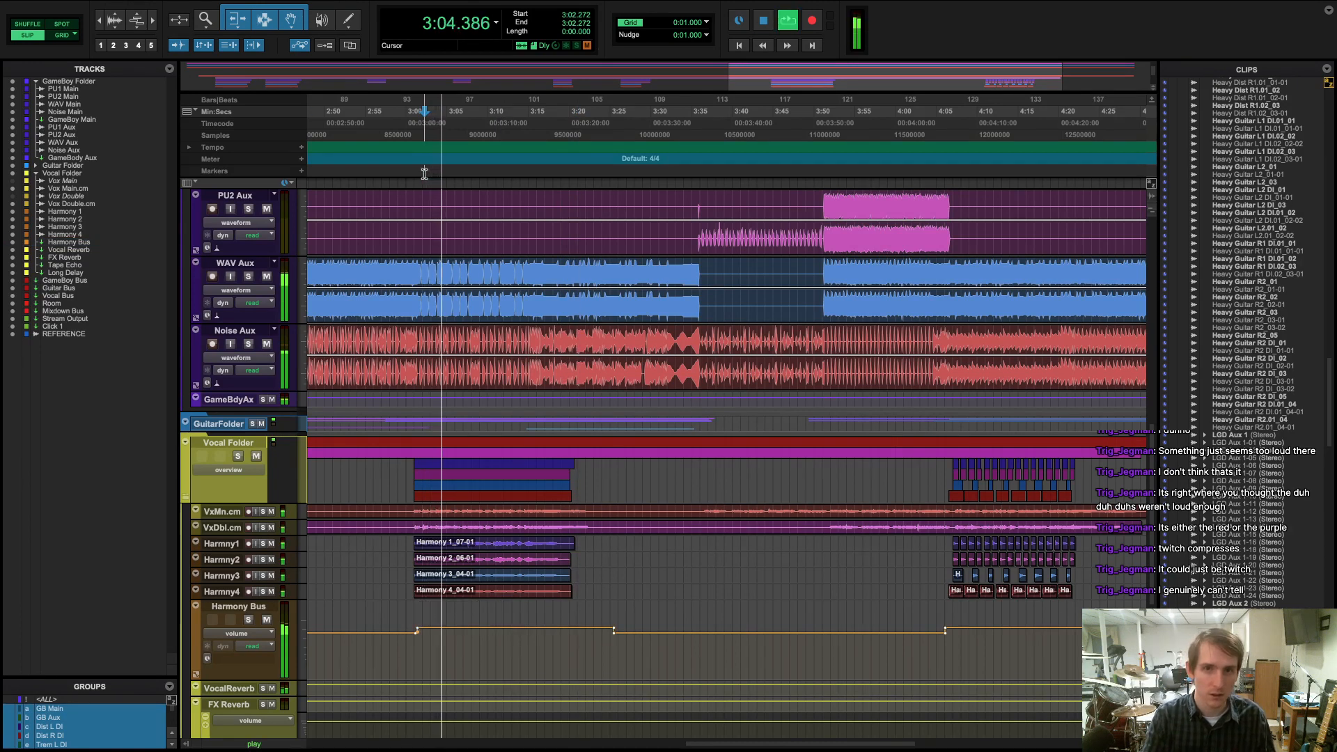
key(space)
click(389, 173)
key(space)
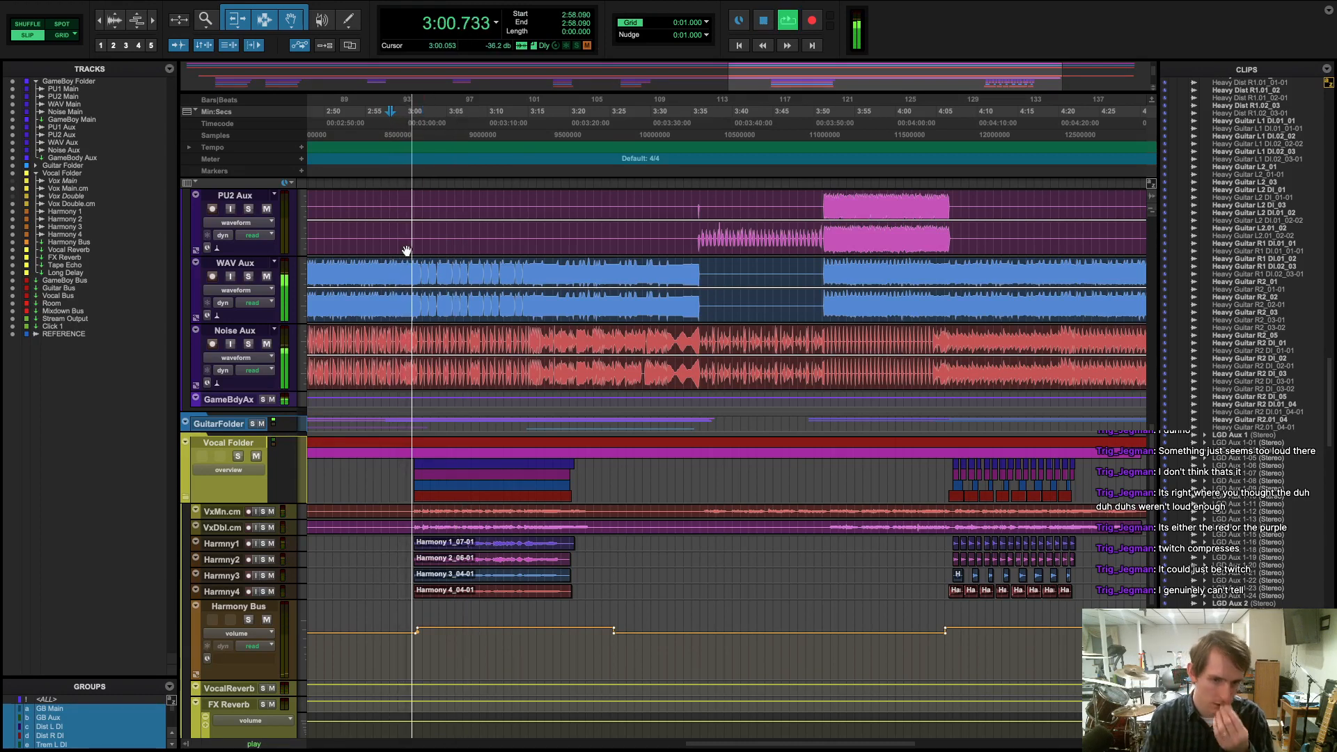
click(186, 498)
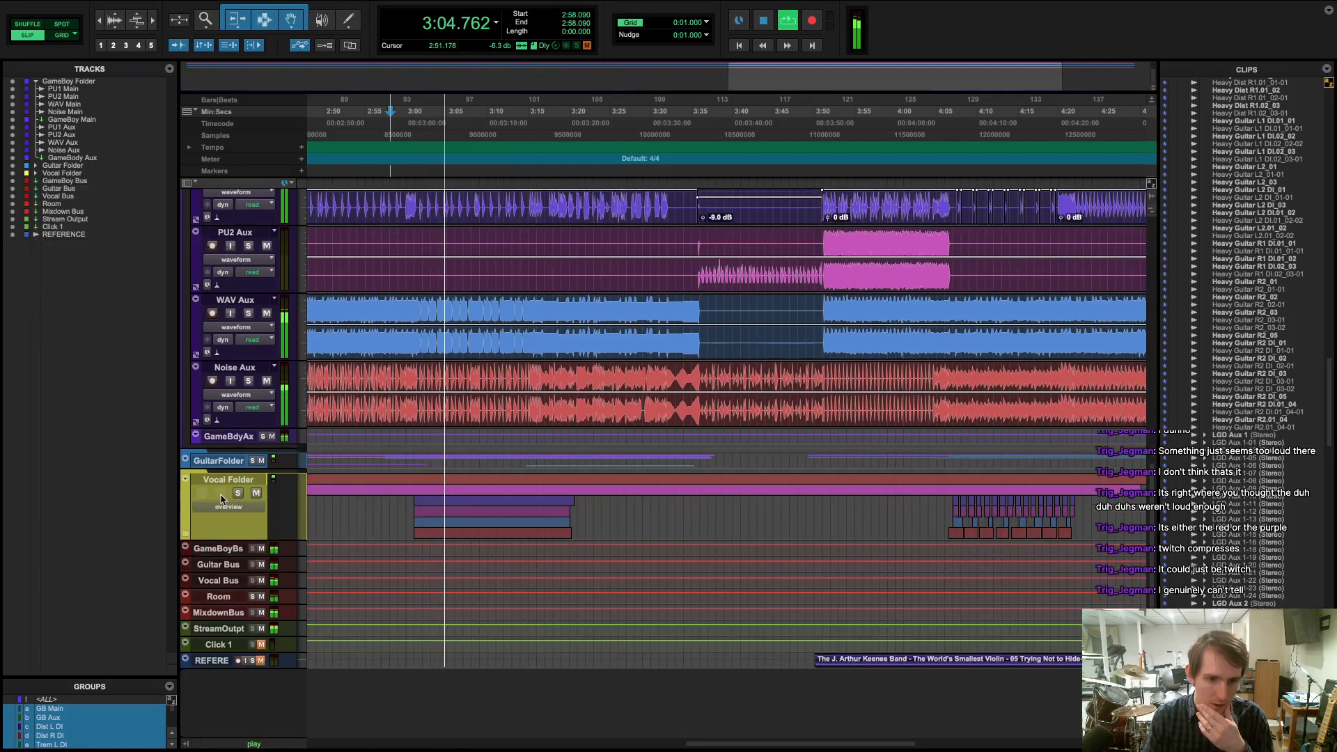
click(186, 530)
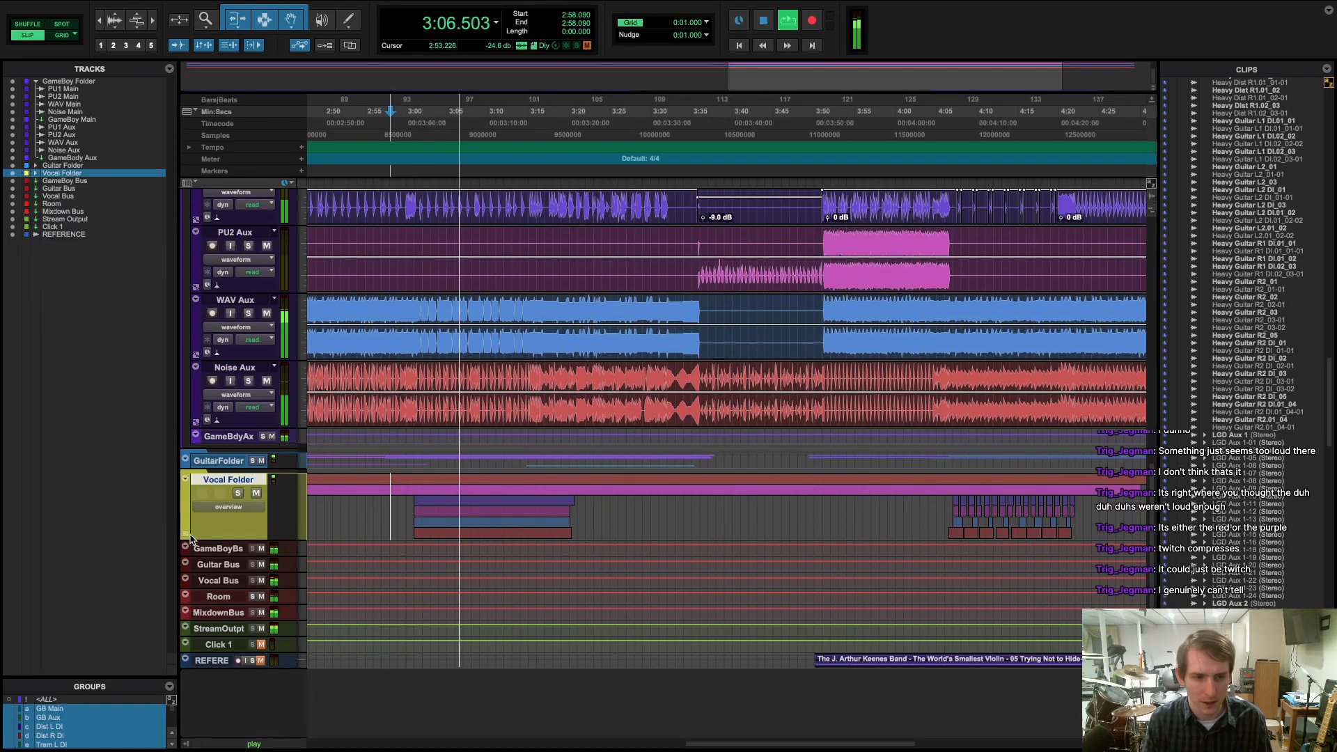
click(185, 536)
key(space)
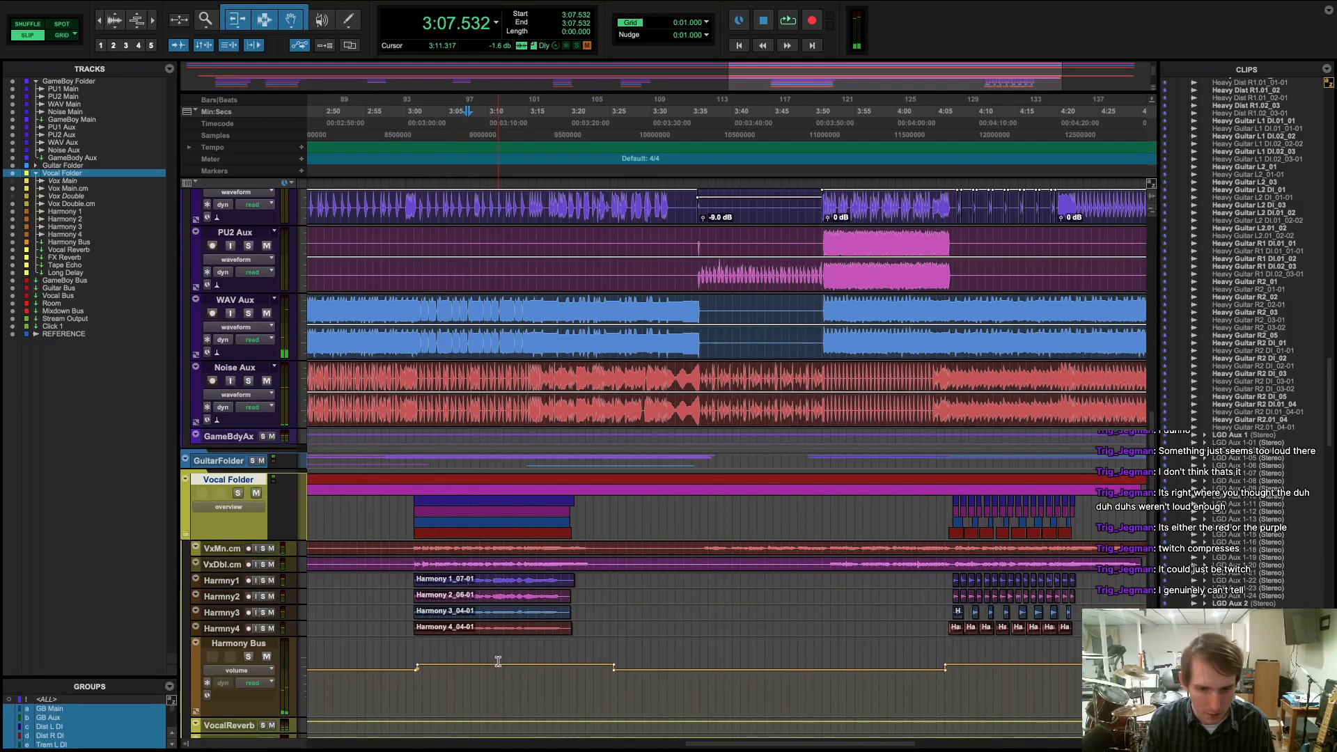
- Fine-tune the Harmony Bus volume automation over the harmony clips, play from 3:06.282 and stop
drag(495, 640, 495, 641)
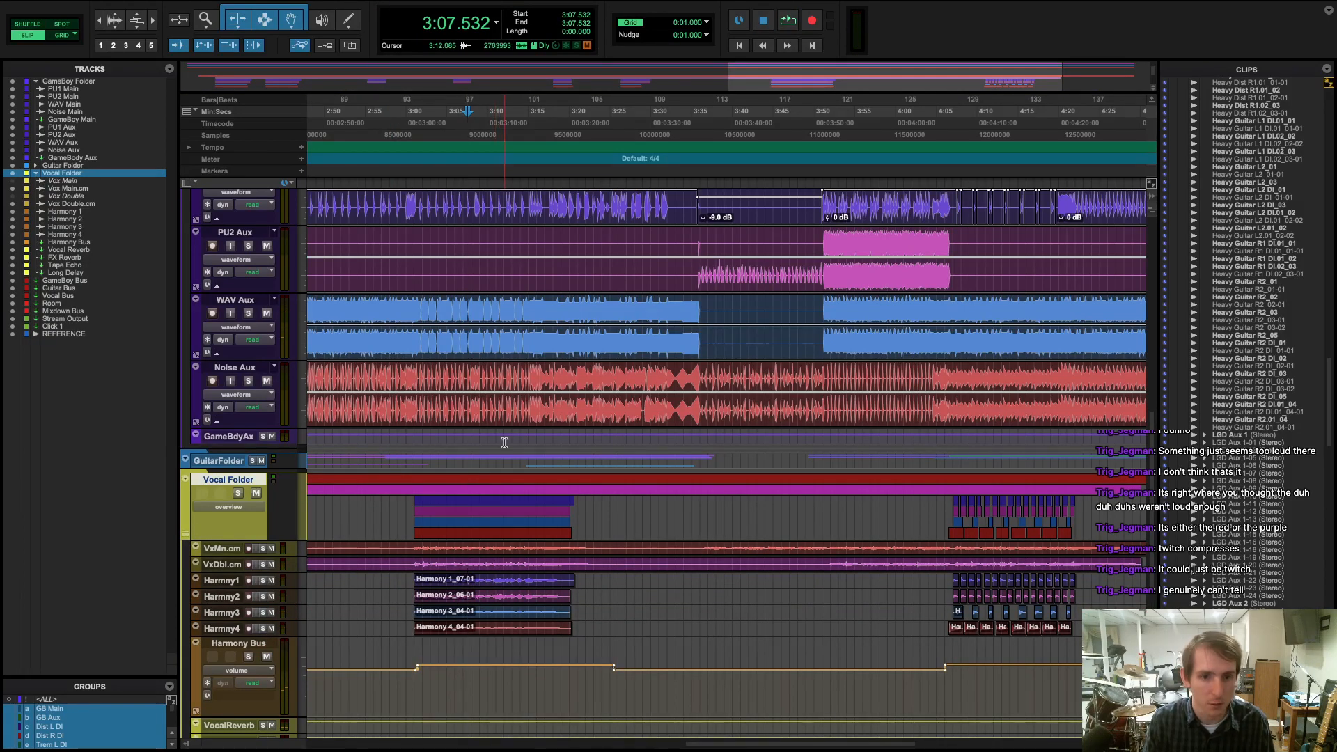
click(457, 171)
key(space)
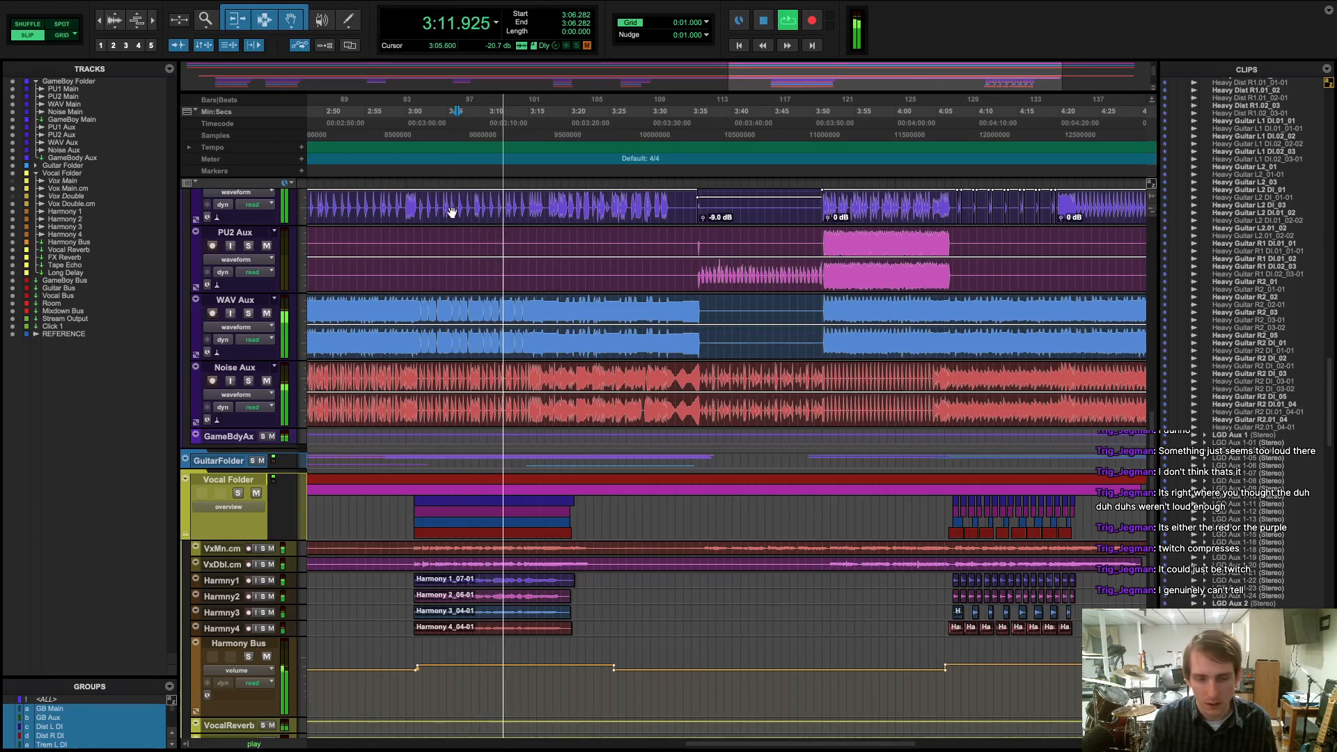
key(space)
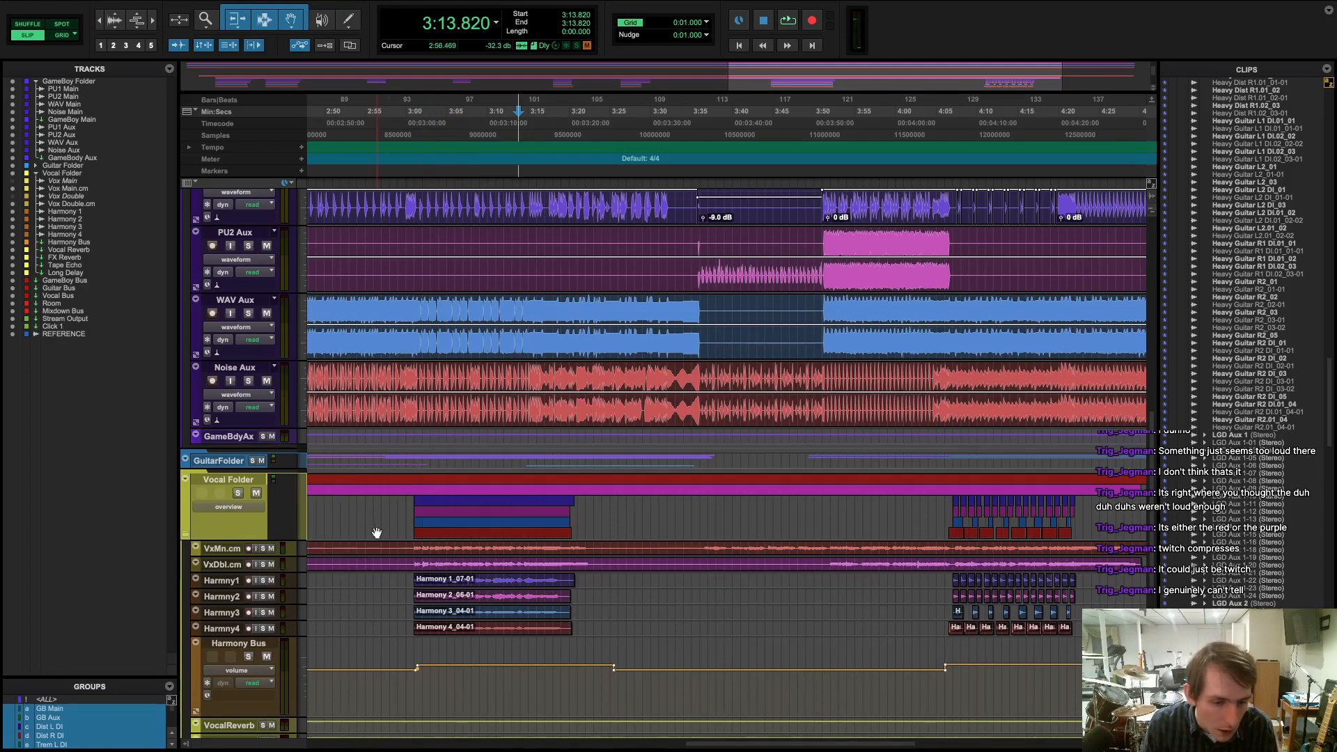
- Collapse the Vocal Folder and expand the Guitar Folder to show all its guitar tracks
click(186, 479)
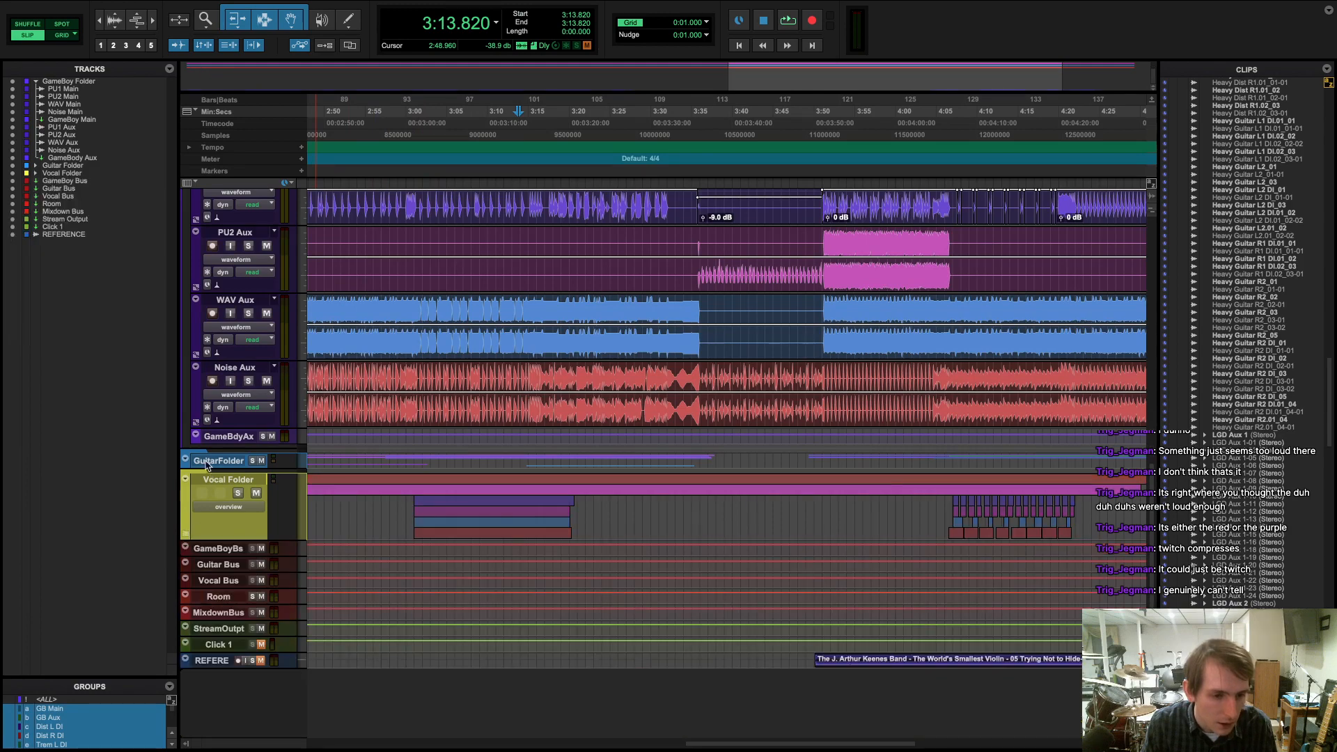
right_click(188, 463)
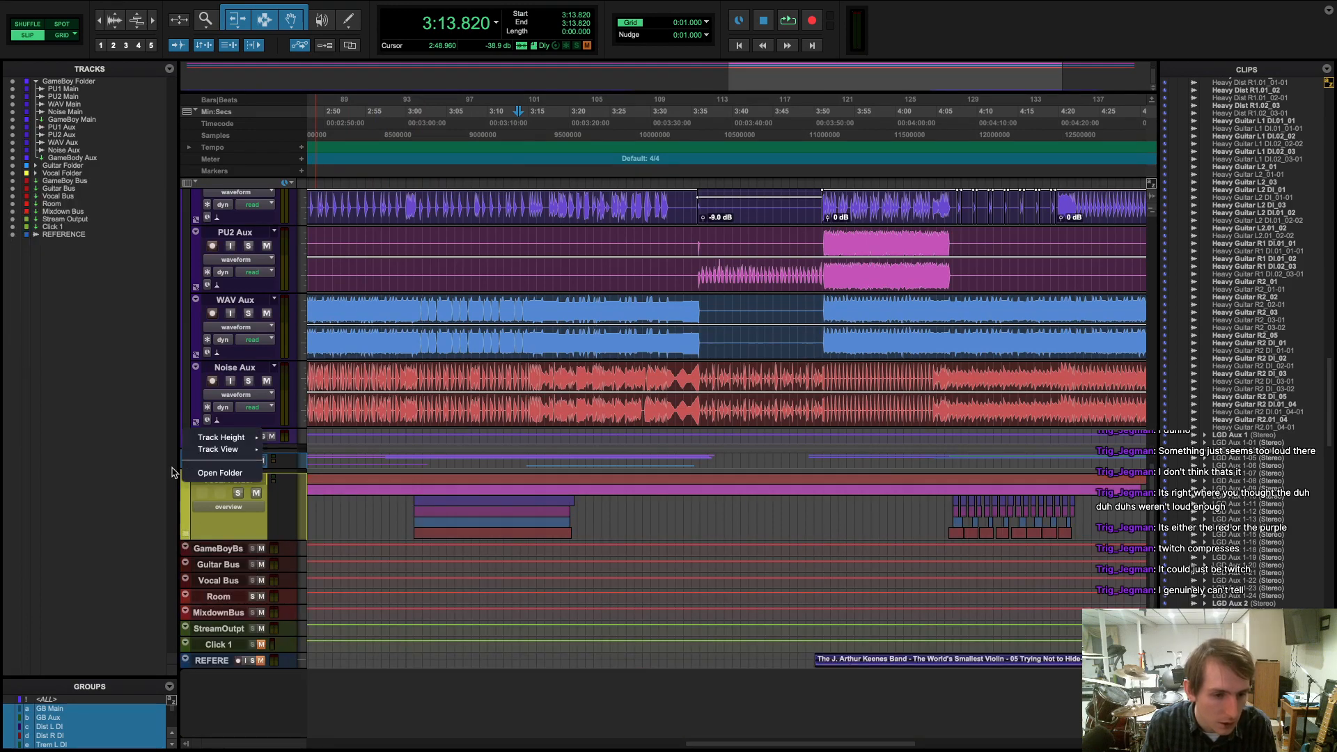
click(212, 473)
scroll(240, 554, down, 3)
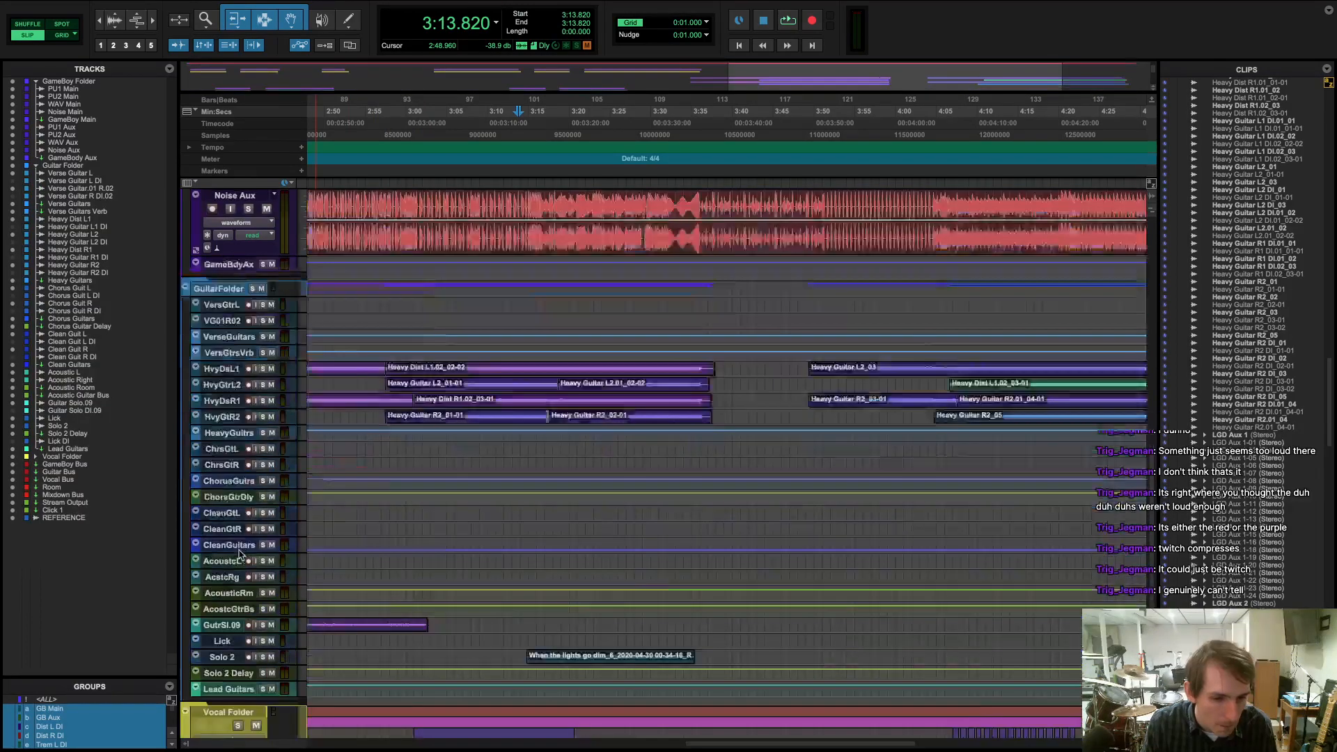
scroll(240, 553, down, 2)
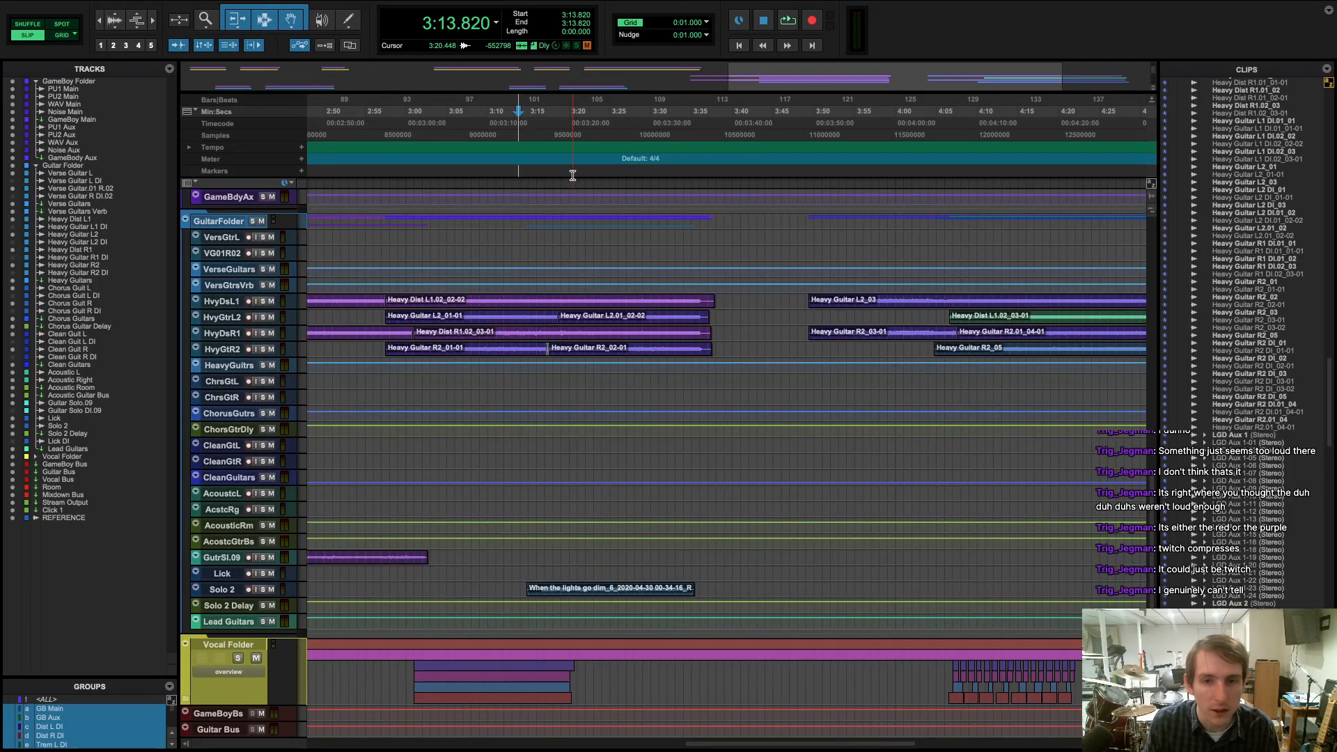
- Play the mix briefly from 3:32.906, near the end of the heavy guitar and Solo 2 clips, and stop
click(674, 181)
key(space)
key(space)
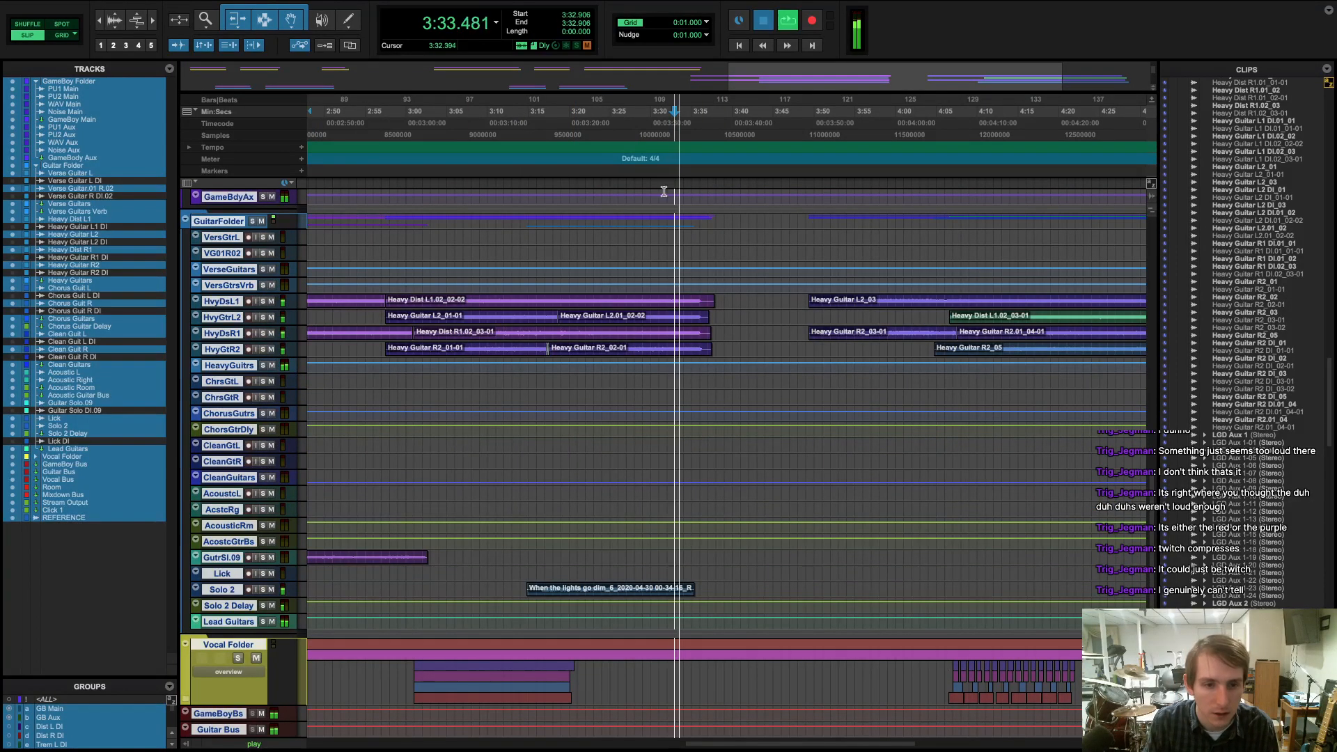
- Set the playback position to 2:58.688 and enlarge the Guitar Solo.09 track around the end of its clip
scroll(606, 346, left, 5)
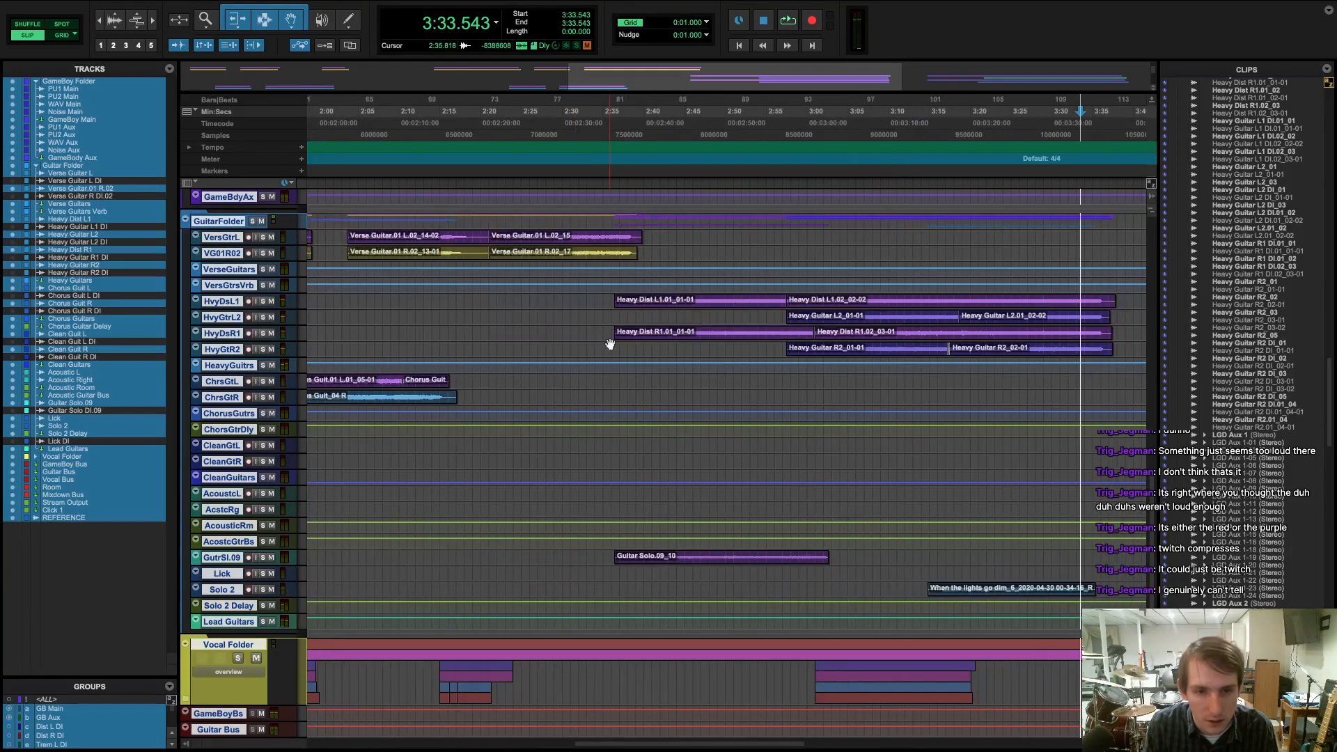
scroll(446, 221, left, 1)
click(453, 170)
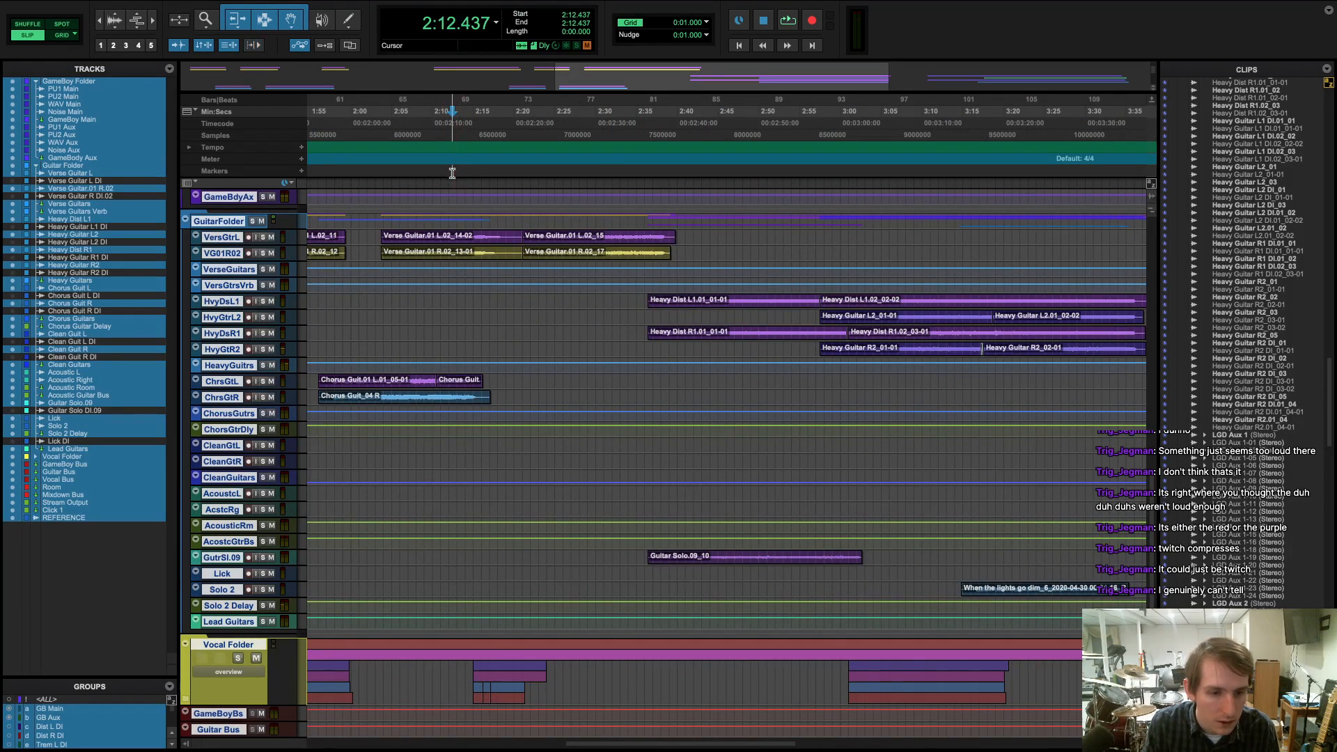
click(829, 173)
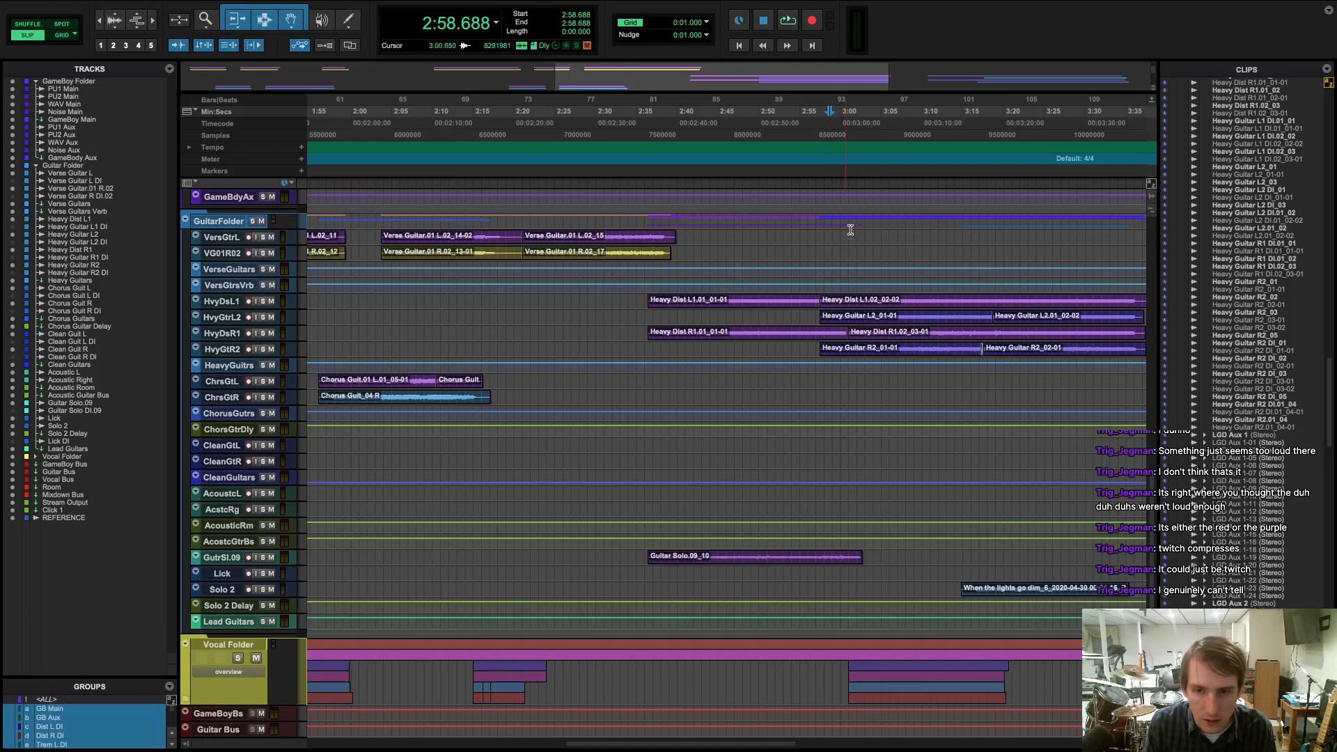
key(super+bracketright)
key(super+bracketright)
key(super+bracketright)
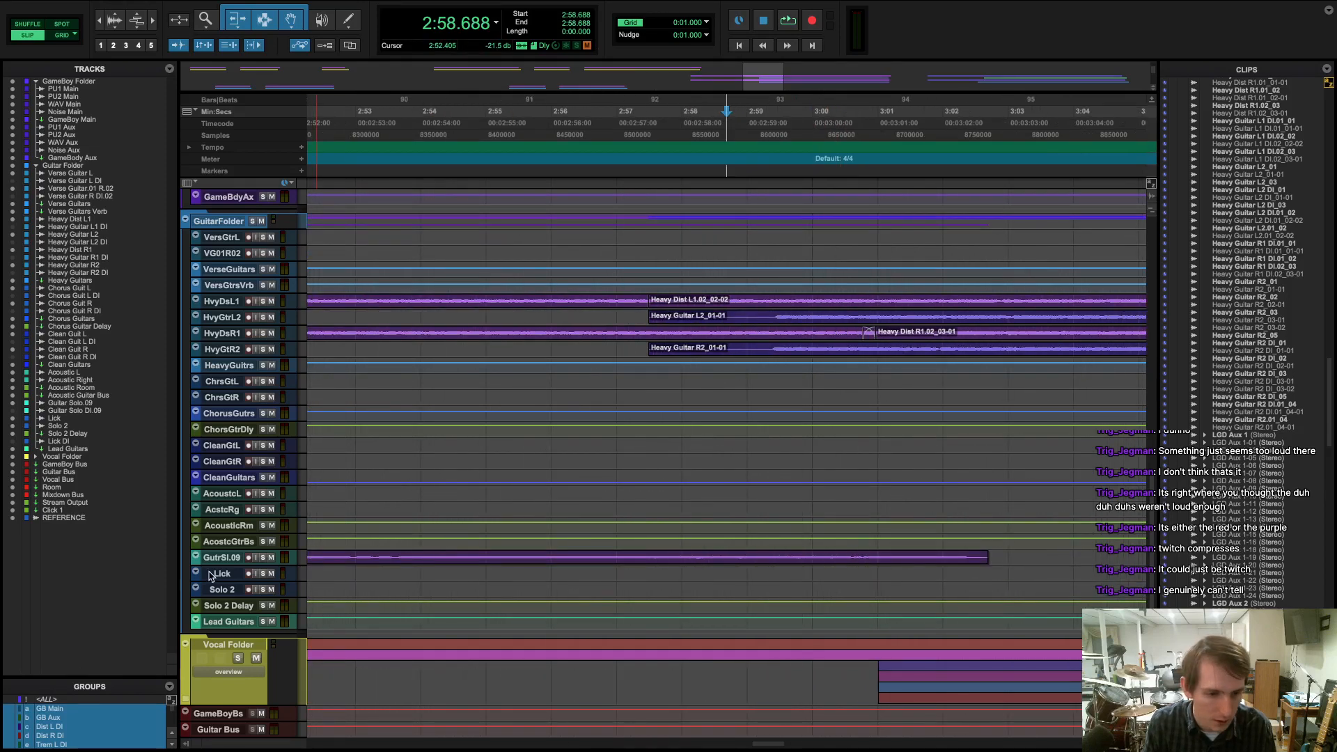
drag(290, 565, 290, 647)
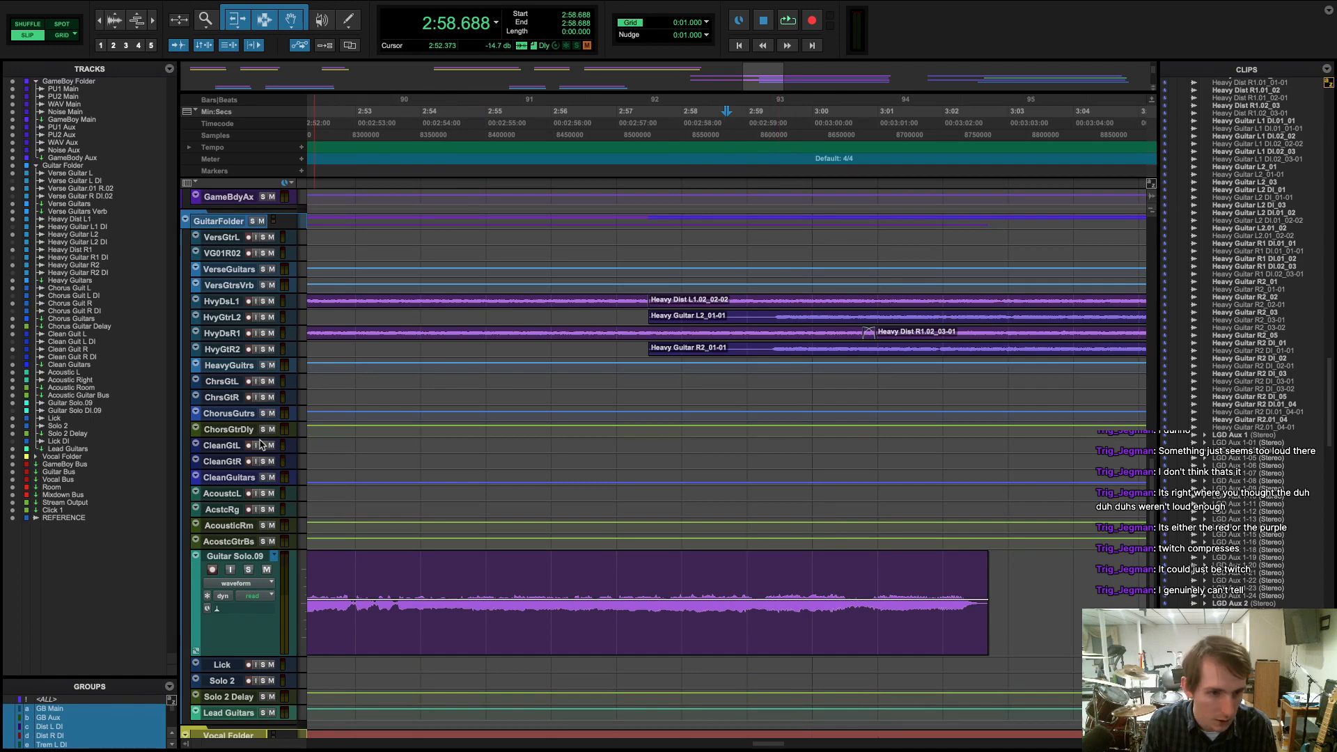
- Solo the Guitar Solo.09 track, play it from 2:58.688 and stop
click(248, 570)
click(249, 571)
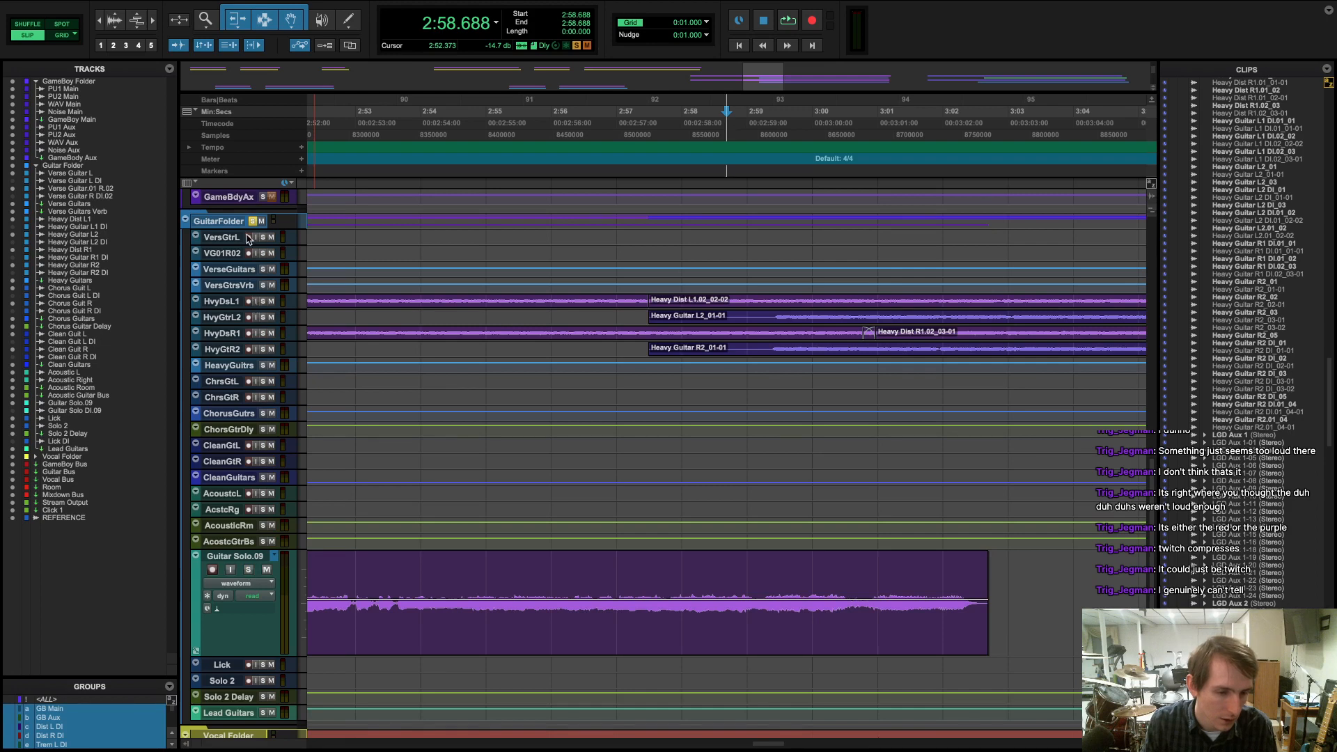
click(249, 570)
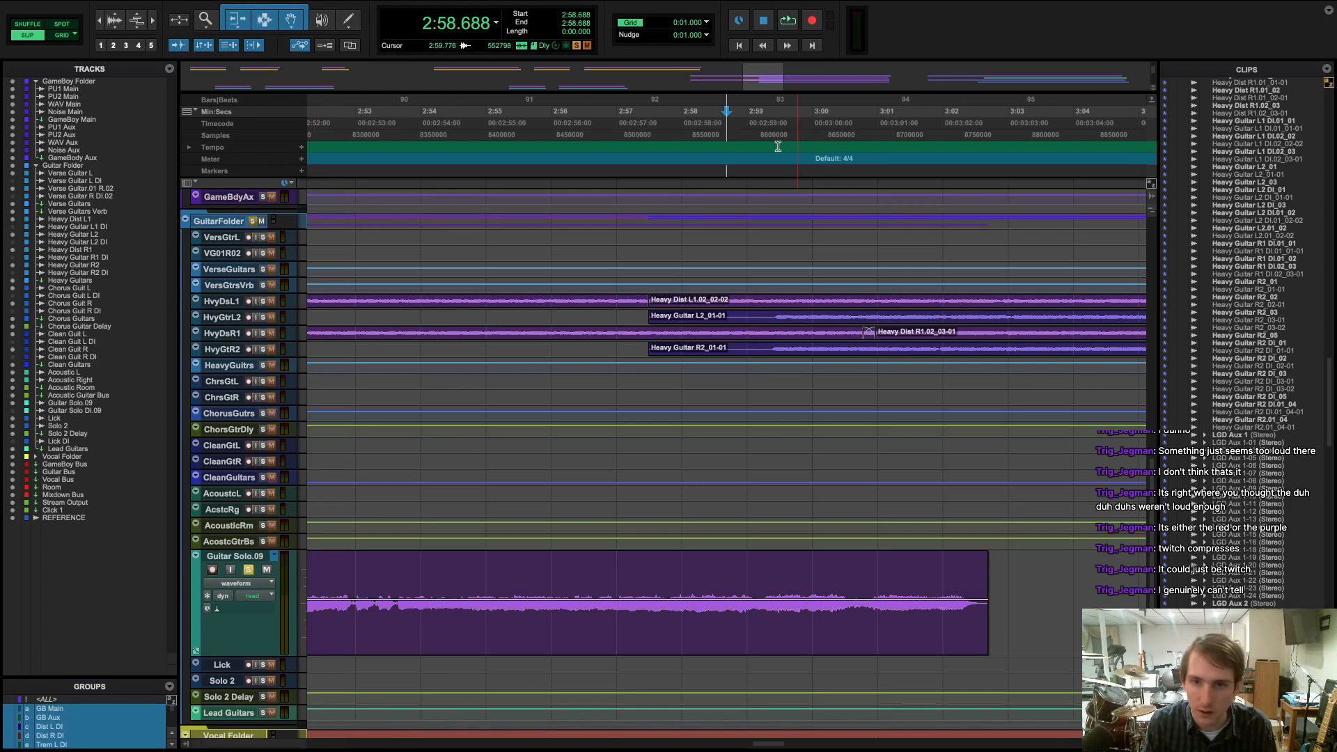
key(space)
key(space)
- Solo Guitar Solo.09 together with Lead Guitars and play the end of the solo from 3:00.328, then again from 2:56.768
click(253, 221)
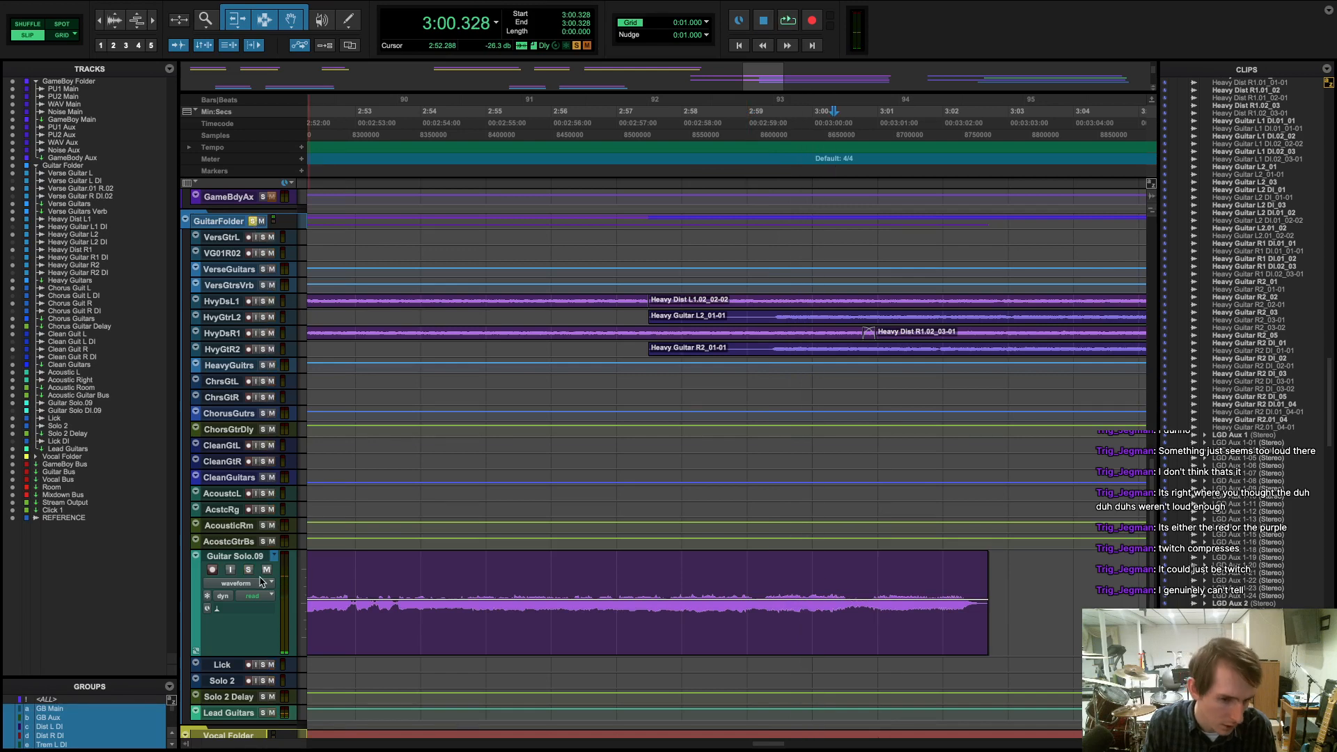
click(250, 570)
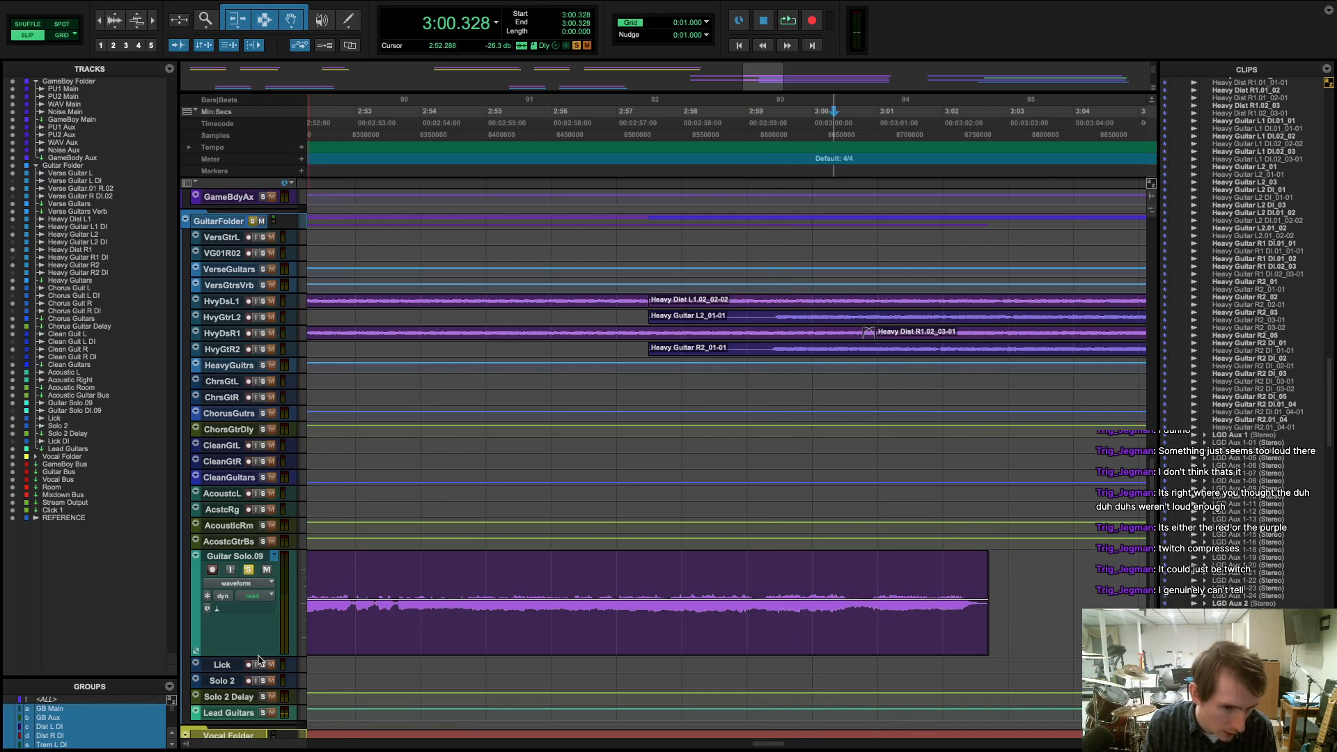
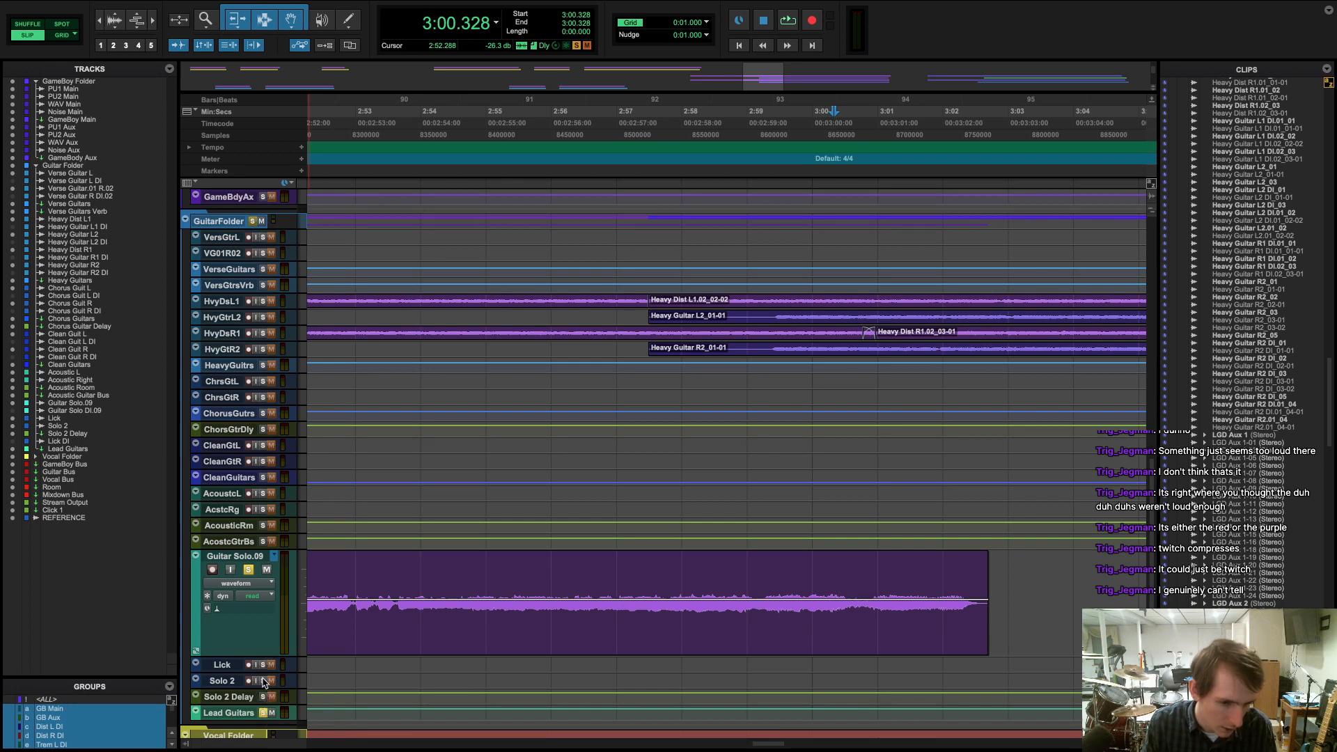
key(space)
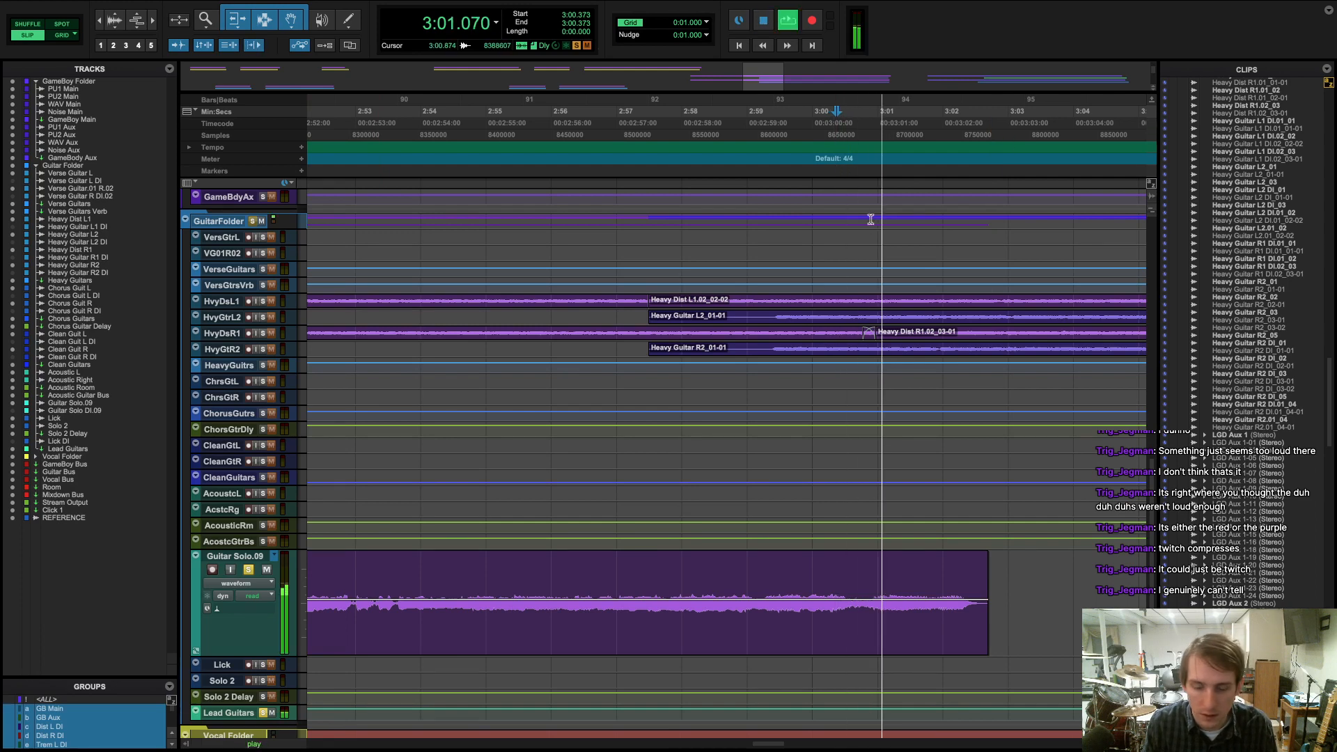
key(space)
click(601, 181)
key(space)
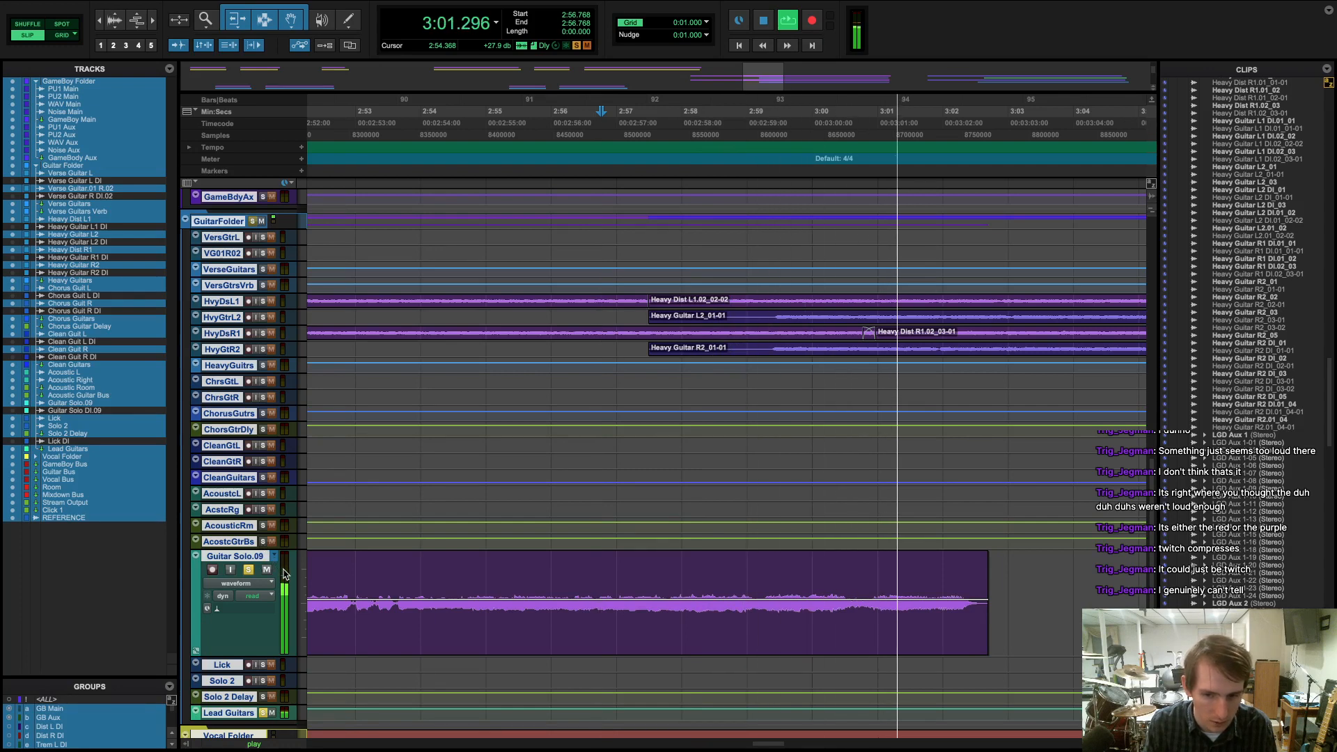
key(space)
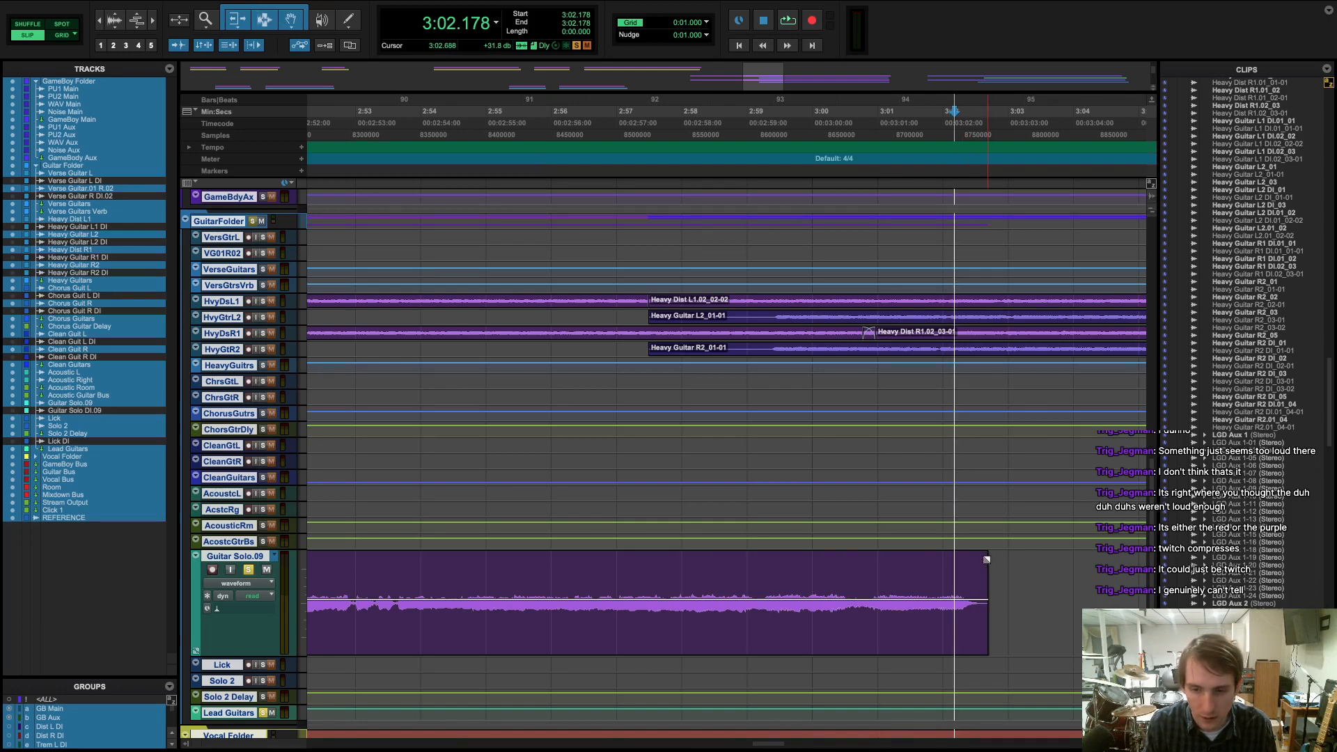
- Add a fade-out at the end of the Guitar Solo.09 clip, running from 3:01.450 to 3:02.696
click(250, 20)
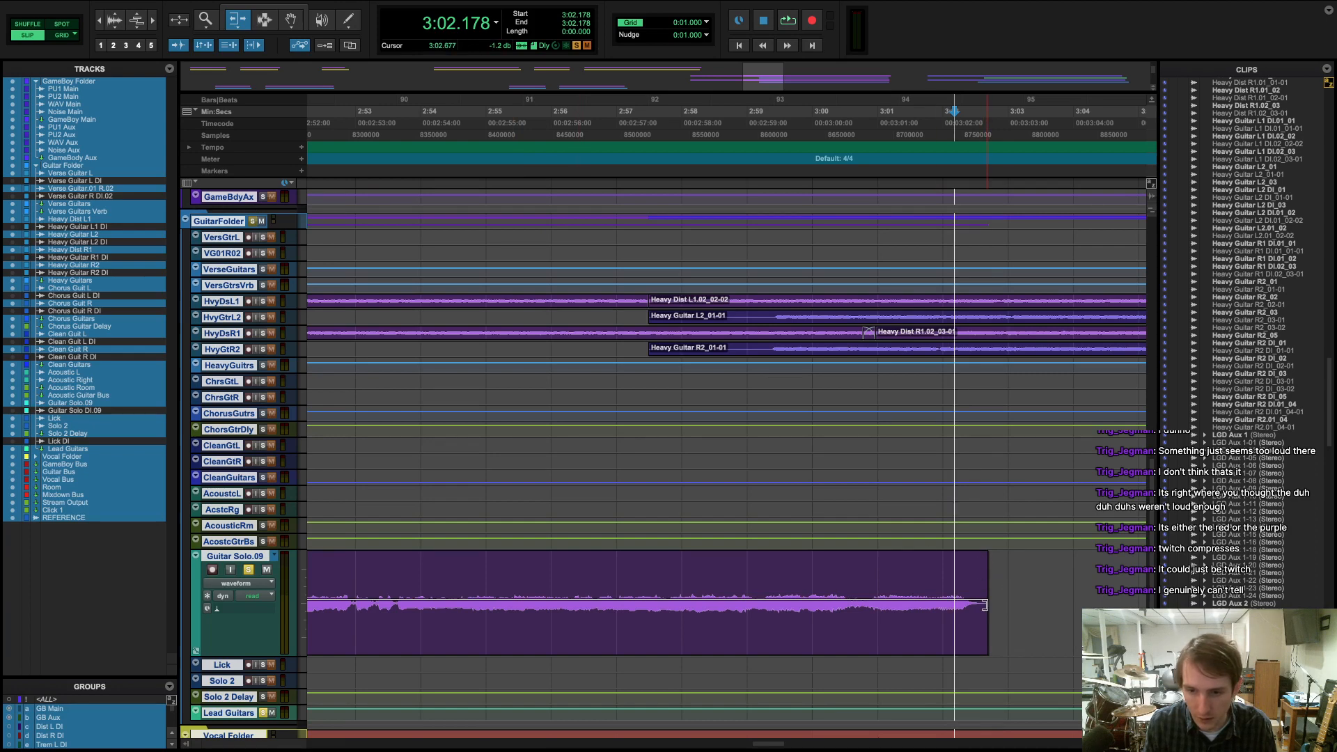
click(290, 16)
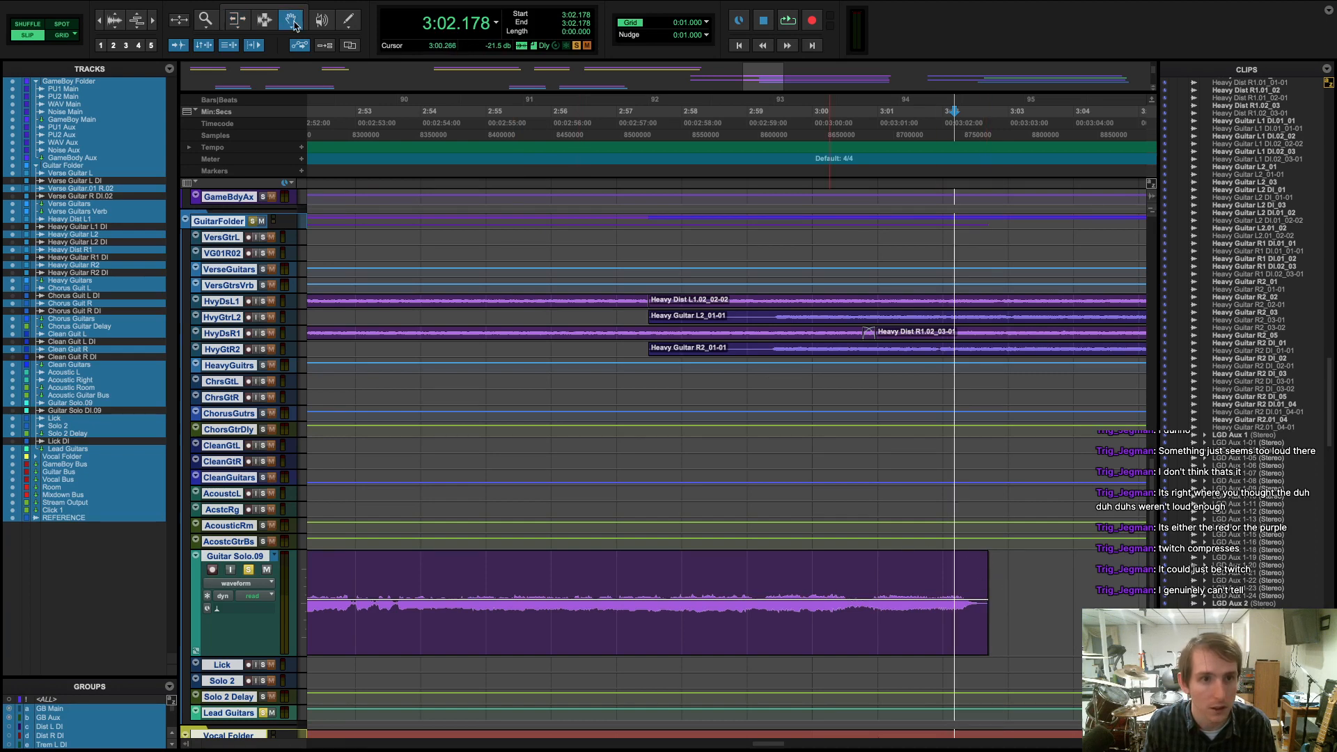
click(291, 8)
drag(984, 562, 907, 559)
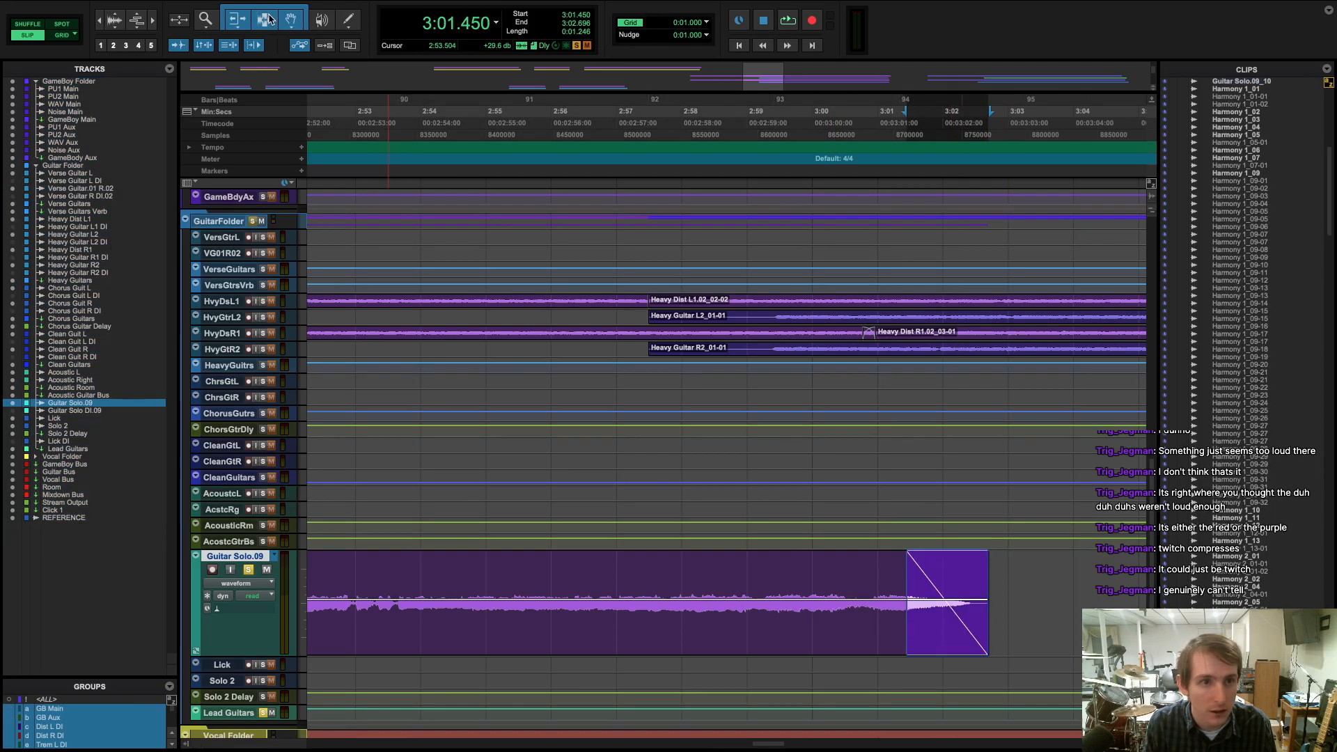
- Audition the solo's fade-out from 2:58.848 and move it about 0.75 s earlier with the Grabber tool
click(291, 21)
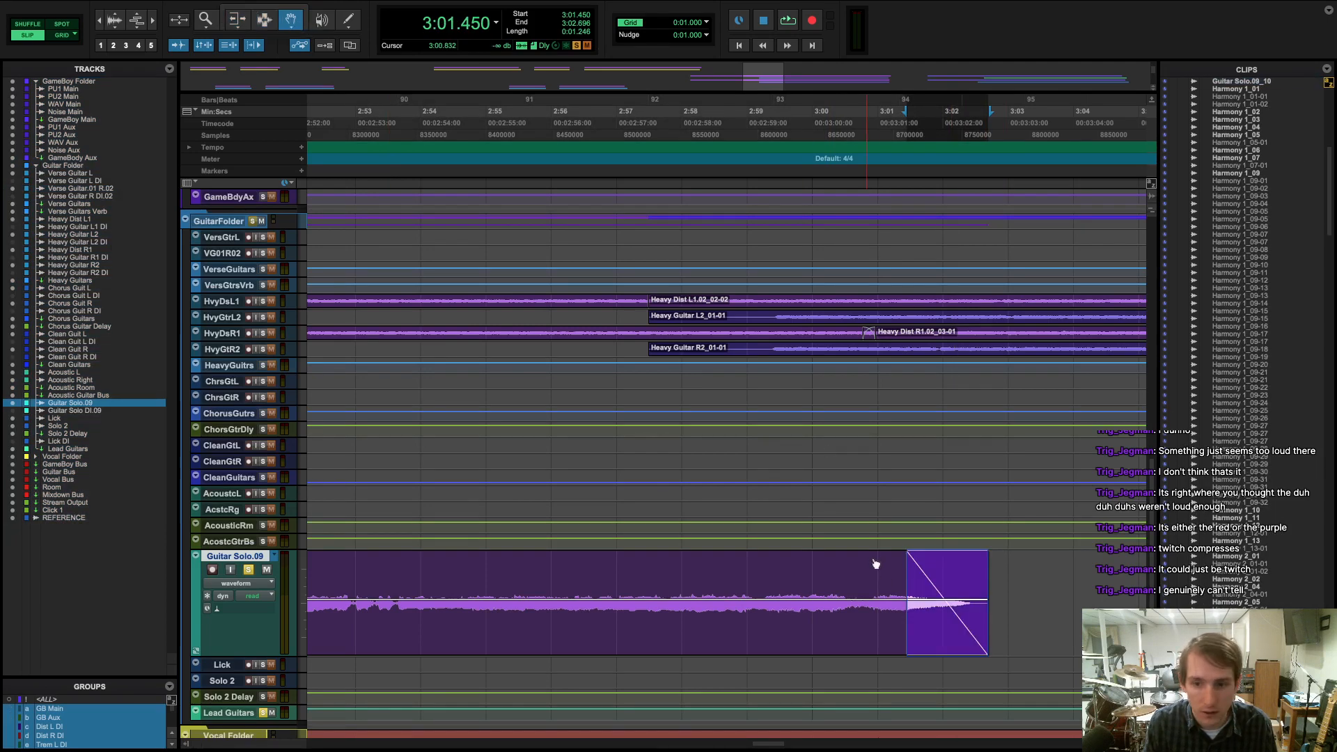
click(747, 190)
key(space)
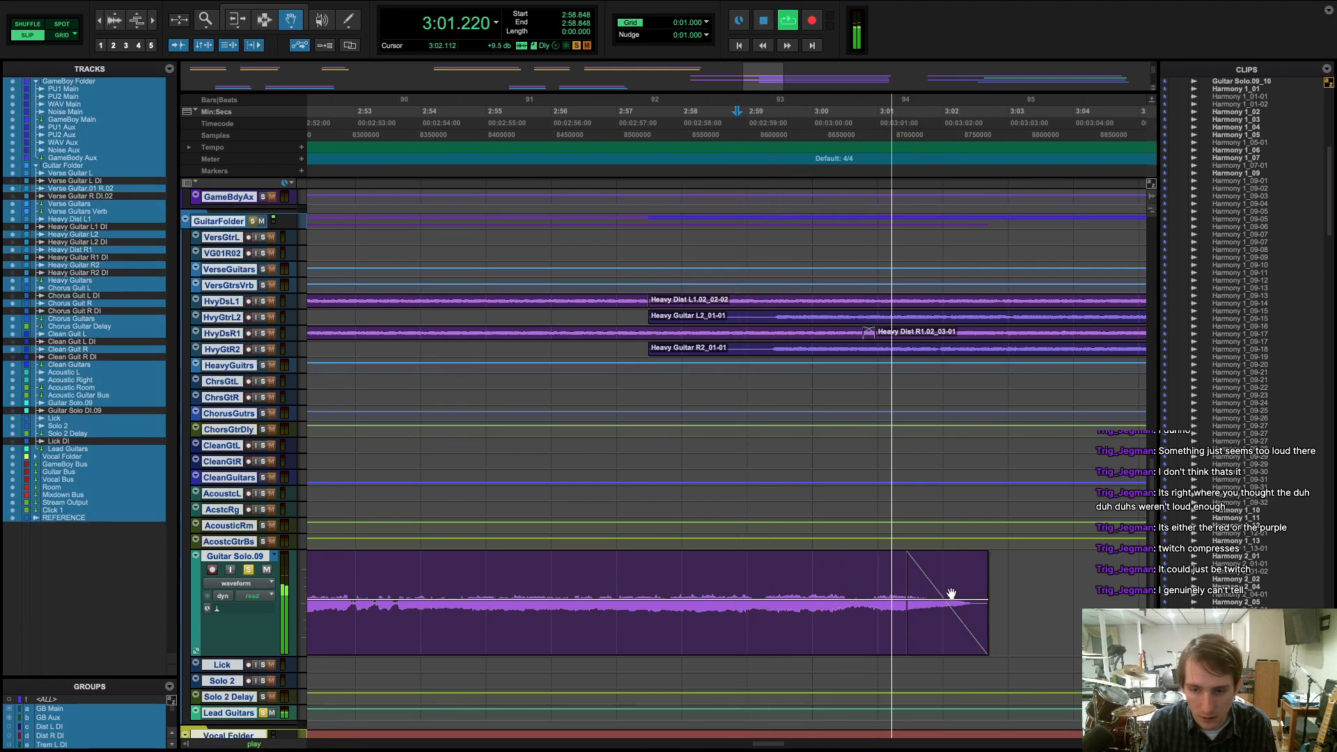
key(space)
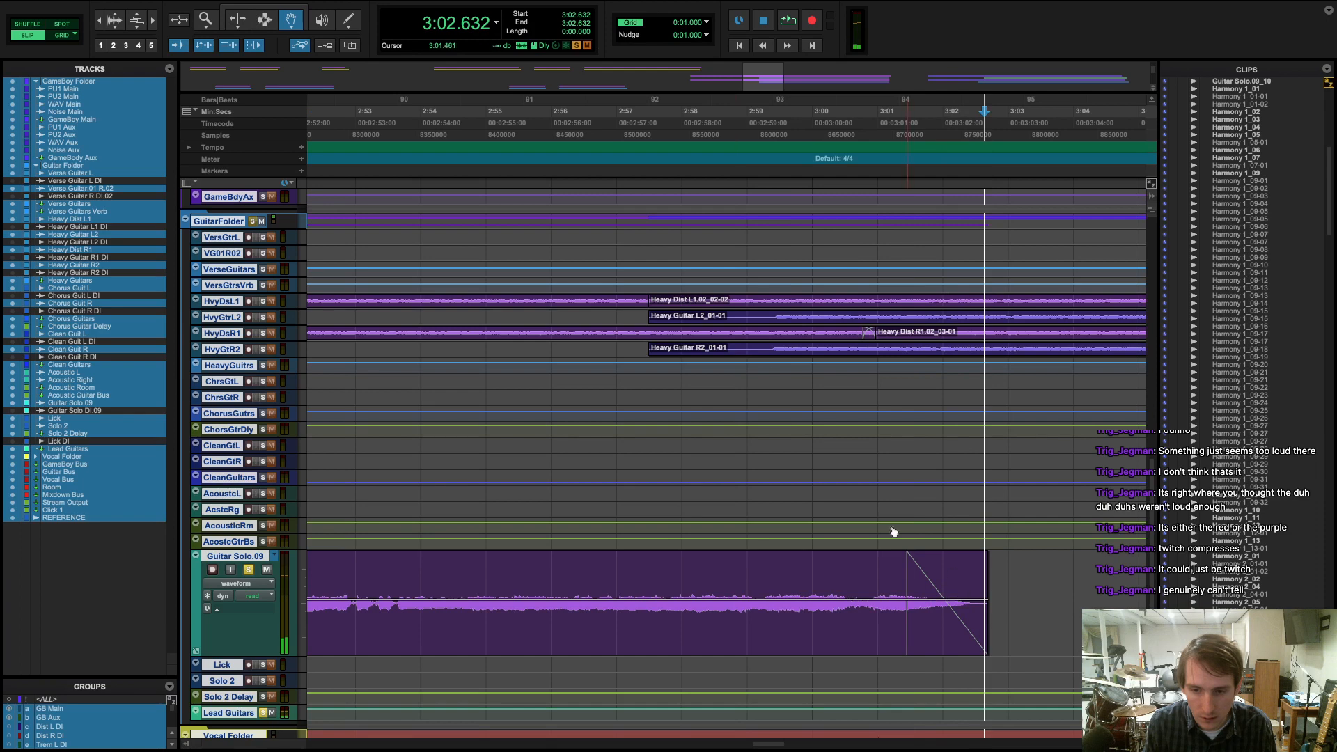
drag(964, 567, 917, 566)
- Play the shortened solo ending from 2:59.104, then with the whole Guitar Folder soloed from 2:58.229
click(754, 172)
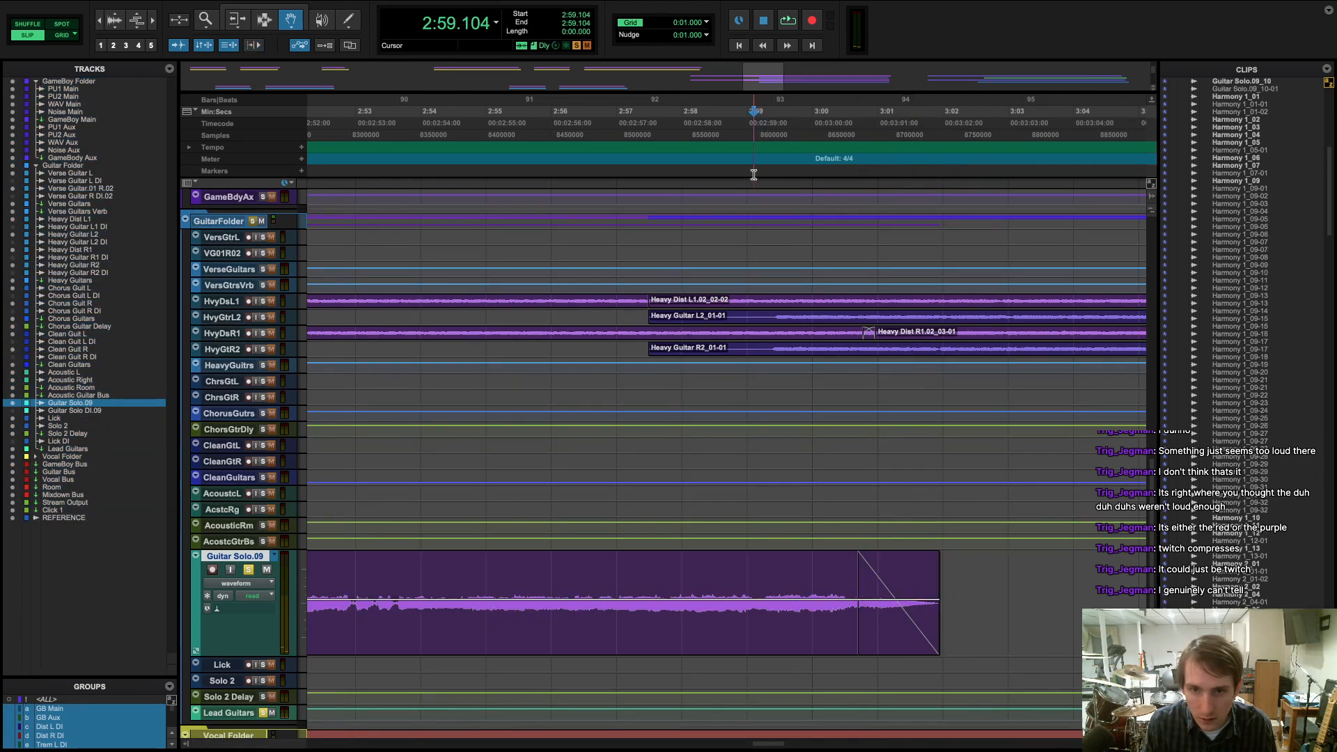
key(space)
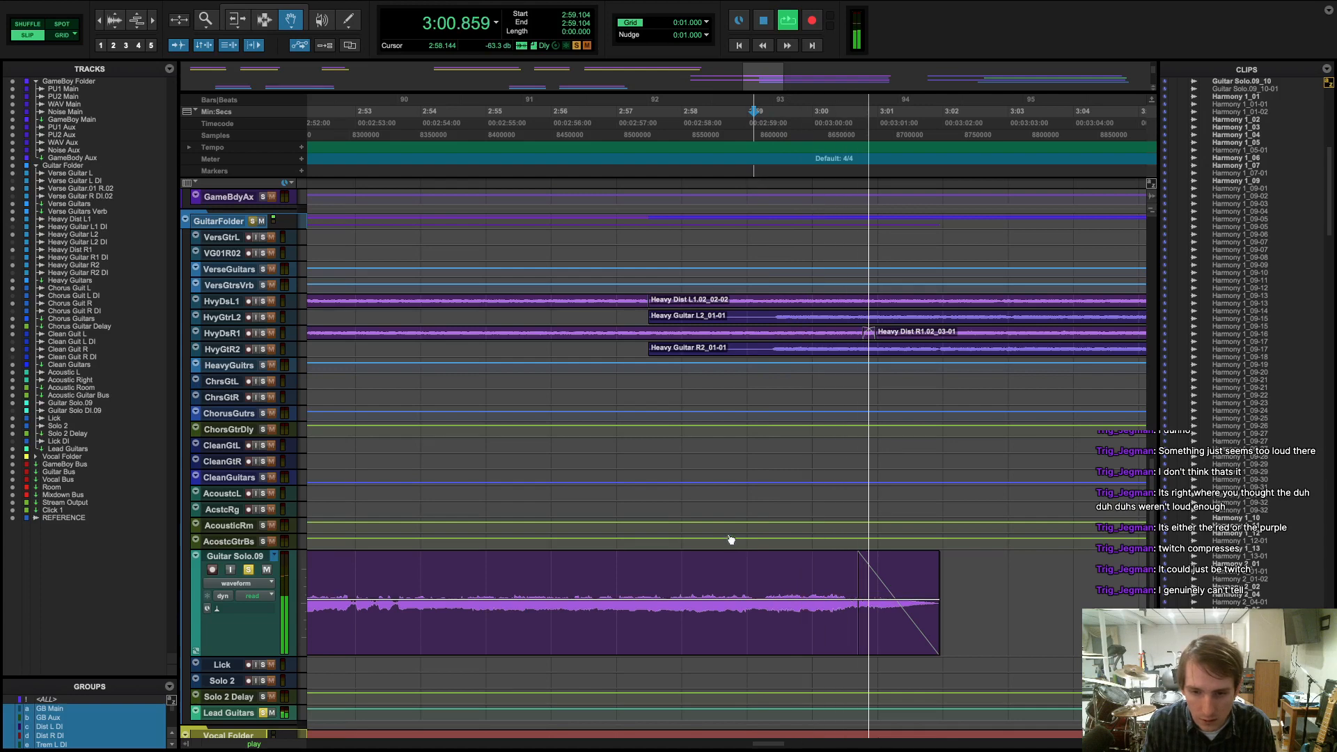
key(space)
click(262, 712)
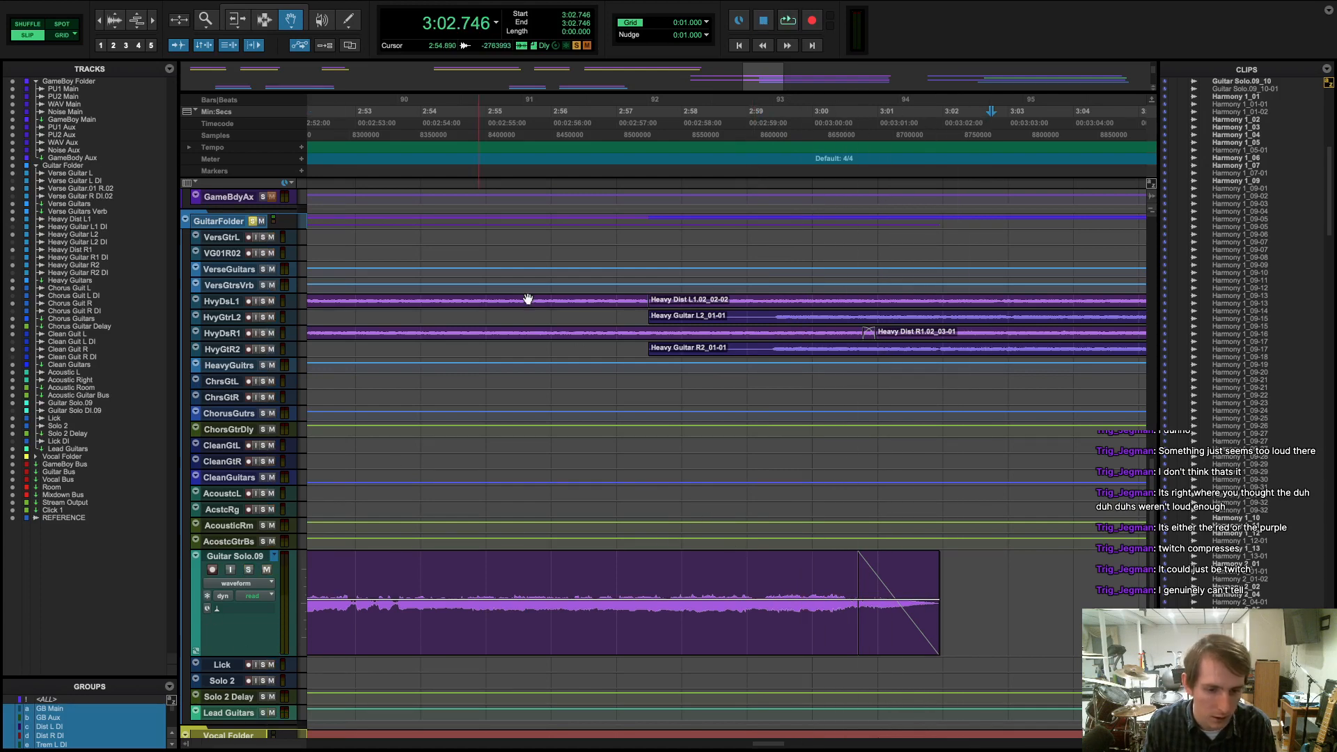
click(700, 193)
key(space)
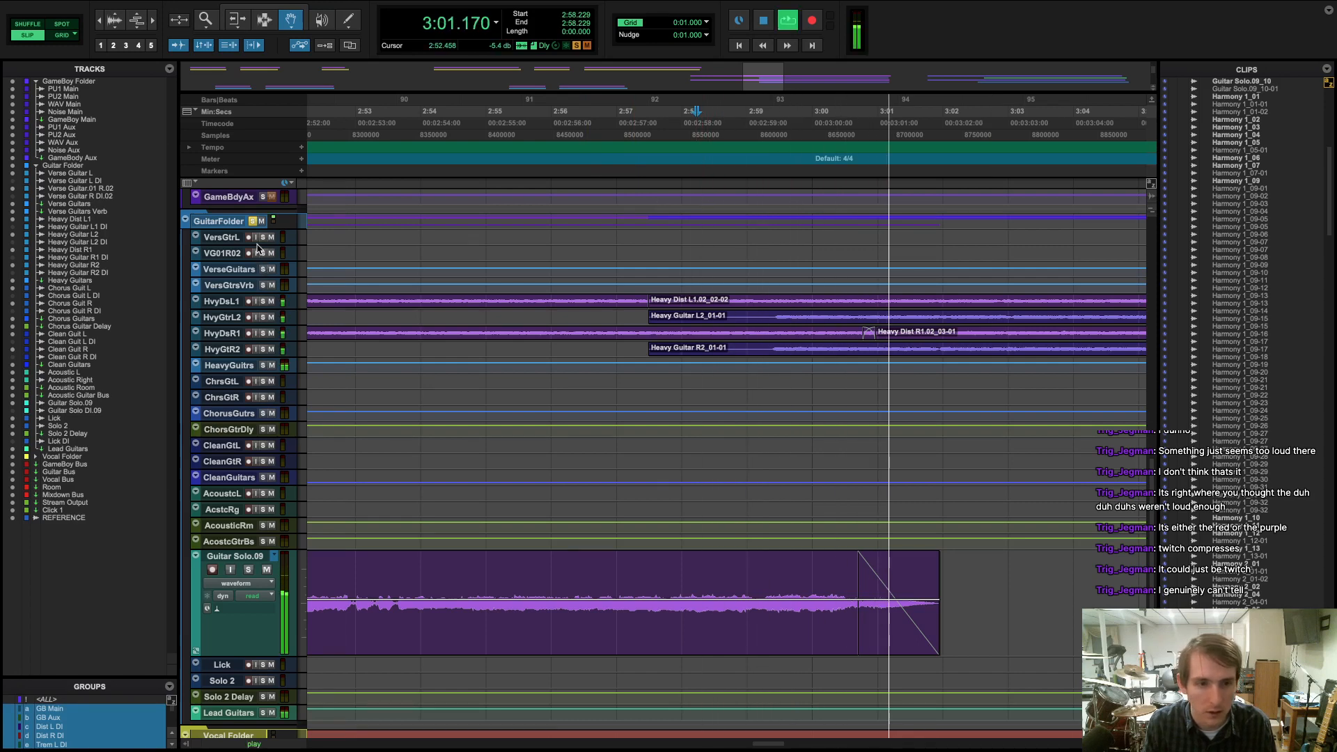
key(space)
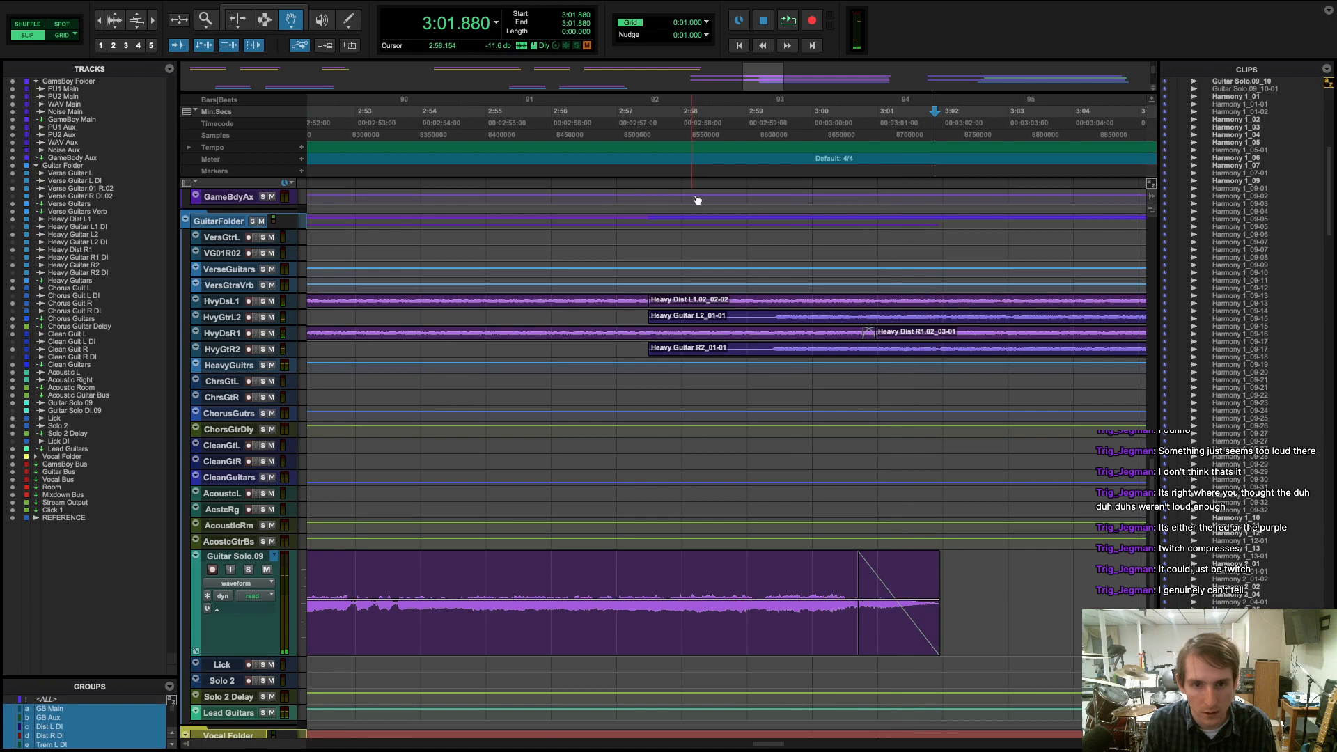
- Play the full mix with nothing soloed from 2:57.365 past the solo's ending and stop
click(640, 176)
key(space)
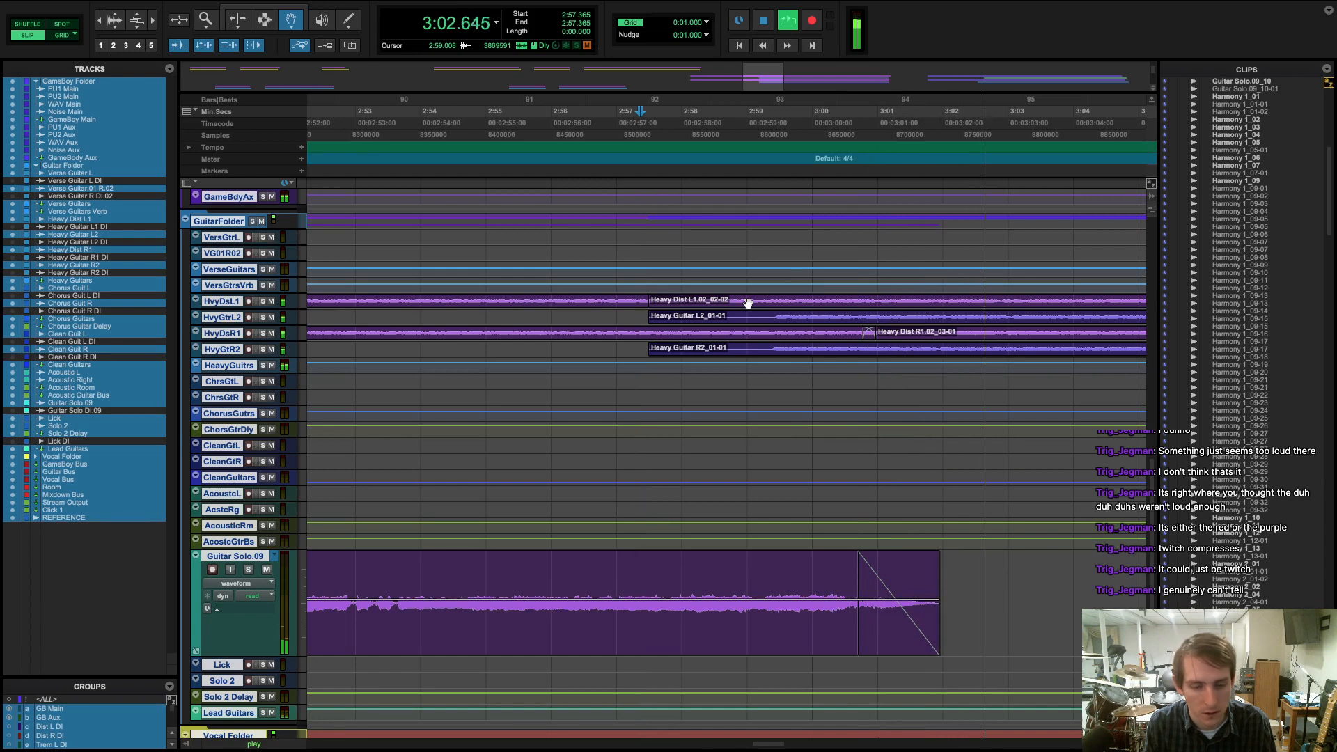
key(space)
- Switch the Guitar Solo.09 track view to playlists to show its alternate takes
scroll(850, 582, down, 2)
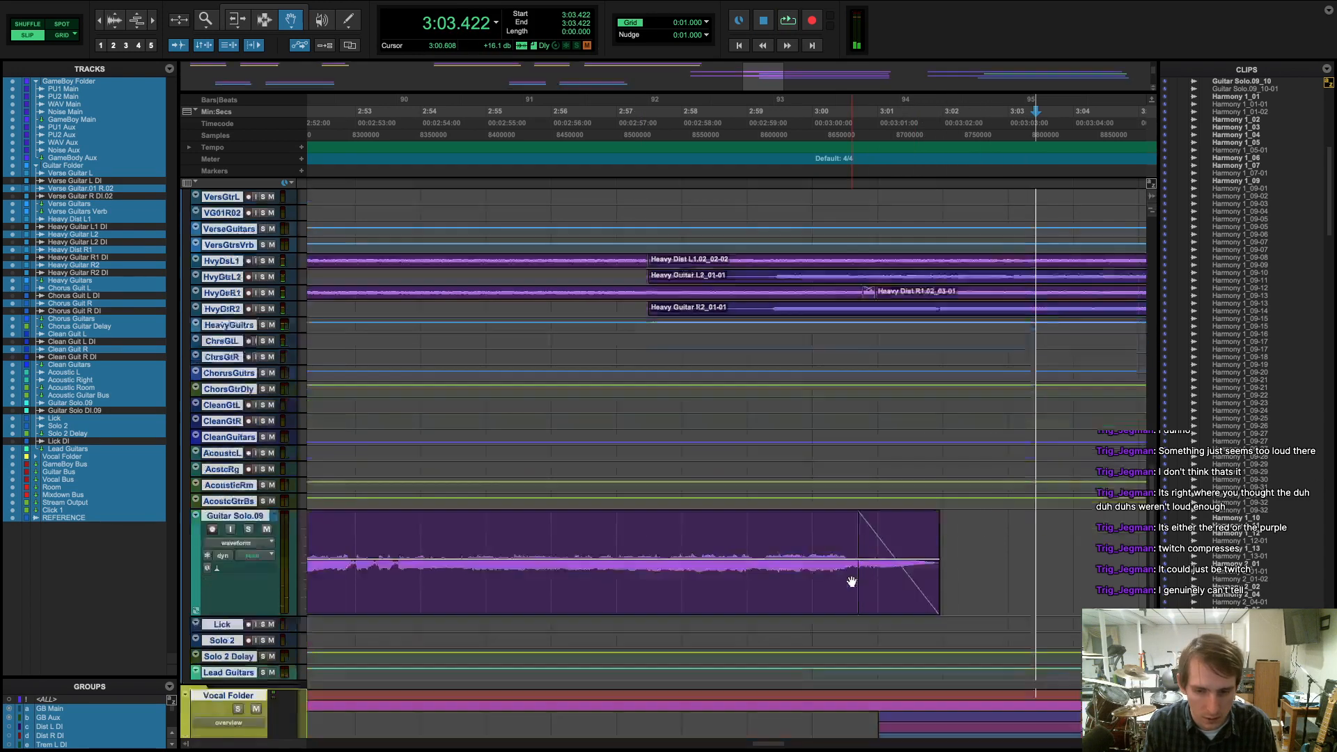
scroll(850, 581, down, 5)
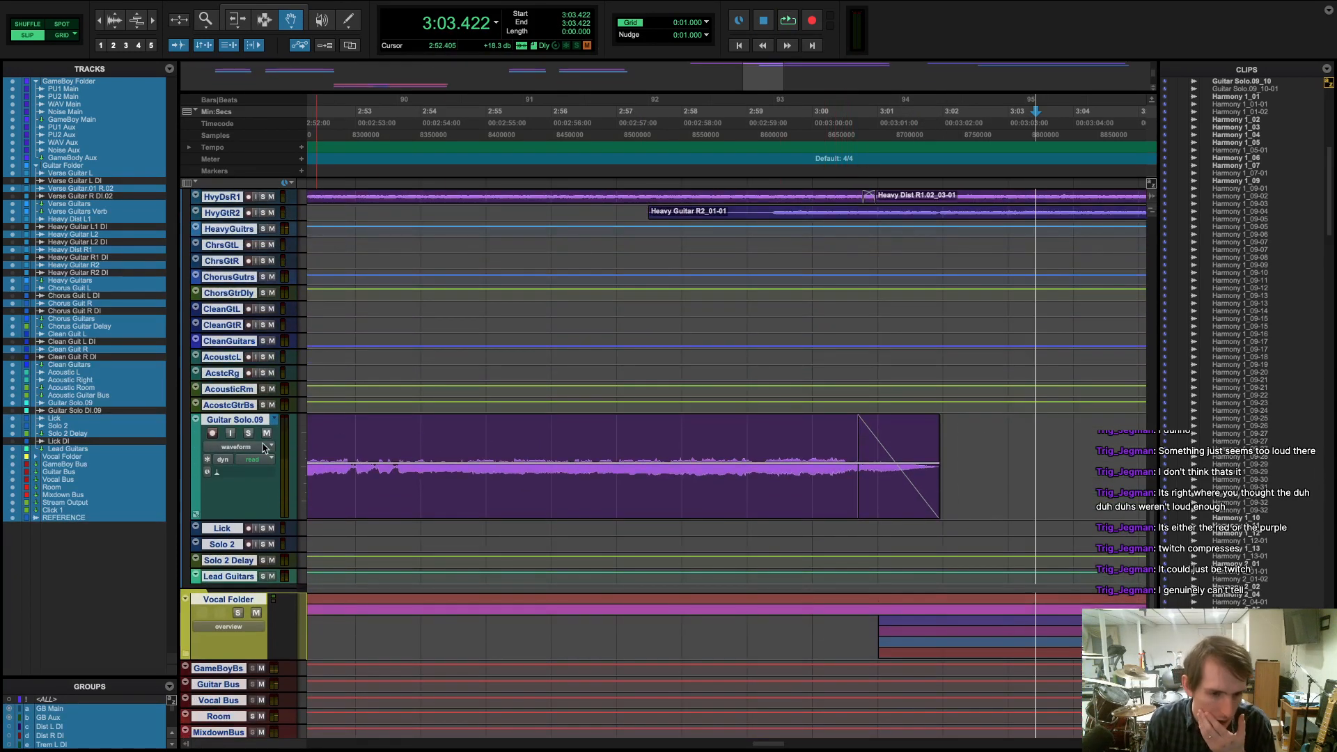
click(263, 447)
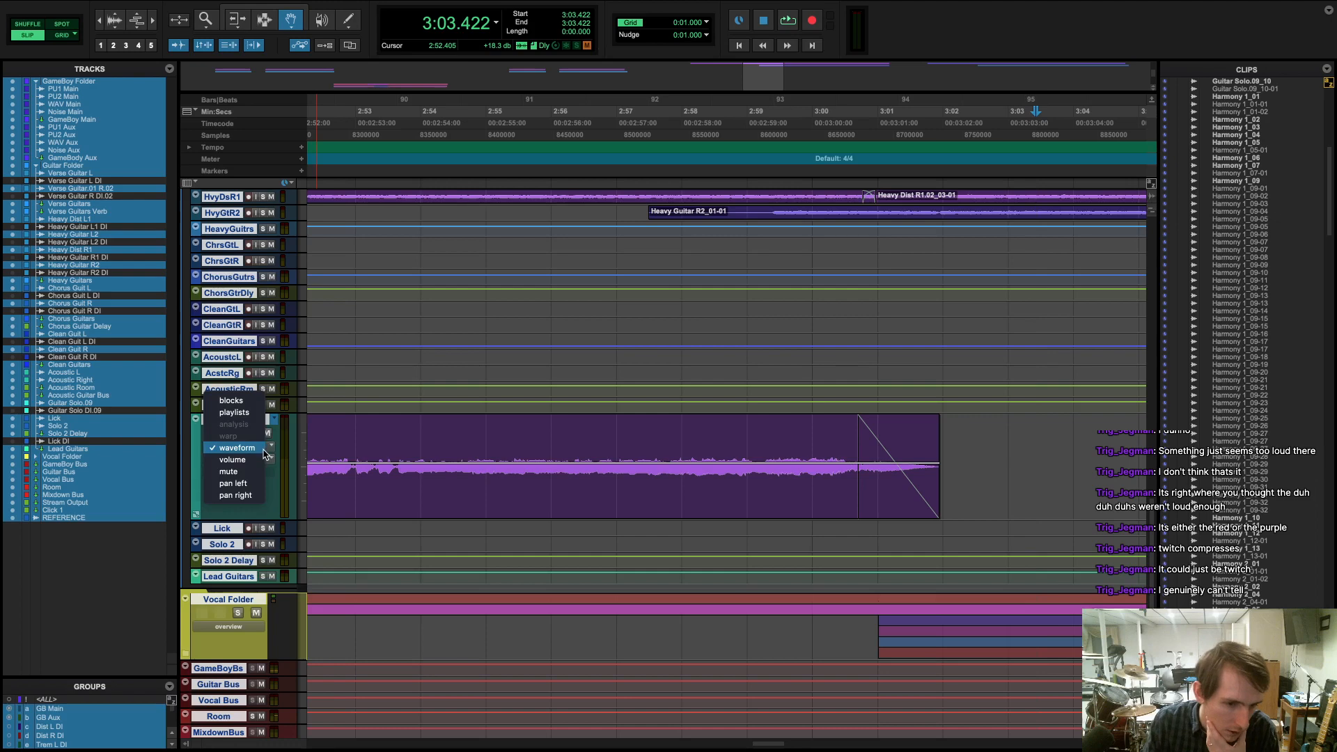
click(246, 415)
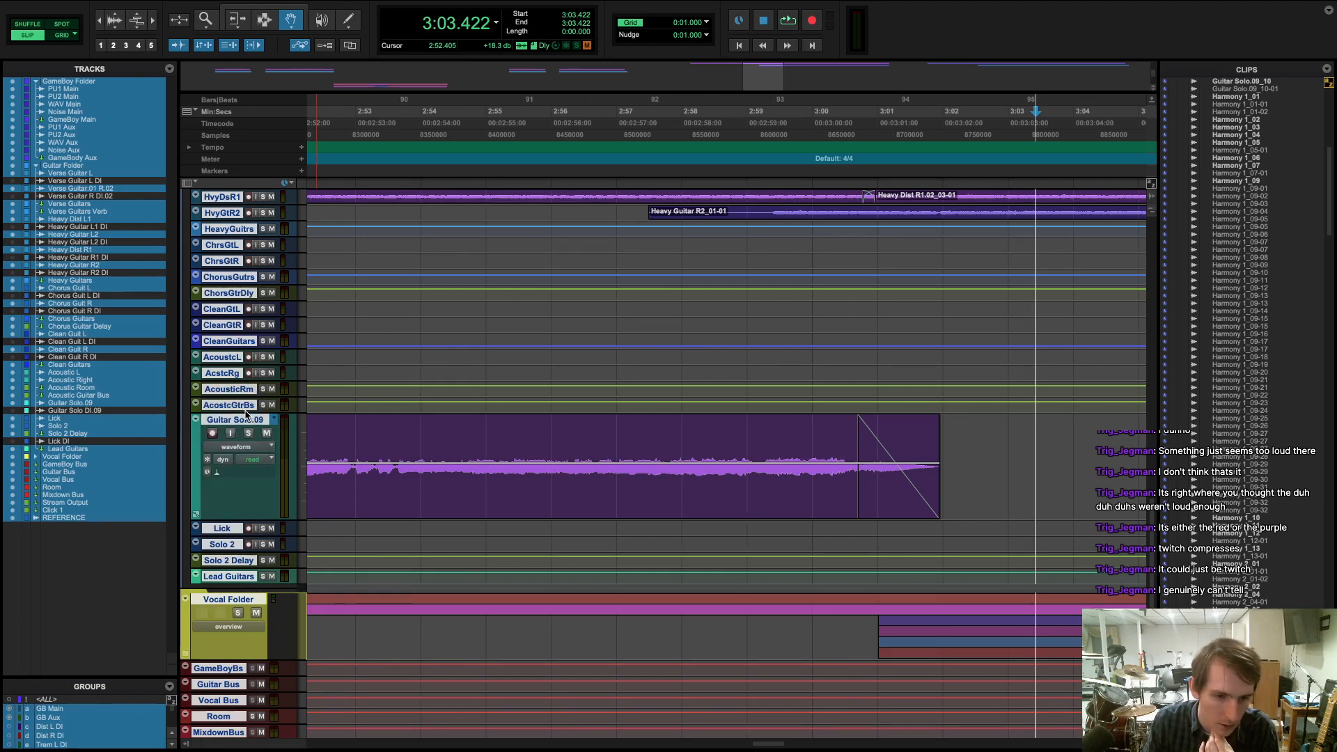
- Solo the Guitar Solo.09 and Lead Guitars tracks and audition the Guitar Solo.08 playlist from 2:58.560
scroll(680, 543, down, 5)
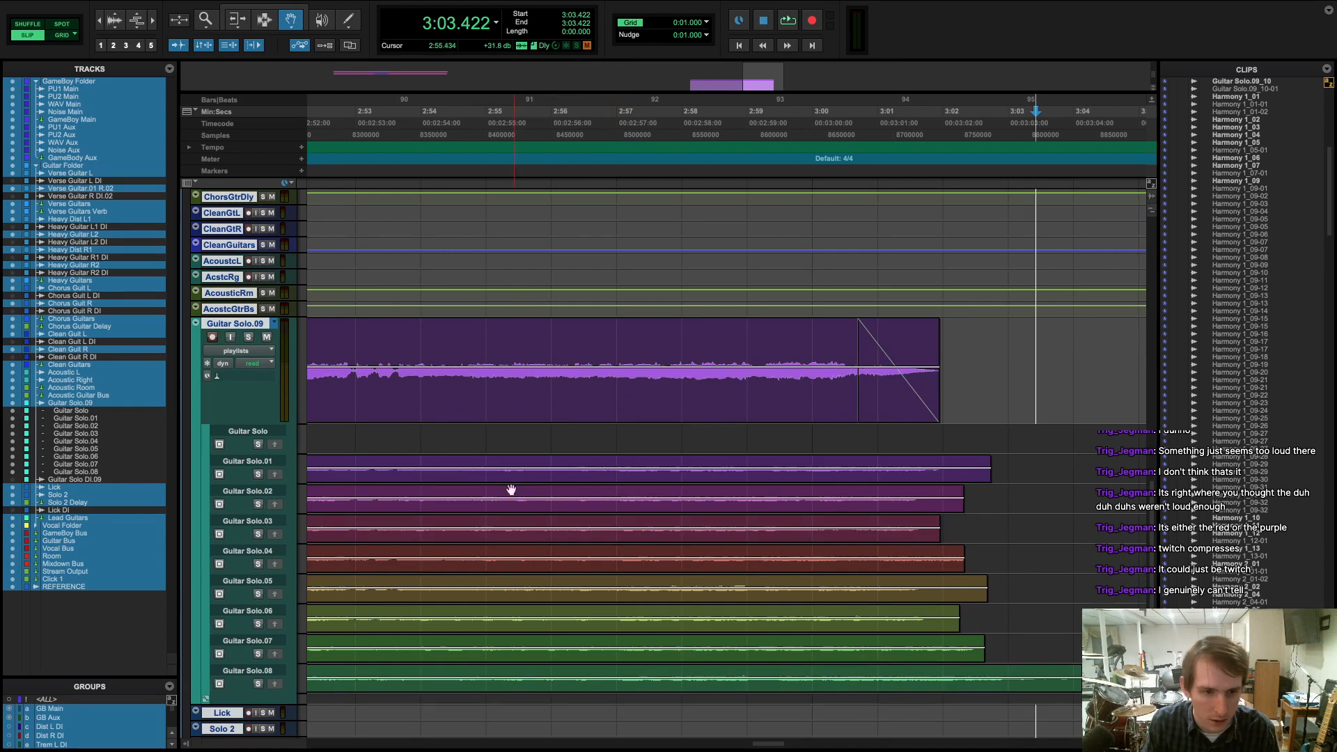
click(249, 336)
scroll(291, 551, down, 3)
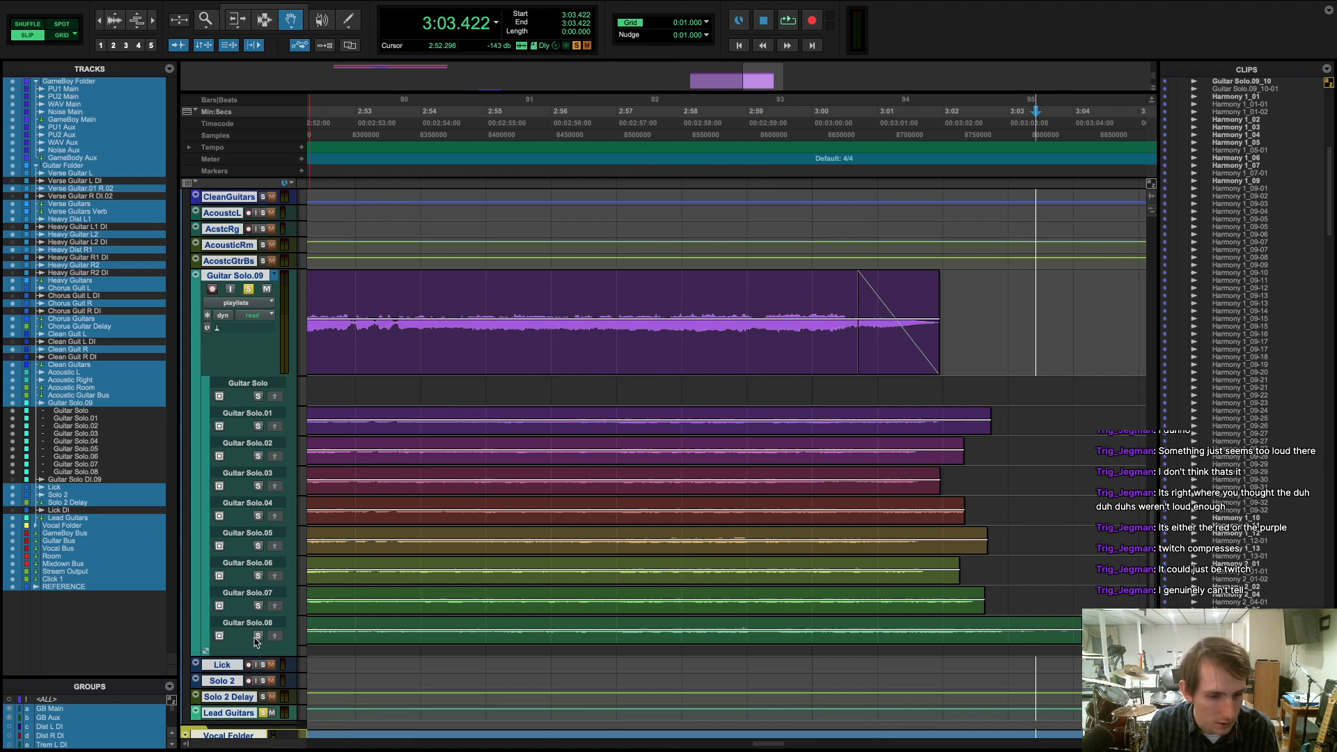
click(718, 174)
key(space)
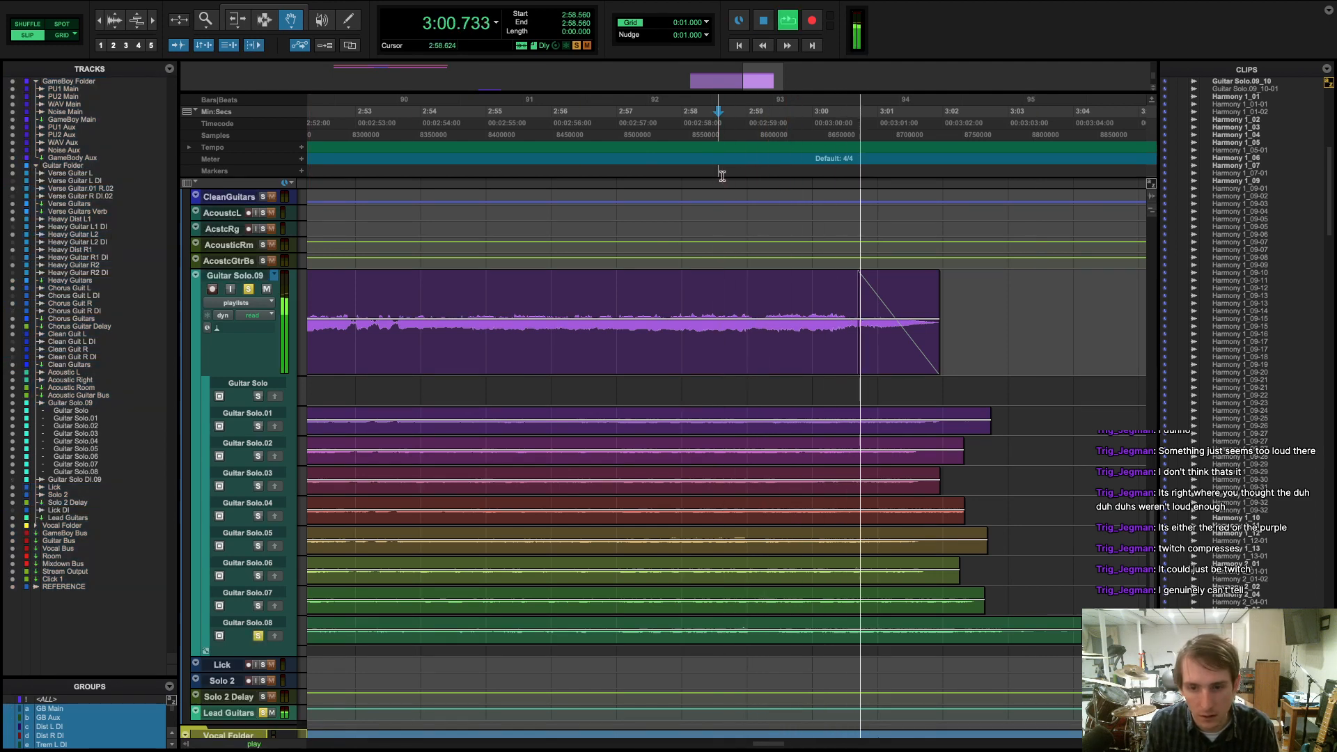
key(space)
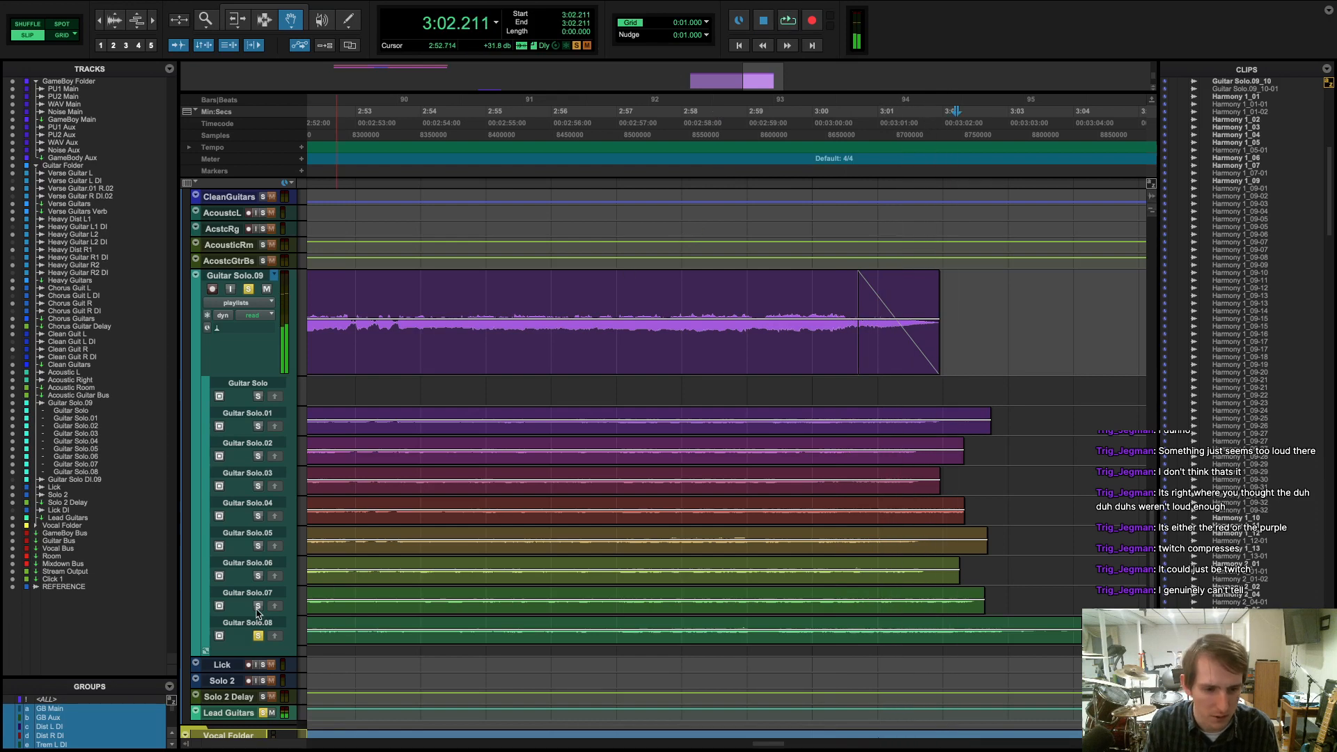
- Audition the Guitar Solo.07 playlist from 2:58.400 and the Guitar Solo.06 playlist from 2:58.602
click(709, 164)
key(space)
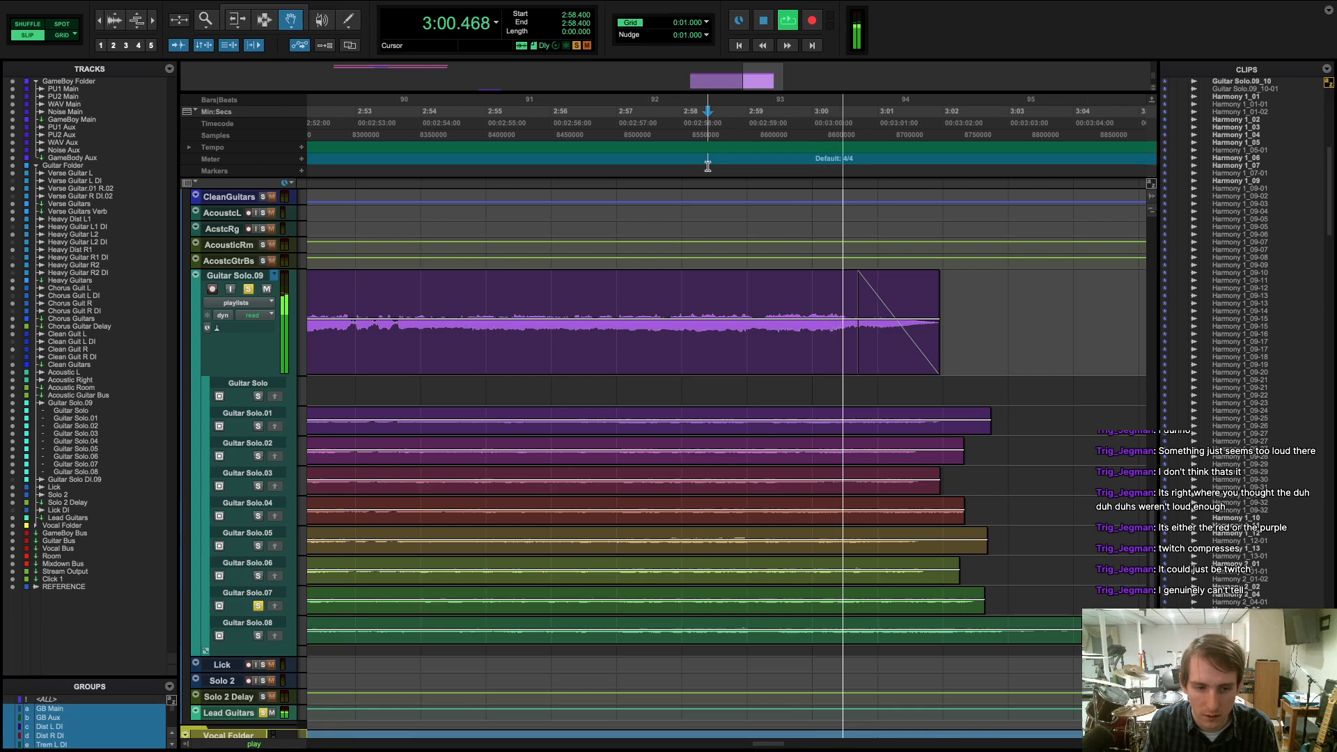
key(space)
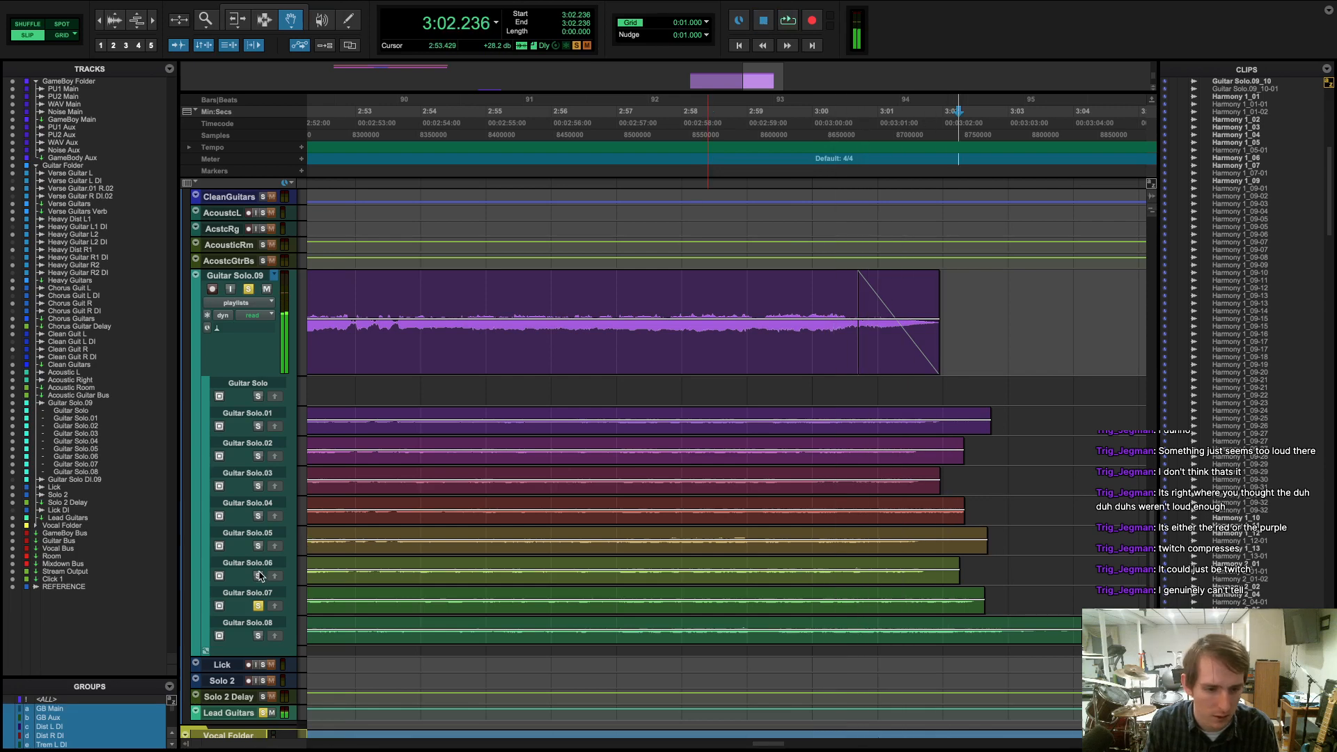
click(721, 171)
key(space)
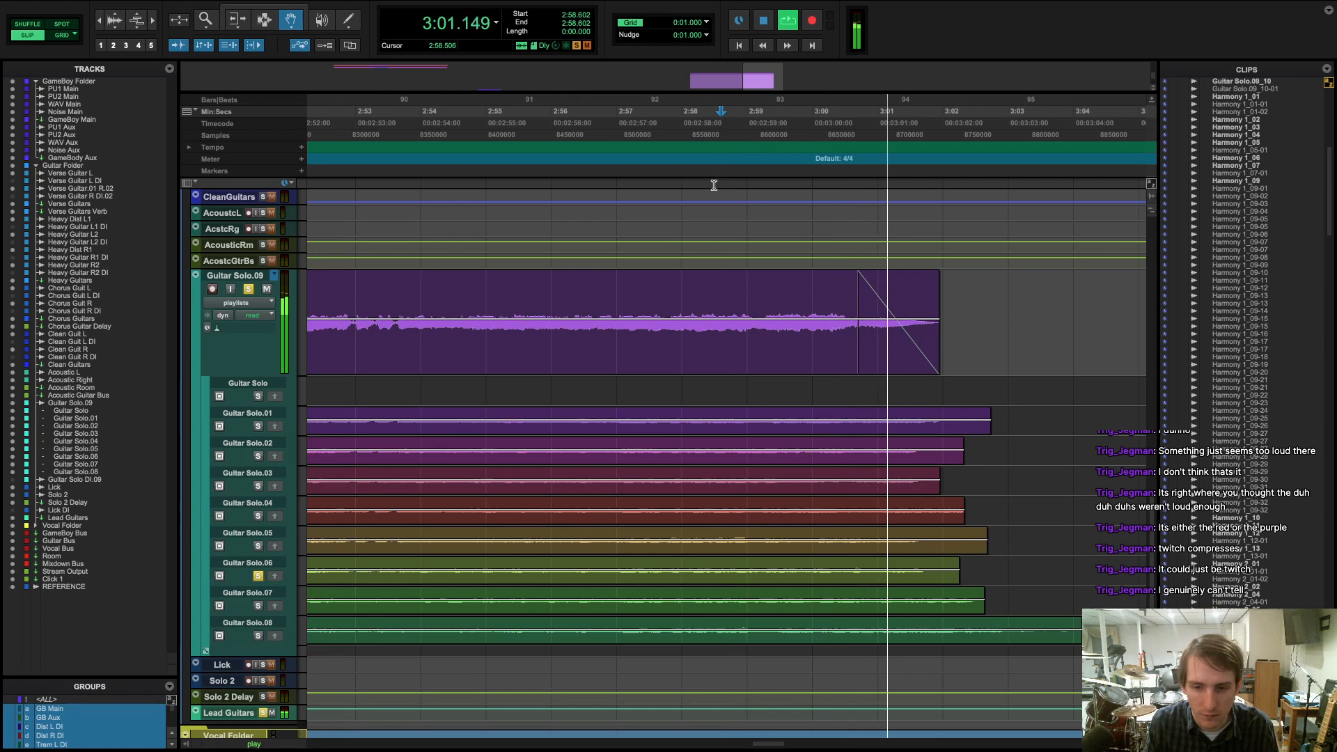
key(space)
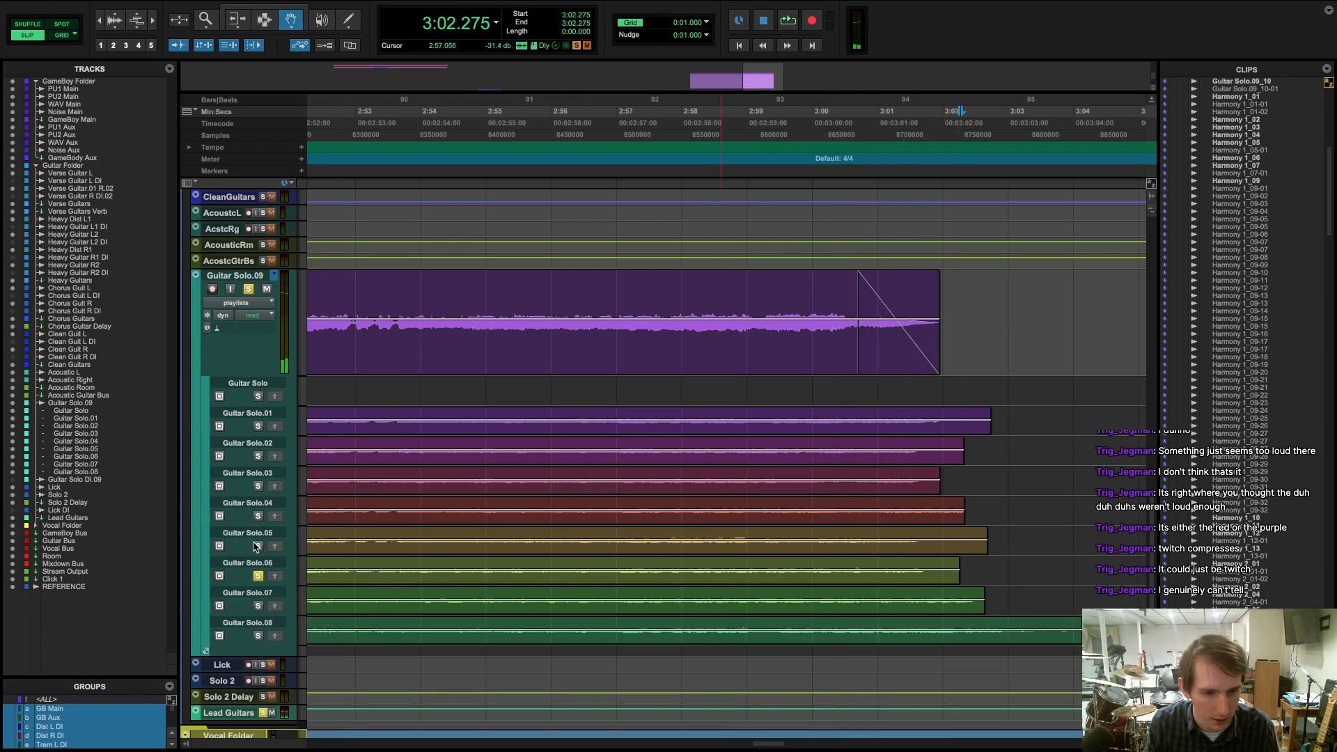
- Audition the Guitar Solo.05 playlist from 2:58.762 and the Guitar Solo.04 playlist from 2:58.954
click(731, 174)
key(space)
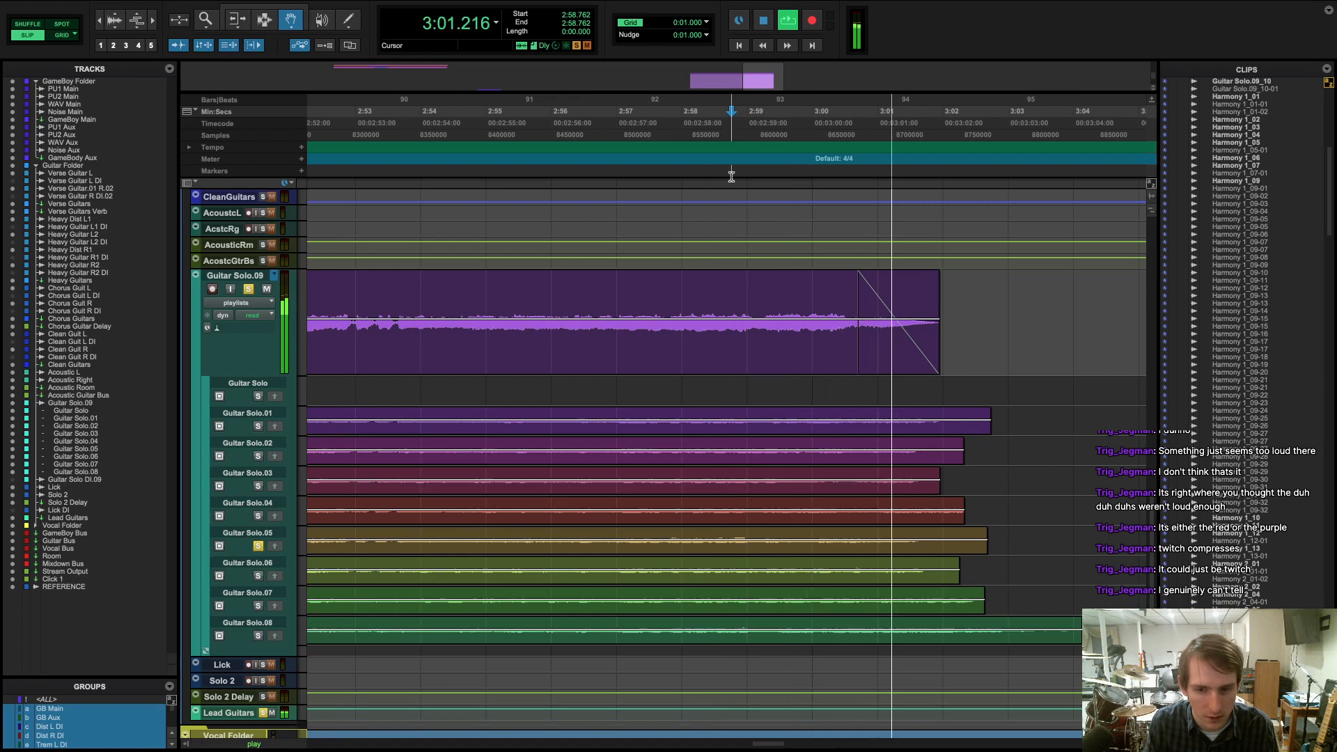
key(space)
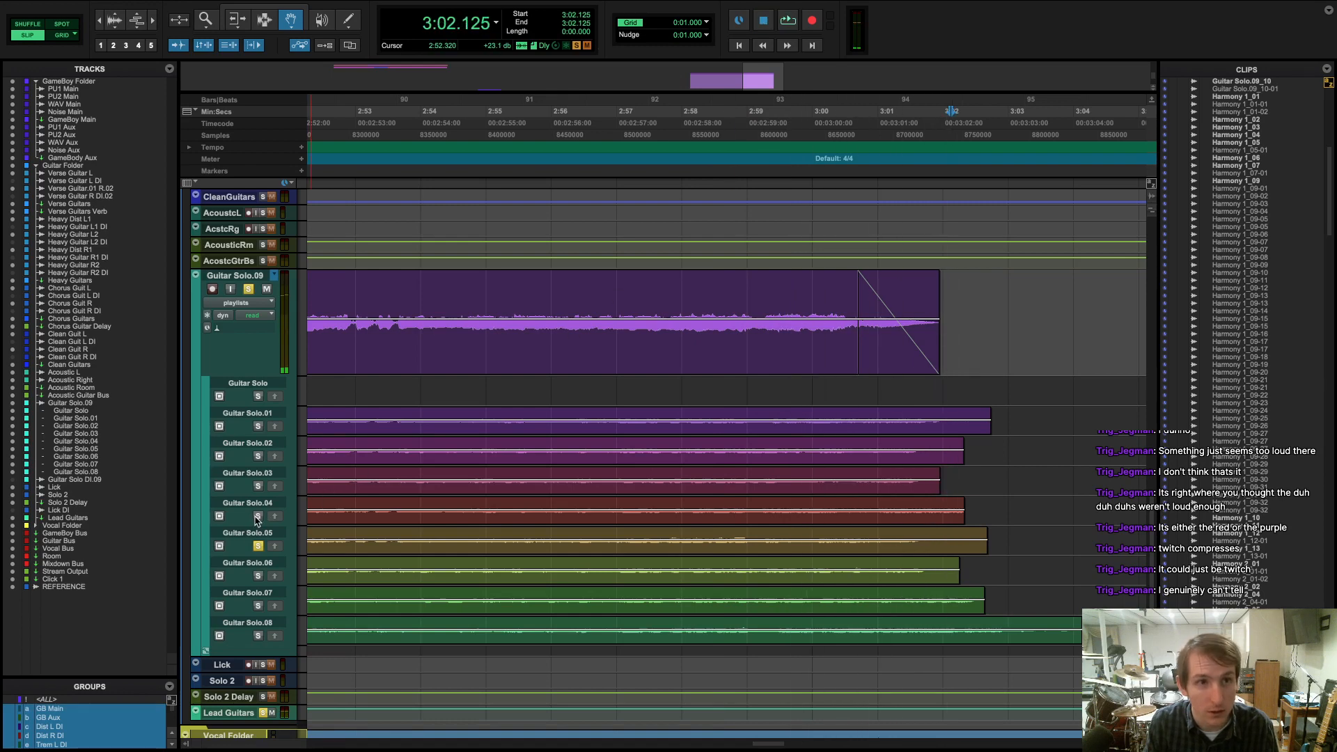
key(space)
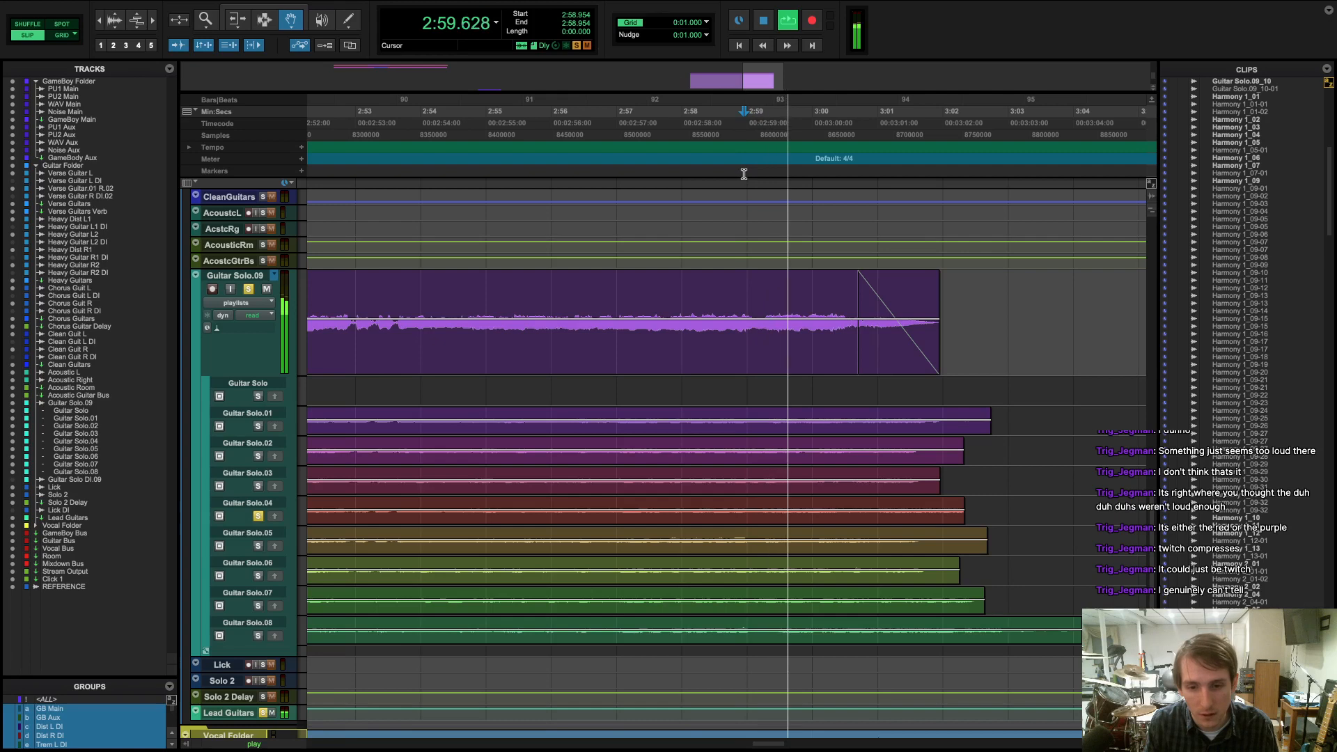
key(space)
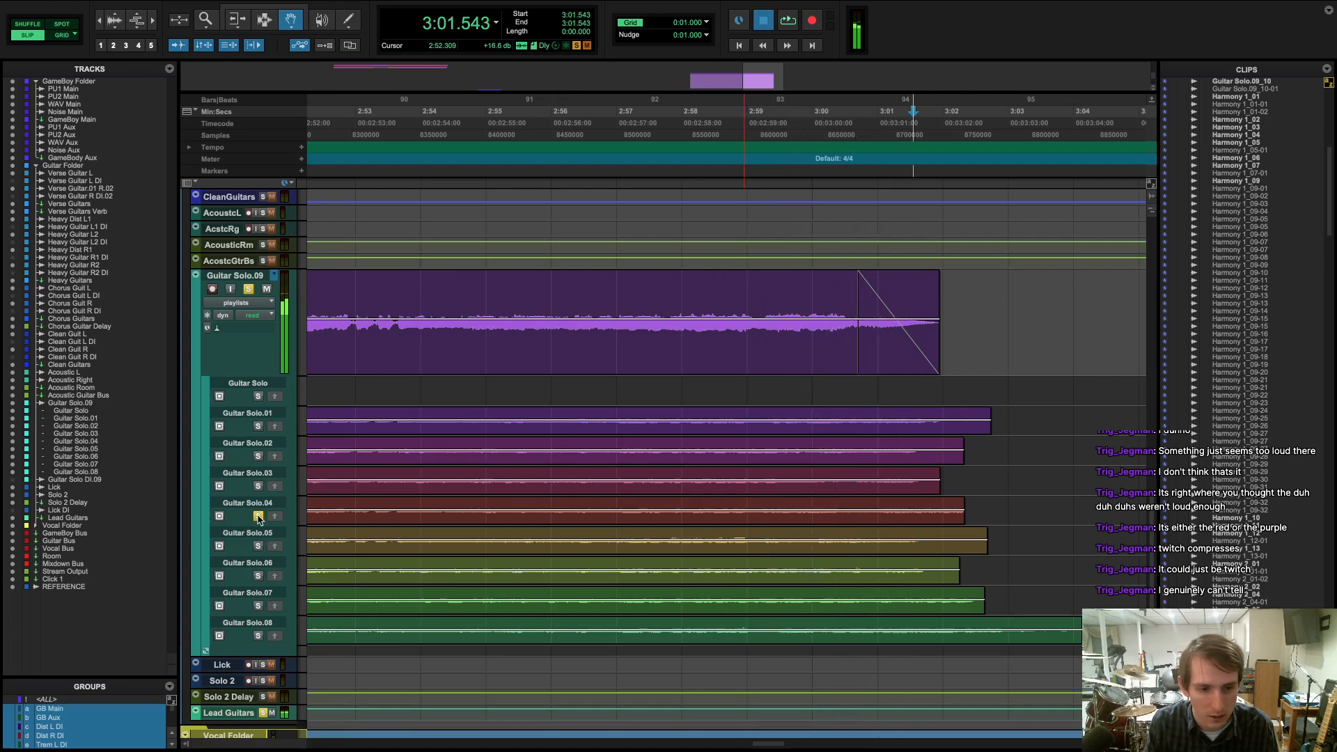
- Audition the Guitar Solo.03 playlist from 2:59.136 and the Guitar Solo.02 playlist from 2:58.794
click(758, 173)
key(space)
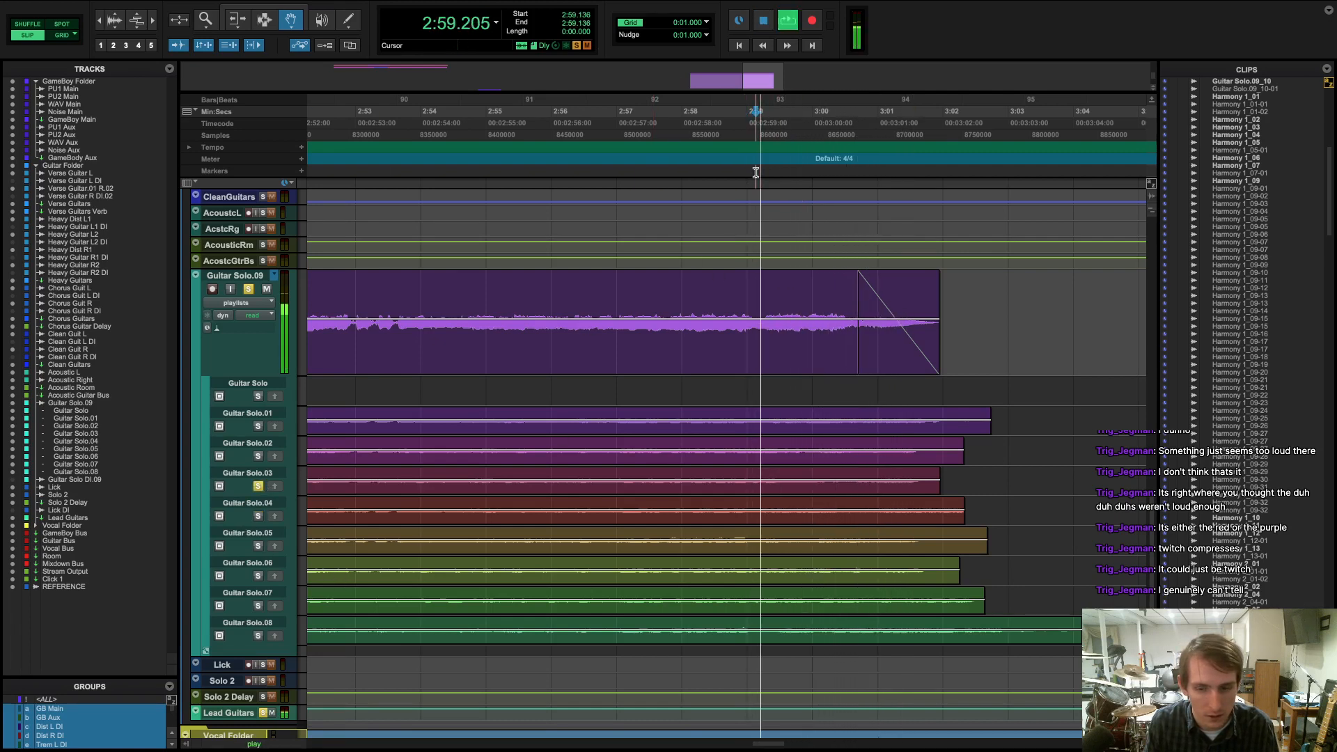
key(space)
click(258, 456)
click(733, 174)
key(space)
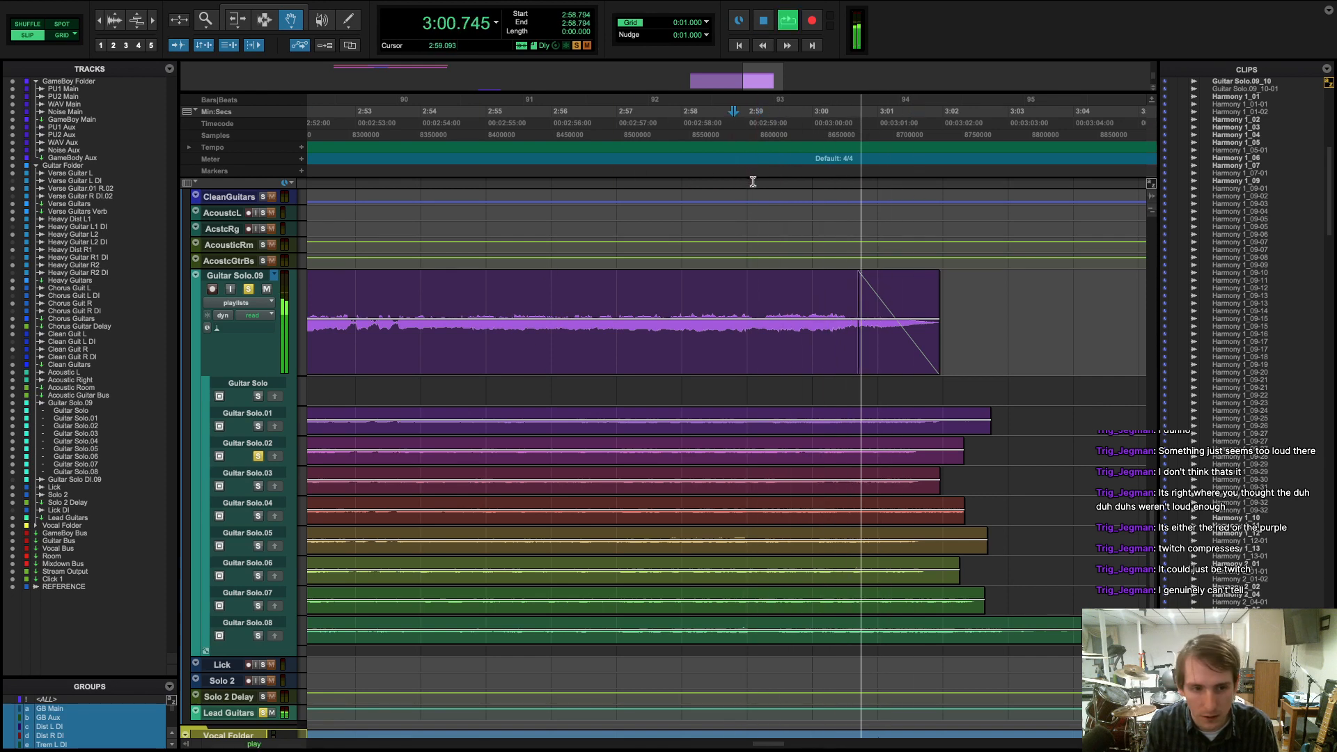
key(space)
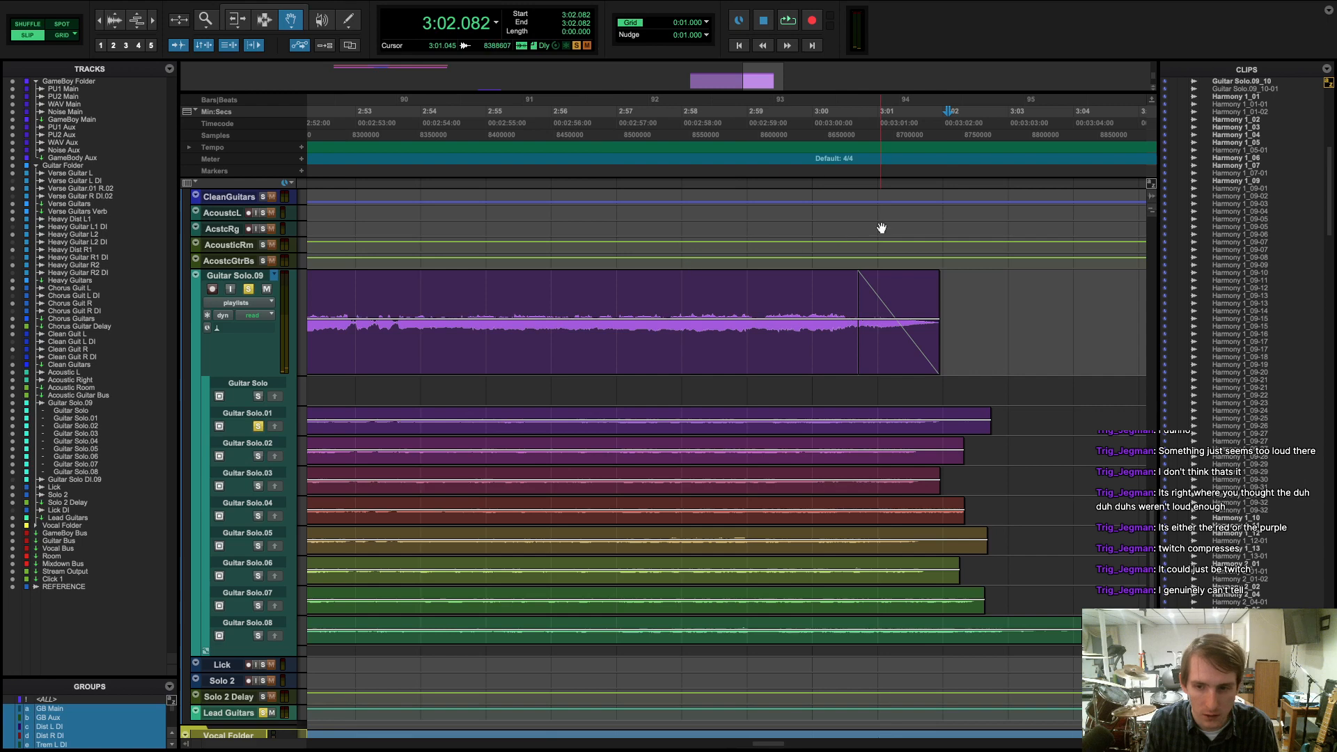
- Audition the Guitar Solo.01 playlist from 2:59.925 and again from 2:57.781
click(808, 172)
key(space)
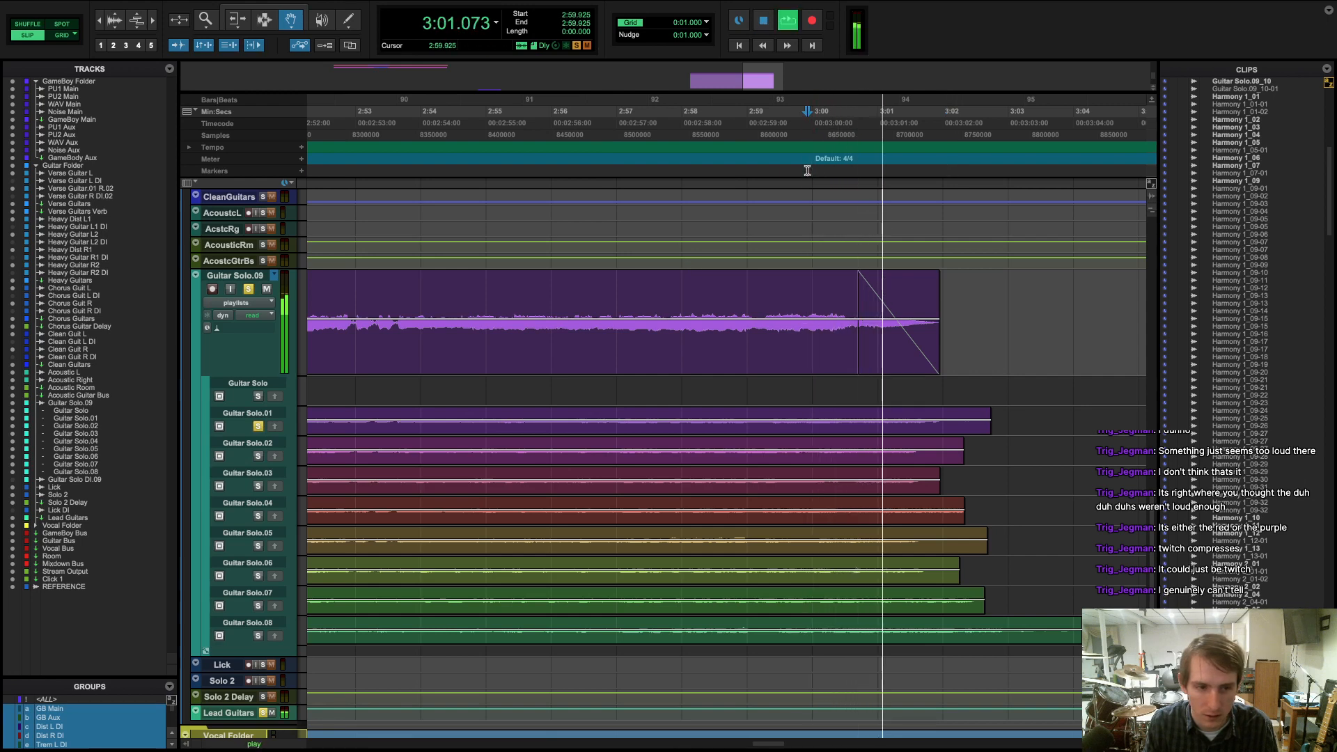
key(space)
click(667, 173)
key(space)
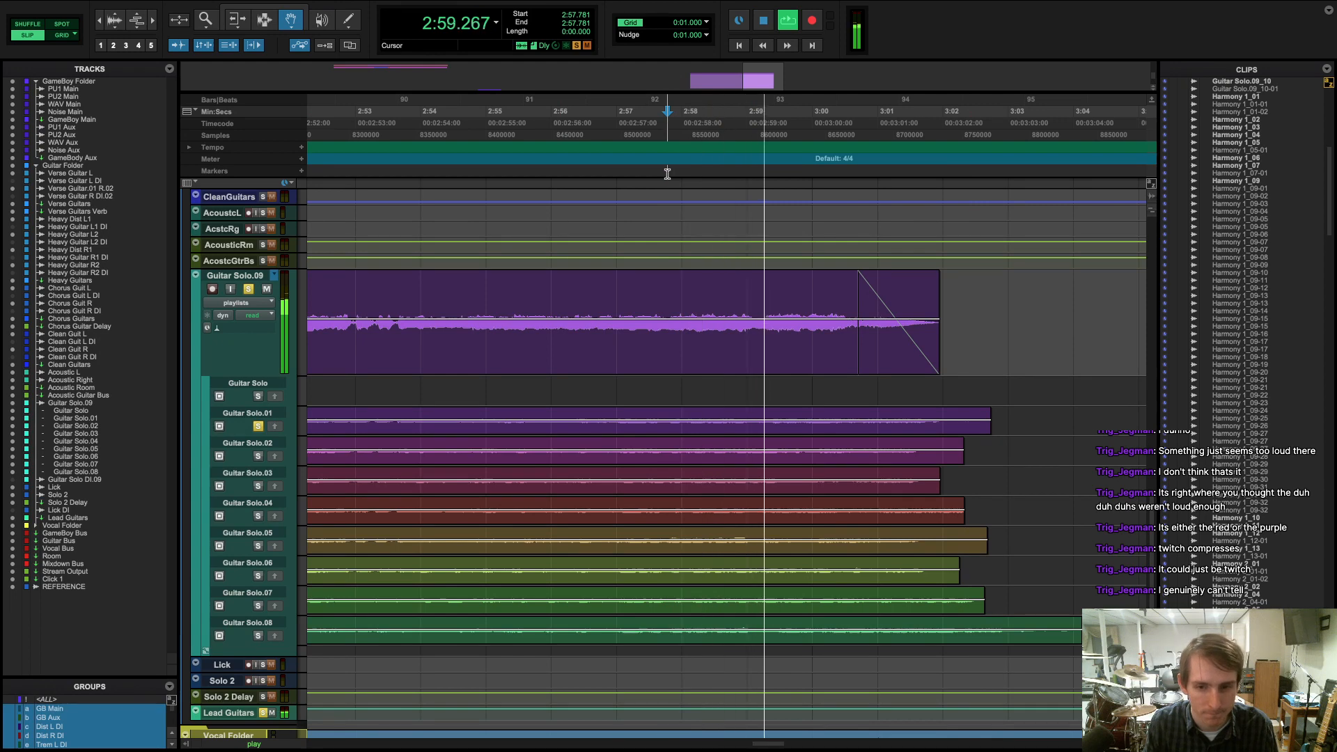
key(space)
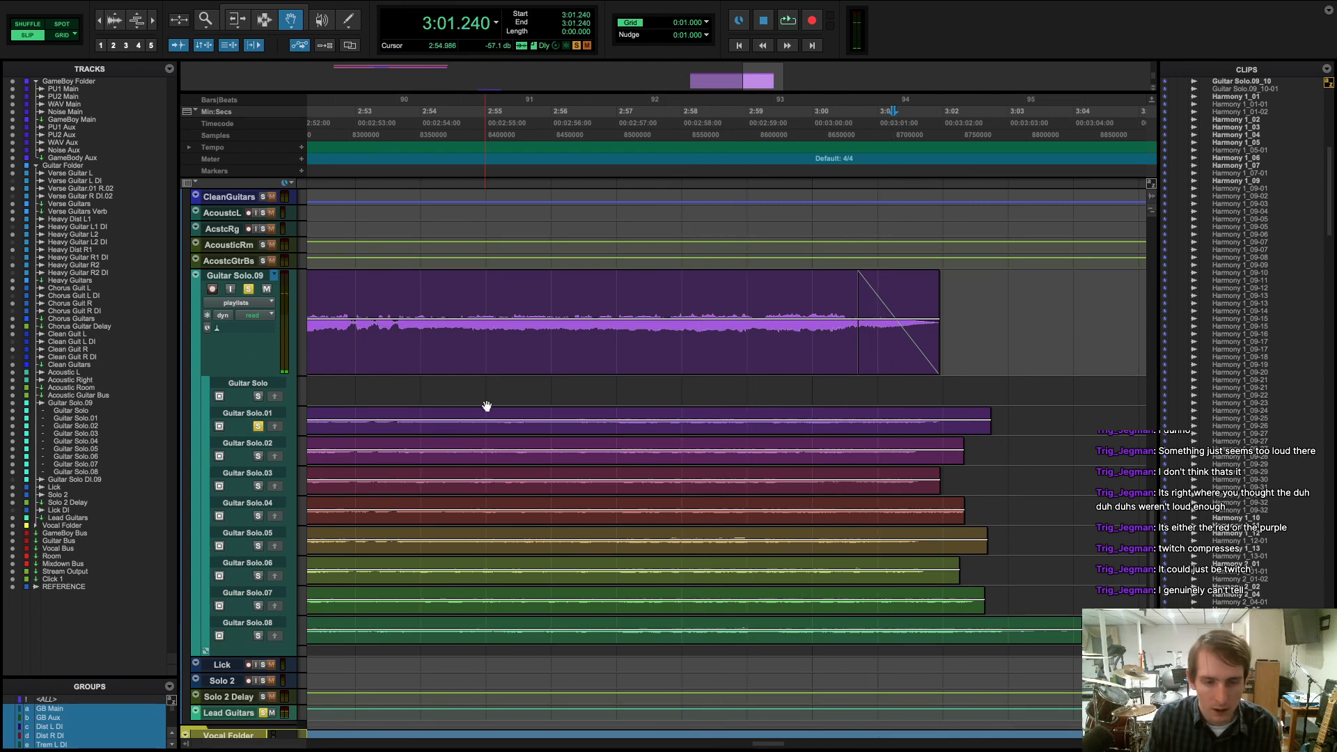
- Switch the track's main playlist to the empty Guitar Solo and copy the whole Guitar Solo.09_10-01 clip up into it
scroll(486, 406, left, 2)
scroll(487, 405, right, 2)
scroll(485, 407, up, 1)
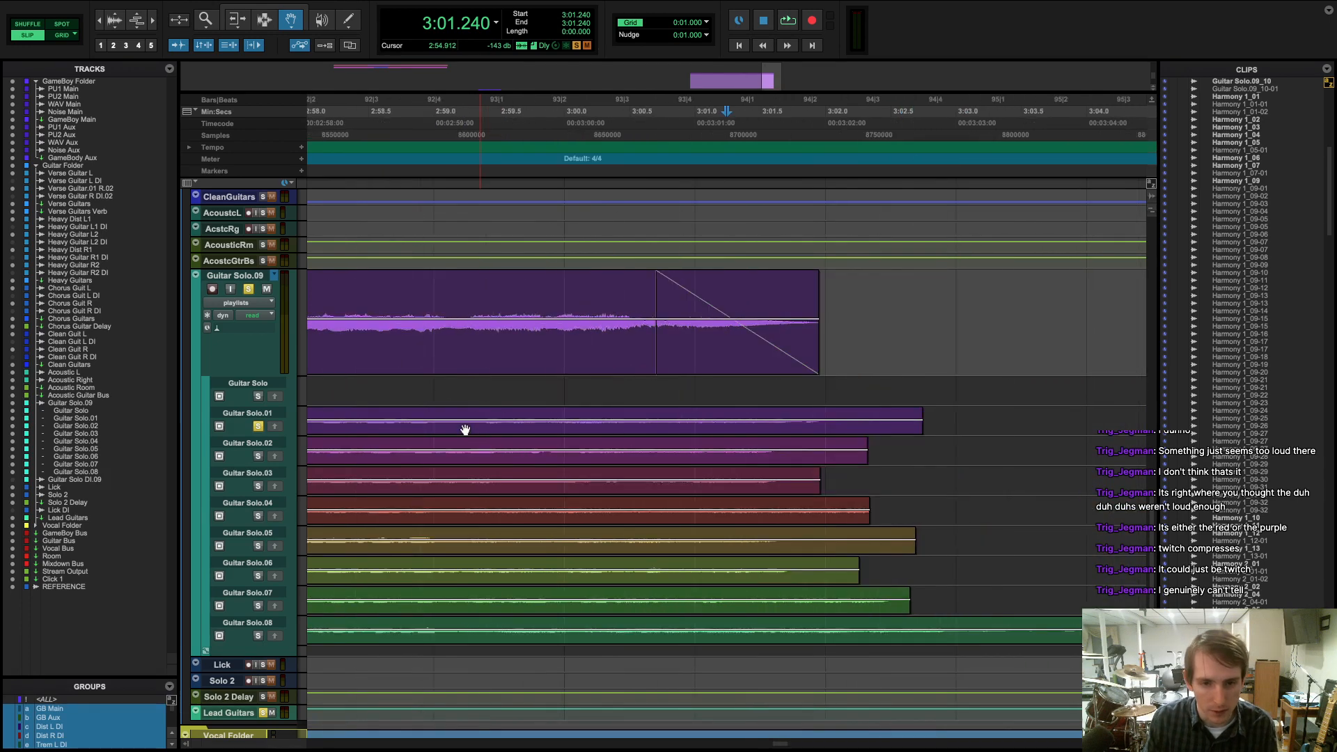
scroll(465, 430, down, 3)
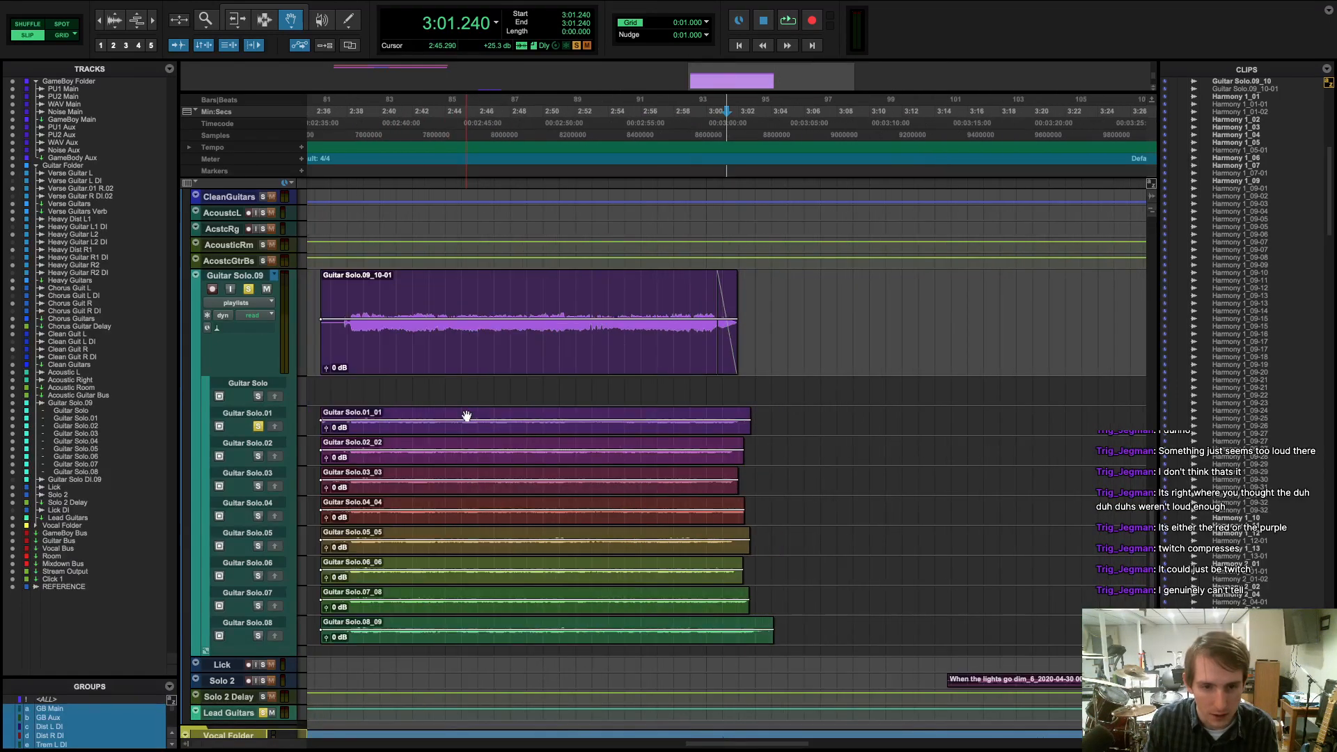
scroll(471, 370, up, 2)
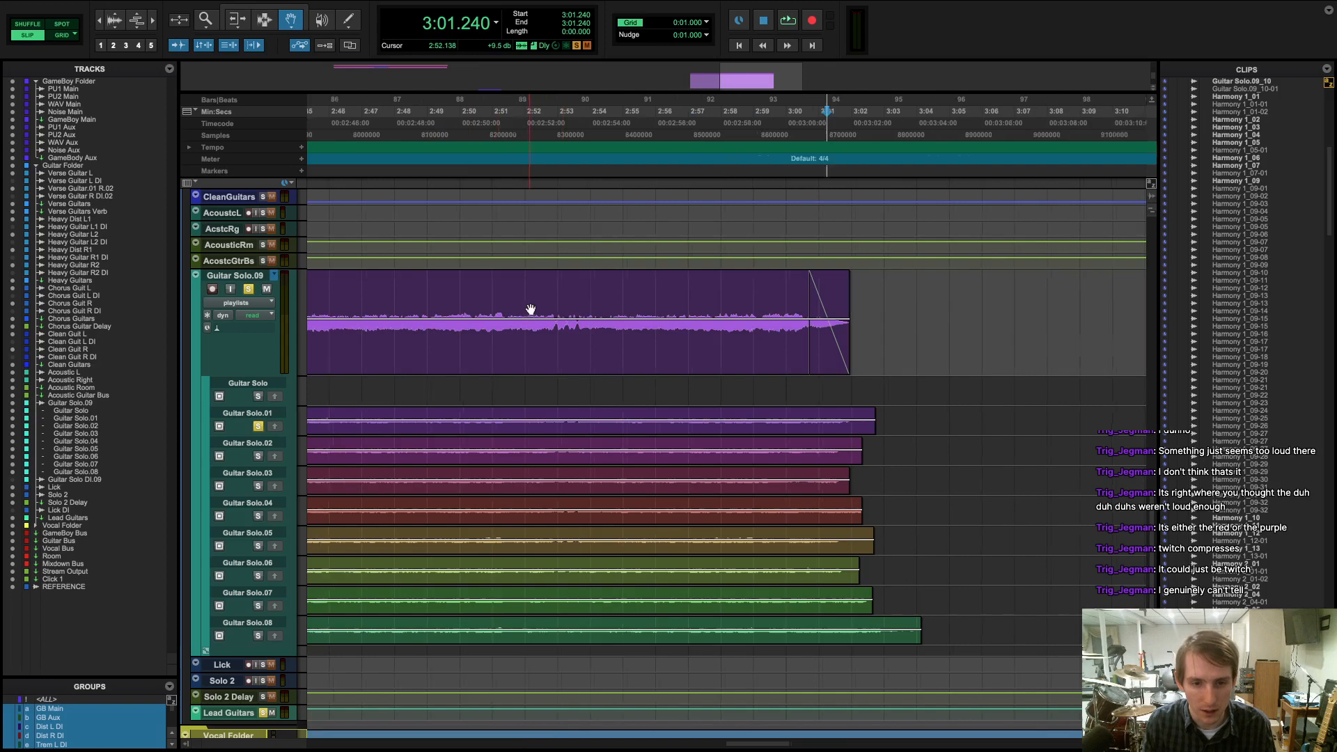
scroll(532, 307, left, 2)
click(275, 276)
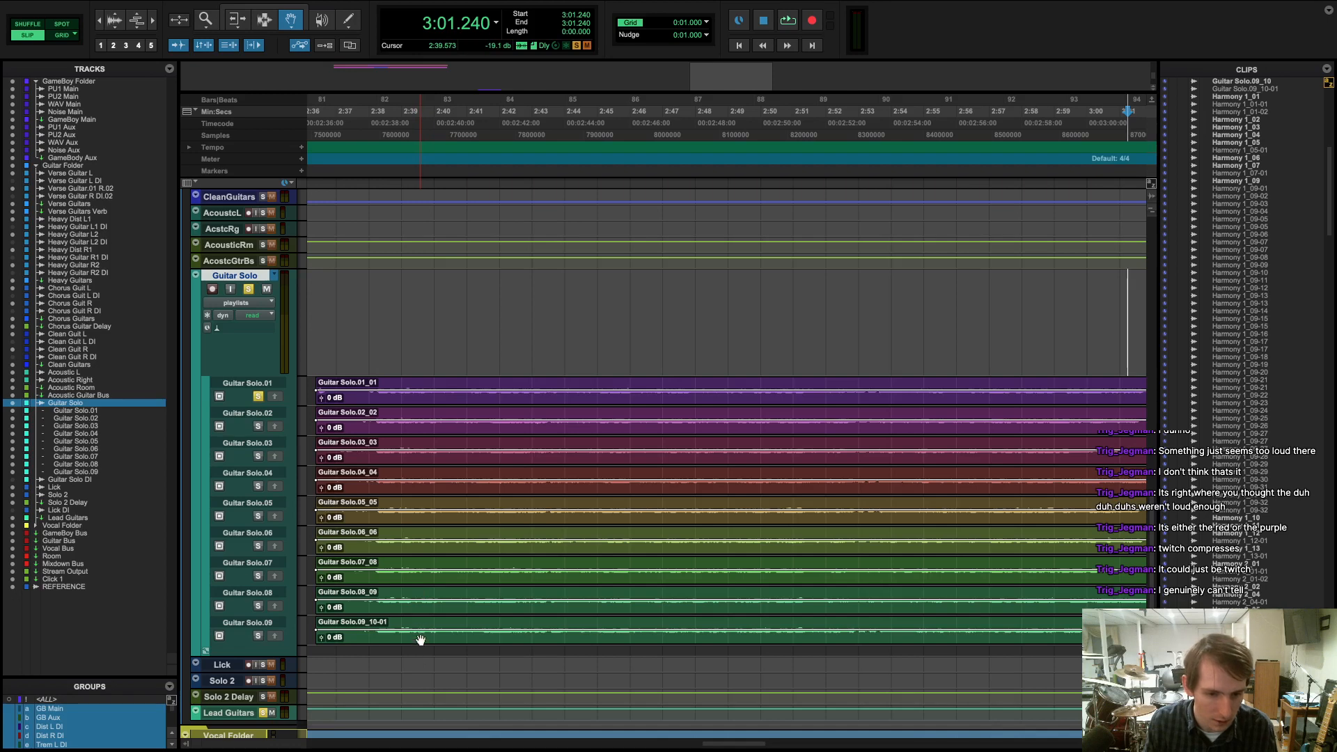
click(420, 633)
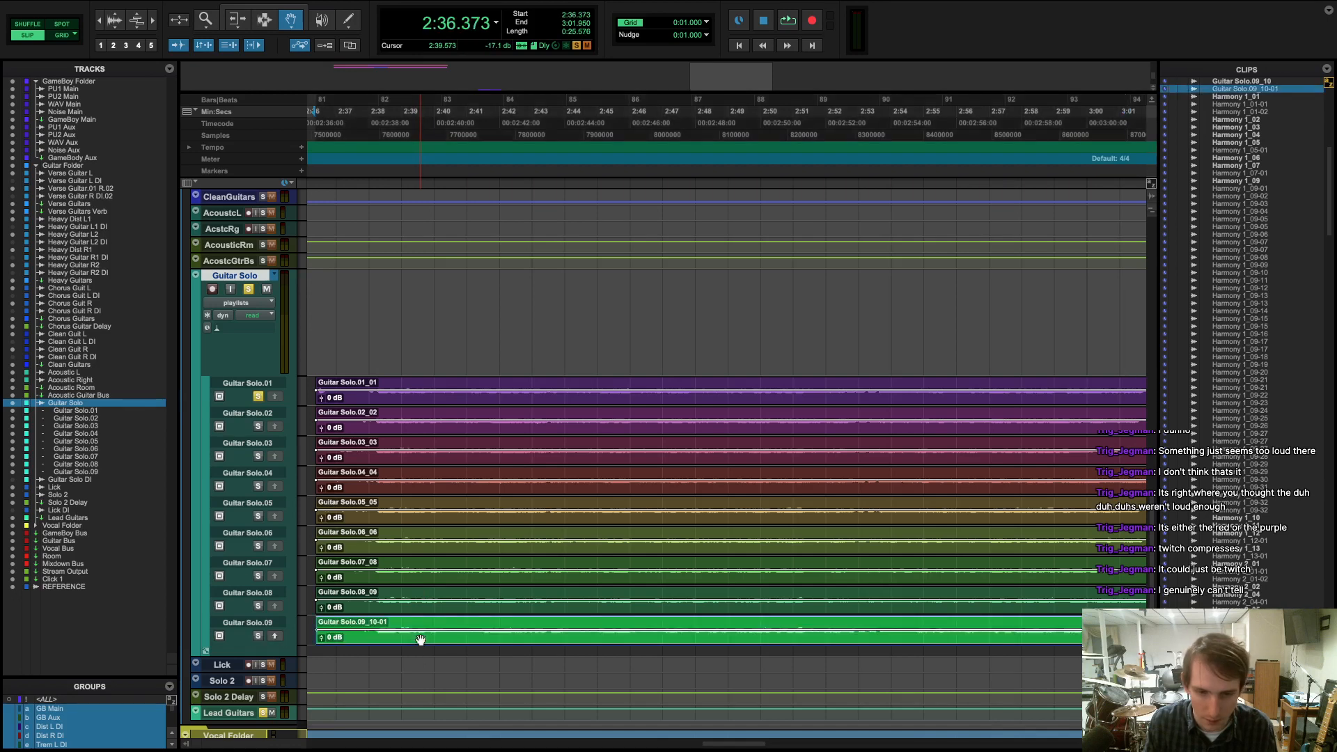
click(275, 637)
scroll(543, 592, left, 5)
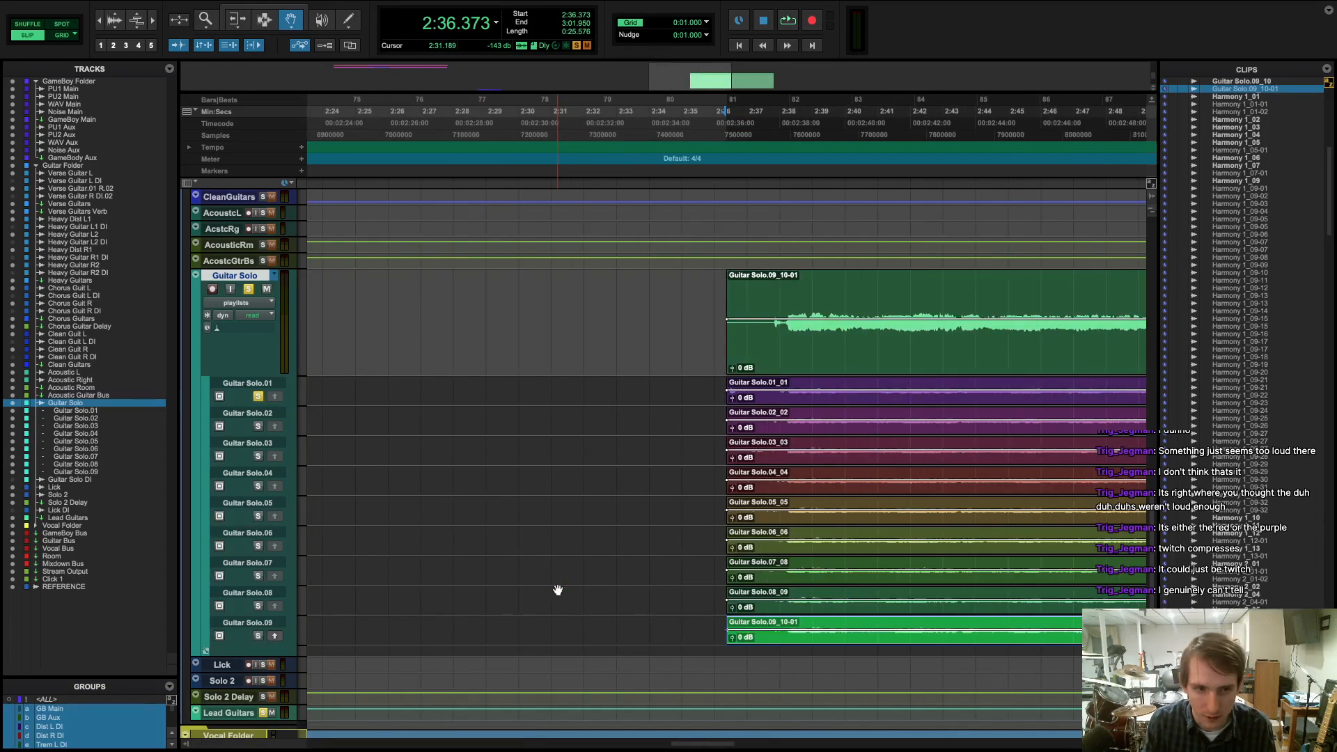
scroll(561, 587, right, 5)
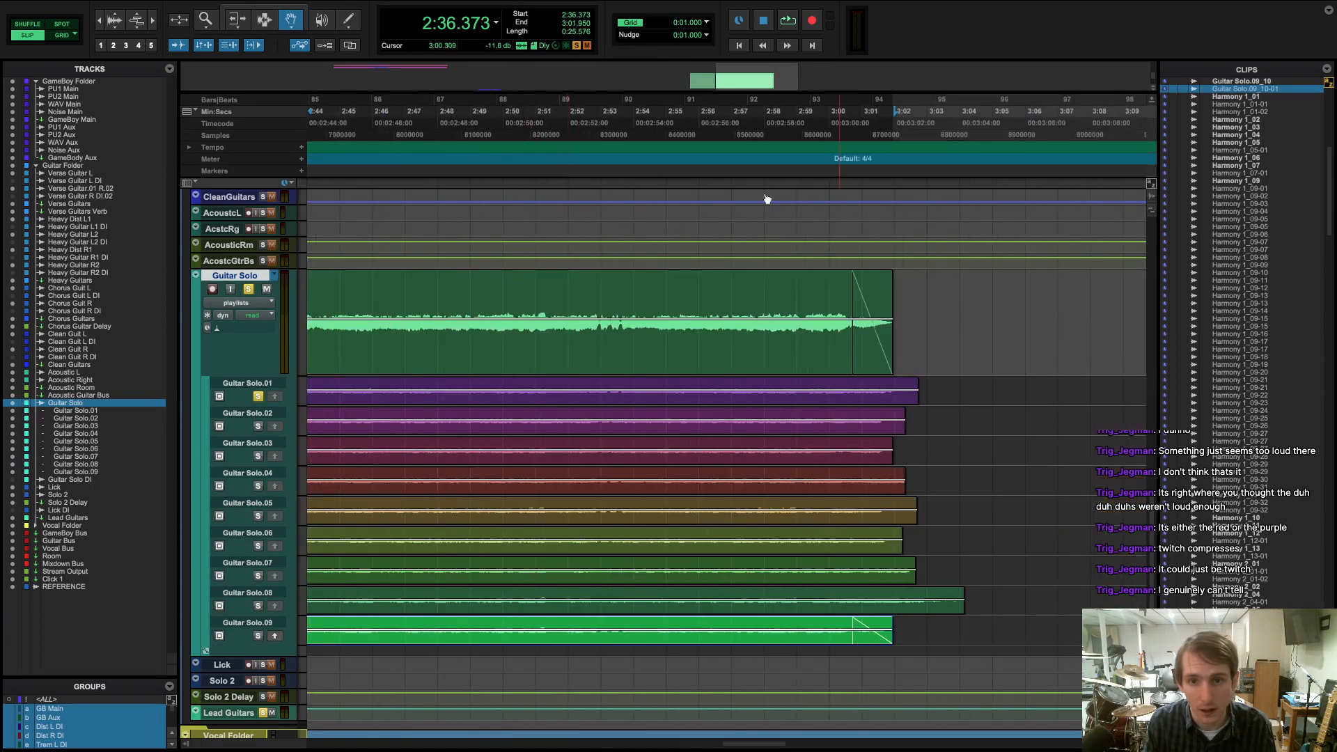
- Audition the Guitar Solo.01 playlist from 2:56.917 and the Guitar Solo.06 playlist from 2:58.218
click(728, 167)
key(space)
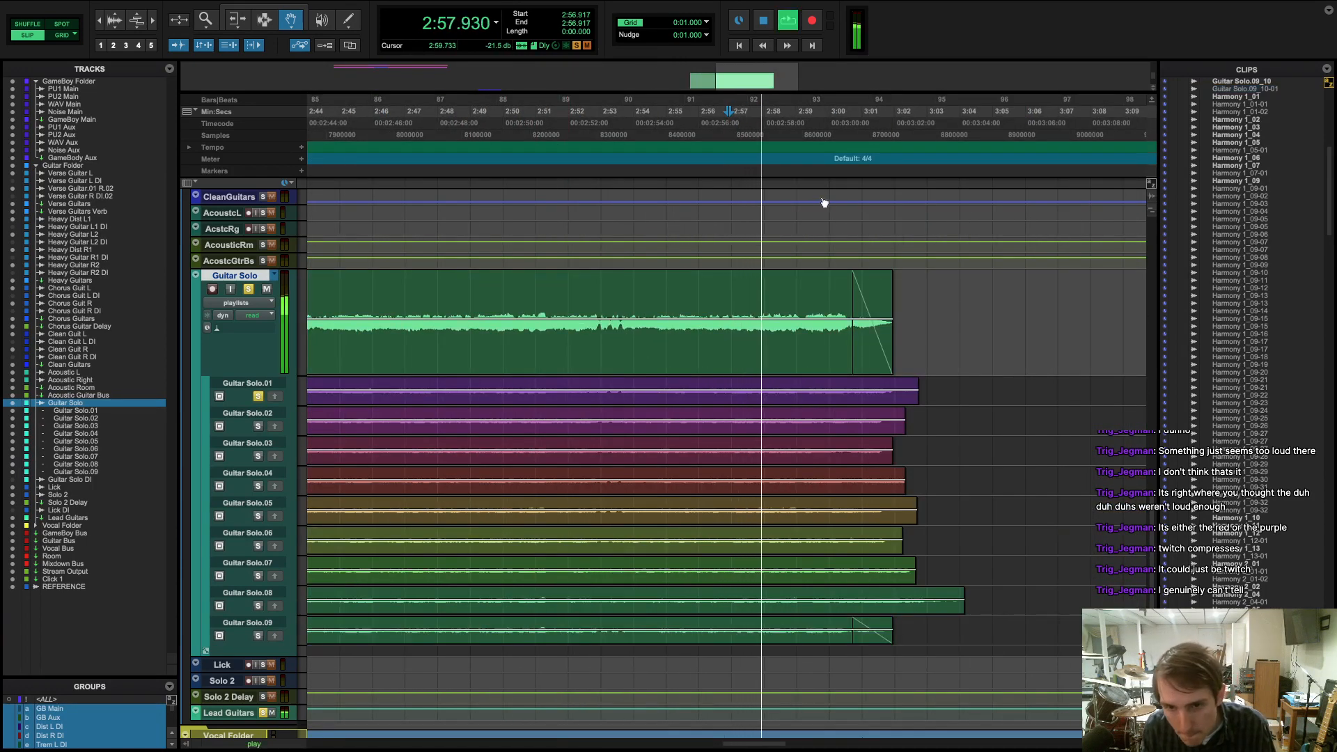
click(258, 545)
key(space)
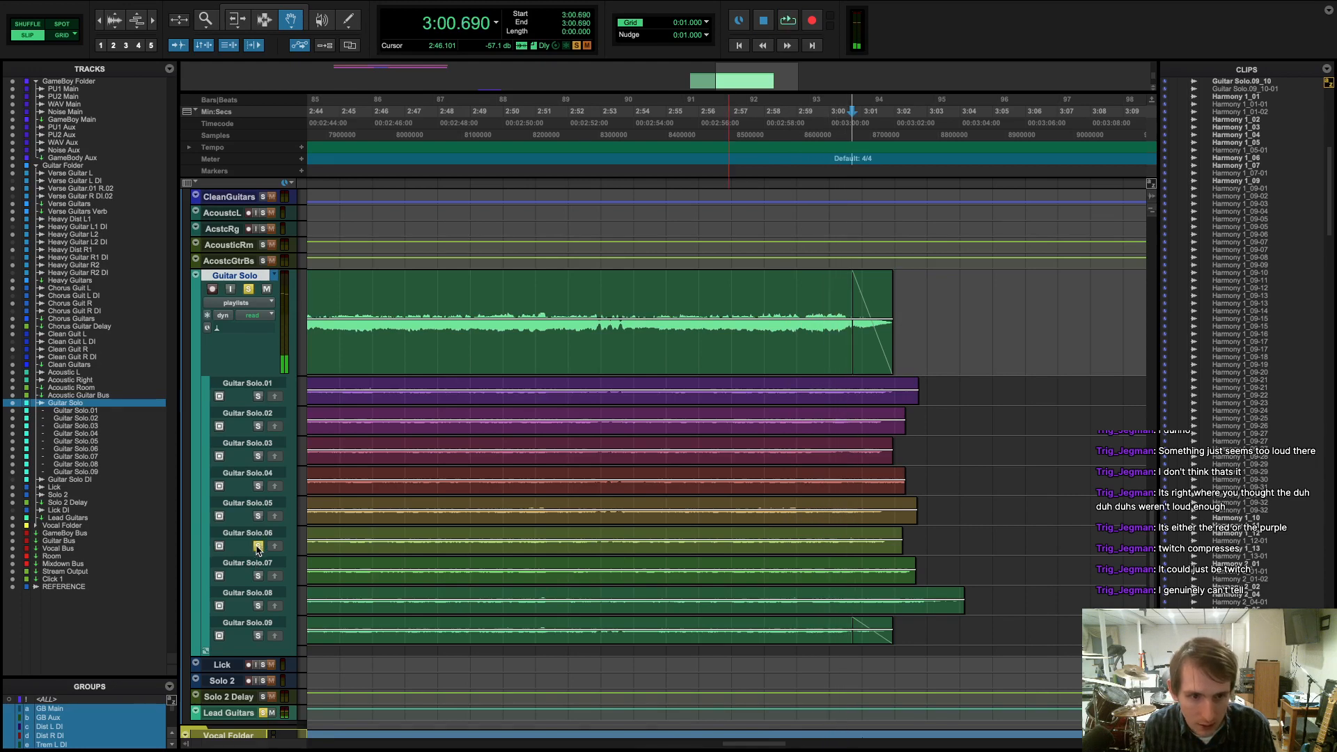
click(772, 172)
key(space)
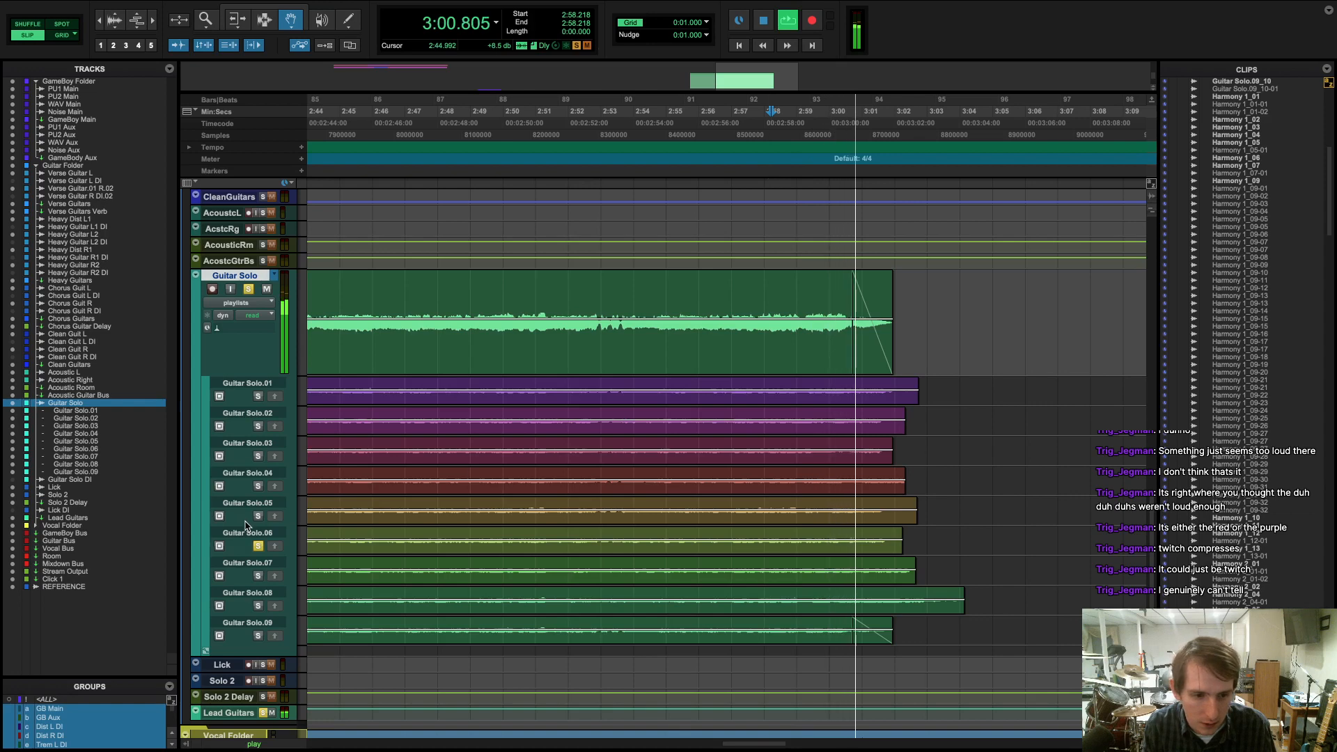
key(space)
- Audition the Guitar Solo.05 playlist from 2:57.813, stop, and replay the last phrase shortly after 2:58
click(760, 172)
key(space)
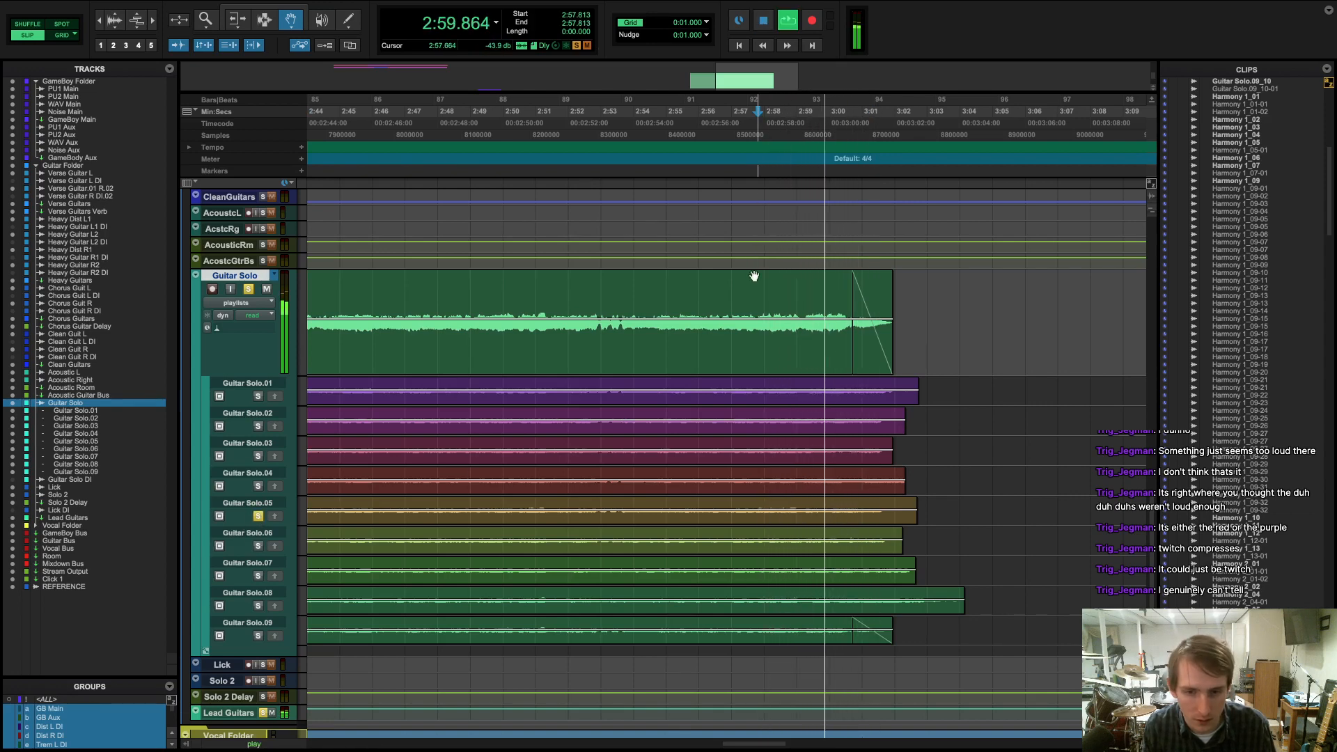
key(space)
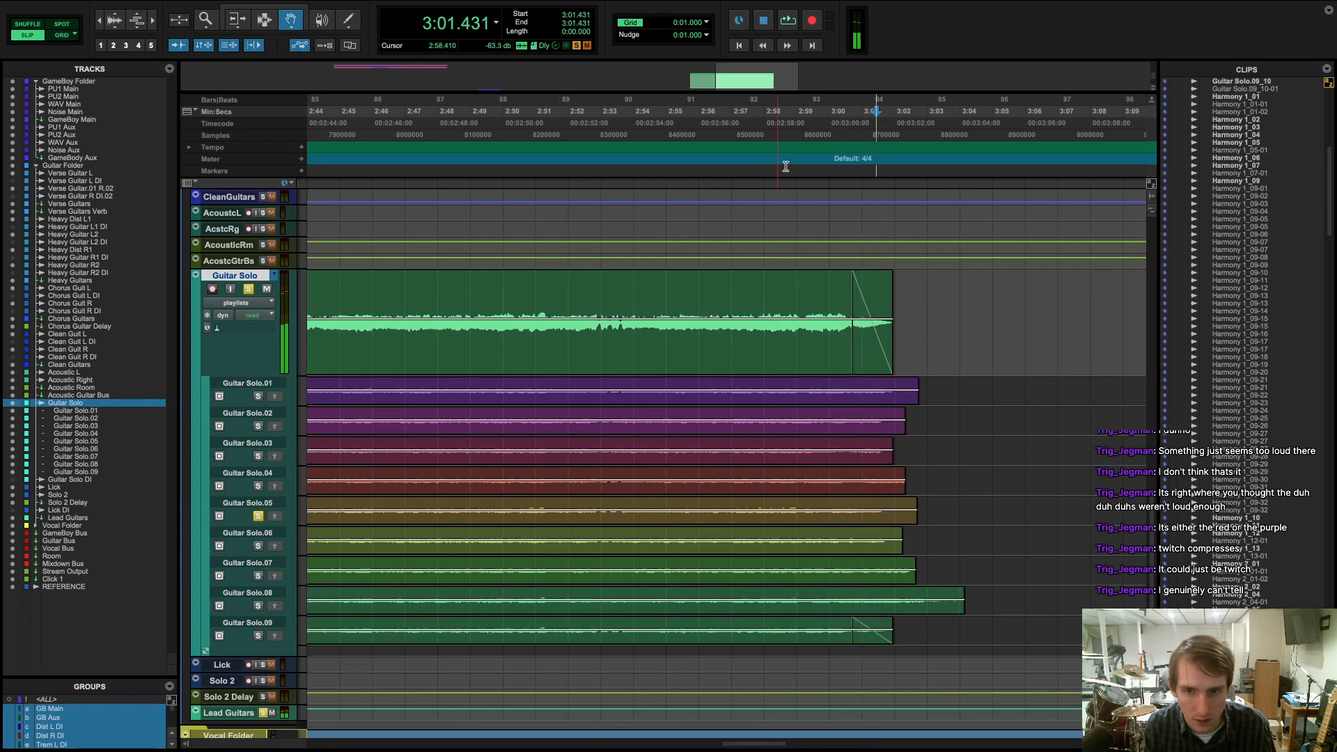
click(787, 170)
key(space)
key(space)
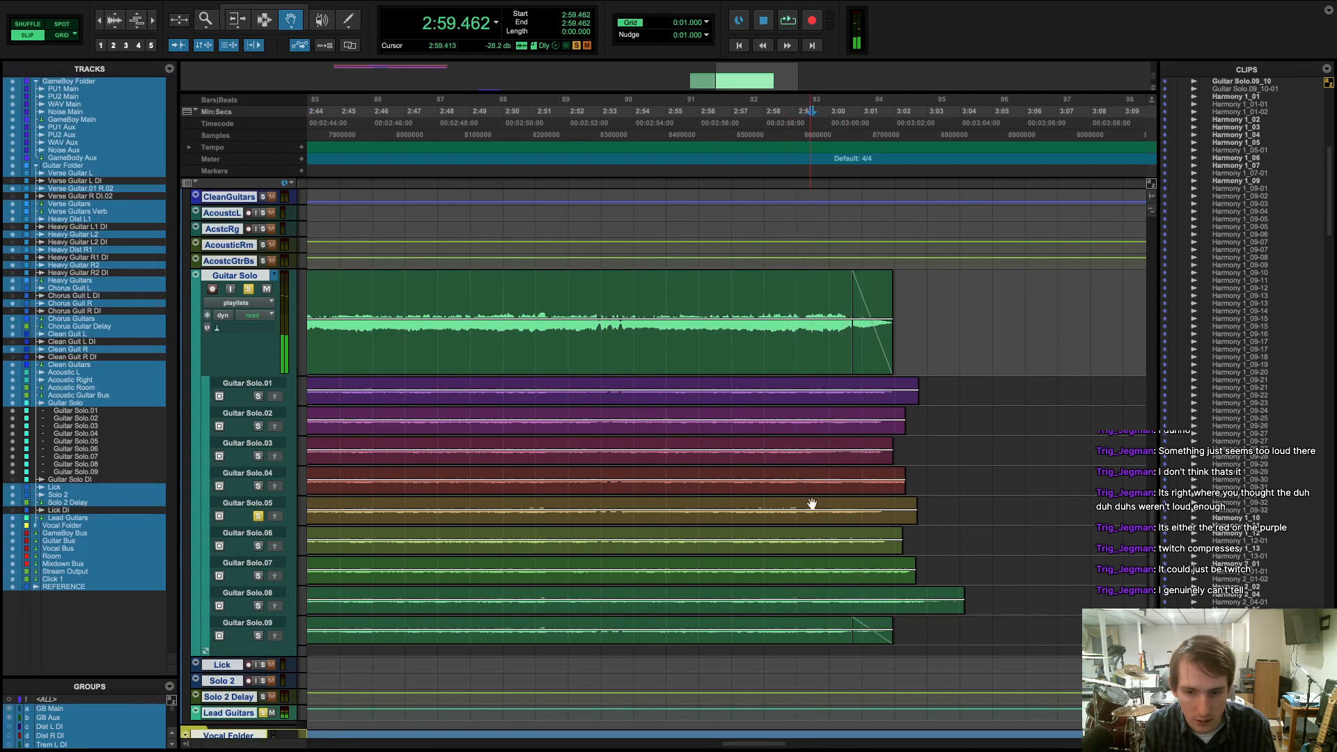
- Select the Guitar Solo.05 take from 2:59.072 to 3:03.061 and copy it up to the main Guitar Solo playlist
click(264, 20)
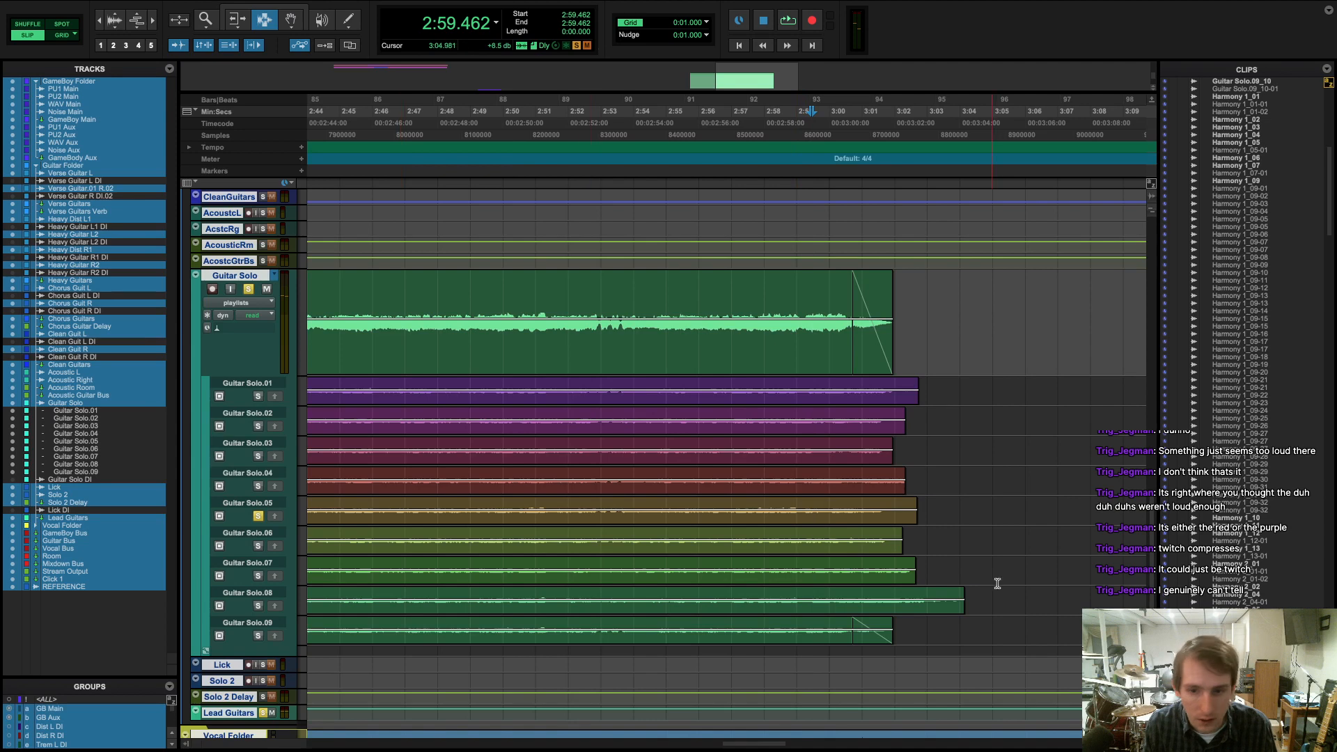
click(798, 517)
key(space)
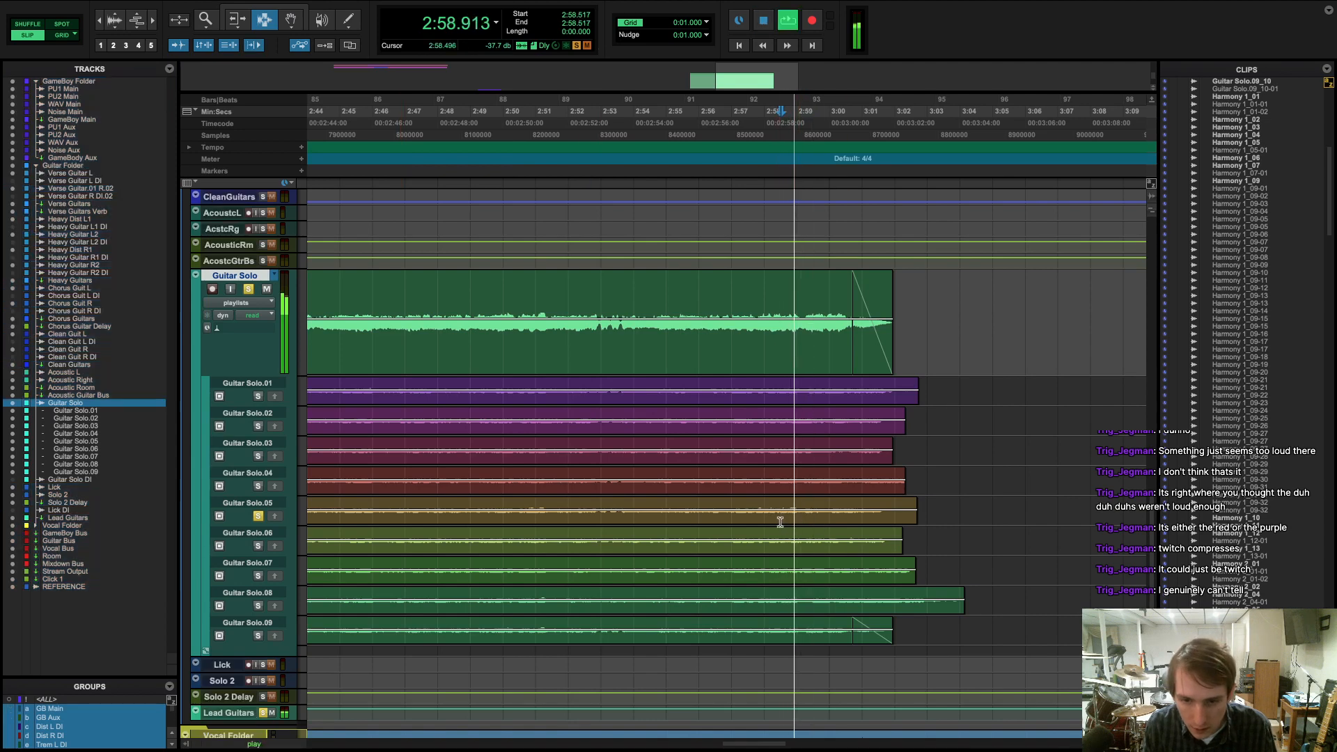
key(space)
drag(798, 517, 931, 518)
click(275, 515)
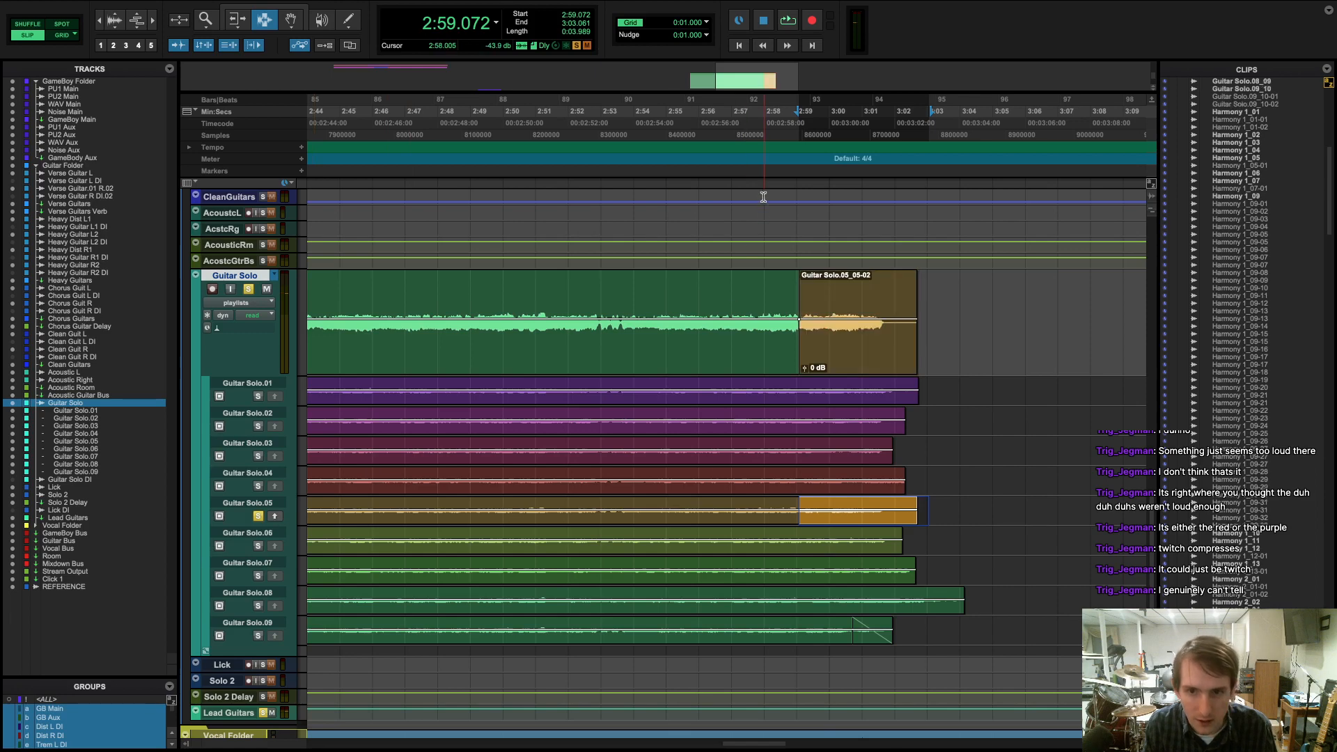
- Play the comped Guitar Solo ending from 2:58.090 across the new edit and stop
click(766, 168)
key(space)
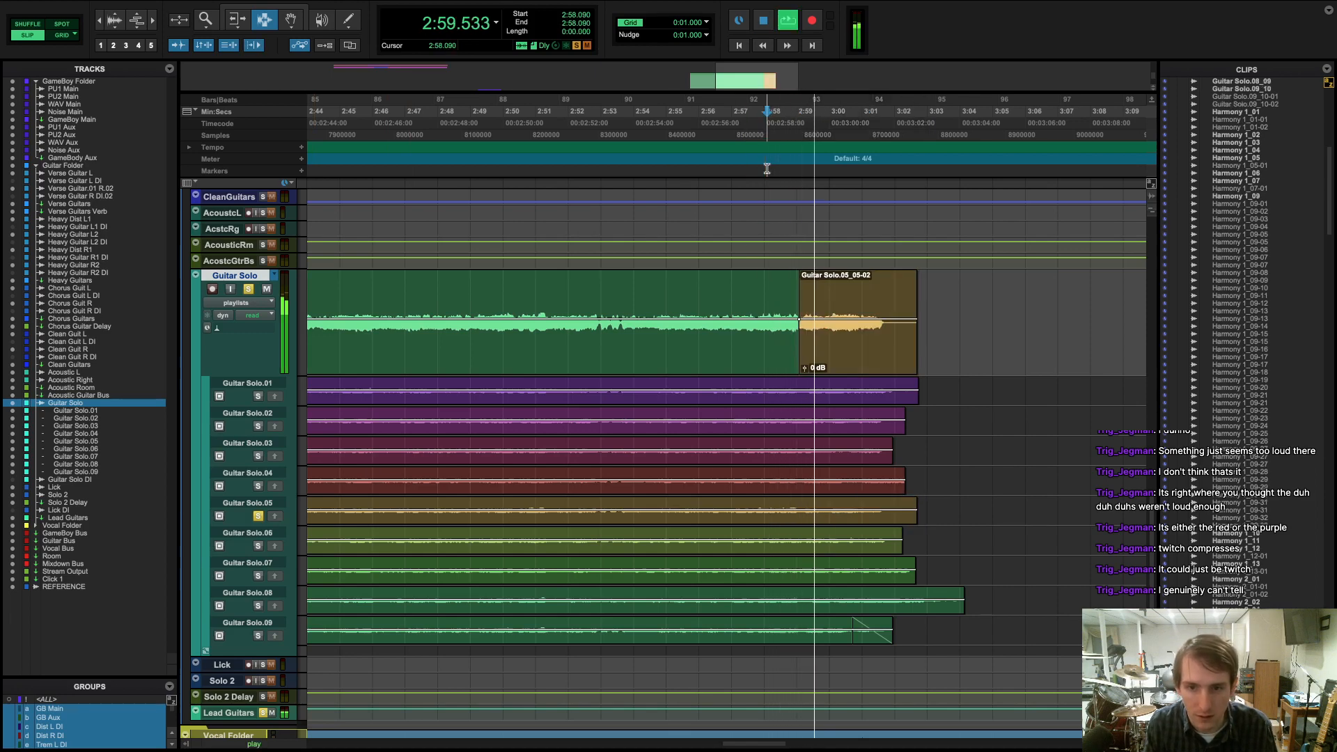
key(space)
- Add an equal-power crossfade from 2:59.064 to 2:59.082 over the join into the Guitar Solo.05_05-02 clip
drag(803, 307, 799, 307)
key(super+bracketright)
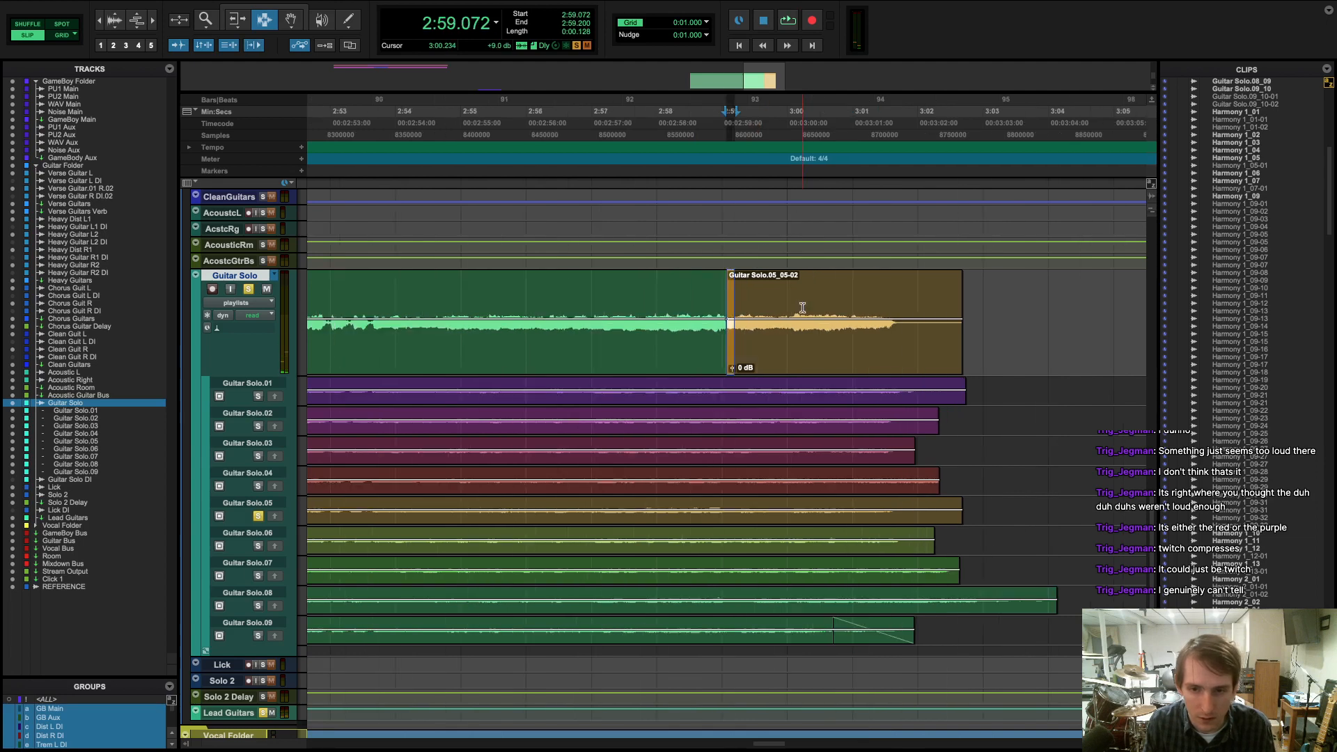
key(super+bracketright)
key(super+bracketright)
key(super+bracketright)
click(696, 307)
drag(722, 307, 732, 305)
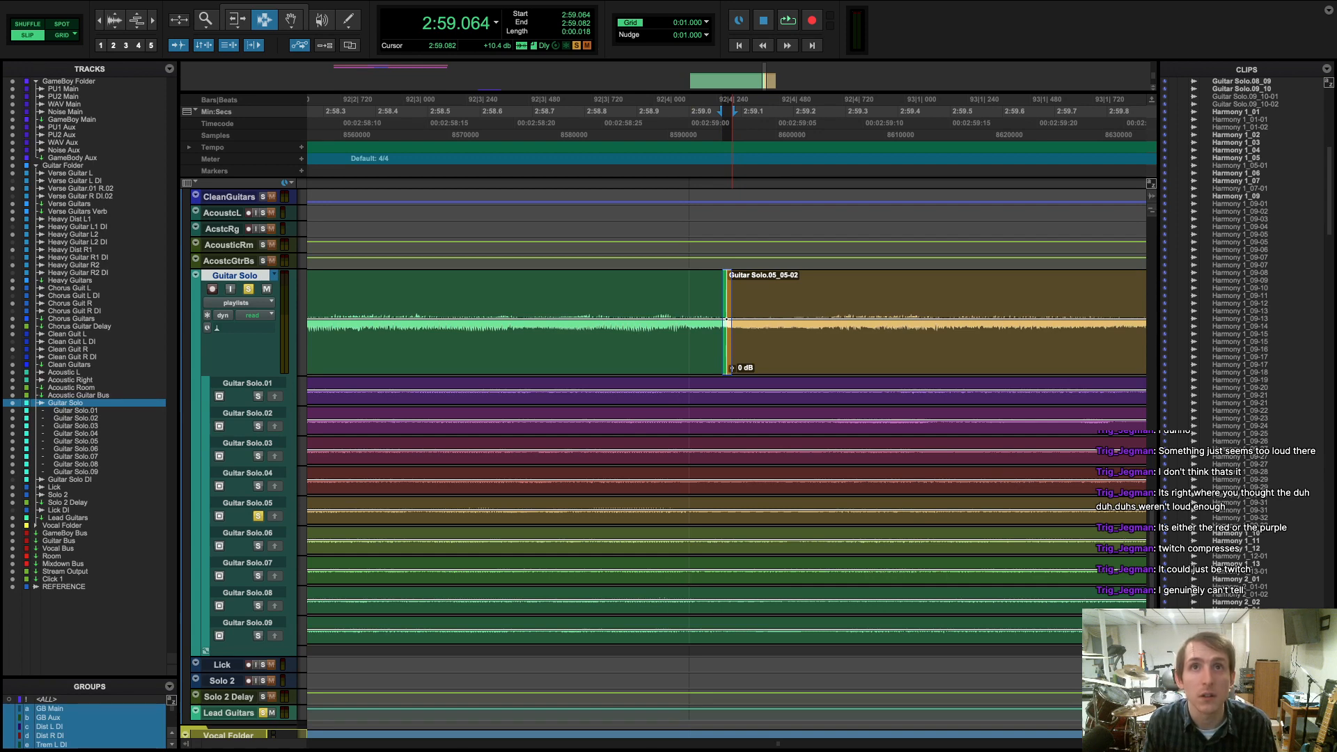
key(super+f)
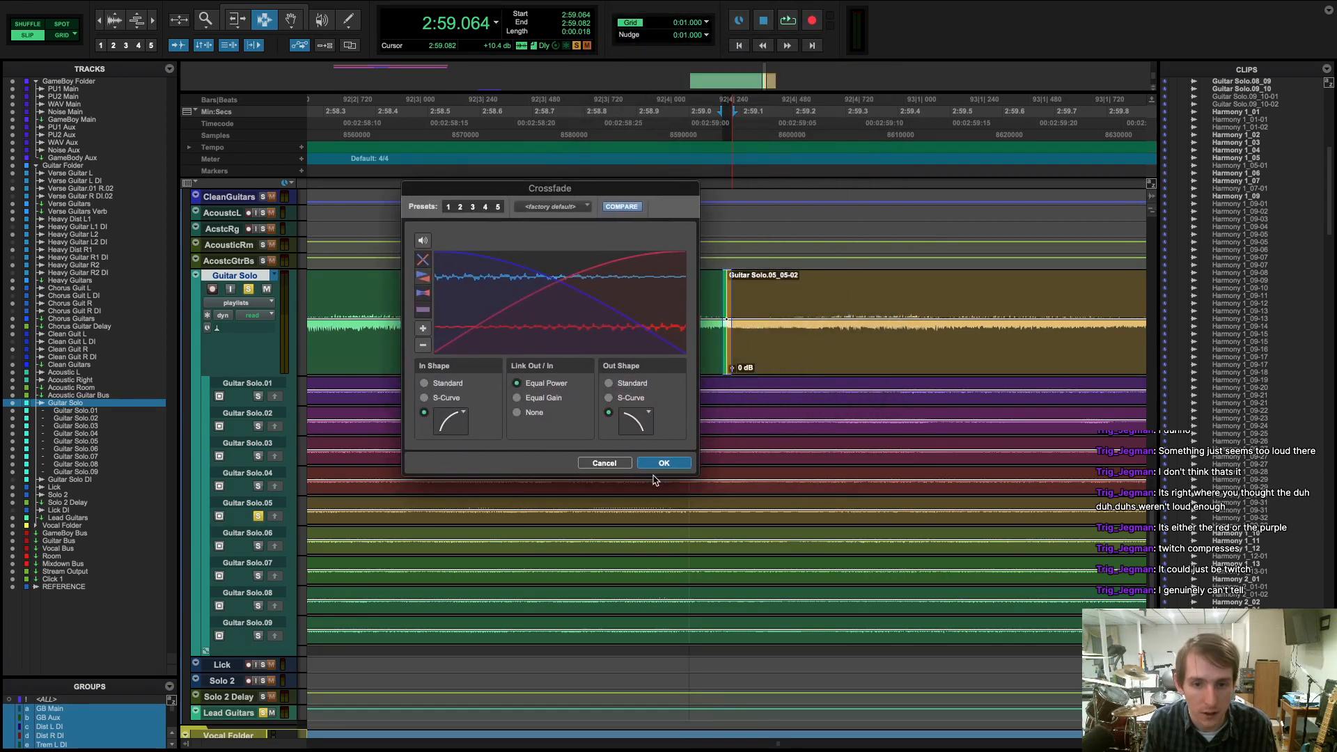
click(663, 463)
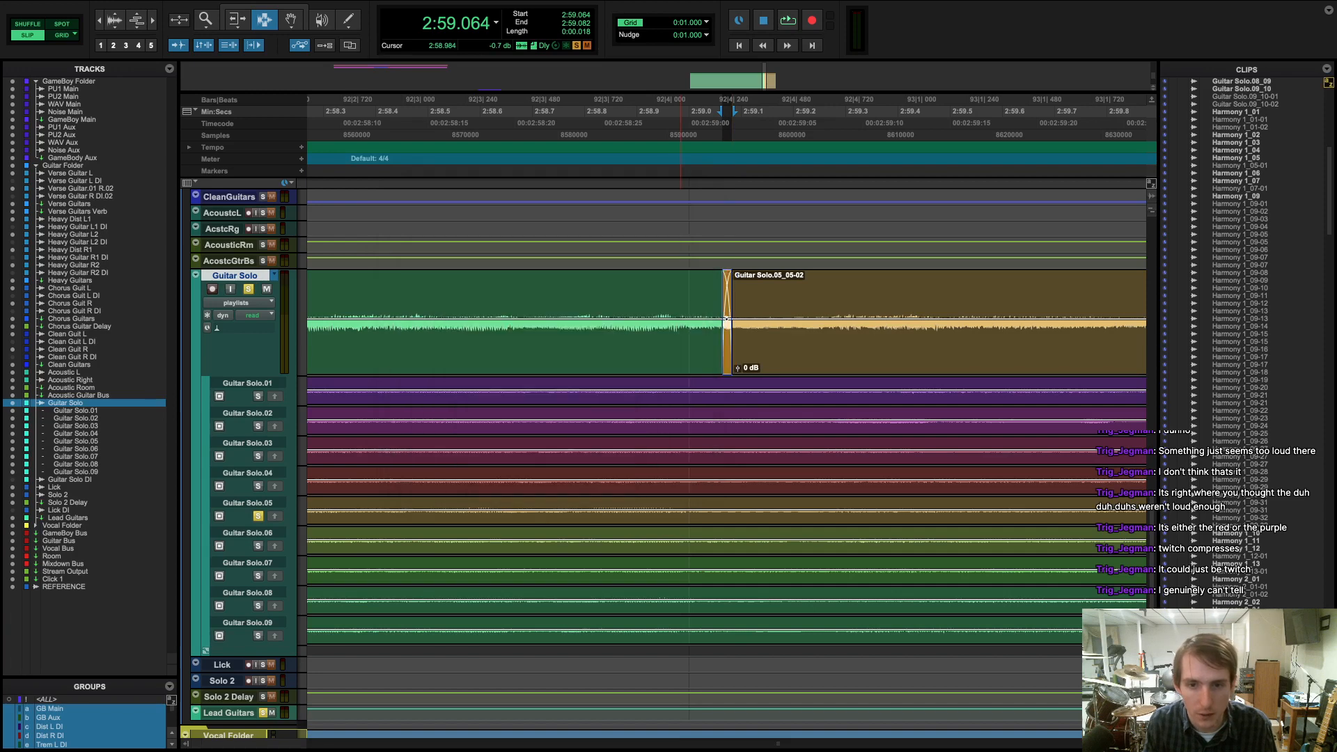
- Play the crossfaded solo from 2:58.556 past the end of the Guitar Solo.05_05-02 clip and stop
click(457, 171)
key(space)
scroll(606, 350, up, 2)
scroll(607, 350, down, 4)
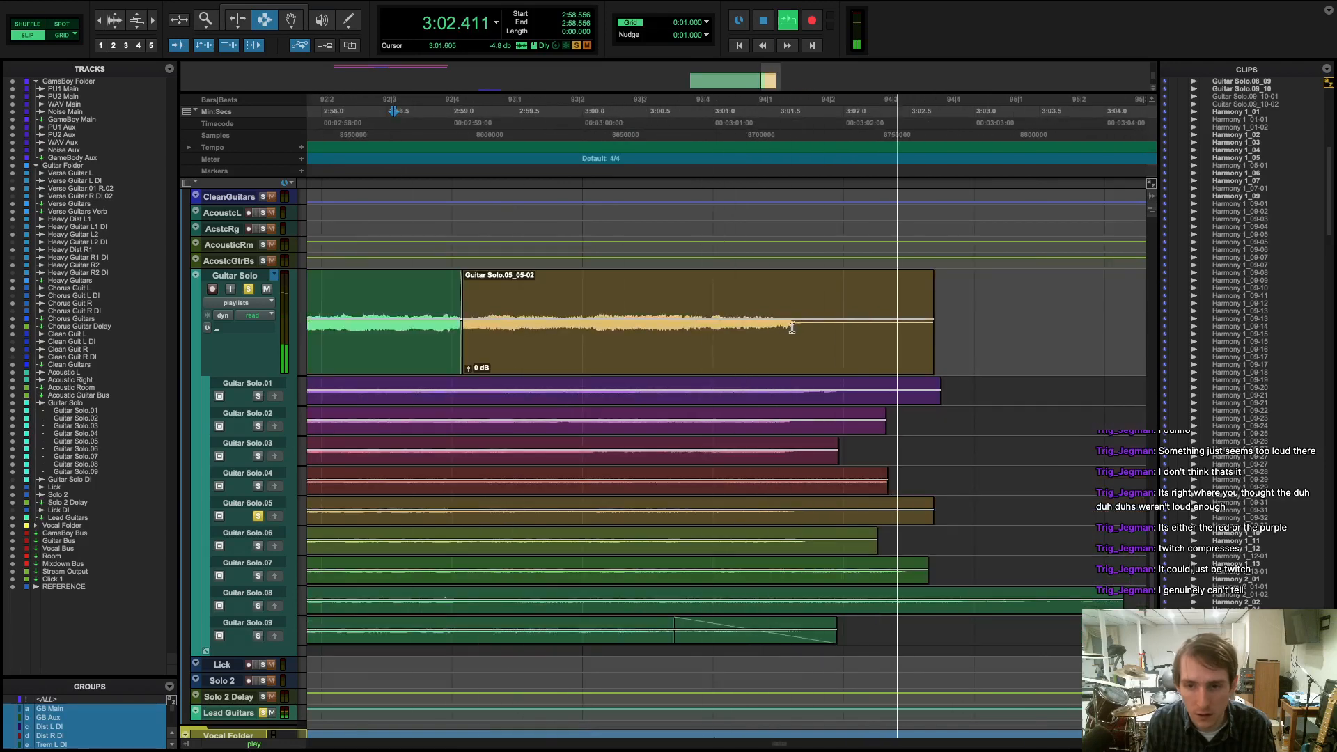
key(space)
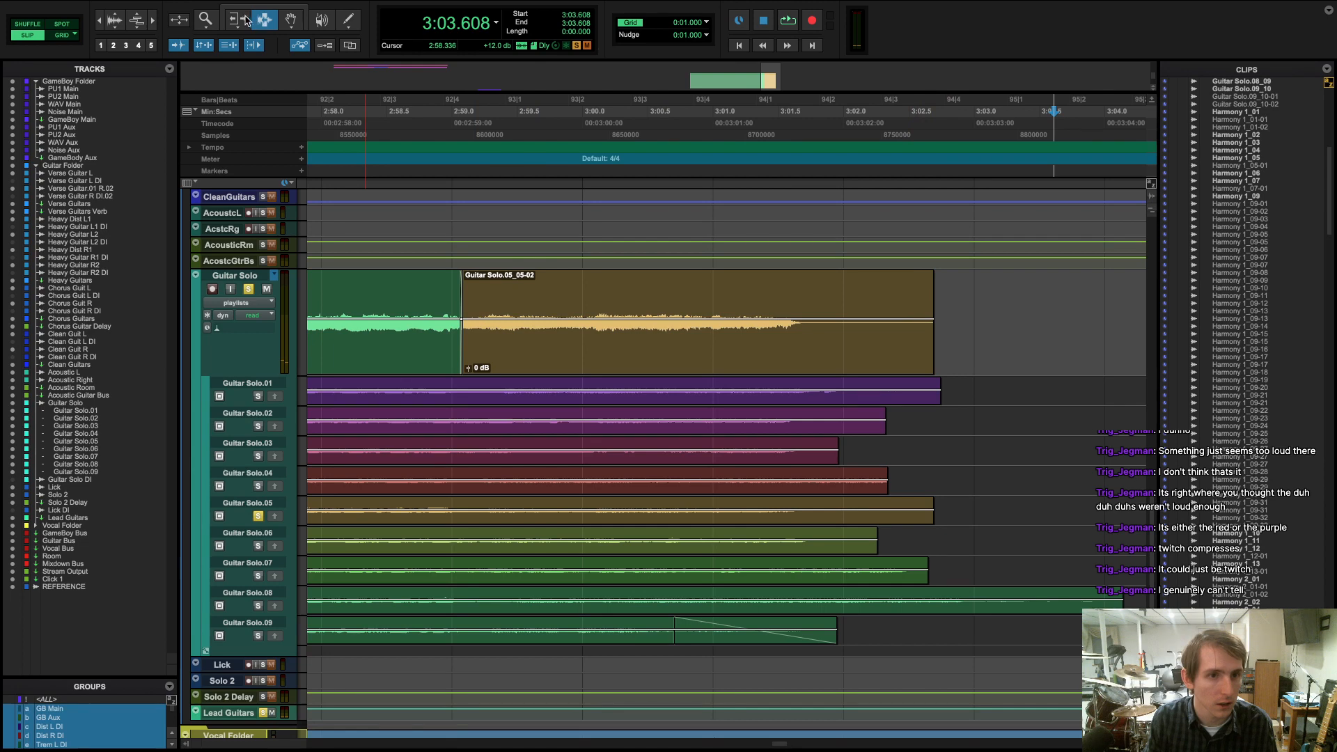
- Fade out the end of the Guitar Solo.05_05-02 clip from 3:02.645 to 3:02.691 and unsolo the Guitar Solo track
click(266, 18)
drag(928, 282, 934, 282)
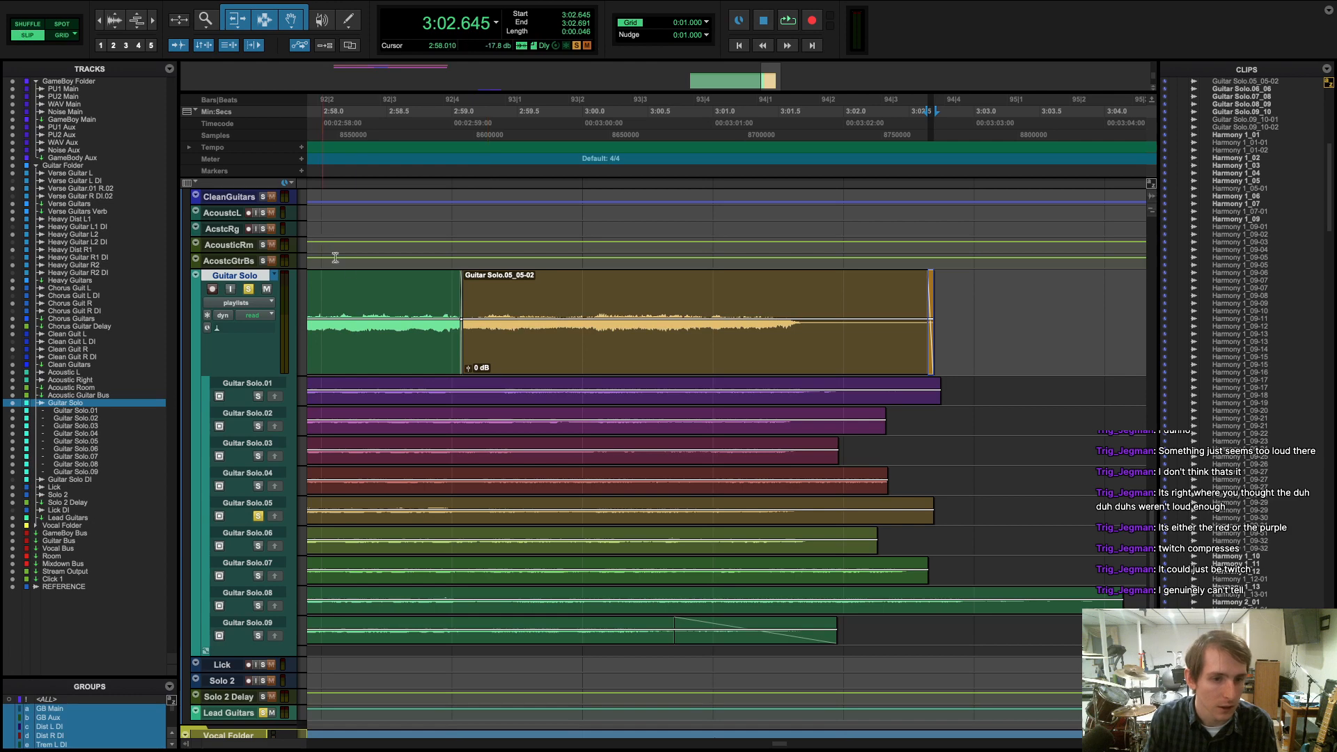
key(super+])
click(249, 291)
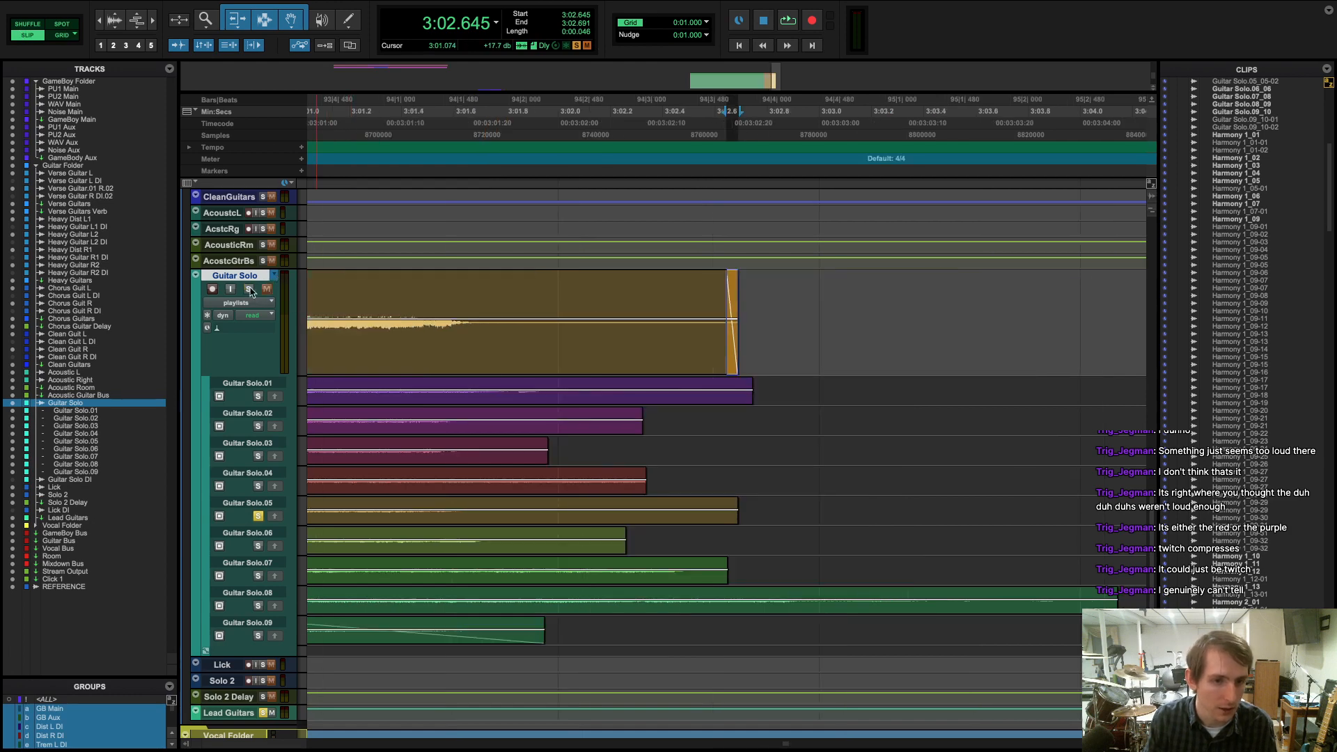
- Unsolo the Lead Guitars track and play the full mix from 2:56.618 across the comped solo ending
click(263, 713)
key(super+[)
key(super+[)
key(super+[)
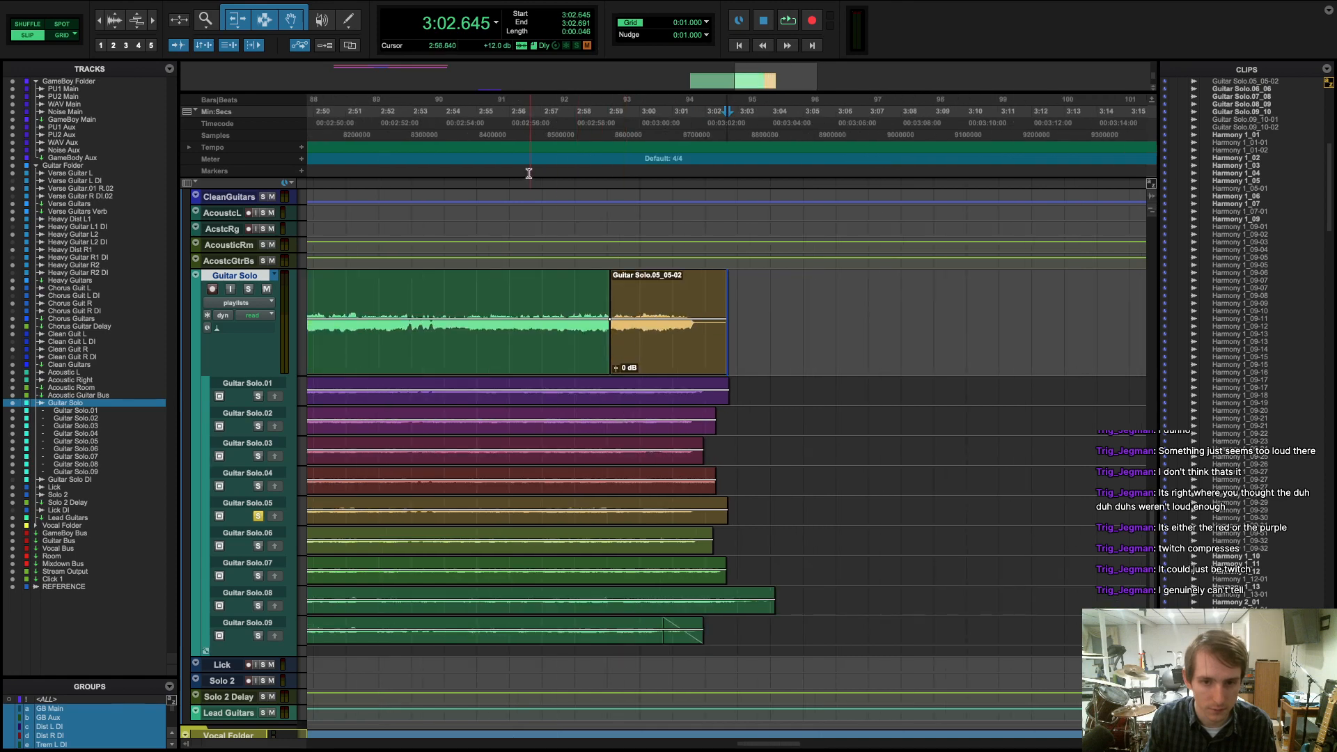
click(528, 172)
key(space)
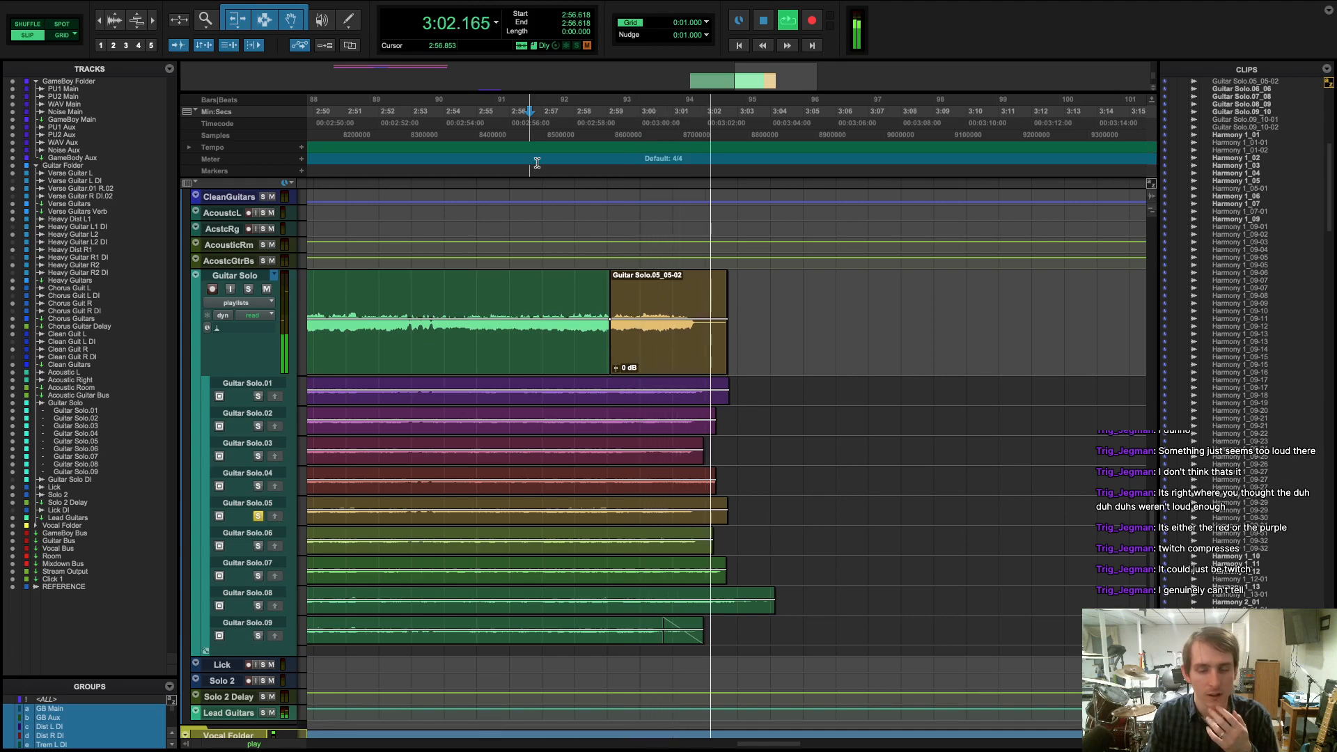
key(space)
- Play the full mix from 3:00.586 past the end of the guitar solo and stop
click(659, 174)
key(space)
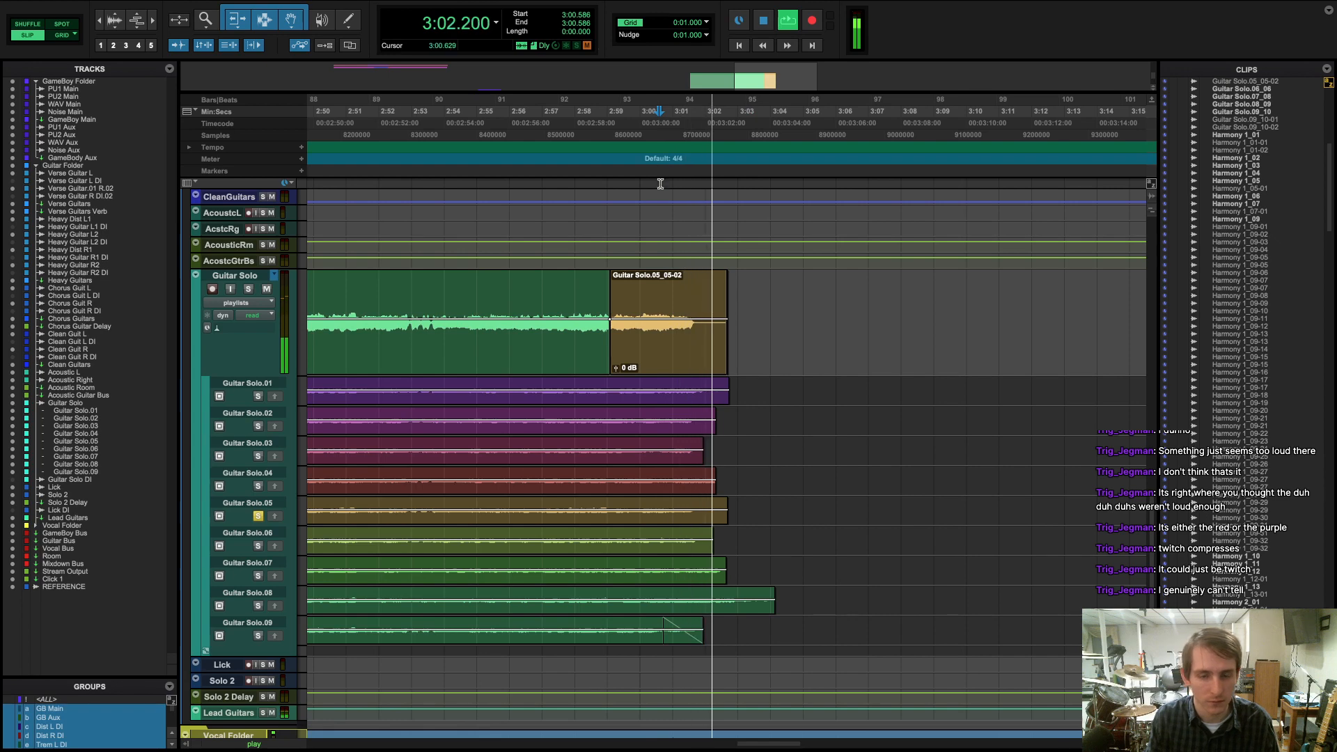
key(space)
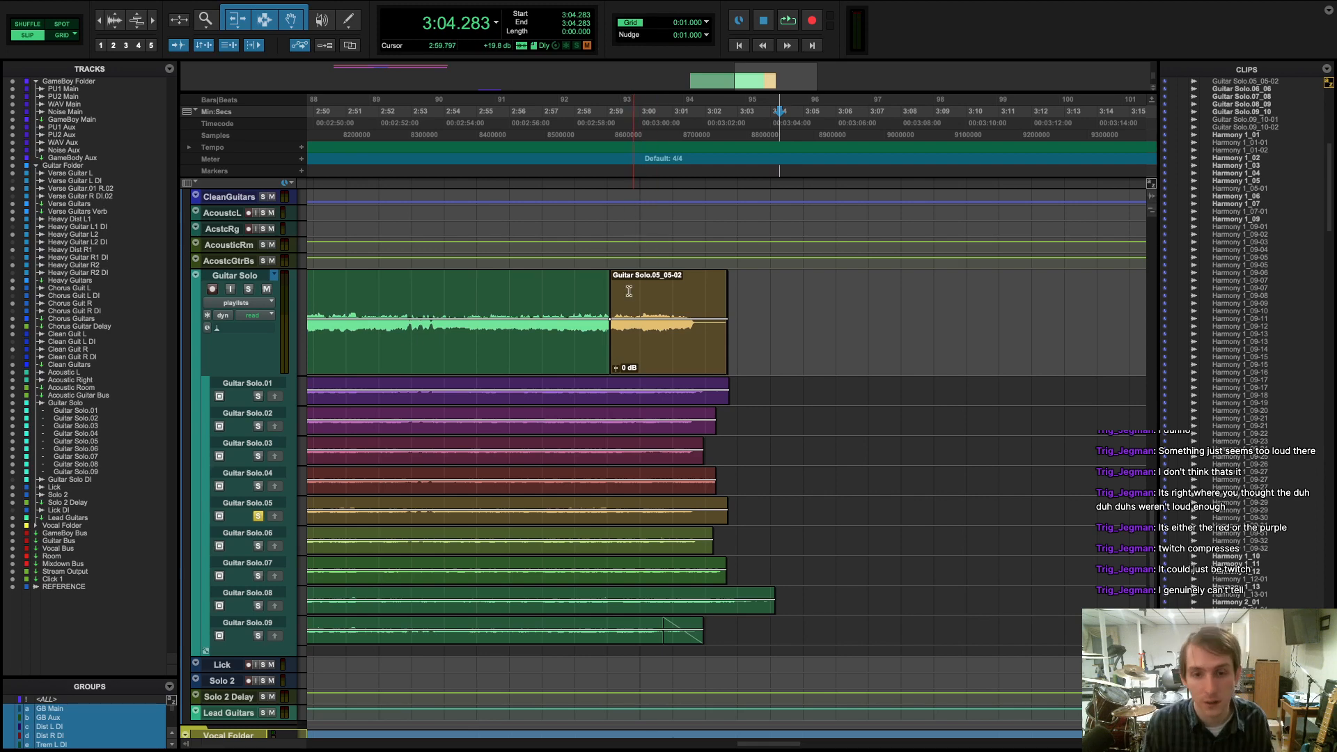
- Play the full mix from 2:58.709 through the Guitar Solo.05_05-02 clip at a closer zoom and stop
key(super+bracketright)
key(super+bracketleft)
key(super+bracketleft)
key(super+bracketright)
key(super+bracketright)
key(super+bracketright)
scroll(605, 357, left, 5)
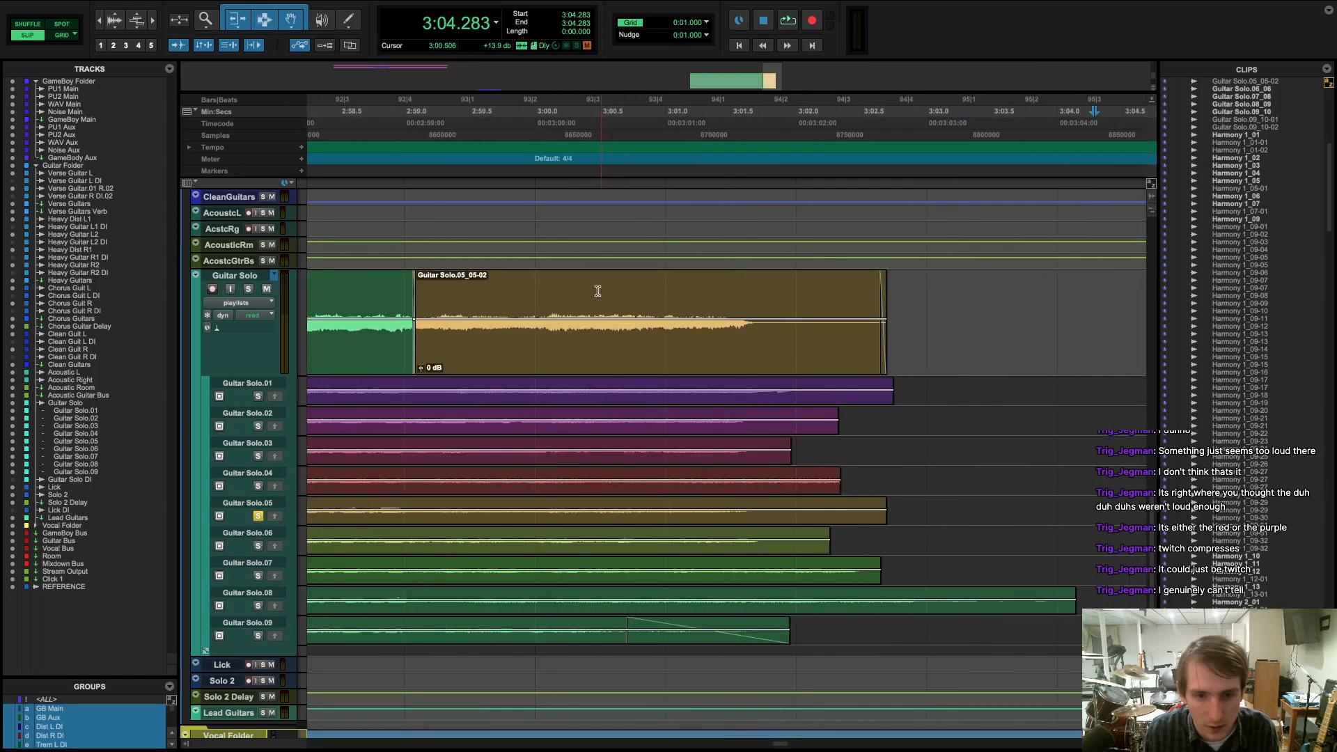
click(366, 173)
key(space)
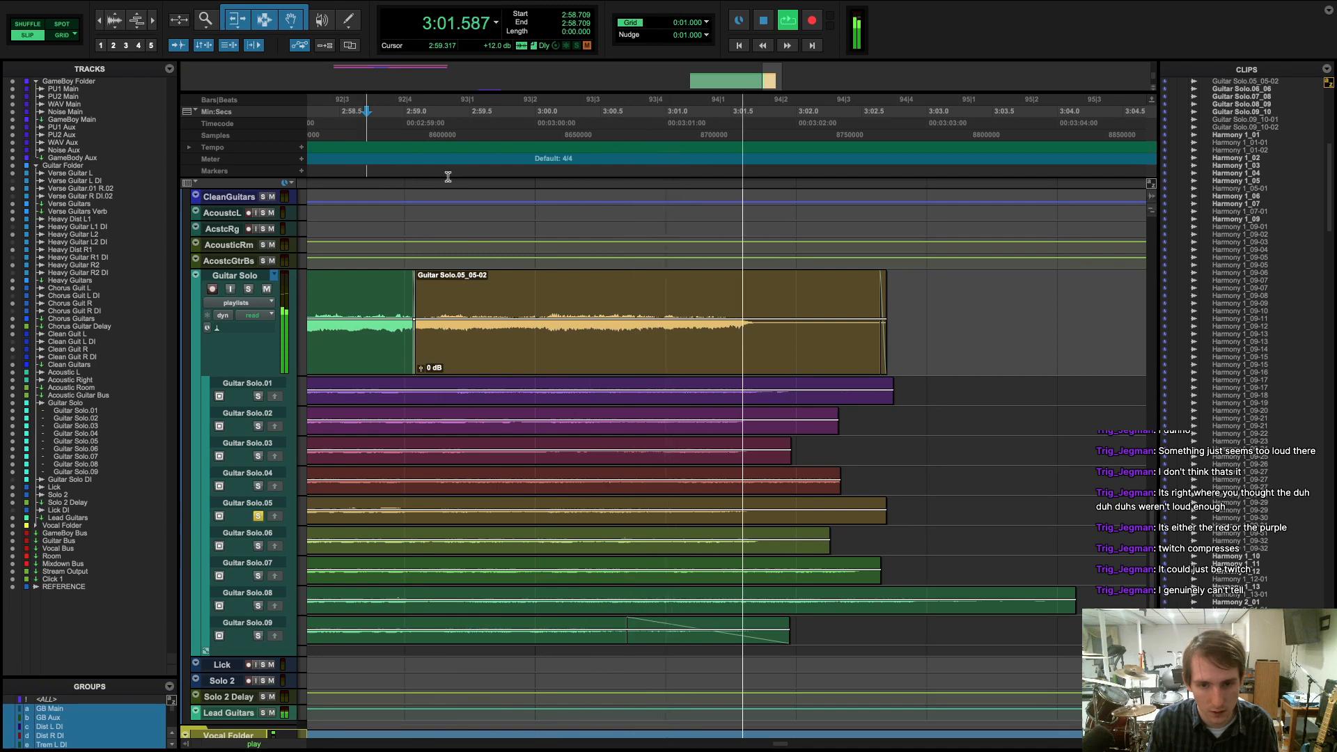
key(space)
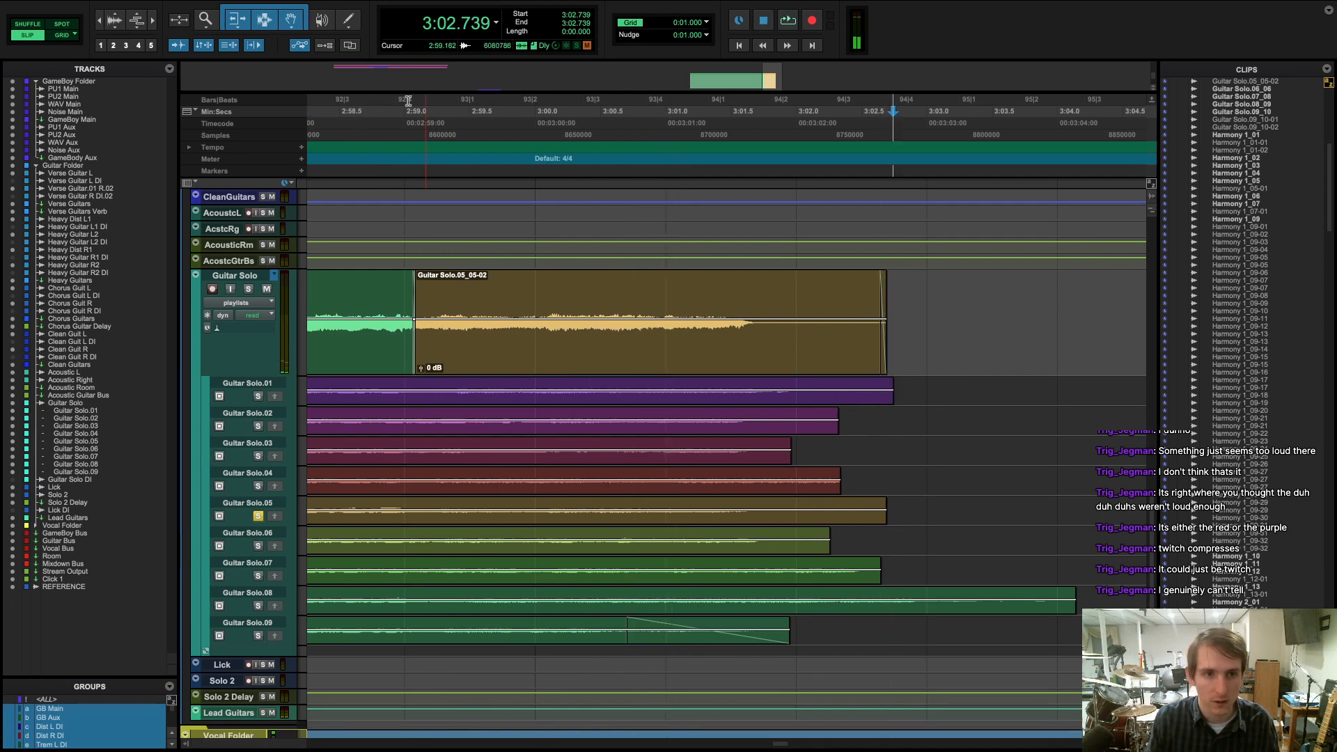
- Switch to the Selector tool and place the edit cursor at 3:01.013
click(261, 25)
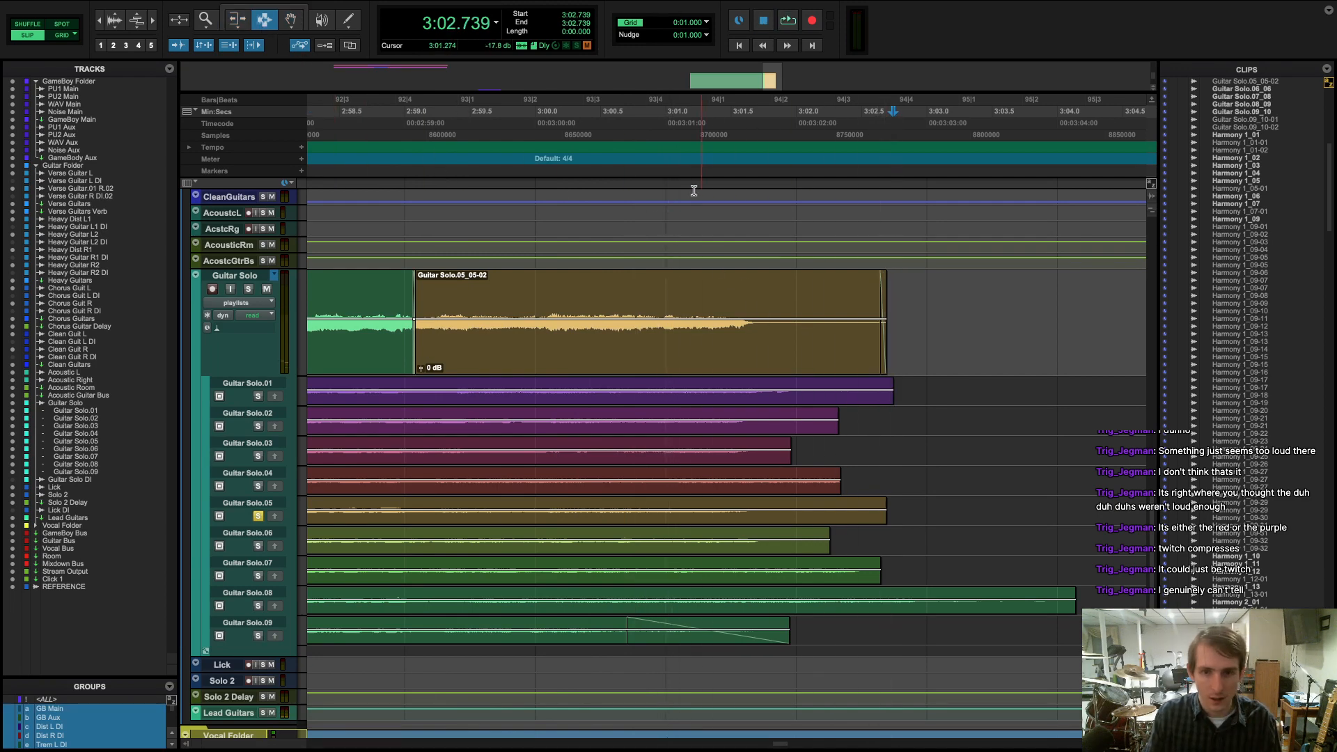
click(667, 175)
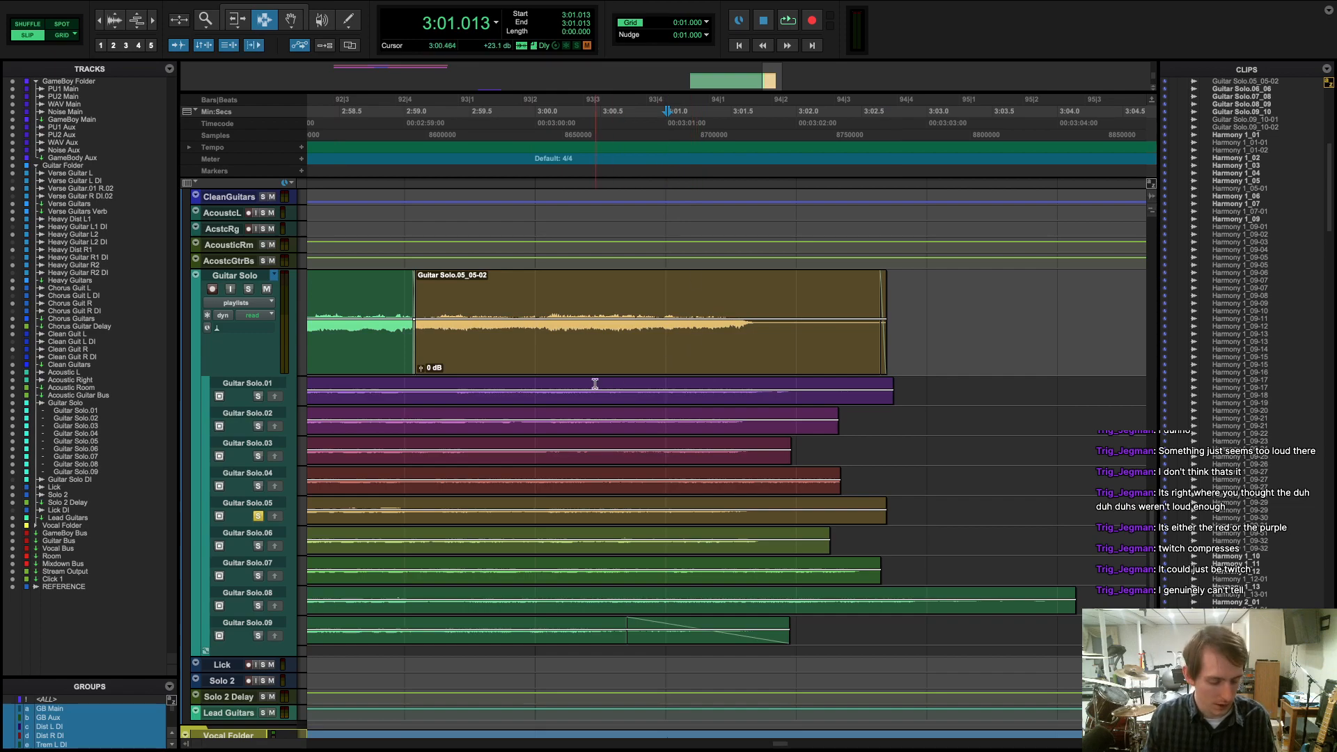
- Create a stereo aux track named Solo End delay directly after the Guitar Solo track in the mixer
key(super+equal)
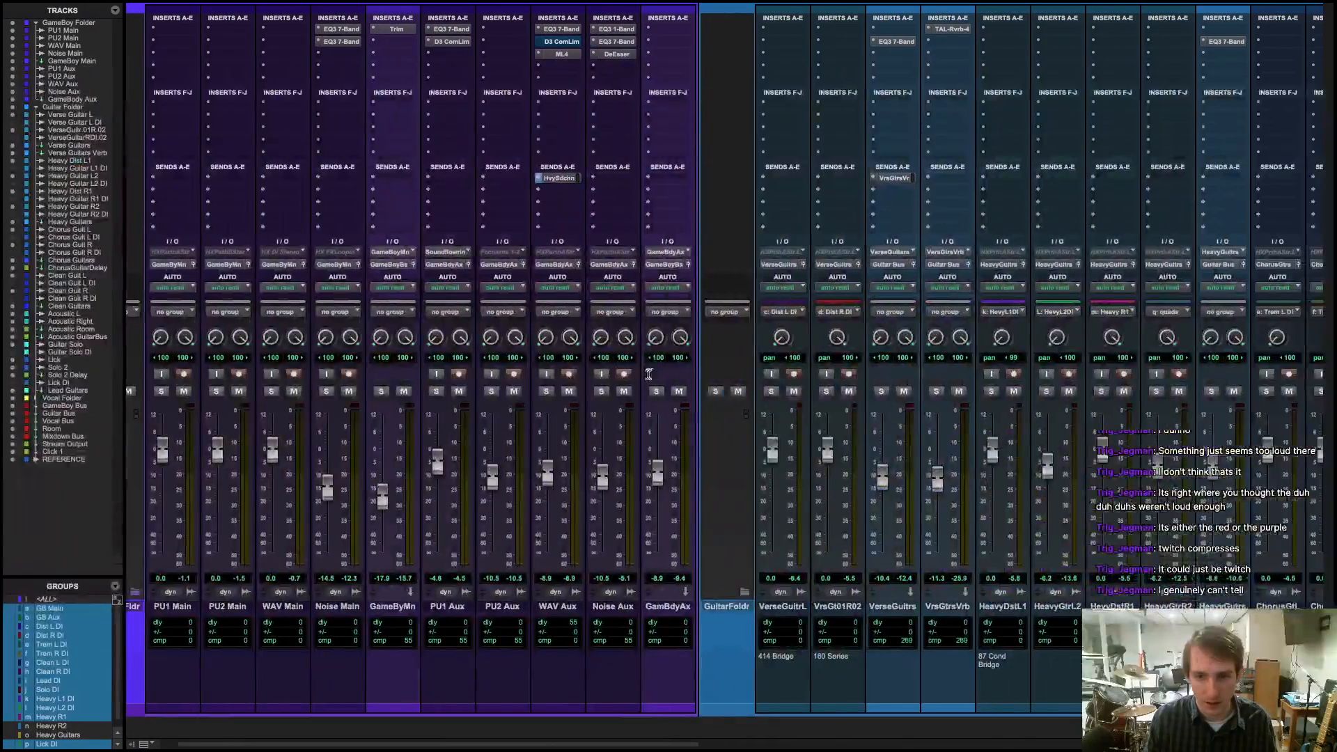
scroll(804, 487, right, 15)
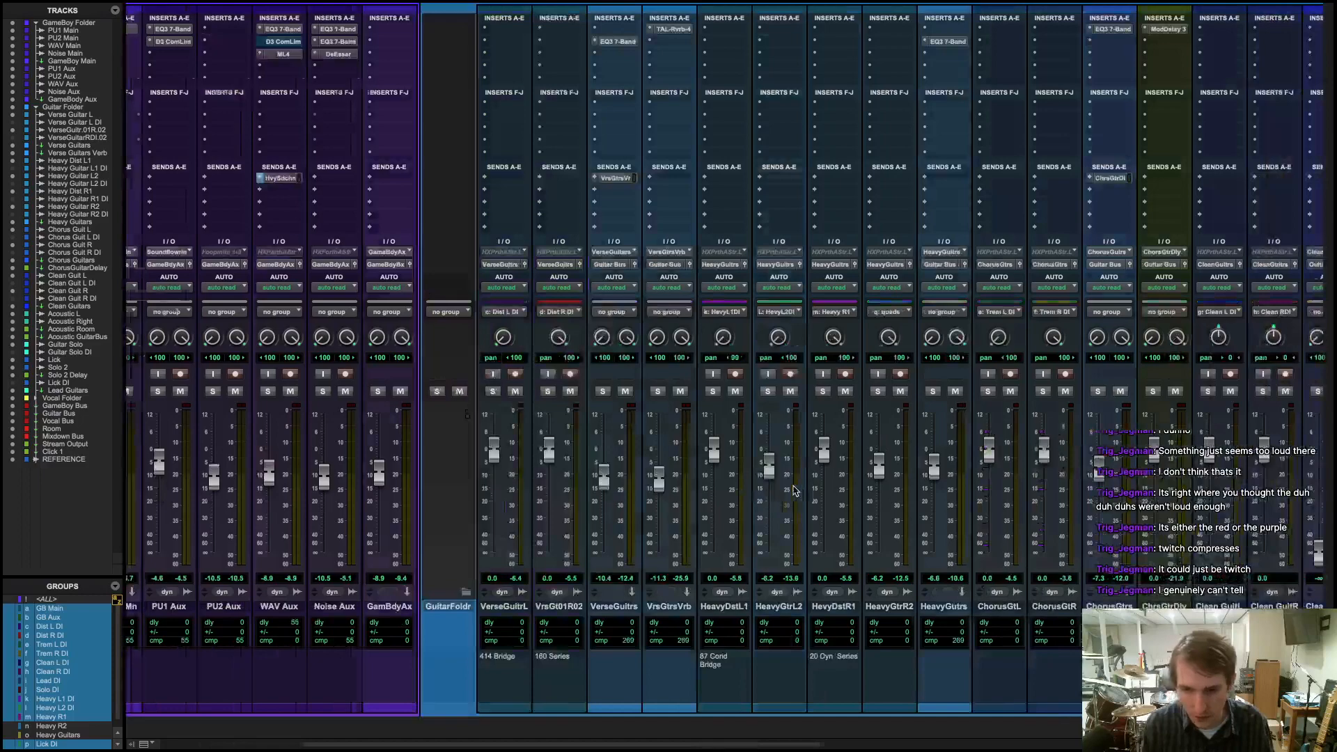
scroll(782, 491, right, 1)
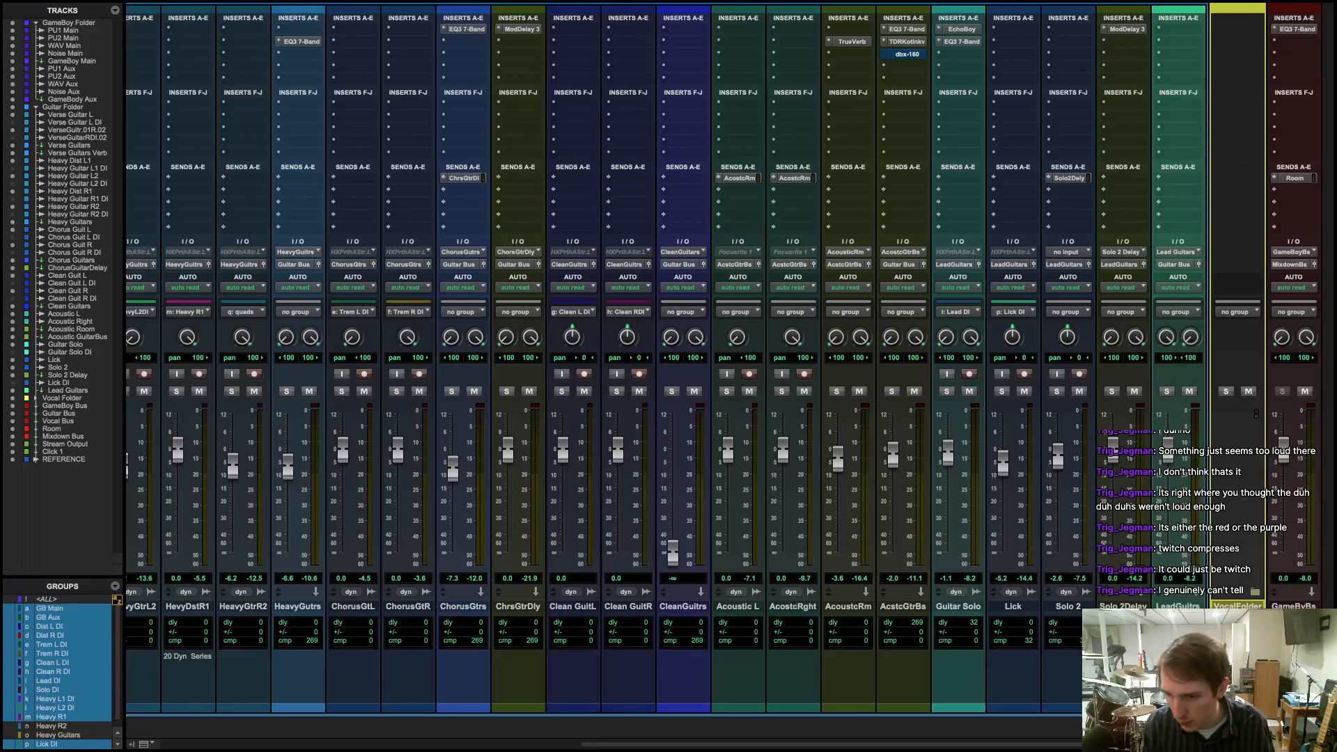
scroll(724, 418, right, 4)
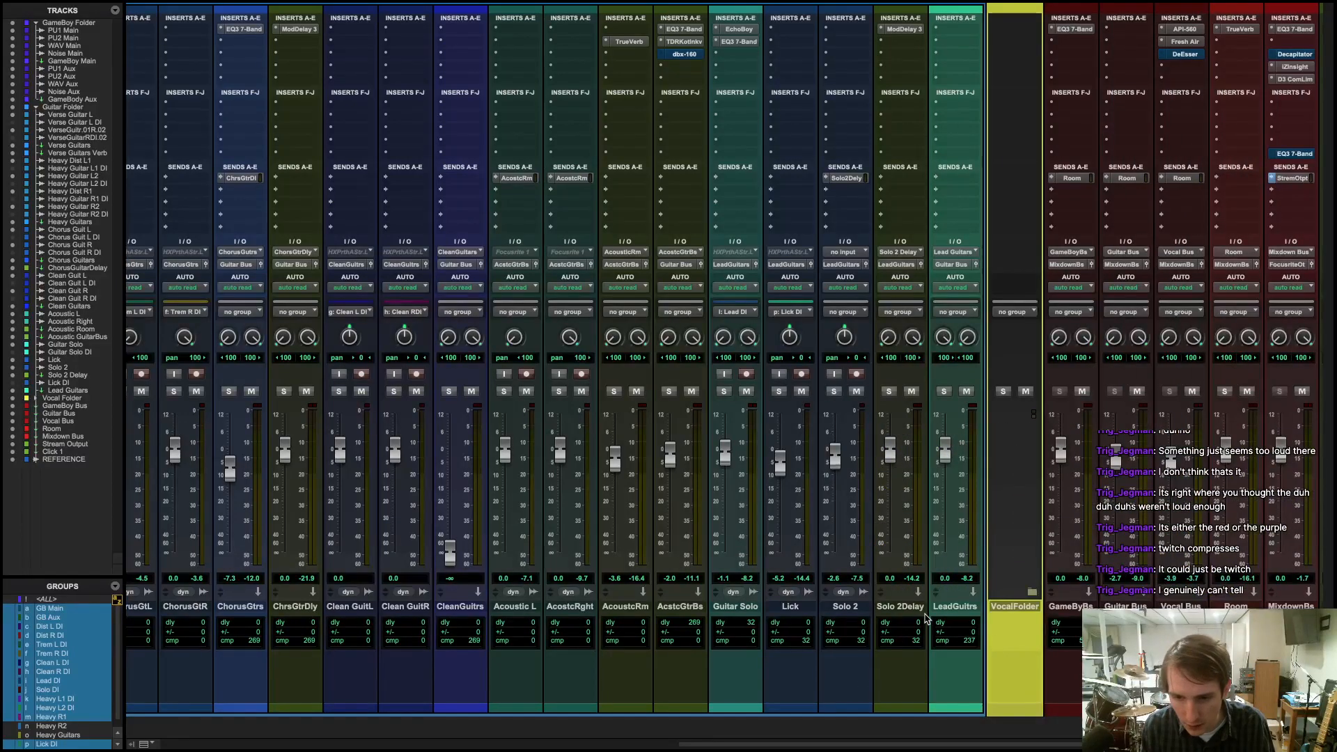
click(737, 612)
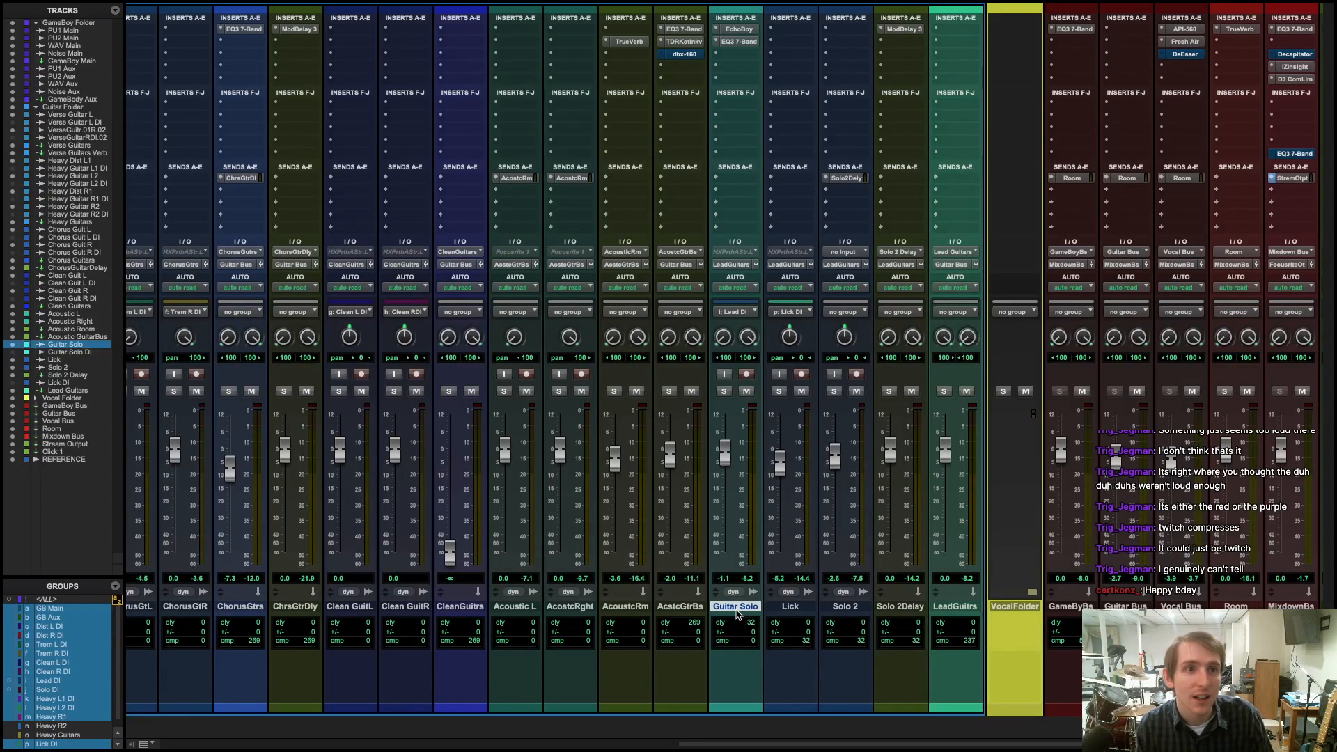
right_click(738, 613)
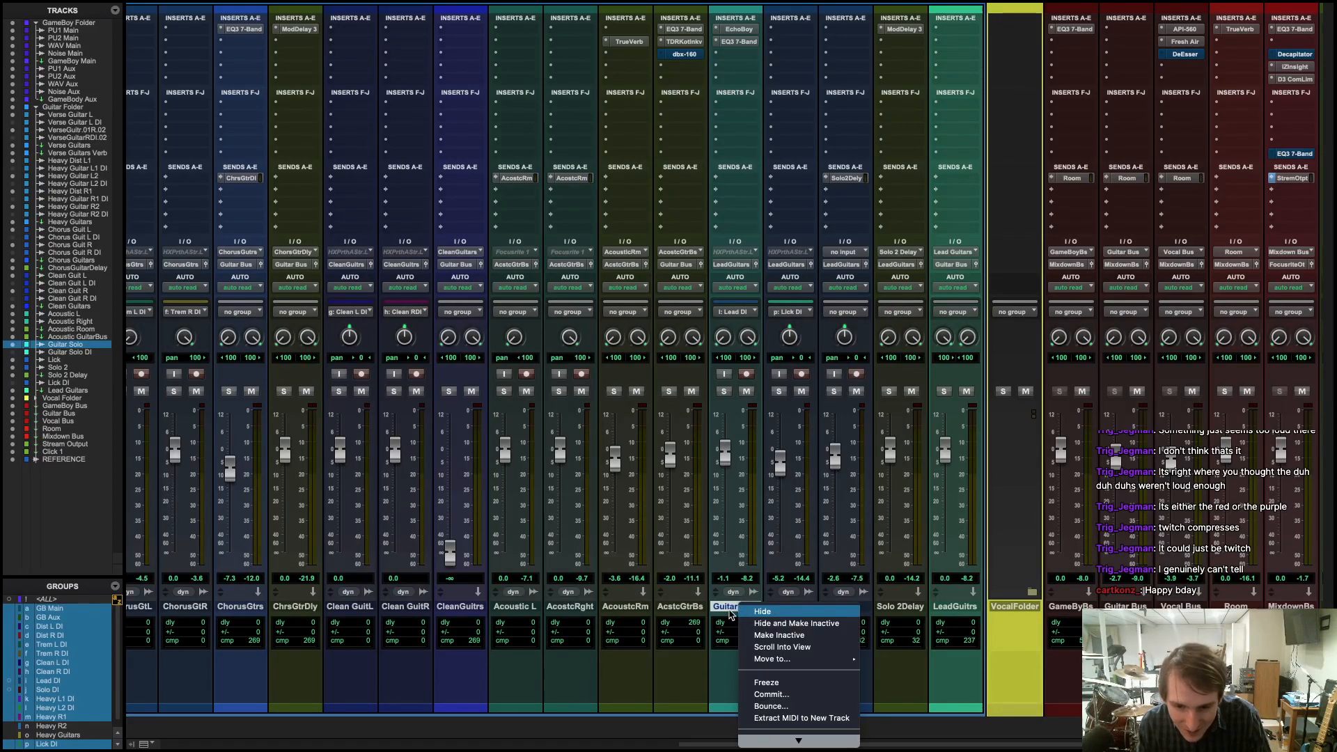
click(724, 611)
right_click(724, 610)
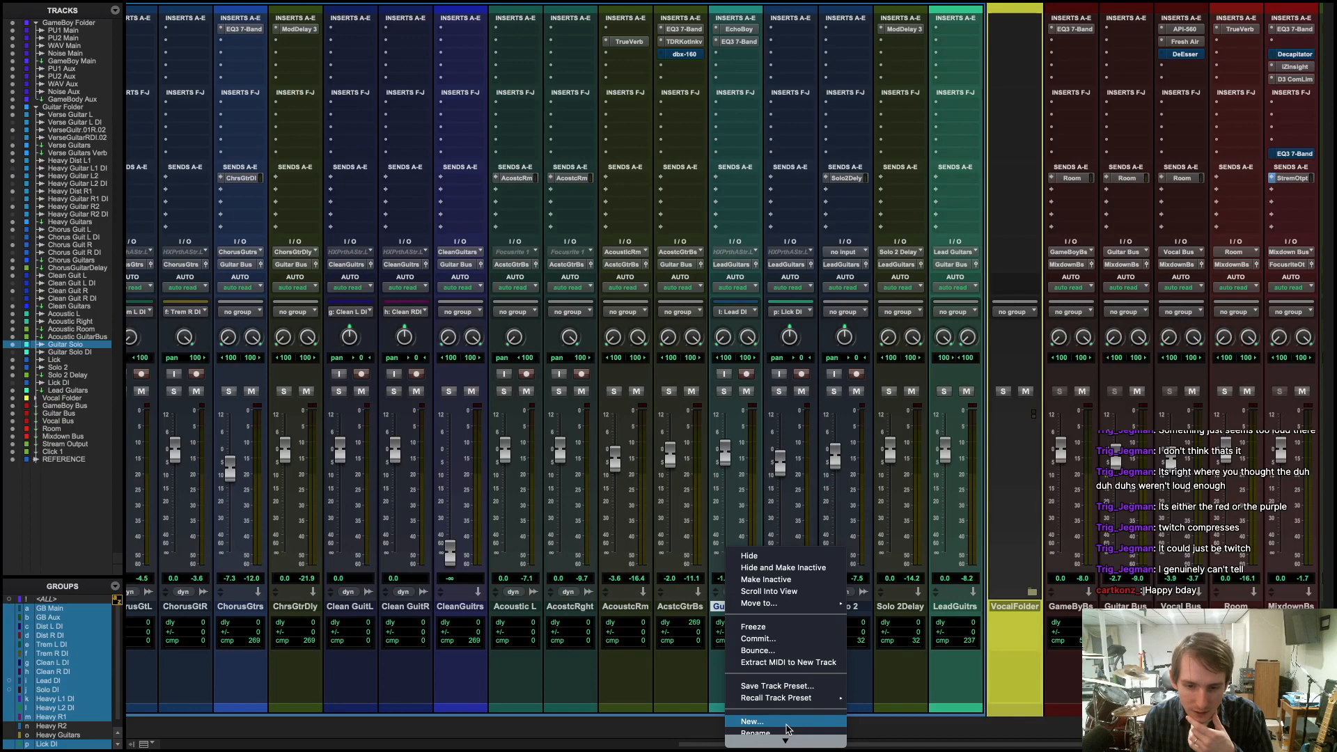
click(785, 722)
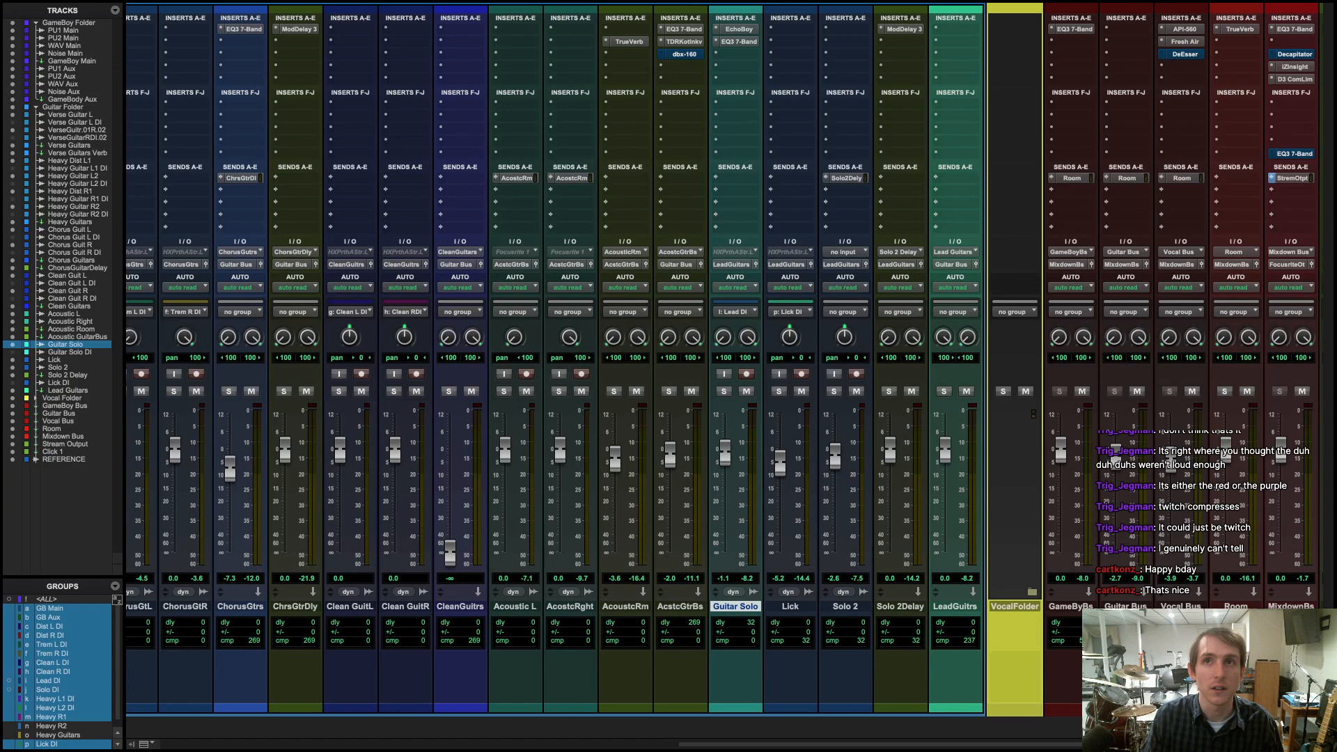
key(Return)
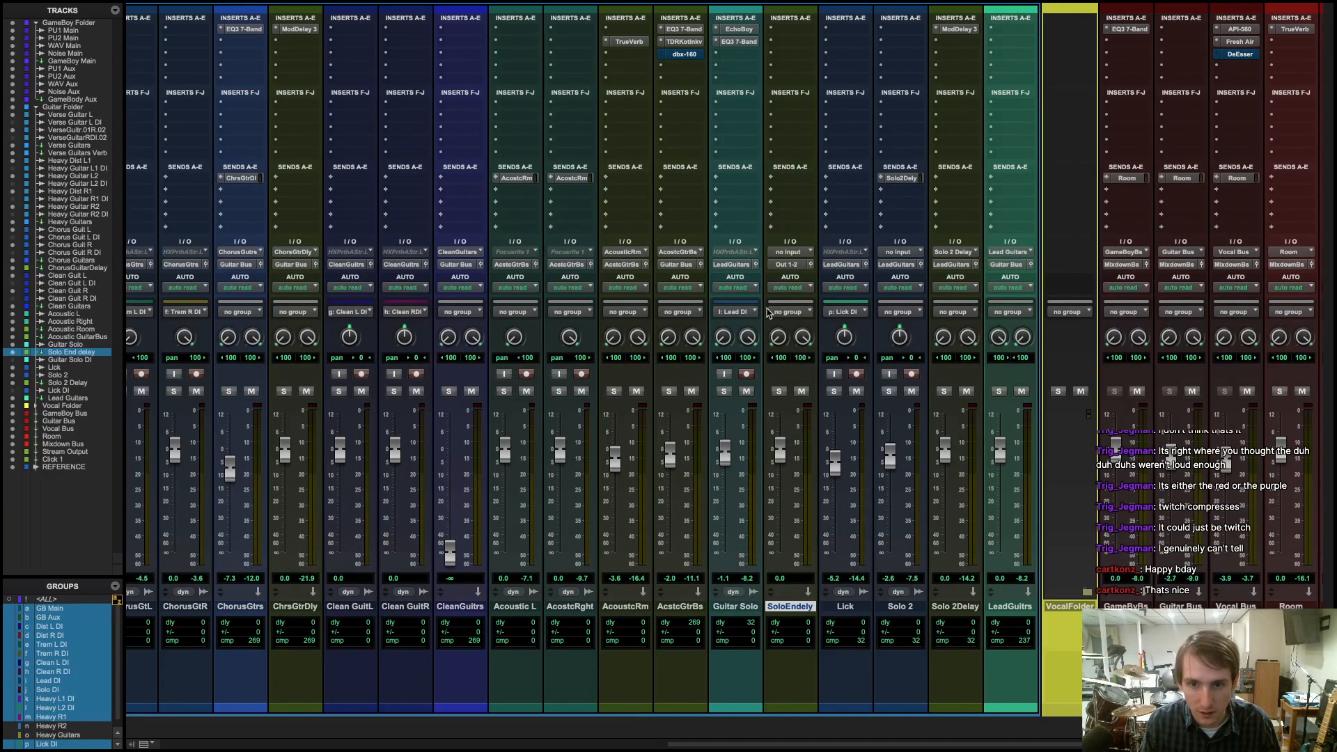
- Route the output of the Solo End delay track to the Lead Guitars track
click(794, 264)
mouse_move(801, 301)
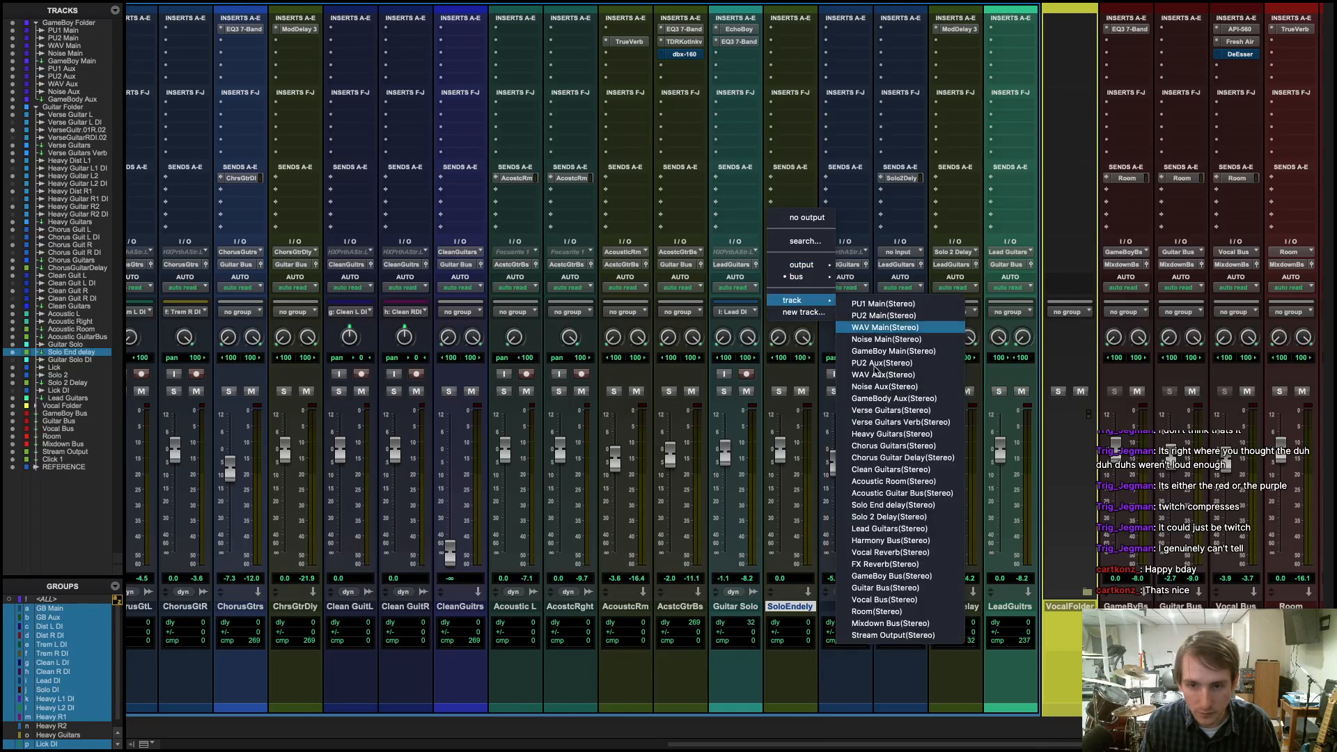
click(891, 529)
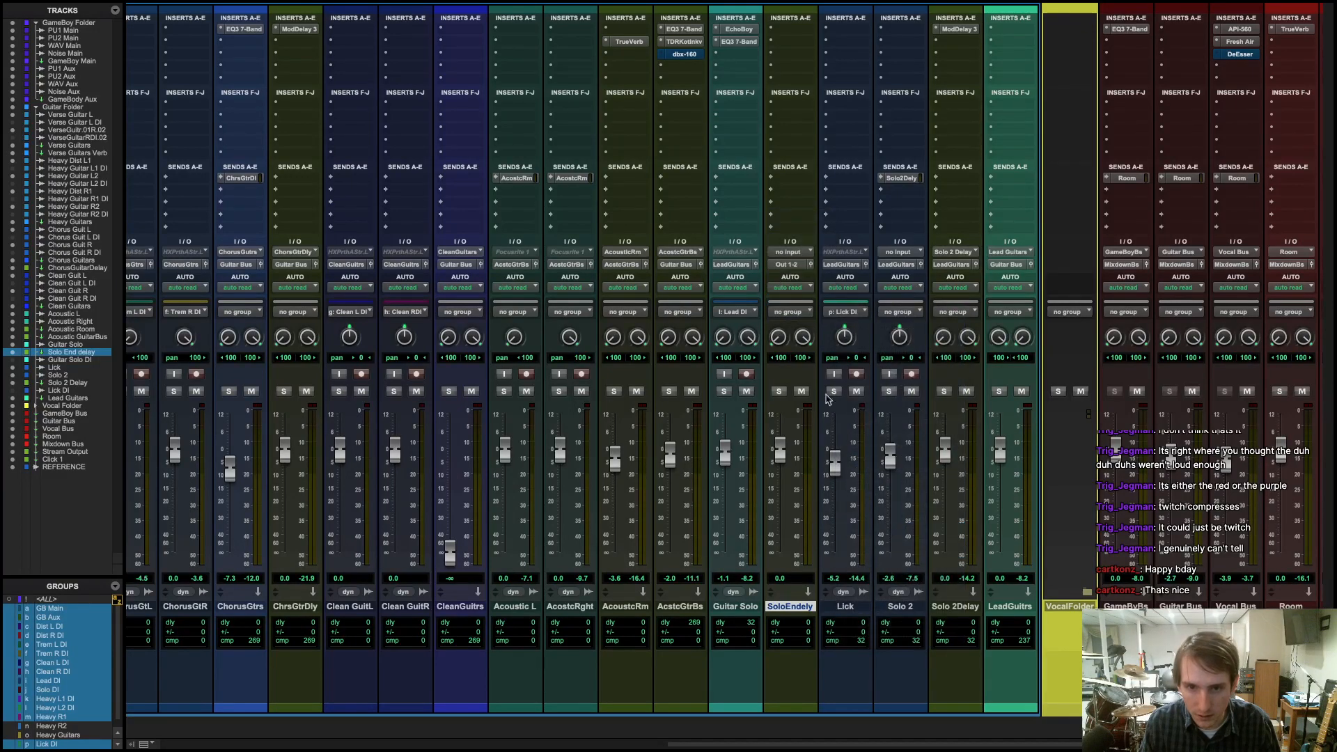
- Add a send from the Guitar Solo track to Solo End delay and set its level to 0.0 dB
click(716, 182)
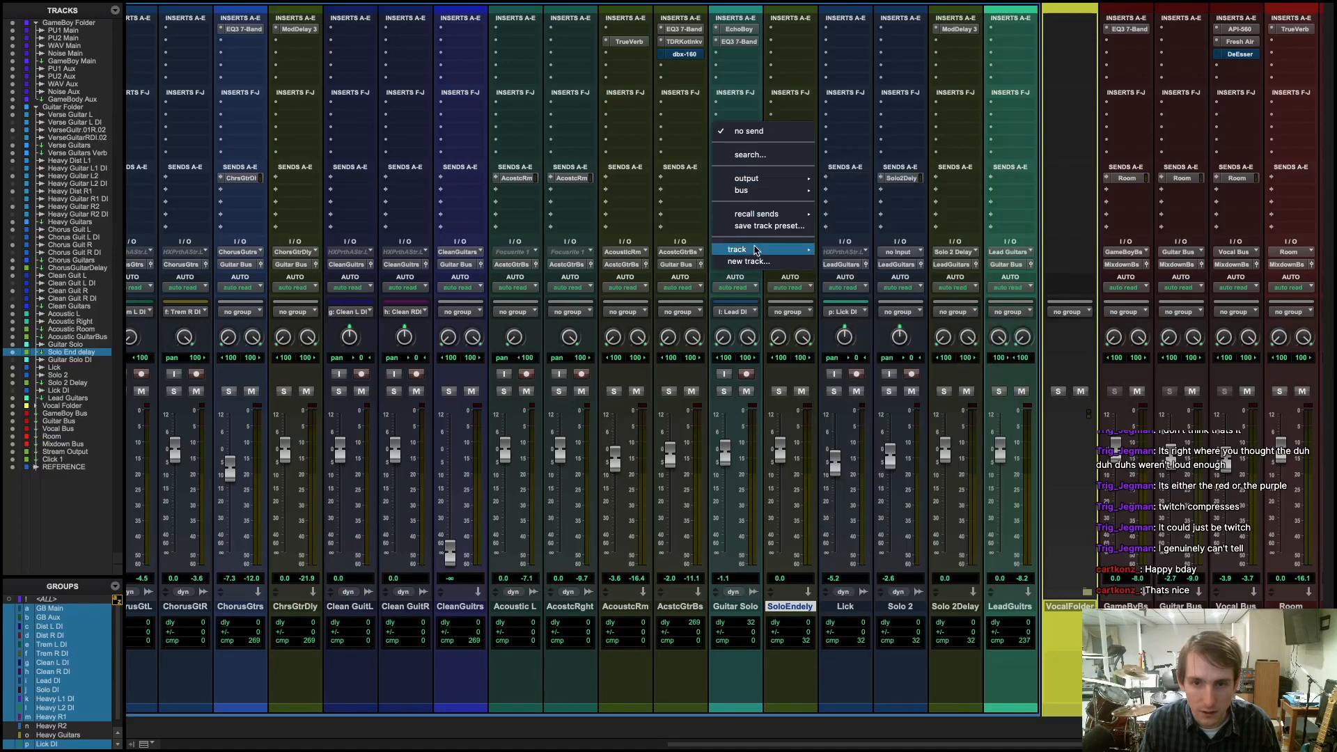
mouse_move(766, 249)
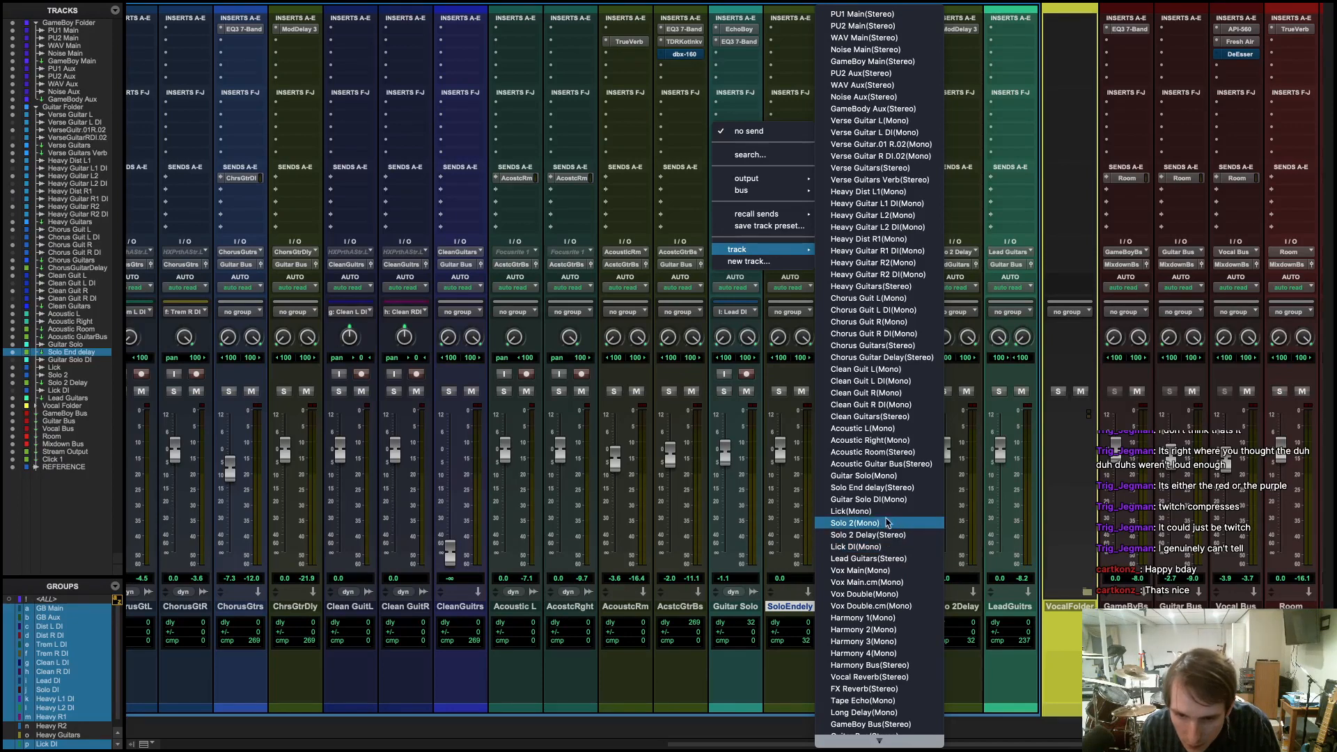
click(891, 489)
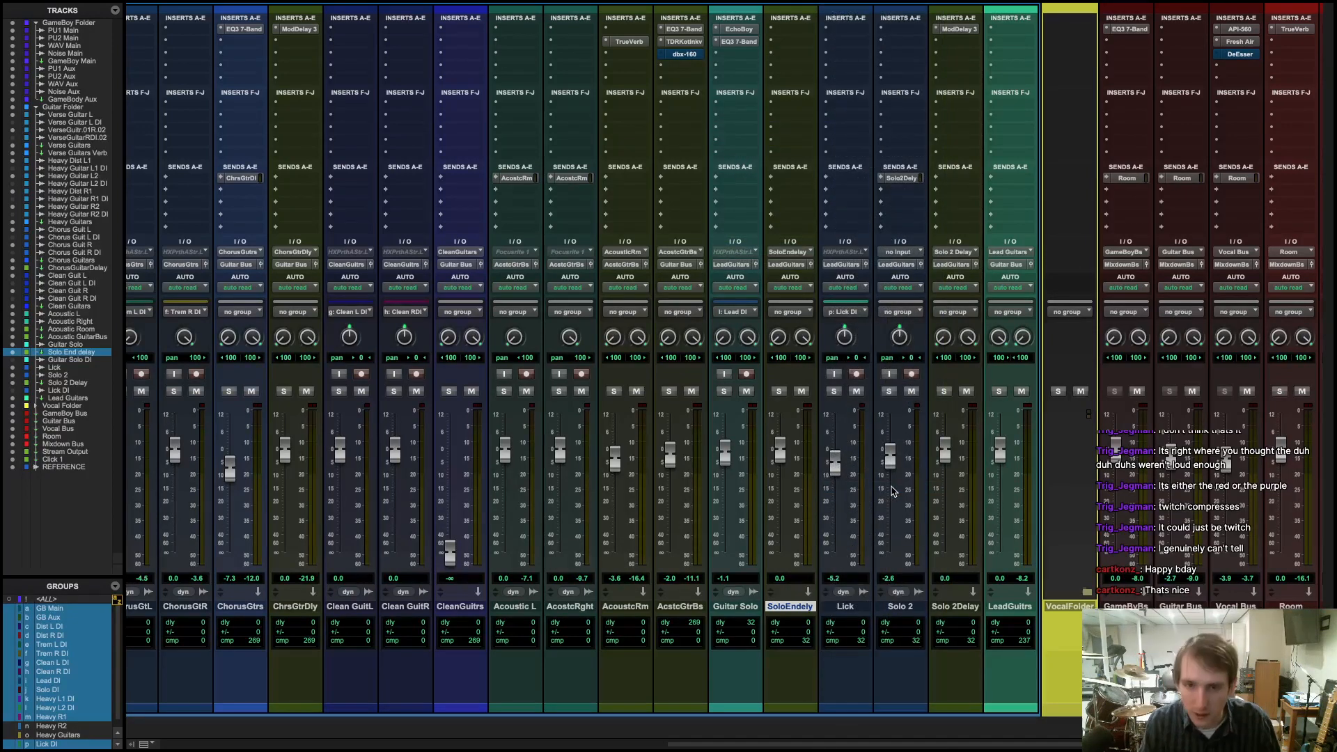
alt+click(687, 317)
- Play the range from 2:59.920 to 3:07.658 in the edit view with the send active, then solo the Guitar Solo track
key(super+equal)
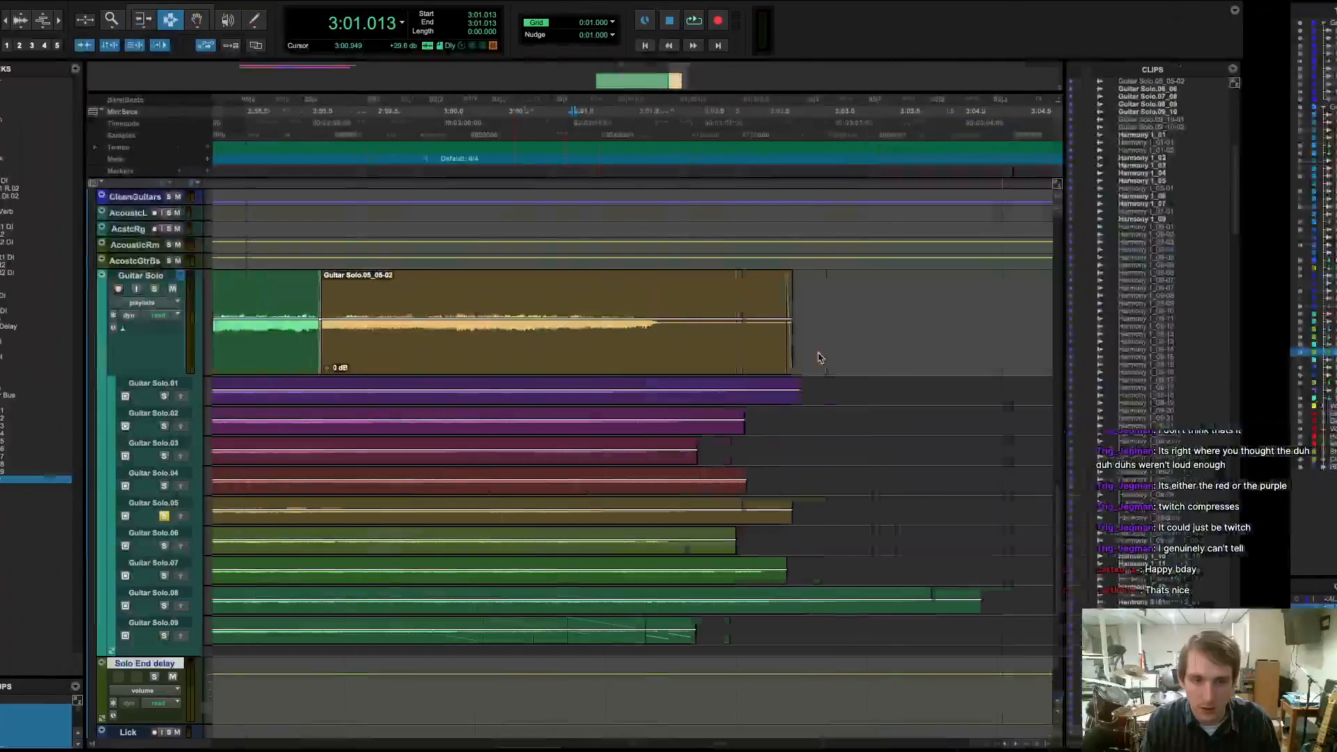
drag(818, 196, 1096, 196)
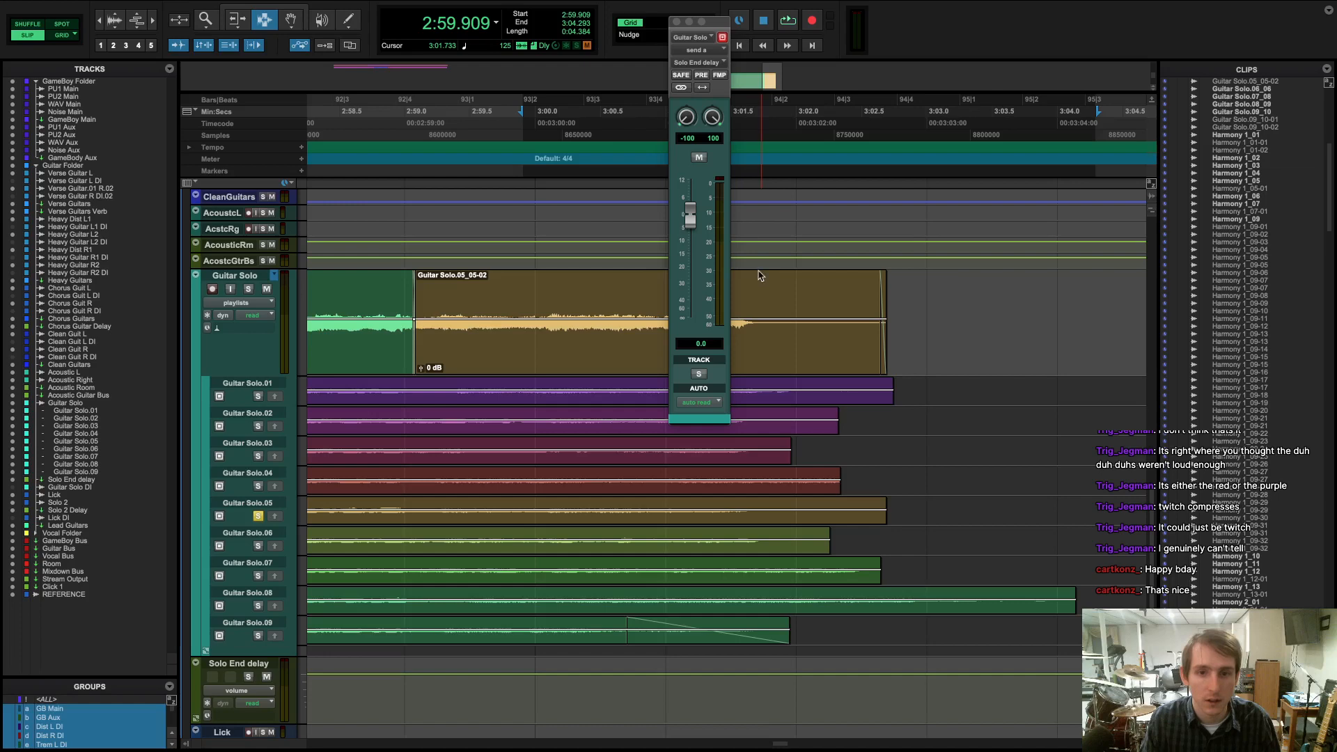
drag(524, 178, 1153, 217)
key(space)
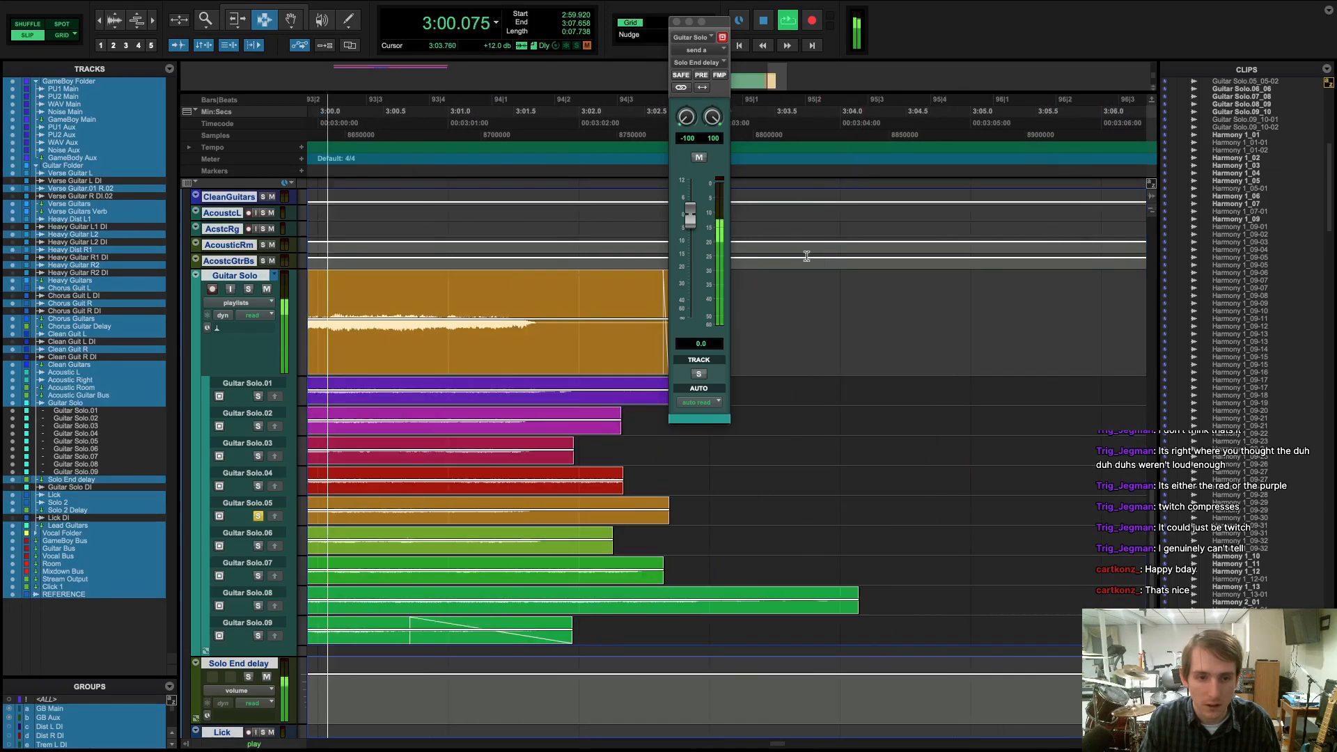
key(space)
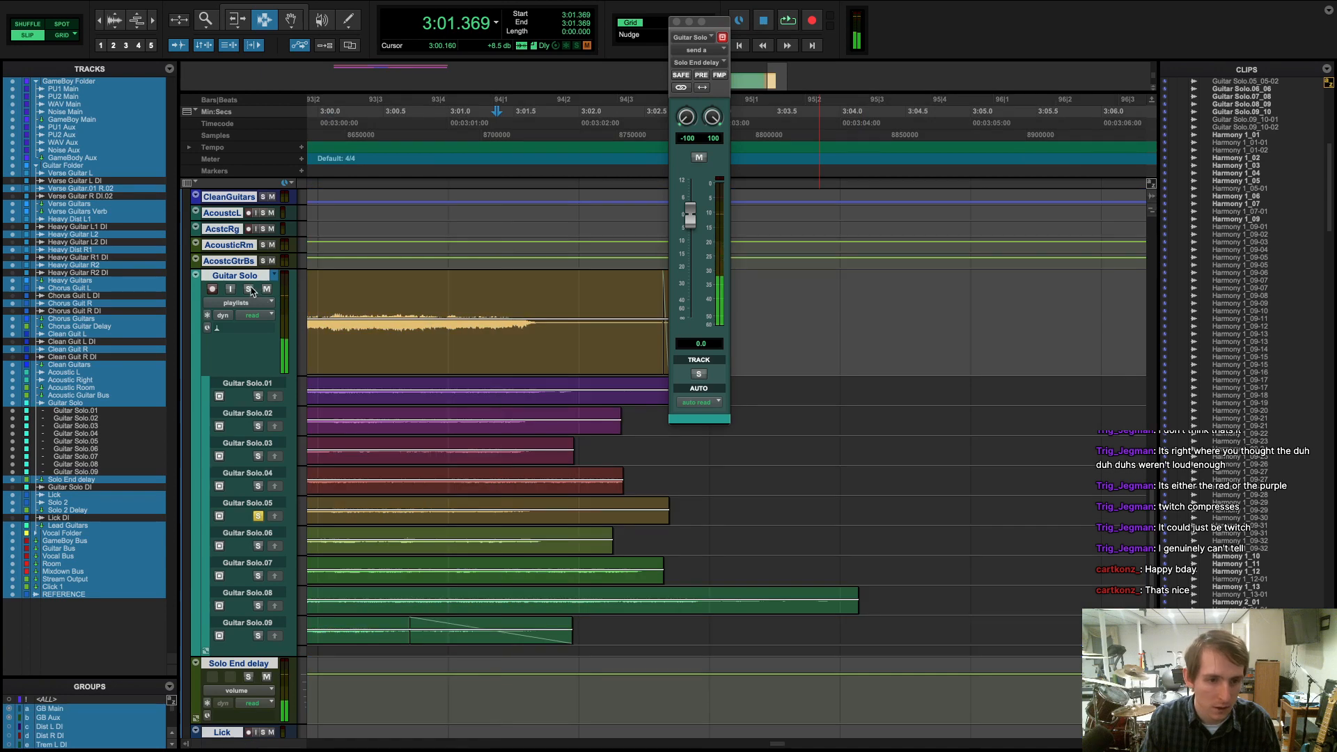
click(249, 290)
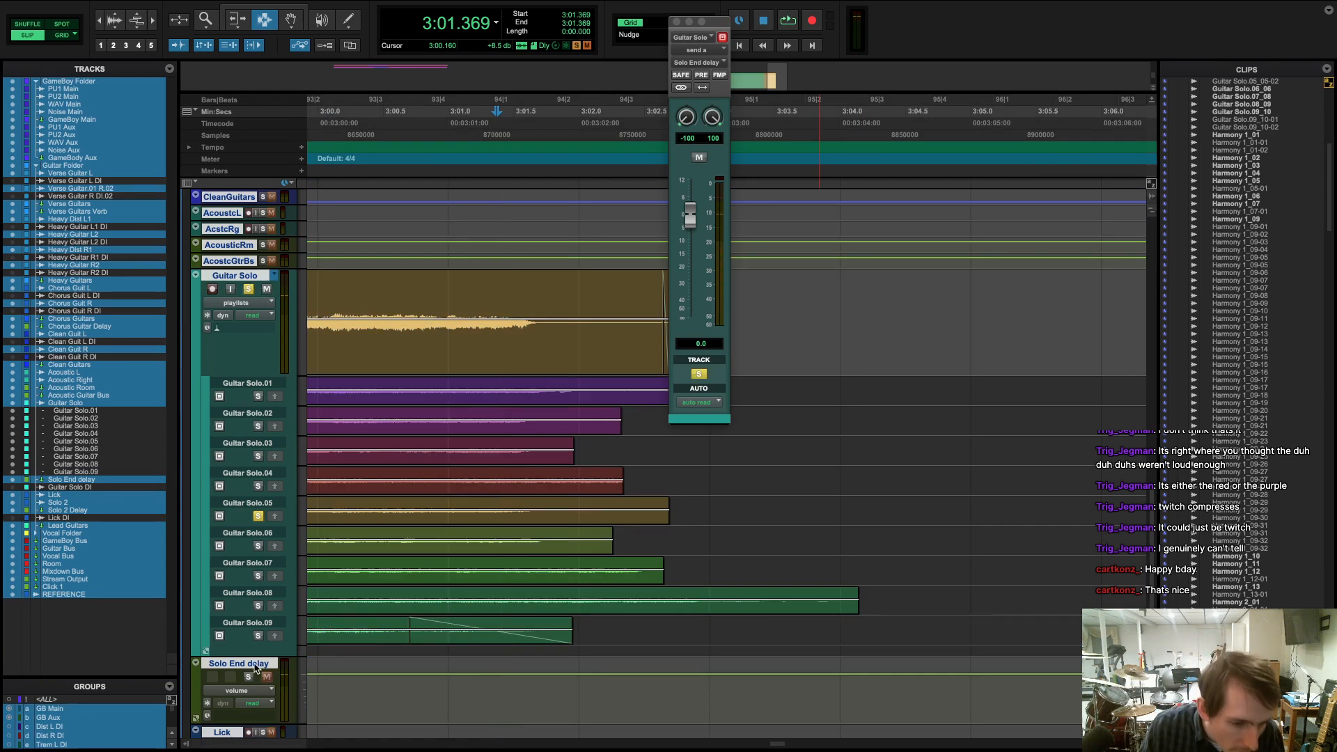
- Solo the Solo End delay and Lead Guitars tracks, and close the Guitar Solo send window
scroll(250, 680, down, 3)
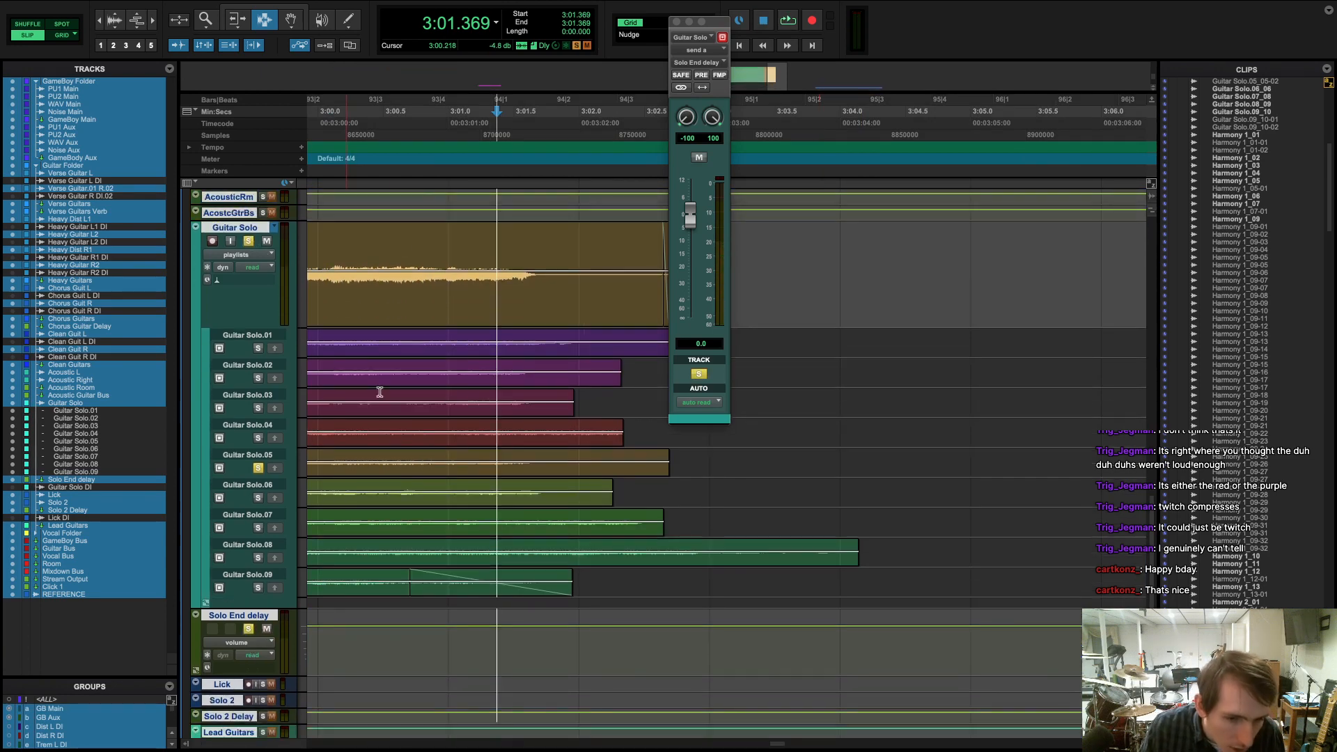
click(263, 731)
key(super+bracketright)
key(super+bracketleft)
key(super+bracketleft)
key(super+bracketleft)
key(super+bracketleft)
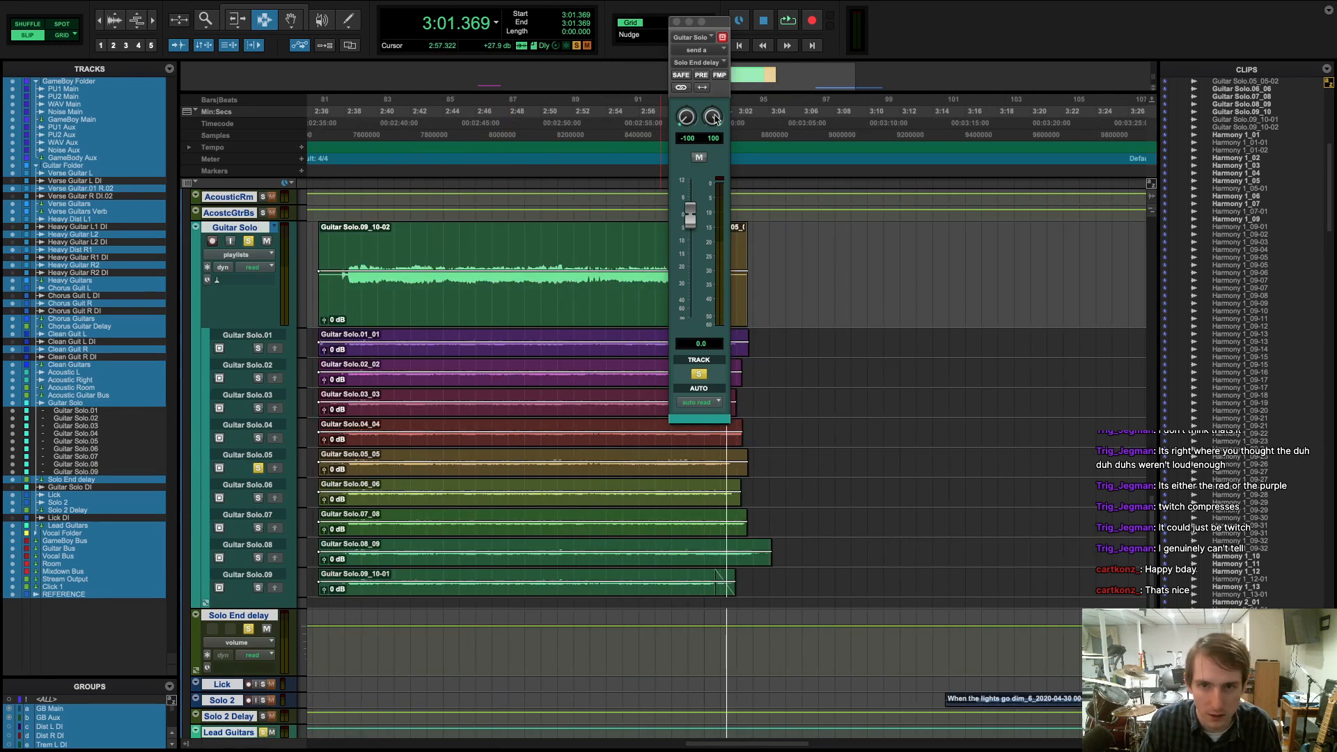
click(676, 21)
- Play the ending of the guitar solo from about 2:58.9 and again from about 3:00.5
click(686, 172)
drag(705, 173, 776, 203)
key(space)
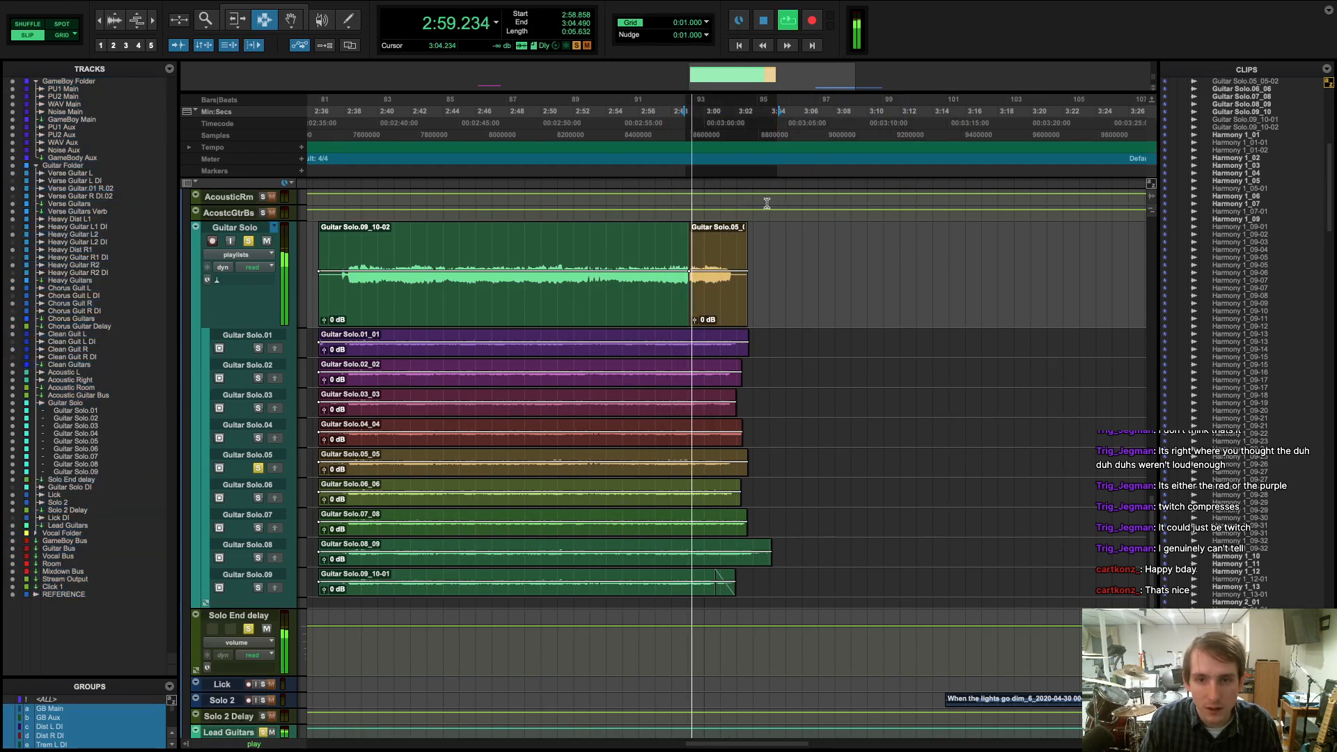
key(space)
key(ctrl+n)
click(722, 172)
drag(712, 174, 825, 188)
key(space)
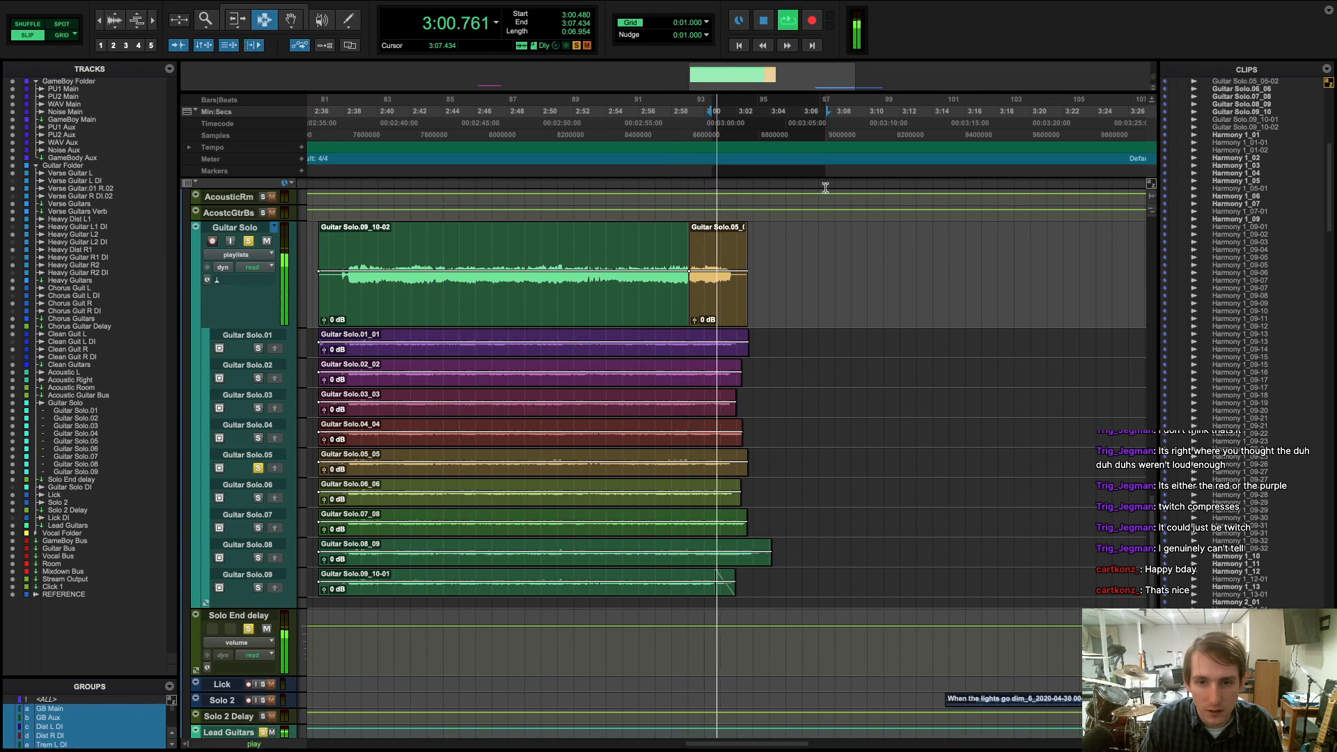
- Insert the stereo Mod Delay III plug-in on the Solo End delay track
key(ctrl+equal)
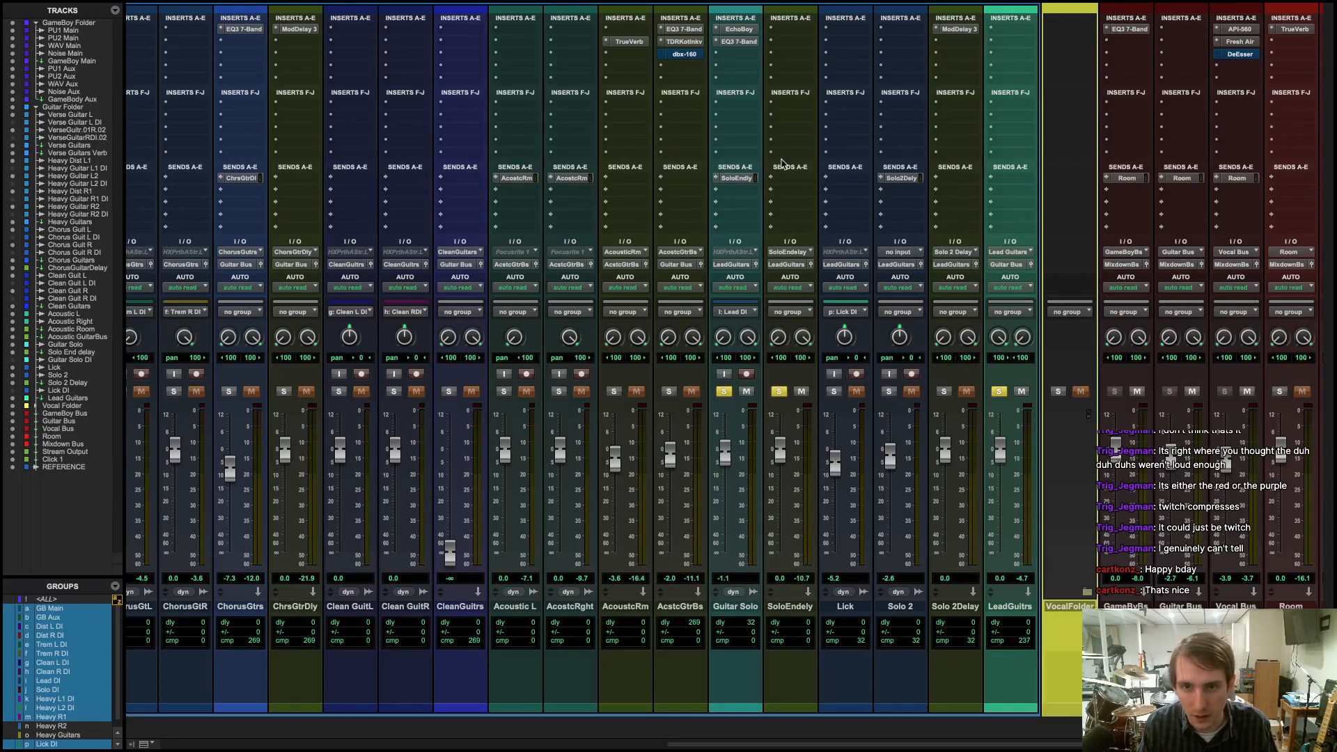
click(770, 33)
mouse_move(861, 31)
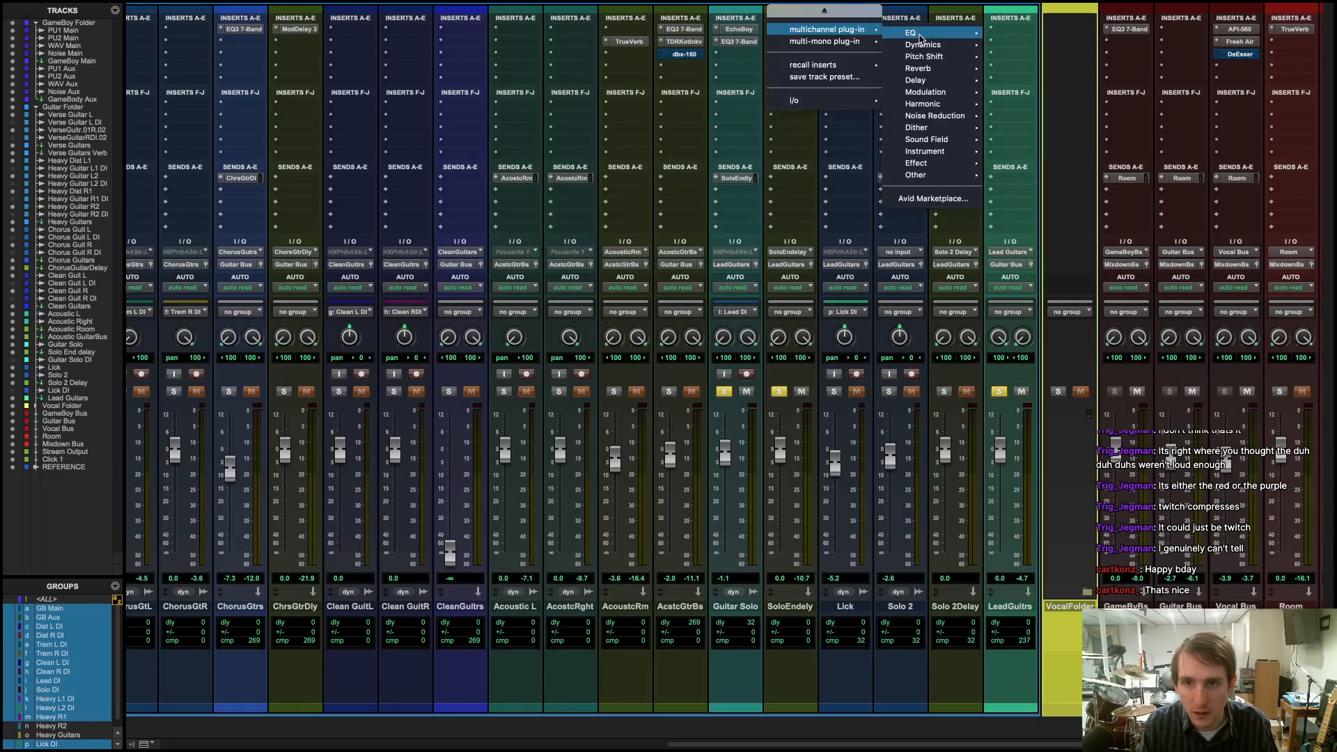
mouse_move(936, 81)
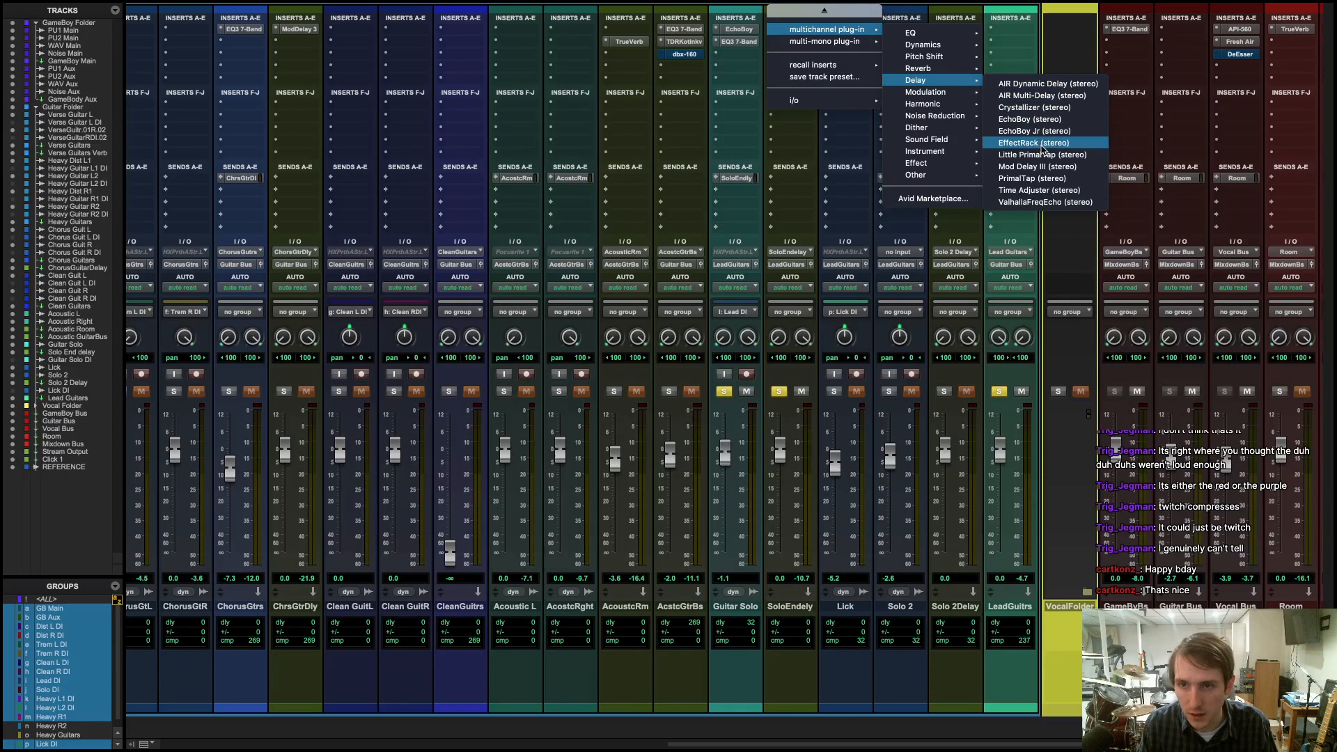
click(1042, 166)
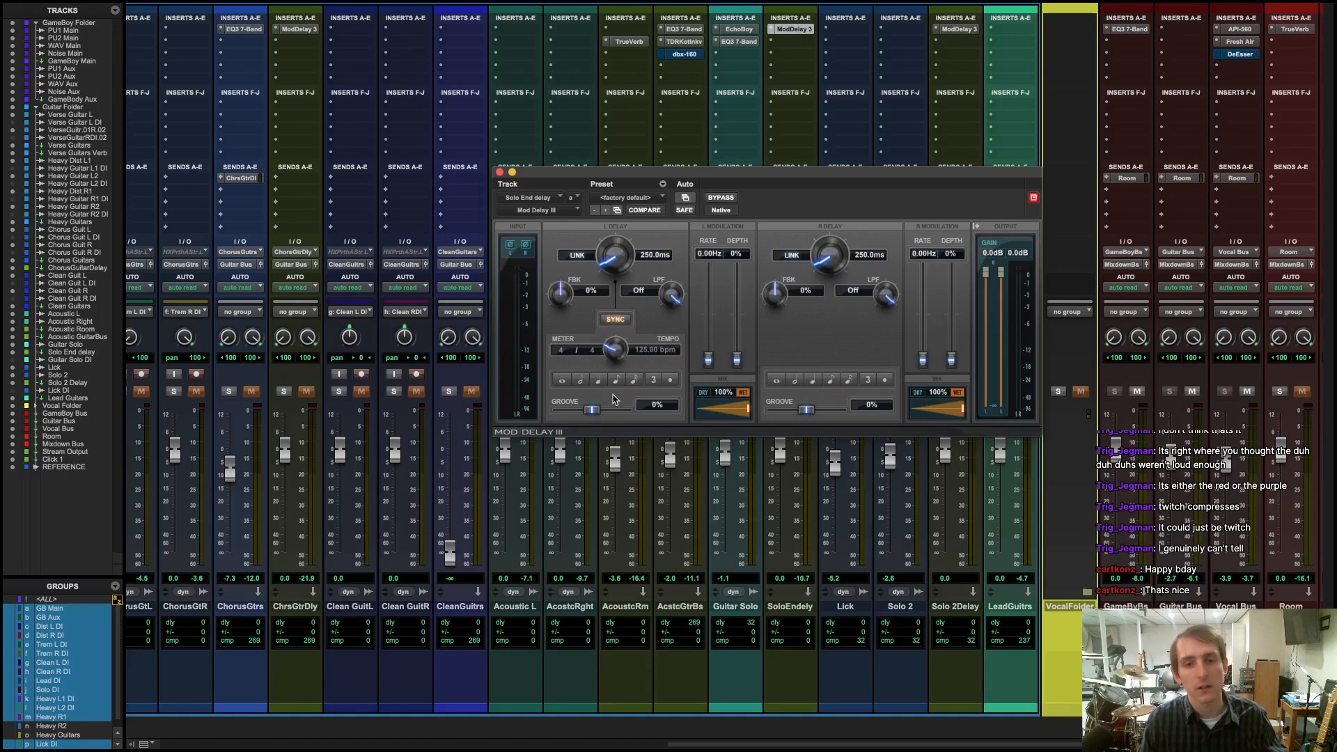
- Set the left channel of Mod Delay III to a quarter-note triplet delay
click(597, 379)
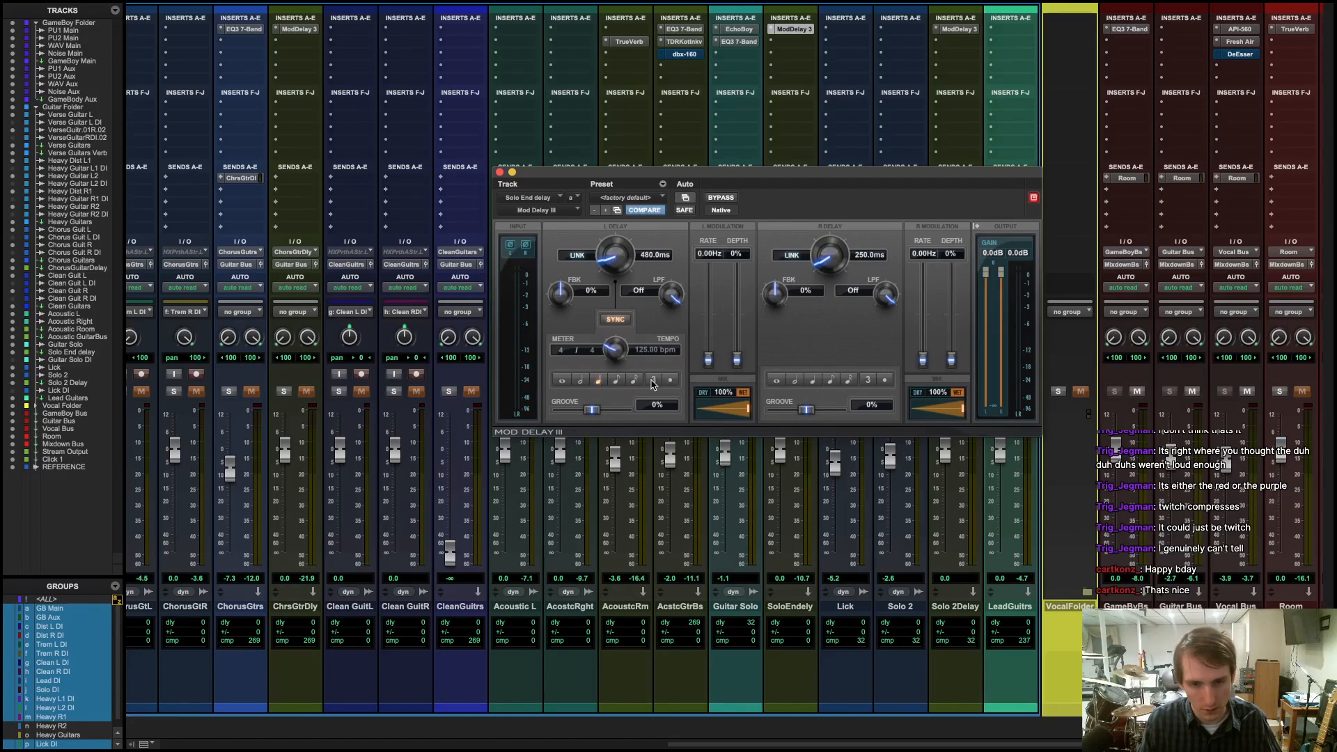
click(616, 380)
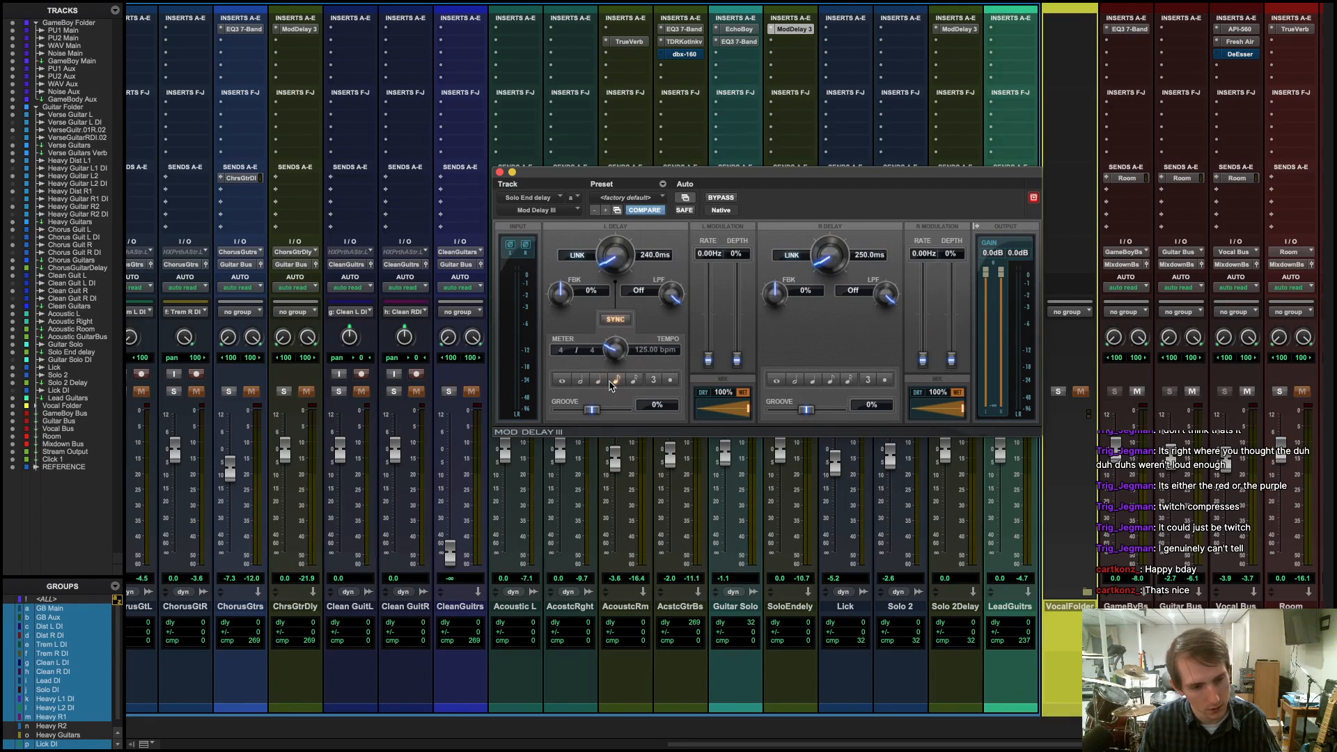
click(597, 381)
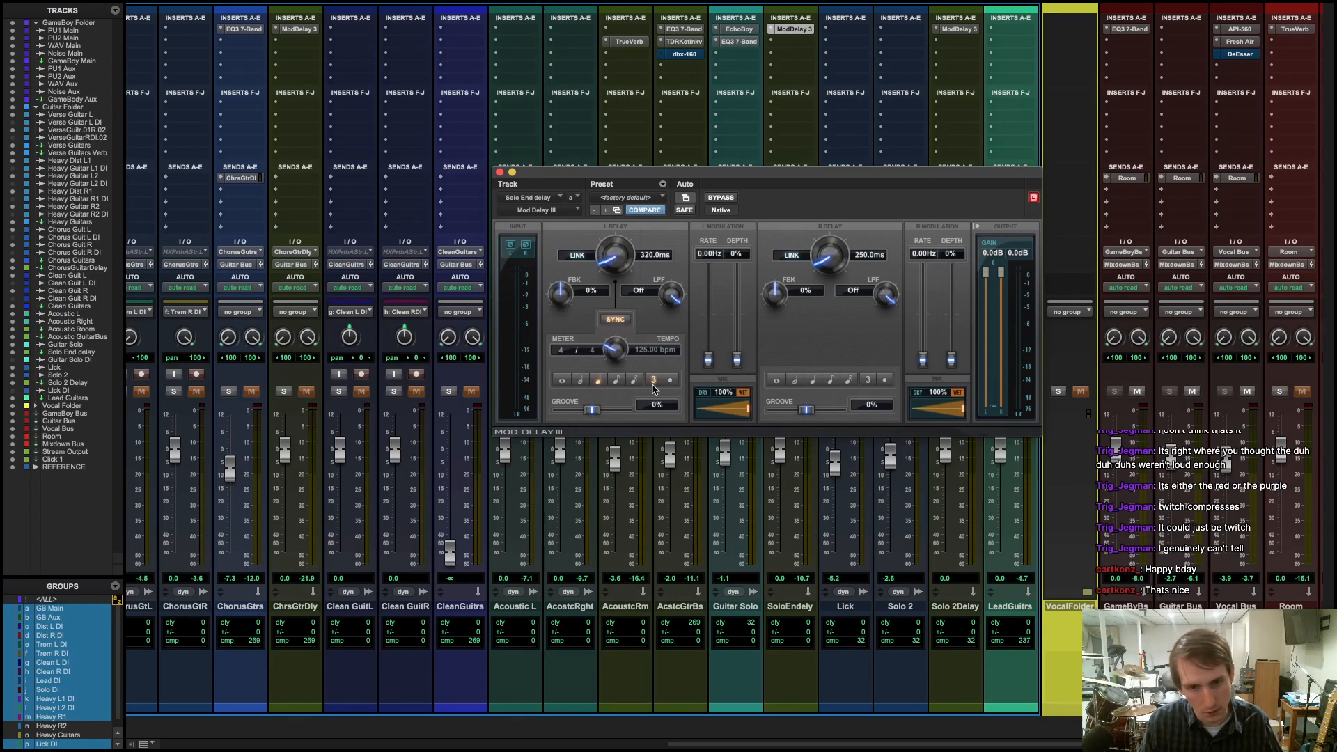
- Move the plug-in window clear of the solo's last clip in the Edit window and play short bursts from about 2:59.8
key(super+equal)
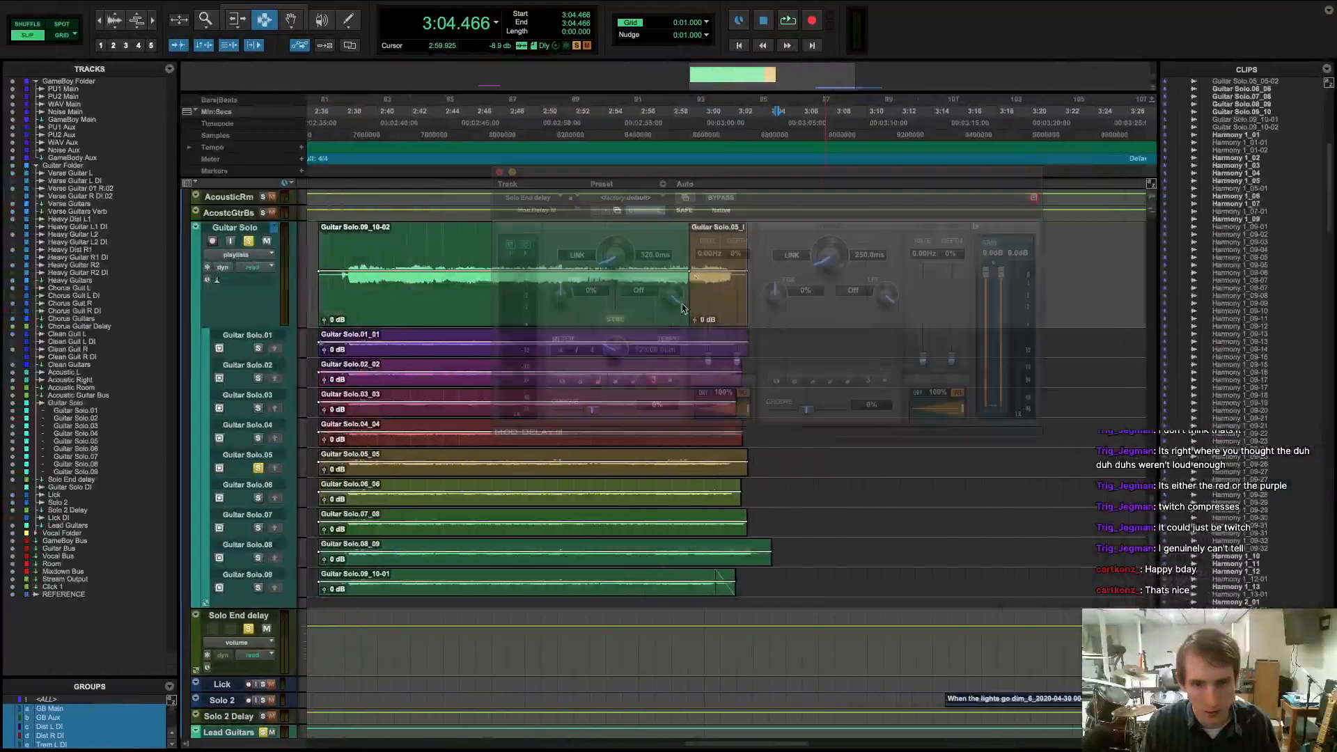
drag(694, 179, 350, 189)
click(705, 169)
click(697, 171)
key(space)
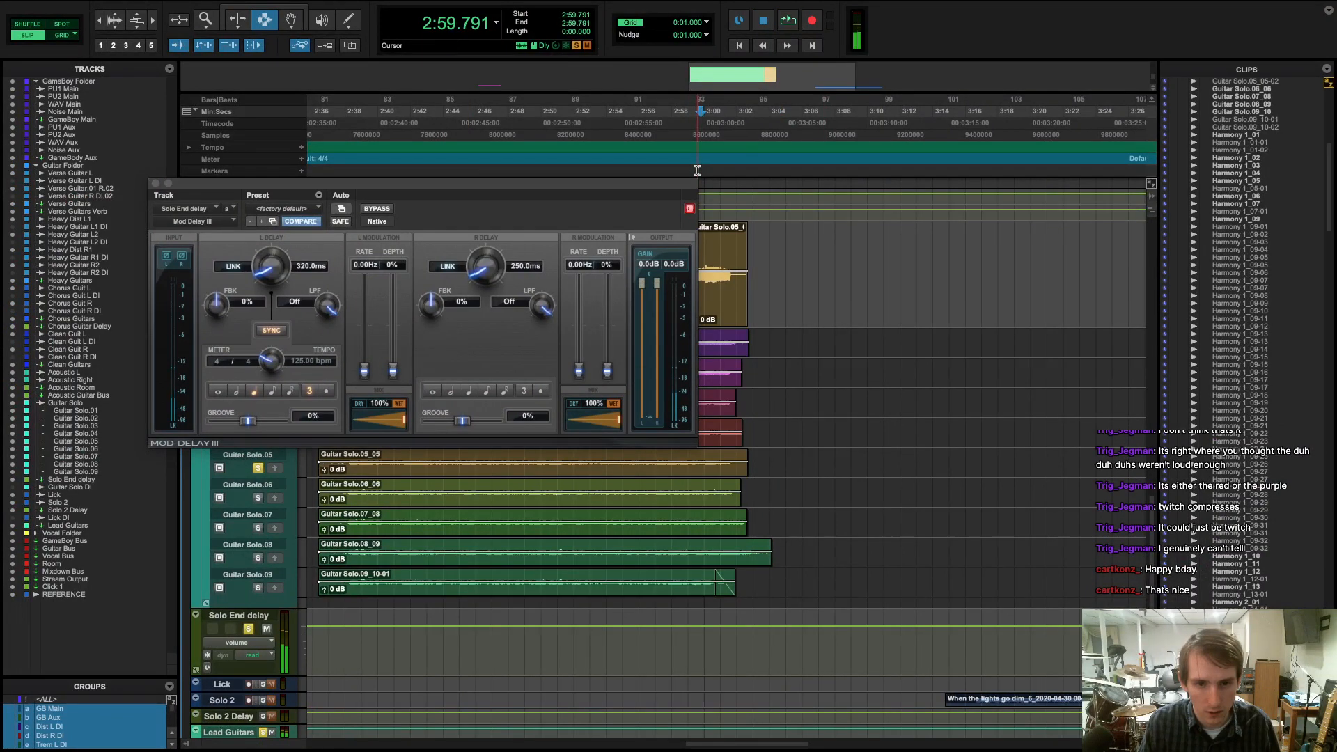
key(space)
key(space)
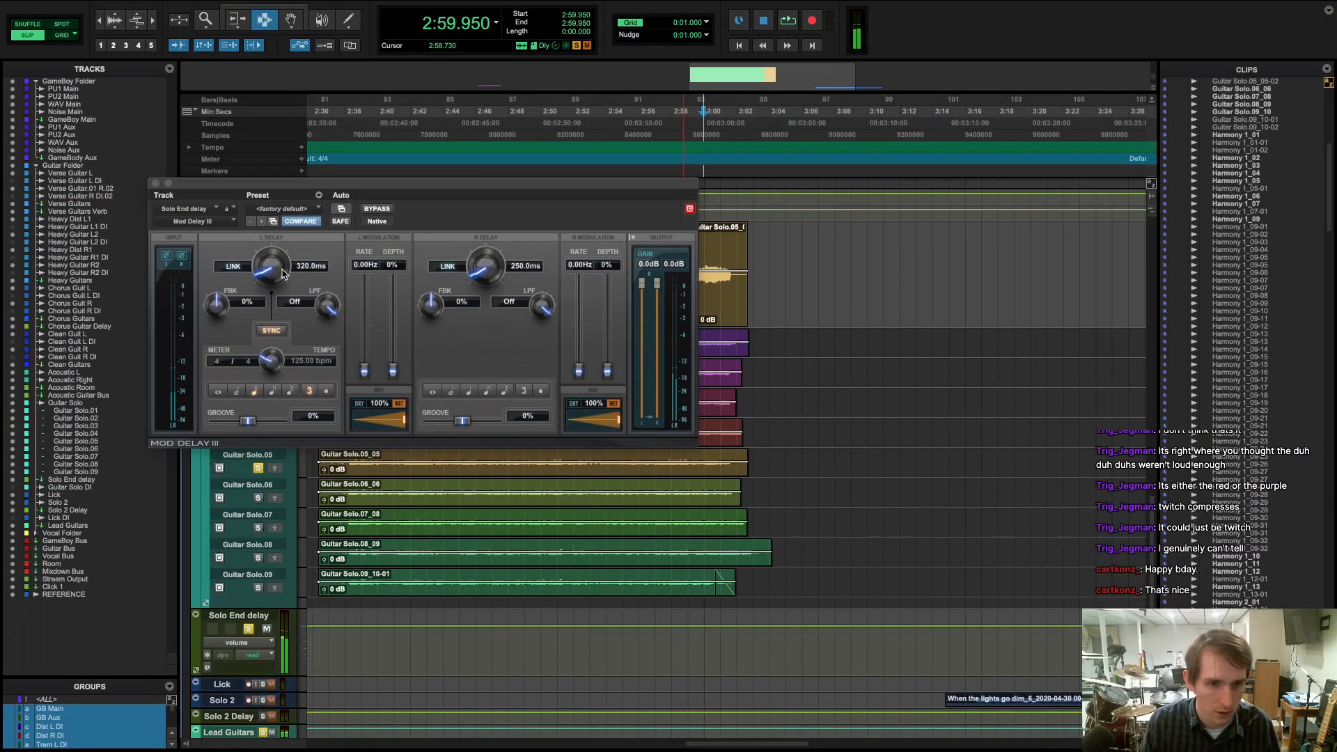
- Set the right channel of Mod Delay III to a quarter-note triplet and link both delay channels
click(469, 390)
click(540, 390)
click(536, 392)
click(540, 391)
click(525, 392)
click(539, 390)
click(451, 269)
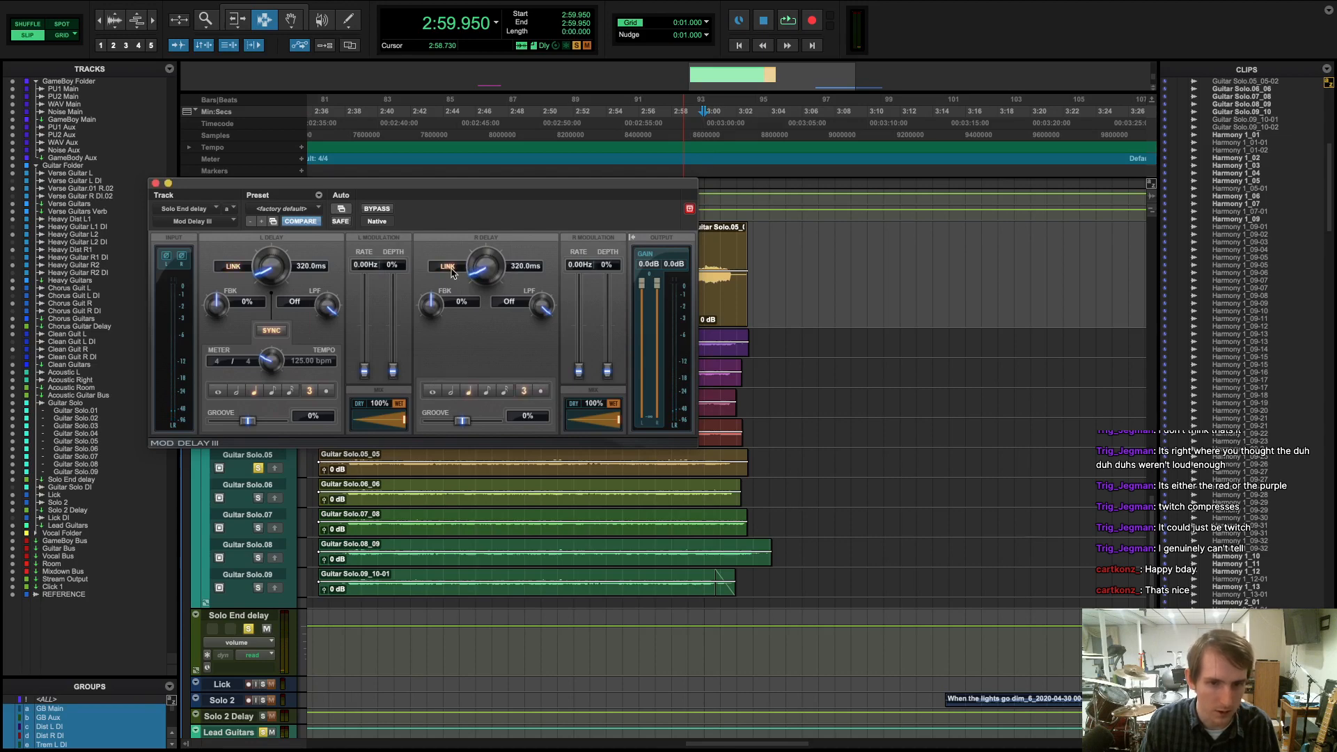
- Audition the linked delay with short playback bursts from about 2:59.9
click(630, 167)
click(698, 173)
key(space)
key(space)
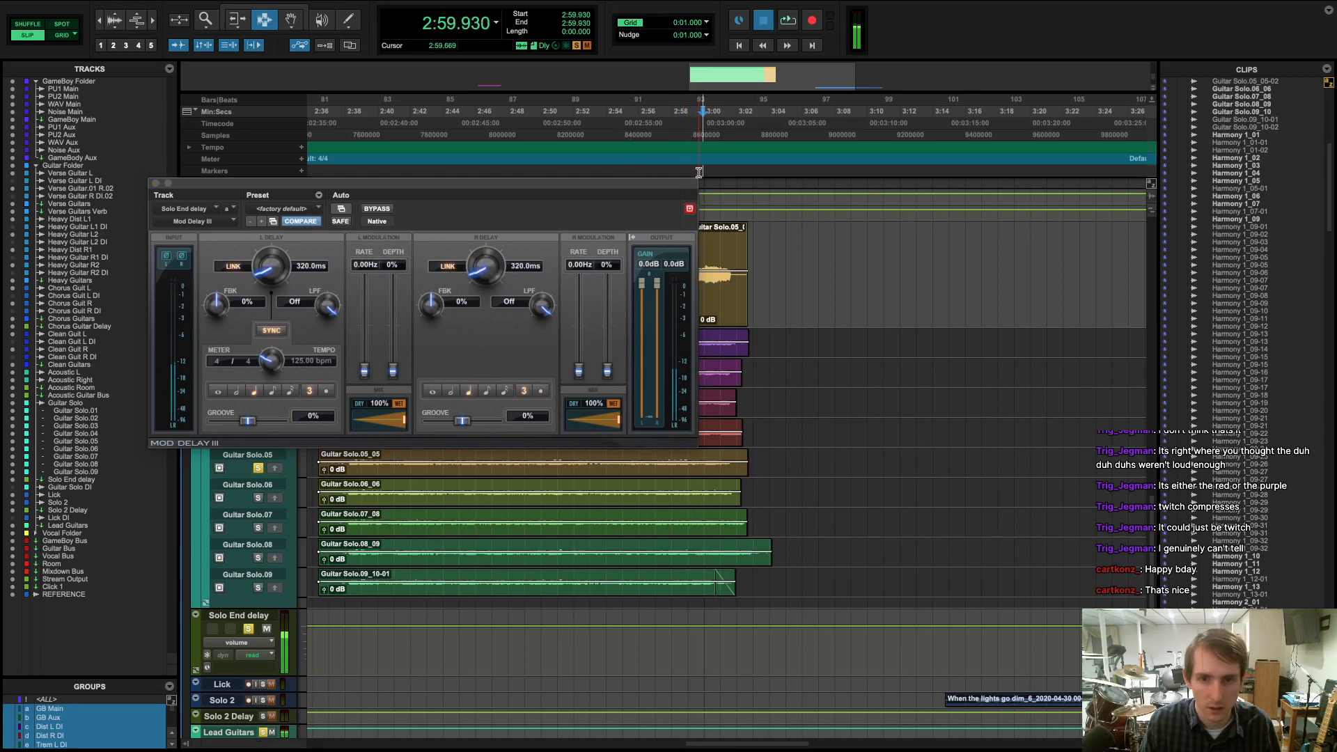
key(space)
key(space)
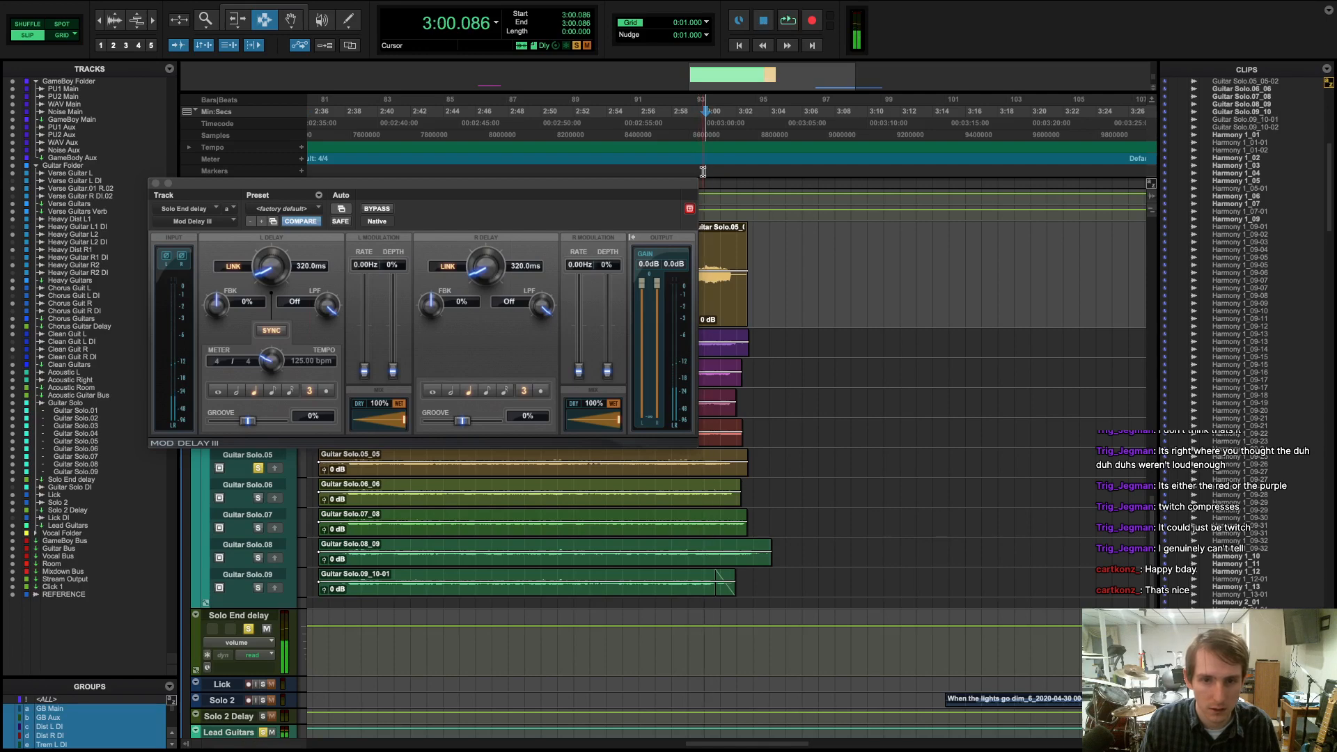
key(space)
key(space)
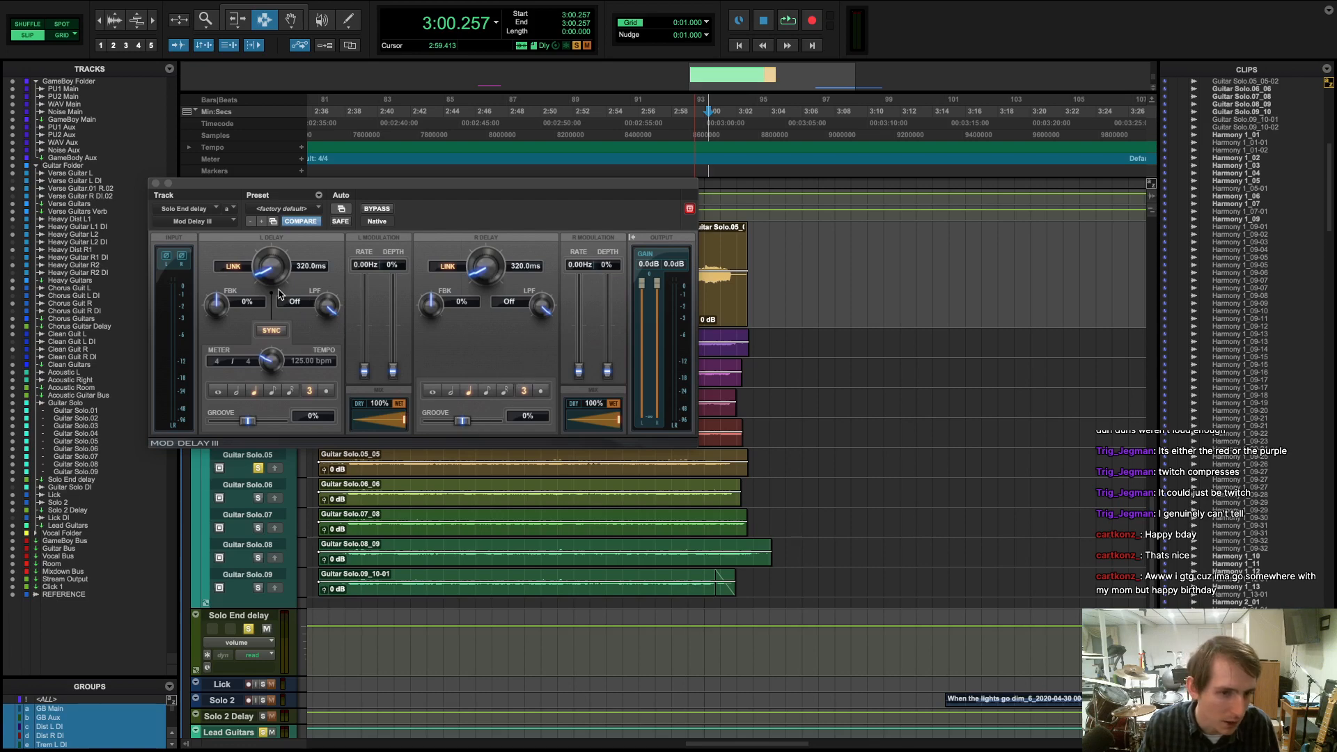
- Raise the feedback of both Mod Delay III channels to 60% while auditioning it, and close the plug-in
drag(421, 312, 434, 288)
key(space)
key(space)
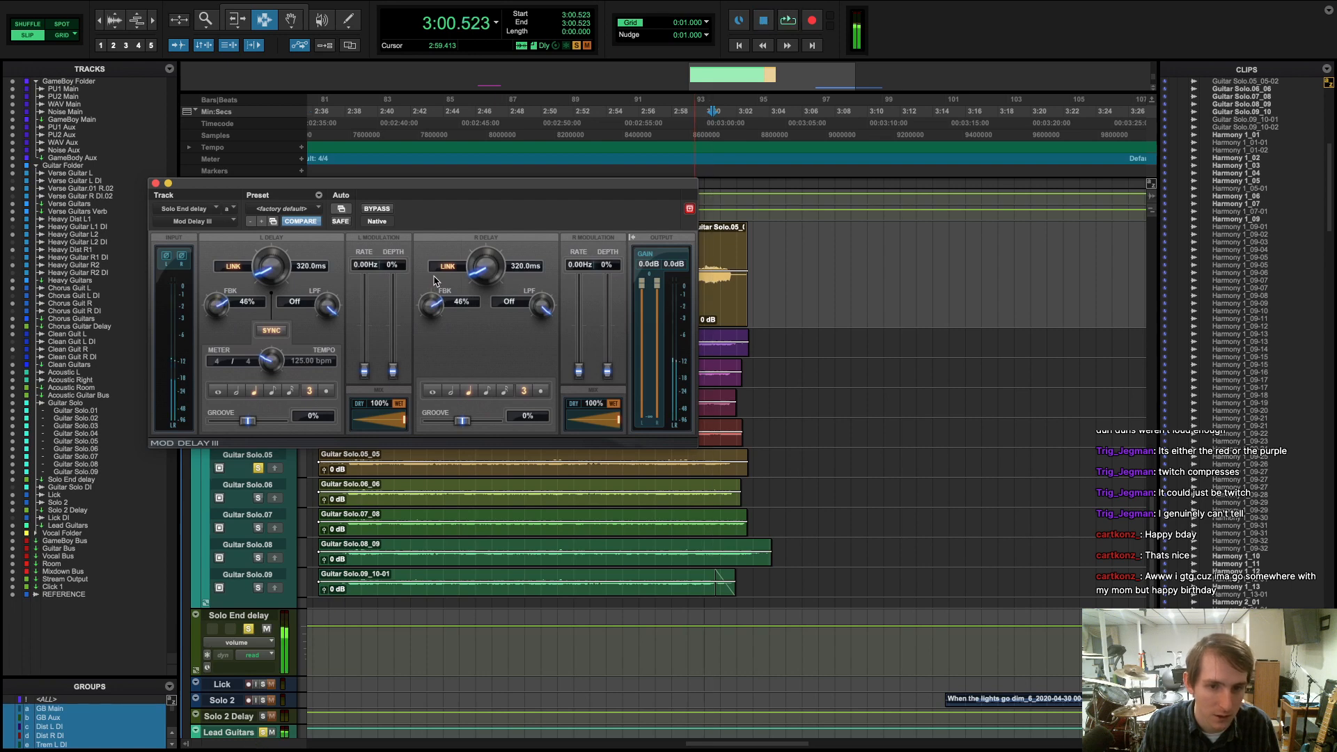
drag(426, 317, 429, 306)
key(space)
key(space)
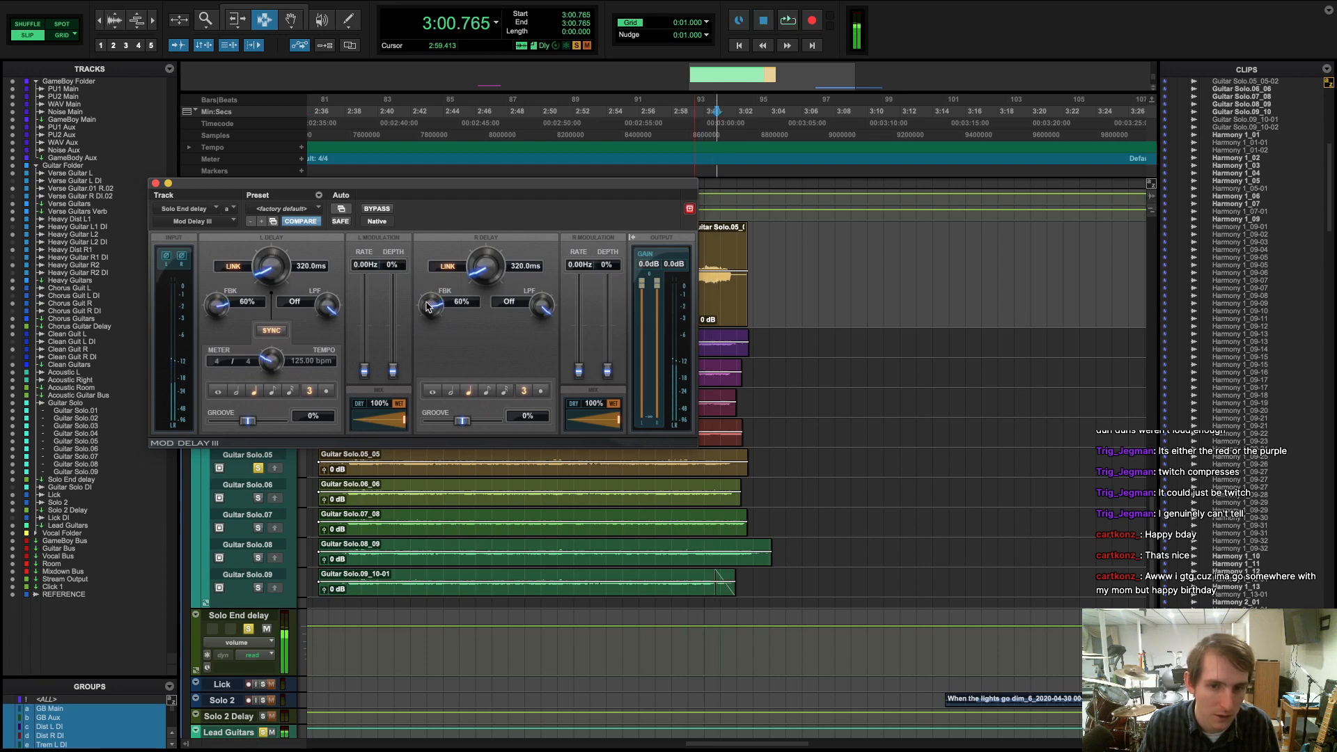
click(156, 183)
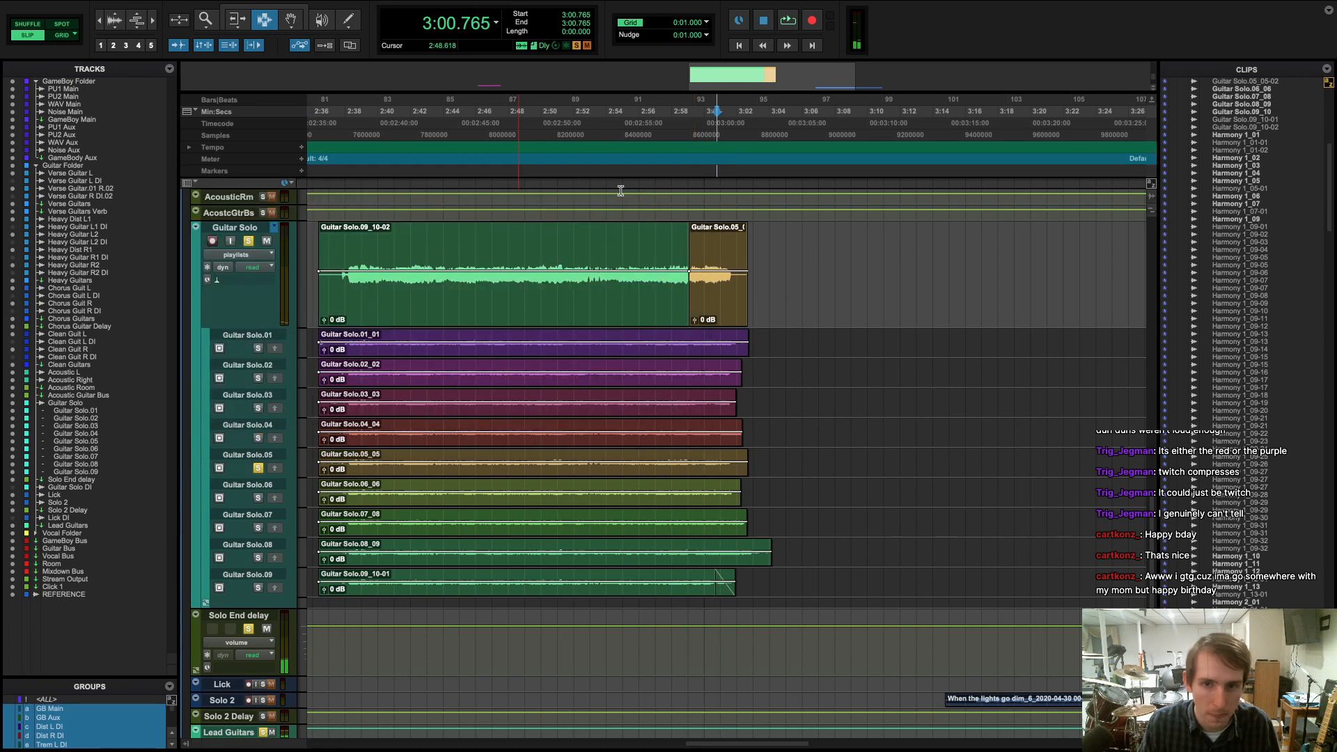
- Play the solo's ending from about 2:59 to hear the delay with the raised feedback
click(688, 179)
click(690, 177)
key(space)
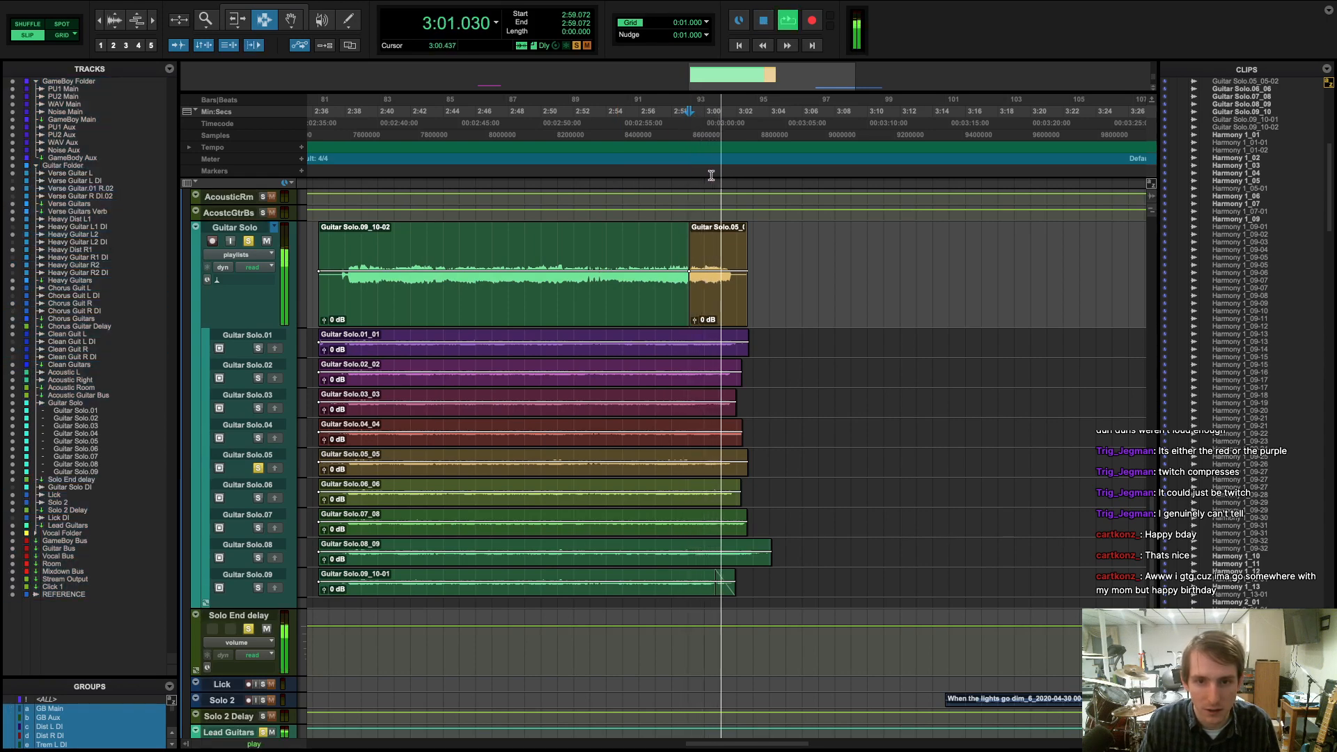
key(space)
click(719, 171)
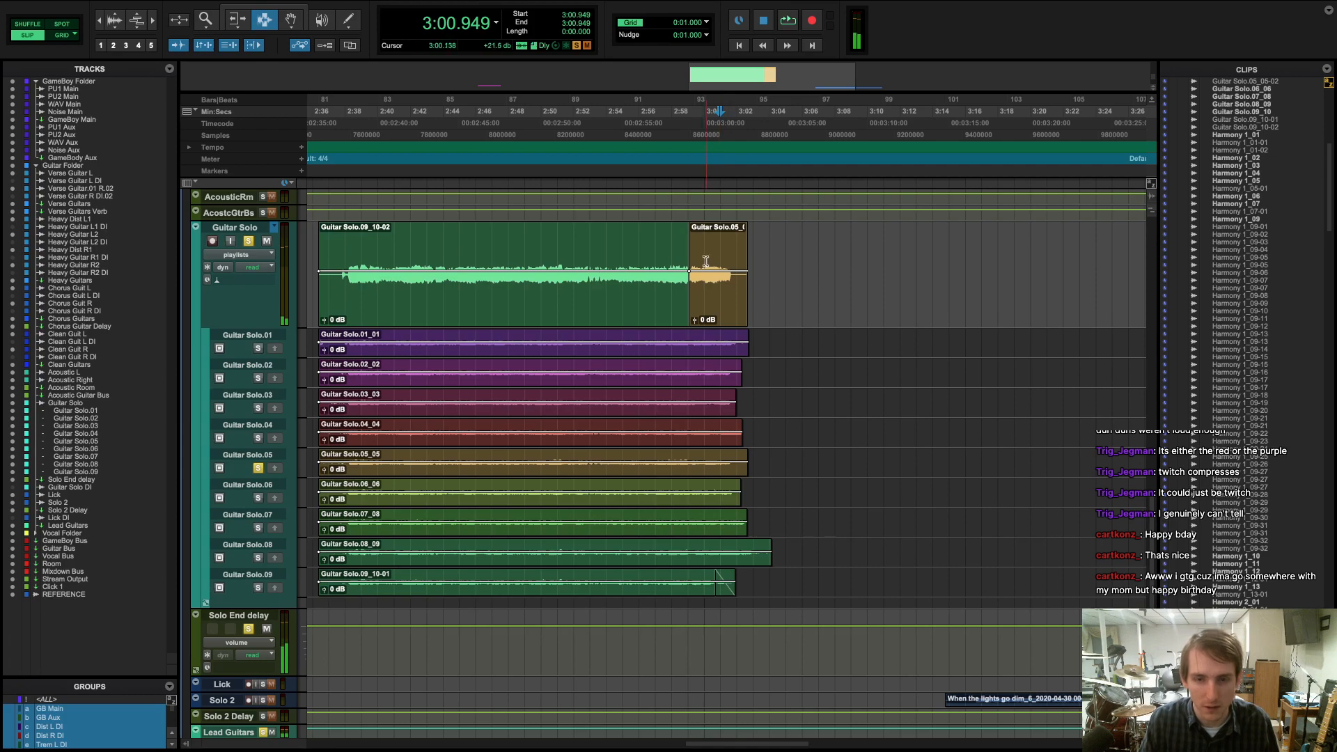
- Lower the Guitar Solo track's send to Solo End delay to minus infinity, and move its send window aside
key(super+equal)
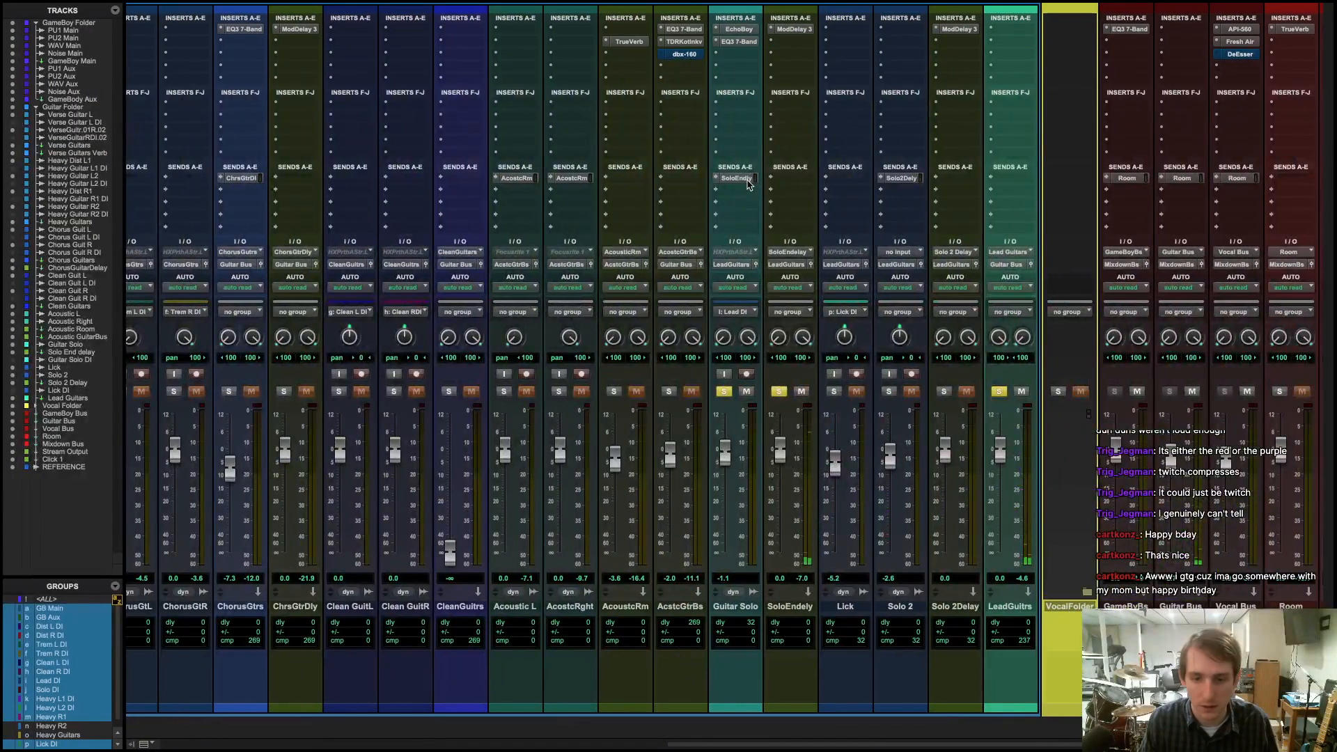
click(737, 179)
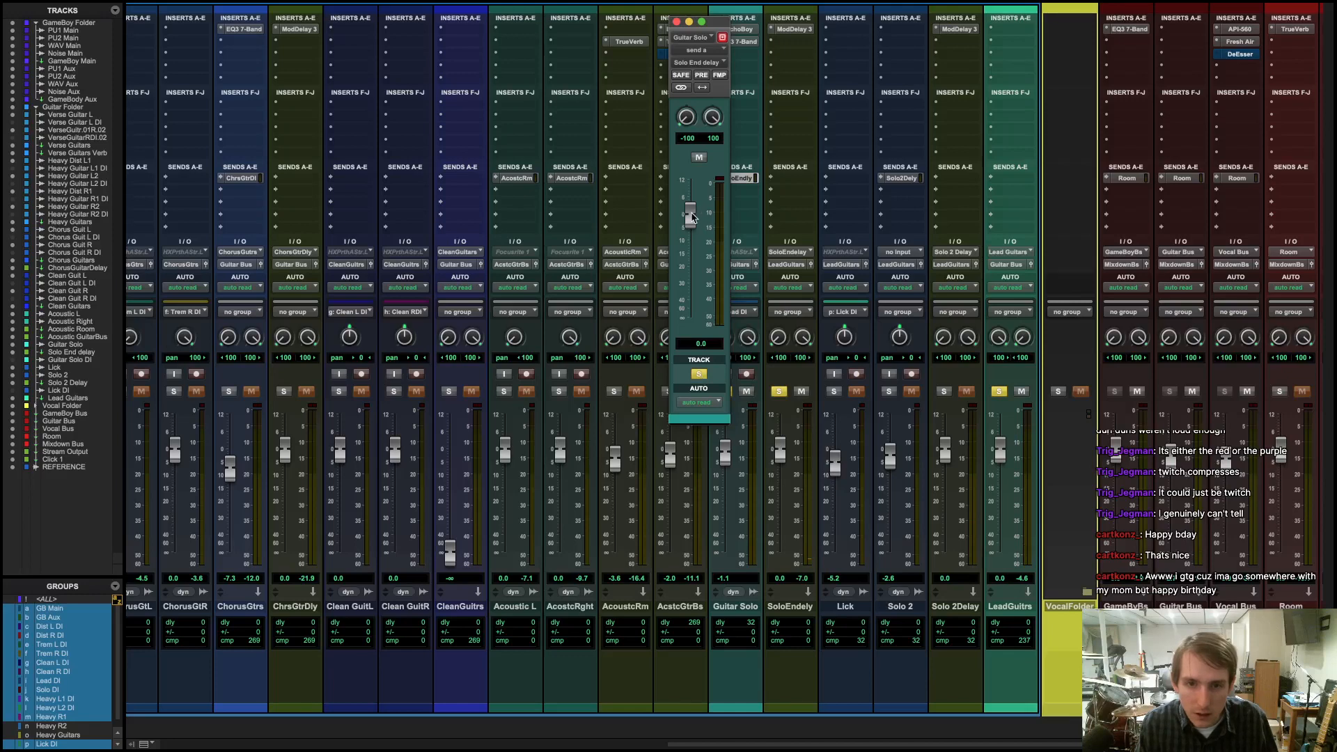
drag(691, 216, 693, 389)
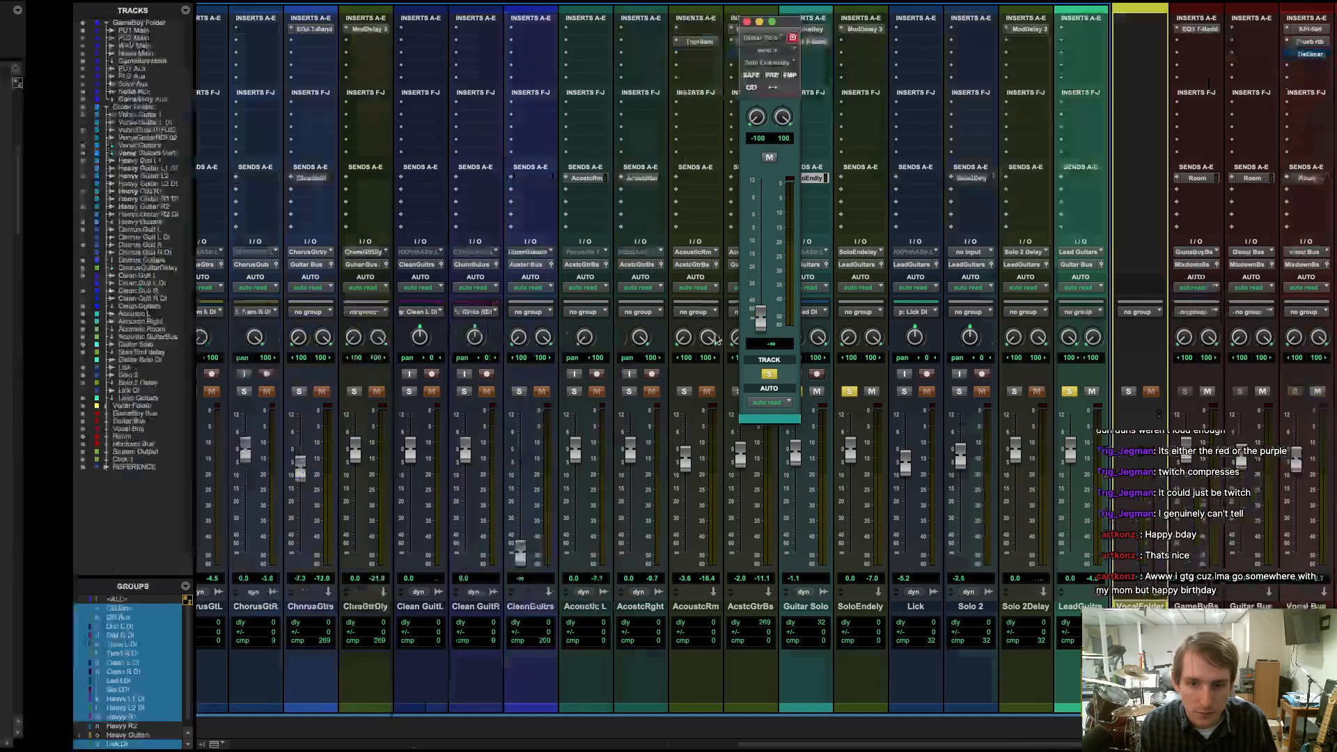
key(super+equal)
drag(711, 26, 476, 152)
key(super+equal)
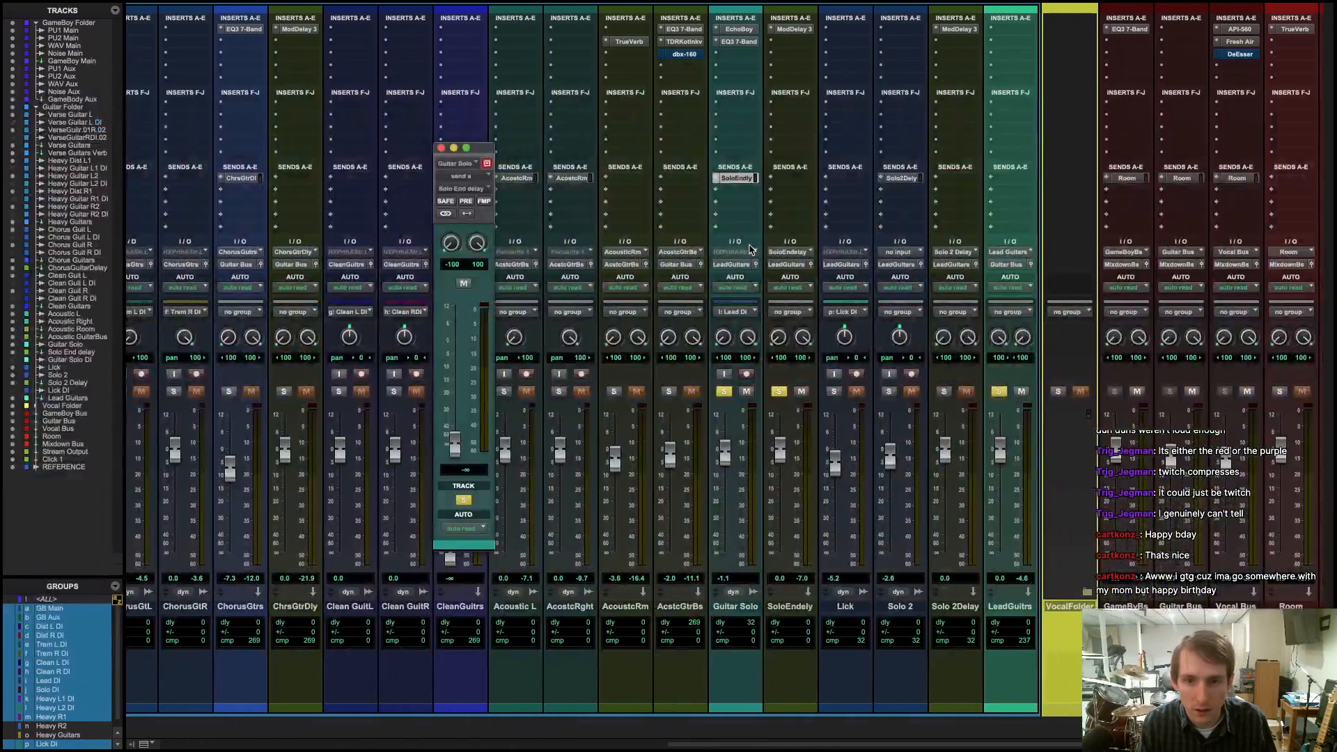
- Set the Guitar Solo track's automation mode to latch and return to the Edit window
click(742, 287)
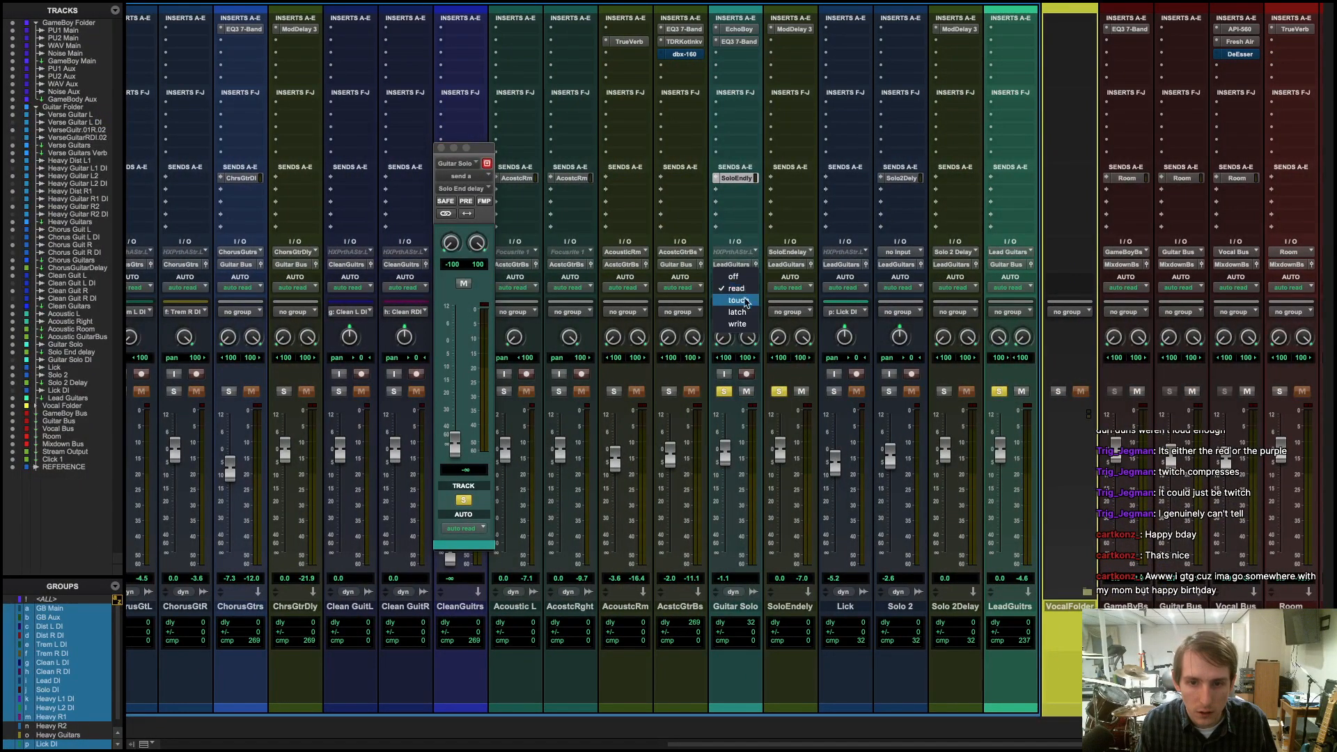
click(731, 318)
key(super+equal)
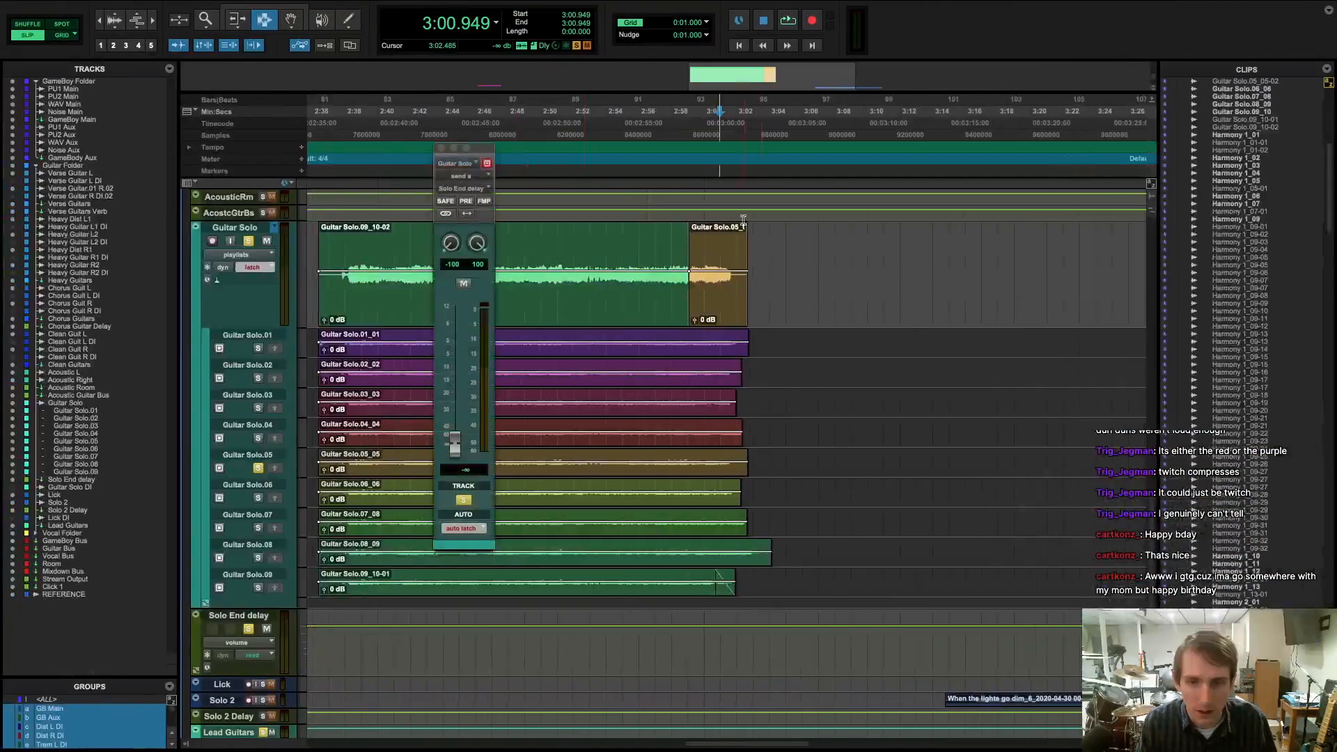
- Switch the main counter to Bars|Beats and play the solo's last clip from bar 92, beat 4
click(683, 179)
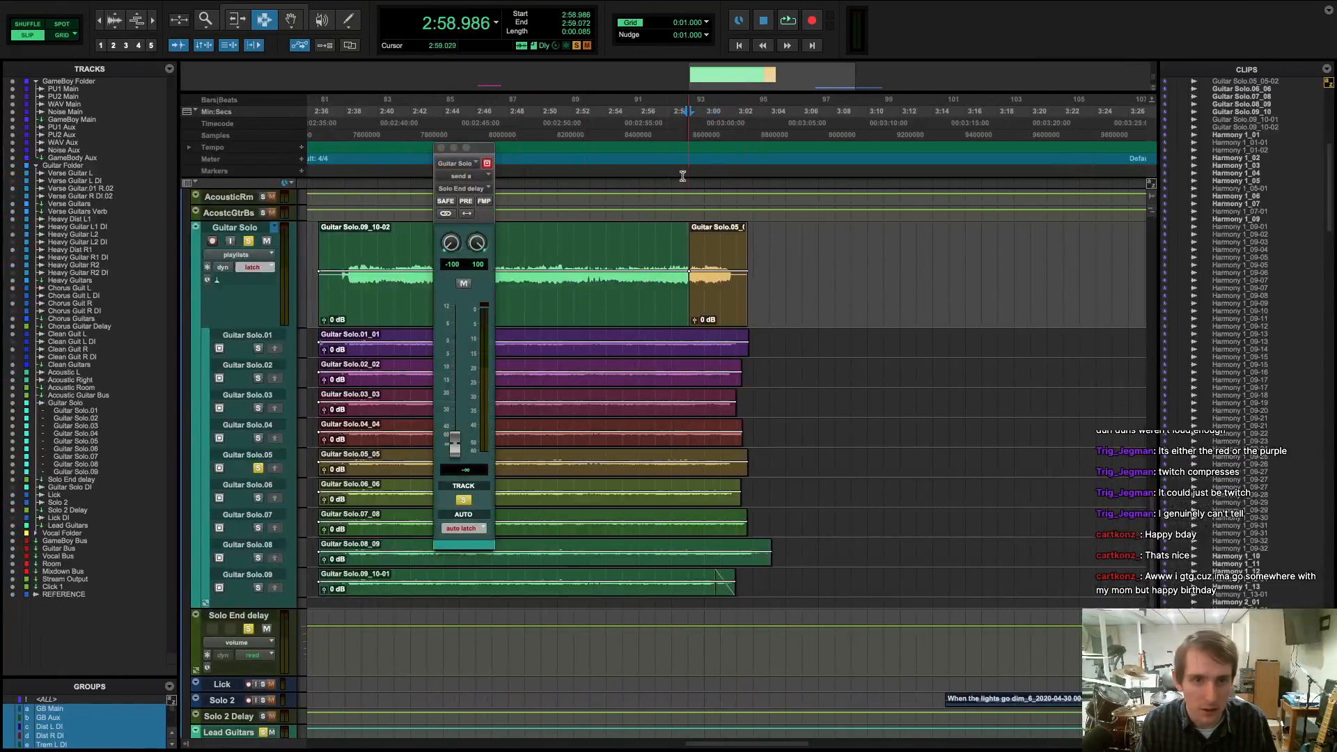
click(497, 25)
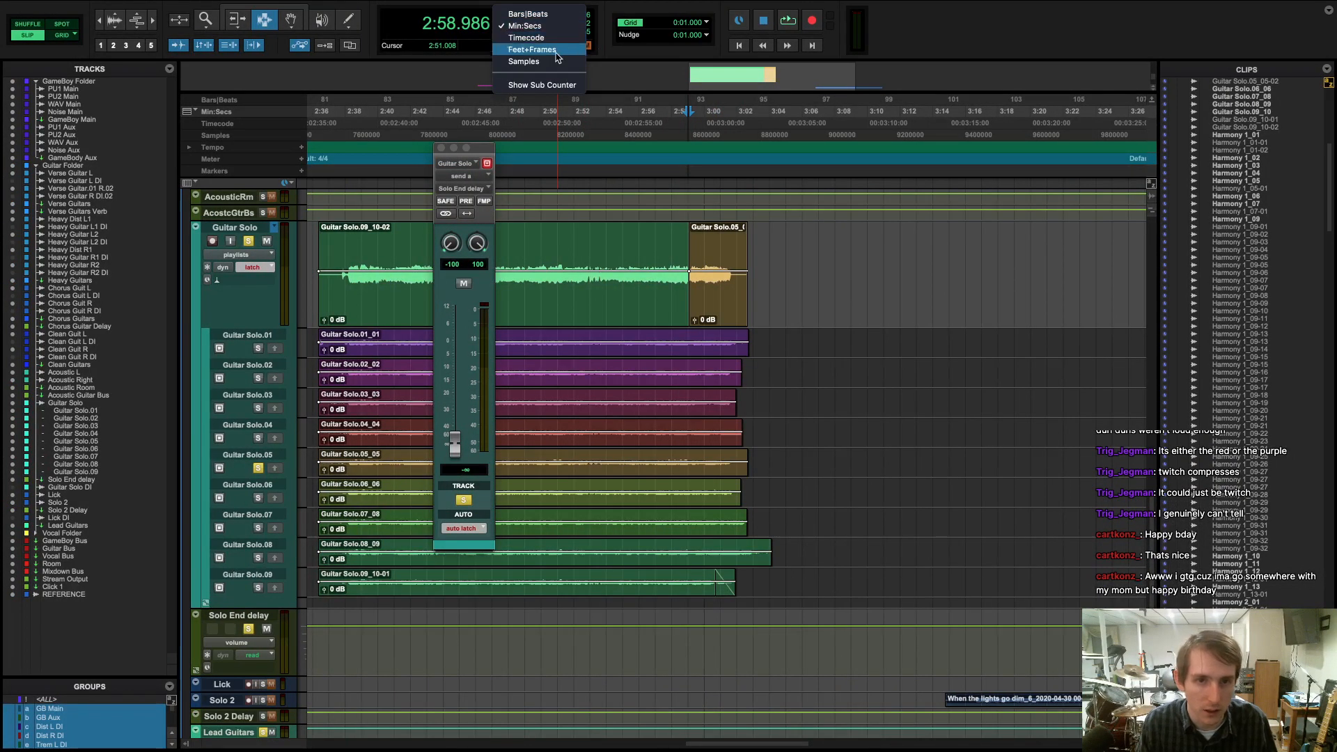
click(550, 15)
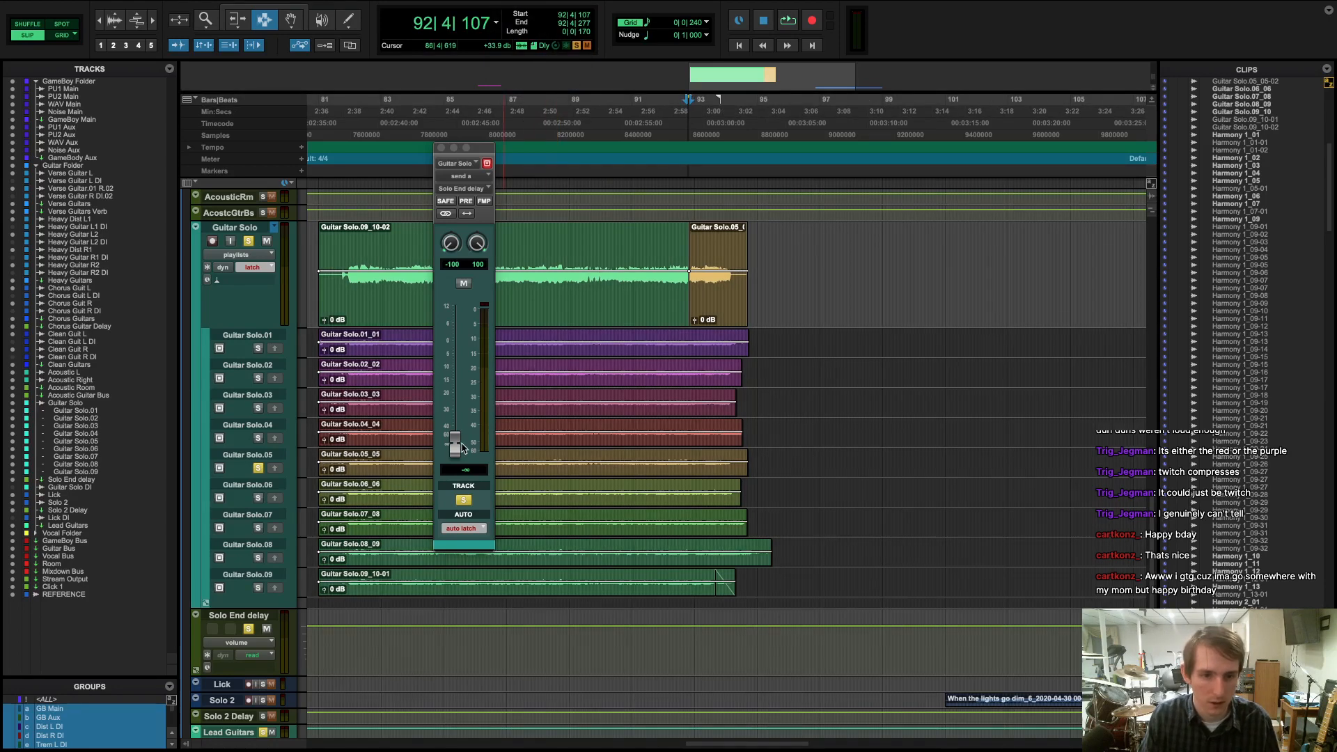
click(689, 176)
key(space)
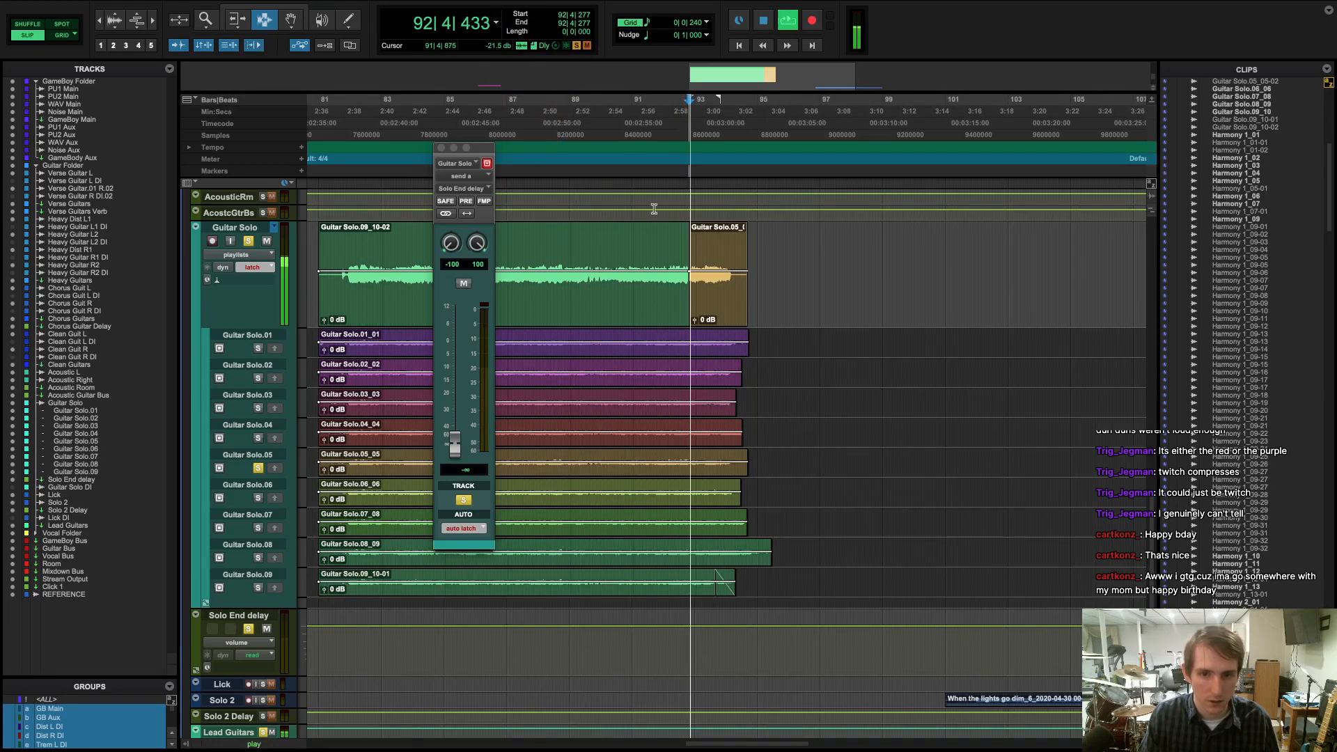
- Turn off solo on the Guitar Solo track, its Guitar Solo.05 playlist and the Solo End delay track
click(623, 185)
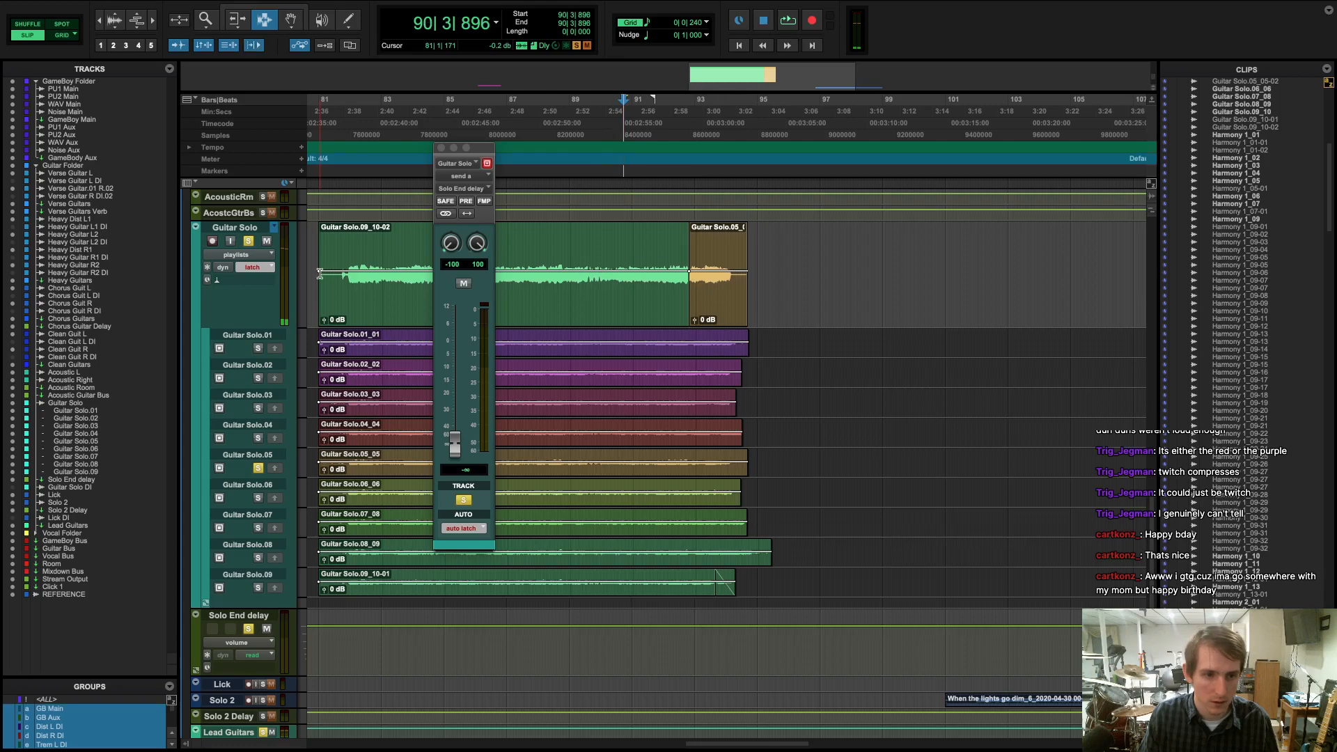
click(248, 240)
click(257, 468)
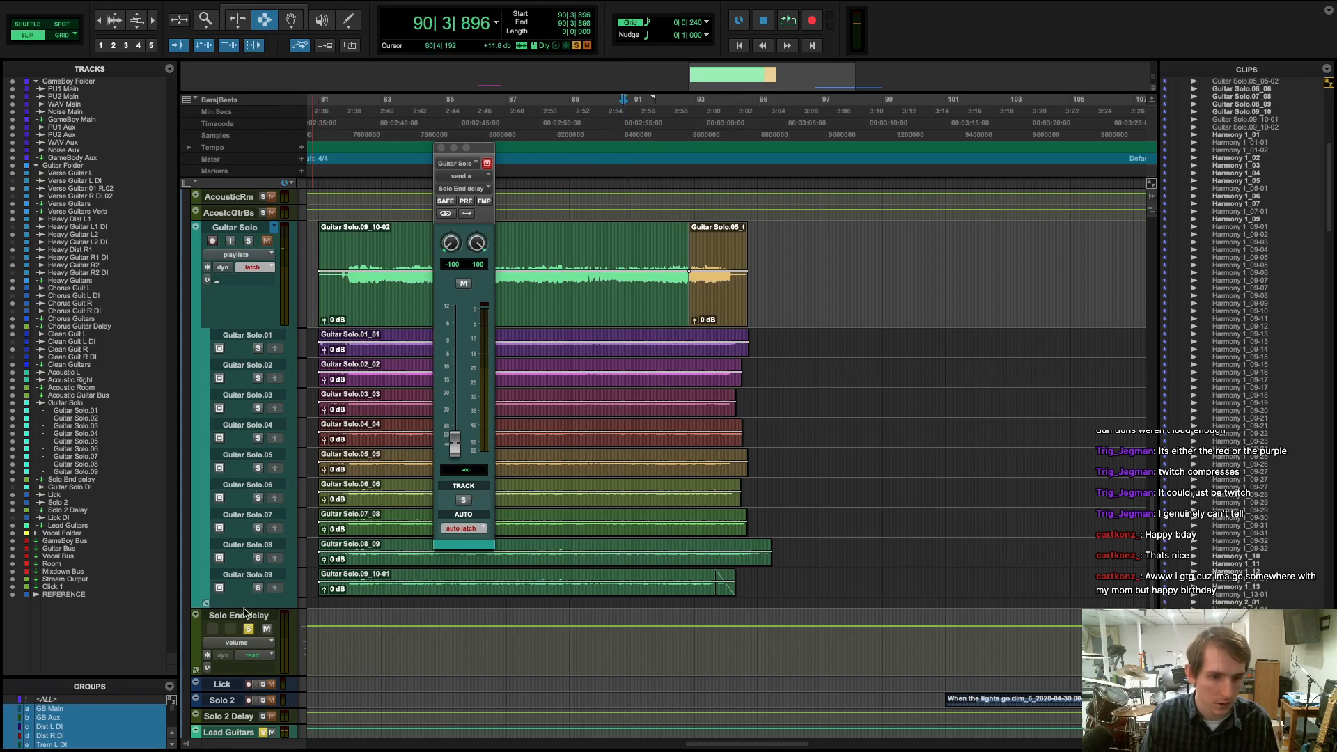
click(249, 629)
- Play from about bar 91 and record the Guitar Solo send to Solo End delay rising to -4.9 dB over the last clip
key(space)
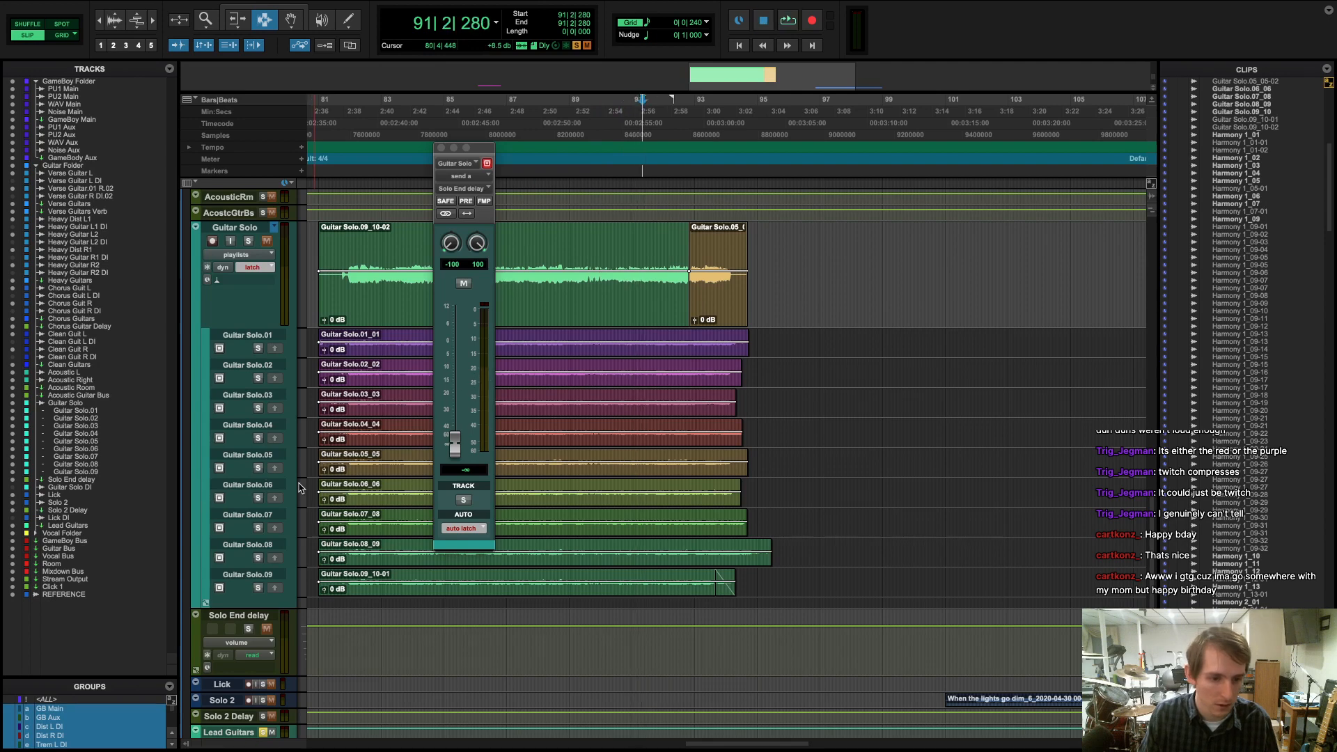
click(635, 170)
key(space)
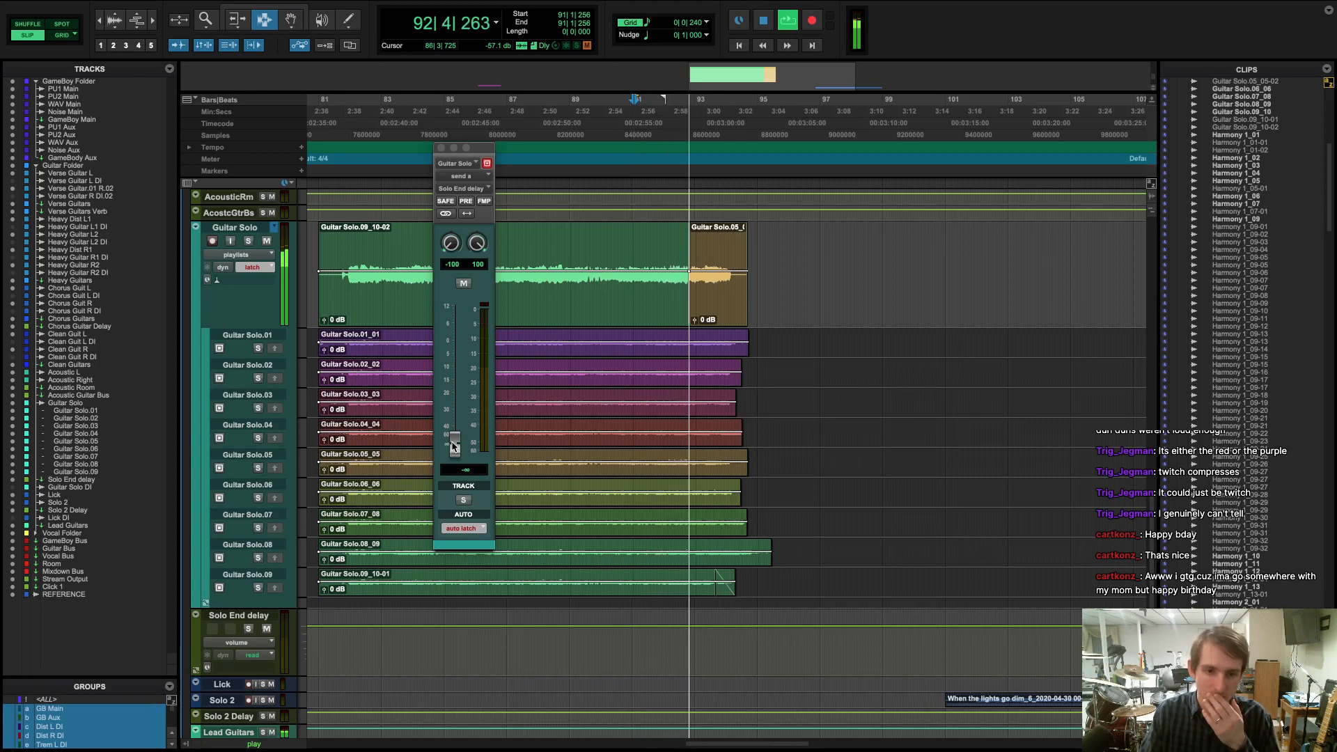
drag(453, 445, 460, 355)
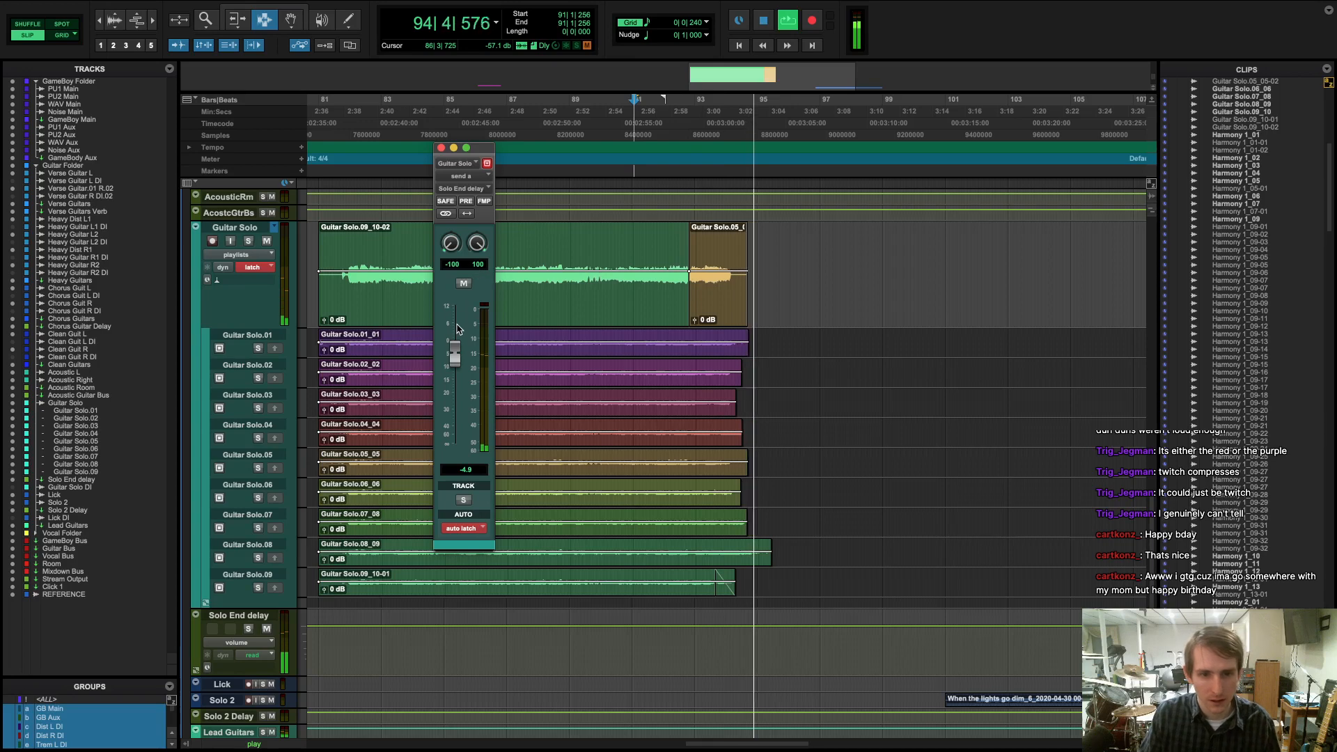
key(space)
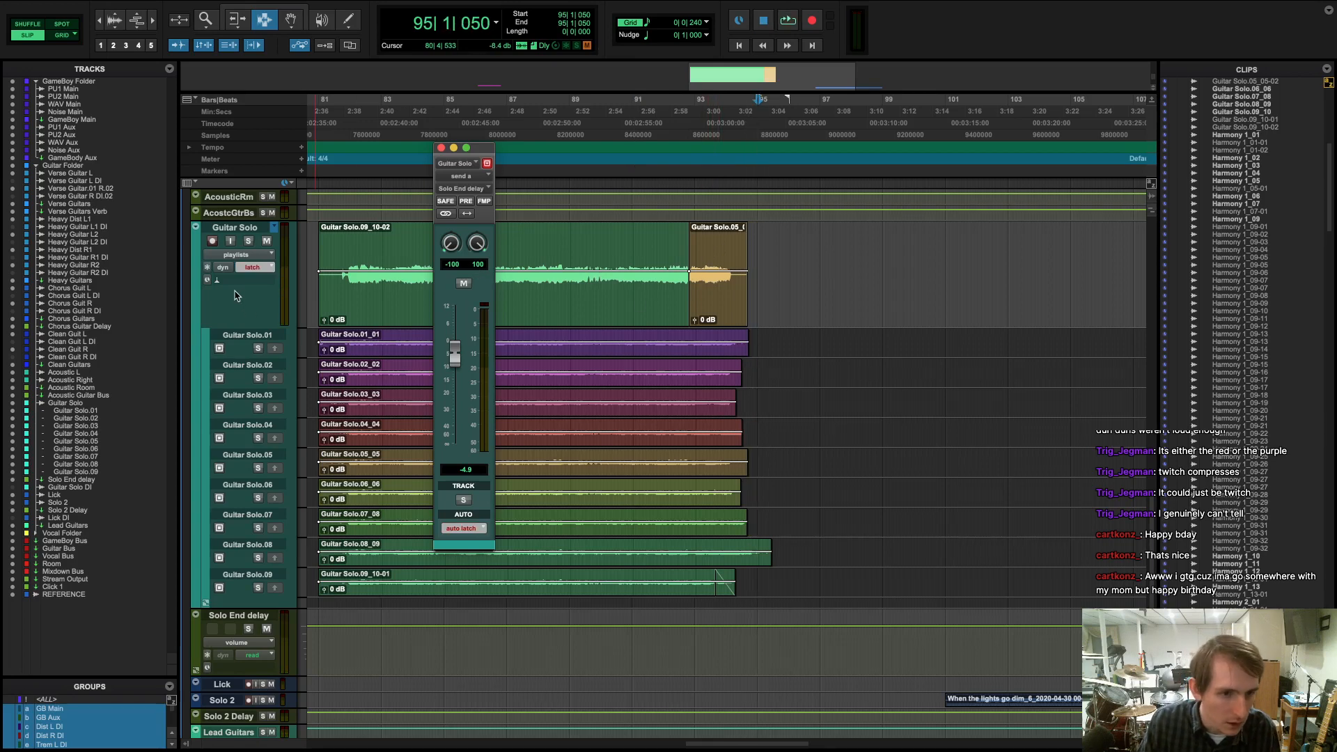
- Switch the Guitar Solo track's view to waveform and its automation mode to read
click(263, 257)
click(251, 294)
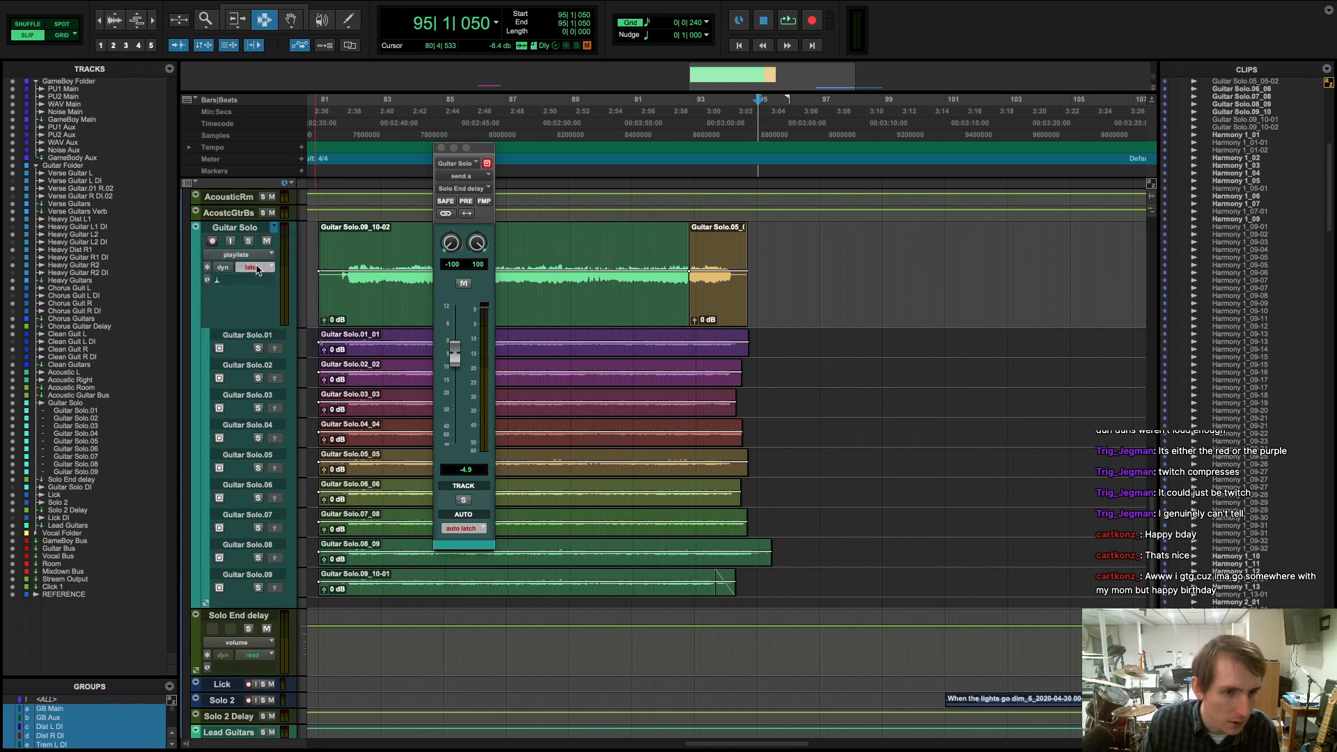
click(259, 272)
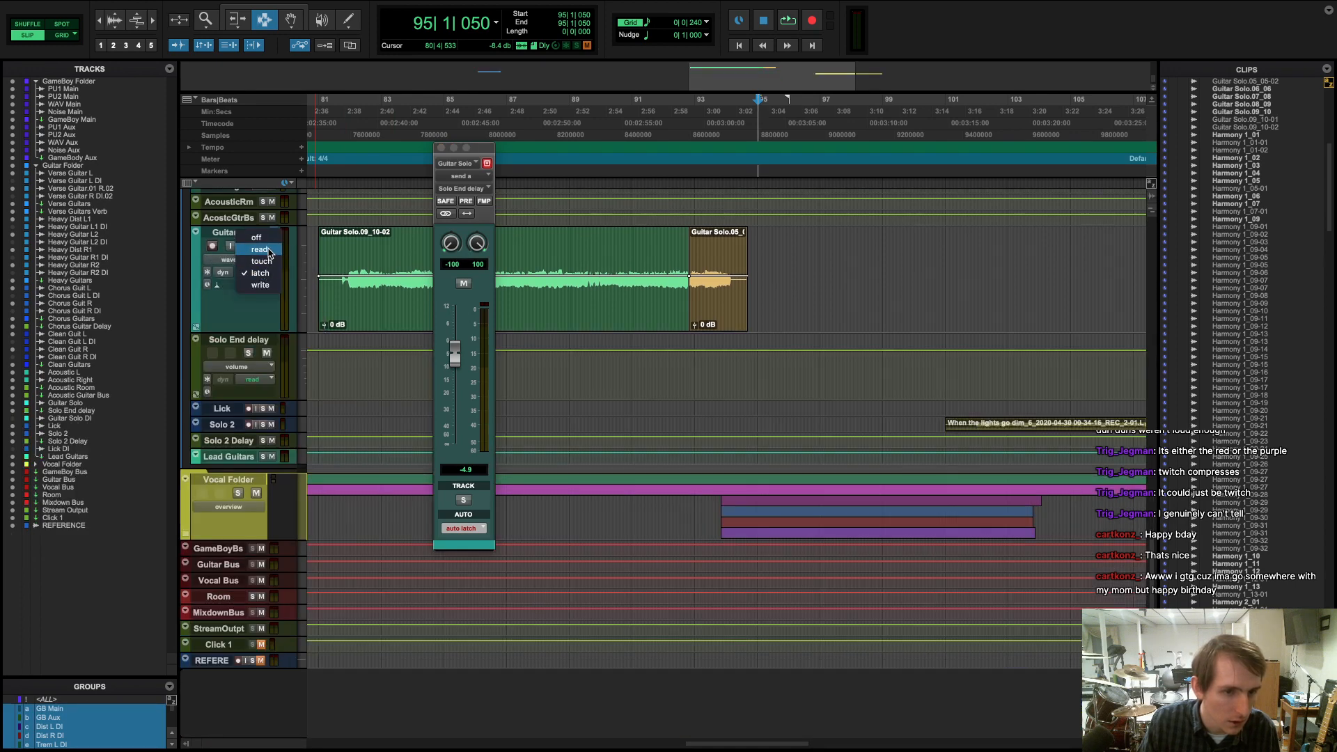
click(260, 249)
- Show the Solo End delay send's level in an automation lane under the Guitar Solo track, and close the send window
click(195, 329)
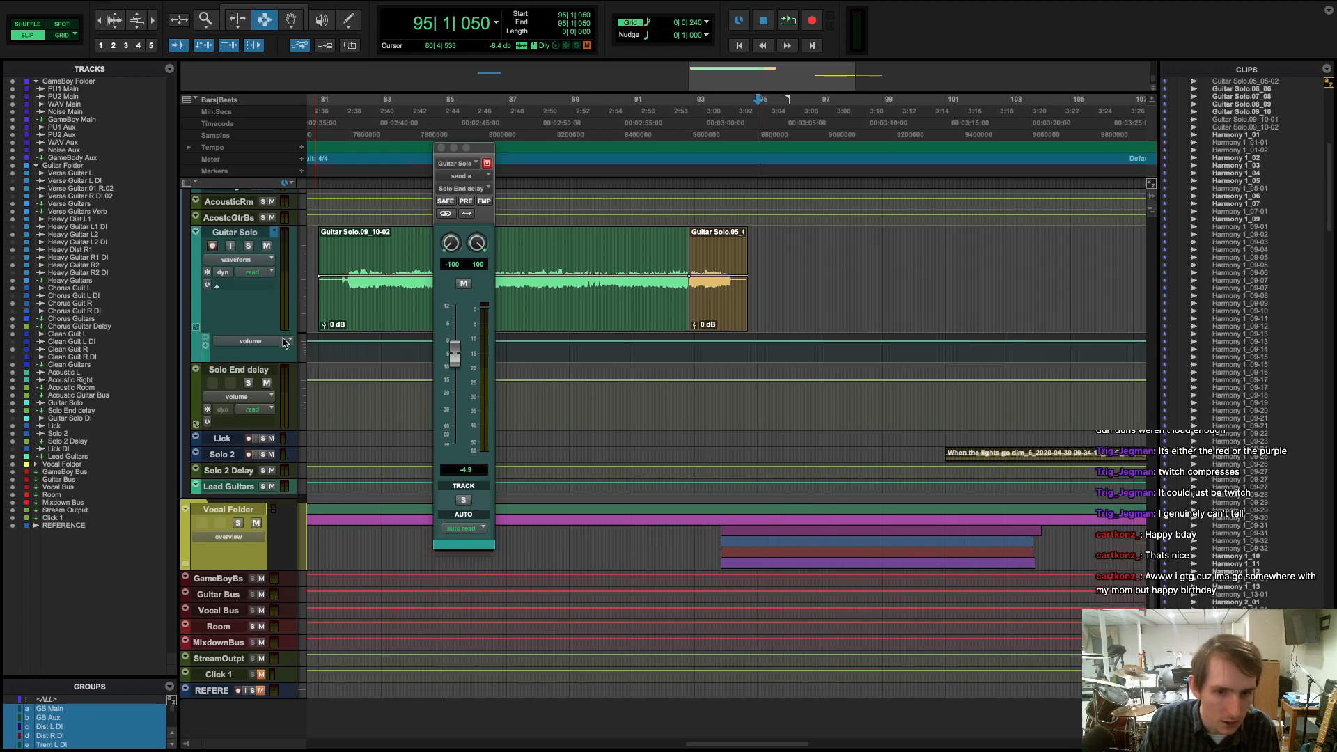
click(268, 346)
mouse_move(289, 385)
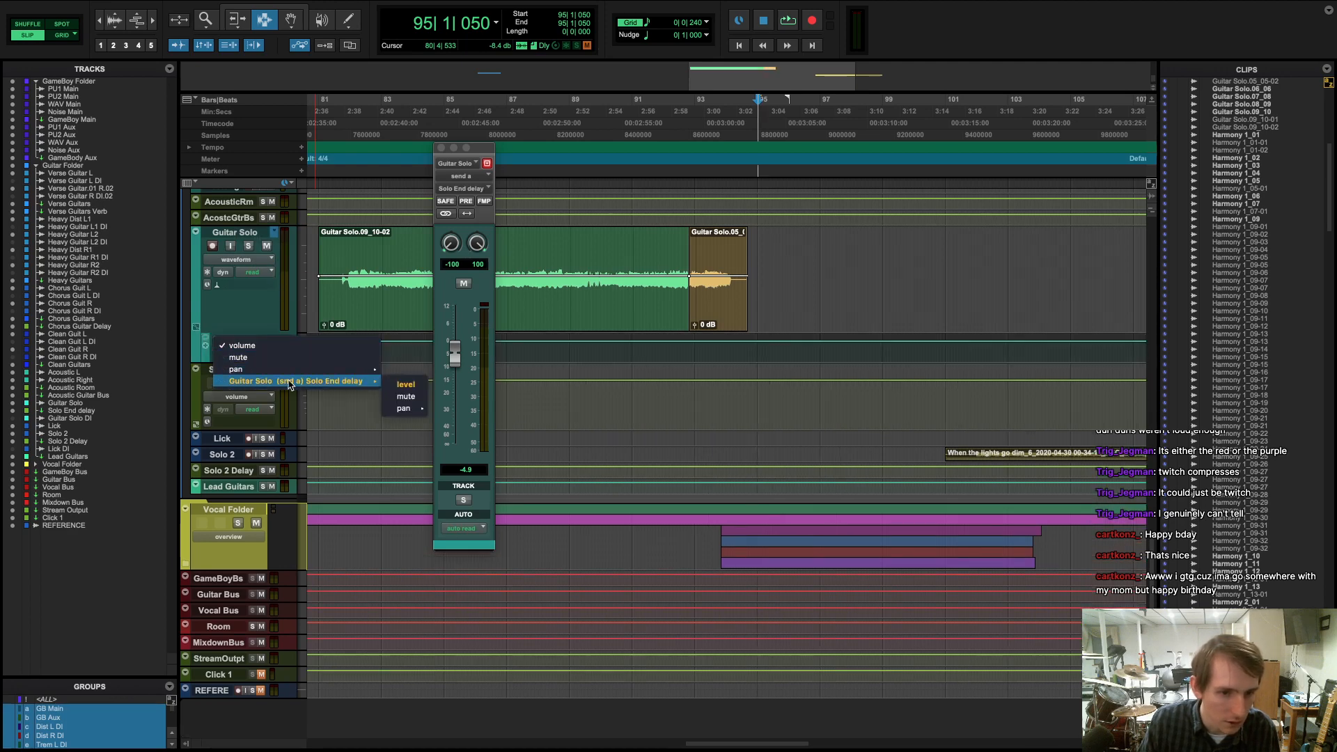
click(406, 384)
click(441, 148)
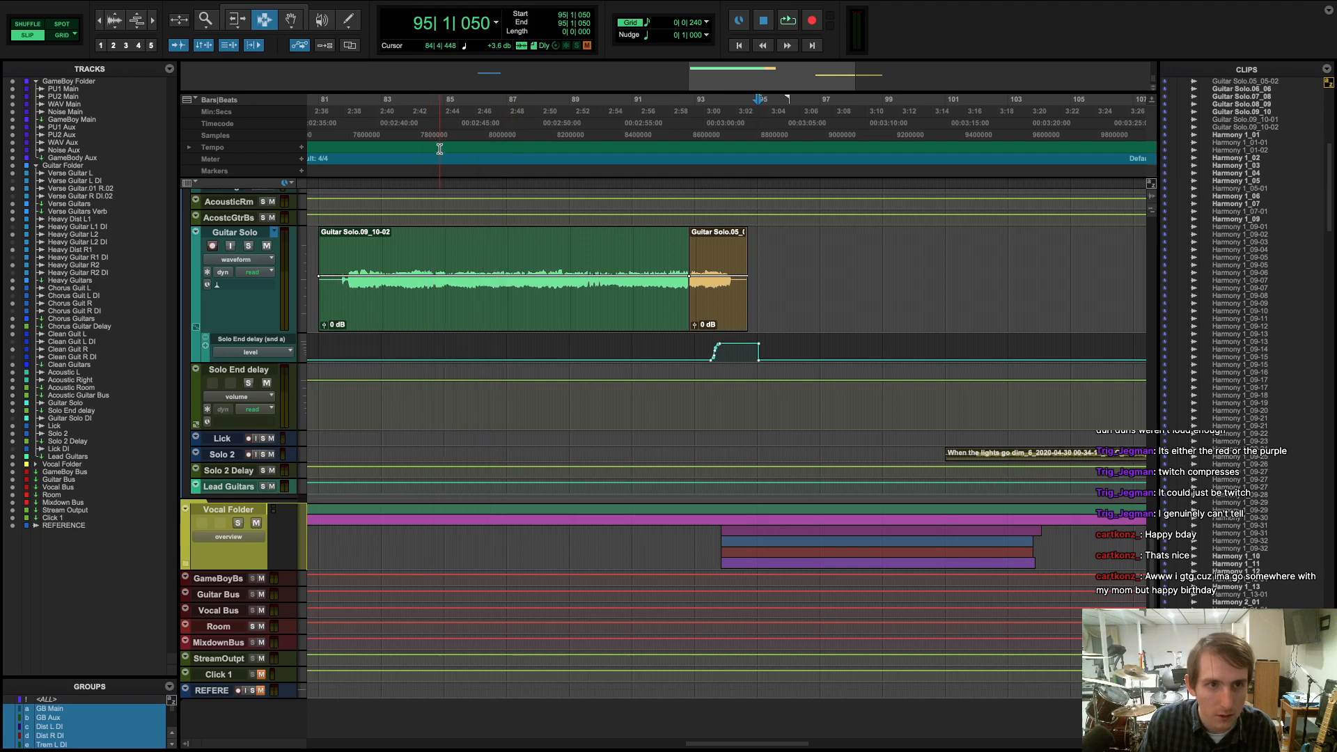
- Play the solo's ending in the full mix from bar 93, beat 1 to hear the automated delay send
click(697, 168)
key(space)
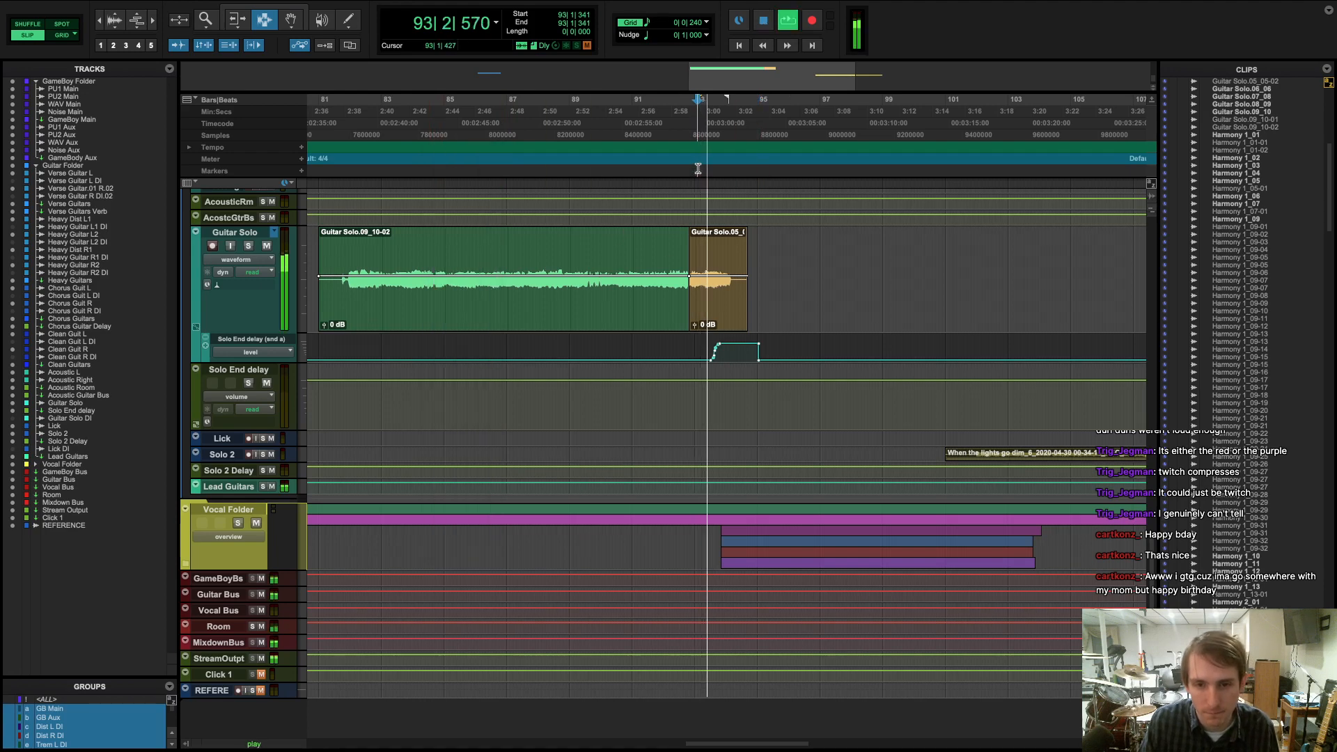
key(space)
- Move the rise in the Solo End delay send's level automation earlier by pasting it at 93|1|875
key(super+bracketright)
key(super+bracketright)
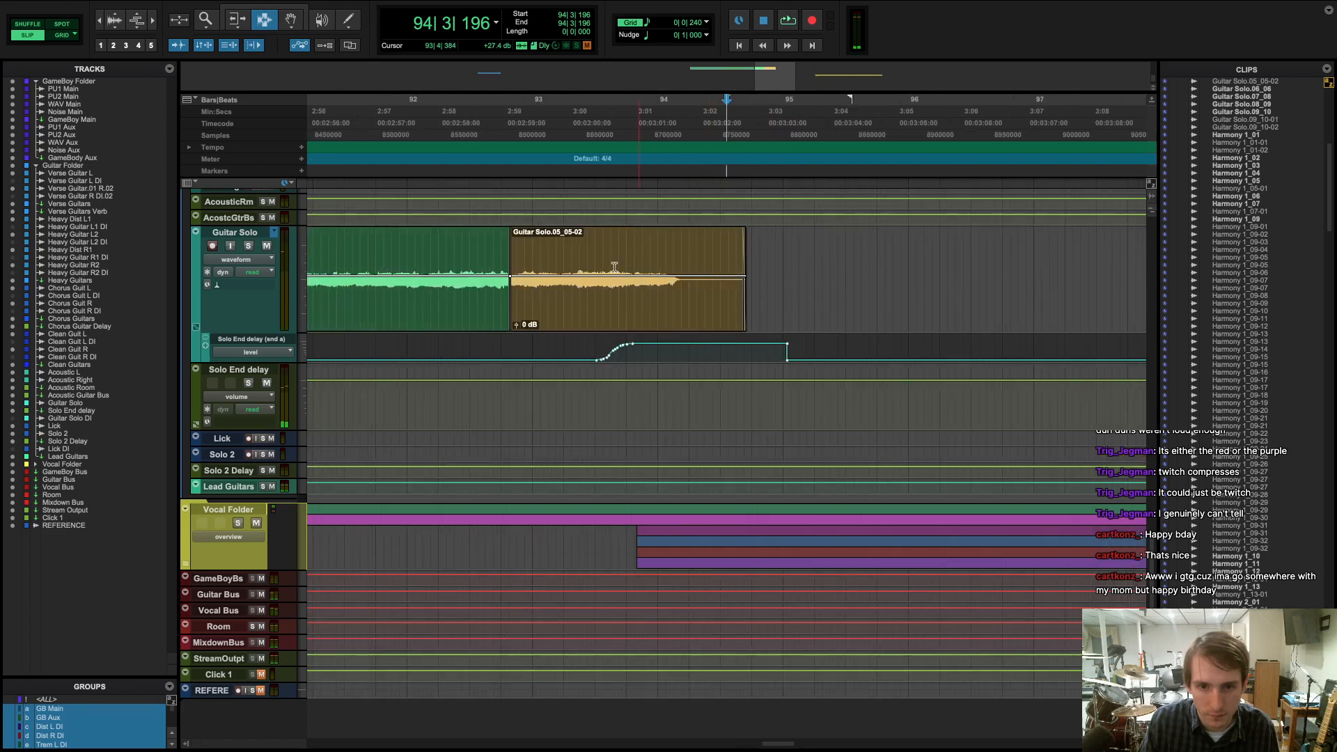
drag(652, 350, 725, 348)
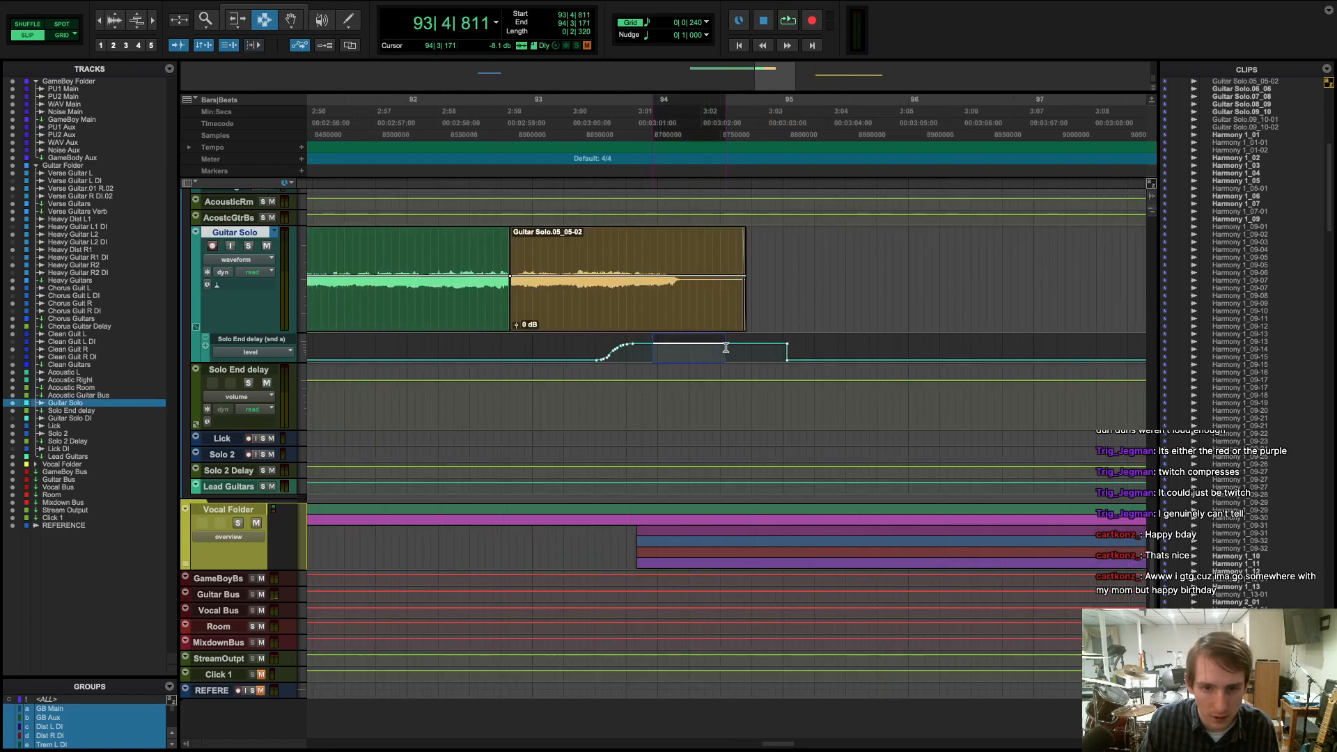
click(726, 348)
drag(770, 348, 644, 351)
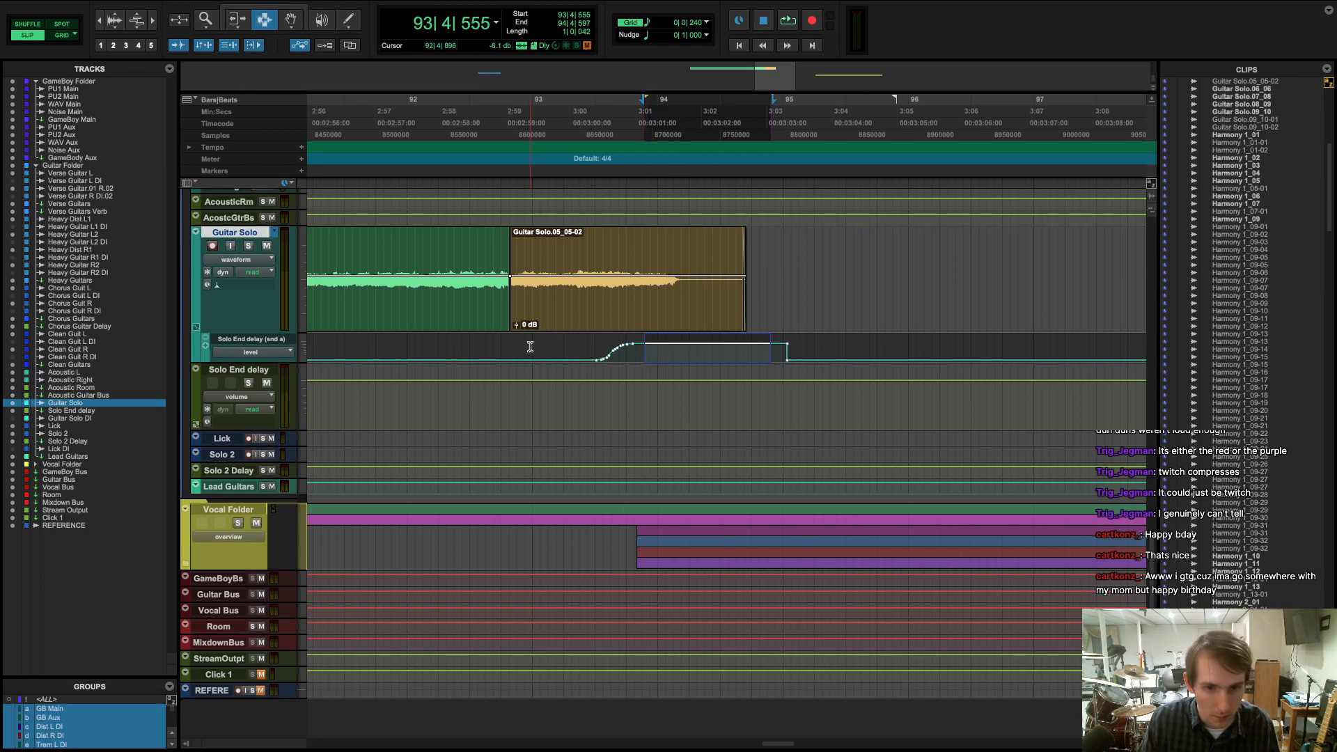
drag(593, 353, 712, 353)
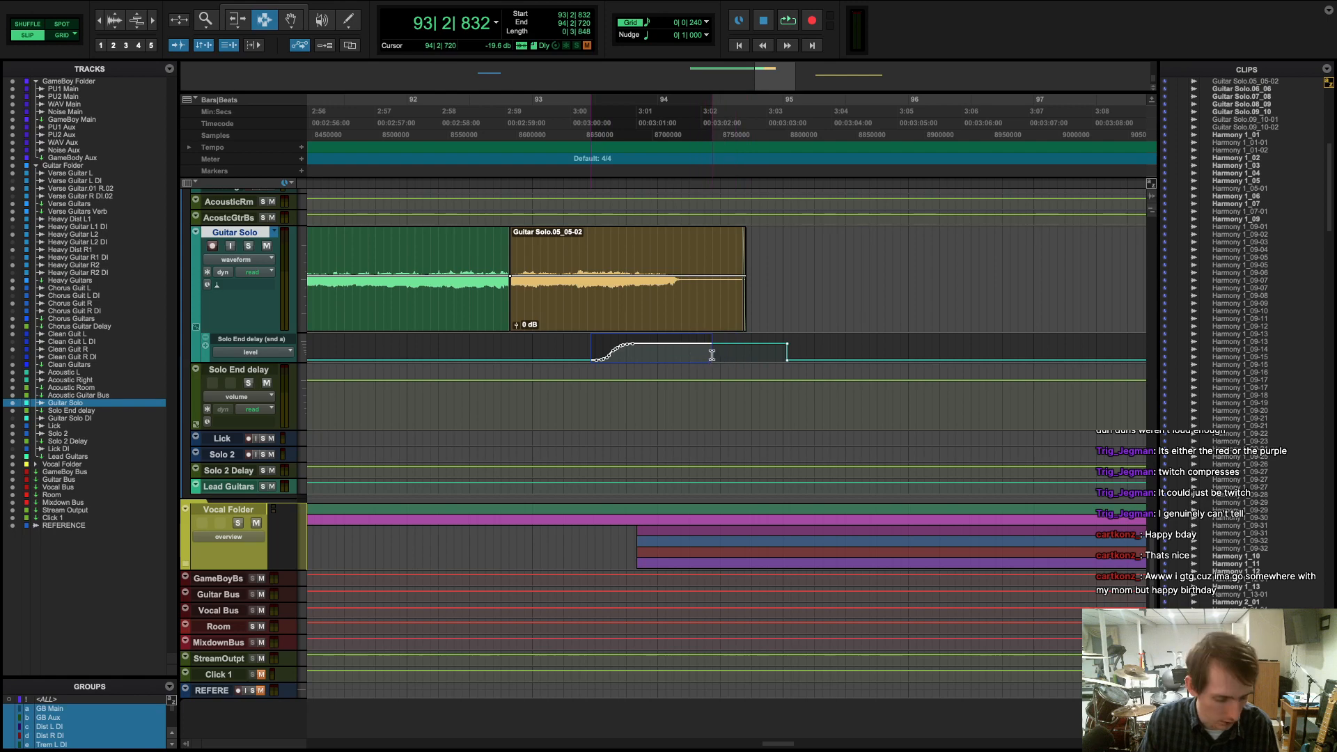
click(566, 346)
click(560, 347)
key(super+v)
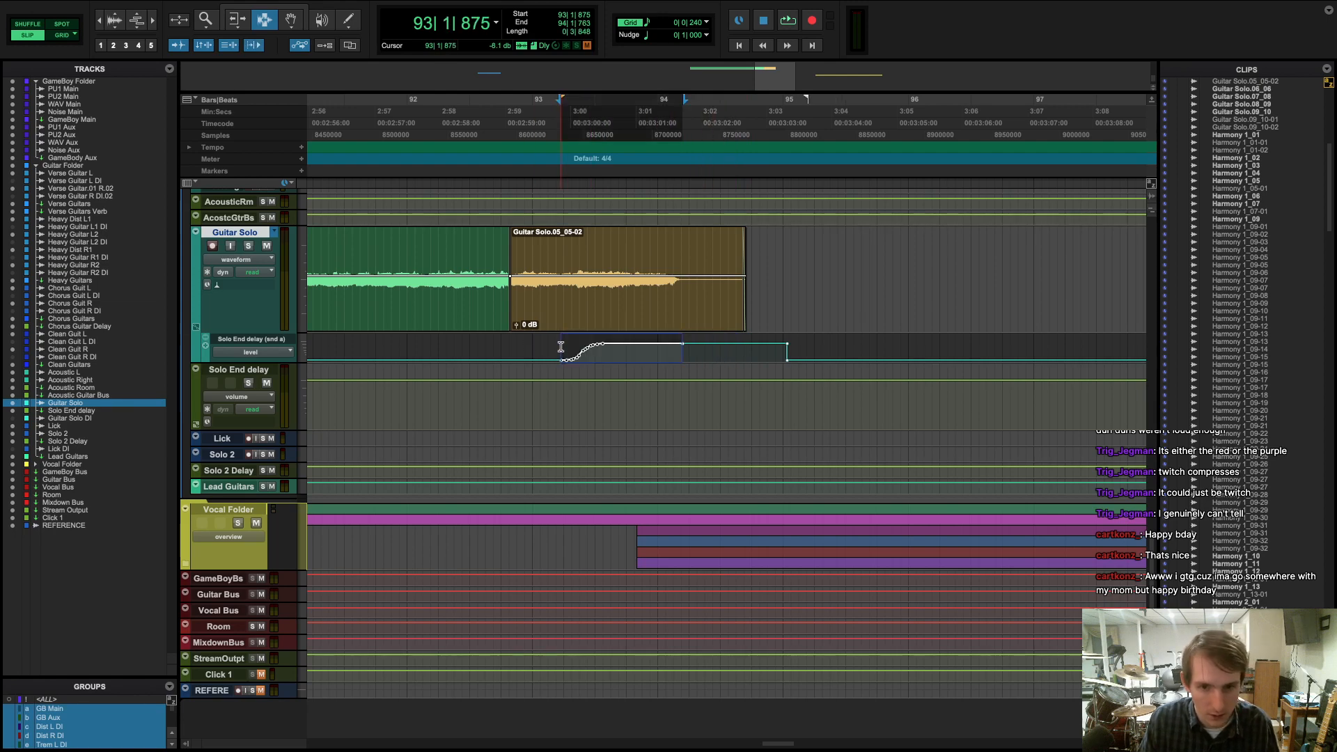
- Play from 93|1|832 to hear the delay coming in with the earlier send rise
click(559, 178)
key(space)
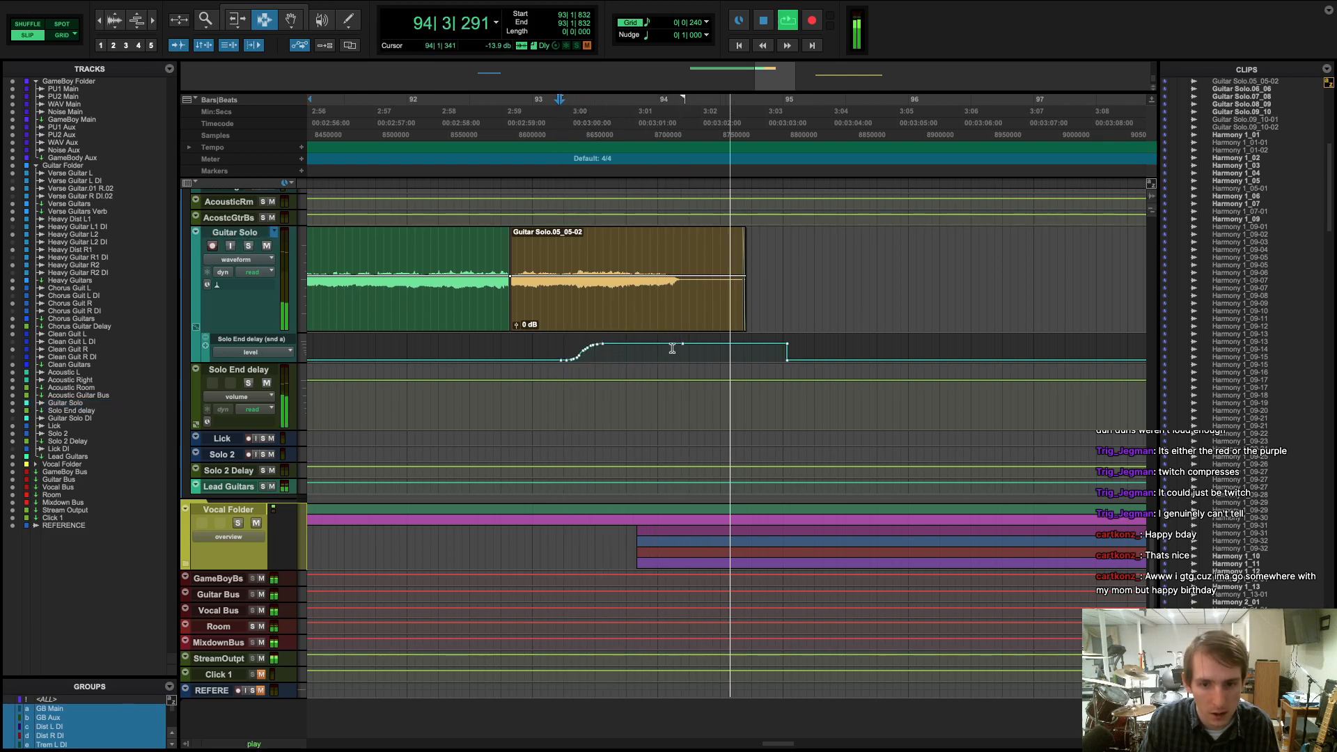
key(space)
- Delete the stray breakpoint just after bar 94 in the send automation, and raise both ends of its plateau slightly
drag(675, 349, 702, 348)
key(Delete)
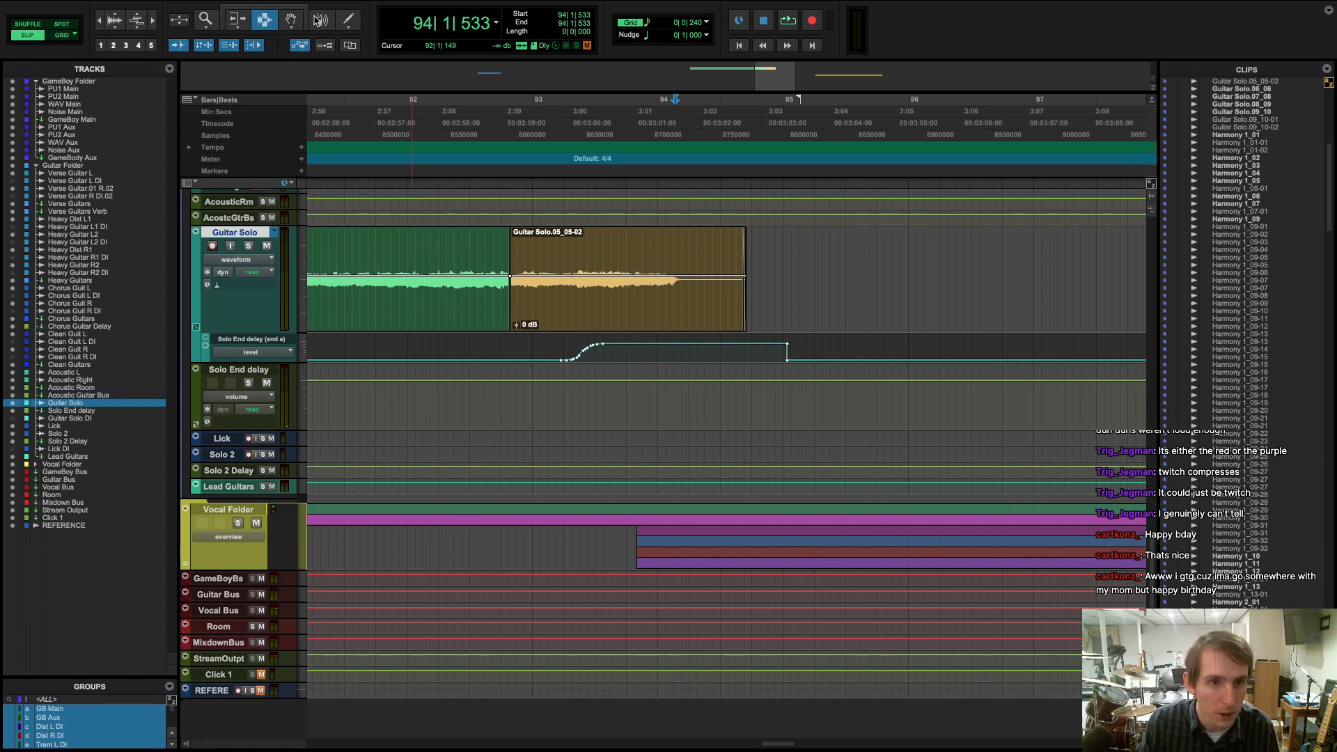
click(292, 20)
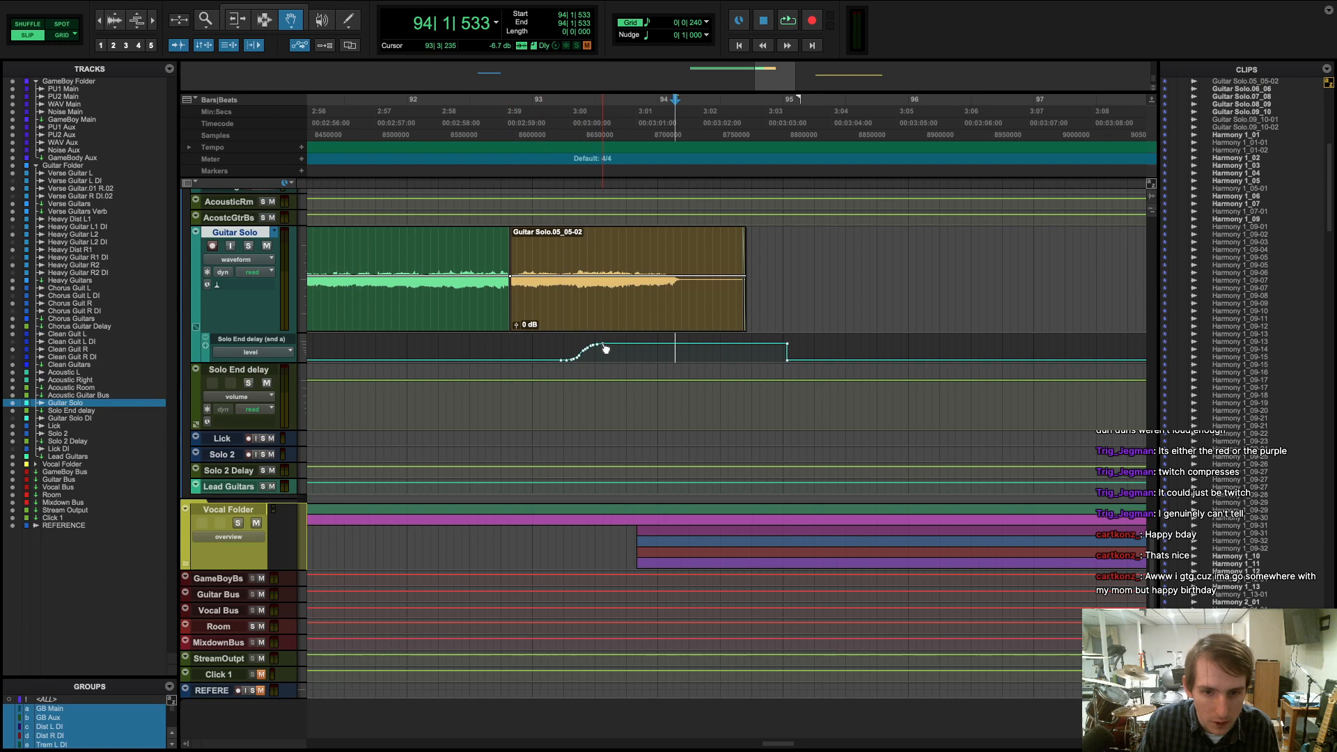
drag(605, 348, 605, 345)
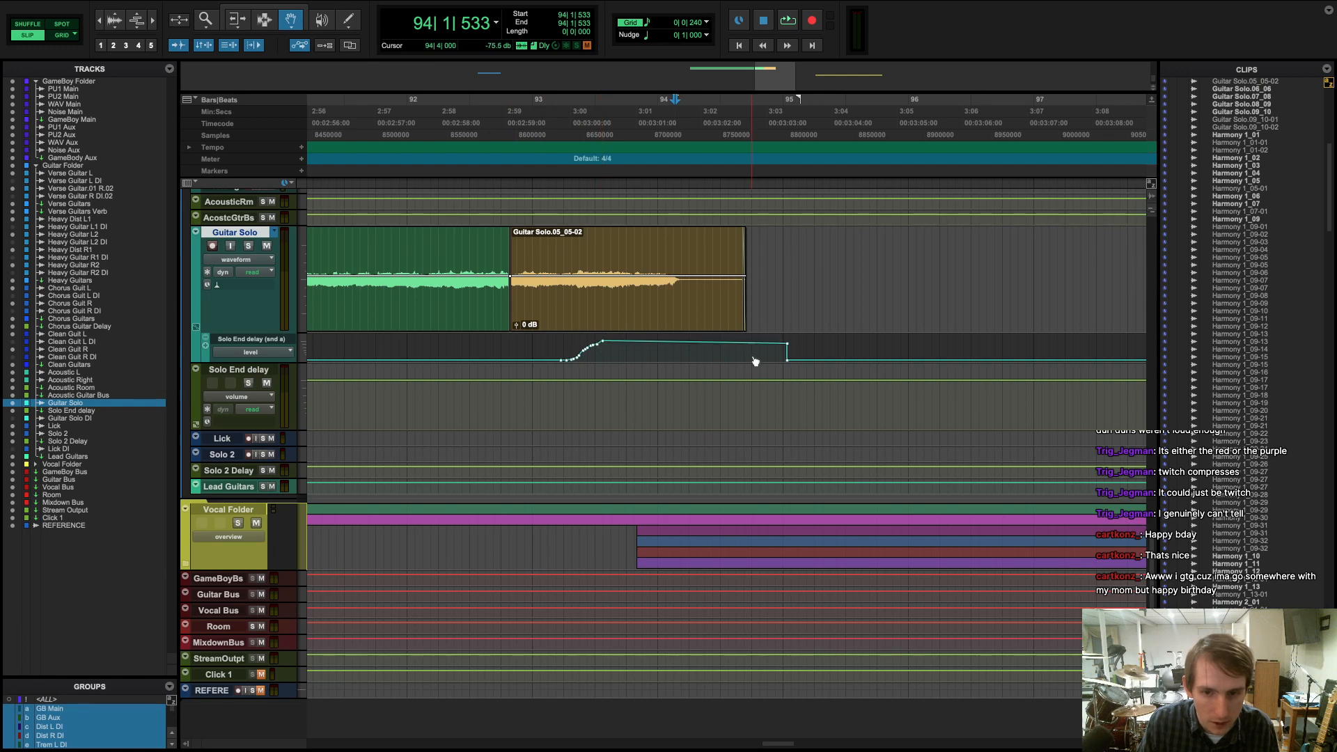
drag(789, 346, 785, 341)
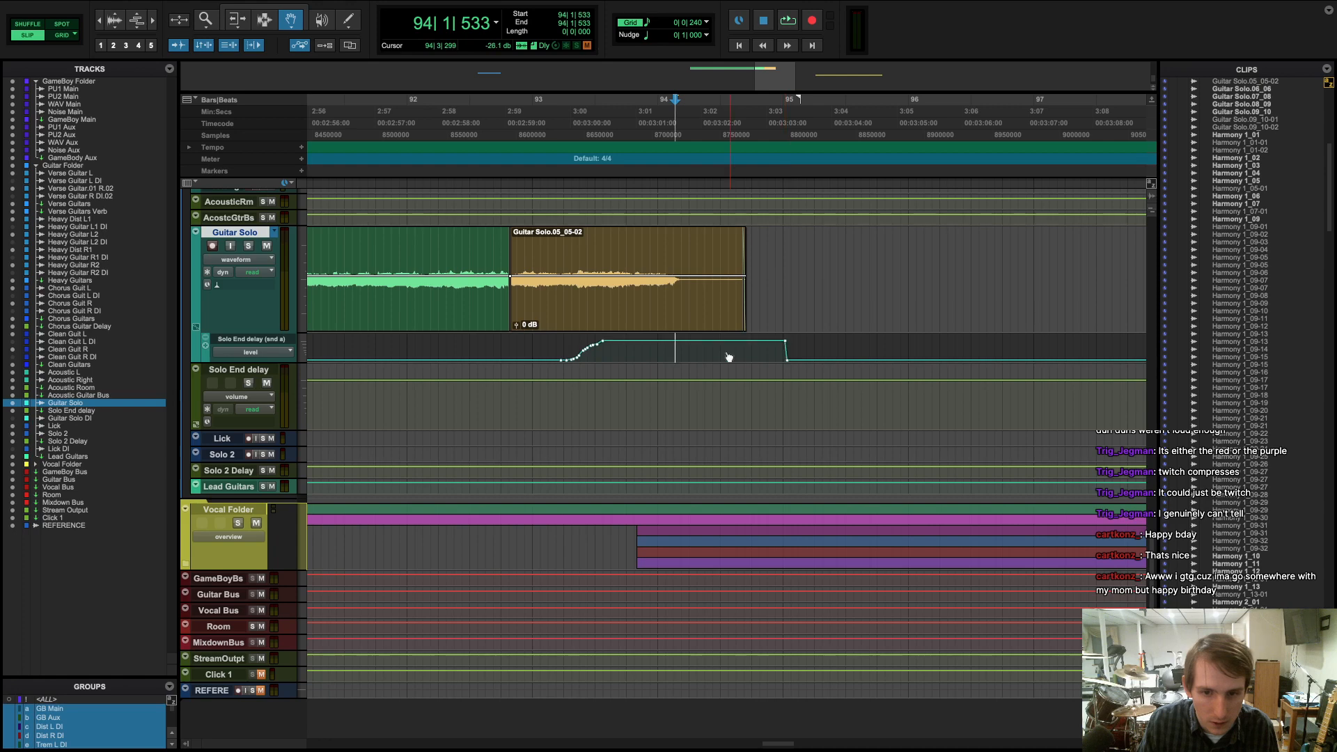
- Play the solo's ending from 93|1|640 to hear the raised send level
click(555, 160)
key(space)
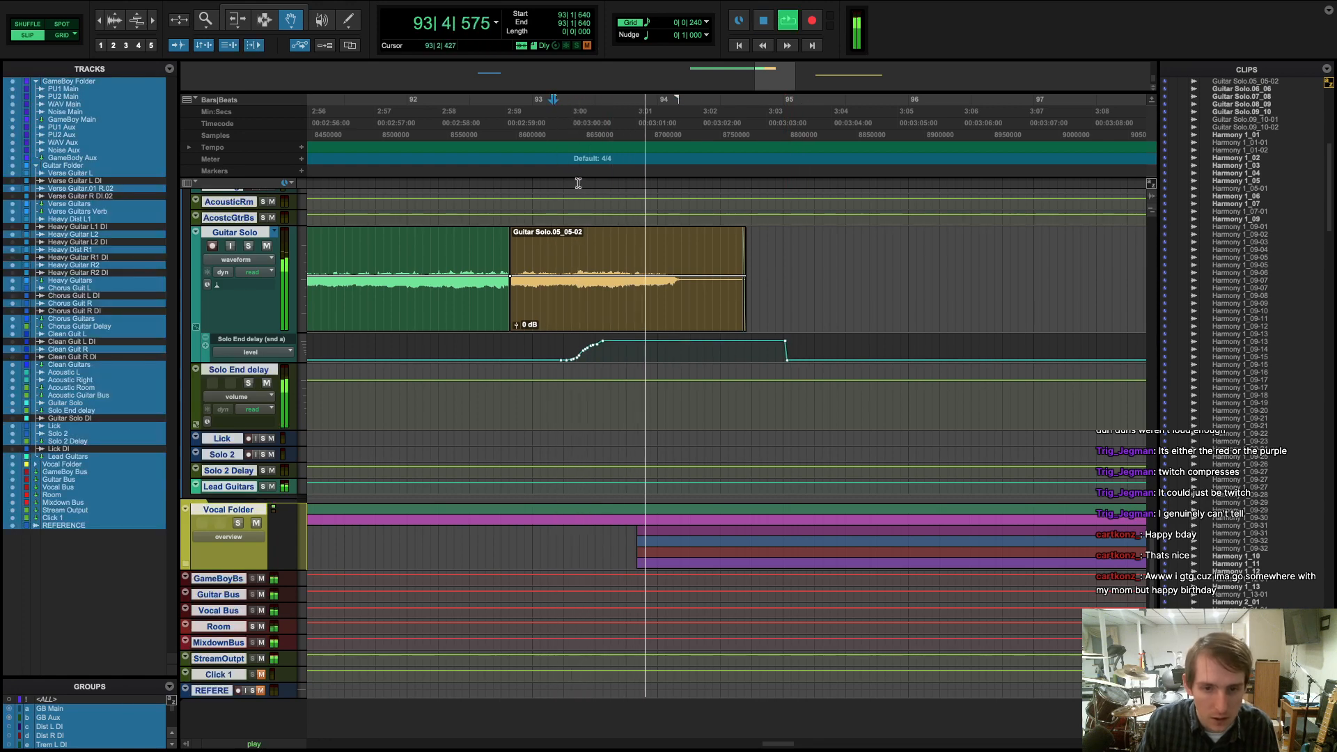
key(space)
- Fine-tune the breakpoints at the top of the send automation's rise
drag(603, 340, 603, 343)
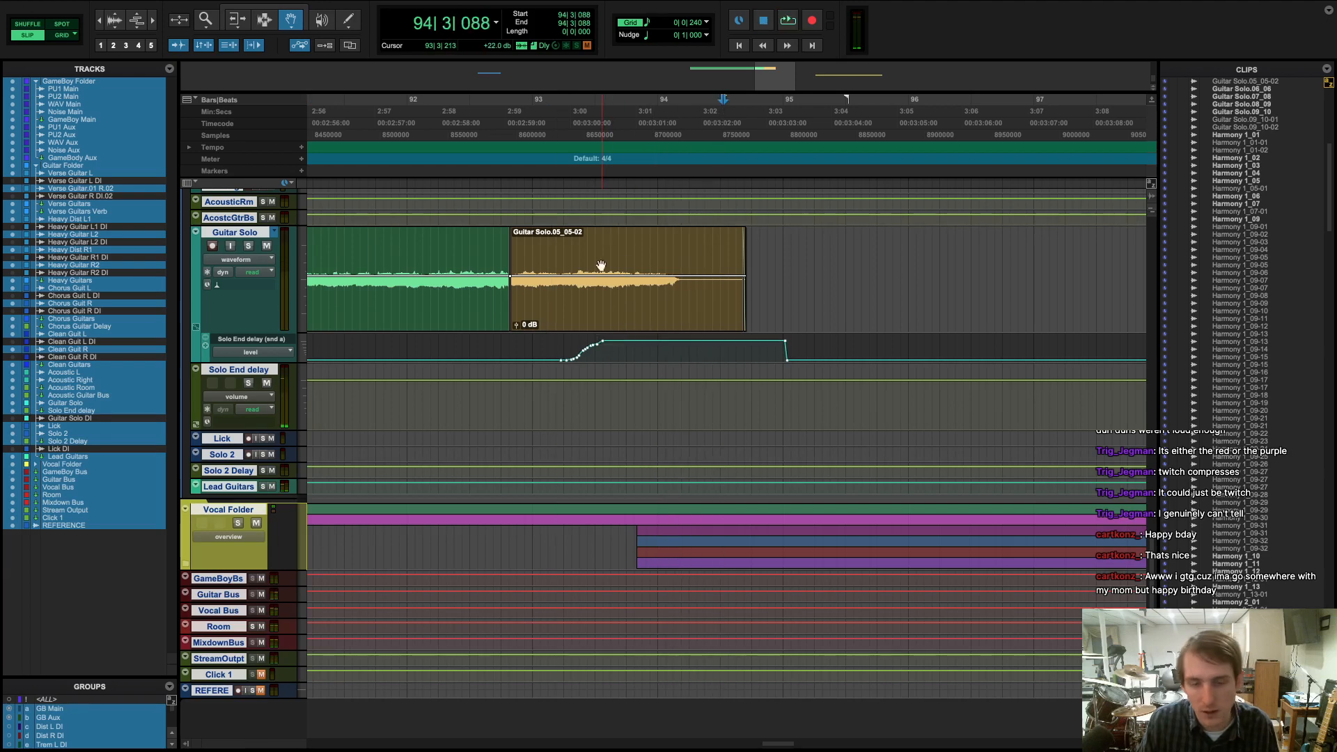
click(596, 344)
drag(596, 343, 598, 341)
- Zoom the Edit timeline out around bar 93 and look over the guitar channels in the Mix window
click(533, 171)
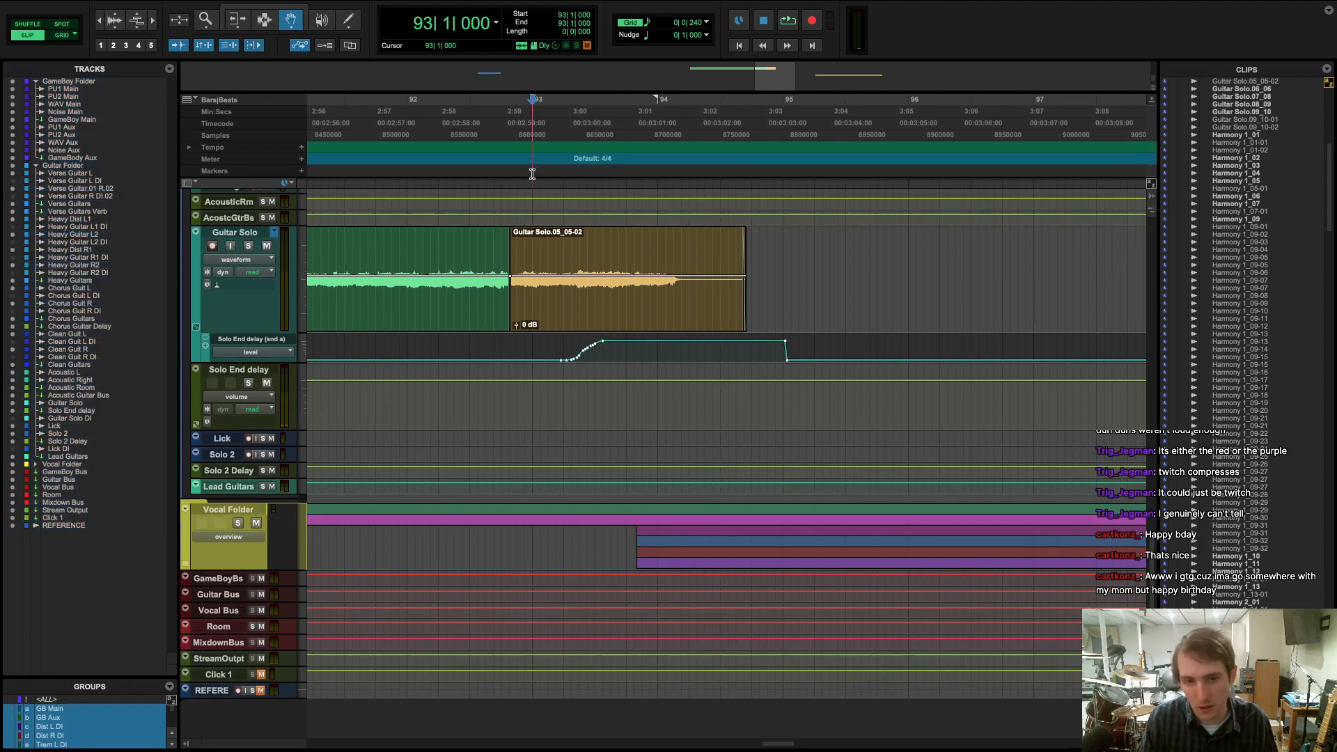
key(super+equal)
key(super+equal)
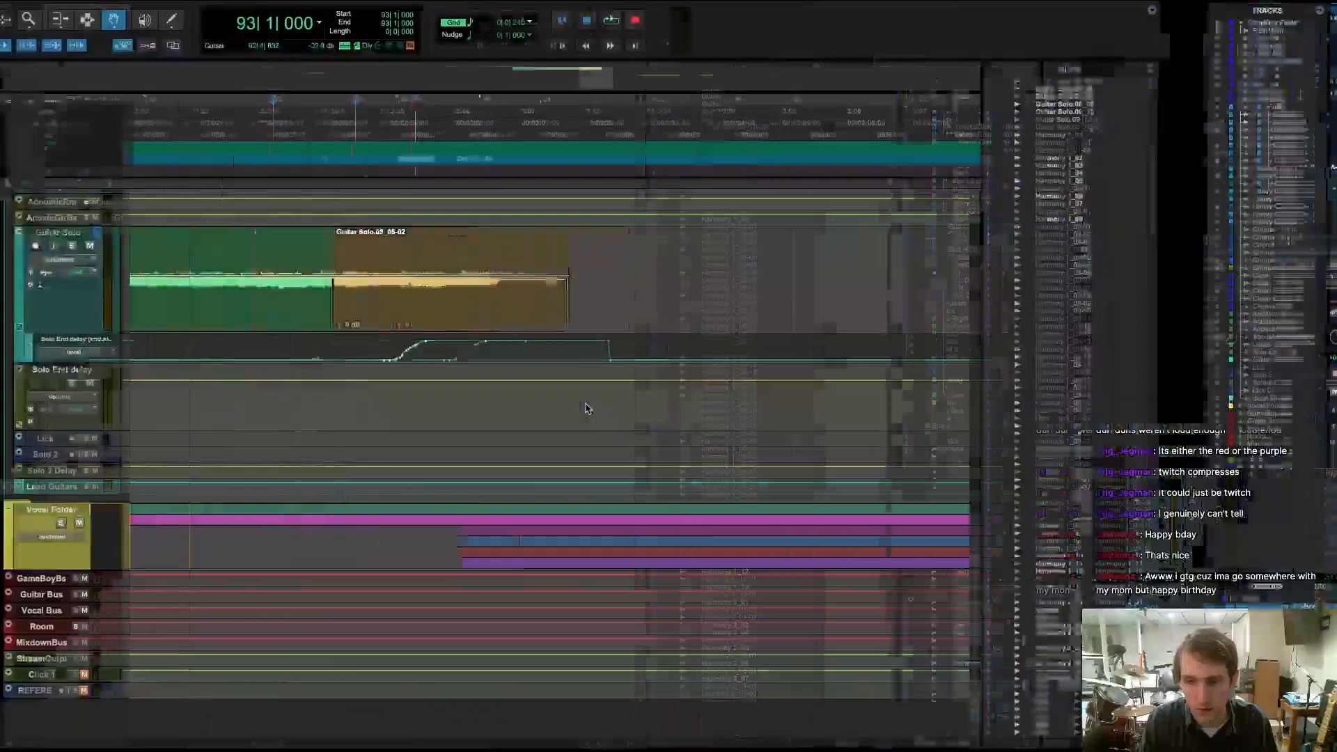
key(super+bracketright)
key(super+bracketleft)
key(super+bracketleft)
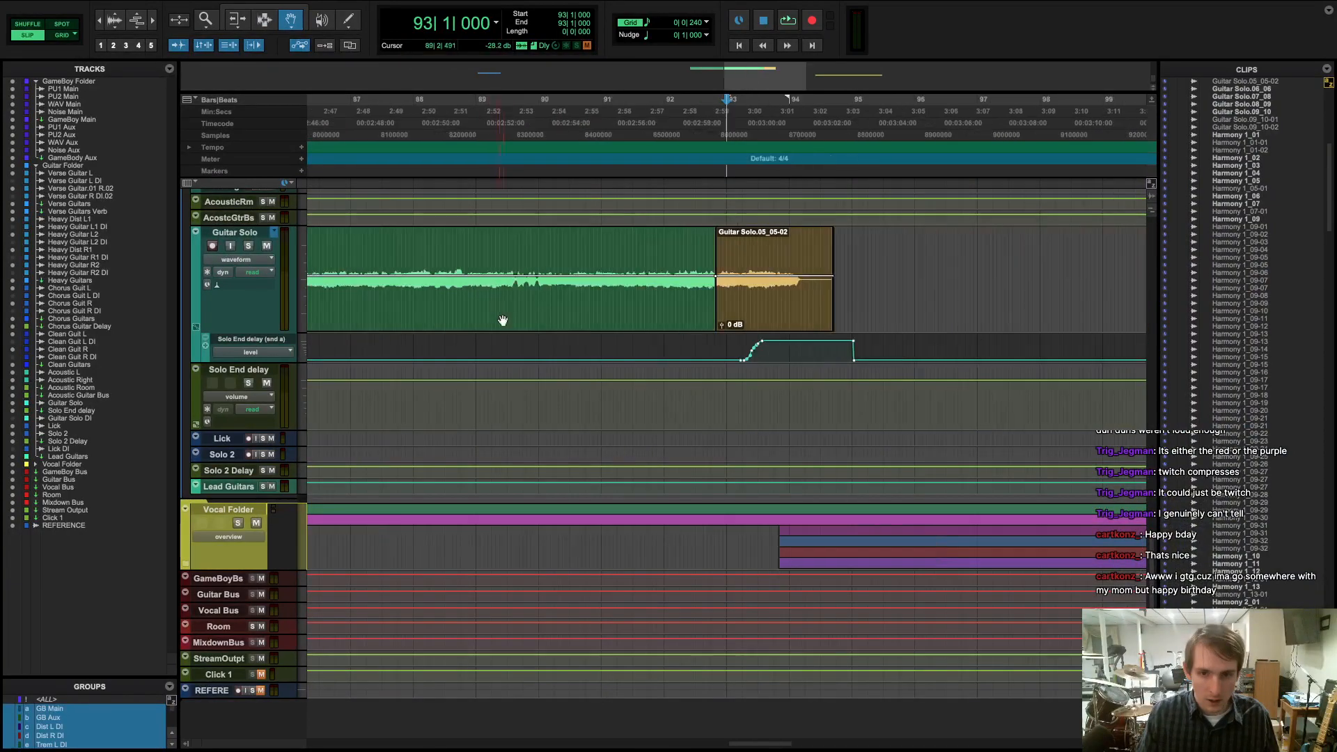
key(super+bracketleft)
key(super+bracketleft)
key(ctrl+Right)
key(super+equal)
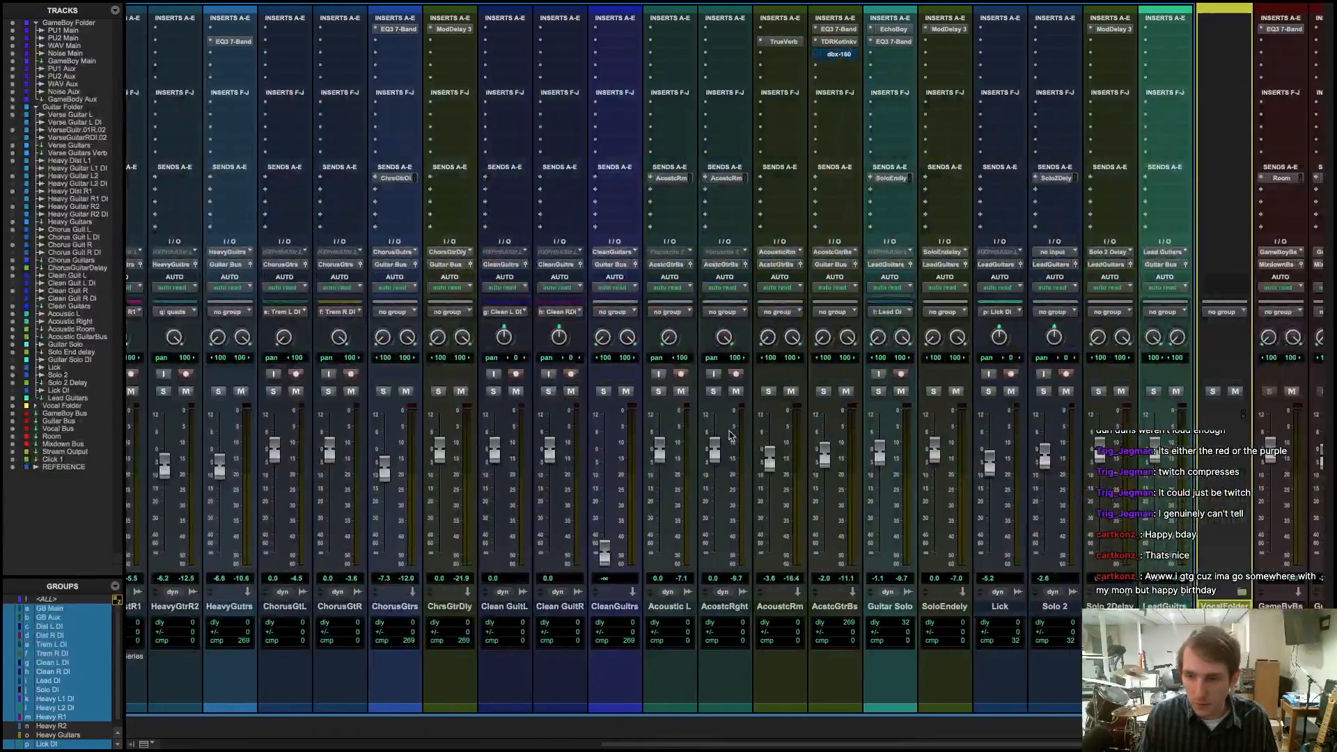
key(ctrl+Right)
key(ctrl+Left)
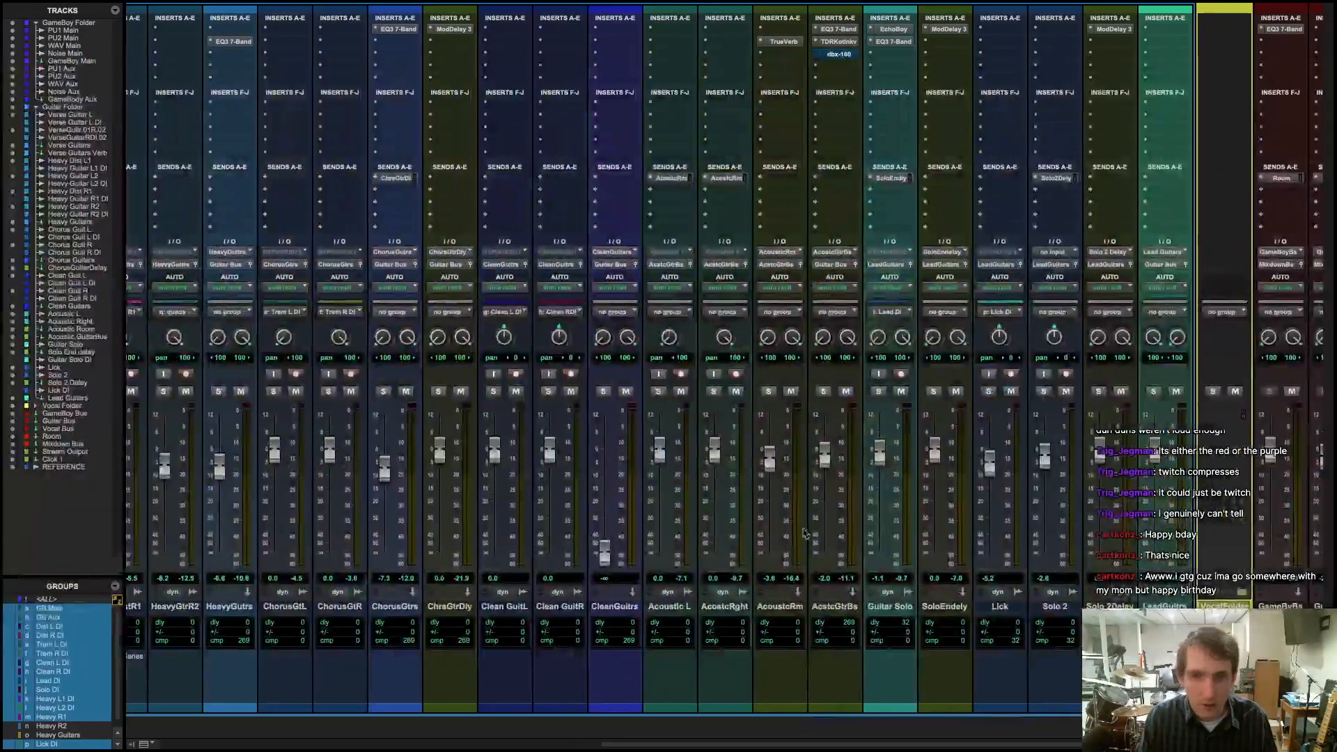
key(super+equal)
- Play the transition out of the guitar solo from 92|4|533 to judge the delay in the mix
click(498, 167)
key(space)
click(724, 173)
key(space)
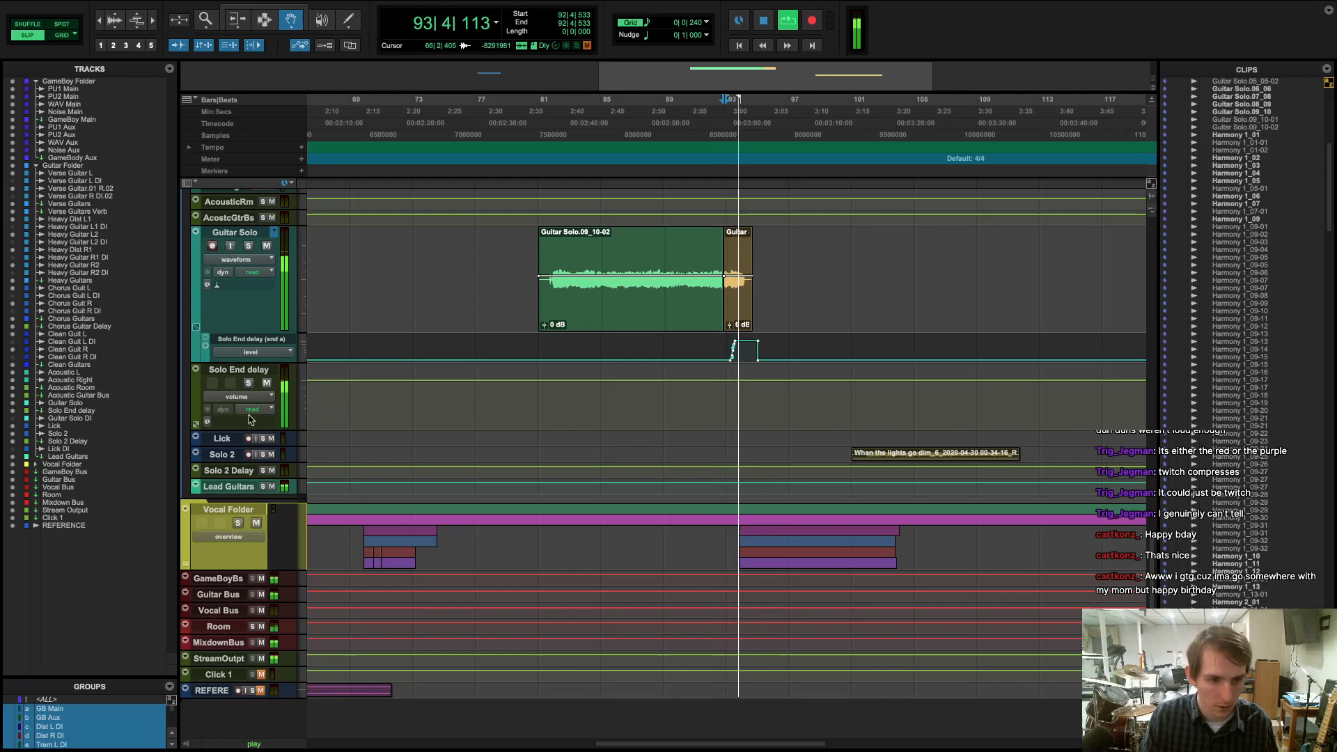
key(space)
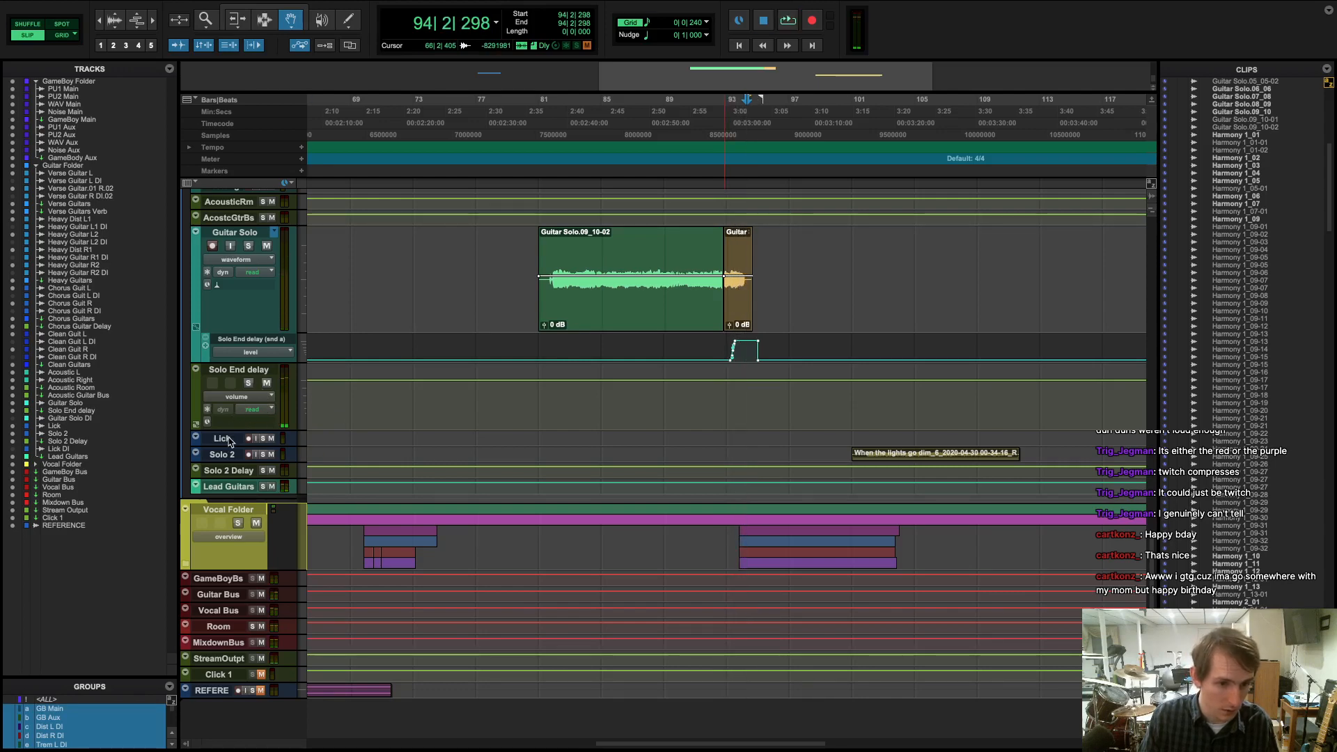
- Lower the Solo End delay track's volume to -4.6 dB in the Mix window and return to the Edit window
mouse_move(230, 429)
mouse_down()
mouse_move(230, 470)
mouse_move(237, 428)
mouse_up()
key(ctrl+Right)
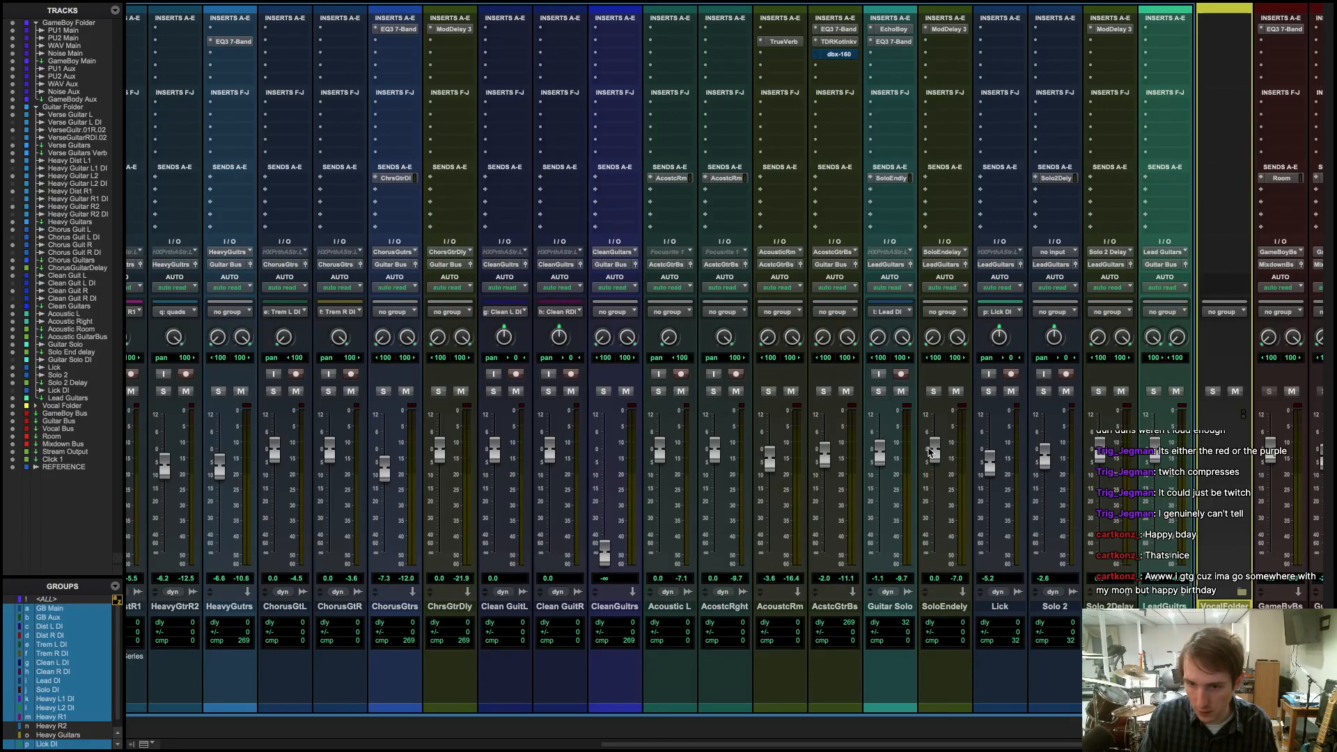
drag(934, 452, 938, 465)
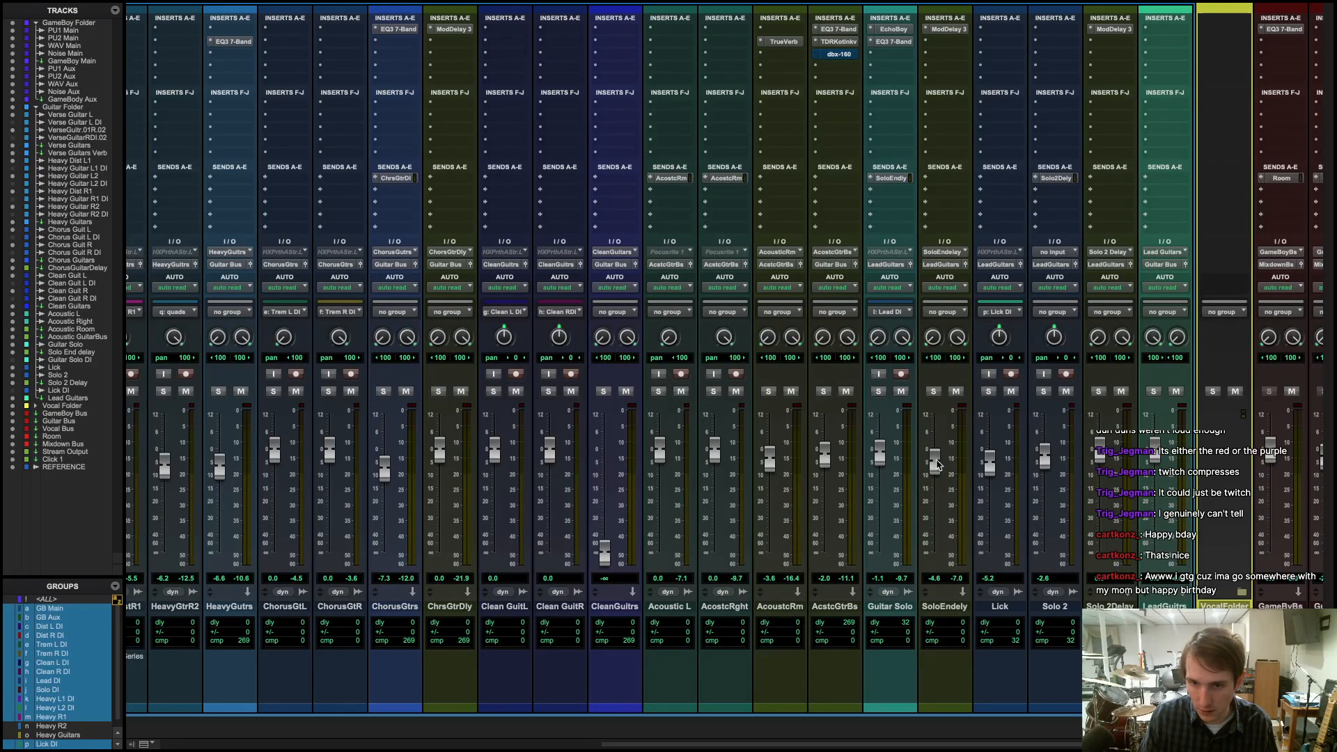
key(ctrl+Left)
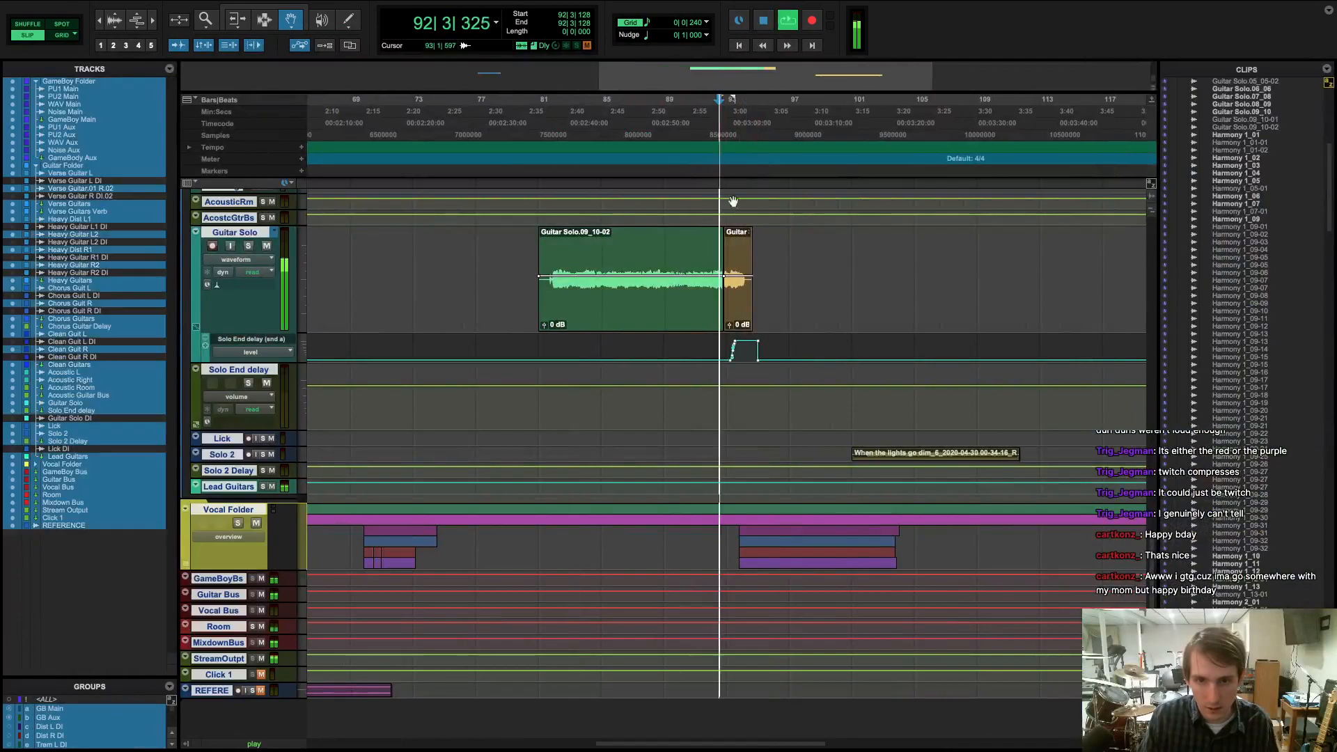
- Readjust the Solo End delay track's volume fader in the Mix window while the solo's ending plays
key(ctrl+Right)
drag(933, 471, 938, 472)
key(ctrl+Left)
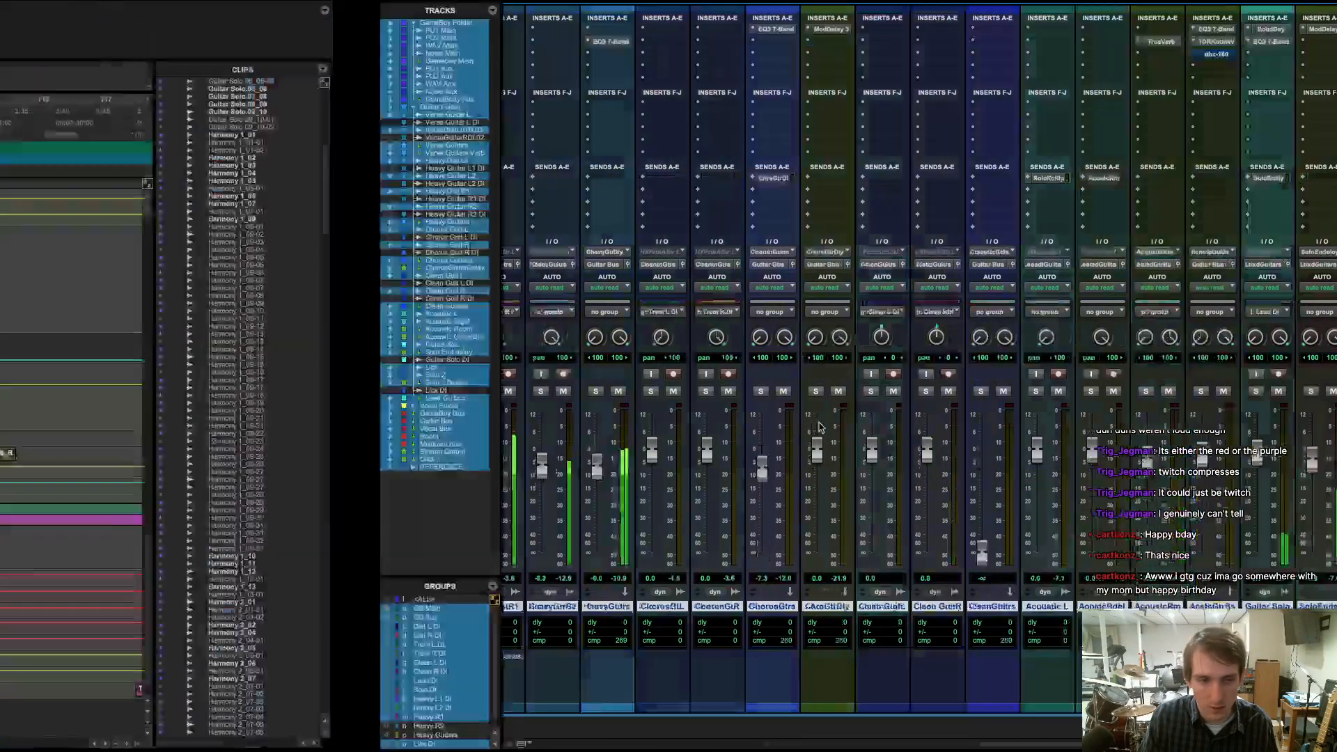
- Play the end of the guitar solo from 91|2|491 to check the delay level in the Edit window
click(700, 173)
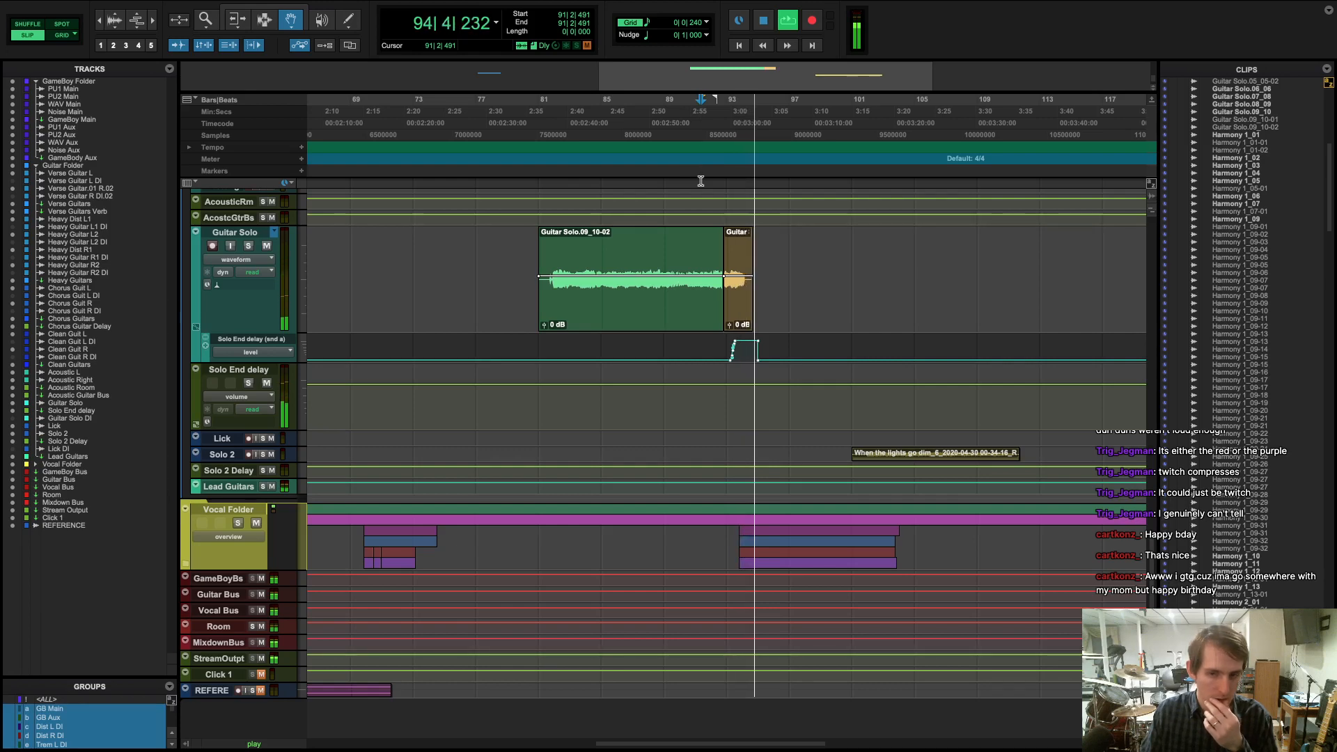
key(space)
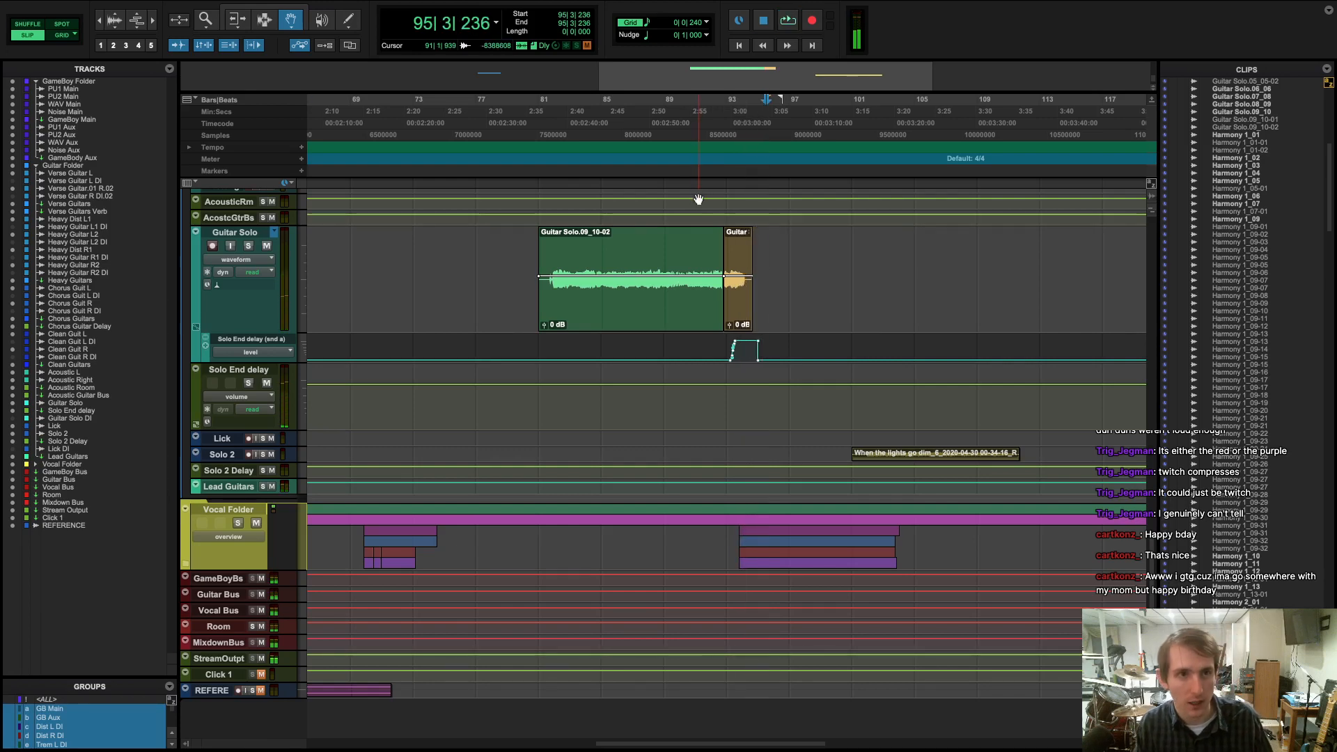
- Bring the GameBoy tracks into view and play the song from 35|3|555 to around bar 73
key(ctrl+Left)
key(ctrl+Right)
scroll(477, 224, left, 10)
scroll(534, 246, right, 3)
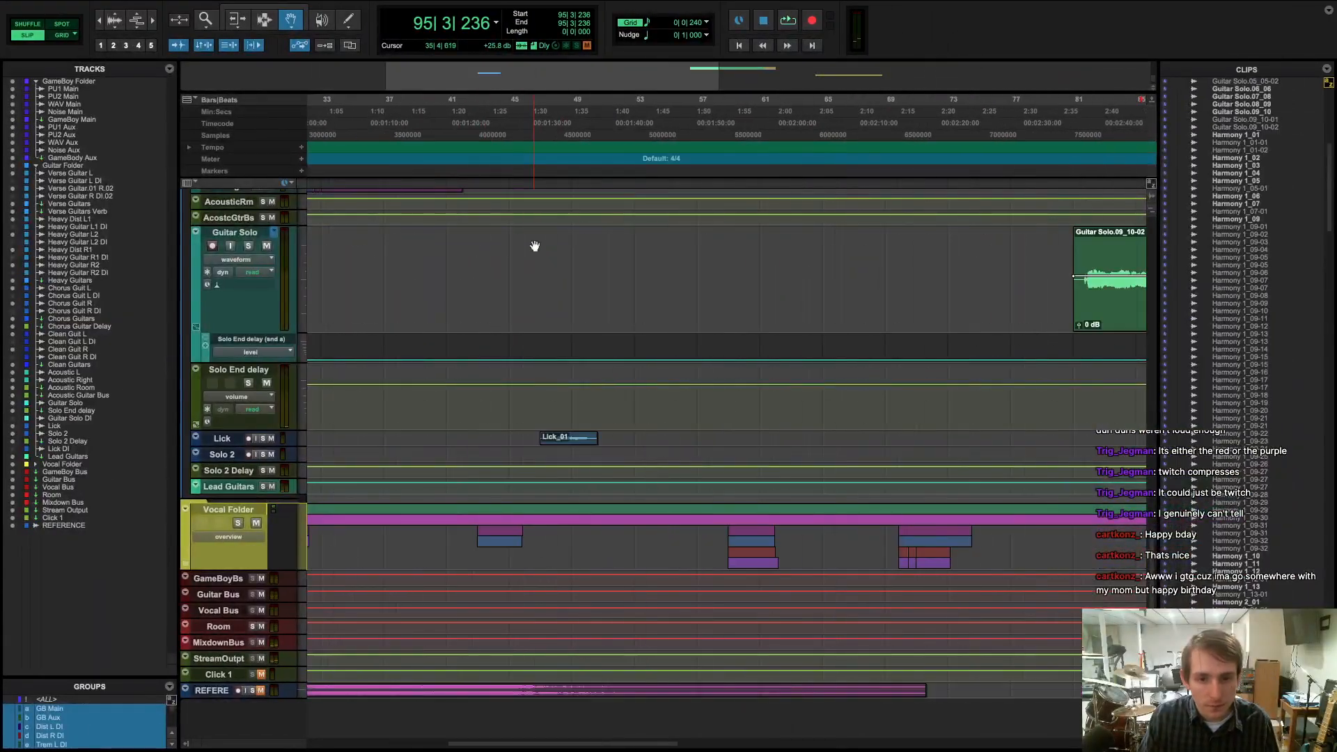
scroll(672, 352, up, 3)
scroll(672, 352, down, 5)
scroll(625, 366, up, 15)
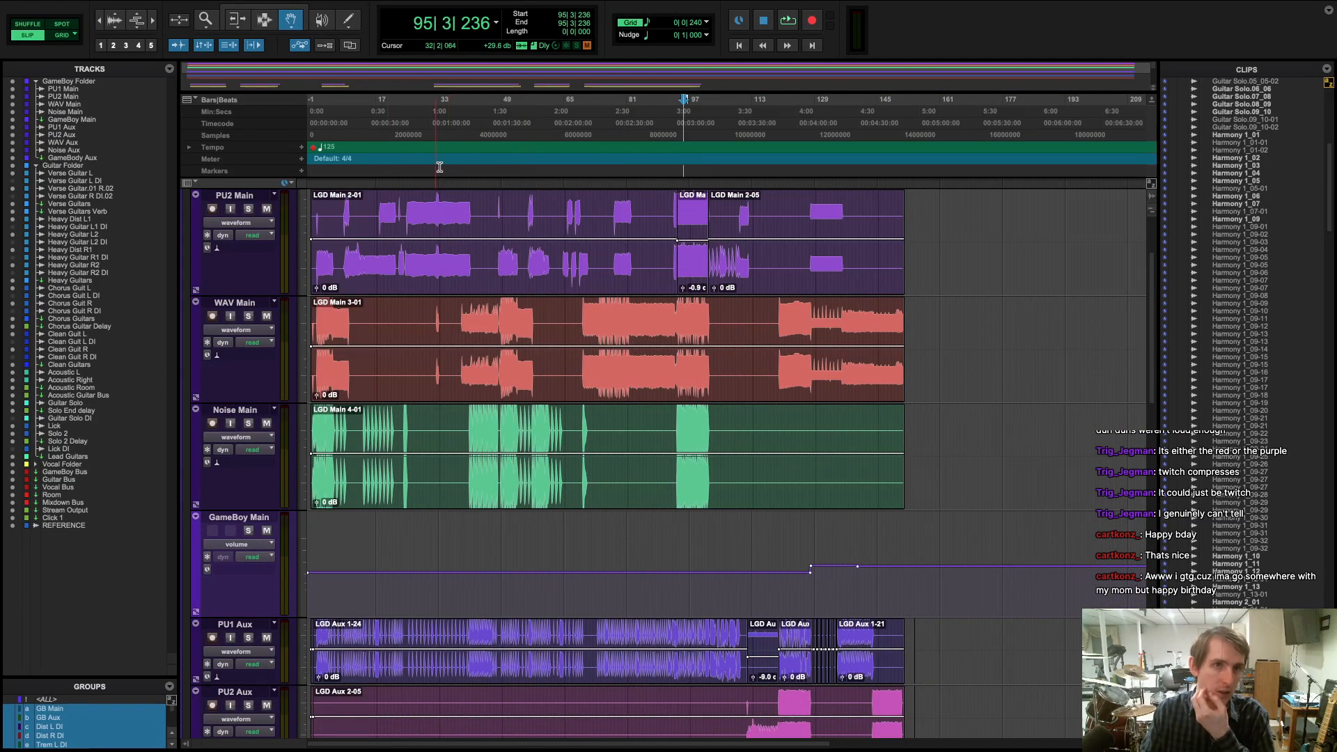
key(space)
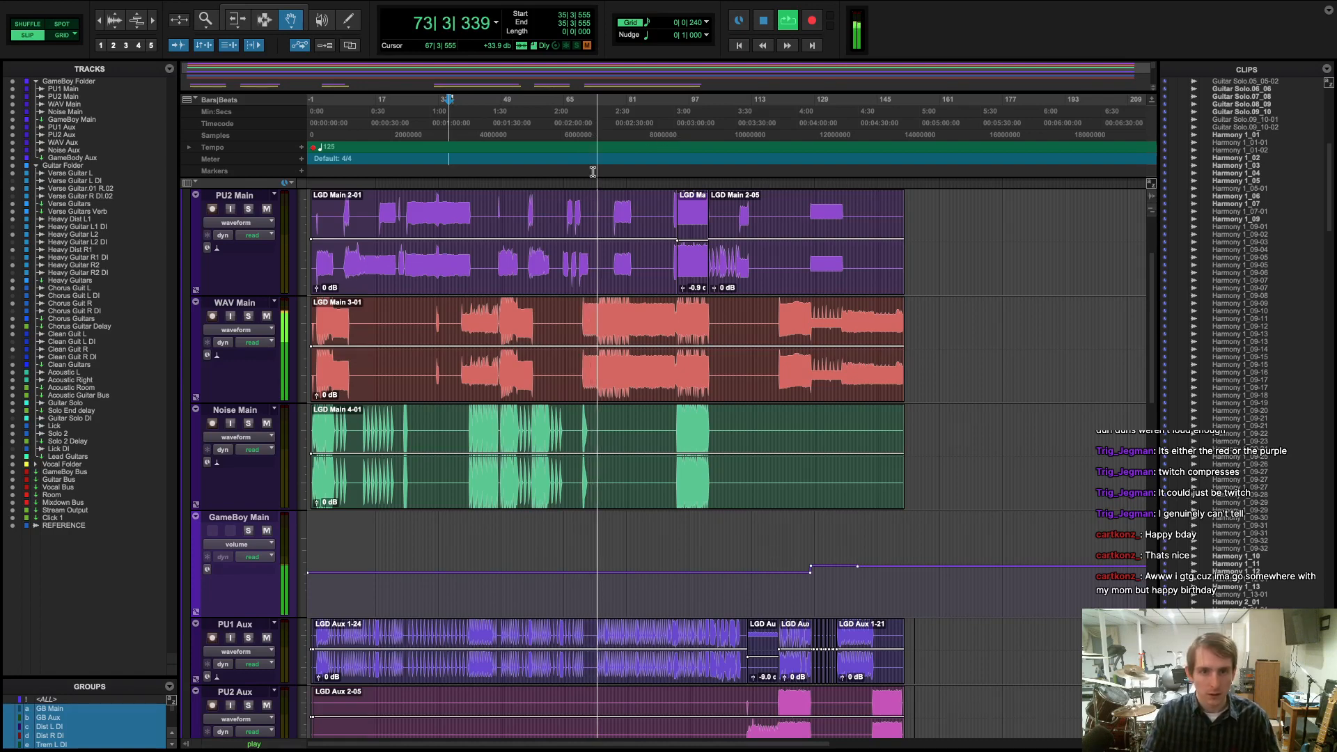
key(space)
- Mute the GameBoy Main track and play the remaining GameBoy tracks from 69|4|277
scroll(421, 341, up, 3)
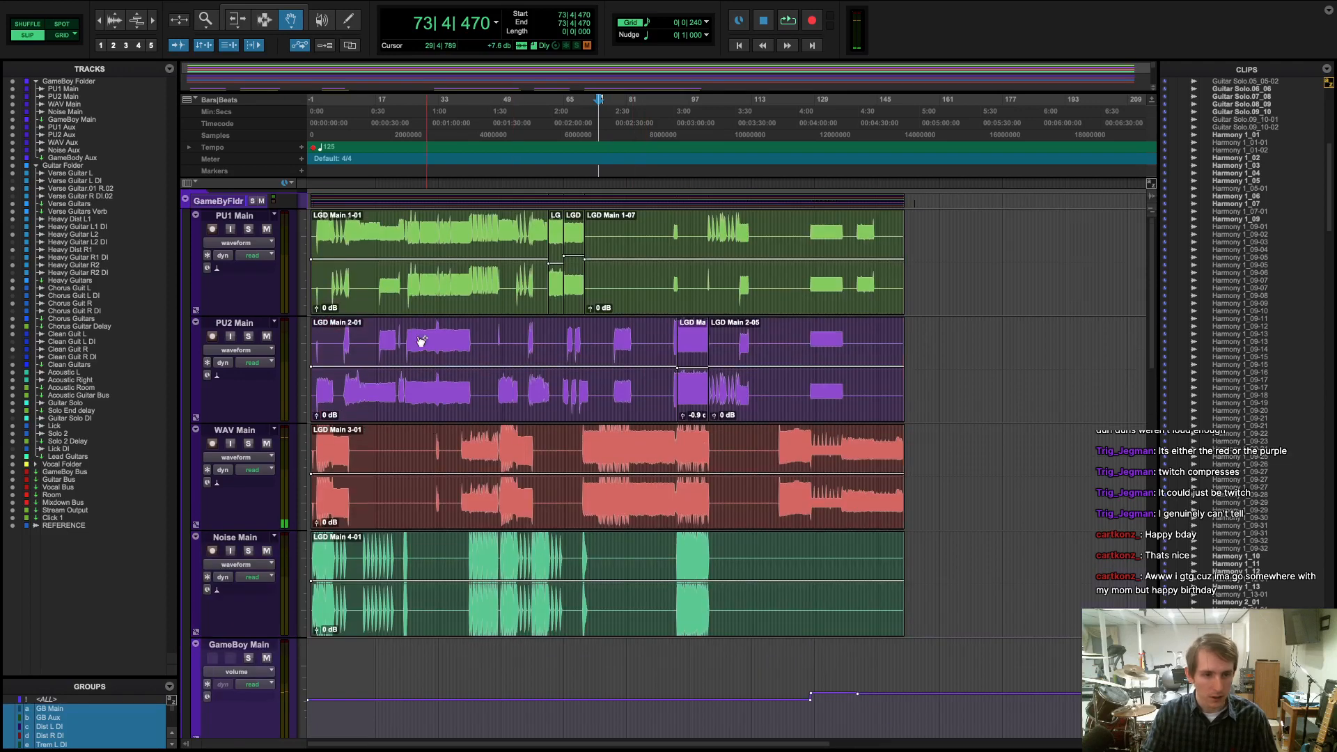
key(super+])
key(super+])
key(super+])
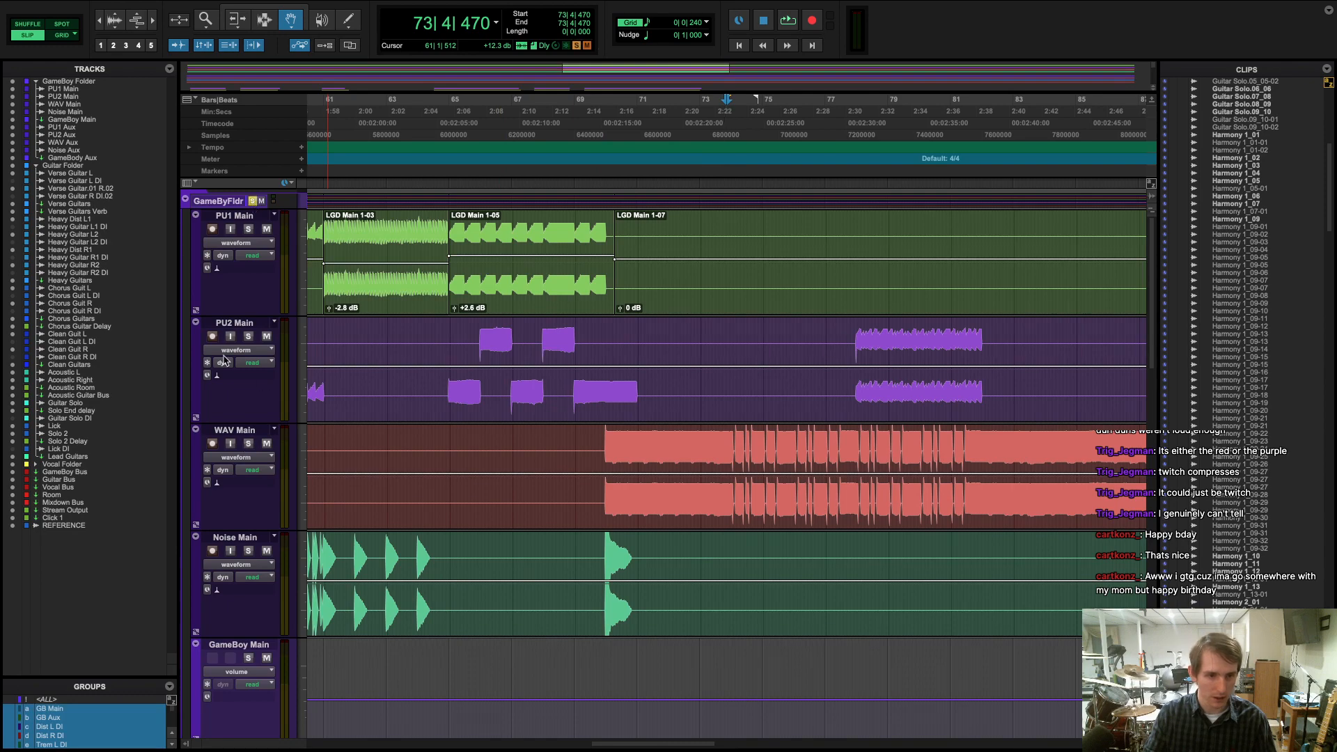
scroll(263, 585, down, 3)
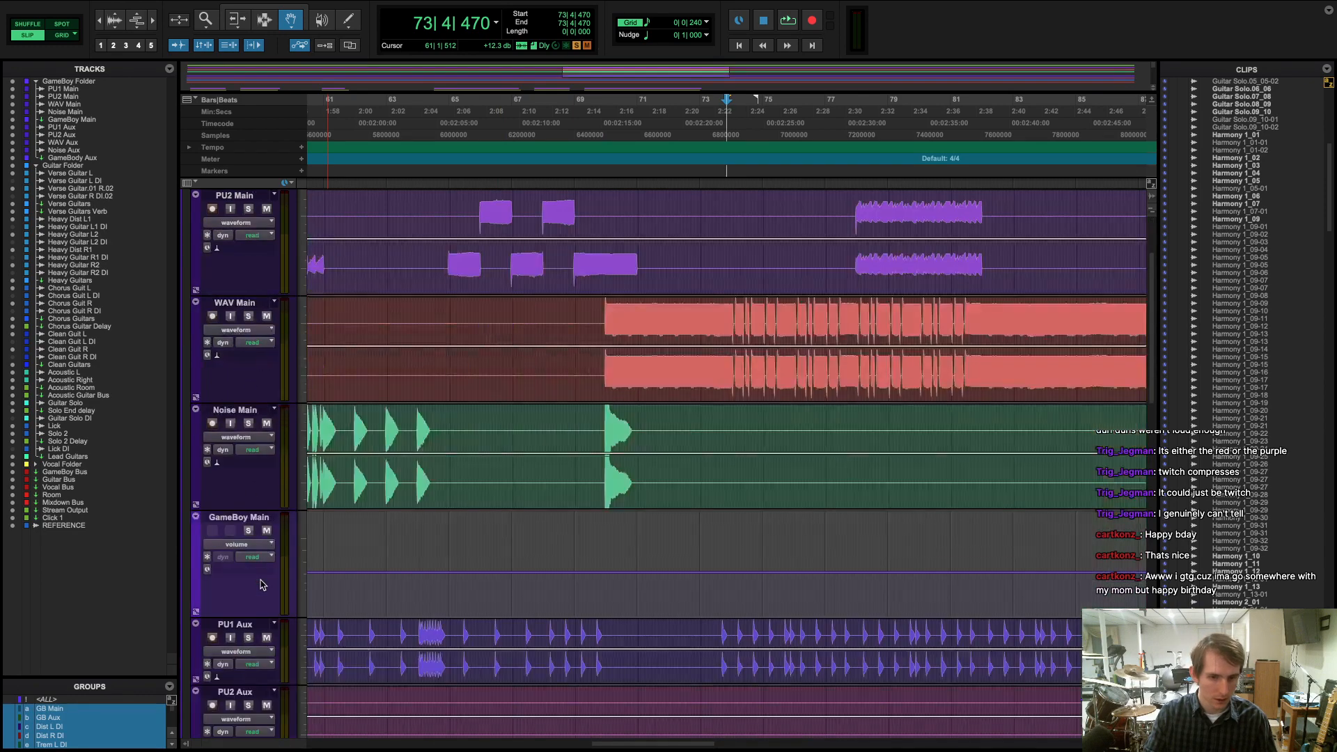
scroll(264, 584, down, 3)
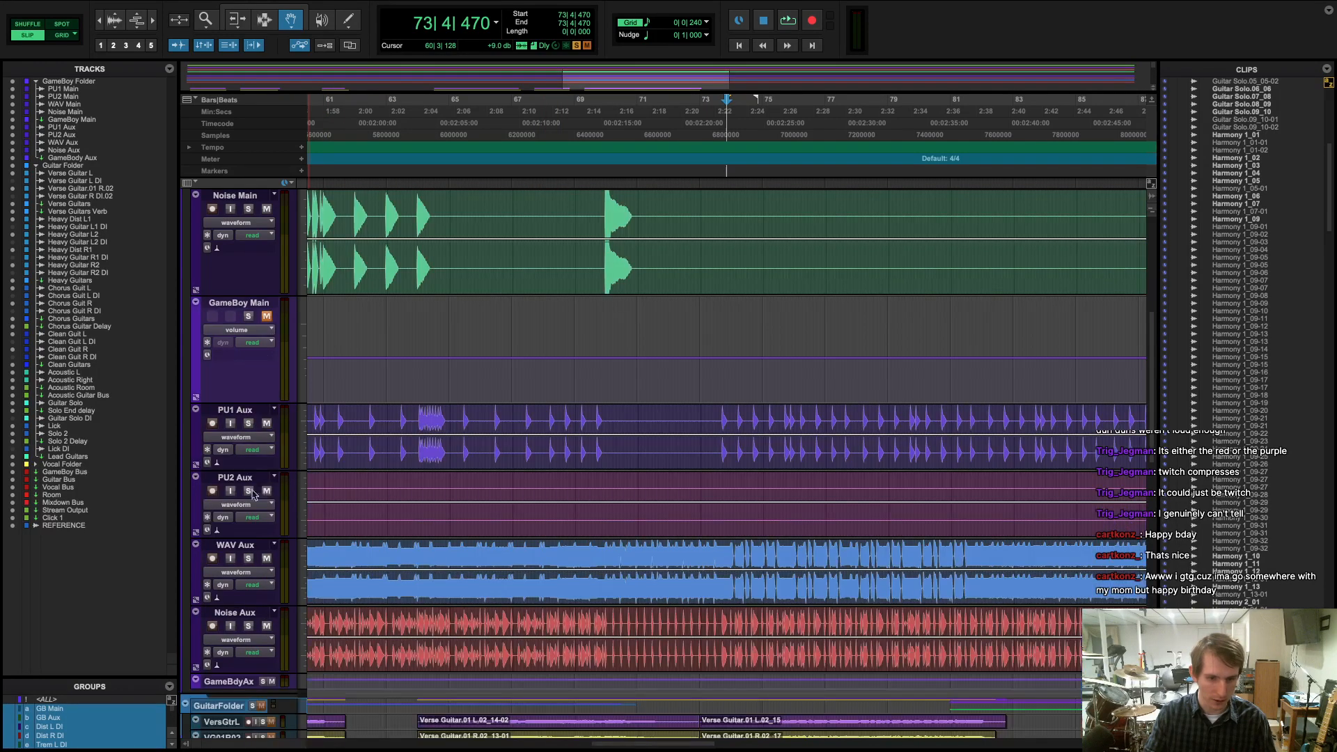
scroll(298, 456, down, 3)
key(space)
key(space)
click(600, 335)
key(space)
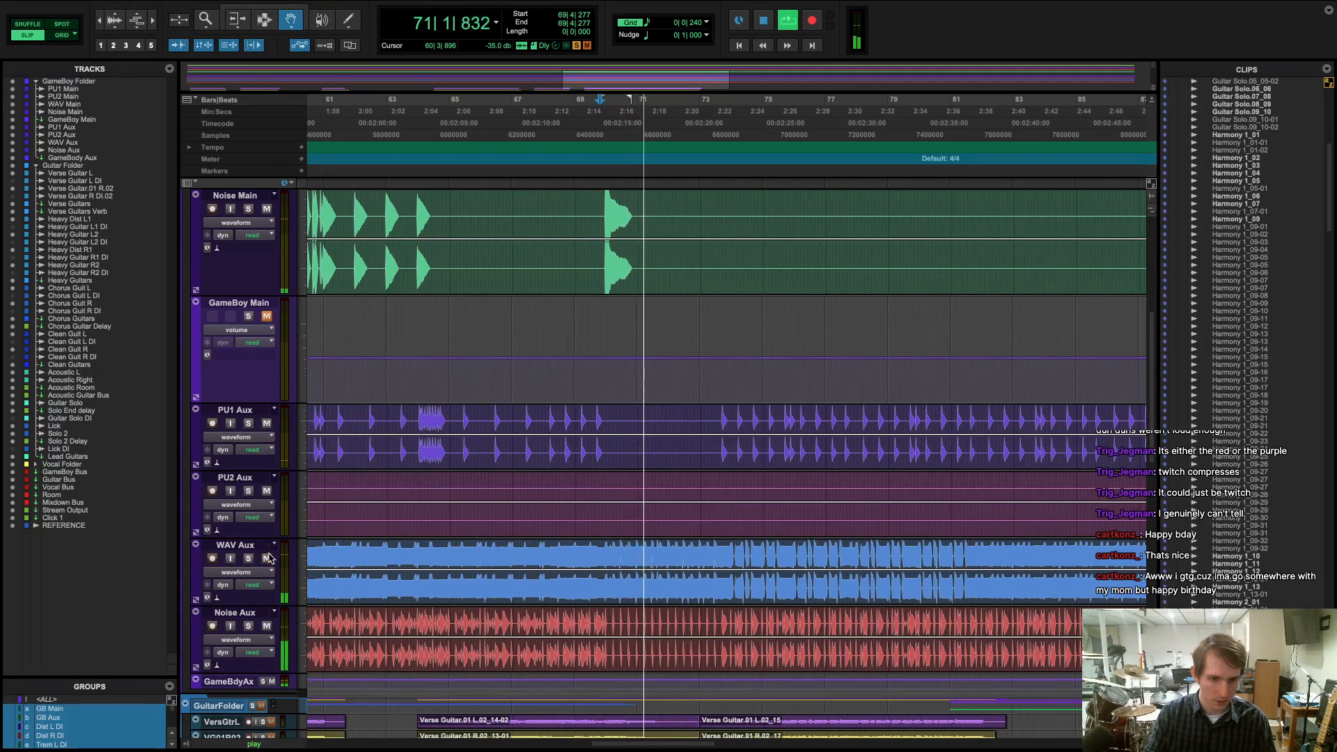
- Mute the Noise Aux, PU2 Aux and PU1 Aux tracks during playback to isolate the WAV Aux track
click(266, 625)
click(266, 491)
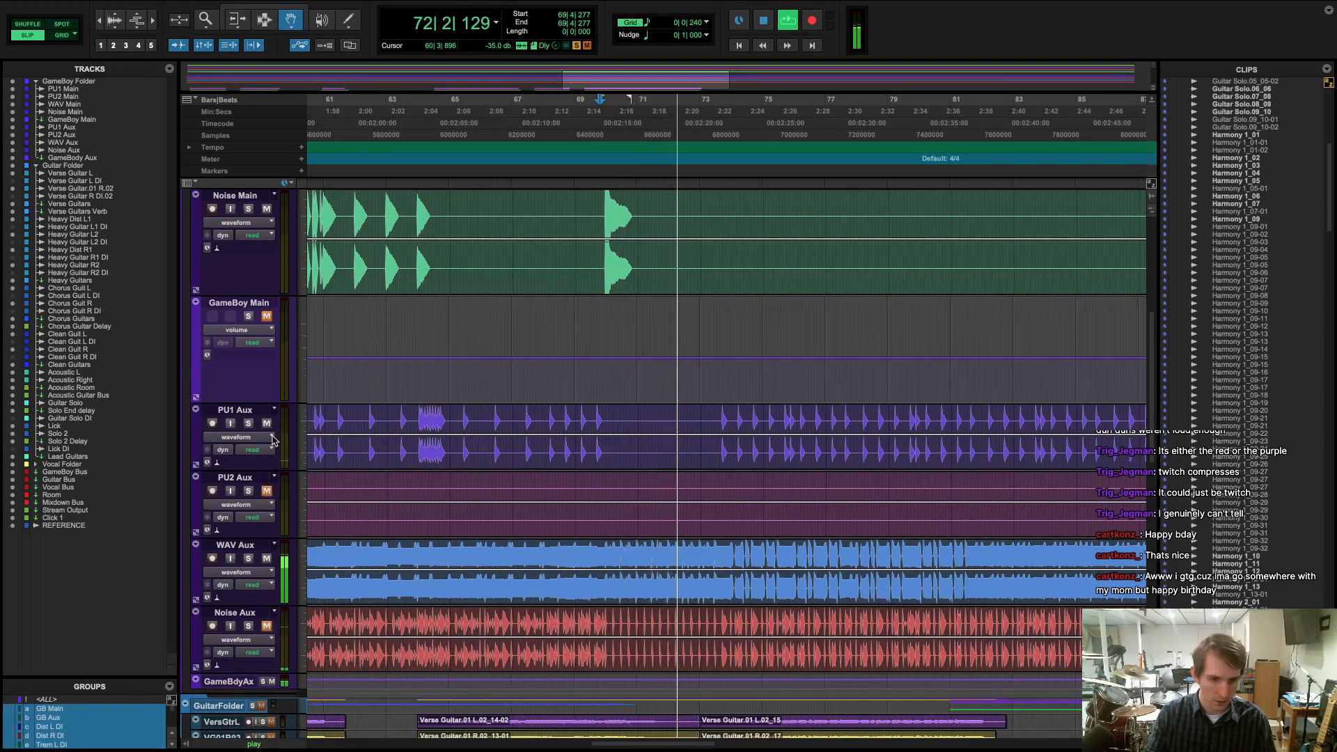
click(266, 422)
click(265, 315)
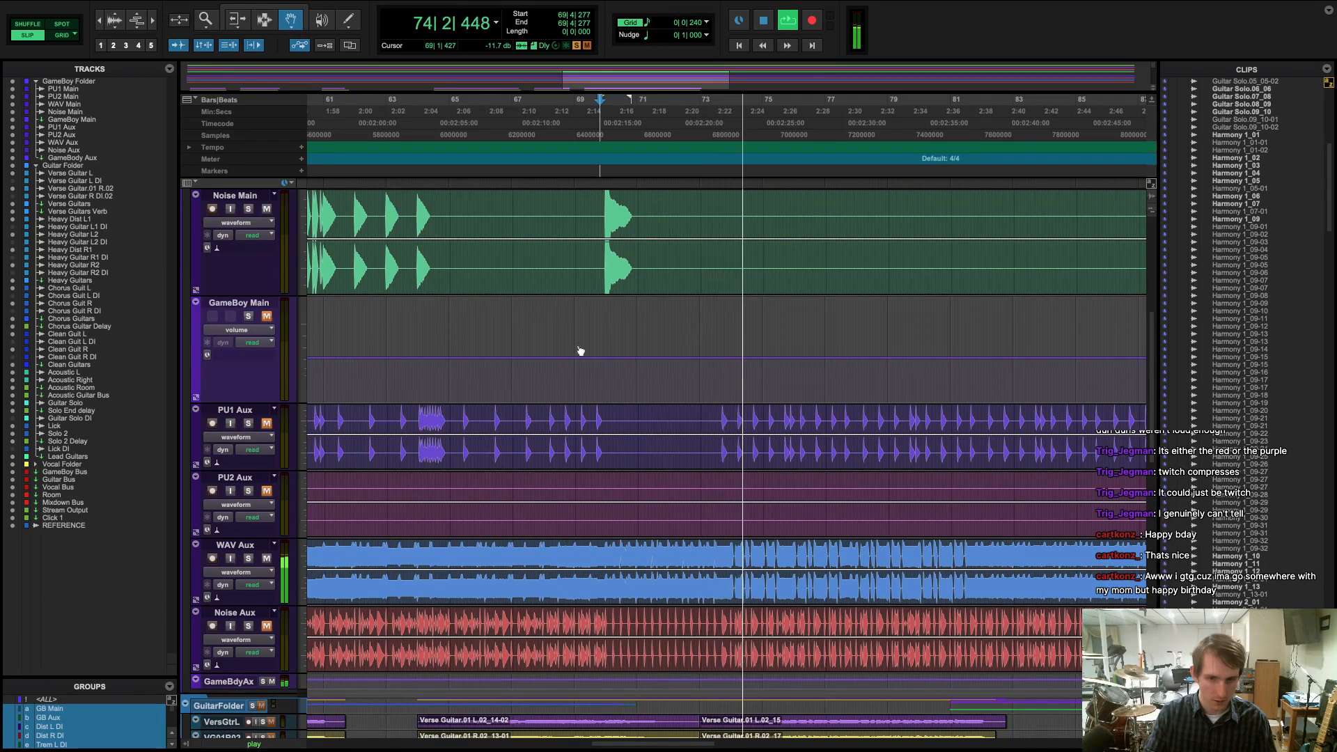
scroll(580, 350, up, 4)
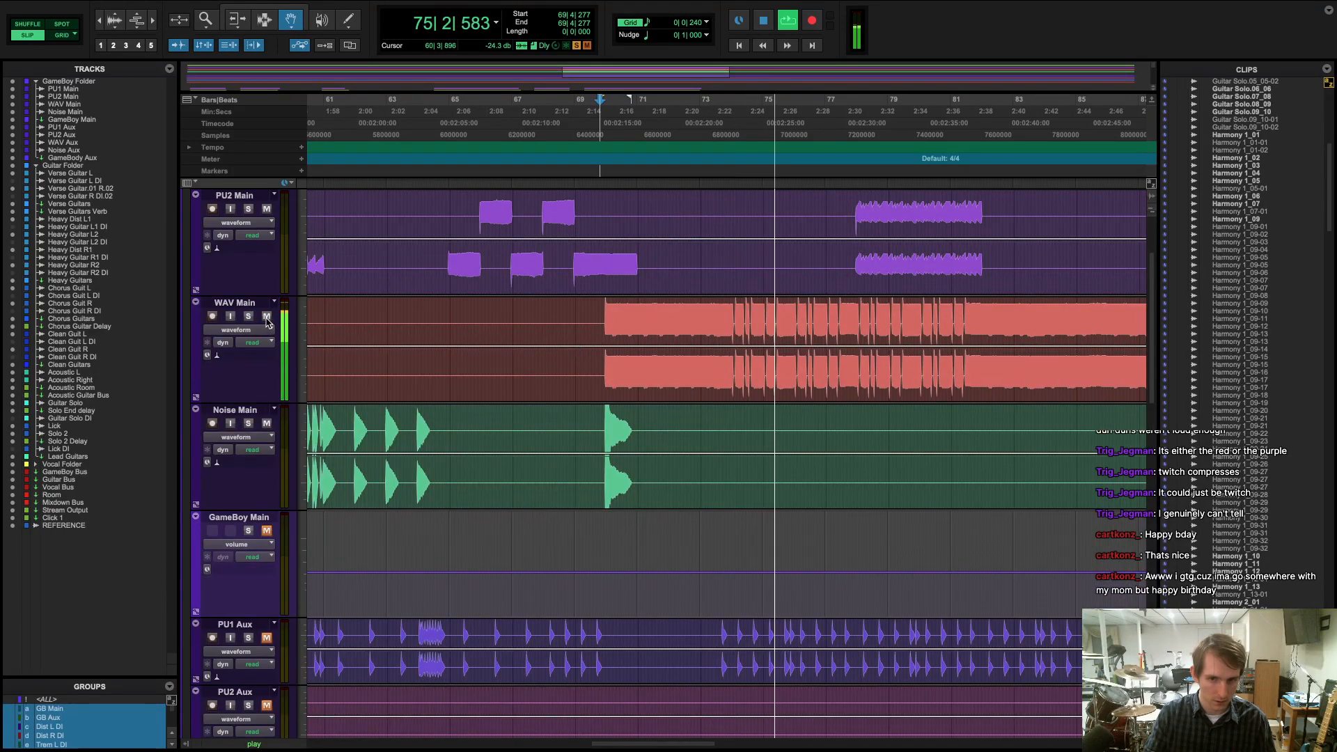
scroll(627, 403, down, 6)
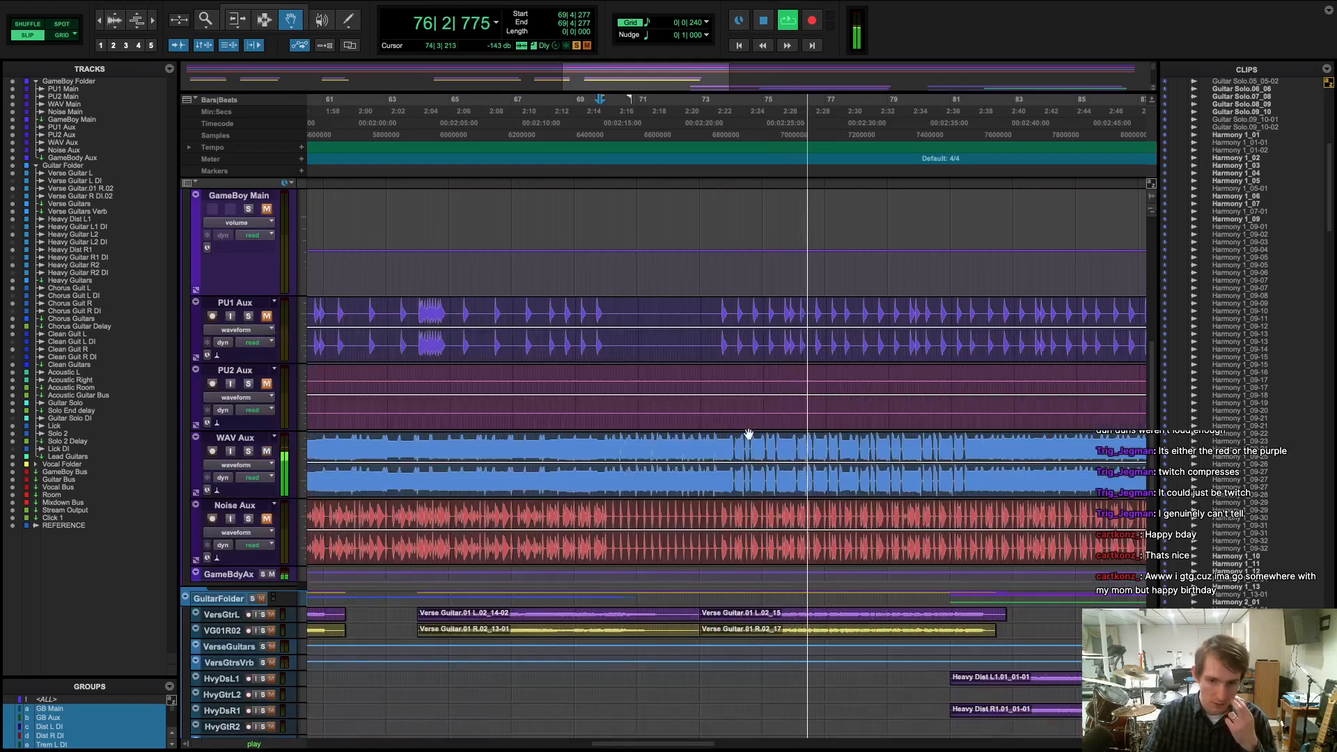
key(space)
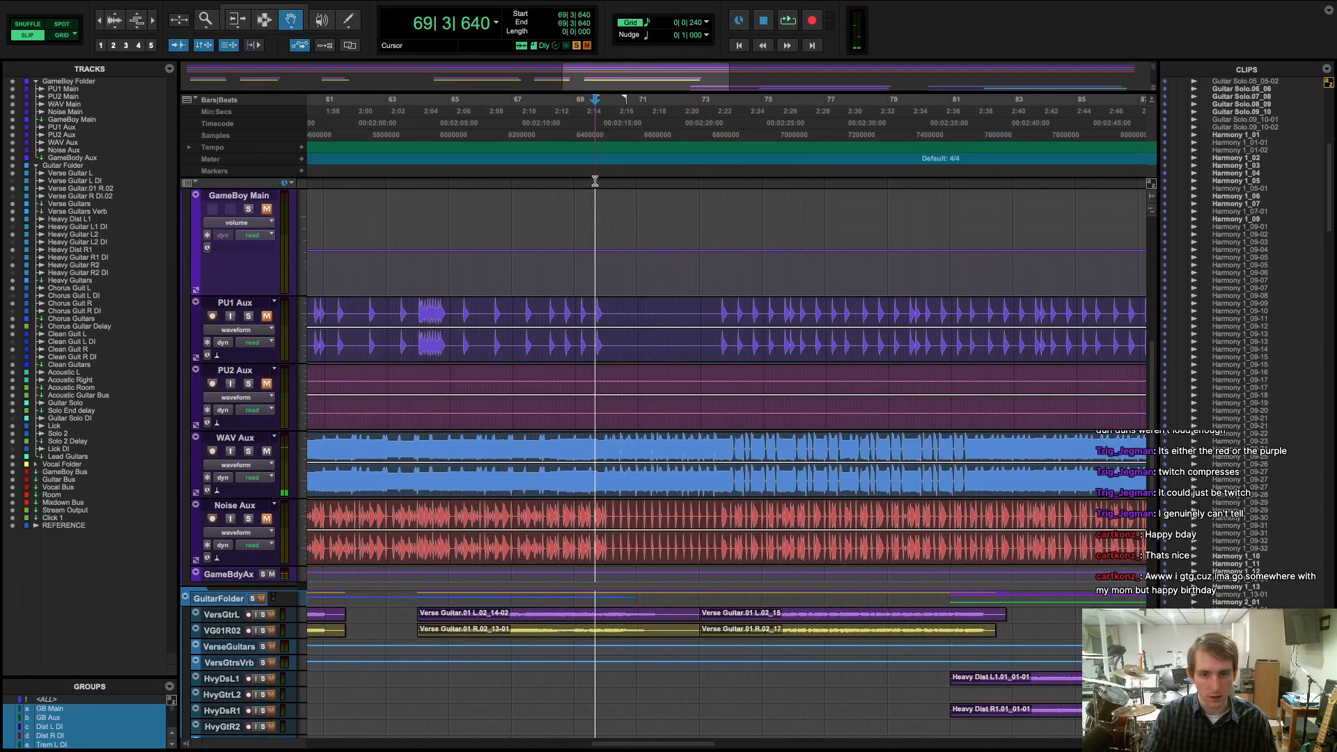
- Play the WAV Aux track from 69|3|640 and examine its waveform closely between bars 73 and 79
click(594, 181)
key(space)
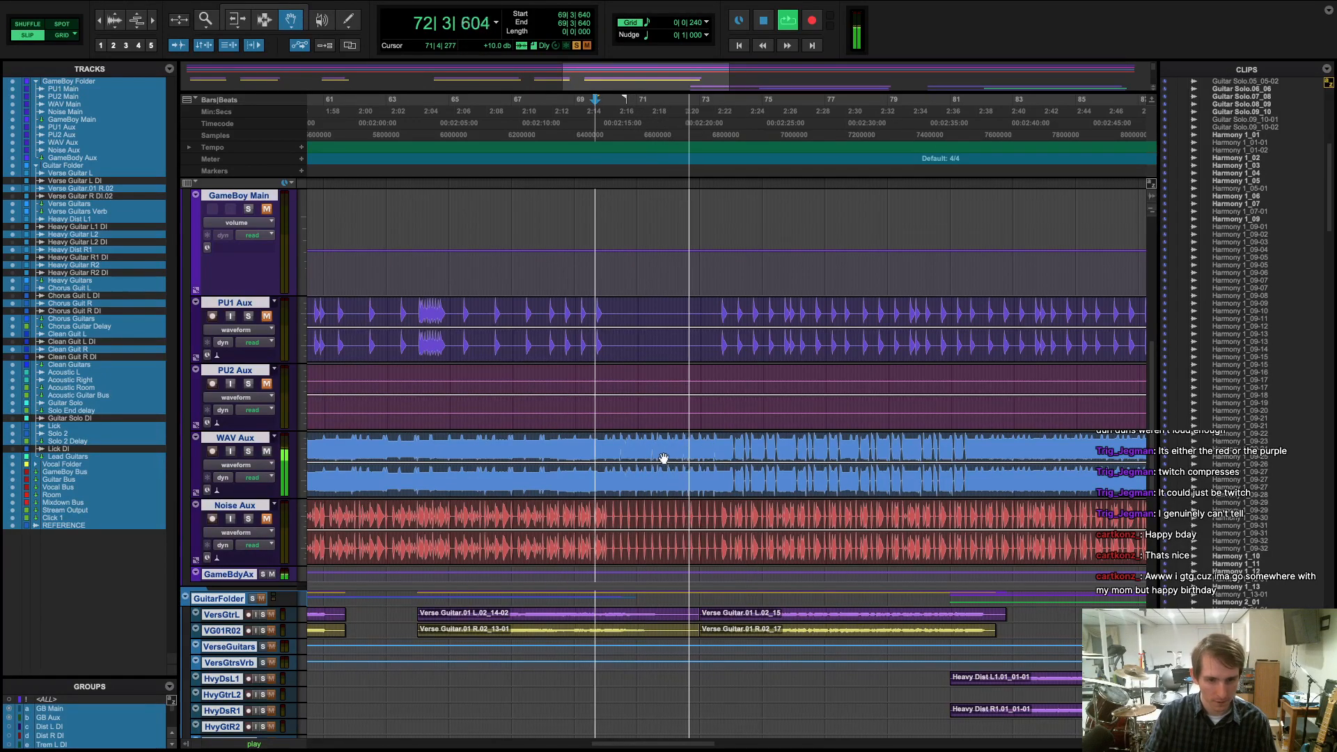
key(super+bracketright)
key(super+bracketright)
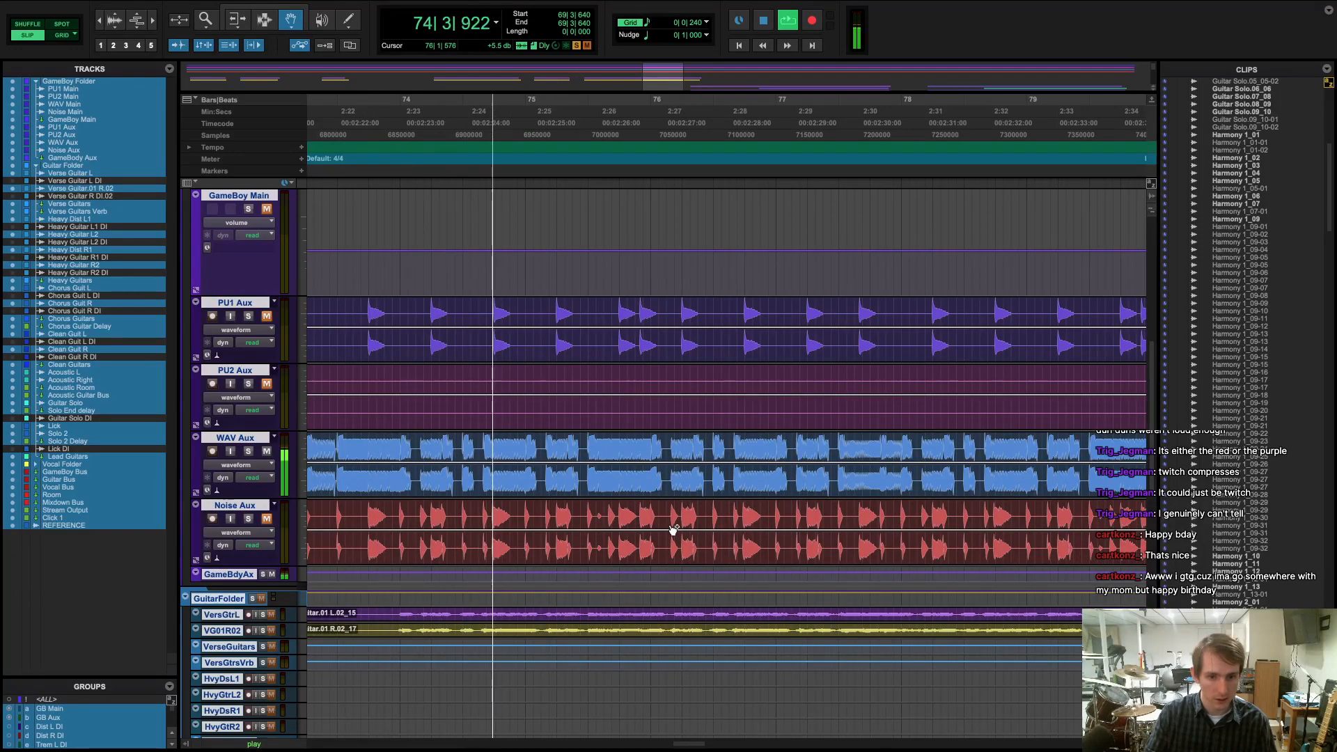
scroll(668, 534, up, 5)
scroll(670, 538, down, 5)
scroll(670, 537, left, 1)
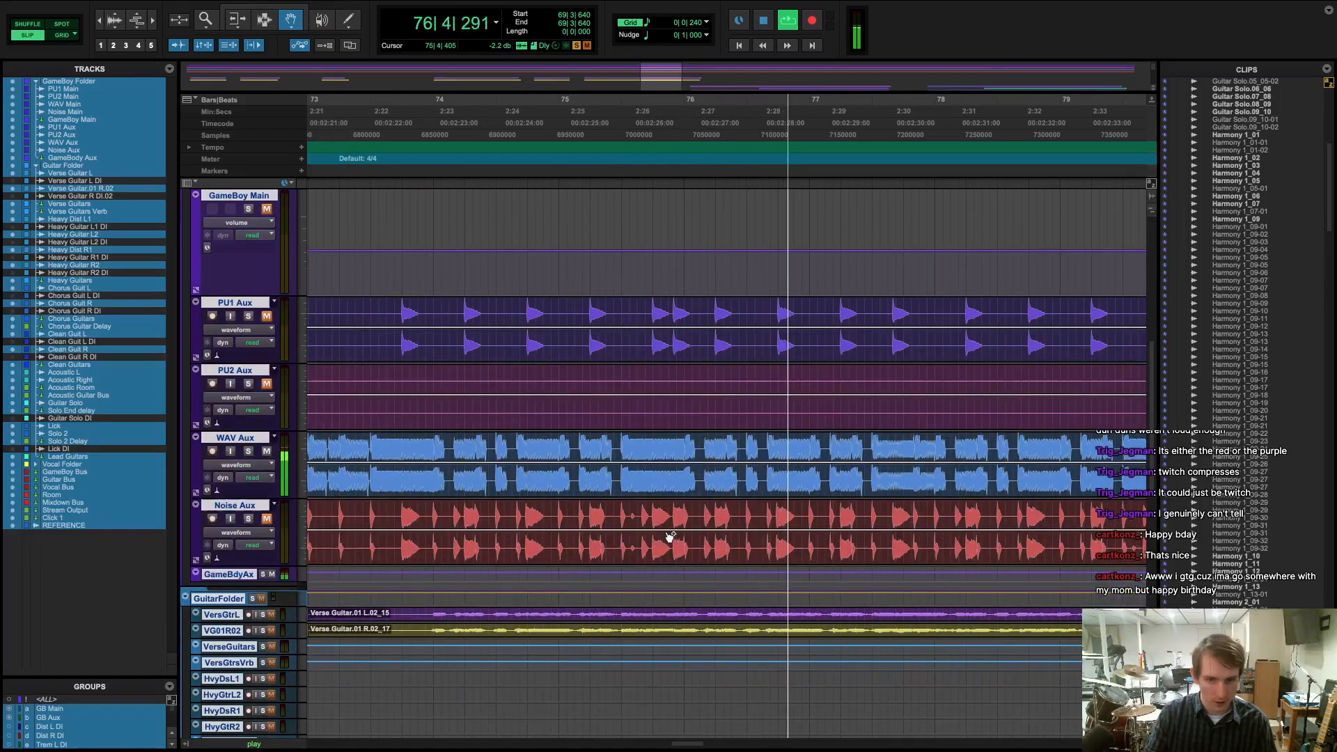
scroll(669, 537, up, 2)
scroll(668, 530, down, 4)
key(space)
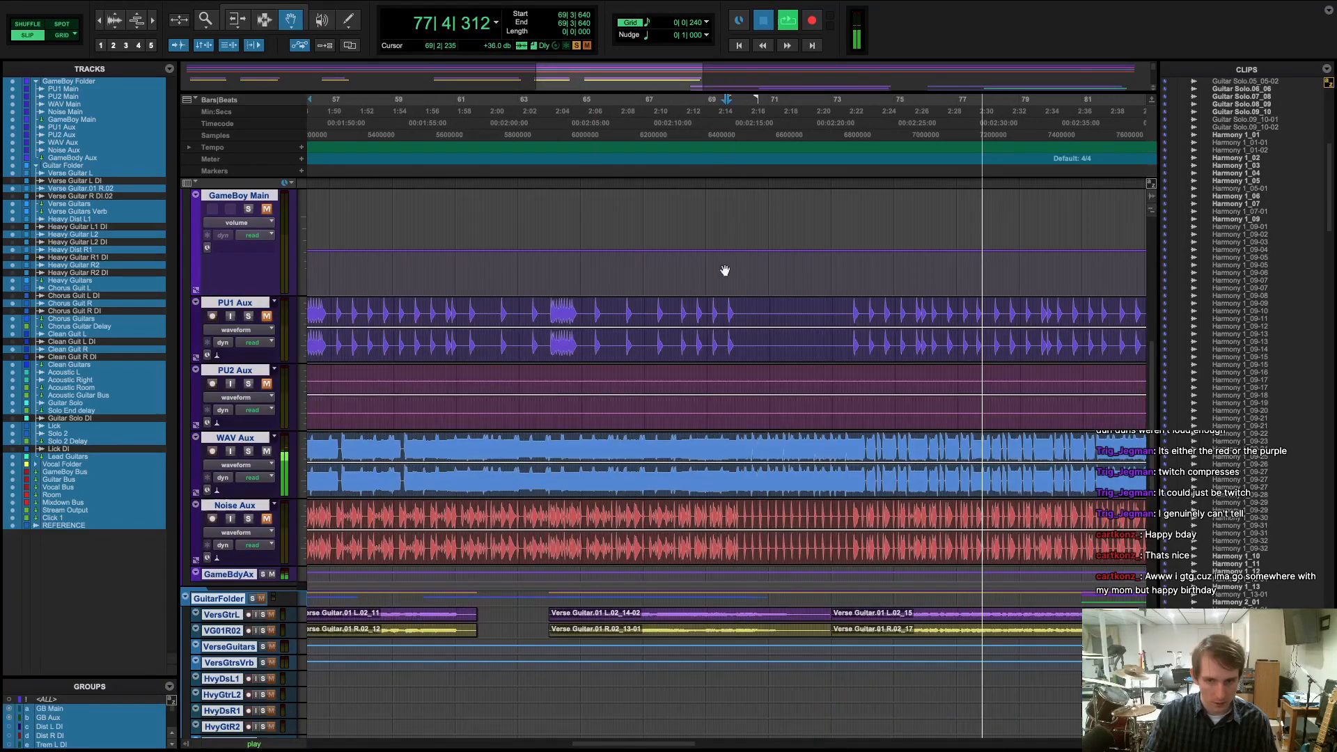
- Replay the passage from 69|3|299 and compare the Aux tracks' waveforms between bars 69 and 73
click(724, 179)
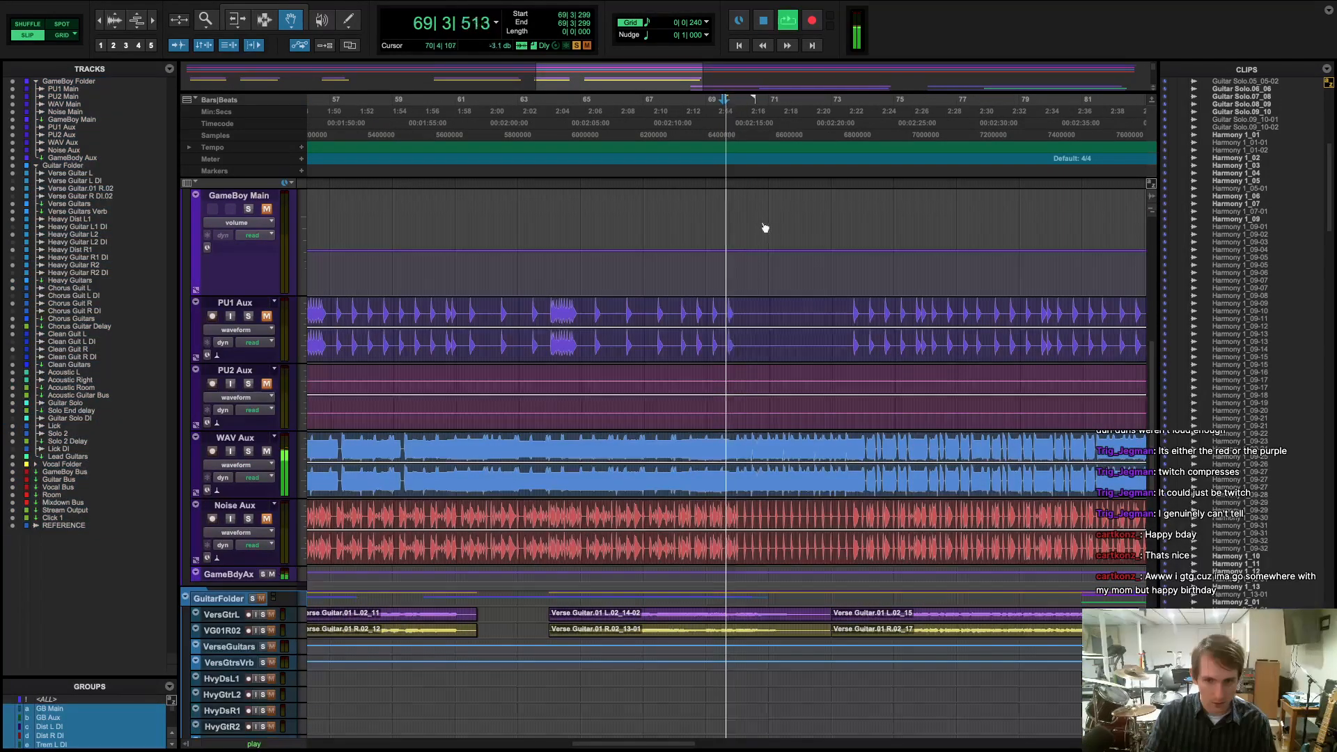
scroll(756, 258, up, 1)
scroll(832, 422, up, 1)
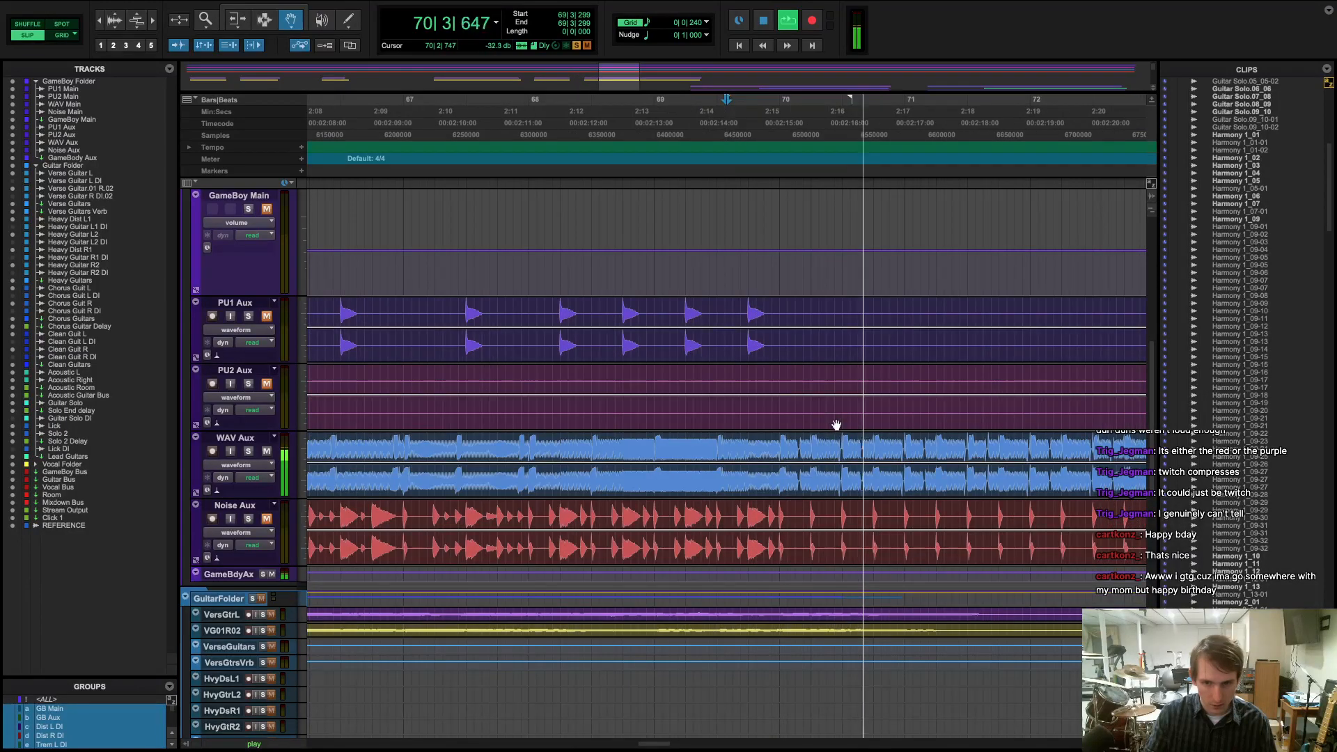
scroll(781, 449, down, 2)
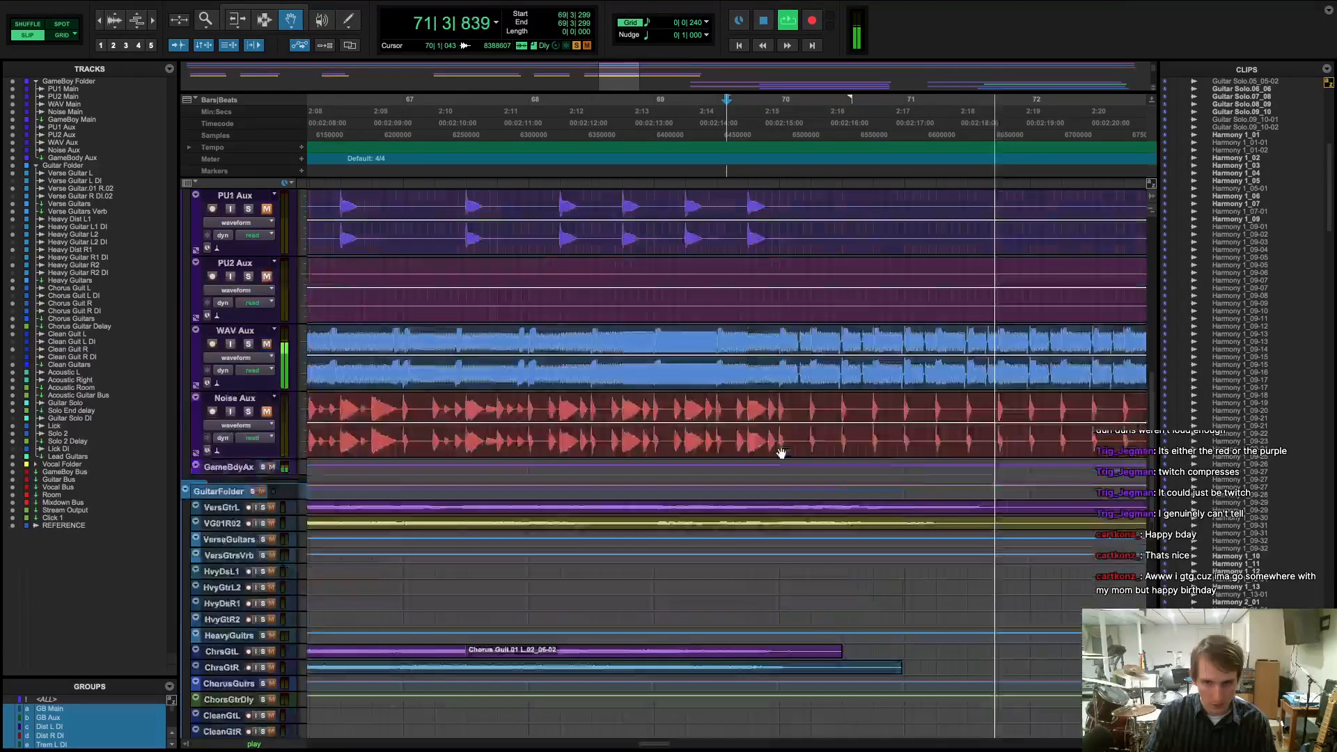
scroll(780, 452, up, 3)
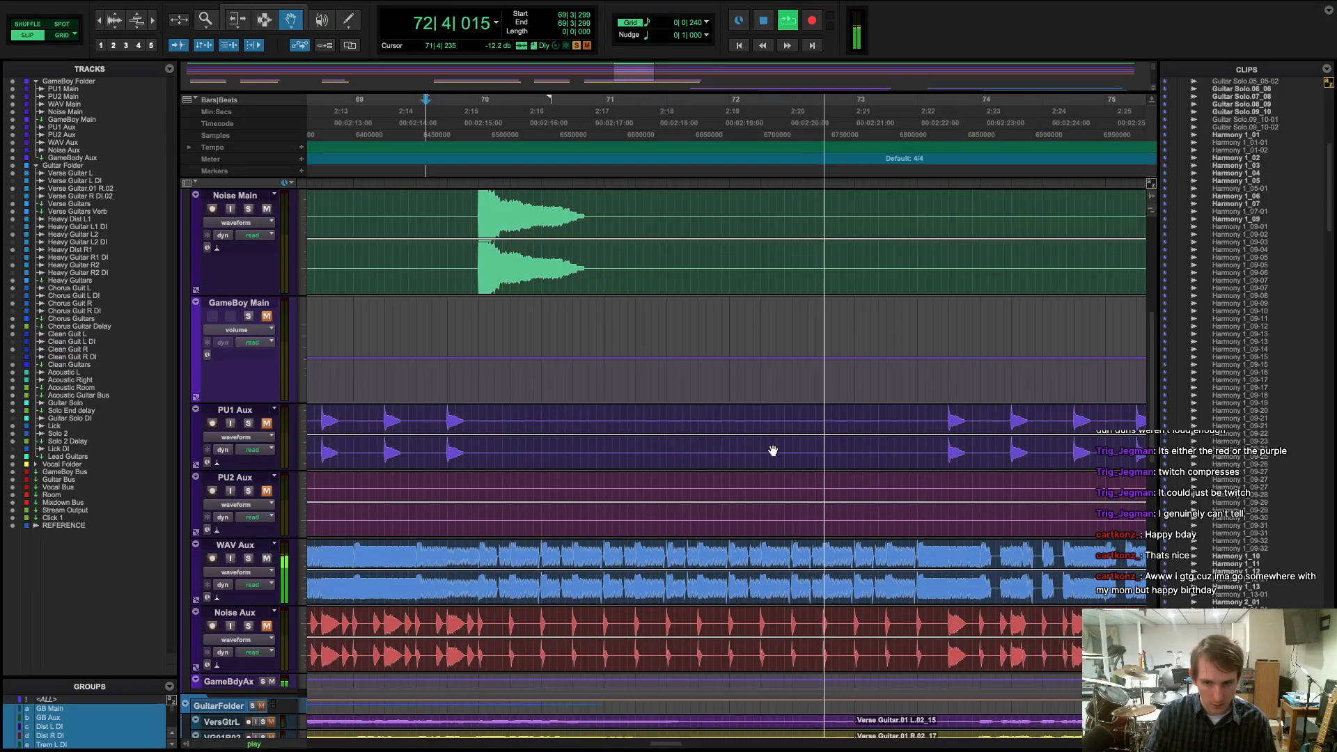
key(space)
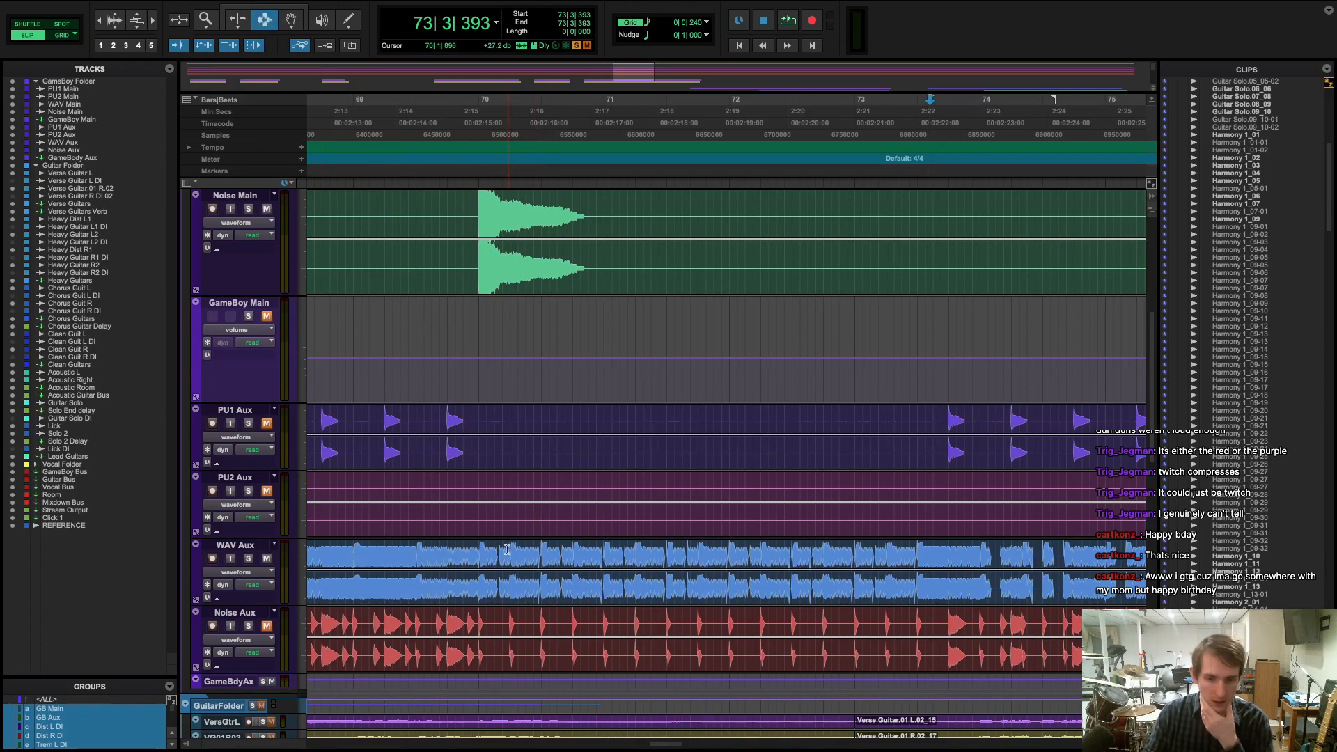
- Select 70|1|427 to 73|3|213 across the grouped GameBoy Aux tracks and audition the passage
drag(493, 557, 923, 574)
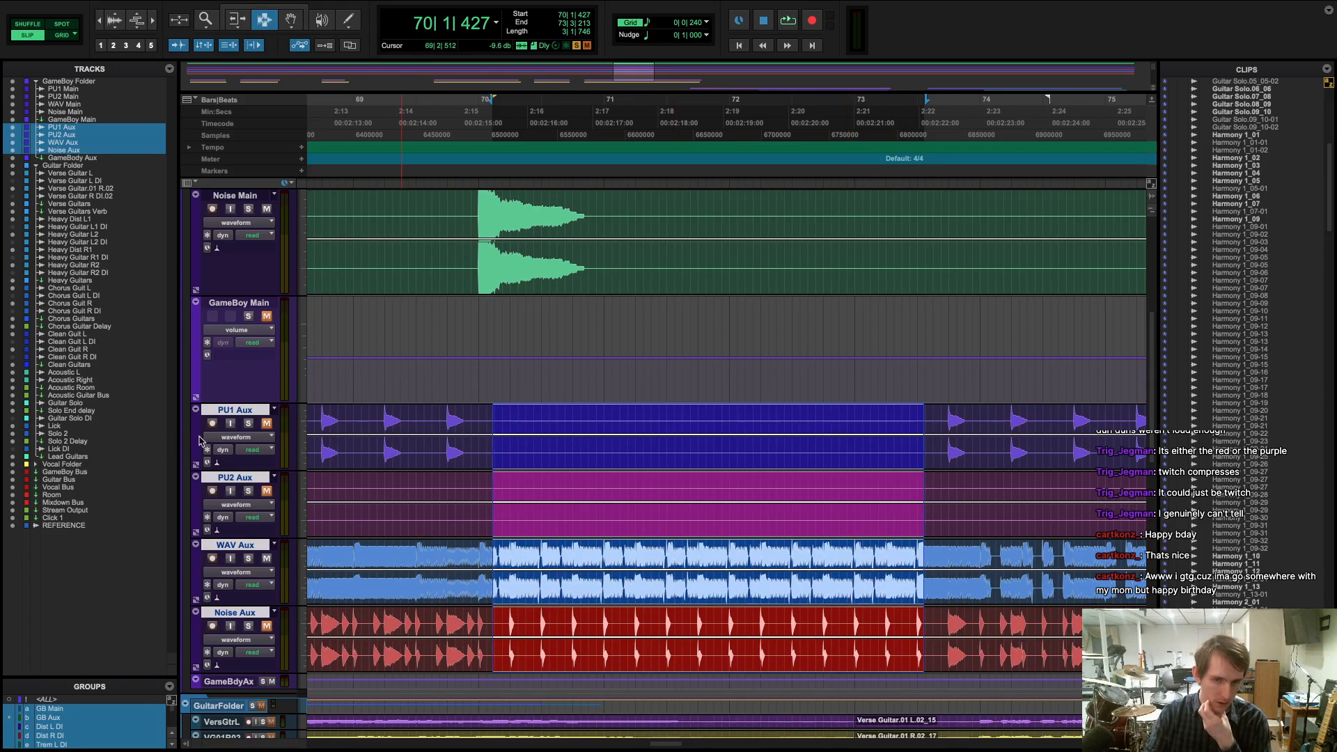
scroll(479, 393, up, 6)
scroll(536, 390, down, 2)
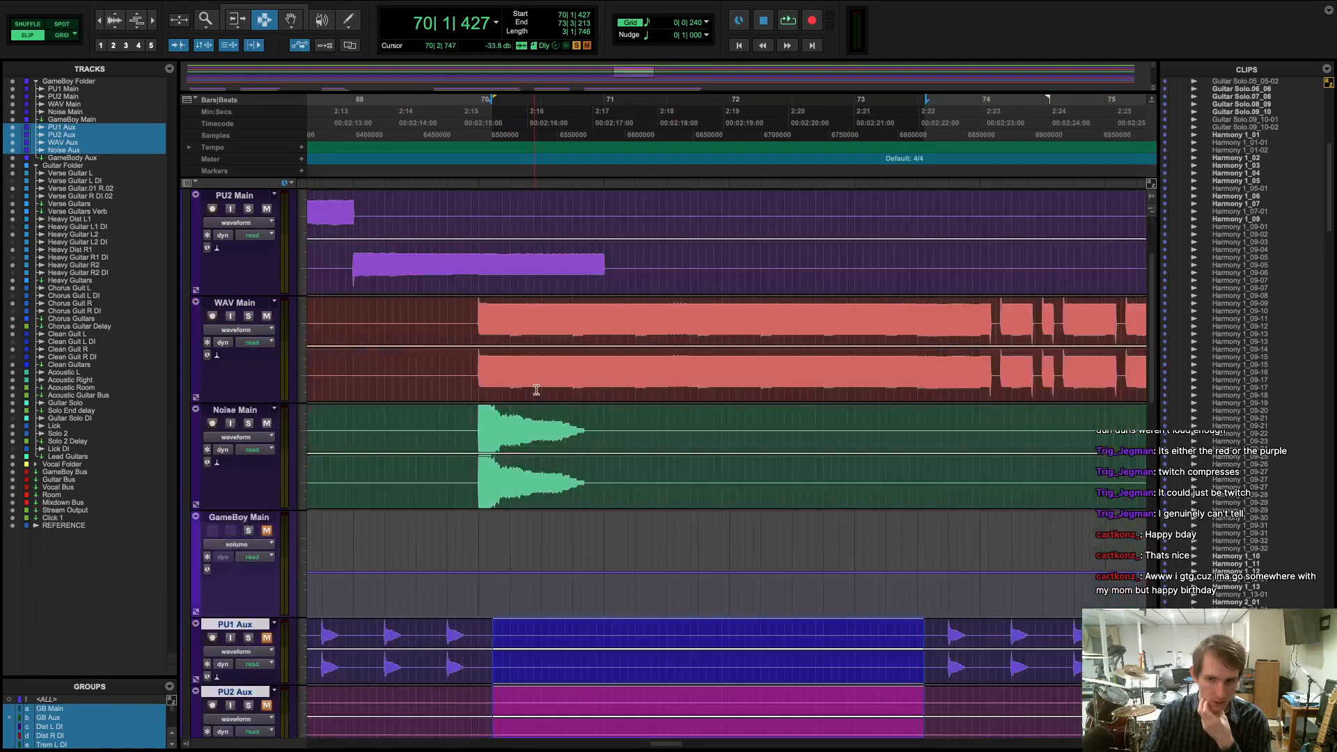
scroll(546, 390, down, 6)
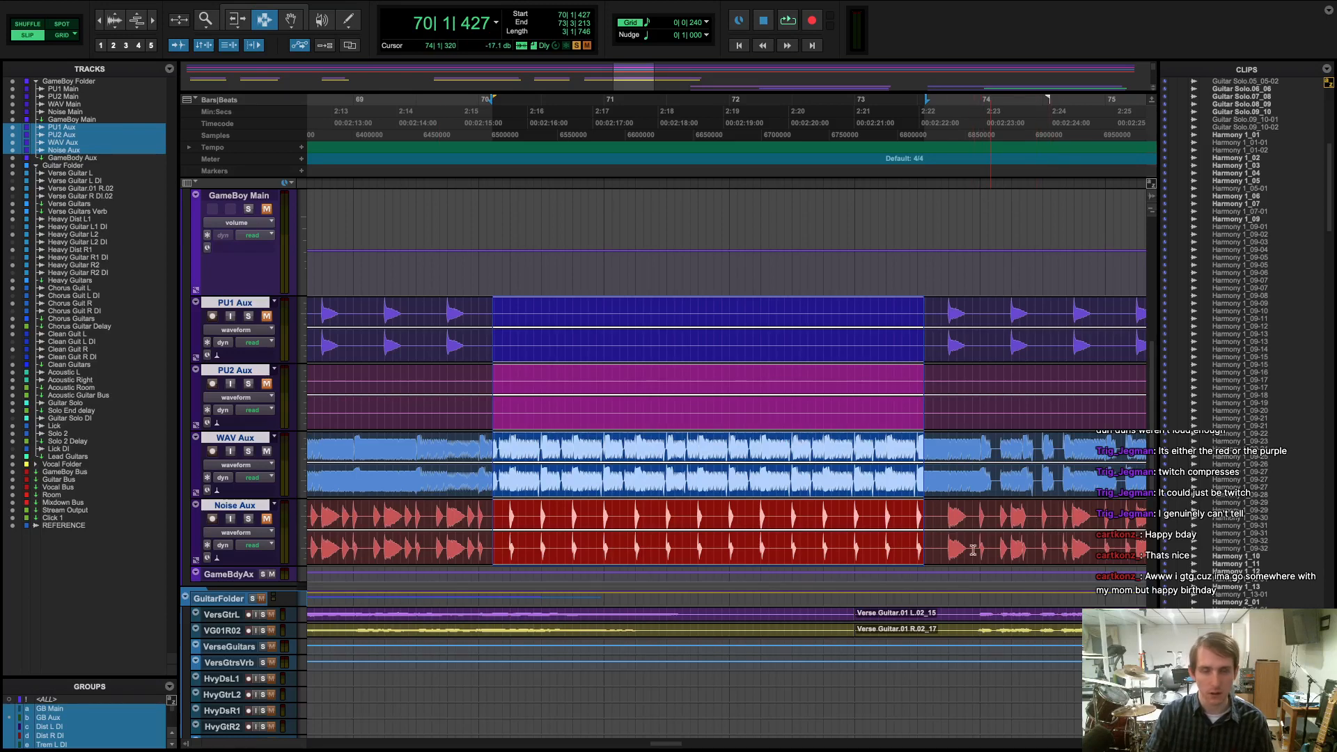
key(space)
key(space)
- Disable the GB Aux group and select only the WAV Aux audio from 69|4|789 to 73|3|299
drag(477, 448, 900, 446)
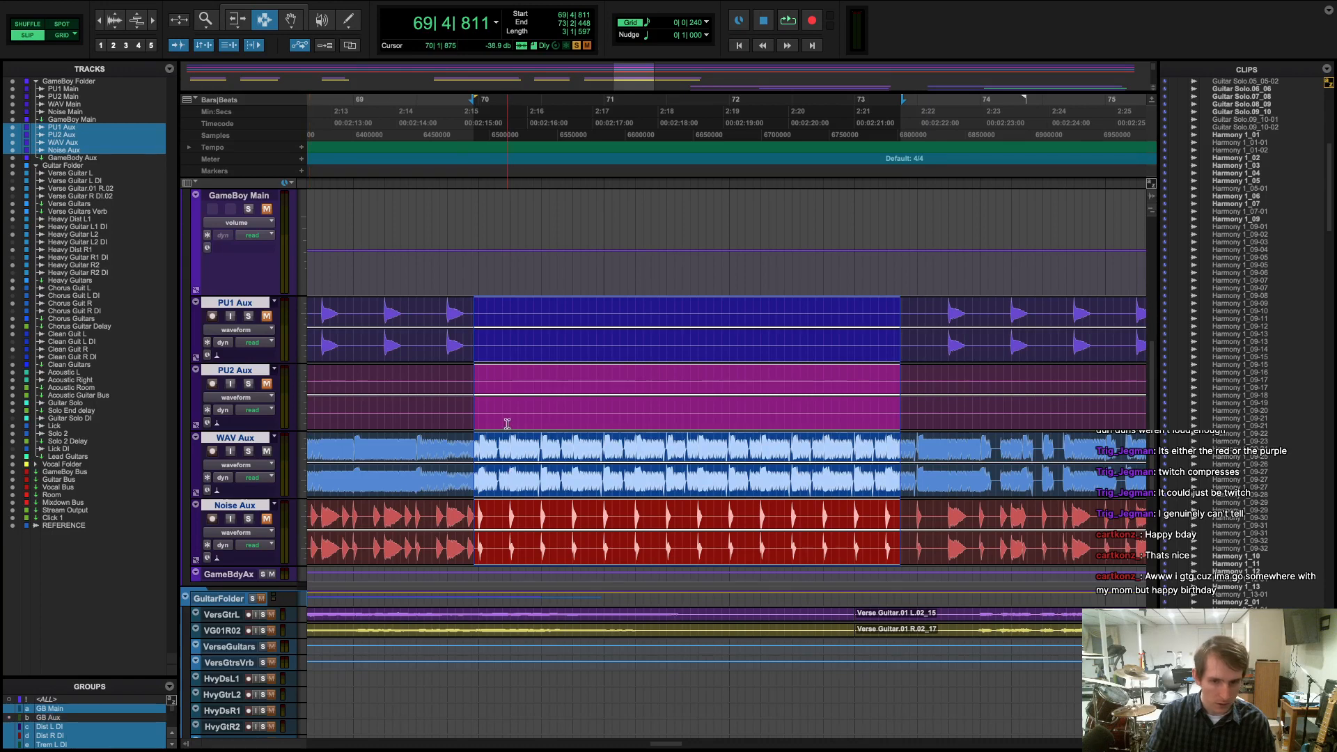
click(483, 449)
drag(474, 449, 927, 466)
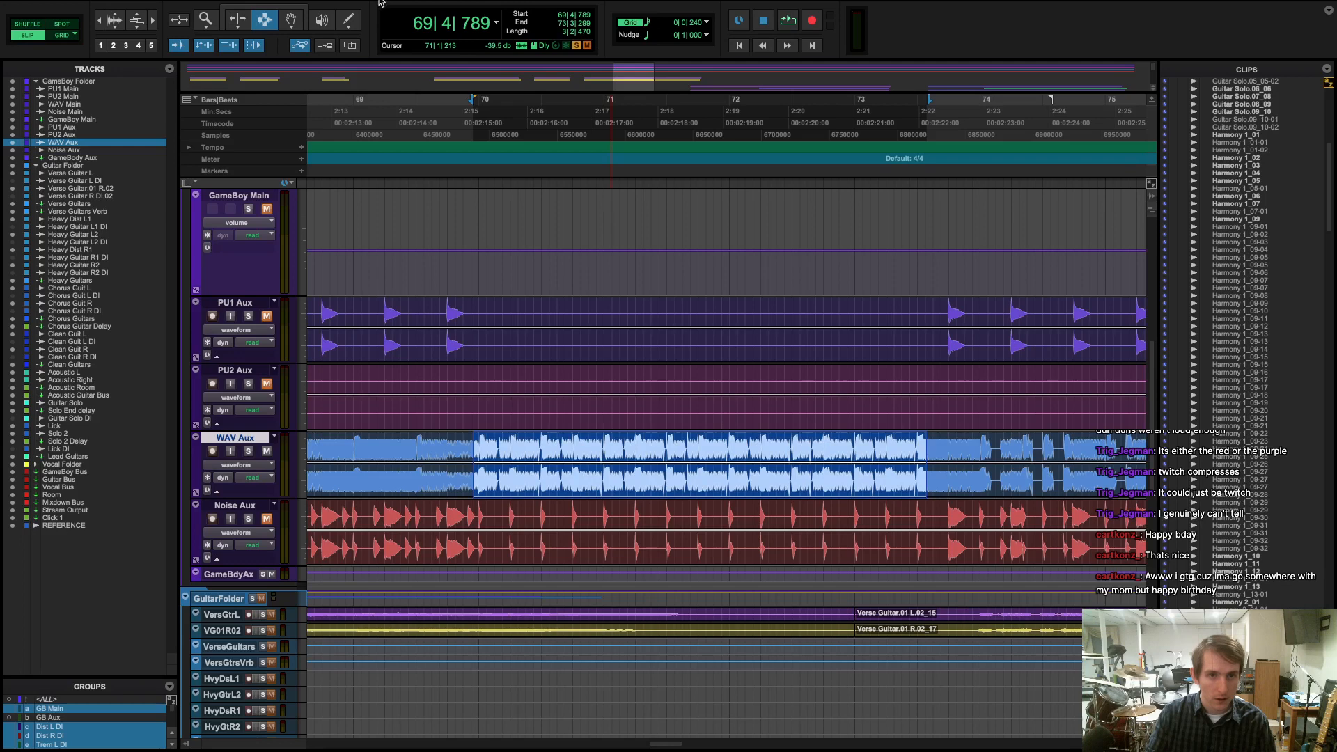
- Open the RX 7 Spectral De-noise AudioSuite processor for the selected WAV Aux audio
mouse_move(372, 5)
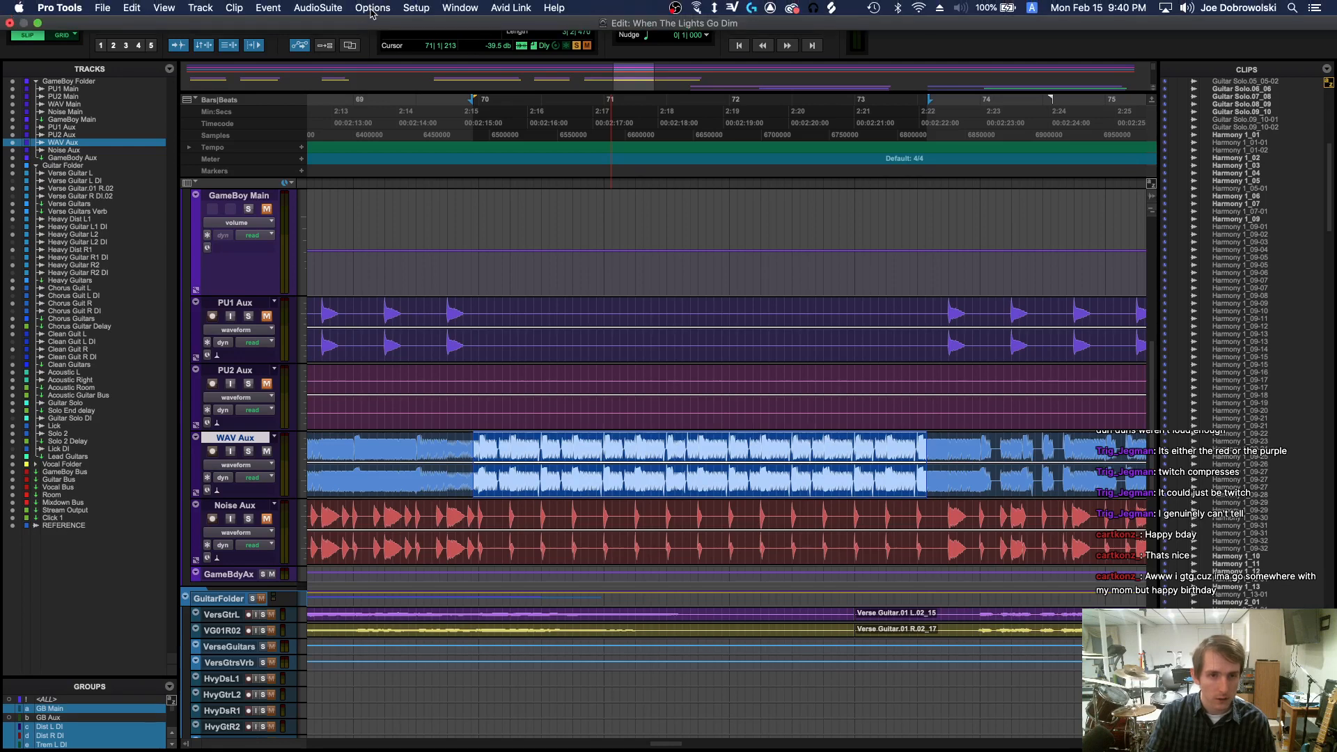
click(322, 8)
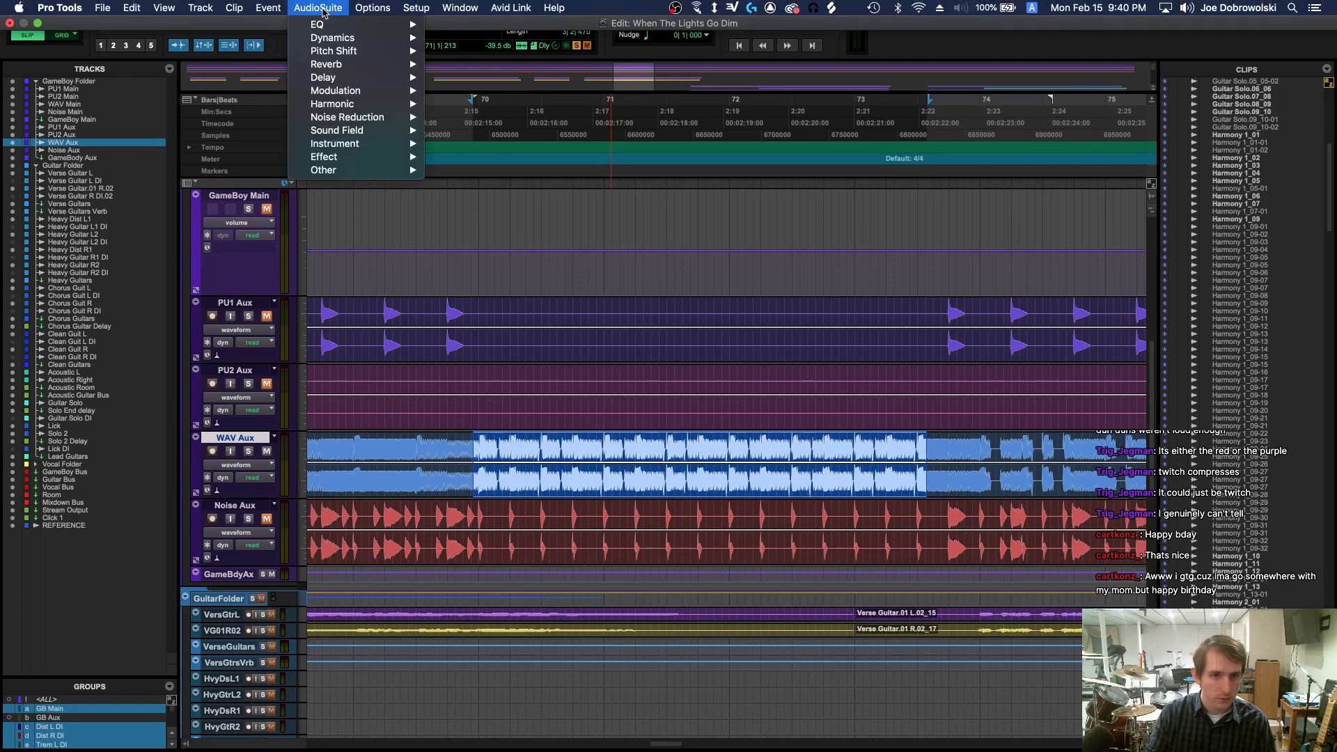
mouse_move(358, 174)
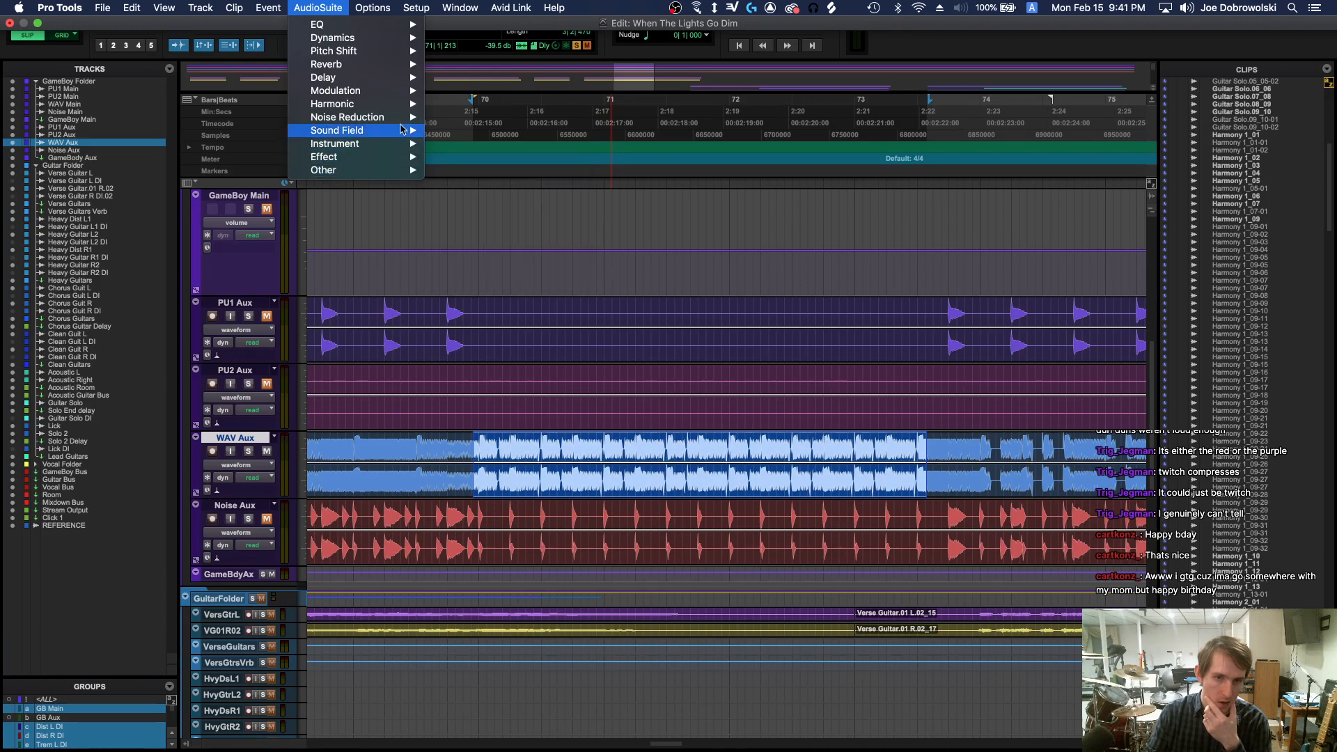
mouse_move(397, 104)
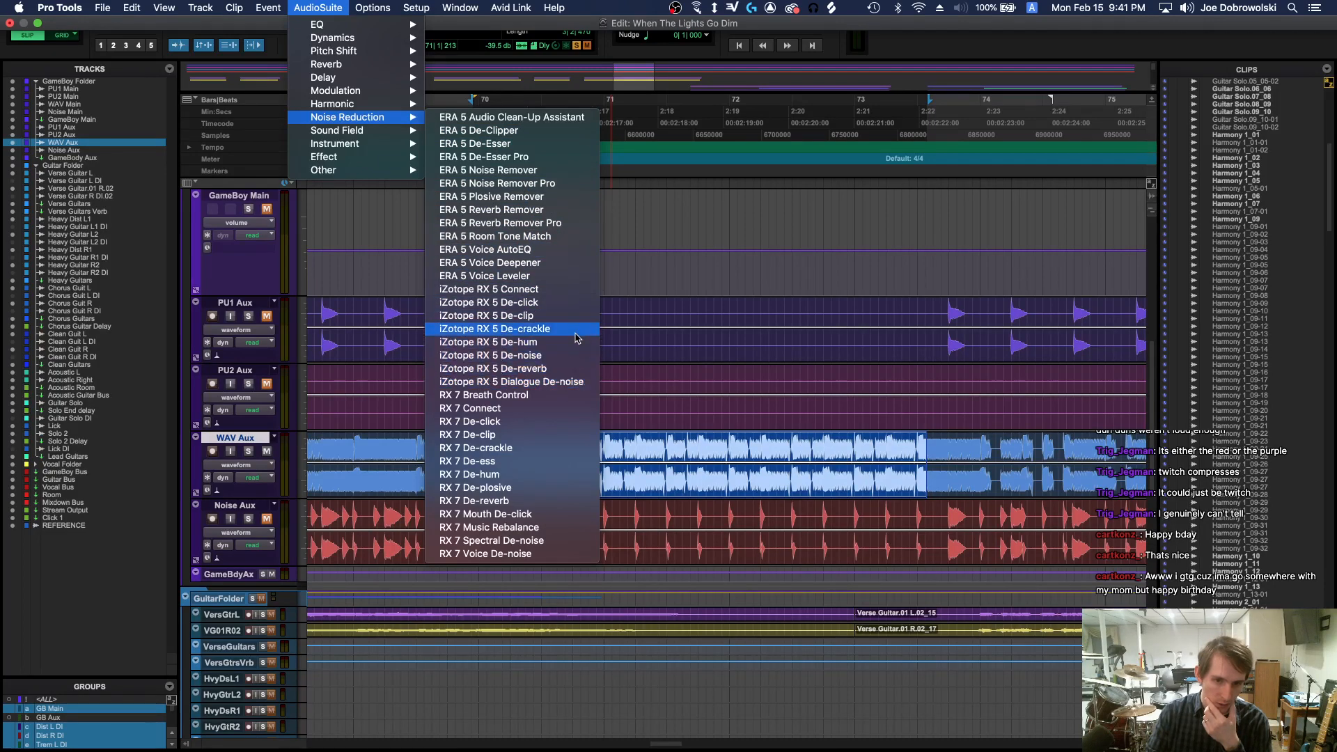
click(546, 542)
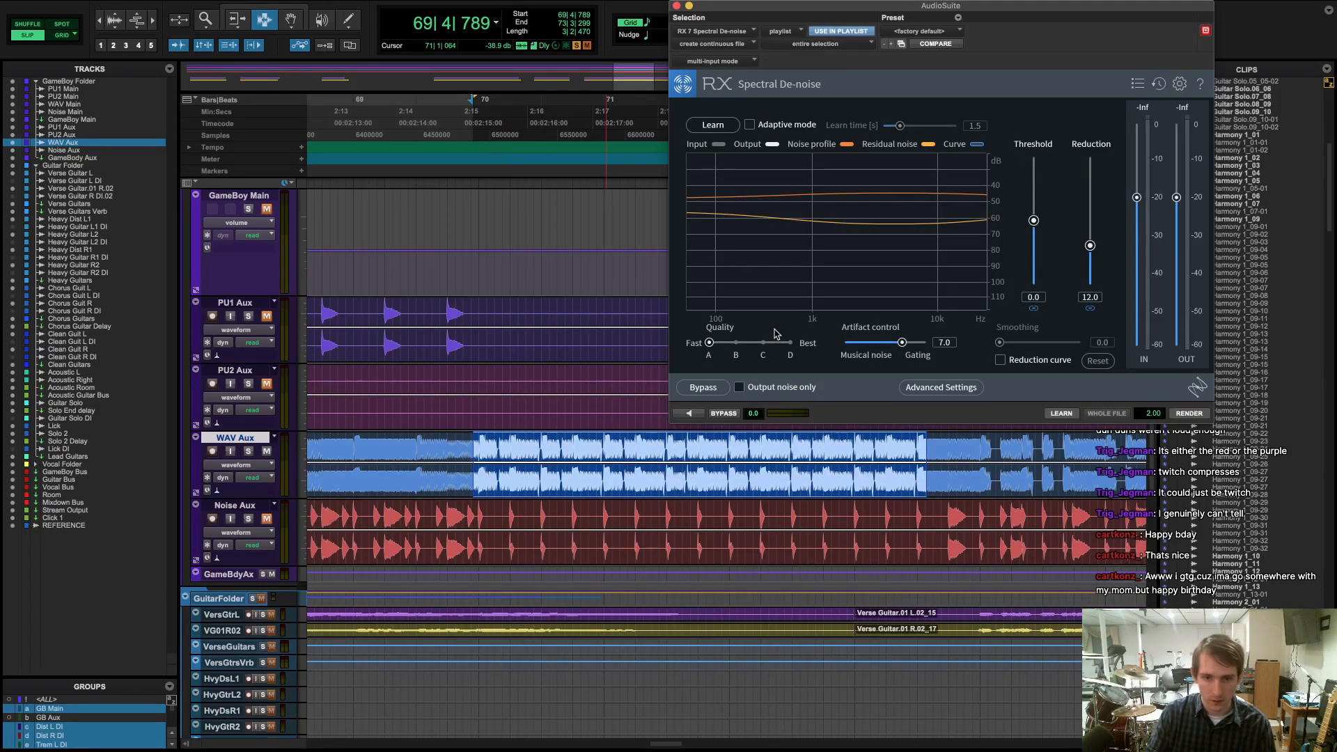
- Send the selected WAV Aux audio to RX in Repair mode with RX 7 Connect and close the AudioSuite window
click(340, 7)
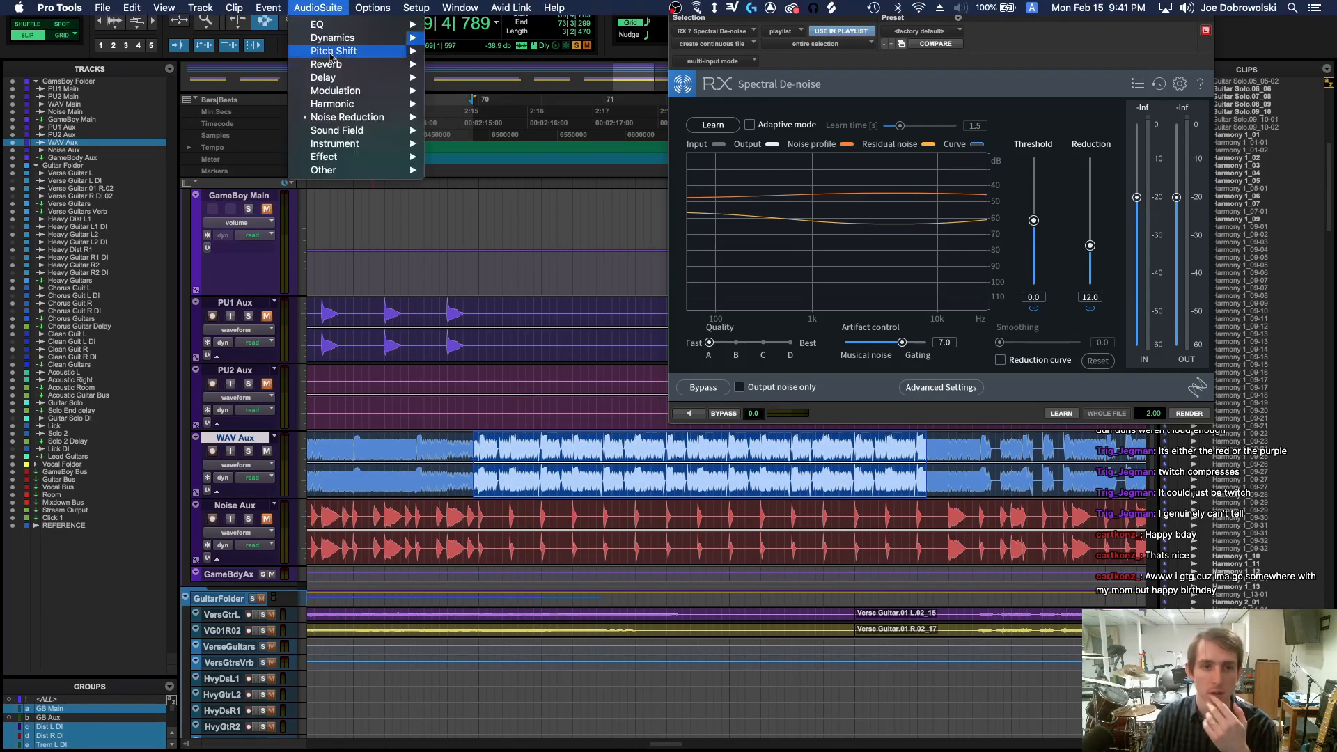
mouse_move(337, 117)
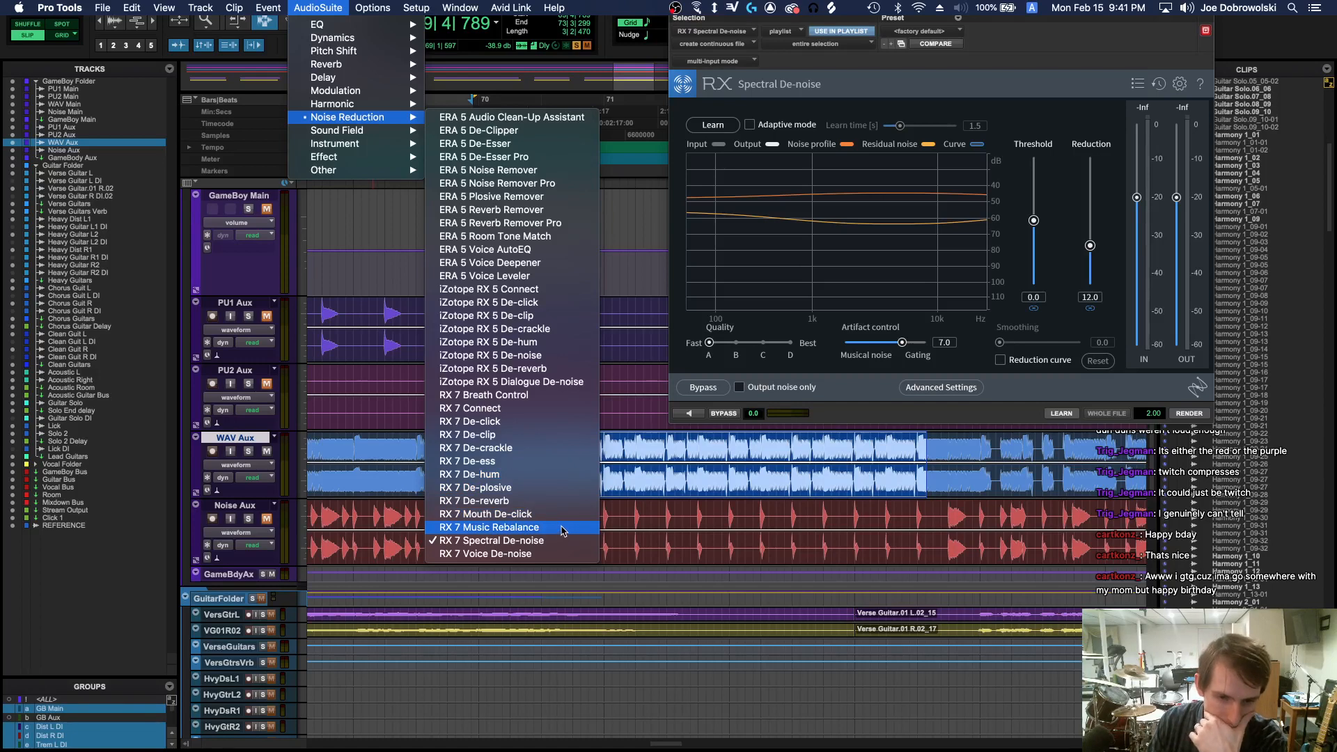
click(568, 408)
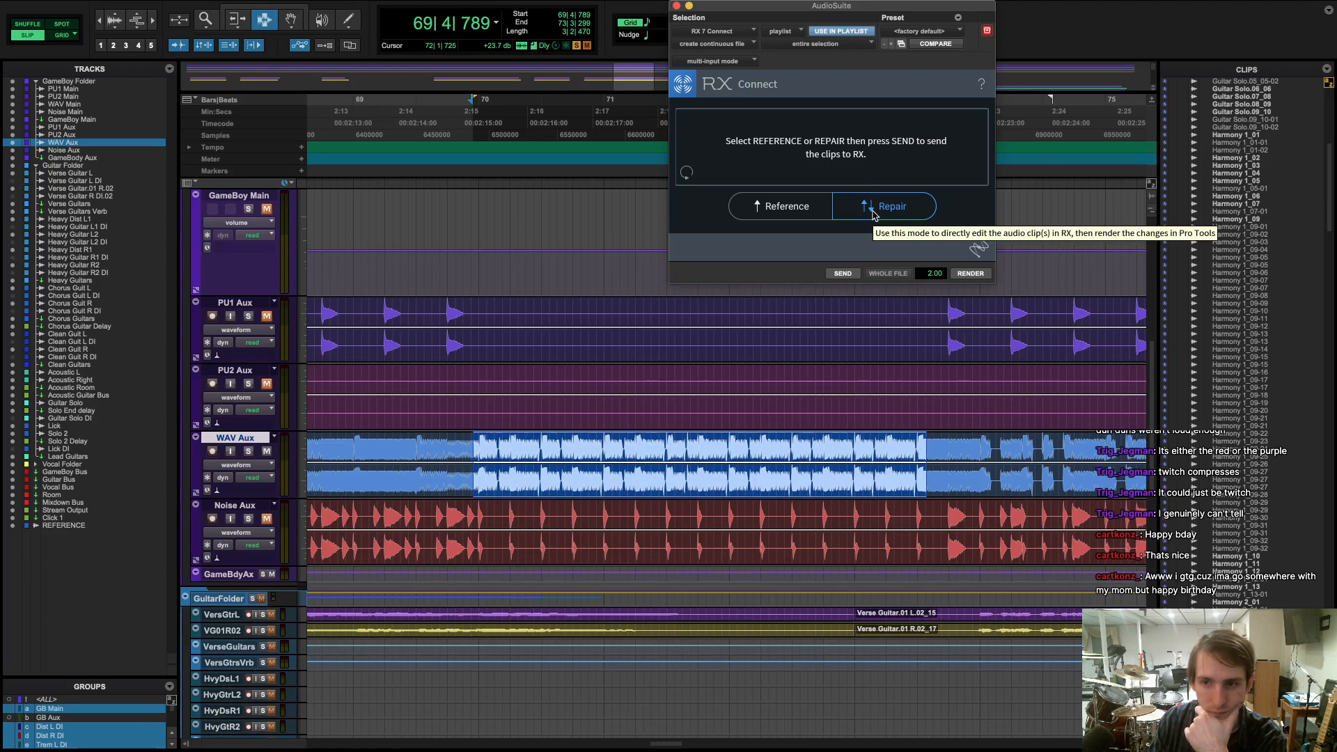
click(875, 215)
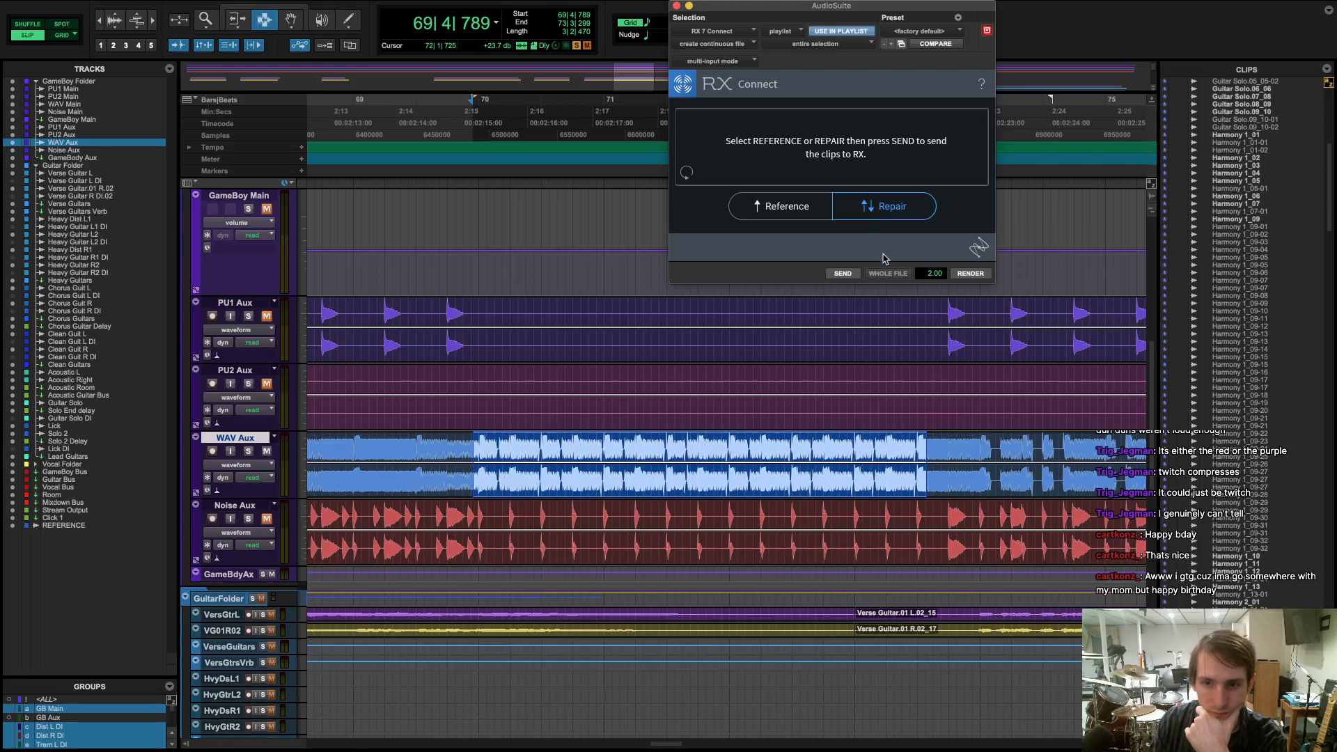
click(840, 274)
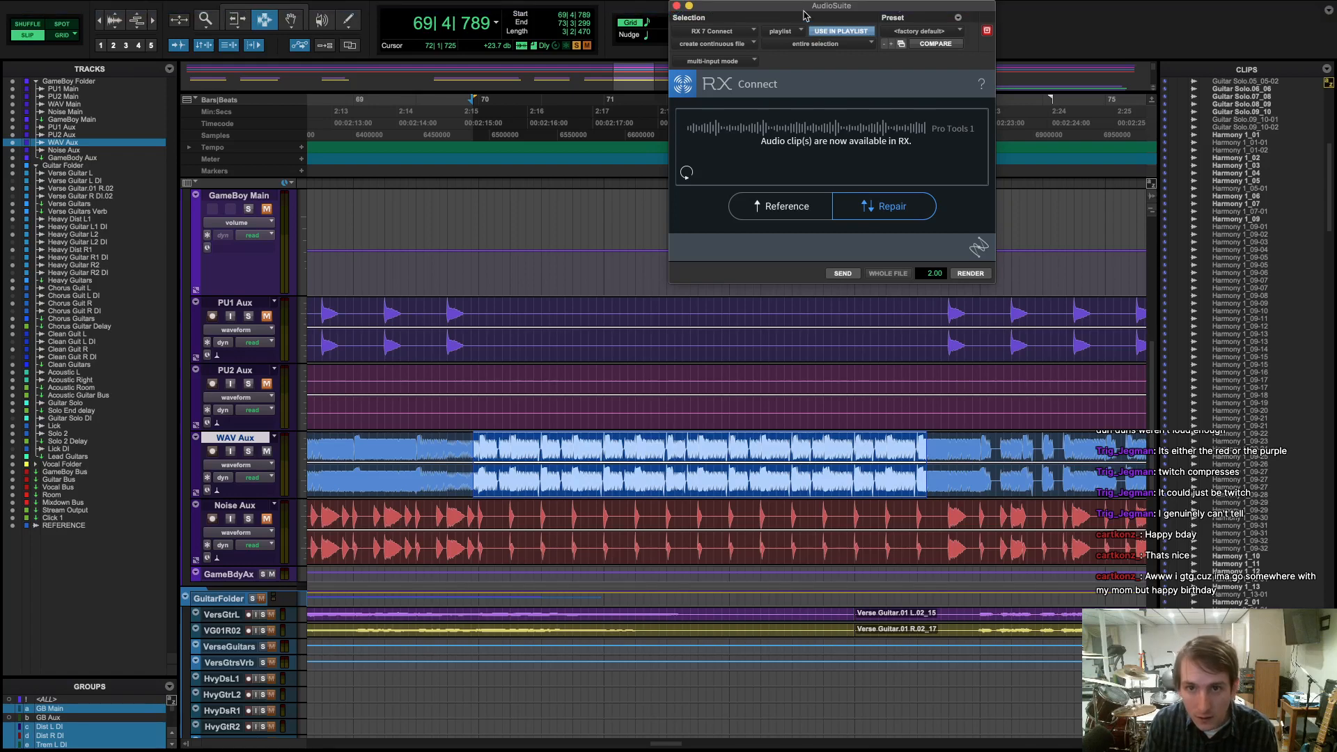
drag(804, 9, 789, 91)
click(665, 88)
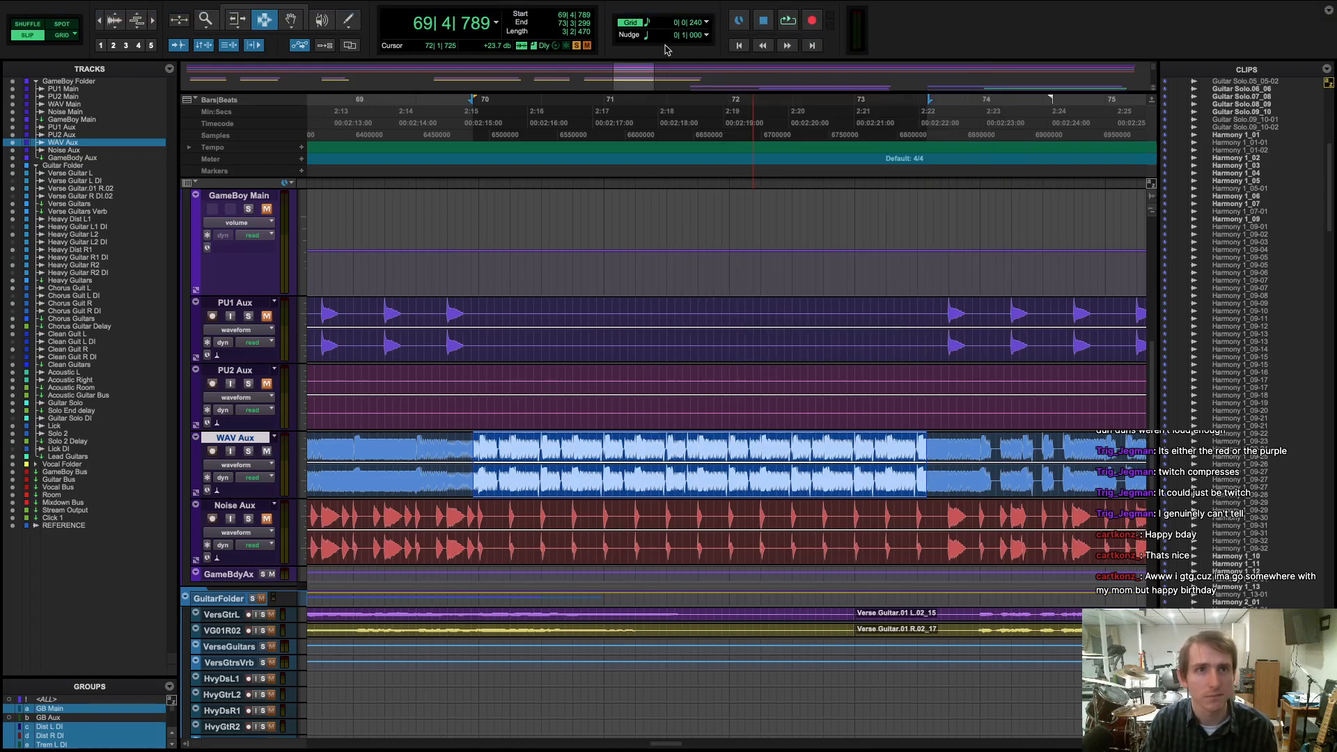
- Audition the WAV Aux passage across bars 71 and 72
click(701, 171)
key(space)
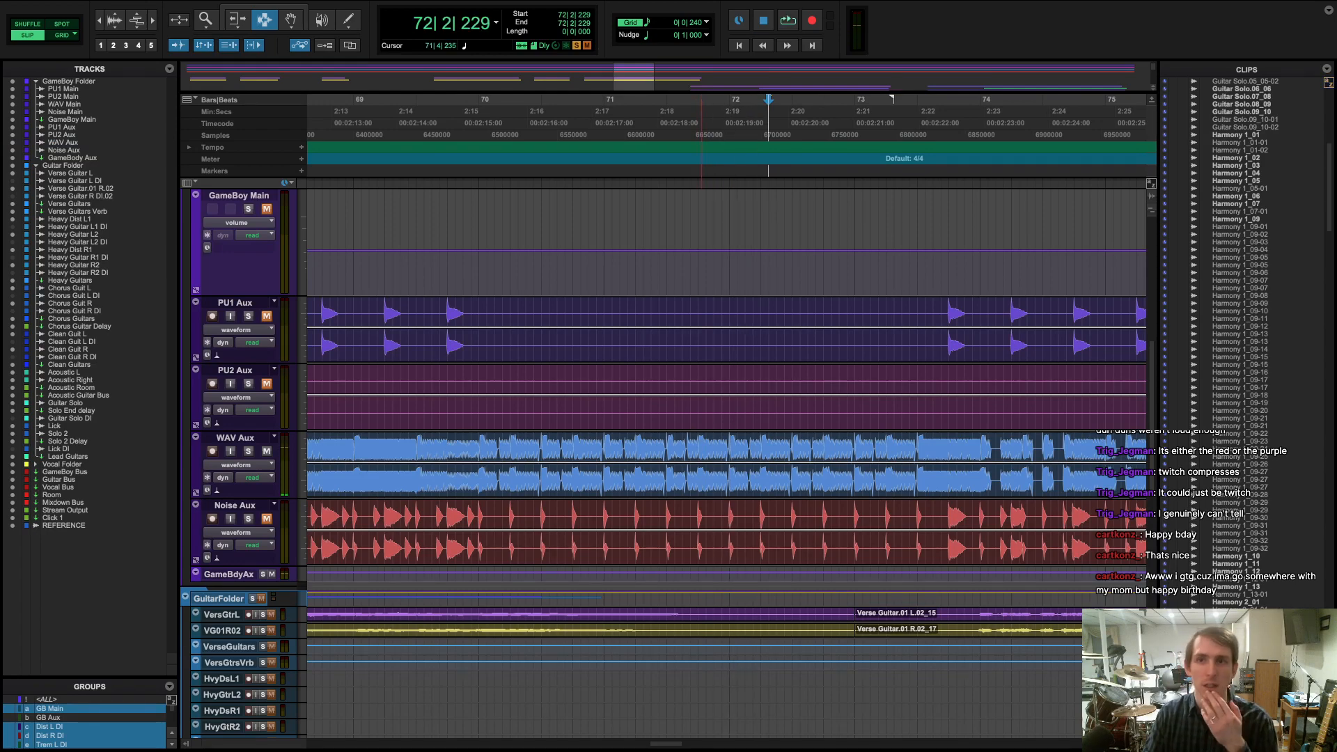
key(ctrl+Left)
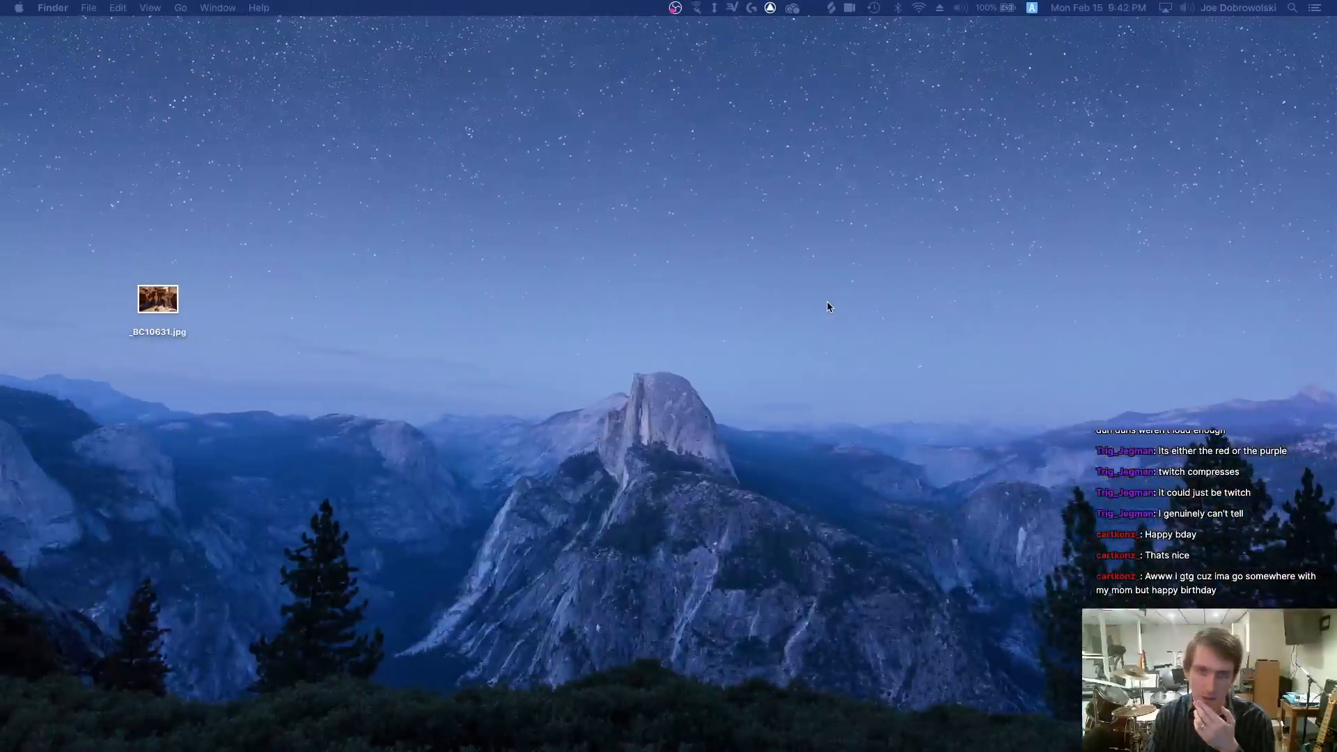
key(ctrl+Right)
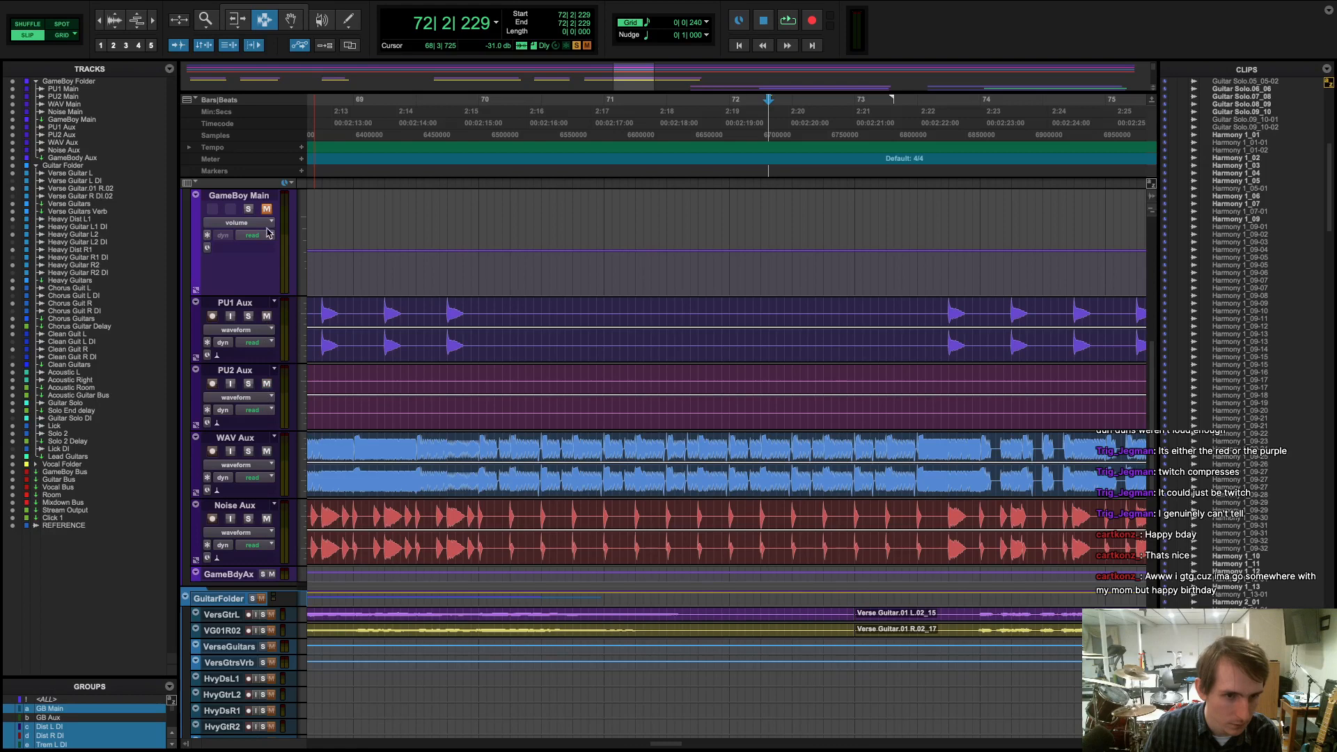
- Play the GameBoy tracks from 69|4|299 and compare the Main and Aux waveforms
scroll(267, 217, up, 10)
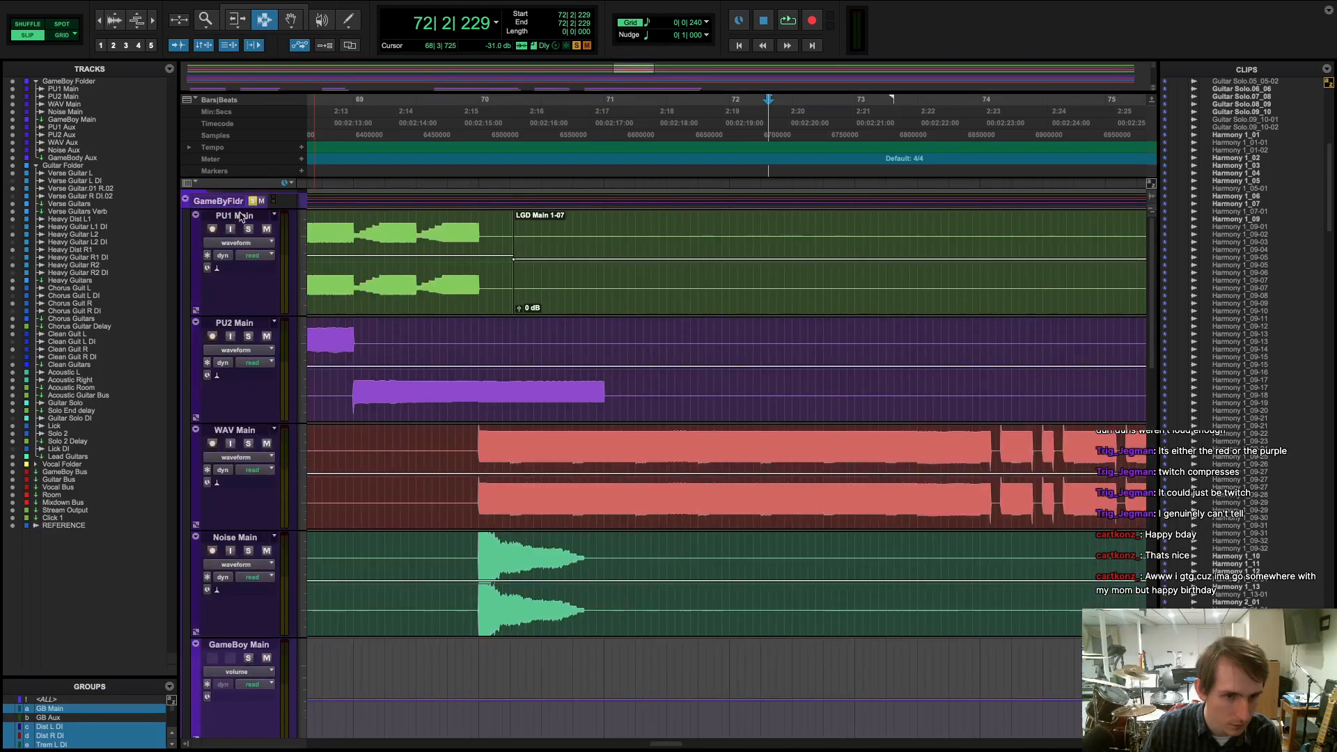
click(457, 172)
key(space)
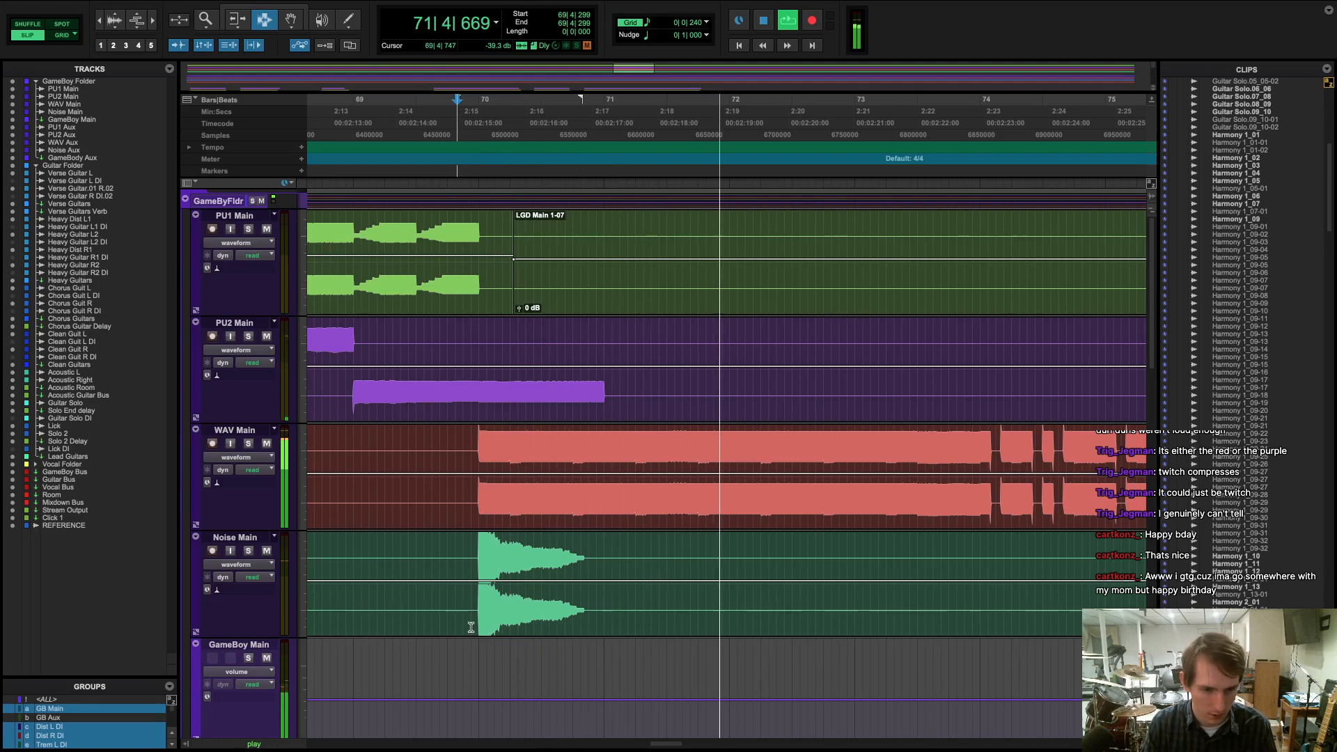
scroll(467, 627, down, 1)
scroll(468, 627, down, 10)
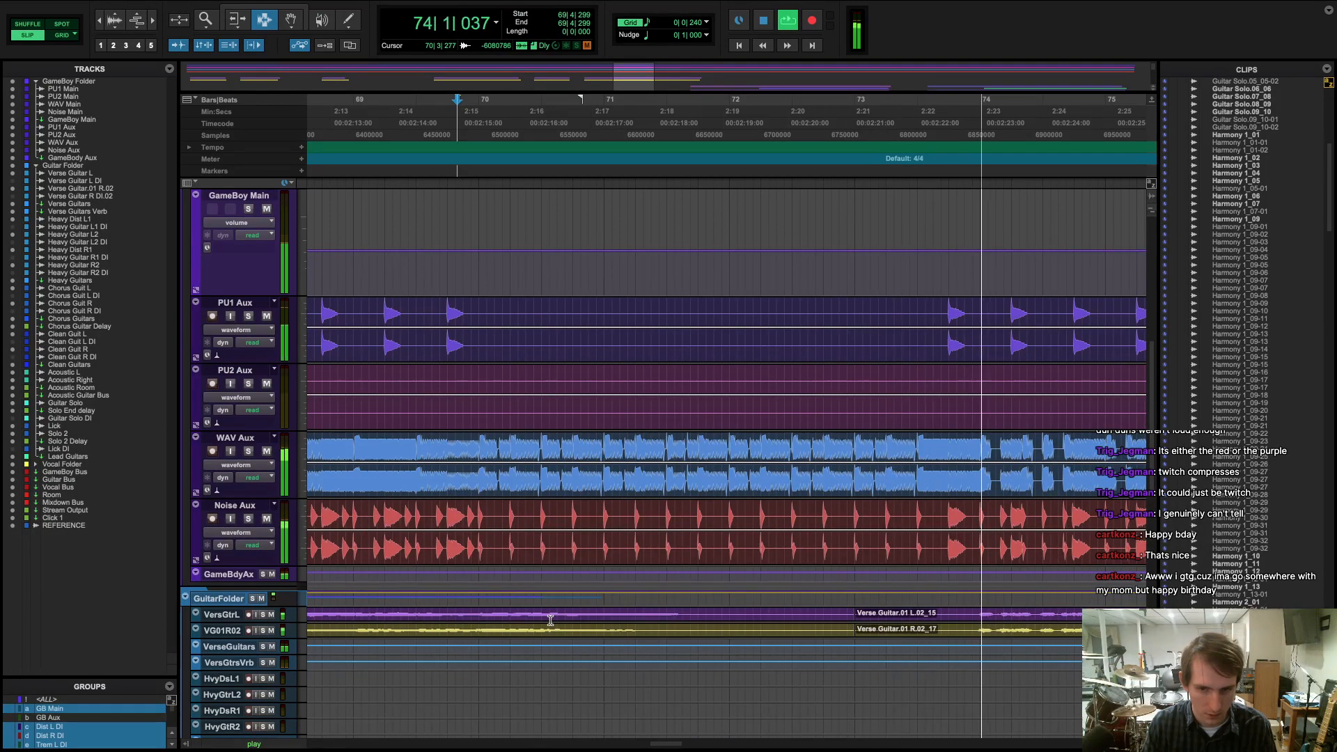
key(space)
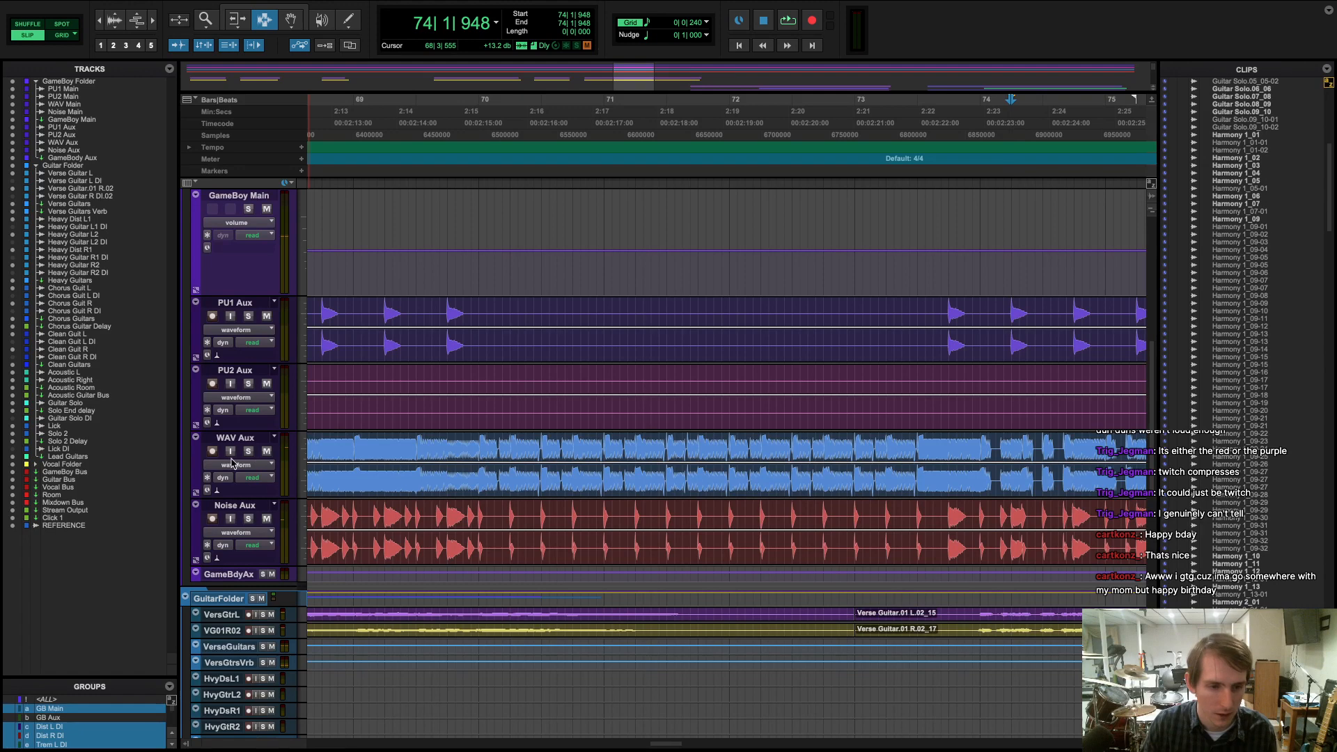
- Mute the GameBoy Main, PU1 Aux, PU2 Aux and Noise Aux tracks to isolate WAV Aux
click(248, 452)
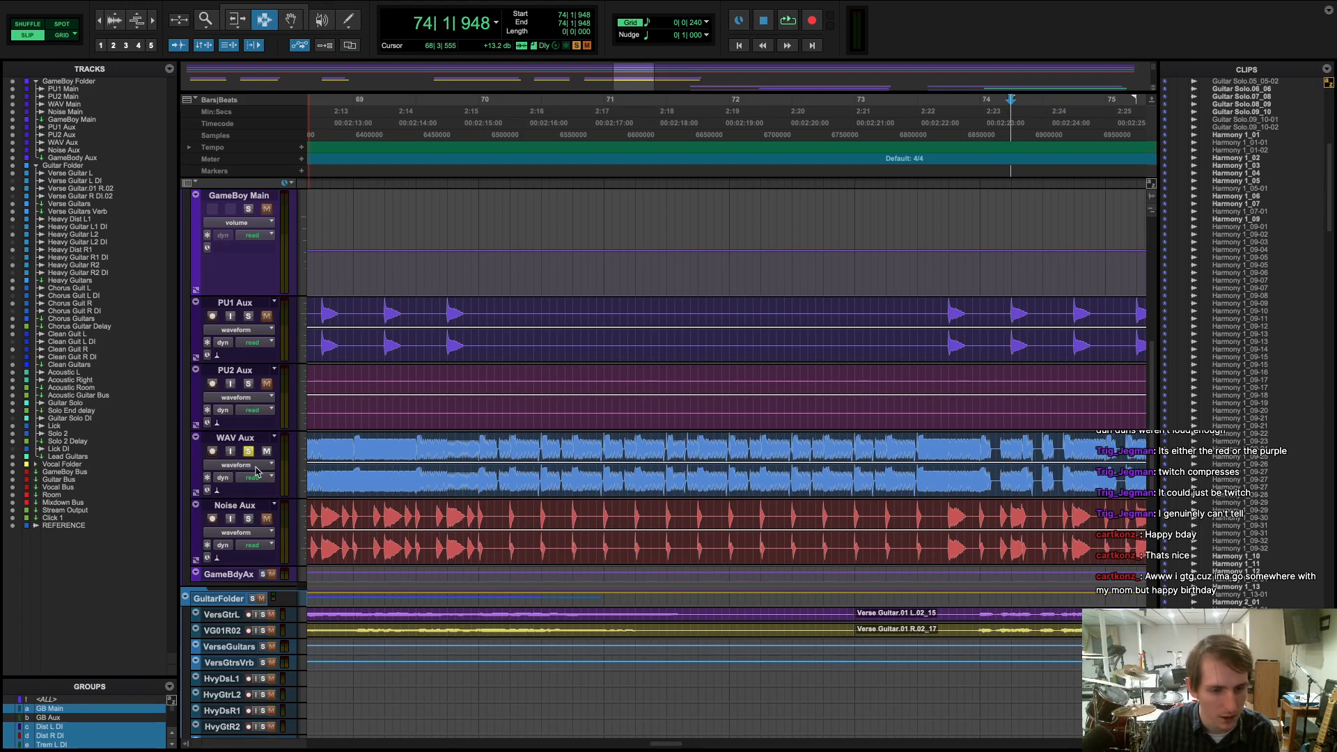
scroll(263, 467, up, 10)
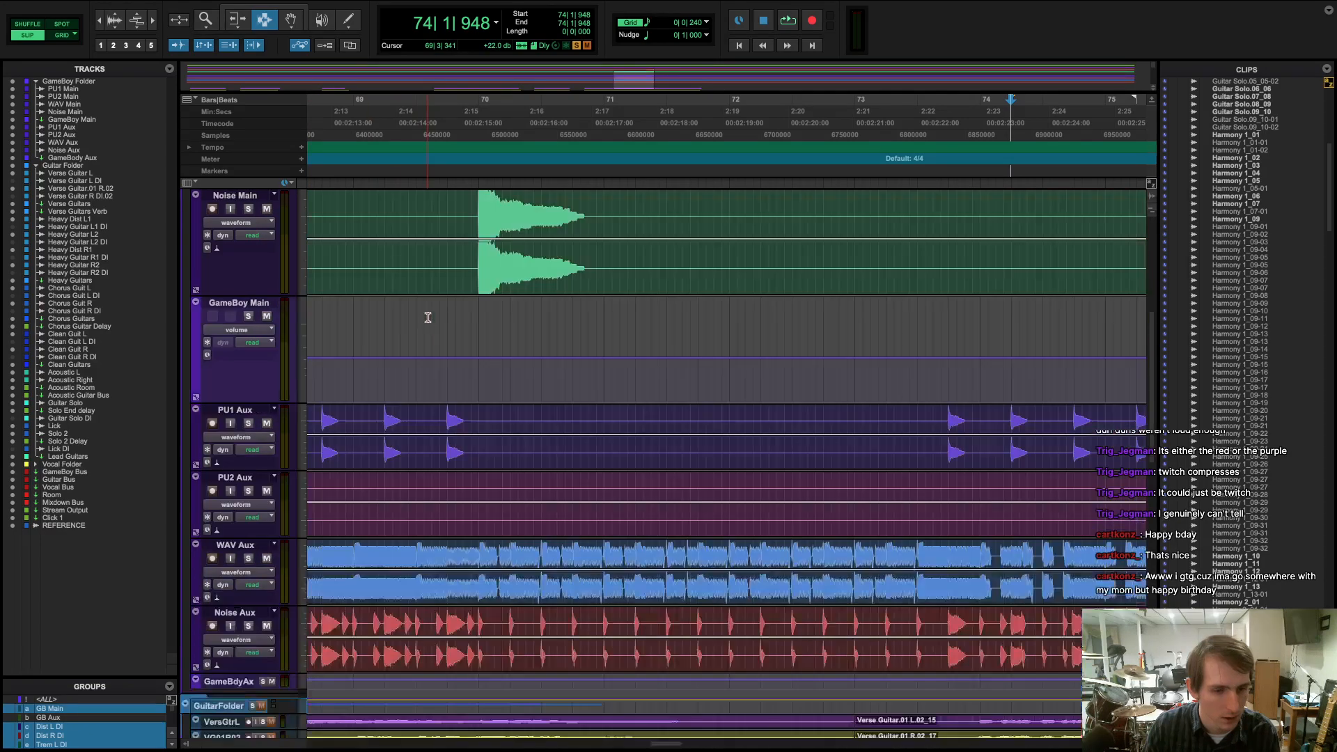
scroll(268, 278, down, 7)
click(267, 316)
click(267, 423)
click(266, 490)
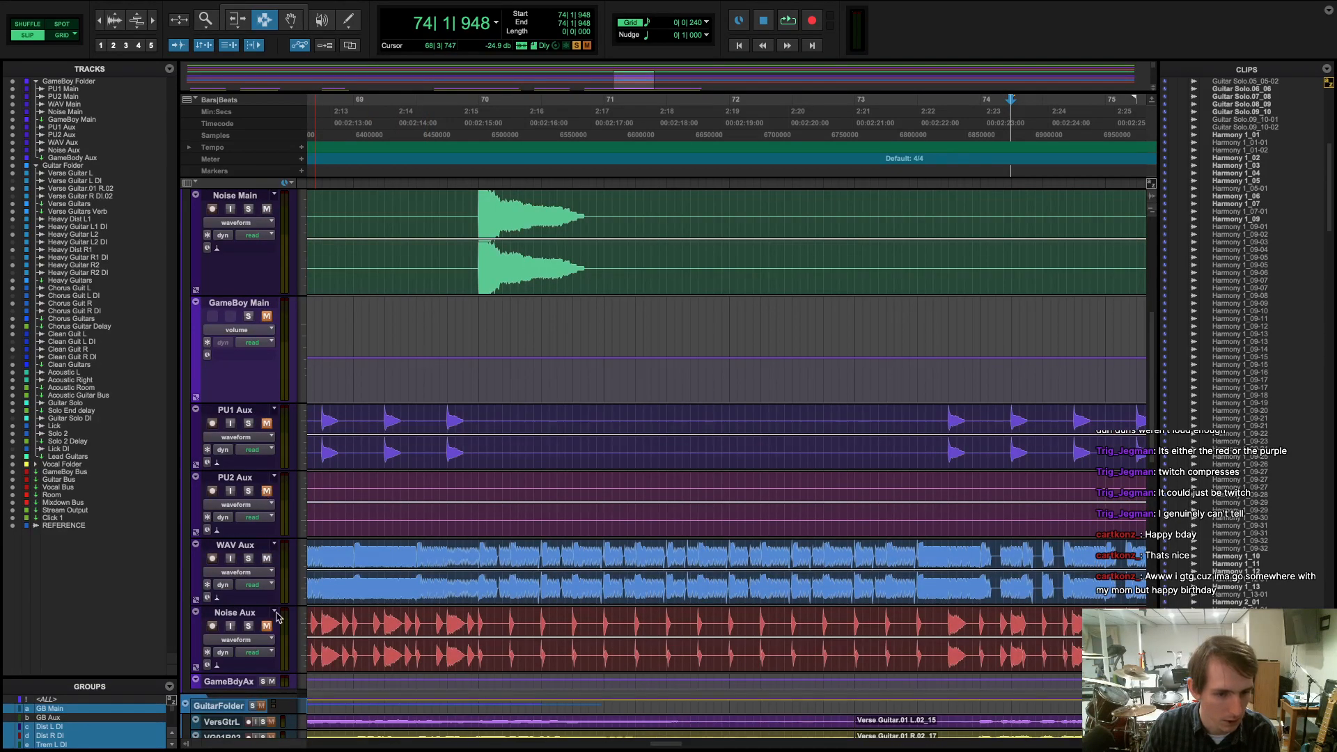
- Audition 70|1|043 to 73|3|384 and reselect the passage from 69|4|683 to 73|3|789 across the tracks for playback
drag(481, 197, 930, 195)
key(space)
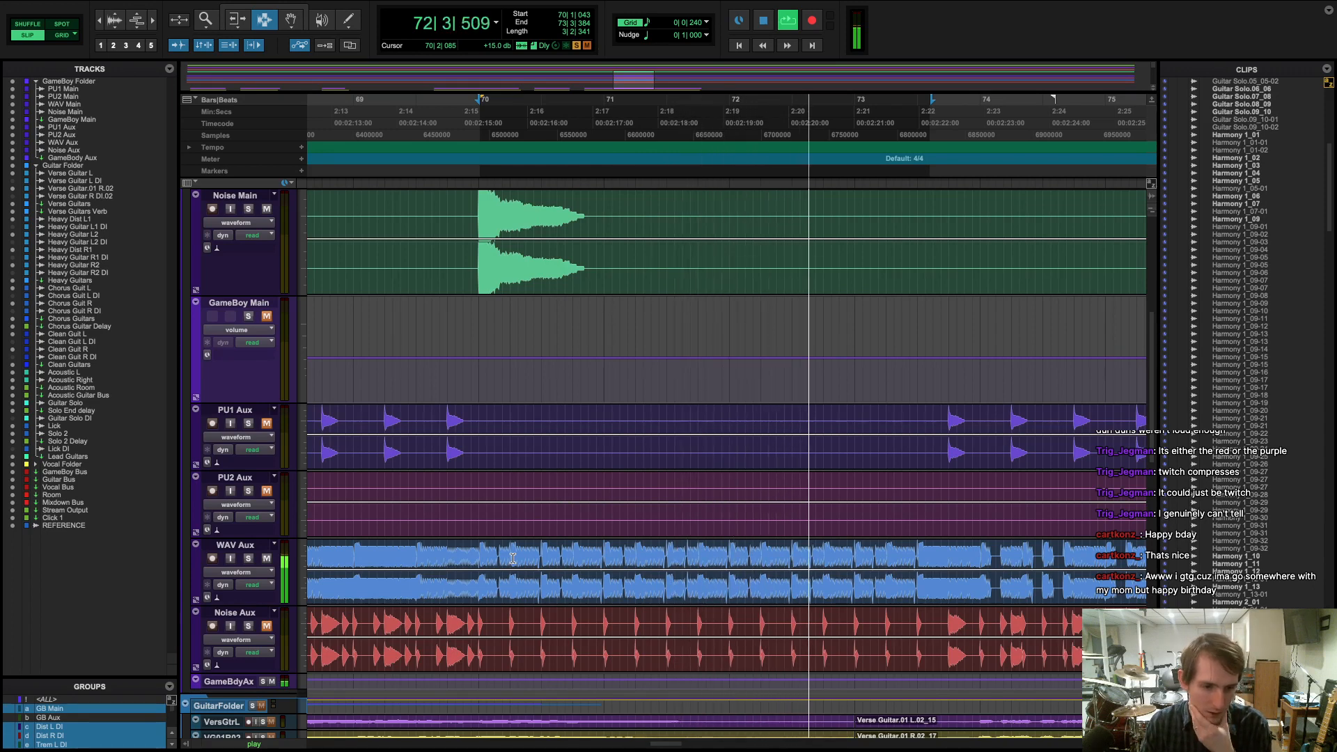
key(space)
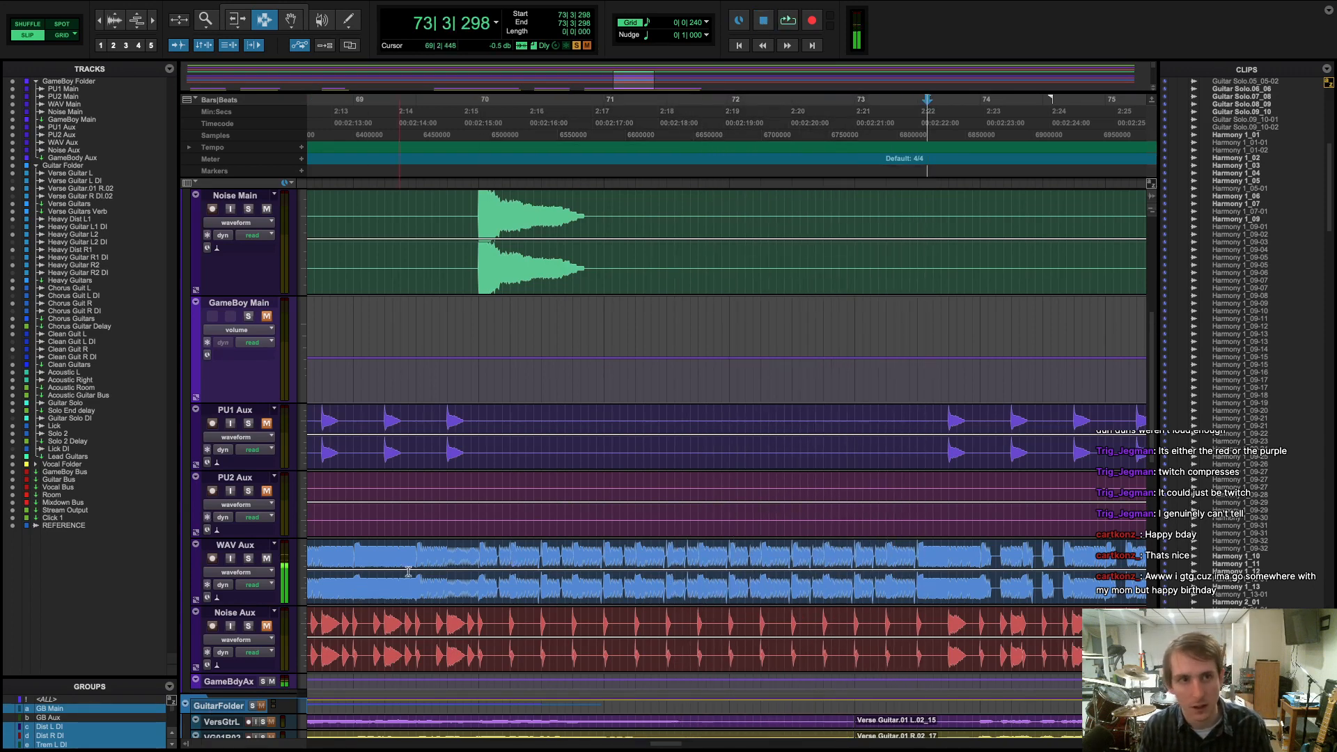
drag(470, 179, 943, 179)
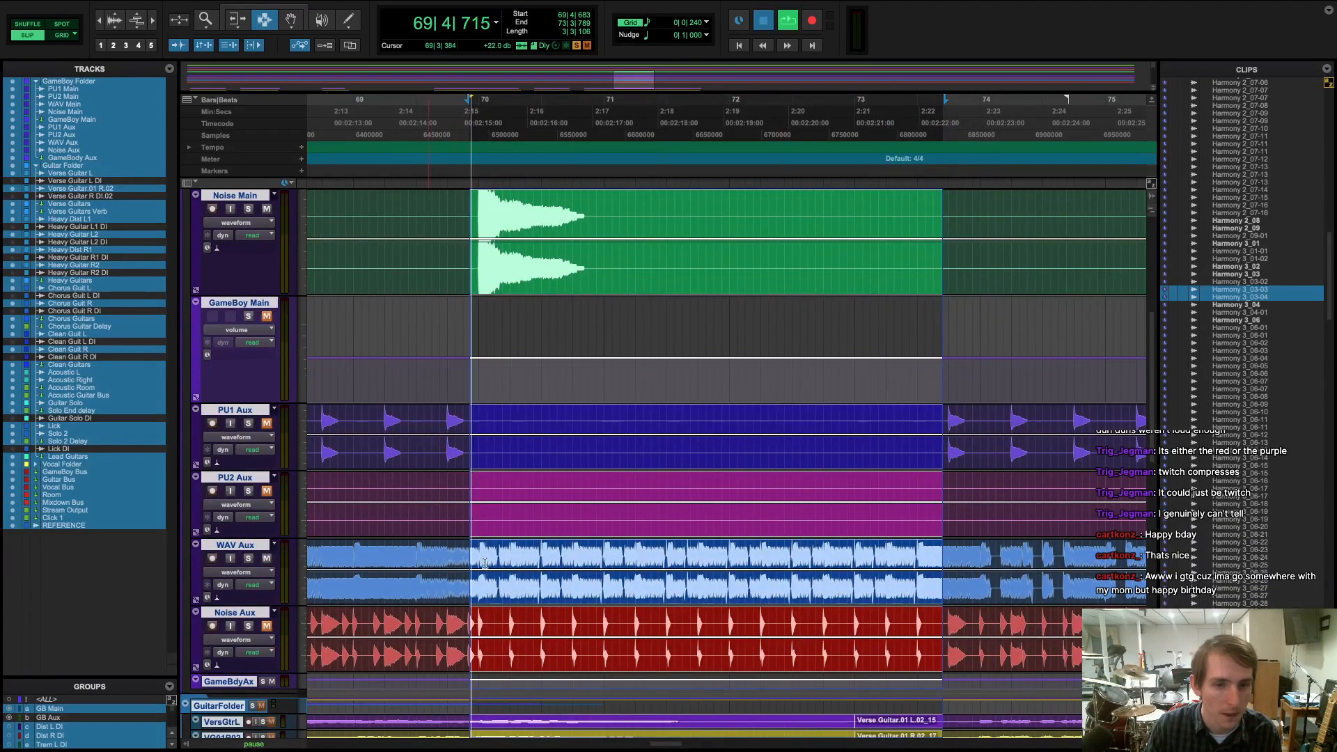
- Insert the stereo RX 7 De-click plug-in after ML4 on the WAV Aux track in the mixer
key(super+equal)
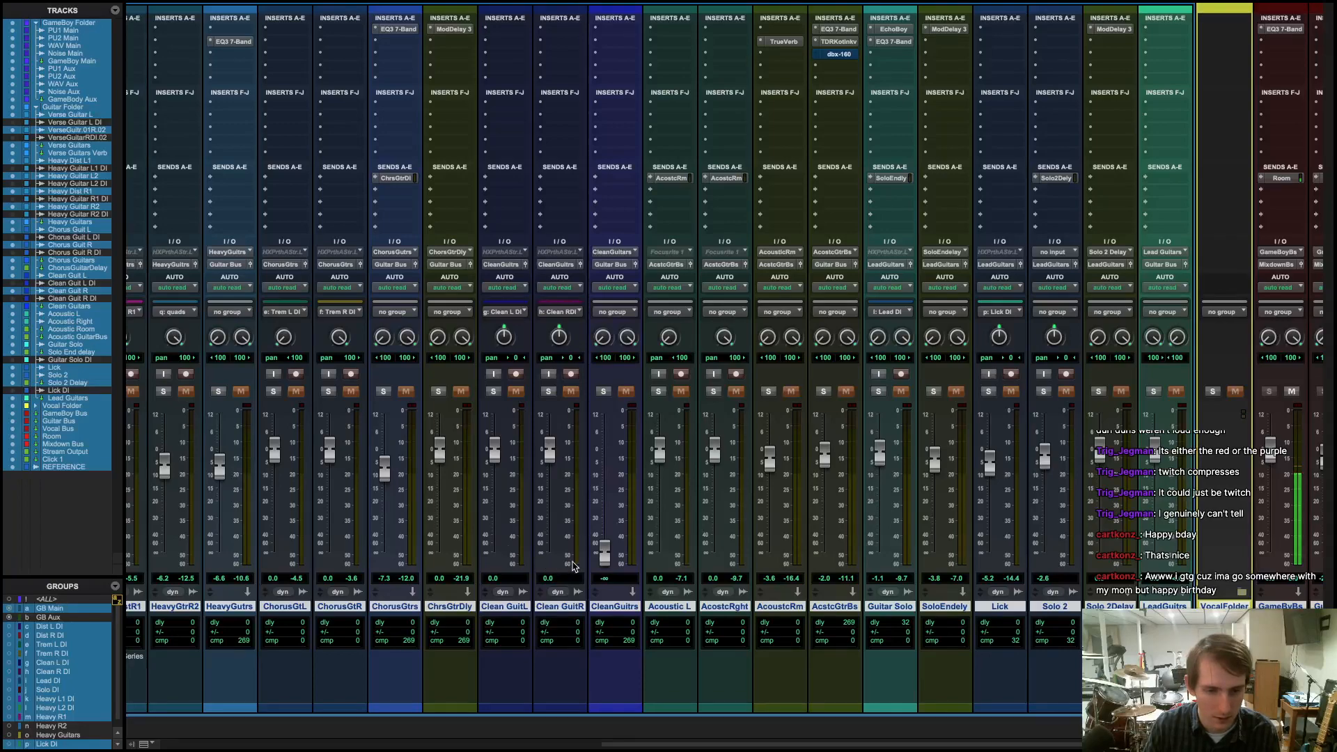
scroll(562, 562, left, 15)
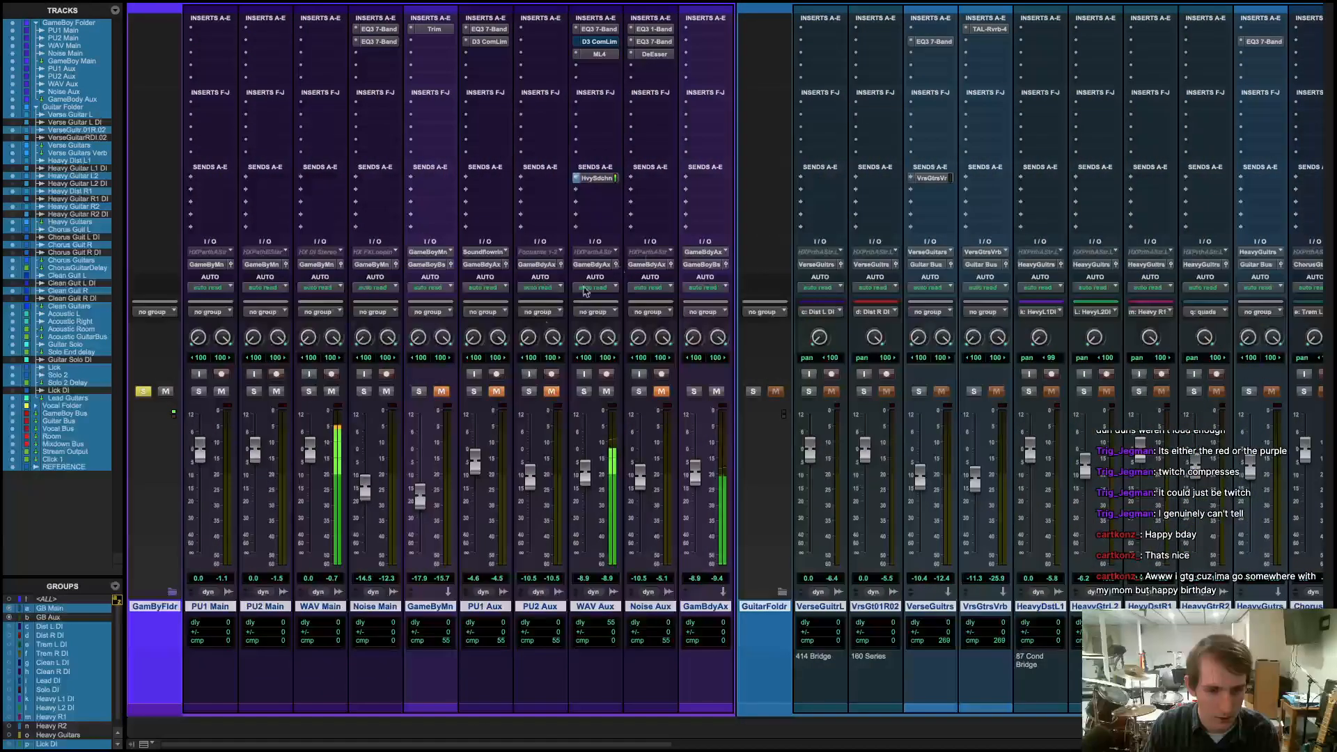
click(582, 66)
mouse_move(630, 67)
mouse_move(738, 82)
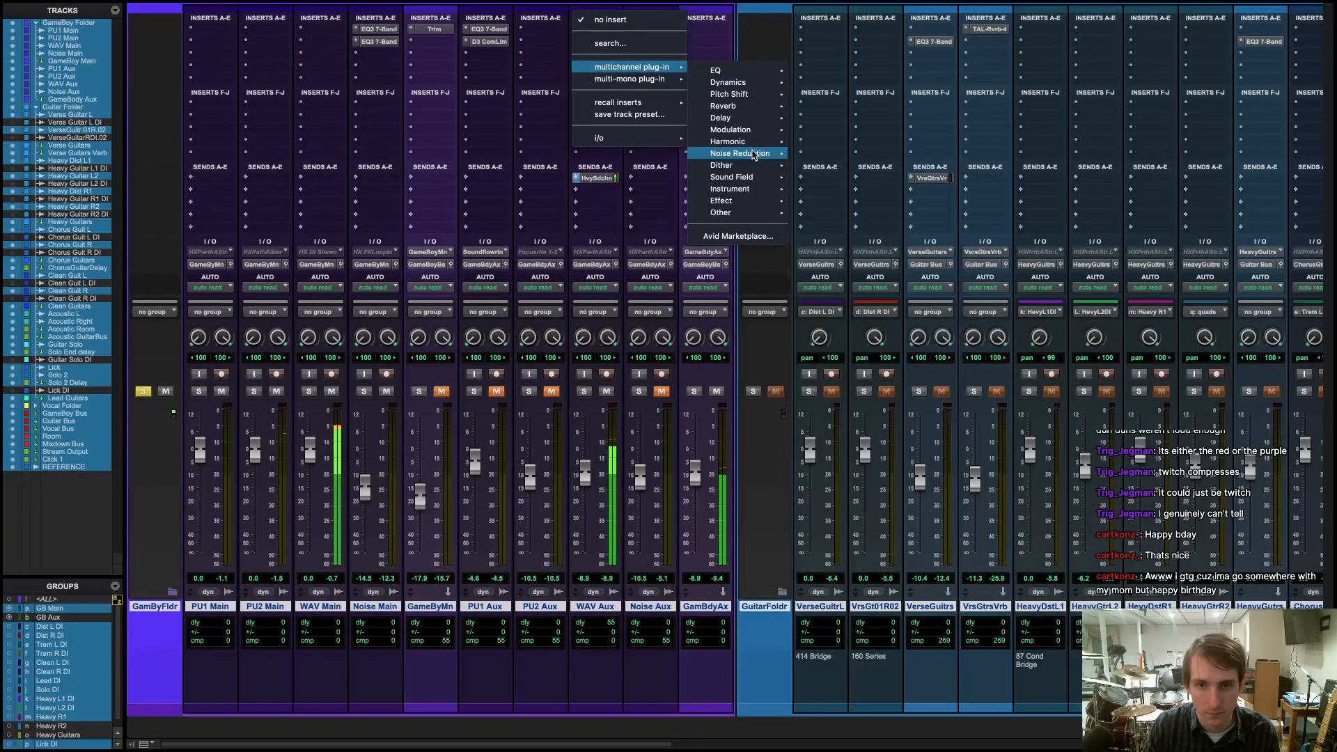
mouse_move(753, 153)
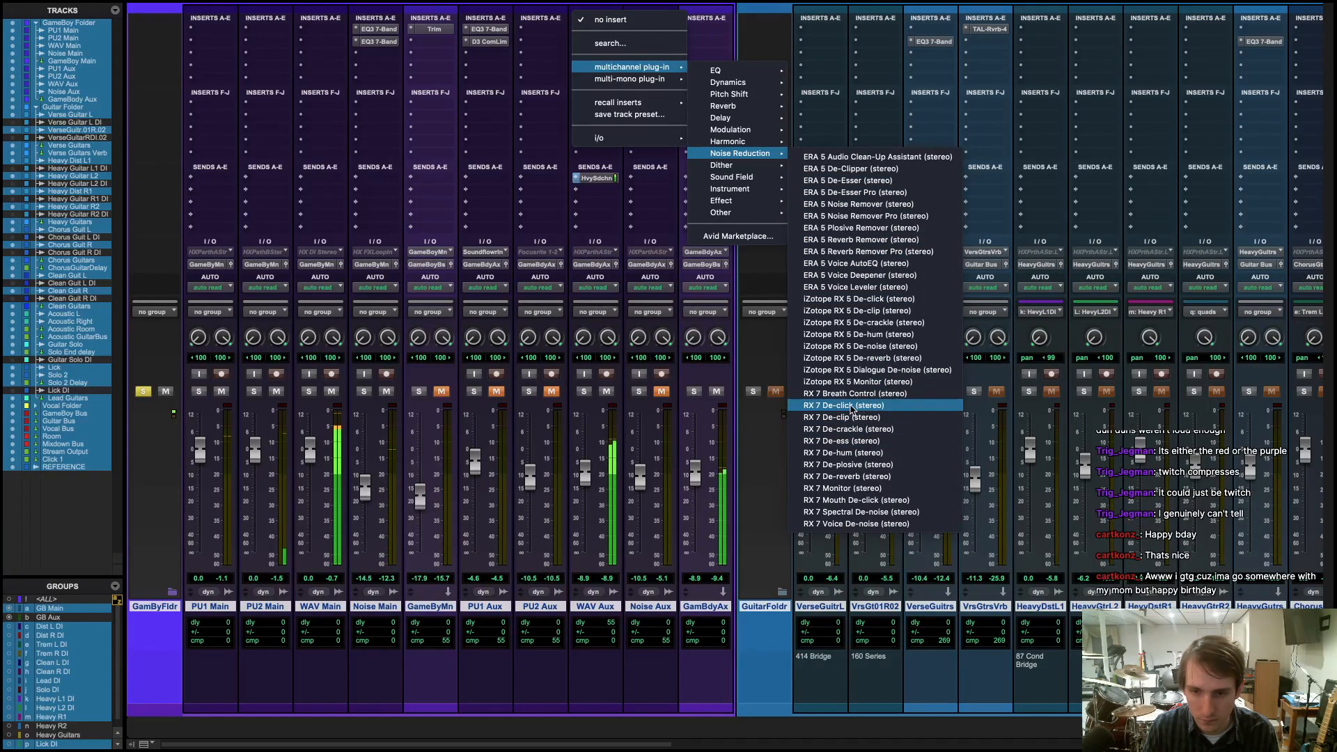
click(849, 405)
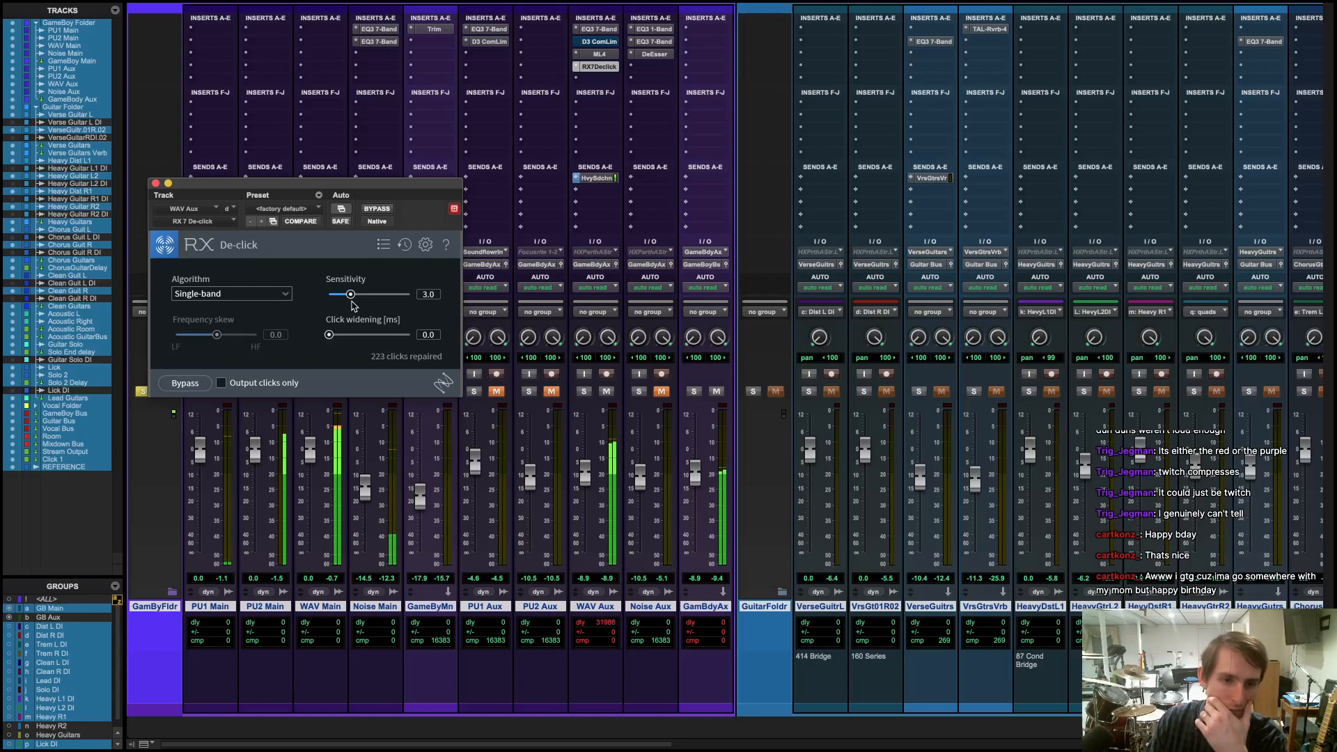
- Lower the De-click sensitivity to 0.7, checking it against bypass and with only the clicks output
drag(350, 293, 329, 295)
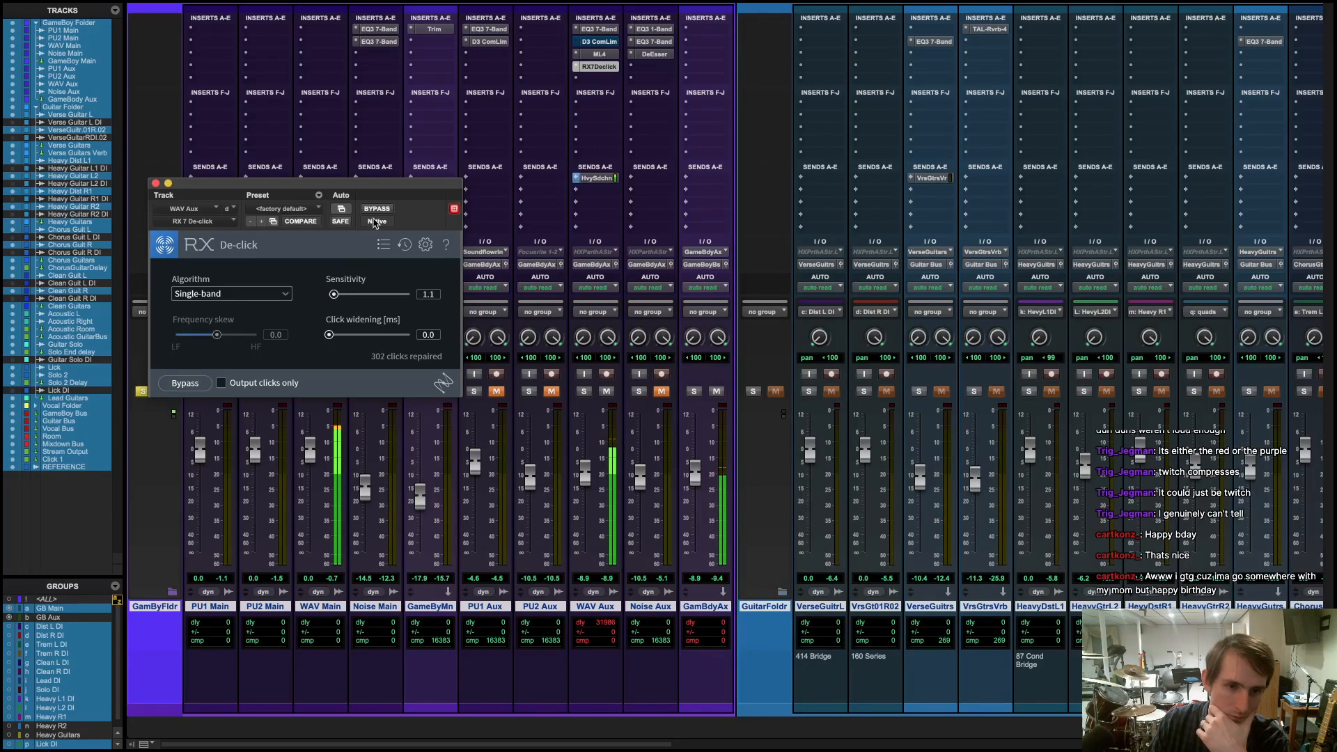
click(377, 208)
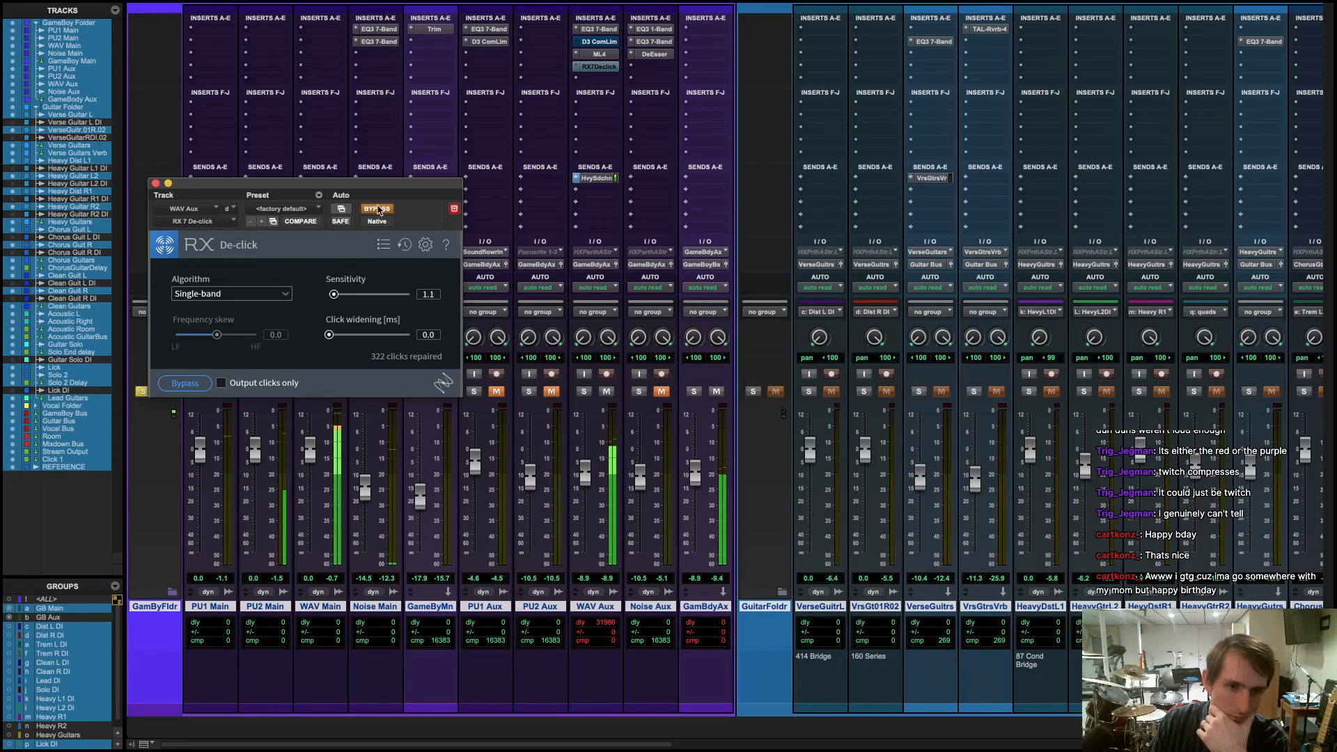
click(376, 208)
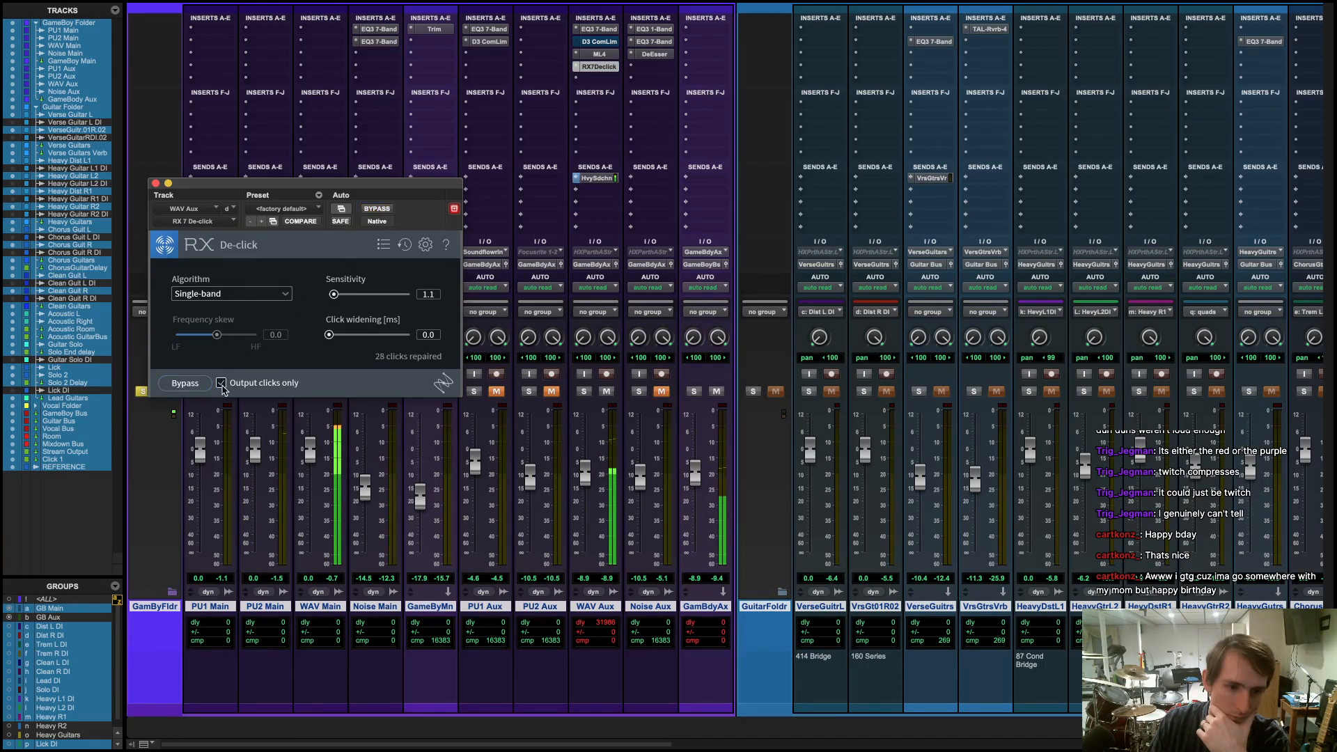
drag(333, 295, 331, 296)
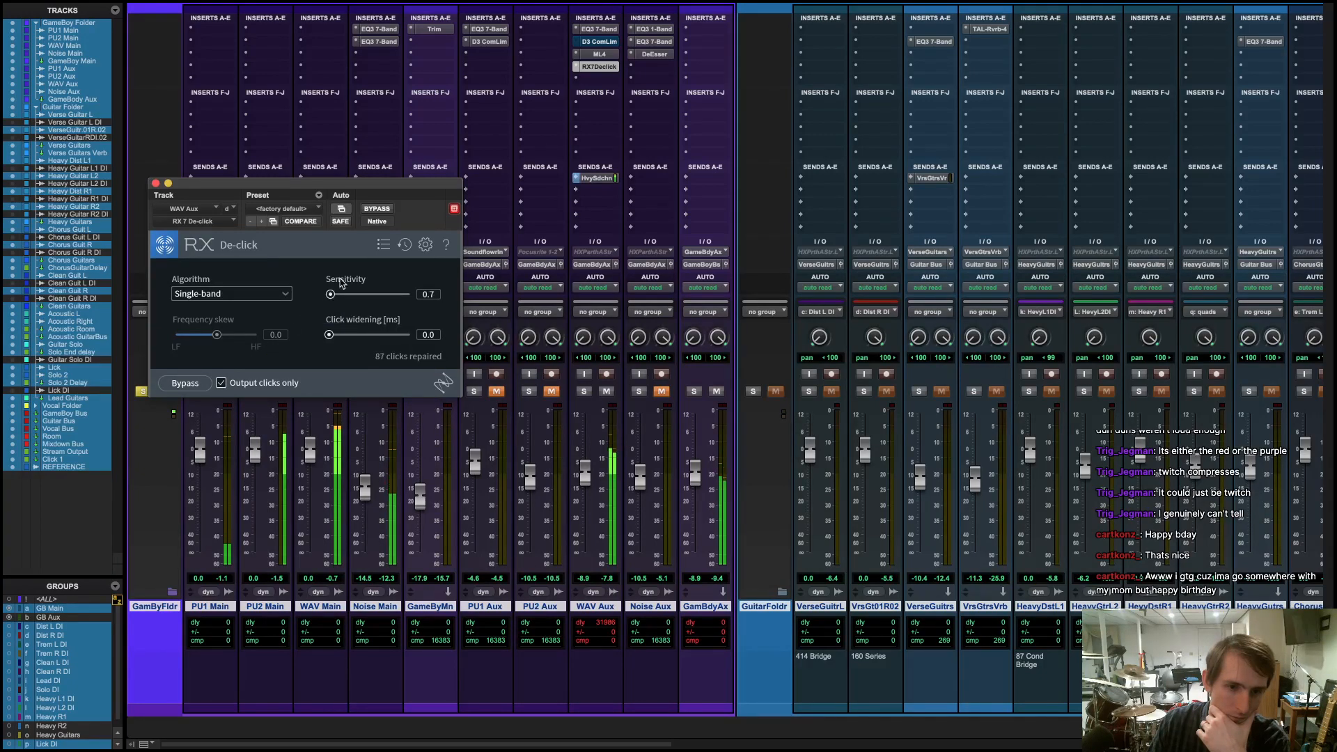
click(377, 209)
click(378, 209)
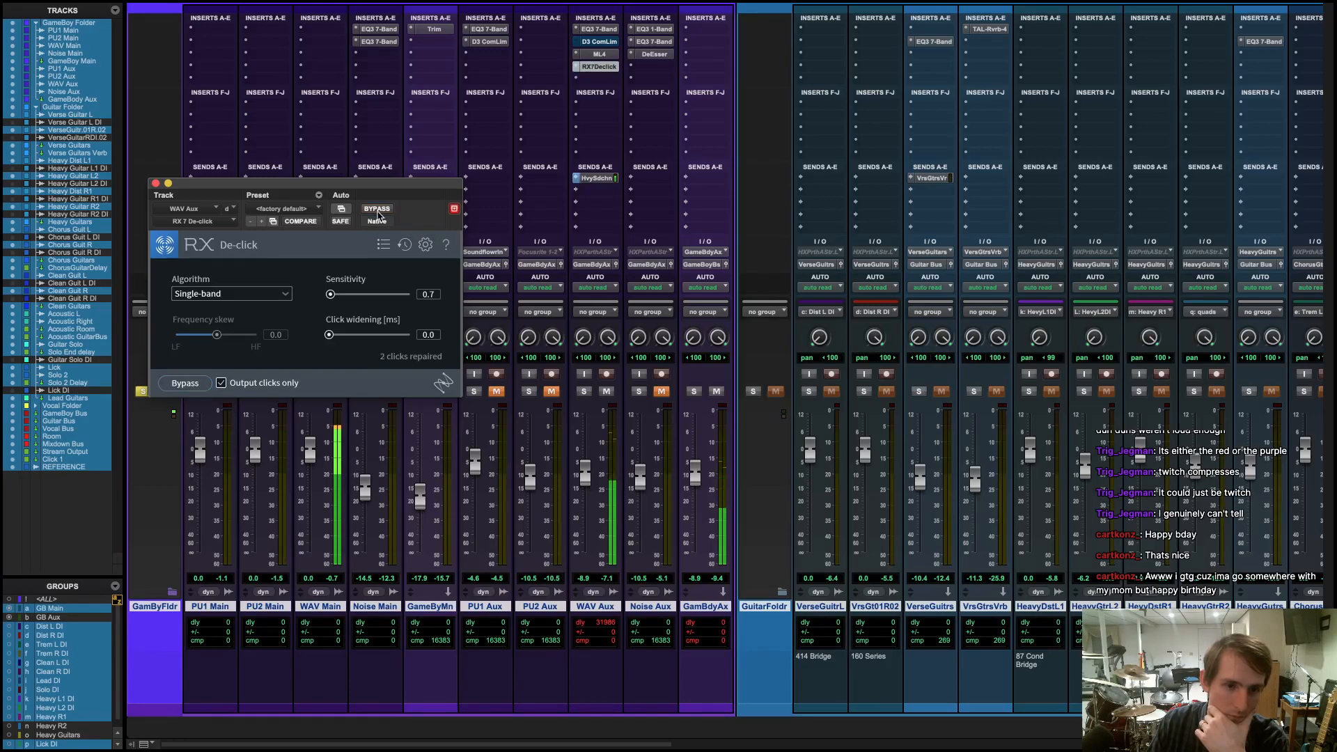
- Turn off Output clicks only, compare the De-click processing with bypass, and return to the edit window
click(222, 384)
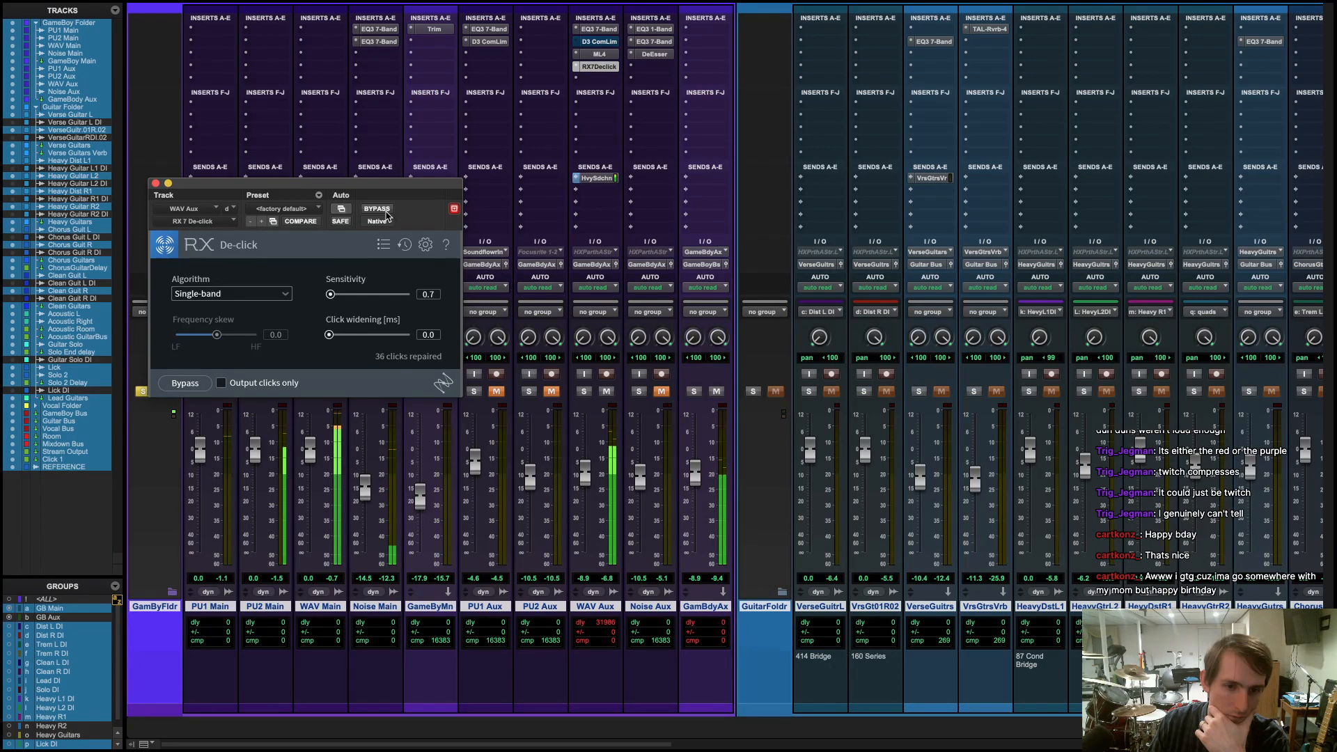
click(385, 211)
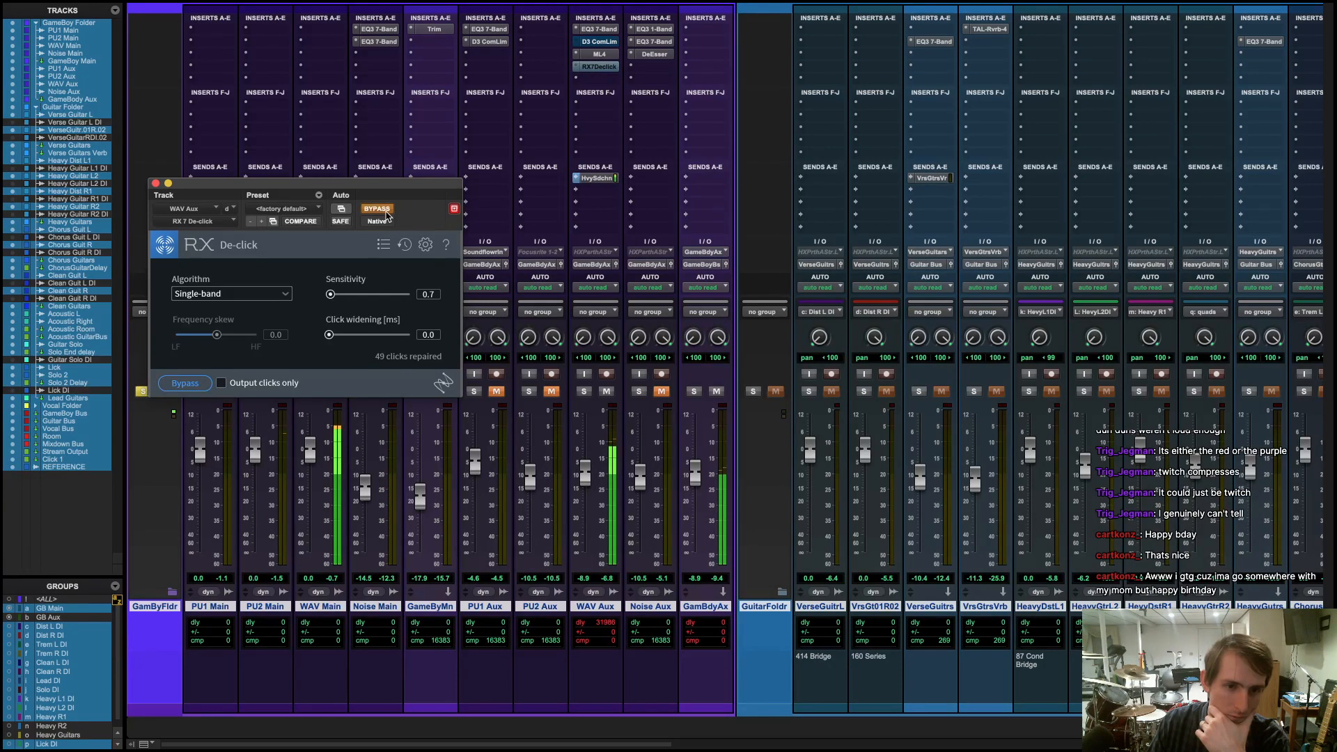
click(385, 211)
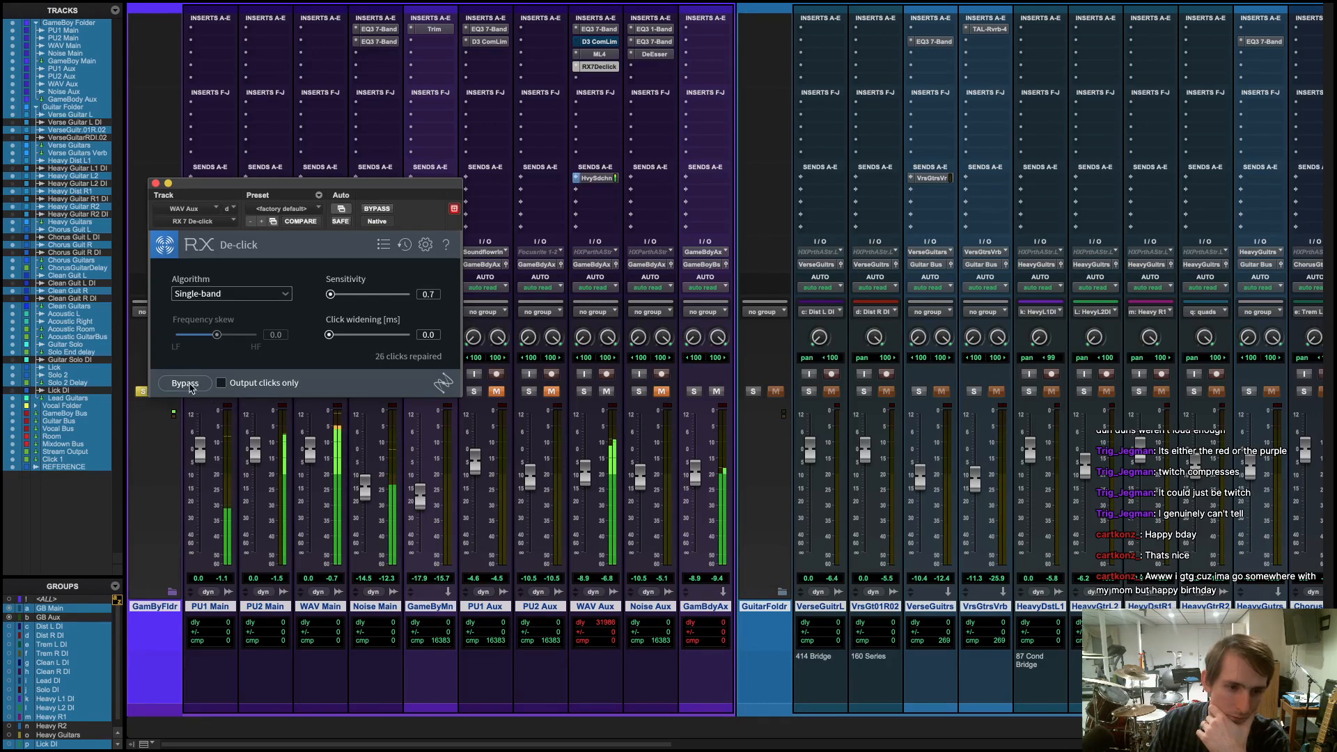
click(185, 383)
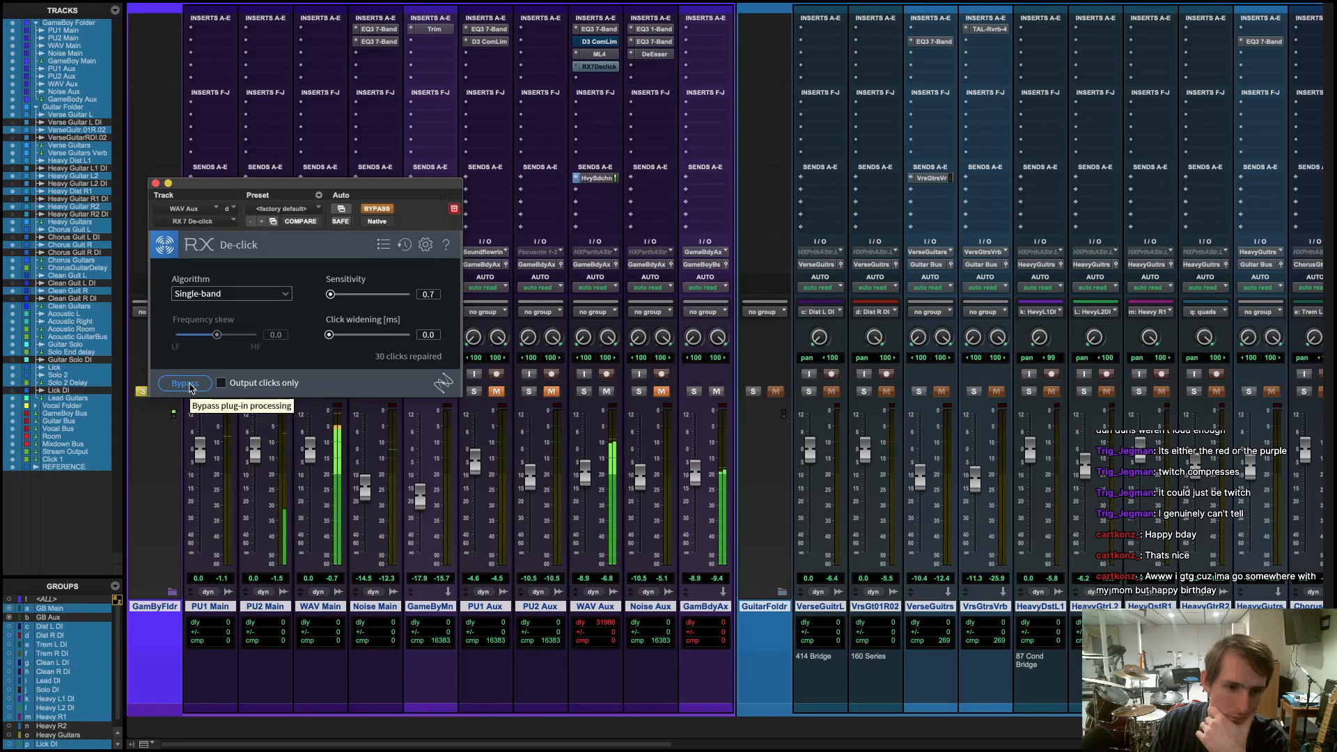
click(190, 386)
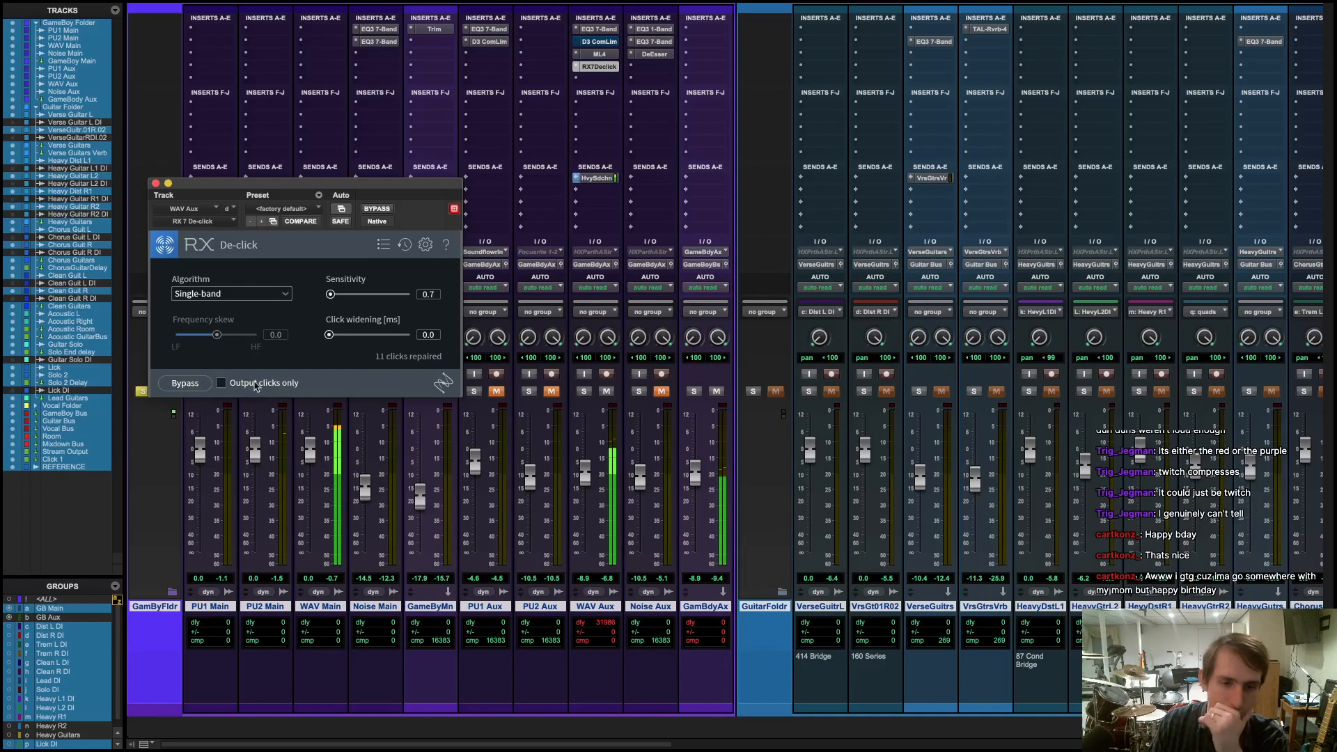
key(super+equal)
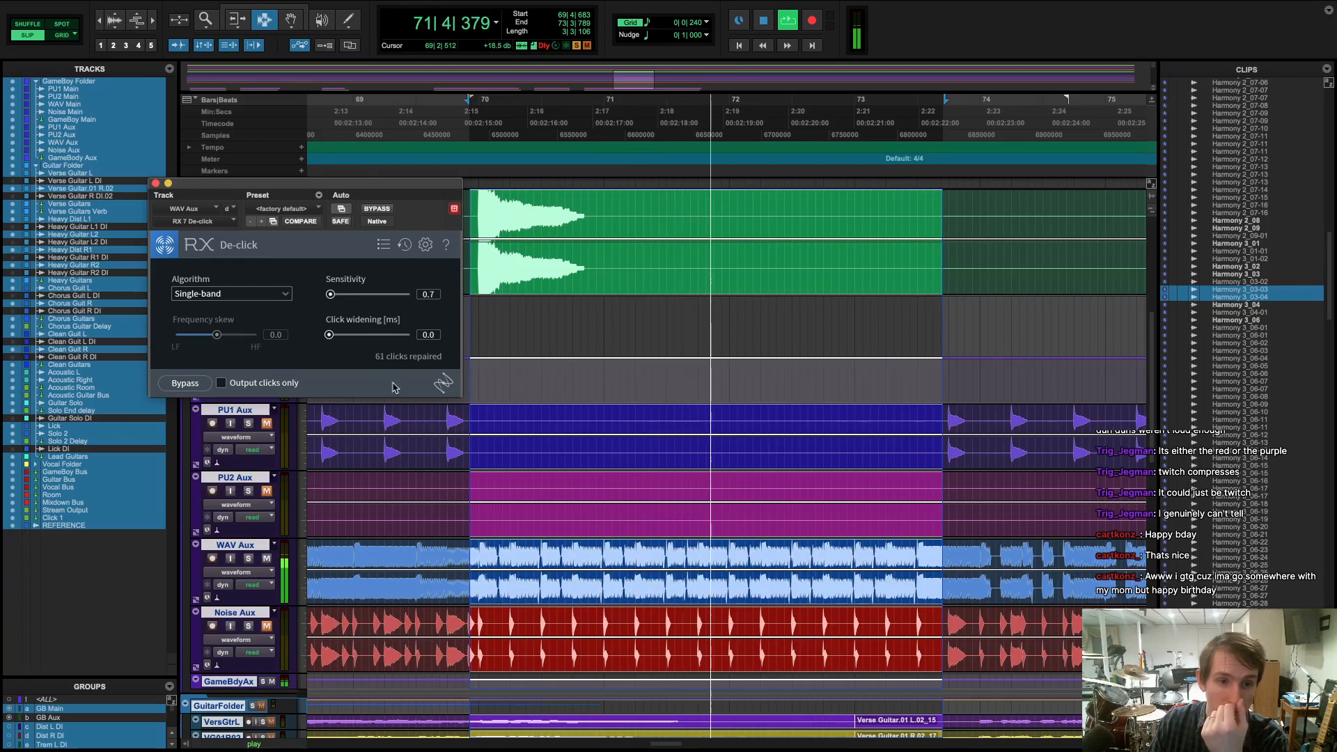
- Set the De-click algorithm to Multi-band (periodic clicks) and start looped playback from 70|1|128 to 73|3|704
click(286, 295)
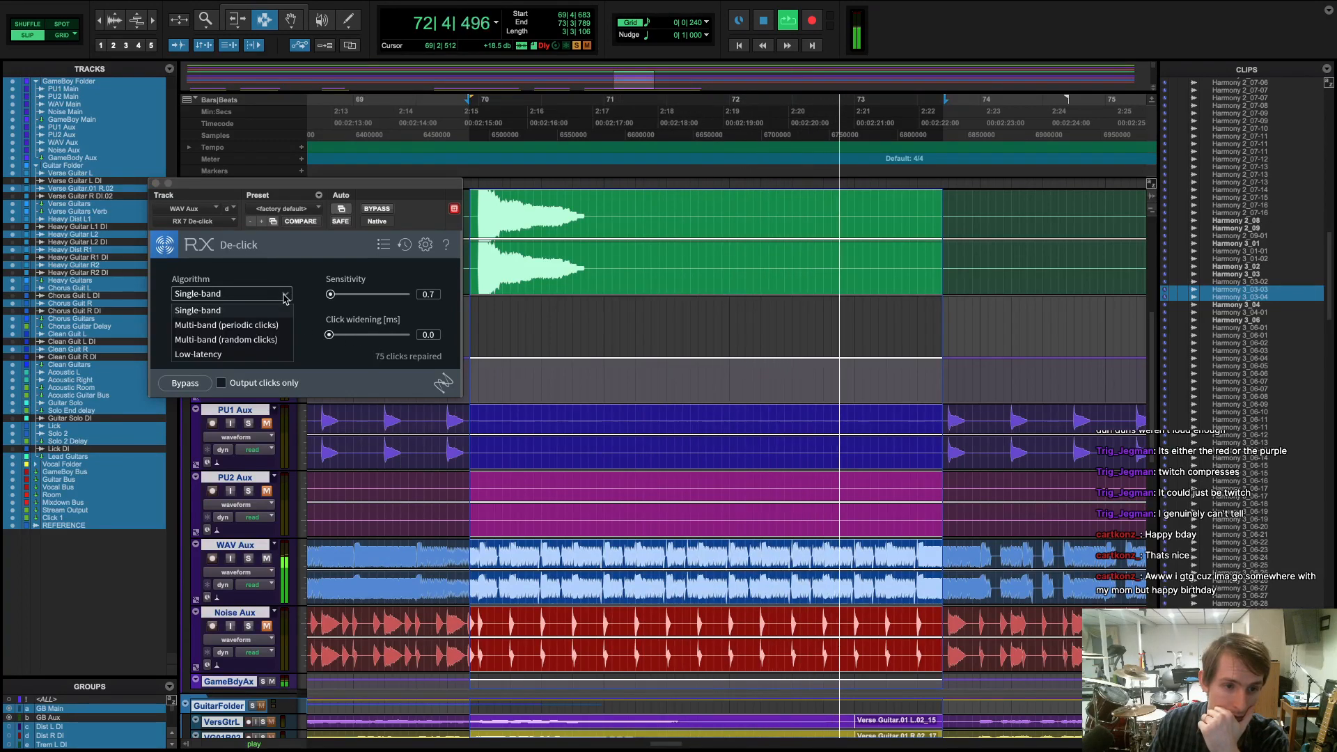
click(272, 326)
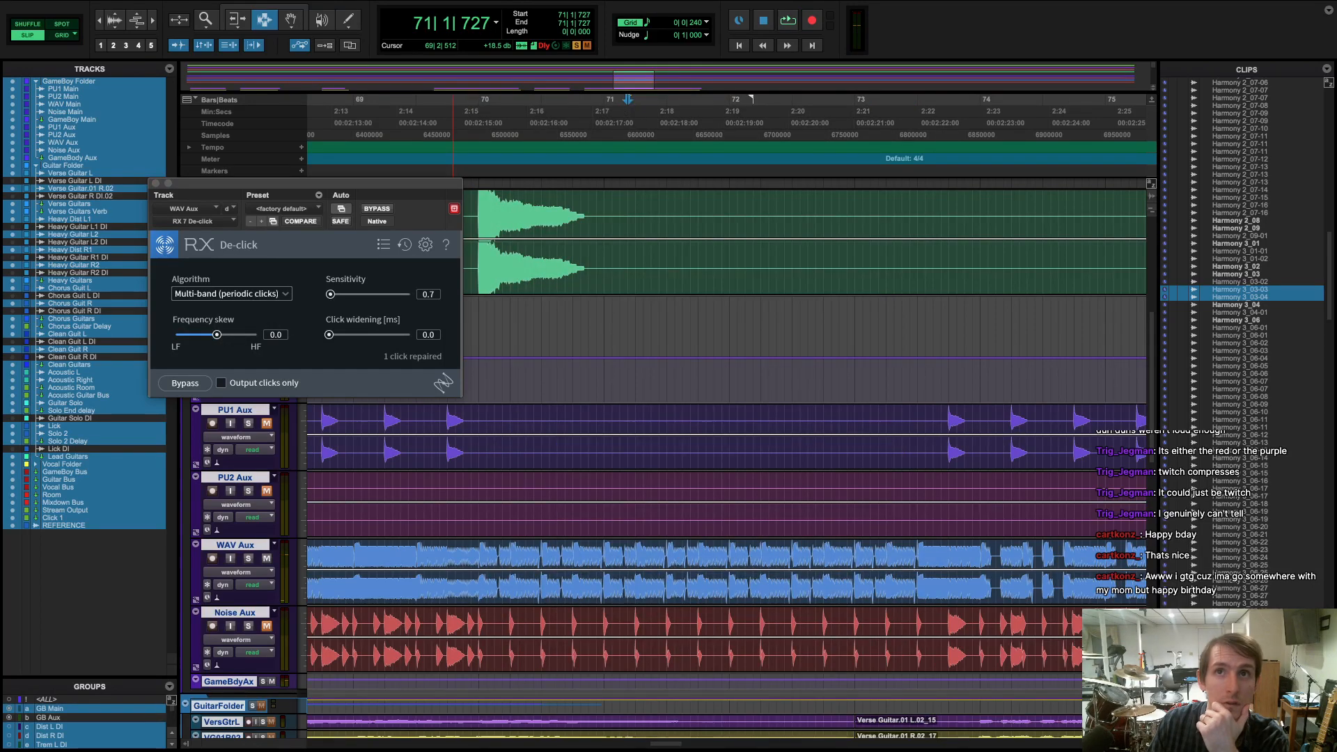
key(super+equal)
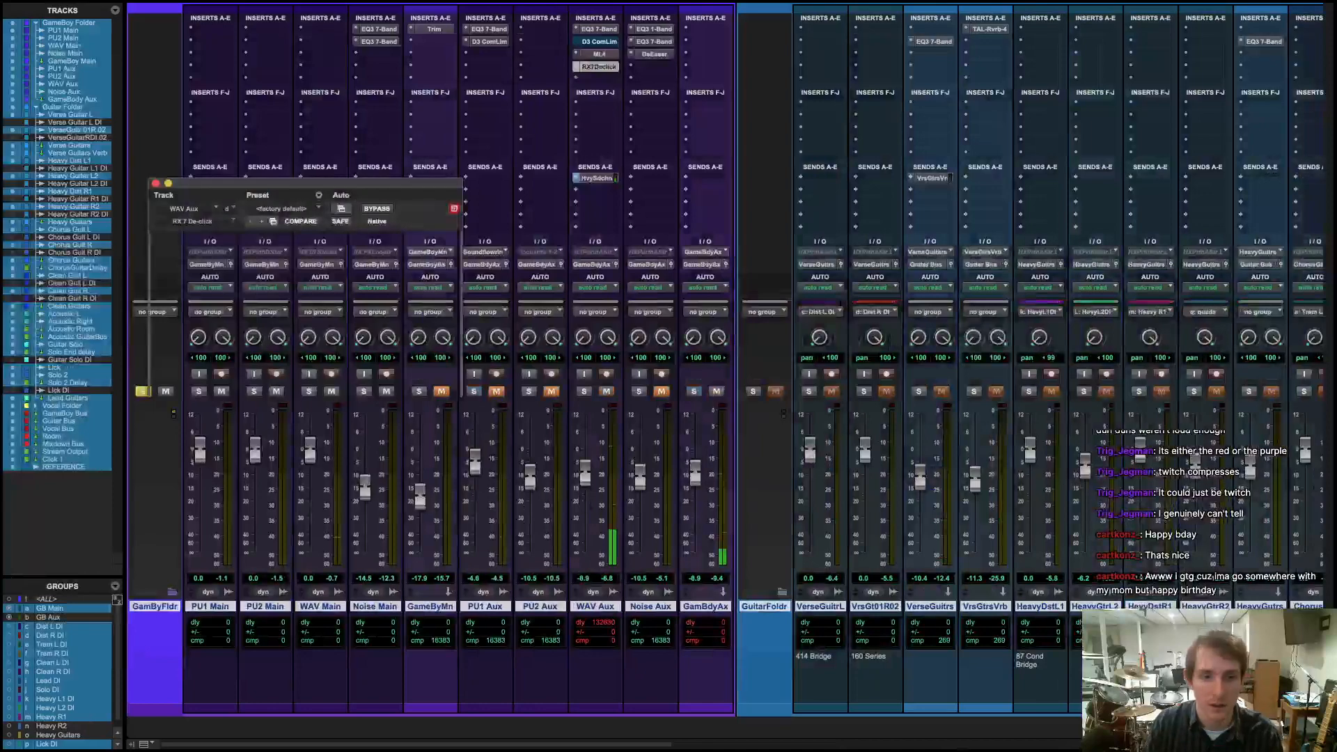
key(super+equal)
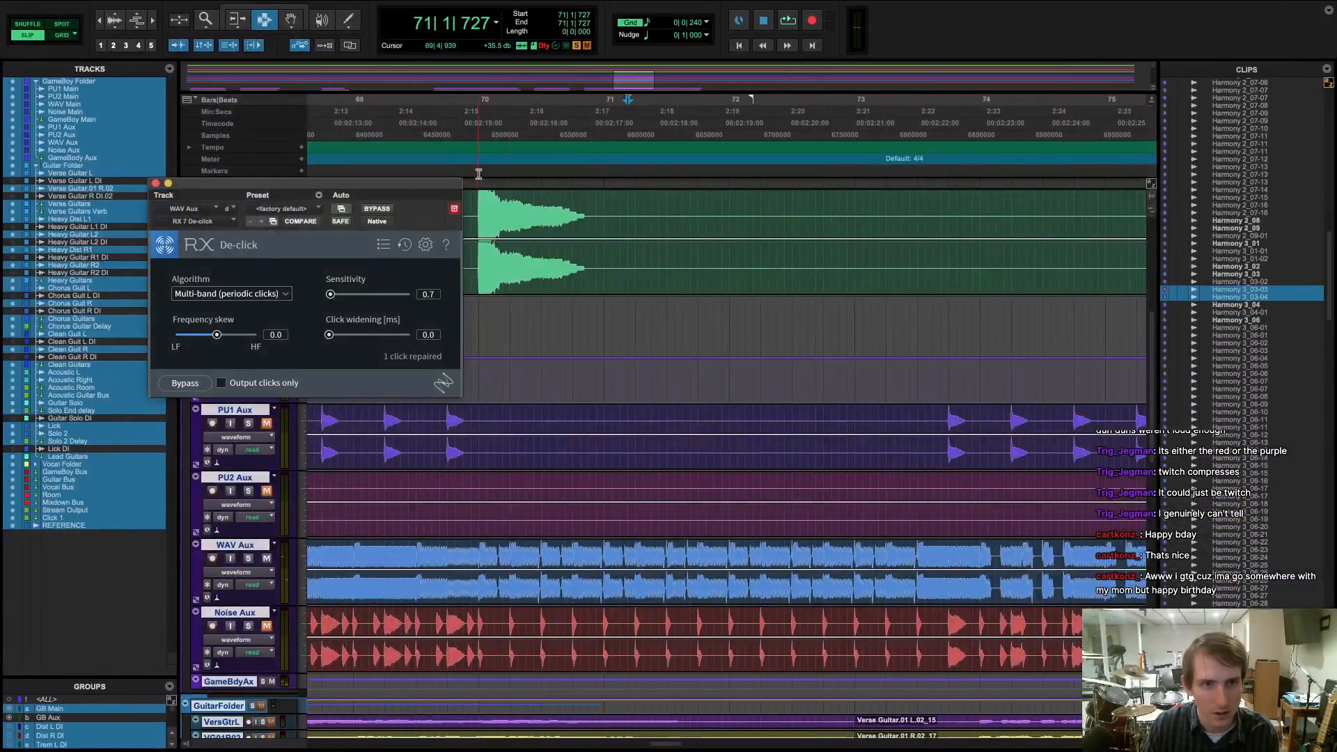
drag(486, 177, 935, 196)
key(space)
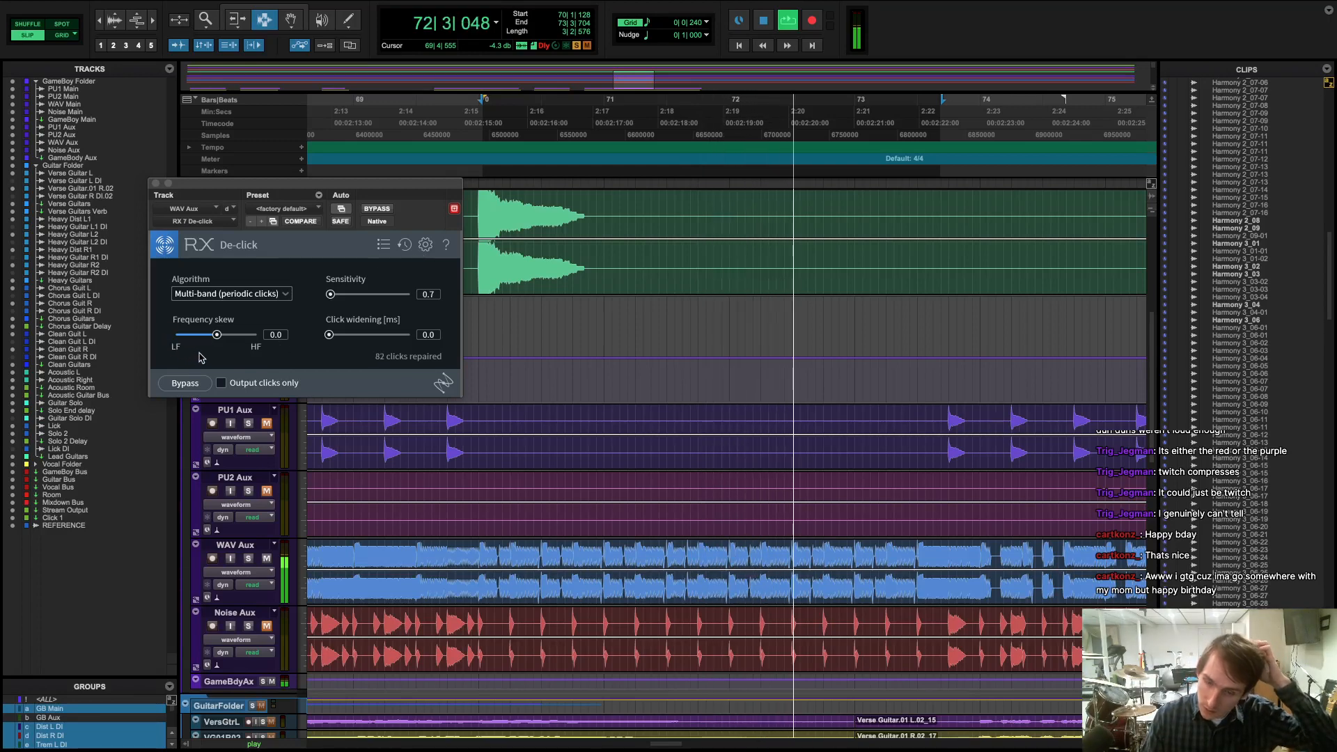
- Lower the De-click sensitivity to 0.5 while monitoring only the clicks, then restore normal output and compare it with bypass
click(221, 383)
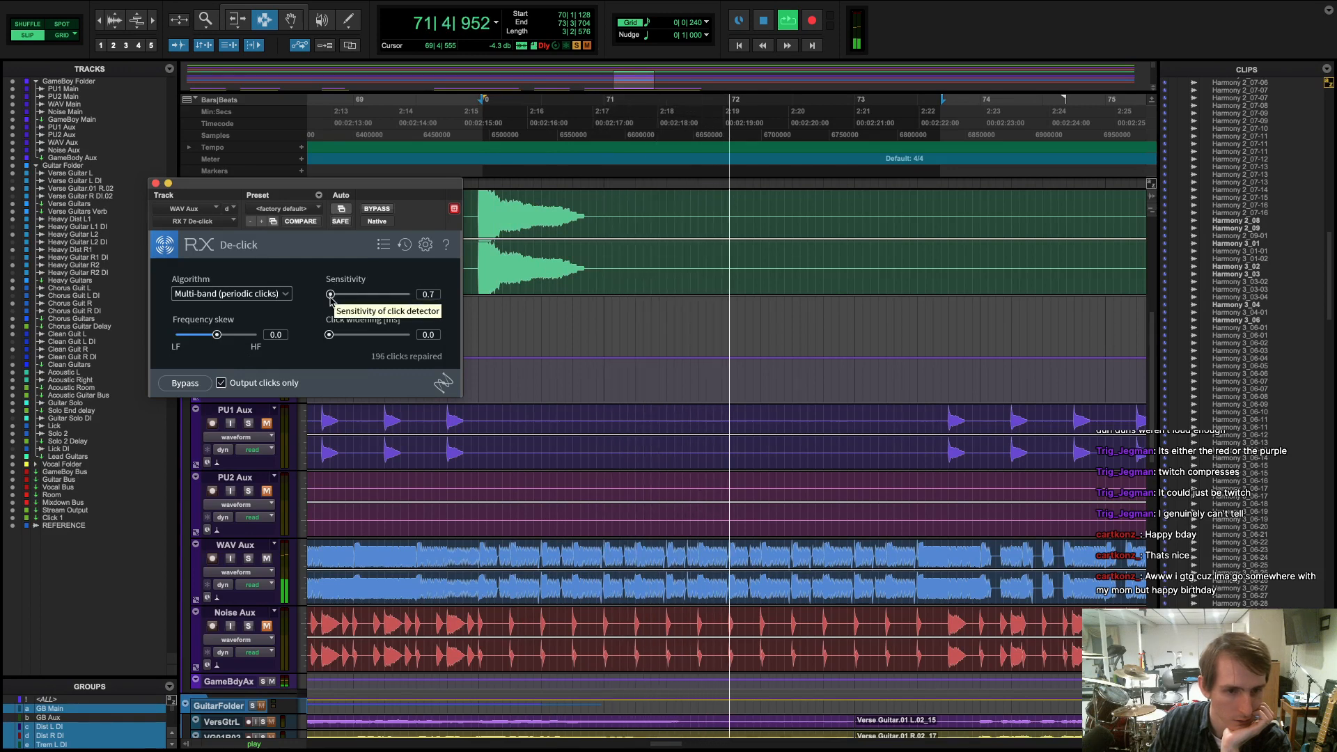
drag(330, 295, 328, 301)
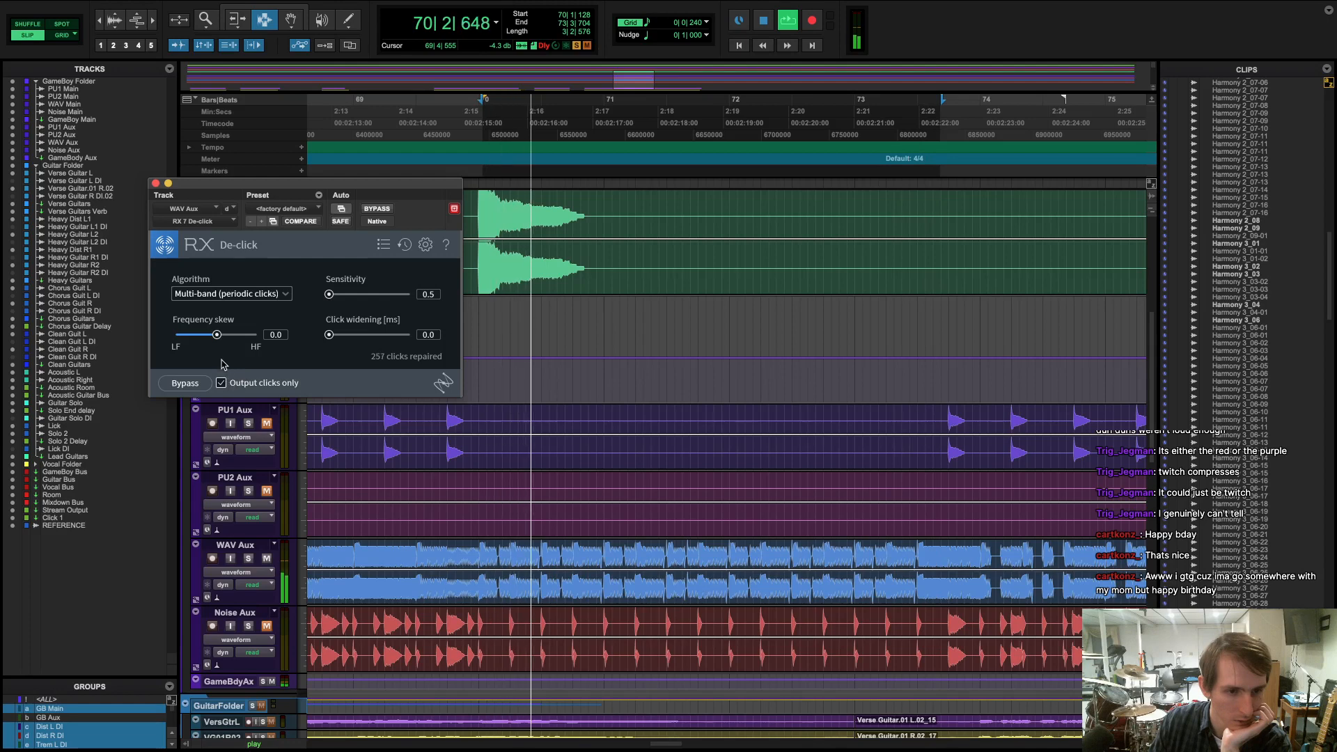
click(221, 383)
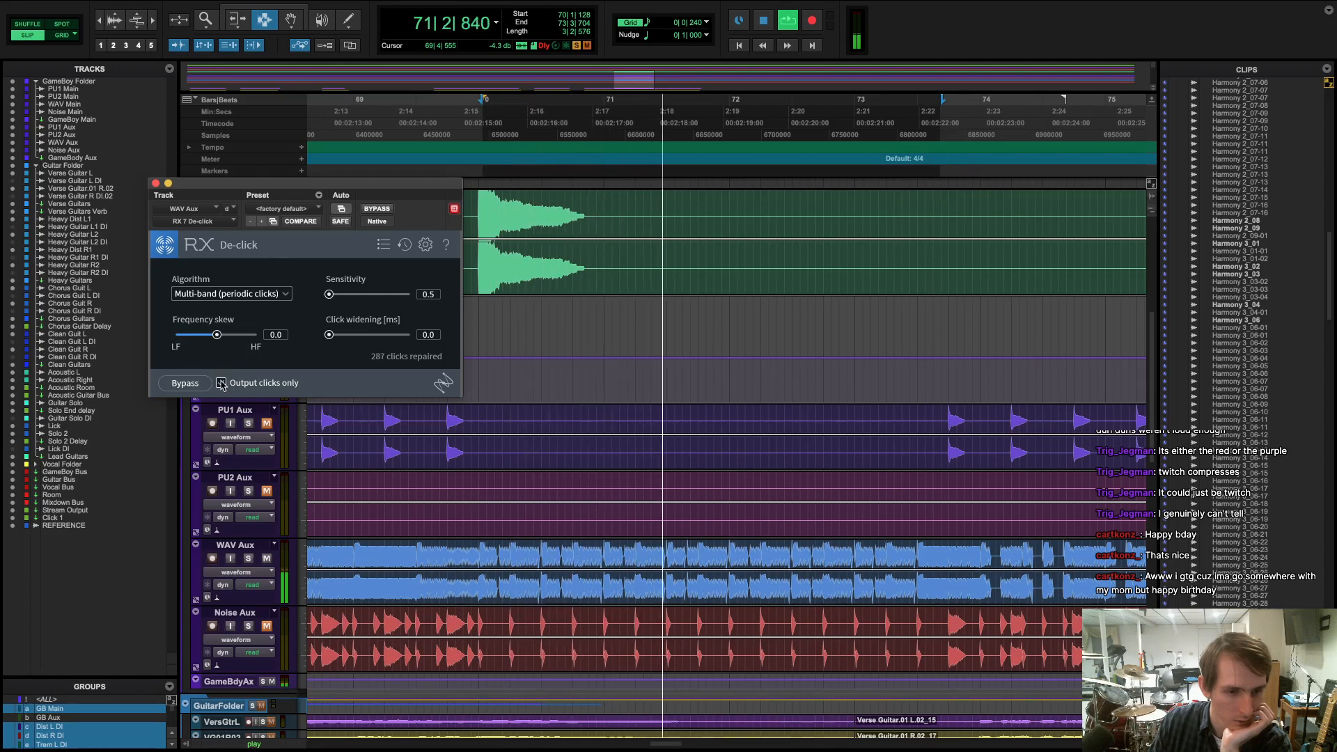
click(379, 210)
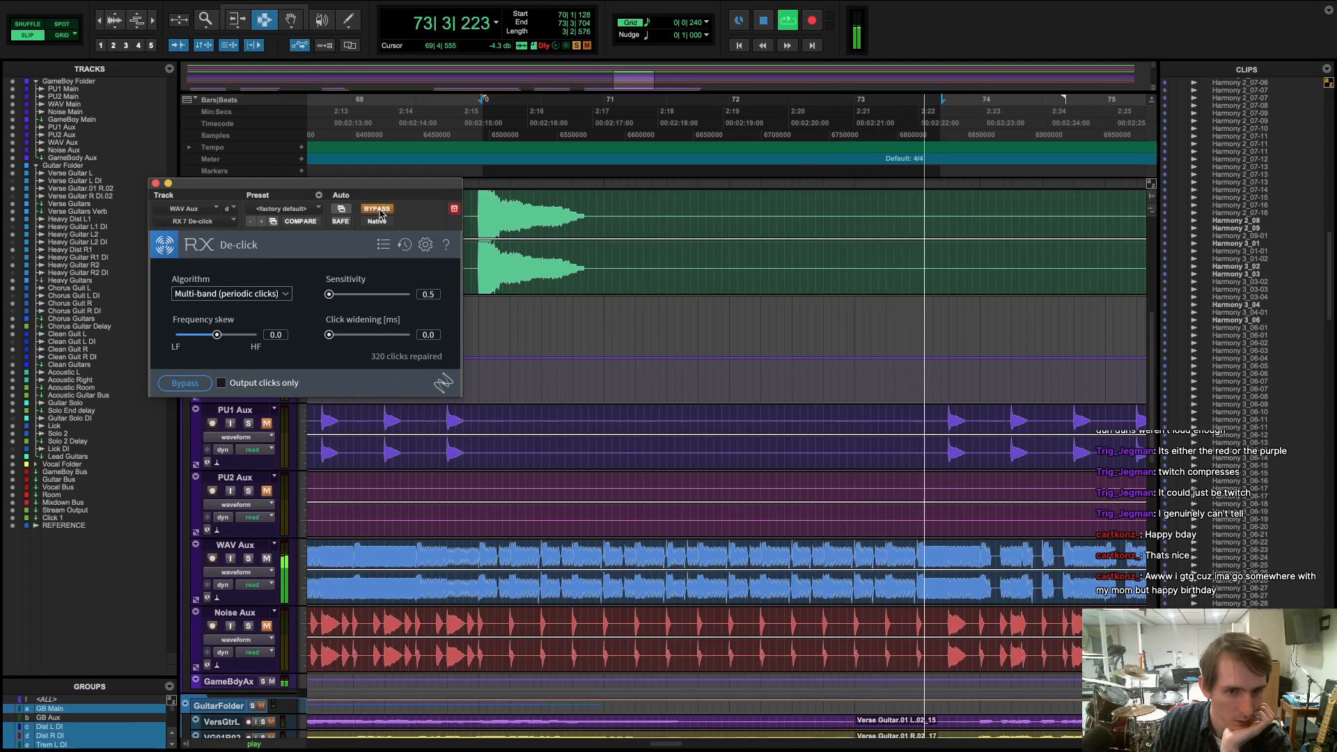
click(377, 209)
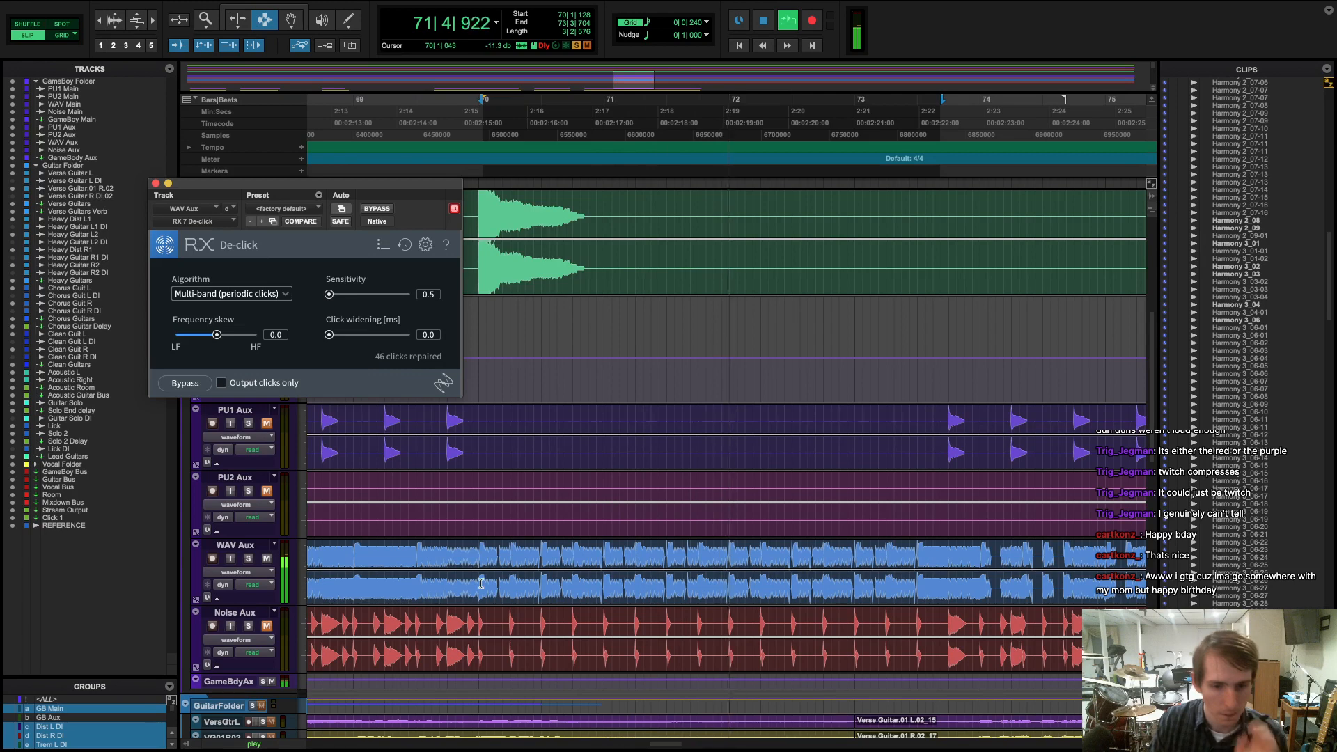
- Audition the end of the WAV Aux passage from around 73|2|896, comparing De-click active and bypassed
key(space)
drag(476, 559, 932, 554)
click(916, 175)
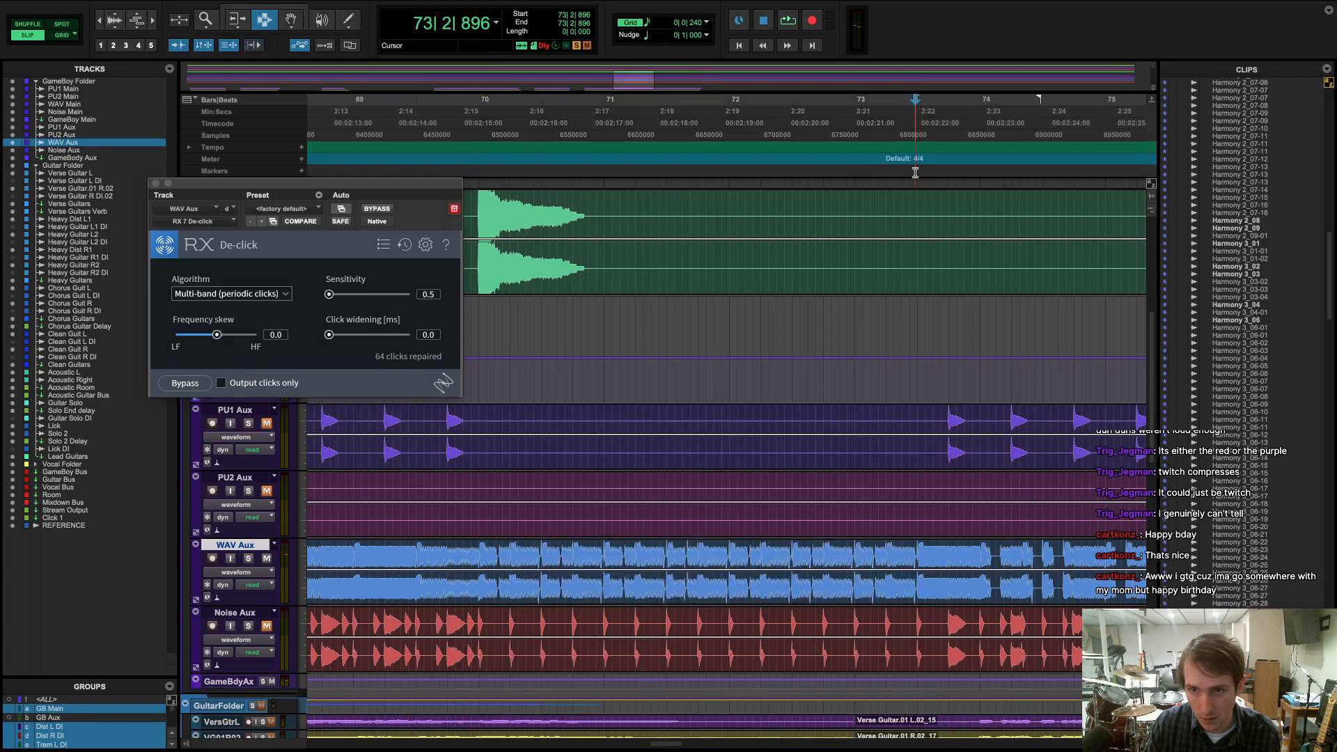
key(space)
key(space)
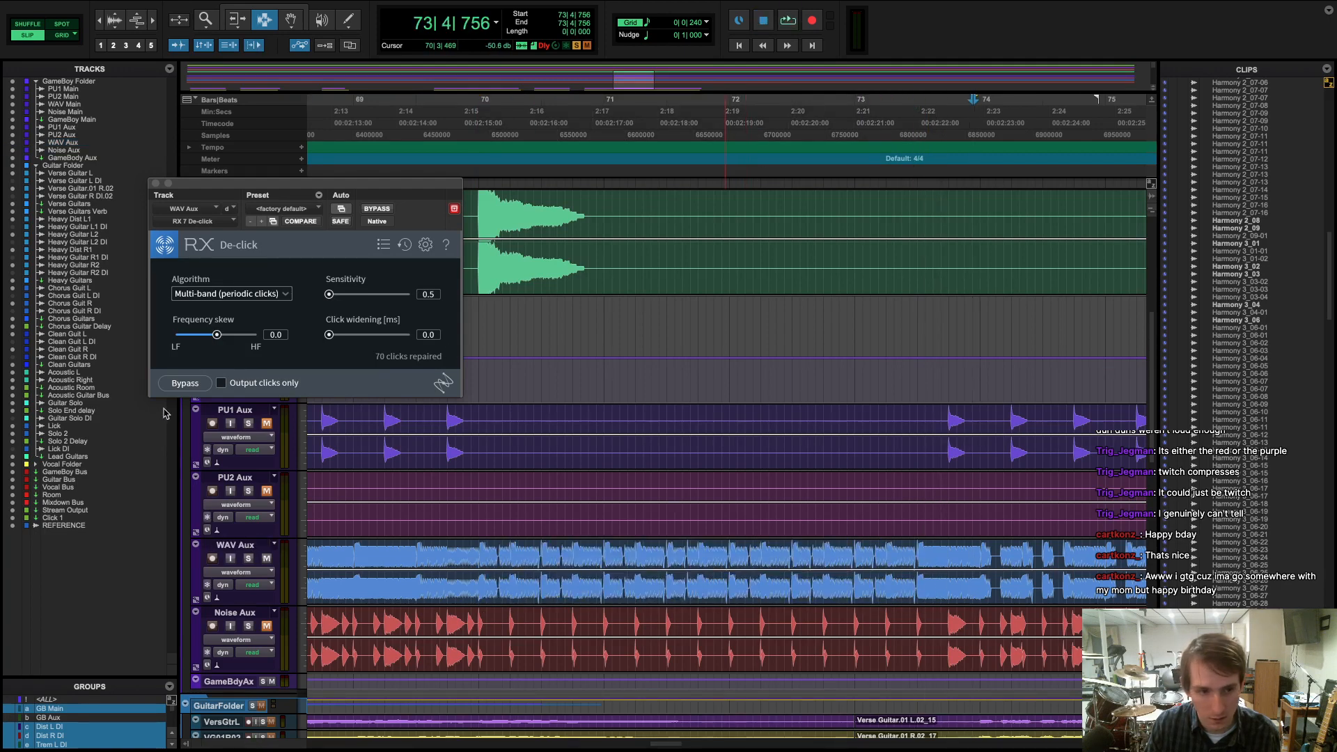
key(space)
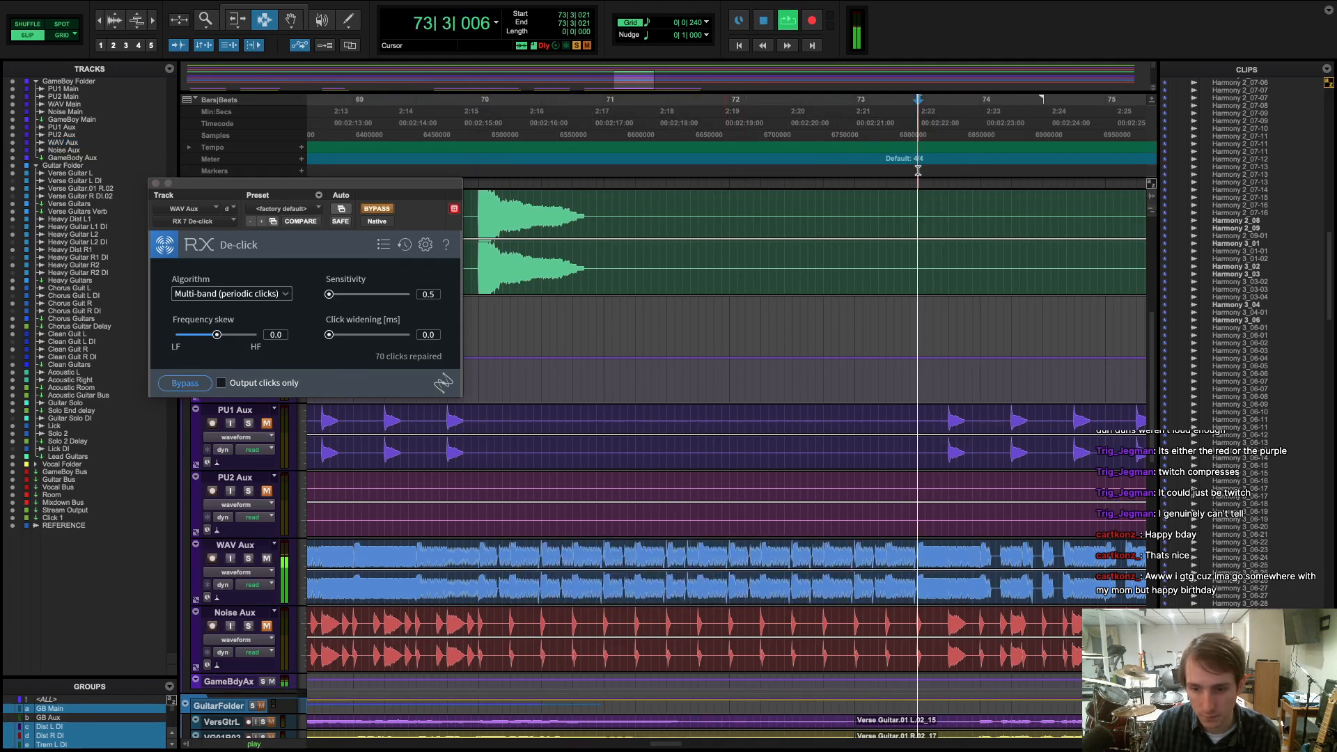
key(space)
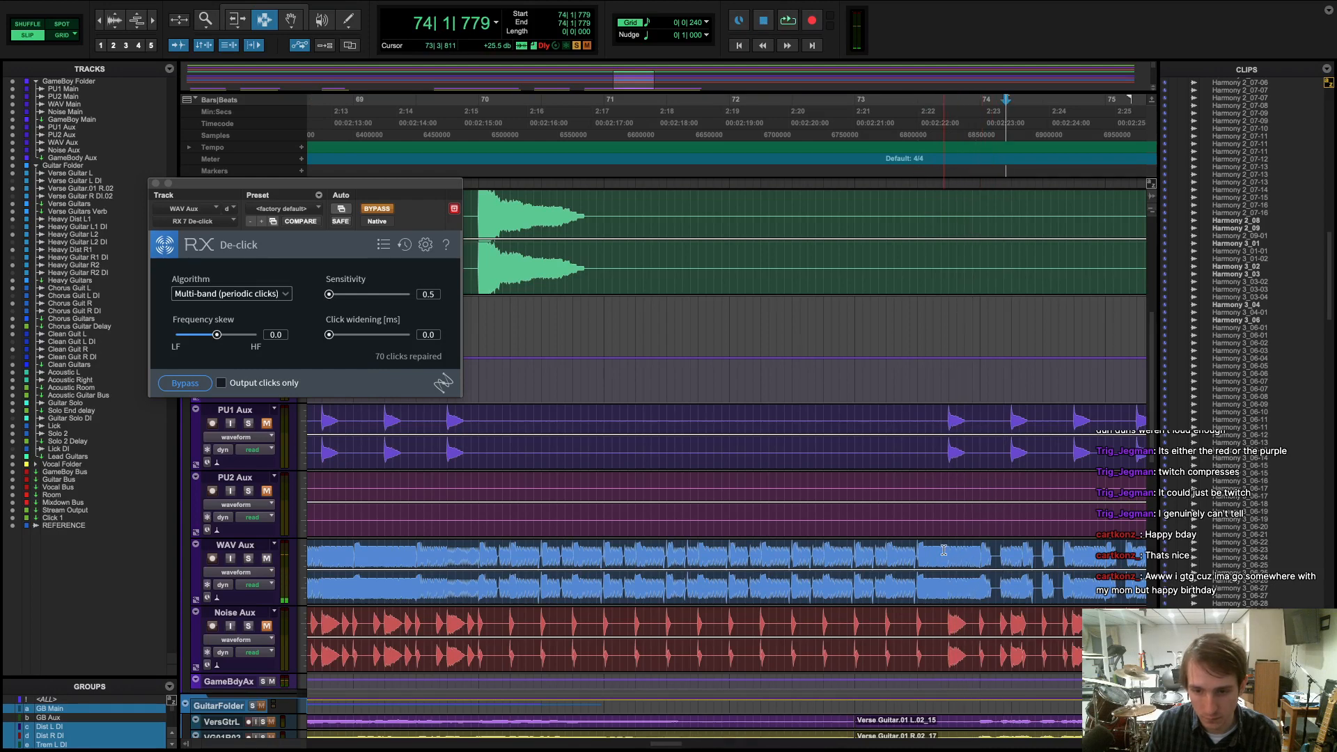
key(space)
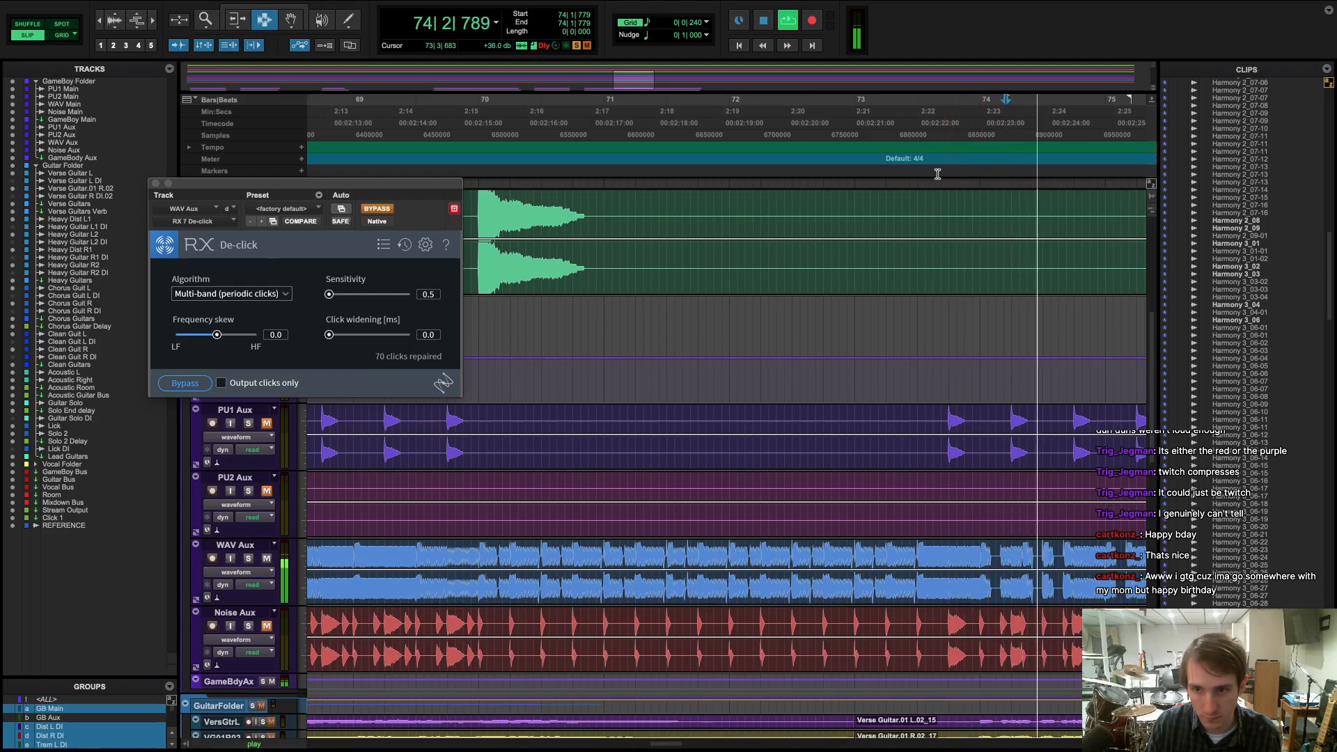
- Listen on through bars 74 to 75 with De-click bypassed and go back to the passage at bars 70 to 73
key(space)
key(space)
key(space)
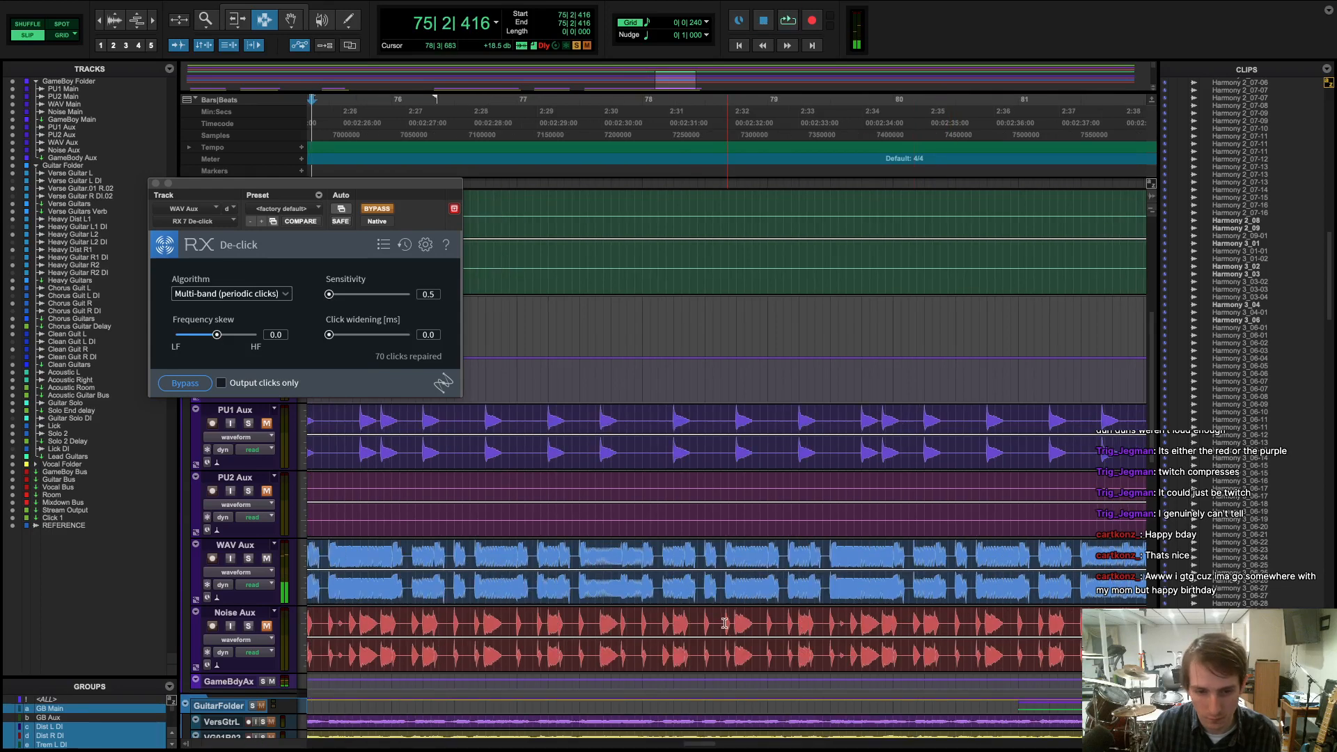
scroll(724, 623, left, 10)
key(space)
key(space)
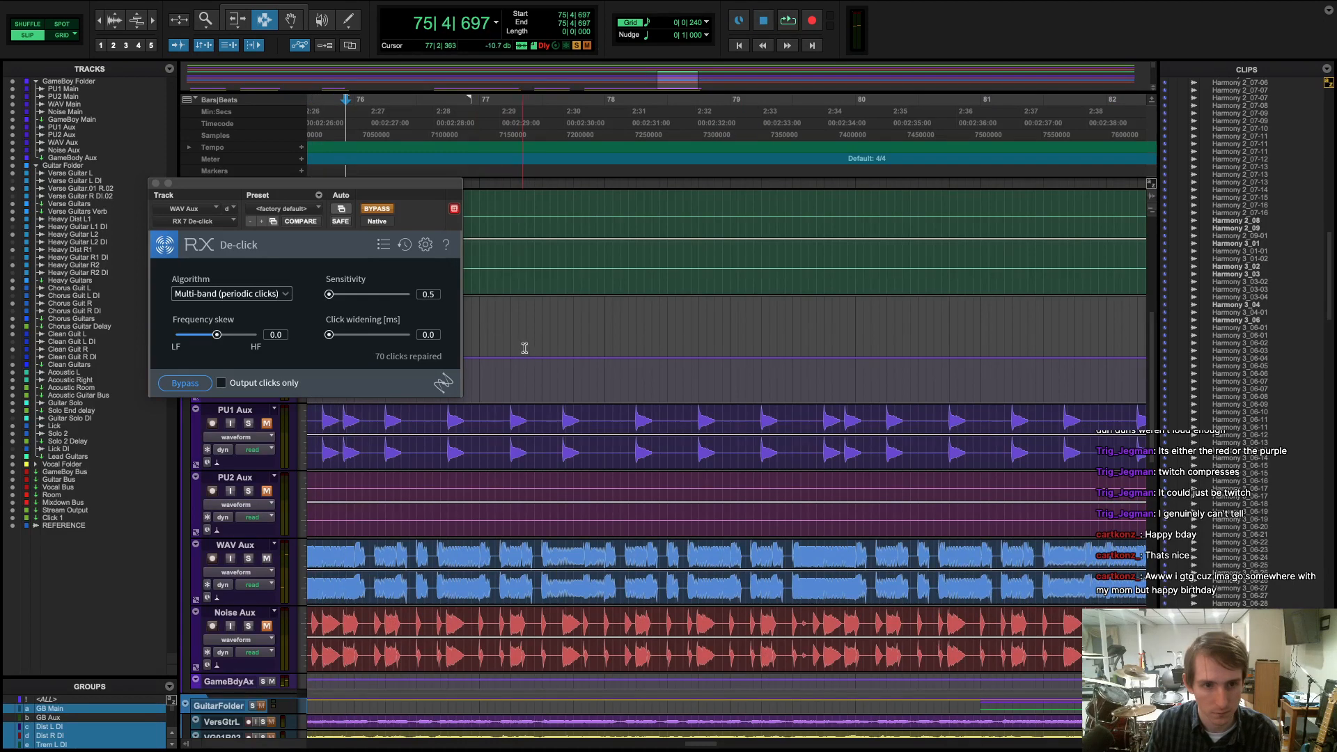
scroll(572, 526, left, 5)
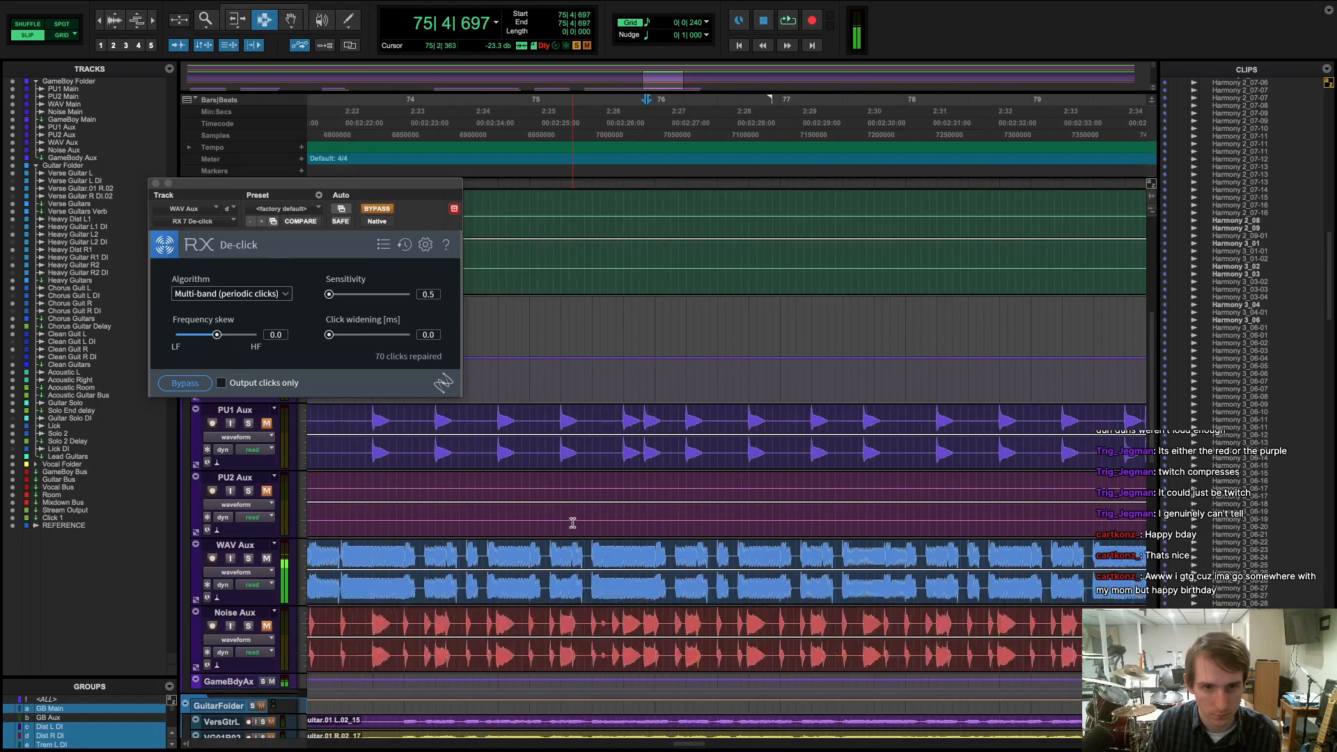
scroll(572, 523, left, 6)
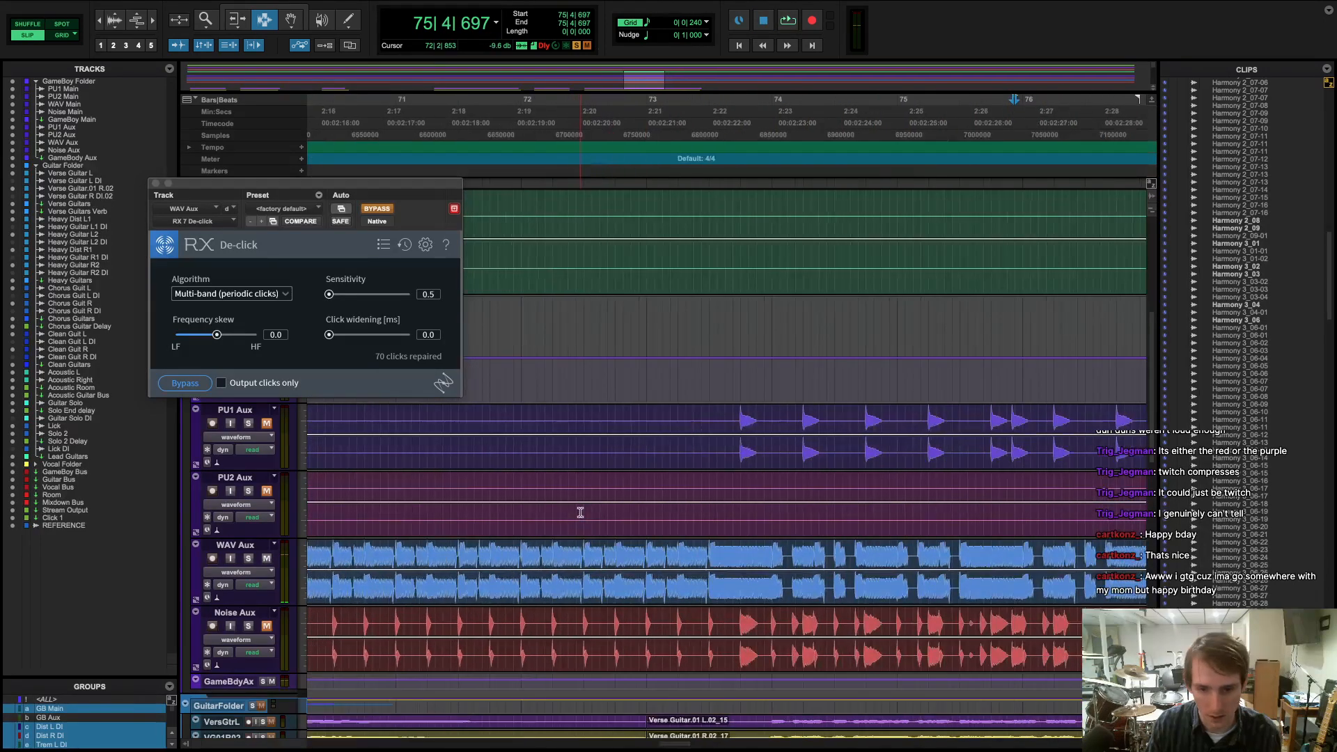
scroll(586, 511, left, 2)
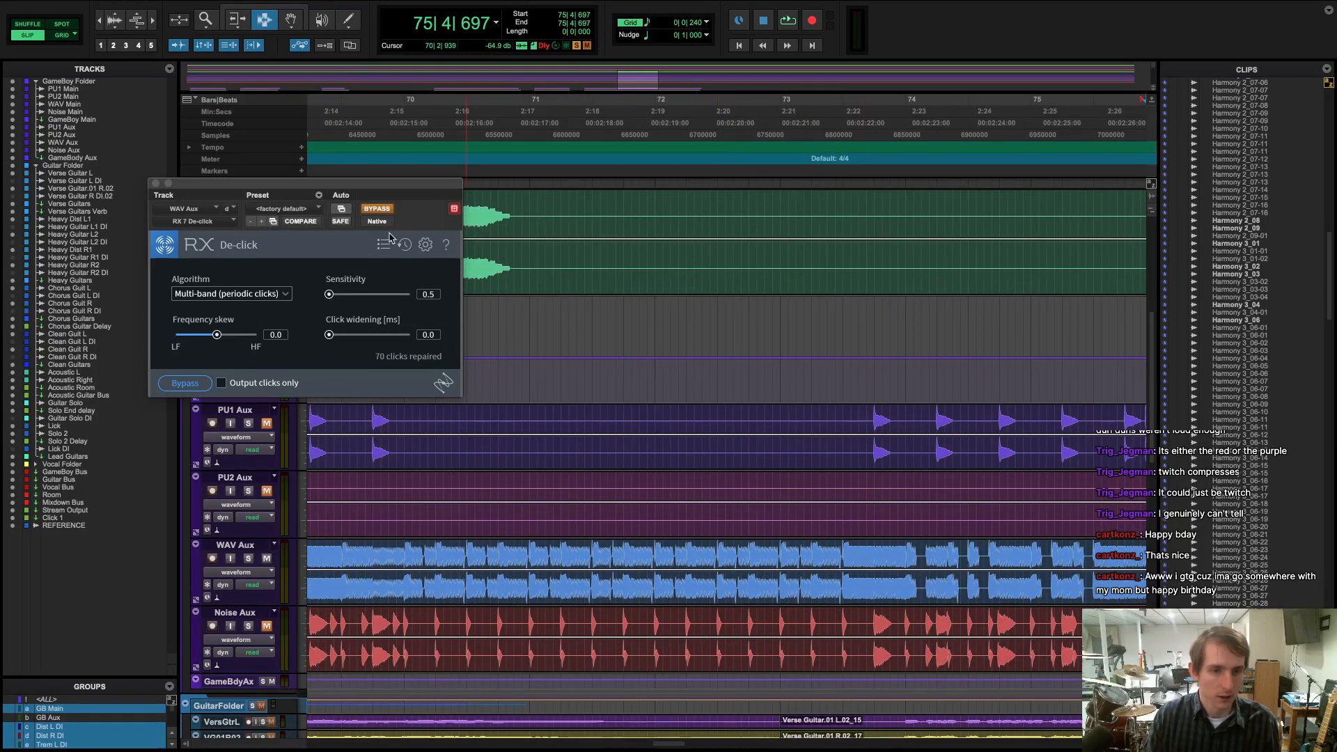
- Copy the De-click plug-in's settings, take it out of bypass, and close its window
click(317, 210)
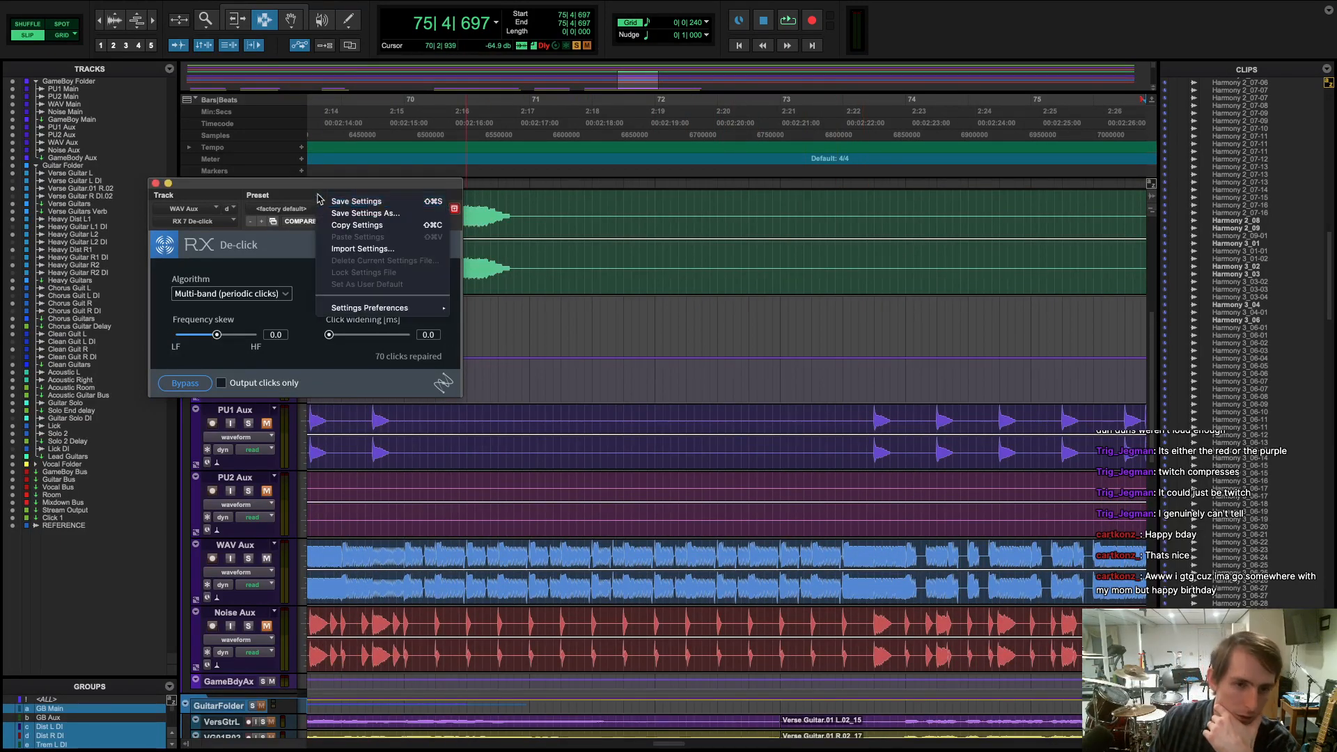
click(379, 227)
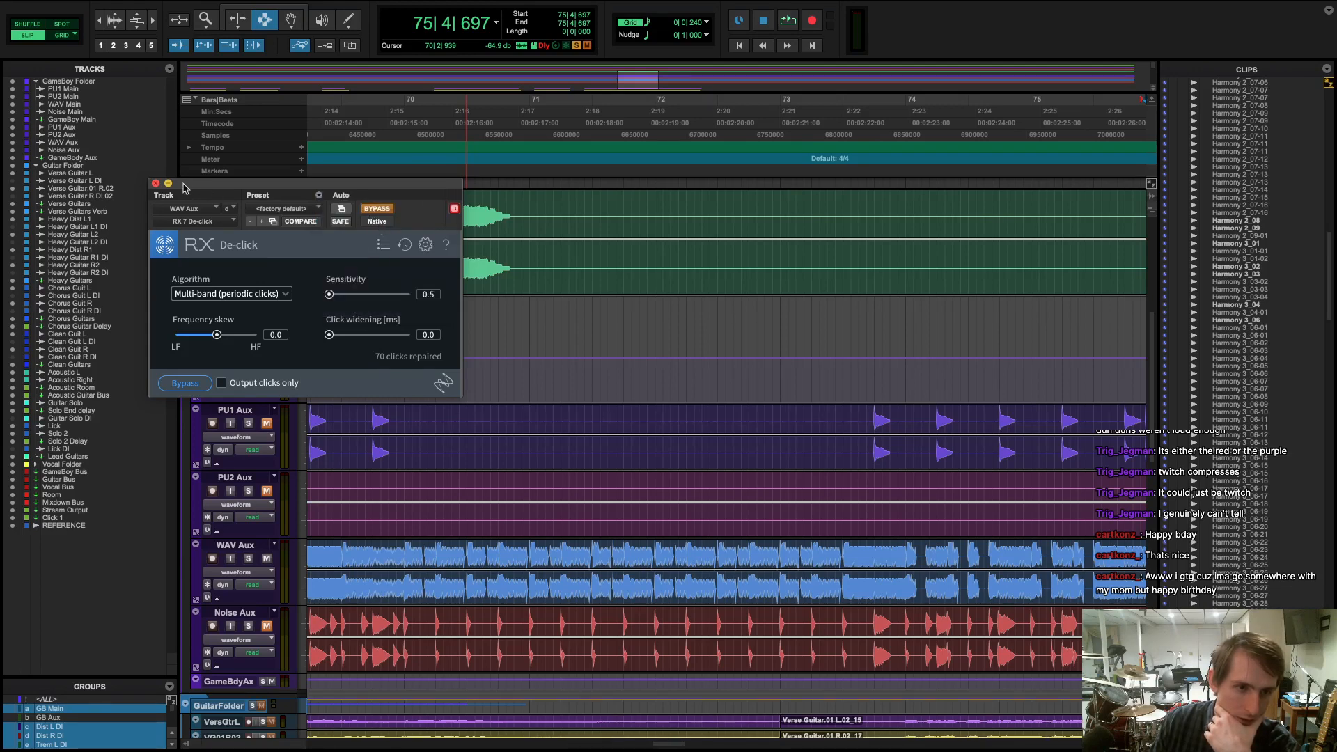
click(372, 210)
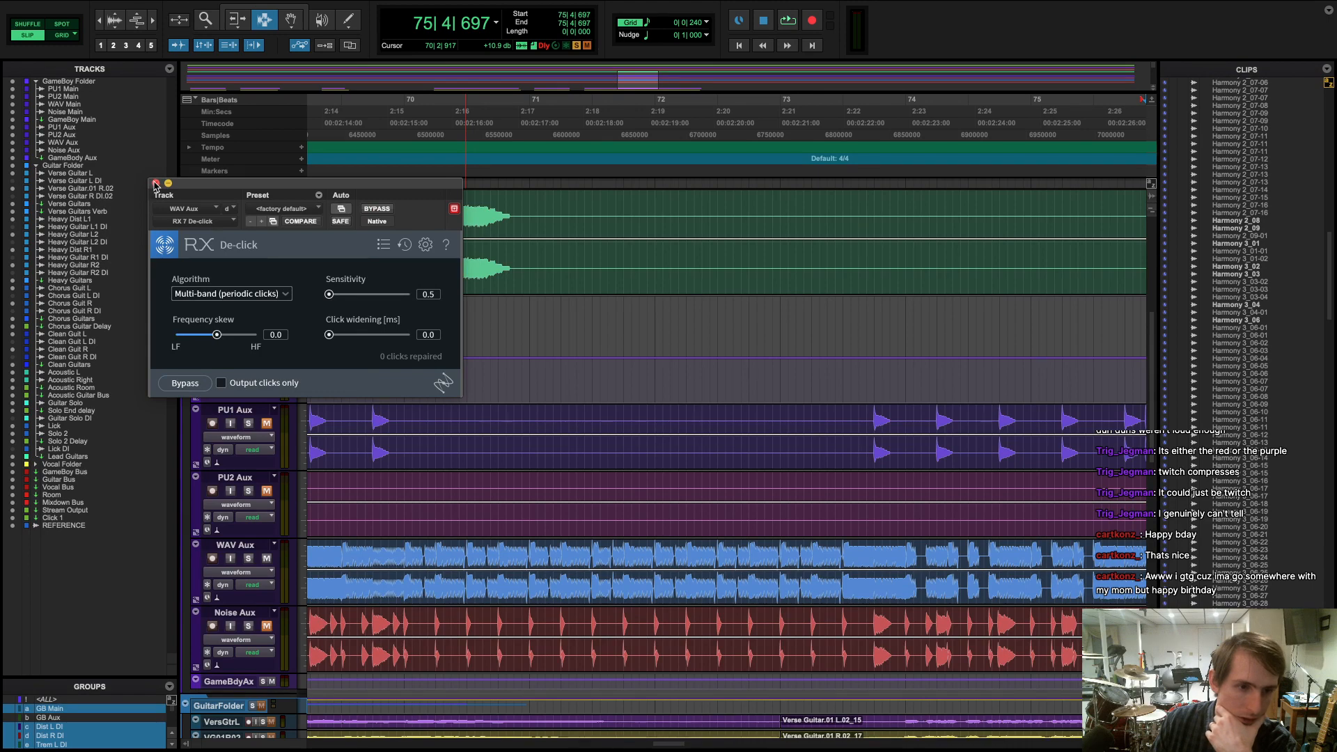
click(155, 184)
- Remove the RX 7 De-click insert from the WAV Aux track in the mixer and return to the edit window
key(super+equal)
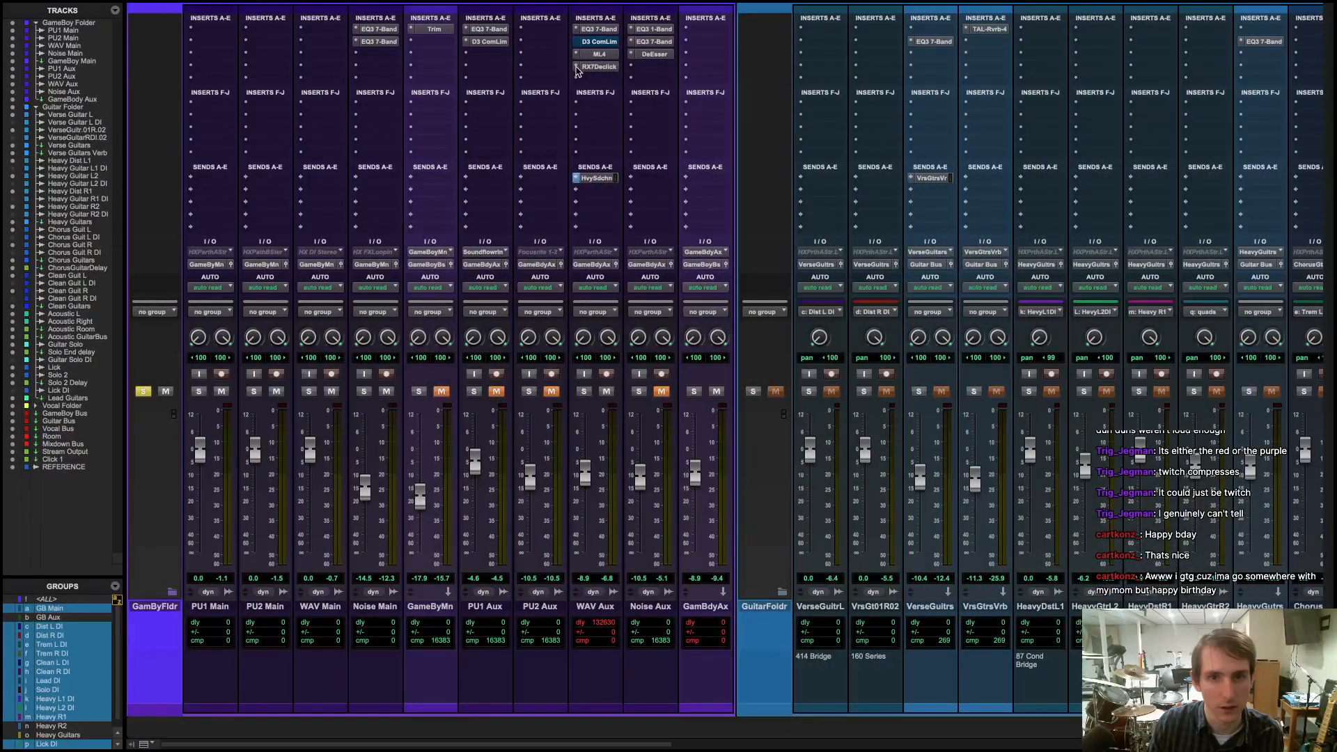
click(577, 67)
click(606, 21)
key(super+equal)
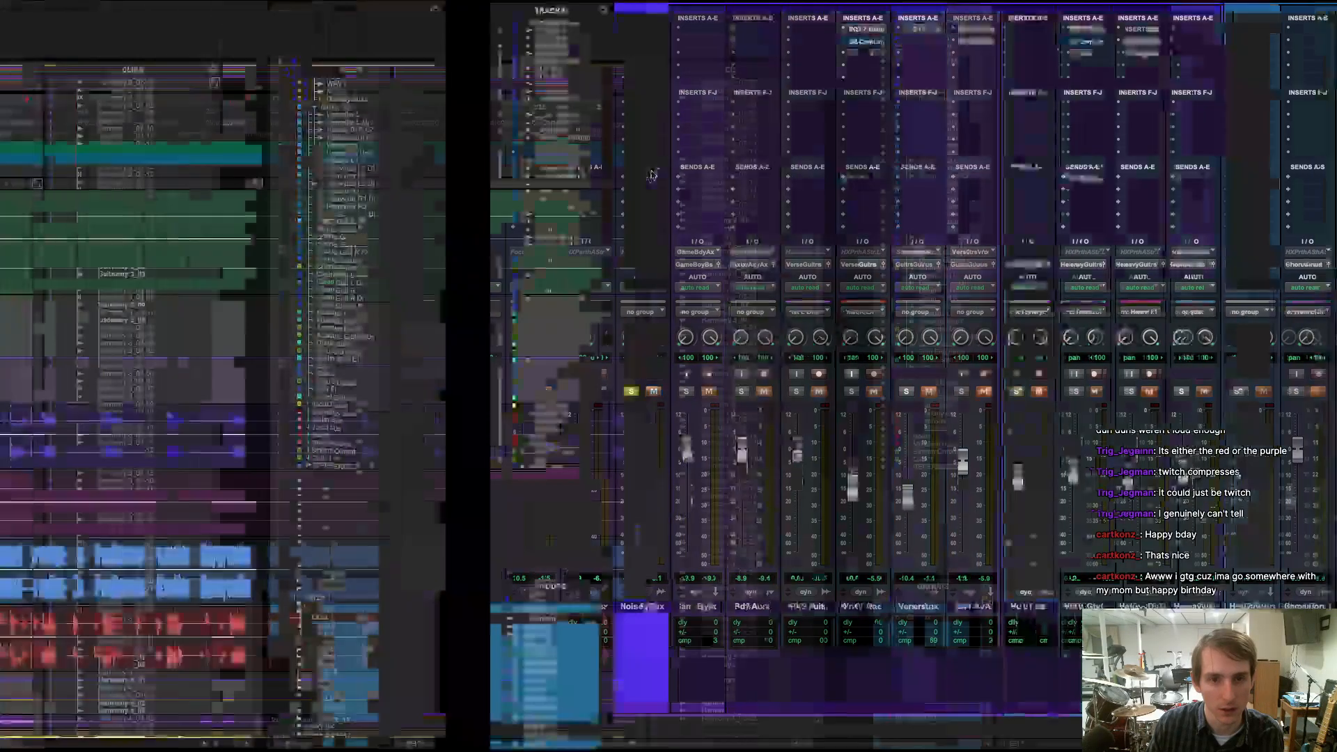
- Select the WAV Aux audio from 69|4|704 to 73|3|597 and open RX 7 De-click as an AudioSuite process
drag(397, 557, 861, 559)
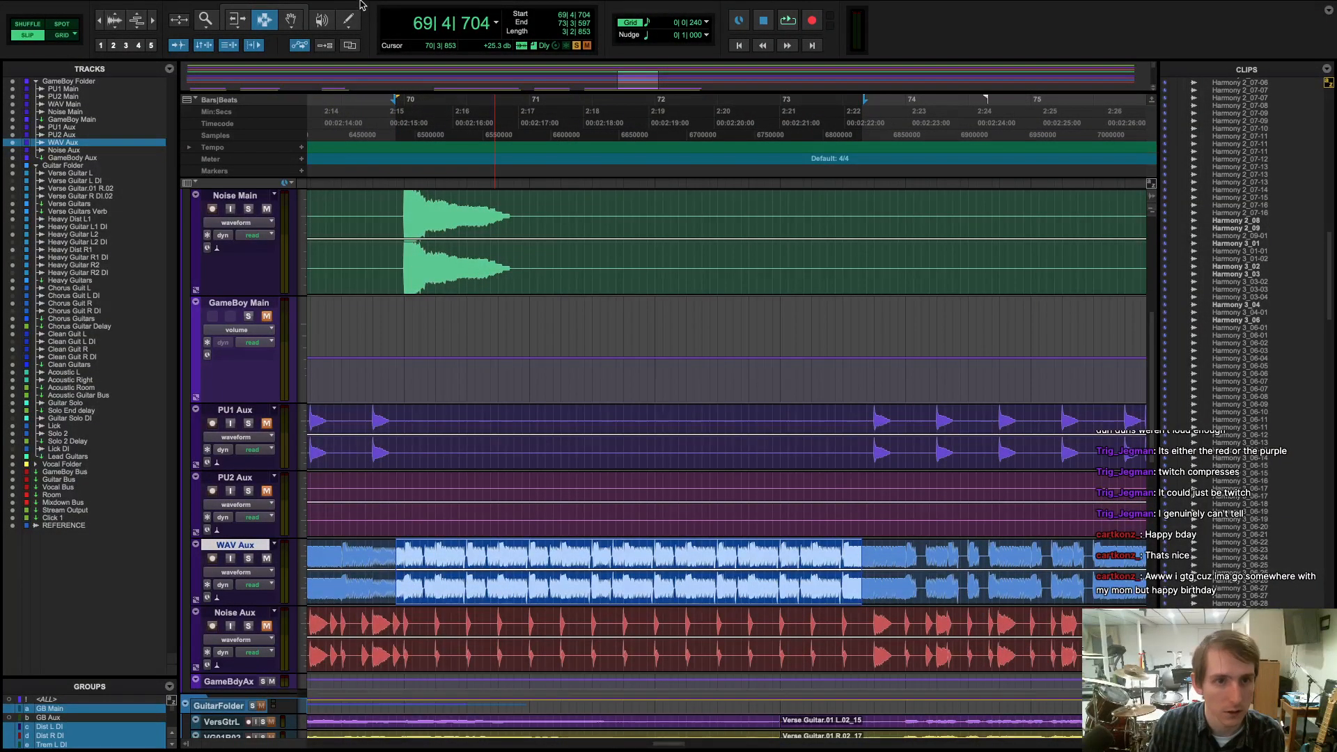
mouse_move(361, 5)
click(310, 8)
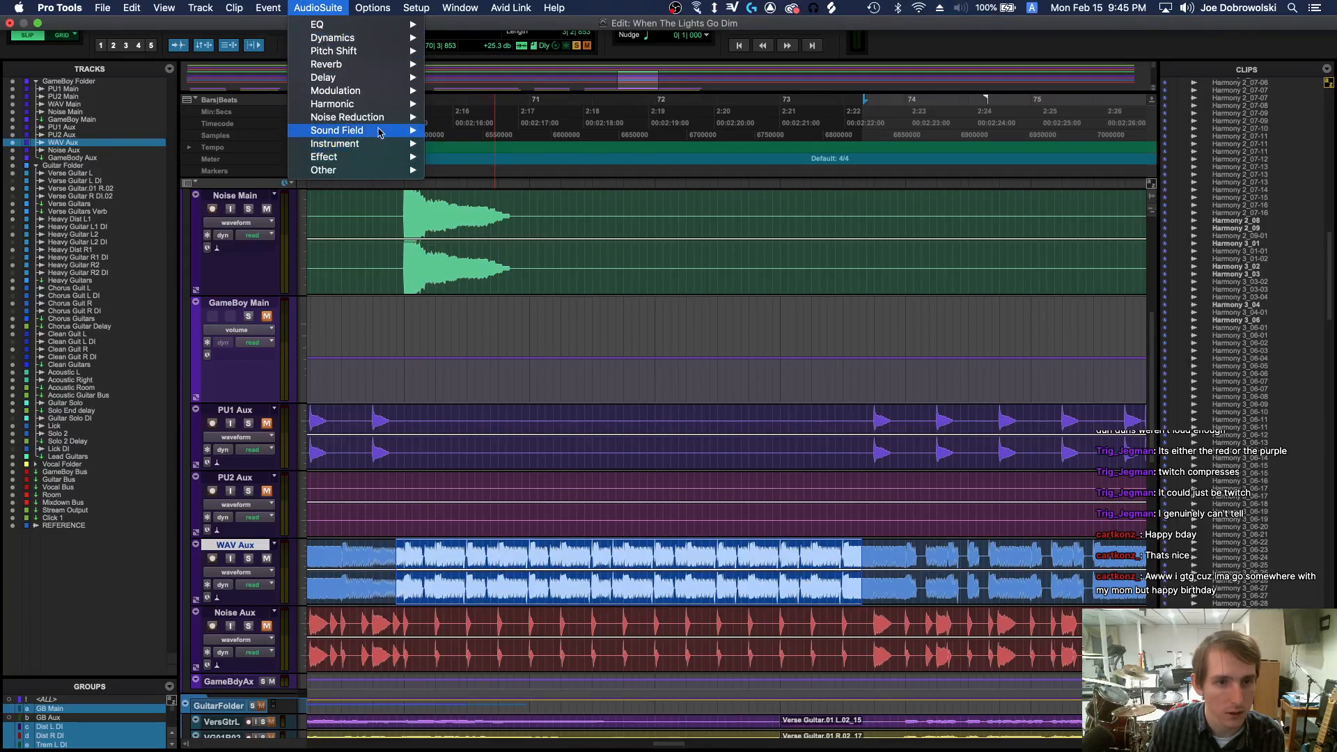
mouse_move(383, 119)
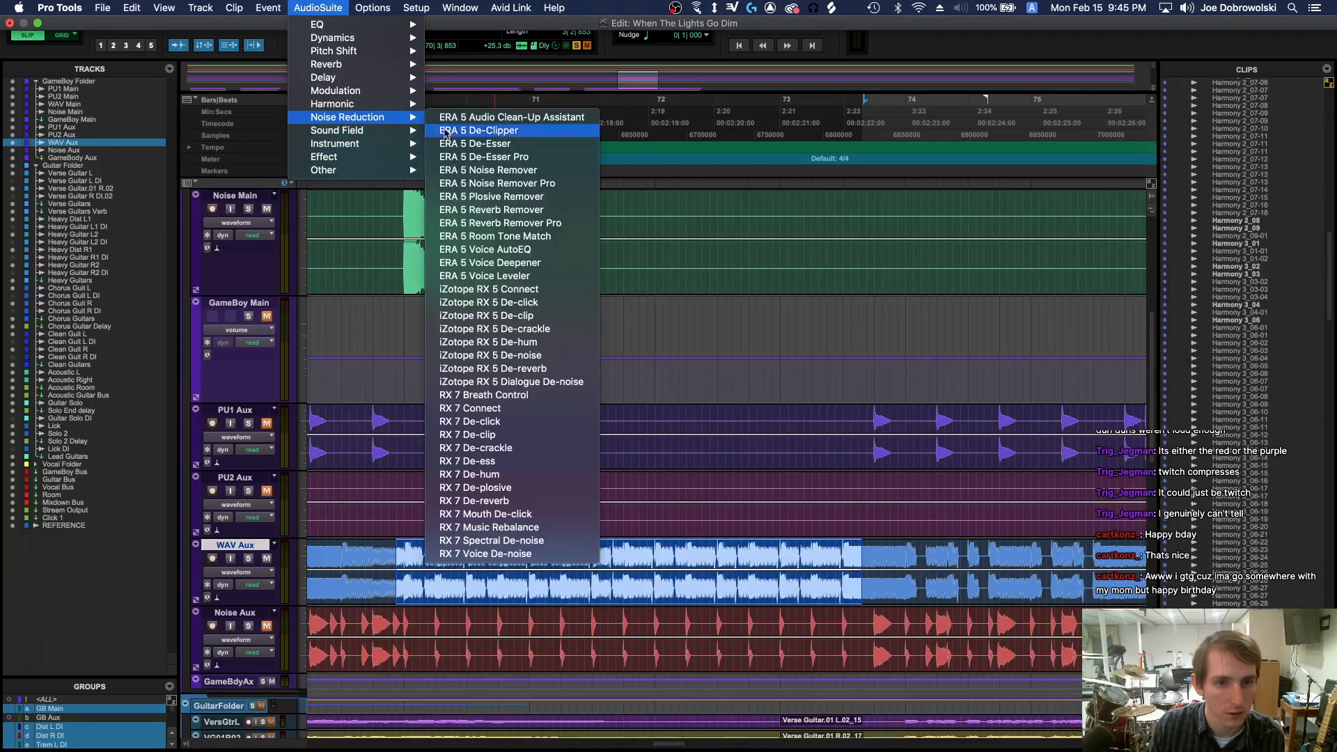
click(517, 422)
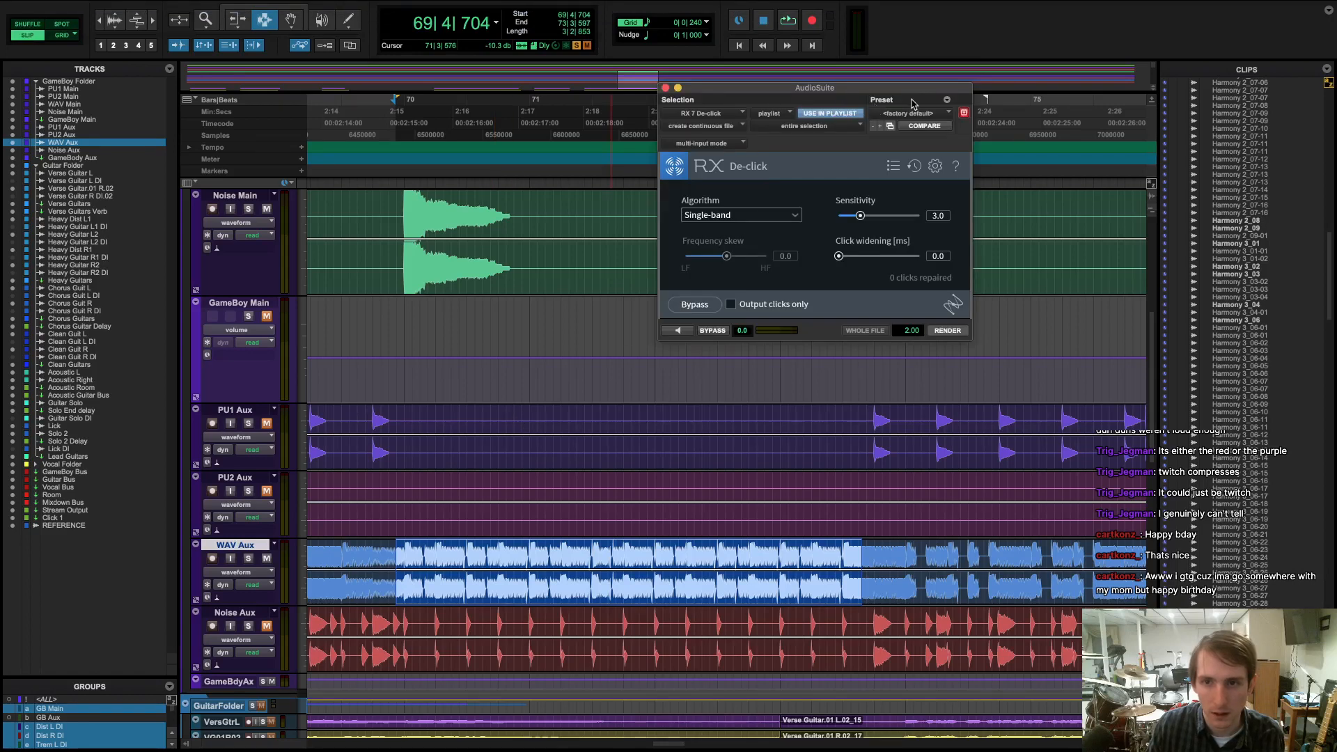
- Paste the copied settings into the AudioSuite De-click and preview the processed selection
click(945, 101)
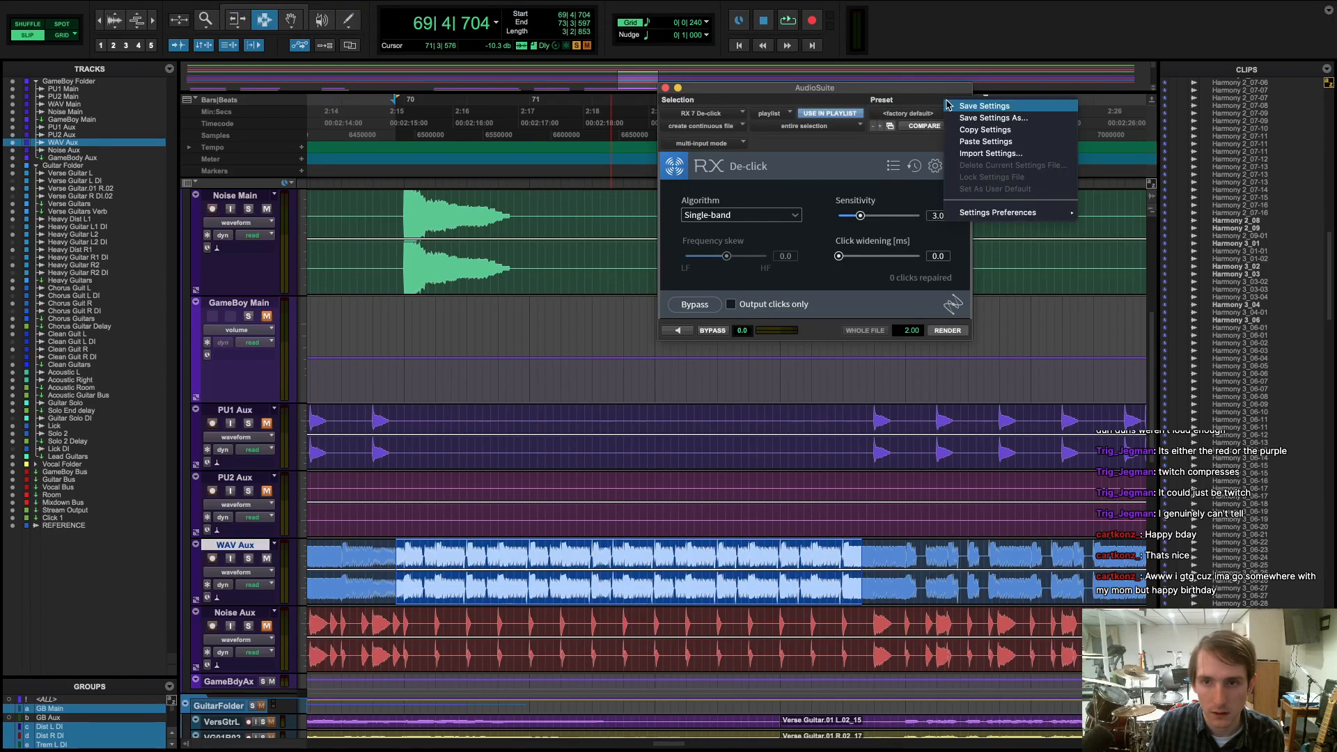
click(994, 148)
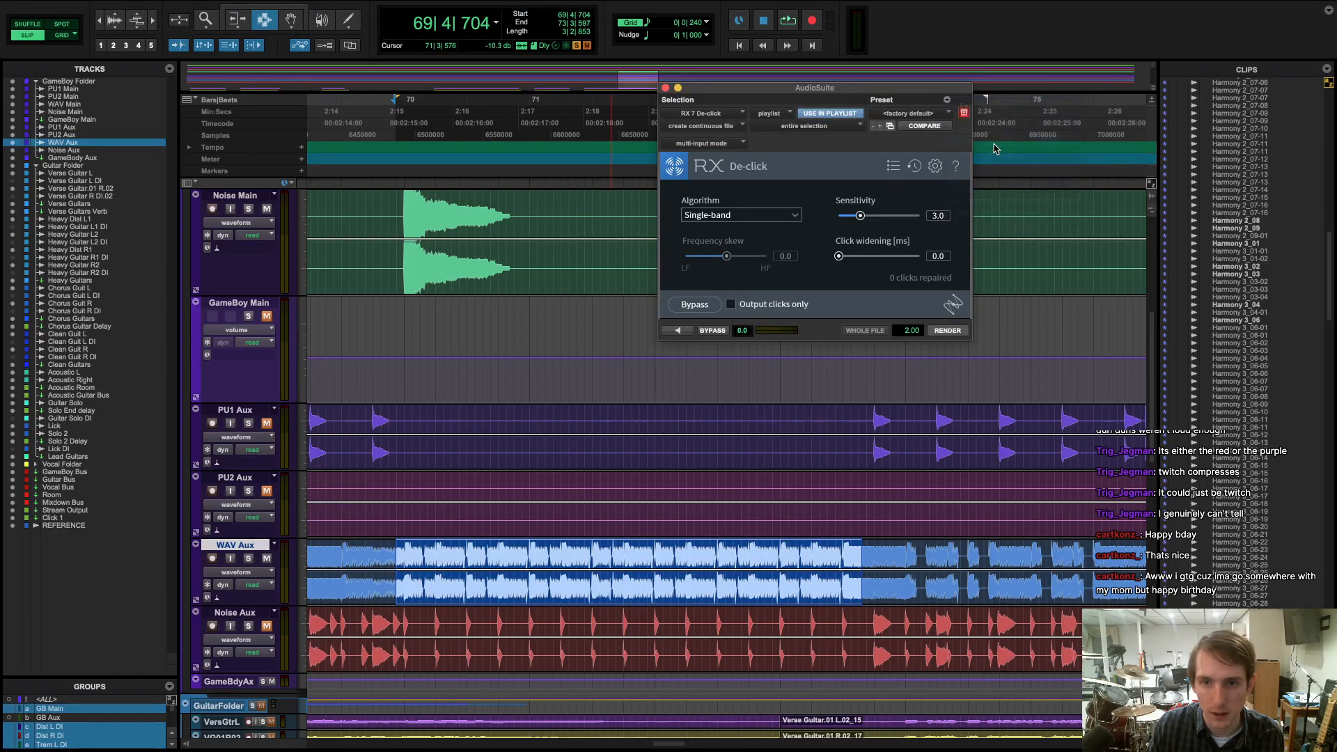
click(679, 330)
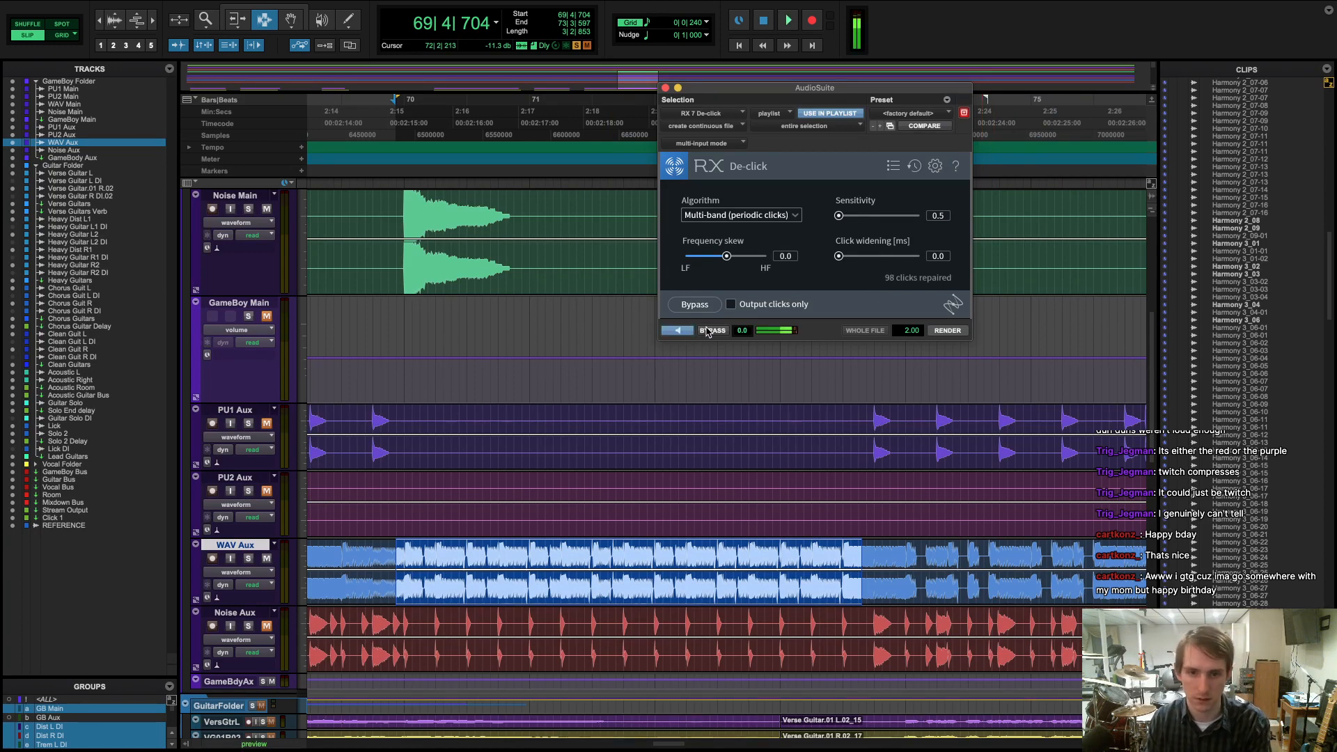
- Compare the AudioSuite preview with bypass and render De-click onto the selected WAV Aux passage
click(711, 331)
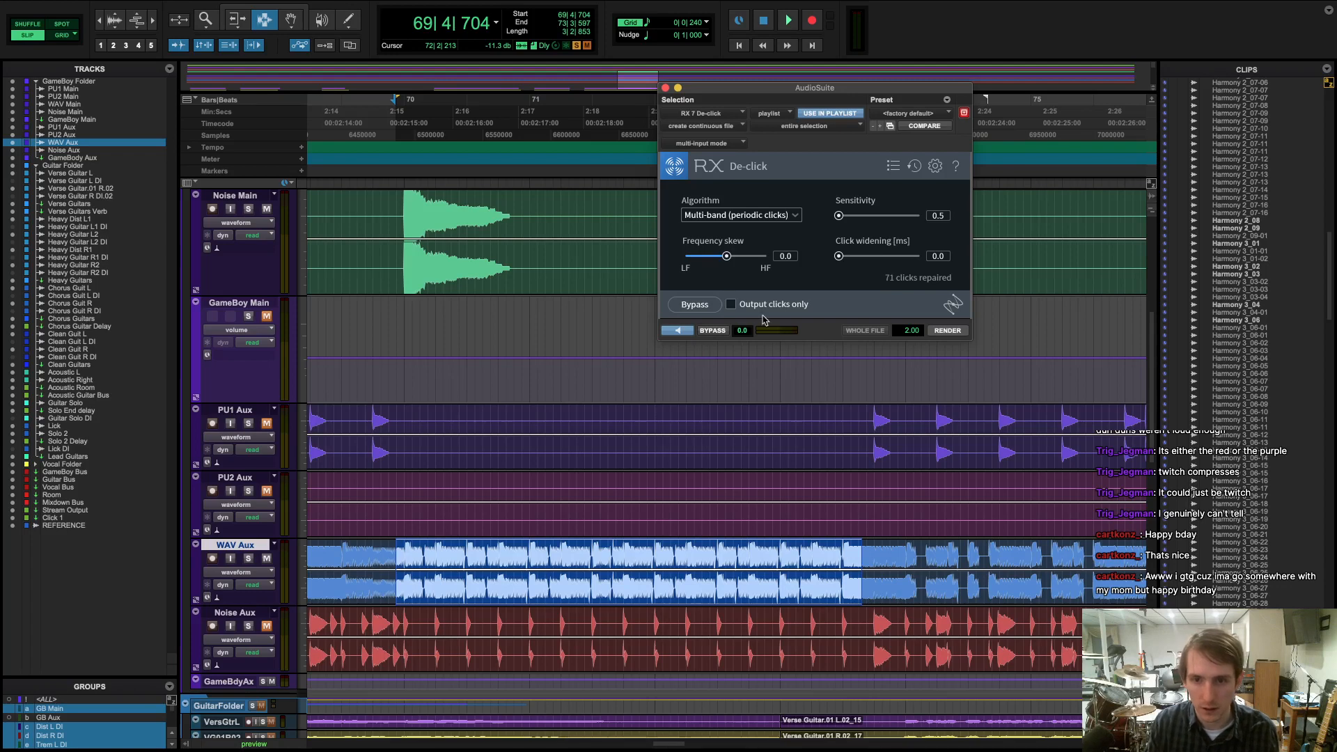
click(939, 331)
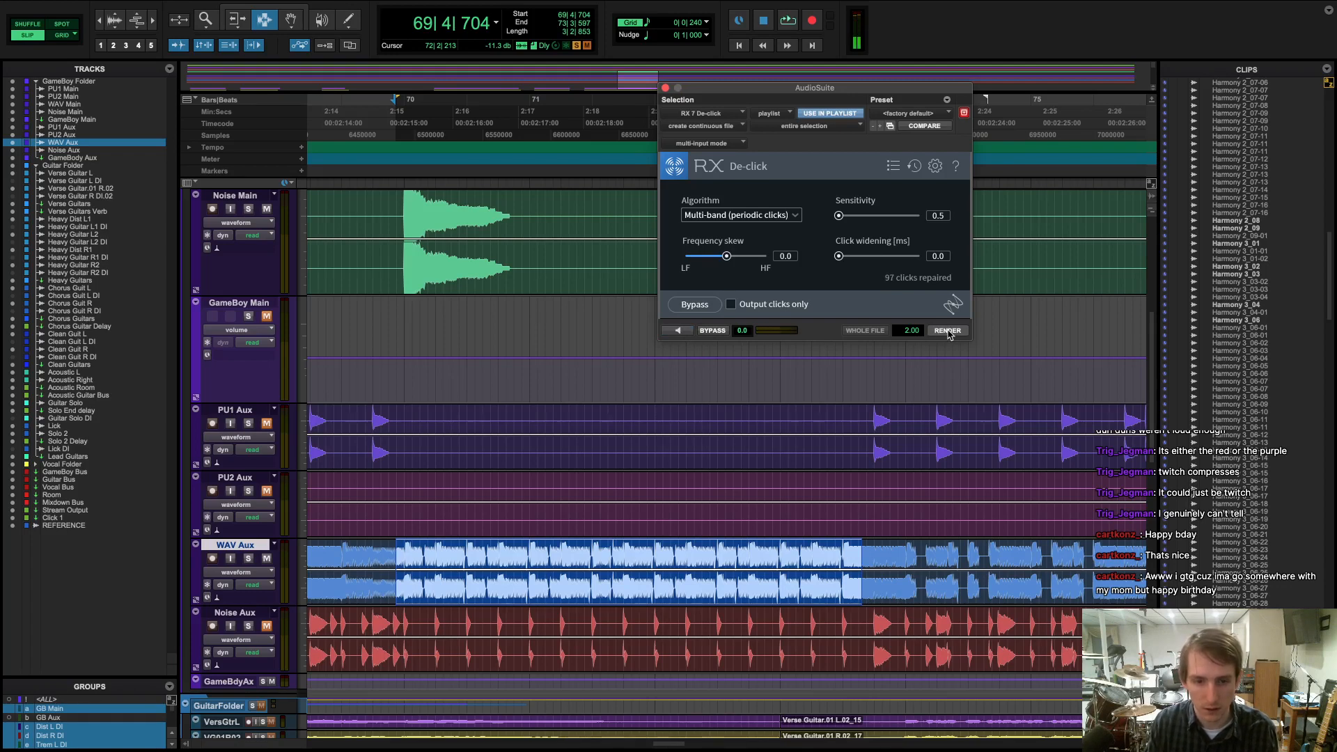
click(947, 331)
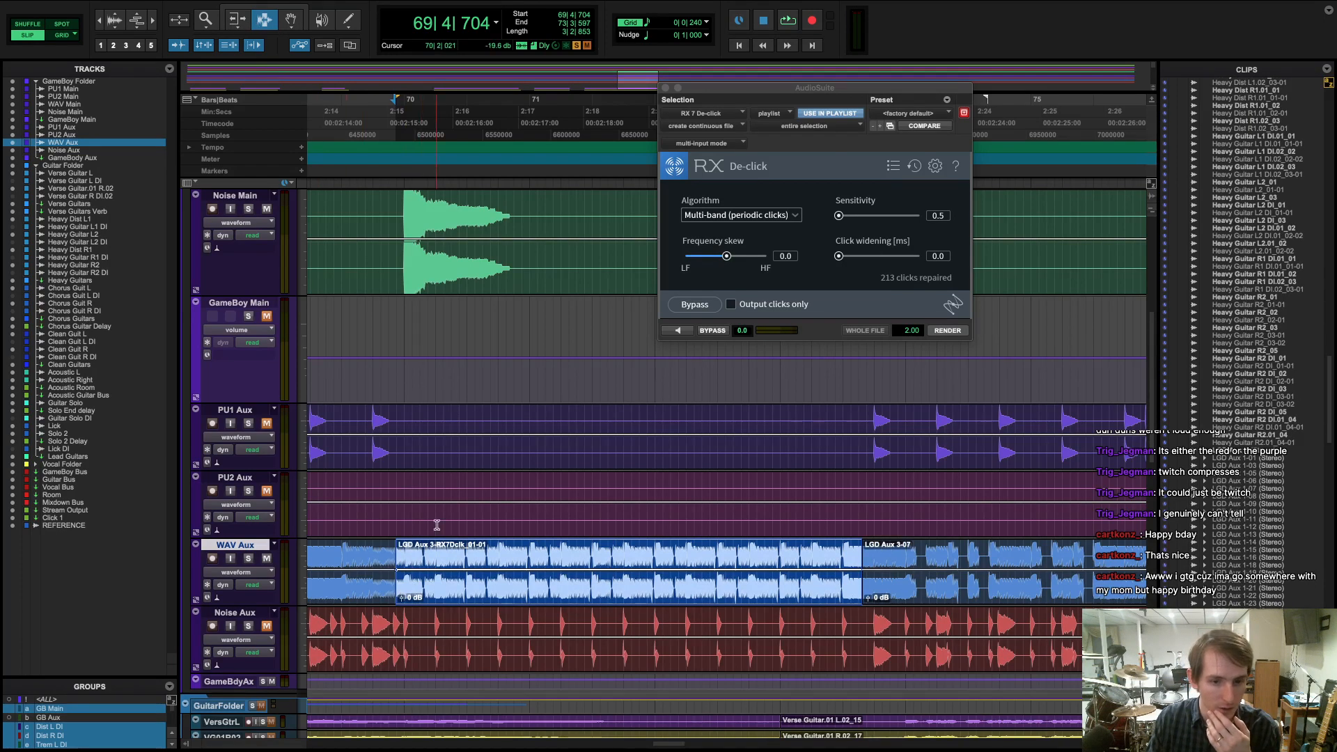
- Close the De-click window and place the edit cursor on WAV Aux at 69|4|597, just before the rendered clip
click(665, 88)
click(401, 555)
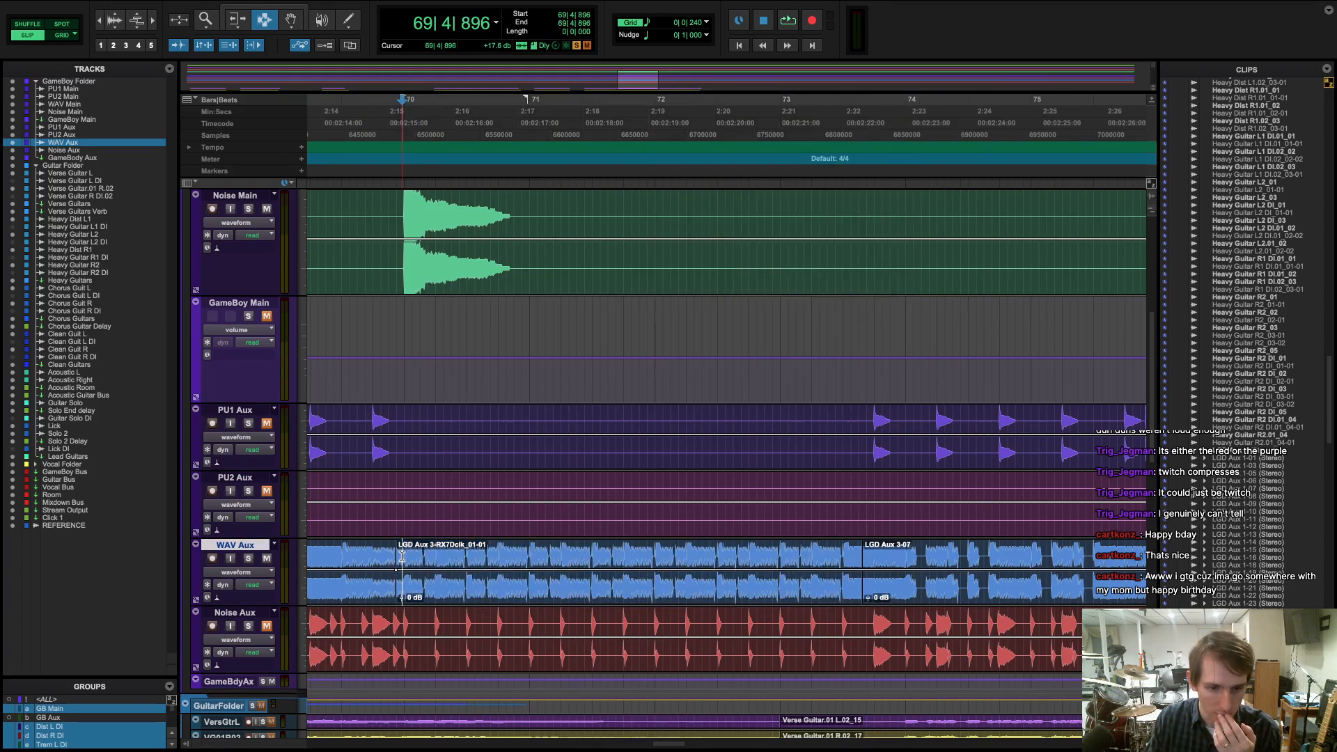
drag(400, 557, 391, 559)
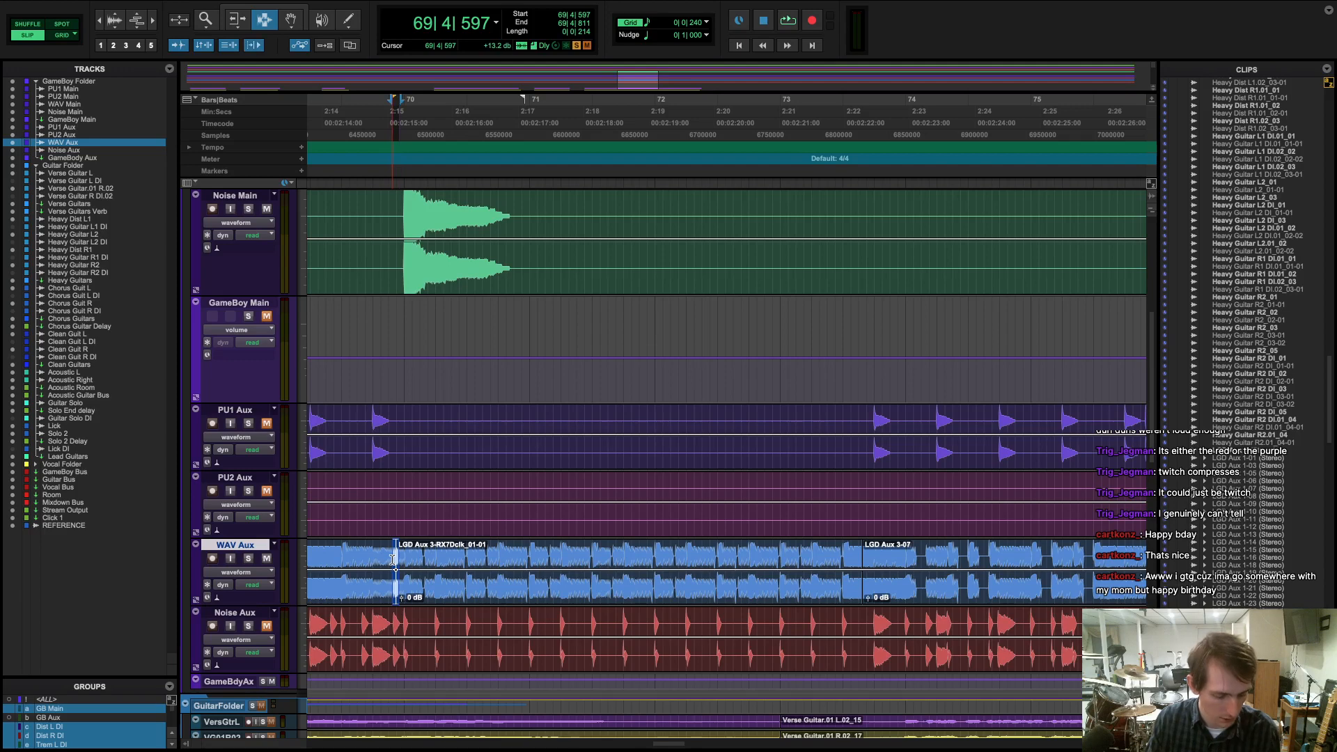
click(393, 559)
key(ctrl+bracketright)
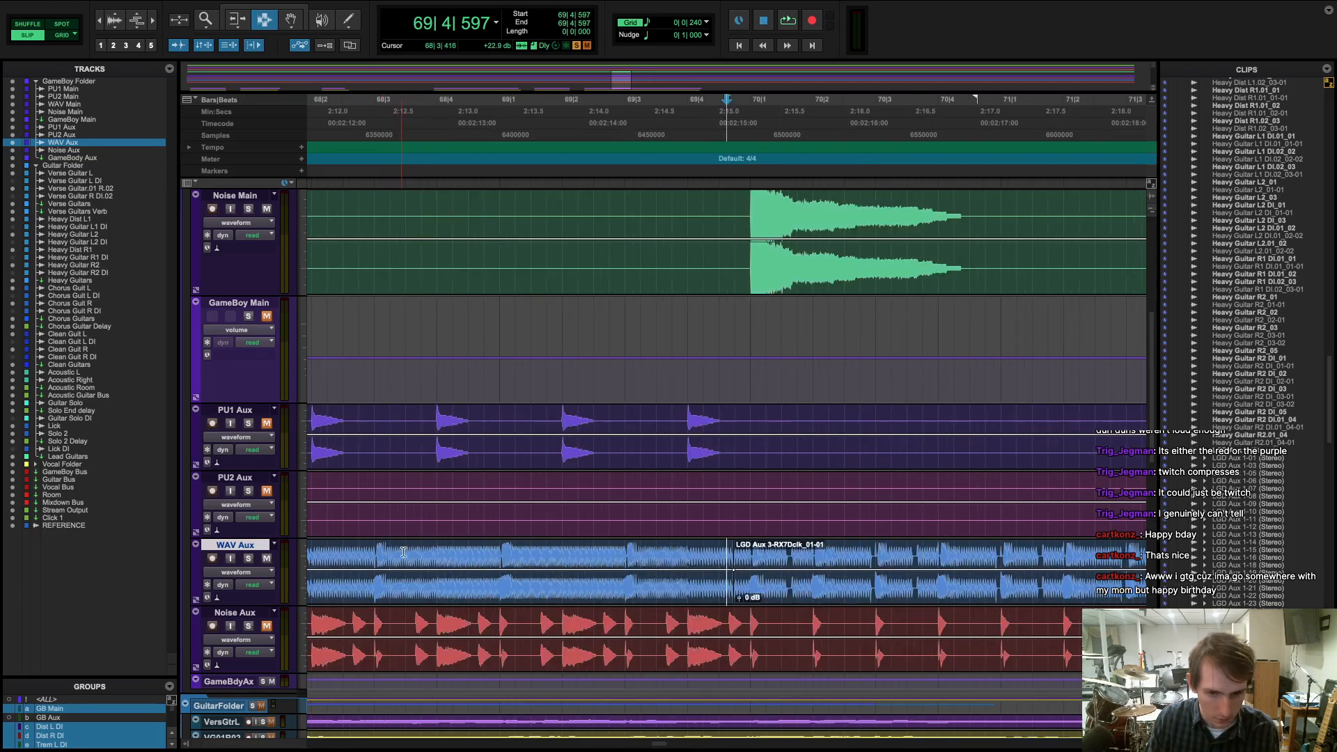
key(ctrl+bracketright)
key(ctrl+bracketright)
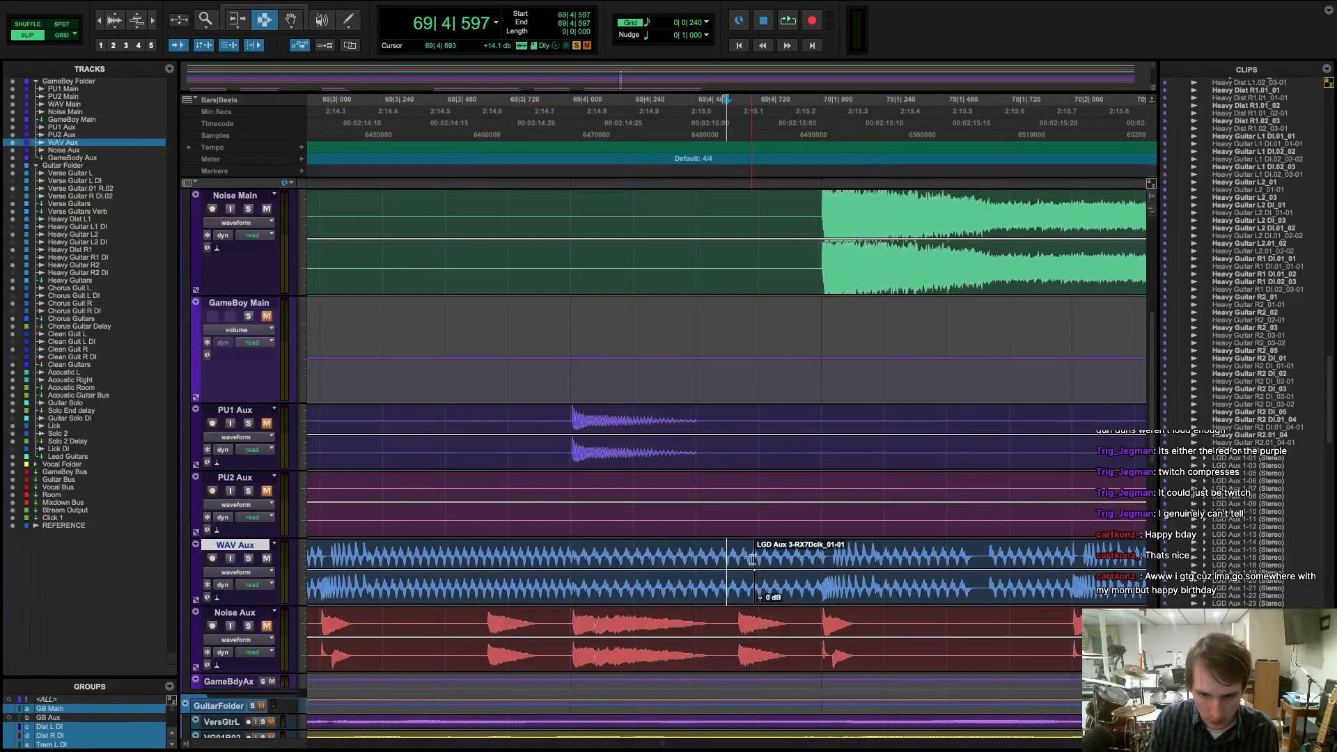
- Trim the boundary at the start of the rendered De-click clip on WAV Aux to 69|4|709
key(ctrl+bracketright)
drag(781, 561, 783, 560)
key(ctrl+bracketright)
key(ctrl+bracketright)
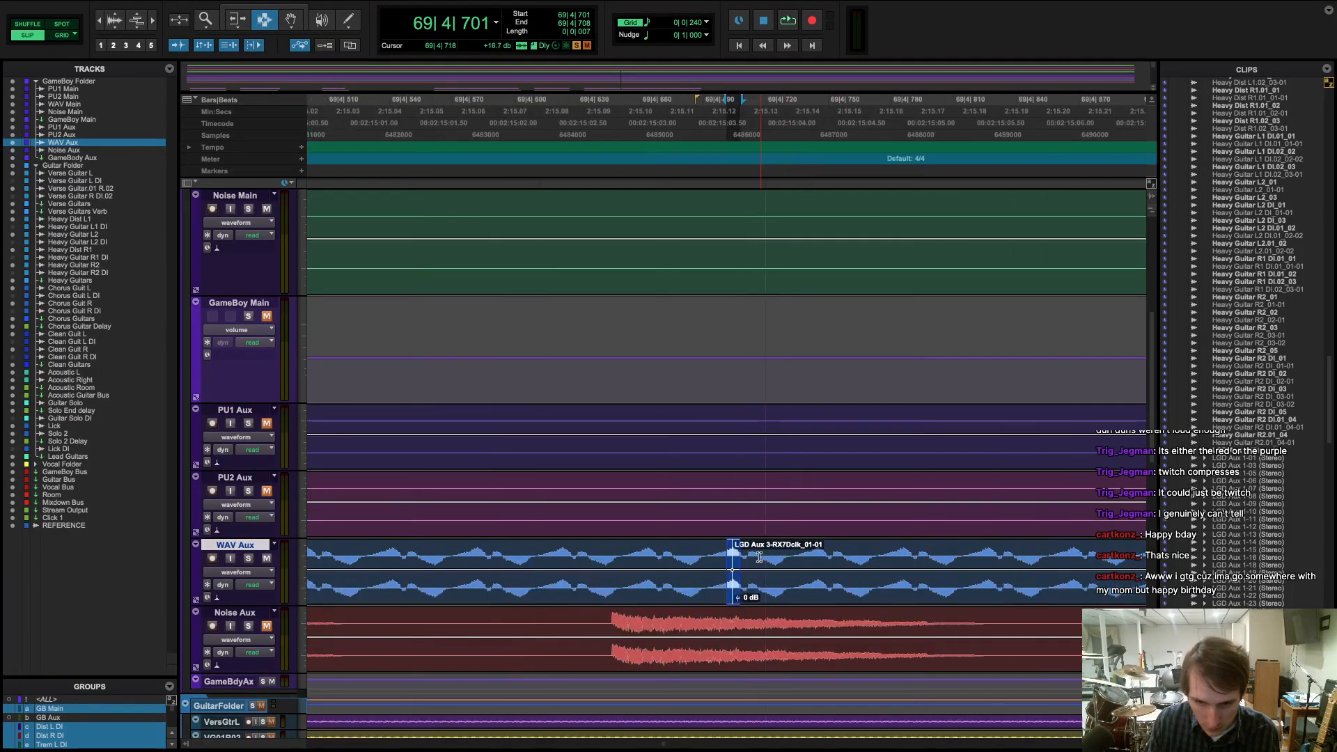
key(ctrl+bracketright)
key(ctrl+bracketright)
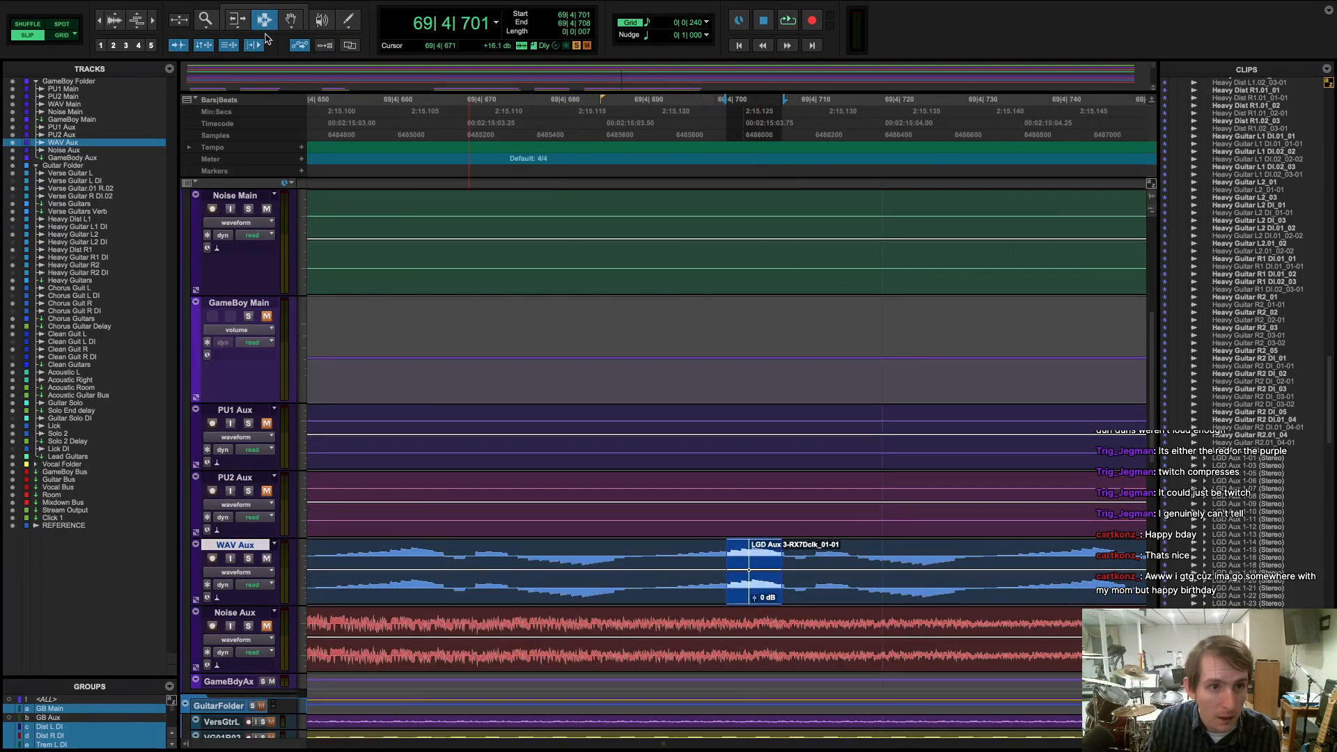
click(238, 21)
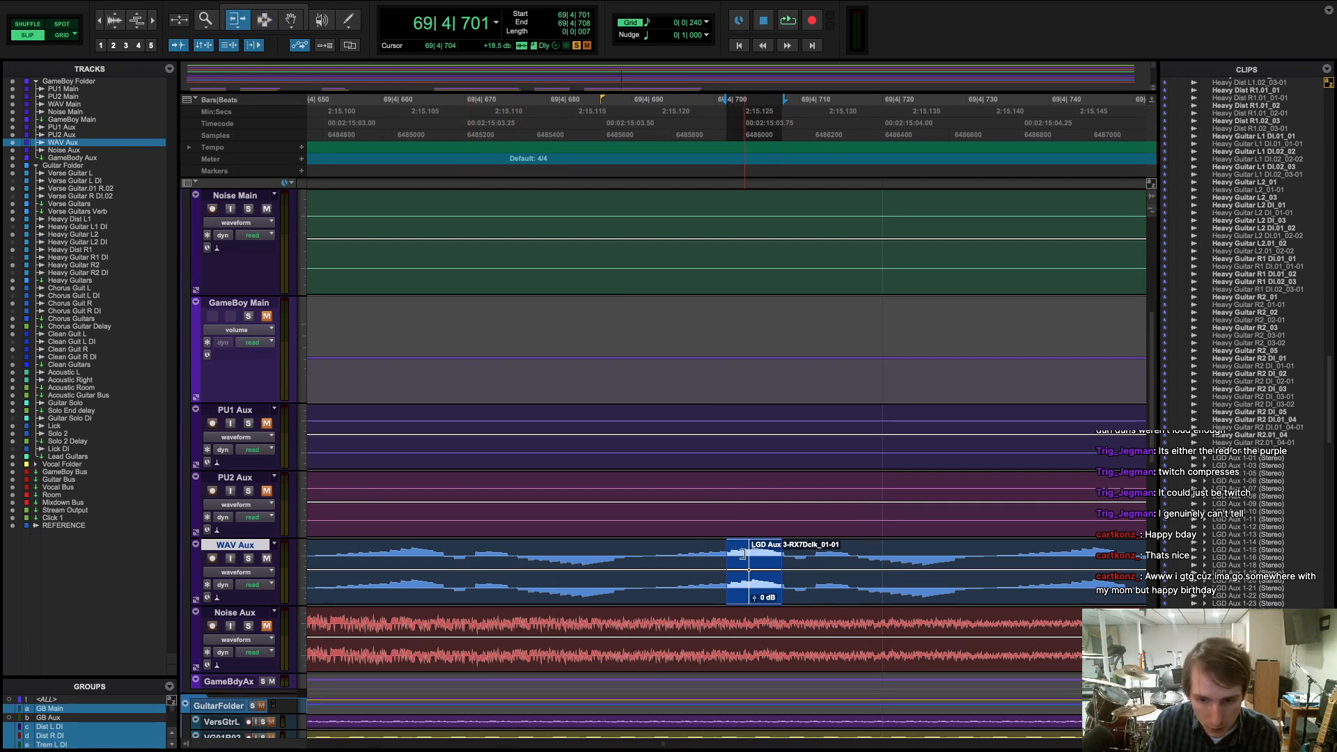
drag(743, 555, 792, 579)
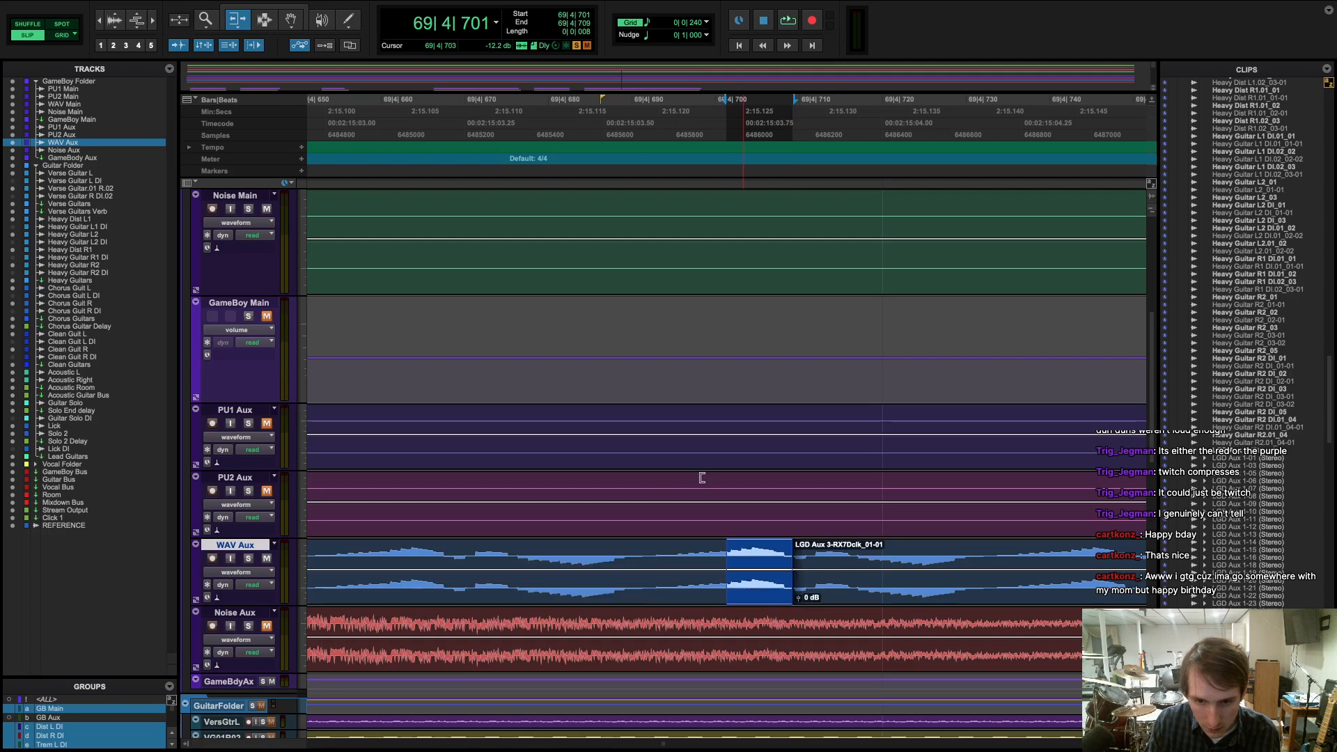
- Create a very short crossfade from 69|4|709 to 69|4|710 over the join at the rendered clip's start
click(265, 22)
click(814, 581)
click(798, 565)
key(f)
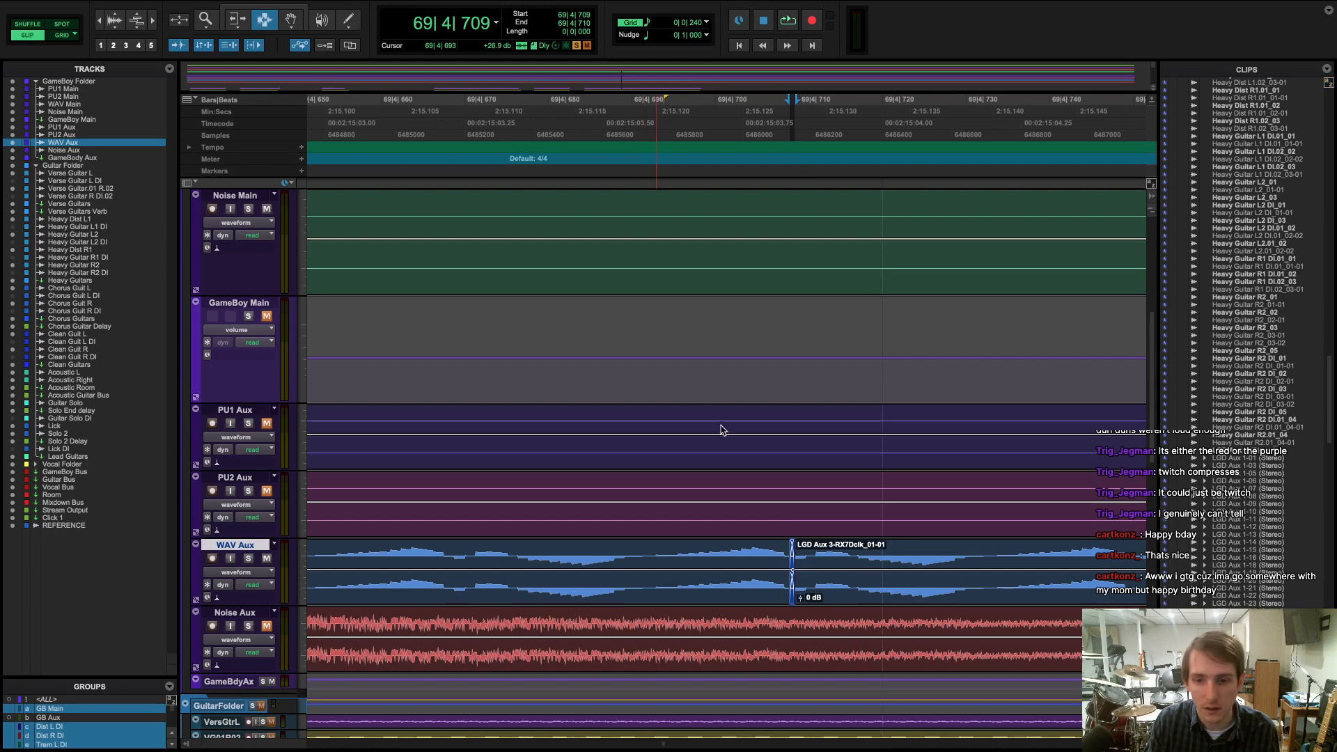
- Place the edit cursor on WAV Aux at 73|3|603, beside the end of the rendered De-click clip
scroll(721, 430, right, 15)
key(t)
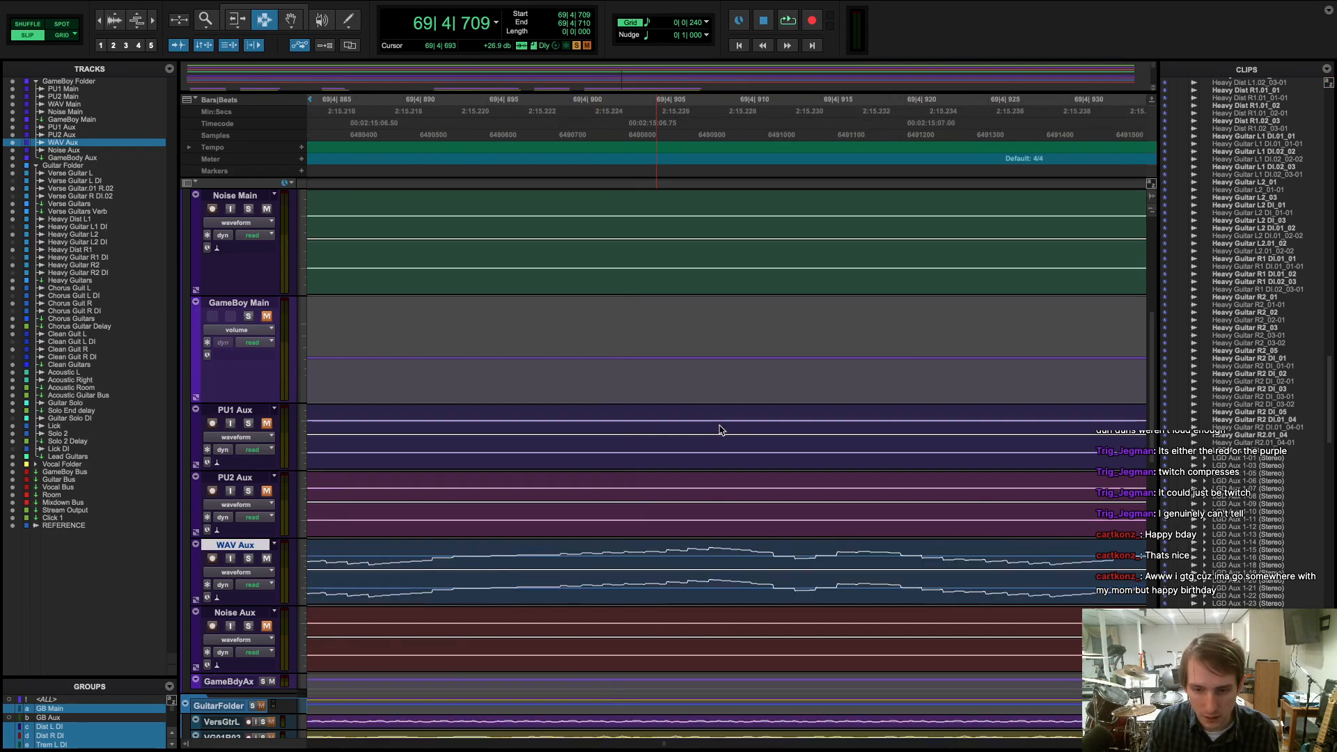
key(r)
key(r)
key(r)
key(r)
key(r)
scroll(814, 551, right, 20)
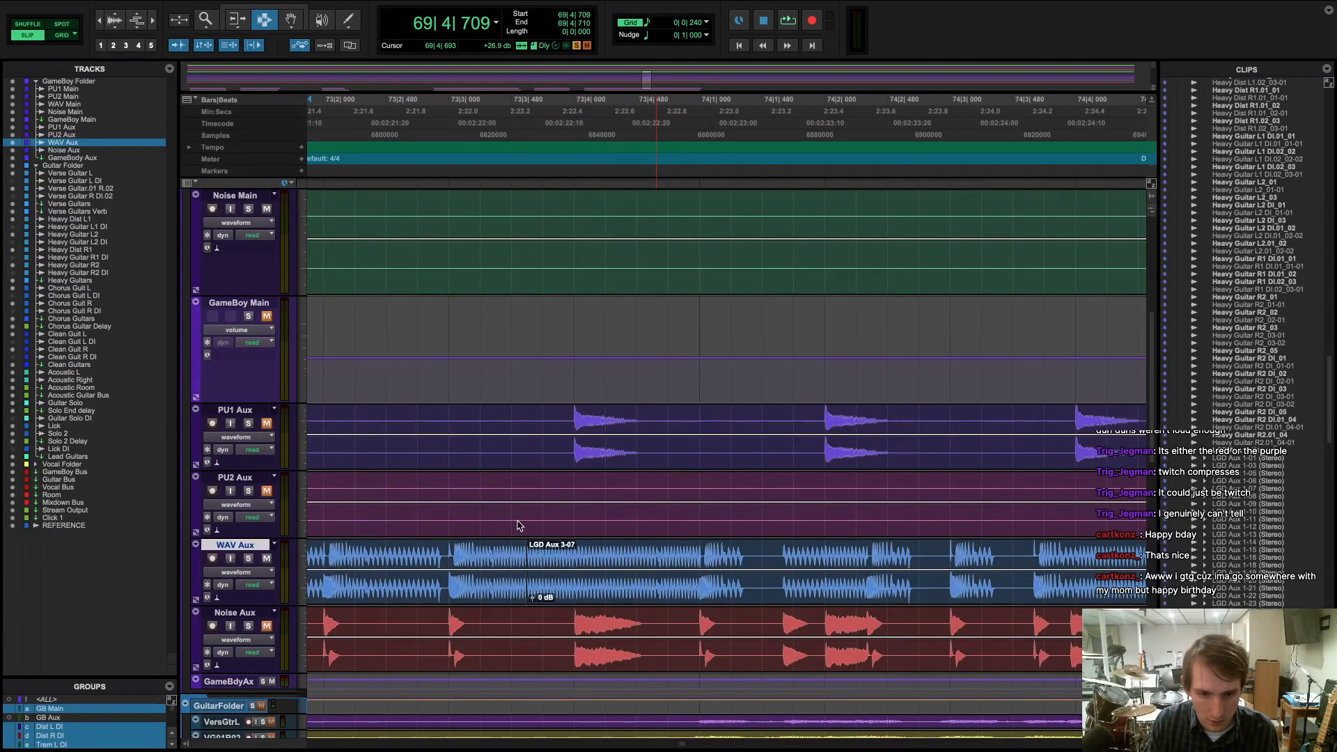
click(521, 170)
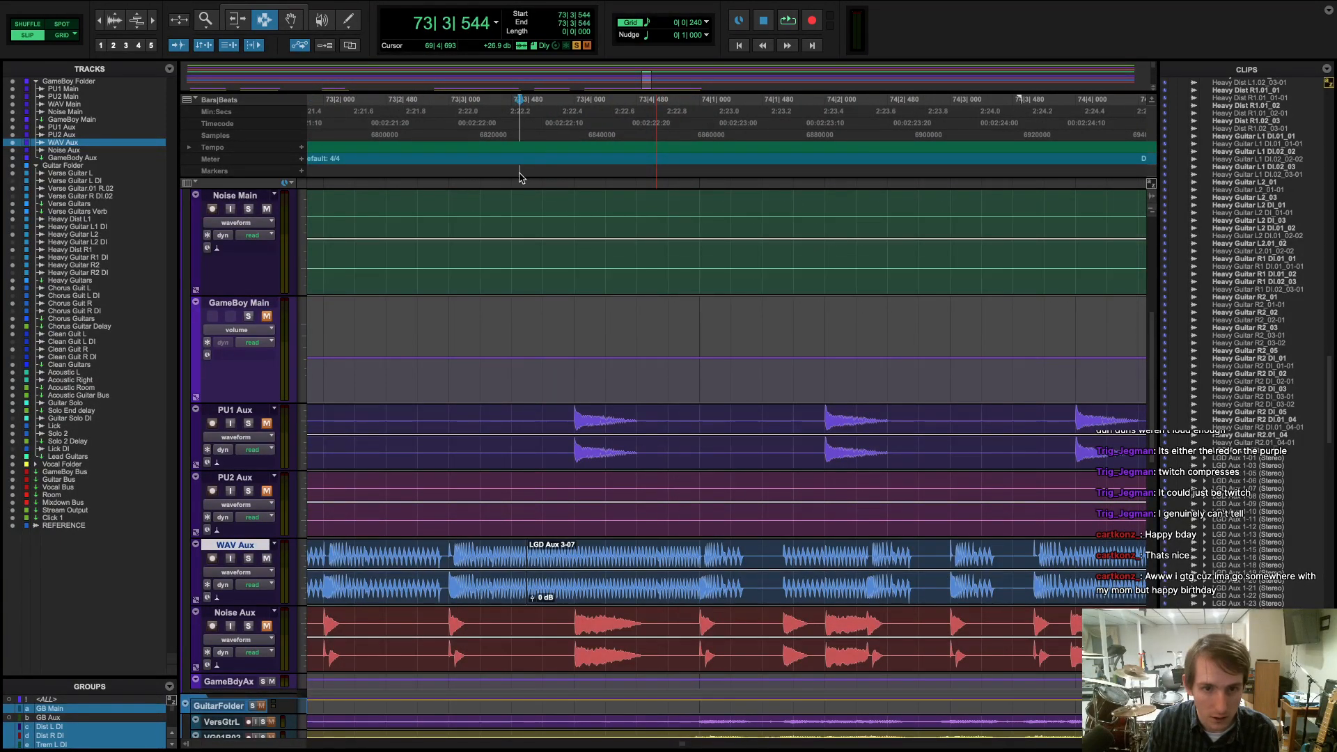
click(540, 563)
- Trim the boundary at the rendered WAV Aux clip's end to 73|3|589 and add a short crossfade over the join
key(super+bracketright)
key(super+bracketright)
key(super+bracketright)
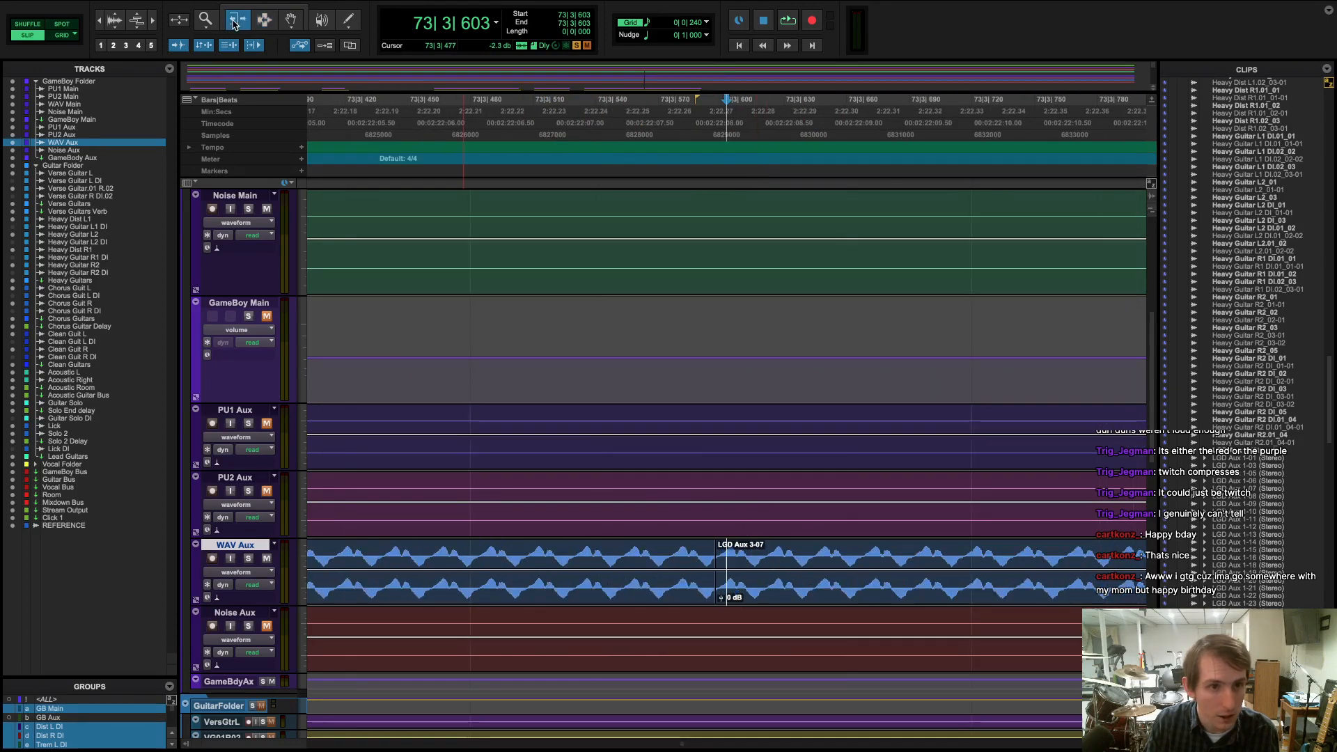
key(super+bracketright)
key(super+bracketright)
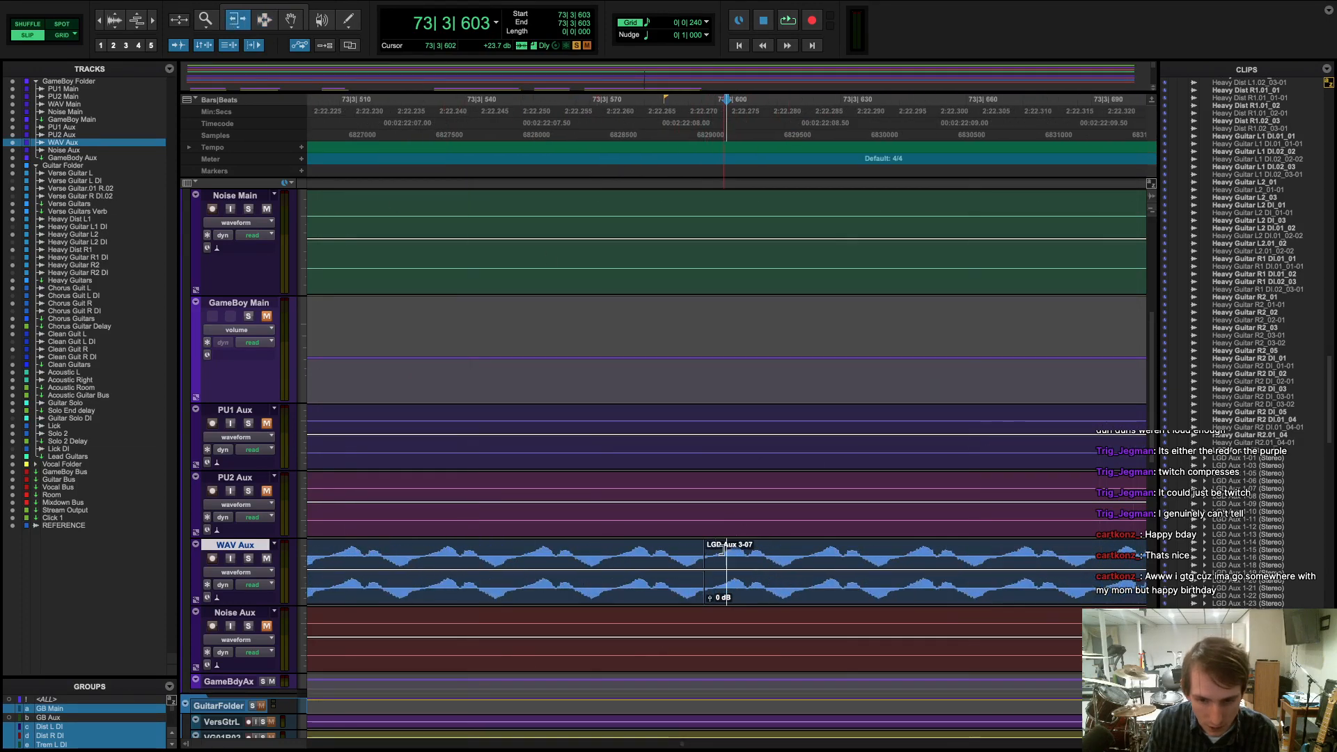
drag(688, 550, 614, 575)
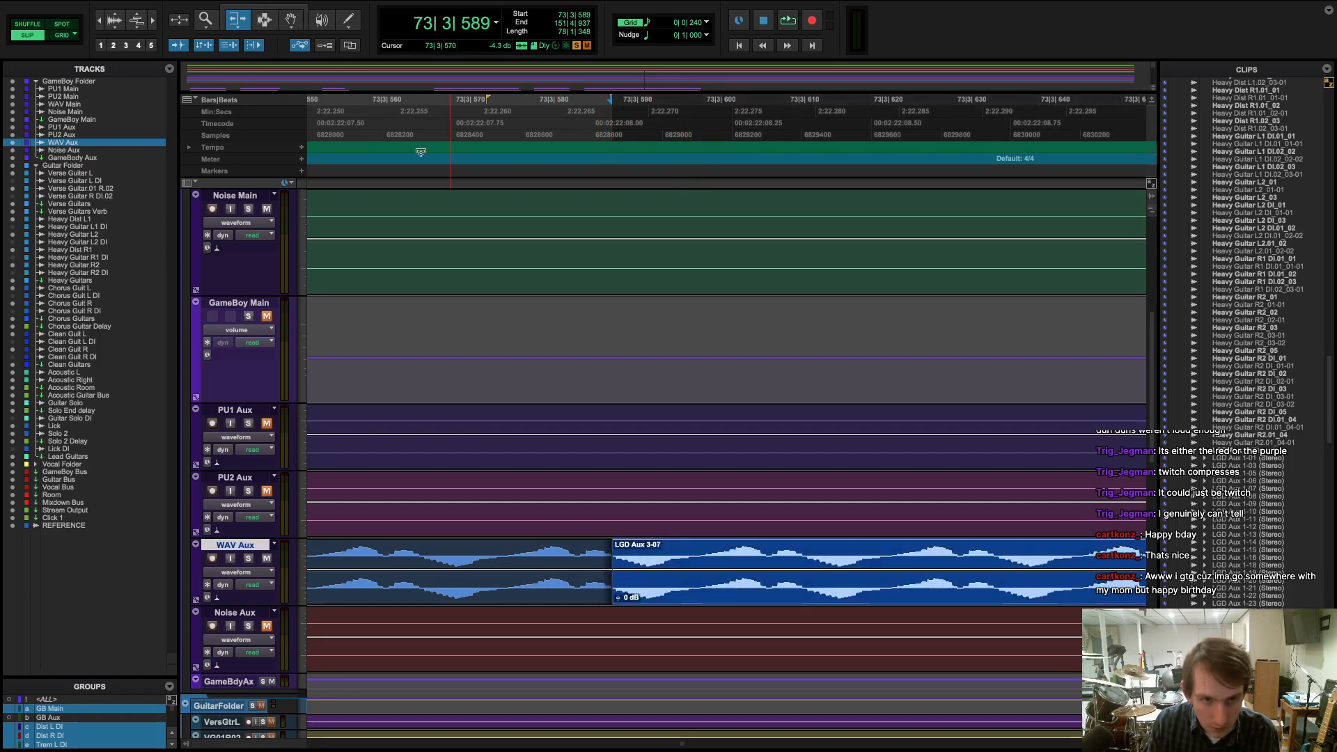
click(611, 552)
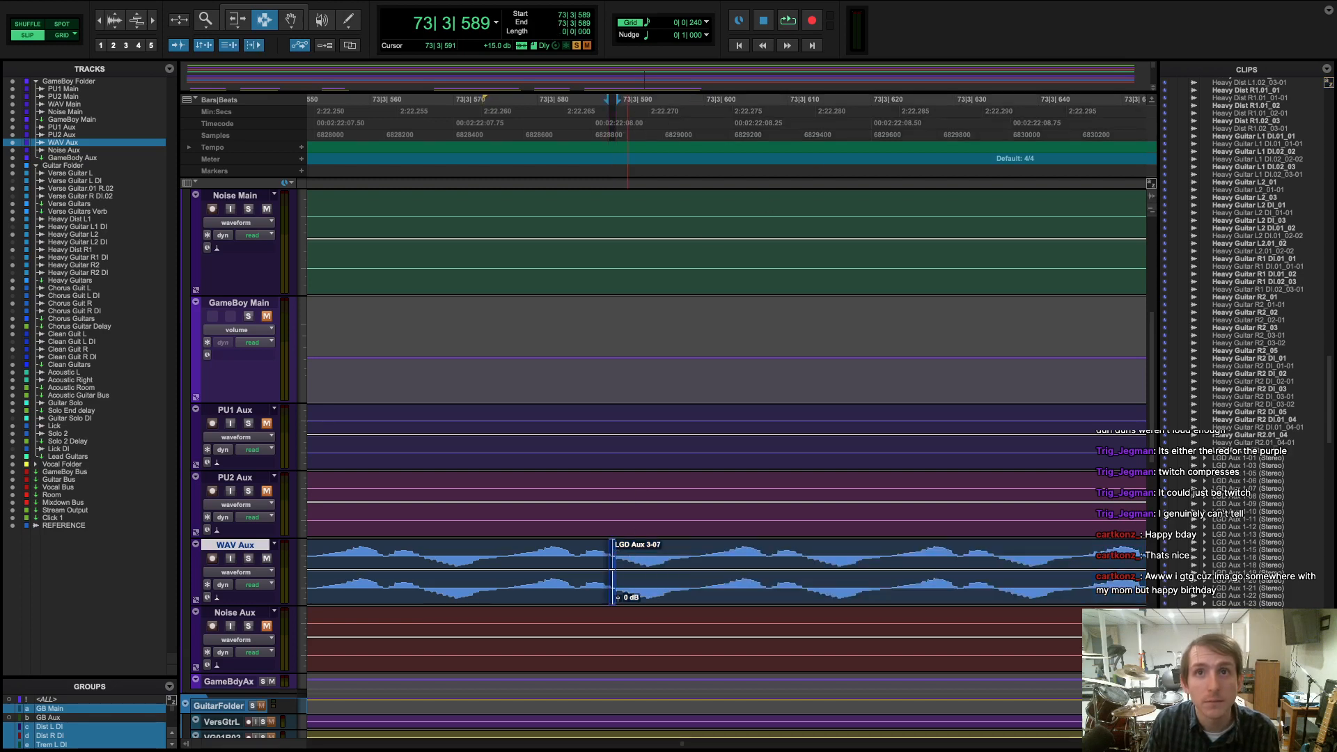
- Play the edited WAV Aux passage from 69|3|427 through both joins to about 74|4|857 to check it
scroll(671, 459, up, 3)
scroll(672, 459, down, 9)
scroll(671, 460, down, 3)
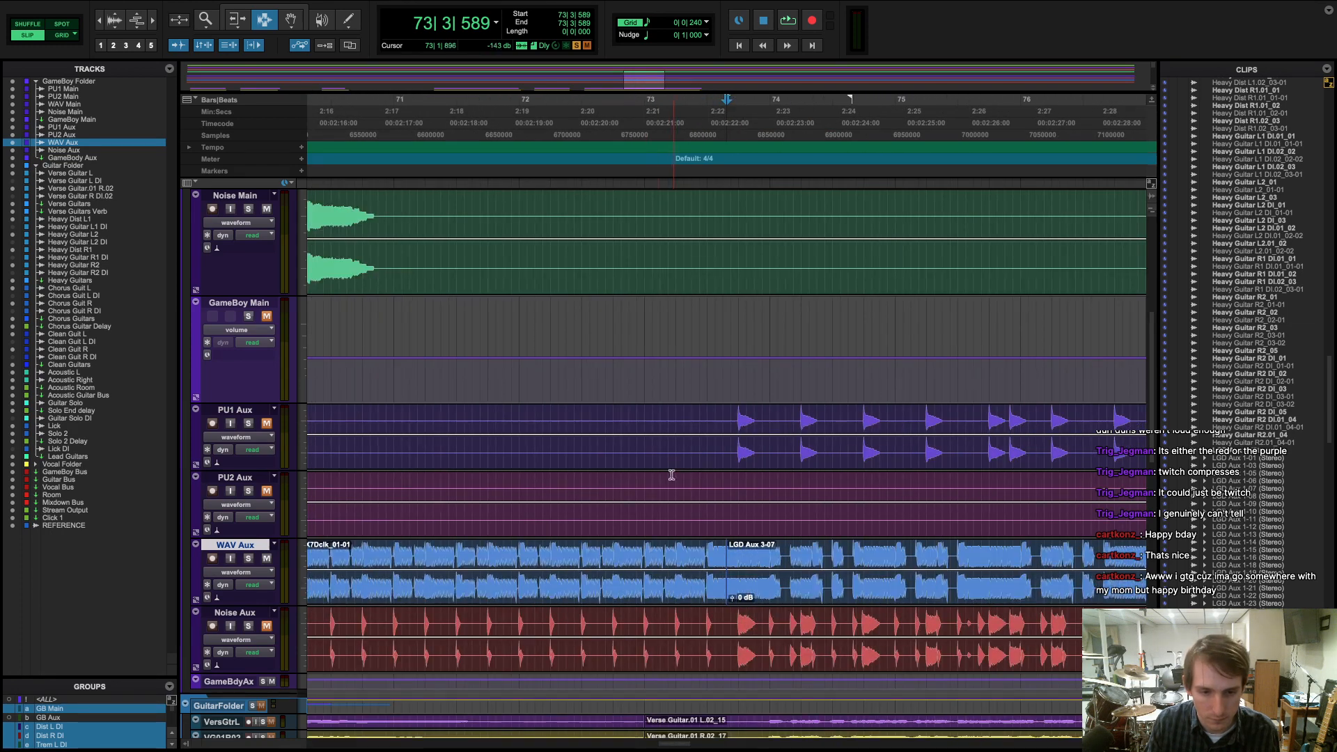
scroll(672, 474, left, 4)
click(487, 168)
key(space)
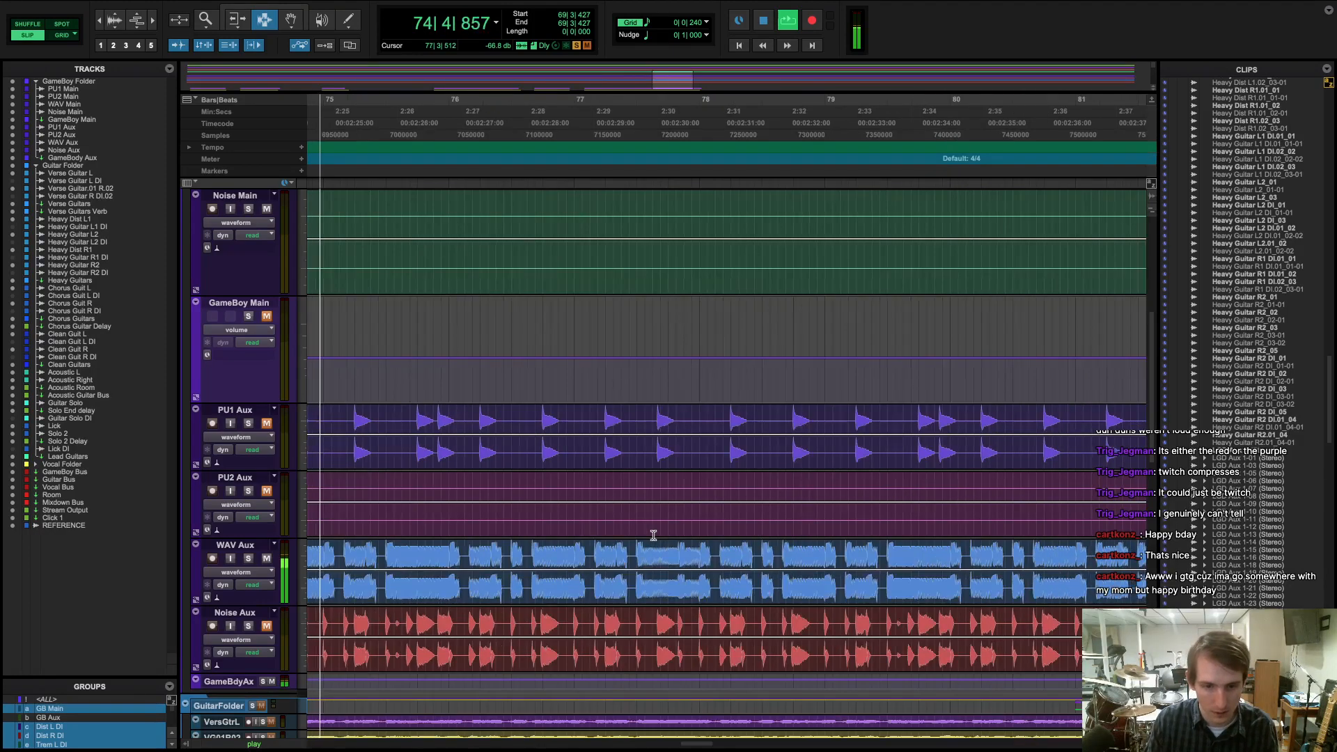
key(space)
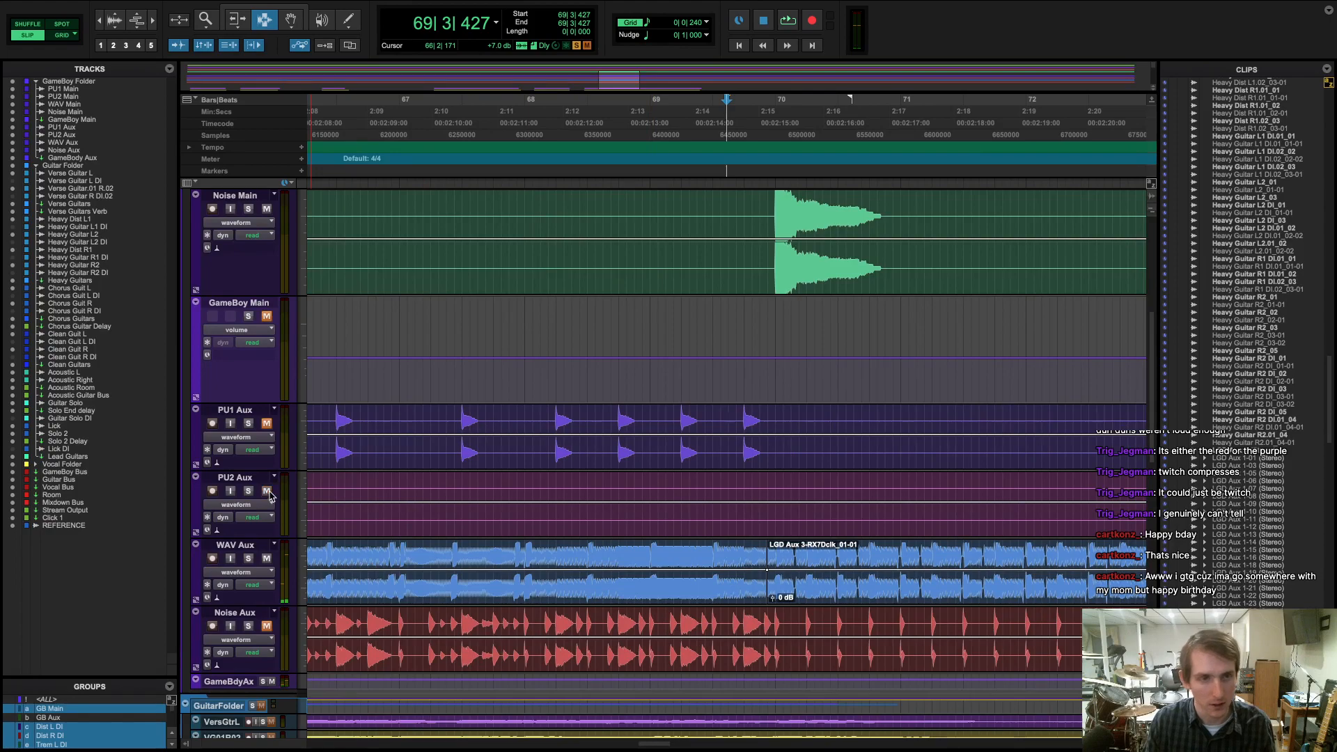
- Unmute GameBoy Main and the muted GameBoy aux tracks, and unsolo the GameBoy folder
key(super+equal)
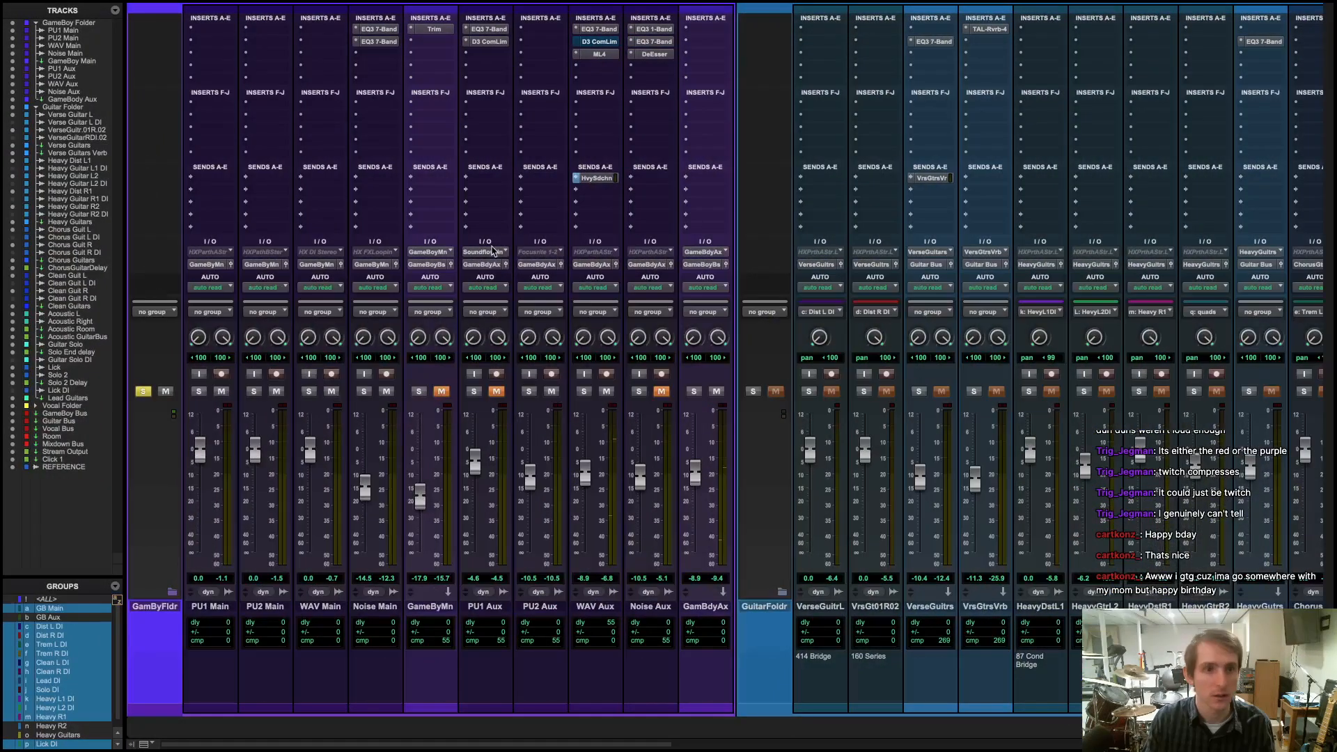
key(super+equal)
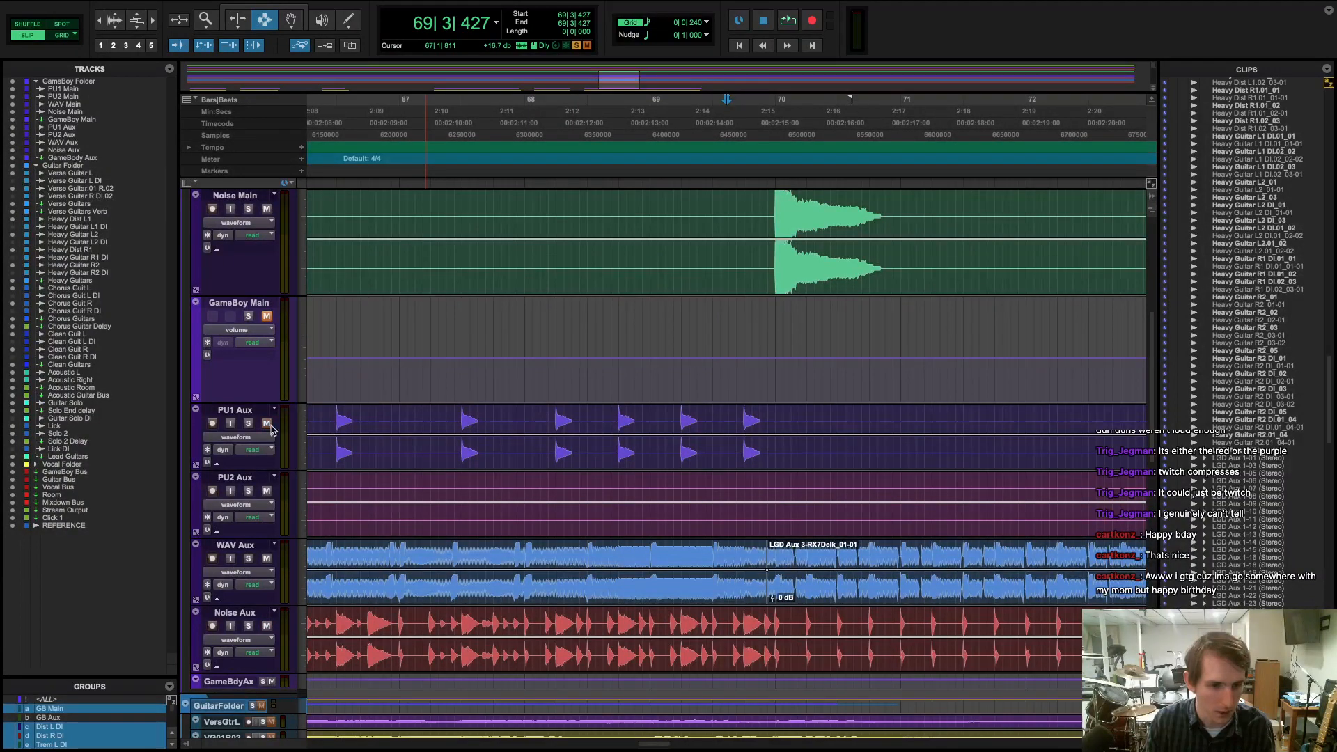
scroll(271, 306, up, 5)
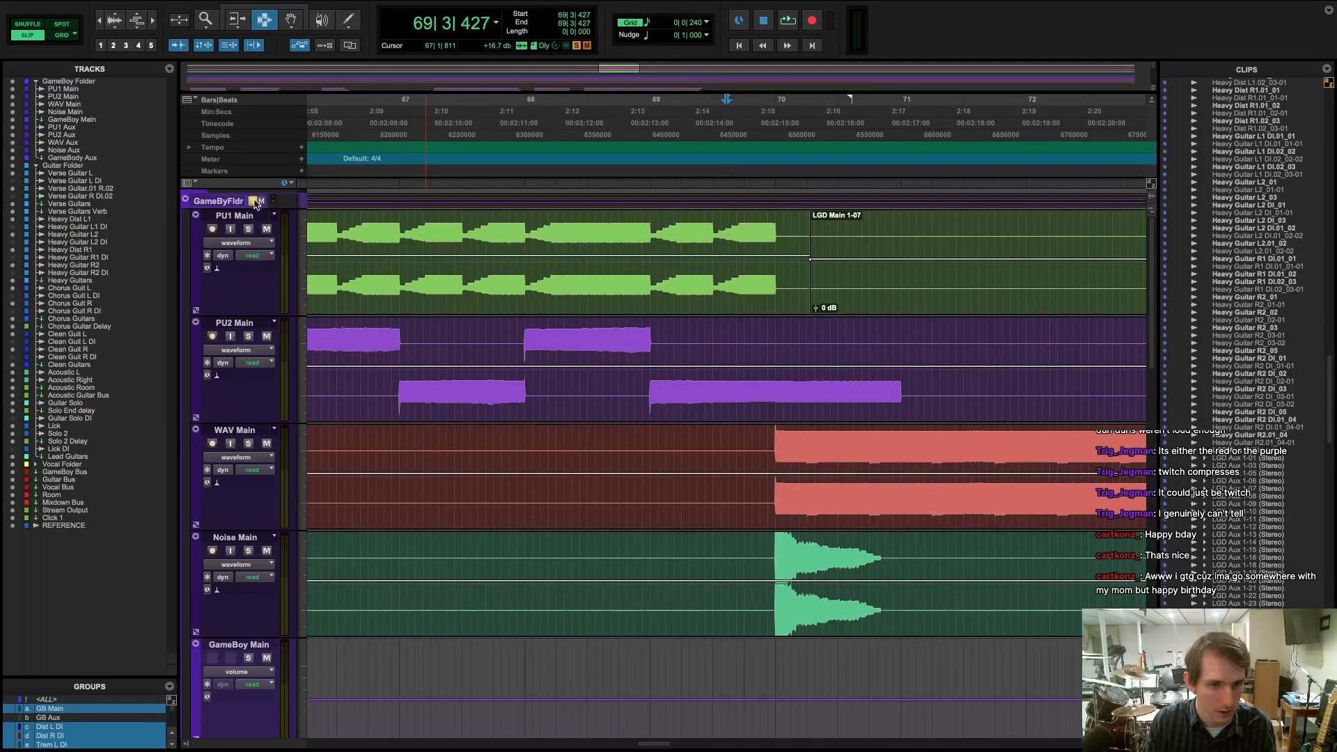
key(super+bracketleft)
key(super+bracketleft)
key(super+bracketleft)
key(super+bracketleft)
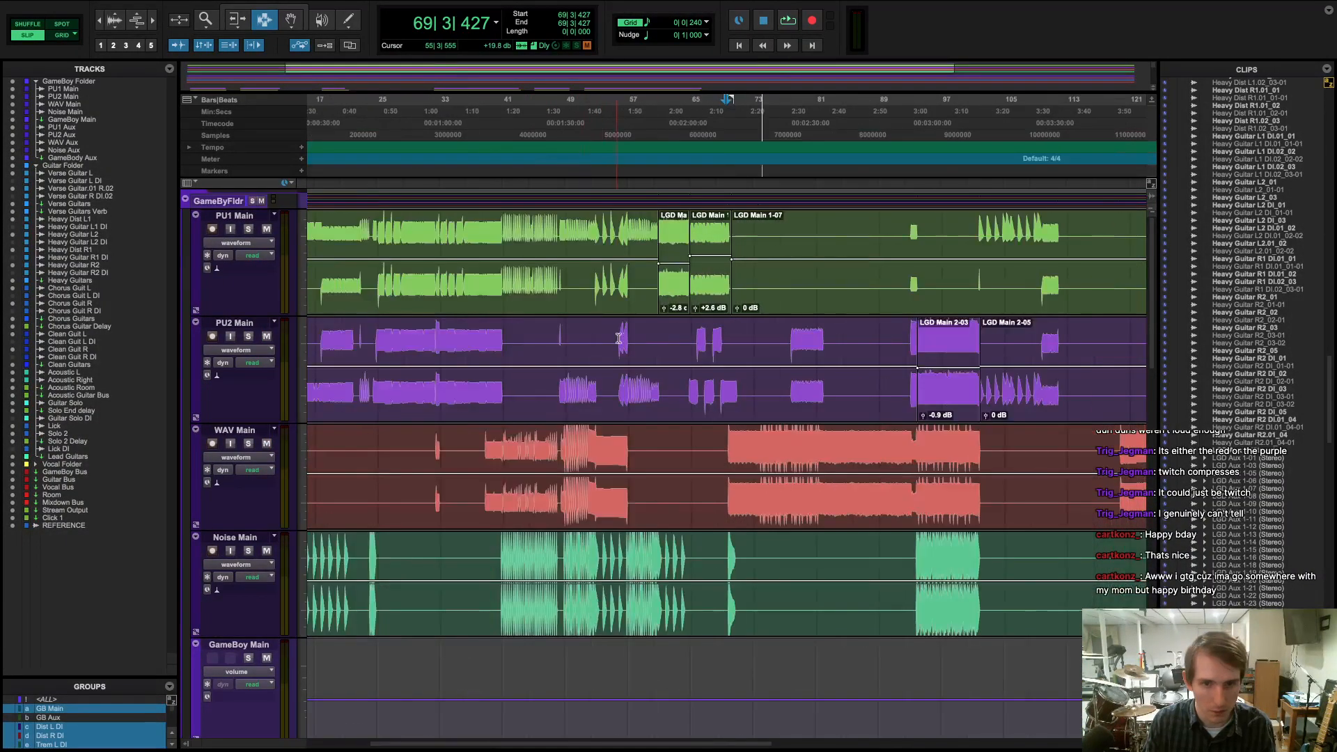
- Spot-check the full mix by playing it briefly from 59|3|156, 92|2|405 and 72|4|875
key(space)
key(space)
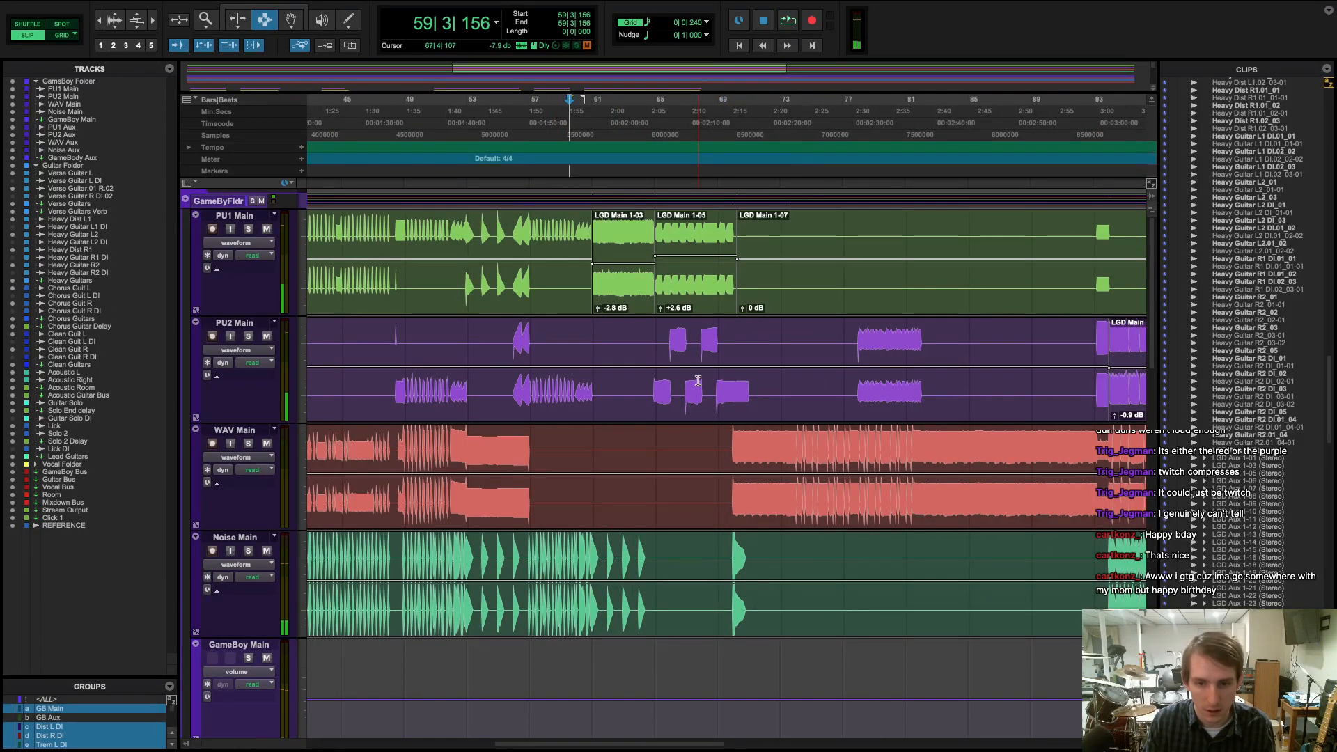
scroll(698, 379, right, 10)
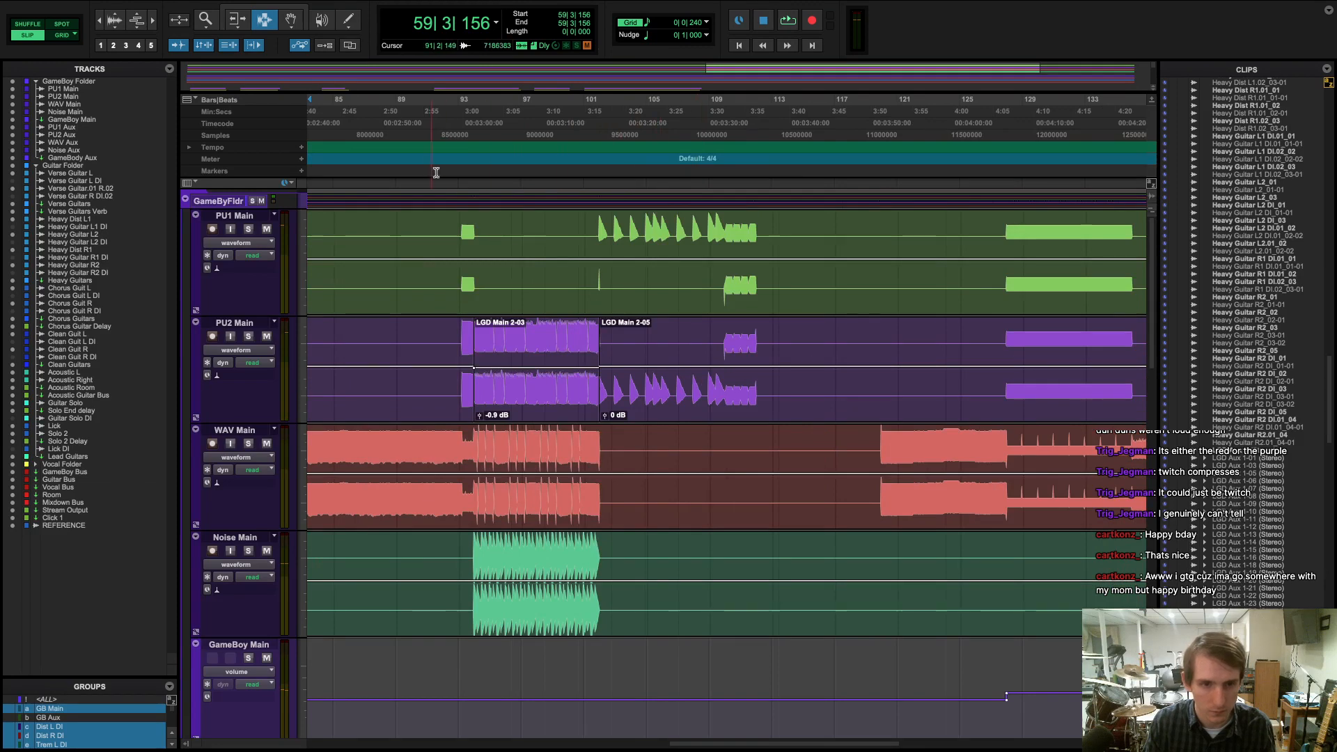
click(452, 188)
key(space)
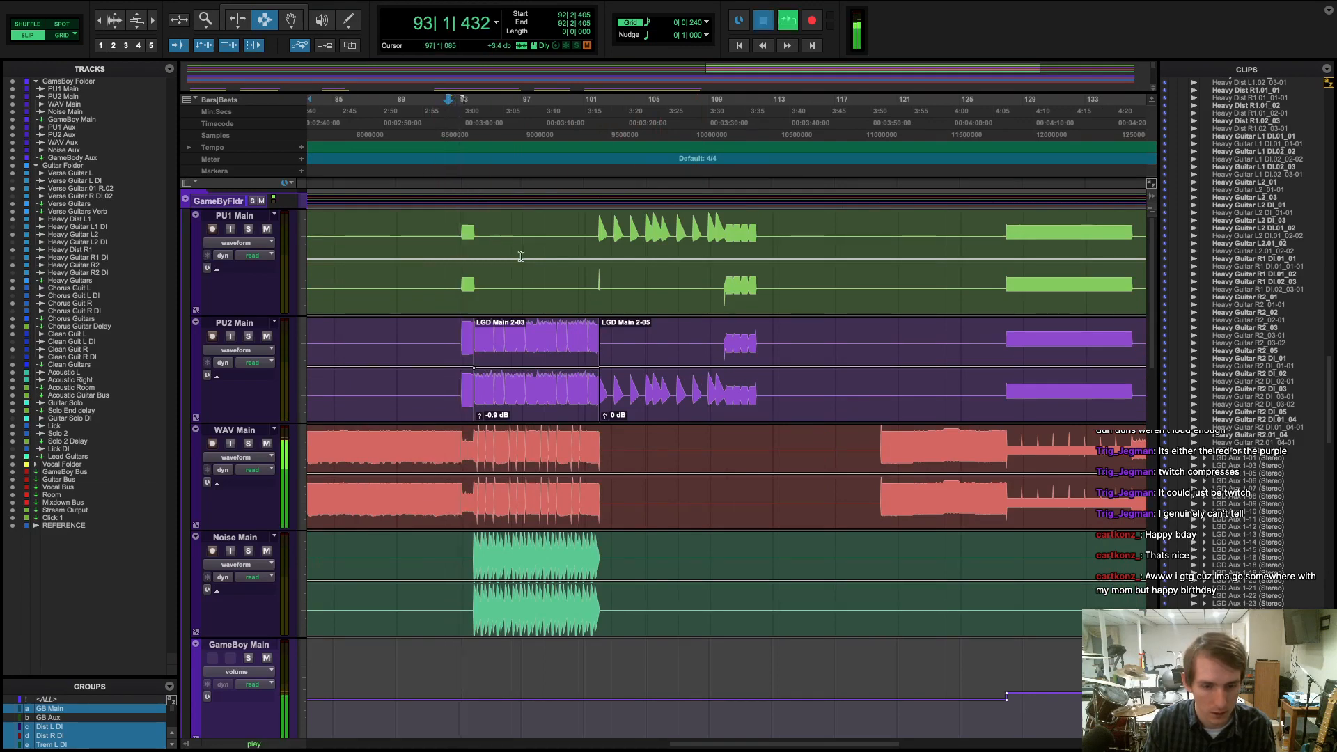
key(space)
scroll(521, 256, left, 5)
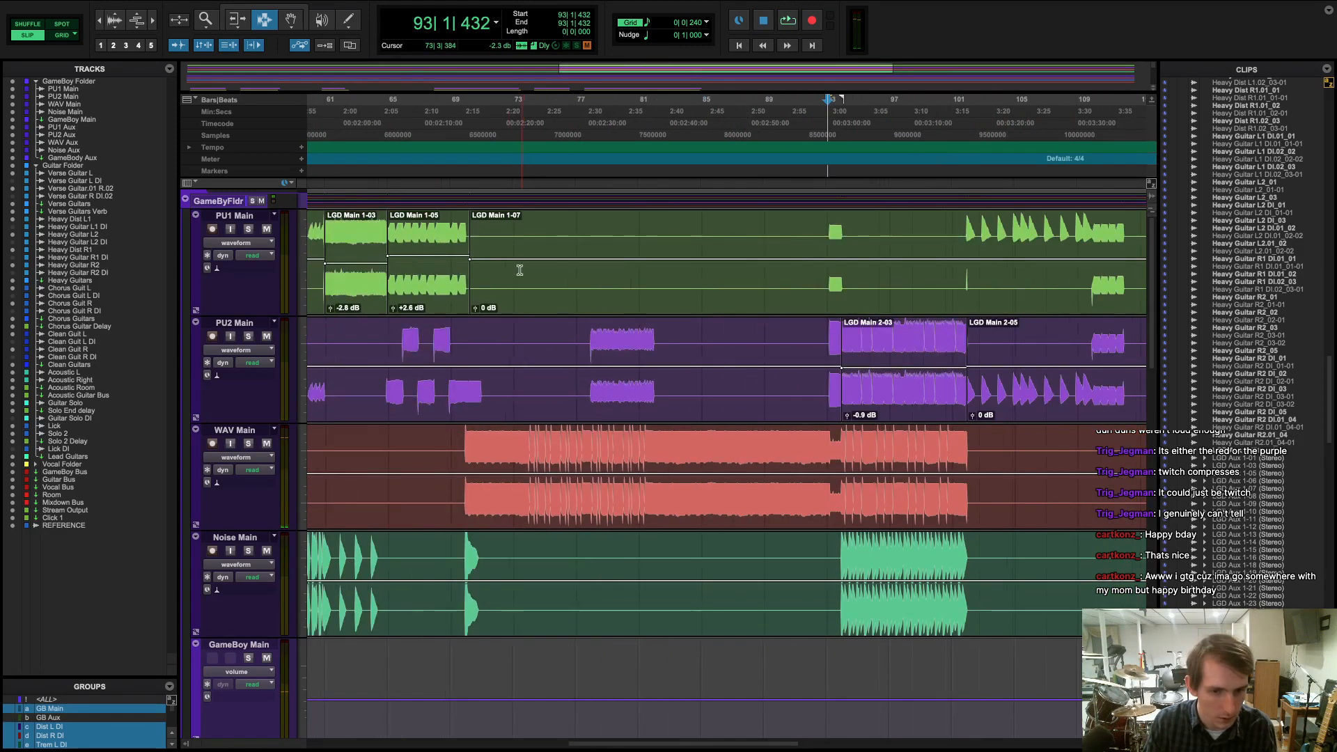
click(512, 170)
key(space)
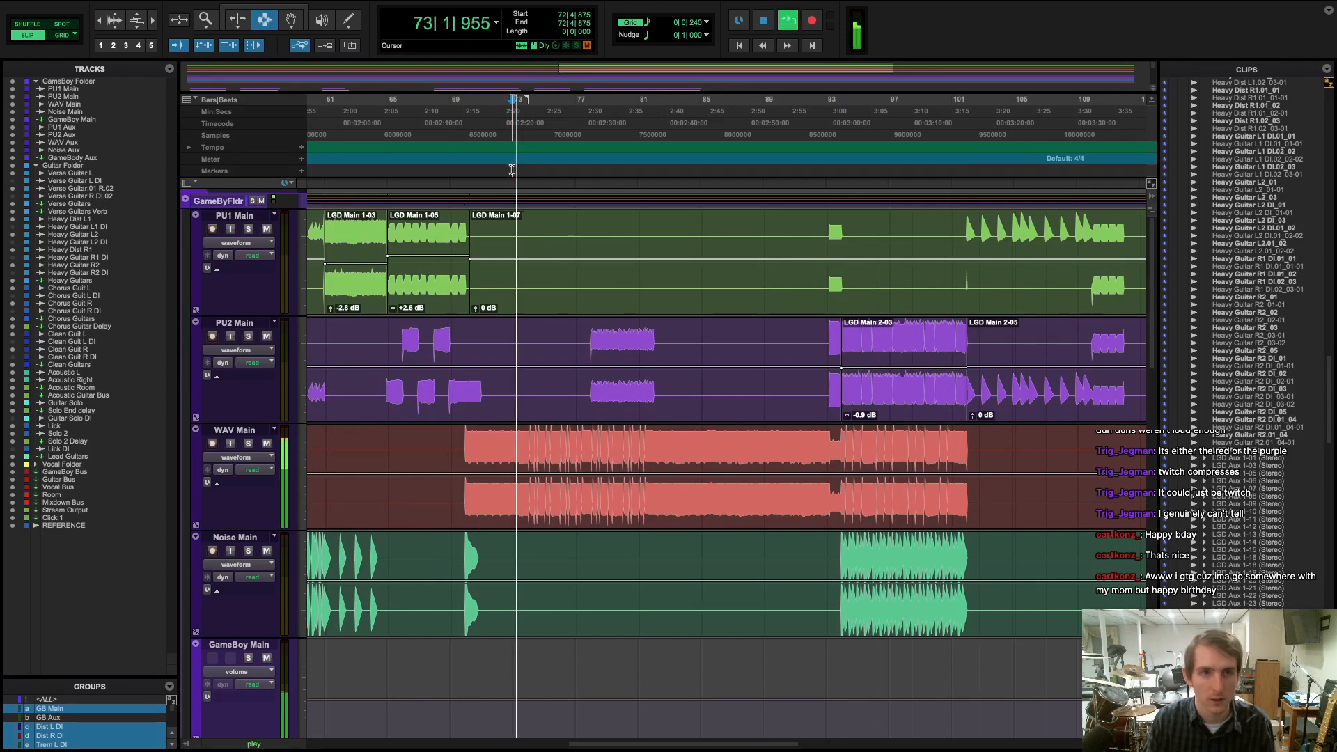
- Play the full mix from 68|4|533 past bar 123, reviewing the GameBoy and guitar tracks, and bring up the mixer
click(448, 172)
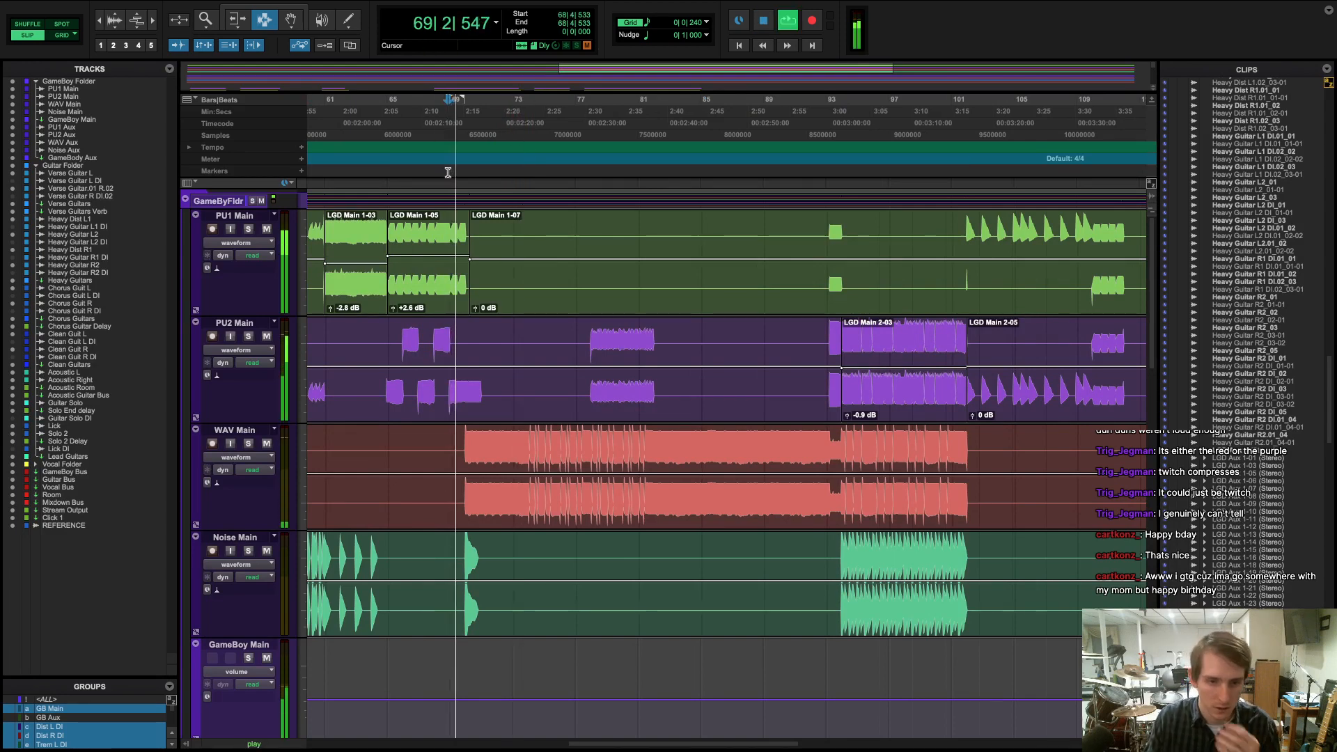
scroll(606, 484, down, 6)
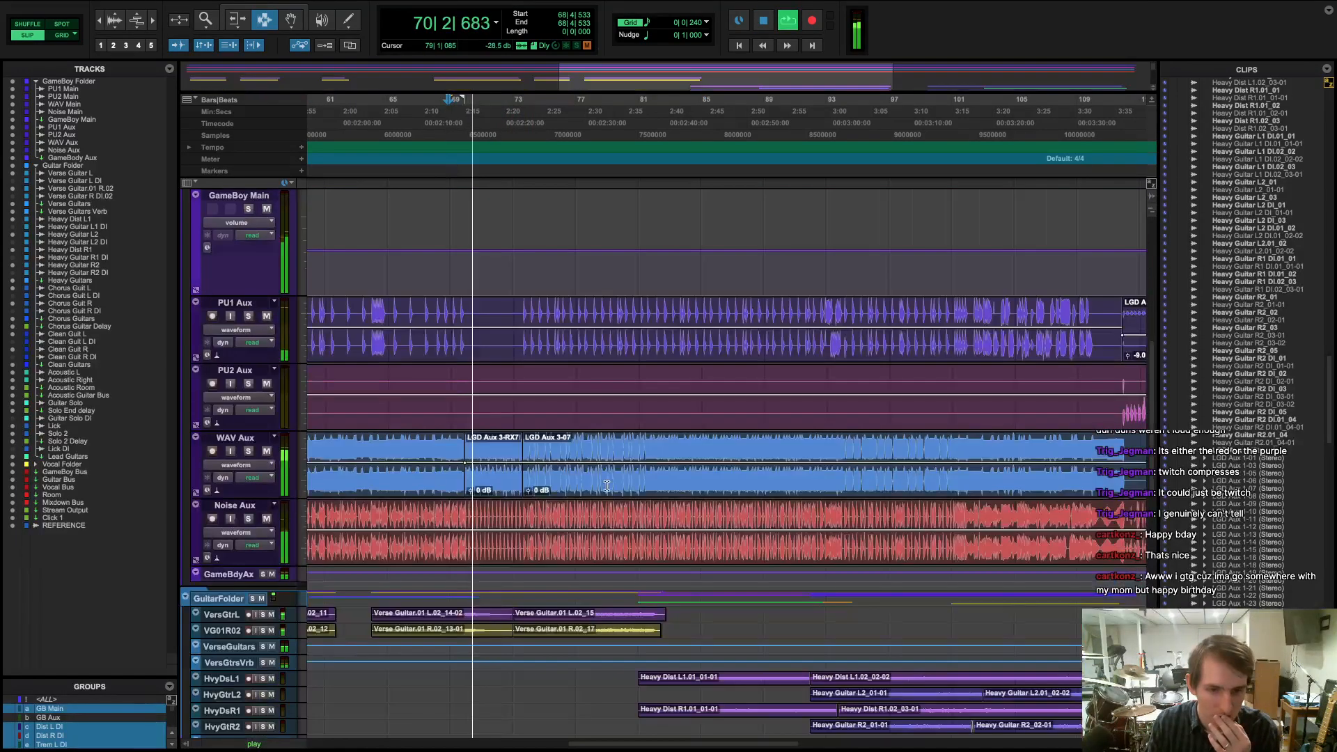
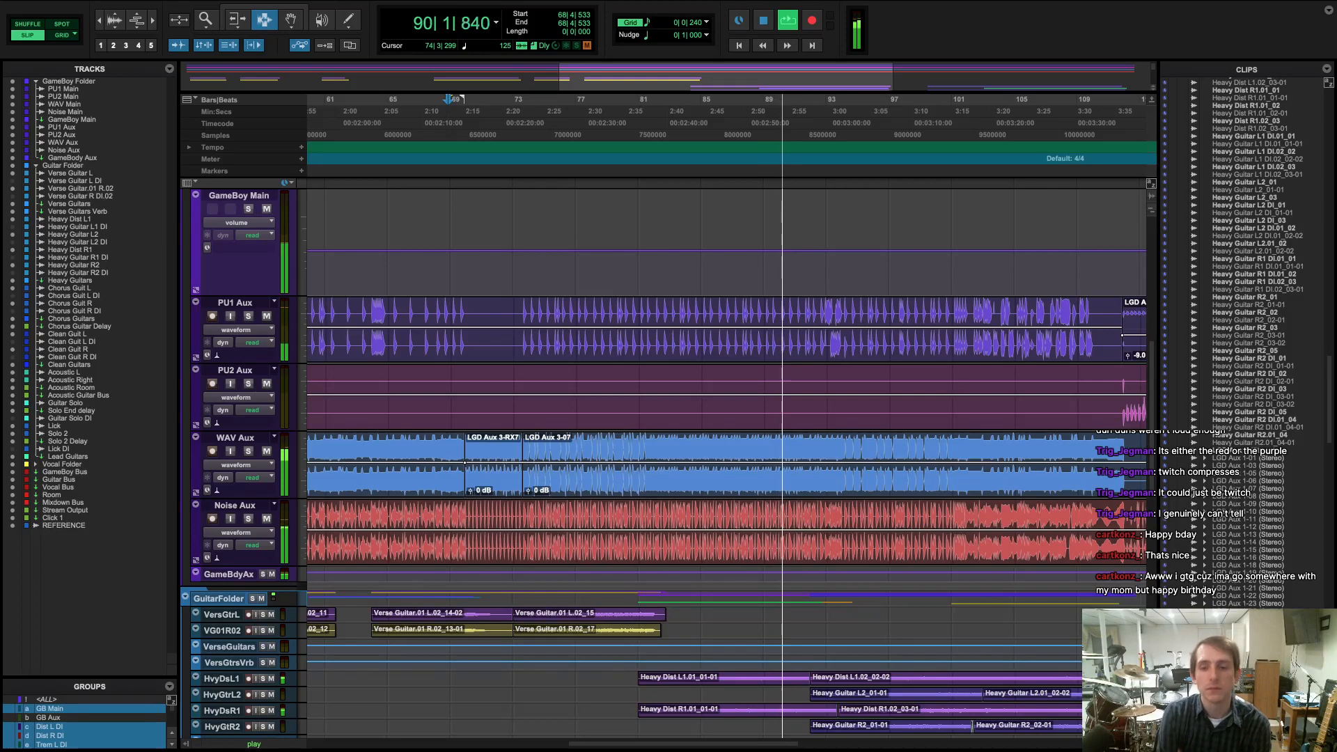
scroll(782, 543, down, 5)
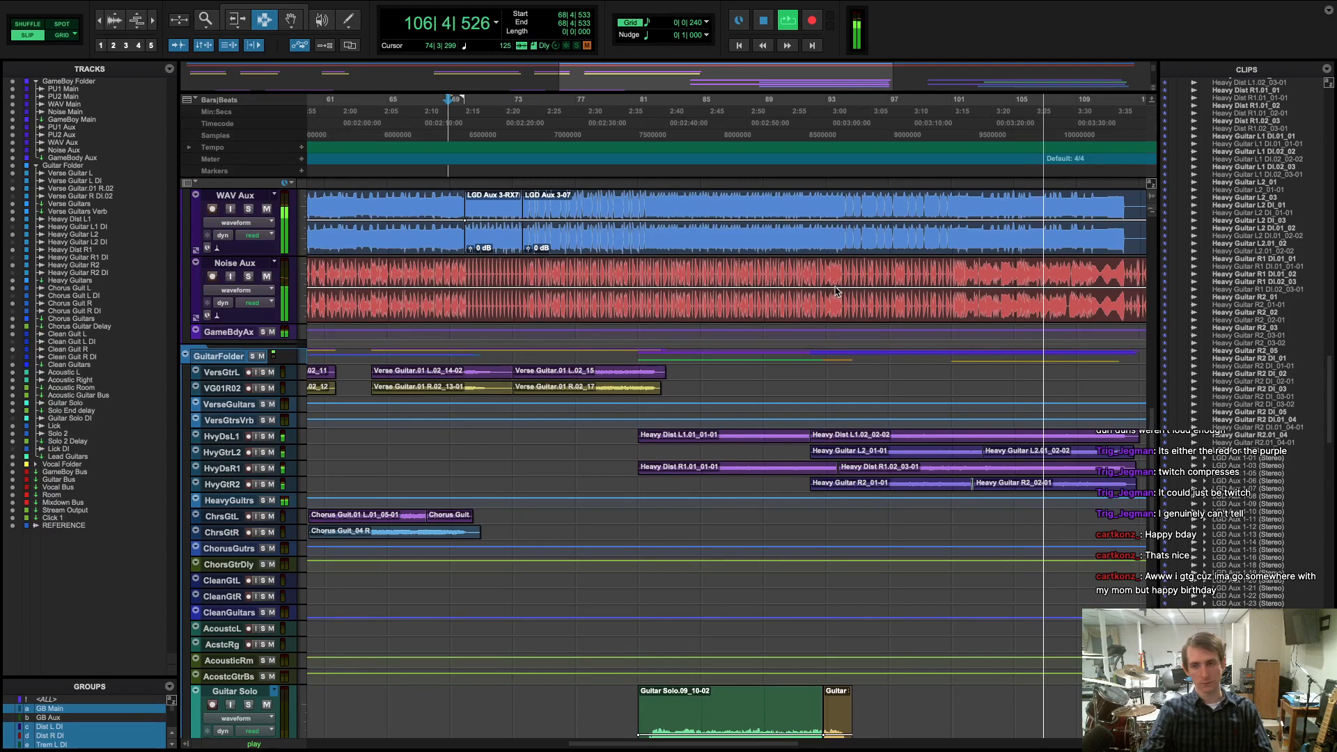
scroll(835, 291, down, 2)
scroll(835, 290, up, 3)
scroll(834, 290, up, 2)
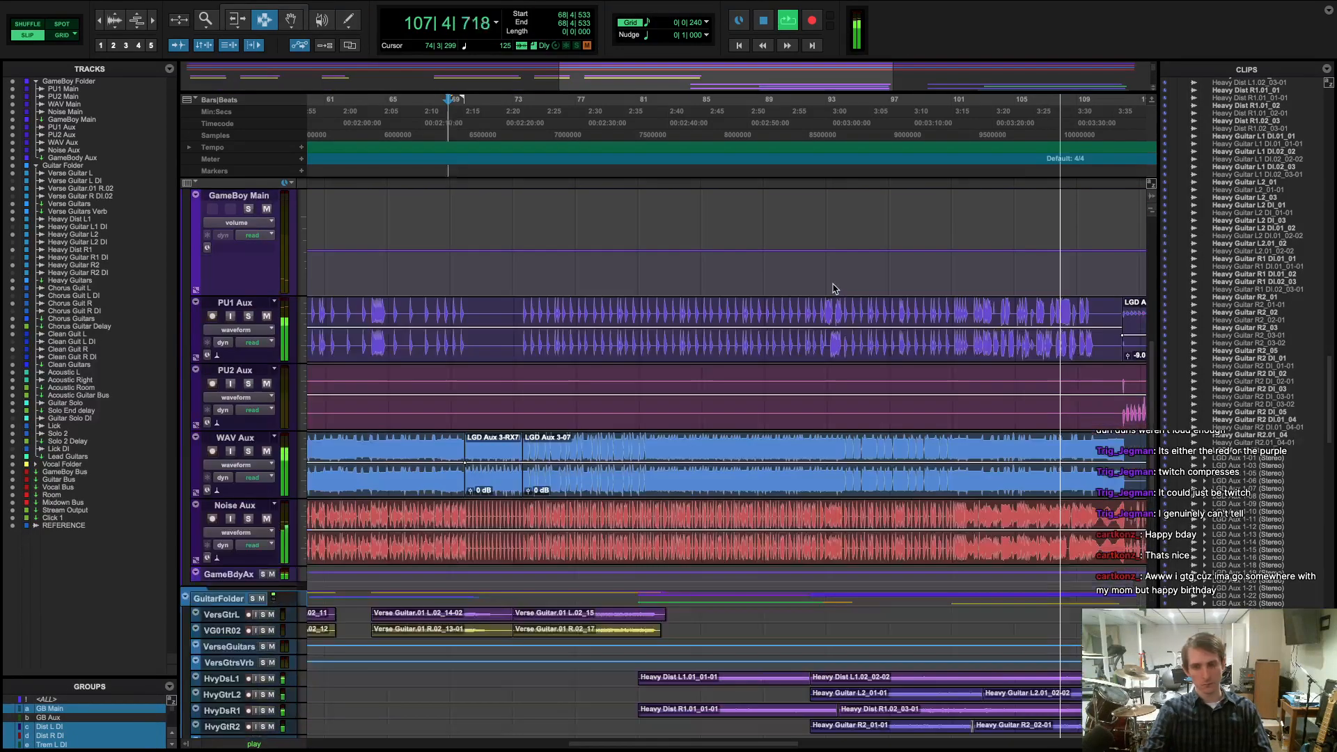
scroll(835, 288, right, 5)
scroll(834, 288, right, 1)
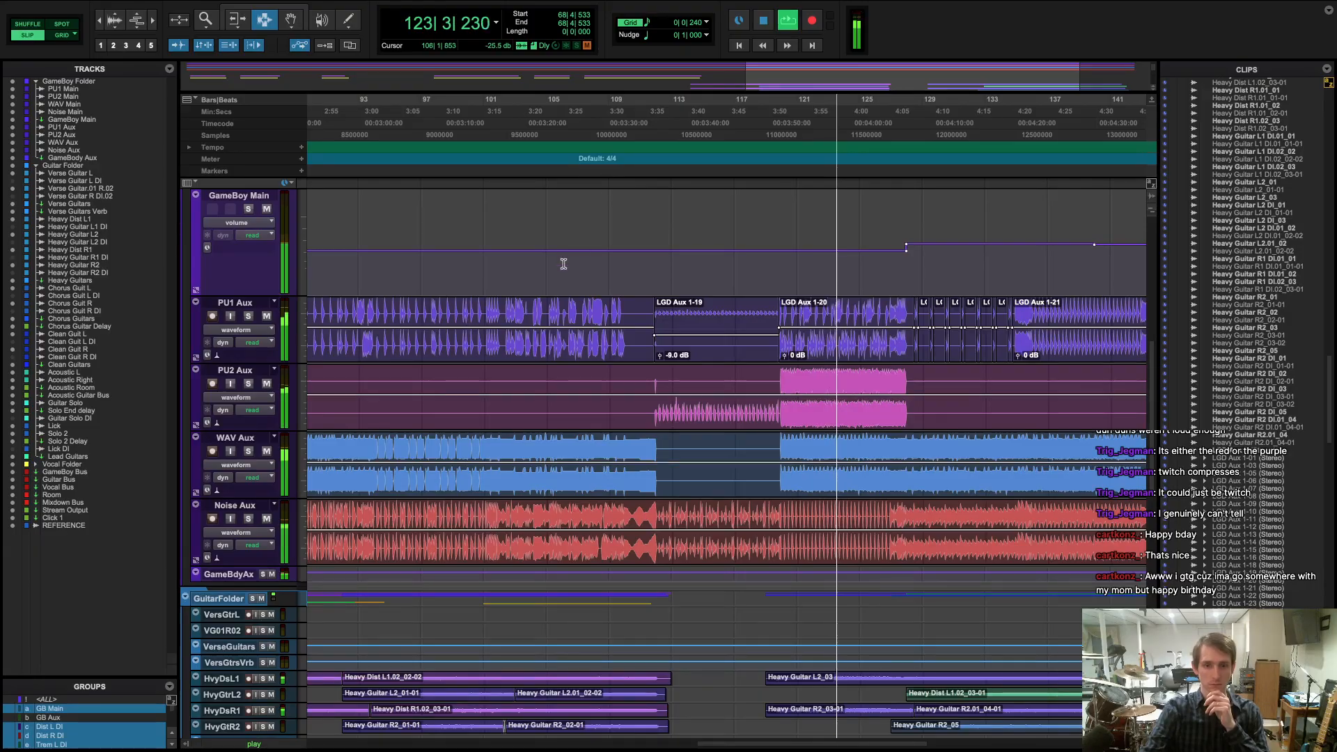
key(ctrl+Right)
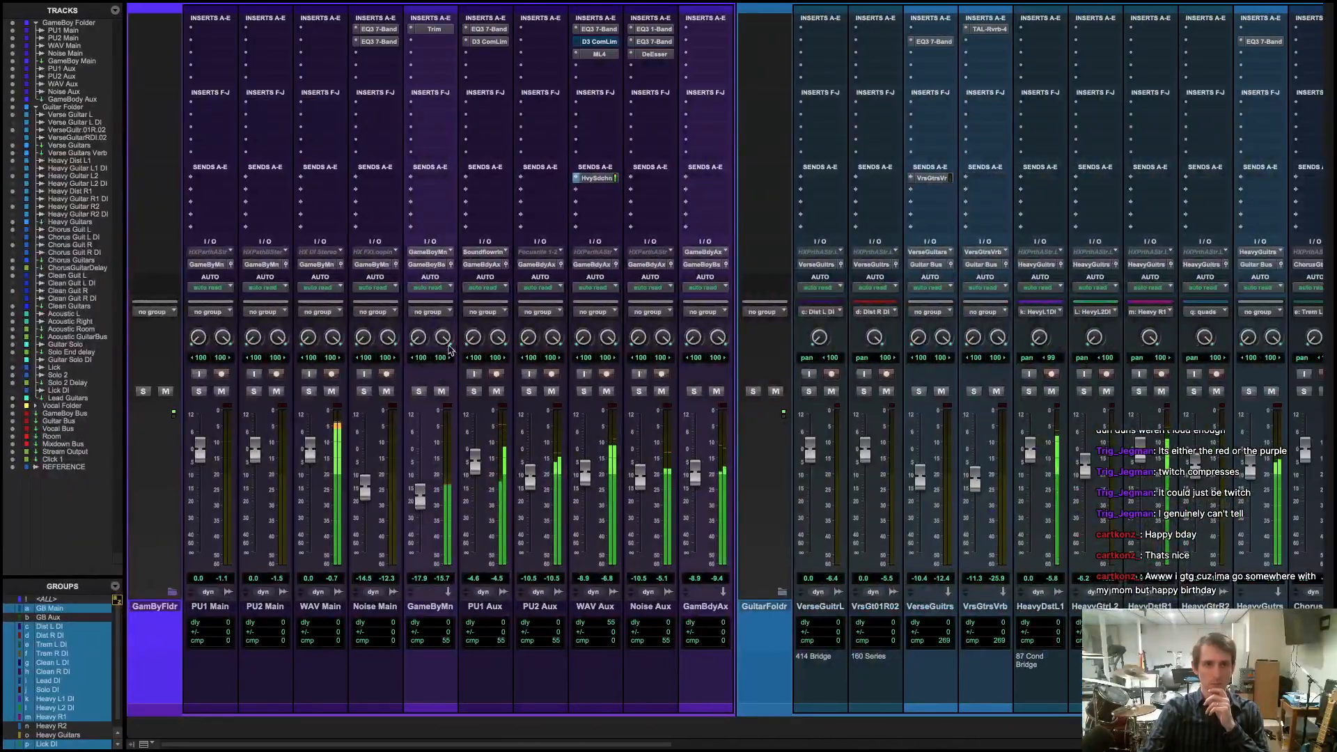
- Review the remaining guitar, bus and output channels in the mixer during playback, and return to the Edit window near bar 147
scroll(844, 311, right, 15)
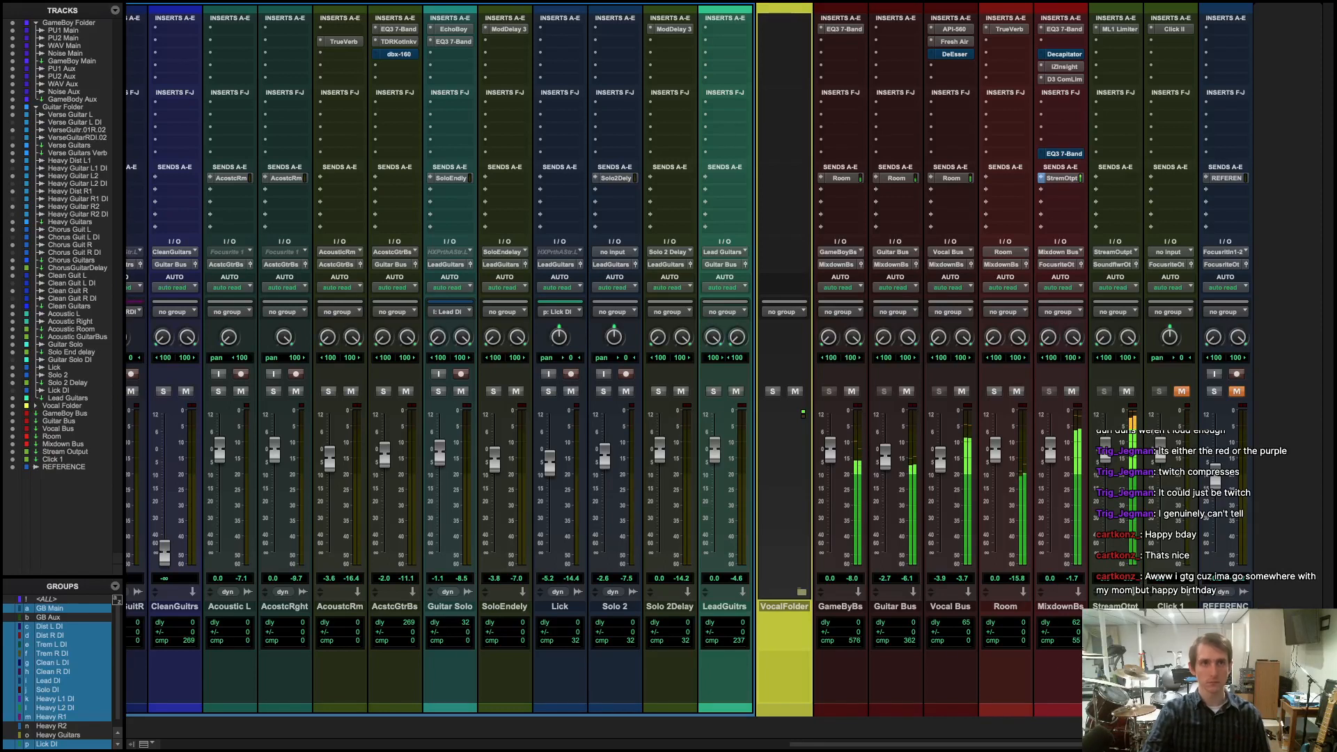
key(super+equal)
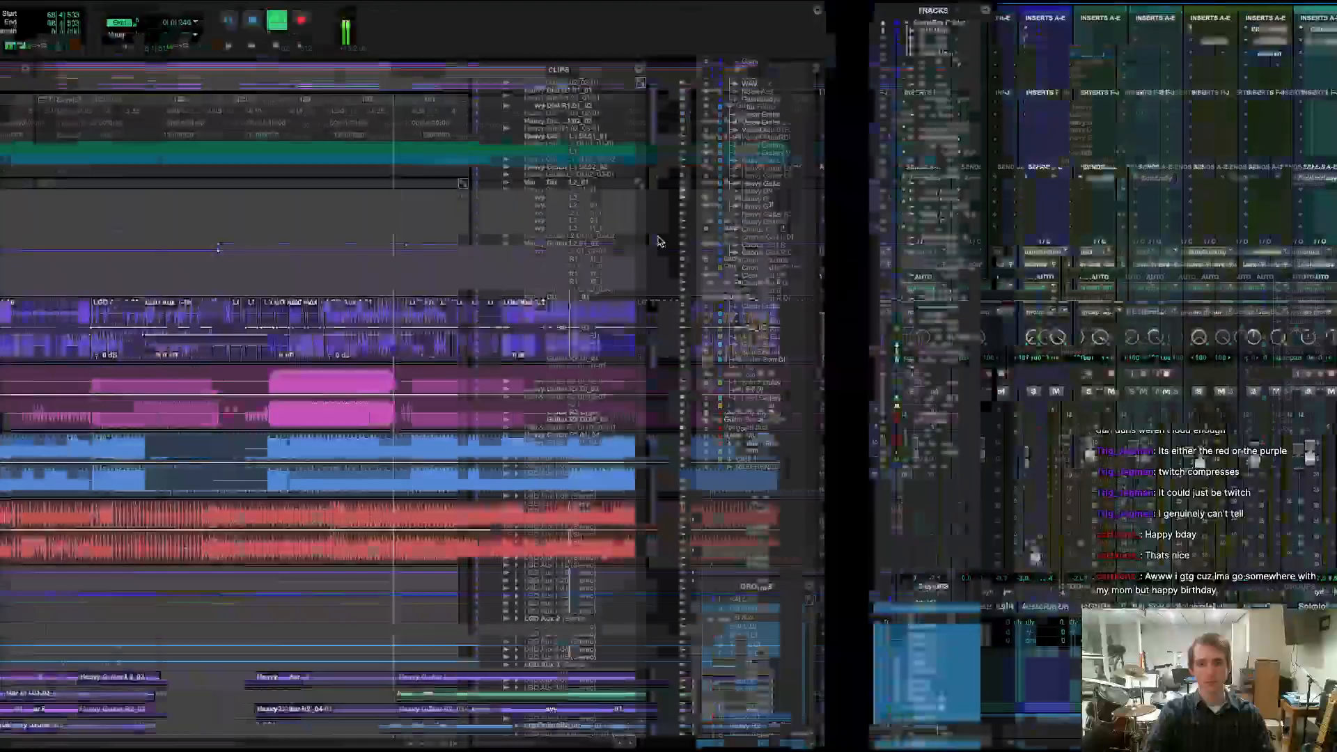
scroll(693, 381, right, 5)
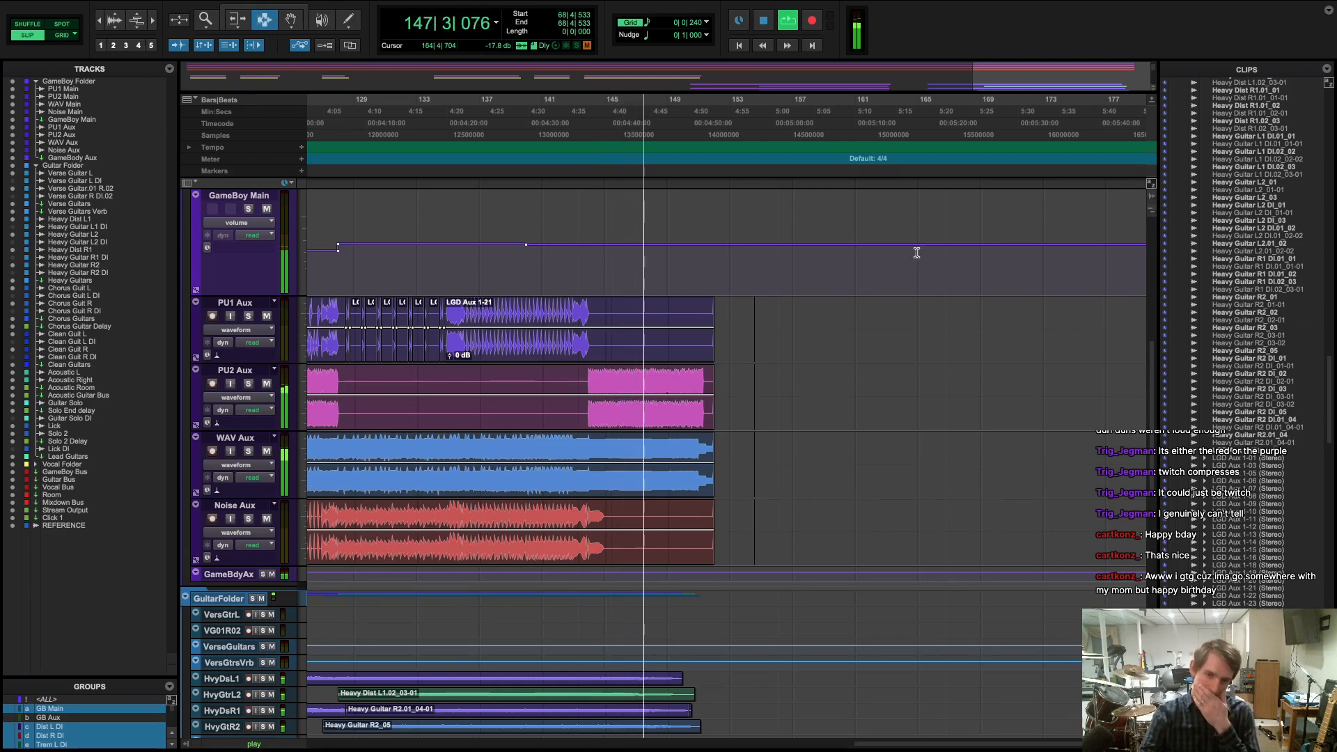
- Play out the song's ending with a closer view of the aux and heavy guitar clip ends, and stop at 153|1|427
key(t)
key(t)
key(t)
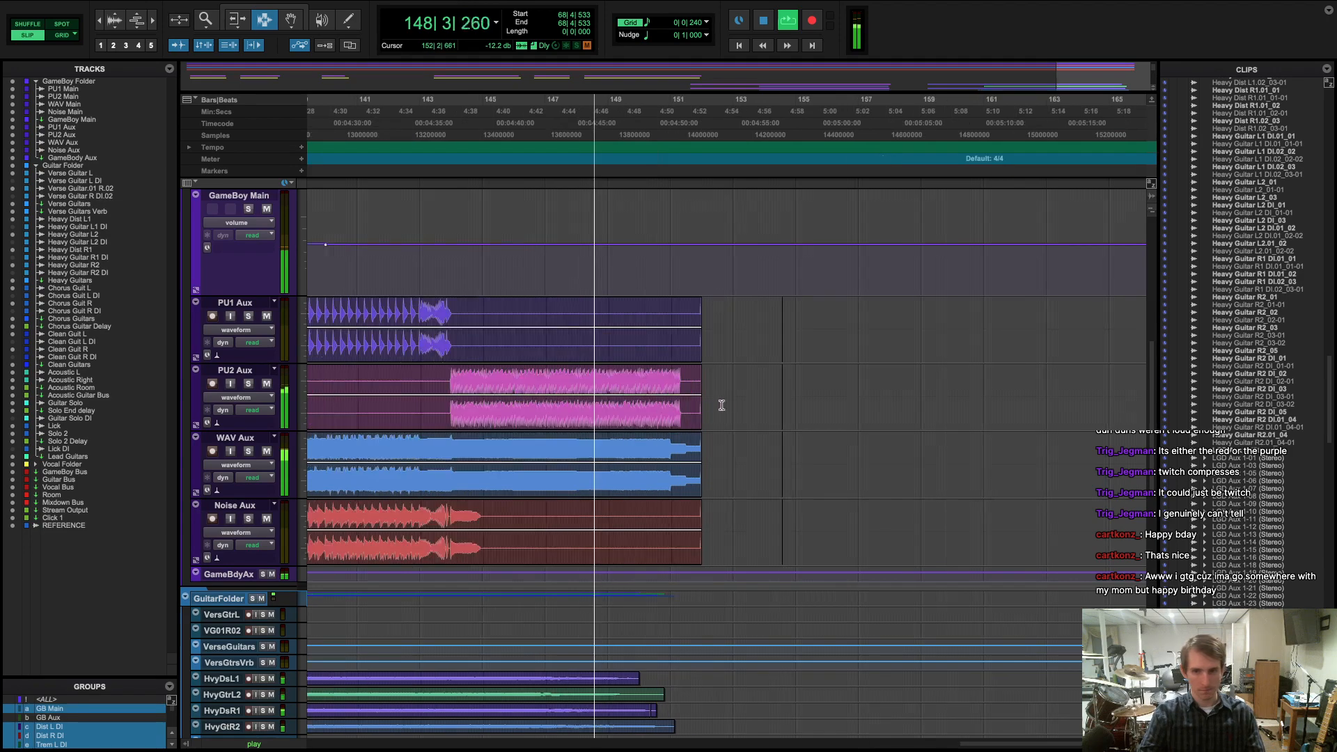
key(r)
key(r)
key(t)
key(t)
key(t)
key(t)
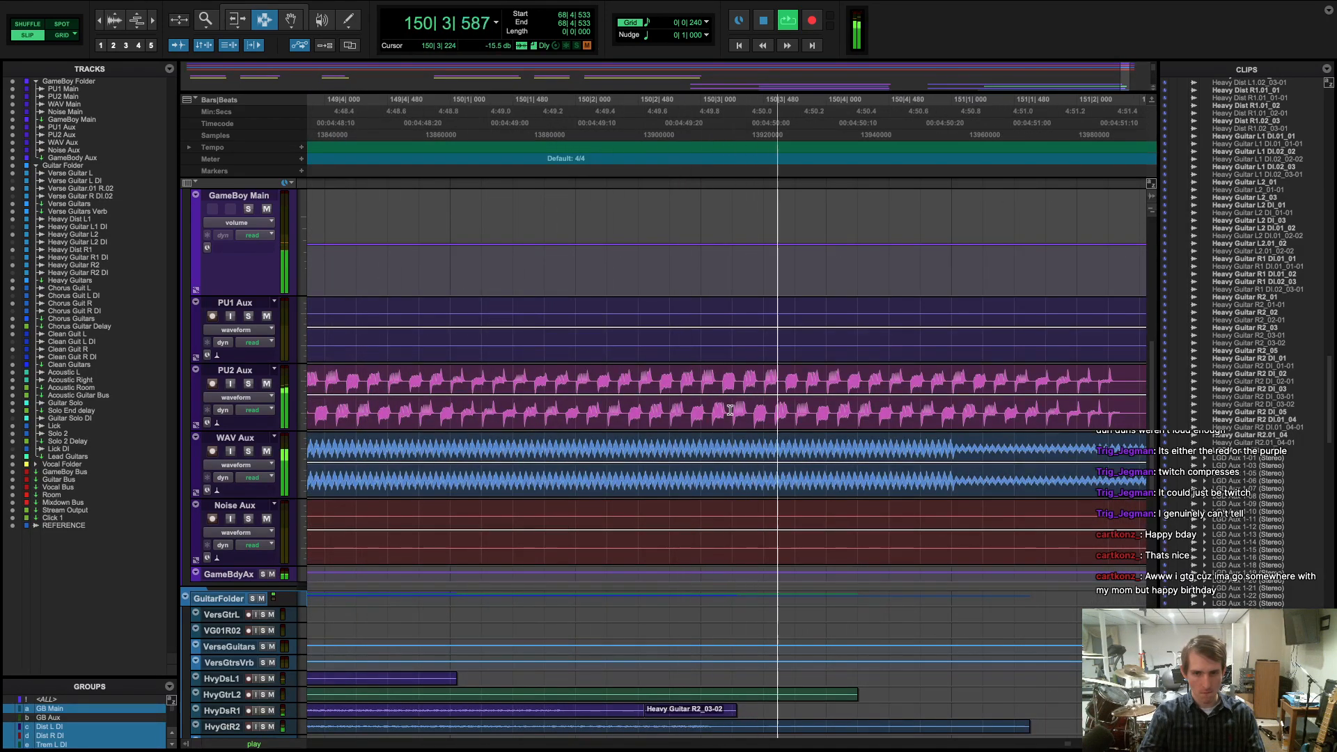
key(r)
key(r)
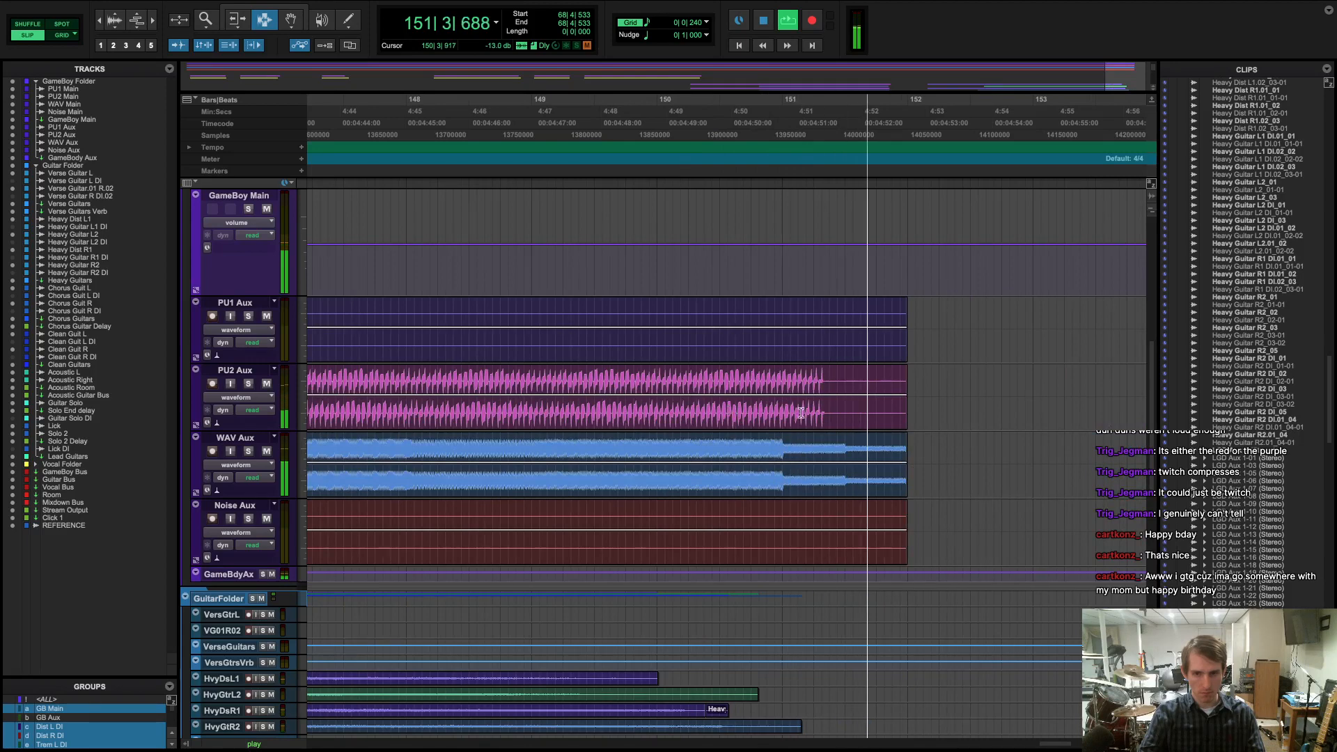
scroll(1020, 427, down, 5)
scroll(1018, 428, up, 5)
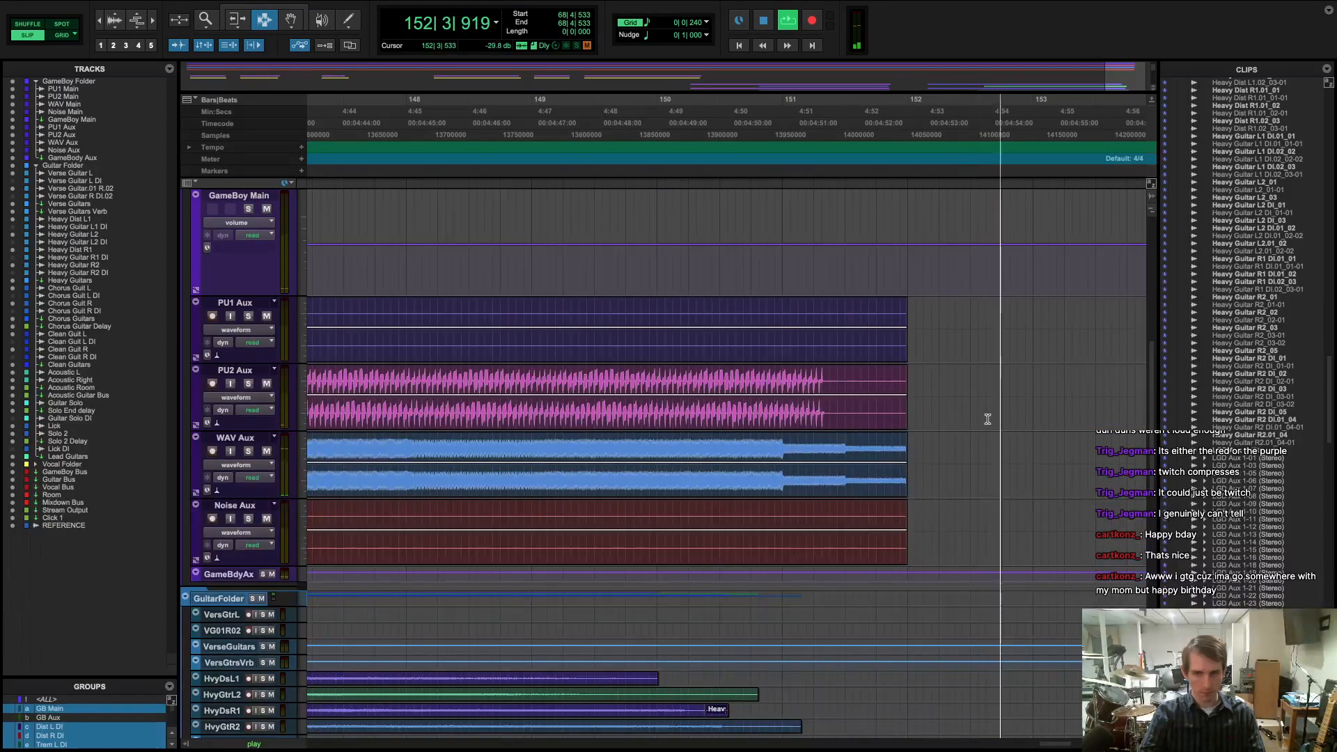
key(space)
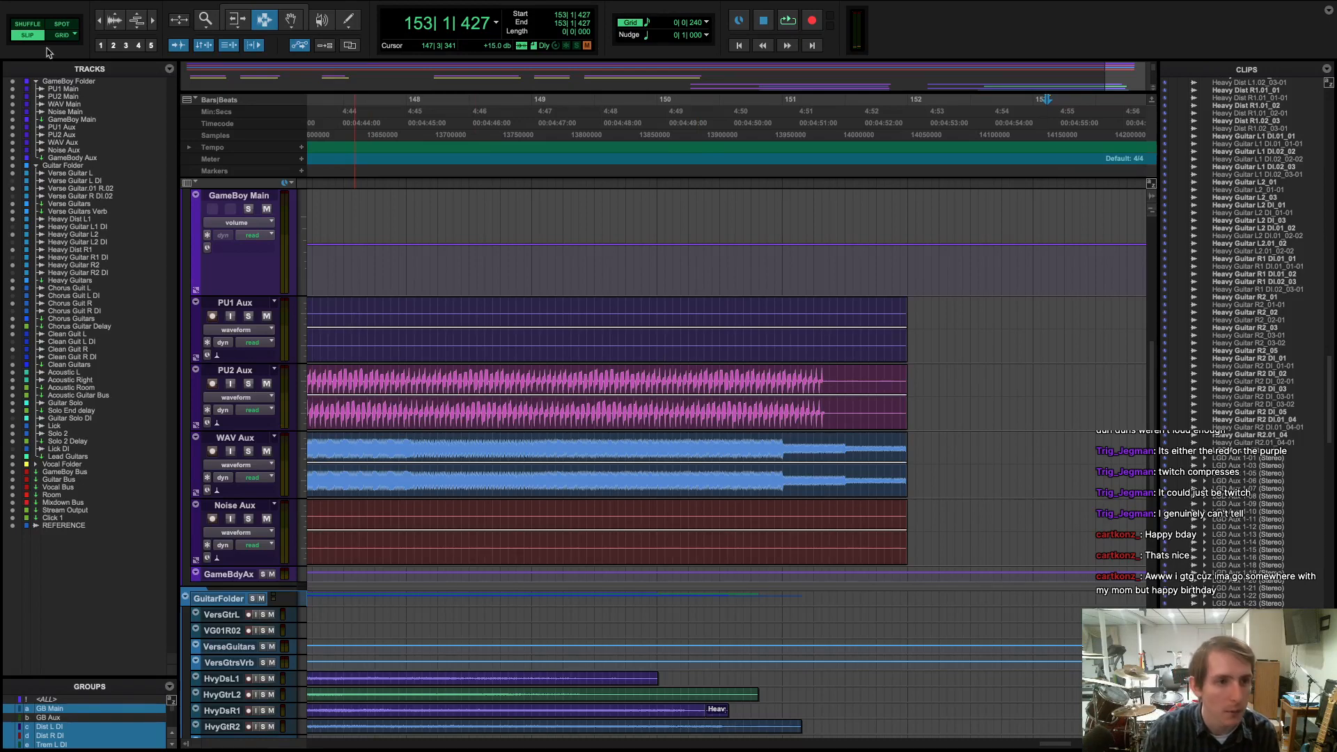
mouse_move(28, 3)
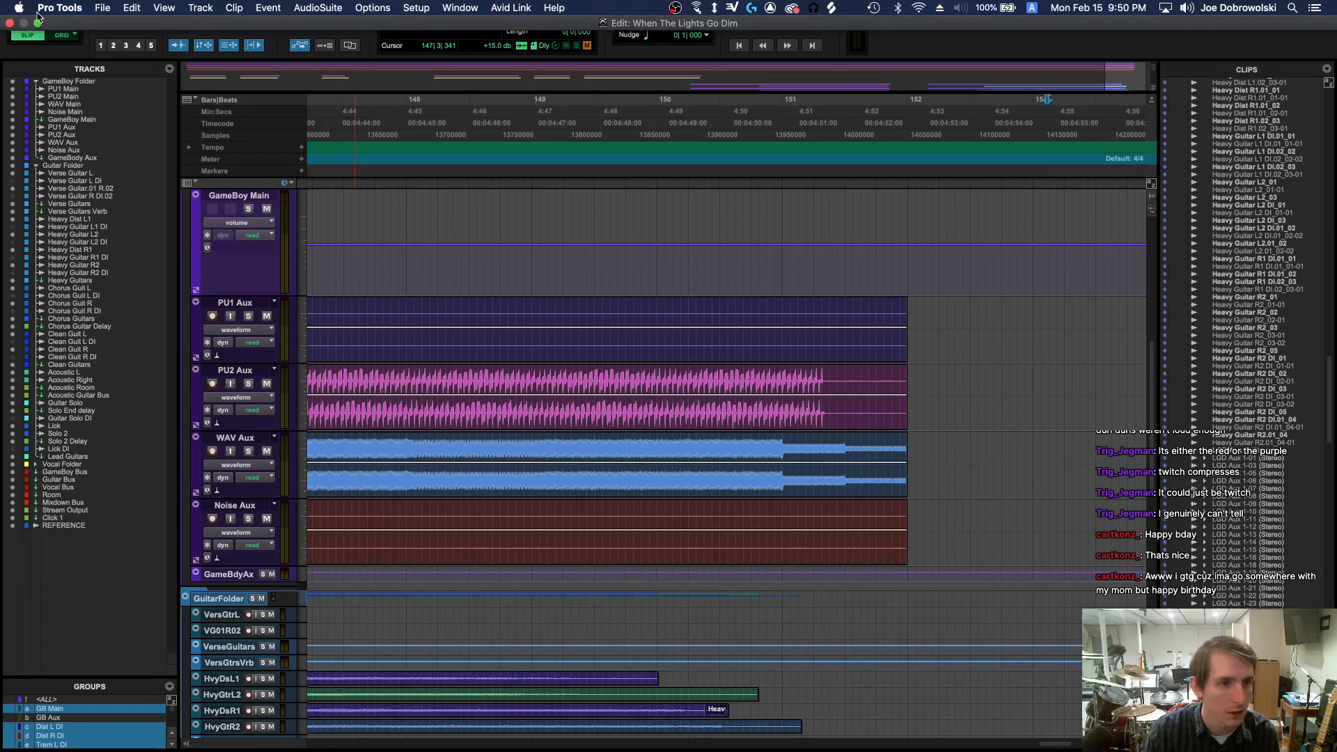
key(ctrl+Right)
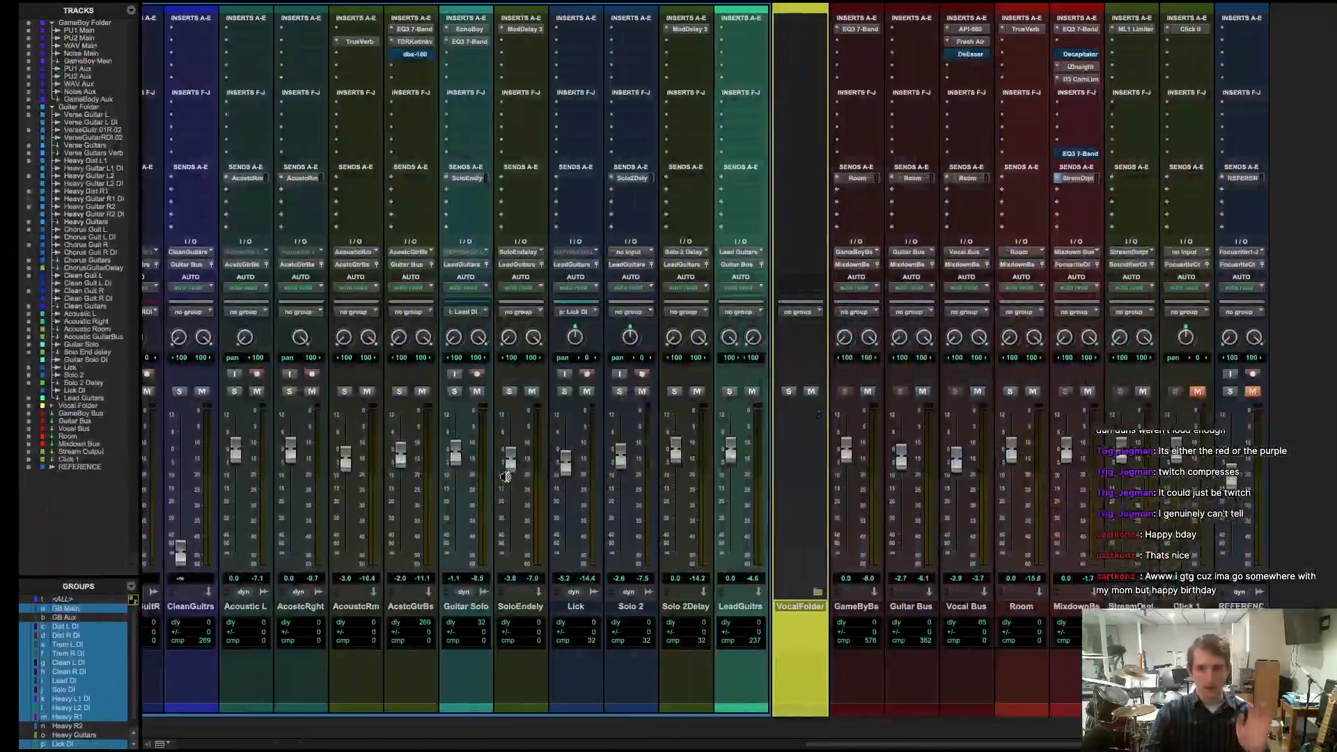
key(ctrl+Right)
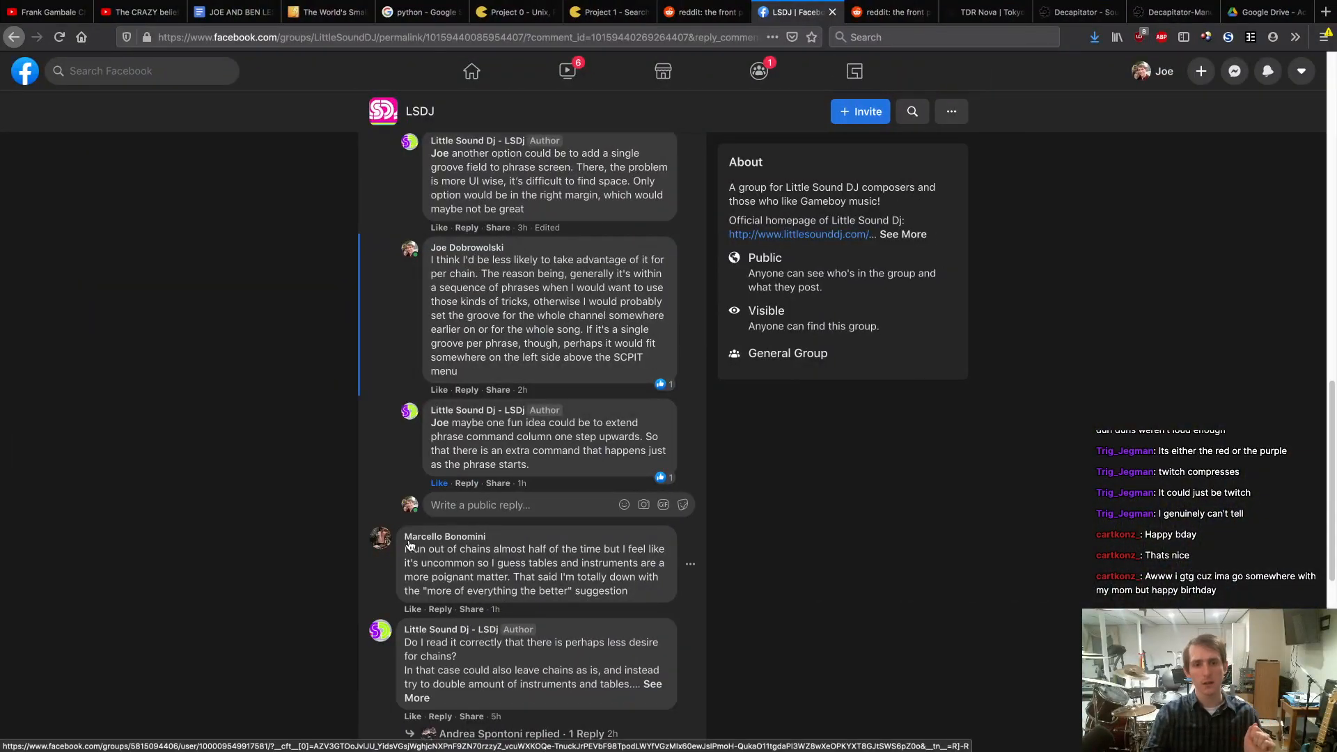
key(ctrl+Left)
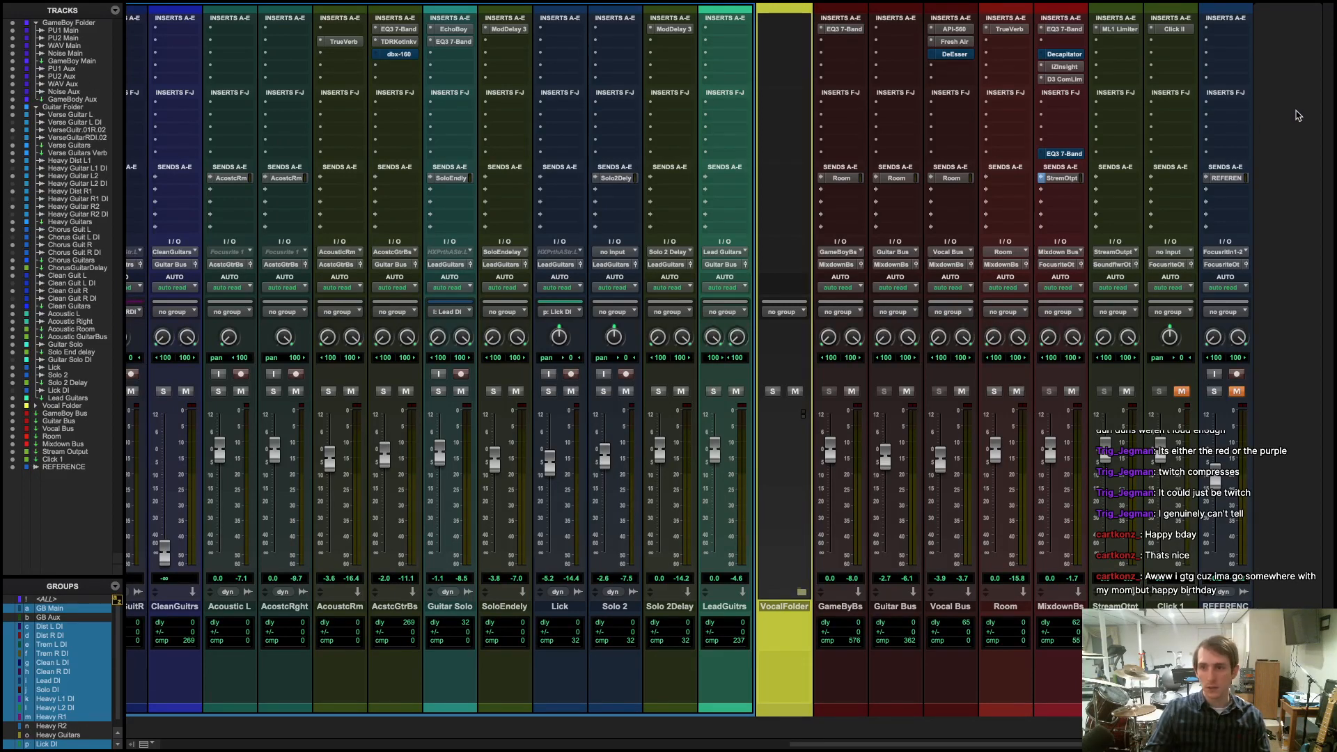
- Close the current session and open the recent session Alone In The Universe
click(53, 8)
mouse_move(170, 64)
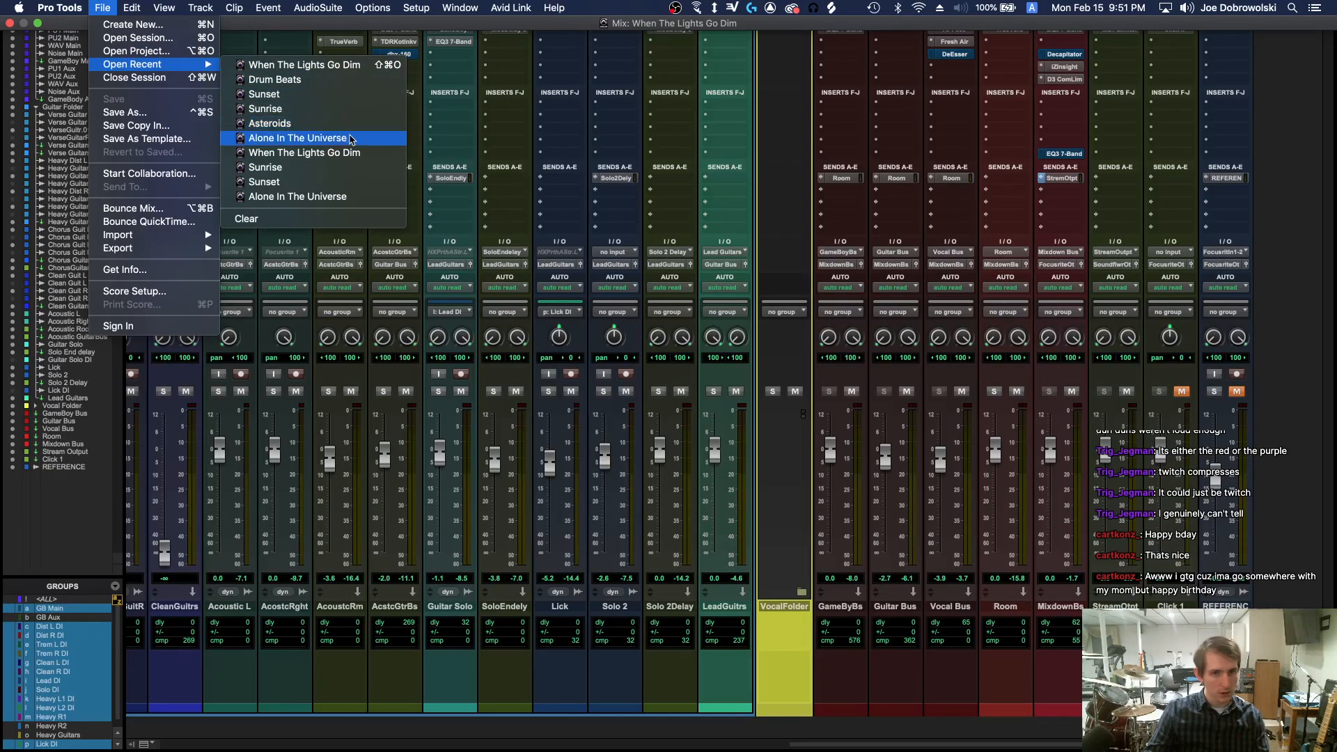
click(299, 138)
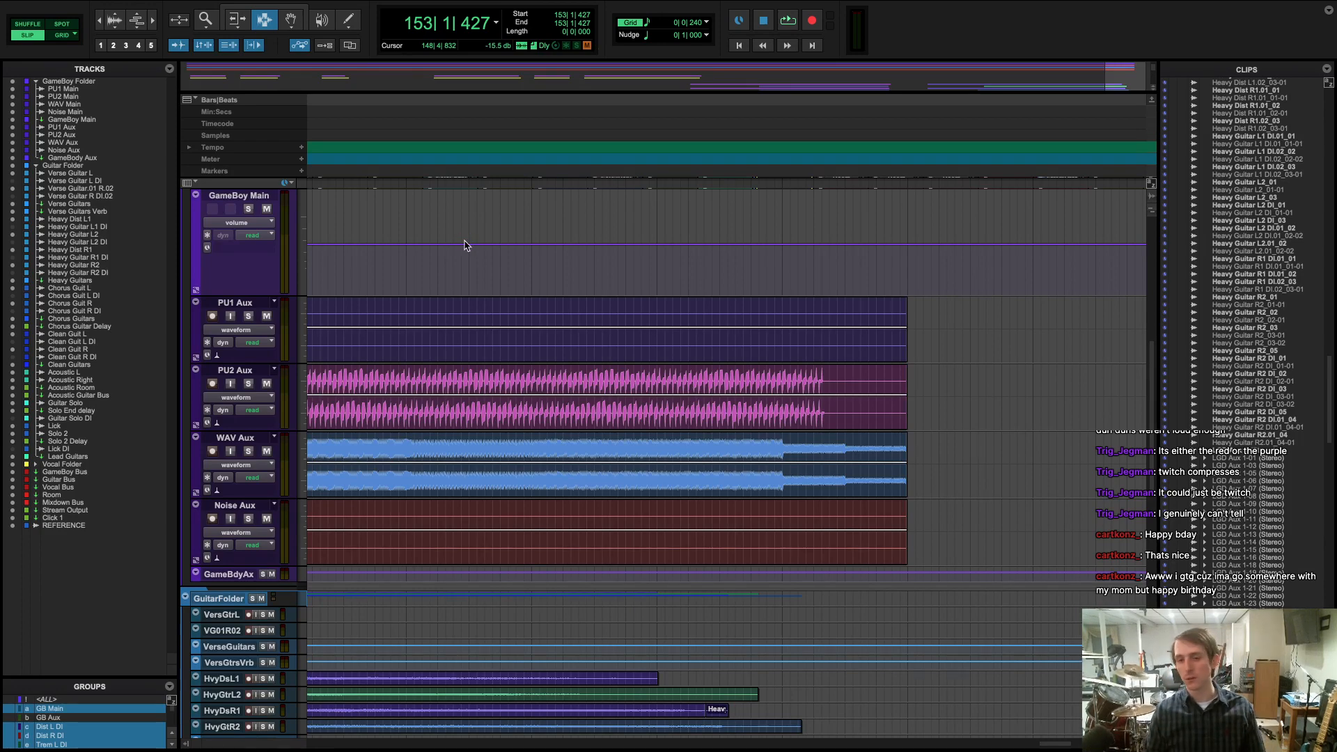
key(super+equal)
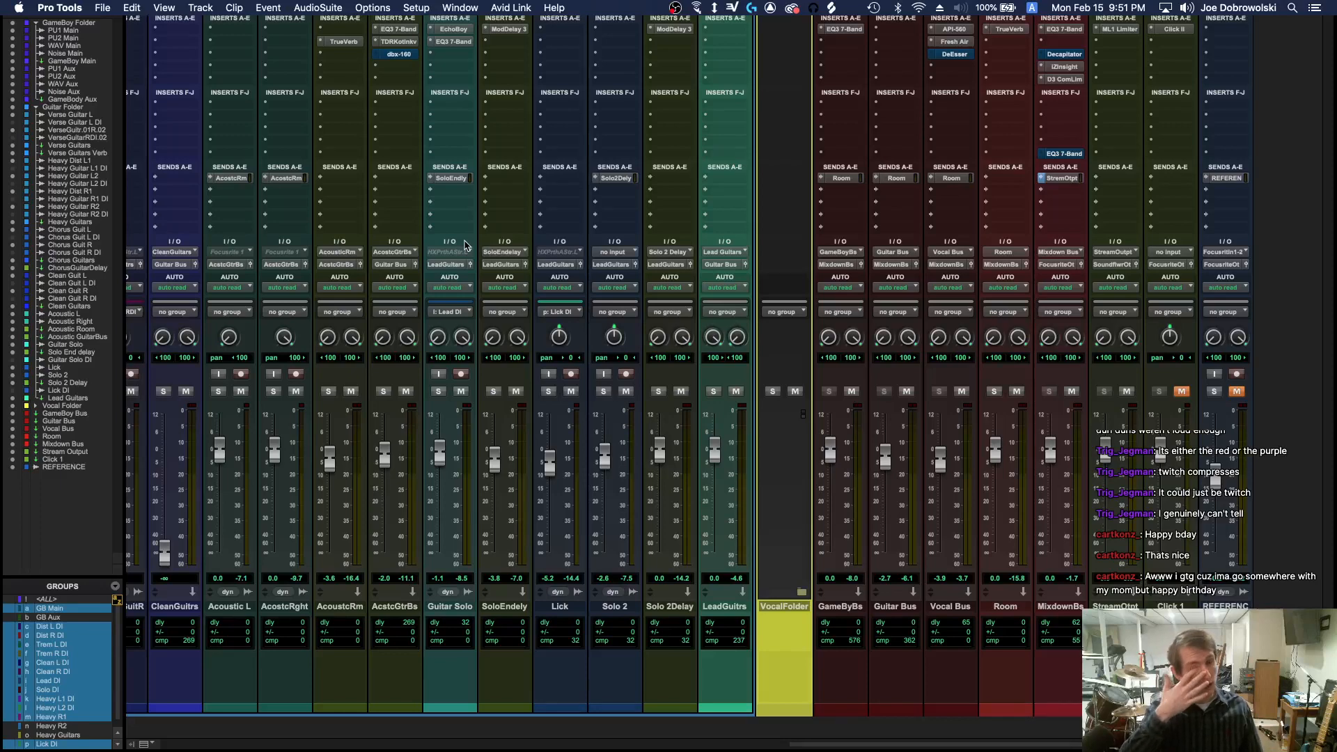
key(super+shift+w)
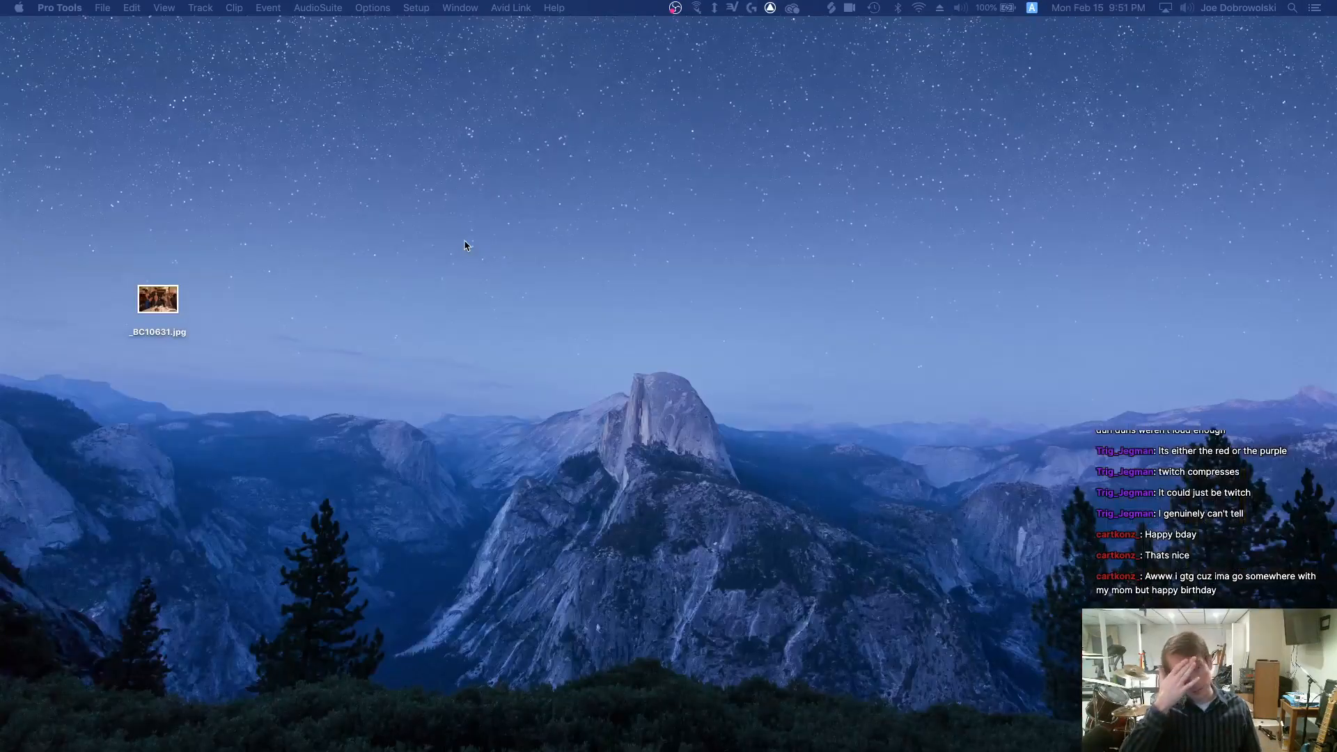
- Make both the Edit window and the Mix window of Alone In The Universe full screen
drag(230, 2, 229, 55)
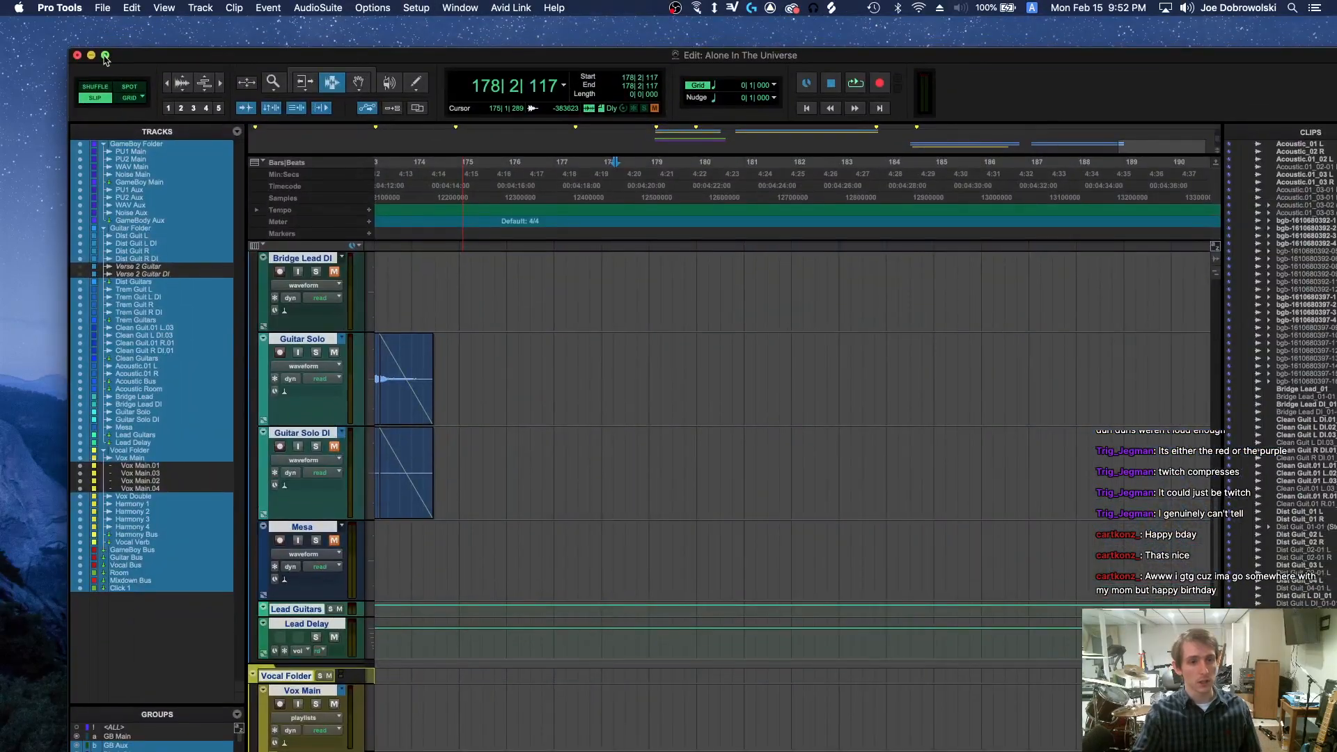
click(105, 56)
key(ctrl+Right)
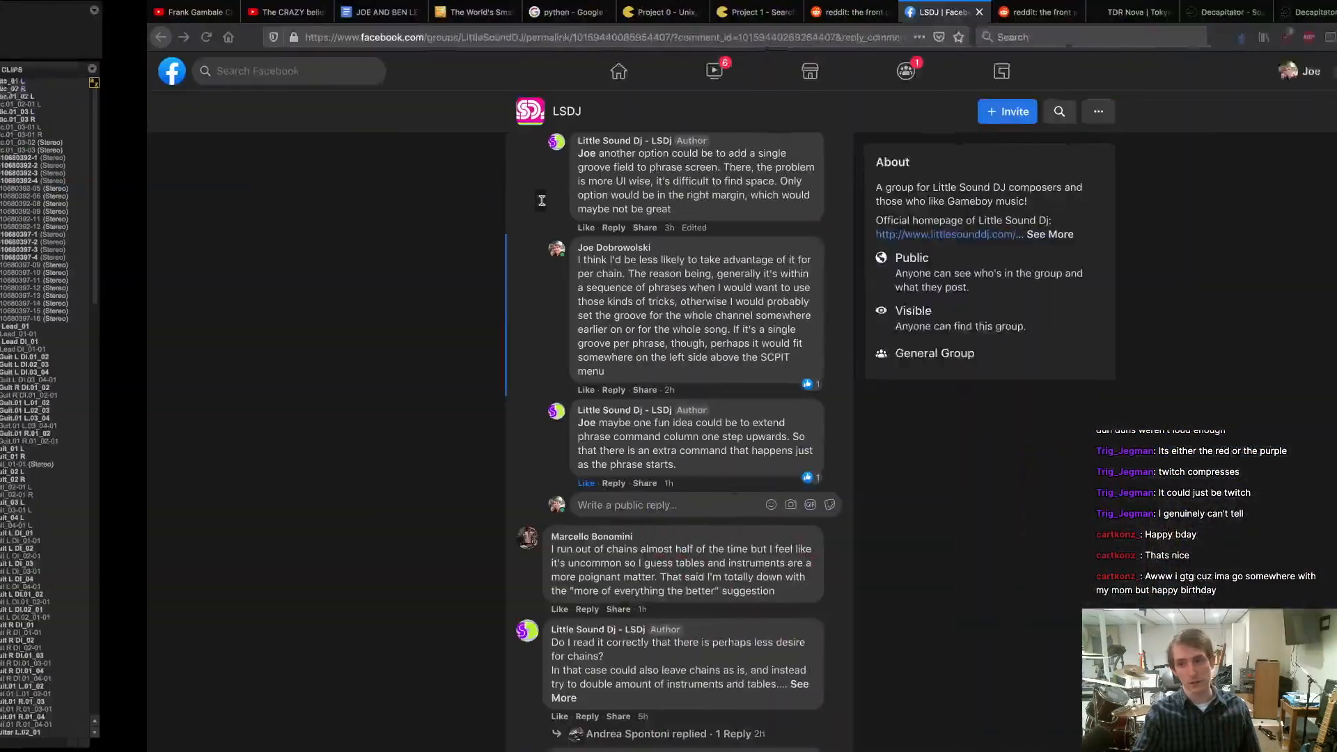
key(ctrl+Left)
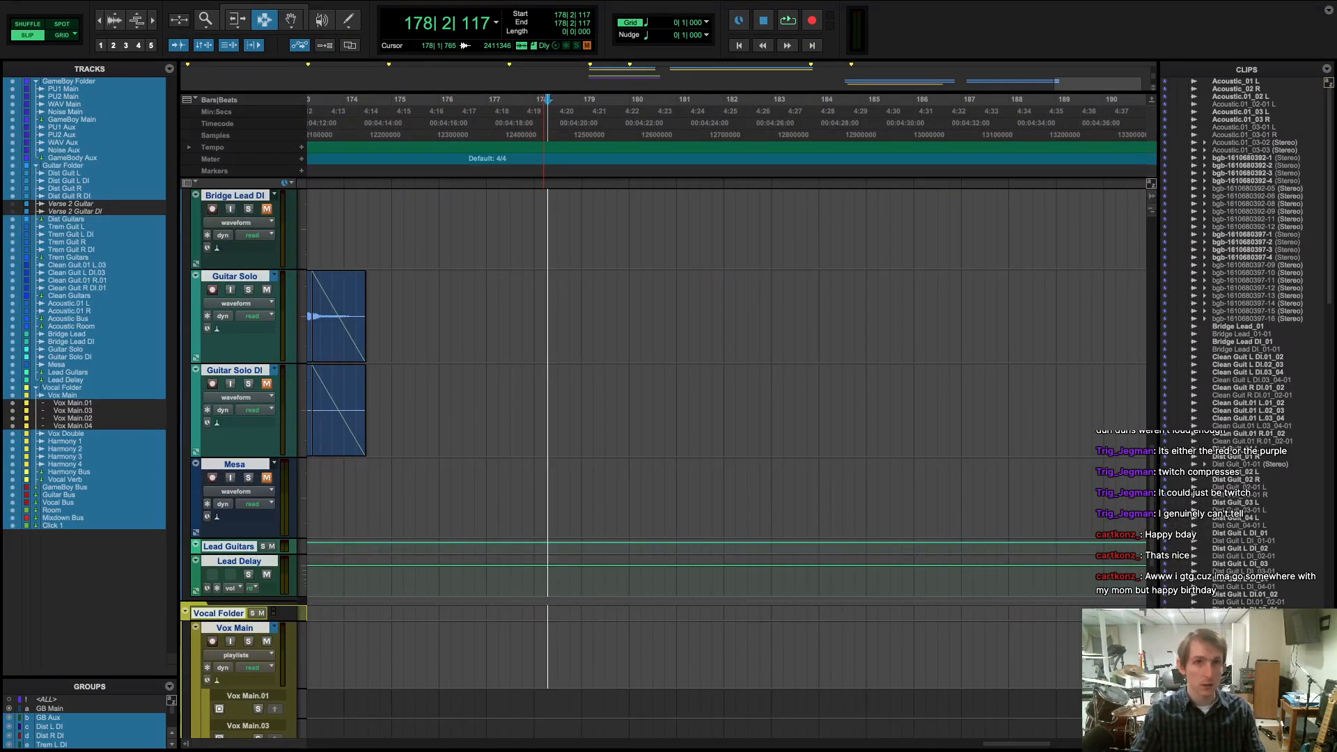
key(ctrl+Up)
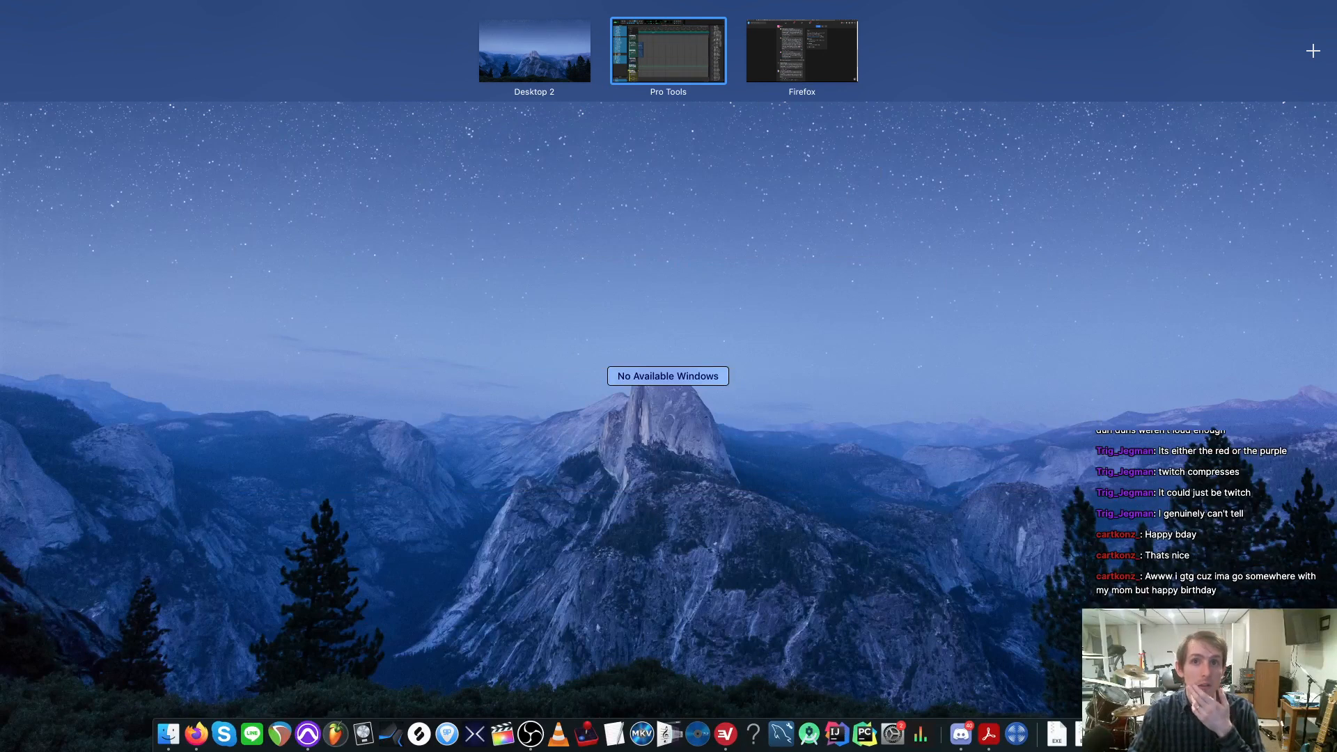
drag(893, 0, 737, 57)
click(736, 56)
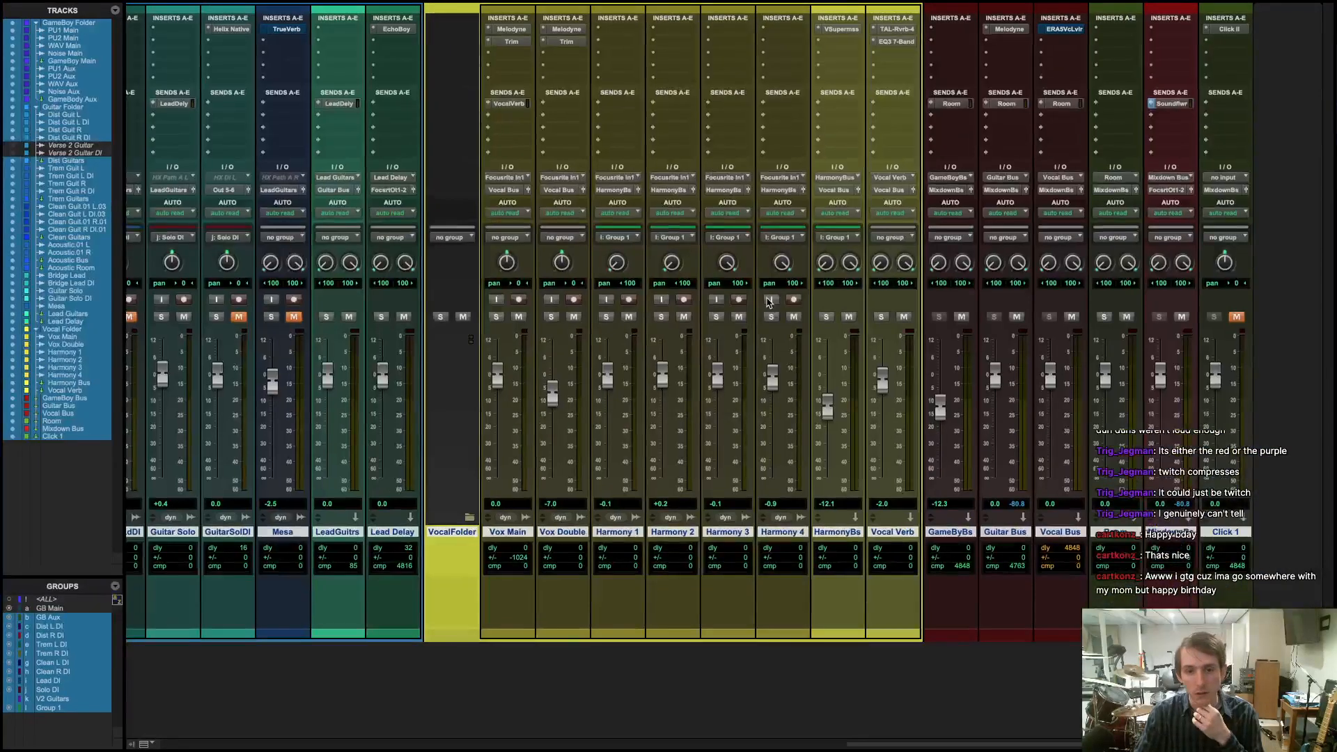
key(ctrl+Left)
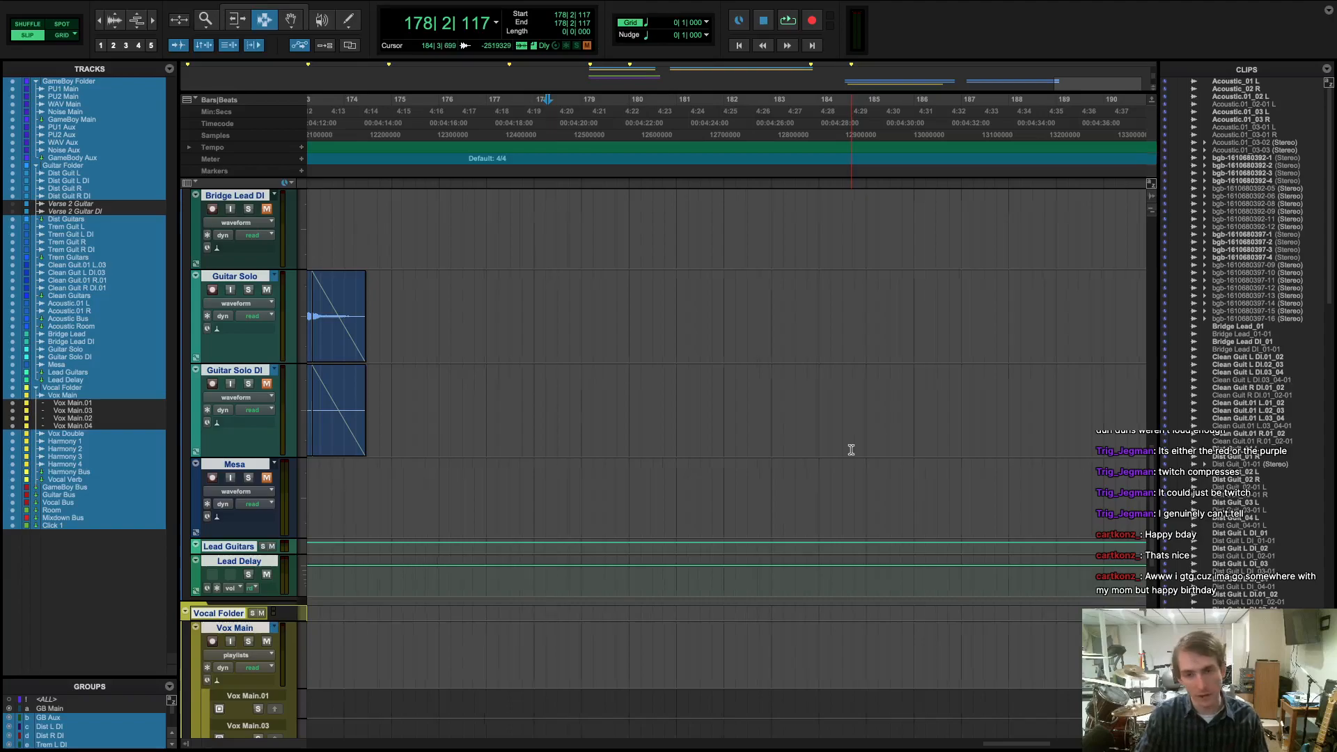
key(ctrl+Right)
key(ctrl+Right)
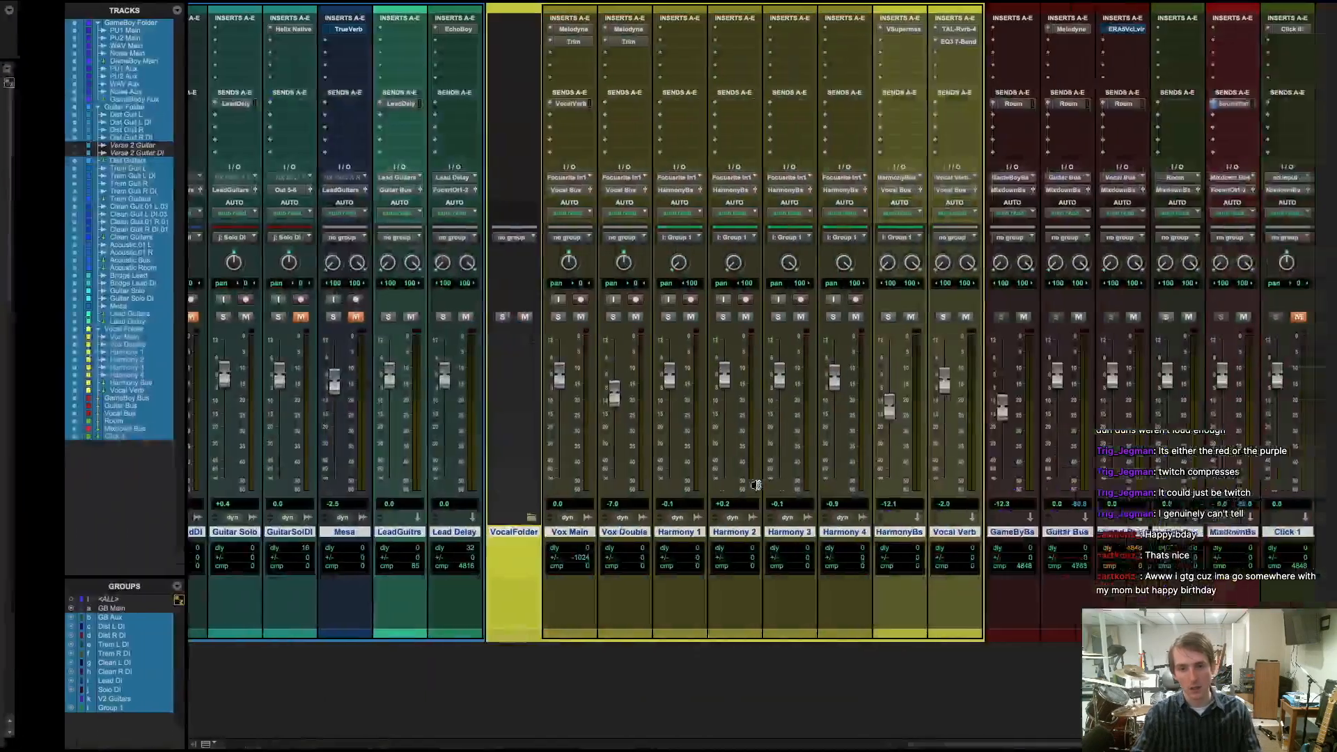
key(ctrl+Left)
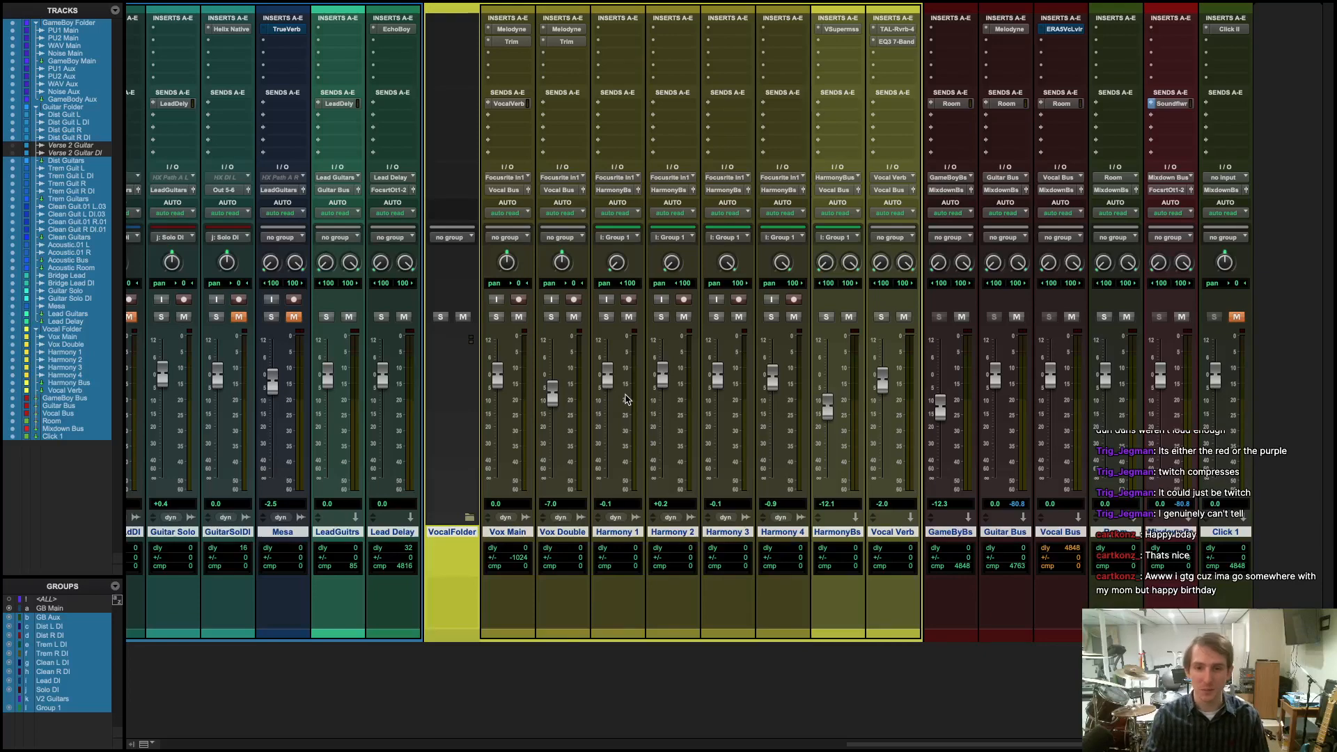
- Deselect the tracks in the Edit window and play the song briefly from 130|4|080, just before the Solo marker
key(super+equal)
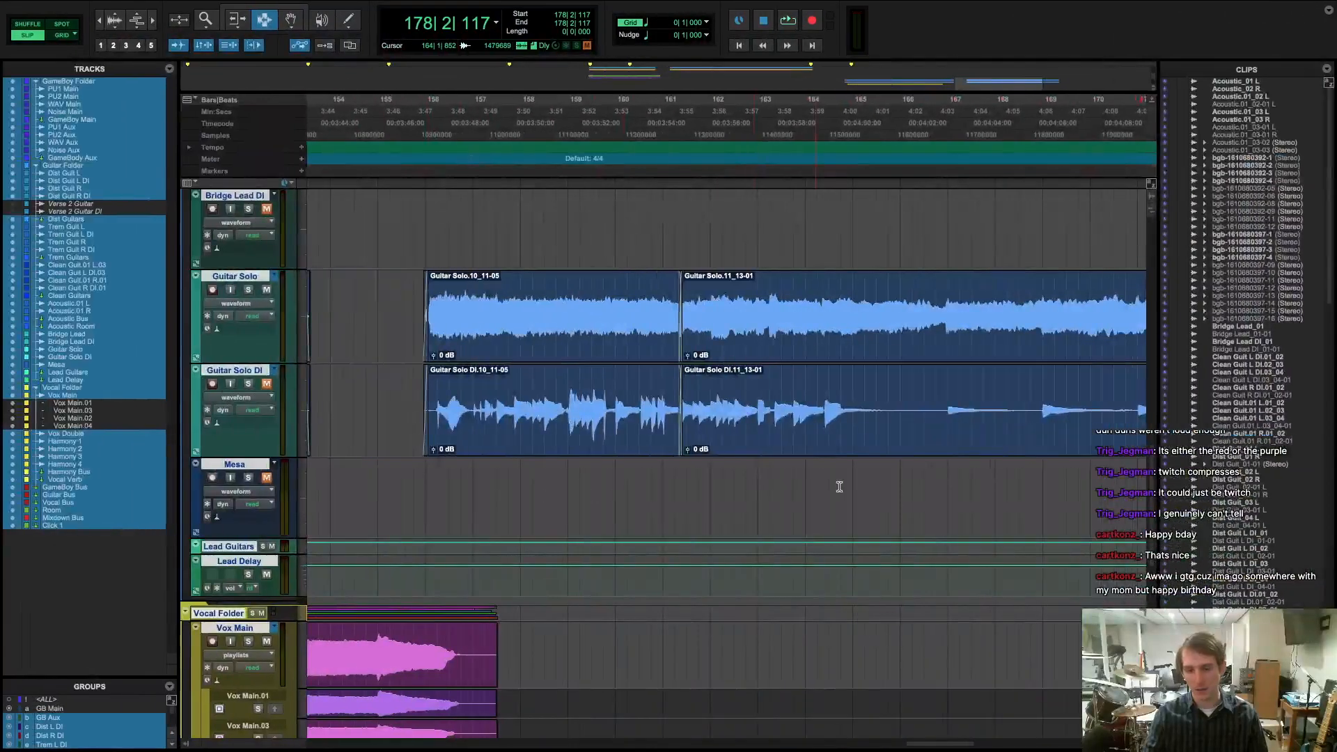
scroll(829, 478, left, 15)
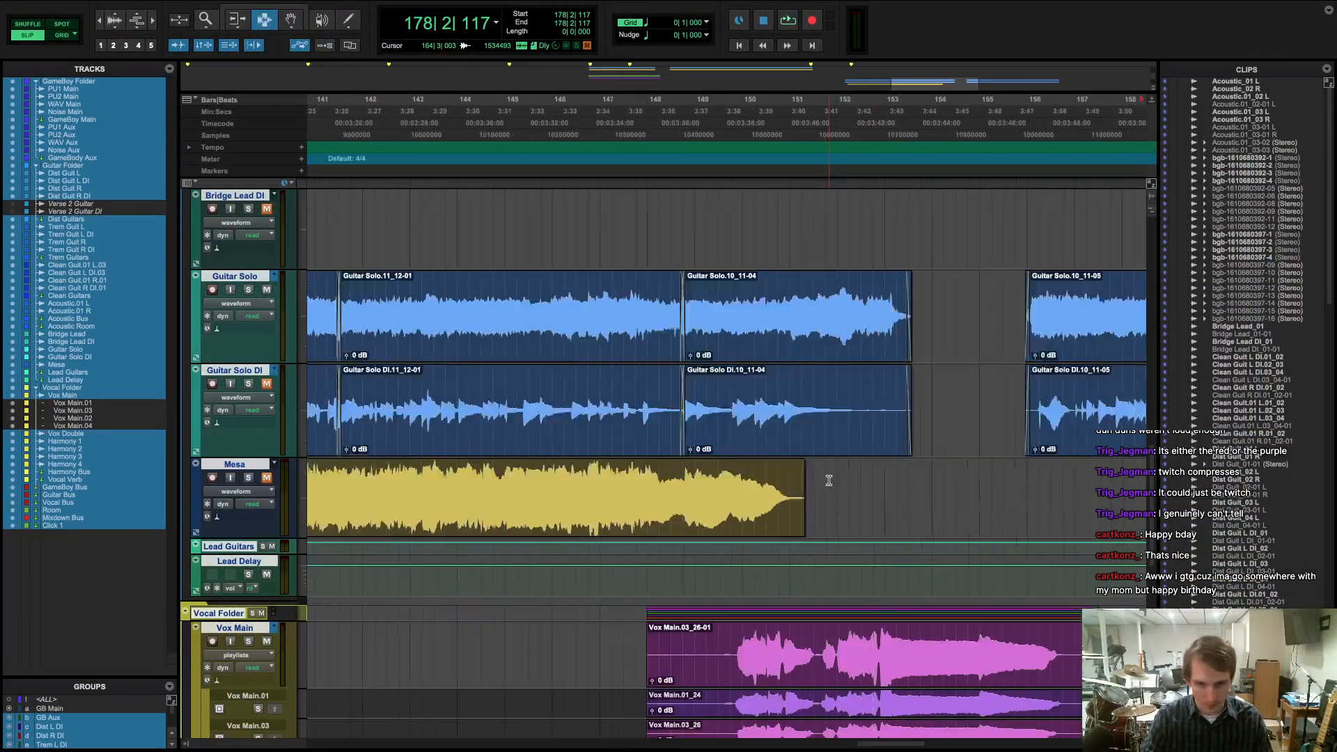
click(568, 159)
key(space)
key(space)
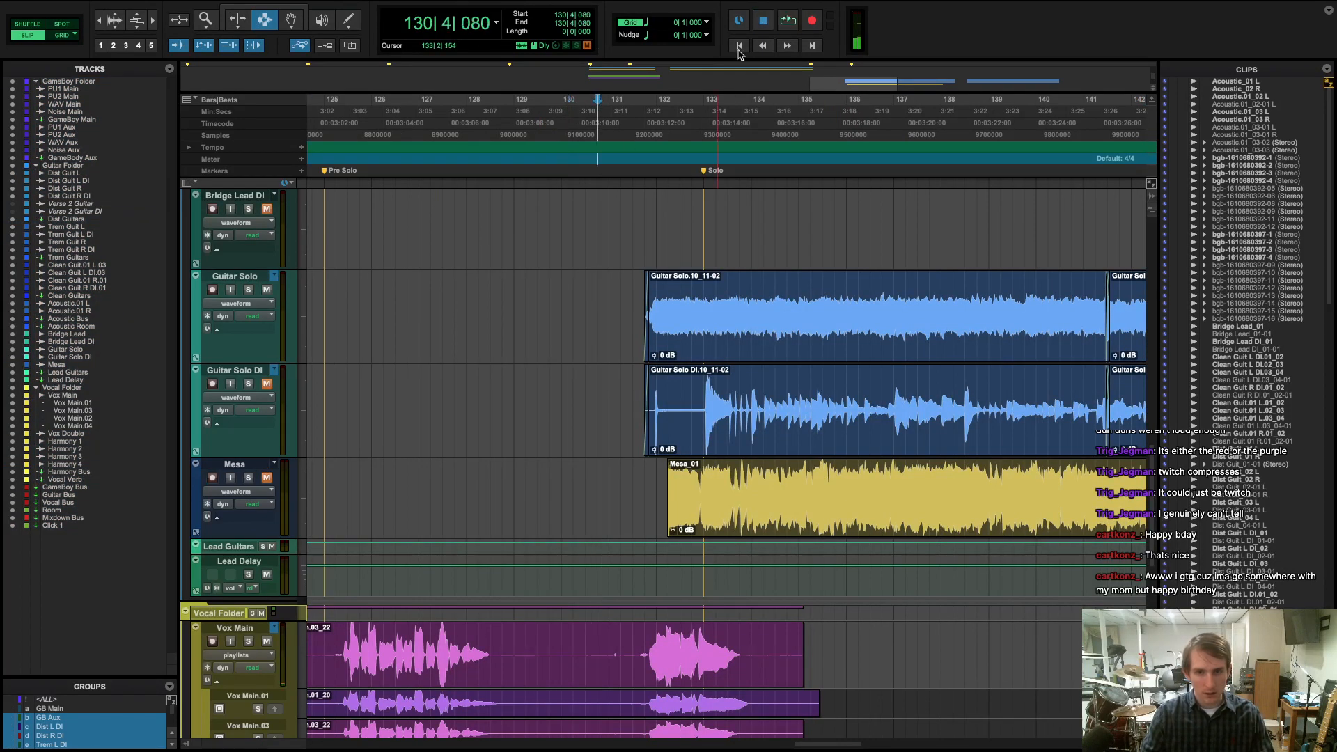
- Play the song from the very start through bar 24, checking the vocal clips and the vocal and bus meters
key(Return)
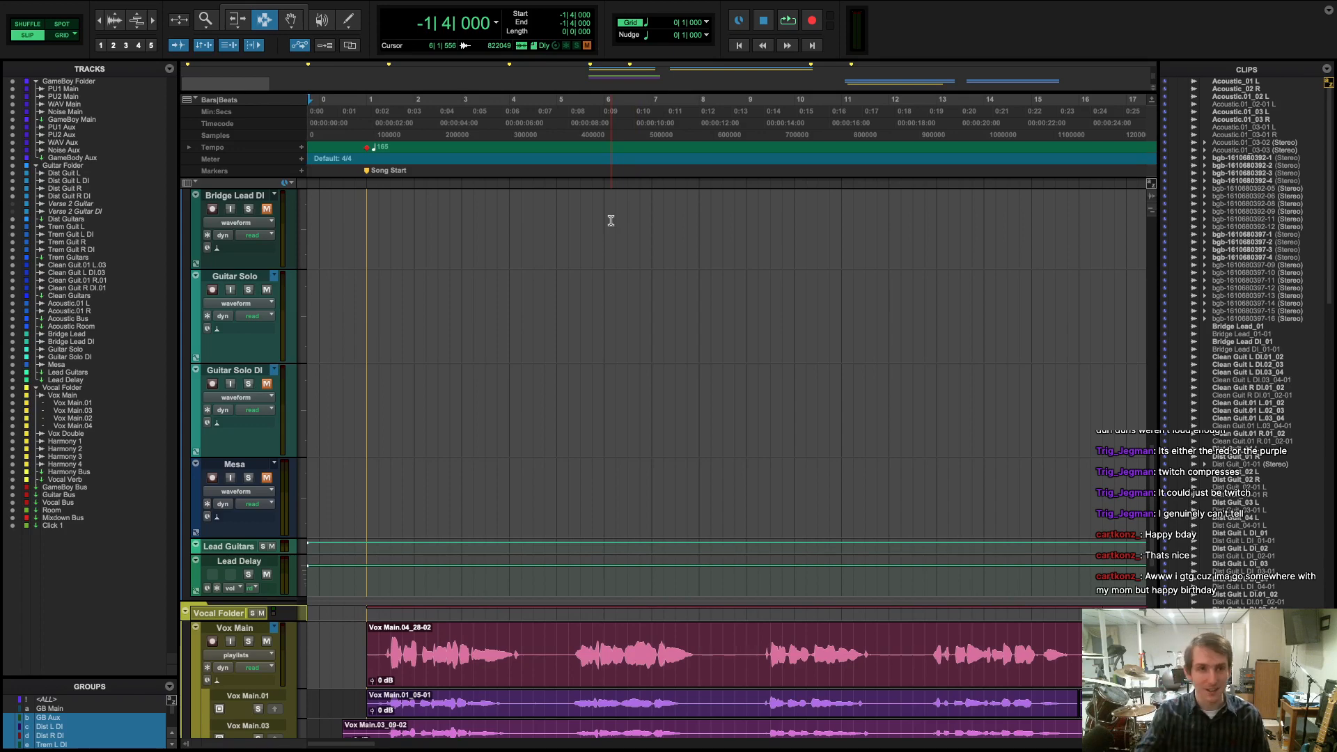
key(space)
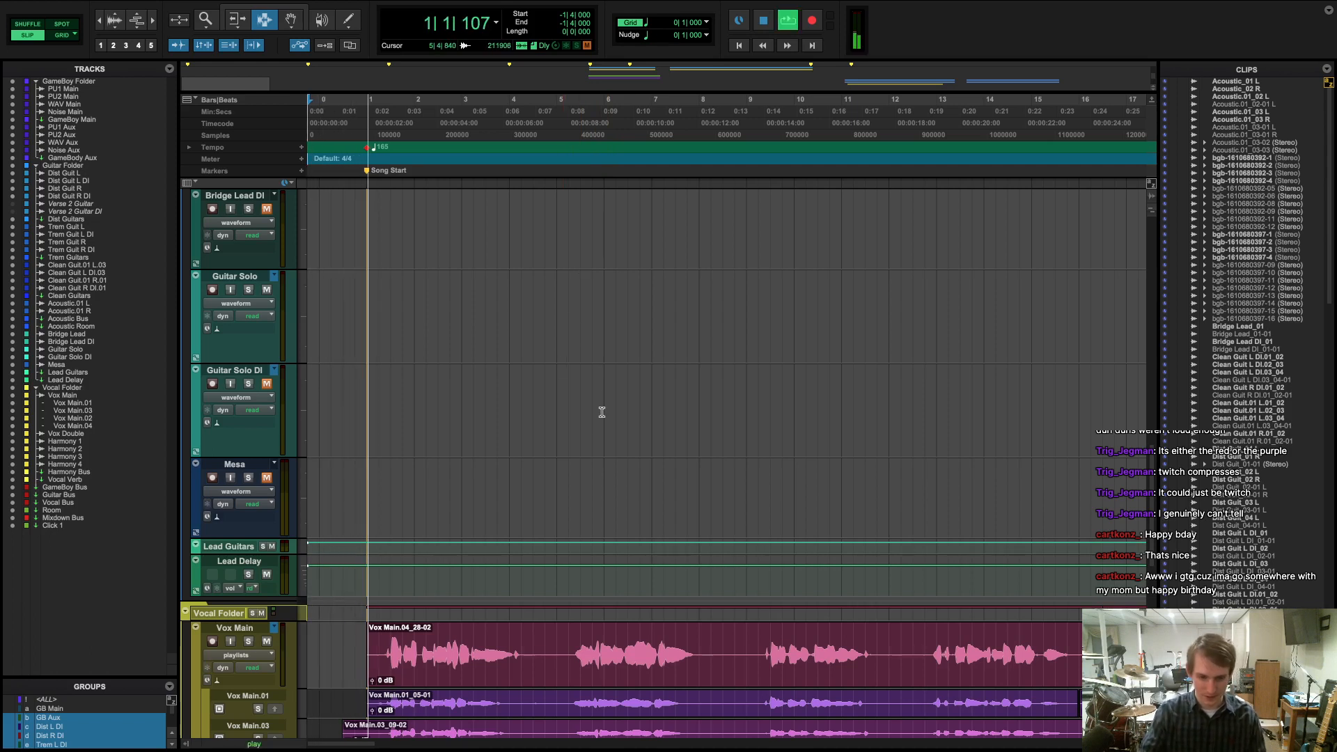
key(ctrl+equal)
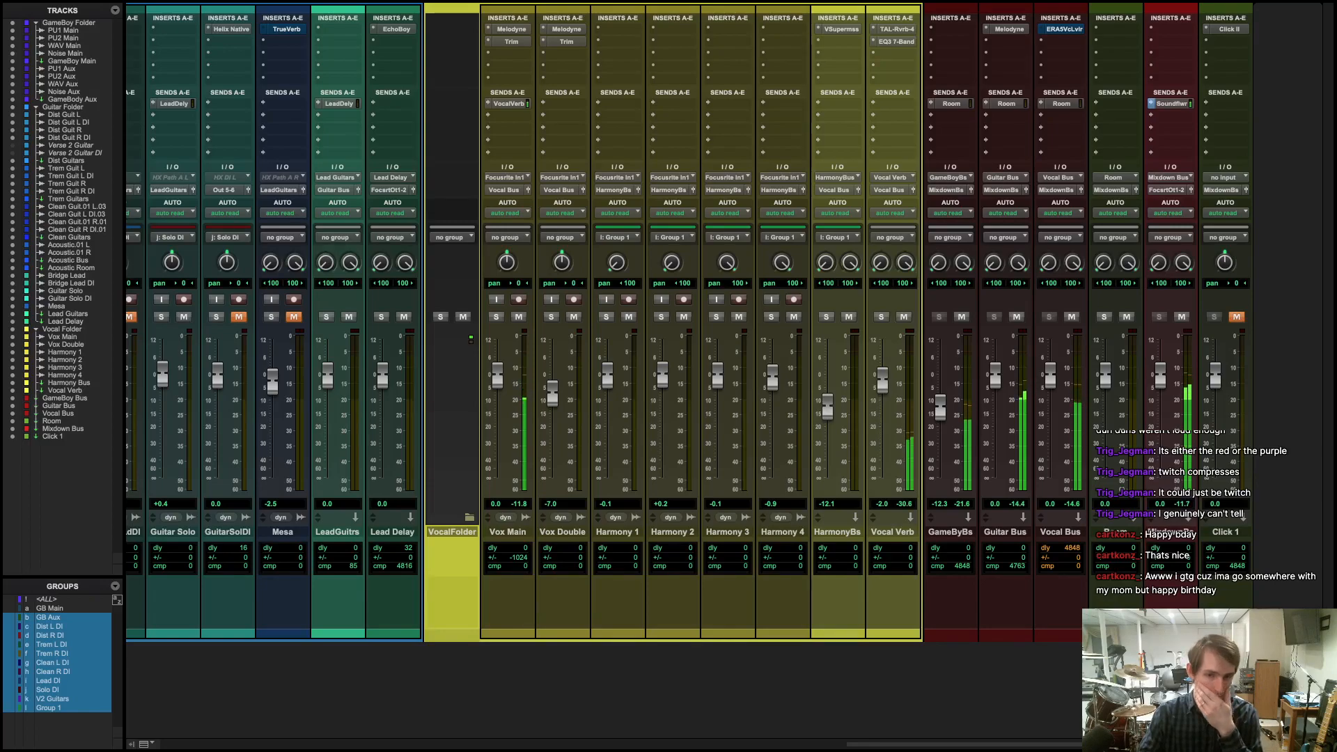
key(ctrl+Right)
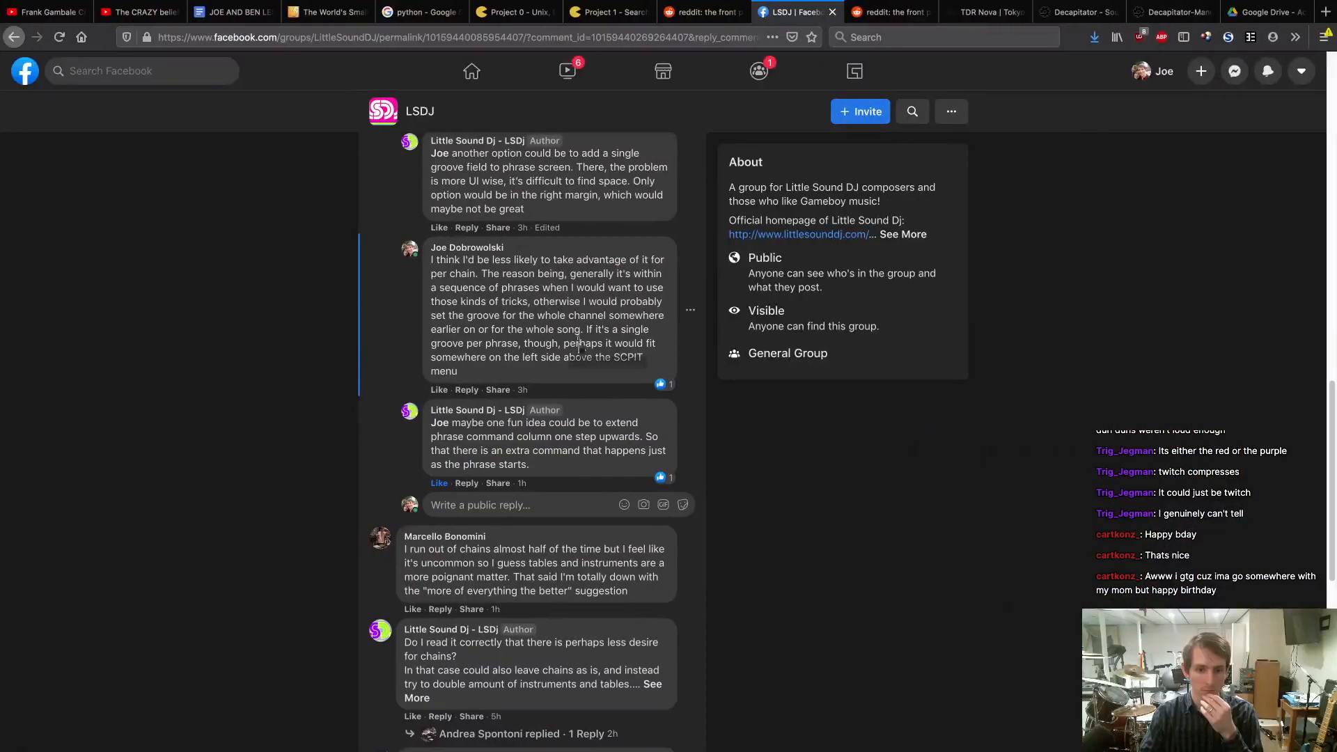
key(ctrl+Left)
key(ctrl+Left)
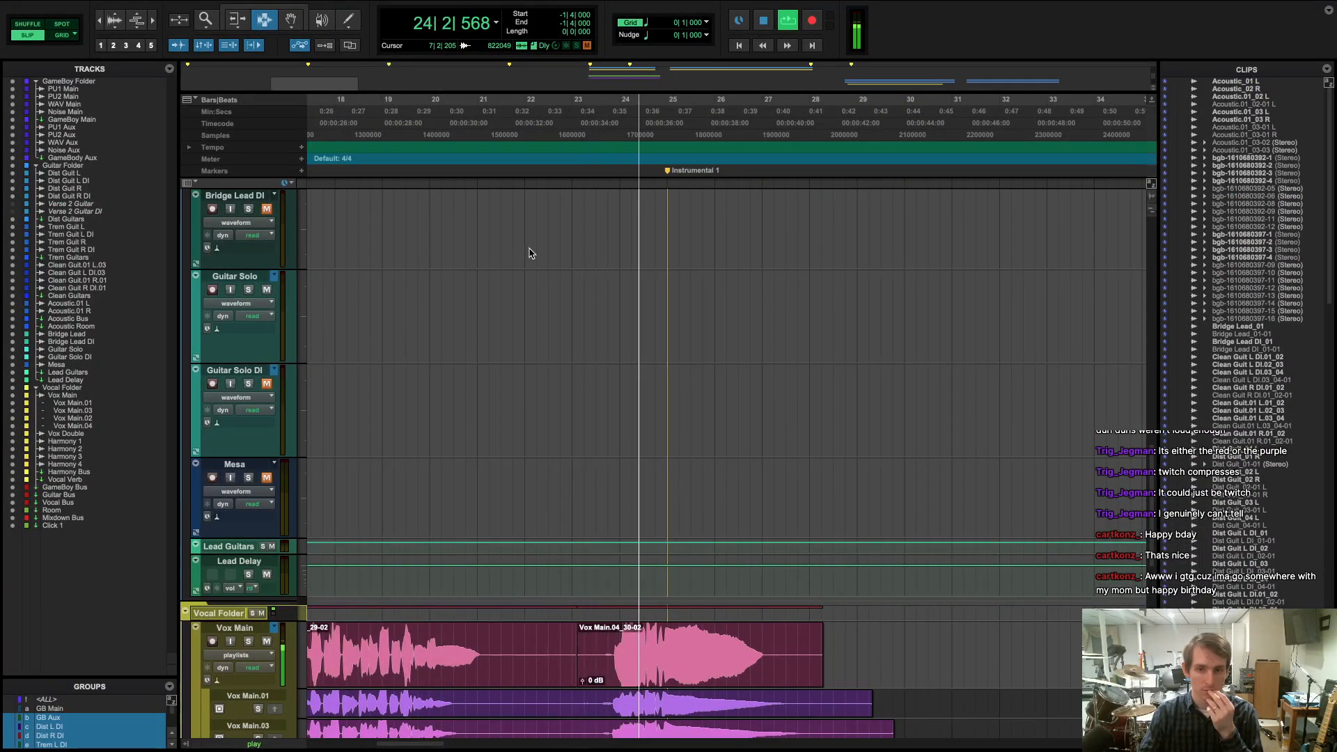
key(ctrl+Right)
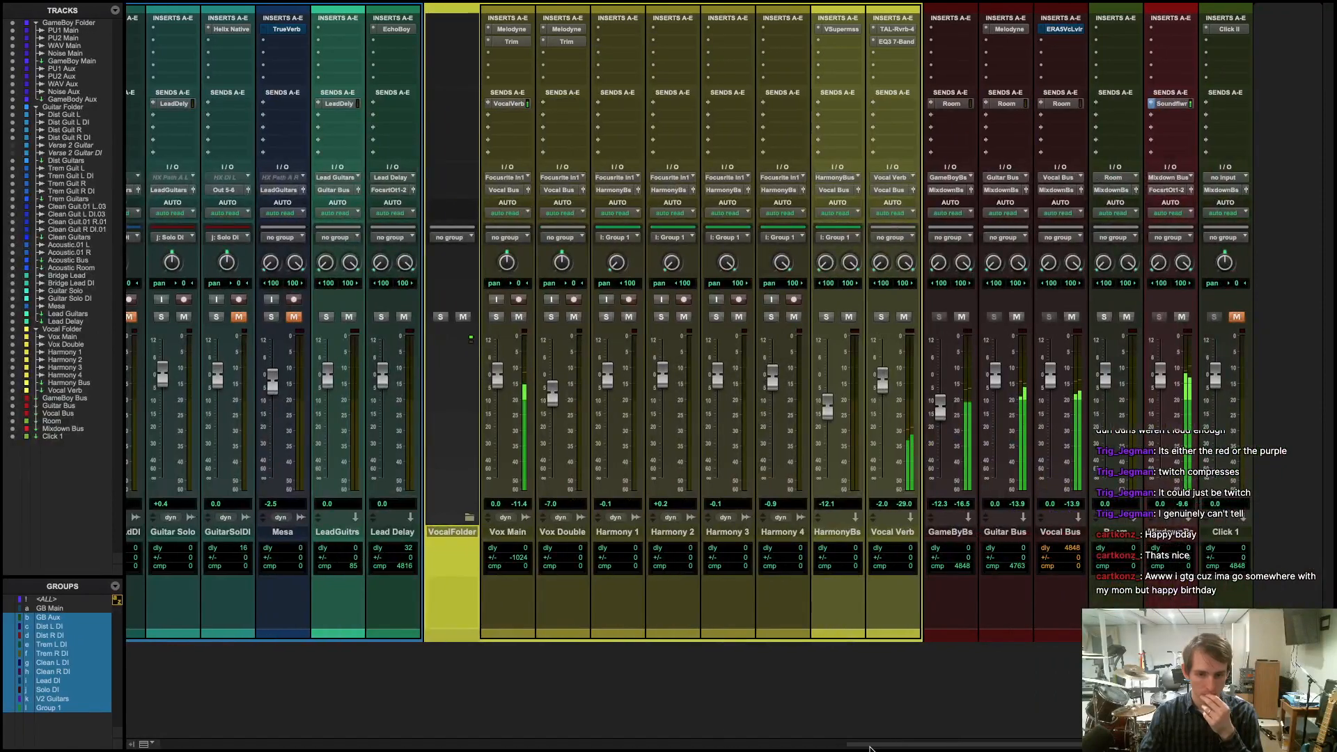
- Hide all the guitar DI tracks, from Dist Guit L DI to Guitar Solo DI, and hide and make inactive the Mesa track
drag(877, 746, 242, 701)
scroll(226, 699, right, 5)
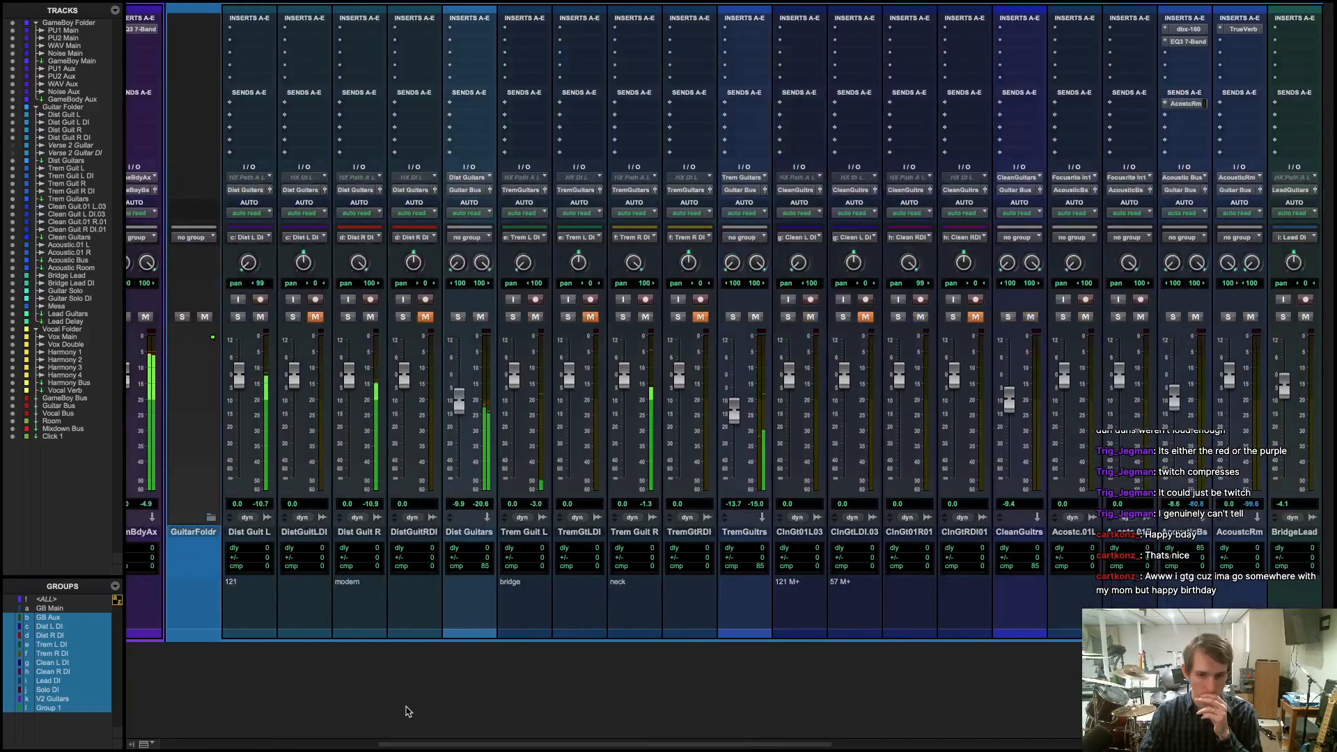
click(320, 533)
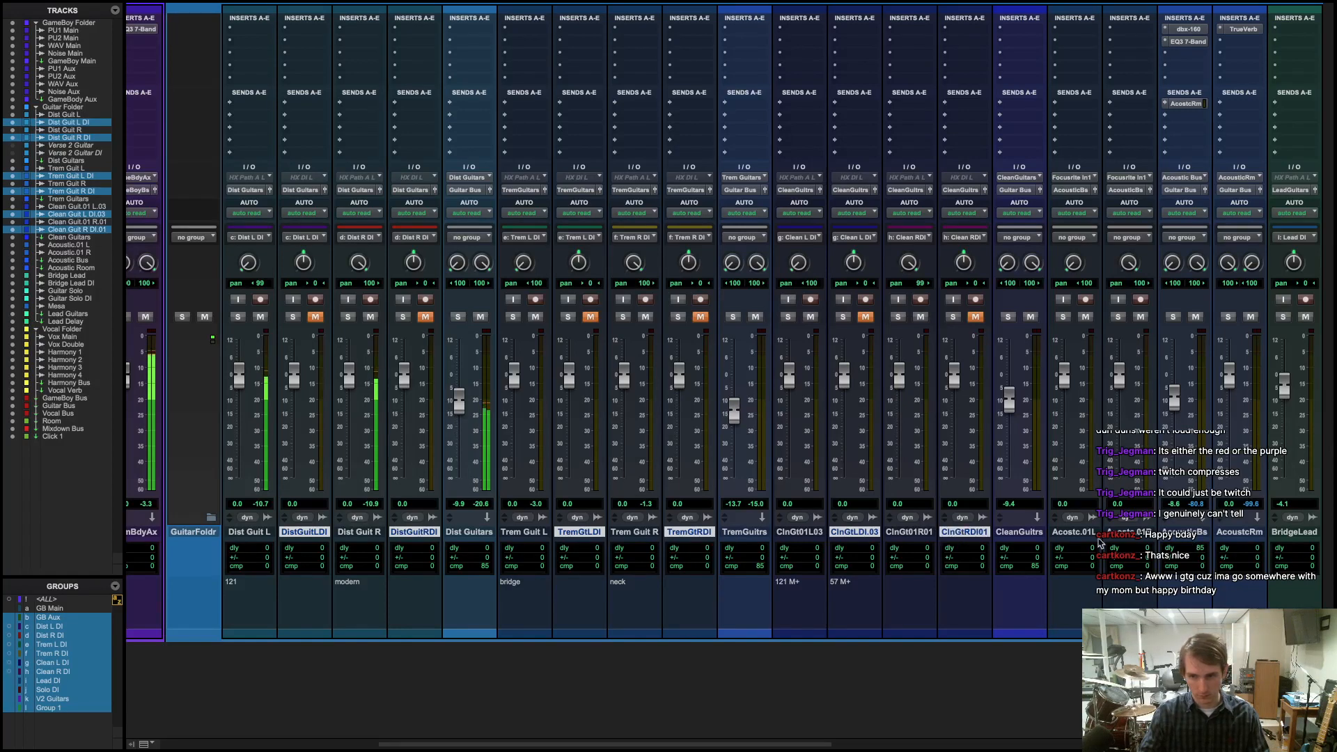
scroll(1129, 546, right, 5)
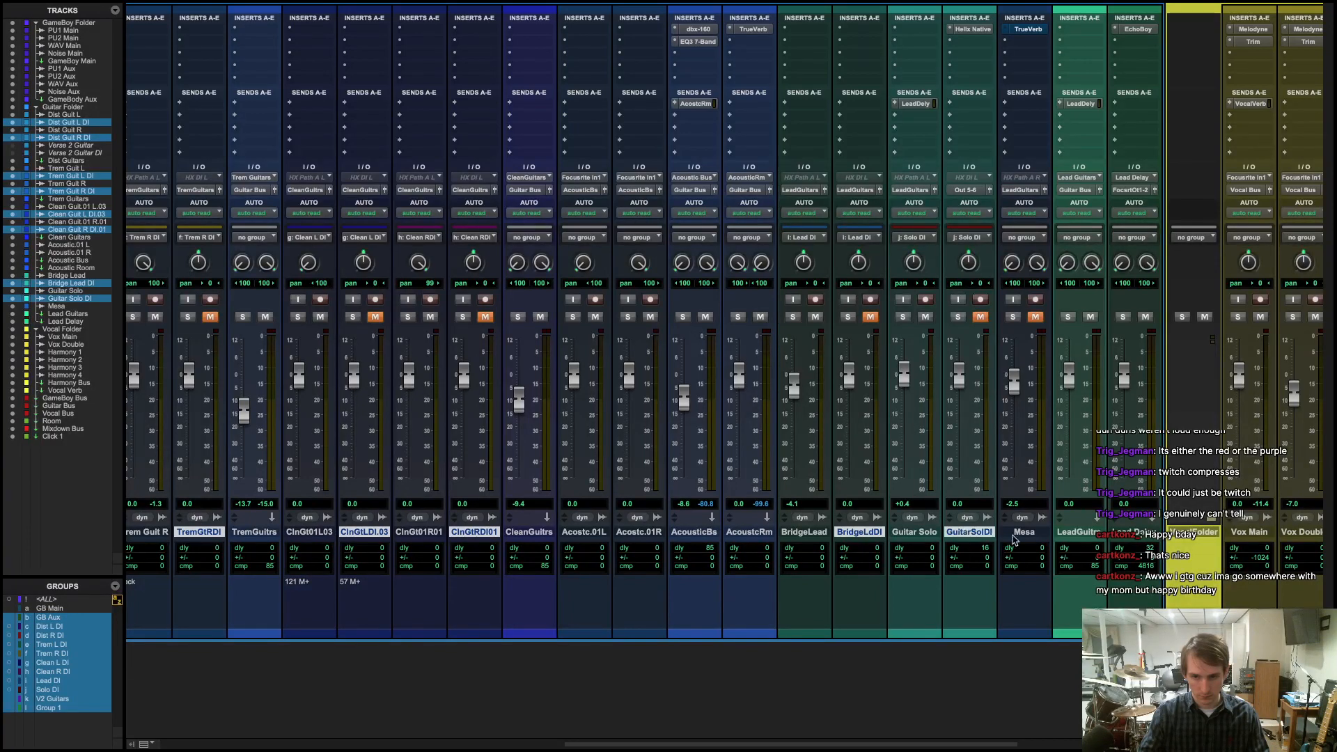
scroll(1037, 546, right, 1)
right_click(869, 532)
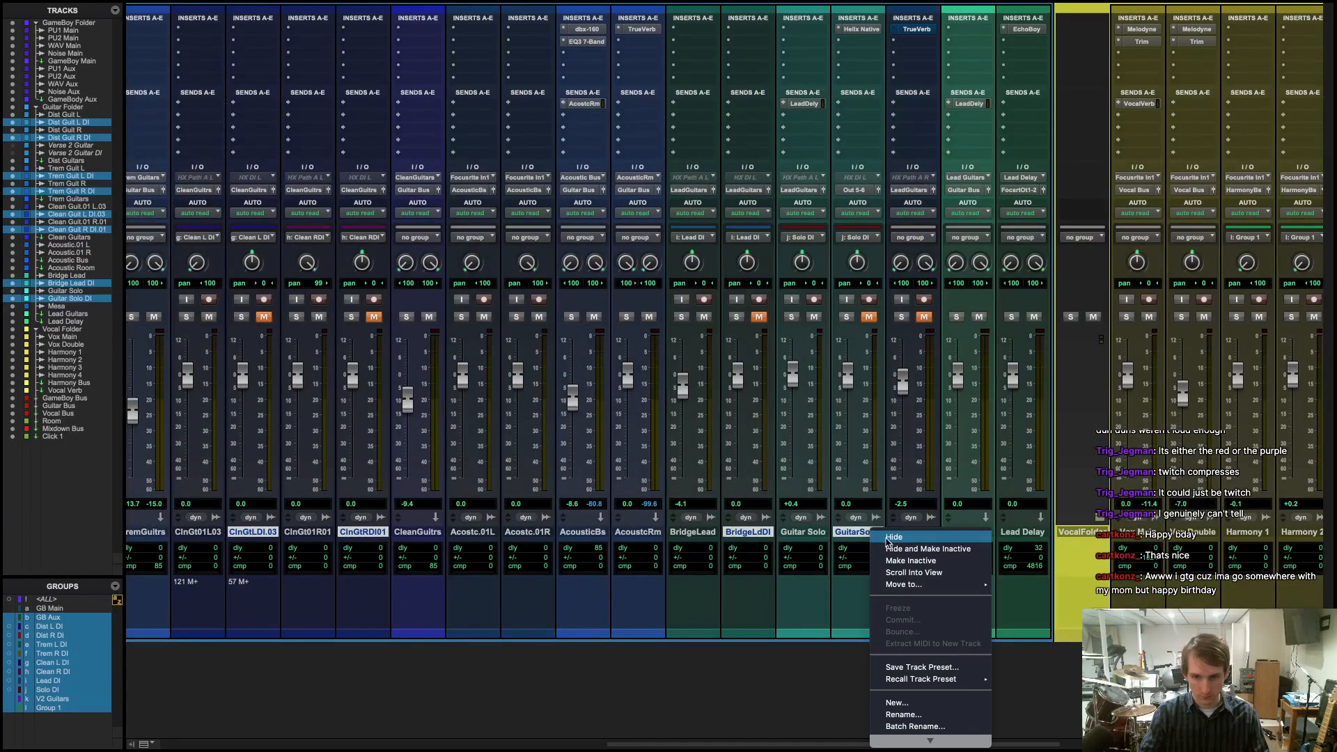
click(901, 539)
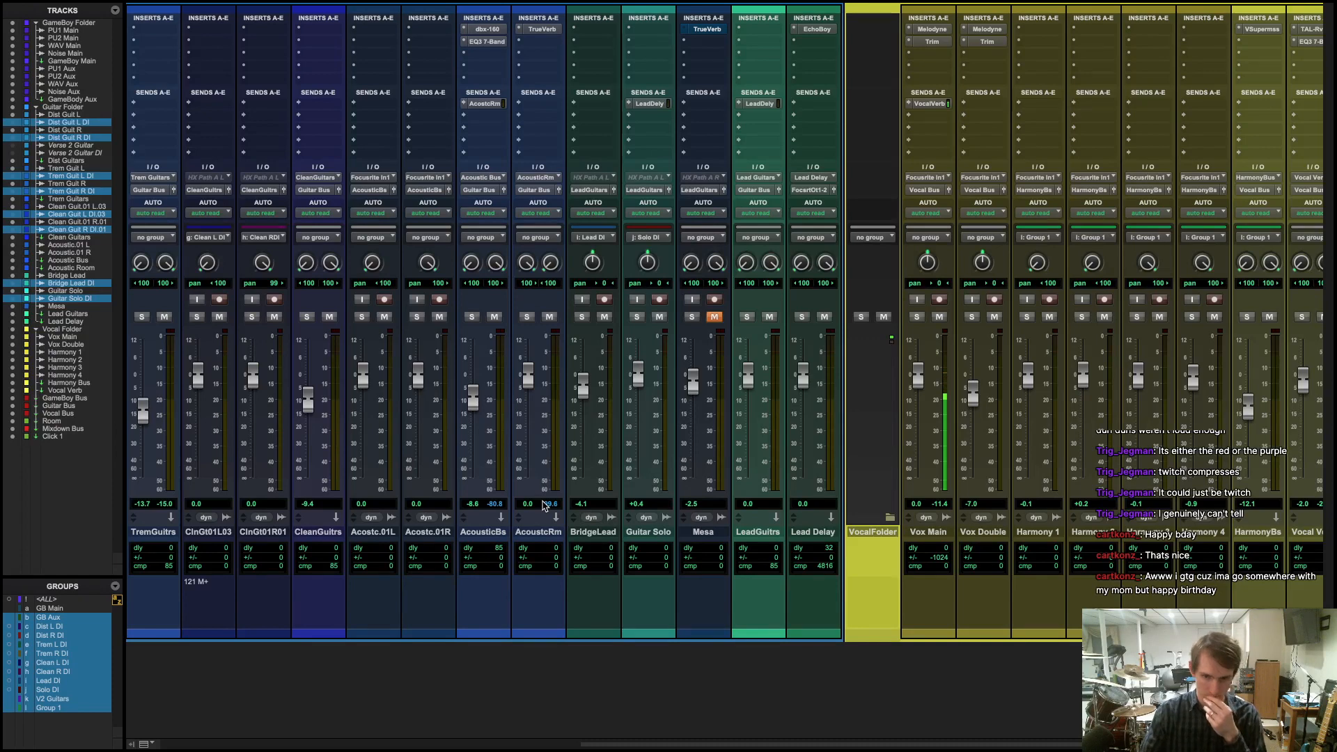
right_click(720, 540)
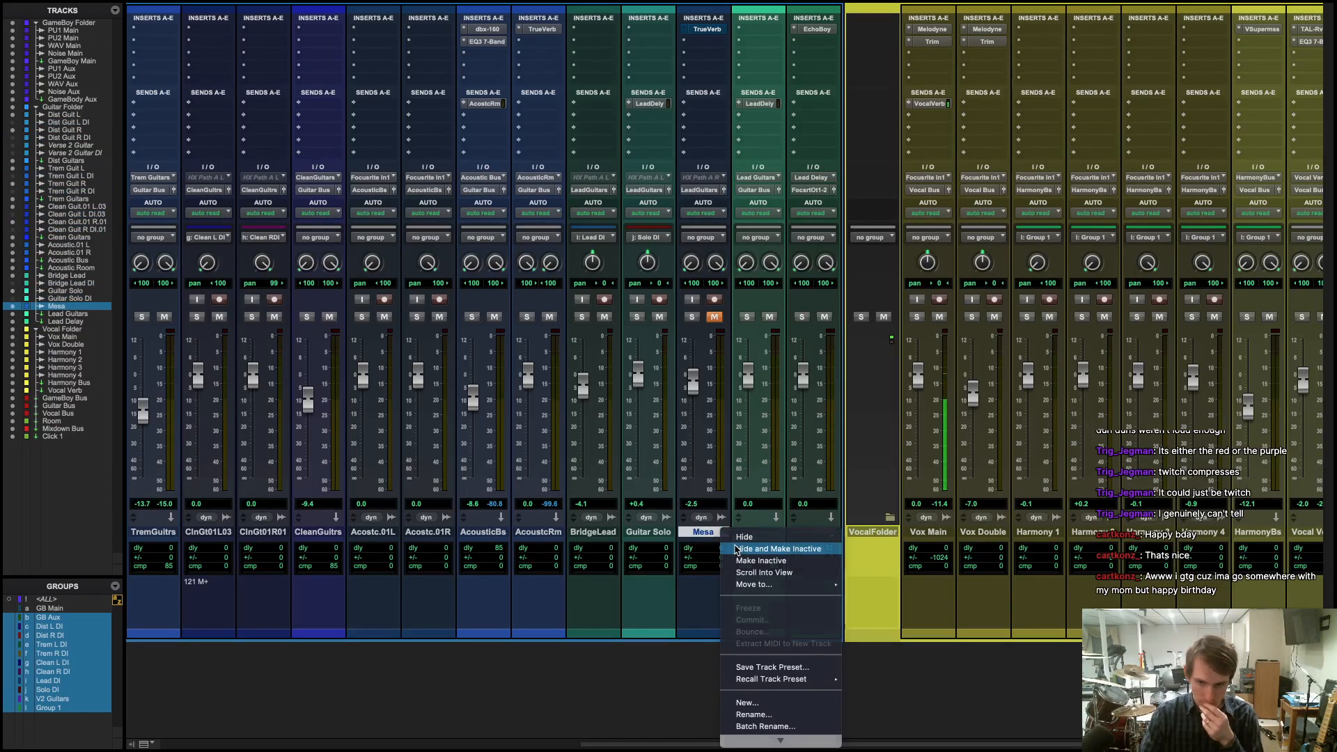
click(738, 549)
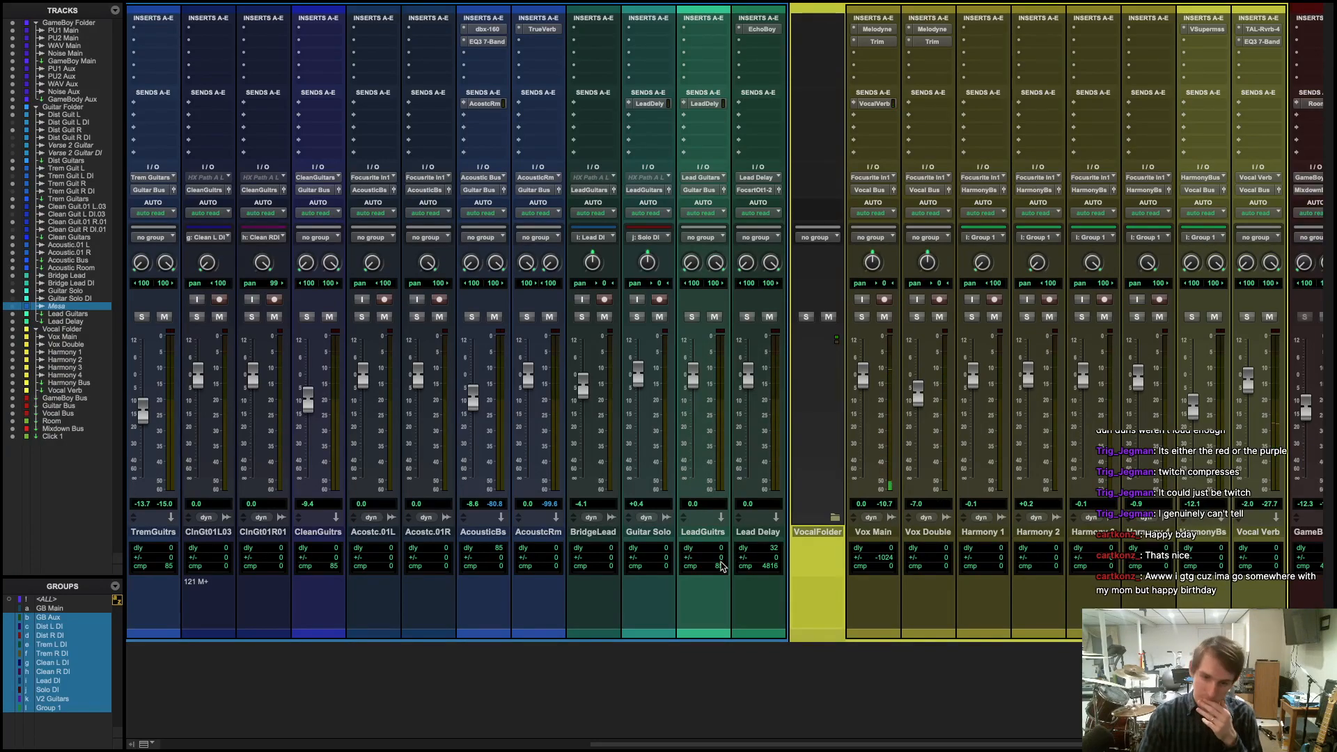
- Follow the vocal clips in the Edit window while the song plays through Verse 2 and Instrumental 2 to the Pre Solo marker
key(super+equal)
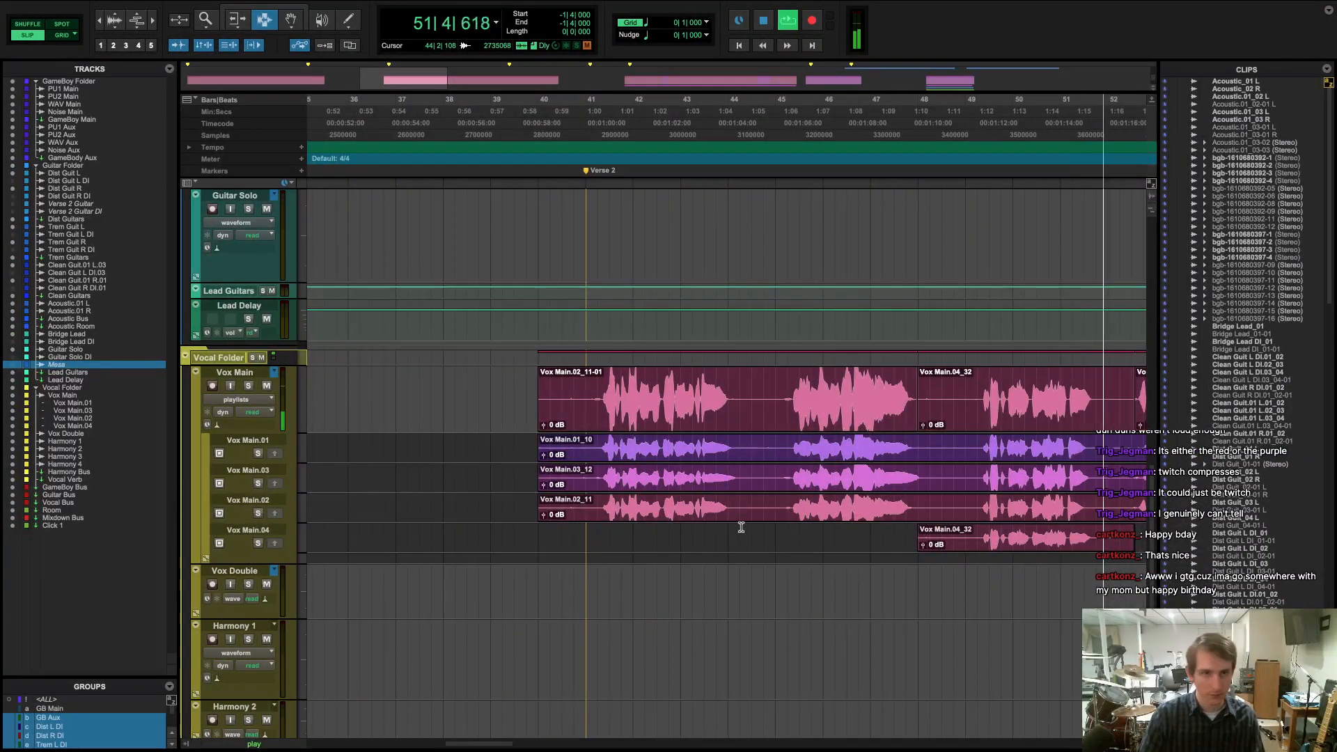
scroll(741, 527, down, 5)
scroll(739, 522, up, 2)
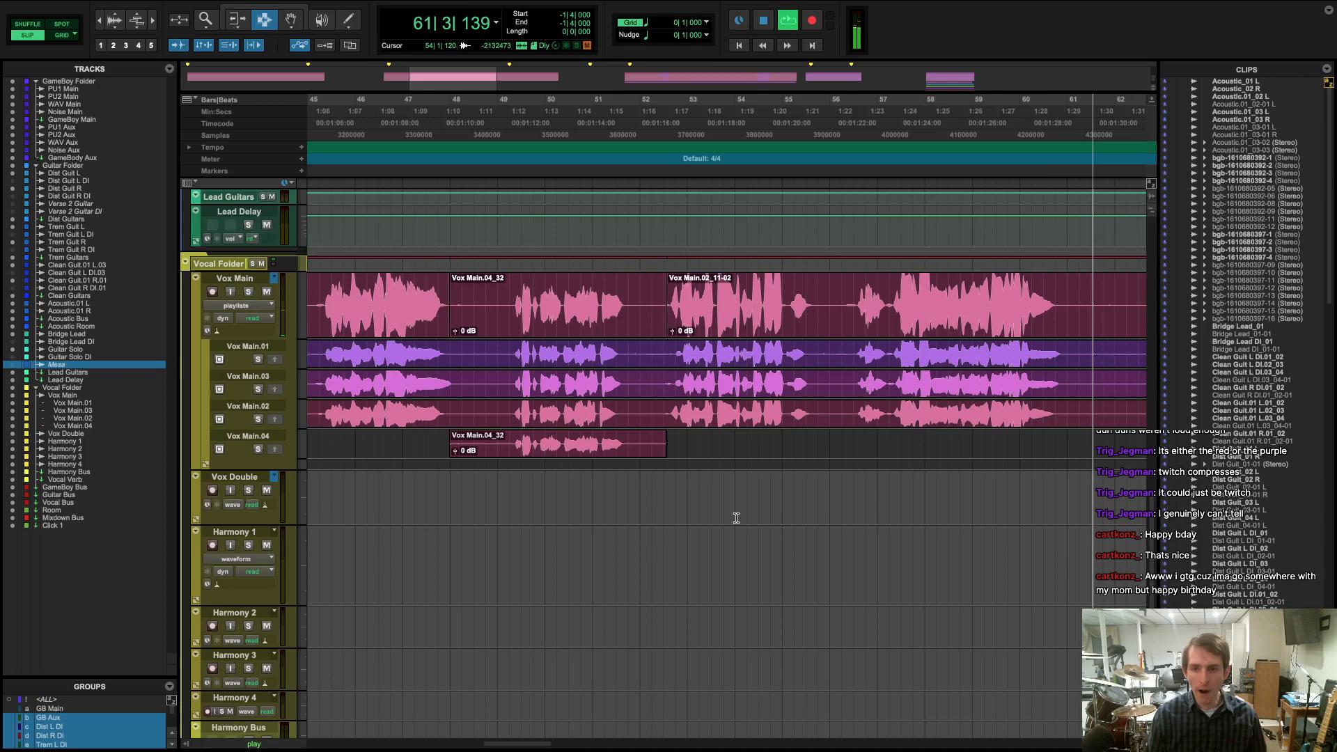
scroll(736, 516, right, 10)
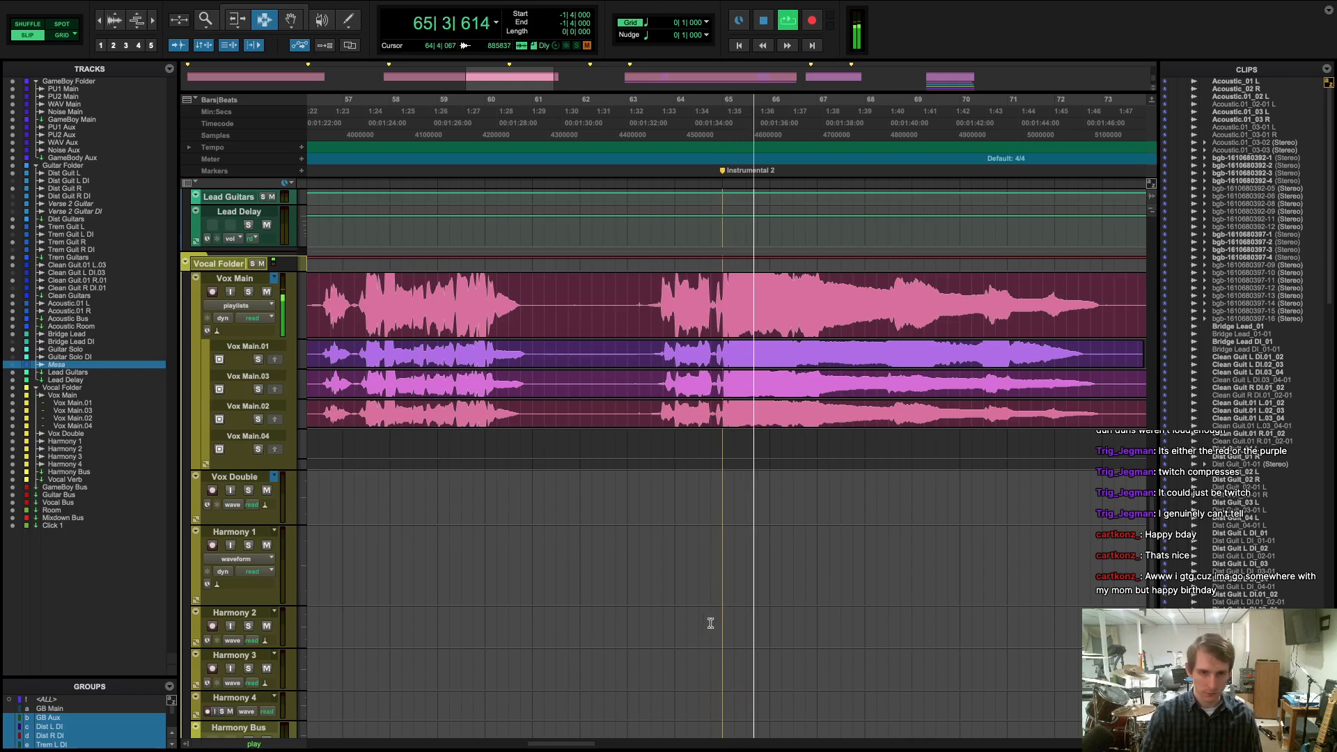
key(ctrl+Left)
key(ctrl+Right)
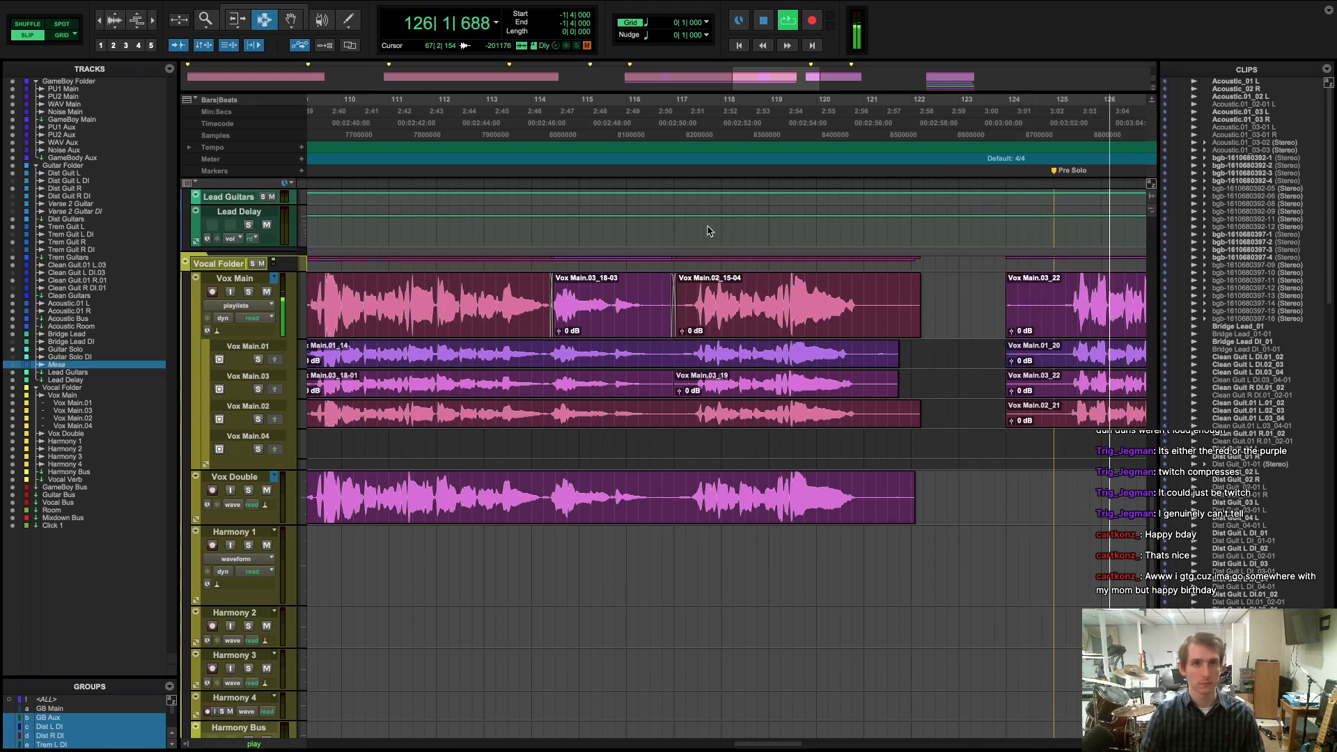
- Look over the tracks from the Solo marker to the last vocal clips during playback, and set the Vox Main track view to waveform
scroll(699, 222, down, 4)
scroll(691, 216, up, 3)
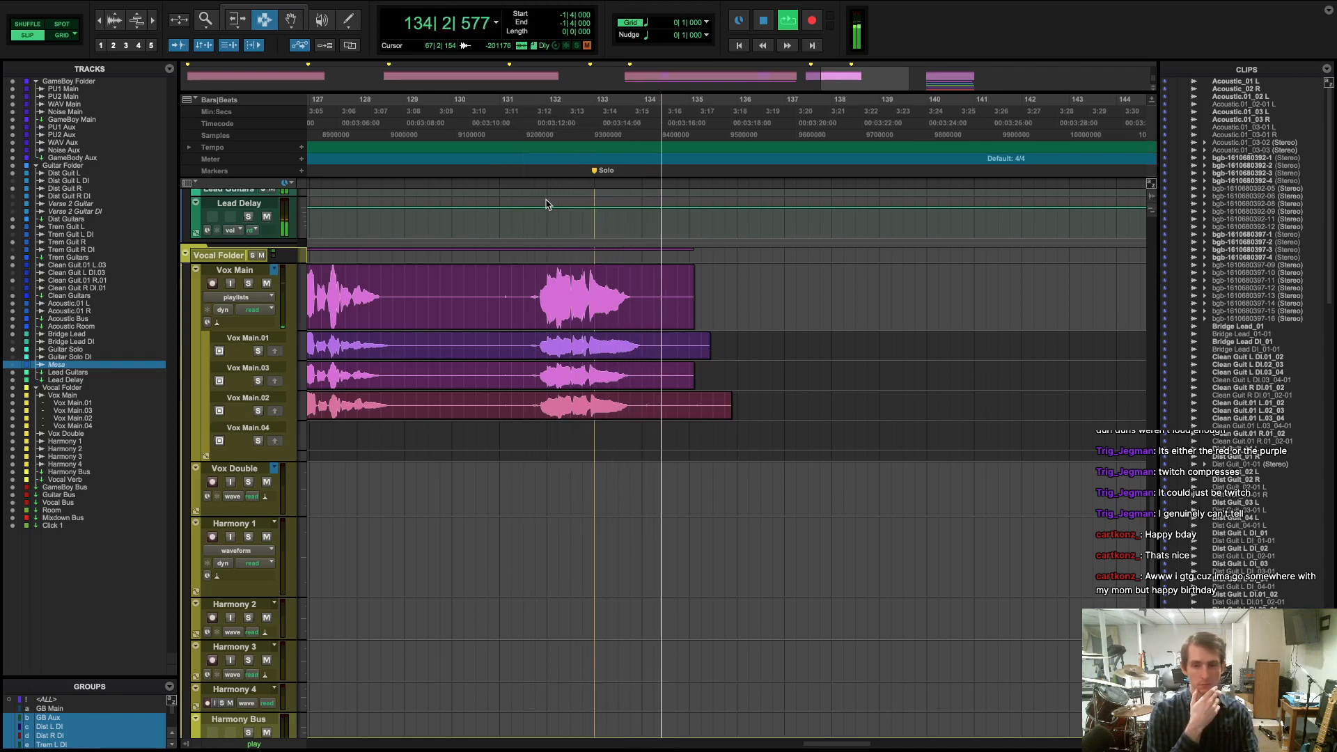
scroll(722, 383, up, 1)
scroll(722, 385, down, 2)
scroll(719, 386, down, 8)
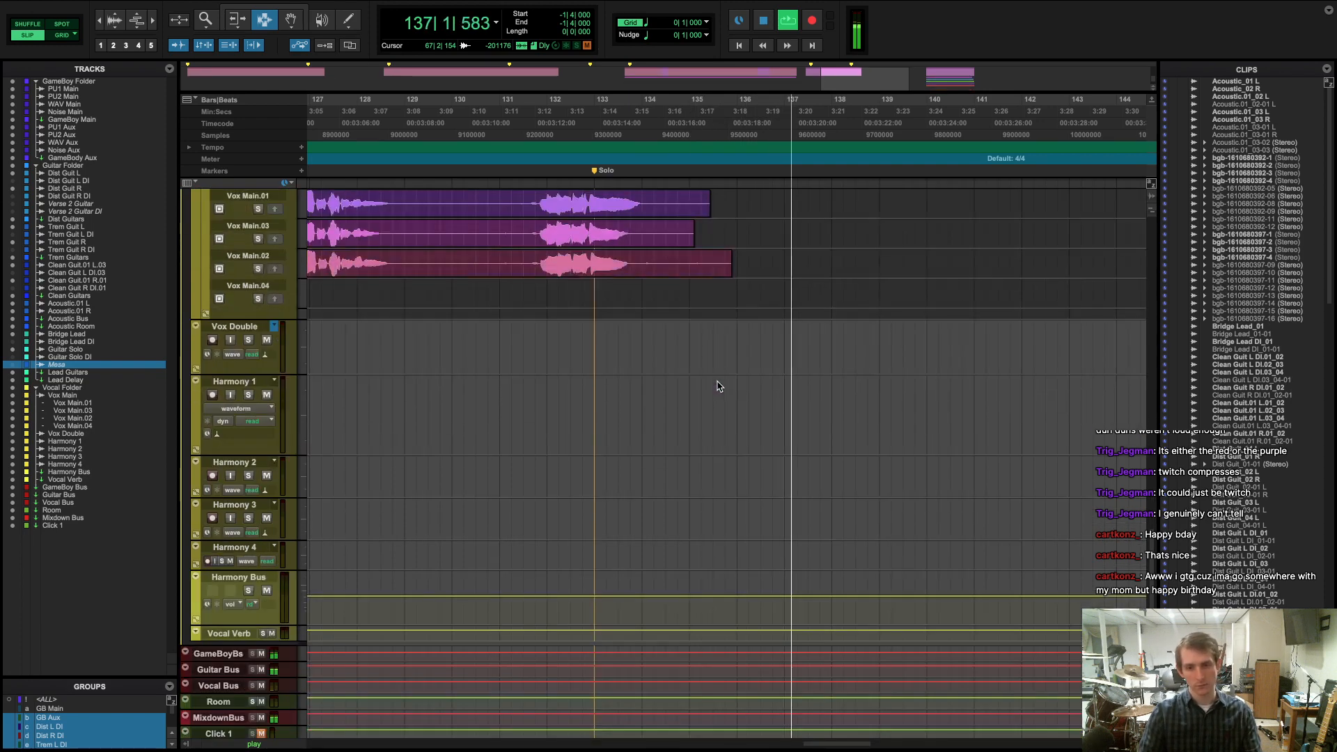
scroll(716, 381, up, 9)
scroll(713, 376, up, 3)
scroll(711, 379, down, 4)
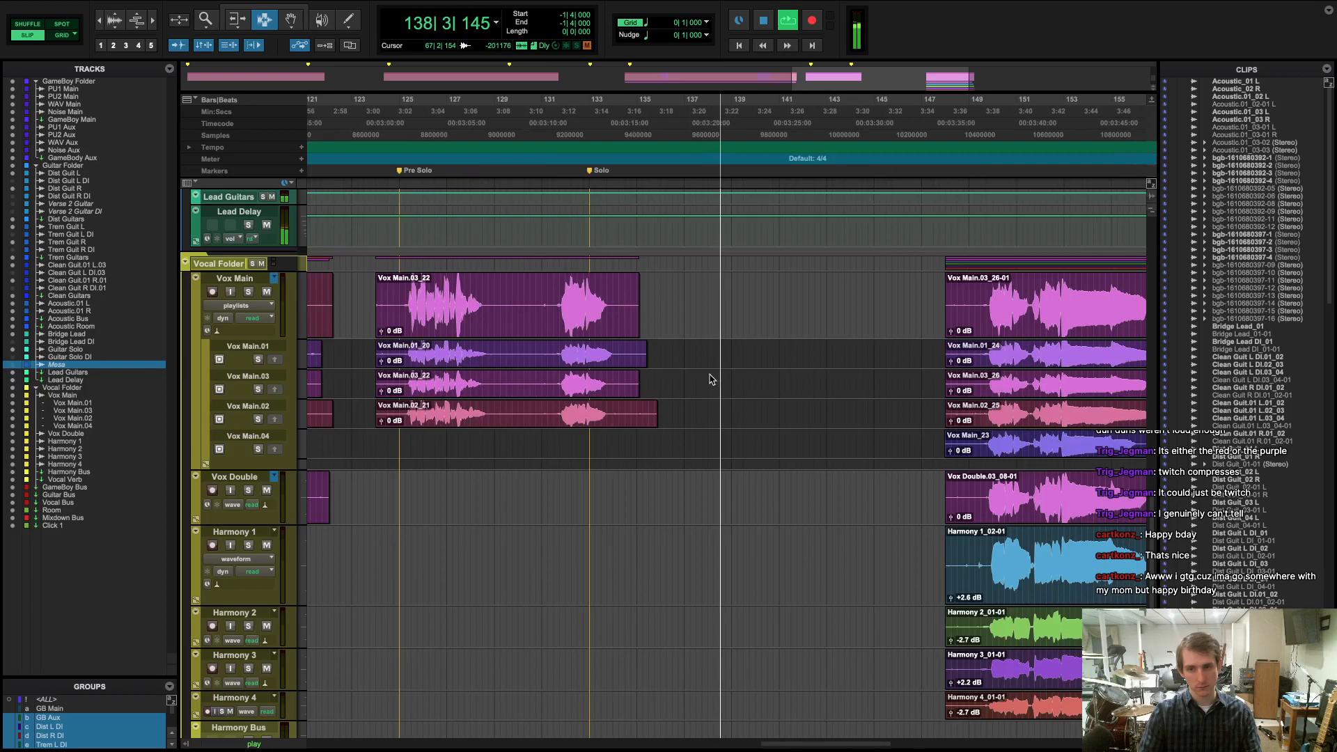
scroll(710, 377, right, 6)
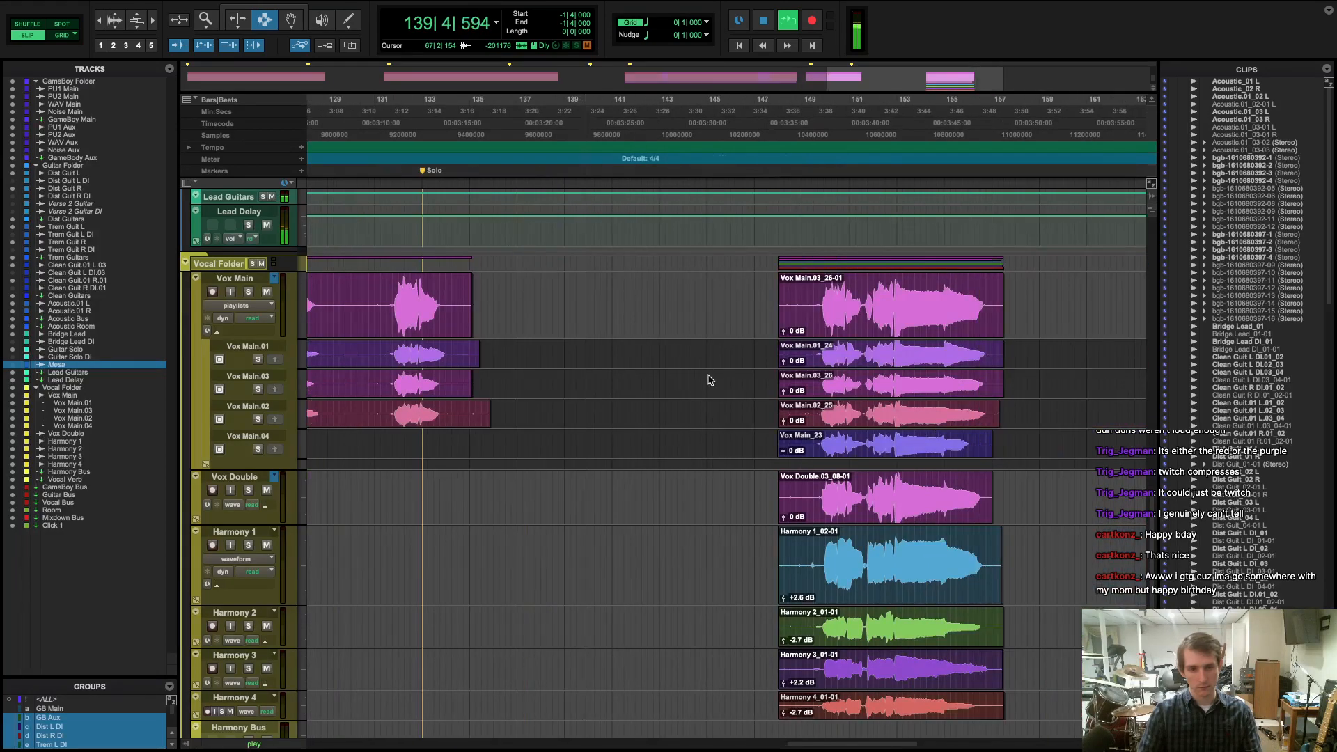
click(235, 305)
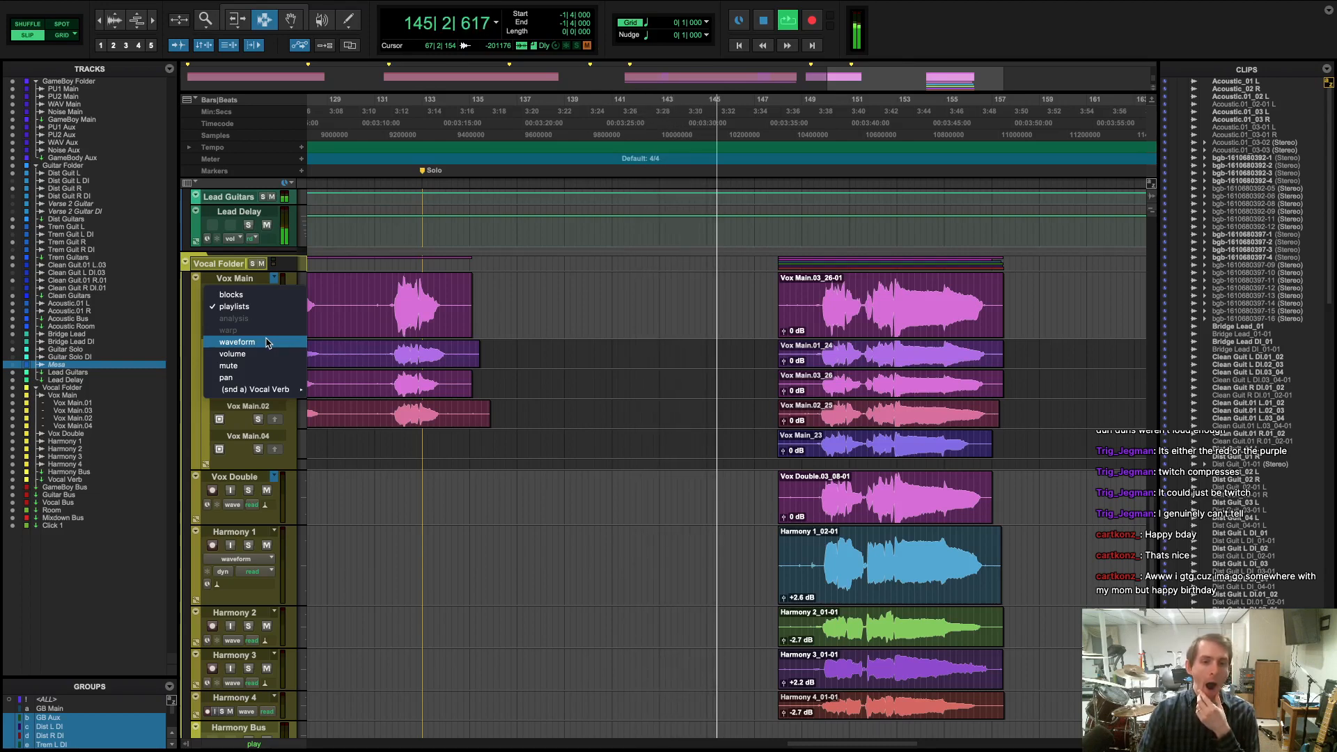
key(Escape)
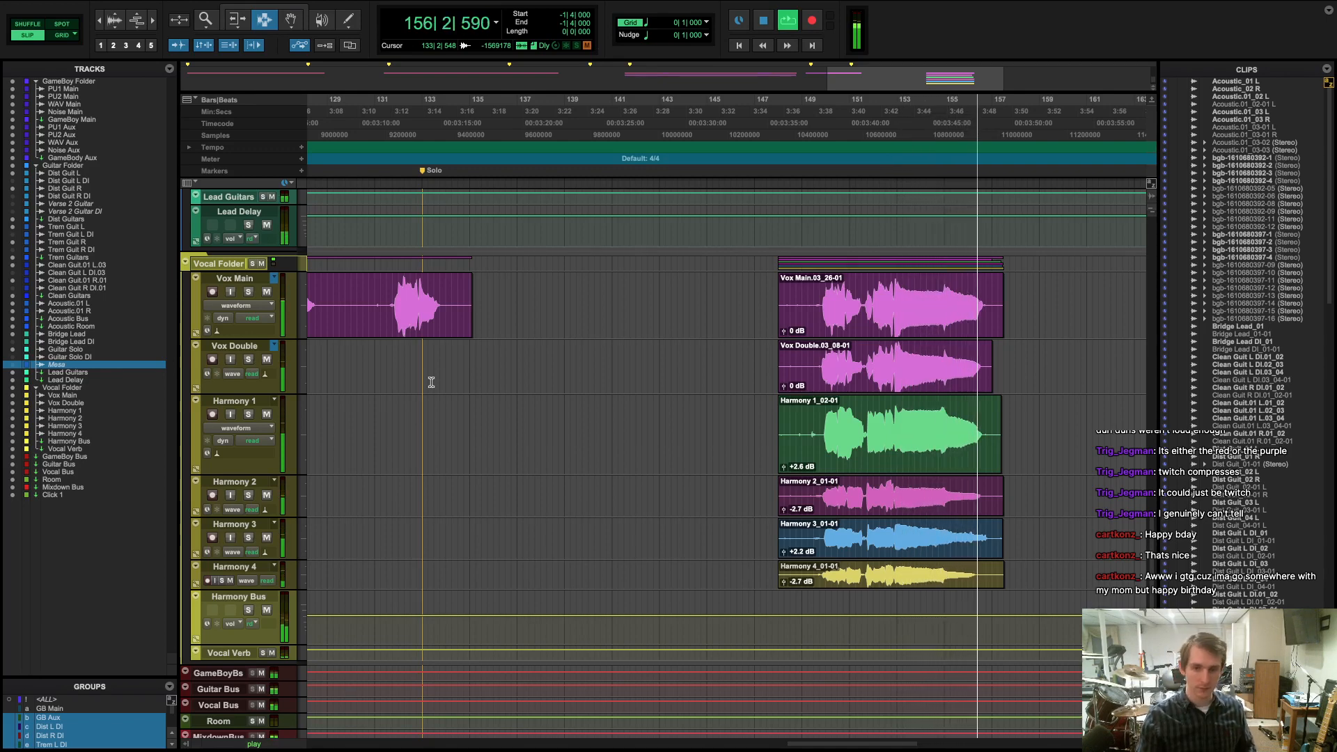
- Check the lead guitar meters in the Mix window during the solo, and stop playback in the Edit window after the Guitar Solo clip ends
key(super+equal)
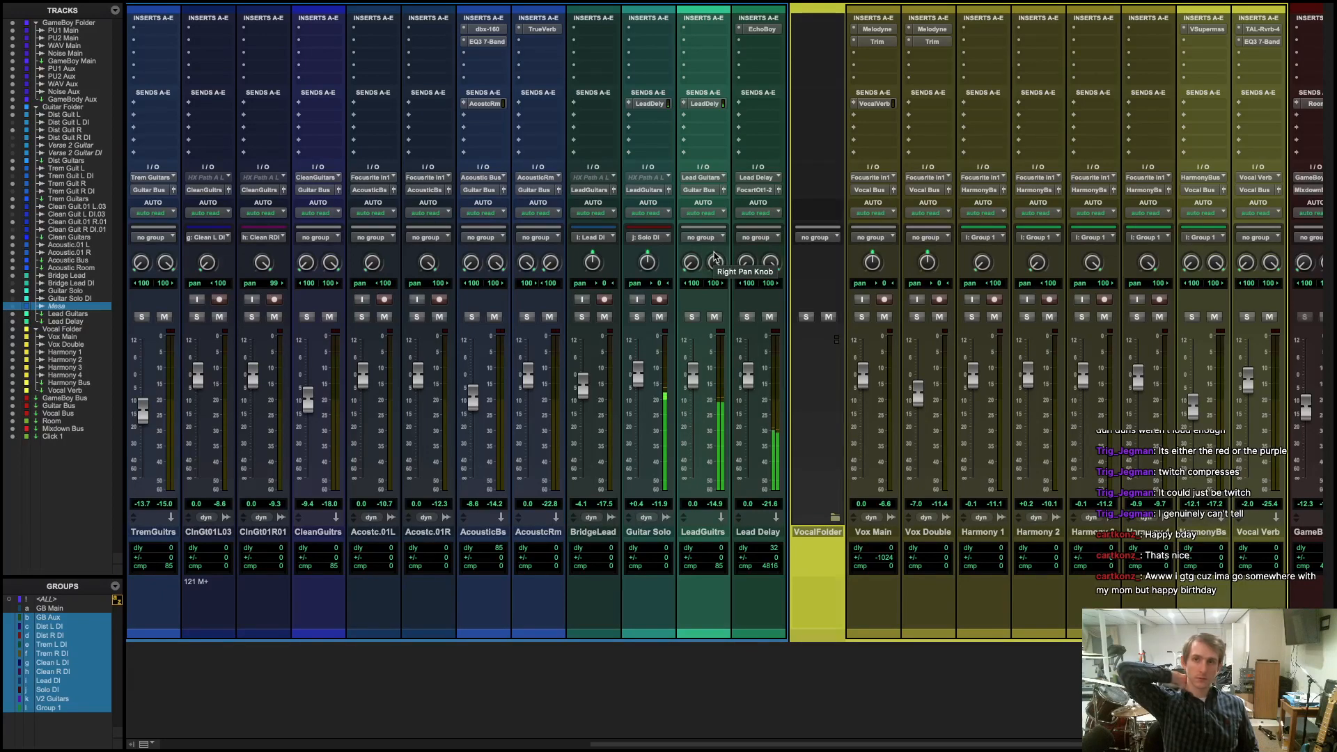
key(super+equal)
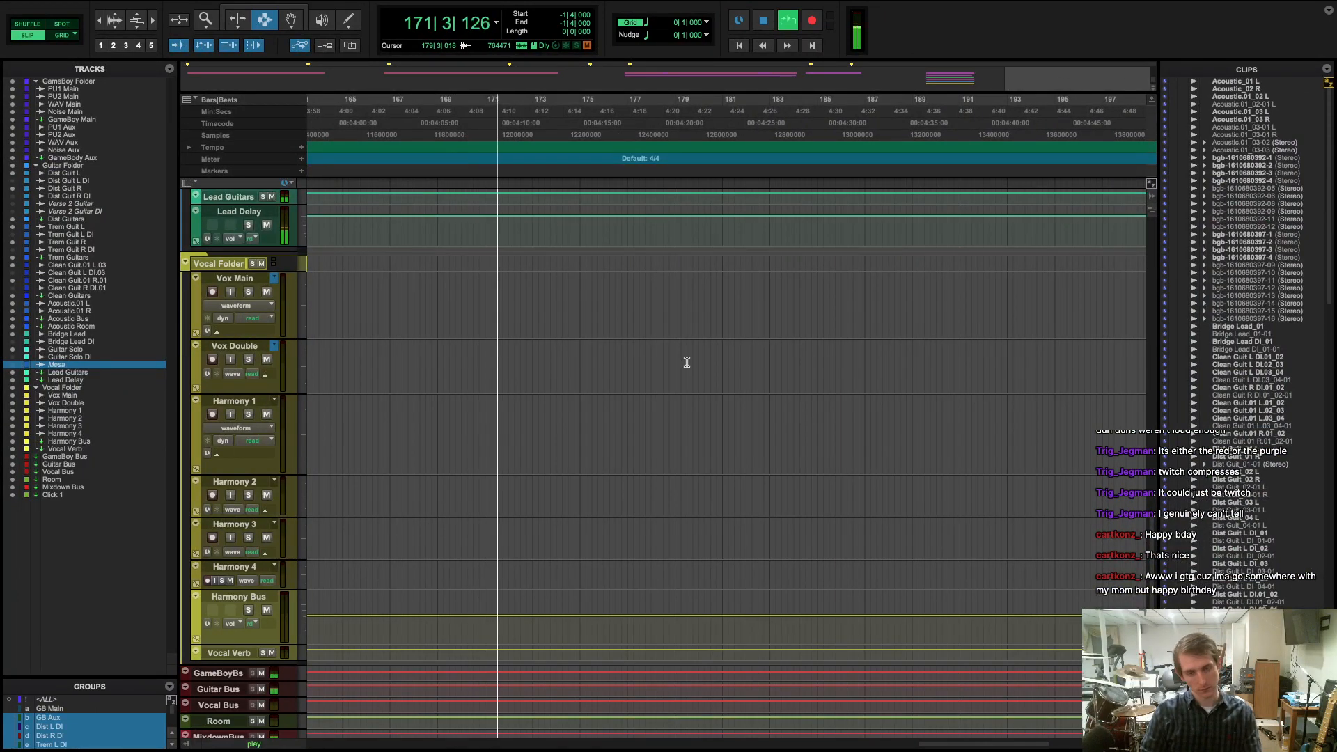
scroll(682, 359, up, 5)
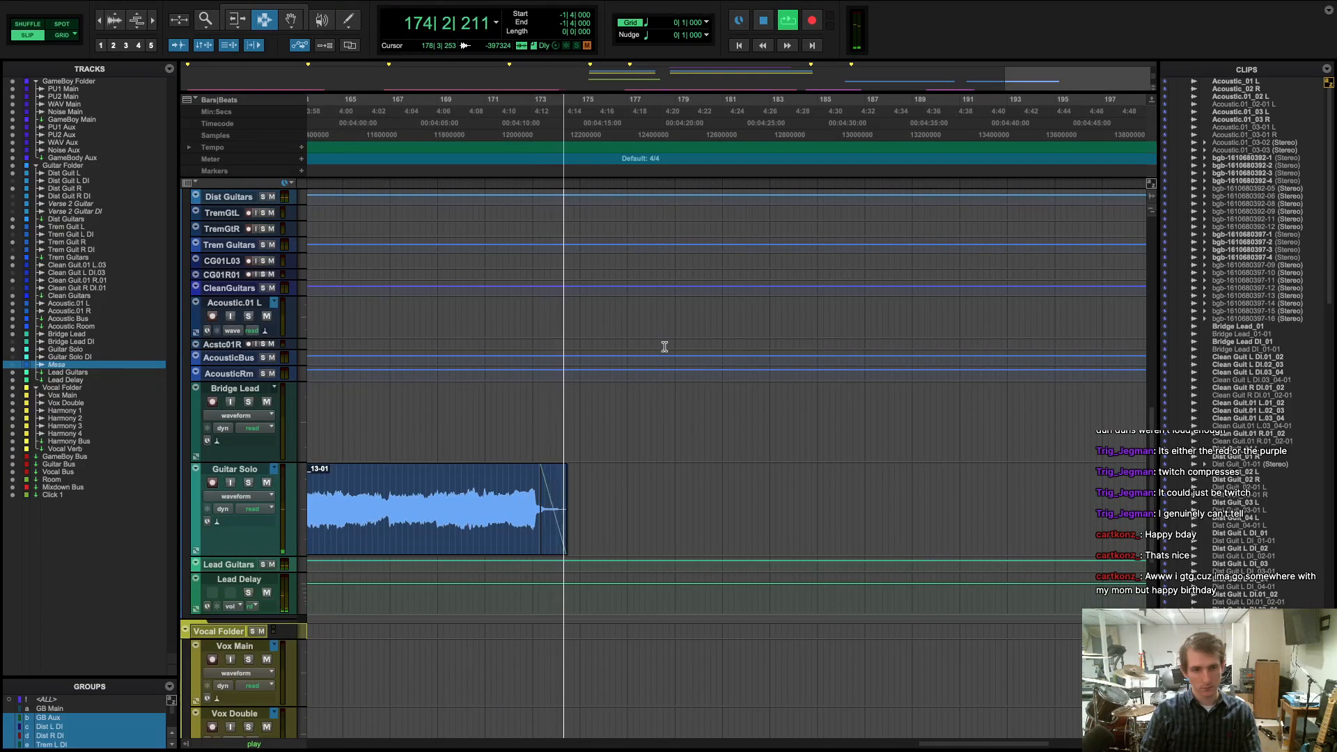
key(space)
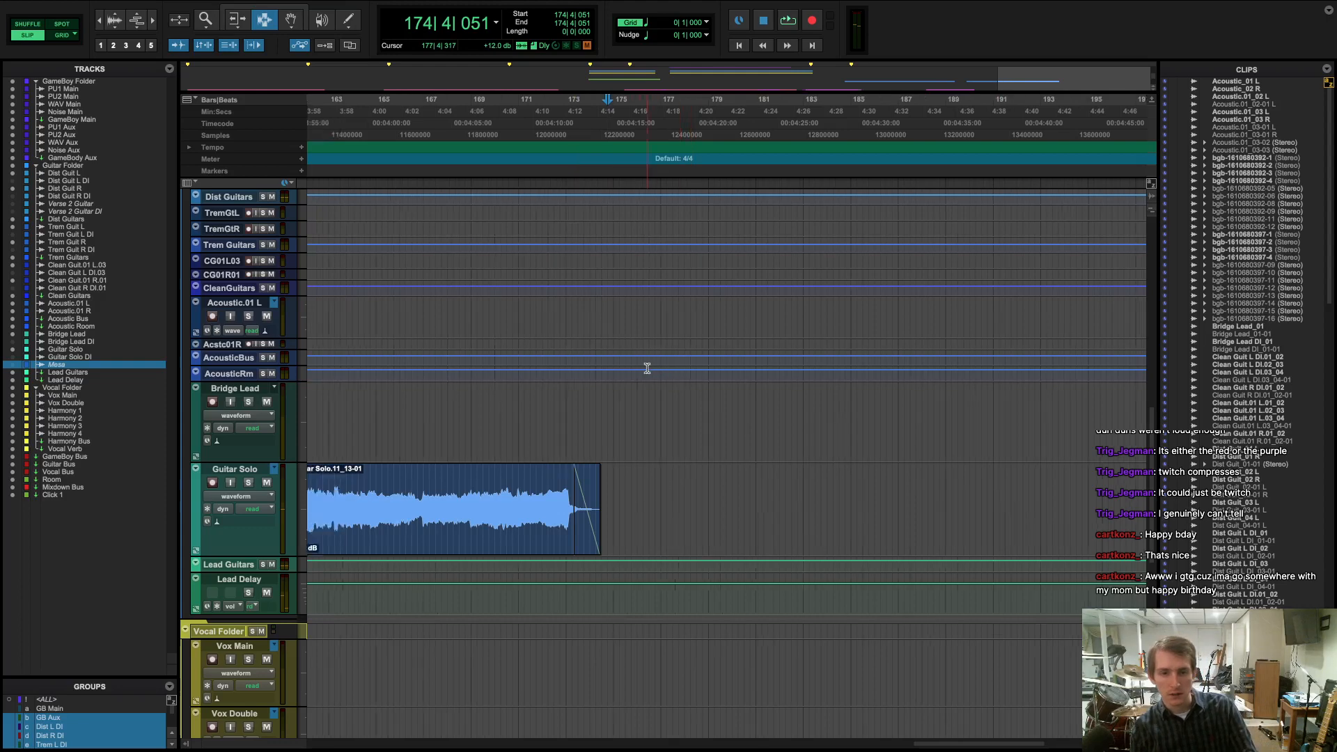
- Go back to the bridge section and select the Vox Main clip that spans the Bridge Vocal Start marker
scroll(646, 368, left, 15)
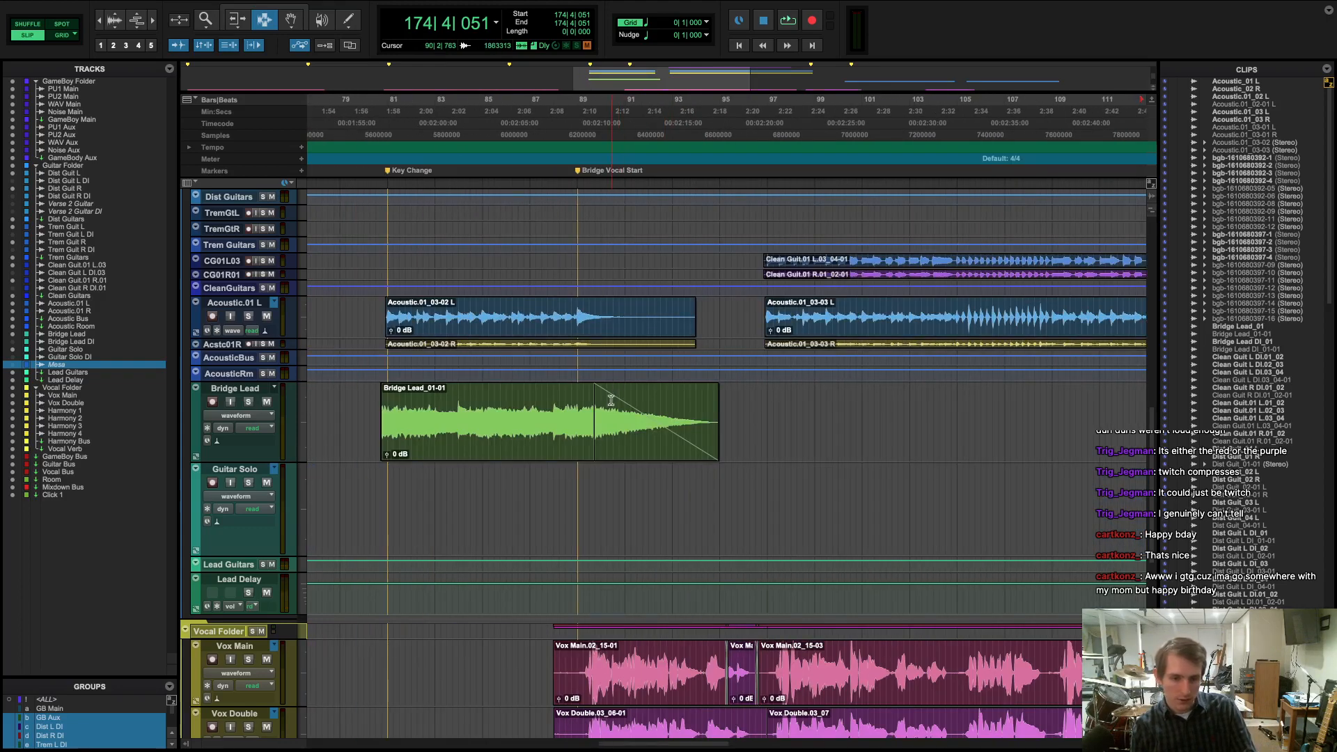
scroll(611, 400, down, 5)
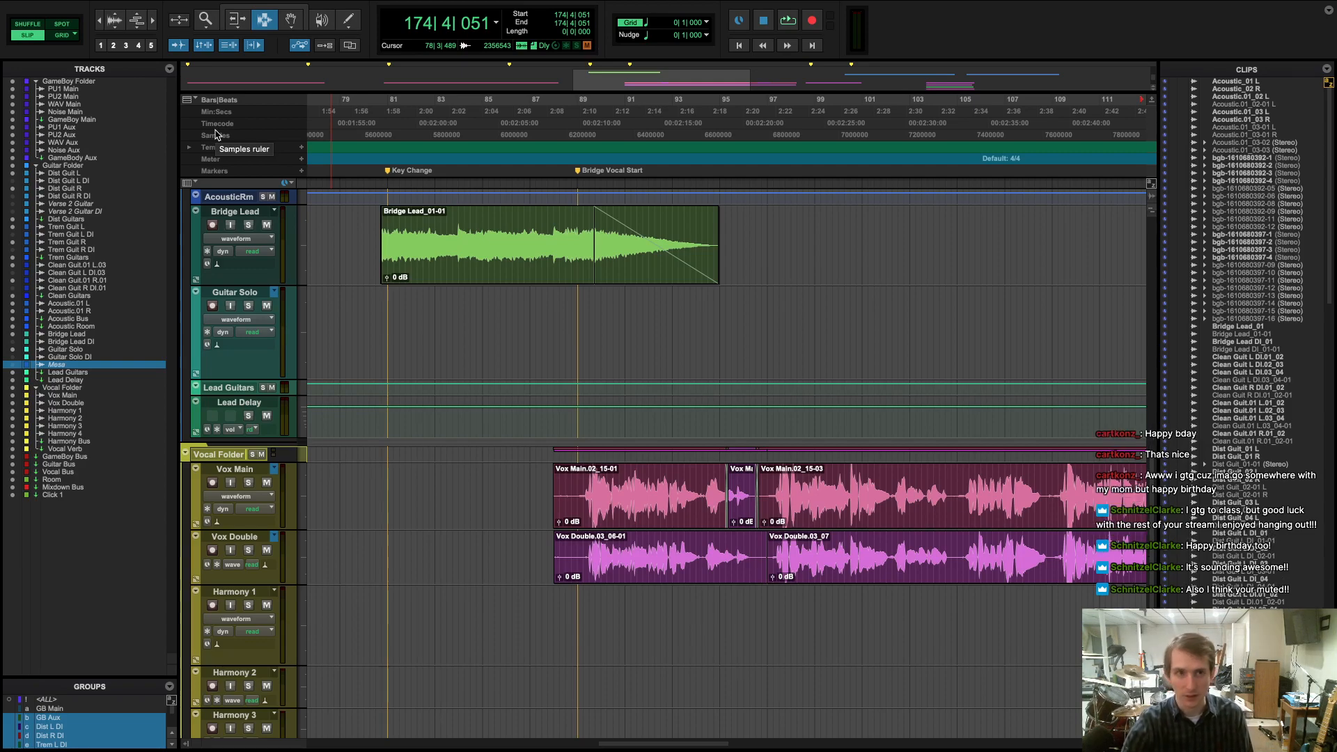
key(ctrl+Left)
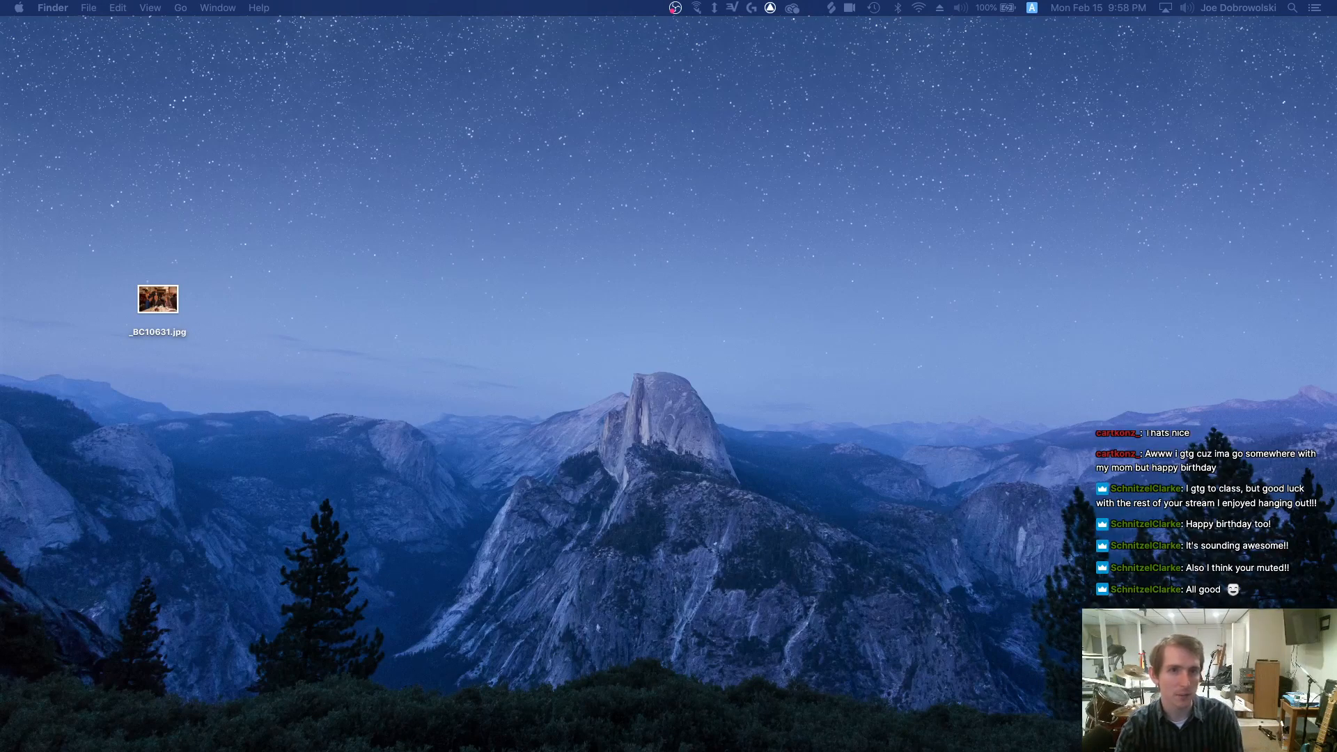
key(ctrl+Right)
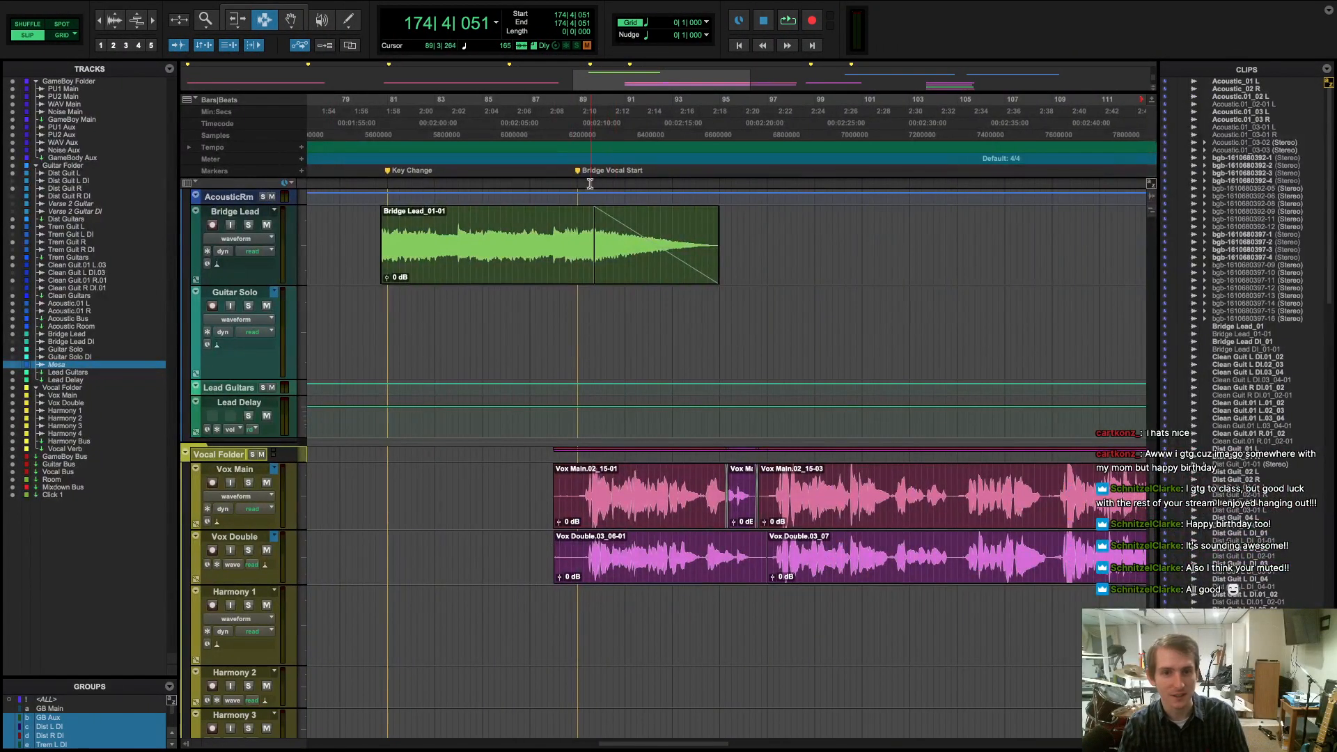
click(571, 189)
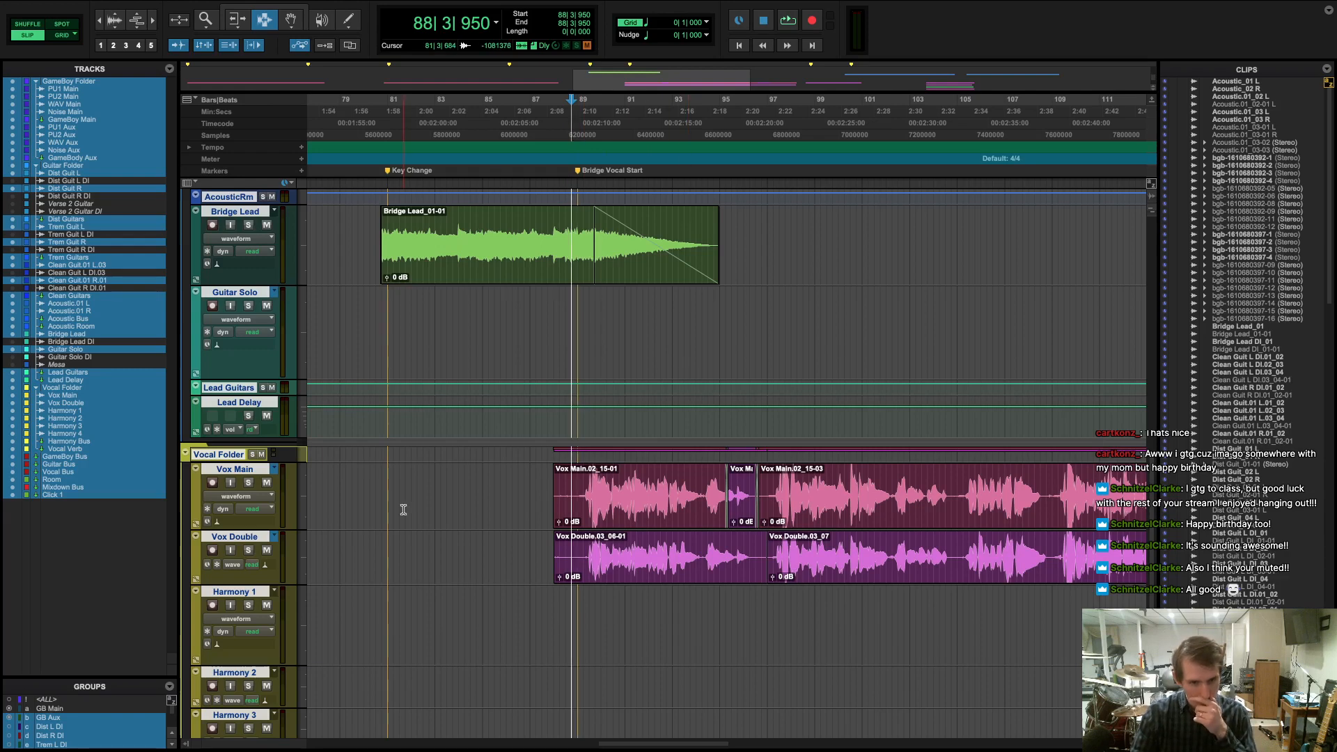
scroll(477, 501, down, 3)
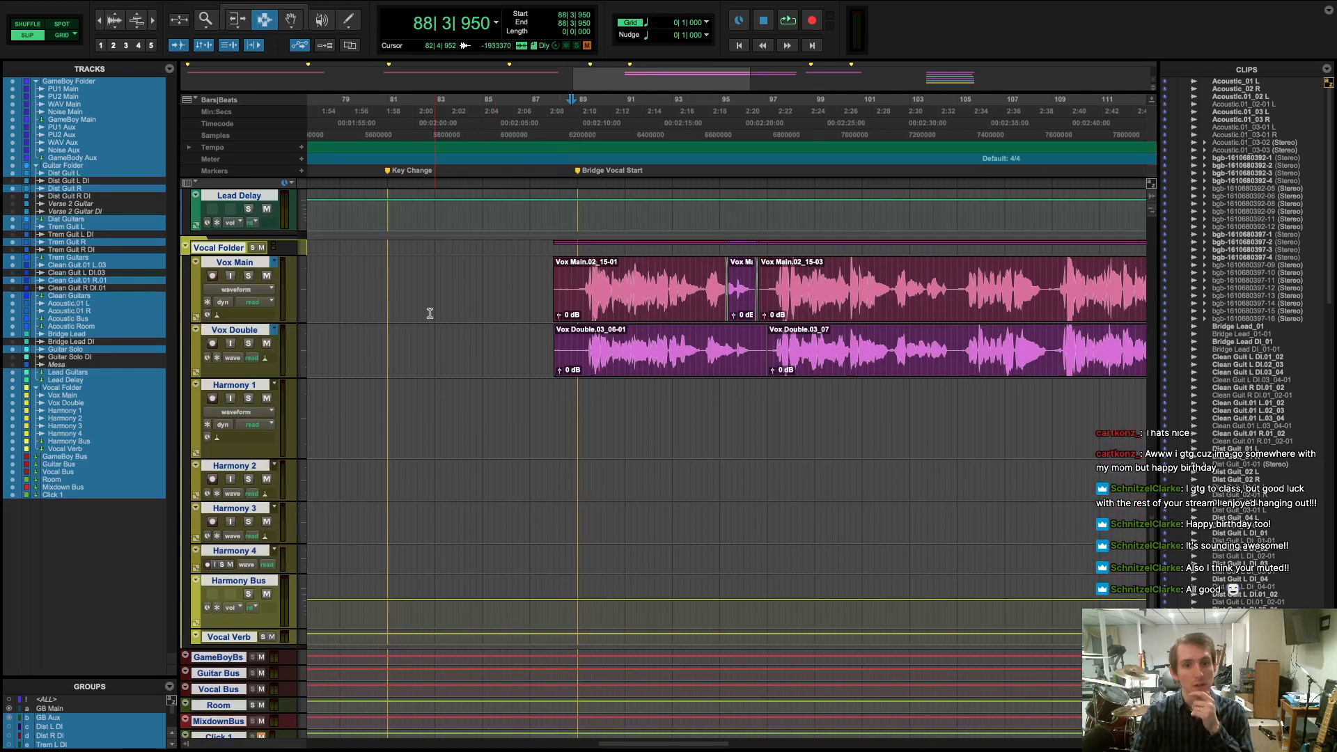
double_click(668, 310)
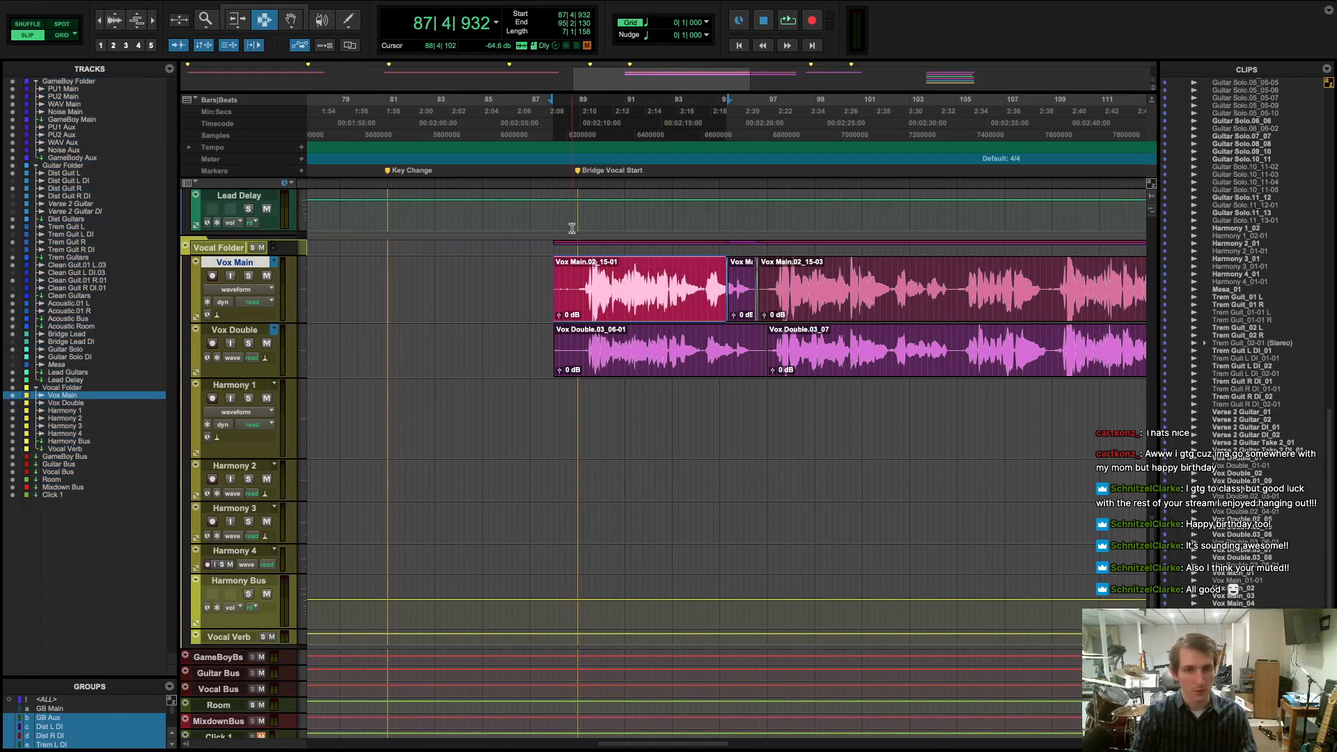
- Place the cursor at 88|1|279 and examine the starts of the Vox Main and Vox Double bridge clips up close
click(555, 133)
key(t)
key(t)
key(t)
key(t)
key(t)
key(t)
key(t)
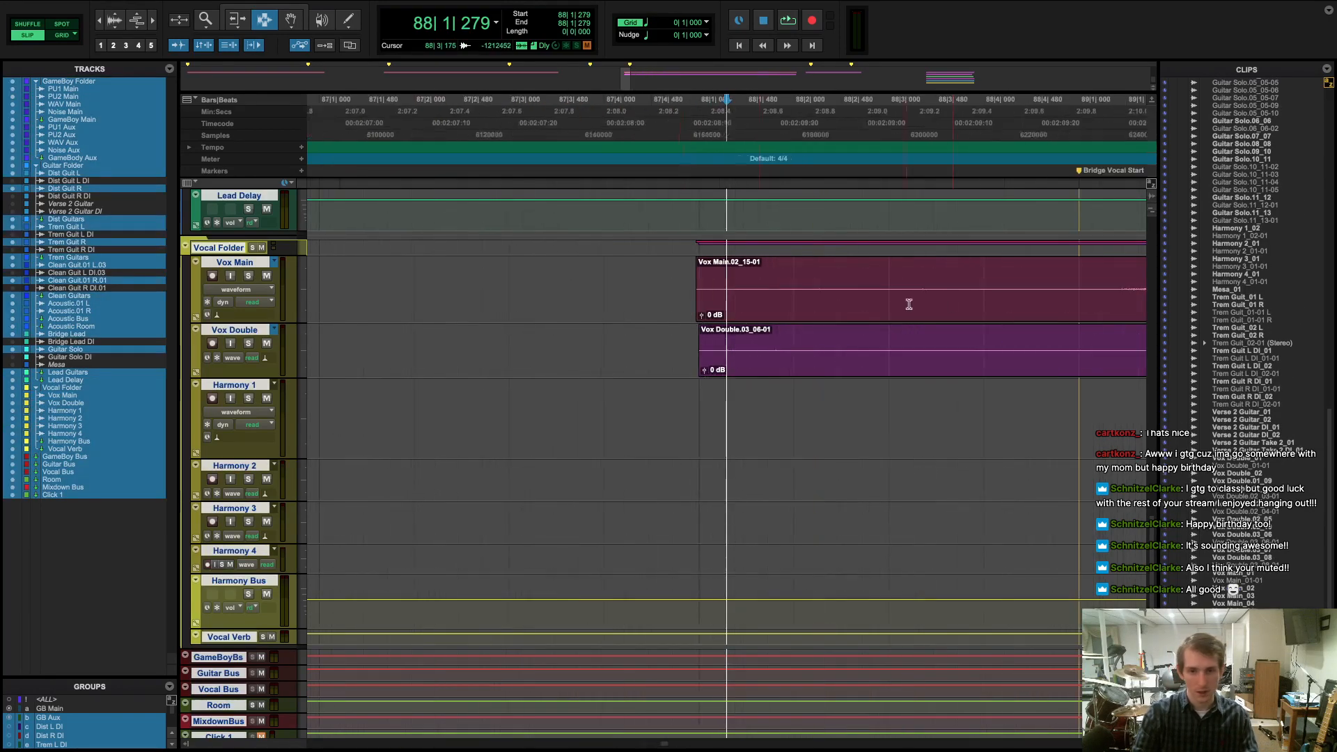
key(t)
key(r)
key(r)
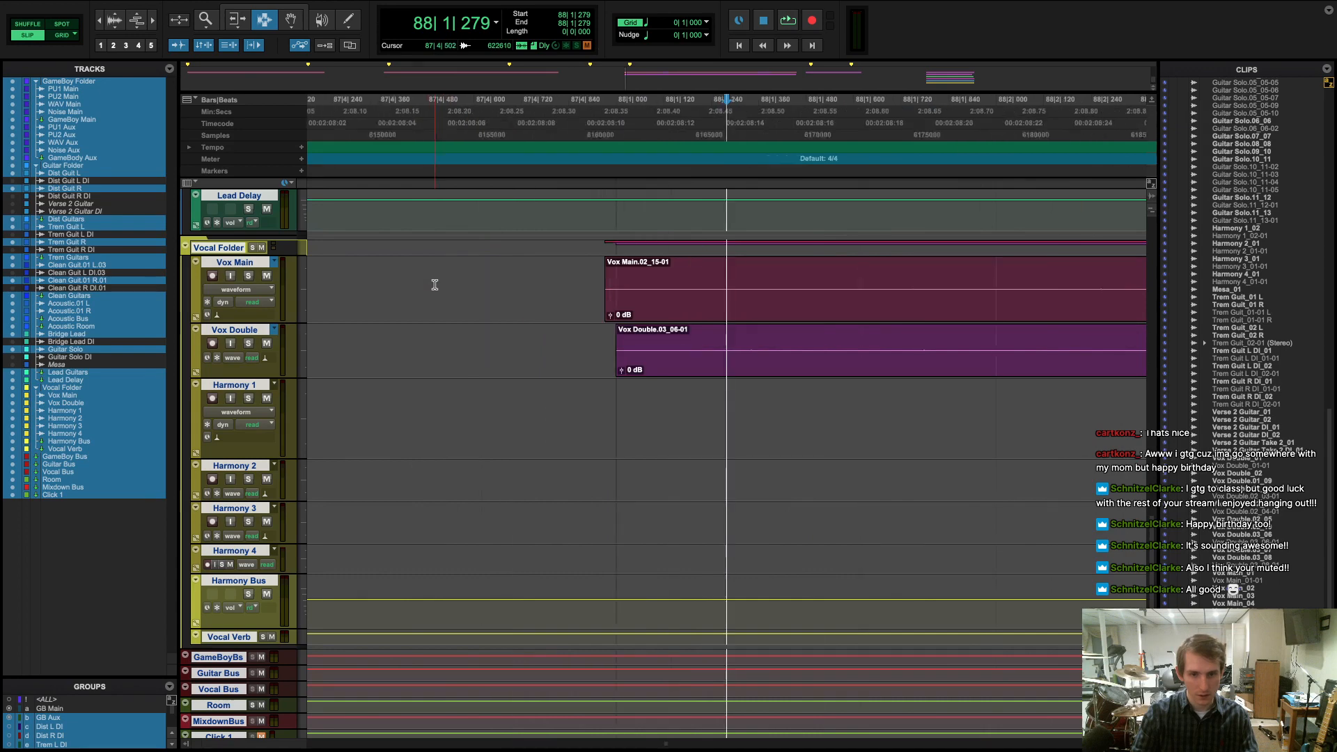
key(r)
key(r)
key(r)
key(r)
key(r)
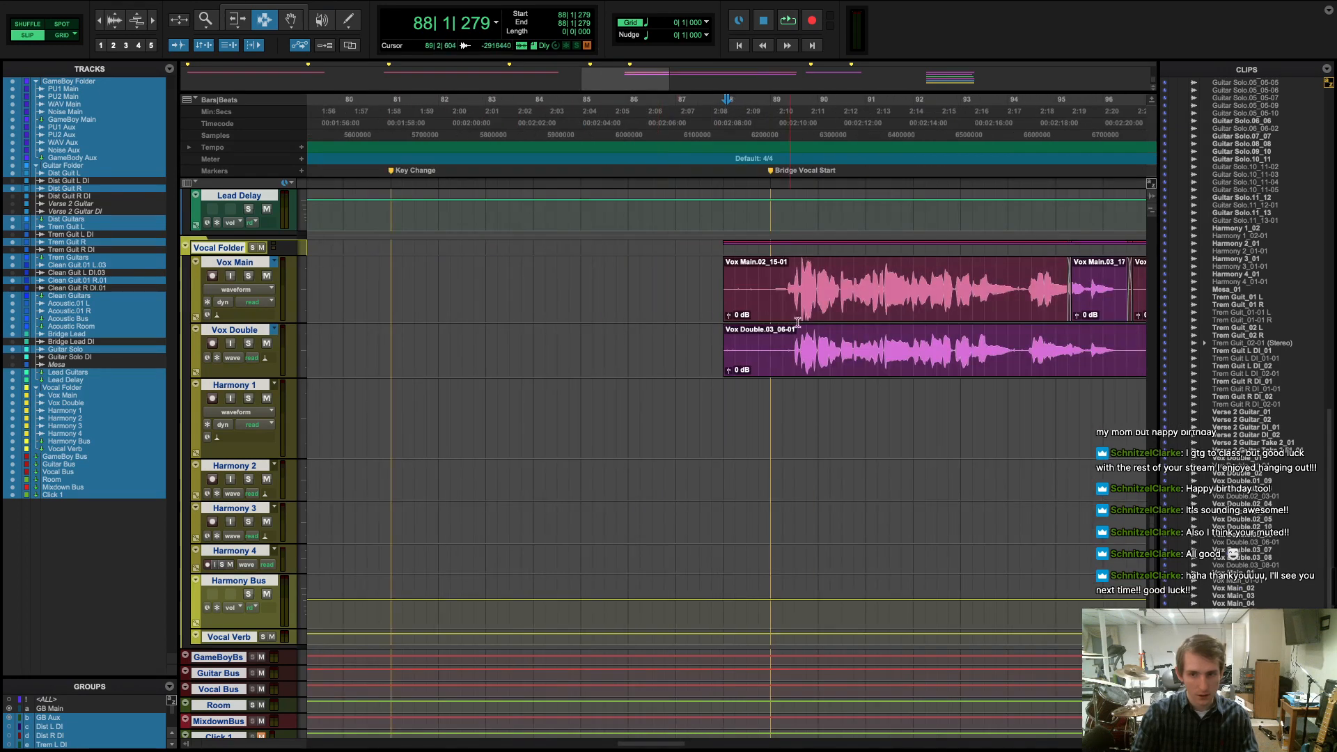
key(r)
key(r)
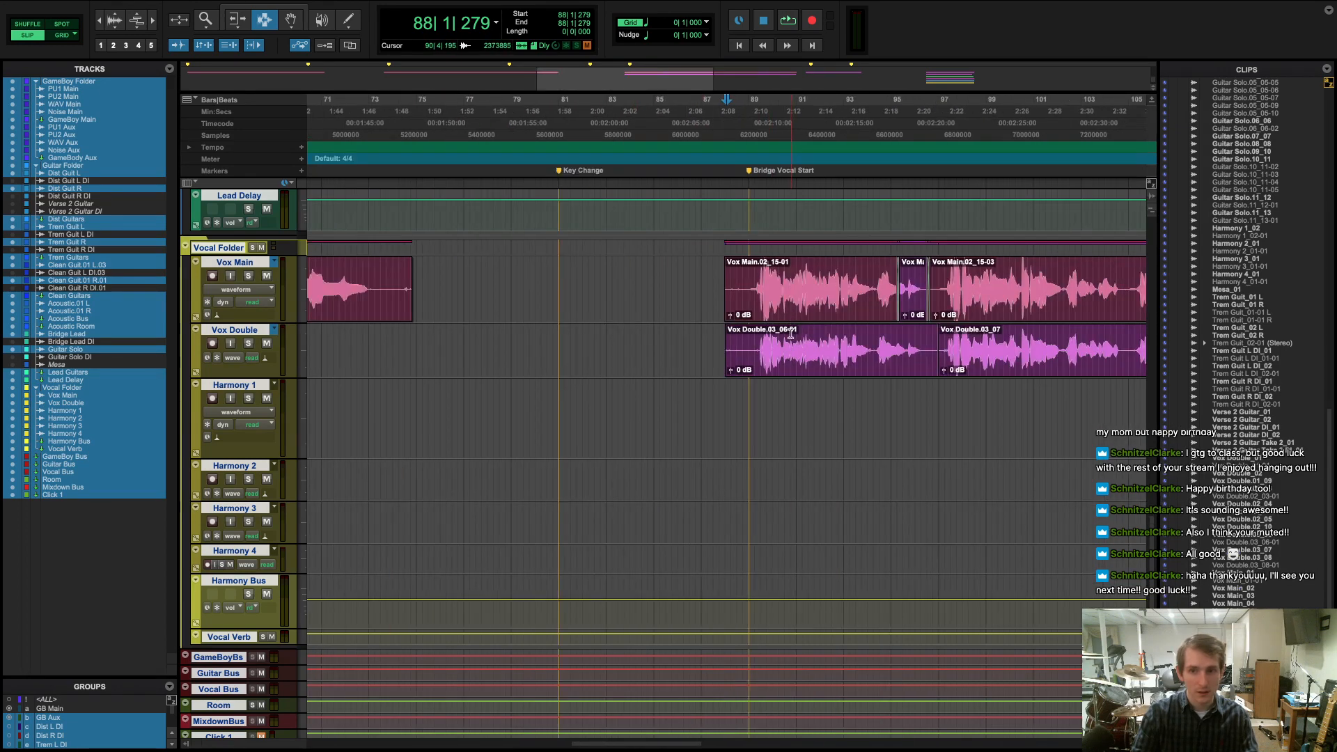
- Commit the Vox Main track offline up to its Trim insert, copying sends and group assignments and making the source track inactive
click(635, 309)
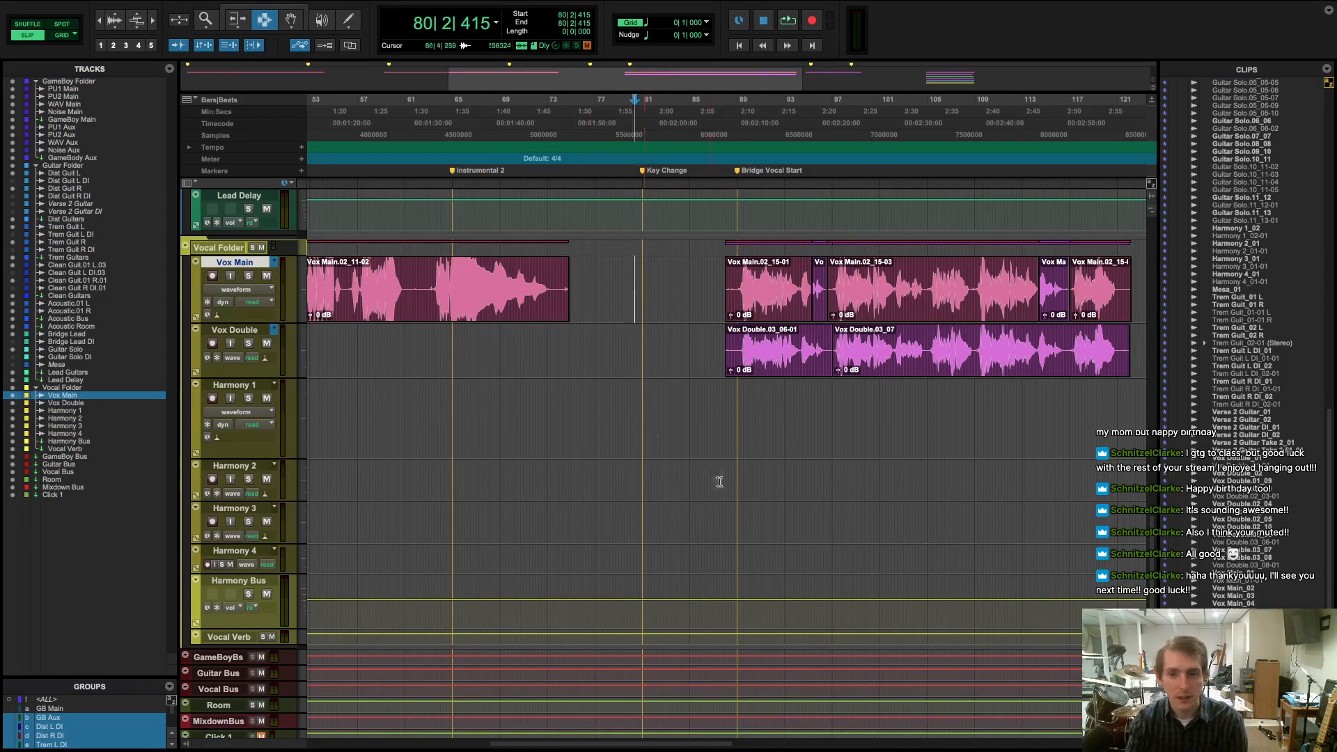
key(super+equal)
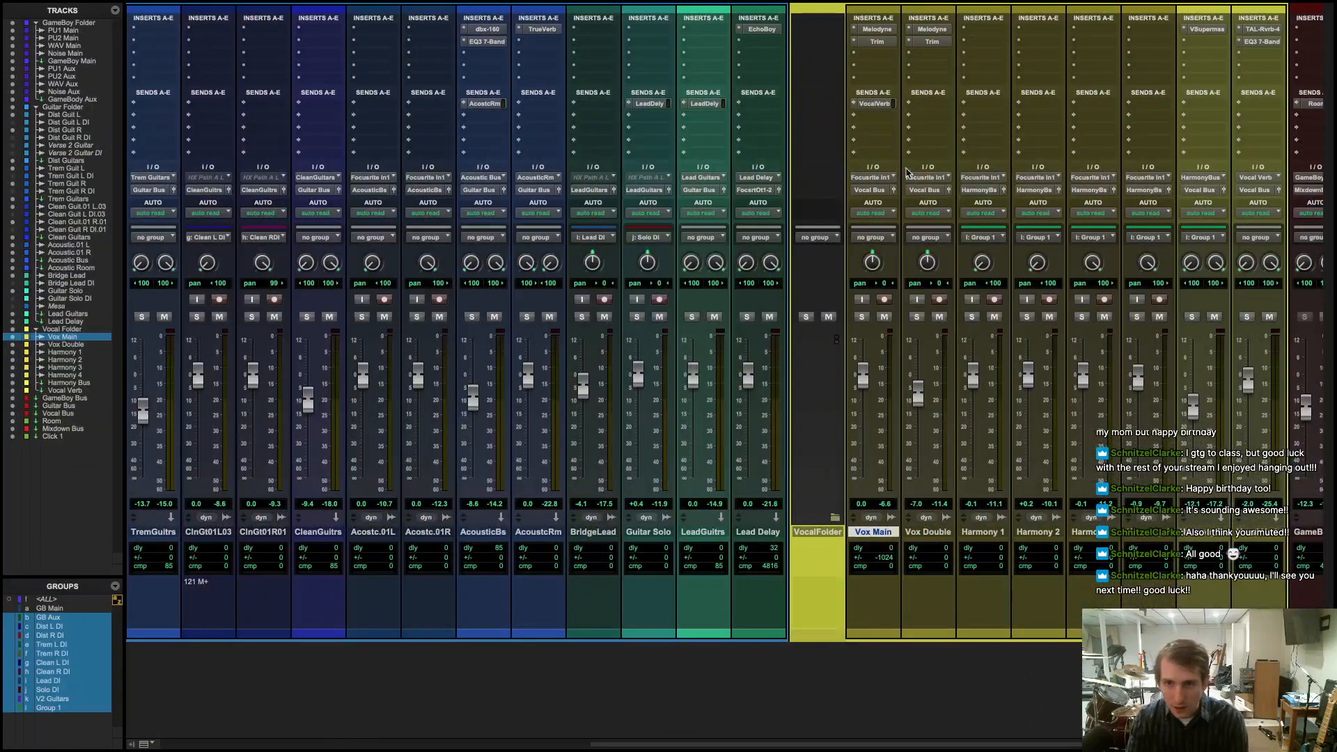
right_click(882, 42)
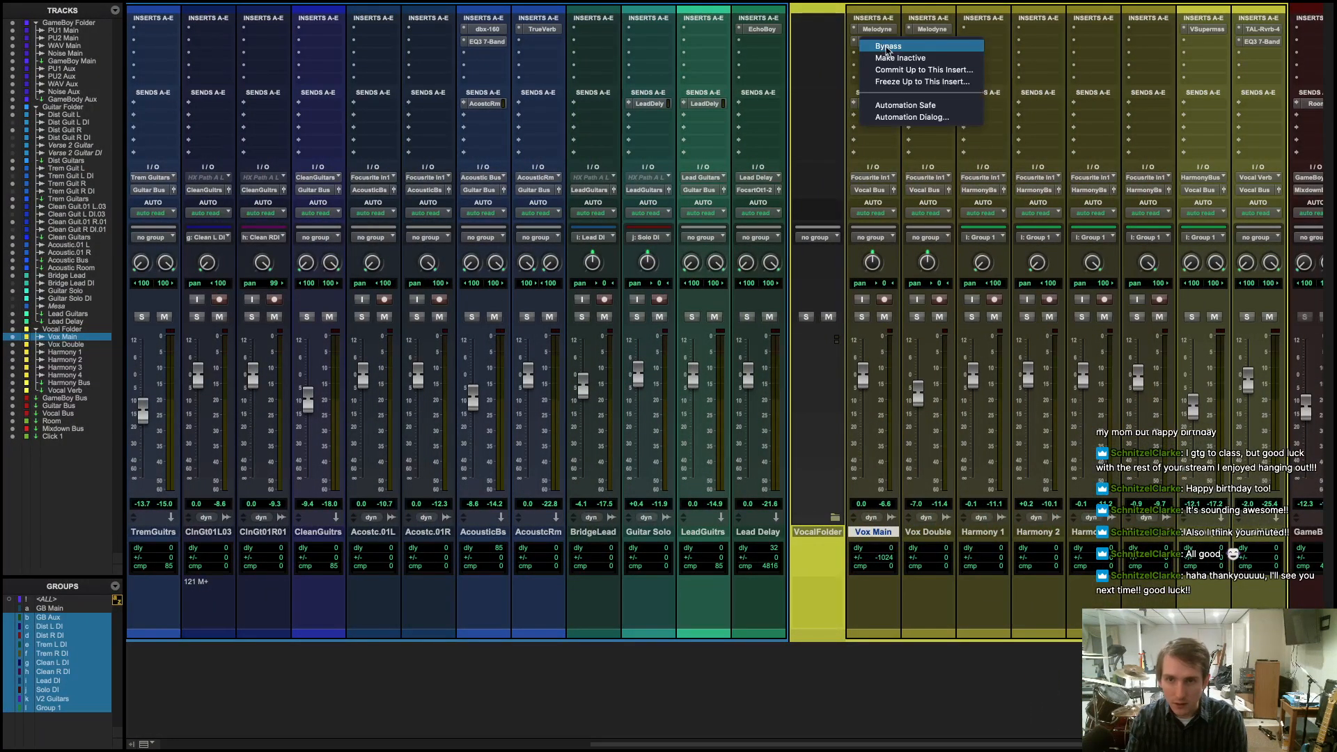
click(931, 70)
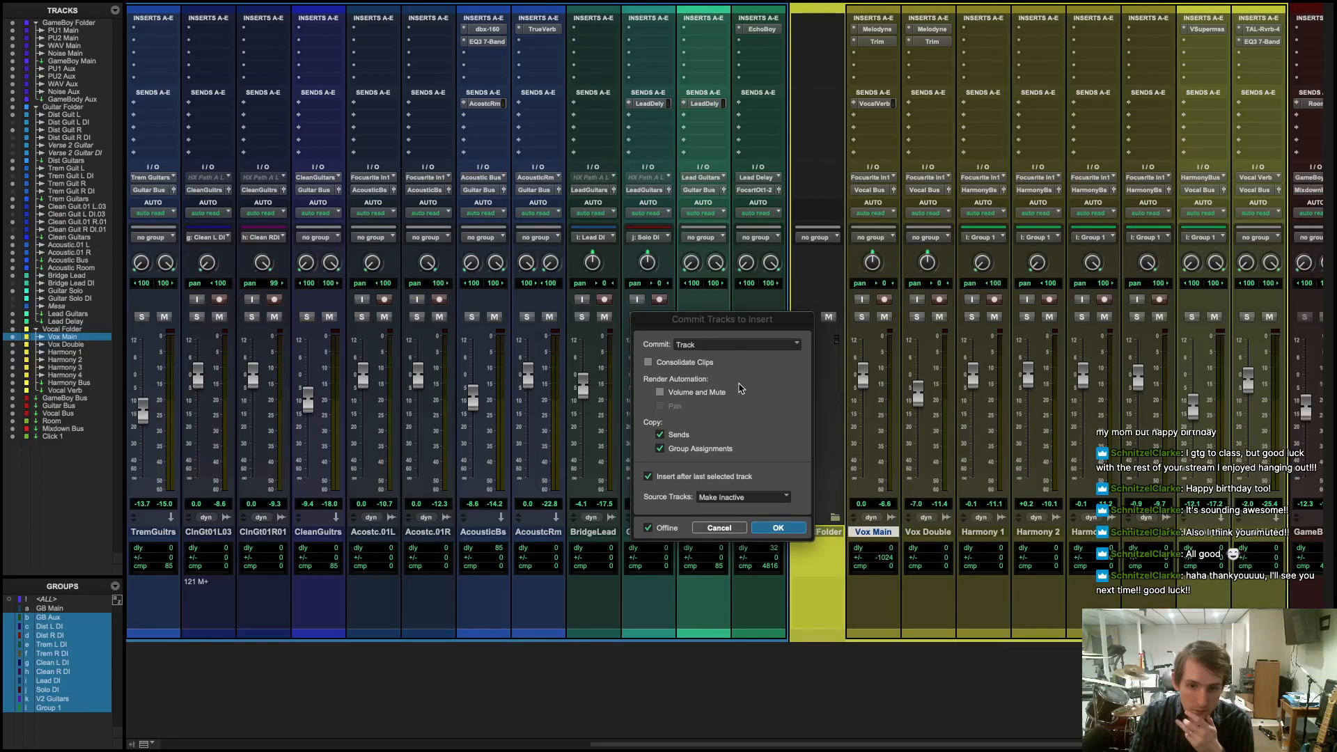
click(727, 346)
click(791, 451)
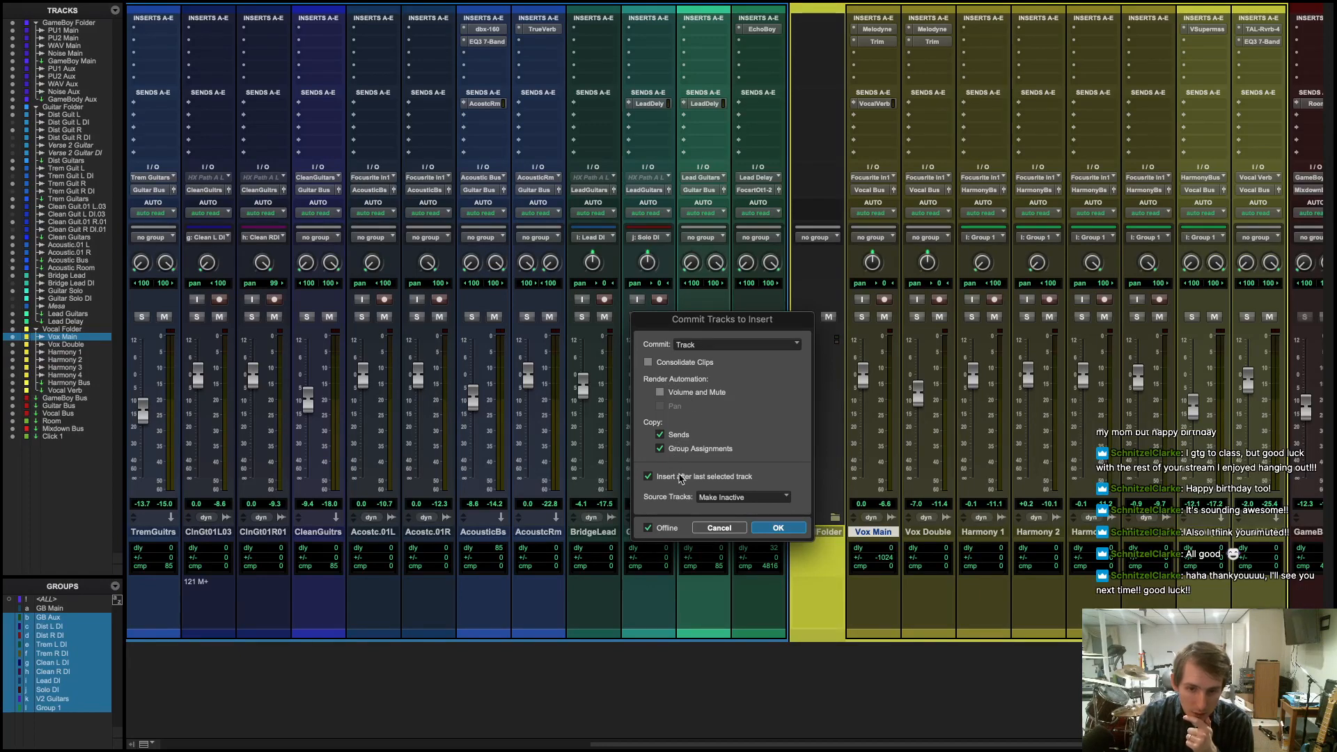
click(727, 499)
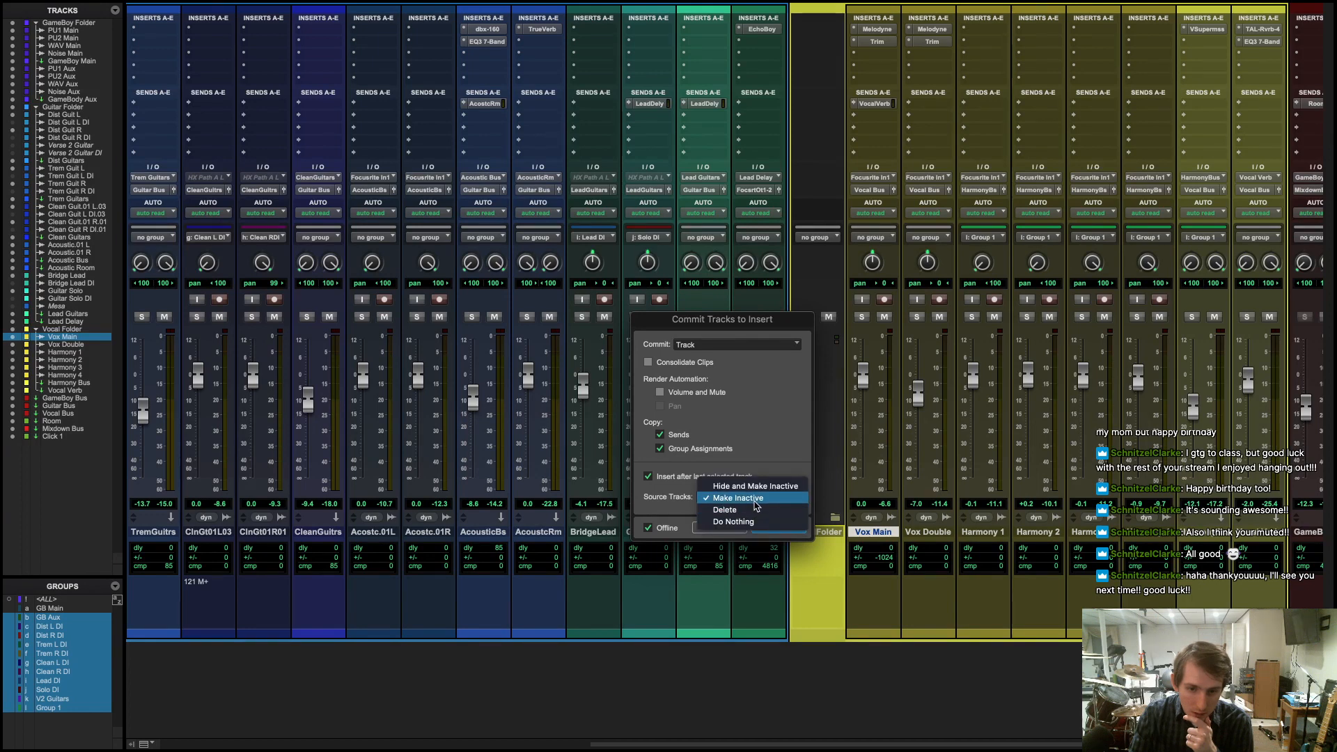
click(757, 498)
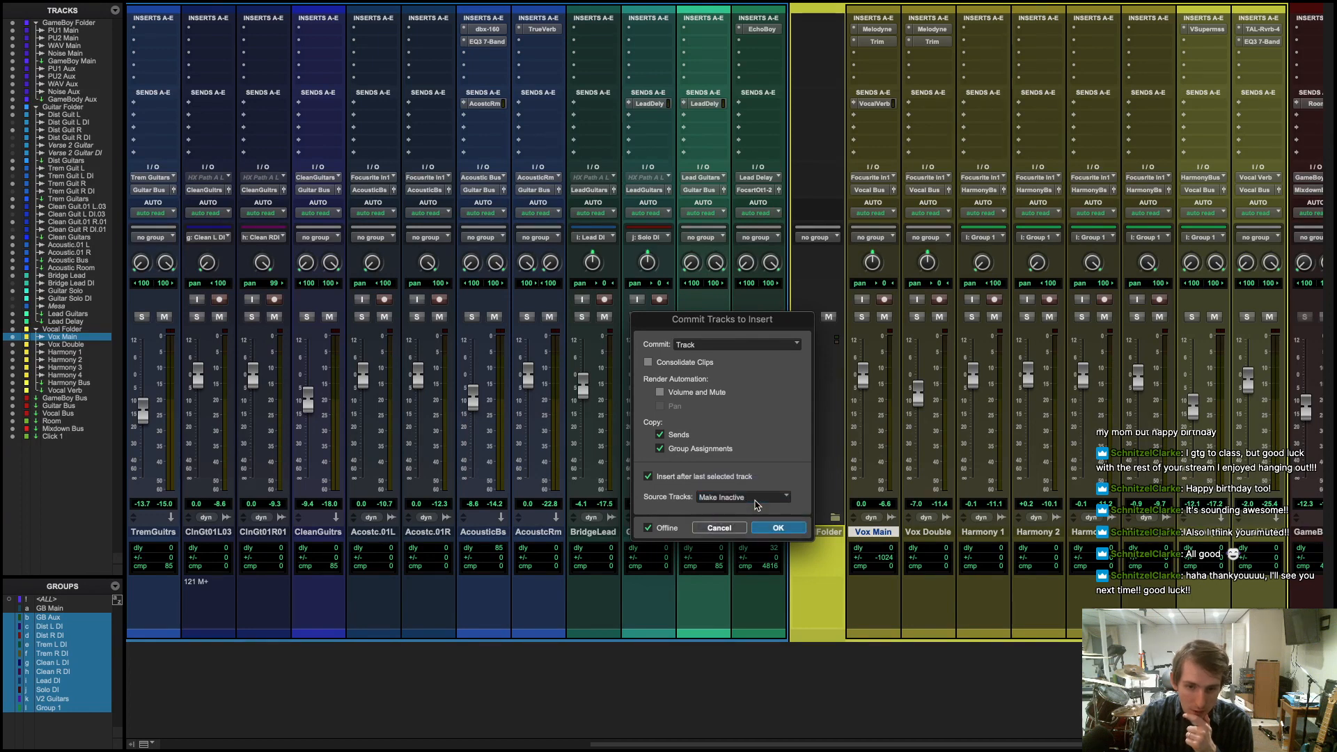
click(780, 528)
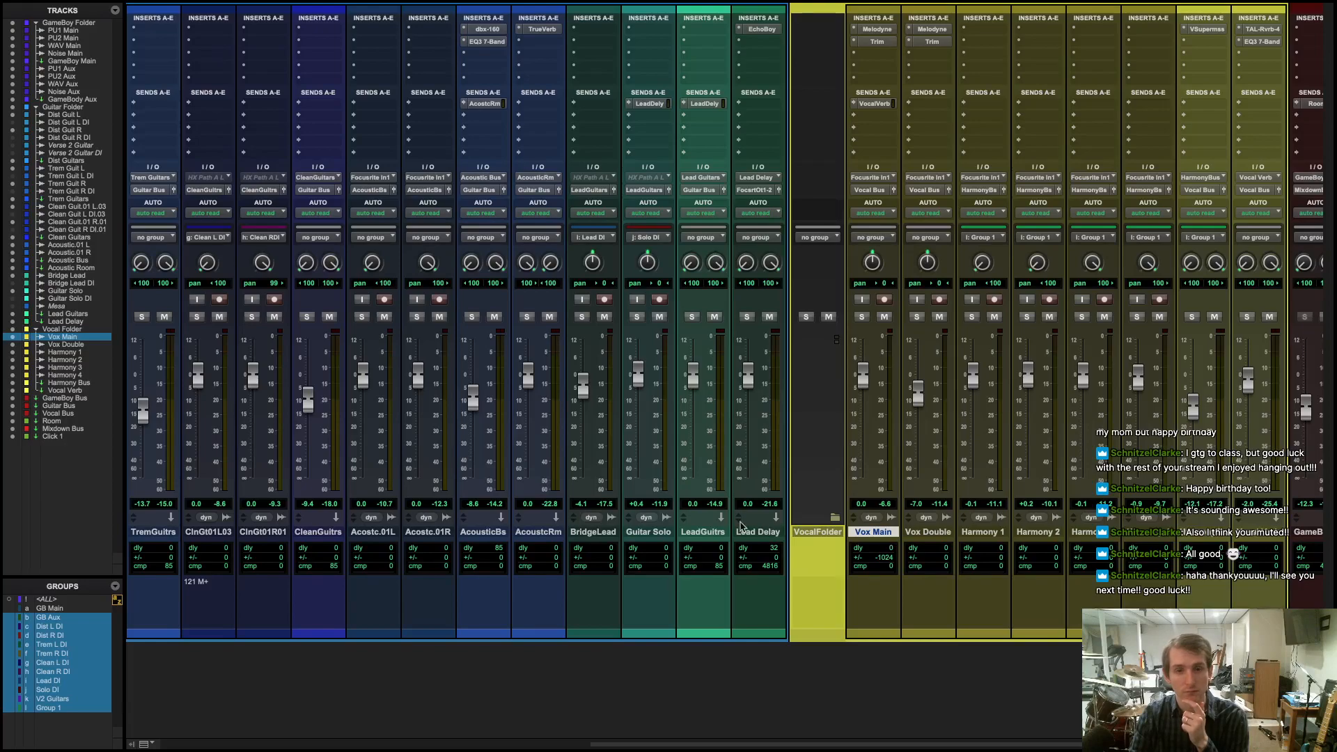
- Play the bridge from 88|2|108 in the Edit window, muting Vox Main.cm to compare the vocals, and stop playback
key(ctrl+Left)
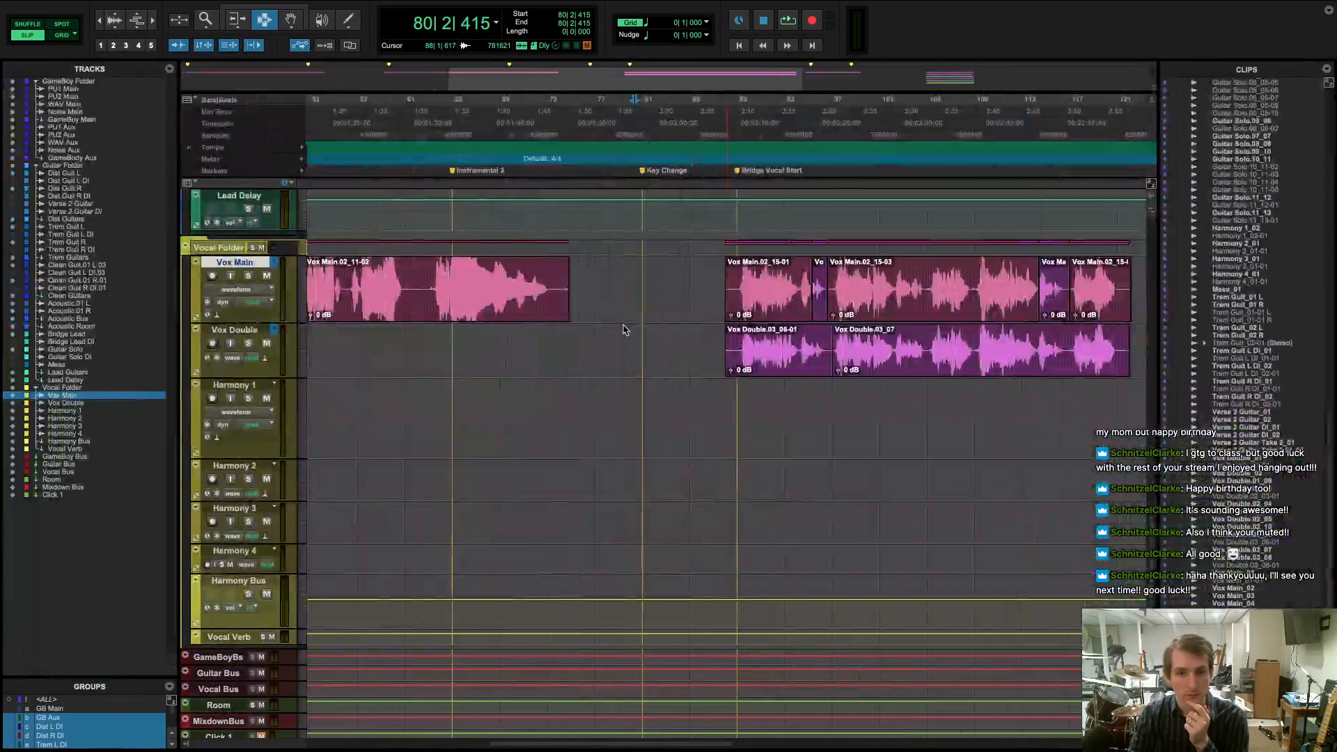
key(ctrl+Right)
key(ctrl+Left)
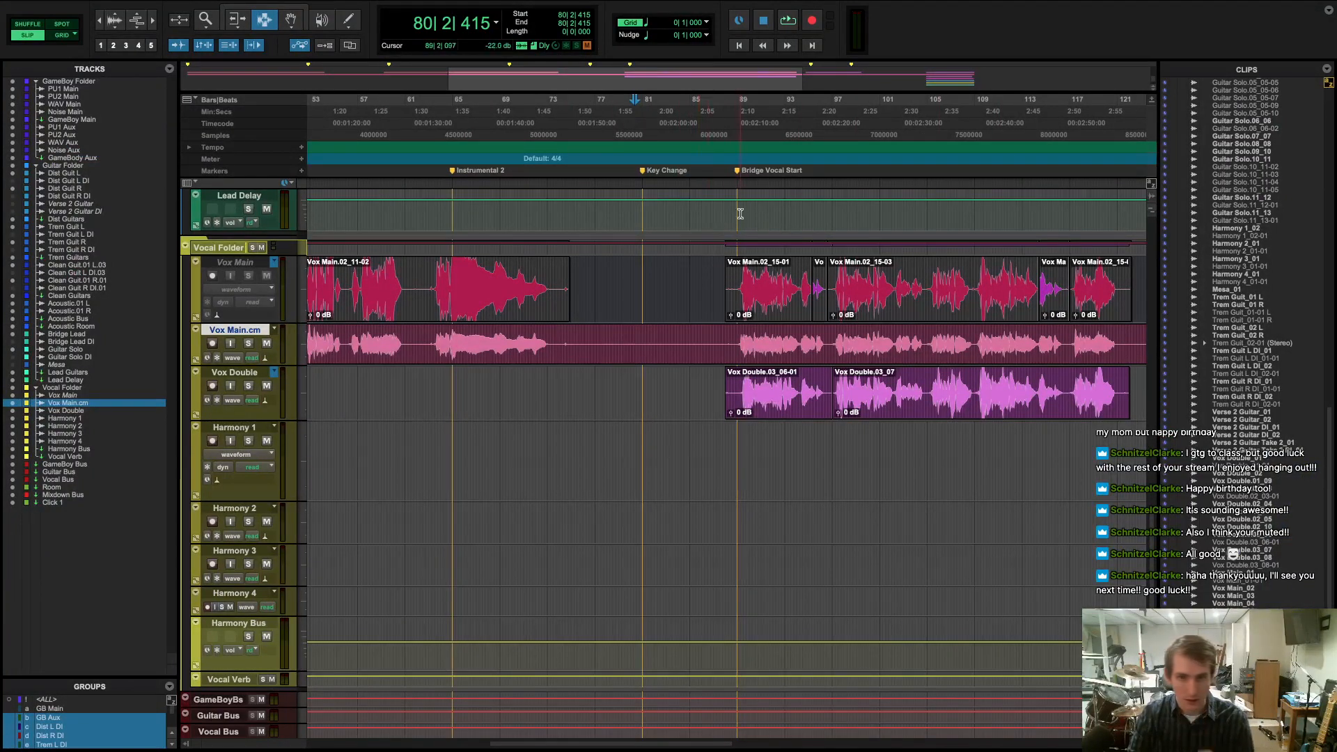
click(728, 193)
key(space)
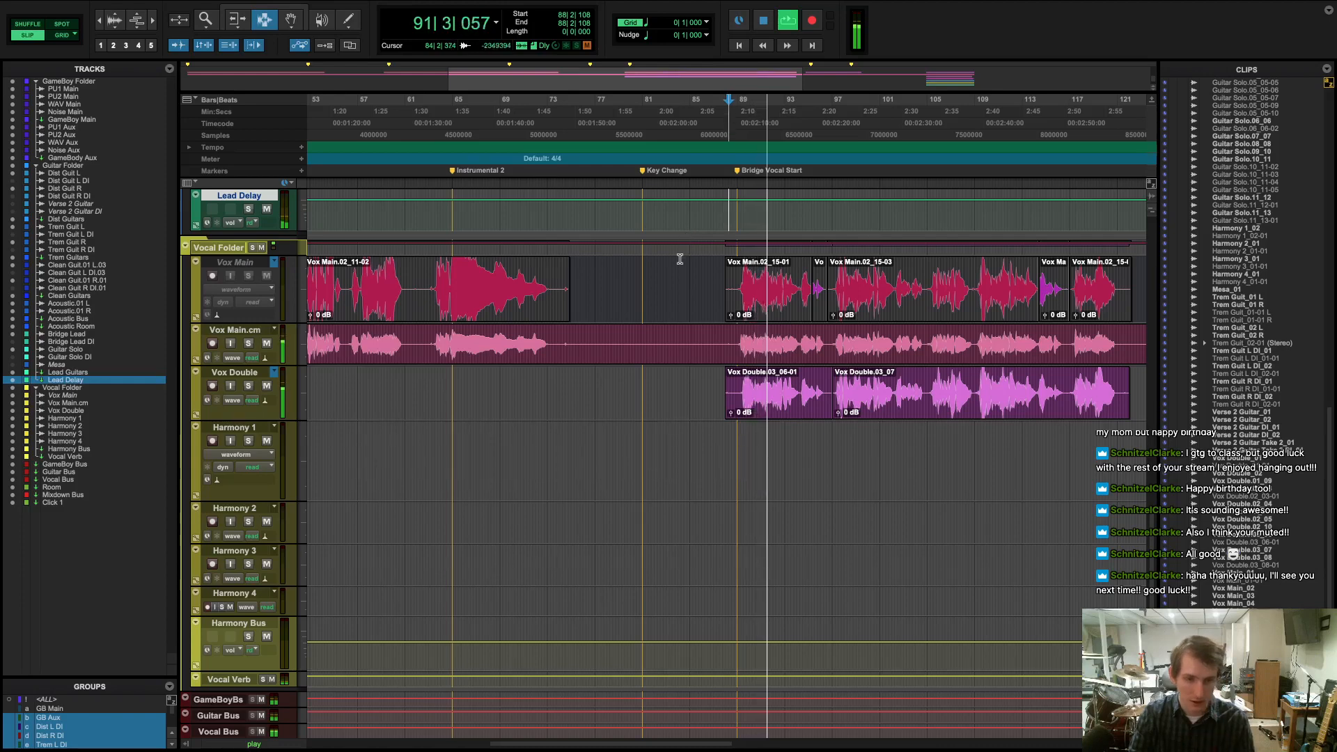
click(267, 343)
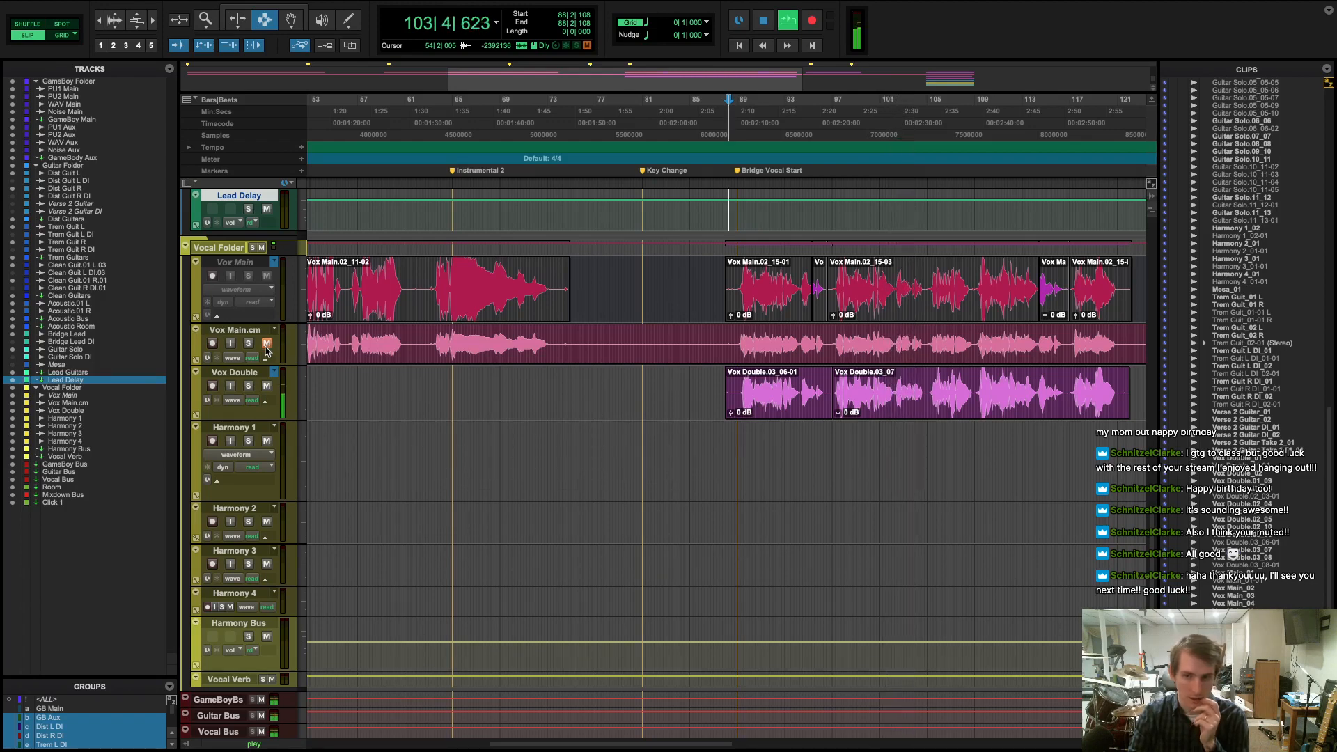
key(space)
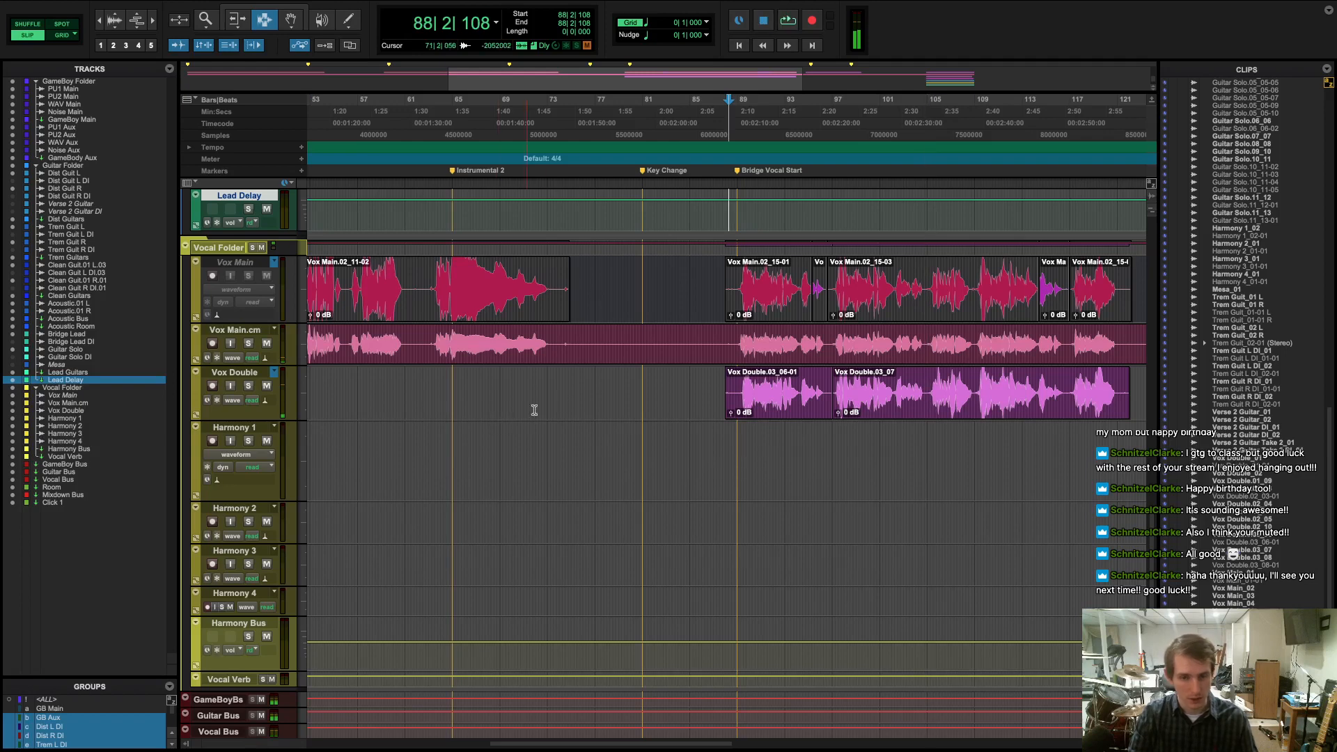
- Examine the committed Vox Main.cm waveform against the Vox Main and Vox Double clips, around the bridge and across the song
key(r)
key(r)
key(r)
key(r)
key(t)
key(t)
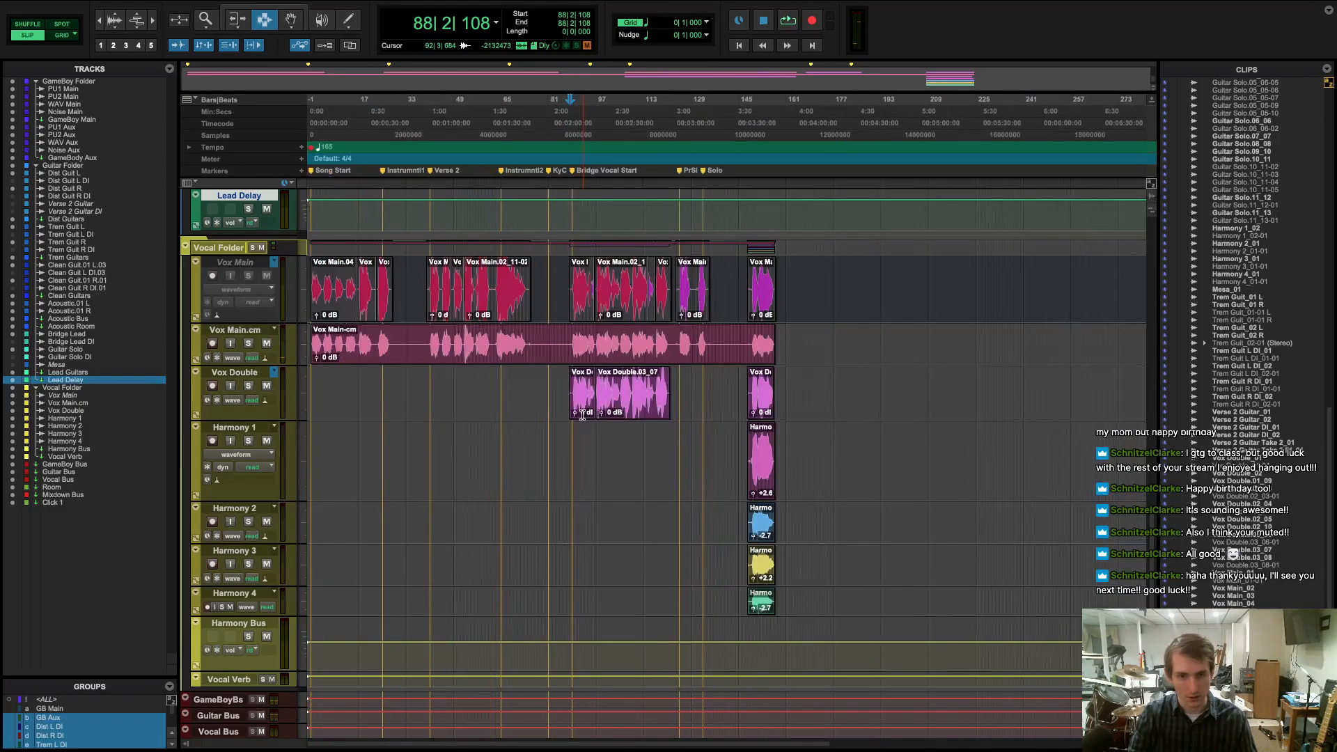
scroll(471, 408, right, 3)
scroll(466, 400, left, 3)
key(t)
key(t)
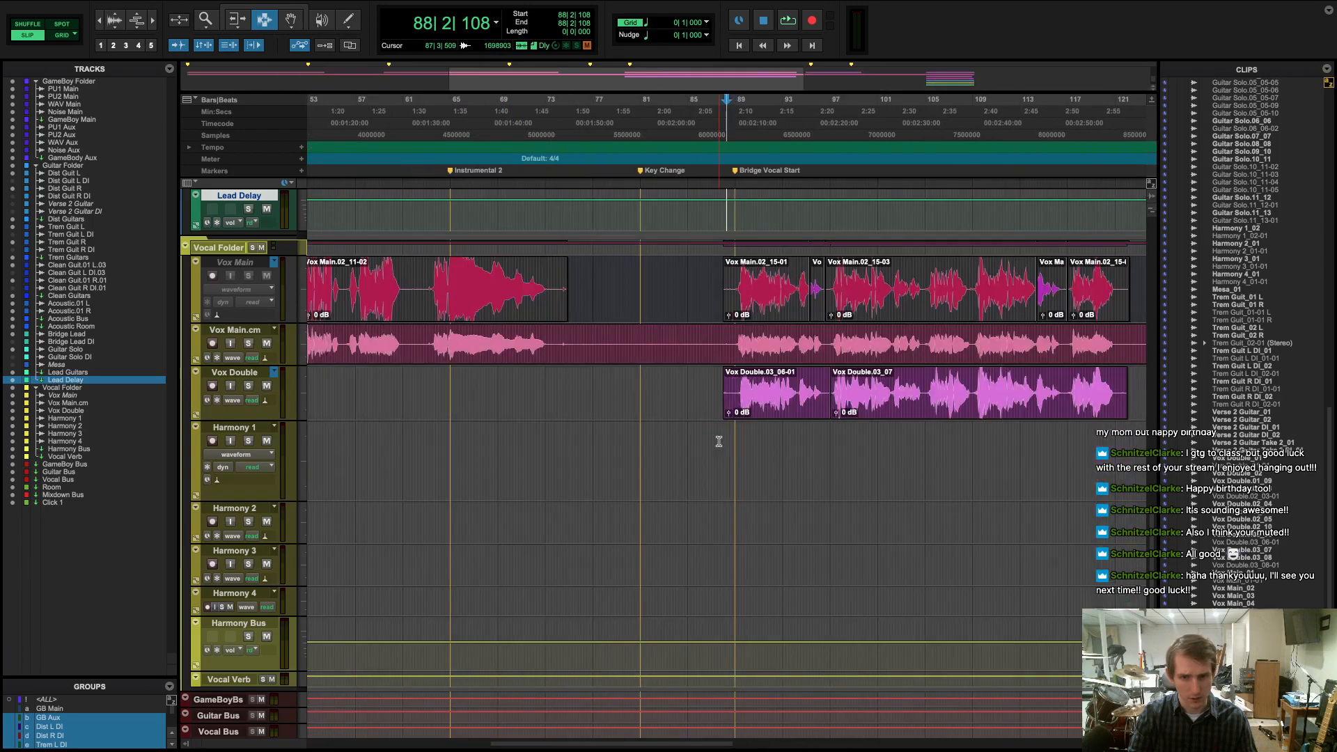
scroll(705, 441, right, 1)
scroll(705, 442, right, 3)
key(t)
key(t)
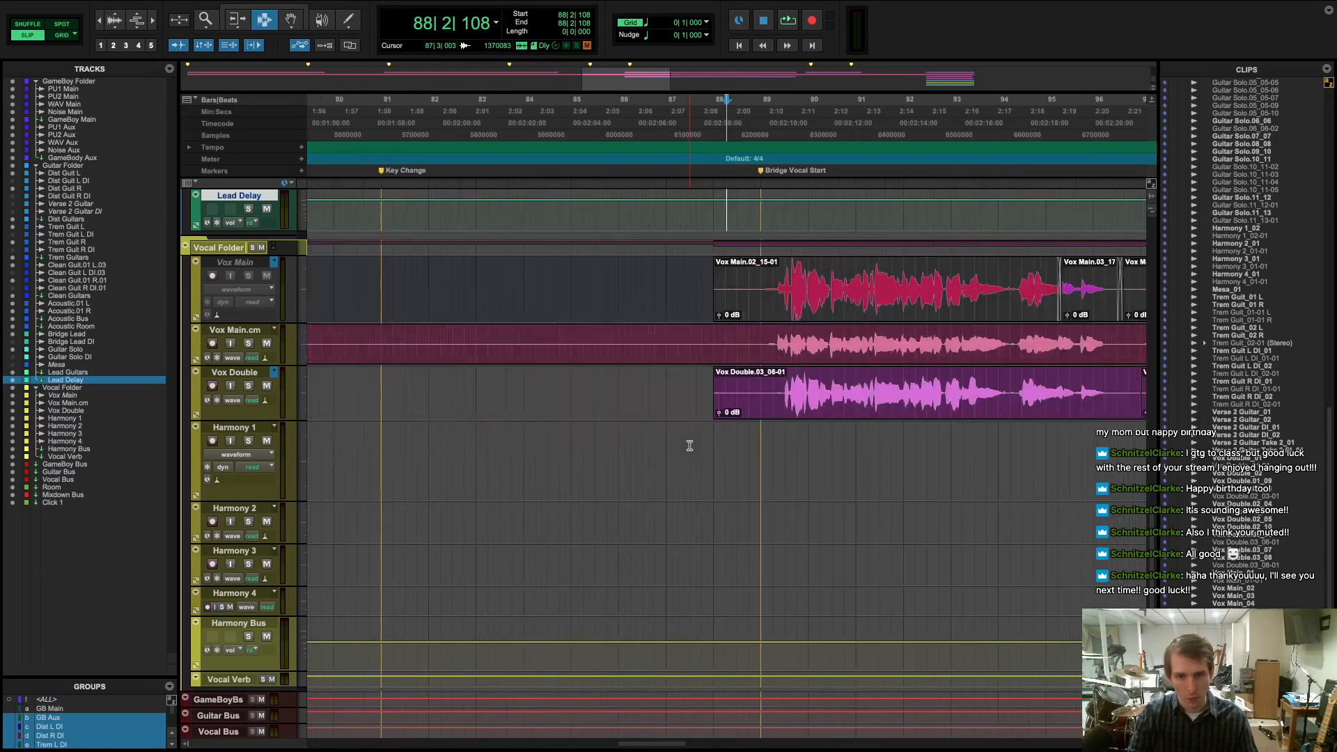
key(r)
key(r)
key(r)
key(r)
key(t)
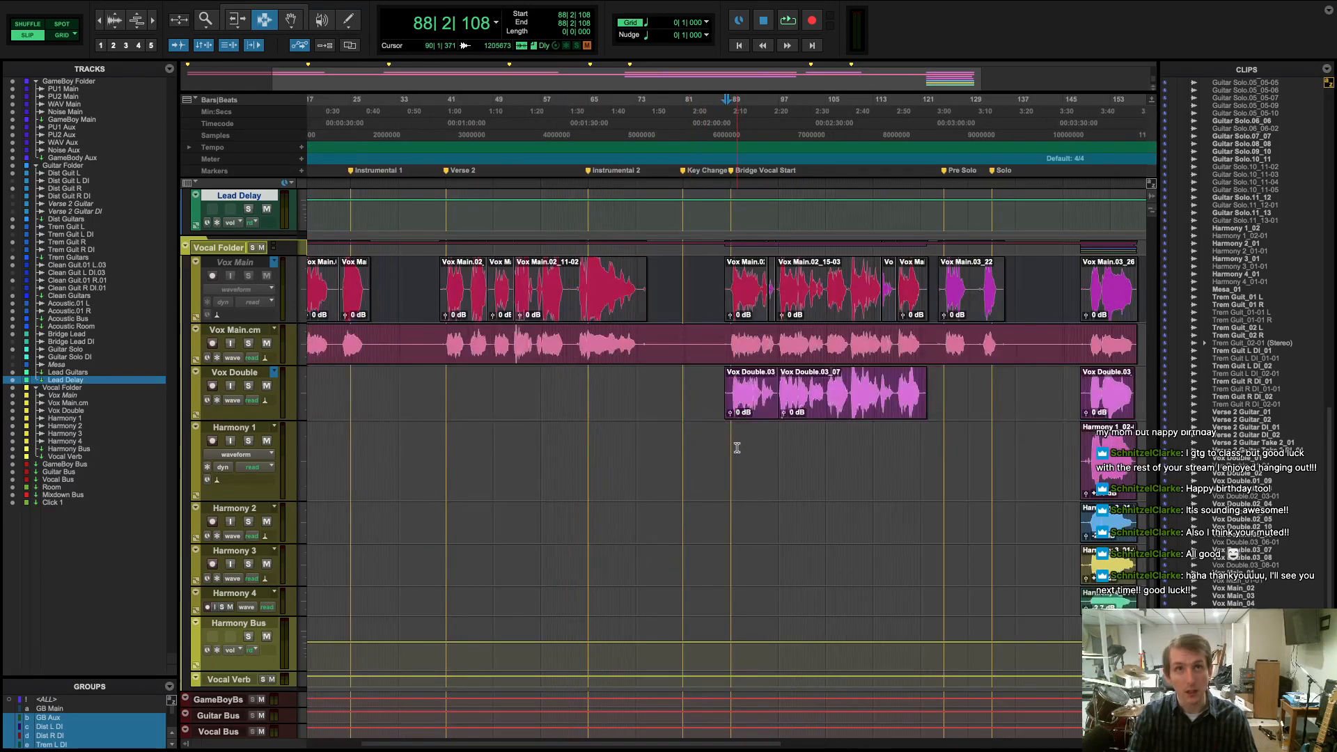
scroll(679, 451, down, 3)
scroll(675, 452, up, 4)
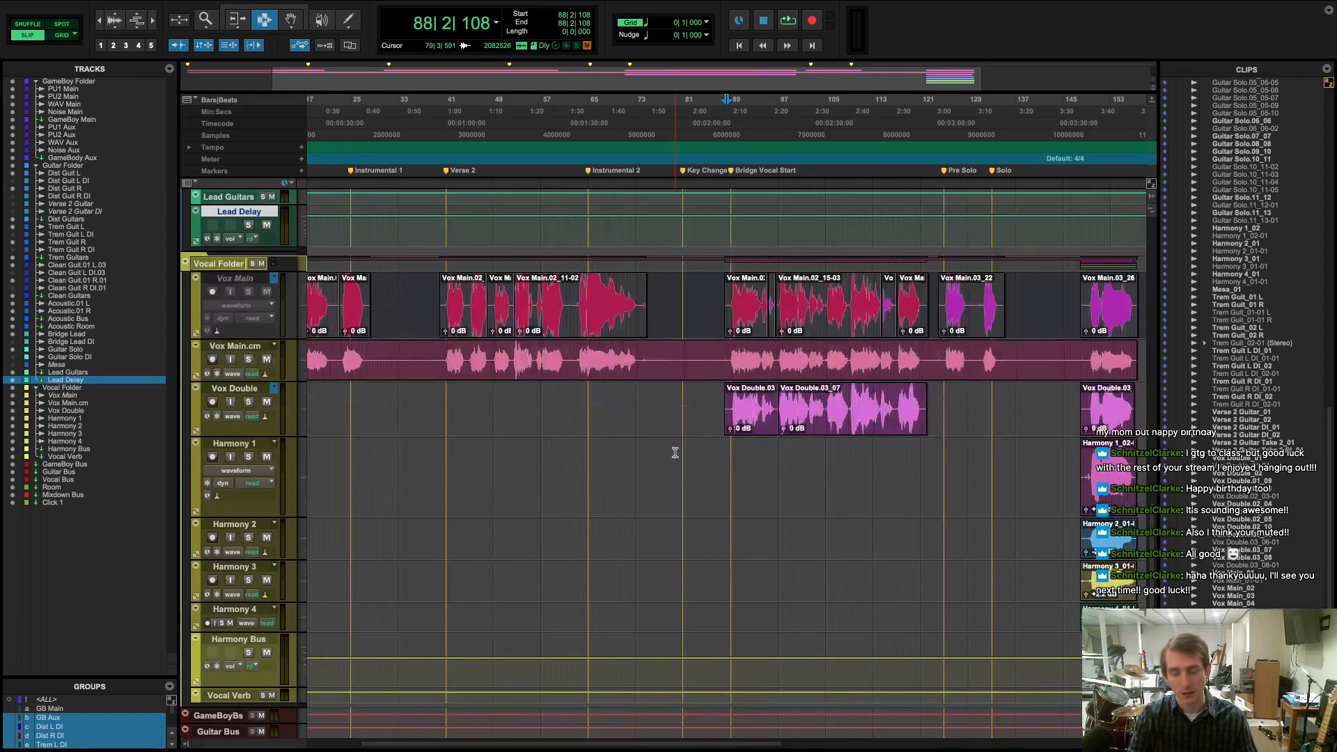
- Select all Vox Double clips from 87|1|627 to 158|2|517 and commit the track up to its Trim insert
key(t)
scroll(675, 453, right, 6)
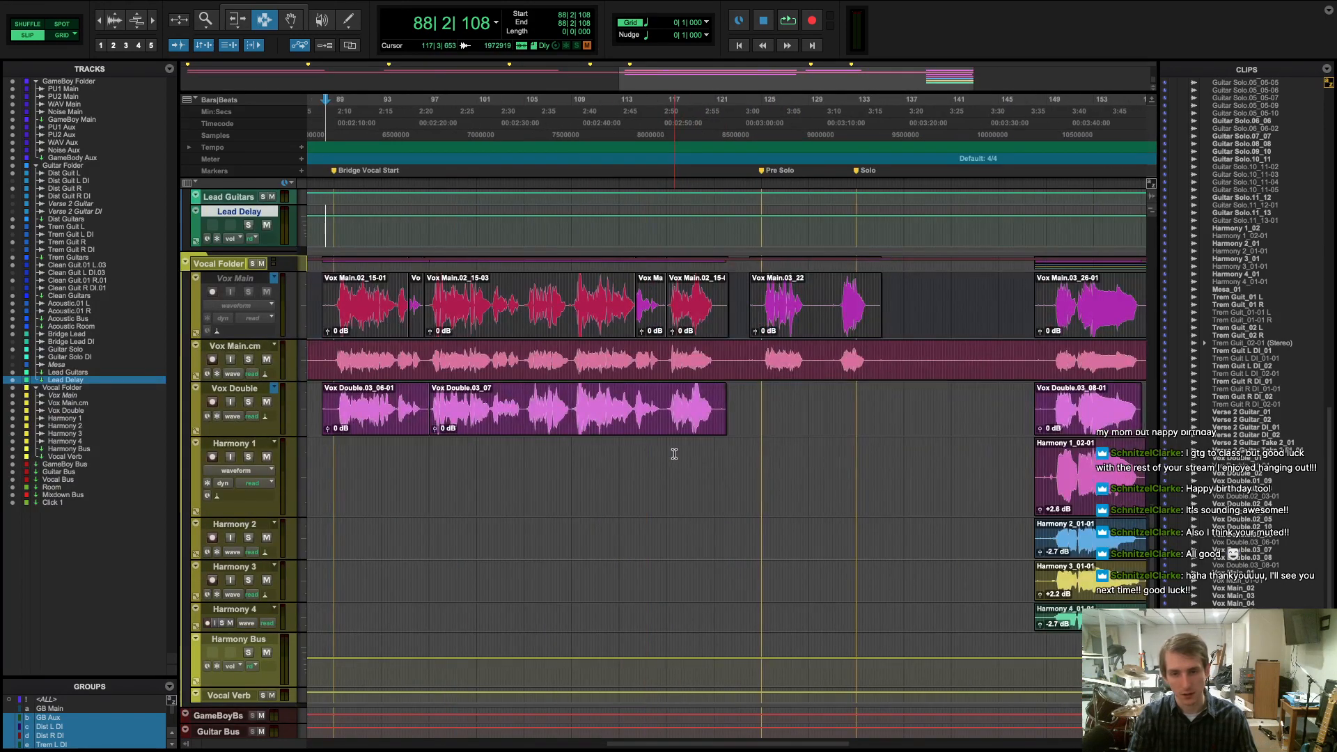
key(r)
drag(947, 417, 518, 418)
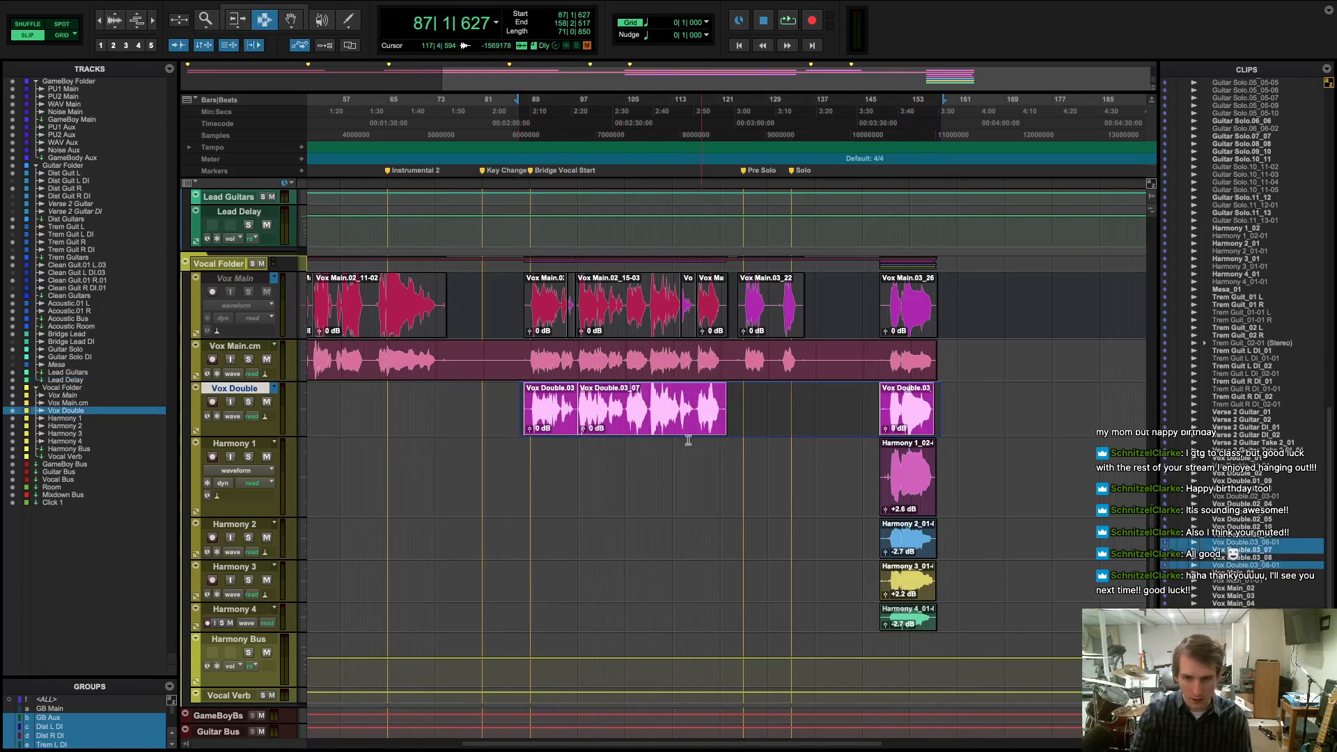
key(super+equal)
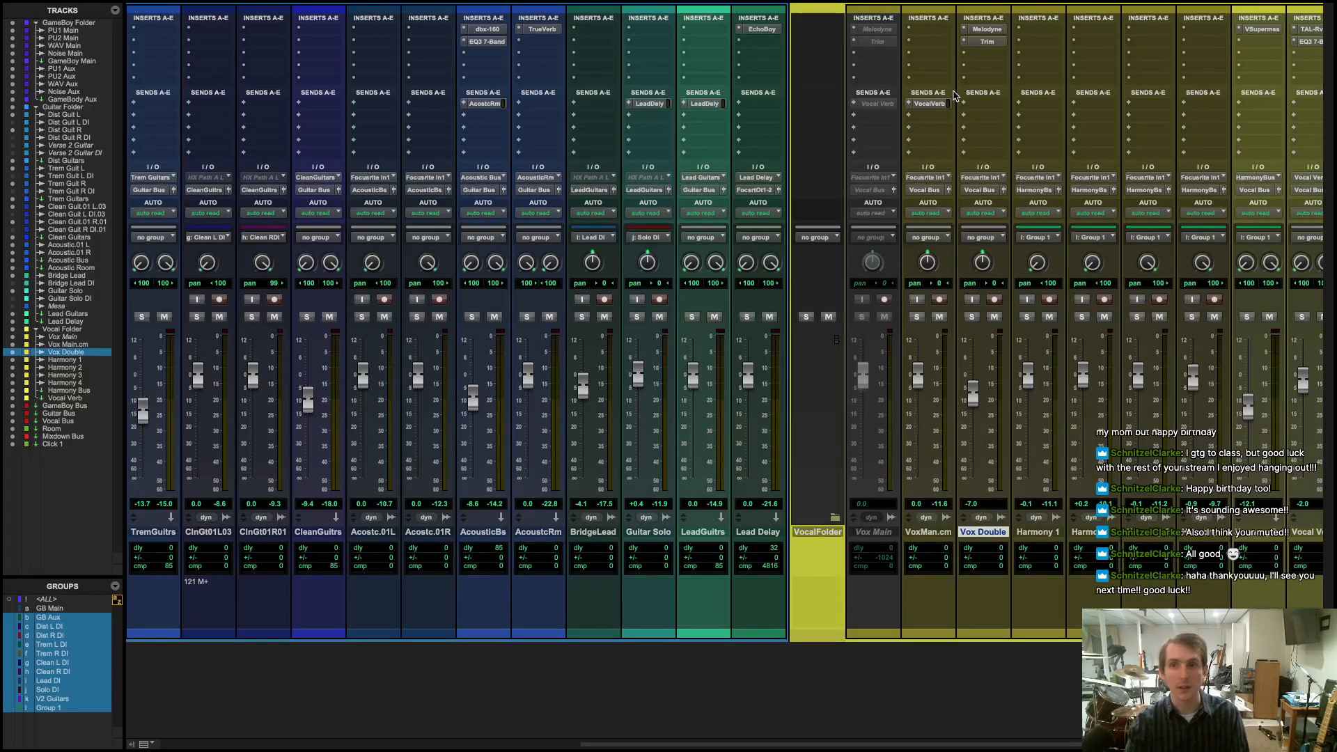
right_click(989, 43)
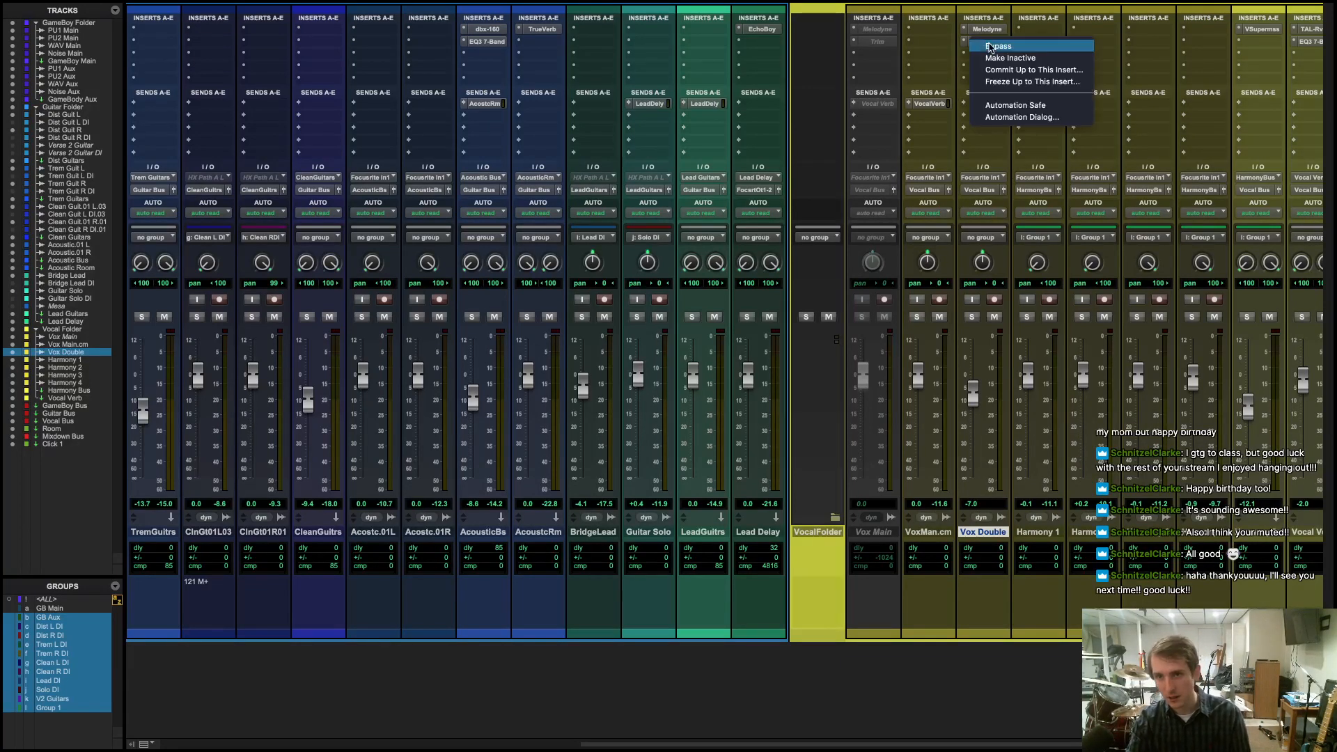
click(1051, 70)
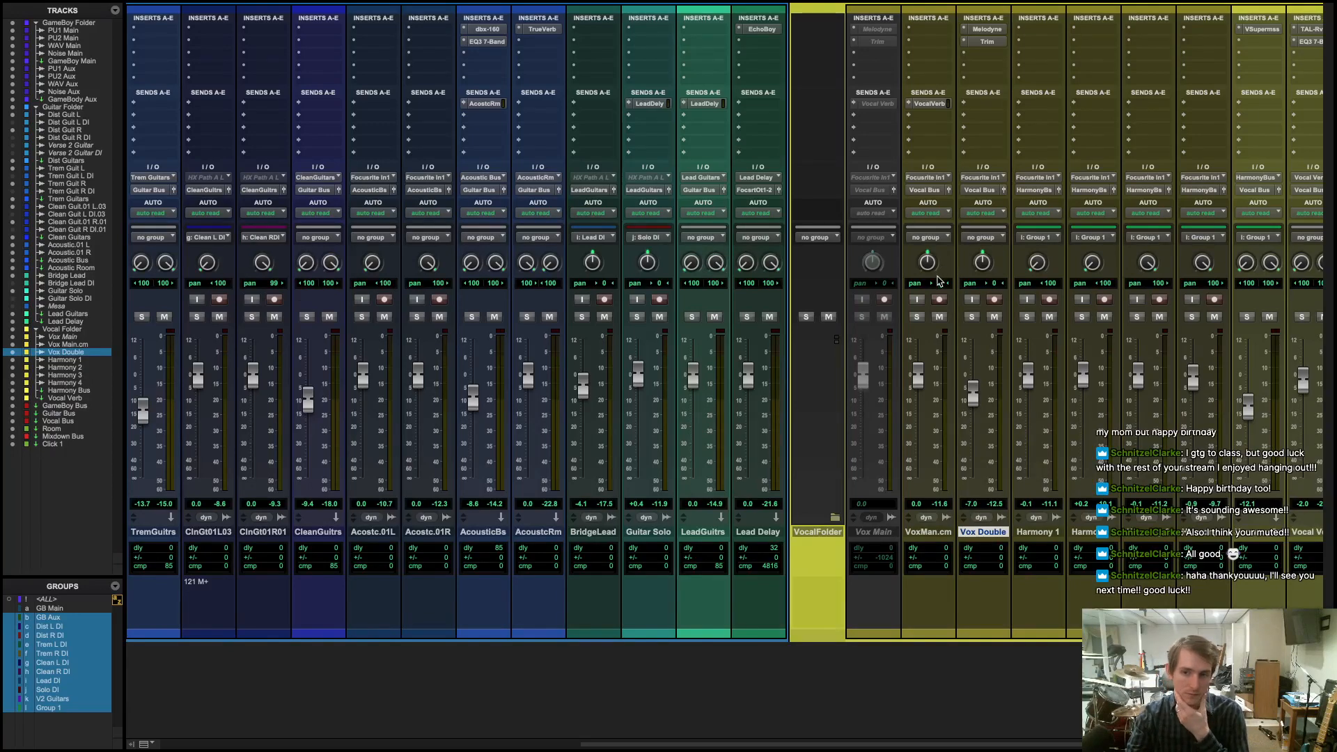
key(super+equal)
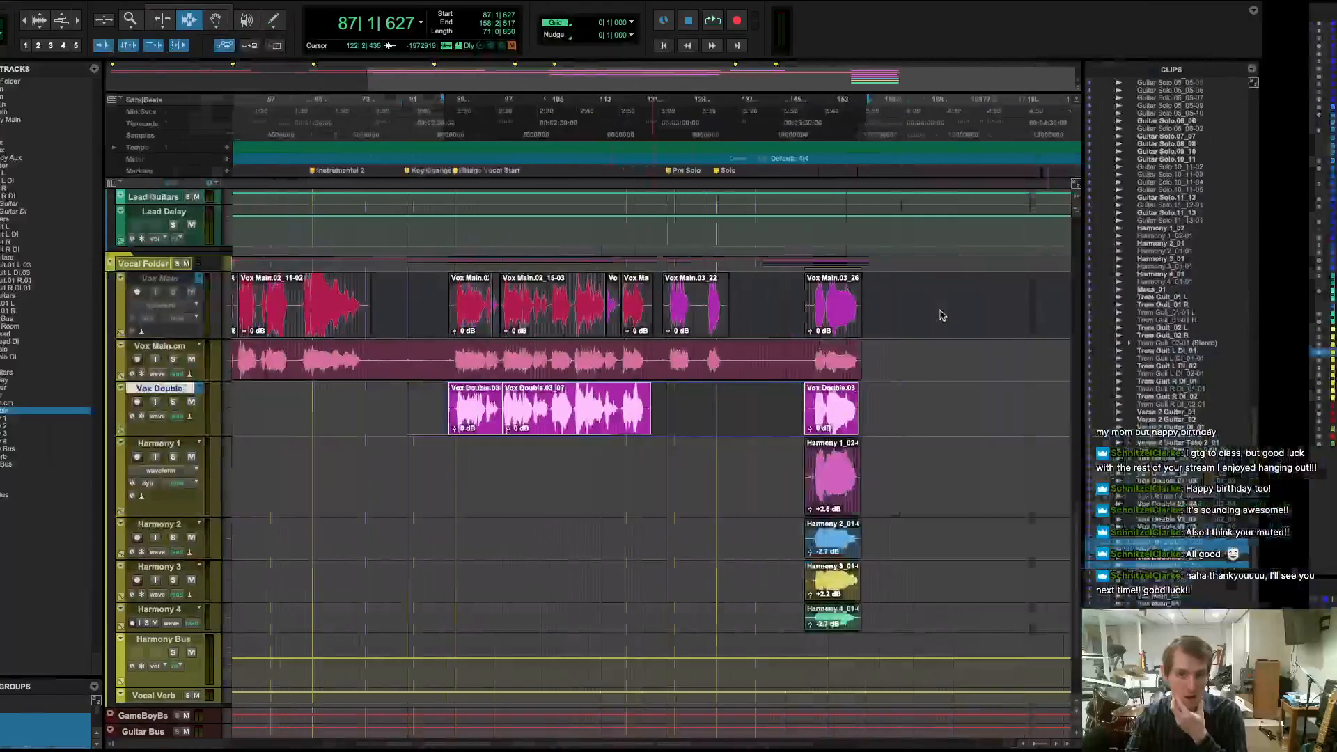
key(super+equal)
key(super+equal)
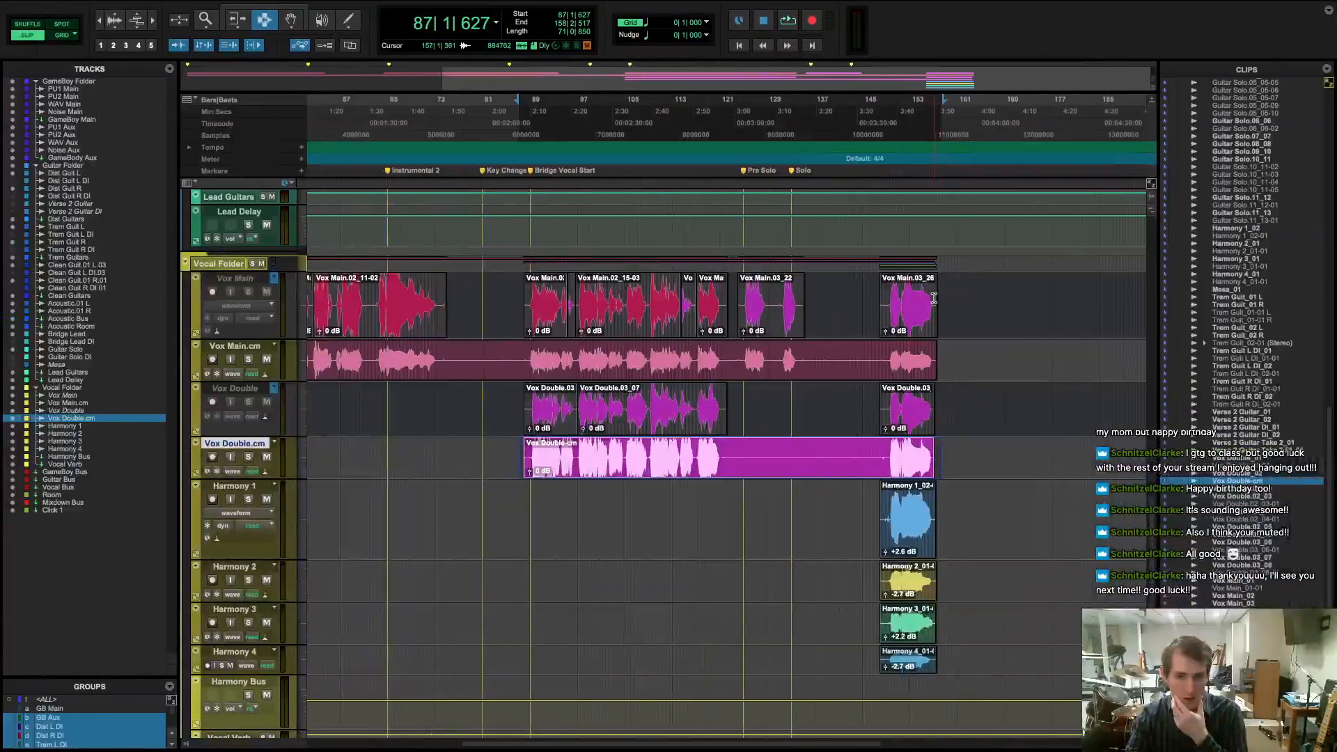
- Place the cursor at 88|1|392 across all tracks and hide the selected tracks together with Vox Double
click(524, 186)
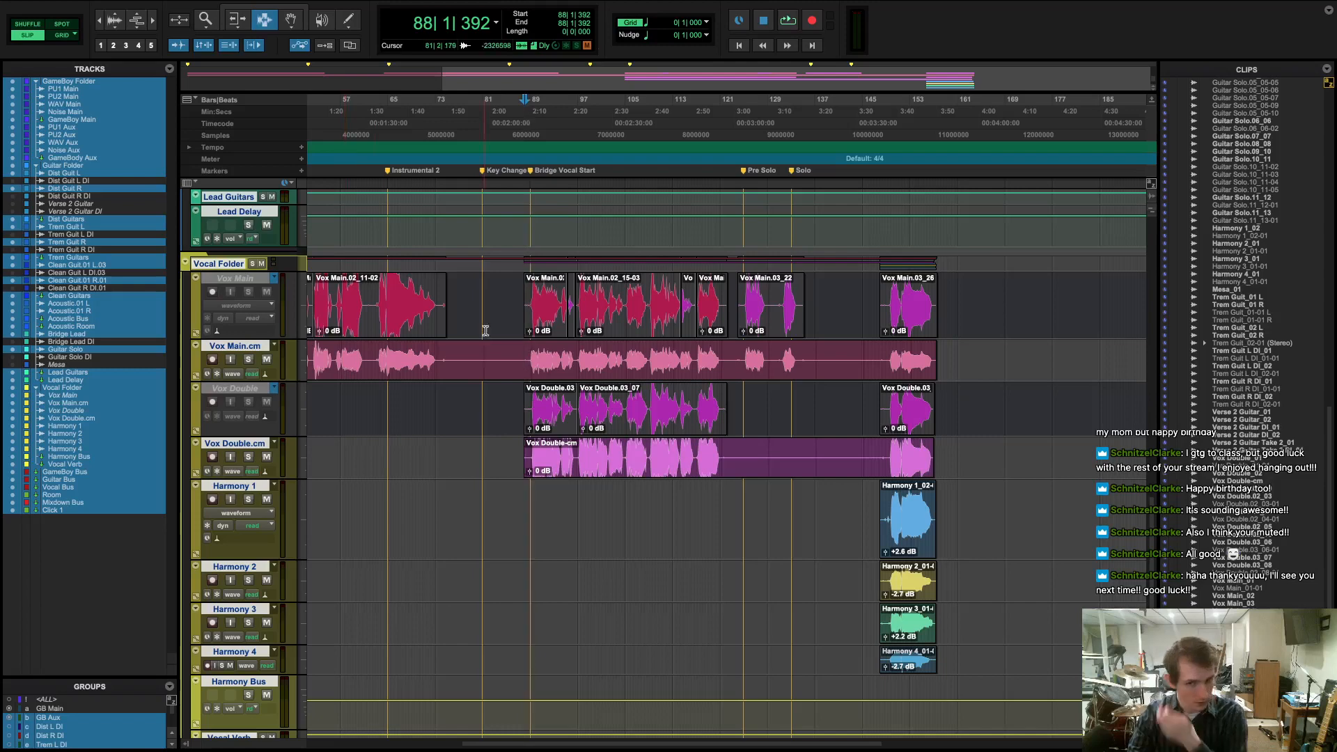
right_click(254, 388)
click(281, 393)
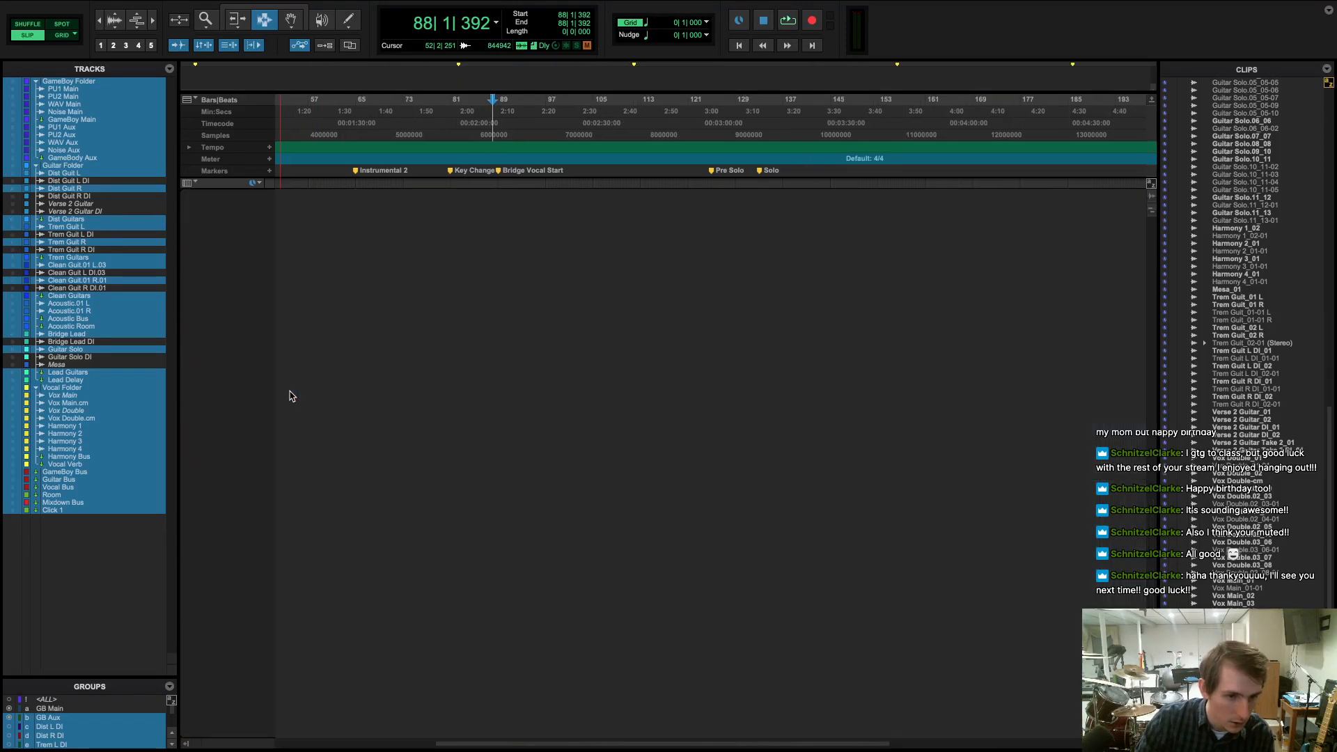
- Undo and redo the Vox Double commit, and show the selected hidden tracks again
key(super+z)
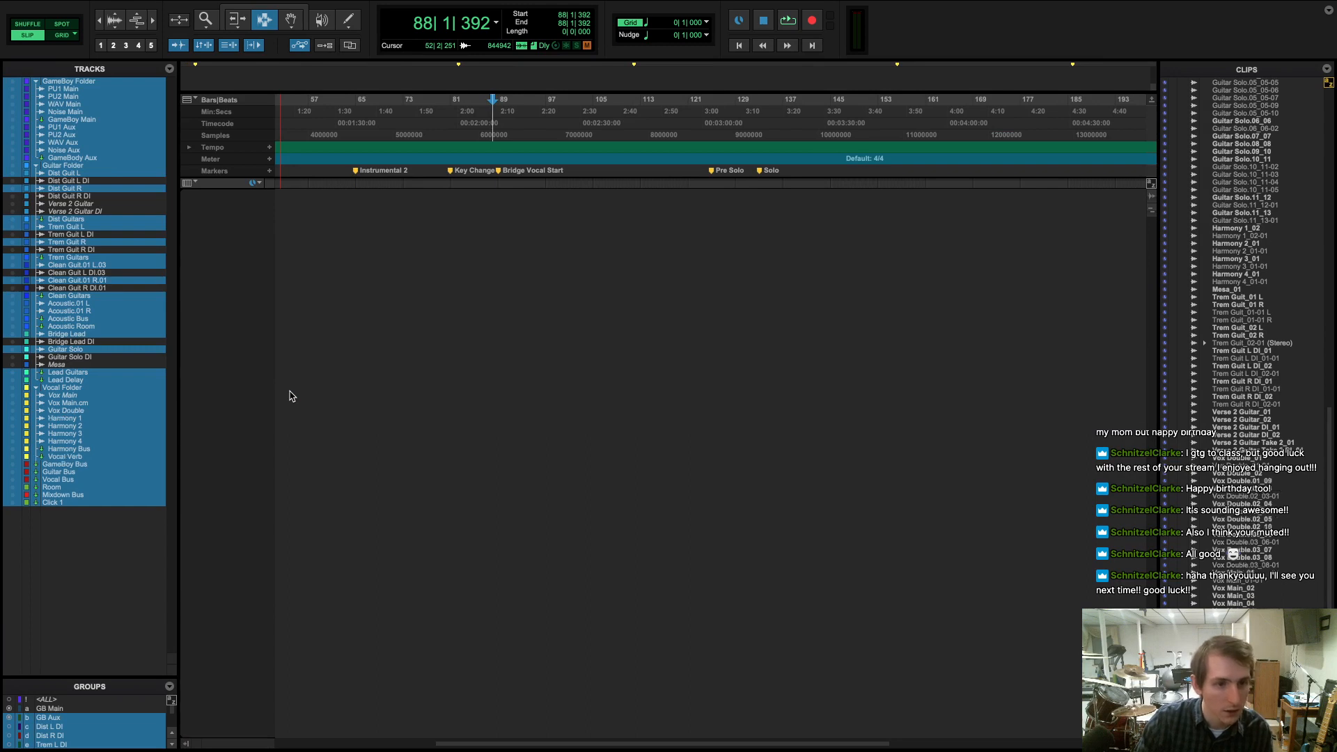
key(super+shift+z)
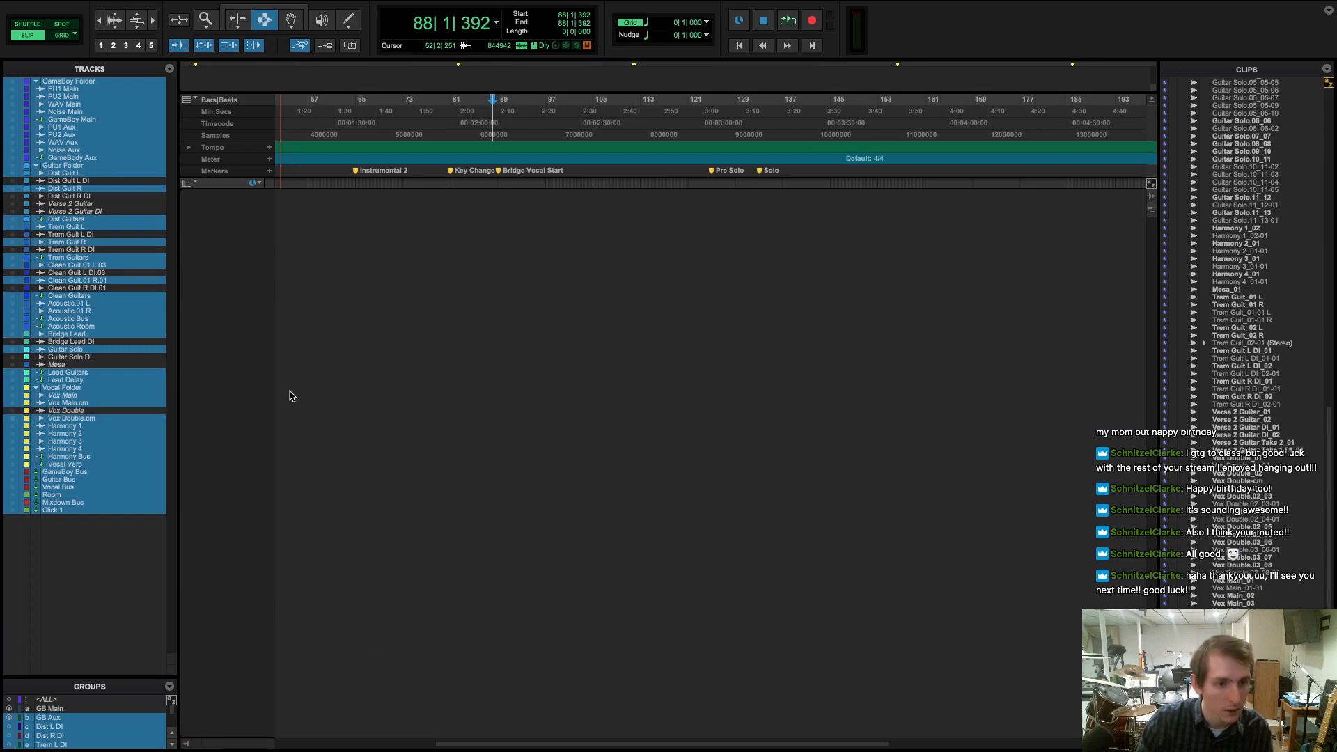
right_click(106, 403)
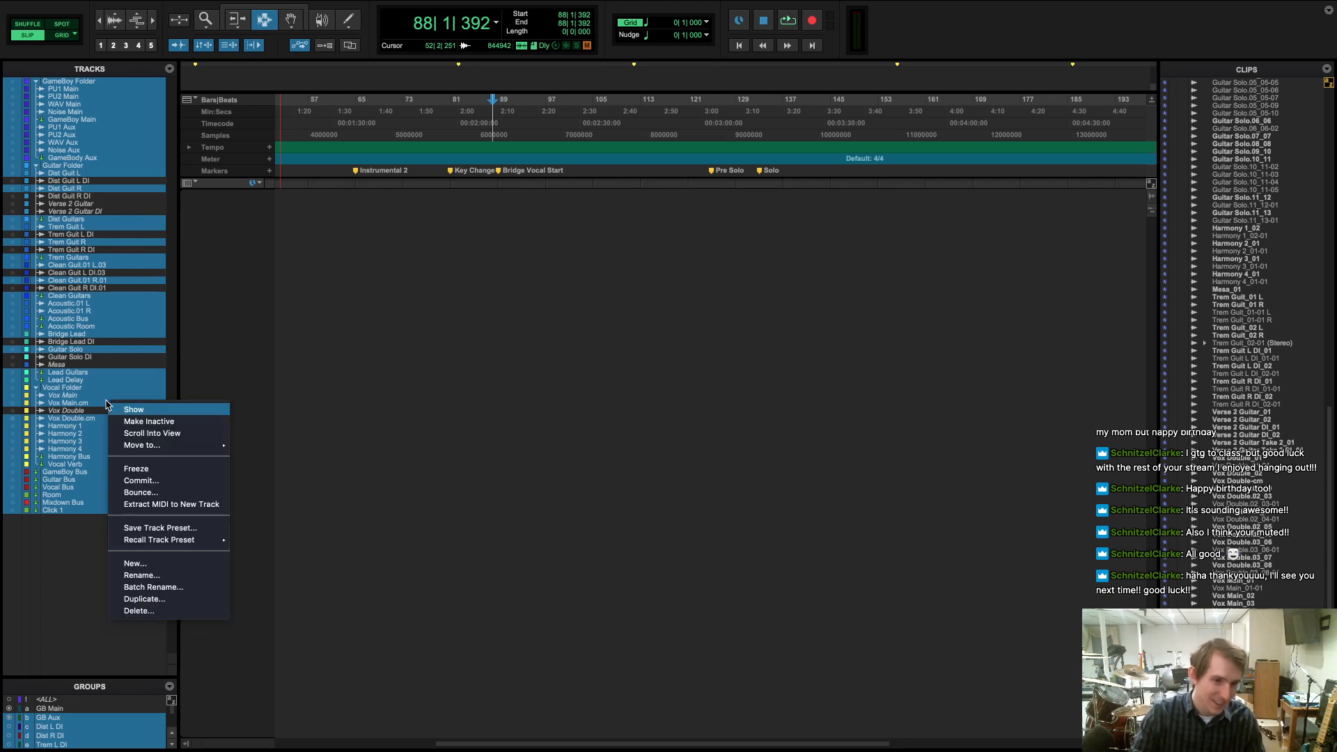
click(164, 411)
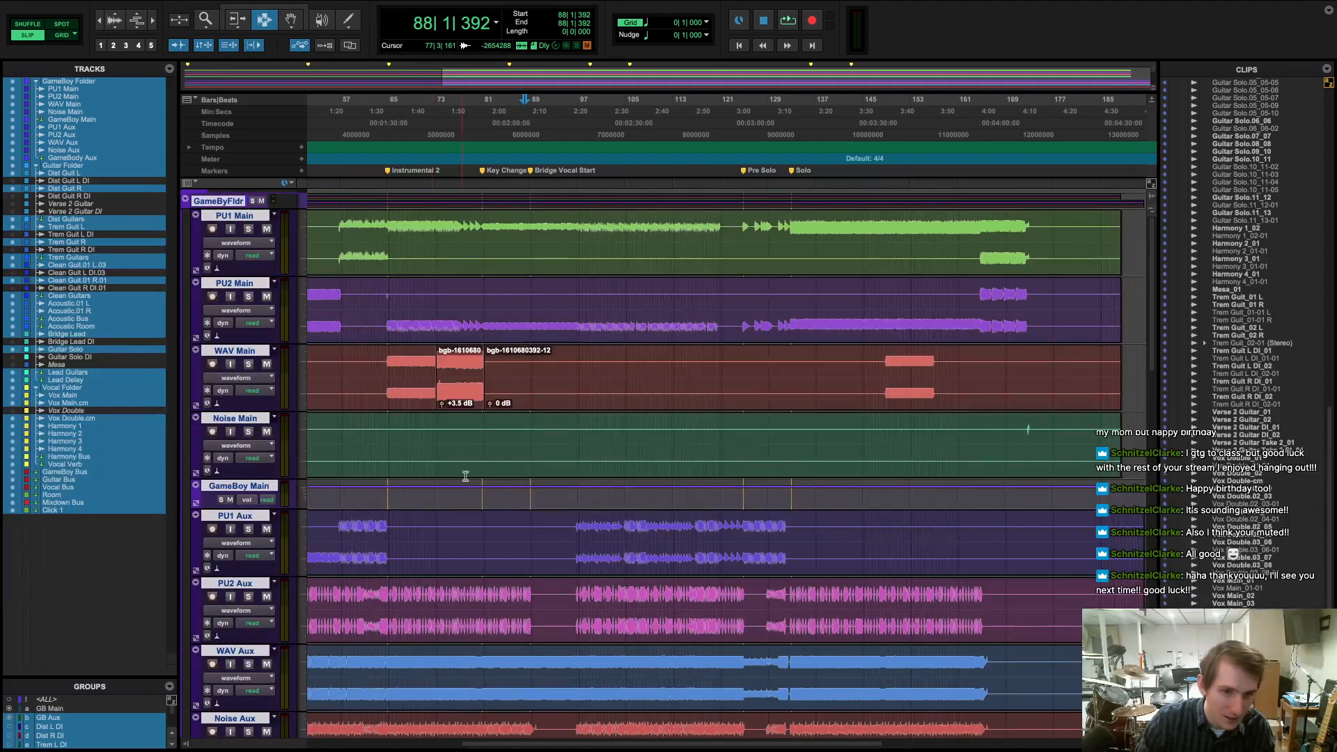
- Hide the inactive Vox Main source track in the vocal folder
key(super+equal)
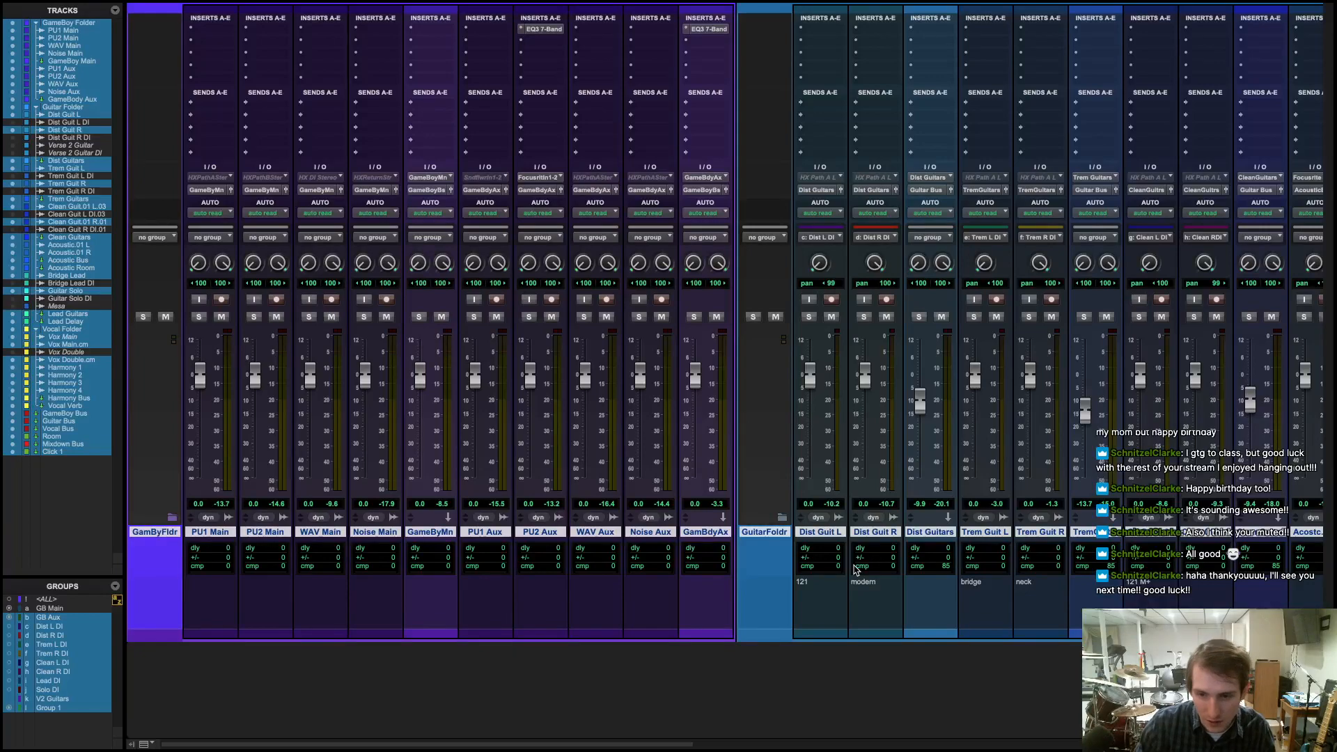
scroll(854, 569, right, 15)
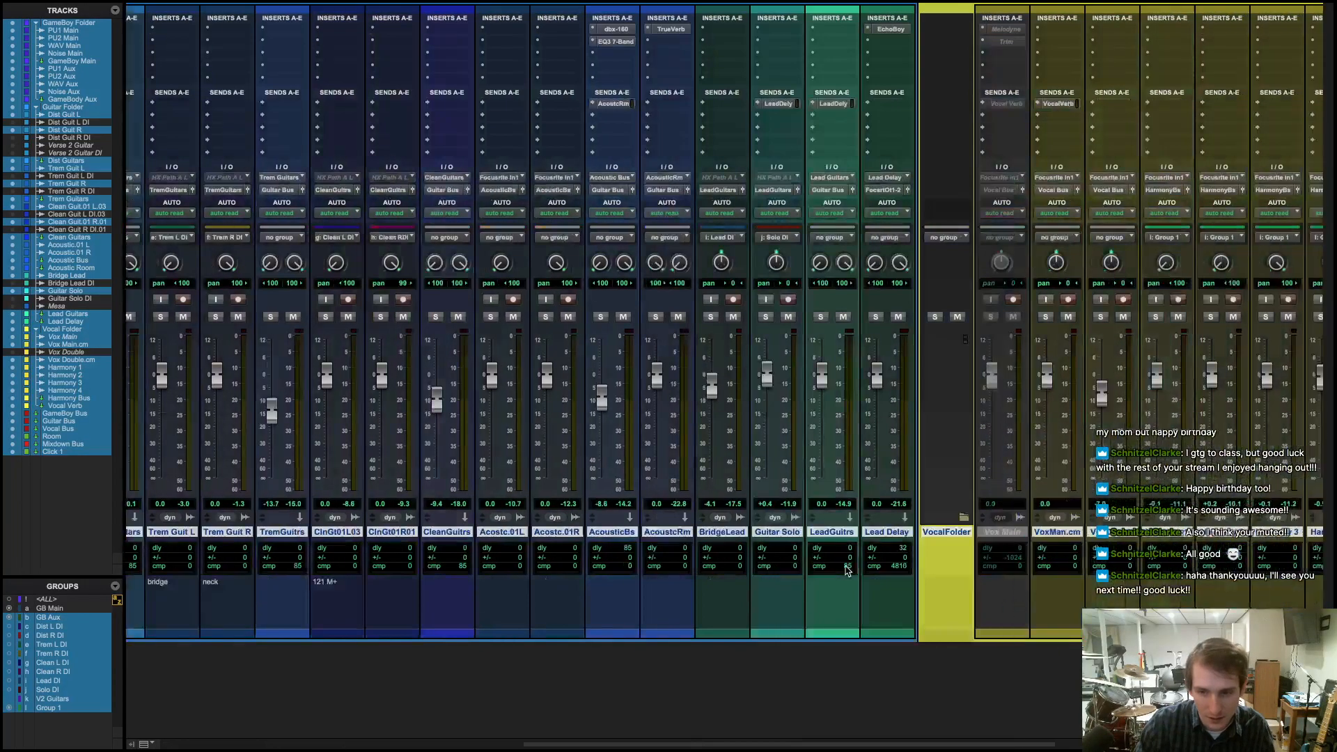
scroll(847, 569, right, 3)
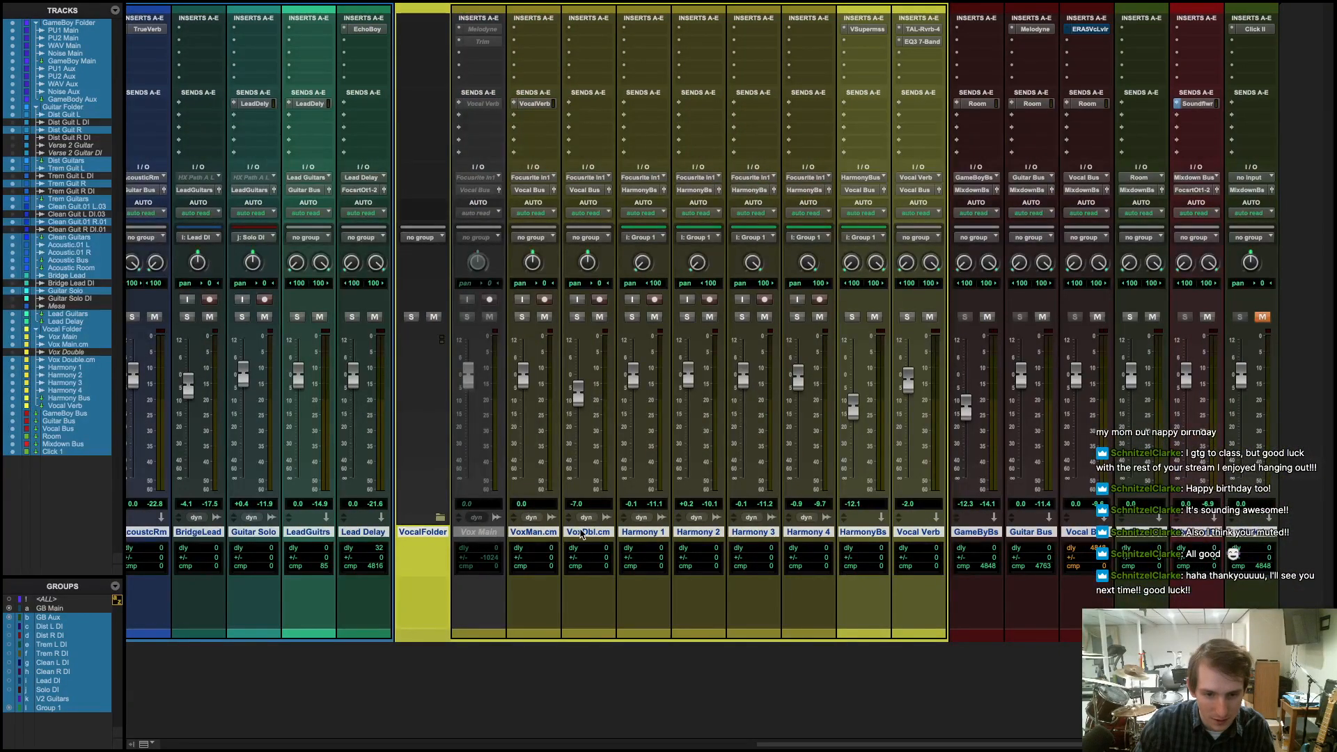
click(491, 534)
right_click(491, 534)
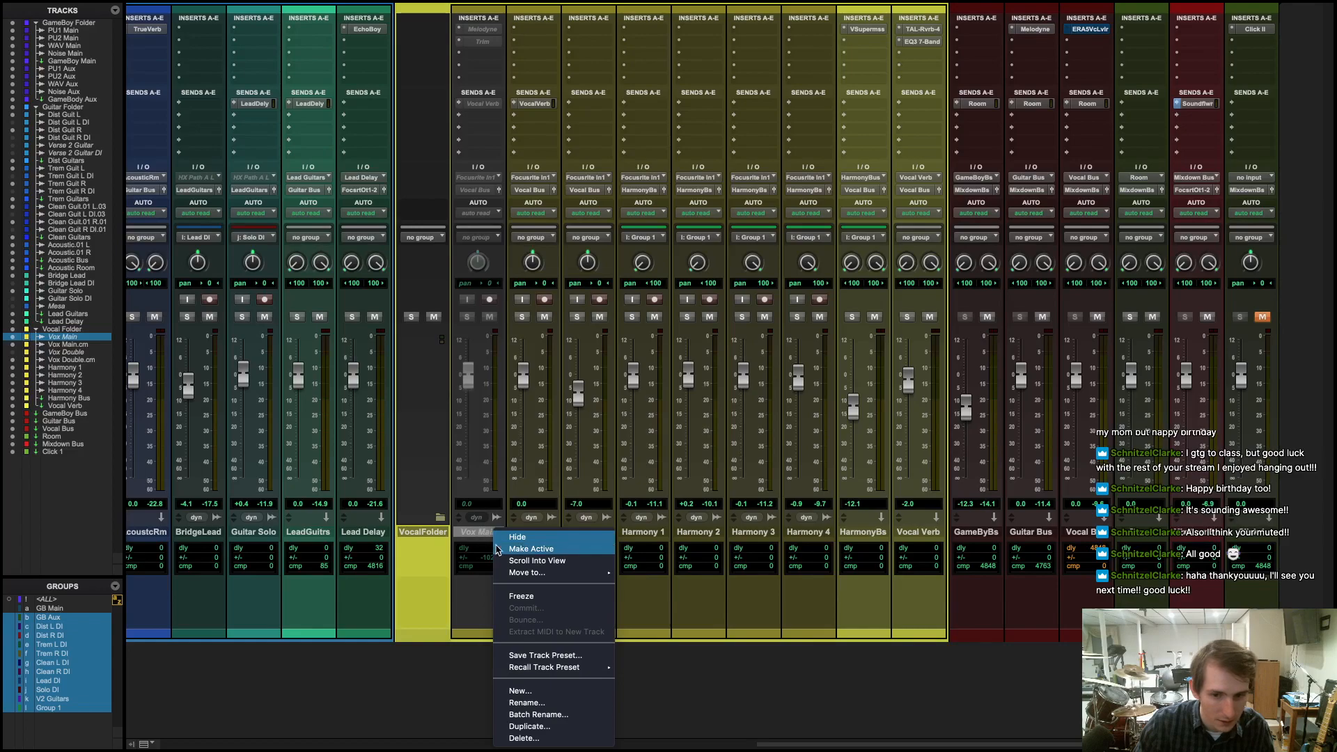
click(530, 538)
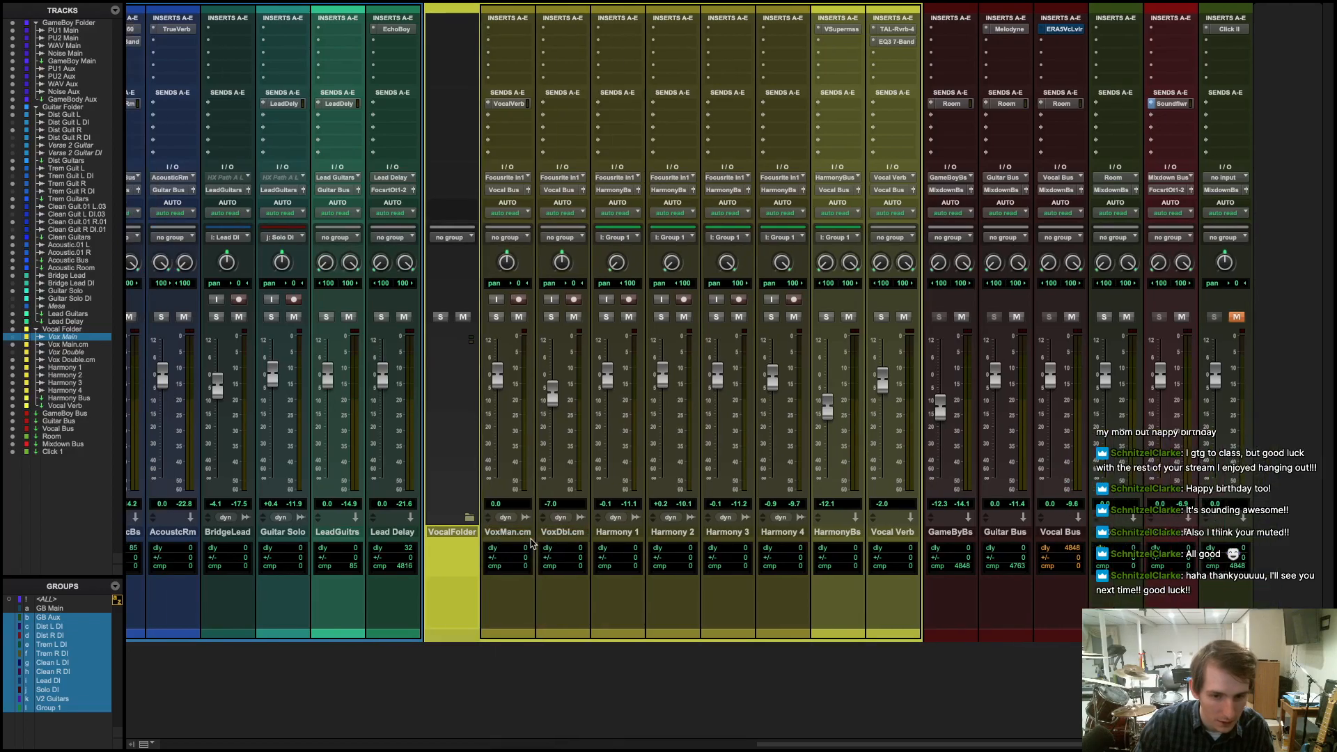
key(super+equal)
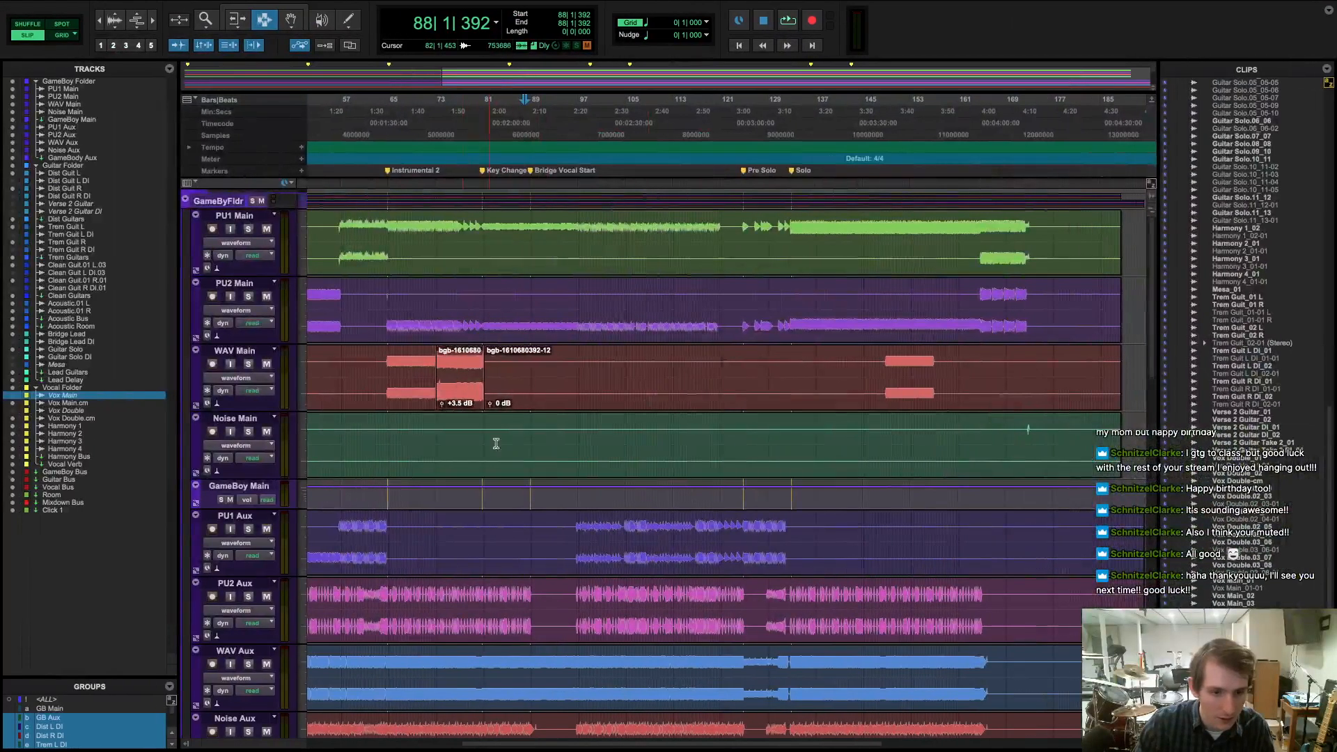
- Play the song from 102|2|189 through the bridge vocals into the solo, and place the cursor at 145|3|366
scroll(495, 442, down, 15)
scroll(545, 481, down, 10)
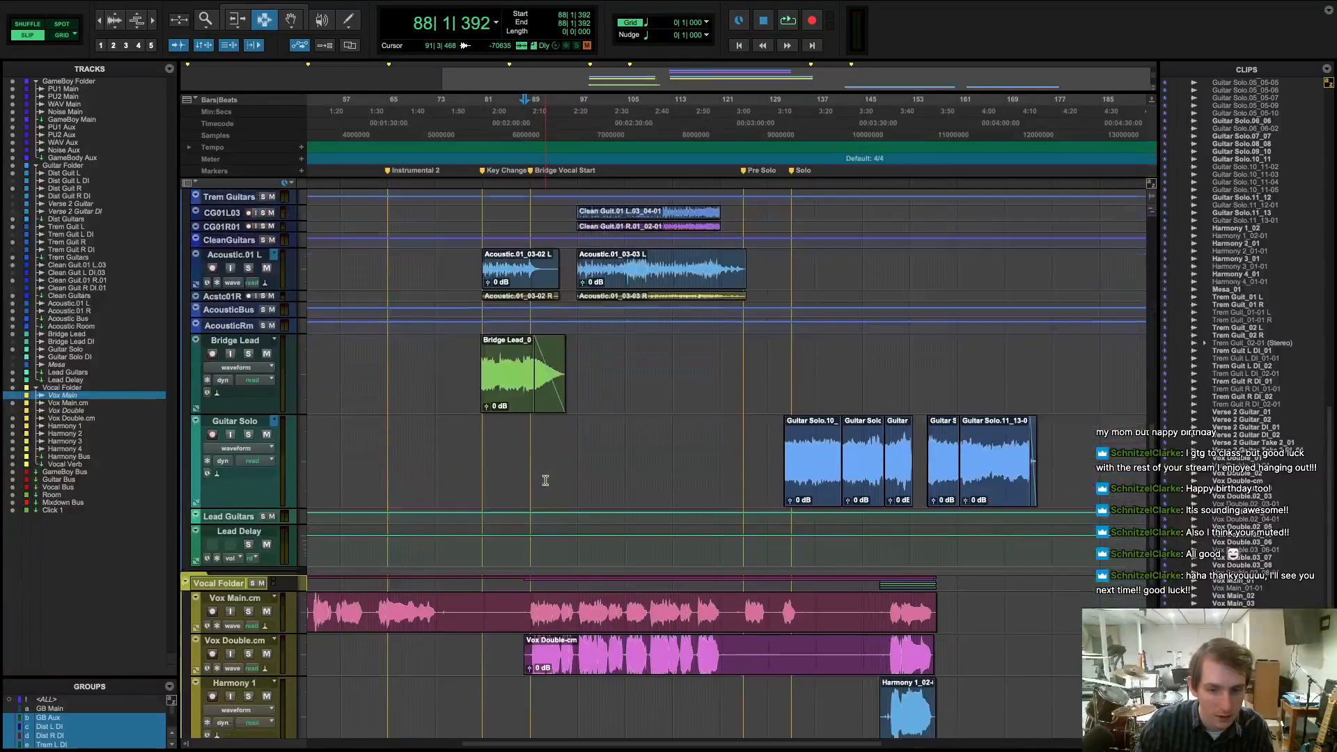
click(609, 170)
key(space)
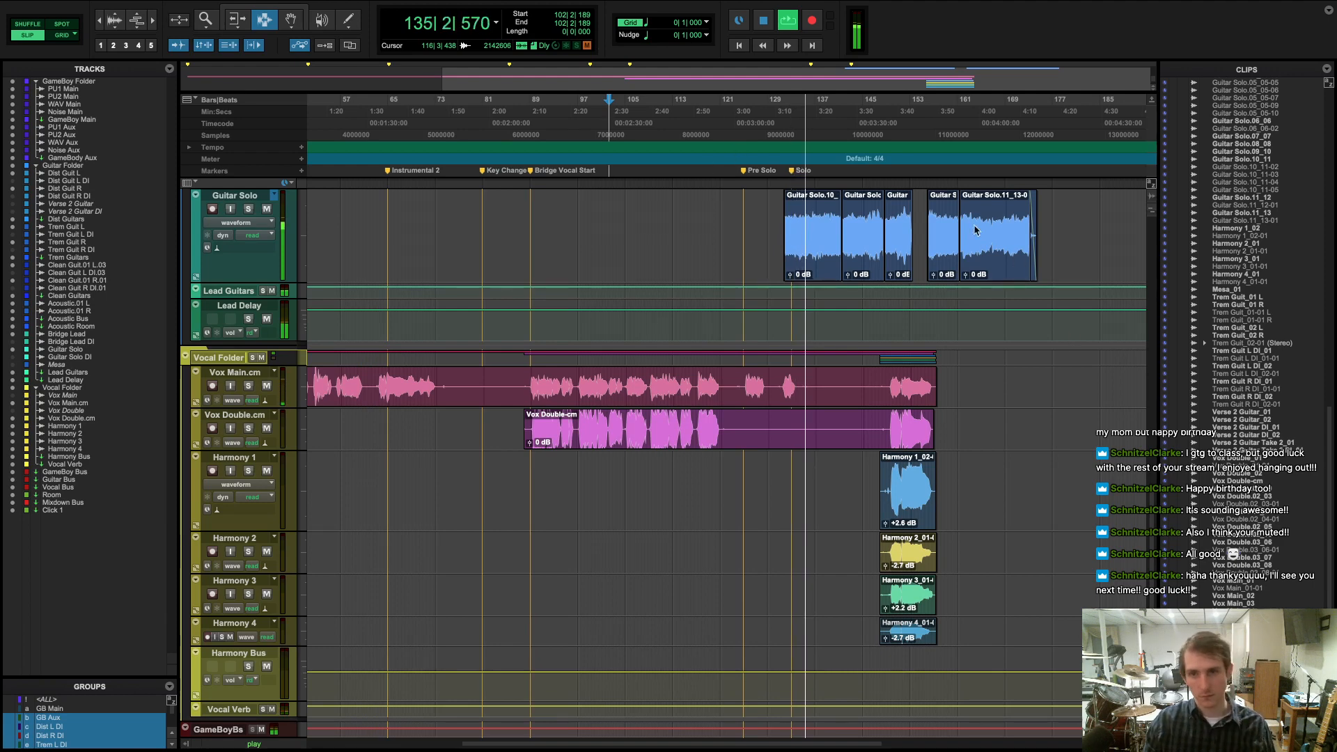
click(866, 175)
key(space)
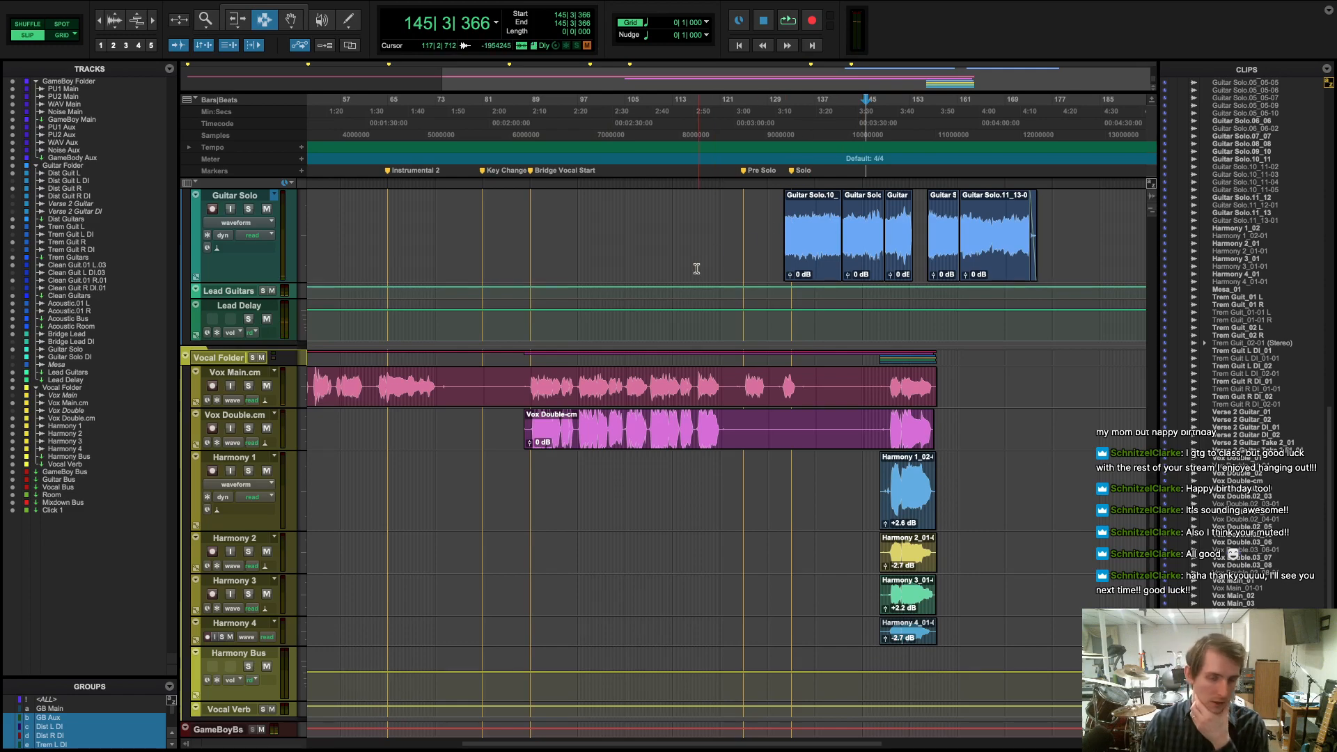
- Examine the committed vocal clips, the harmonies and the guitar solo across the song's timeline
scroll(616, 322, up, 4)
scroll(613, 327, down, 7)
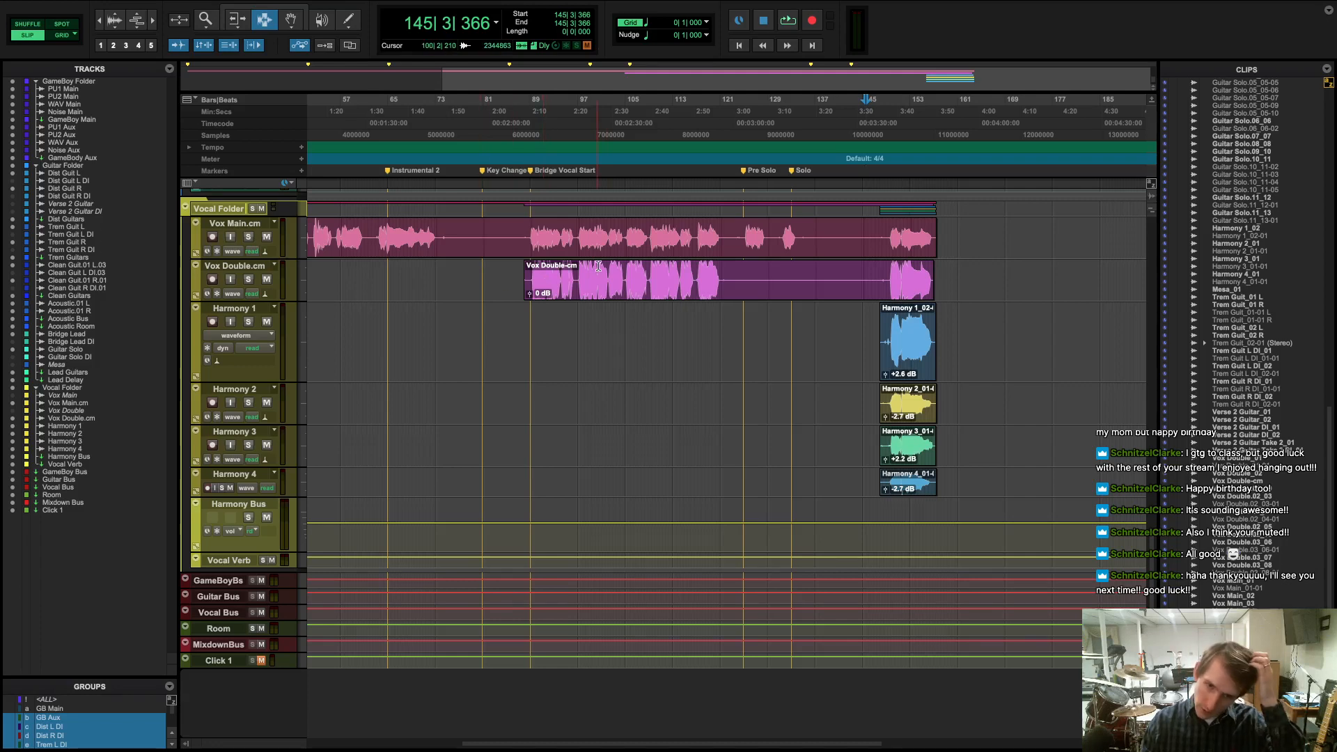
scroll(588, 288, up, 4)
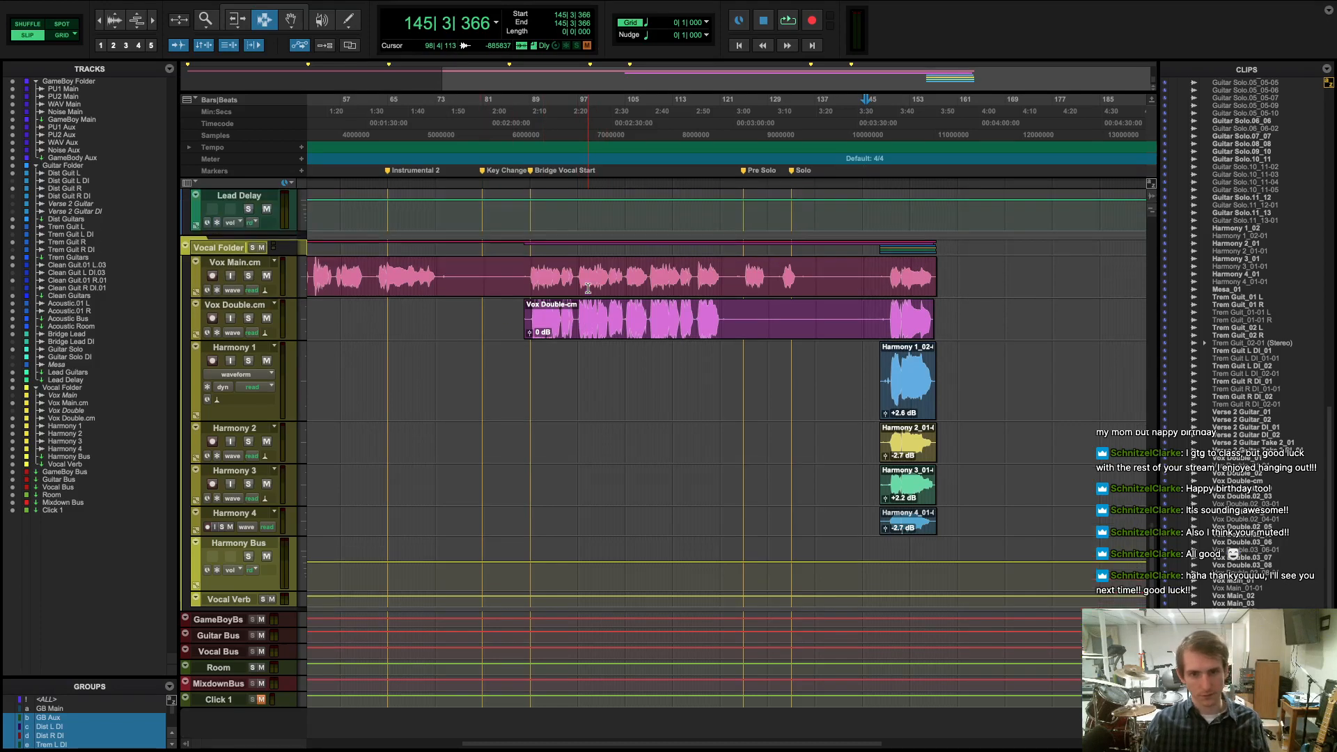
scroll(587, 288, down, 2)
scroll(588, 288, up, 1)
scroll(588, 288, up, 2)
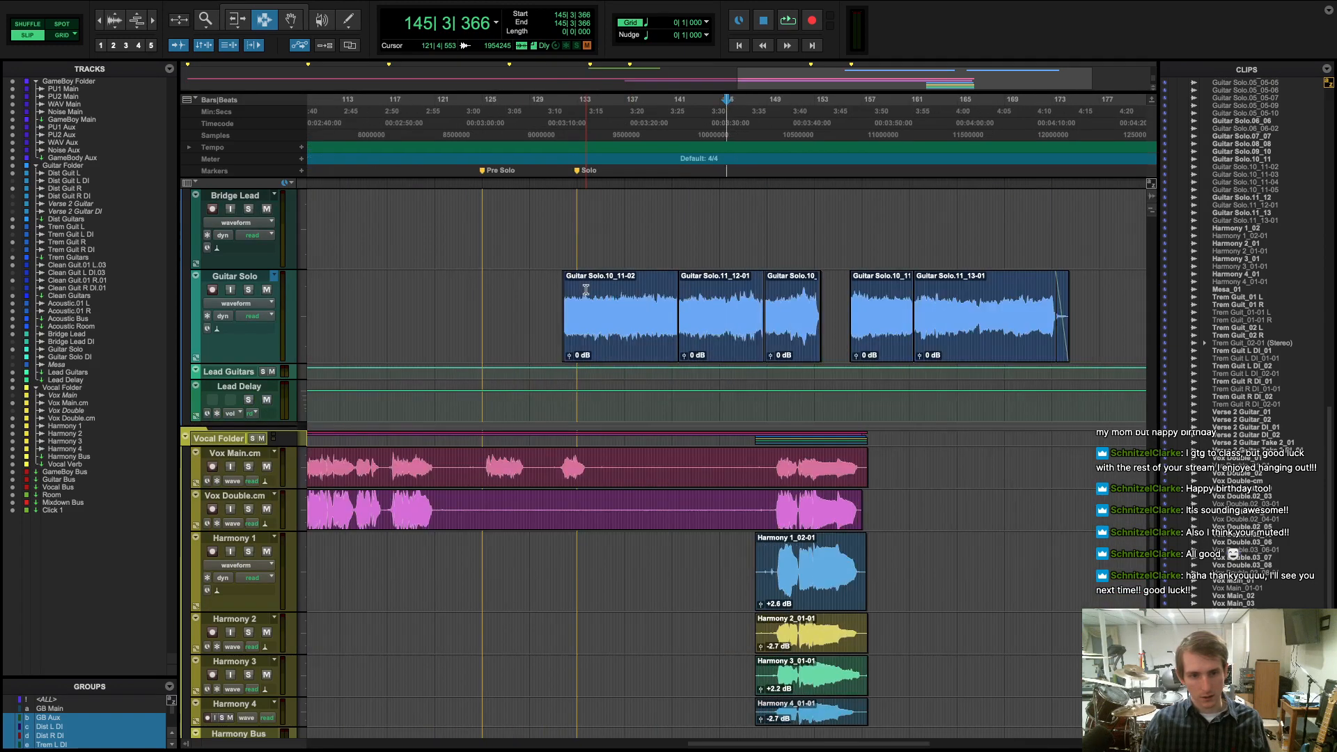
scroll(577, 298, down, 1)
scroll(553, 329, left, 5)
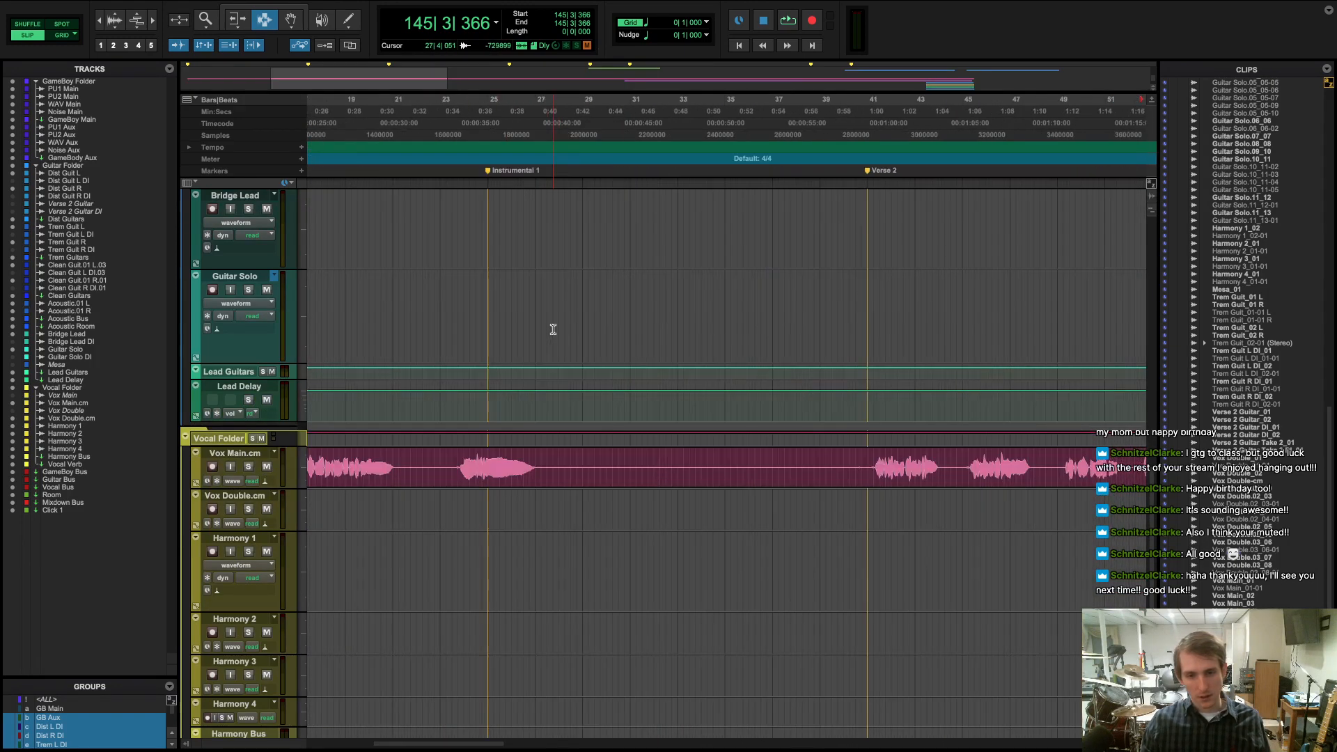
scroll(553, 329, right, 3)
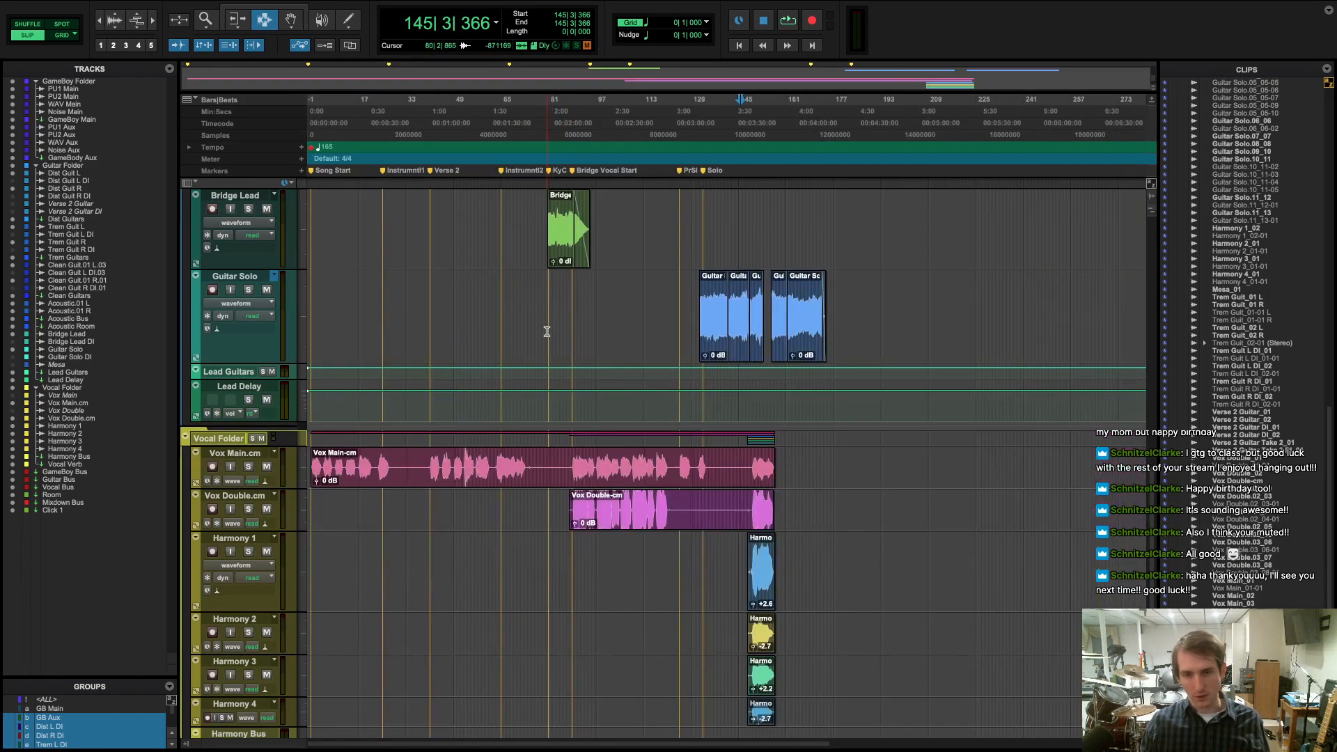
scroll(553, 306, right, 3)
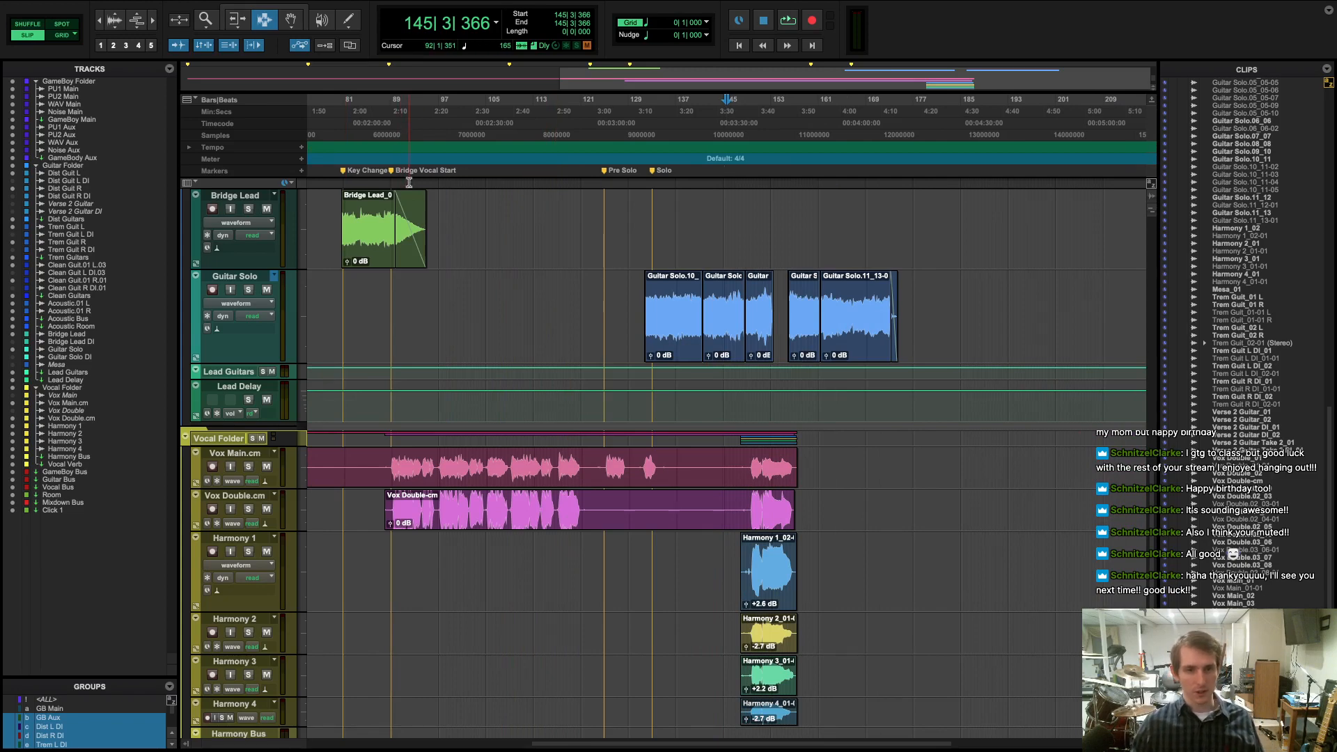
- Play the ending harmonies from 149|2|835 and select the bridge range from 100|1|269 to 116|2|497
click(750, 181)
key(space)
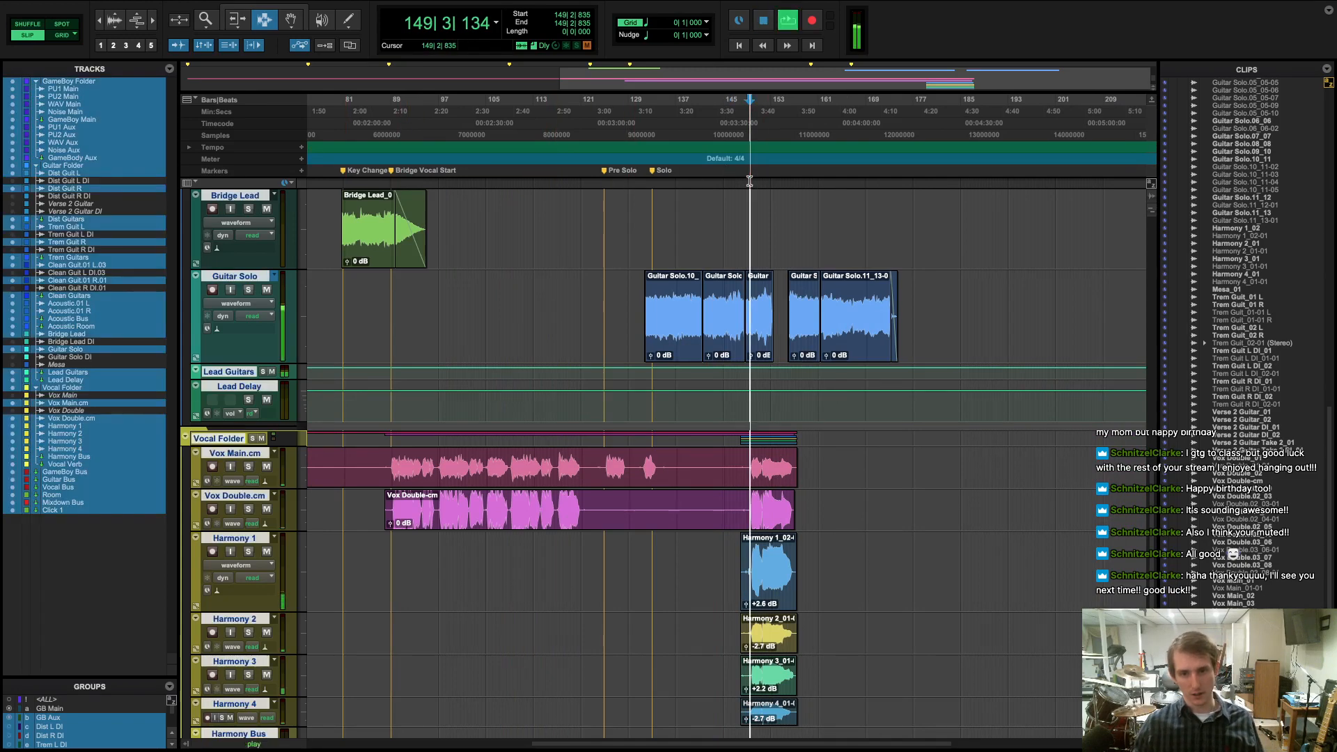
key(space)
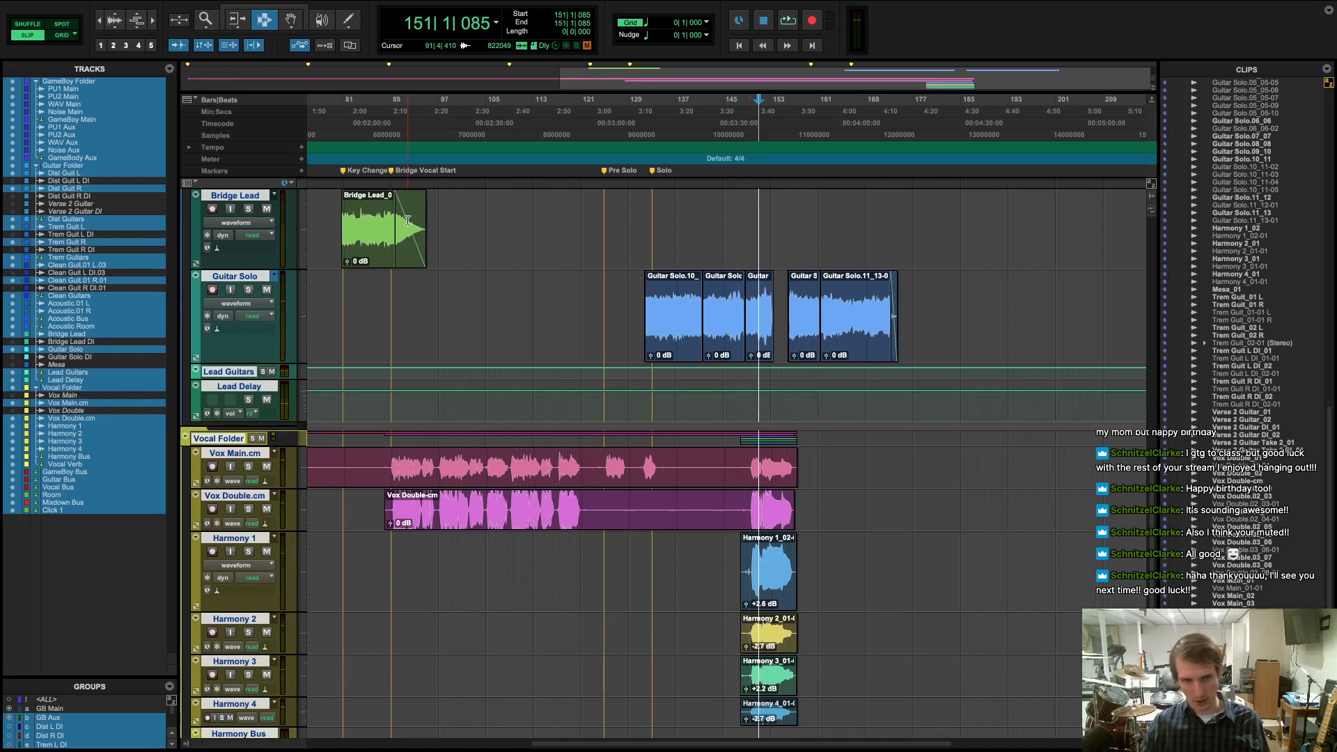
click(447, 173)
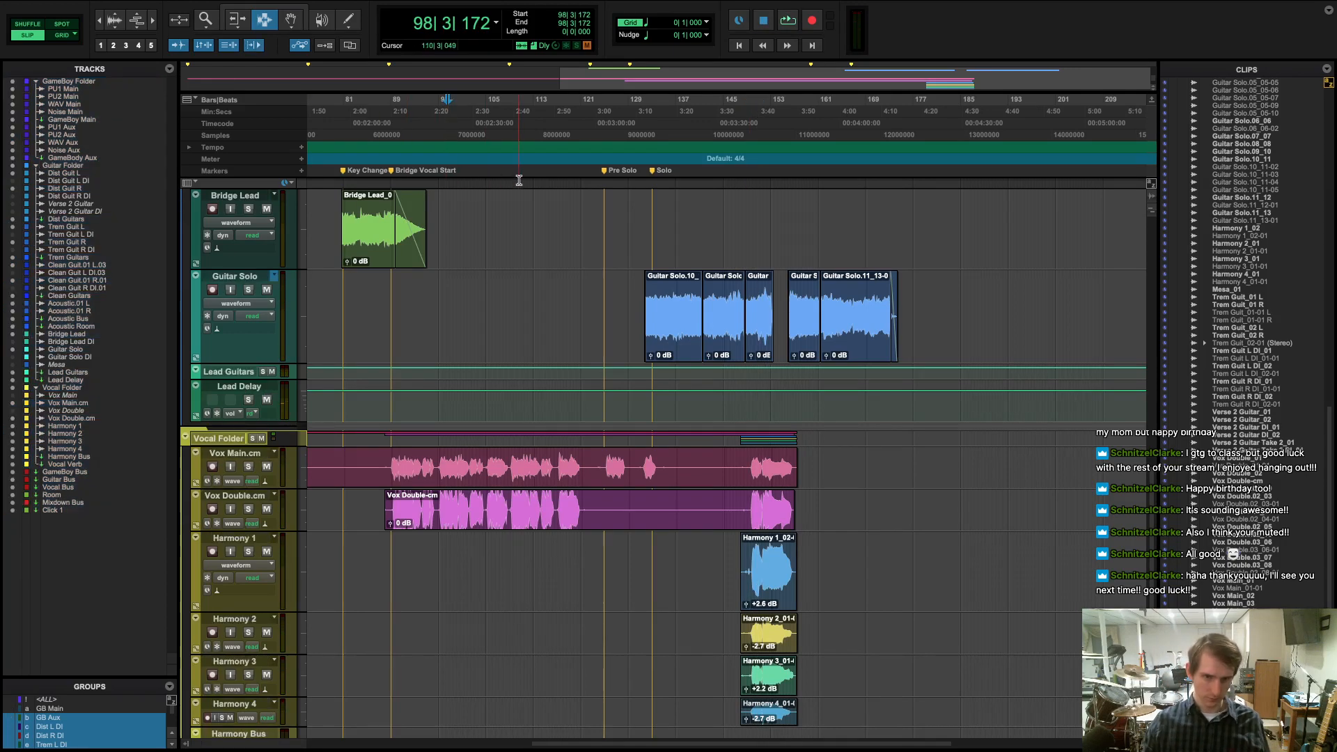
drag(454, 173, 555, 173)
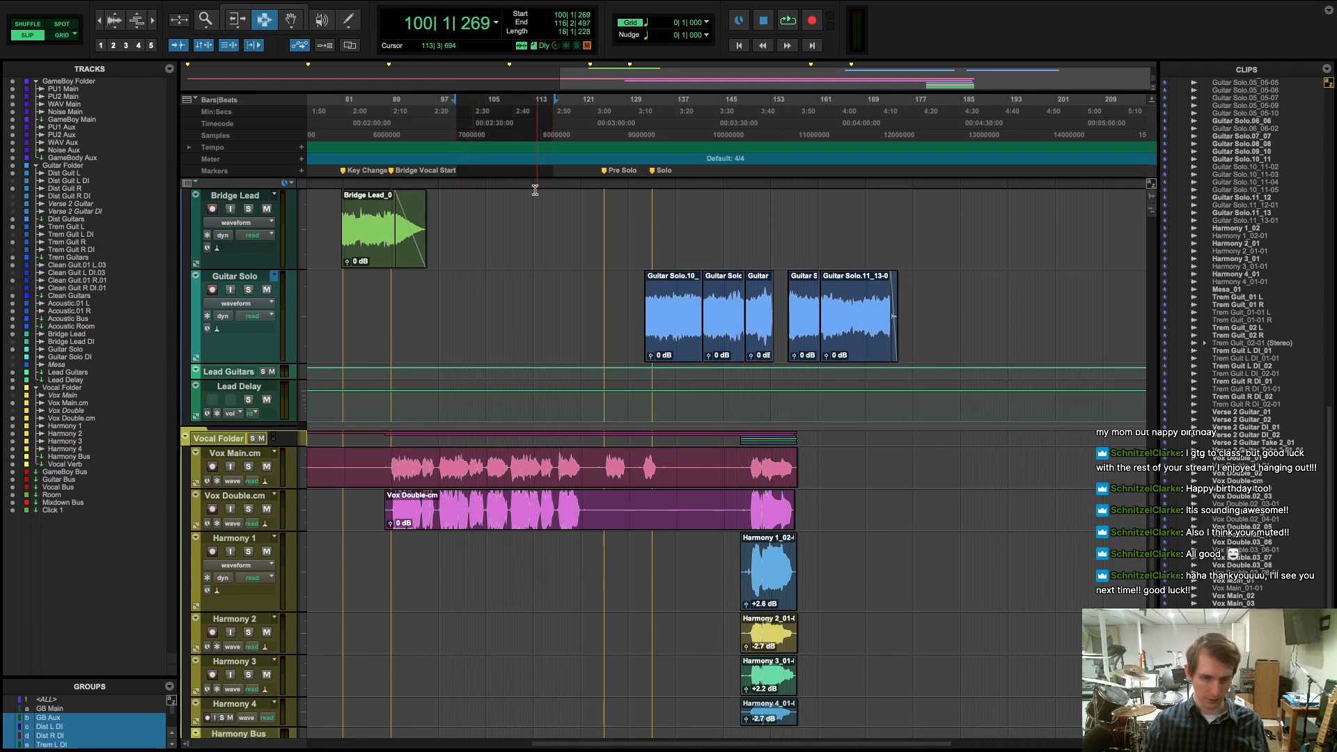
- Play the end of verse 2 from 59|3|796 into Instrumental 2, and select the range from 62|3|090 to 73|4|594
key(Home)
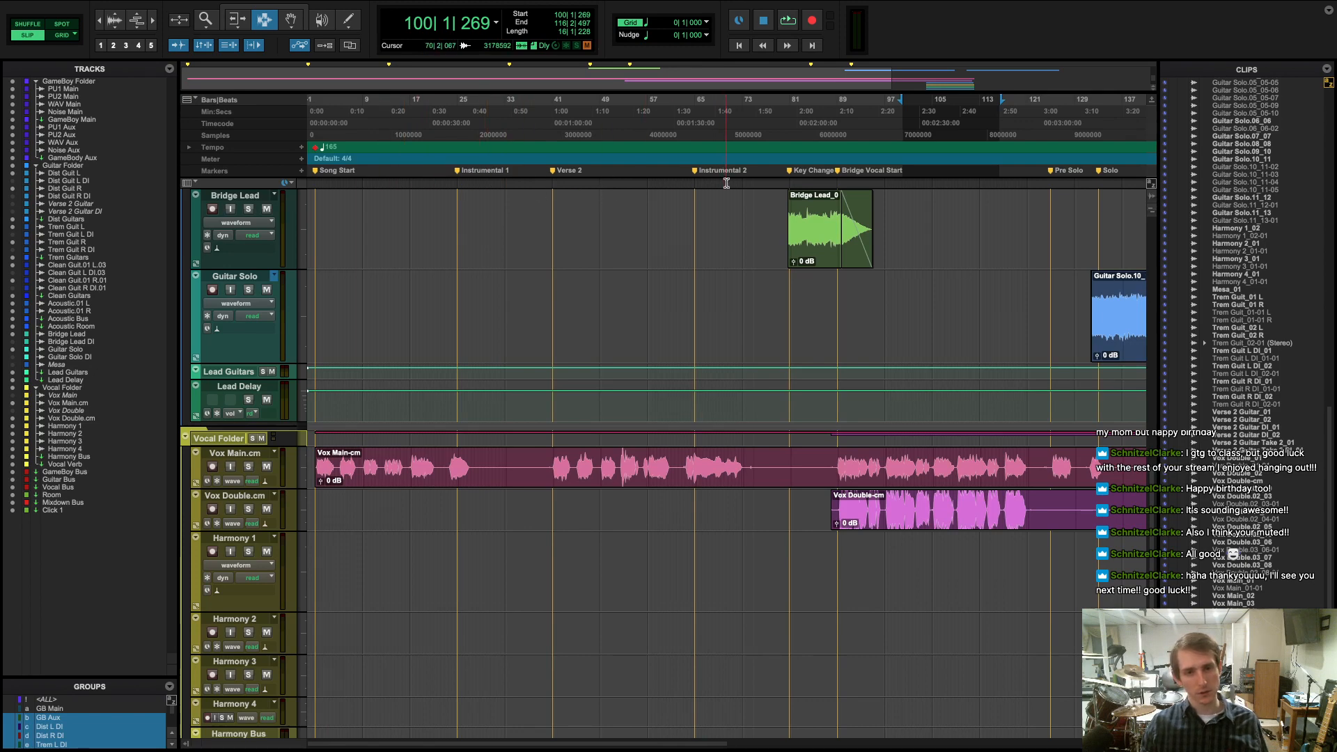
click(663, 174)
key(space)
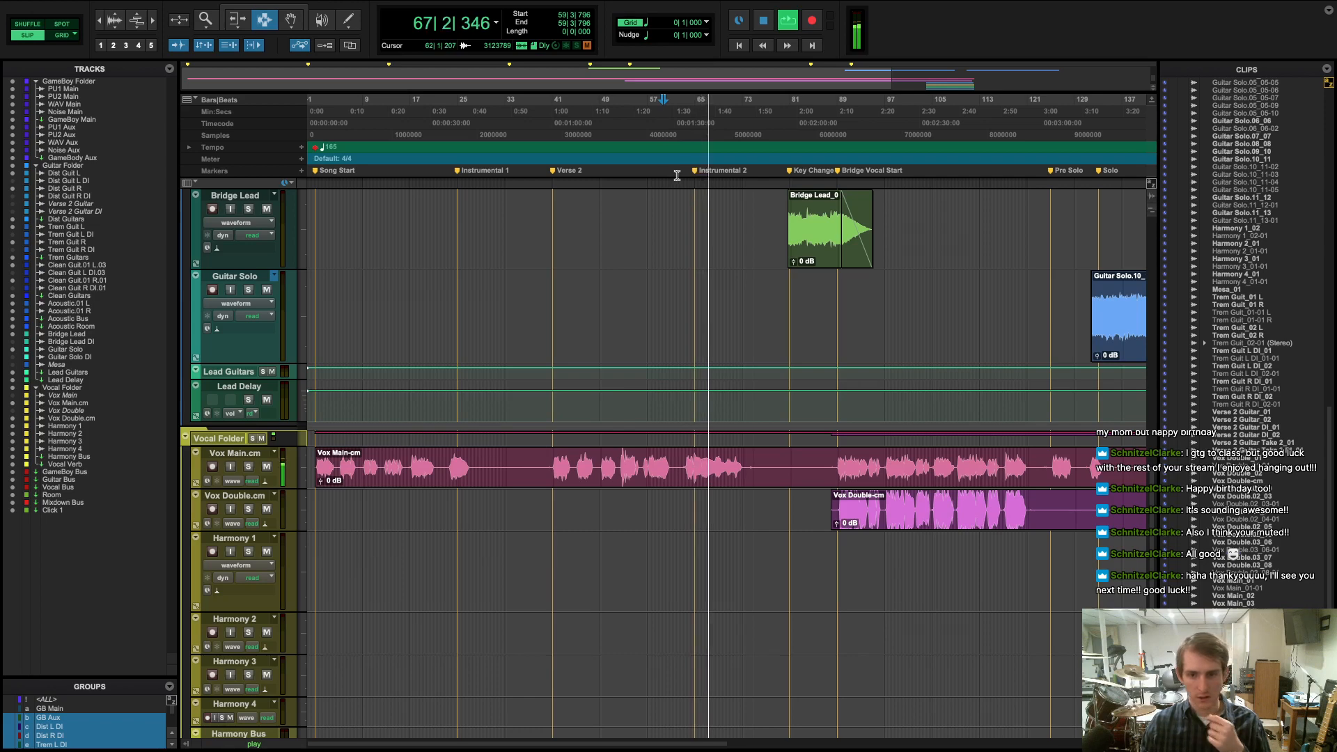
key(space)
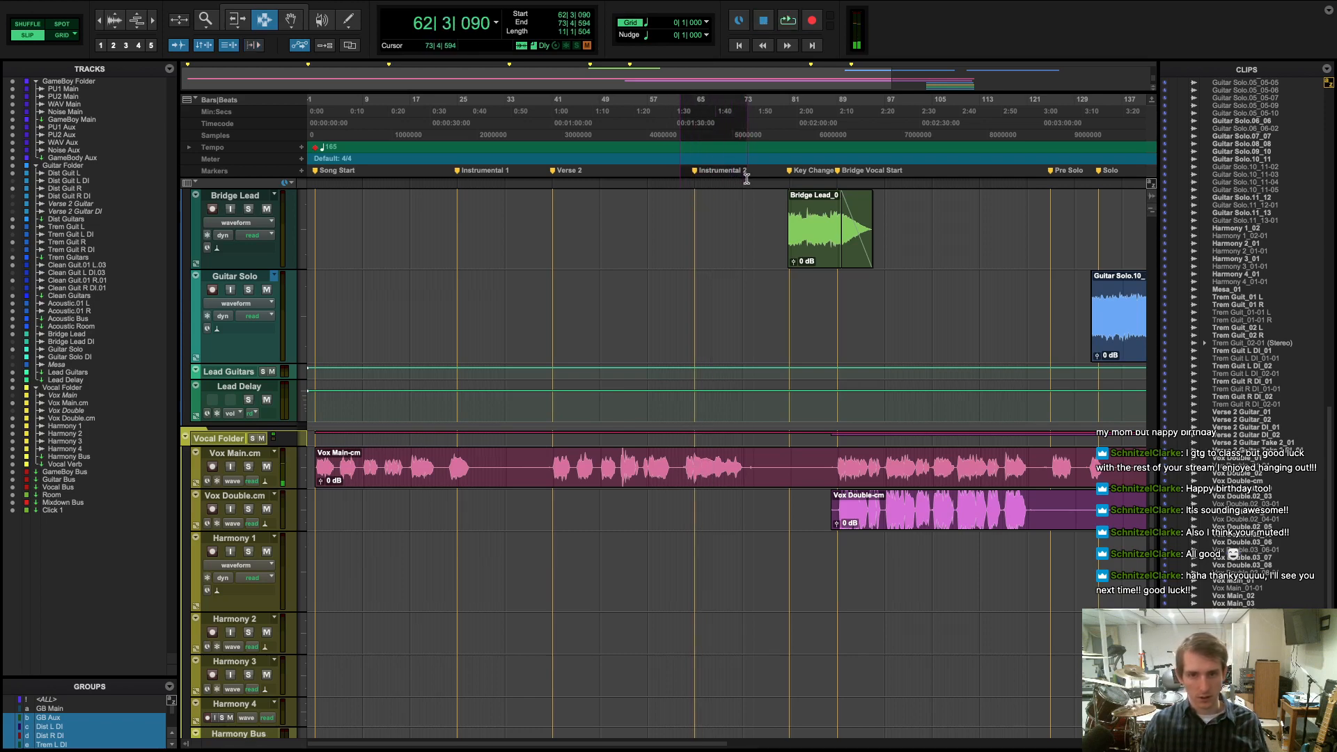
- Lower the volume faders of the GameBoy Main and GameBody Aux buses to -∞
key(ctrl+equal)
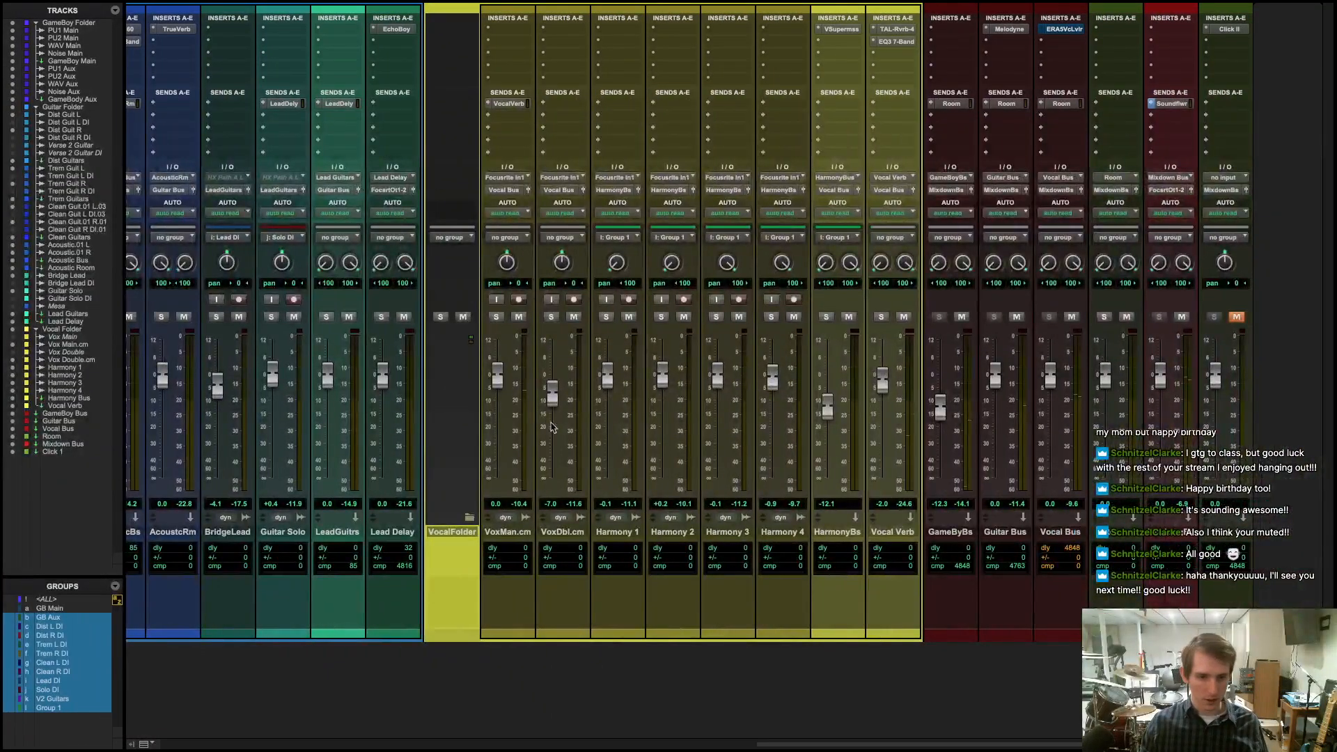
scroll(545, 435, left, 10)
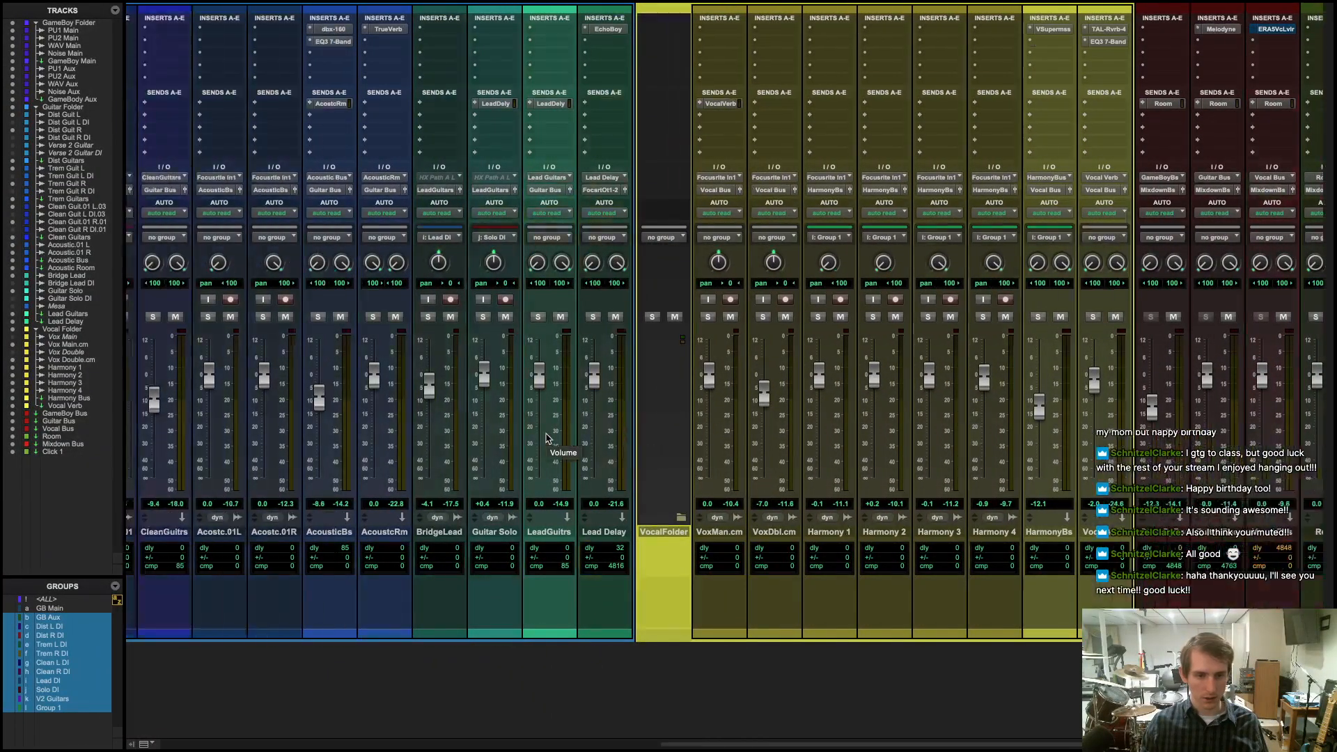
scroll(545, 432, left, 5)
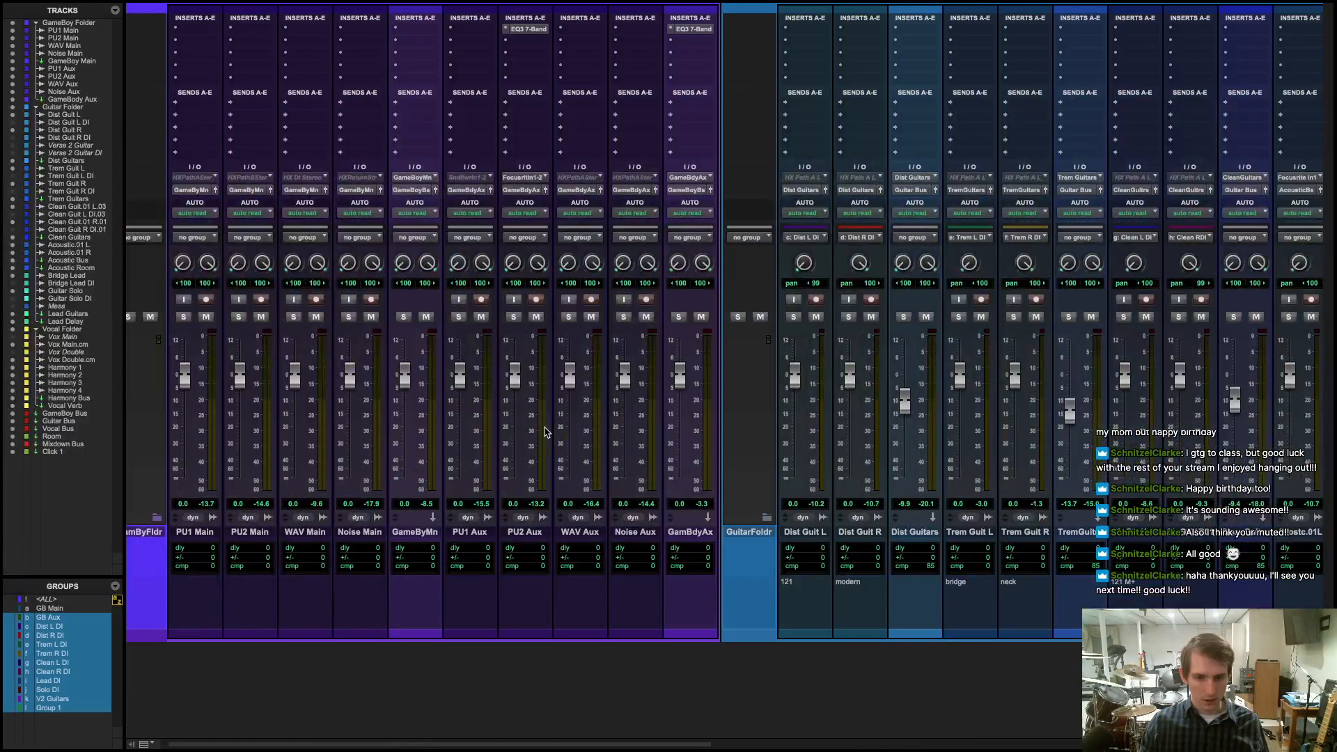
scroll(545, 431, left, 1)
drag(419, 376, 420, 477)
drag(684, 385, 683, 497)
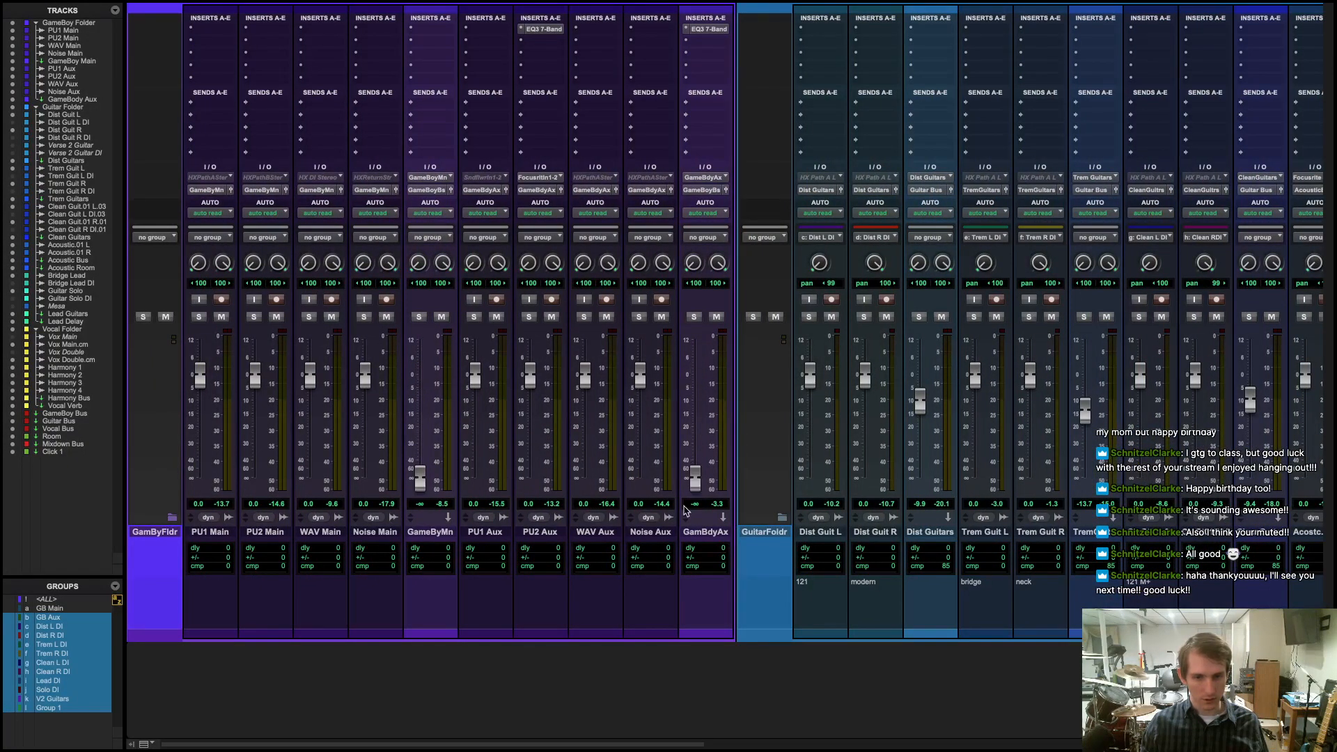
- Select the four tracks from PU1 Main to Noise Main and look through their available track commands
click(237, 533)
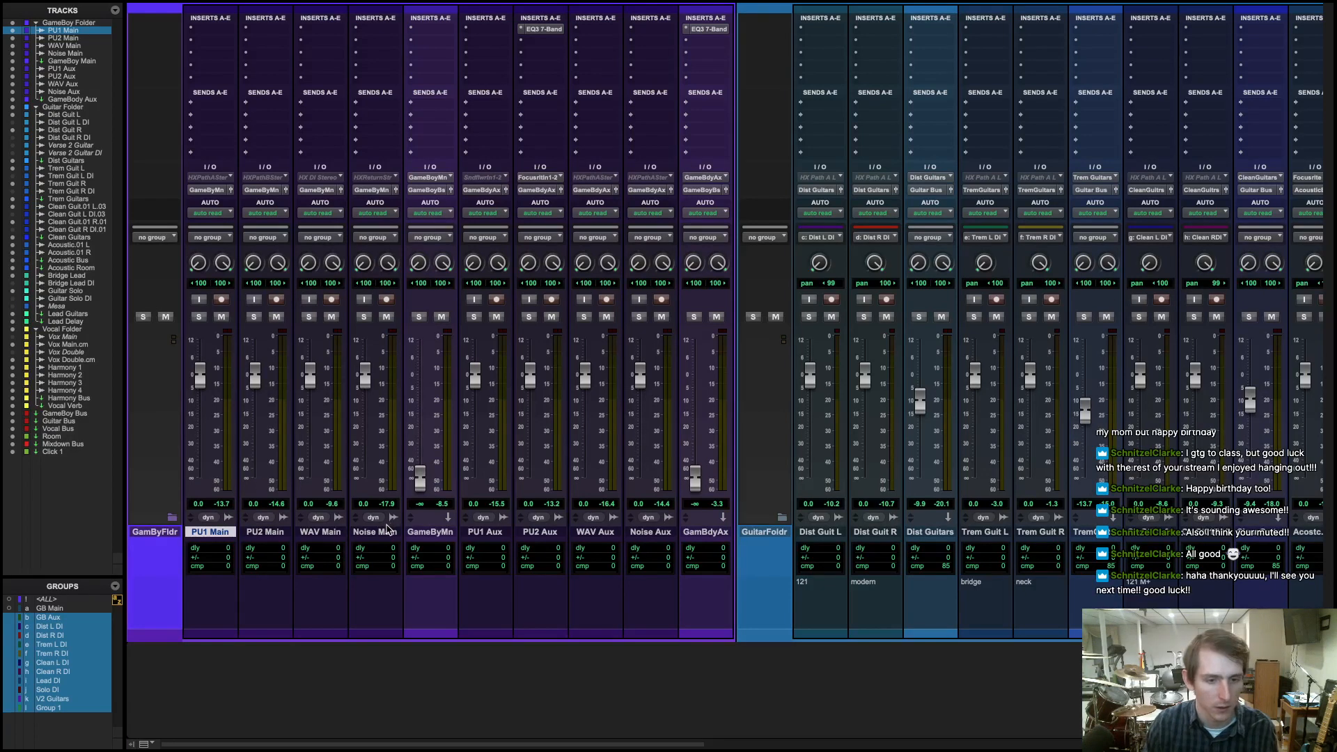
shift+click(386, 531)
right_click(387, 532)
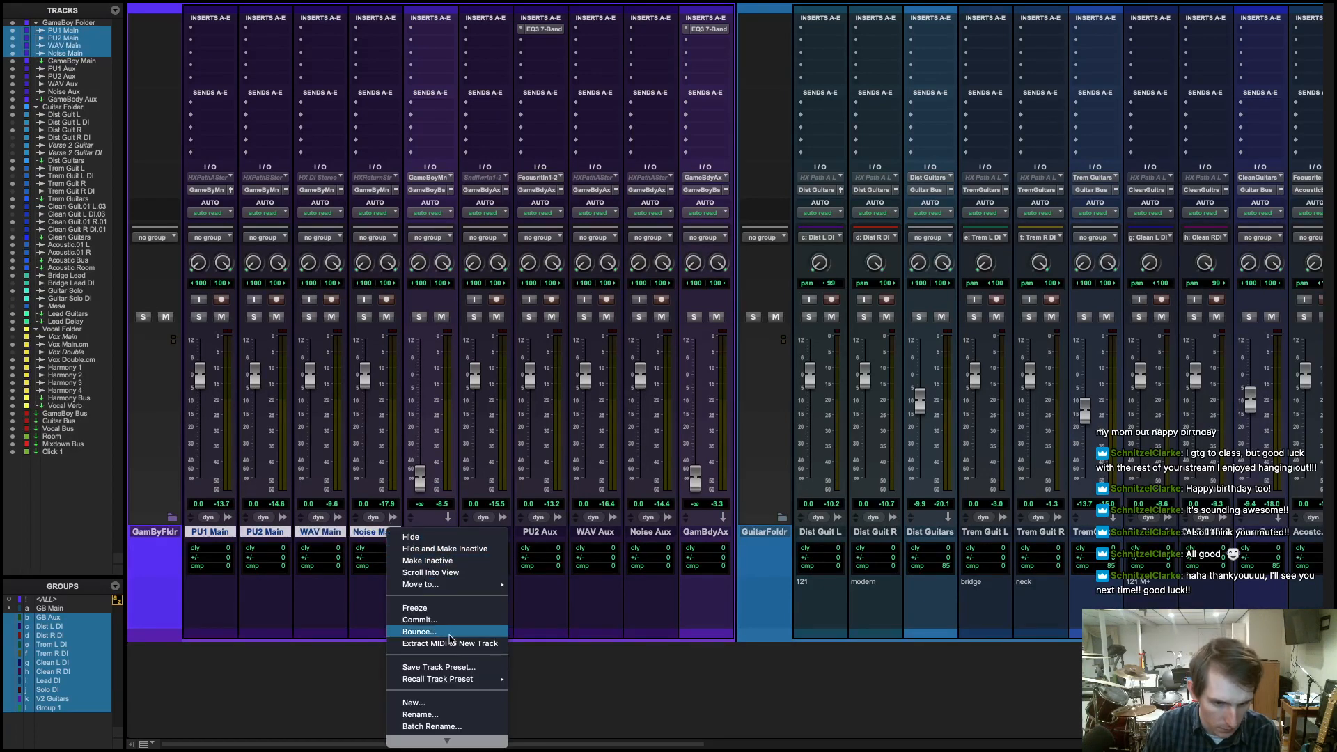
mouse_move(453, 742)
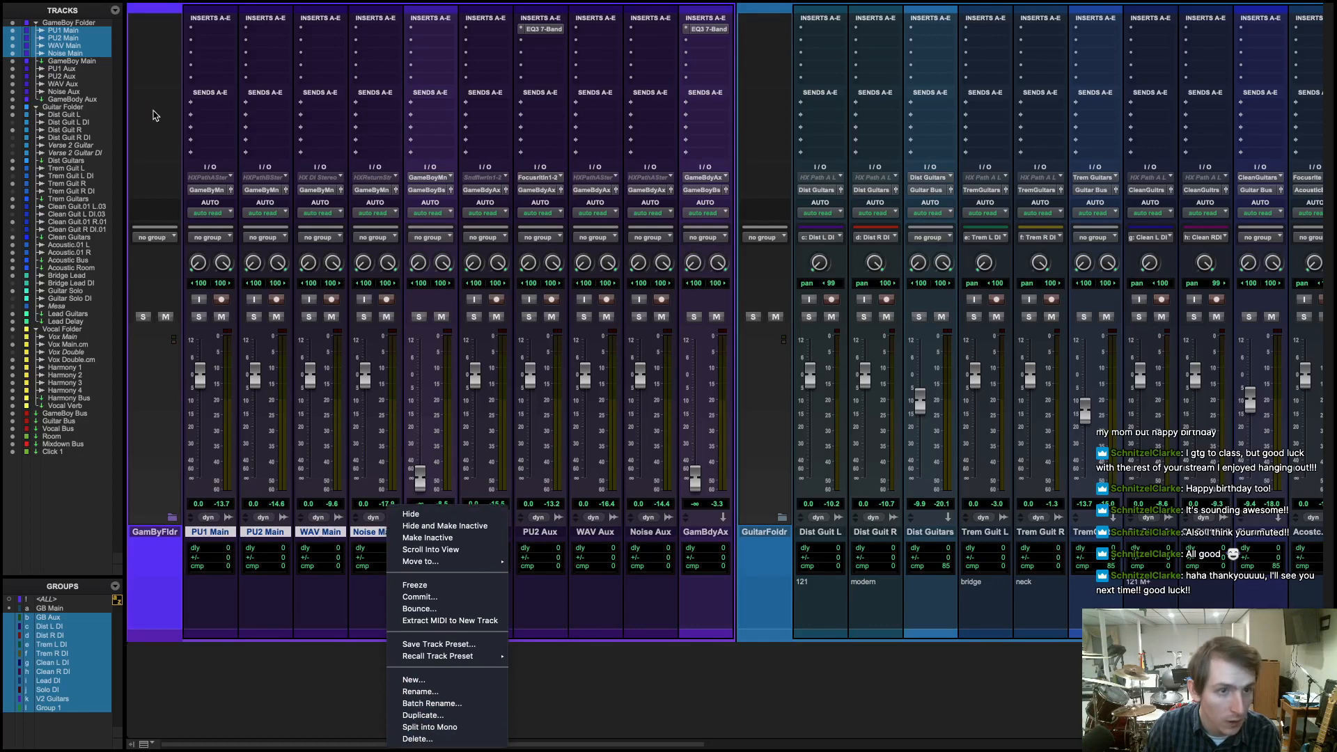
click(159, 3)
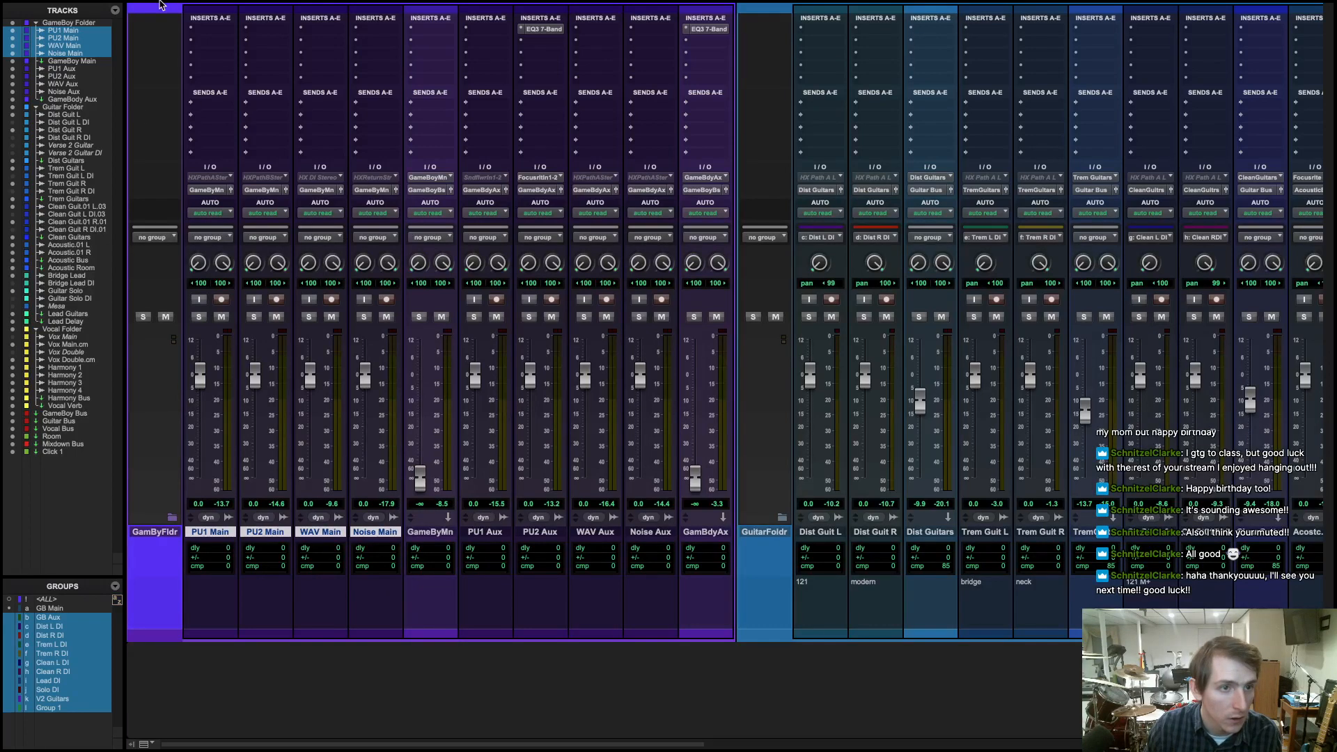
- Try the Narrow Mix view on the mixer and return the channel strips to full width
mouse_move(159, 4)
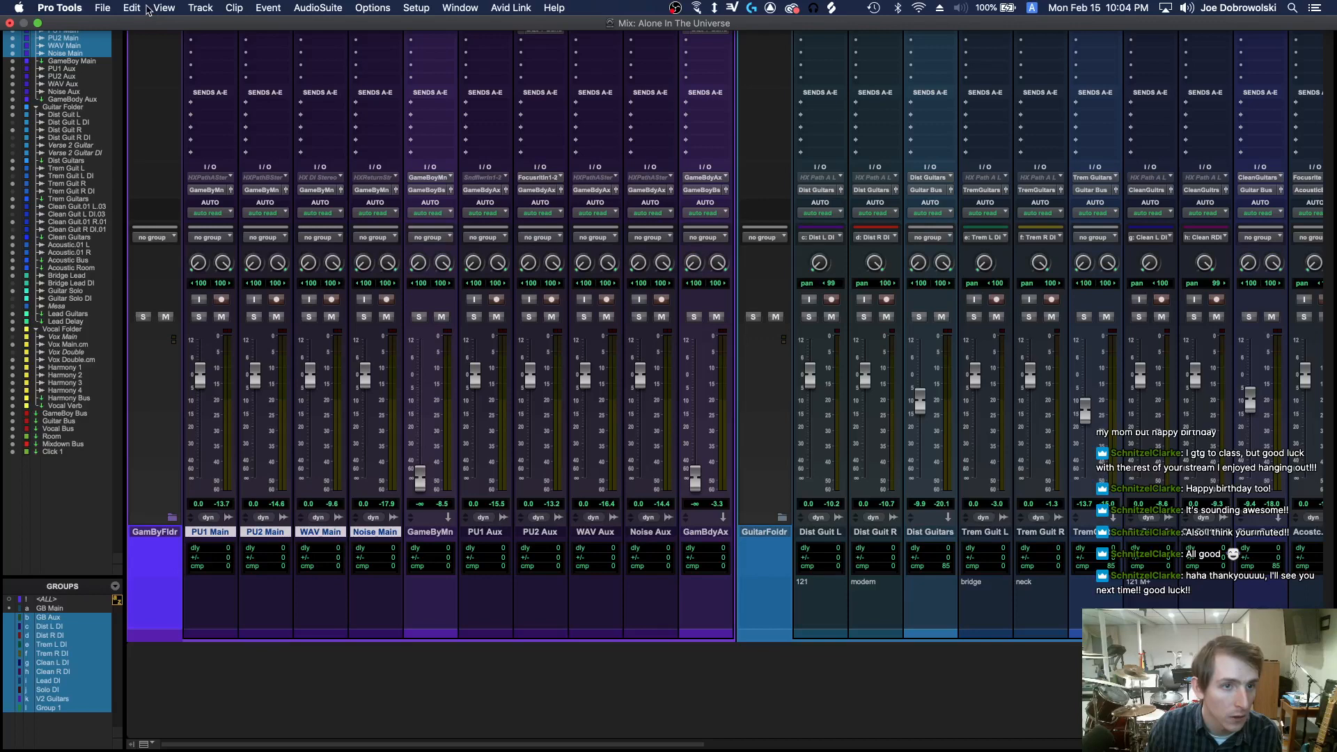
click(149, 8)
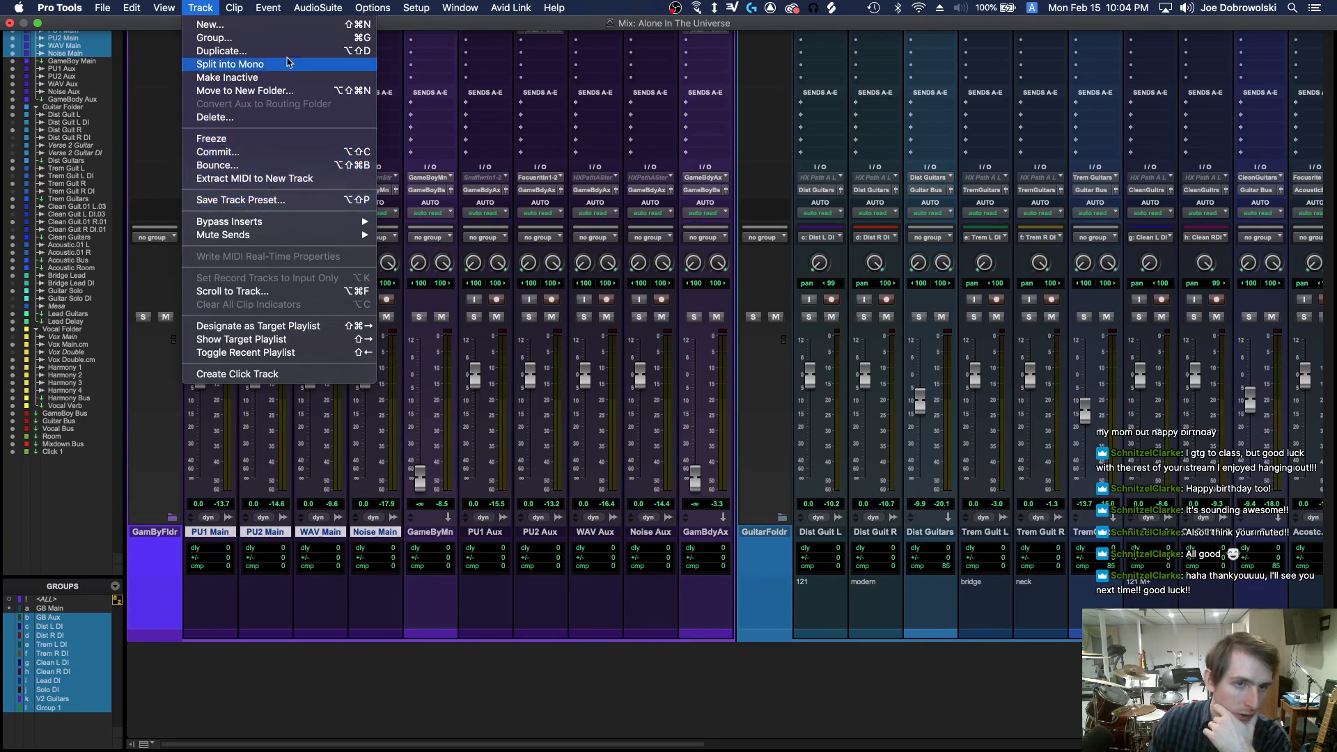
mouse_move(301, 17)
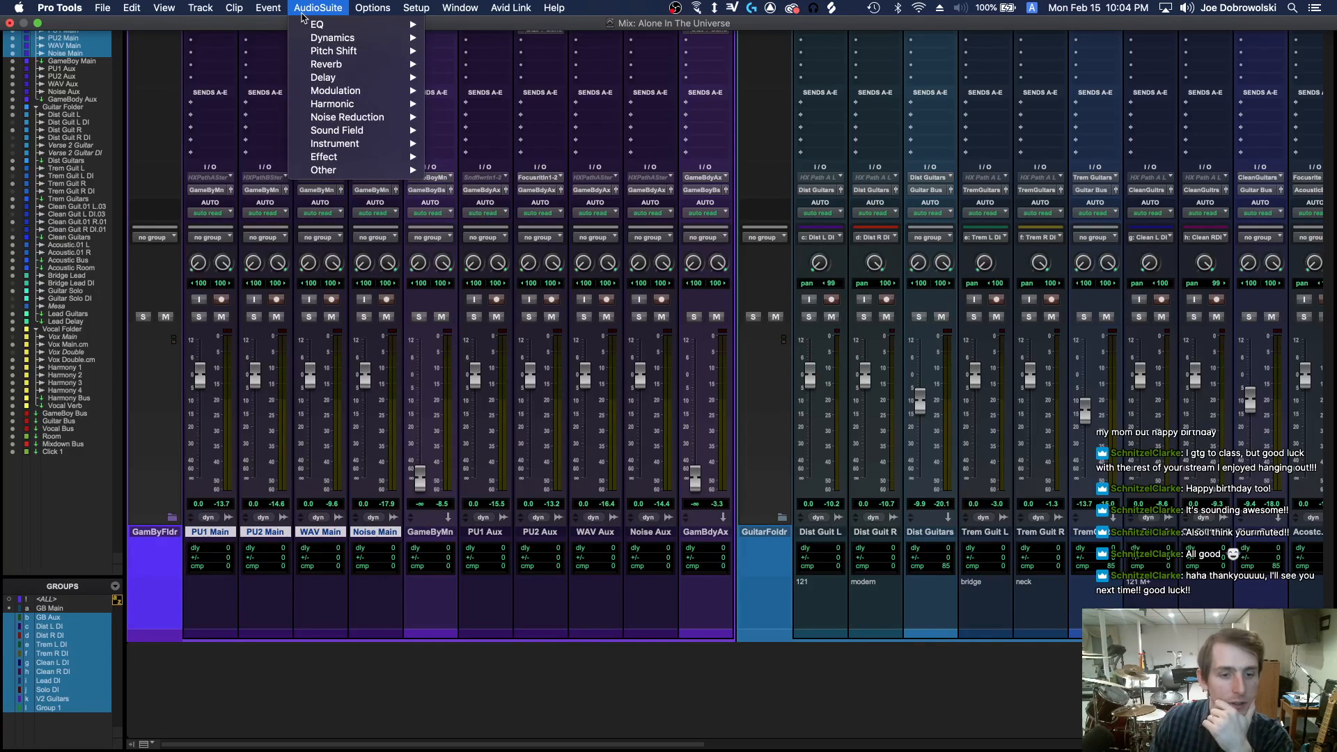
mouse_move(388, 15)
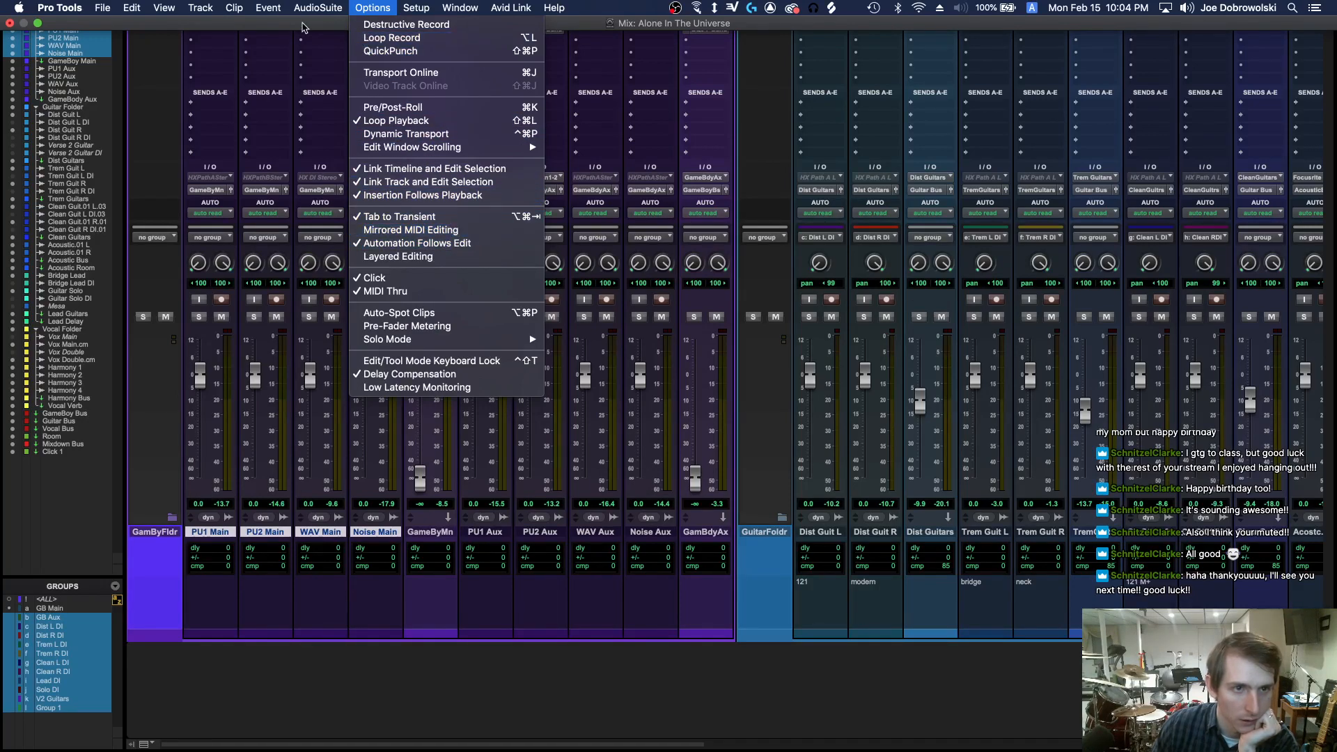
mouse_move(199, 5)
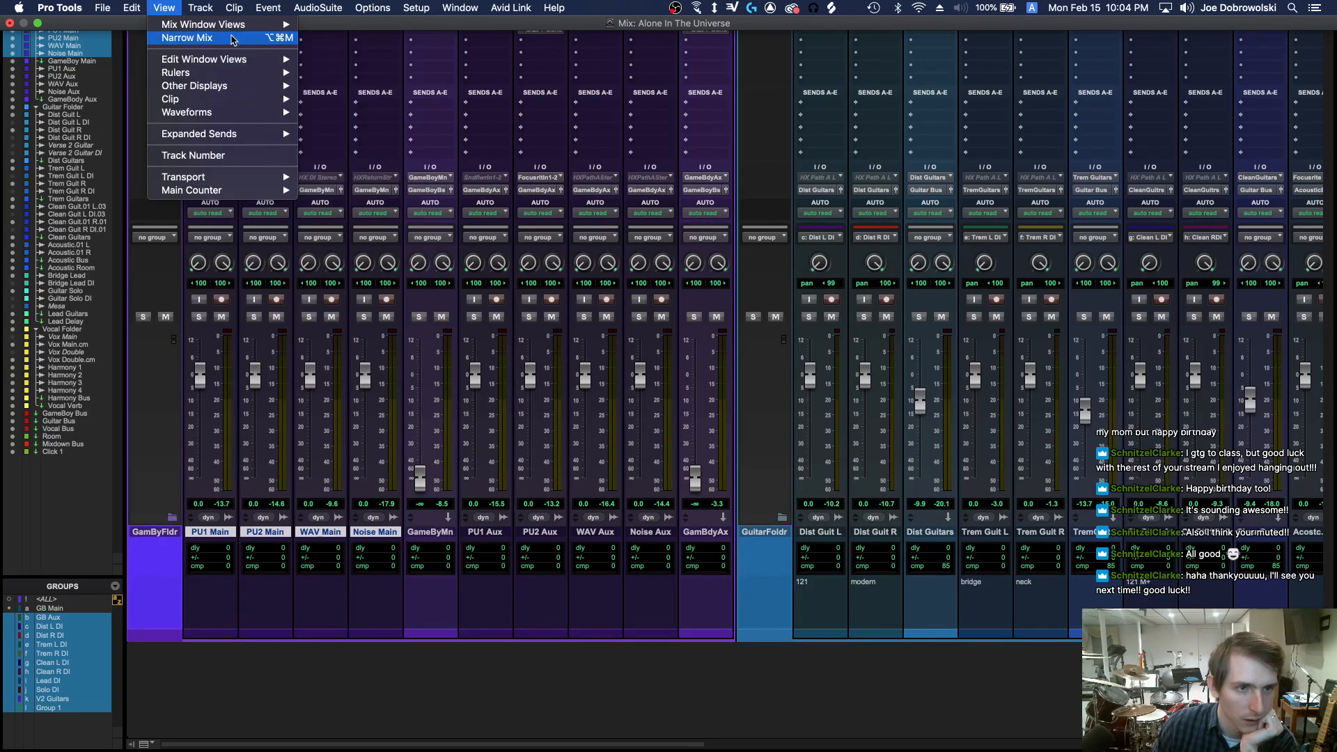
click(231, 39)
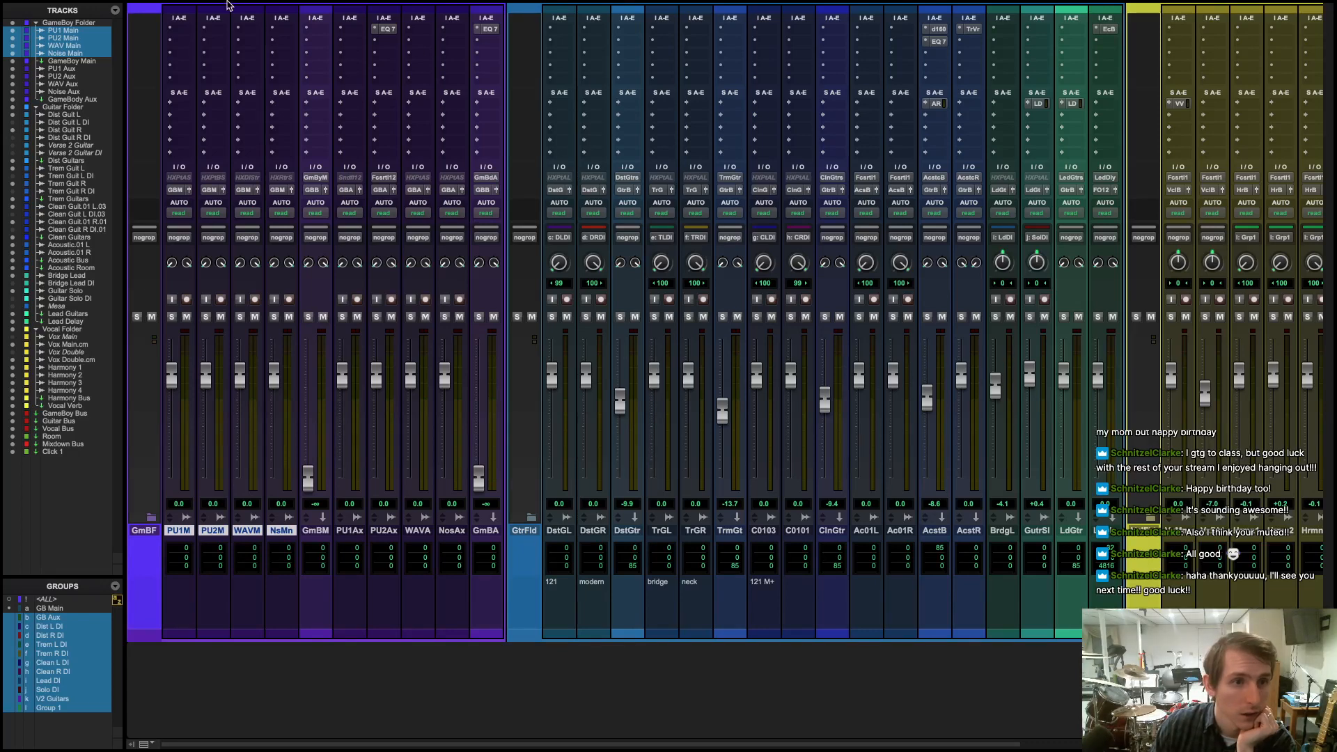
click(168, 9)
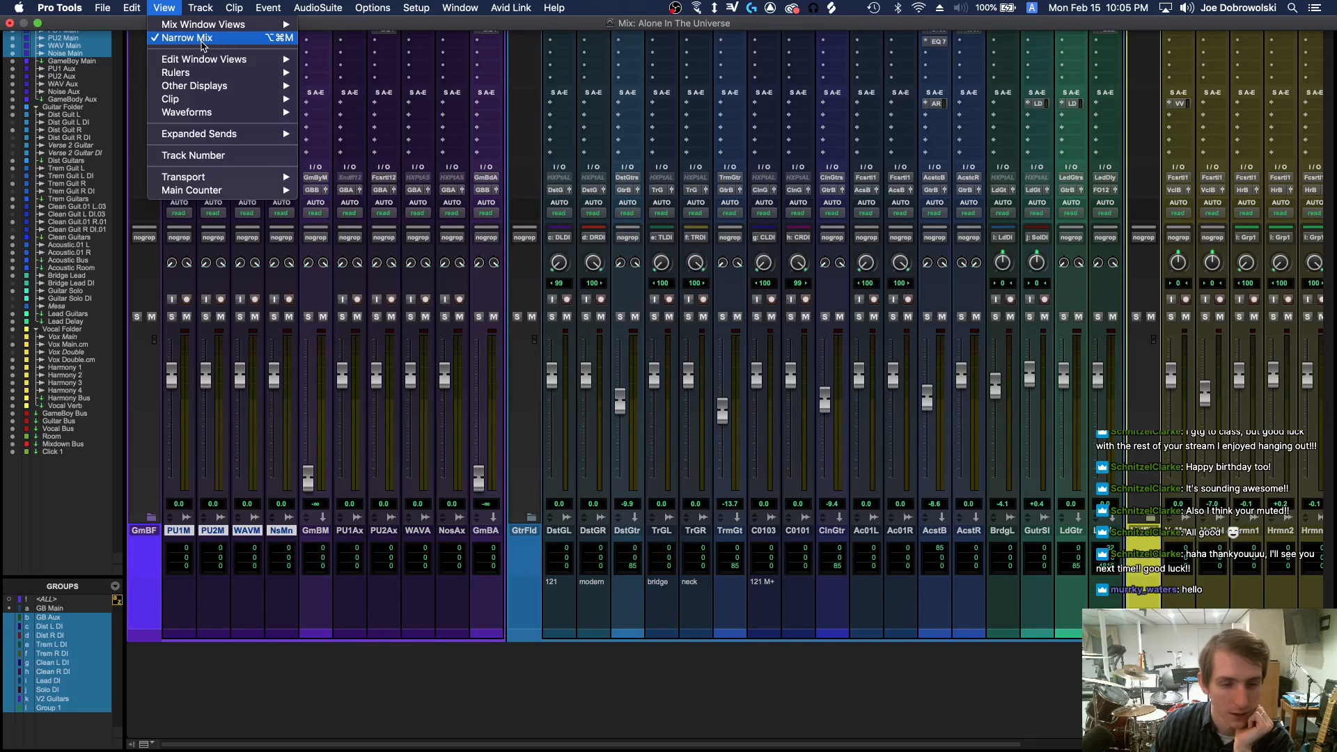
click(201, 39)
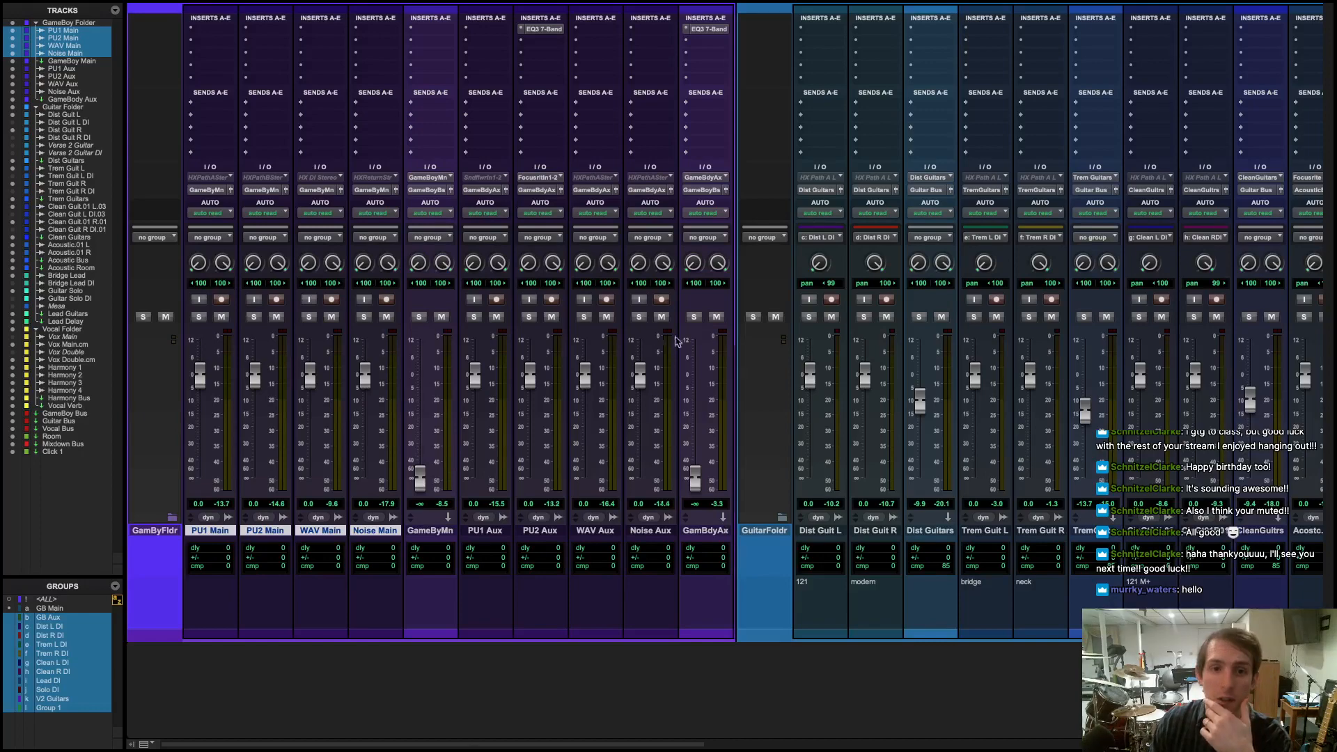
- Switch to the Edit window and place the edit cursor at about bar 58, ahead of the Instrumental 2 marker
key(super+equal)
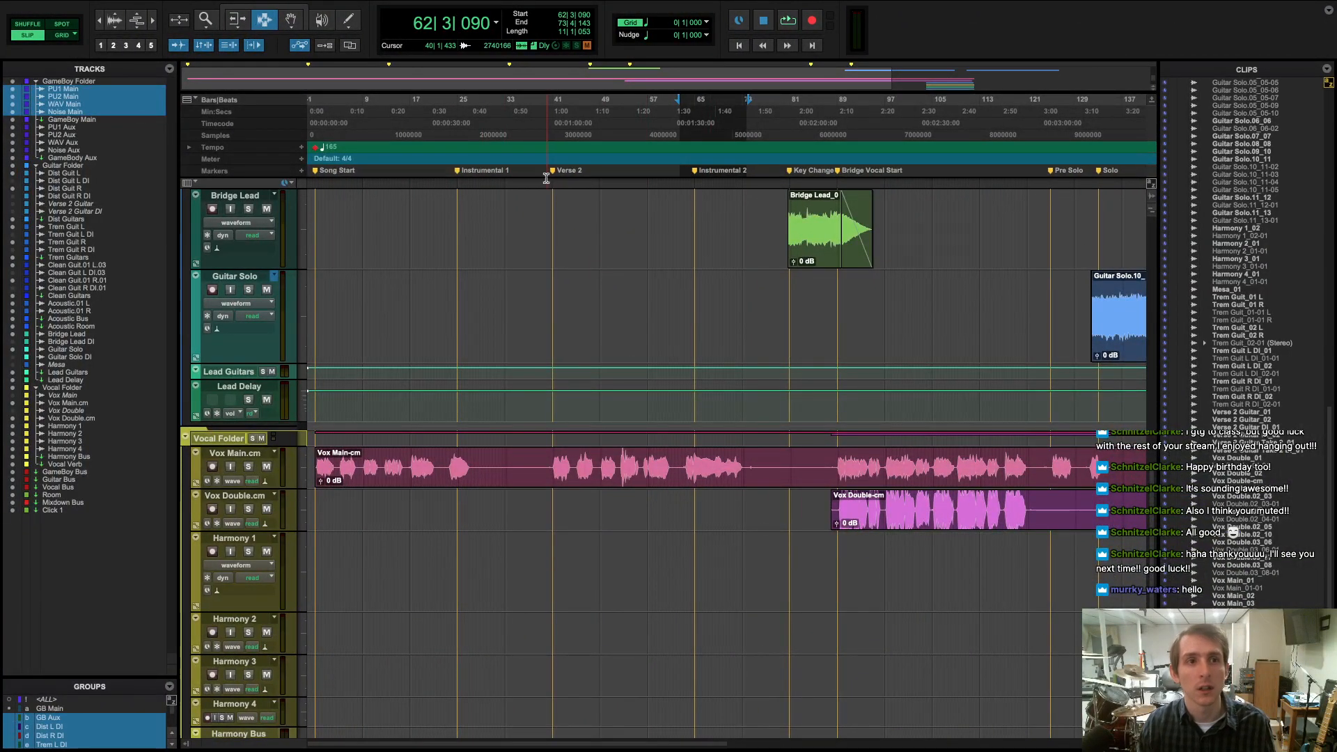
click(546, 178)
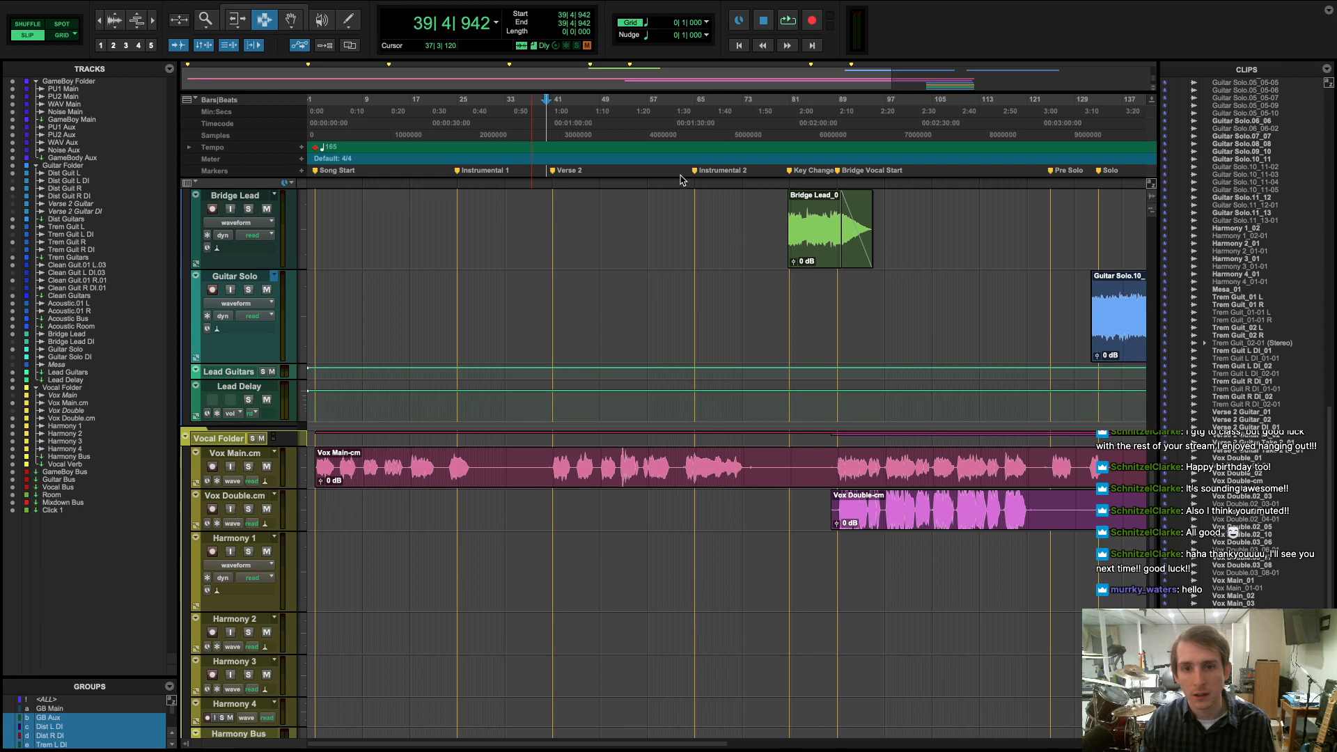
click(656, 187)
click(655, 186)
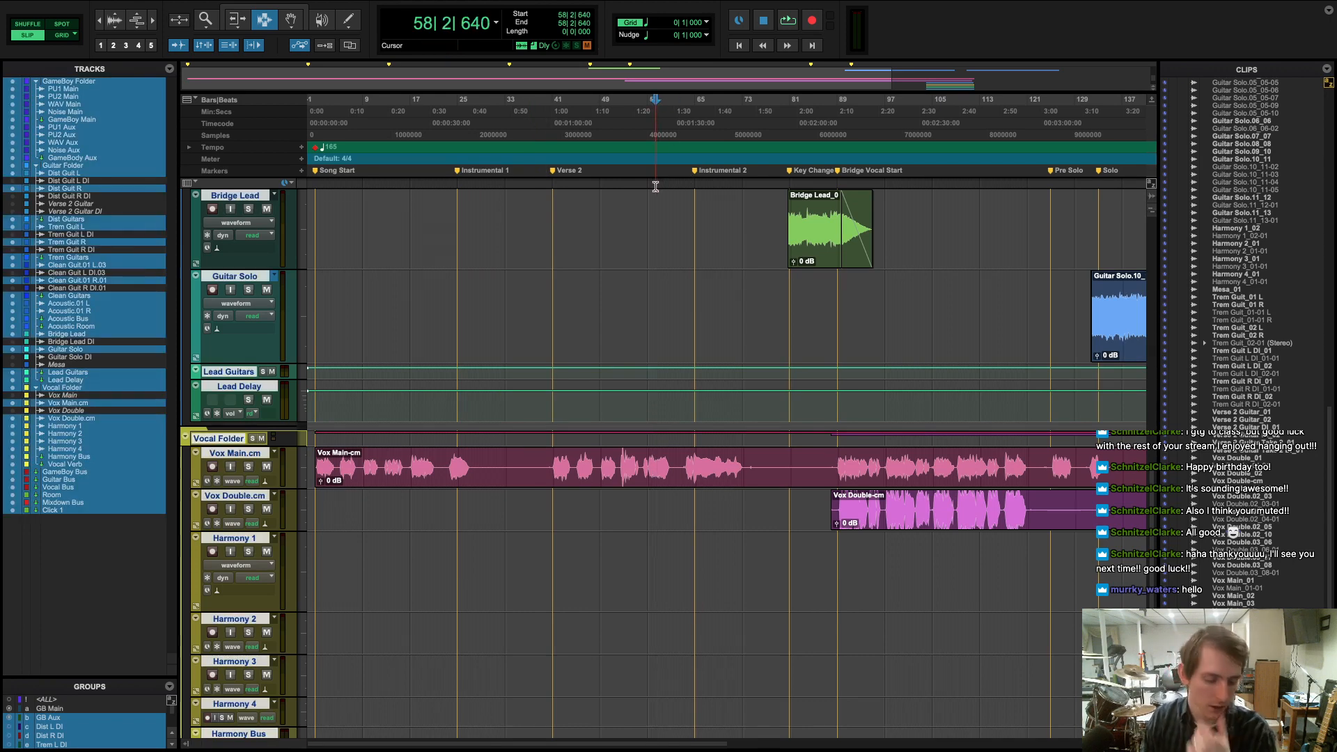
scroll(799, 304, right, 10)
scroll(800, 305, left, 10)
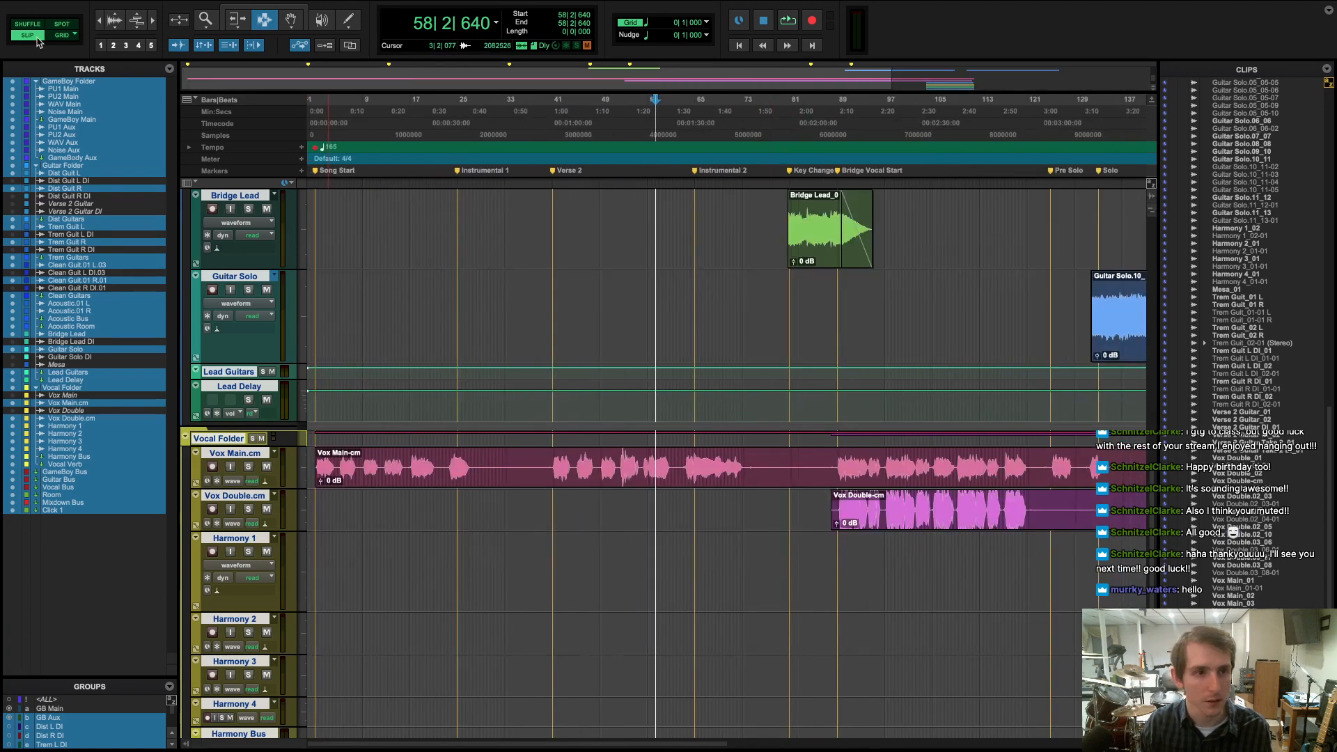
mouse_move(30, 7)
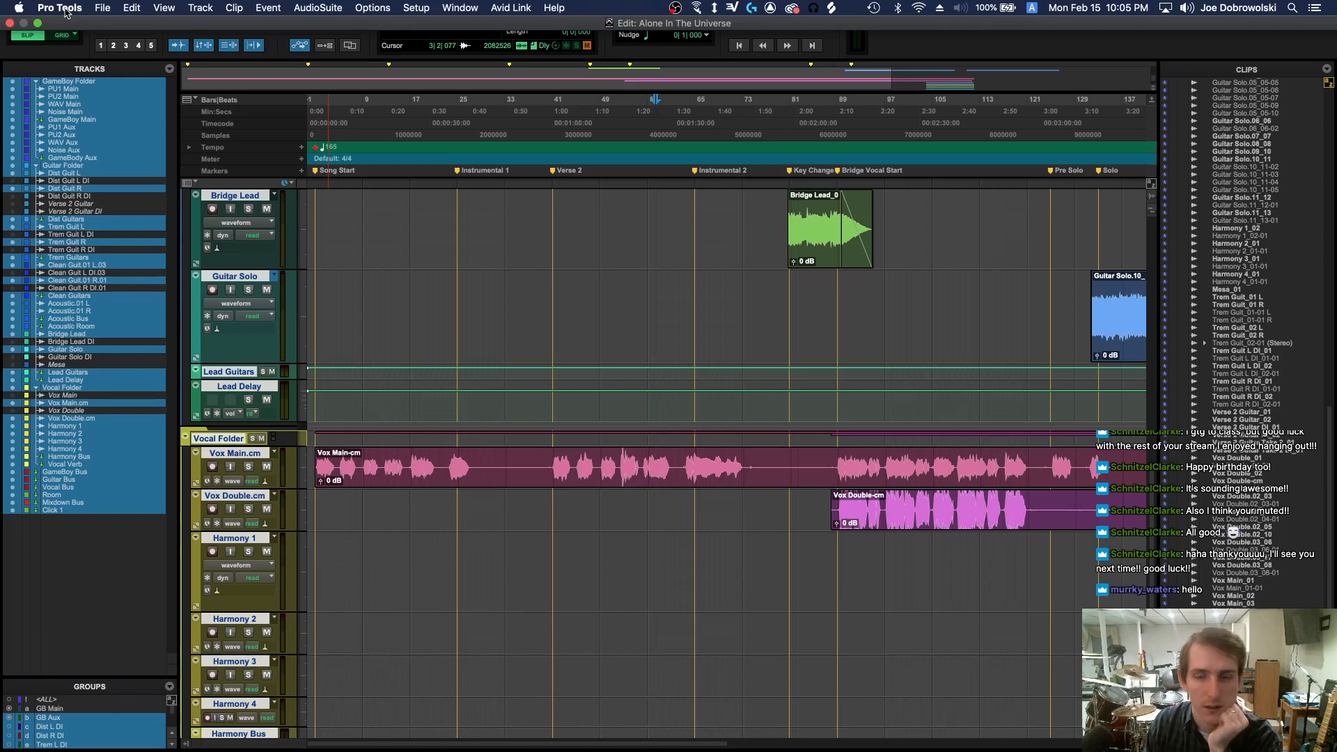
click(61, 8)
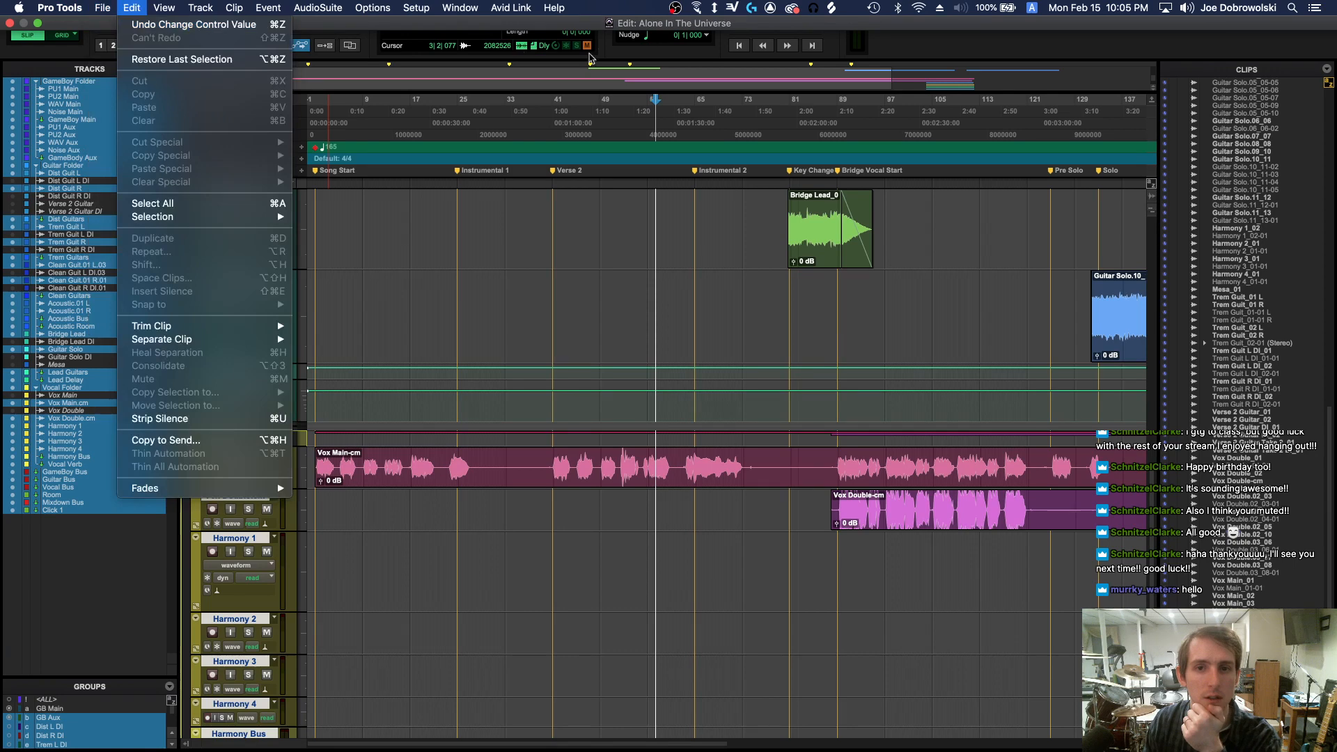
click(706, 29)
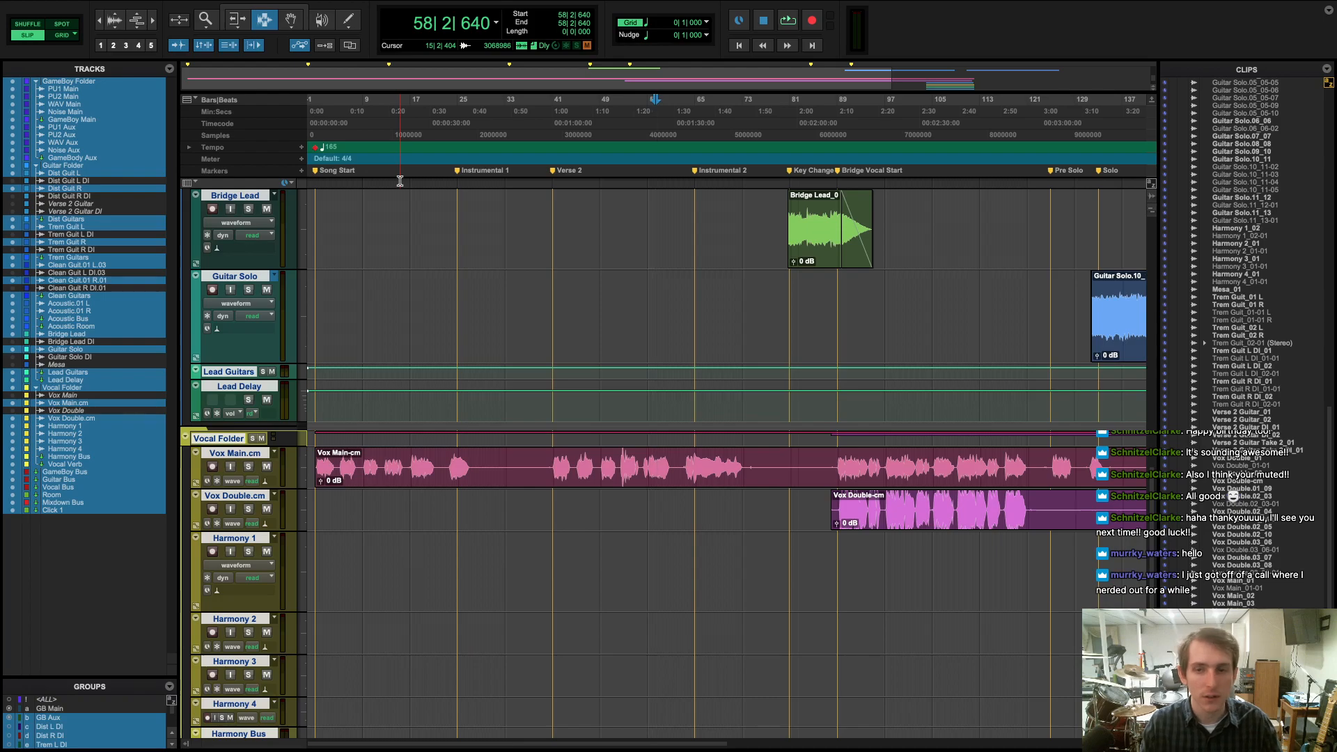
key(ctrl+Right)
key(ctrl+Left)
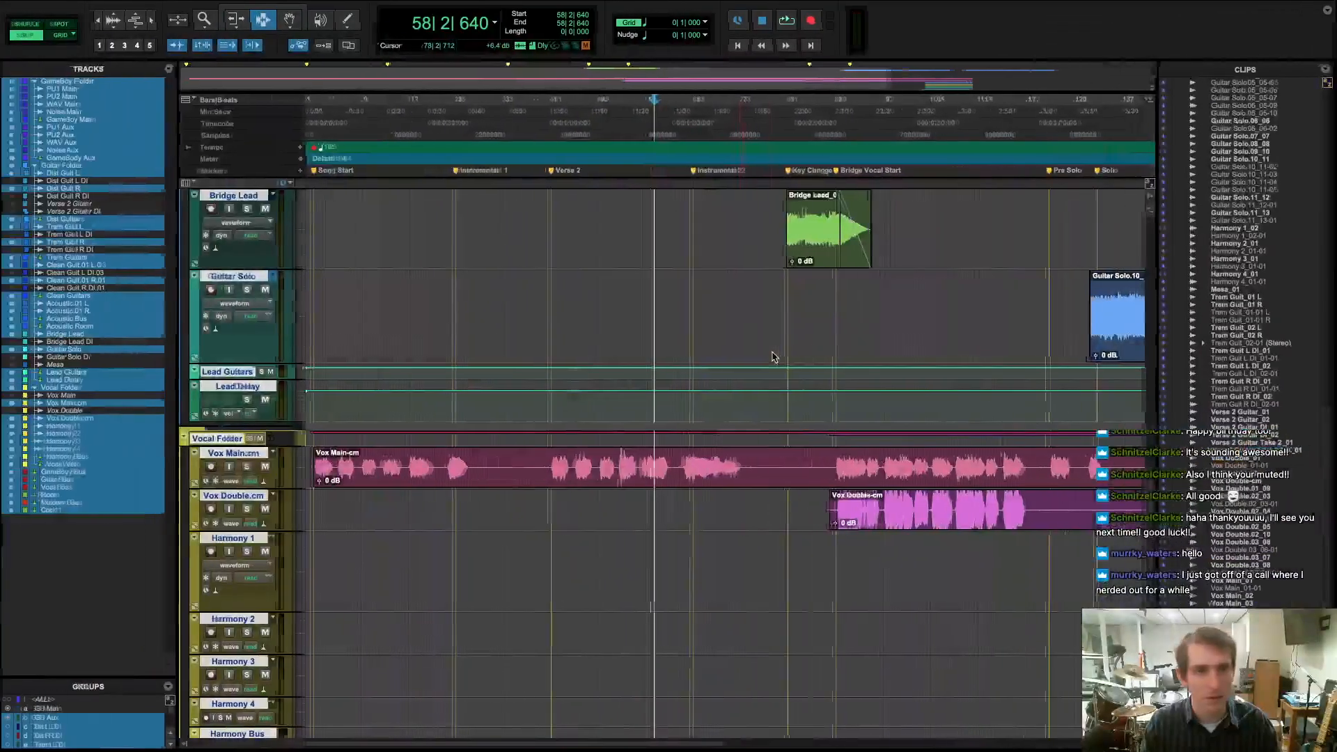
- Play the song from about bar 38, just before the Verse 2 marker
drag(634, 168, 771, 170)
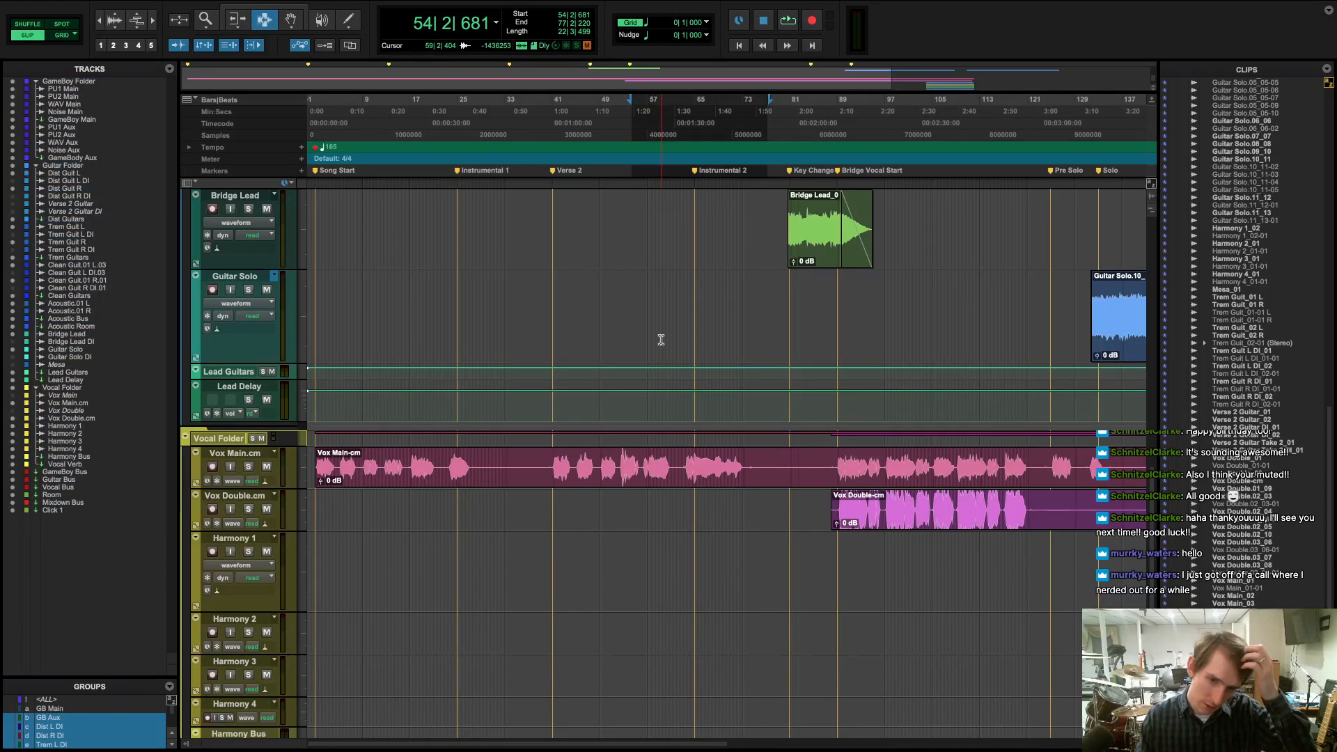
click(523, 171)
key(space)
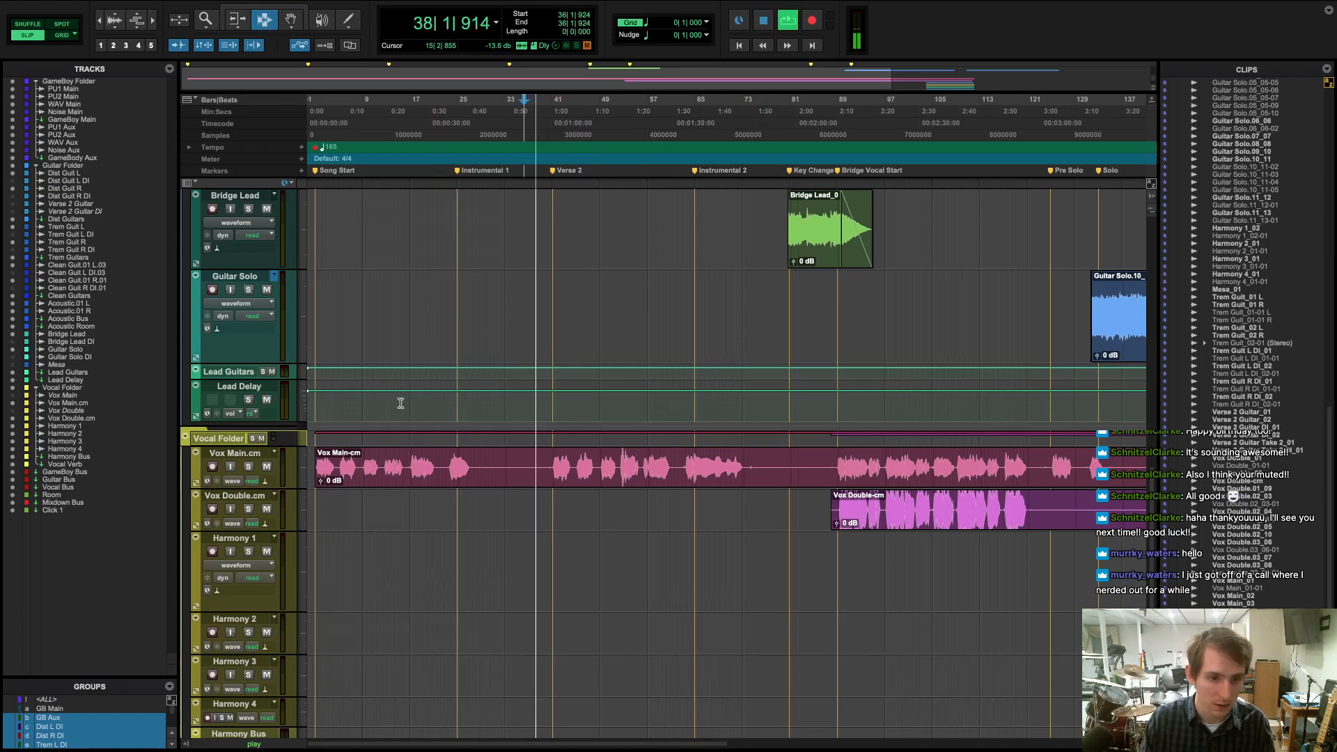
- In the Mix window, lower the Dist Guitars, Trem Guitars, Clean Guitars, Acoustic Bus and Lead Guitars faders to −∞
key(super+equal)
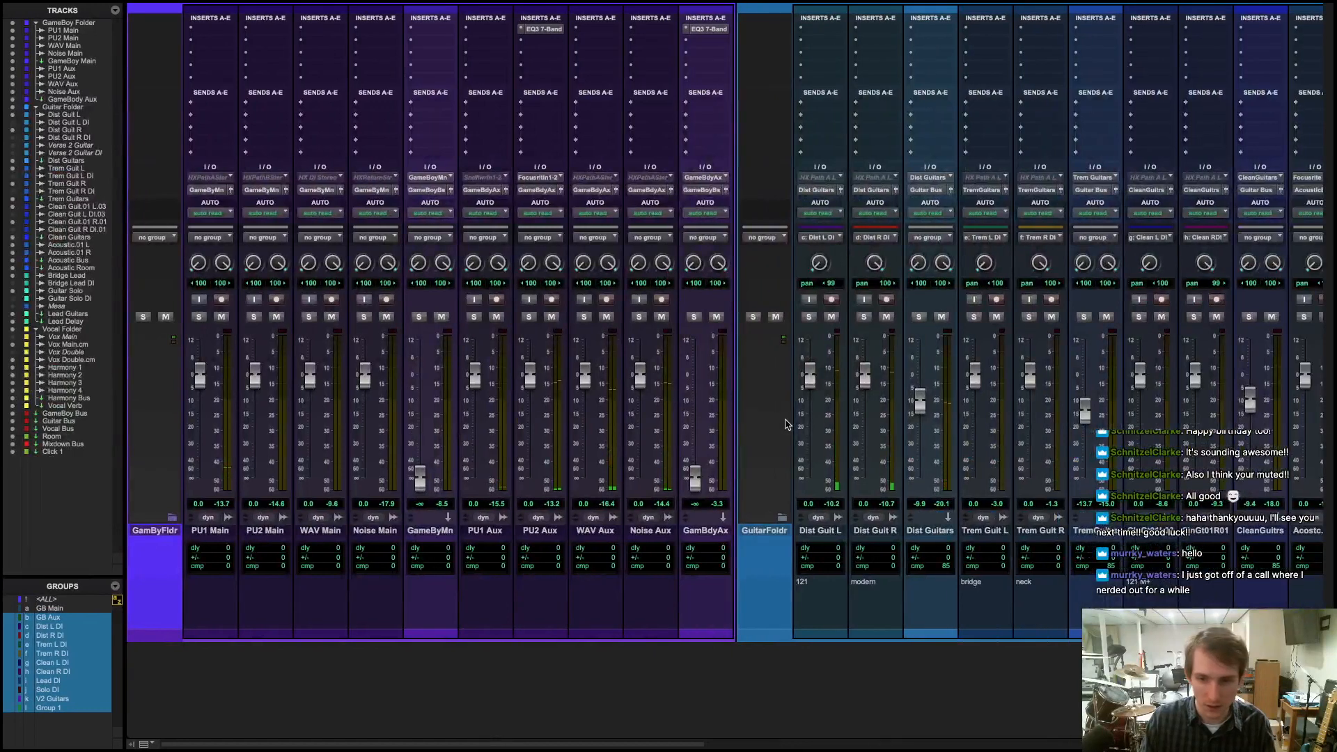
drag(922, 396, 921, 500)
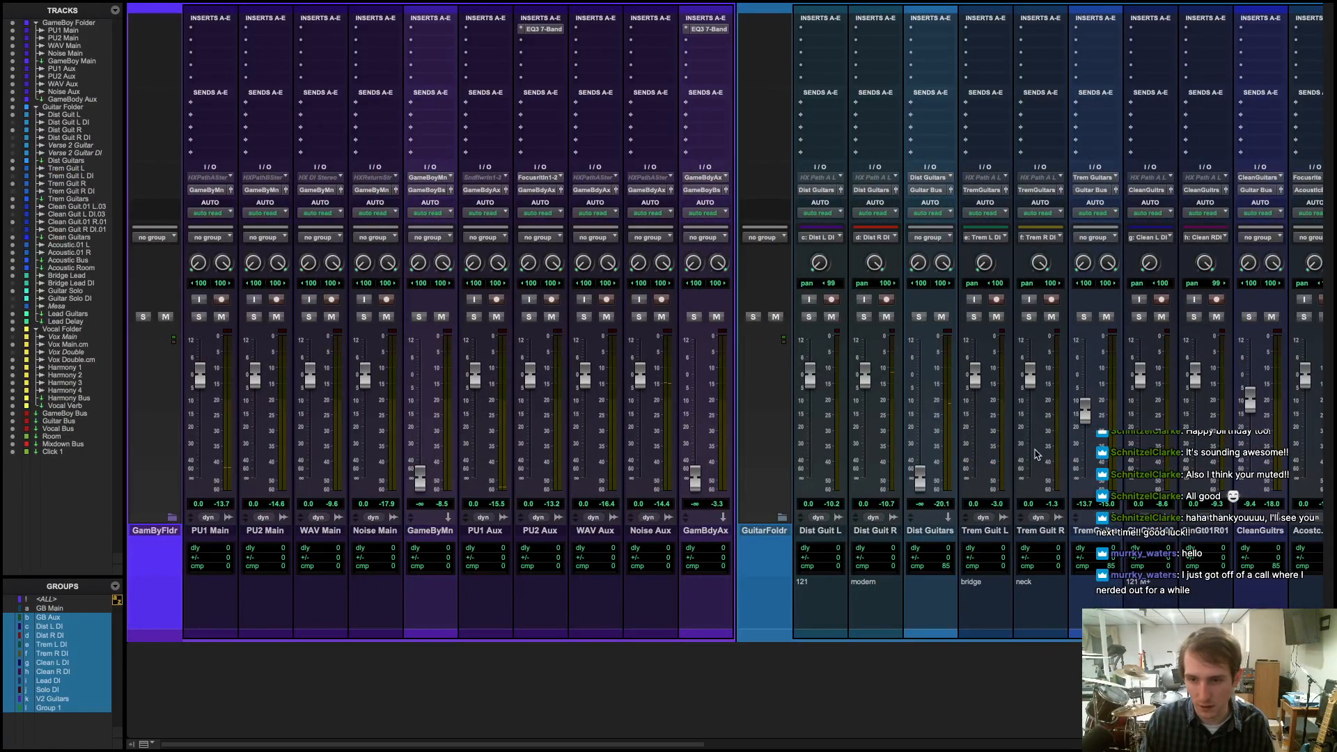
drag(1080, 410, 1084, 483)
scroll(1014, 445, right, 2)
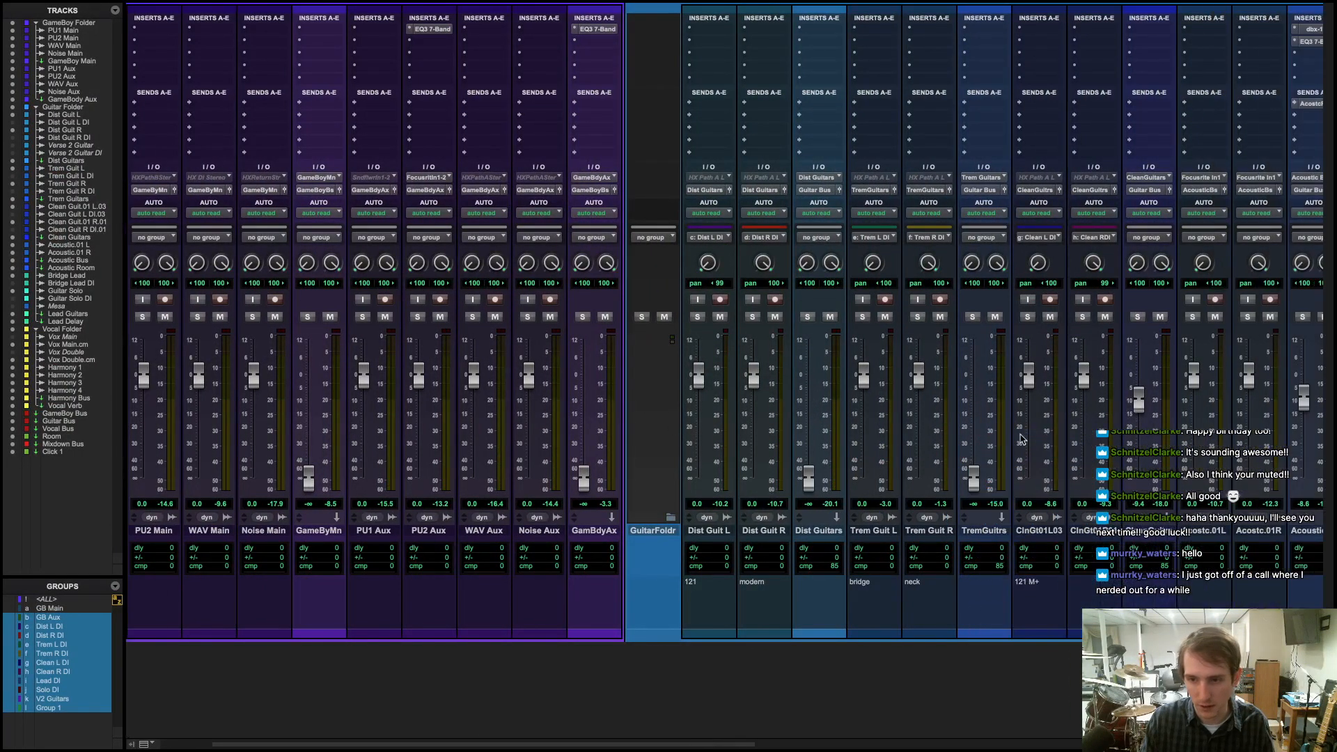
drag(1149, 412, 1139, 487)
scroll(1139, 488, right, 4)
drag(1091, 390, 1085, 536)
scroll(1085, 536, right, 4)
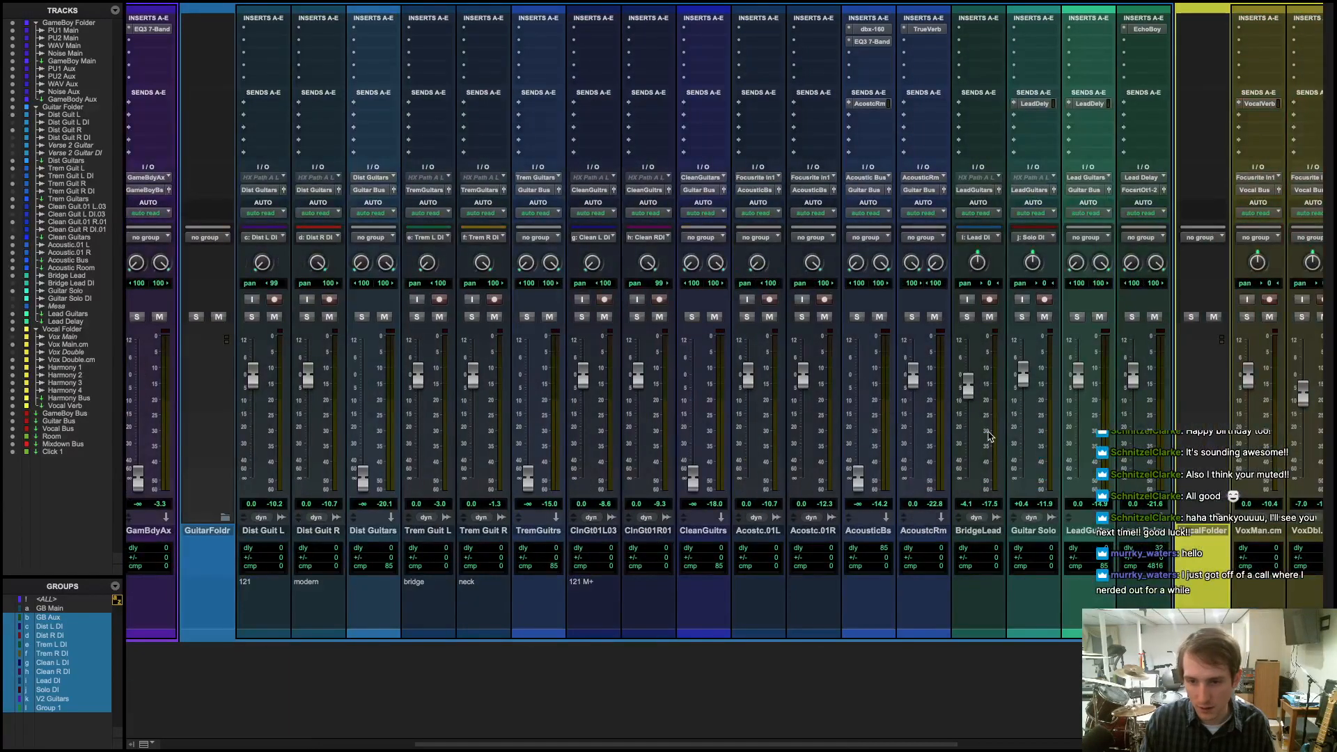
drag(1077, 376, 1078, 481)
scroll(1078, 488, right, 6)
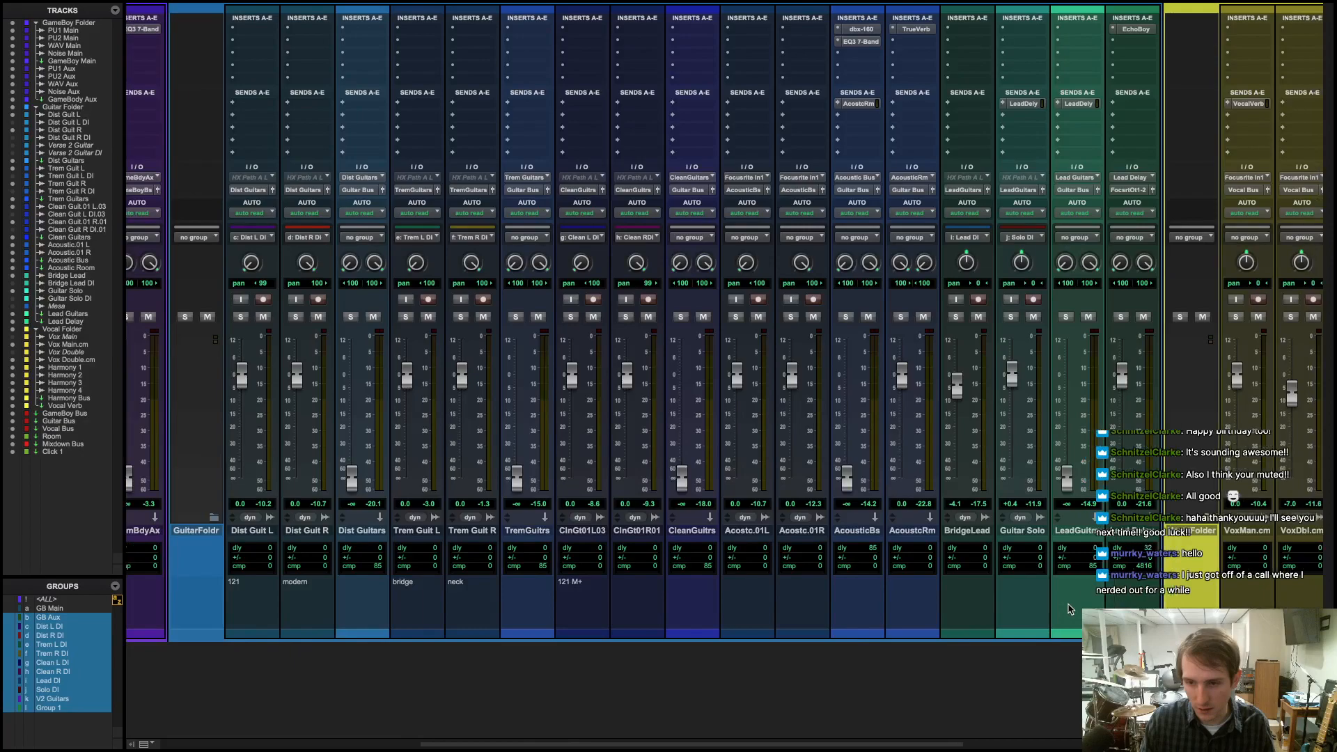
scroll(1035, 608, right, 6)
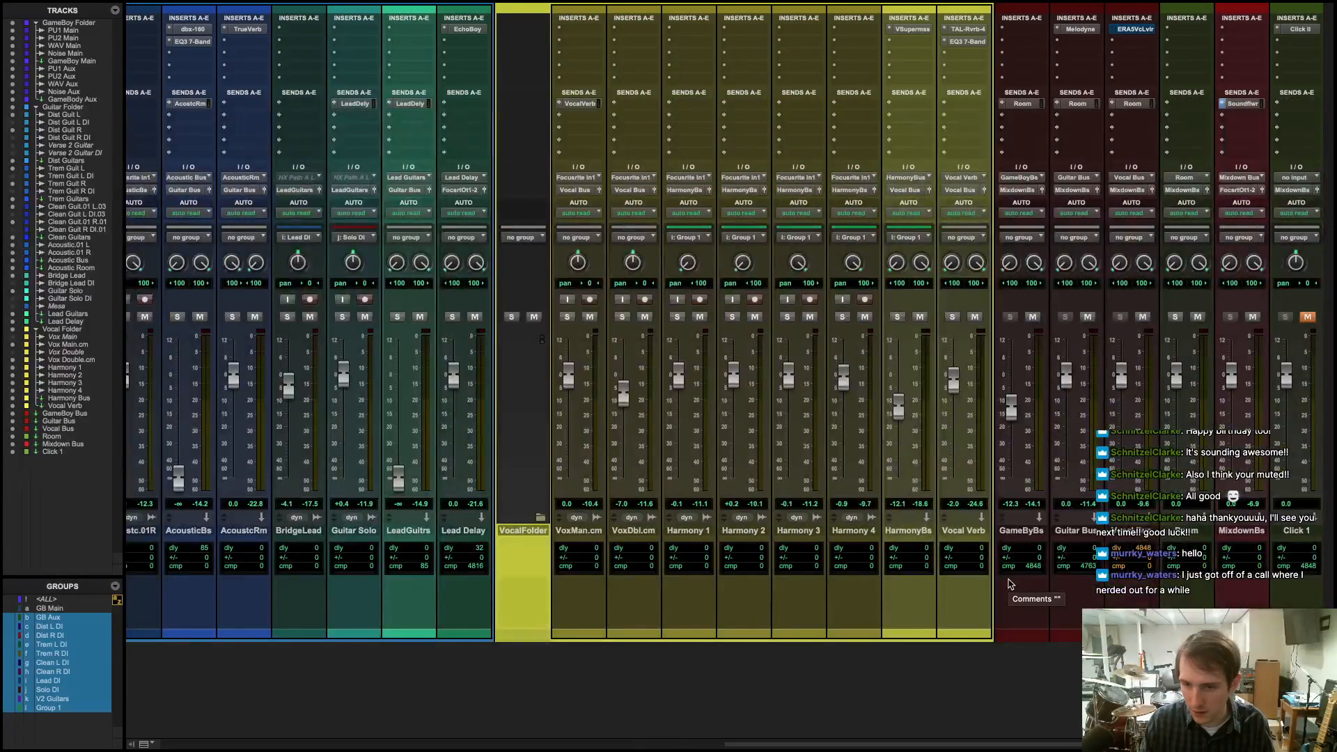
- Return to the Edit window and play the song from the start of Verse 2
key(ctrl+equal)
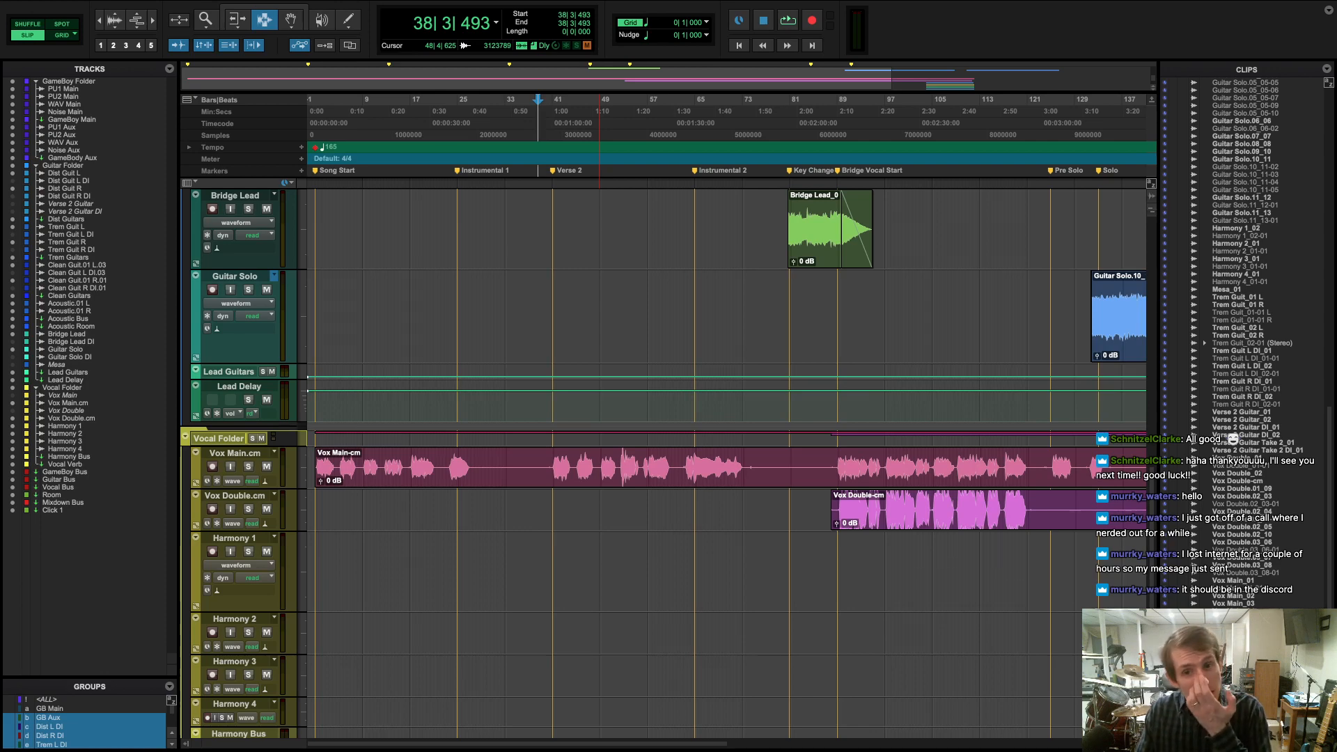
click(536, 176)
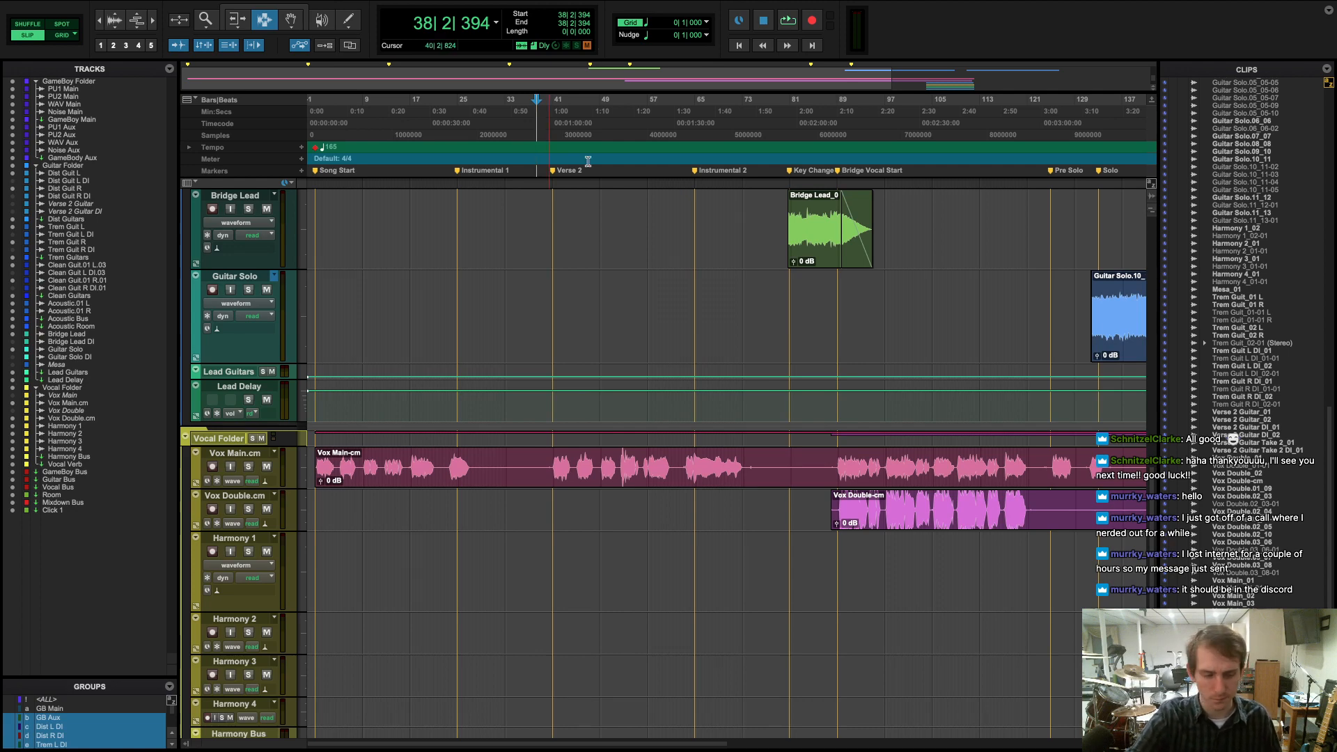
click(547, 185)
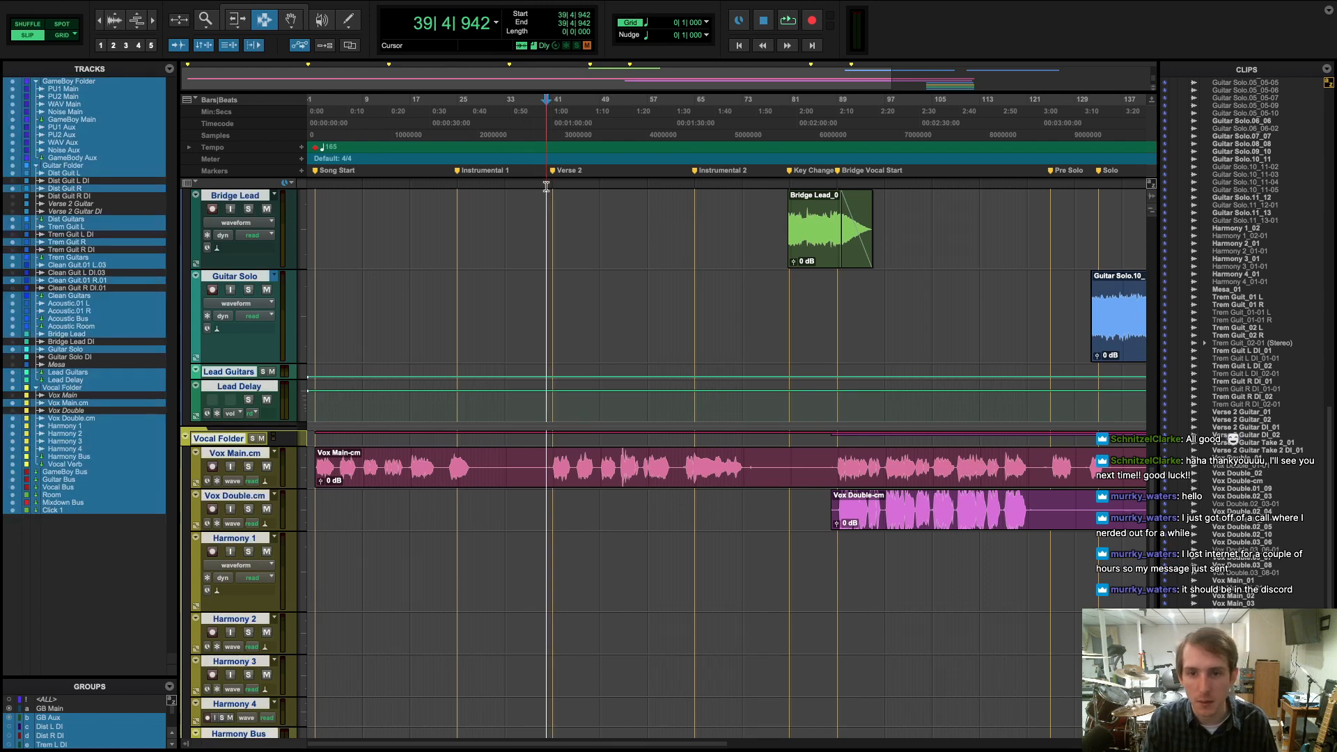
click(551, 186)
key(space)
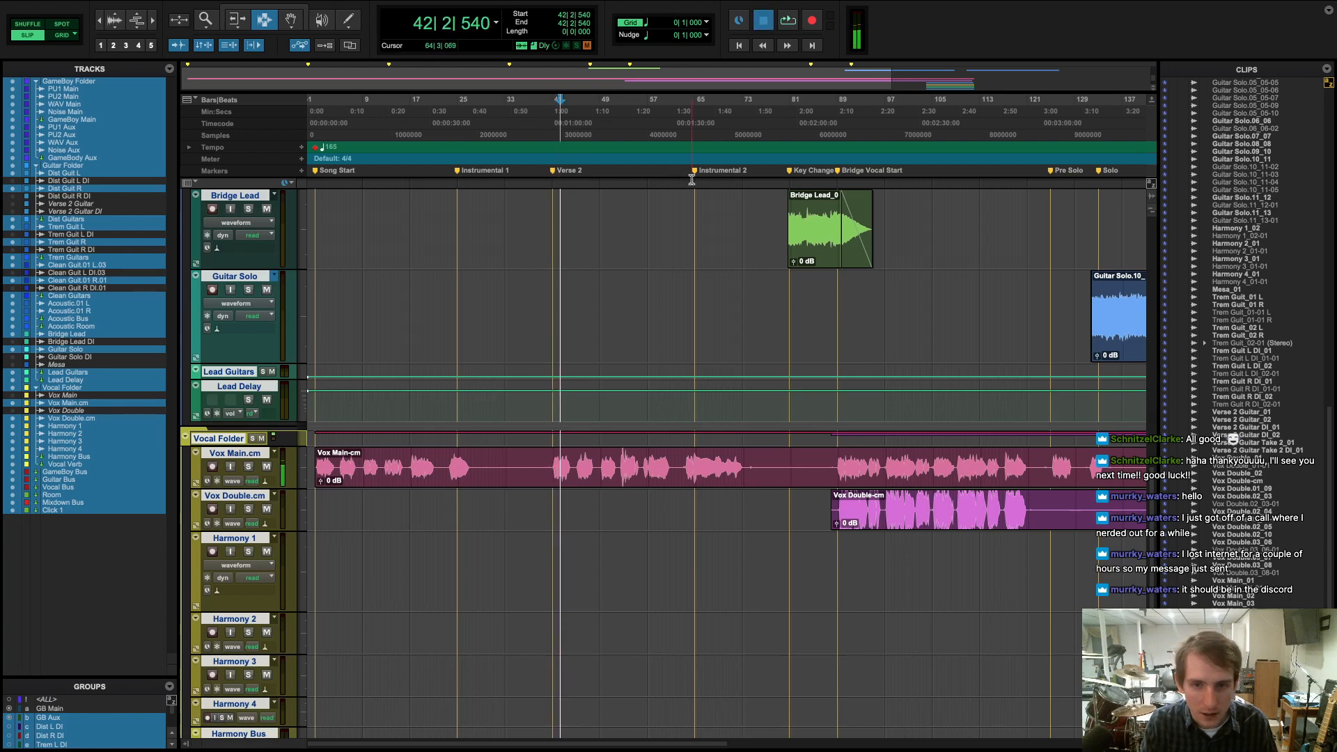
- Listen to the end of Verse 2 from about bar 54 and stop playback
click(630, 178)
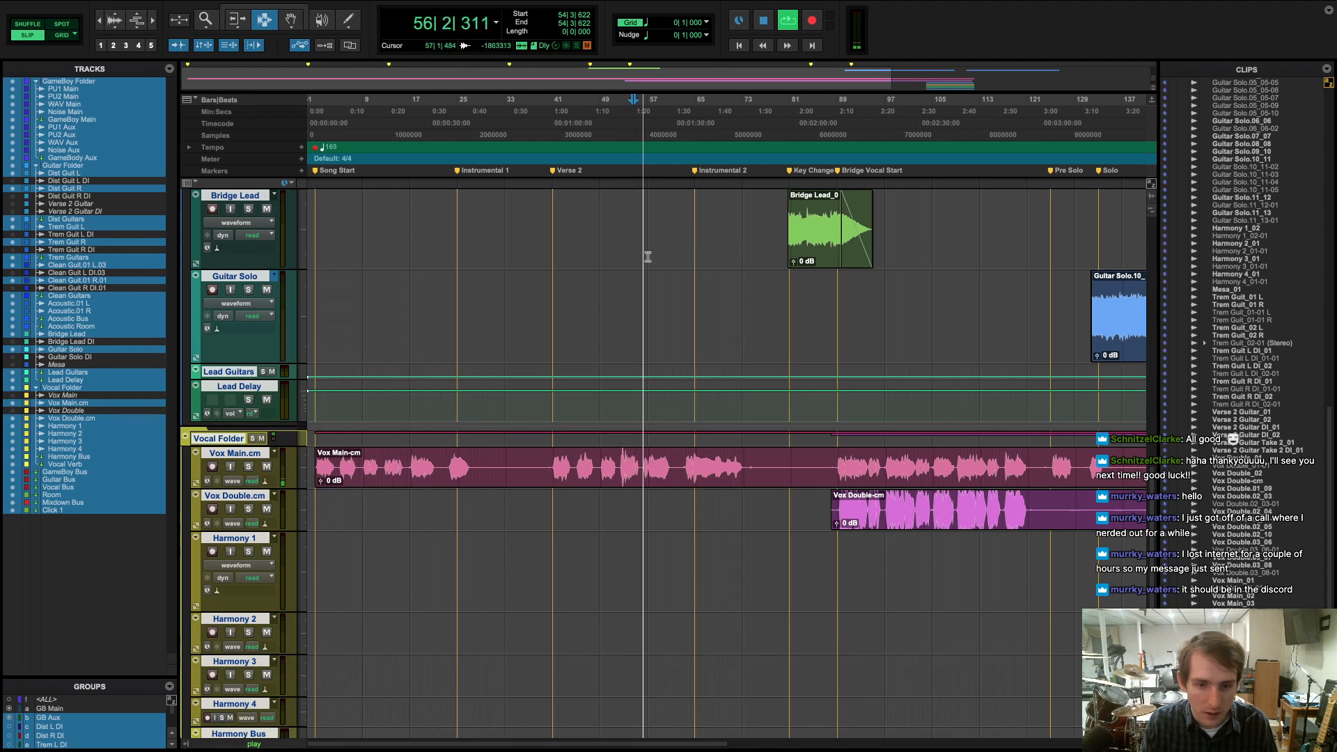
scroll(648, 256, right, 1)
scroll(649, 264, right, 2)
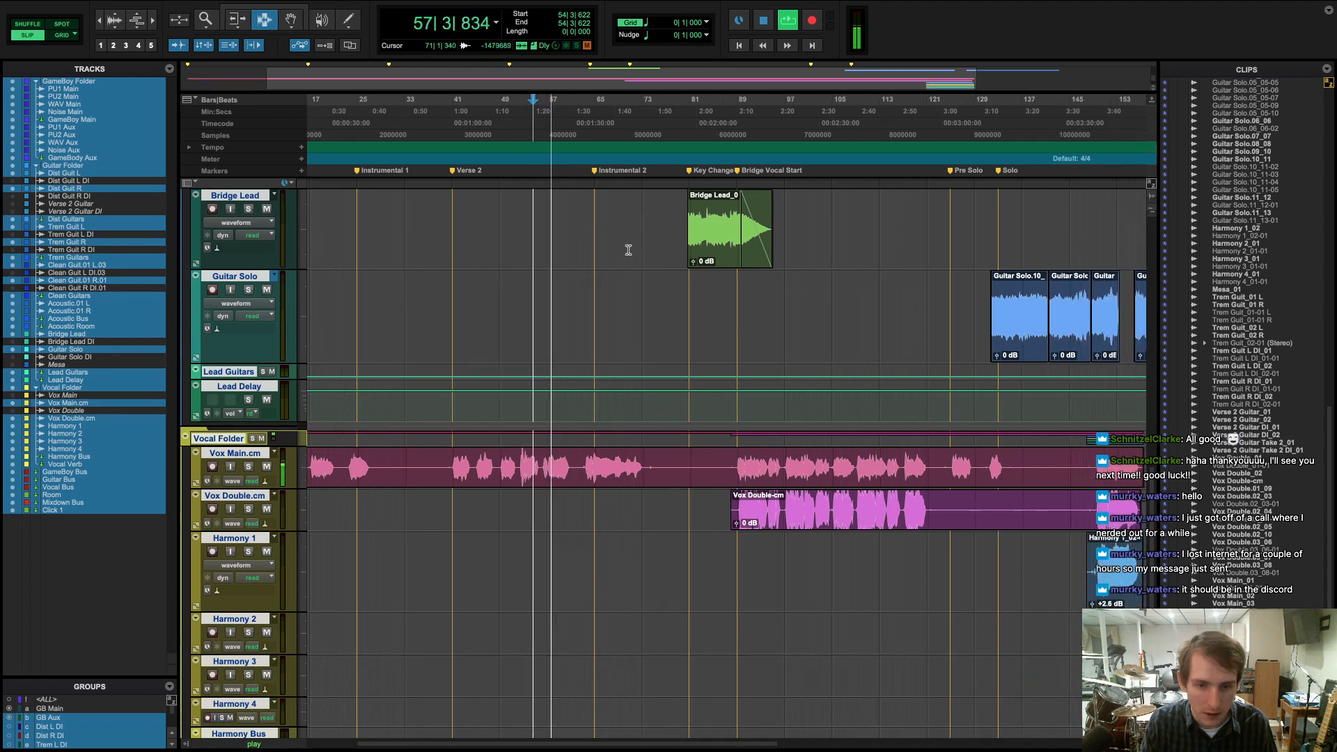
key(space)
- Select about bars 56 to 61 on the timeline and play that range
key(super+bracketright)
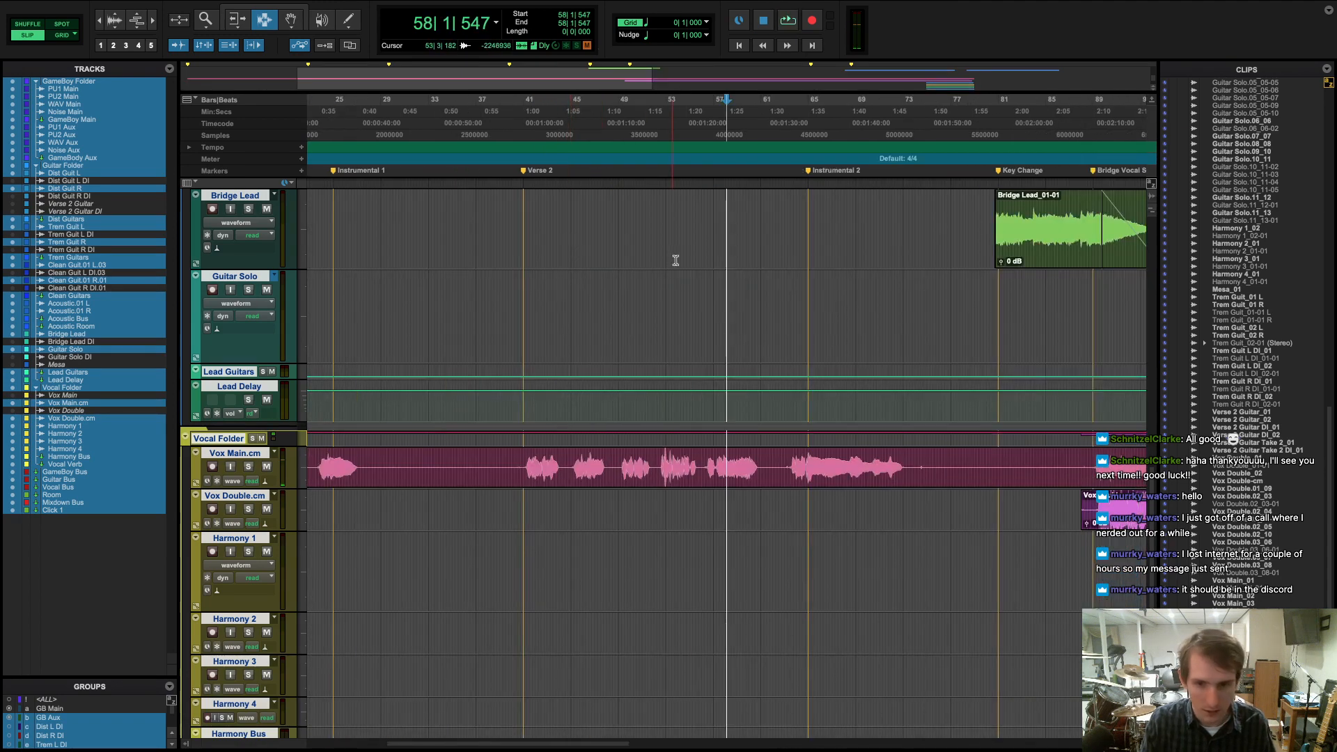
drag(707, 174, 766, 185)
key(space)
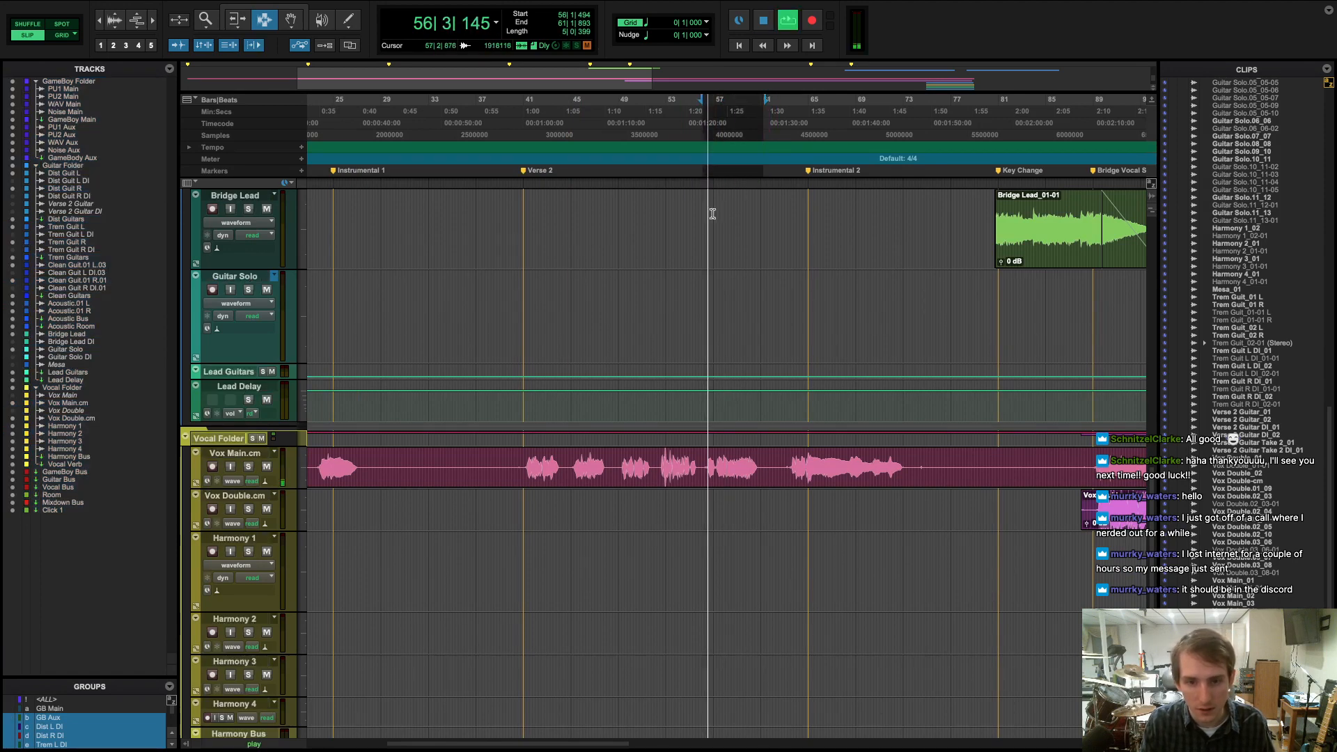
- Stop playback and reselect the vocal phrase more tightly, from 56|2|435 to 61|1|105
key(super+bracketright)
key(super+bracketright)
key(space)
drag(738, 168, 958, 185)
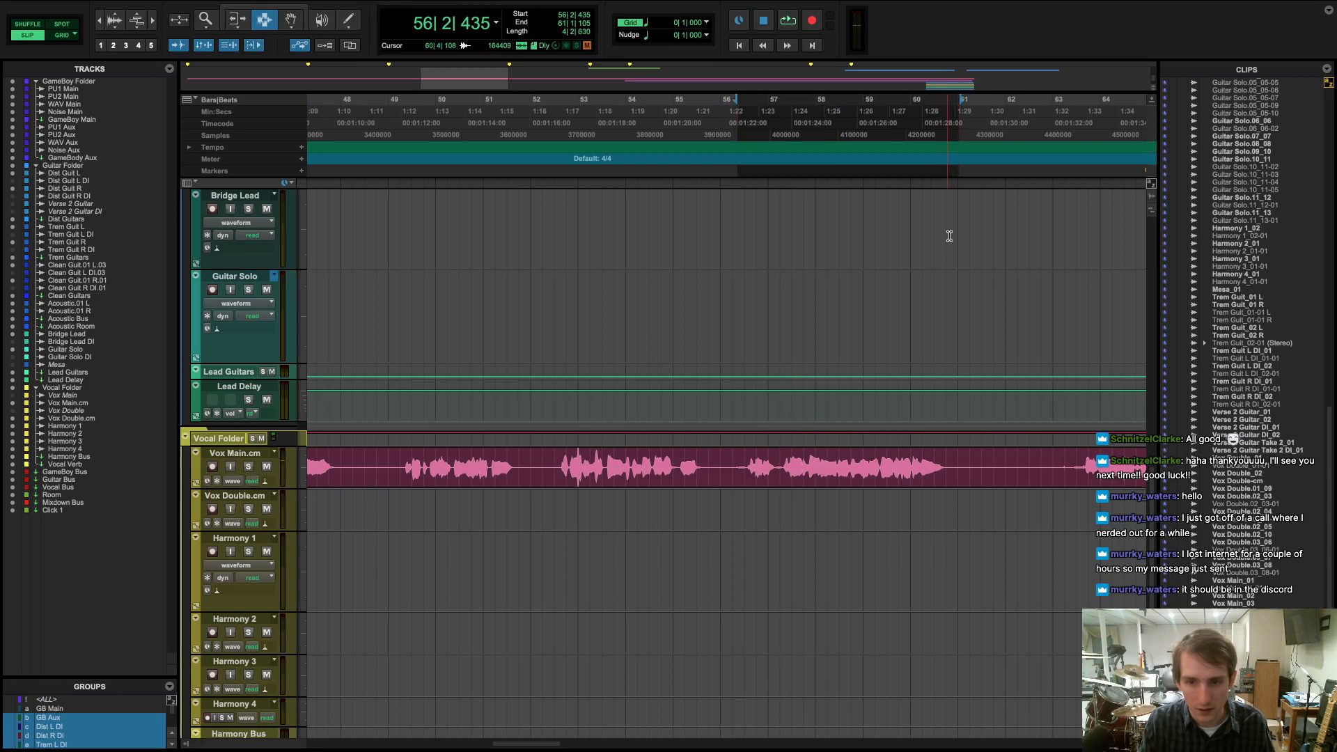
- Select the timeline range around the Instrumental 2 marker, from 62|4|481 to 72|4|942
key(super+bracketleft)
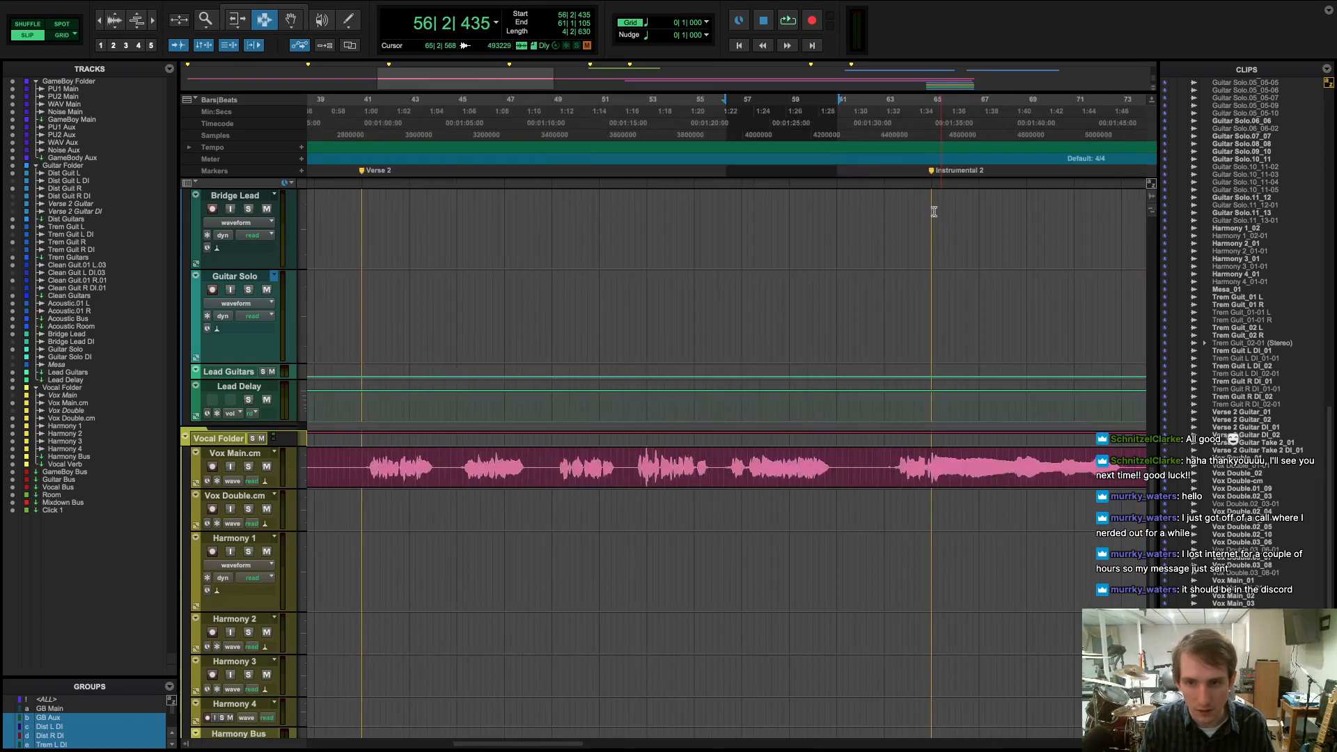
mouse_move(883, 174)
mouse_down()
mouse_move(1135, 174)
mouse_move(1122, 179)
mouse_up()
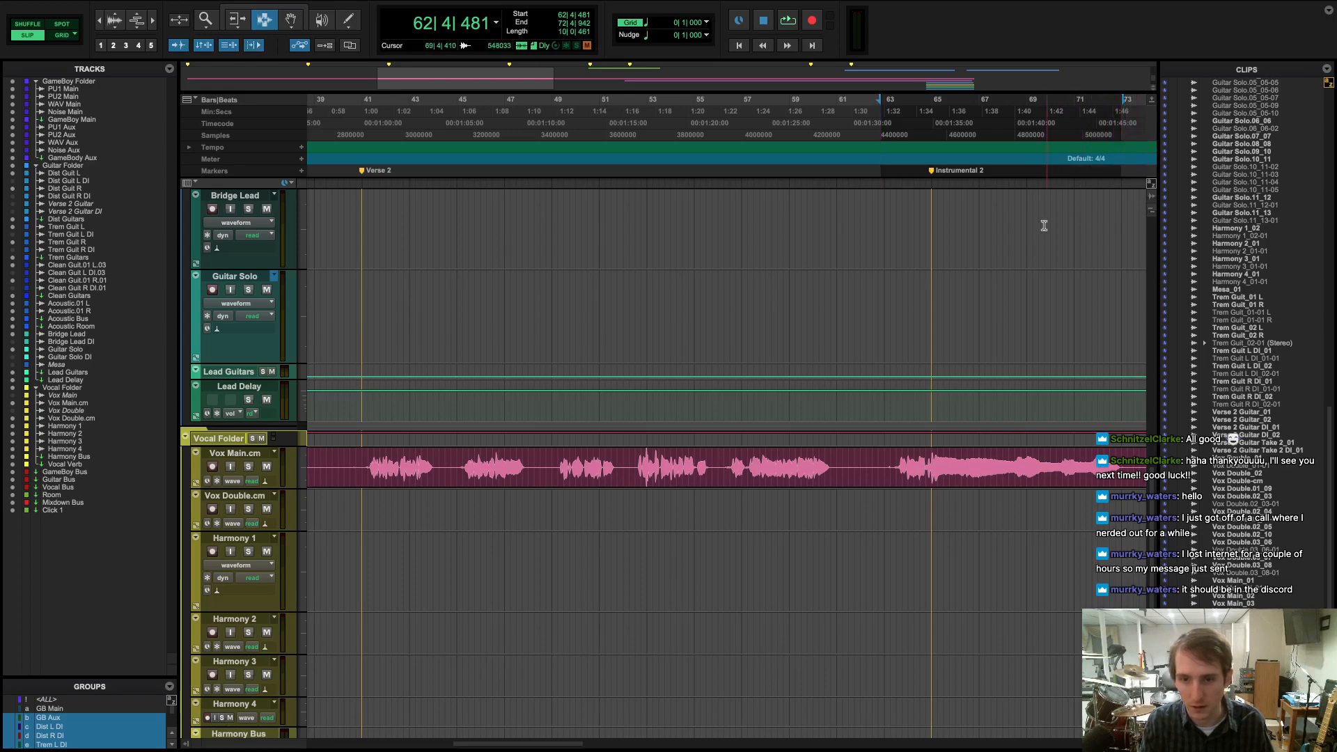
- Move the selection start to 63|2|927, play through the Instrumental 2 entrance while checking the vocal channel levels, and stop playback
drag(881, 103, 901, 106)
key(space)
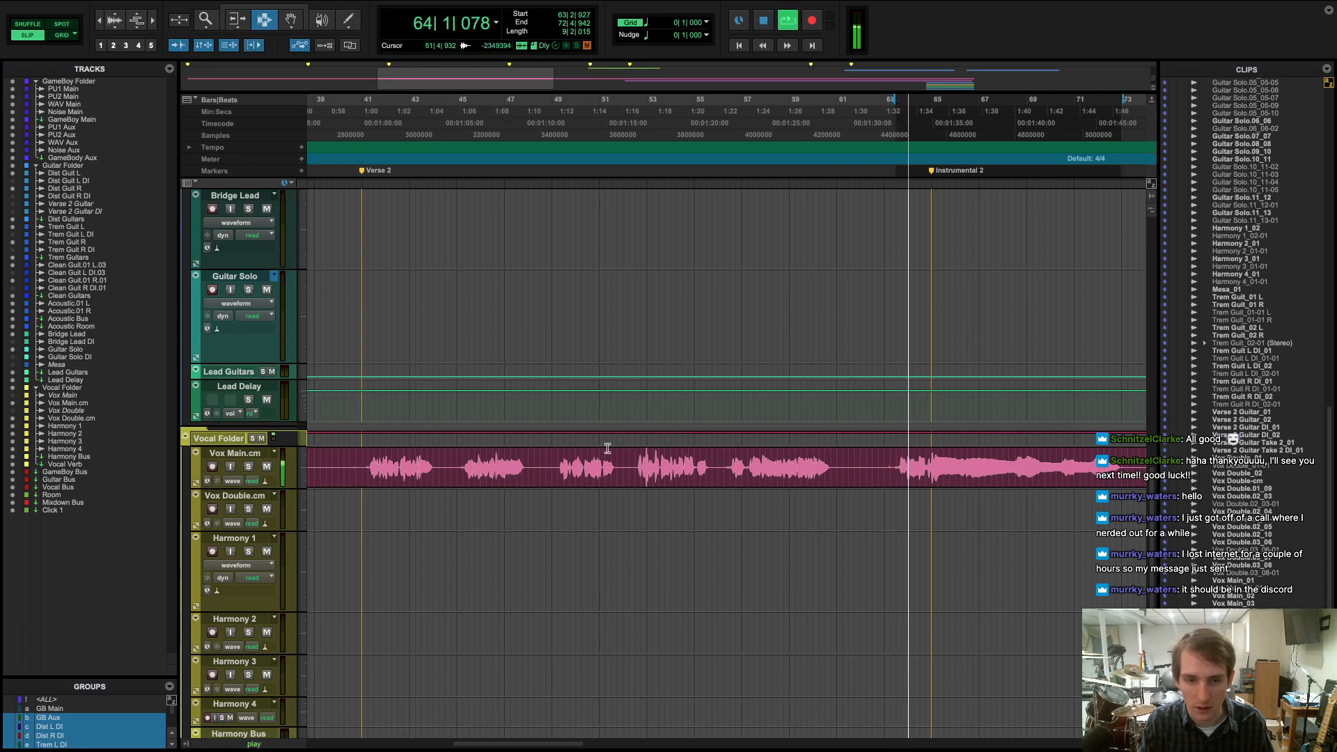
key(super+equal)
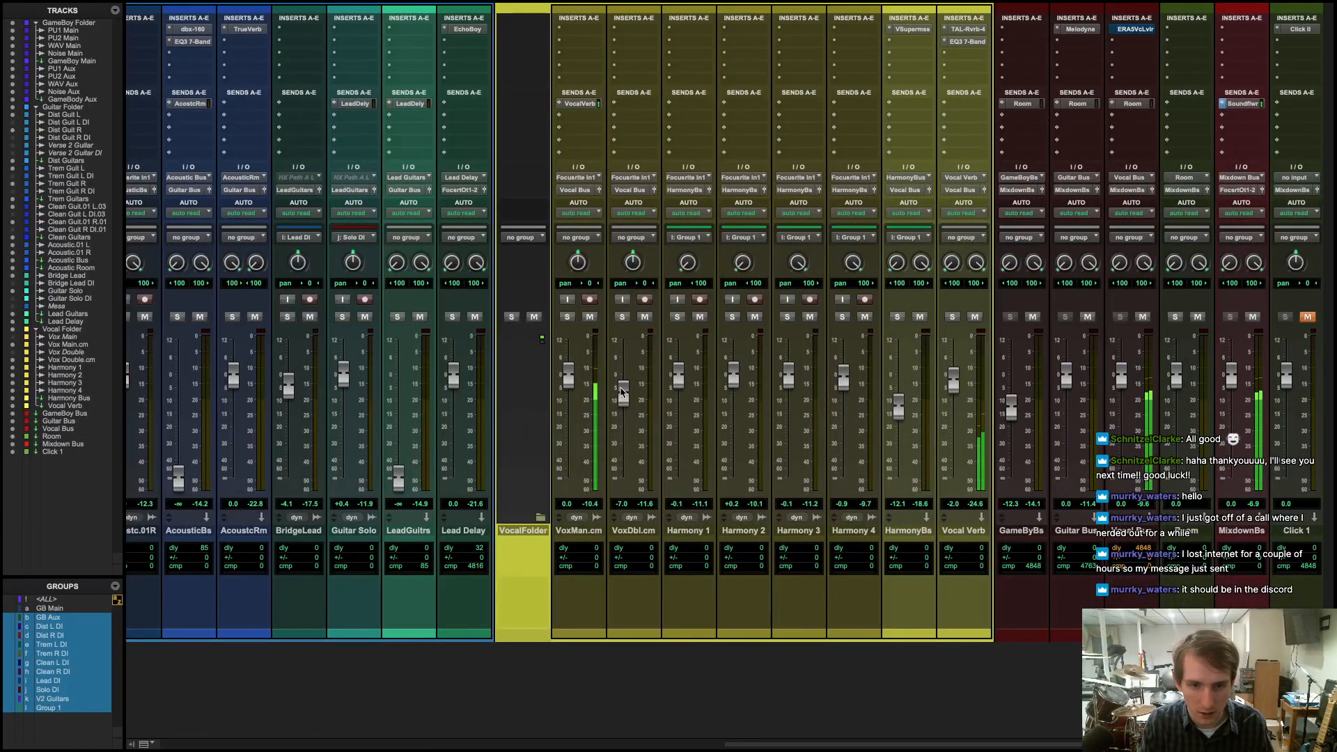
key(super+equal)
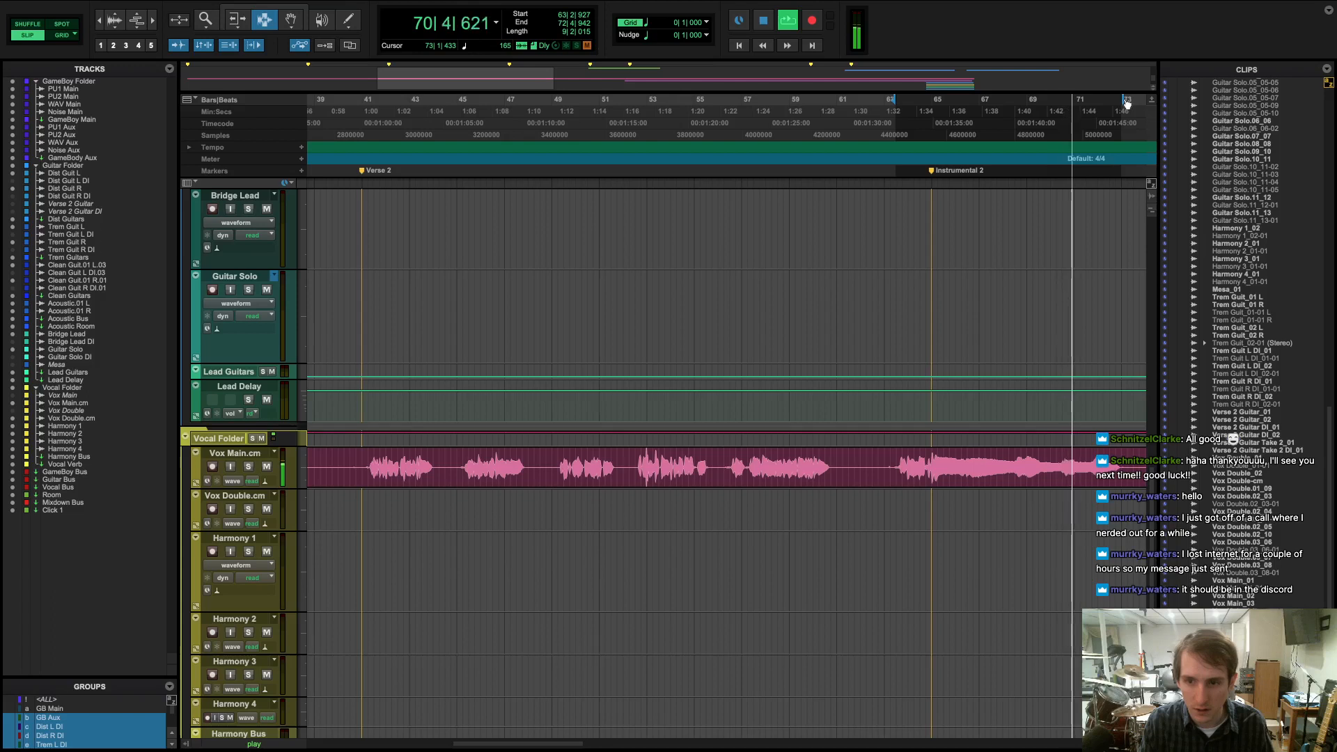
key(space)
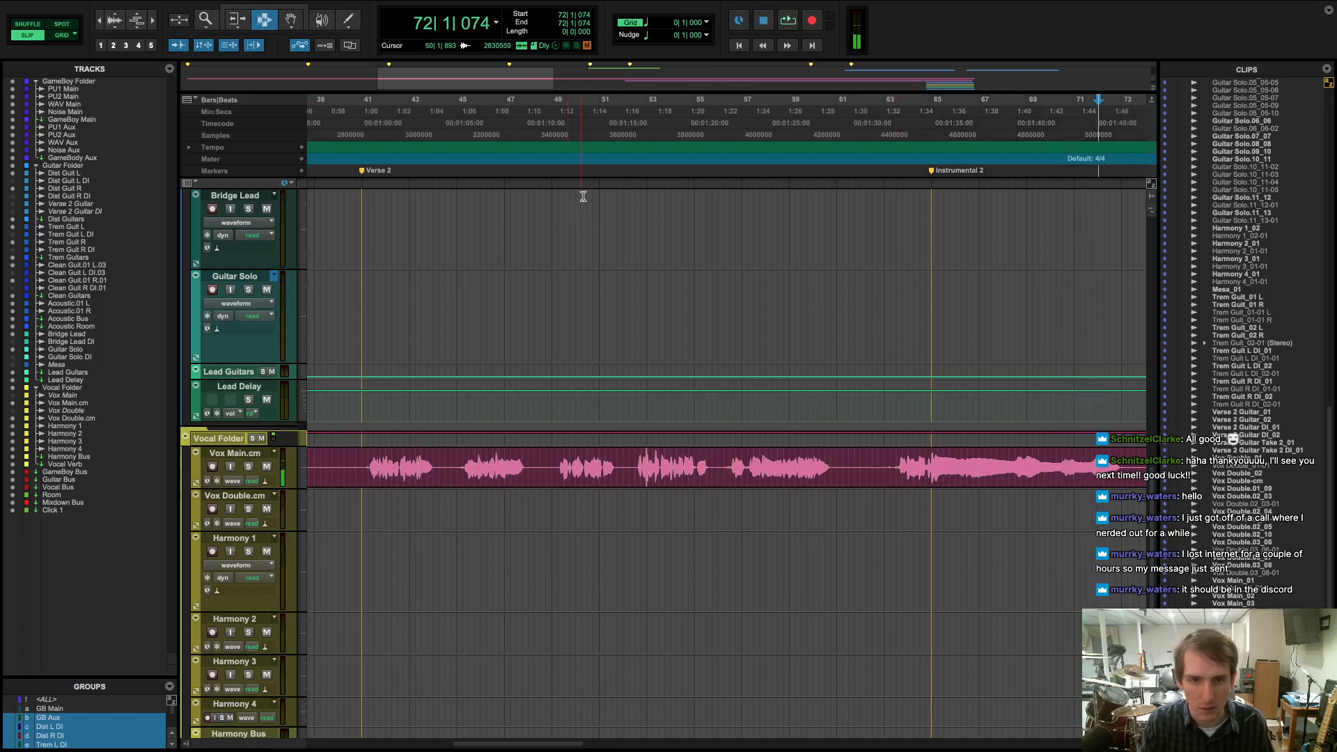
- Select the Verse 2 range from 52|3|755 to 55|4|328, play it at a closer zoom, and stop near bar 52
drag(639, 170, 713, 188)
key(space)
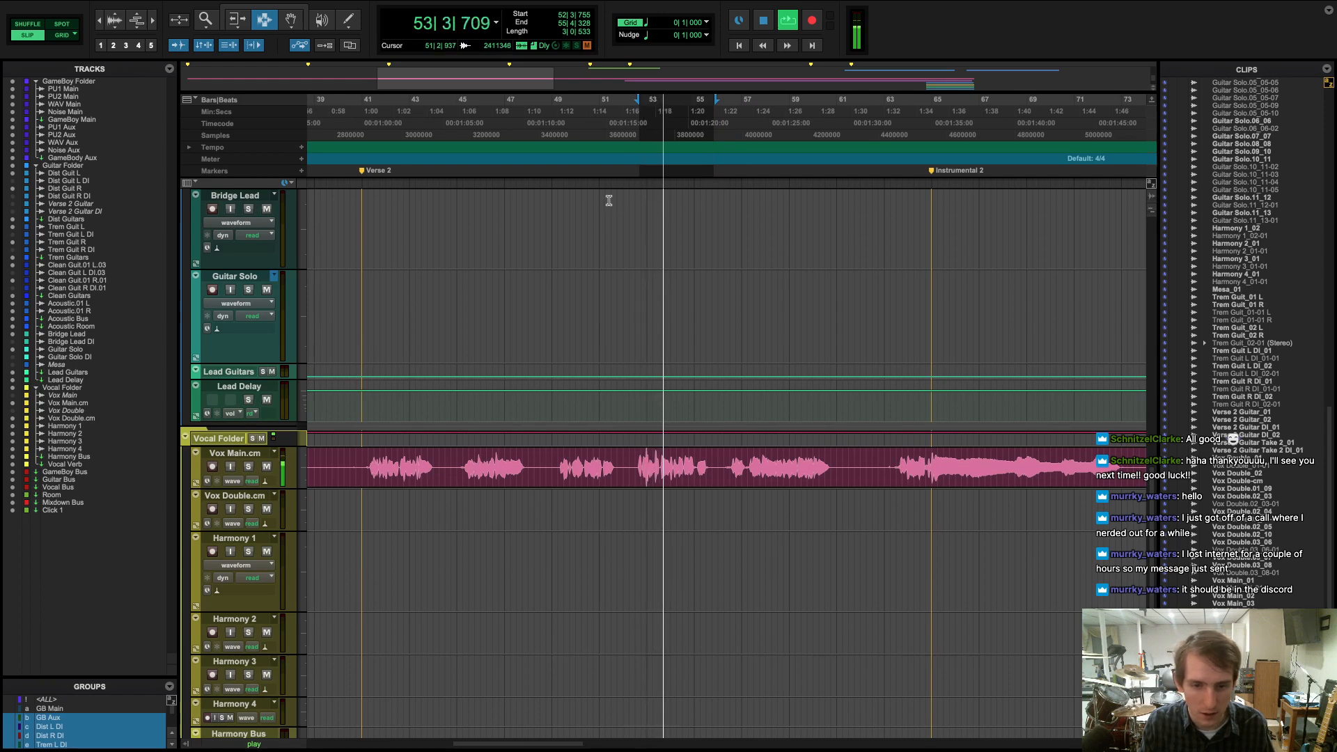
key(super+bracketright)
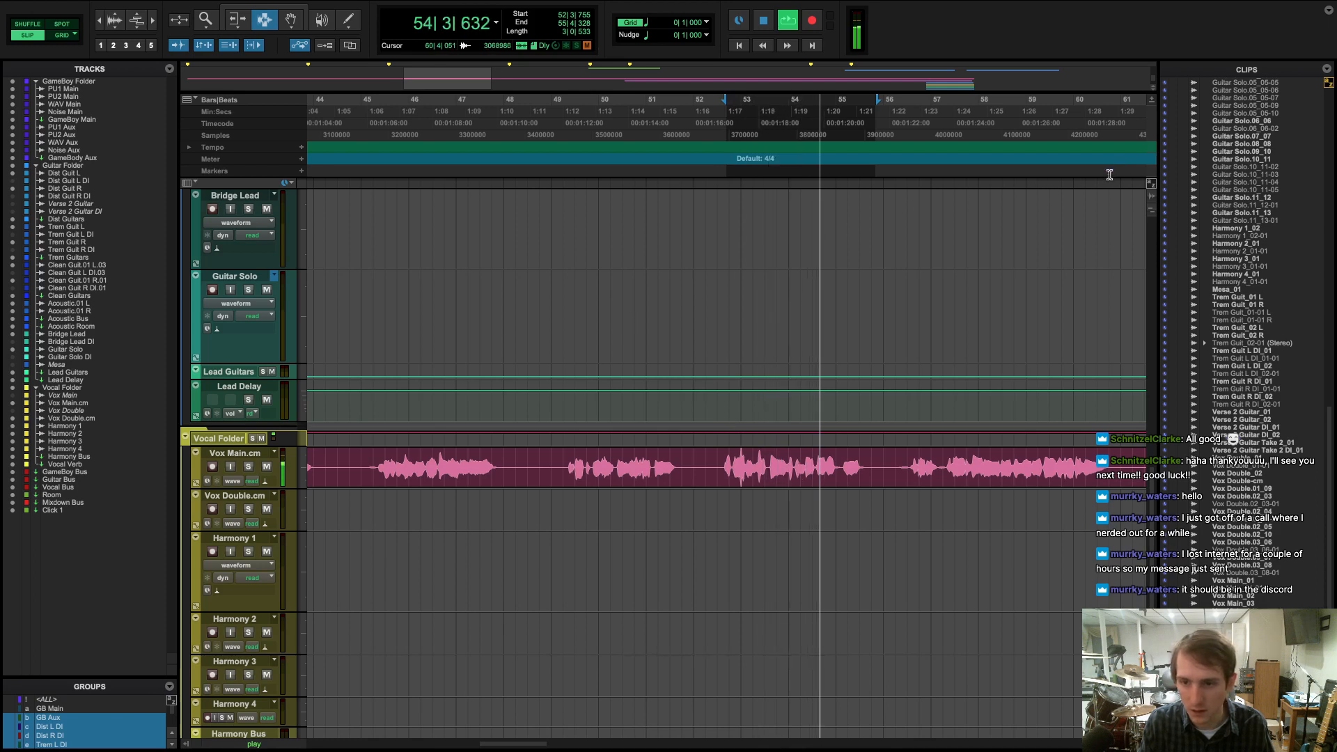
click(735, 177)
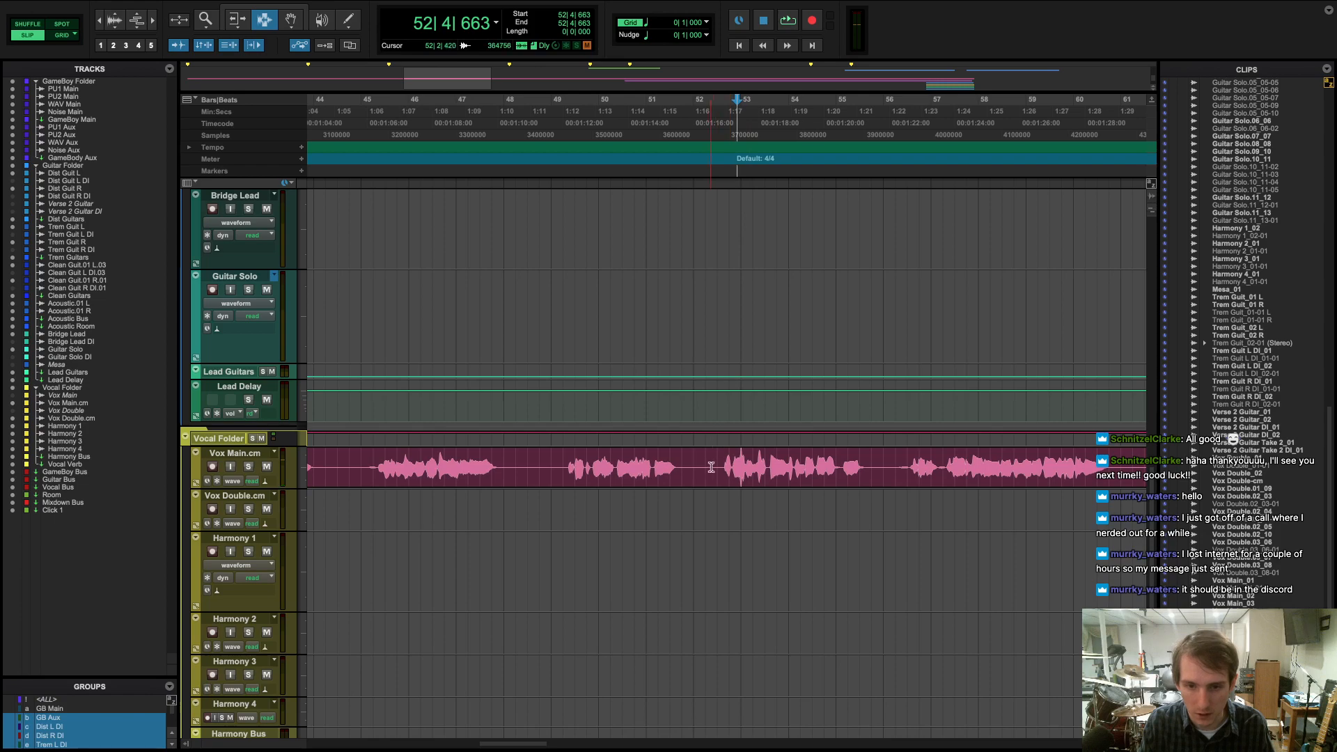
- Select the Vox Main.cm phrase from 52|2|927 to 60|4|502 and start playback
drag(716, 467, 1111, 476)
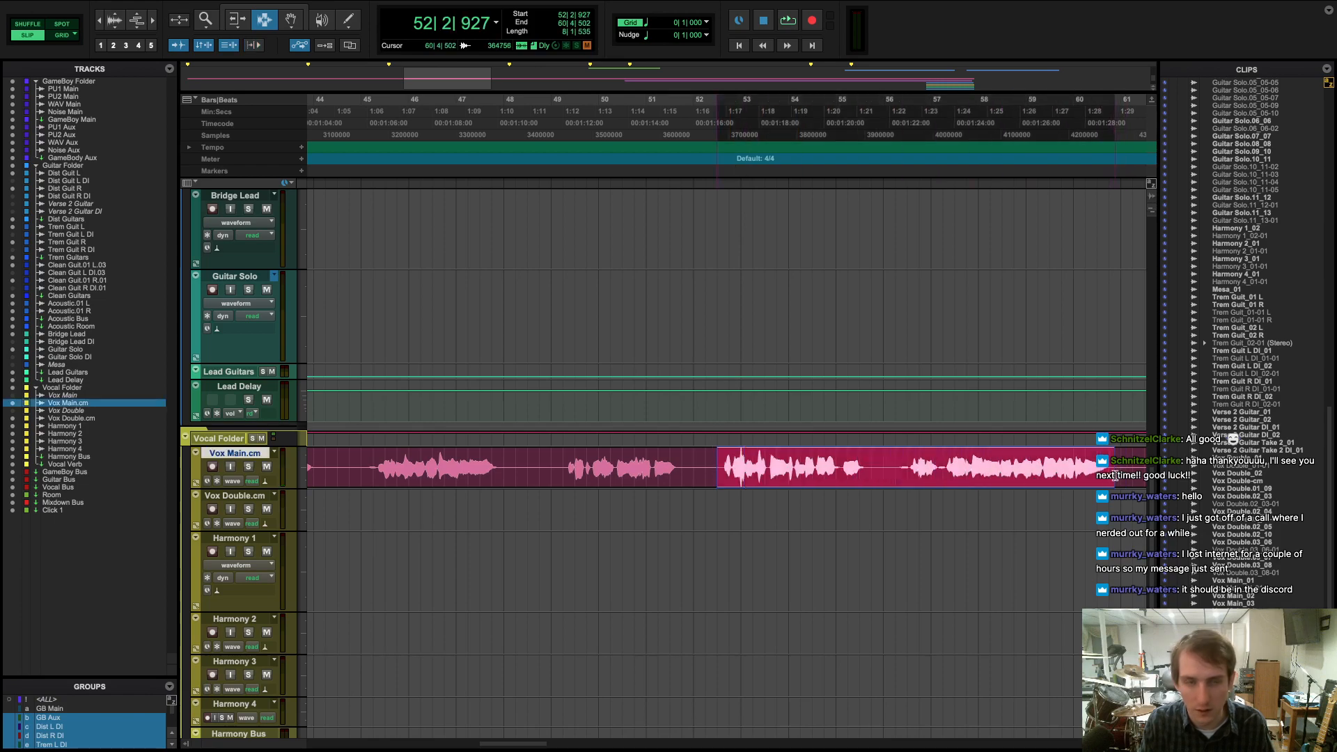
key(space)
- Raise the GameBody Aux fader in the mixer to about -3 dB during playback
key(super+equal)
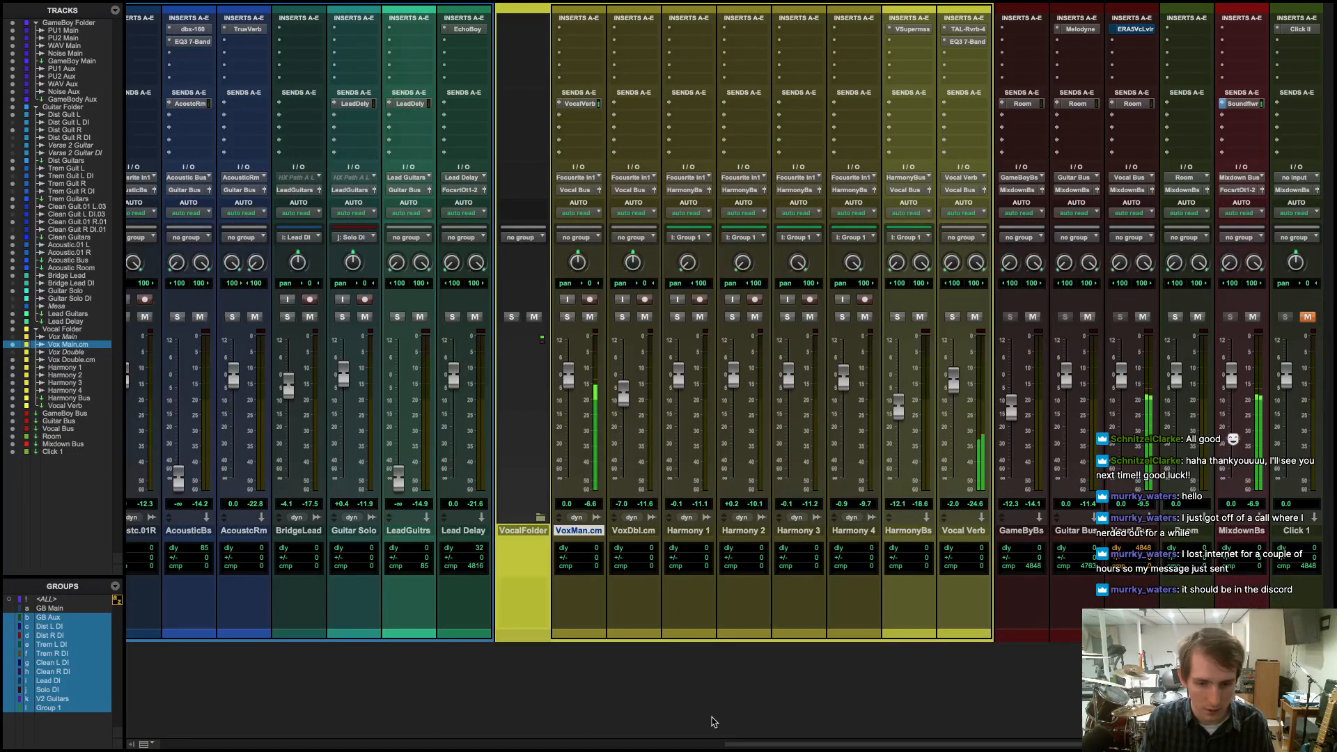
drag(761, 743, 202, 744)
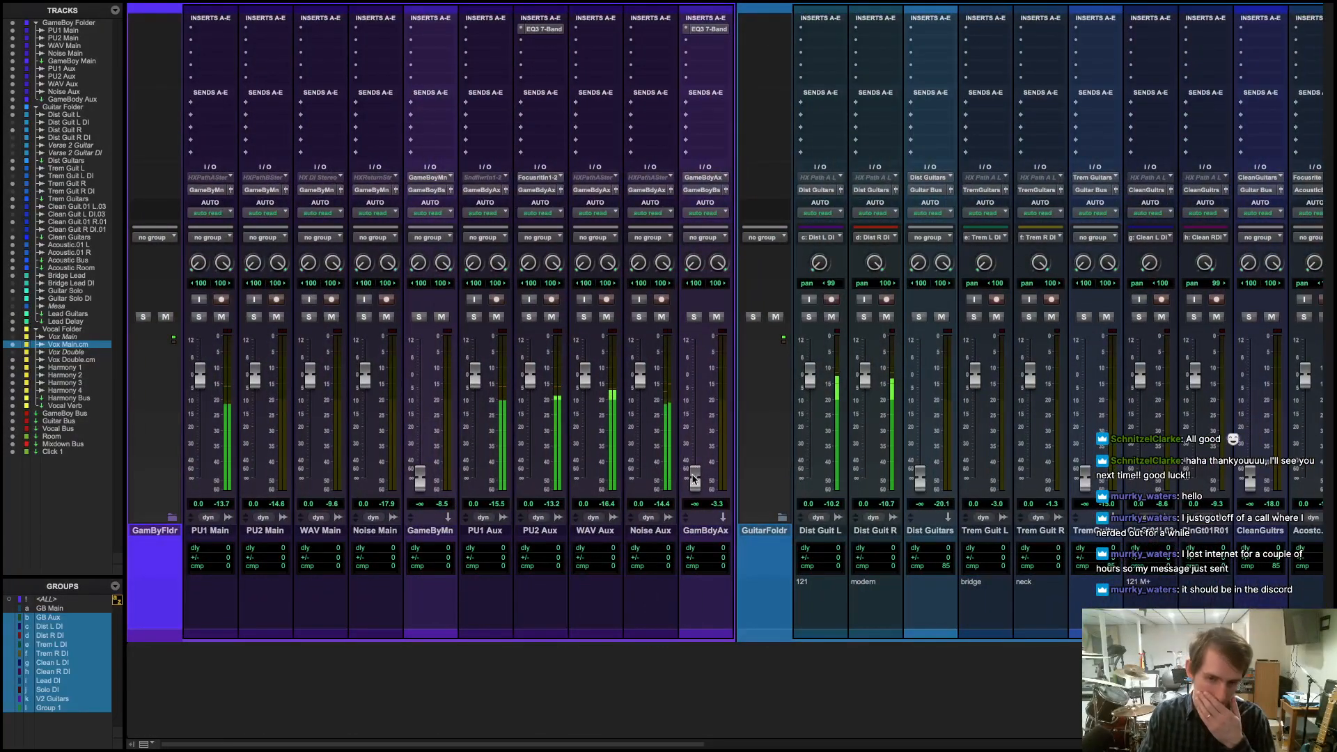
drag(695, 482, 696, 389)
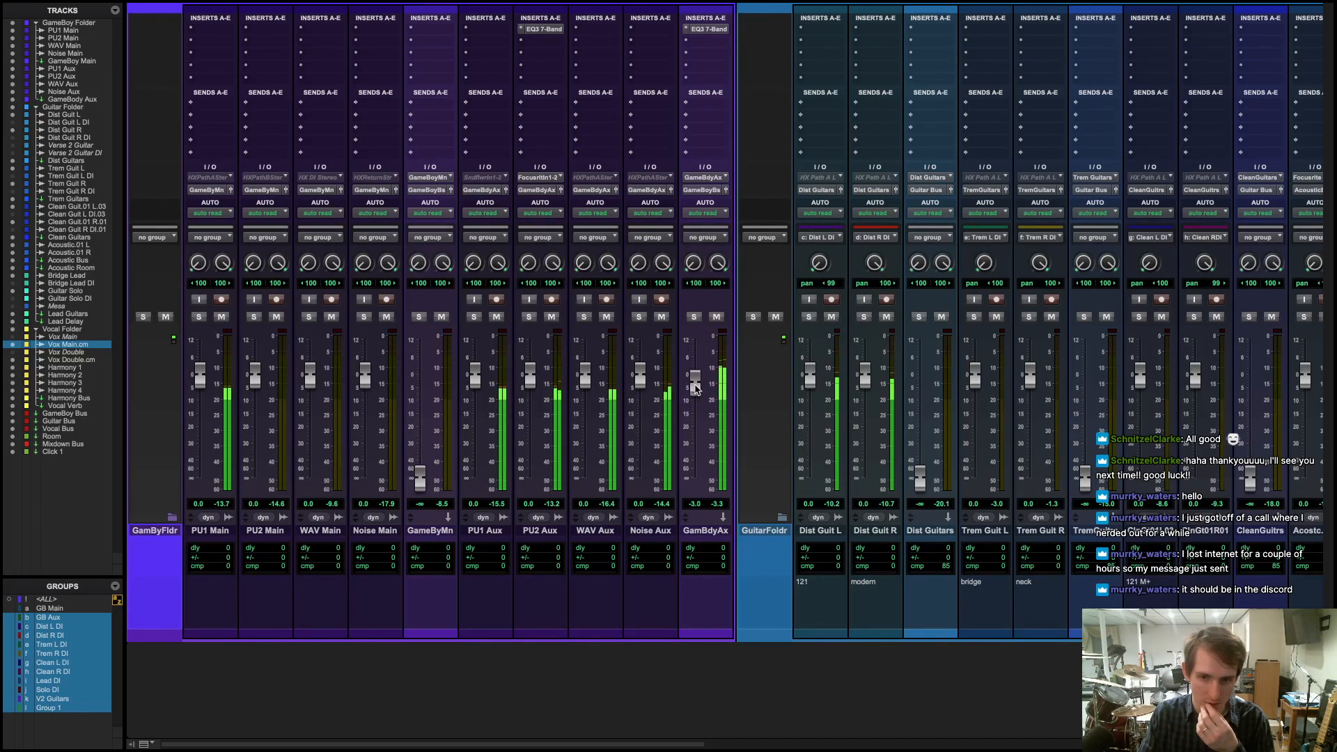
- Check the playback position in the edit view and compare the vocal and bus levels with the GameBoy channels in the mixer
key(ctrl+Right)
key(ctrl+Left)
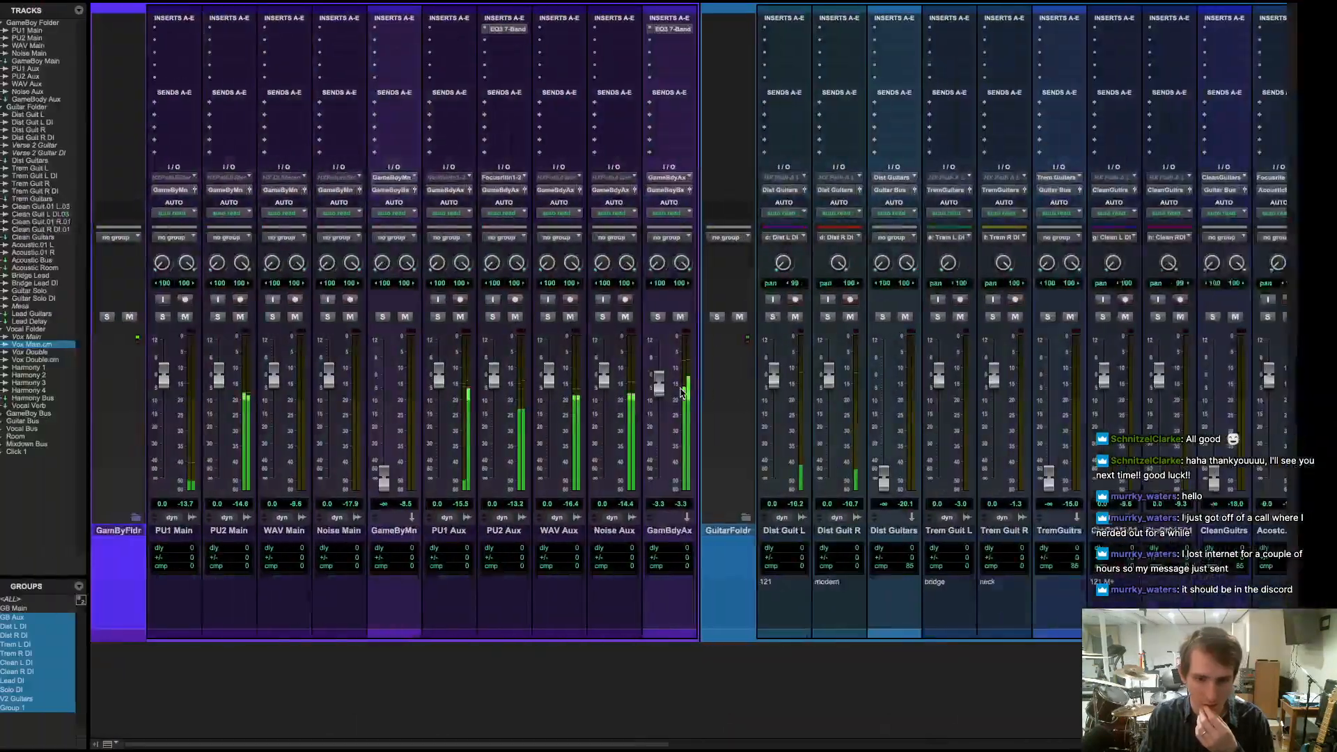
key(ctrl+Left)
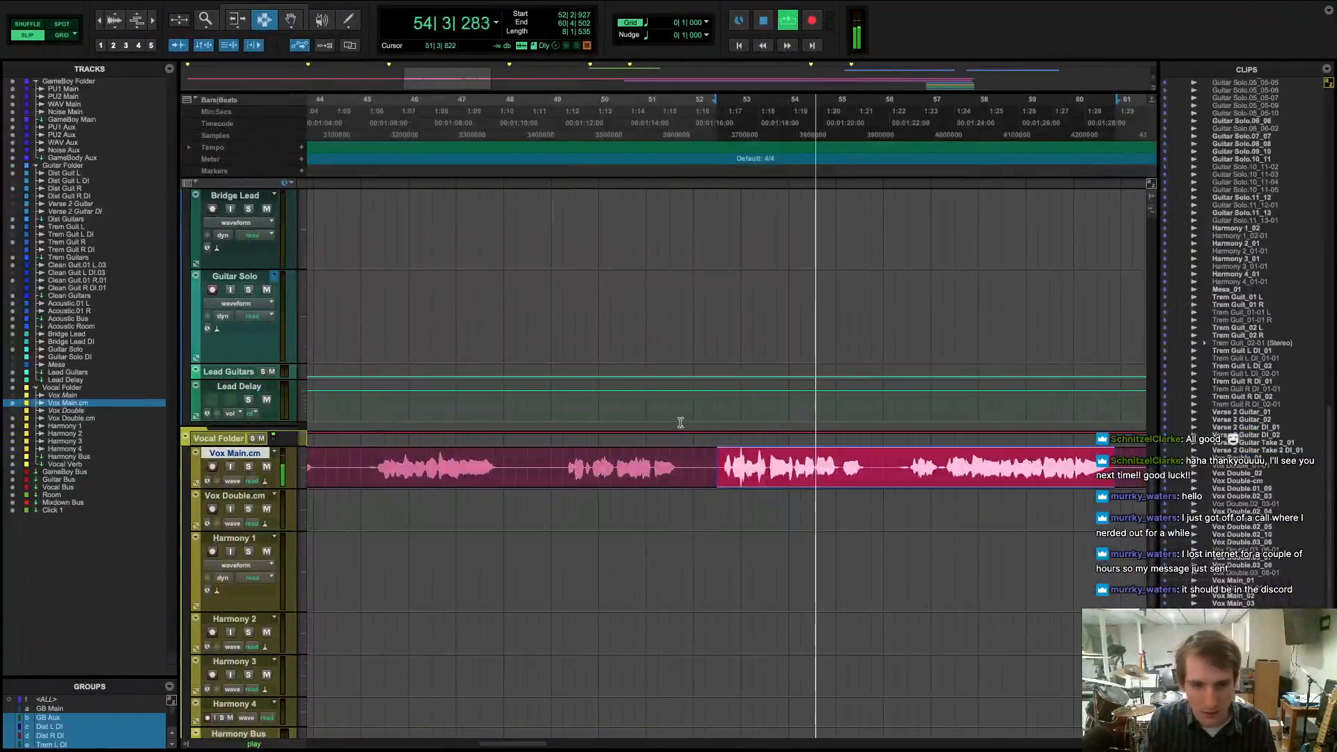
key(ctrl+Right)
scroll(643, 463, right, 15)
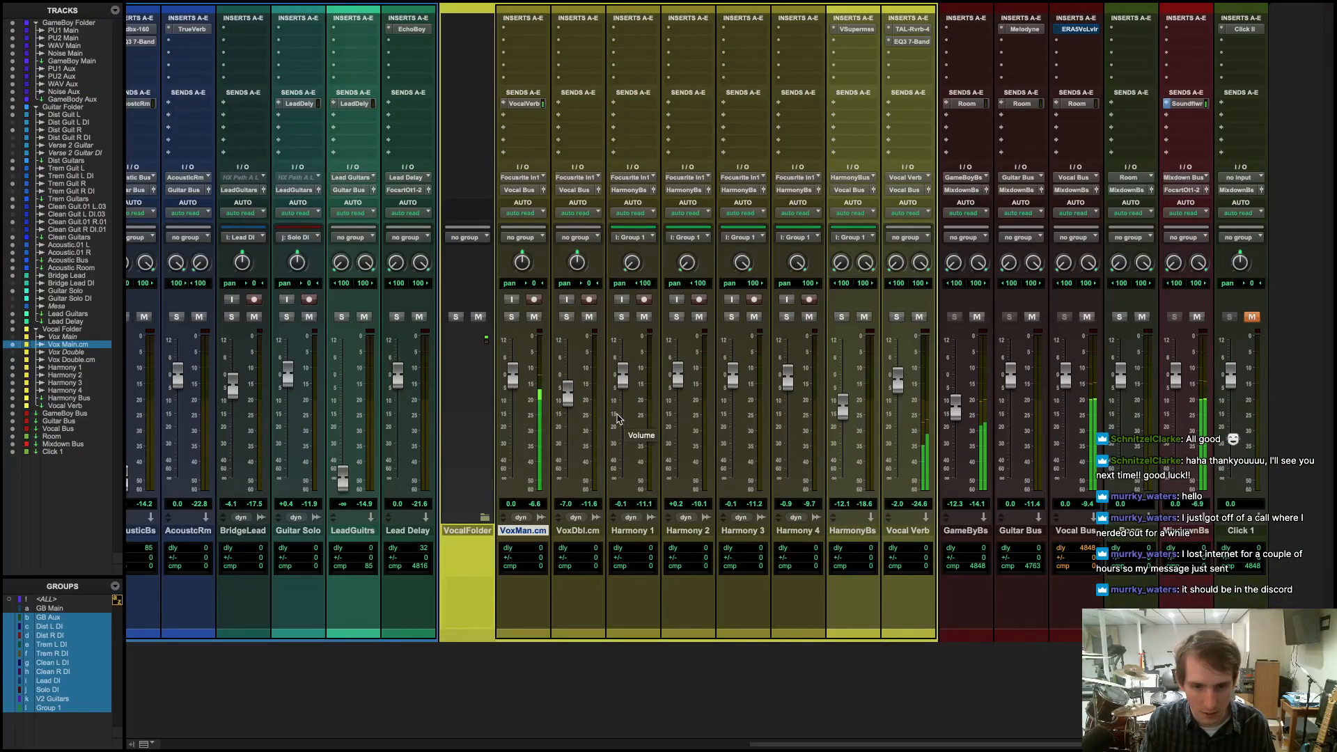
scroll(617, 418, left, 15)
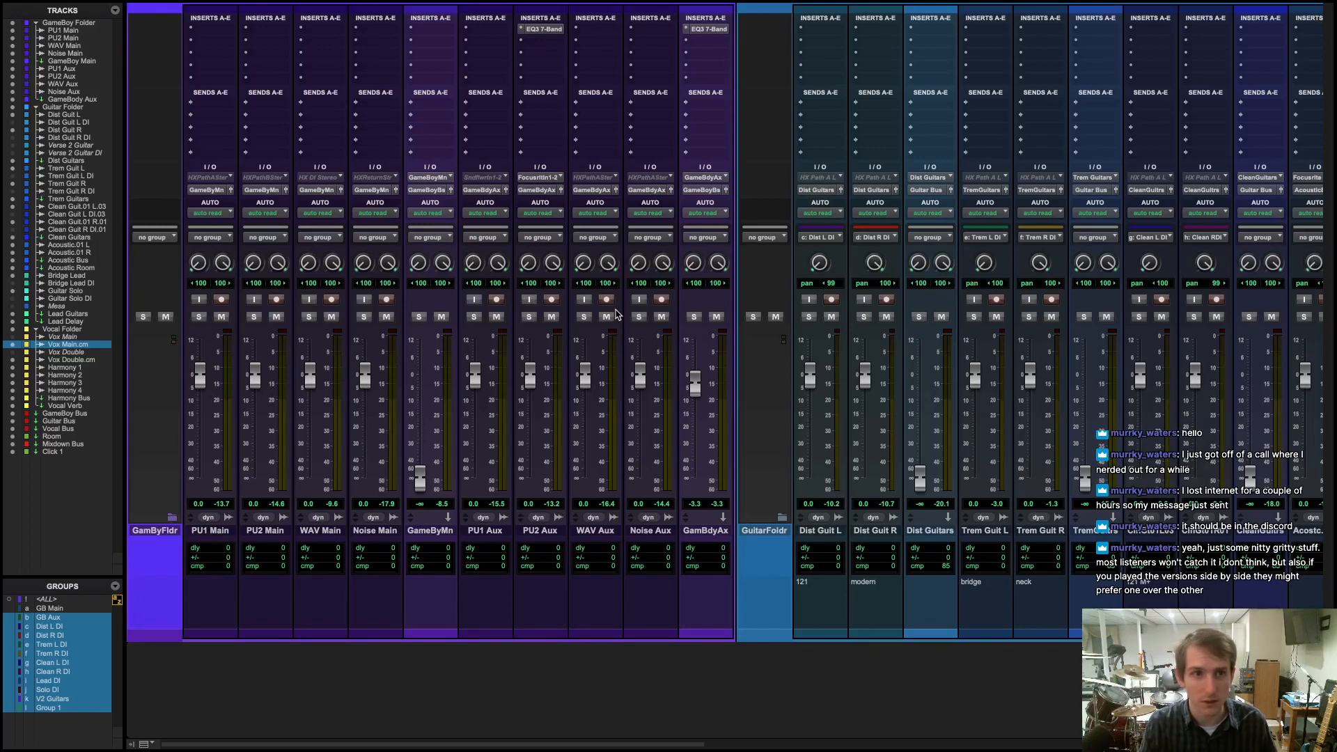
- Select the Vox Main.cm phrase from 52|3|417 to 60|4|108, play its opening, and stop
key(super+equal)
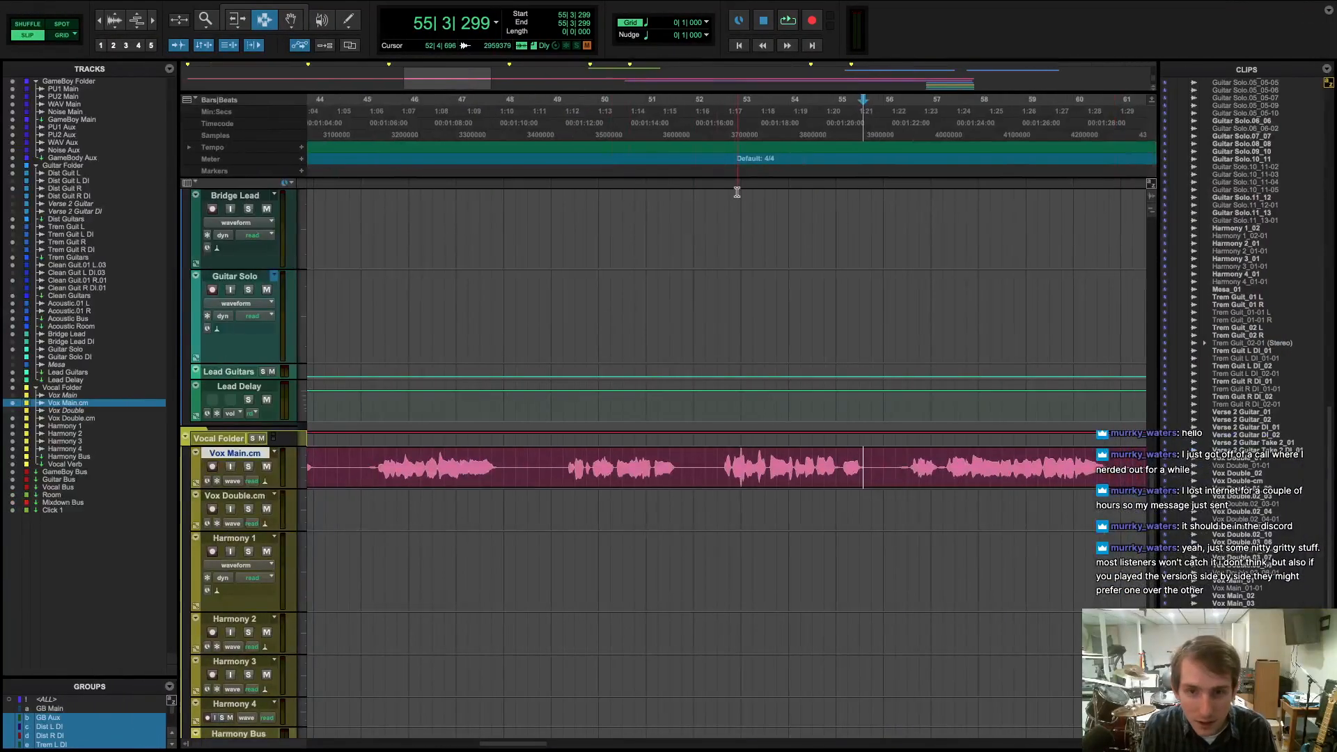
drag(725, 472, 437, 455)
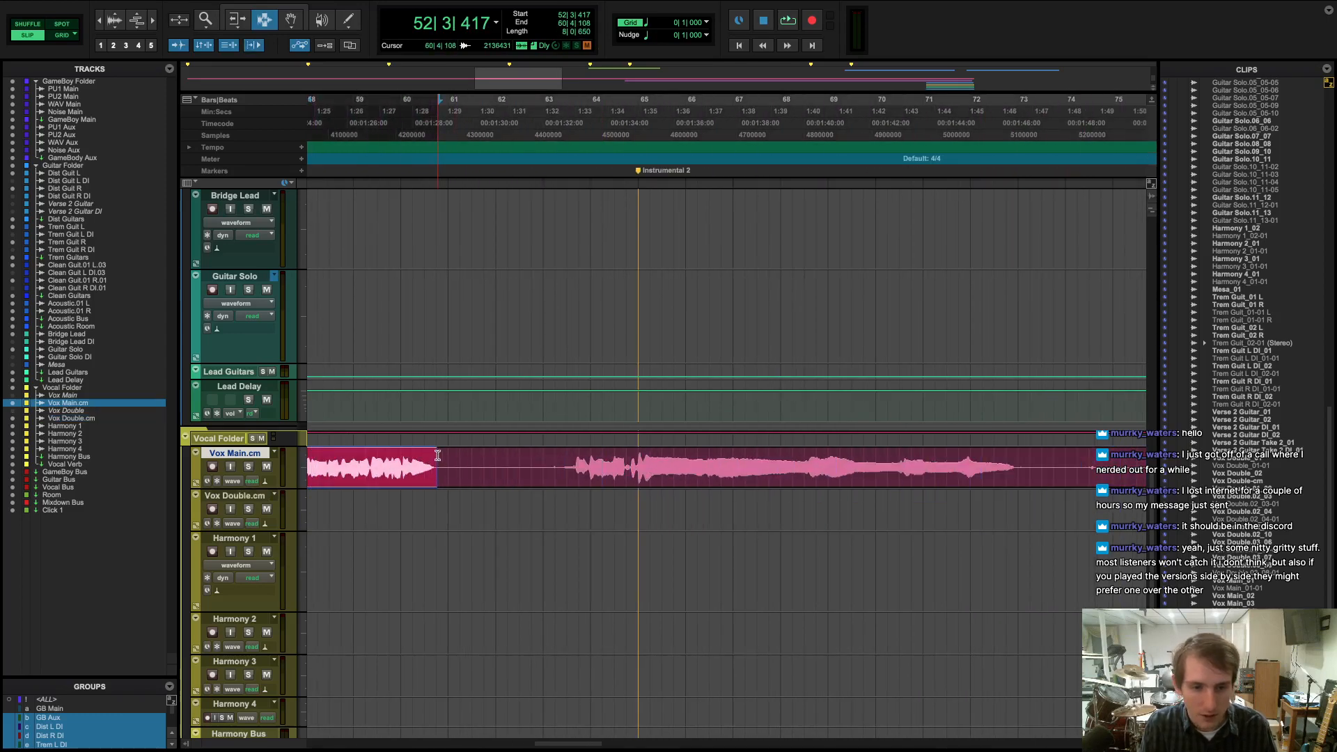
scroll(470, 499, left, 5)
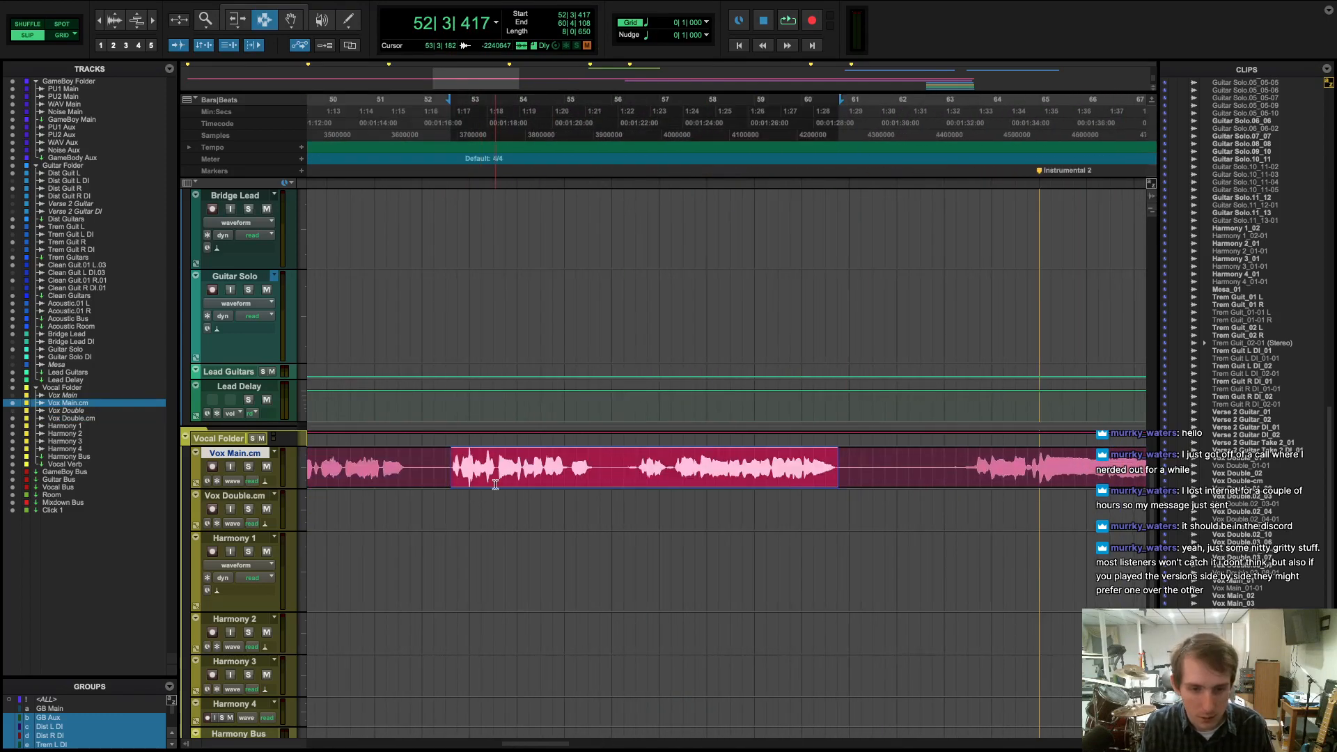
key(space)
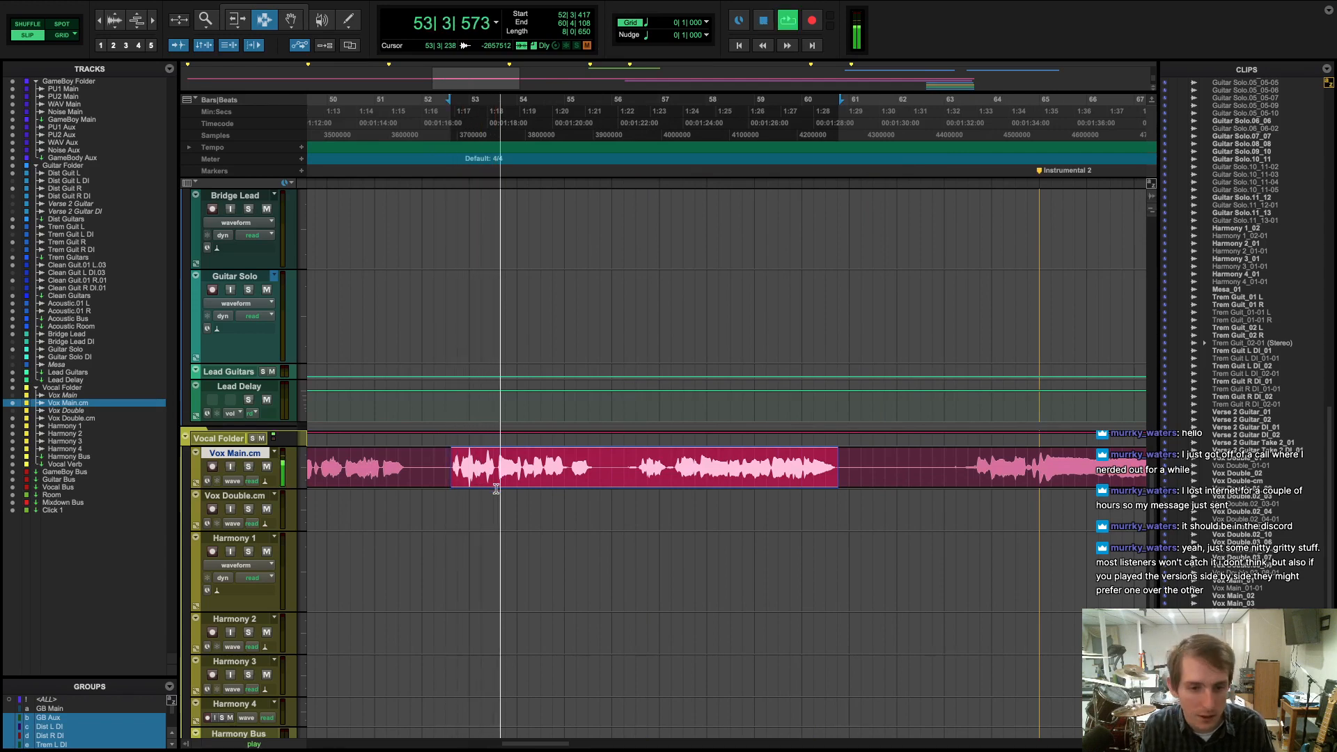
key(space)
- Reselect the Vox Main.cm phrase from 52|3|305 to 60|3|955 and play it
drag(444, 478, 609, 468)
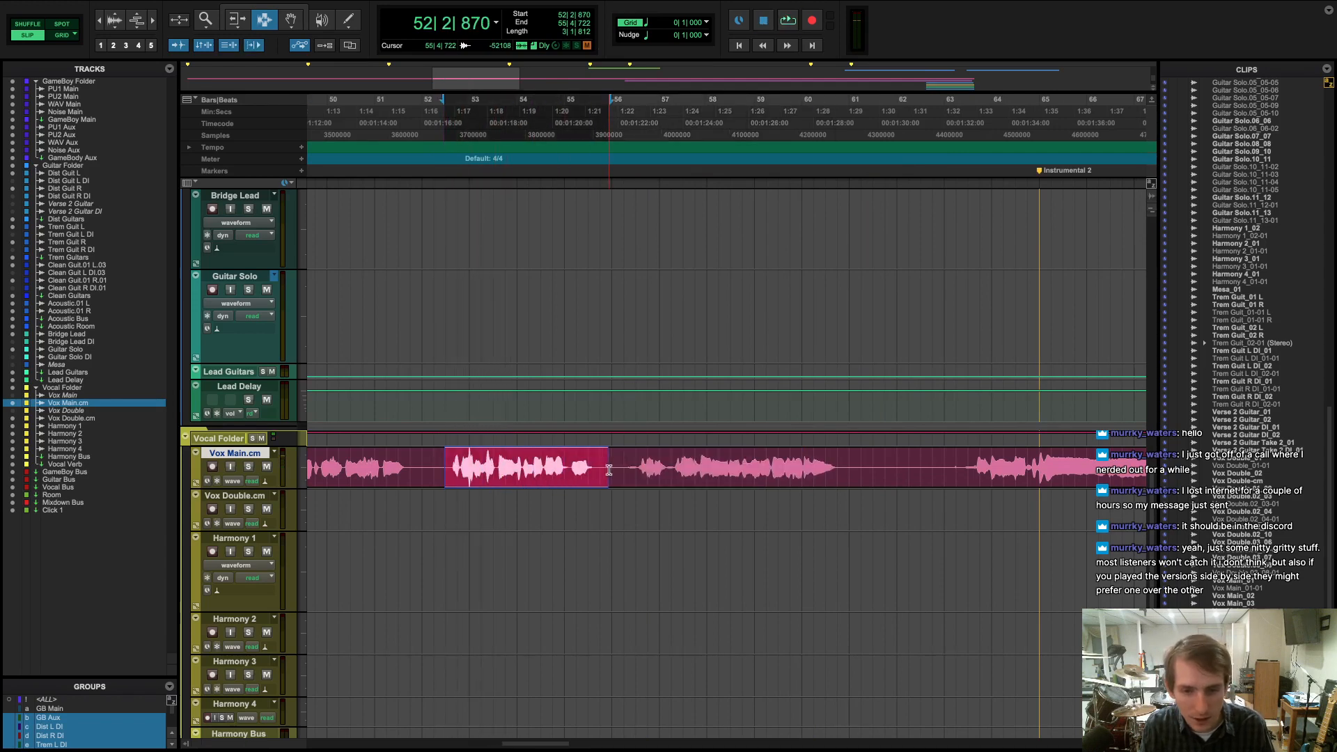
click(609, 468)
drag(449, 465, 837, 483)
key(space)
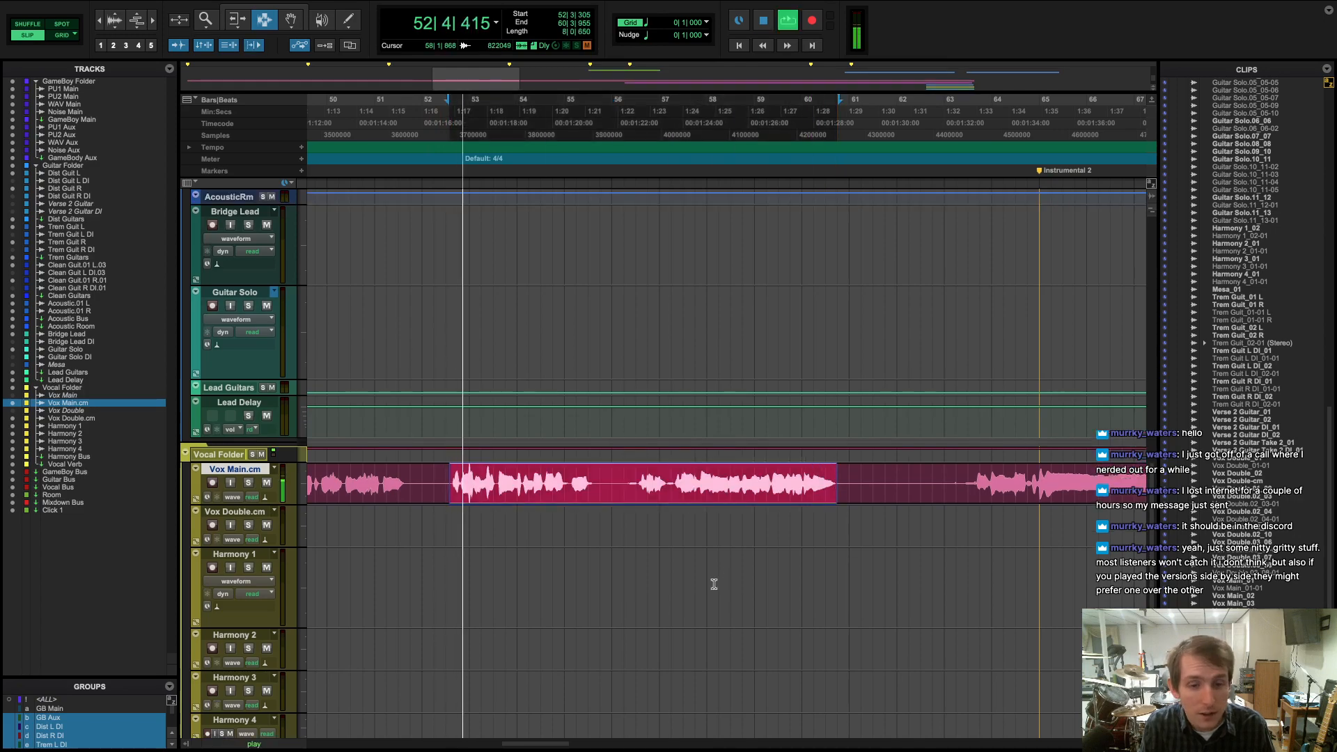
- Raise the GameBody Aux fader to -2.2 dB and check its balance against the vocal and bus channels
key(super+equal)
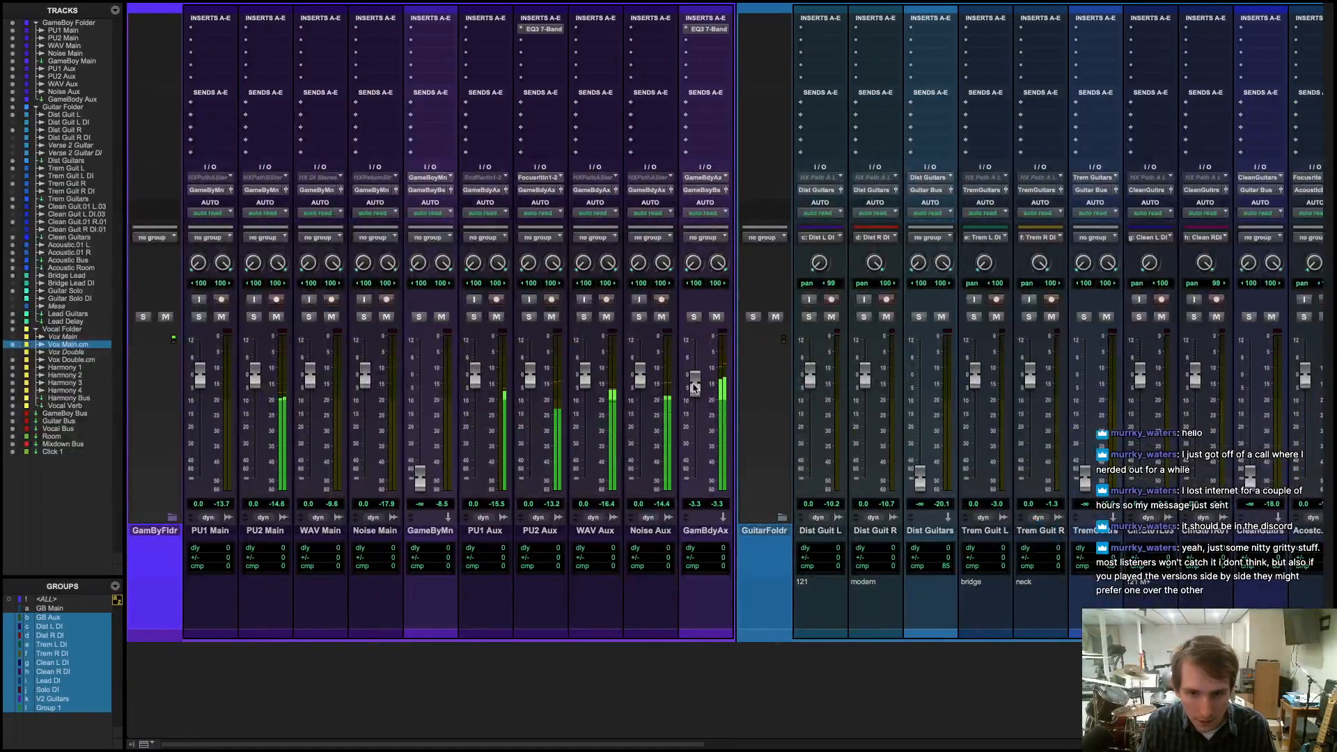
drag(696, 382, 694, 378)
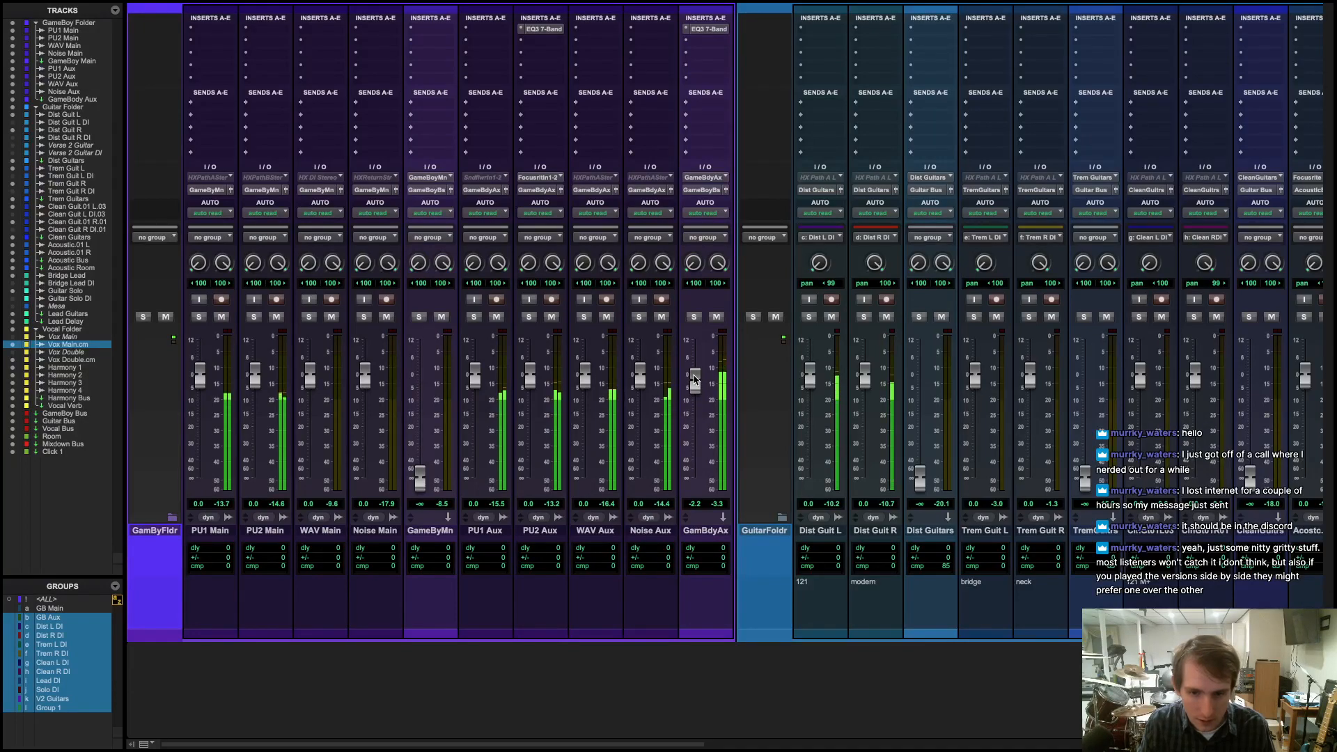
scroll(668, 431, right, 15)
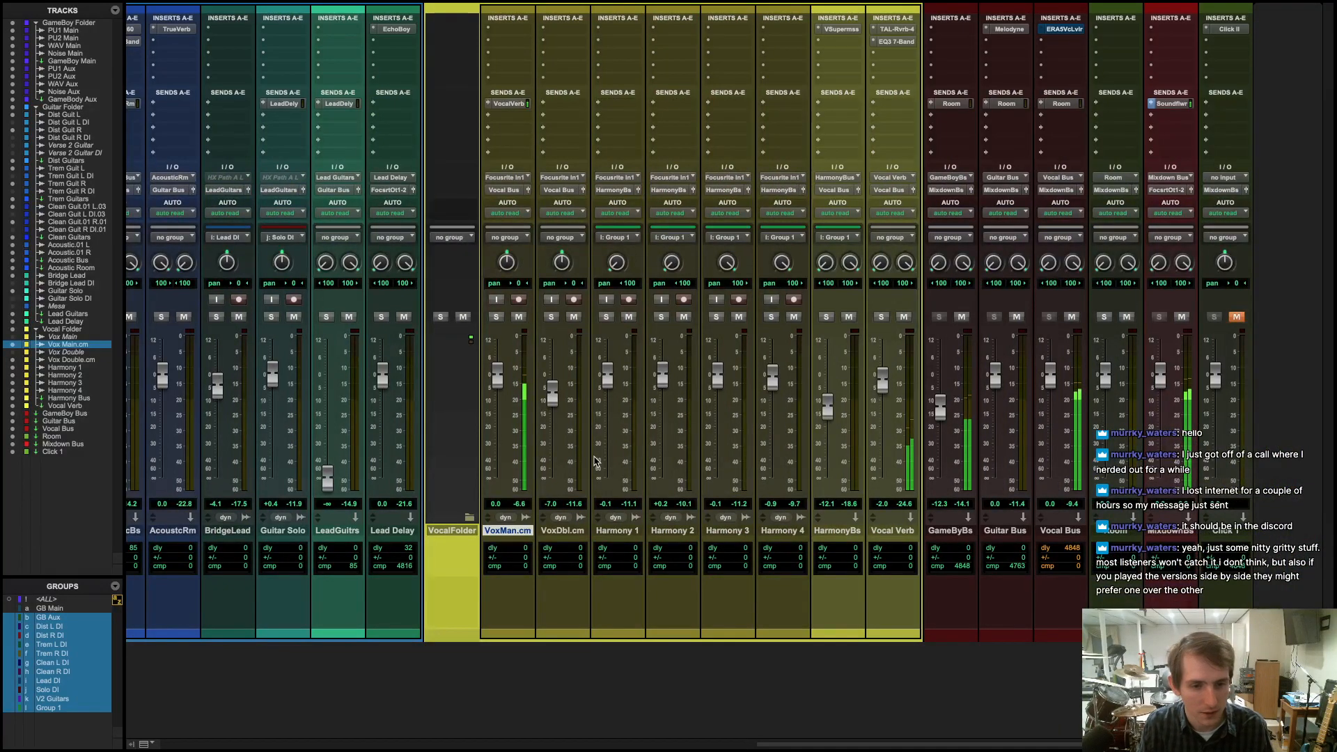
scroll(593, 454, left, 15)
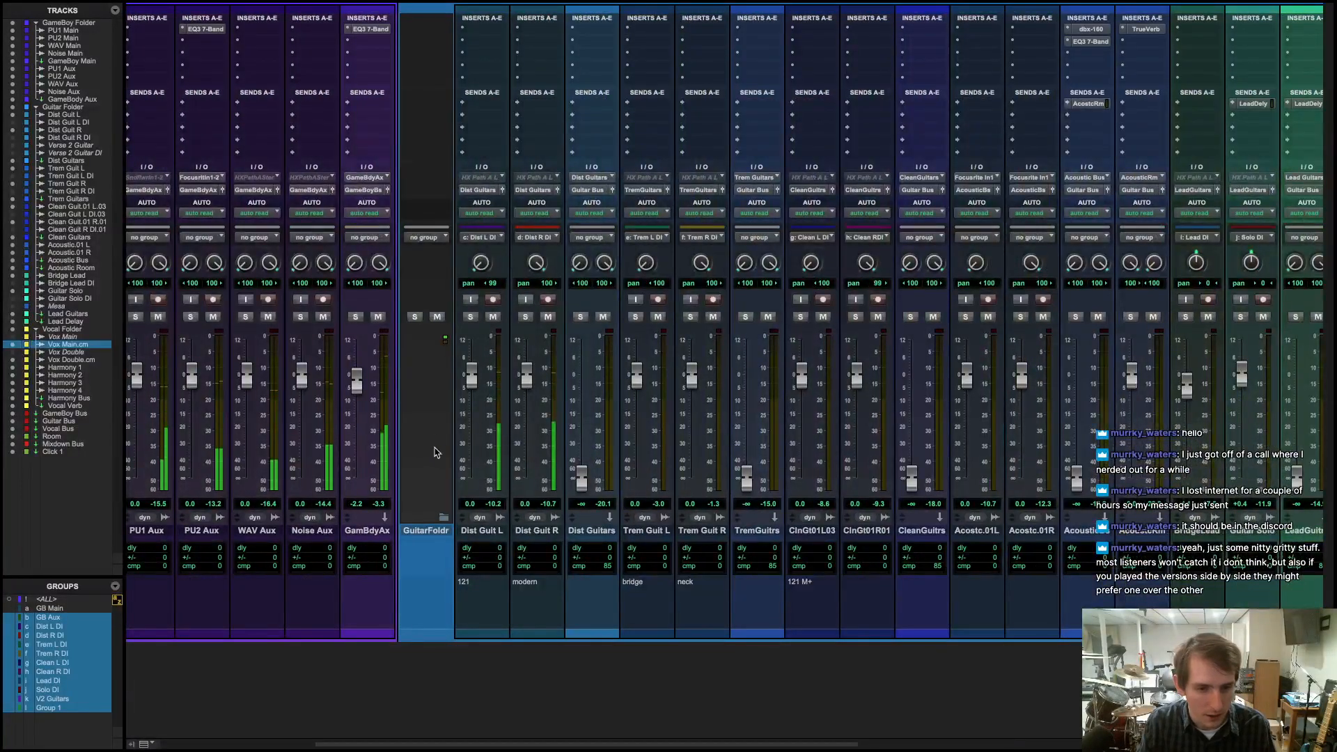
- Pull the GameBody Aux fader all the way down and reset the GameBoy Bus fader to 0.0 dB
drag(360, 385, 356, 487)
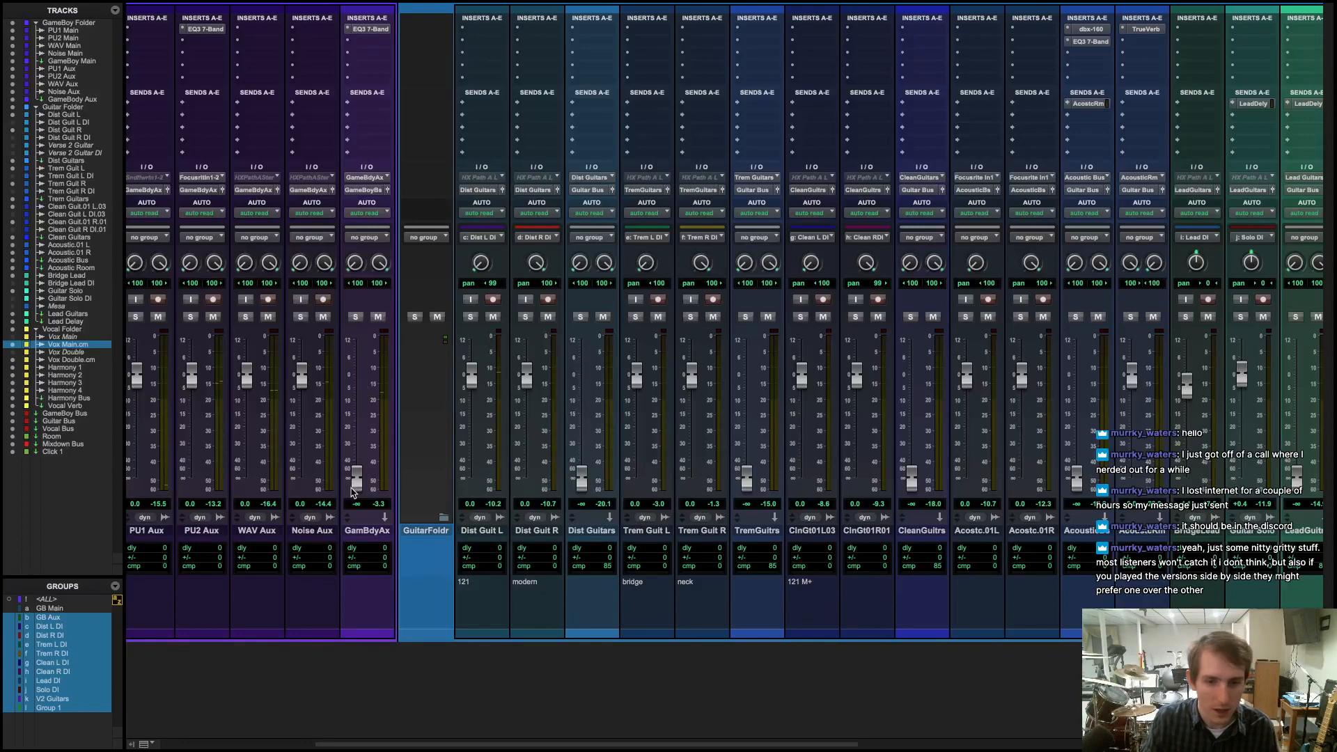
scroll(592, 451, right, 10)
scroll(616, 445, right, 6)
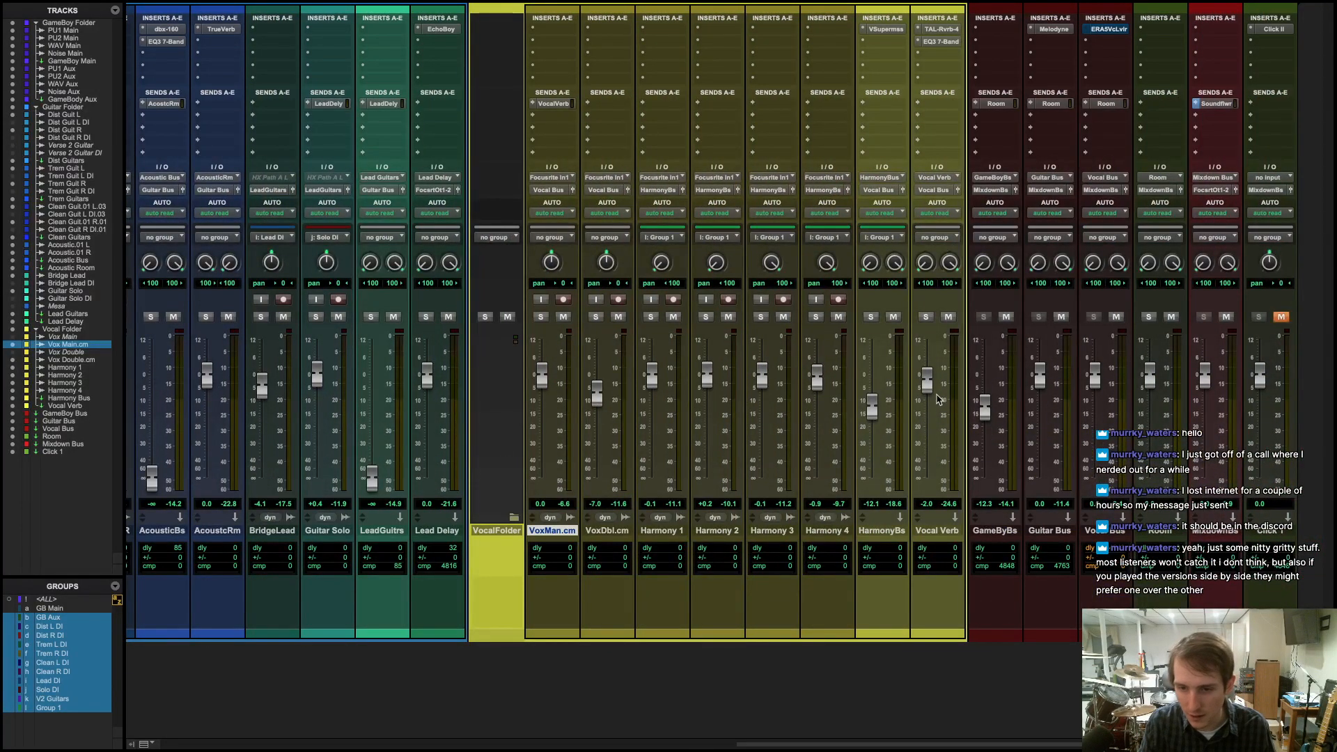
alt+click(988, 408)
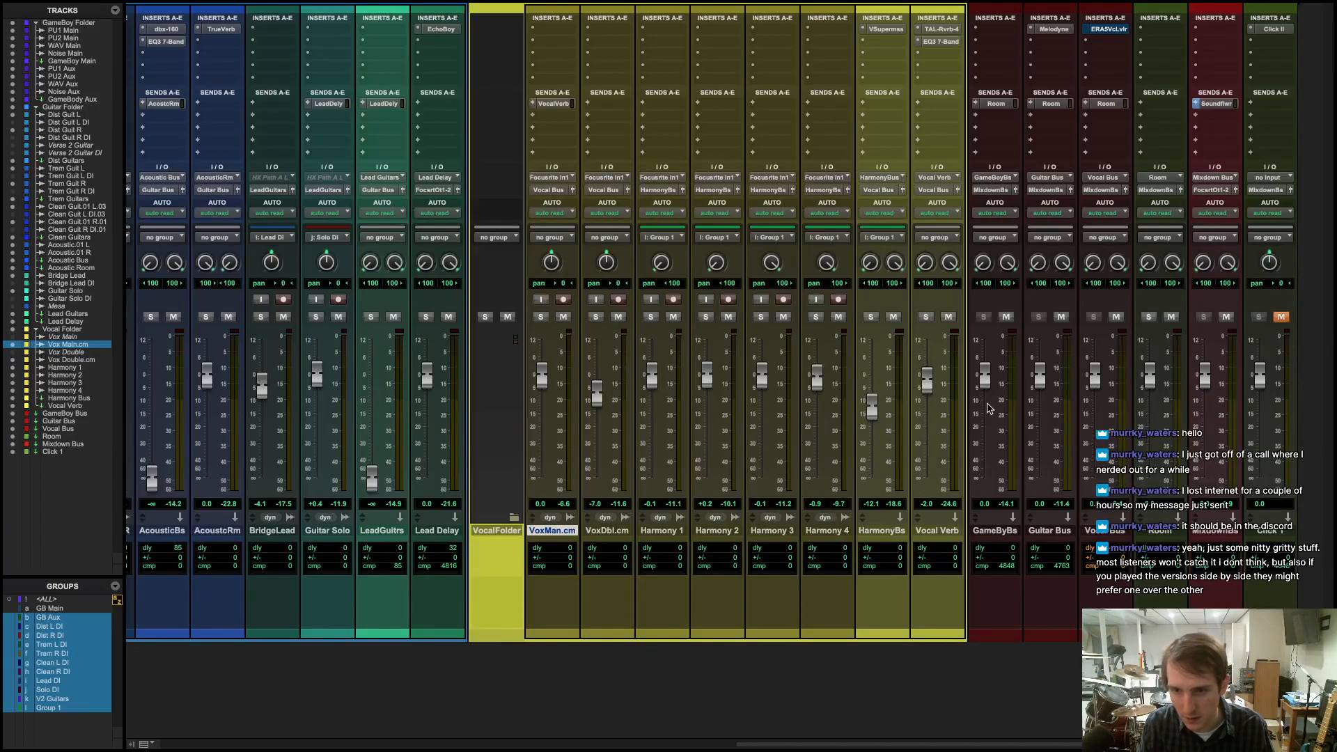
scroll(988, 430, left, 15)
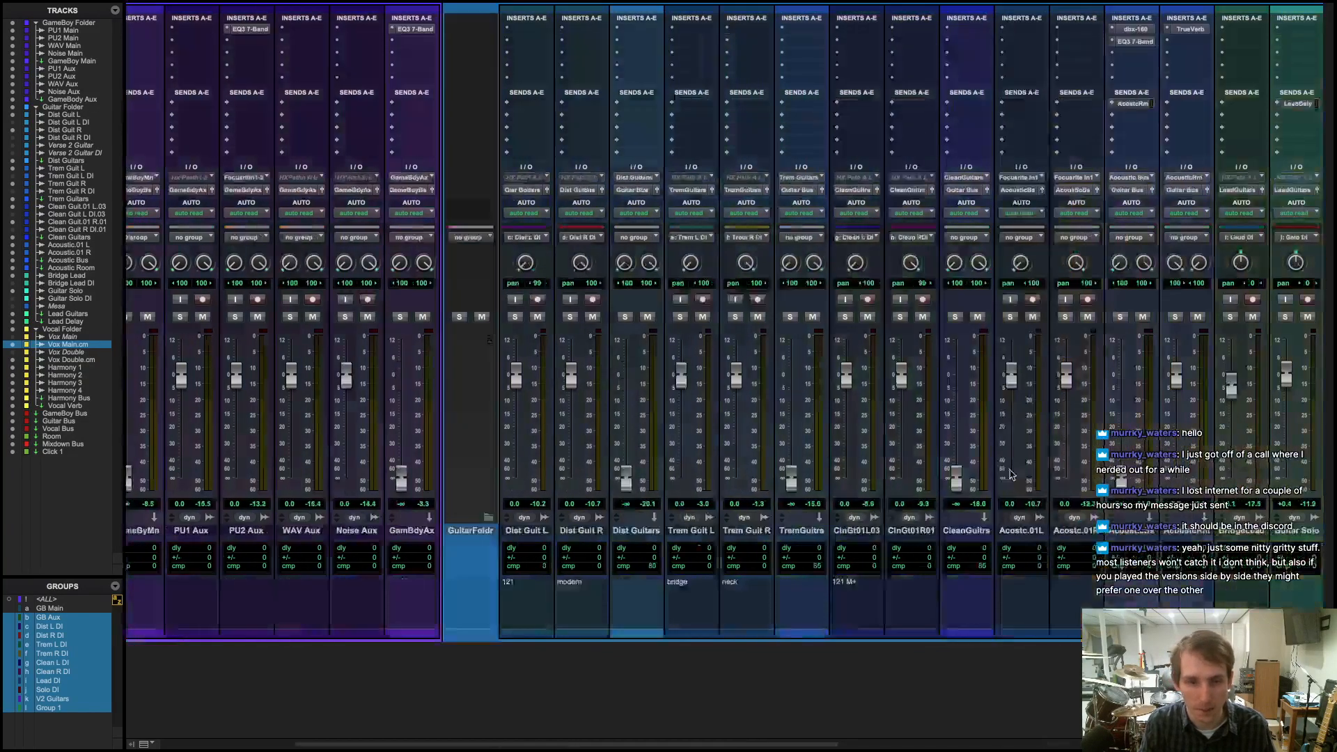
- Select the Vox Main.cm phrase from 52|3|023 to 60|4|164 and start playback
key(super+equal)
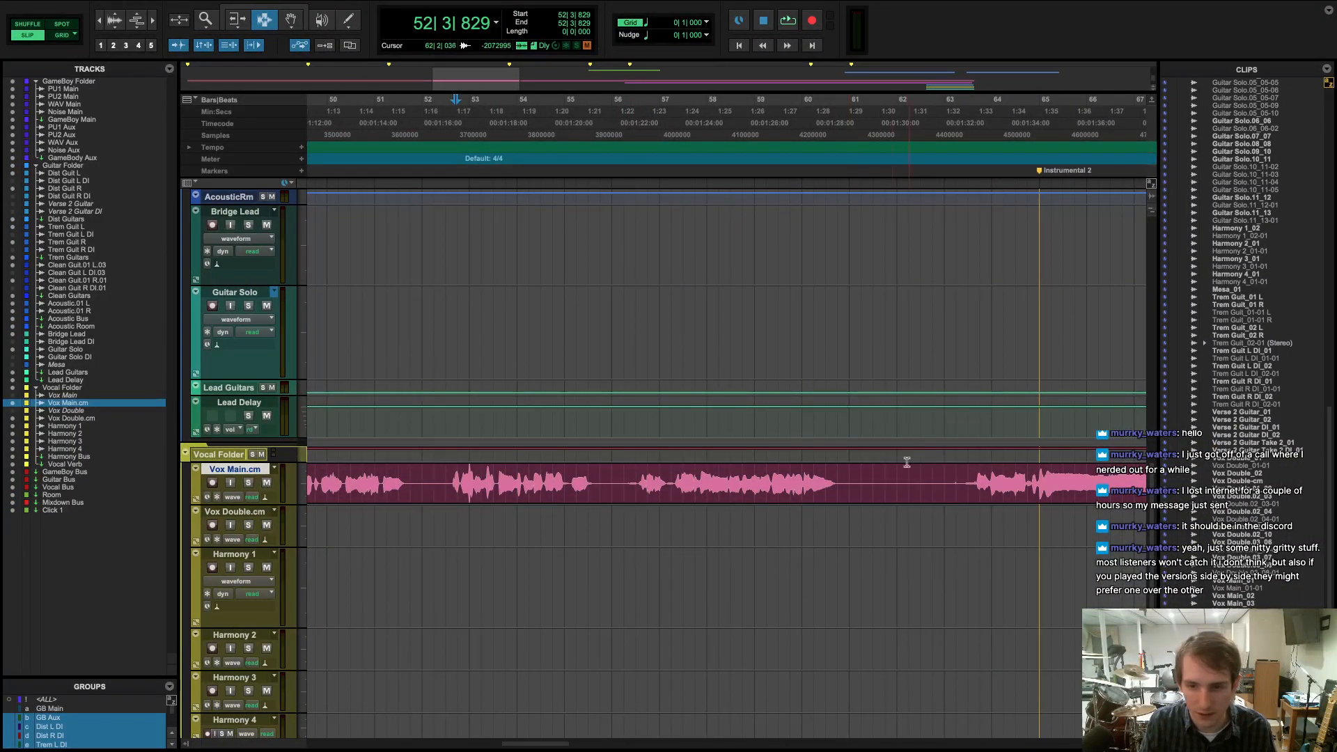
drag(447, 484, 870, 496)
key(space)
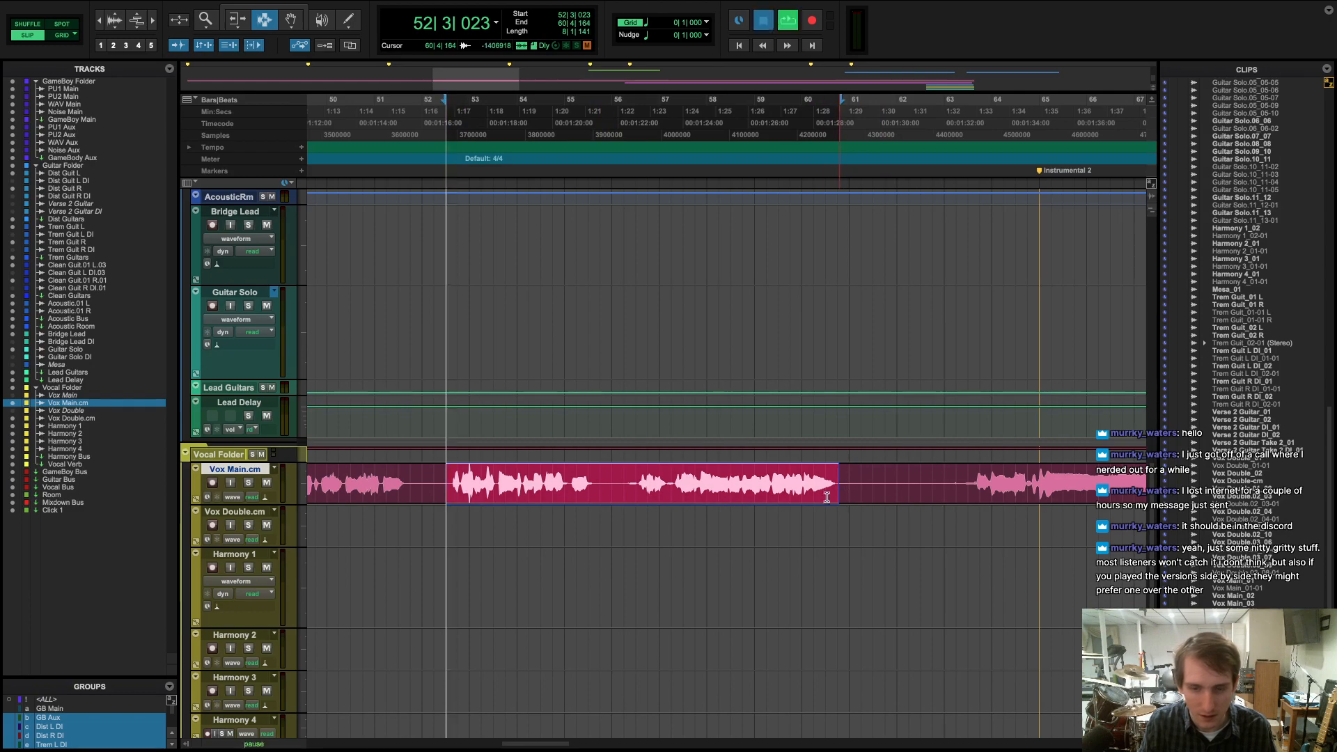
- Bring the GameBody Aux fader up to -10.6 dB in the mixer while the phrase plays
key(super+equal)
drag(695, 479, 696, 406)
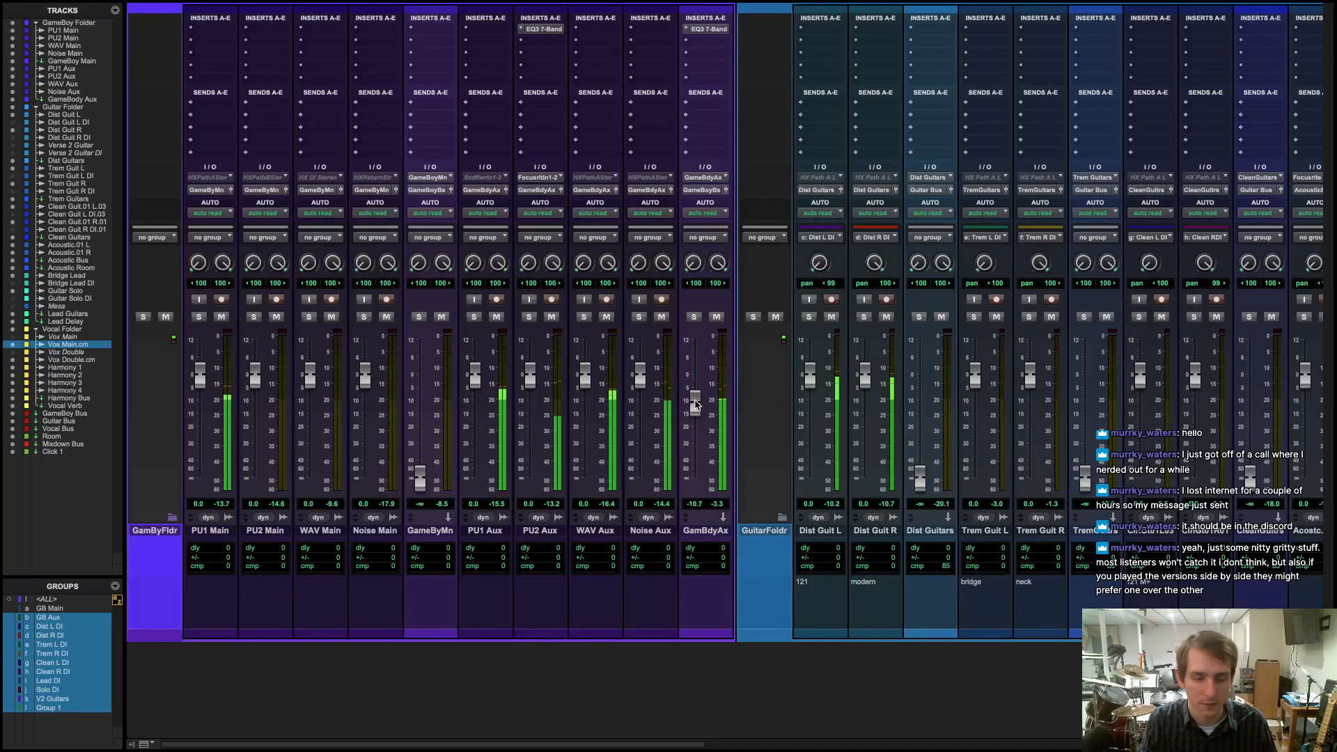
drag(693, 402, 696, 406)
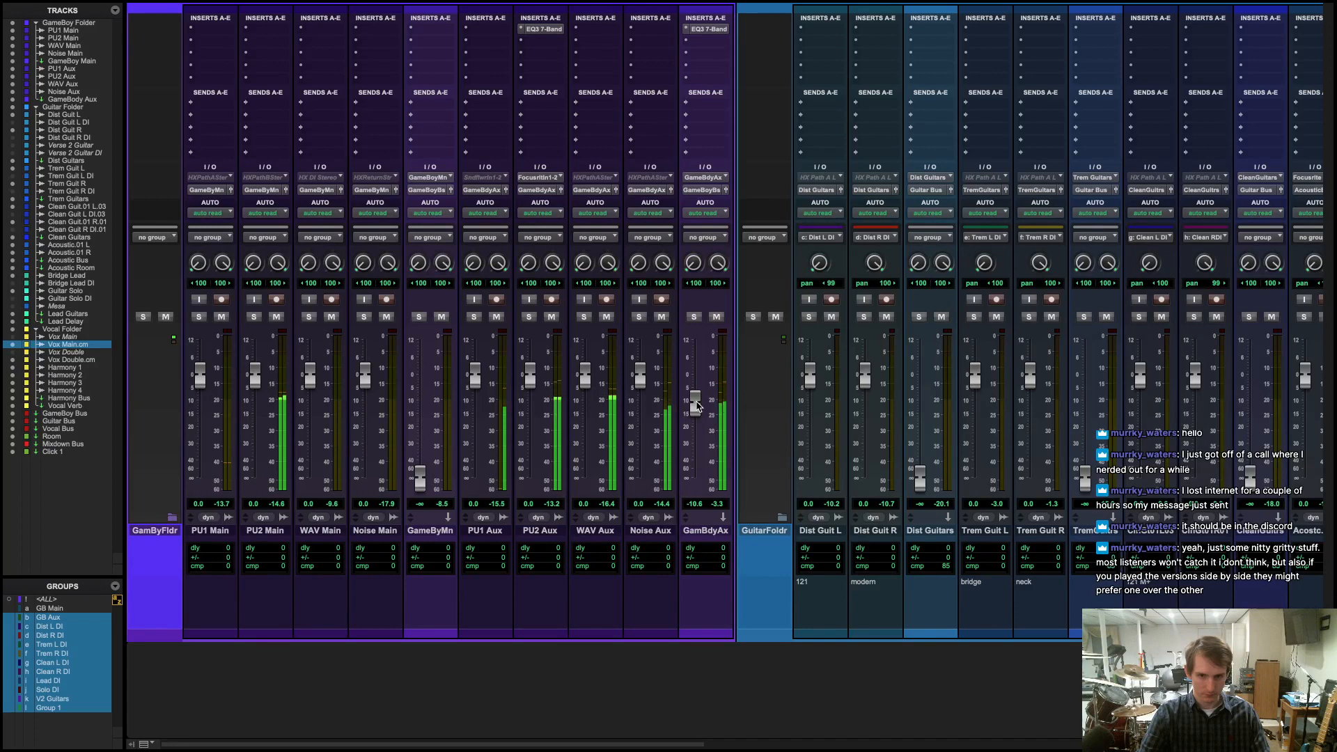
- Raise the GameBoy Main bus fader to -8.6 dB and return to the edit view
drag(420, 483, 421, 385)
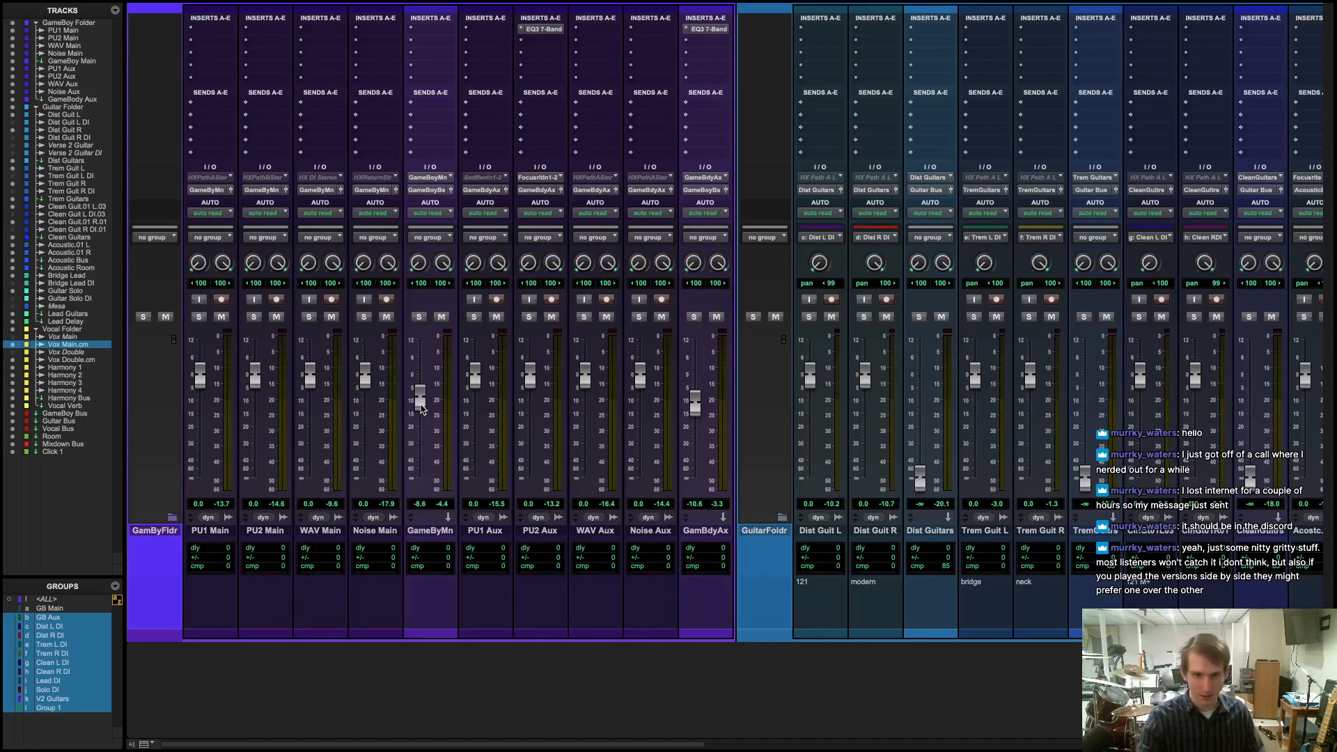
key(super+equal)
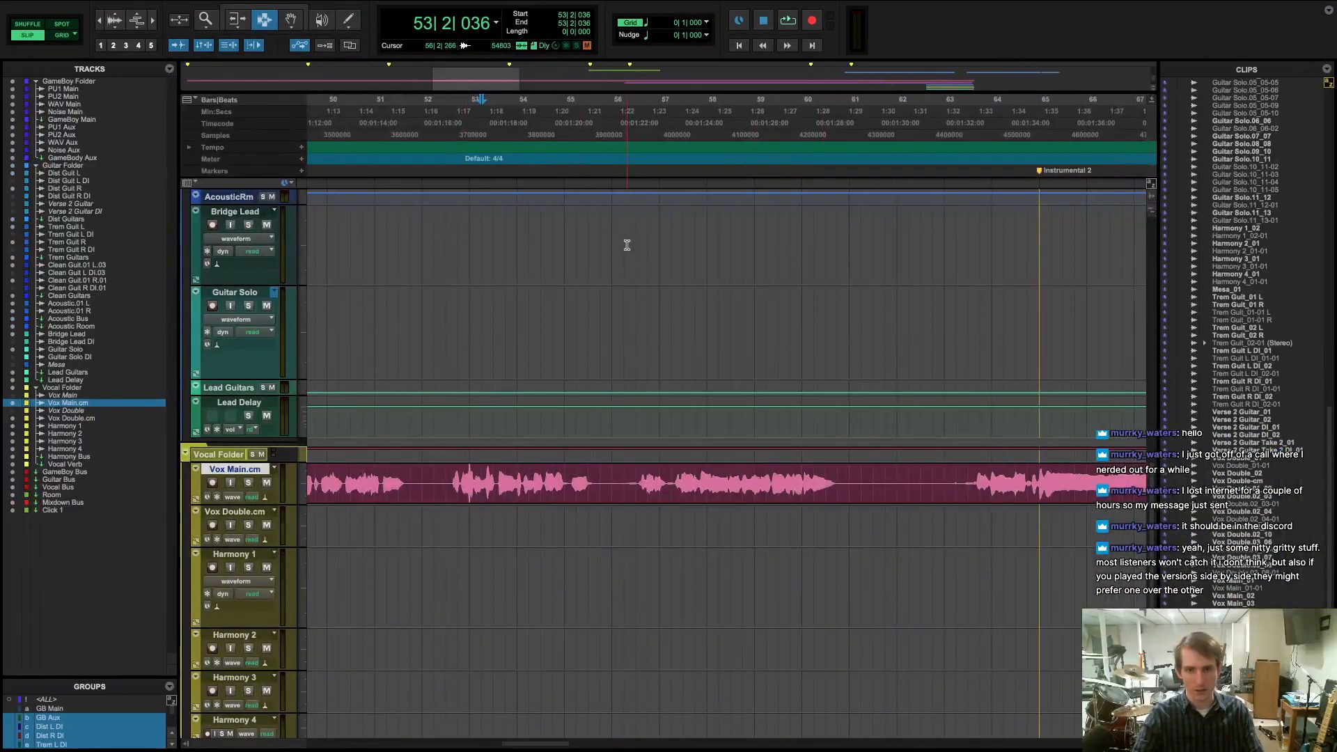
- Select the Vox Main.cm phrase from 52|3|417 to 60|4|389, play it while checking the mixer levels, and stop playback
drag(451, 484, 840, 488)
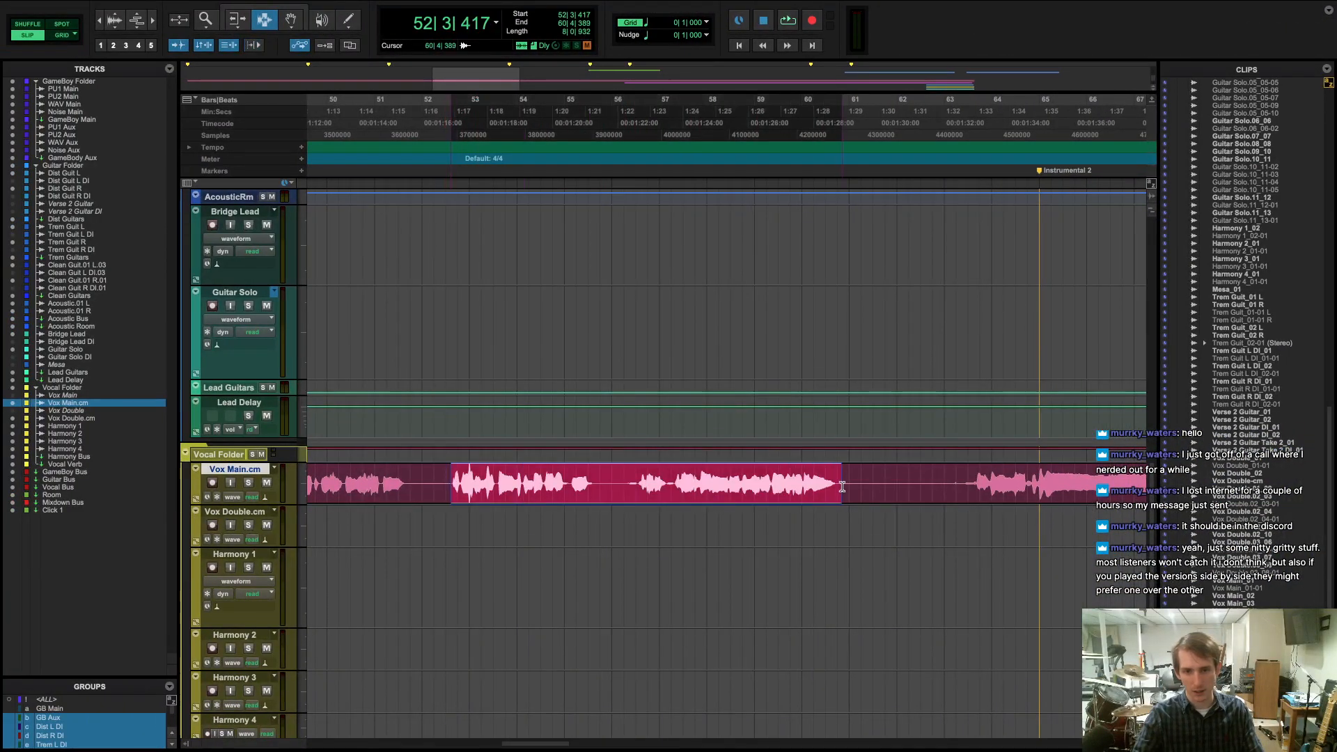
key(space)
key(super+equal)
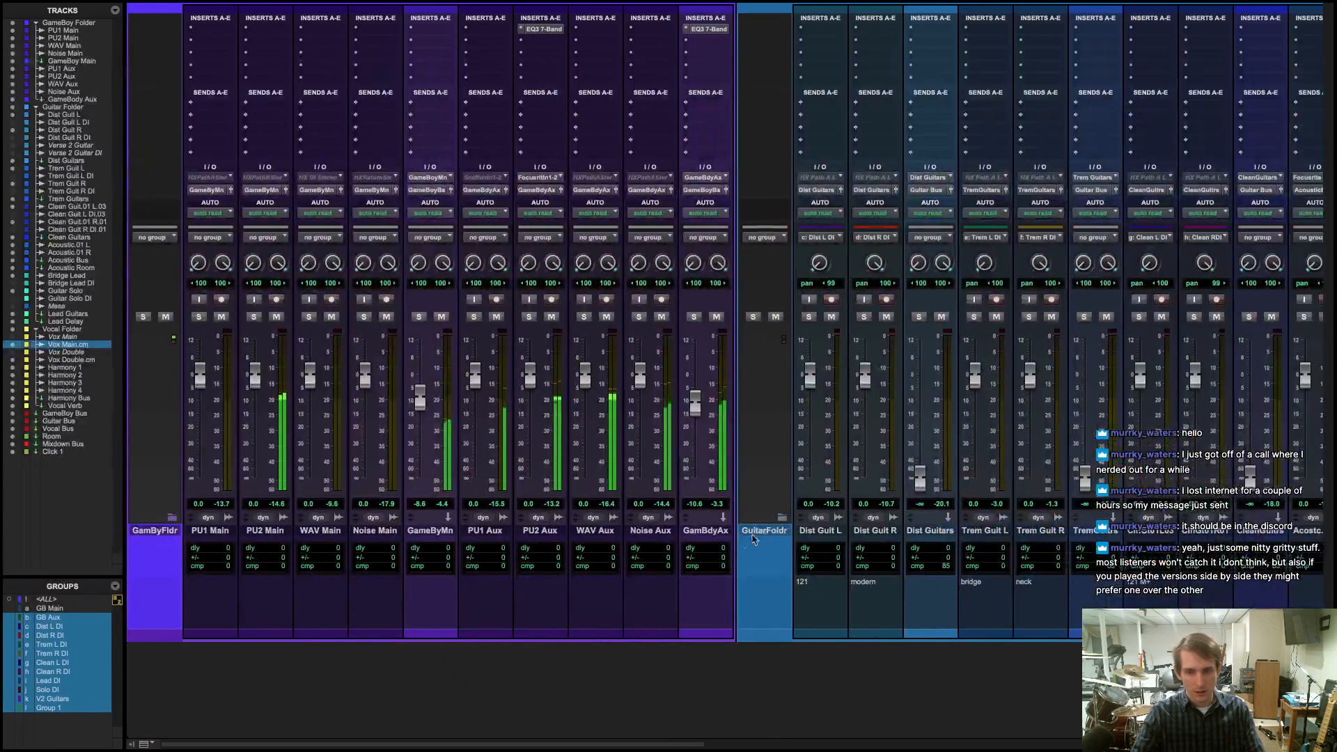
key(super+equal)
key(space)
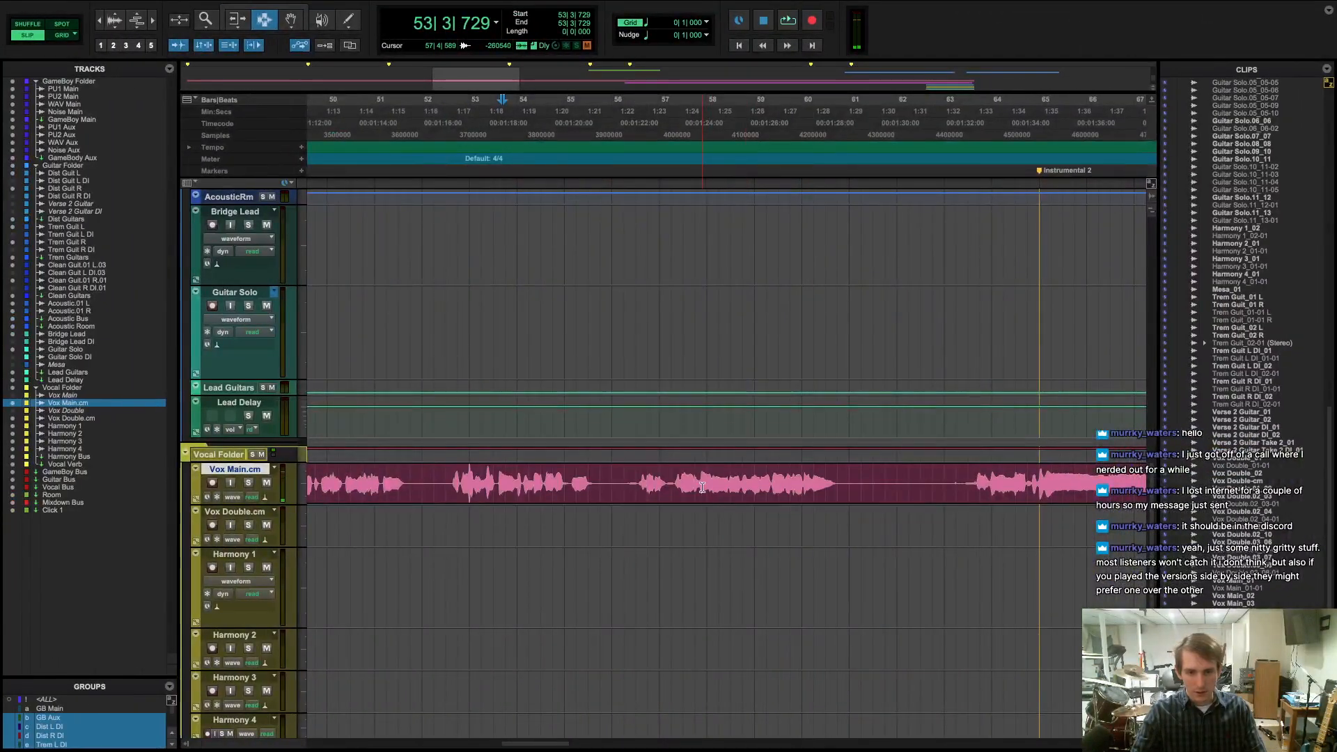
- Select the Verse 2 vocals on Vox Main.cm from 41|2|251 to 55|3|499 and start playback
scroll(661, 495, left, 10)
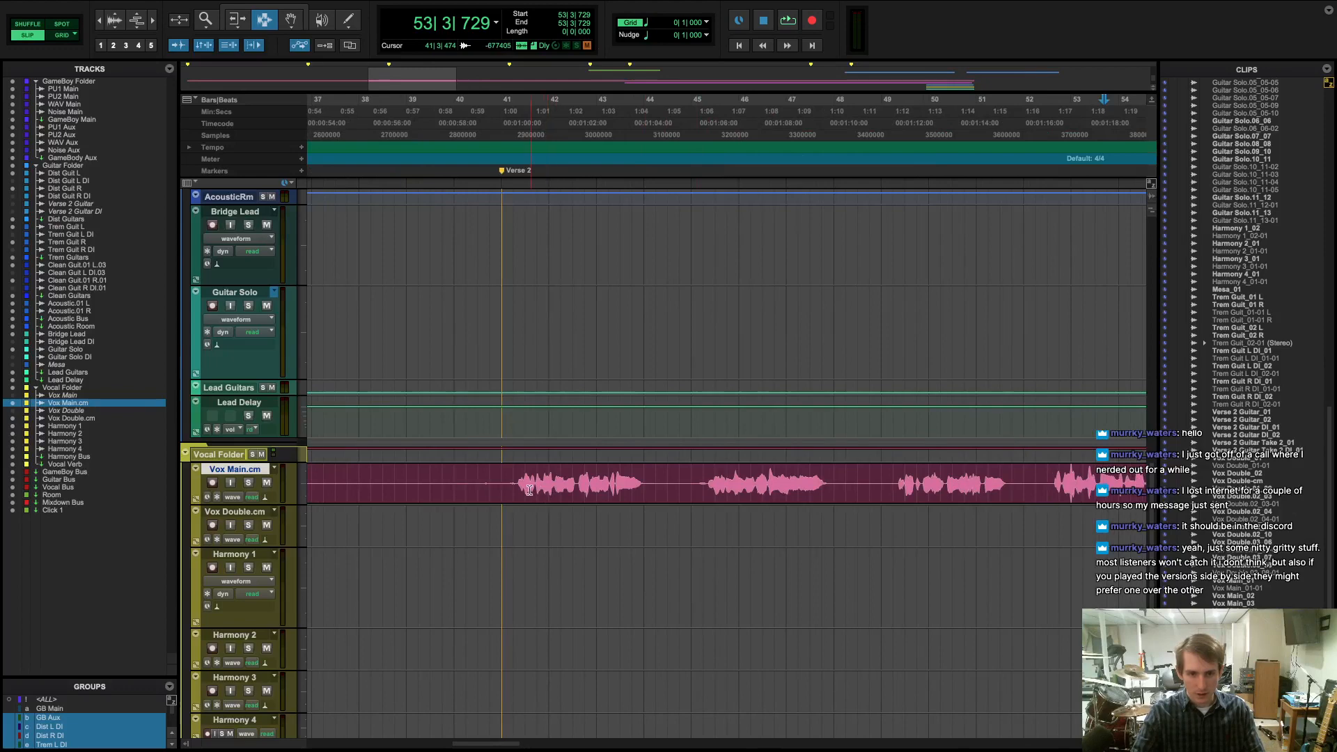
drag(514, 488, 786, 479)
click(831, 490)
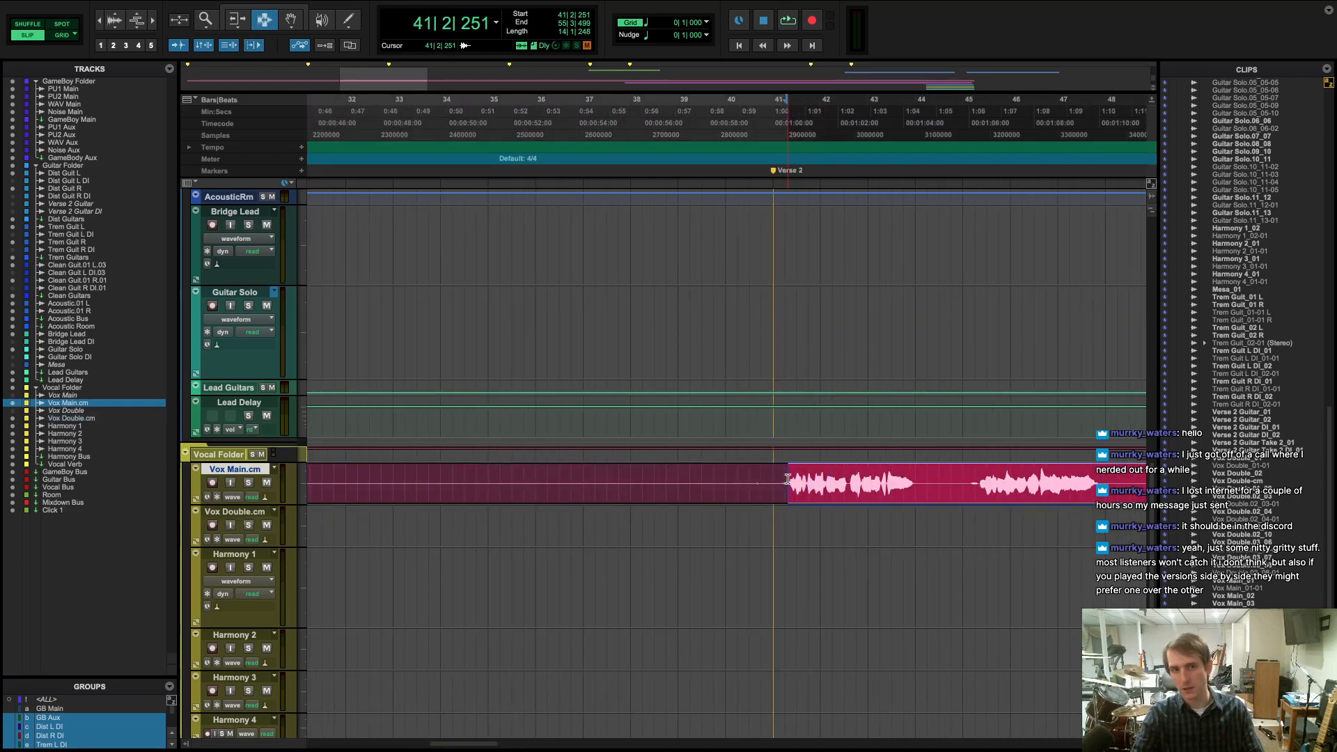
key(space)
- Lower GameBody Aux to -11.5 dB with GameBoy Main temporarily muted, and set the GameBoy Main fader to -9.1 dB
key(ctrl+Right)
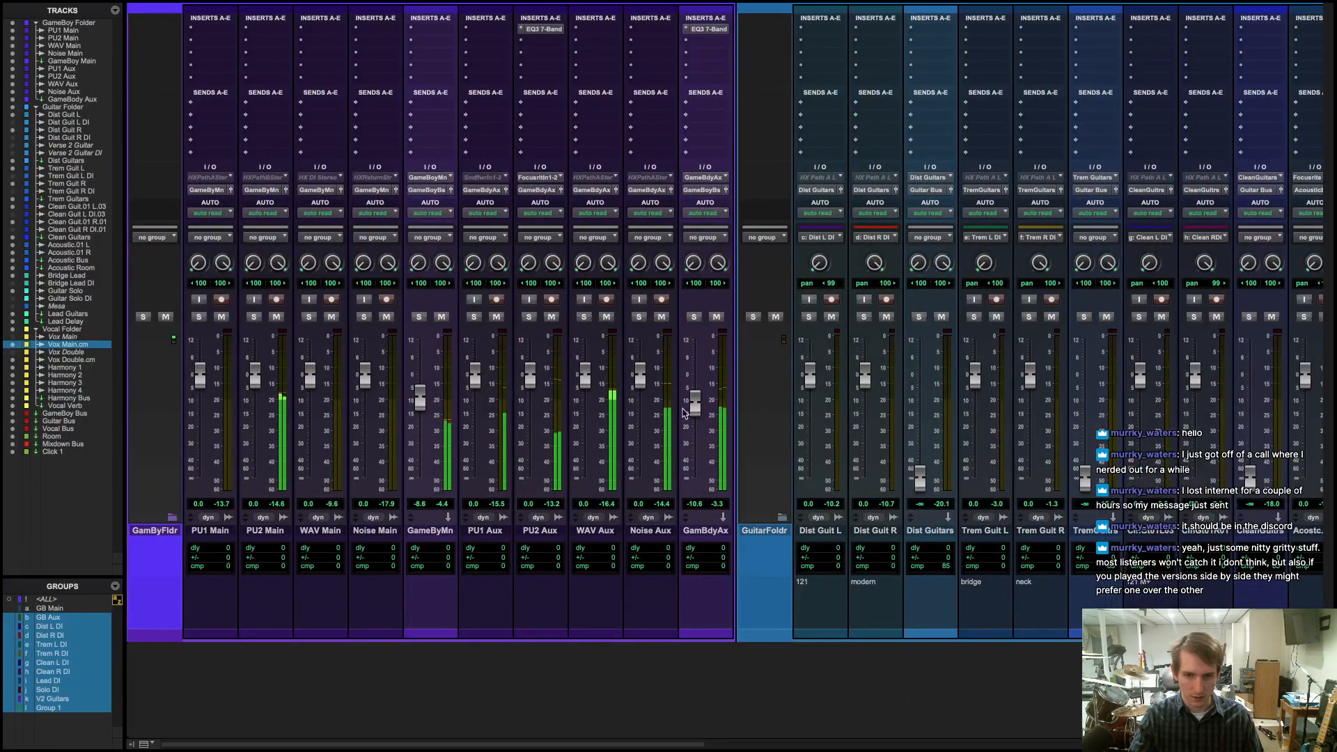
click(443, 317)
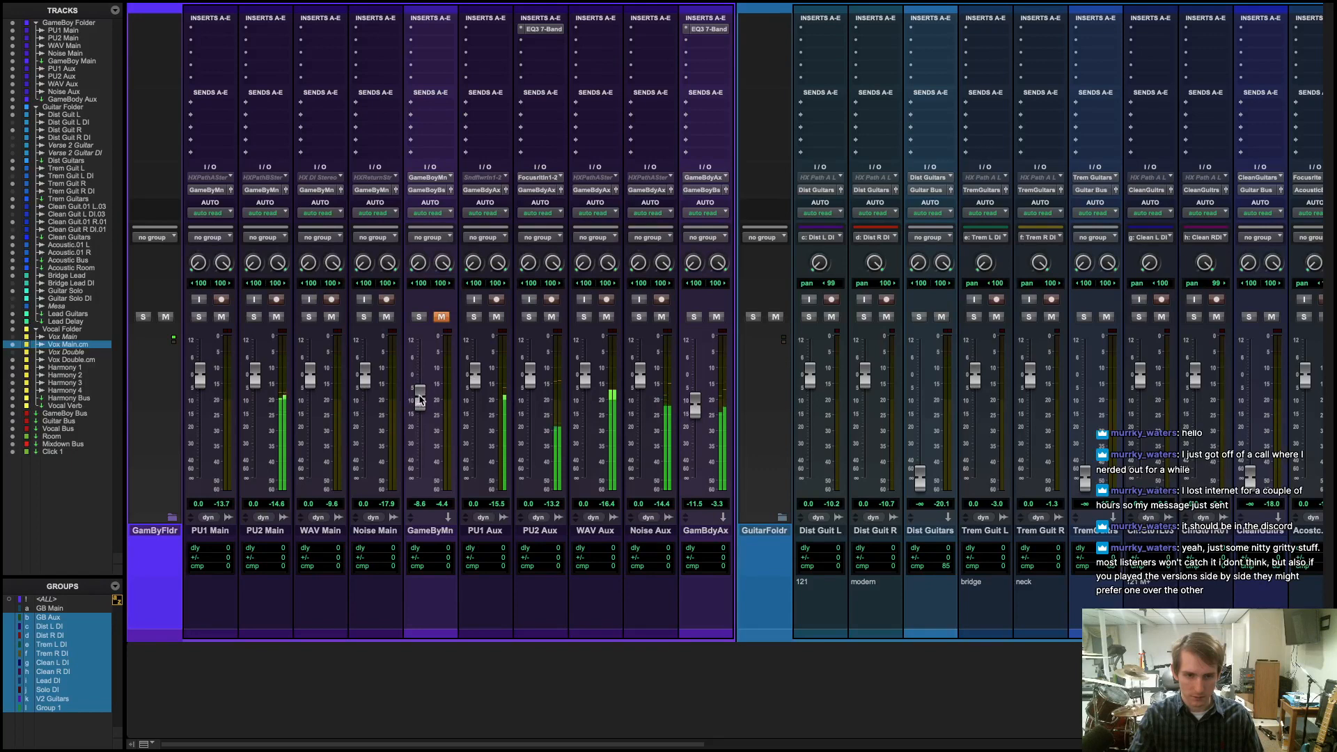
click(441, 318)
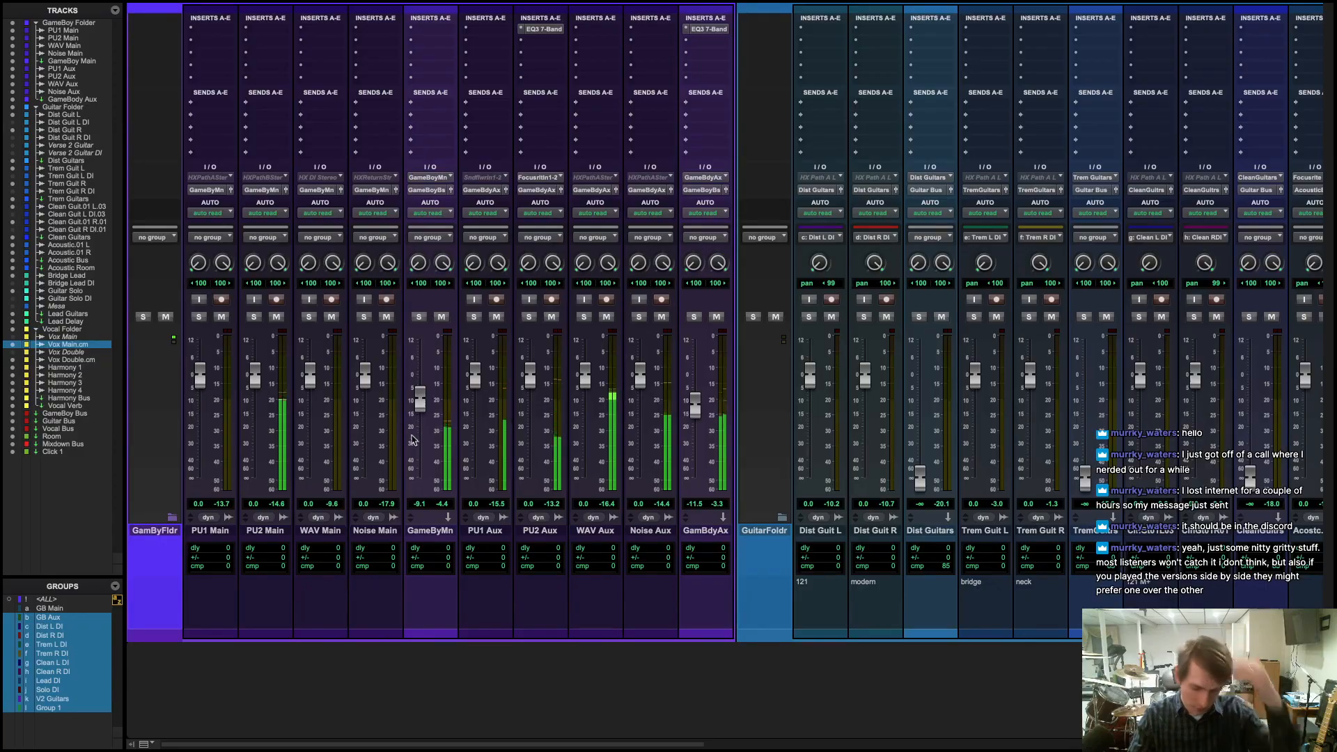
key(ctrl+Left)
key(ctrl+Right)
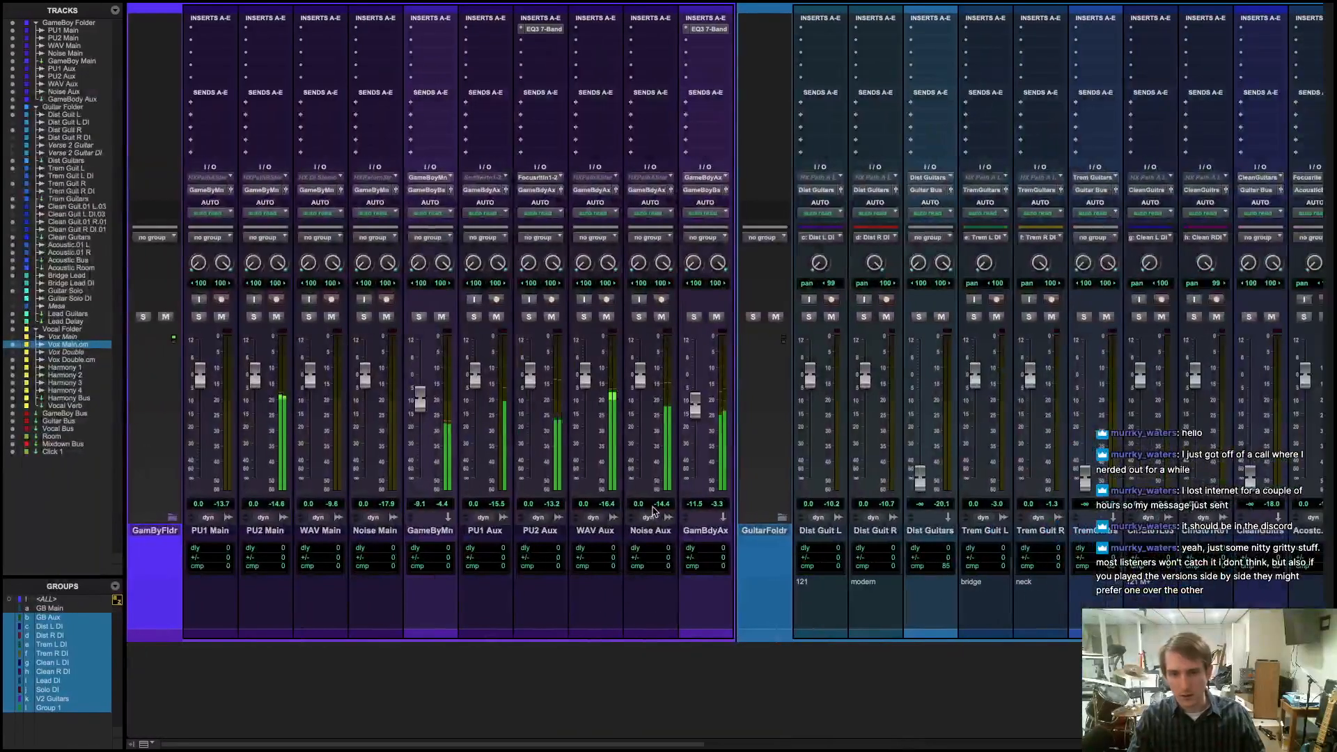
- Activate the <ALL> group in the edit view and shrink all tracks together to a compact height
scroll(805, 494, right, 10)
scroll(822, 489, right, 3)
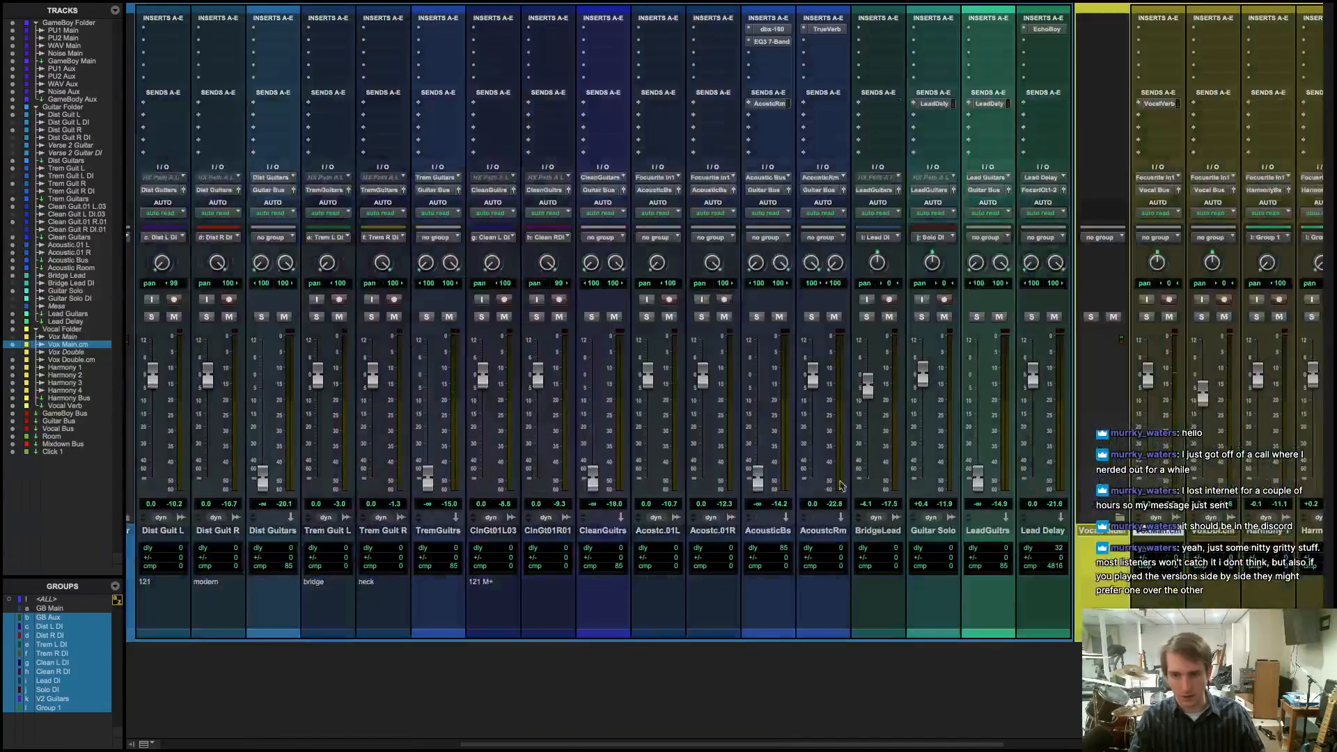
key(ctrl+Left)
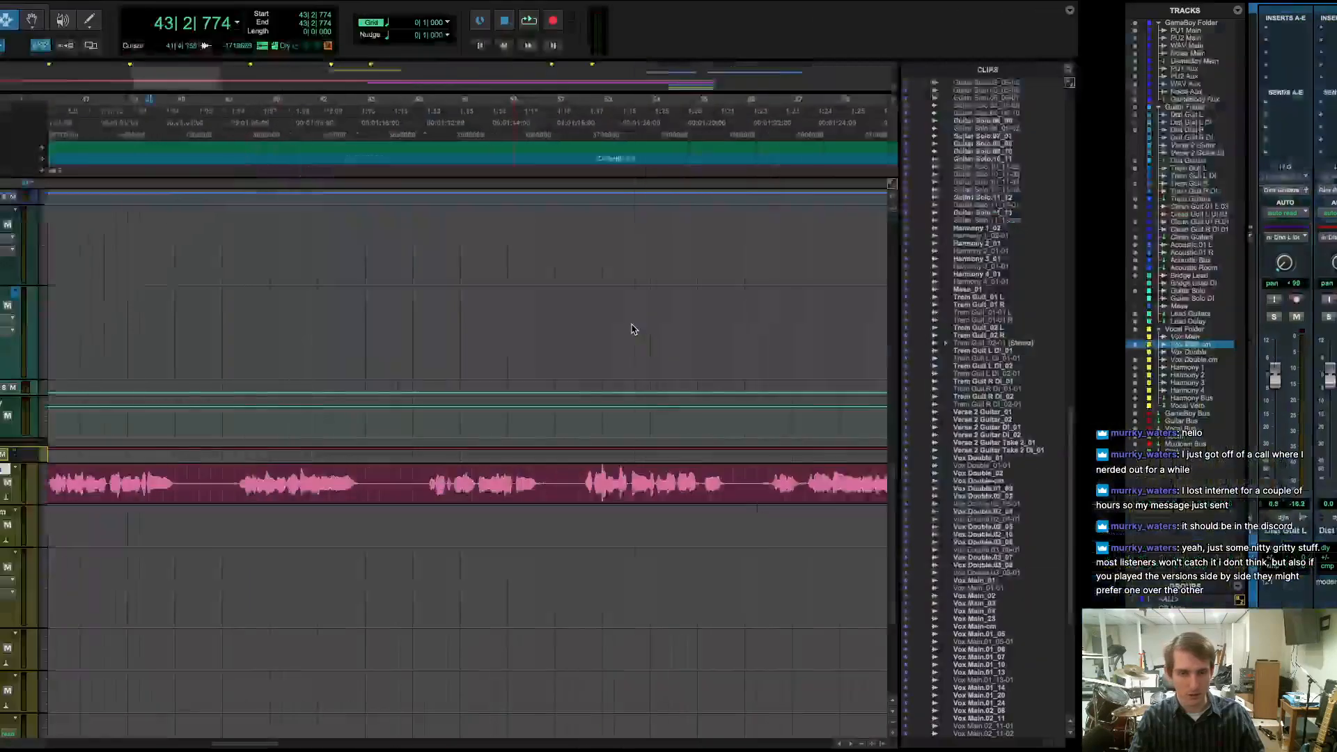
key(super+])
key(super+])
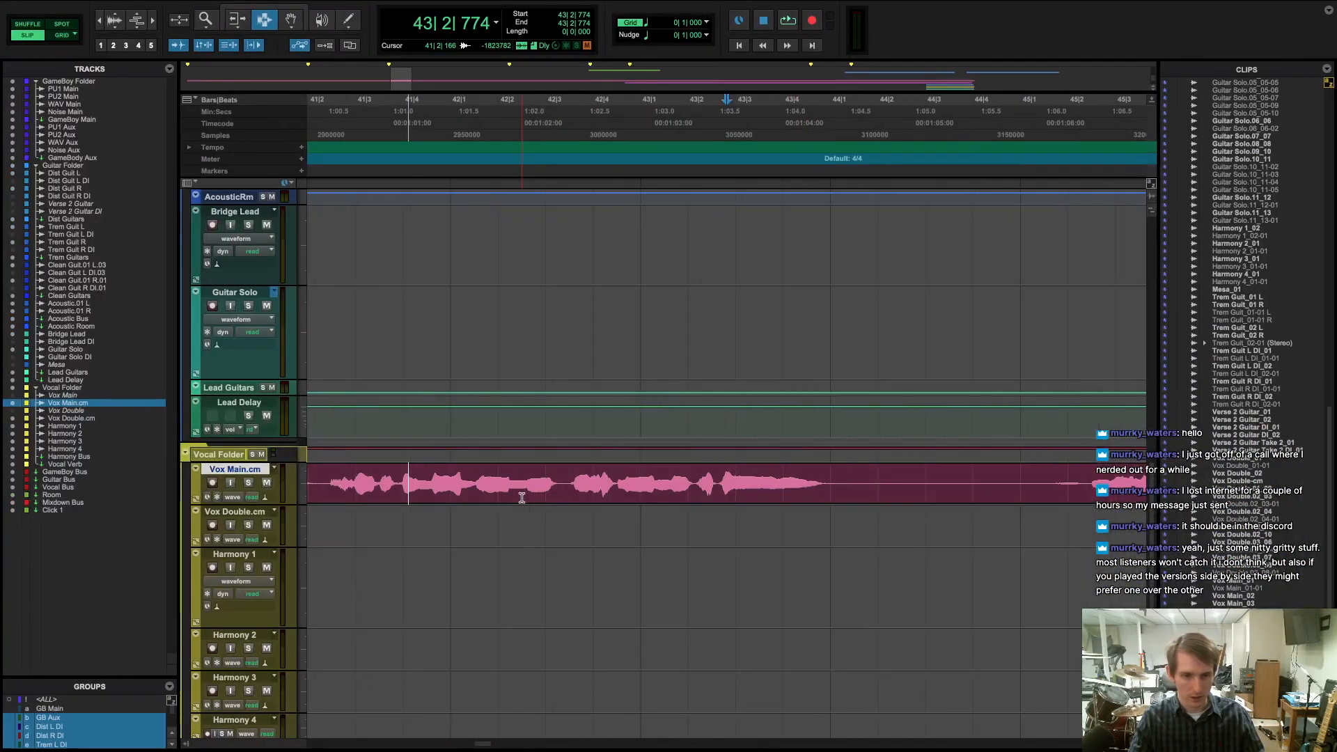
key(super+[)
key(super+[)
key(super+[)
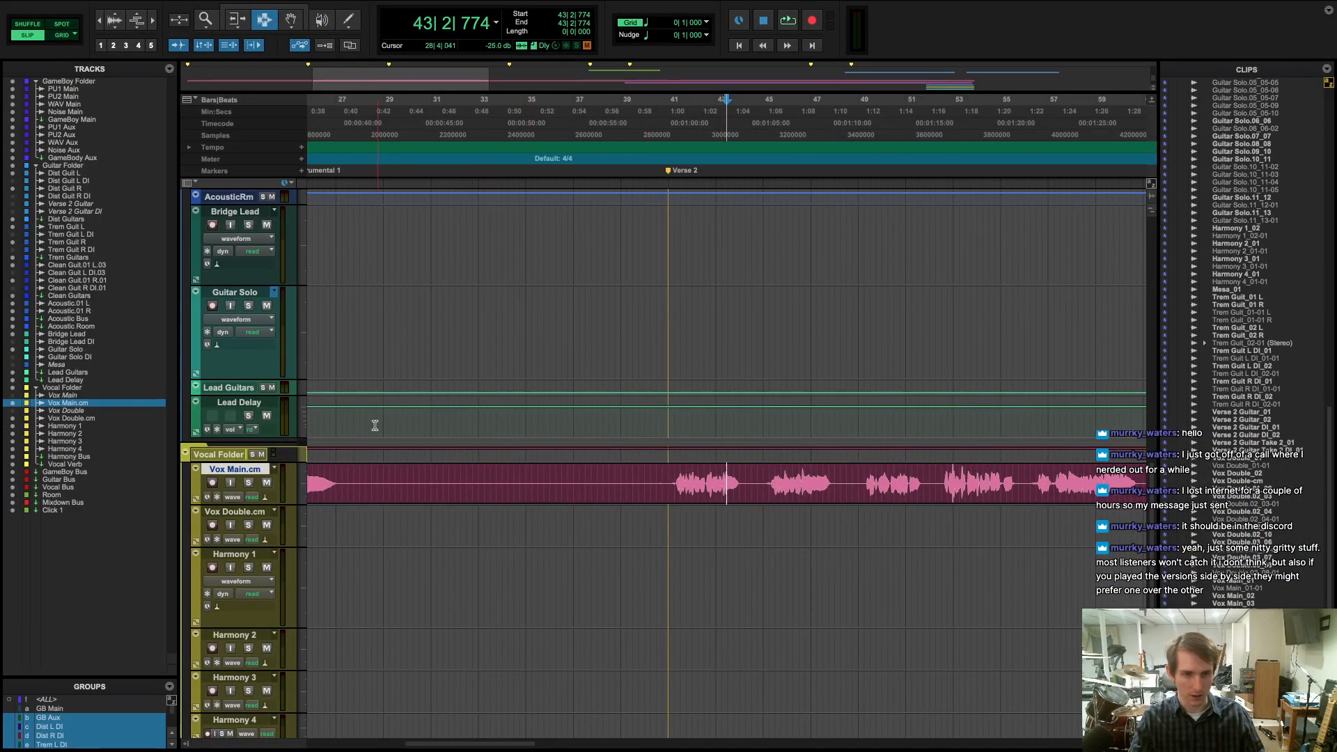
click(70, 698)
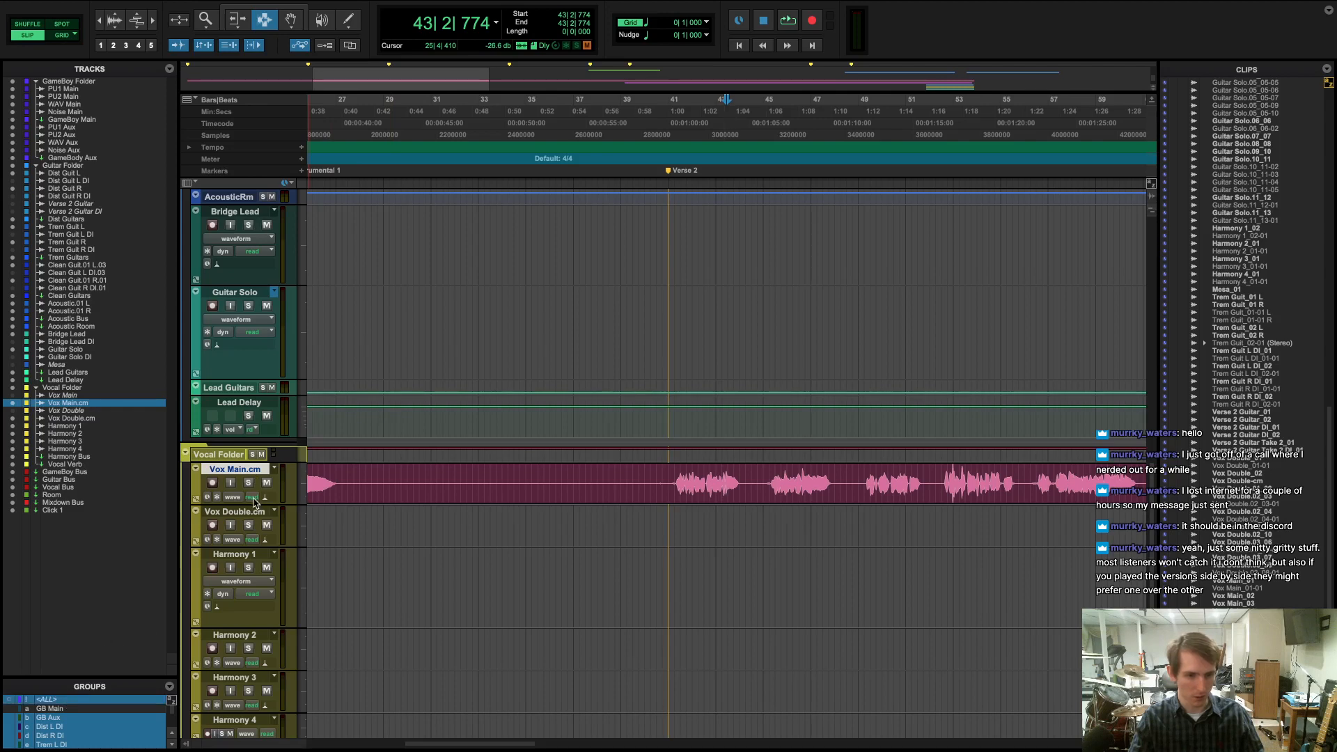
drag(250, 503, 262, 477)
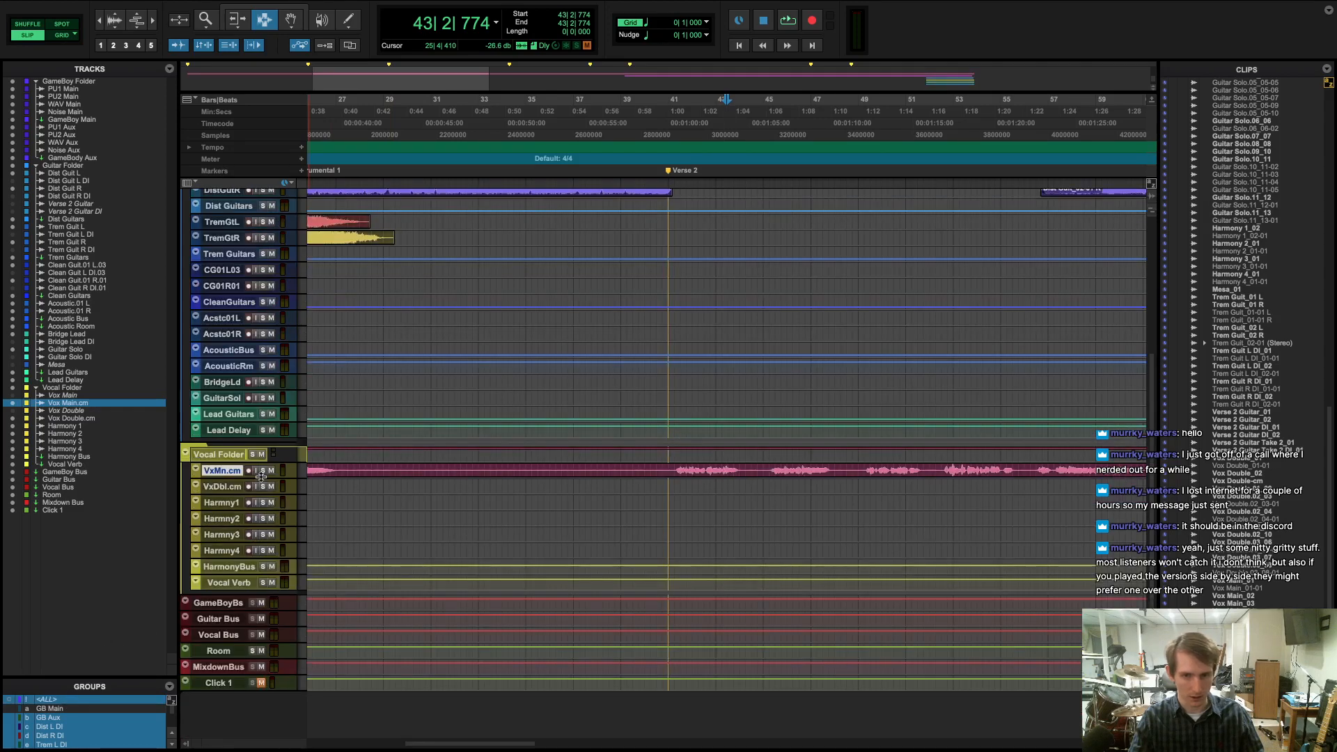
scroll(673, 322, up, 6)
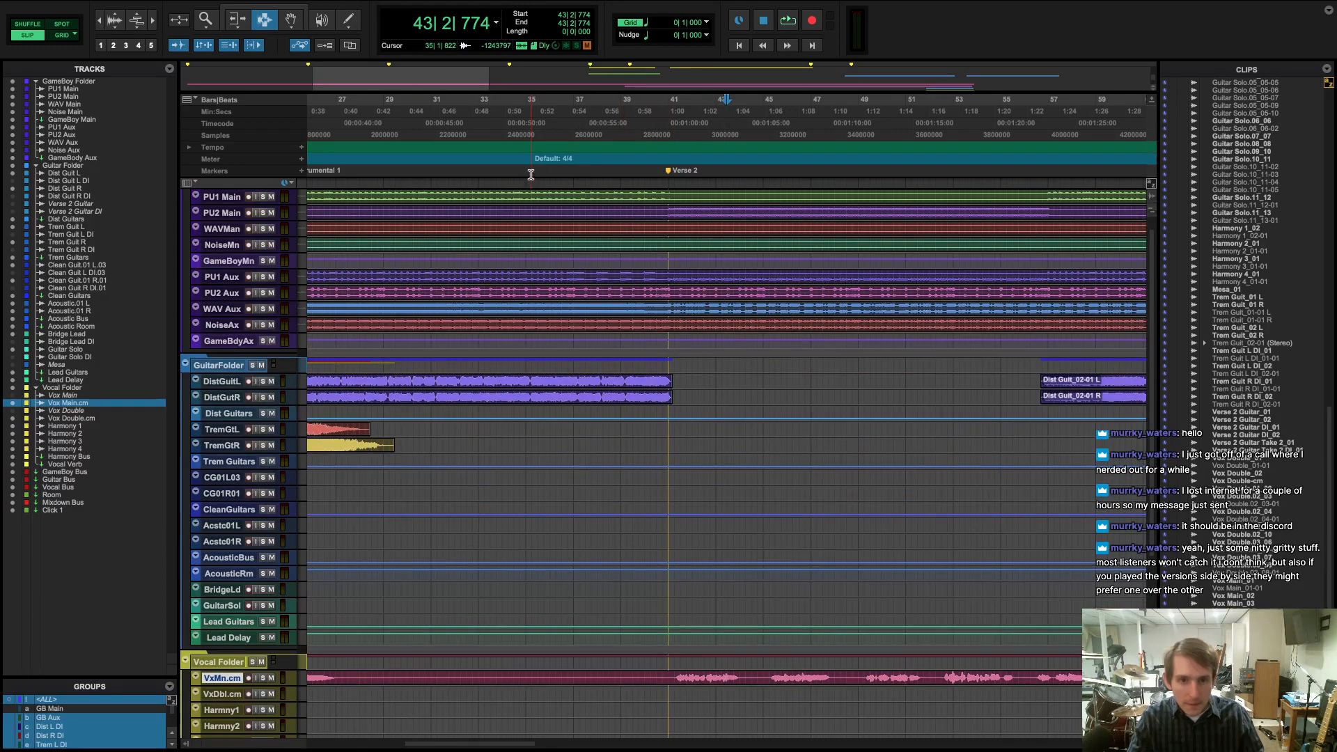
- Play from 35|1|709 into Verse 2, and select the range from 56|3|714 to 59|4|737 where the distorted guitars enter
click(530, 174)
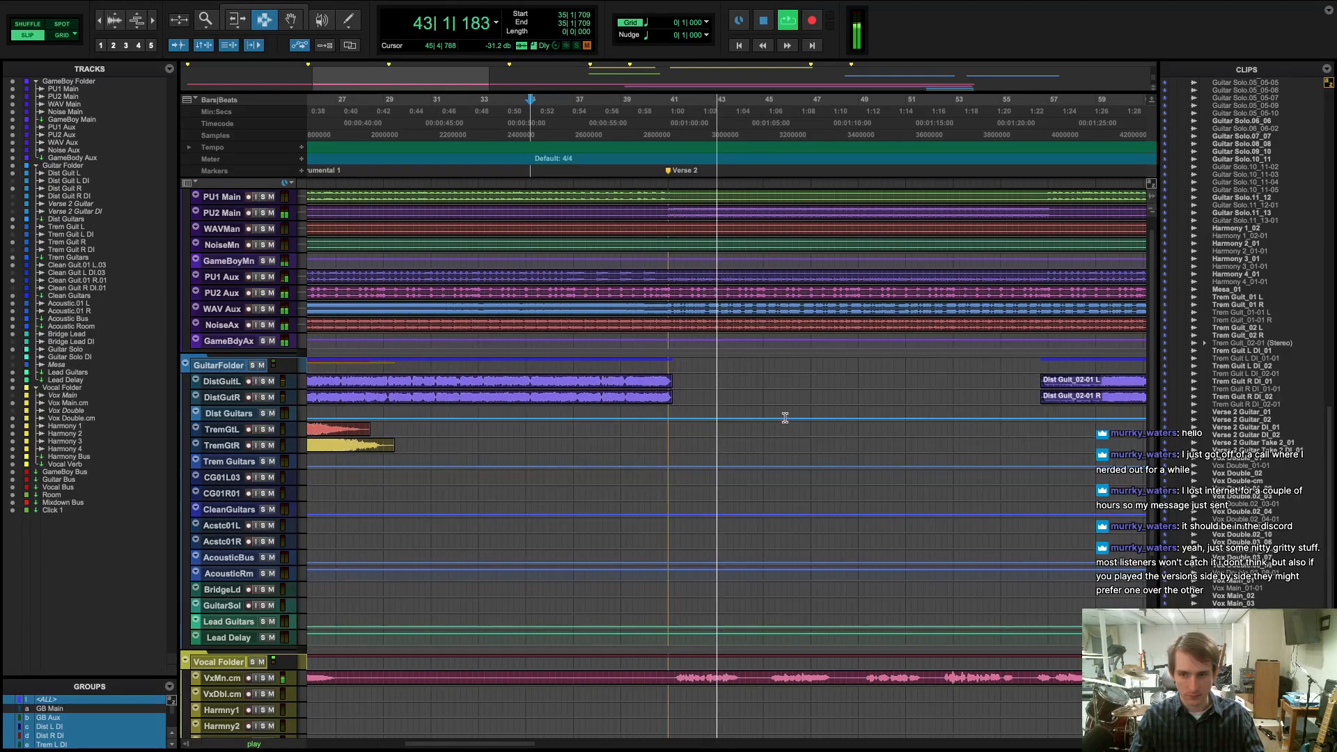
key(space)
drag(1040, 174, 1118, 185)
scroll(1065, 254, right, 1)
scroll(1065, 255, right, 5)
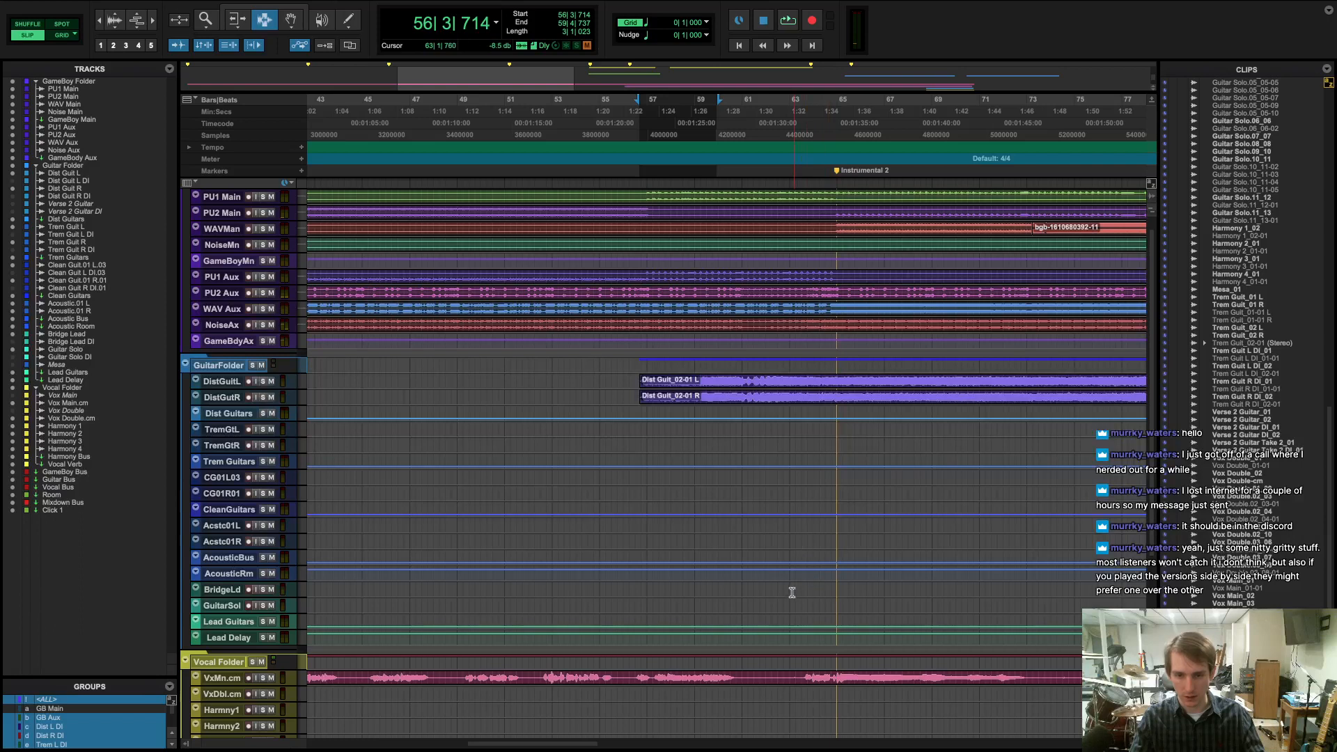
- Play a range from about bar 63 to bar 74 across the Instrumental 2 marker and show the mixer
drag(794, 174, 1051, 172)
key(space)
key(super+equal)
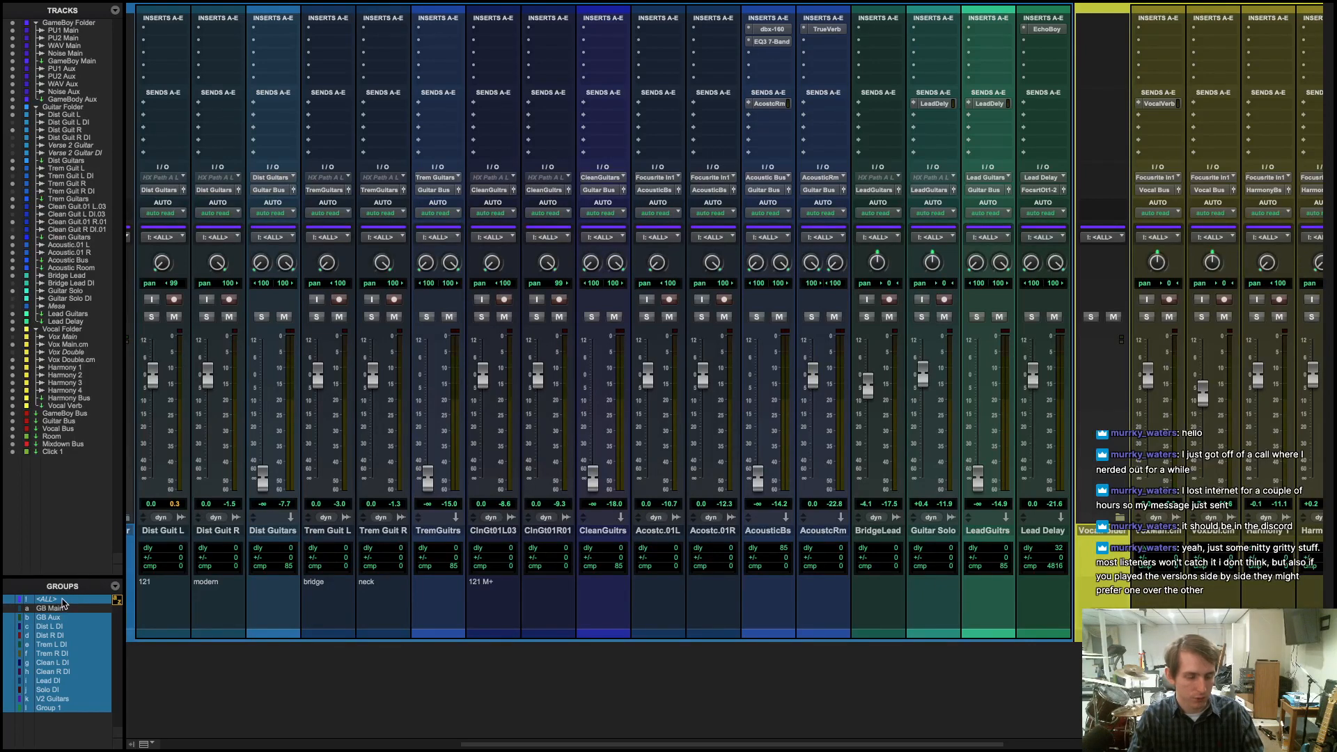
- Deactivate the <ALL> group and return to the edit view
click(62, 600)
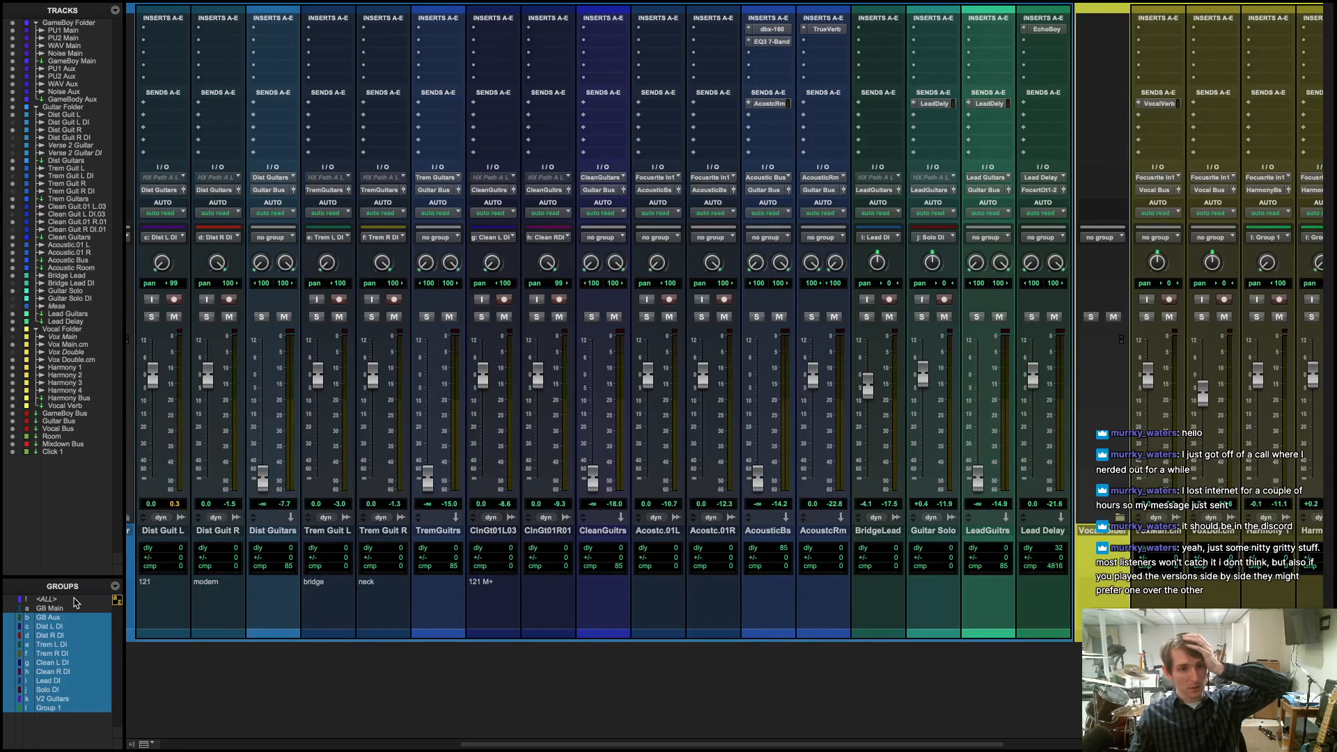
key(Return)
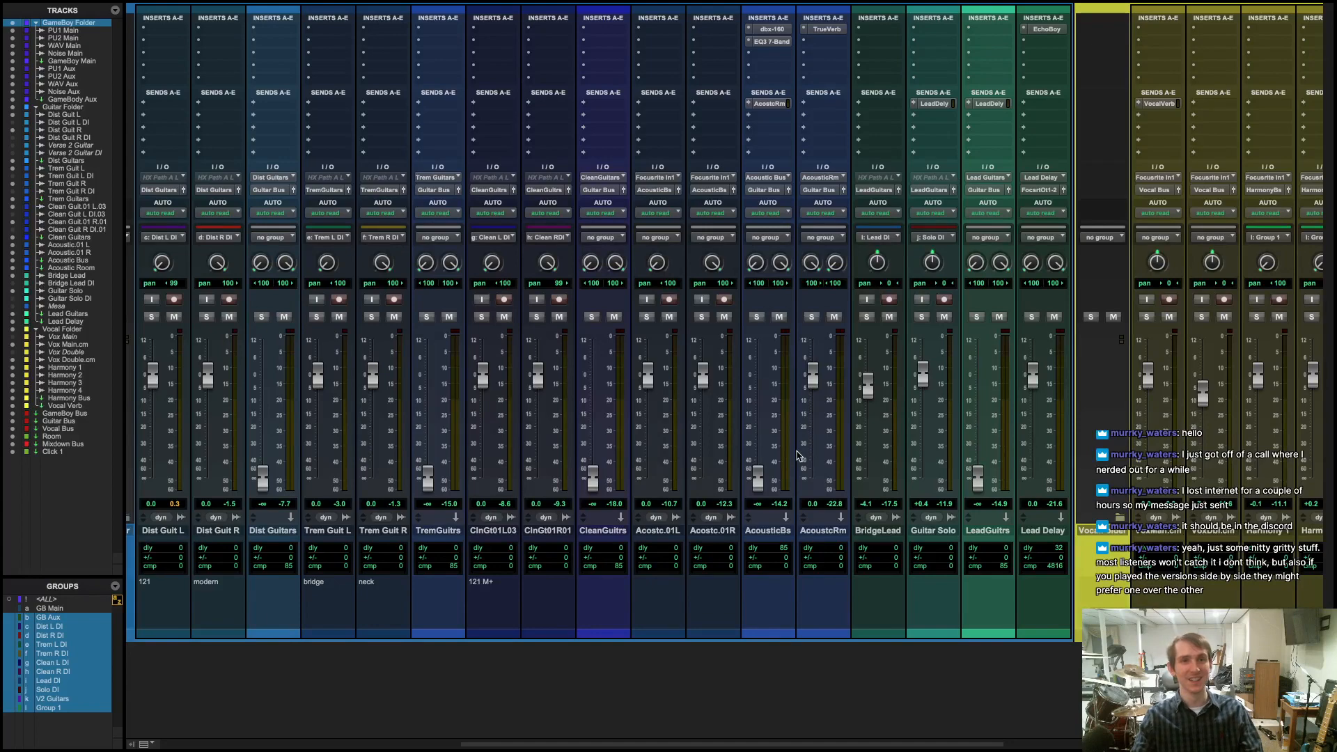
scroll(763, 473, right, 10)
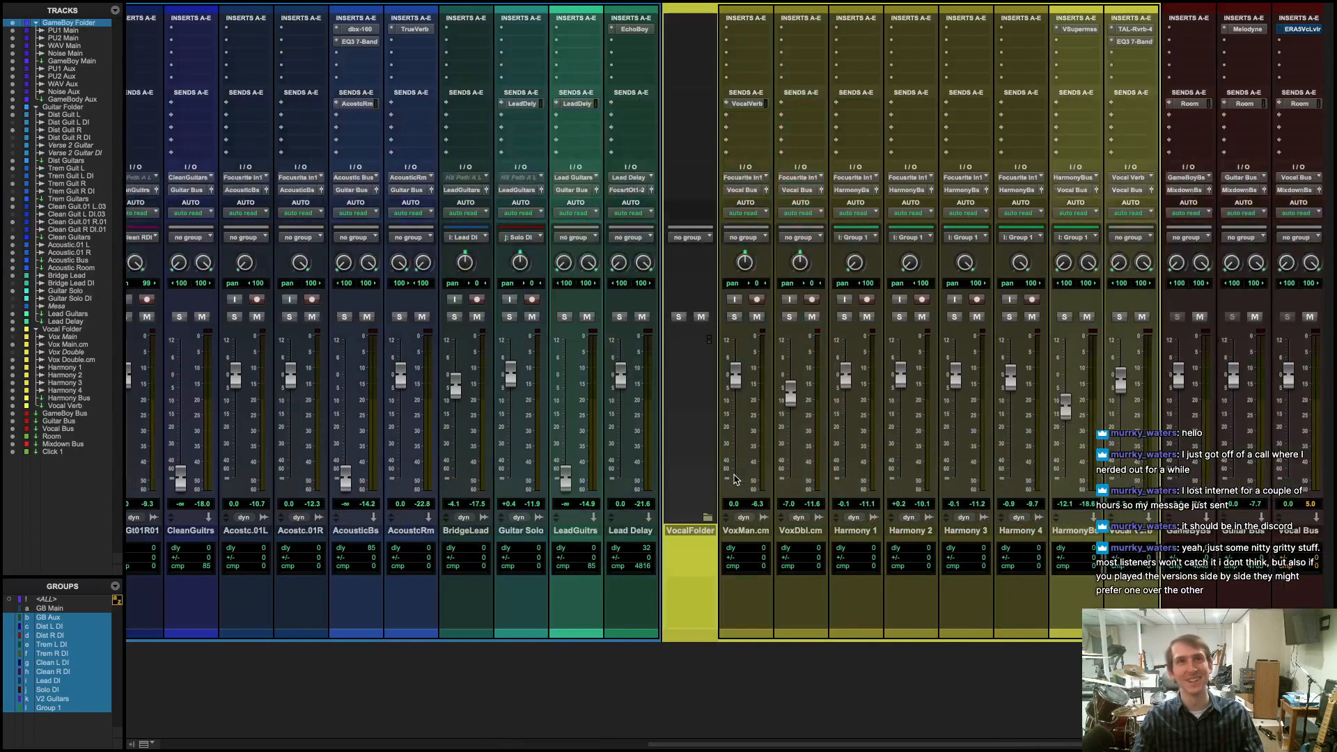
scroll(739, 477, left, 15)
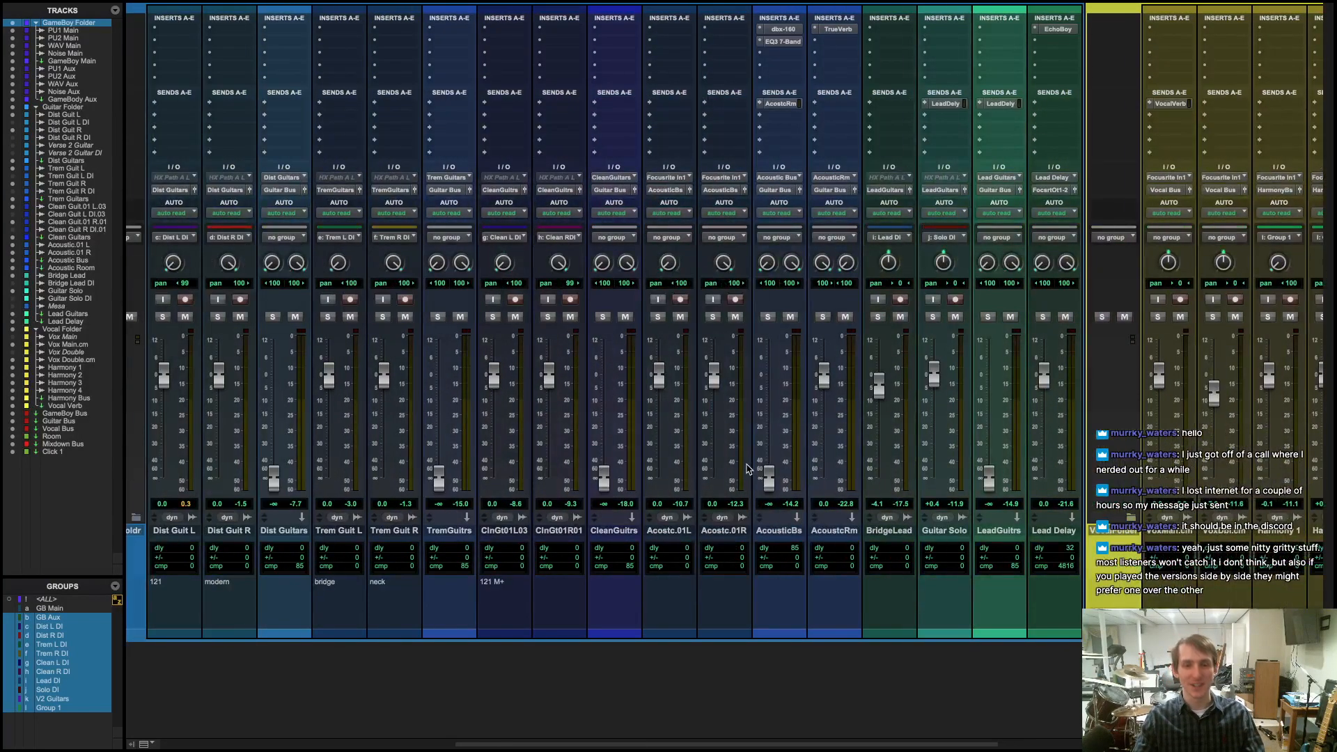
key(super+equal)
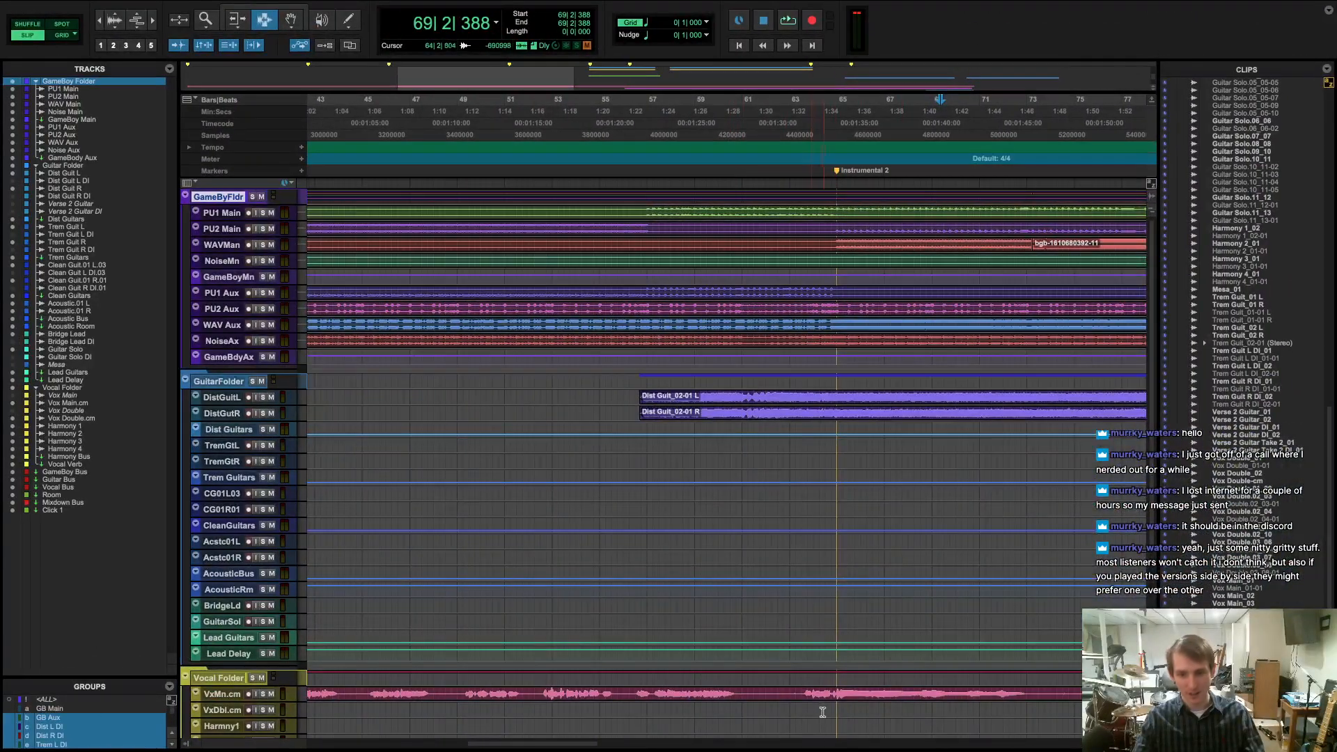
- Select the Vox Main.cm phrase from 63|2|701 to 73|1|207 and start playback
drag(800, 693, 1028, 692)
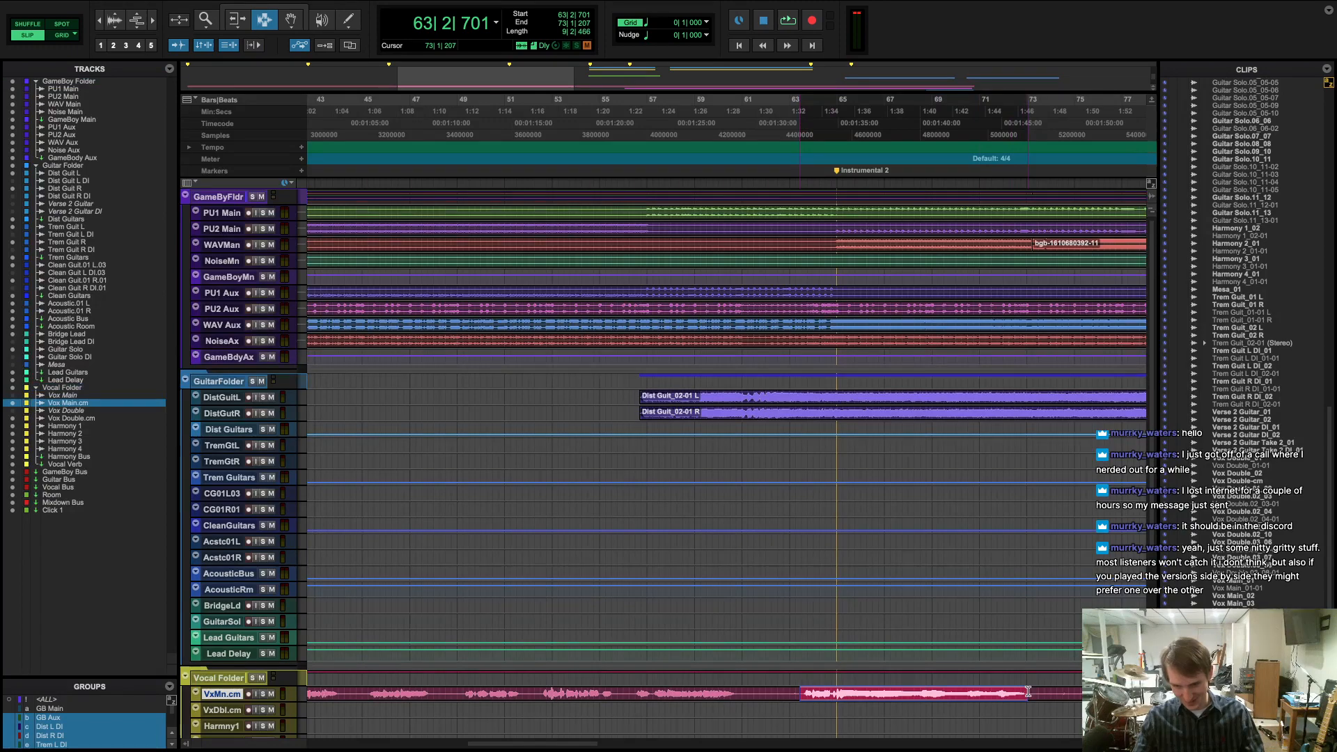
key(space)
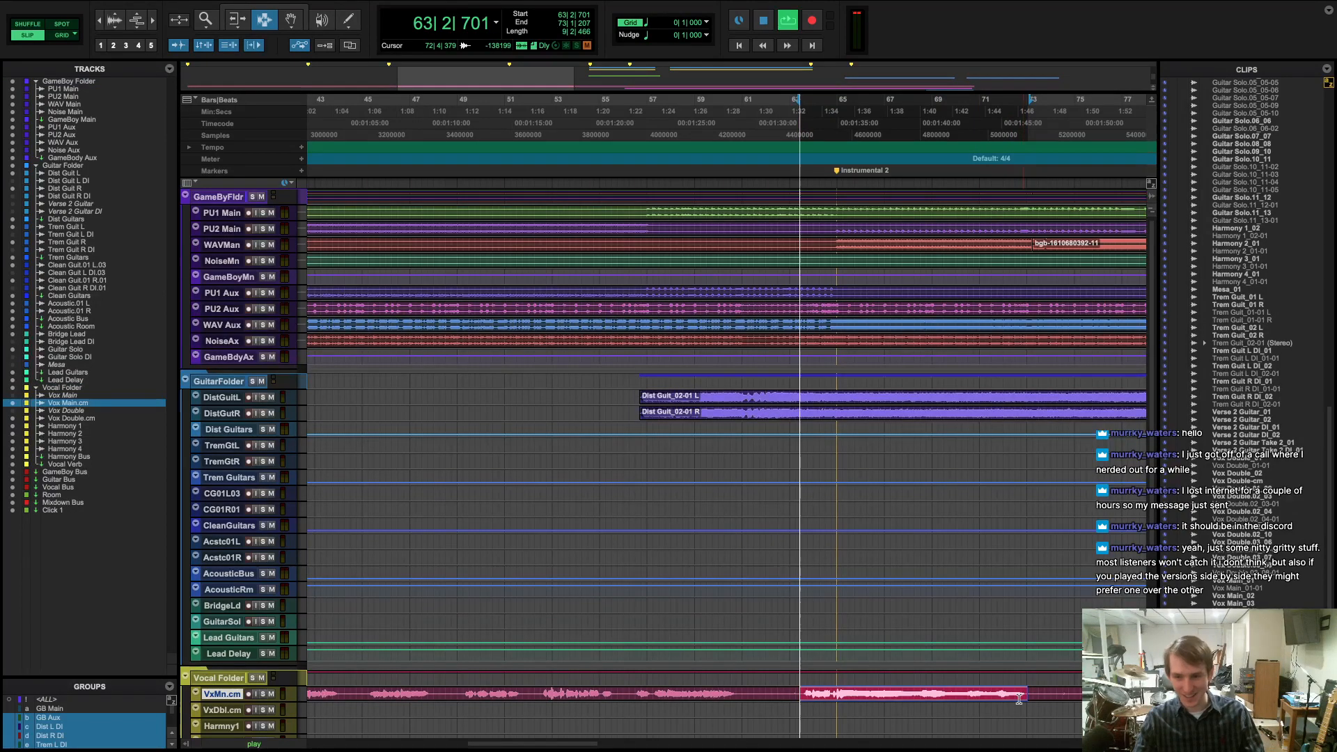
scroll(821, 613, right, 5)
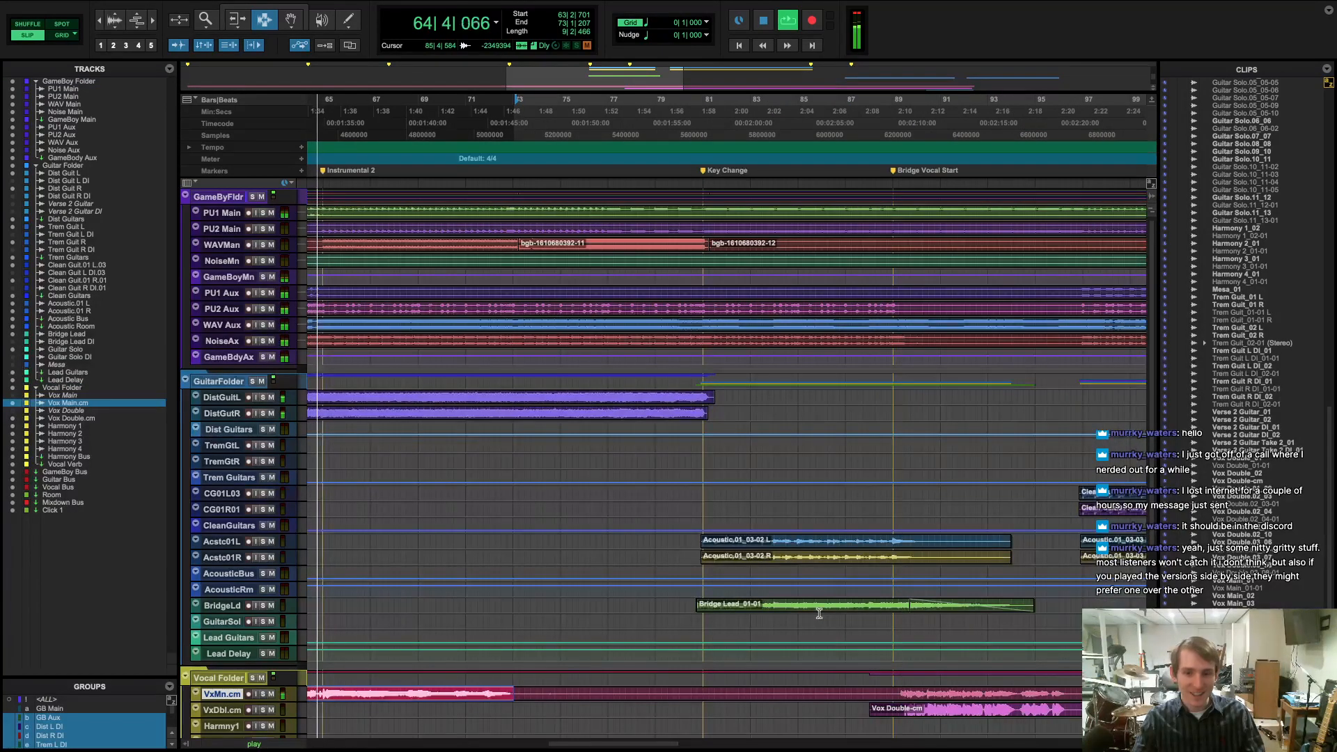
scroll(780, 607, left, 4)
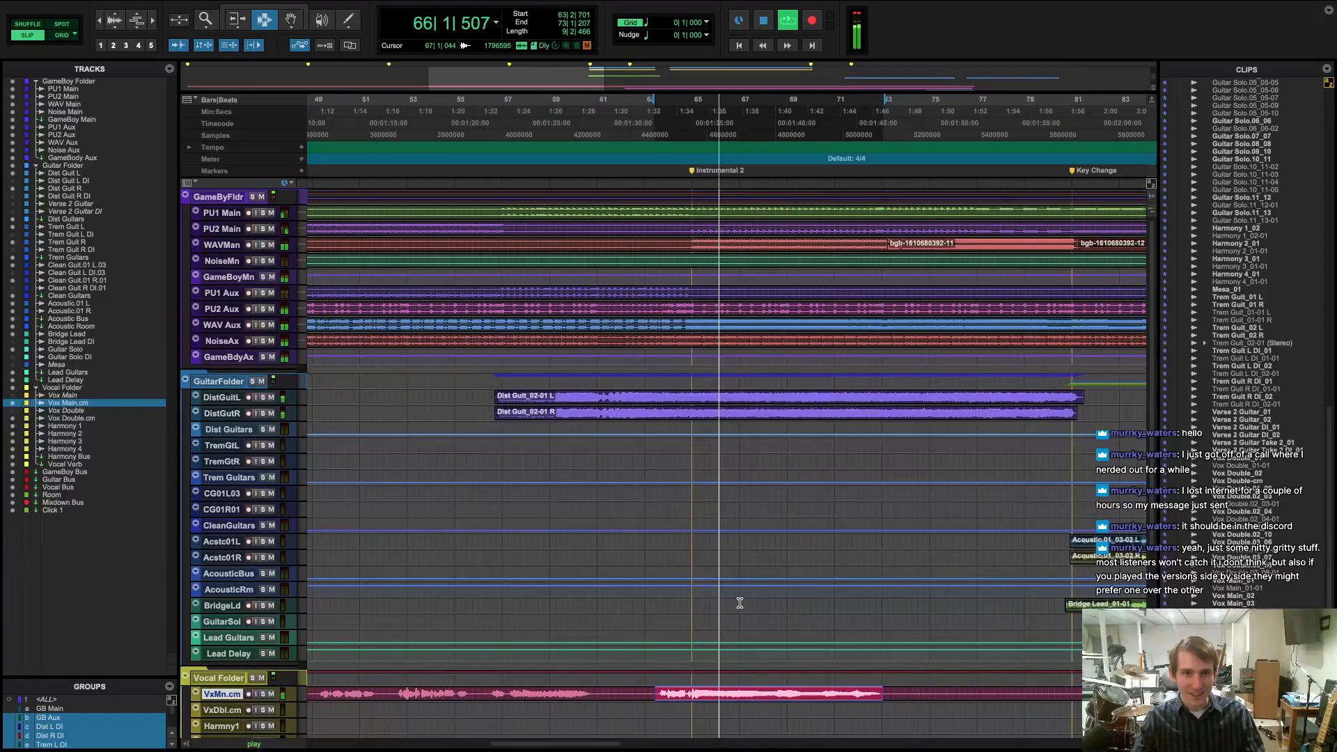
key(super+[)
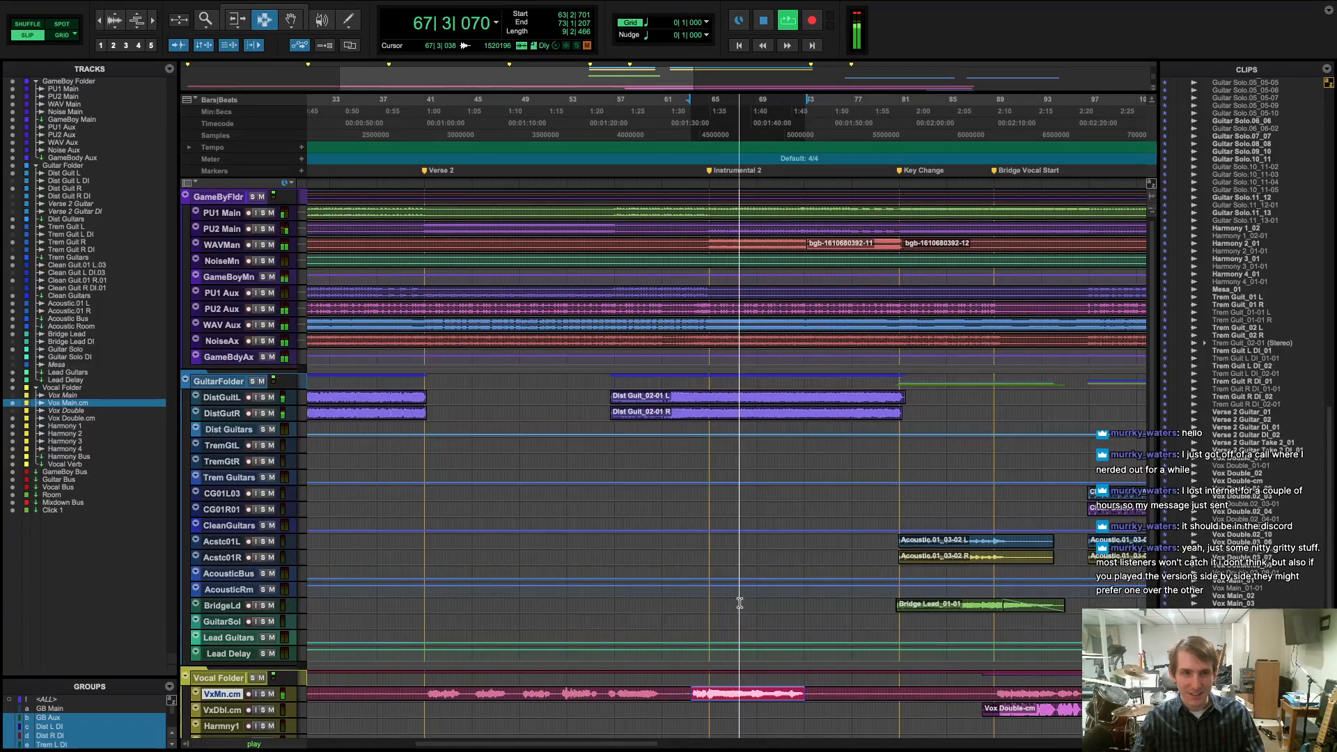
- Bring the Dist Guitars fader up from its minimum to -8.4 dB in the mixer while the phrase plays
key(super+equal)
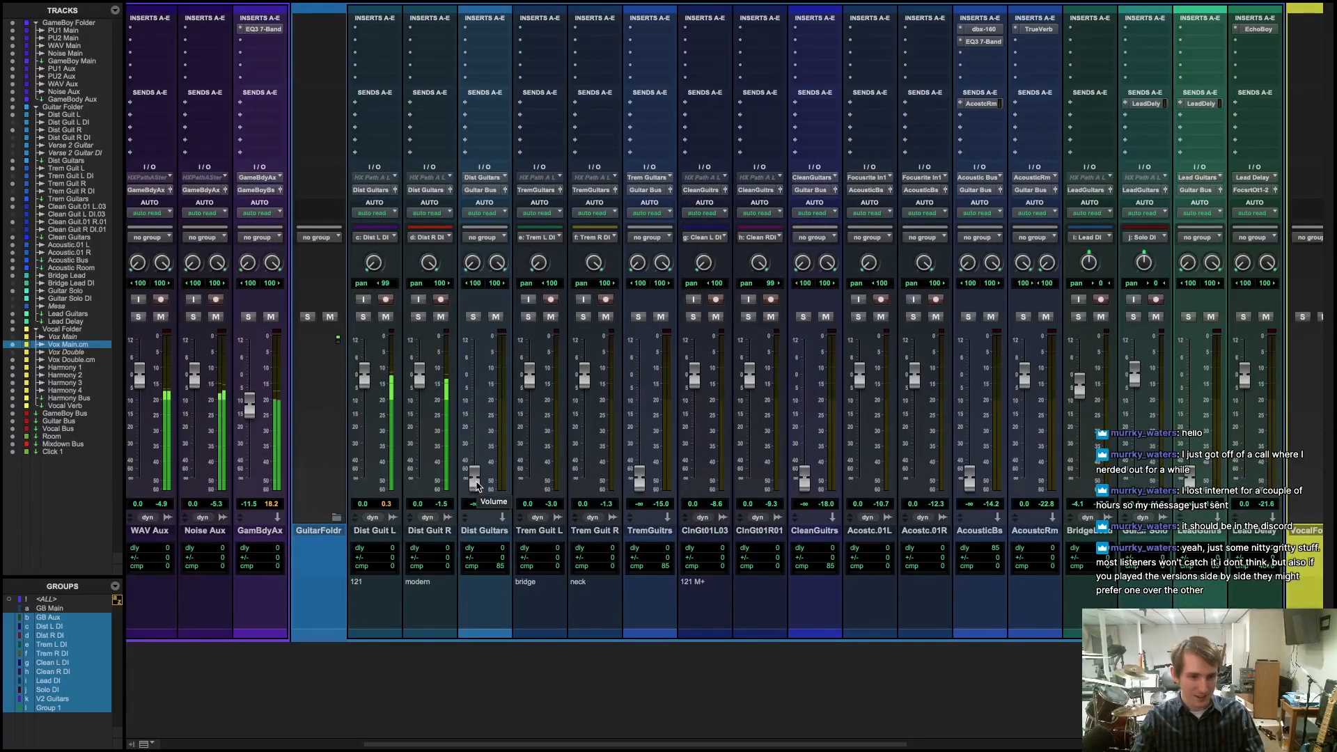
drag(476, 483, 490, 407)
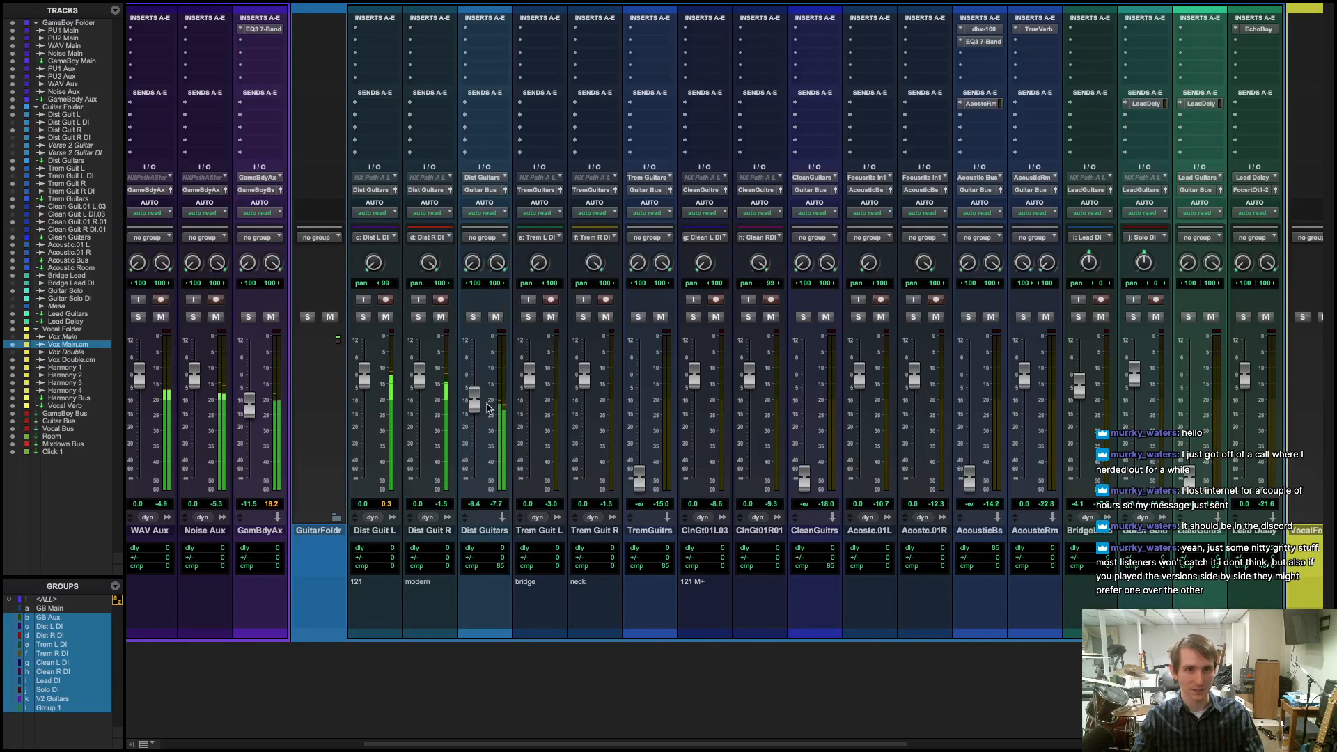
drag(486, 408, 482, 412)
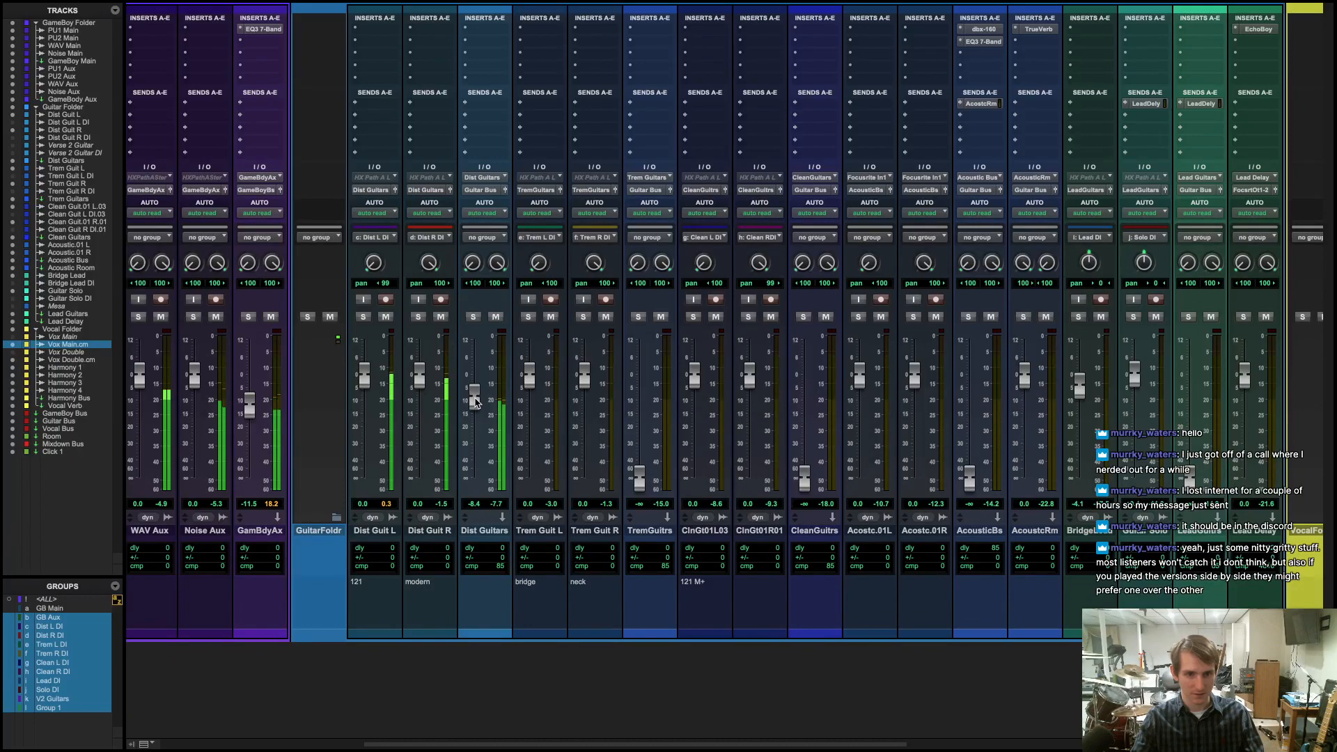
- Restart playback from 72|3|888 in Instrumental 2 and return to the mixer
key(ctrl+Left)
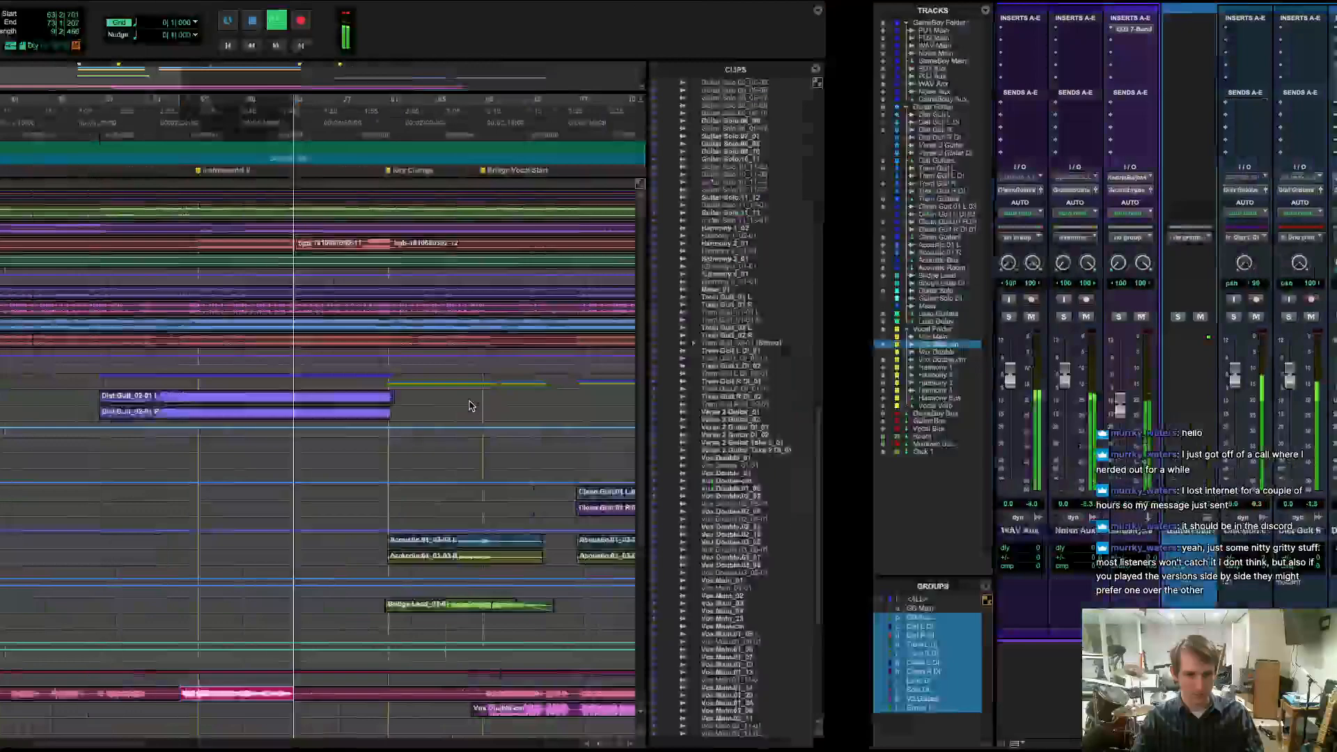
key(space)
click(801, 182)
key(space)
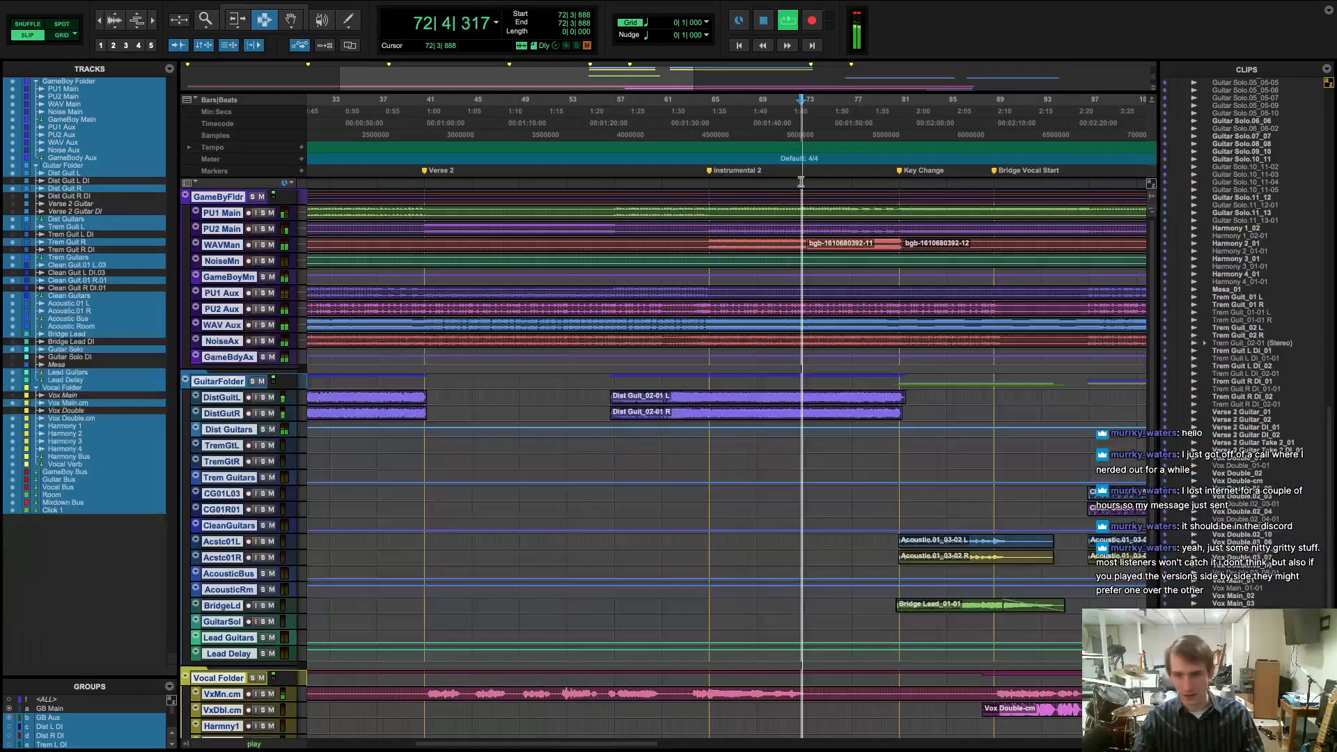
key(ctrl+Right)
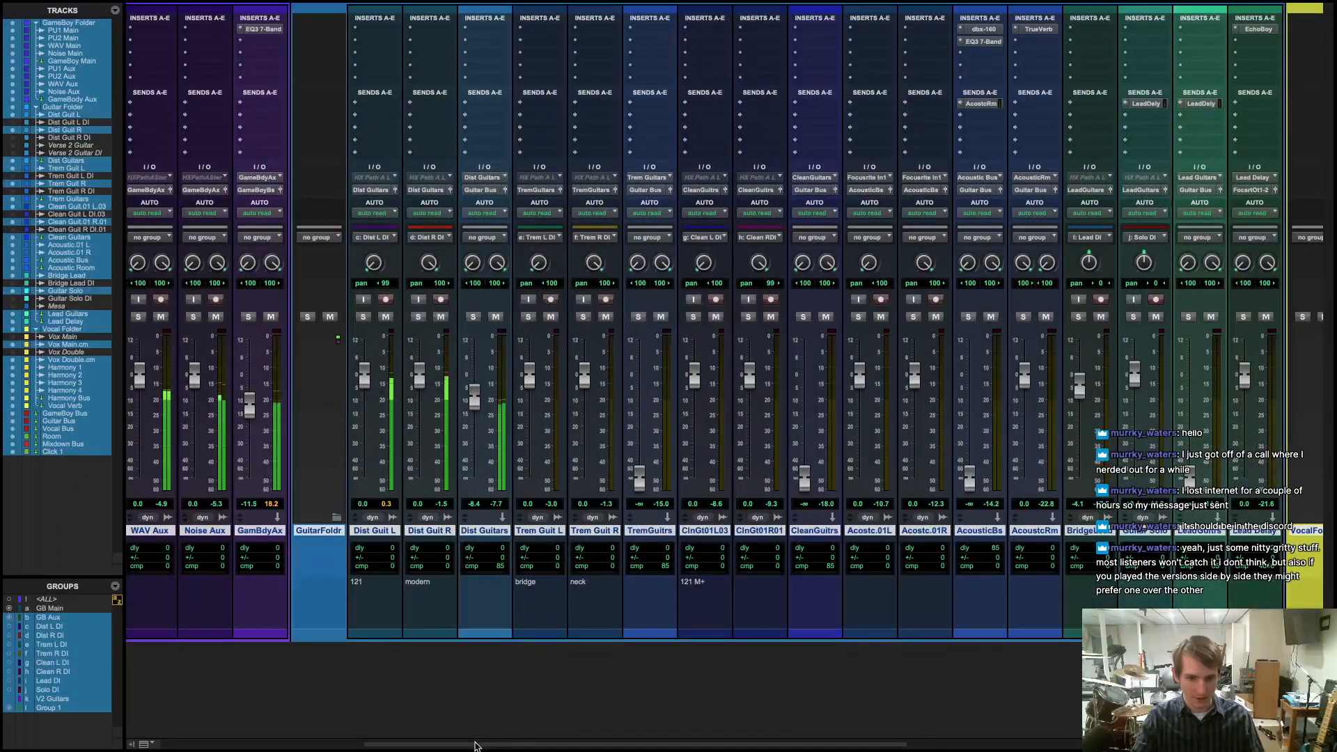
- Start playback from 13|2|876, ahead of the first Dist Guit clips, and return to the mixer
drag(476, 744, 271, 745)
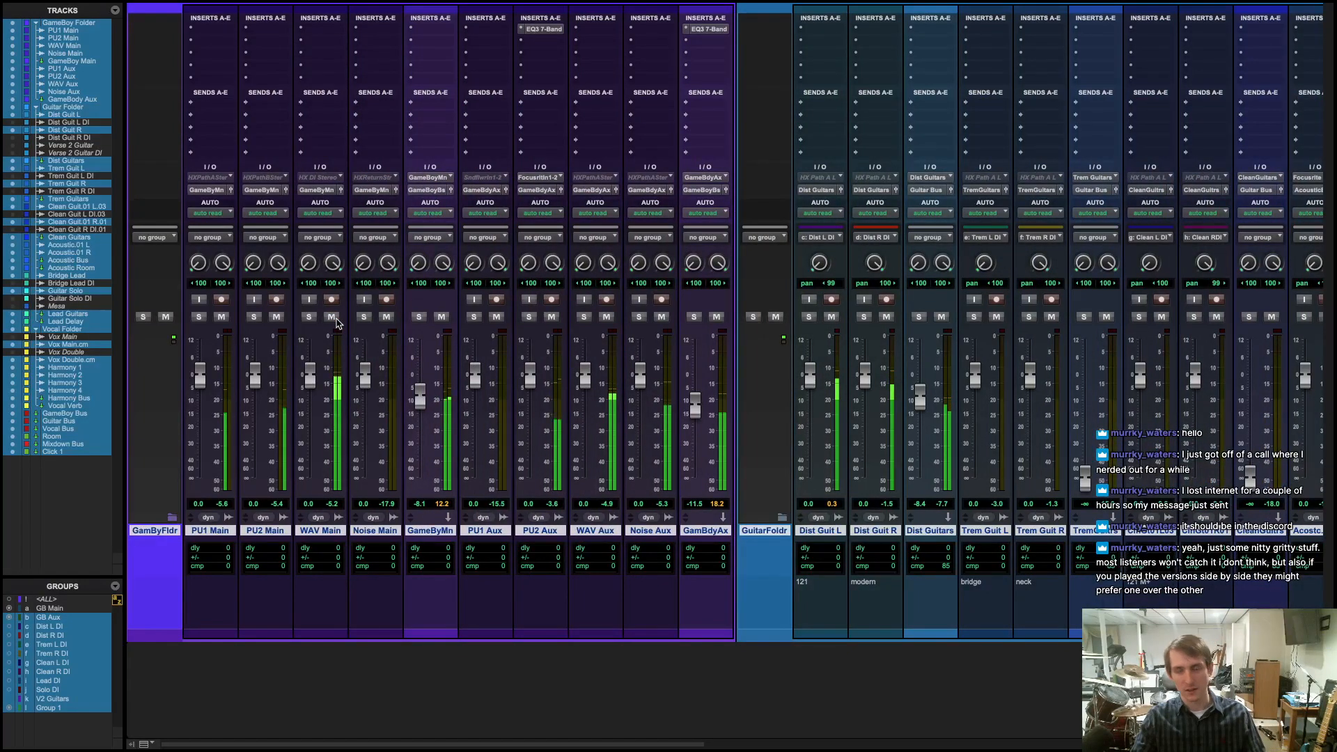
key(ctrl+Left)
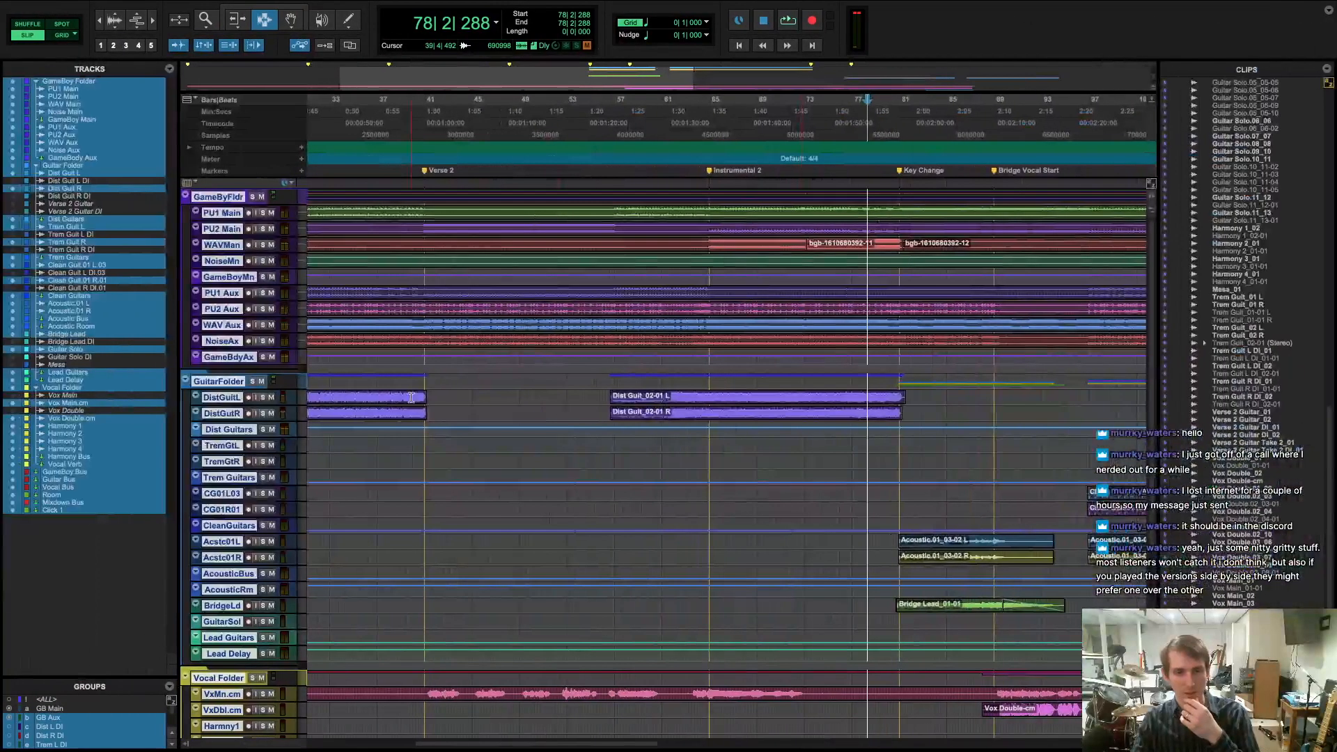
scroll(629, 449, left, 10)
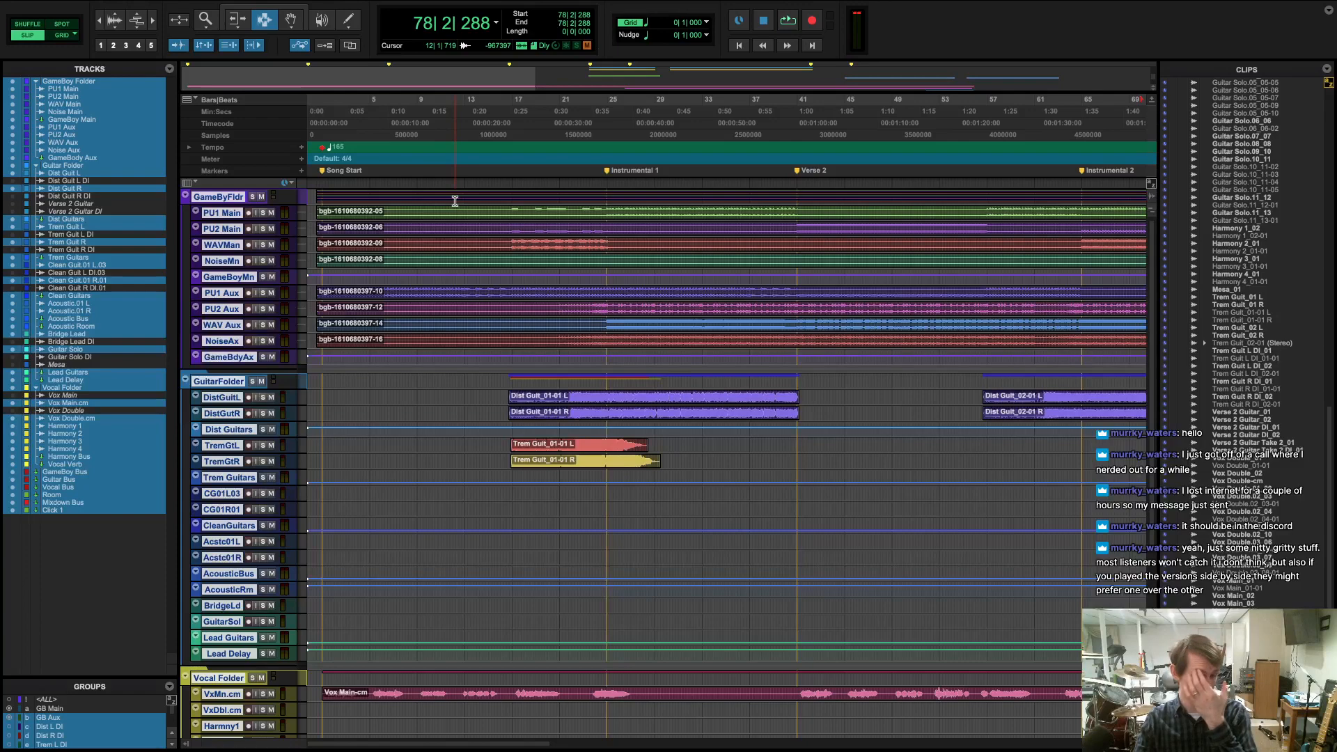
click(471, 174)
key(space)
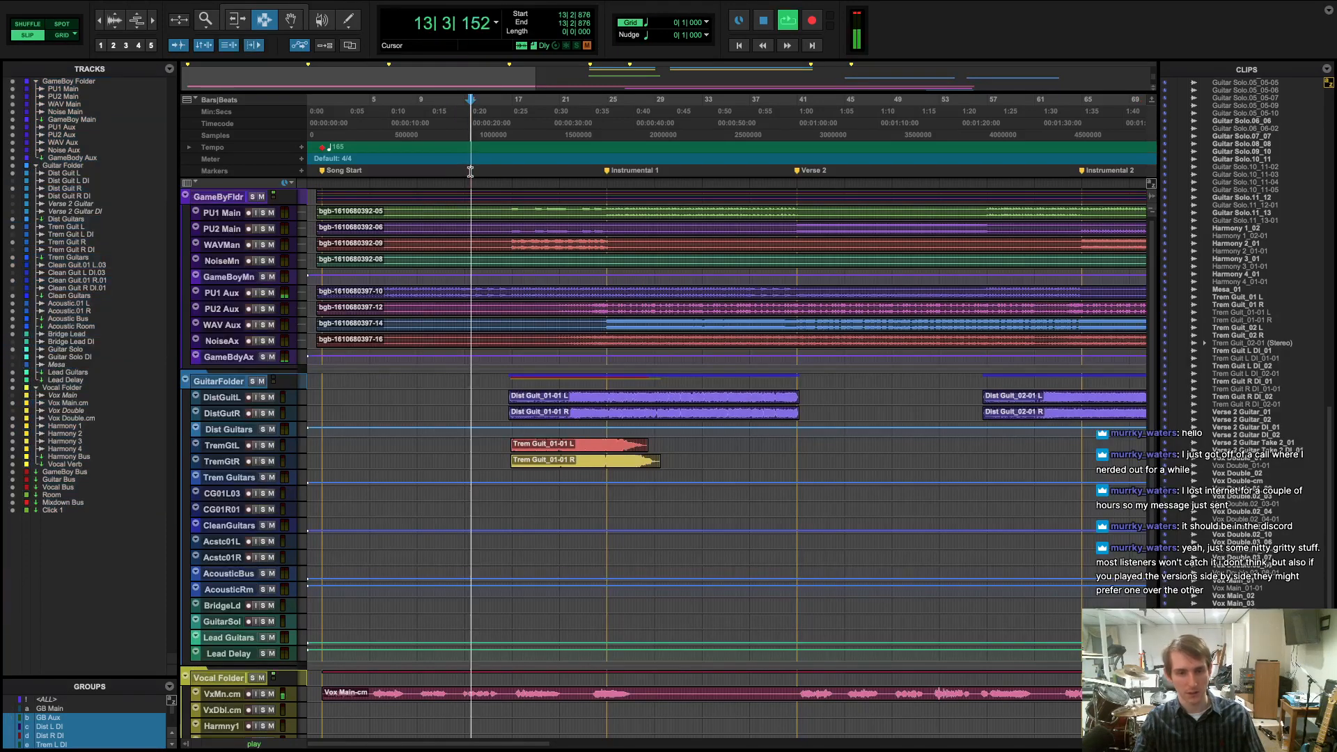
key(super+equal)
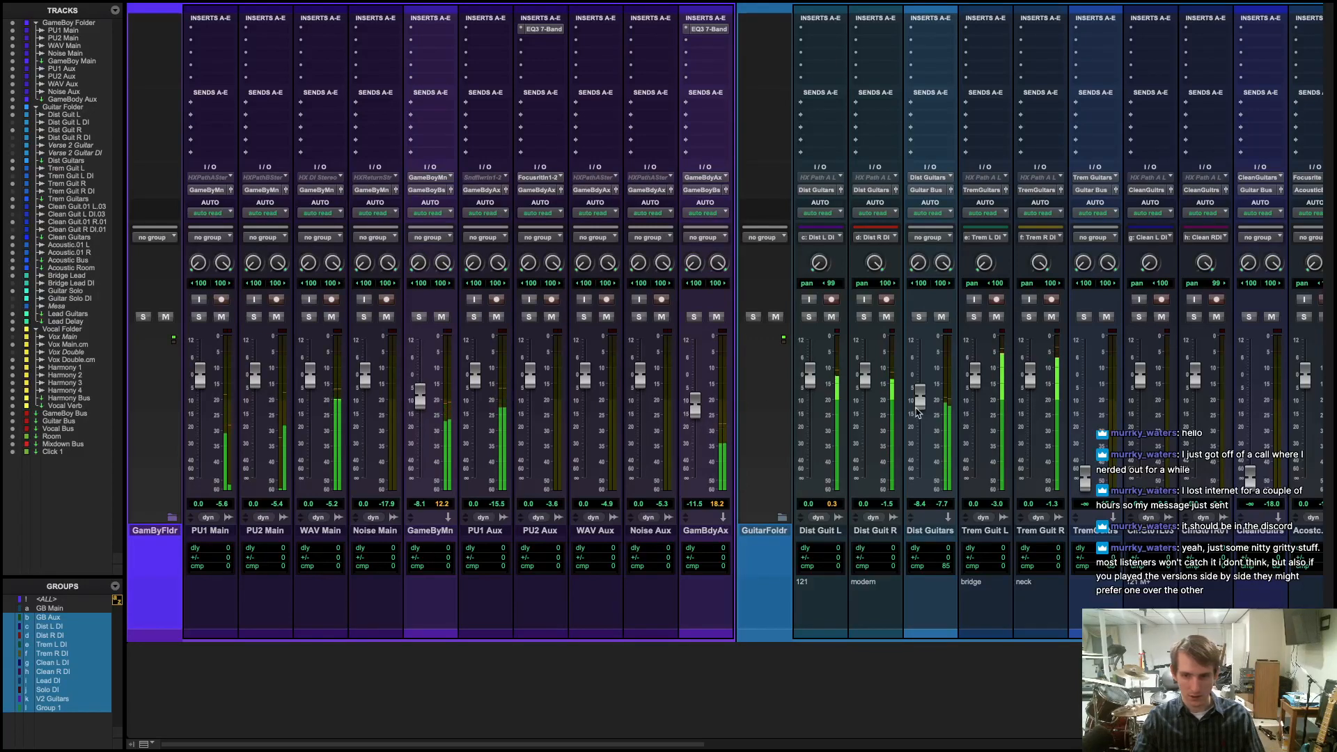
- Lower the Dist Guitars fader to about -9.5 dB and the GameBoyMn fader to -8.6 dB while the song plays
drag(919, 408, 920, 412)
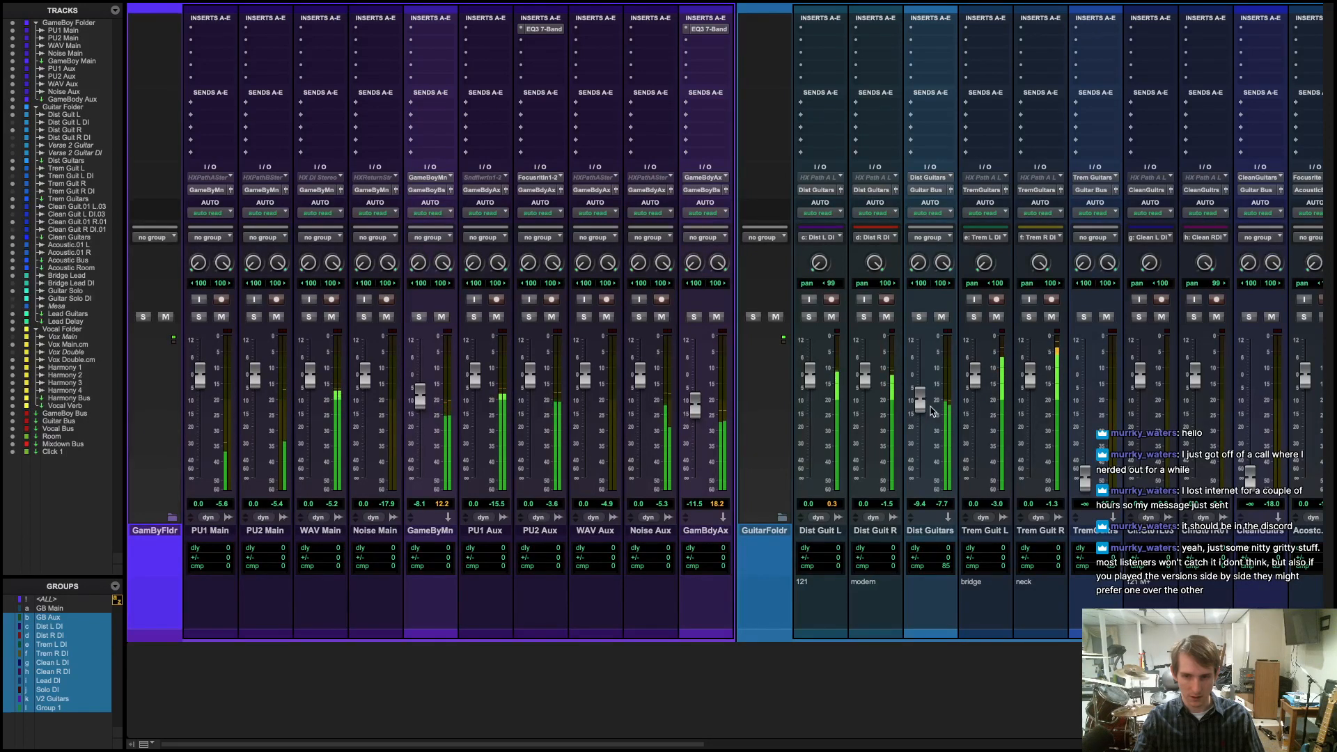
drag(917, 406, 918, 408)
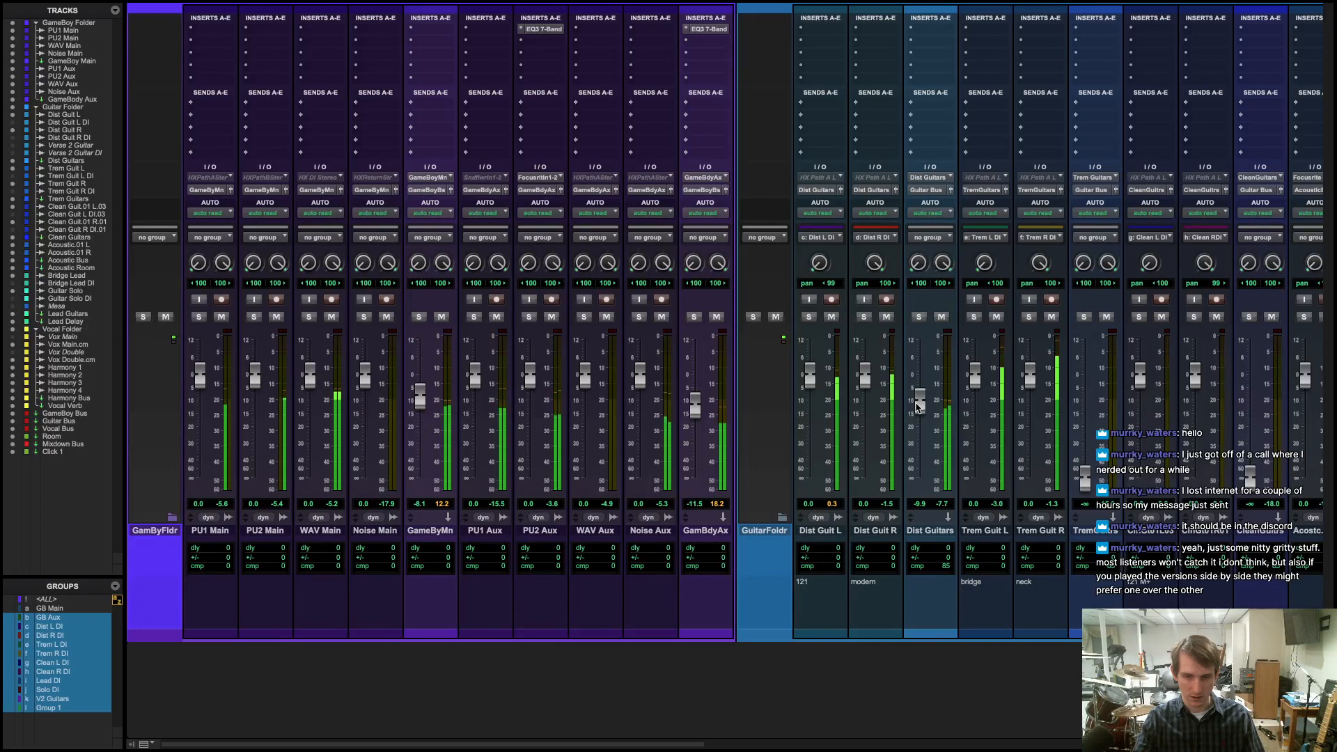
drag(917, 408, 917, 406)
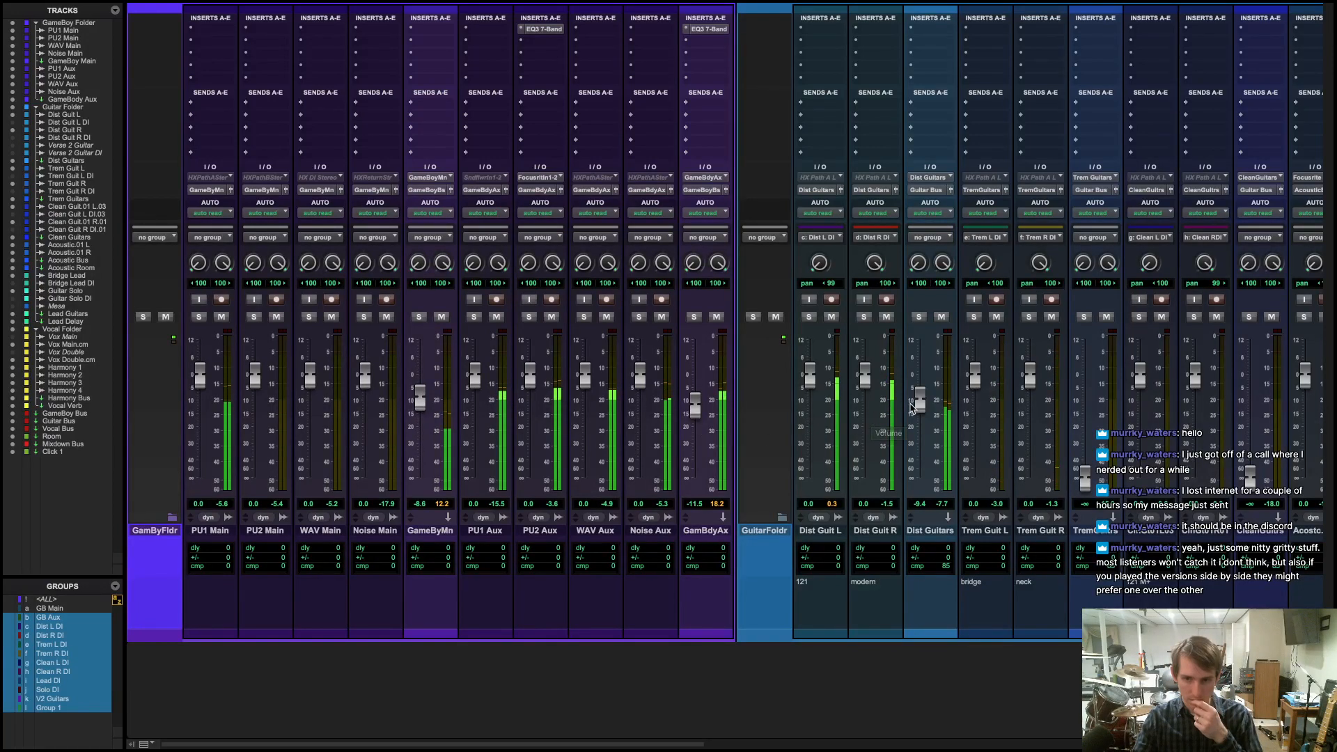
drag(912, 407, 921, 412)
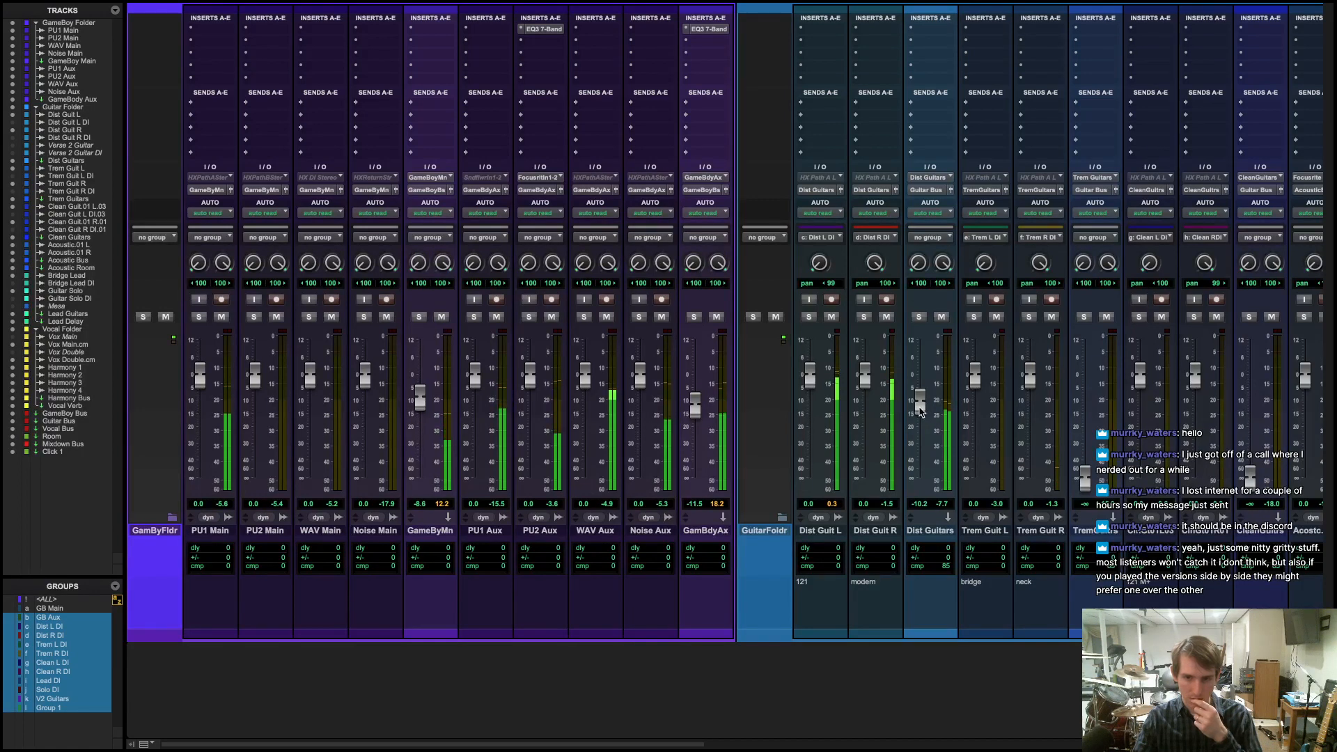
drag(919, 409, 920, 413)
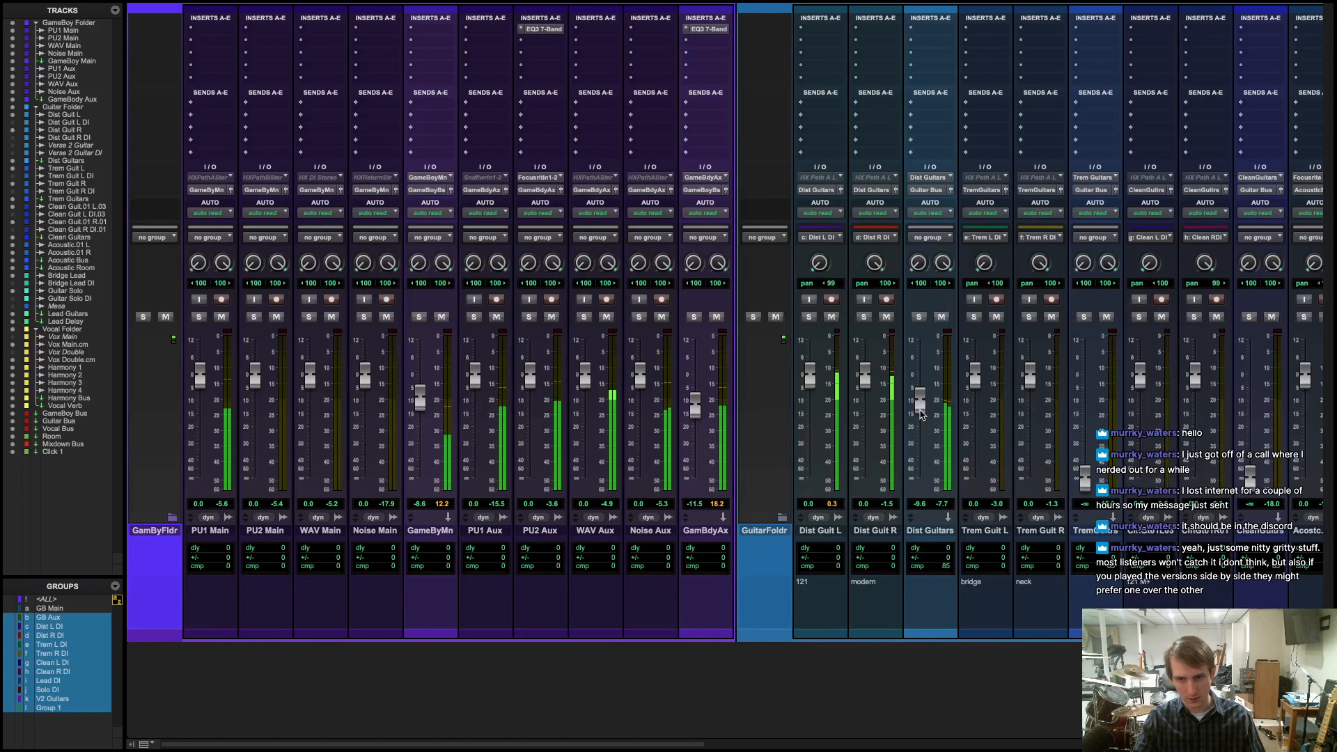
- Restart playback from 16|1|228, just before the Trem Guit clips, and return to the mixer
key(super+equal)
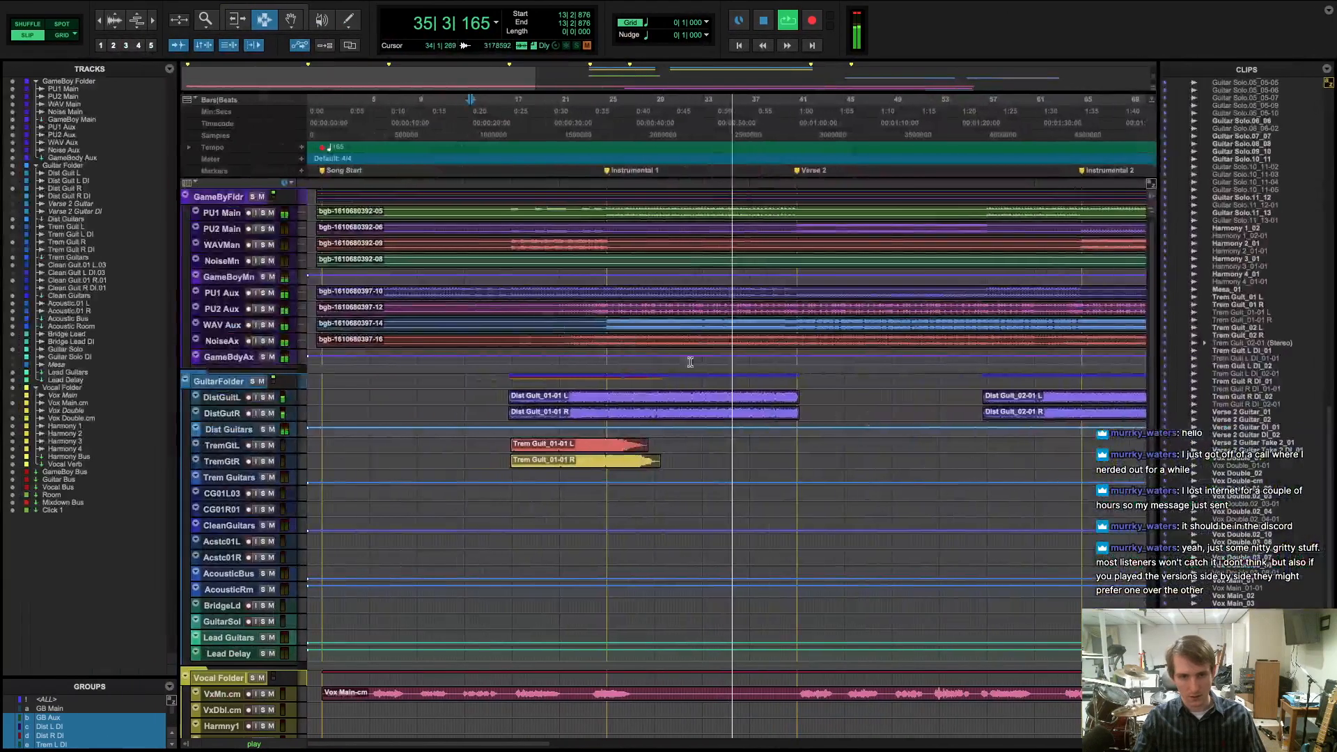
click(364, 178)
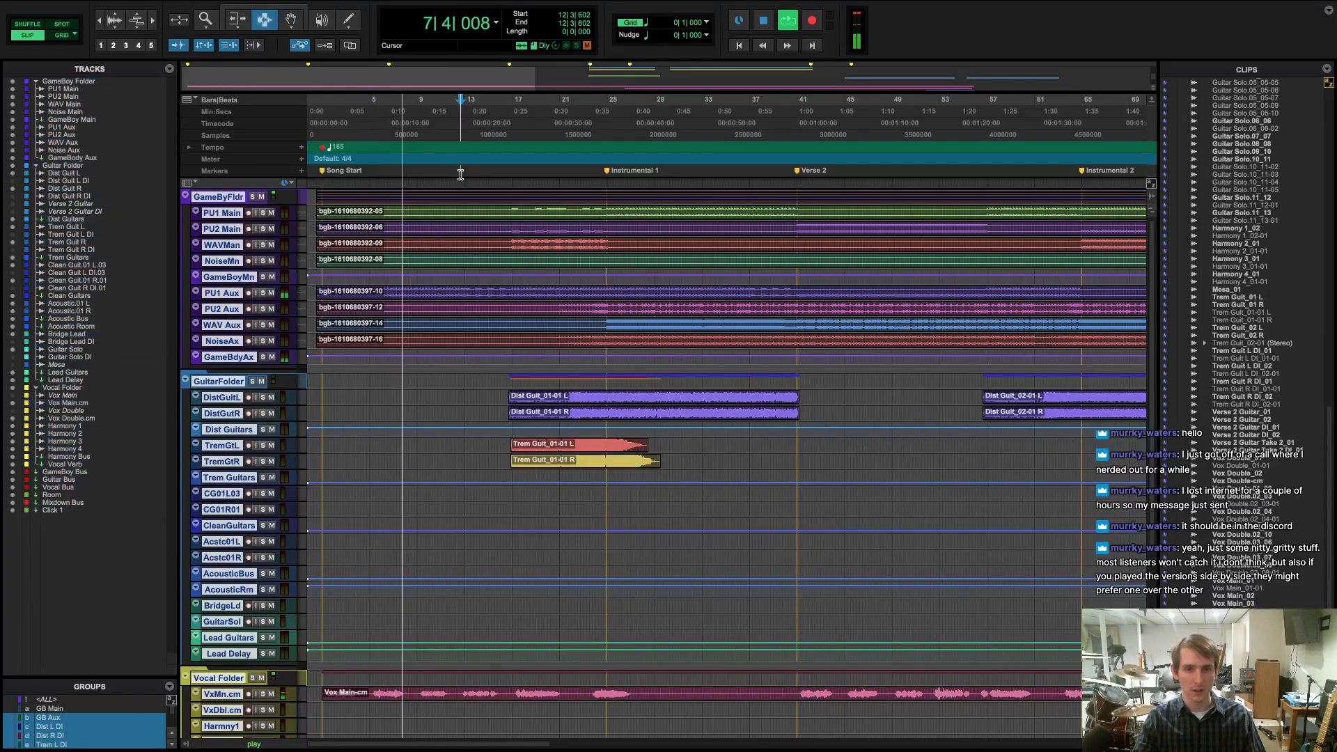
click(501, 174)
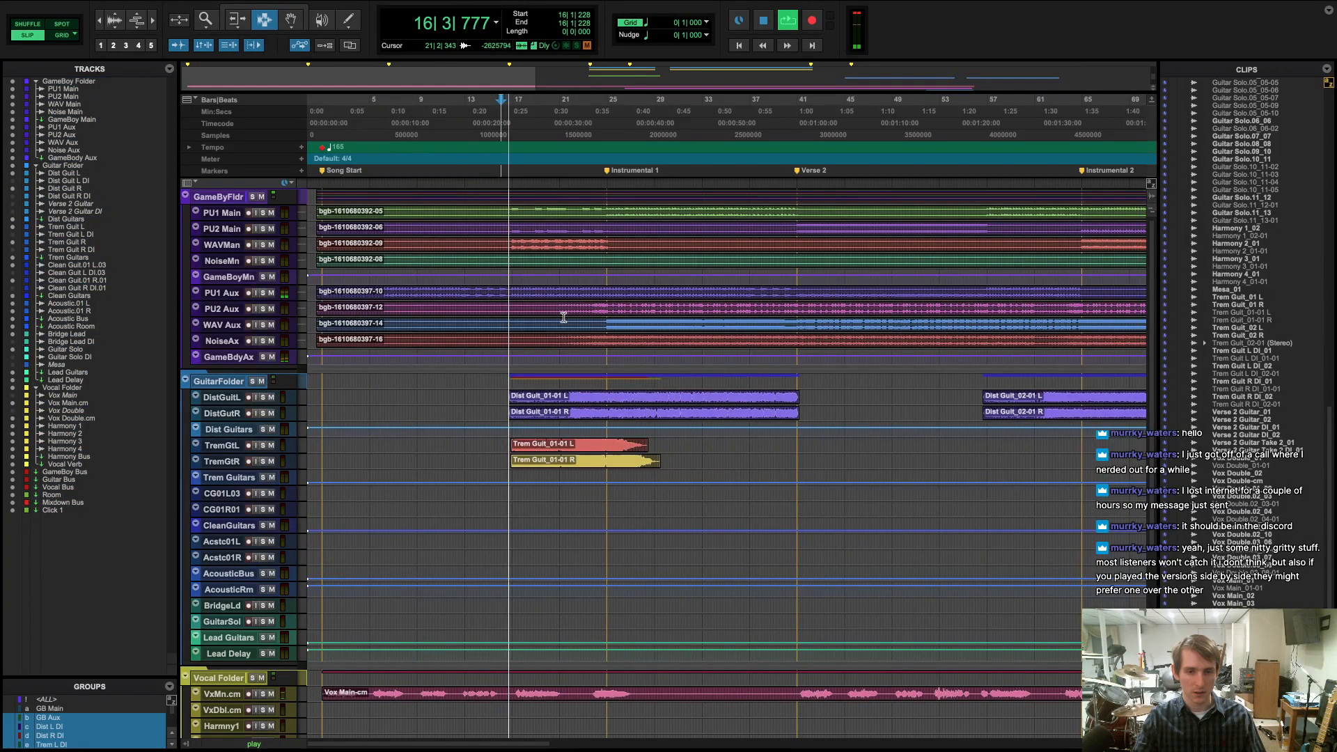
key(super+equal)
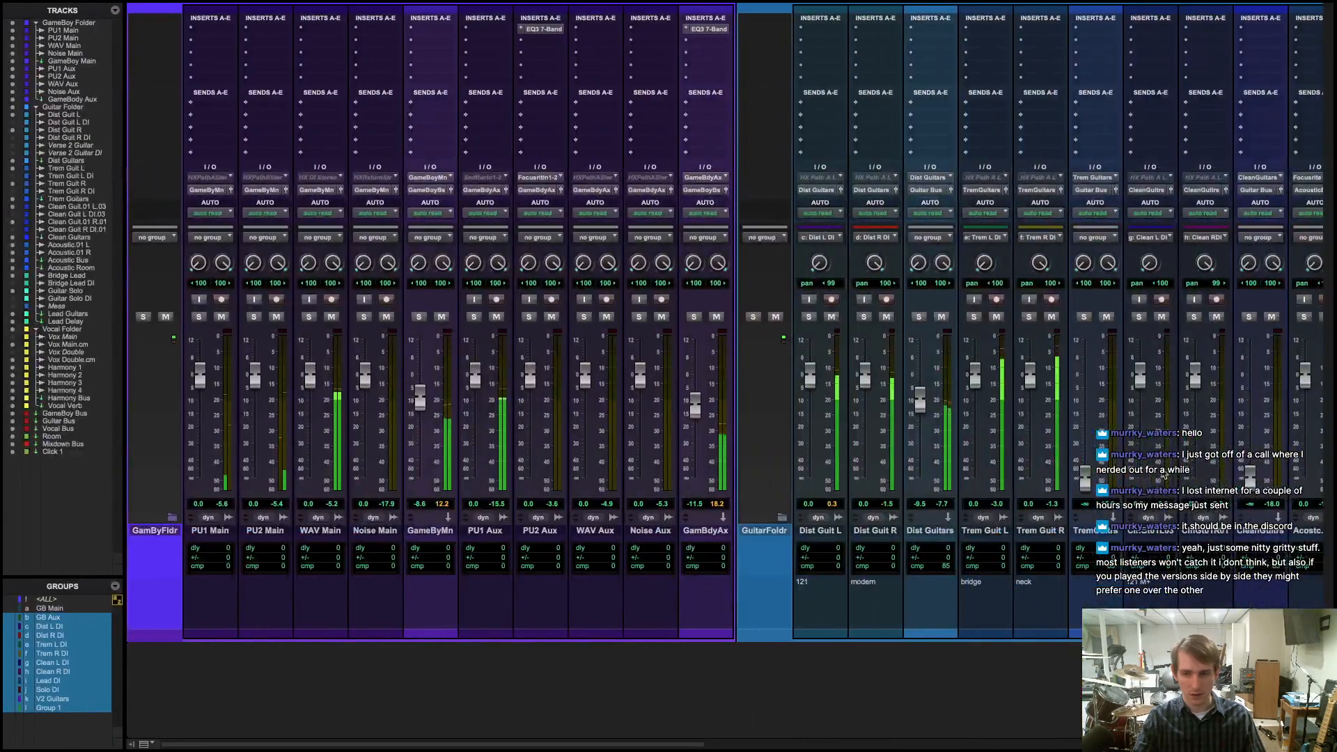
- Bring the Trem Guitars fader up from its minimum to -13.7 dB, replaying the section from 16|2|169
drag(1088, 467, 1093, 409)
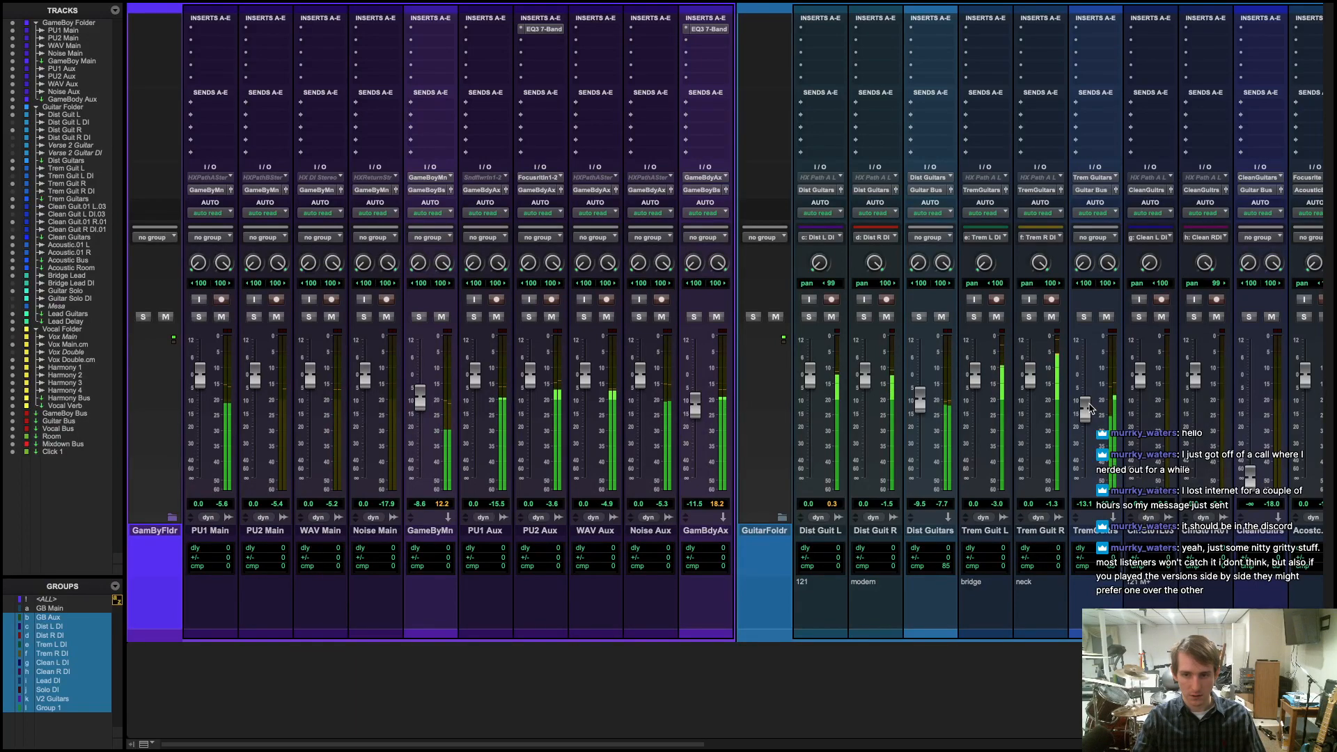
key(super+equal)
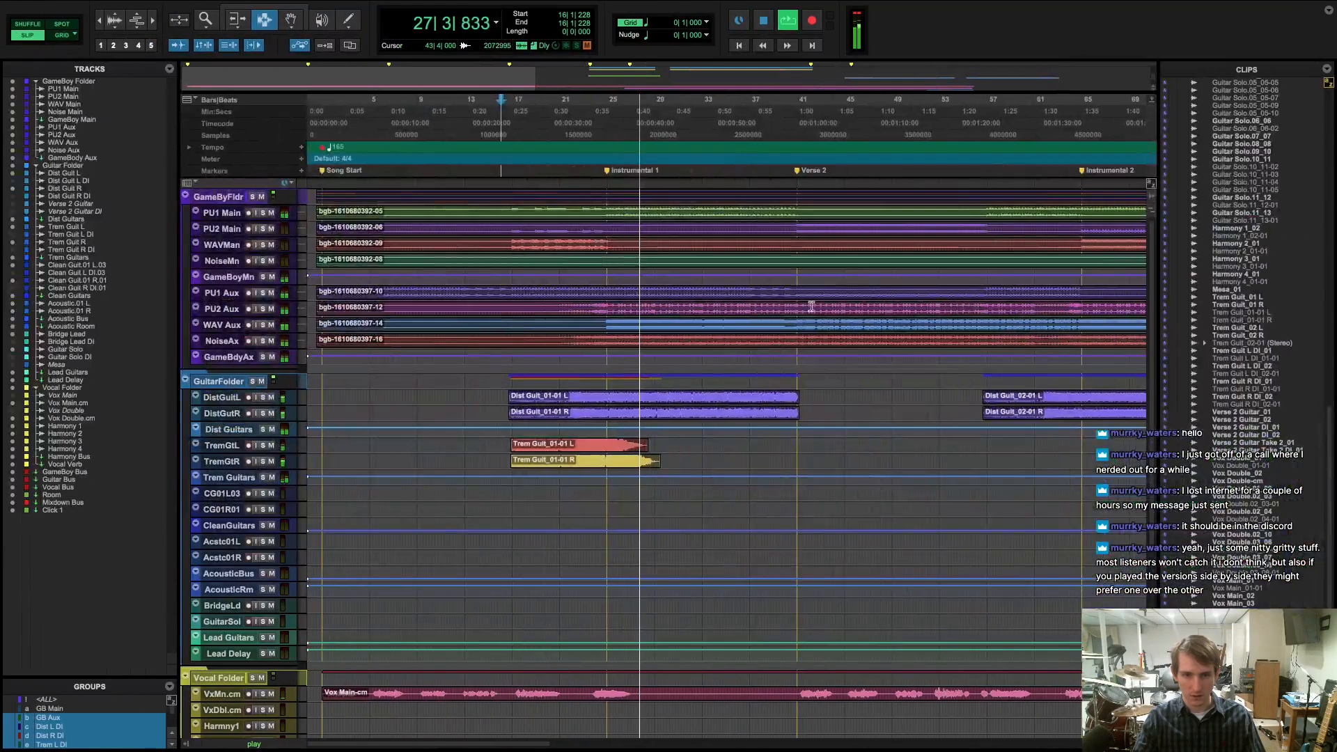
click(504, 177)
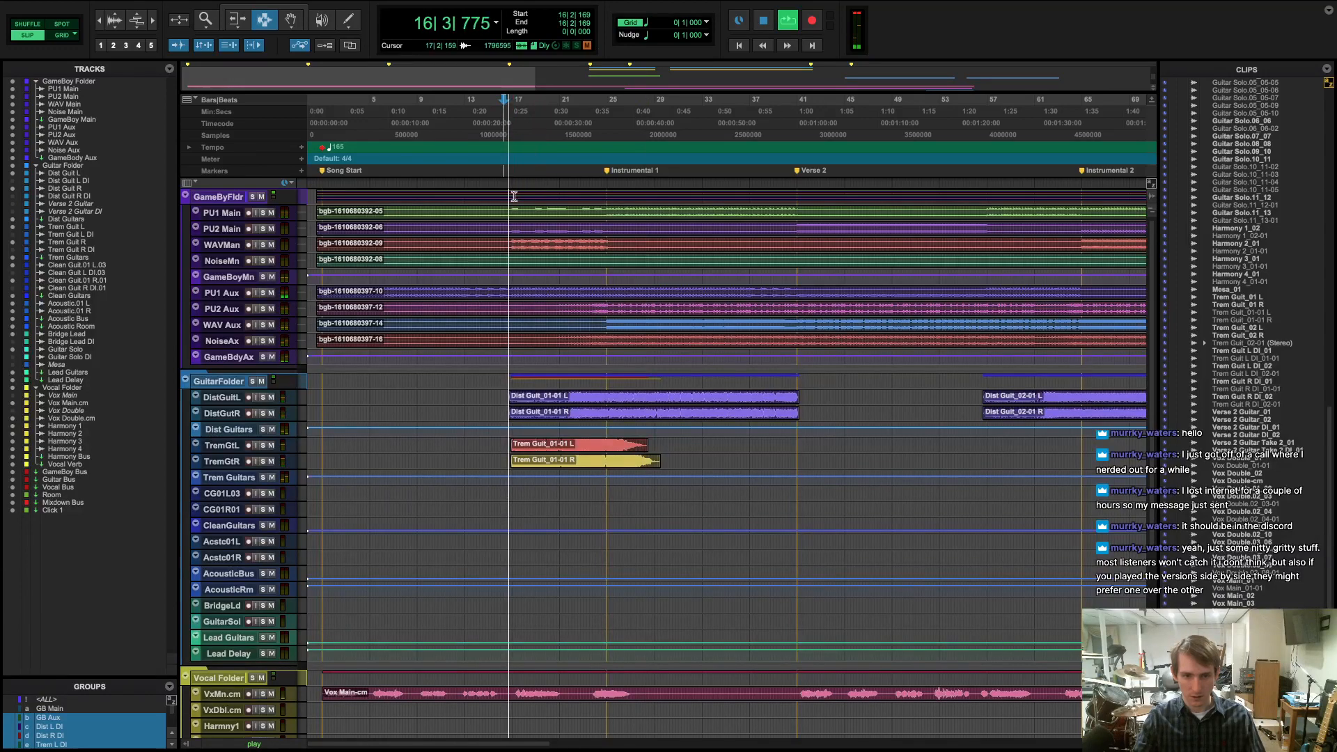
key(super+equal)
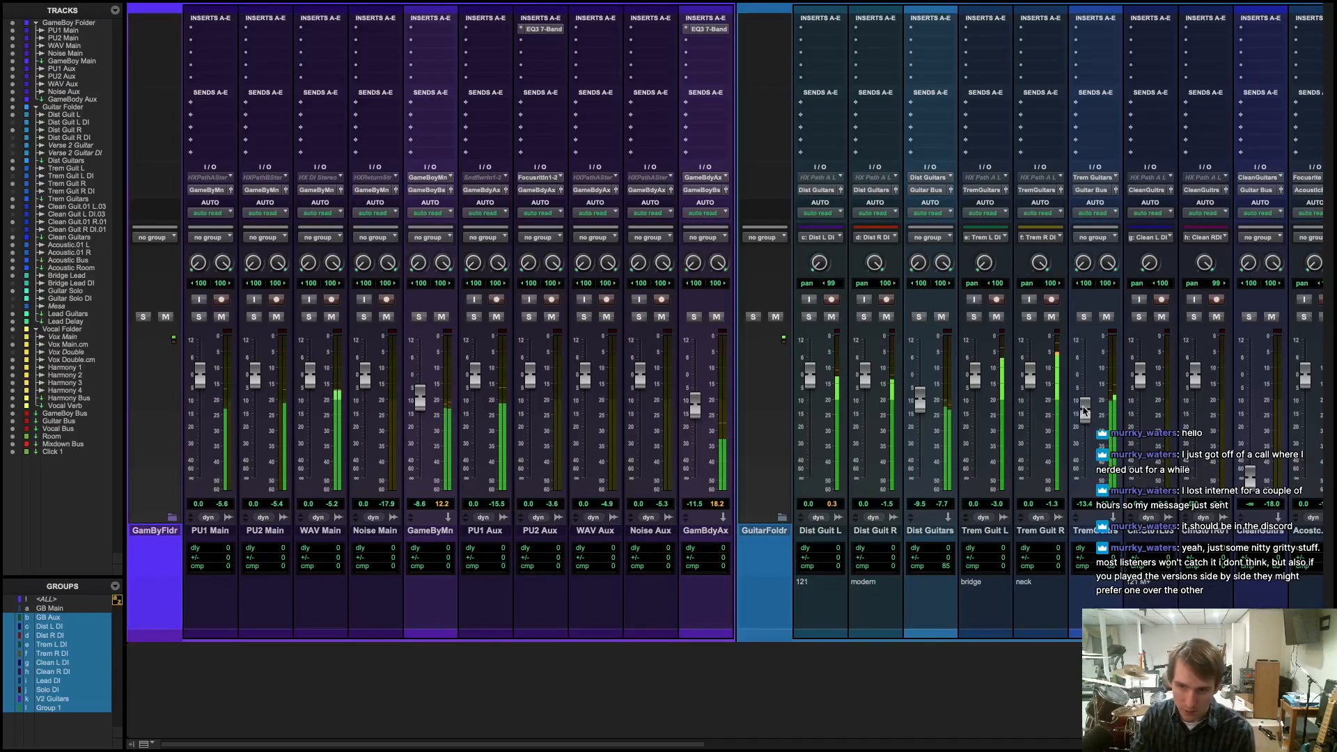
drag(1083, 411, 1087, 412)
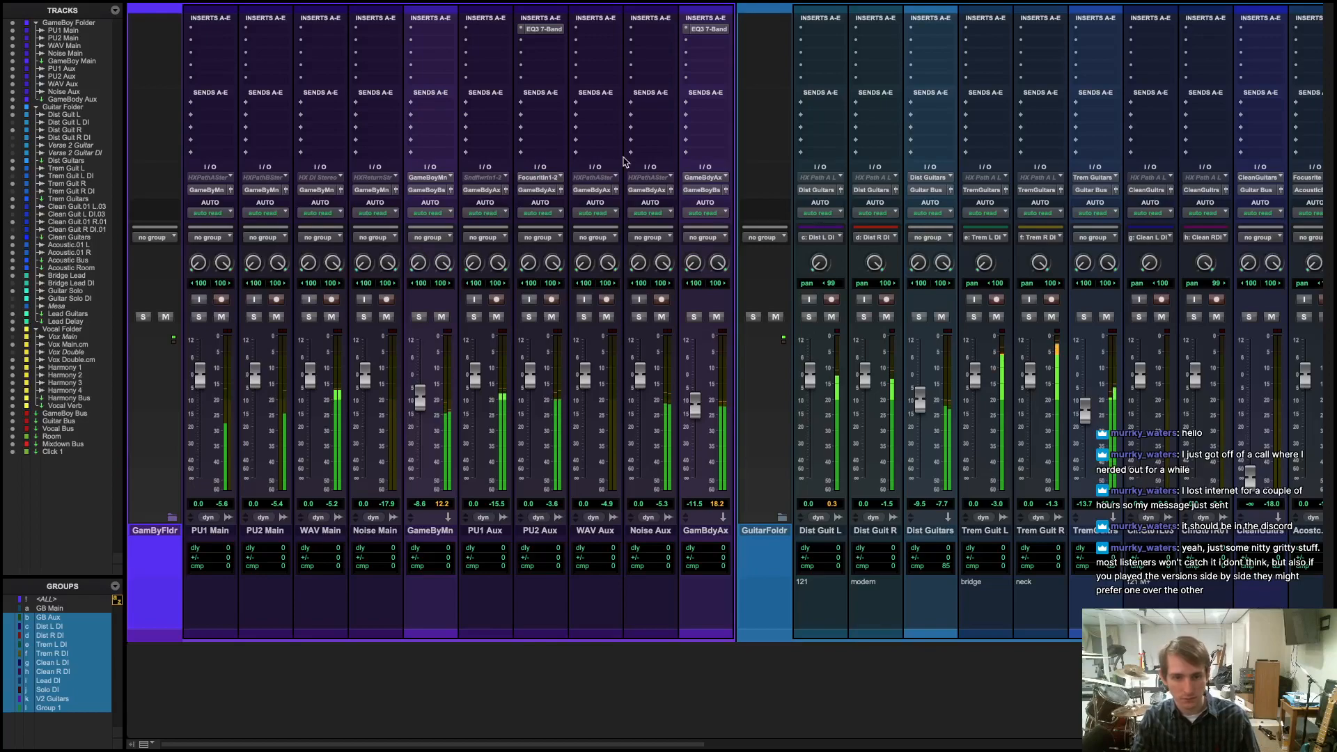
- Check the bus levels in the mixer, and play the song from 69|1|361 in Instrumental 2
key(ctrl+Right)
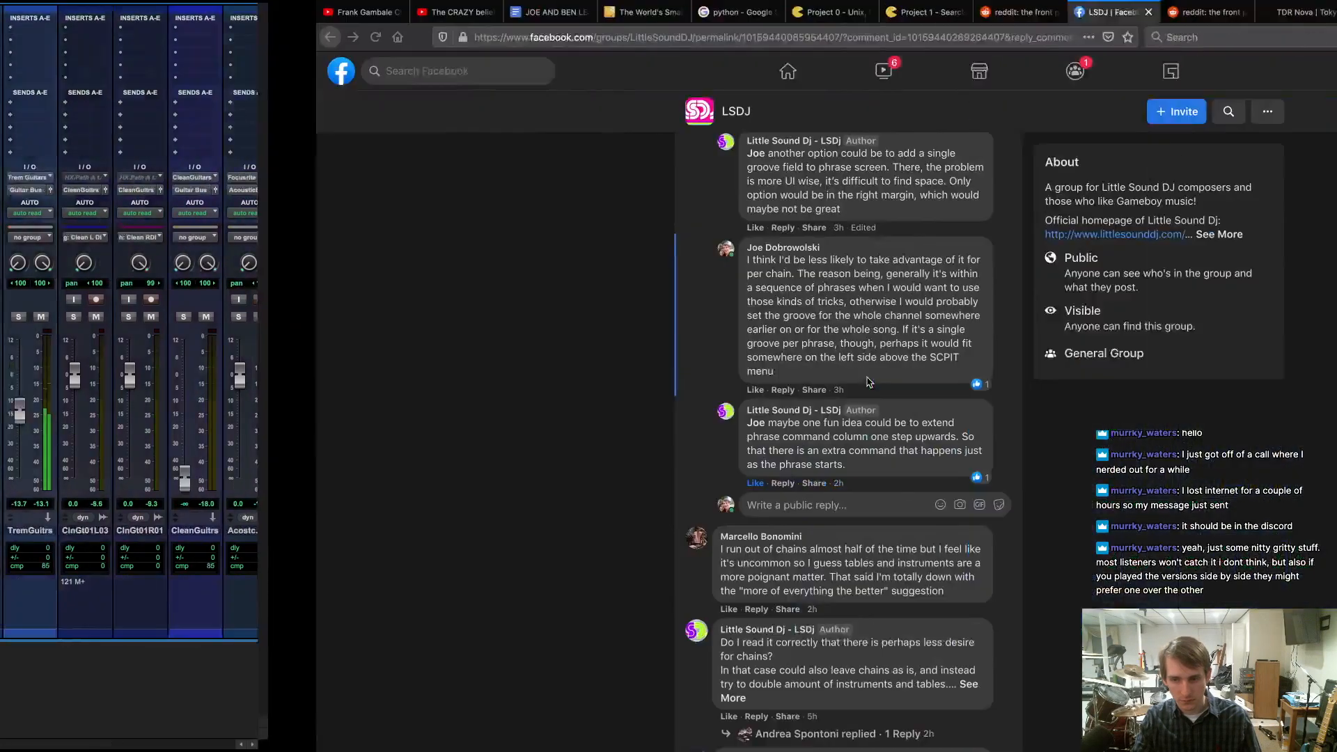
key(ctrl+Left)
scroll(939, 379, right, 1)
scroll(938, 380, right, 15)
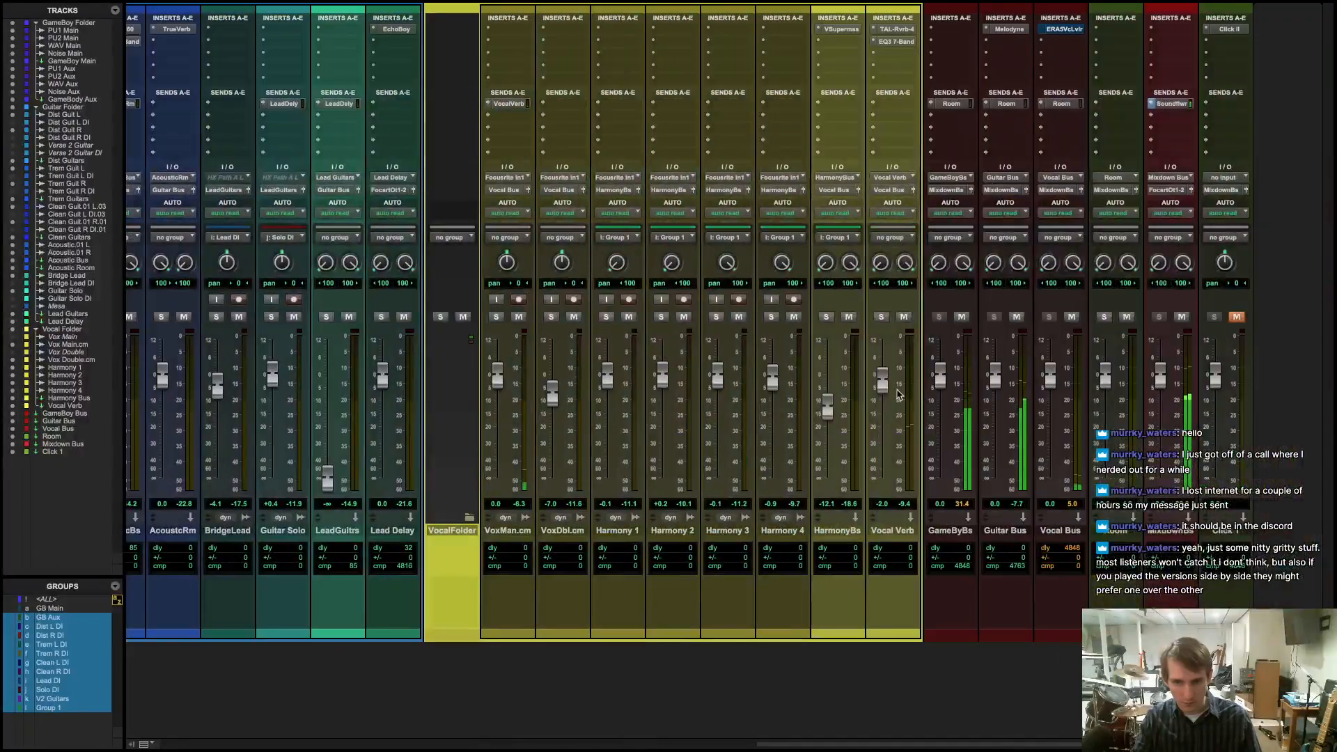
key(super+equal)
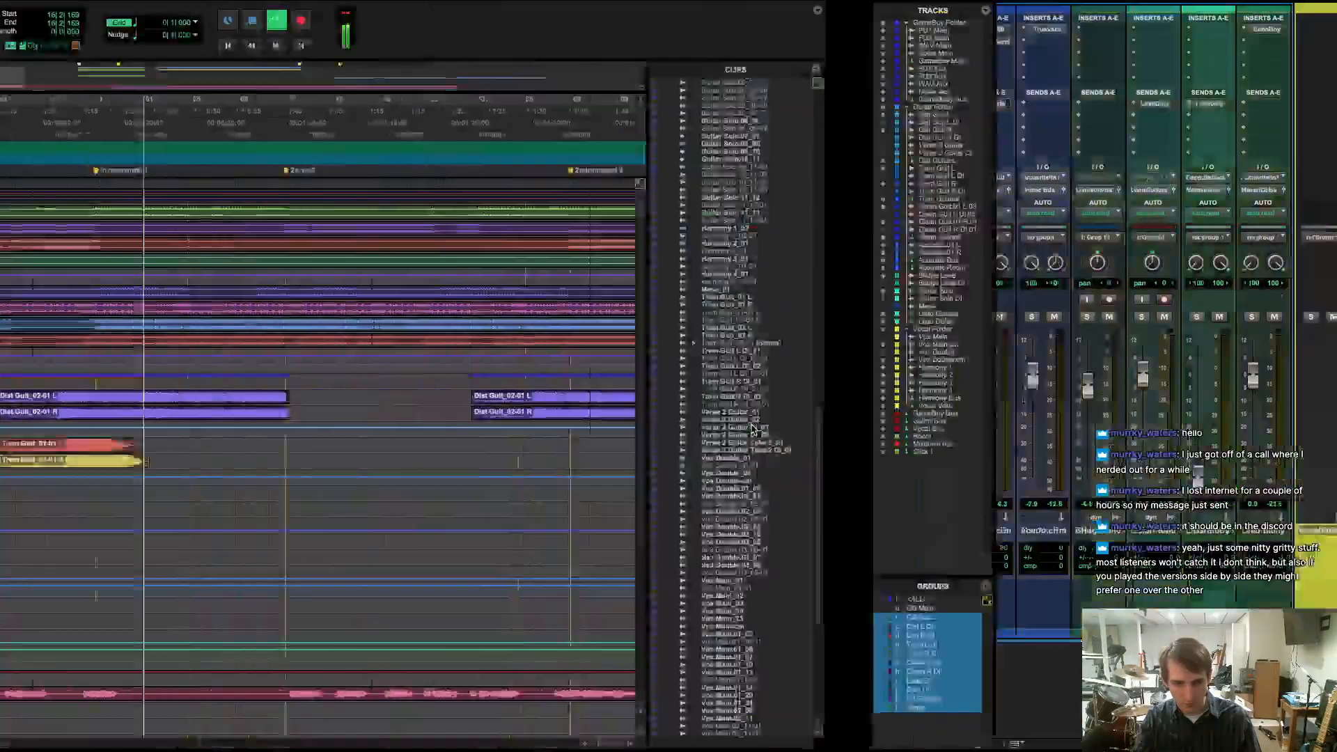
scroll(833, 279, right, 5)
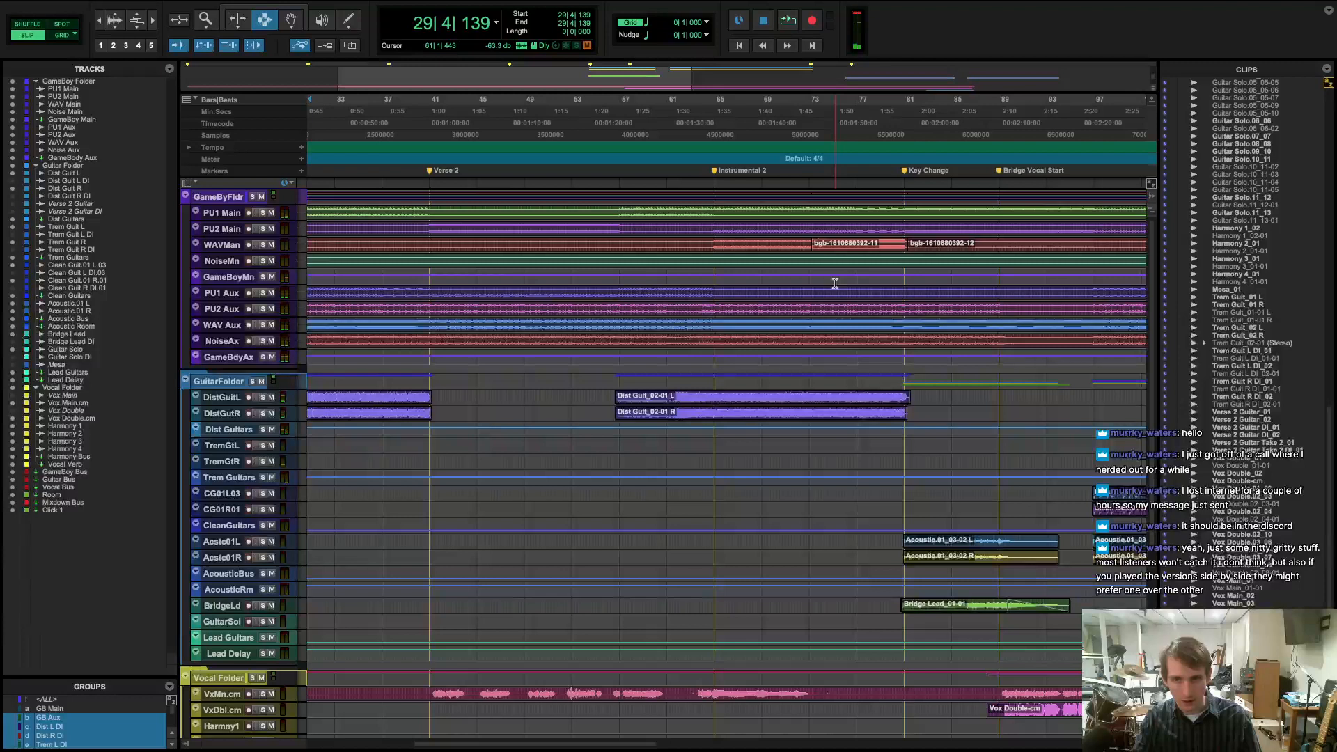
click(764, 174)
key(space)
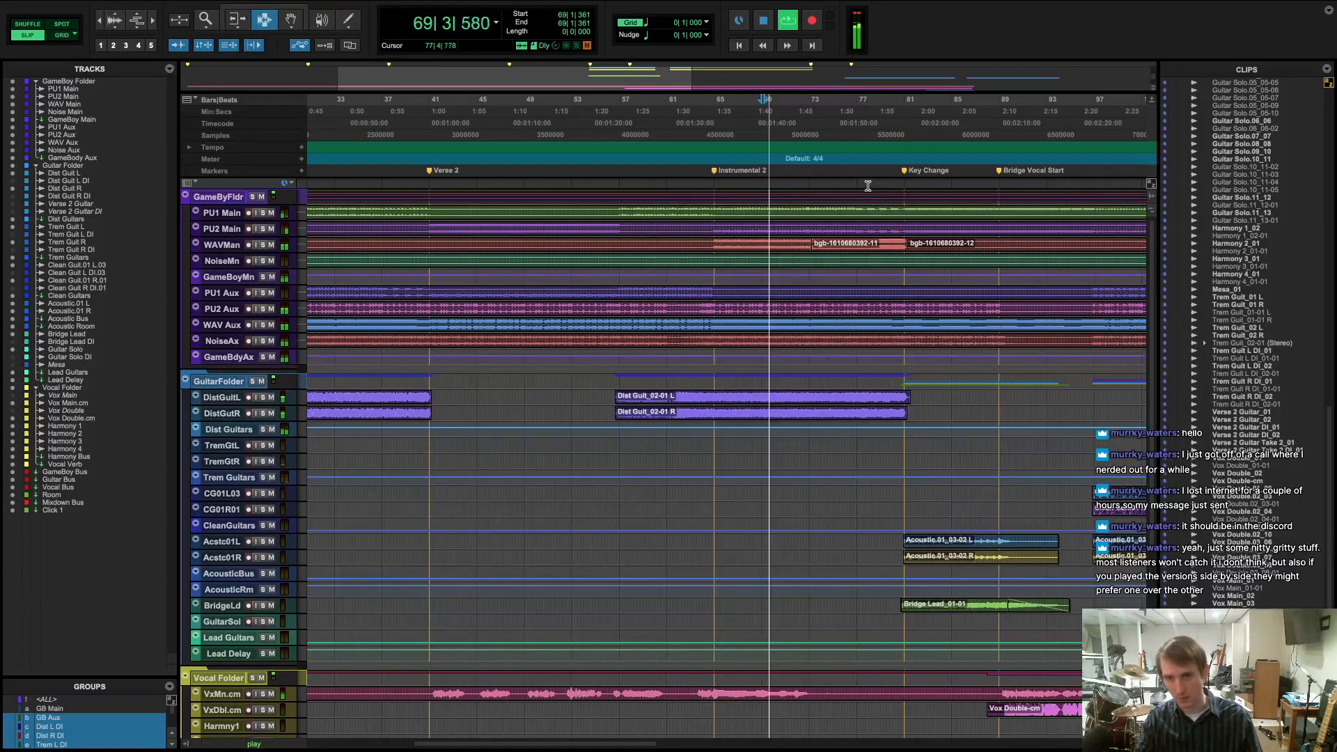
key(space)
click(820, 221)
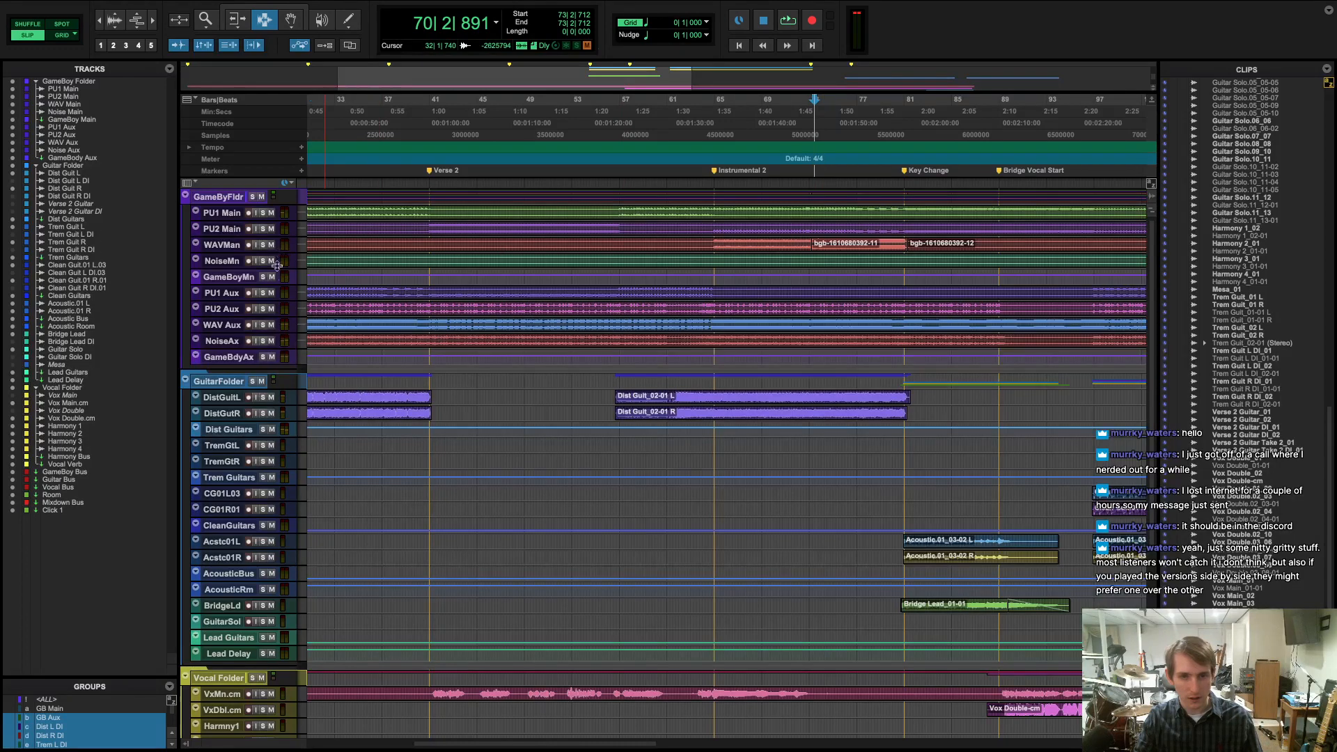
drag(278, 257, 278, 401)
alt+click(818, 394)
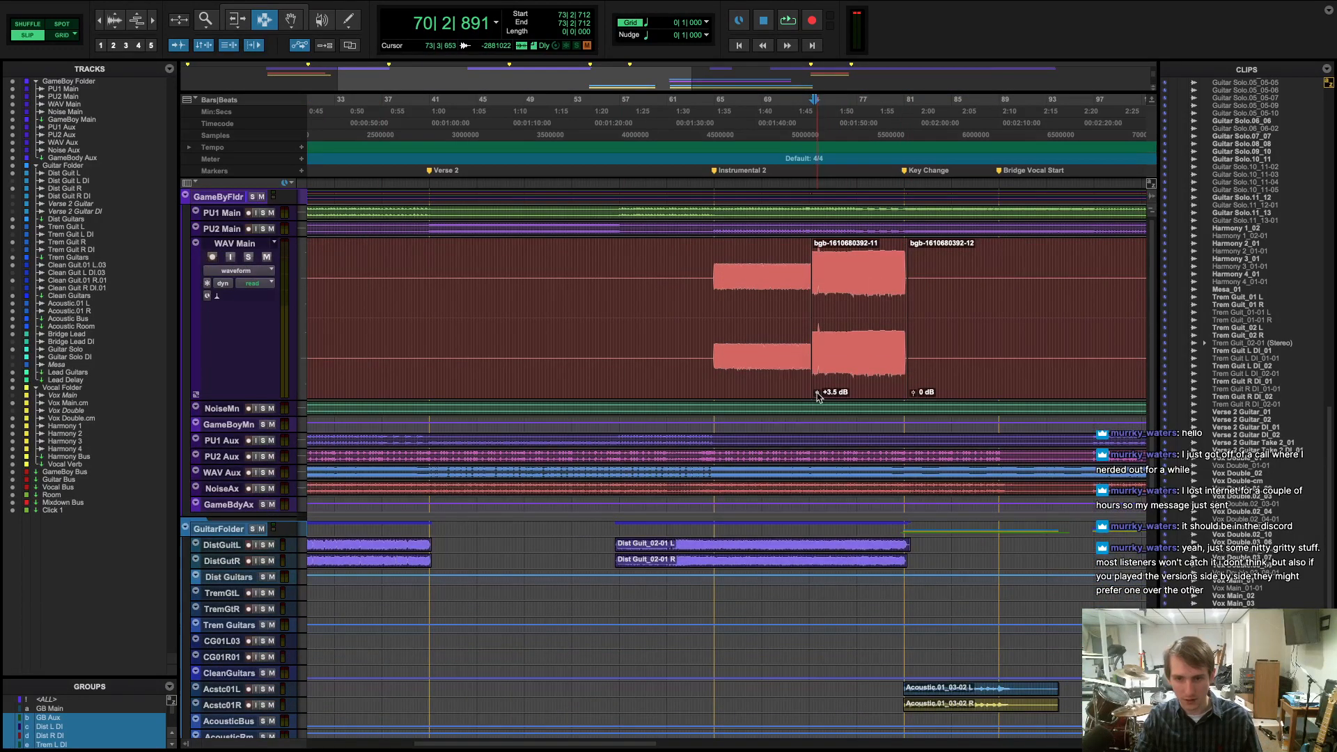
- Play from 72|2|046, just before the gain-adjusted WAV Main clip, and return to the mixer
click(801, 186)
key(space)
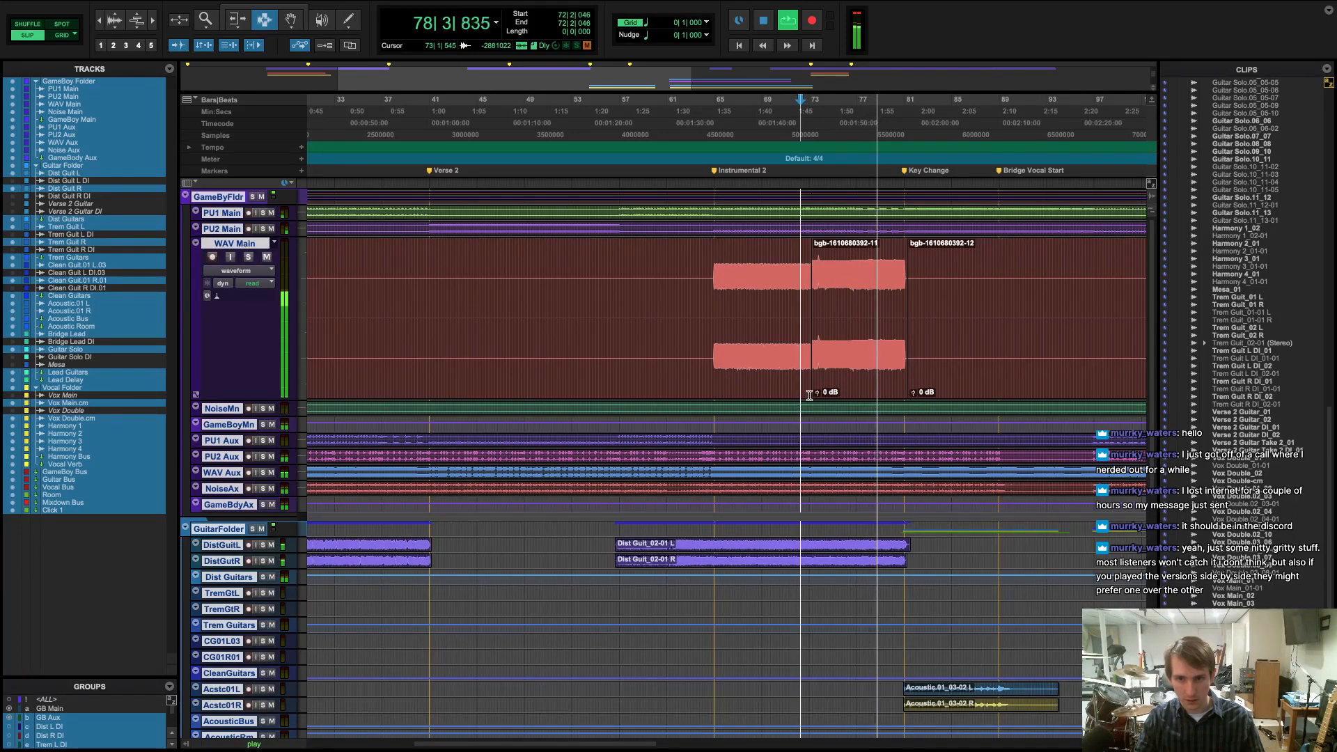
key(super+equal)
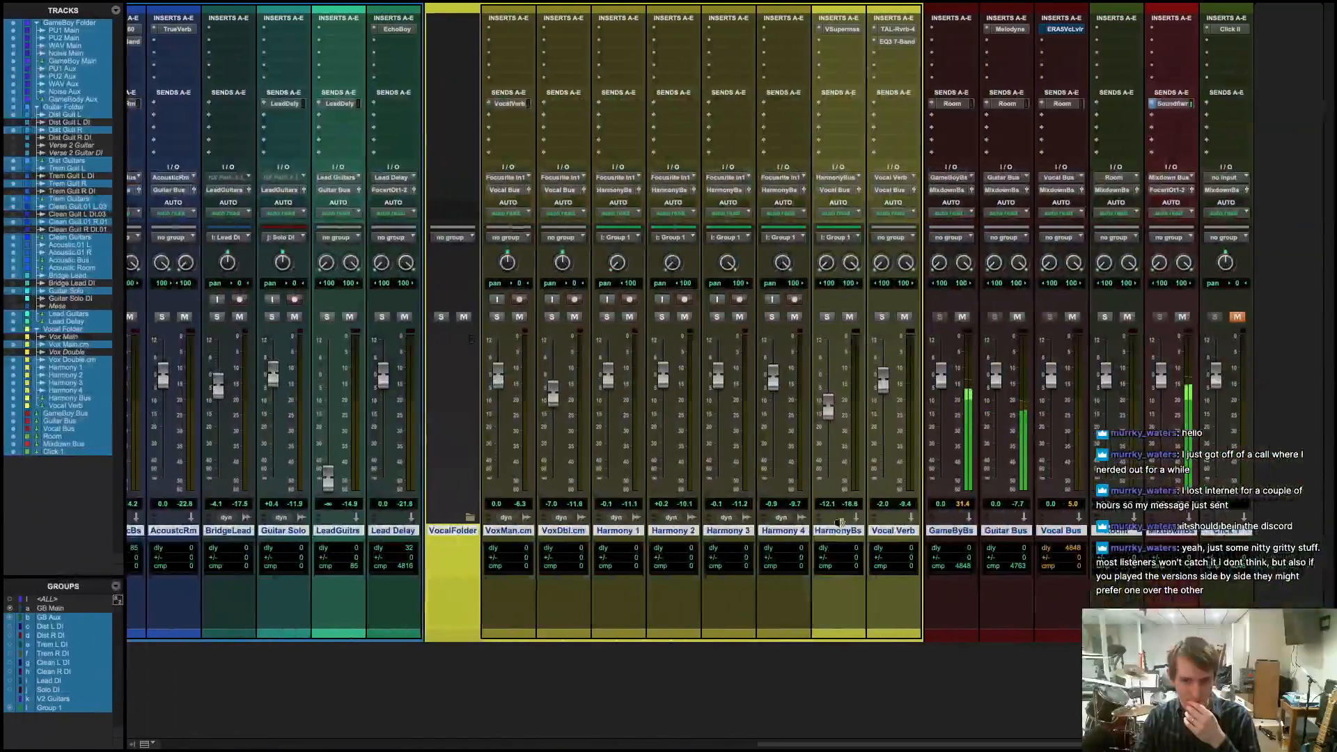
- Raise the Lead Guitars fader from its minimum to 0 dB and the Clean Guitars fader to -10.7 dB during playback
drag(319, 475, 331, 377)
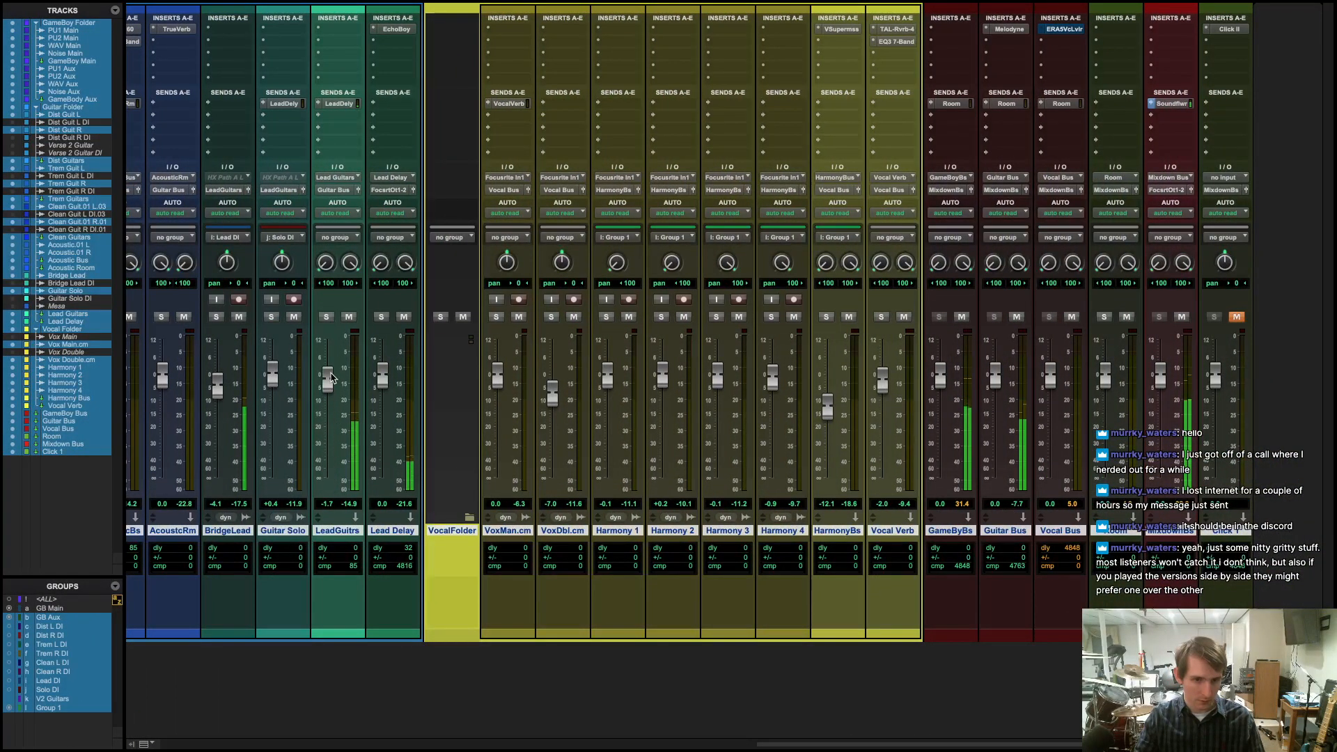
alt+click(329, 380)
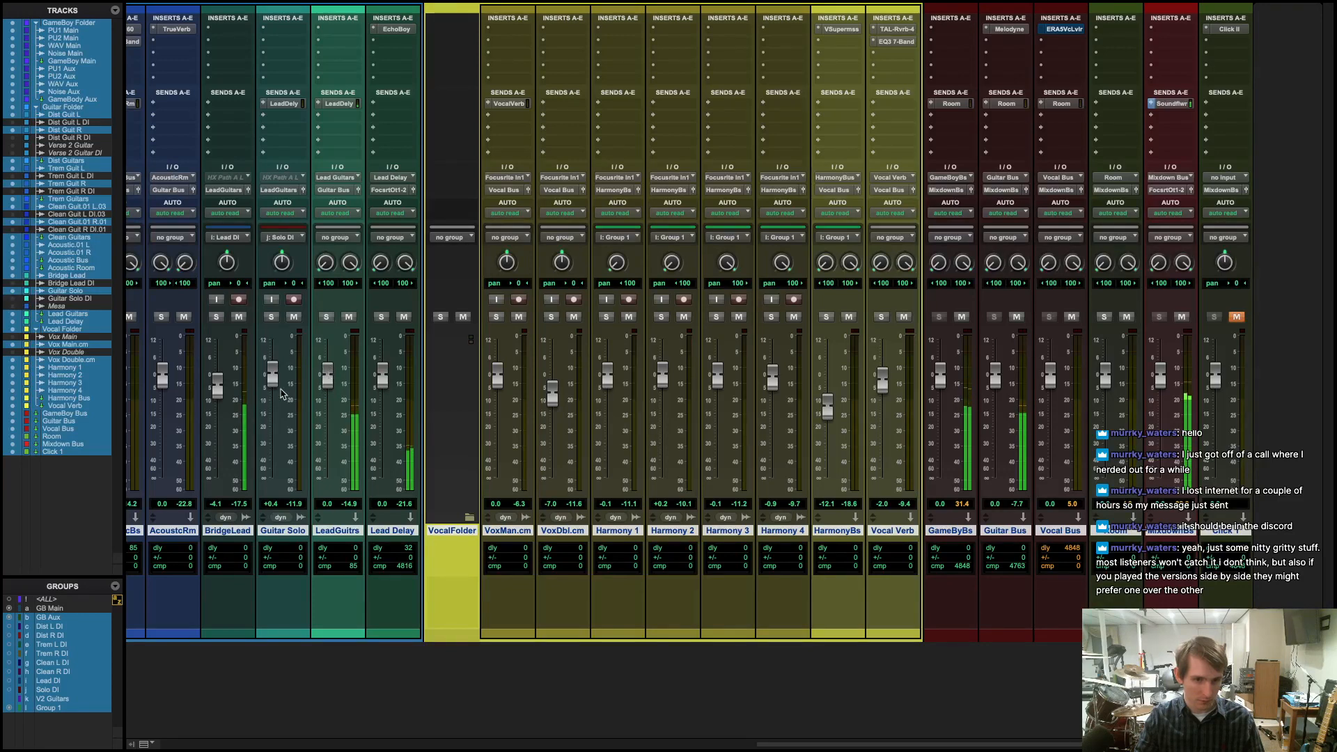
drag(217, 396, 215, 394)
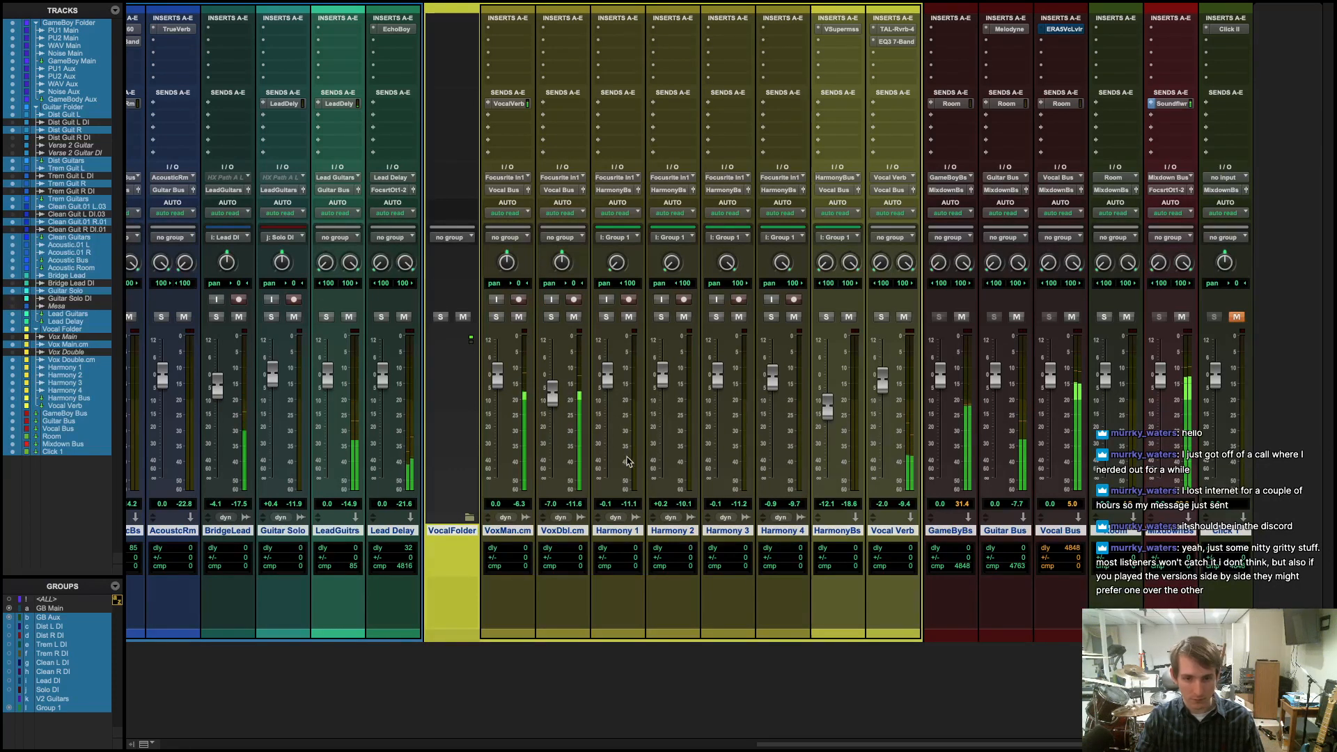
scroll(622, 482, left, 6)
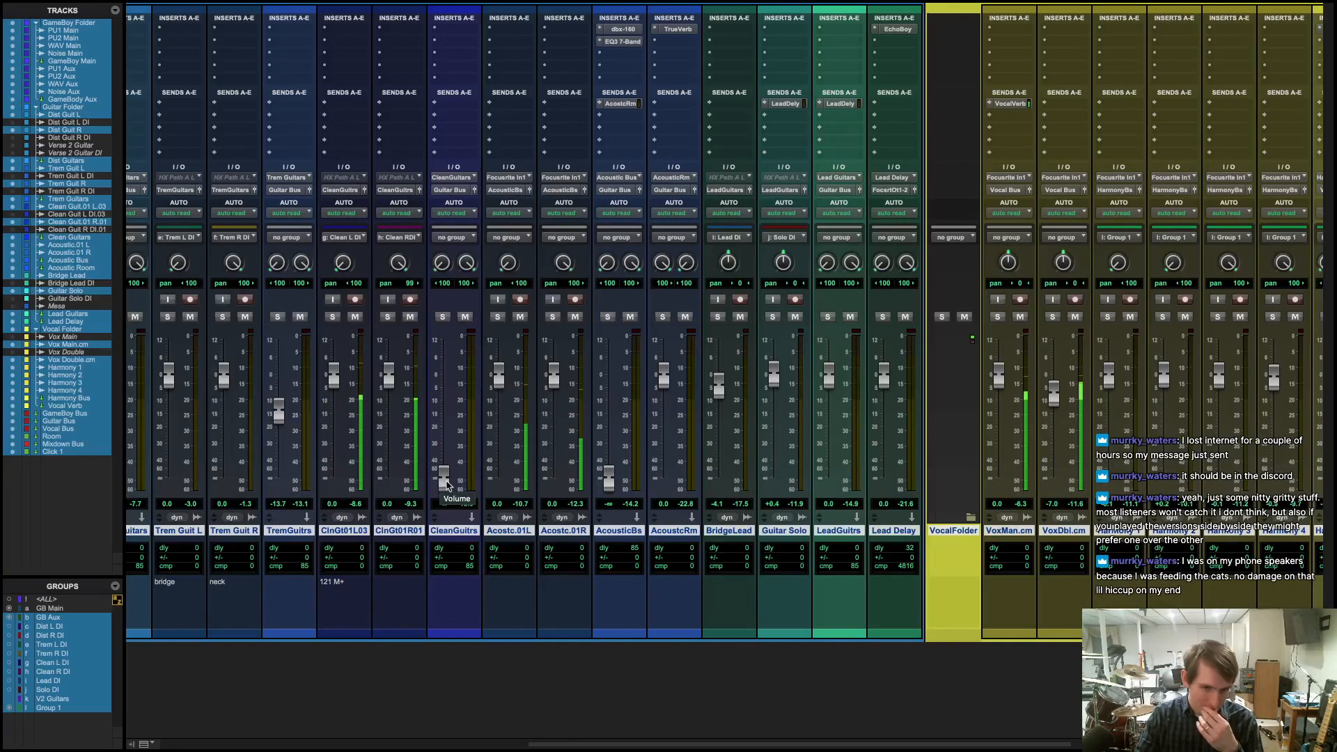
drag(446, 485, 436, 400)
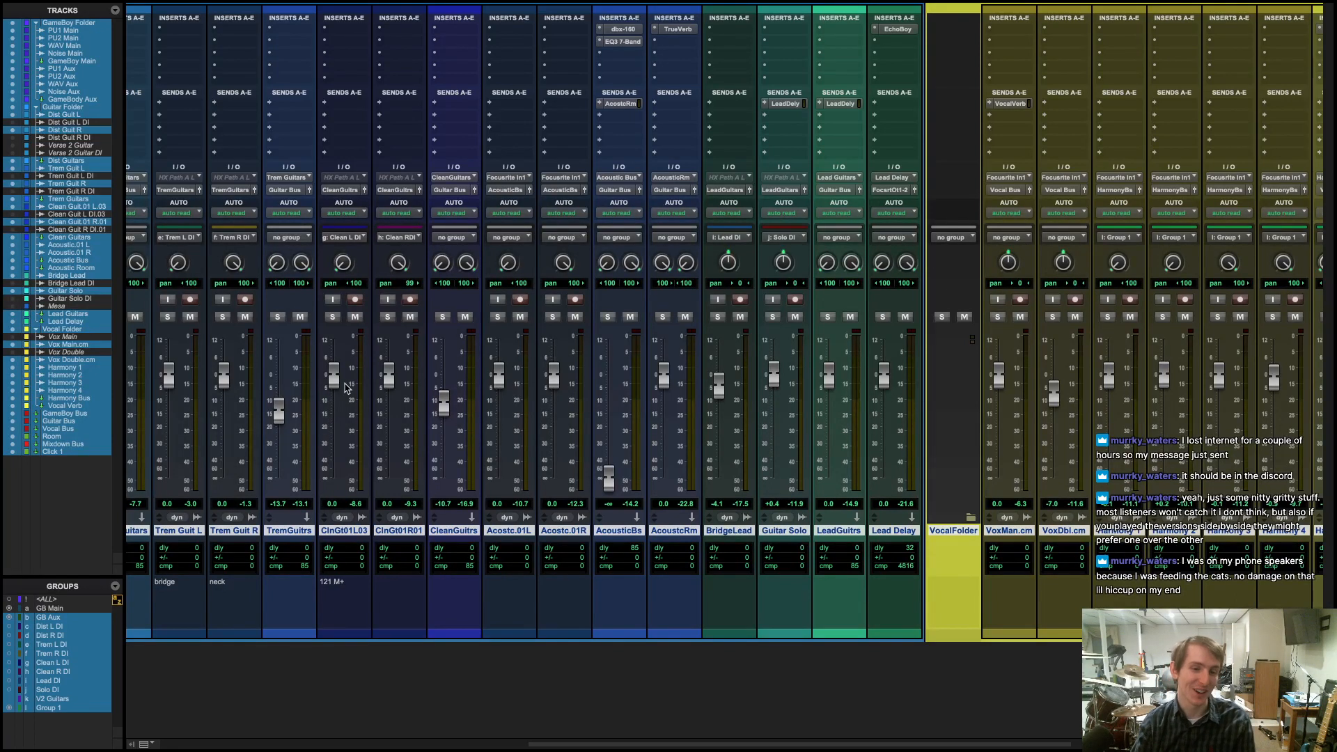
- Return to the edit view and start playback from 104|4|837, at the start of the Dist Guit_03 clip
key(super+equal)
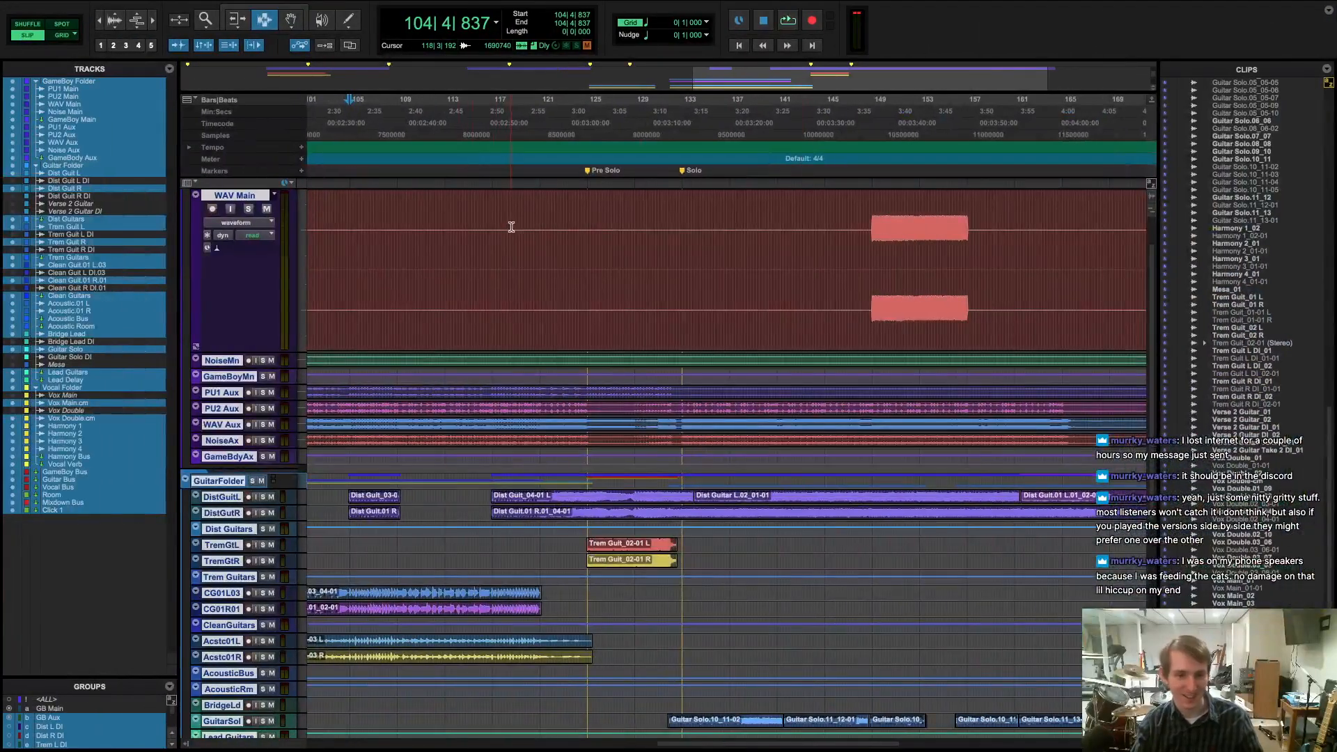
scroll(568, 312, left, 5)
key(space)
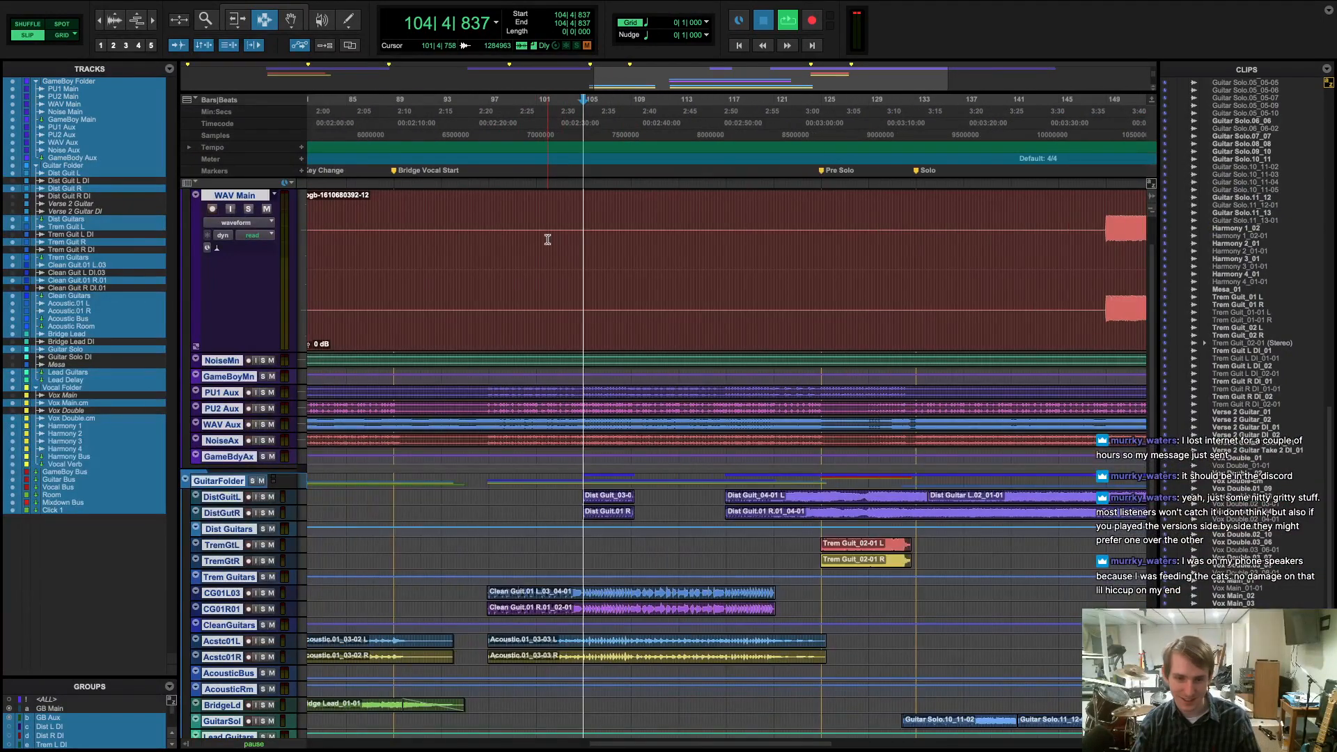
- Play from 95|1|545 after the Bridge Vocal Start marker and raise the Acoustic Bus fader from its minimum to -7.3 dB in the mixer
key(space)
click(467, 178)
key(space)
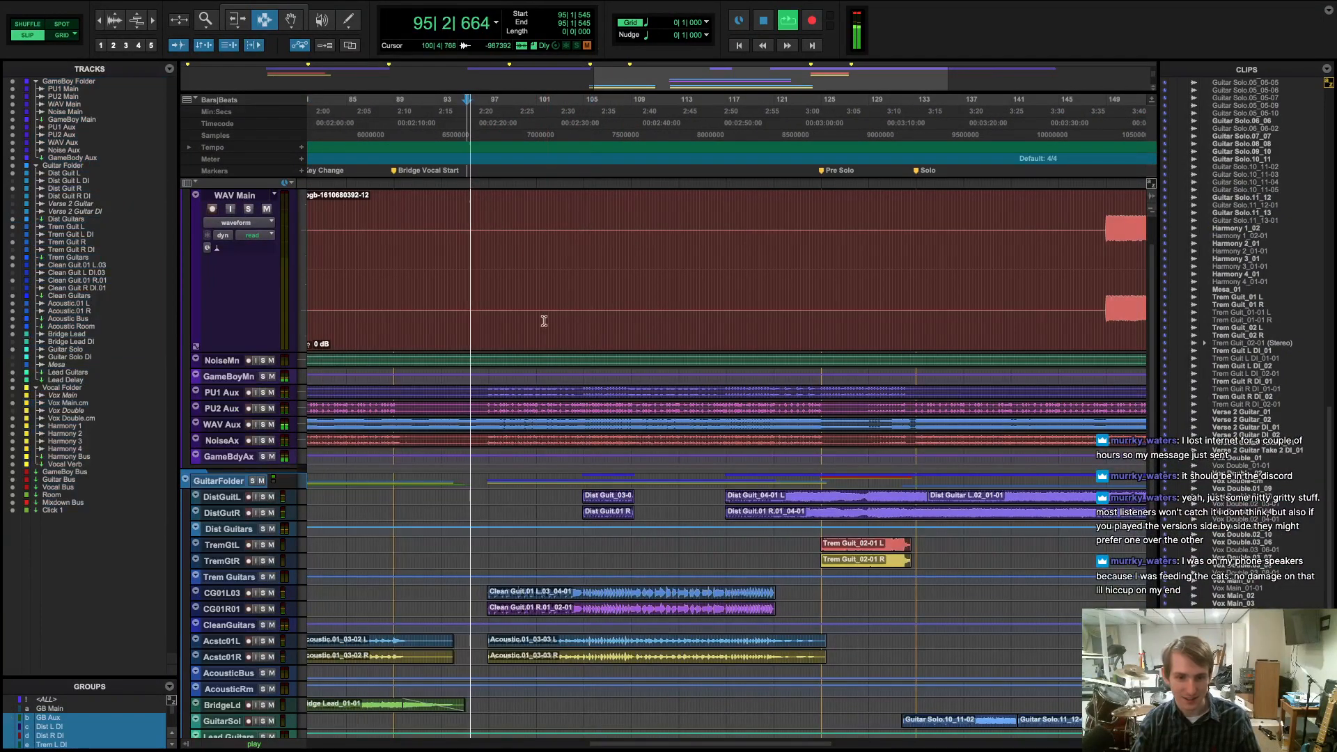
scroll(555, 396, down, 3)
scroll(575, 407, right, 3)
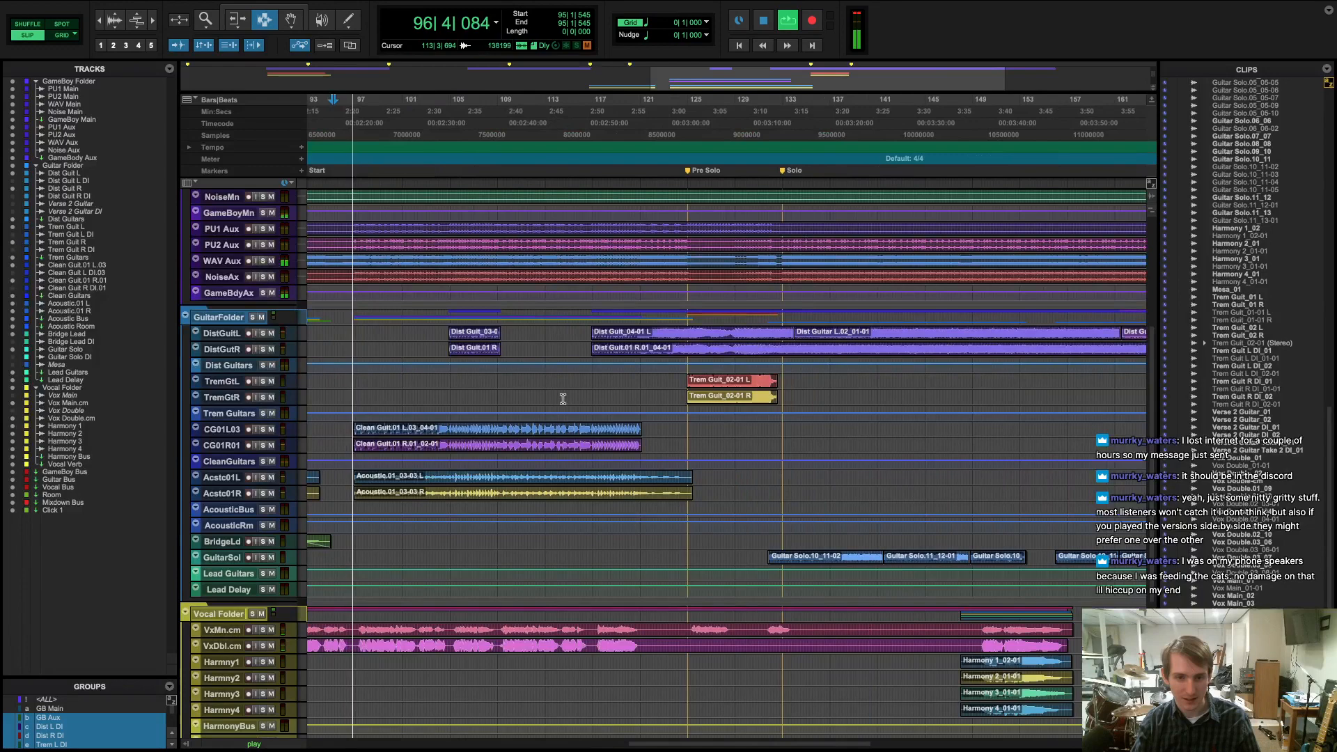
key(super+equal)
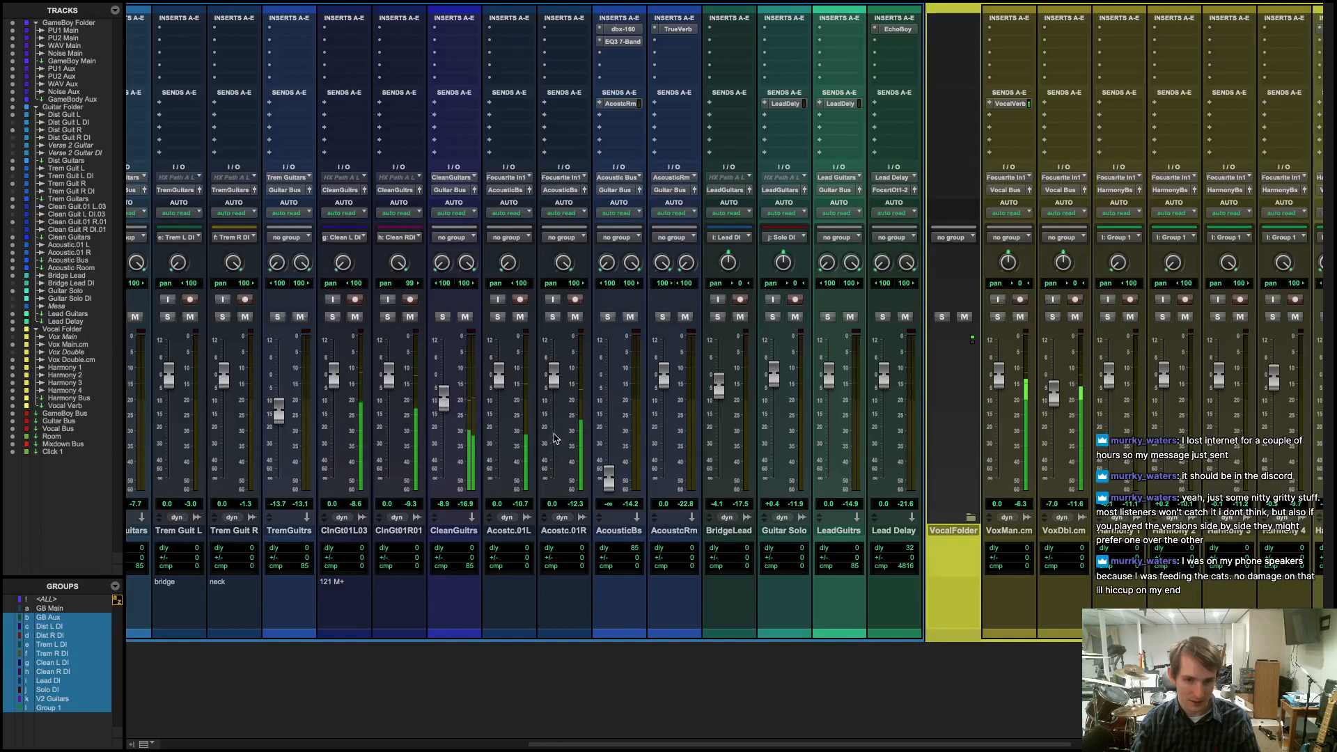
drag(608, 475, 615, 391)
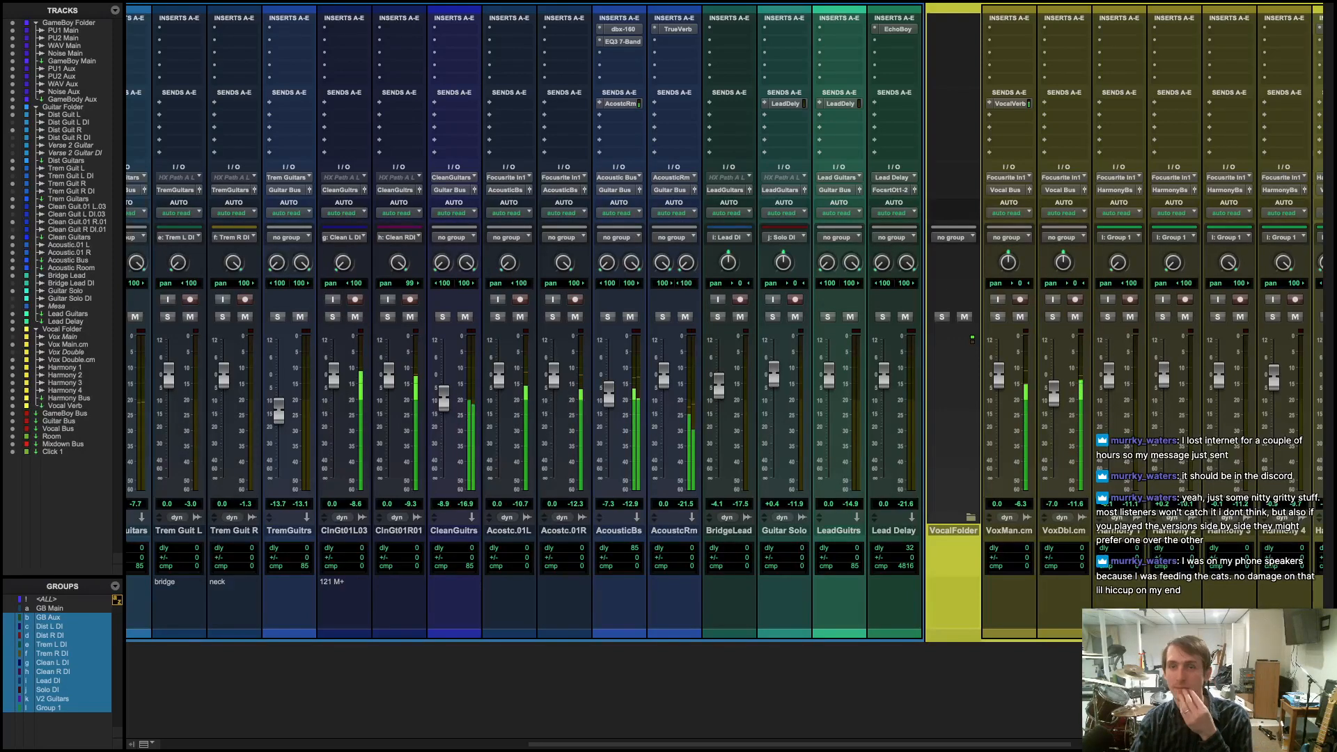
- Return to the edit view, audition the Pre Solo section from 126|2|620 and the earlier section from 107|1|239, and review the vocal and bus tracks
key(ctrl+equal)
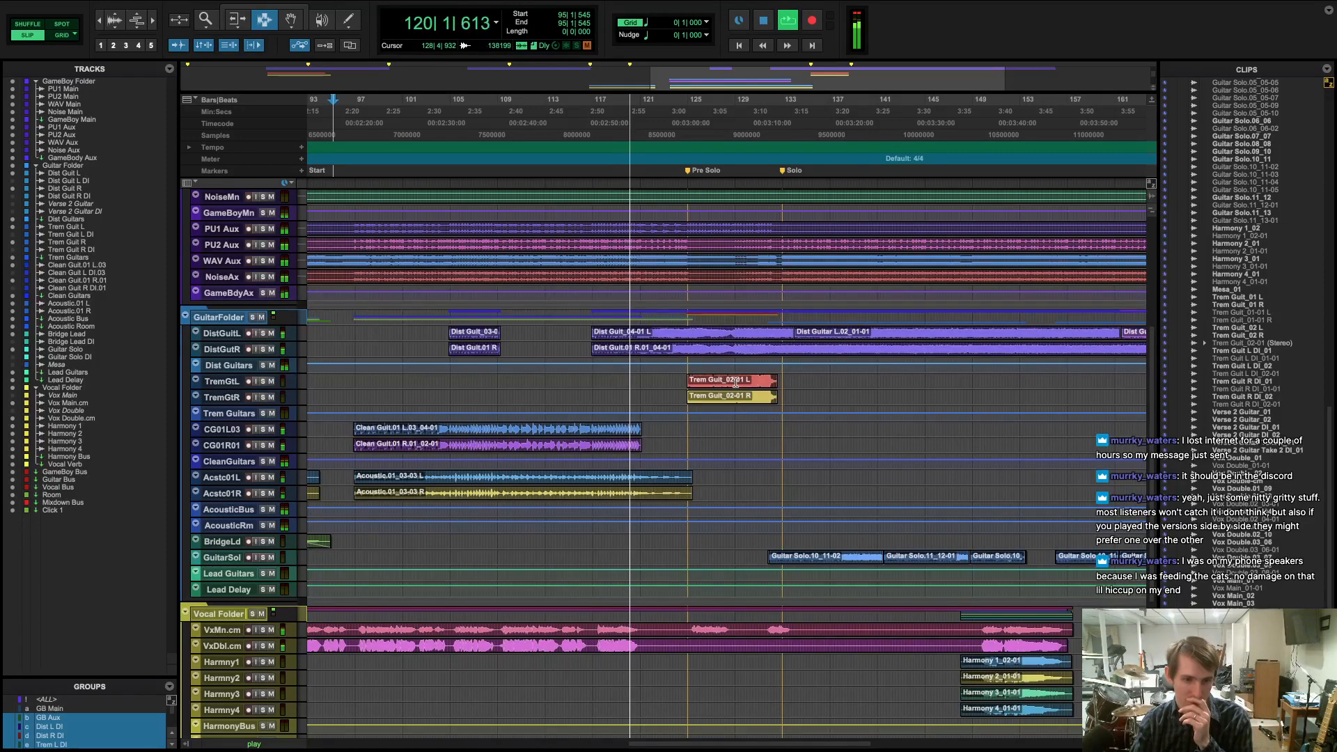
click(703, 170)
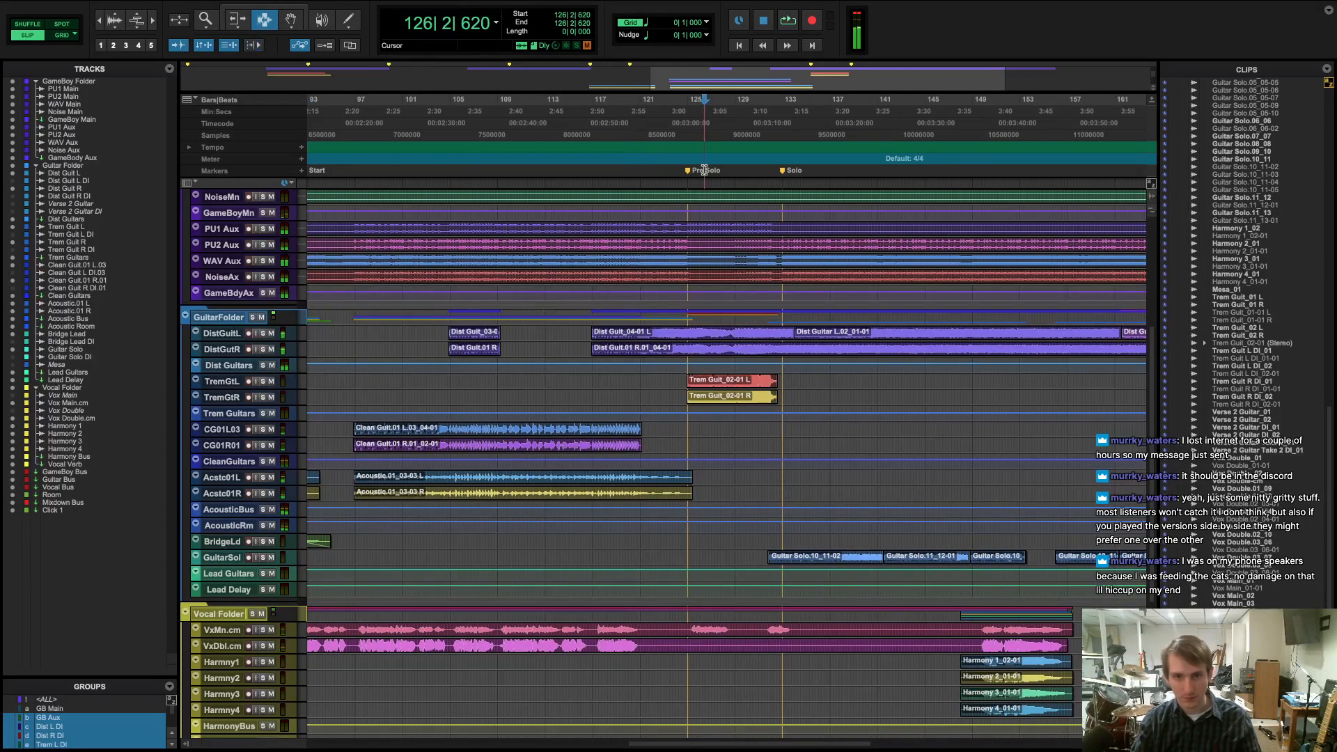
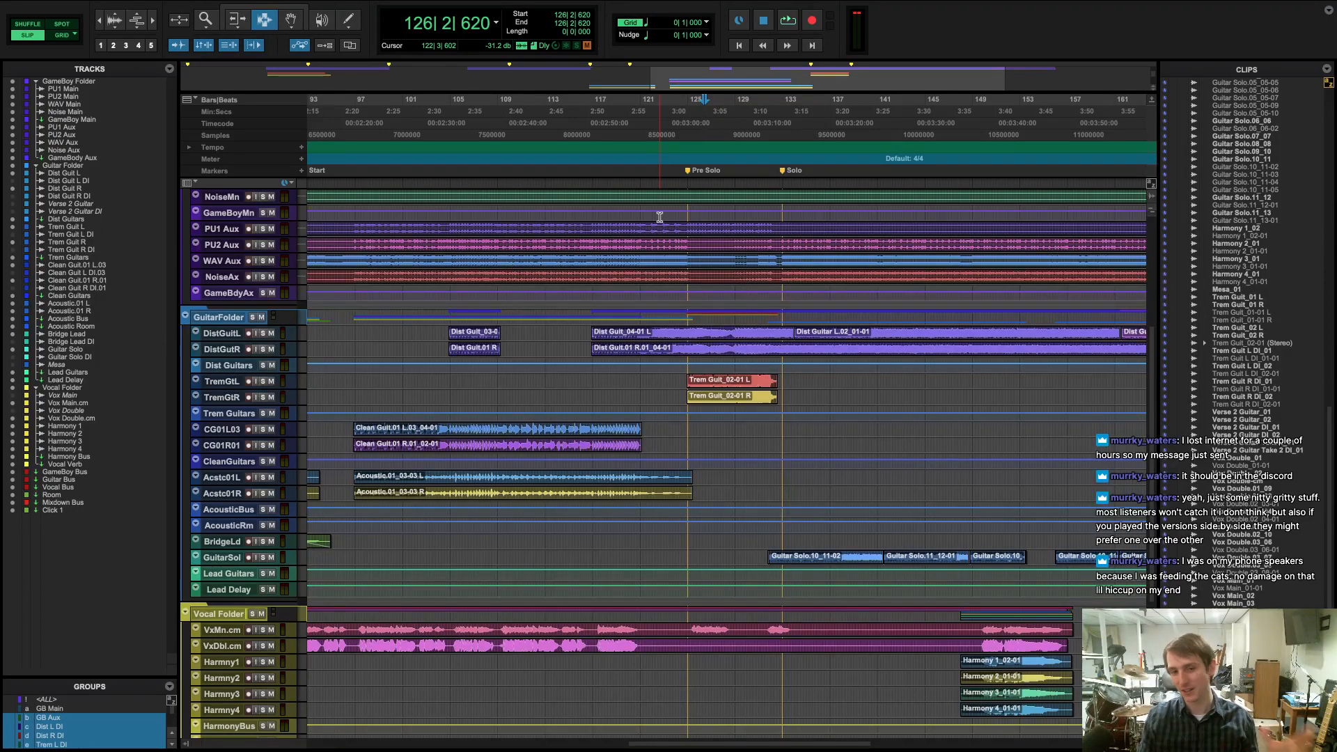
click(384, 179)
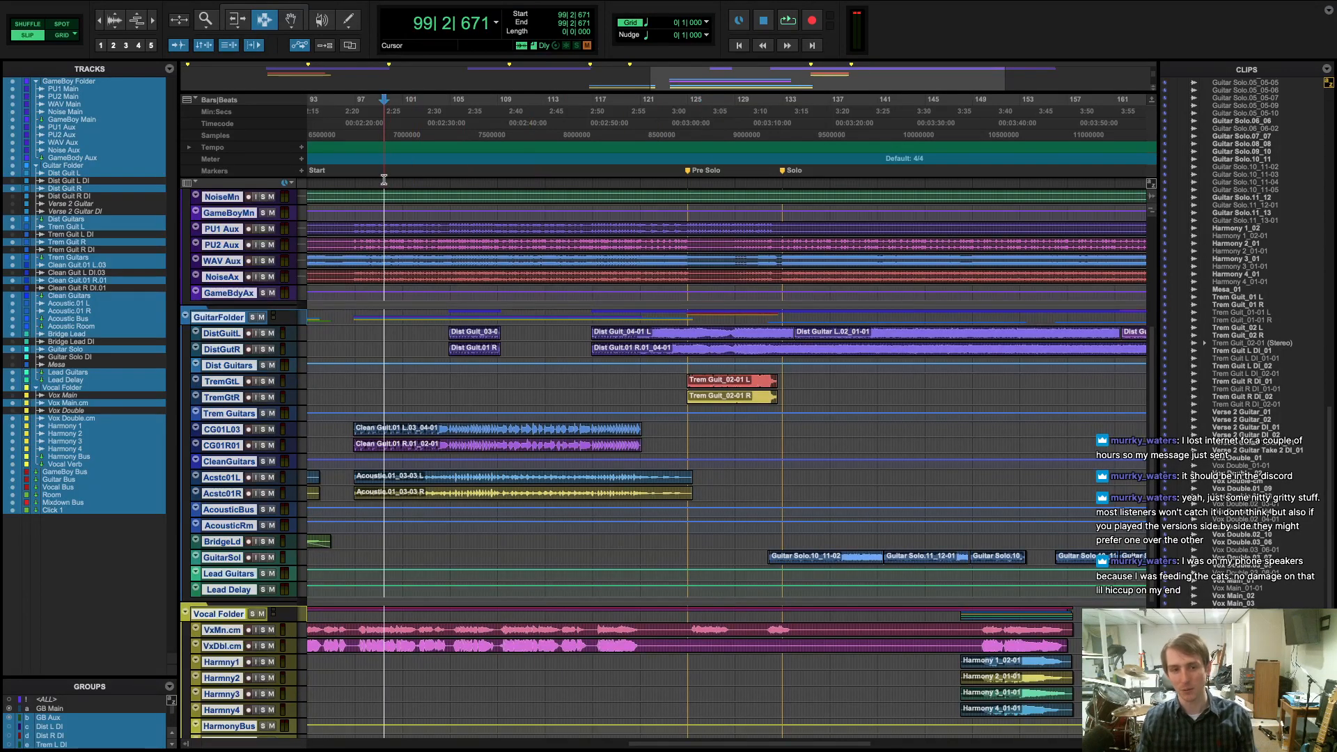
click(464, 179)
key(space)
key(space)
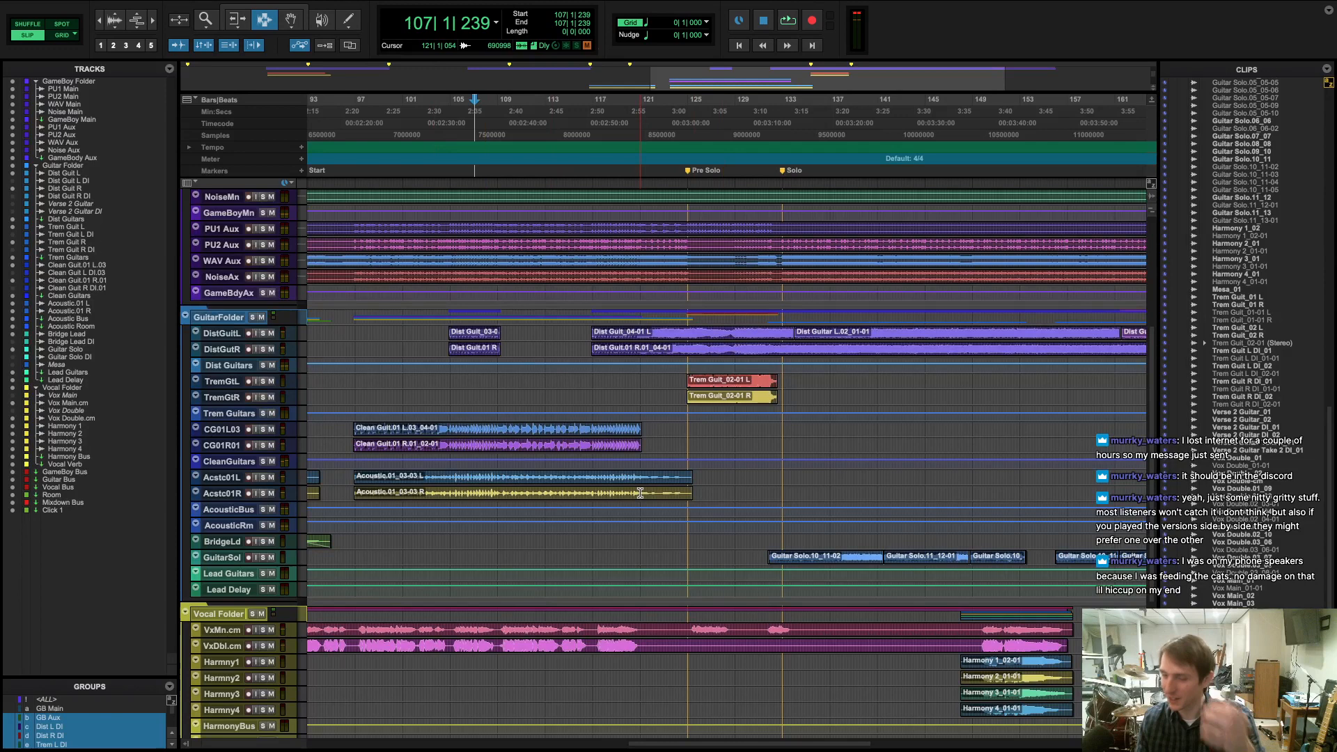
scroll(715, 571, down, 3)
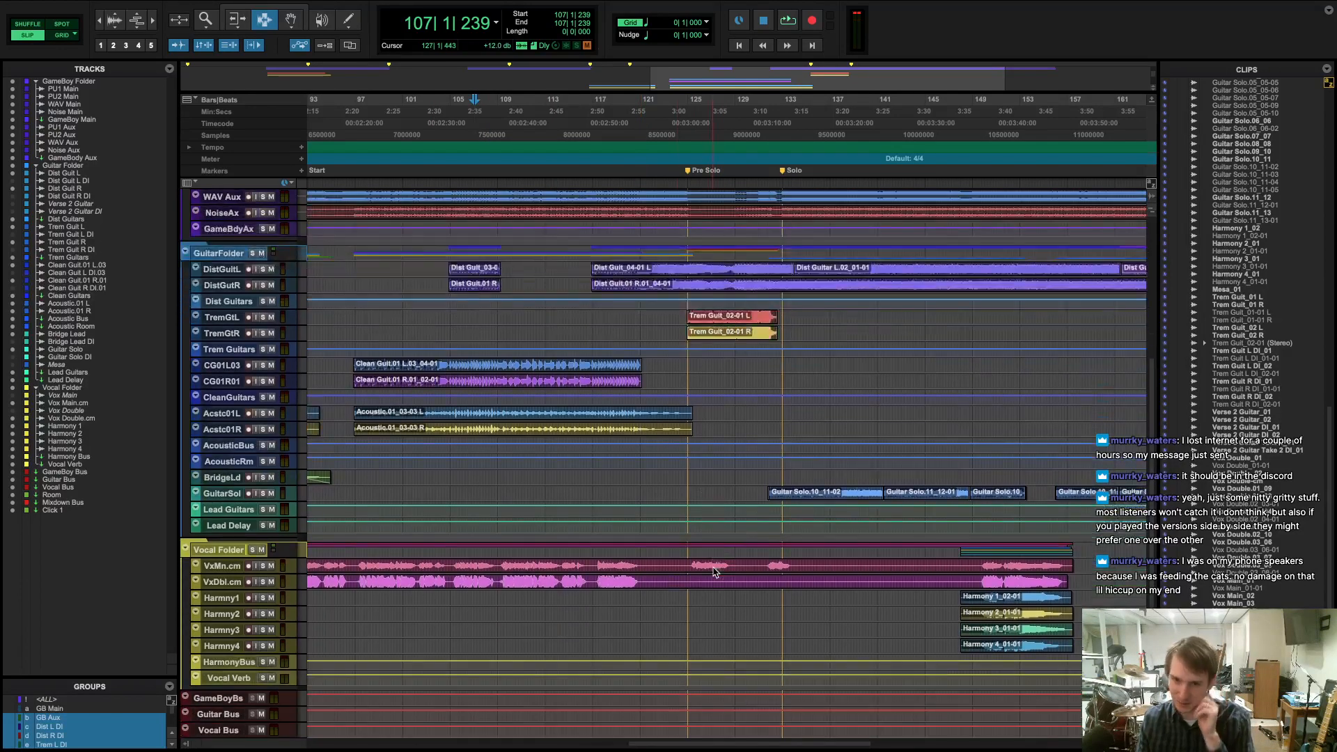
scroll(714, 571, down, 4)
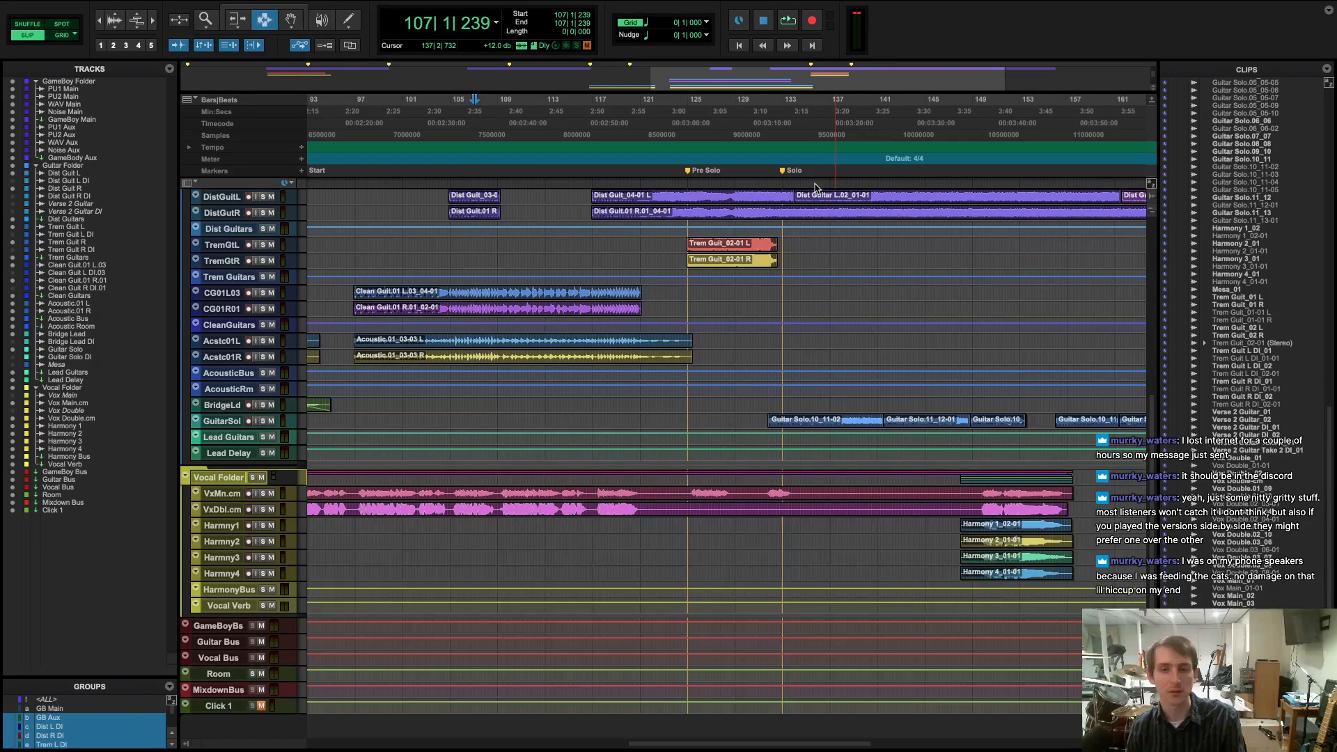
- Play the solo section from 134|1|371 and lower the Guitar Solo fader to -0.4 dB in the mixer
click(744, 173)
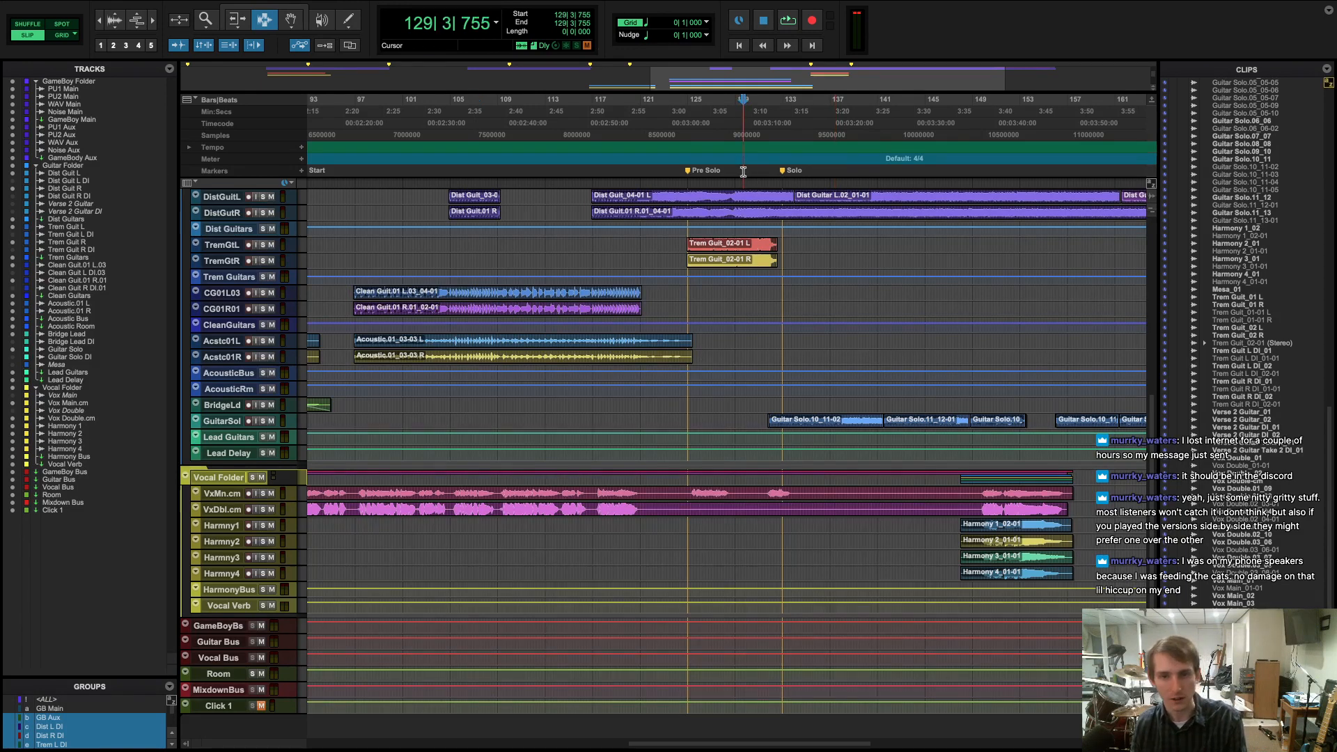
click(731, 175)
key(space)
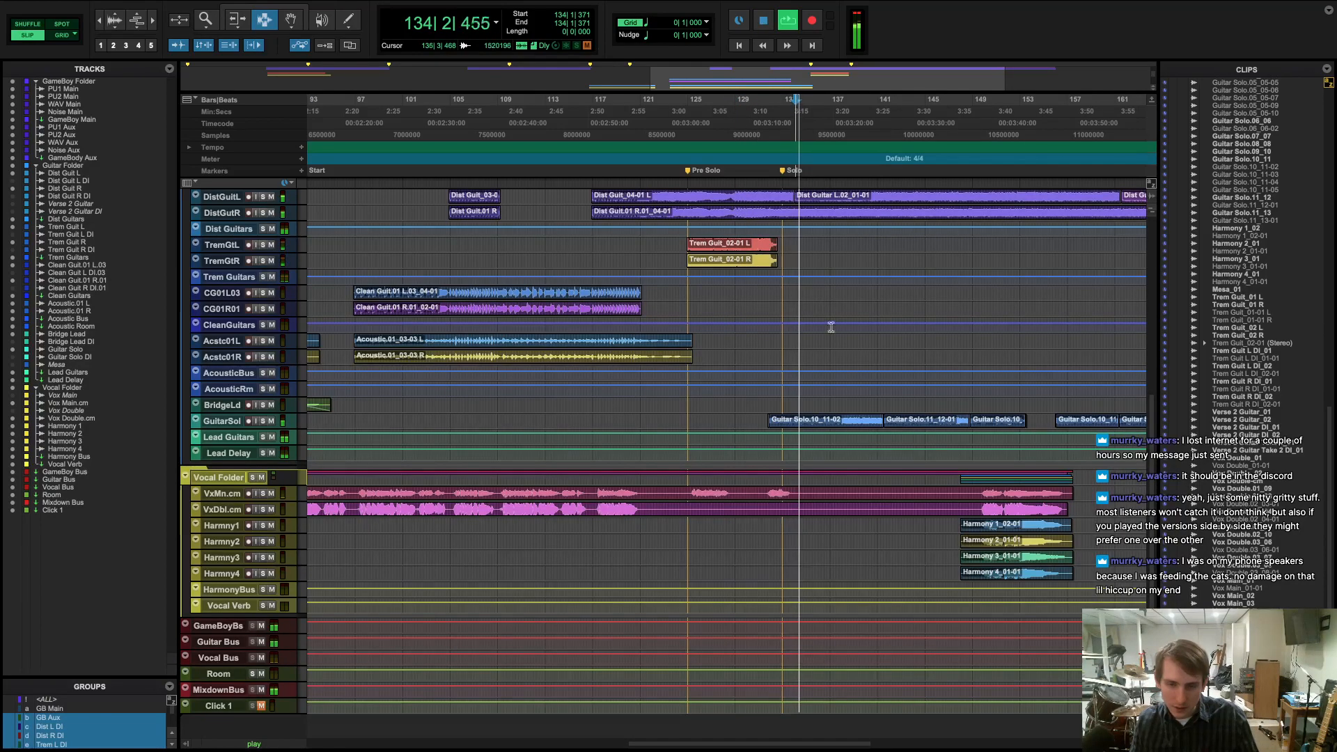
key(super+equal)
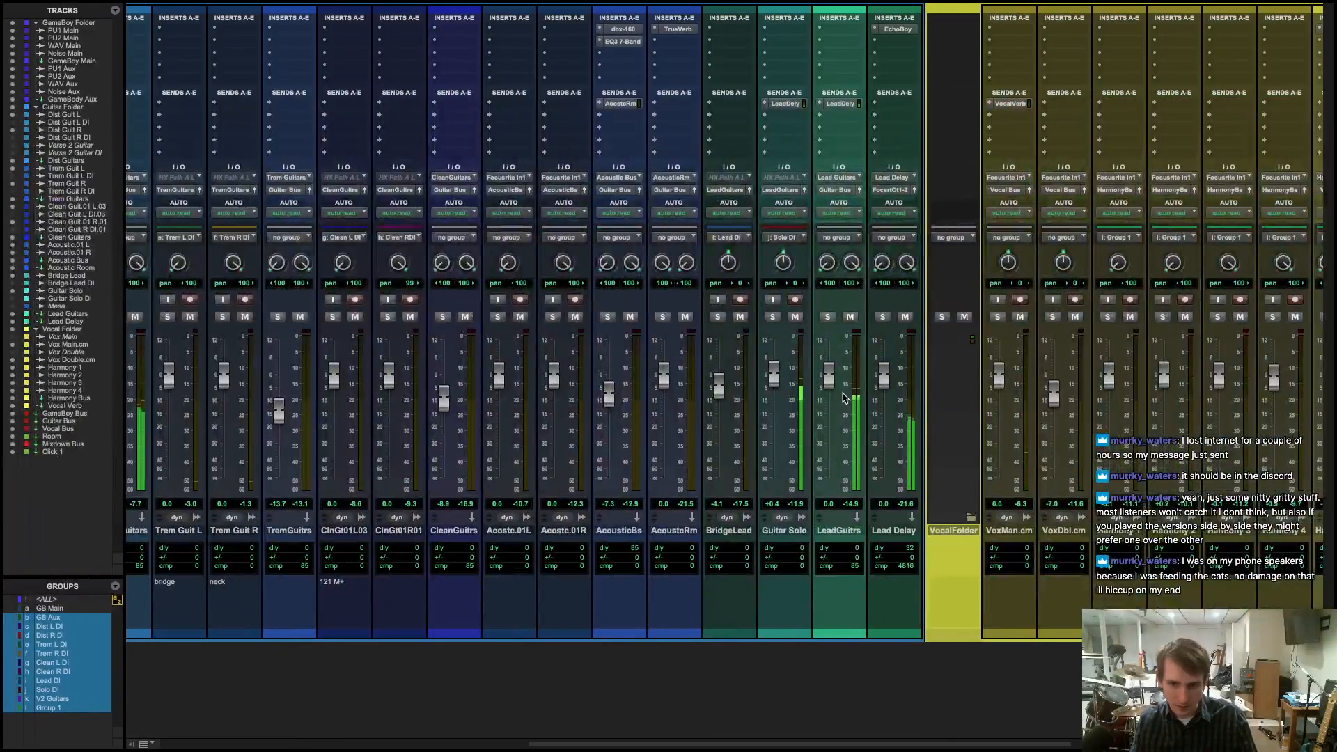
mouse_move(773, 375)
mouse_down()
mouse_move(771, 402)
mouse_move(779, 380)
mouse_up()
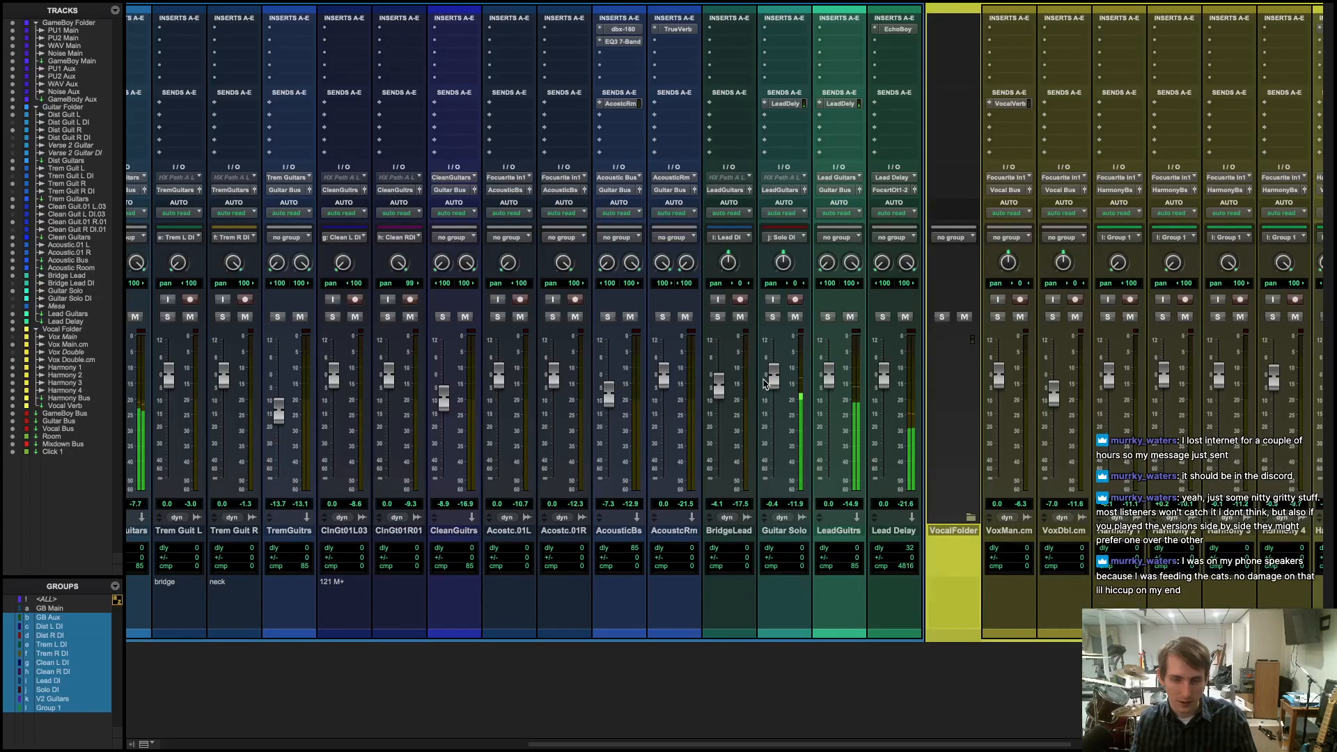
- Replay the lead-in to the solo from 131|3|735 and set the Guitar Solo fader to +1.0 dB
key(super+equal)
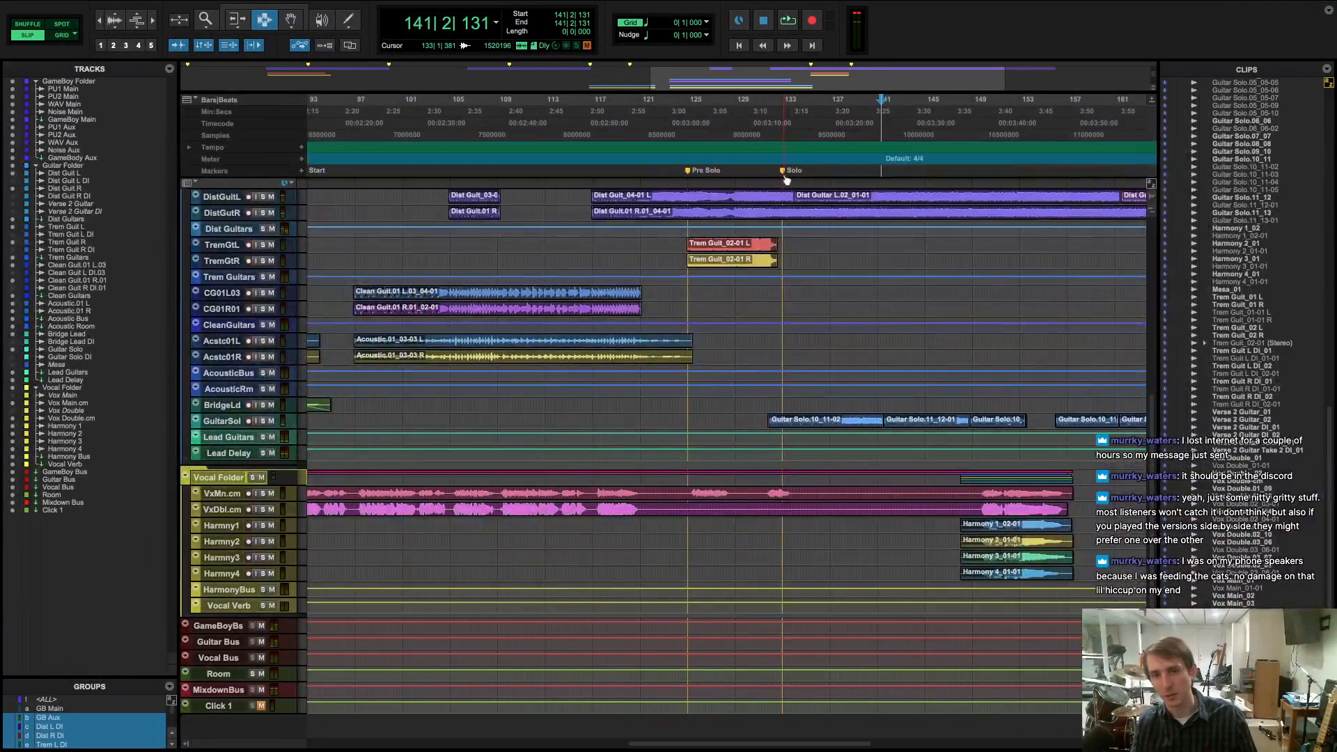
click(768, 176)
key(space)
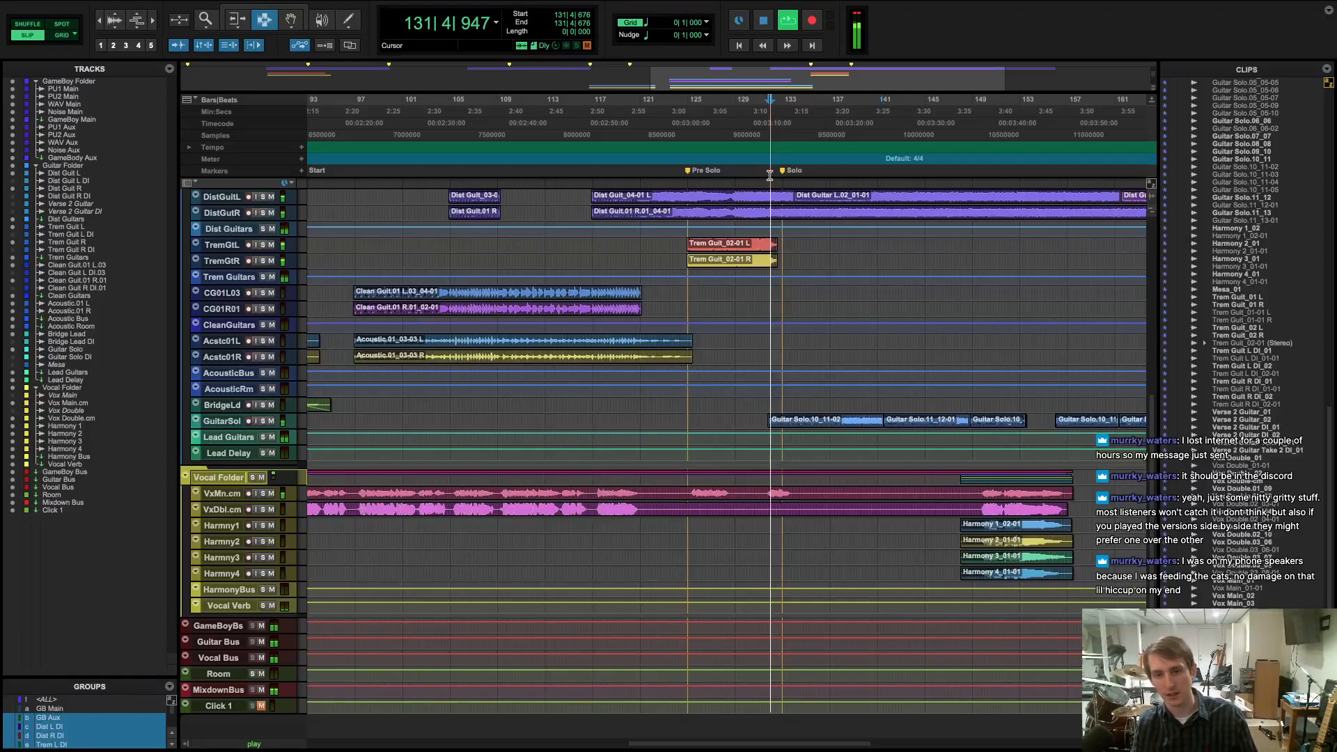
key(space)
click(762, 174)
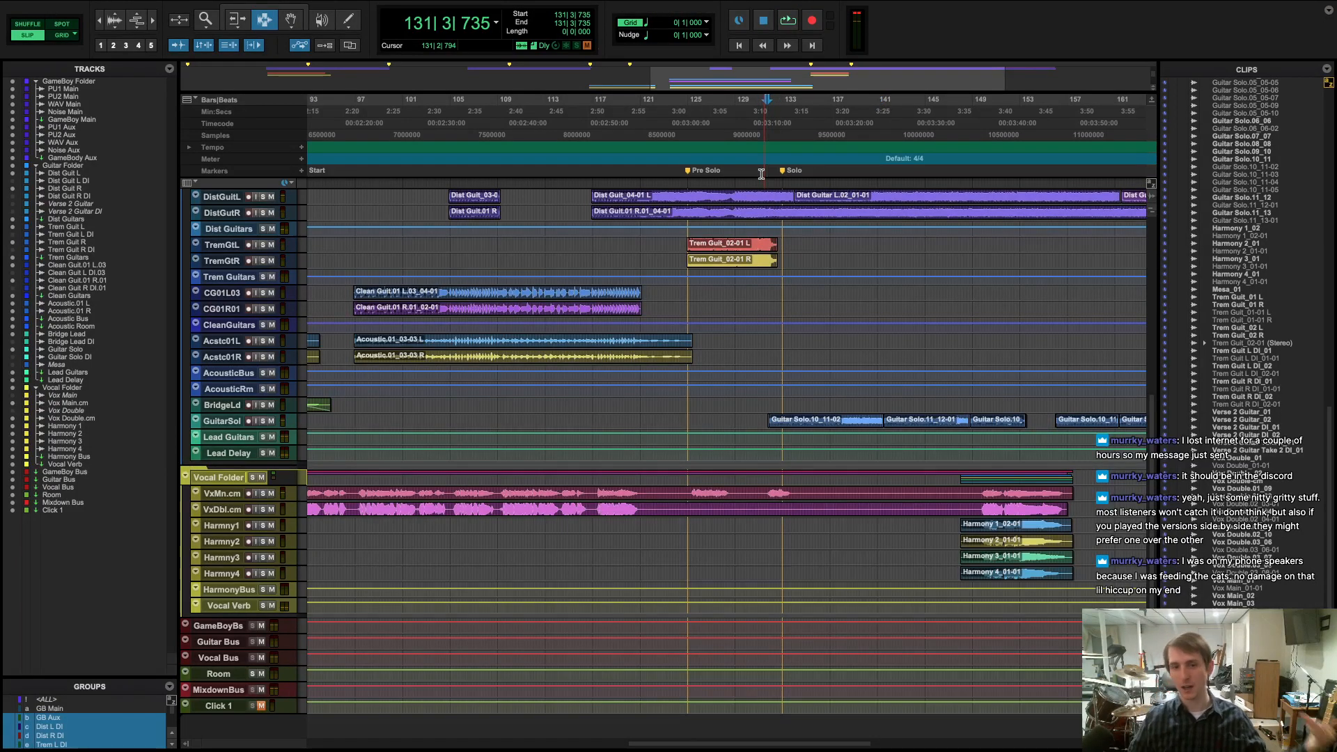
key(space)
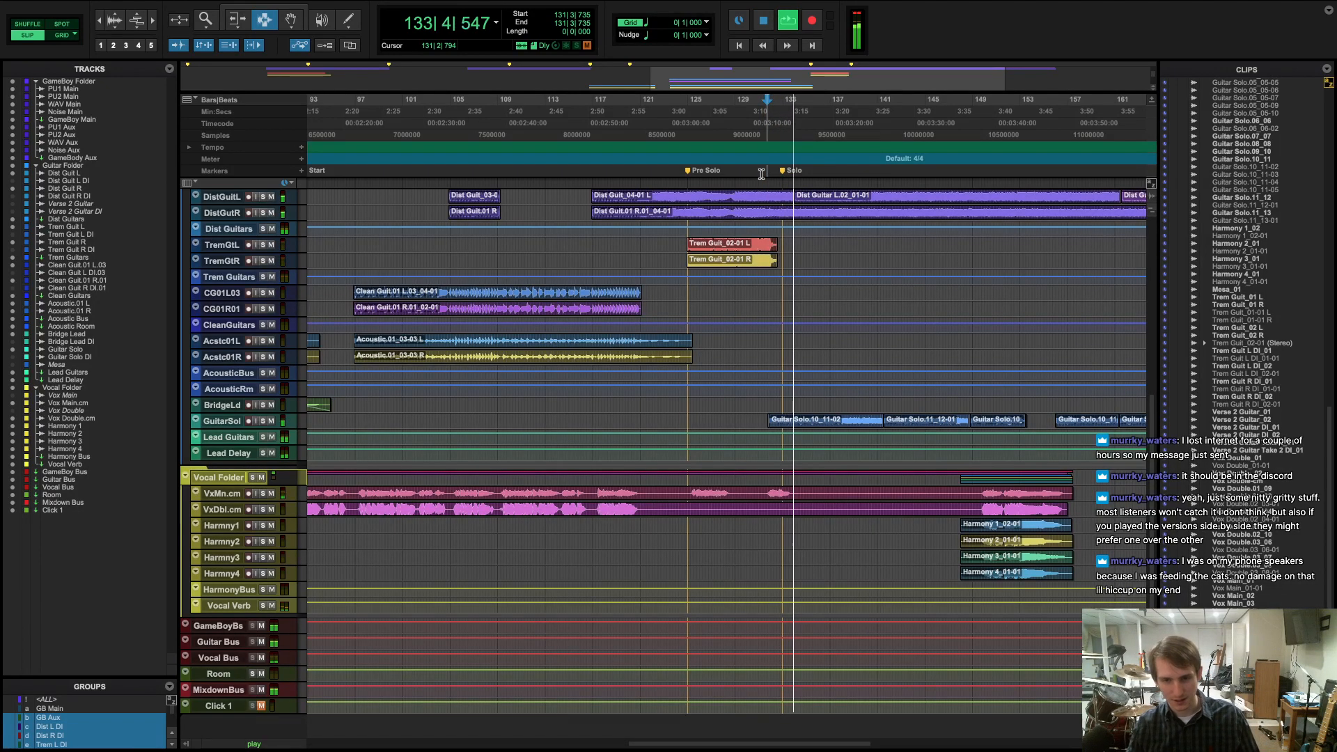
key(super+equal)
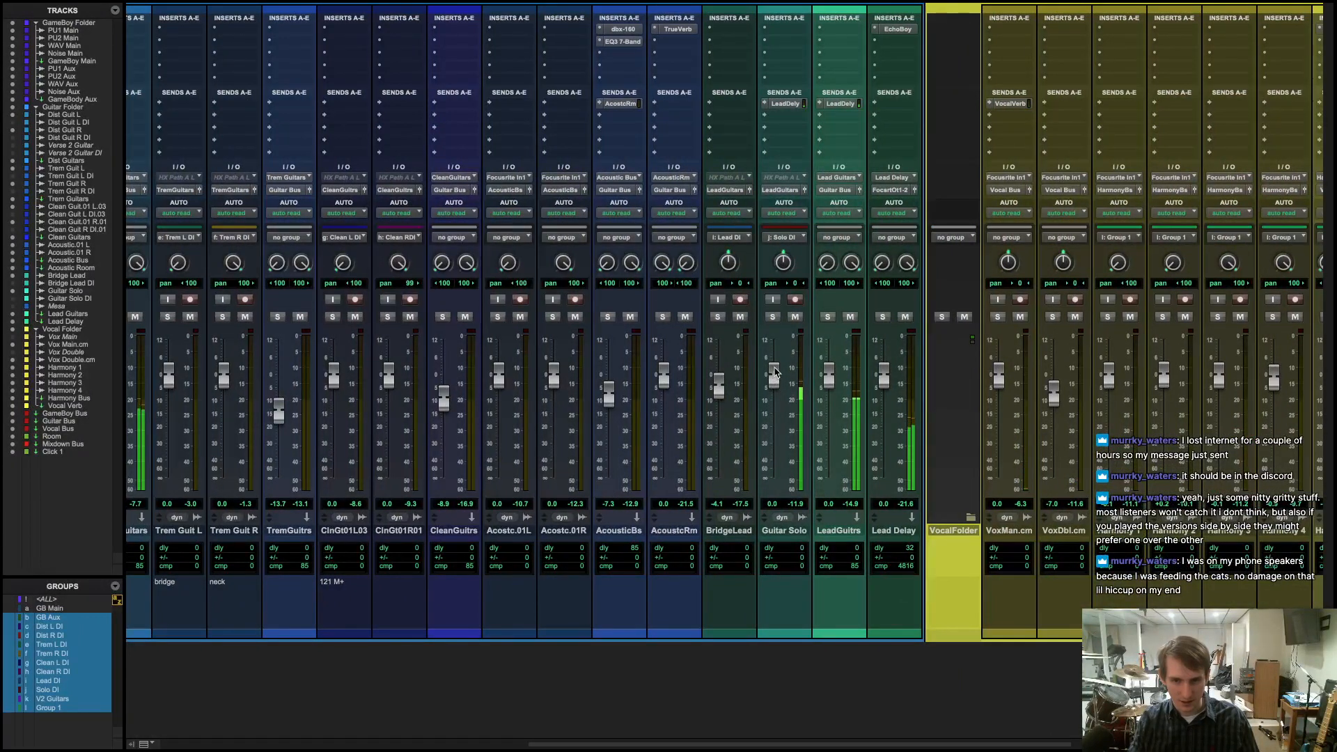
mouse_move(772, 372)
mouse_down()
mouse_move(776, 355)
mouse_move(771, 365)
mouse_up()
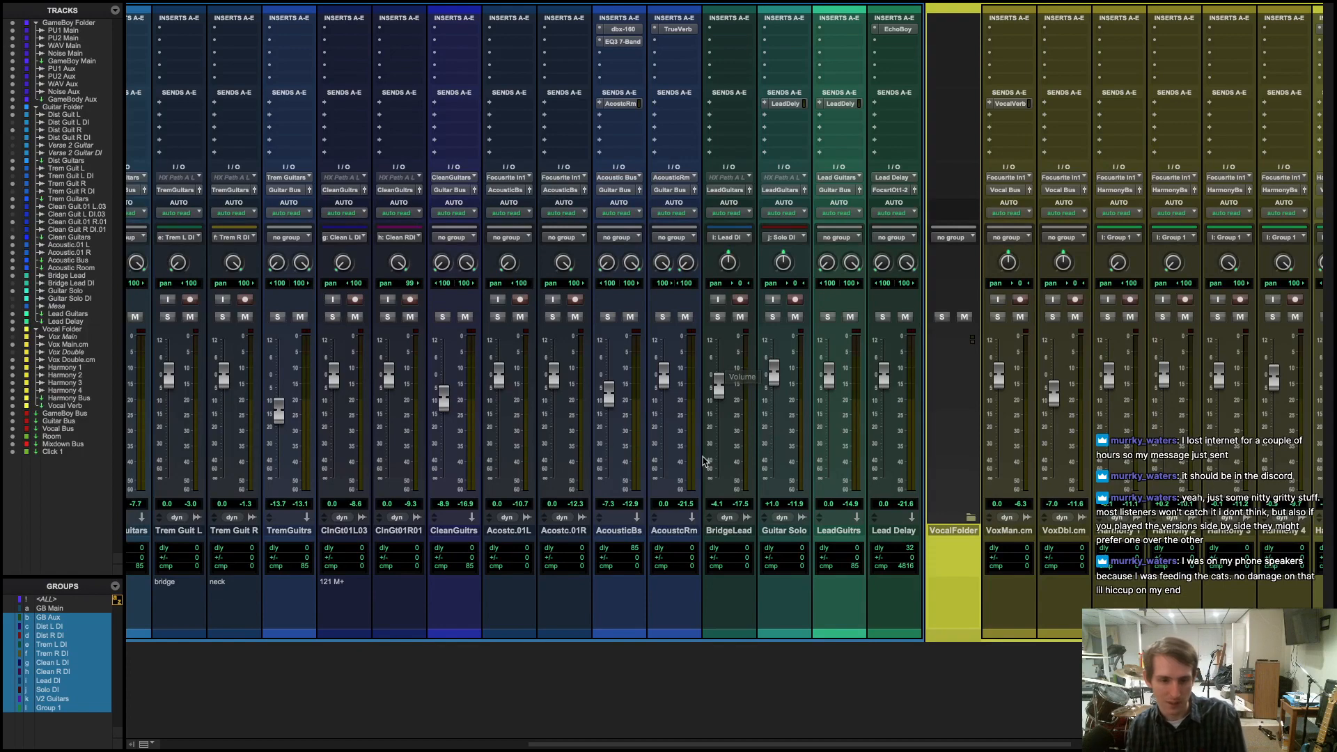
- Replay the solo entry from 132|2|108, check the levels in the mixer and return to the edit view
key(super+equal)
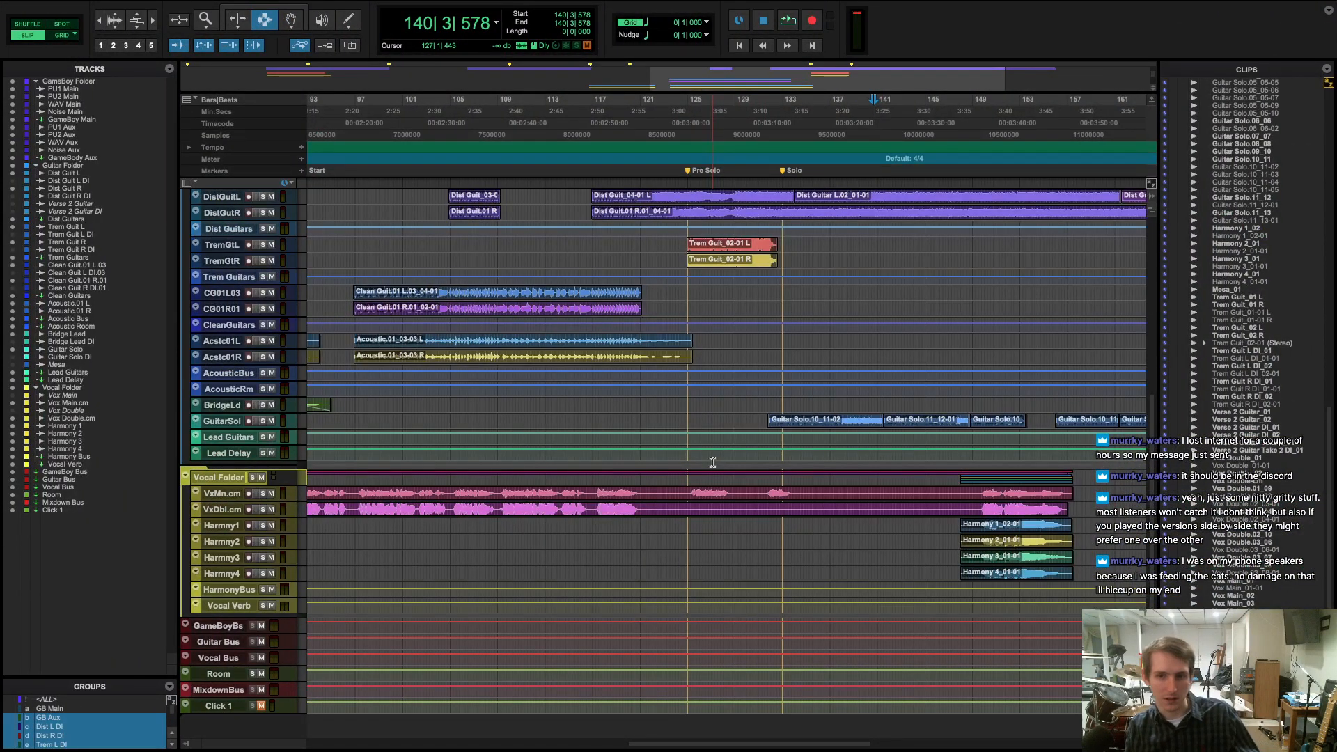
click(832, 177)
click(774, 170)
key(space)
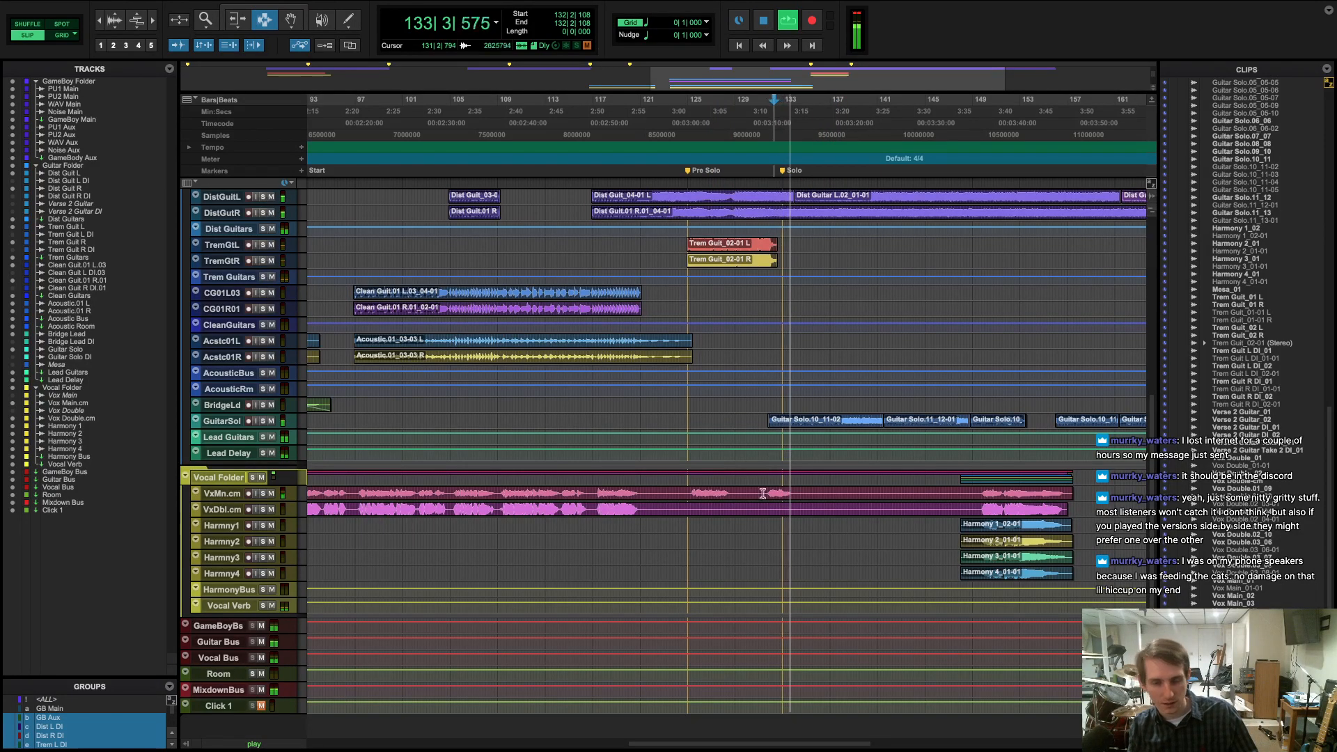
key(ctrl+equal)
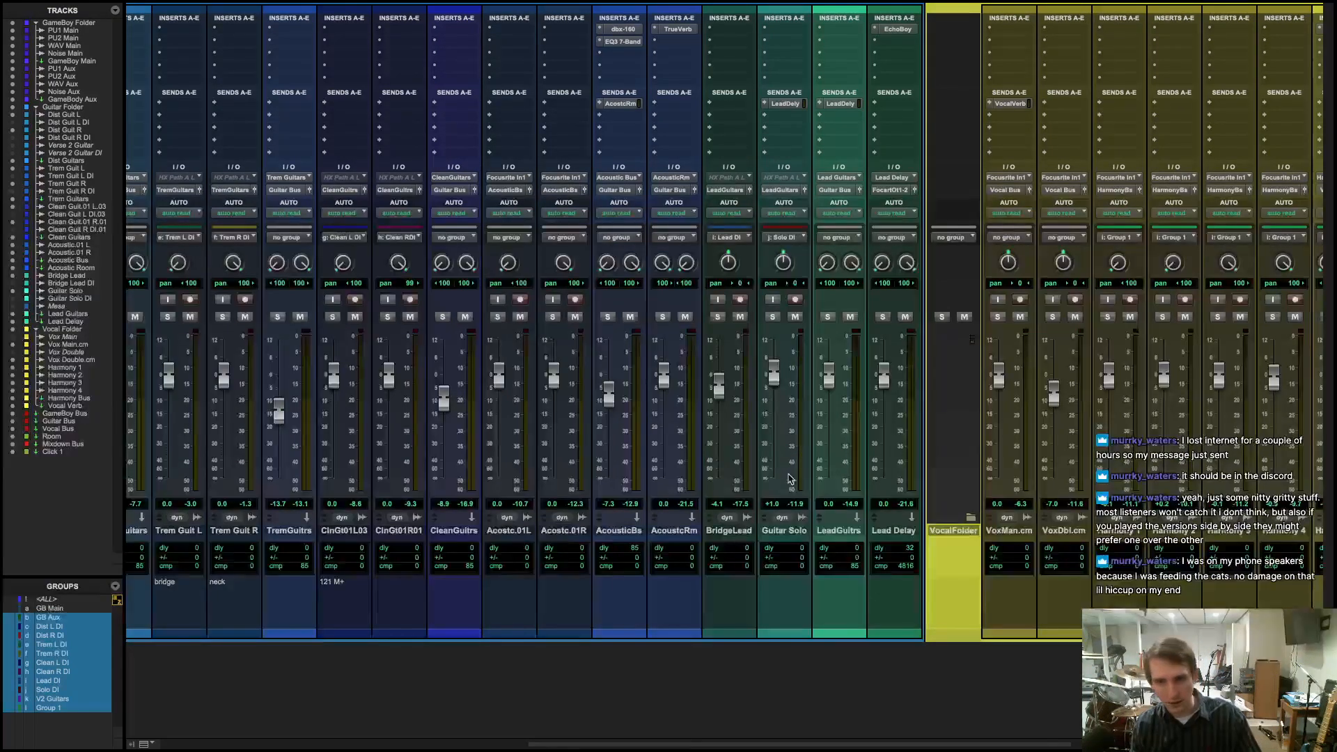
key(super+equal)
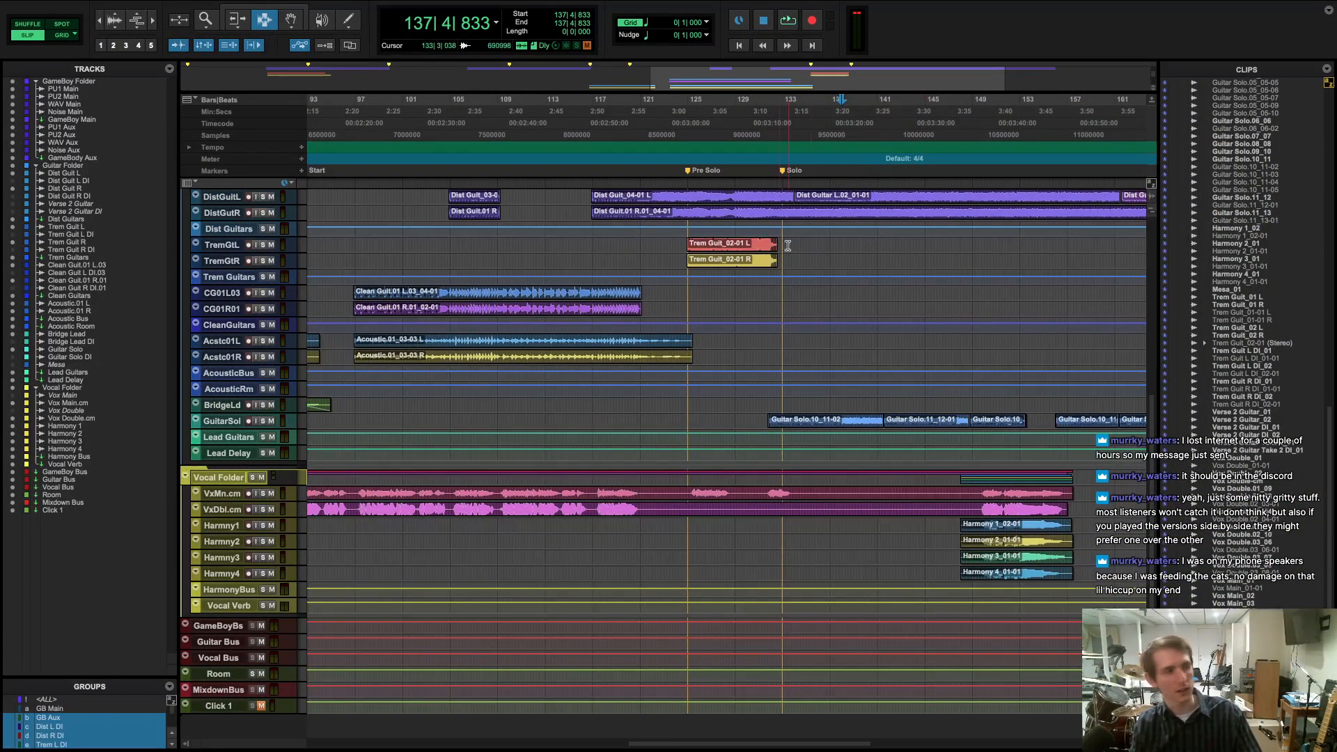
- Play from 145|2|876 through the harmony entry and raise the Harmony Bus fader to -9.7 dB
click(931, 170)
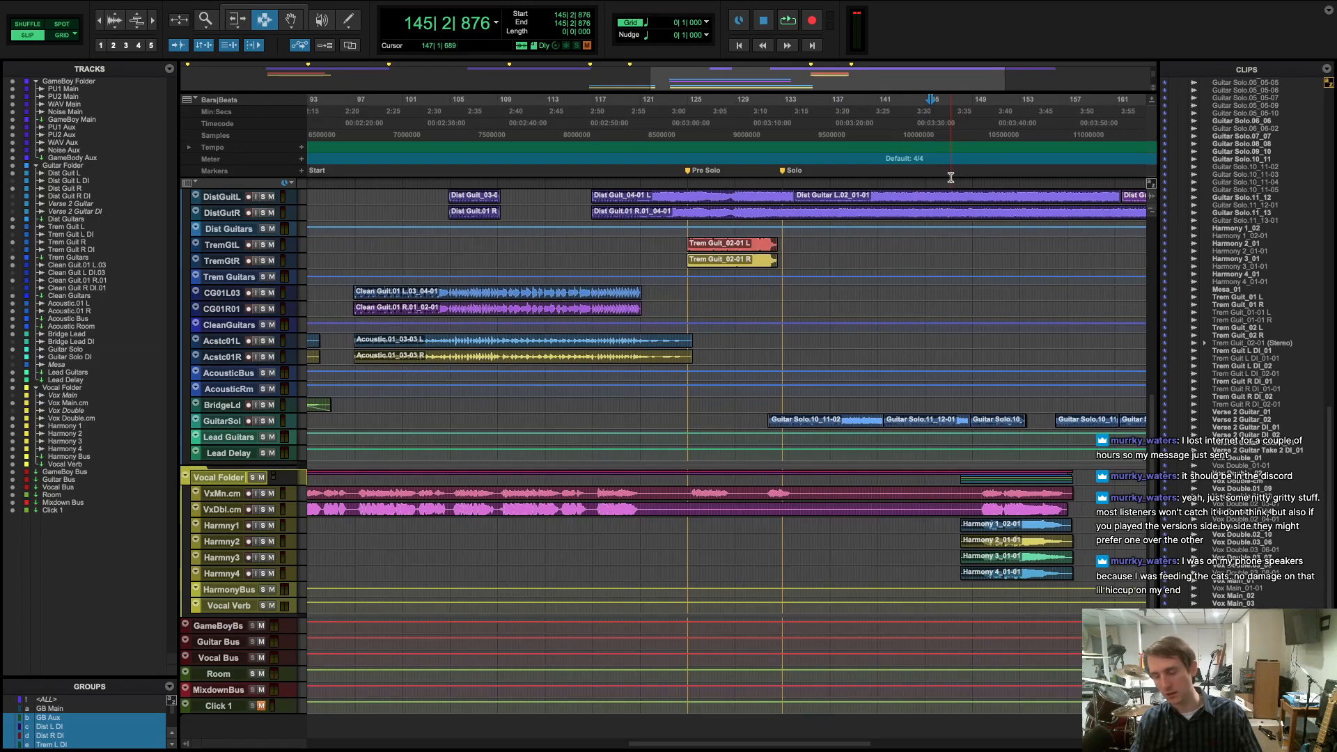
key(space)
key(ctrl+equal)
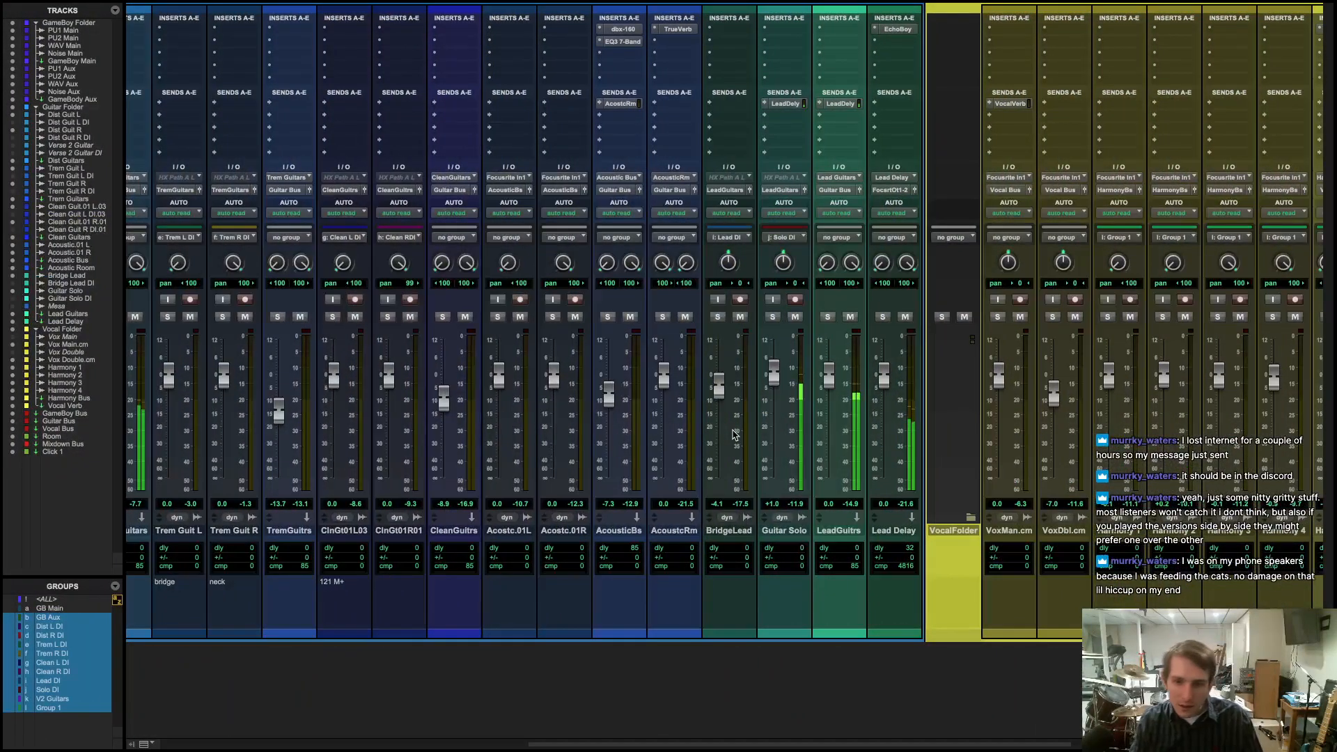
key(ctrl+equal)
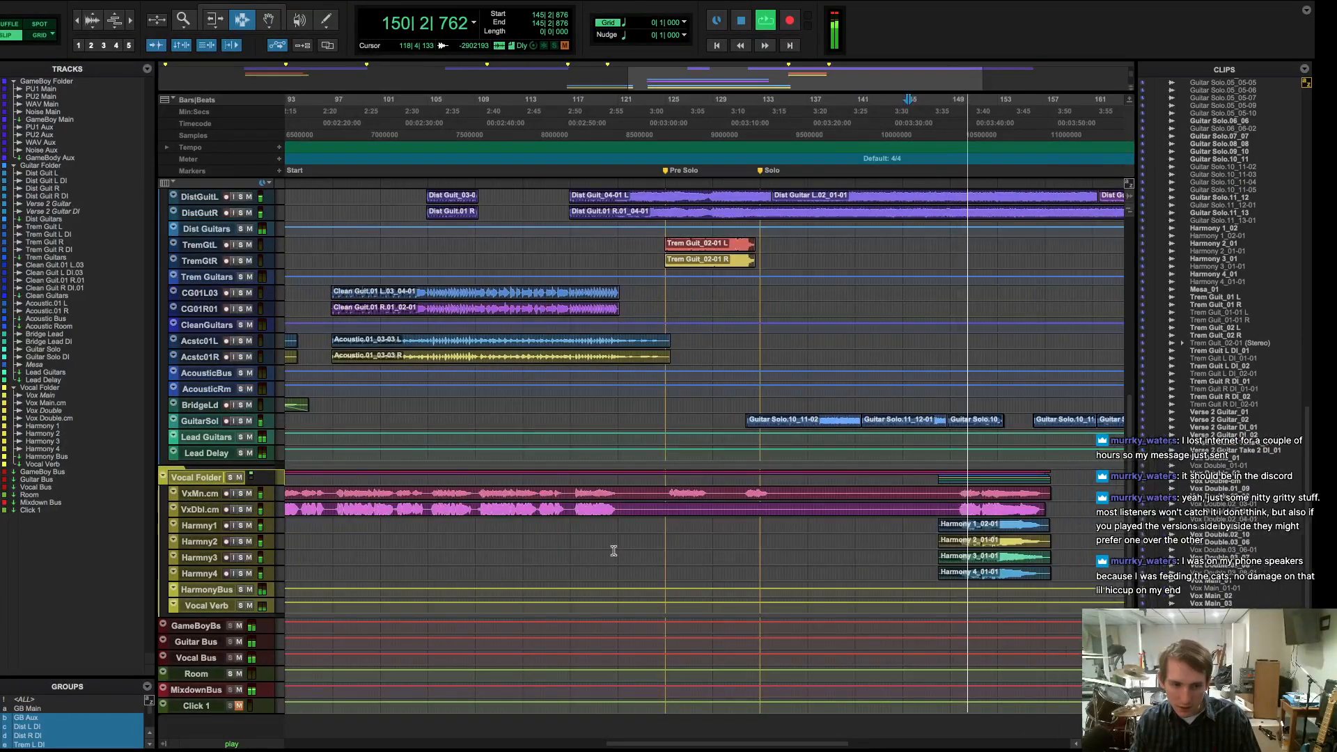
key(ctrl+equal)
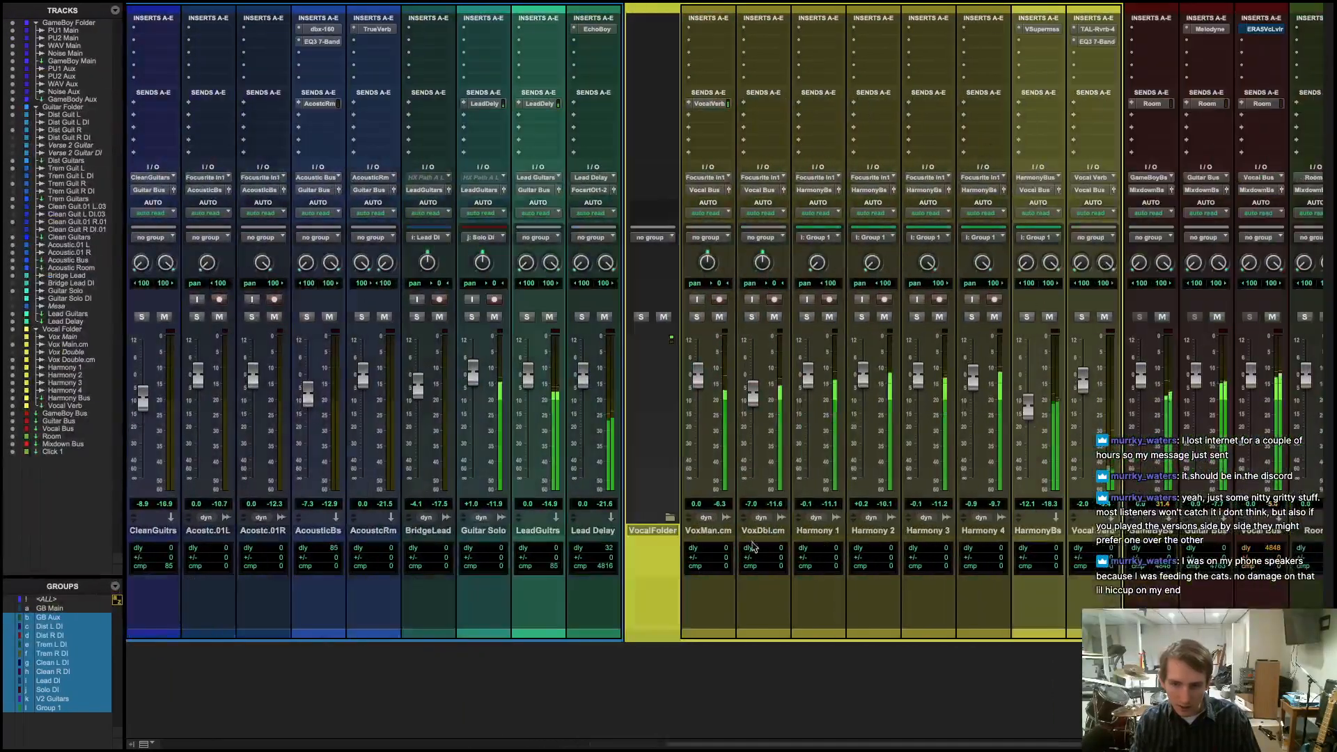
scroll(752, 542, right, 3)
drag(873, 407, 873, 399)
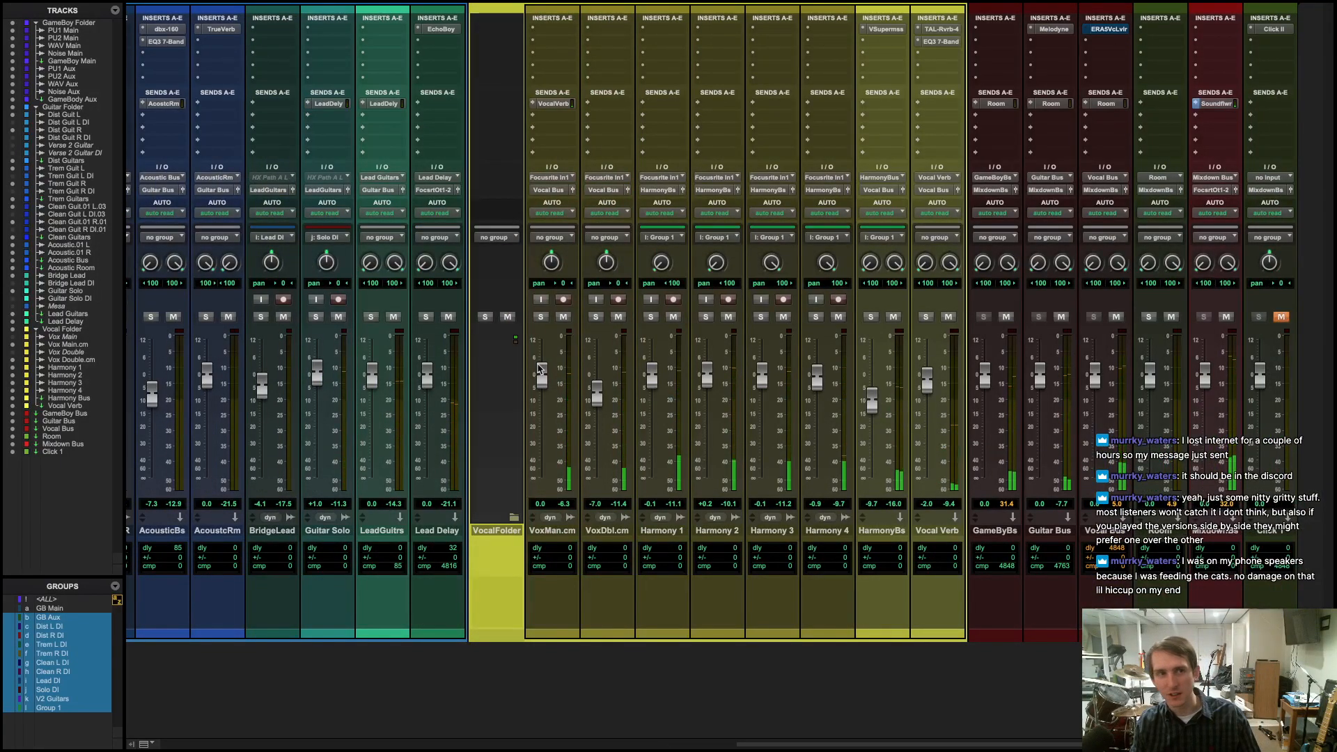
- Solo the Vocal Folder, replay the harmonies from 149|1|668 and return to the mixer
click(486, 317)
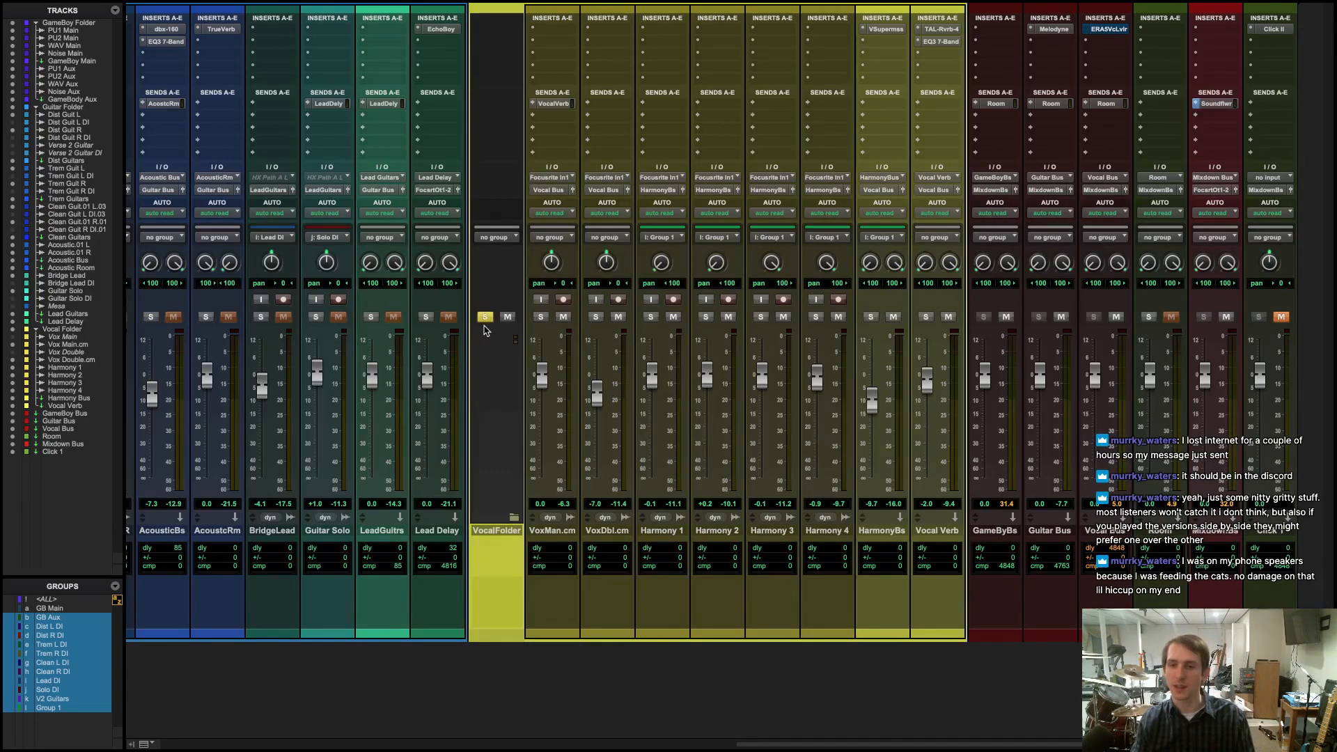
key(super+equal)
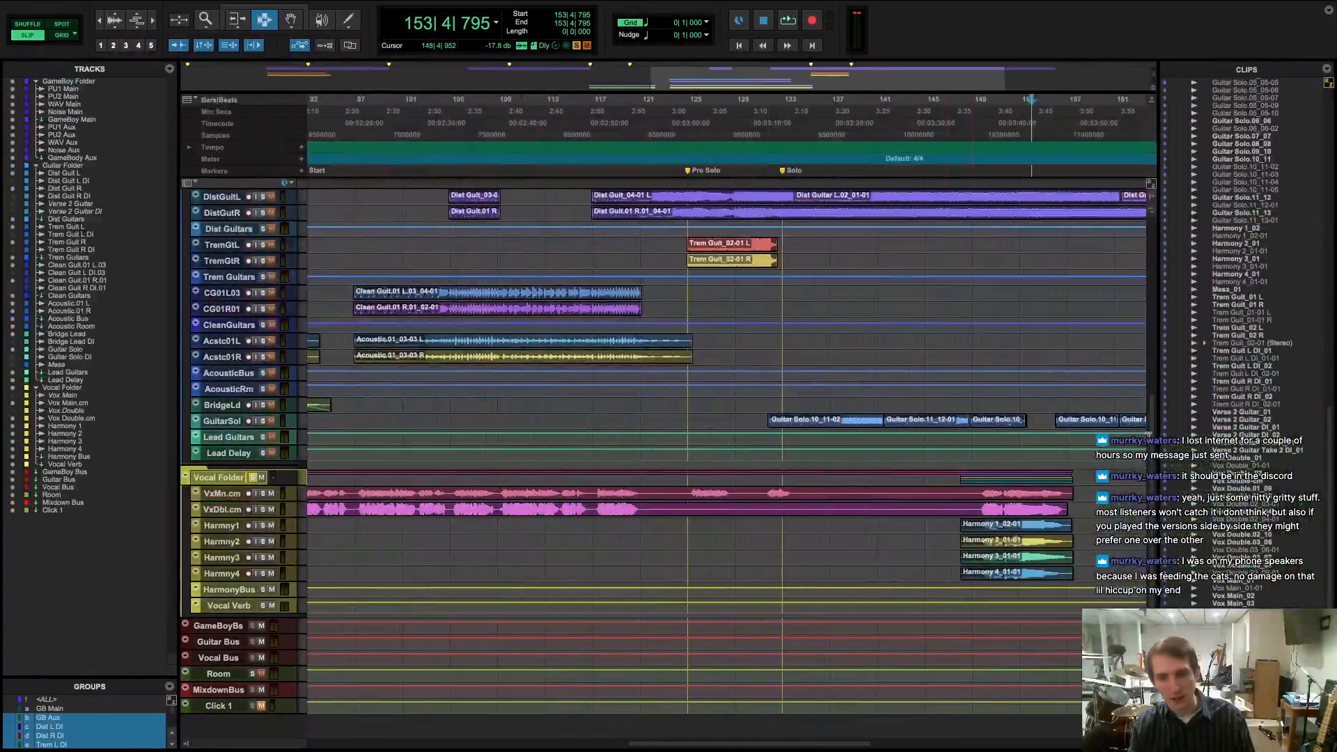
click(974, 180)
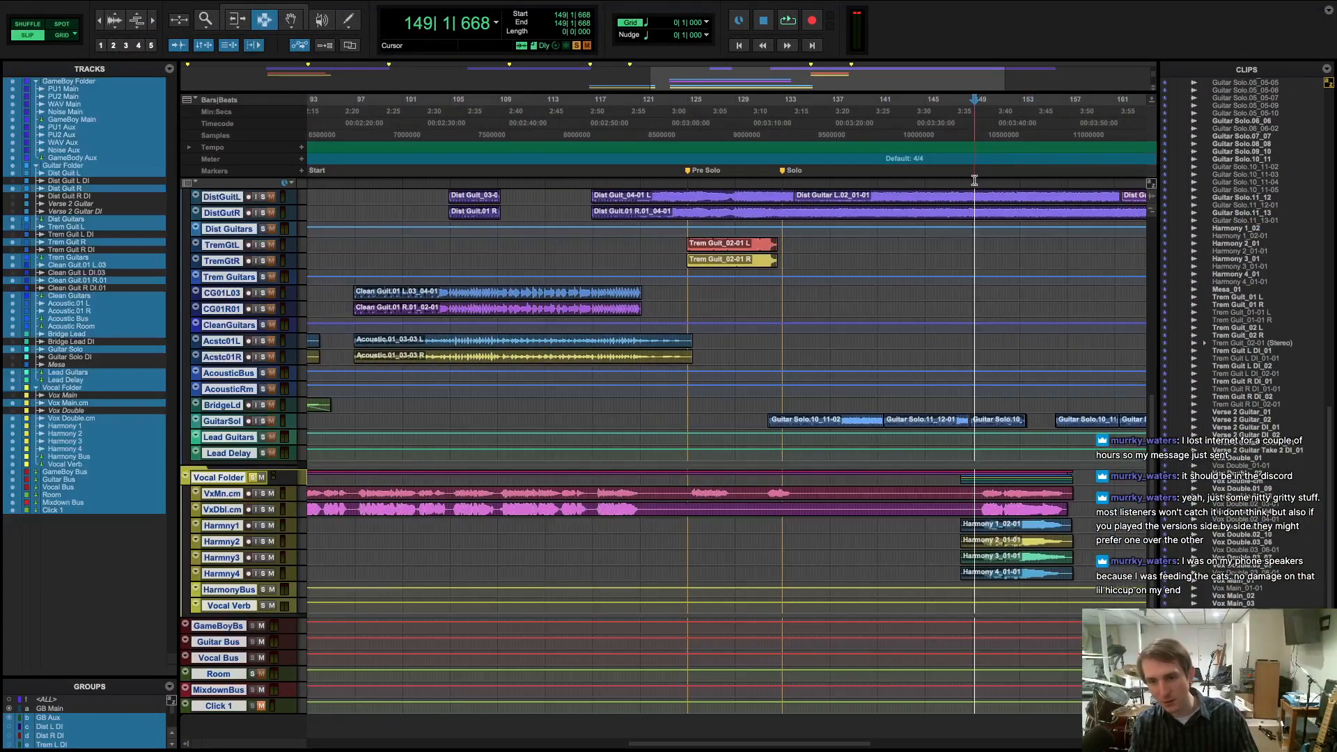
key(space)
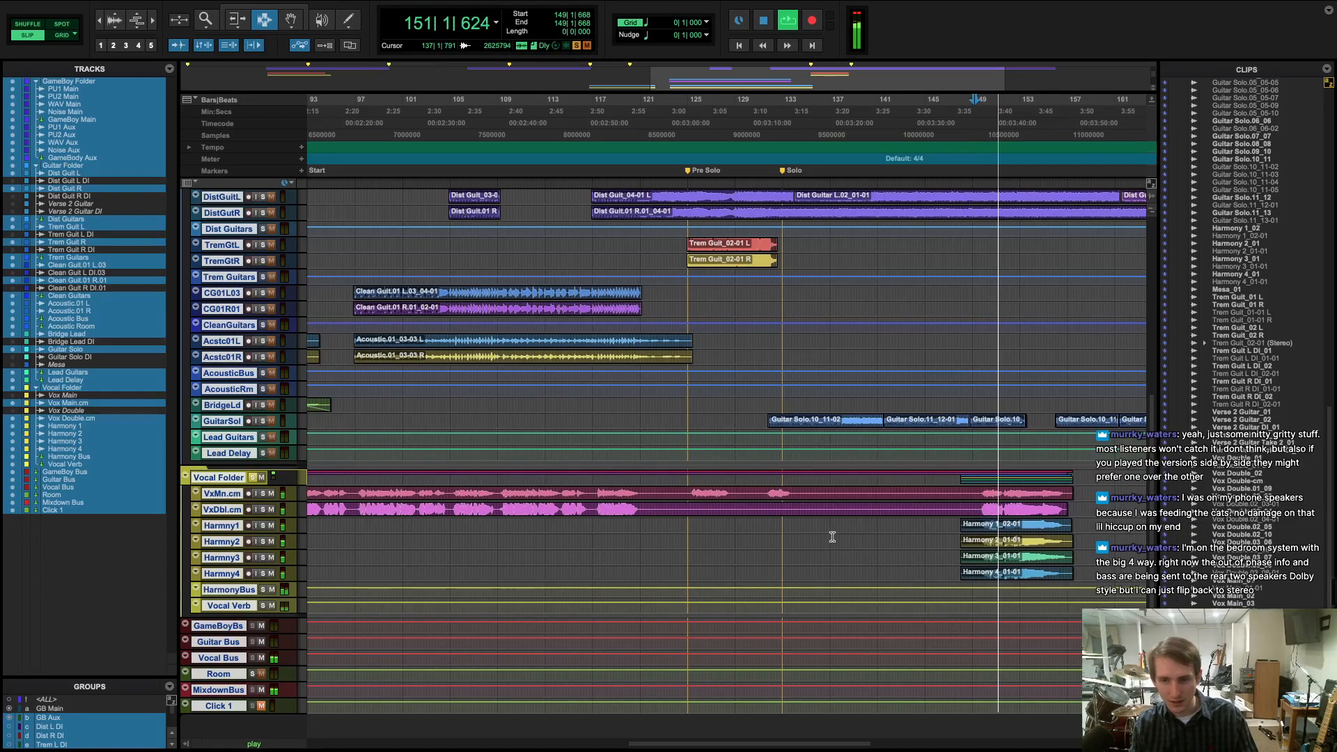
key(super+equal)
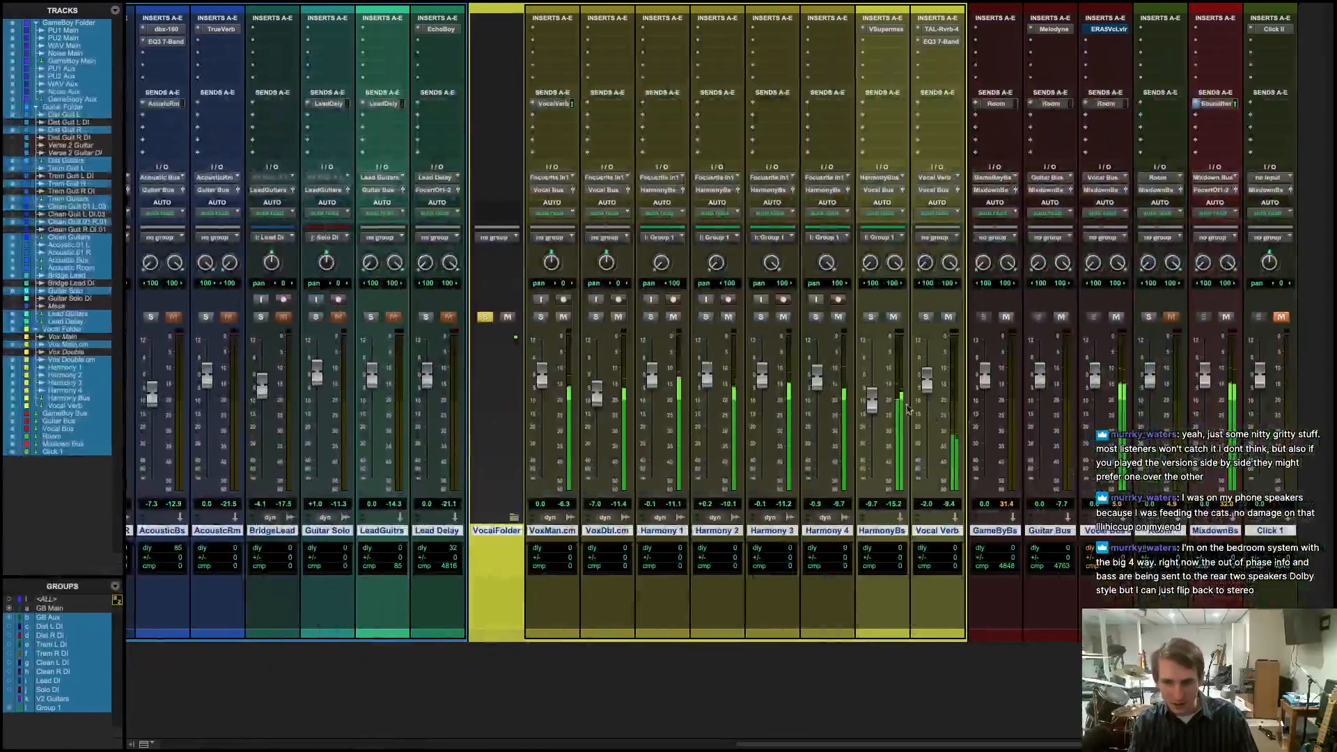
- Raise the Harmony Bus fader to -7.8 dB and replay the soloed harmonies from 148|4|727 in the edit view
drag(871, 398, 874, 400)
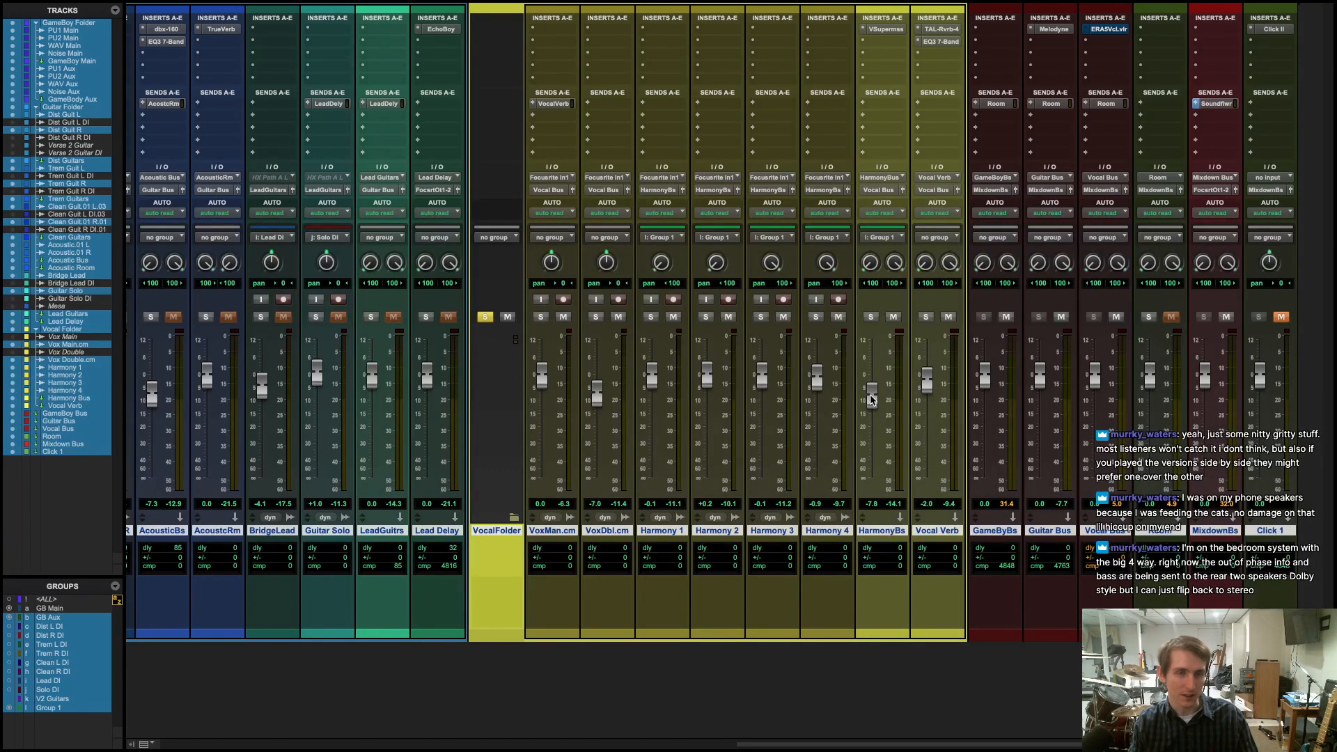
key(ctrl+Left)
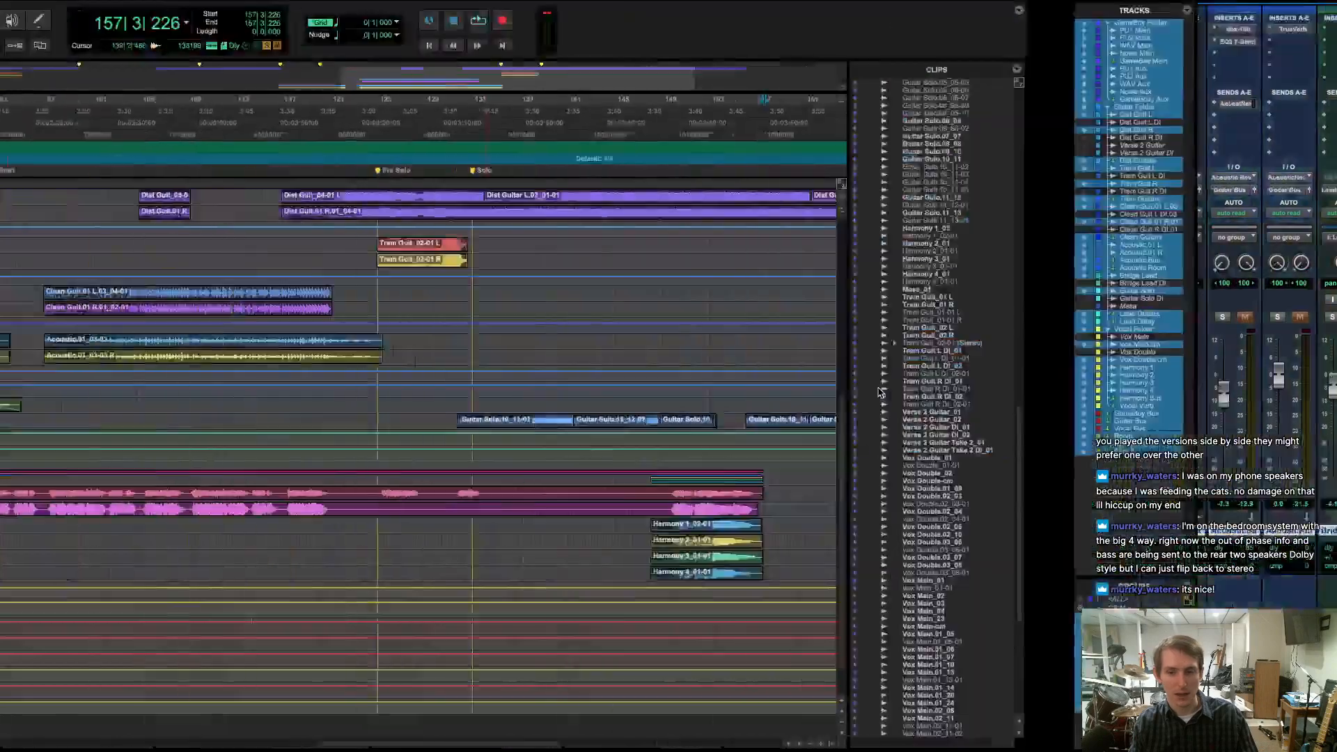
key(space)
click(972, 171)
key(space)
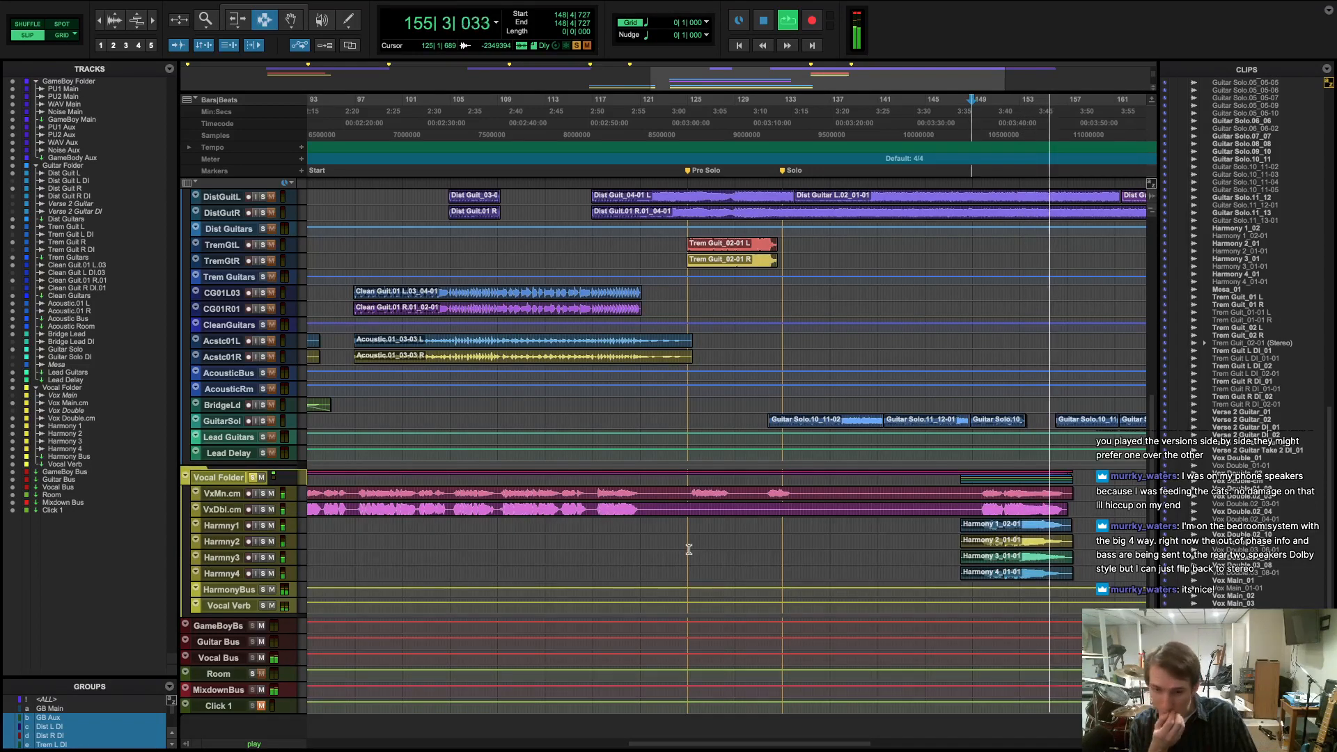
key(space)
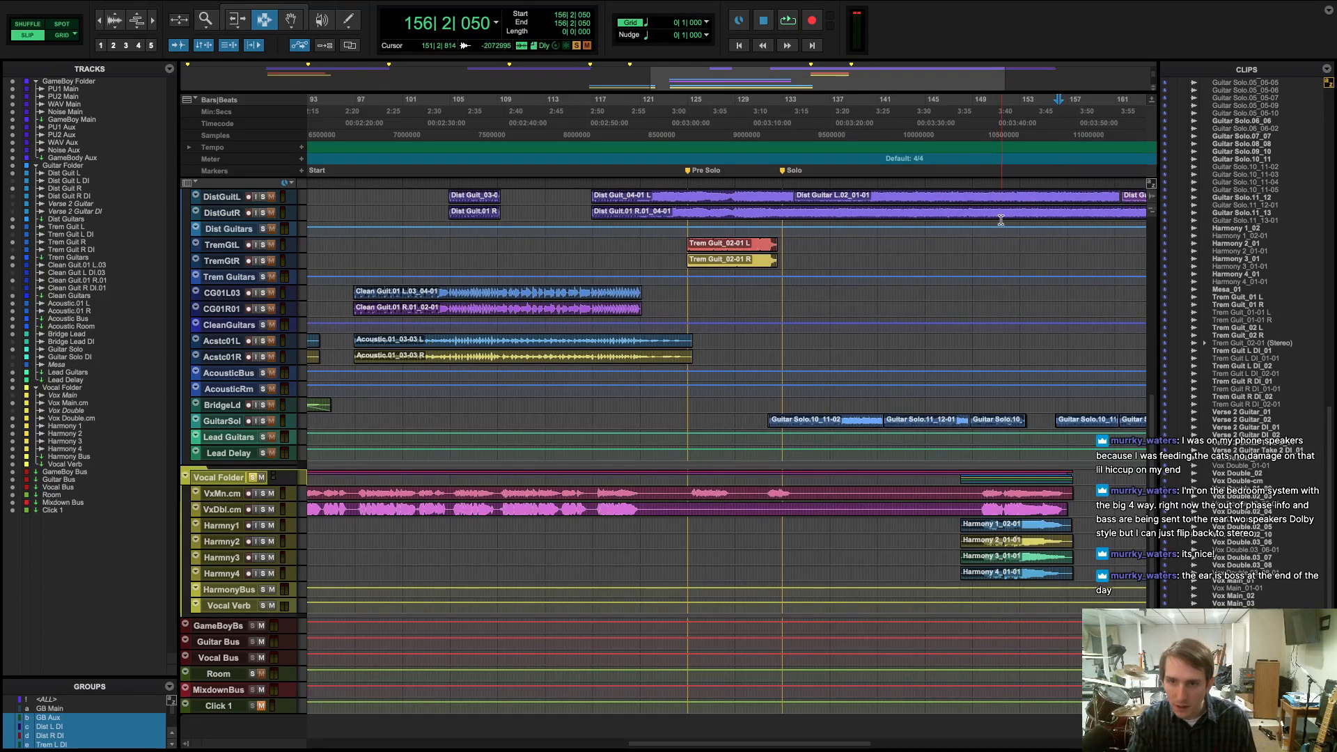
- Place the playback position at 153|3|742, unsolo the Vocal Folder in the mixer and return to the edit view
click(985, 178)
click(1027, 174)
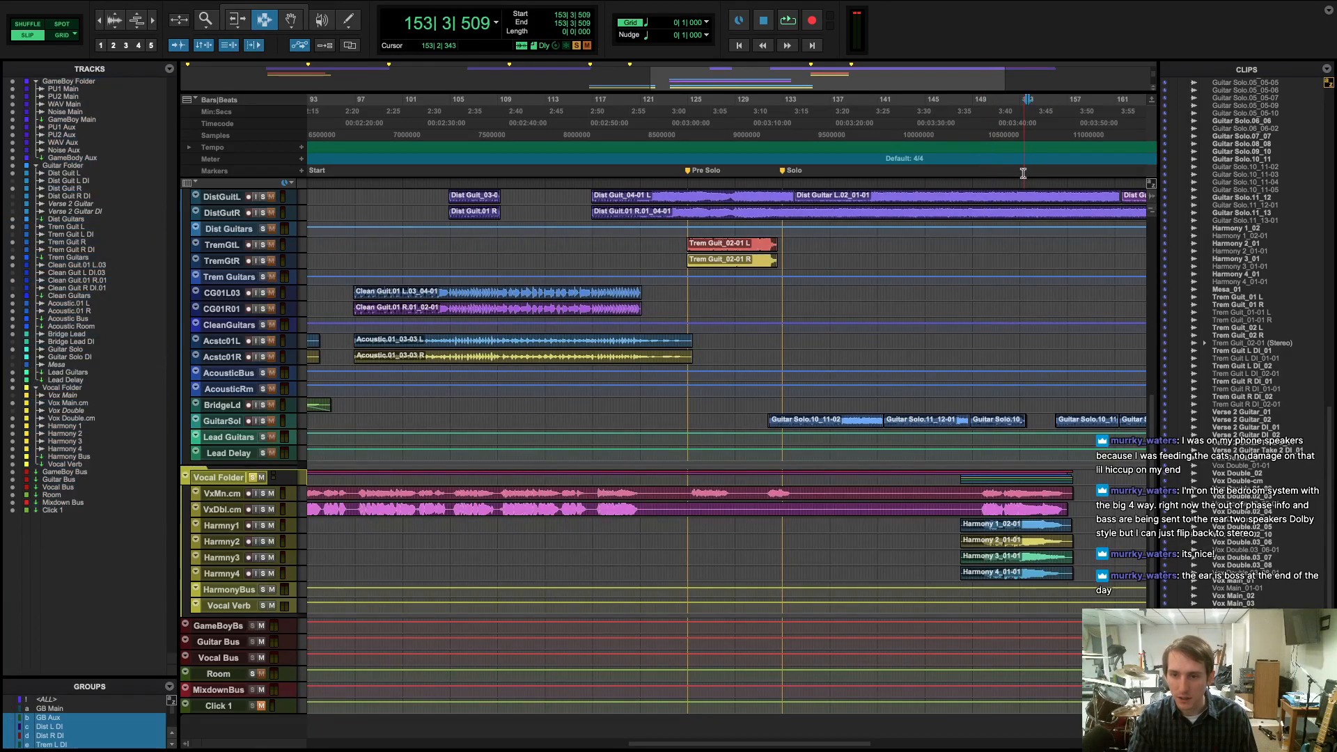
key(super+equal)
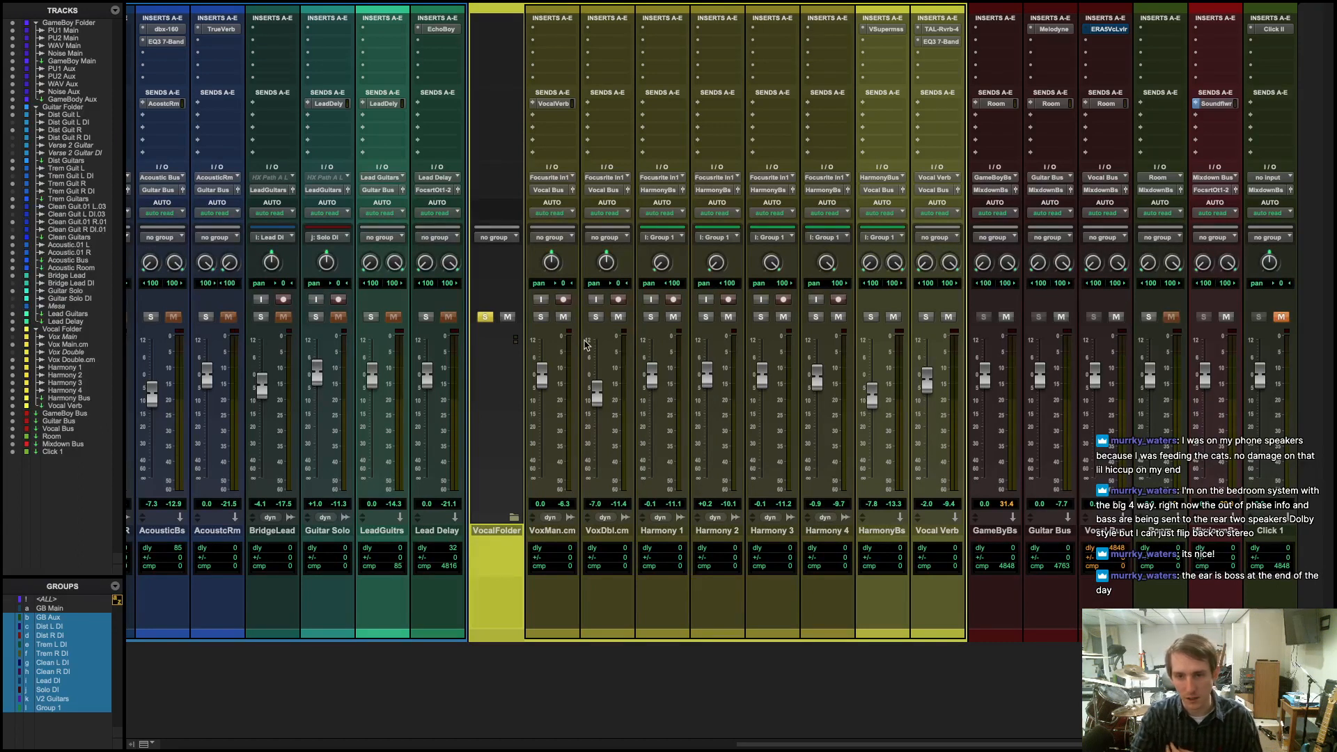
click(485, 317)
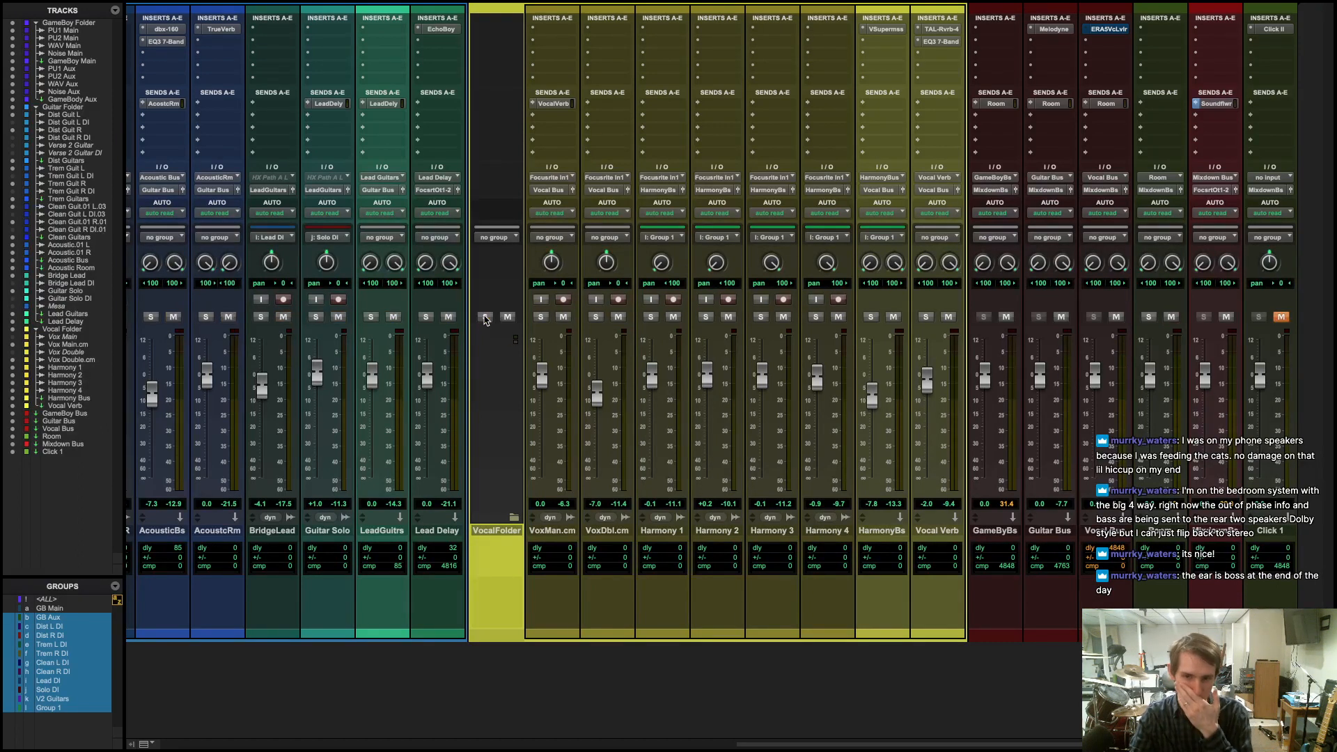
key(super+equal)
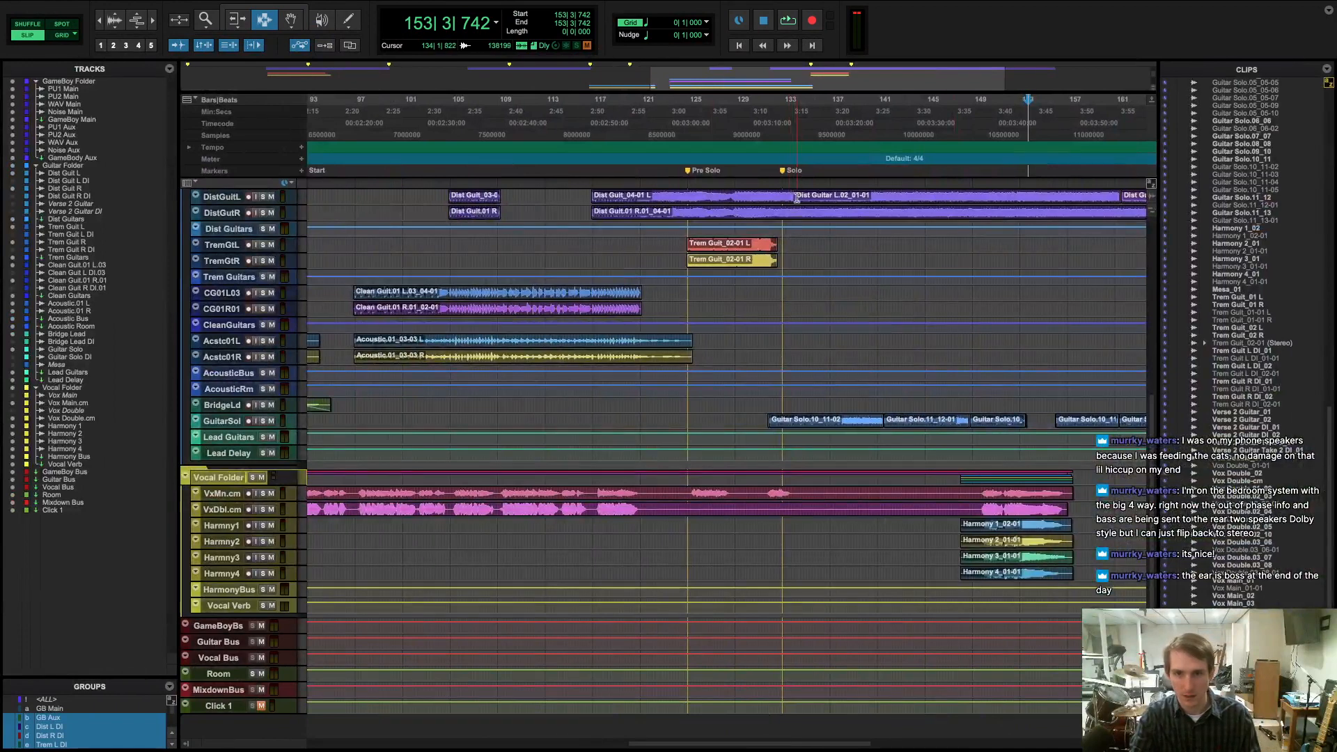
- Play the full mix from the solo at 133|1|607 and again from the harmony section at 151|4|696
click(794, 198)
key(space)
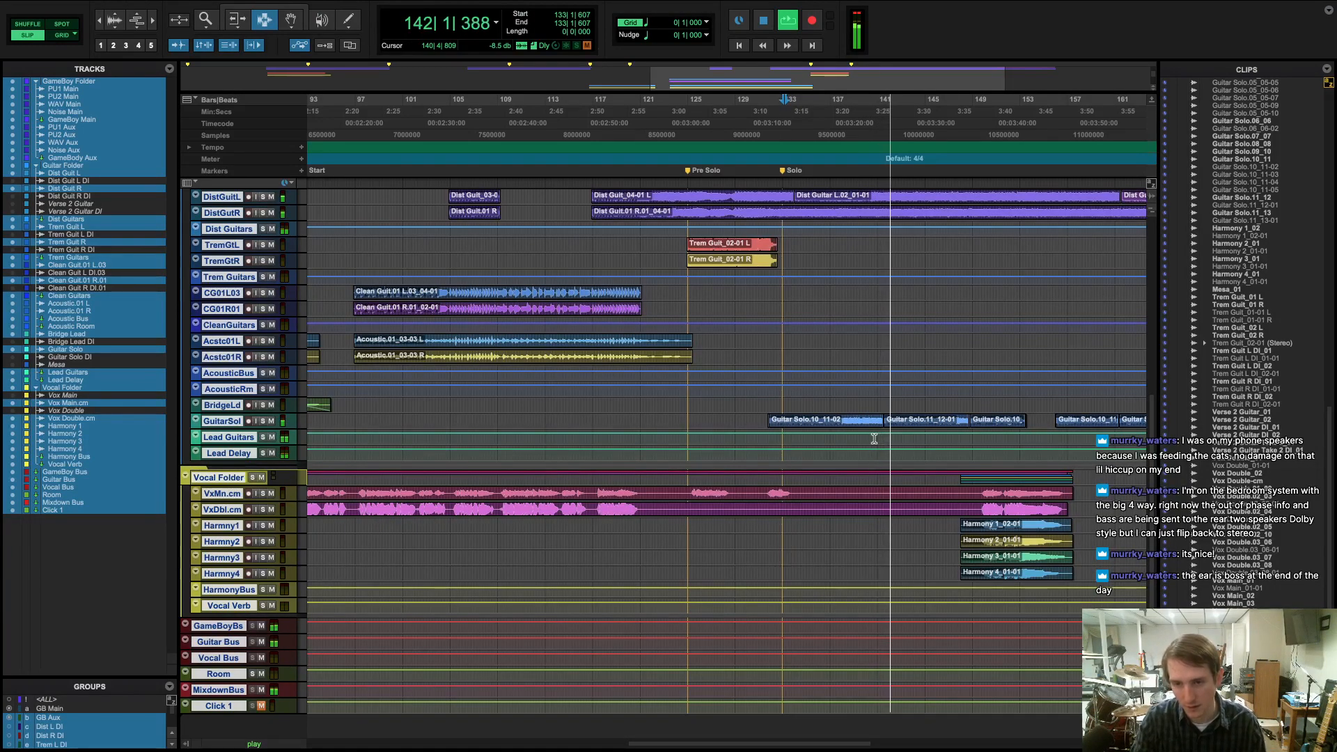
scroll(954, 369, right, 10)
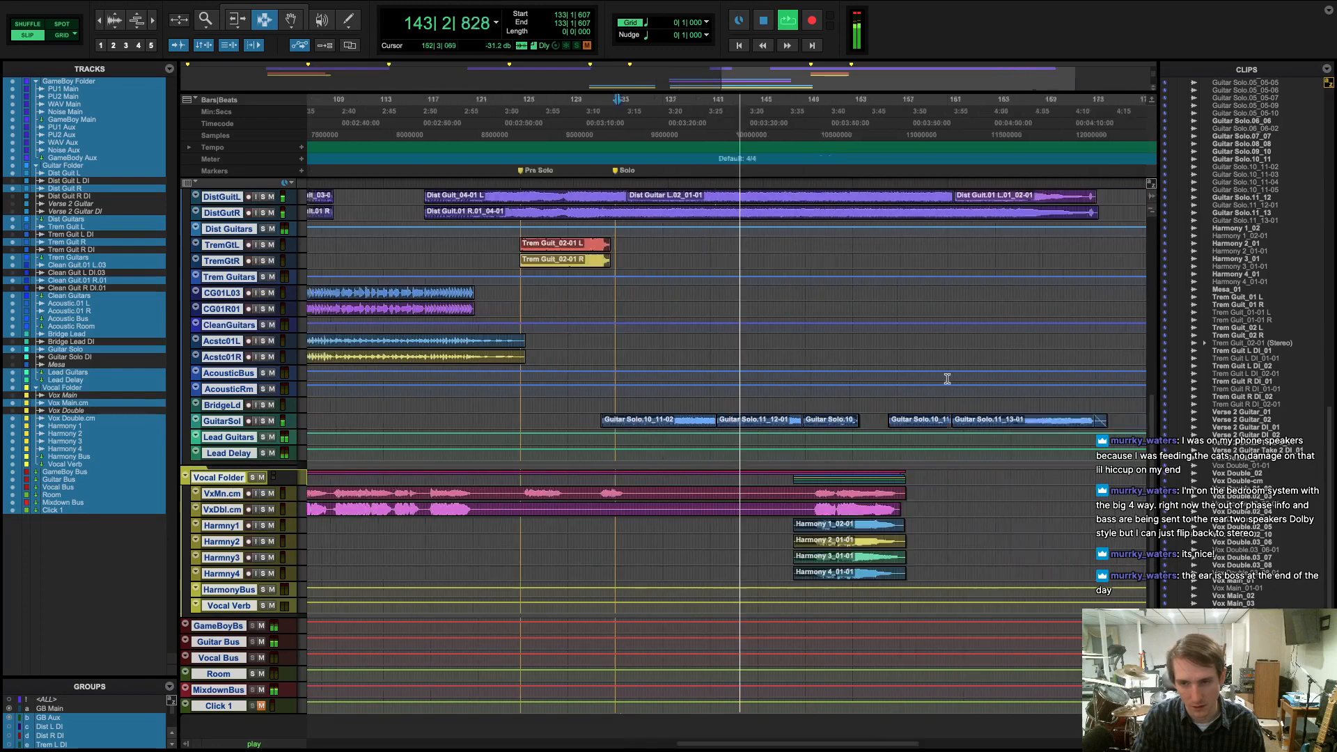
key(space)
click(522, 172)
key(space)
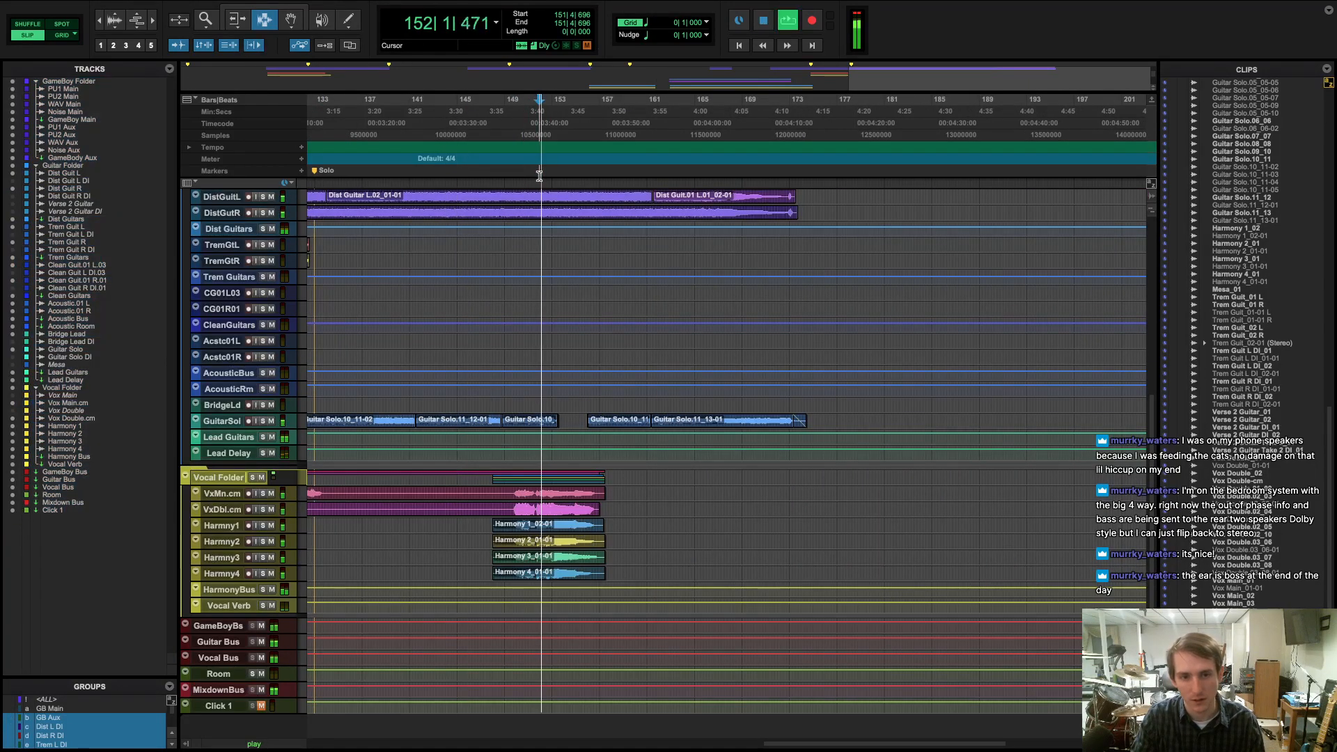
key(space)
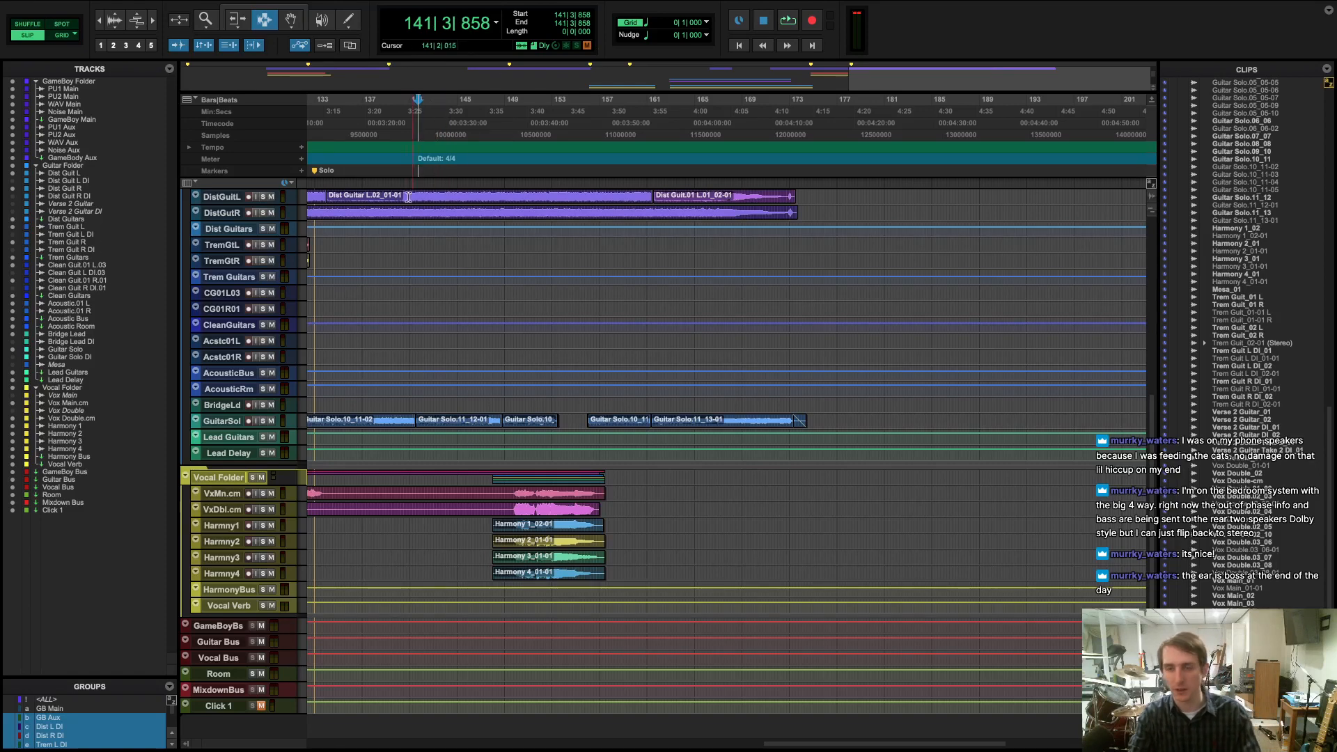
- Play from 141|3|858, check the levels briefly in the mixer and stop playback in the edit view
key(space)
key(ctrl+Right)
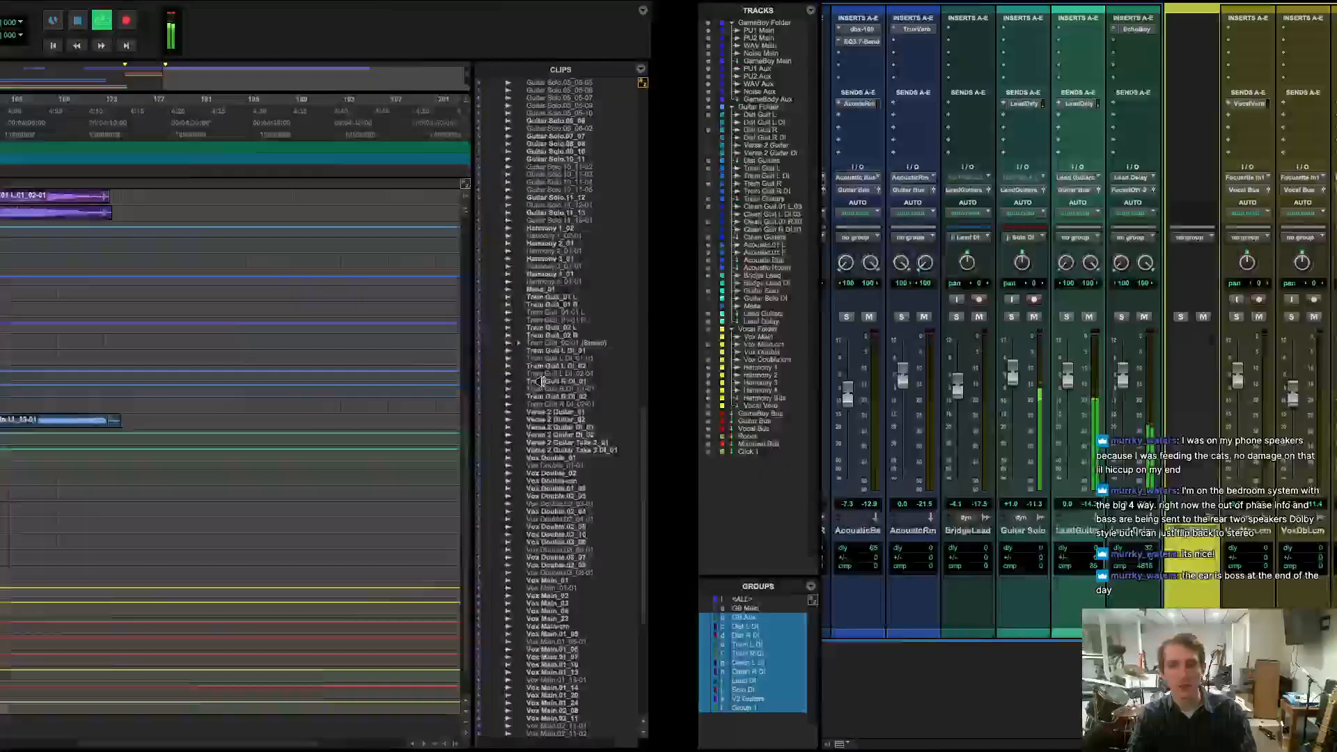
key(ctrl+Left)
key(space)
- Play from the start of Verse 2 at 41|4|246 and insert EQ3 7-Band (mono) on the Vox Main.cm track
scroll(535, 390, left, 15)
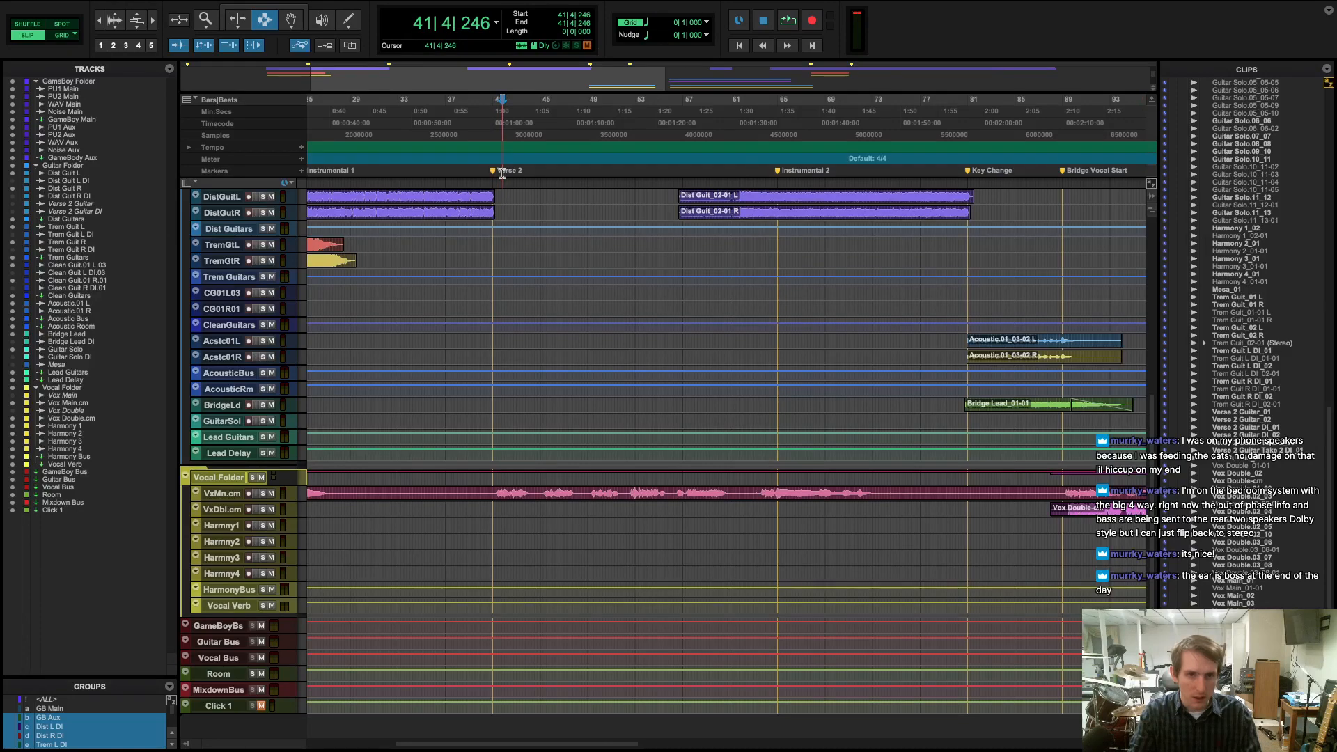
key(ctrl+Right)
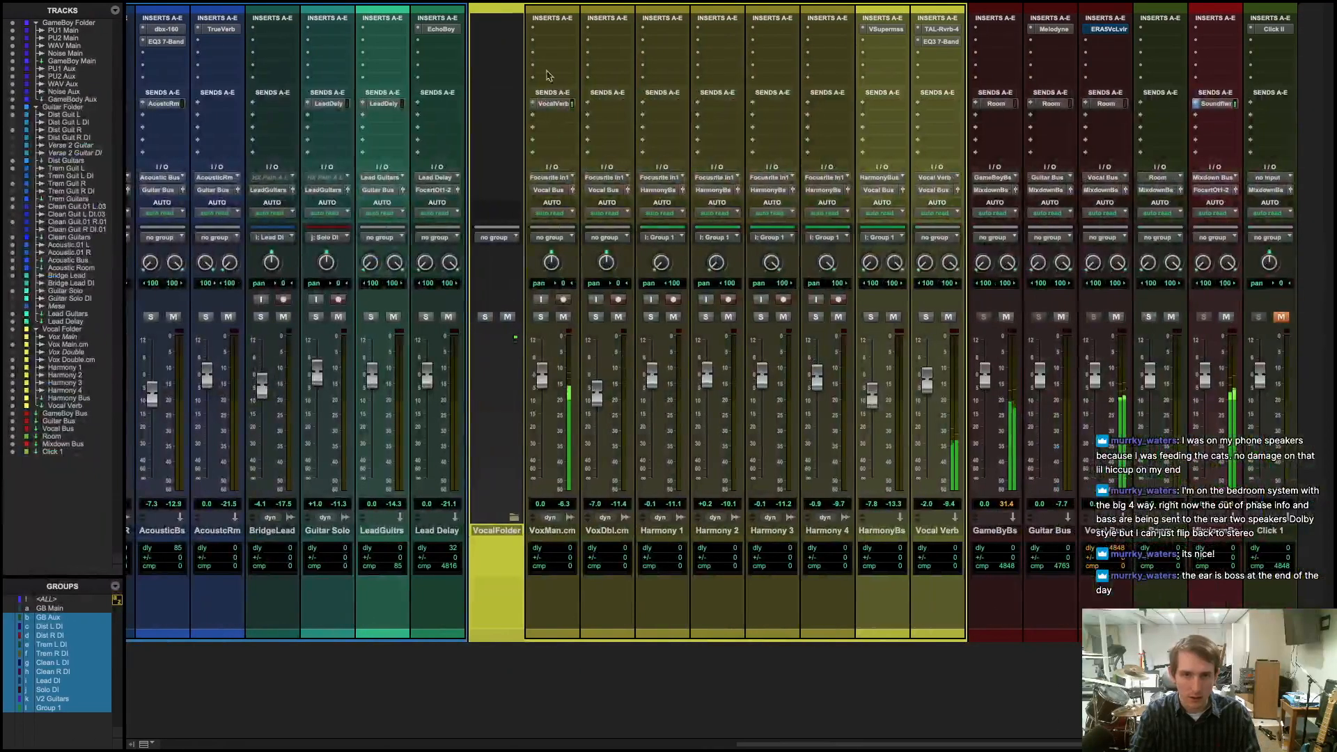
click(532, 28)
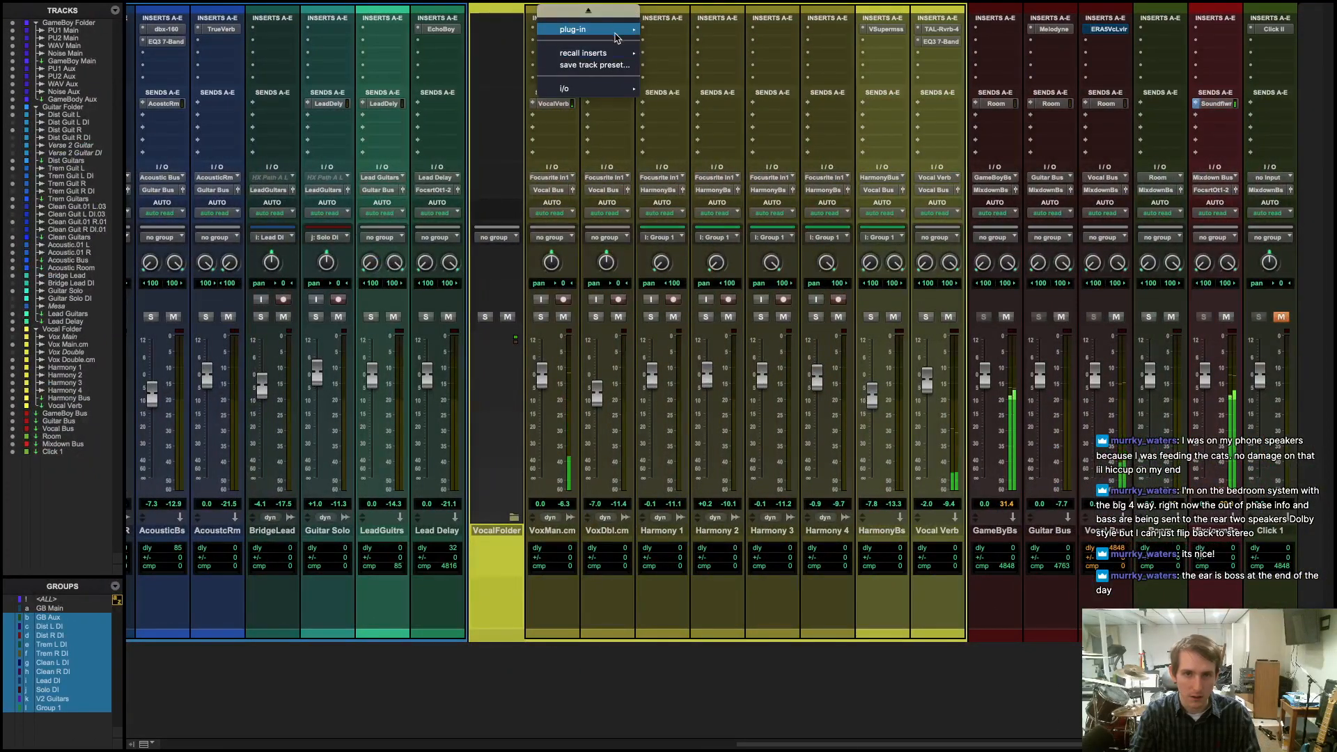
mouse_move(627, 31)
mouse_move(689, 56)
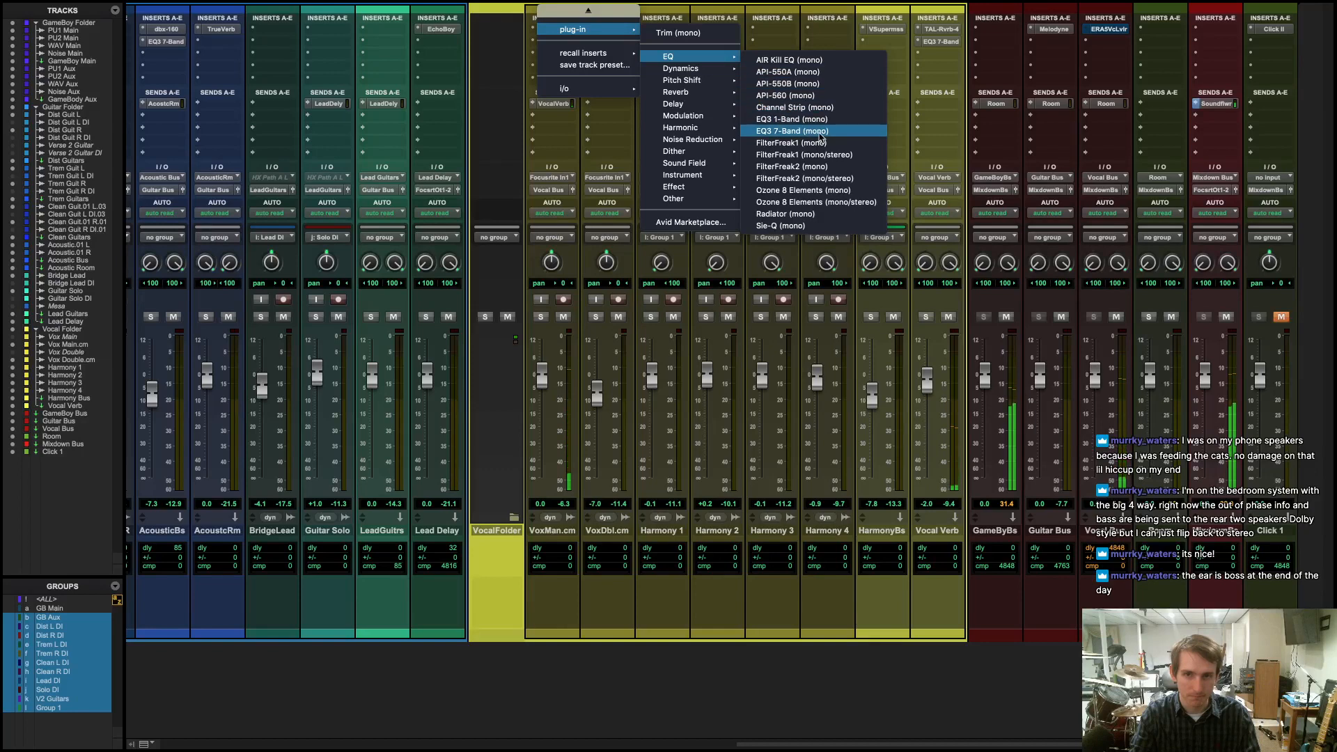
click(797, 142)
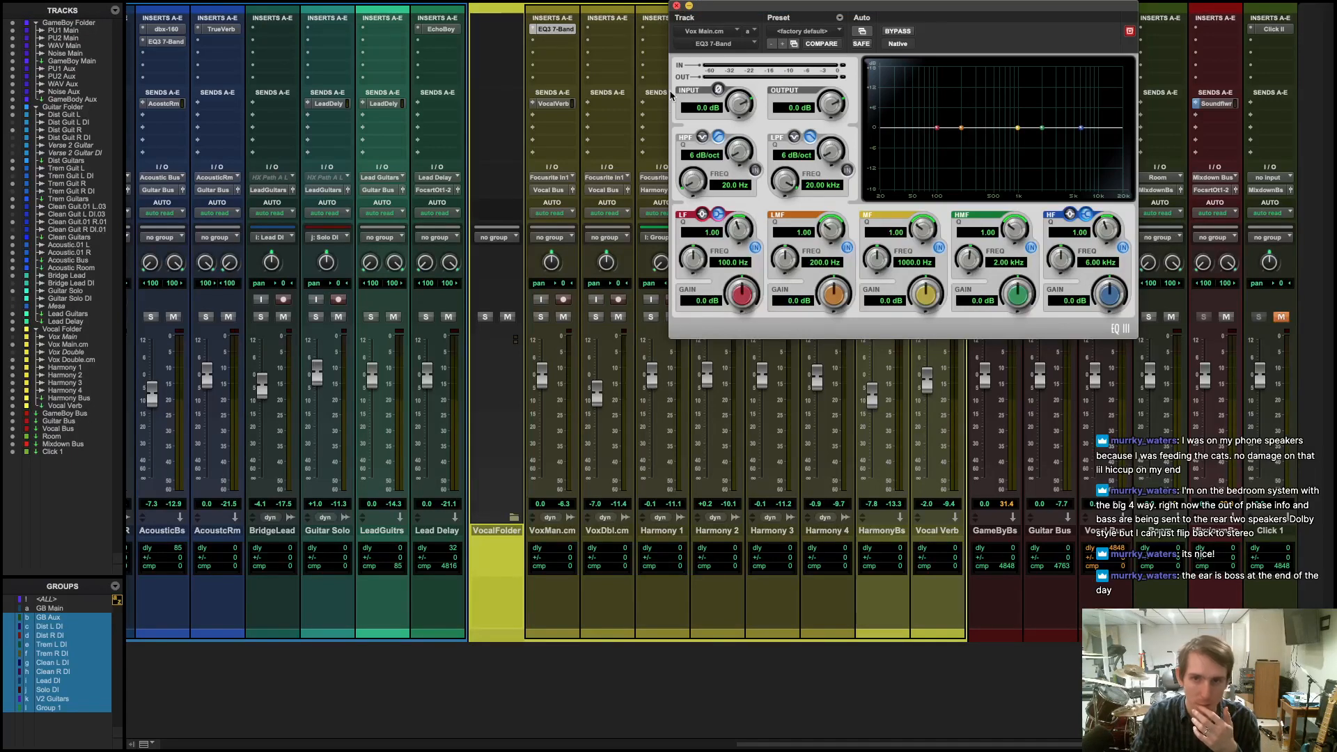
- Enable the vocal EQ's high-pass filter at 183.6 Hz, 6 dB/oct, and boost the HMF band 1.7 dB at 2.44 kHz
click(755, 170)
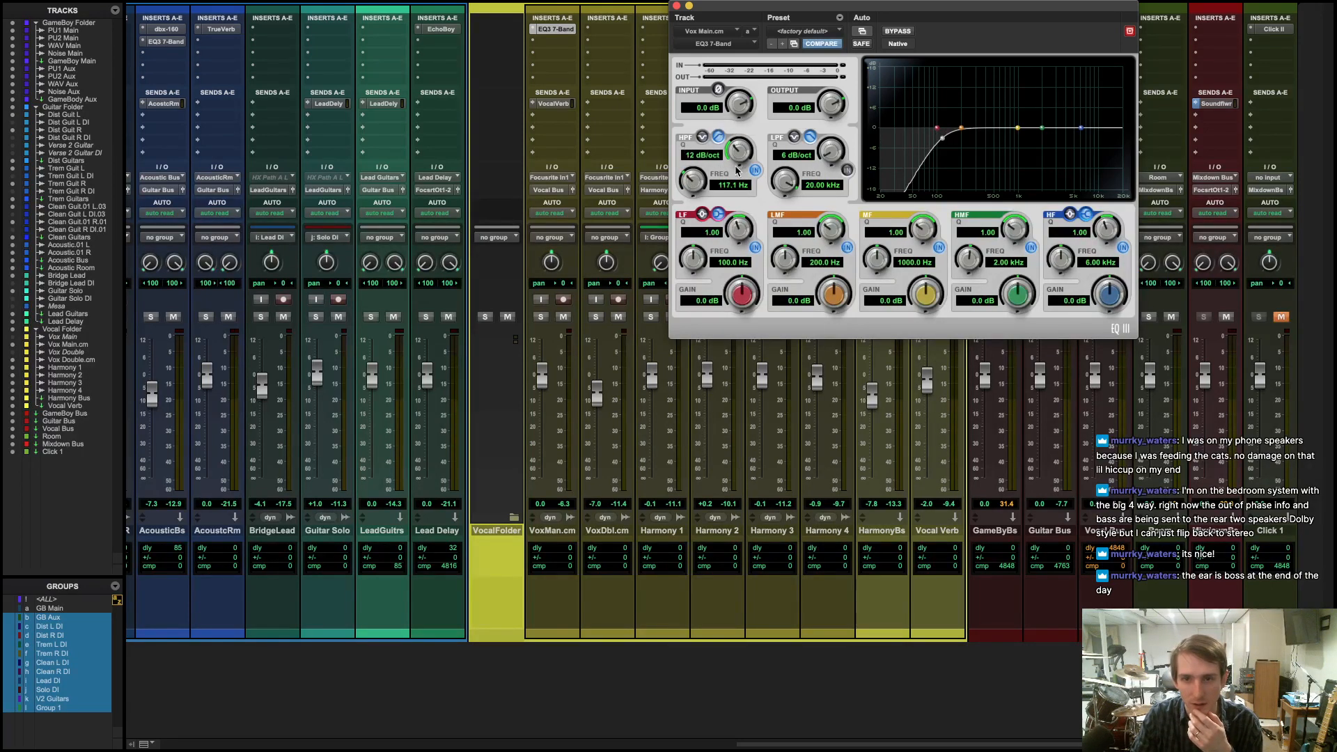
key(space)
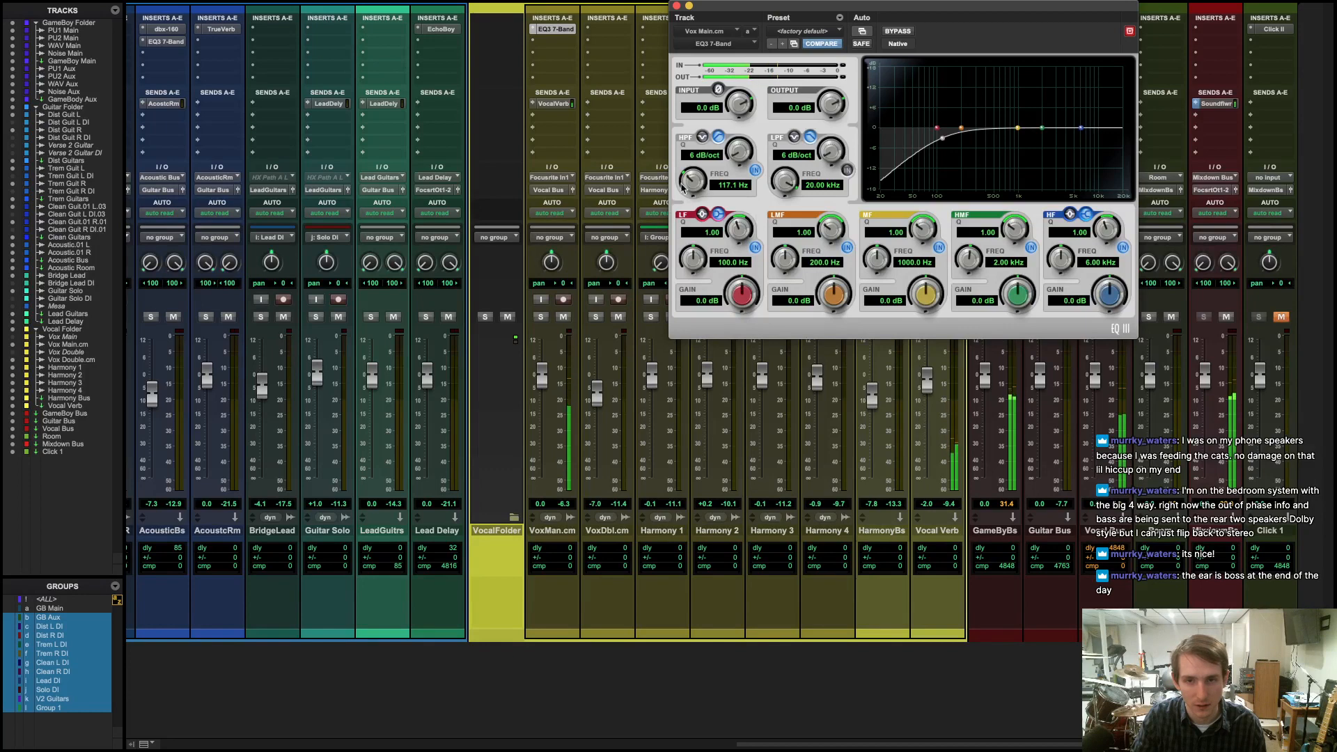
drag(697, 175, 695, 165)
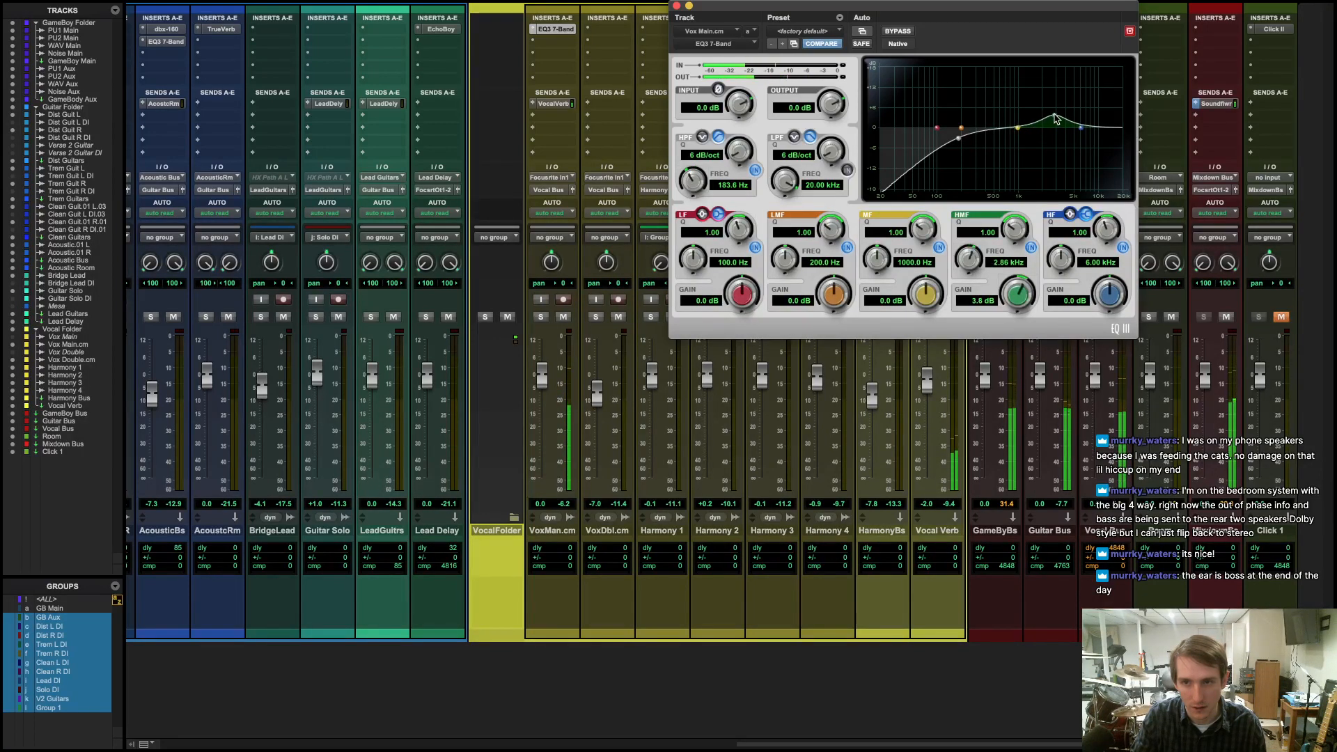
drag(1055, 119, 1035, 97)
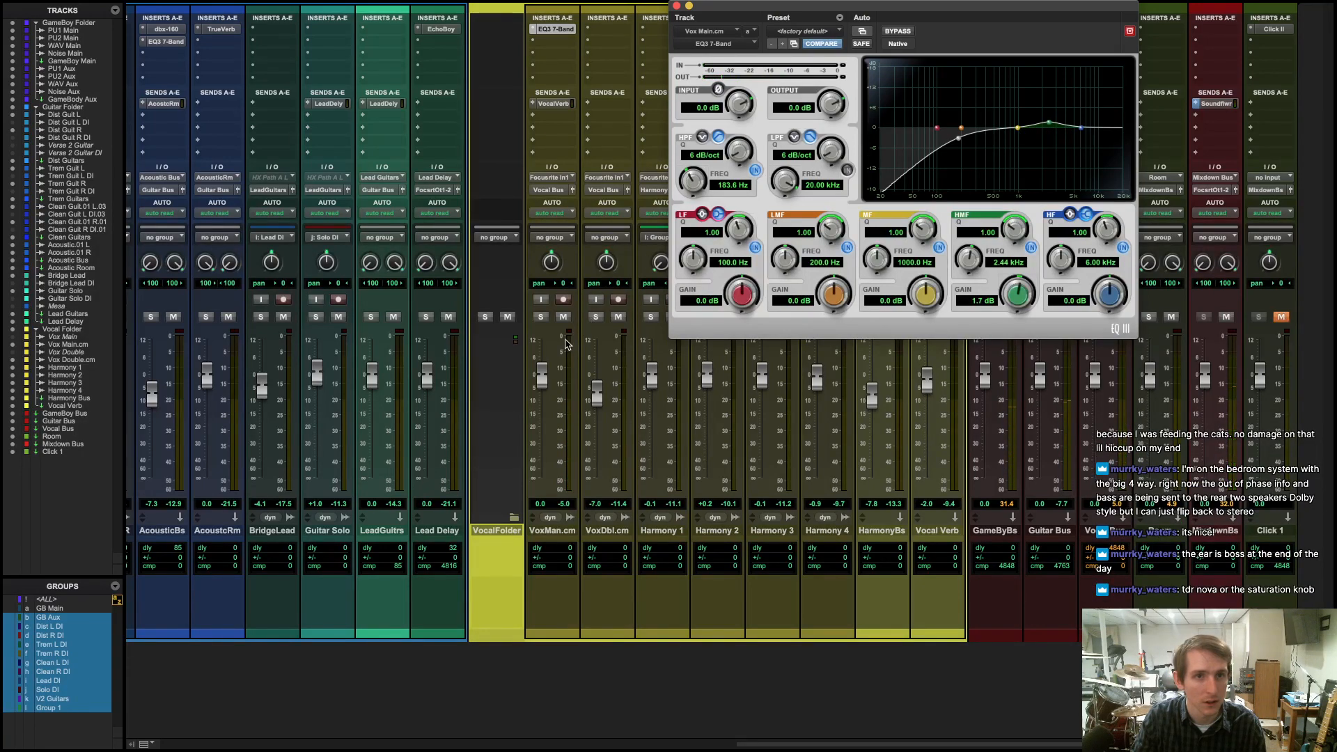
- Select Verse 2 from 41|1|648 to 61|1|648 across all tracks in the edit view and loop its playback
key(super+equal)
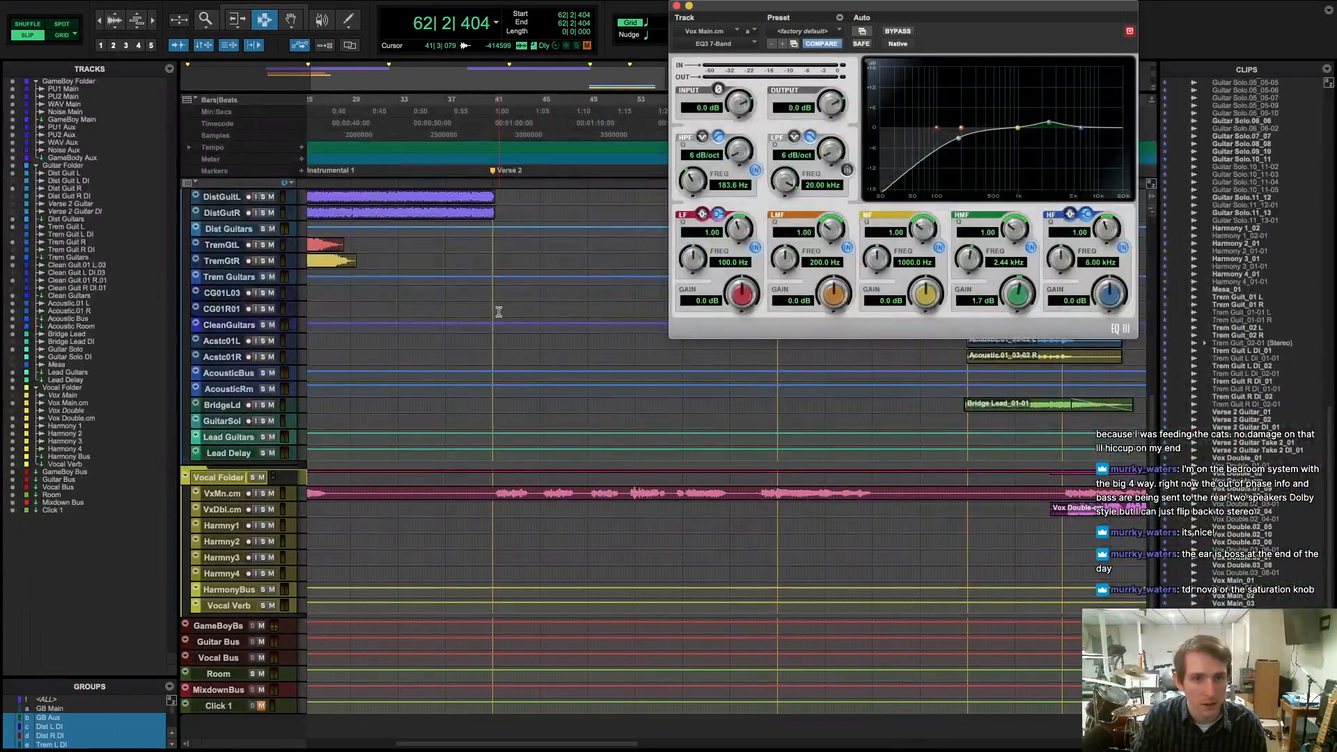
click(493, 182)
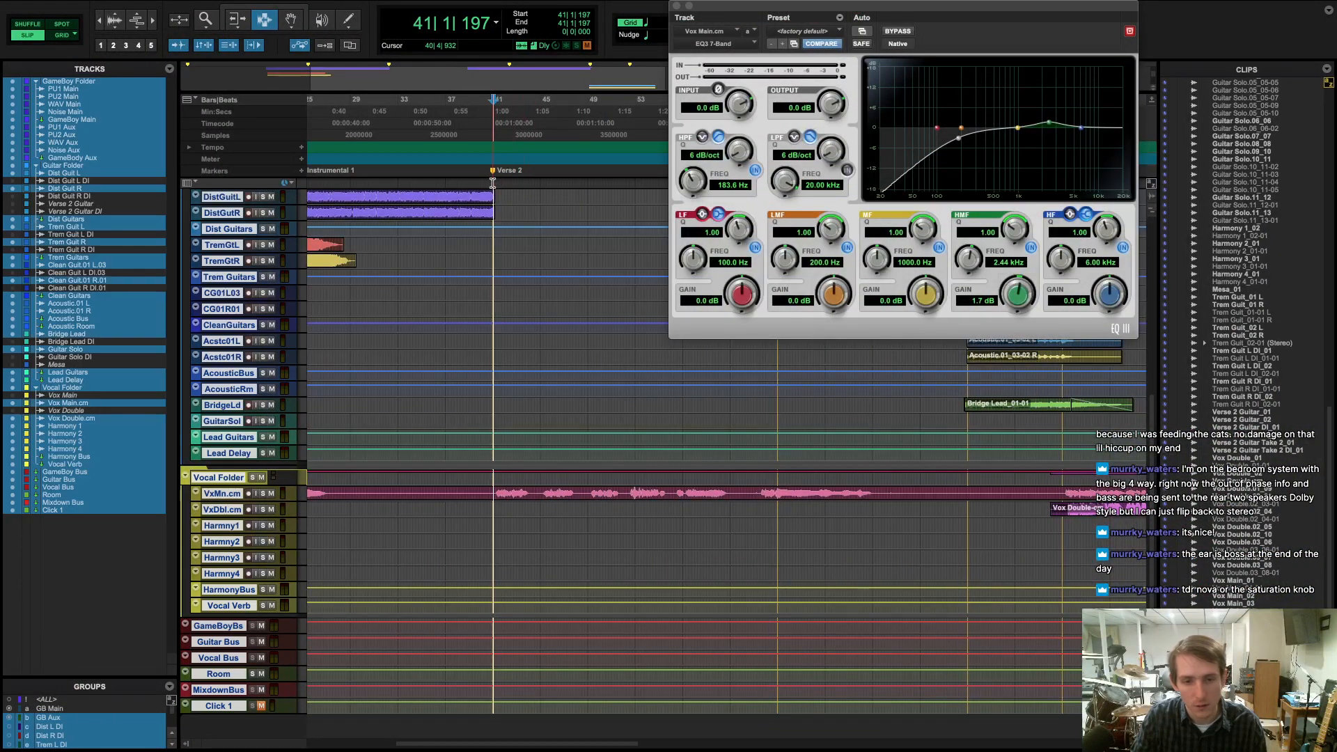
mouse_move(493, 183)
mouse_down()
mouse_move(751, 202)
mouse_move(783, 223)
mouse_move(729, 250)
mouse_up()
key(super+equal)
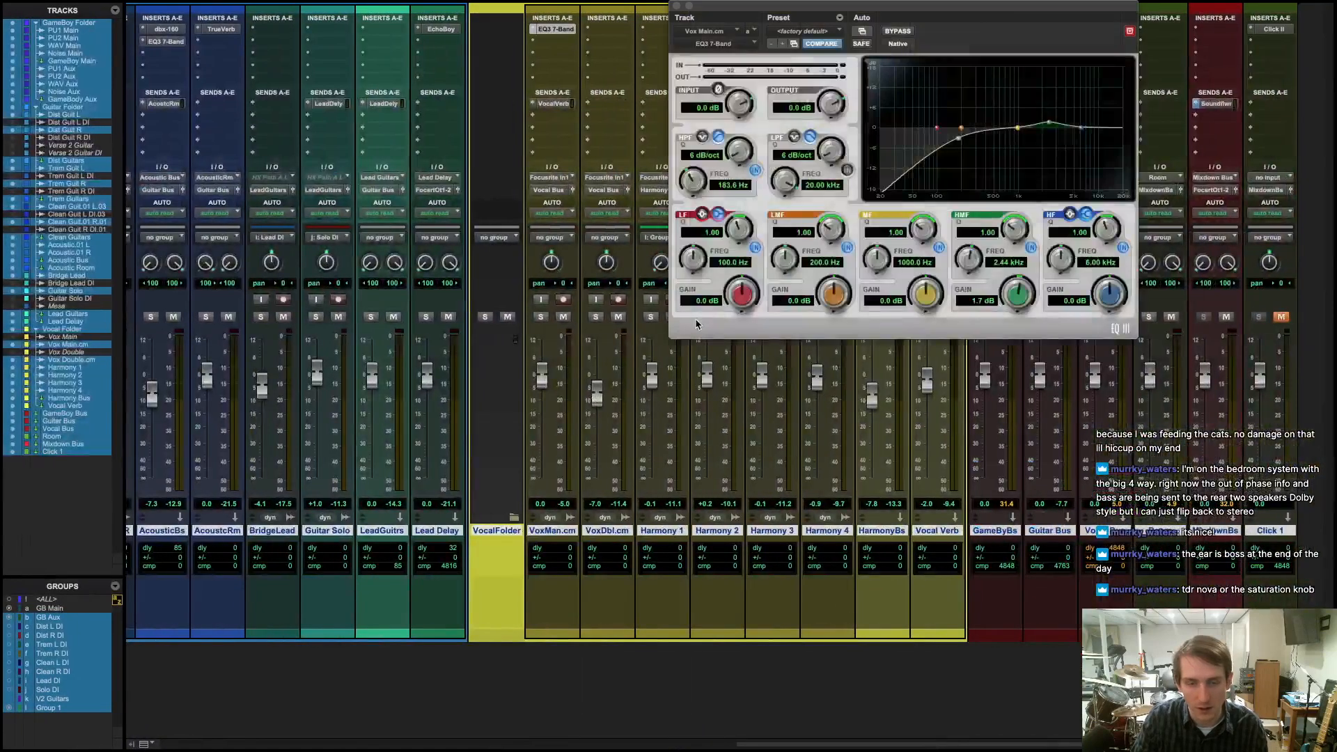
key(super+equal)
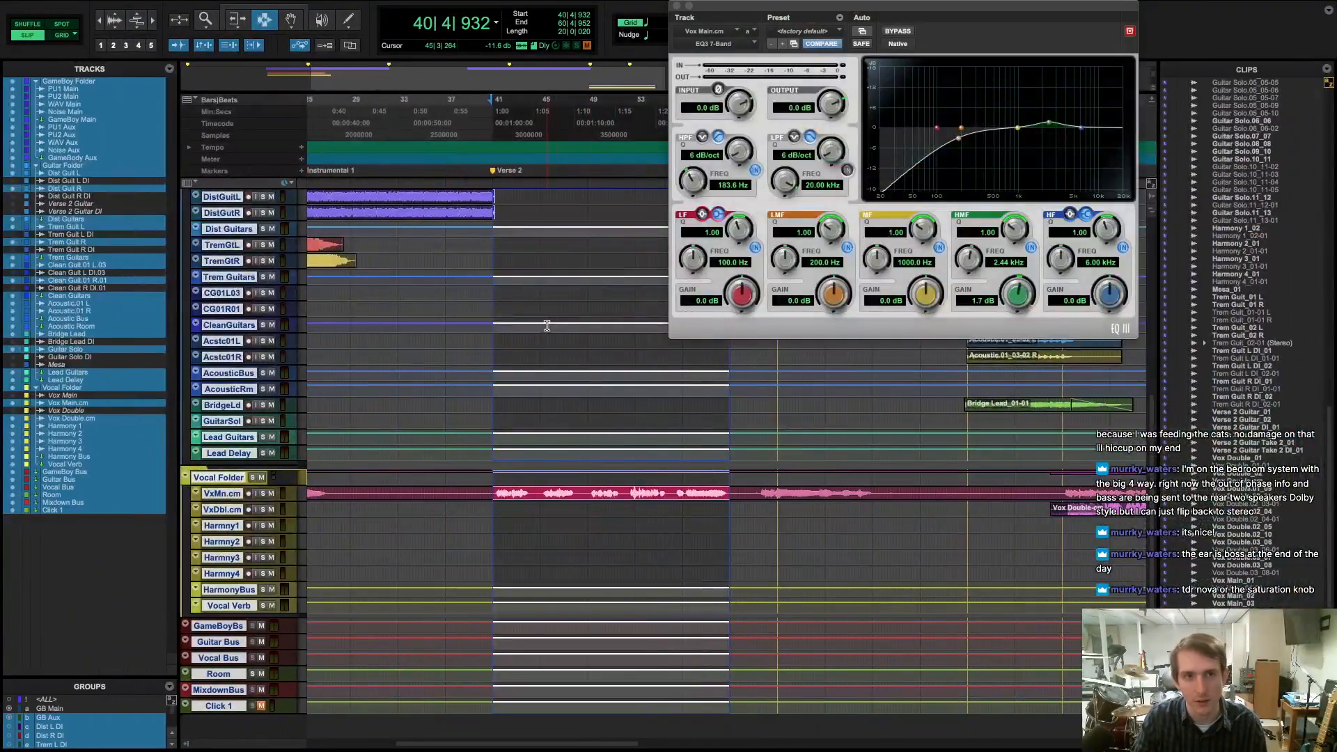
key(space)
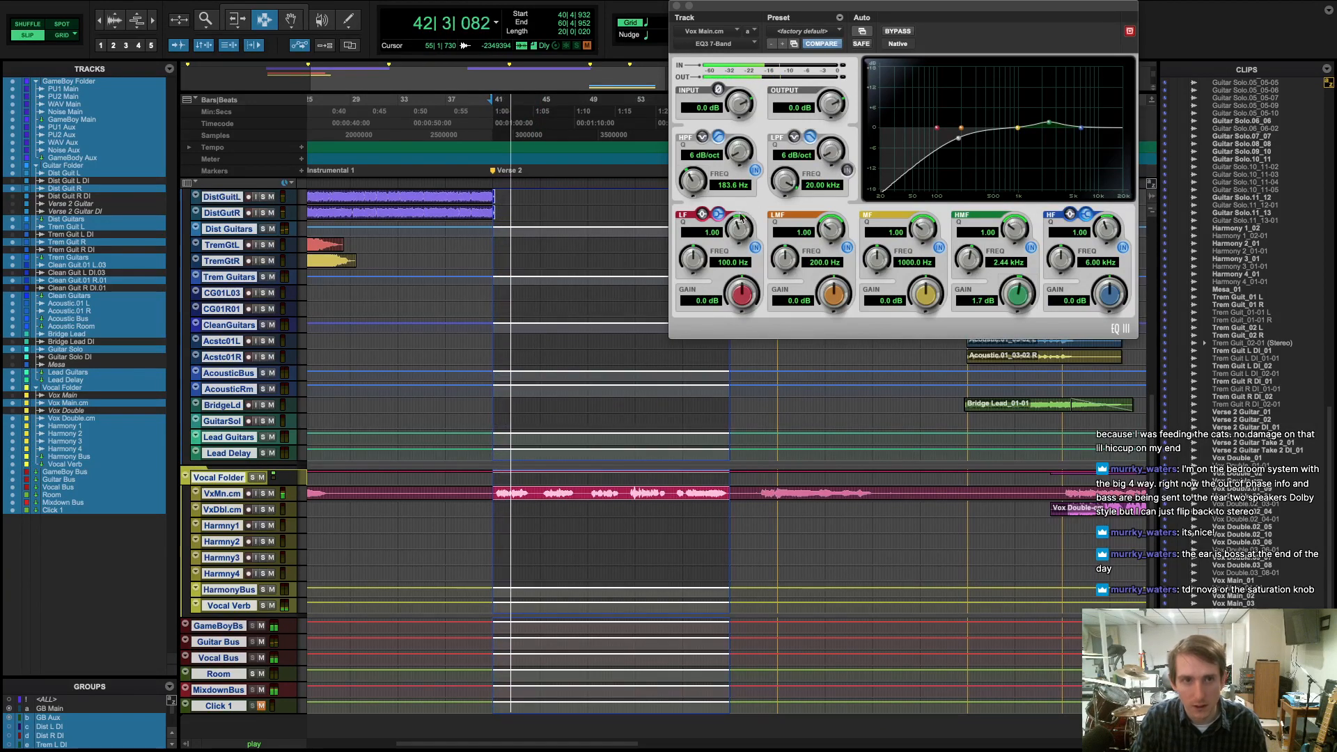
key(space)
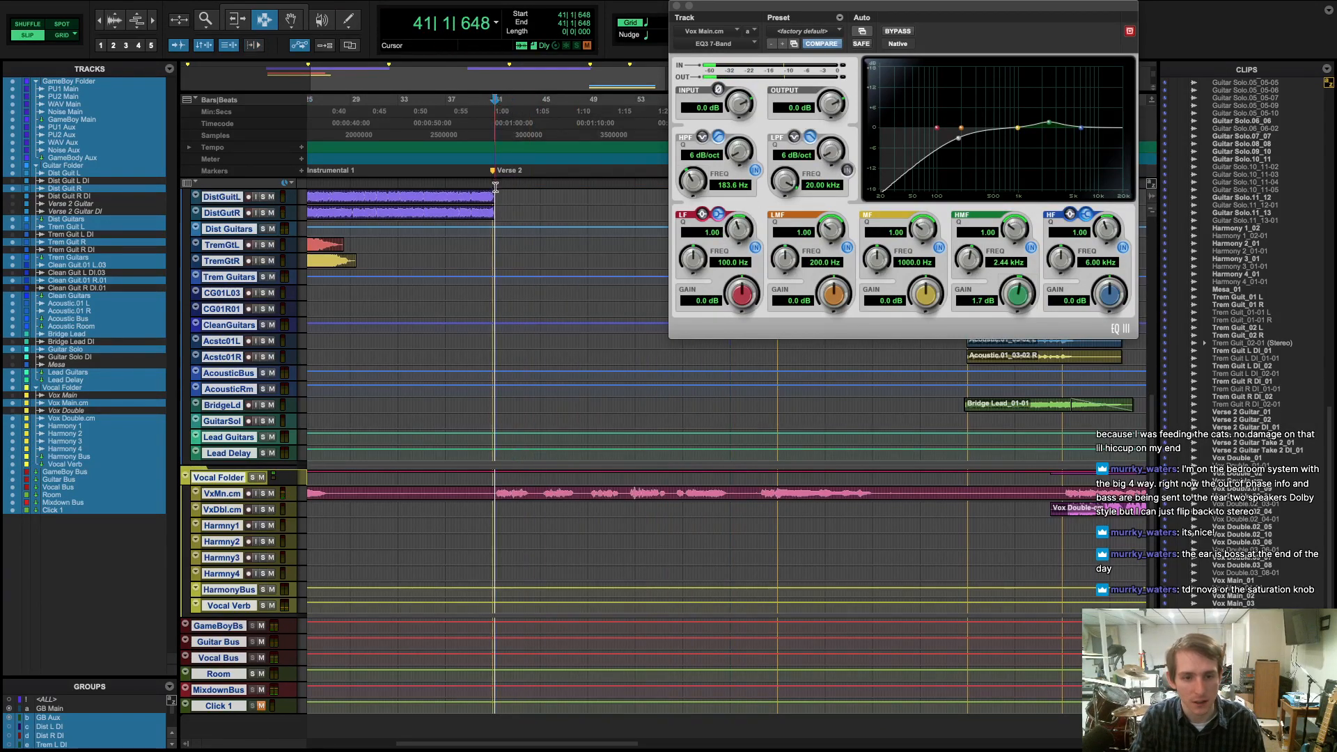
drag(495, 187, 718, 453)
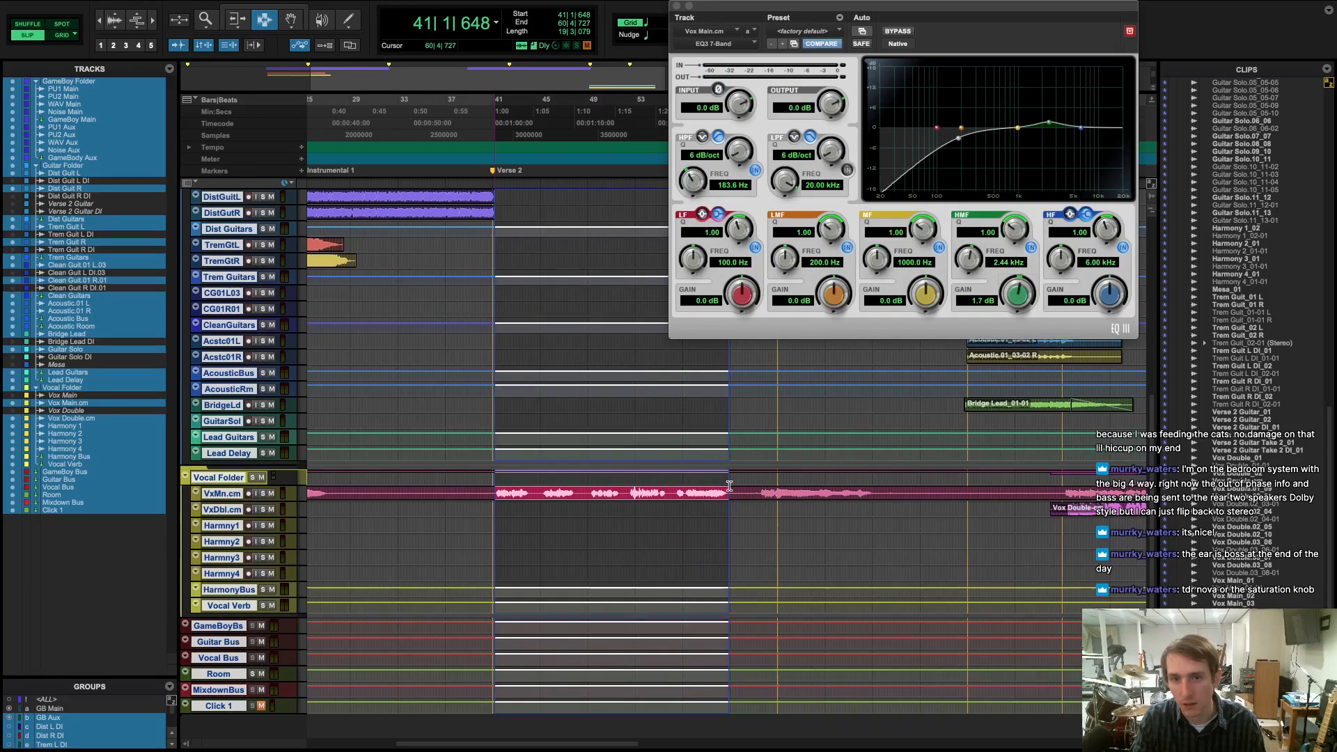
key(space)
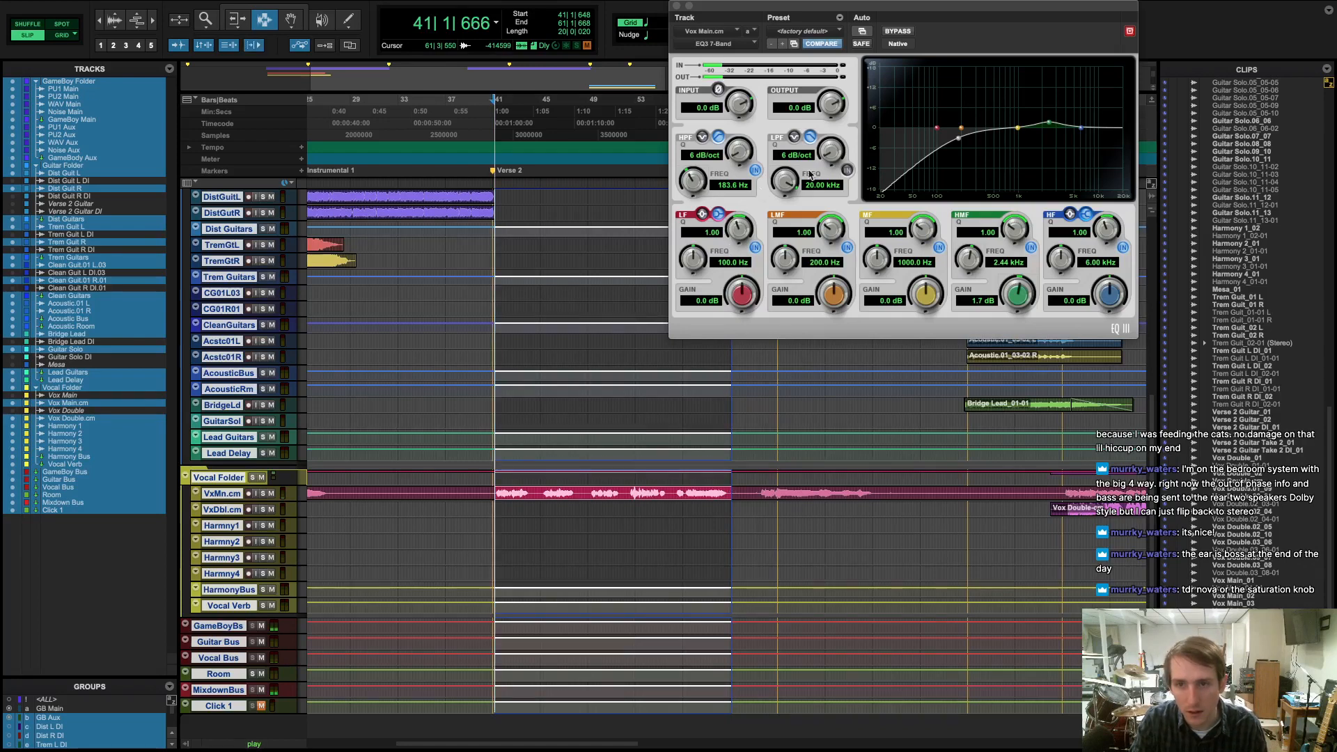
- Set the vocal EQ's LF to +1.5 dB at 157.6 Hz, LMF to -1.5 dB at 225.3 Hz and MF to +1.3 dB at 741.3 Hz
mouse_move(1017, 127)
mouse_down()
mouse_move(983, 98)
mouse_move(1001, 127)
mouse_move(979, 84)
mouse_move(977, 132)
mouse_move(1009, 125)
mouse_move(966, 120)
mouse_move(964, 142)
mouse_move(939, 125)
mouse_move(1004, 126)
mouse_up()
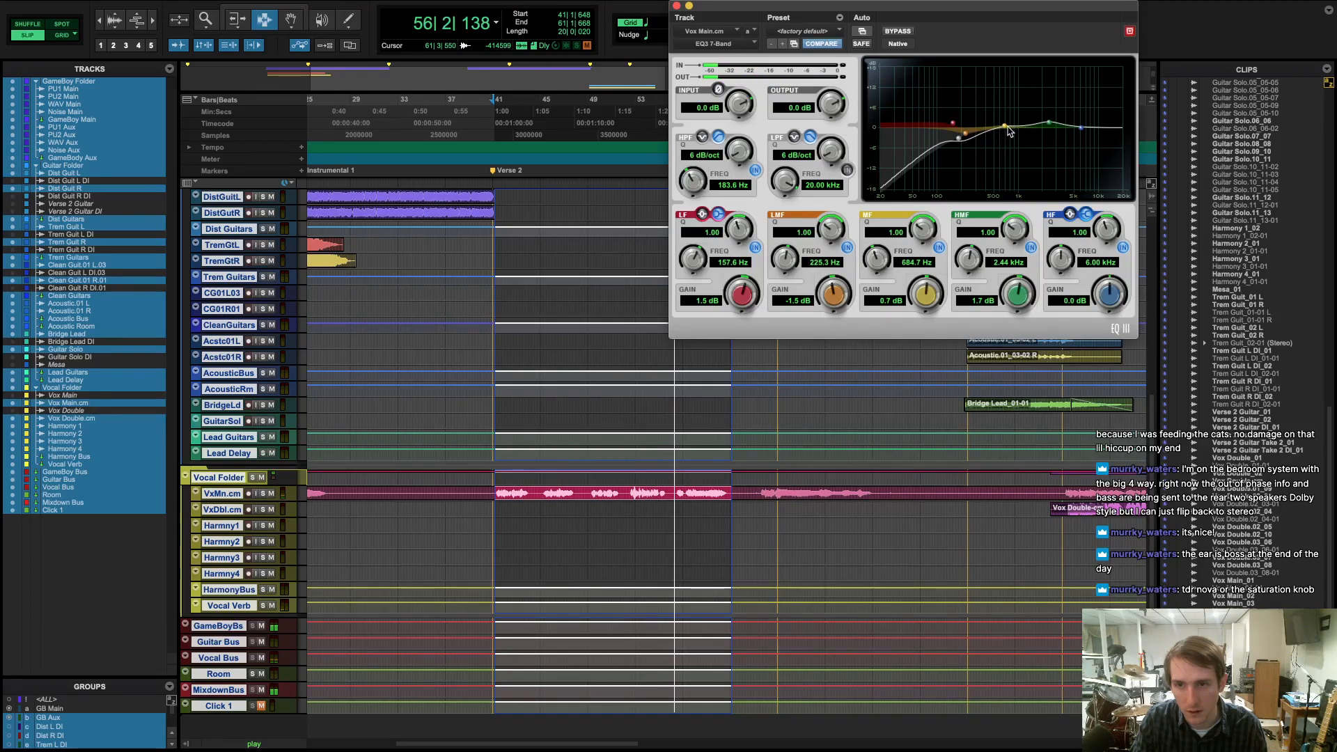
drag(1007, 118, 1006, 115)
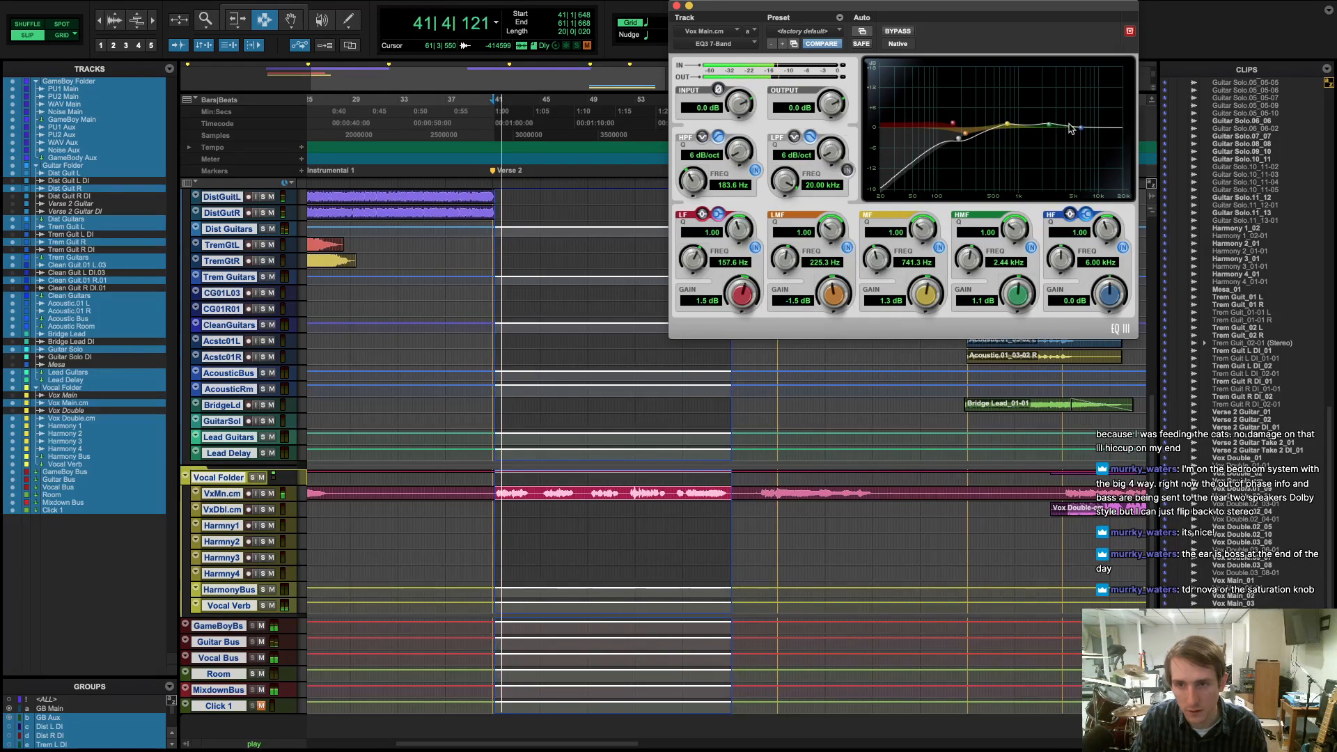
- Set the vocal EQ's HF band to a 1.1 dB boost at 4.17 kHz with a Q of 1.07
drag(1081, 128, 1080, 126)
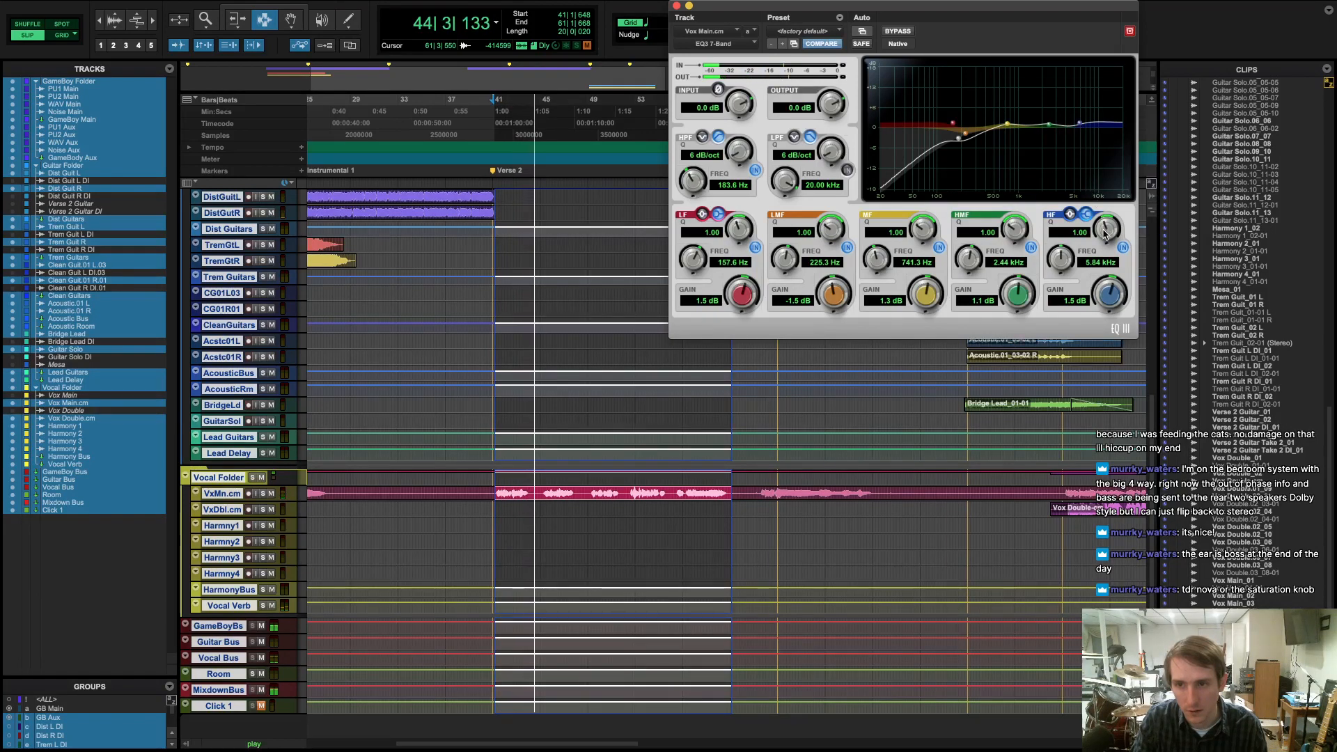
drag(1105, 238, 1107, 234)
drag(1079, 123, 1069, 127)
- Insert a mono Decapitator after the EQ on the main vocal channel
key(super+equal)
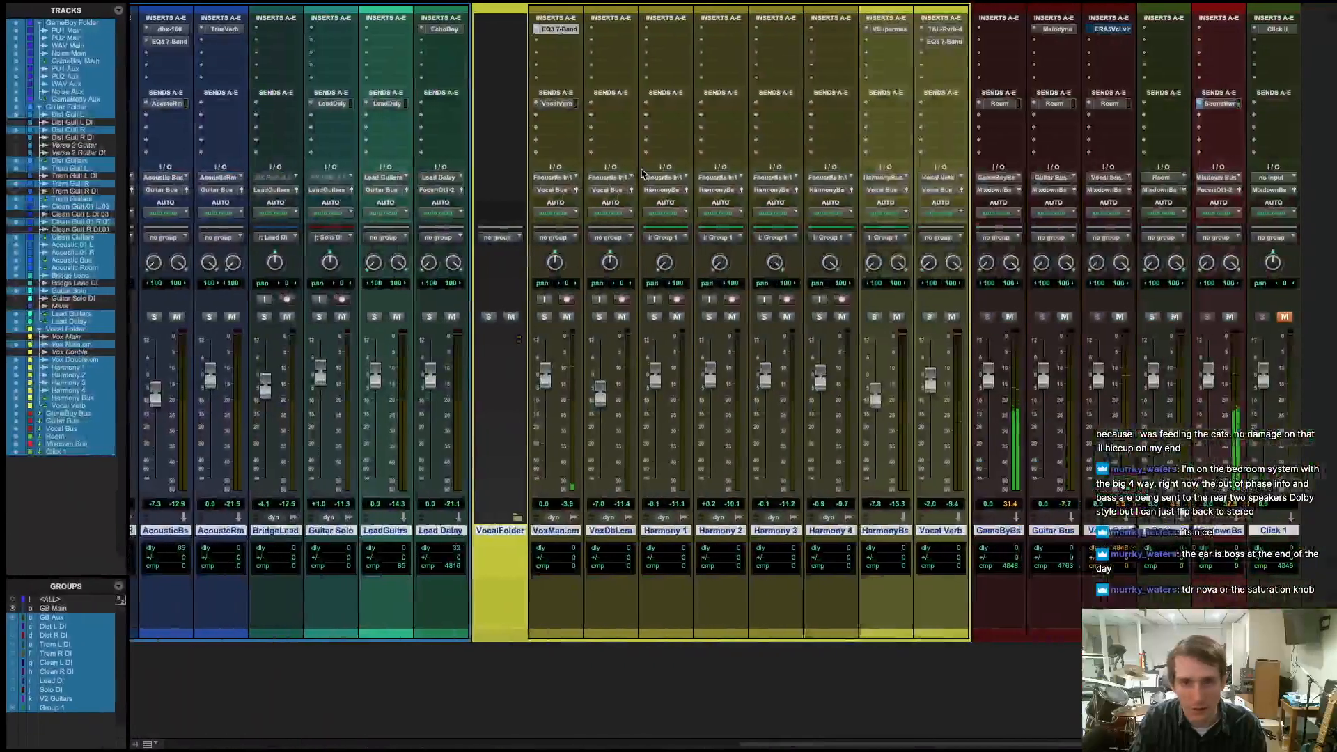
click(534, 47)
mouse_move(590, 67)
mouse_move(589, 44)
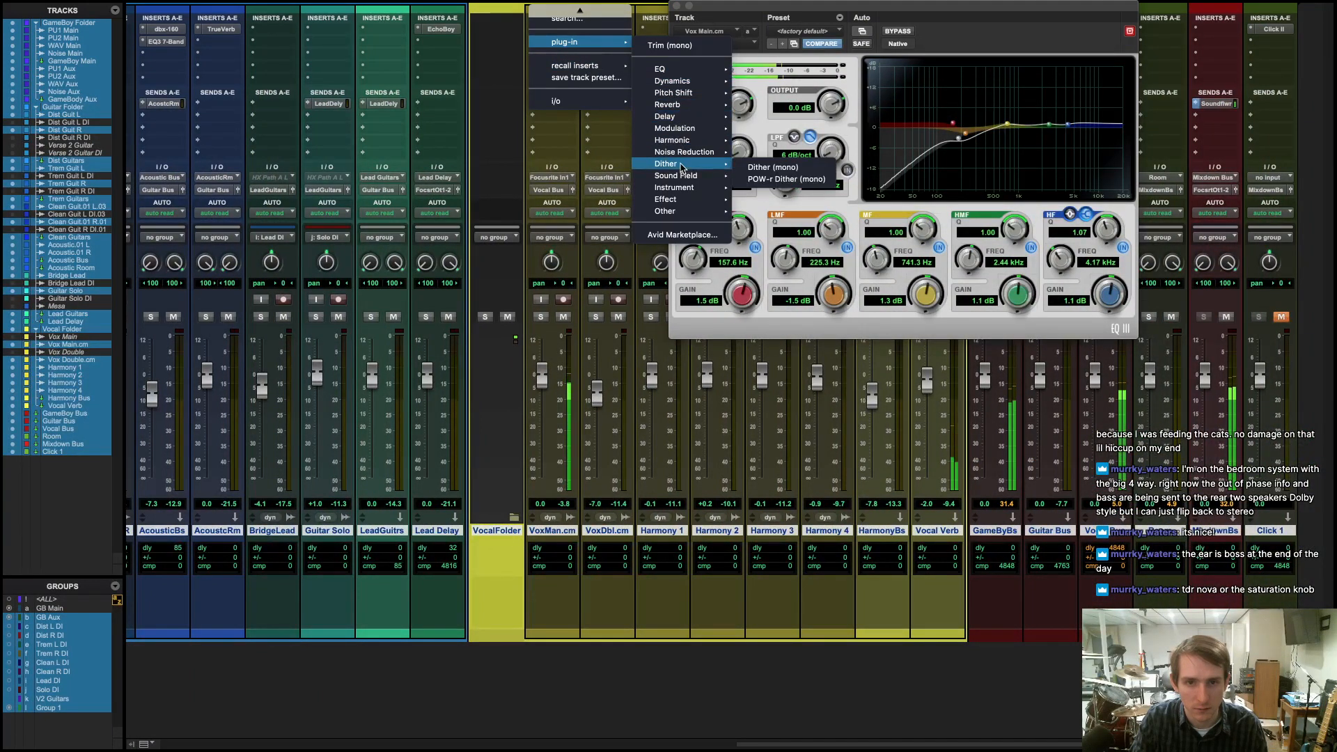
mouse_move(695, 190)
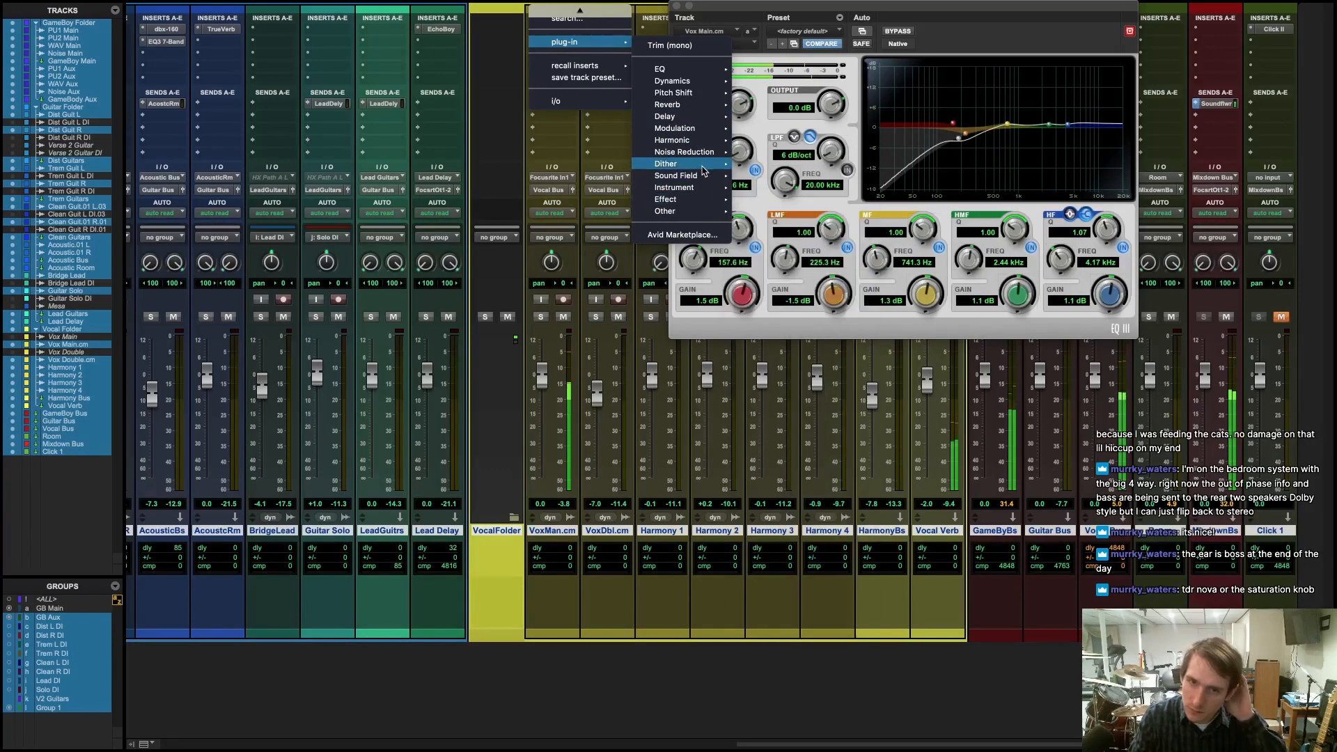
mouse_move(679, 140)
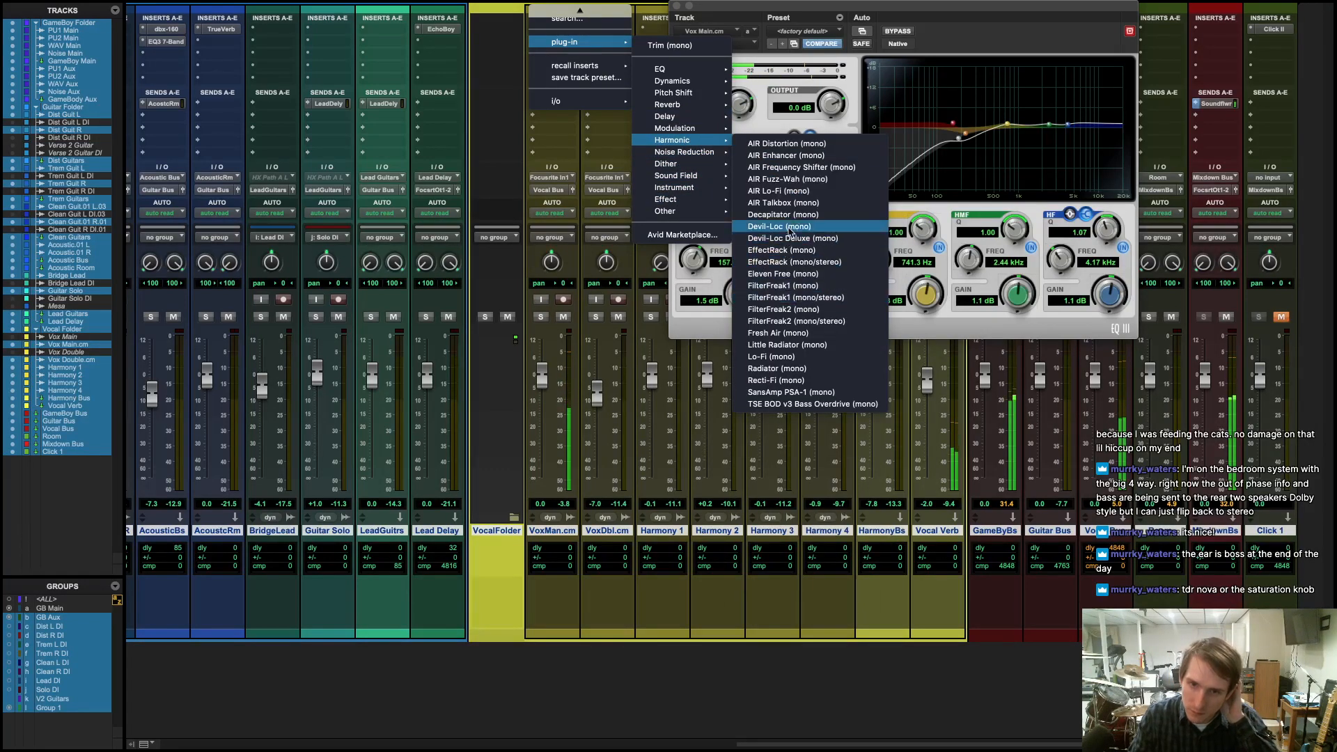
click(785, 214)
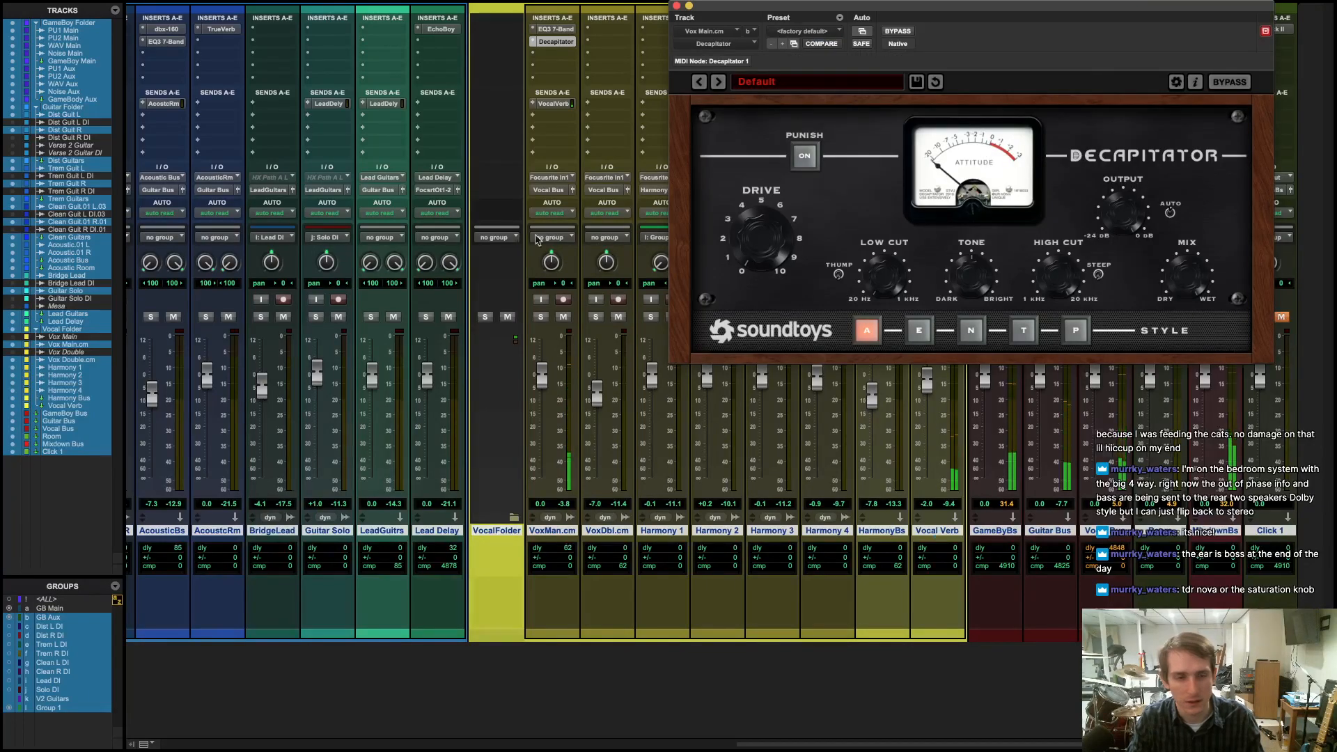
- Select Verse 2 from 41|1|873 to 60|4|276 across all tracks, play it and lower Decapitator's drive
key(super+equal)
drag(494, 181, 727, 428)
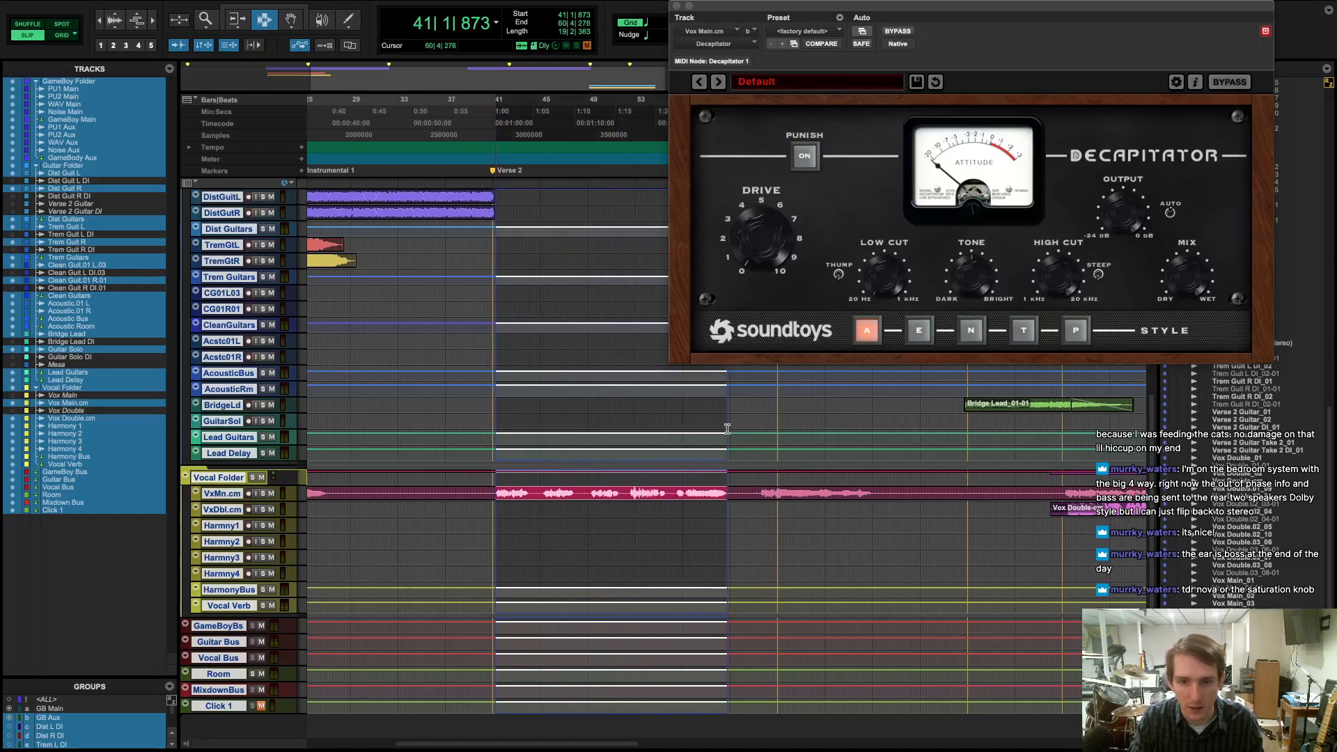
key(space)
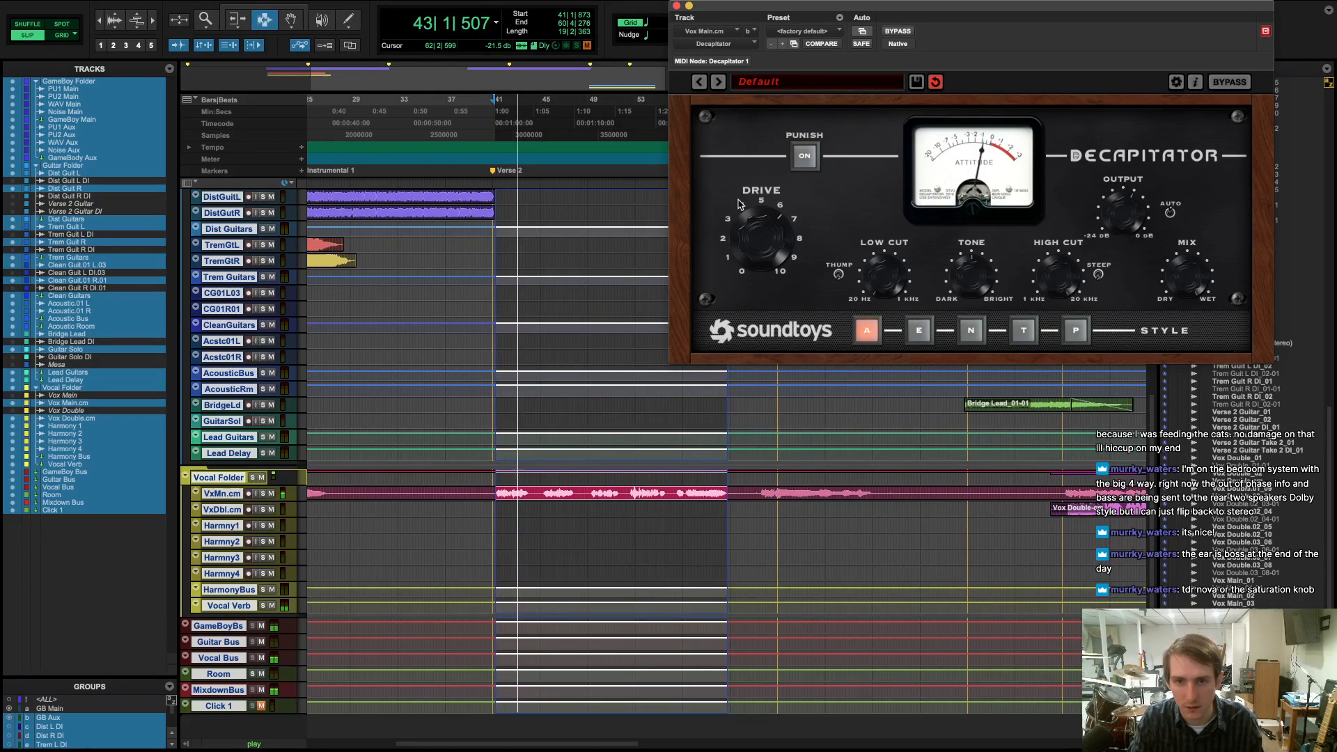
drag(740, 237, 739, 245)
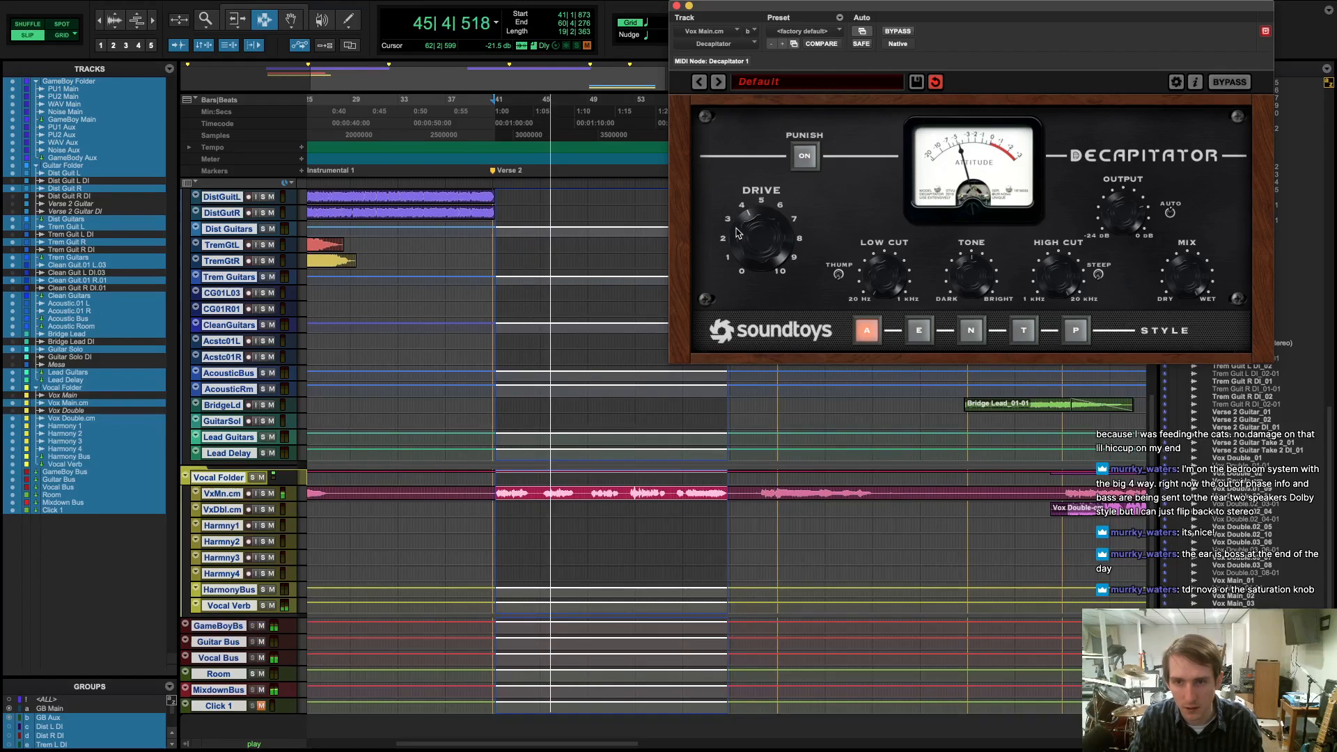
drag(740, 246, 735, 242)
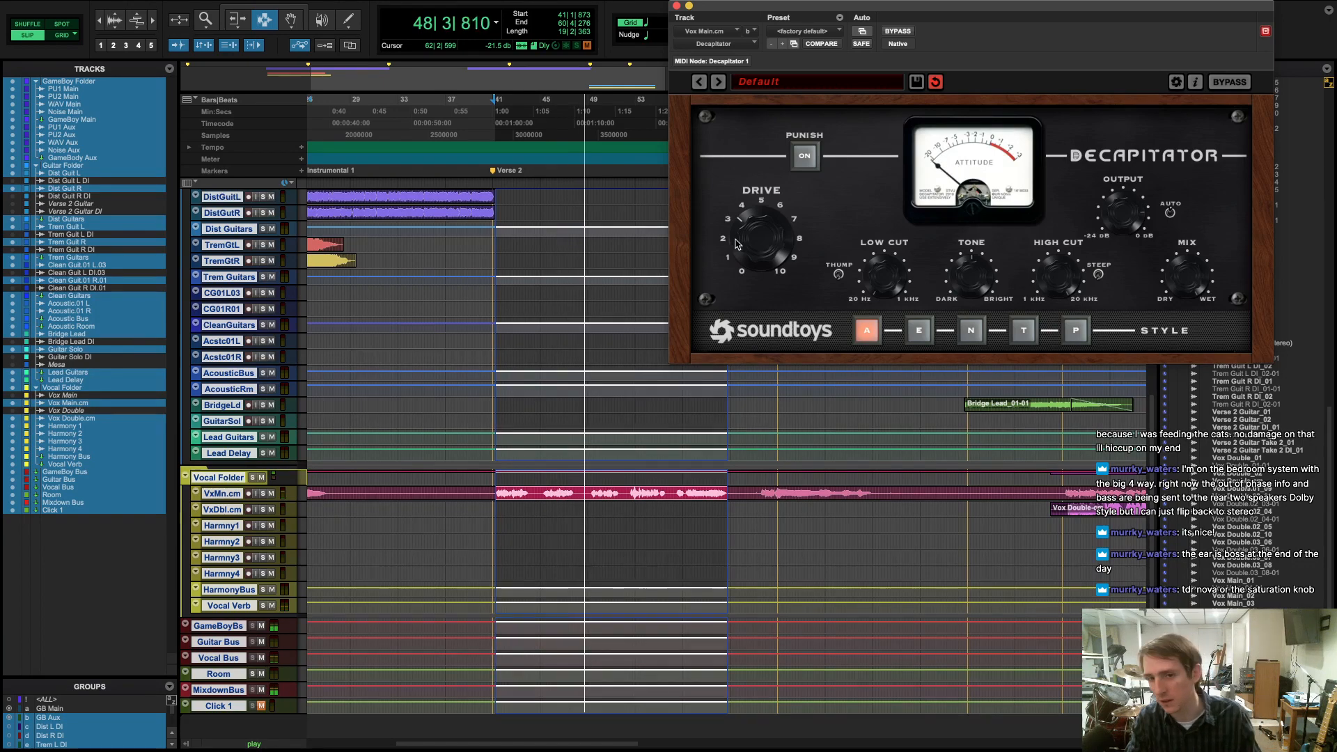
- Replay only the main vocal's Verse 2 selection from 40|4|707, readjust Decapitator's drive, and compare style N with A, keeping A
key(space)
drag(490, 493, 717, 499)
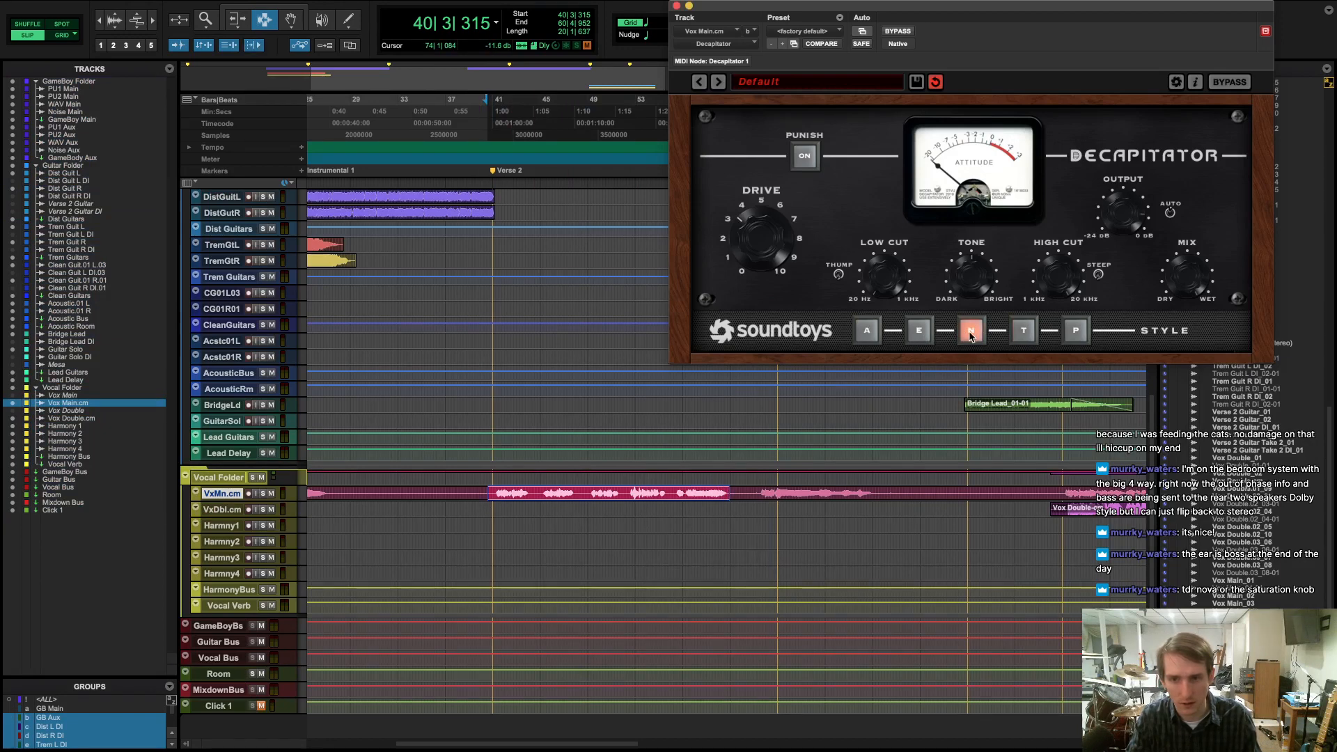
drag(493, 493, 723, 496)
key(space)
drag(768, 233, 770, 262)
click(866, 331)
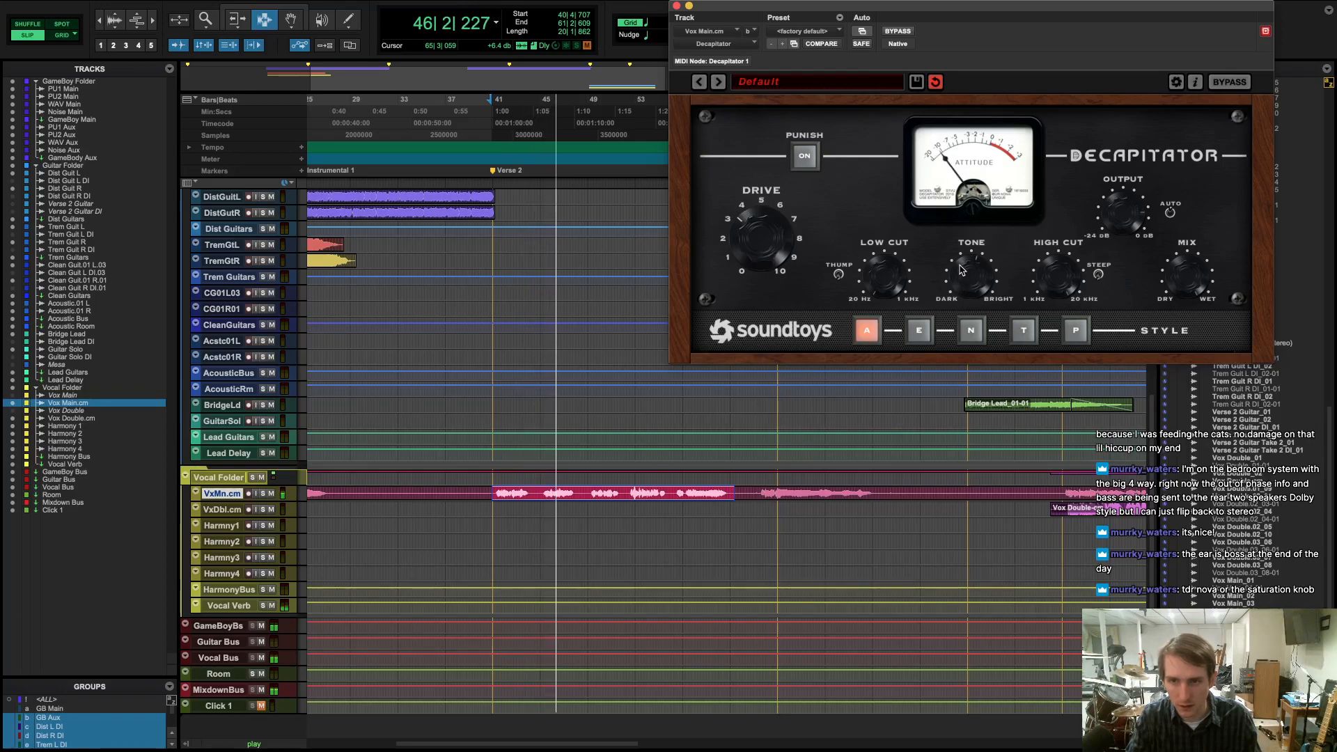
- Compare the main vocal with and without Decapitator by toggling its bypass during playback
click(1241, 85)
click(1239, 85)
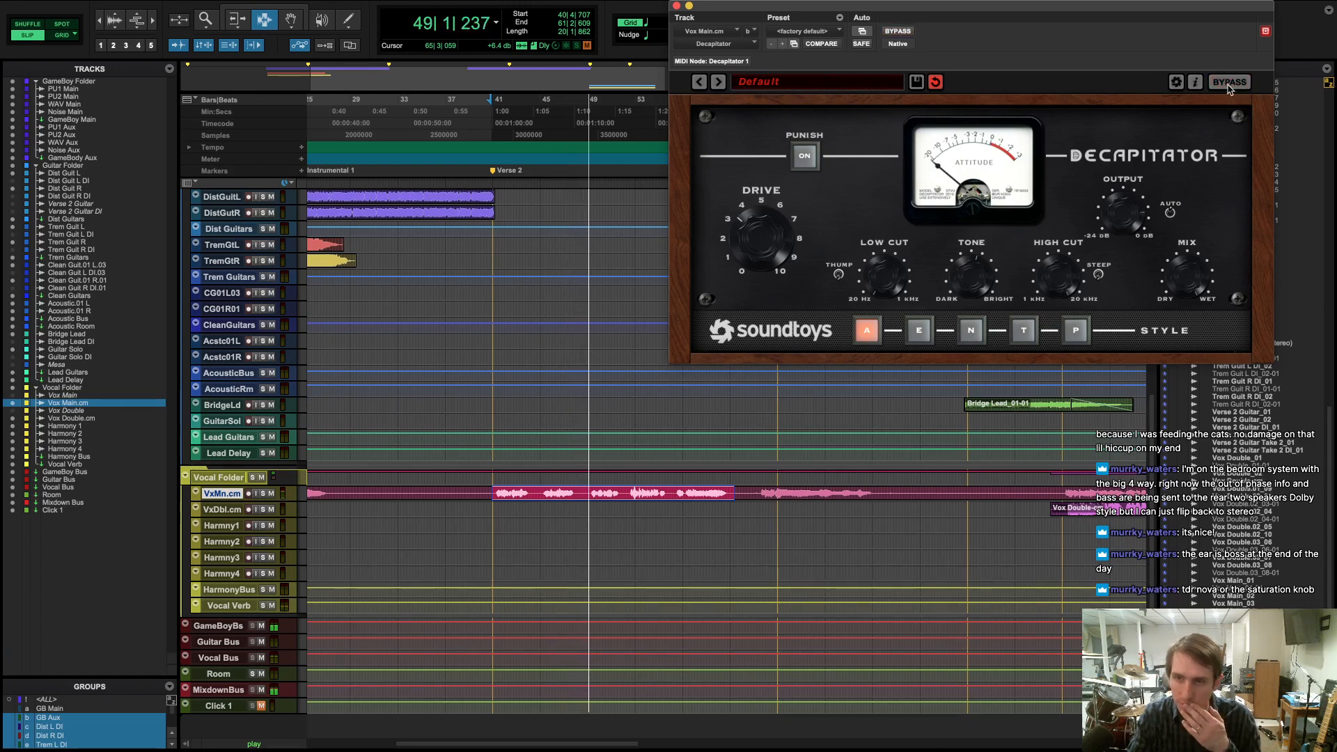
click(1228, 85)
click(1227, 85)
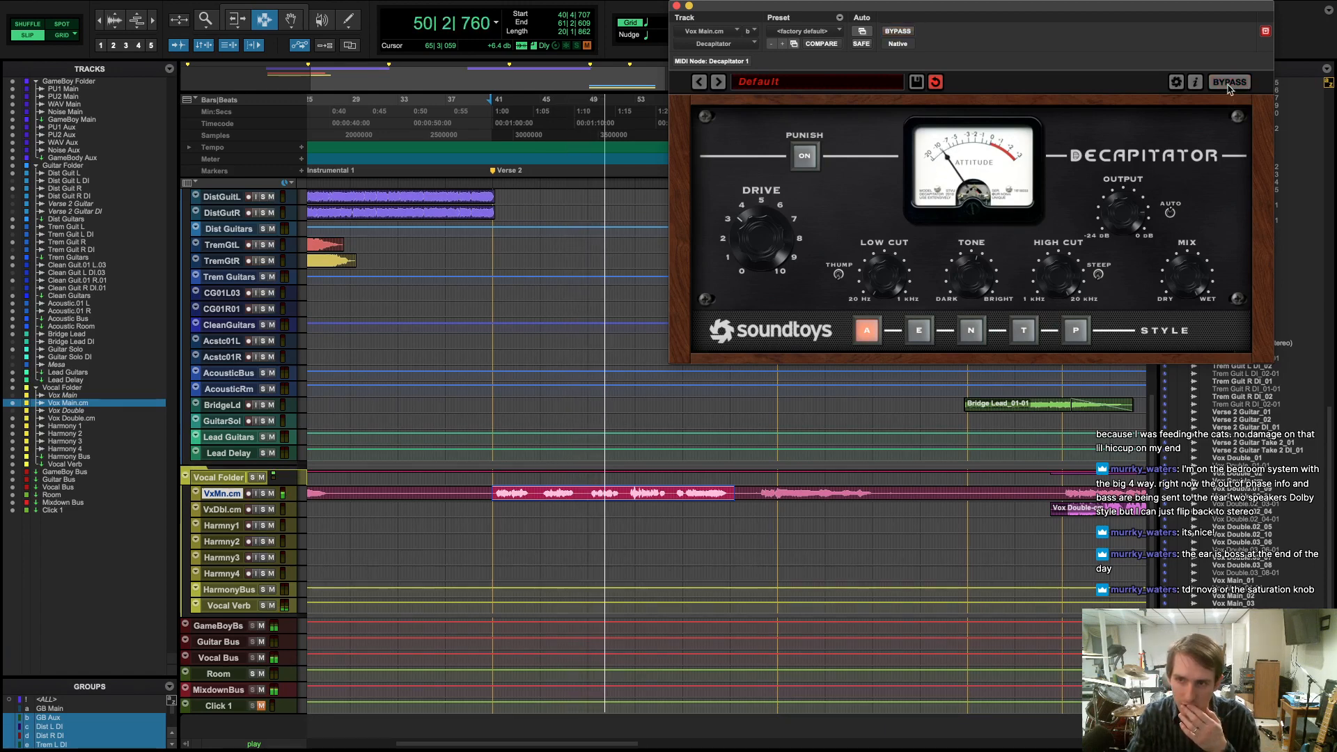
click(1229, 86)
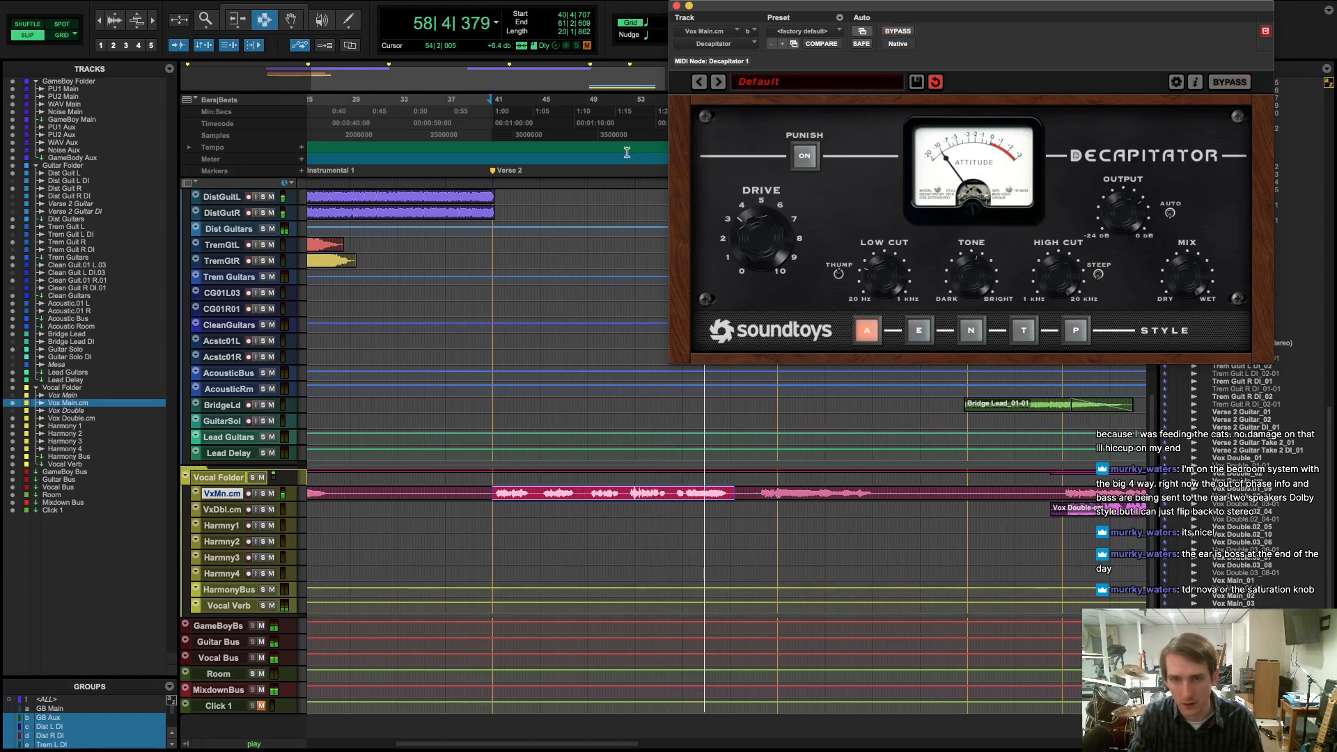
- Stop playback and close the Decapitator plug-in window
key(space)
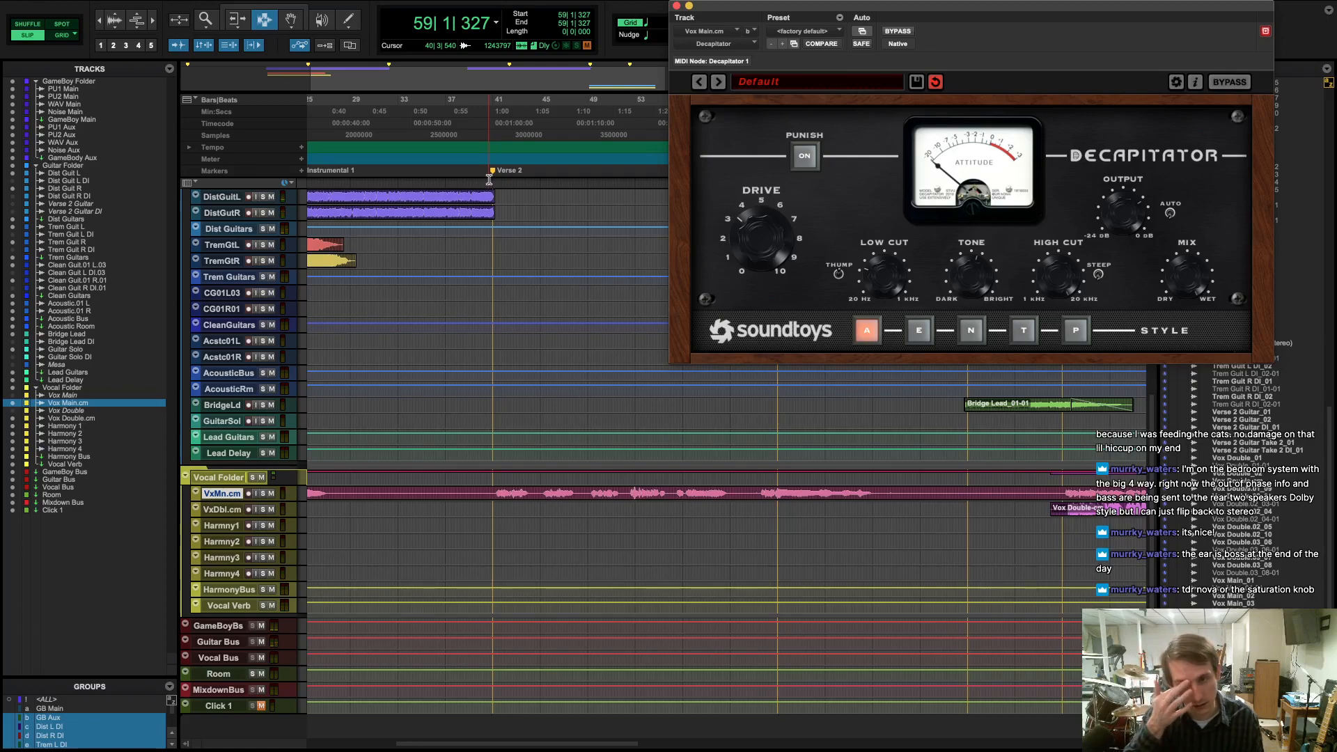
key(super+equal)
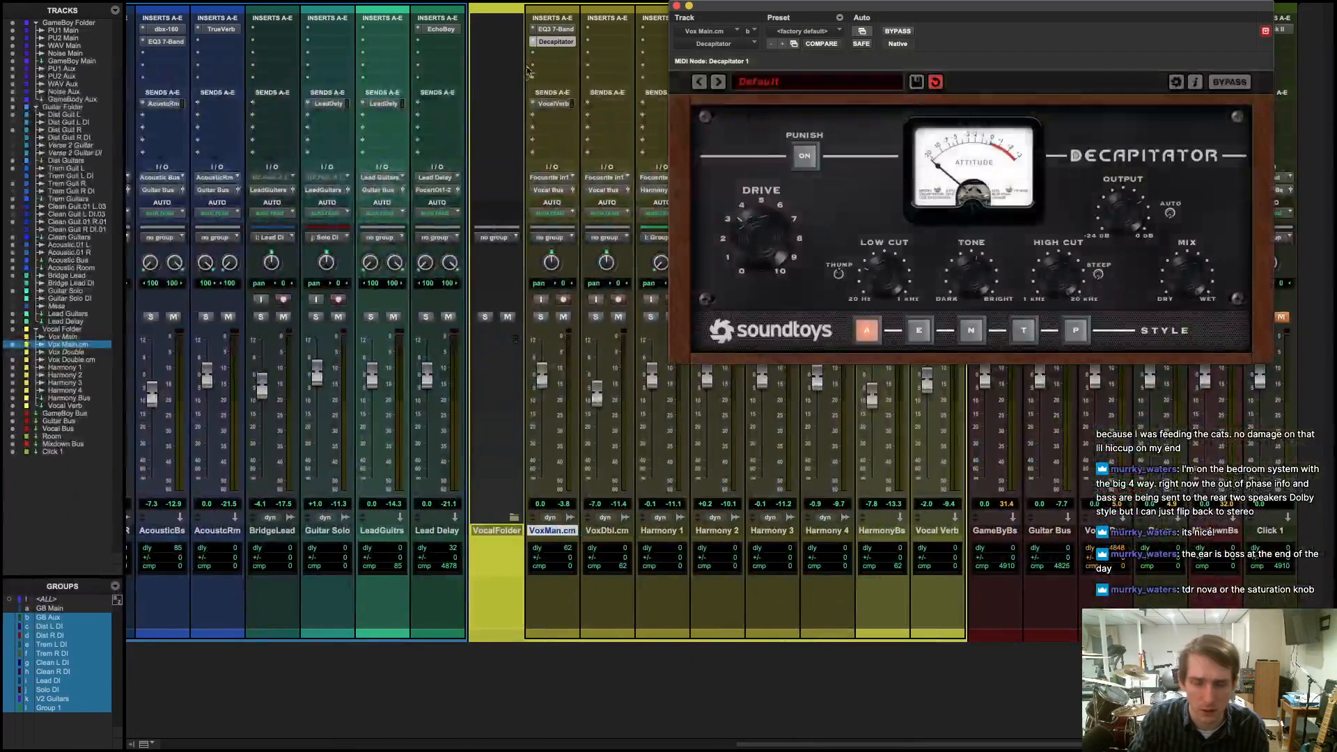
click(676, 6)
- Open the recent session When The Lights Go Dim and show its Mix window in full screen
key(super+equal)
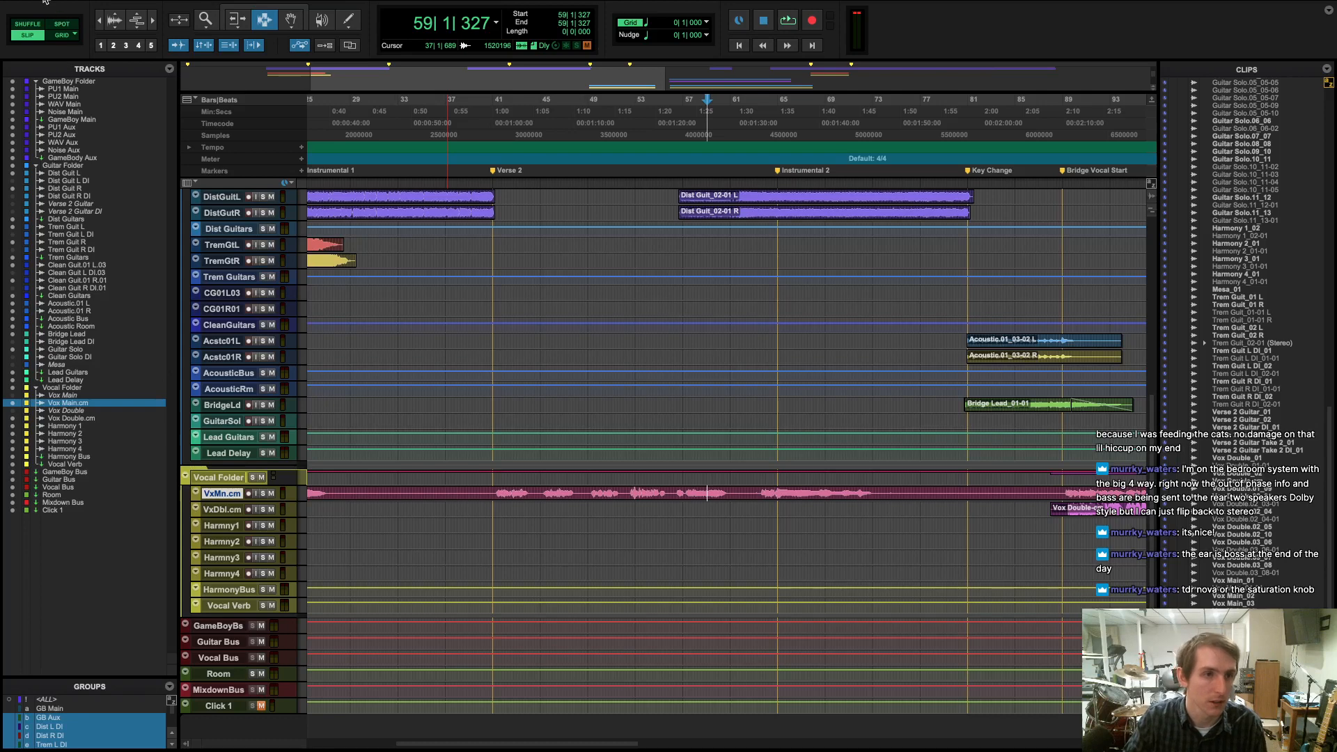
mouse_move(31, 5)
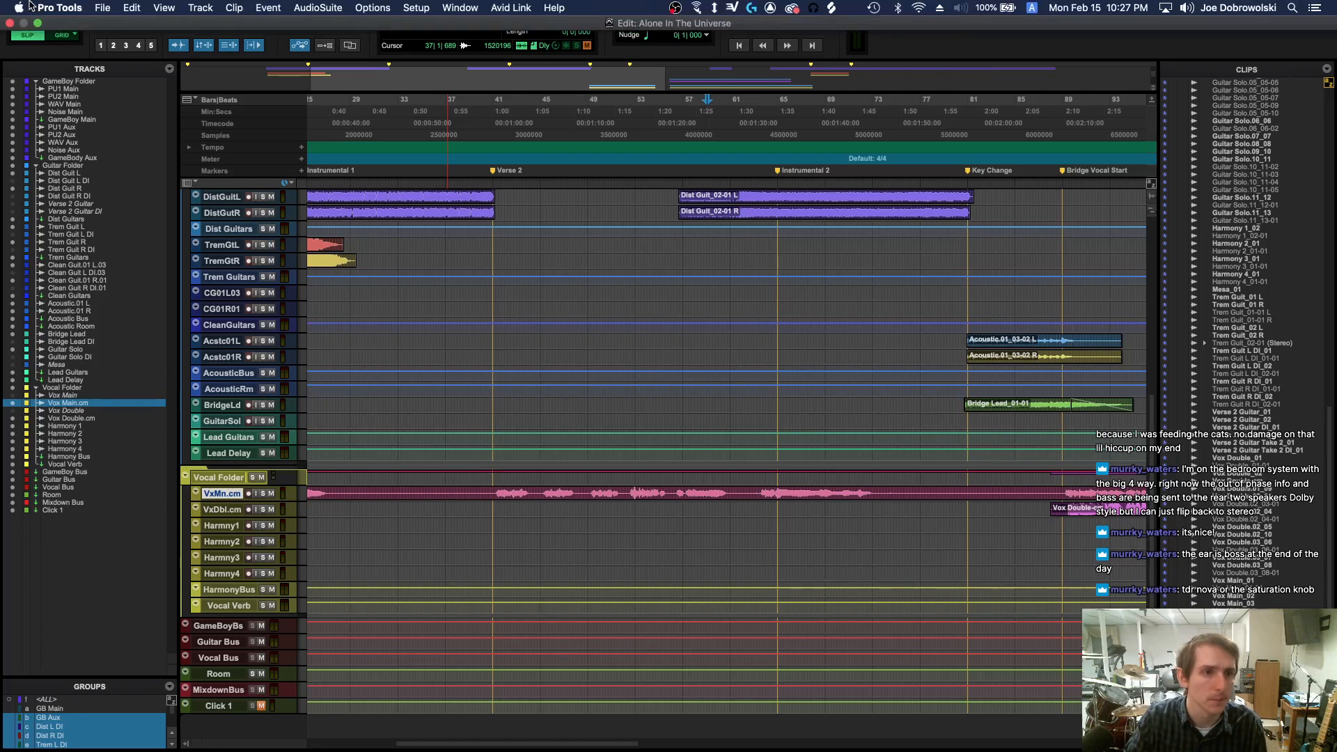
click(112, 9)
mouse_move(167, 64)
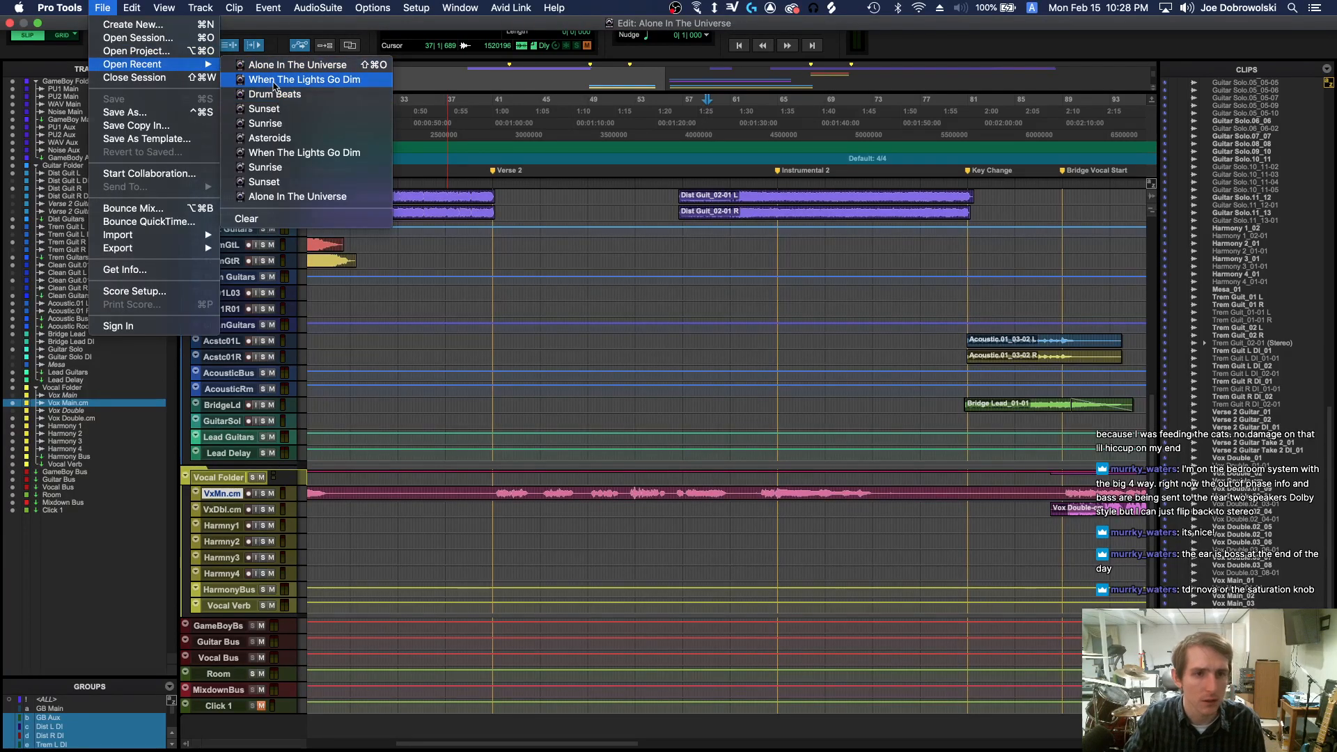
click(273, 83)
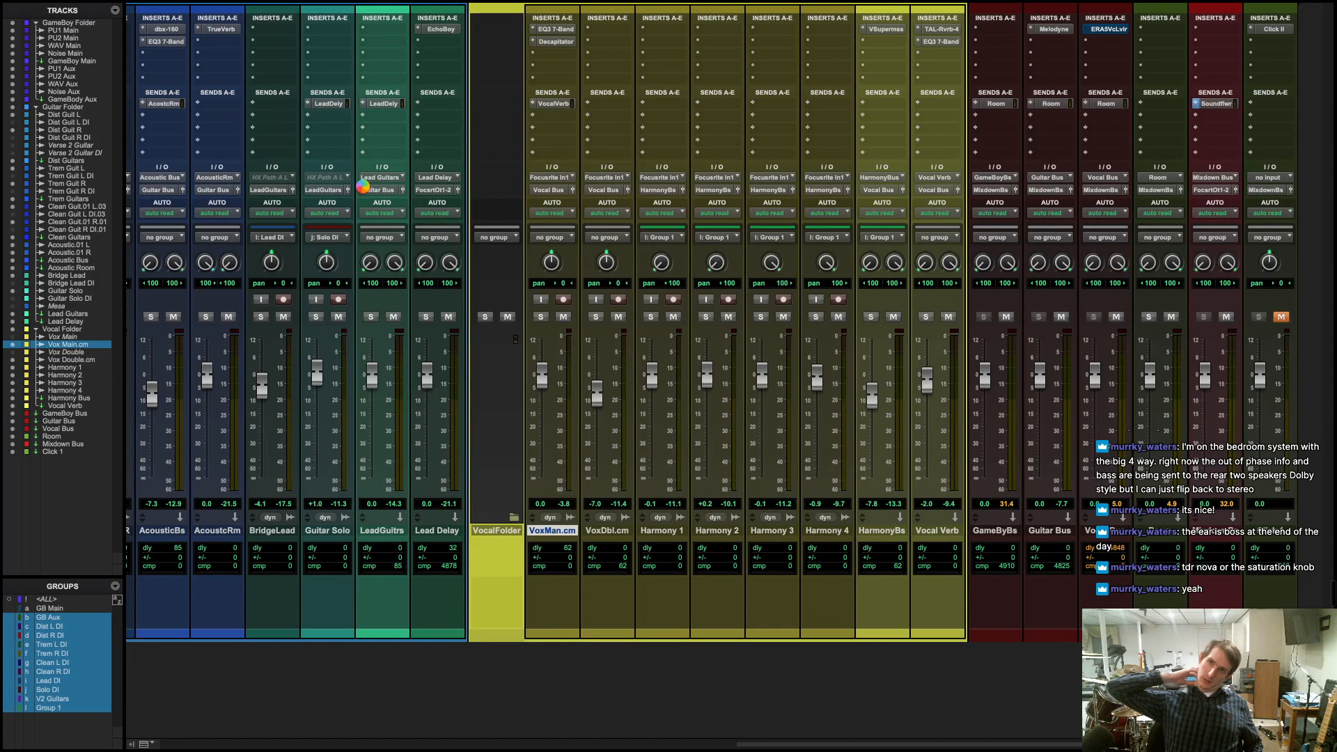
key(super+equal)
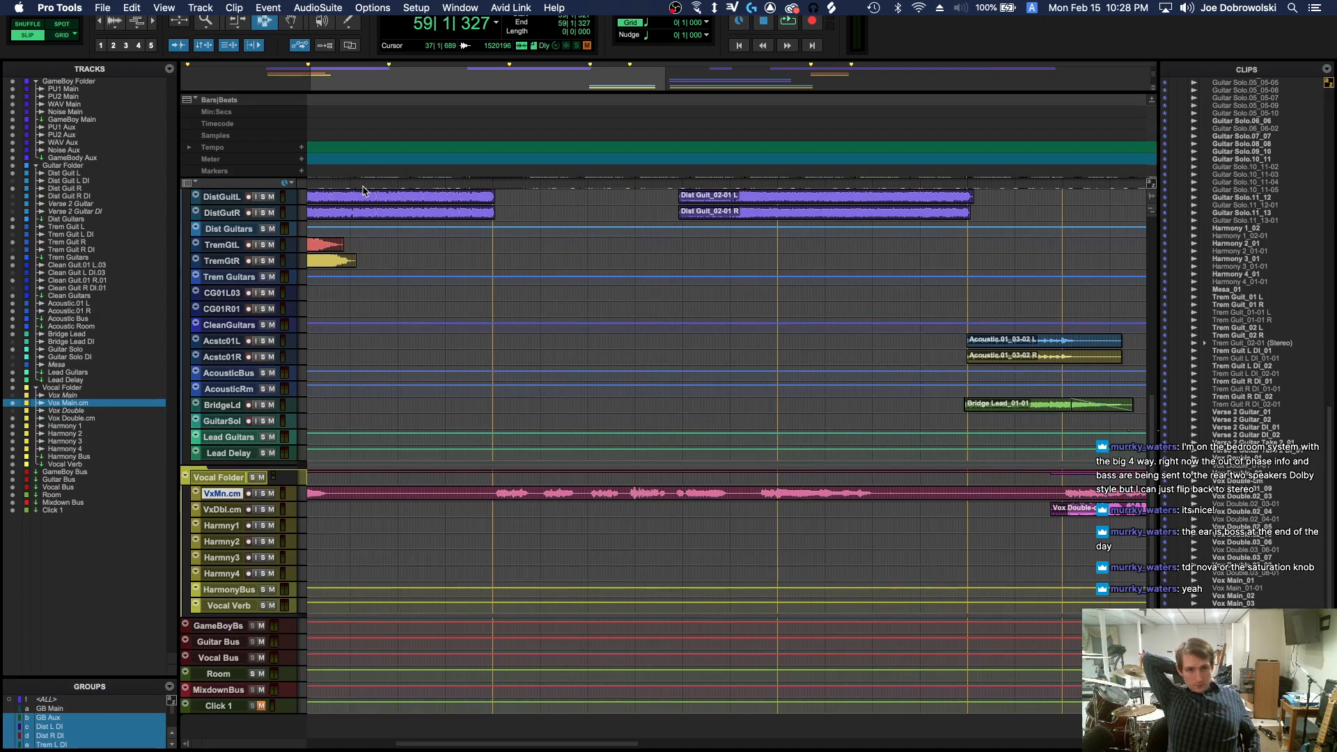
key(super+equal)
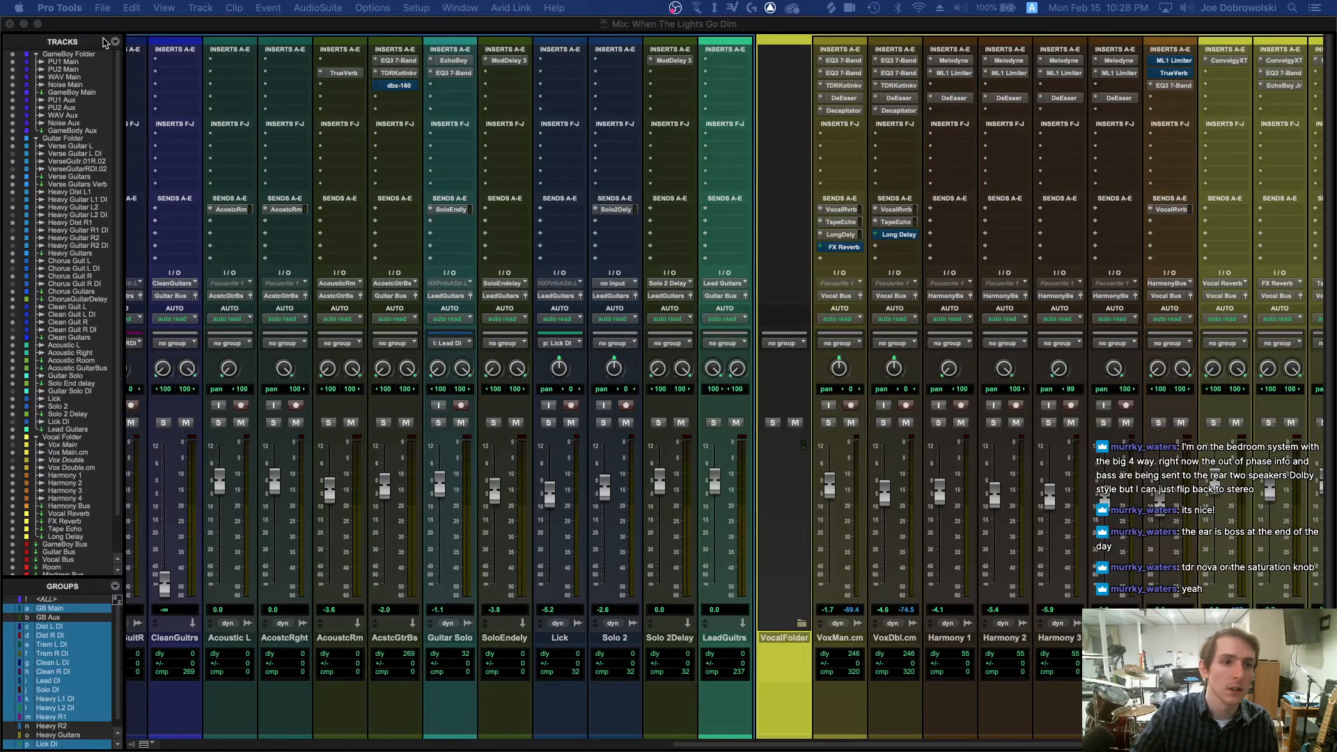
click(37, 24)
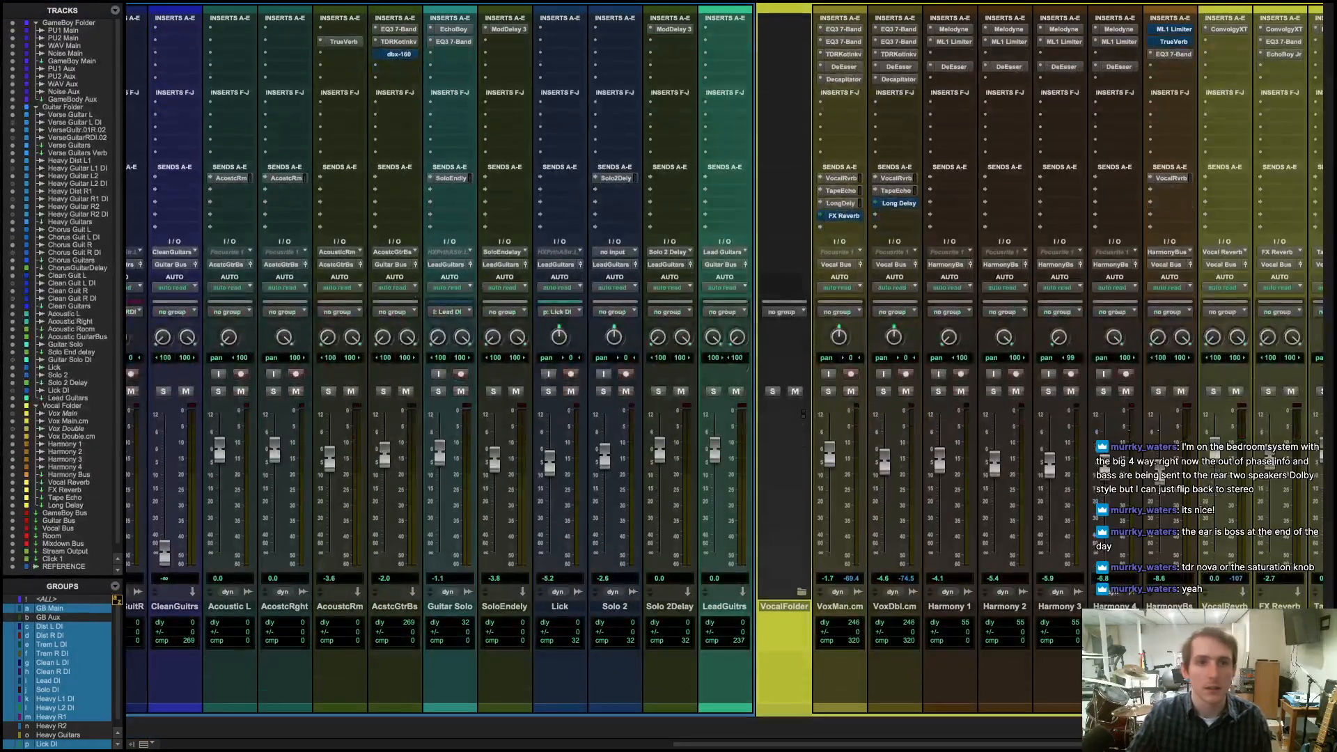
- Find the When The Lights Go Dim session's Edit window among the desktop spaces and bring it up
key(ctrl+Left)
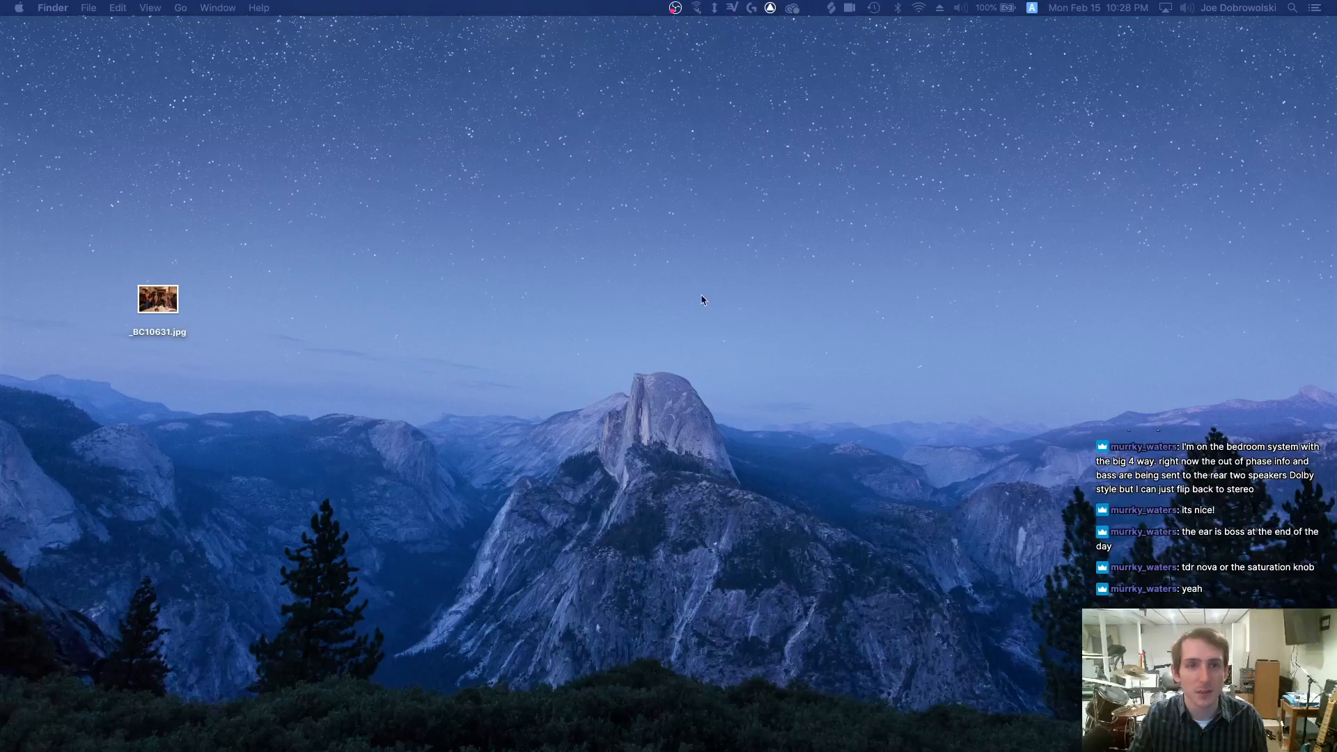
key(ctrl+Right)
key(ctrl+Right)
key(ctrl+Left)
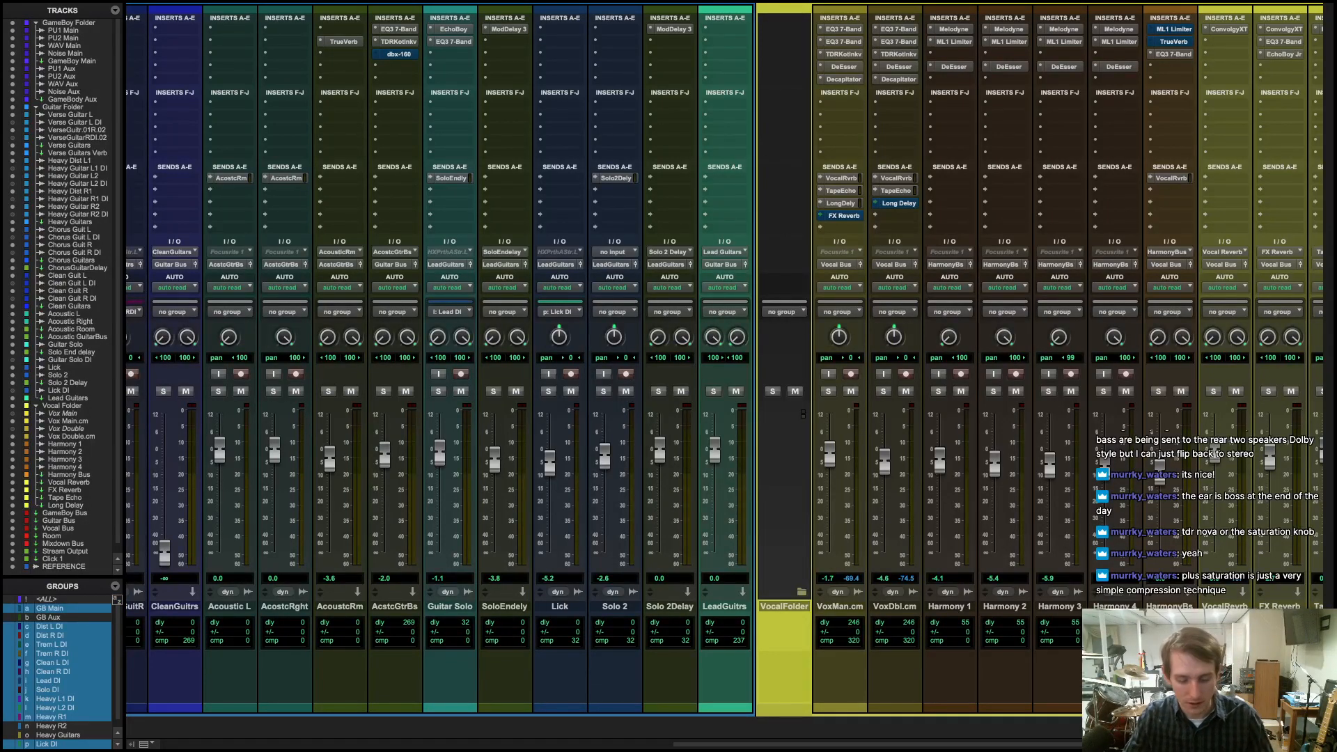
key(ctrl+Up)
drag(523, 0, 609, 65)
click(632, 67)
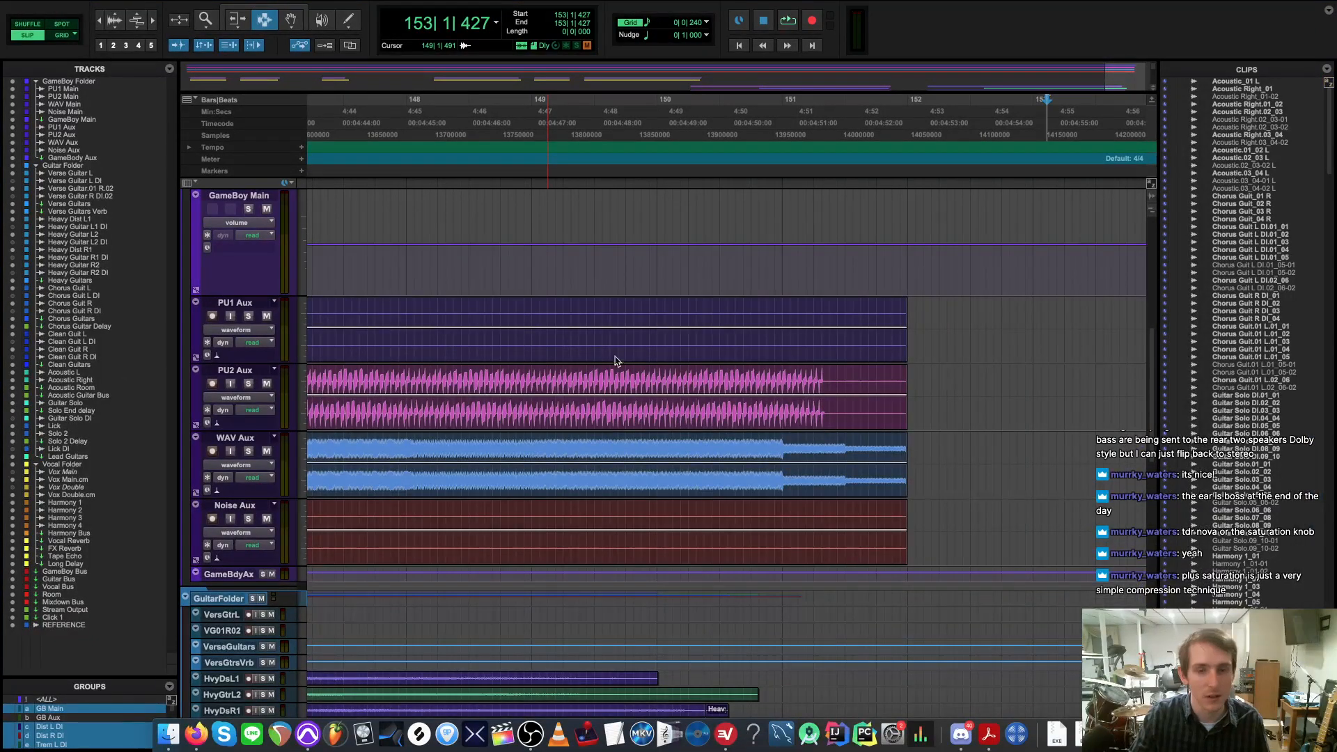
- Play the song's ending briefly from 148|1|448 to about bar 149
scroll(620, 348, down, 3)
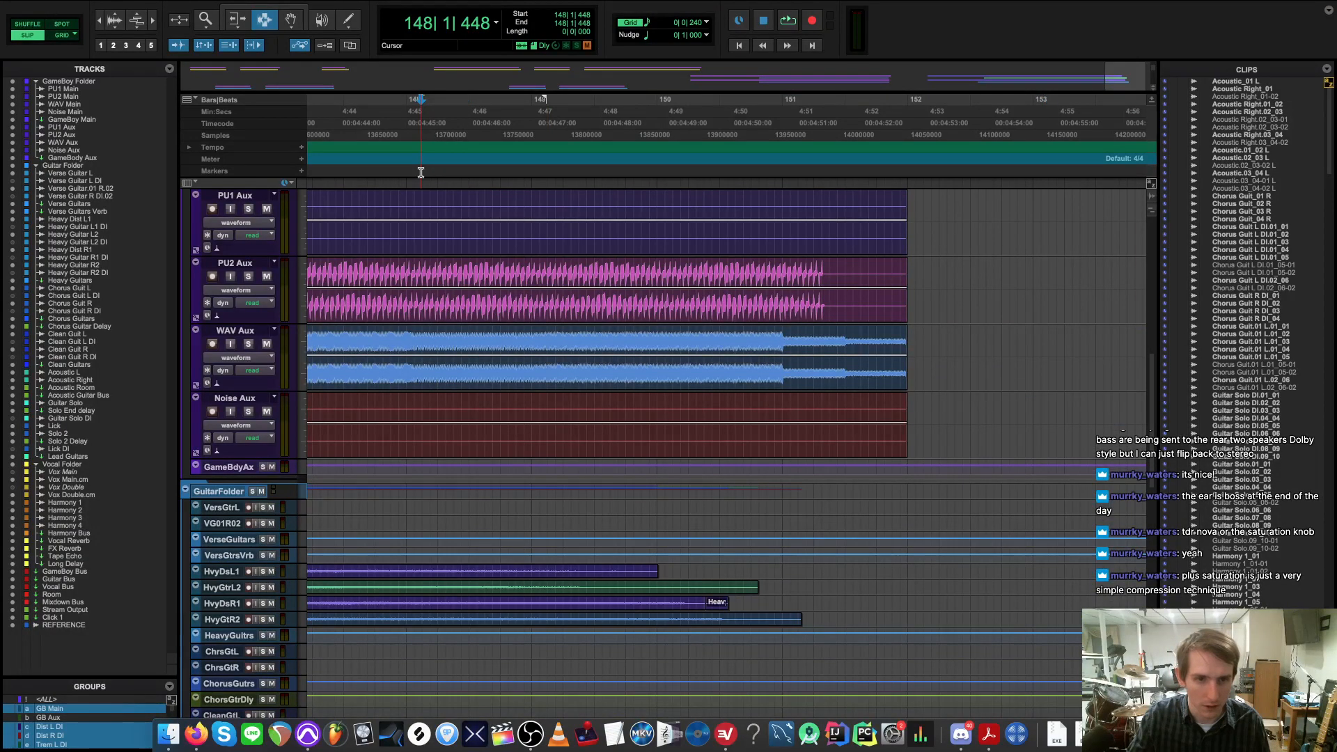
key(space)
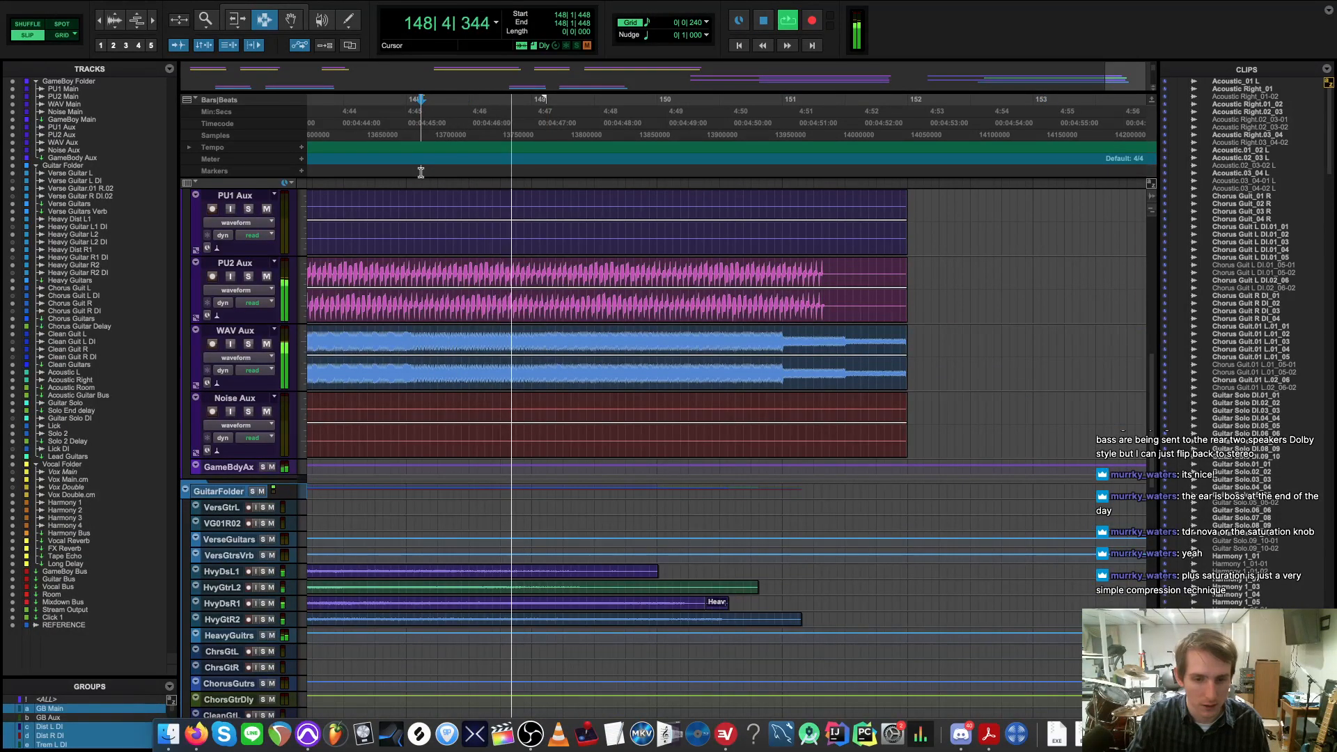
key(space)
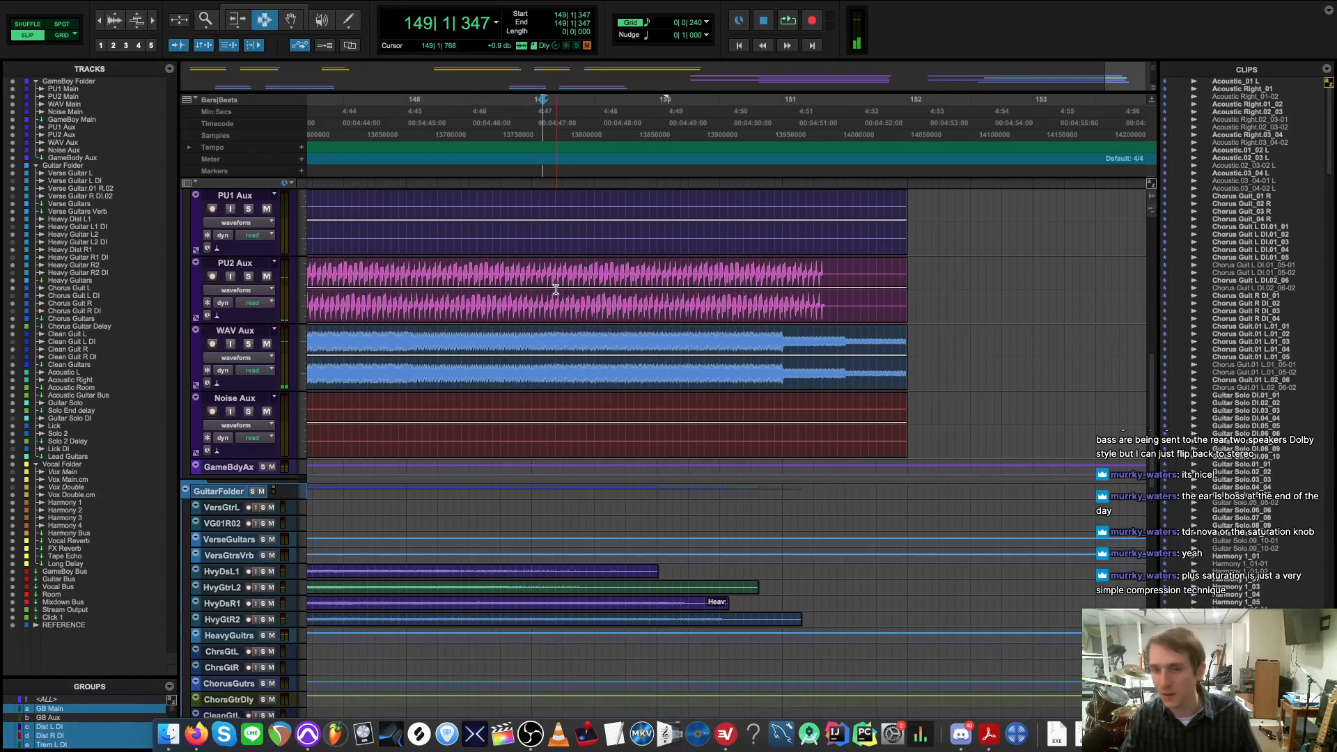
- Look through the GameBoy and guitar tracks from the song's ending back to the verse section around bar 70
scroll(552, 289, up, 5)
scroll(547, 299, down, 3)
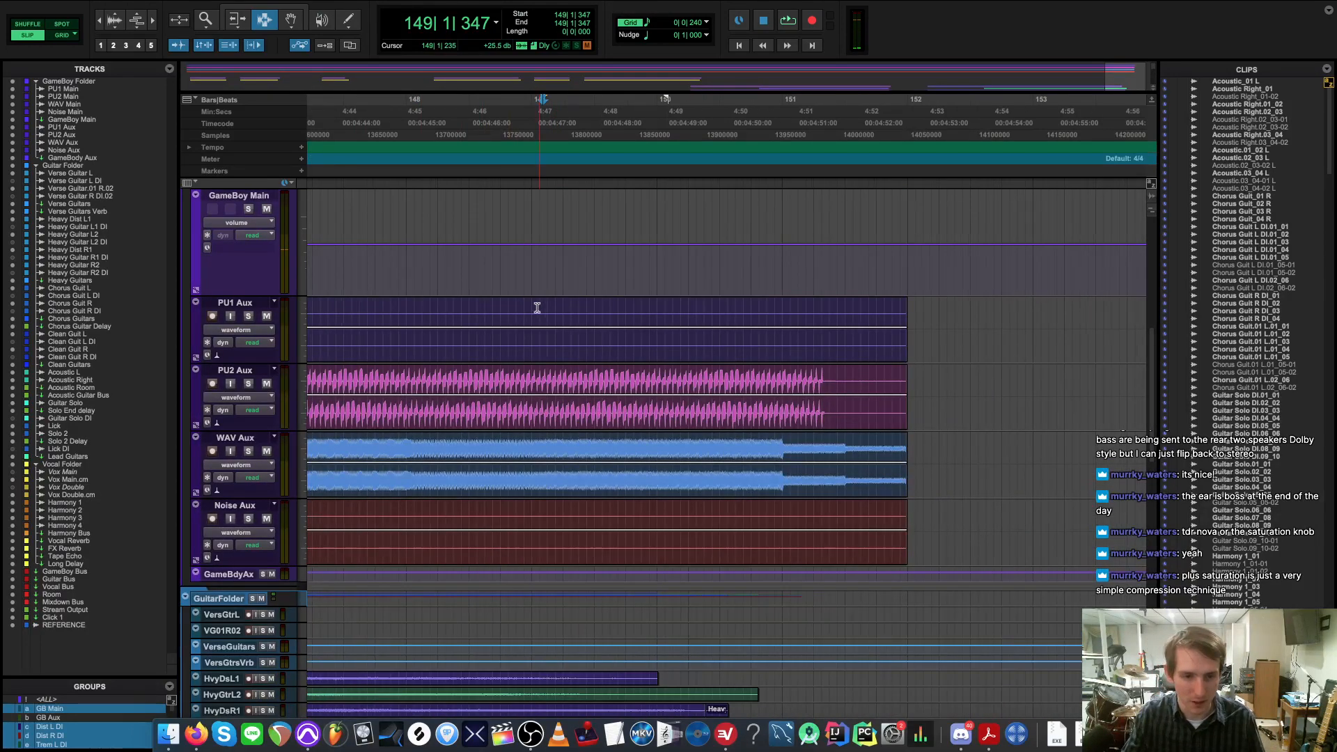
scroll(539, 308, right, 2)
scroll(530, 310, down, 5)
scroll(529, 313, up, 4)
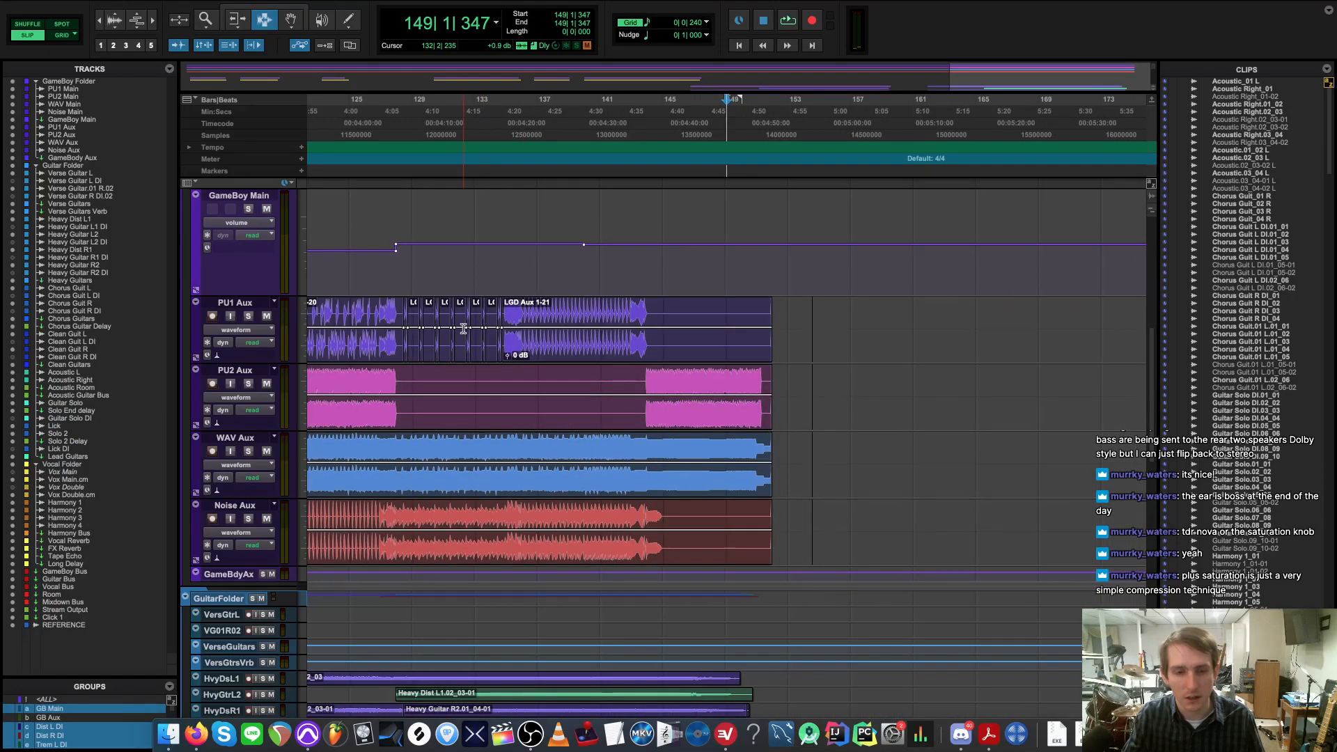
scroll(463, 327, left, 4)
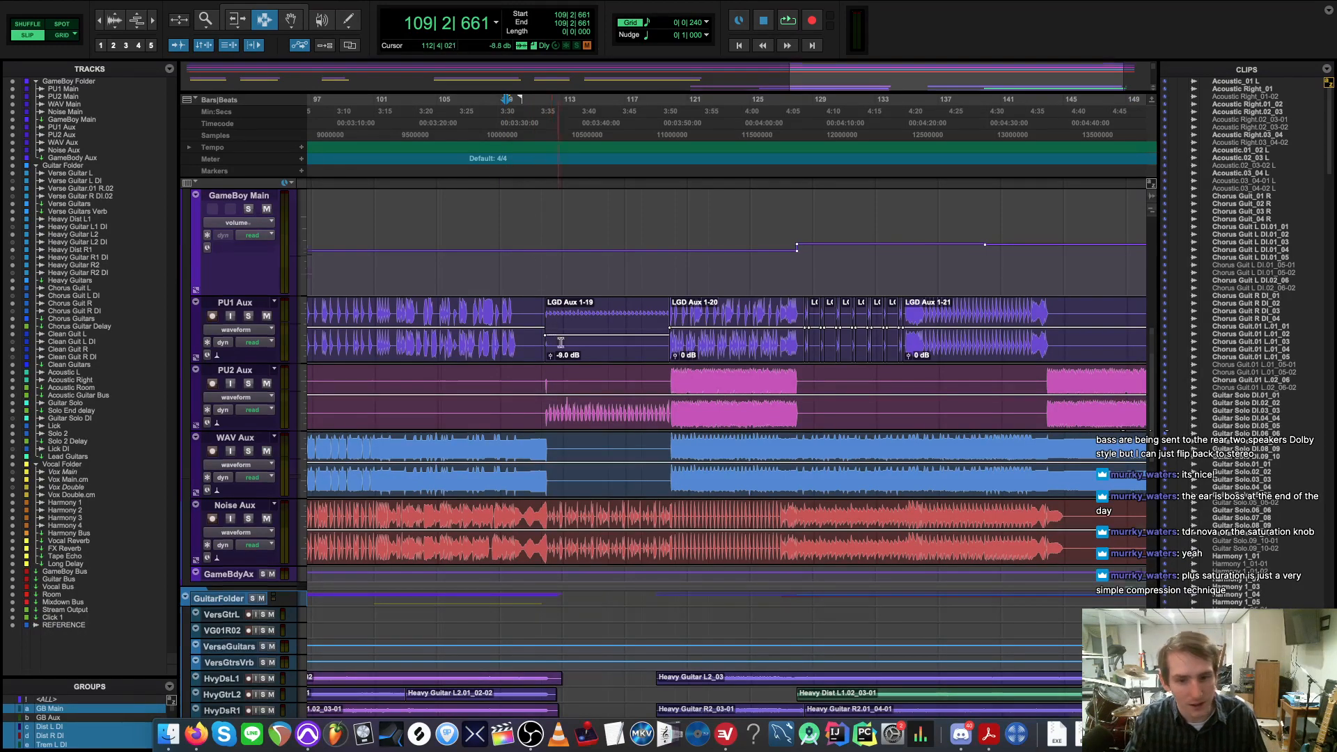
scroll(561, 342, down, 4)
scroll(561, 340, up, 2)
scroll(561, 340, left, 10)
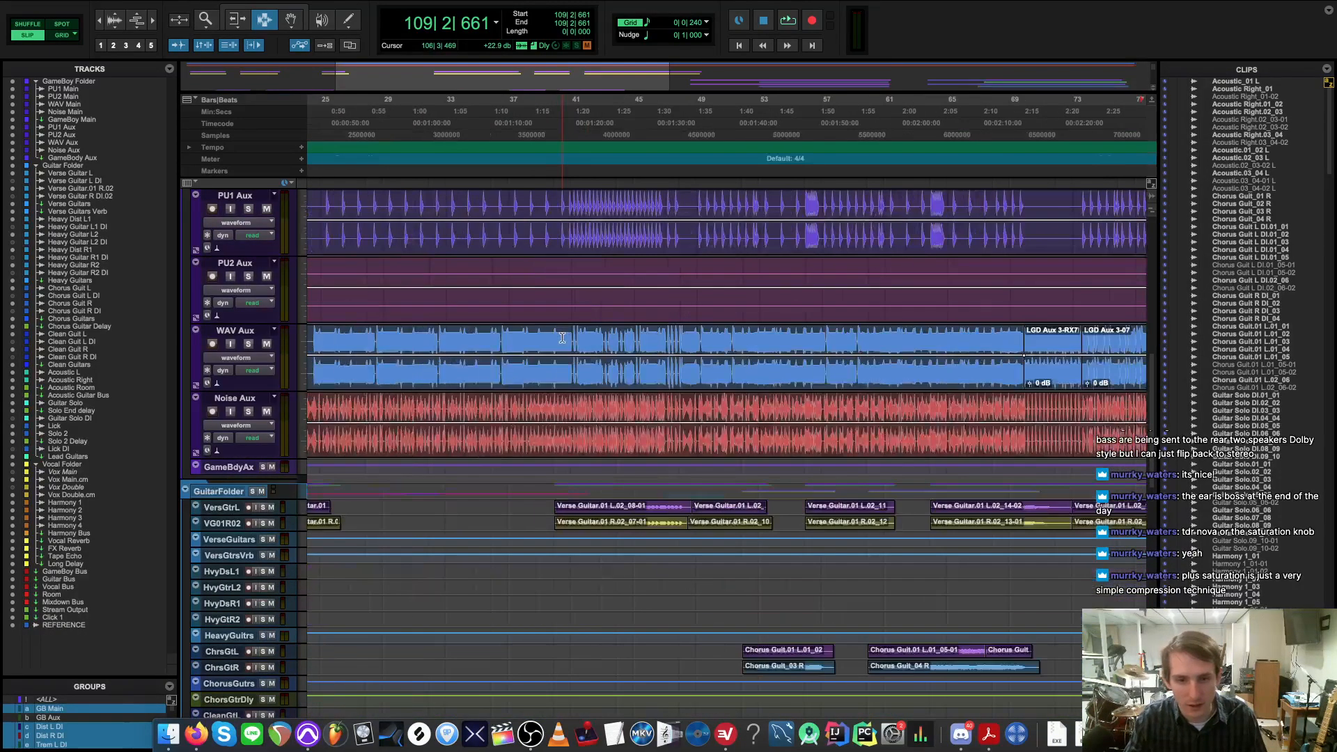
scroll(562, 336, left, 5)
scroll(558, 330, right, 5)
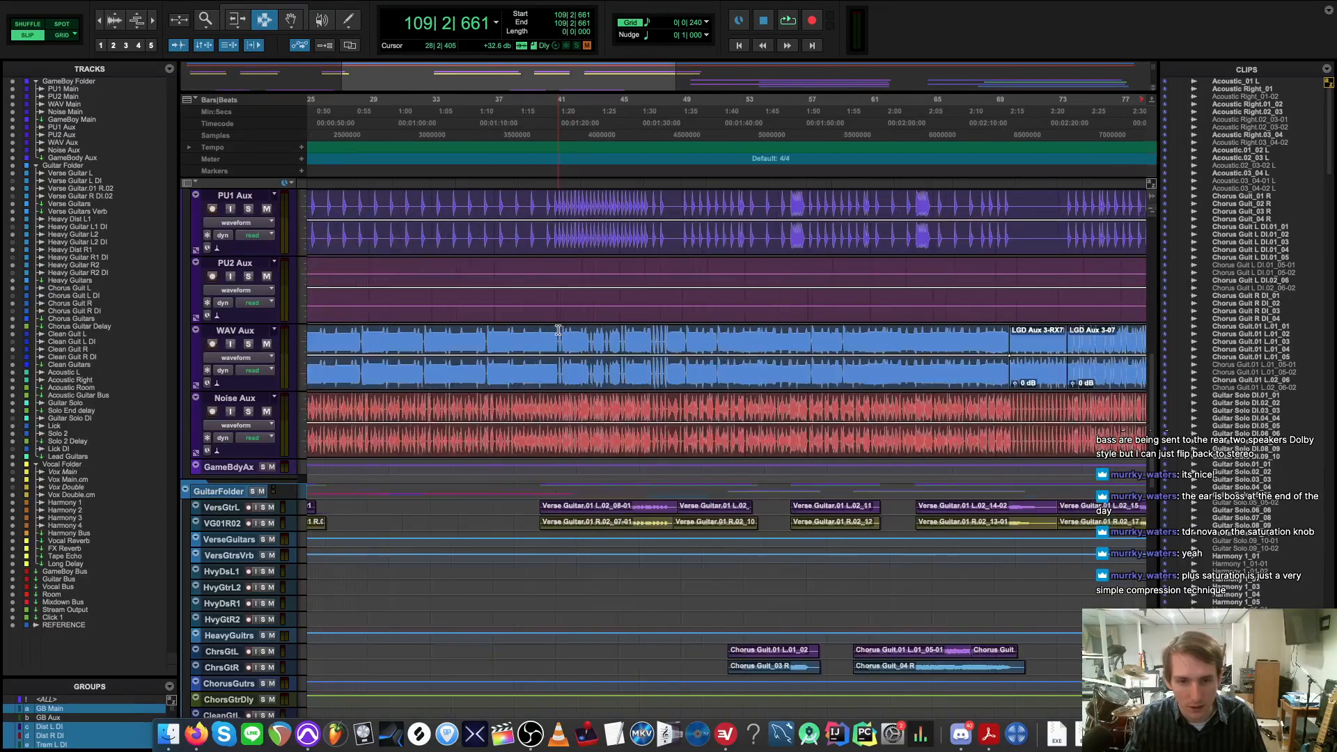
scroll(559, 329, right, 3)
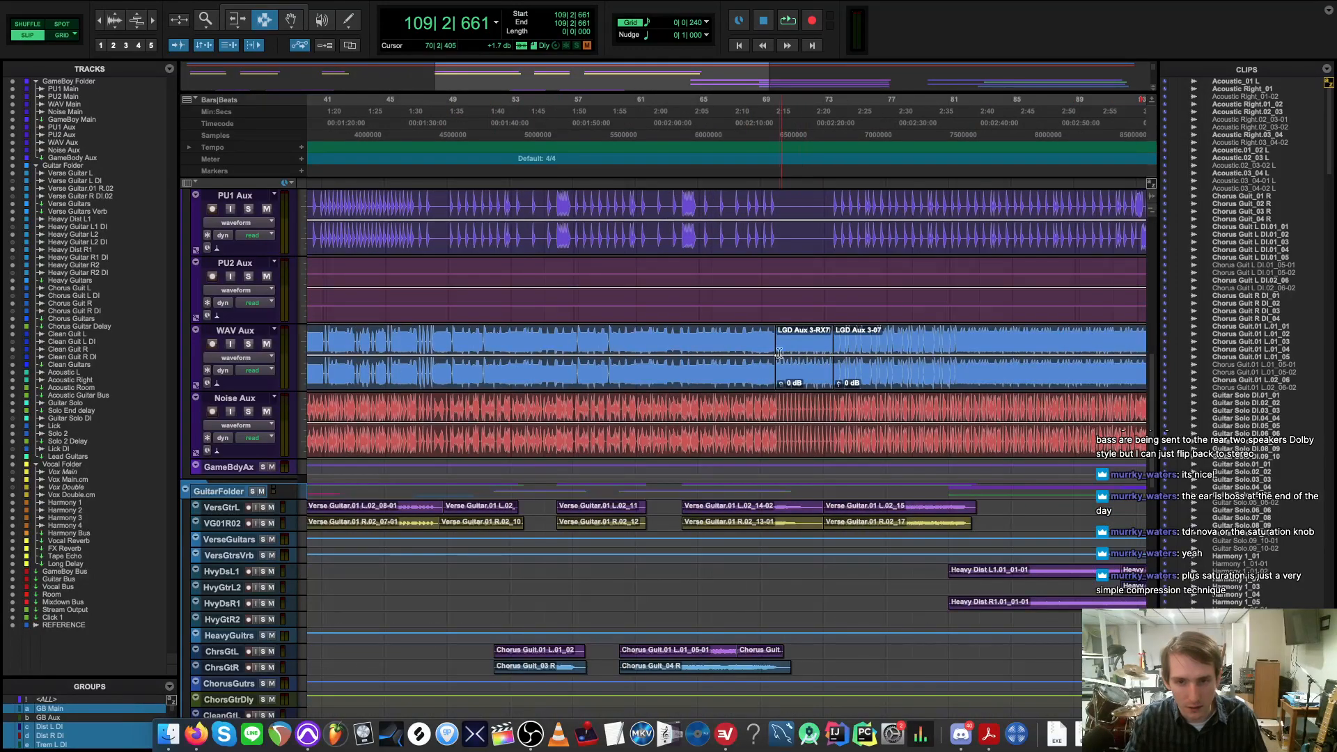
- Play the song across the WAV Aux clip change, from 68|4|533 to about bar 75
click(759, 341)
key(space)
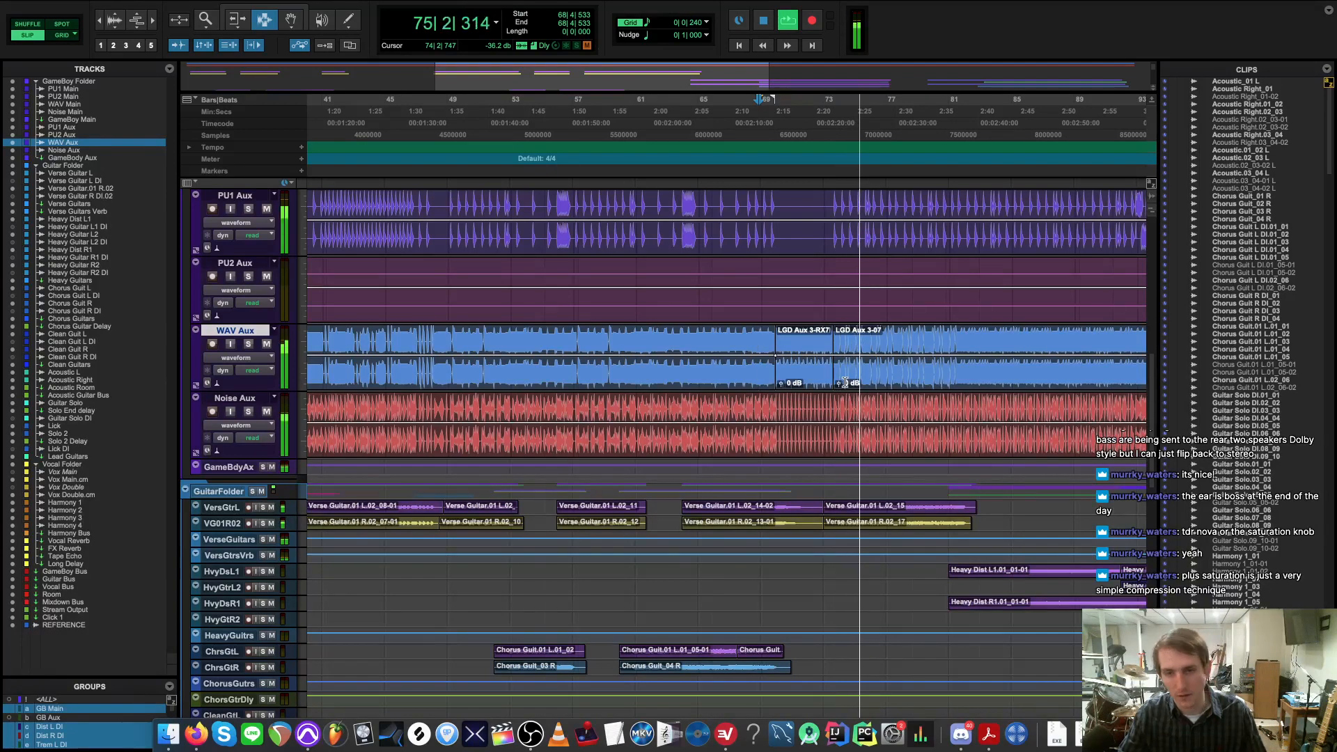
key(space)
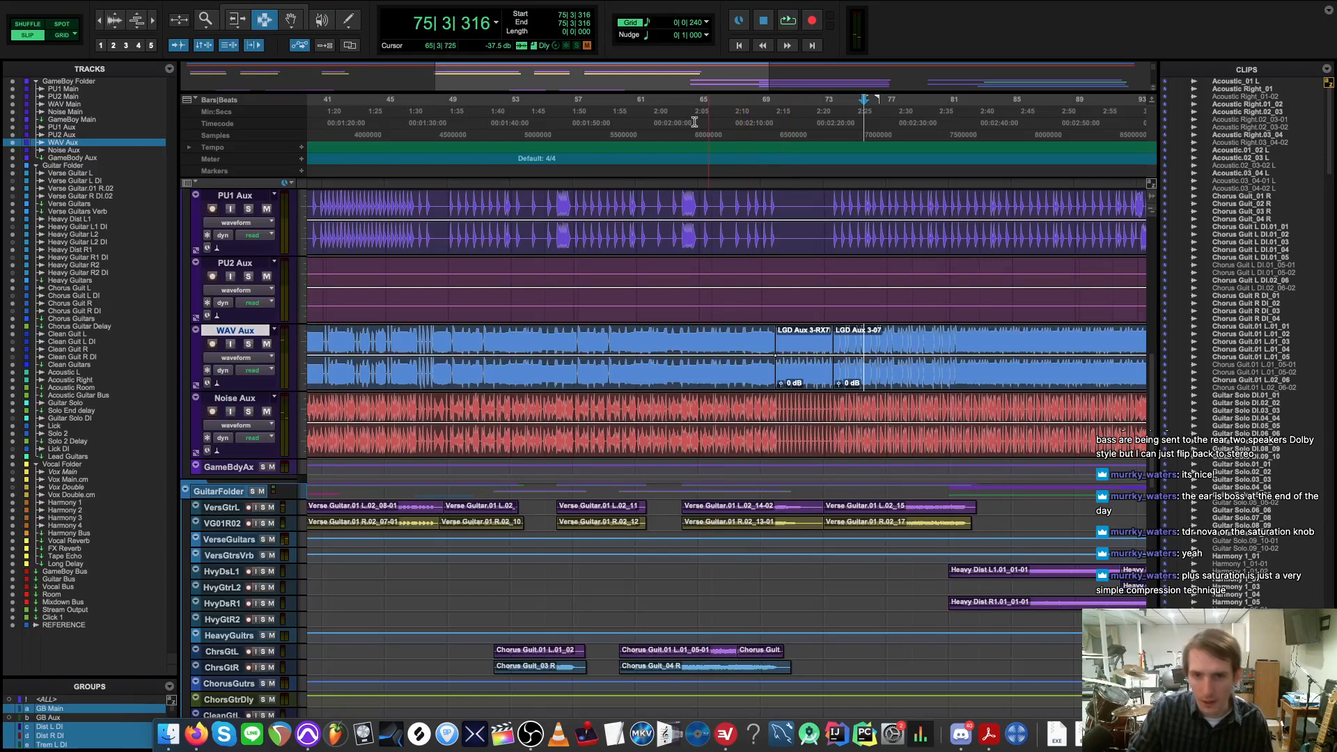
- Play the song from 73|3|896 and solo the GameBoy folder during playback
key(super+])
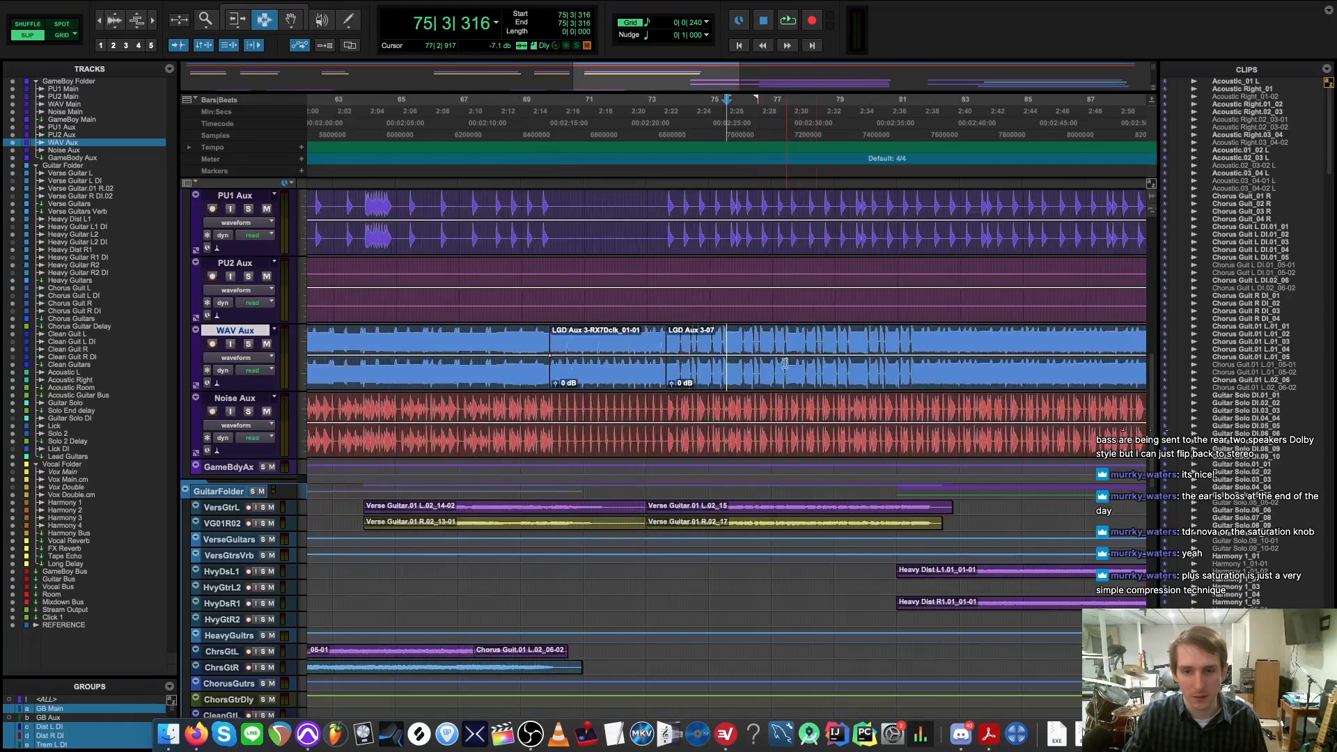
click(668, 172)
key(space)
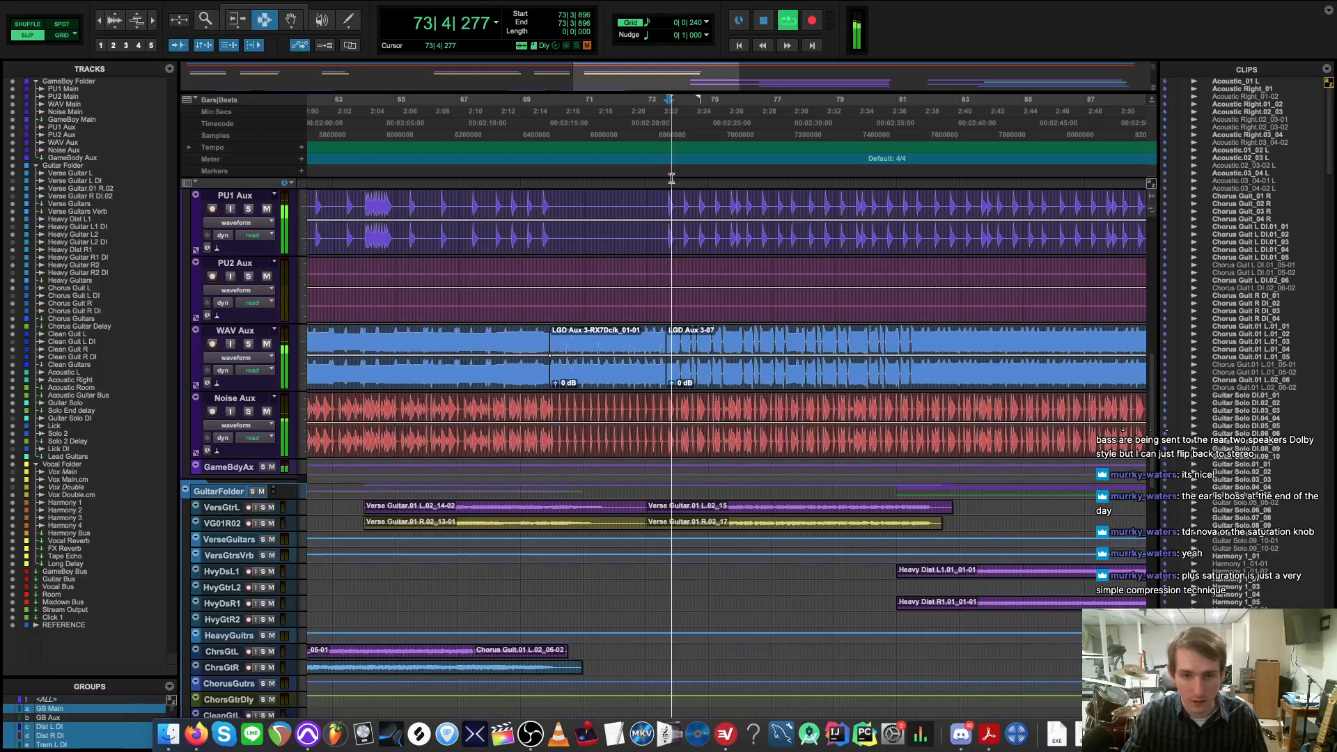
scroll(289, 336, up, 10)
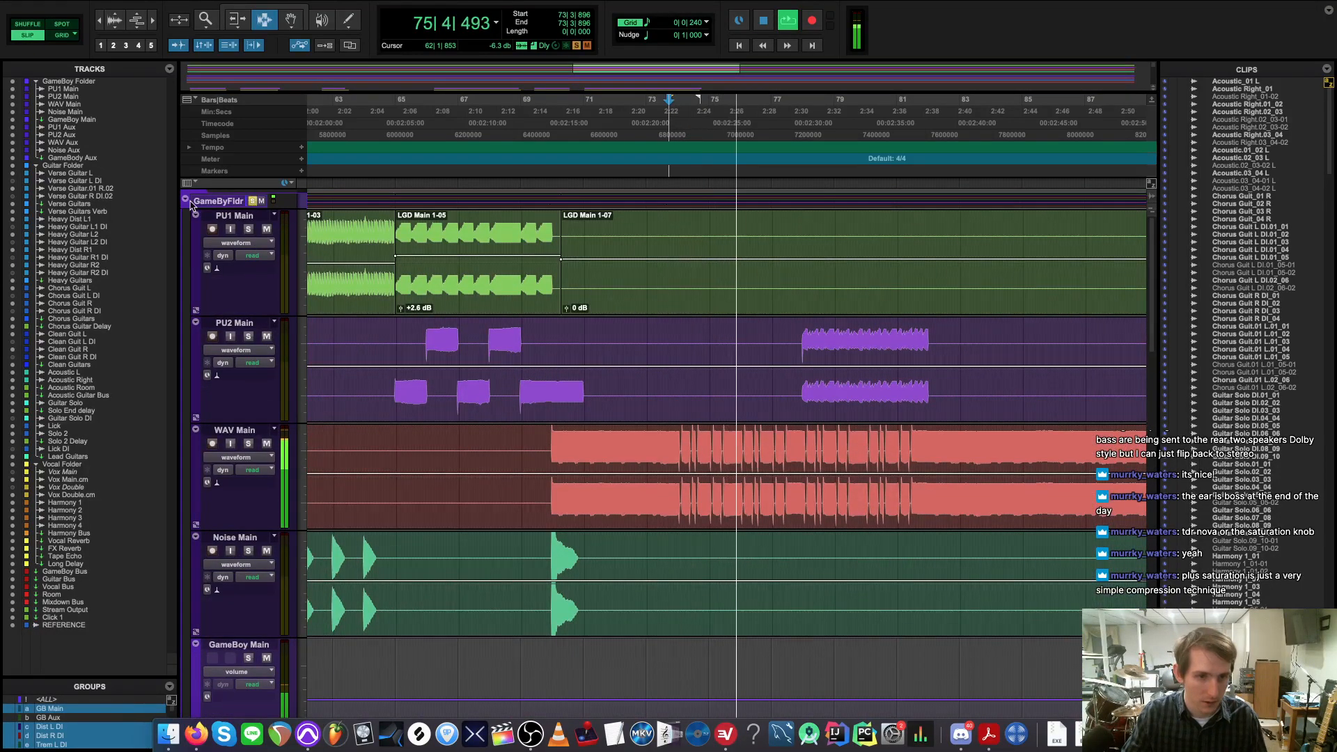
click(252, 202)
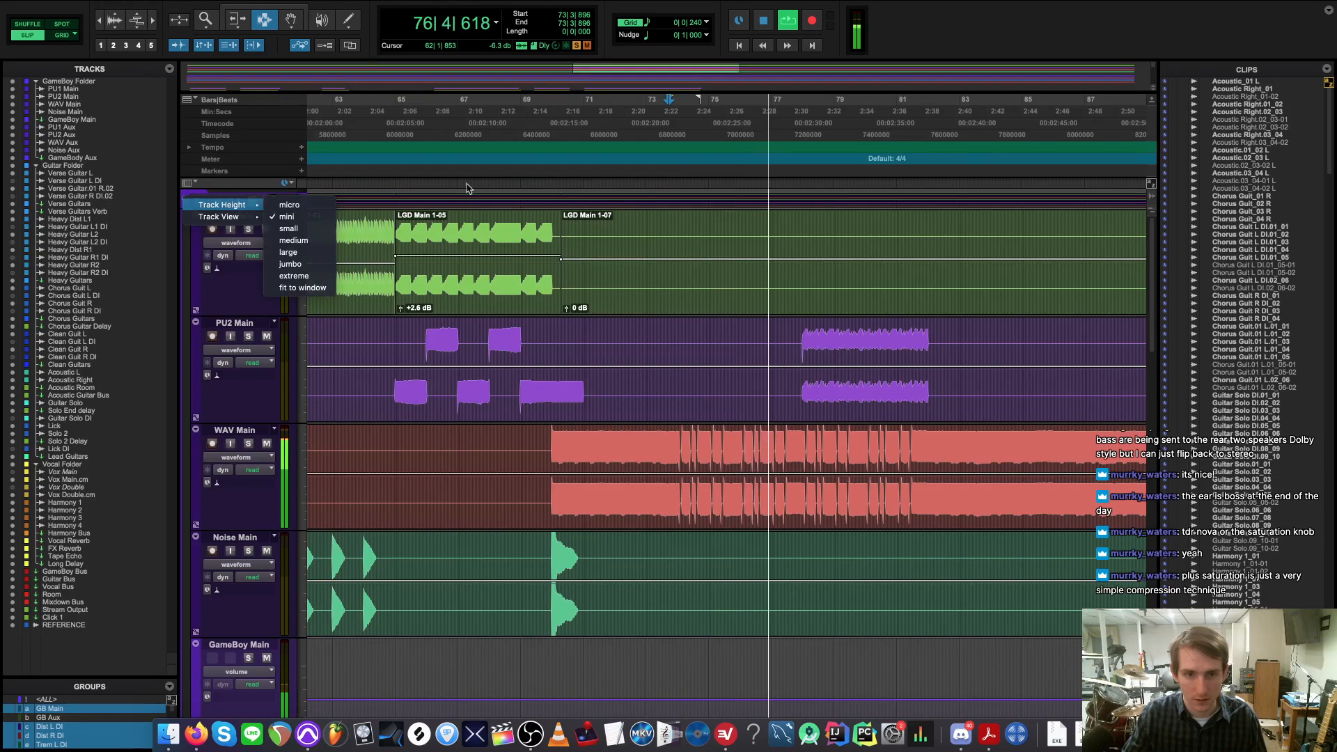
- Close the folder's track height options and play the soloed GameBoy tracks from 64|2|832
click(418, 185)
click(394, 186)
click(378, 183)
key(space)
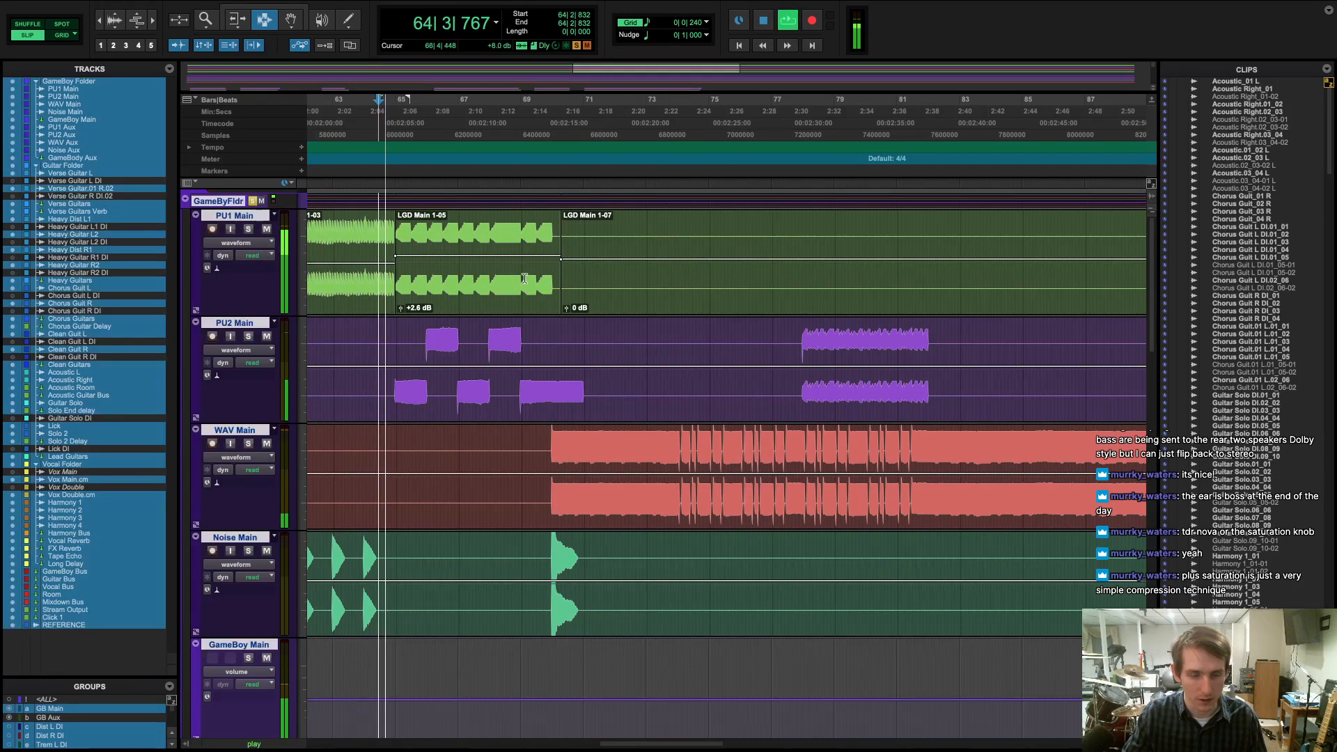
- Move back to 58|4|107, play the soloed GameBoy tracks past bar 74, and stop playback
scroll(551, 286, left, 6)
key(space)
click(443, 175)
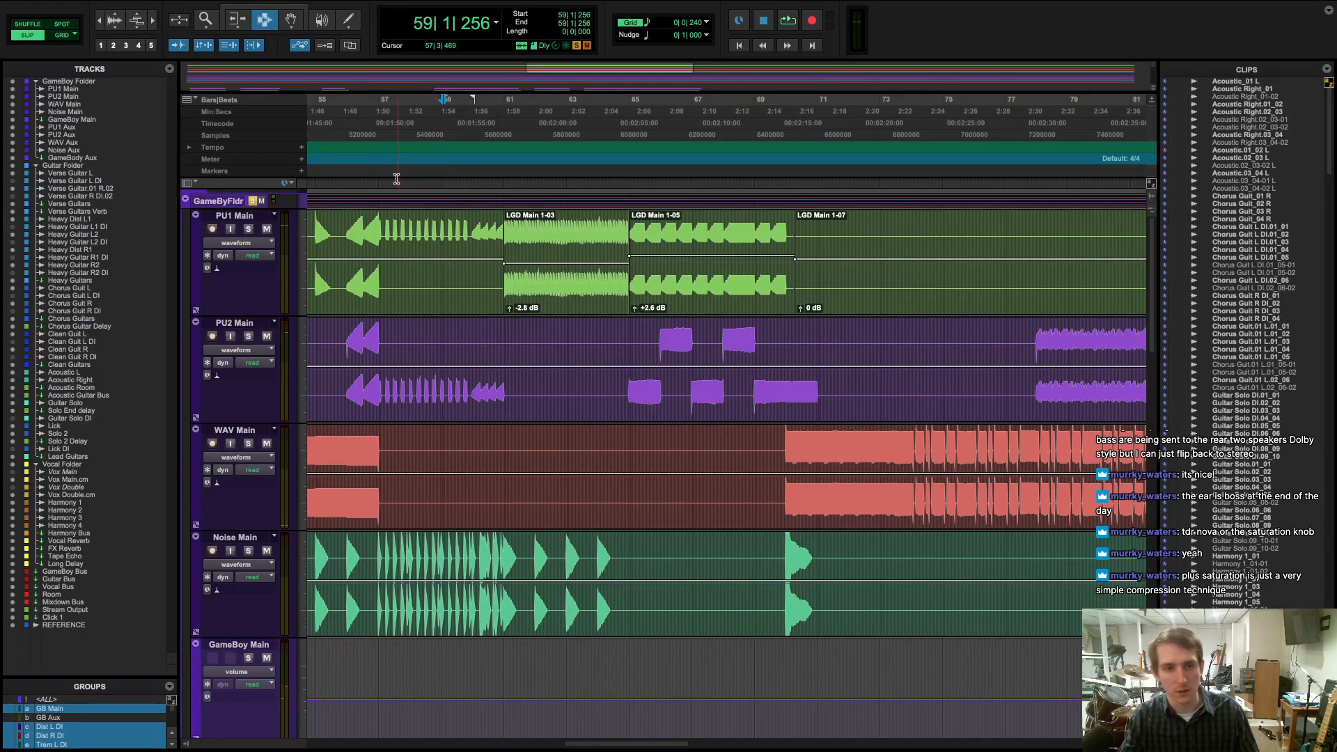
key(space)
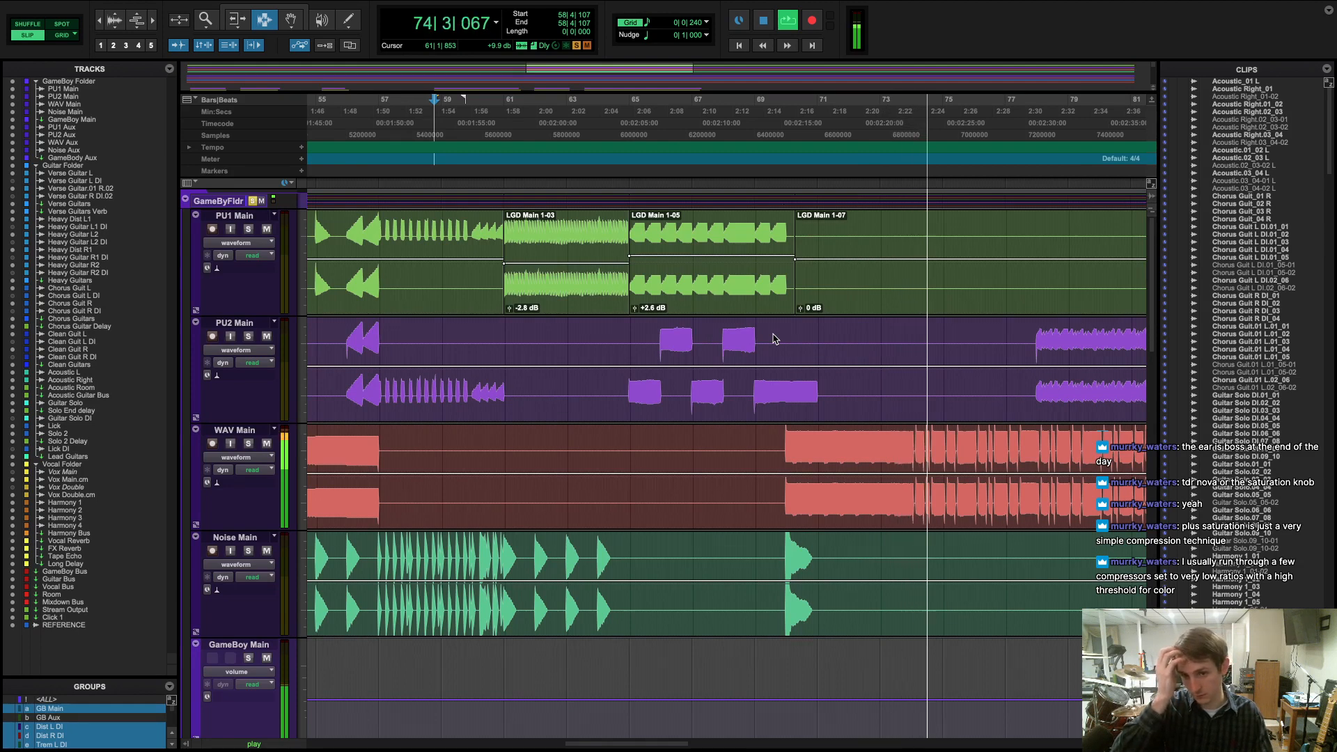
click(764, 23)
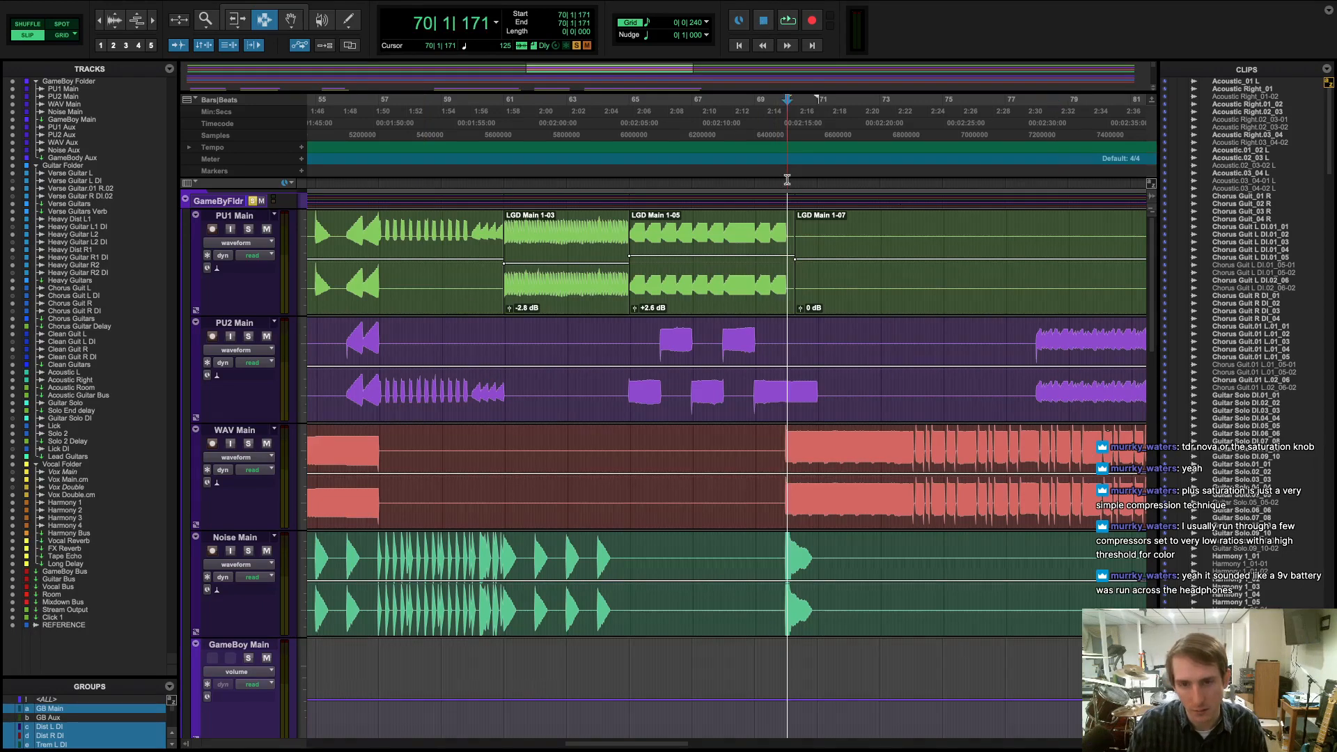
- Play the soloed GameBoy tracks from 70|1|171 and mute WAV Main during playback
key(space)
scroll(771, 364, down, 1)
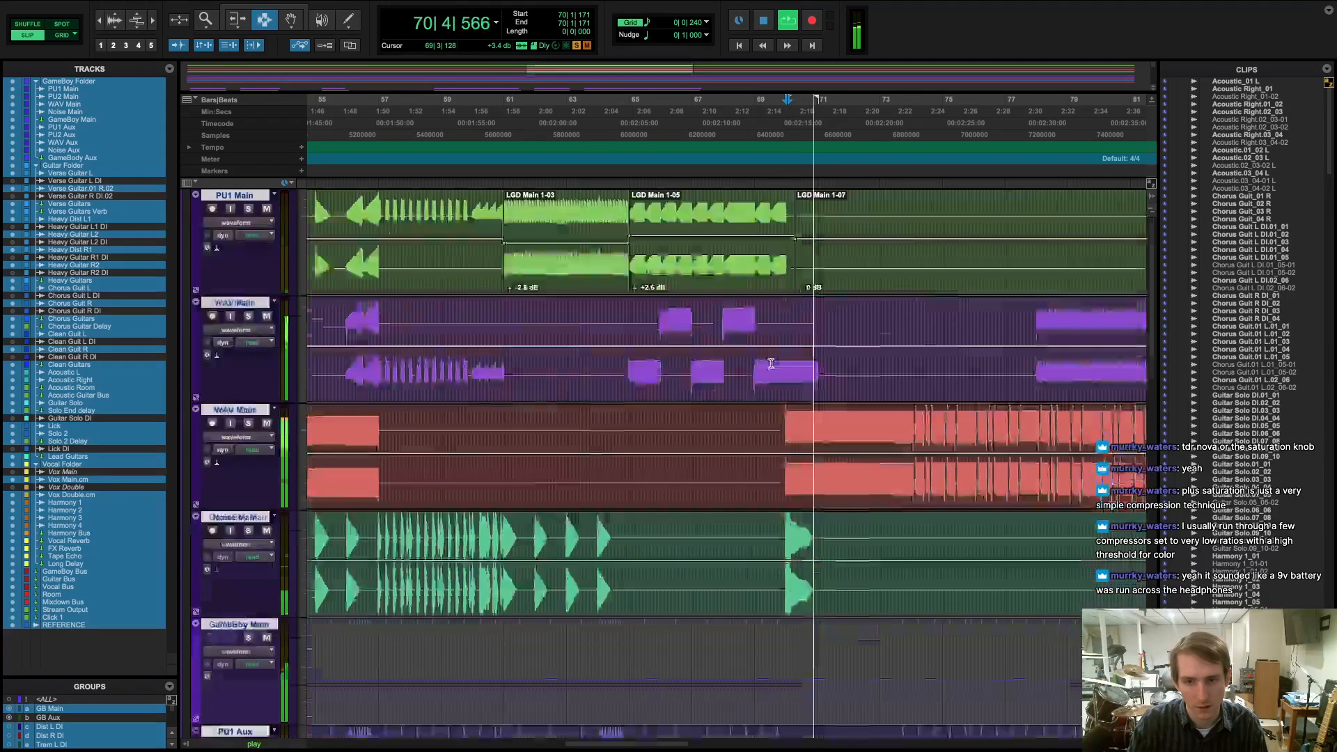
scroll(770, 364, down, 2)
scroll(752, 356, up, 2)
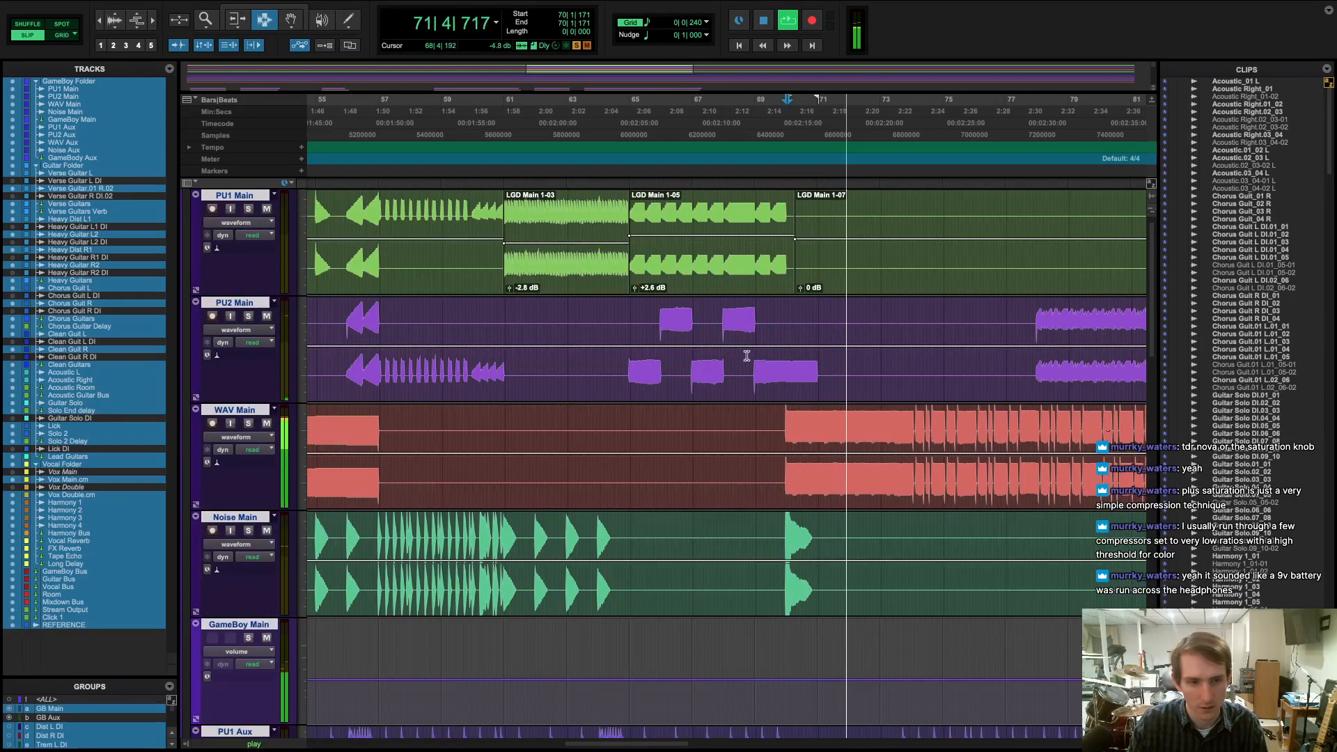
scroll(746, 356, down, 1)
scroll(746, 355, up, 2)
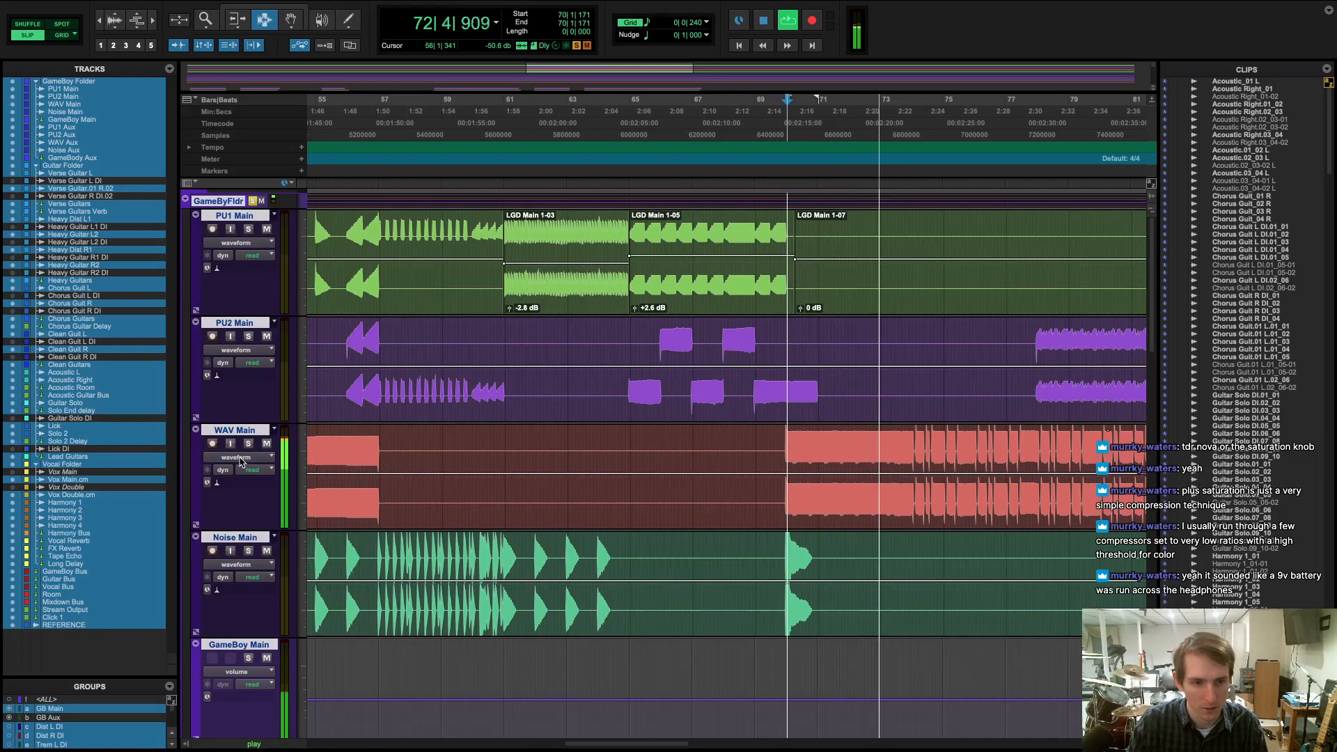
click(267, 443)
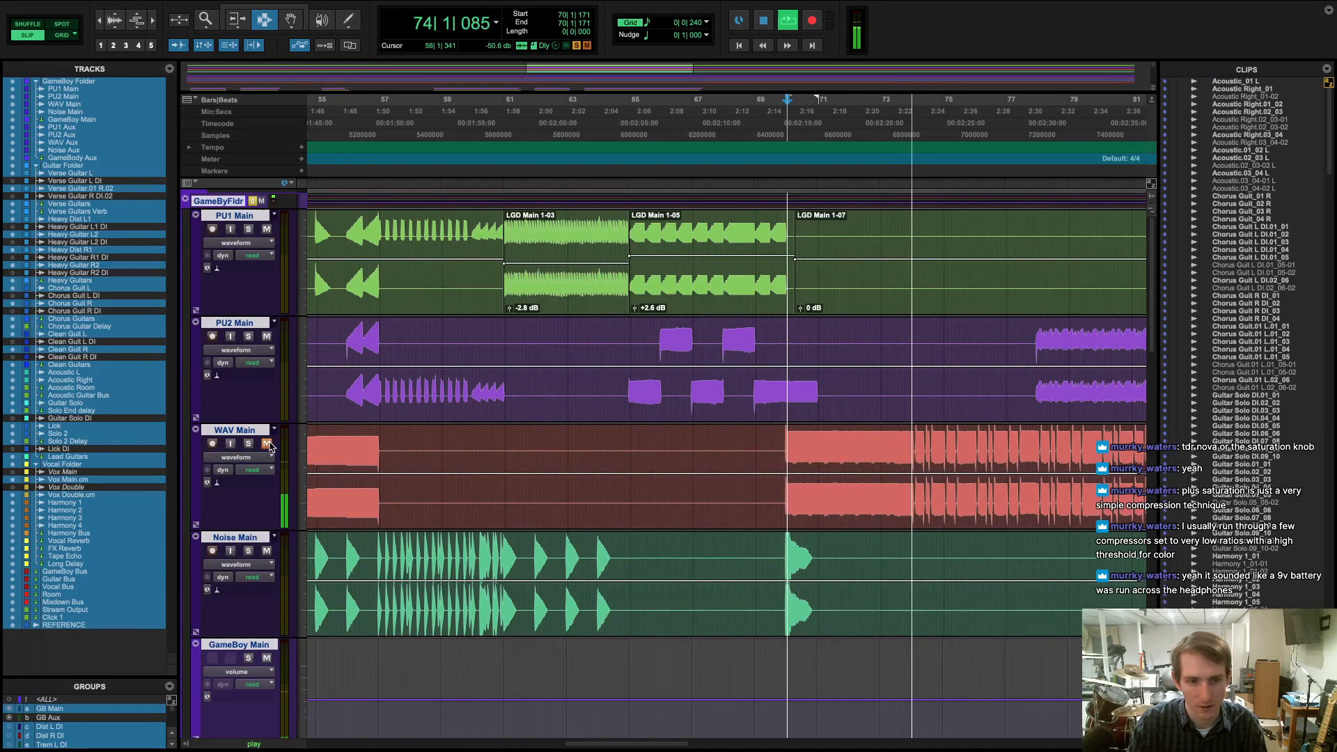
- Replay from 68|4|192 with WAV Main muted, unmute it during playback, and stop near bar 75
key(space)
click(765, 178)
click(748, 178)
key(space)
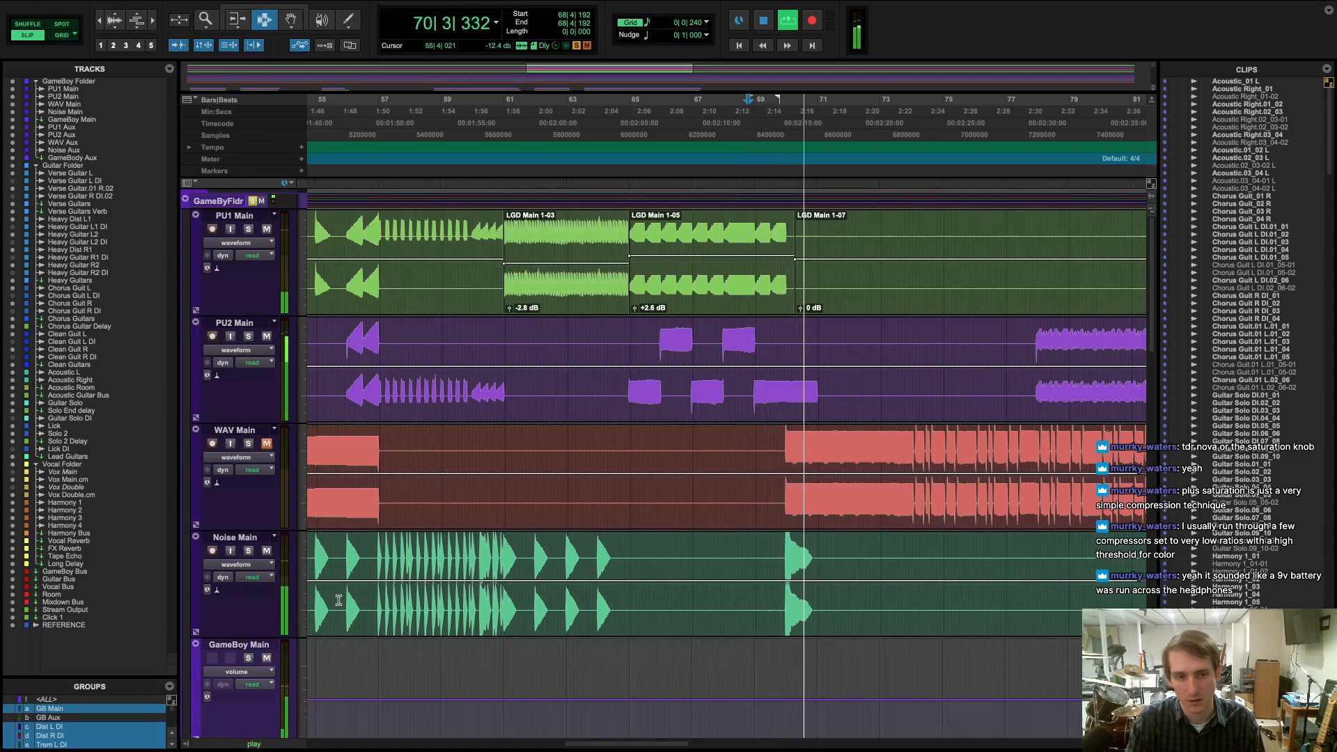
click(266, 443)
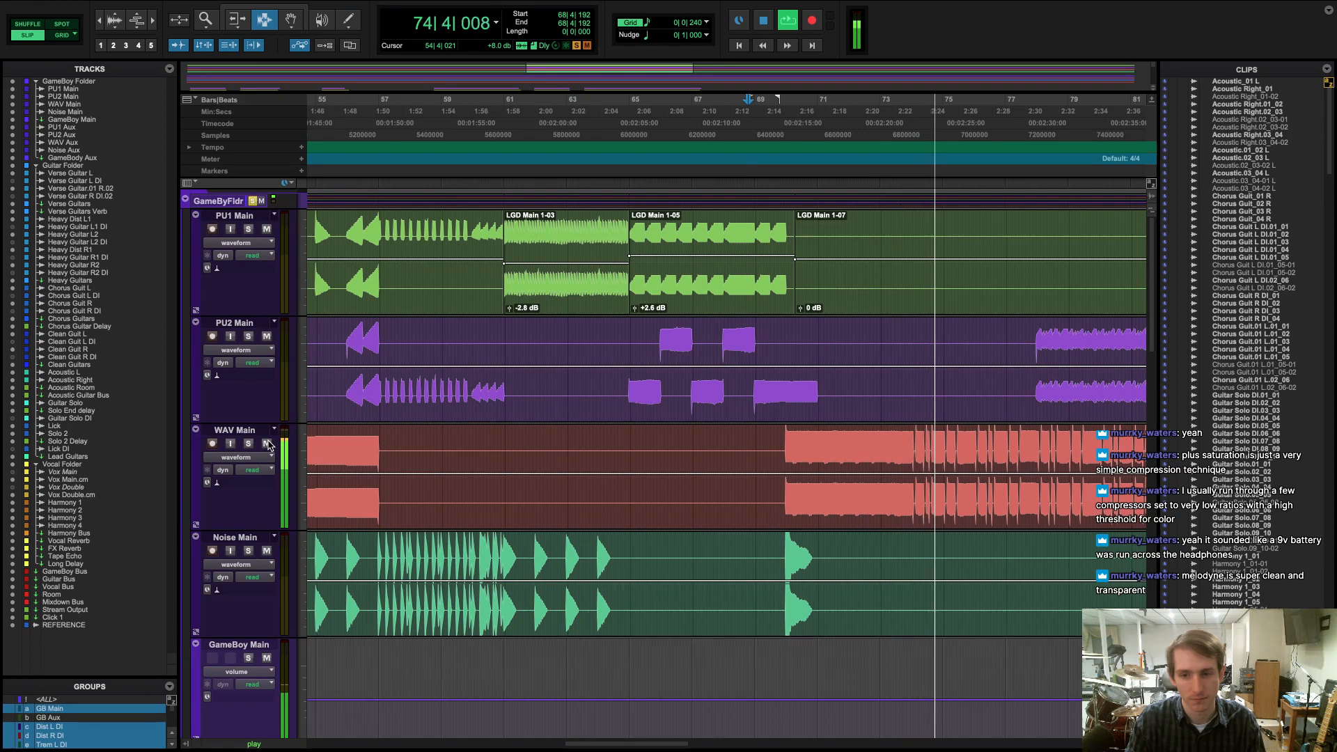
key(space)
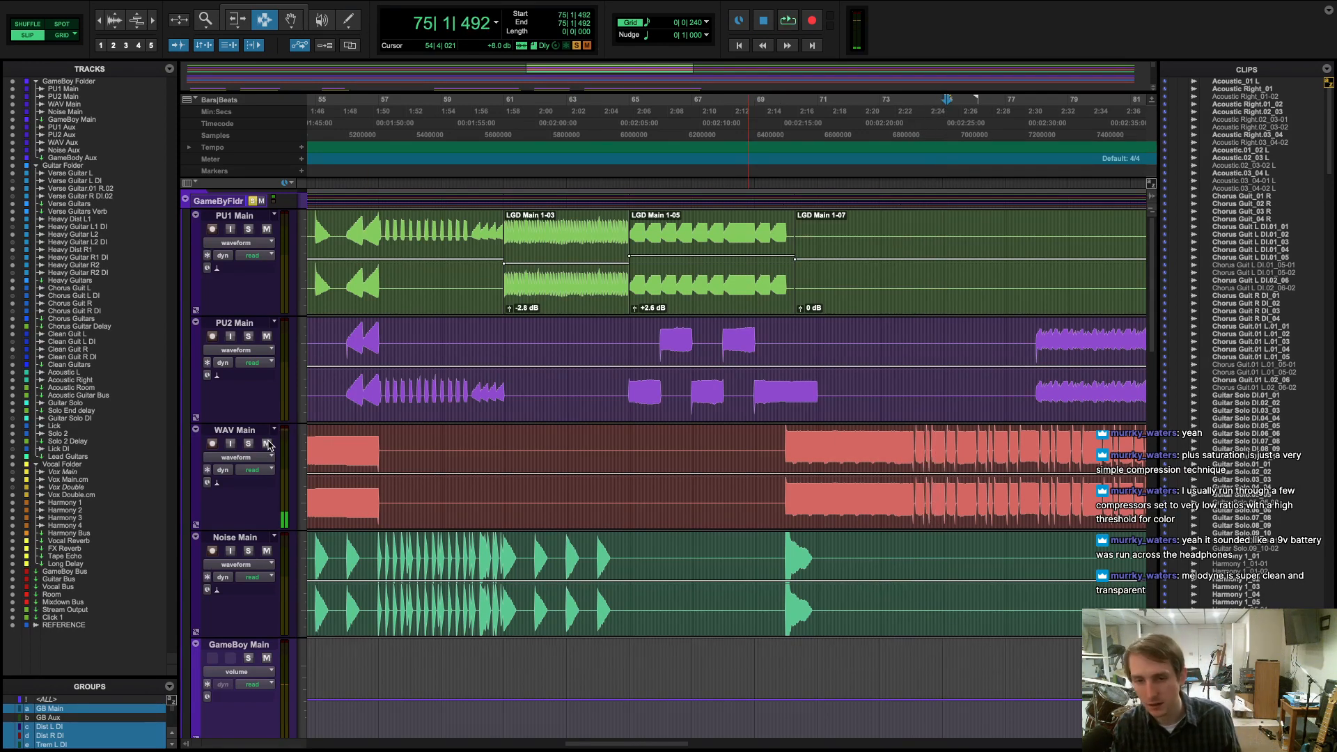
click(781, 443)
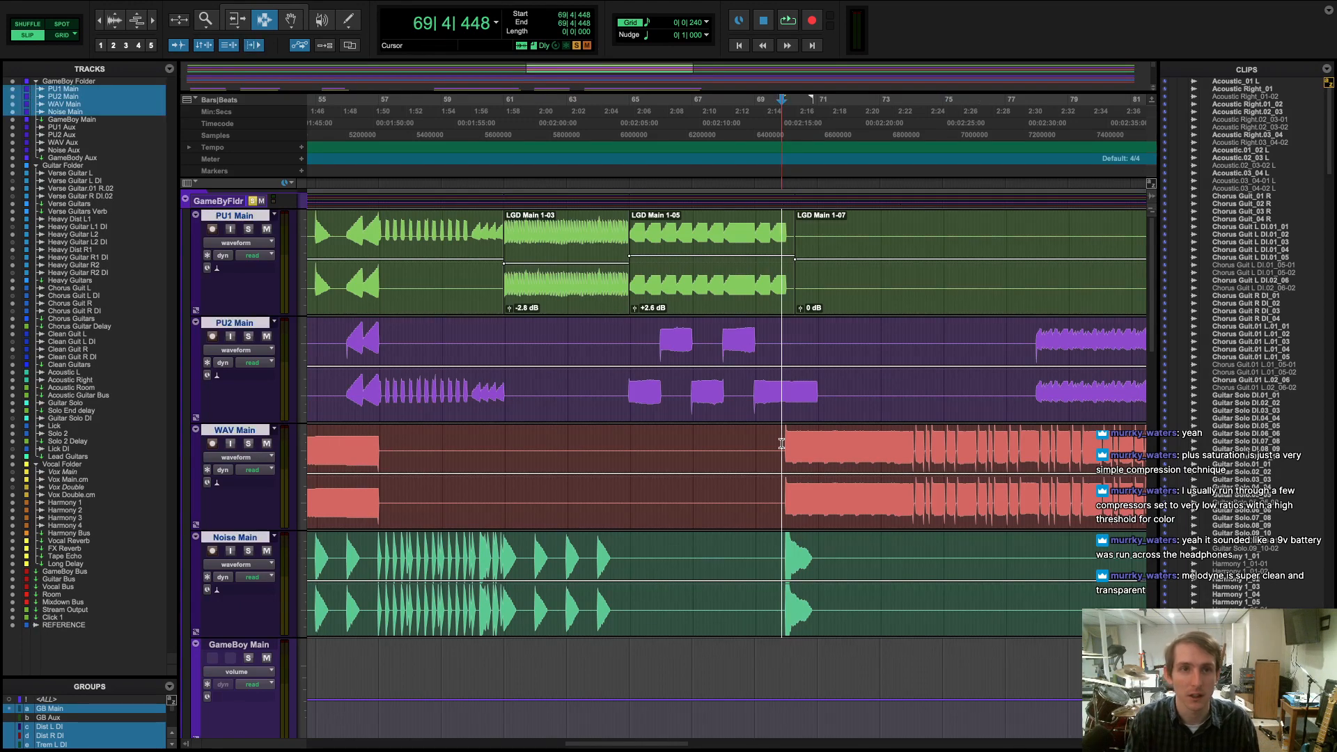
drag(781, 444, 916, 457)
click(981, 464)
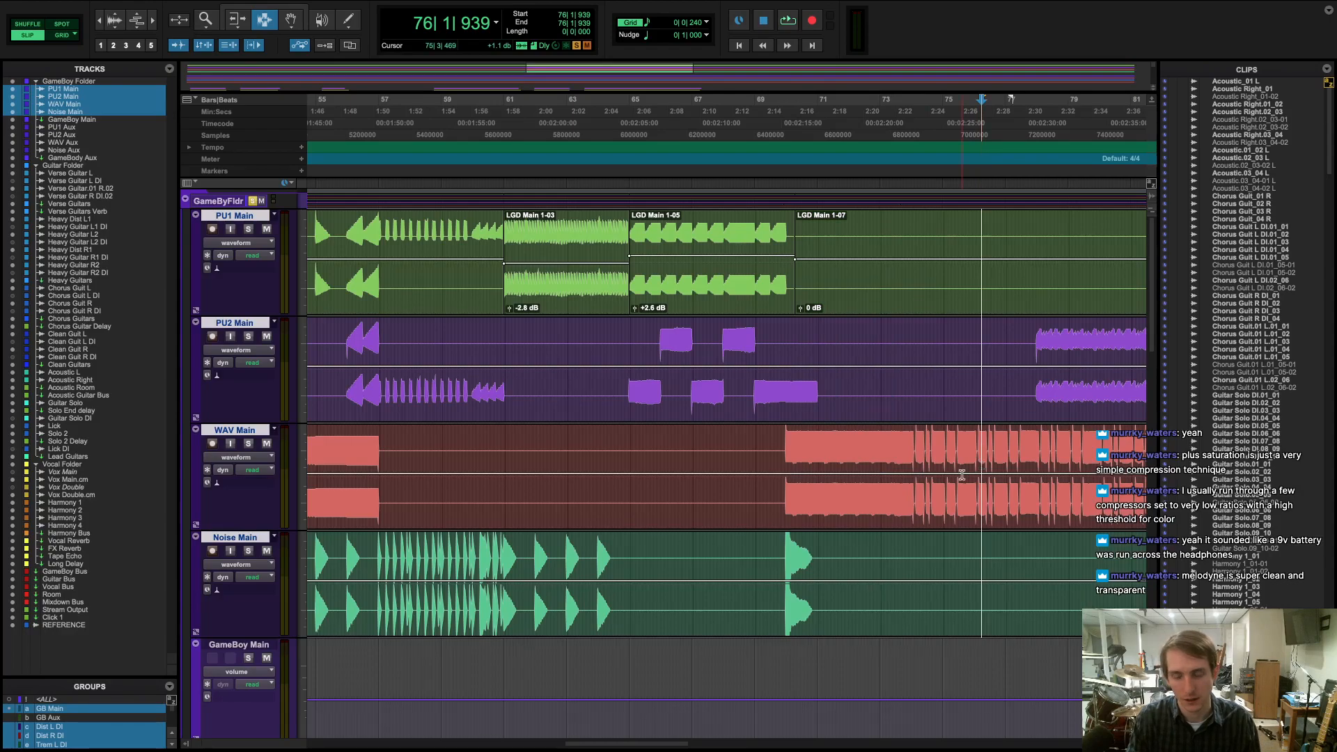
key(ctrl+Right)
key(ctrl+Left)
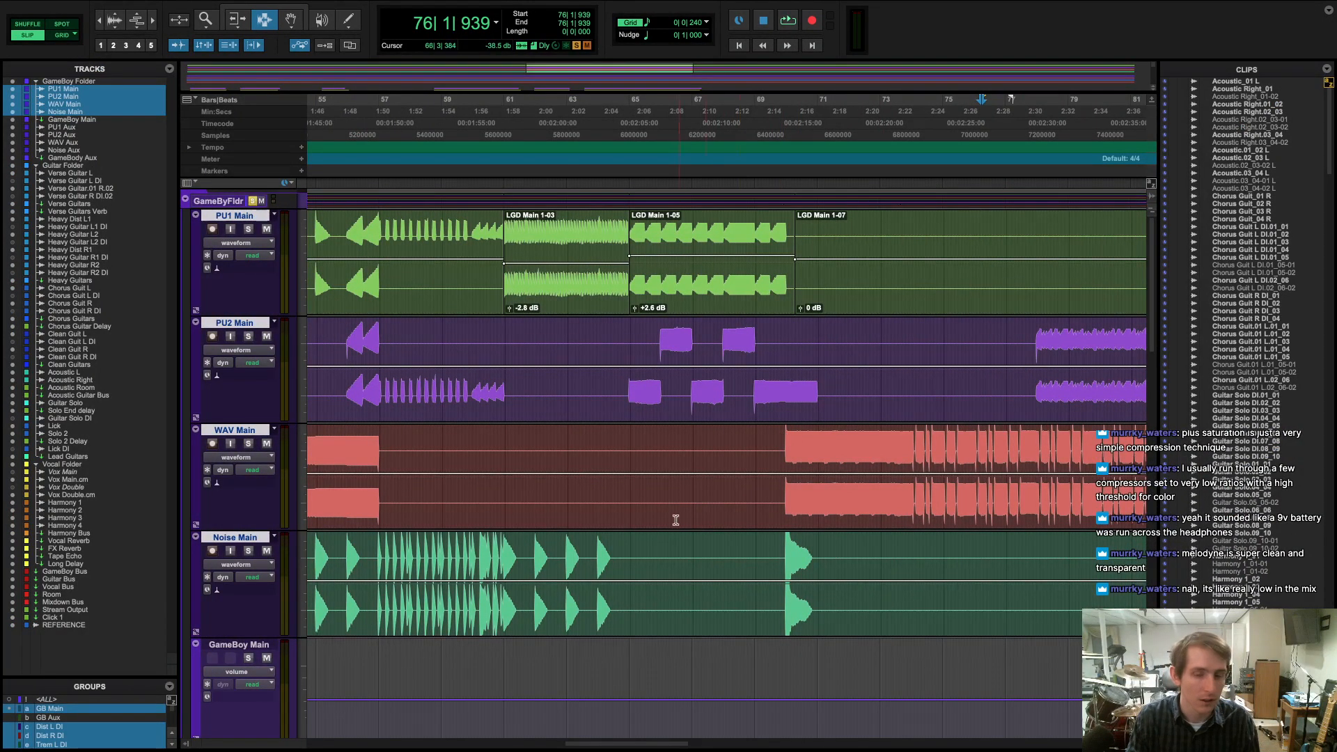
- Play the soloed GameBoy tracks from 64|3|725 to about bar 70 while viewing their main and aux tracks
click(623, 459)
key(space)
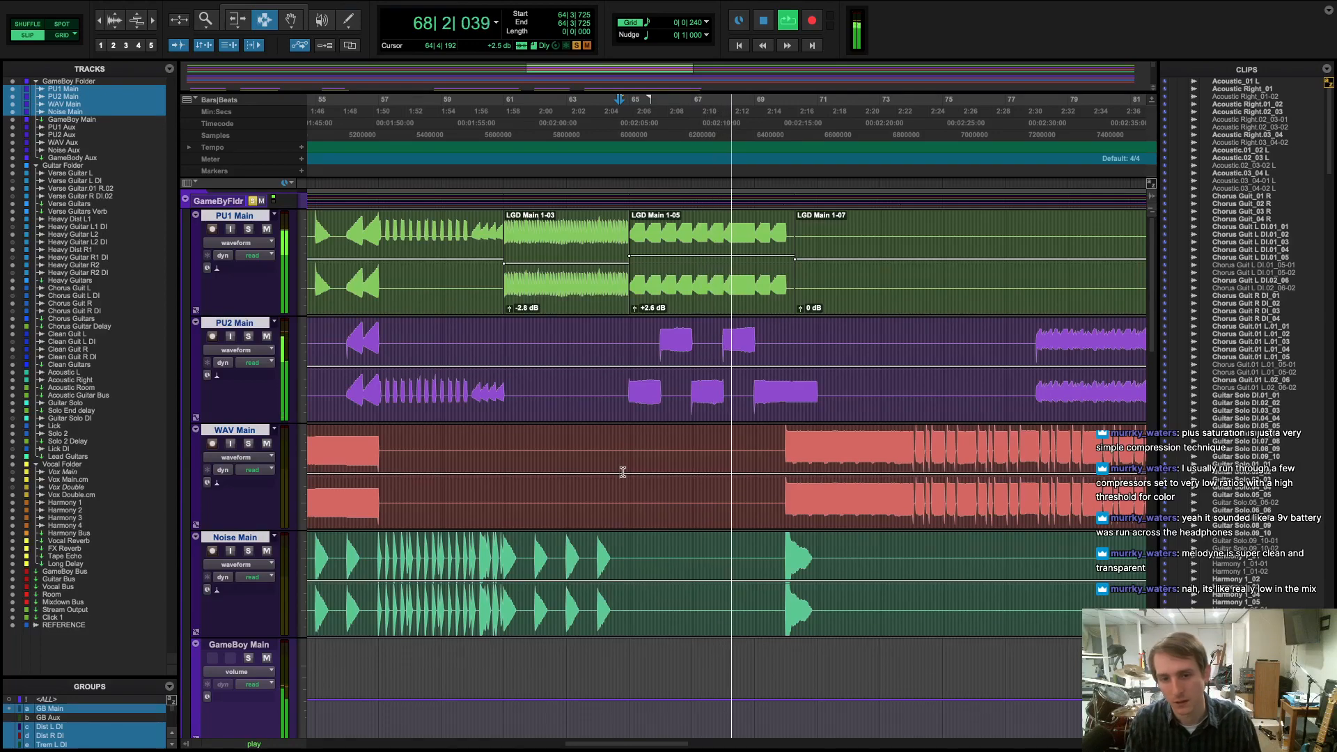
scroll(636, 495, down, 5)
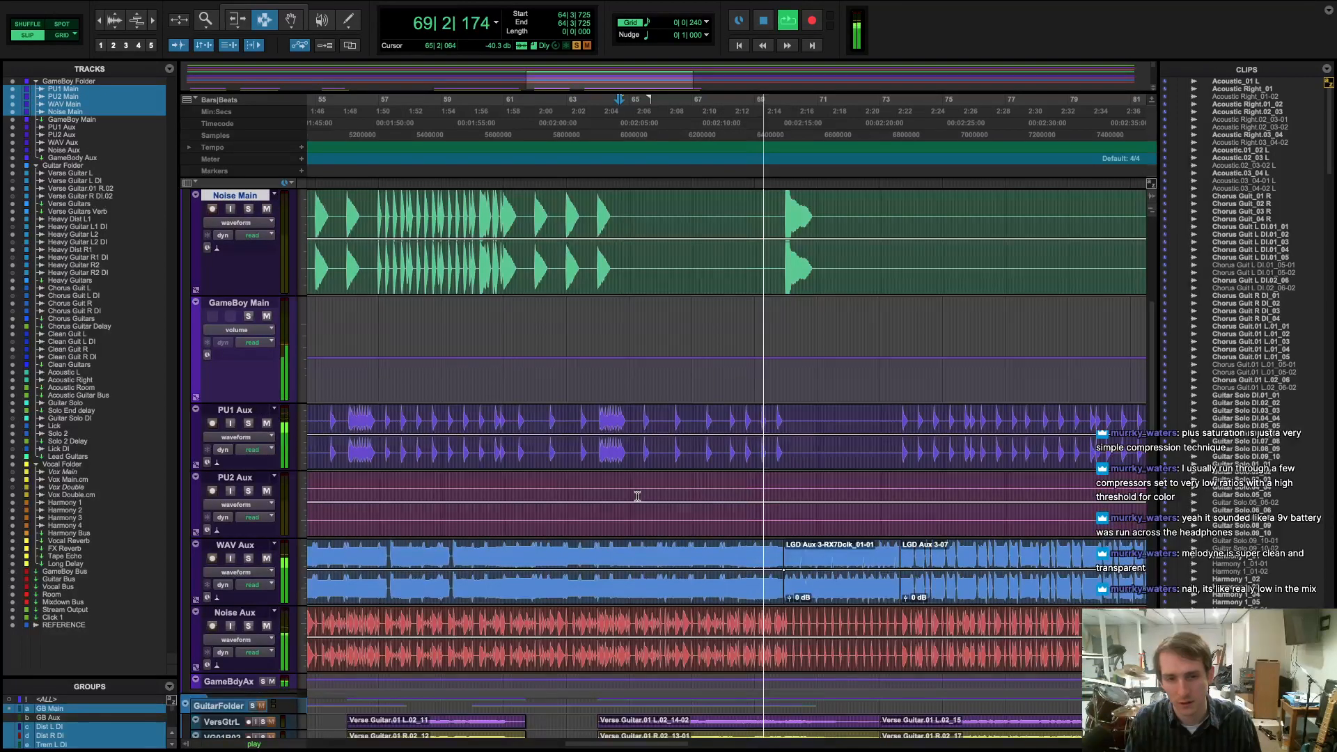
scroll(636, 493, up, 5)
key(space)
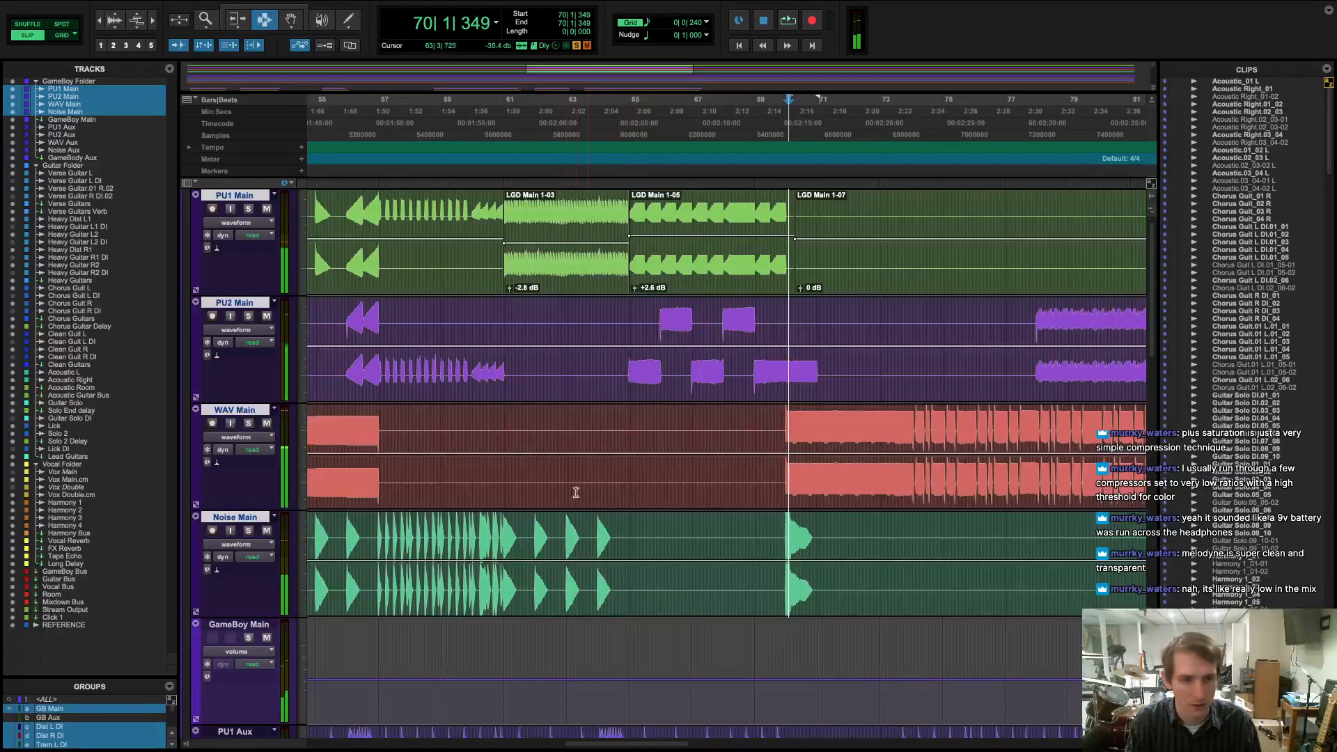
- Turn off solo on the GameBoy folder and dismiss its track height and view options
scroll(557, 492, down, 10)
scroll(480, 481, up, 3)
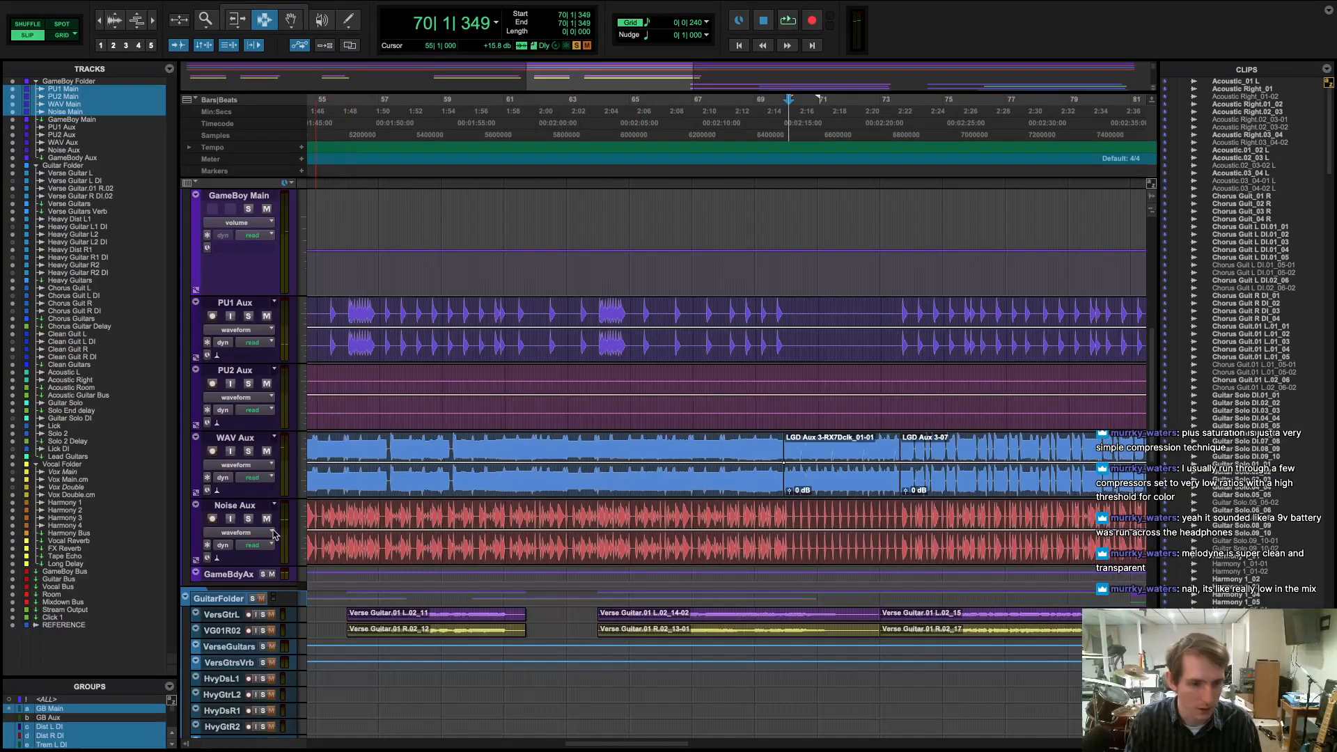
scroll(262, 419, up, 5)
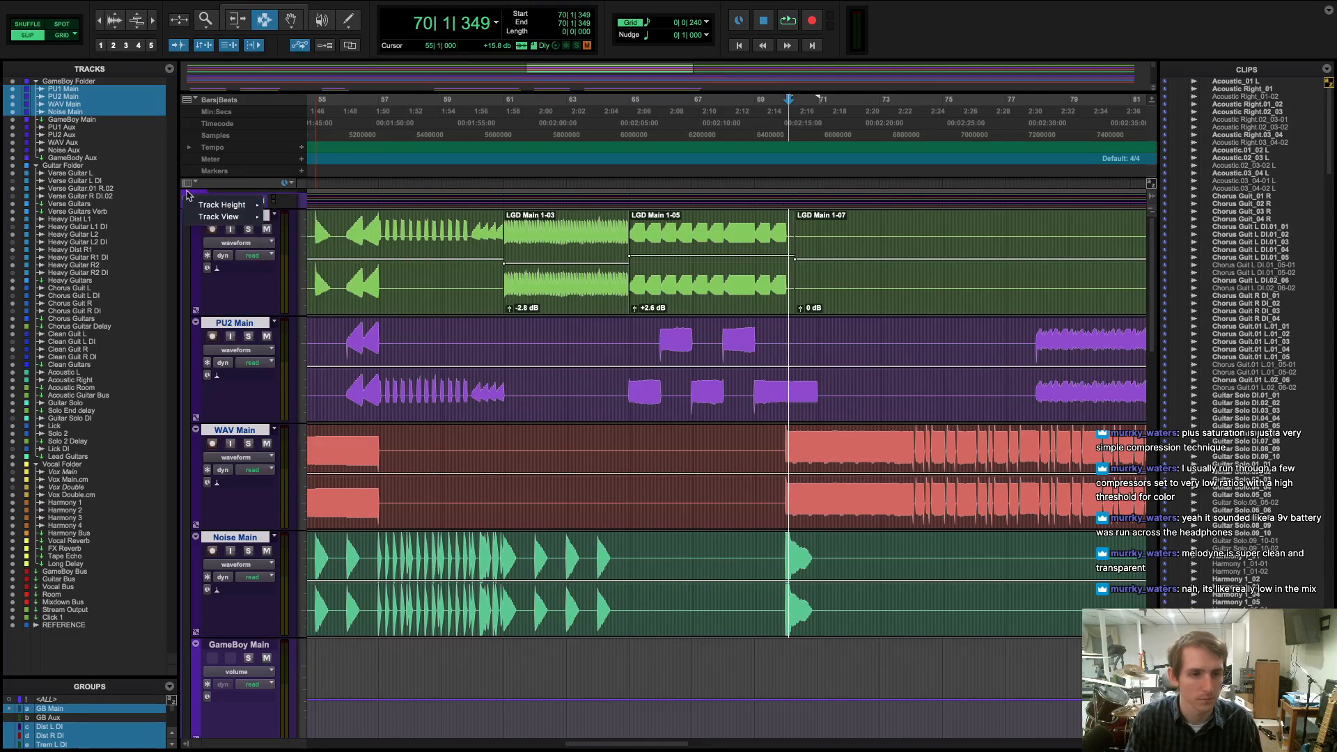
click(181, 263)
- Switch to the session's Mix window and collapse the GameBoy folder's channels
key(ctrl+Right)
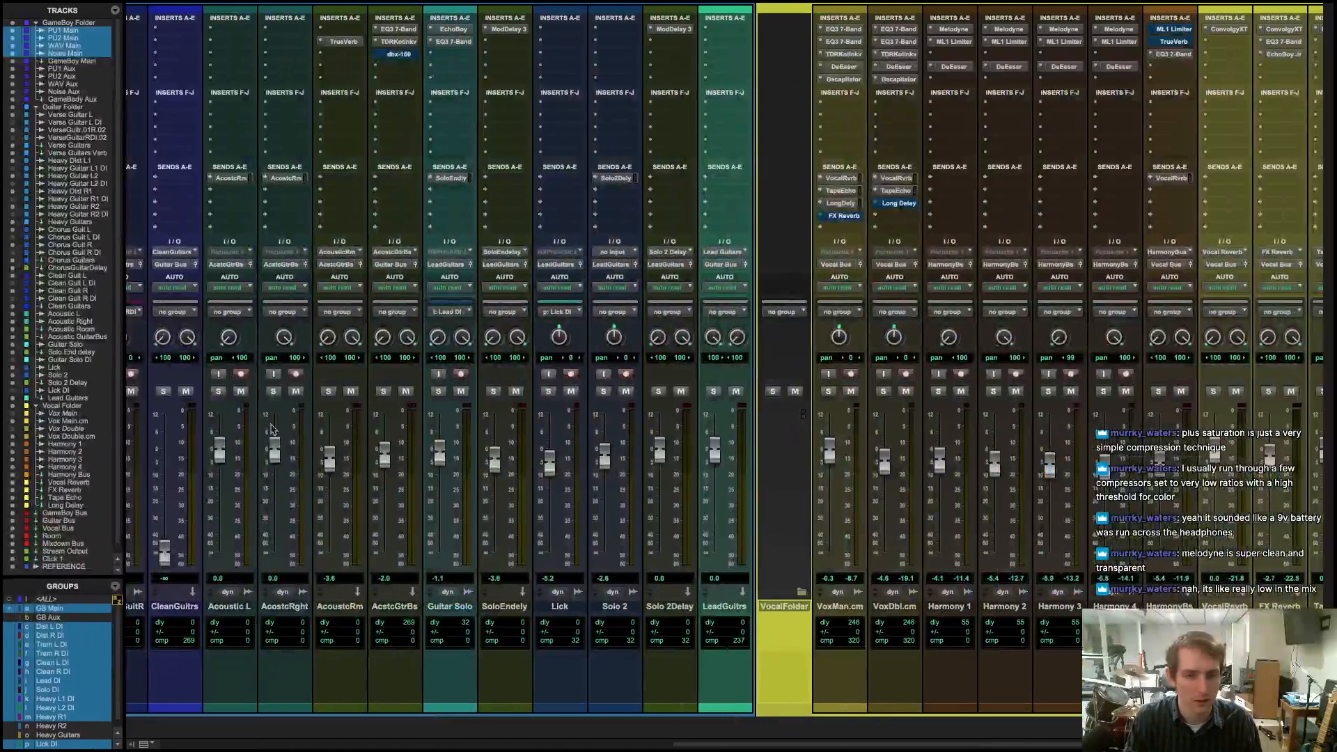
scroll(329, 561, left, 15)
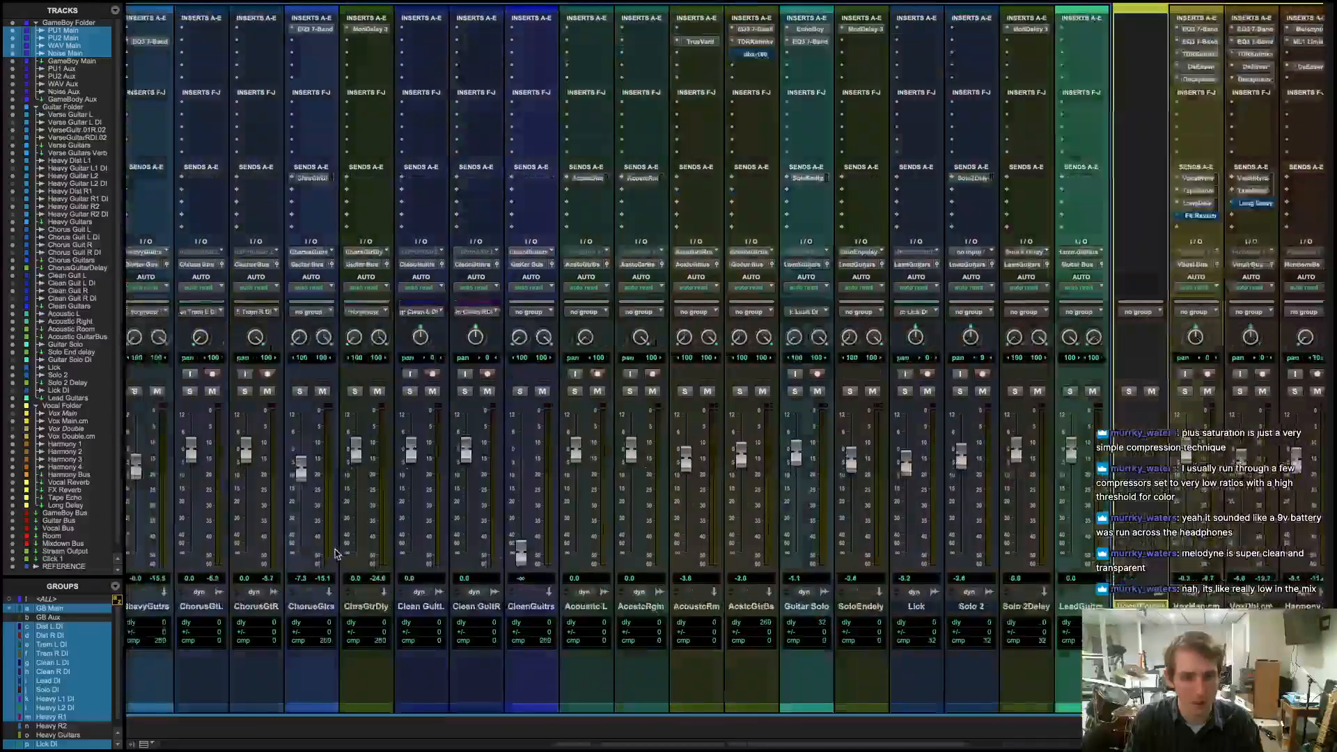
scroll(270, 589, left, 5)
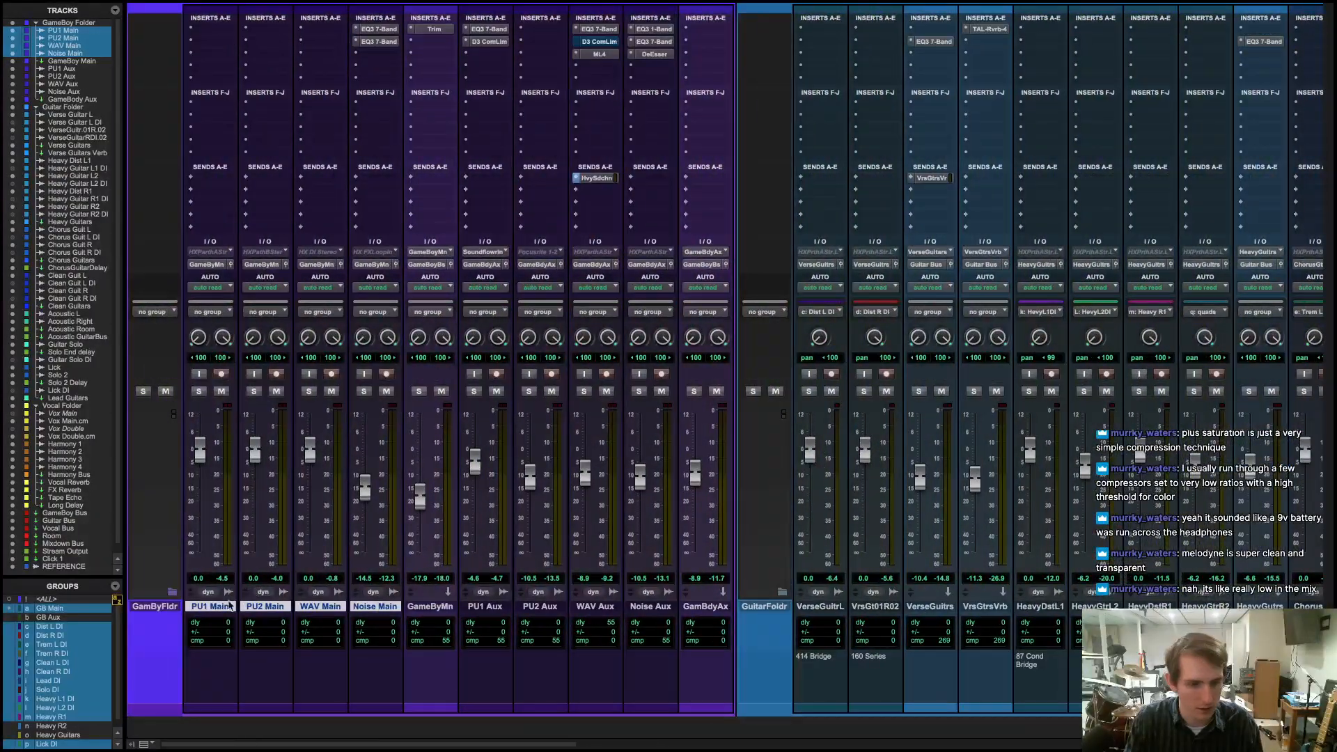
click(172, 593)
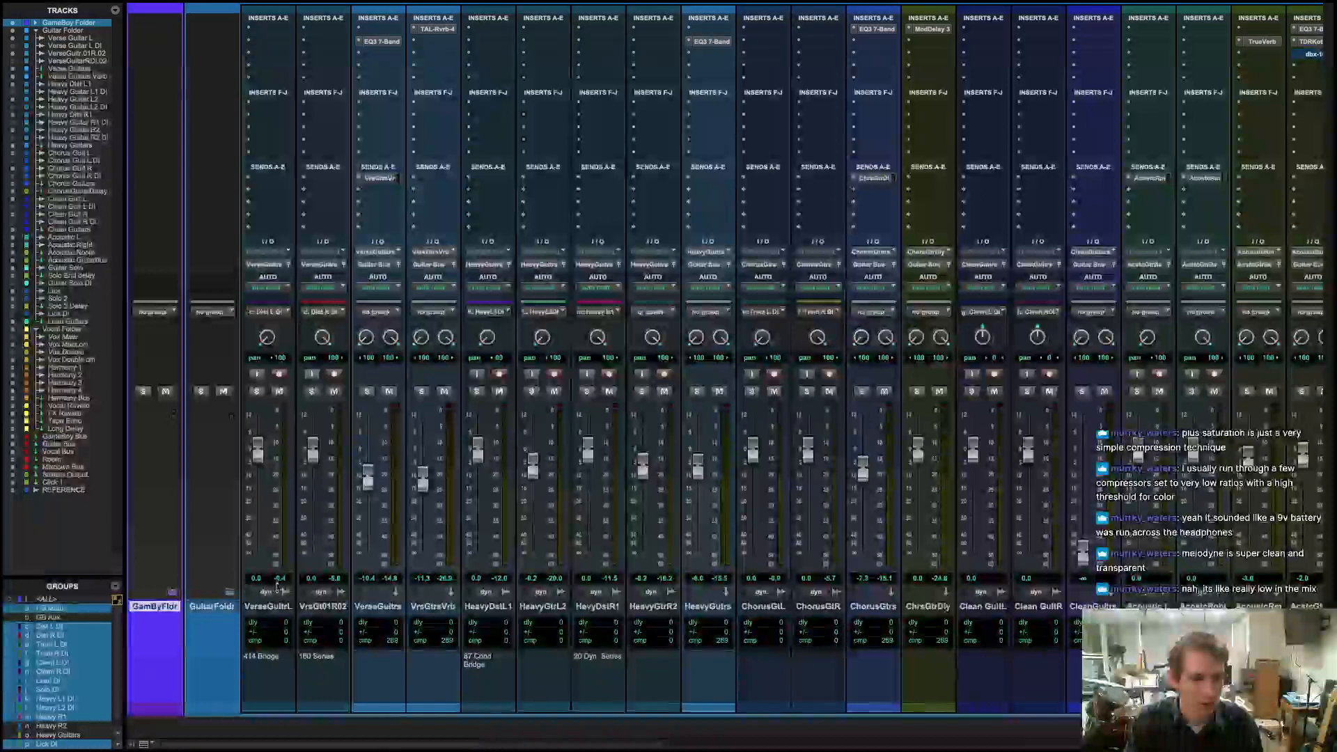
- Return to the Edit window and play the full mix in short passes starting at 69|2|491
key(super+equal)
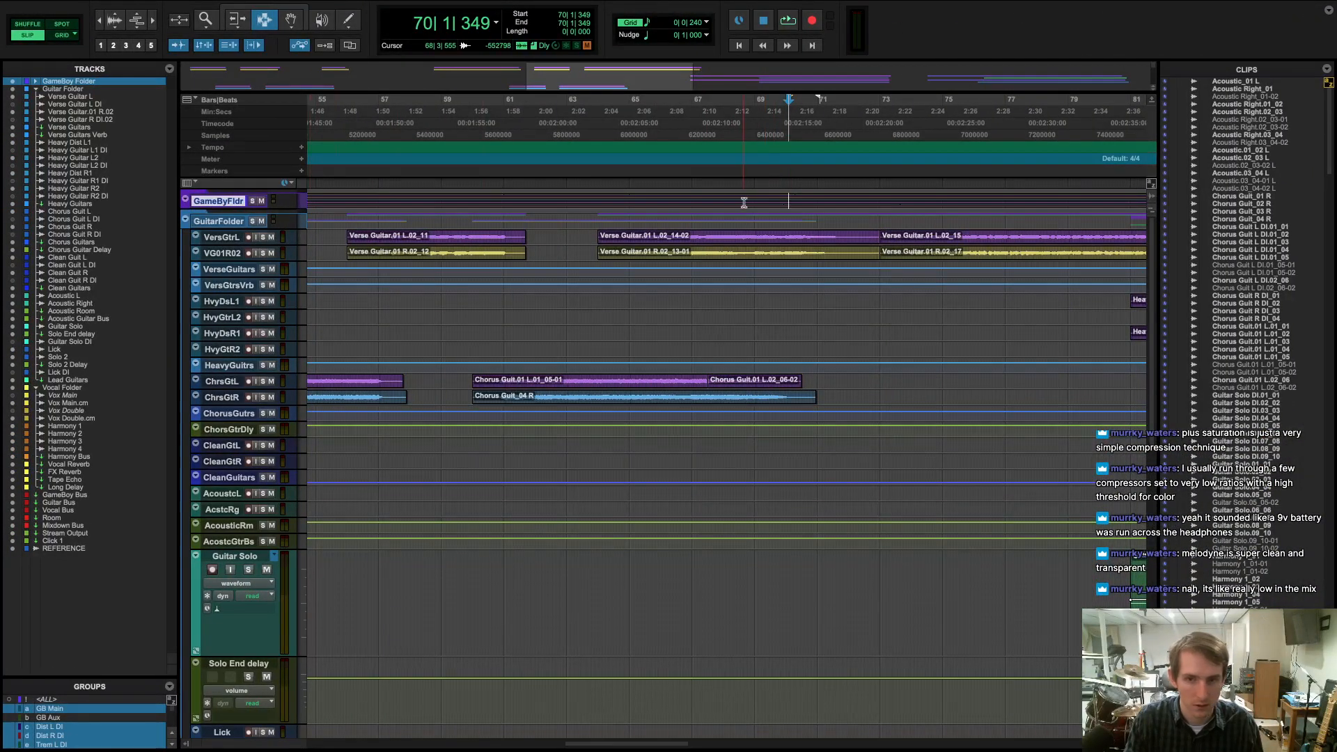
click(767, 186)
key(space)
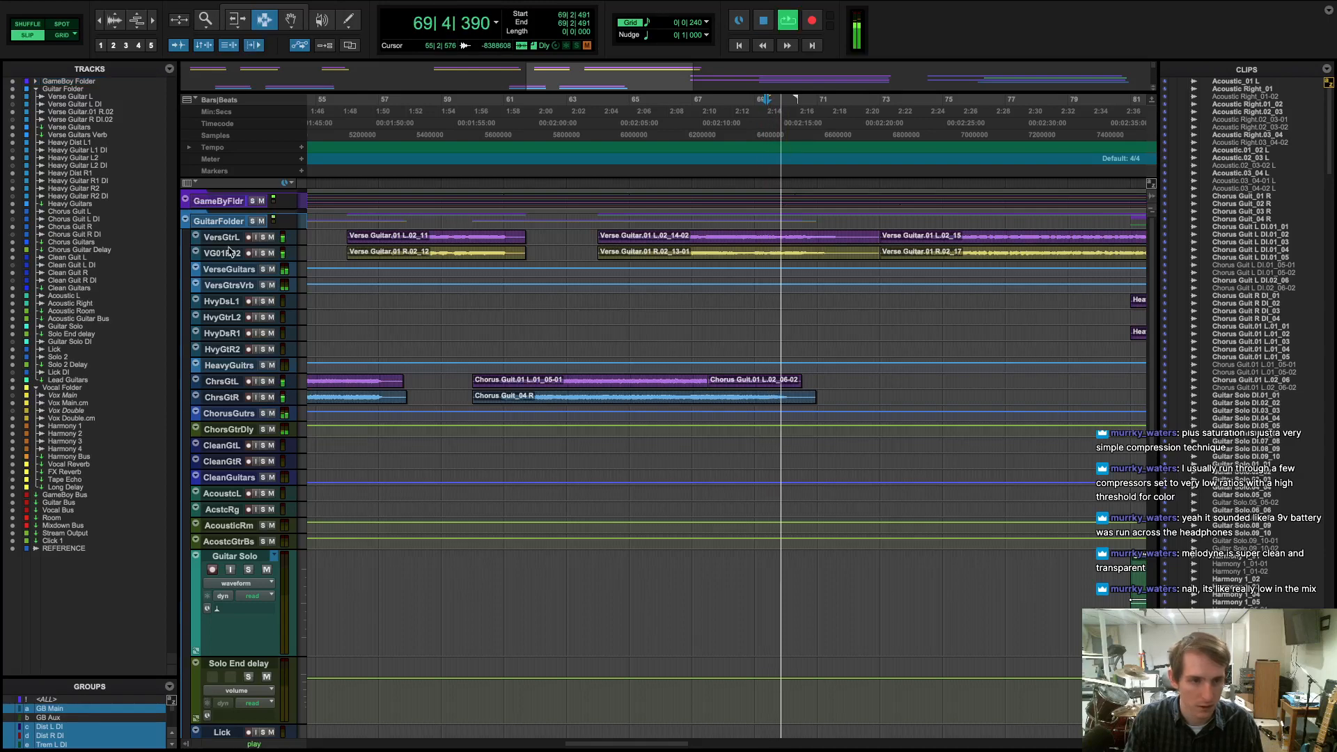
key(space)
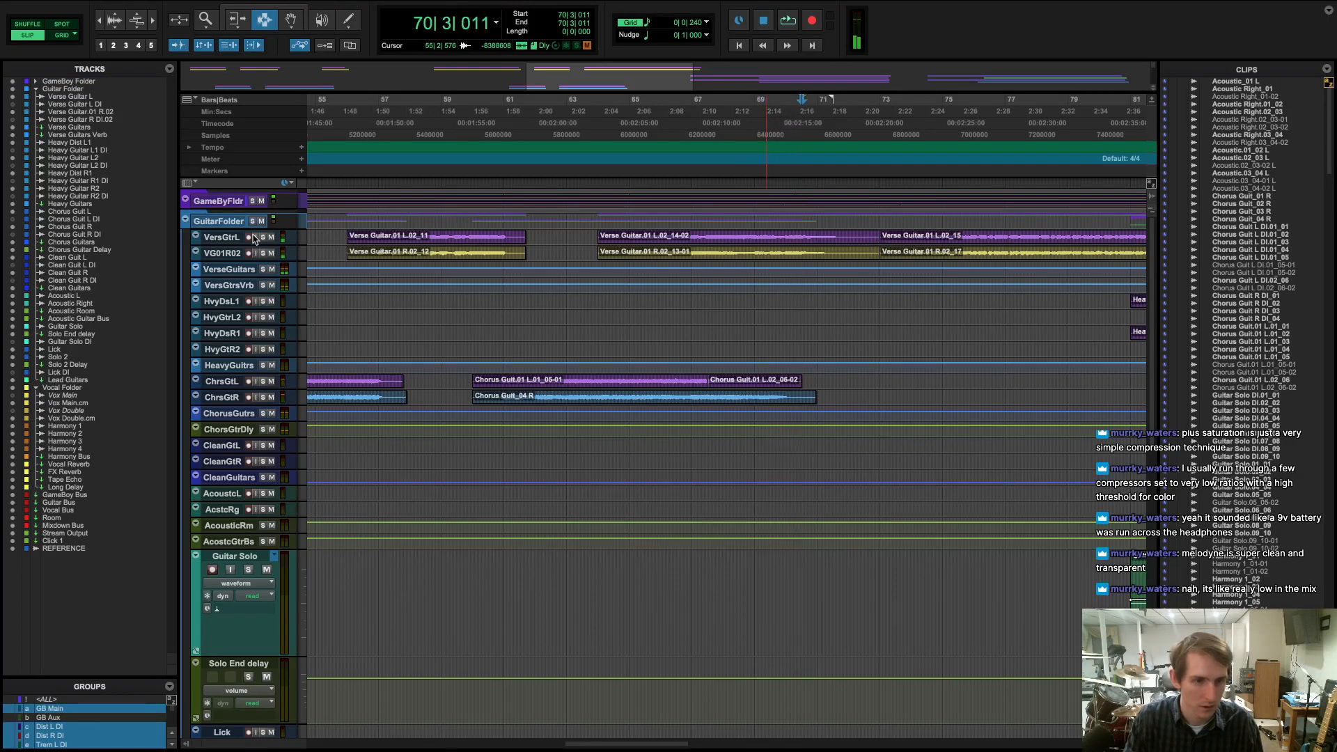
key(space)
key(space)
- Play the soloed Guitar folder from 63|4|107 to about bar 82 with the GameBoy folder muted
click(591, 174)
key(space)
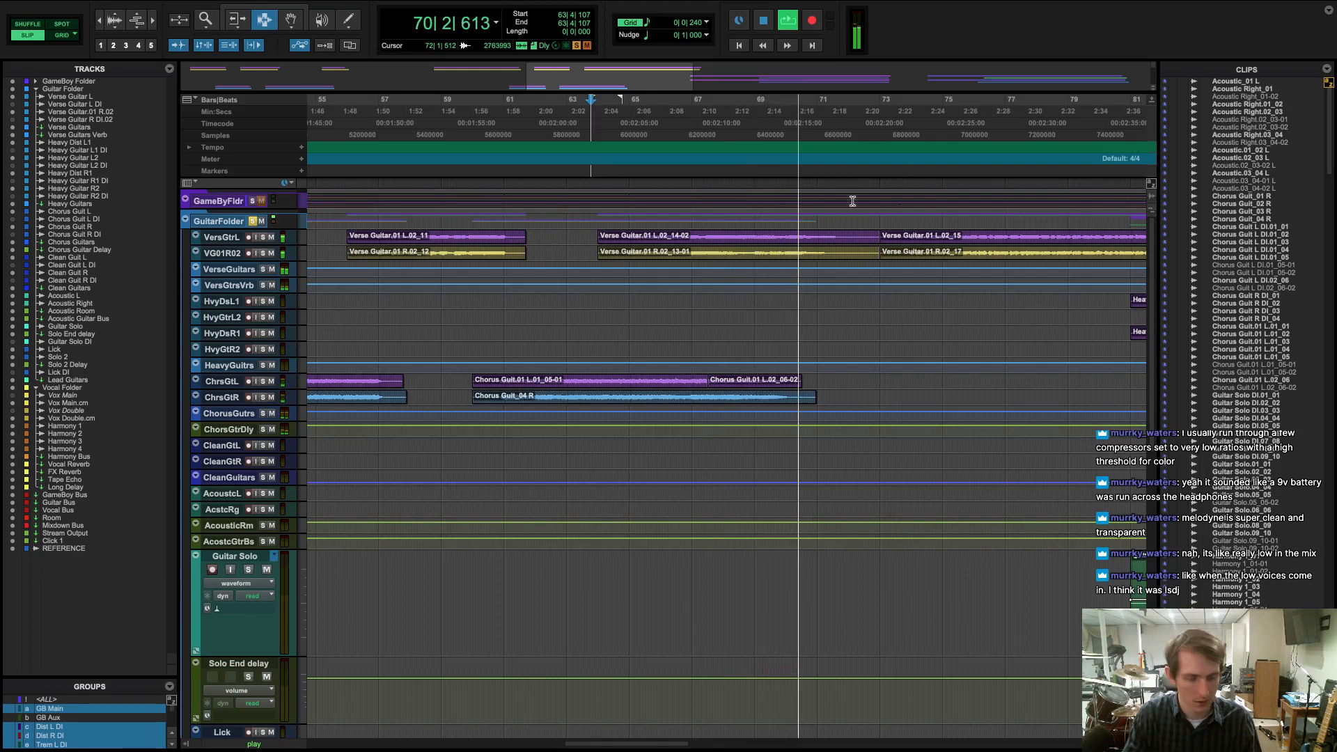
scroll(851, 198, right, 3)
scroll(764, 215, right, 3)
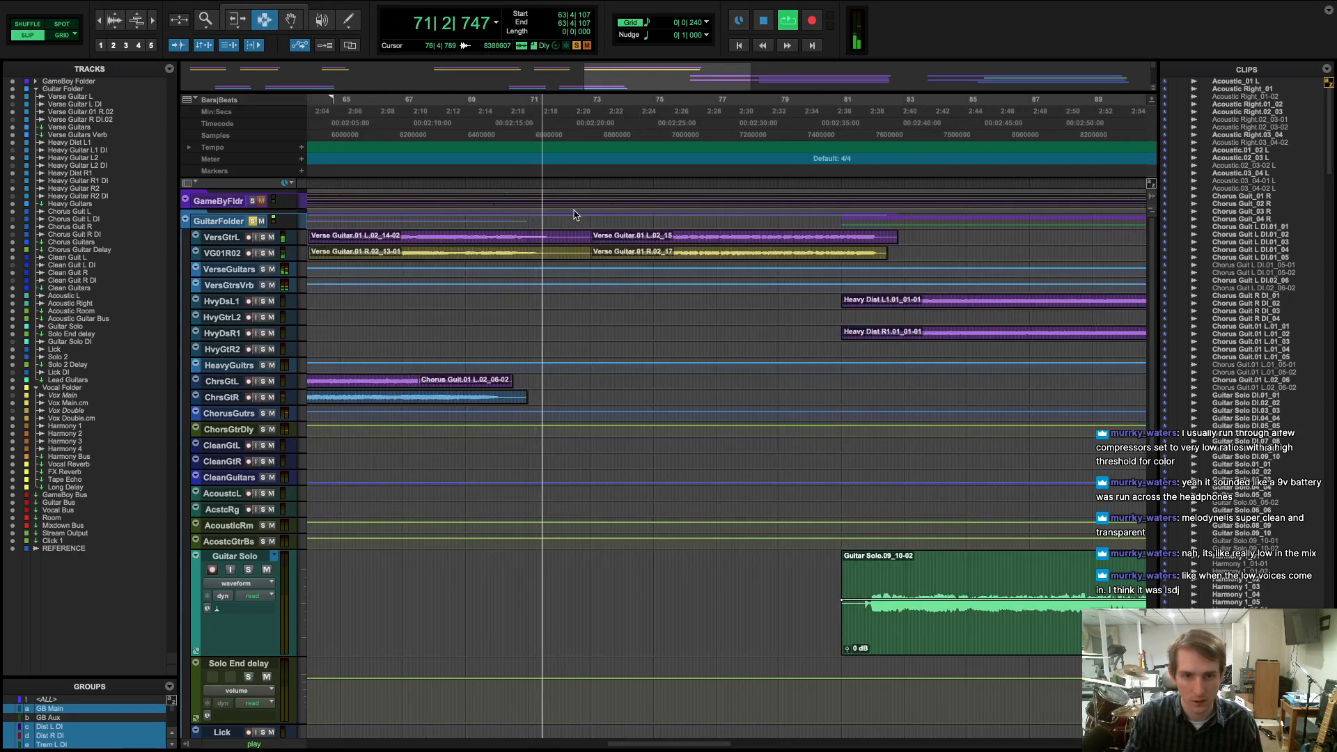
key(super+])
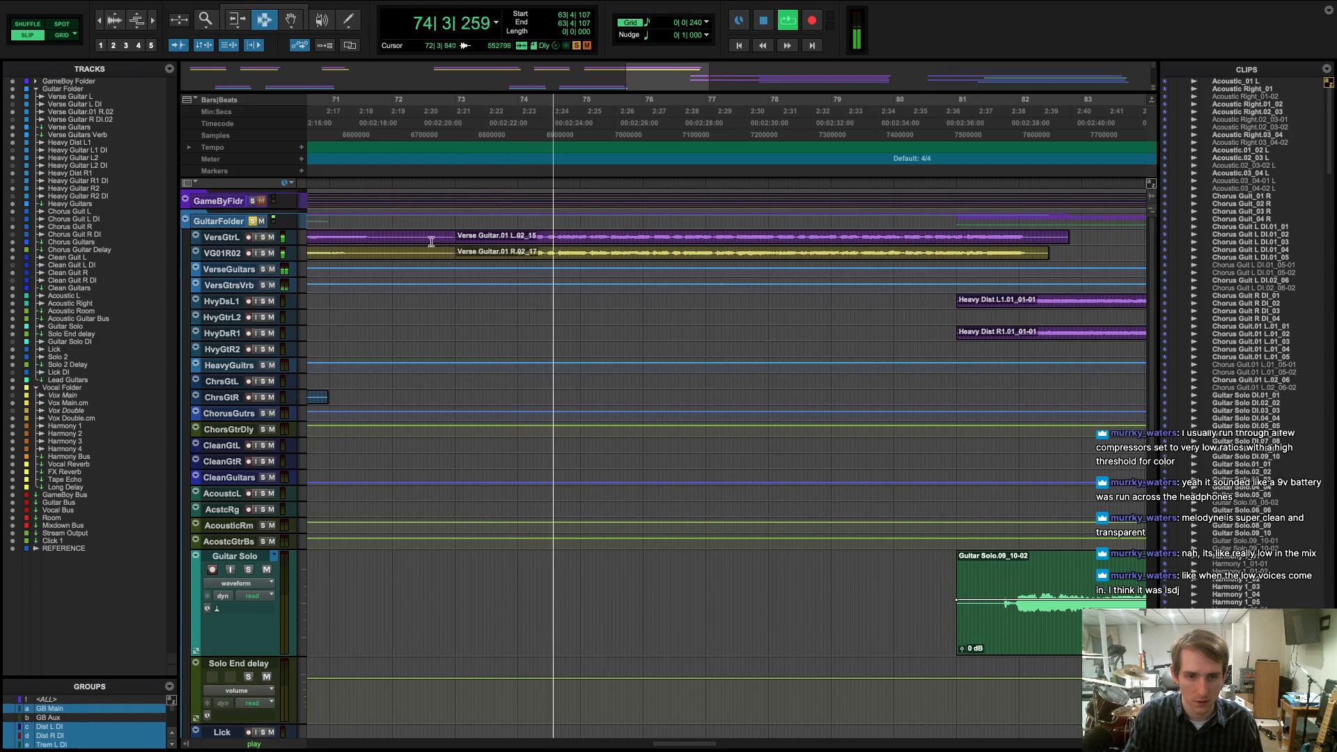
key(super+[)
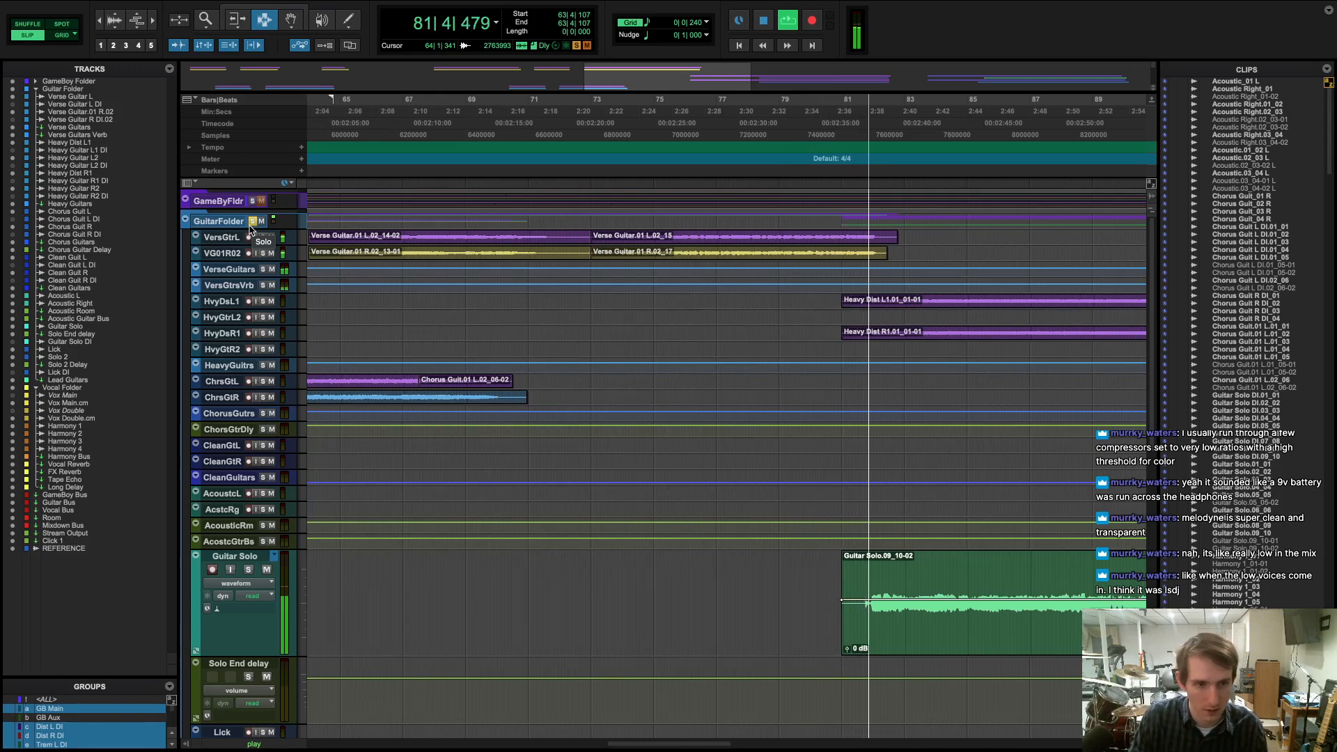
key(space)
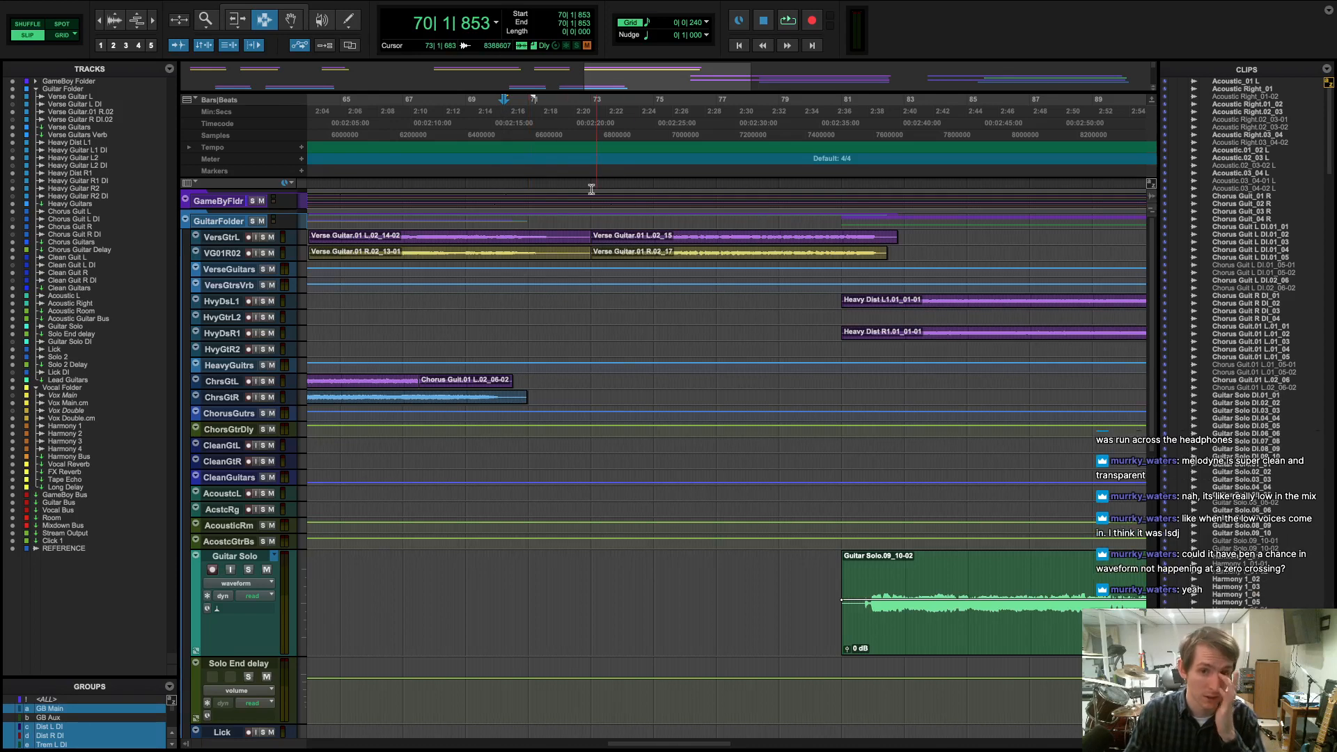
- Replay the unsoloed mix in short passes from 68|3|043, 68|3|640 and 69|4|619
key(space)
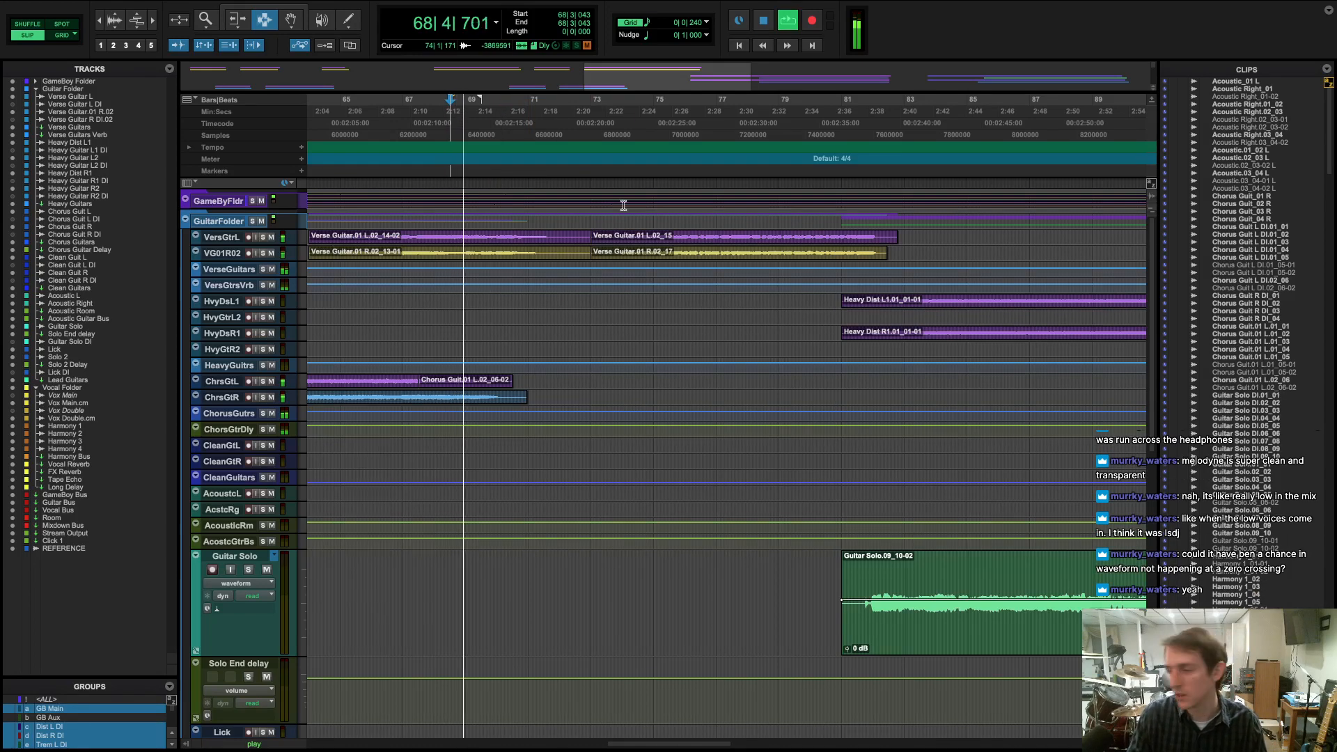
key(space)
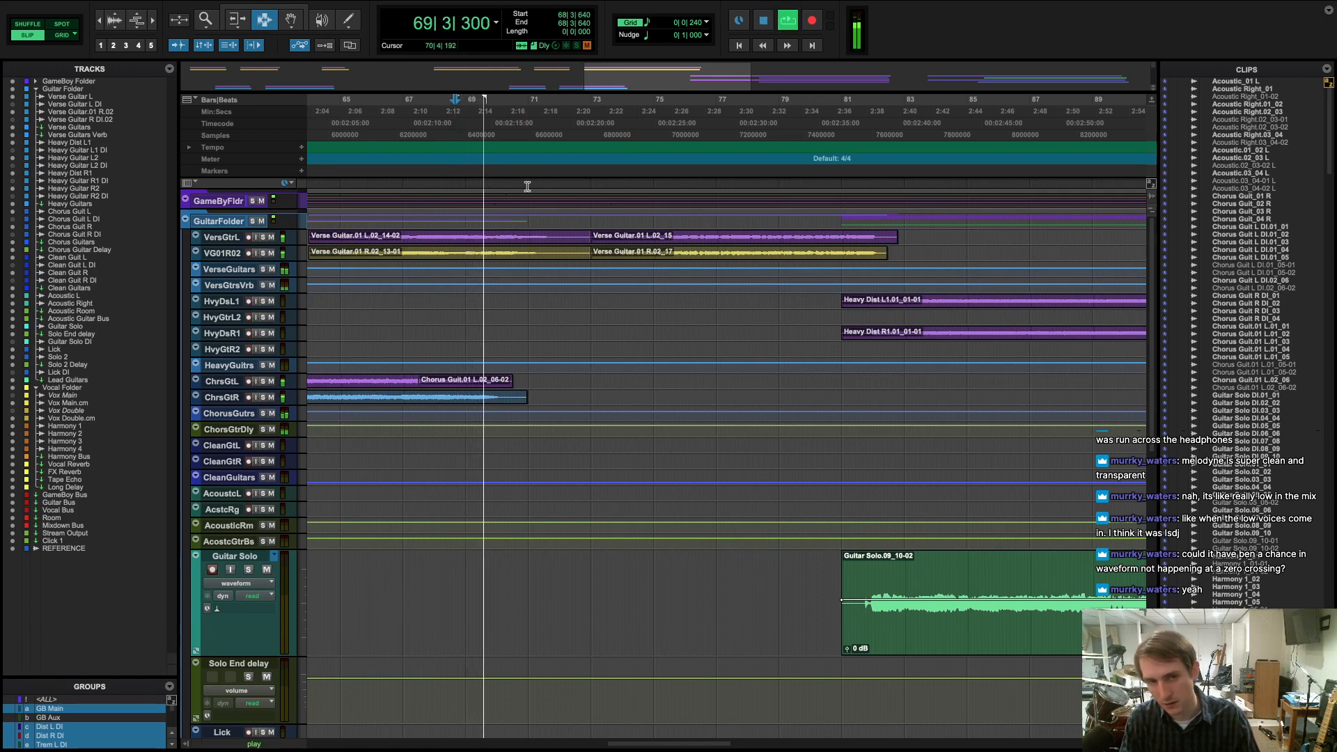
key(space)
key(space)
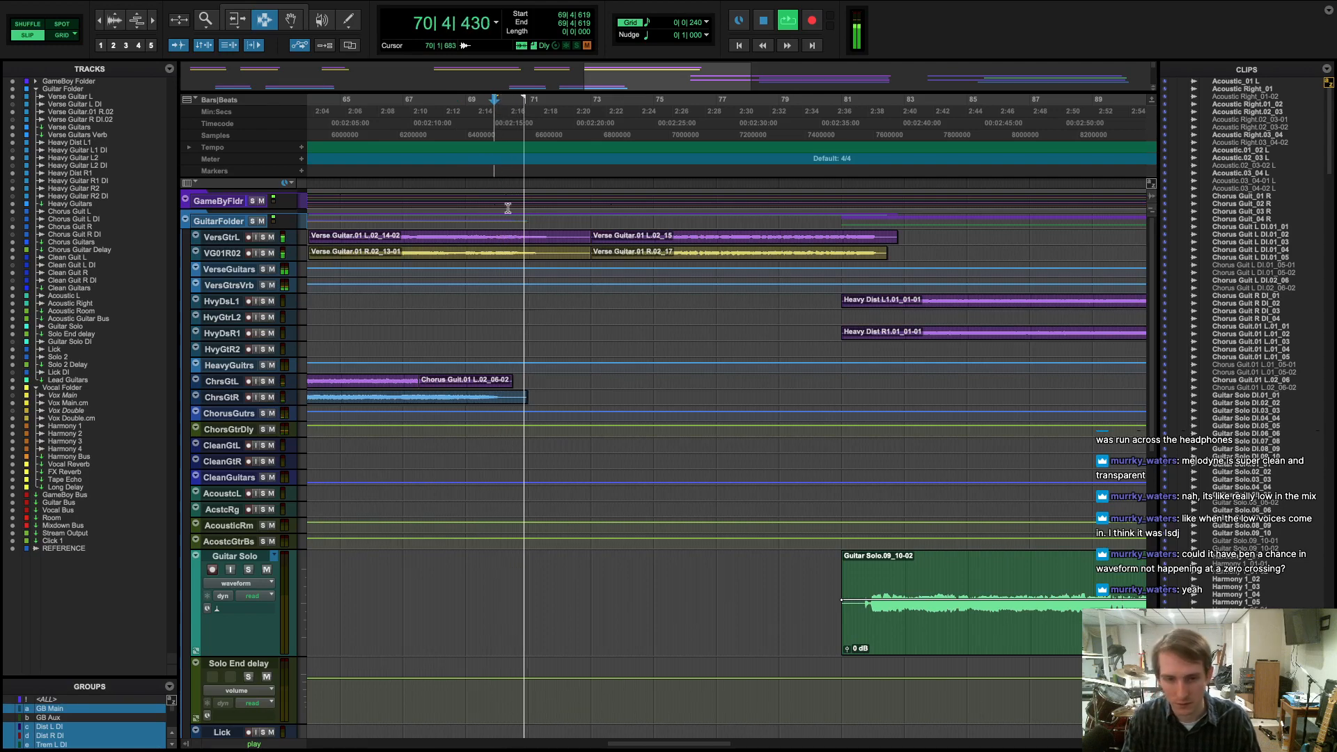
- Solo the Vocal folder and play from 66|3|299 to about bar 75 while viewing the harmony tracks
scroll(546, 397, down, 5)
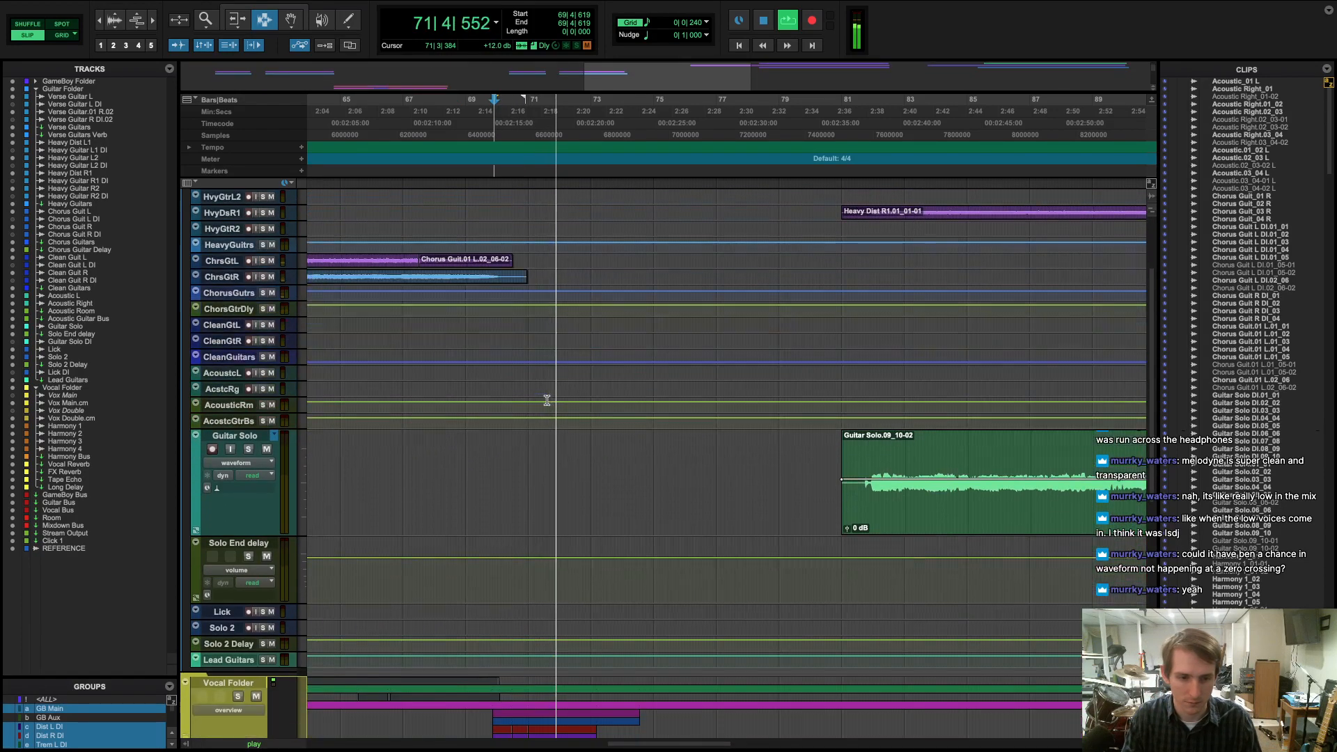
scroll(546, 400, down, 10)
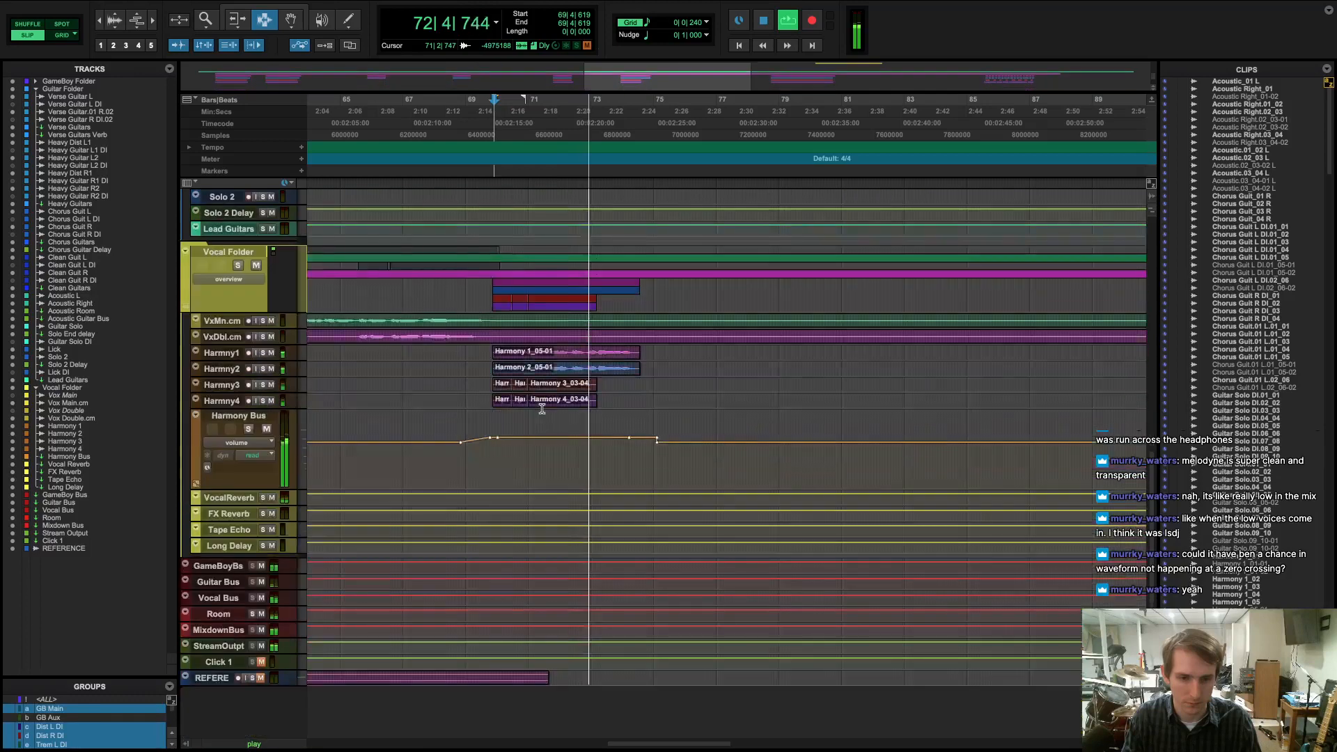
scroll(237, 306, up, 1)
key(space)
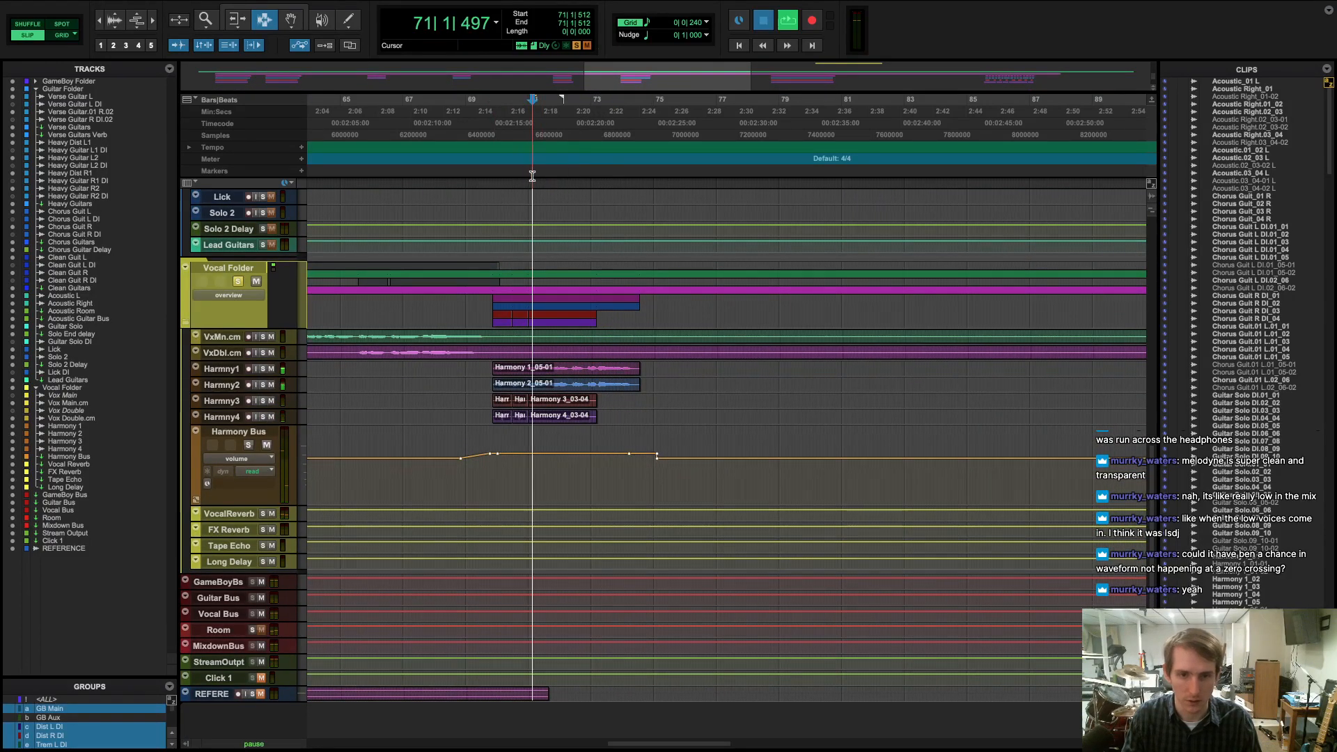
key(space)
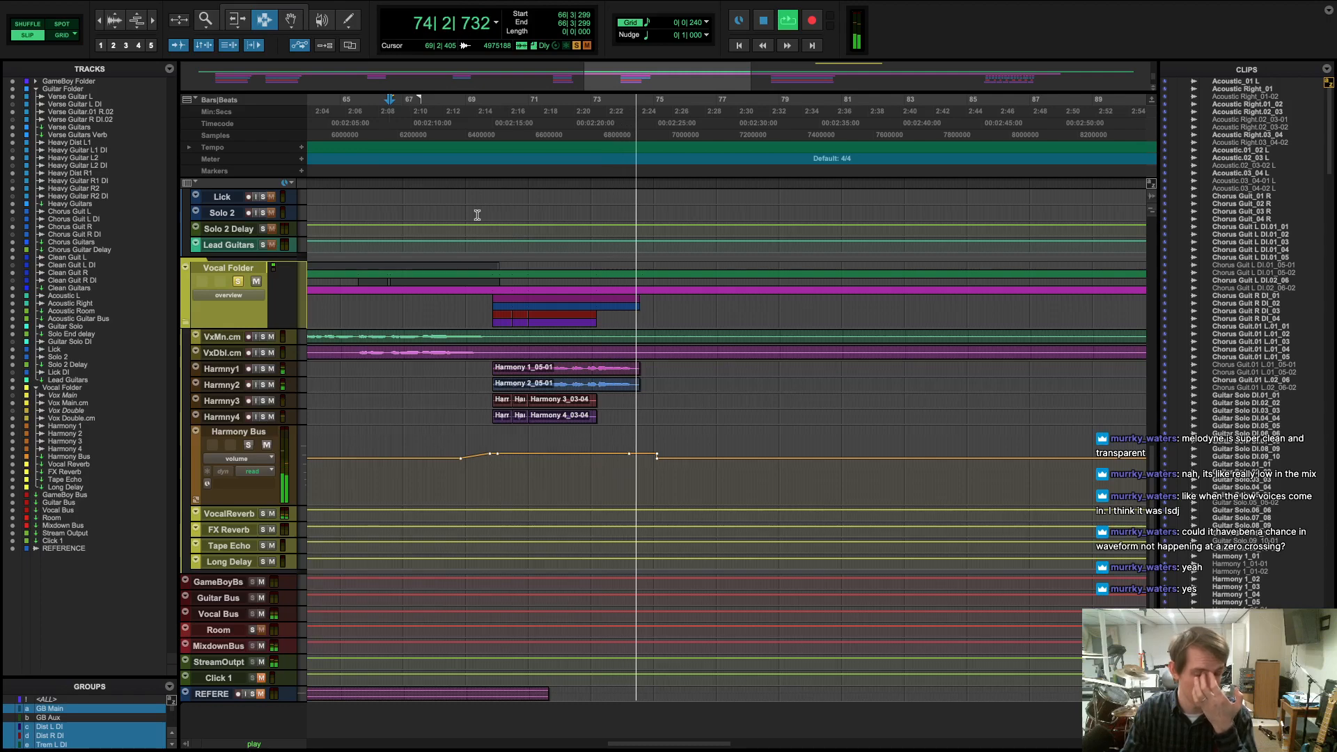
key(space)
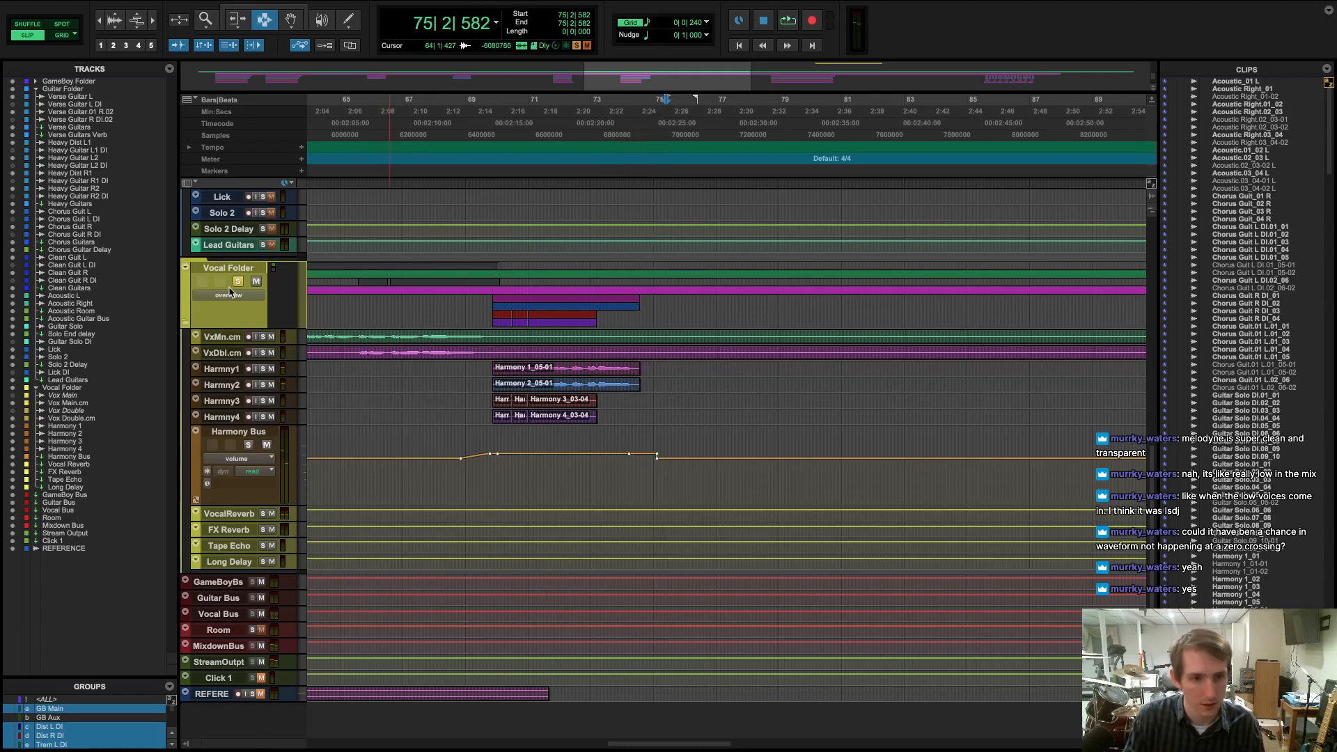
- Solo the GameBoy folder instead of the Vocal folder and play it from 69|1|427
scroll(304, 338, up, 15)
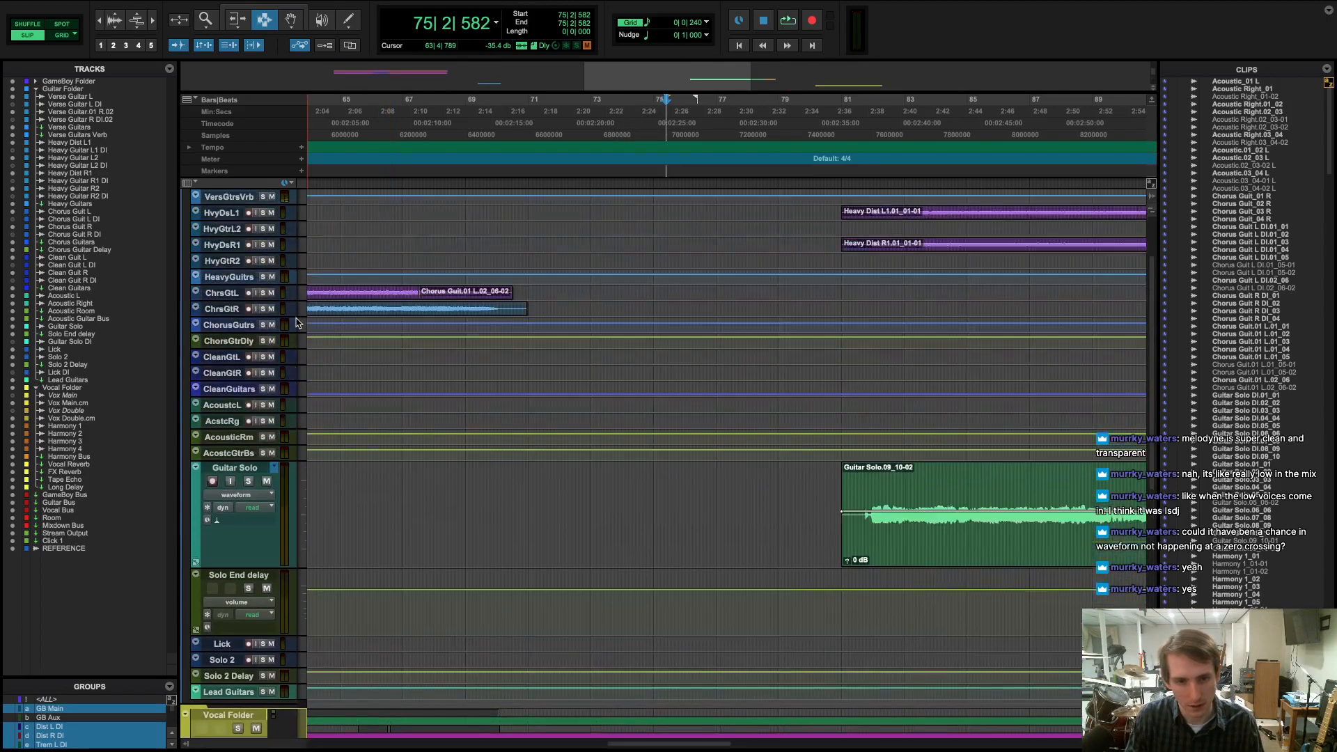
scroll(292, 322, down, 3)
scroll(343, 380, up, 5)
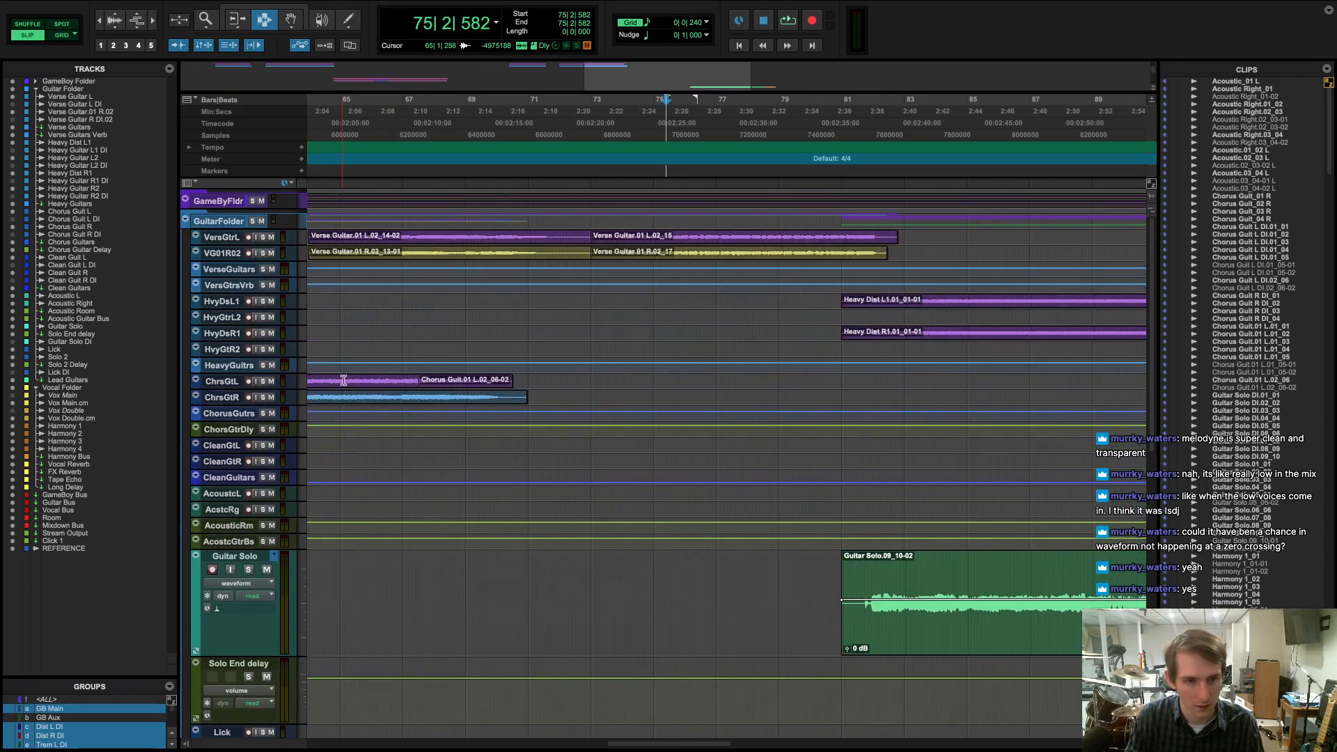
click(252, 201)
click(521, 169)
key(space)
key(space)
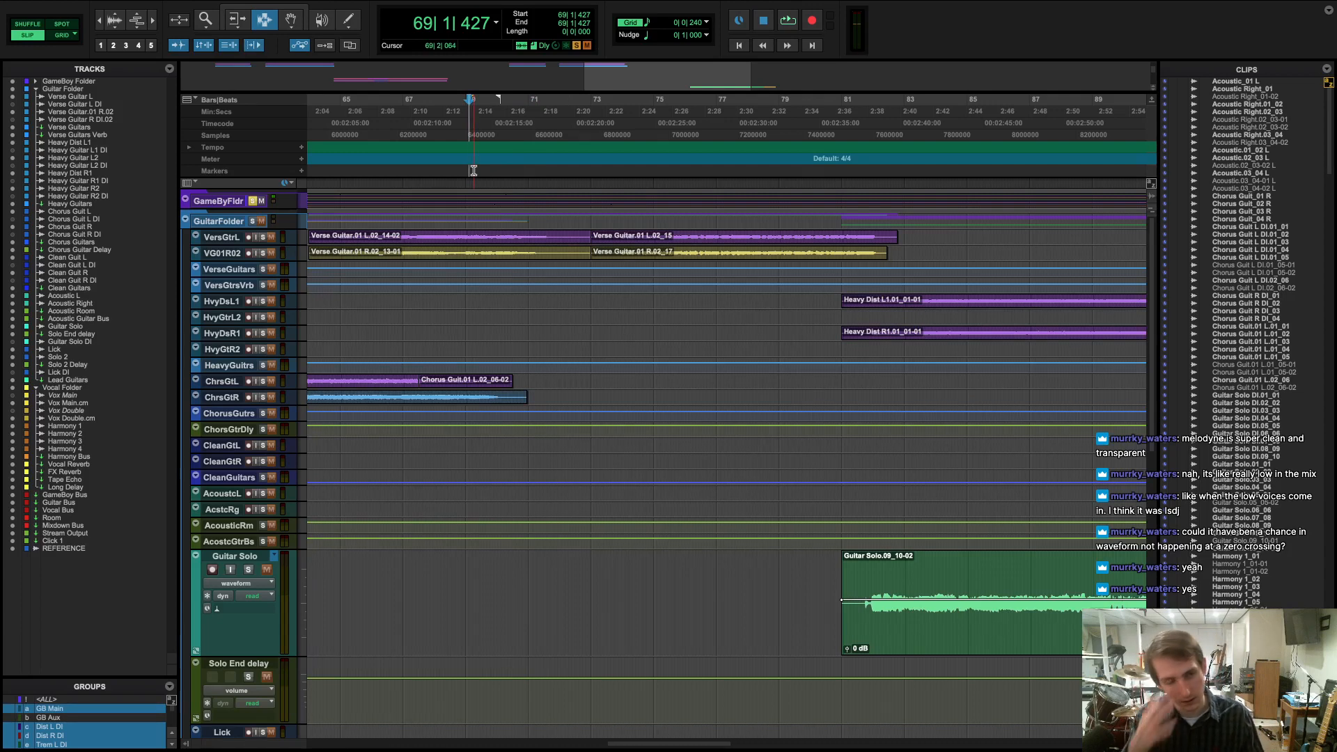
key(space)
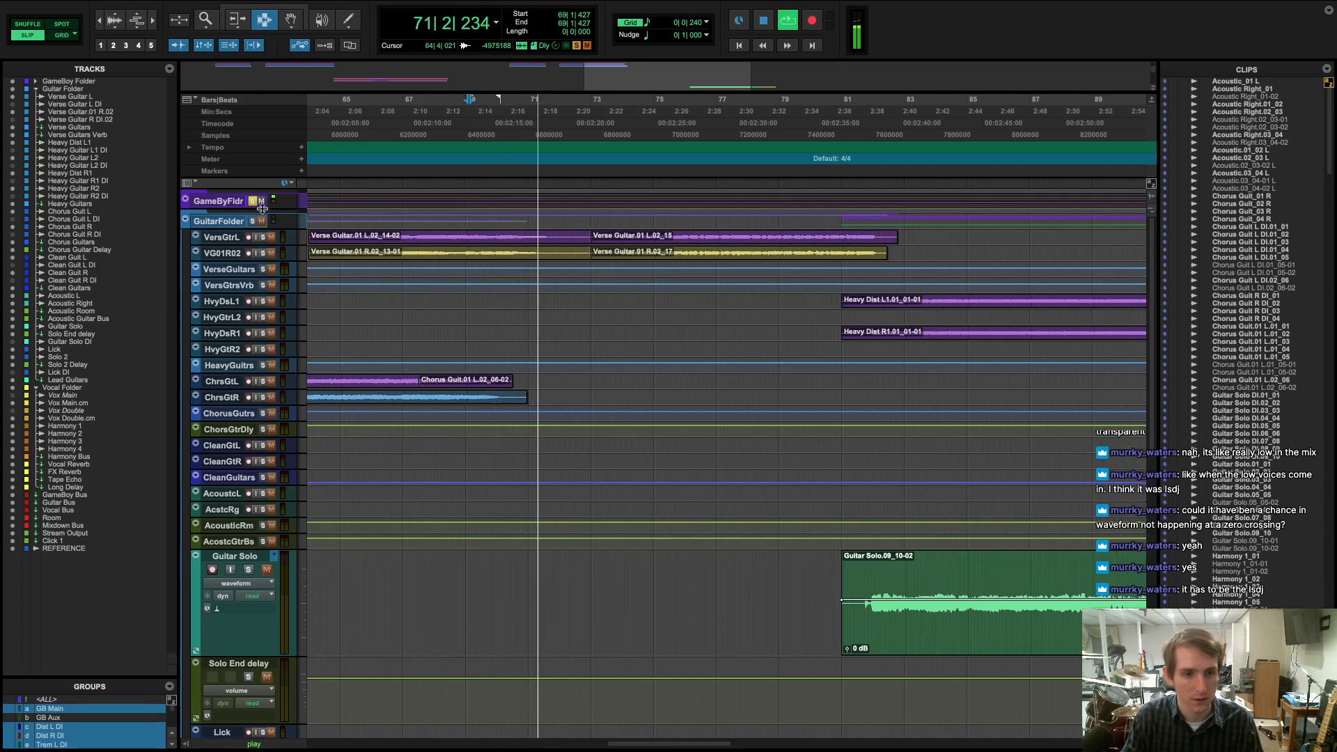
- Enlarge the GameBoy folder track, replay it from 68|4|363, and expand the folder to show its member tracks
drag(250, 213, 250, 341)
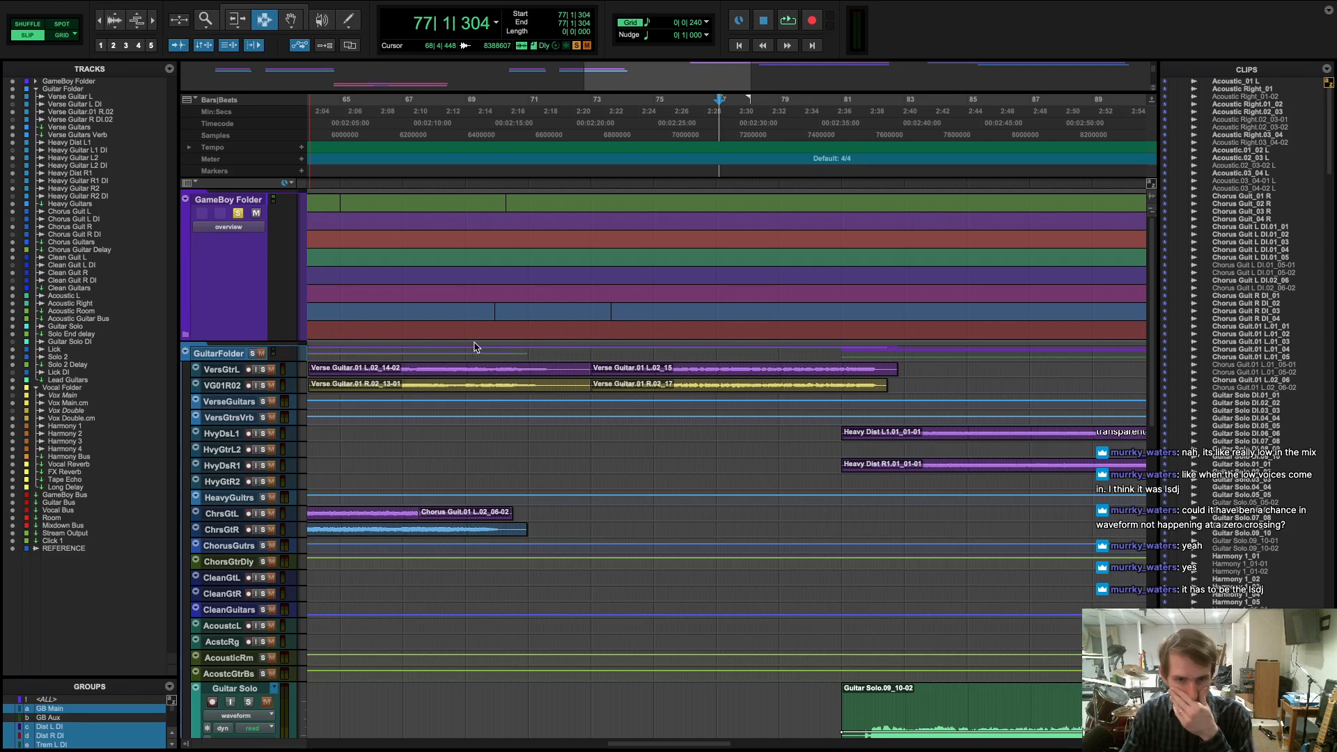
click(461, 169)
key(space)
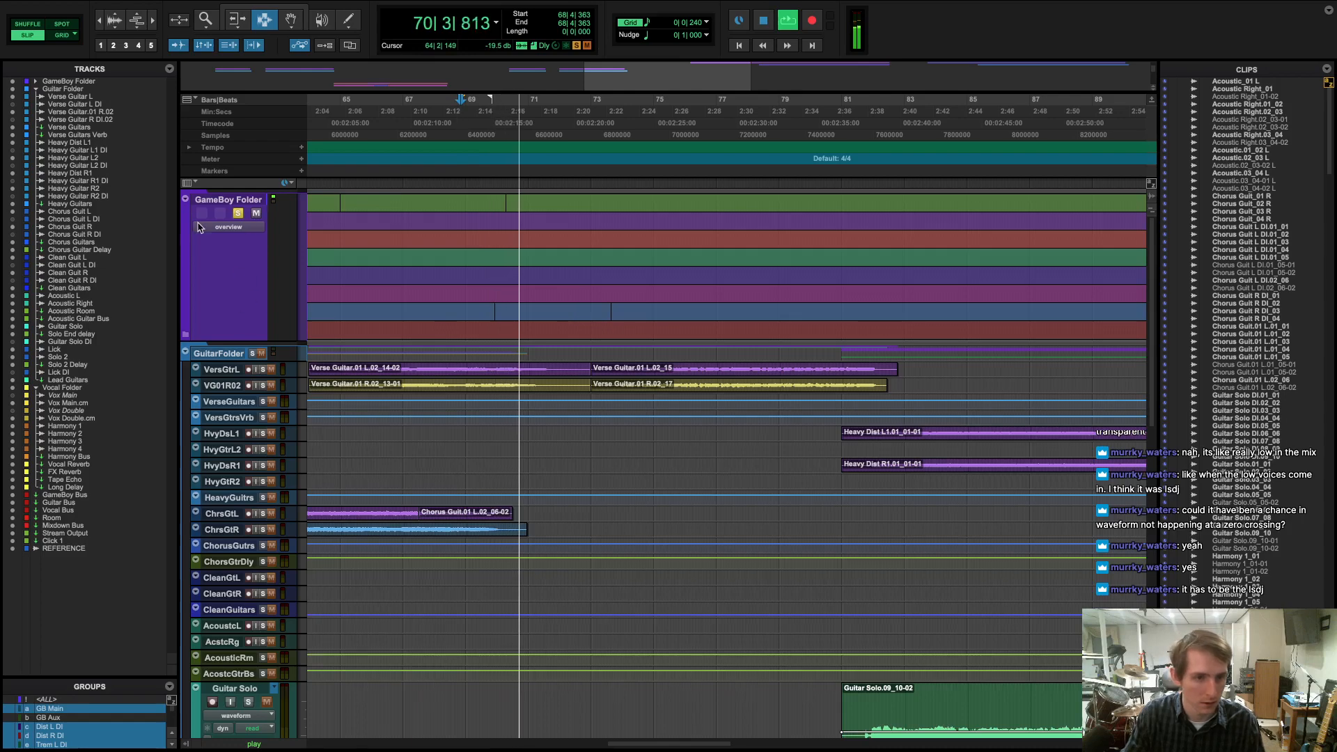
click(186, 335)
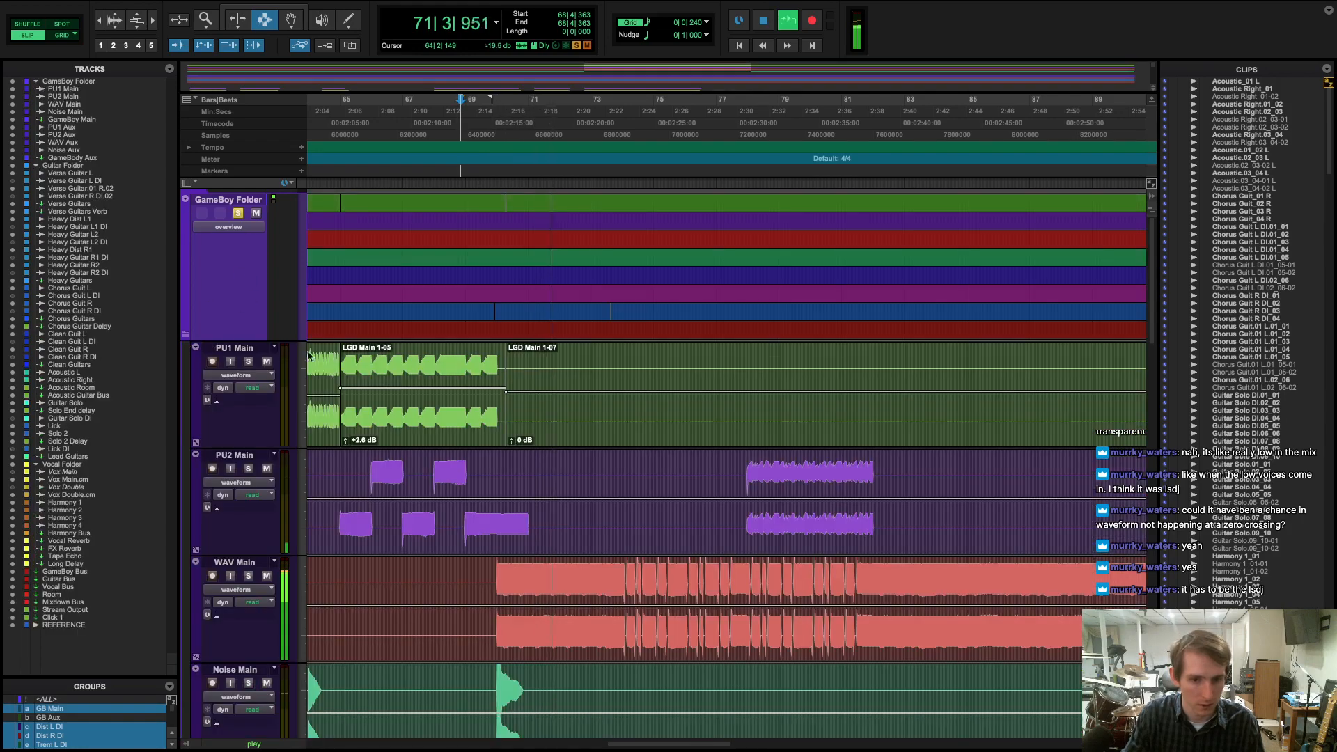
- Examine the WAV Main and Noise Main waveforms during playback and stop at 75|3|504
scroll(412, 373, down, 4)
scroll(412, 373, up, 1)
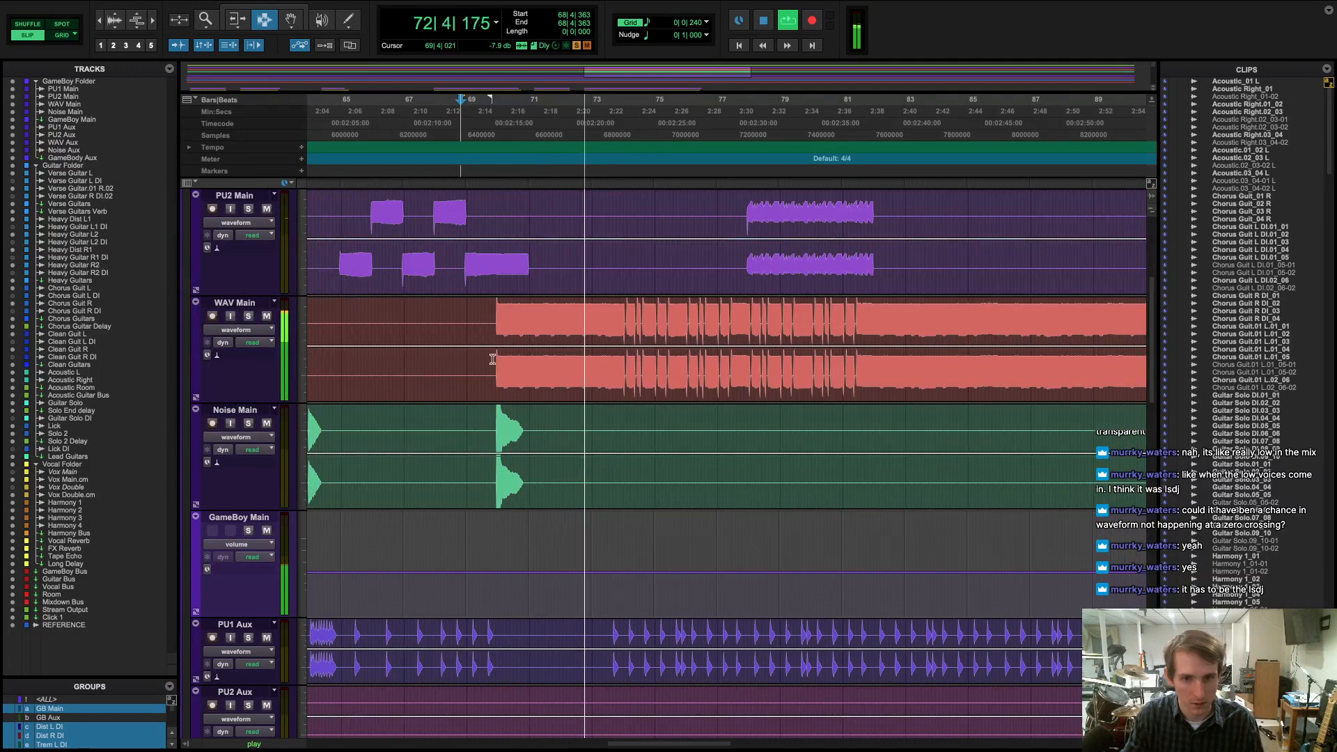
key(super+])
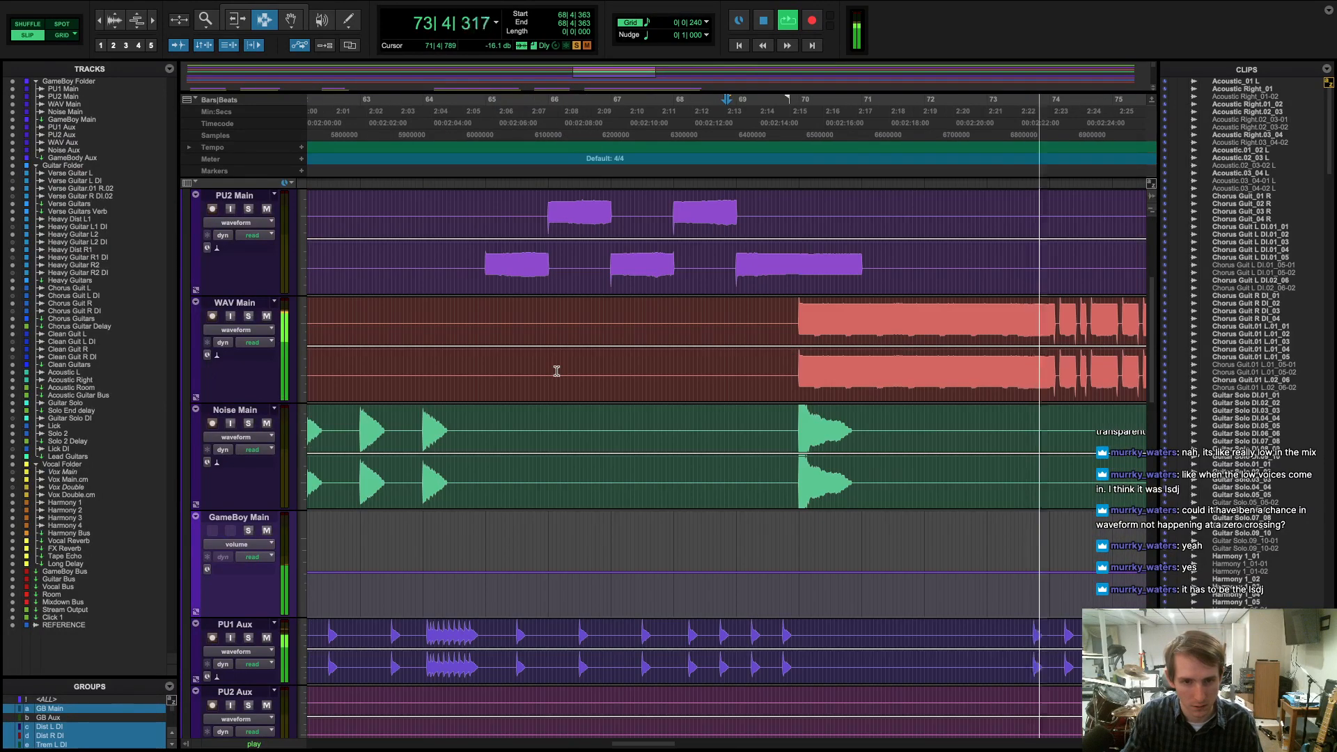
key(super+[)
key(super+[)
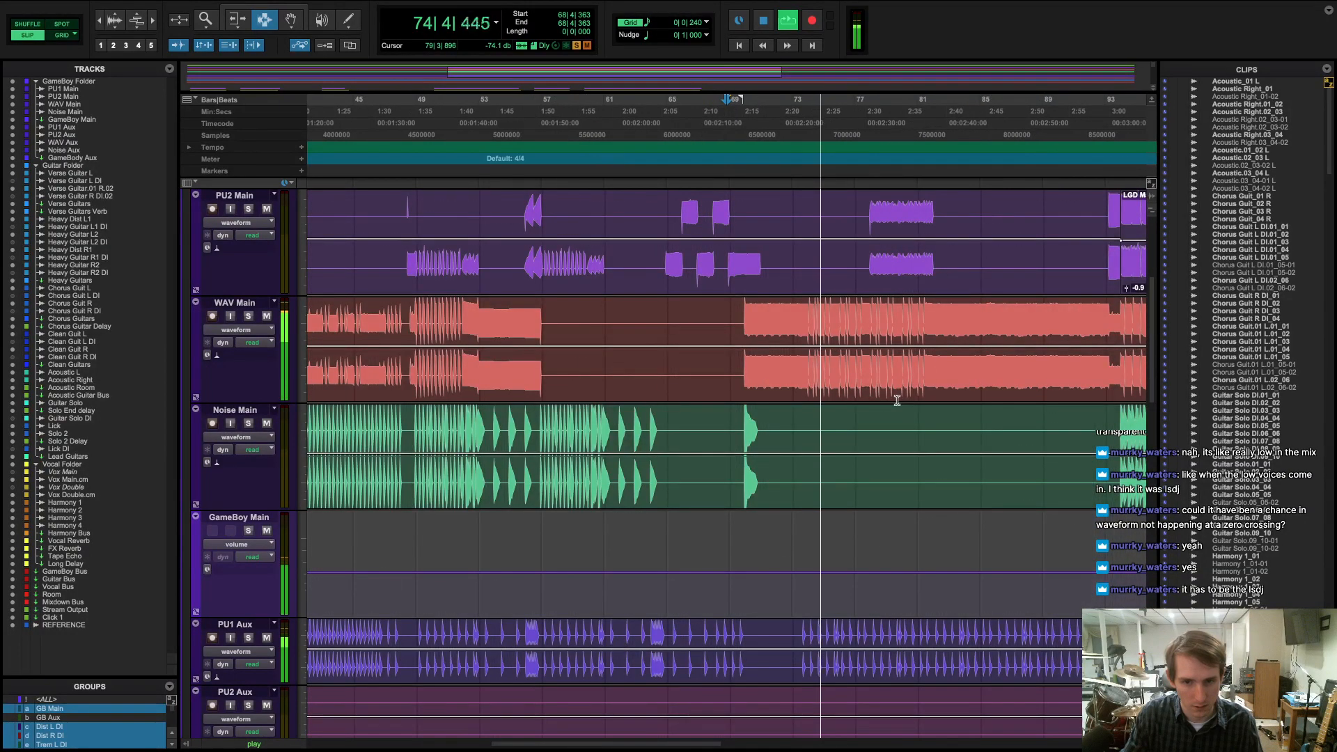
key(space)
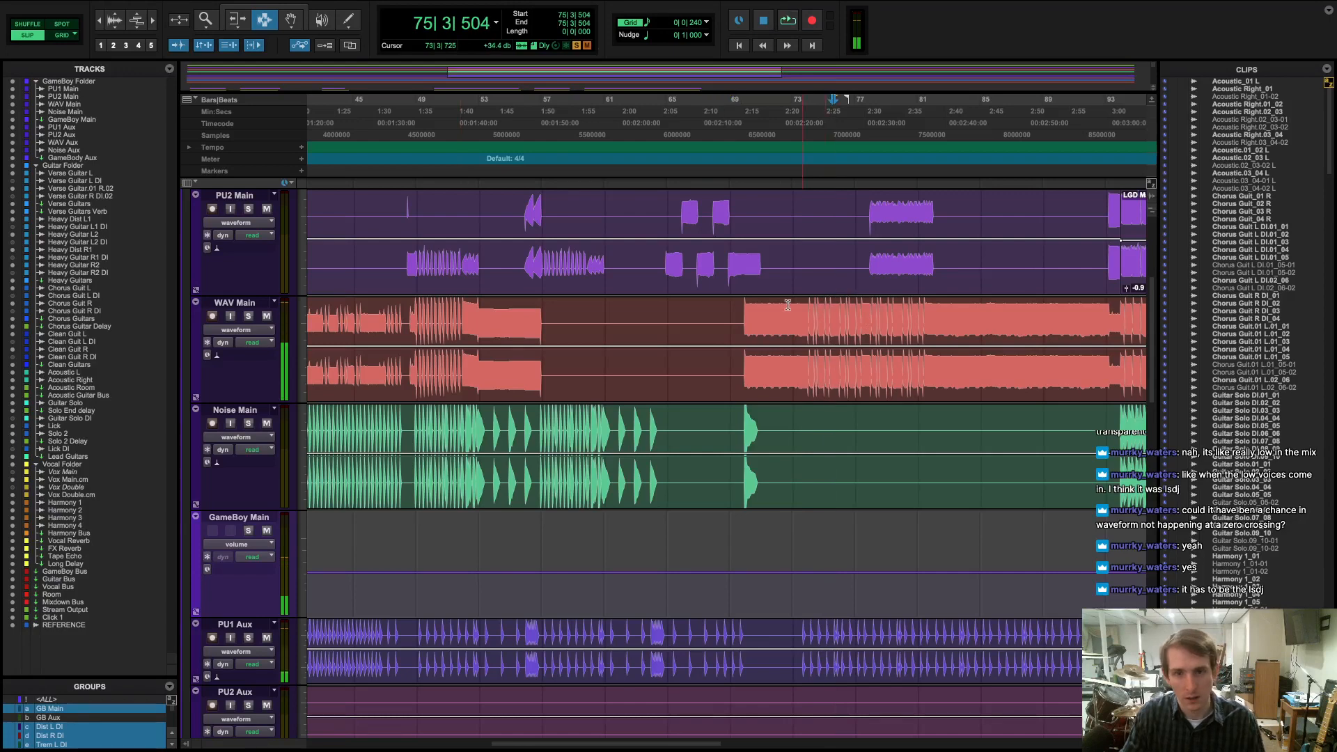
- Place the cursor at 73|1|939 on WAV Main and examine the individual wave cycles there
drag(738, 320, 776, 328)
click(795, 315)
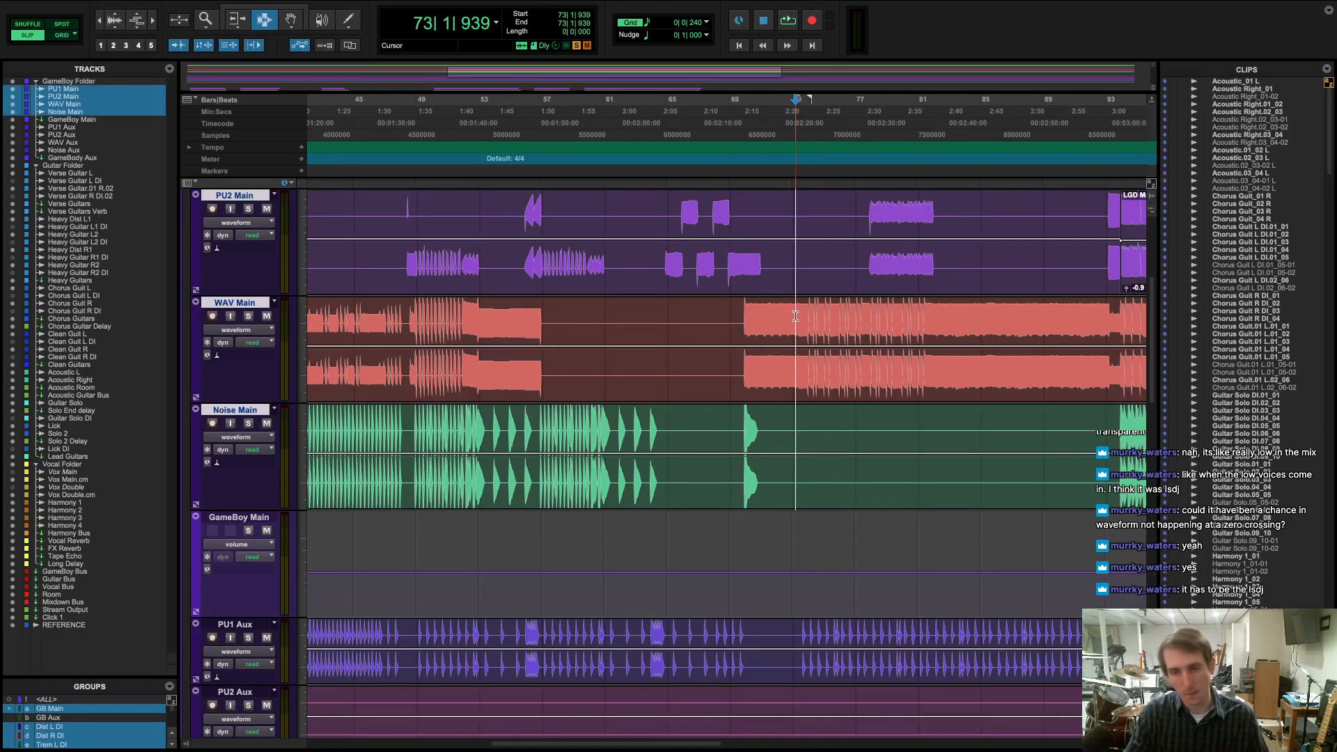
key(super+bracketright)
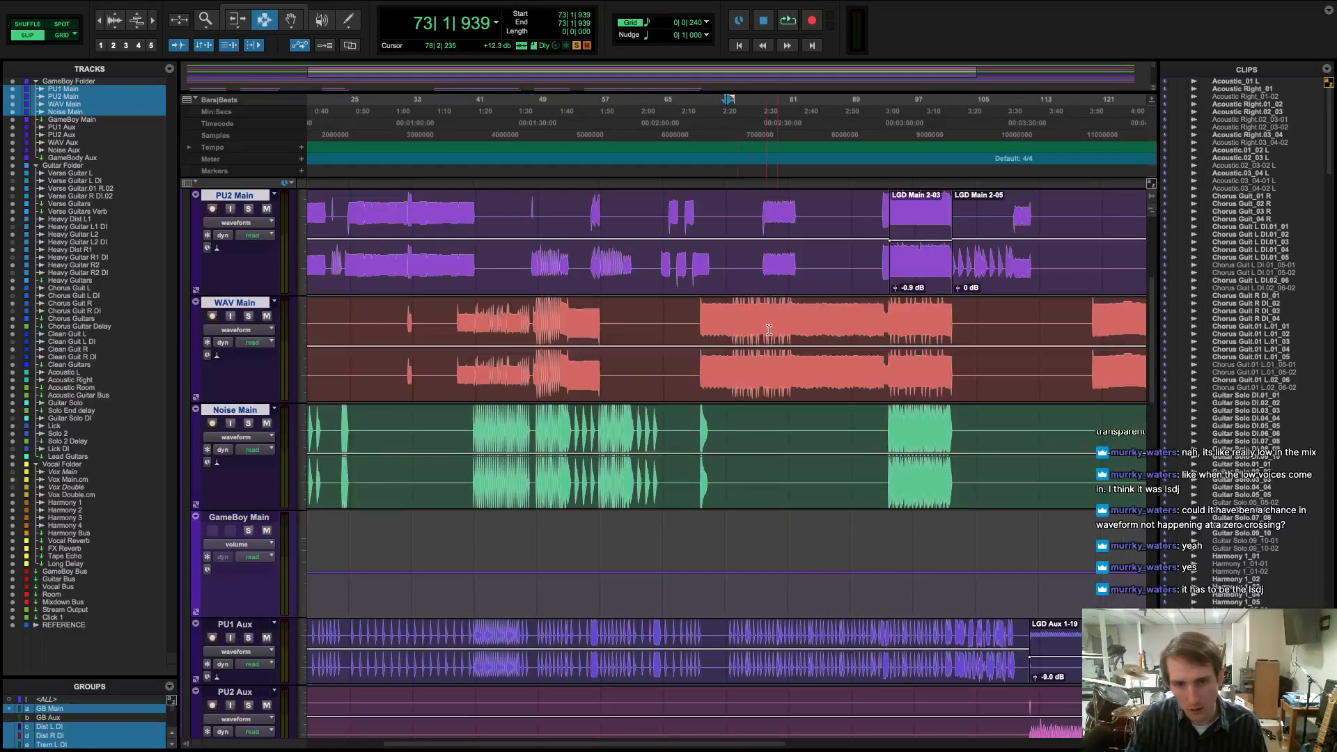
key(super+bracketright)
key(super+bracketright)
key(super+bracketright)
key(super+bracketright)
key(super+bracketright)
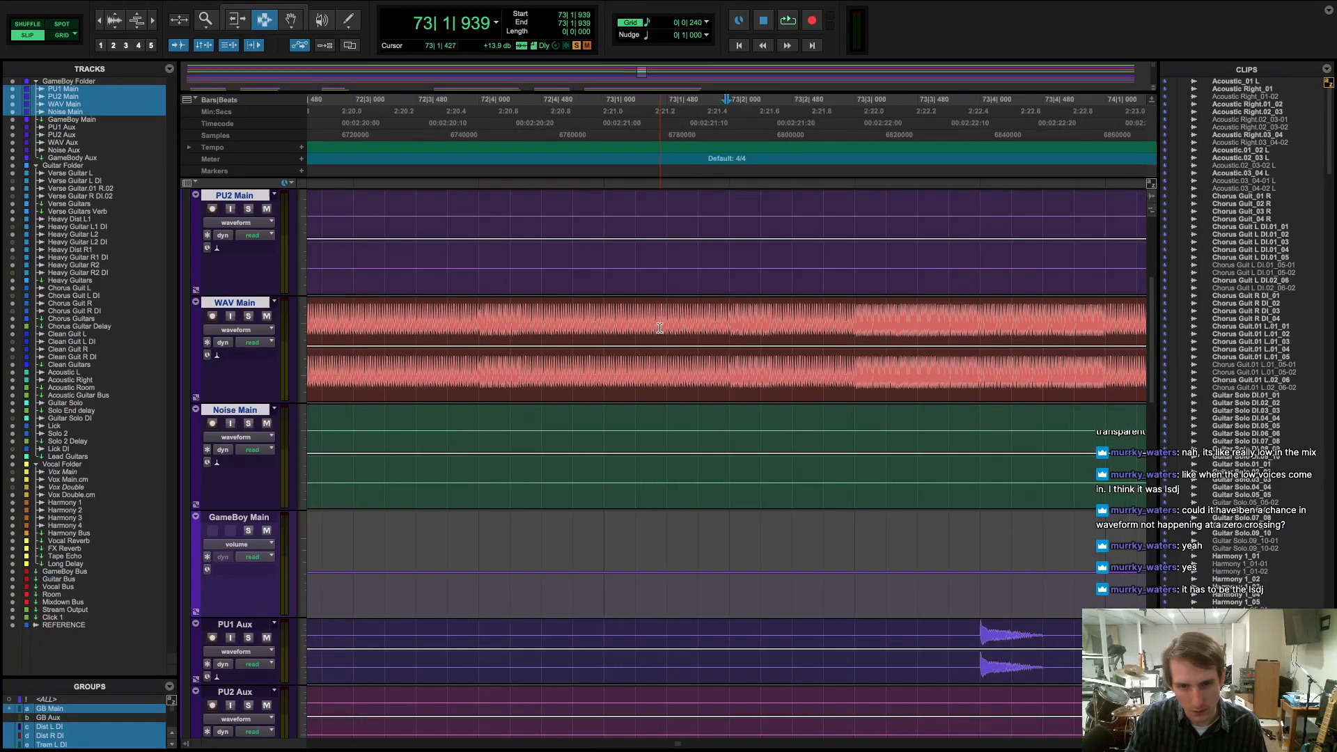
key(super+bracketright)
key(super+bracketright)
key(super+bracketright)
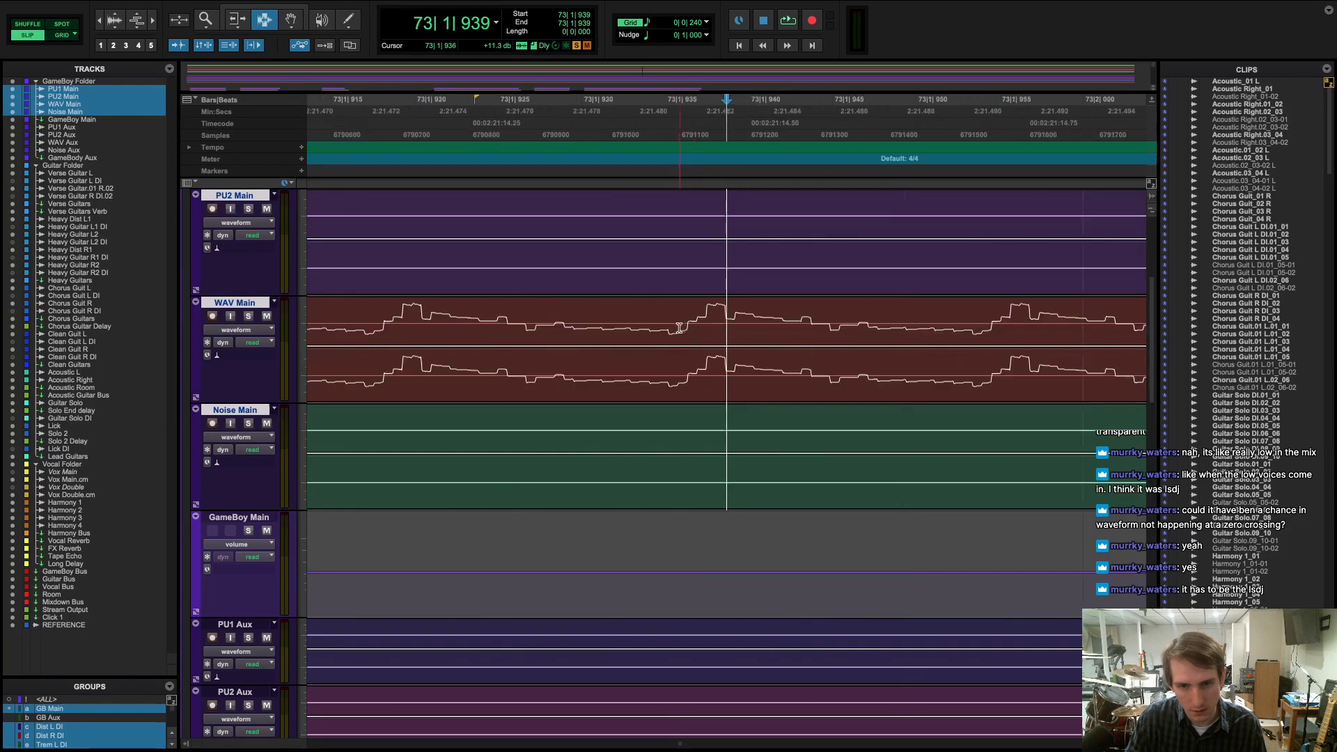
- Return to a view spanning bars 67 to 79, place the cursor at 69|1|768, and inspect the GameBoy aux tracks
key(super+bracketleft)
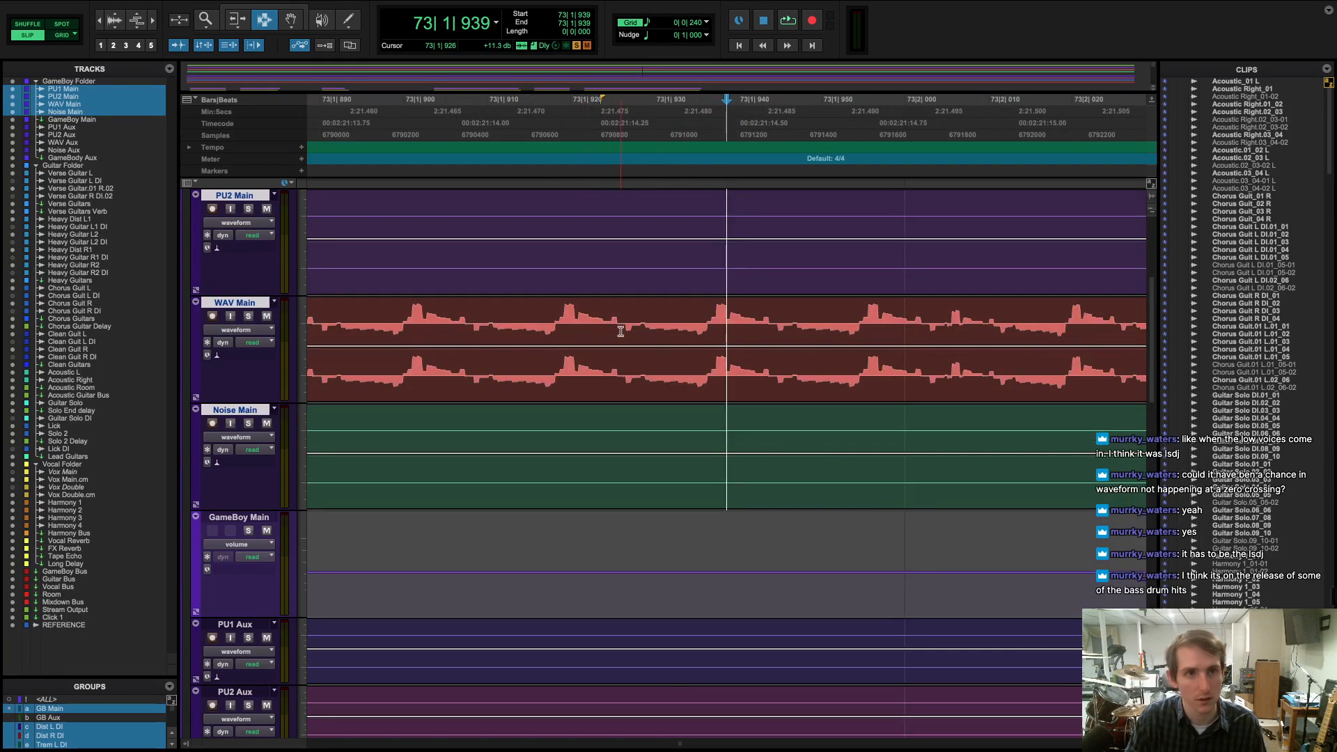
key(super+bracketleft)
key(super+bracketleft)
key(super+bracketleft)
key(super+bracketleft)
key(super+bracketleft)
key(super+bracketleft)
key(super+bracketleft)
key(super+bracketleft)
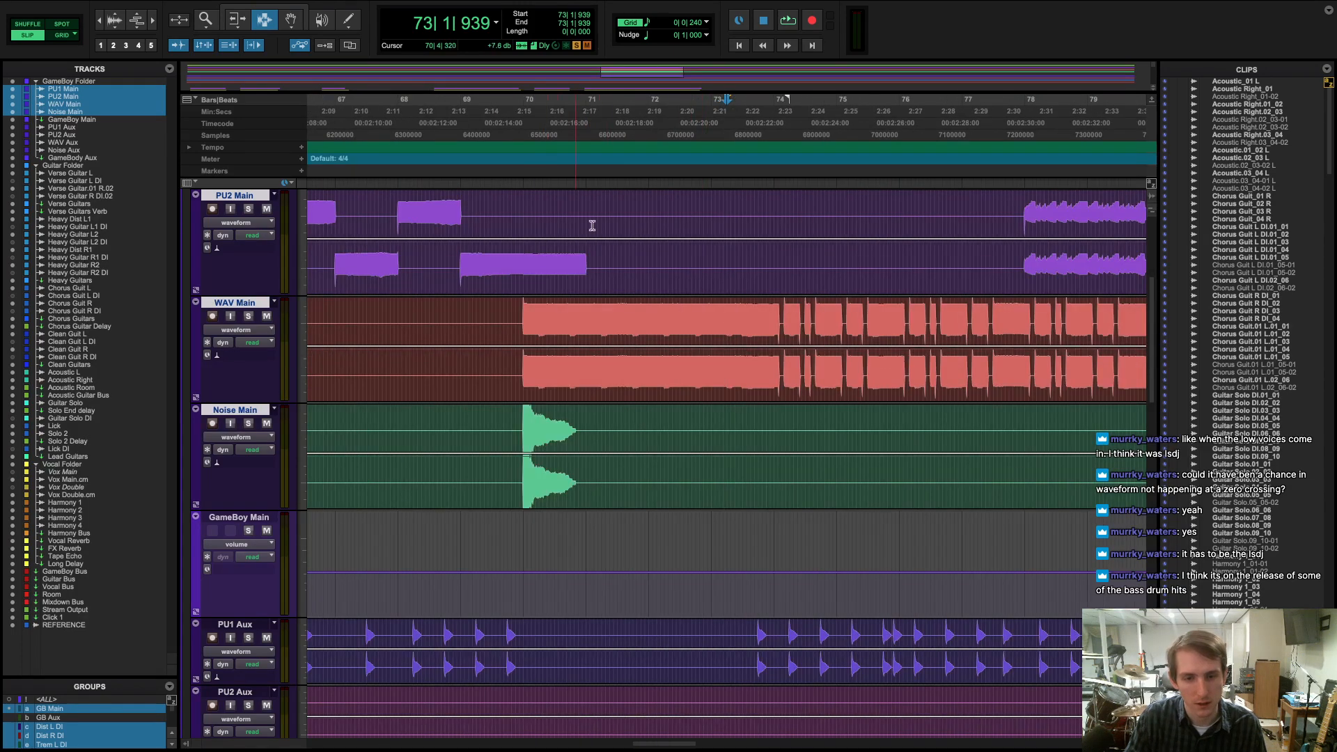
click(473, 164)
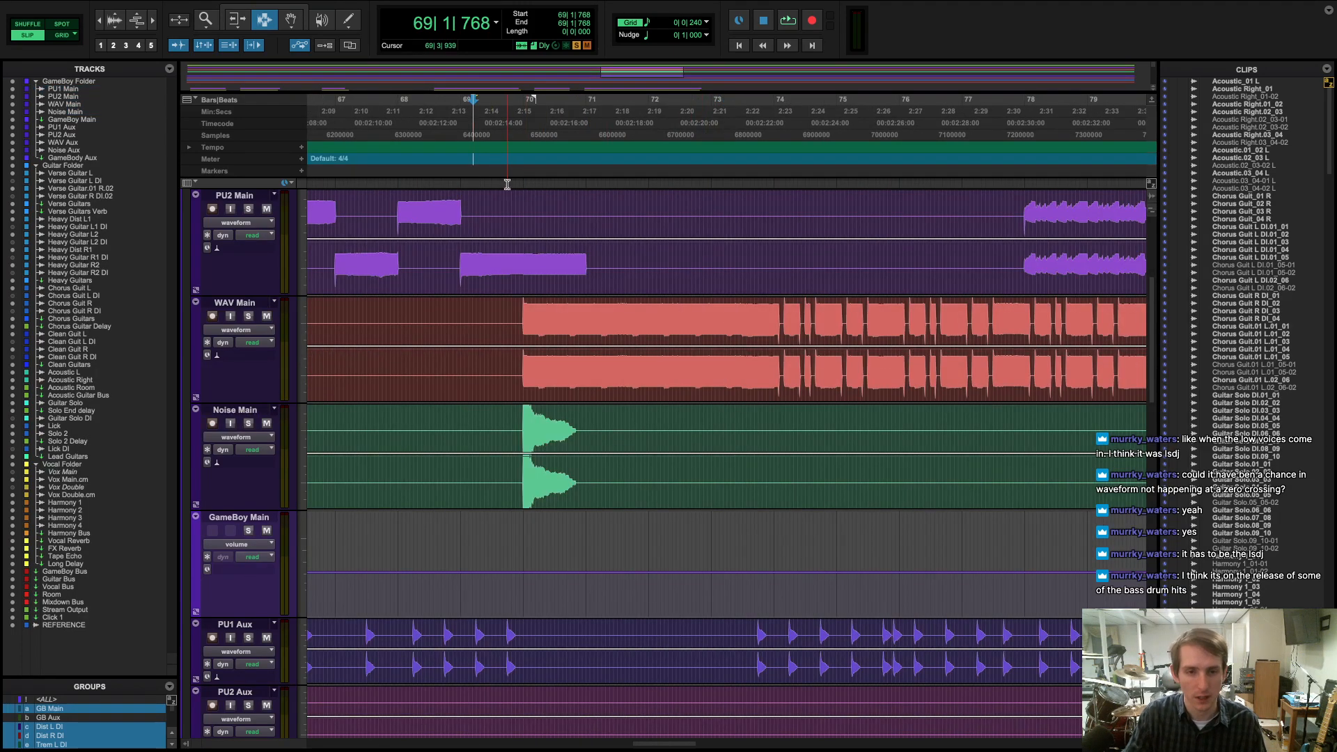
scroll(663, 355, up, 3)
scroll(667, 355, down, 6)
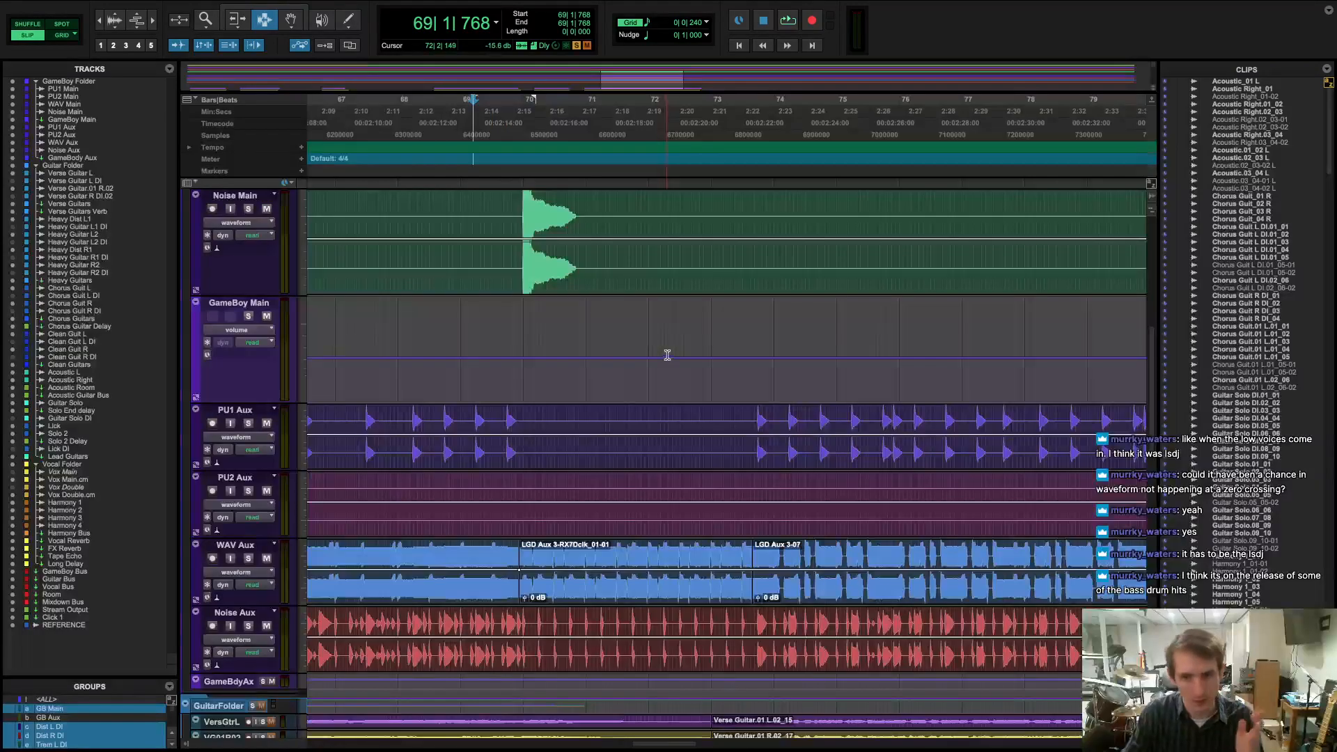
- Briefly play the song from 69|1|768 and examine the GameBoy aux waveforms, especially WAV Aux around the LGD Aux 3-07 clip boundary
scroll(641, 381, down, 3)
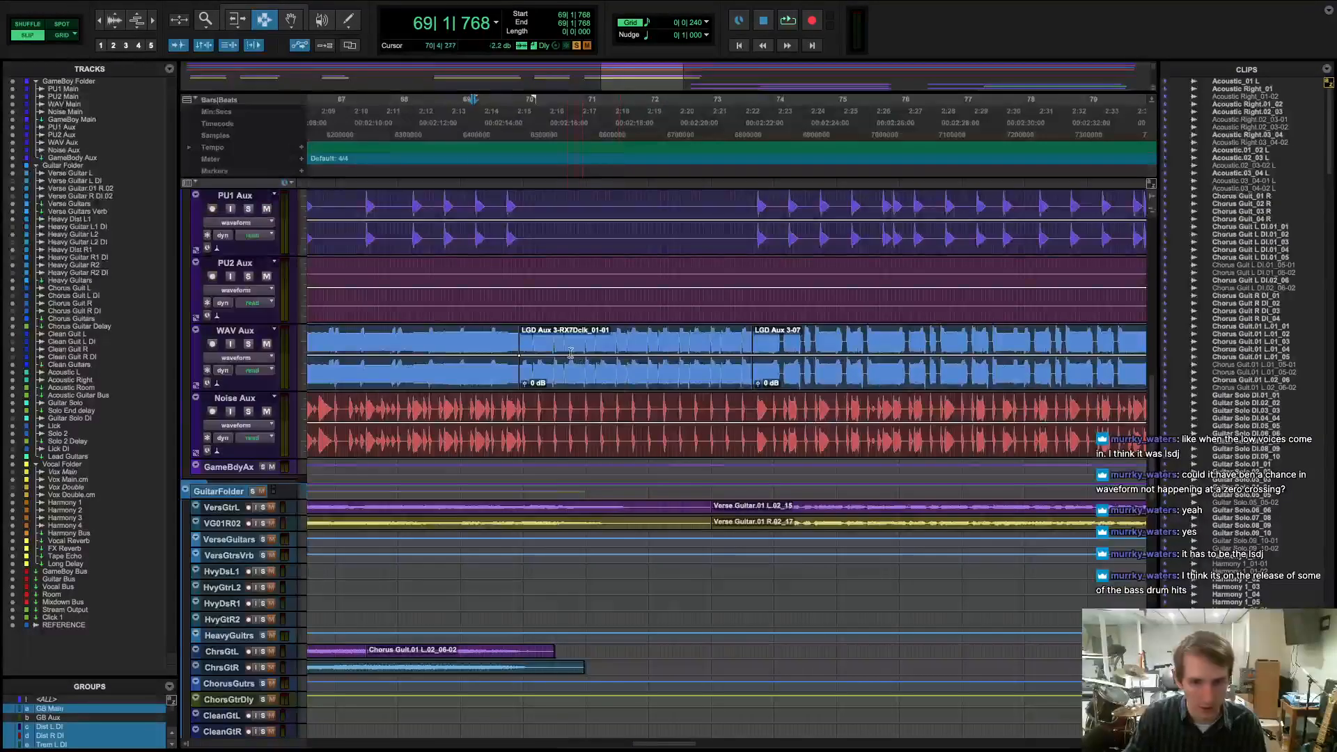
key(space)
key(space)
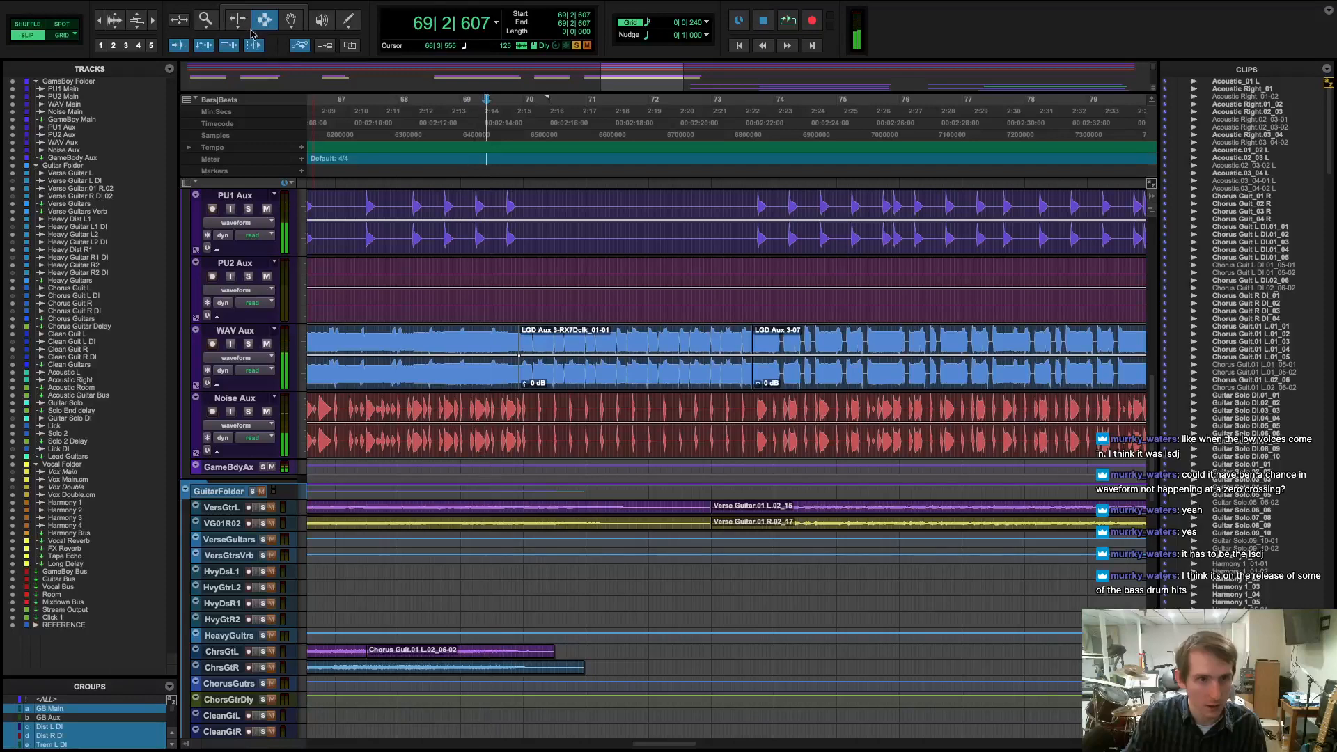
click(238, 29)
scroll(280, 349, up, 8)
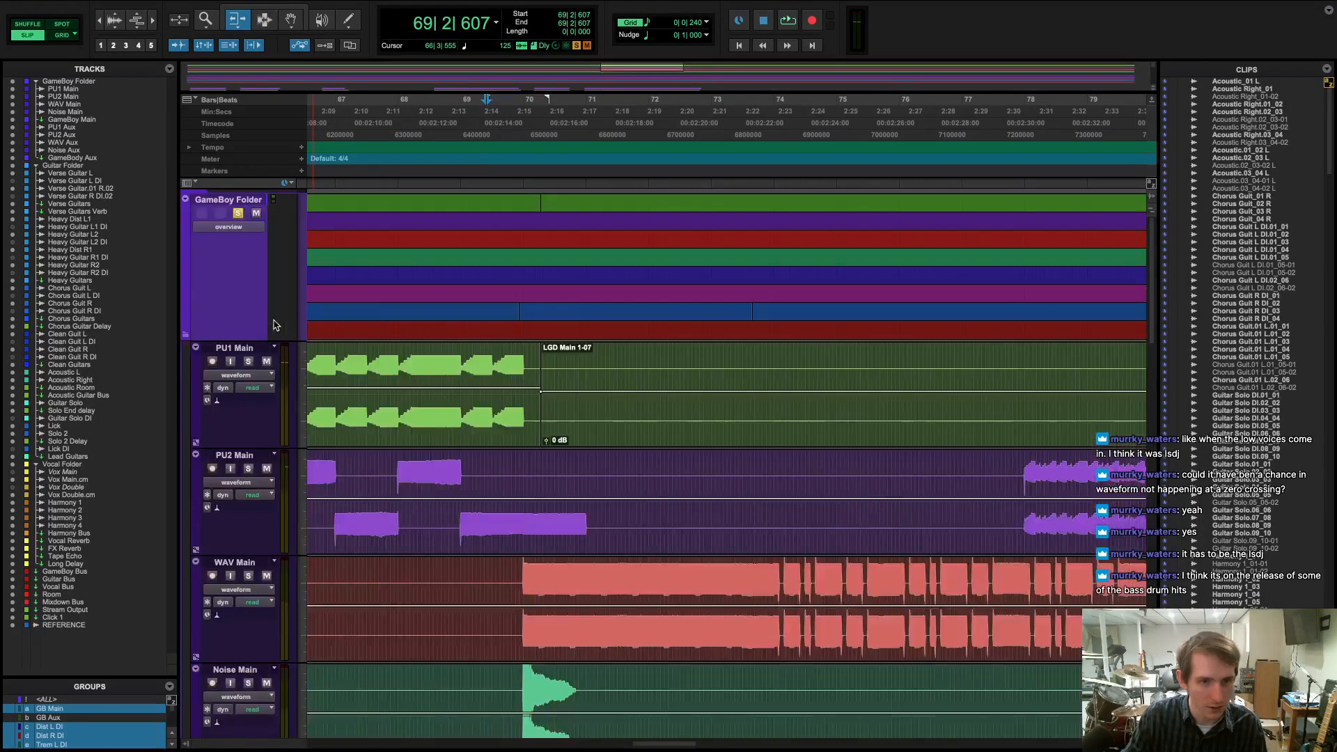
scroll(367, 313, down, 8)
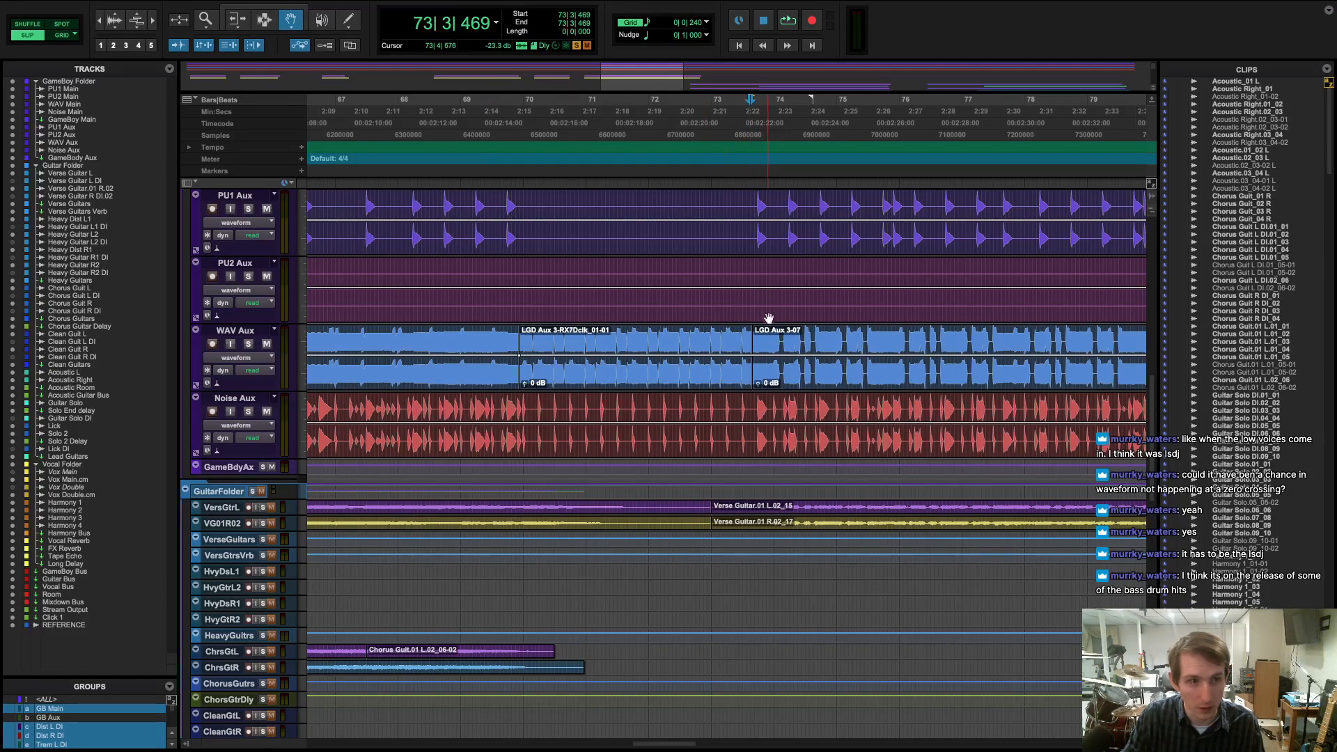
scroll(768, 313, right, 2)
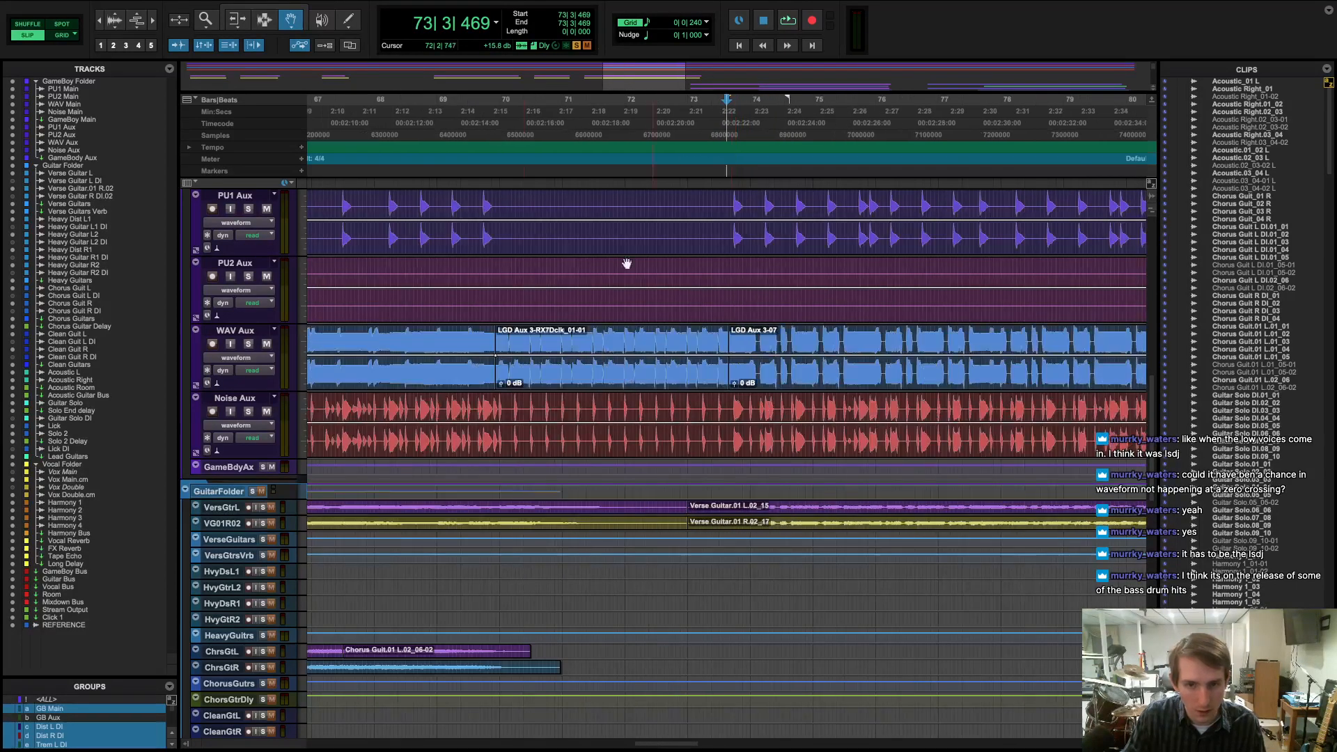
- Try extending the start of the LGD Aux 3-07 clip on WAV Aux back to 70|3|811
click(244, 19)
scroll(664, 339, up, 3)
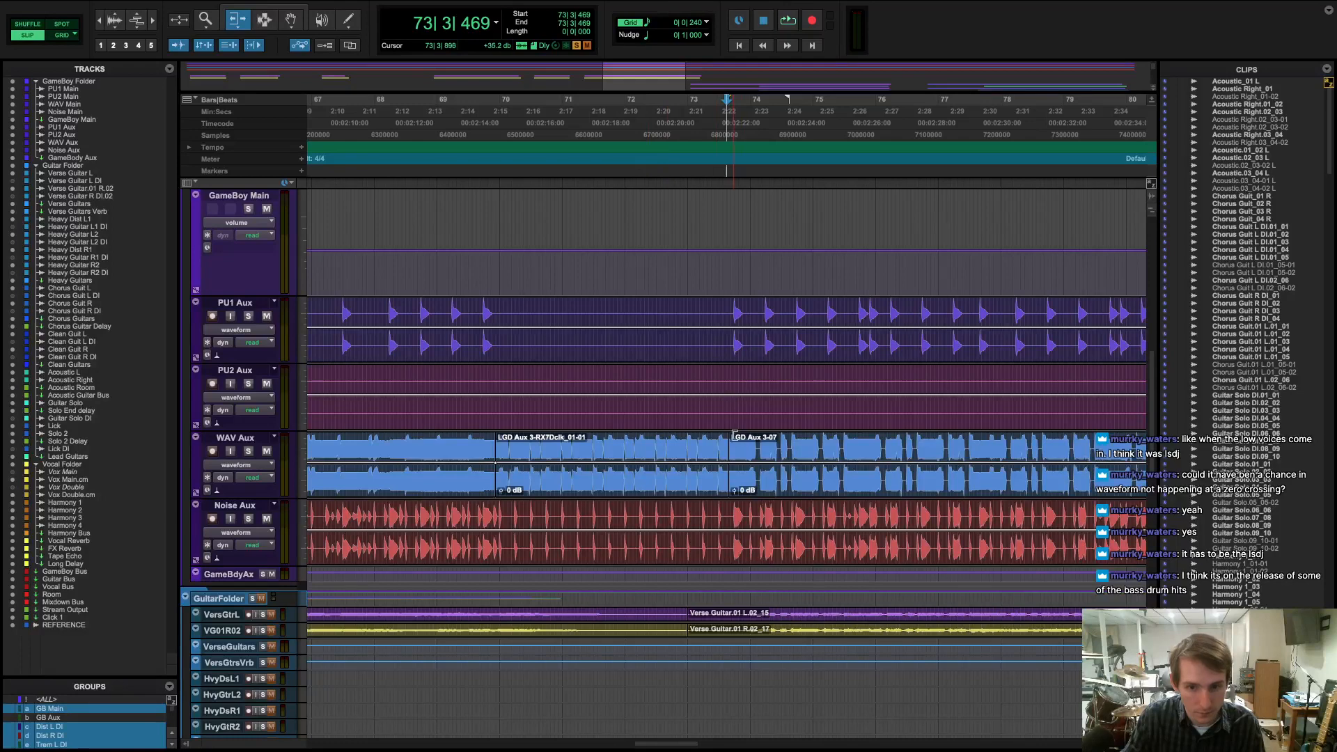
drag(732, 449, 544, 446)
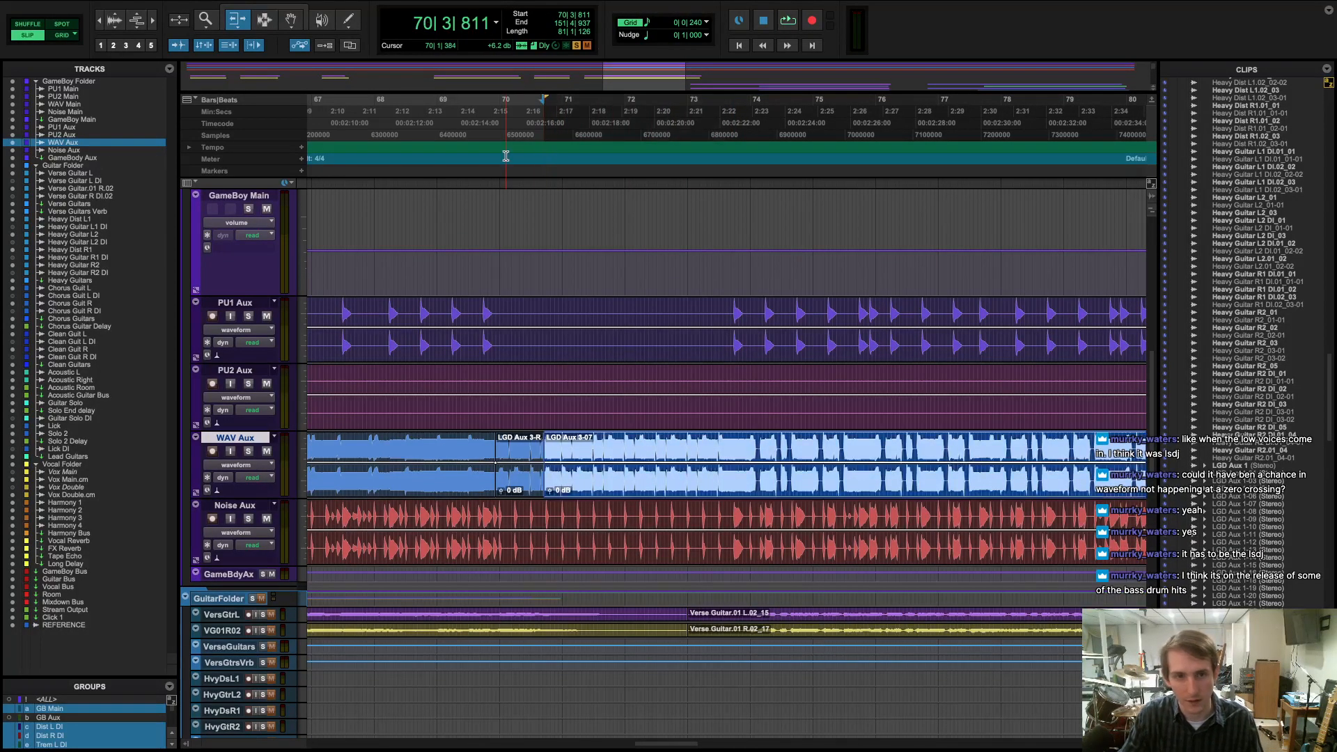
- Audition the extended WAV Aux clip from 70|3|171, stop at 73|4|298, and undo the clip extension
click(533, 173)
key(space)
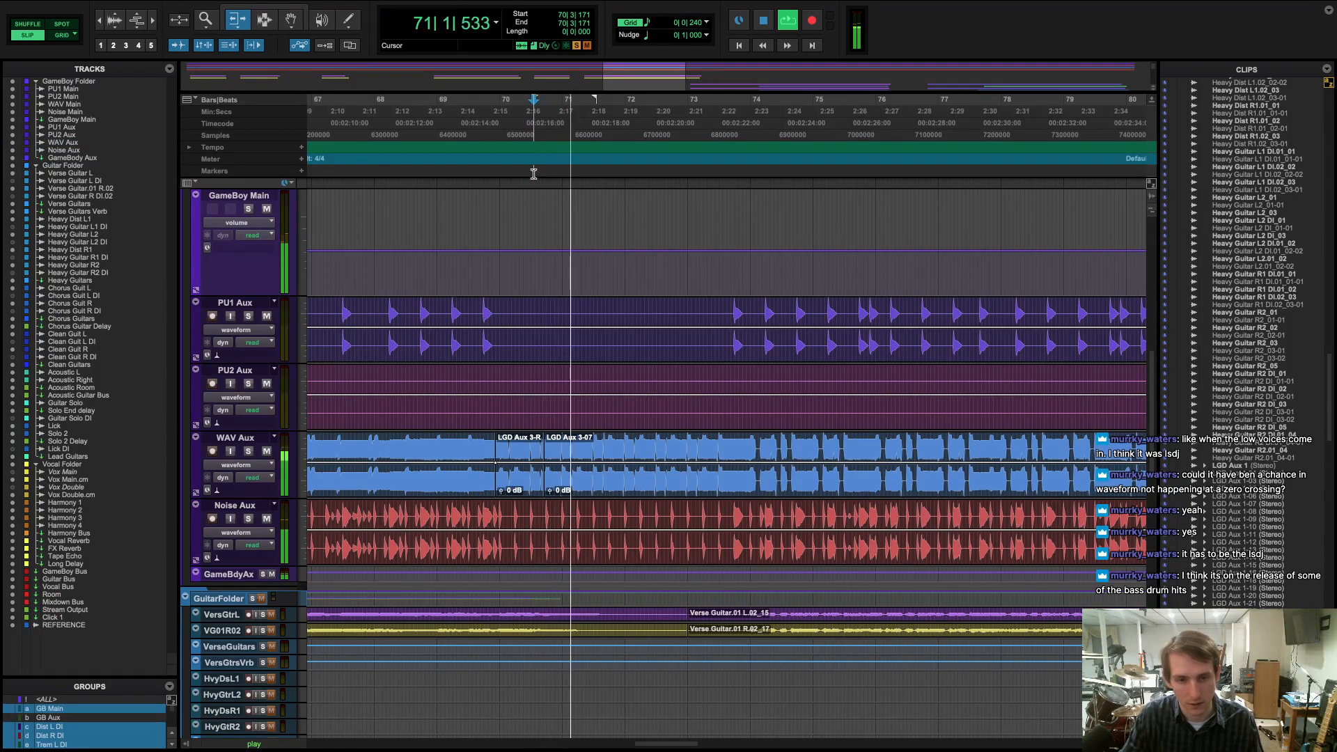
scroll(265, 288, up, 5)
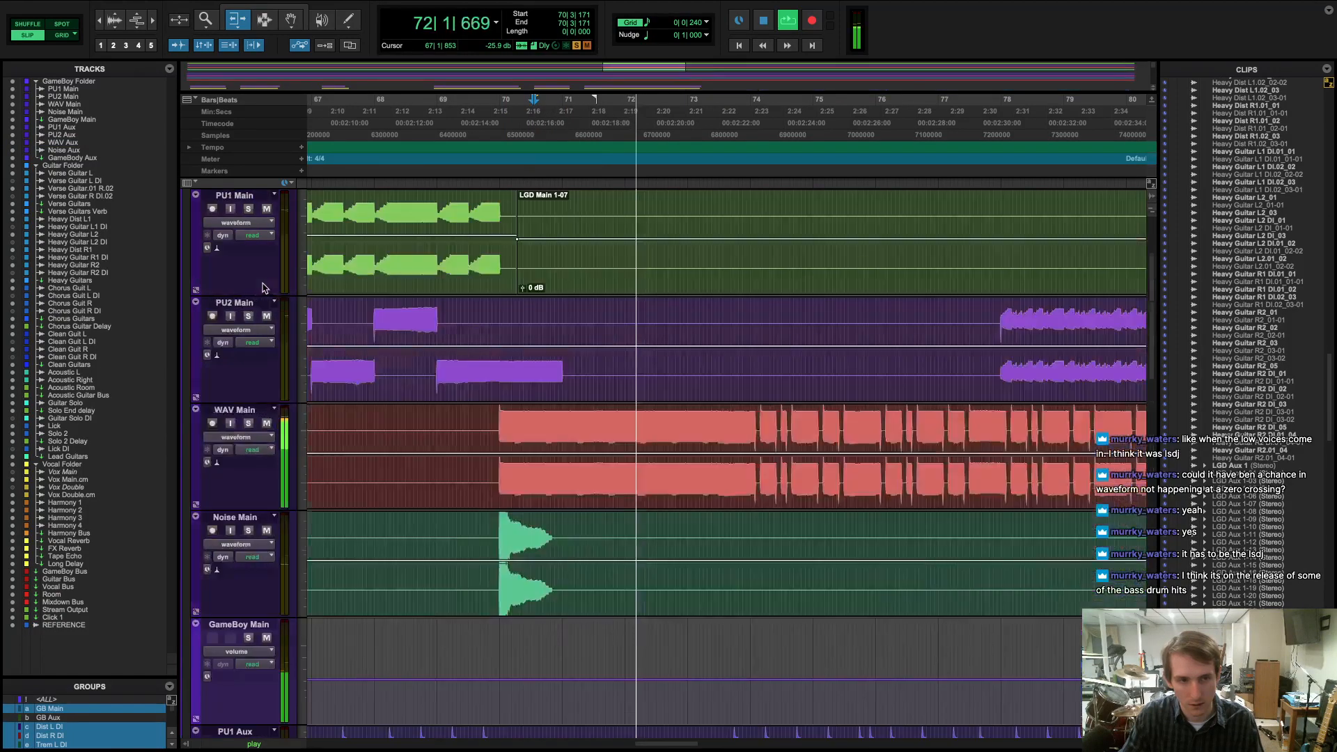
scroll(265, 288, down, 3)
scroll(265, 287, down, 2)
scroll(265, 286, down, 2)
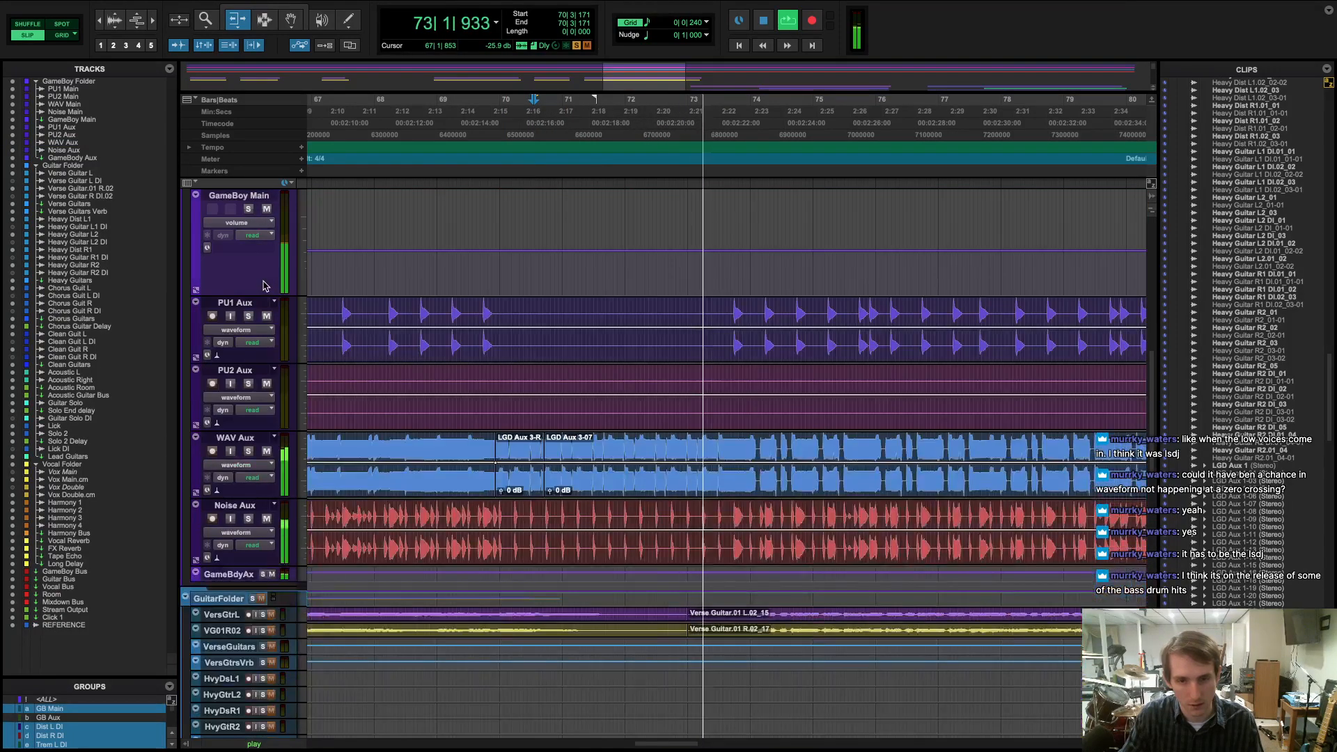
key(space)
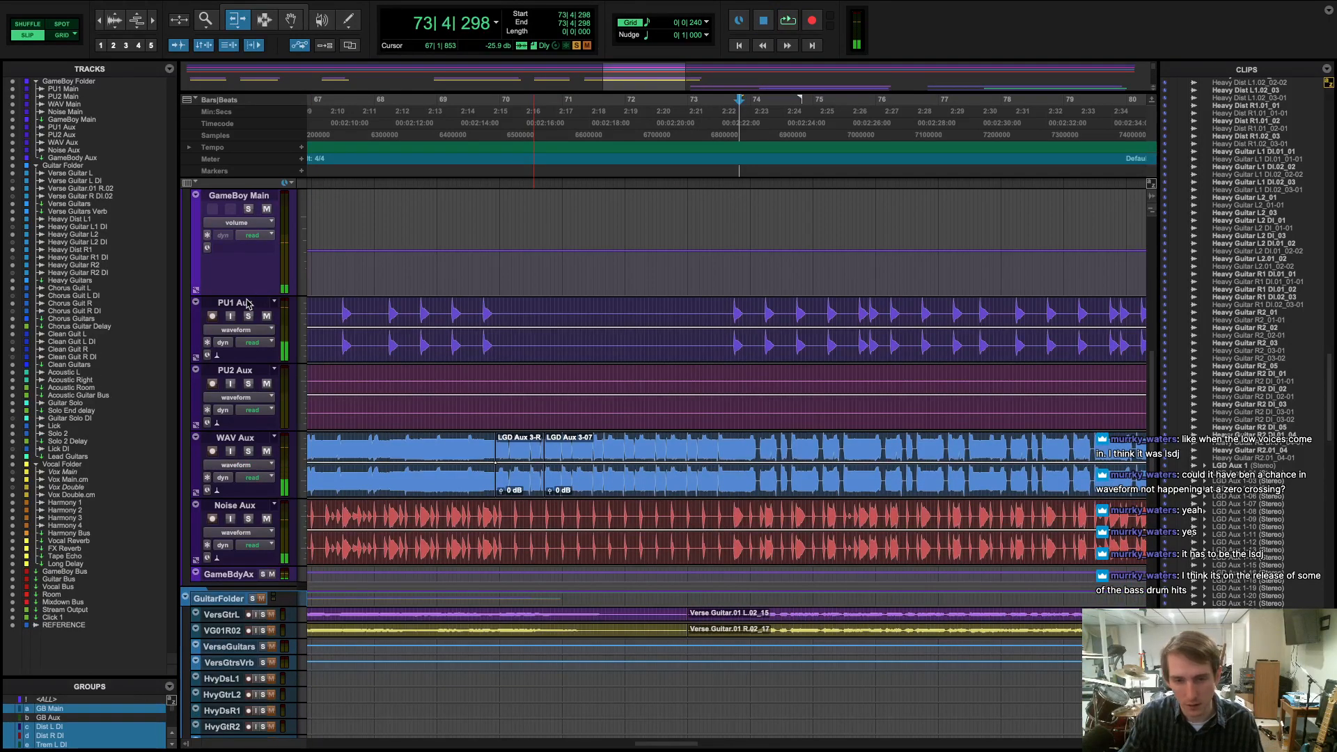
key(super+z)
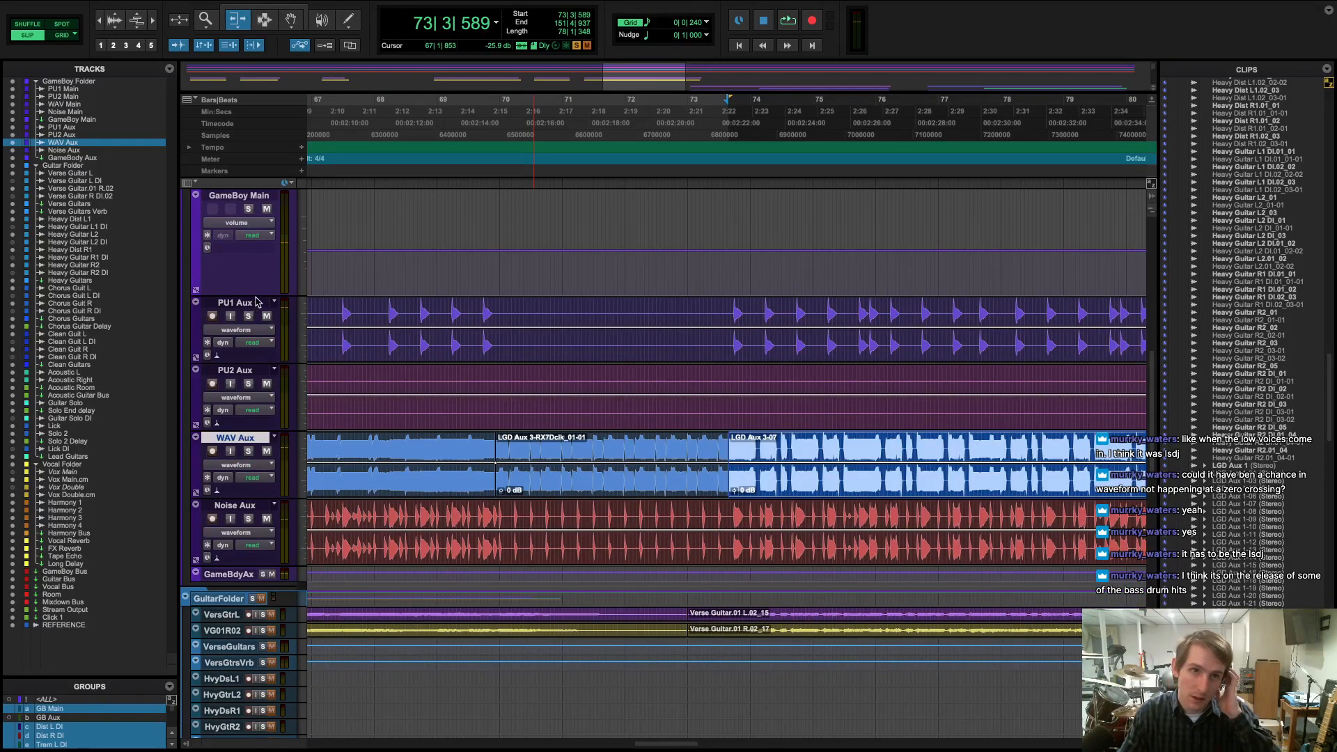
- Extend the start of LGD Aux 3-07 back to 70|2|661, audition it from 70|2|405, and undo the extension
click(501, 165)
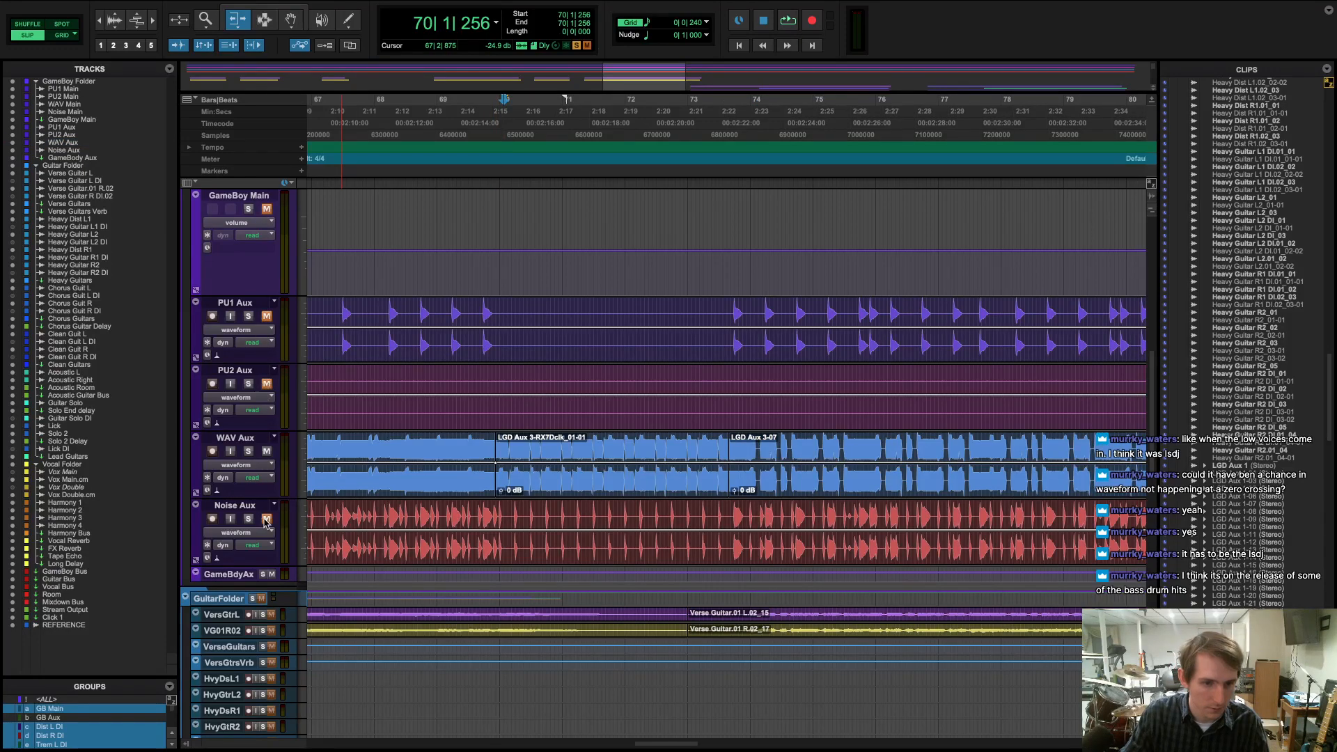
drag(733, 453, 526, 444)
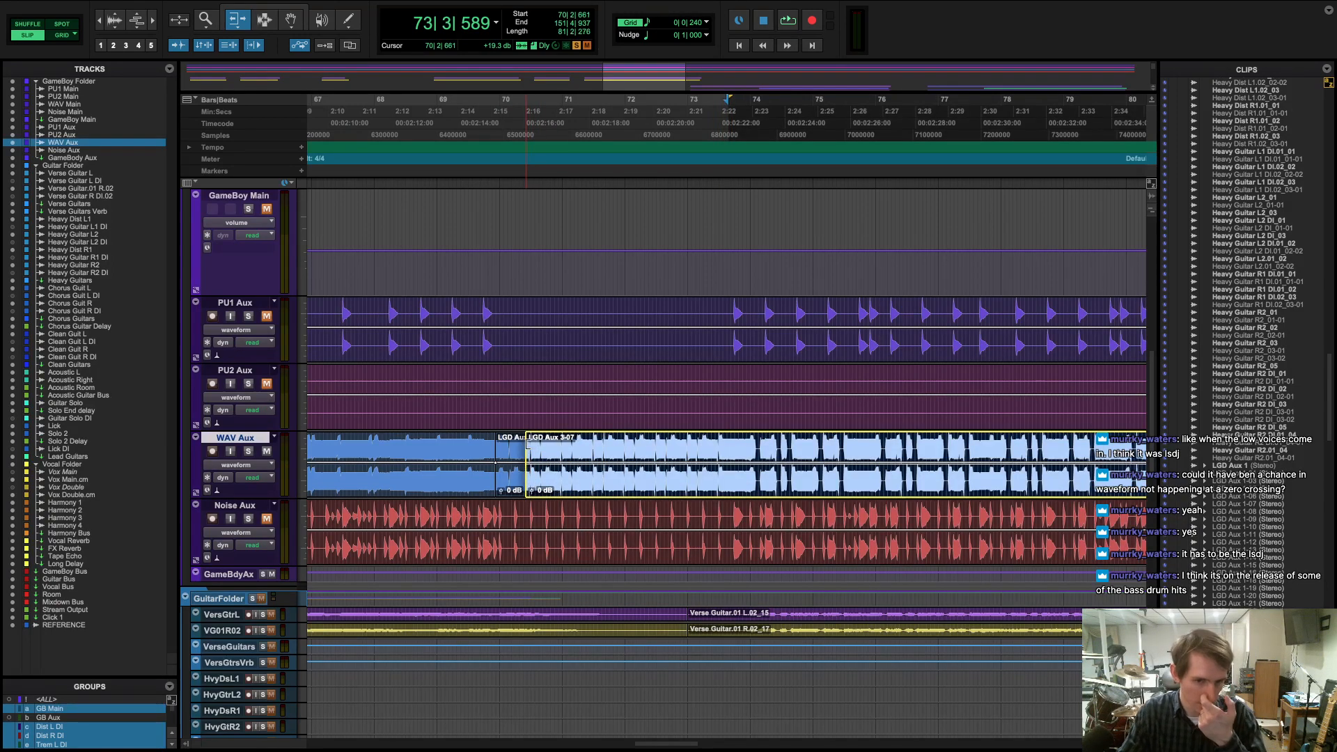
click(522, 165)
key(space)
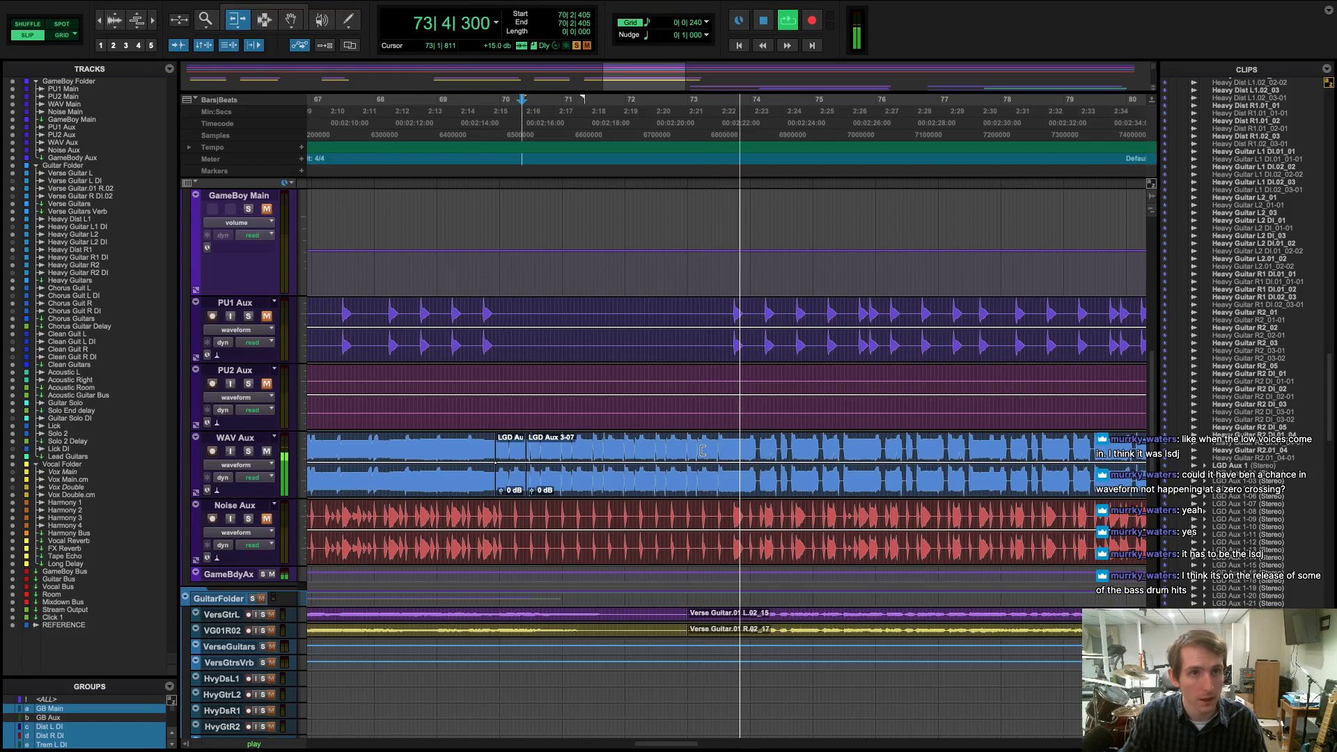
key(space)
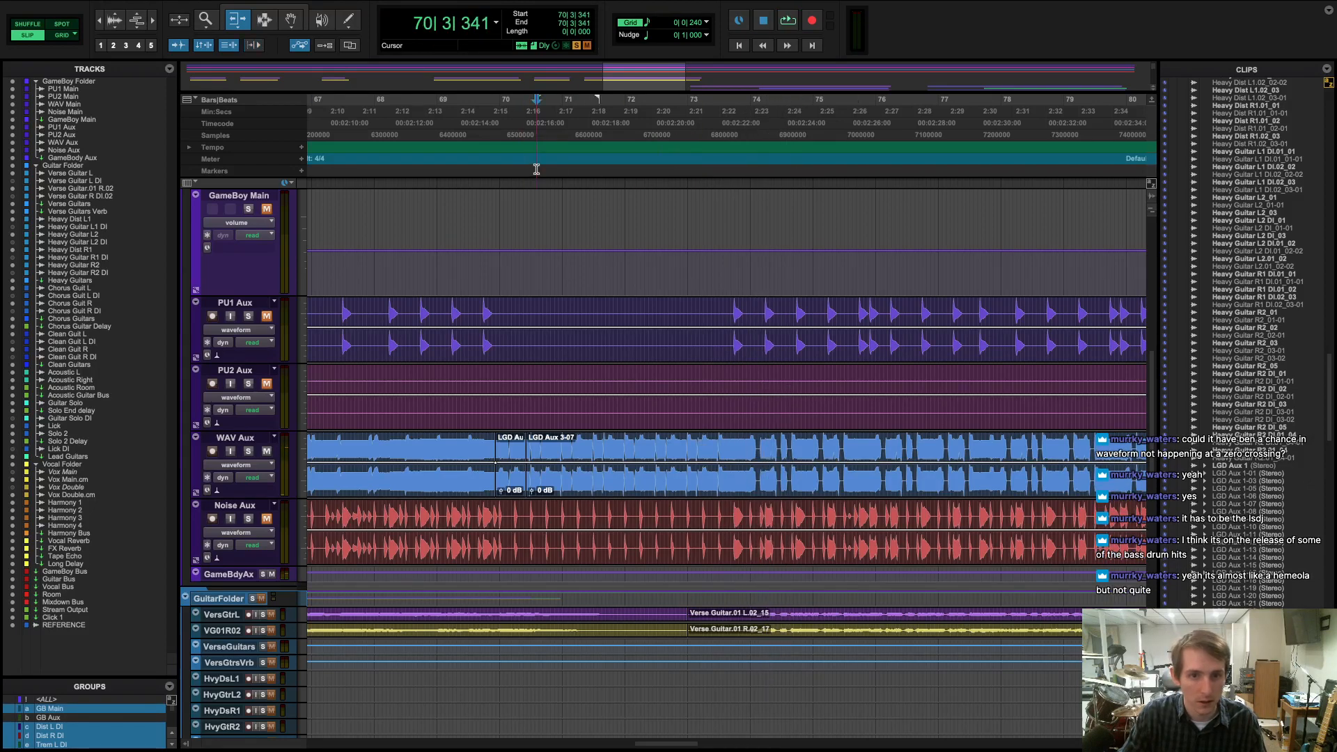
key(super+z)
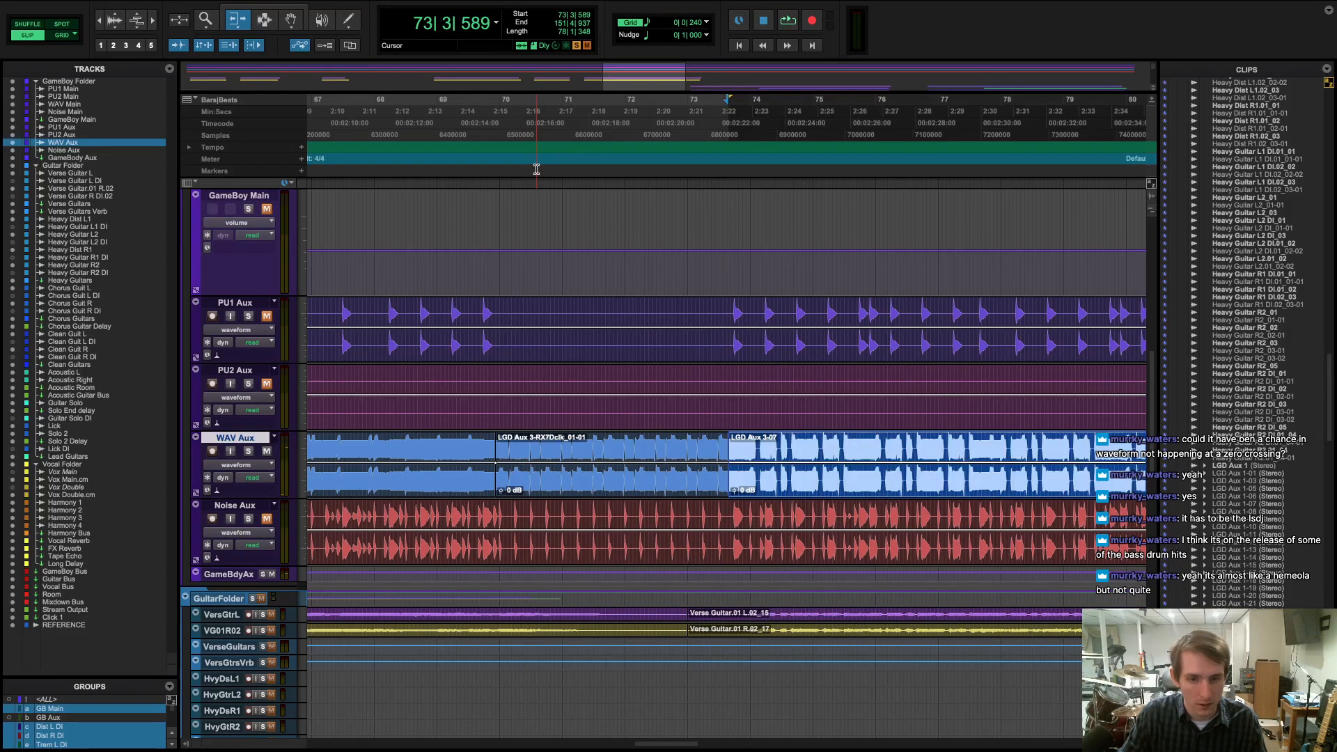
- Play the WAV Aux passage with the LGD Aux 3-RX7Dclk_01-01 clip from 69|4|704 and stop at 75|4|313
click(496, 172)
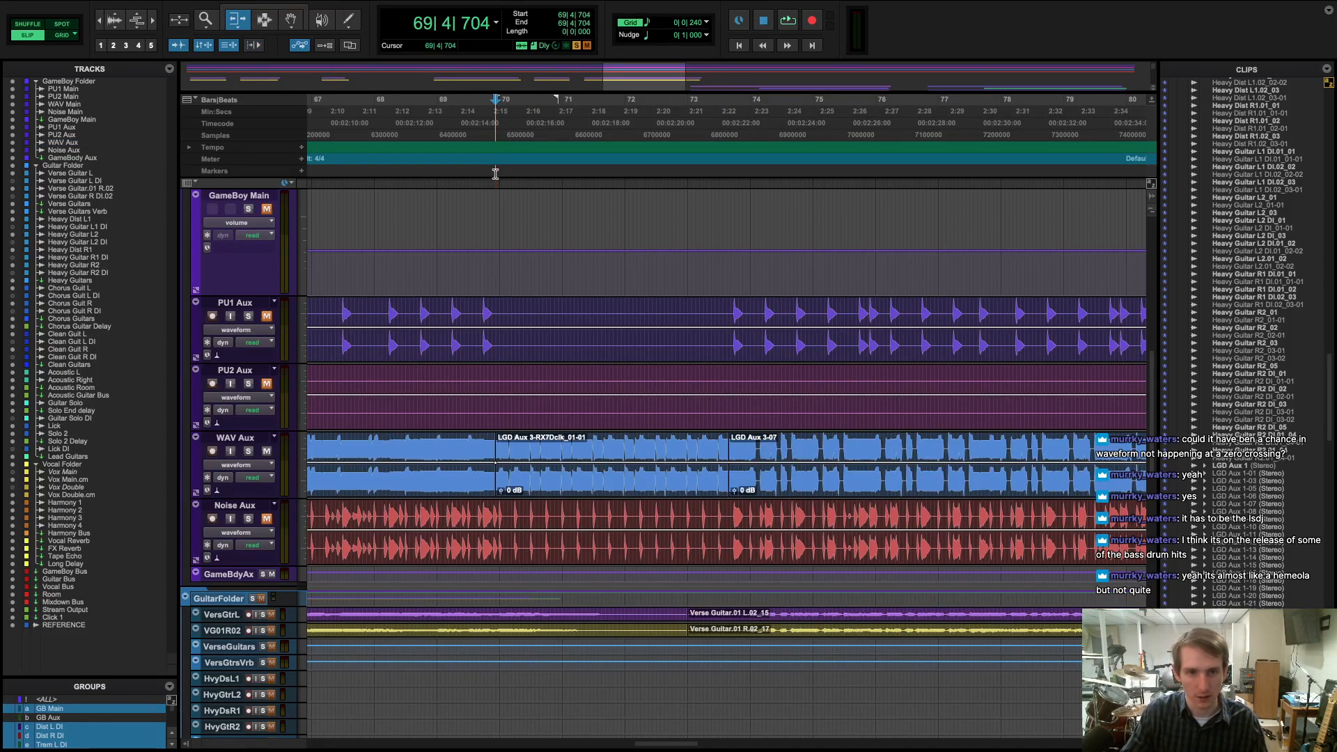
key(space)
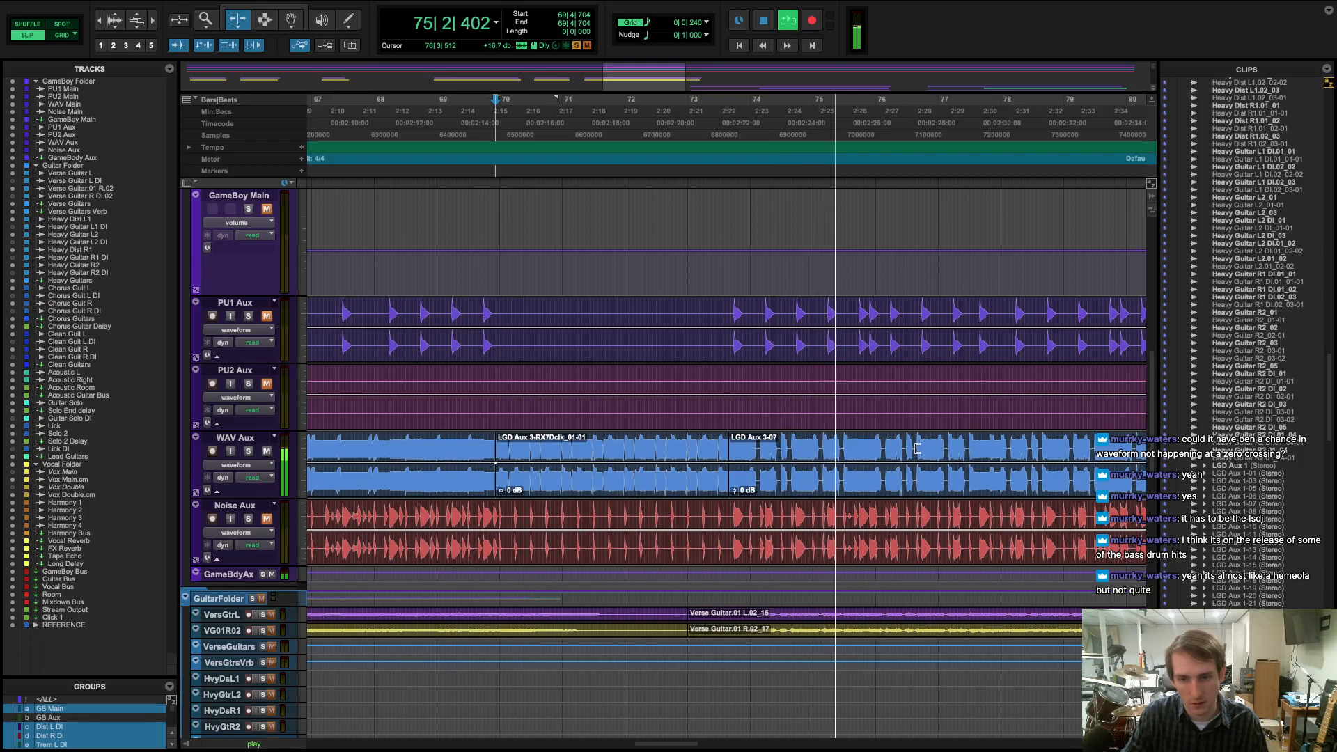
key(space)
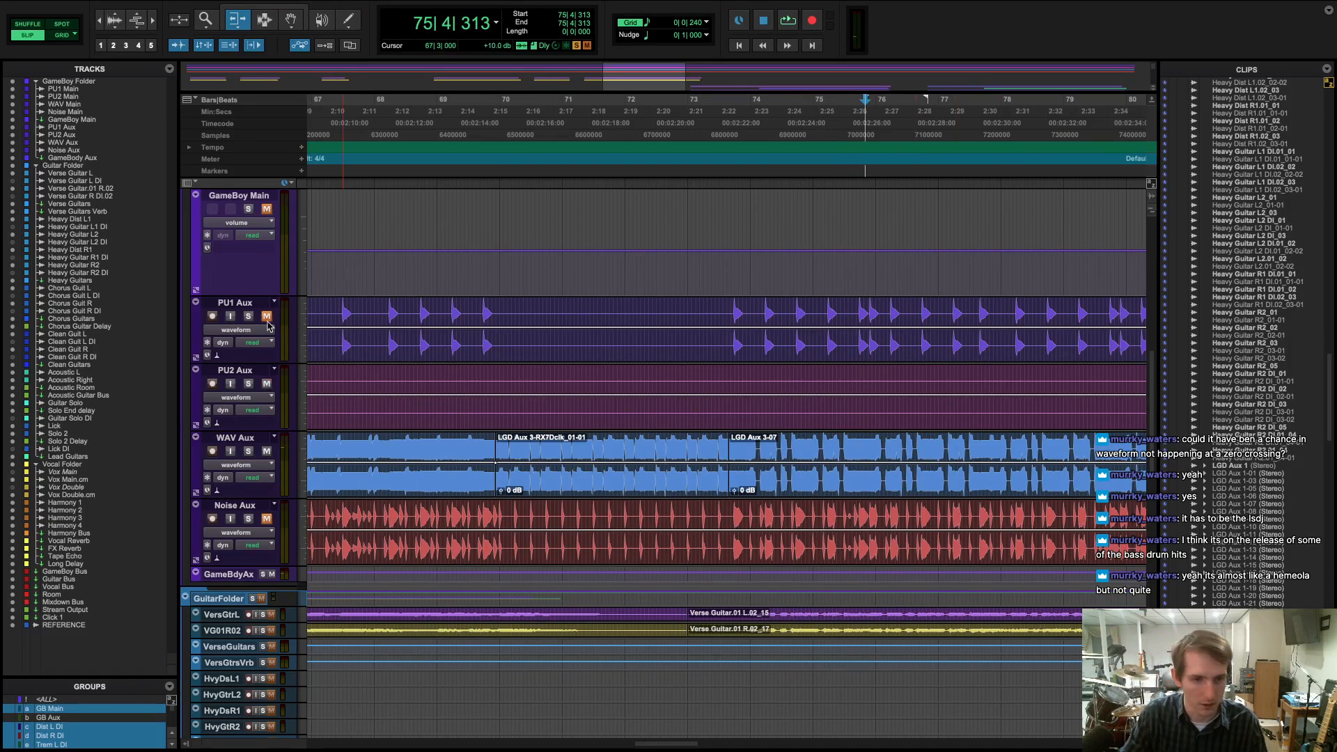
- Audition the song with the GameBoy folder unsoloed, first briefly from 64|2|405 and again from 69|2|149
scroll(267, 522, up, 8)
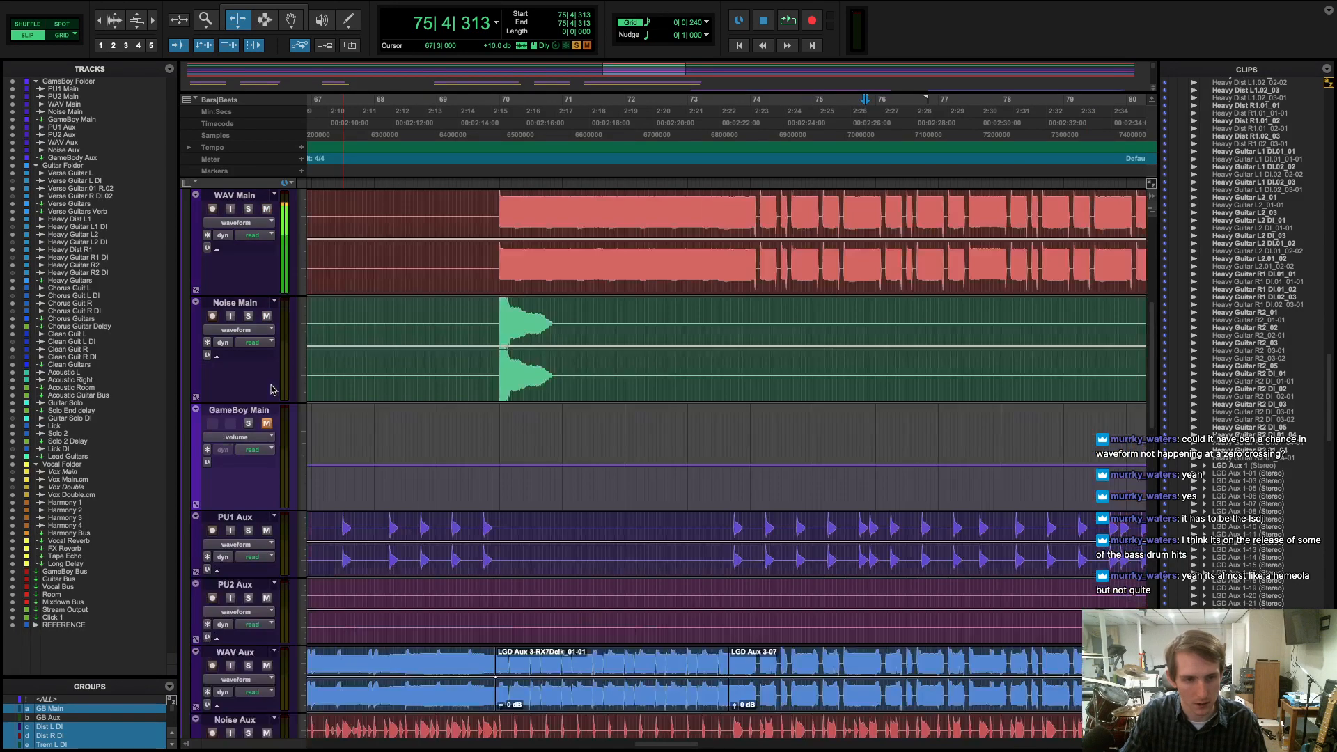
scroll(283, 426, down, 4)
scroll(233, 281, up, 4)
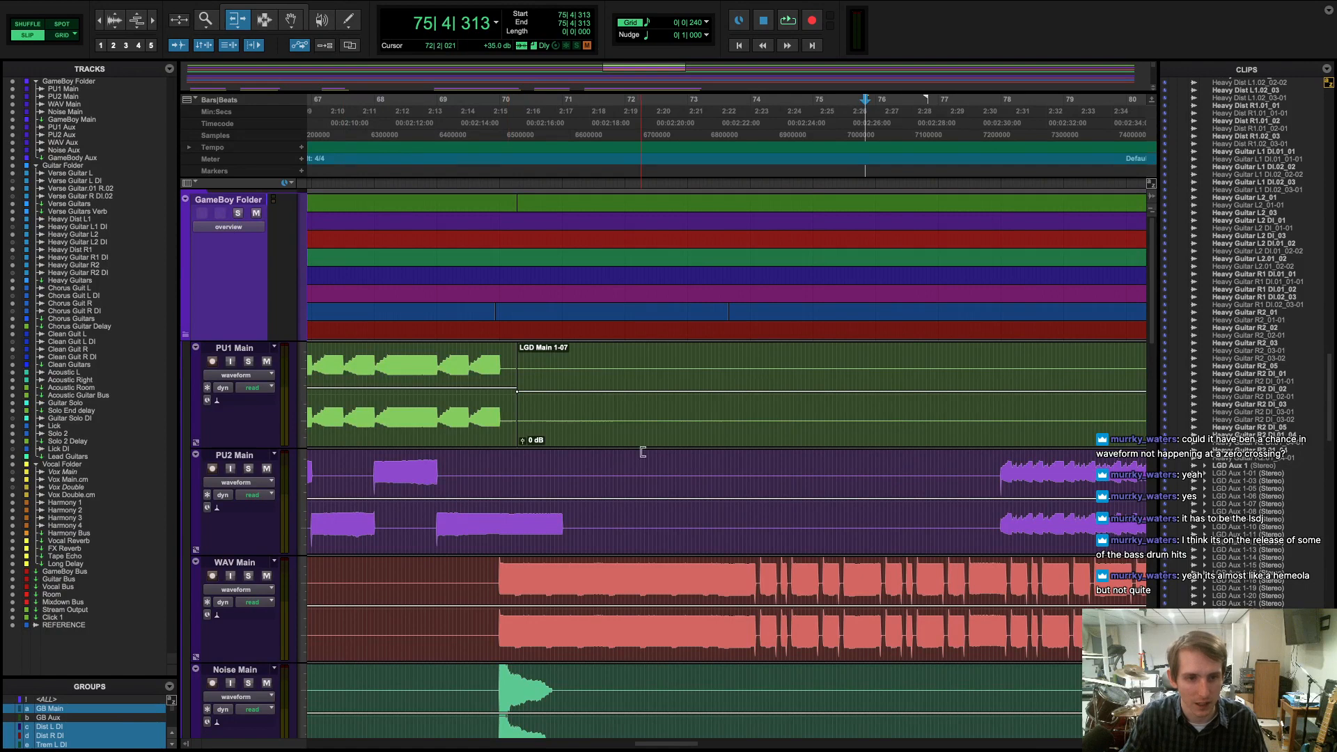
scroll(641, 453, up, 2)
scroll(624, 461, down, 4)
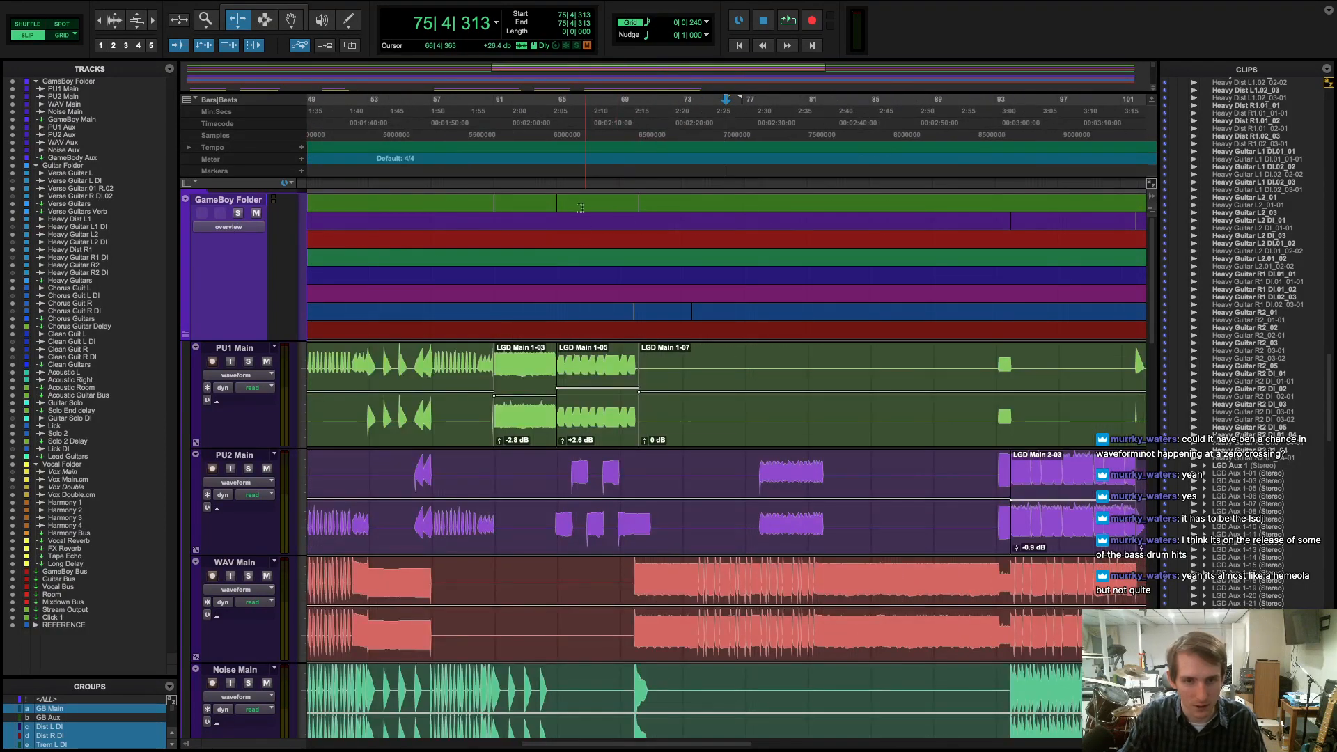
click(552, 166)
key(space)
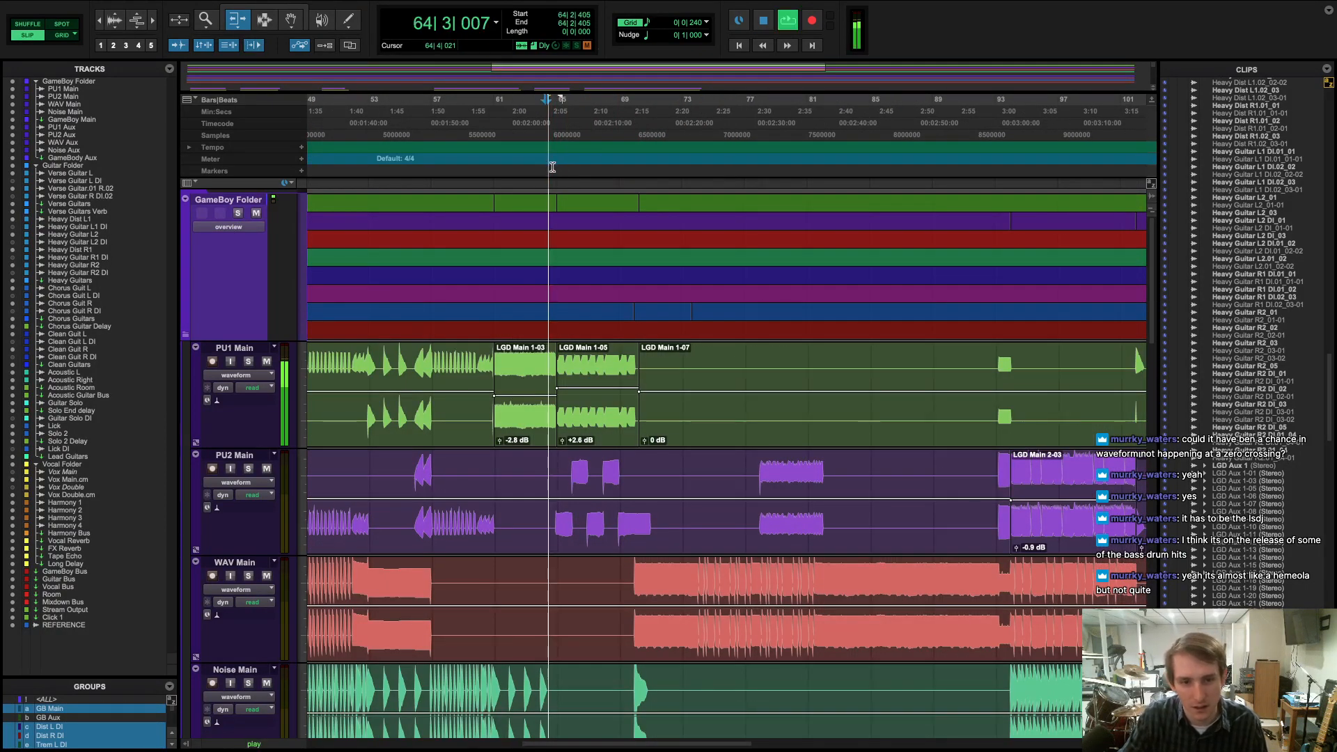
key(space)
click(623, 169)
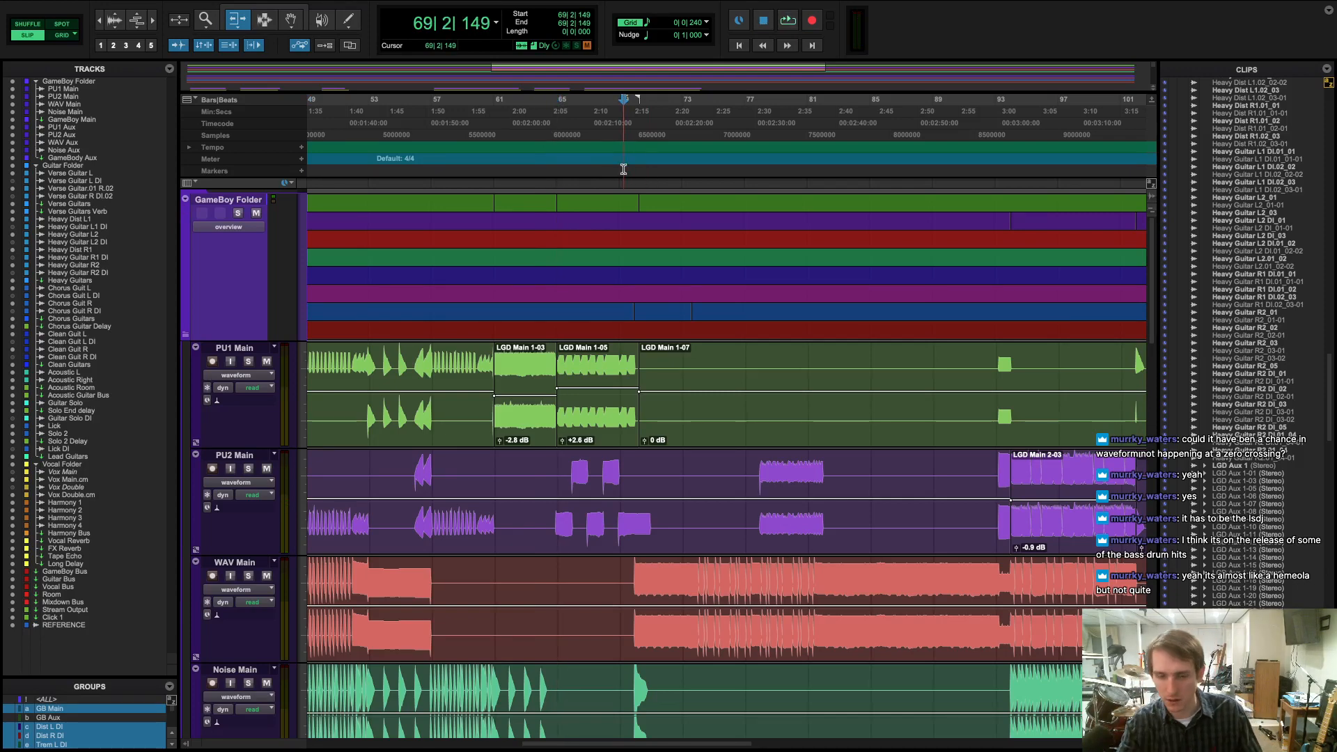
key(space)
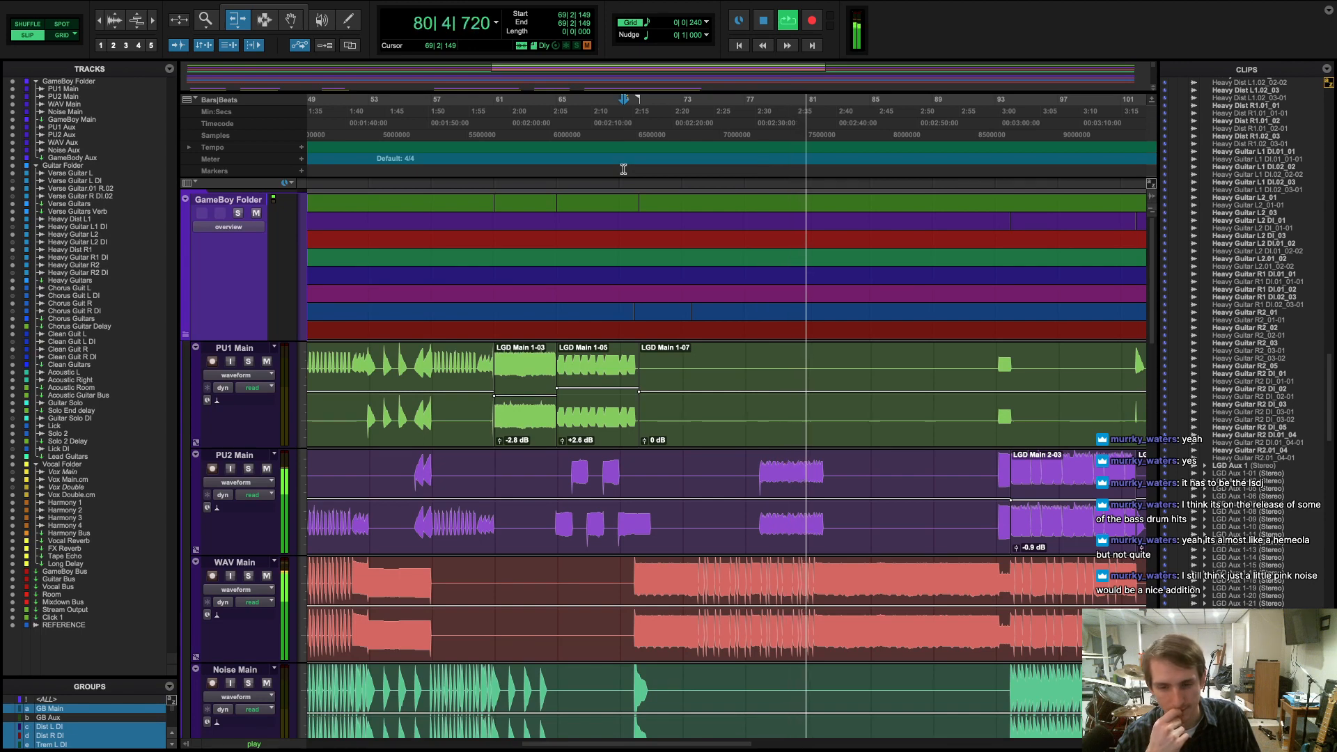
- Stop the running playback and audition the section again from bar 70, beat 3
key(space)
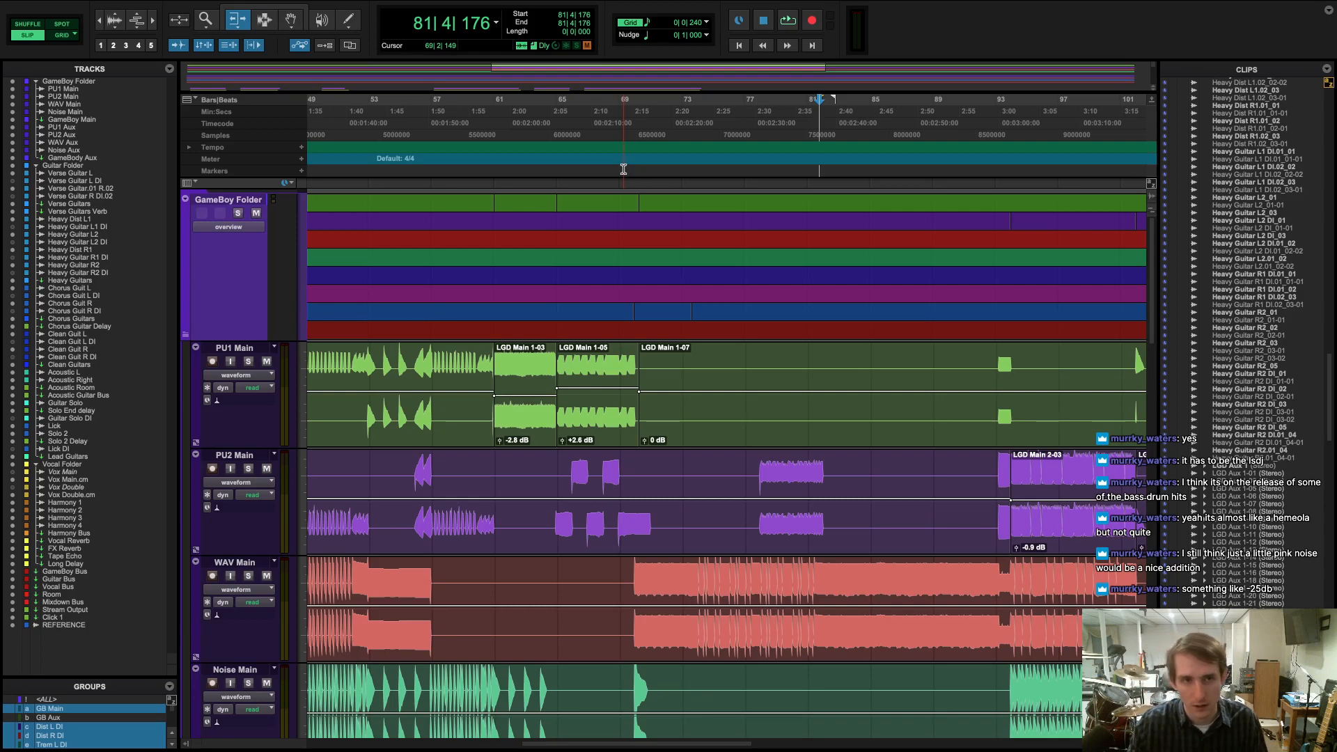
click(623, 166)
click(641, 169)
key(space)
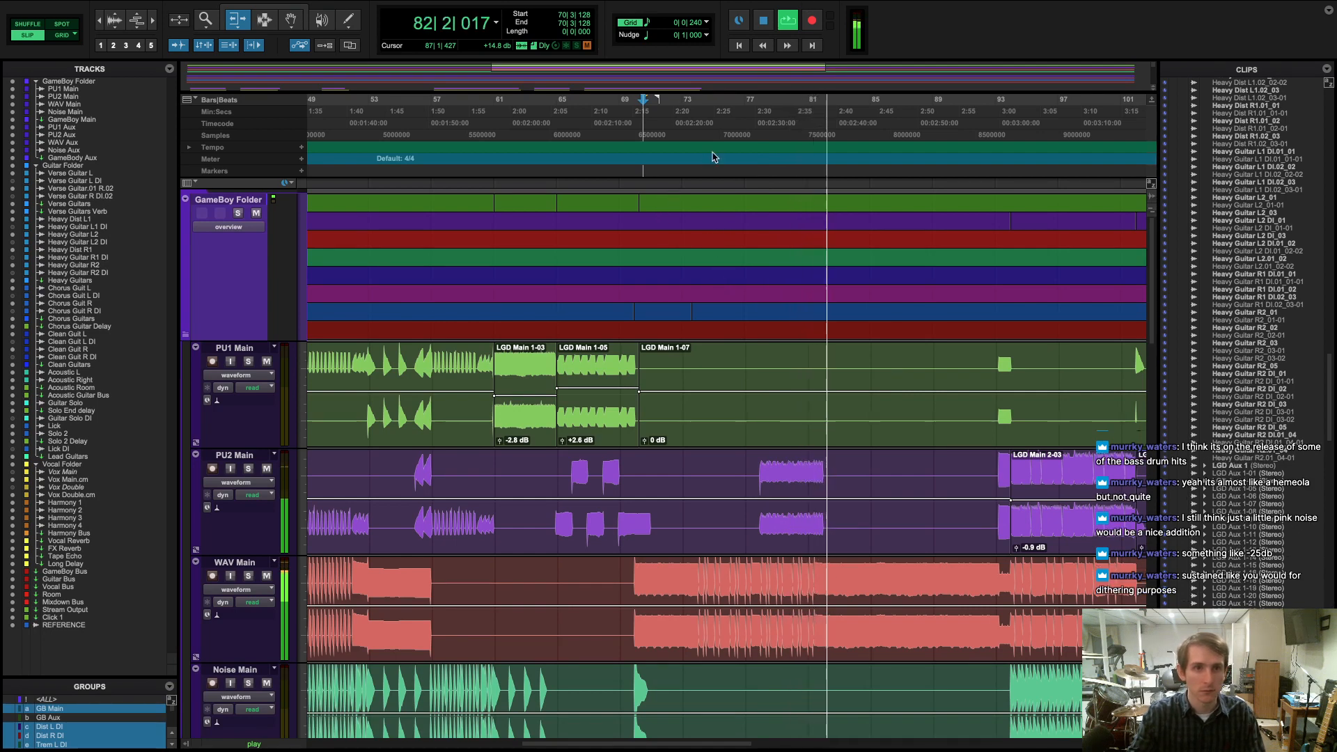
click(763, 20)
- Zoom in on the timeline around bar 73 and park the play position there for a closer look at the transition
click(631, 170)
click(686, 172)
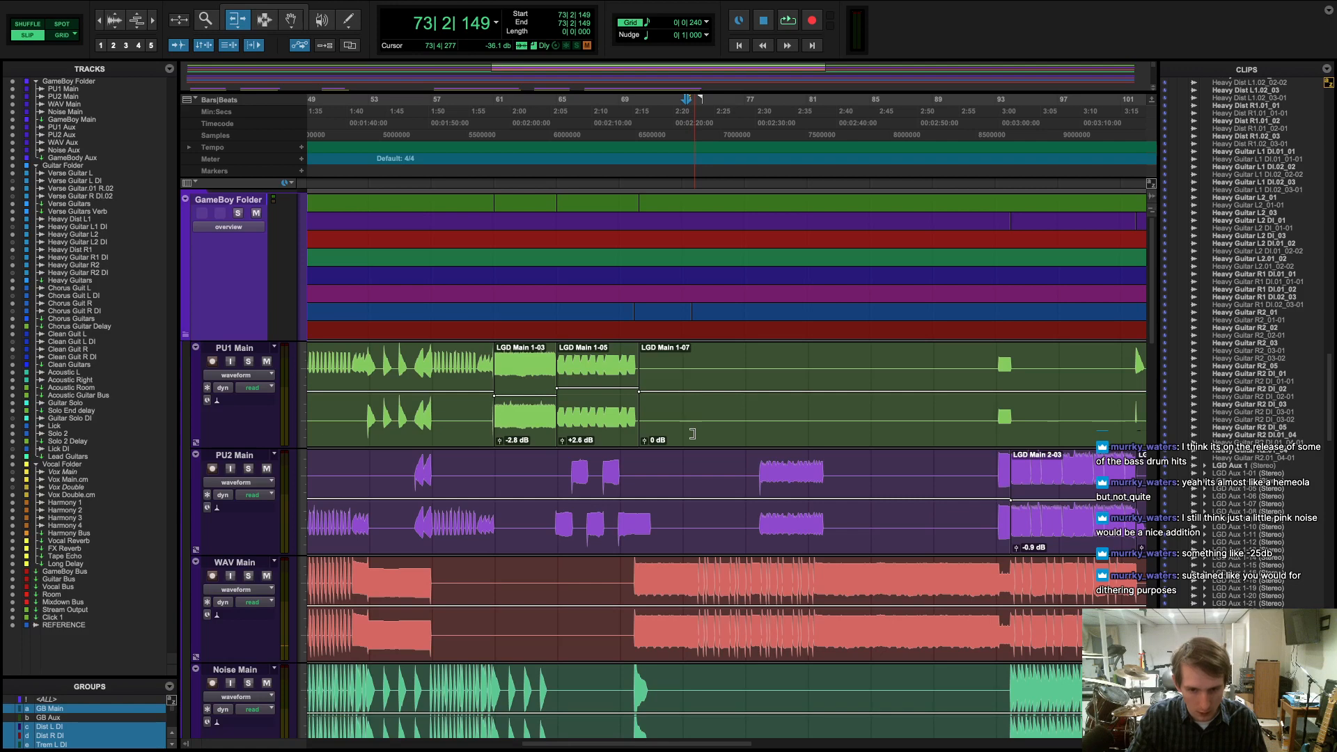
key(super+bracketright)
key(super+bracketright)
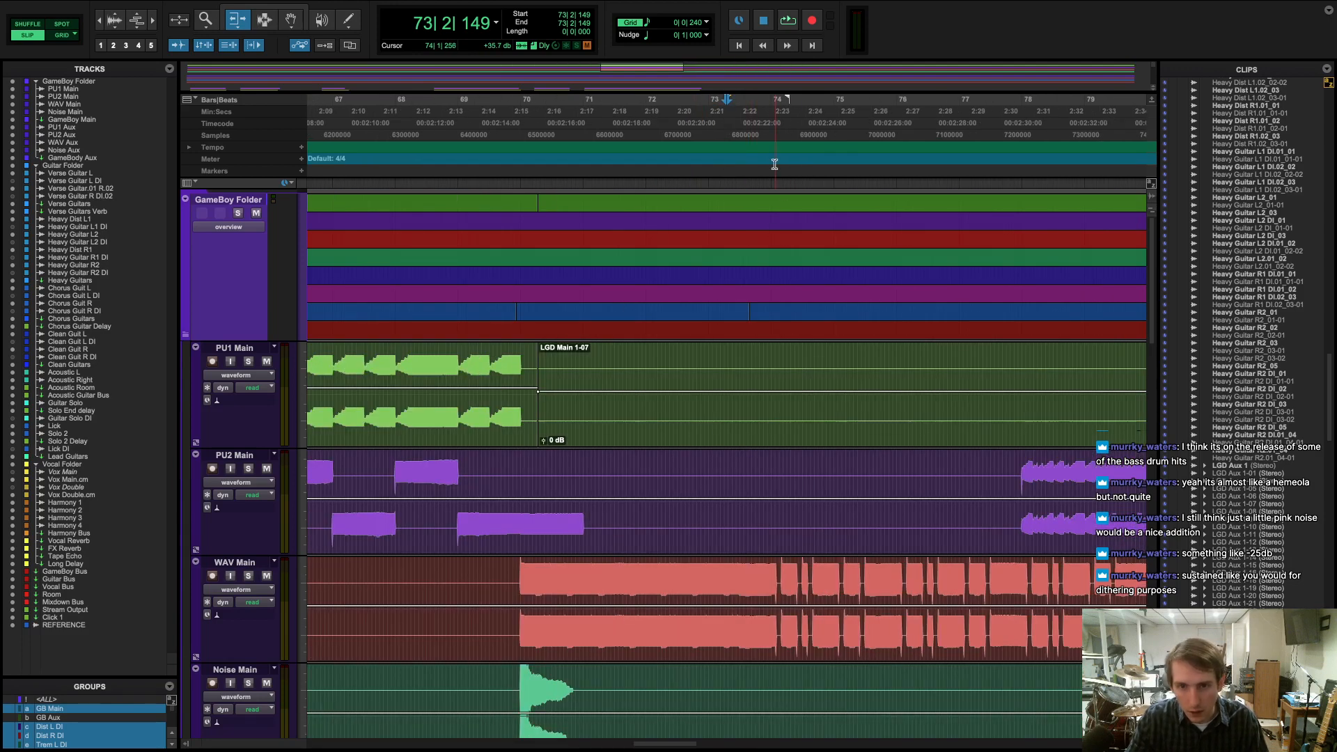
key(space)
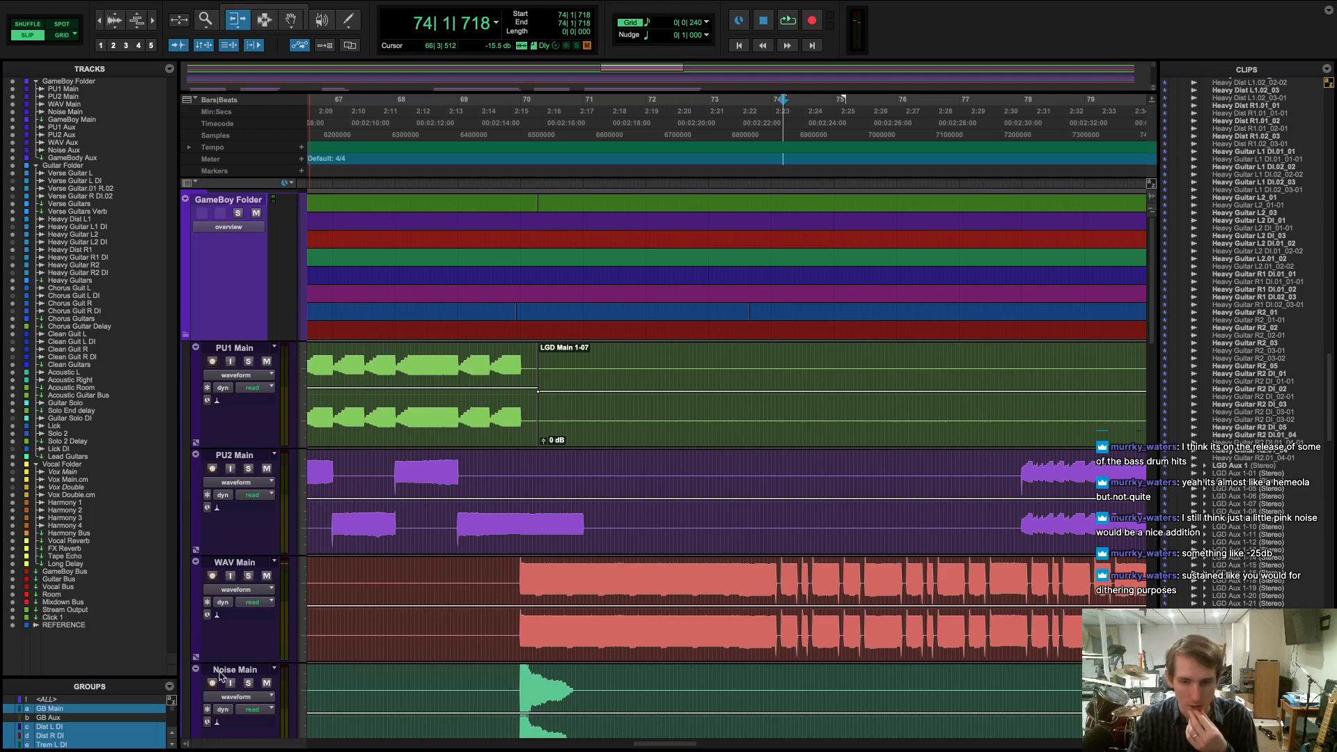
- Create a mono Aux Input track named Noise directly after the Vocal Bus in the mixer
scroll(568, 691, down, 5)
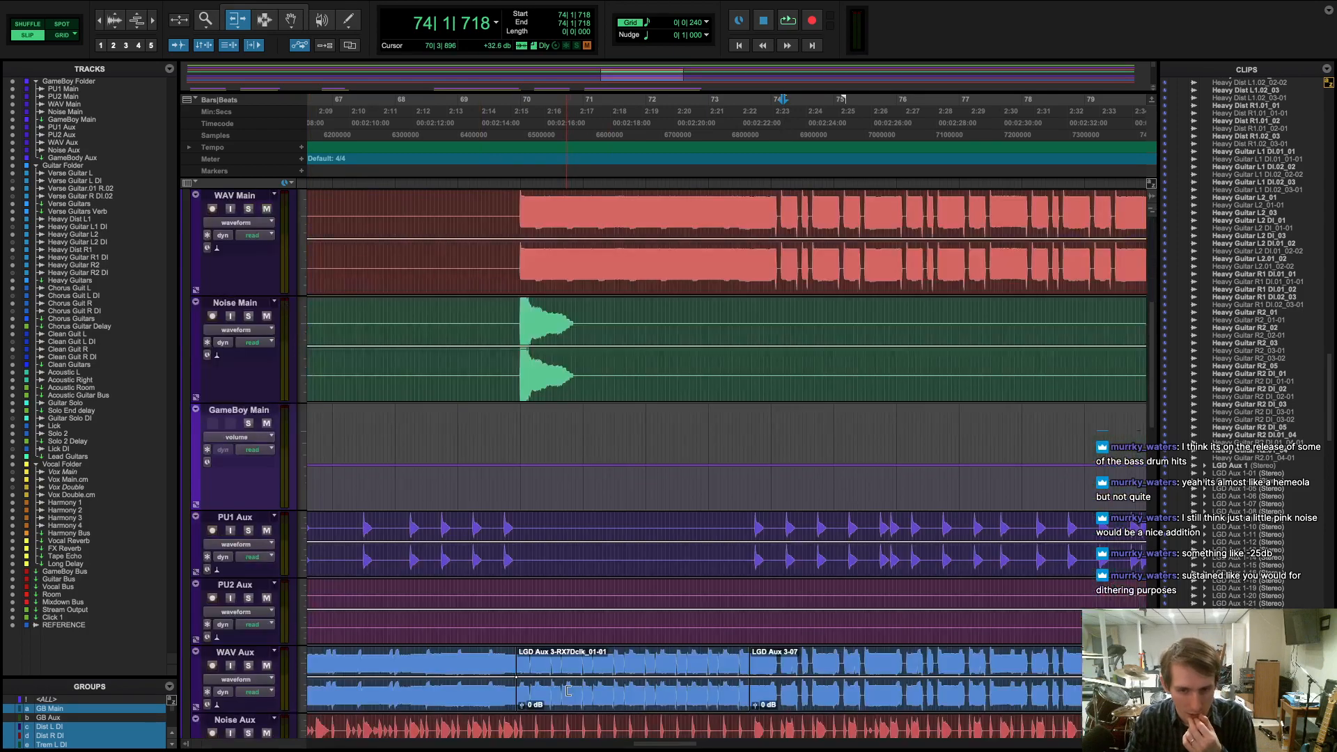
scroll(544, 675, up, 2)
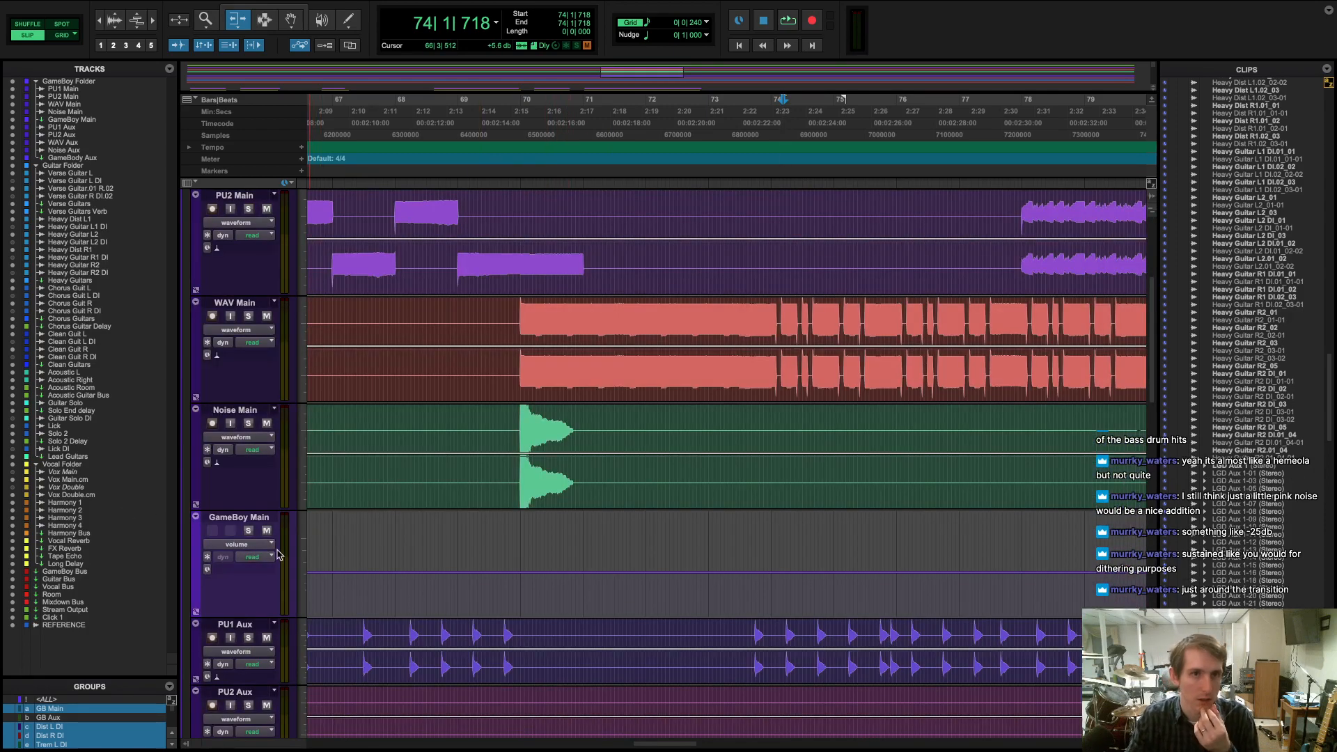
scroll(276, 557, down, 15)
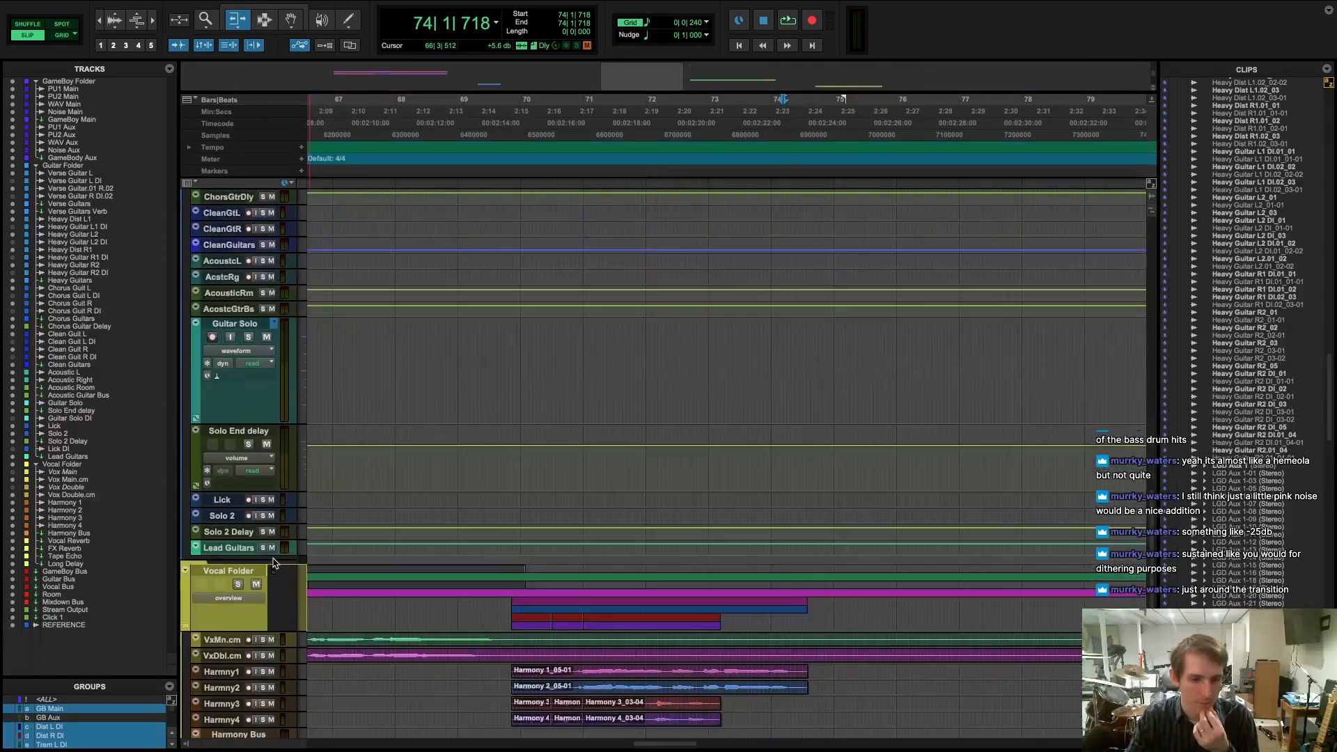
scroll(273, 563, down, 6)
key(super+equal)
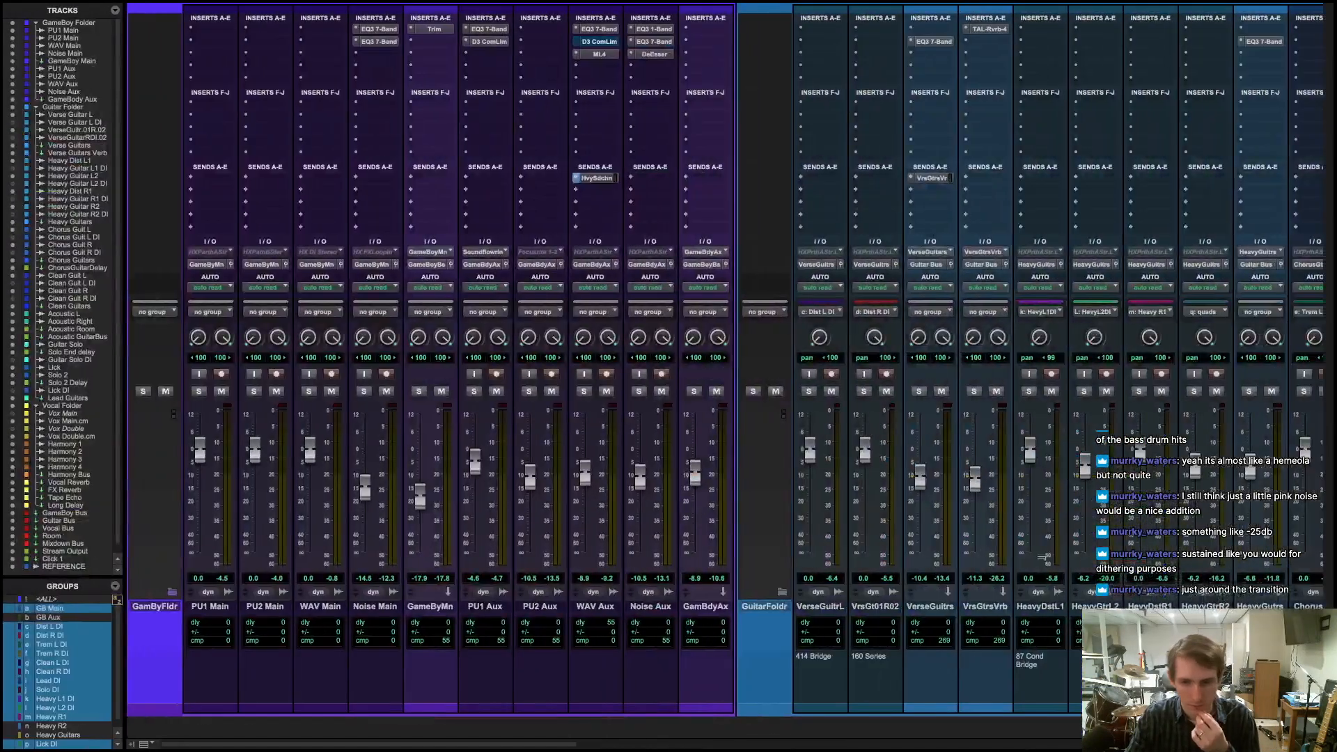
scroll(919, 583, right, 15)
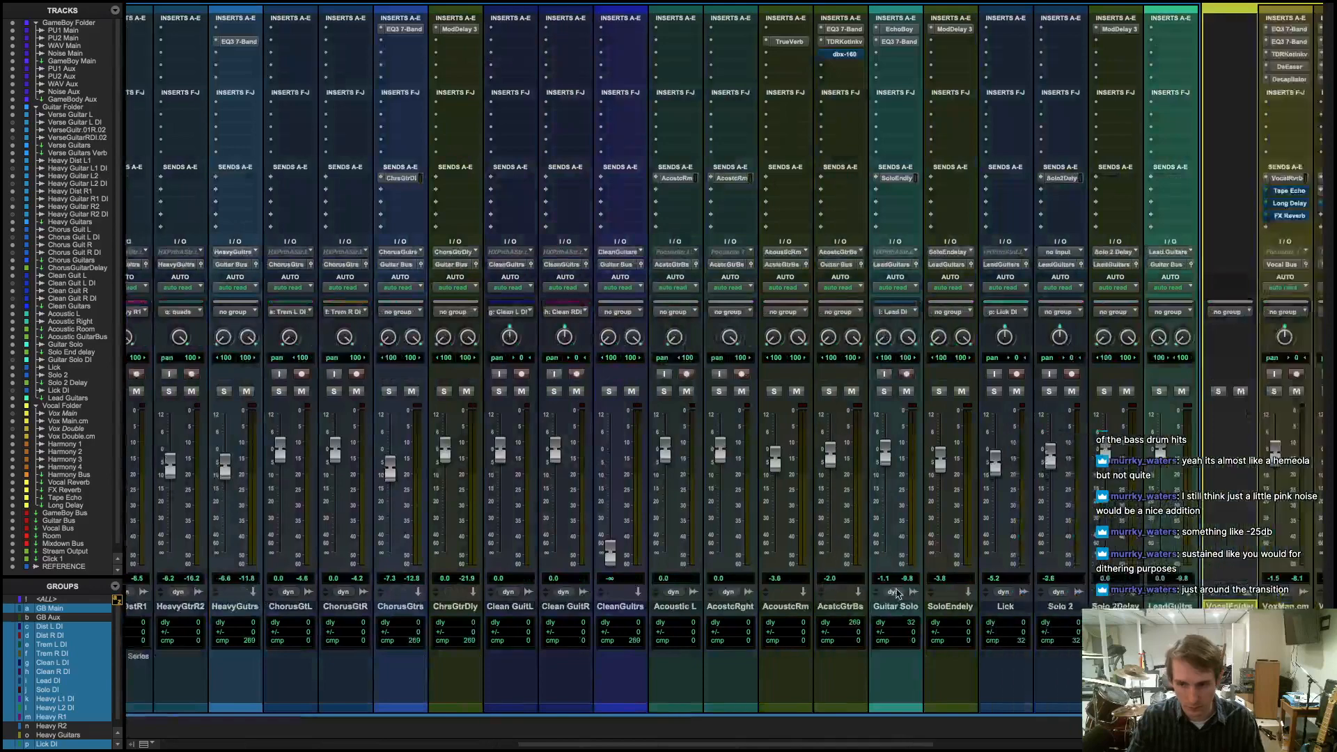
scroll(891, 597, right, 5)
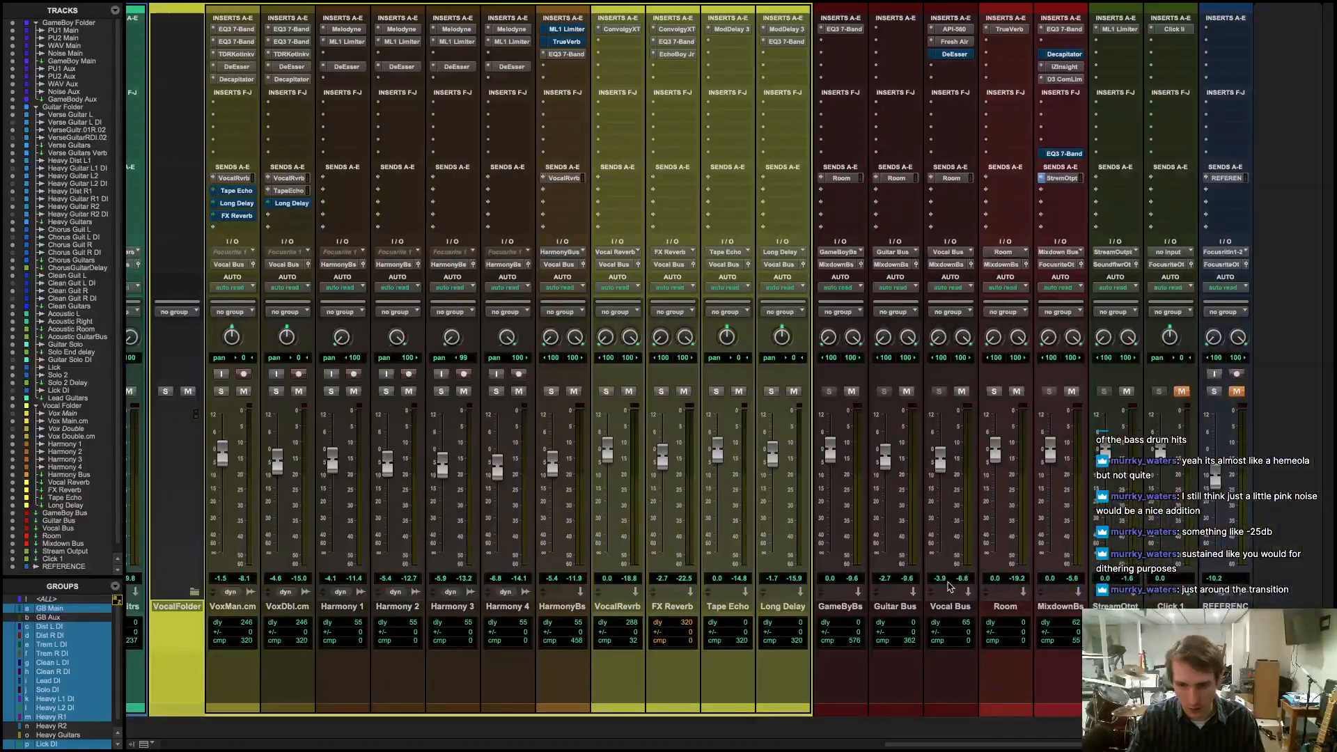
right_click(948, 605)
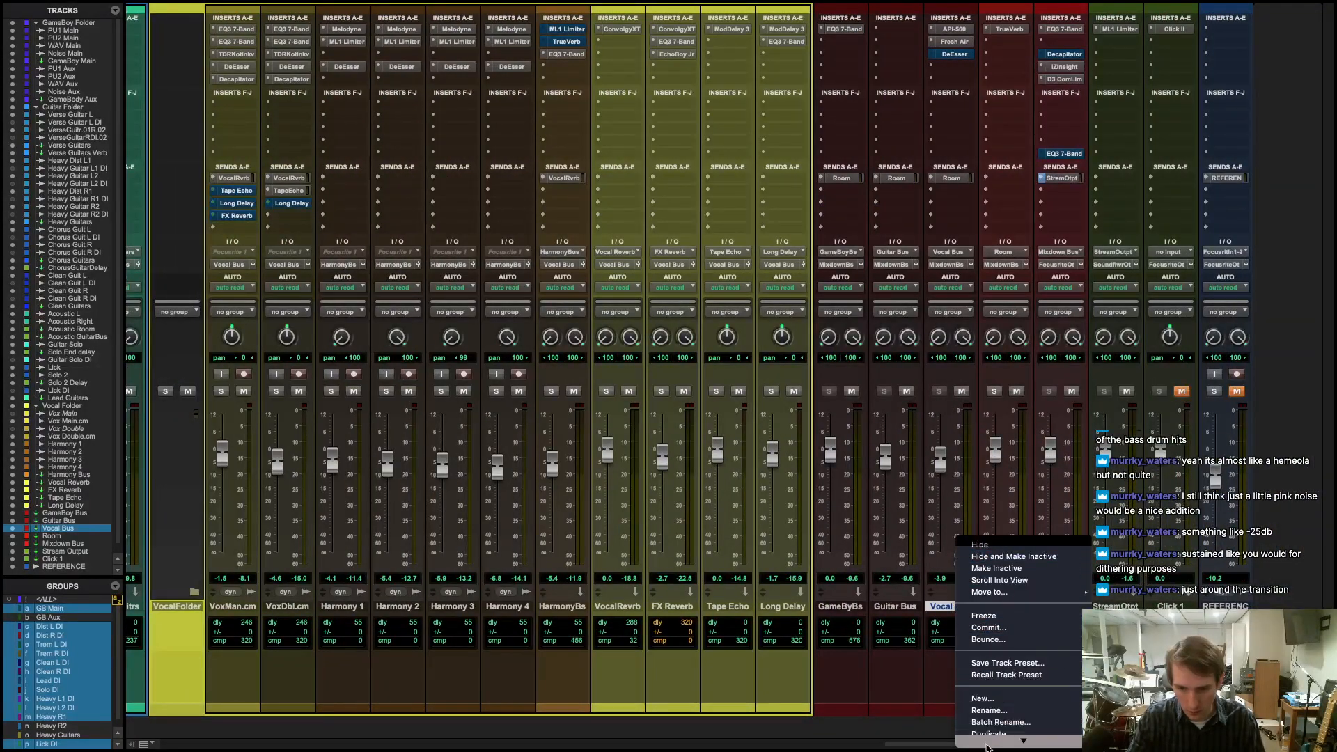
click(981, 679)
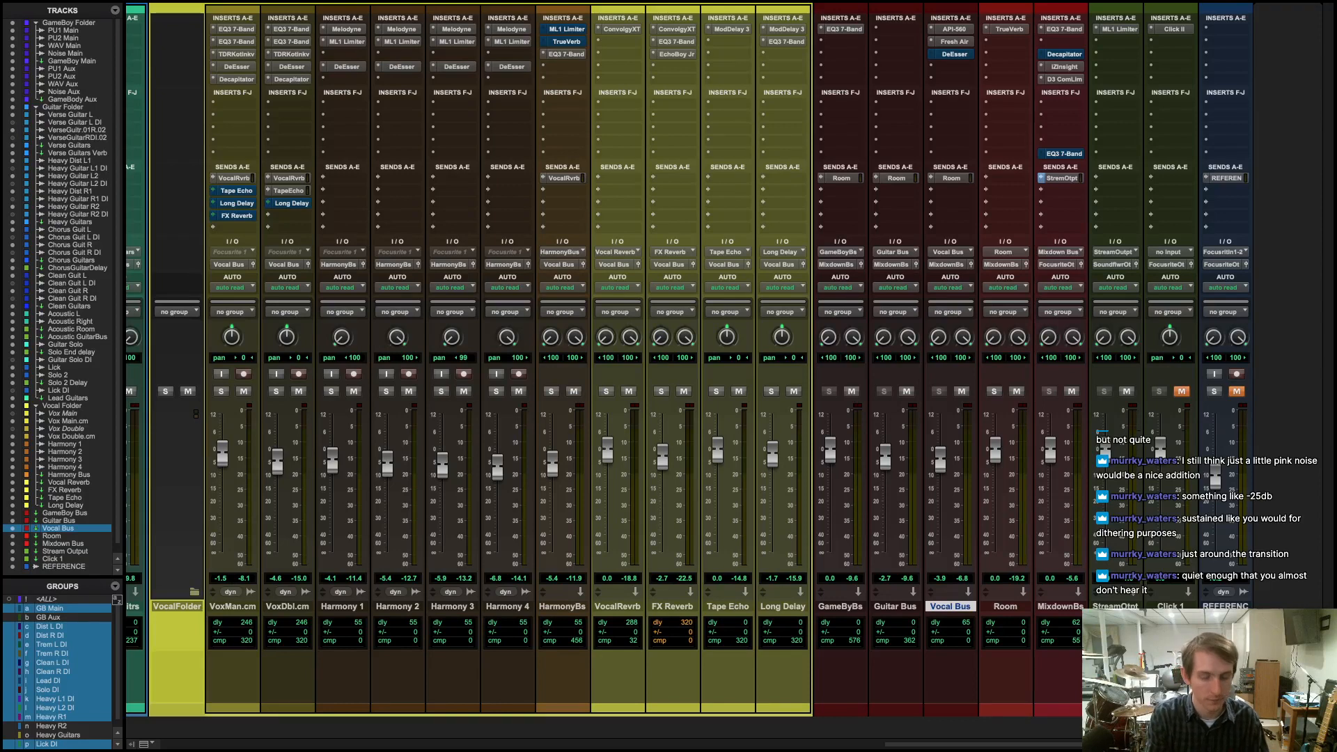
key(Return)
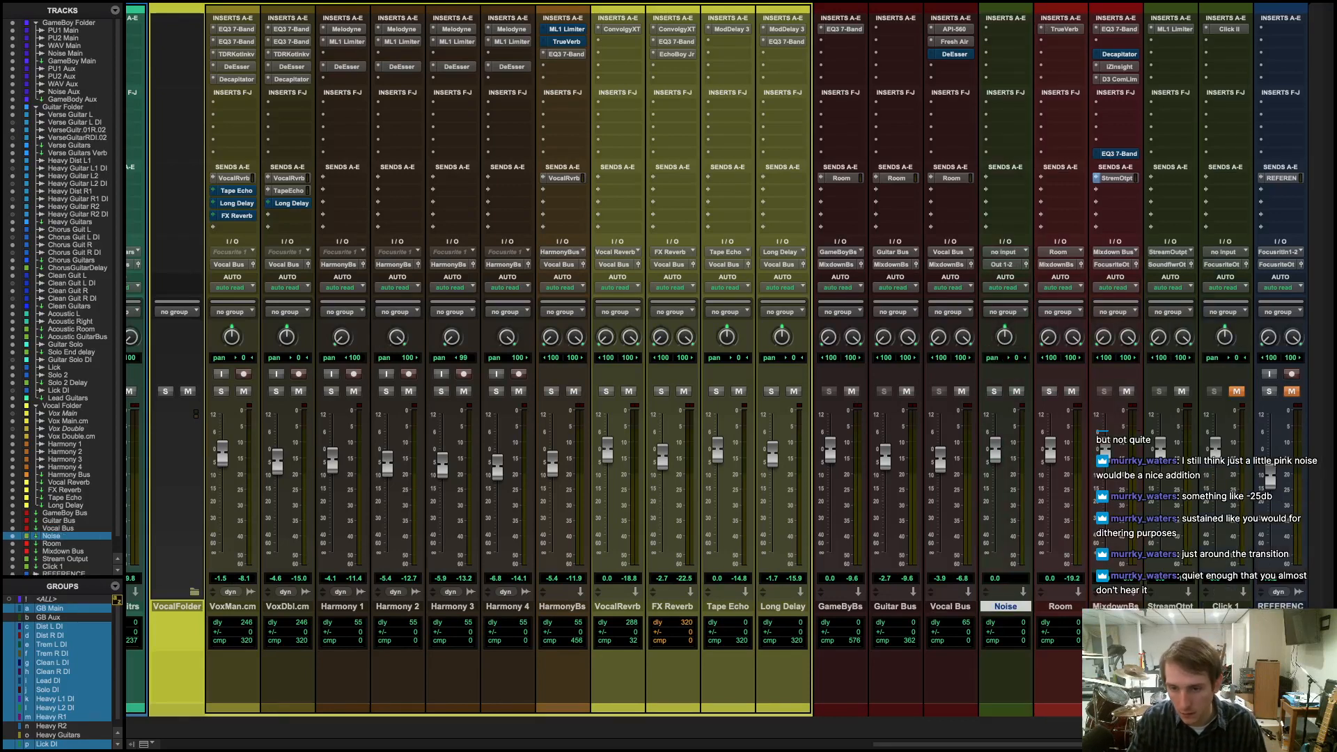
- Lower the Noise track's volume to -23.1 dB and look through the buses available as its input
drag(1004, 451, 1003, 517)
click(1005, 252)
mouse_move(1008, 254)
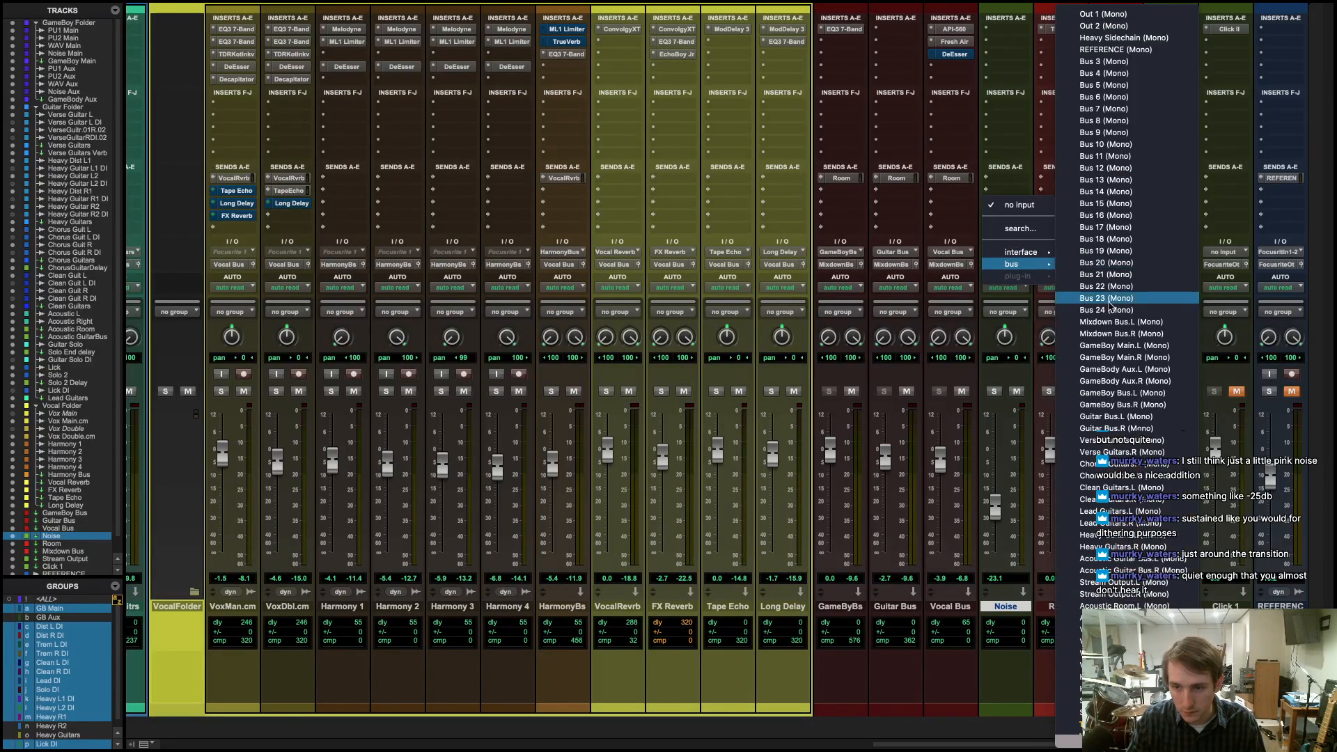
mouse_move(1122, 740)
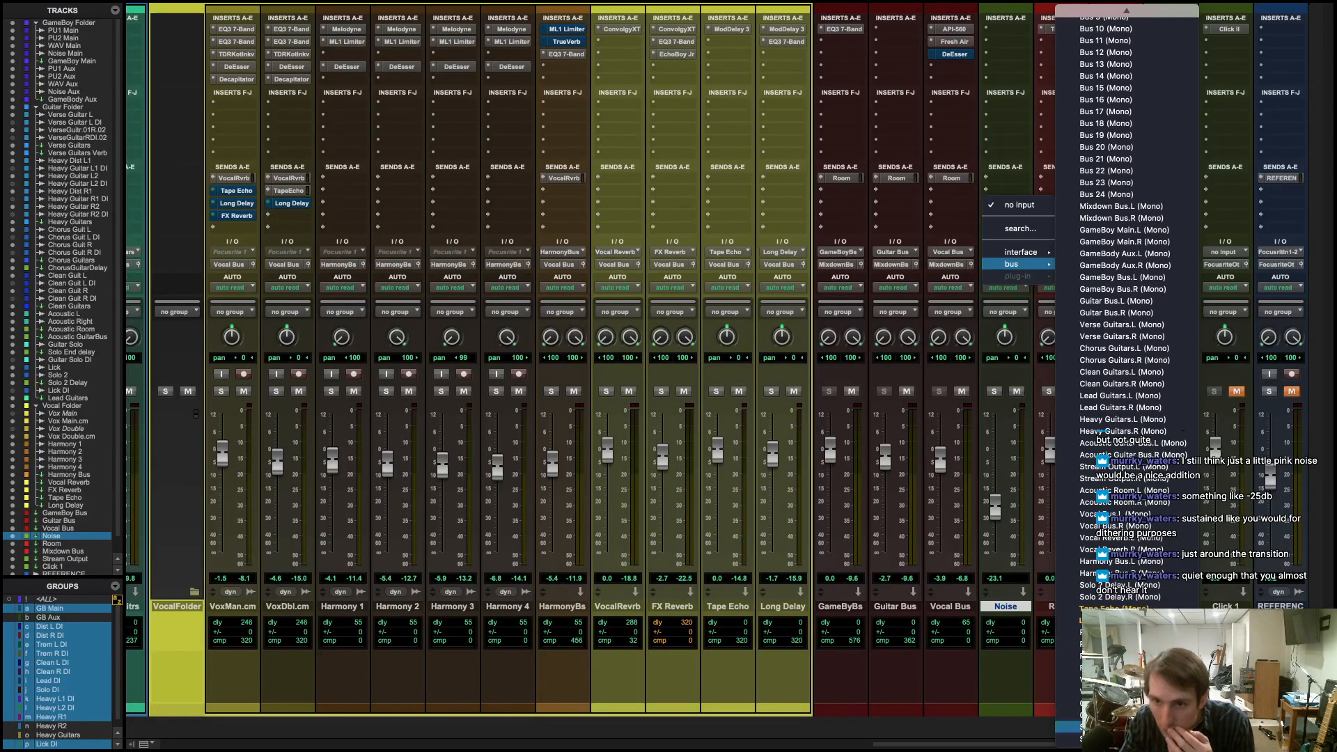
click(1127, 186)
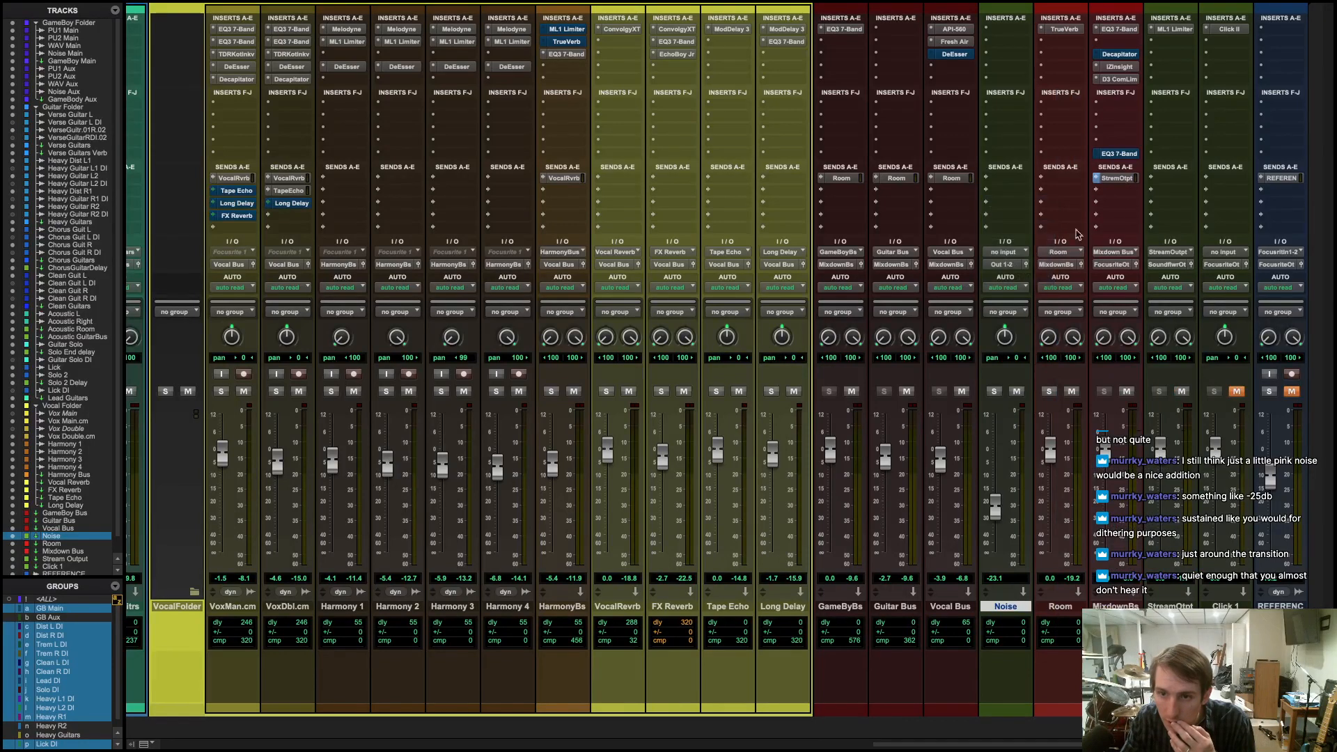
- Route the Noise track's output to the Mixdown Bus, then check the routing in its output window
click(1007, 266)
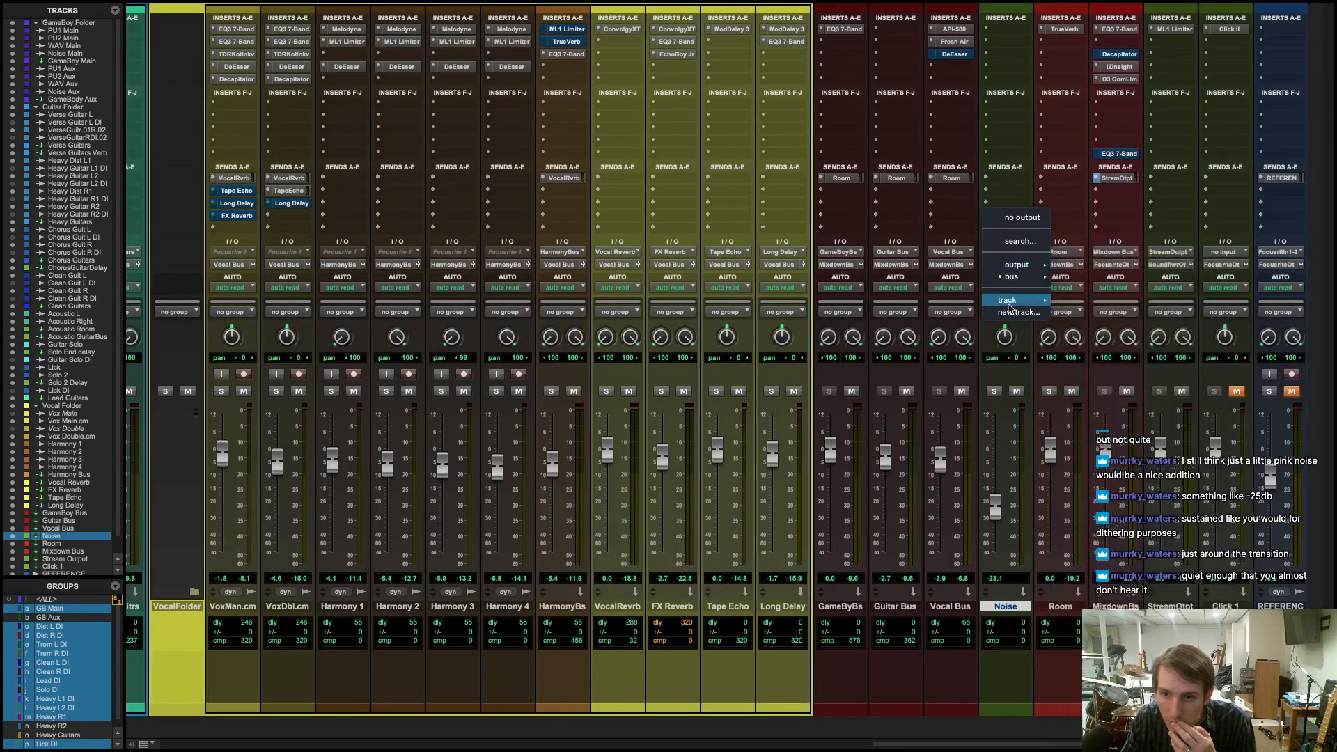
mouse_move(1009, 300)
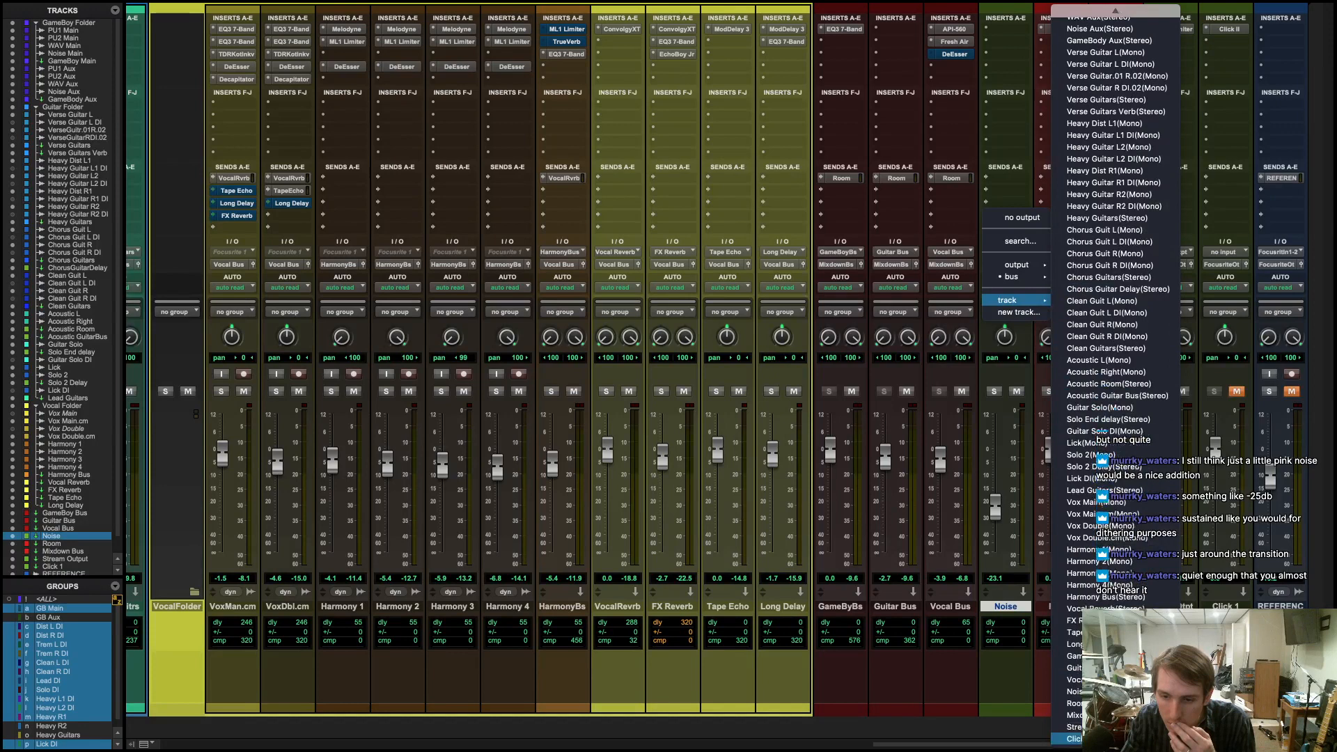
click(1107, 715)
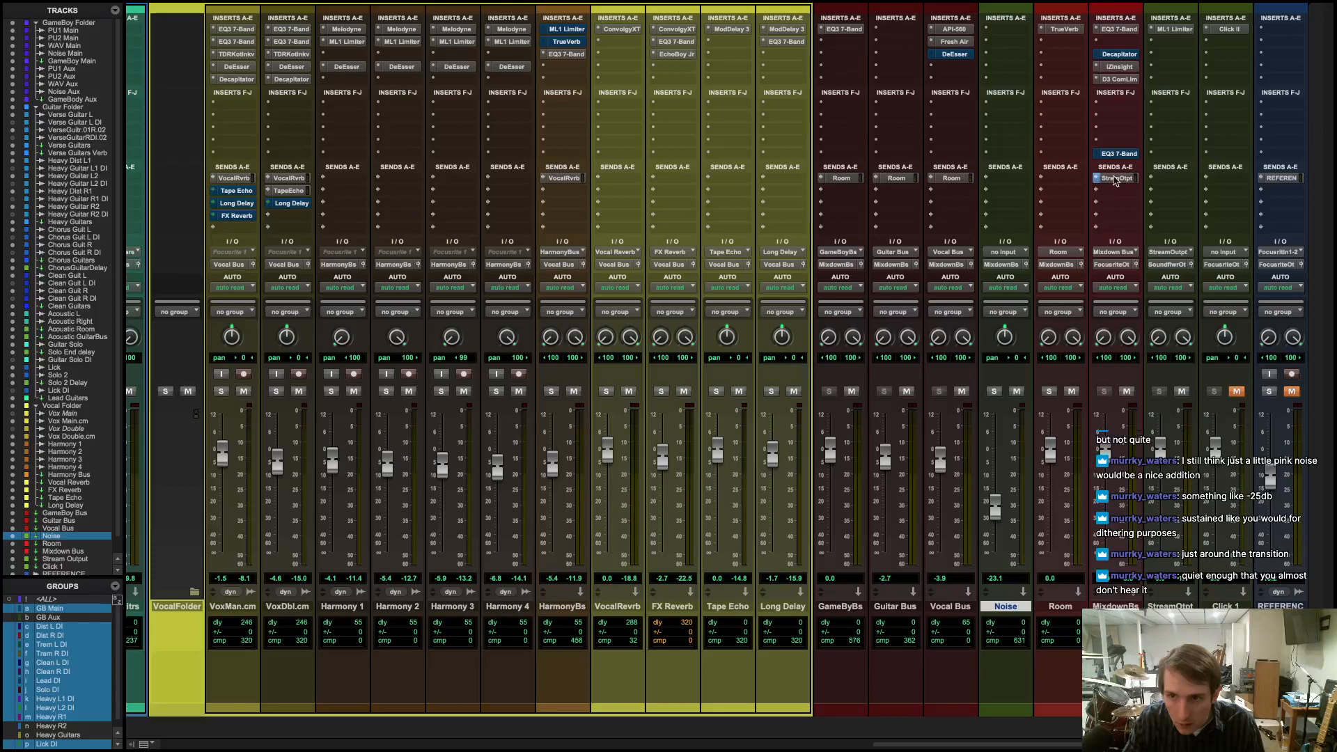
click(1024, 266)
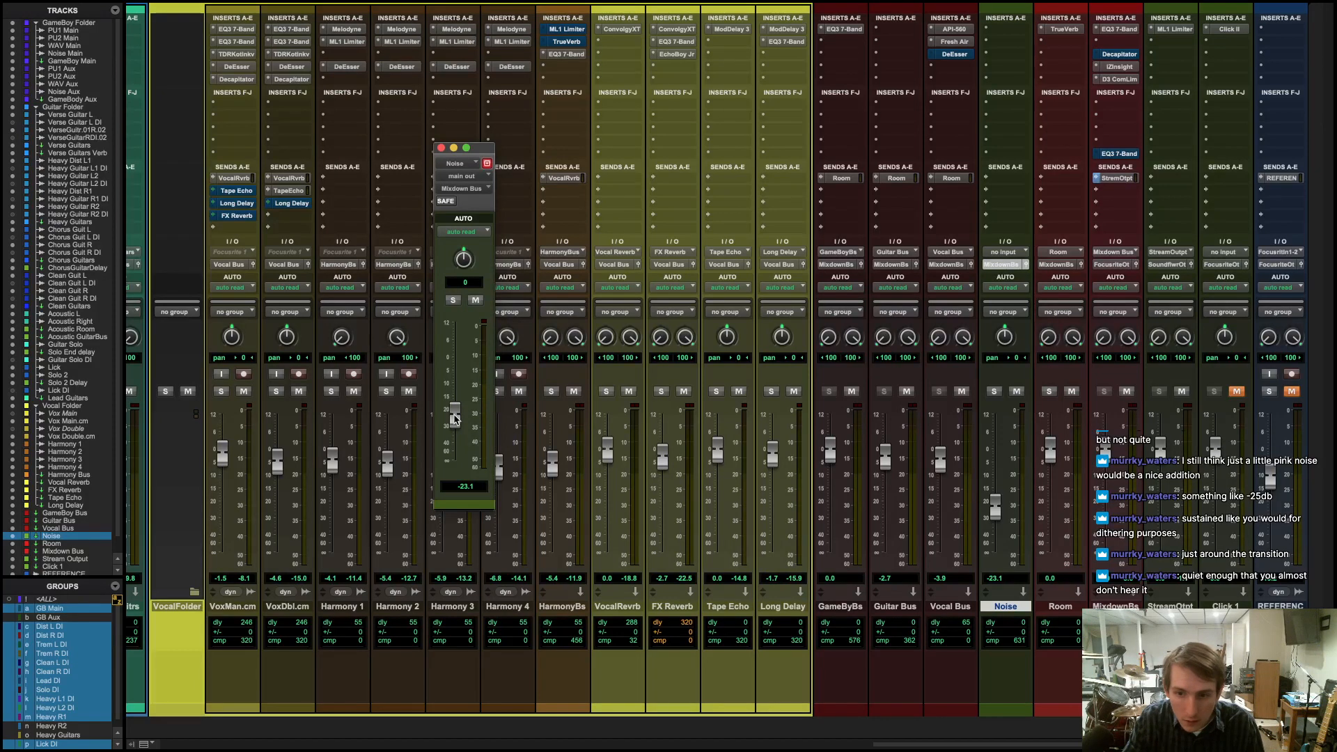
click(442, 148)
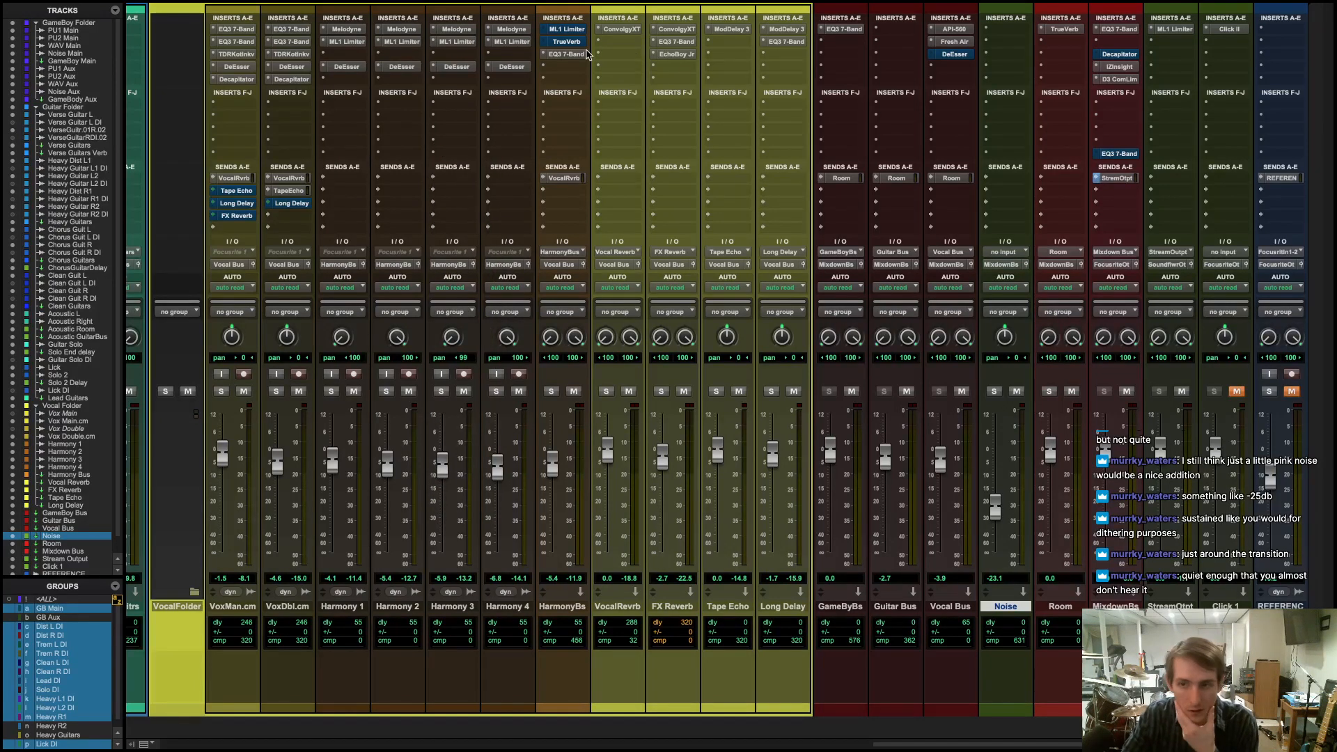
- Insert the mono Signal Generator plug-in in the Noise track's first insert slot
click(994, 29)
mouse_move(995, 30)
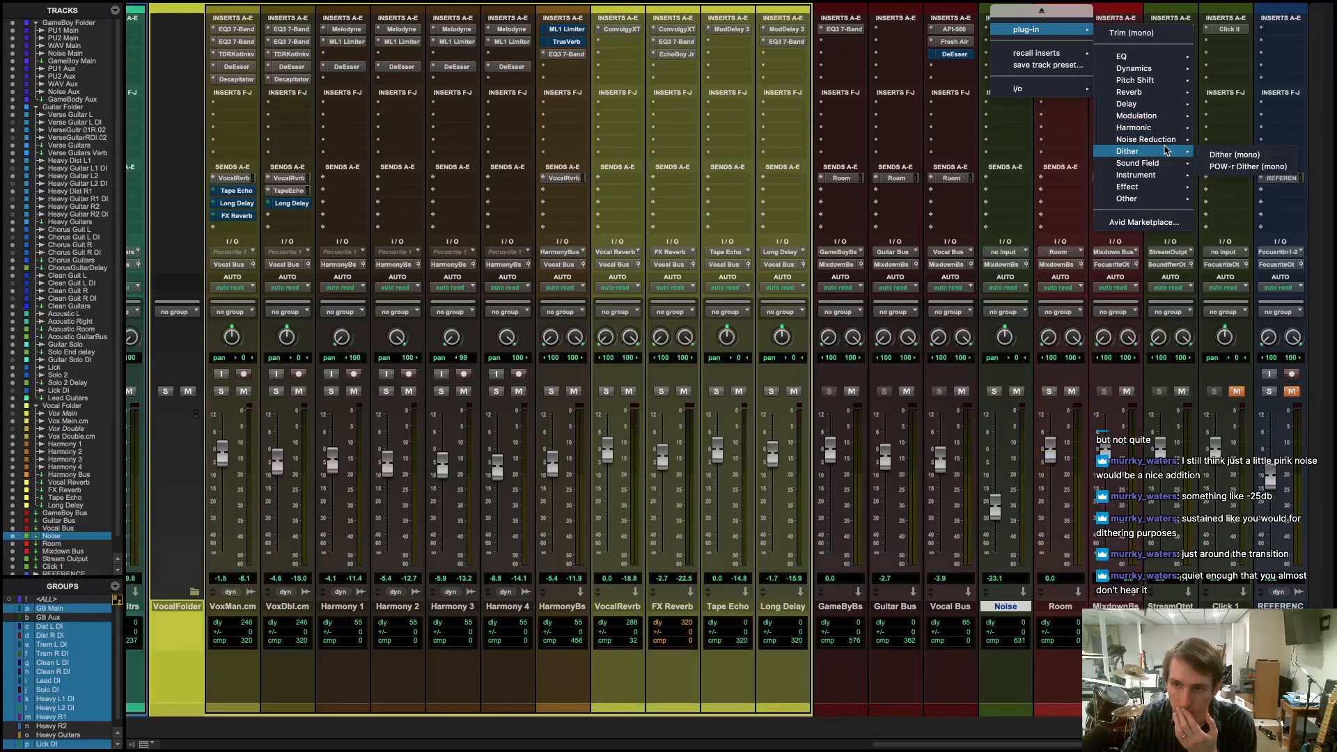
mouse_move(1162, 142)
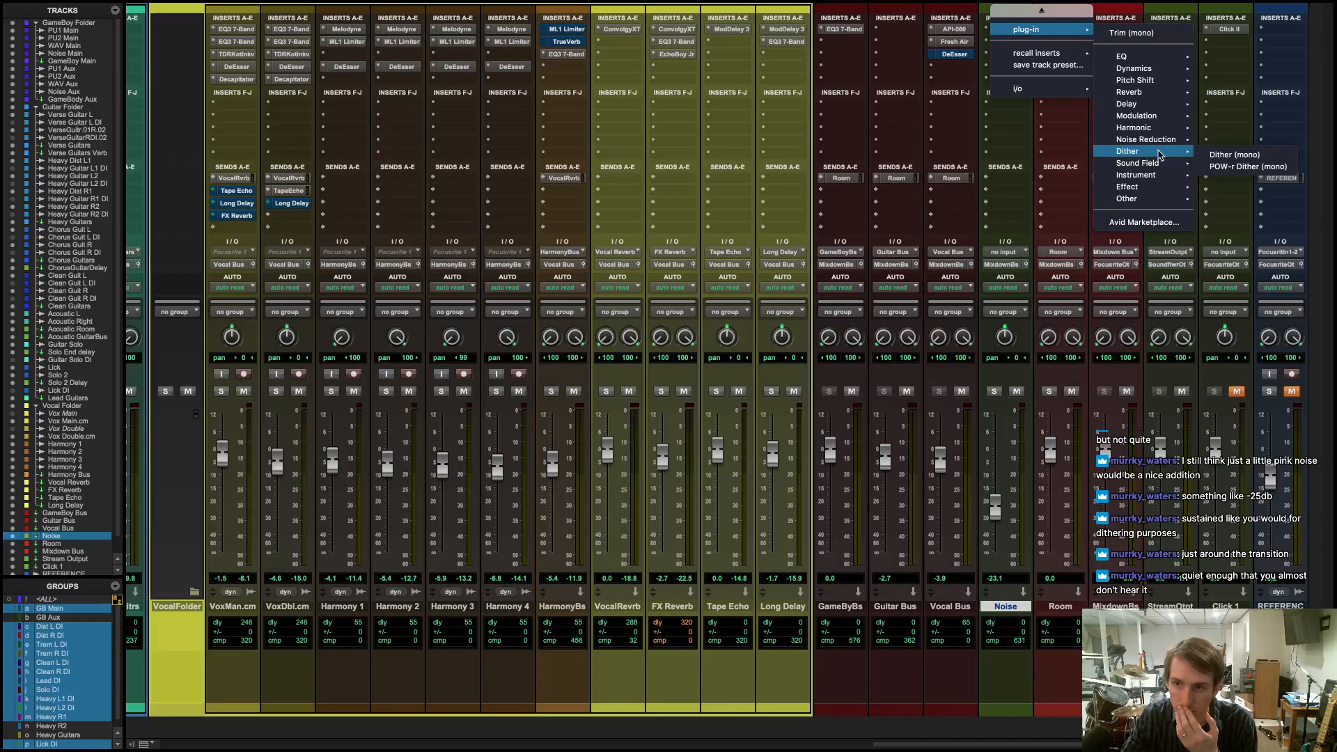
mouse_move(1147, 178)
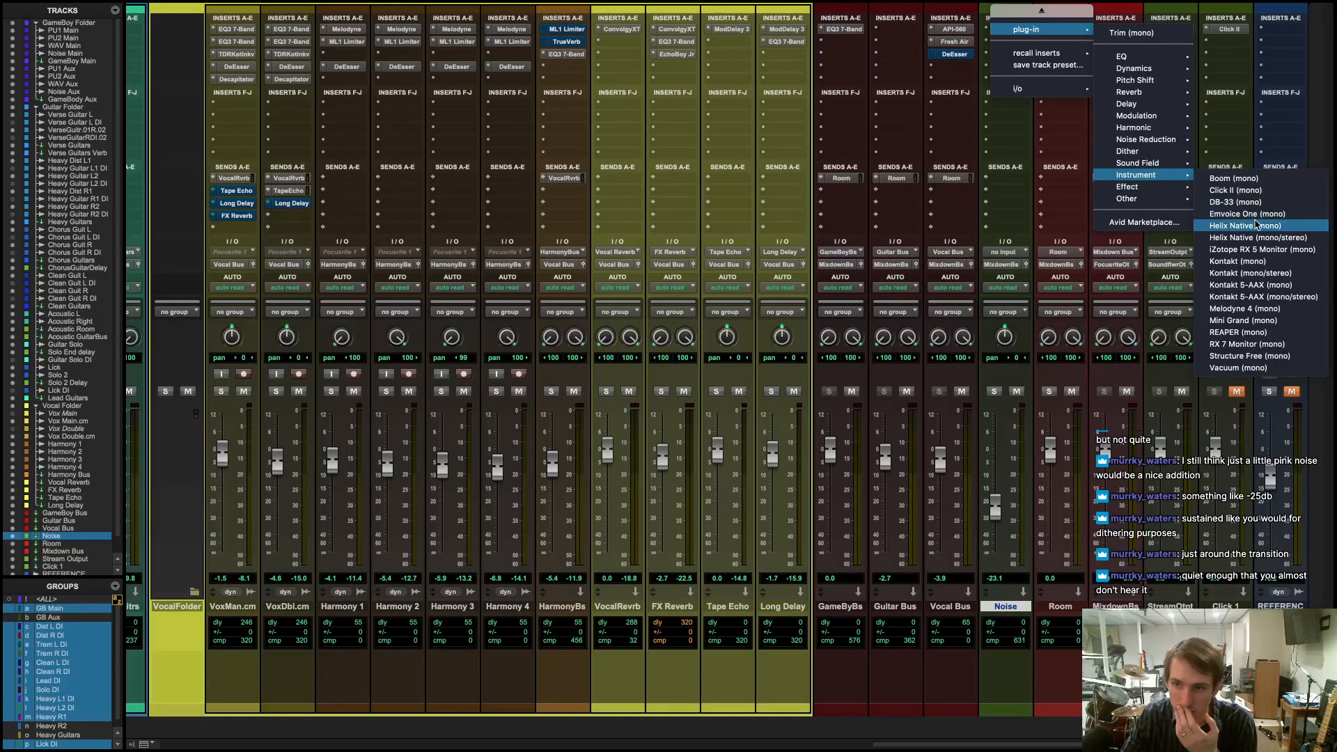
mouse_move(1173, 197)
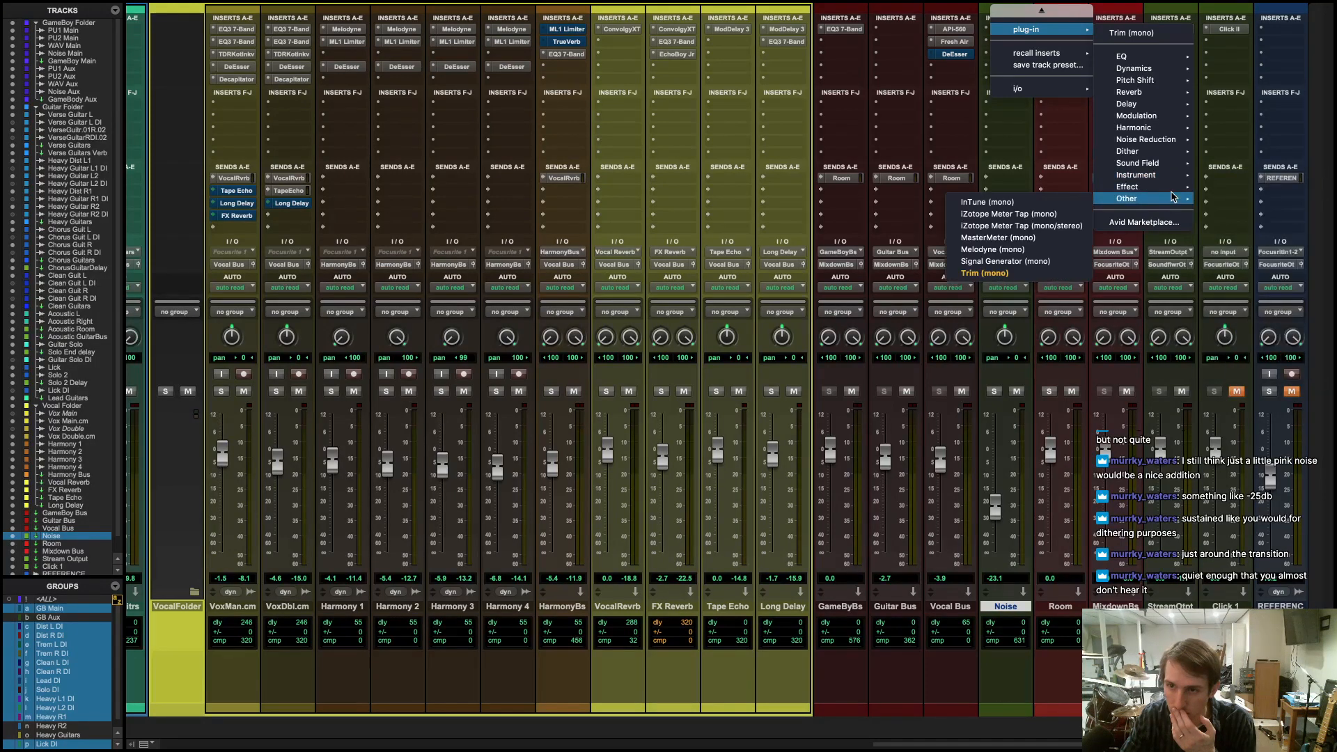
click(1003, 260)
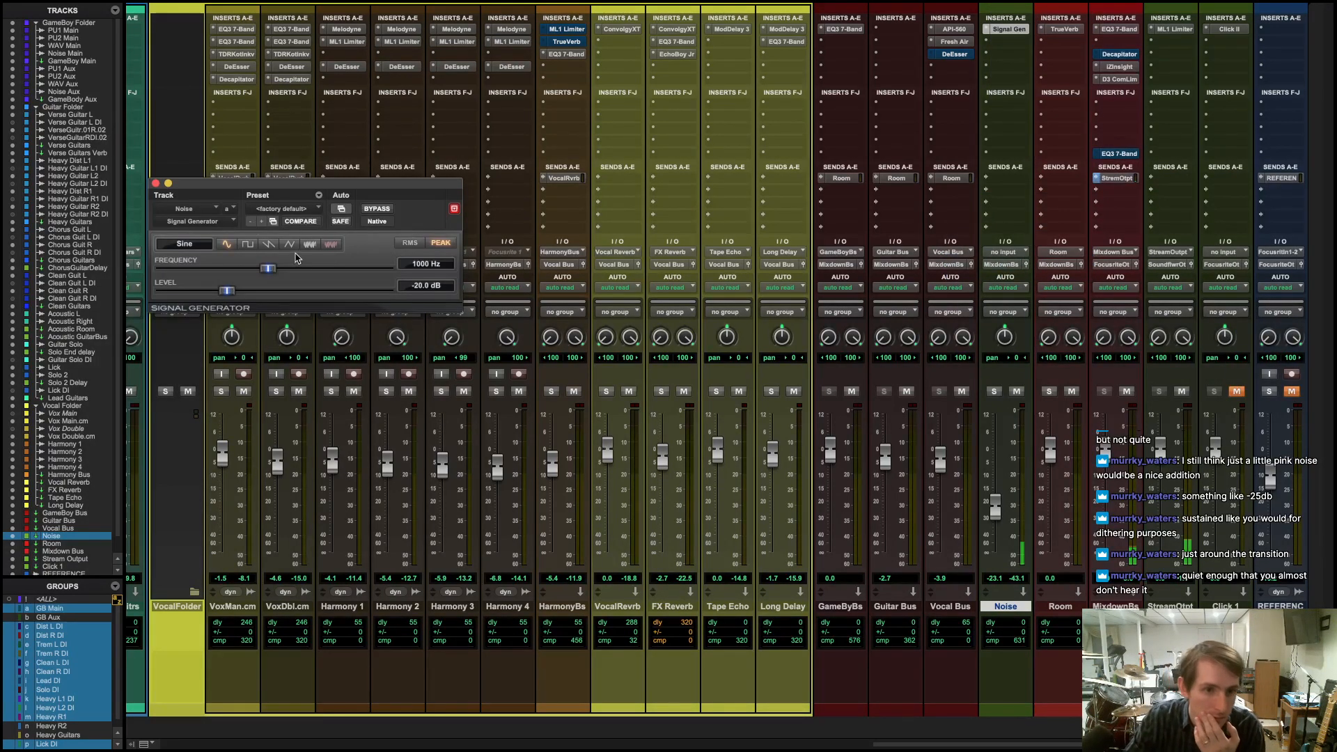
- Set the Signal Generator to Pink Noise at -25.3 dB and reset the Noise track's volume to 0 dB
click(331, 244)
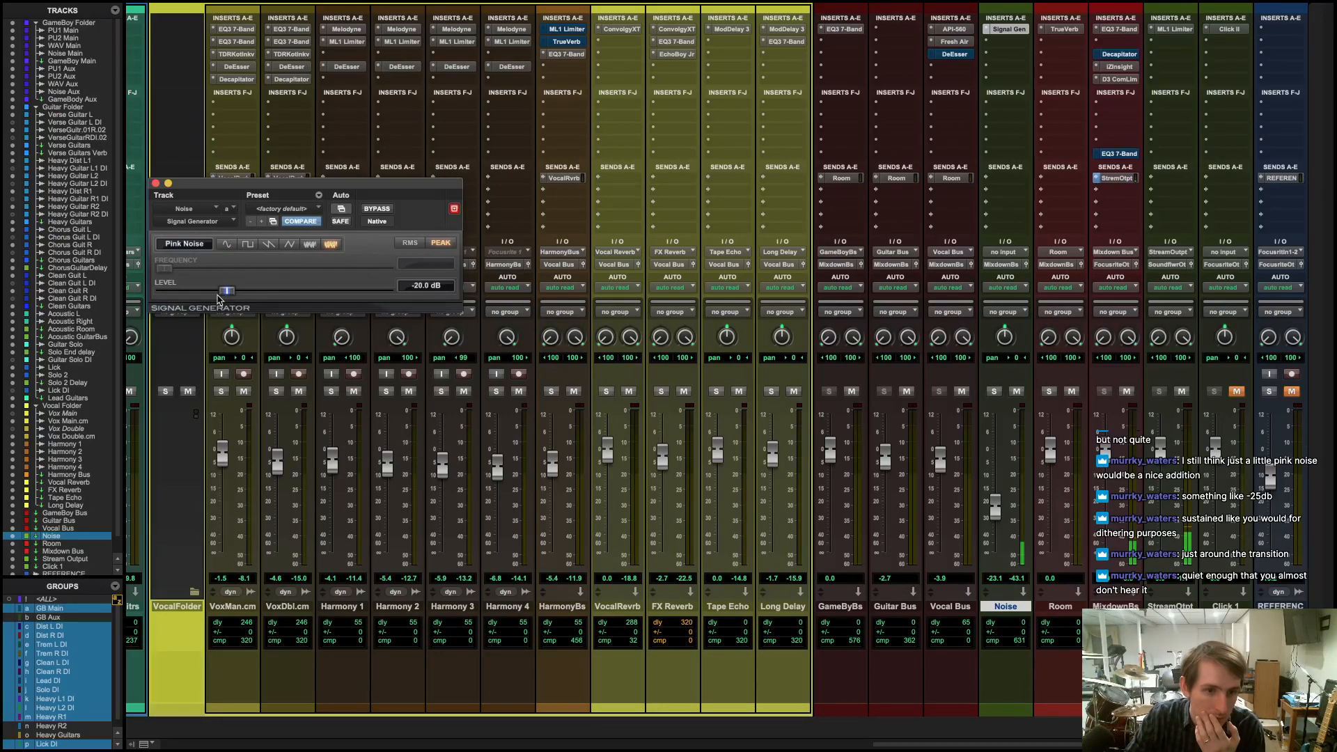
drag(225, 296, 217, 301)
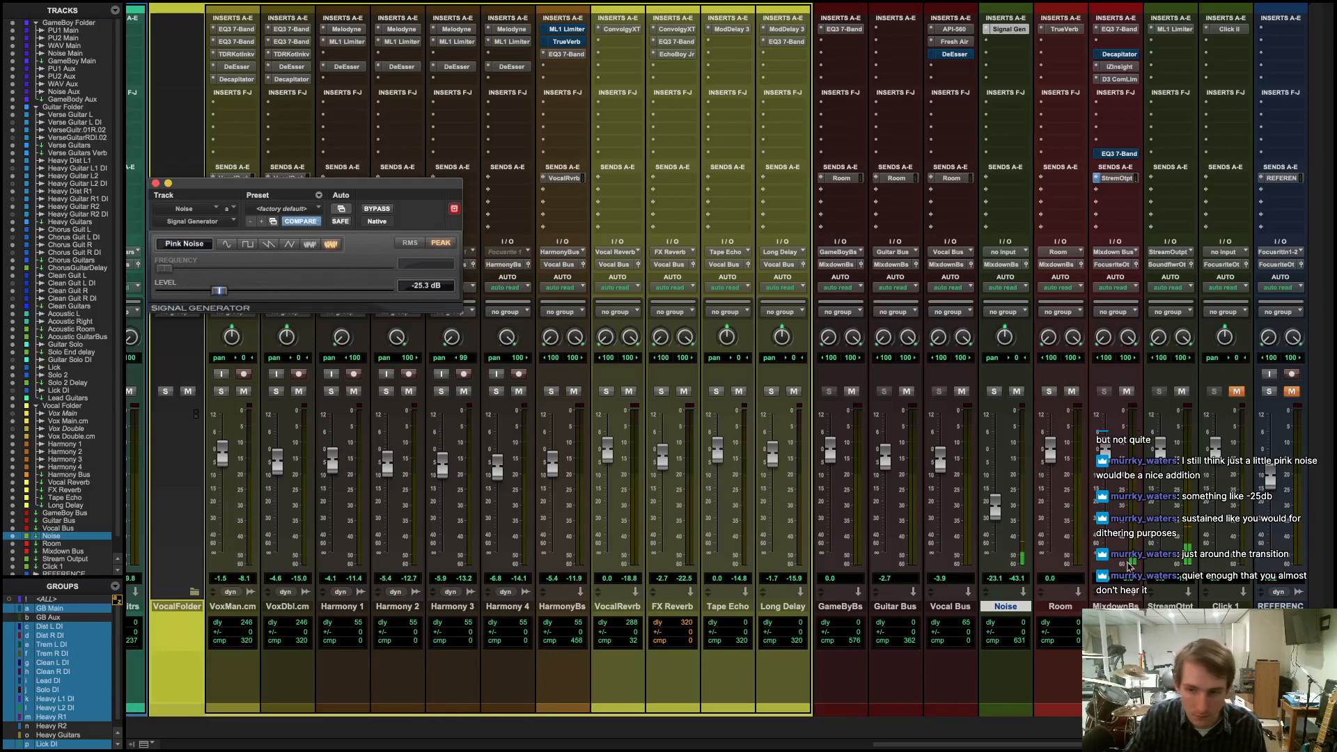
alt+click(996, 511)
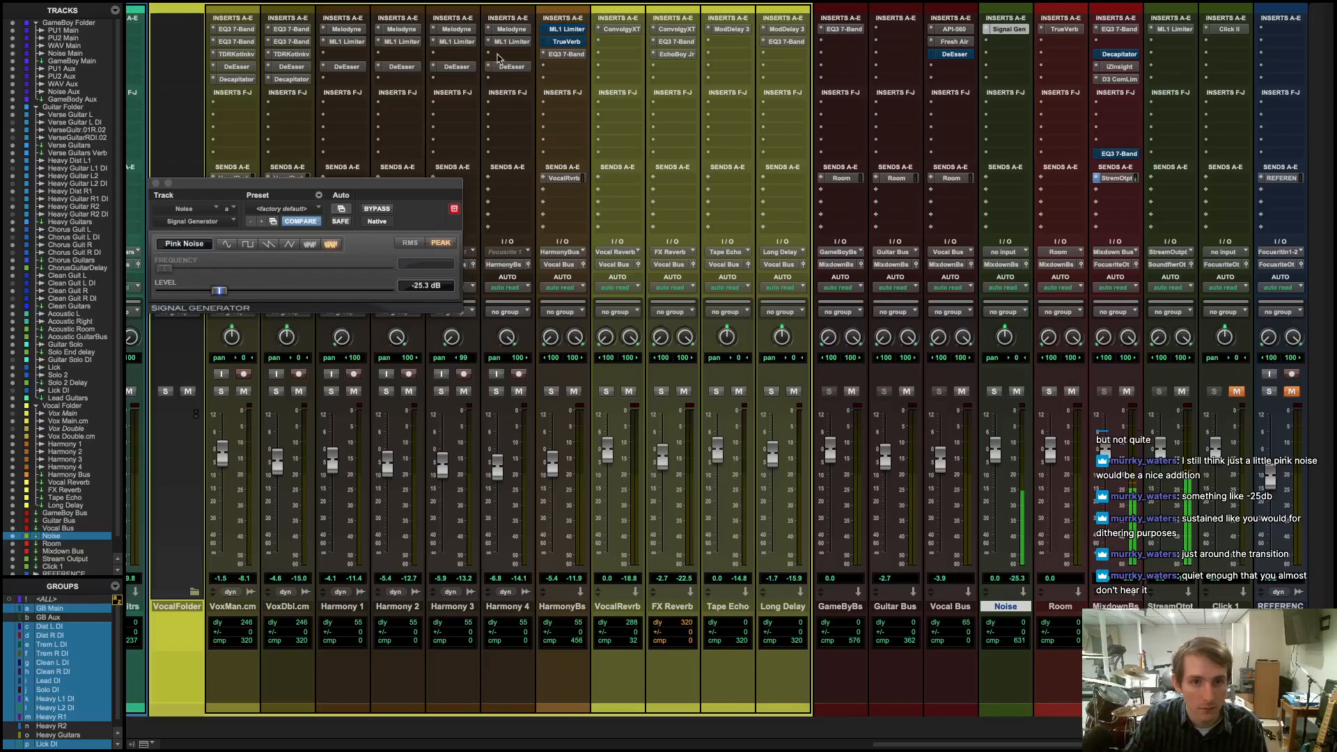
- Play the arrangement from bar 69, beat 2 to hear the pink noise against the mix at the transition
key(super+equal)
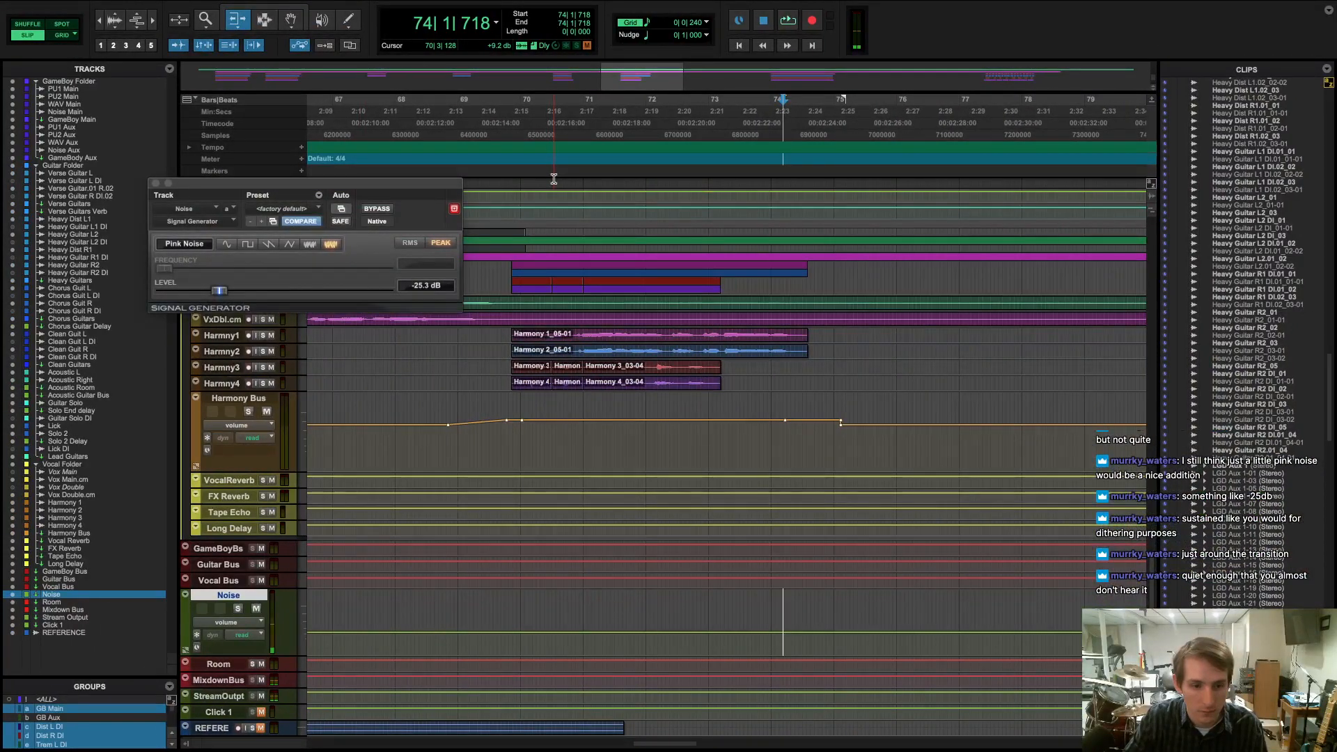
click(553, 179)
key(space)
key(space)
click(484, 172)
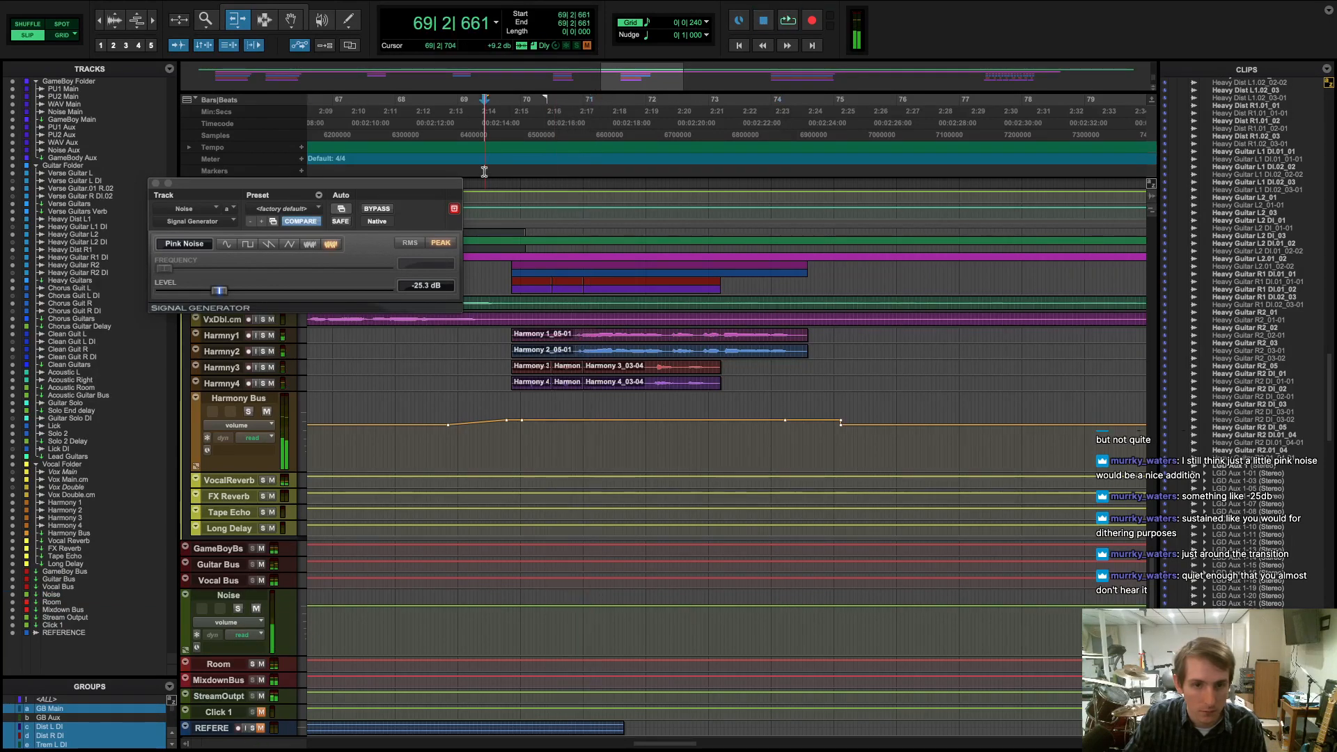
key(space)
- Lower the pink noise to -39.9 dB, compare it with the generator bypassed, and reduce the level further to -43.4 dB
drag(219, 290, 196, 300)
click(376, 208)
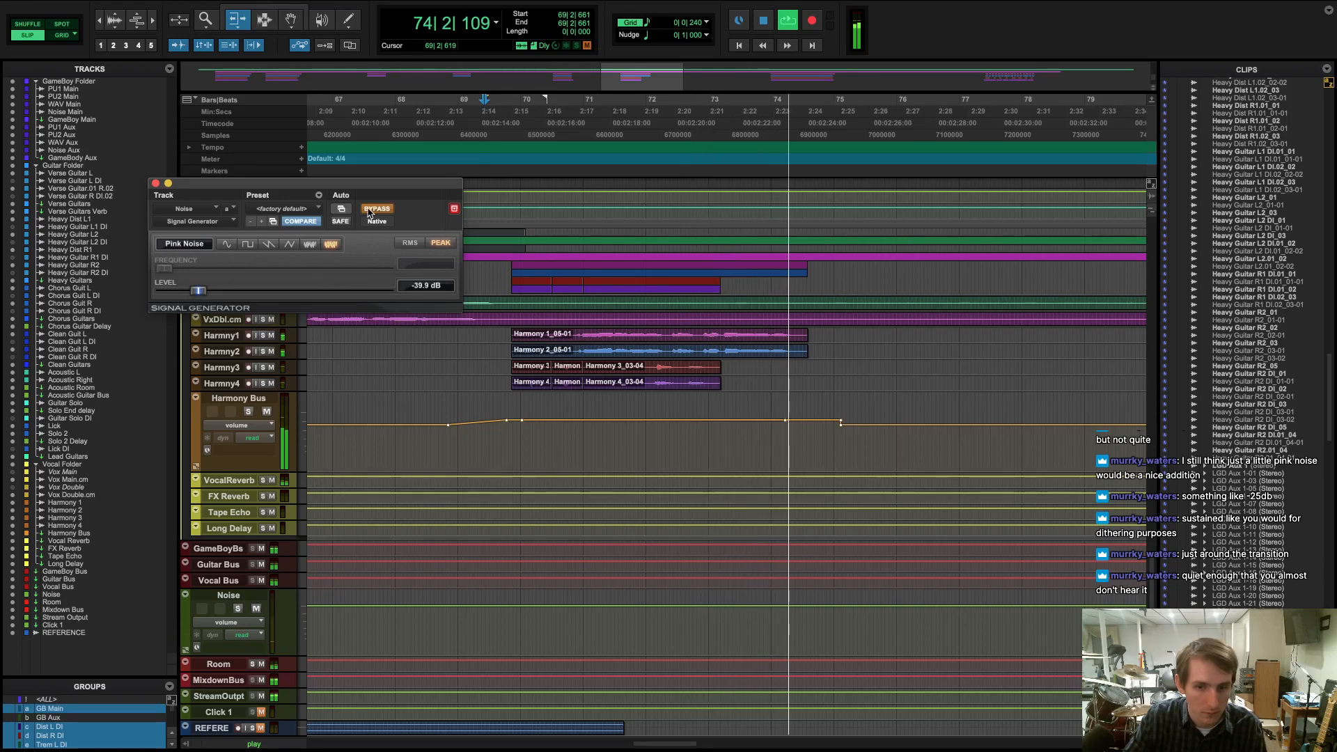
click(376, 209)
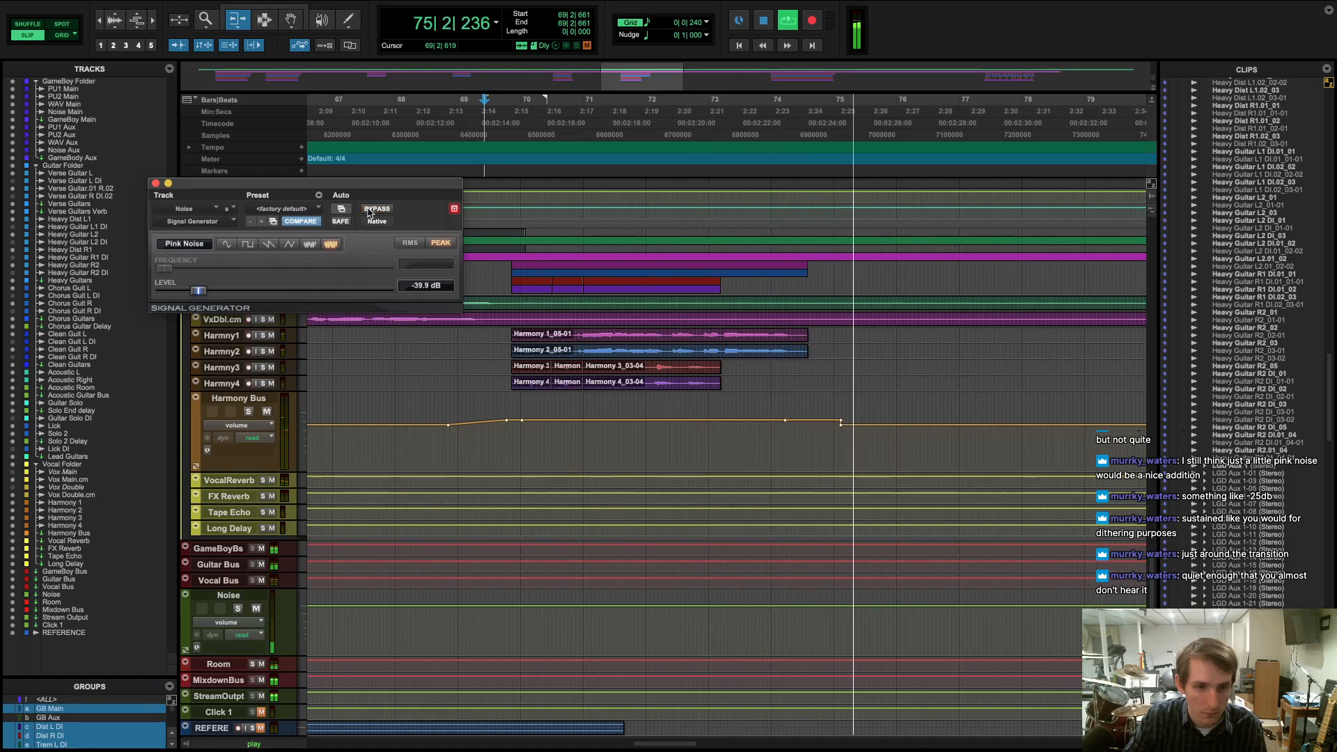
drag(198, 291, 193, 290)
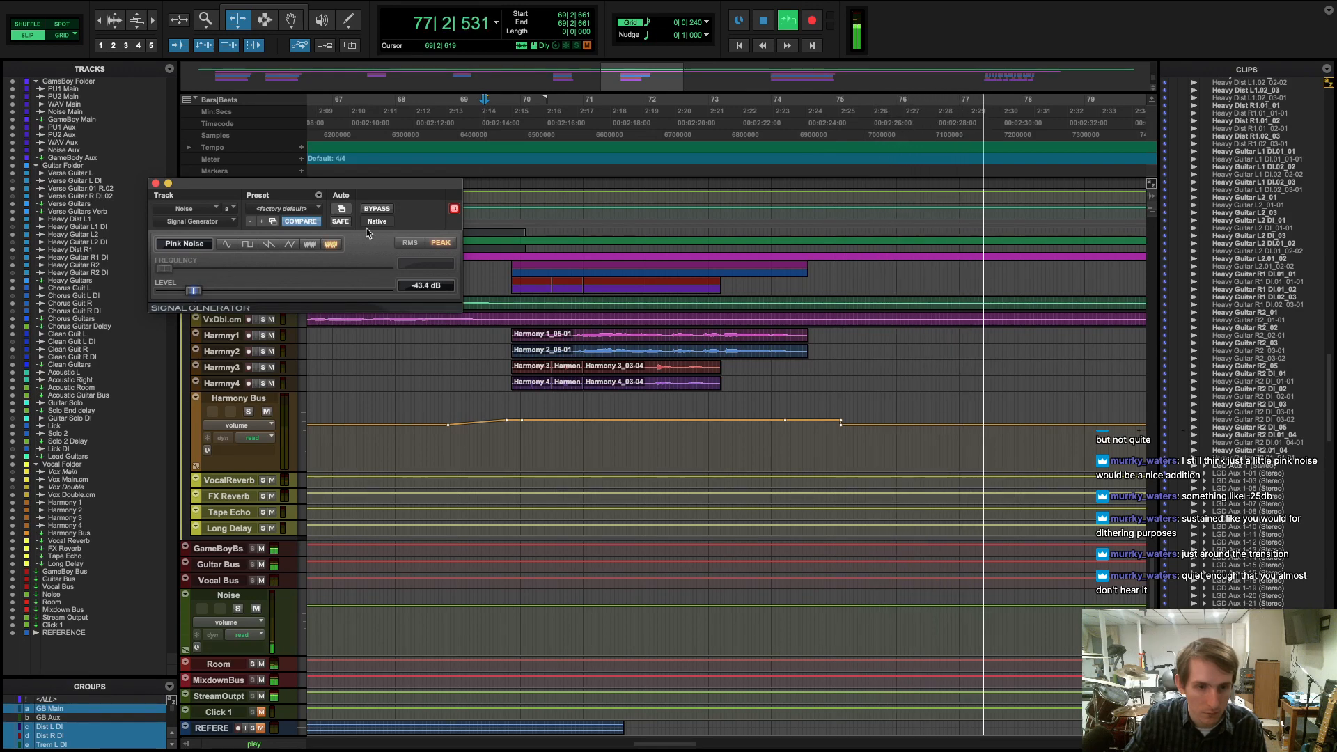
- Compare the mix with the Signal Generator bypassed and active, stop playback, and lower the pink noise to -44.8 dB
click(380, 211)
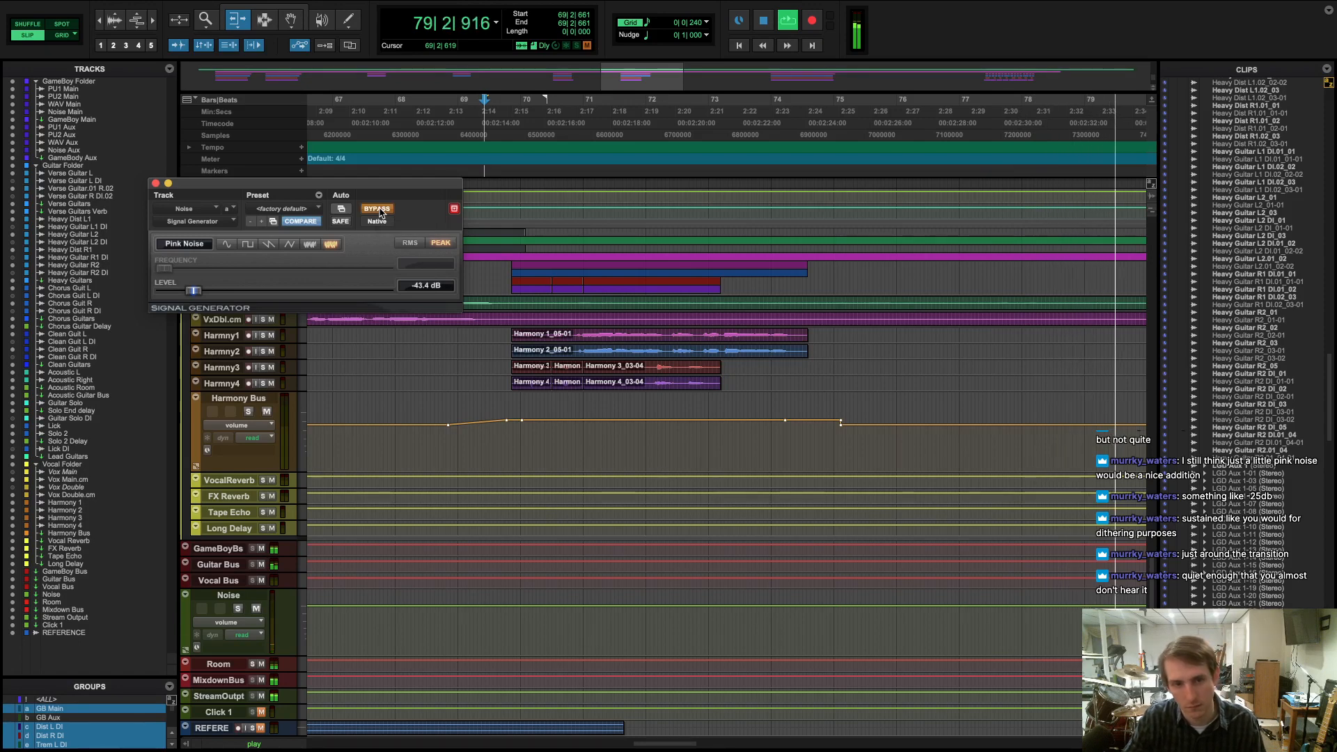
click(379, 211)
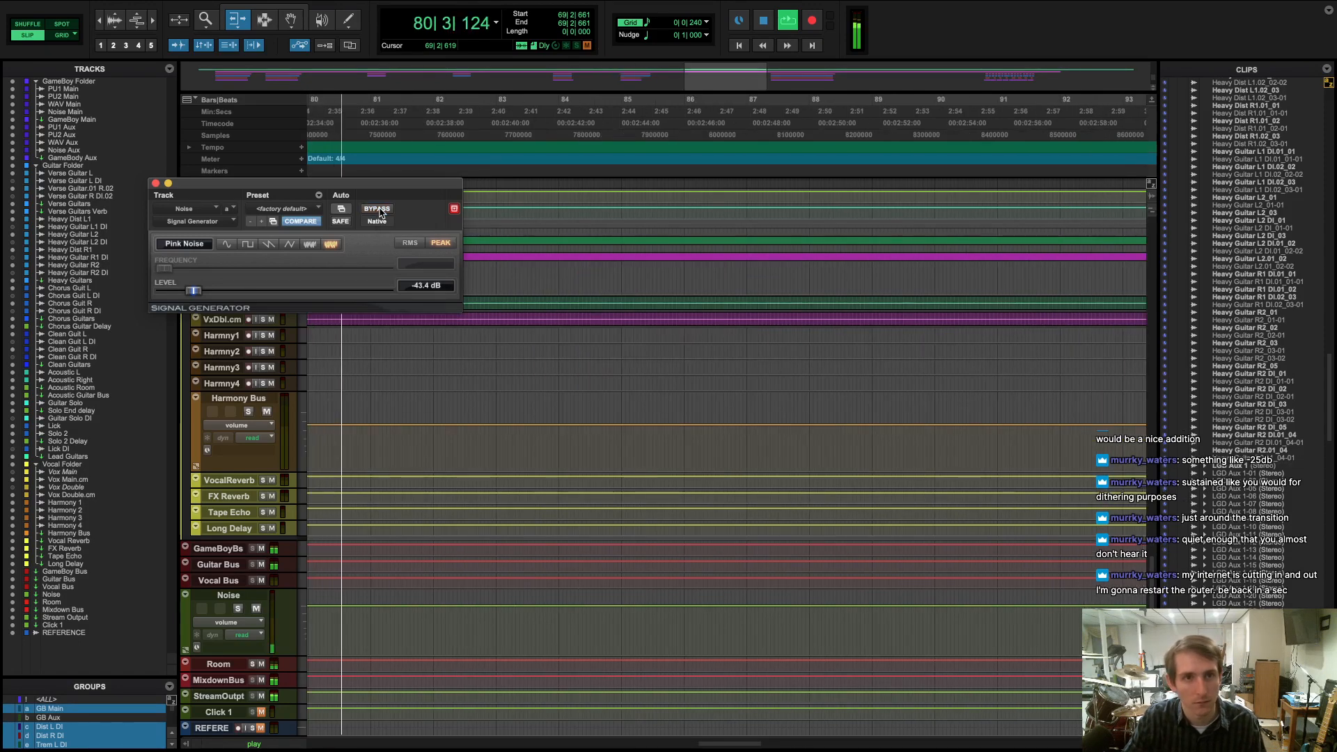
key(space)
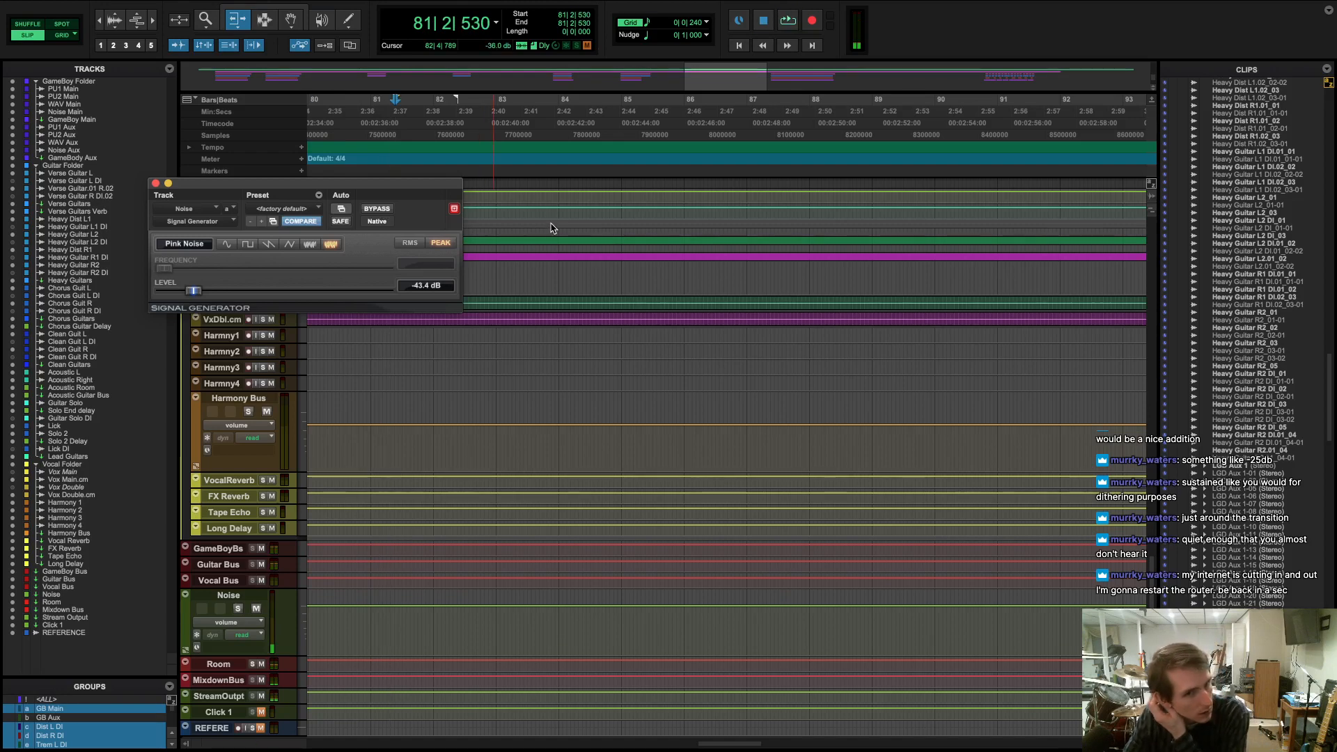
scroll(691, 313, left, 3)
scroll(690, 313, right, 3)
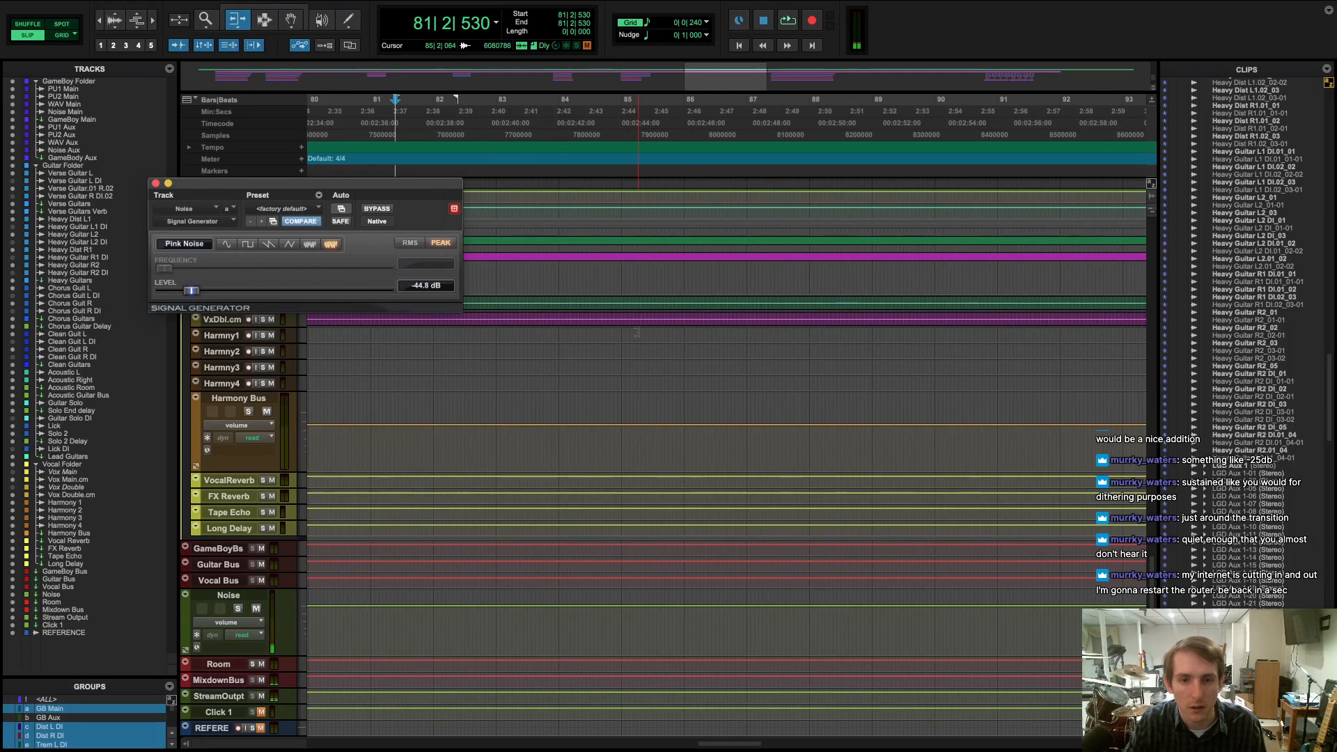
- Play the transition from bar 70 and lower the Signal Generator's pink noise level to -46.2 dB
scroll(636, 332, down, 3)
scroll(631, 335, up, 1)
scroll(628, 337, down, 1)
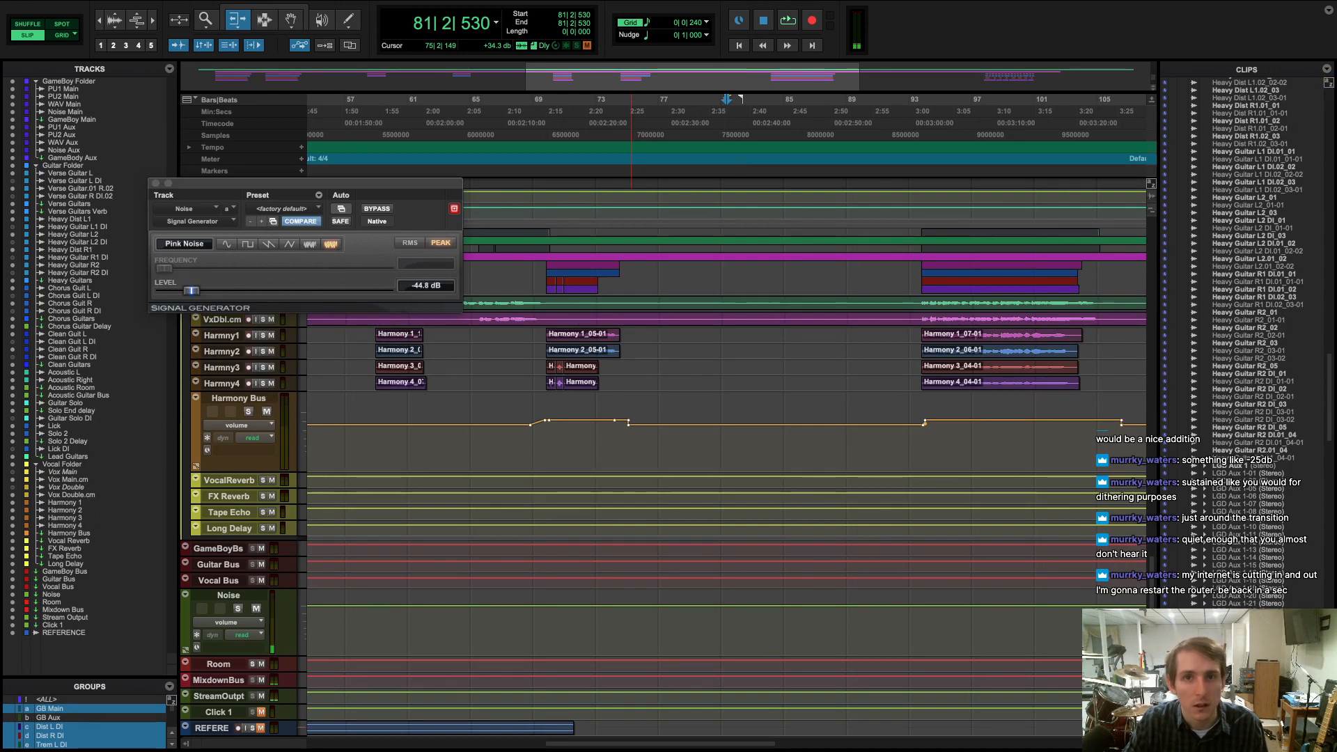
click(618, 173)
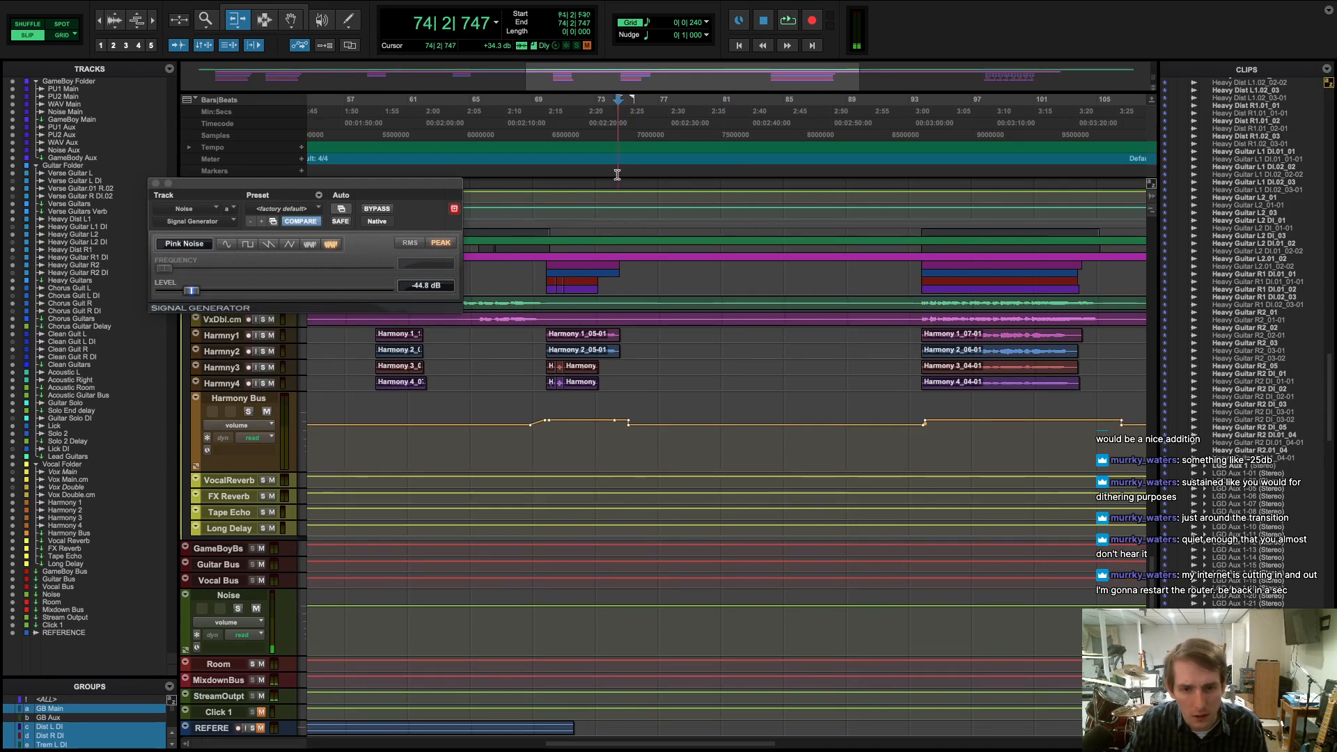
click(550, 175)
key(space)
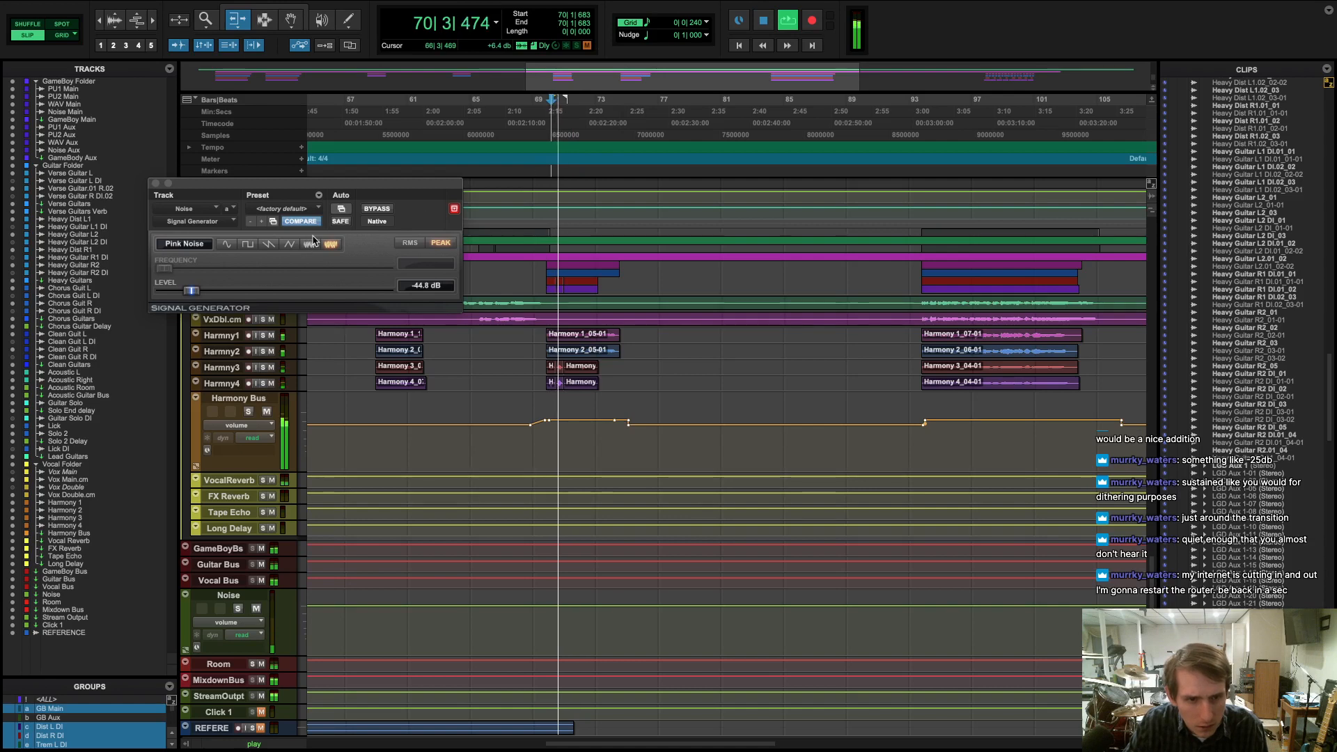
drag(212, 294, 193, 295)
key(space)
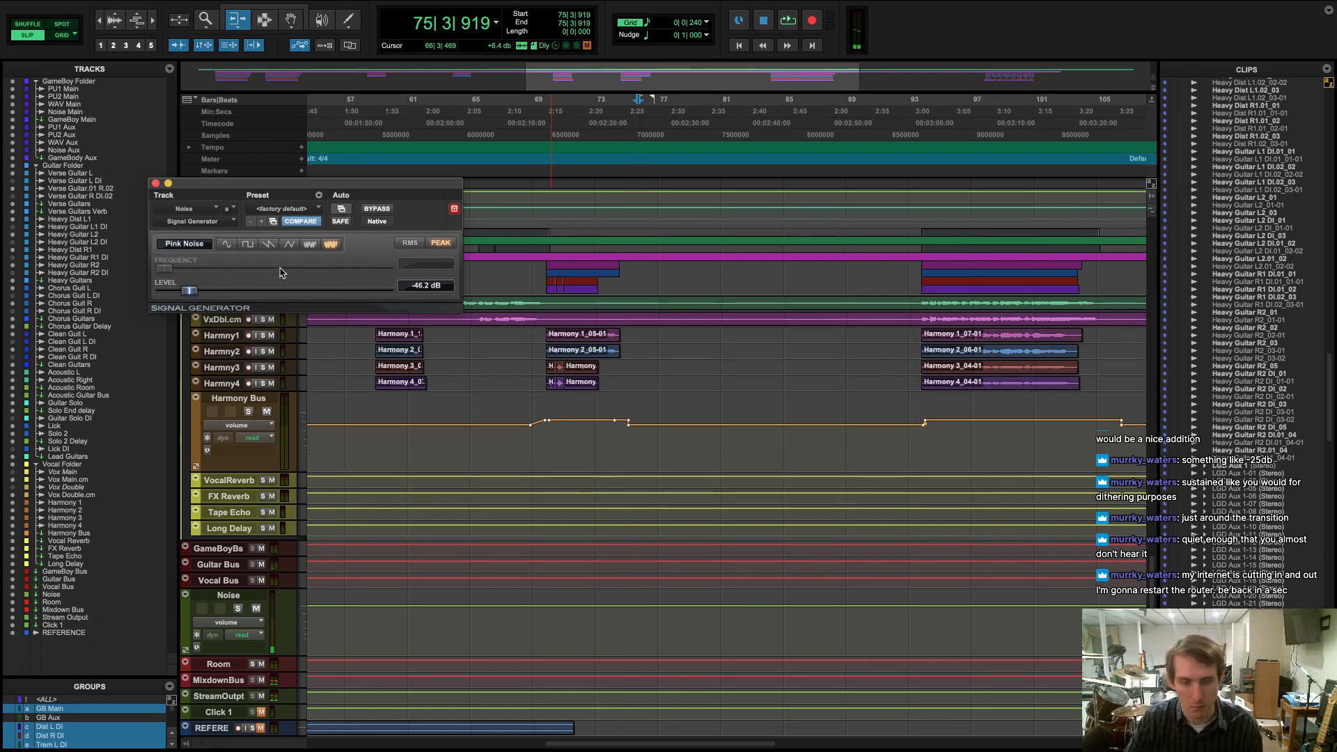
- Bypass the Signal Generator, hide the Noise track and make it inactive, and return to the Edit window with the plug-in closed
click(376, 209)
key(super+equal)
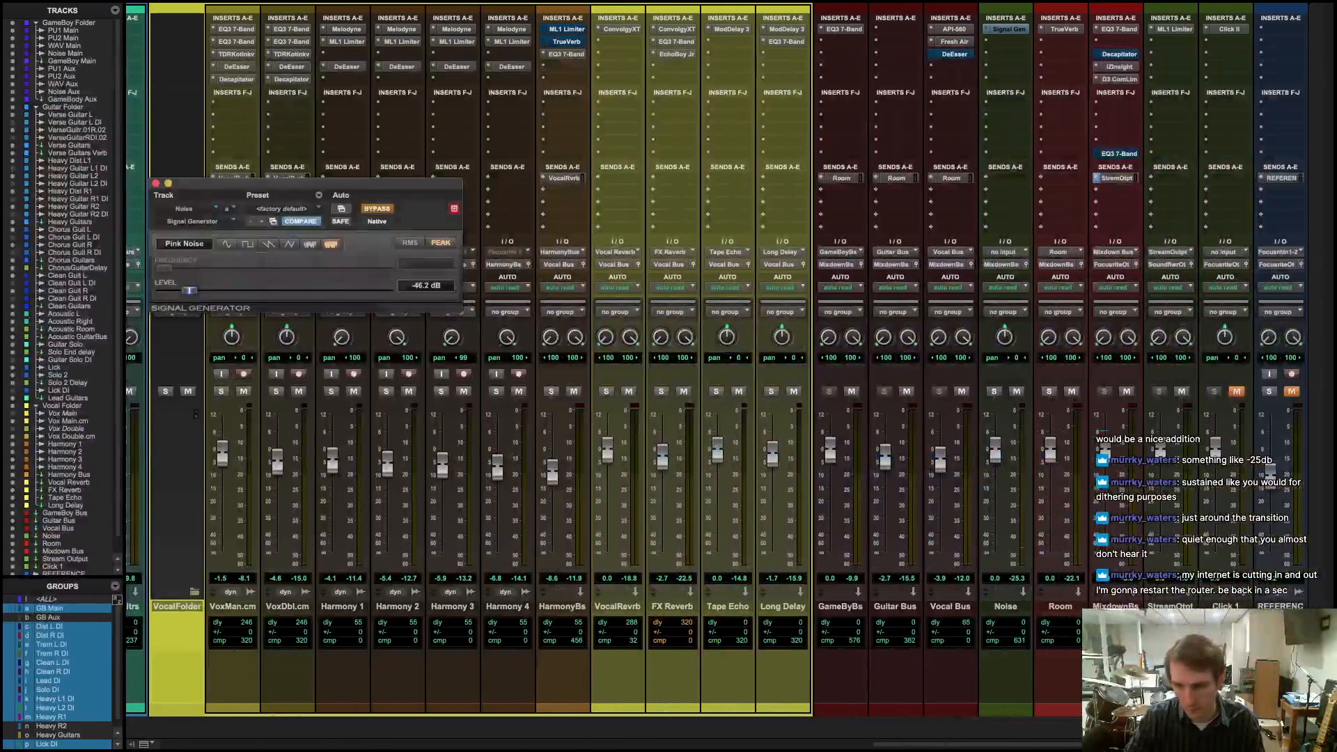
right_click(996, 607)
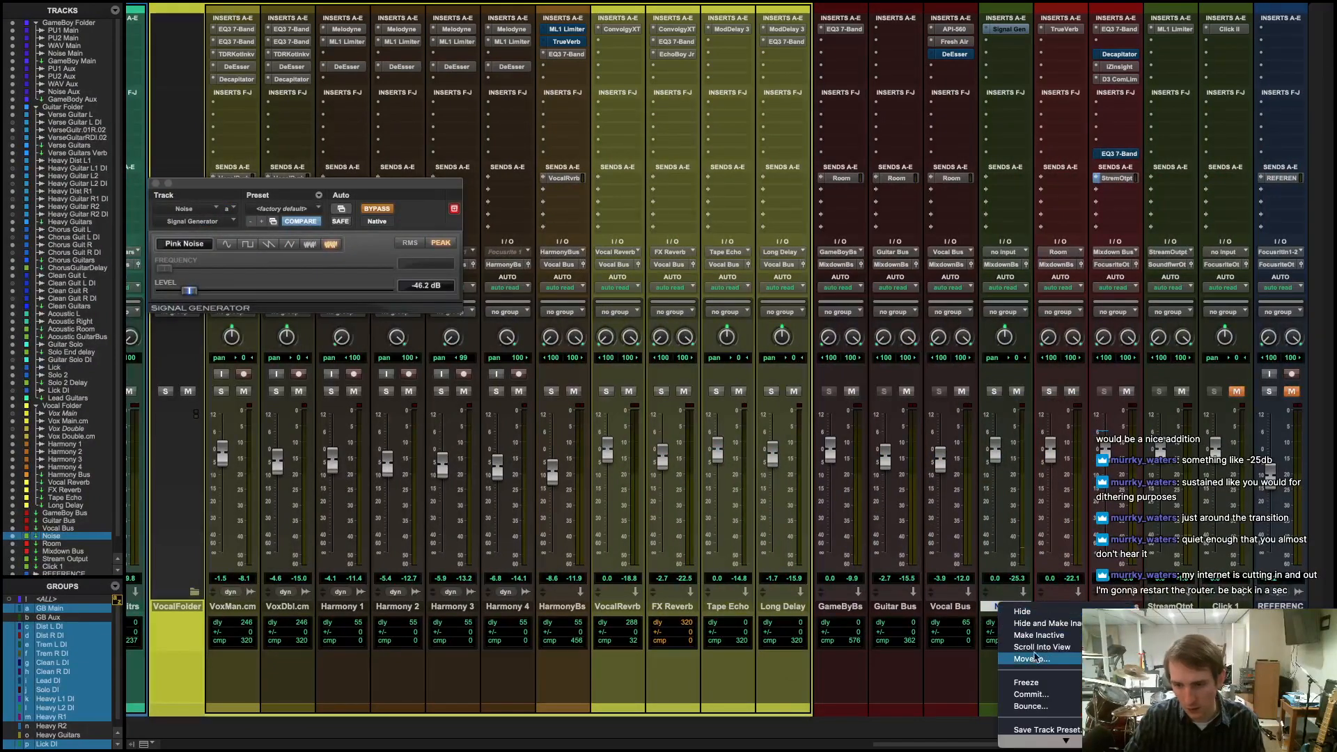
click(1045, 627)
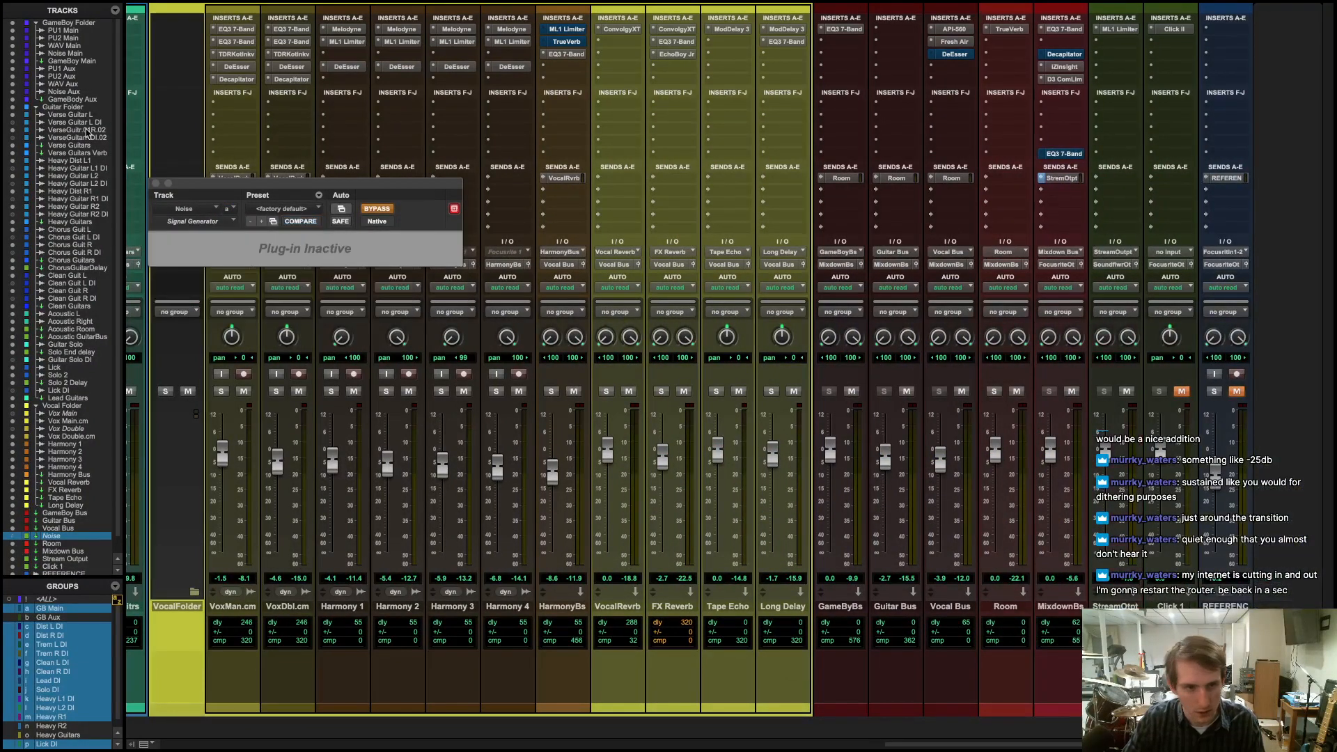
click(156, 183)
key(super+equal)
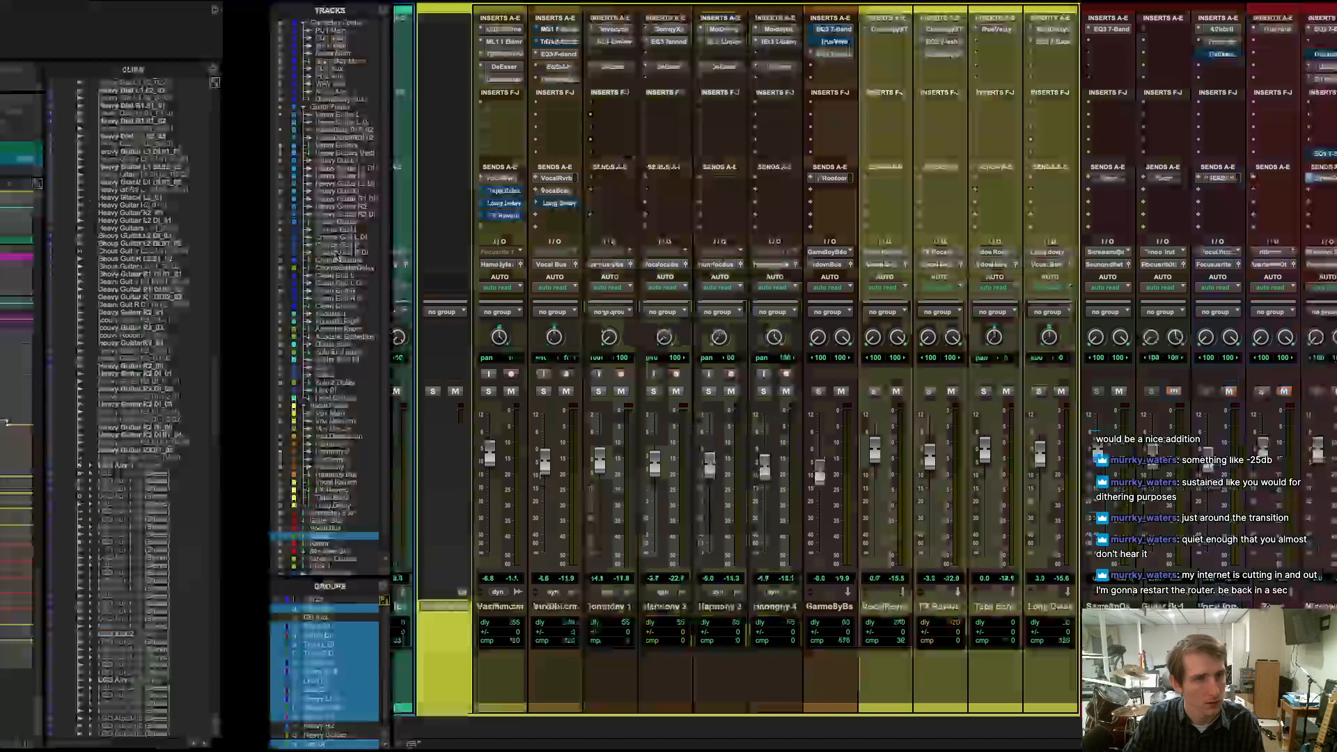
- Enlarge the Vox Main.cm track and play the song's closing vocal phrase from 144|2|917
scroll(910, 233, right, 15)
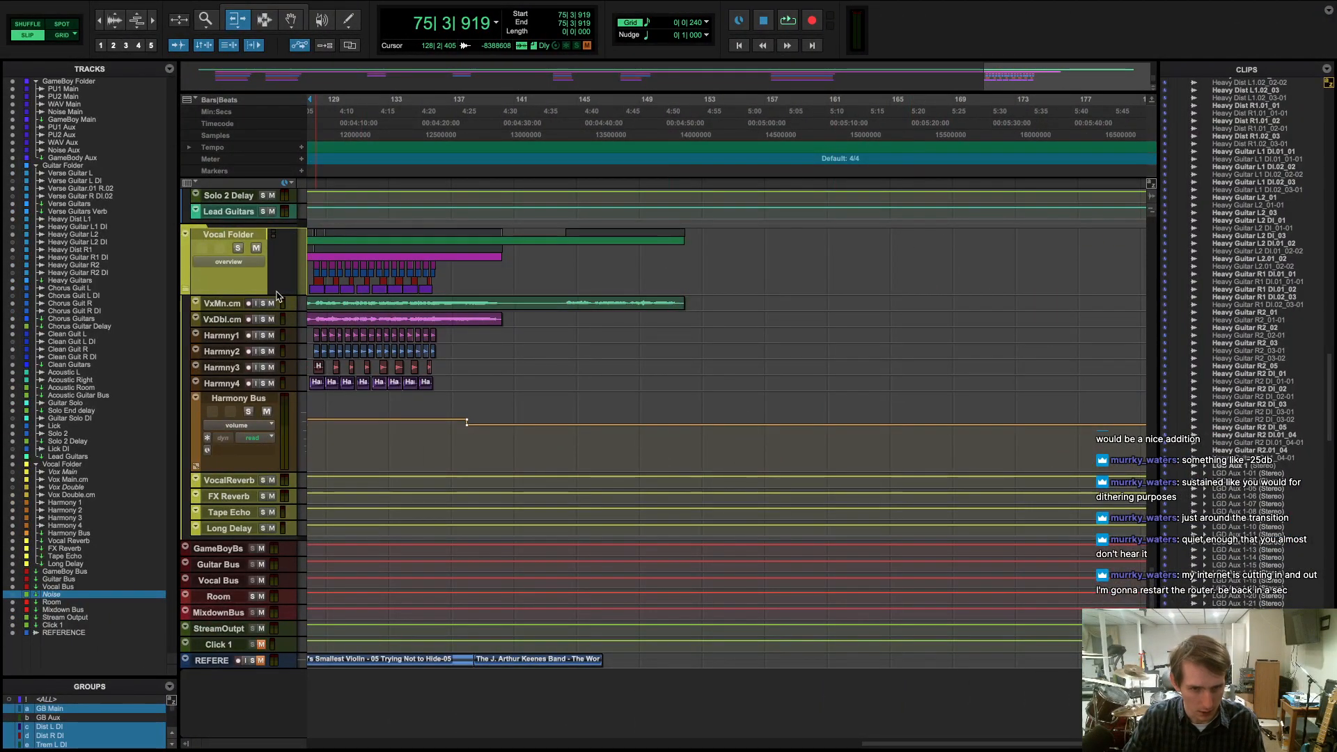
drag(272, 311, 276, 416)
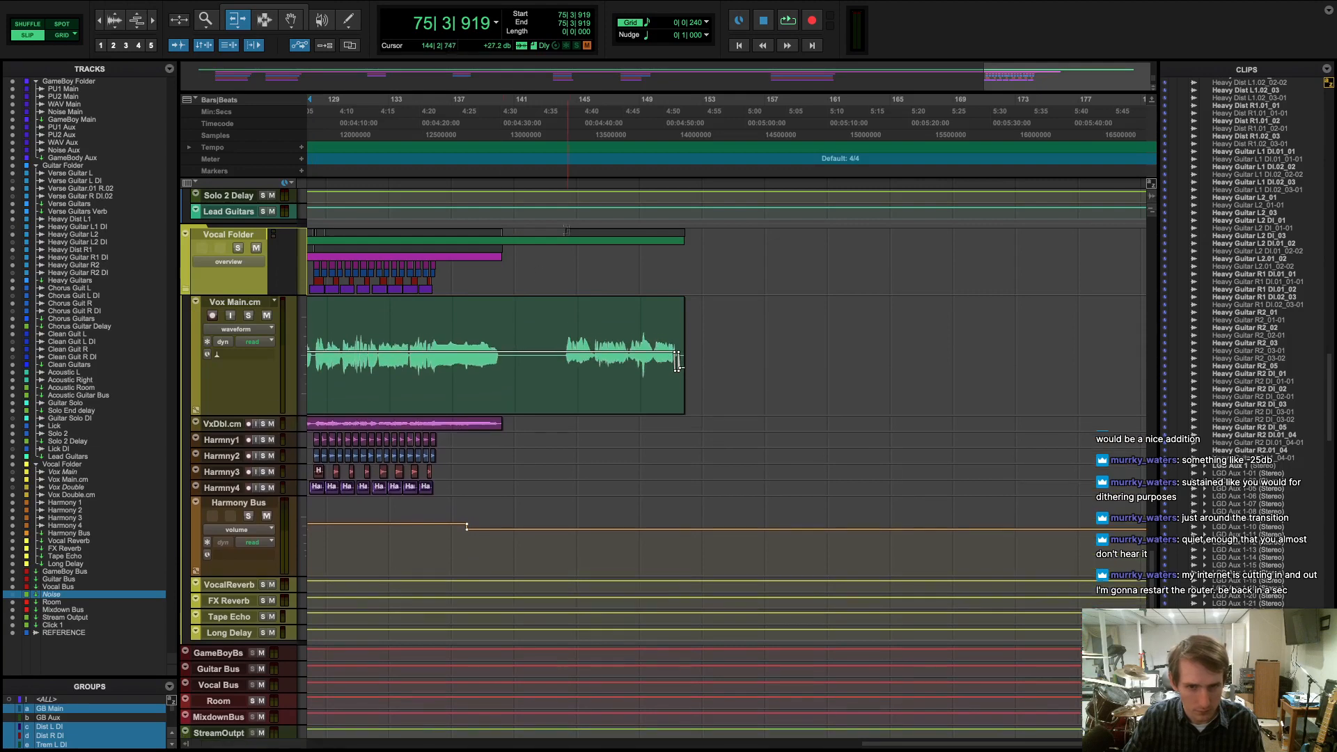
click(569, 175)
key(space)
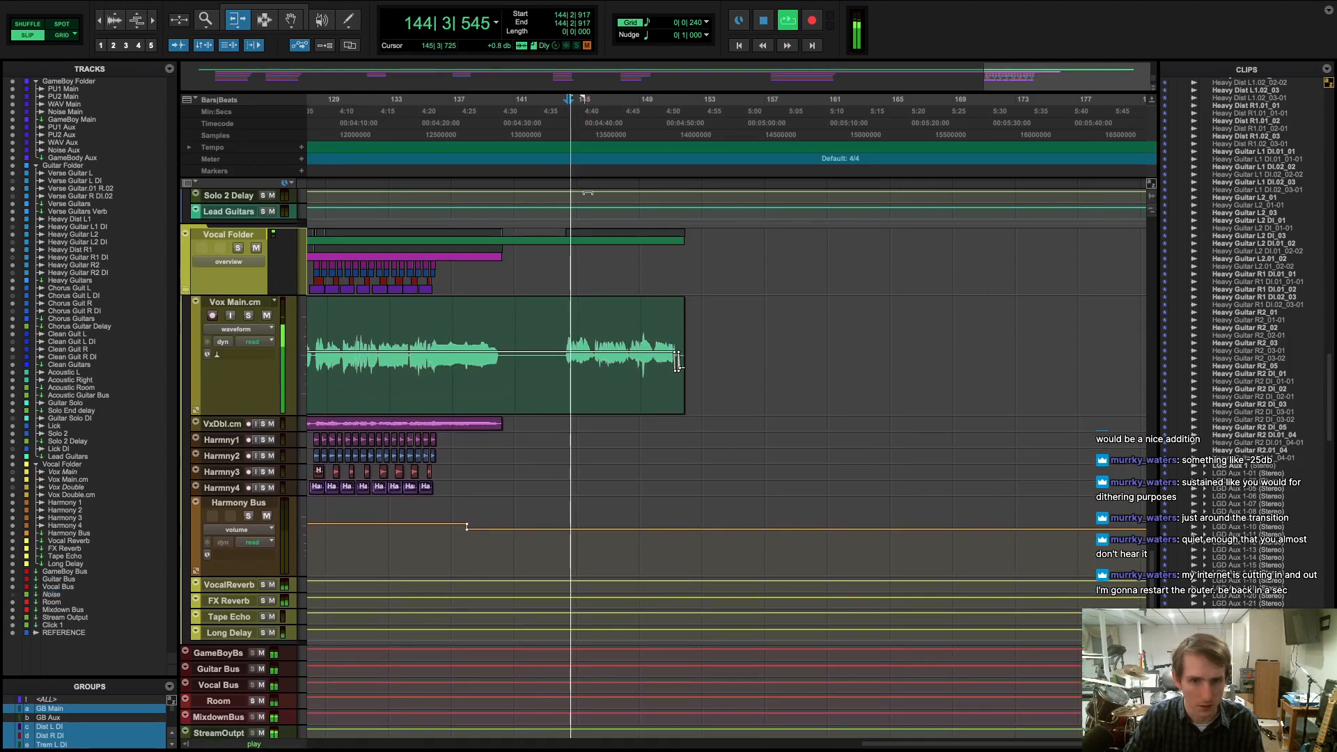
- Switch to the Grabber tool and listen closely to the closing vocal phrase, replaying it from 144|2|576
click(291, 20)
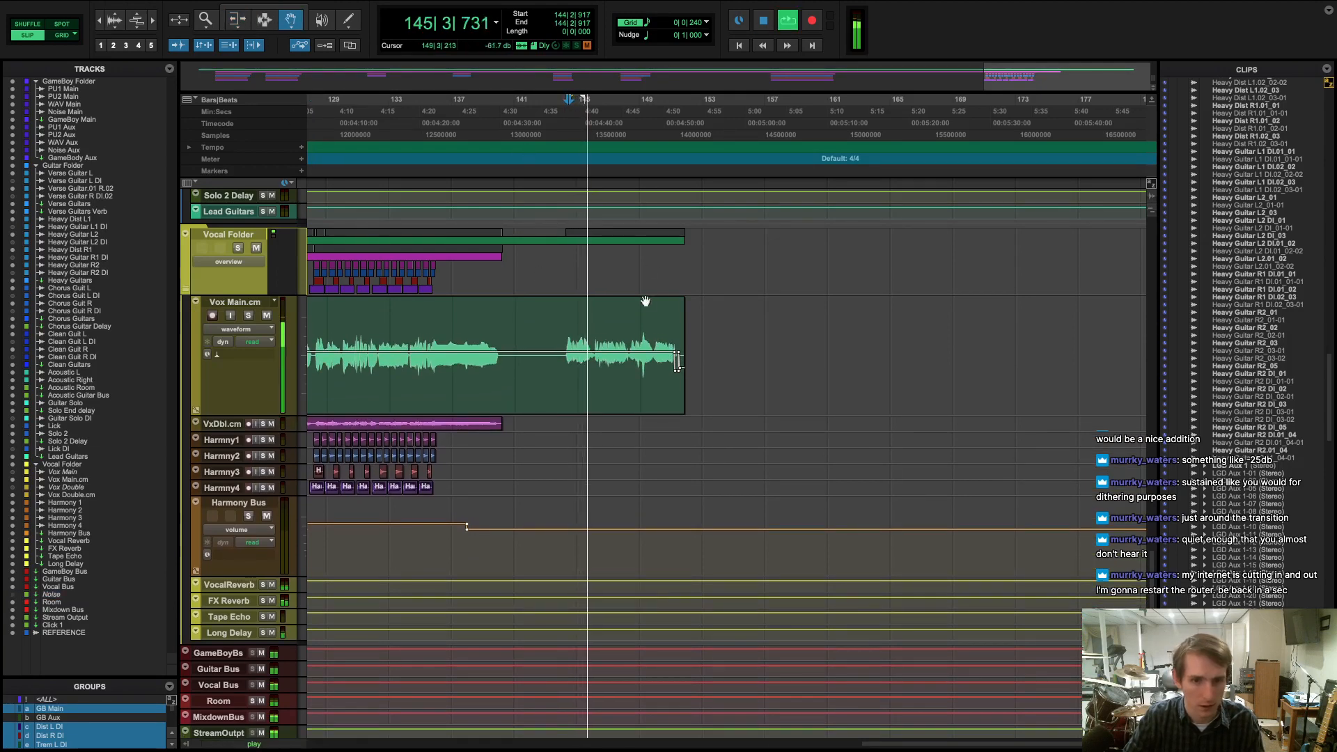
key(super+bracketright)
key(super+bracketright)
key(super+bracketright)
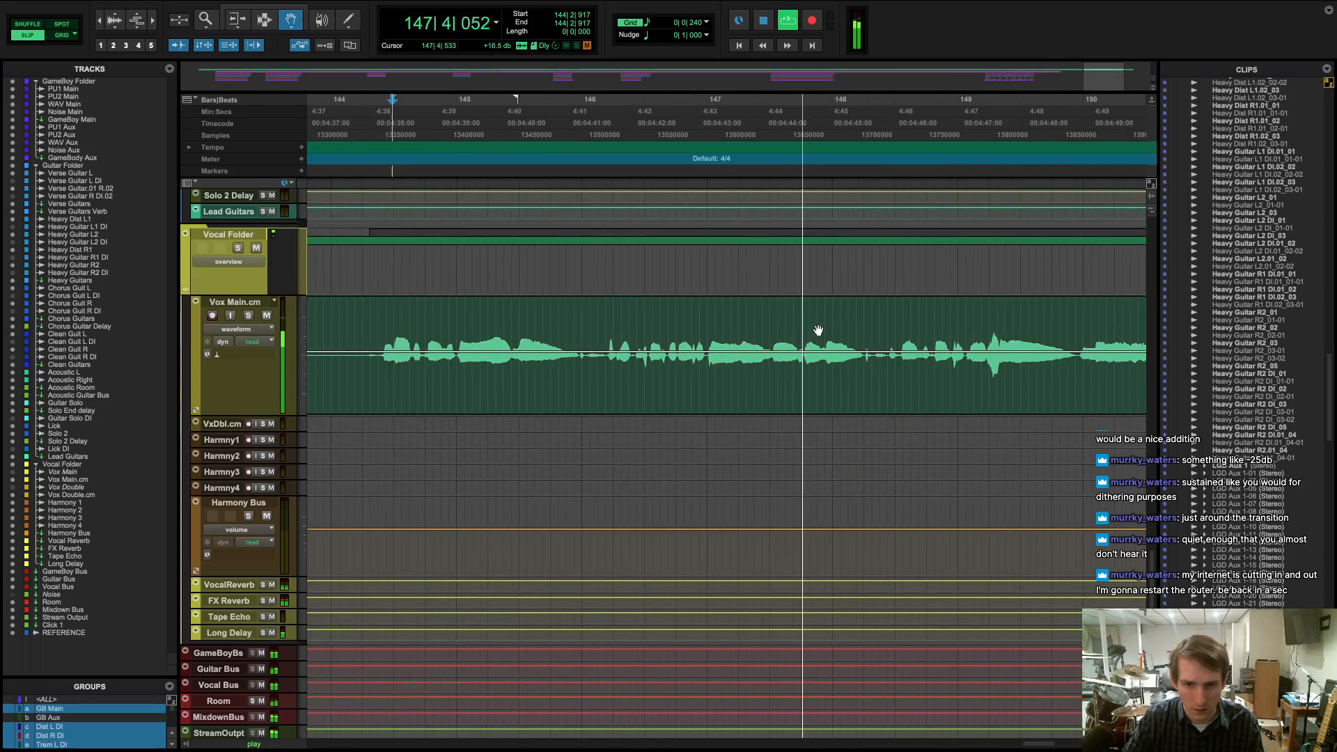
key(space)
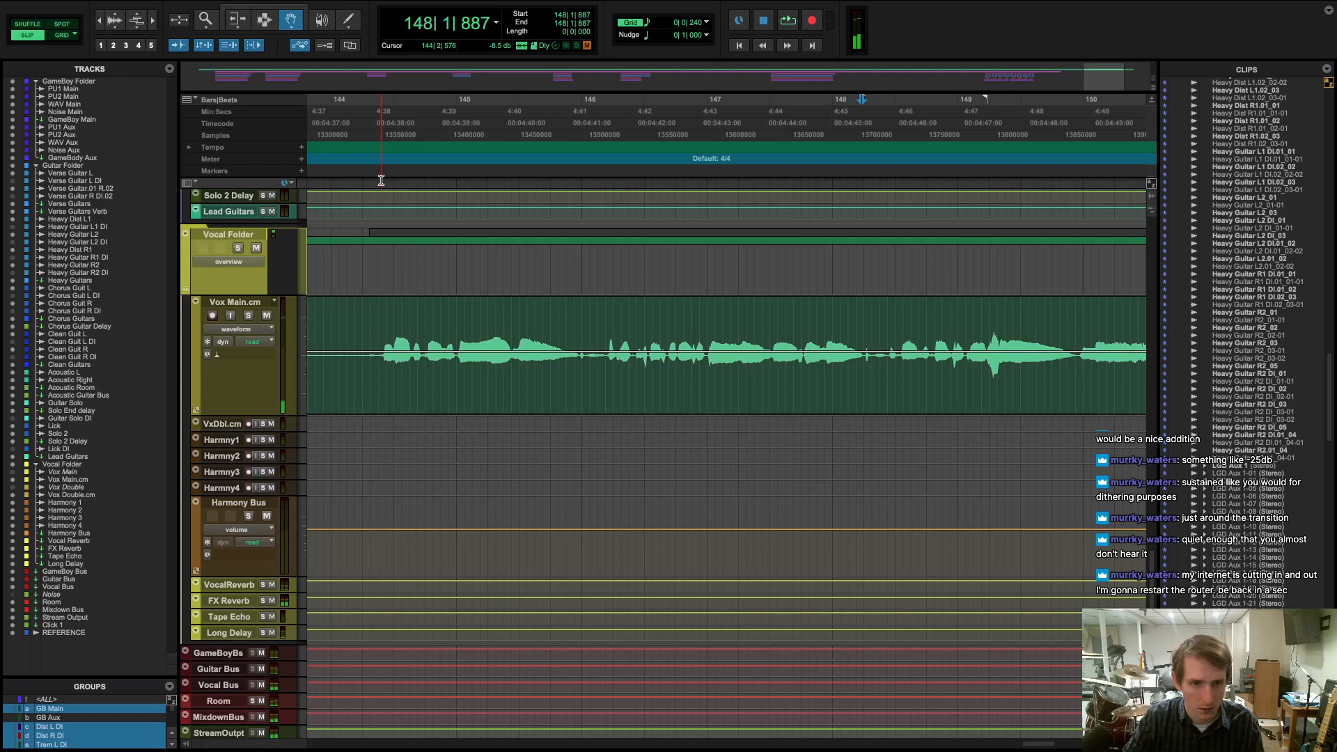
click(382, 181)
key(space)
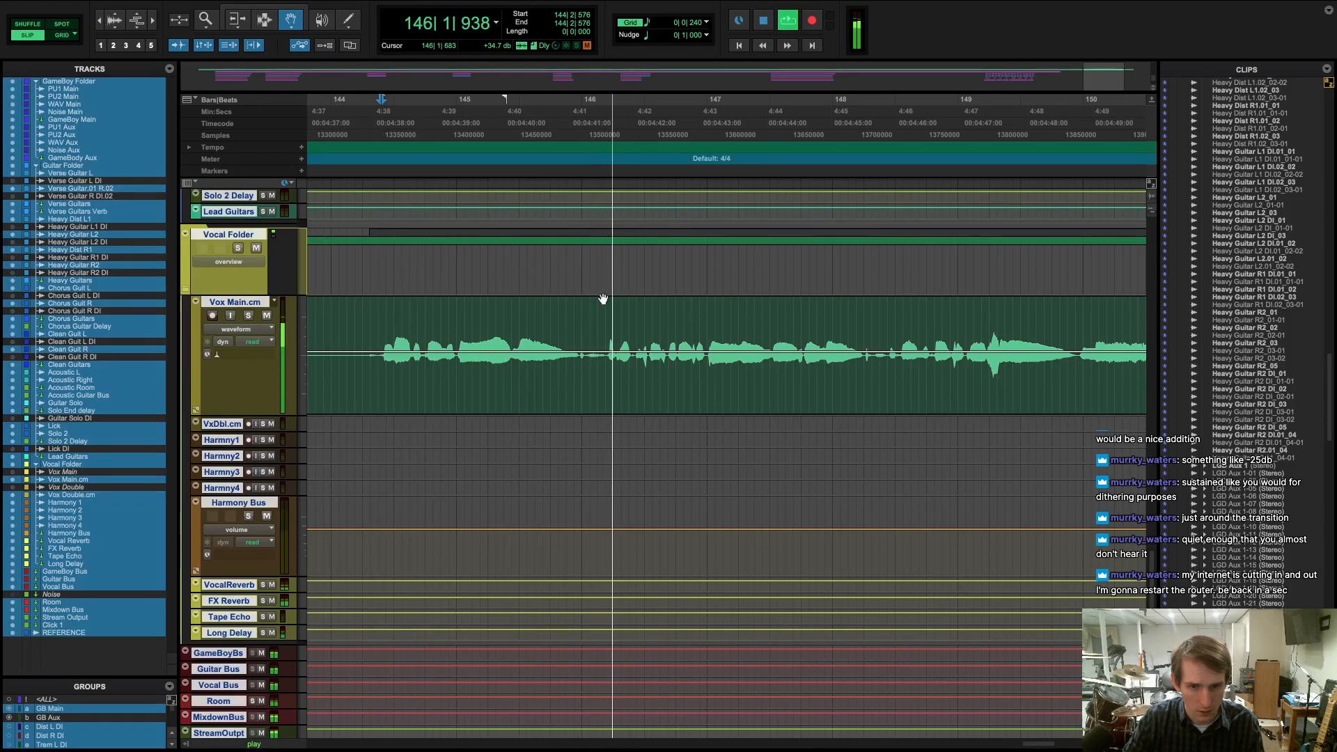
key(space)
- Mark the timeline range from 146|2|107 to 147|1|192 and enlarge the Vox Main.cm track and its waveform display for detailed editing
drag(618, 171, 713, 186)
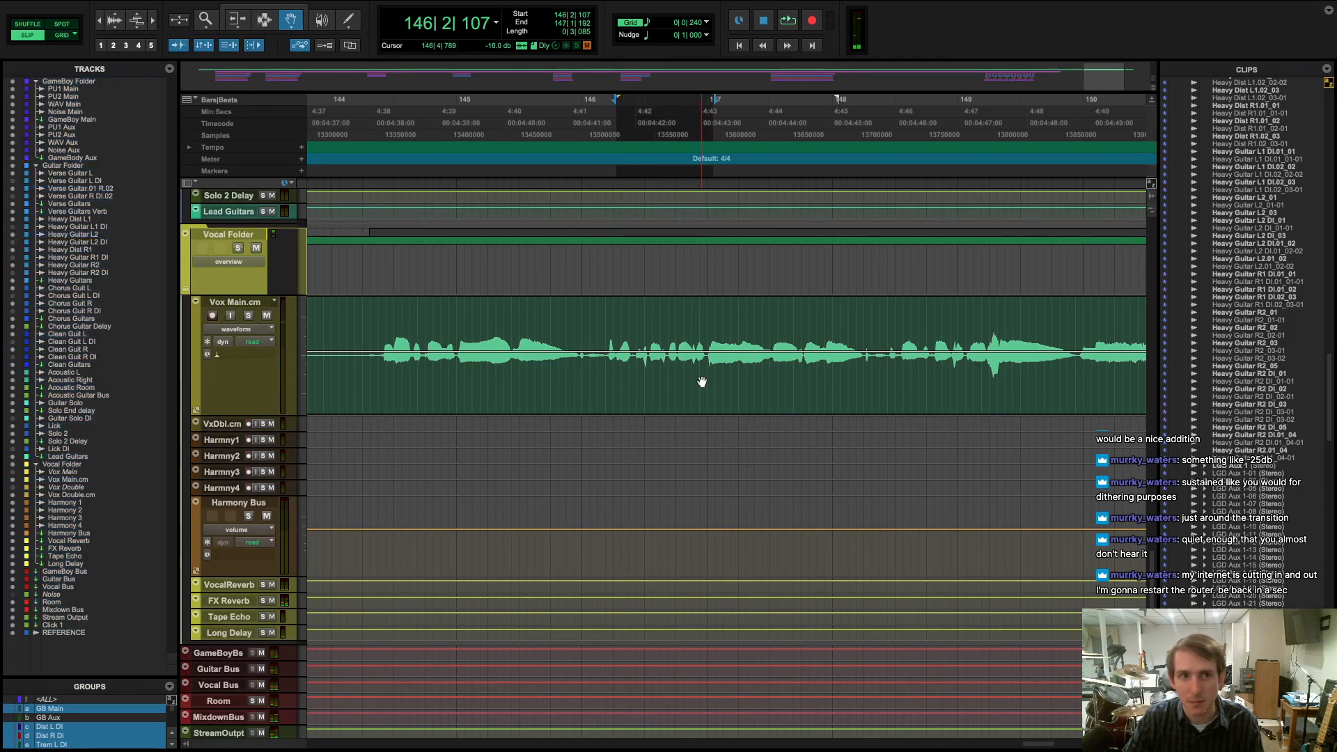
key(ctrl+bracketright)
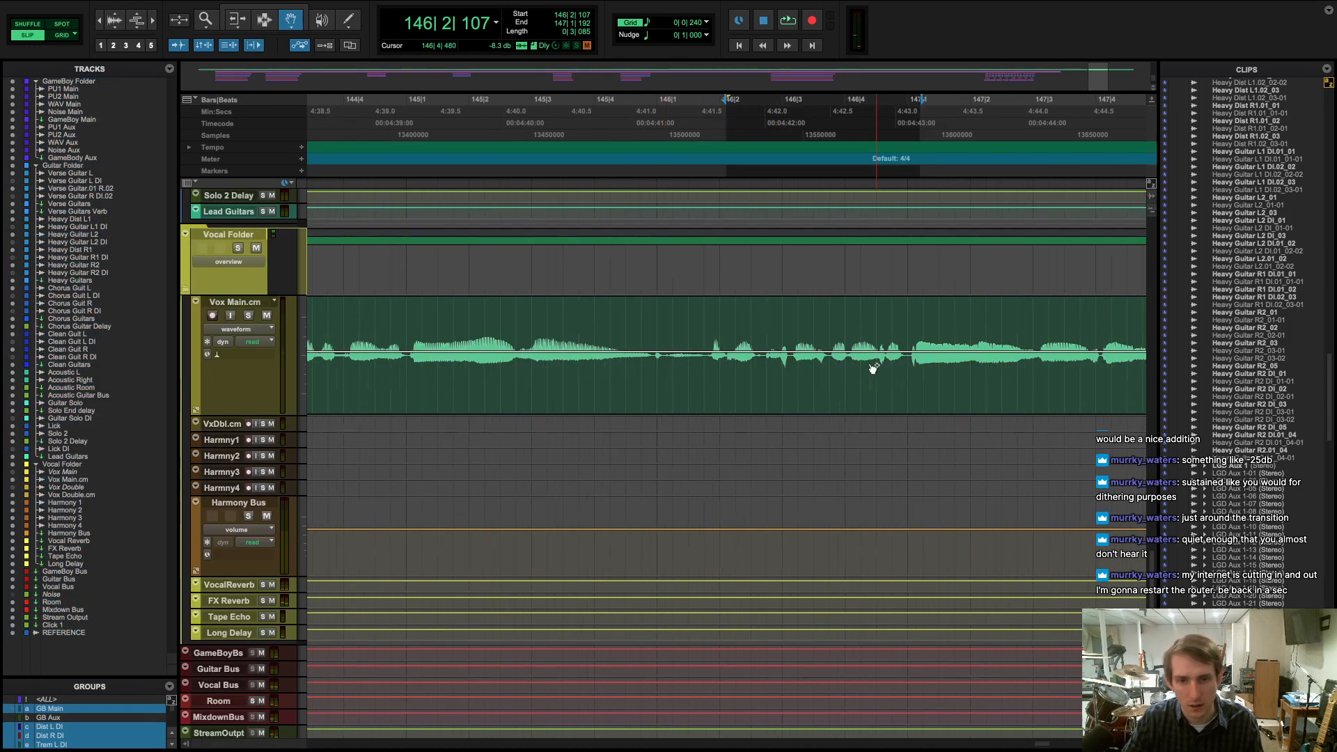
key(ctrl+bracketright)
drag(272, 424, 272, 519)
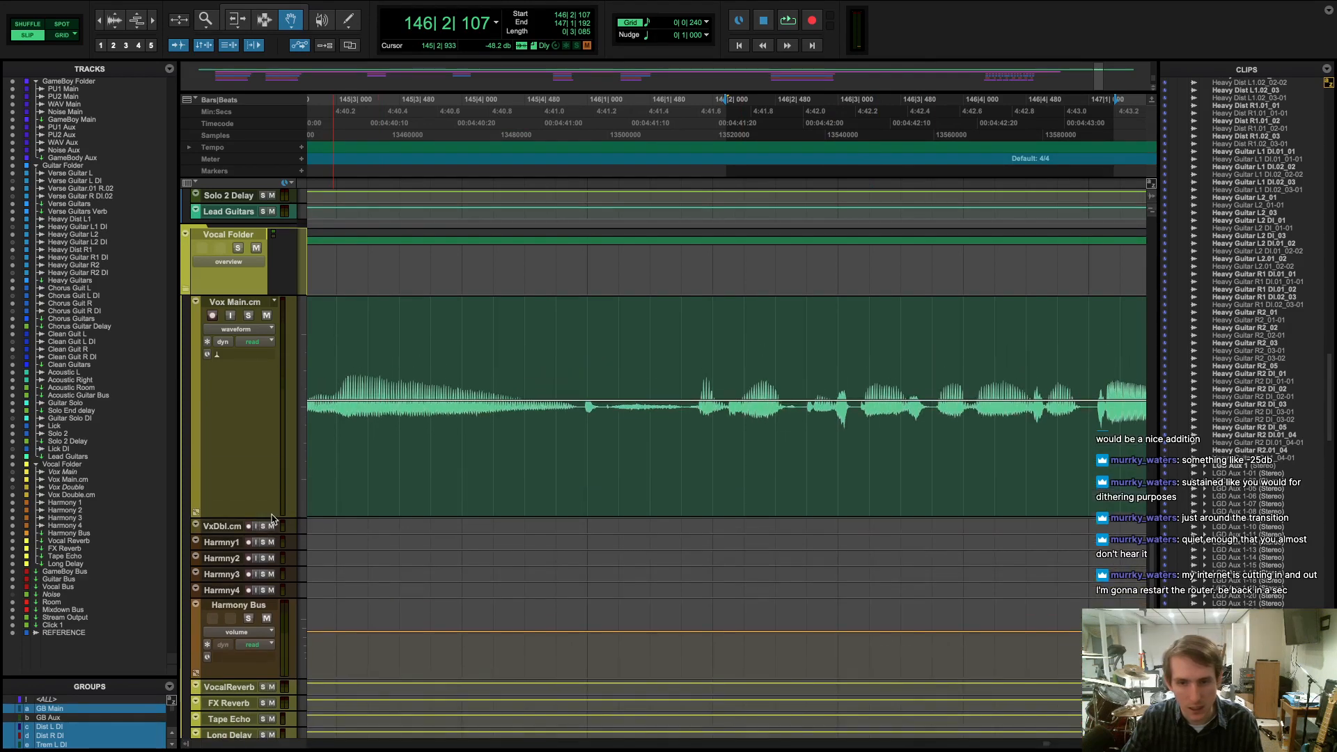
click(117, 15)
click(117, 16)
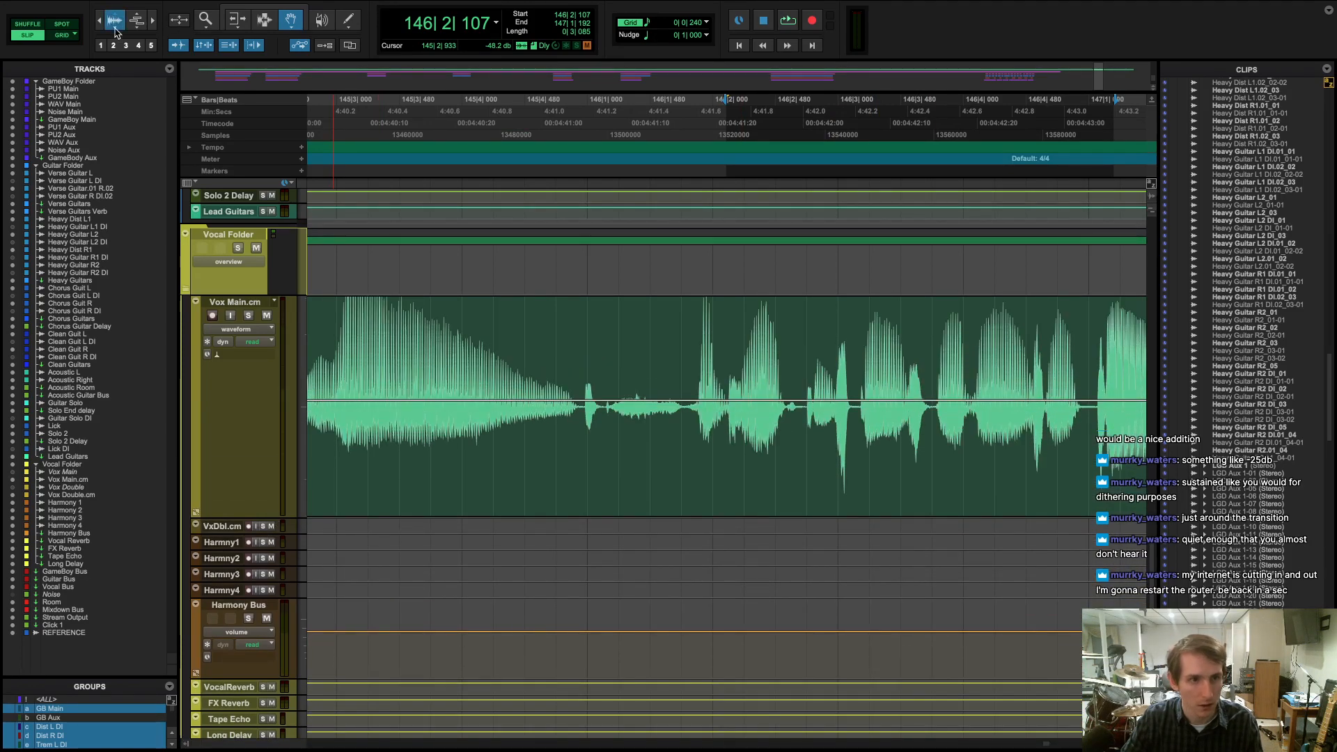
click(117, 24)
- Play Vox Main.cm from 145|4|859 and again from just before bar 146, beat 3 to pinpoint the loud vocal burst
click(575, 167)
key(space)
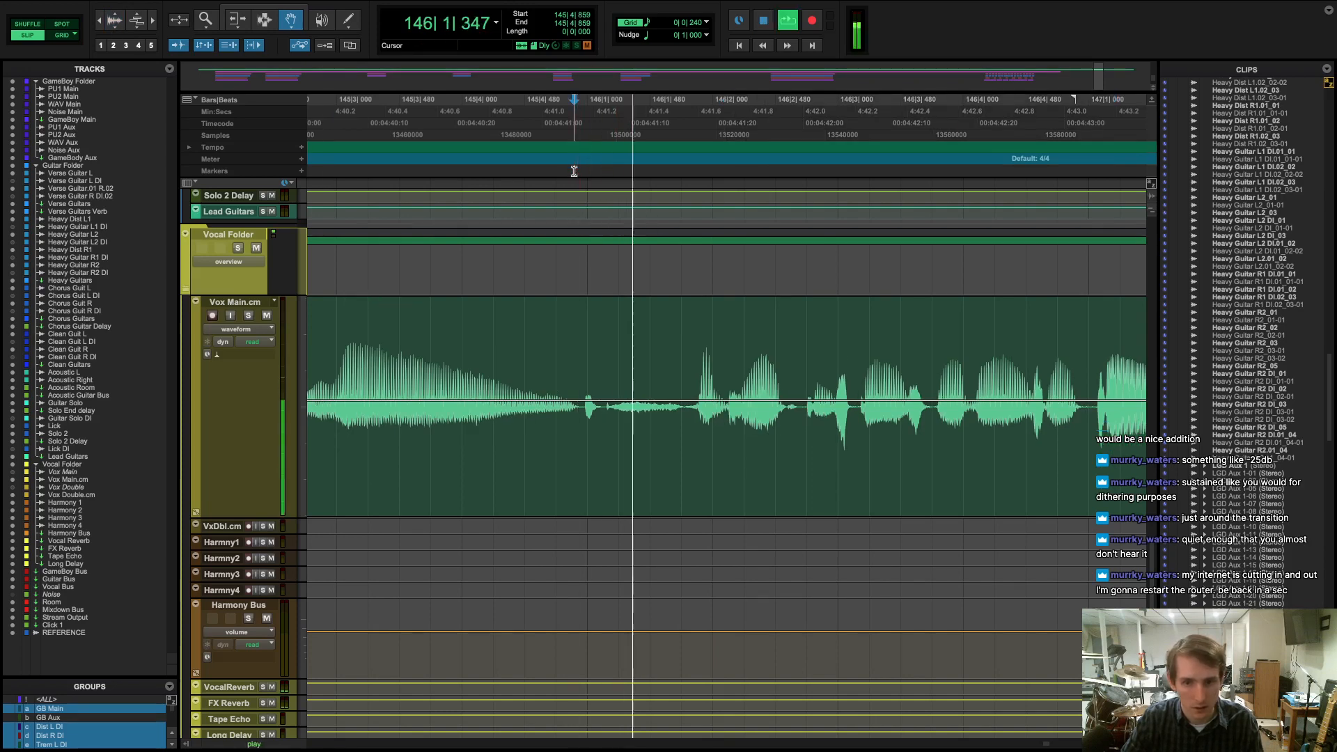
key(space)
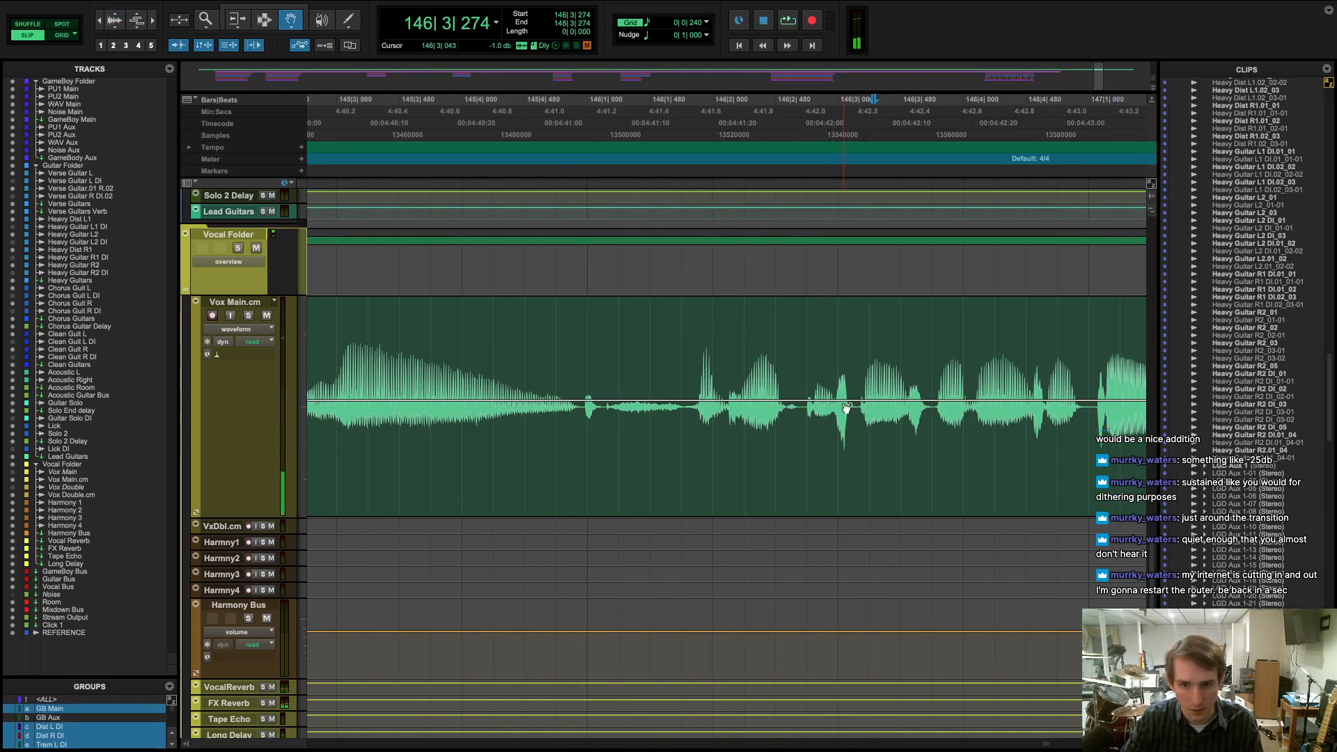
click(822, 162)
key(space)
key(space)
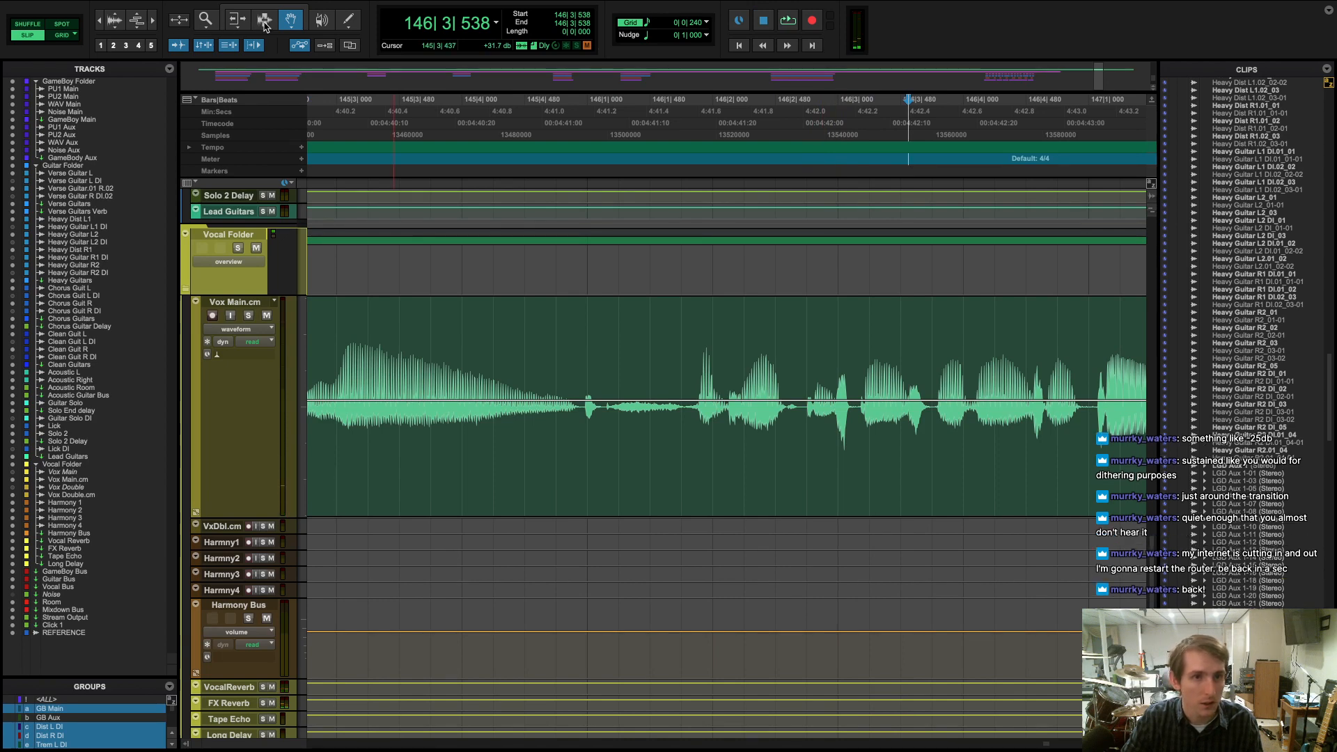
- Select the vocal burst from 146|2|917 to 146|3|117 on Vox Main.cm and pull its clip gain down into a short dip
click(264, 21)
drag(833, 413, 852, 422)
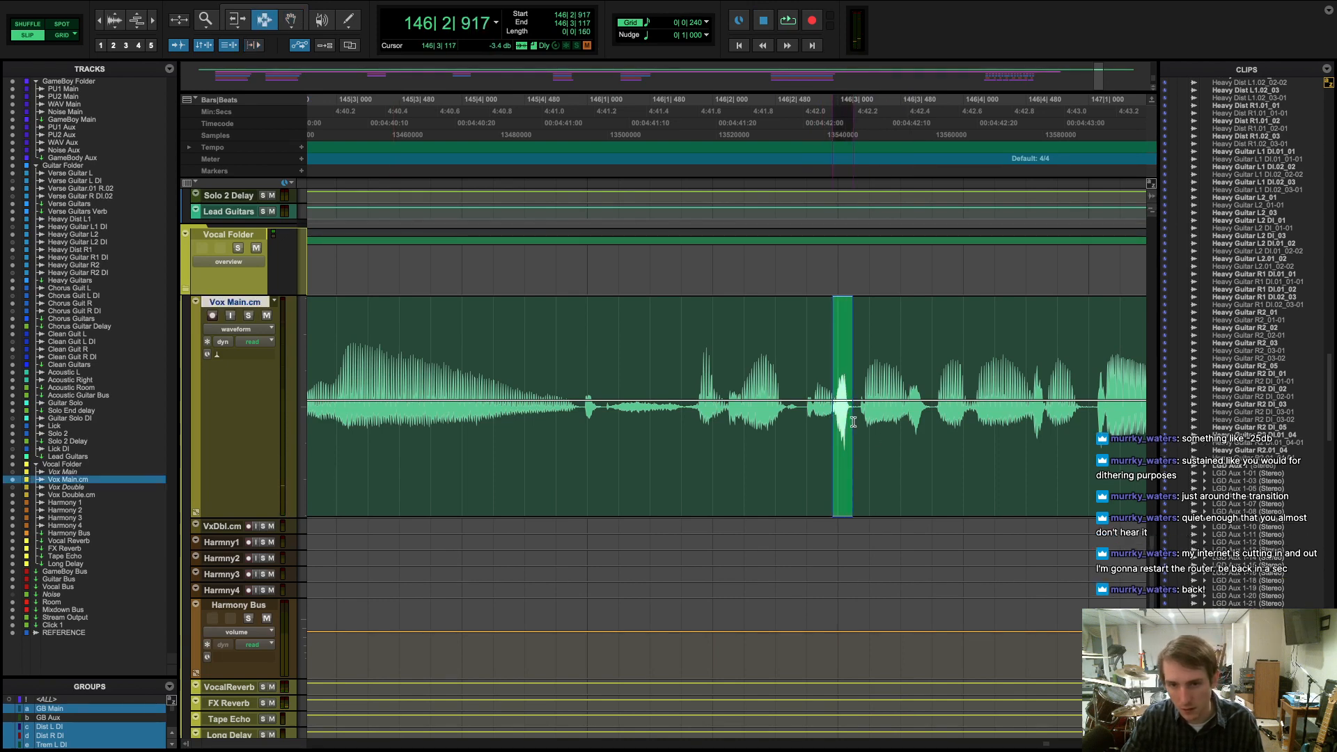
key(shift+slash)
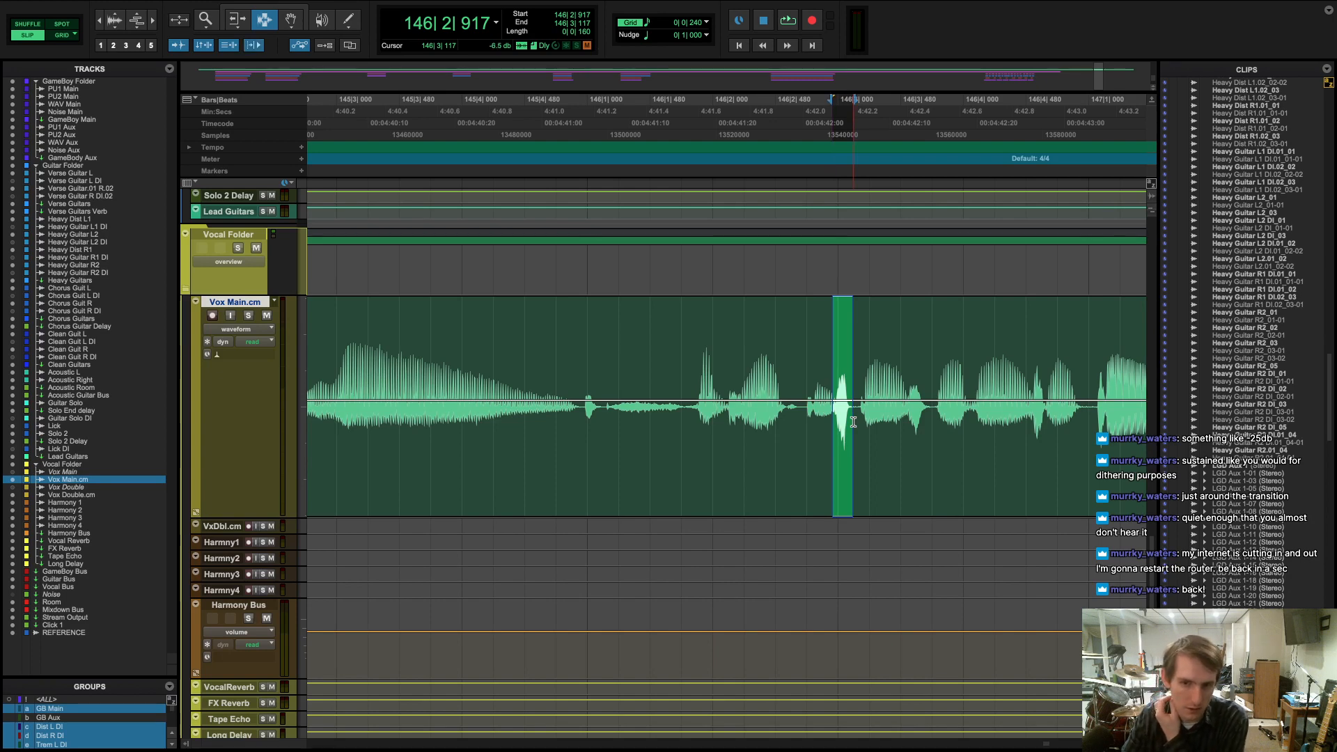
click(291, 21)
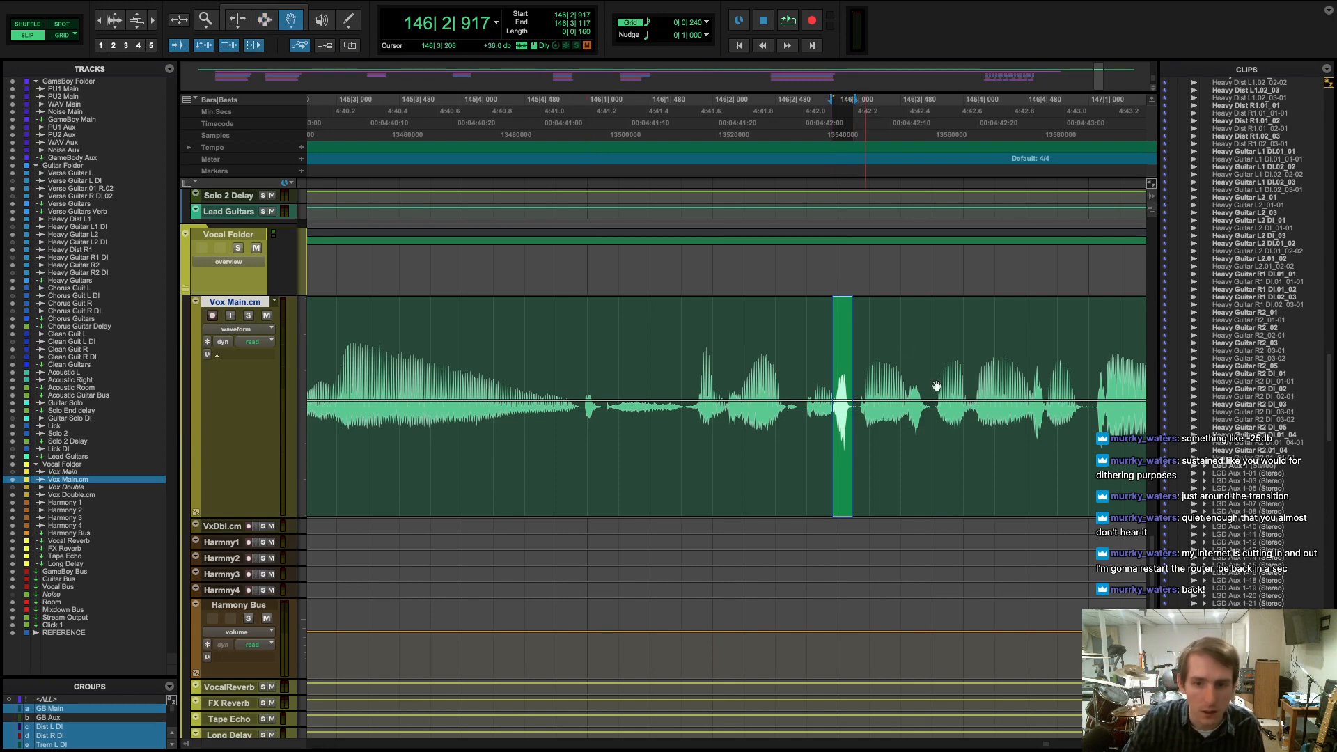
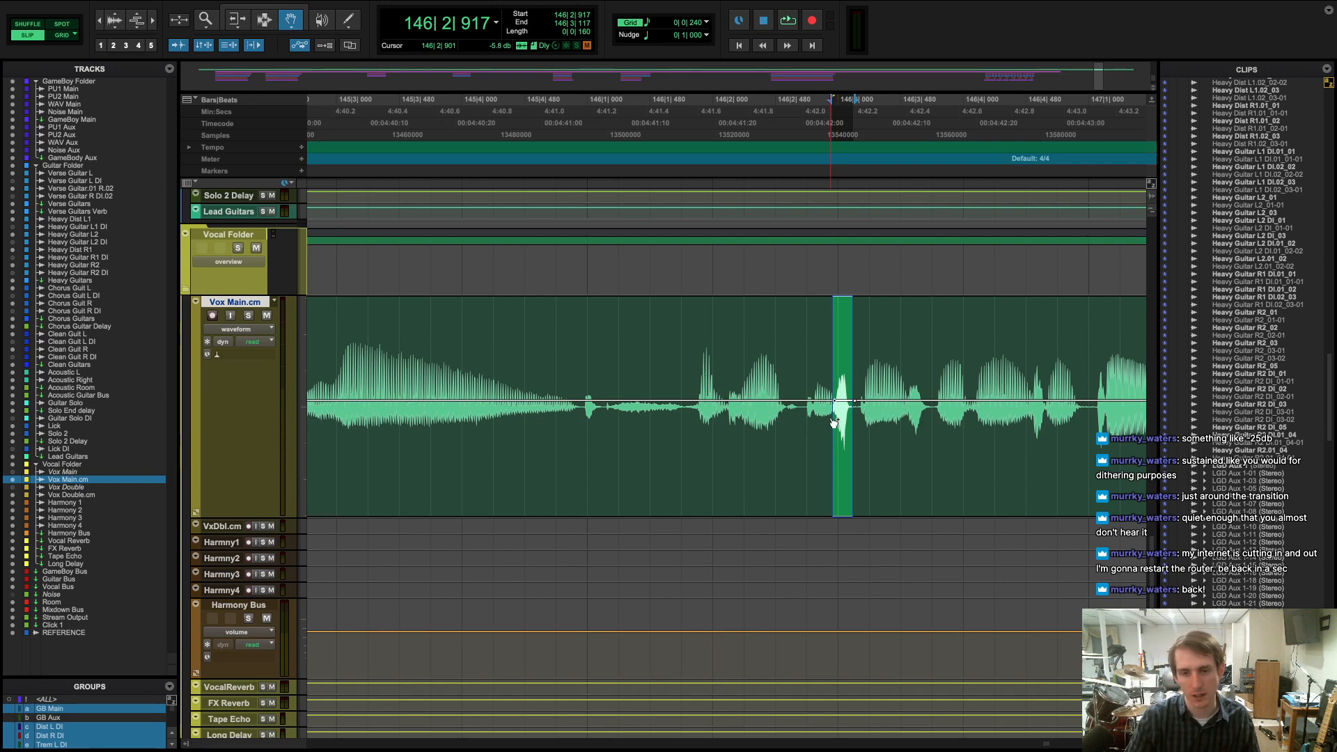
drag(850, 413, 845, 424)
- Play the dipped burst in context from 145|4|955, then deepen and widen the clip gain dip just before bar 146, beat 3
click(800, 172)
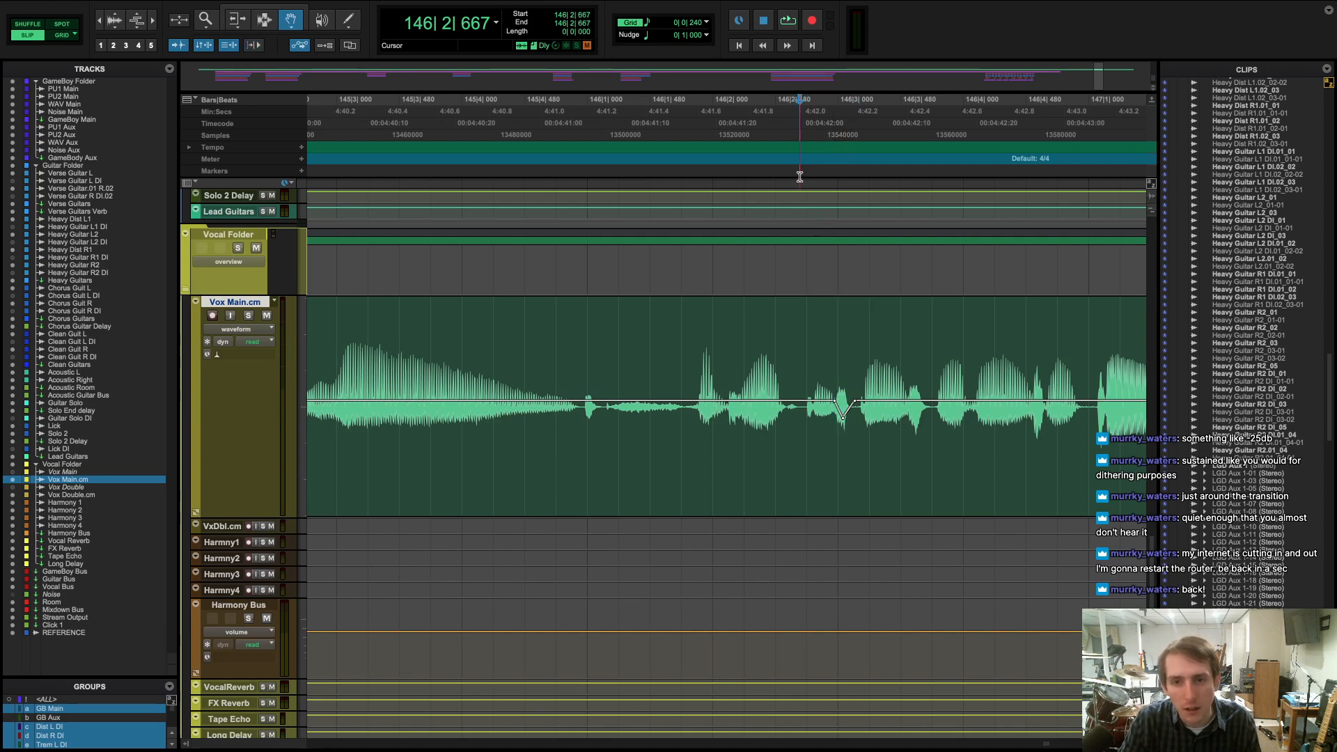
key(space)
key(space)
click(636, 171)
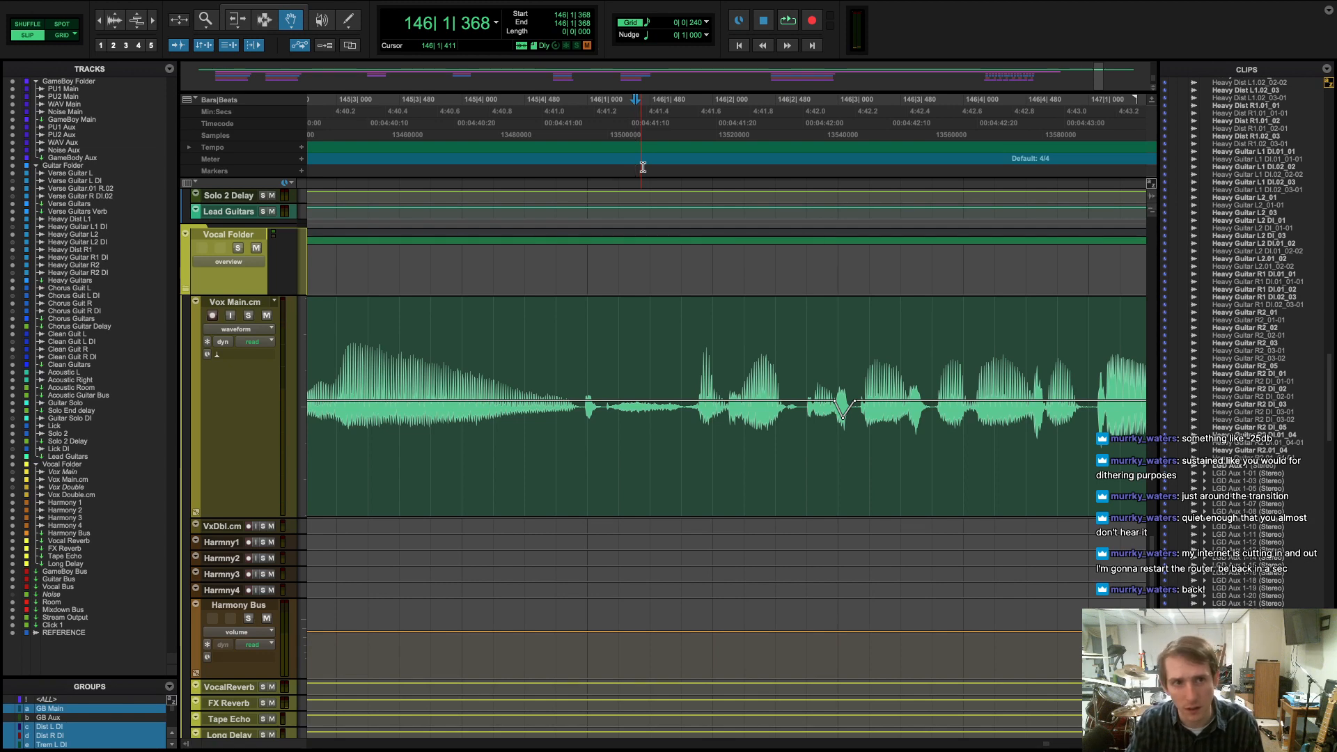
click(587, 170)
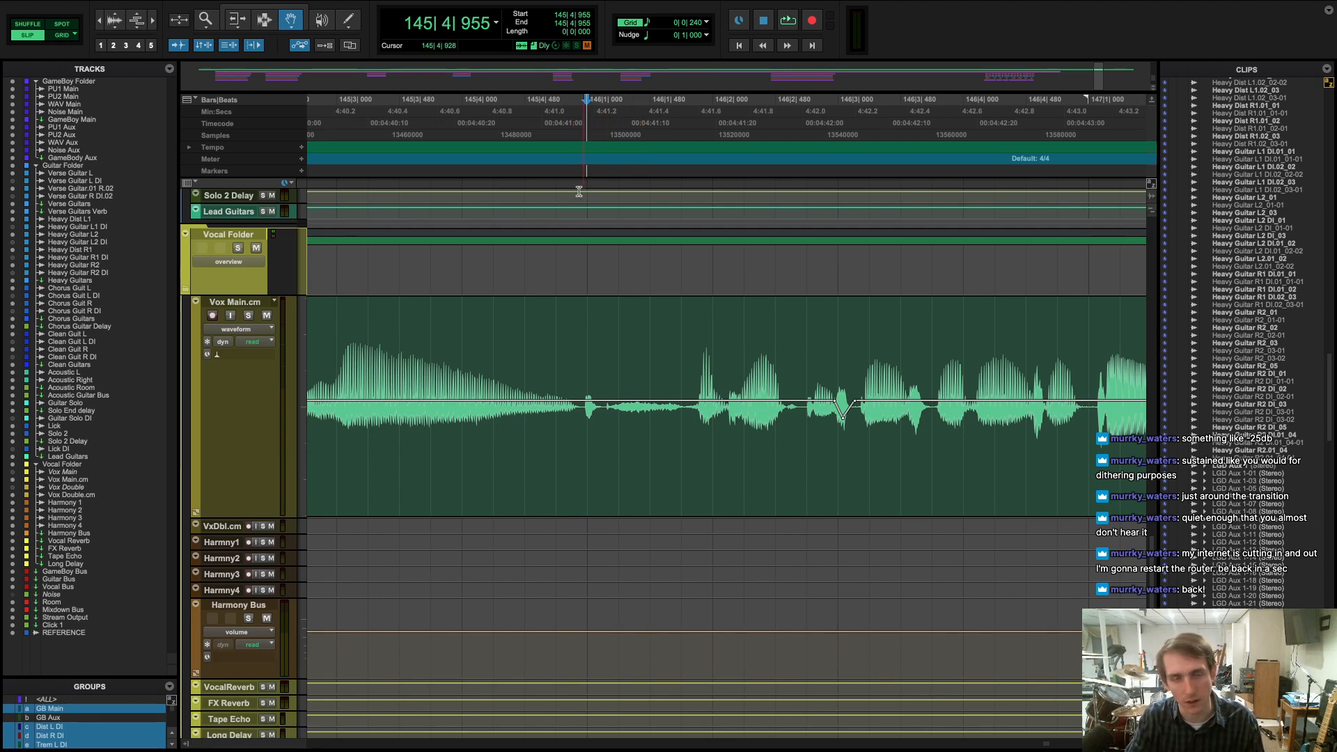
key(space)
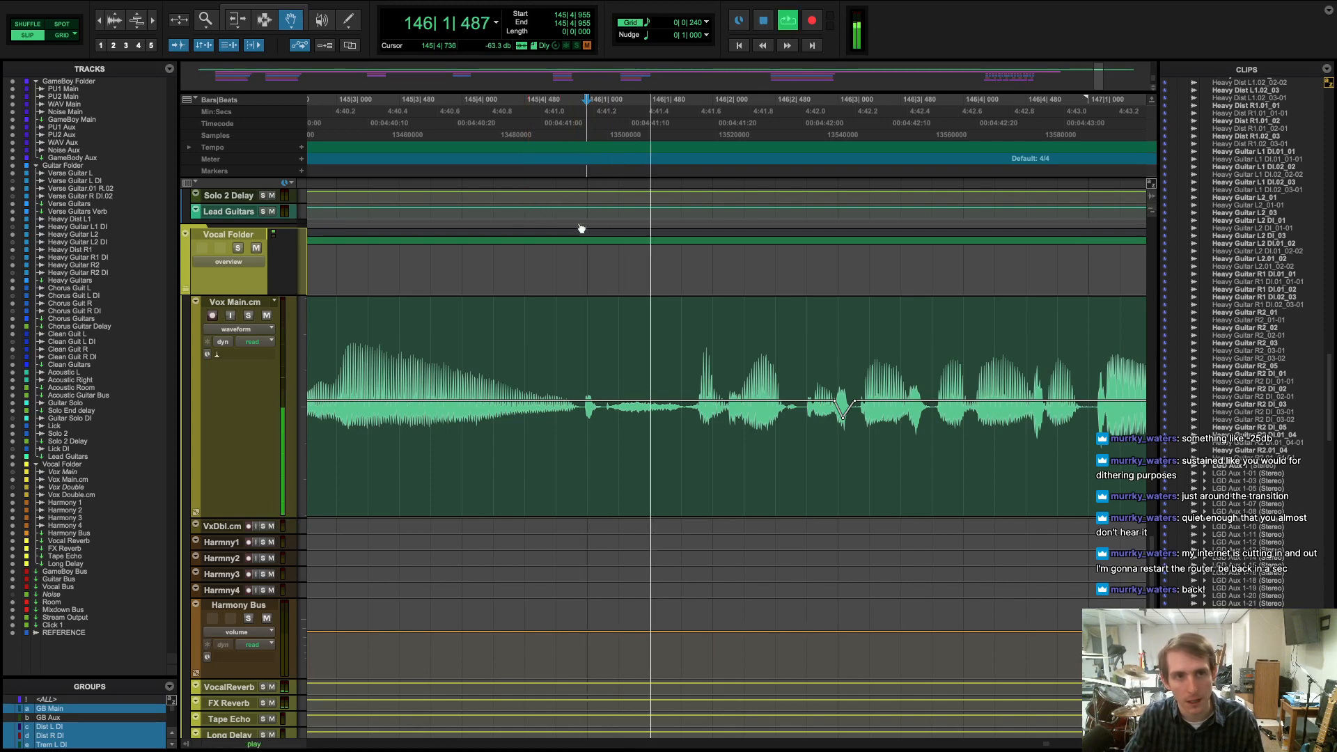
key(space)
drag(845, 422, 850, 434)
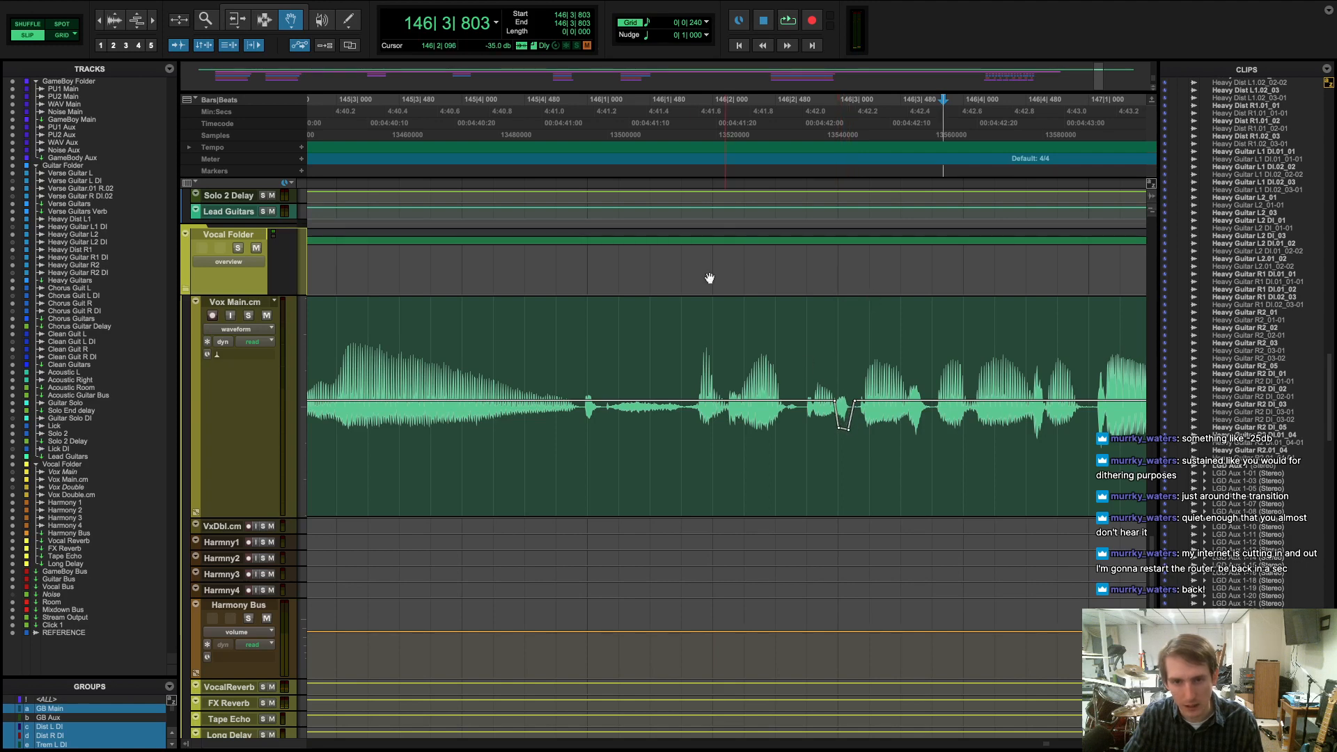
- Play Vox Main.cm from 145|4|592 to check the clip gain dip just before bar 146, beat 3
click(539, 172)
key(space)
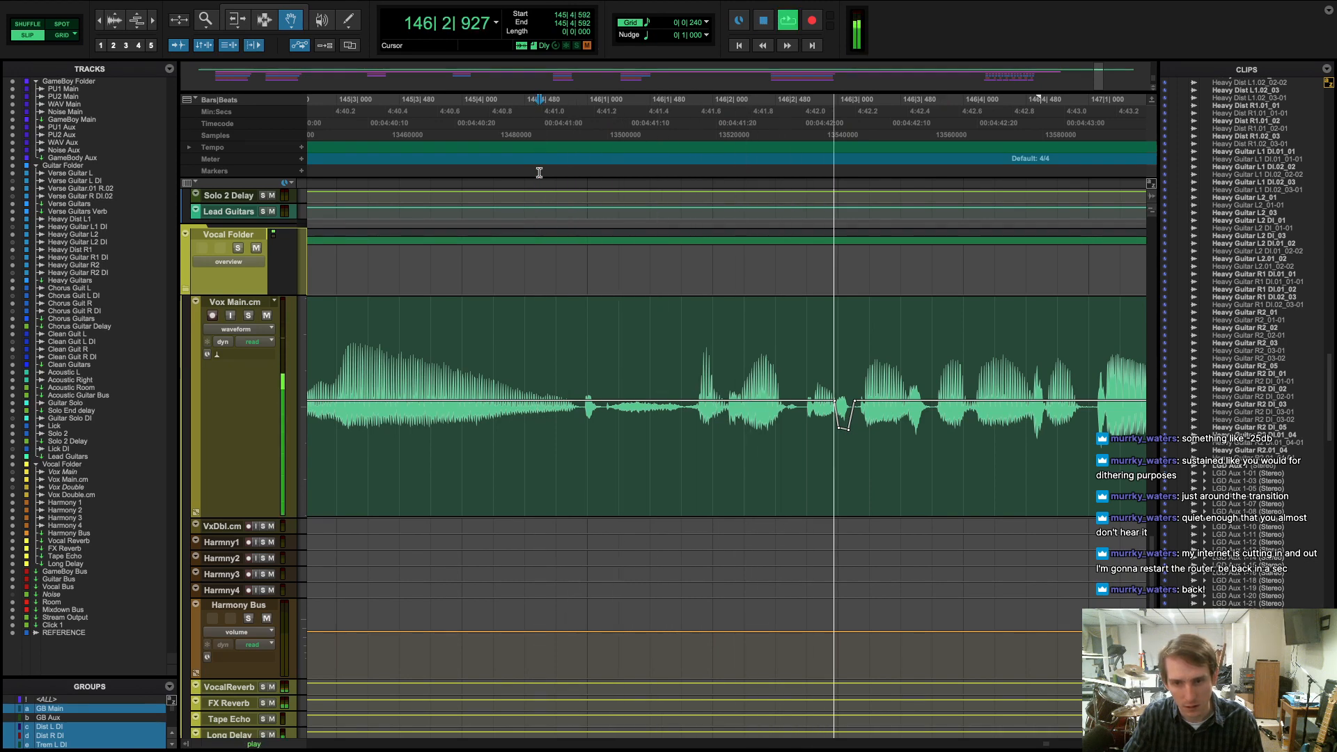
key(space)
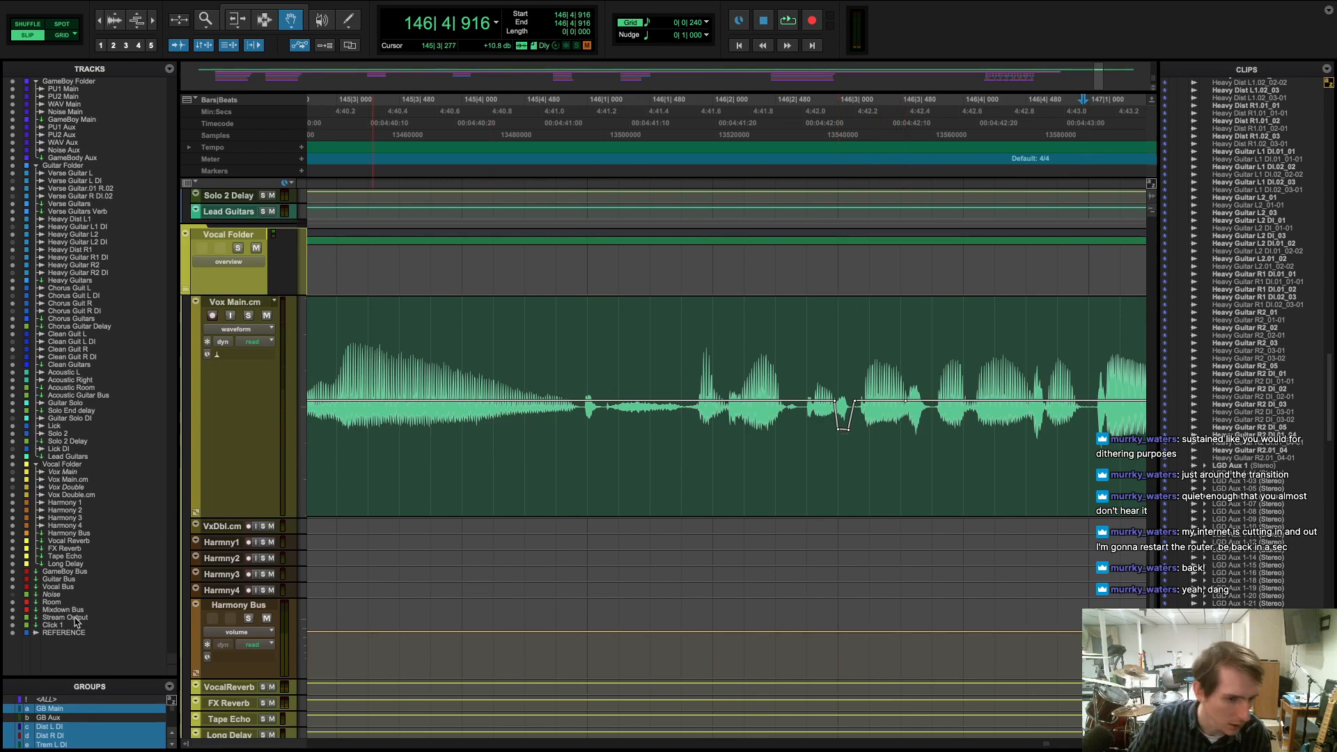
- Show and reactivate the Noise track in the mixer and enable its Signal Gen insert
key(super+equal)
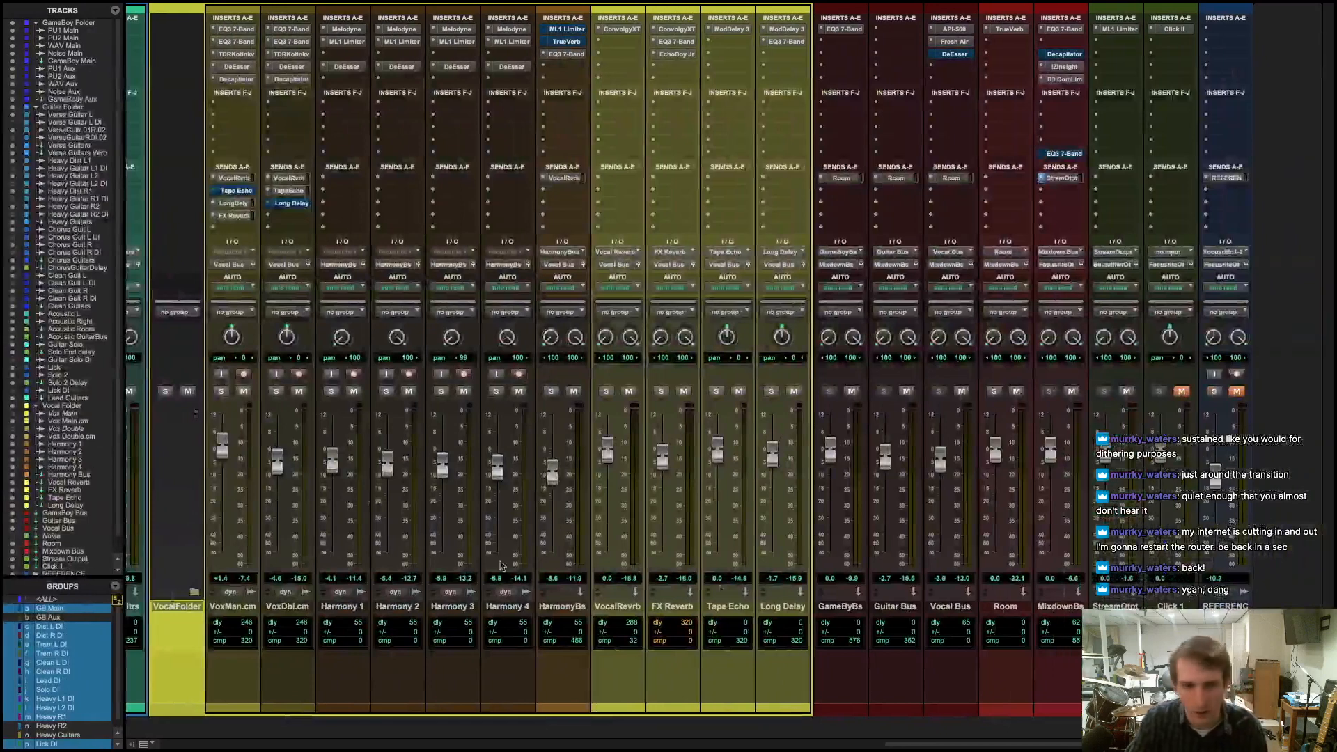
scroll(12, 538, down, 2)
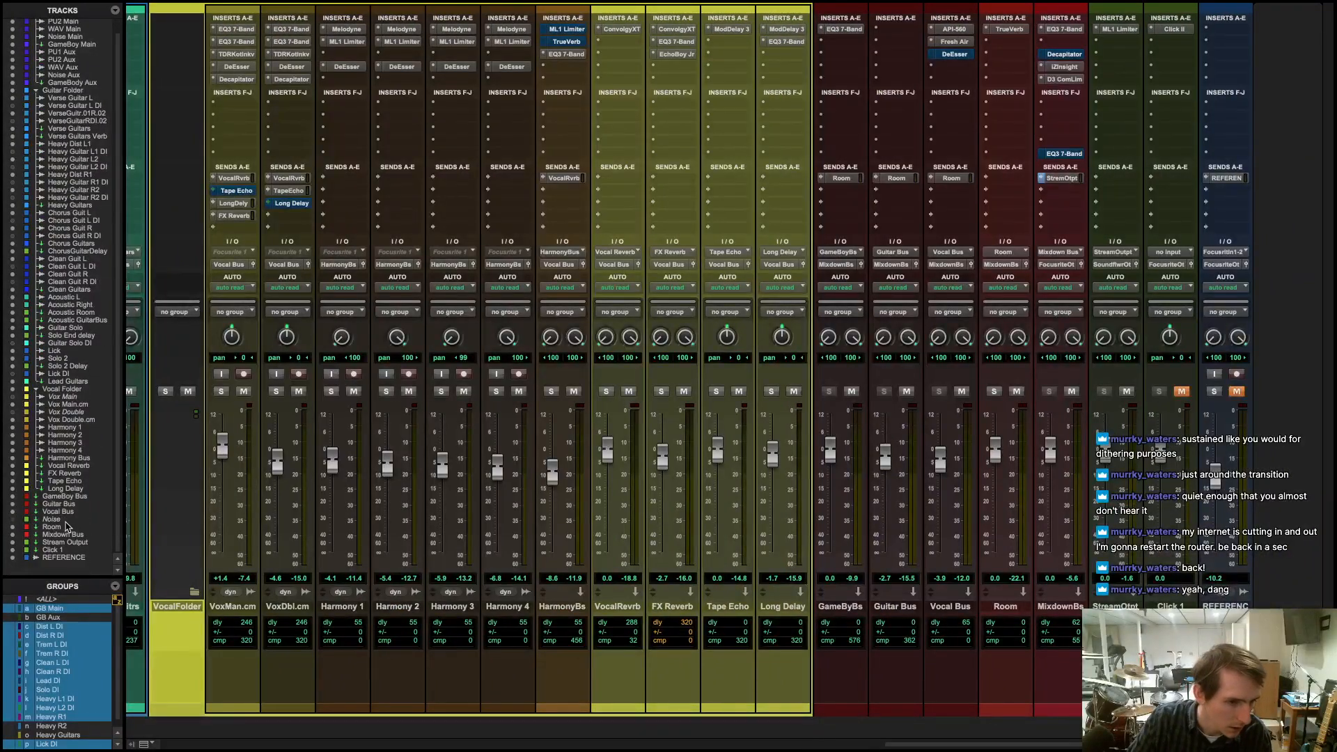
right_click(63, 523)
click(91, 542)
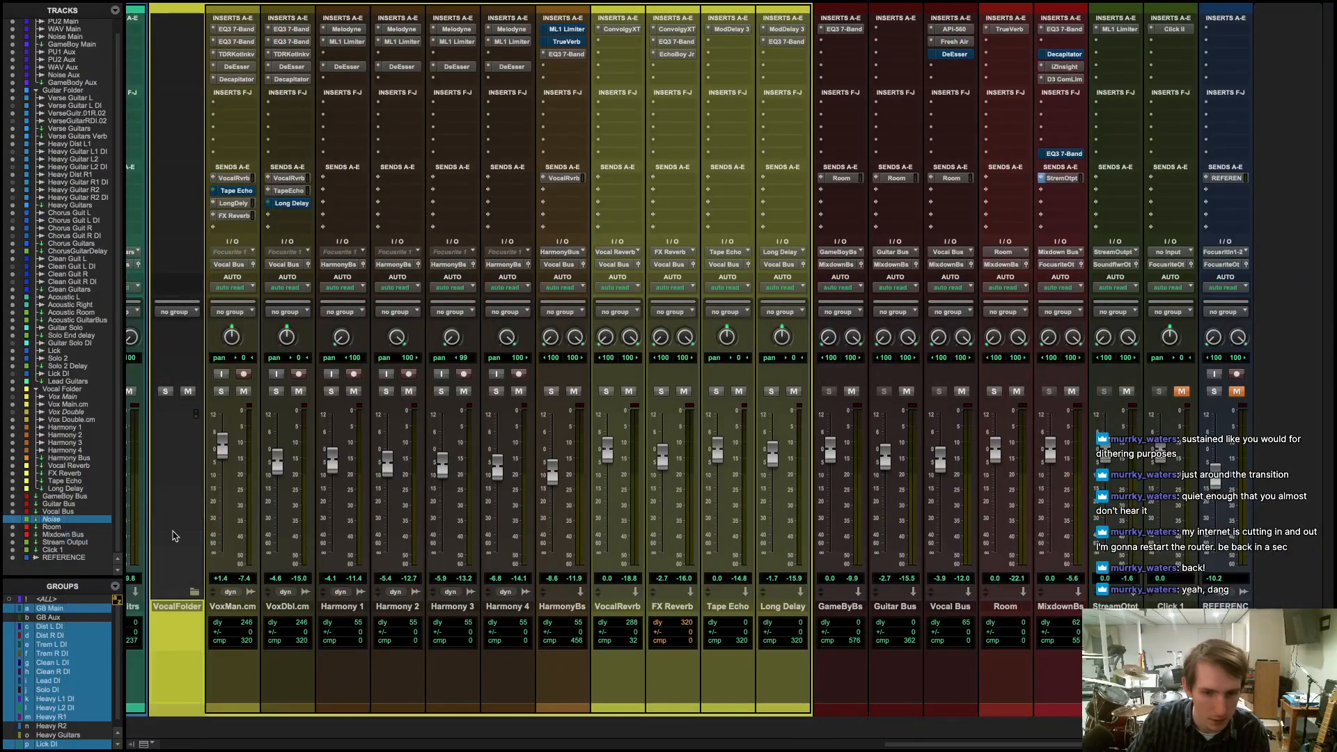
super+click(1007, 30)
key(super+equal)
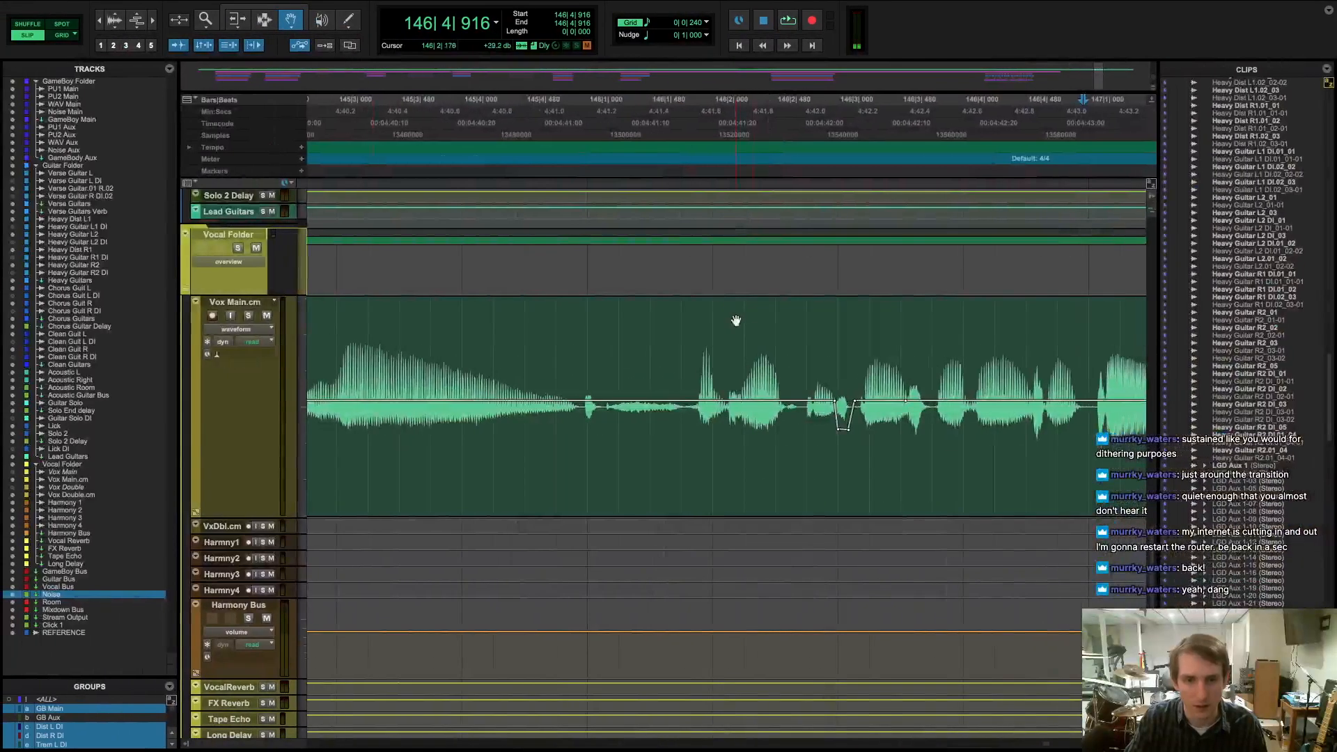
- Play the transition with noise from 71|2|832, then select 75|1|299 to 77|4|661 on the timeline and play it
scroll(631, 393, down, 3)
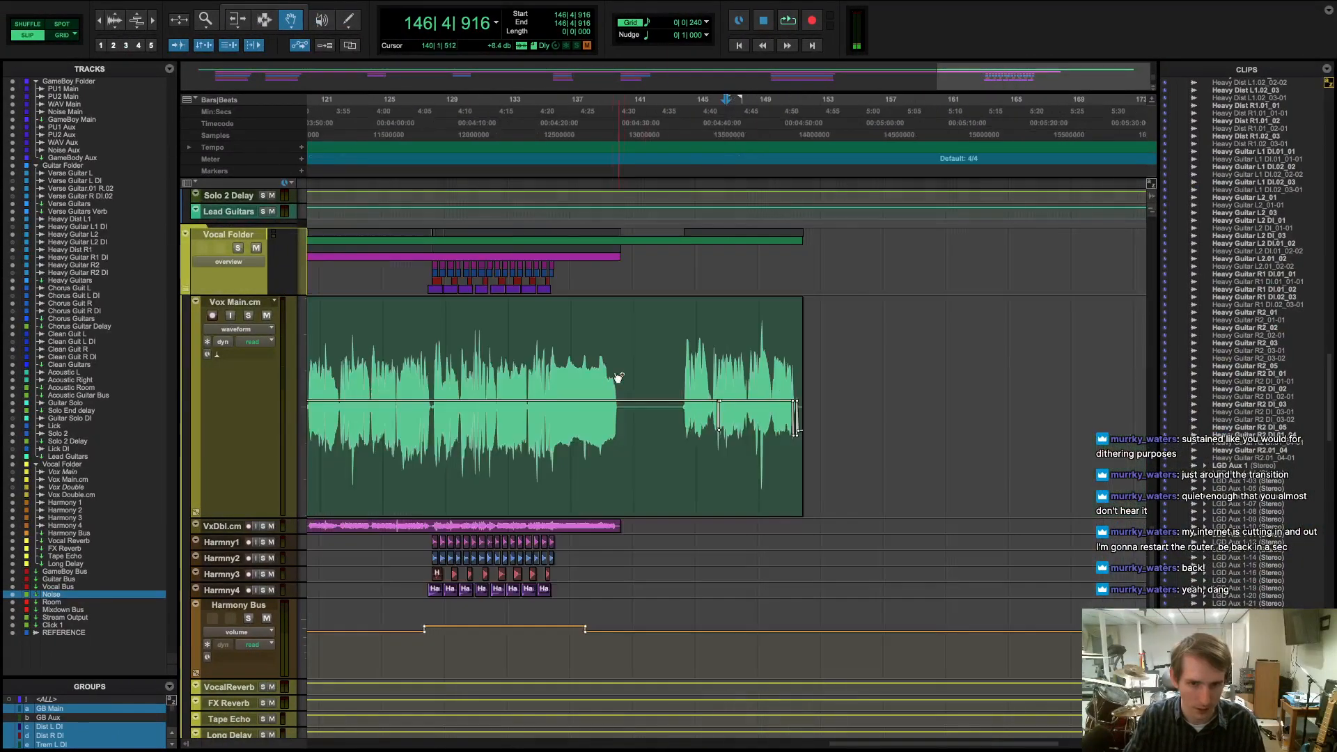
scroll(545, 283, left, 5)
scroll(585, 279, left, 5)
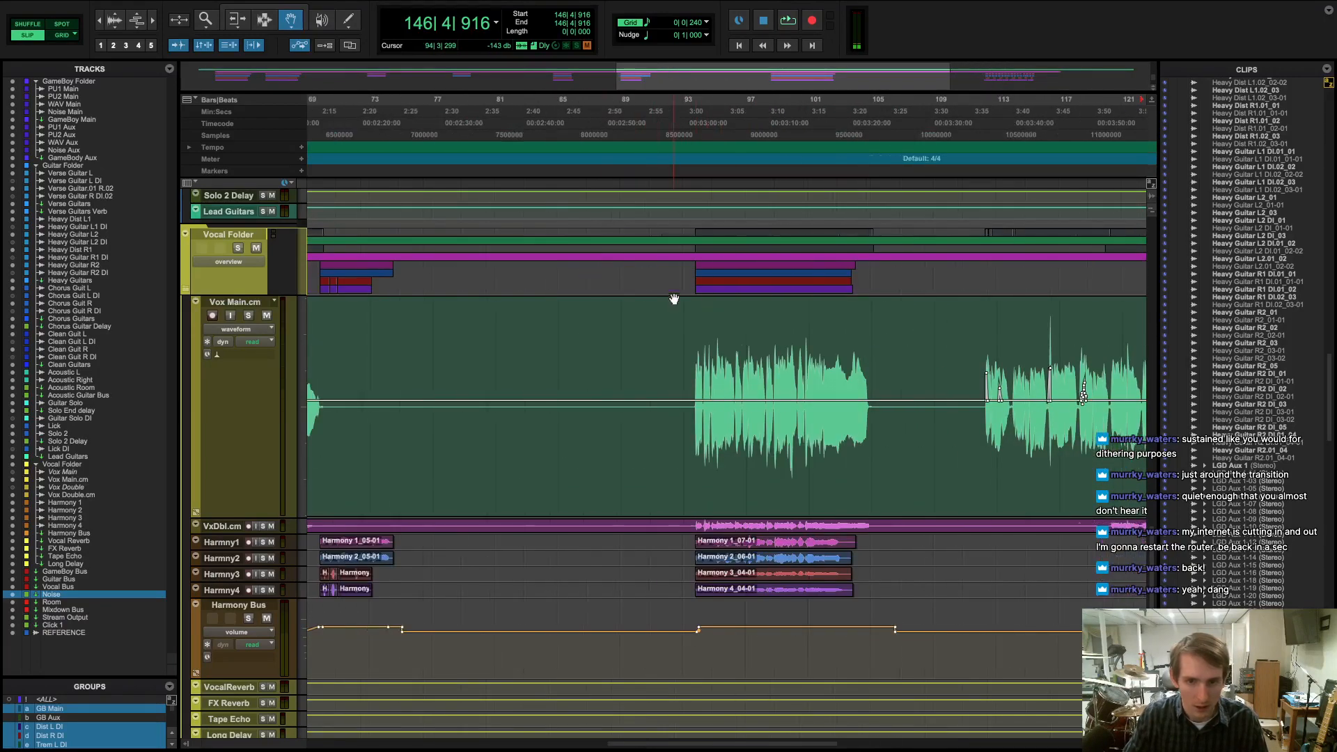
scroll(600, 220, left, 1)
click(478, 183)
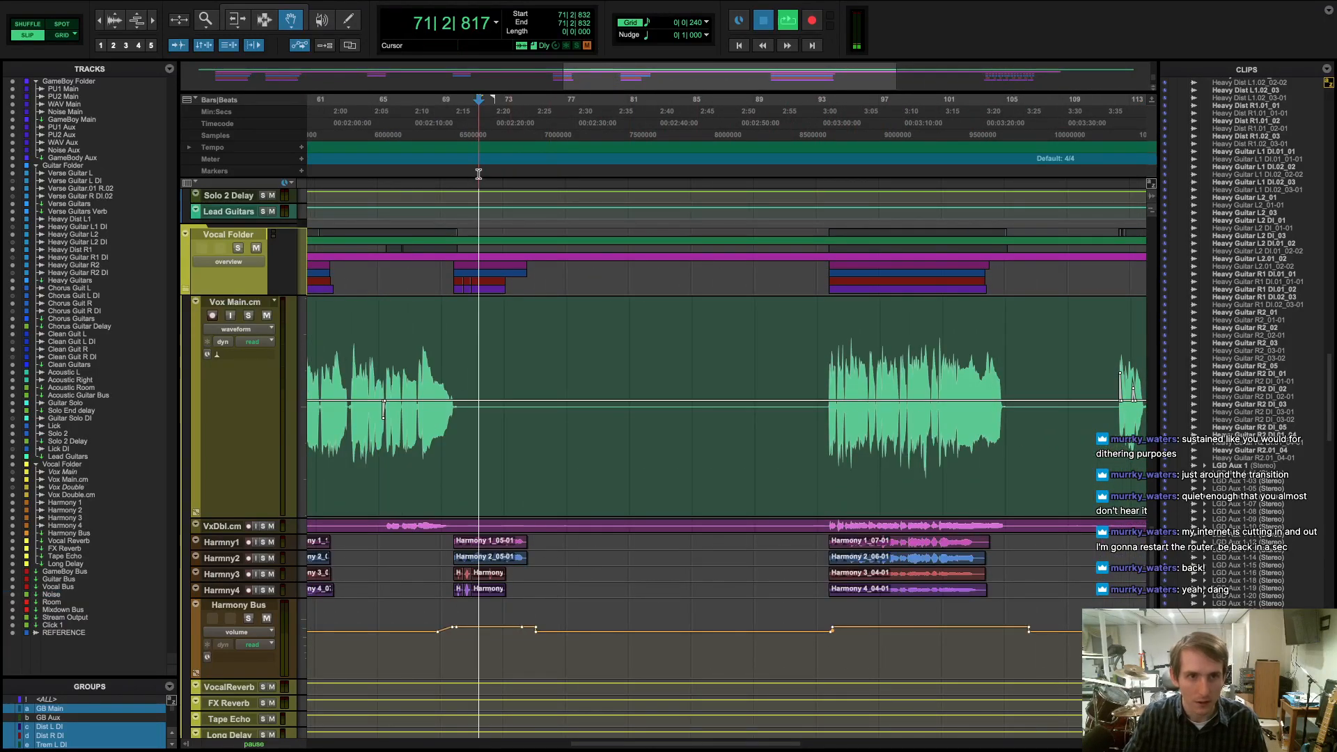
key(space)
key(super+])
key(super+])
key(space)
click(944, 175)
drag(953, 177, 403, 188)
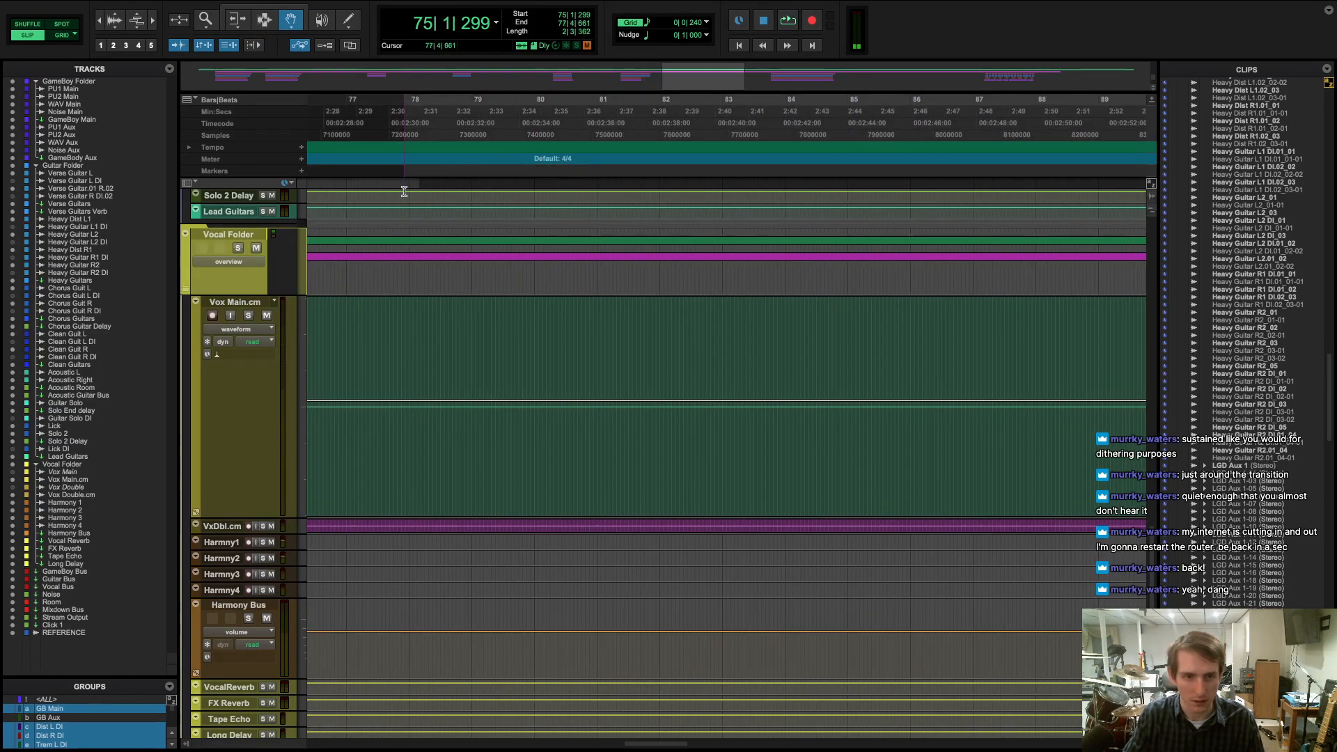
key(space)
- Audition the Noise fader at +6.7 and -10.7 dB, then set it to +0.7 dB and replay the passage
key(super+equal)
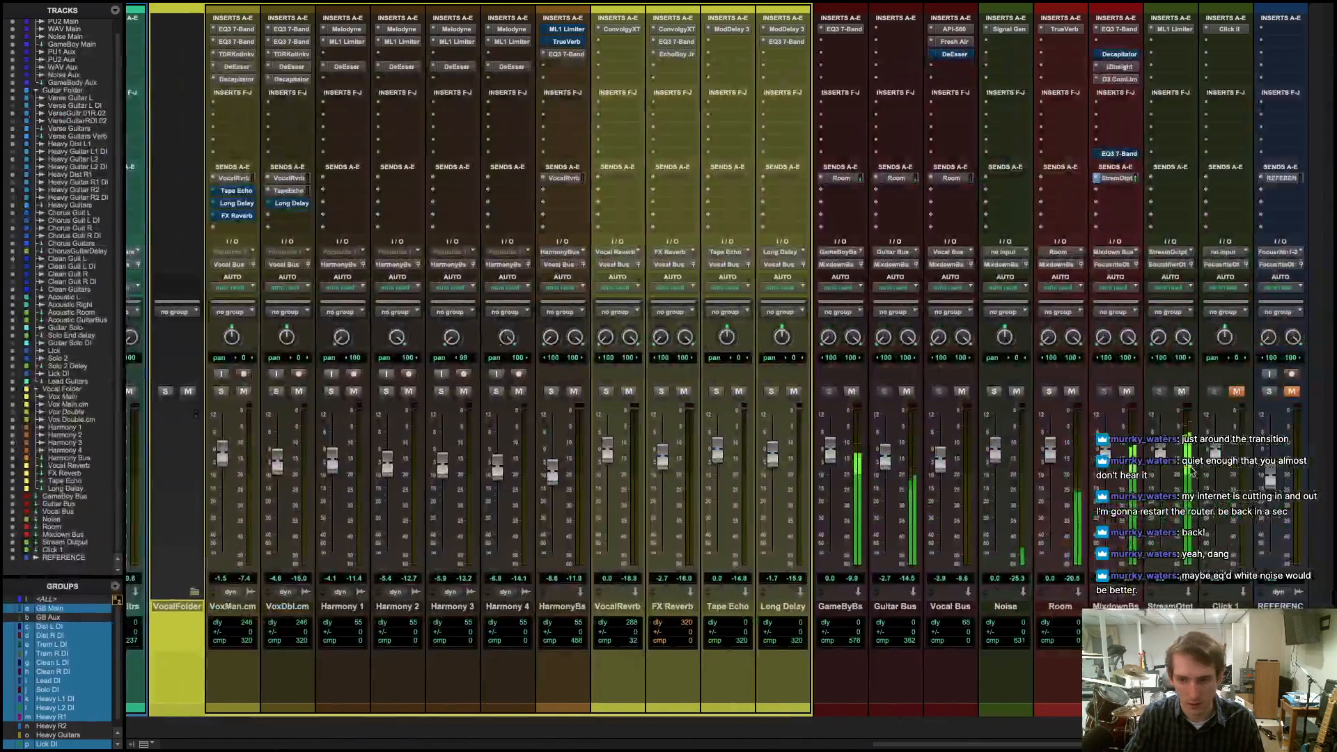
drag(996, 451, 998, 439)
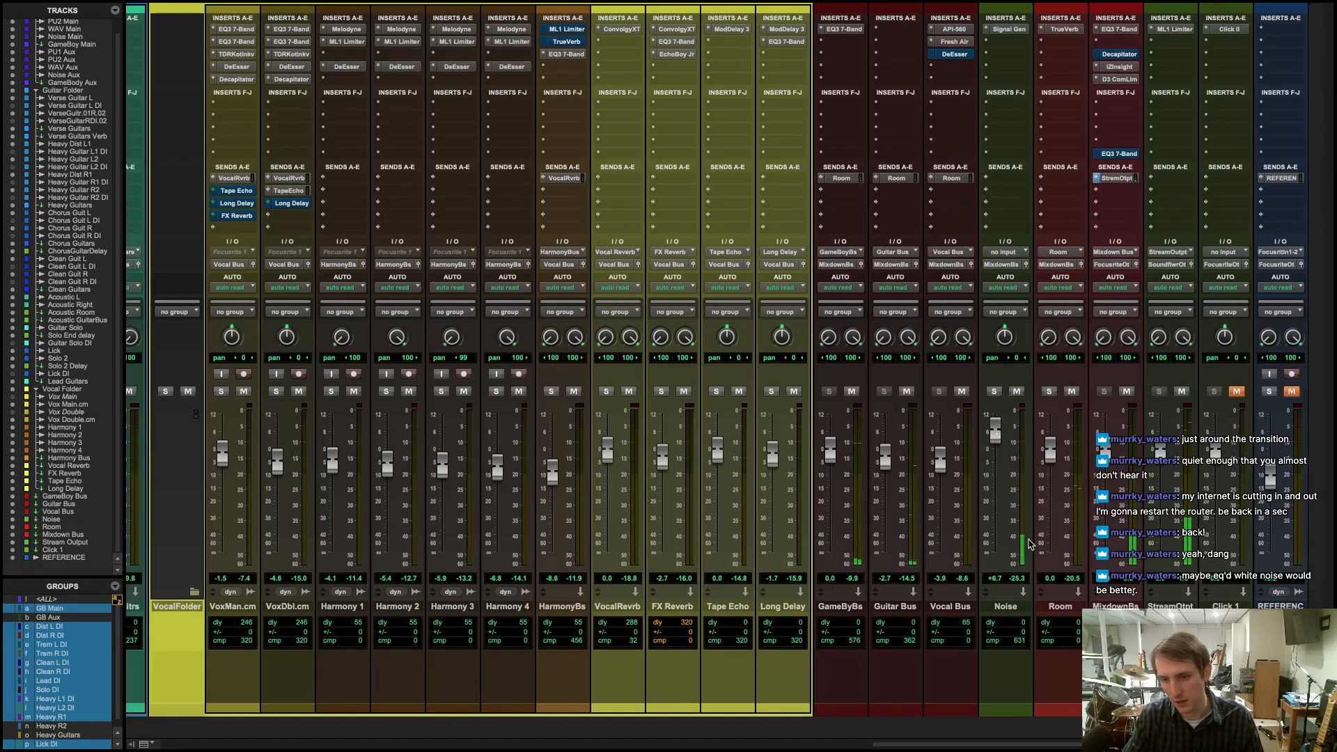
drag(997, 444, 995, 495)
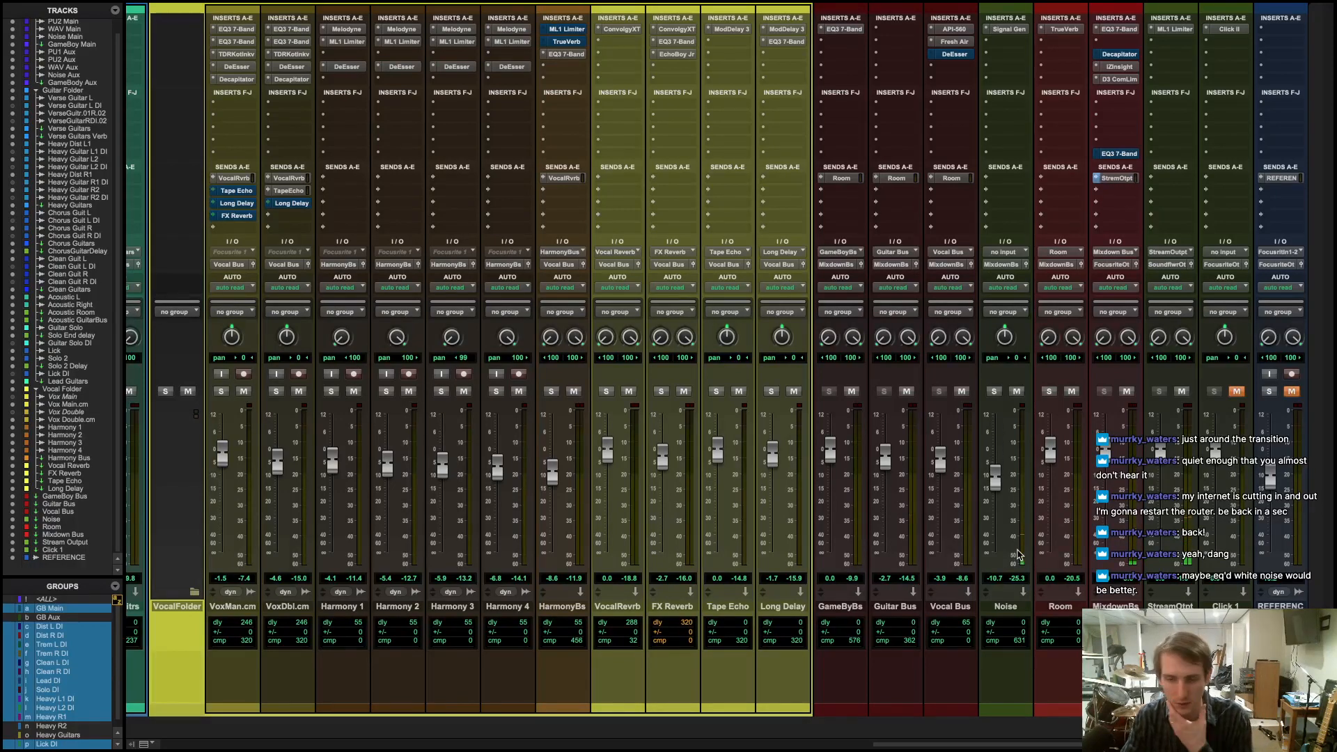
drag(995, 483, 996, 453)
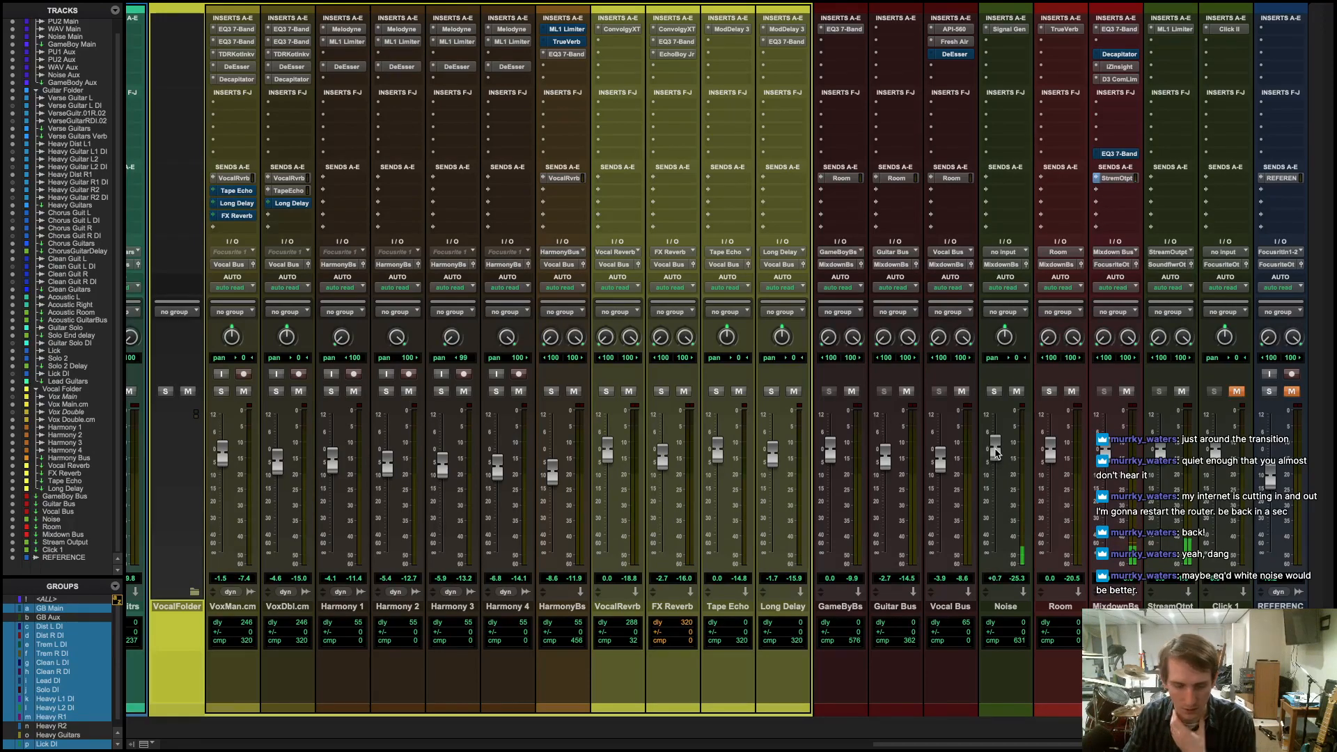
key(super+equal)
key(space)
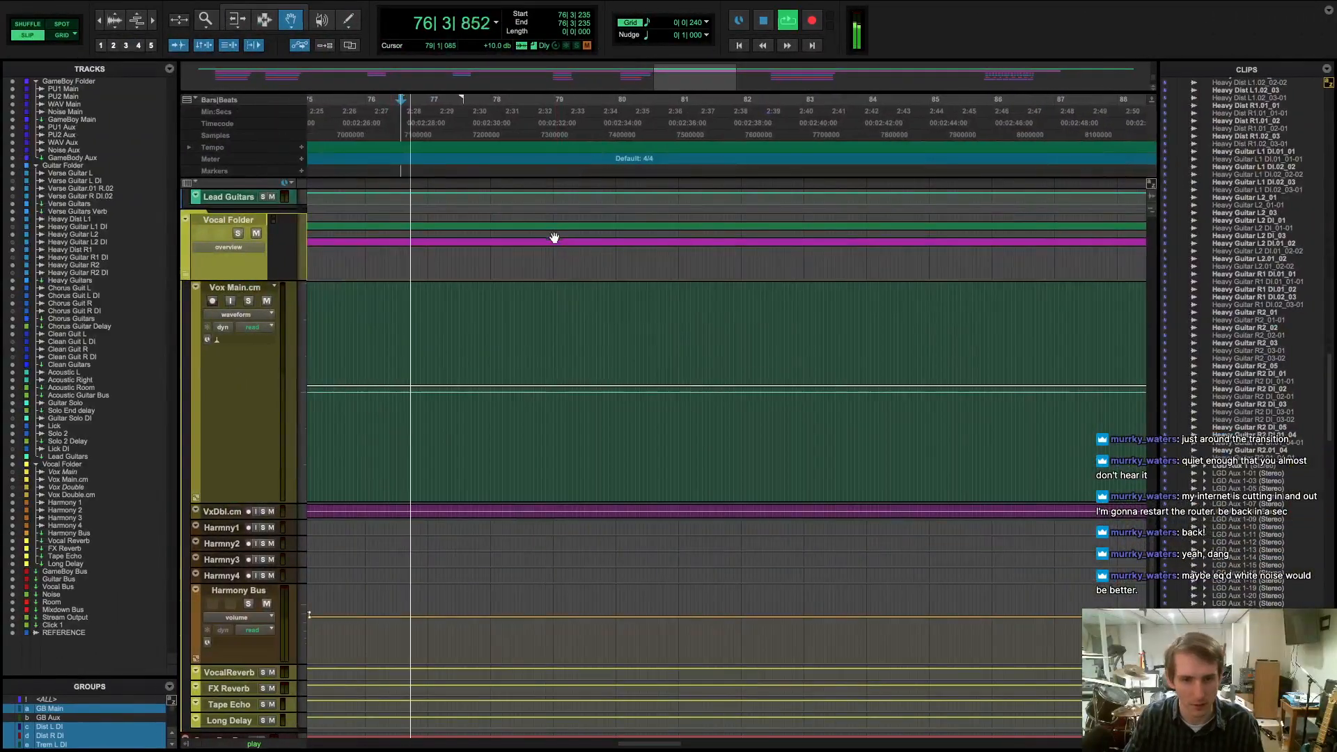
key(super+equal)
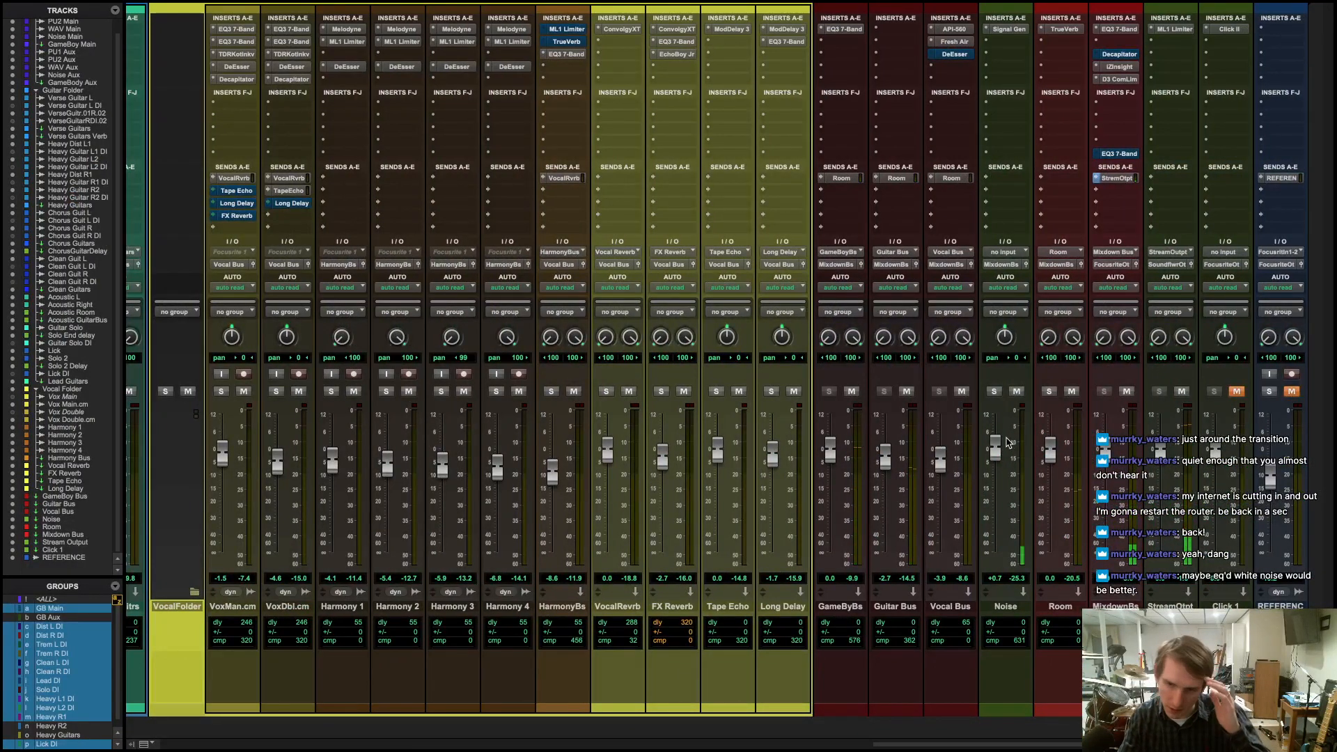
- Select the Noise track, hide it and make it inactive, and return to the edit view
click(1005, 690)
click(1003, 720)
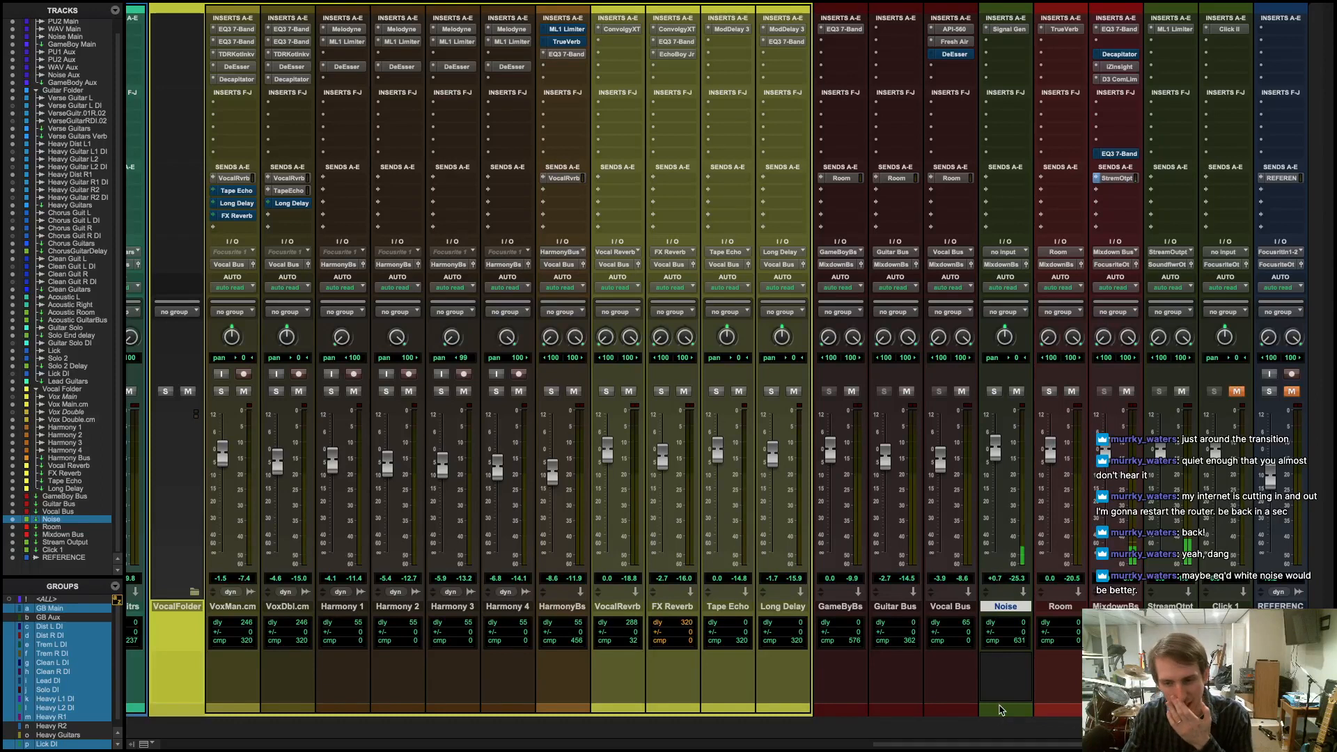
right_click(1007, 613)
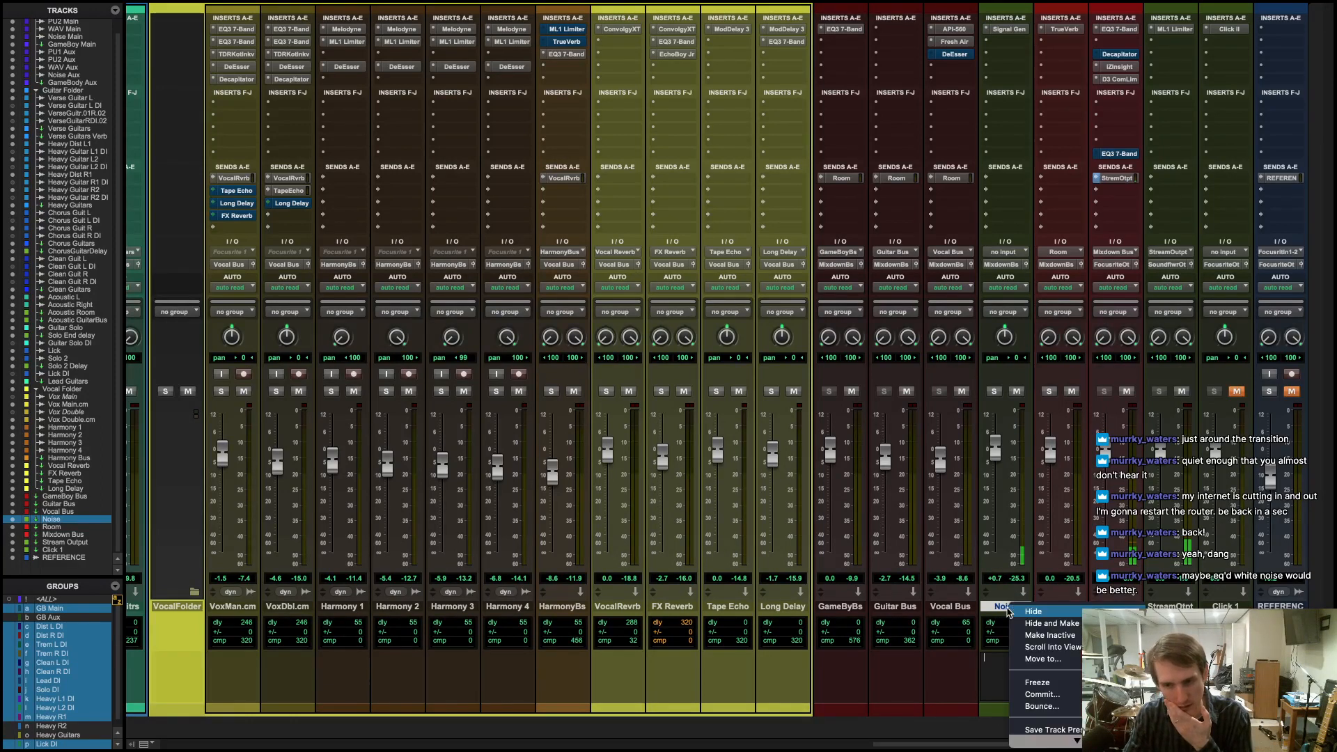
click(1037, 625)
key(super+equal)
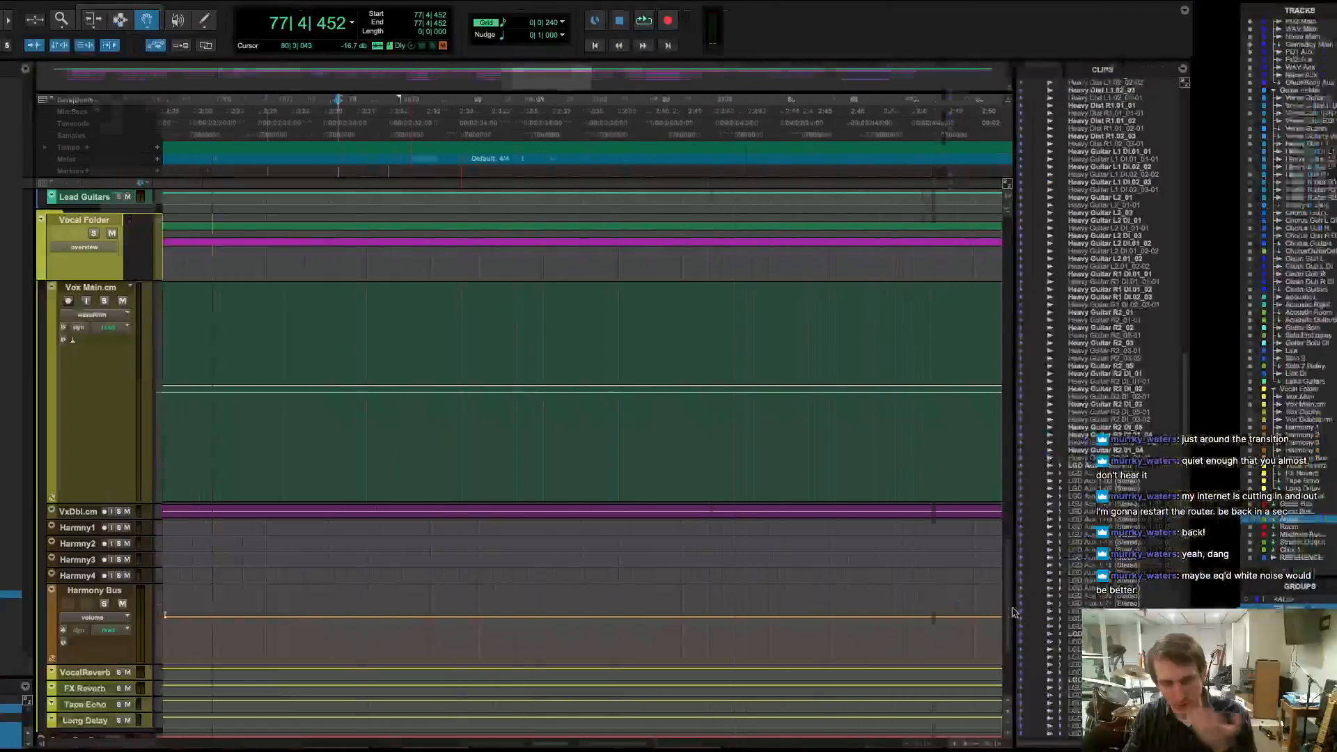
- Play the transition without noise from around bar 76, beat 3, and continue listening to about bar 83
scroll(478, 394, down, 3)
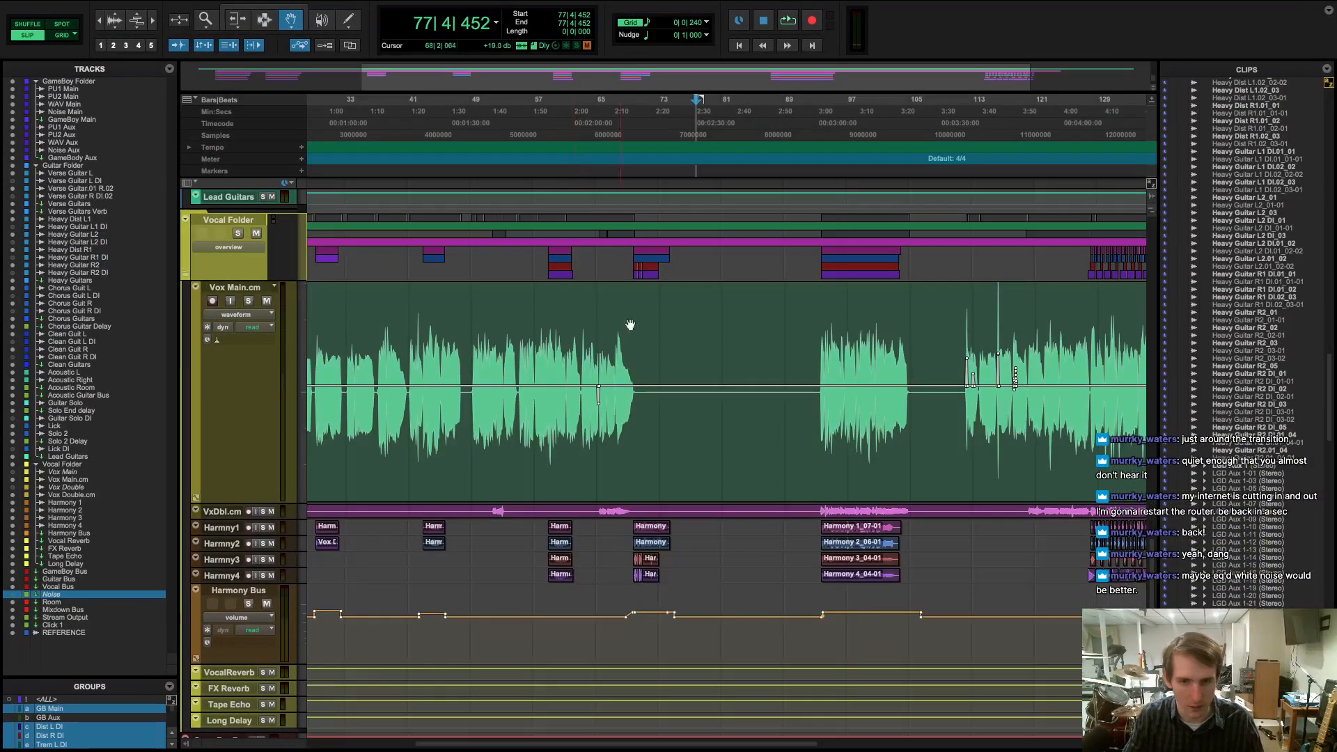
click(688, 178)
key(space)
key(space)
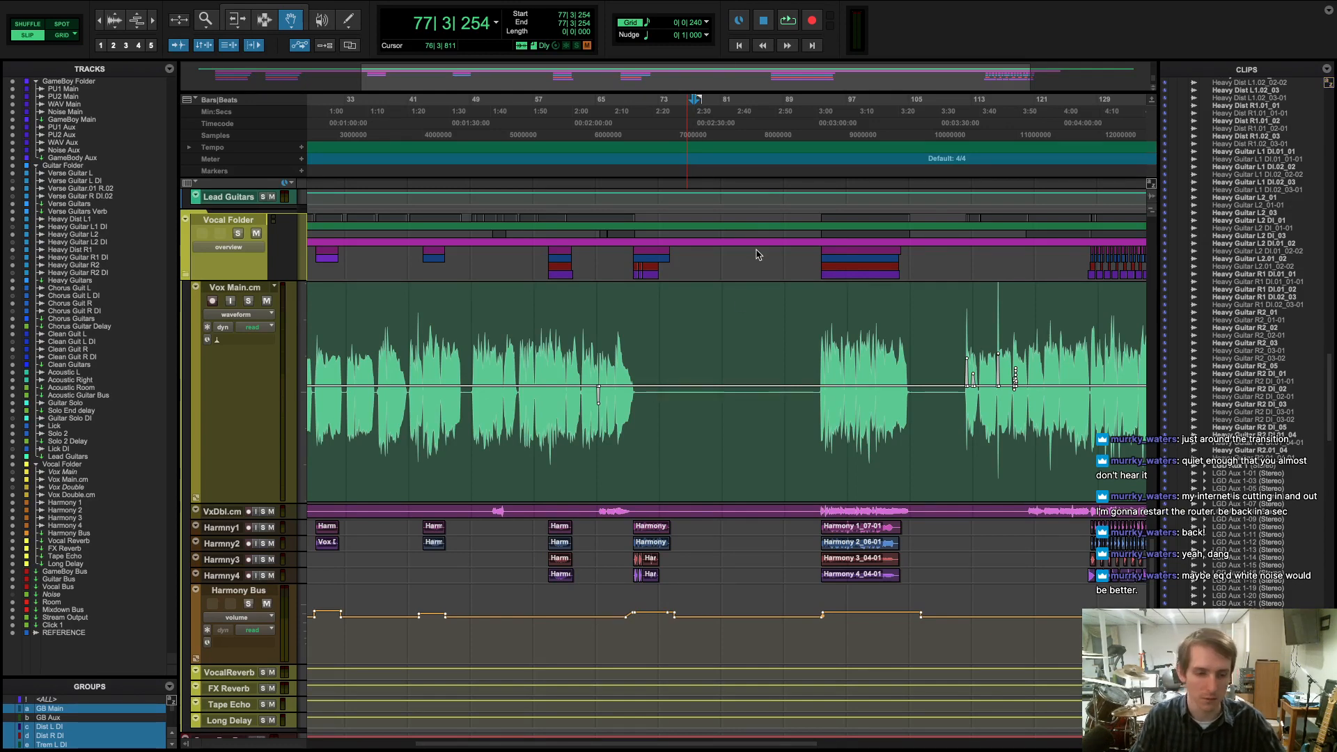
key(space)
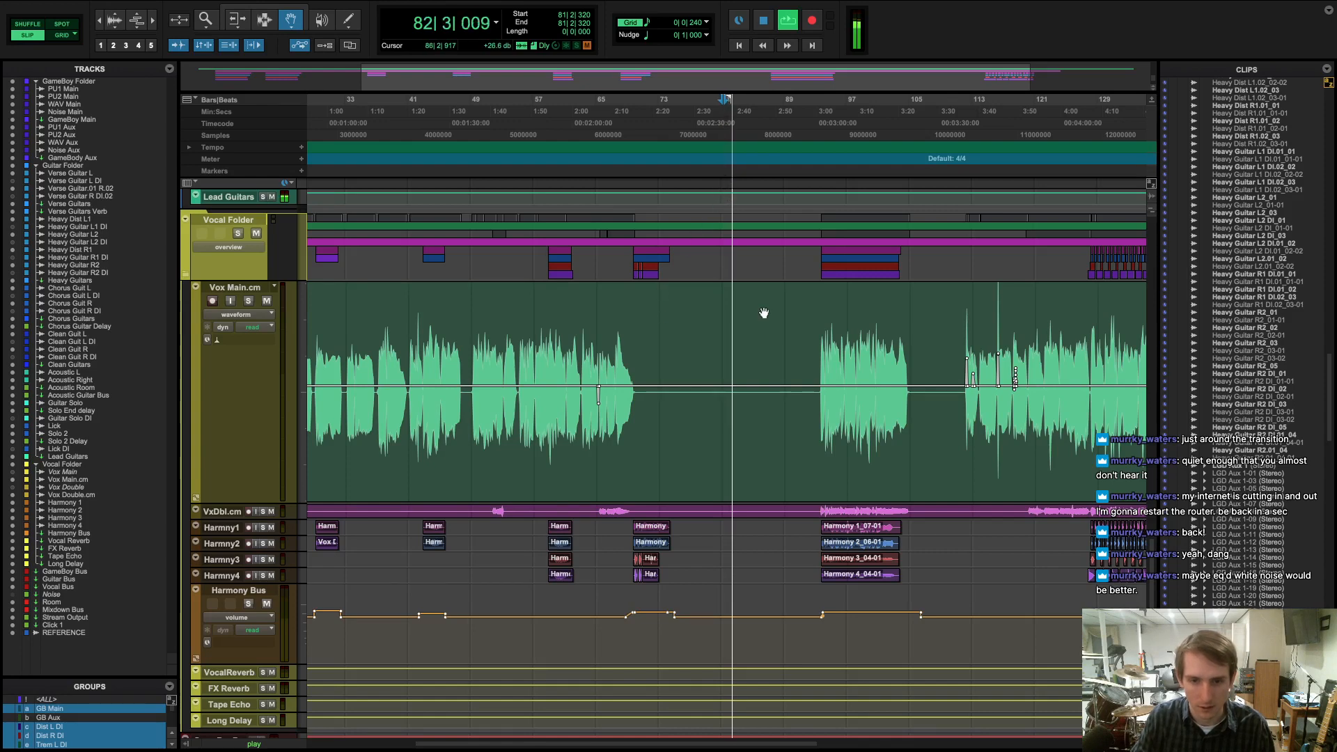
key(space)
- Play the closing lead vocal on Vox Main.cm and inspect its waveform around bars 145 to 147 for further bursts
scroll(917, 415, down, 3)
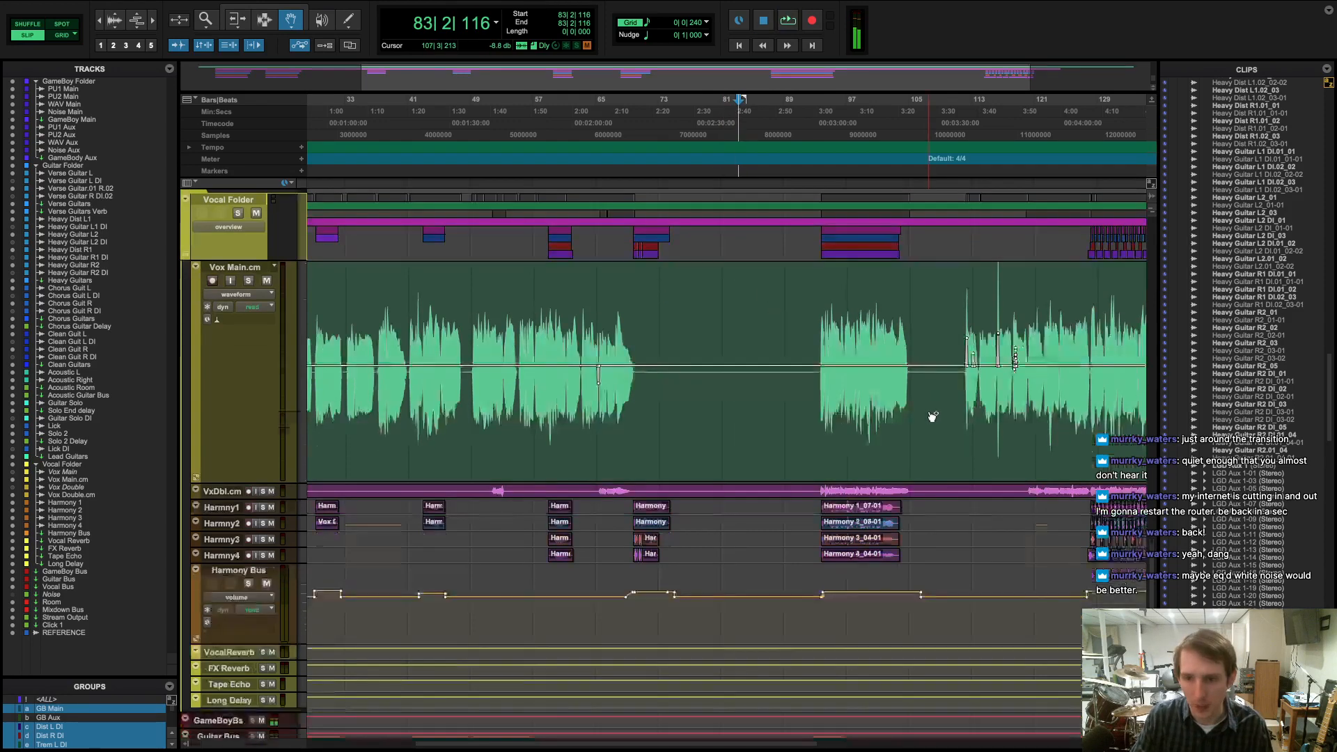
scroll(929, 412, right, 5)
click(653, 173)
key(space)
key(space)
key(super+])
key(super+])
key(super+])
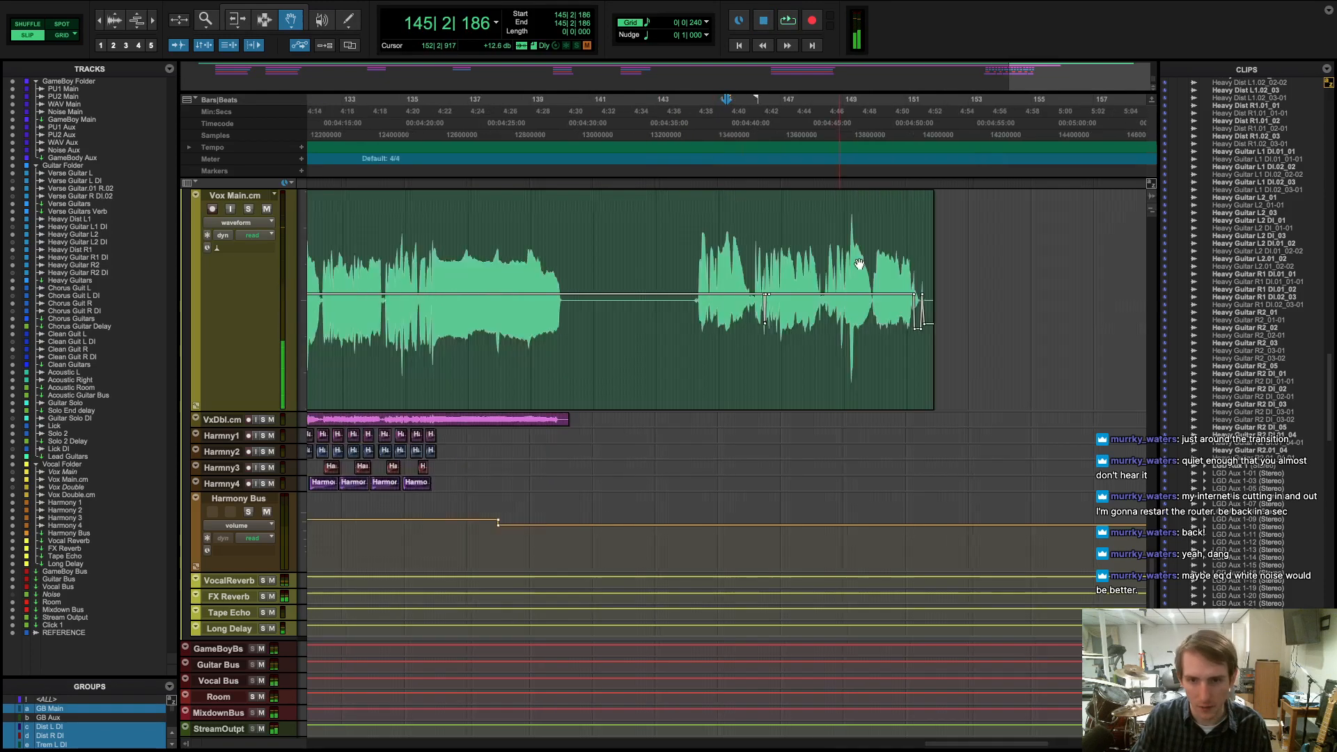
key(super+])
key(super+])
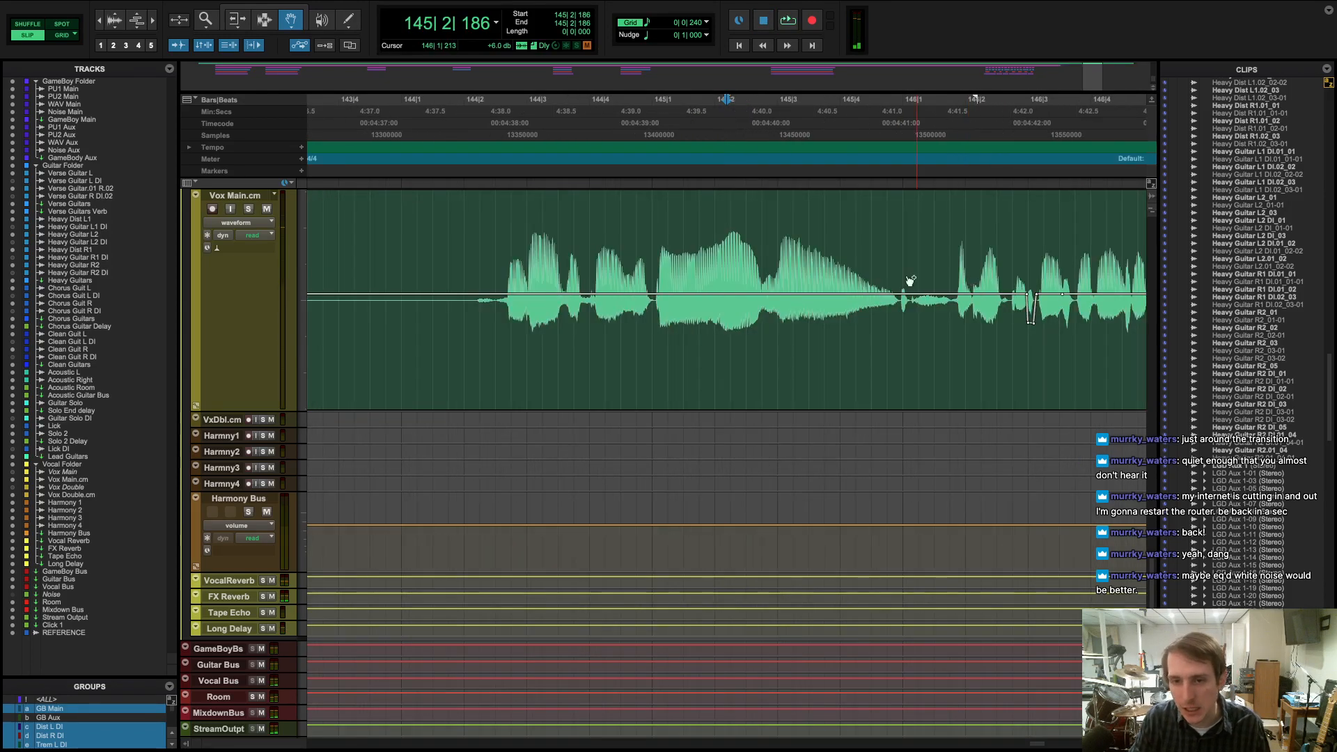
scroll(925, 279, right, 10)
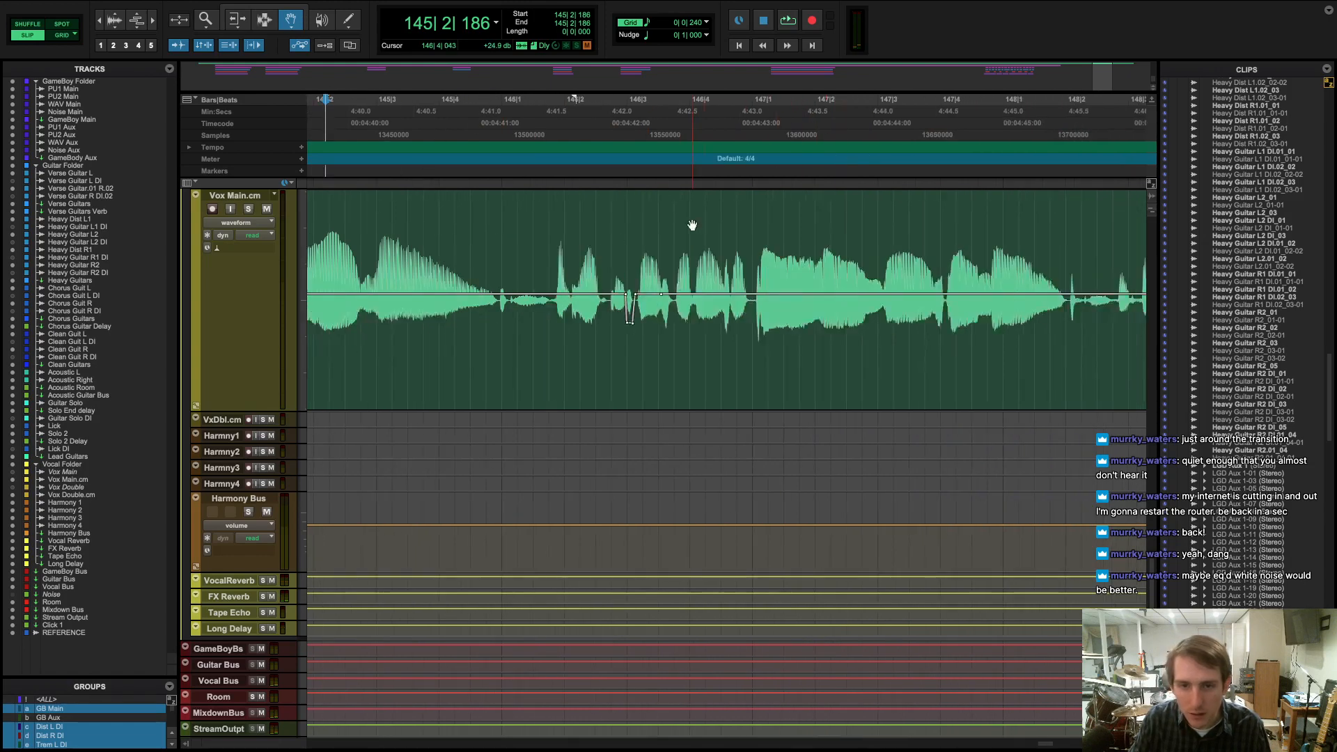
- Place the cursor at 146|3|395 and pull the clip gain on the burst near 146|3|552 into a dip of about -3.8 dB
click(652, 183)
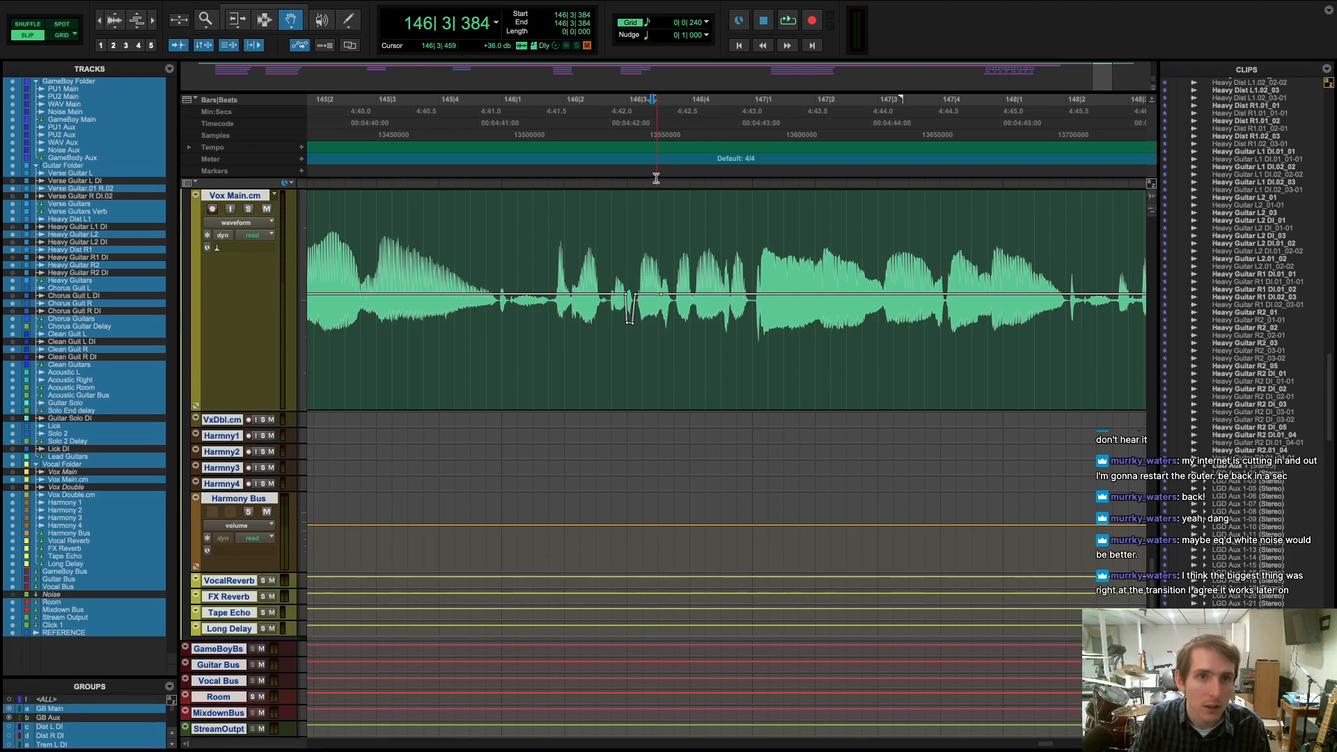
click(654, 178)
key(super+bracketright)
key(super+bracketright)
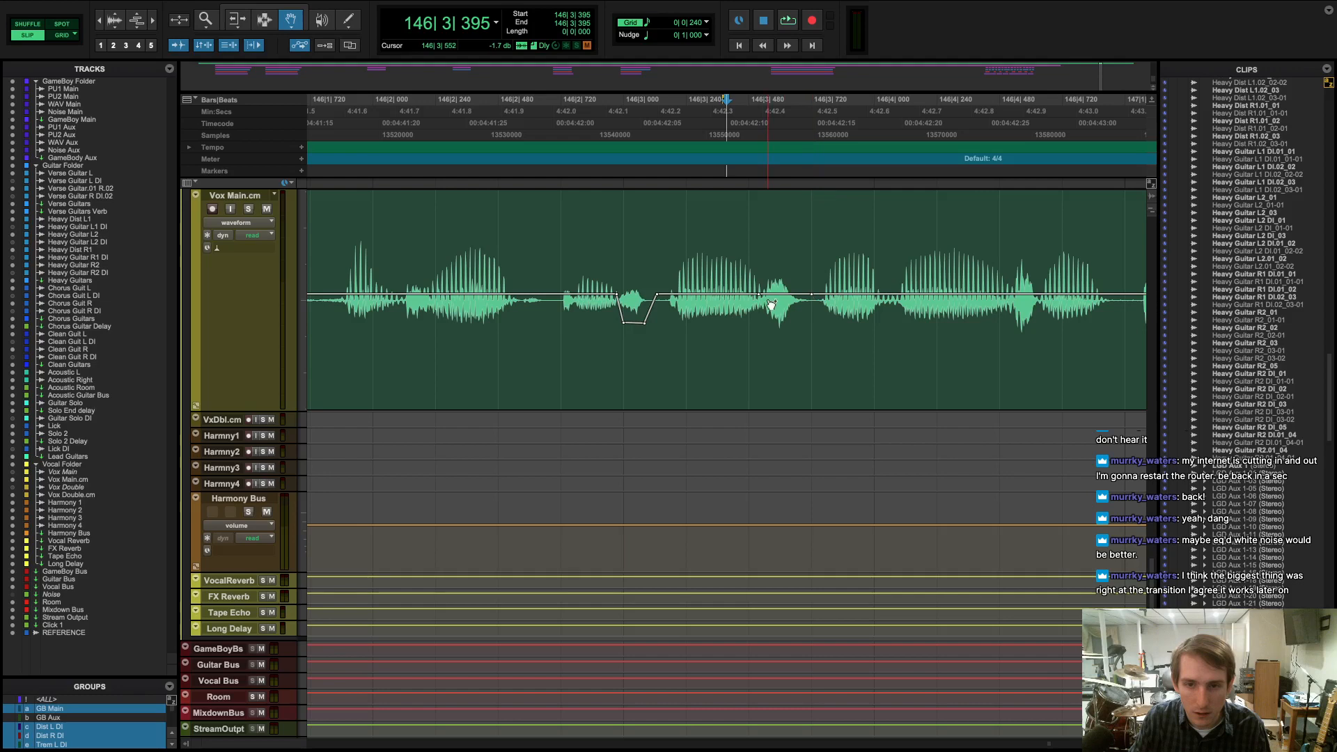
drag(771, 305, 771, 314)
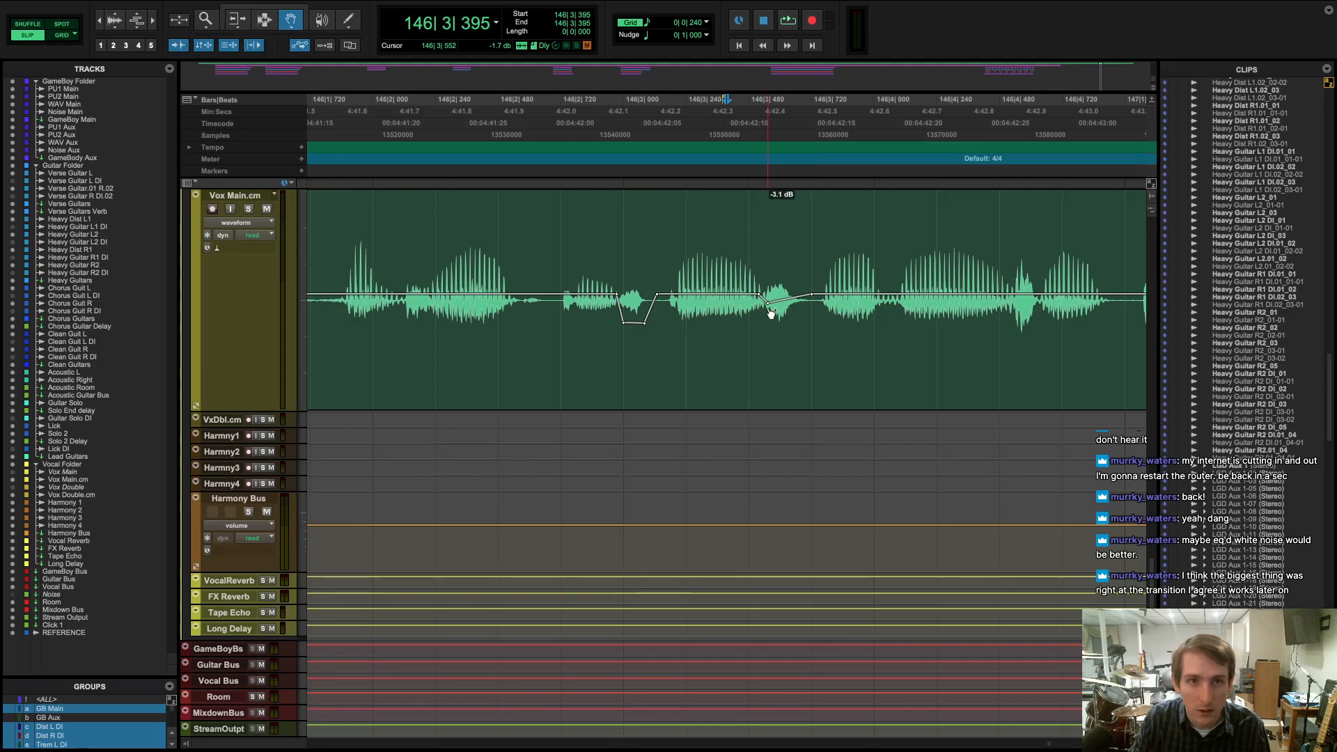
click(792, 310)
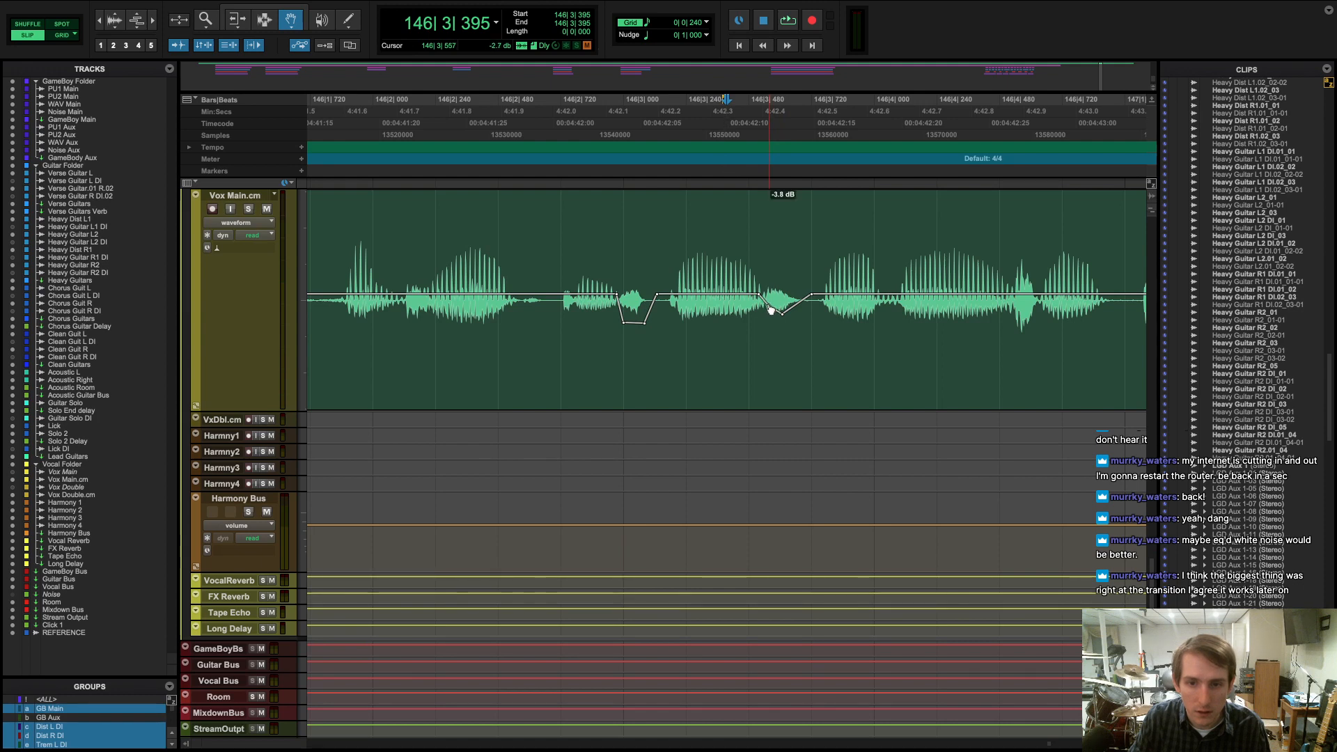
- Play on to the next vocal burst, dip its clip gain around 146|4|555 on Vox Main.cm, and replay the passage
key(space)
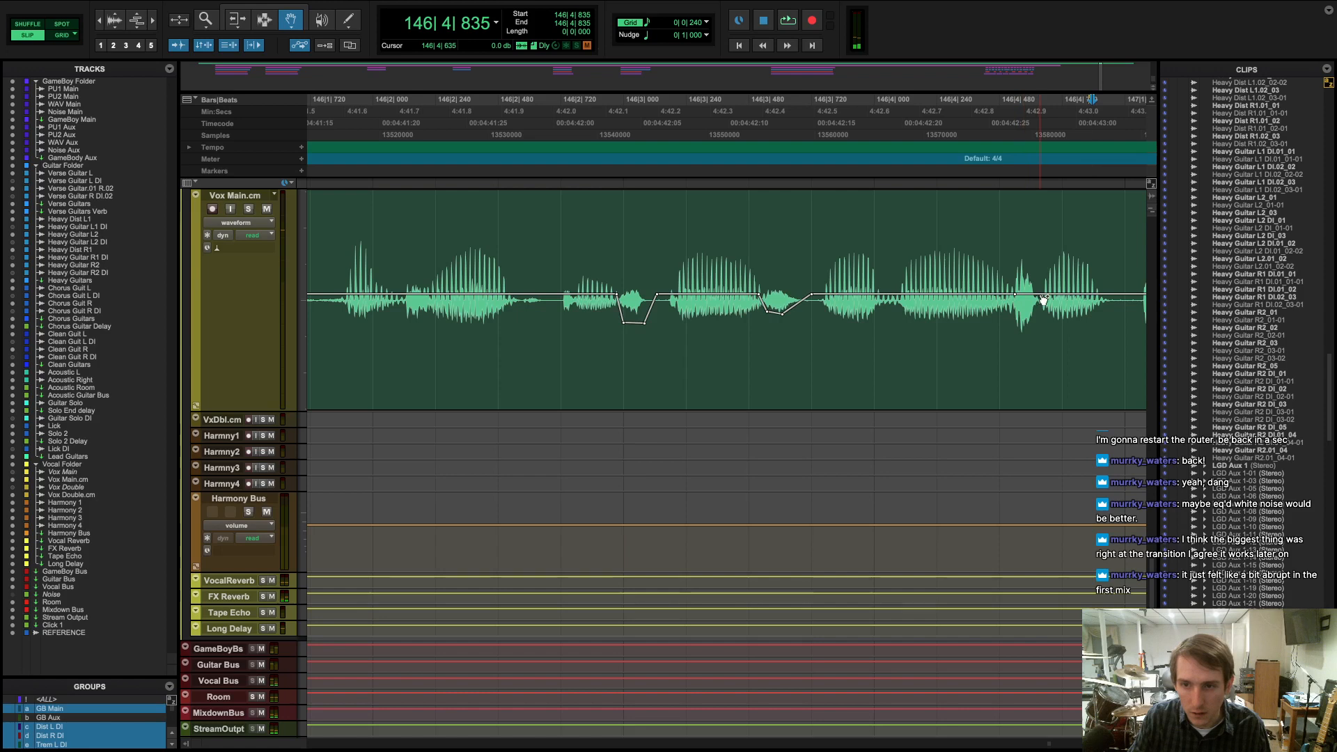
drag(1028, 304, 1021, 324)
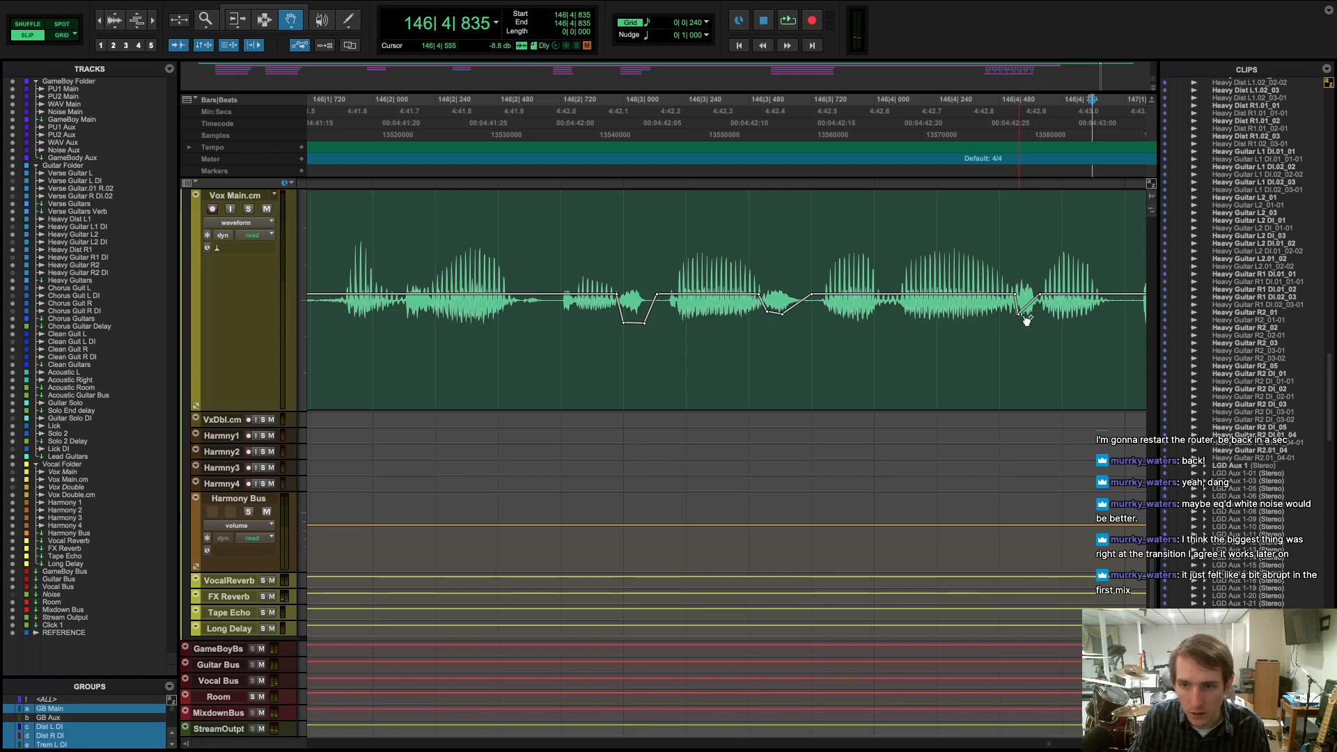
click(812, 186)
key(space)
key(space)
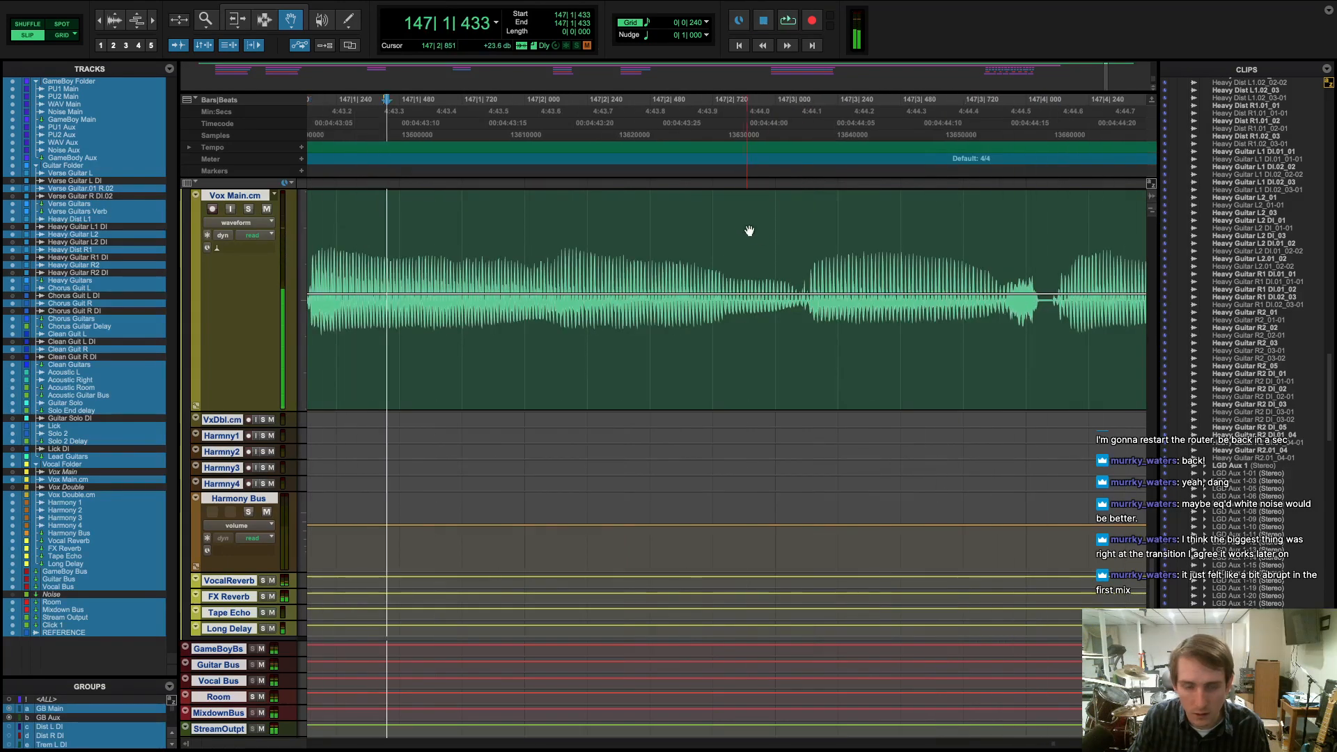
- Play on past bar 147, beat 4 and lower the clip gain on the vocal burst just before that beat
key(space)
key(space)
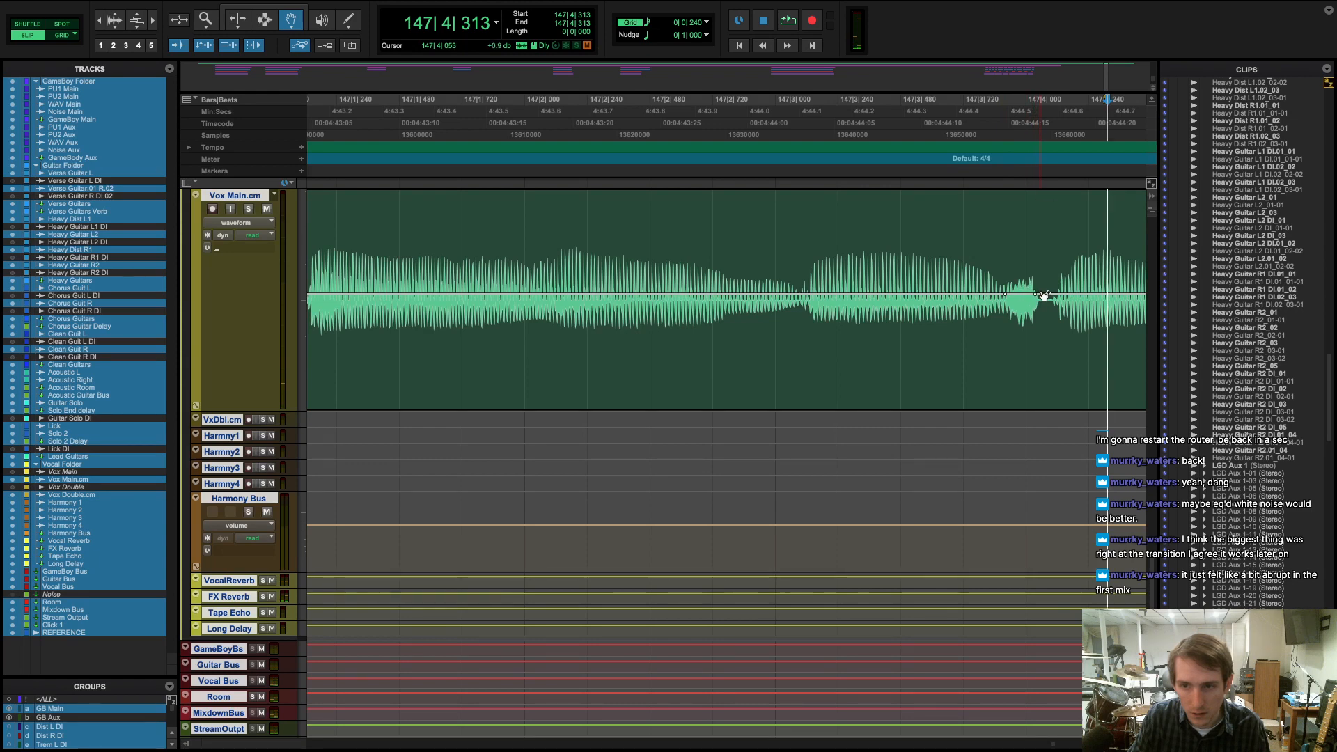
mouse_move(1038, 300)
mouse_down()
mouse_move(1014, 316)
mouse_move(1033, 320)
mouse_up()
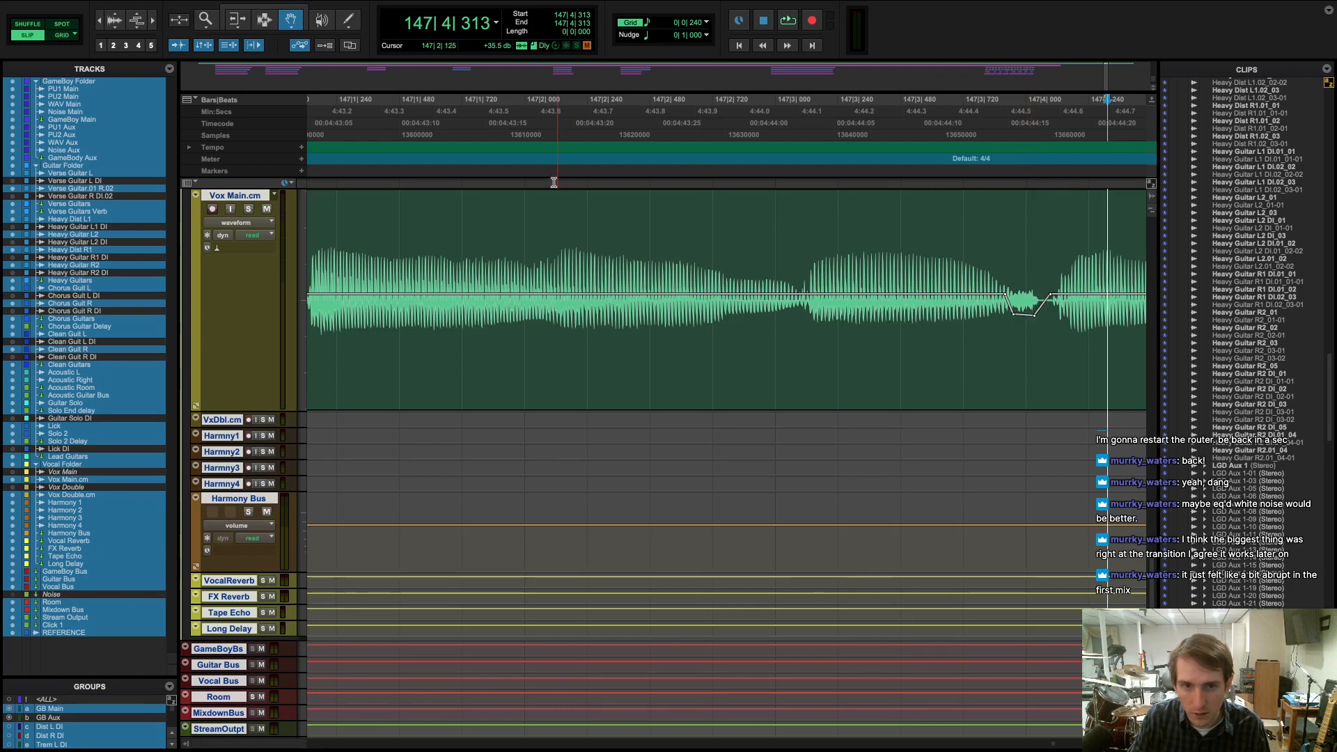
- Play on past 148|2, dip the clip gain on the vocal burst near 148|2|155 to about -3.5 dB, and replay it
click(530, 177)
key(space)
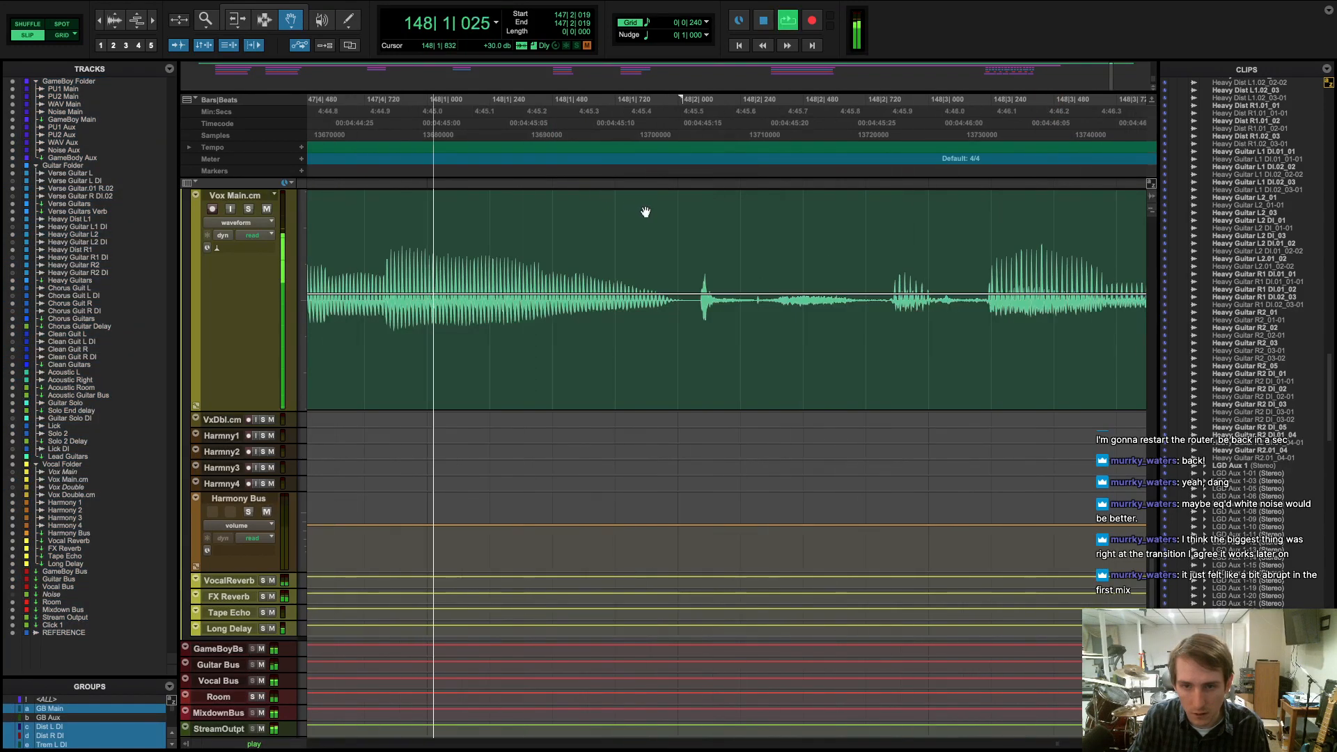
key(space)
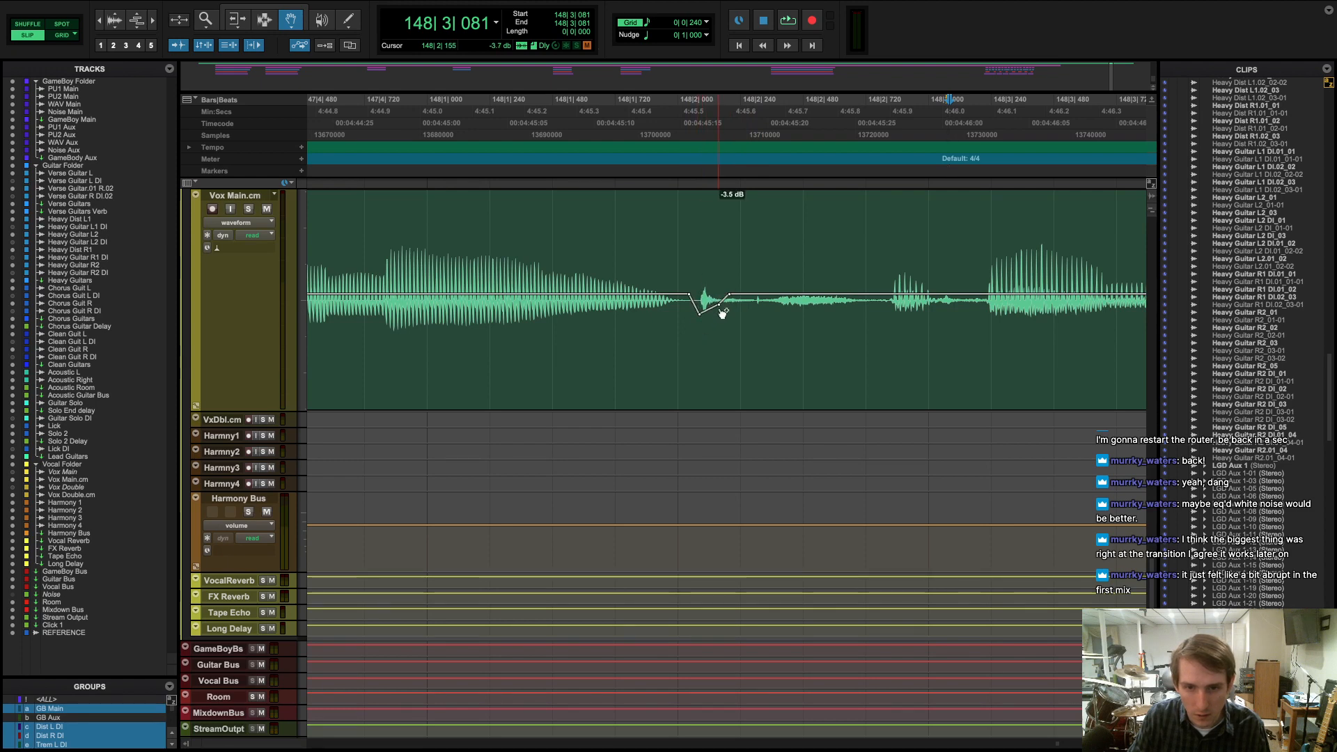
click(601, 173)
key(space)
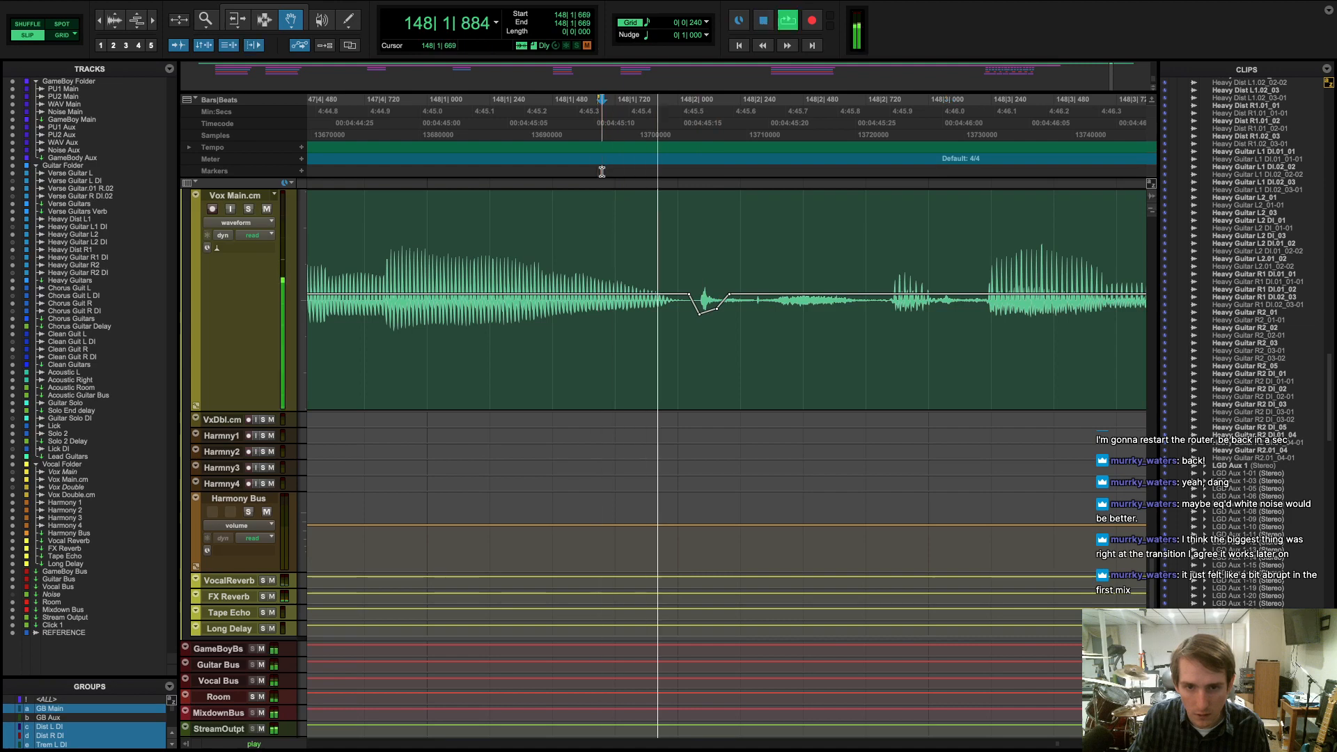
key(space)
click(336, 179)
key(space)
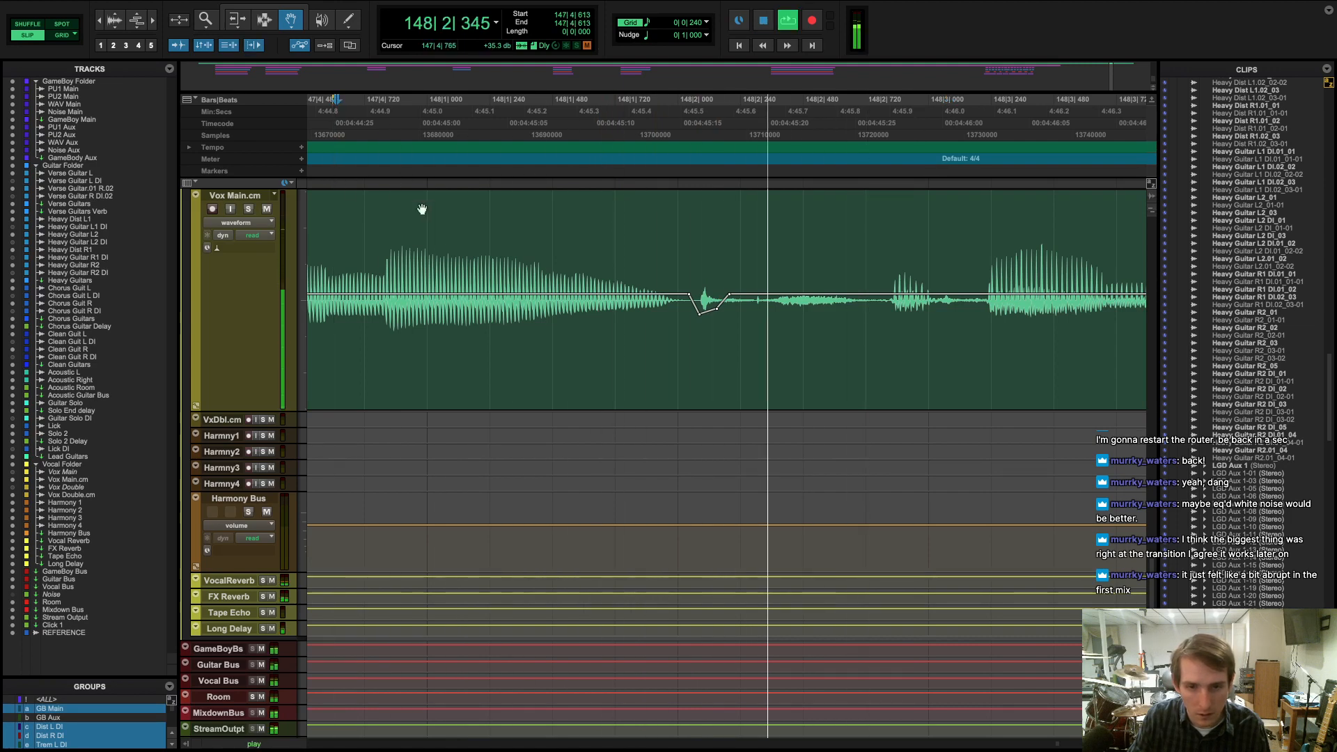
- Play on into bar 149, pull the clip gain on the burst just before that bar into a V-shaped dip, and replay from 148|3|944
scroll(883, 327, up, 2)
key(space)
click(507, 175)
key(space)
key(space)
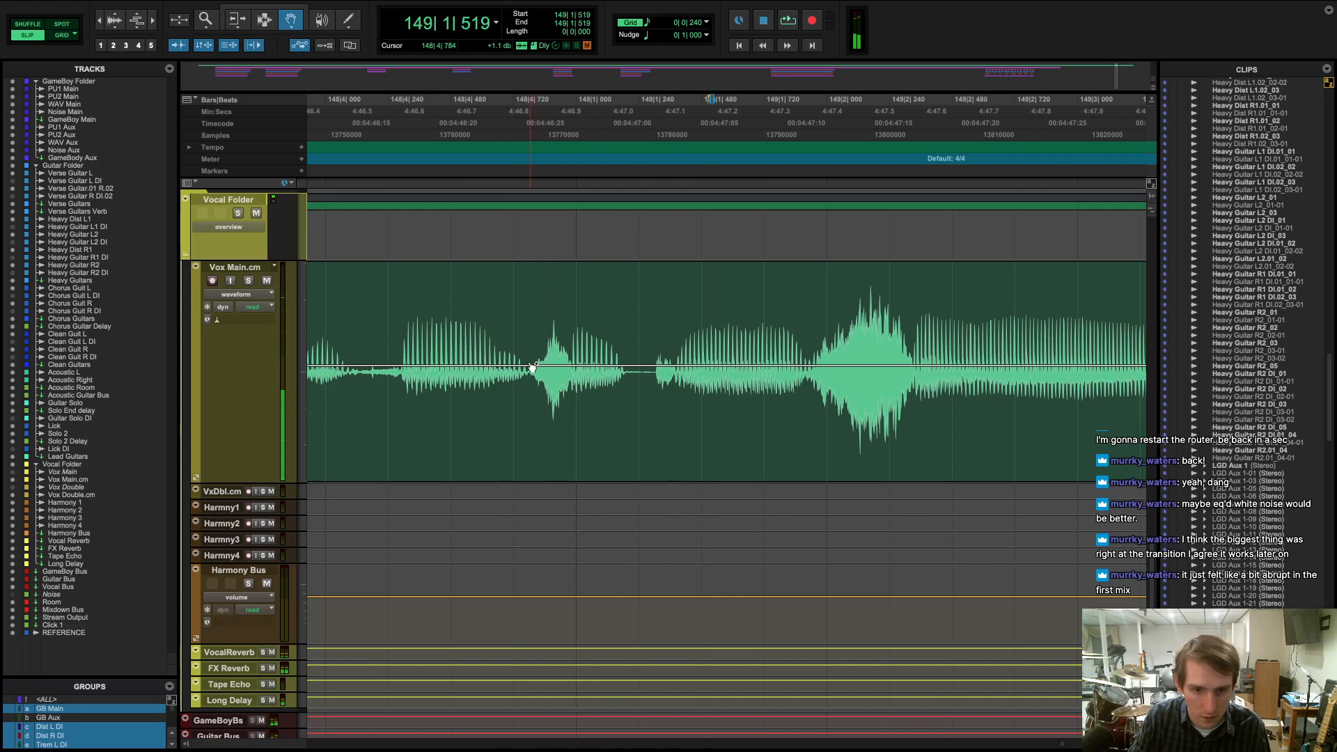
drag(557, 376, 562, 404)
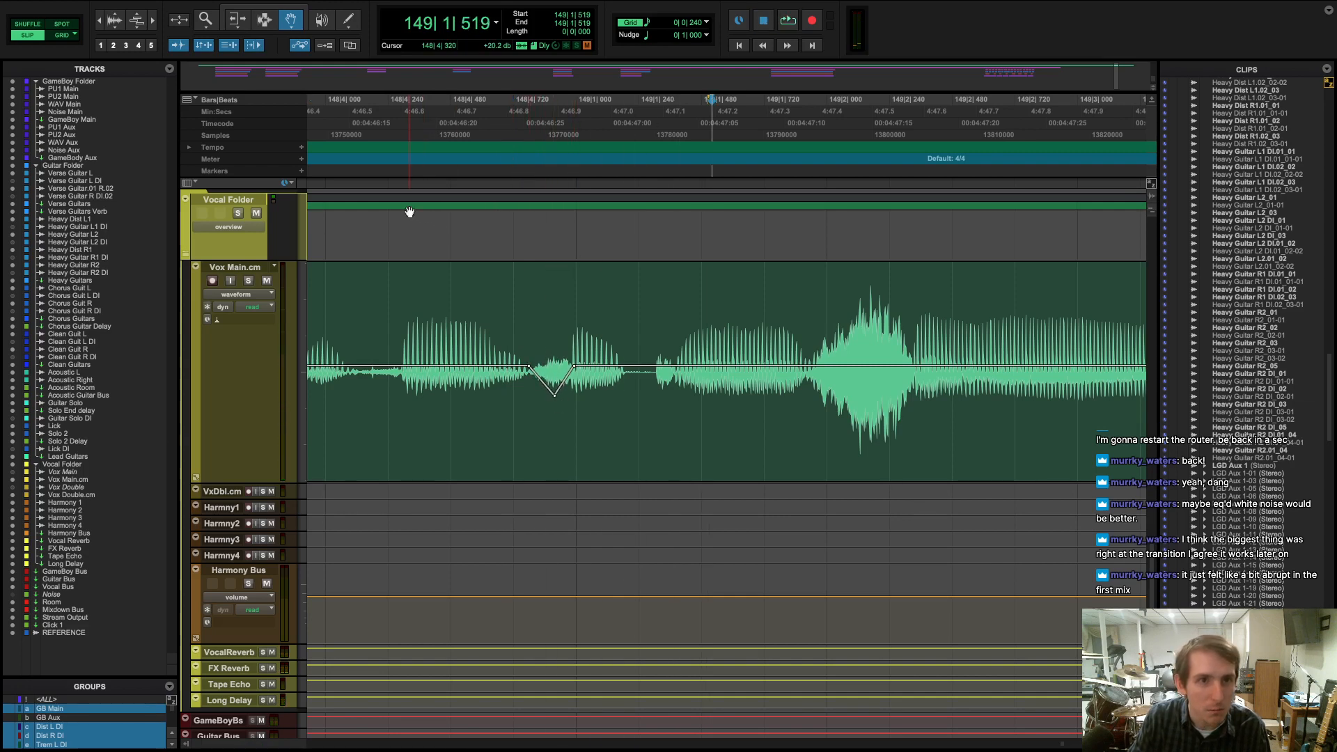
key(space)
key(space)
click(319, 173)
click(321, 174)
key(space)
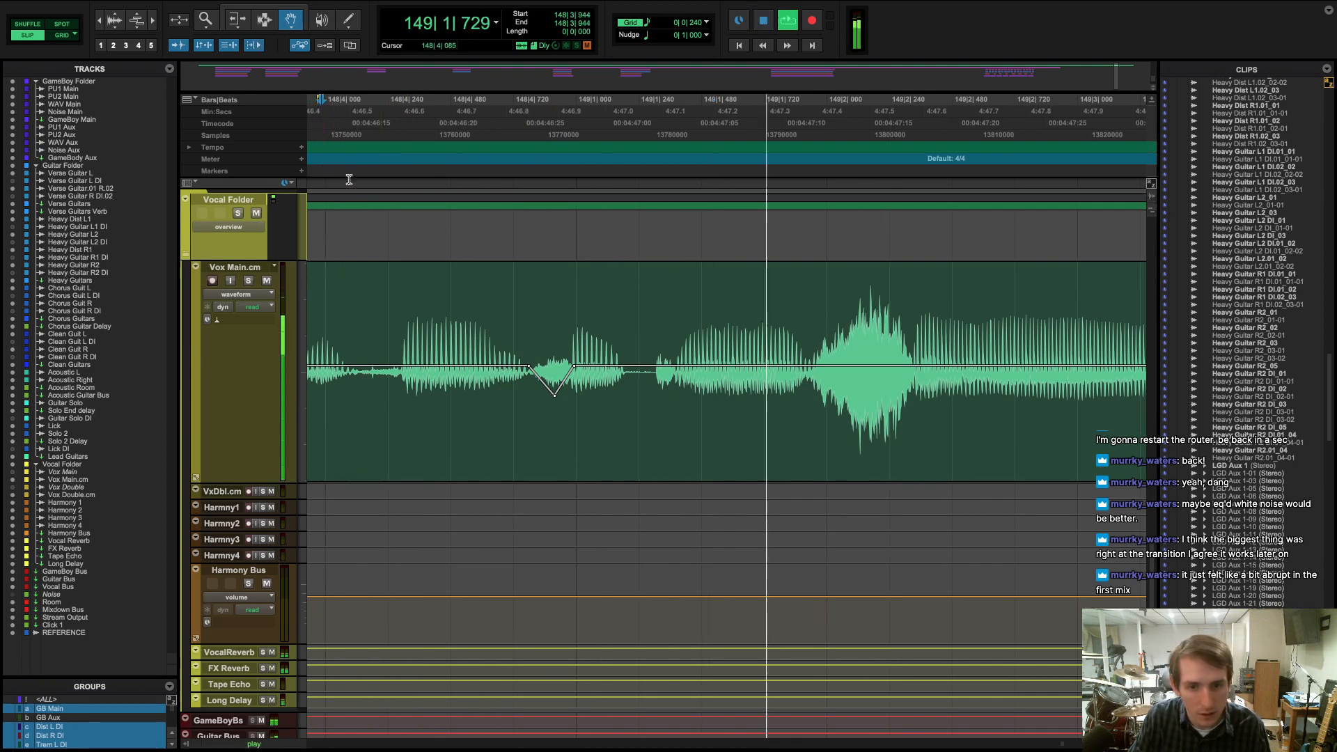
key(space)
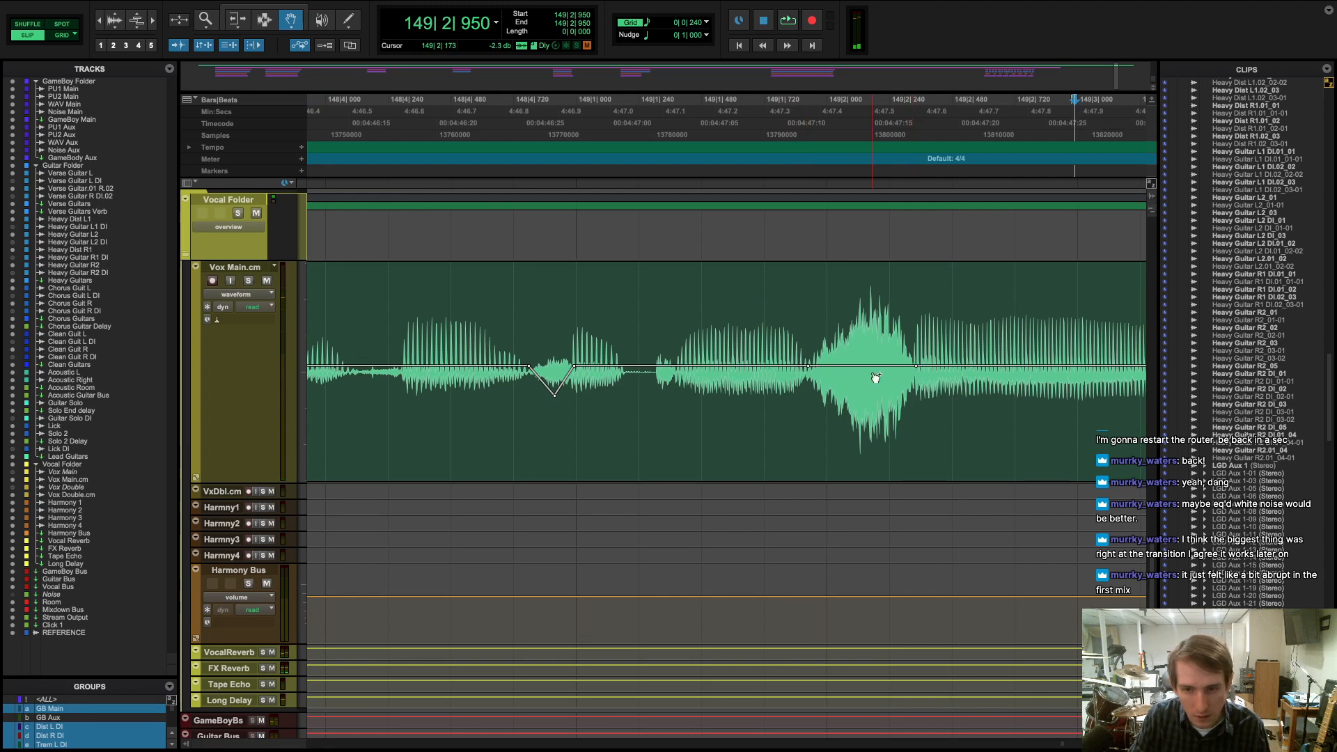
- Lower the clip gain across the large burst around 149|2 to about -10.9 dB and replay from 148|4|187
drag(877, 382, 902, 424)
scroll(876, 402, up, 1)
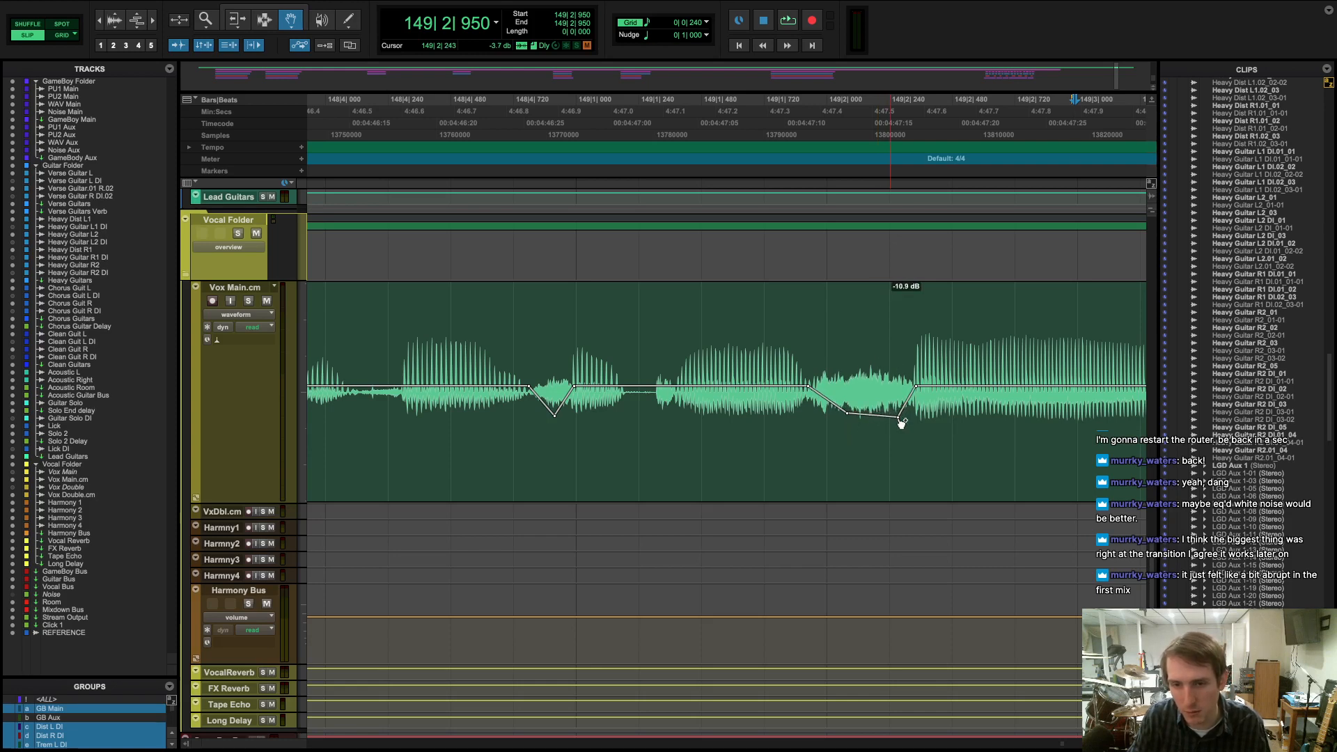
click(374, 179)
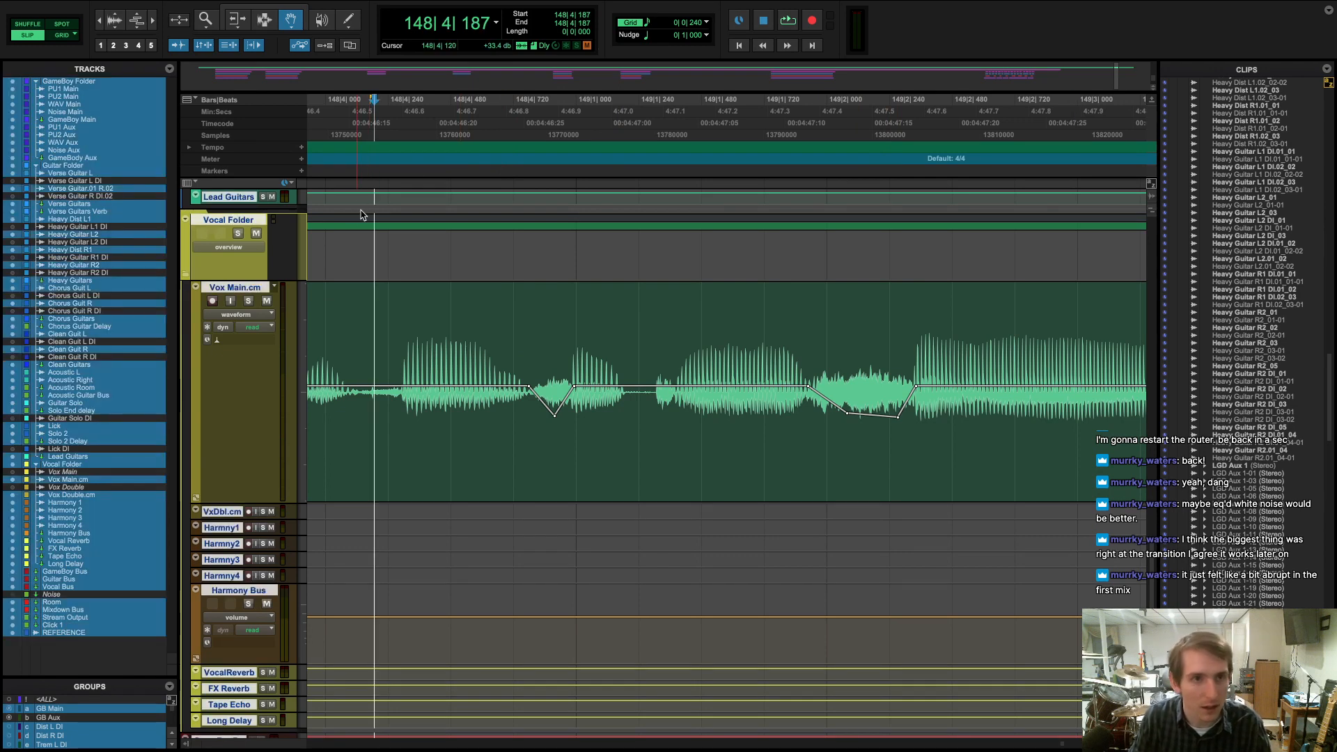
key(space)
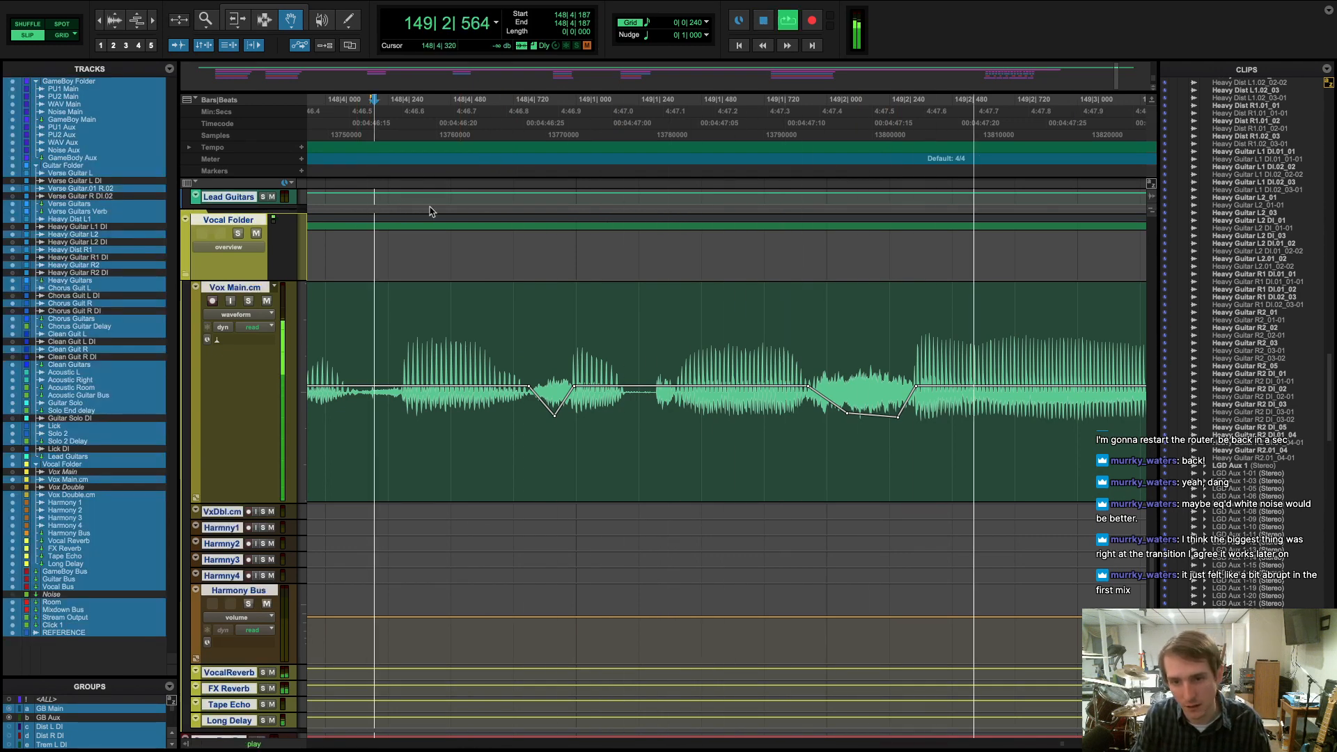
- Try a deeper clip gain dip on the burst around 149|2, about -18.6 dB at its end, and replay it from 148|4|888
drag(426, 413, 478, 440)
scroll(497, 445, left, 5)
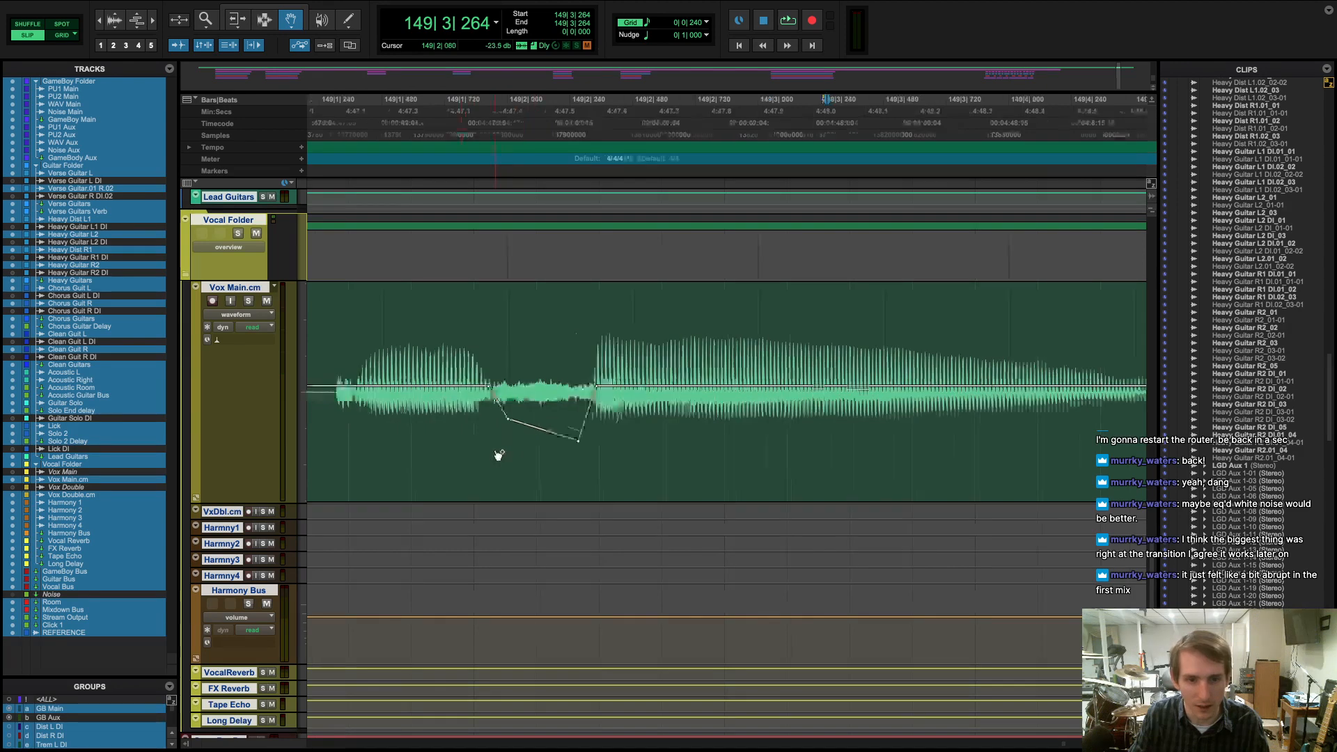
click(372, 171)
key(space)
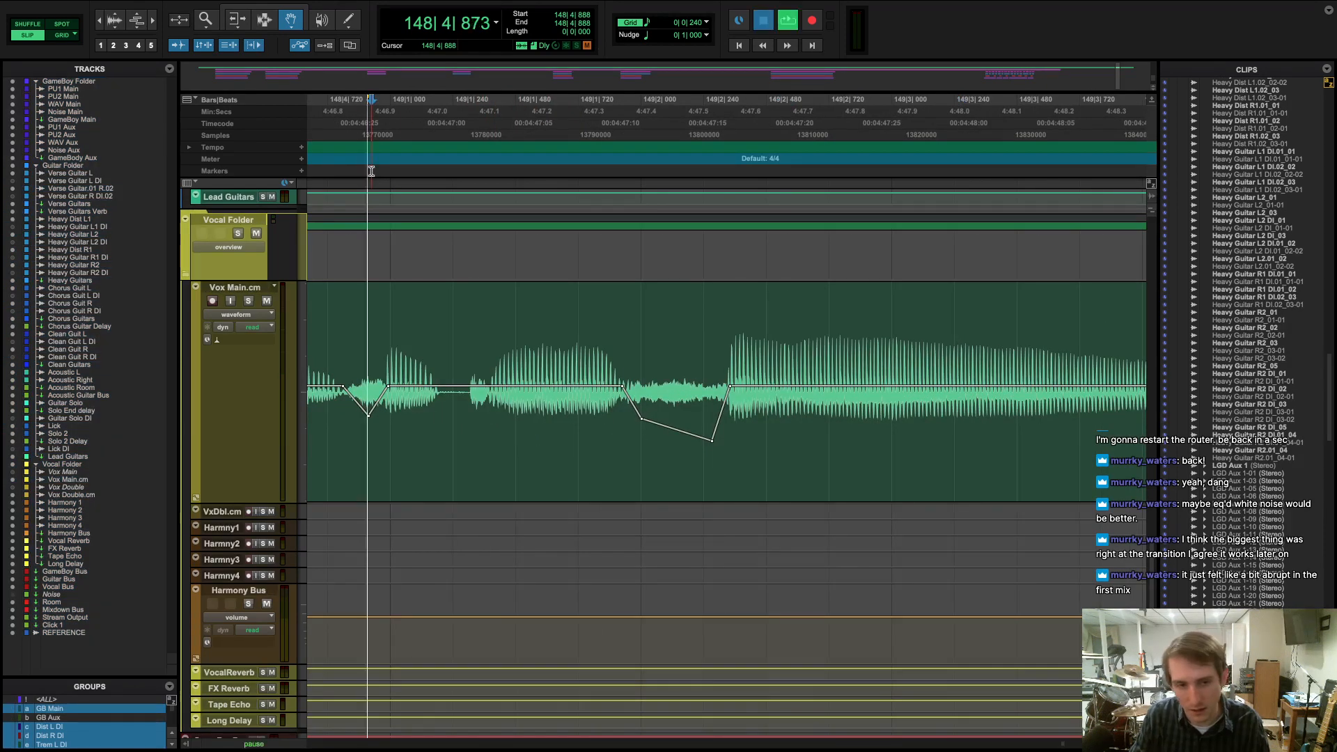
key(space)
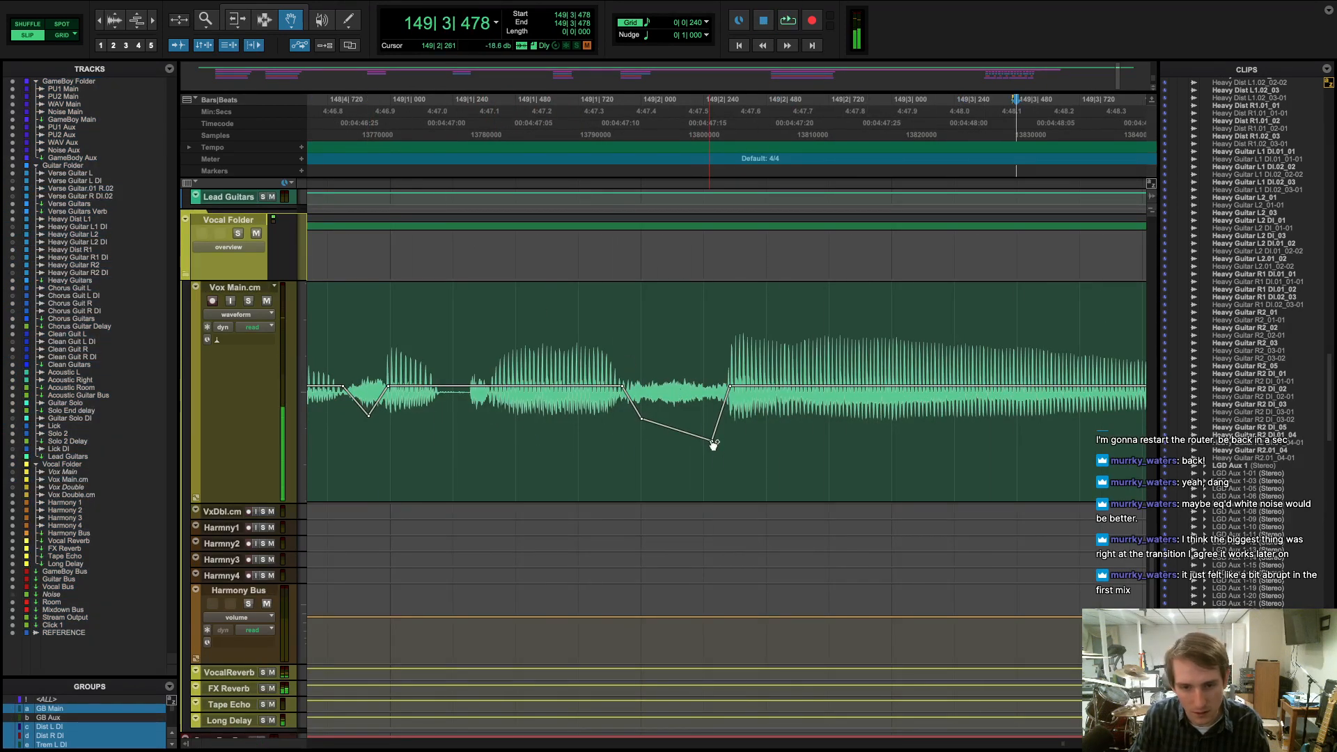
- Raise both low points of the clip gain dip around 149|2 to make it shallower, and replay the phrase
drag(714, 444, 715, 431)
key(super+z)
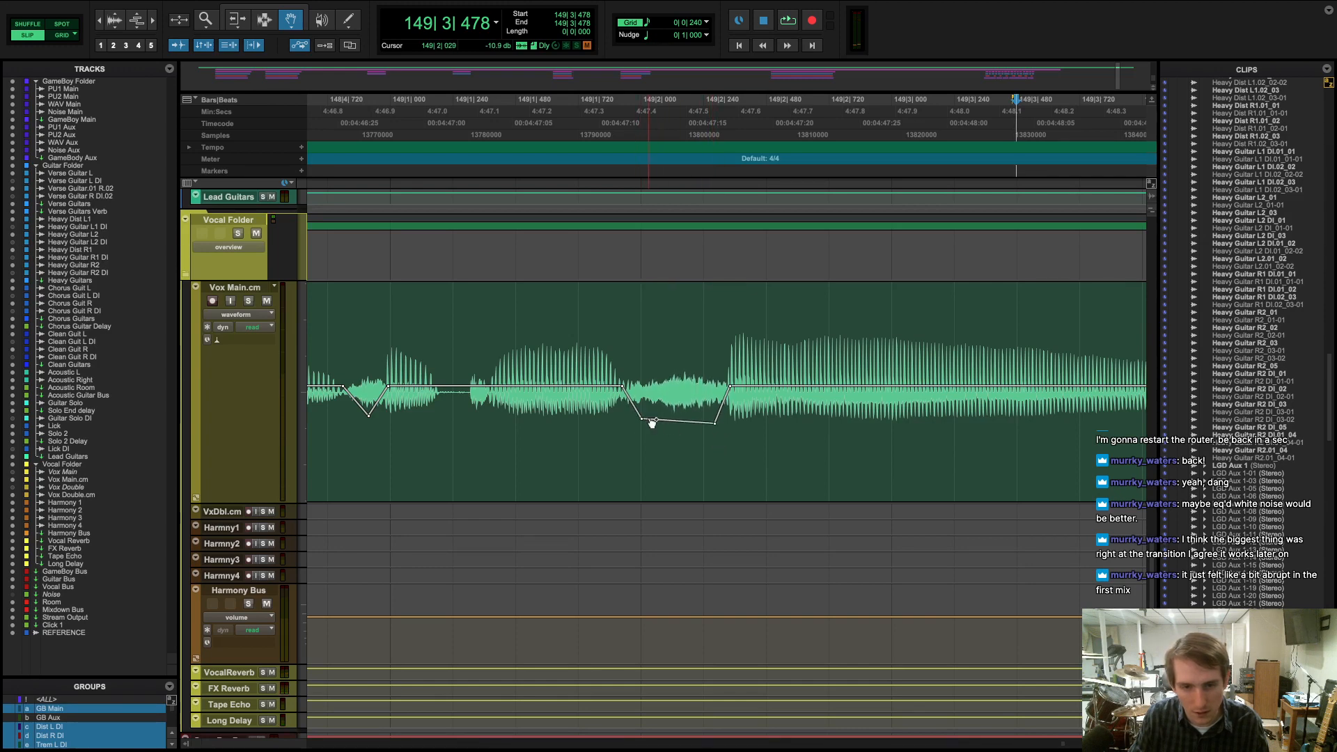
drag(643, 421, 639, 413)
click(364, 177)
key(space)
key(space)
- Play the rest of the closing vocal from 149|4|362 to just past the end of the clip
key(space)
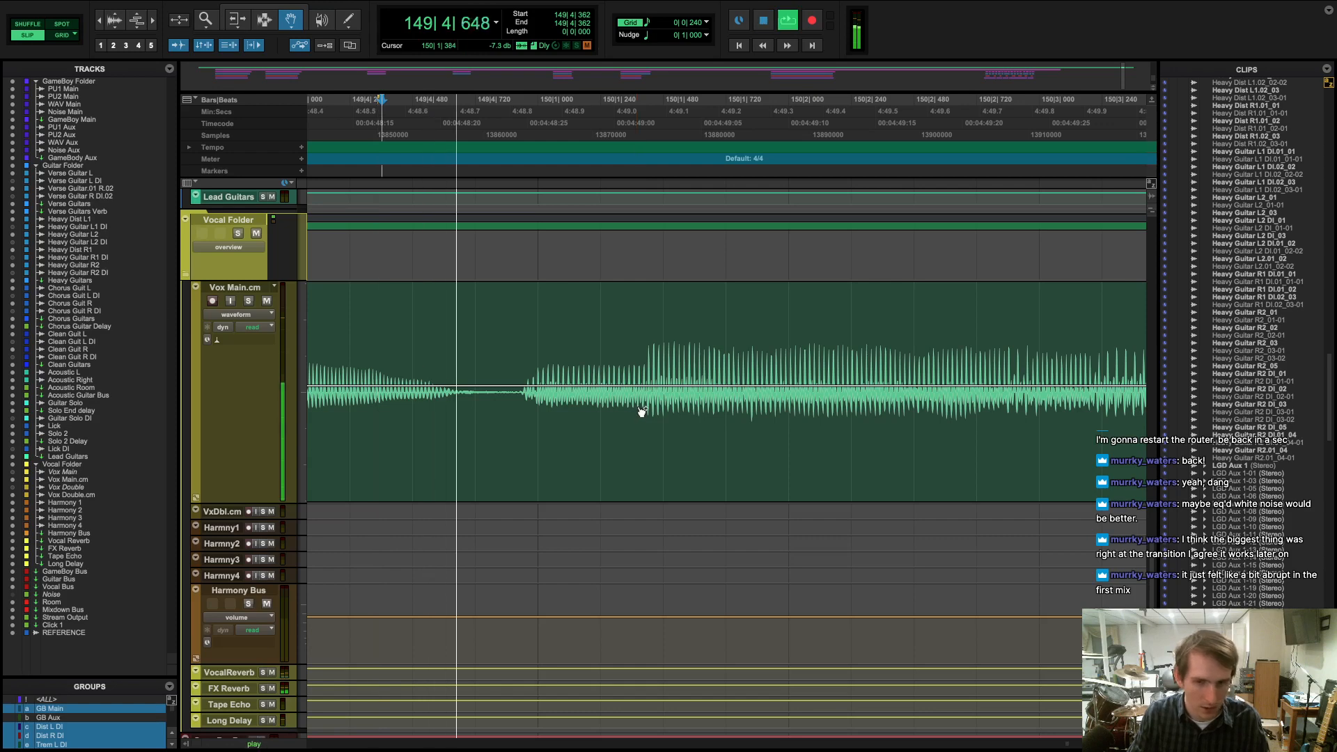
key(r)
key(r)
key(r)
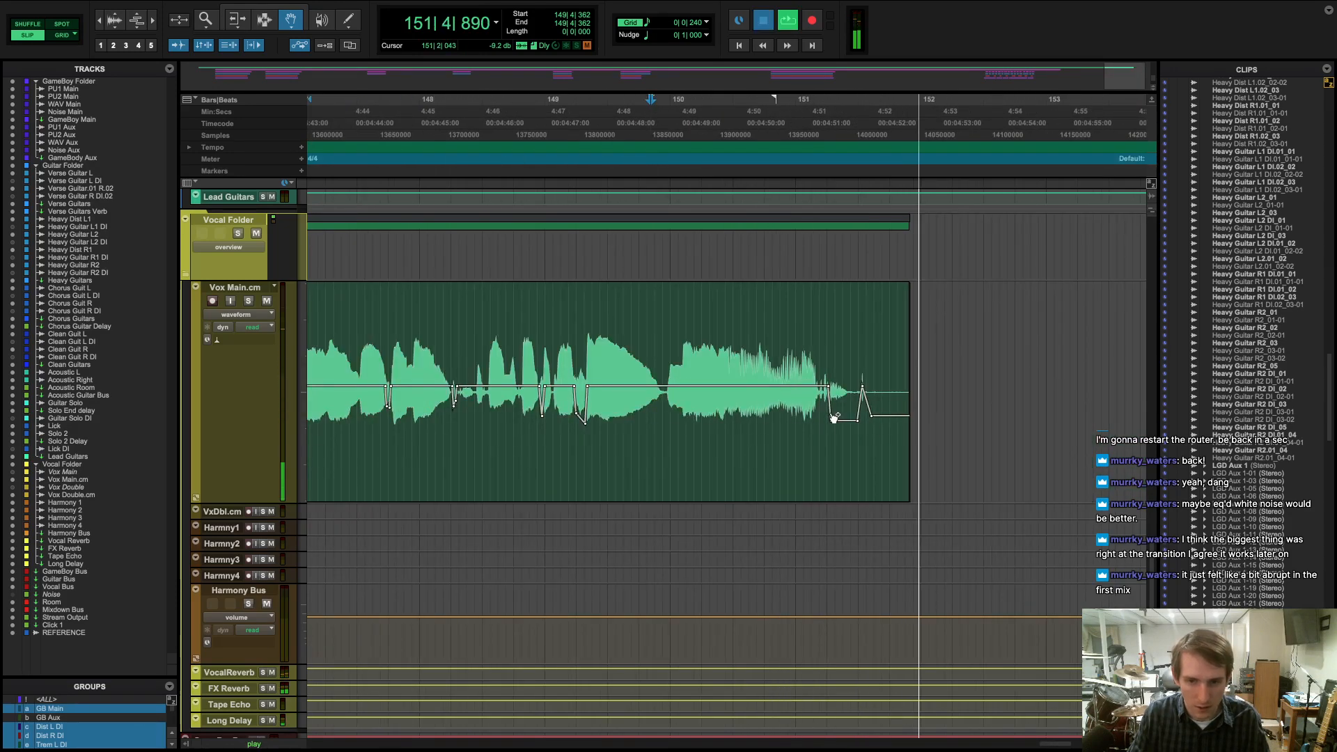
key(space)
- Replay the closing vocal phrase on Vox Main.cm from 144|2|149 into bar 147 to check the clip gain dips
key(r)
key(r)
key(r)
click(493, 177)
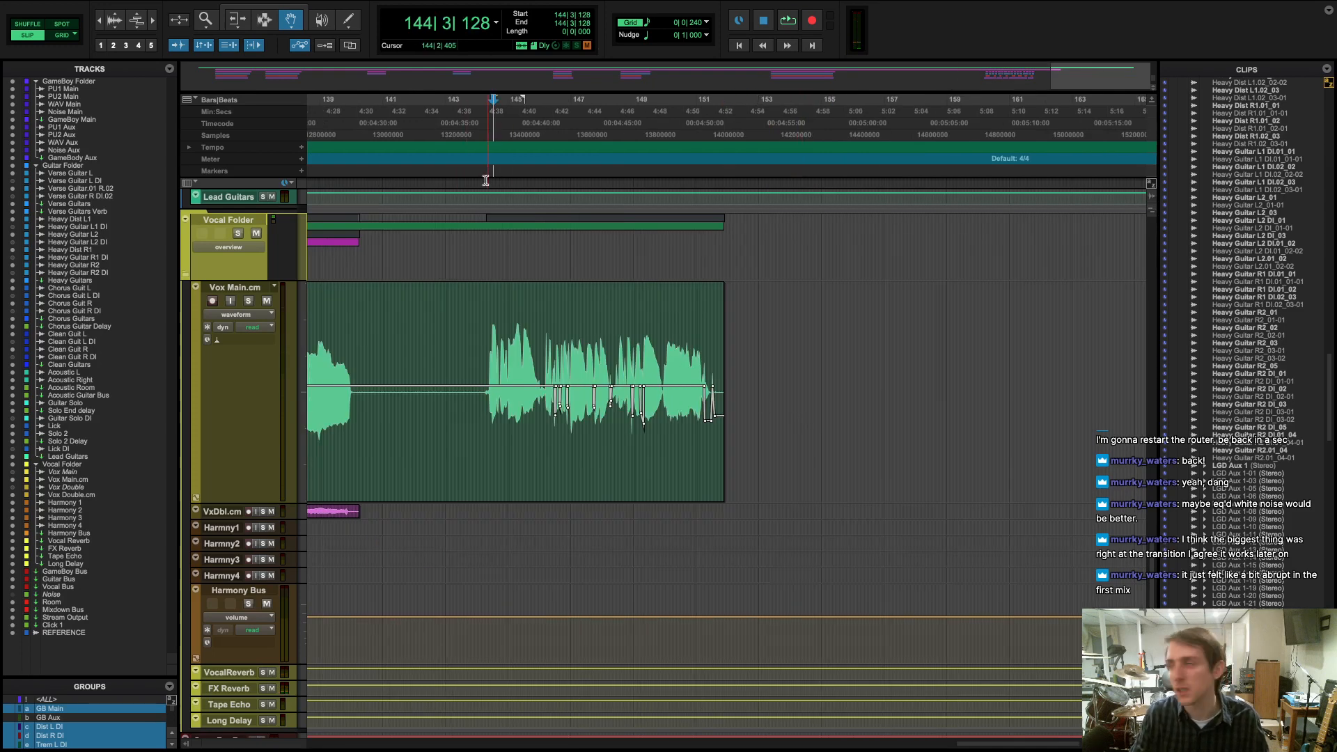
click(485, 180)
key(space)
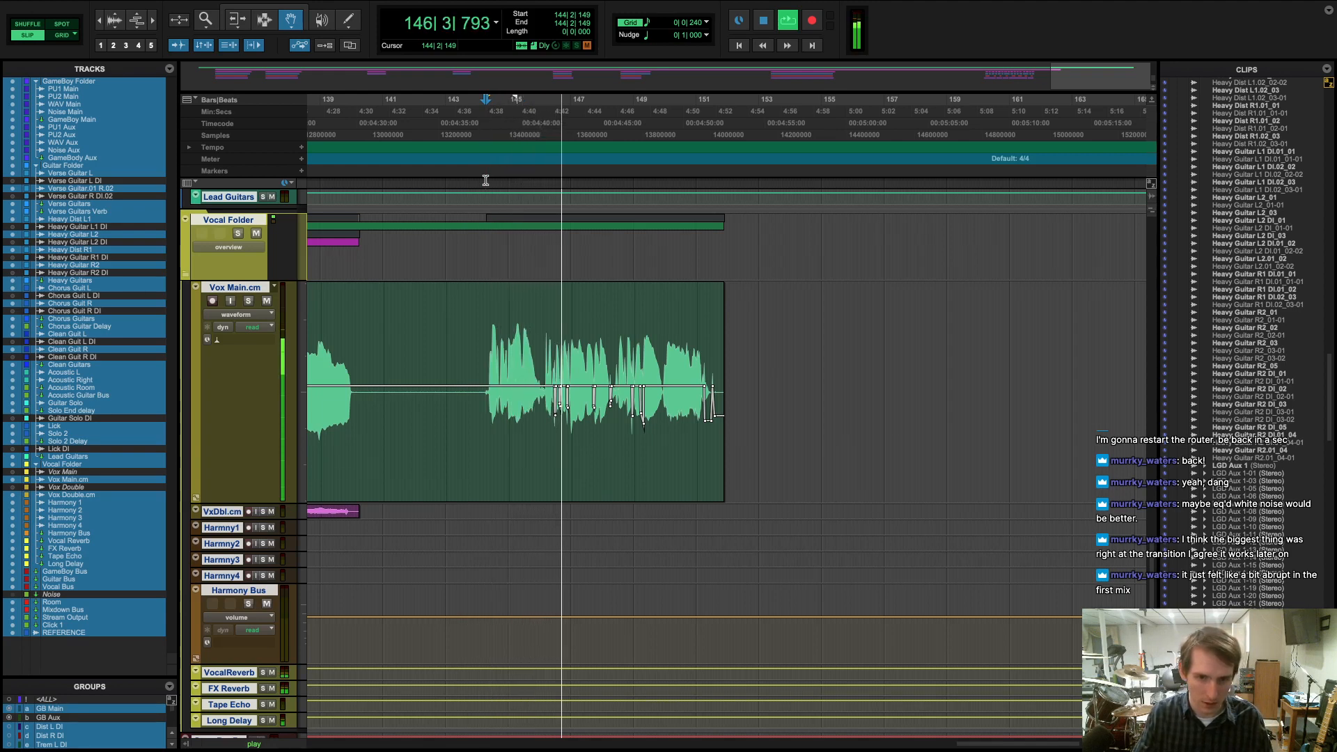
key(space)
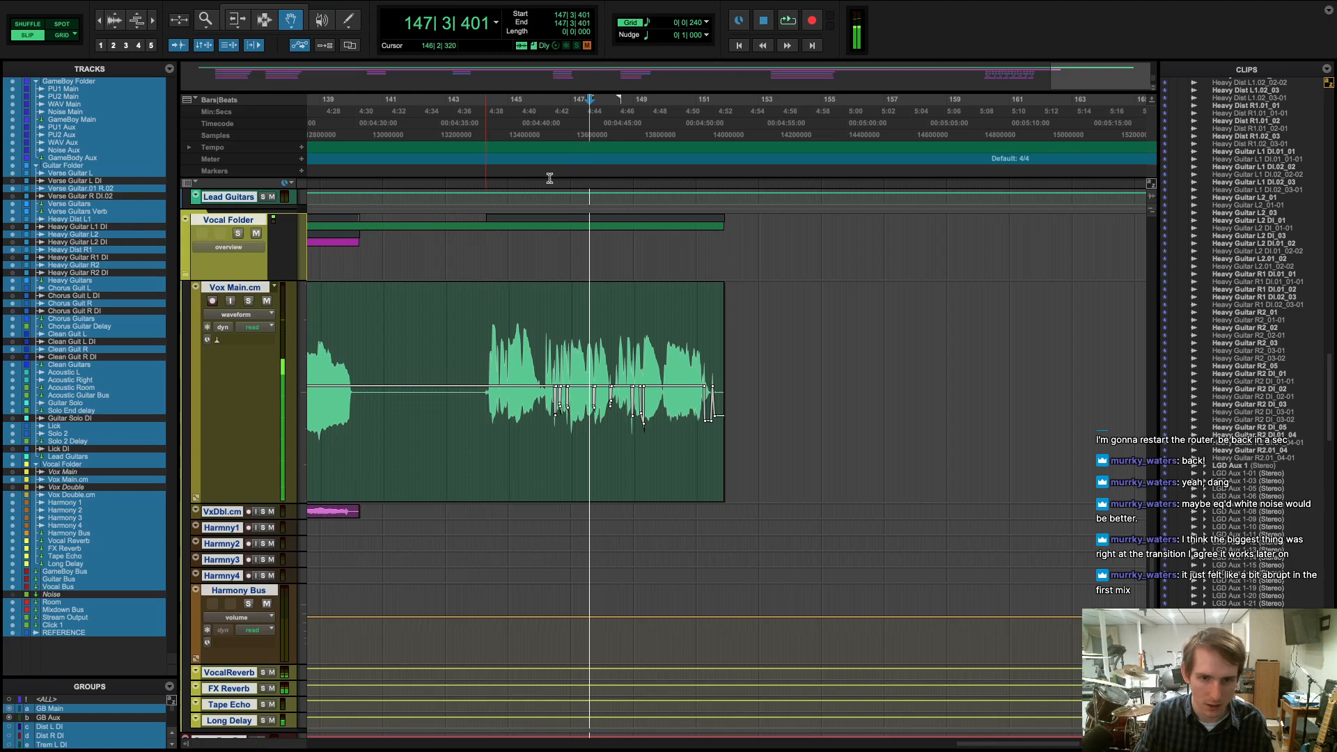
- Play from 145|4|693 and raise the clip gain into a small hump over the vocal note around 146|3|277
click(550, 178)
click(544, 176)
key(super+])
key(super+])
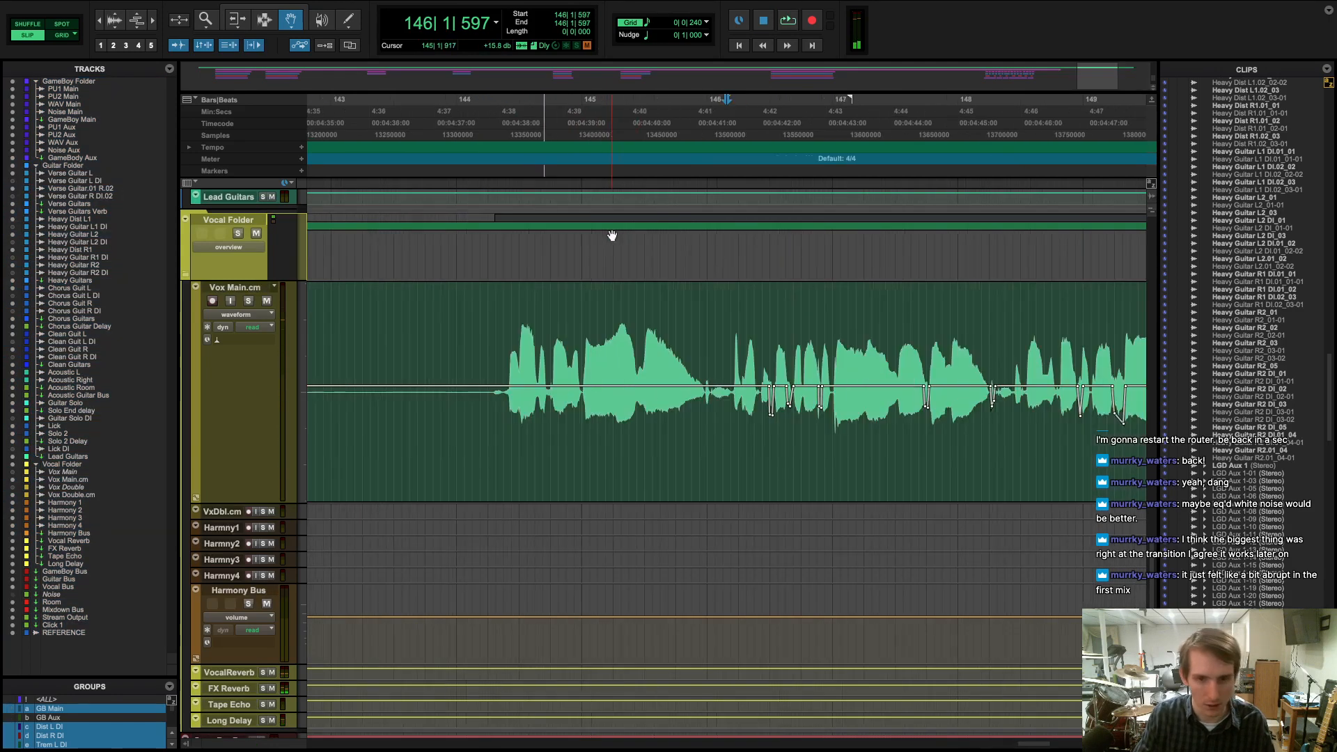
key(super+])
click(670, 170)
key(space)
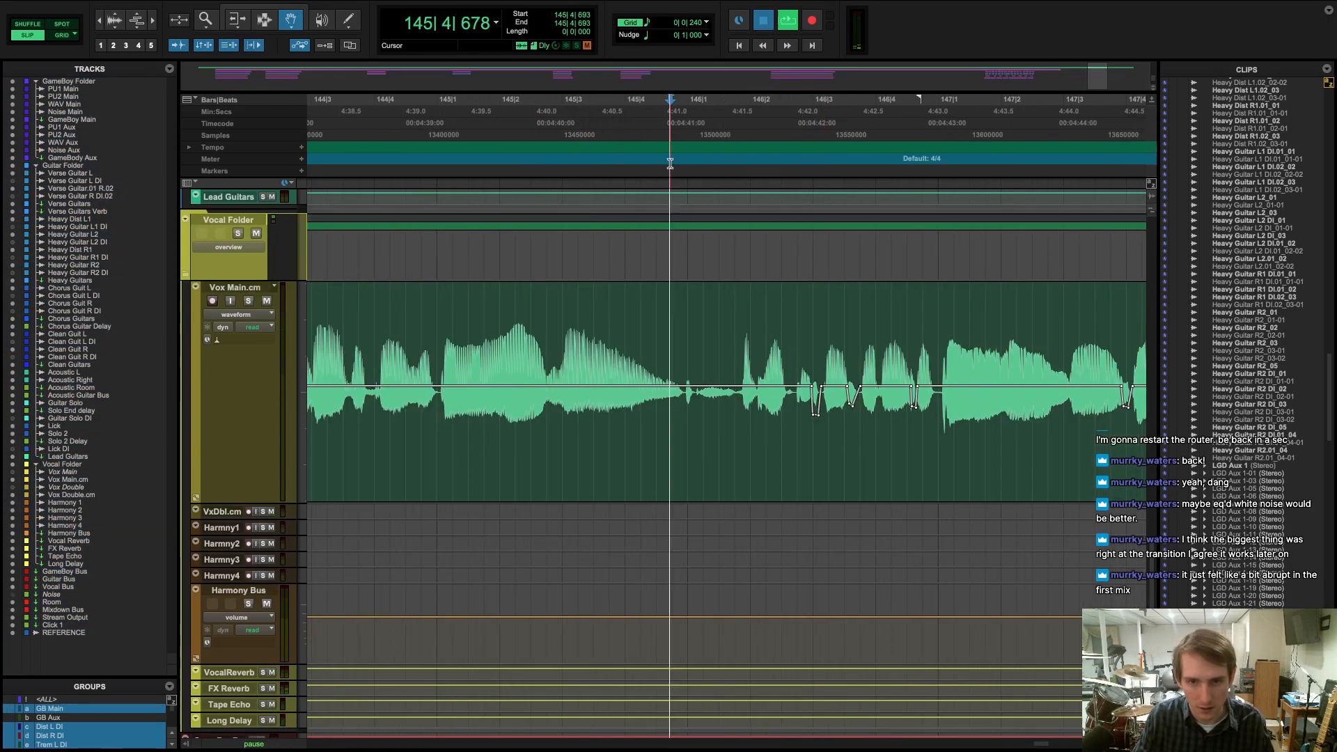
key(space)
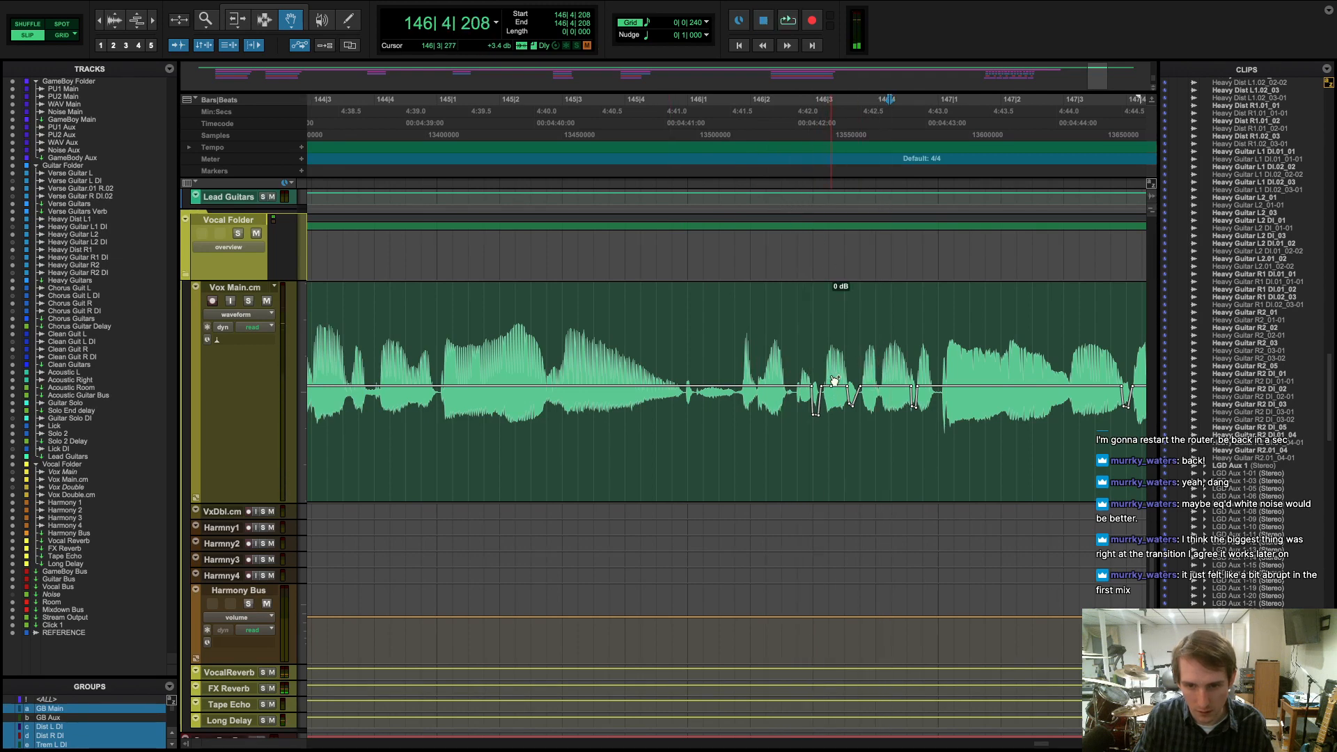
drag(834, 374, 848, 376)
- Replay the edited vocal passage around 146|3, including a pass from 146|2|363 into bar 147
click(683, 170)
key(space)
key(space)
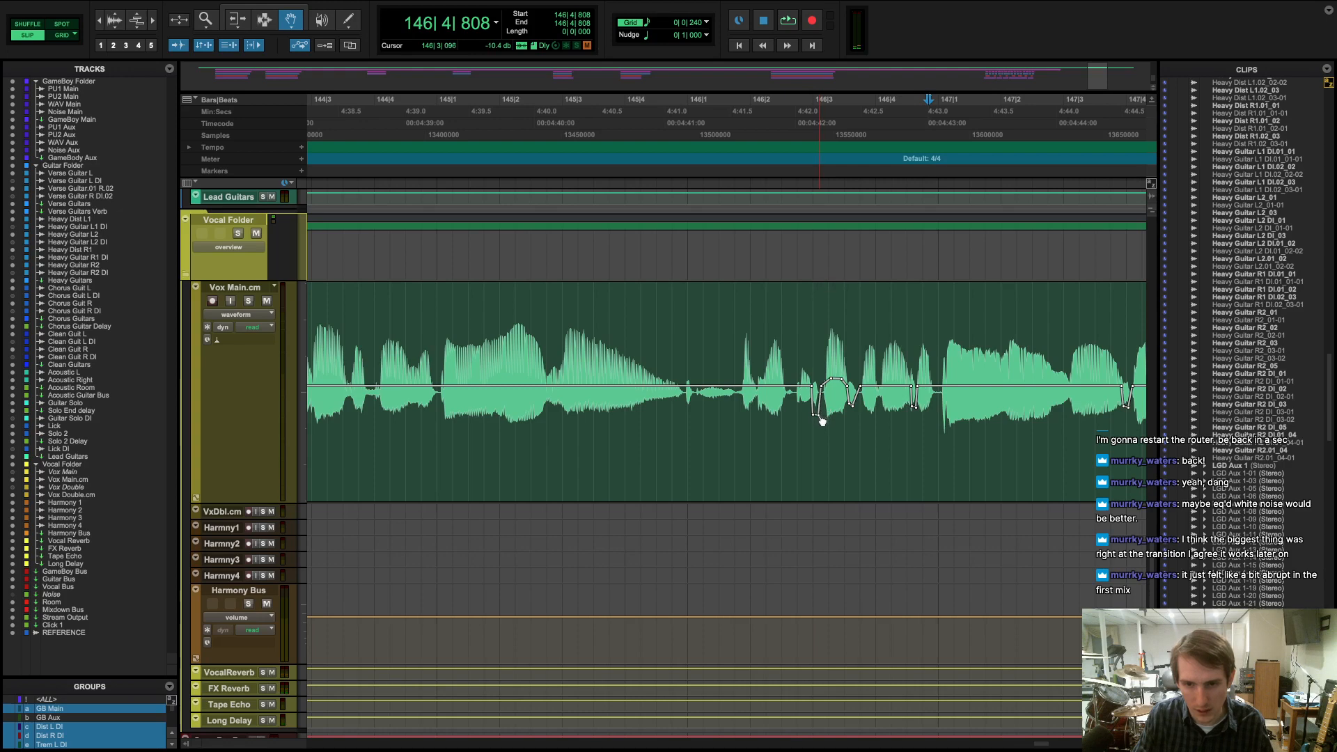
scroll(823, 422, right, 5)
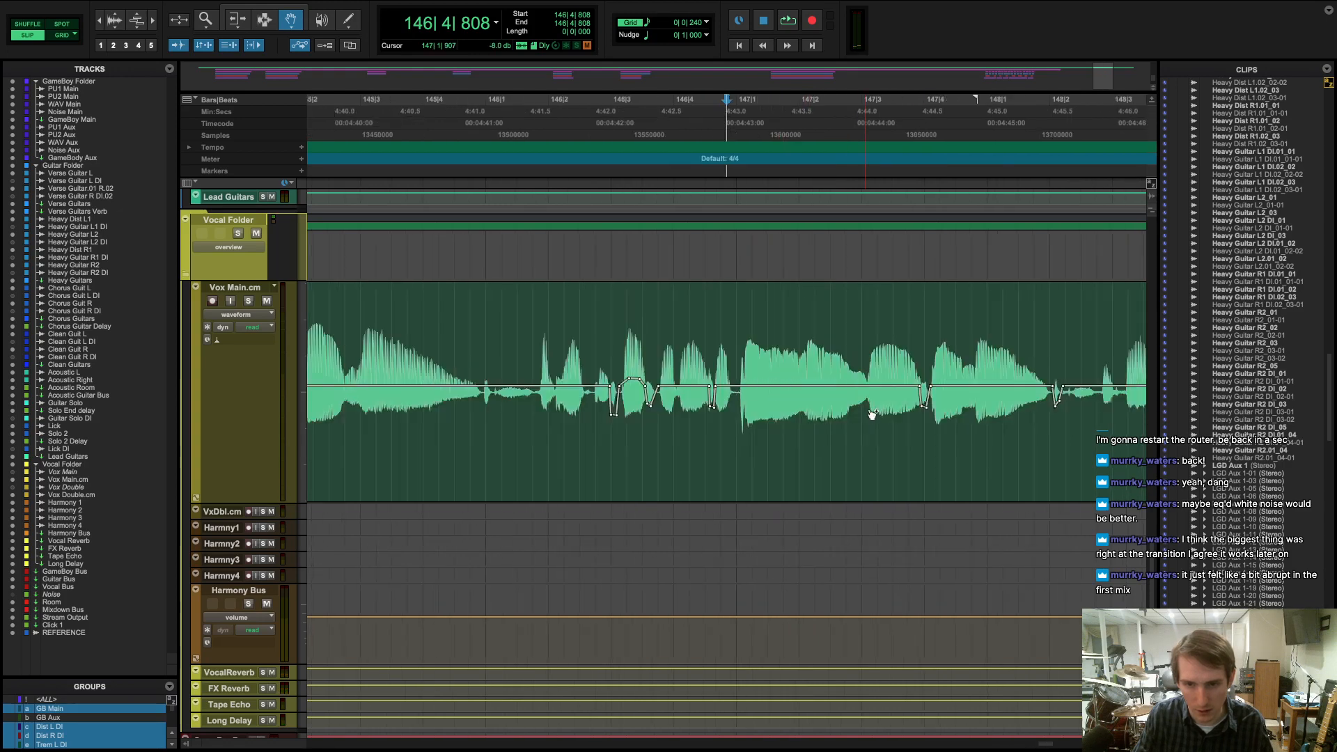
click(572, 171)
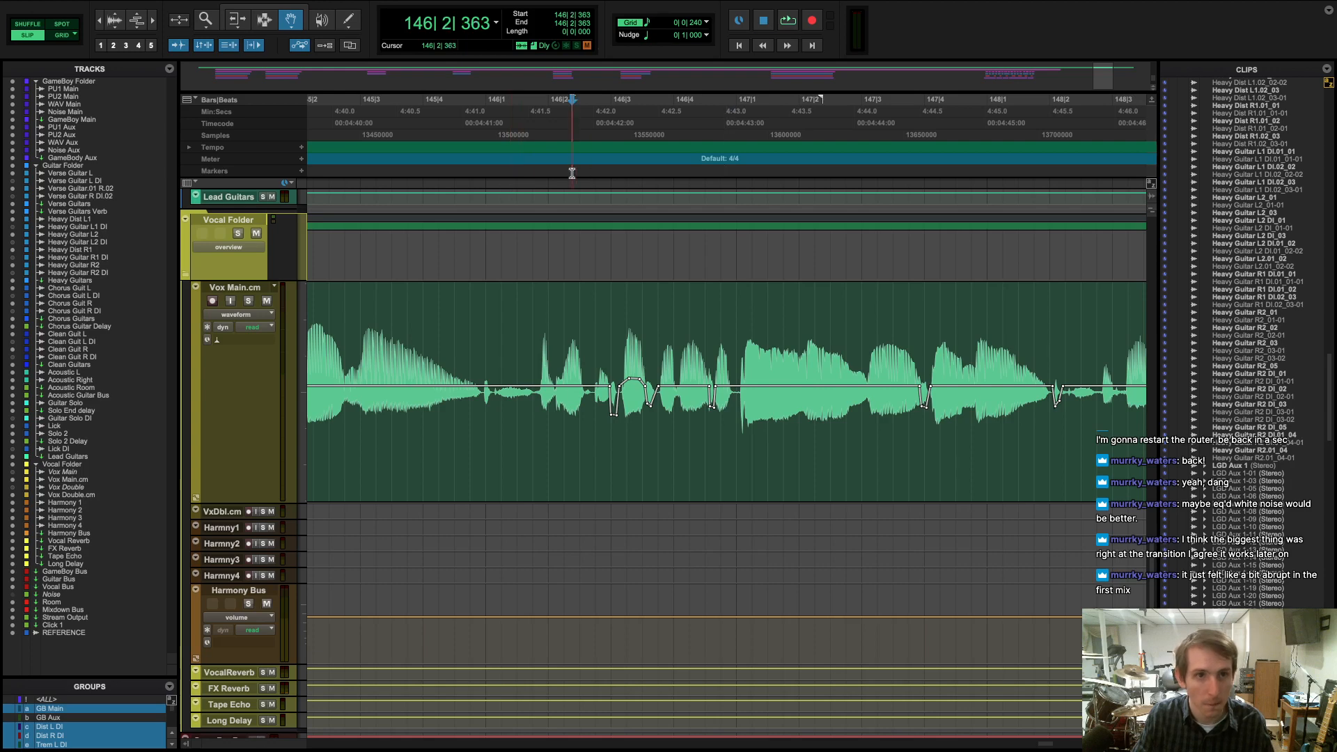
key(space)
key(space)
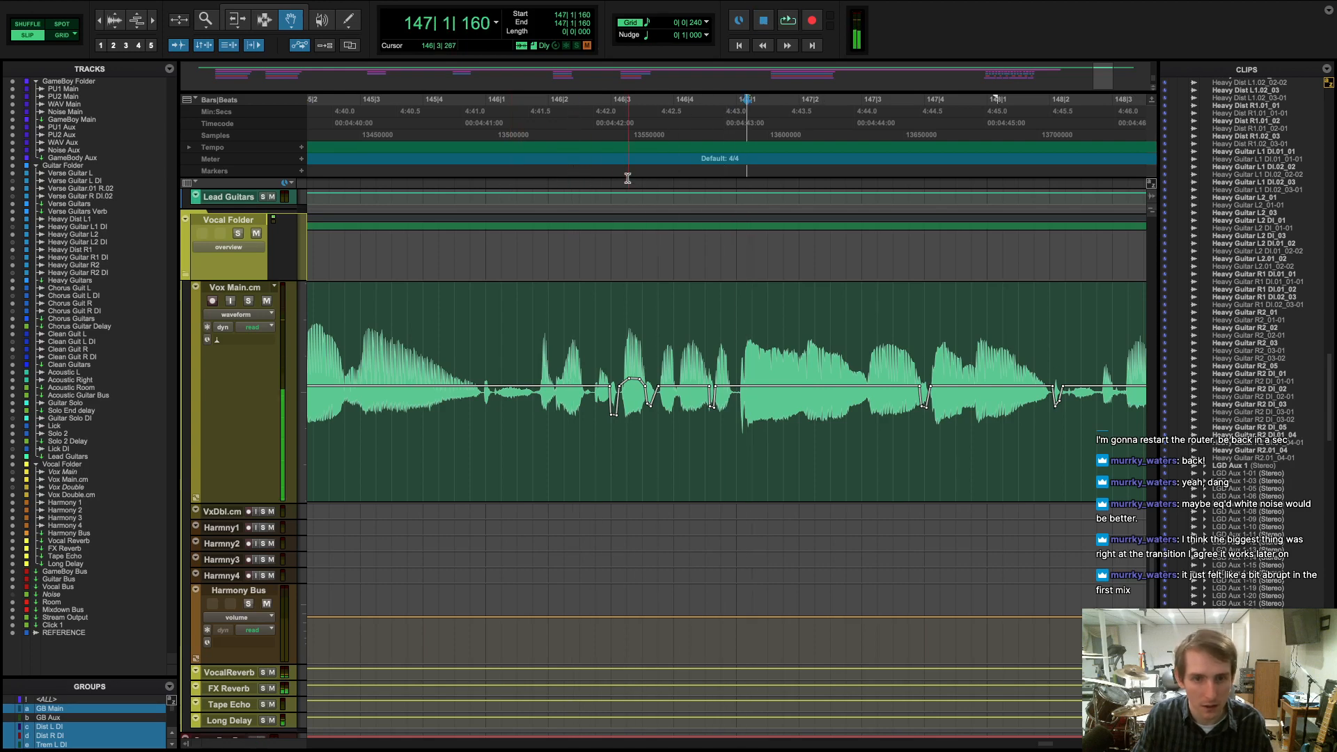
- Raise the two lowest clip gain points of the dip around 146|3|000 on Vox Main.cm to make it shallower
click(611, 180)
key(ctrl+bracketright)
key(ctrl+bracketright)
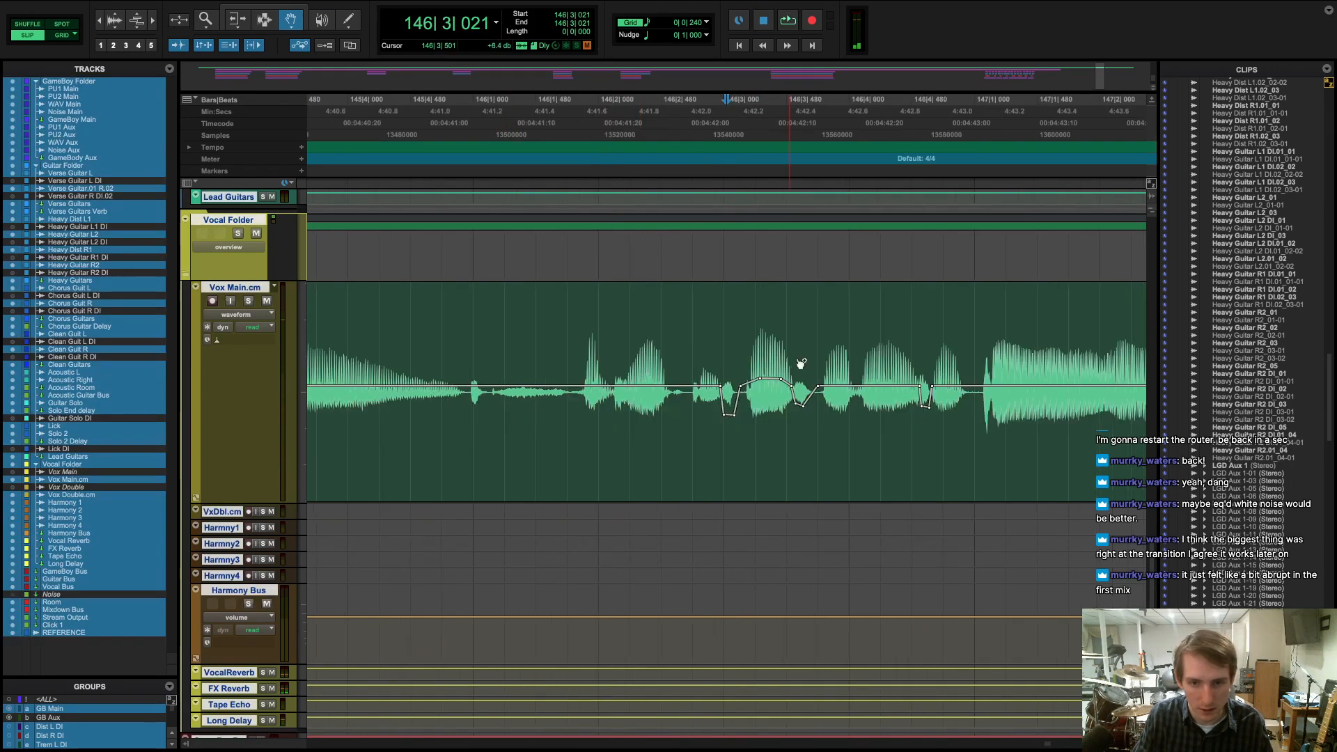
key(ctrl+bracketright)
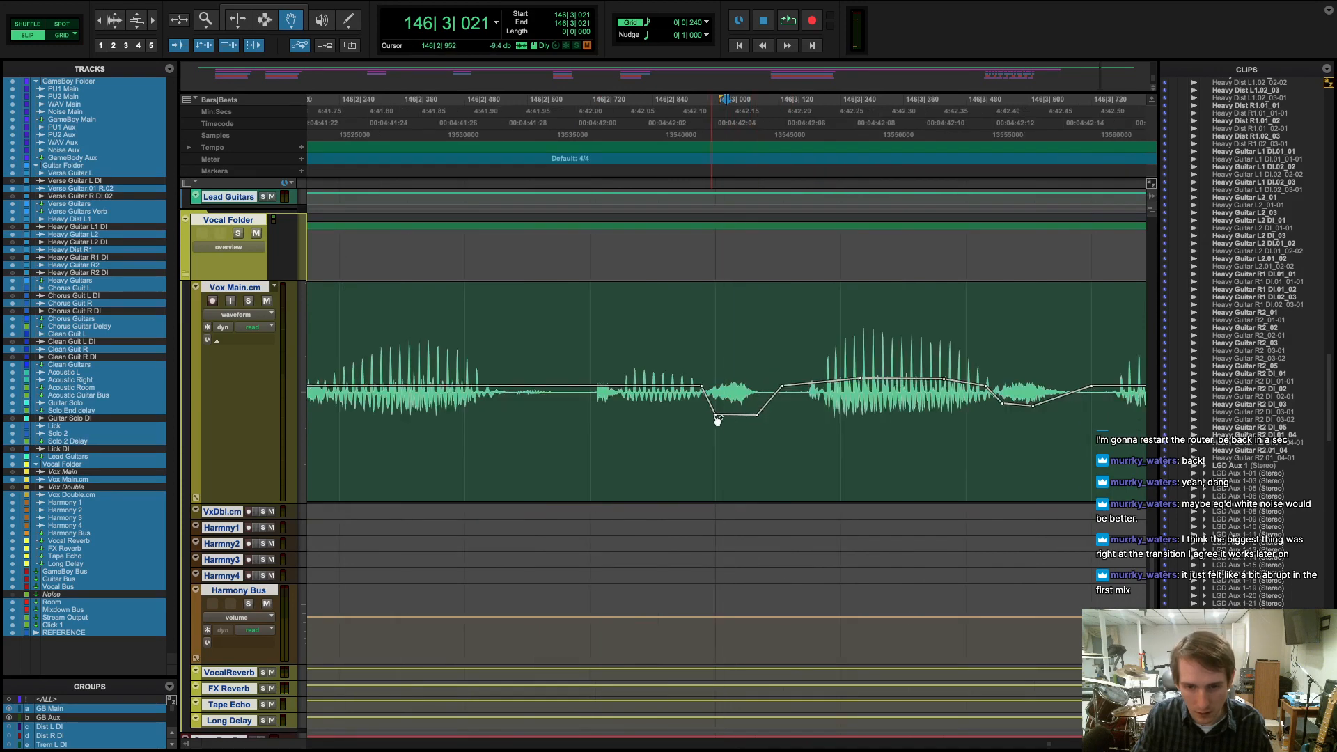
drag(718, 416, 716, 409)
click(758, 419)
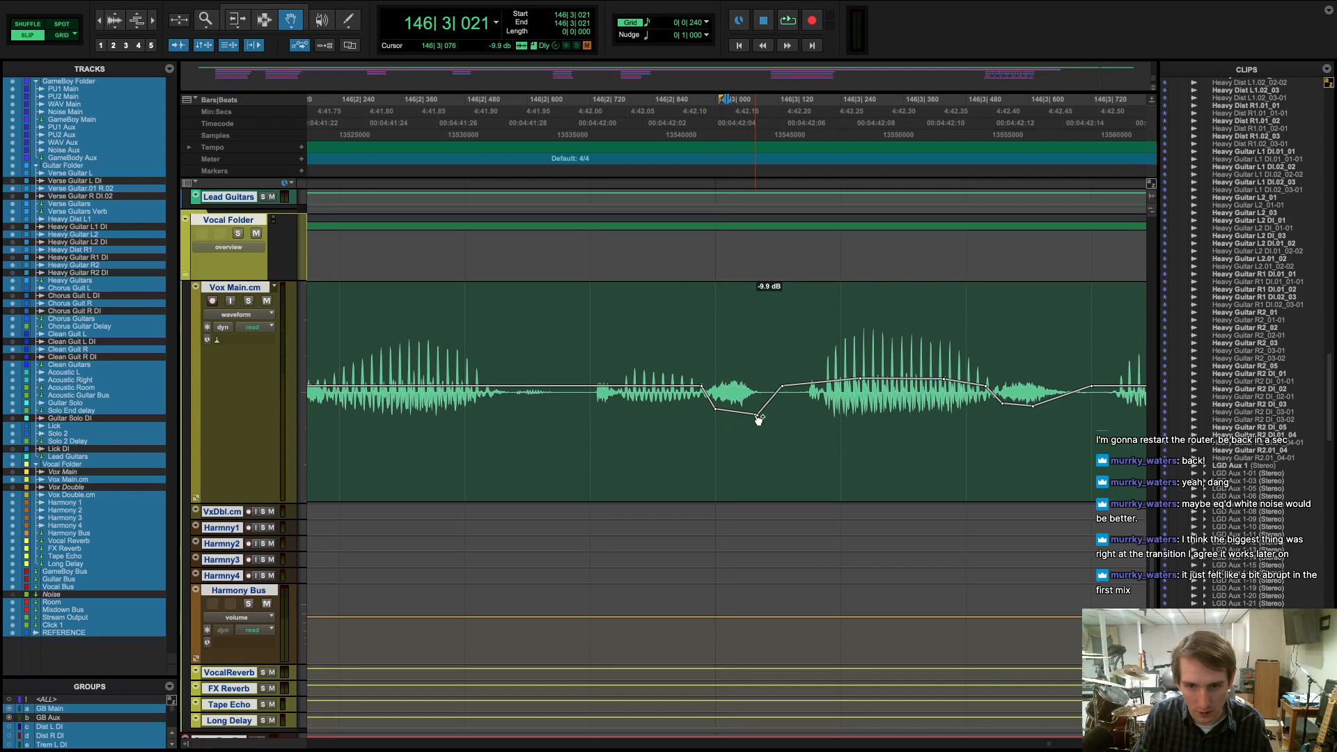
drag(761, 420, 756, 413)
key(t)
key(r)
key(r)
key(r)
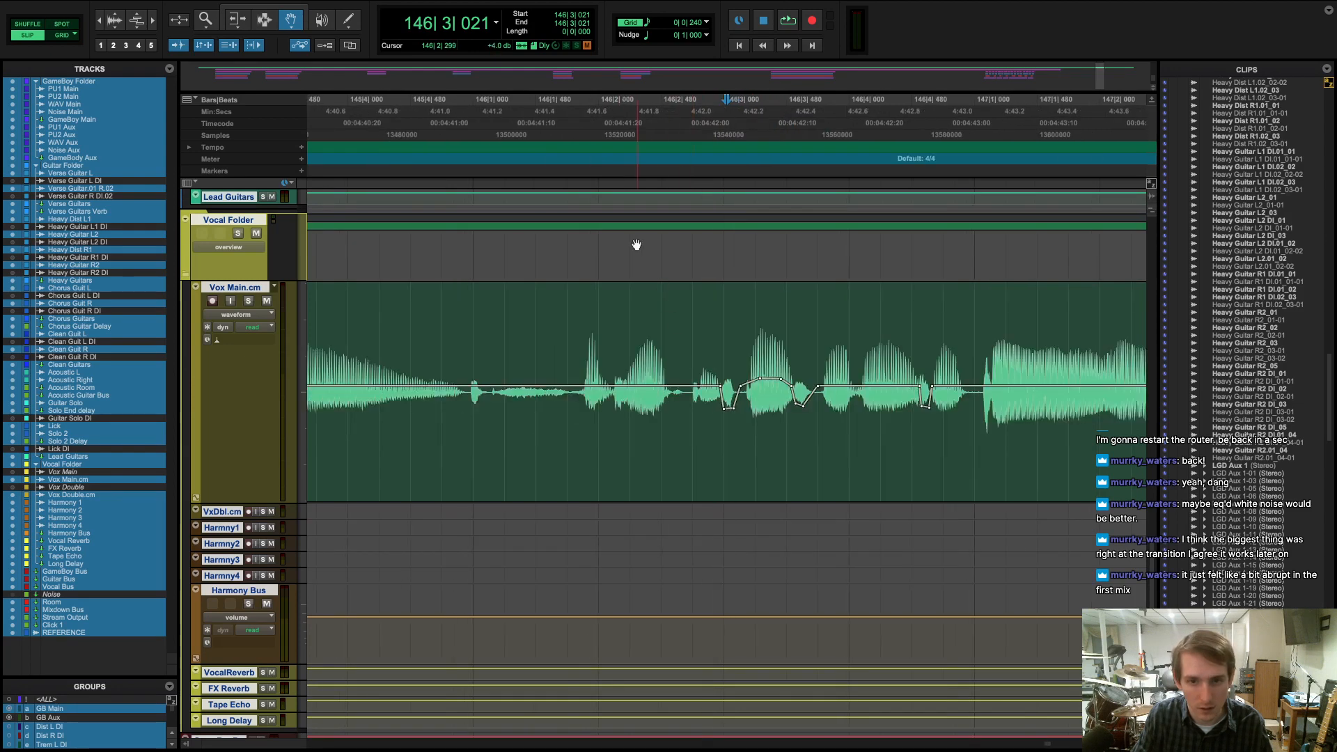
- Play the closing vocal from 145|4|747 to 150|4|237 to check all the clip gain edits in context
click(445, 183)
key(space)
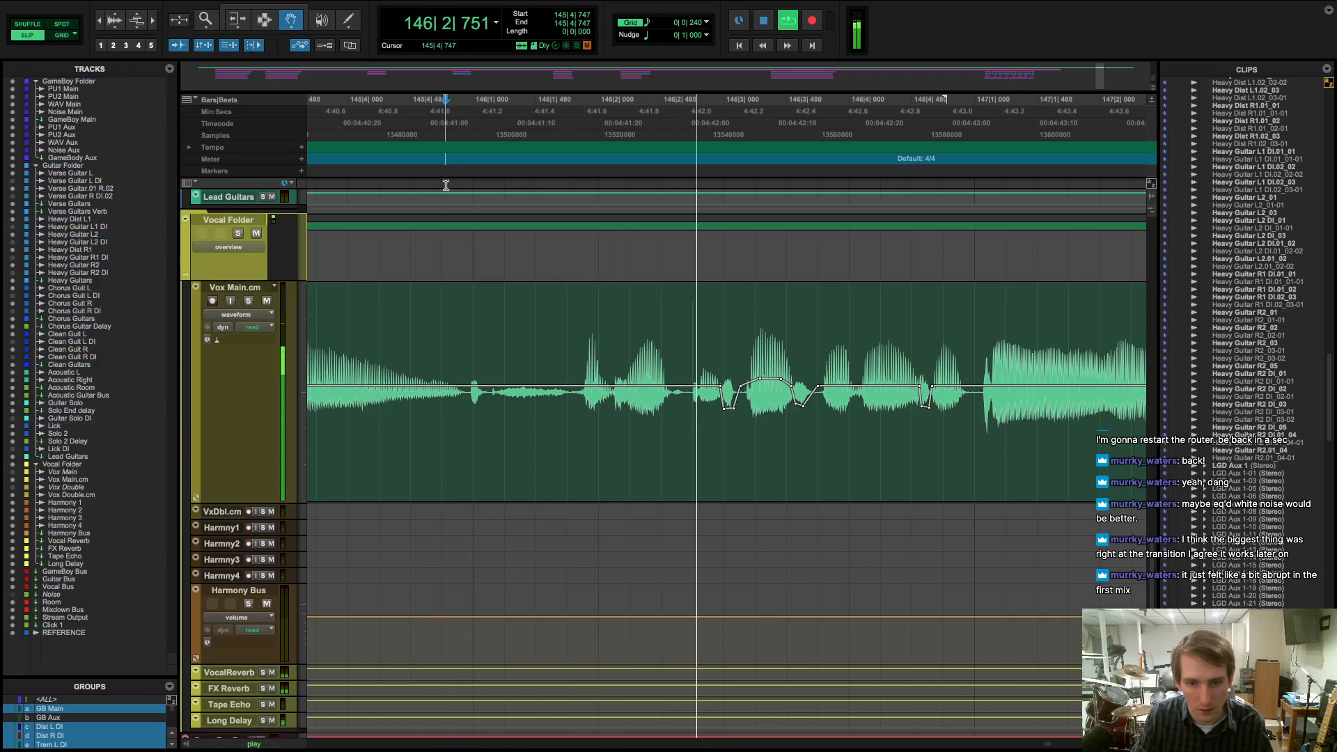
key(t)
key(t)
key(t)
key(r)
key(r)
key(r)
key(r)
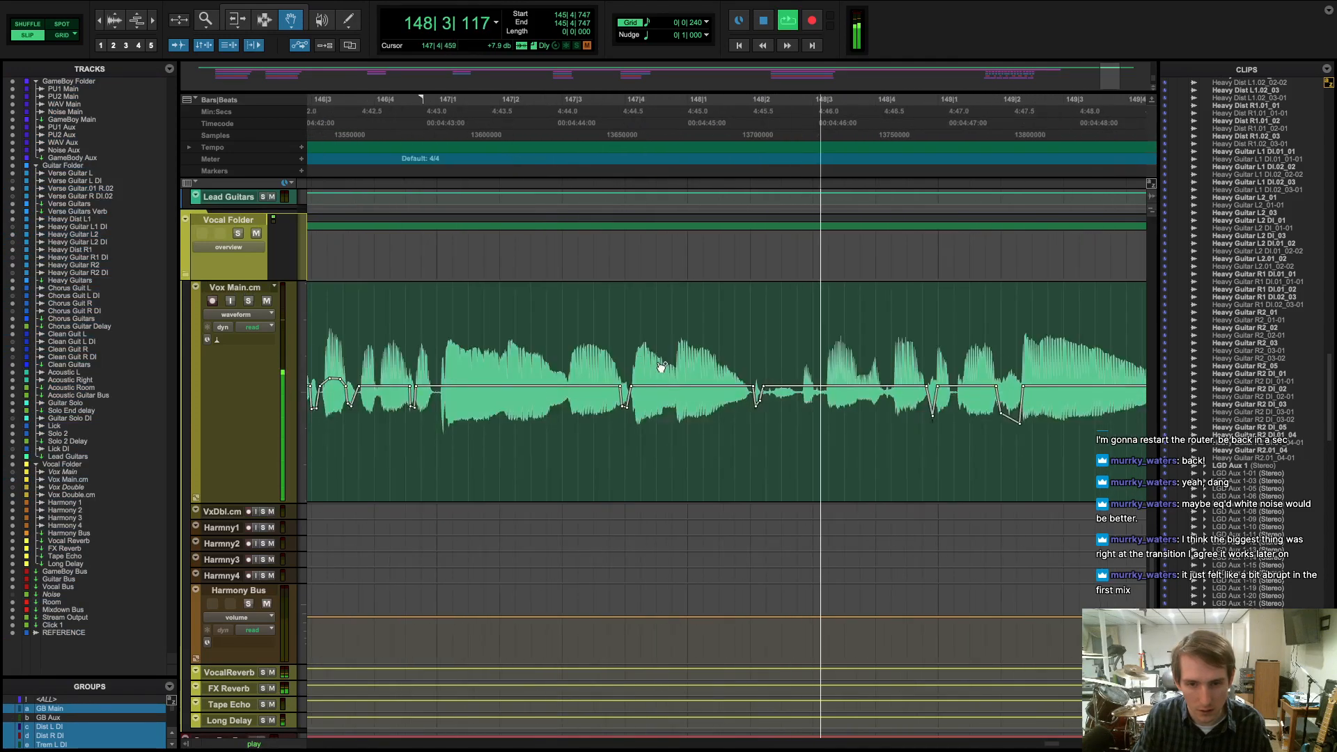
key(r)
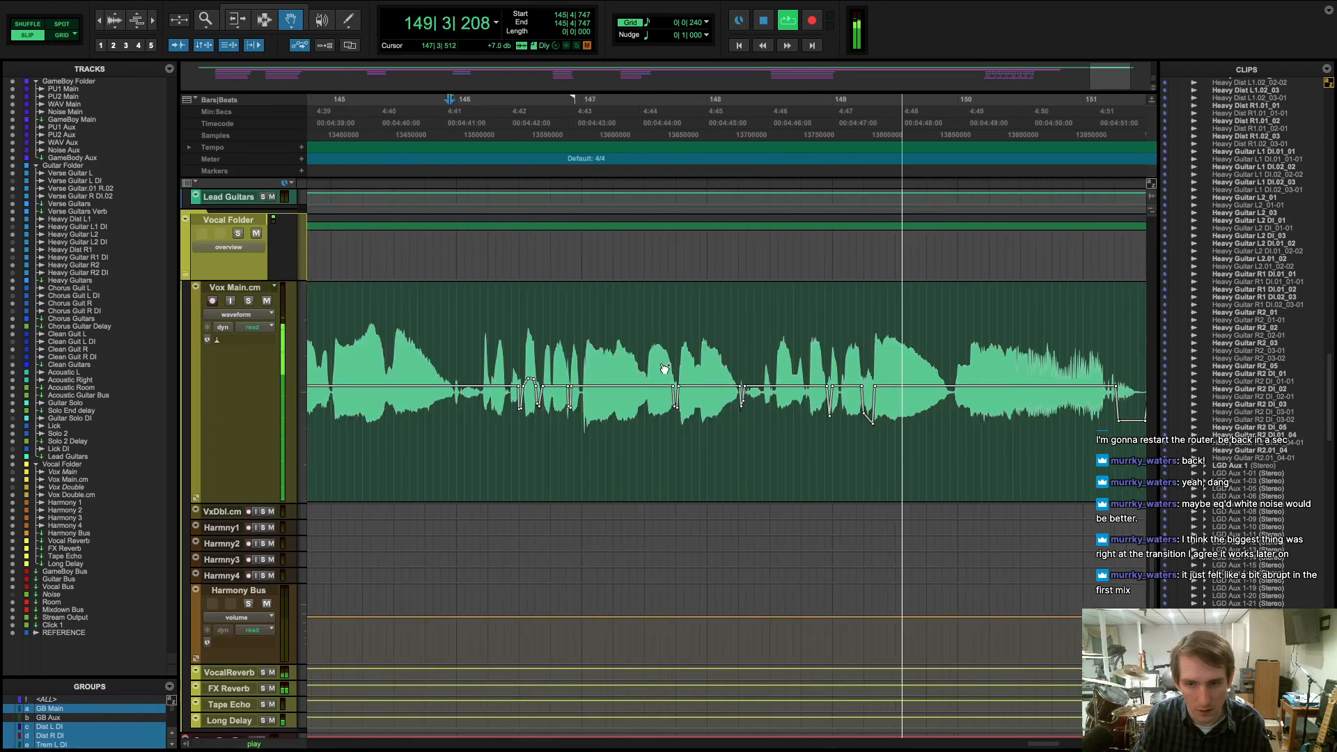
key(space)
key(r)
key(r)
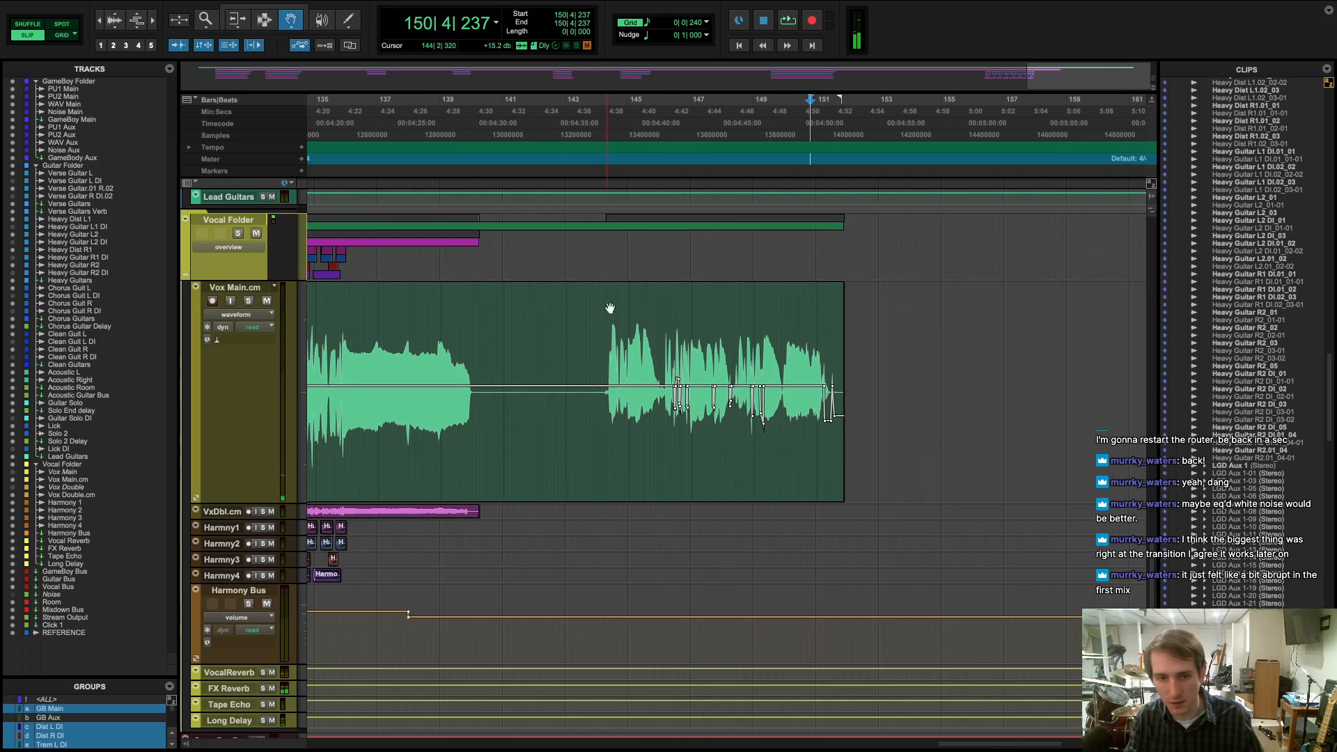
- Play the closing vocal again from 144|2|149 into bar 152 to check the clip gain edits
click(605, 179)
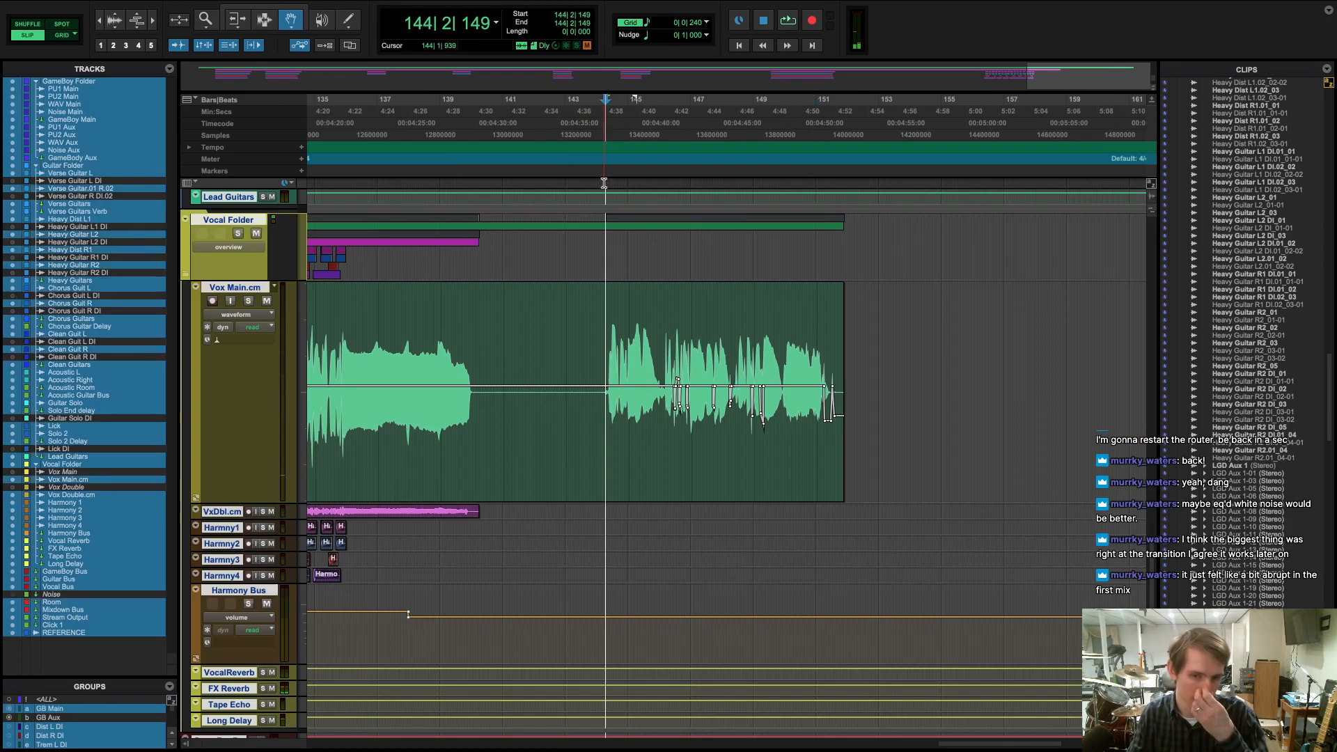
key(space)
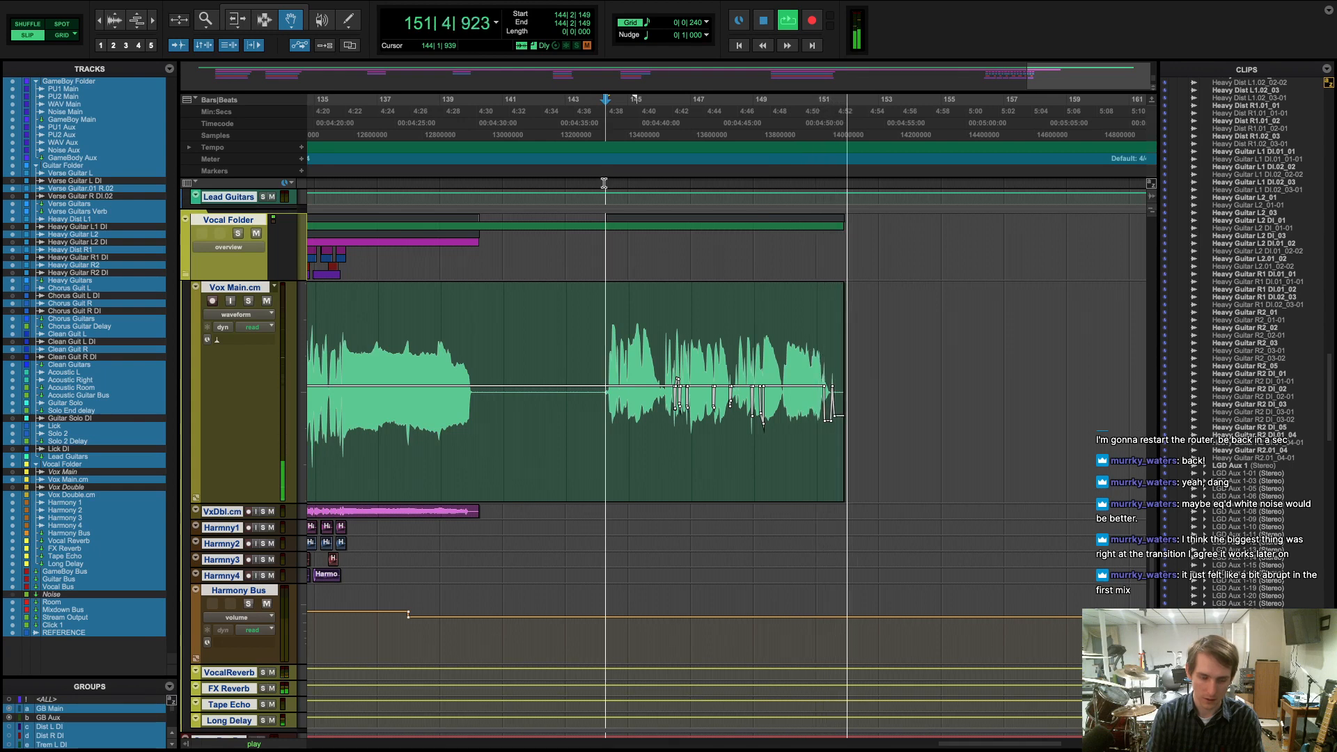
key(space)
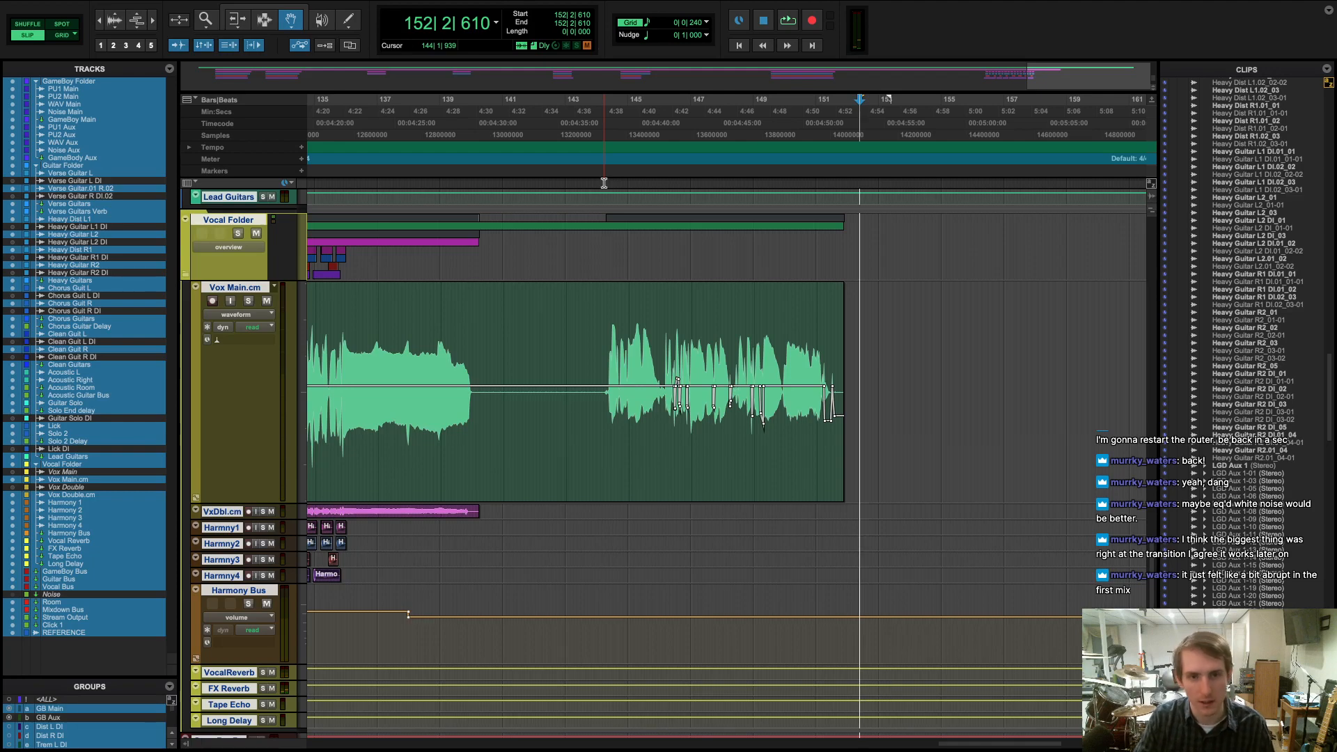
- Play the mix from 112|1|341 to 131|4|791 to review the vocal section before the ending
scroll(630, 333, left, 5)
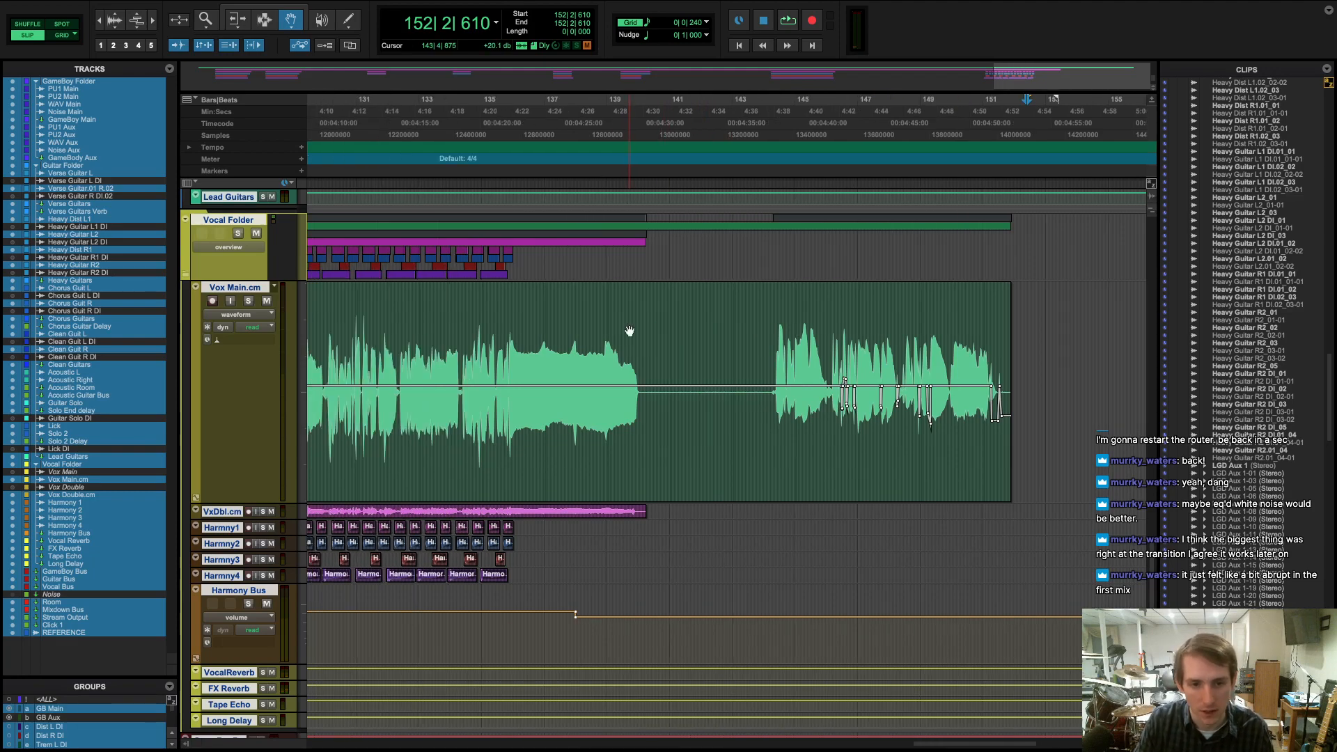
scroll(630, 331, left, 2)
scroll(597, 293, left, 20)
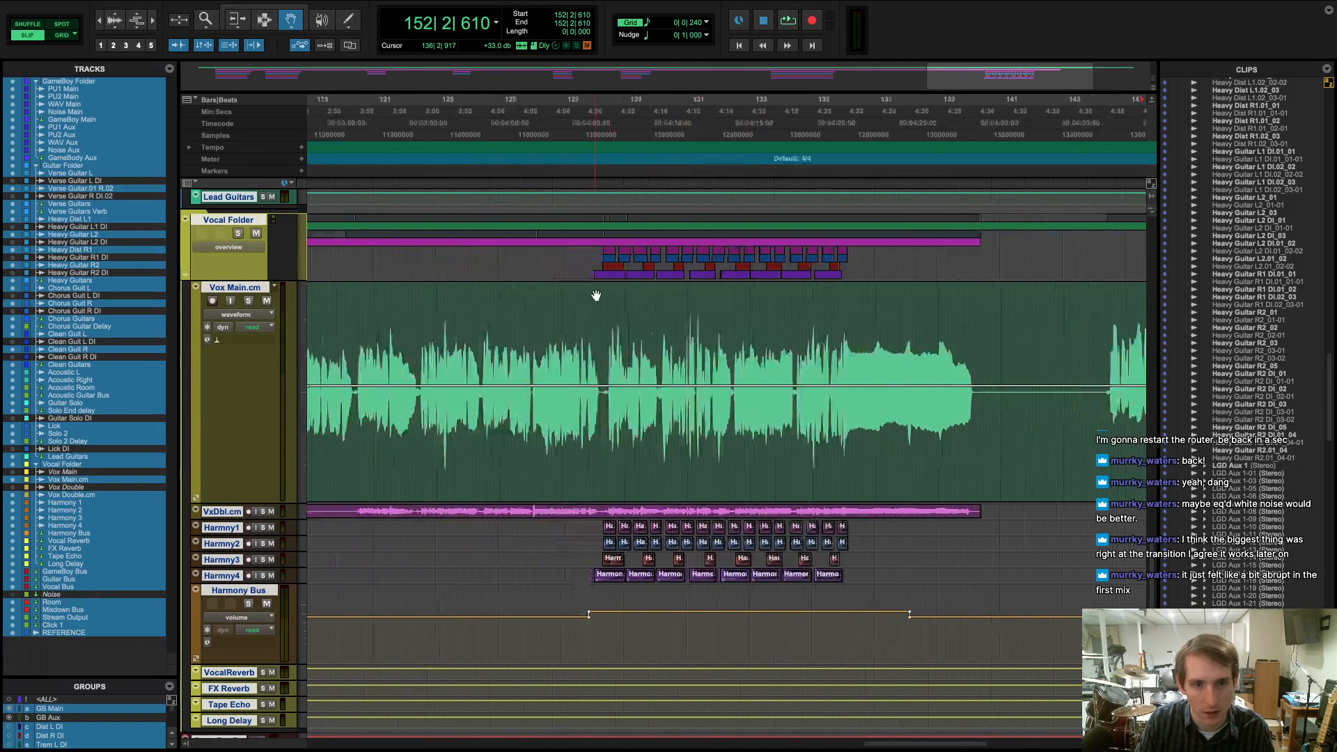
click(633, 176)
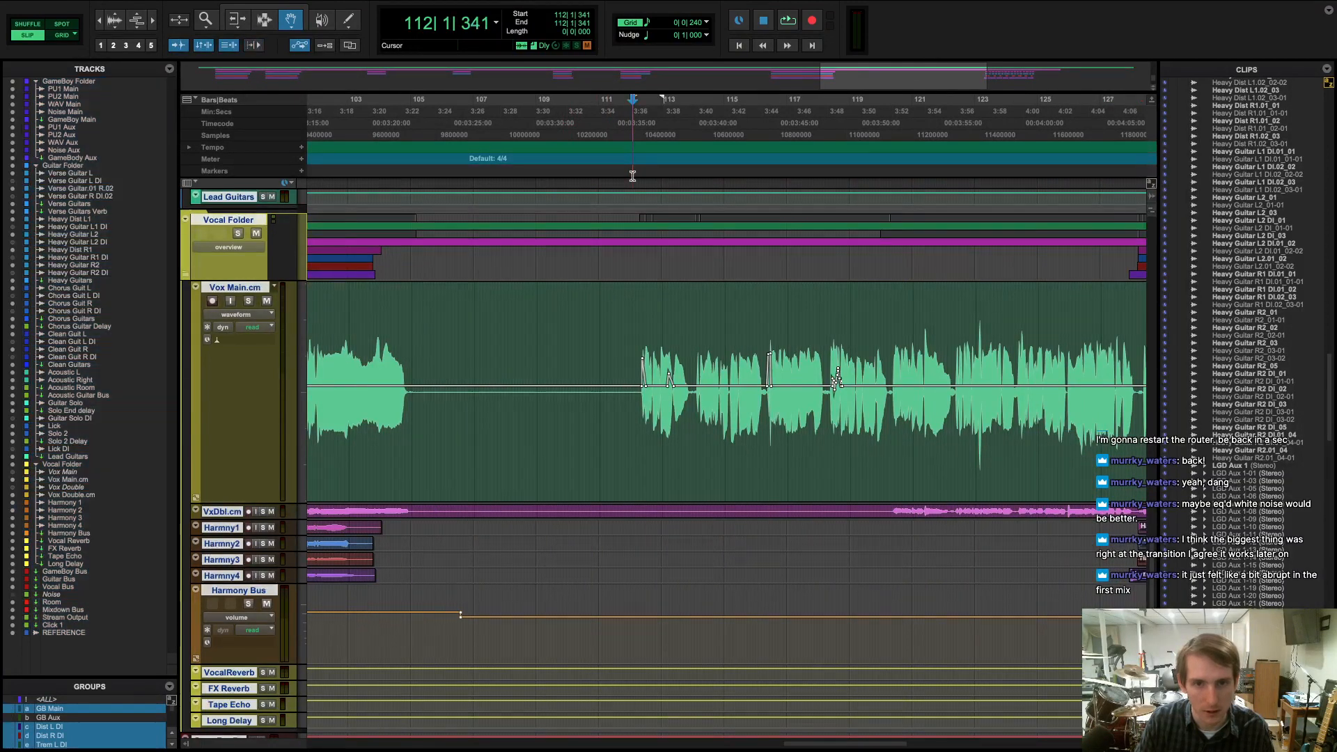
key(space)
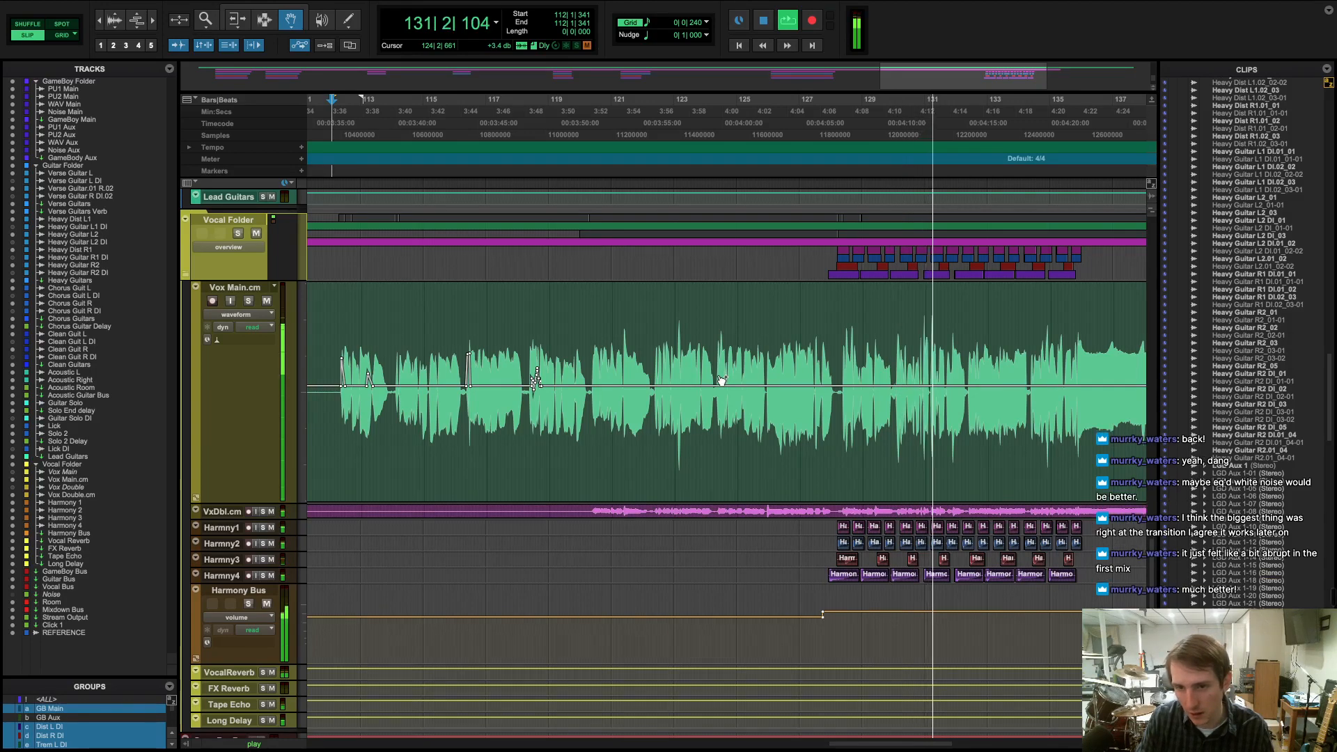
key(space)
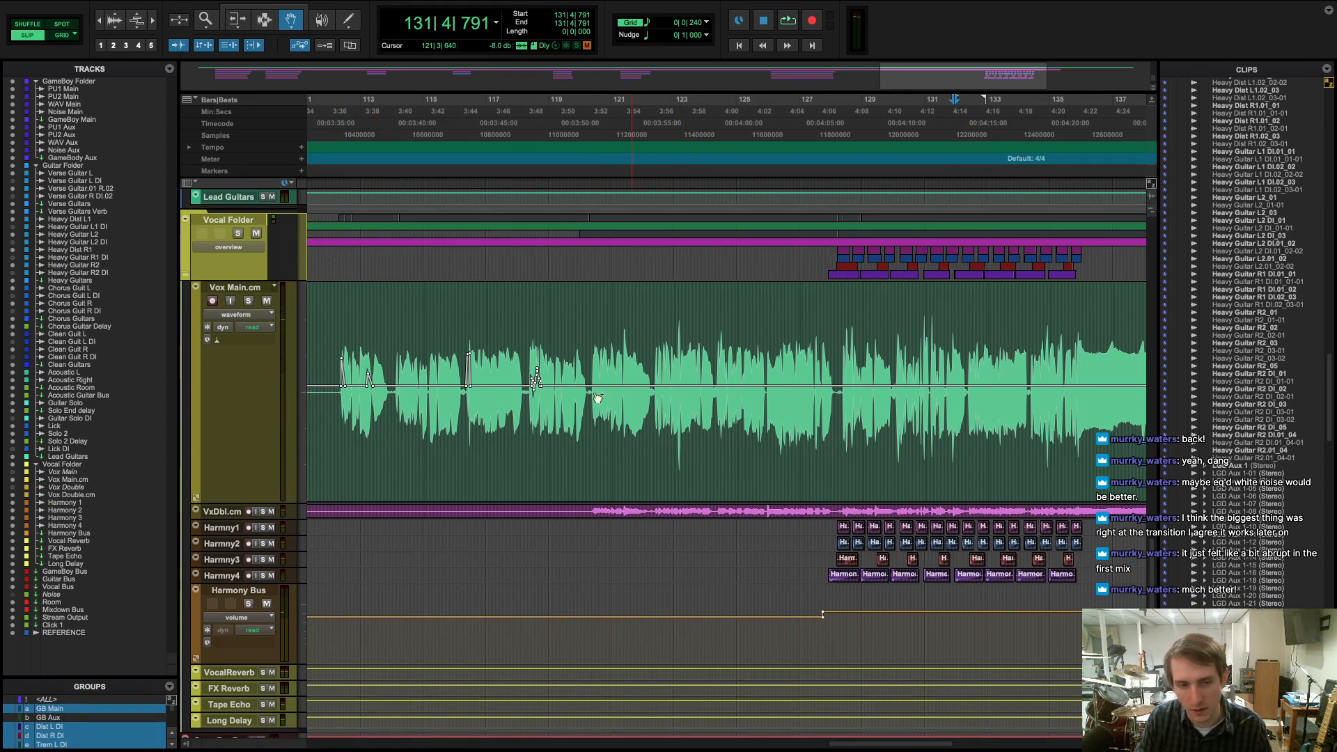
- Resume playback from 131|4|791 through the final vocal phrases to about 151|4|896
scroll(569, 410, right, 2)
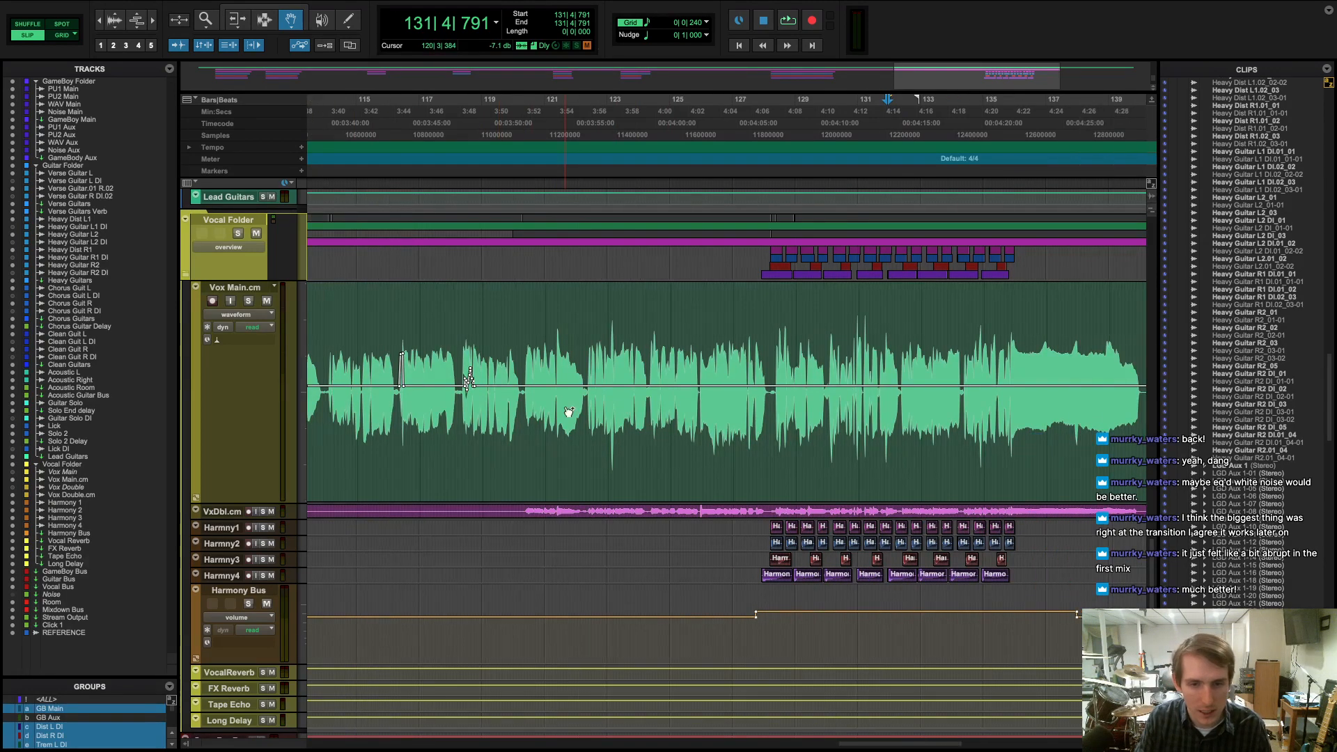
scroll(558, 427, left, 1)
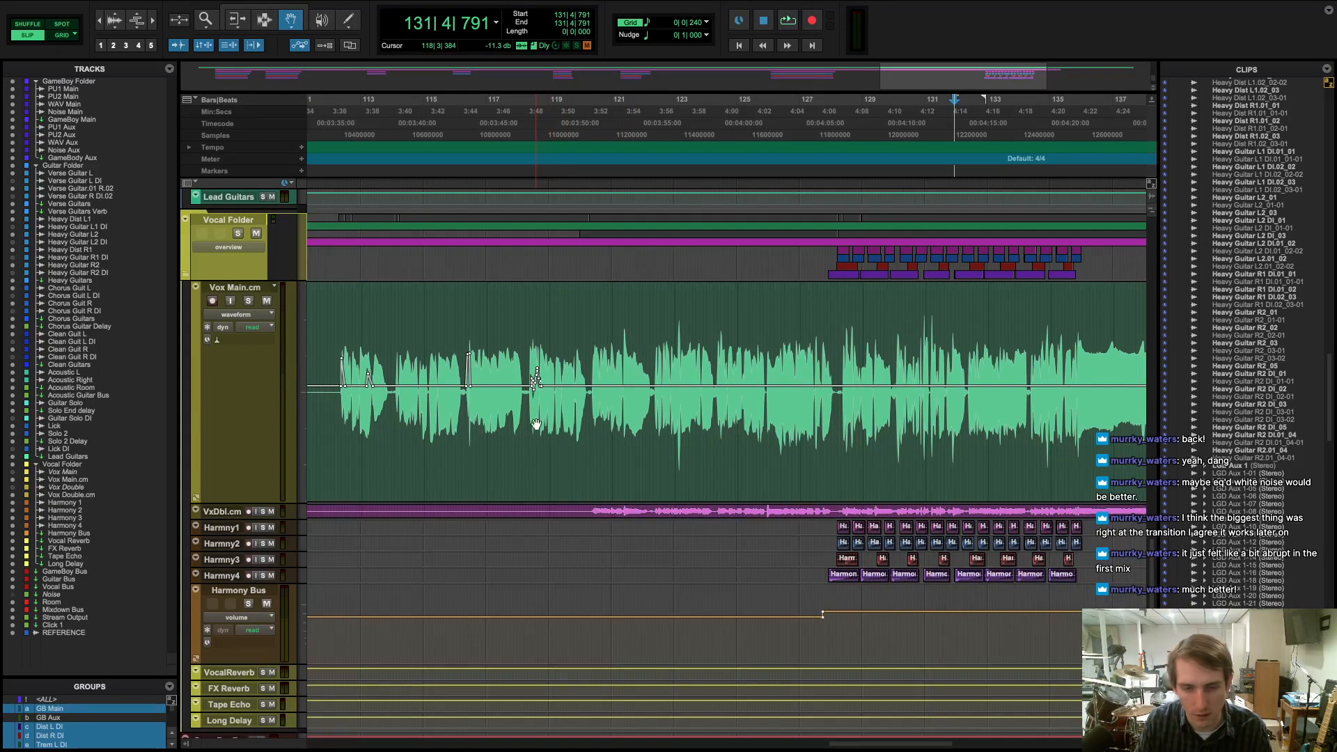
scroll(711, 426, right, 3)
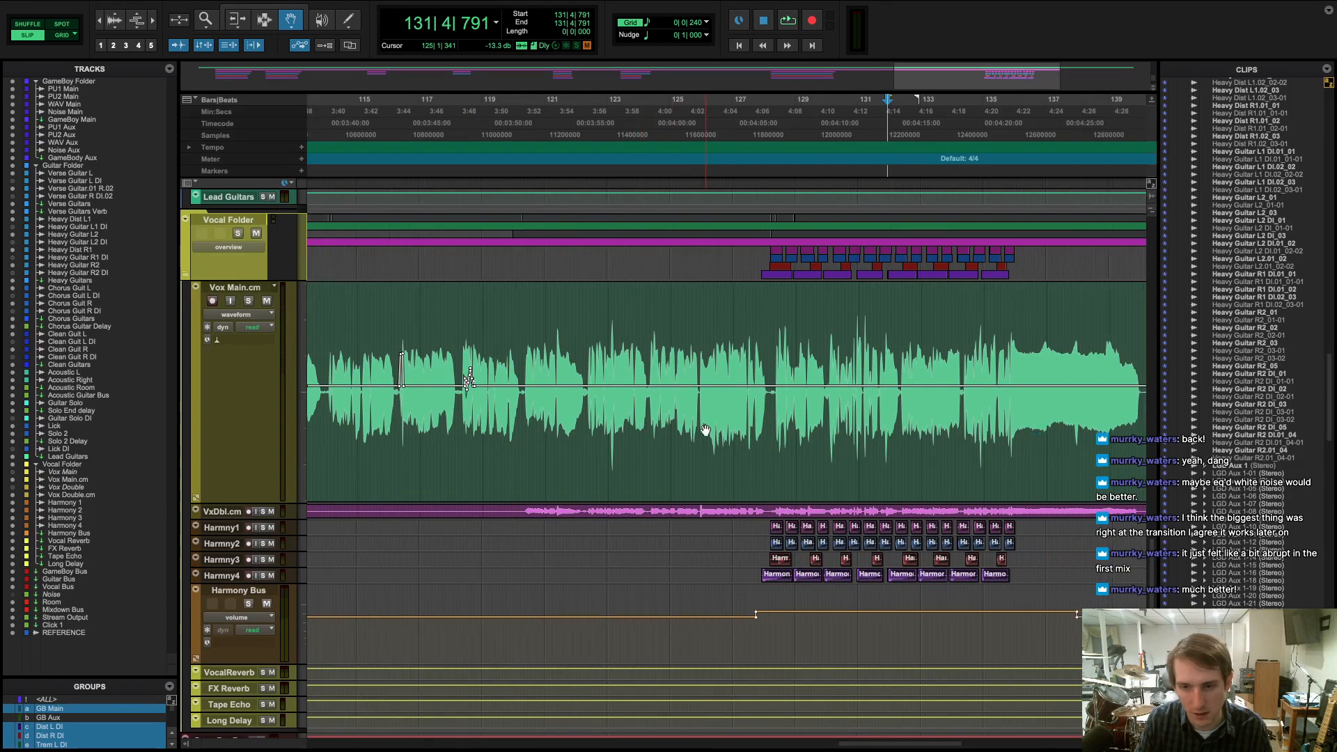
scroll(694, 439, right, 5)
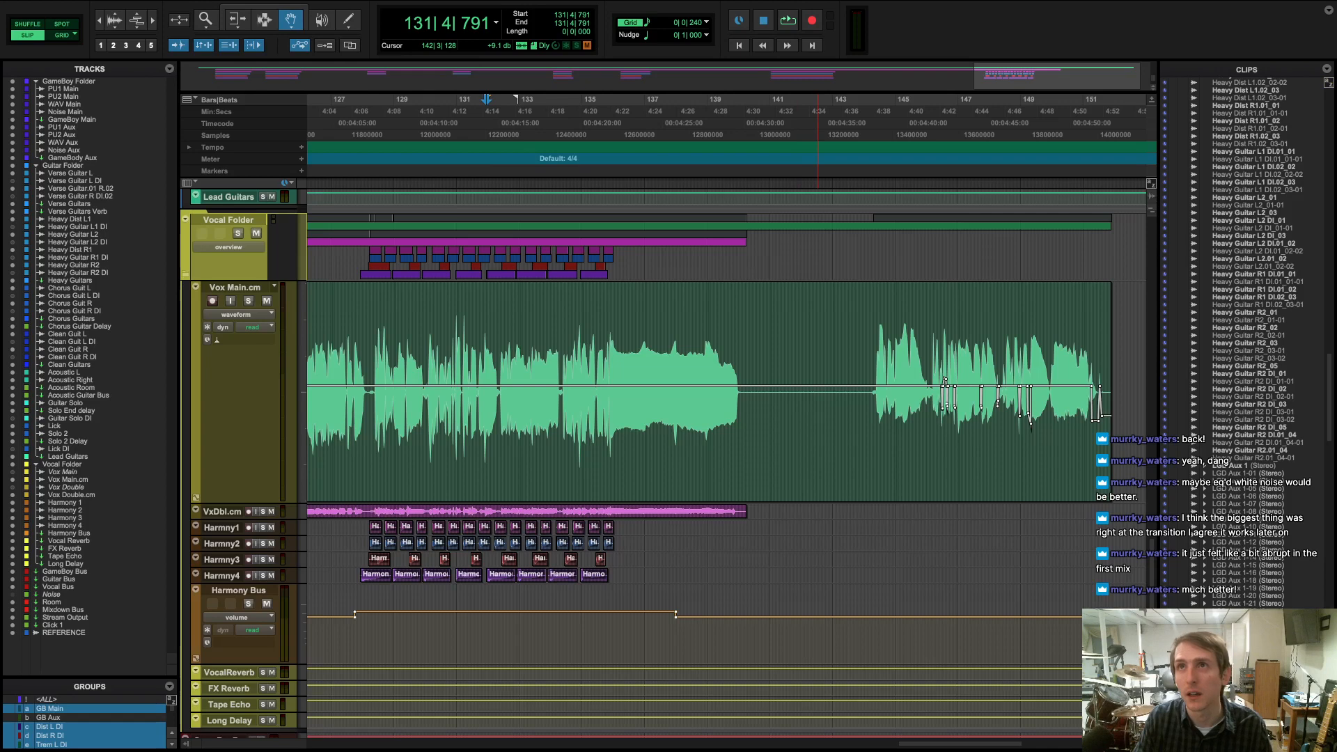
key(space)
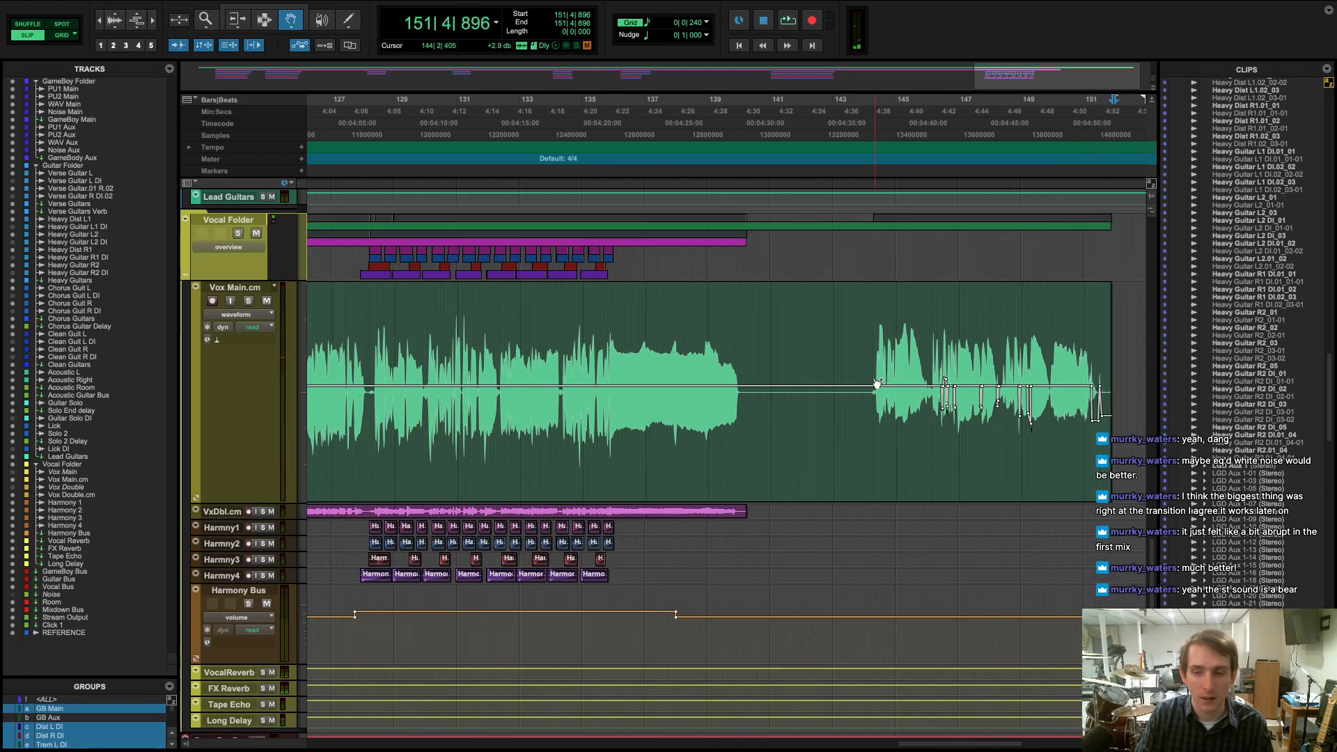
- Listen to the vocal and harmony entrance around bar 93
scroll(858, 390, left, 15)
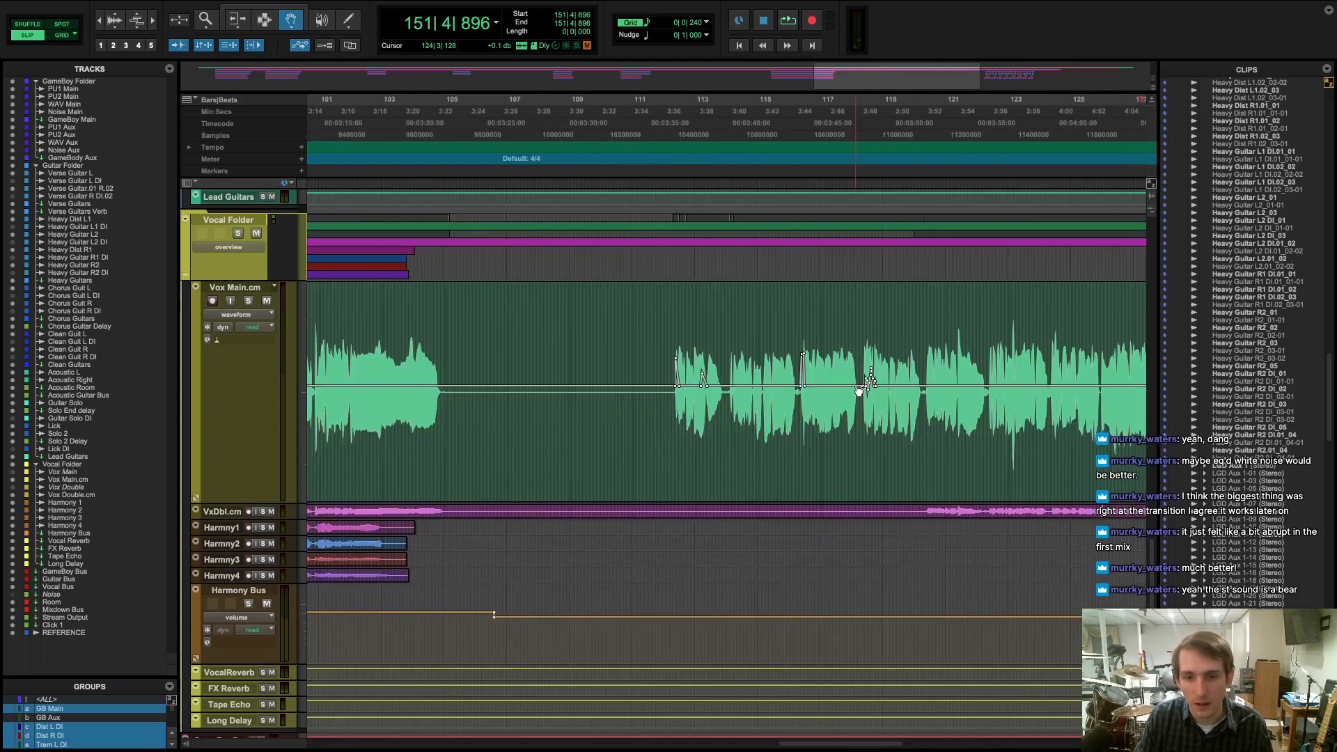
scroll(859, 388, left, 5)
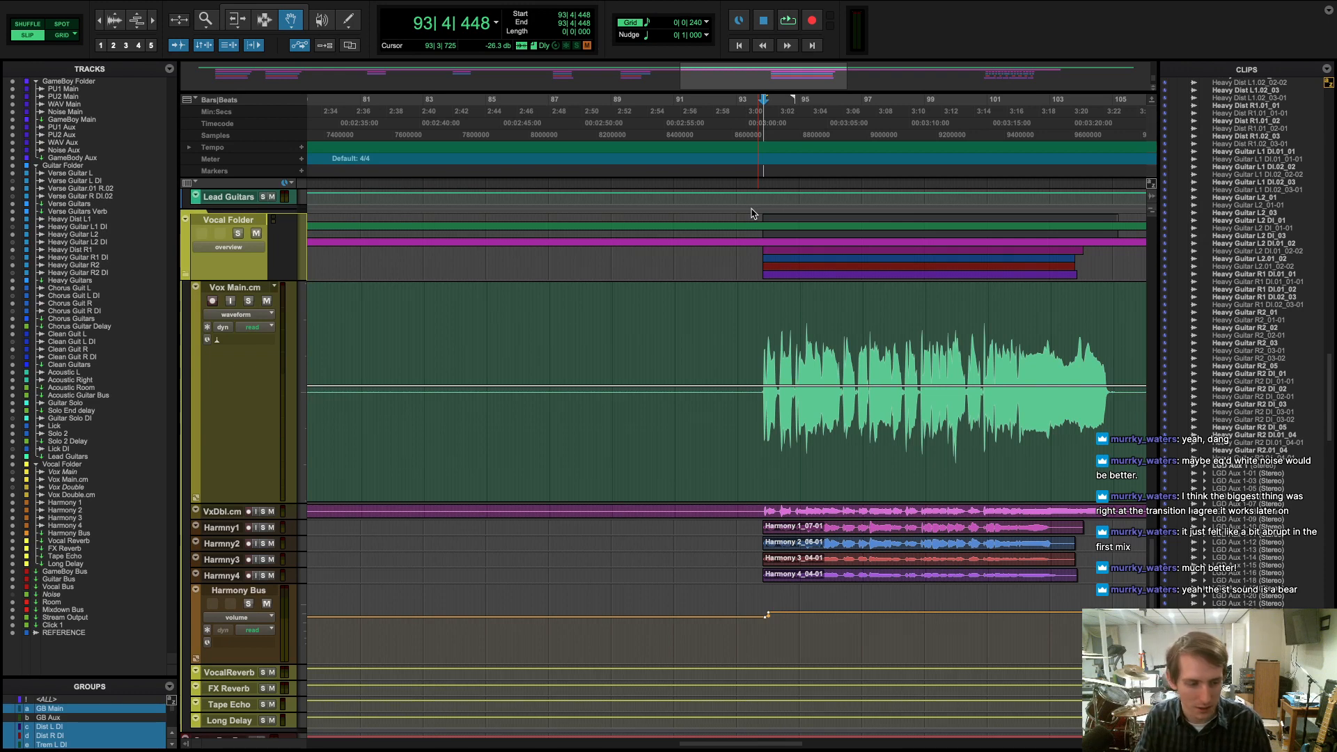
click(727, 173)
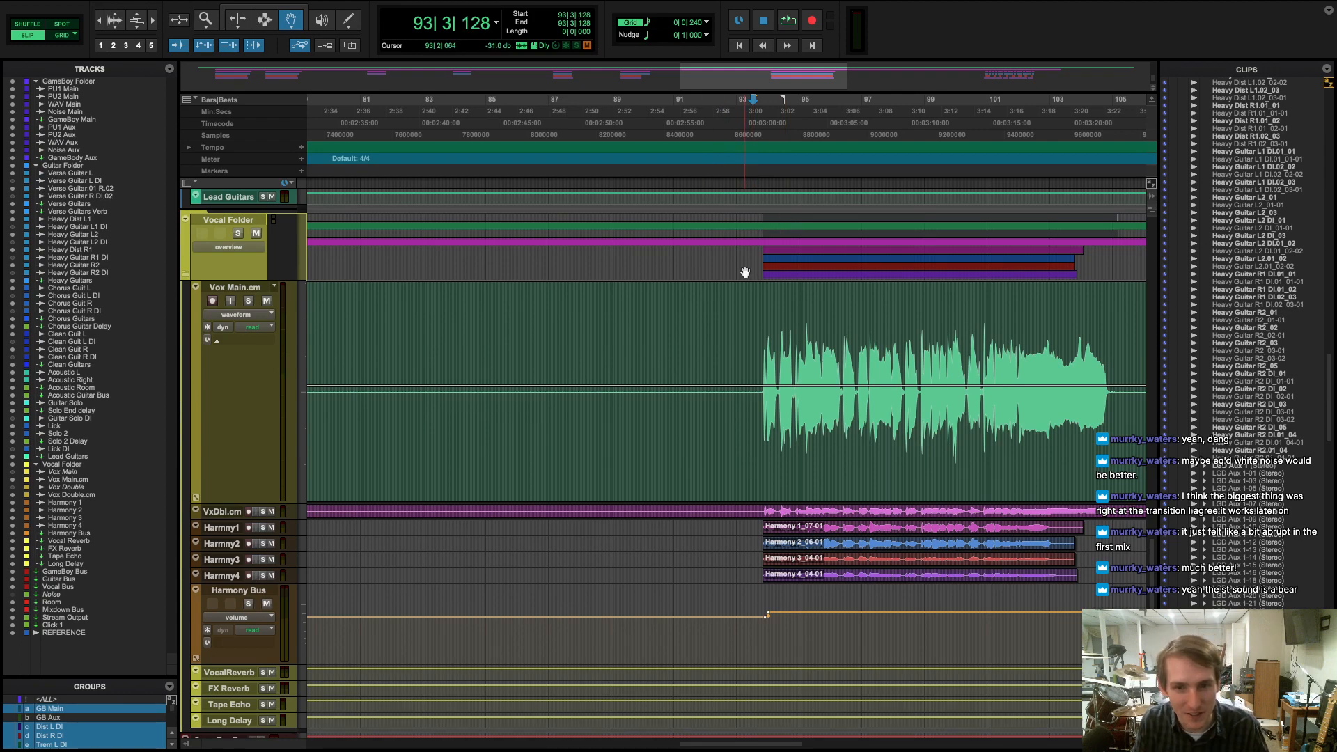
- Play the early vocal from 16|4|107 and replay the passage around 18|1 to locate a loud burst
scroll(745, 272, left, 15)
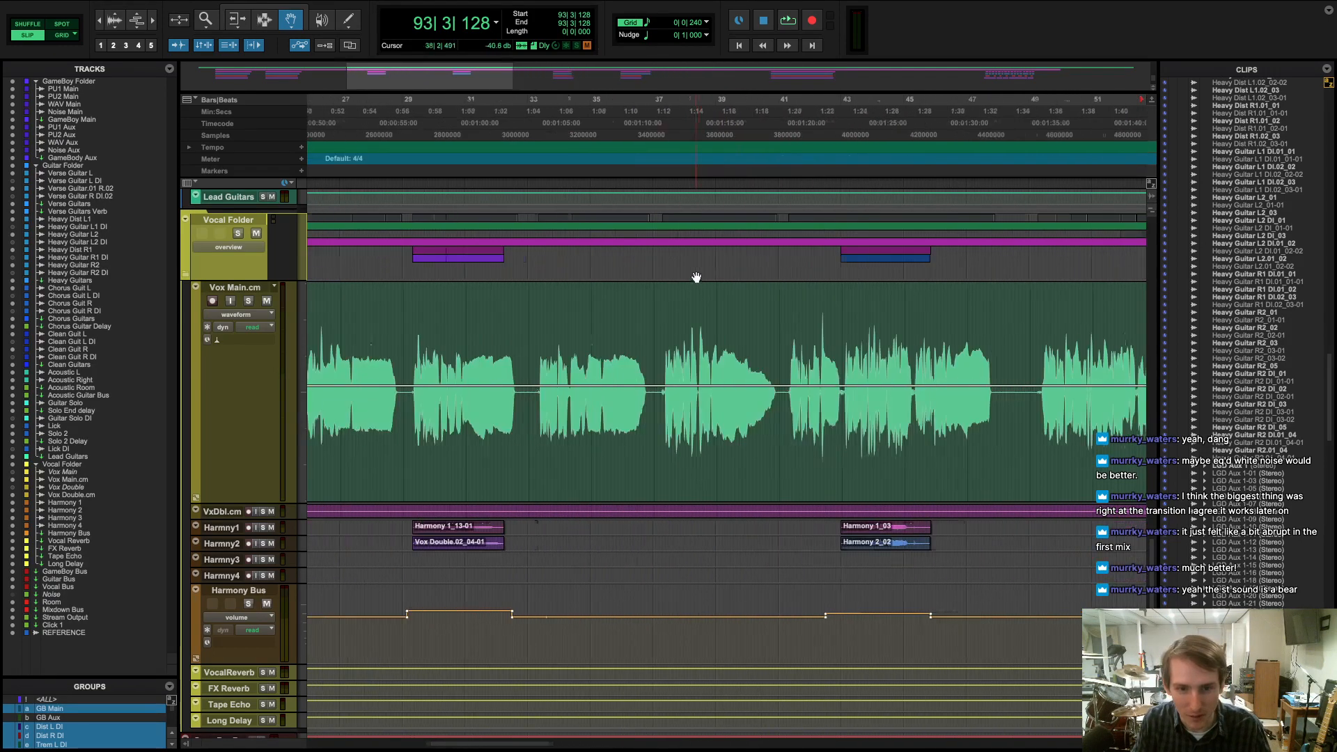
scroll(696, 277, left, 8)
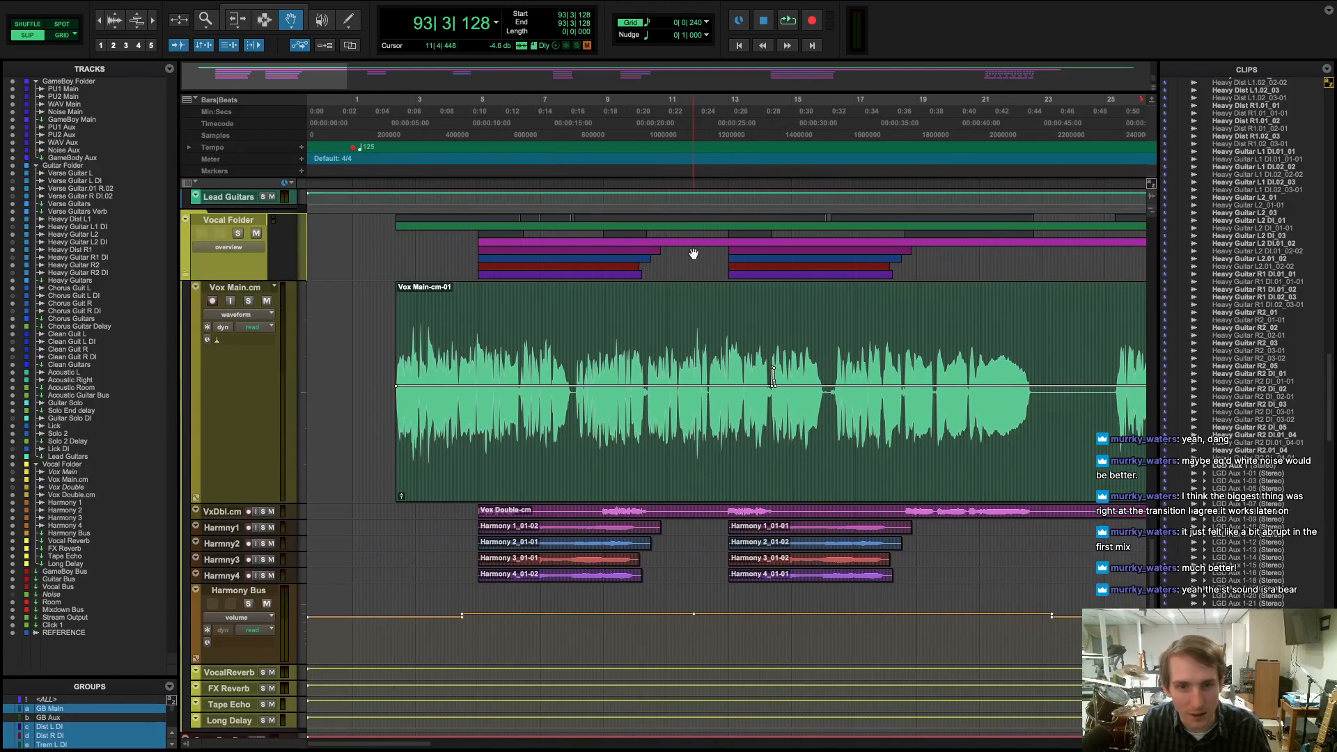
scroll(693, 255, right, 2)
scroll(693, 254, right, 2)
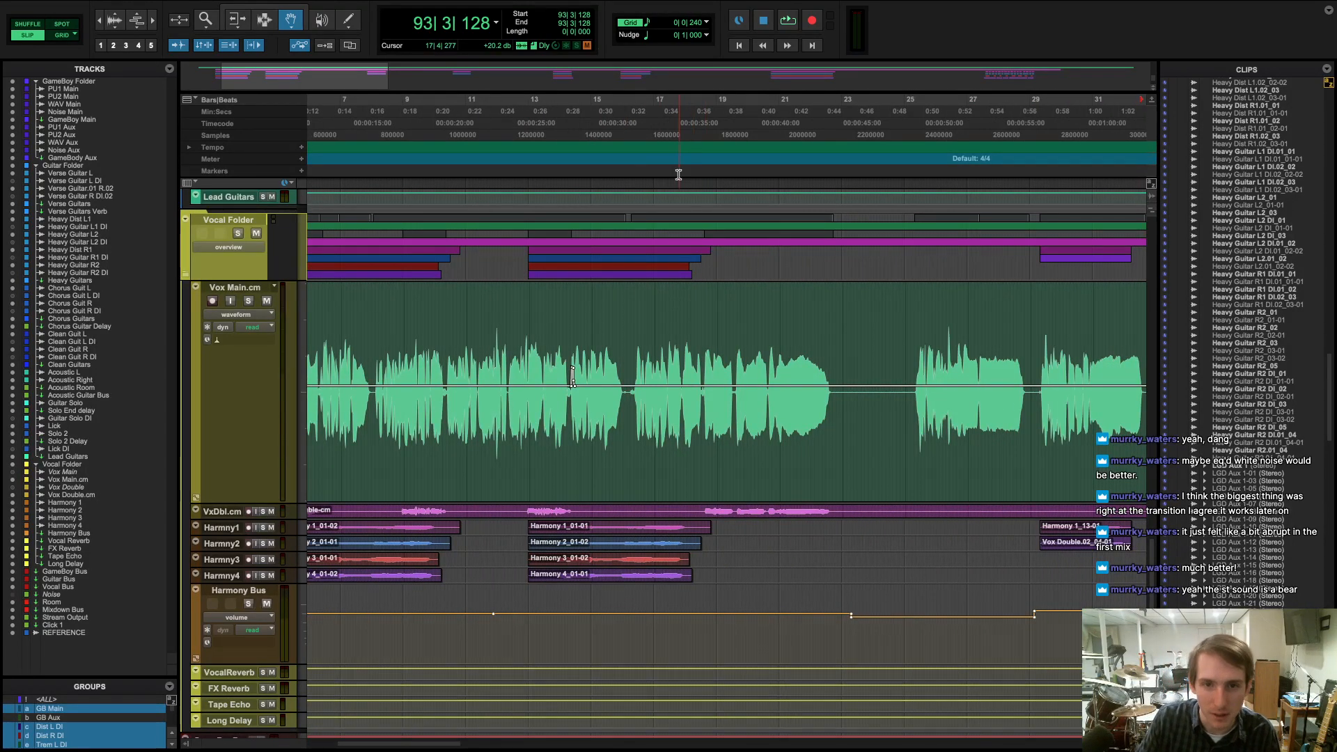
click(648, 171)
key(space)
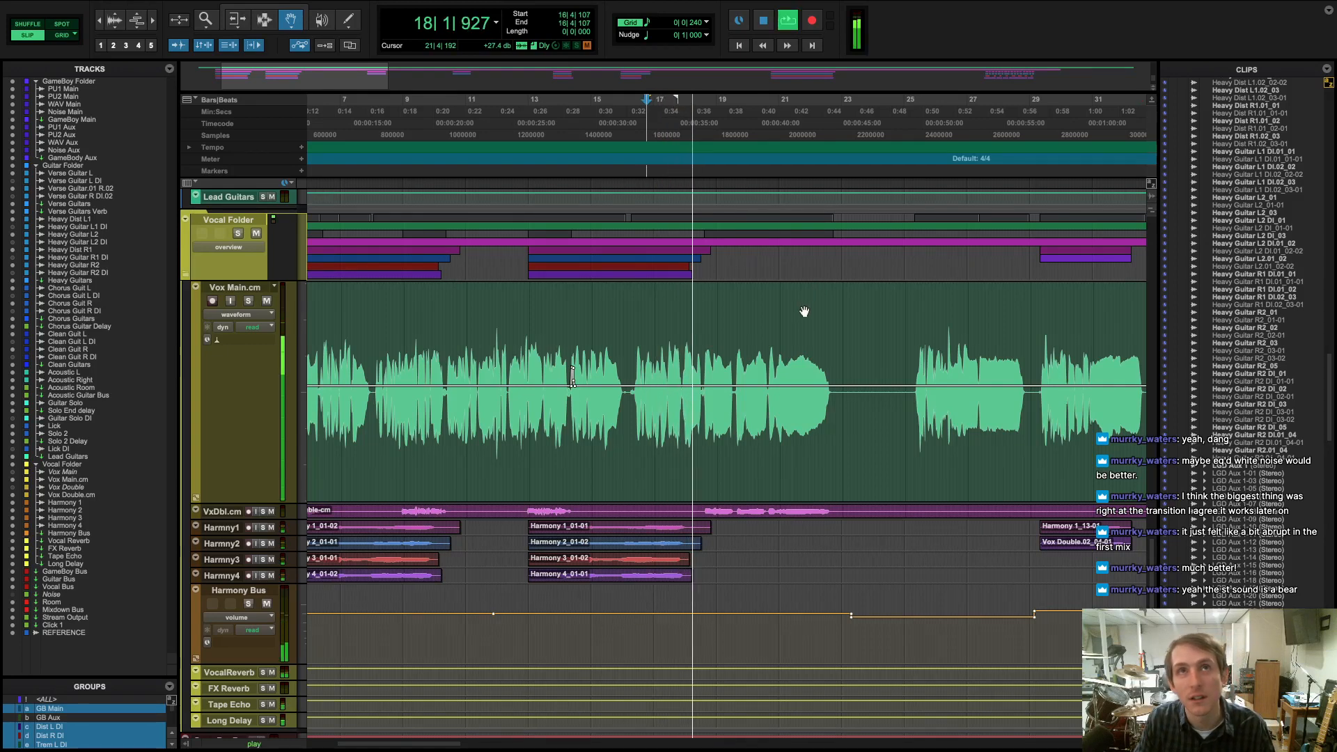
key(space)
click(692, 183)
key(space)
key(space)
- Lower the clip gain over the short vocal burst between about 18|2|720 and 18|3|000 on Vox Main.cm
click(699, 182)
click(696, 182)
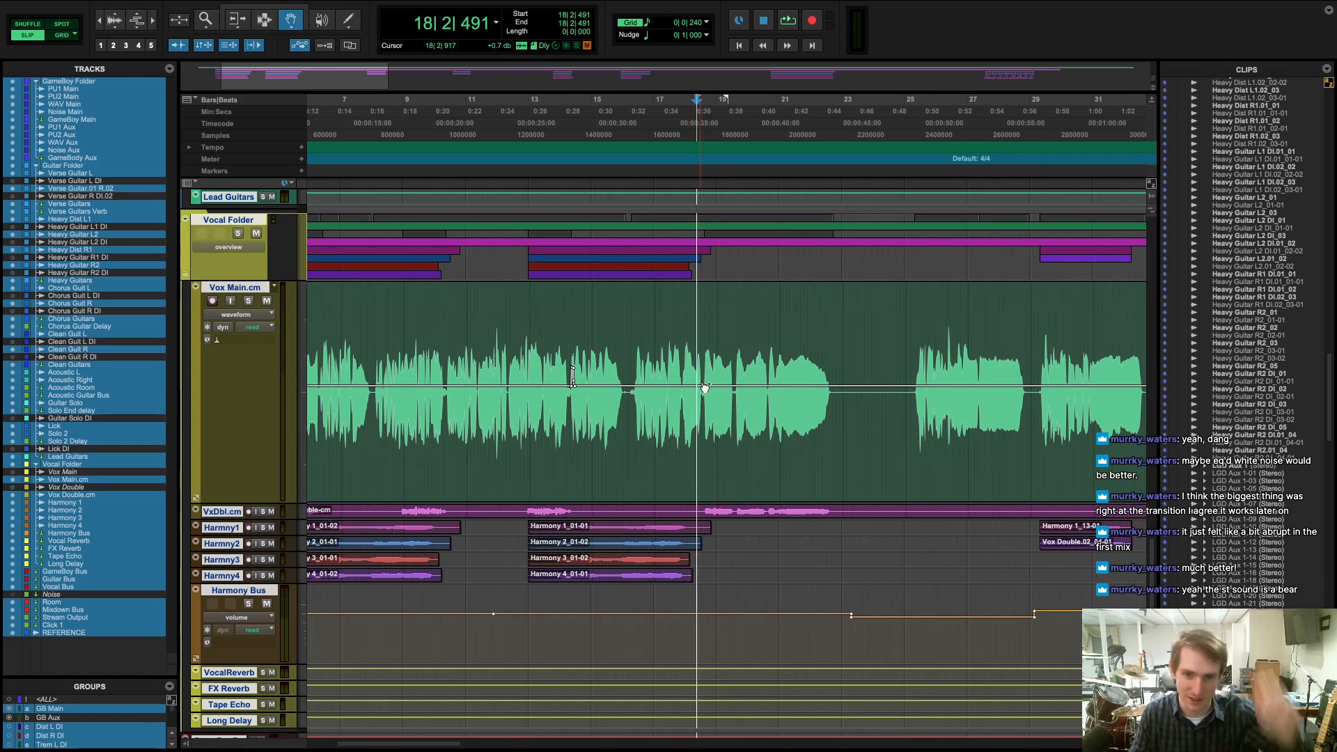
key(super+bracketright)
key(super+bracketright)
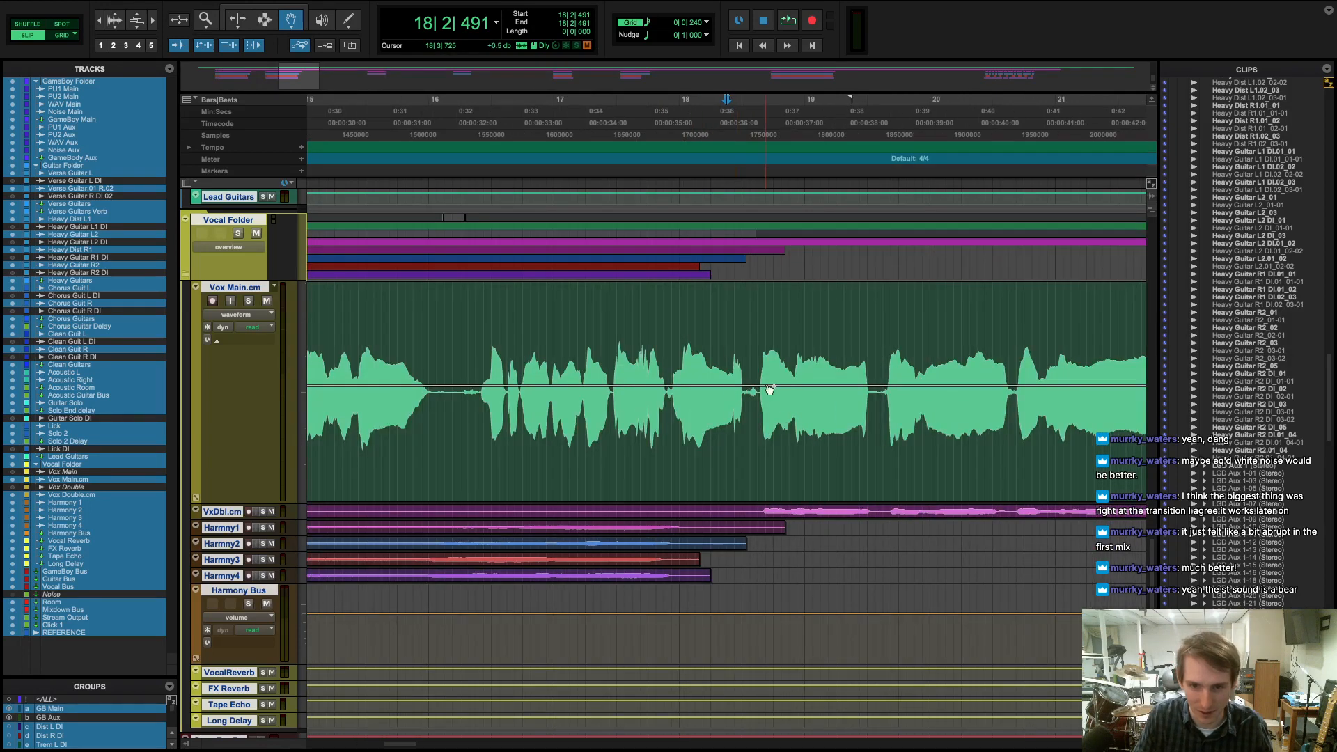
key(super+bracketright)
key(super+bracketright)
key(super+bracketright)
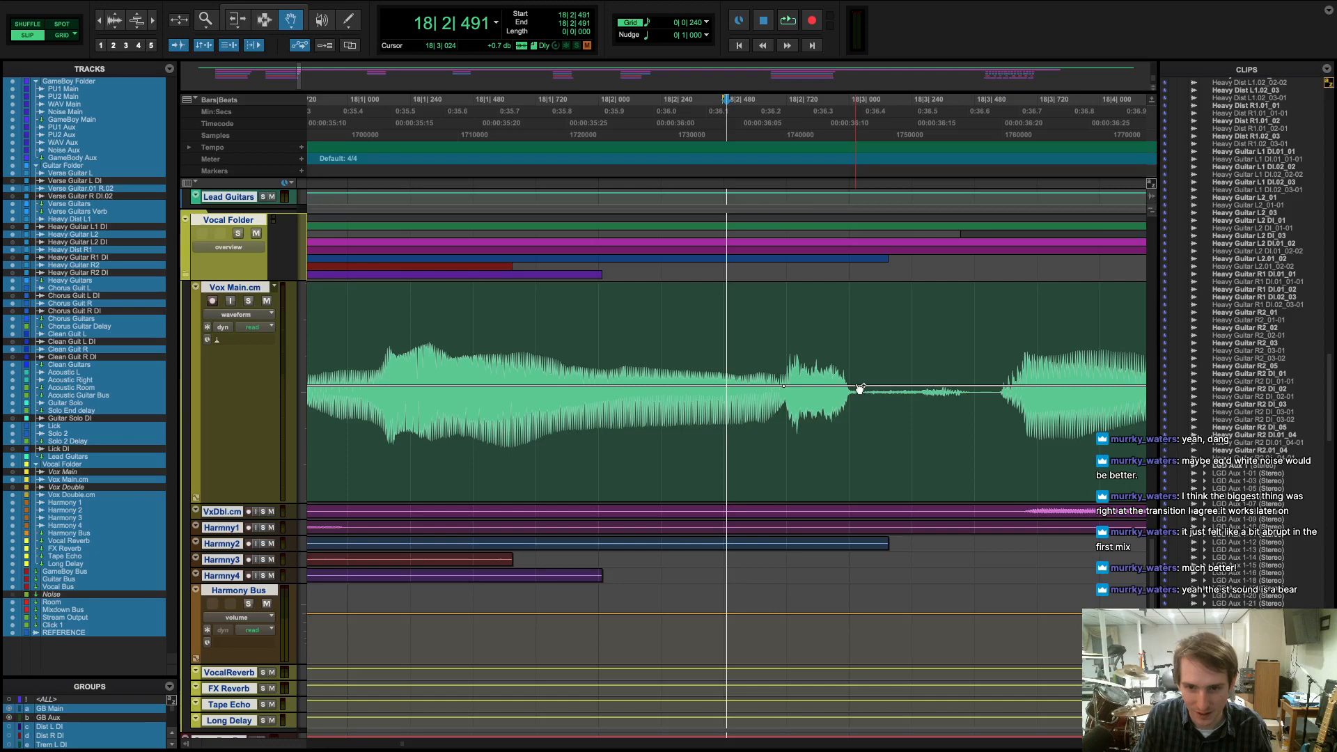
drag(795, 395, 842, 406)
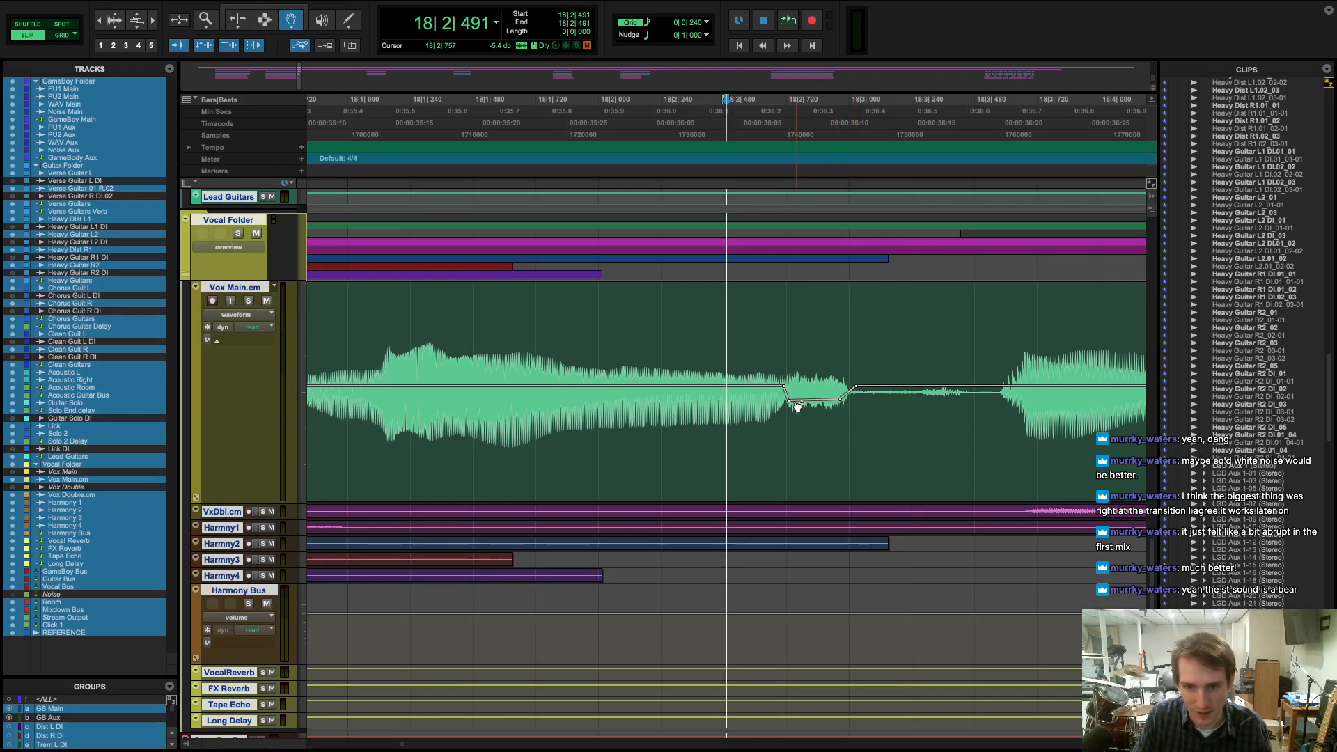
- Play from 18|1|440 to 21|1|647 to check the new clip gain dip in context
click(462, 170)
key(space)
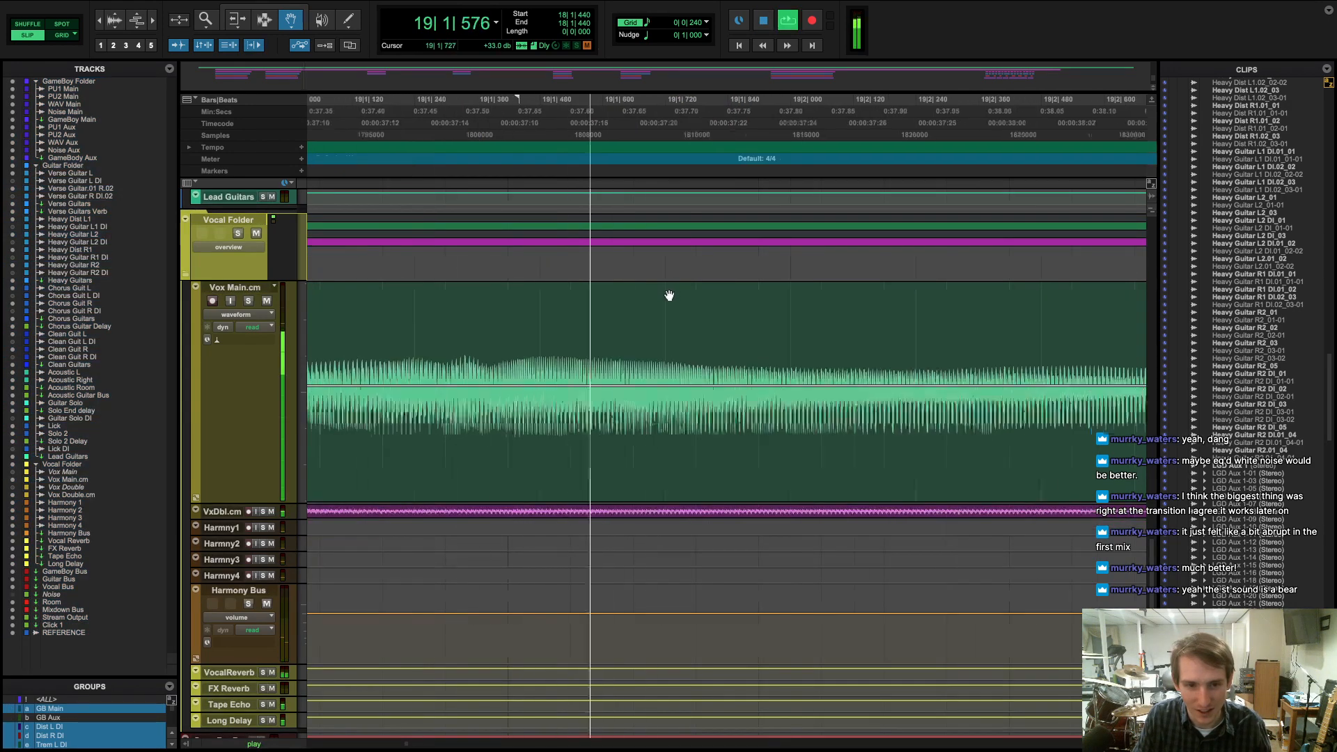
scroll(770, 330, down, 6)
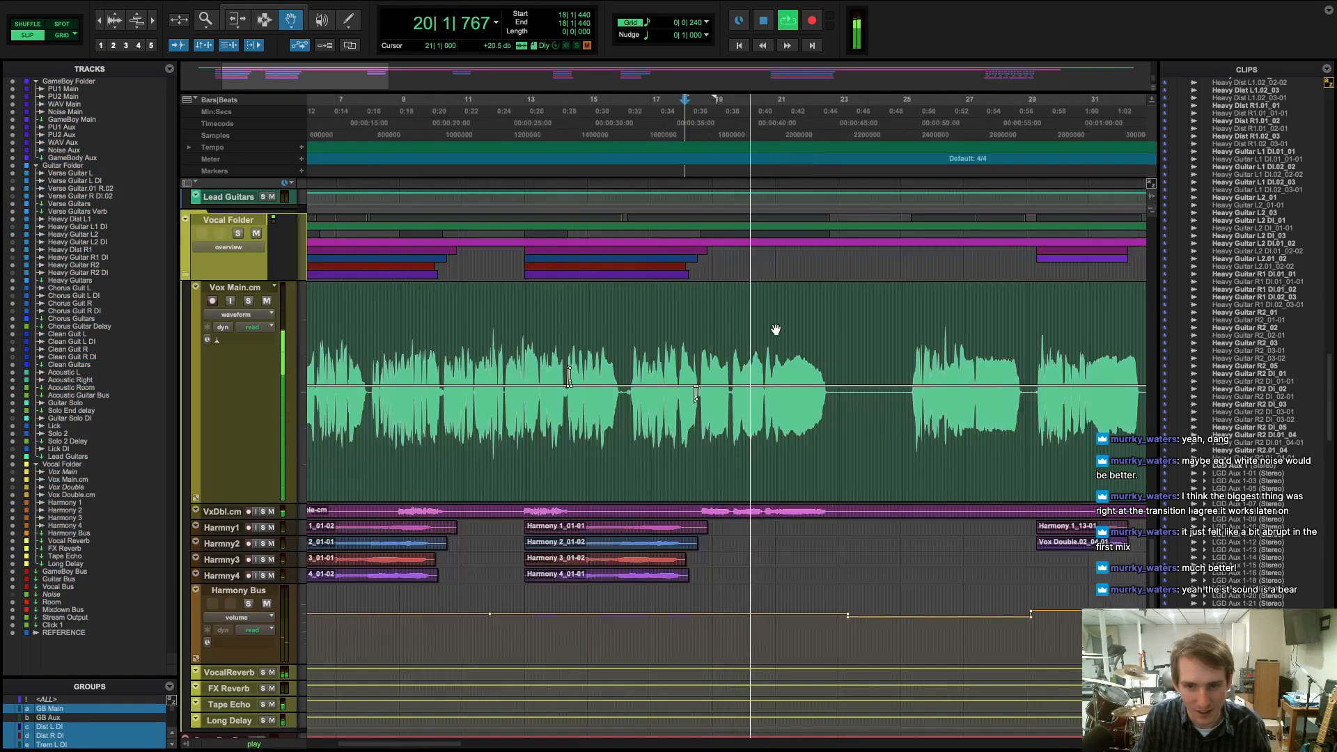
key(space)
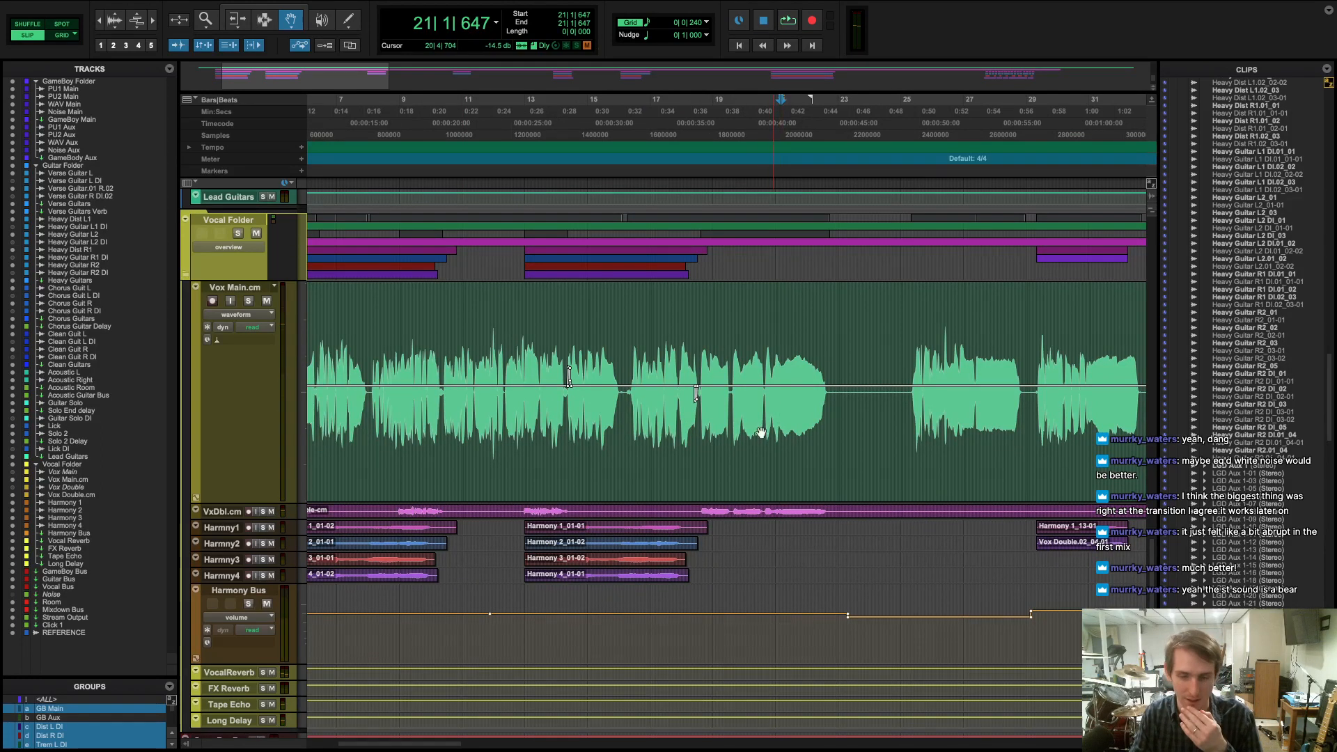
key(super+equal)
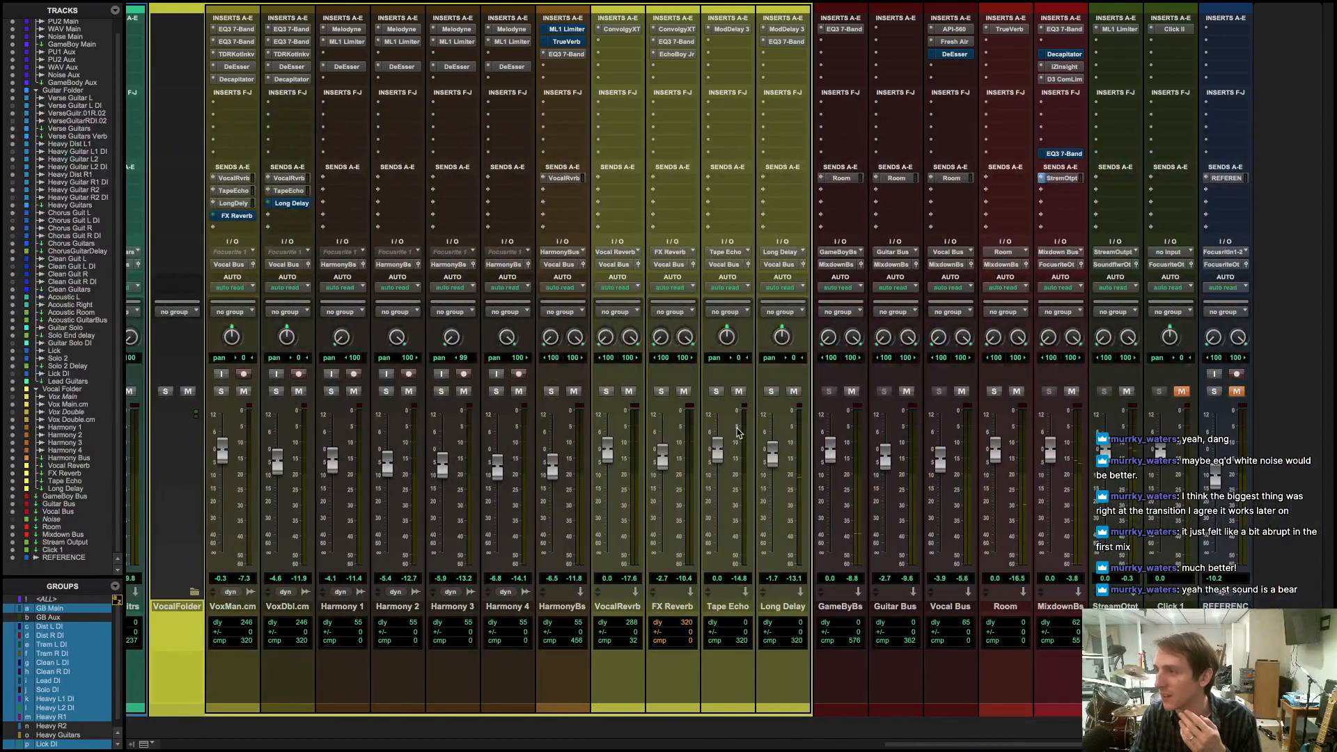
key(super+equal)
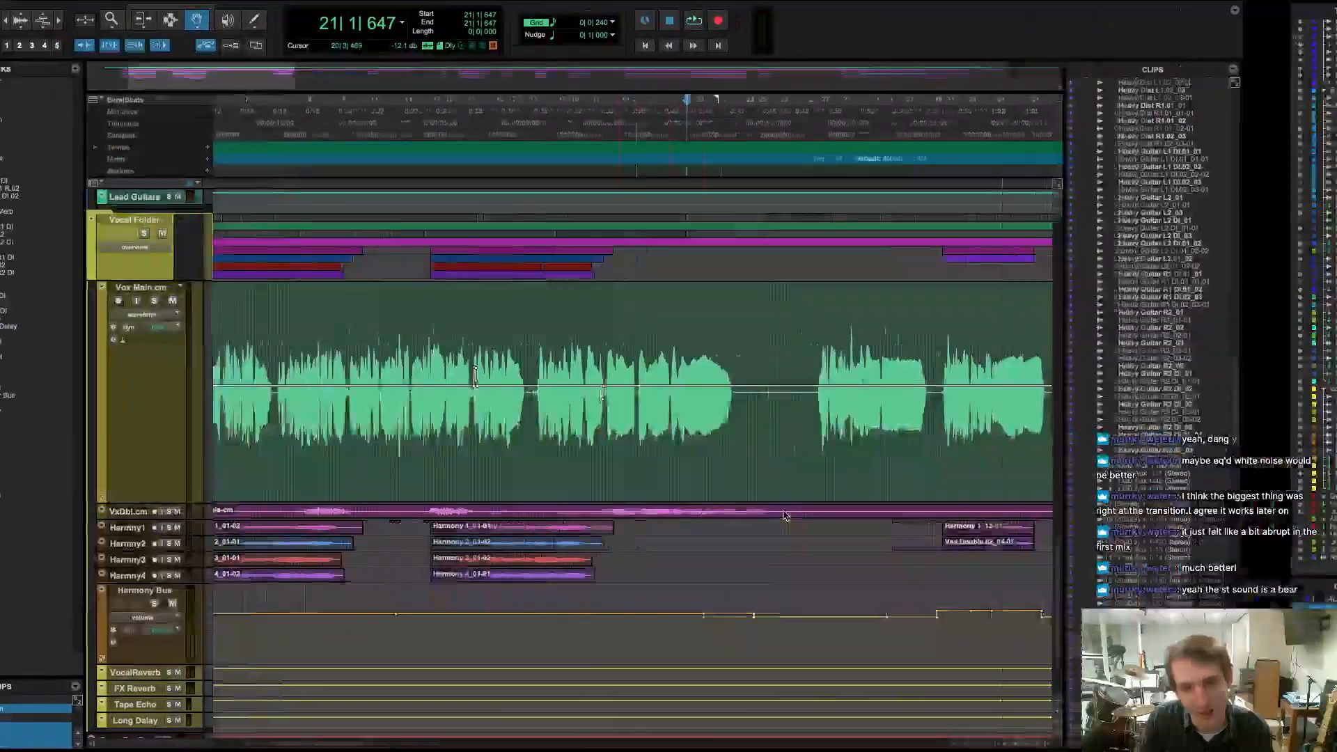
- Look through the rest of the vocal arrangement and play the vocal entrance from 92|4|533 to 93|3|444
scroll(735, 468, right, 3)
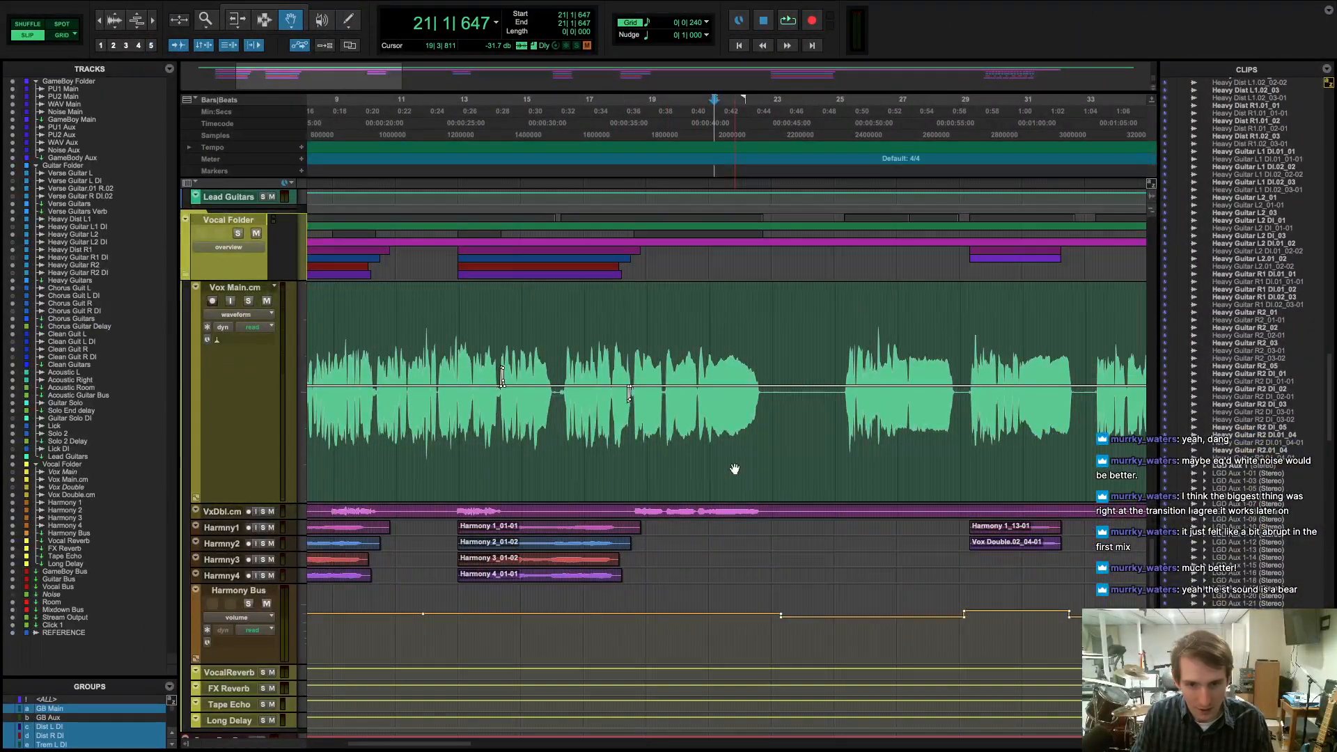
scroll(730, 460, right, 15)
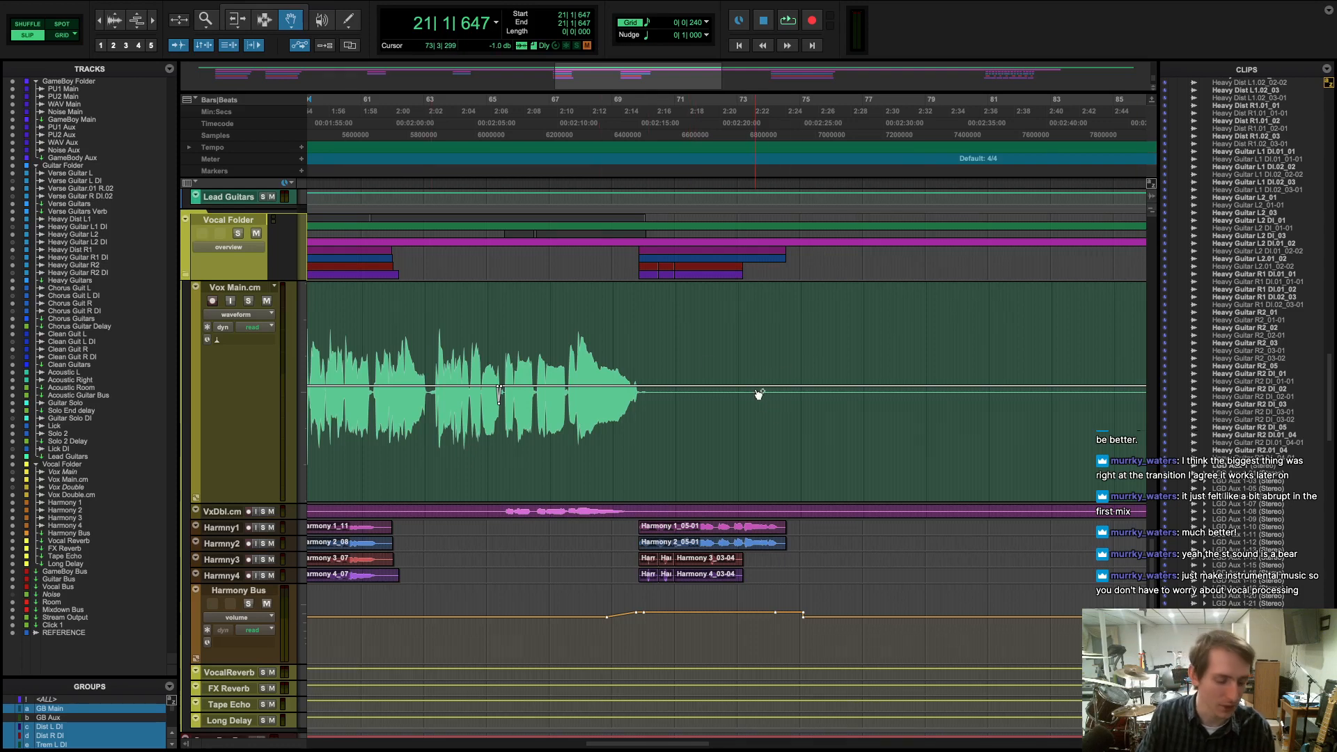
scroll(731, 423, down, 3)
scroll(728, 426, up, 3)
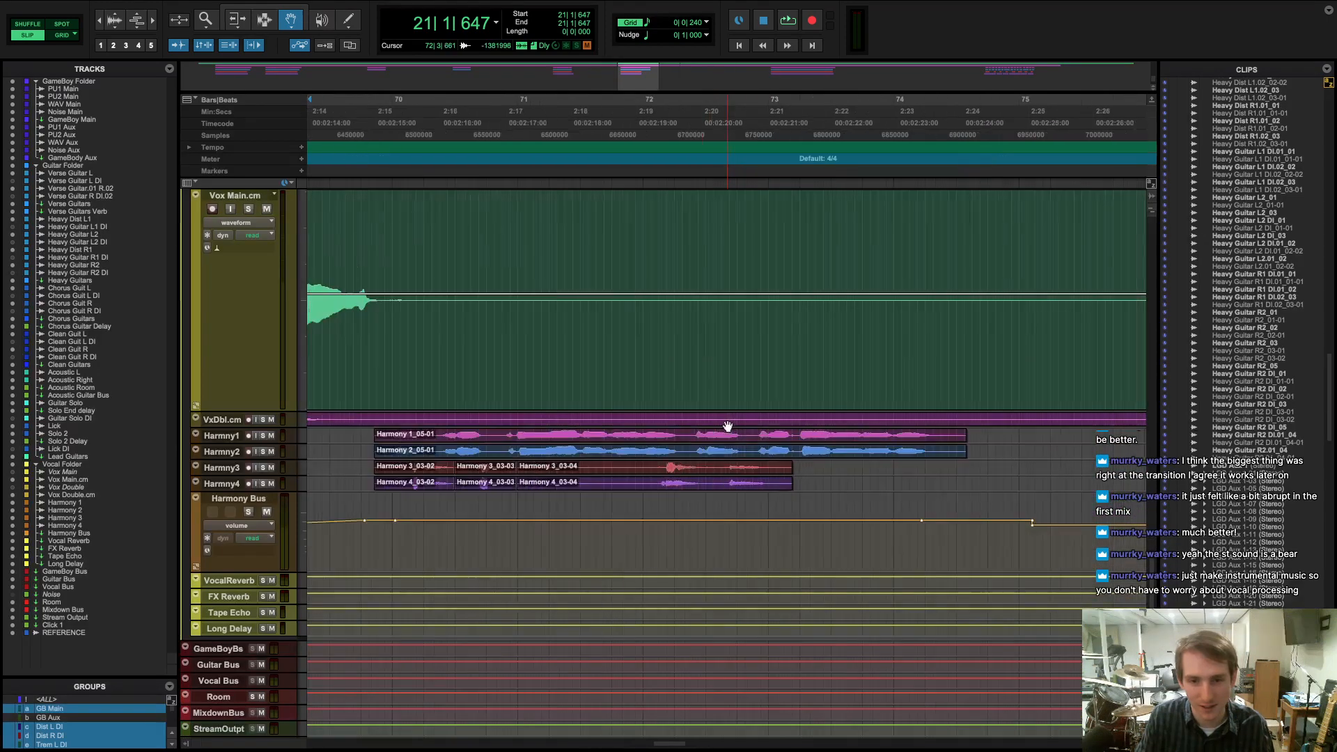
scroll(727, 426, down, 6)
scroll(770, 417, up, 1)
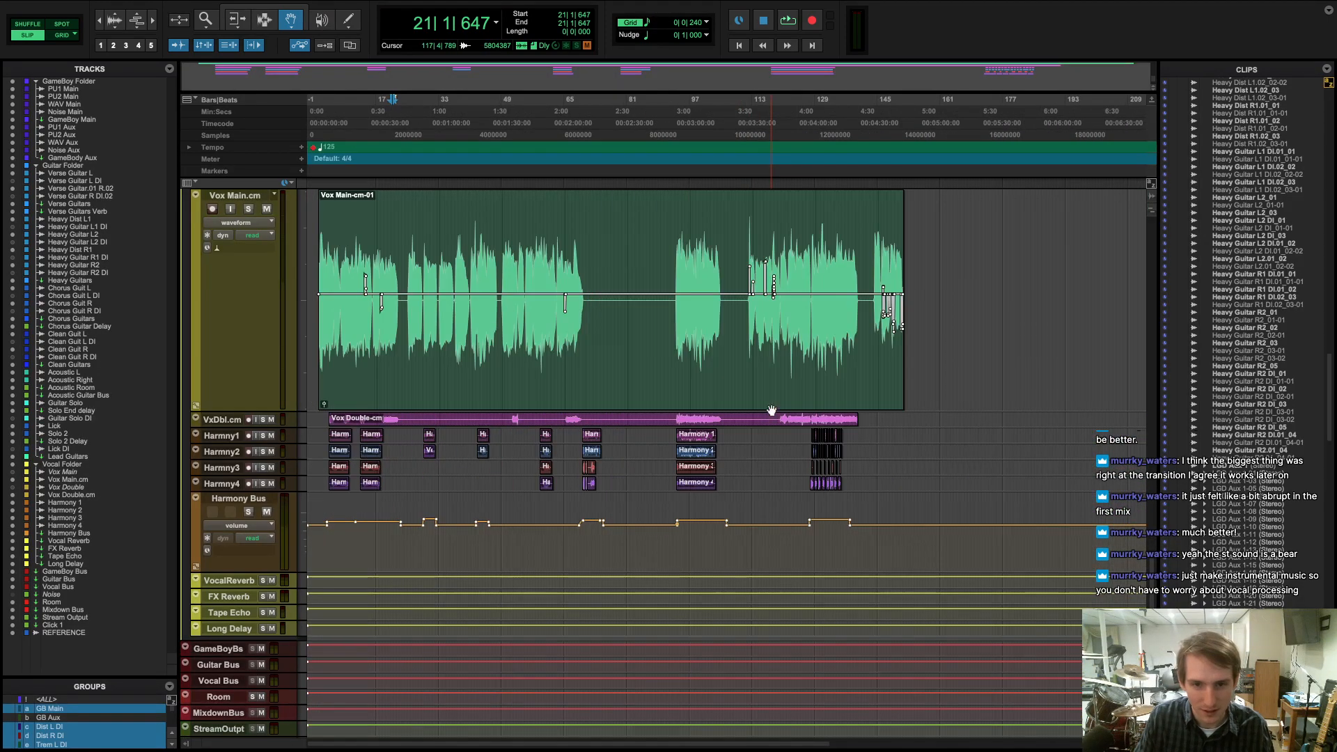
click(673, 175)
key(space)
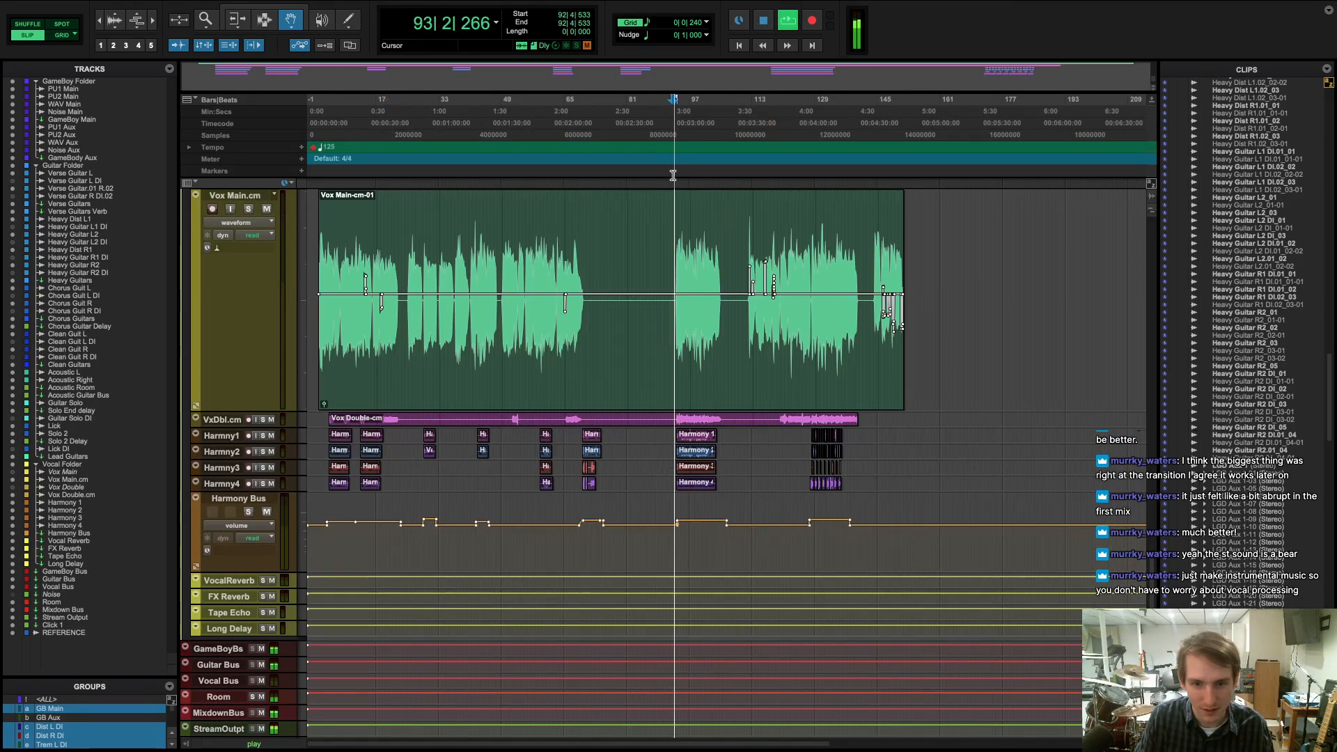
key(space)
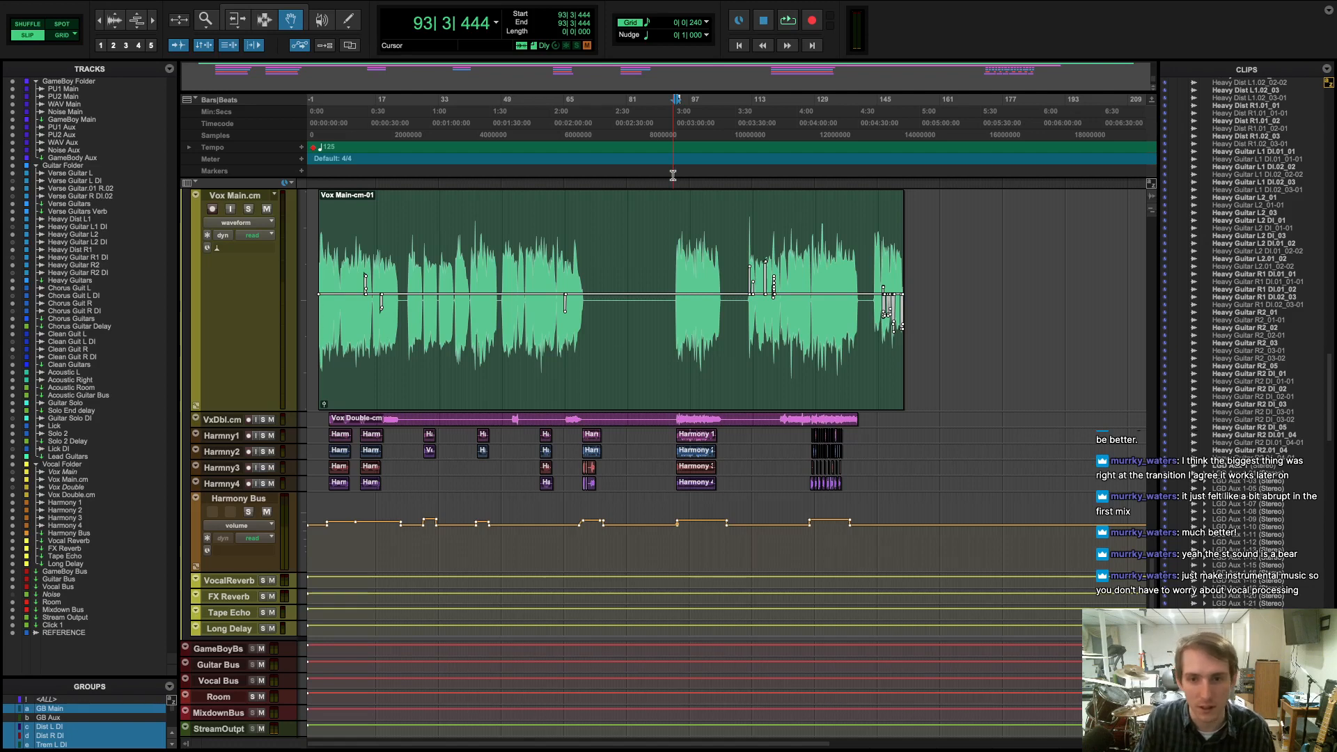
- Play the lead vocal entrance from 111|3|896 to 112|2|327
click(747, 169)
key(space)
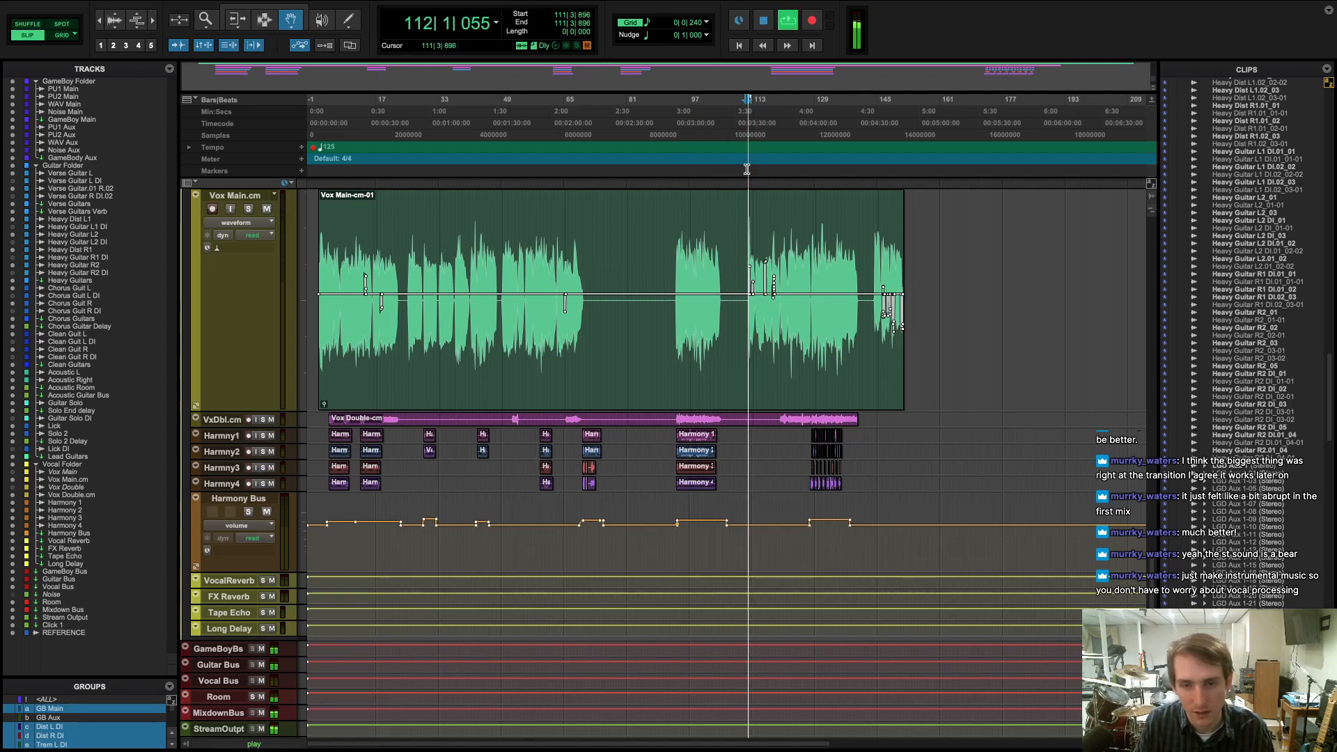
key(space)
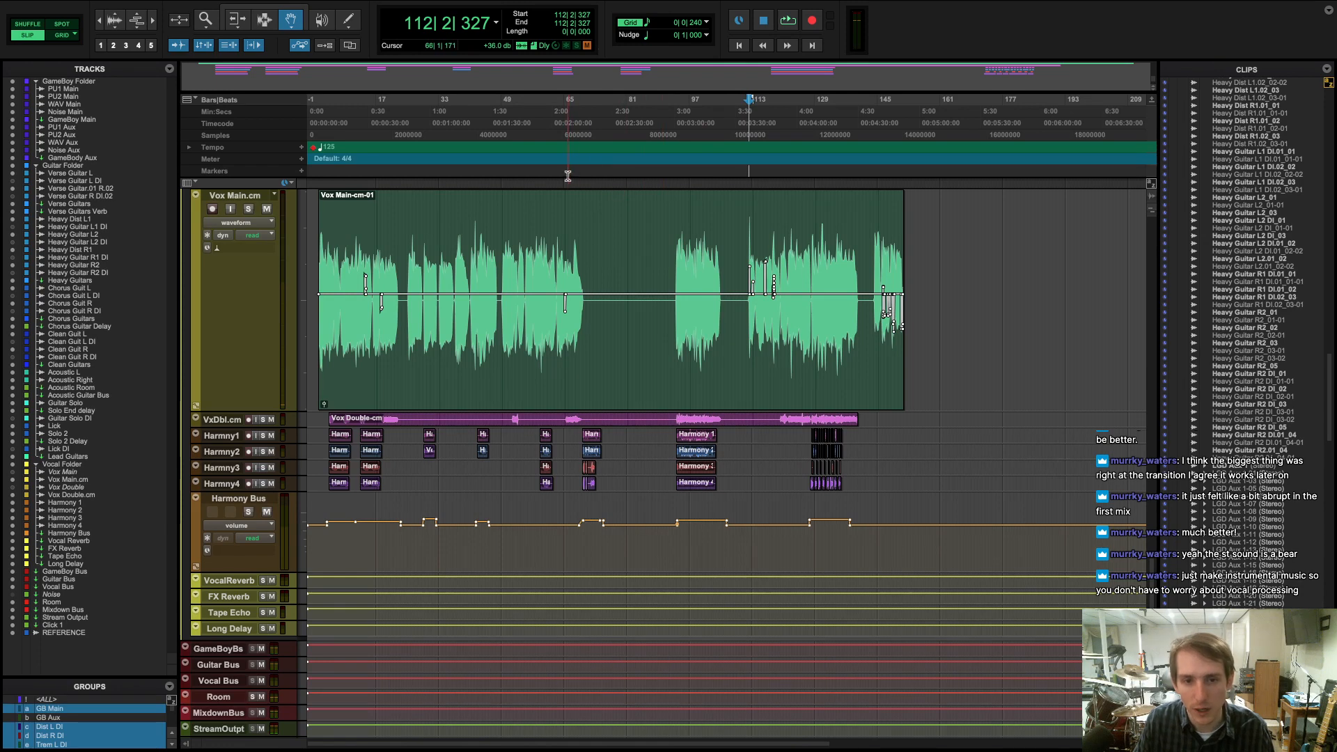
- Audition the vocal around 63|1|768, and play the following transition from 66|1|171 to 76|4|867
click(561, 170)
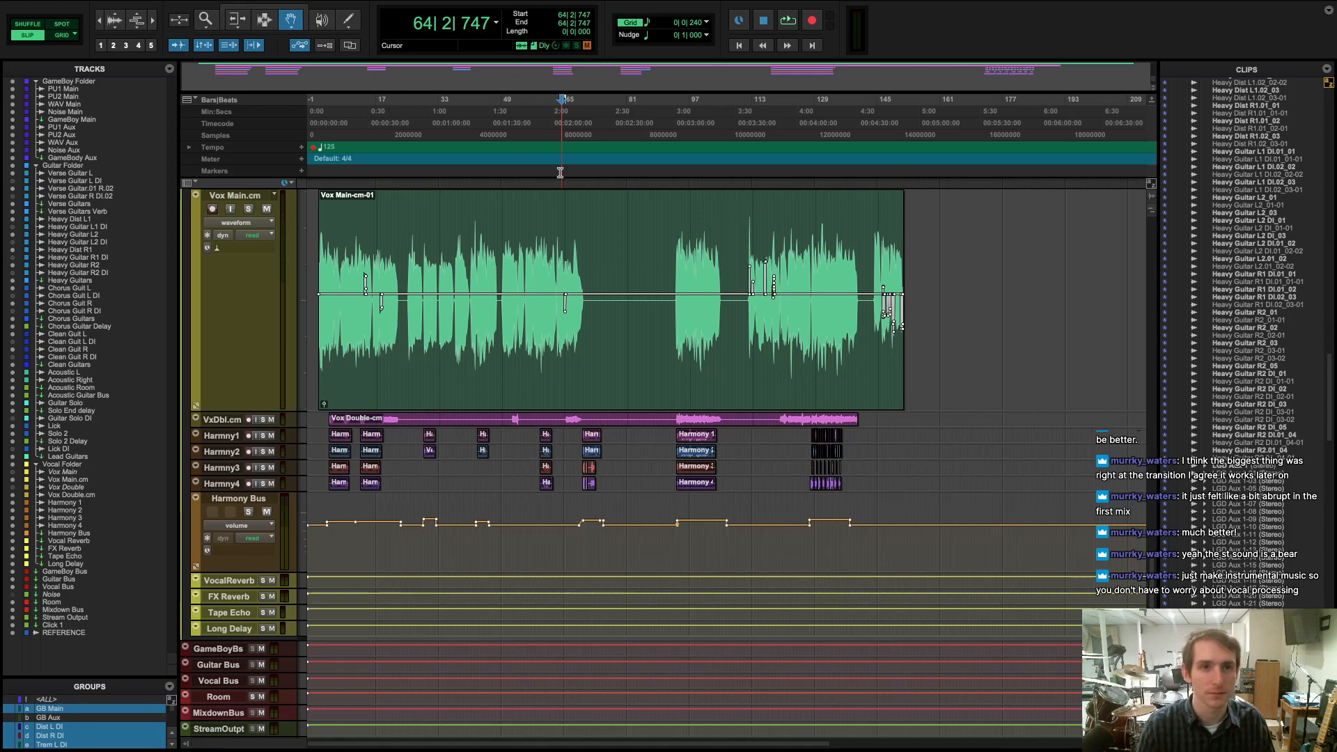
click(558, 173)
key(space)
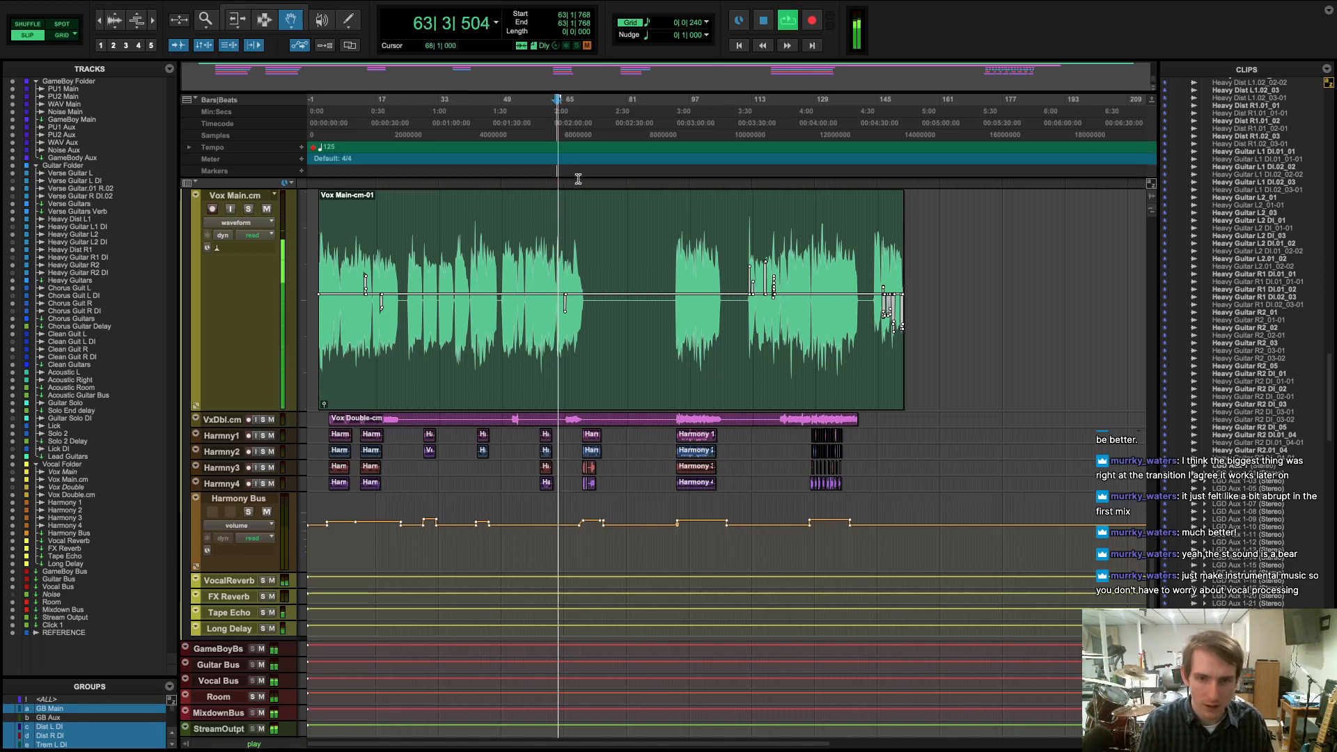
key(space)
click(572, 171)
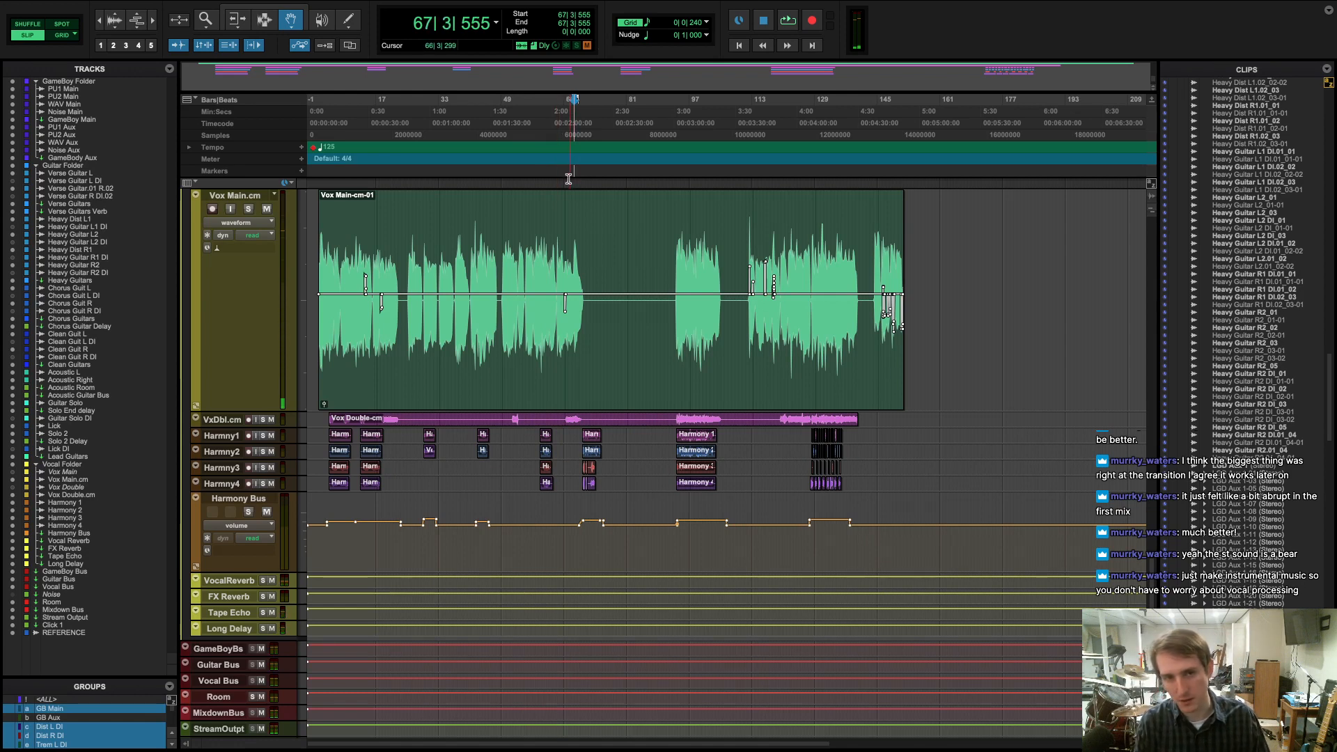
click(568, 172)
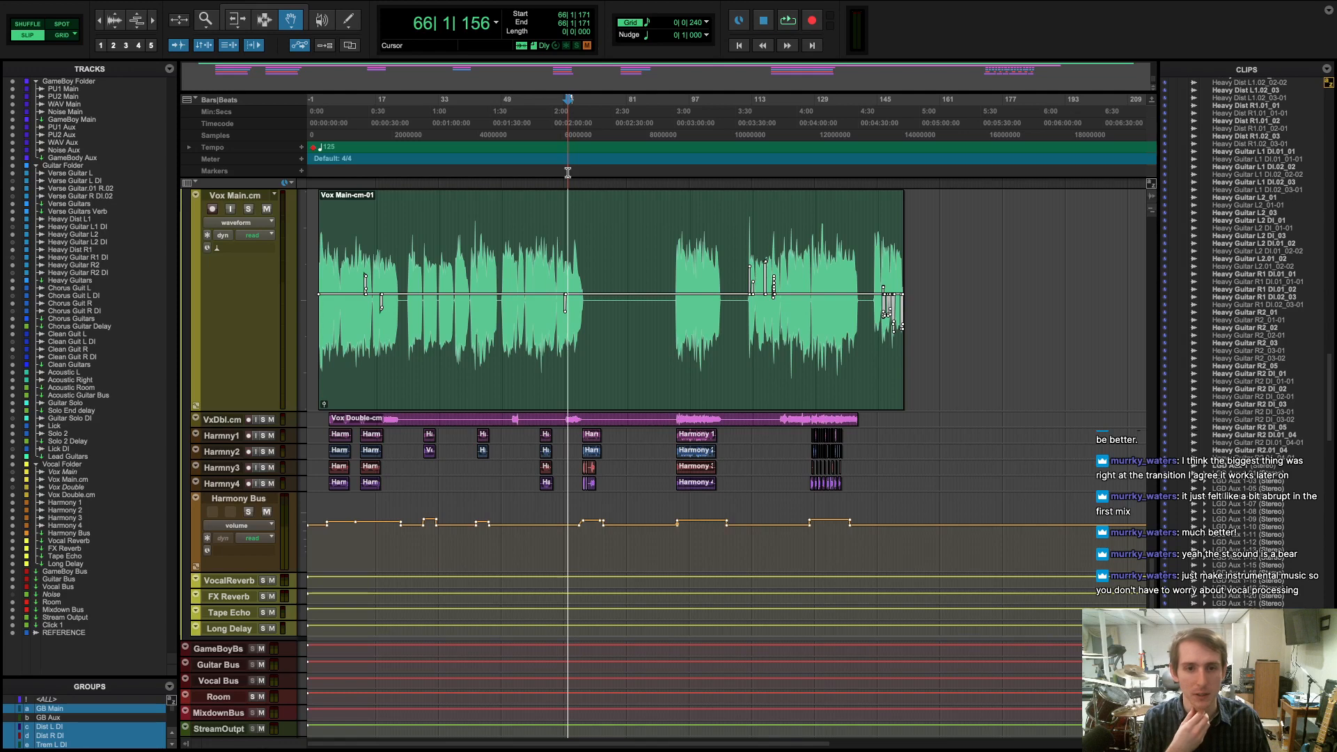
key(space)
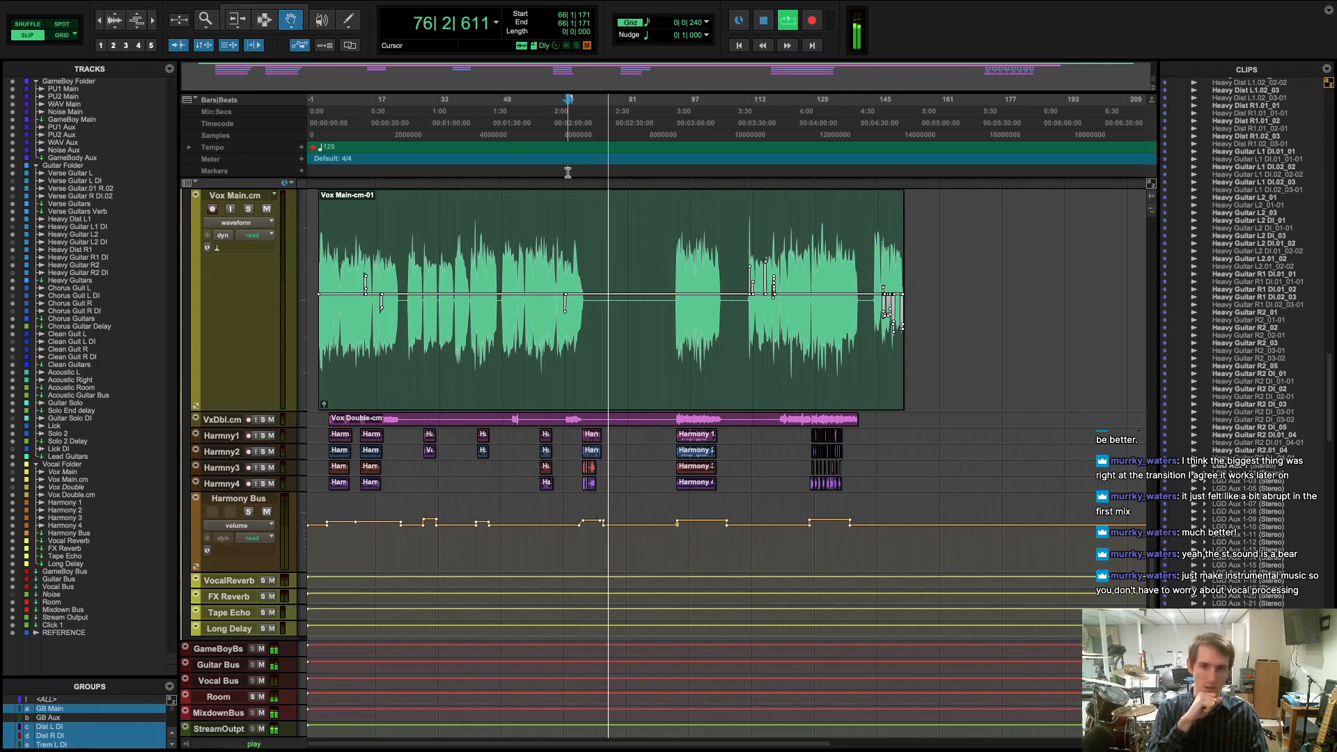
key(space)
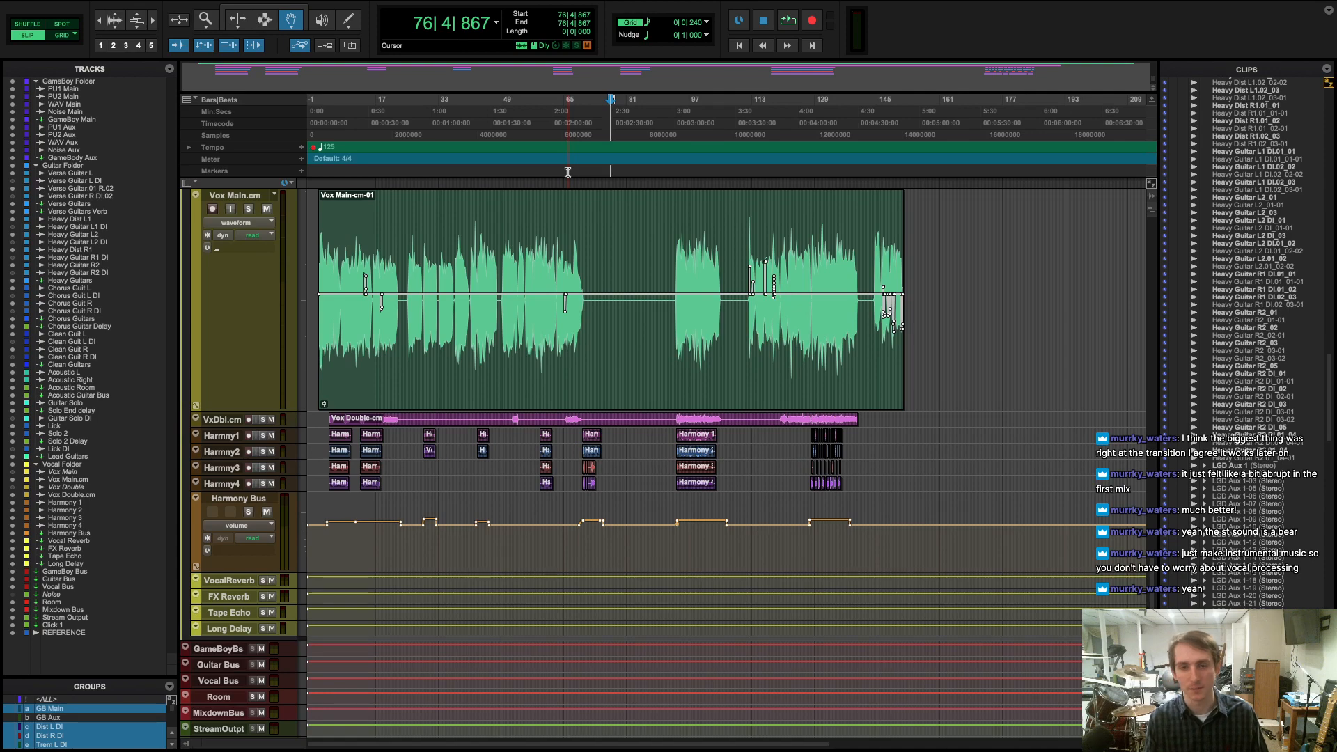
- Play the late section where the short harmony clips enter, starting at 127|3|896
key(super+])
key(super+])
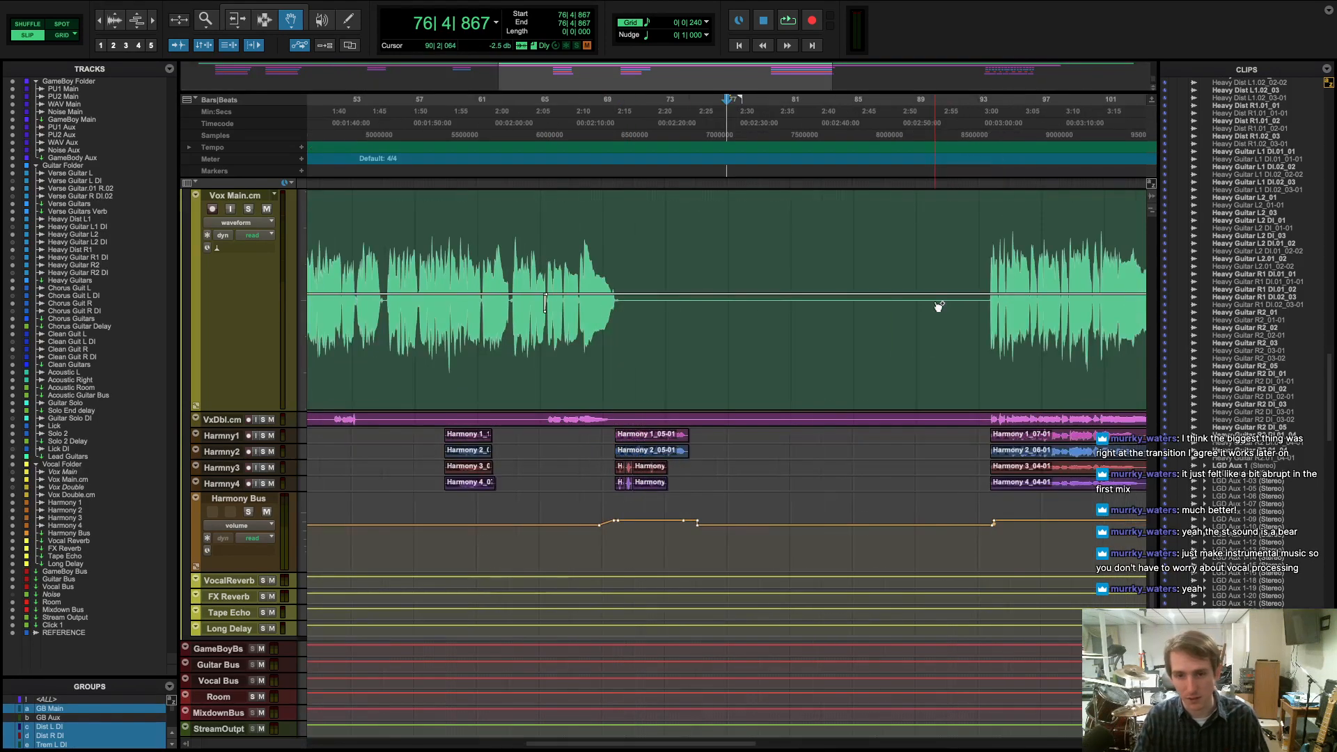
scroll(894, 340, right, 5)
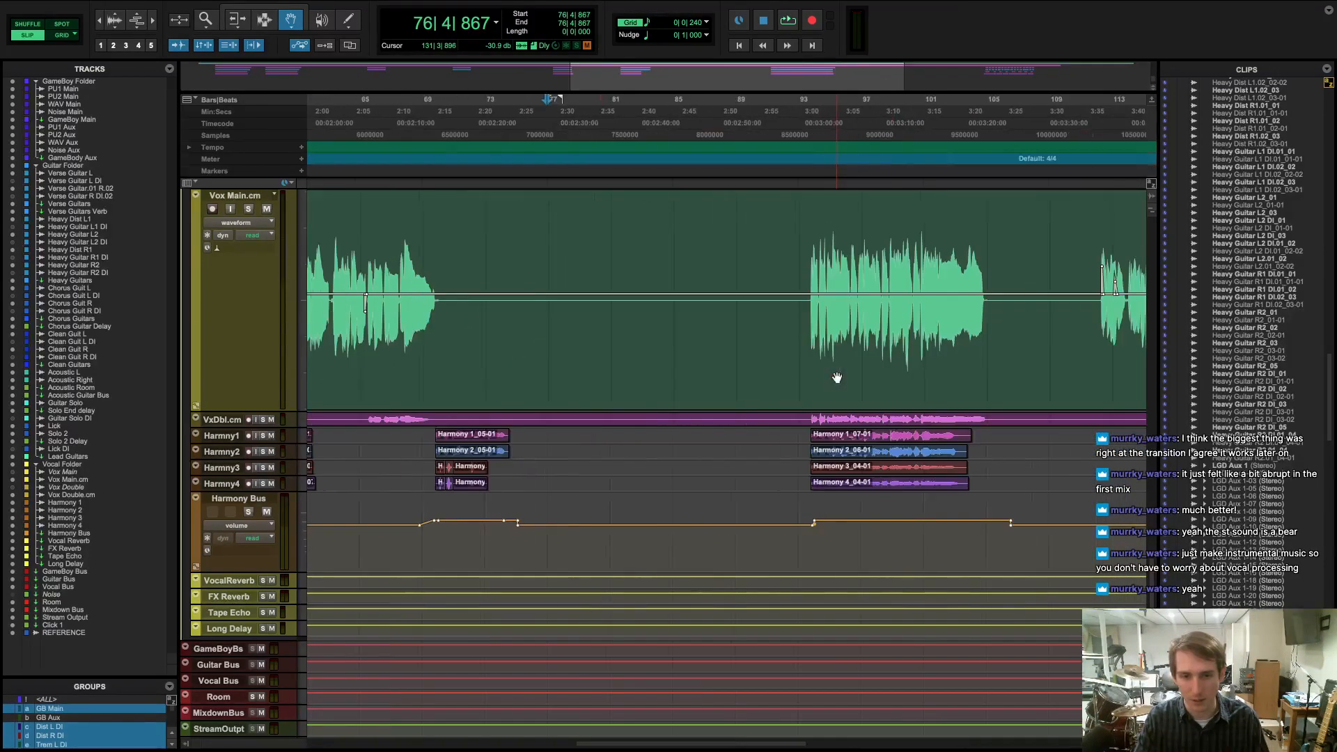
scroll(898, 328, right, 15)
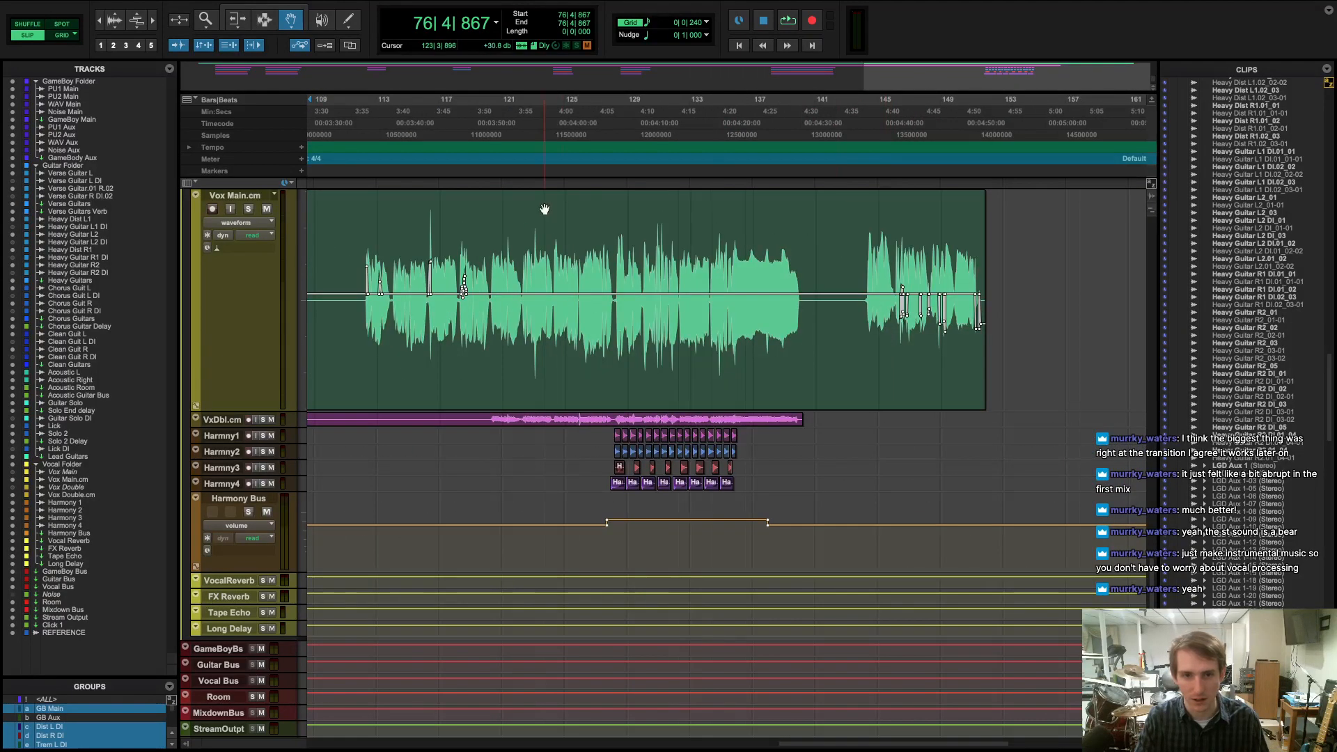
click(617, 177)
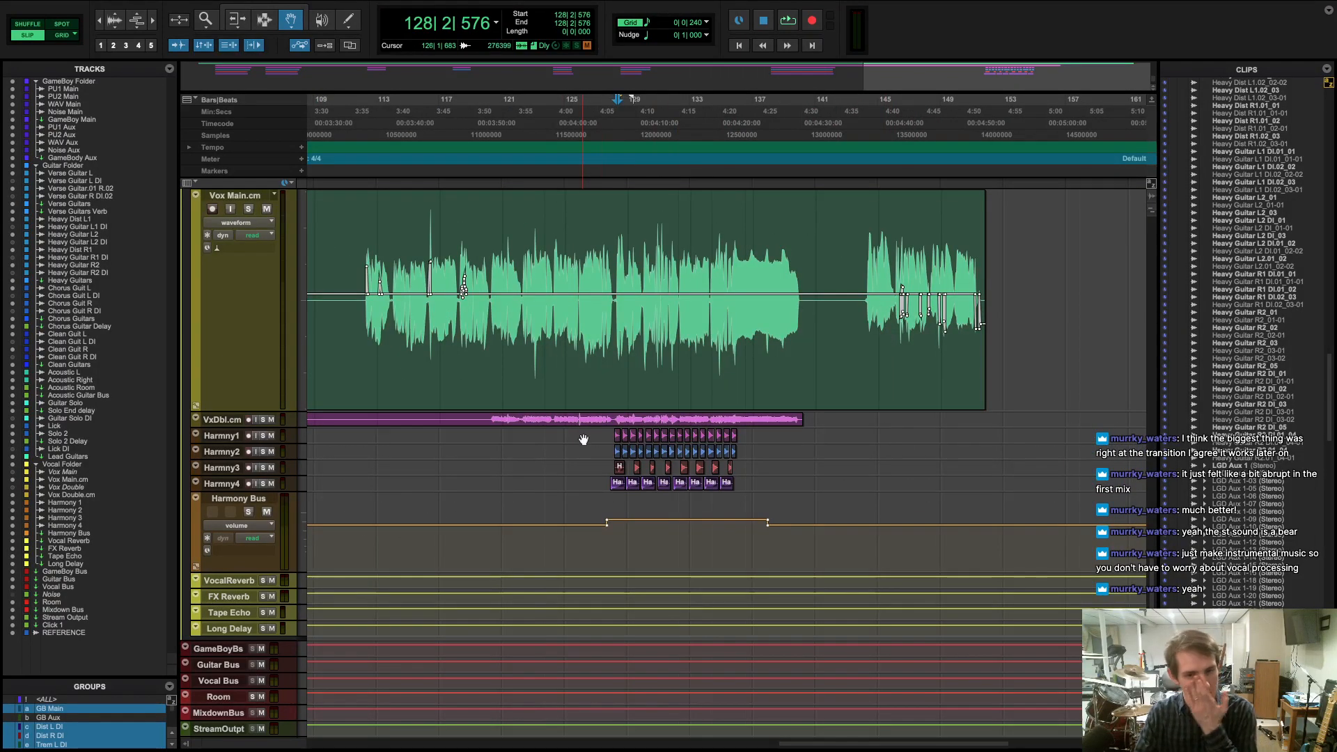
click(602, 170)
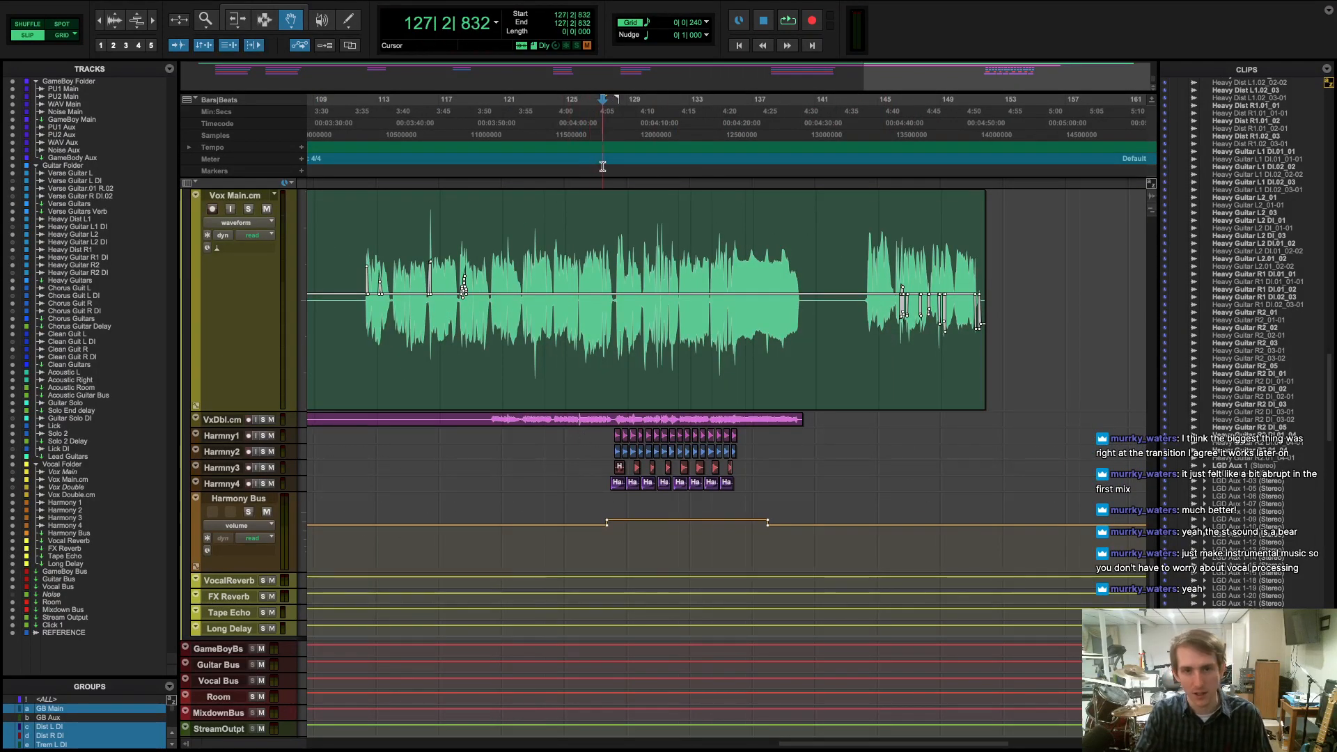
key(space)
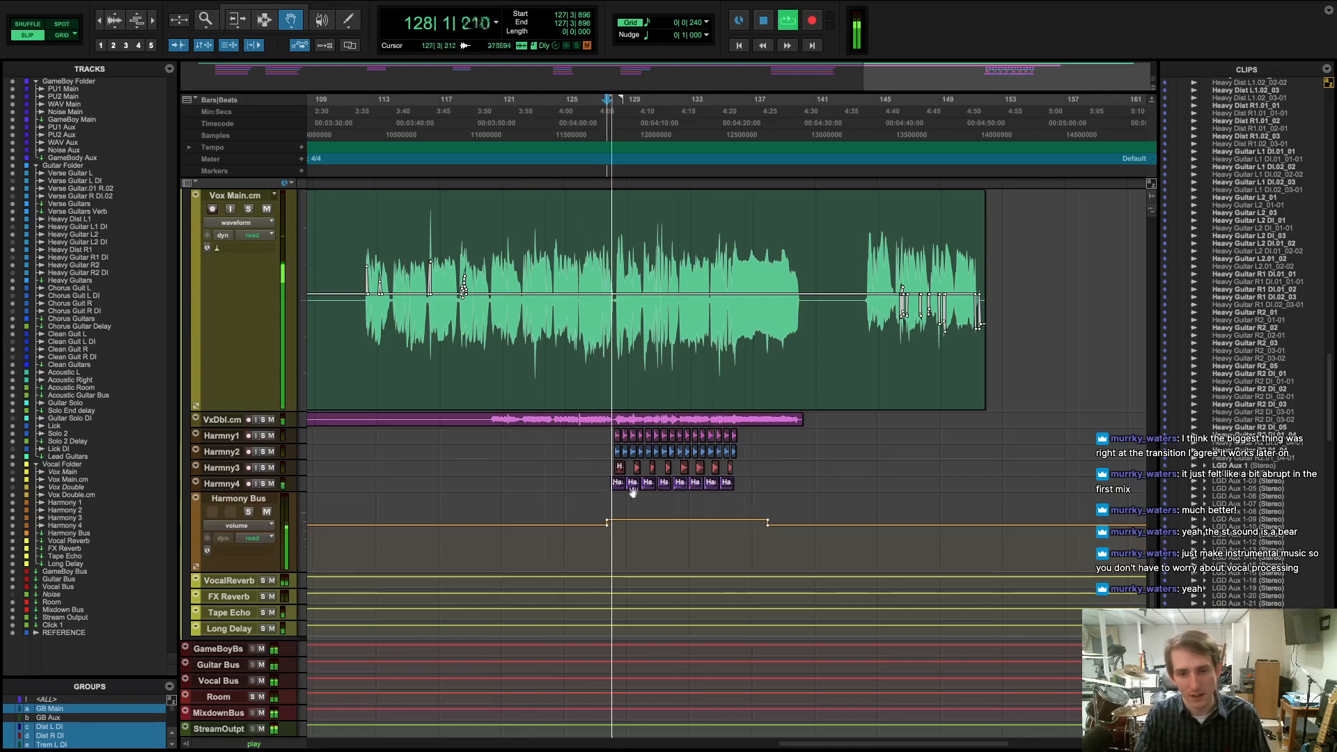
- Compare the playing section with the Heavy Guitars bus muted and unmuted in the mixer
key(super+equal)
scroll(639, 497, left, 10)
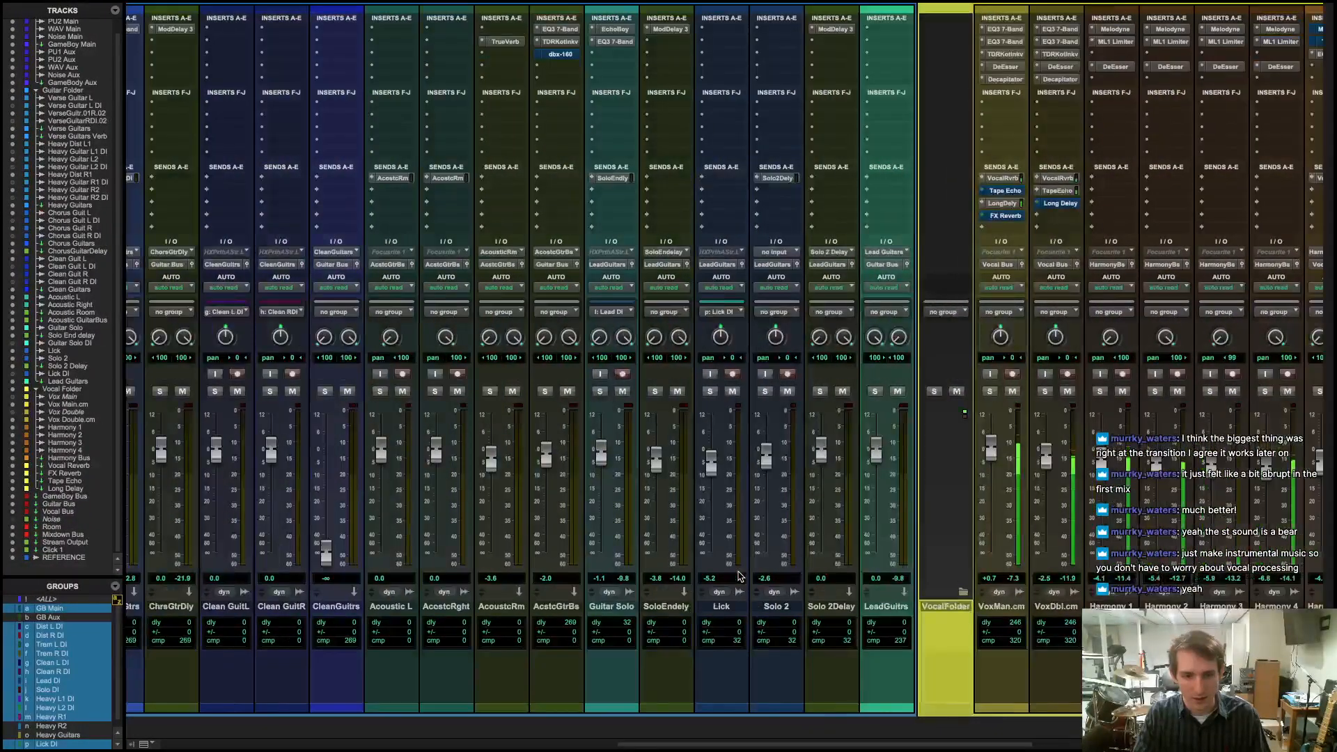
scroll(740, 576, left, 10)
click(641, 391)
key(space)
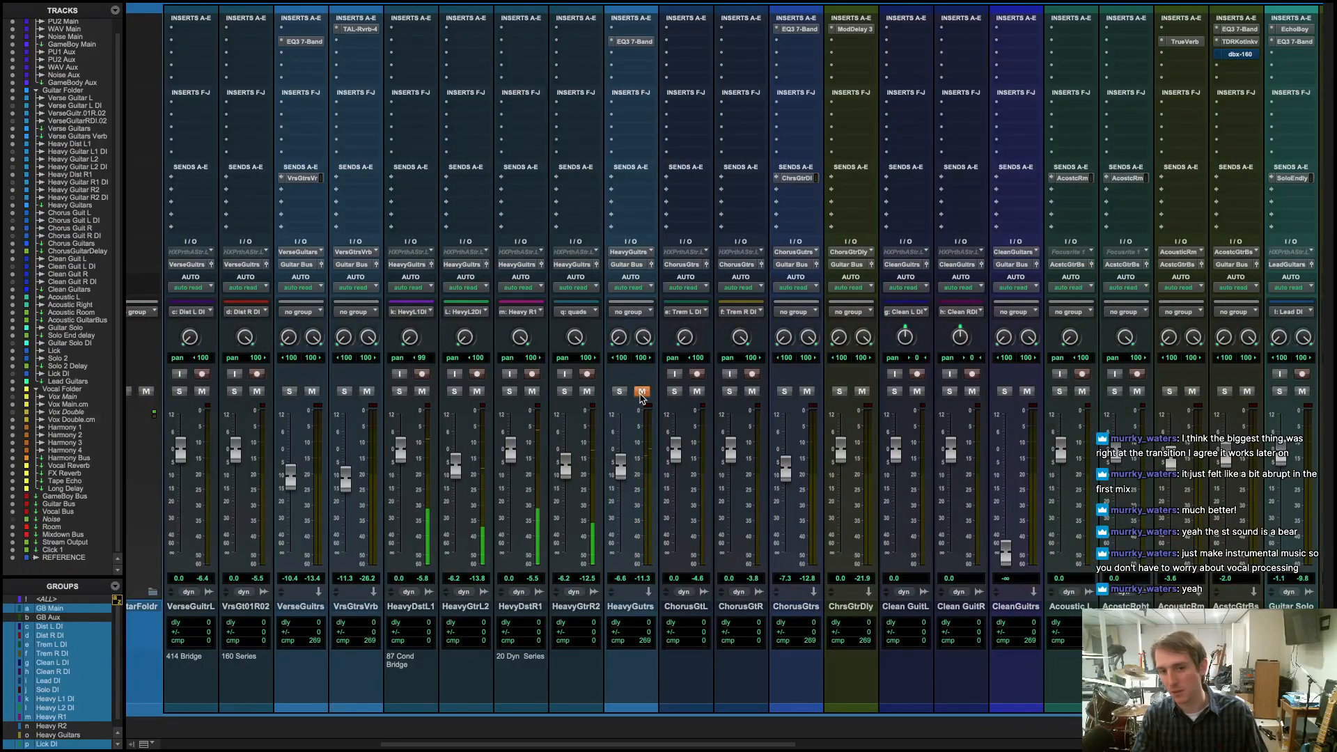
key(super+equal)
key(super+equal)
key(space)
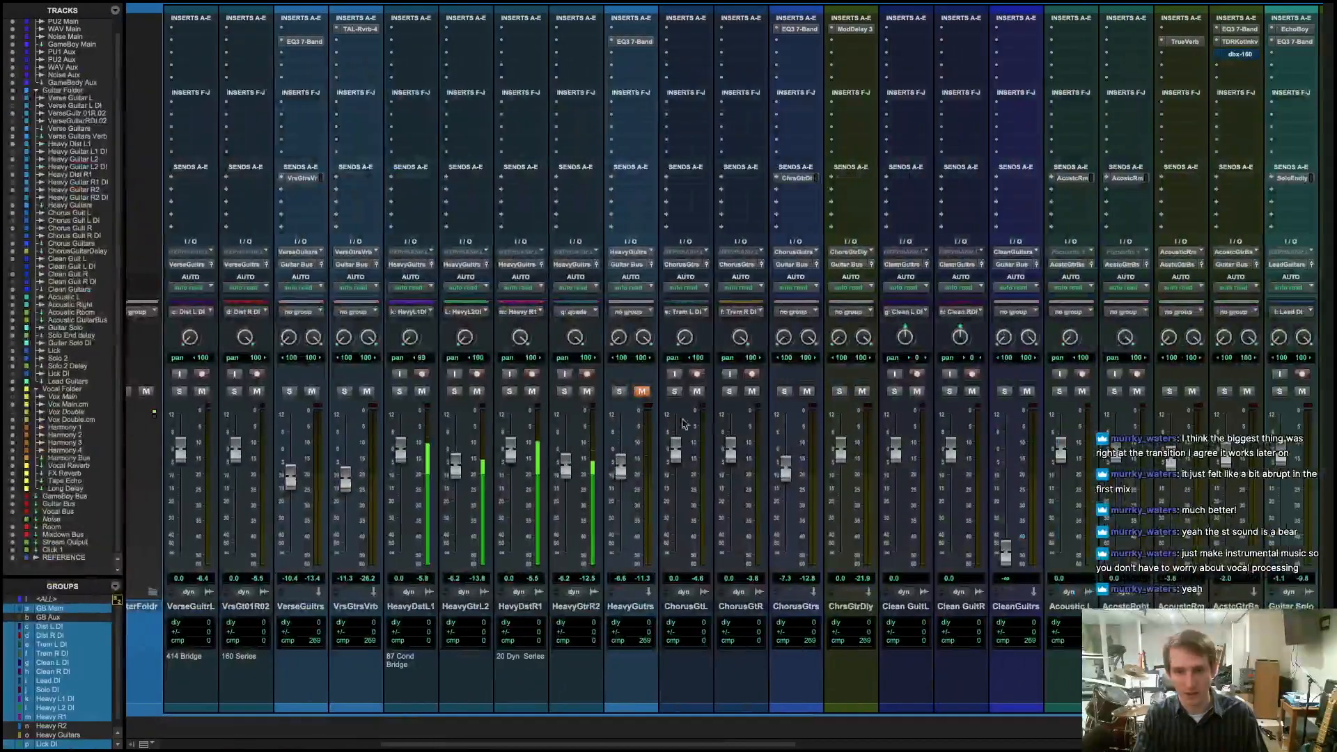
click(642, 392)
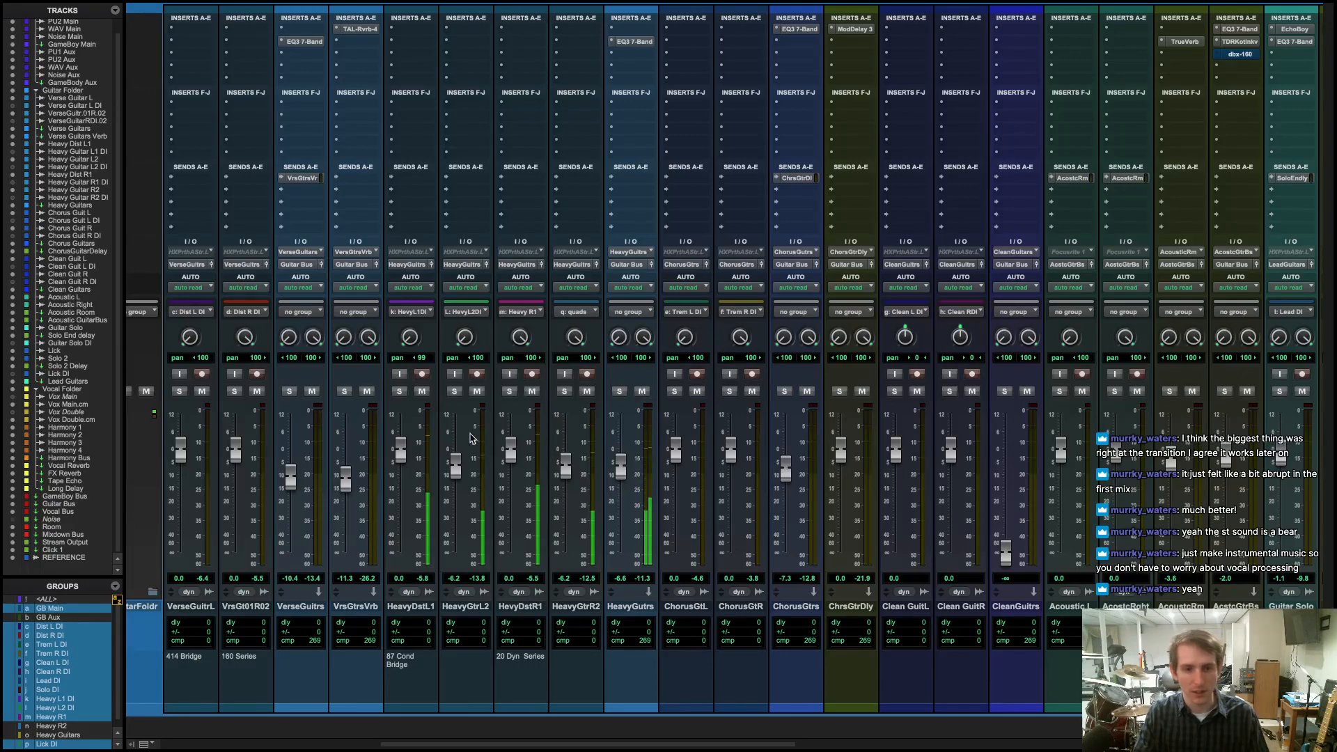
- Solo the Guitar Folder and play the selected range from 128|2|747 to 137|2|149
scroll(193, 423, left, 2)
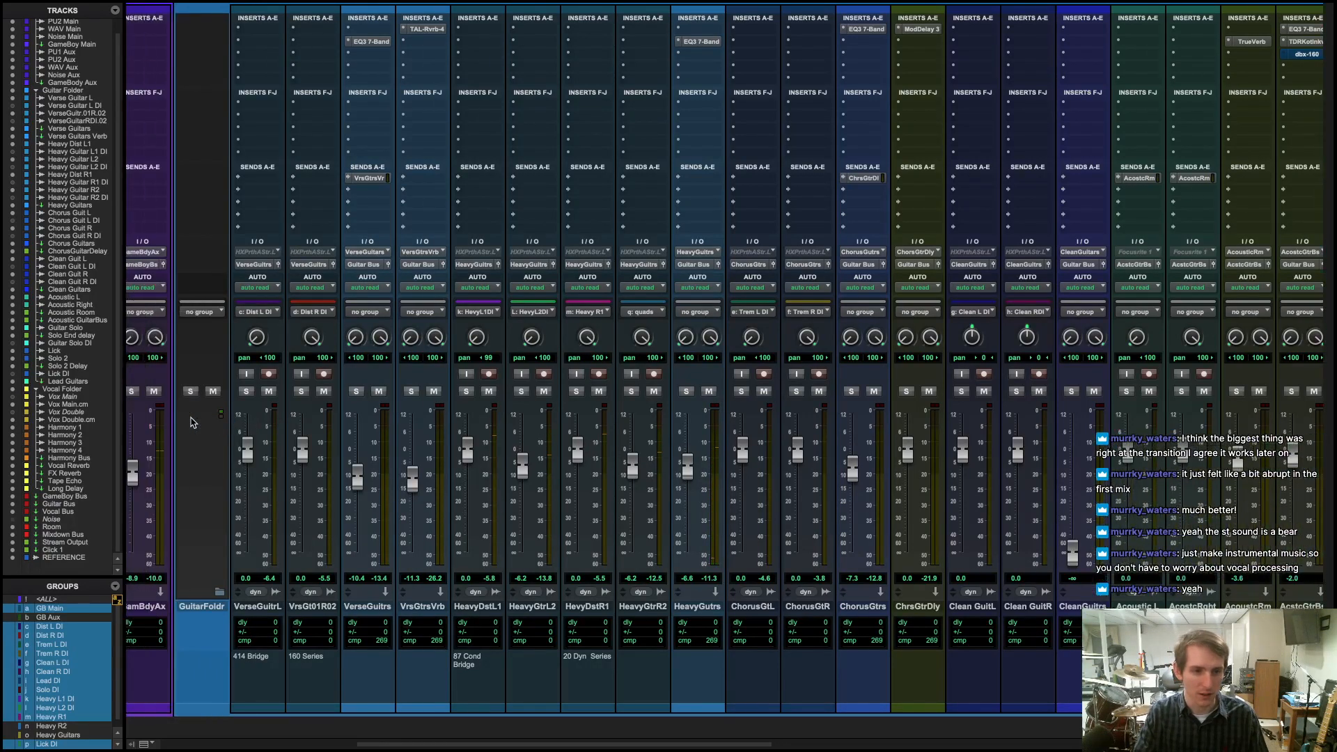
key(ctrl+equal)
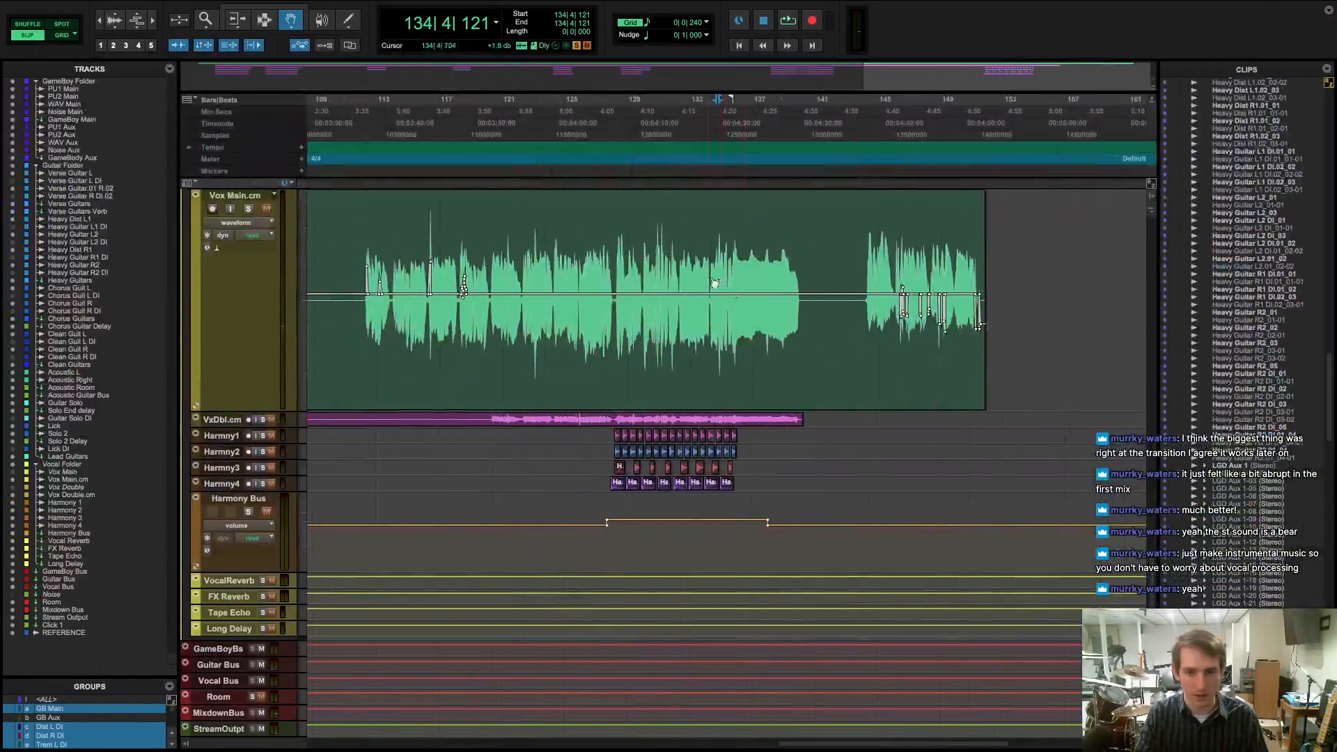
click(651, 176)
key(space)
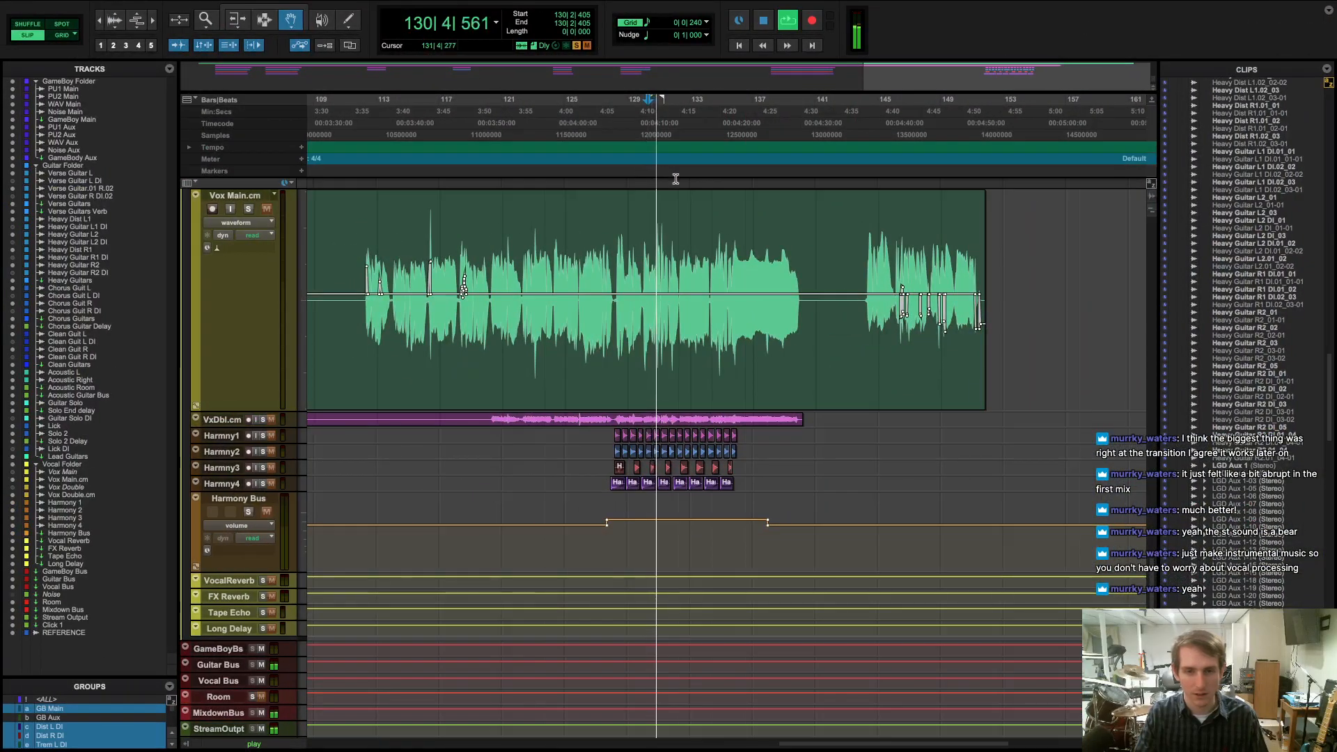
click(647, 177)
click(620, 177)
drag(618, 178, 758, 209)
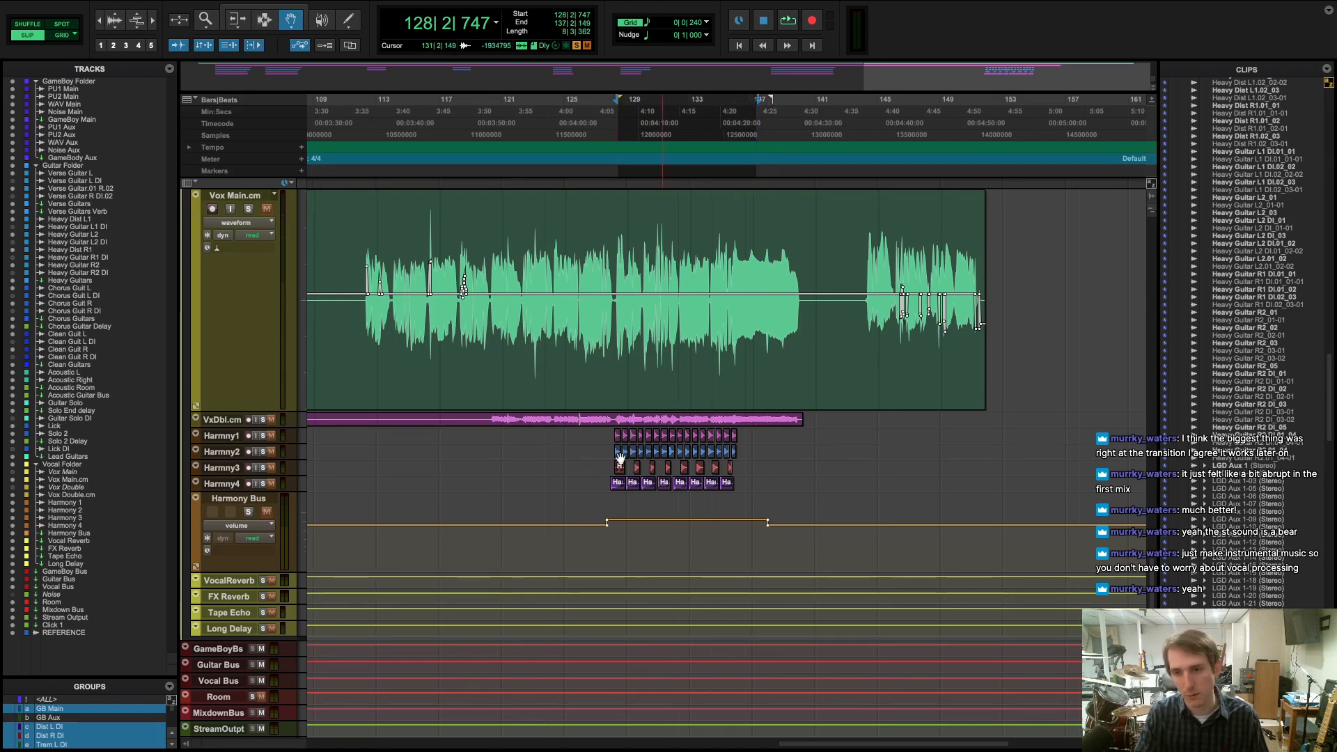
key(space)
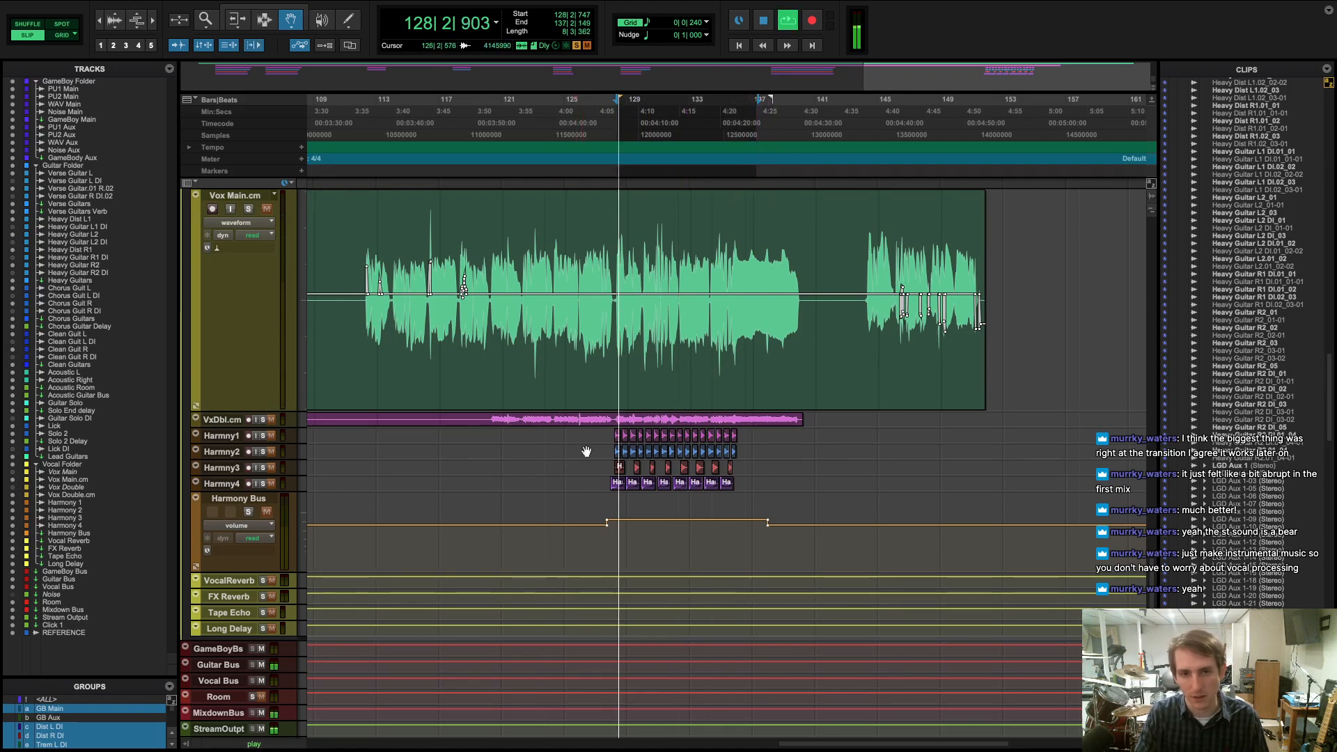
- Try the C6 (stereo) dynamics plug-in on the Heavy Guitars bus, in the insert below EQ3 7-Band
key(super+equal)
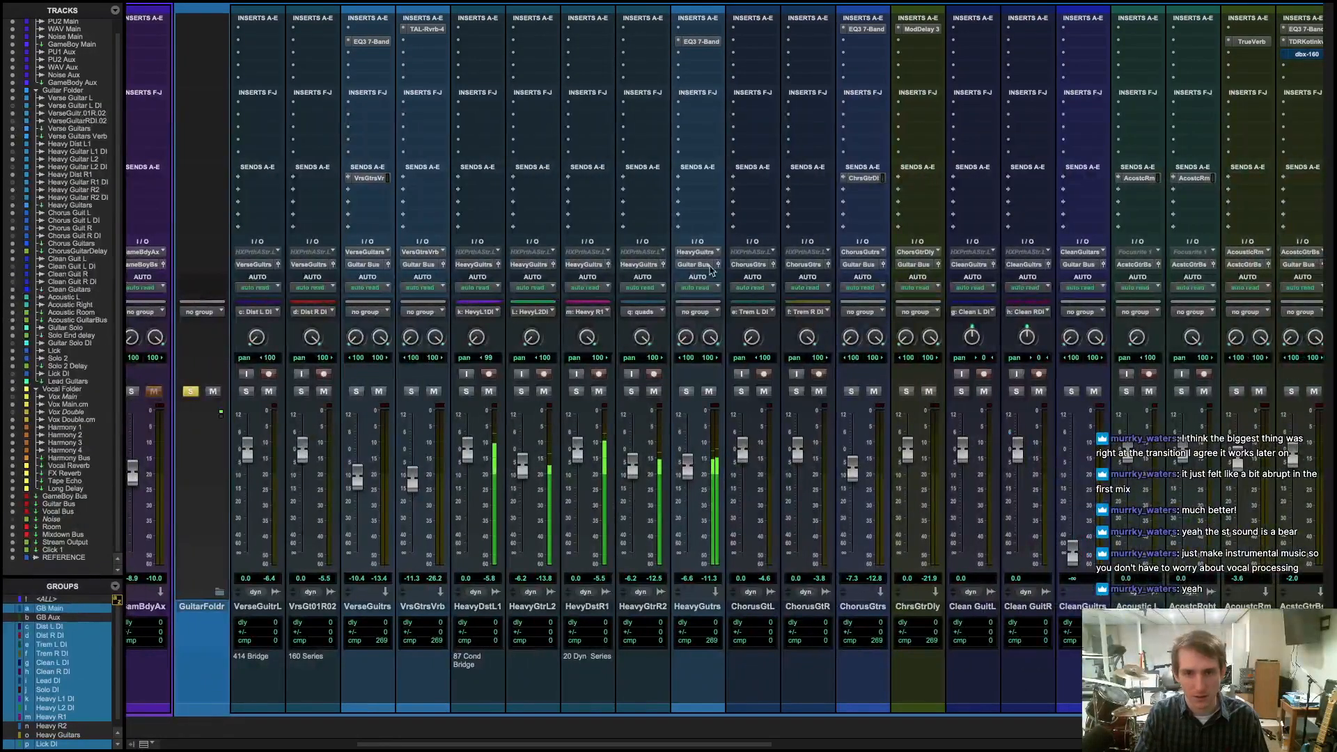
click(682, 60)
mouse_move(738, 56)
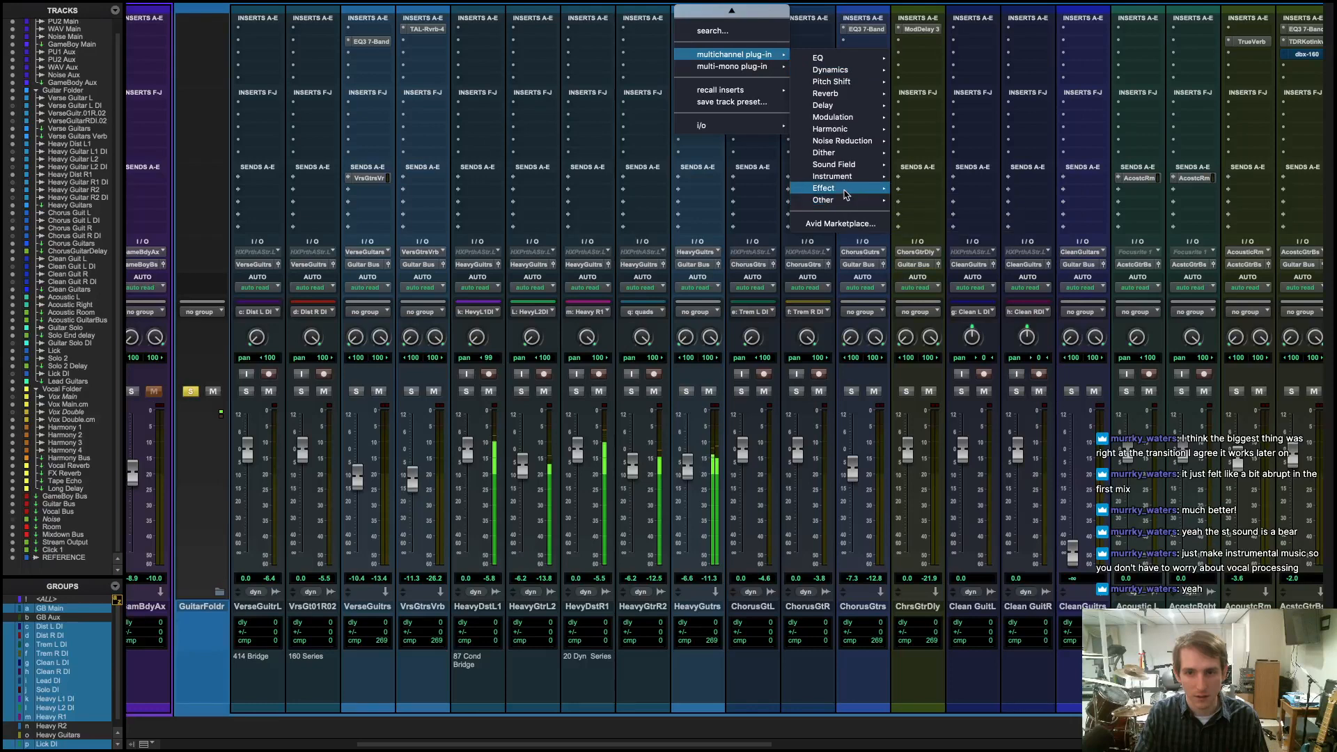
mouse_move(853, 181)
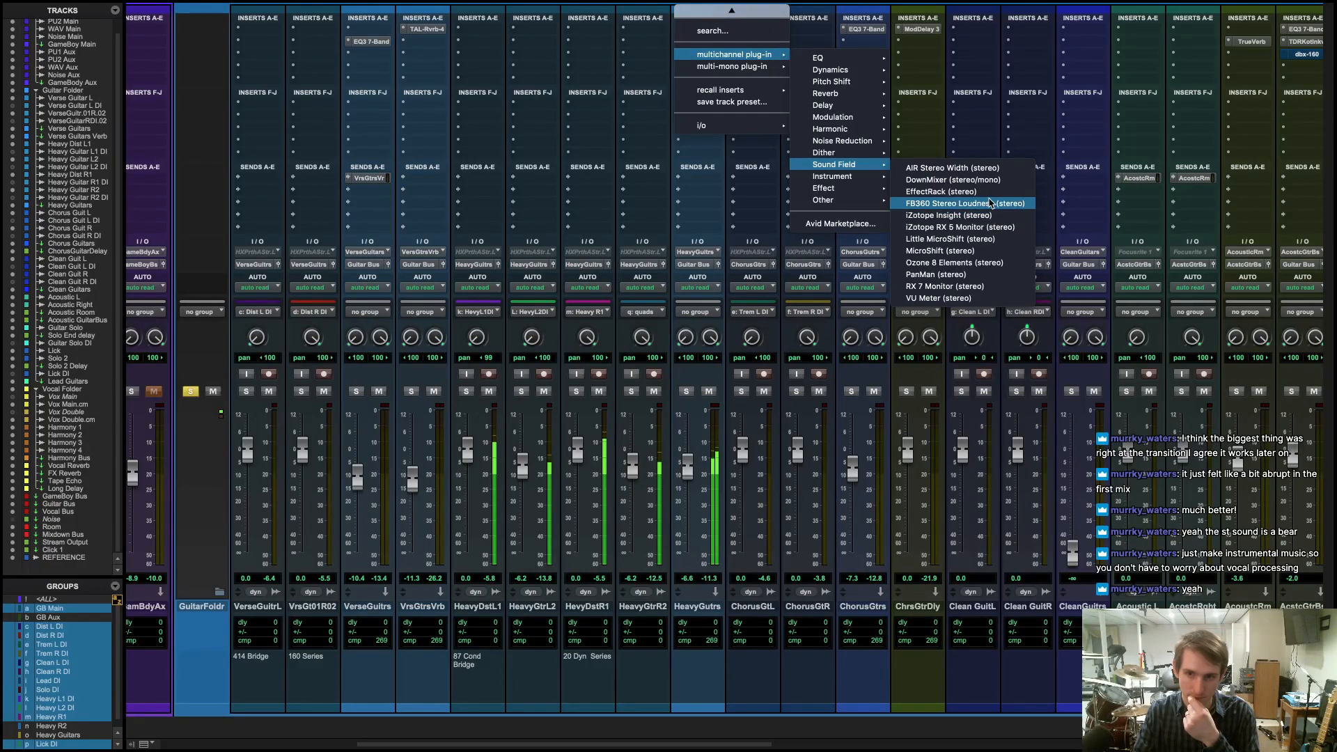
mouse_move(857, 71)
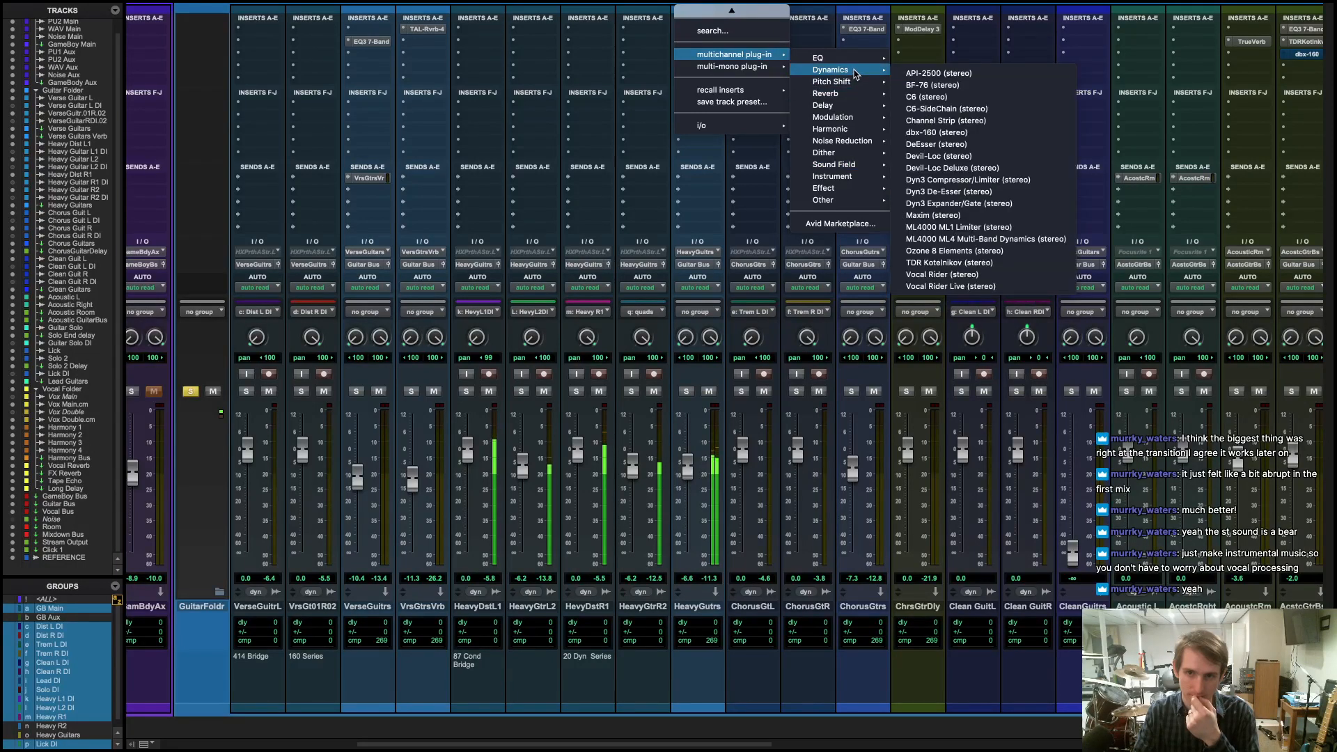
click(973, 98)
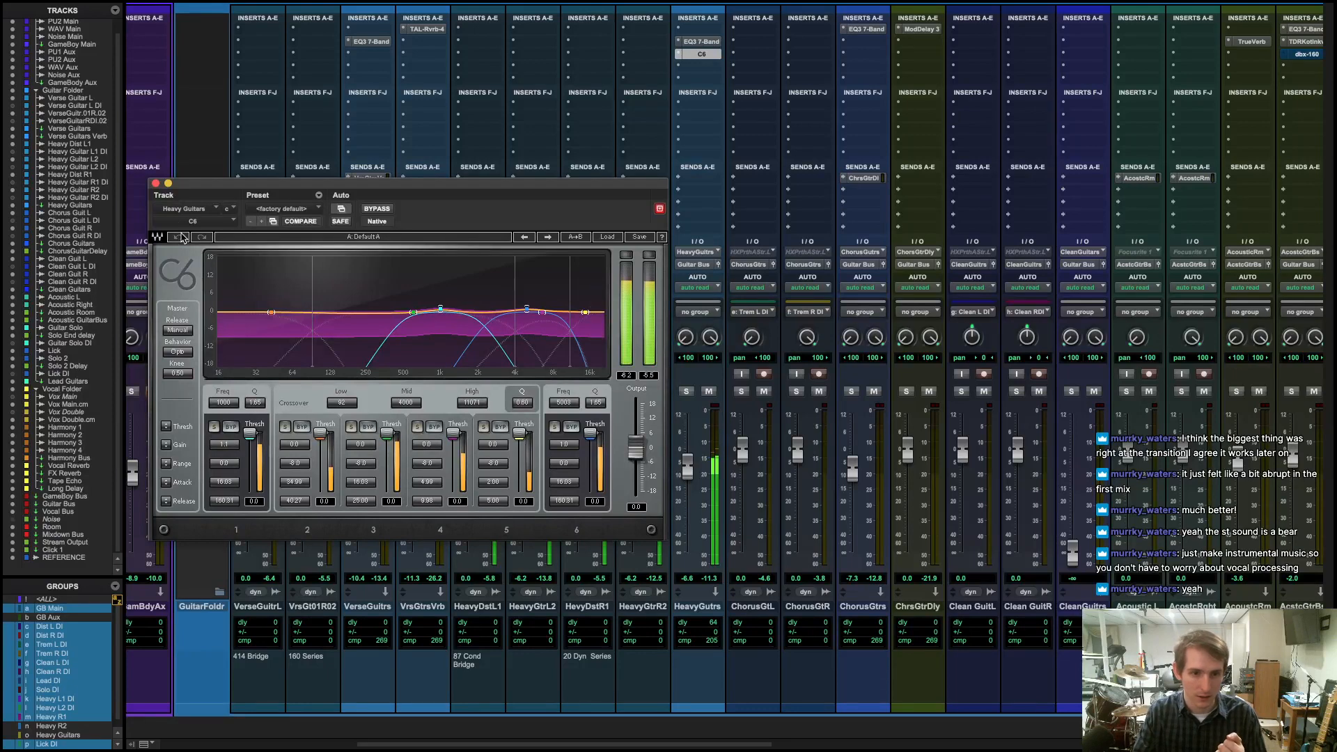
key(space)
- Replace the C6 insert on the Heavy Guitars bus with Ozone 8 Elements (stereo)
click(678, 55)
click(730, 49)
click(687, 56)
mouse_move(751, 55)
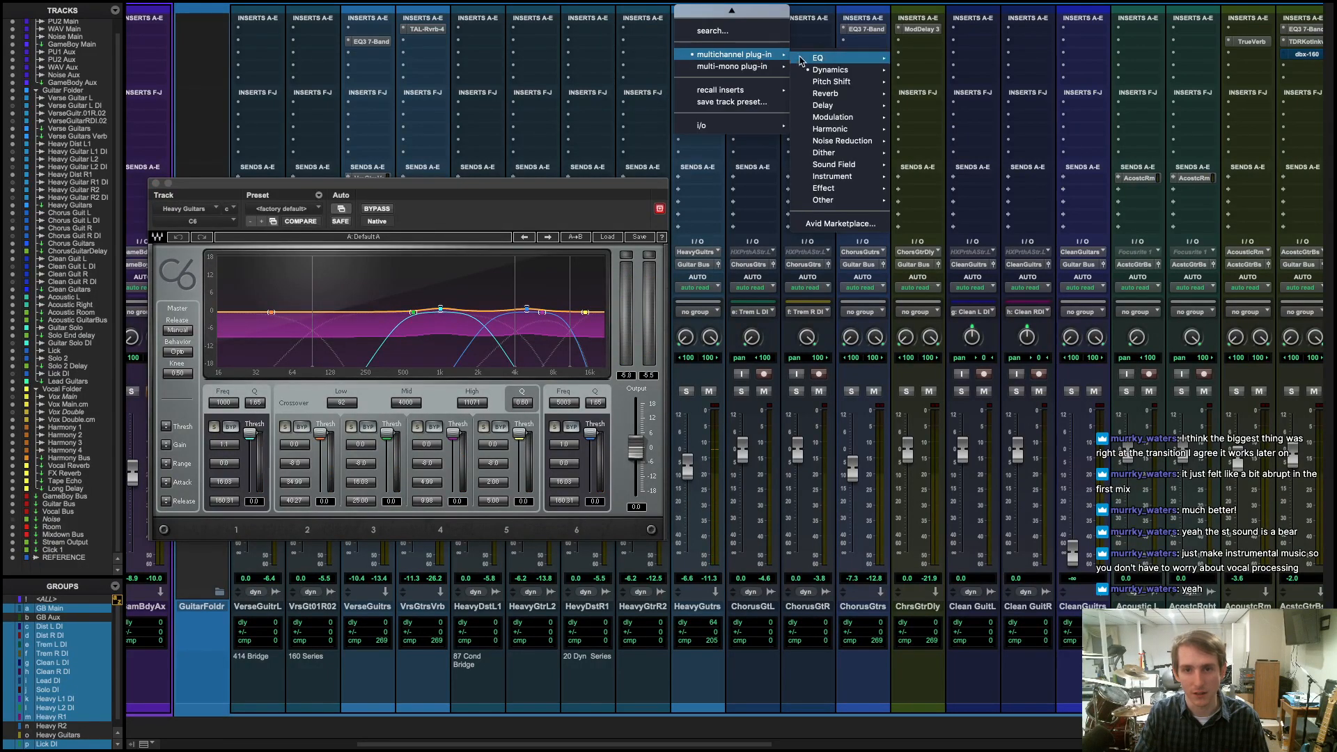
mouse_move(845, 71)
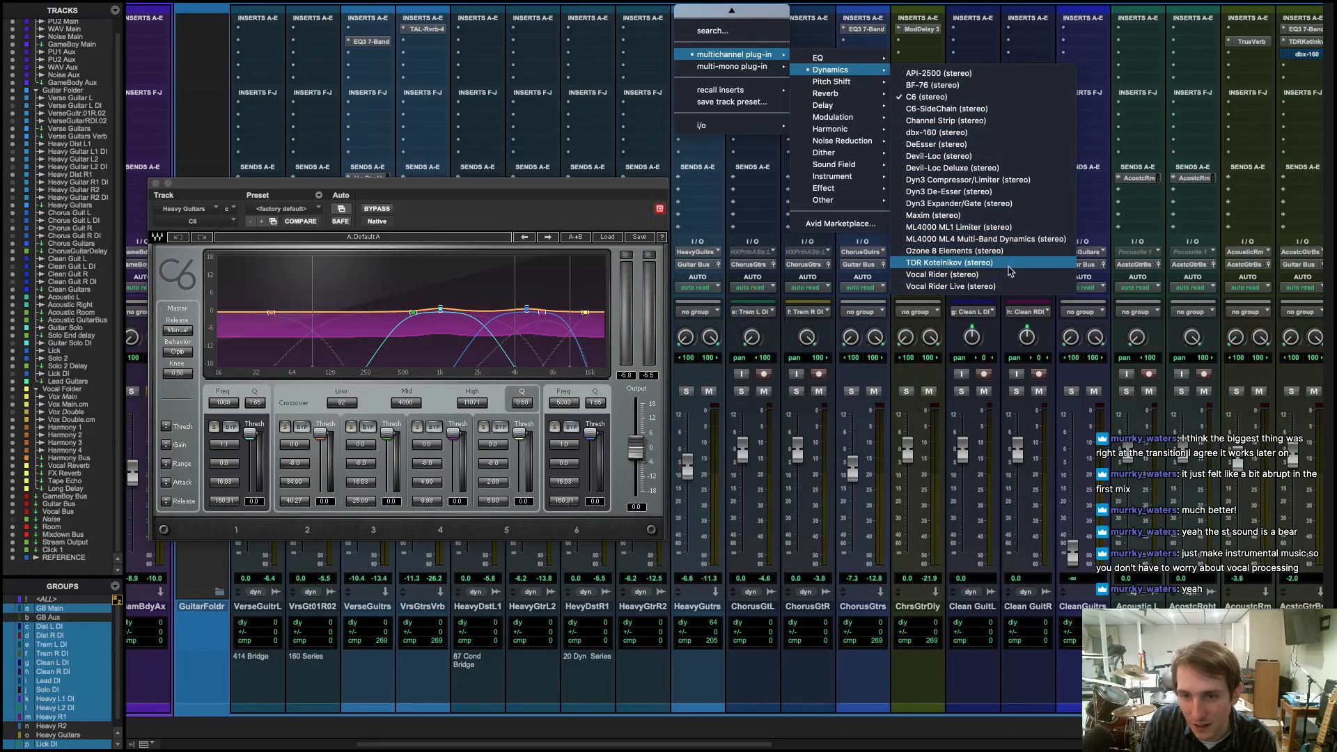
click(978, 252)
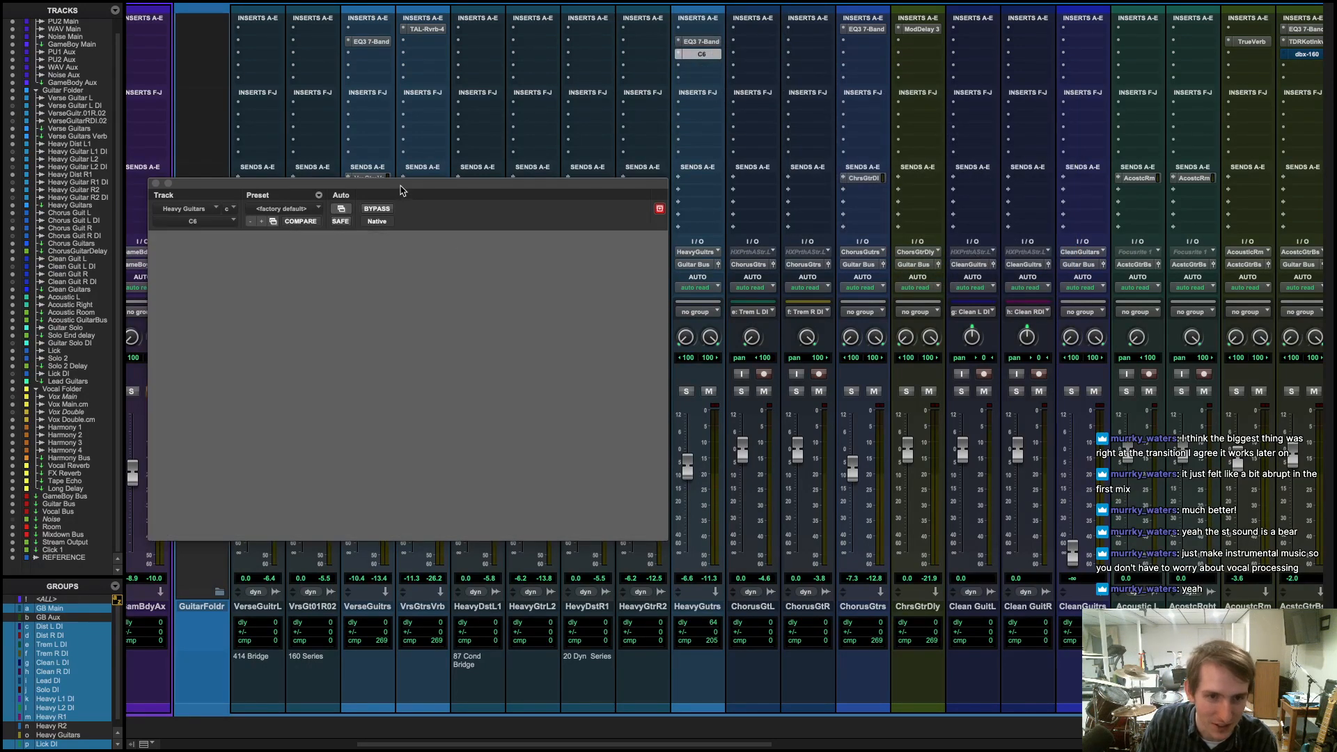
drag(397, 183, 580, 378)
- Play the soloed guitars from 128|2|064 and set Ozone's equalizer Band 5 to 3.40 kHz with 0.1 dB gain
key(super+equal)
click(586, 160)
key(space)
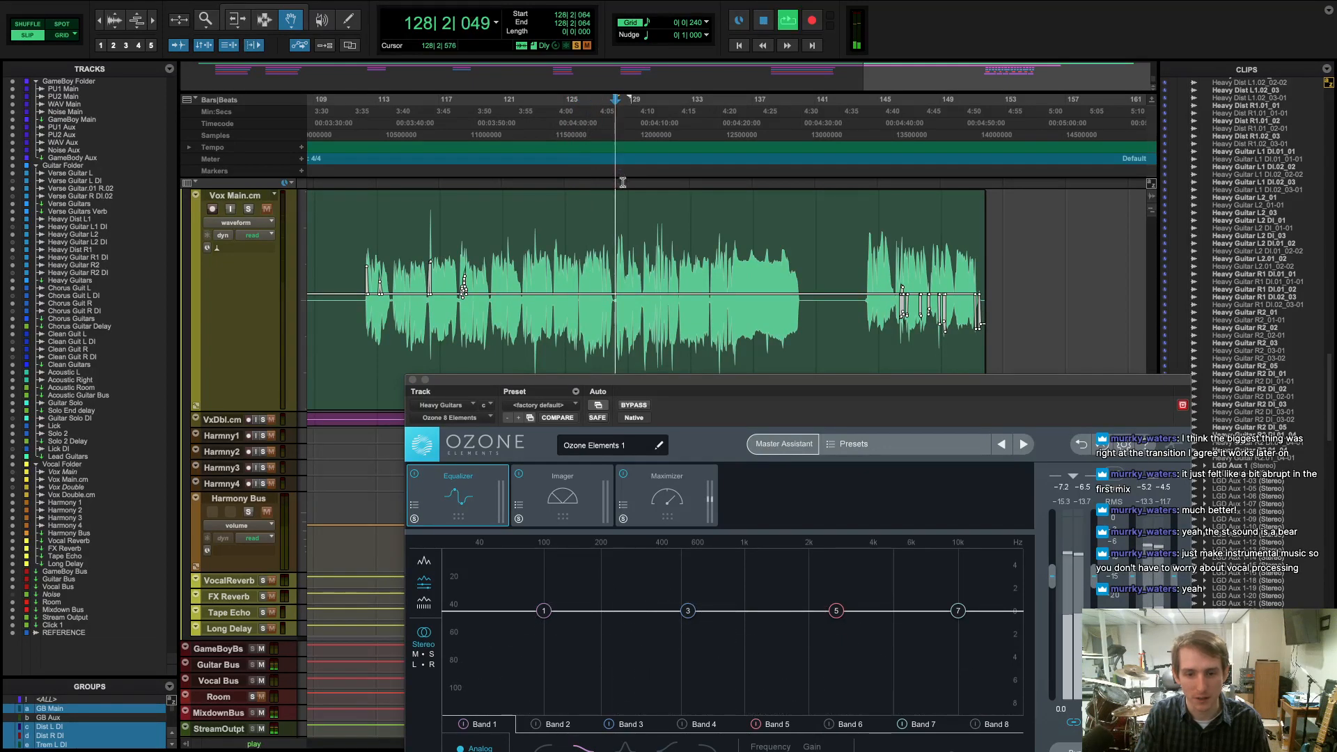
drag(832, 380, 785, 242)
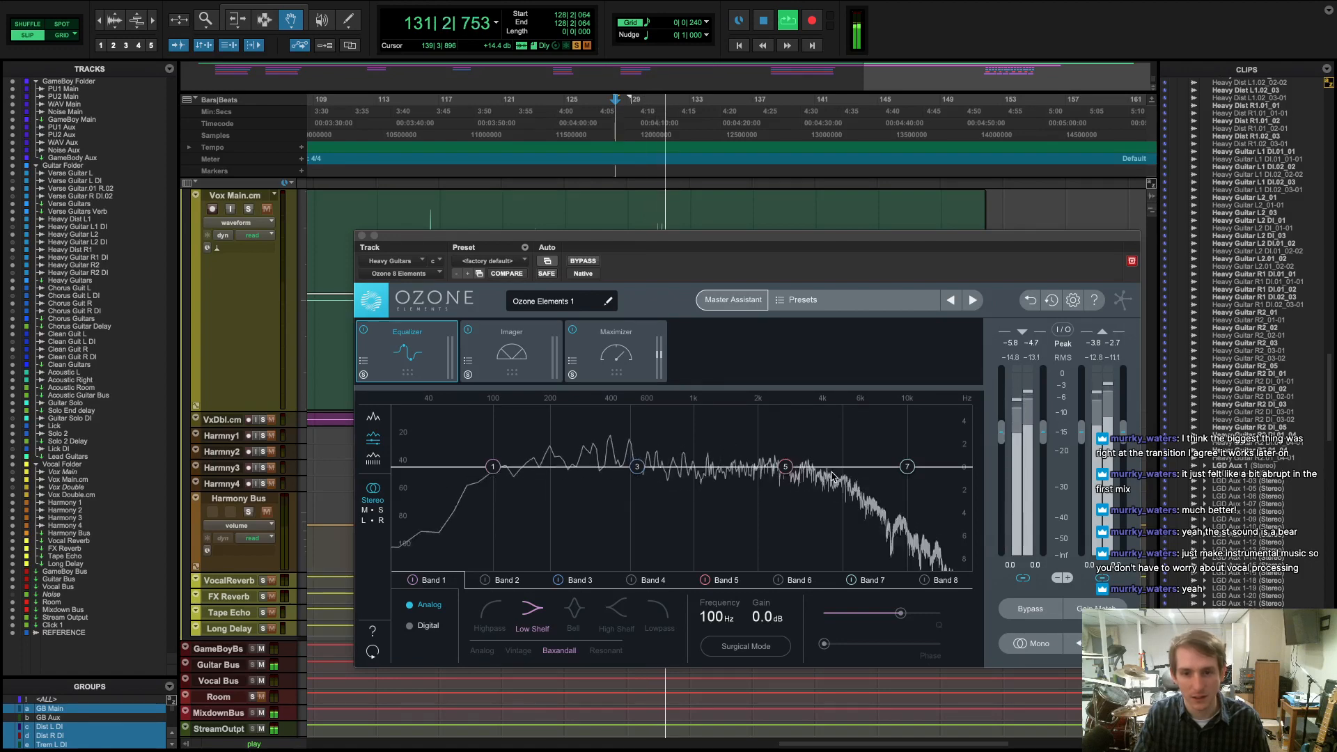
drag(787, 467, 814, 472)
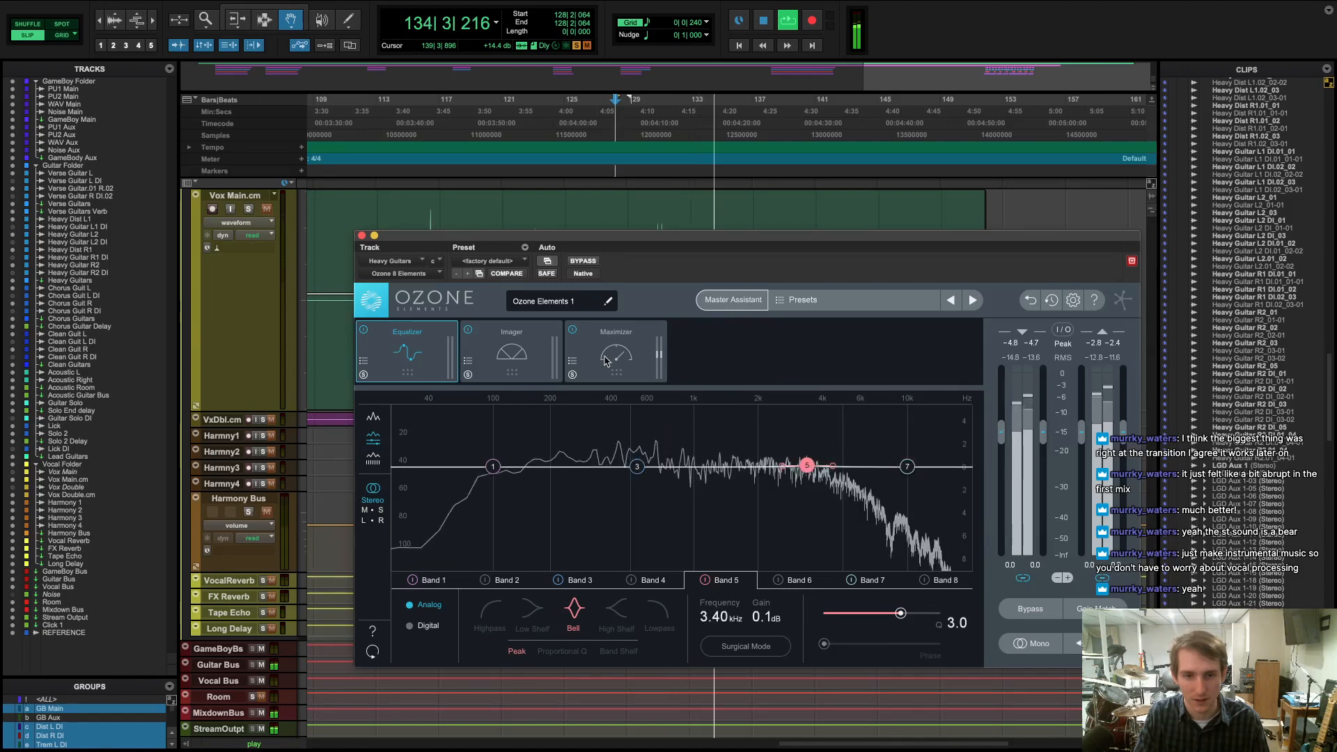
key(space)
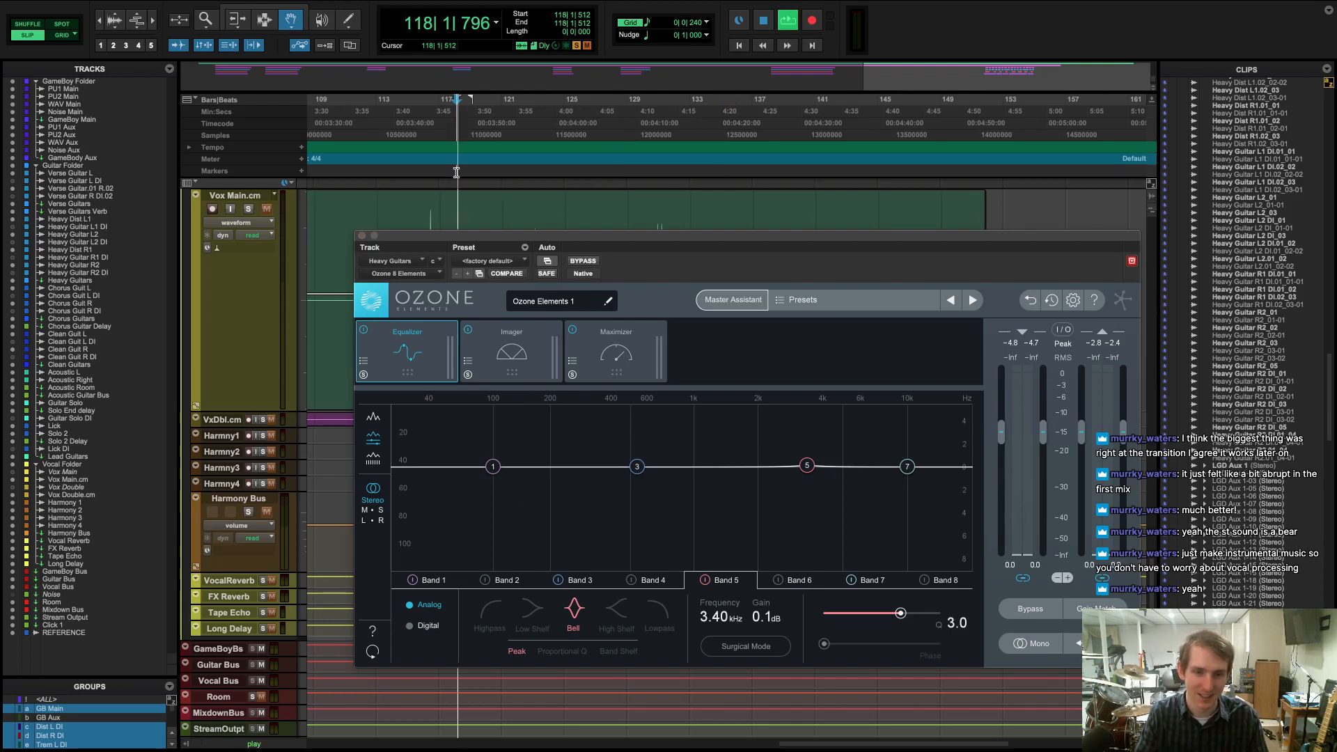
- Play the soloed guitars from 123|4|277 and watch their spectrum in Ozone's equalizer
key(space)
drag(779, 240, 775, 493)
click(581, 167)
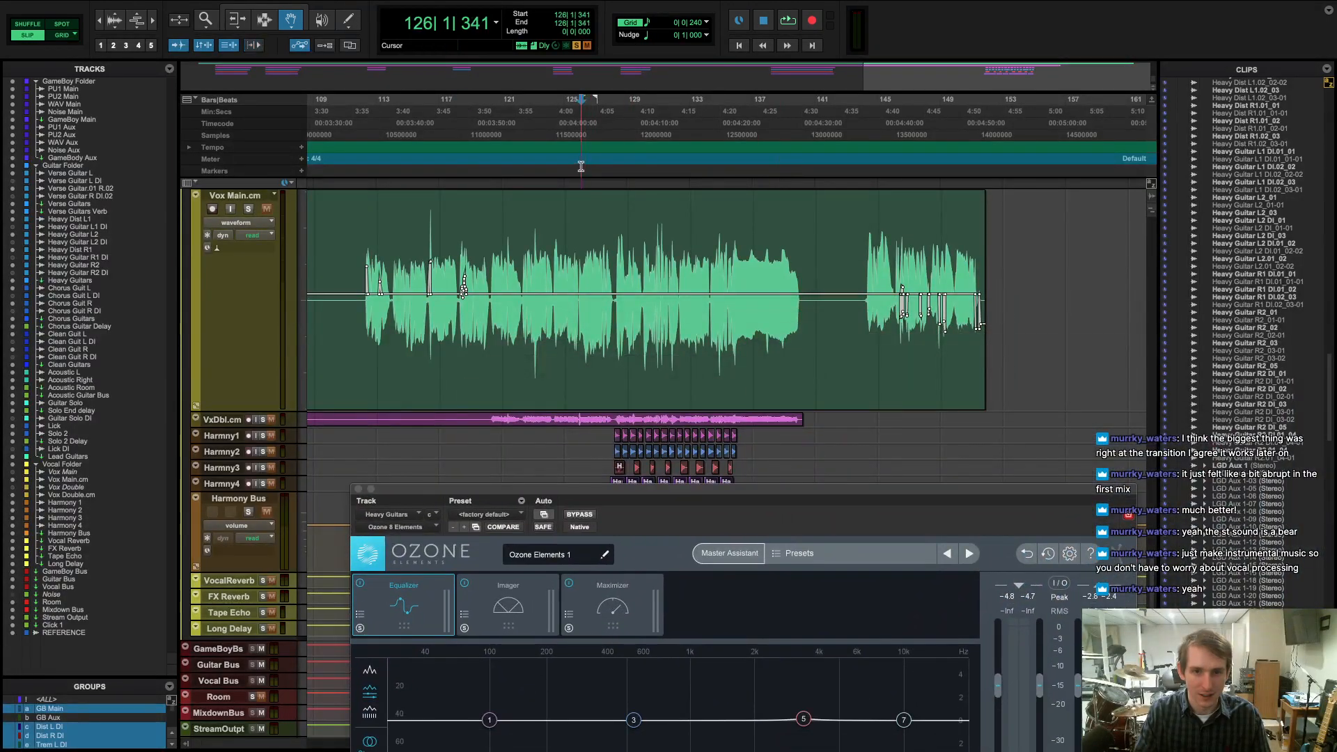
click(545, 169)
key(space)
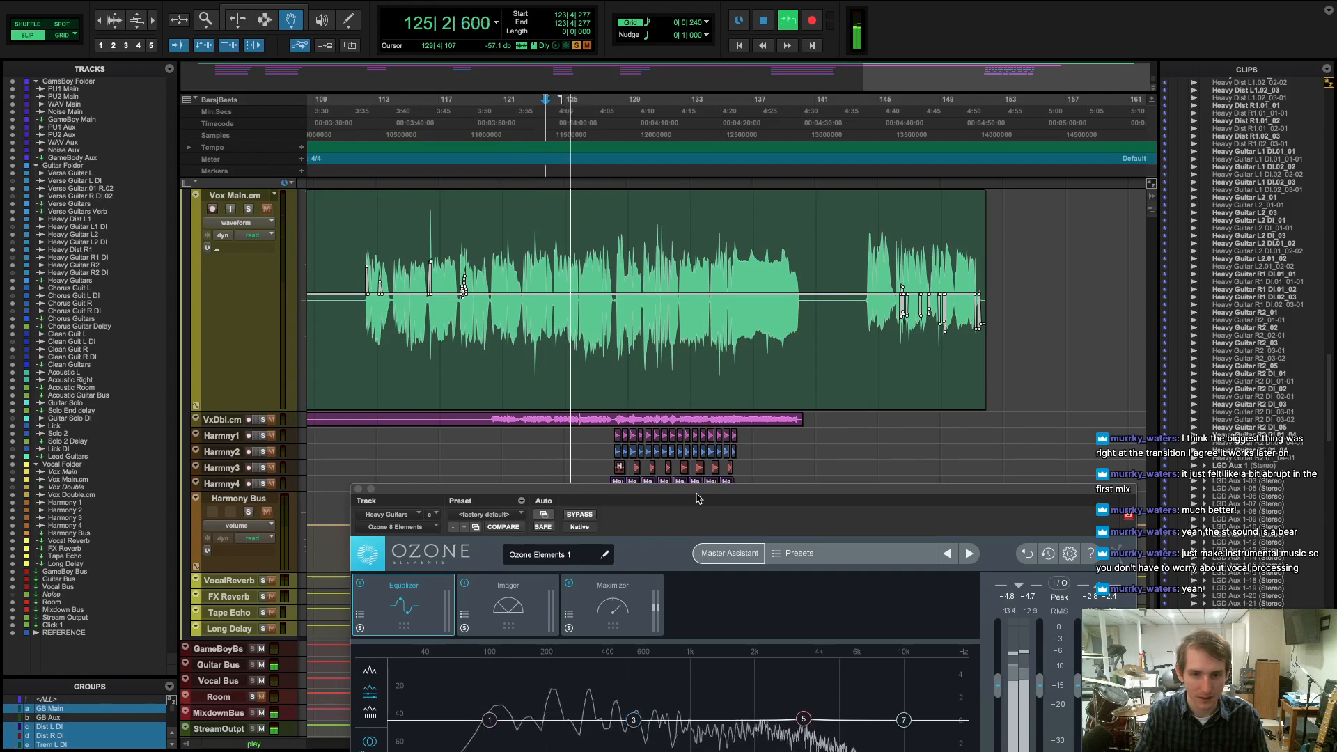
drag(697, 499, 730, 334)
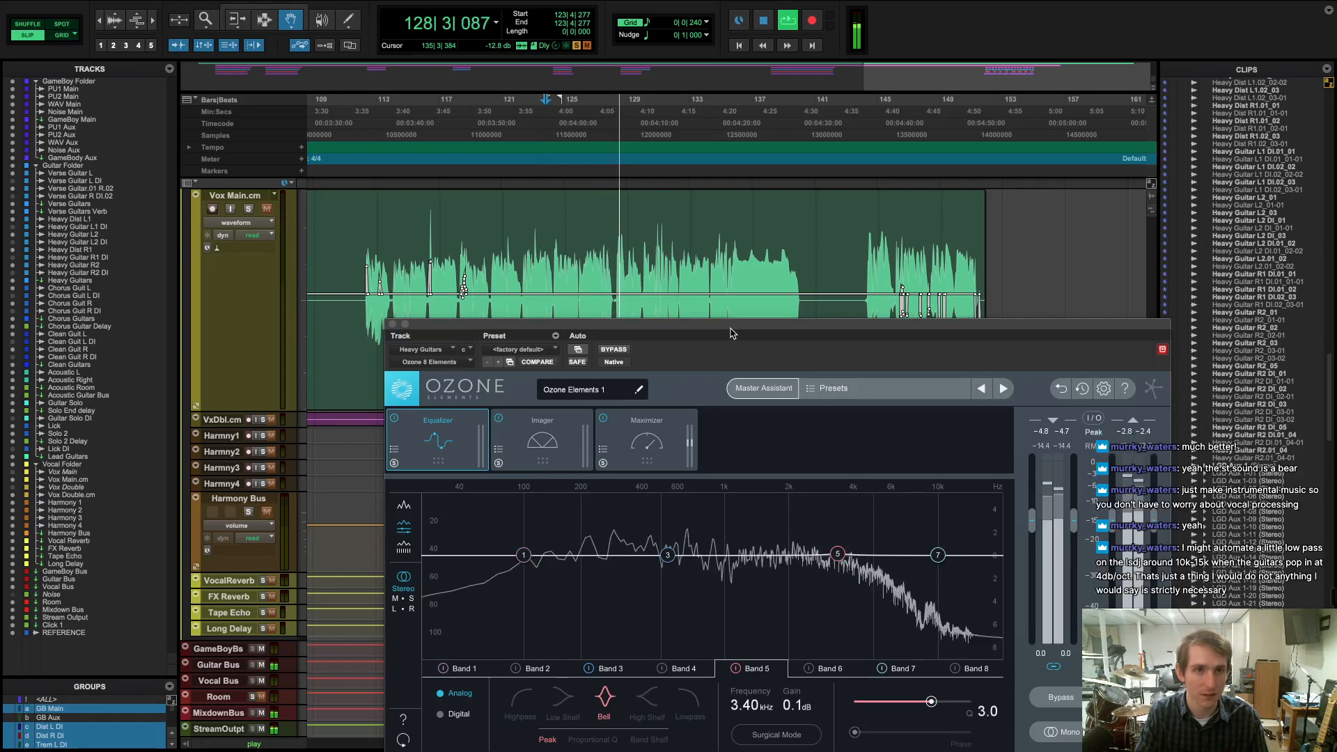
drag(731, 333, 686, 252)
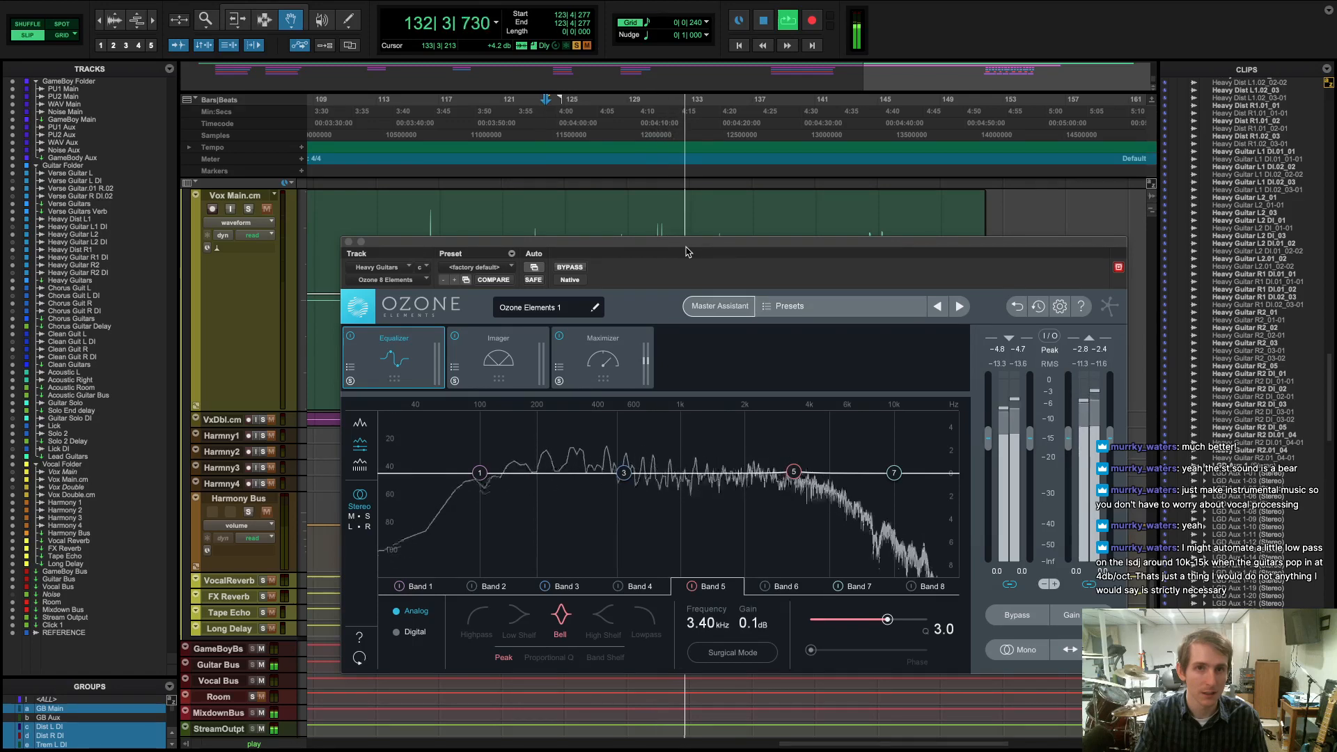
key(space)
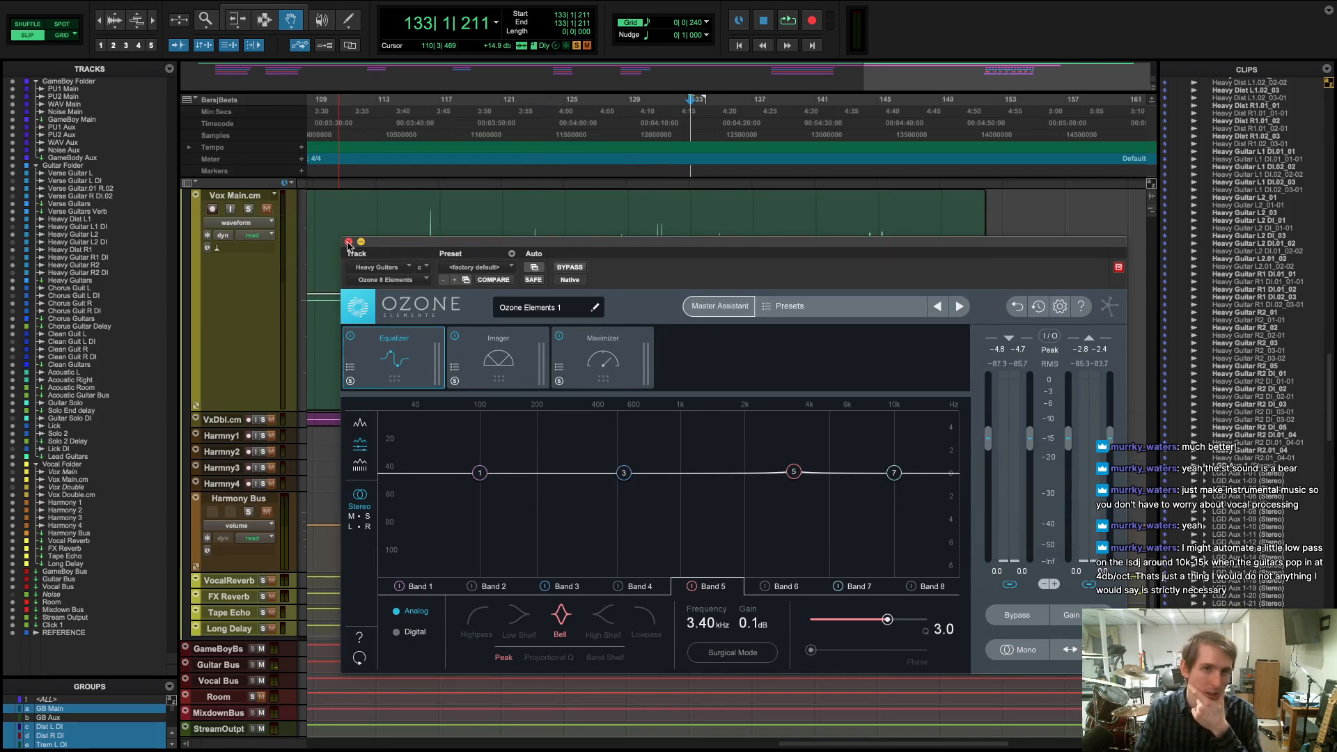
- Close the Ozone window and remove Ozone 8 Elements from the Heavy Guitars bus
click(348, 242)
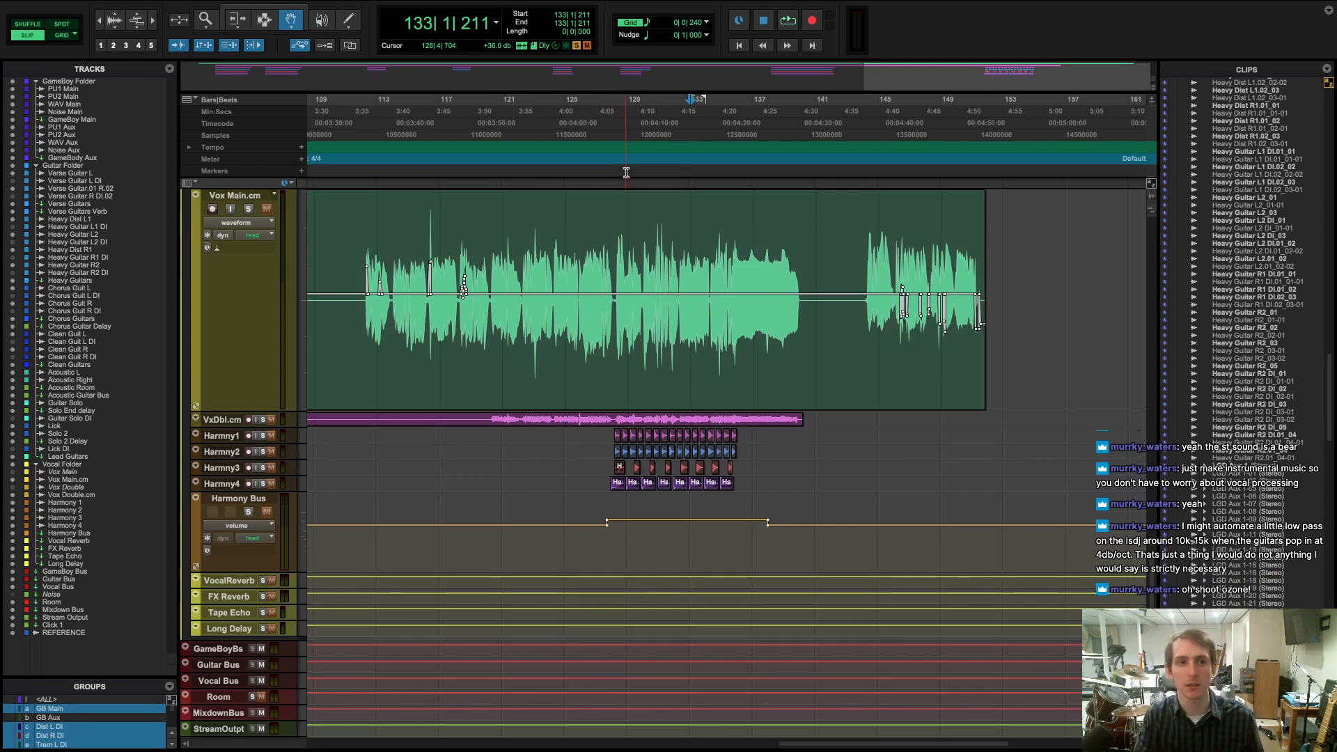
key(super+equal)
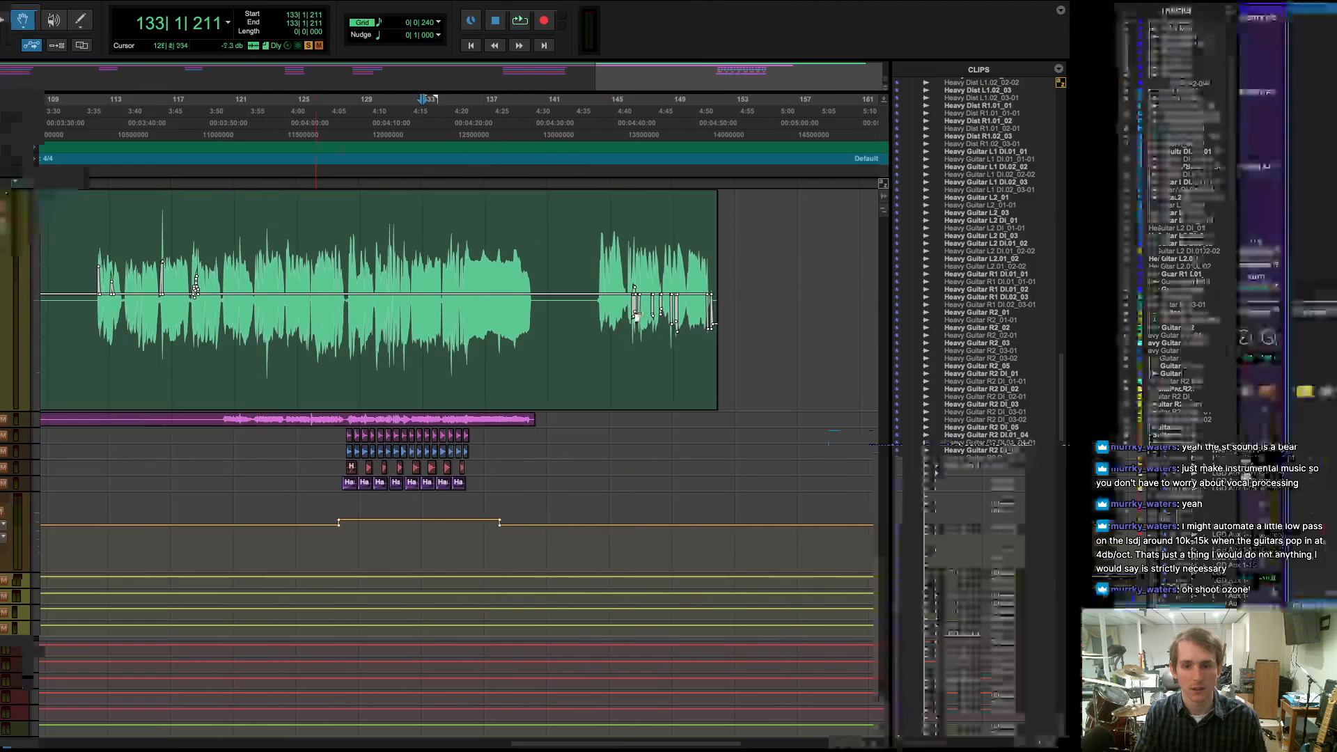
click(678, 56)
click(718, 13)
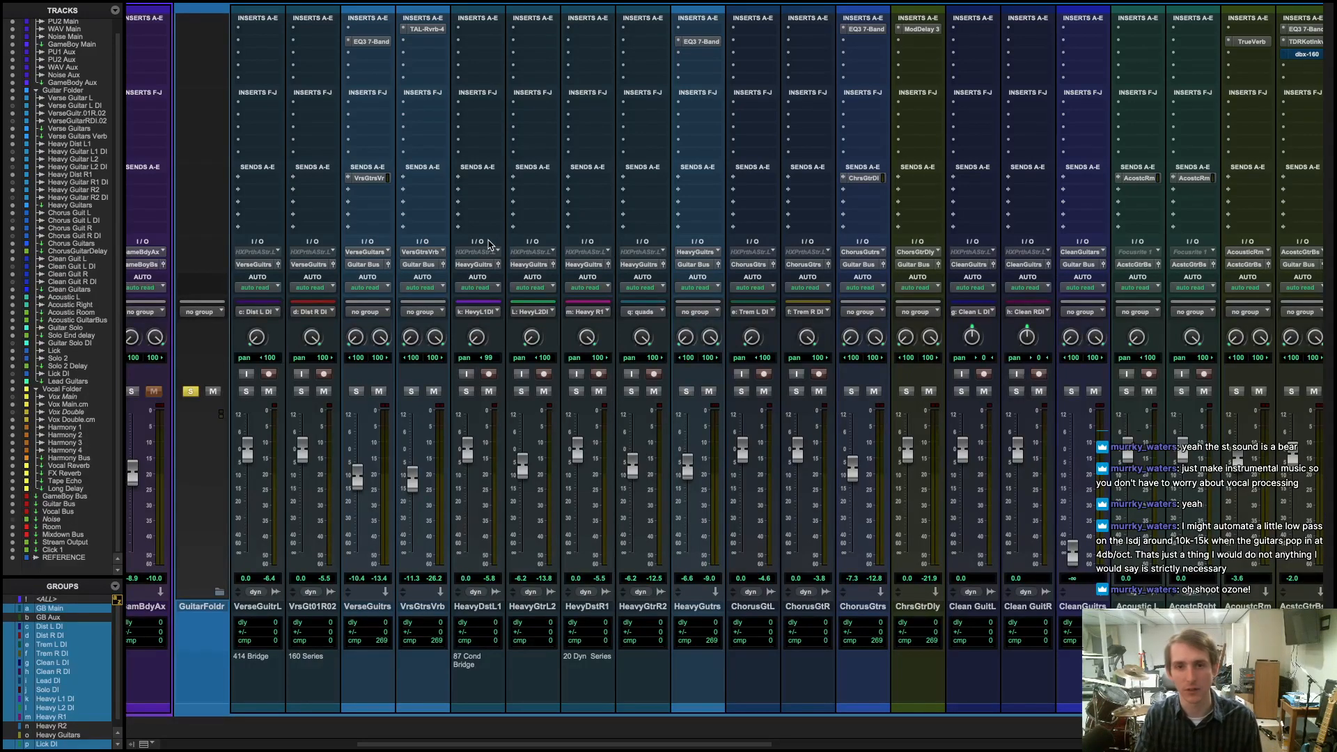
key(super+equal)
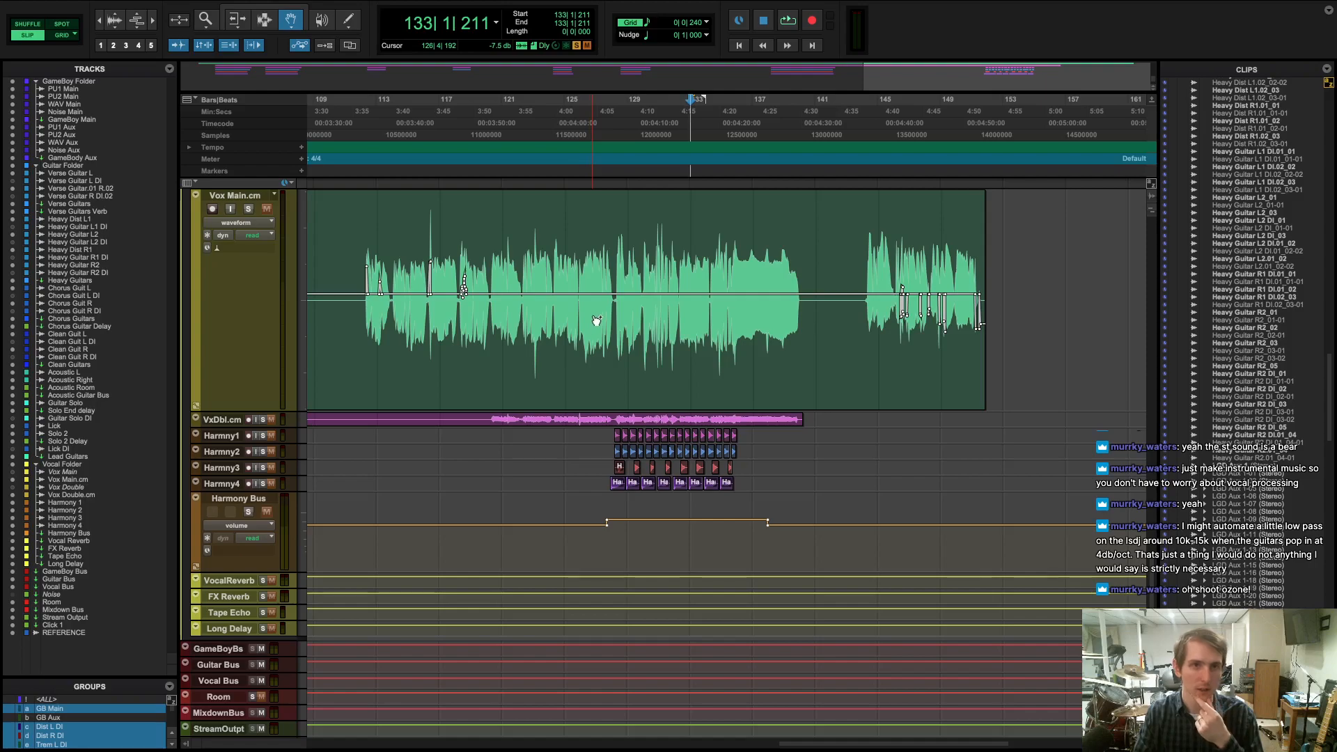
key(super+equal)
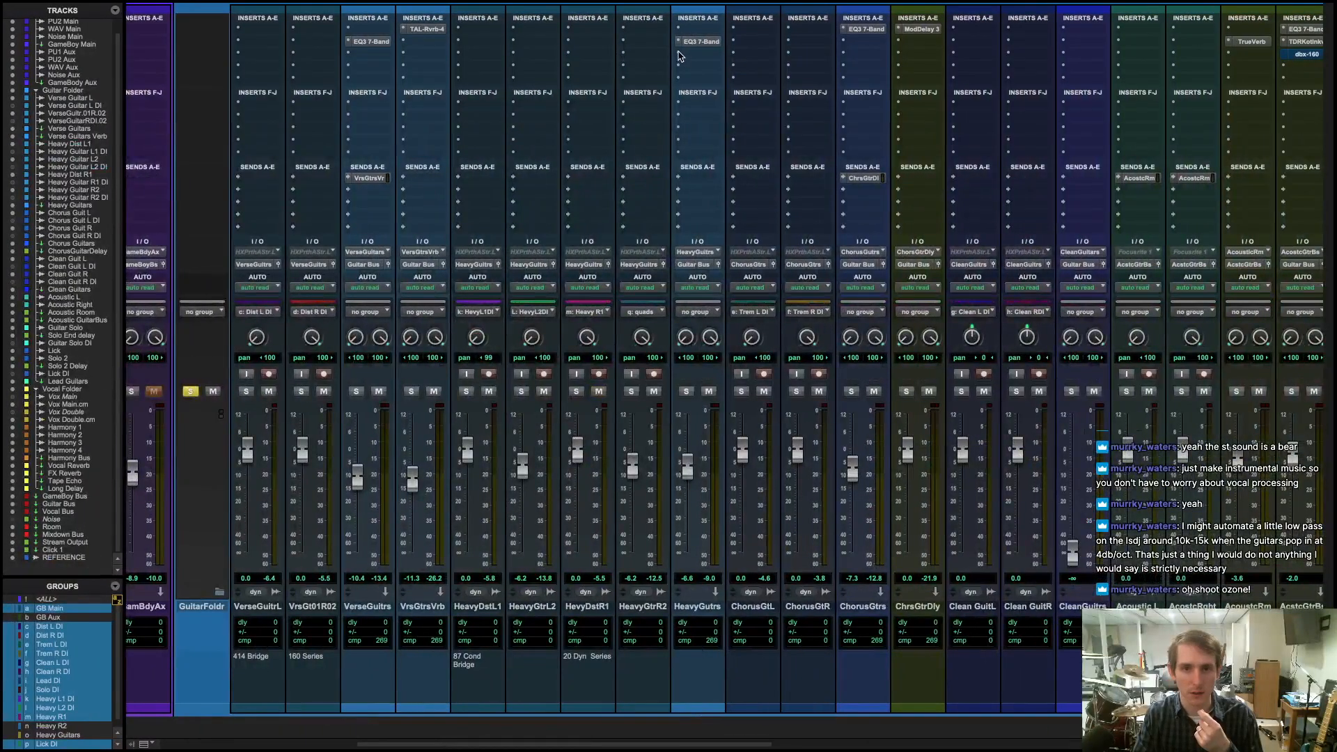
- Insert iZotope Insight (stereo) below EQ3 7-Band on the Heavy Guitars bus and dismiss its preset manager
click(679, 54)
mouse_move(731, 54)
mouse_move(862, 177)
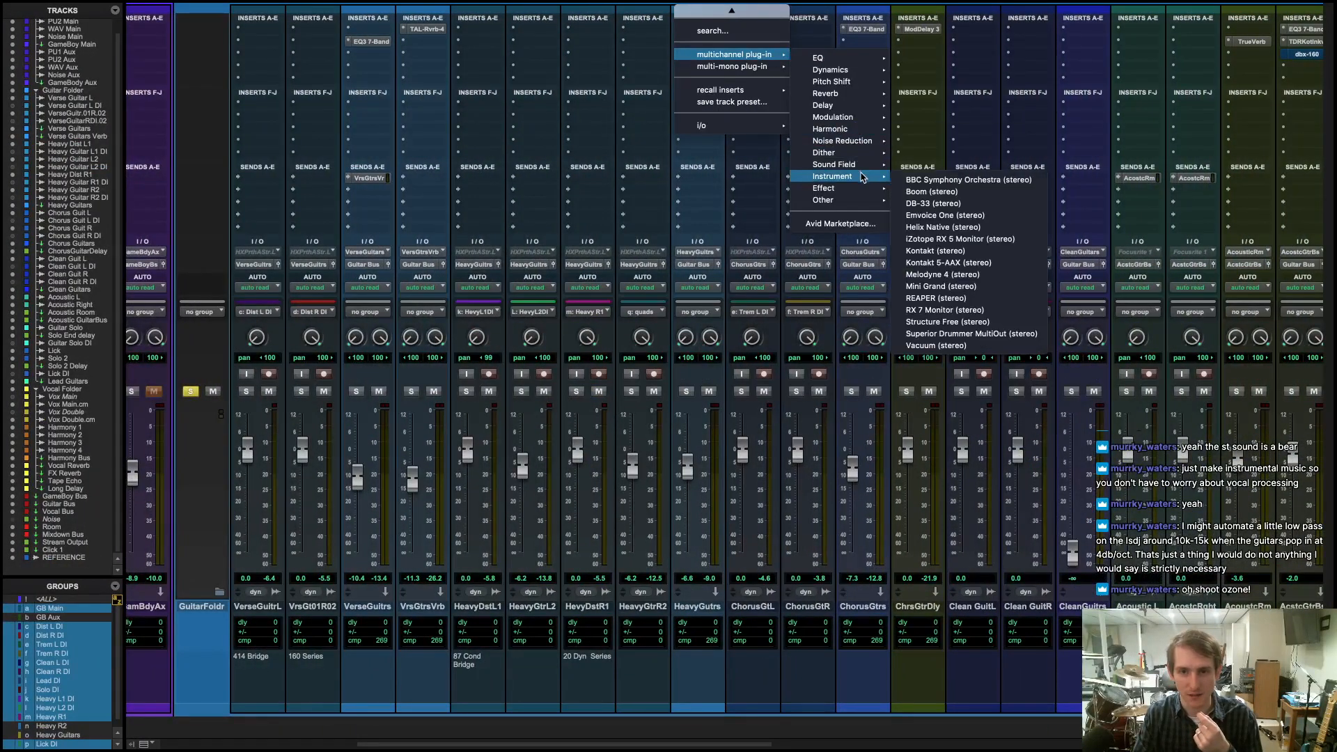
click(962, 218)
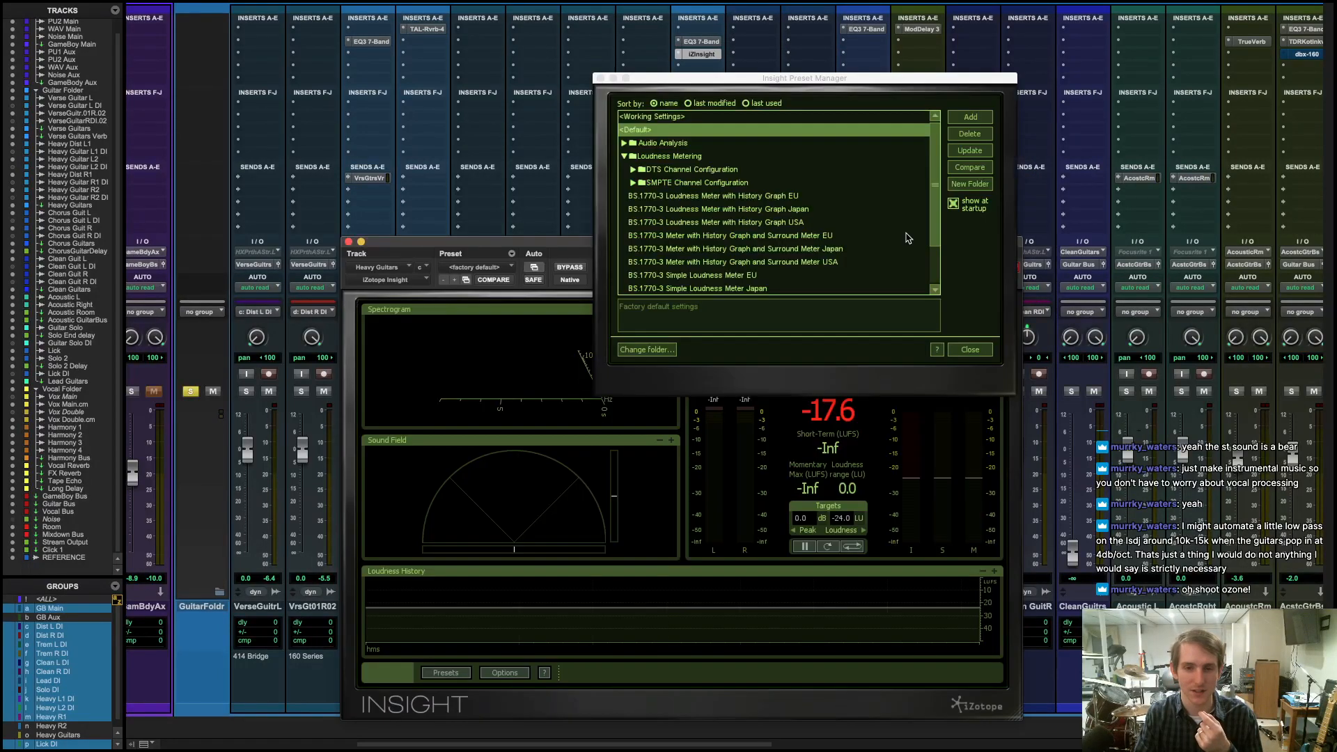
click(600, 79)
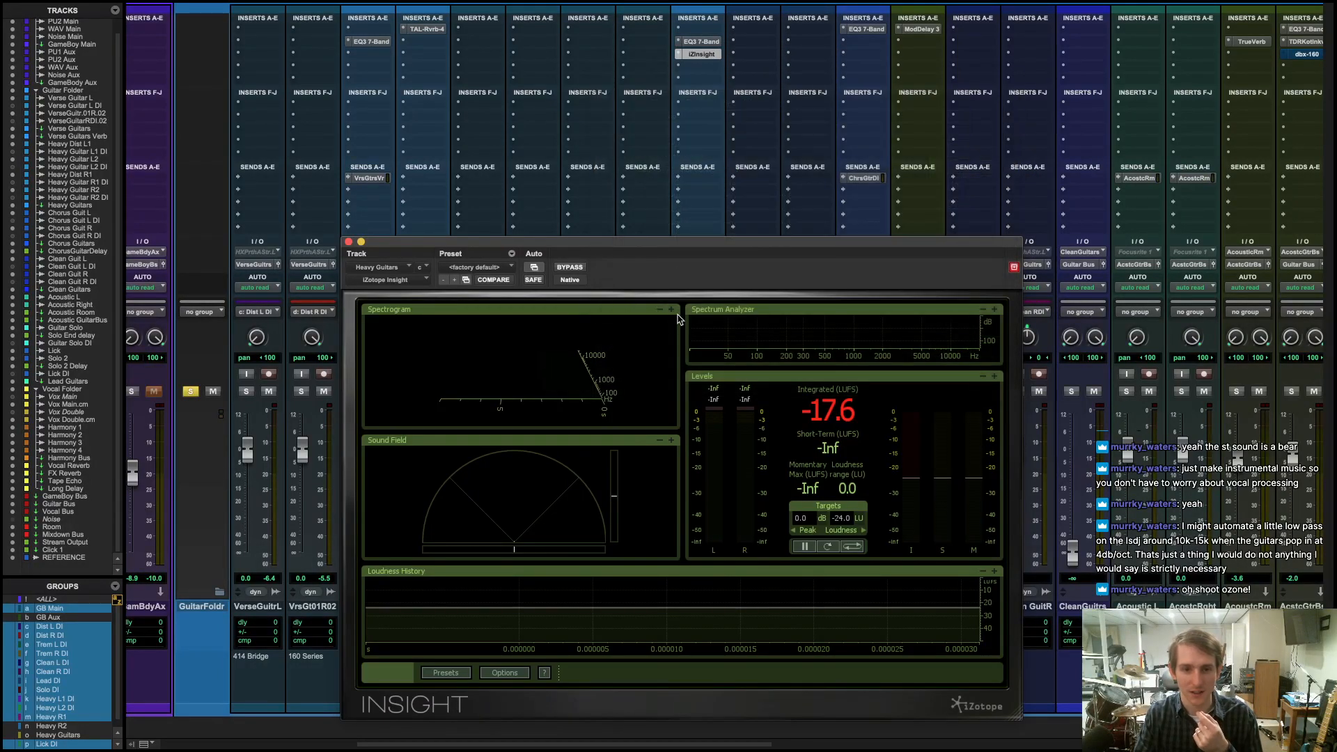
- Enlarge Insight's spectrogram and examine the soloed guitars in its rotated 3D view while playing from 128|3|128
click(672, 442)
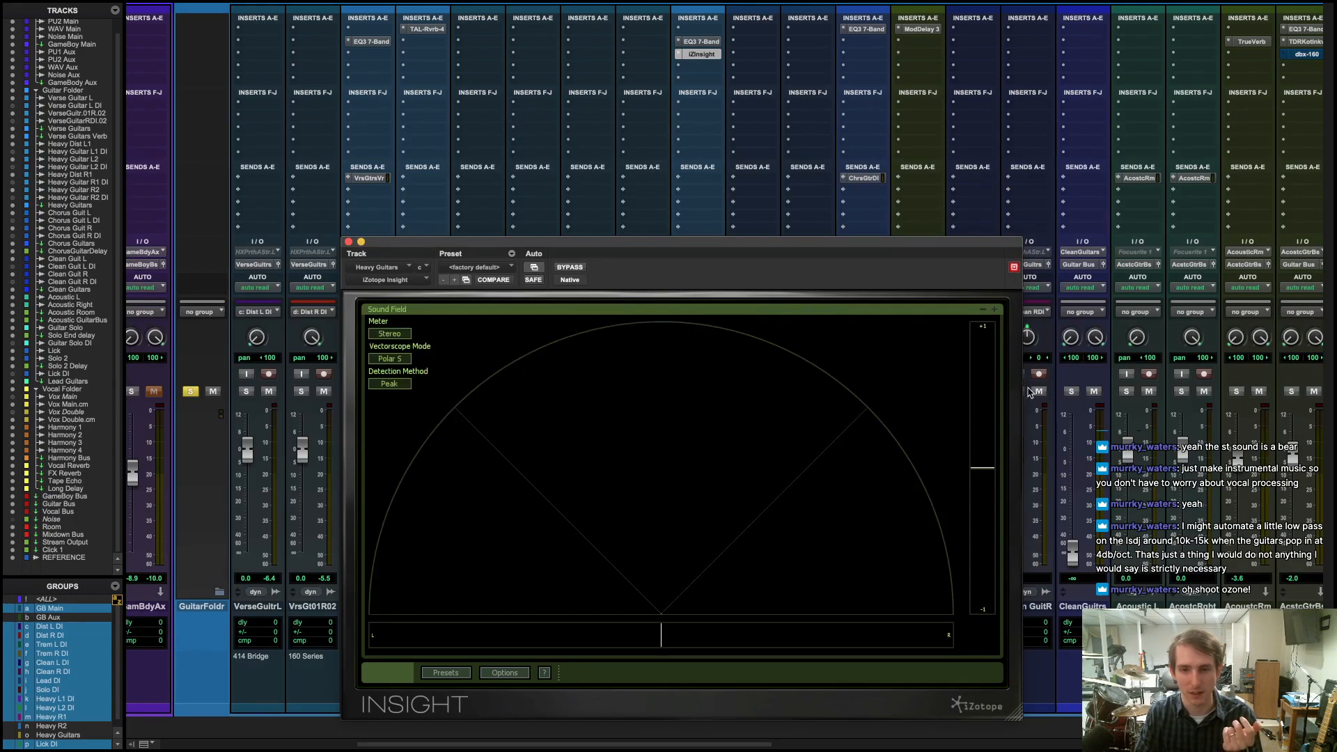
click(983, 310)
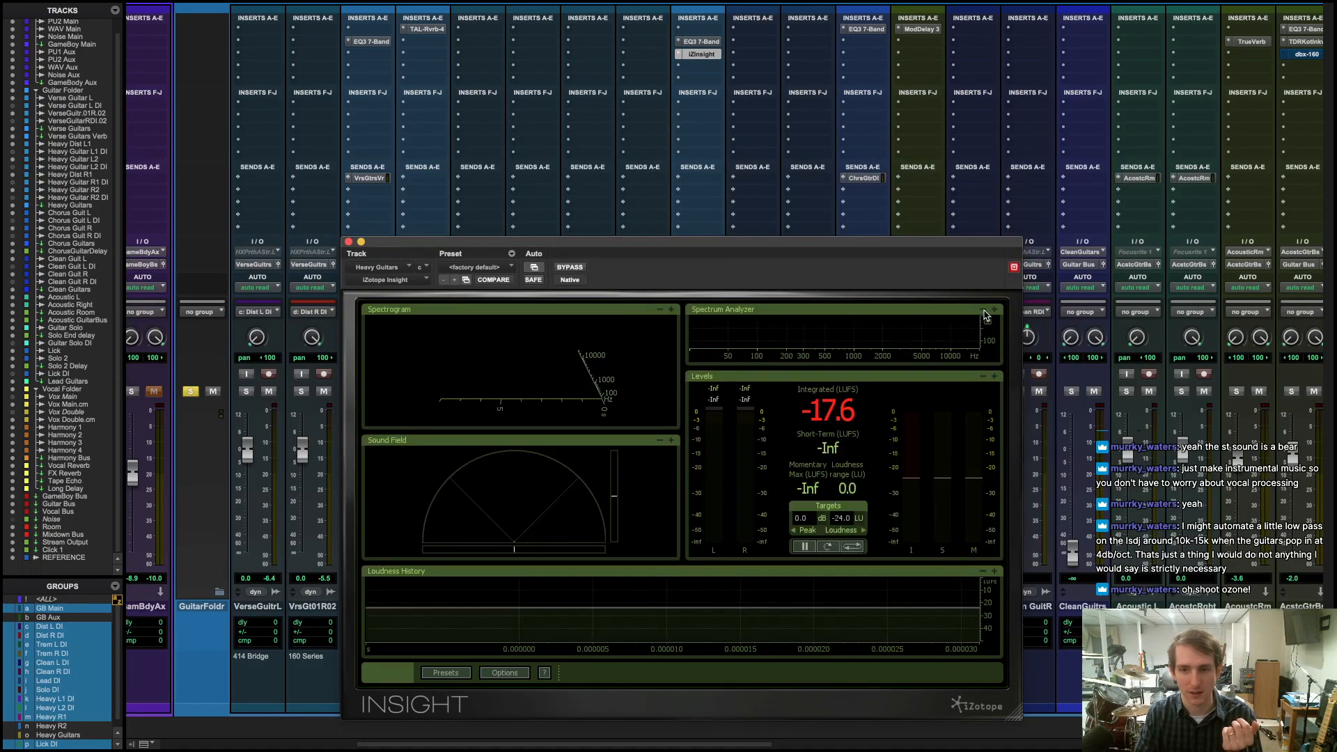
click(671, 310)
key(super+equal)
click(621, 191)
key(space)
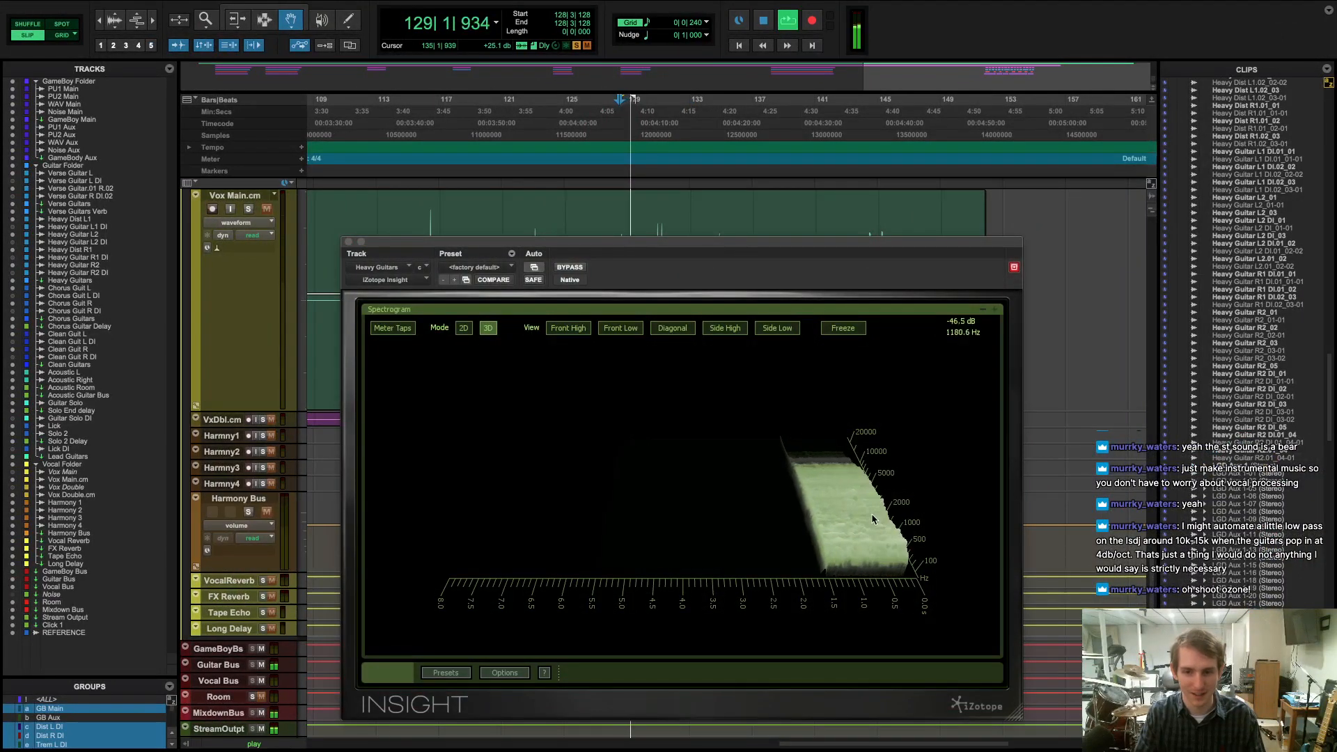
drag(916, 598, 872, 577)
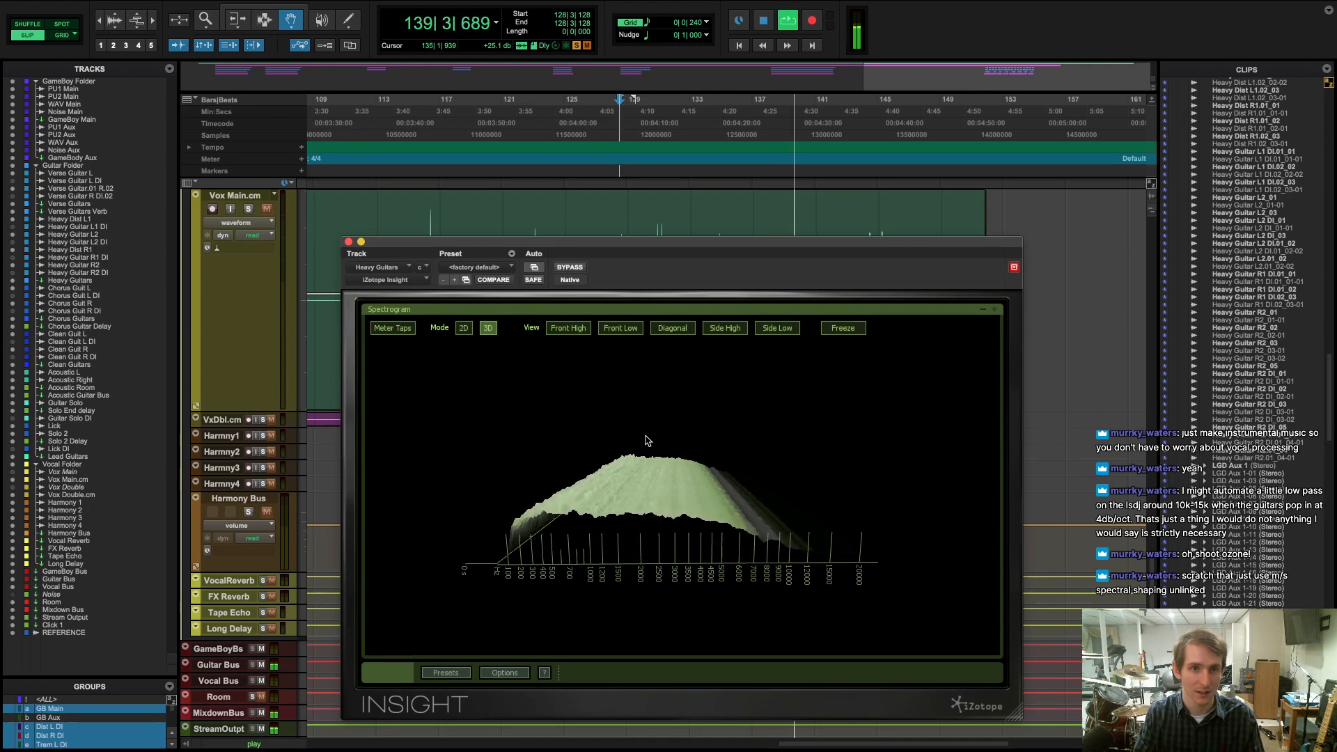
mouse_move(645, 449)
mouse_down()
mouse_move(643, 585)
mouse_move(654, 450)
mouse_up()
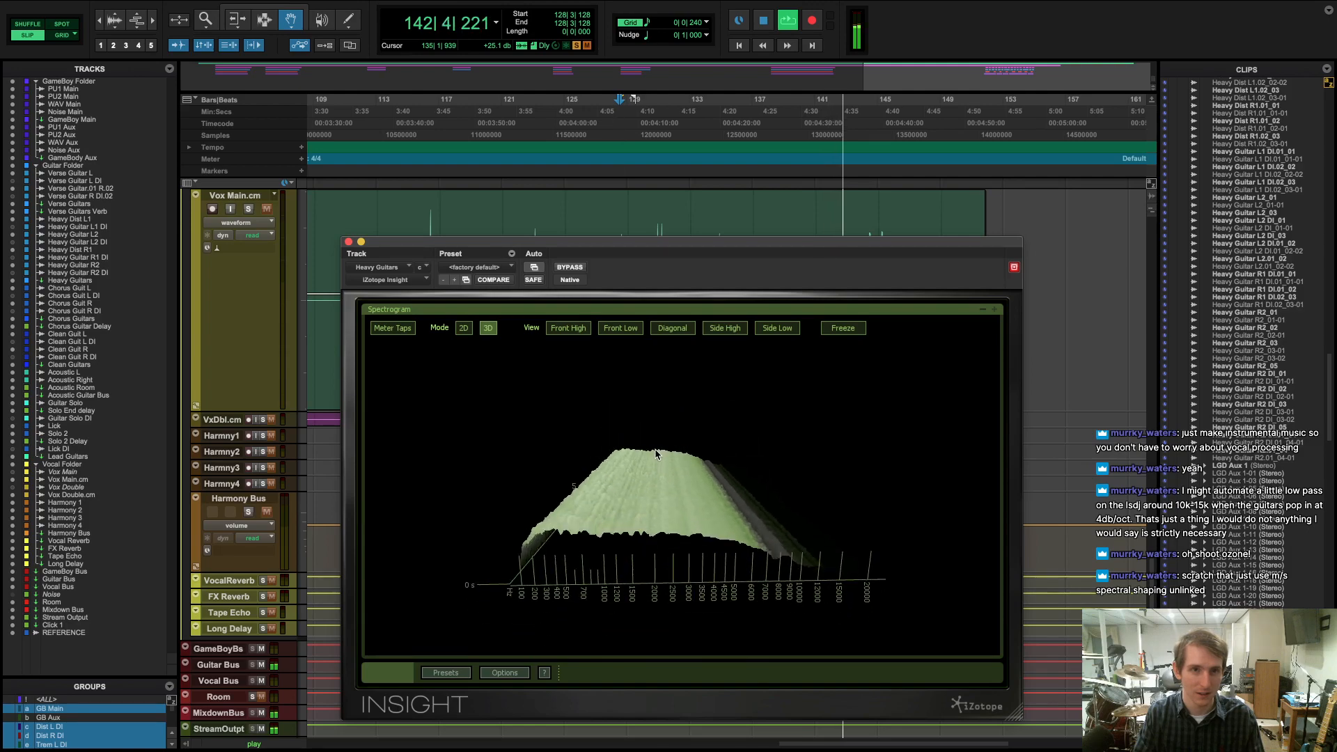
- Stop playback and replace Insight on the Heavy Guitars bus with Ozone 8 Elements (stereo)
key(super+equal)
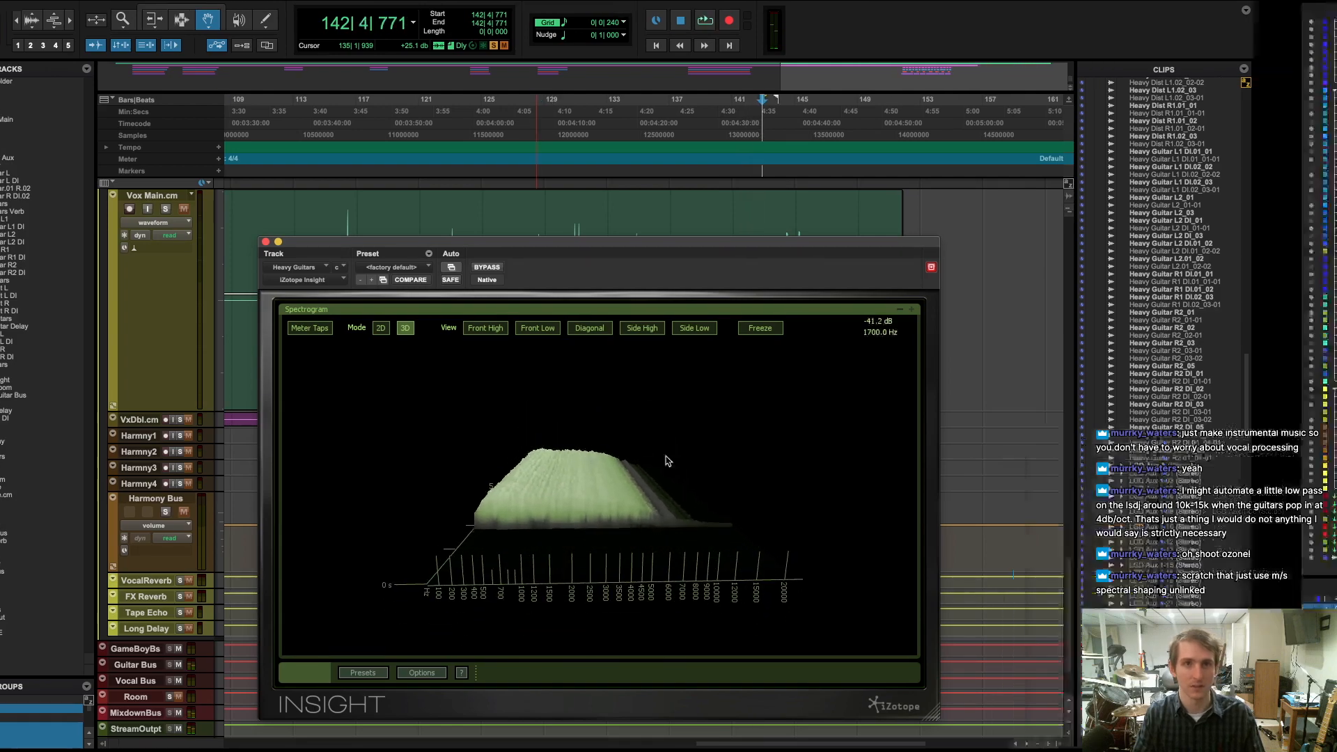
click(686, 54)
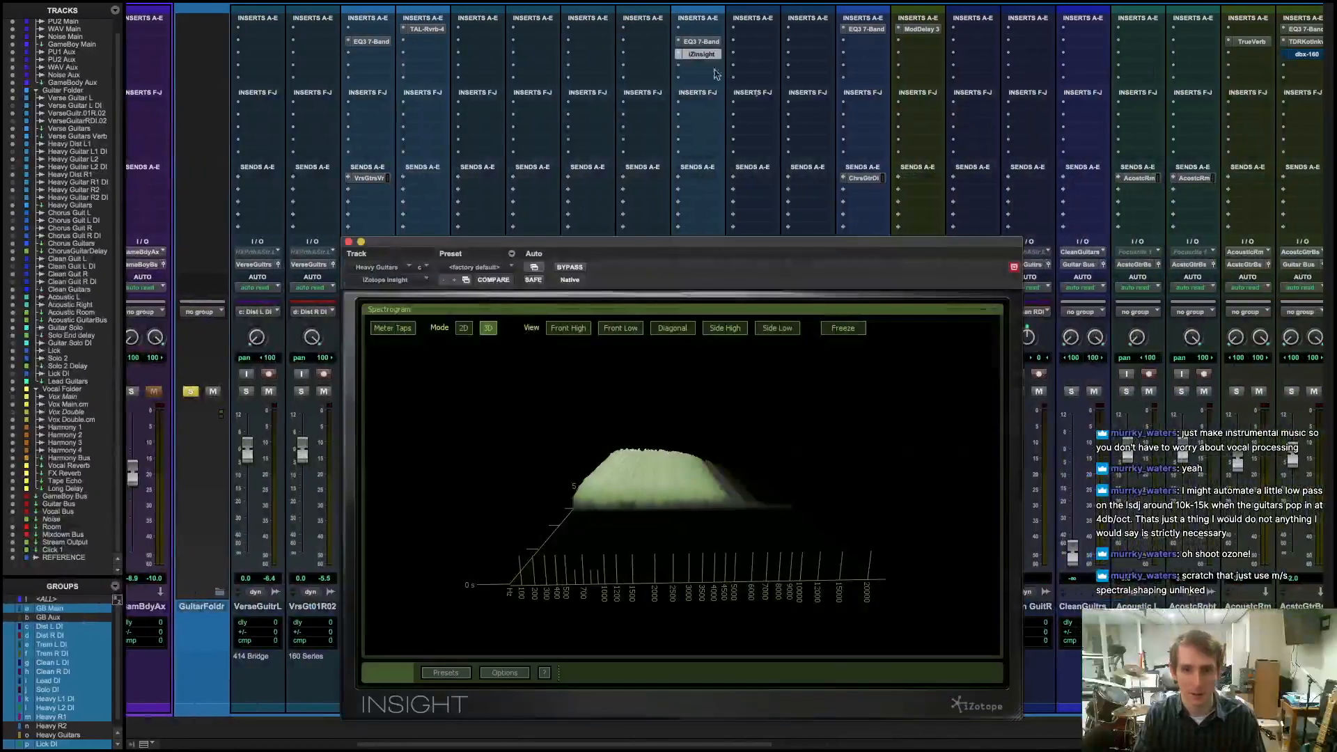
click(680, 57)
mouse_move(701, 58)
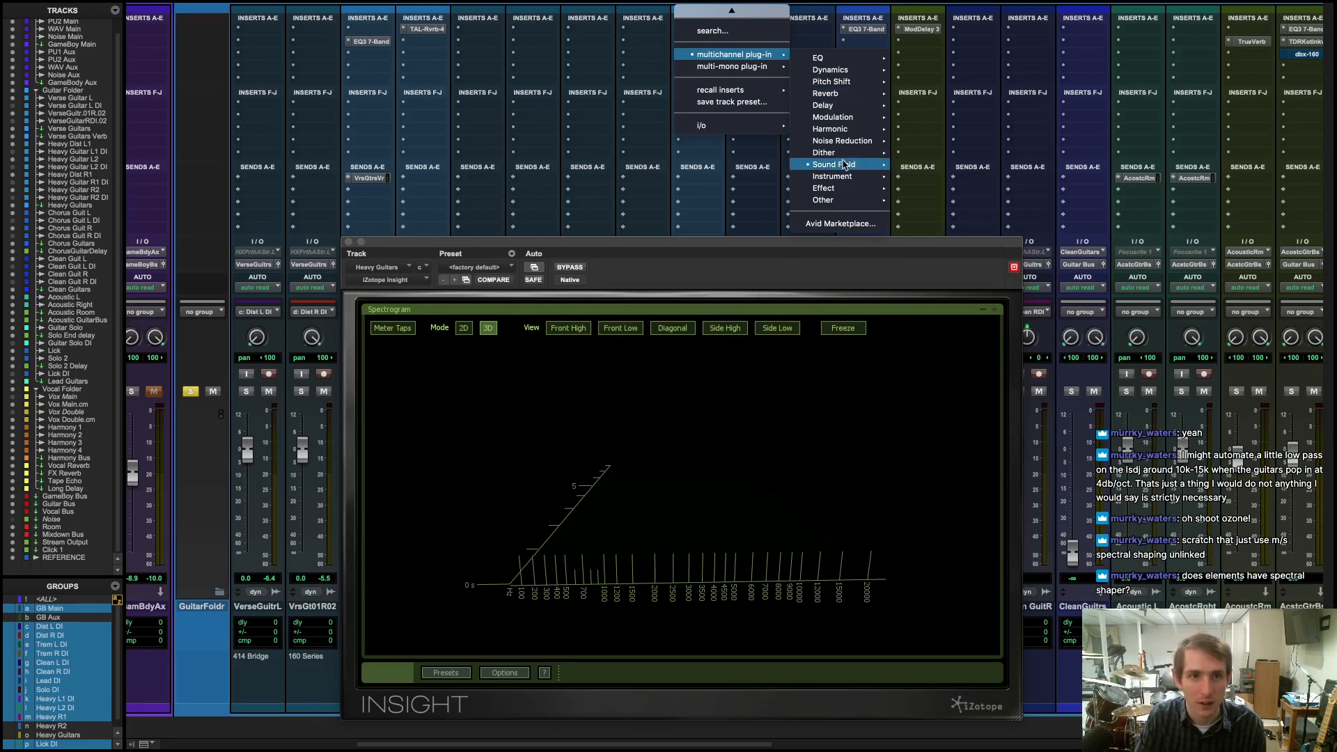
mouse_move(858, 167)
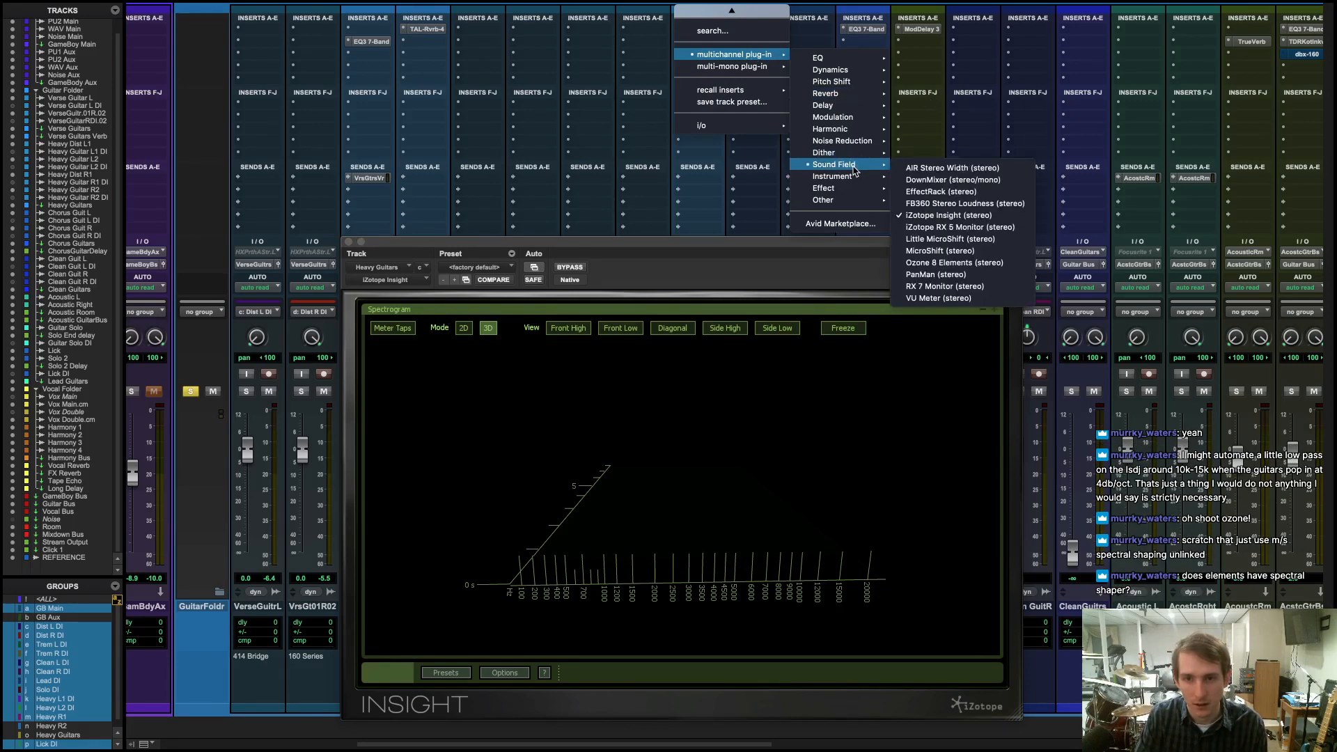
click(984, 263)
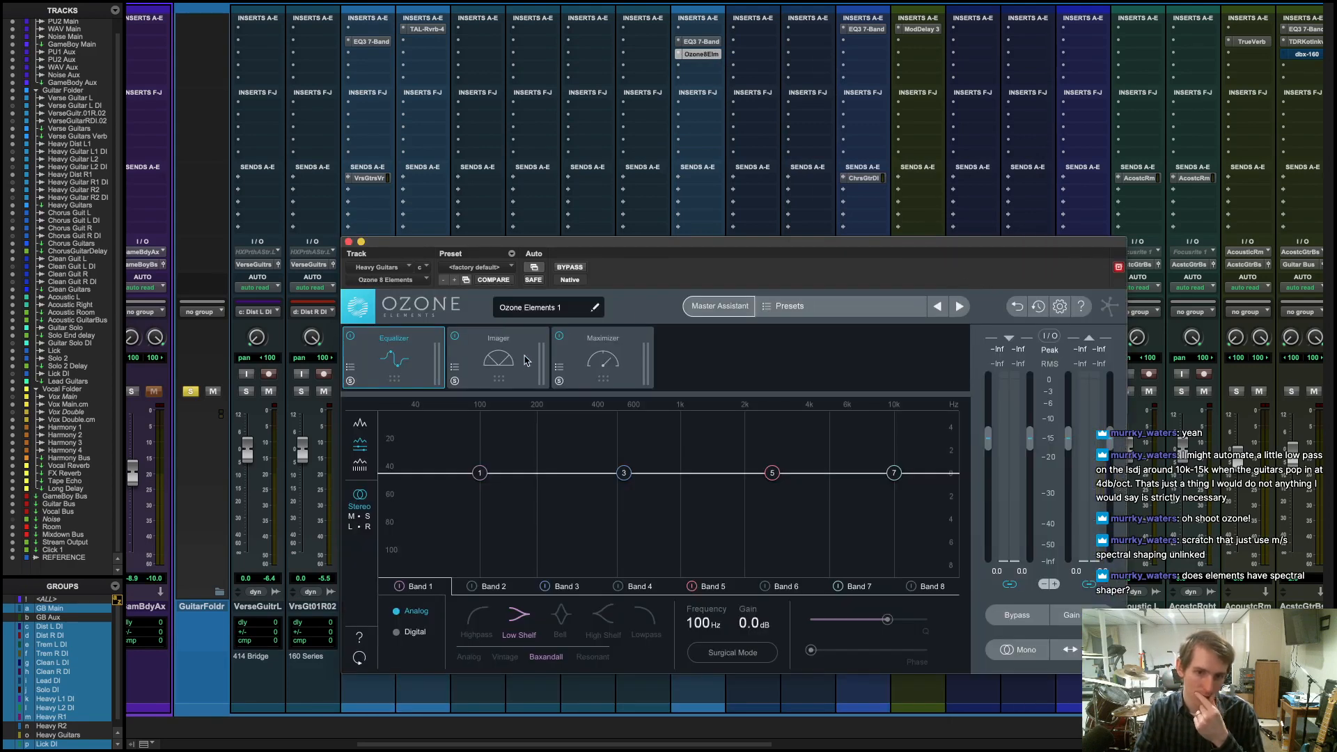
- Show Ozone's Imager and play the soloed guitars over the selection from 129|3|725 to 136|3|128
click(503, 370)
drag(604, 259, 616, 123)
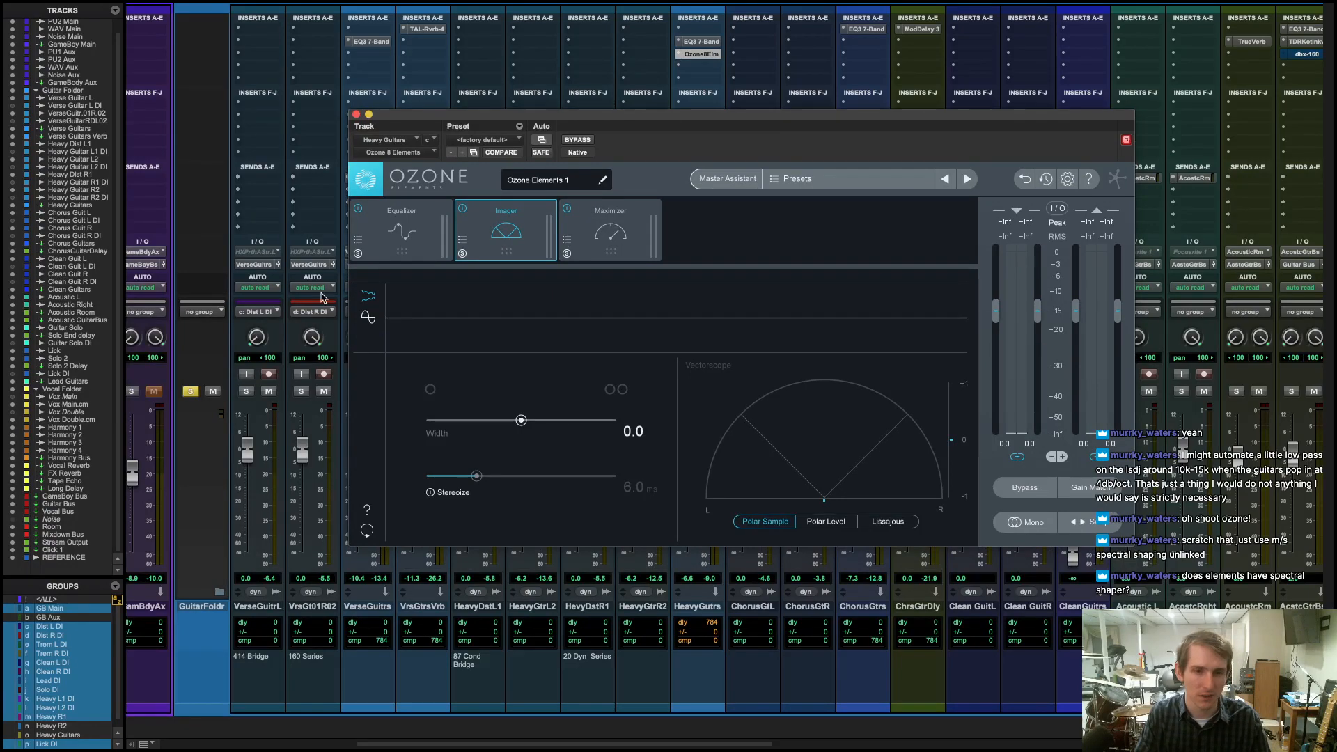
key(super+equal)
drag(710, 126, 710, 415)
drag(637, 170, 752, 170)
key(space)
drag(683, 444, 660, 234)
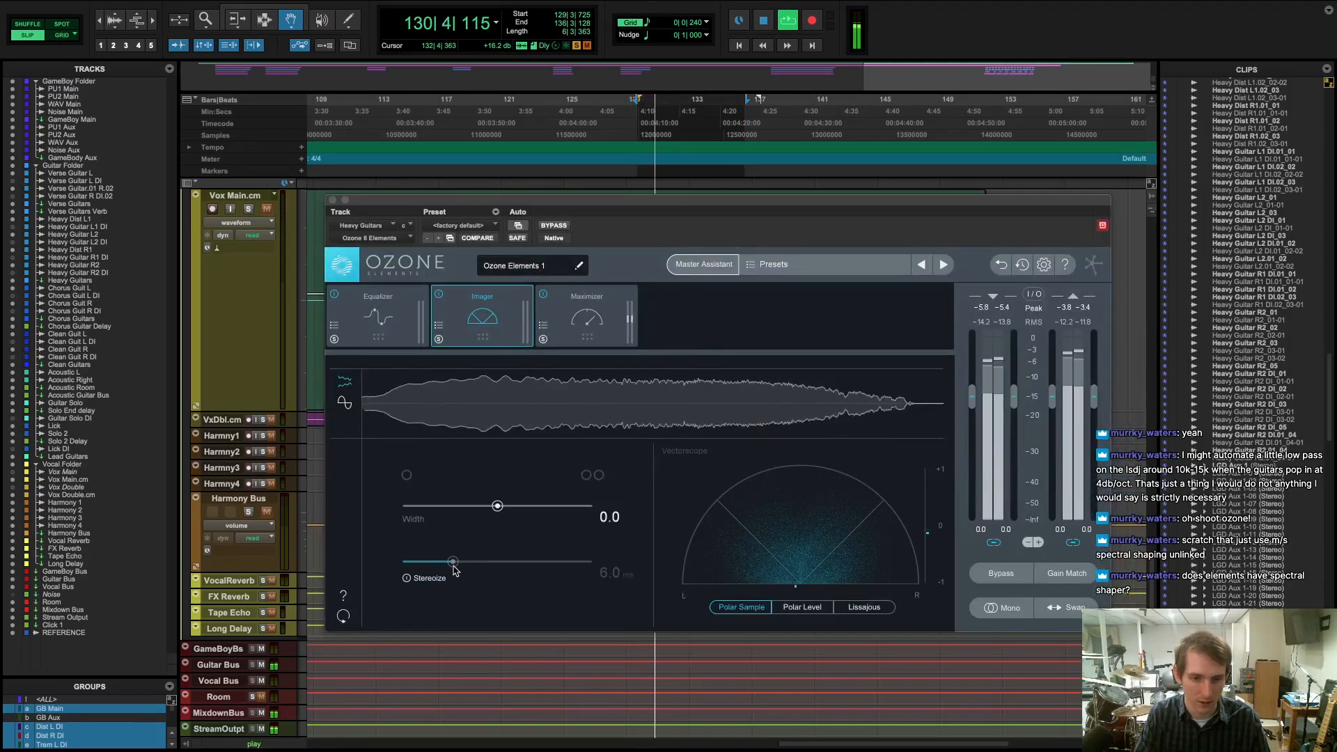
- Try the Imager's Stereoize at 1.0 ms and a Width of -100.0 on the heavy guitars
click(418, 581)
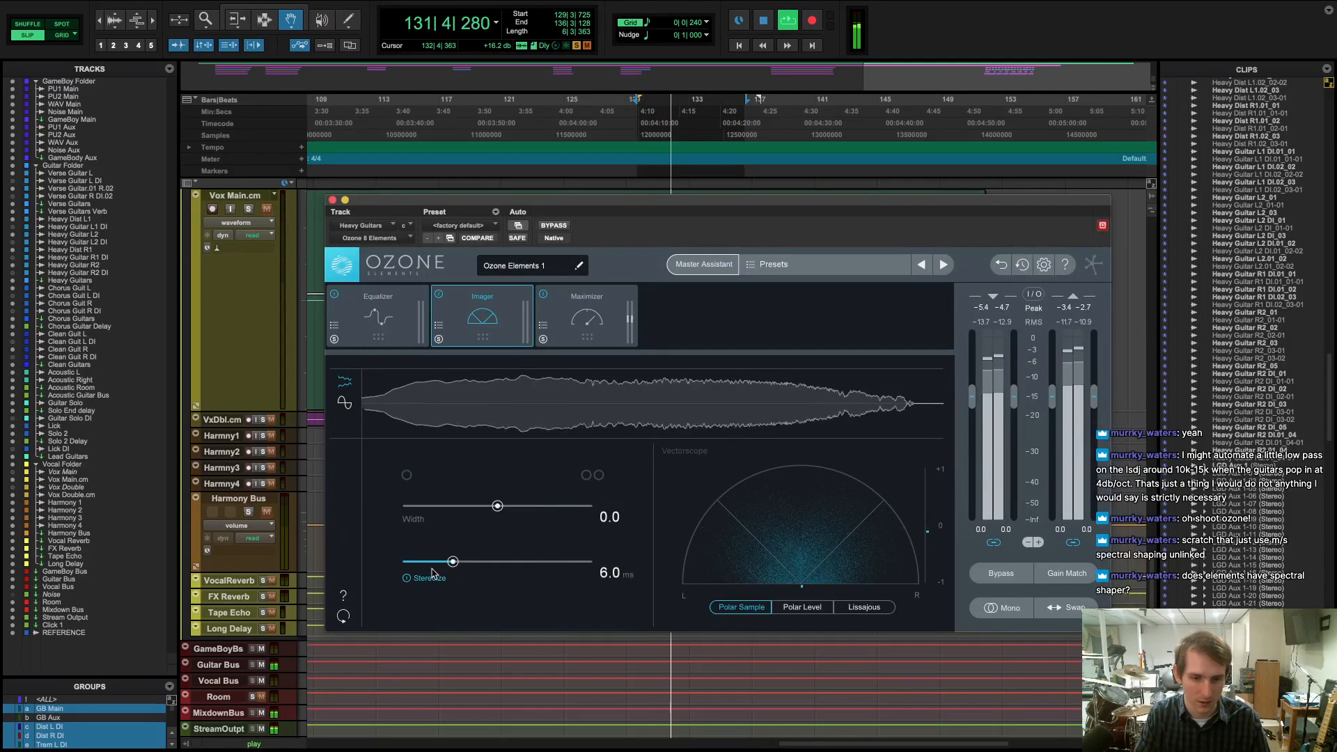
drag(453, 561, 404, 566)
click(405, 577)
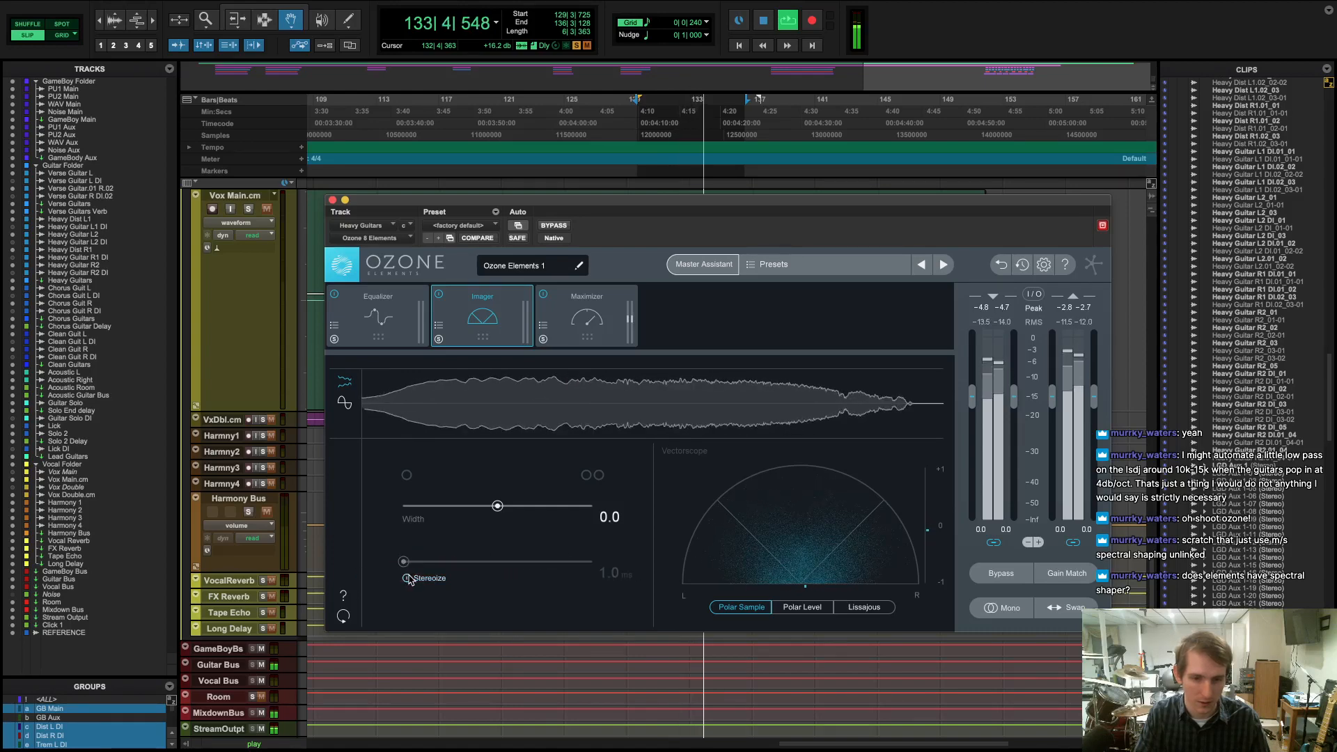
drag(497, 505, 374, 509)
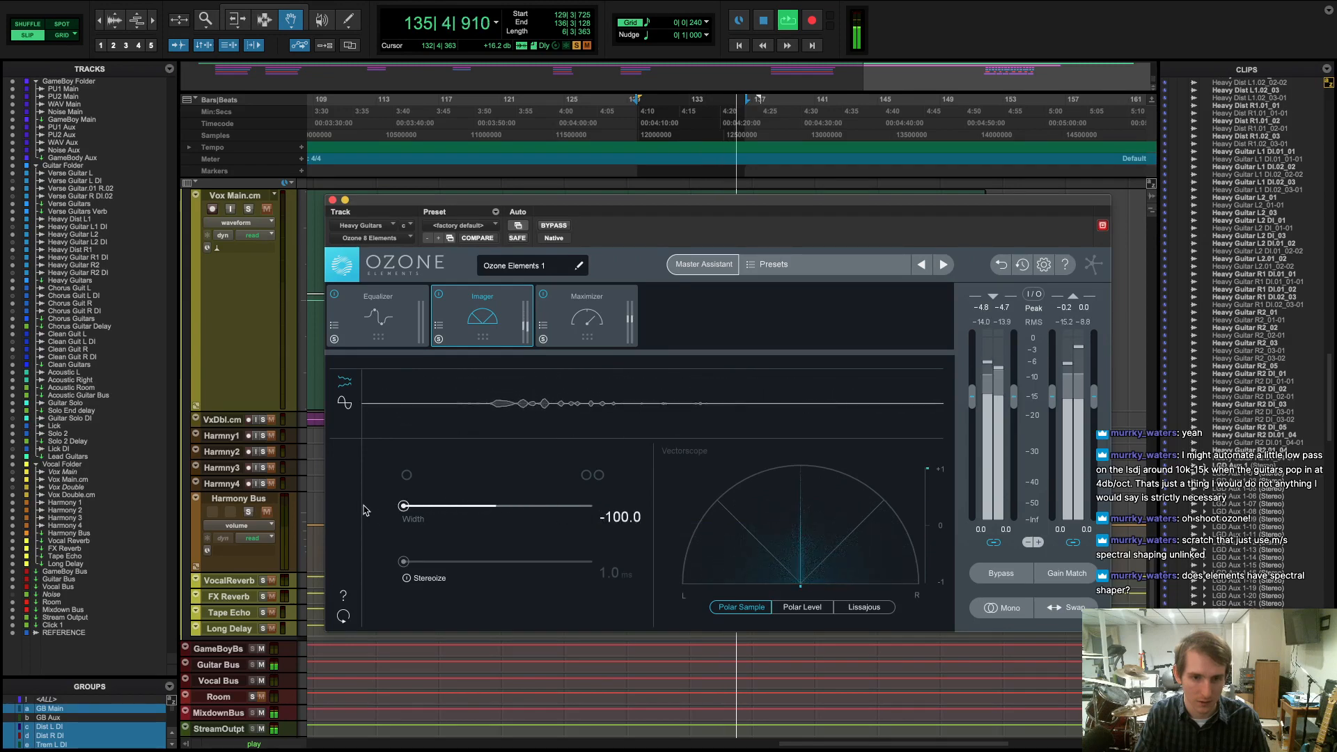
drag(404, 506, 497, 508)
- Switch the Imager's upper meter to the +1 to -1 trace and play the guitars from 132|4|026
click(345, 404)
key(space)
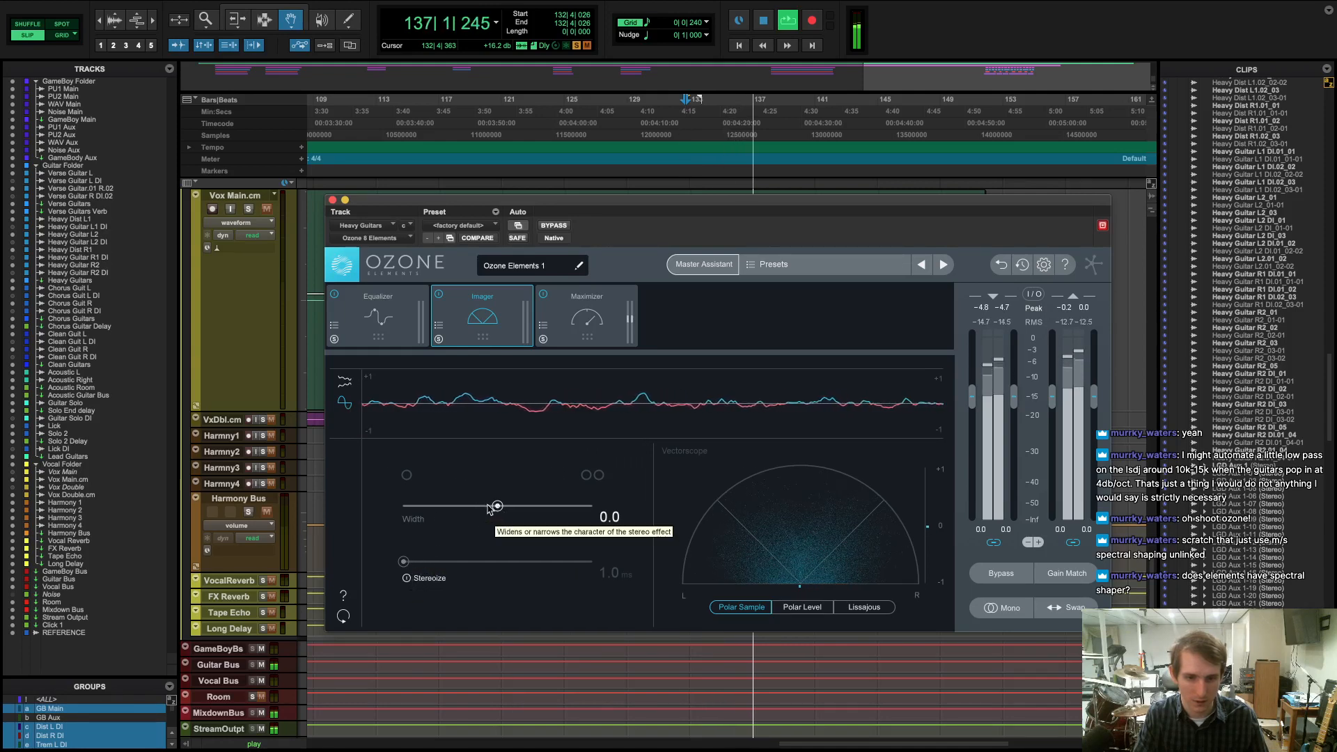
key(space)
- Look over Ozone's Maximizer and Imager, and set the Equalizer to Mid/Side processing
click(588, 315)
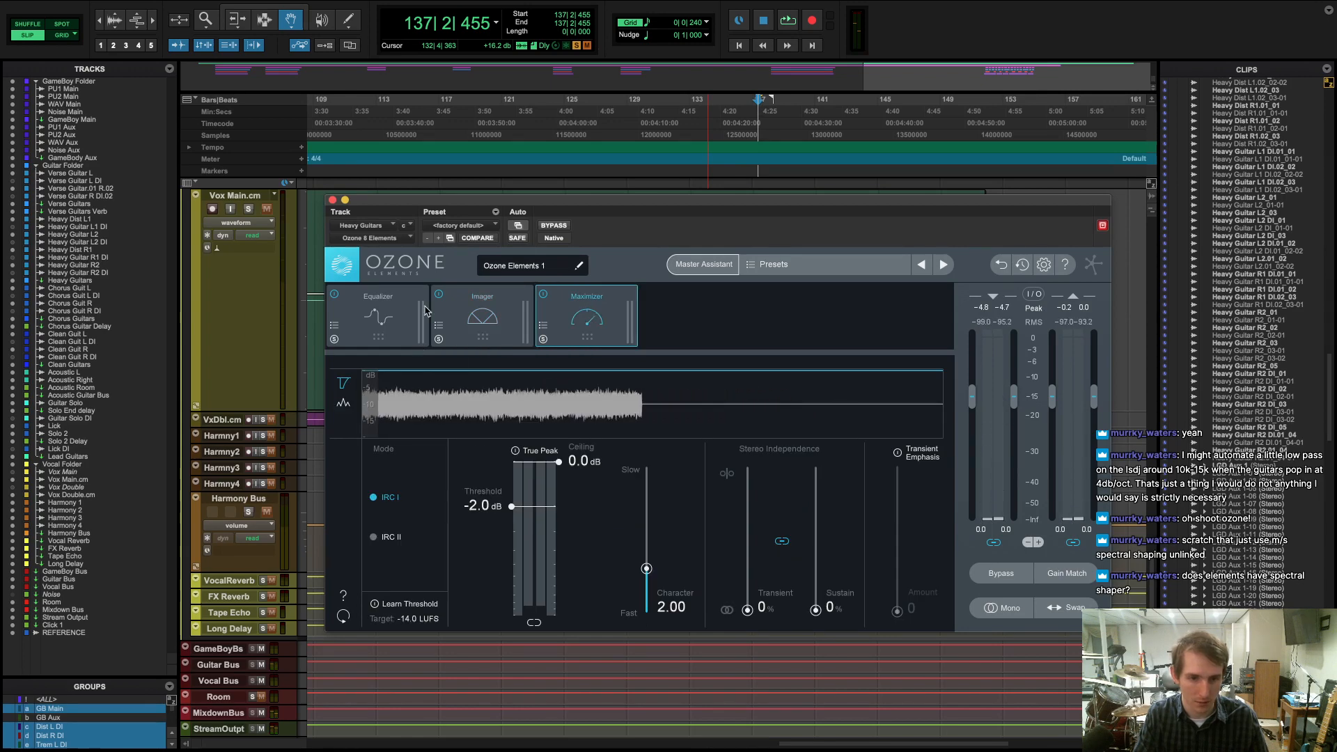
click(482, 317)
click(405, 322)
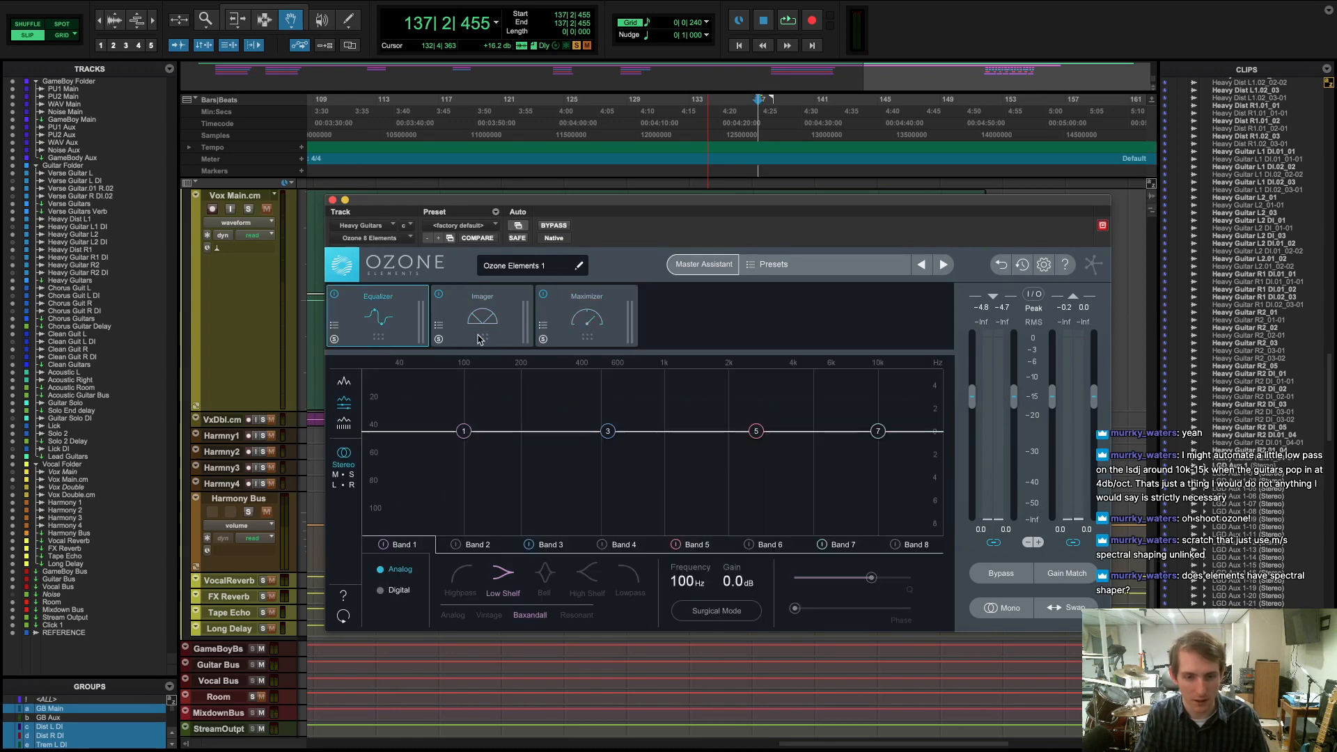
click(350, 476)
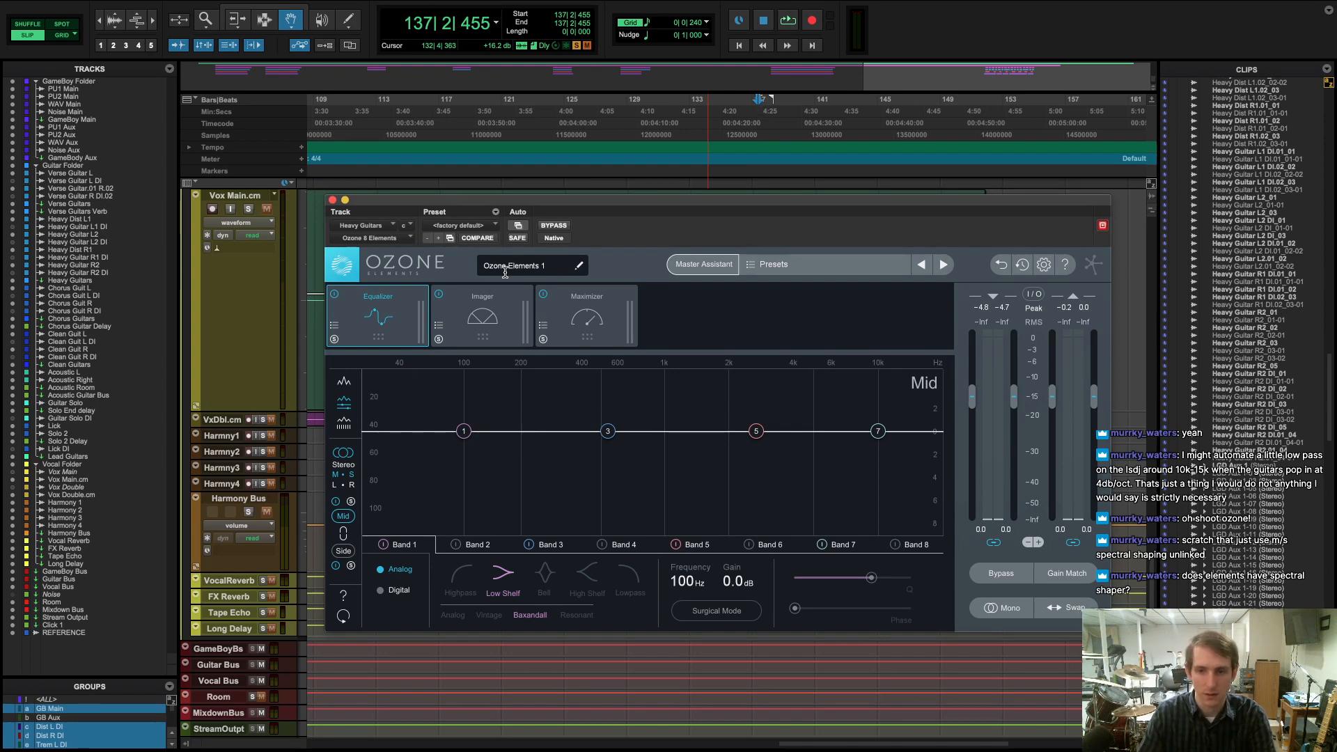
- Review the Maximizer settings and compare the Imager's Lissajous, Polar Level and Polar Sample vectorscope views
click(604, 314)
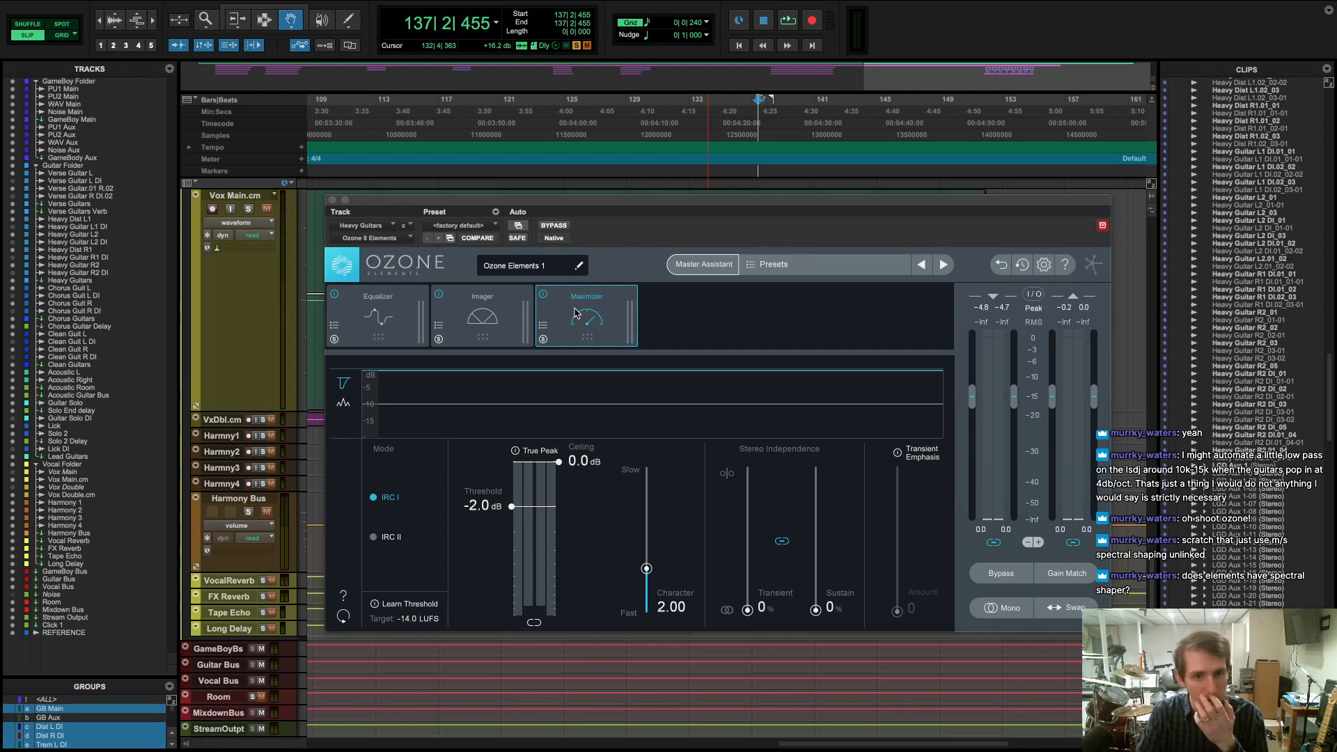
click(503, 322)
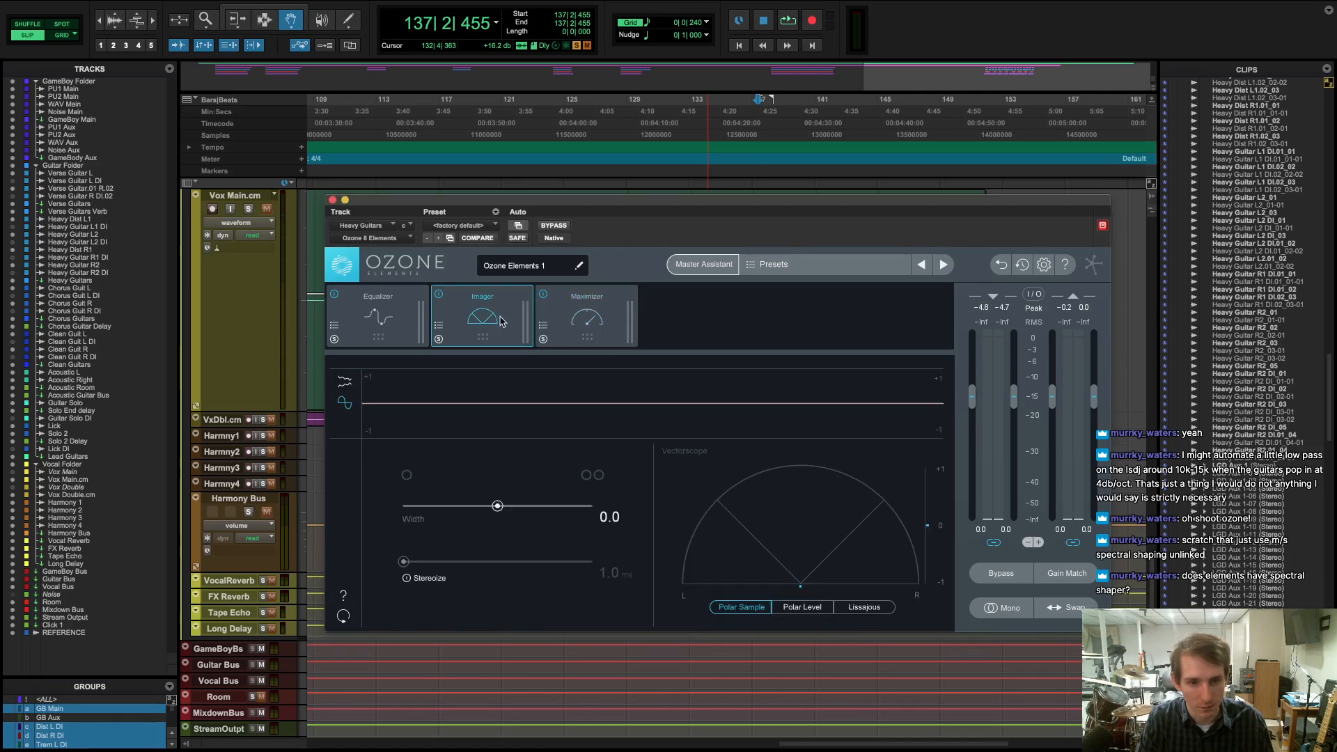
click(864, 607)
click(802, 607)
click(732, 607)
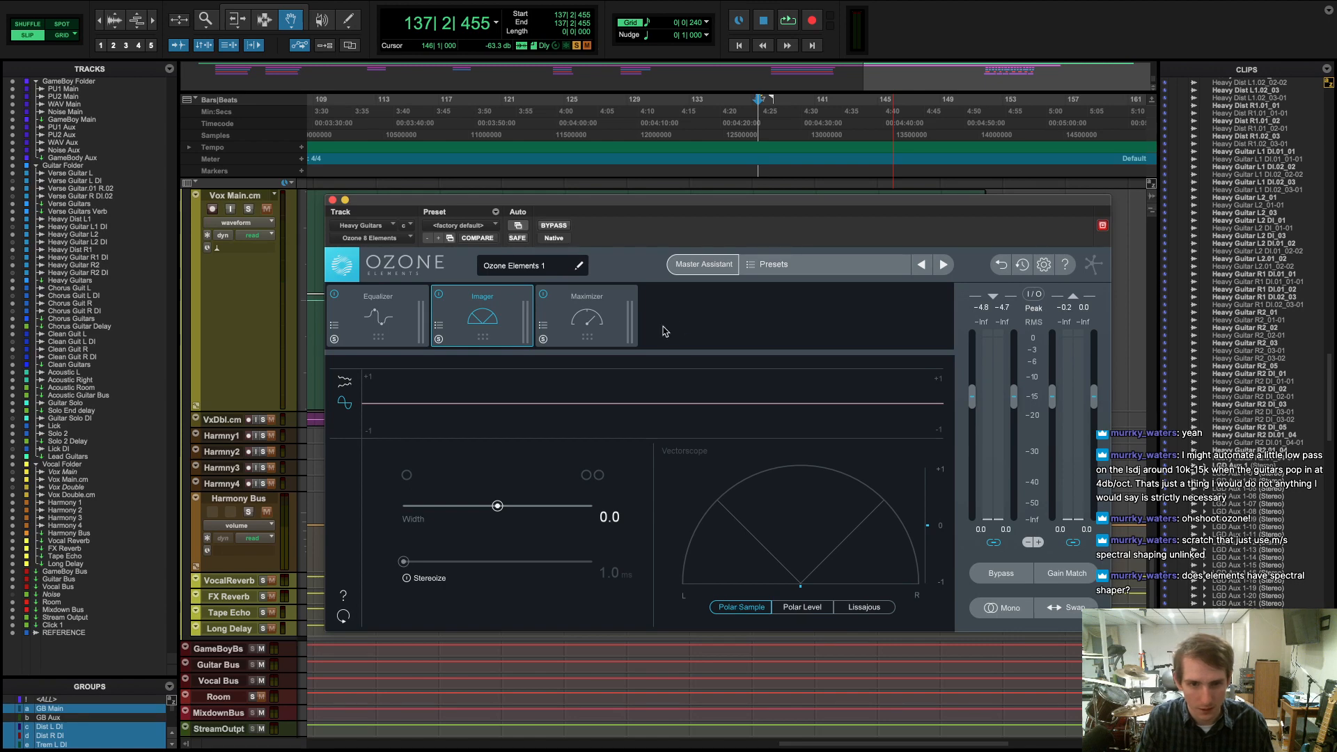
- View Ozone's Maximizer, close the plug-in, and play the mix from 126|4|533
click(595, 306)
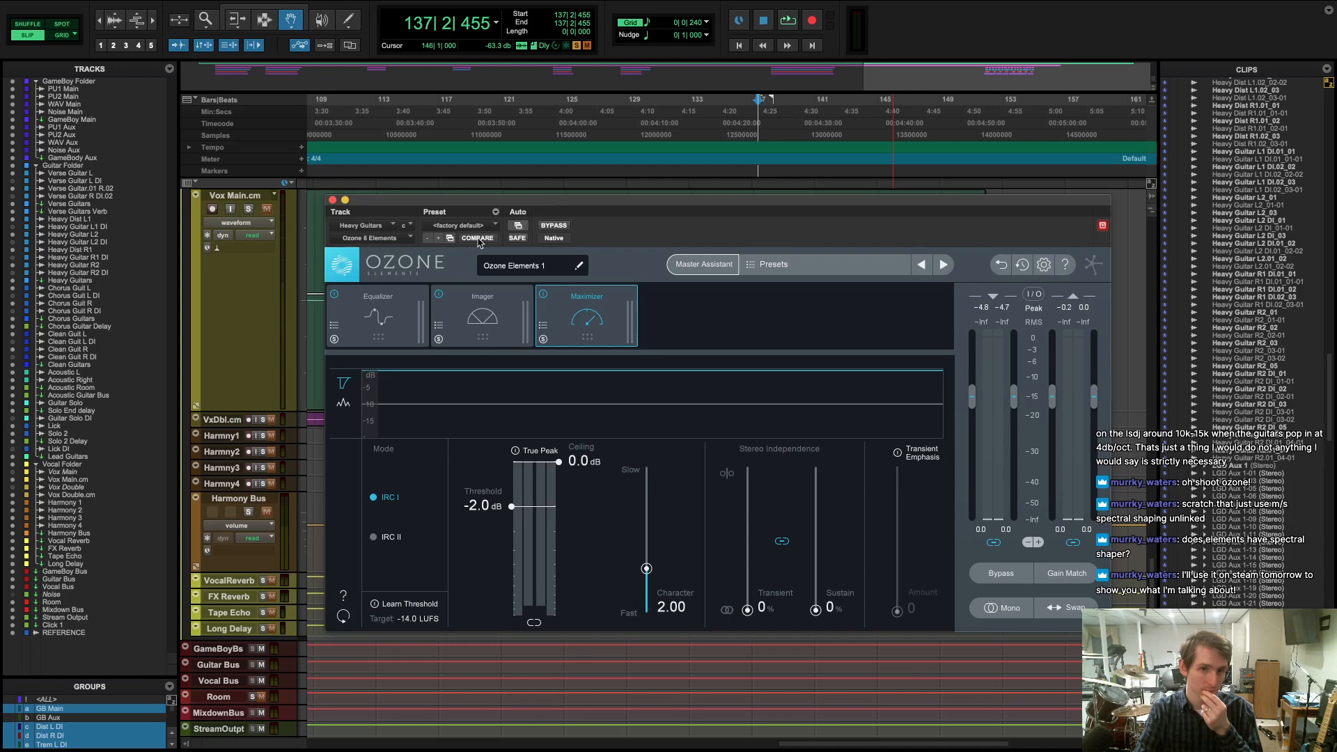
click(333, 200)
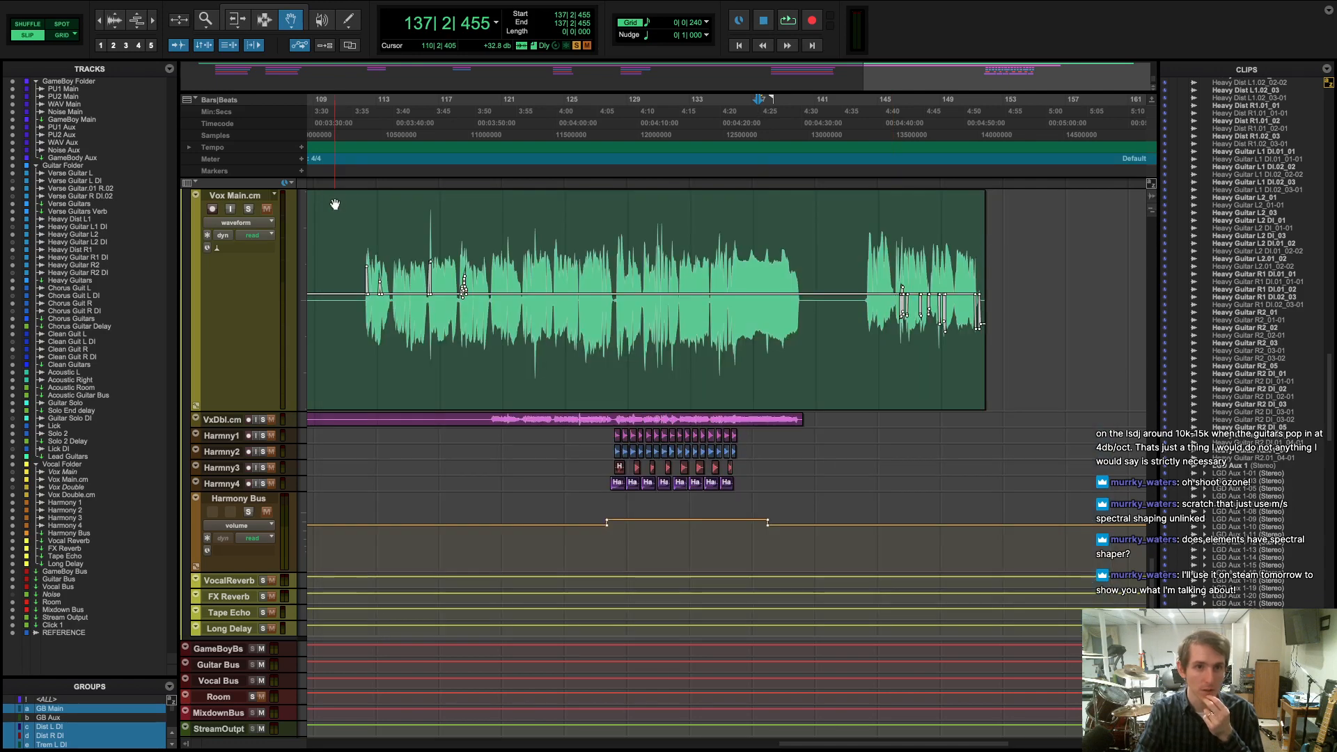
click(378, 174)
click(368, 180)
key(space)
key(space)
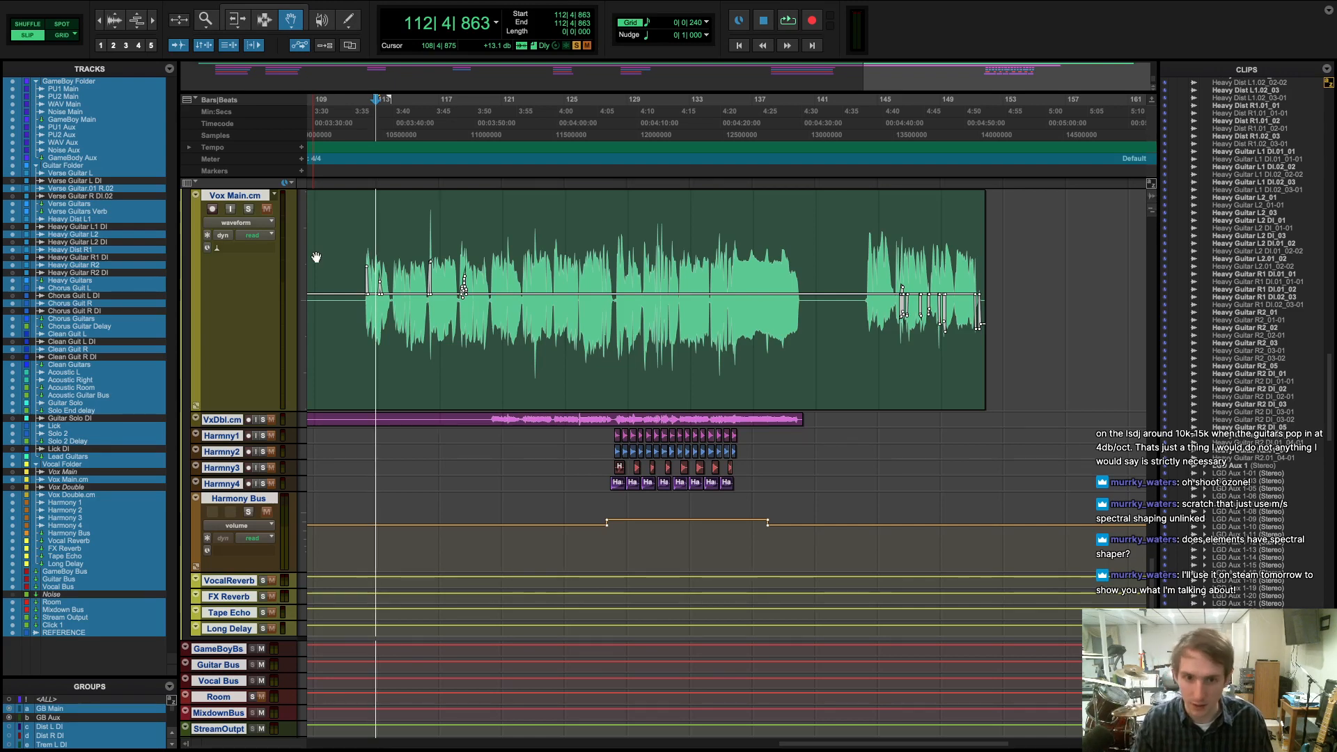
click(593, 176)
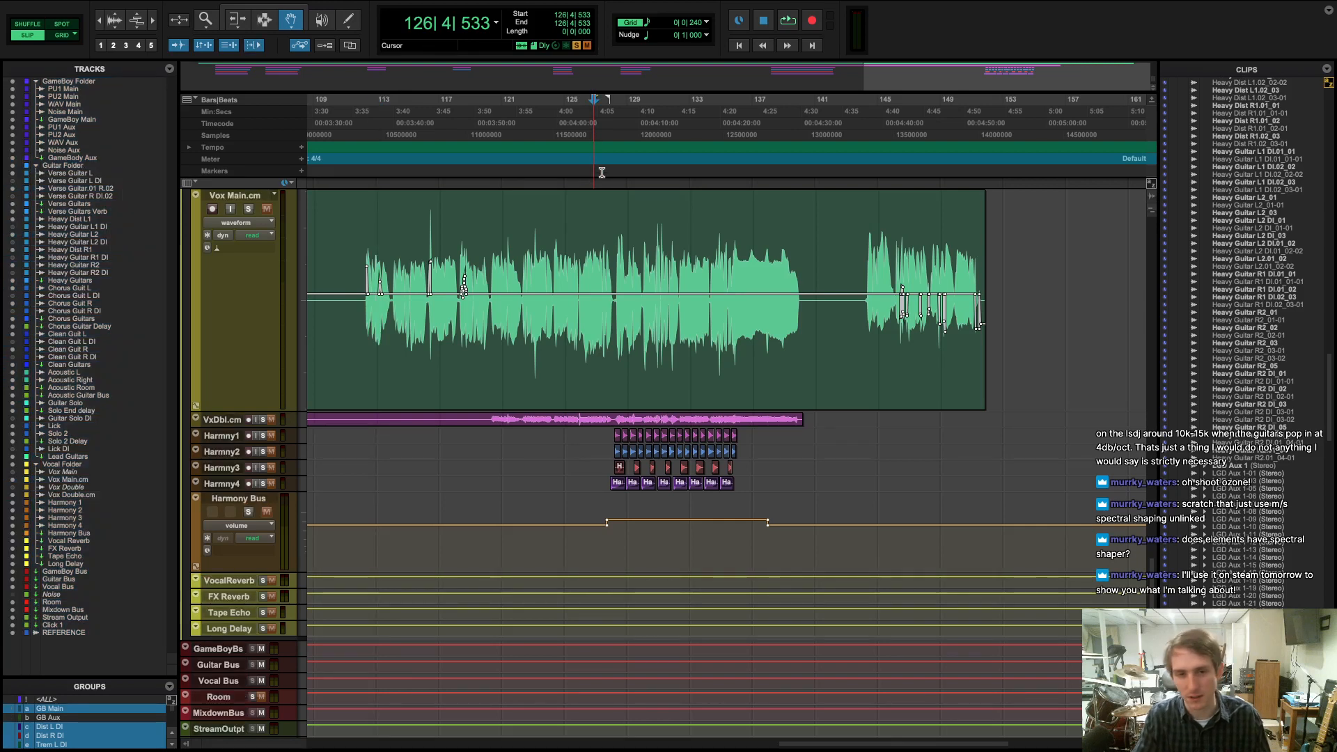
key(space)
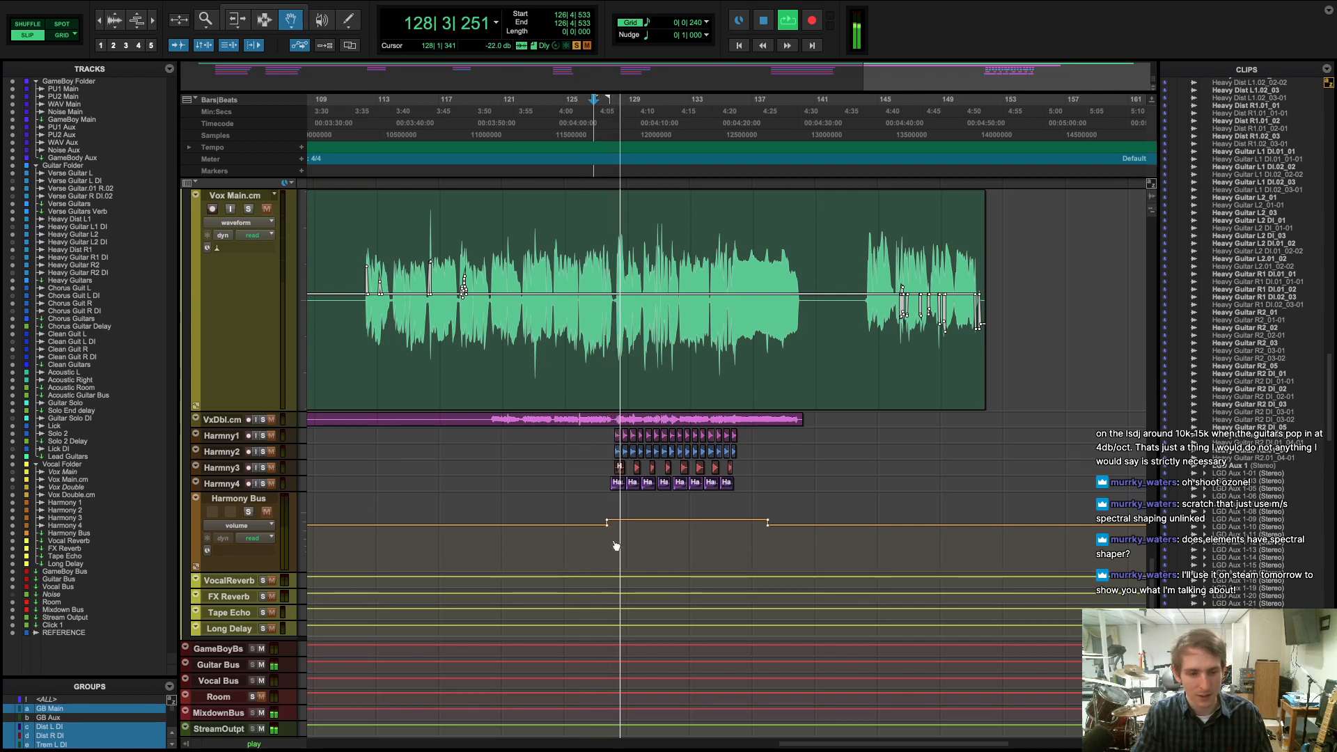
- Remove the Ozone 8 Elements insert from the Heavy Guitars track, leaving its 7-band EQ in place
scroll(235, 510, up, 5)
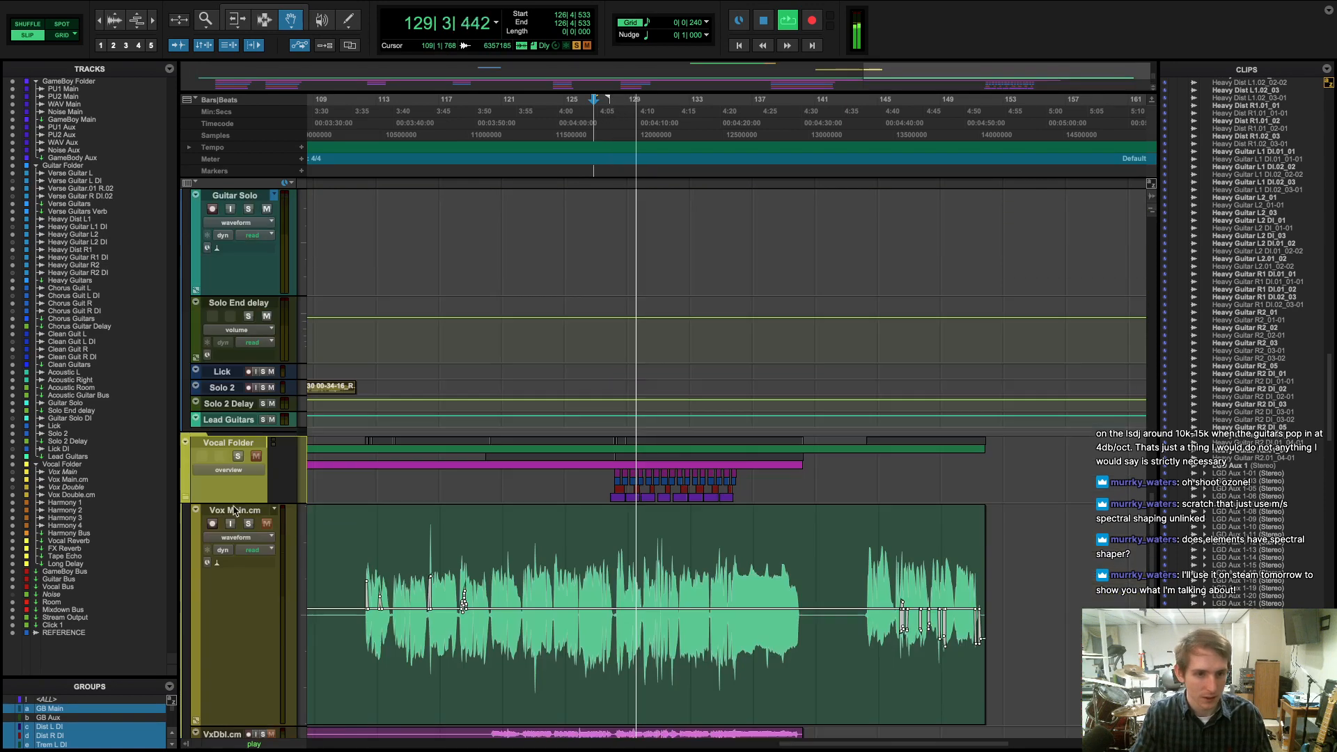
scroll(235, 510, up, 10)
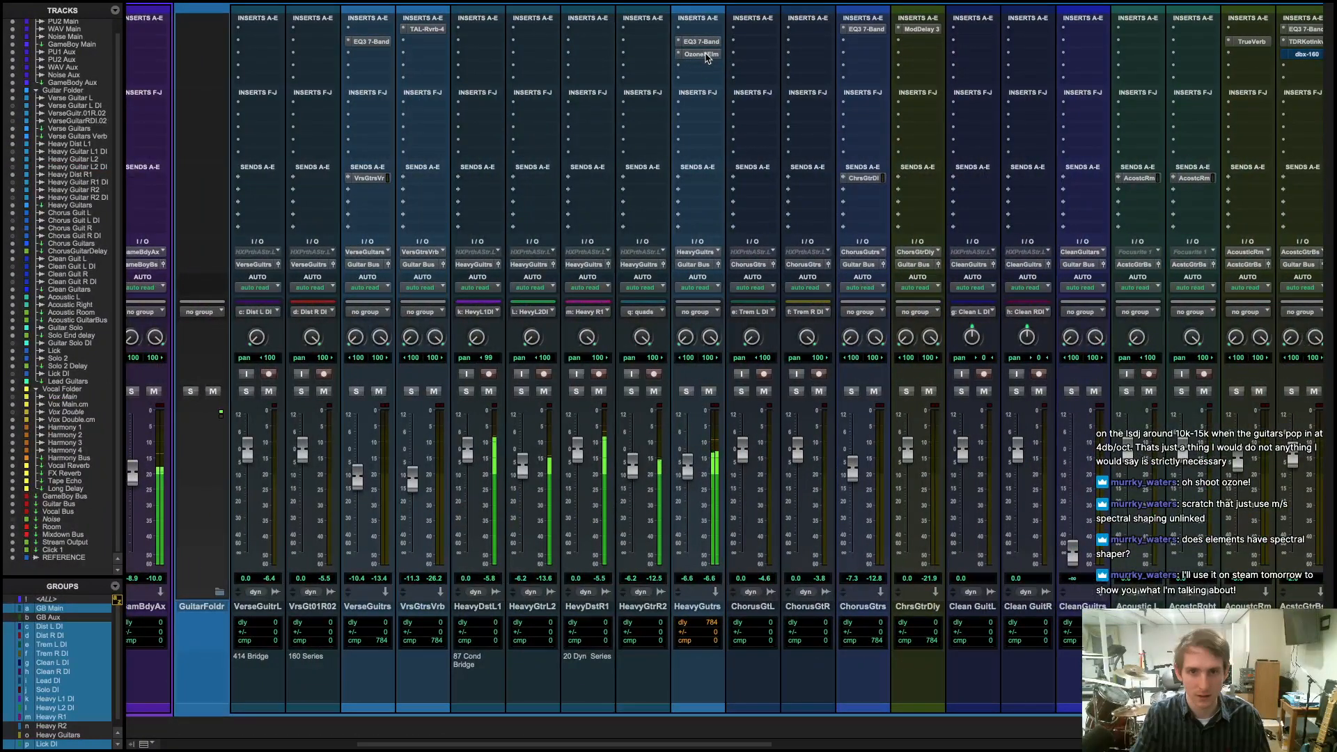
click(705, 55)
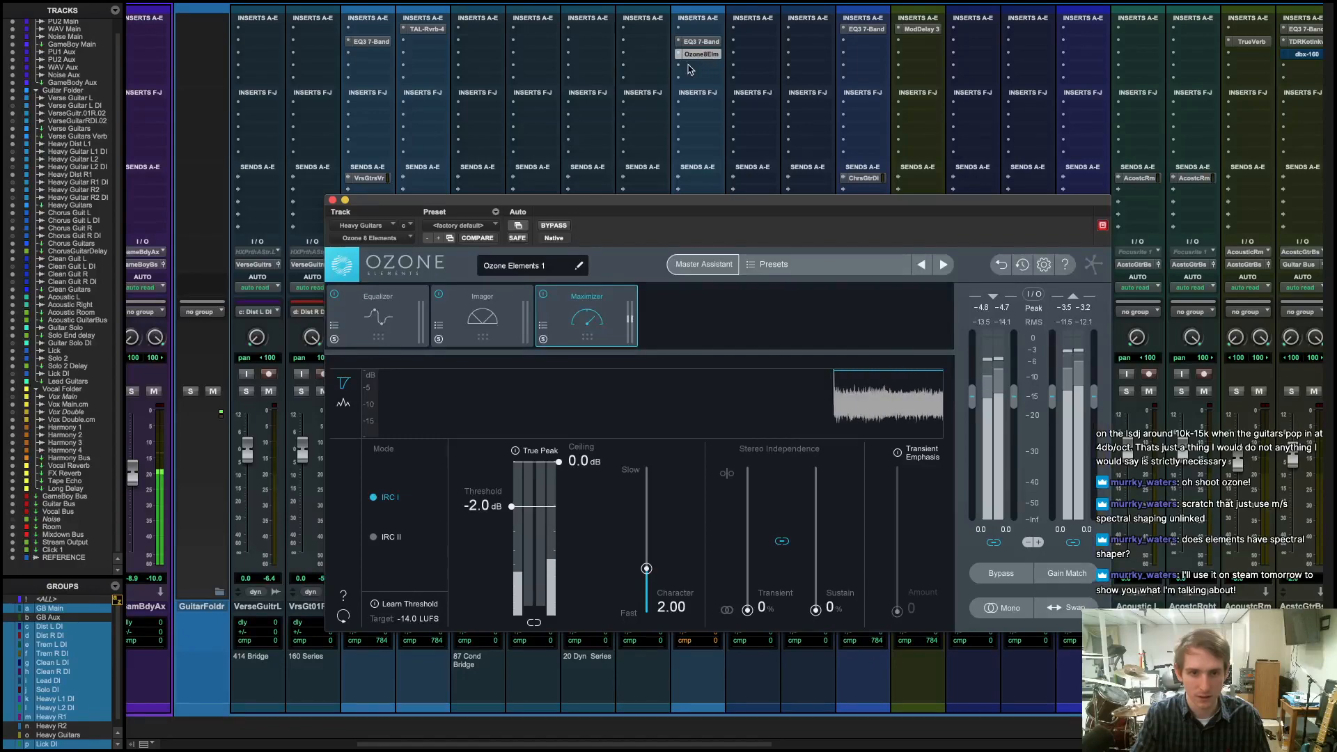
click(682, 55)
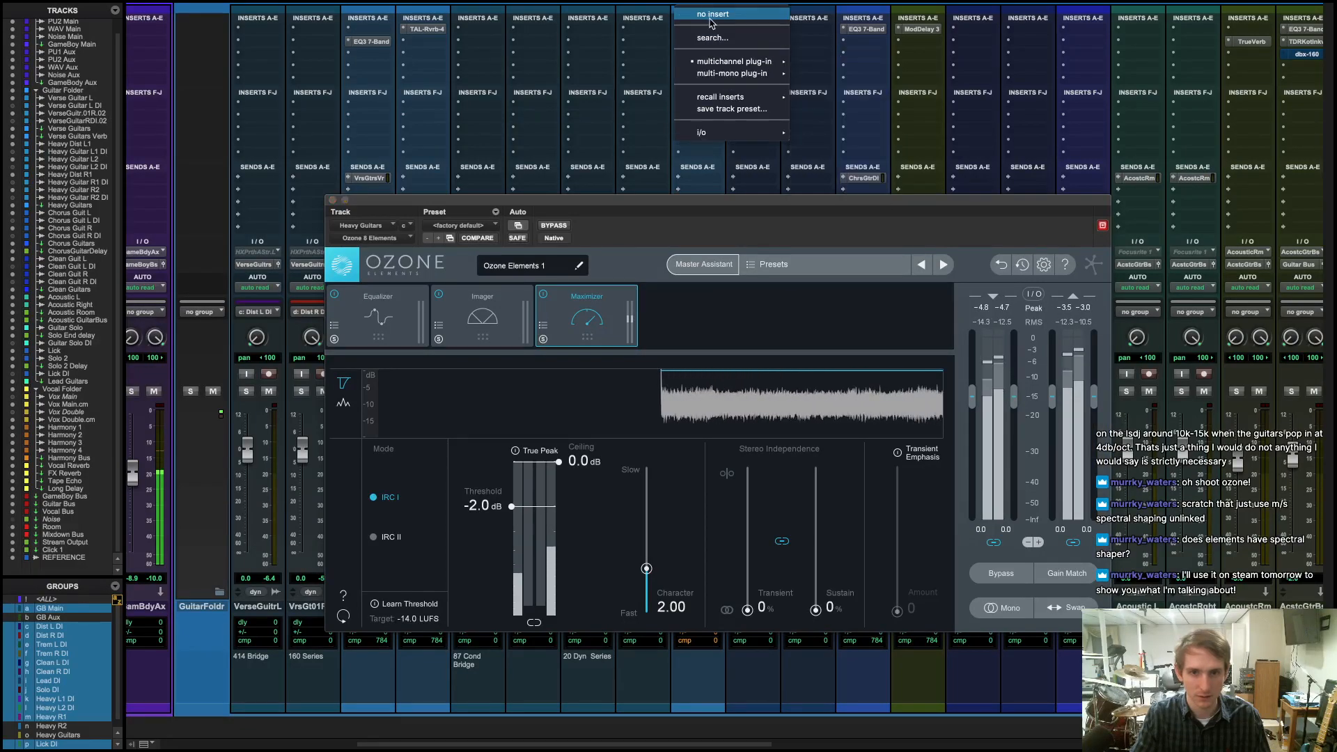
click(711, 14)
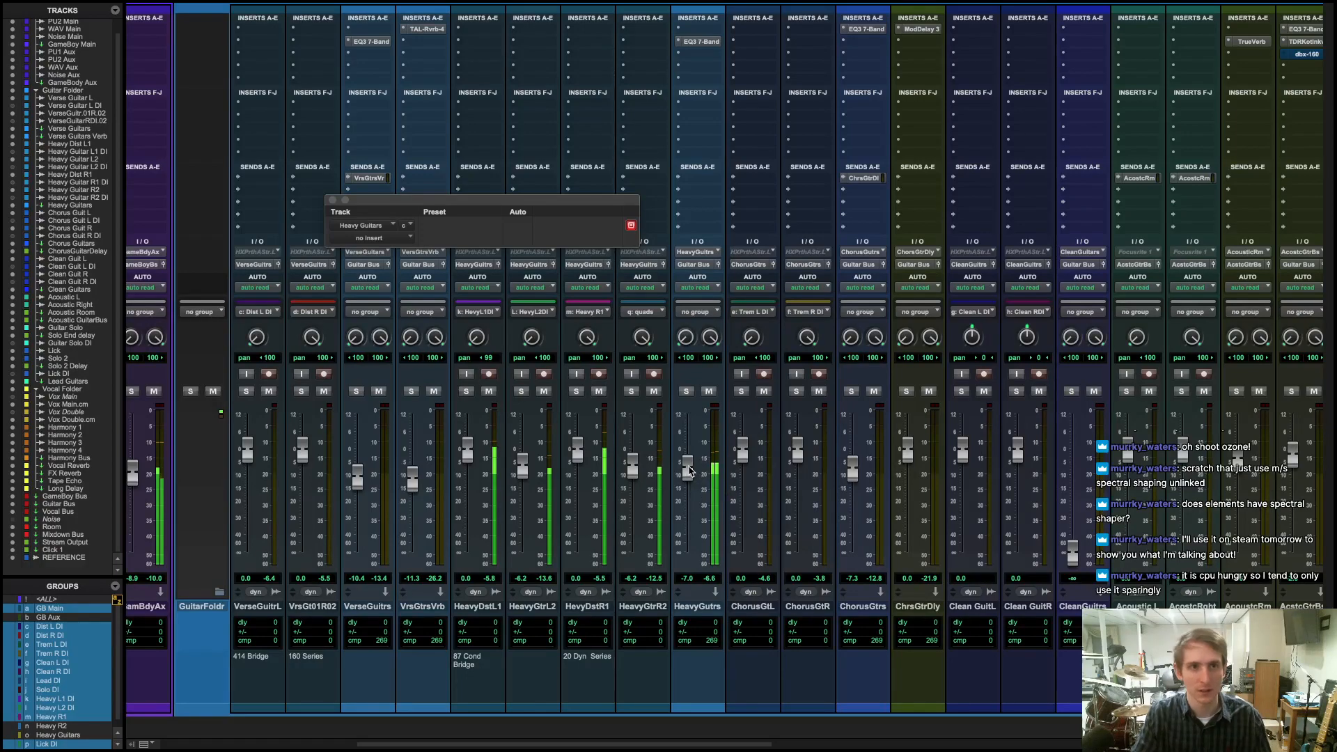
- Restart playback from 125|3|896 in the Edit window and return to the mixer
key(super+equal)
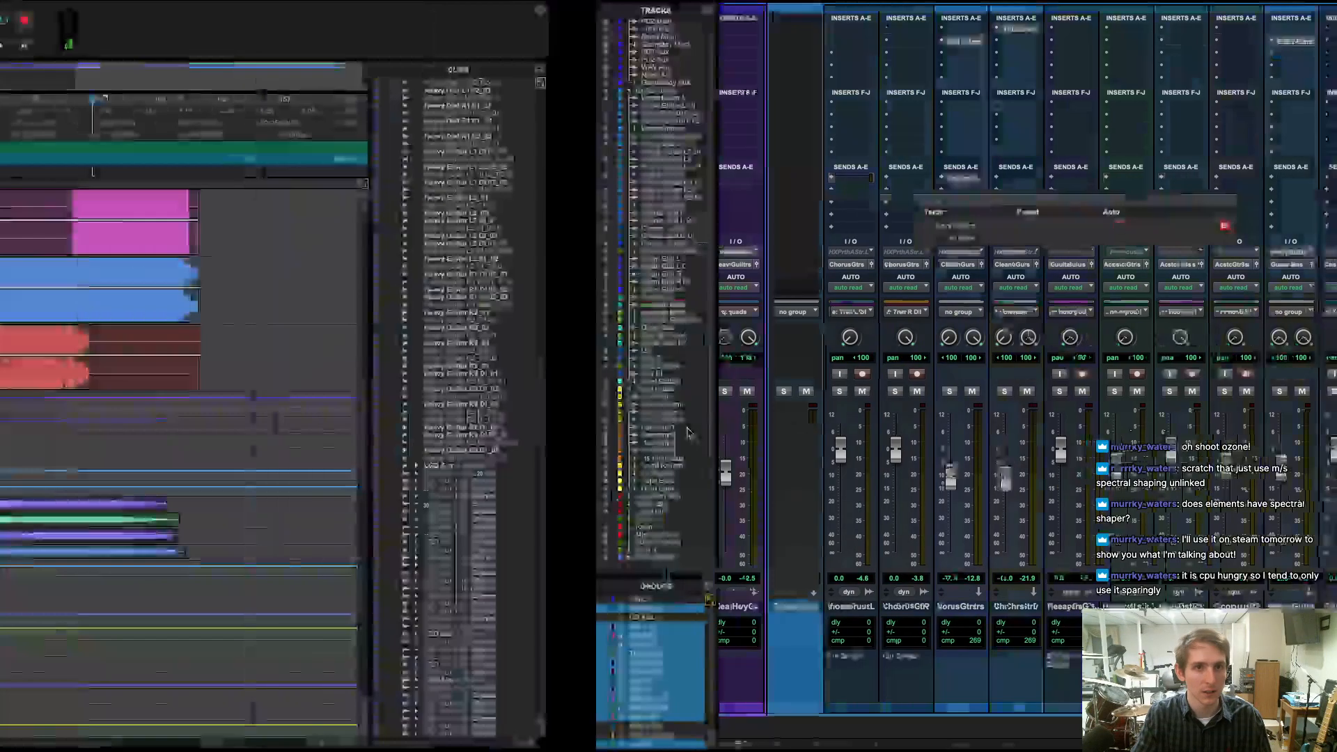
click(581, 160)
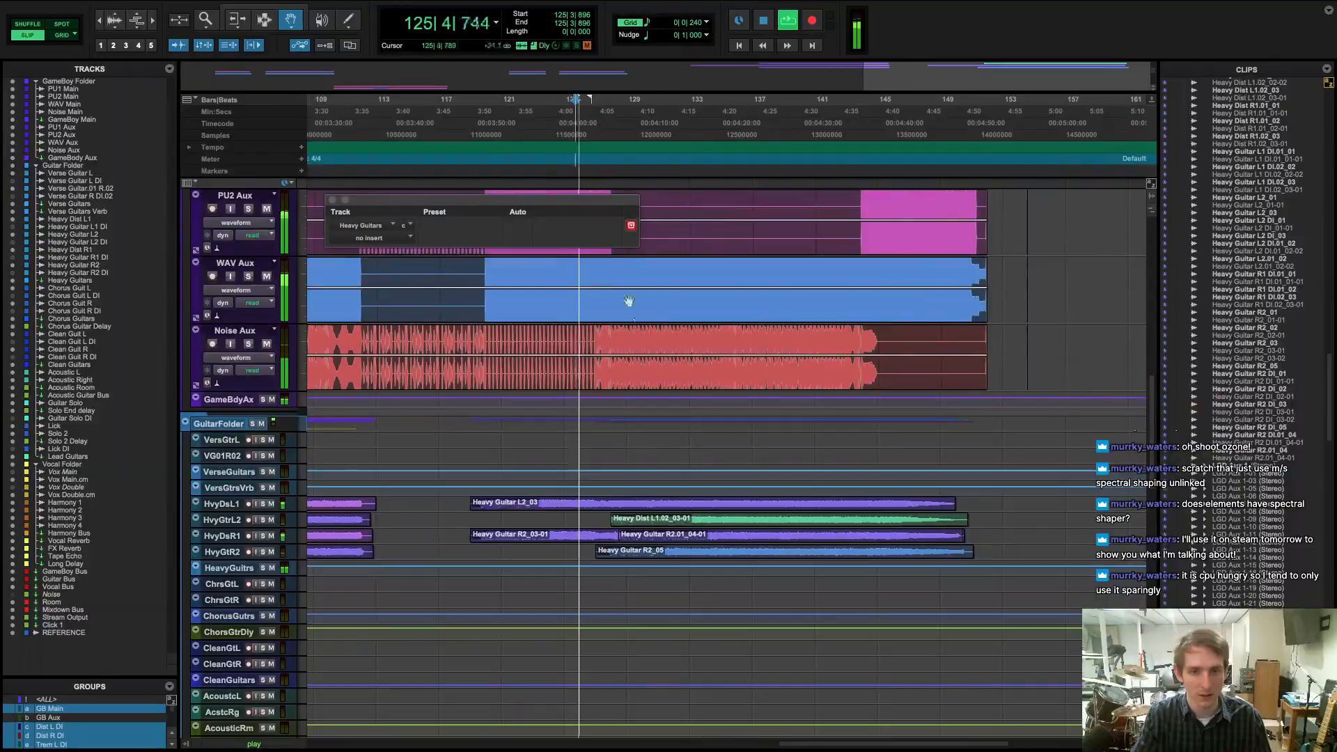
key(super+equal)
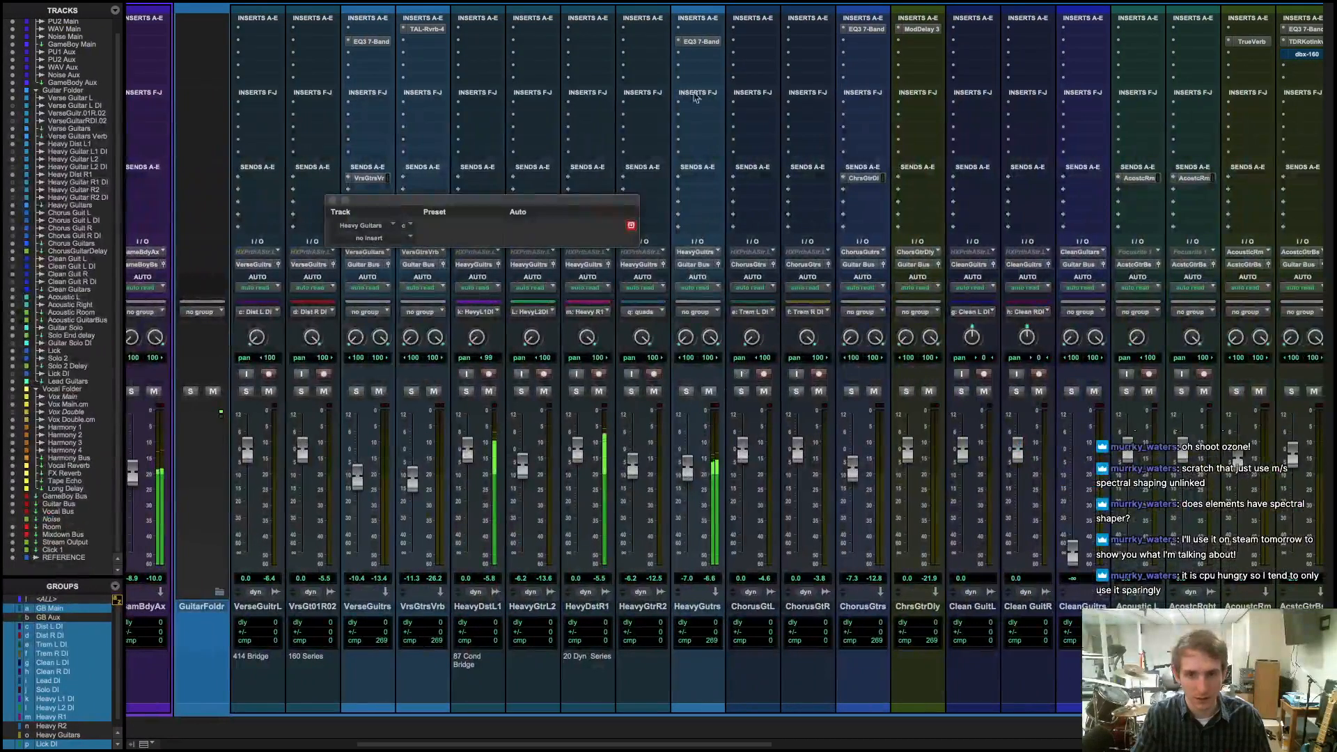
click(681, 57)
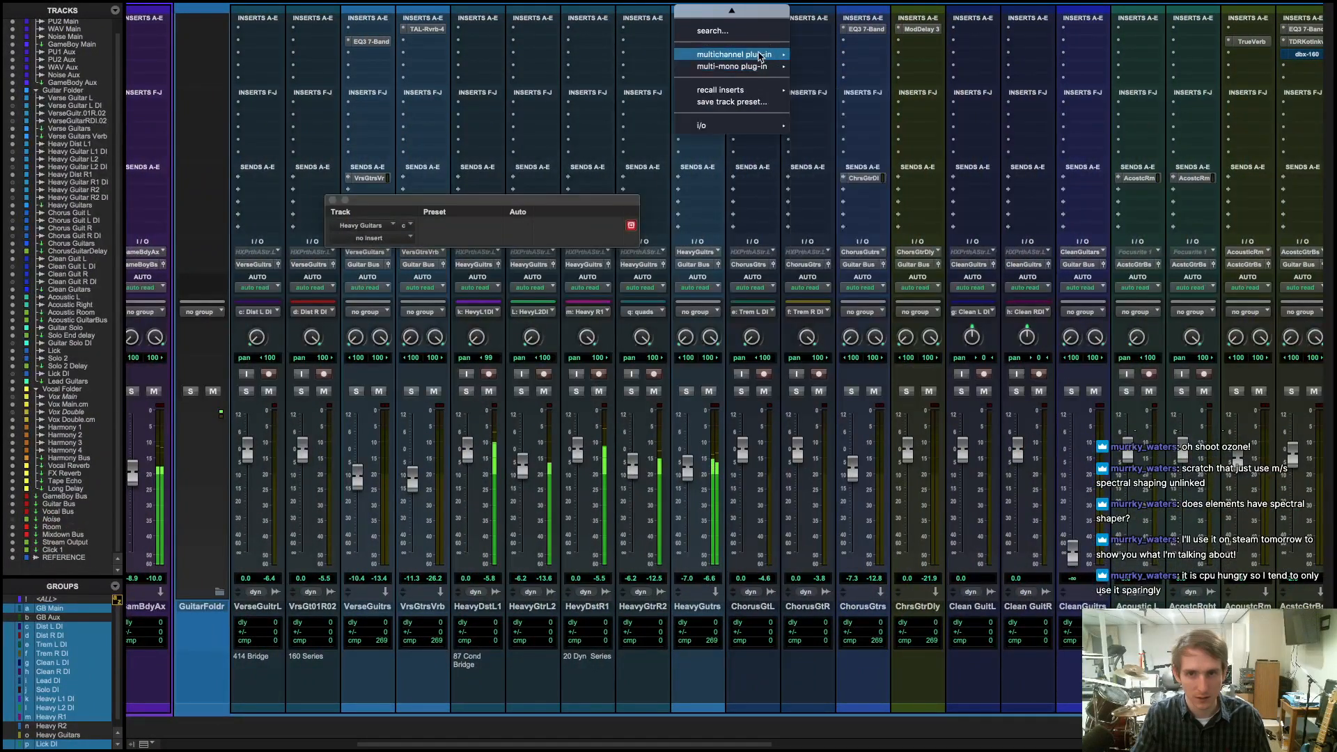
mouse_move(849, 72)
mouse_move(846, 201)
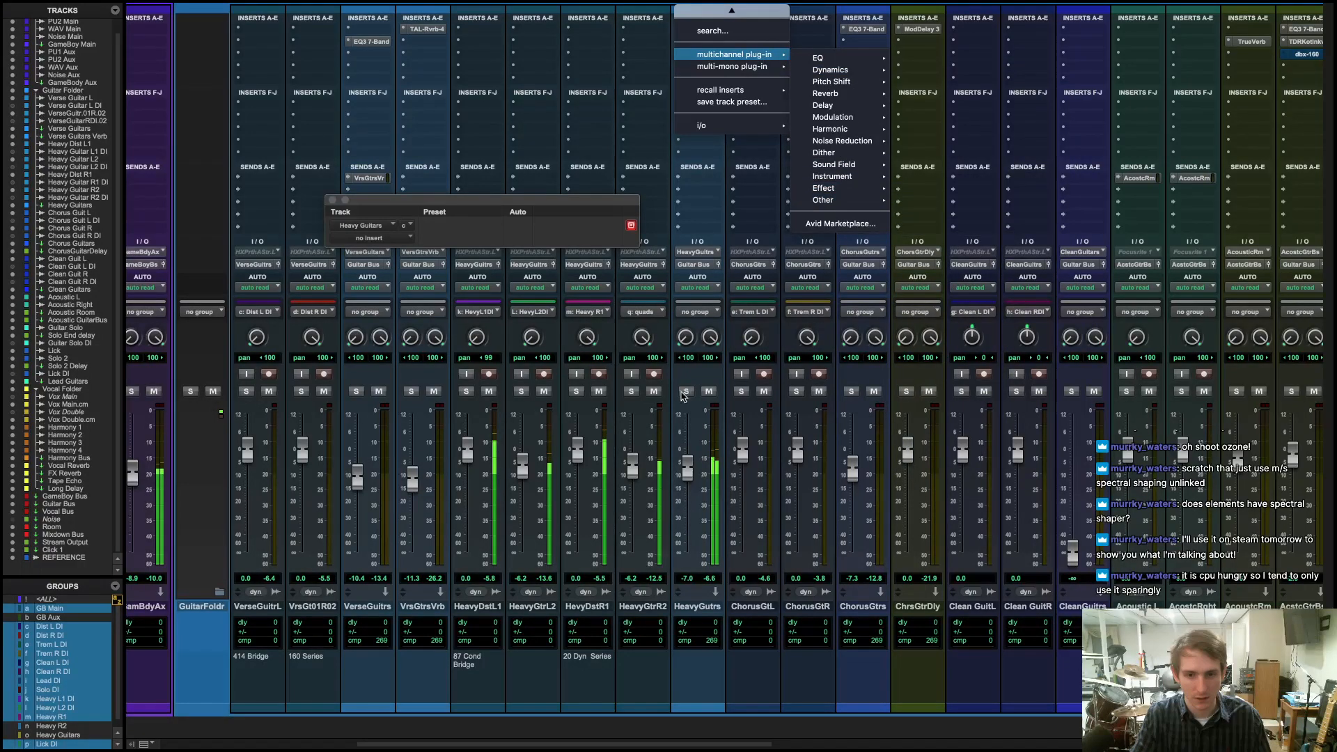
click(674, 163)
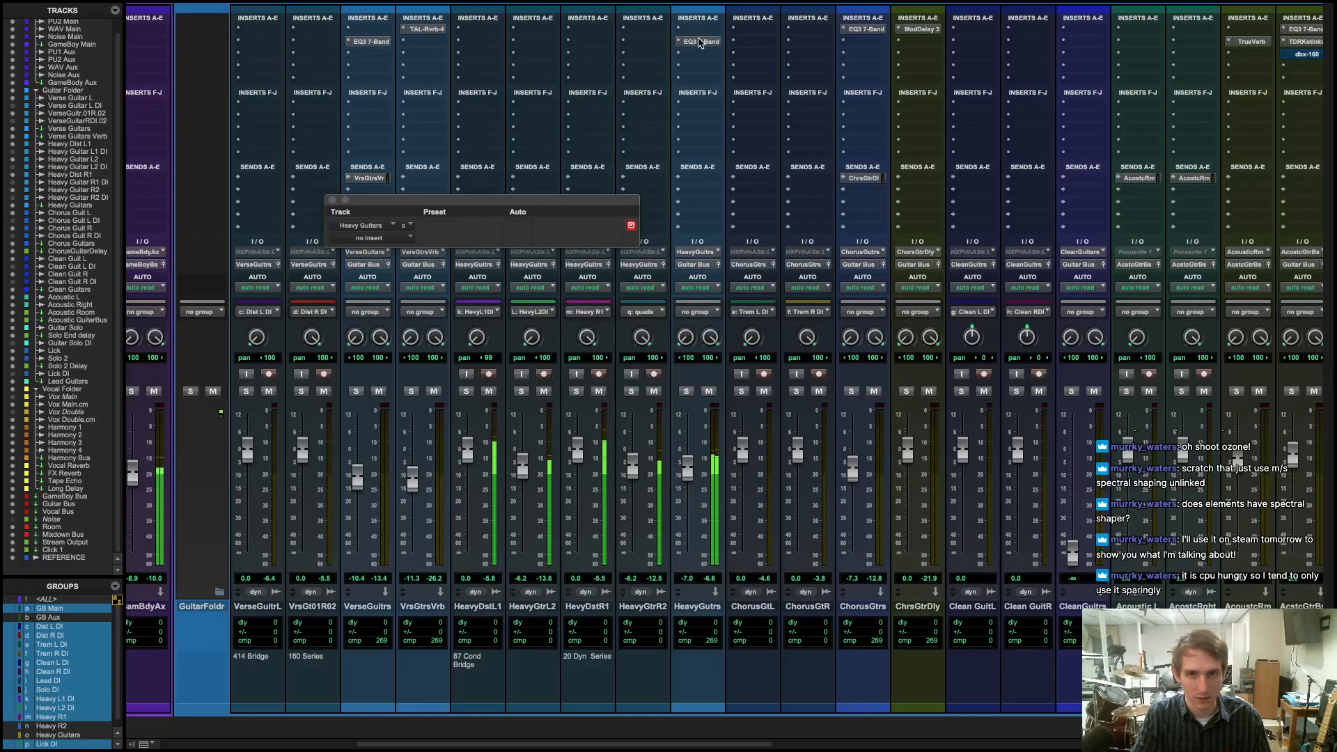
- Set the Heavy Guitars EQ's MF band to 1.51 kHz at 4.4 dB and its LMF band to 328.5 Hz at 5.2 dB
mouse_move(689, 309)
mouse_down()
mouse_move(691, 290)
mouse_move(696, 306)
mouse_up()
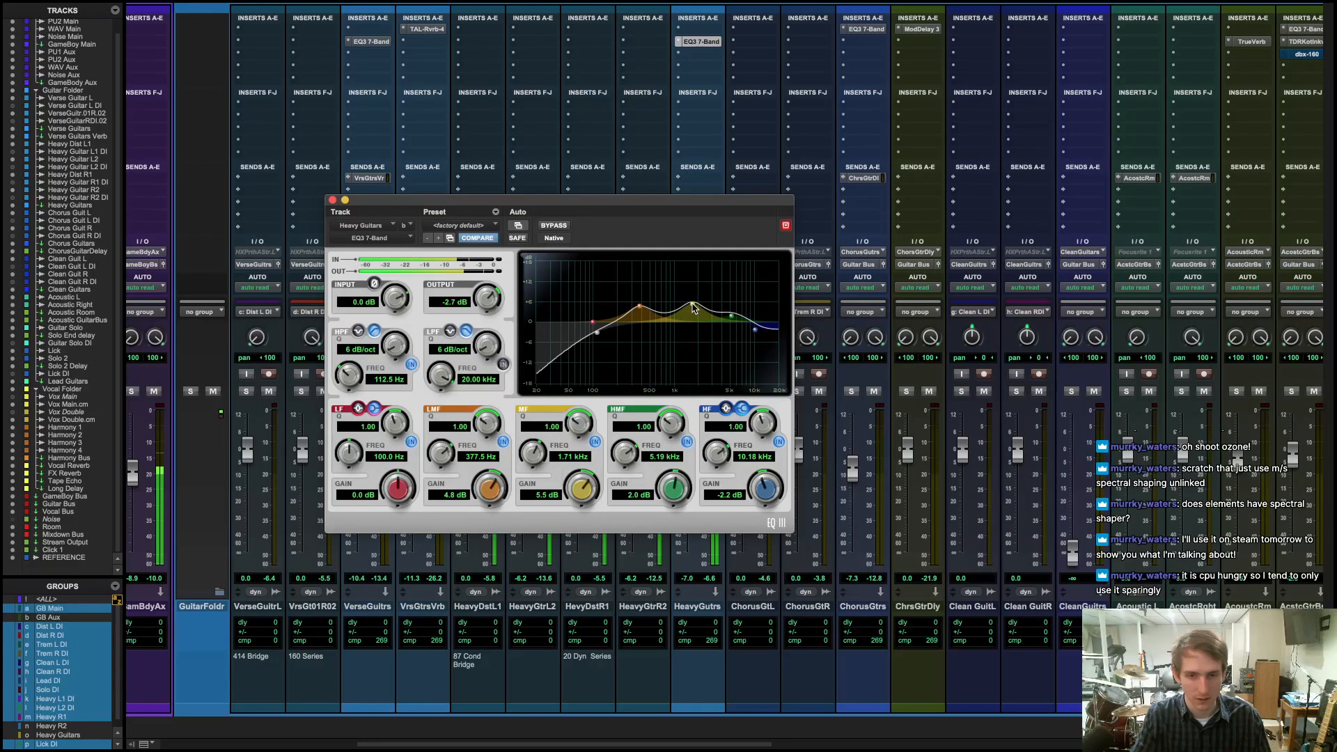
drag(692, 310, 635, 308)
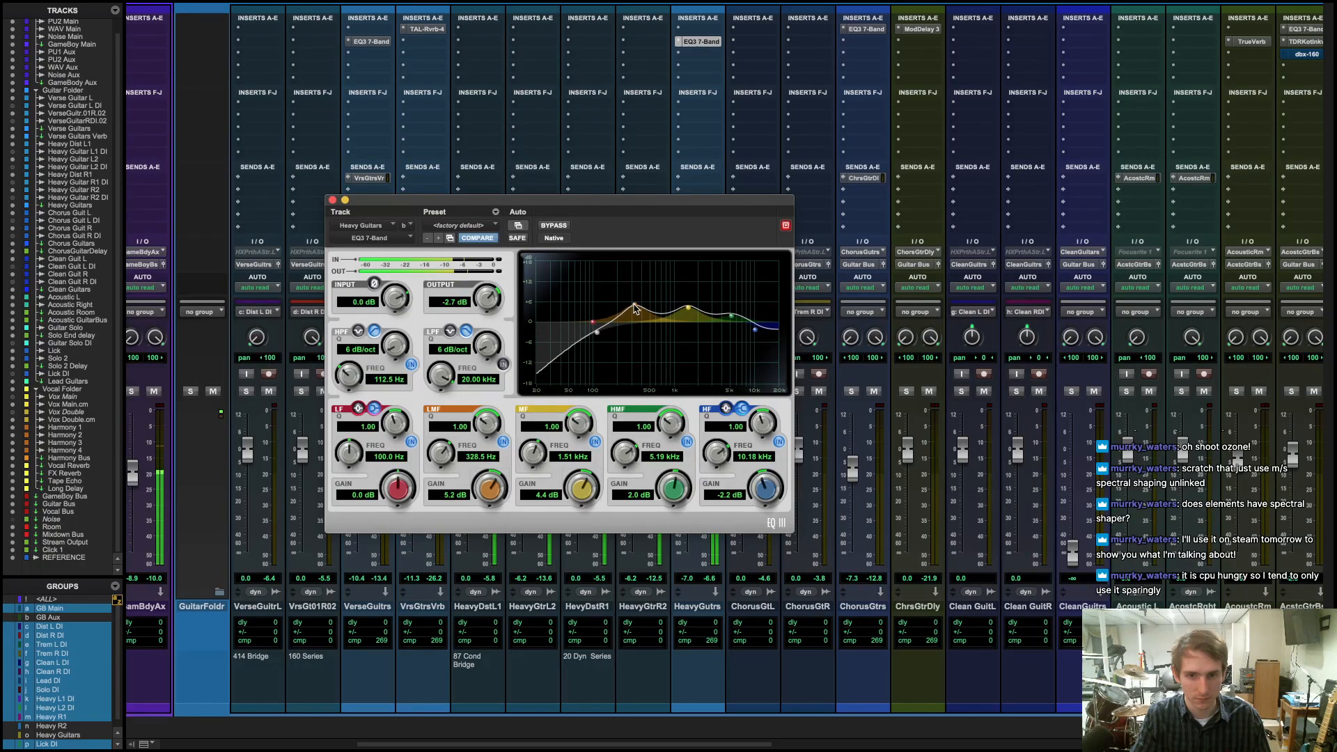
click(332, 200)
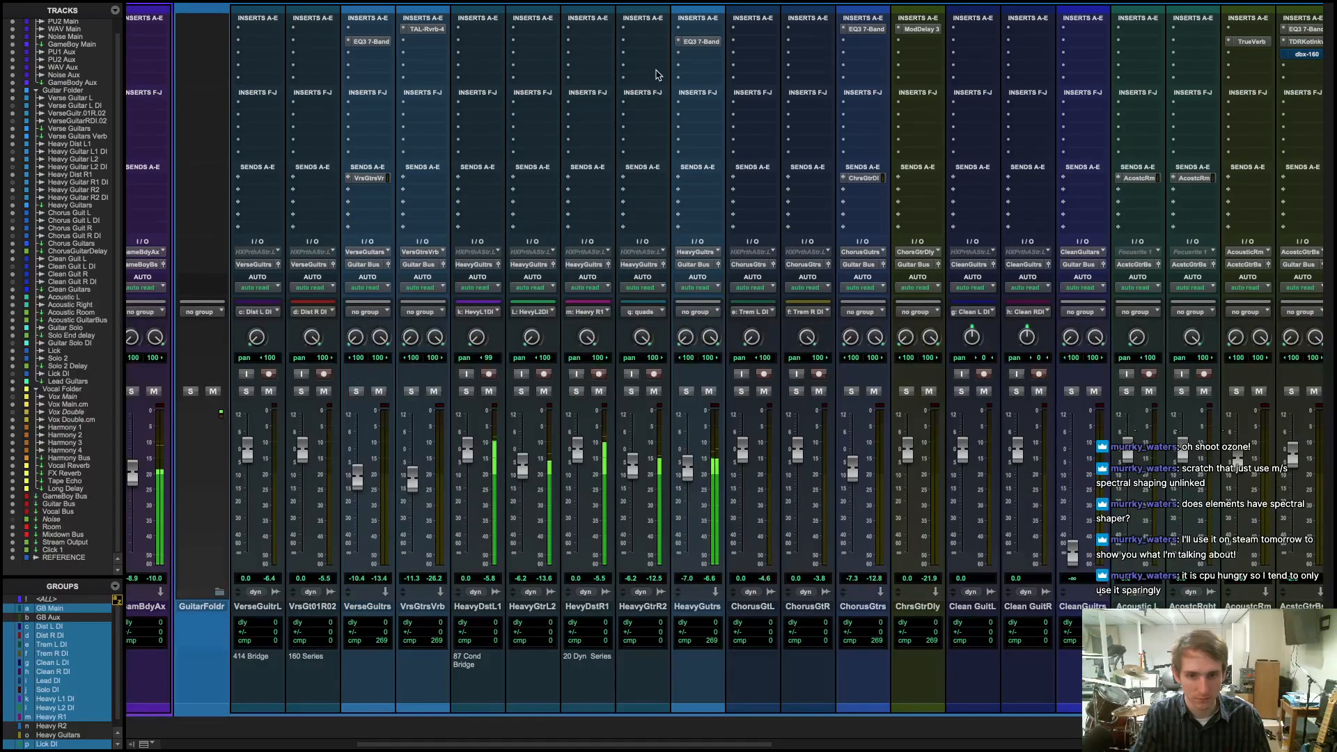
click(679, 61)
mouse_move(773, 56)
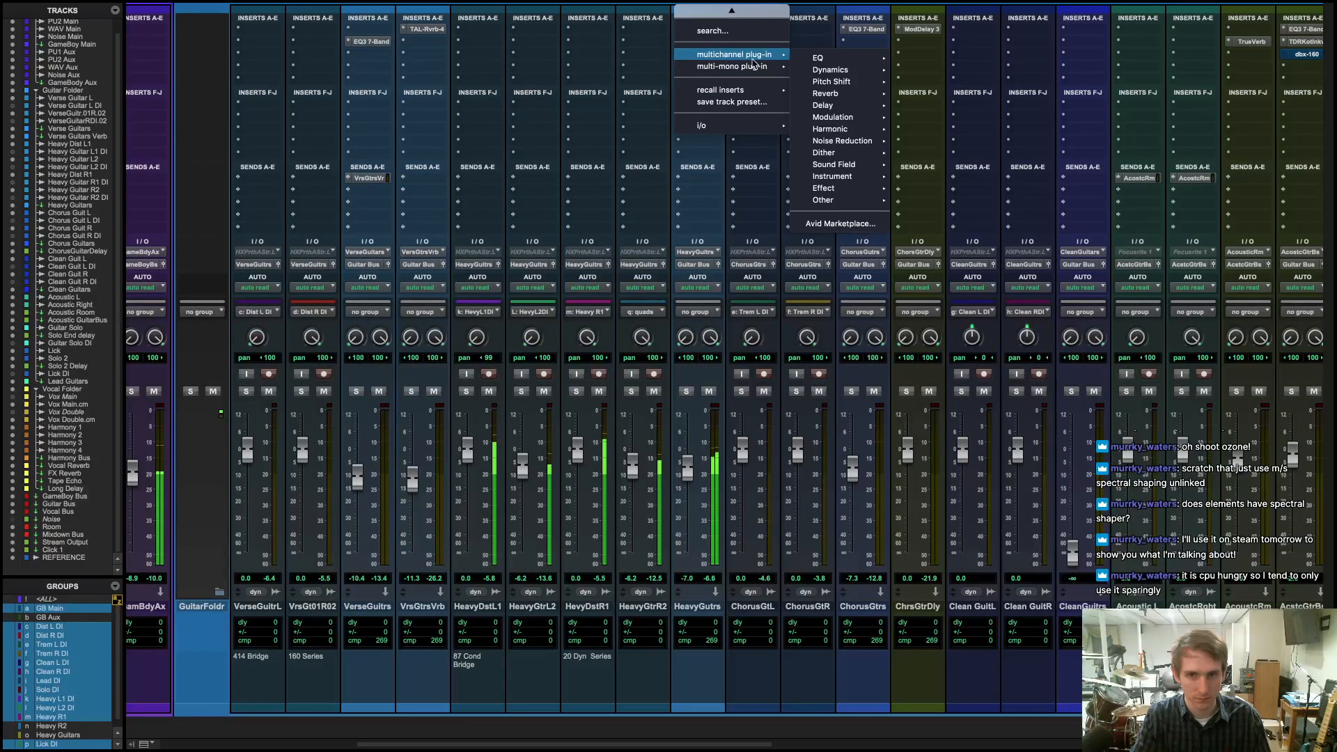
mouse_move(856, 63)
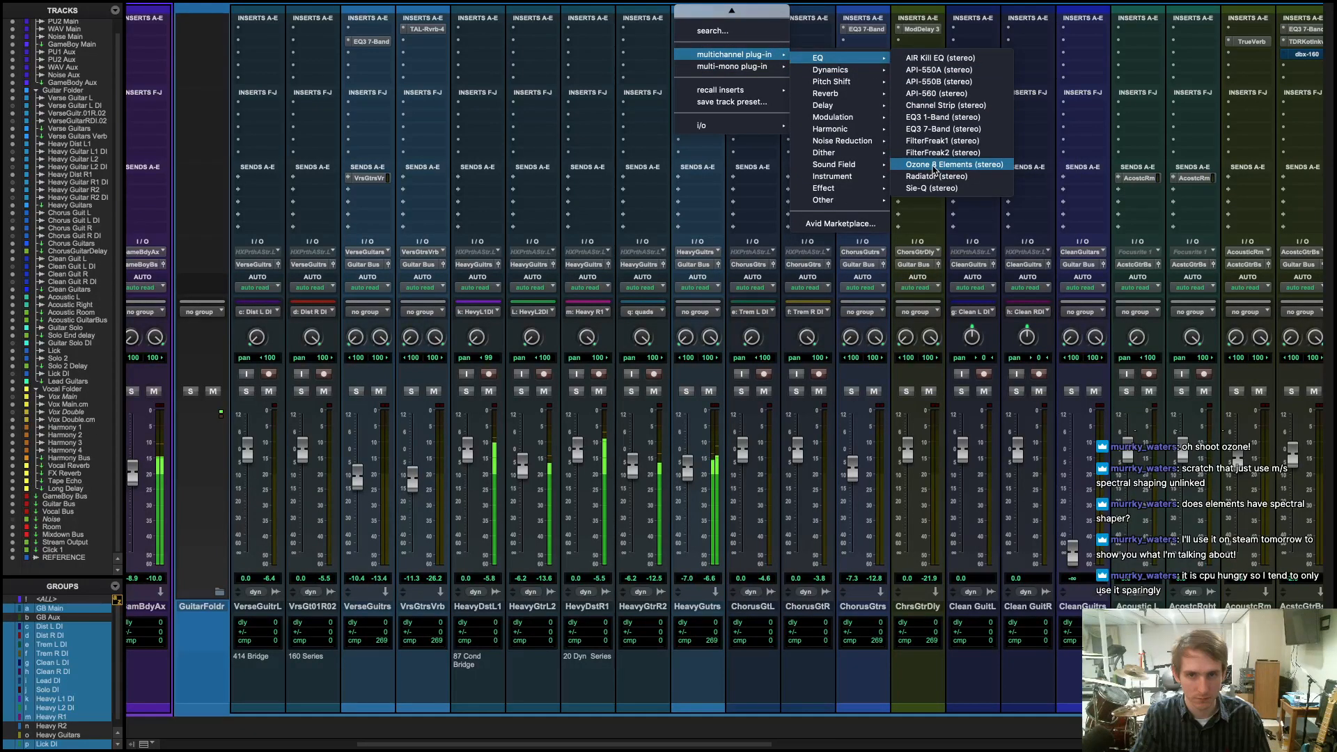
click(699, 153)
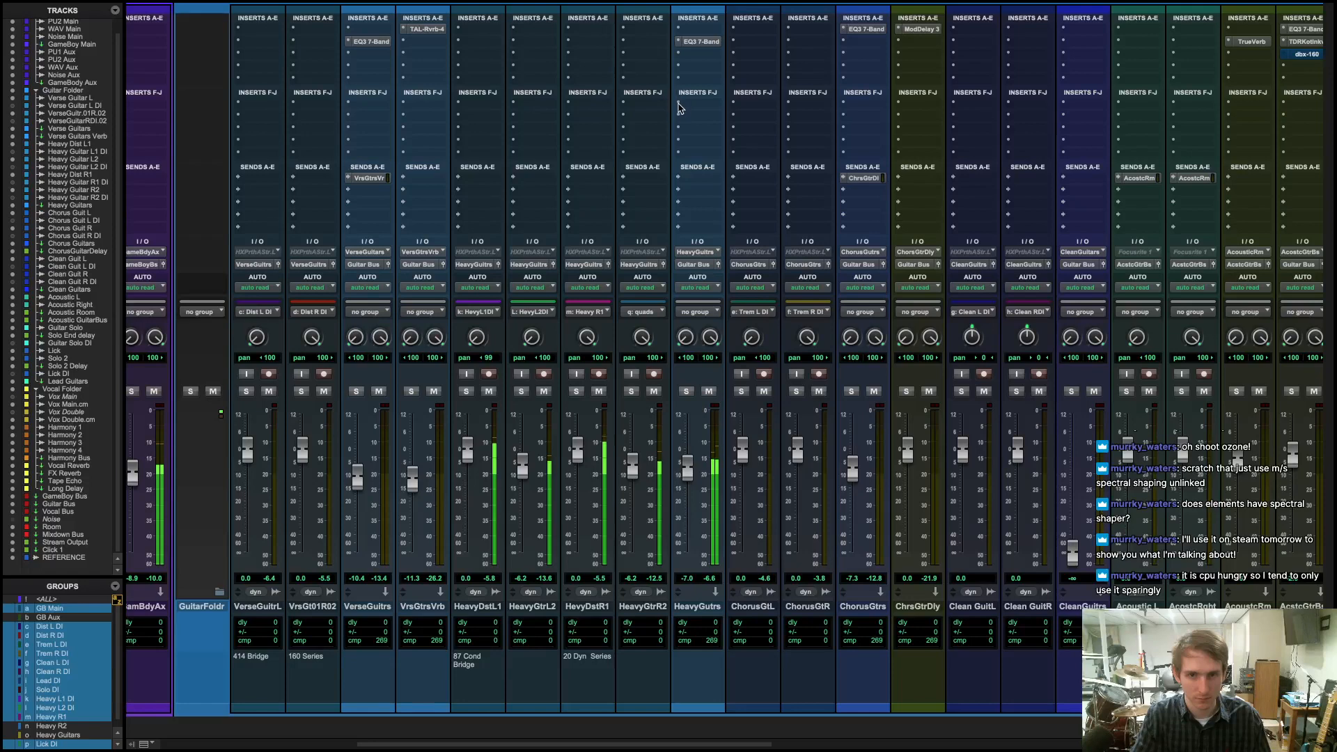
- Insert a stereo Ozone 8 Elements multichannel plug-in after the 7-band EQ on the Heavy Guitars track
click(678, 55)
mouse_move(748, 55)
mouse_move(857, 108)
mouse_move(862, 69)
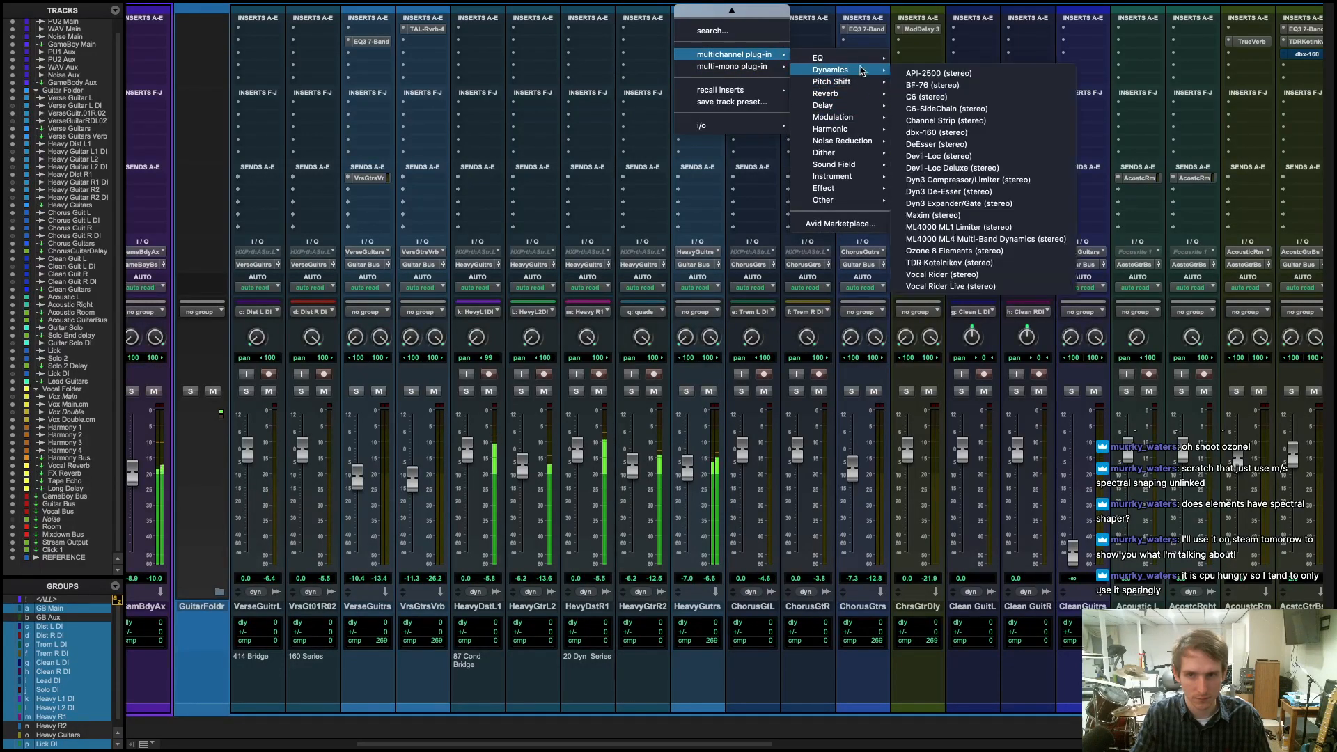
click(952, 251)
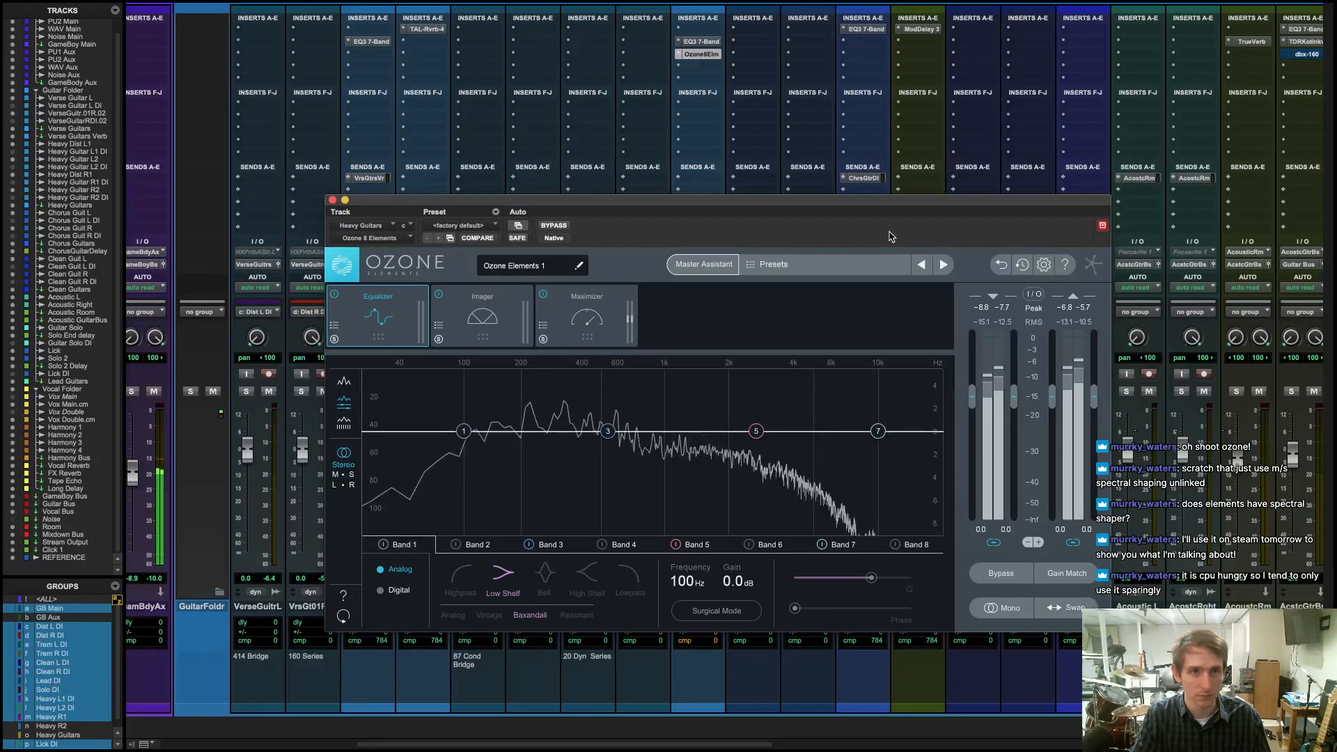
- Move Ozone clear of the timeline, play from 133|4|619, and compare the guitars with the plug-in and its Maximizer off and on
key(space)
key(super+equal)
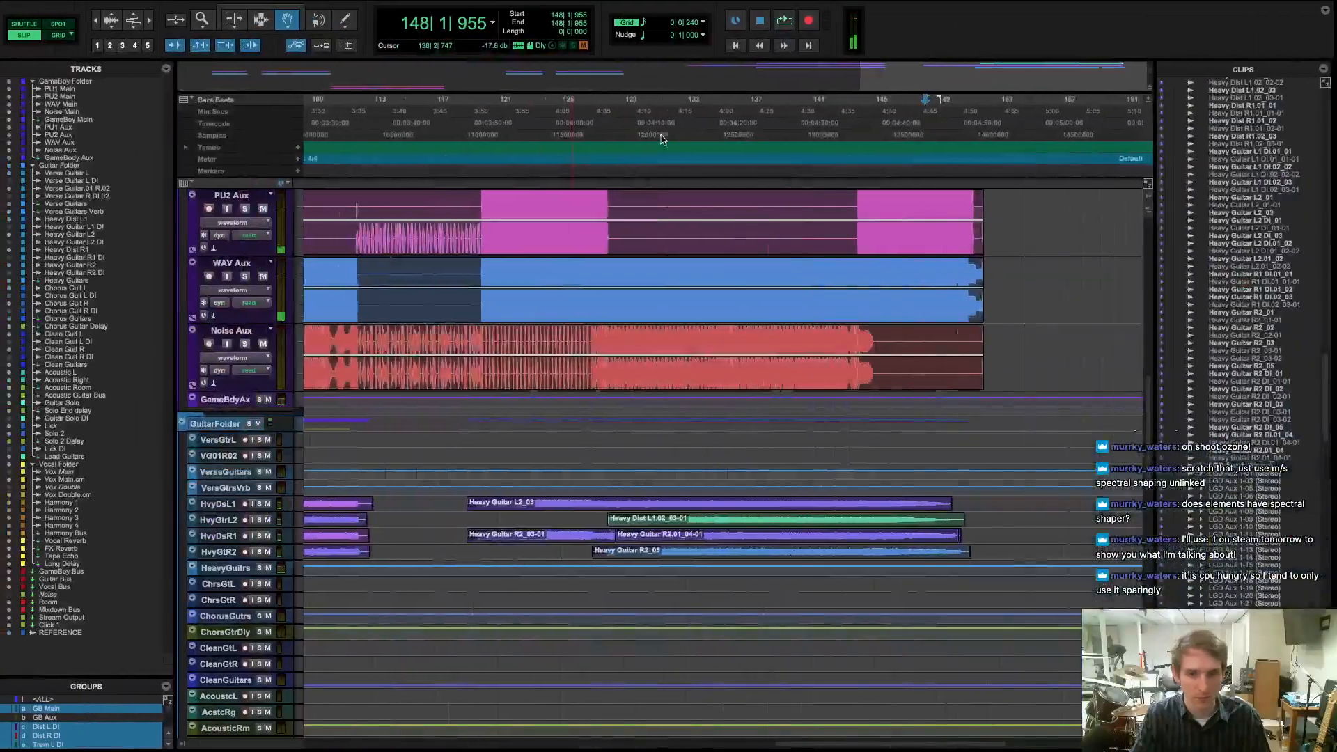
drag(646, 201, 605, 323)
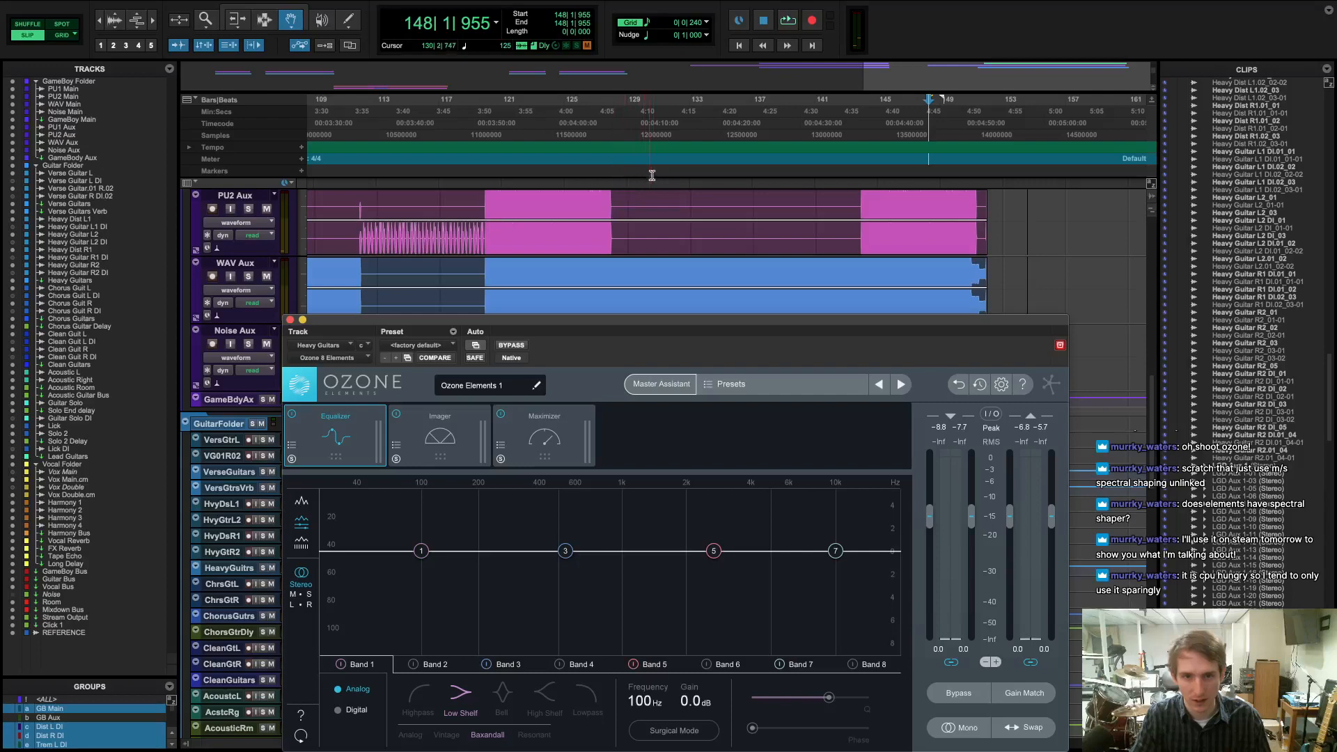
click(703, 171)
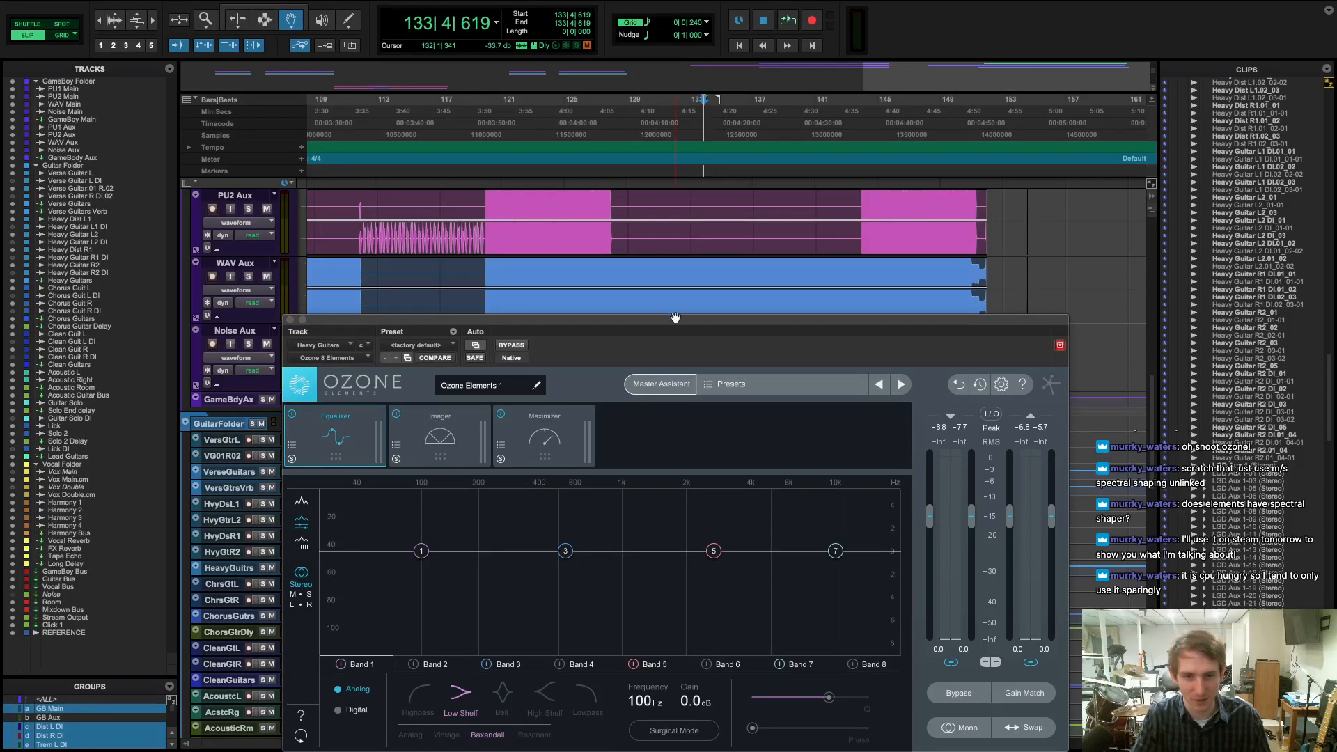
key(space)
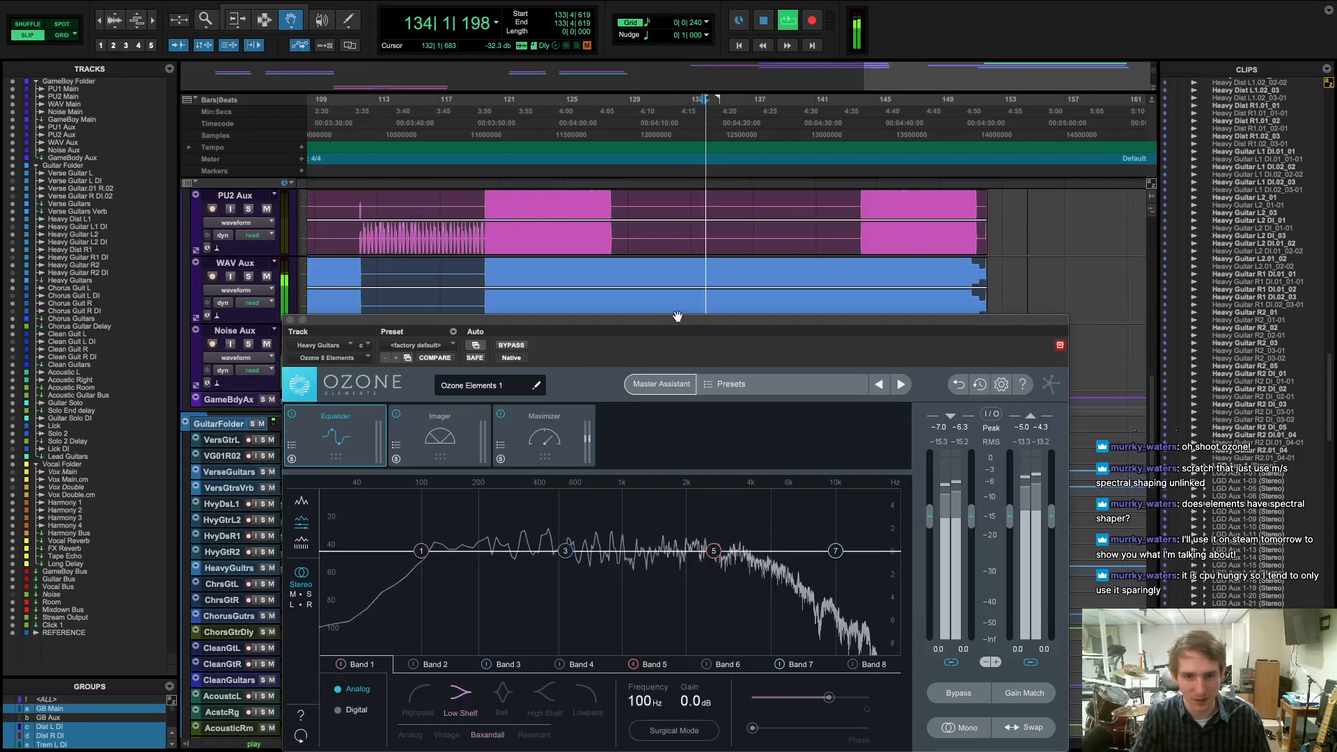
click(512, 346)
click(513, 346)
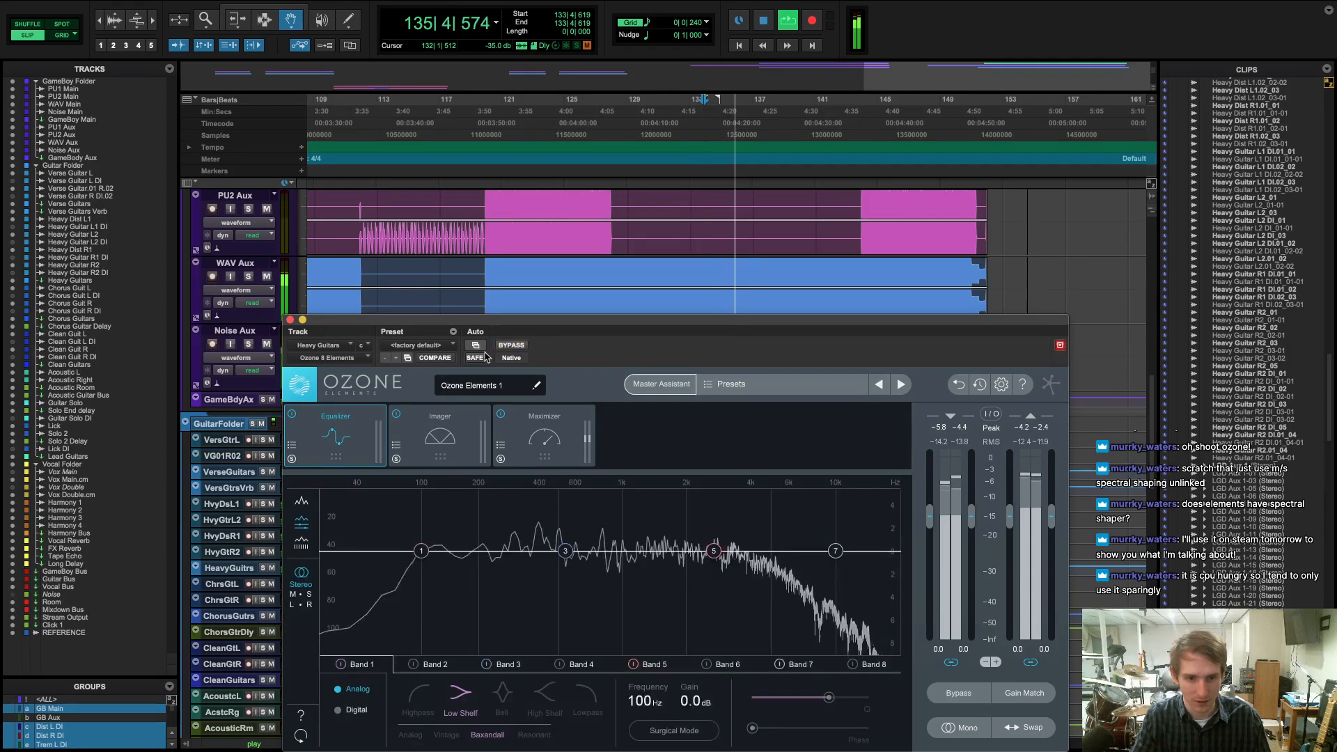
click(500, 415)
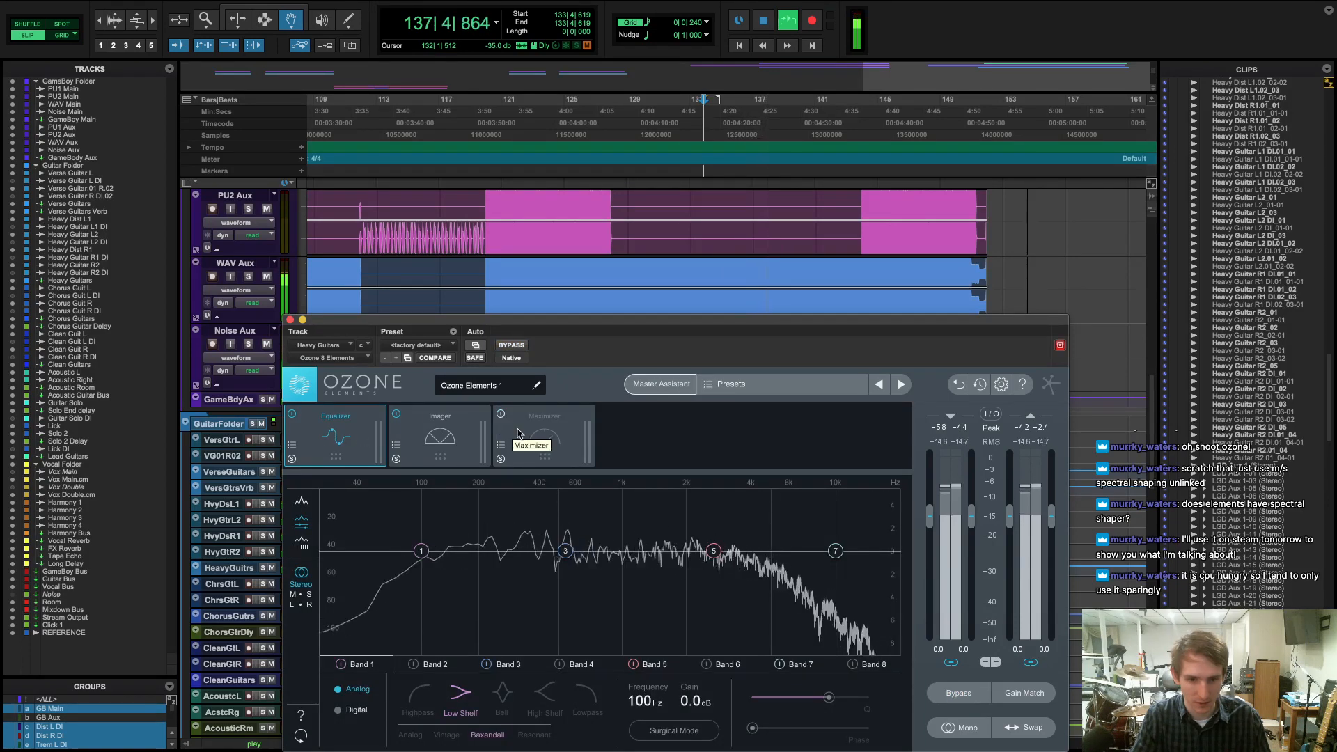
click(502, 416)
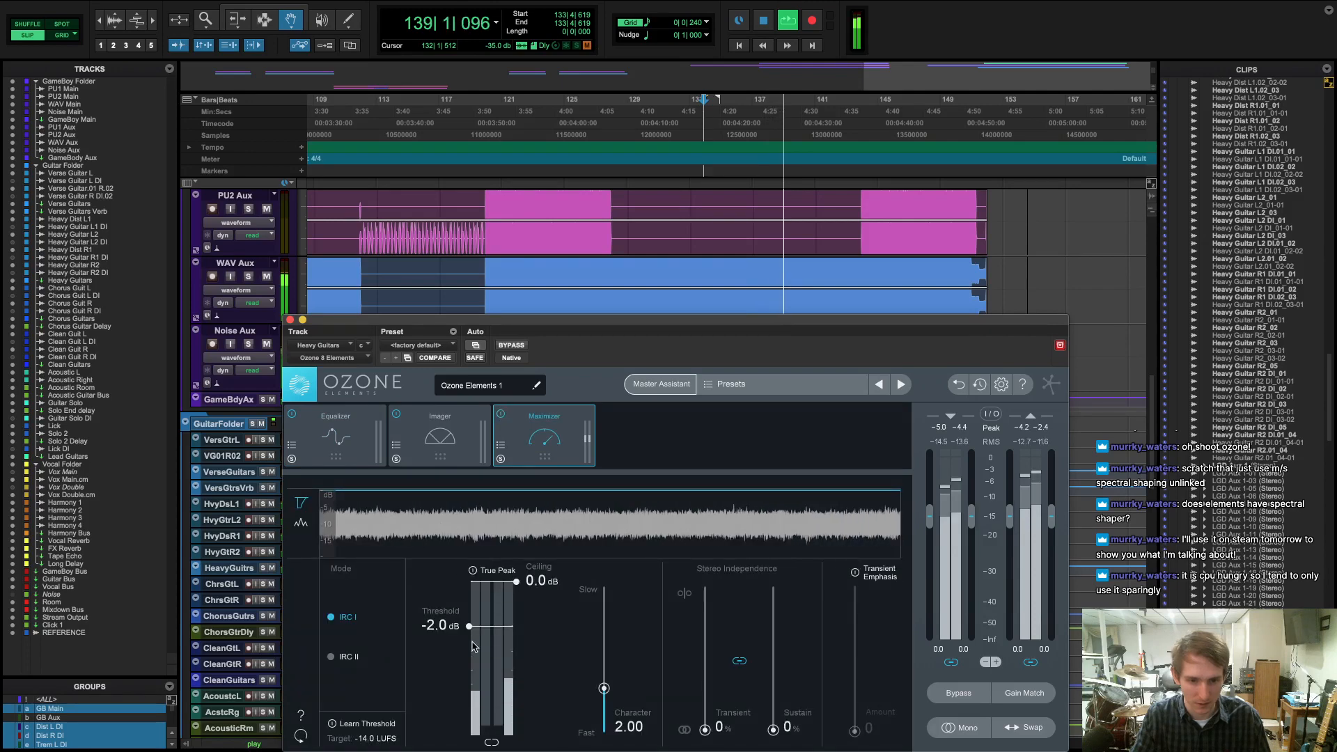
- Set the Maximizer's Threshold to -2.7 dB on the heavy guitars and replay them from 131|4|619
drag(470, 628, 466, 645)
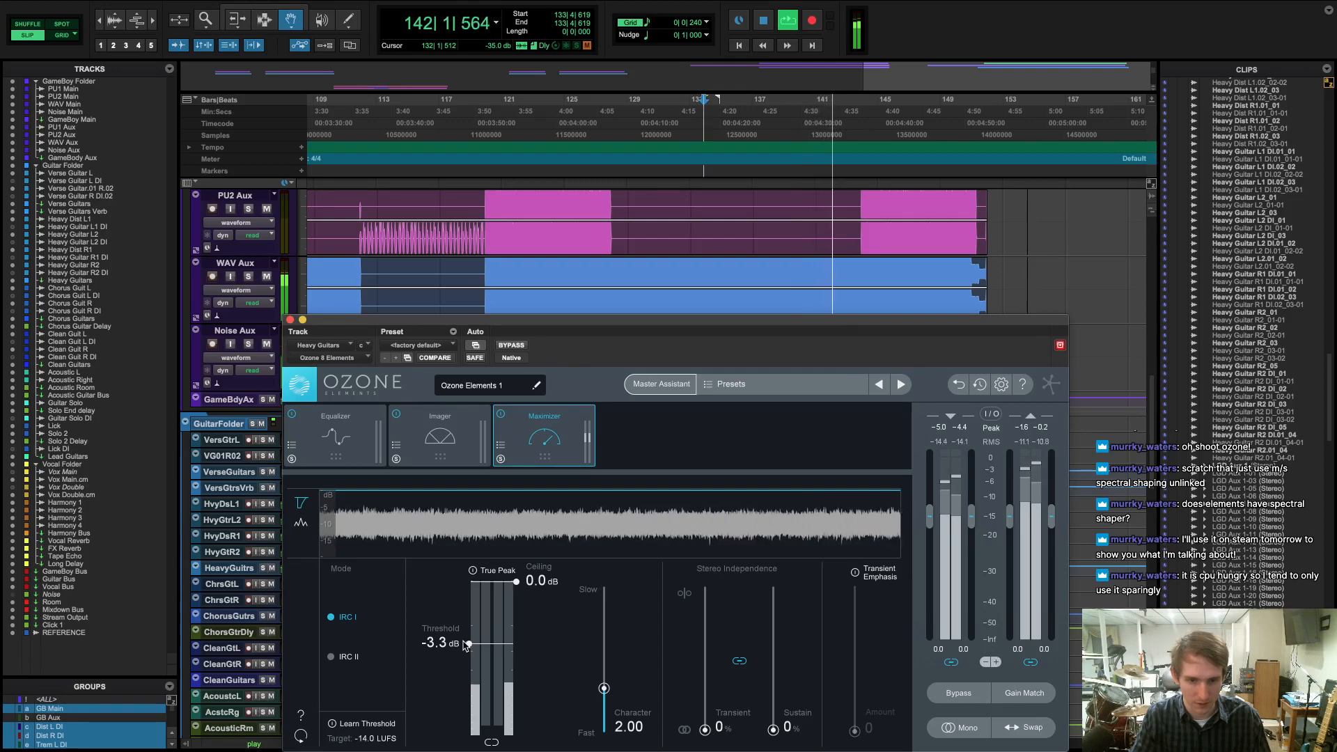
drag(466, 645, 467, 638)
key(space)
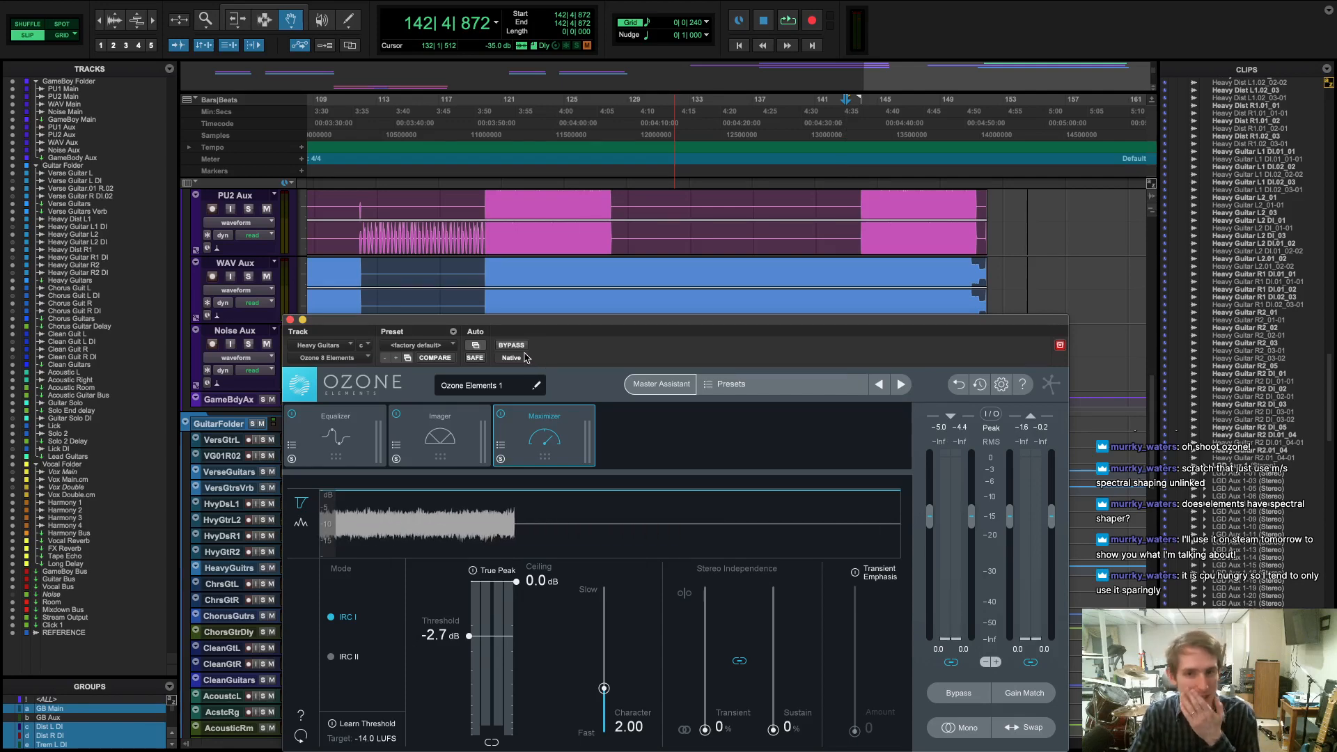
click(672, 170)
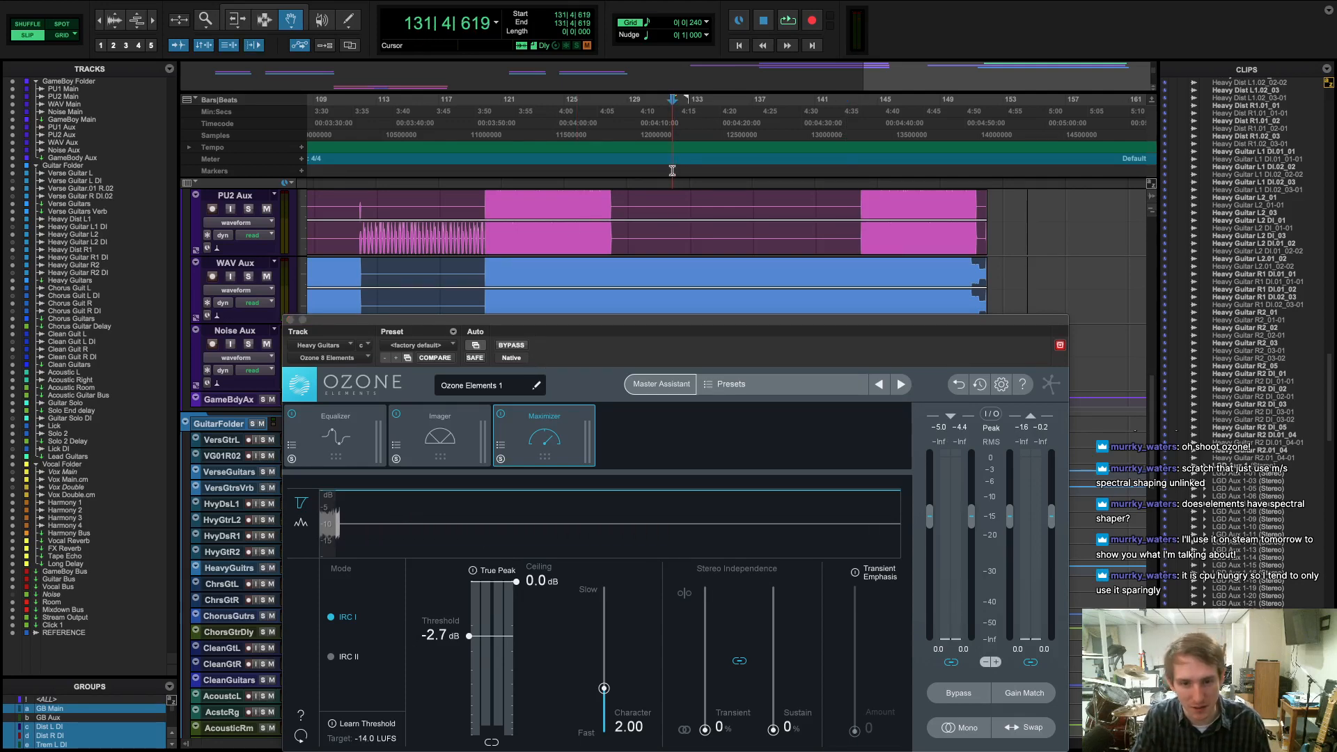
key(space)
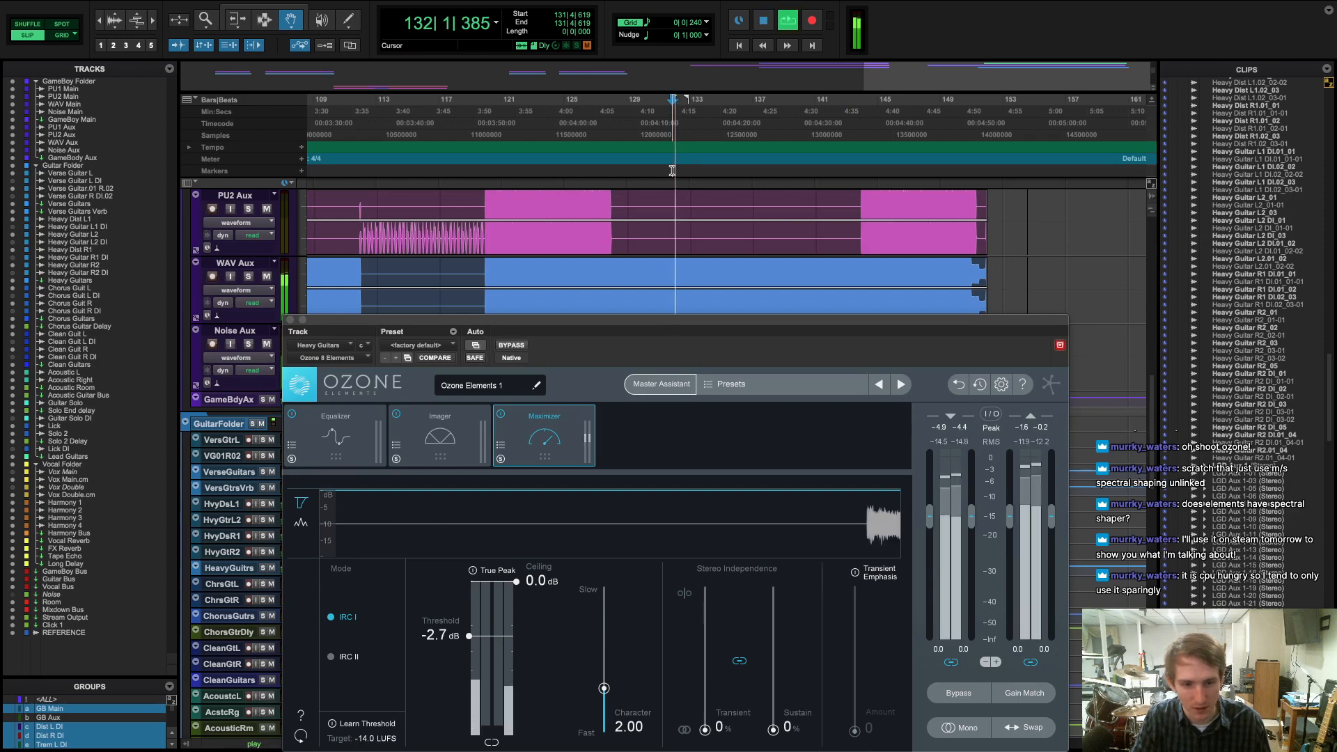
- Replay the heavy guitars from 119|3|213, set the Maximizer's Threshold to -2.0 dB, and compare Ozone bypassed and active
key(space)
click(453, 169)
key(space)
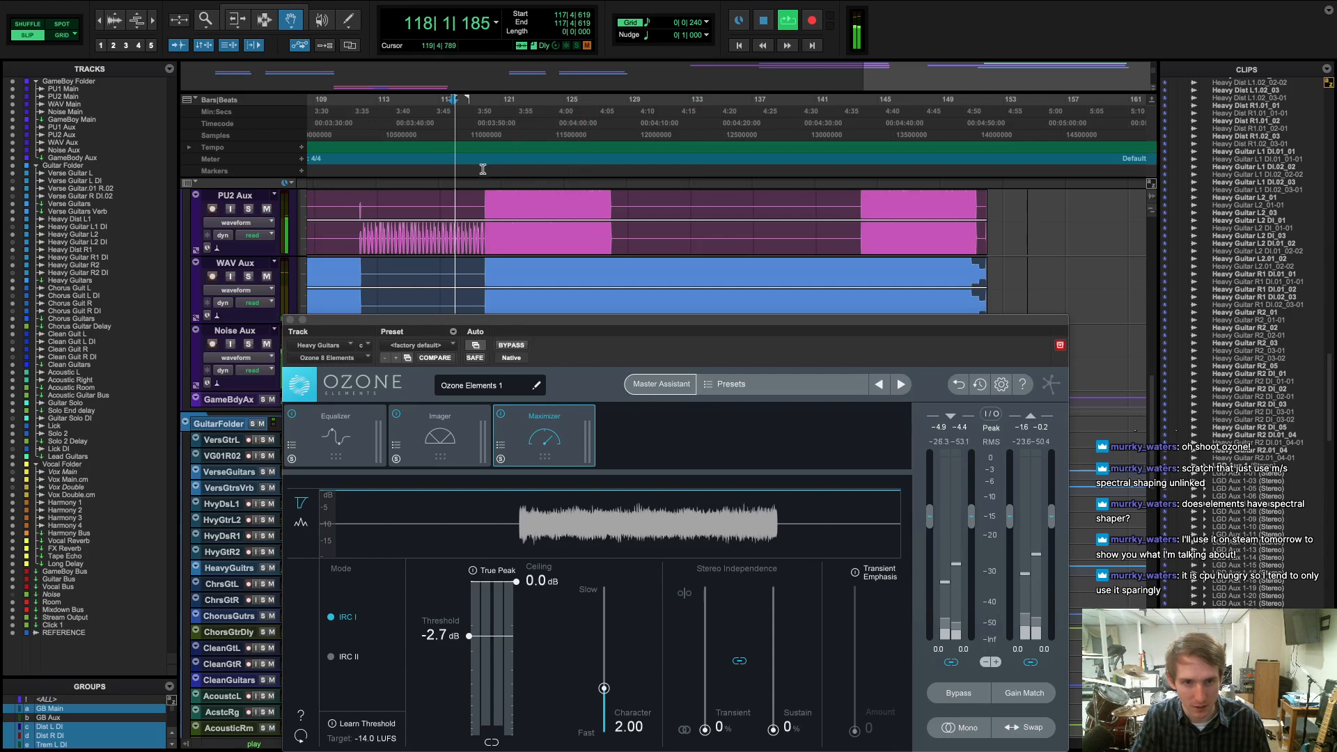
key(space)
click(479, 169)
key(space)
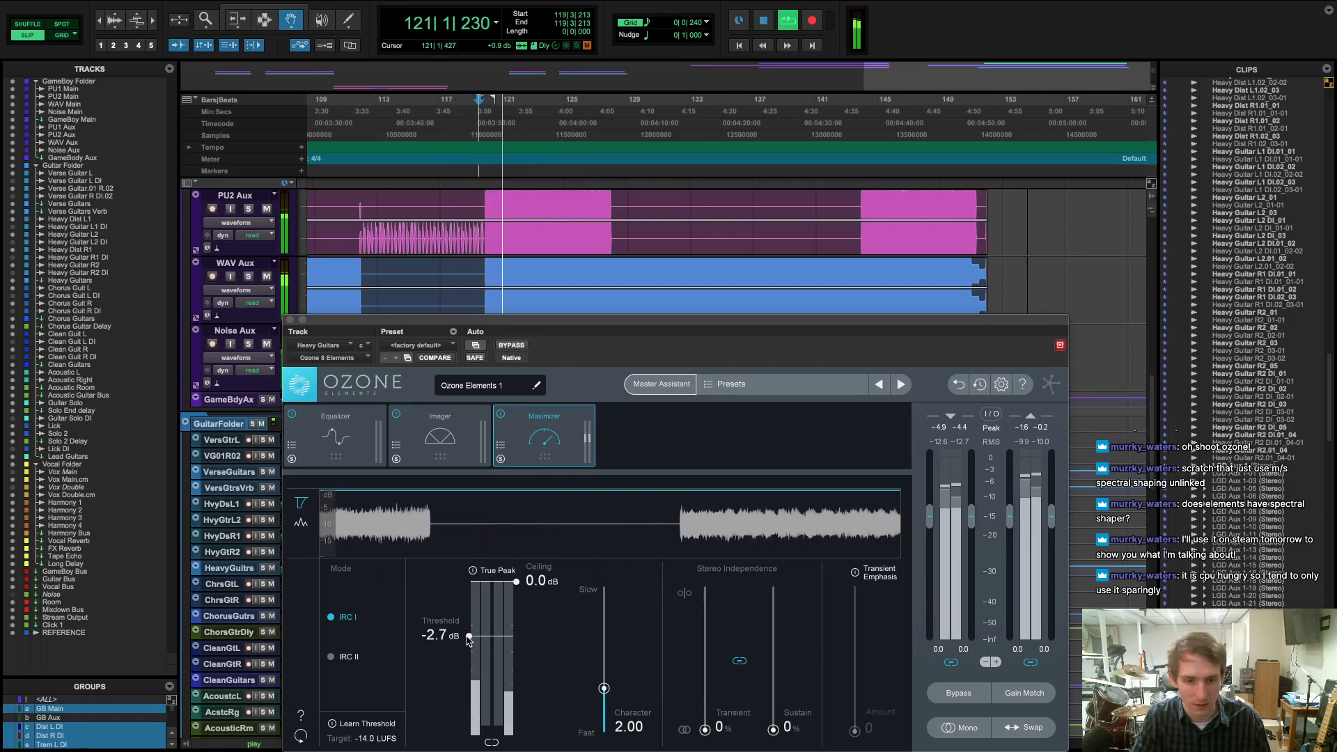
drag(469, 641, 469, 629)
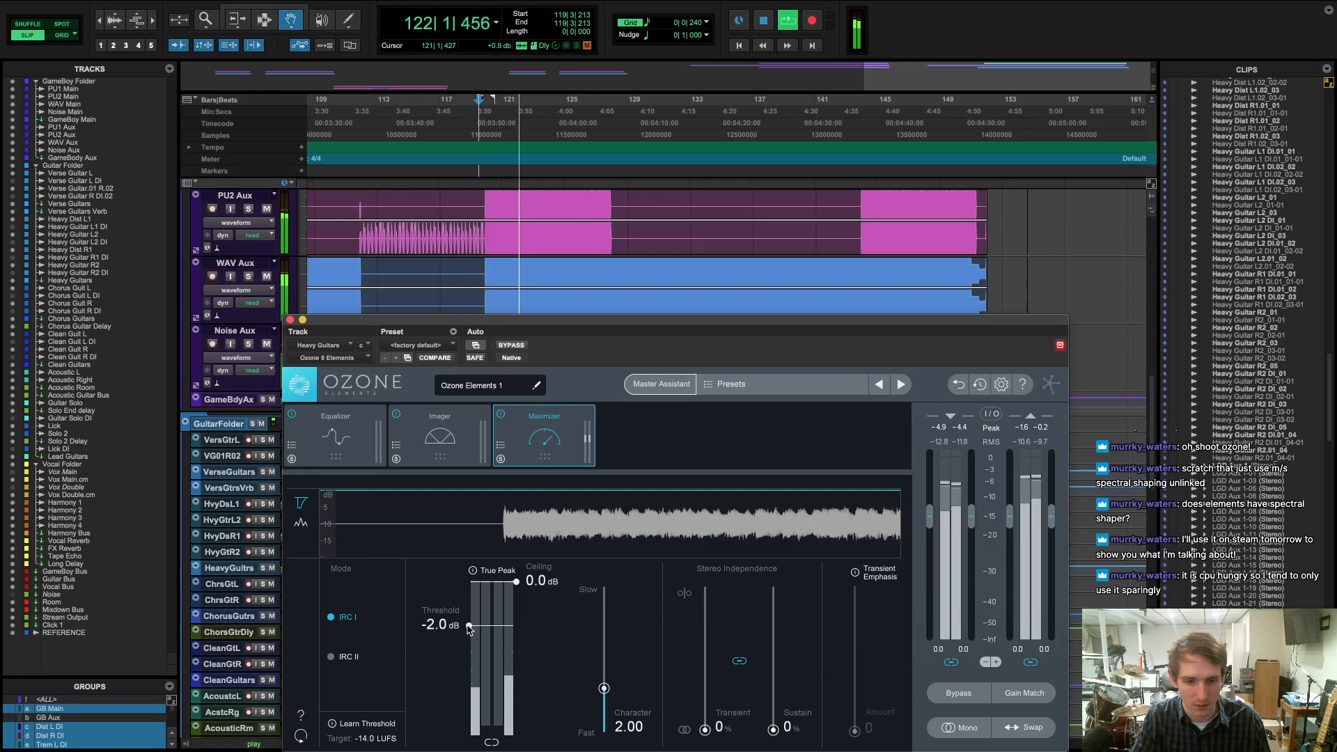
click(511, 346)
click(512, 346)
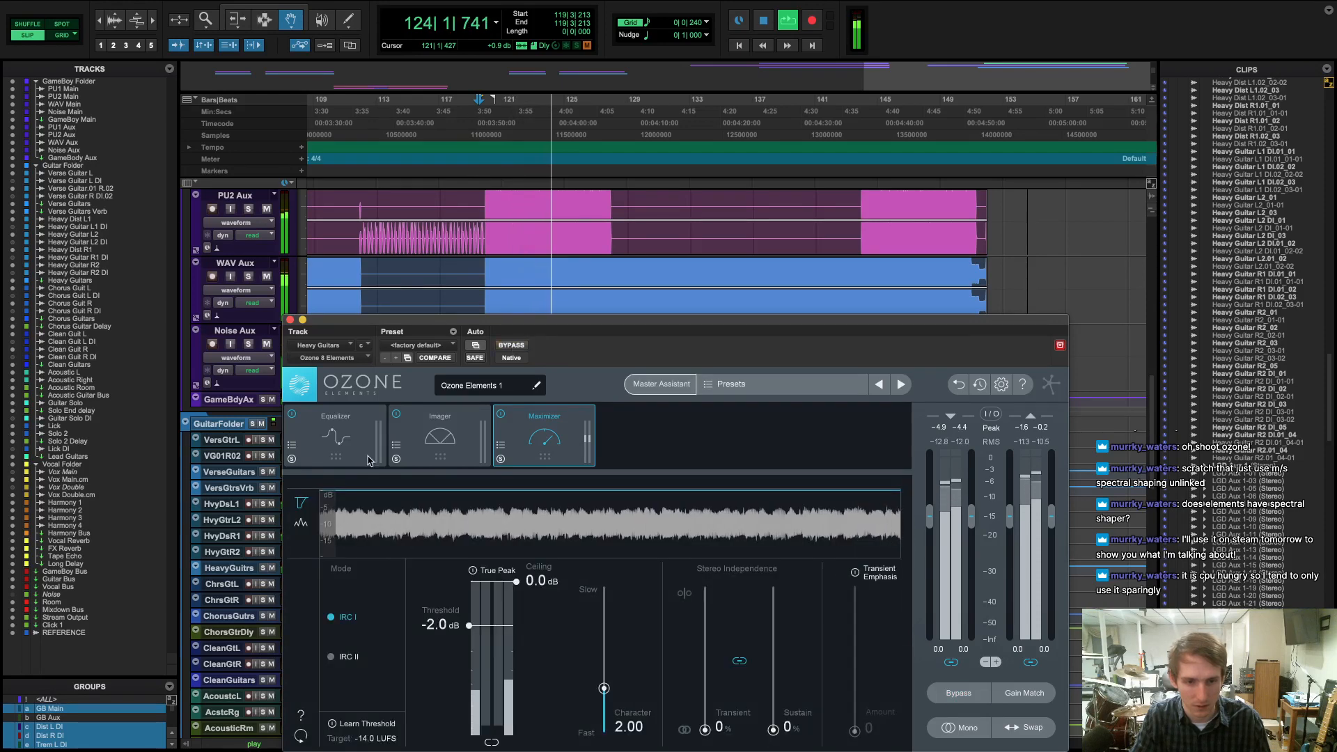
- In Ozone's Equalizer, set Band 3 to -0.8 dB at 290 Hz and make Band 1 a highpass at 74.4 Hz
click(336, 435)
drag(568, 554, 512, 575)
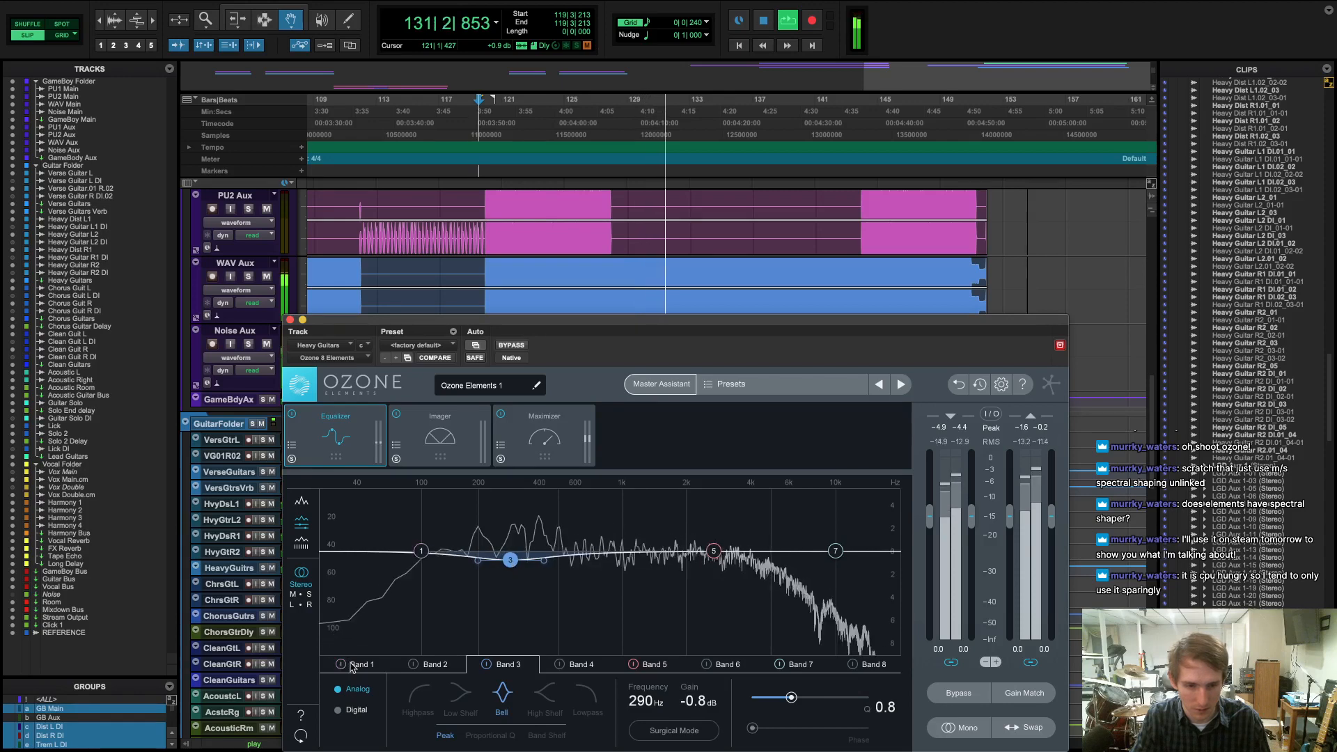
click(430, 667)
click(362, 666)
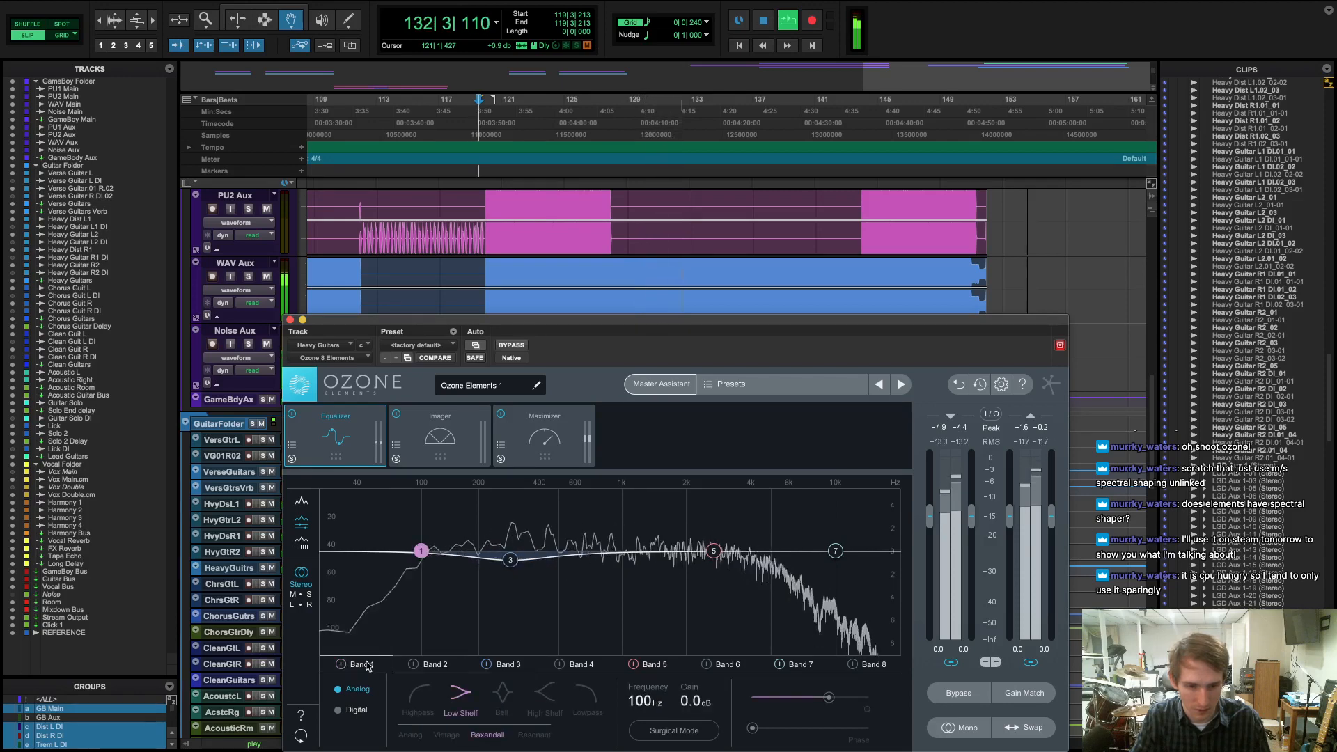
click(418, 693)
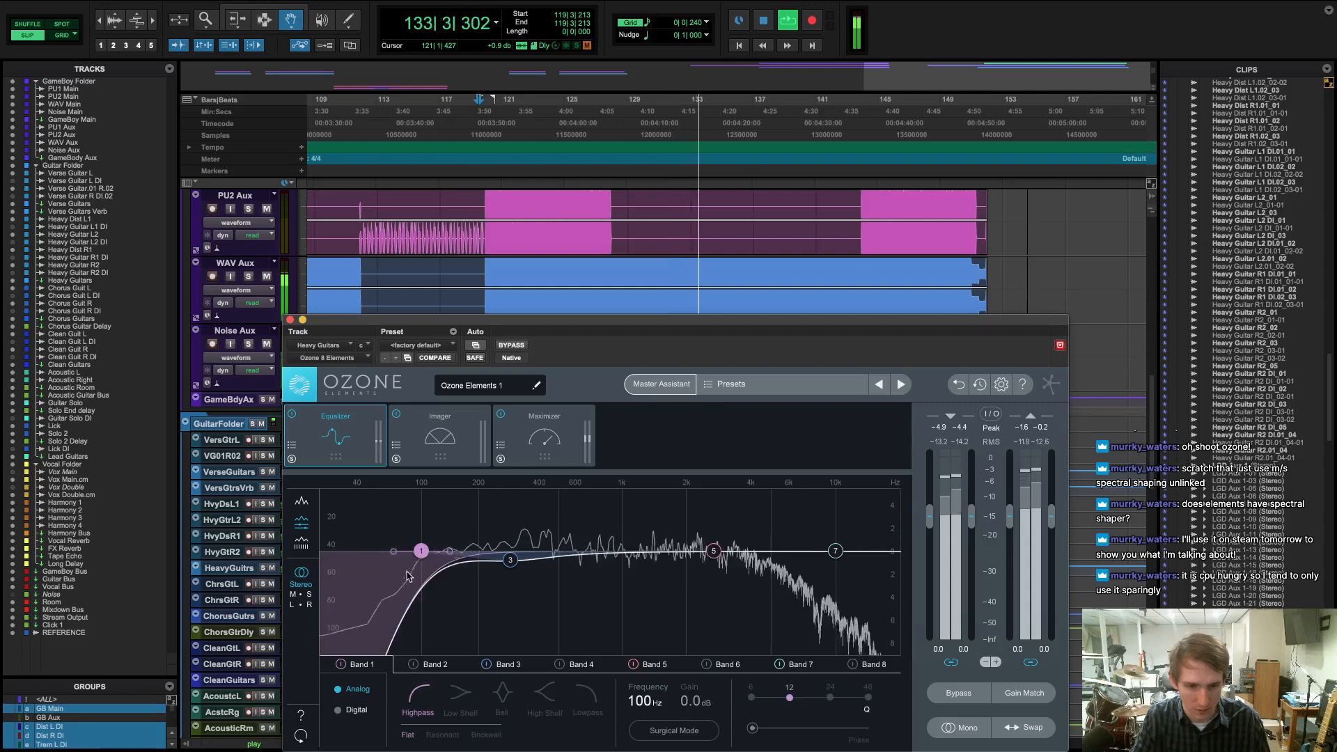
drag(447, 557, 394, 570)
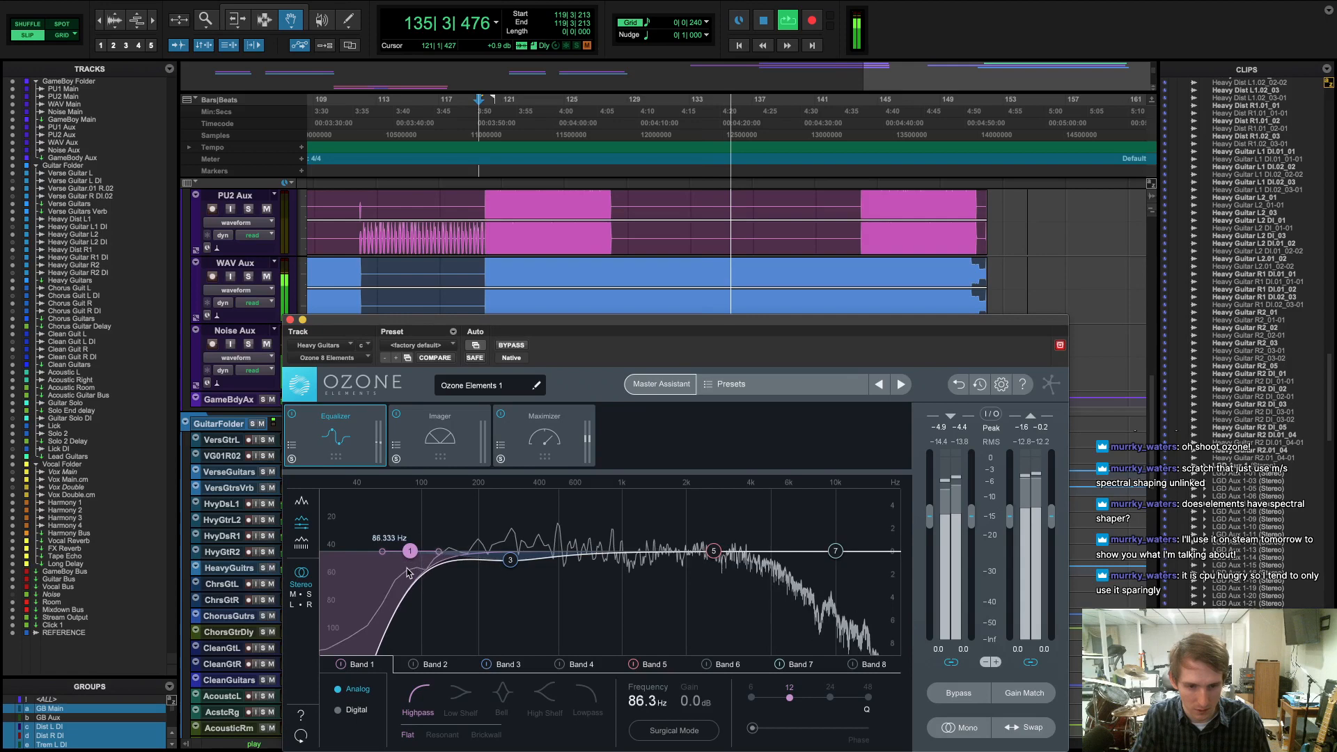
- Set Equalizer Band 5 to -0.2 dB at 2.15 kHz, check the Imager, close Ozone and stop playback
drag(711, 555, 723, 548)
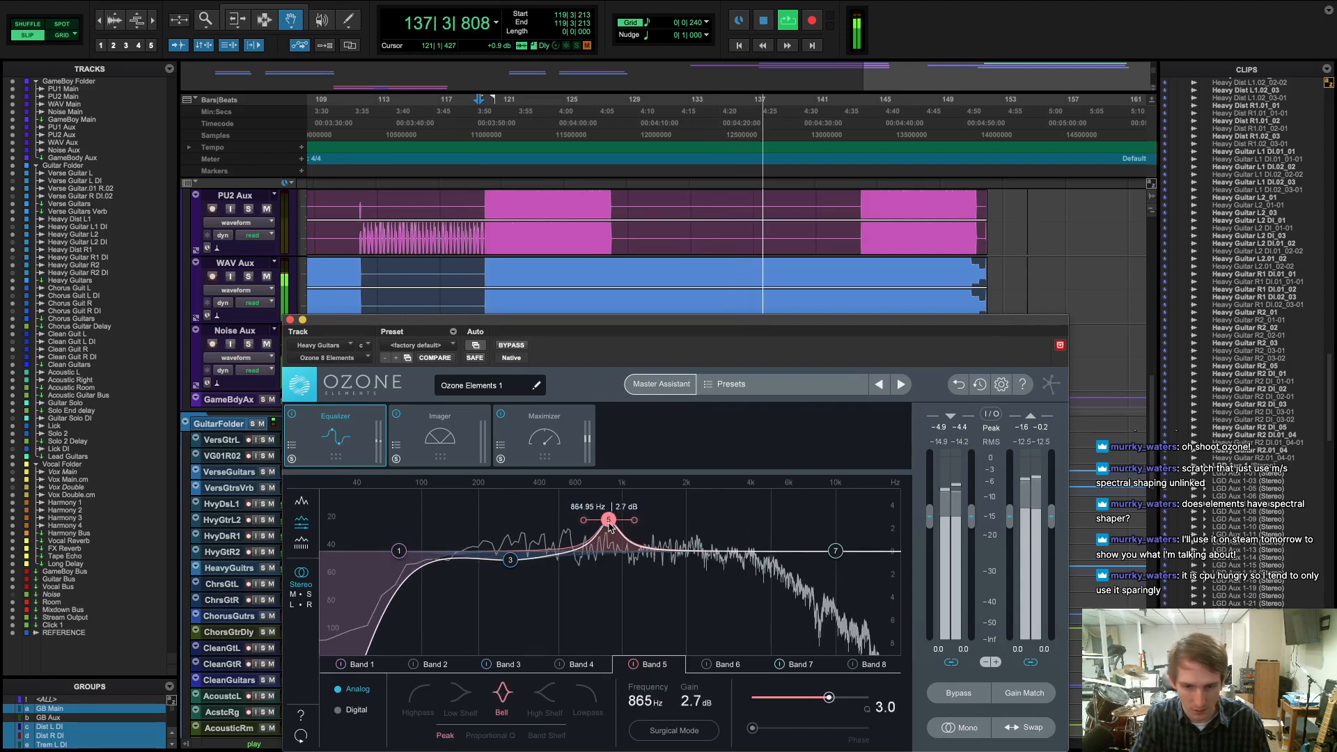
mouse_move(676, 555)
mouse_down()
mouse_move(714, 553)
mouse_move(683, 560)
mouse_up()
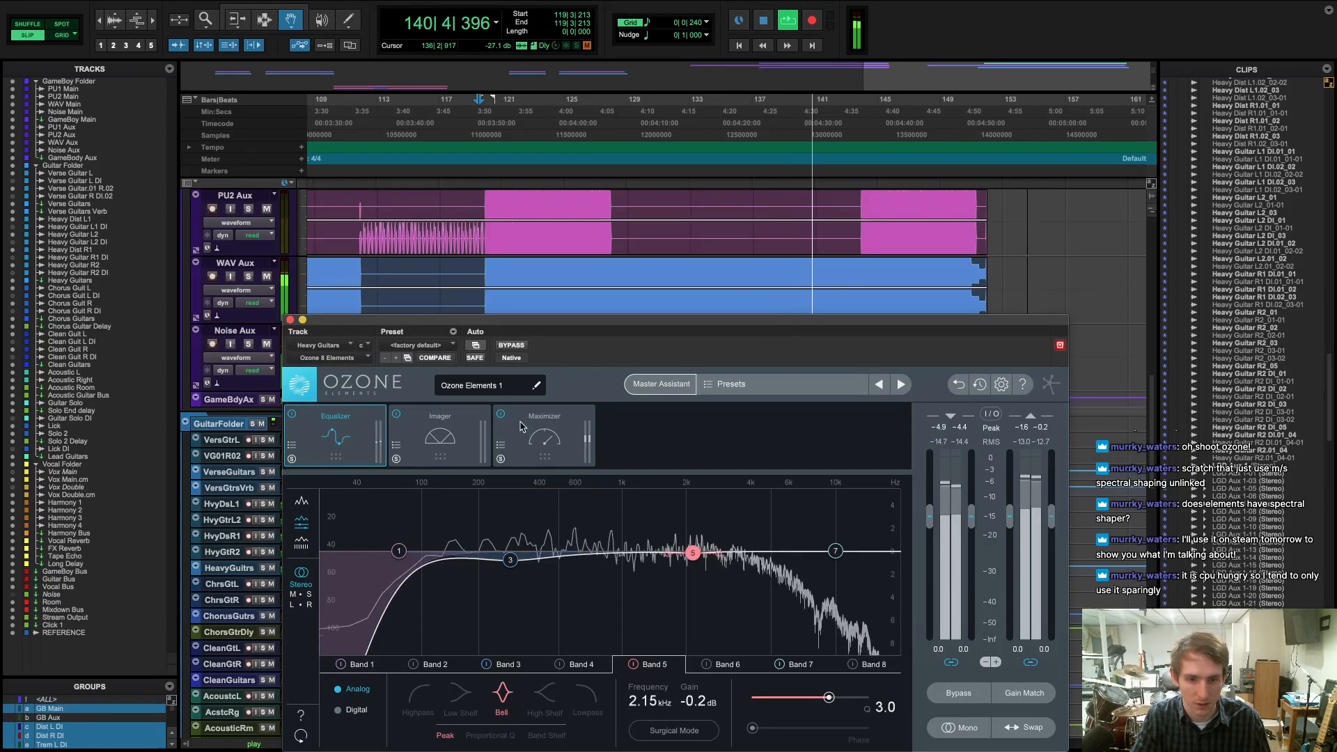
click(441, 433)
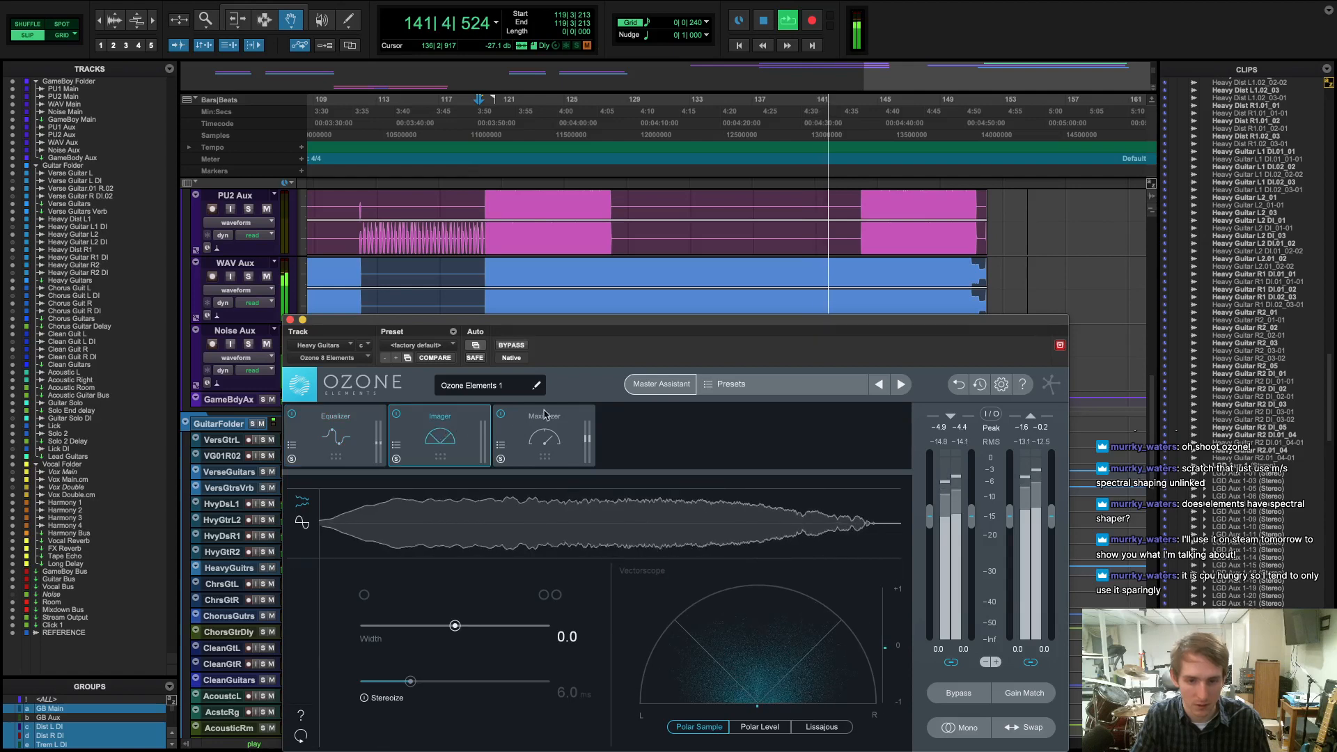
click(290, 319)
key(space)
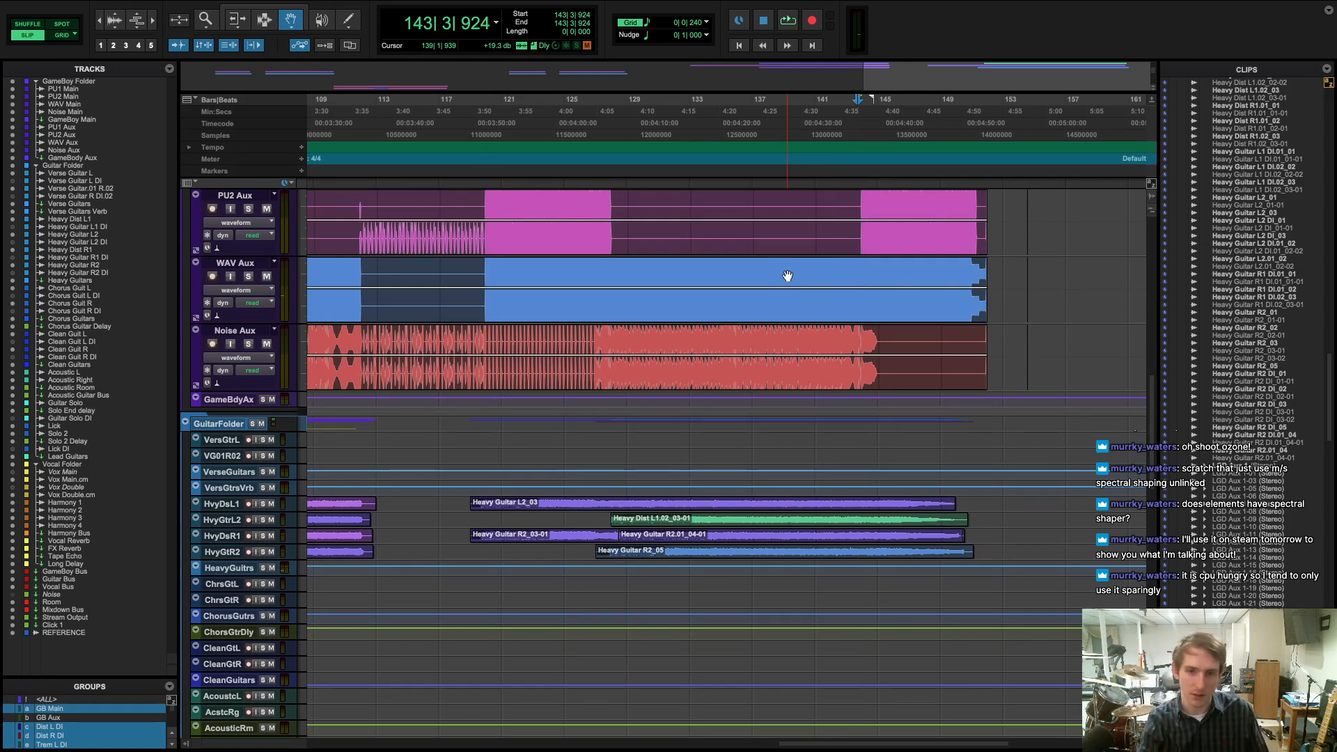
- Play the earlier heavy section from 83|1|085, reopen Ozone on the Heavy Guitars channel, and compare it bypassed and active
scroll(727, 272, left, 5)
scroll(727, 273, left, 15)
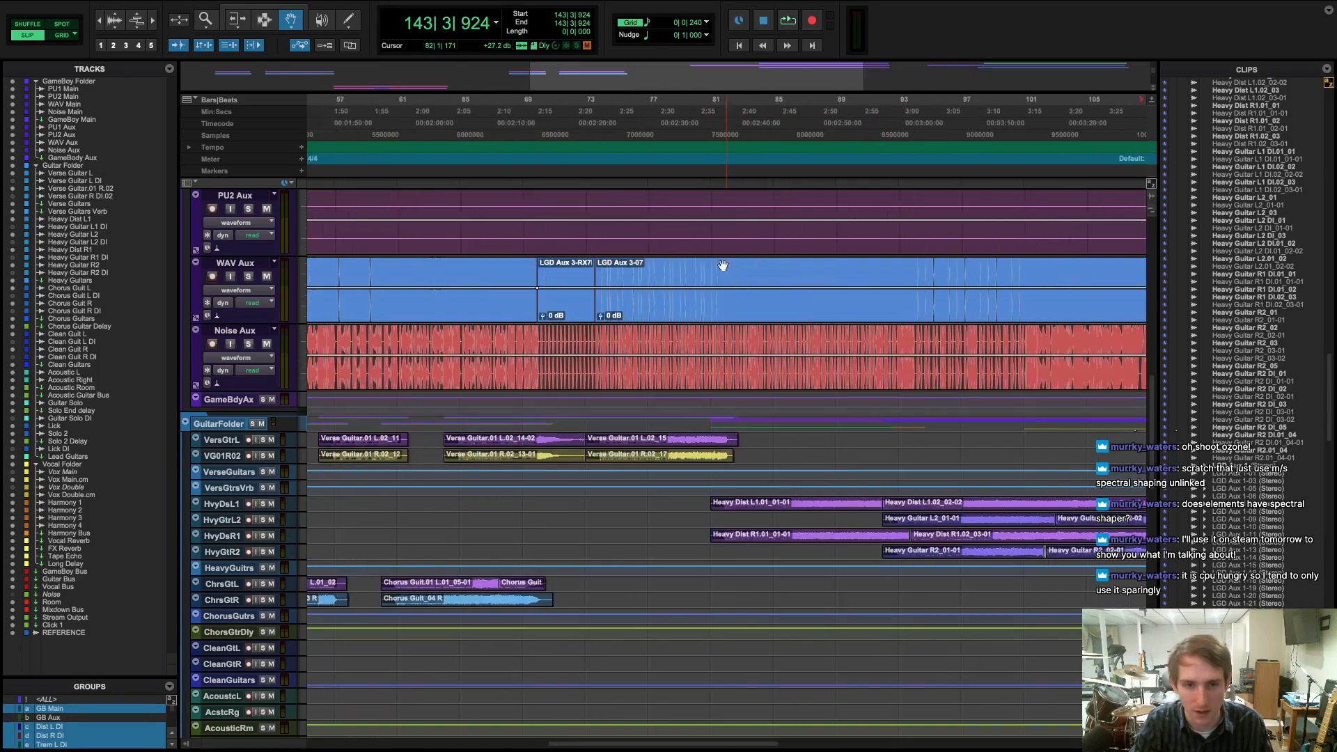
scroll(705, 261, right, 8)
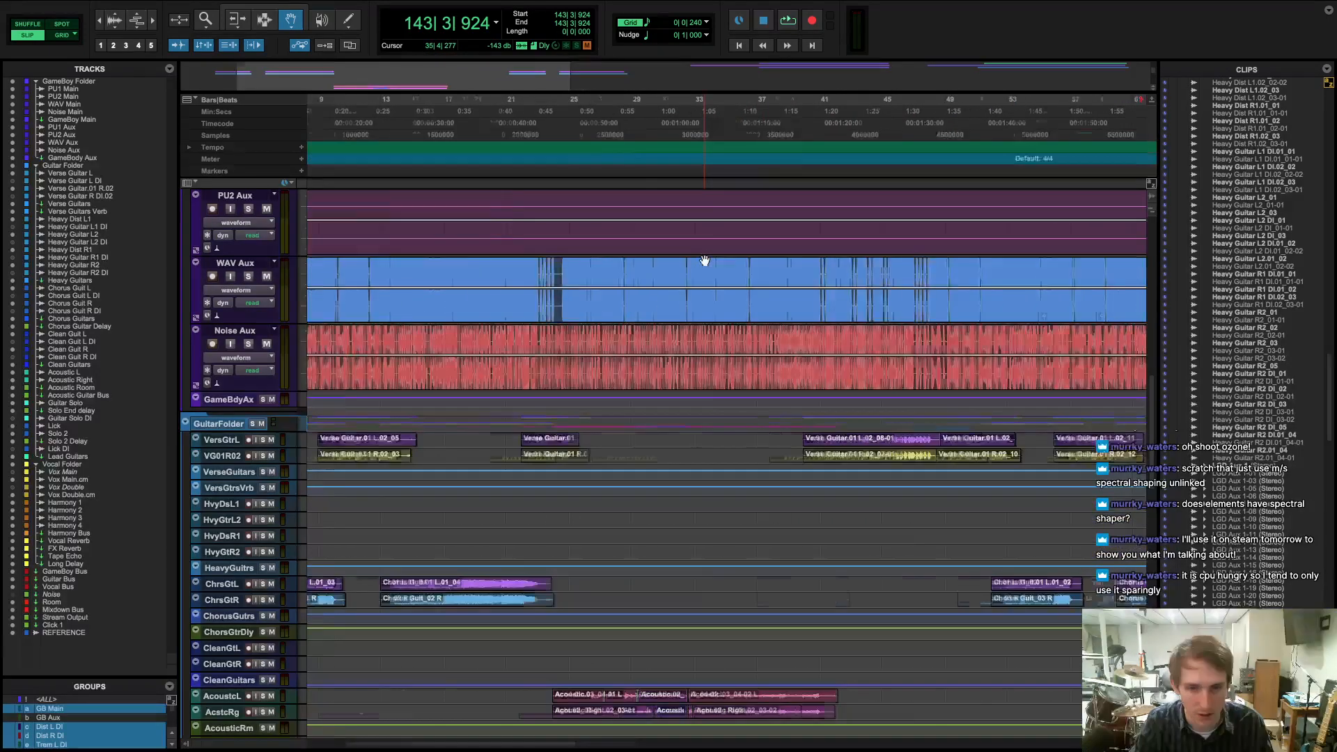
click(738, 176)
key(space)
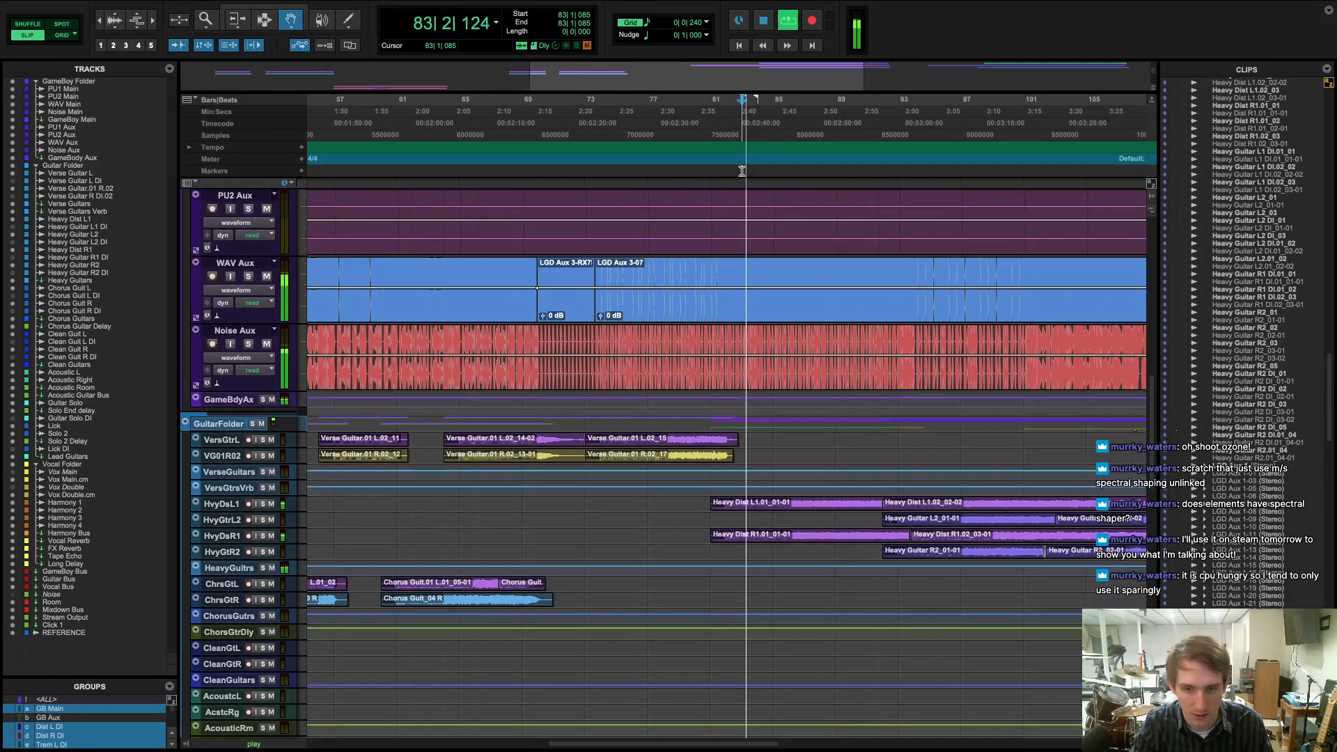
key(super+equal)
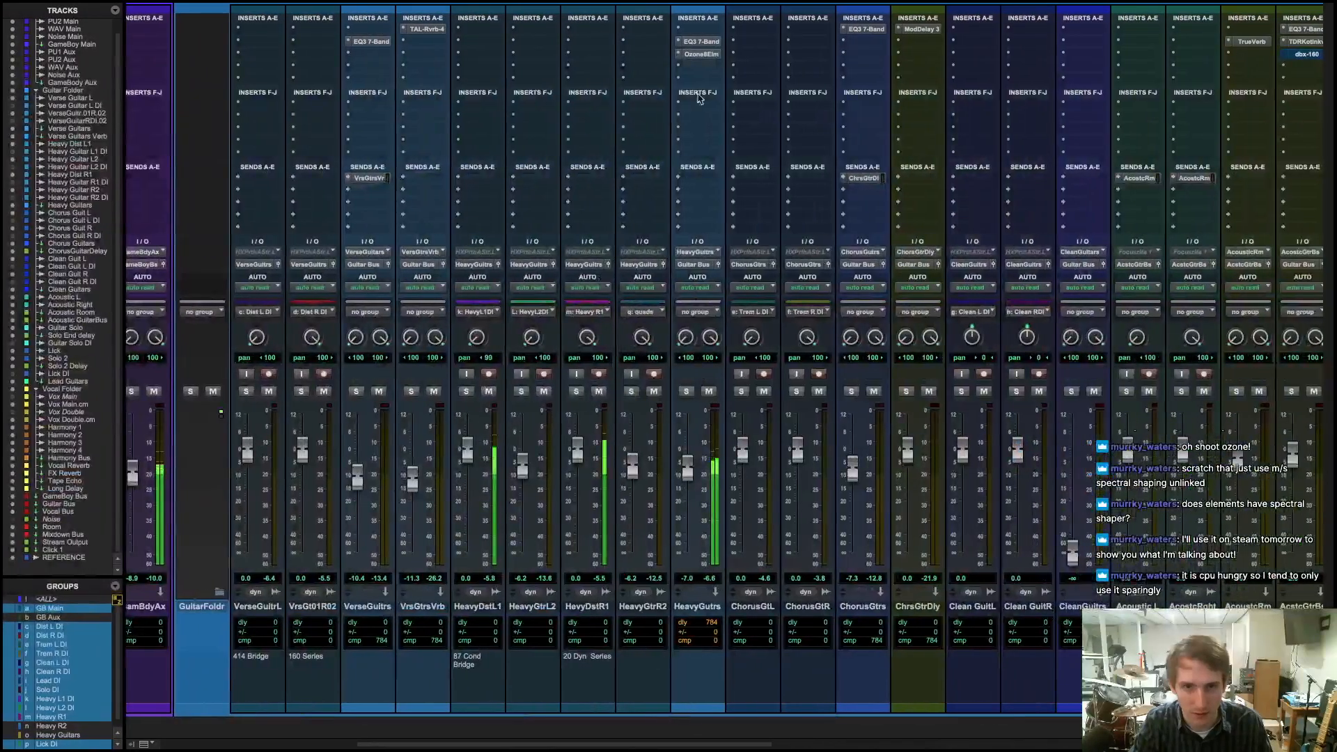
click(700, 56)
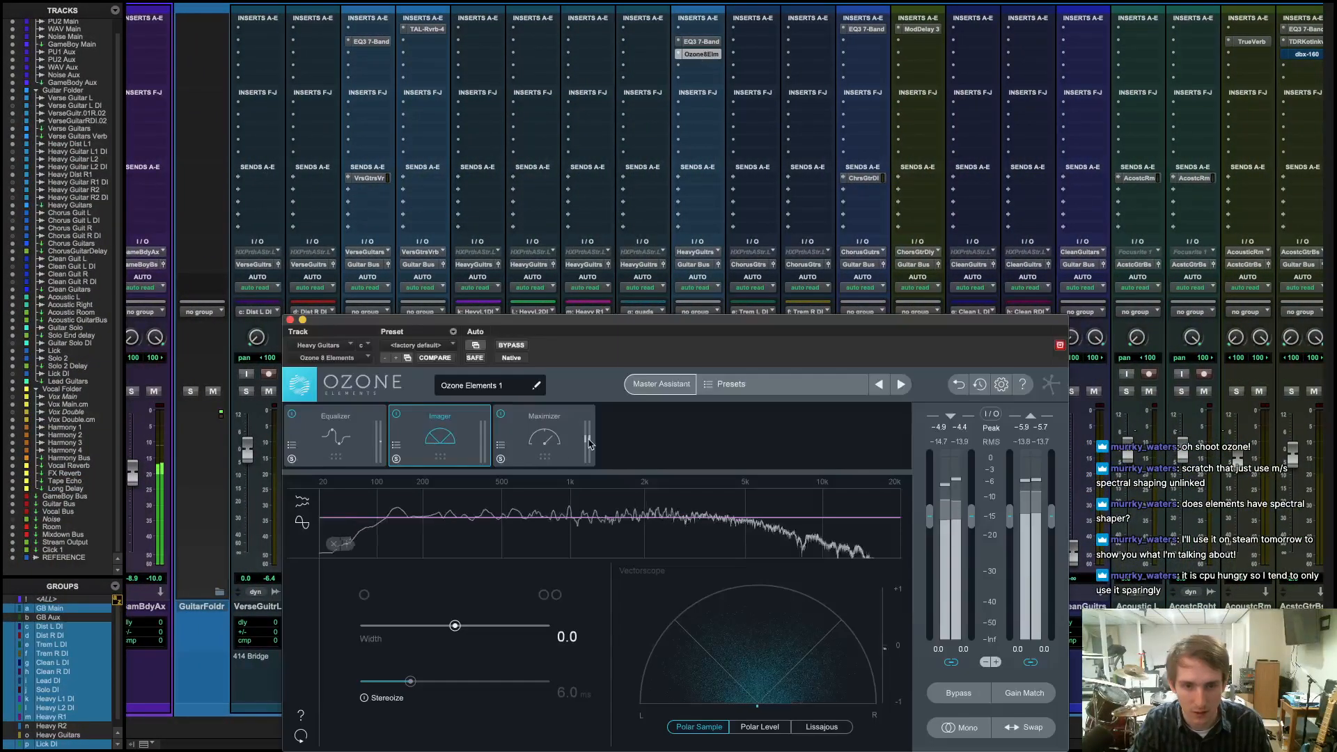
click(510, 345)
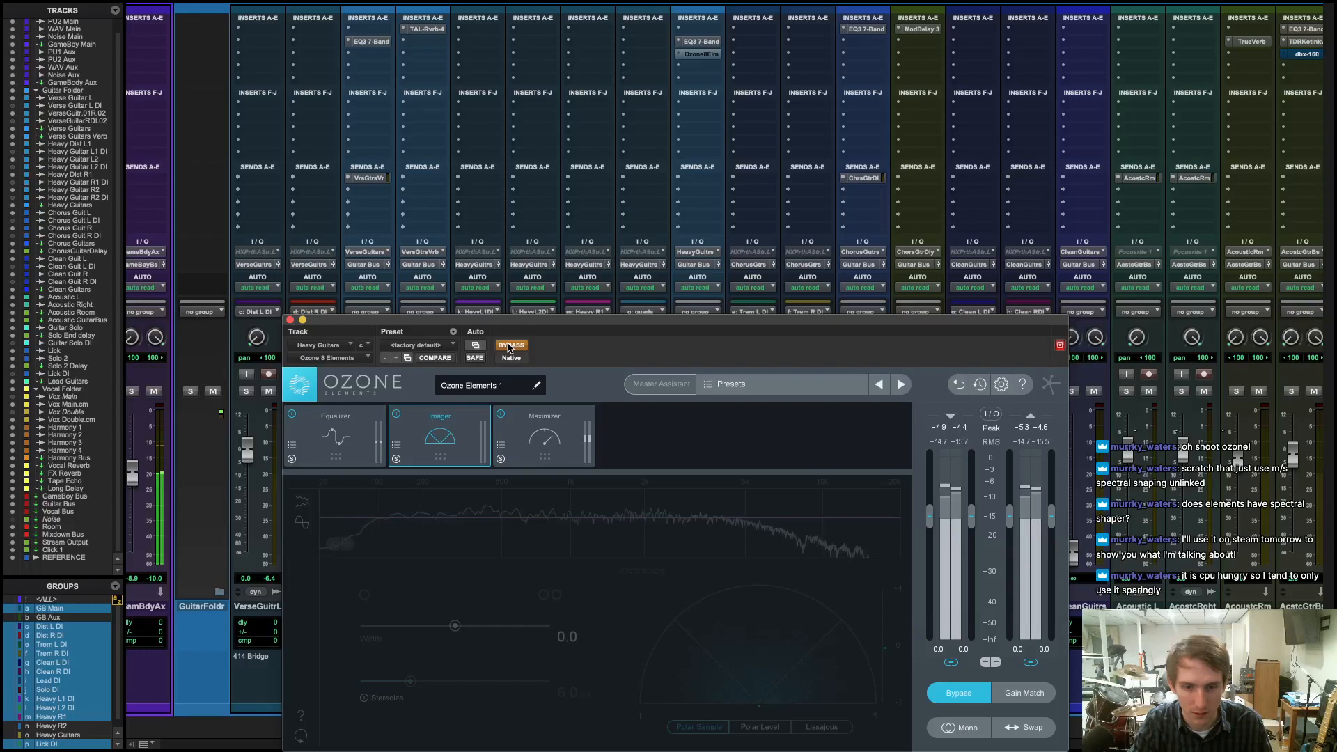
click(510, 346)
- Set the Maximizer's Threshold to -1.8 dB on the heavy guitars and stop playback
click(548, 435)
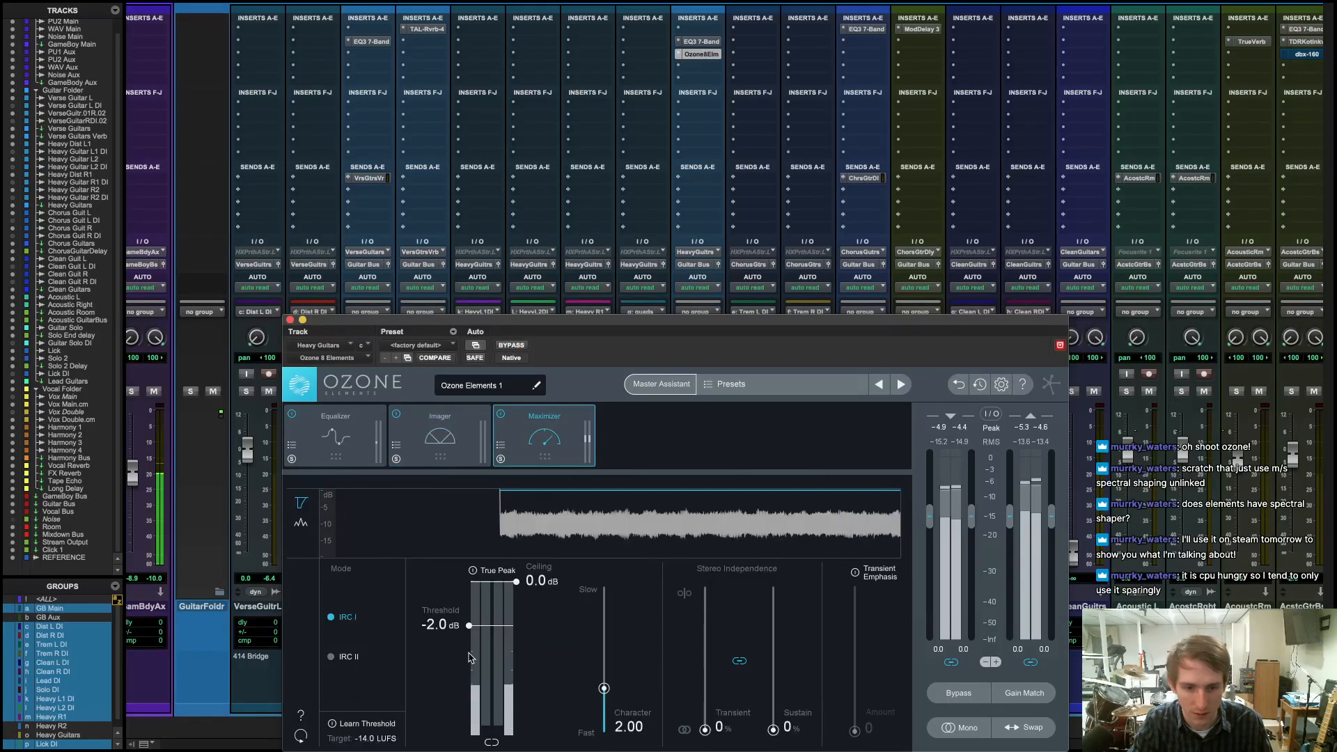
drag(471, 624, 472, 627)
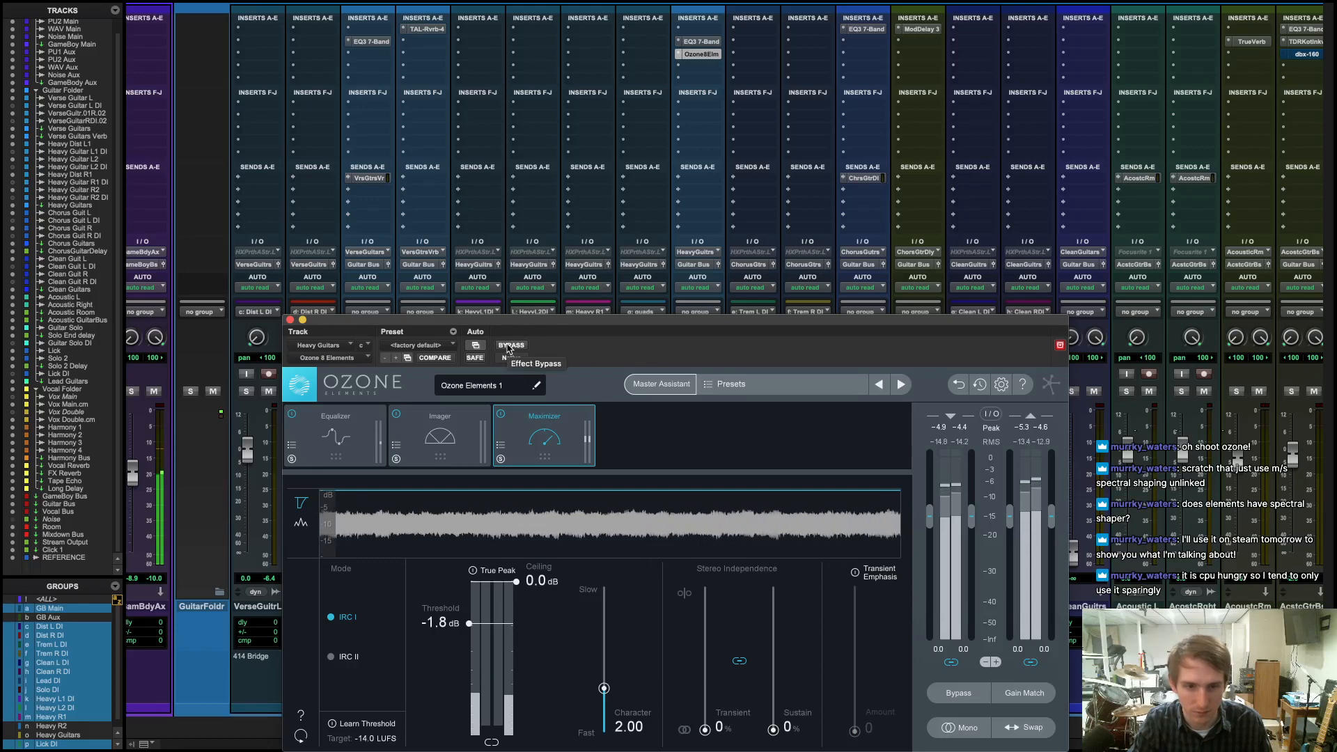
key(space)
- Audition the heavy section from 90|3|460, 108|1|000 and 98|1|512 while checking Ozone's Equalizer and Imager, and close the plug-in
click(342, 438)
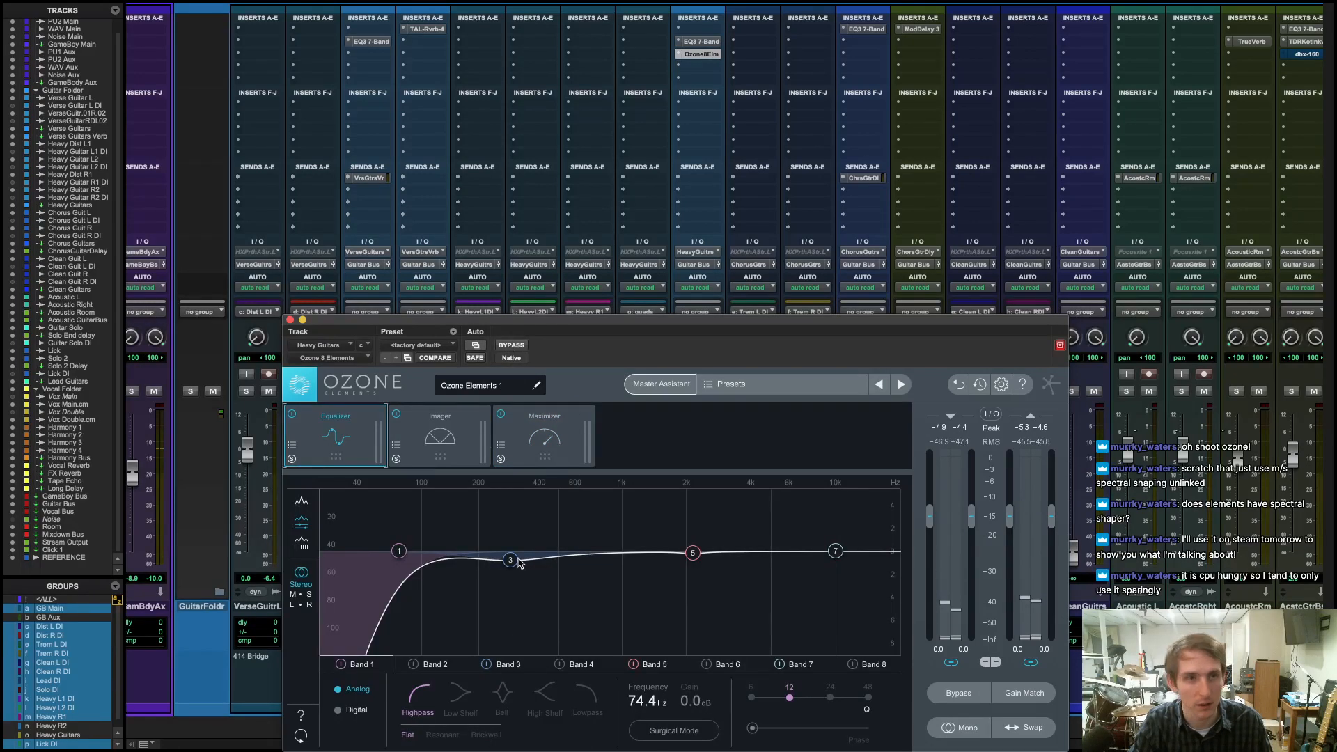
key(ctrl+Left)
key(space)
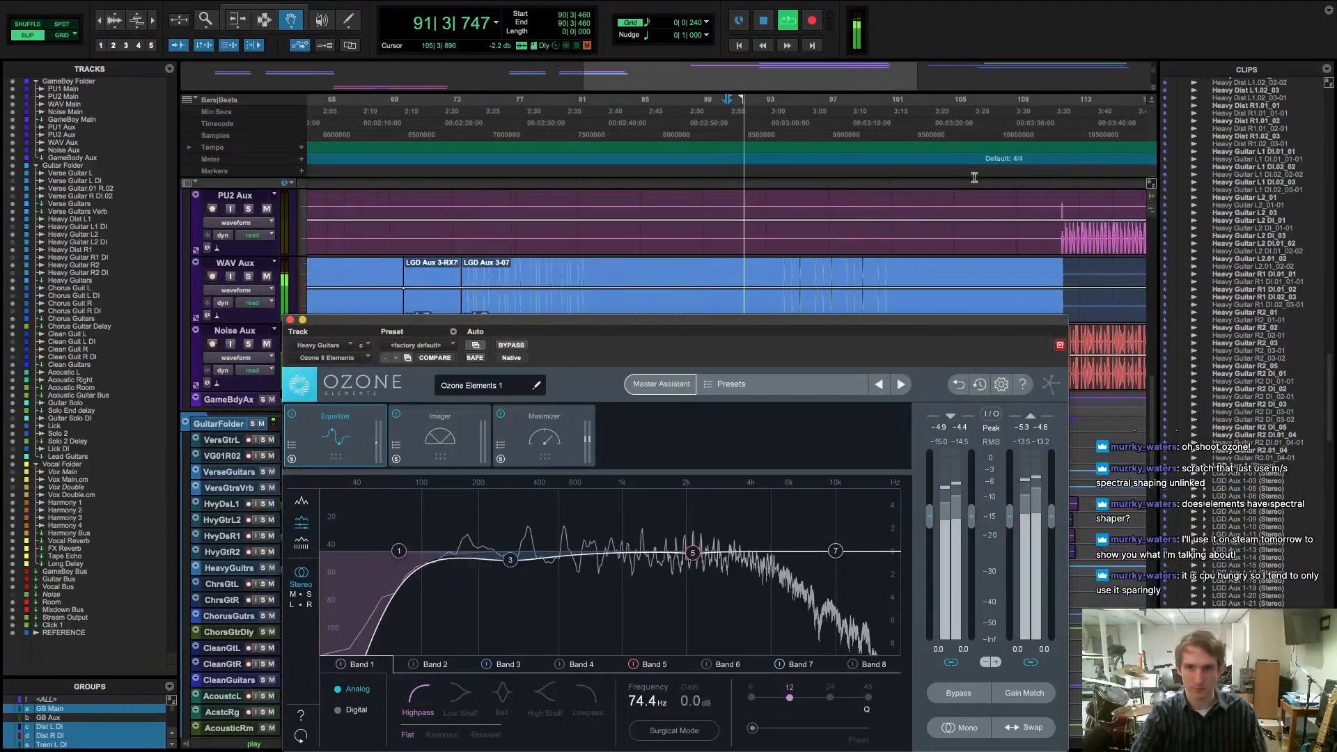
click(999, 170)
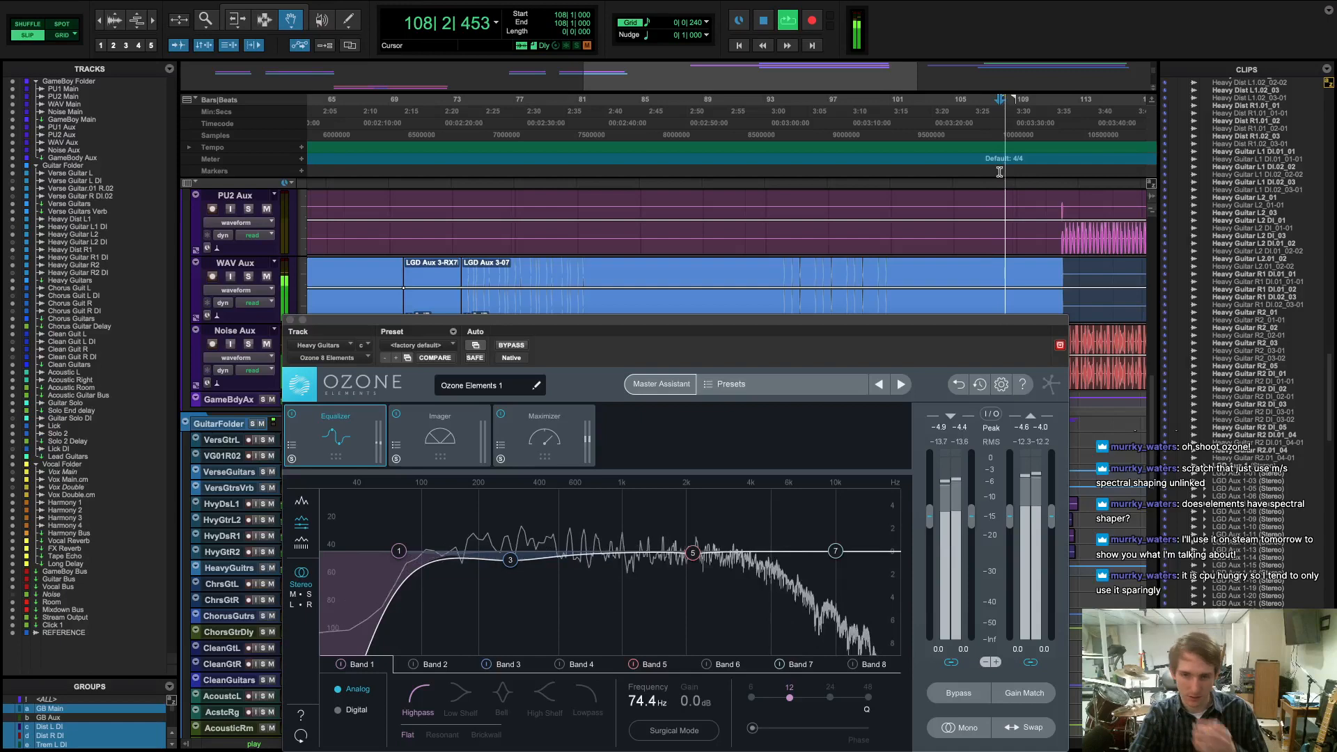
key(space)
click(844, 174)
key(space)
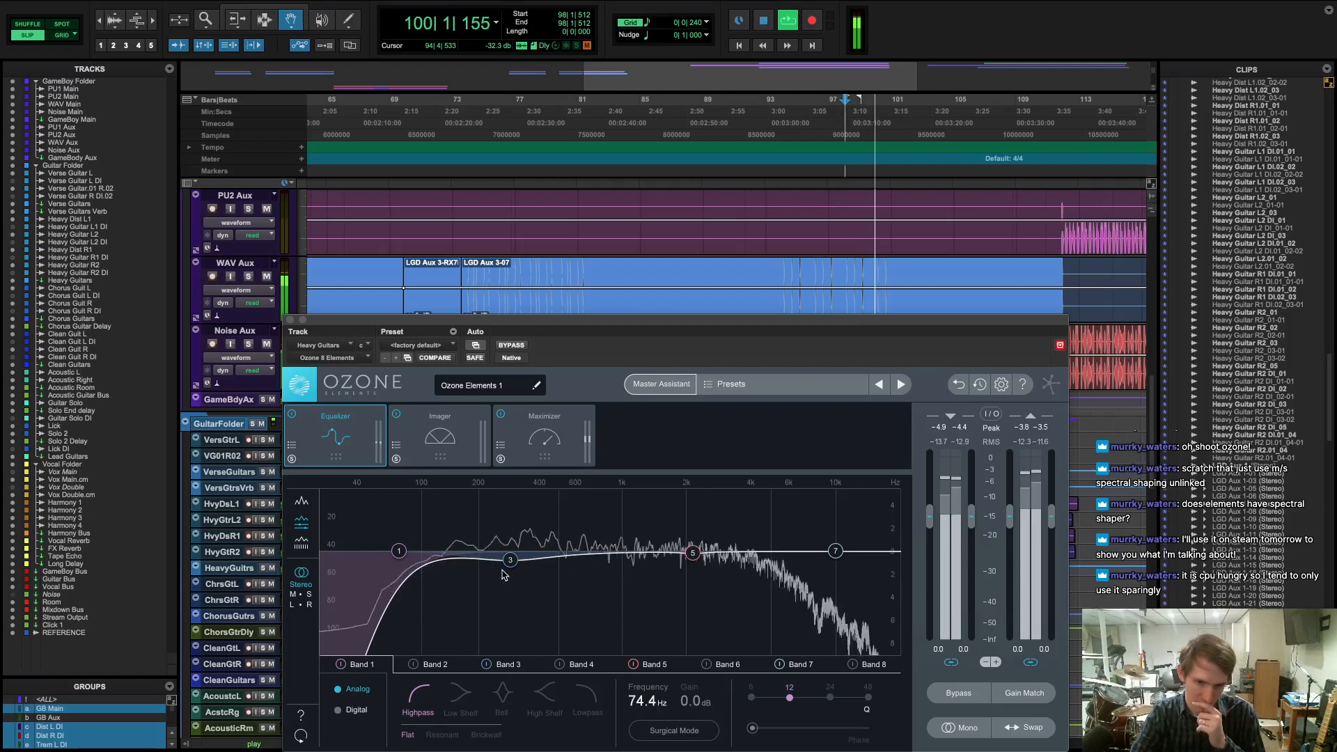
click(426, 430)
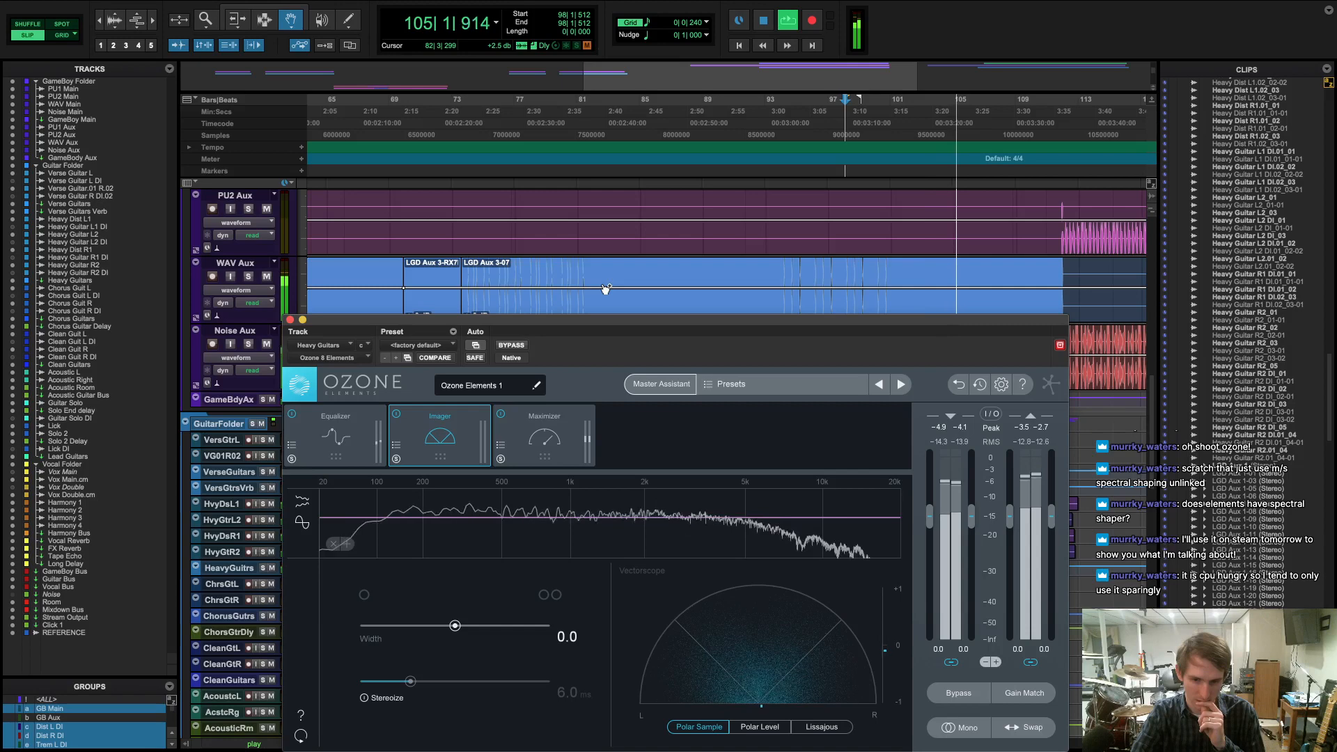
click(289, 319)
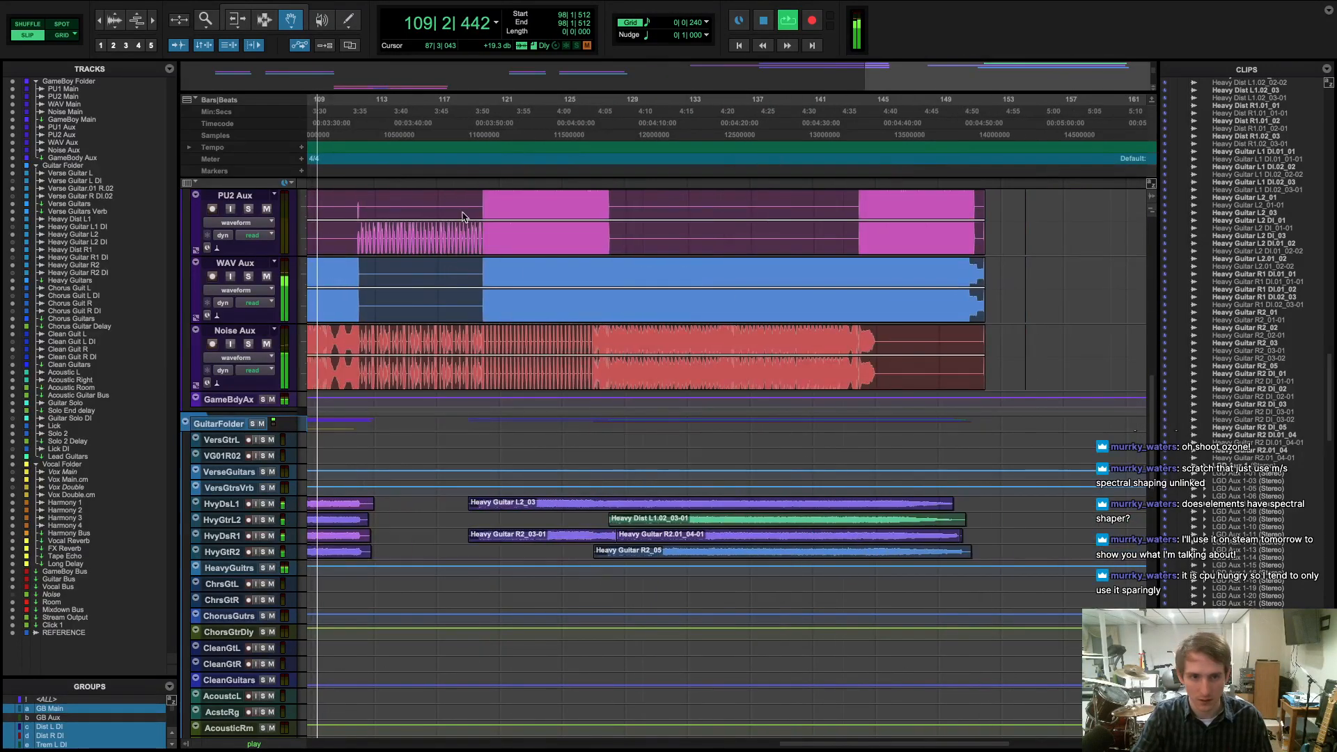
- Replay the final heavy guitar section from 119|3|213, just before the guitars enter fully
click(487, 172)
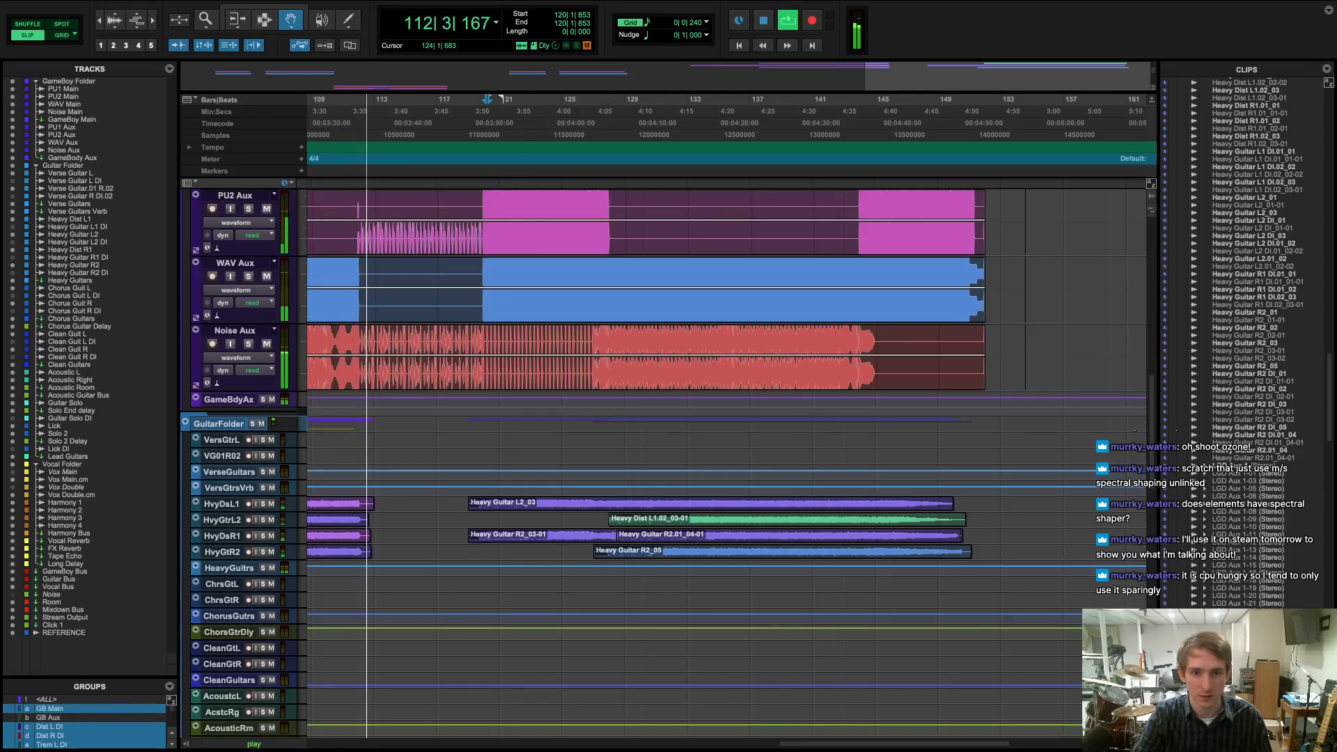
click(478, 173)
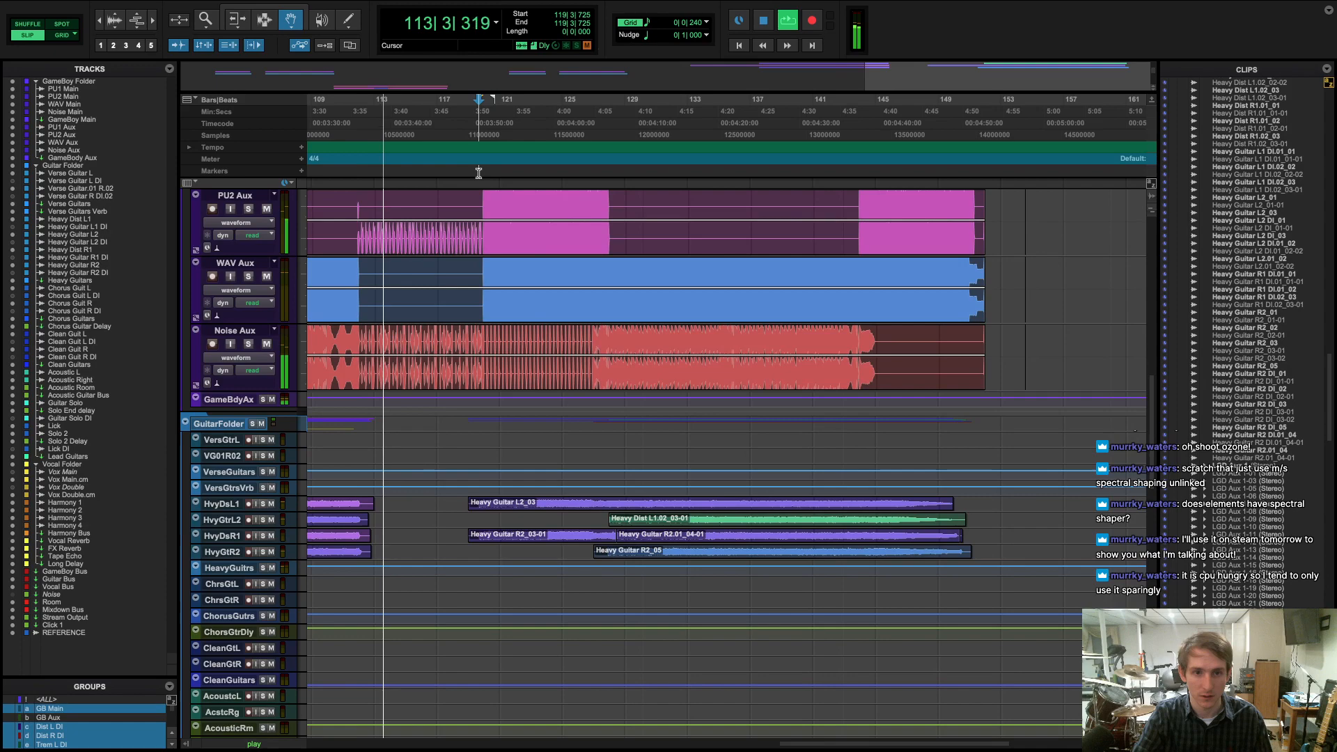
click(476, 172)
key(space)
click(477, 172)
key(space)
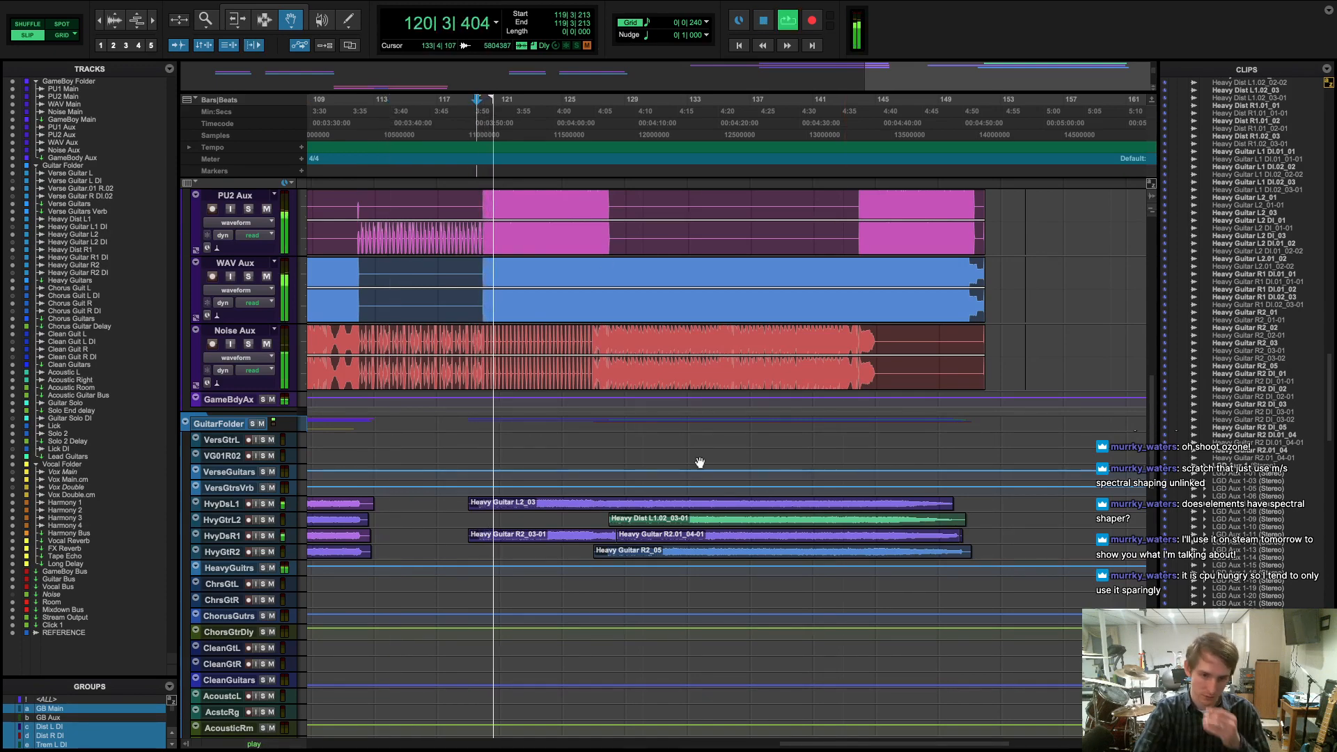
- Set the Heavy Guitars channel's volume fader to -7.2 dB in the mixer and return to the timeline
key(super+equal)
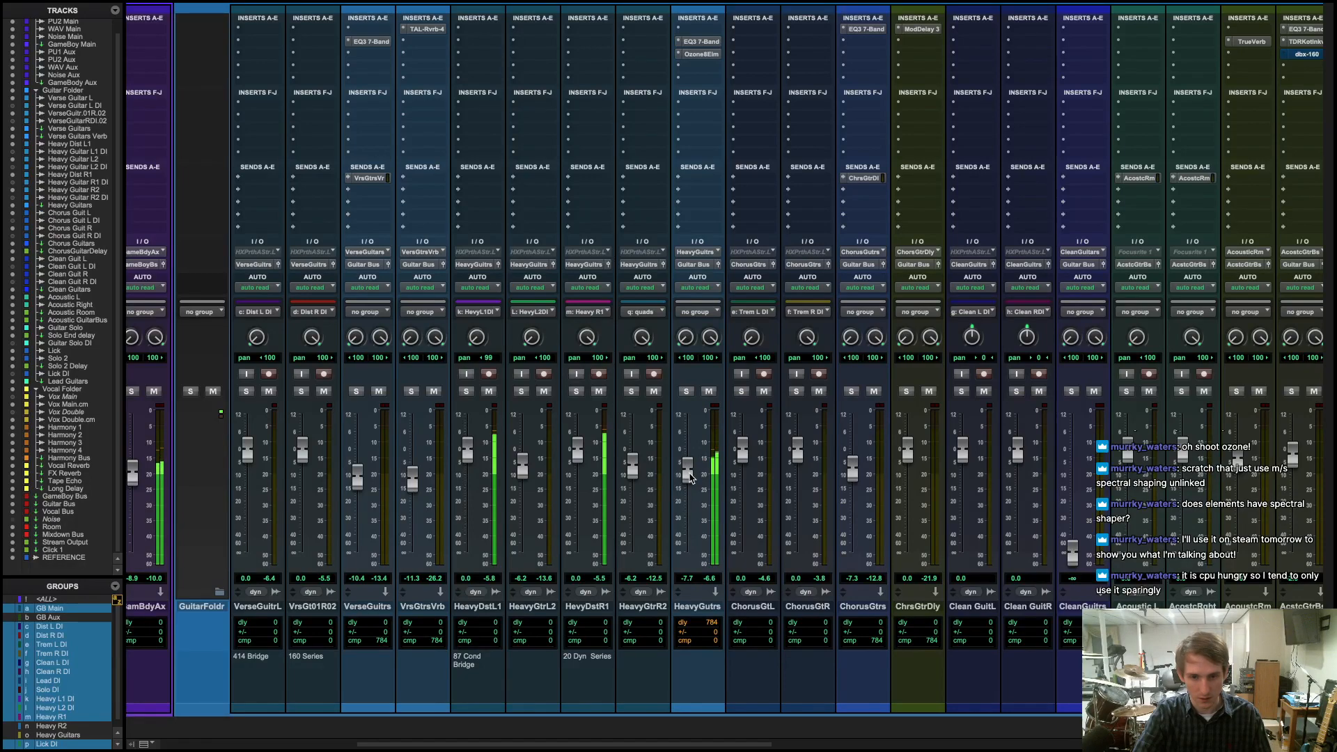
key(super+equal)
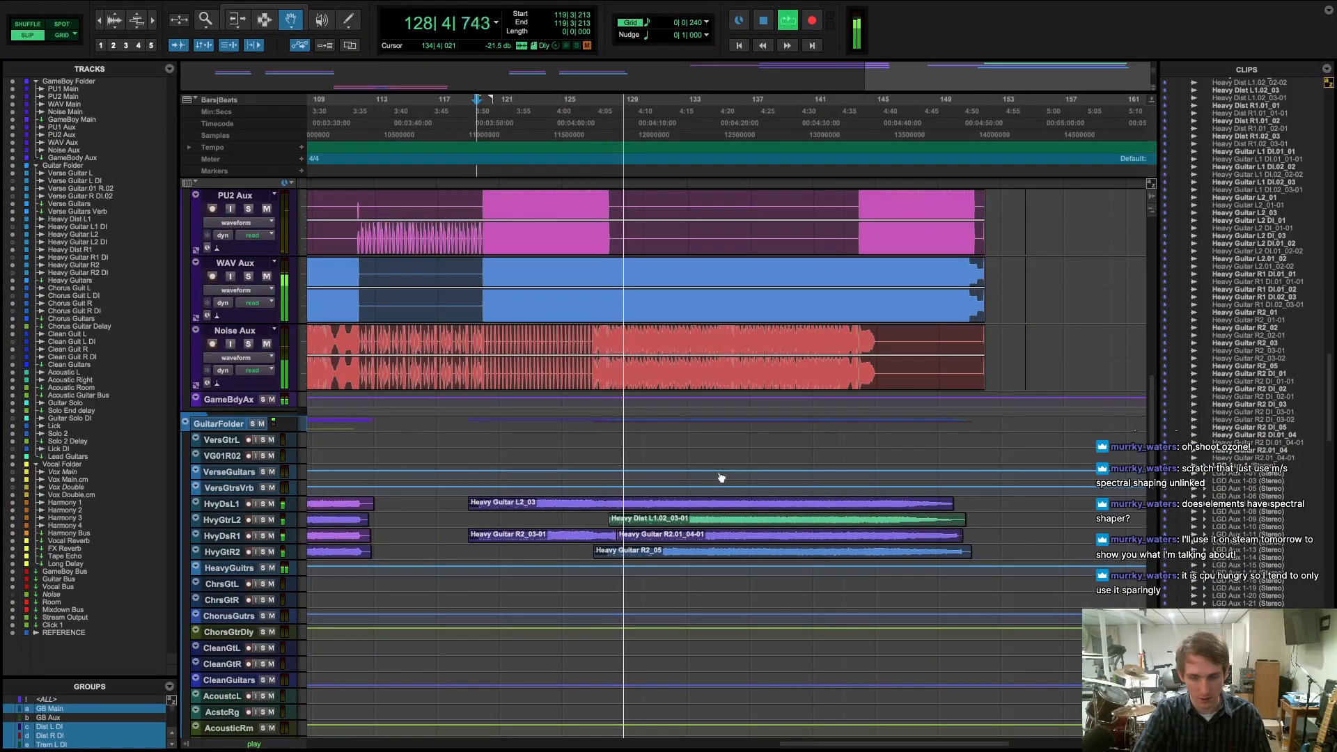
key(super+equal)
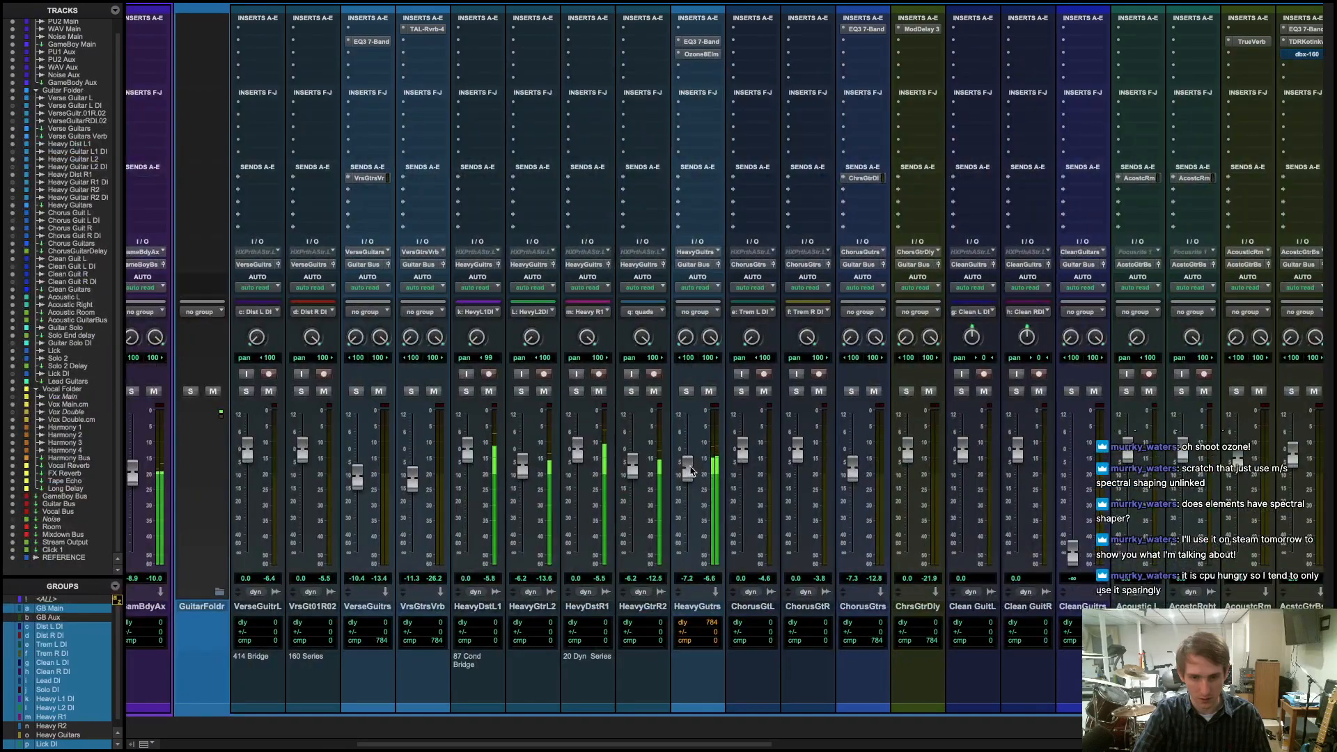
key(super+equal)
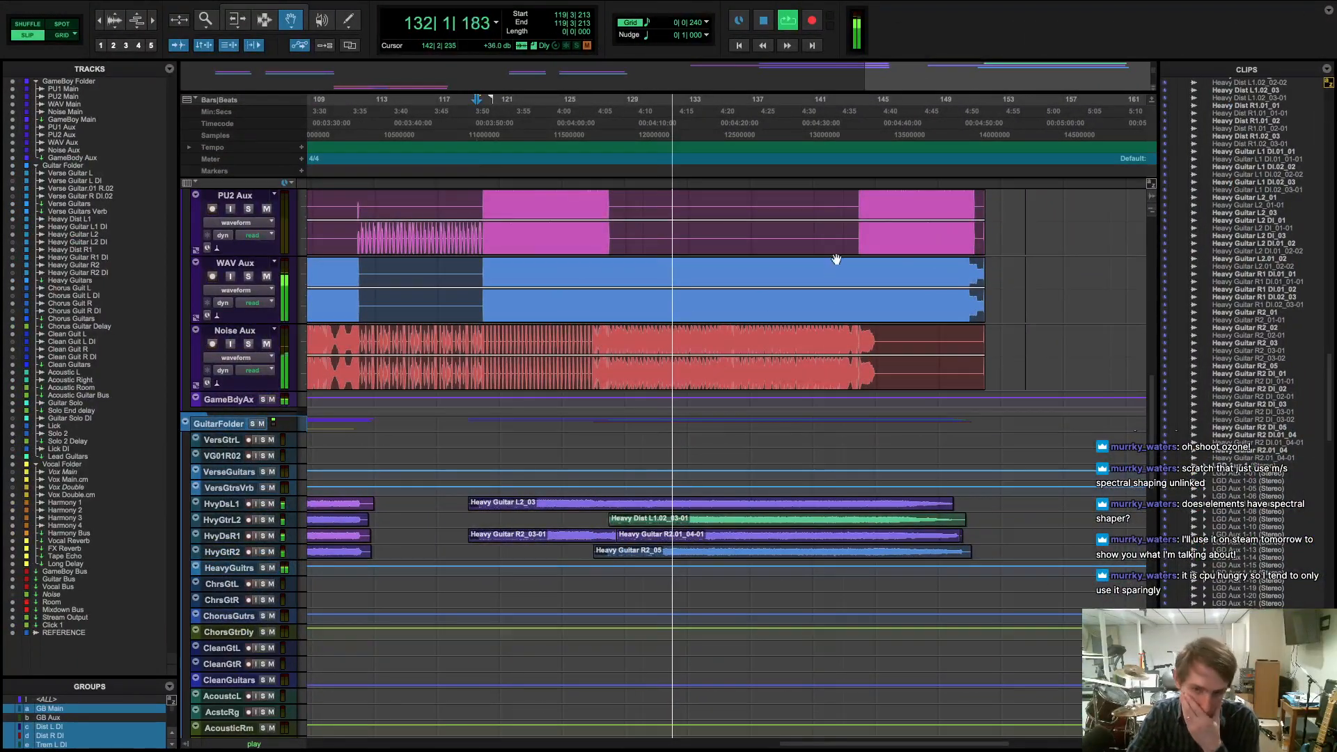
- Play the song's ending from 143|4|277 to check the heavy guitars' fade-out
click(856, 170)
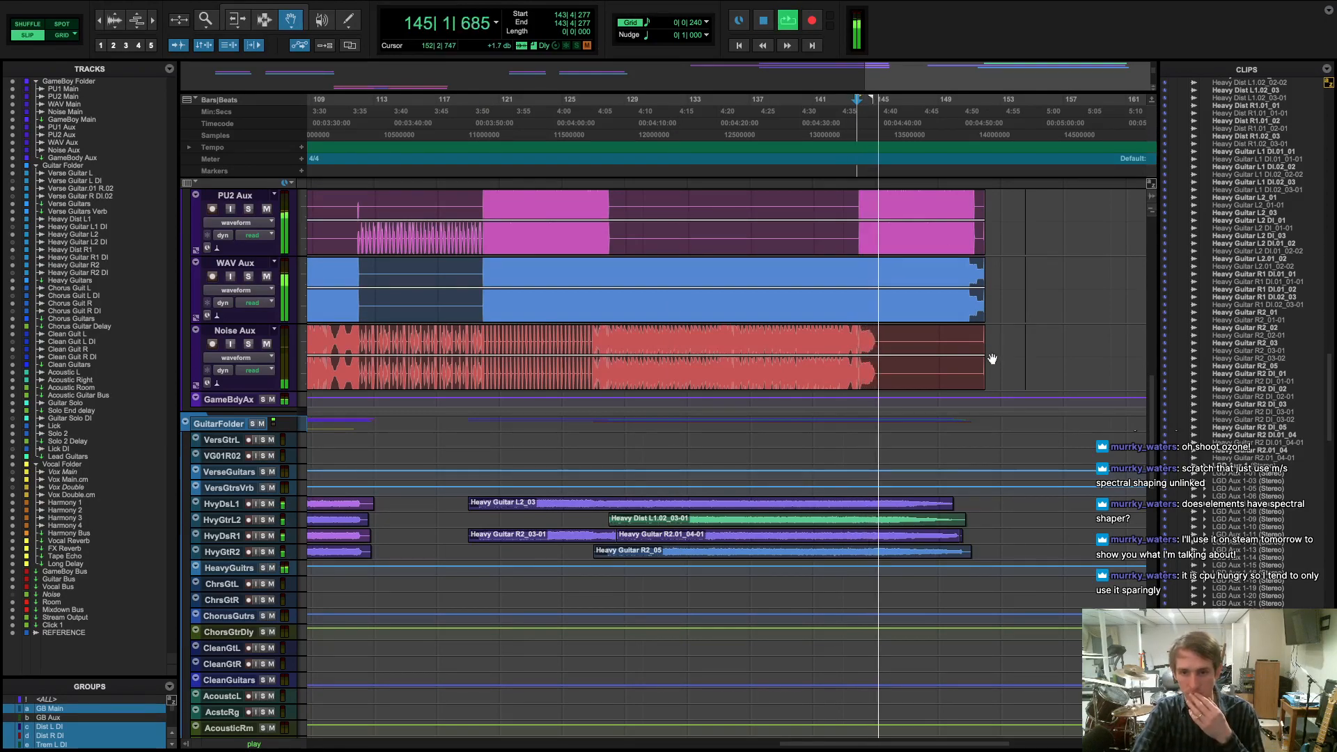
scroll(992, 382, up, 7)
scroll(992, 382, down, 7)
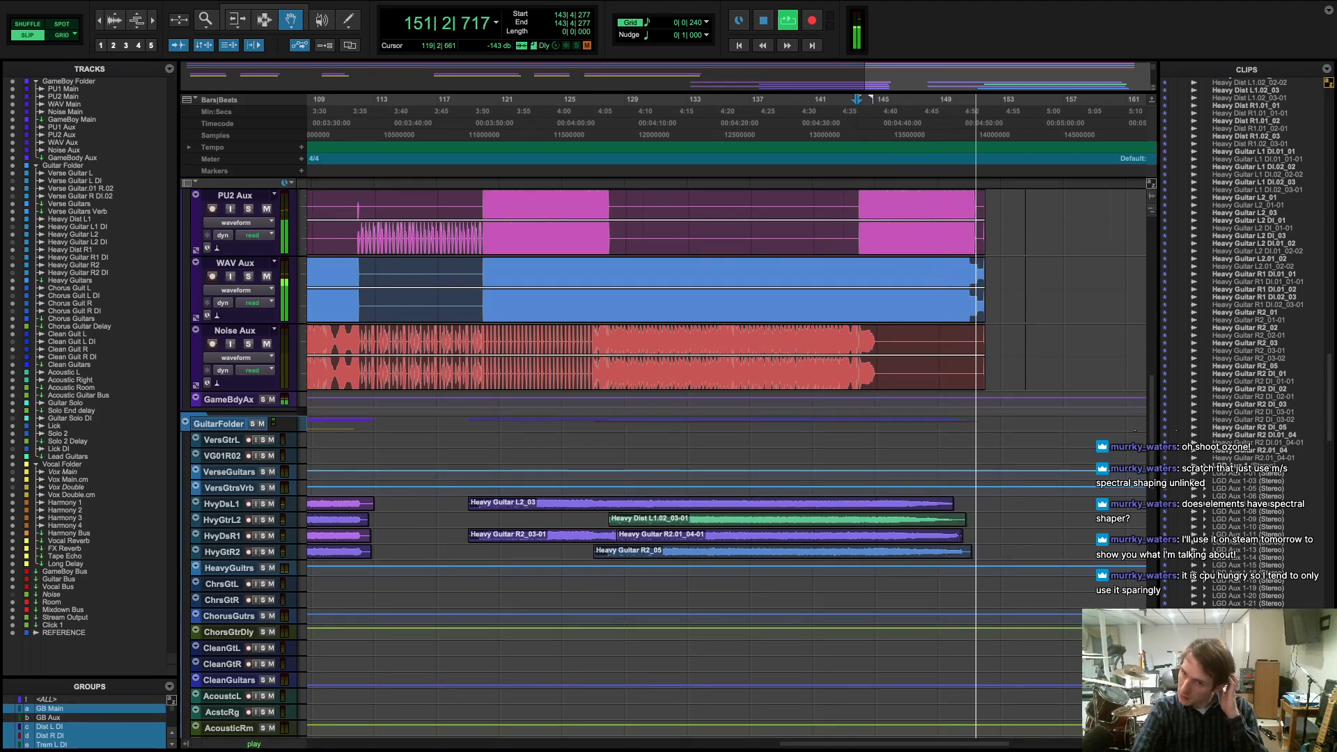
- Stop playback and look through the arrangement, placing the playback position at 19|1|768, 145|3|043 and finally 144|1|000
key(space)
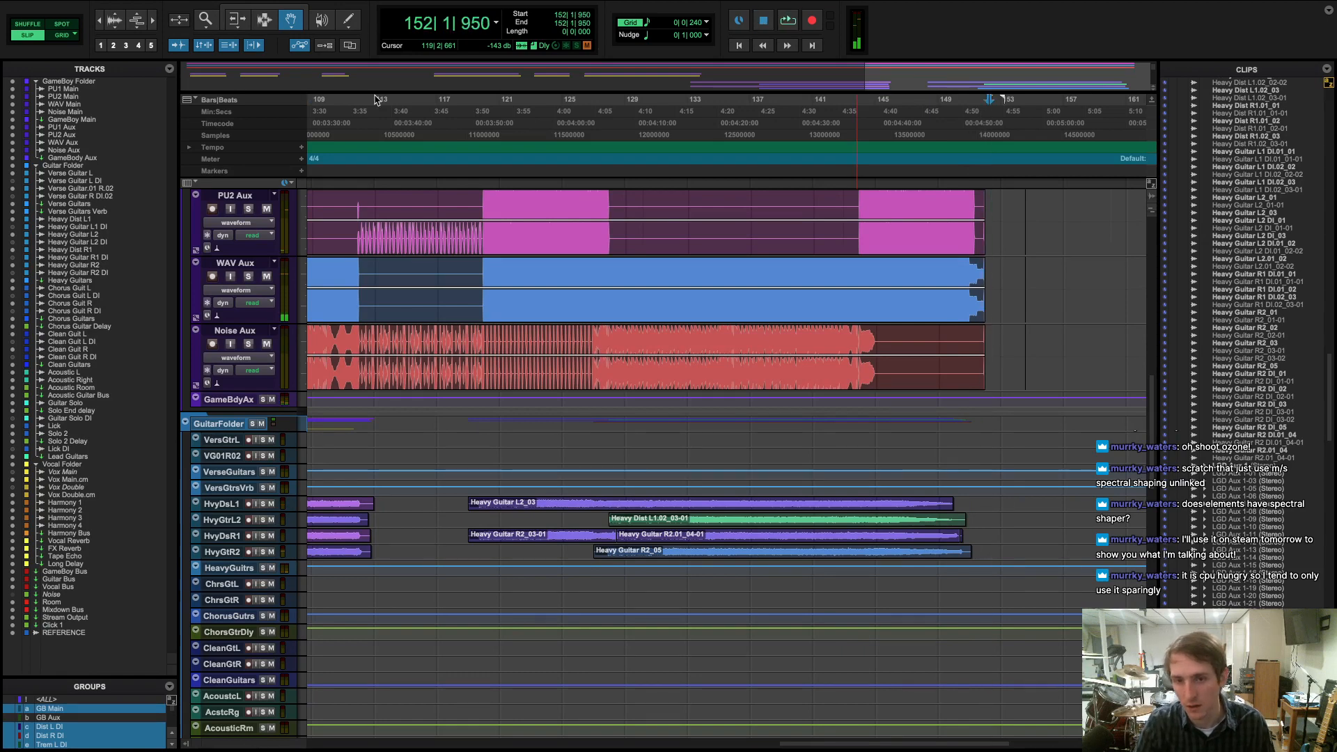
scroll(530, 385, left, 15)
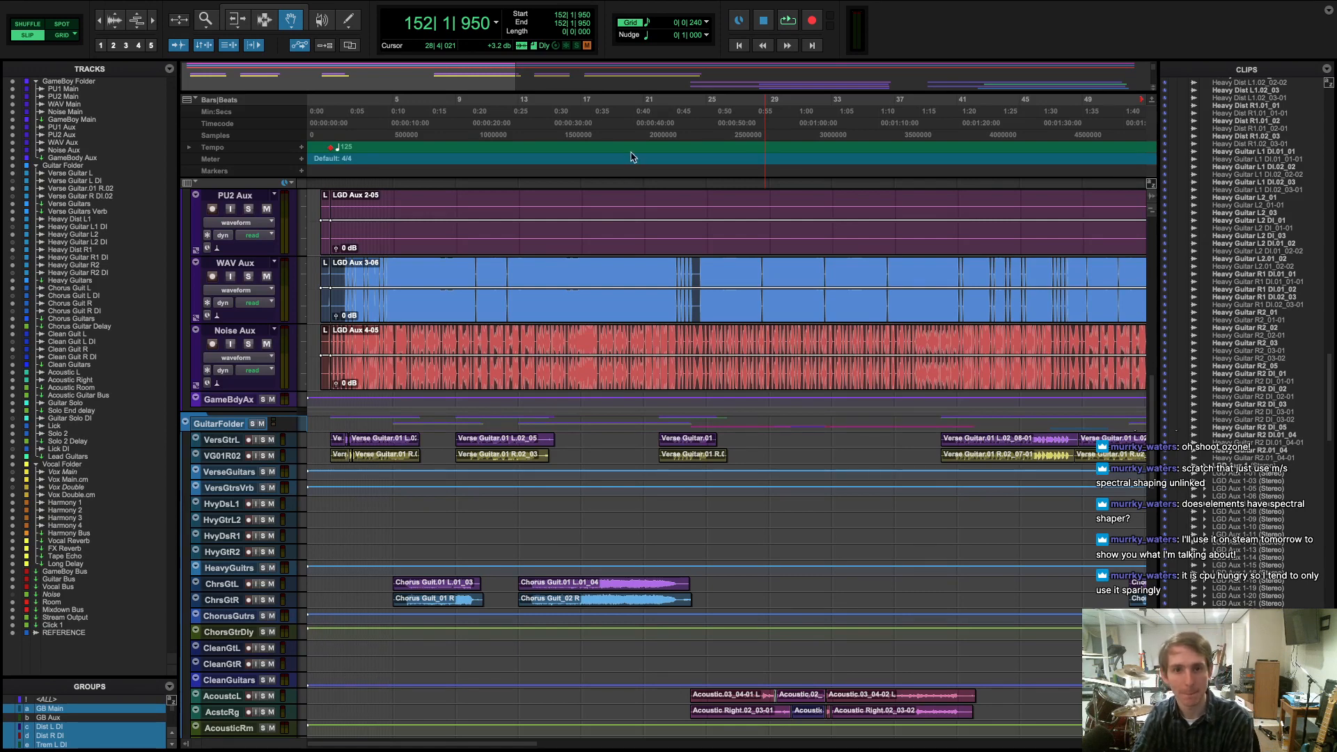
click(615, 171)
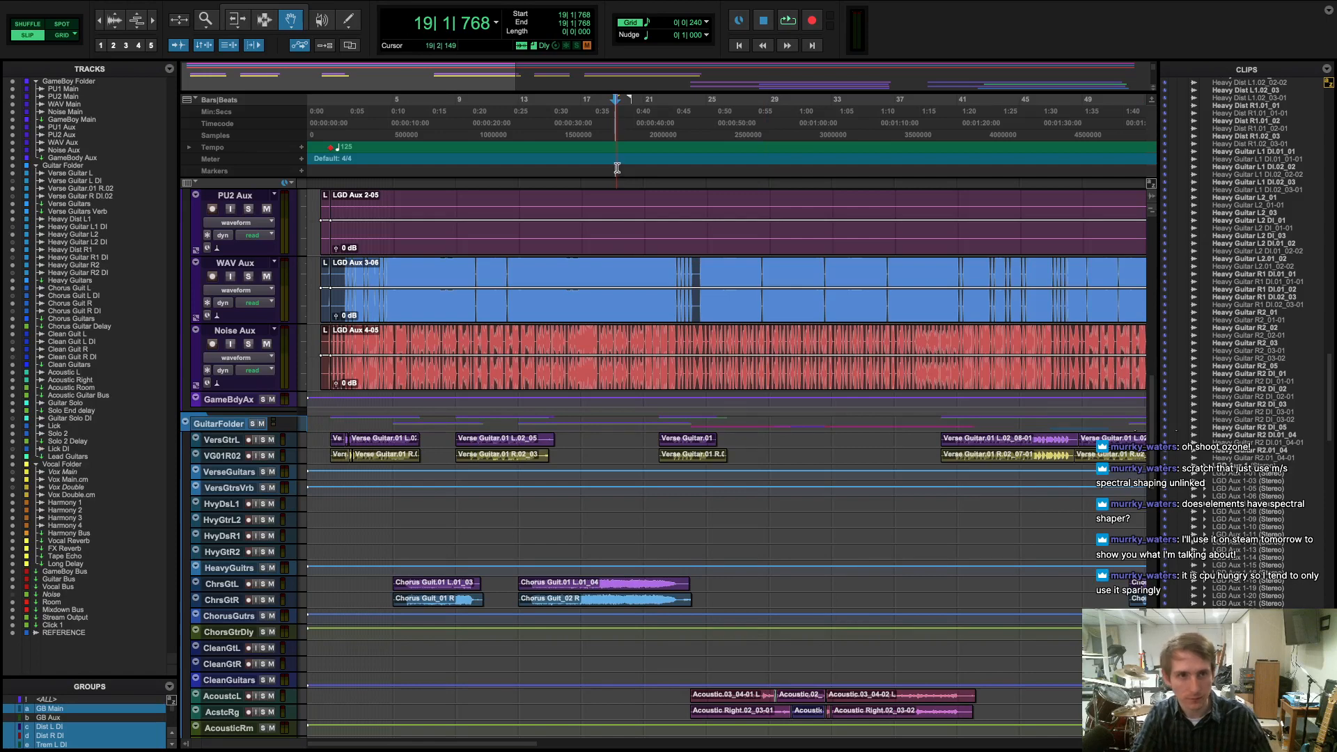
scroll(654, 340, right, 10)
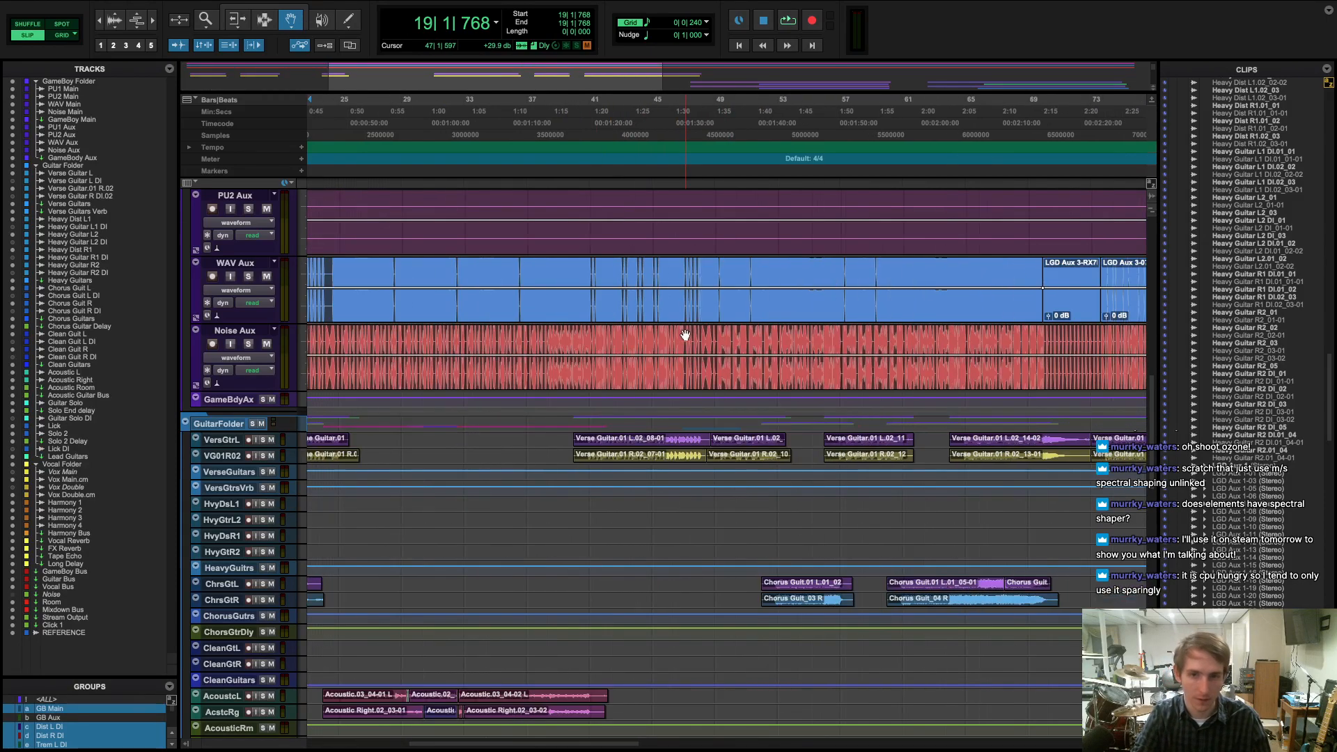
scroll(686, 333, right, 12)
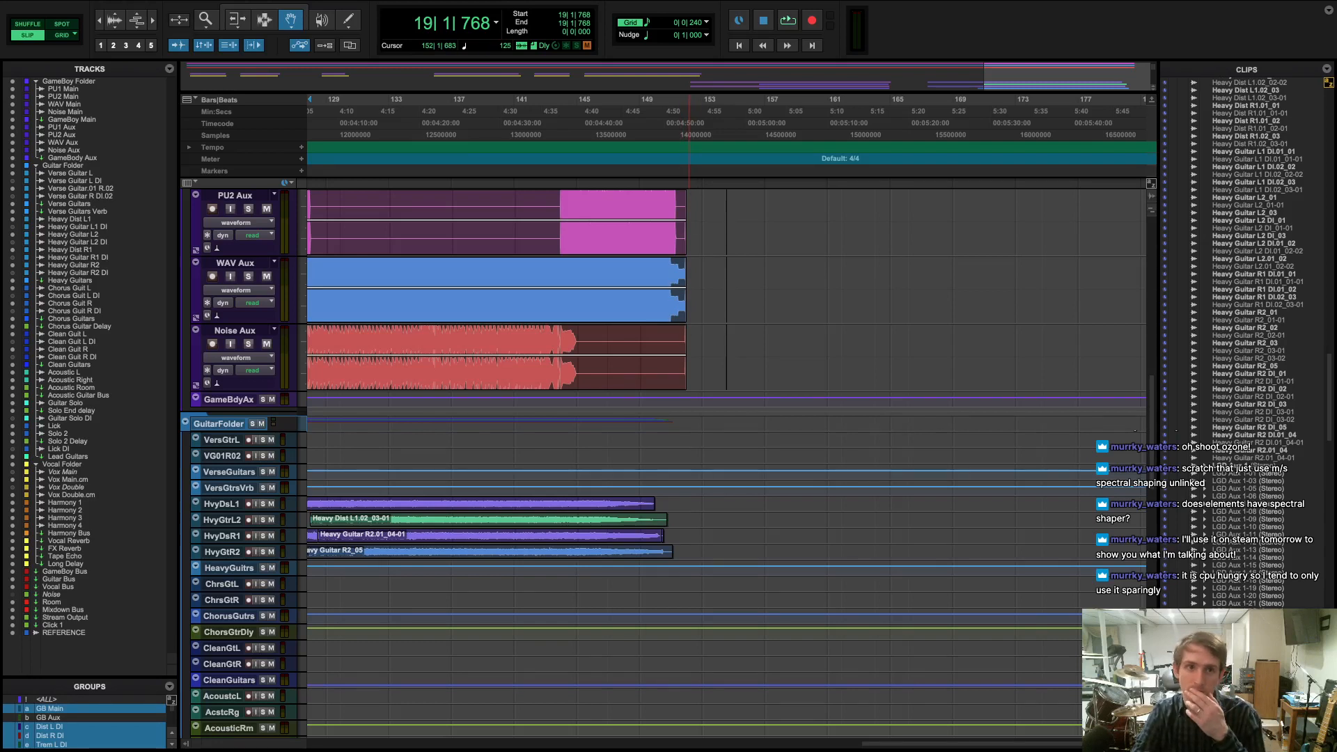
click(584, 170)
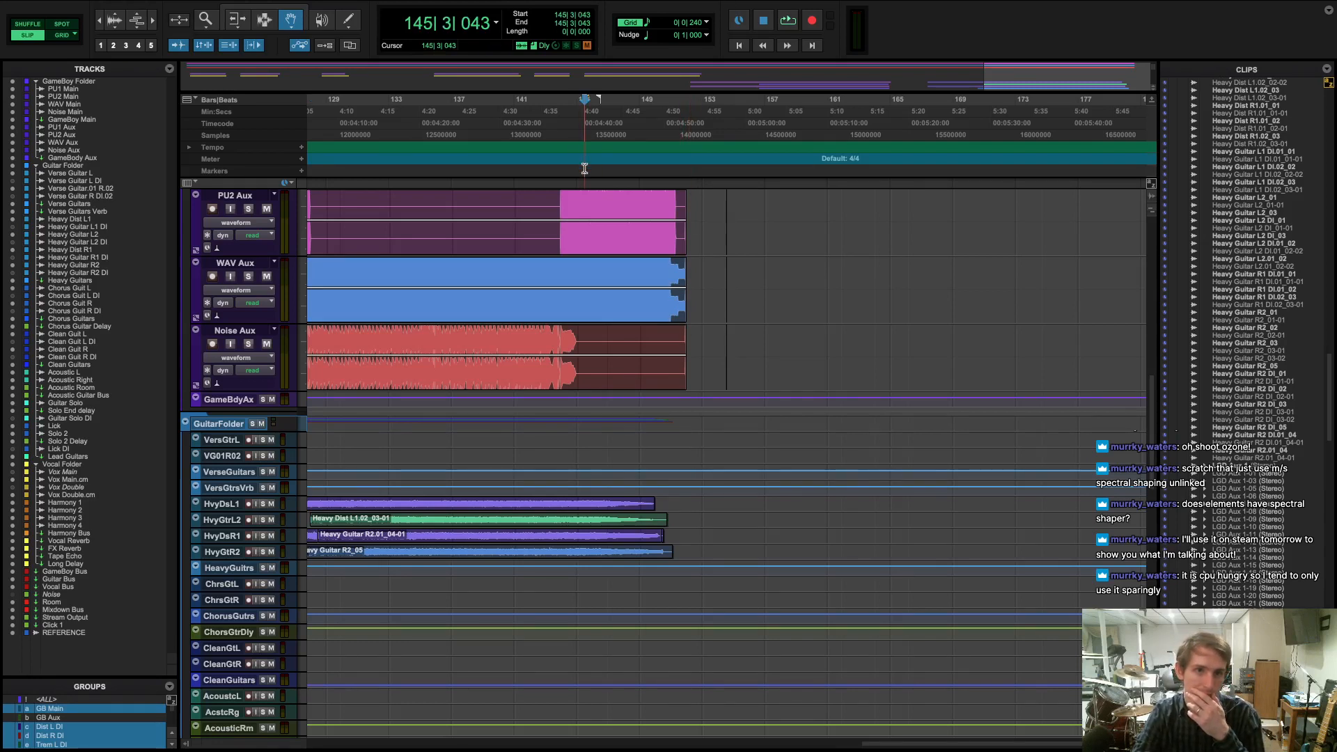
click(560, 170)
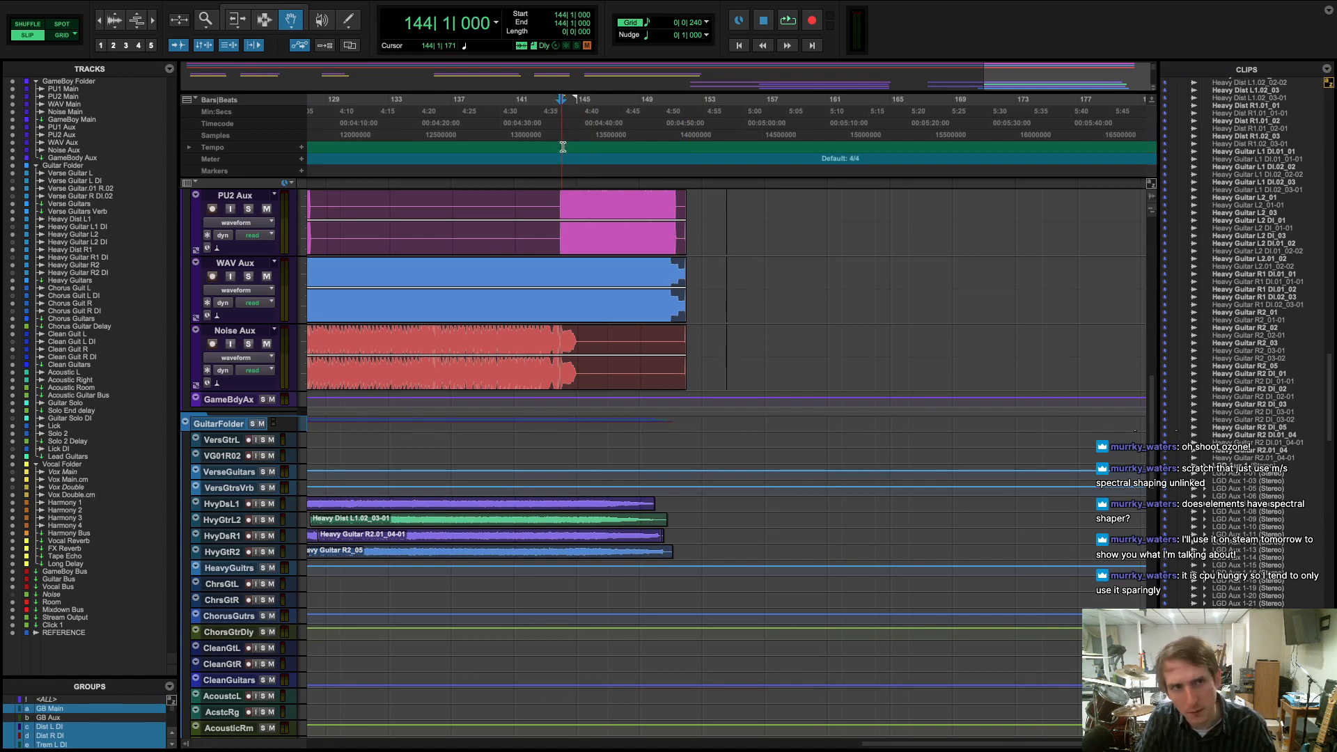
- Play the break from 110|4|704 into the final heavy guitar section and stop shortly after the guitars re-enter
scroll(850, 355, left, 10)
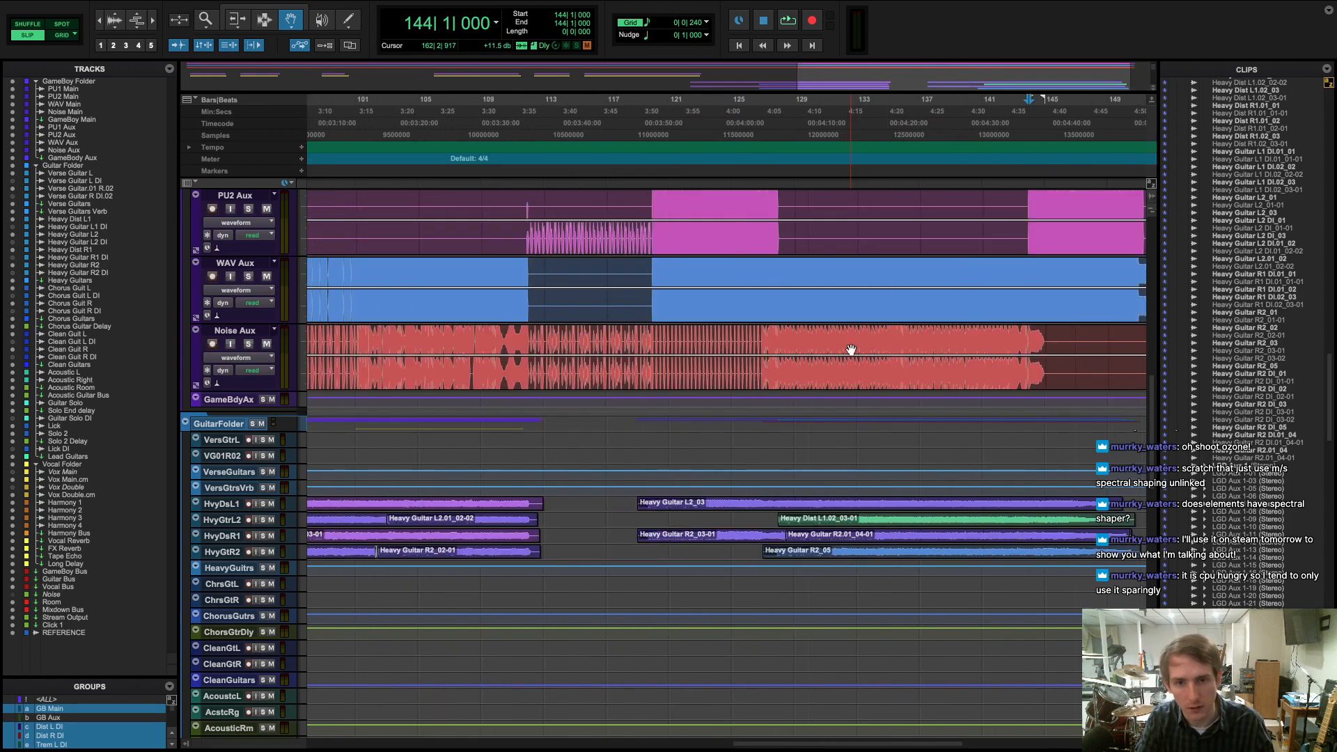
click(511, 176)
key(space)
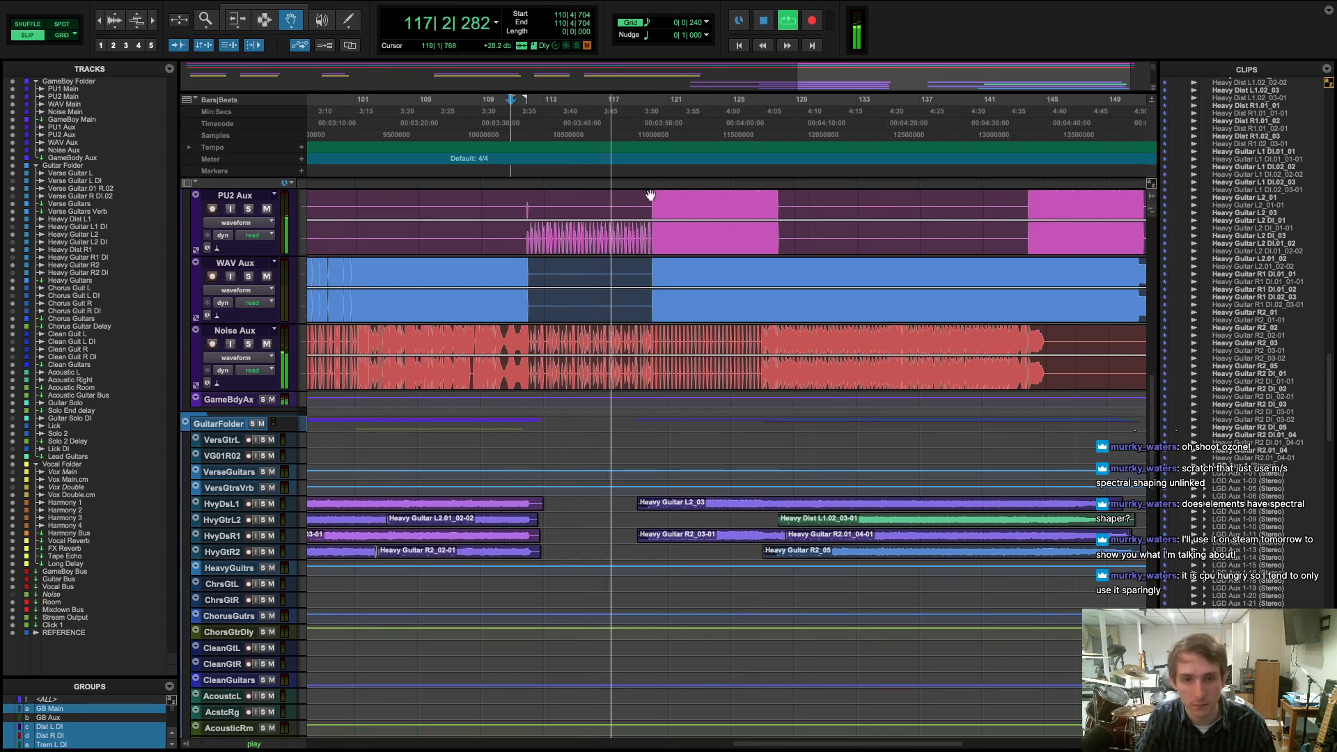
click(654, 171)
key(space)
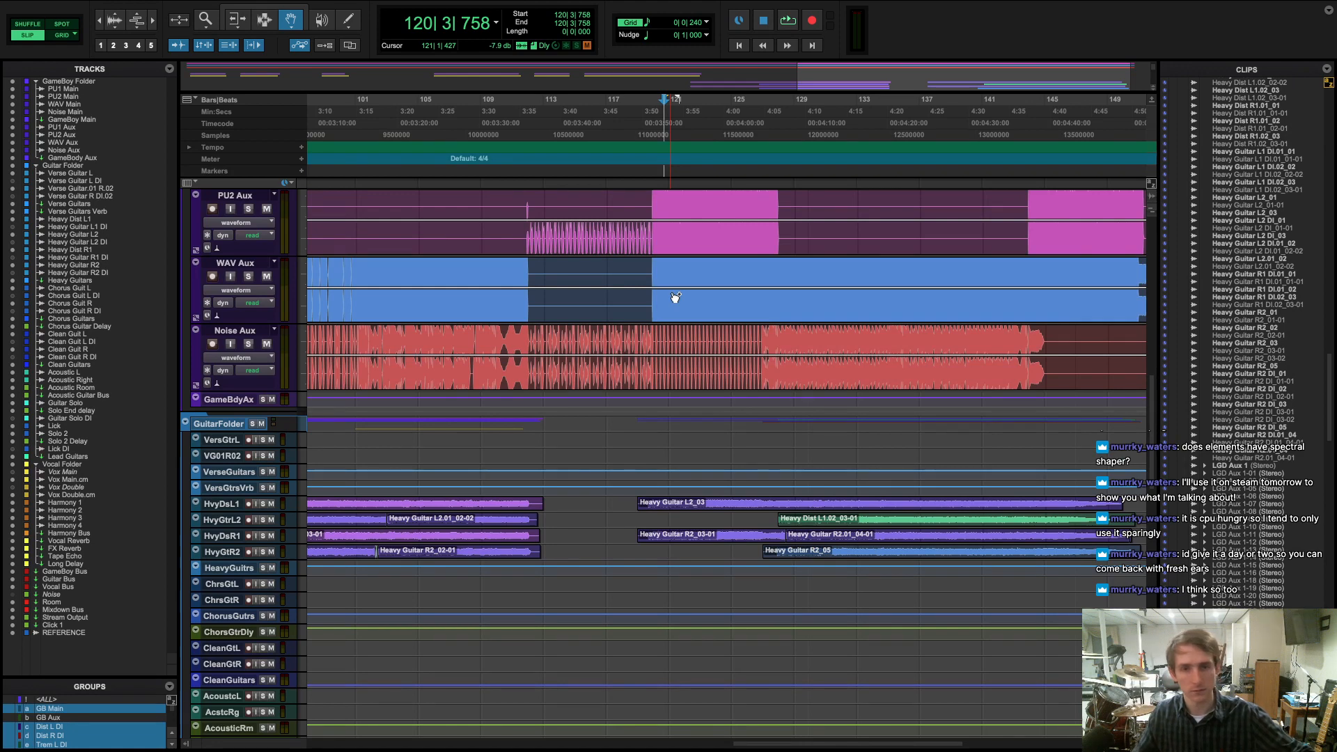
- Replay the end of the first heavy guitar section from 107|3|051 through its transition into the break
click(454, 167)
key(space)
key(space)
key(space)
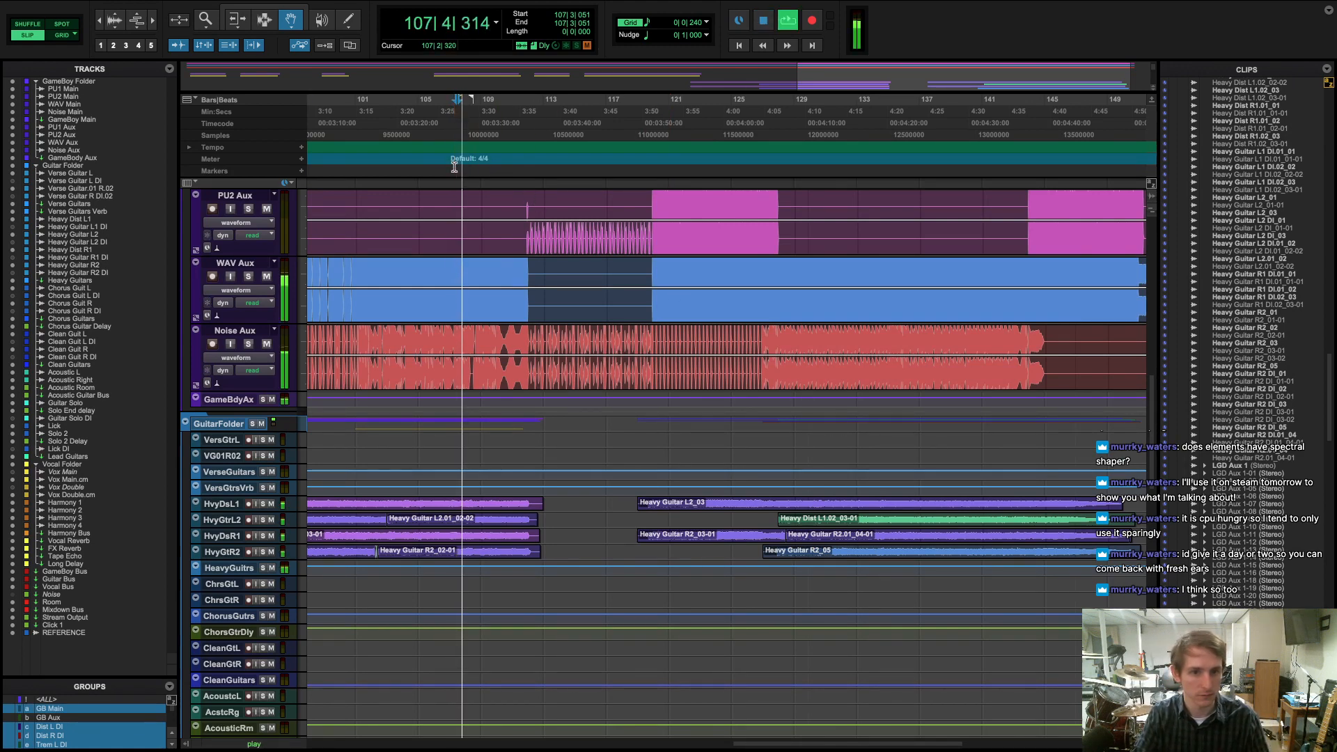
scroll(587, 342, left, 1)
scroll(587, 341, left, 13)
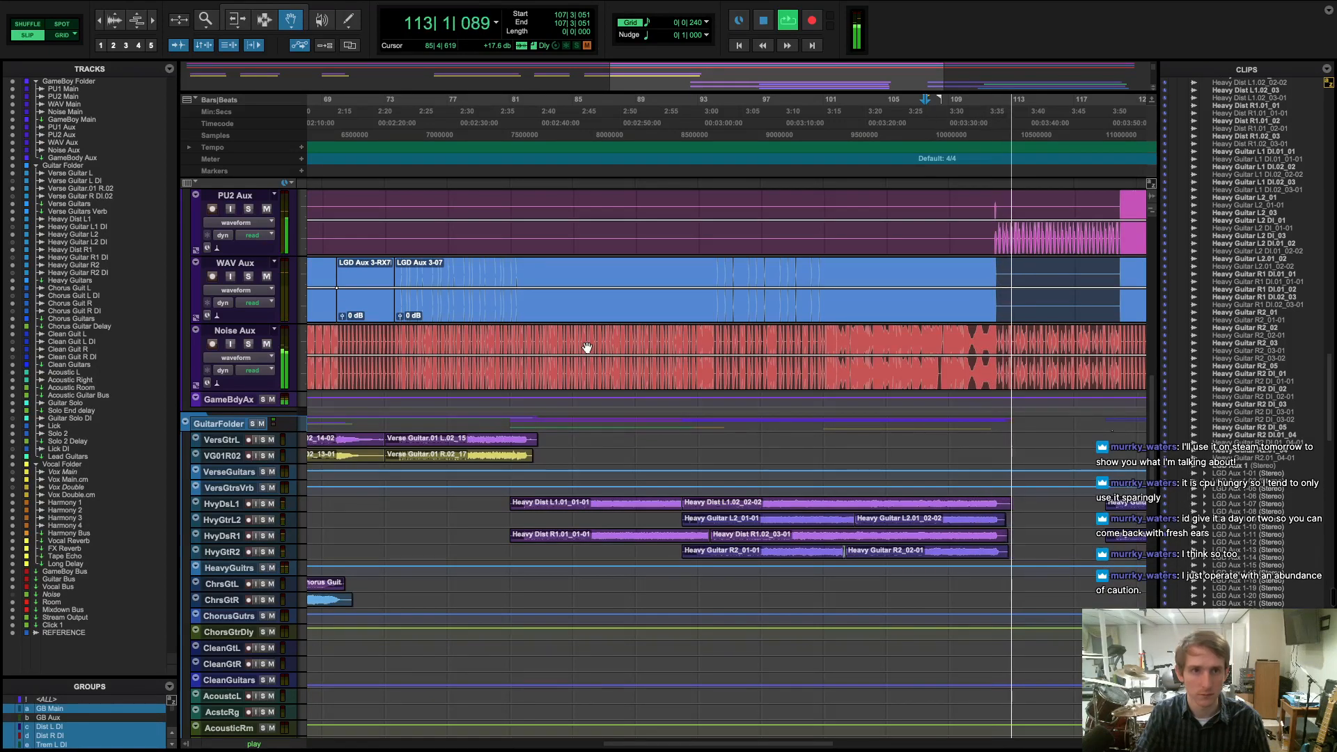
key(space)
- Return to the song's opening, activate the Selector tool and place the edit cursor at 24|1|683 on the WAV Aux track
scroll(748, 309, left, 10)
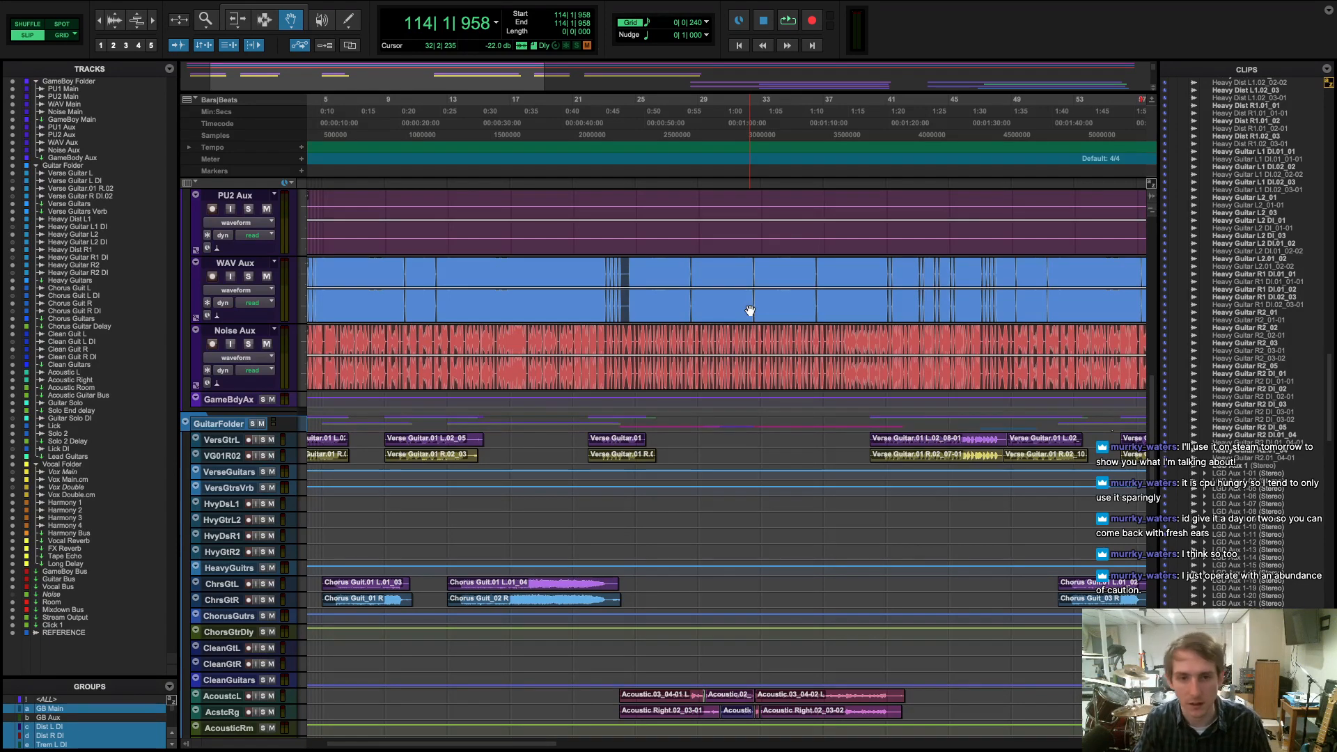
scroll(749, 310, left, 2)
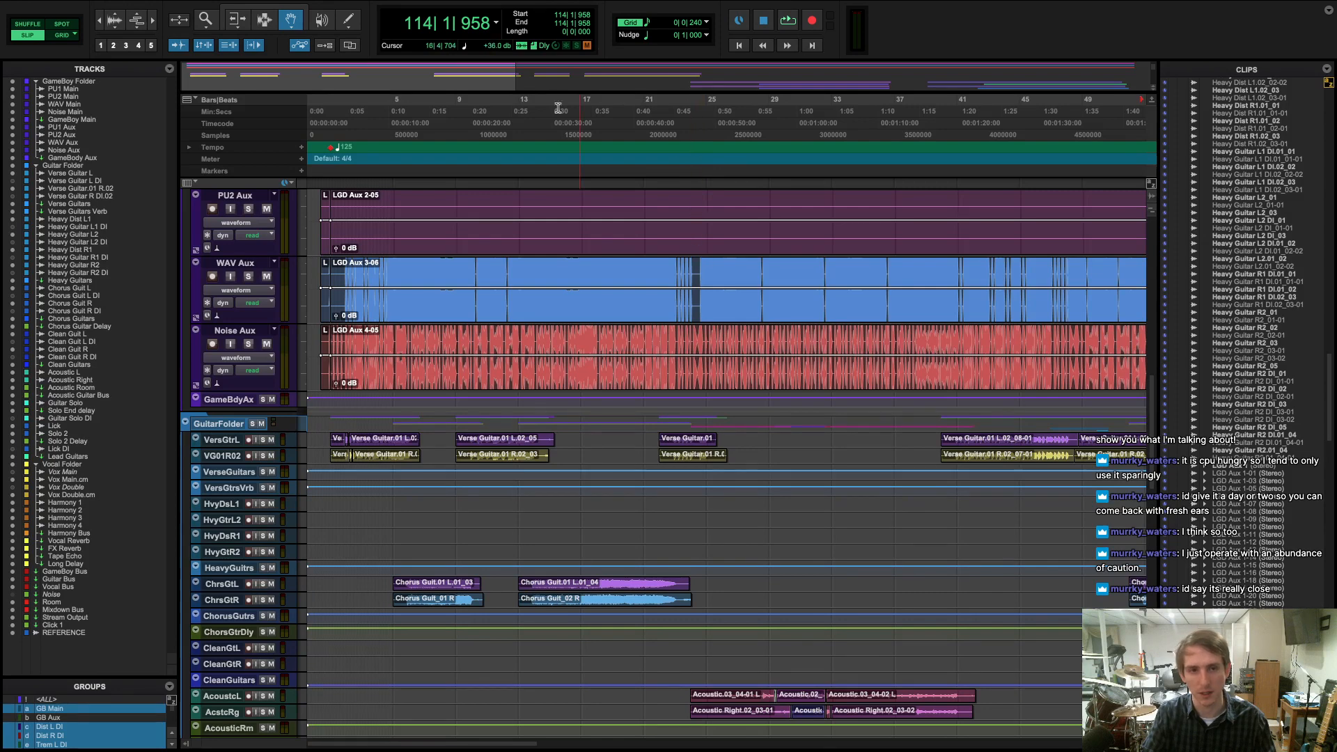
click(263, 28)
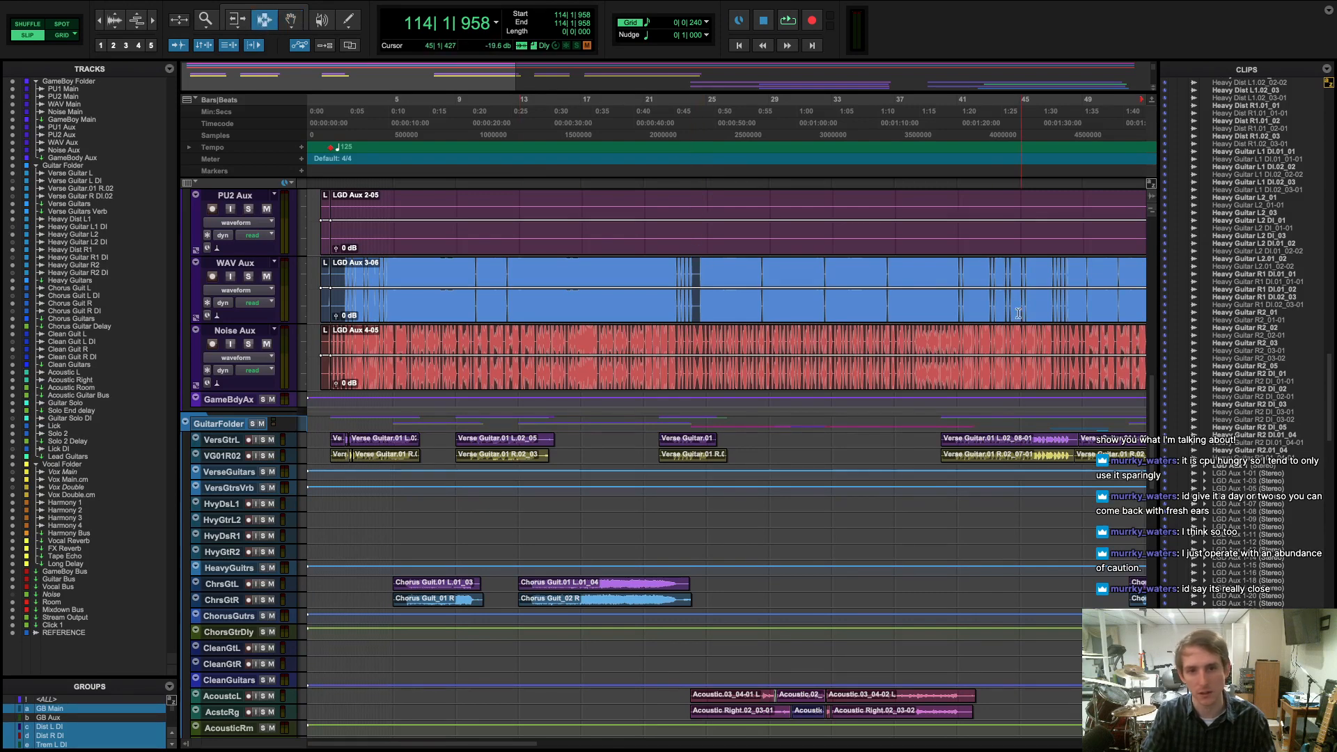
click(692, 268)
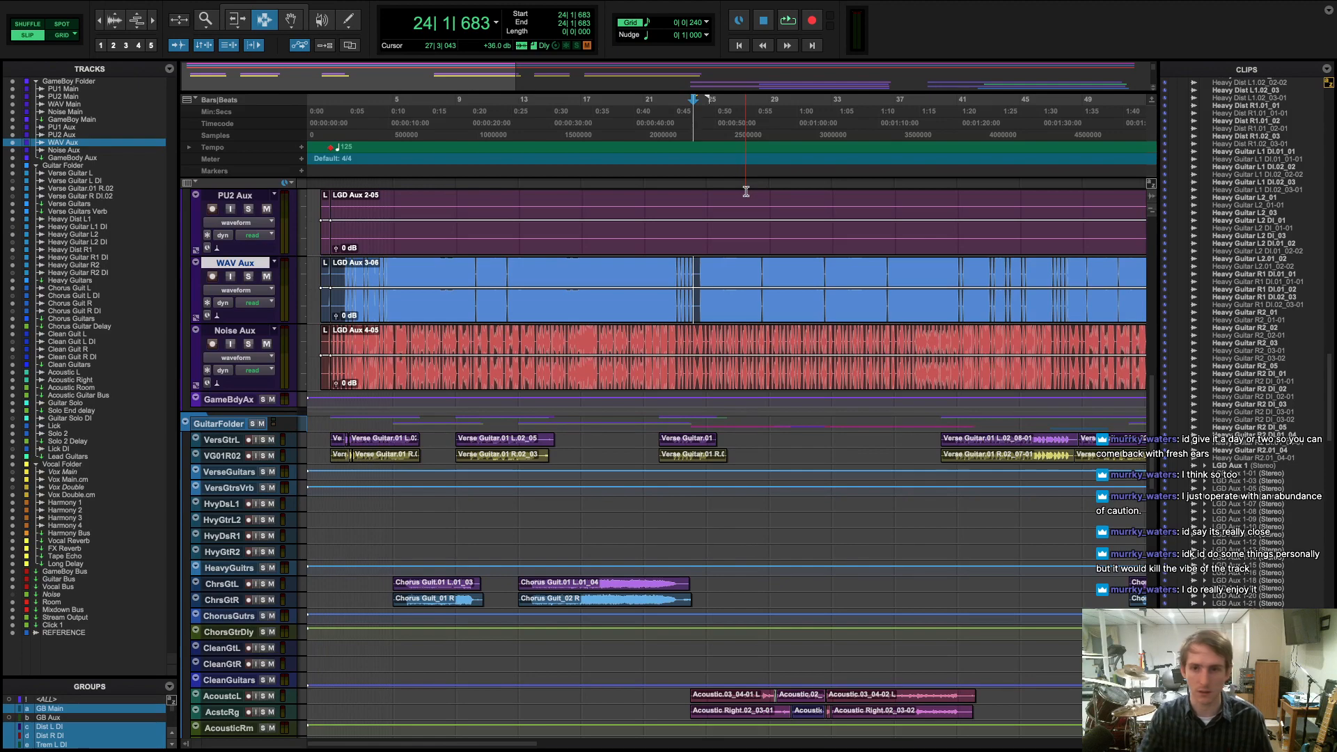
- Place the edit cursor at 45|3|213 across the grouped GameBoy main tracks and switch to the Finder desktop
scroll(615, 443, up, 10)
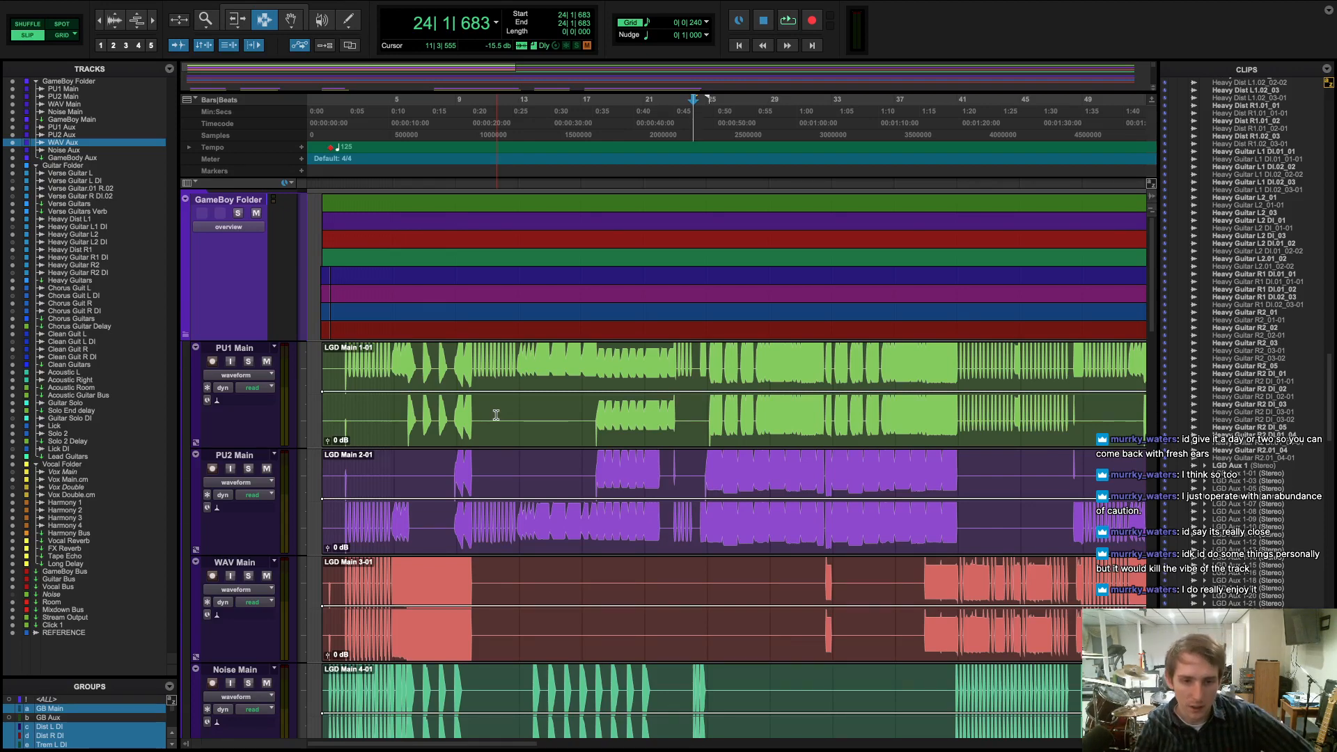
drag(474, 413, 1027, 481)
click(1028, 482)
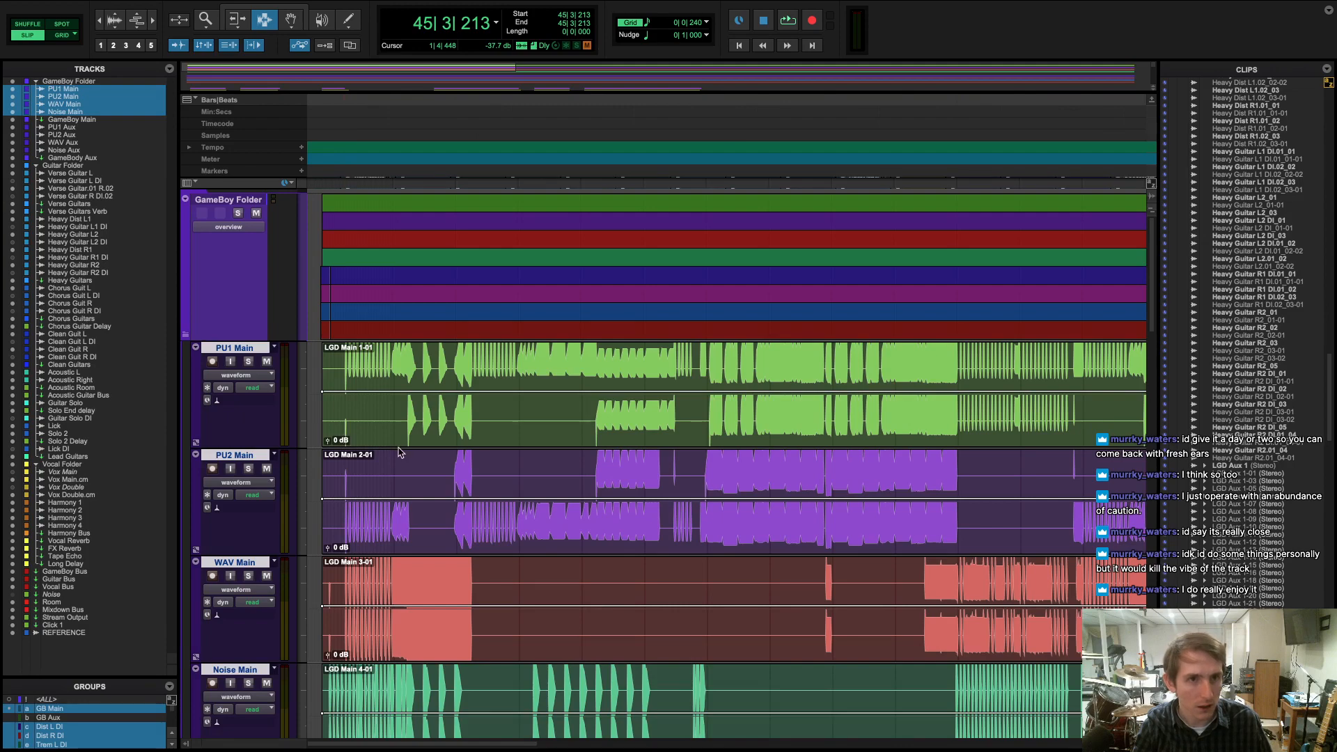
key(ctrl+Left)
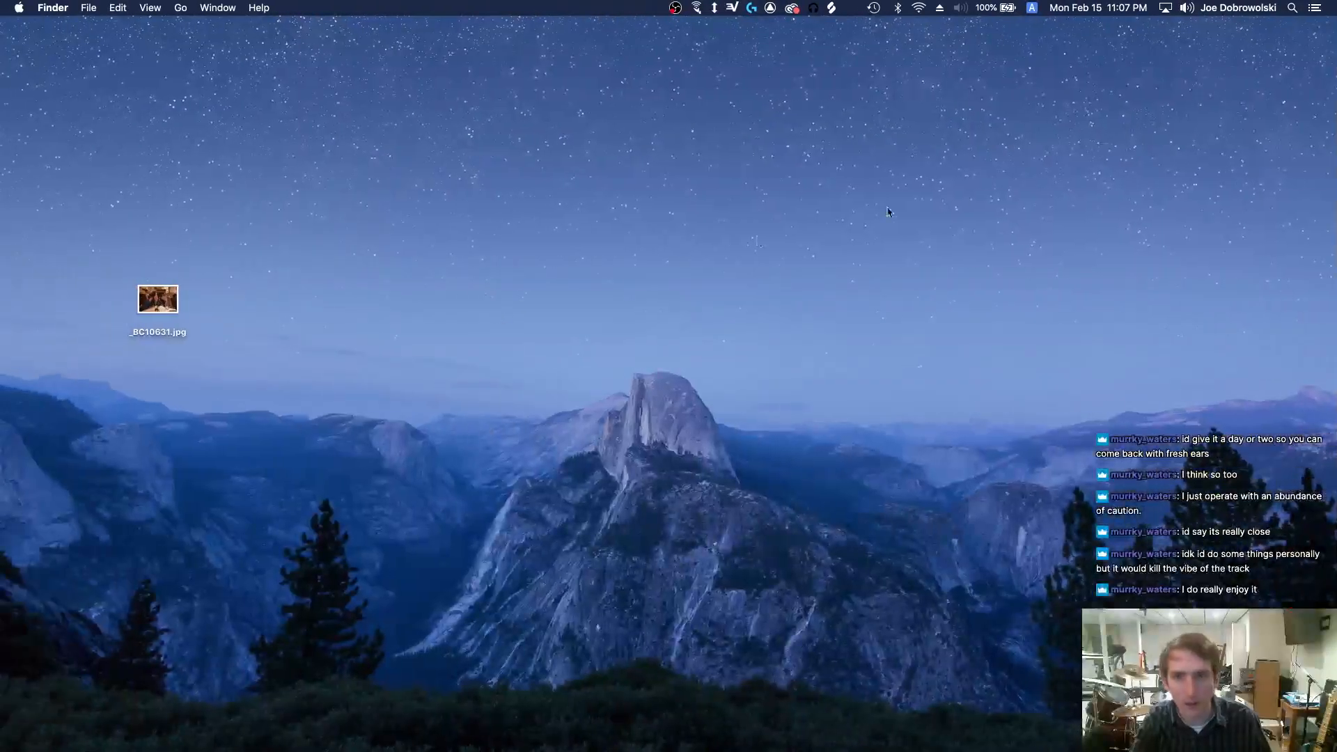